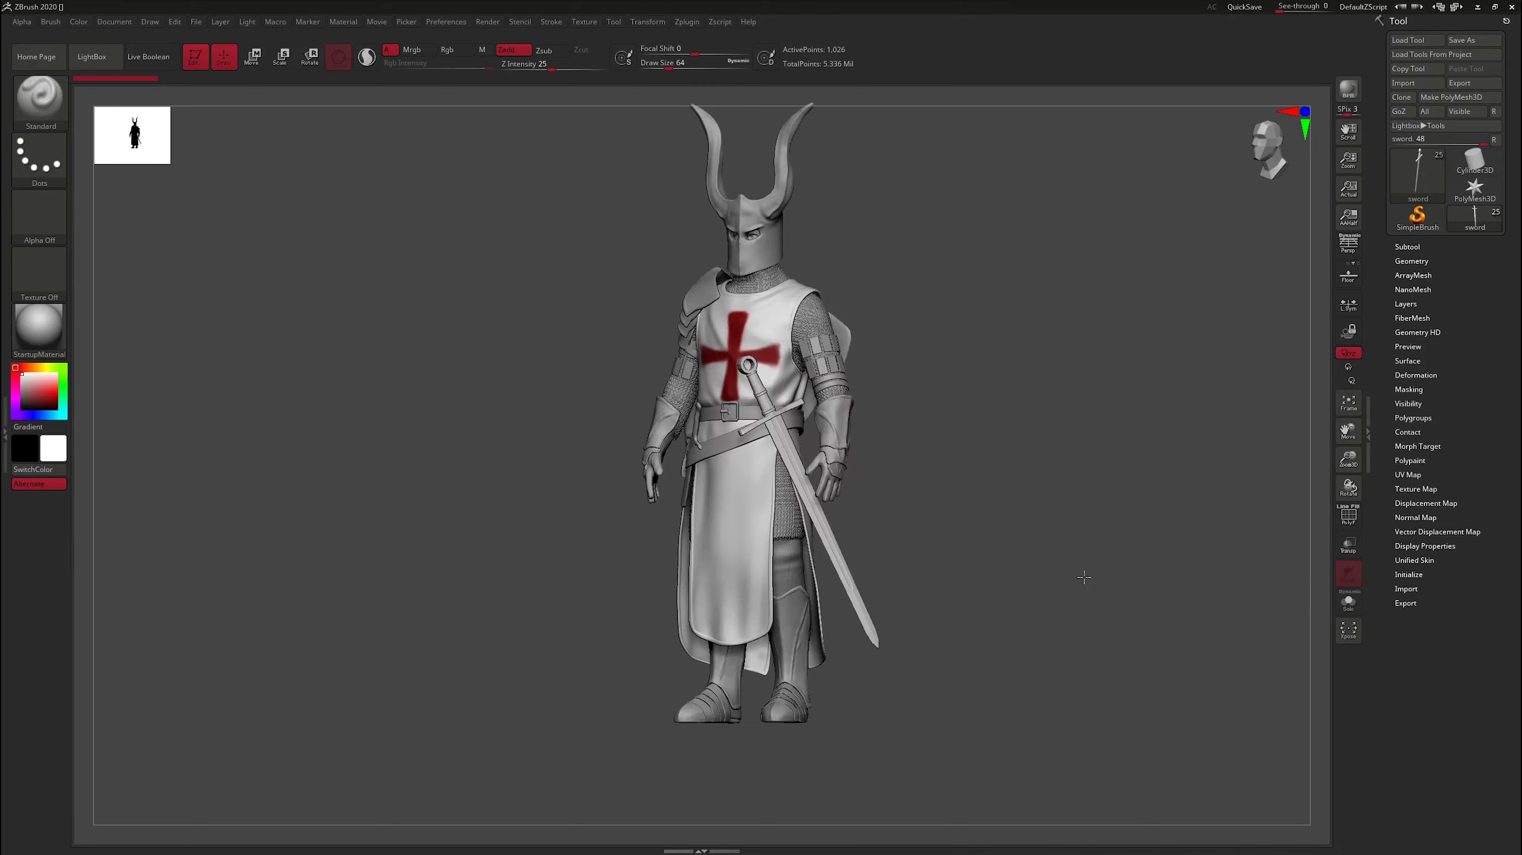
# Import the updated sword mesh from the Crusader_knight Assets folder.
pyautogui.click(1417, 83)
pyautogui.doubleClick(845, 350)
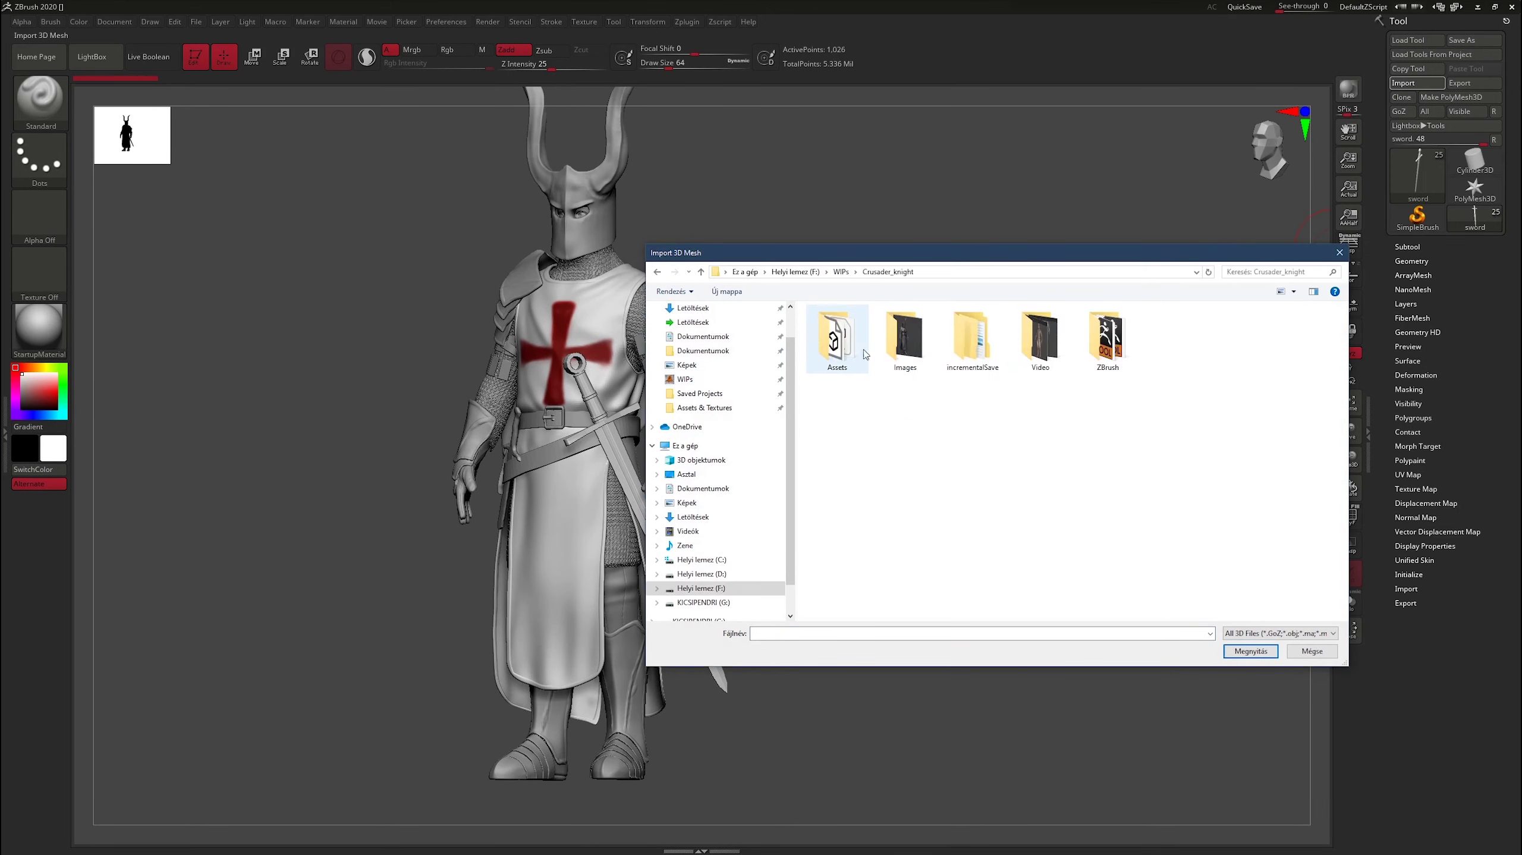
pyautogui.doubleClick(974, 339)
pyautogui.doubleClick(1240, 339)
# Move and rotate the sword so it hangs diagonally along the knight's left hip.
pyautogui.press('w')
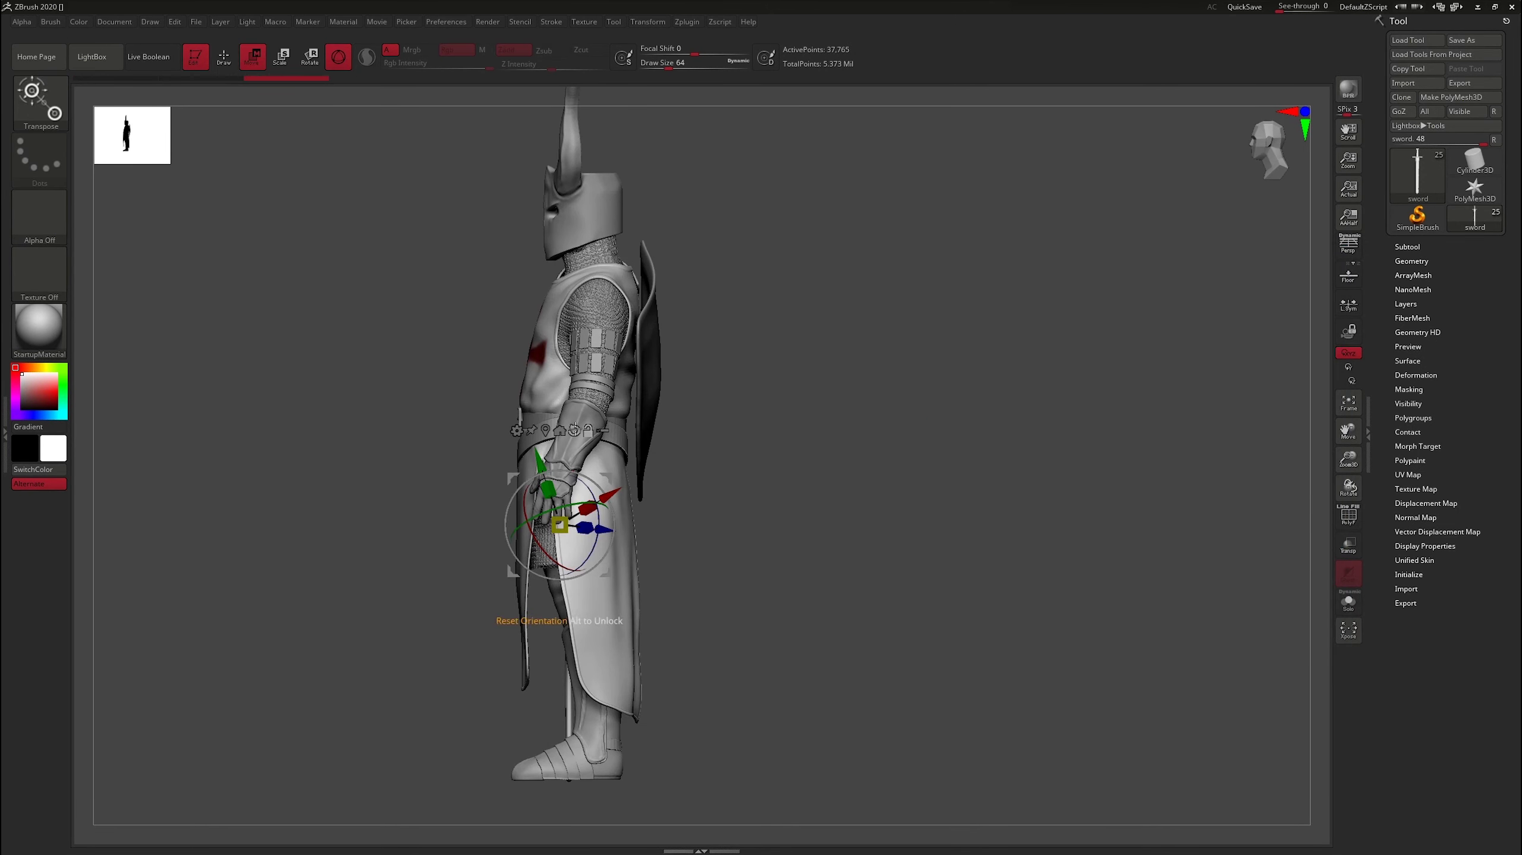
pyautogui.moveTo(492, 525); pyautogui.dragTo(476, 526)
pyautogui.moveTo(741, 509)
pyautogui.keyDown('shift'); pyautogui.mouseDown()
pyautogui.moveTo(595, 635)
pyautogui.moveTo(606, 527)
pyautogui.moveTo(629, 498)
pyautogui.moveTo(786, 531)
pyautogui.moveTo(688, 538)
pyautogui.mouseUp(); pyautogui.keyUp('shift')
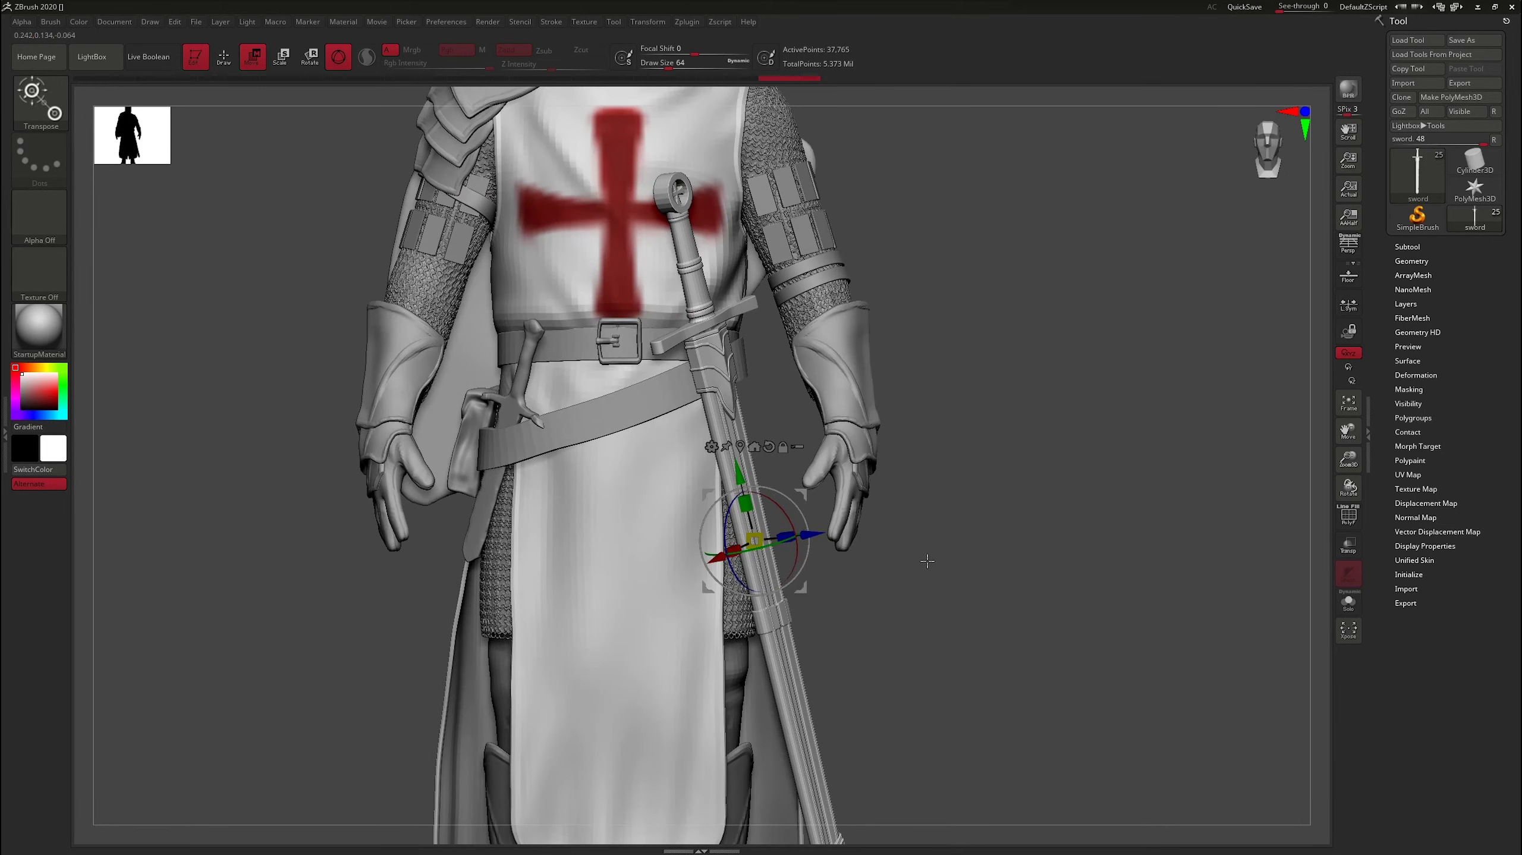
pyautogui.moveTo(805, 560)
pyautogui.mouseDown()
pyautogui.moveTo(816, 524)
pyautogui.moveTo(778, 527)
pyautogui.moveTo(796, 538)
pyautogui.moveTo(851, 523)
pyautogui.moveTo(826, 557)
pyautogui.mouseUp()
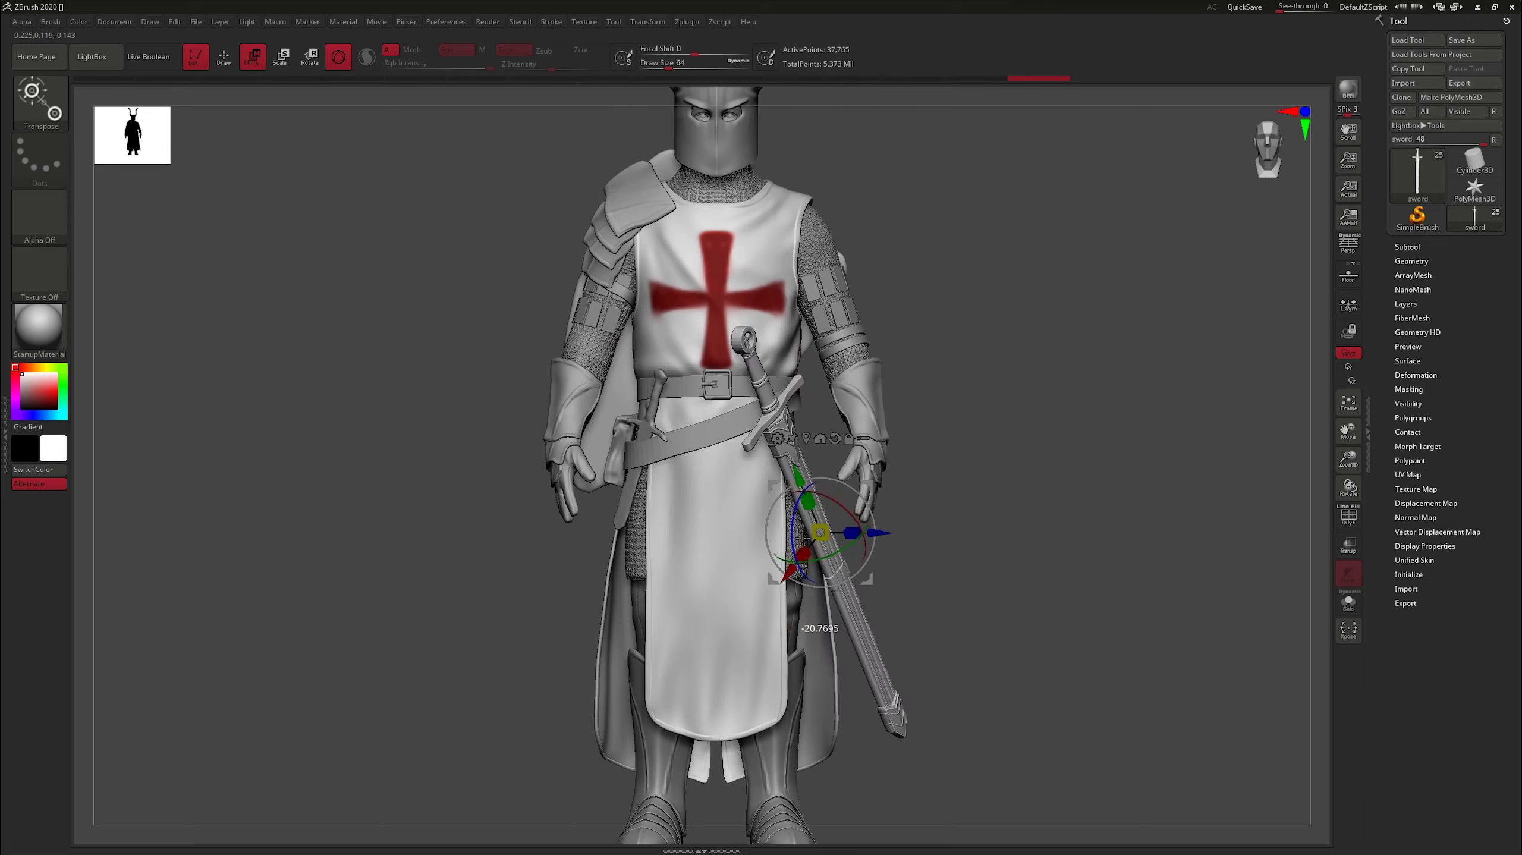
pyautogui.moveTo(1018, 538)
pyautogui.mouseDown()
pyautogui.moveTo(898, 527)
pyautogui.moveTo(936, 488)
pyautogui.moveTo(1018, 527)
pyautogui.moveTo(1188, 499)
pyautogui.moveTo(927, 498)
pyautogui.moveTo(925, 569)
pyautogui.moveTo(704, 513)
pyautogui.moveTo(730, 550)
pyautogui.moveTo(1056, 564)
pyautogui.moveTo(936, 566)
pyautogui.mouseUp()
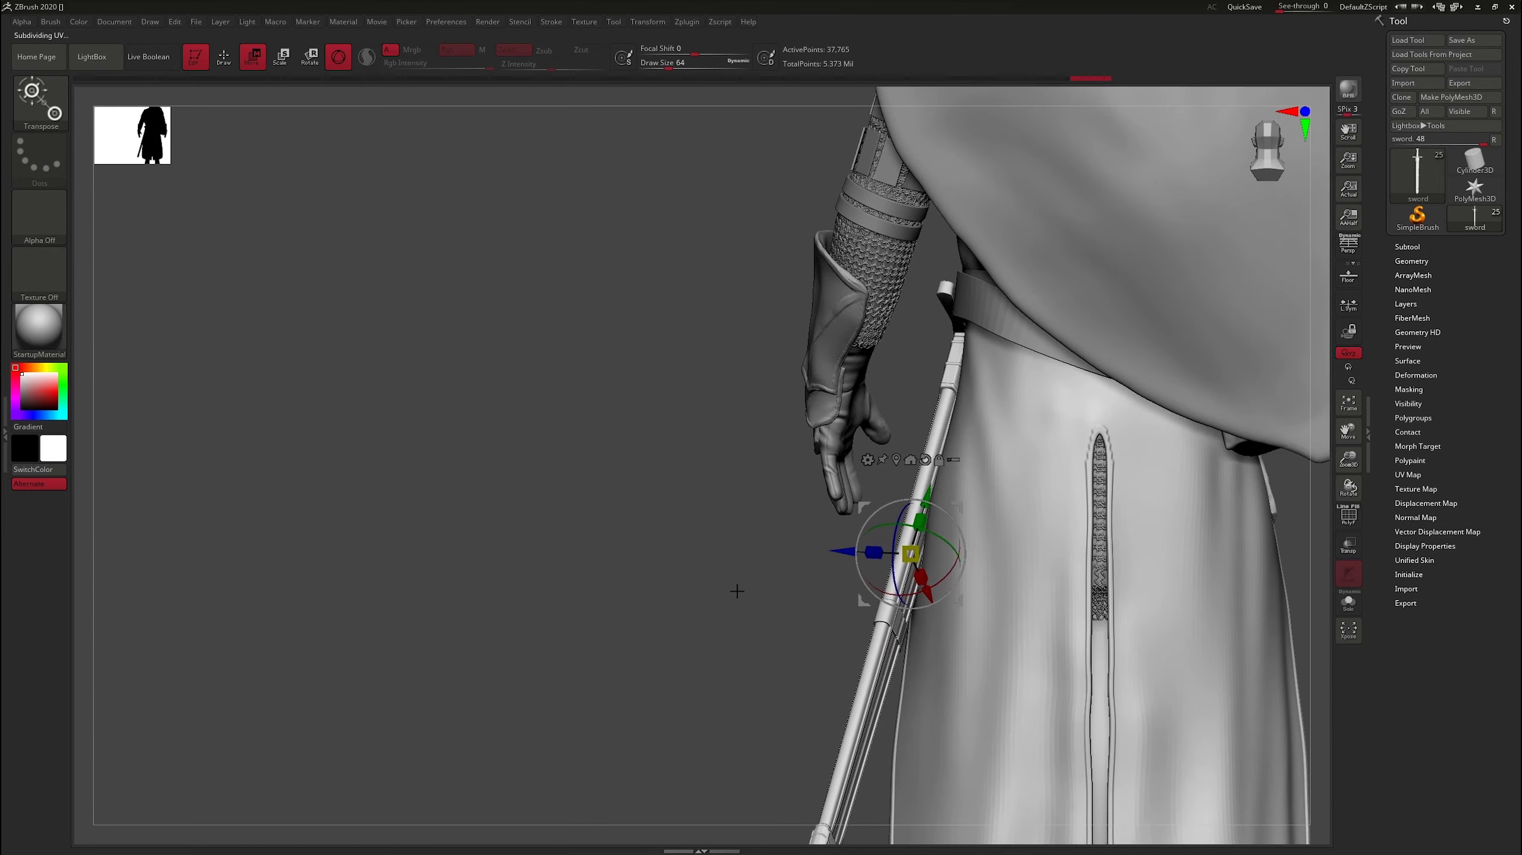
# Orbit to check the sword hilt and hand, then frame the whole knight.
pyautogui.moveTo(734, 590); pyautogui.dragTo(1144, 522)
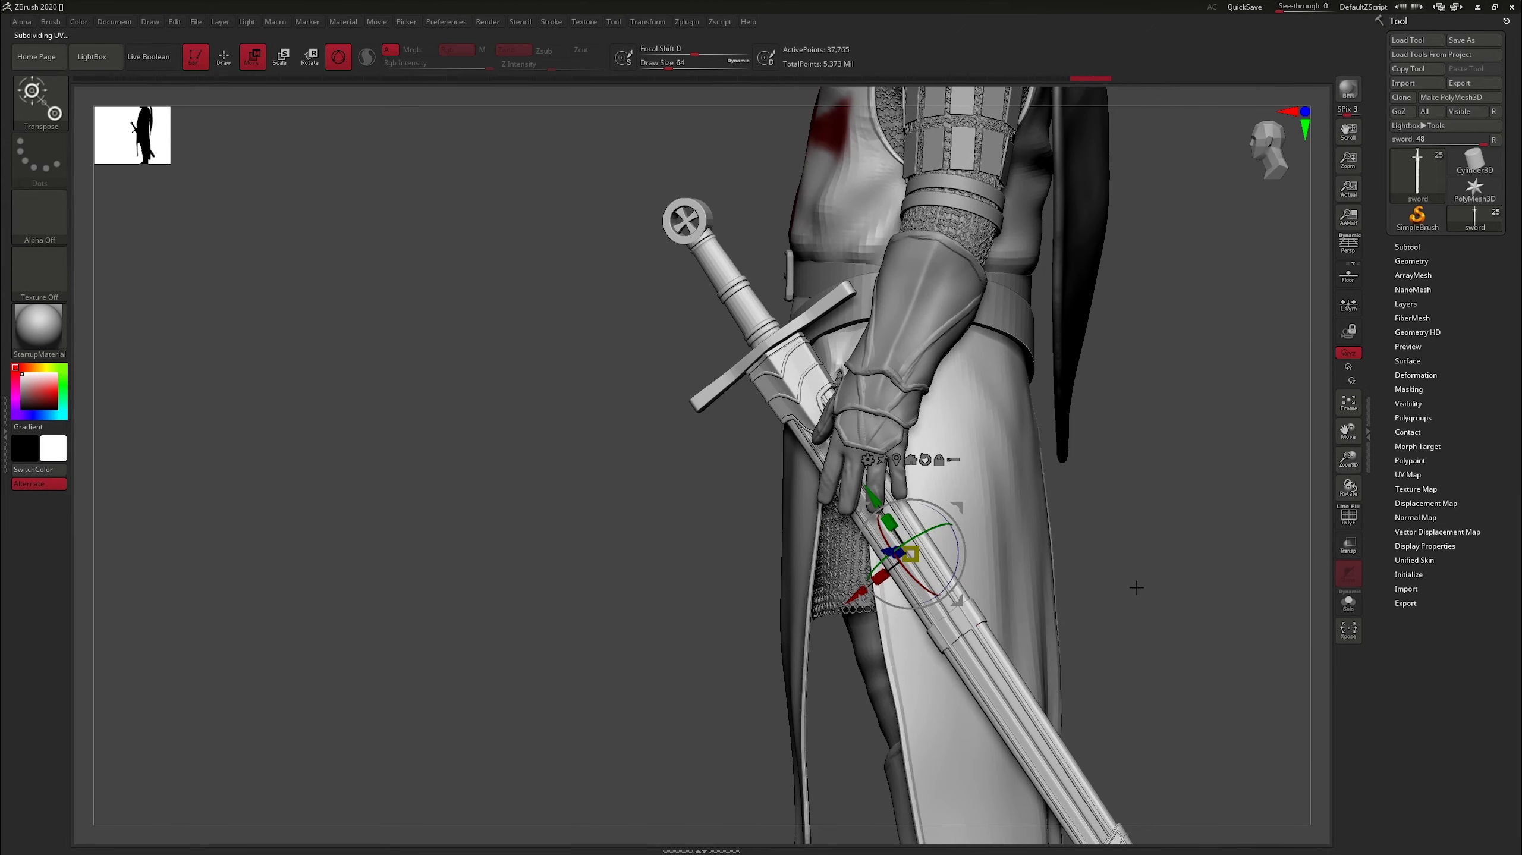
pyautogui.moveTo(1136, 588); pyautogui.dragTo(1080, 525)
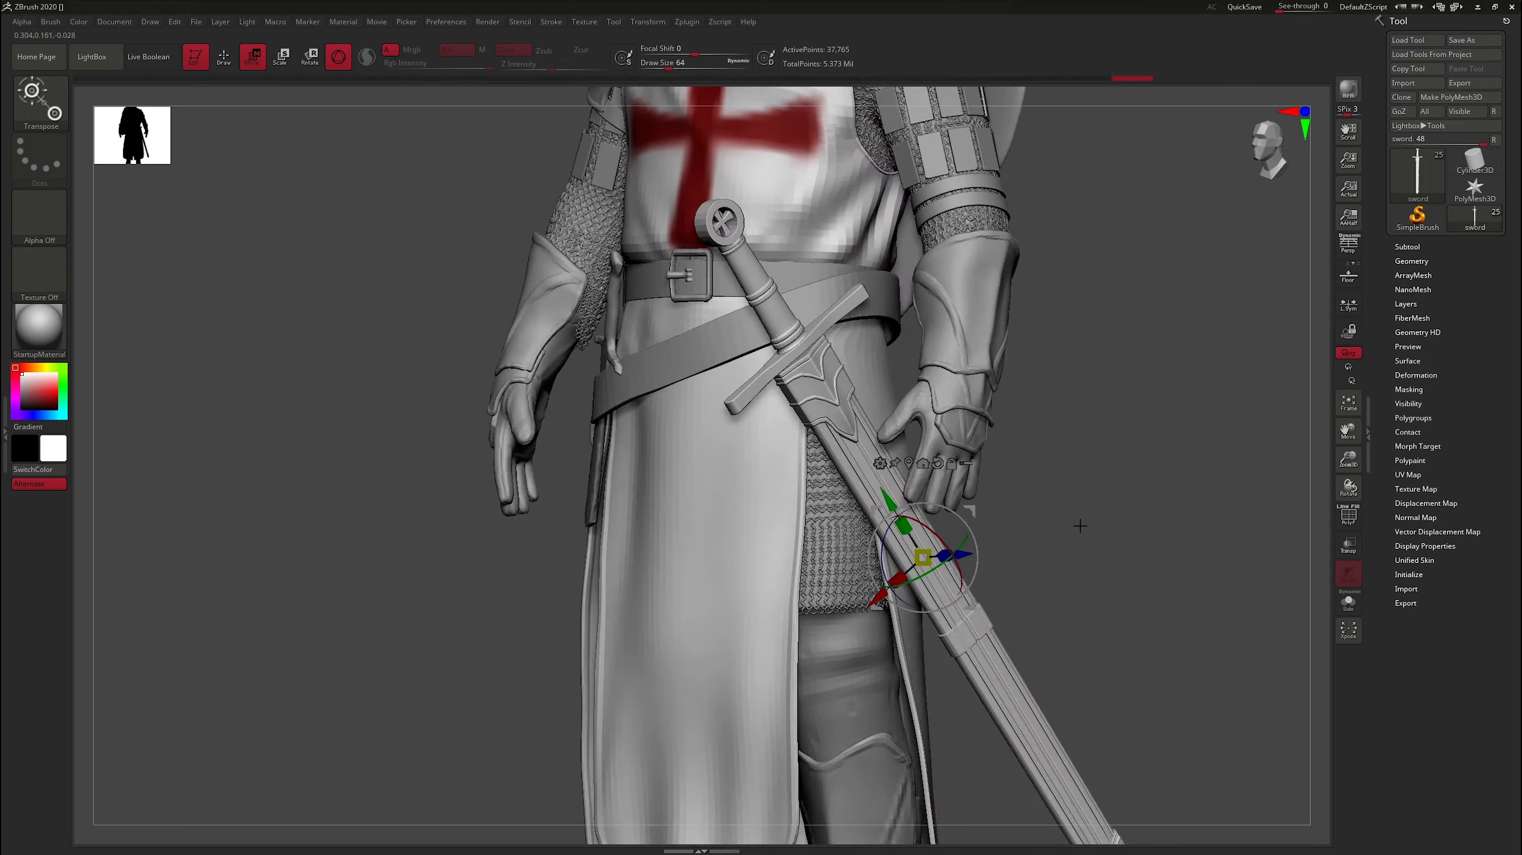
pyautogui.press('f')
pyautogui.press('q')
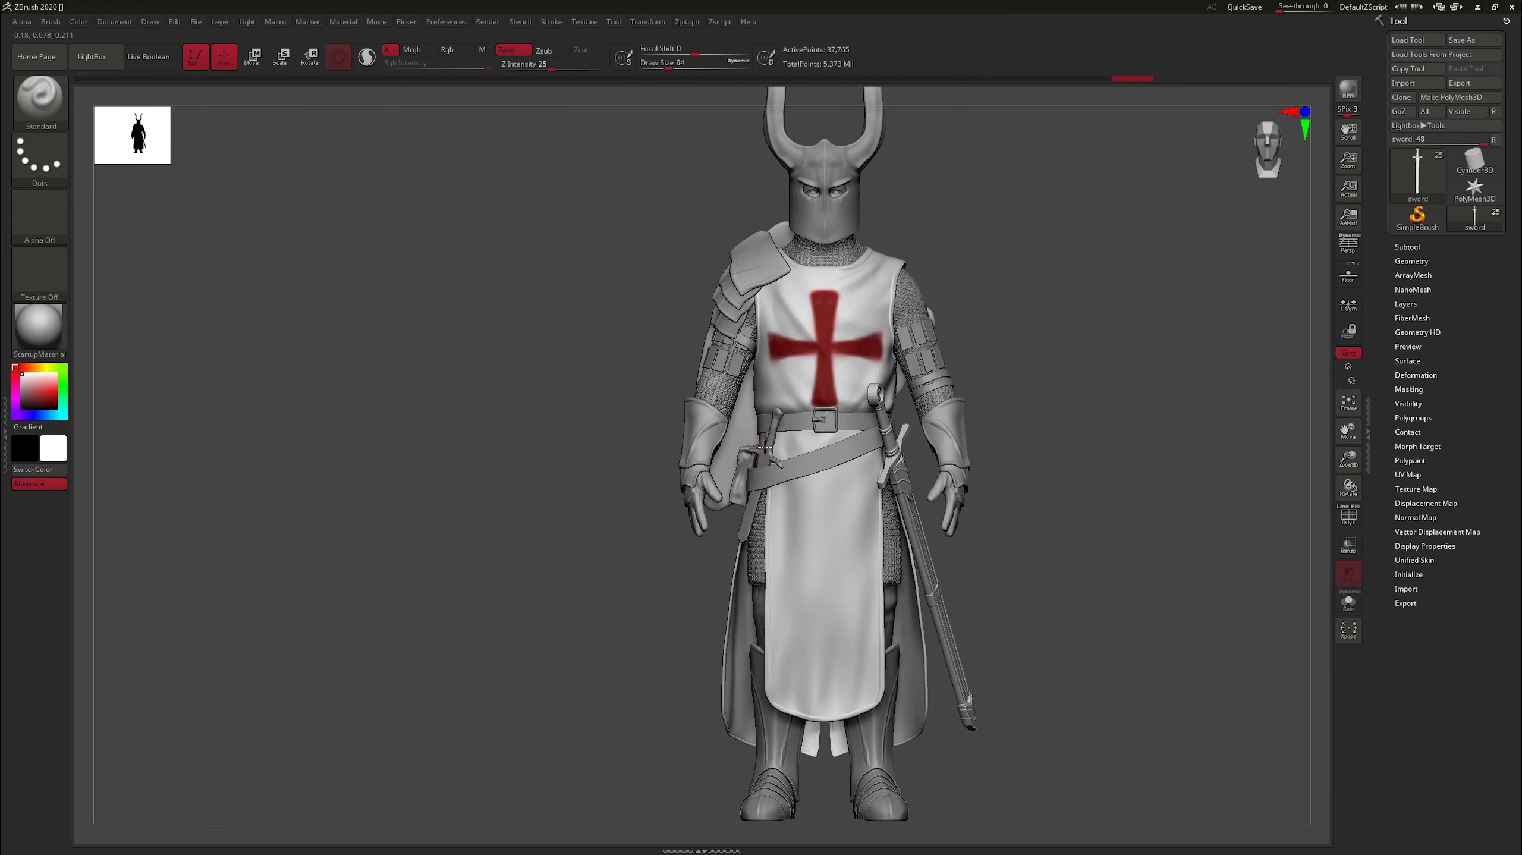
pyautogui.click(1417, 83)
# Import the Dagger and raise it to the belt, tilting it behind the strap.
pyautogui.doubleClick(1040, 338)
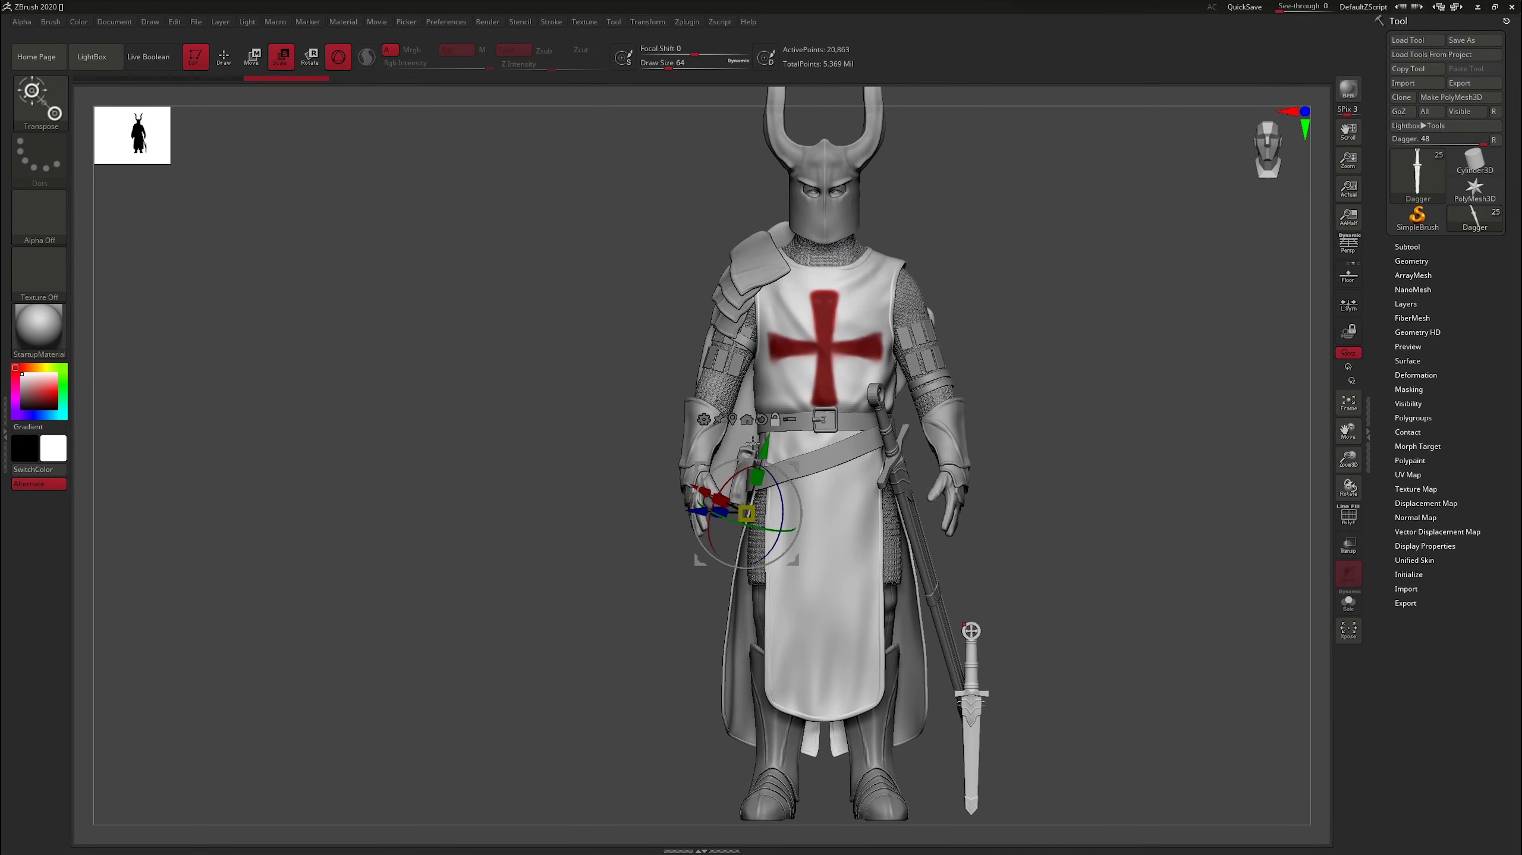
pyautogui.moveTo(732, 454); pyautogui.dragTo(959, 589)
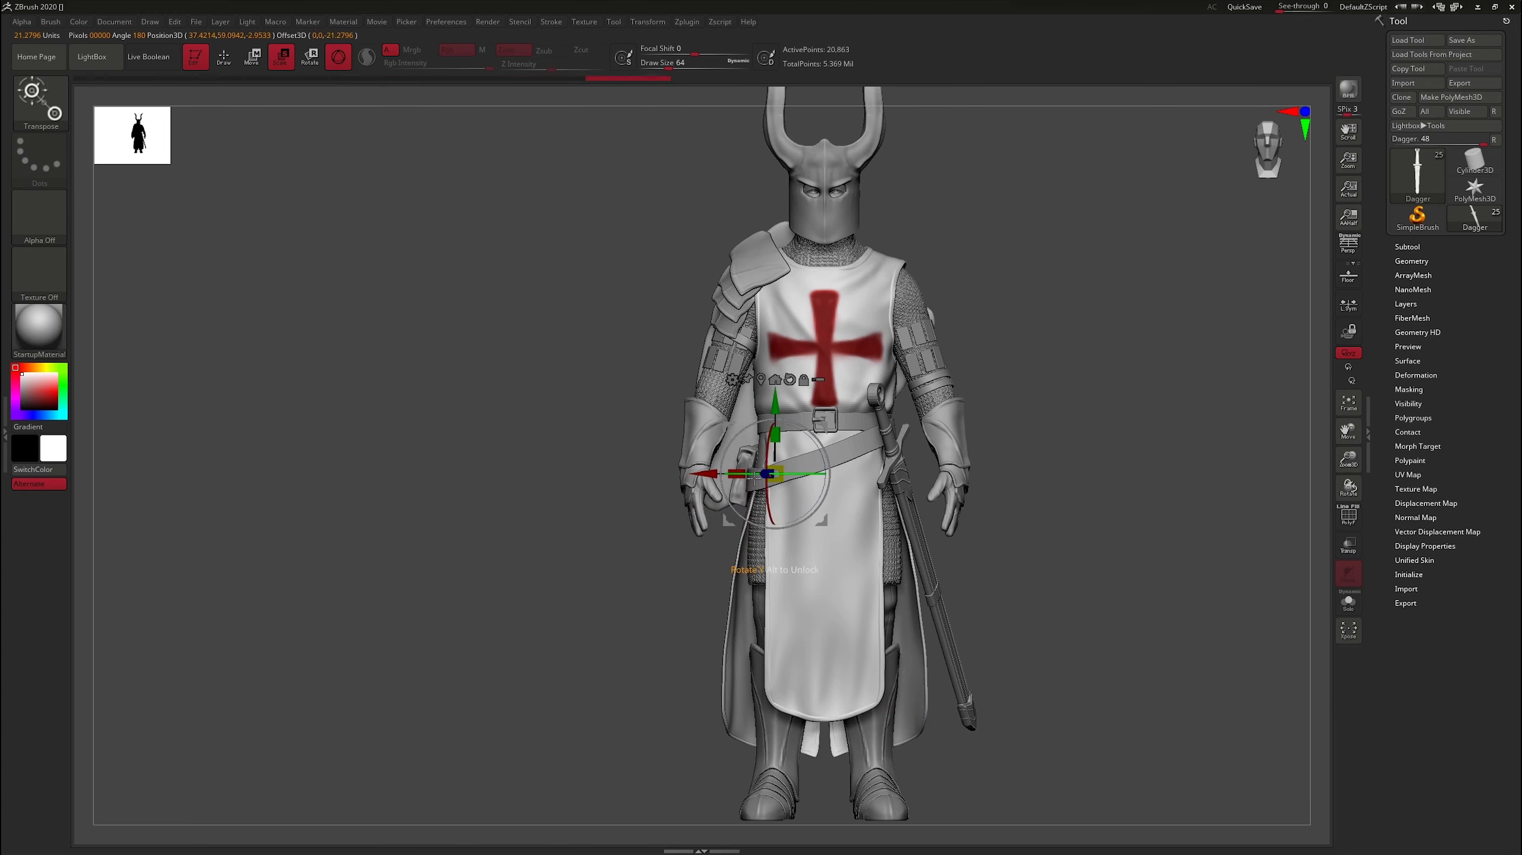
pyautogui.moveTo(812, 492); pyautogui.dragTo(725, 443, button='right')
pyautogui.scroll(5, 721, 455)
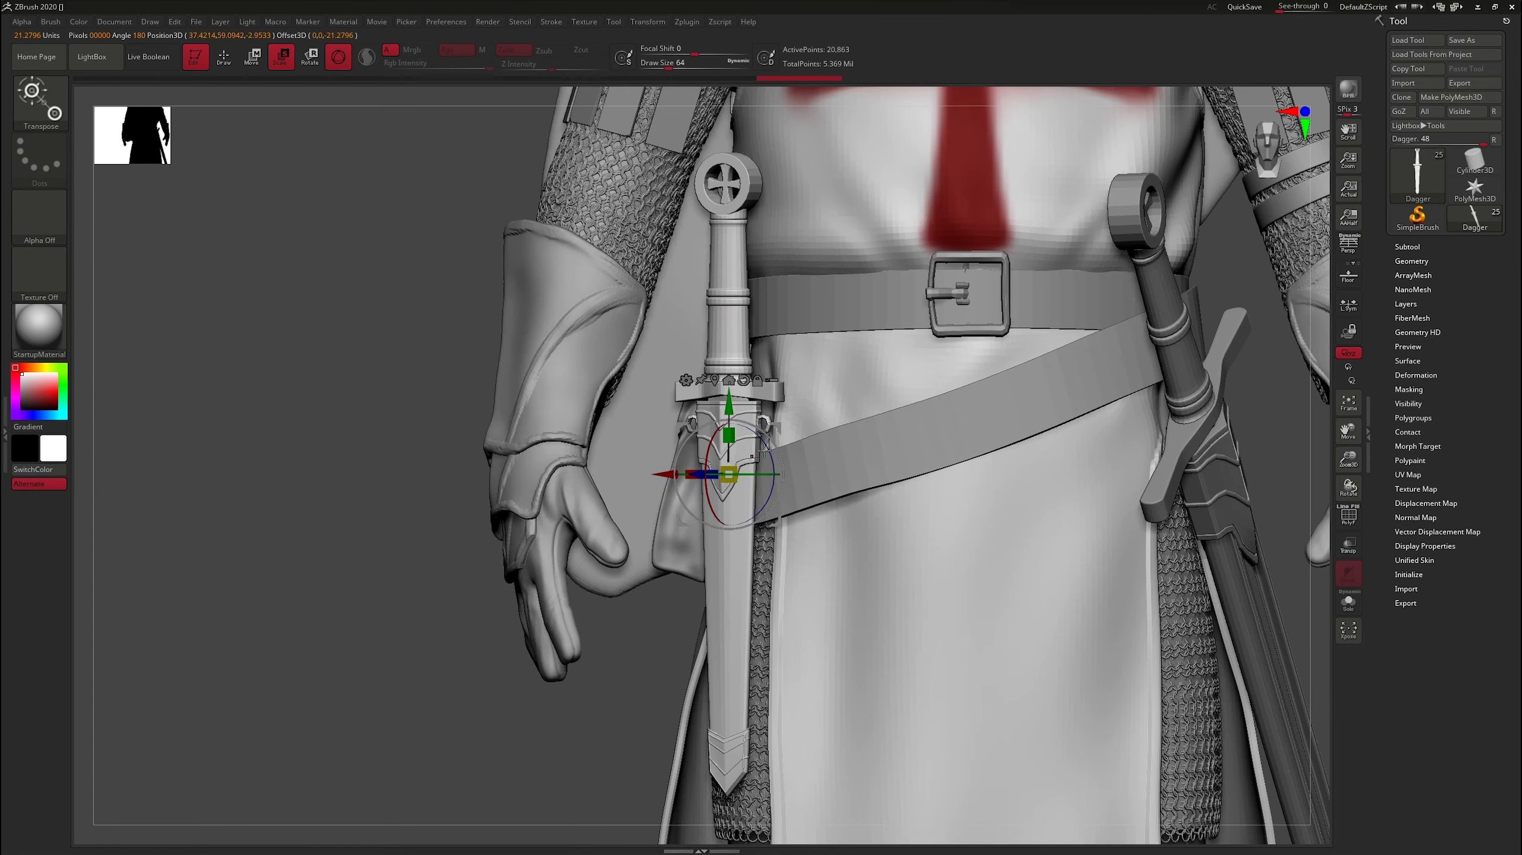
pyautogui.moveTo(721, 455); pyautogui.dragTo(759, 476)
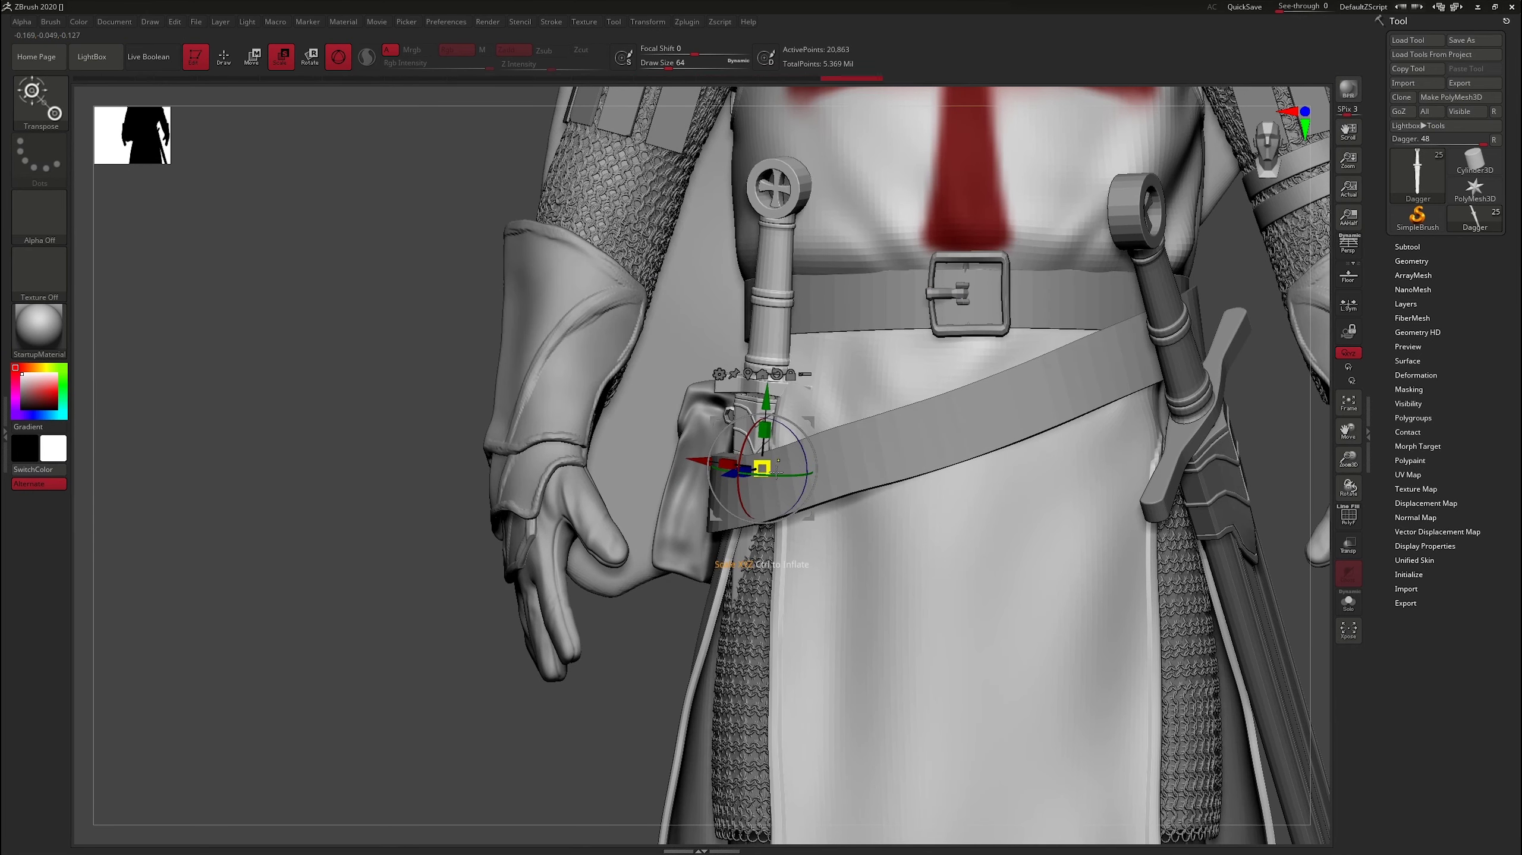
# Slide the dagger down into the belt at the right hip, then view the full knight.
pyautogui.press('w')
pyautogui.moveTo(768, 466)
pyautogui.mouseDown(button='right')
pyautogui.moveTo(788, 522)
pyautogui.moveTo(736, 455)
pyautogui.mouseUp(button='right')
pyautogui.moveTo(718, 470); pyautogui.dragTo(743, 435)
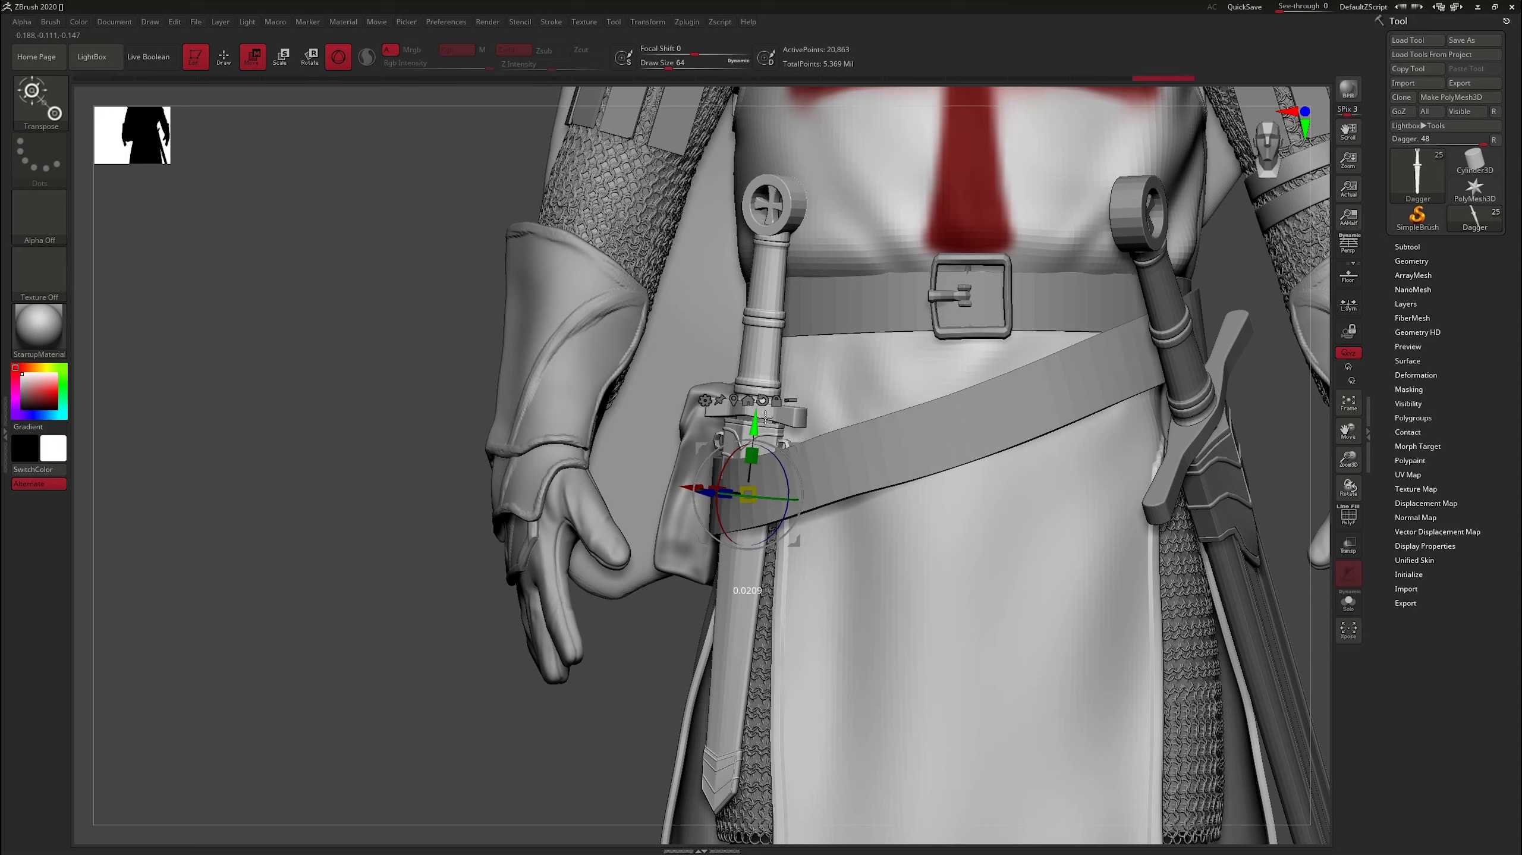
pyautogui.moveTo(767, 415)
pyautogui.mouseDown(button='right')
pyautogui.moveTo(921, 613)
pyautogui.moveTo(1169, 560)
pyautogui.mouseUp(button='right')
pyautogui.press('q')
pyautogui.moveTo(1018, 538)
pyautogui.mouseDown(button='right')
pyautogui.moveTo(1042, 509)
pyautogui.moveTo(1054, 524)
pyautogui.moveTo(1017, 473)
pyautogui.mouseUp(button='right')
pyautogui.press('q')
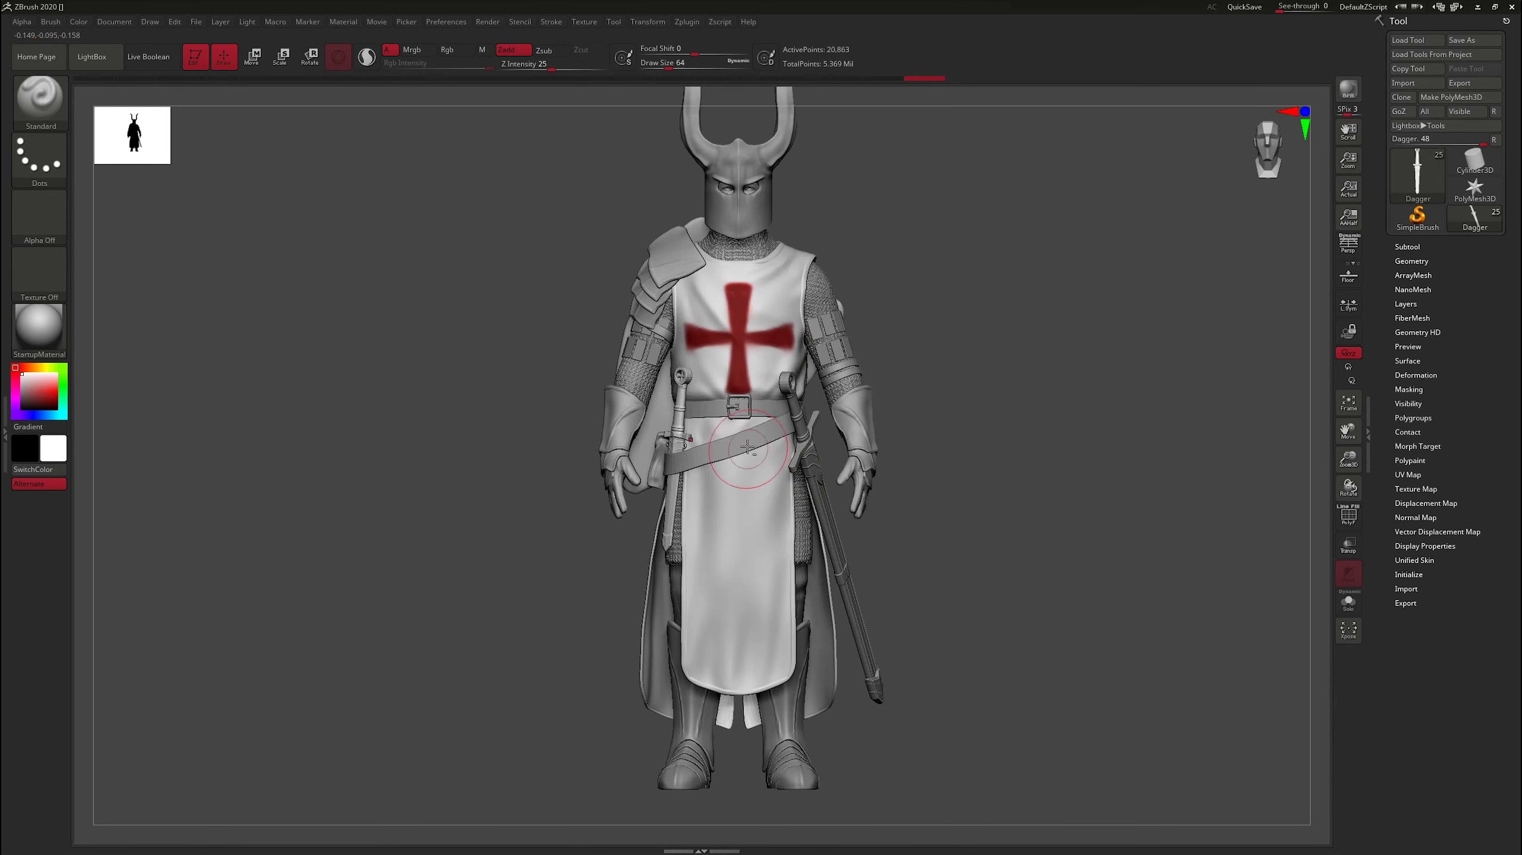
# Export the Belt_2, Belt_1 and Cloth subtool meshes.
pyautogui.click(1473, 84)
pyautogui.press('Return')
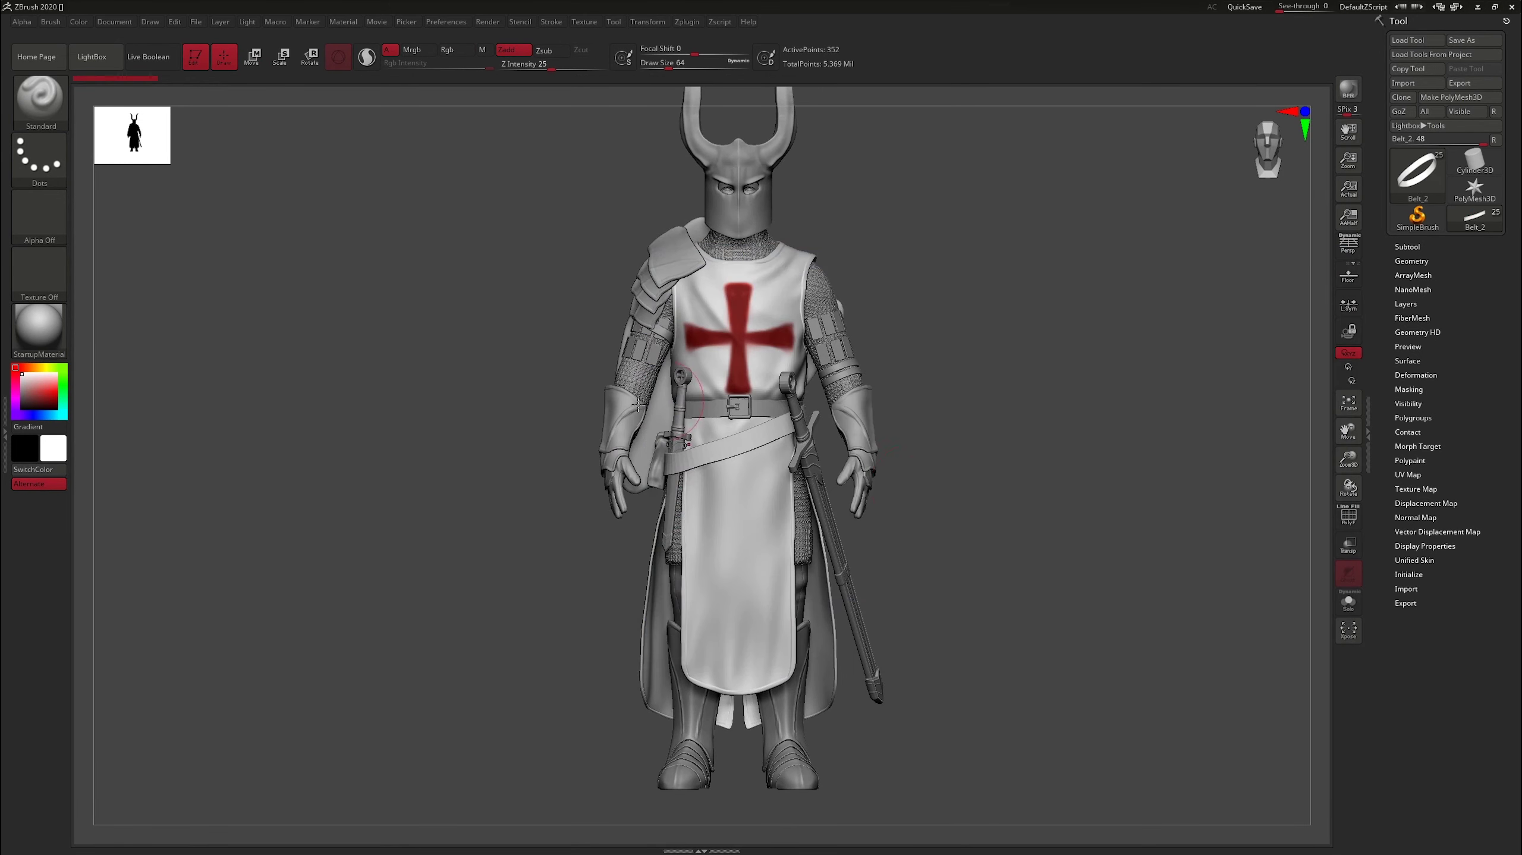
pyautogui.click(1459, 83)
pyautogui.click(1254, 654)
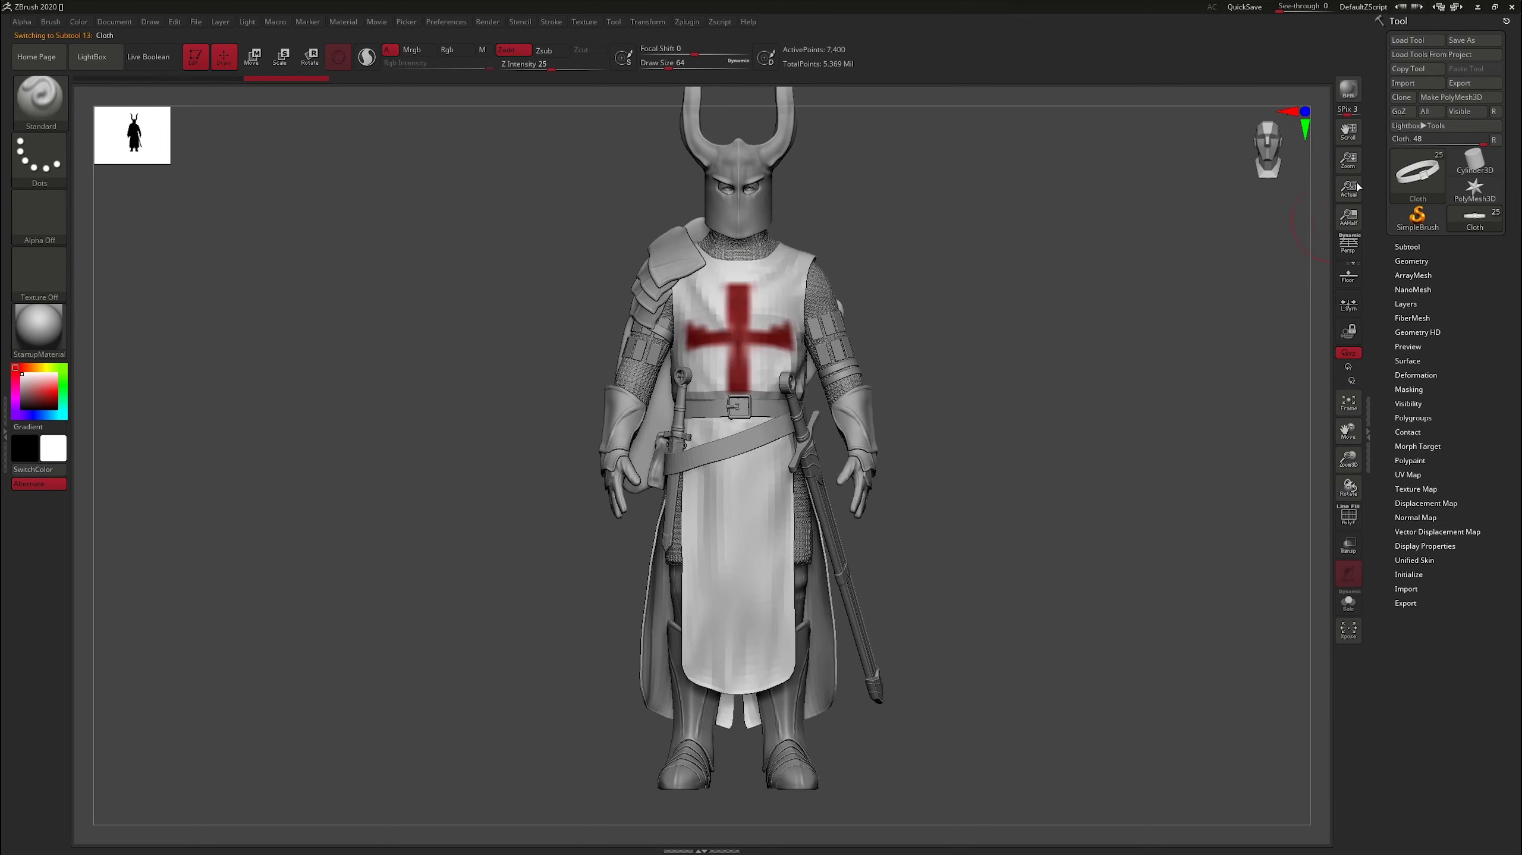
pyautogui.click(1461, 83)
pyautogui.click(1251, 652)
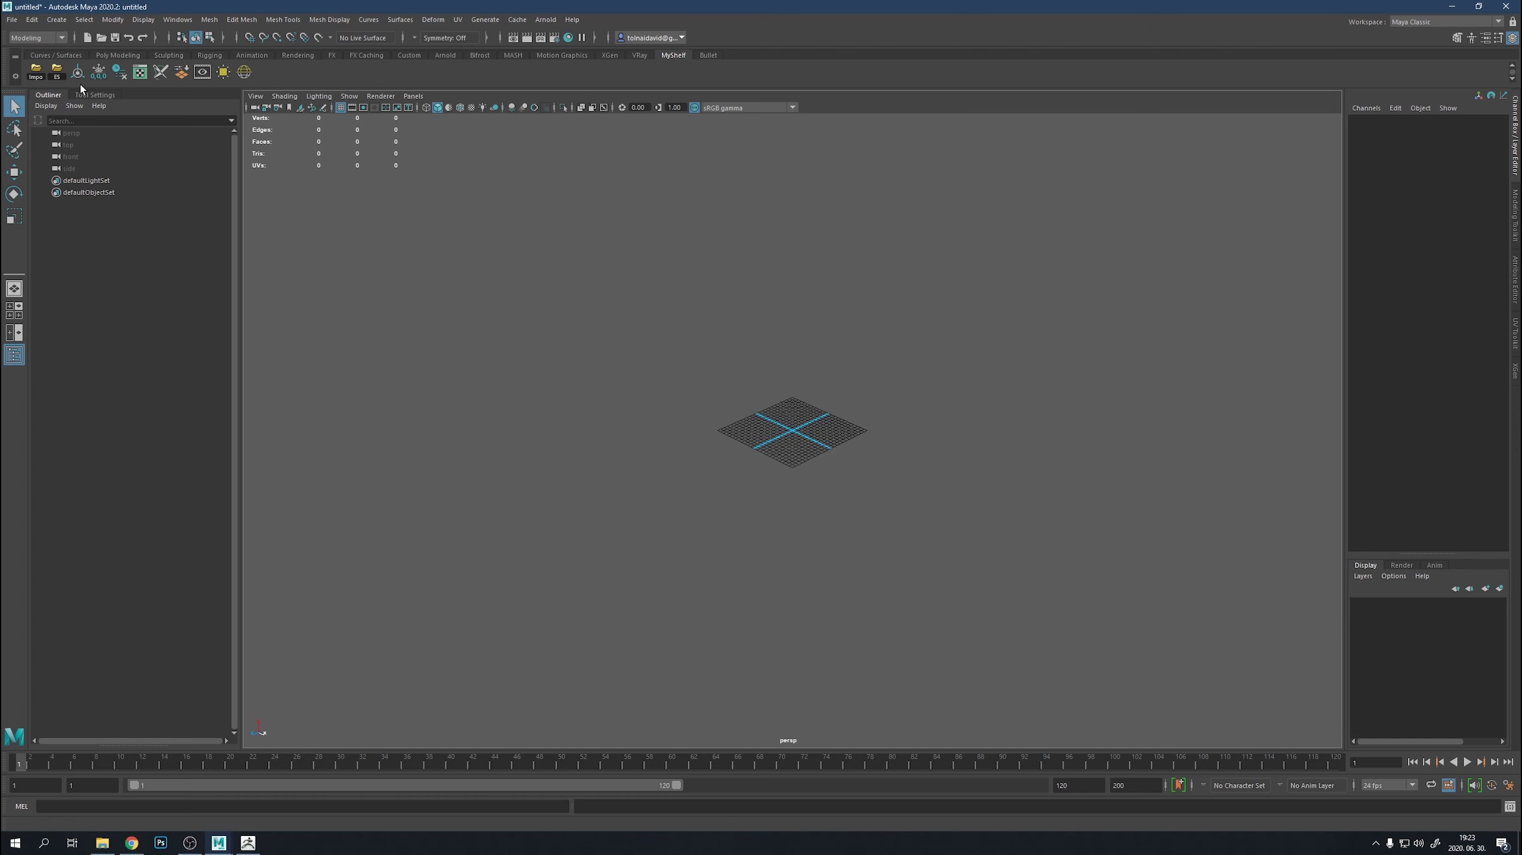
# Import the belt and Cloth OBJ files from the project's Assets folder.
pyautogui.click(35, 72)
pyautogui.click(412, 280)
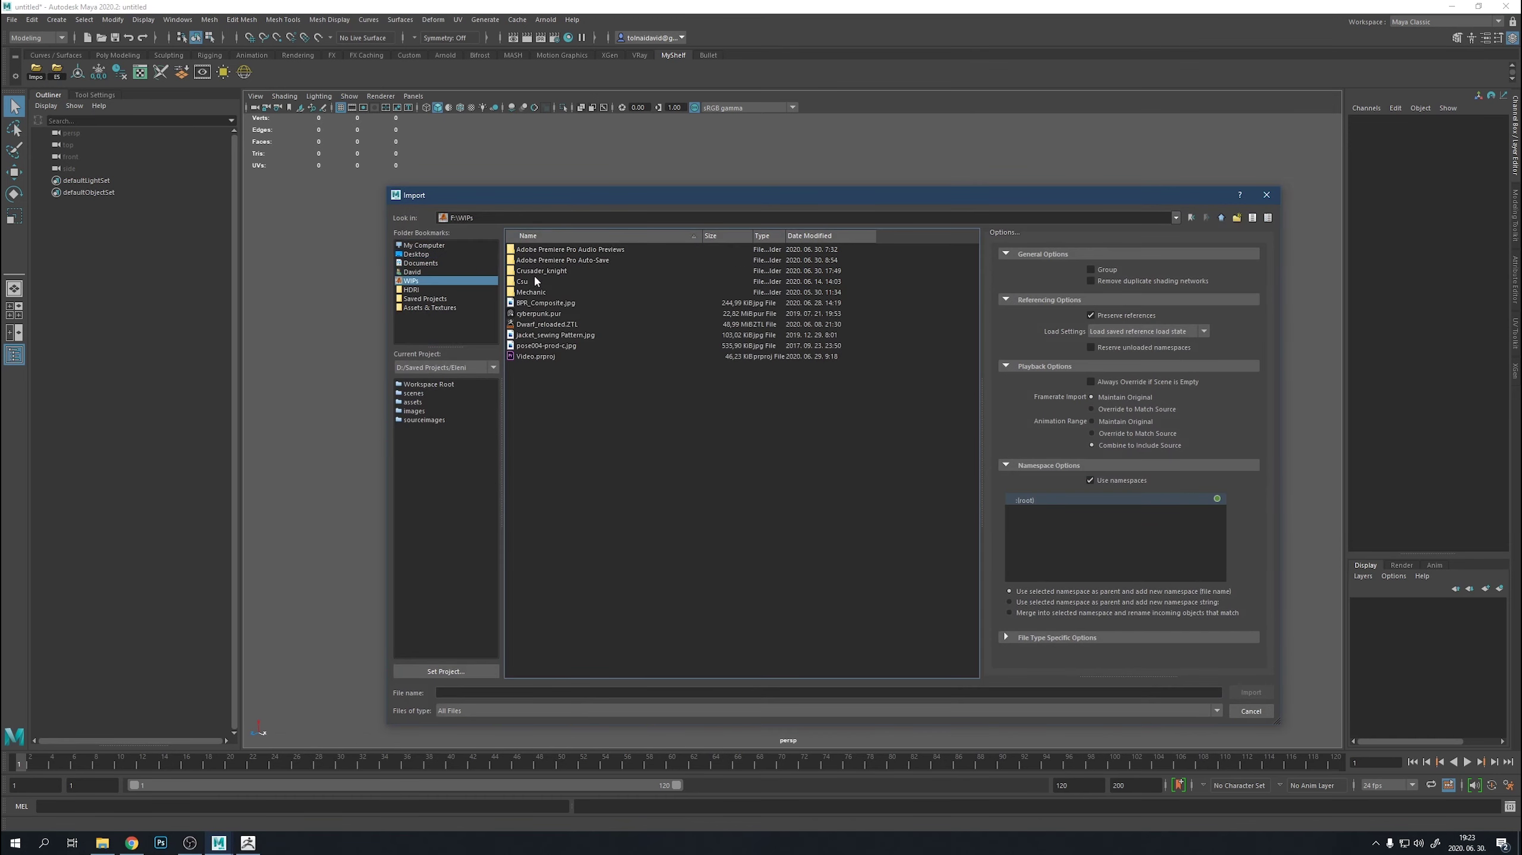
pyautogui.doubleClick(525, 249)
pyautogui.click(538, 249)
pyautogui.press('Return')
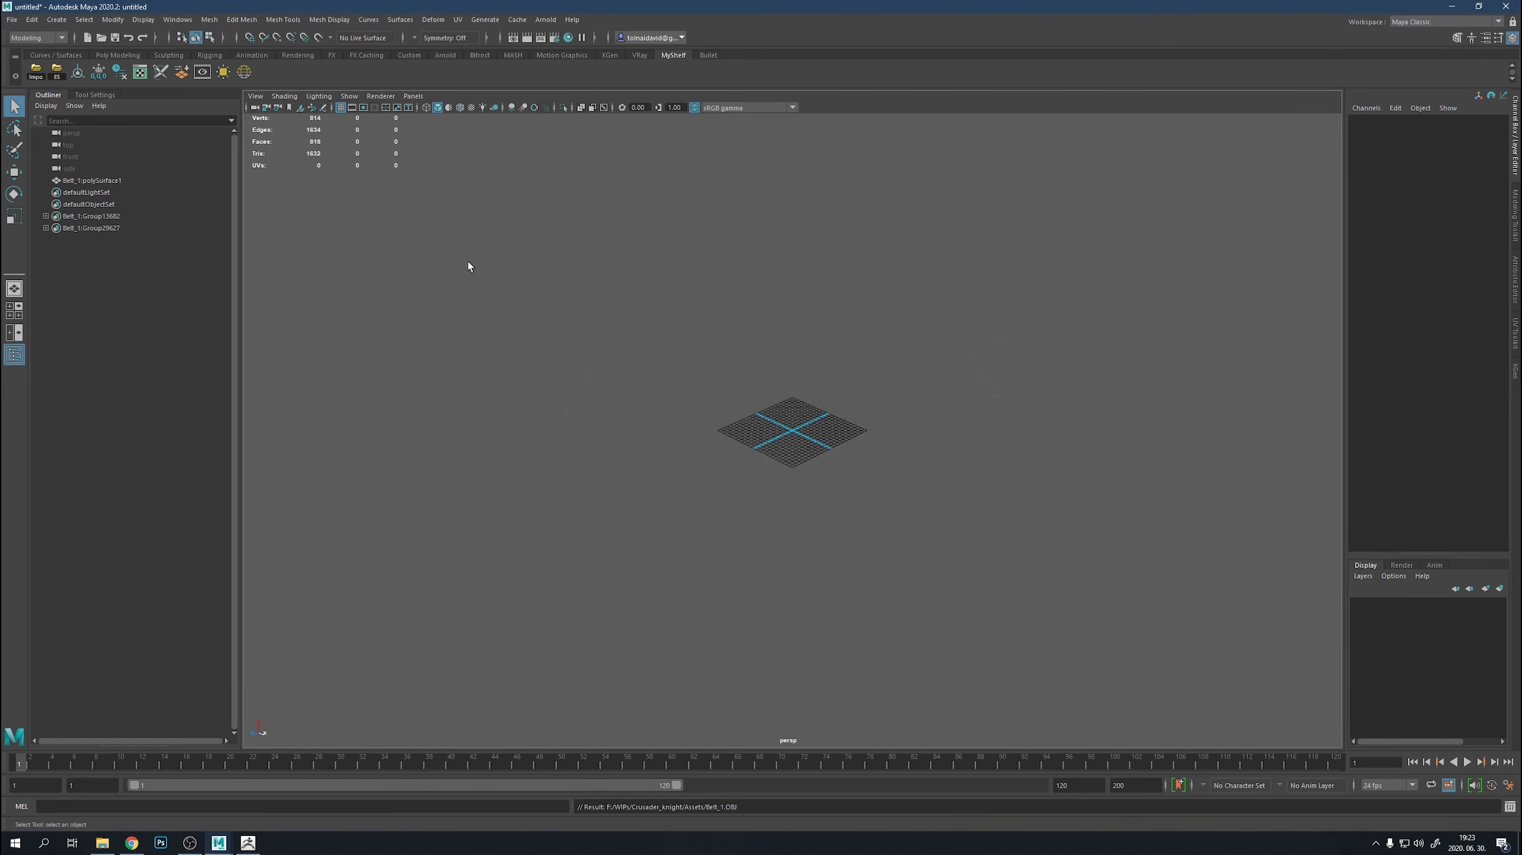
pyautogui.press('g')
pyautogui.doubleClick(546, 357)
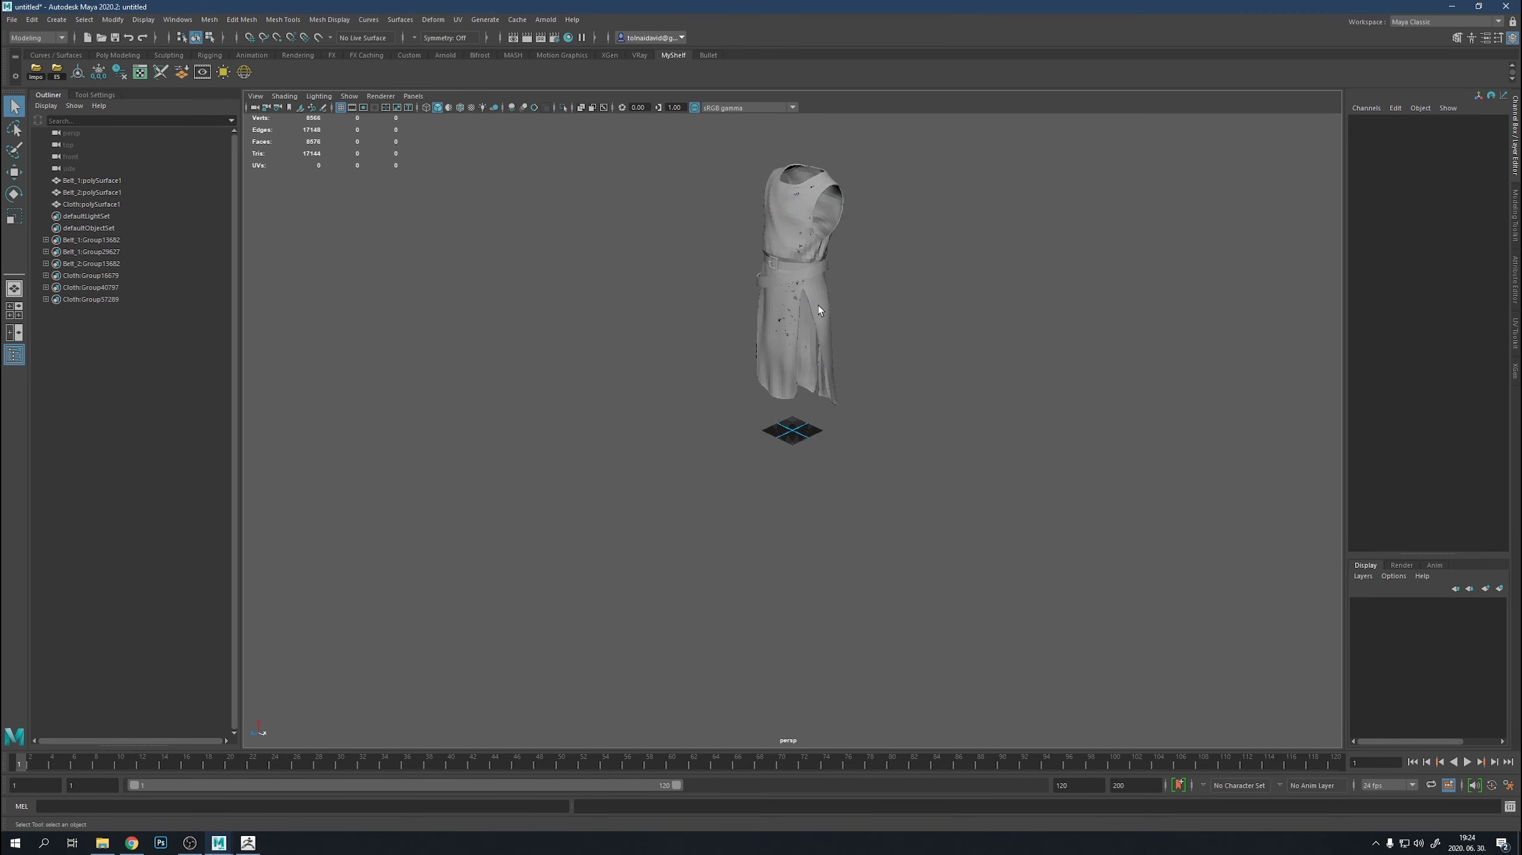
pyautogui.press('f')
pyautogui.scroll(3, 745, 505)
# Isolate the belt, delete selected faces, and select a single belt face.
pyautogui.click(842, 419)
pyautogui.press('f')
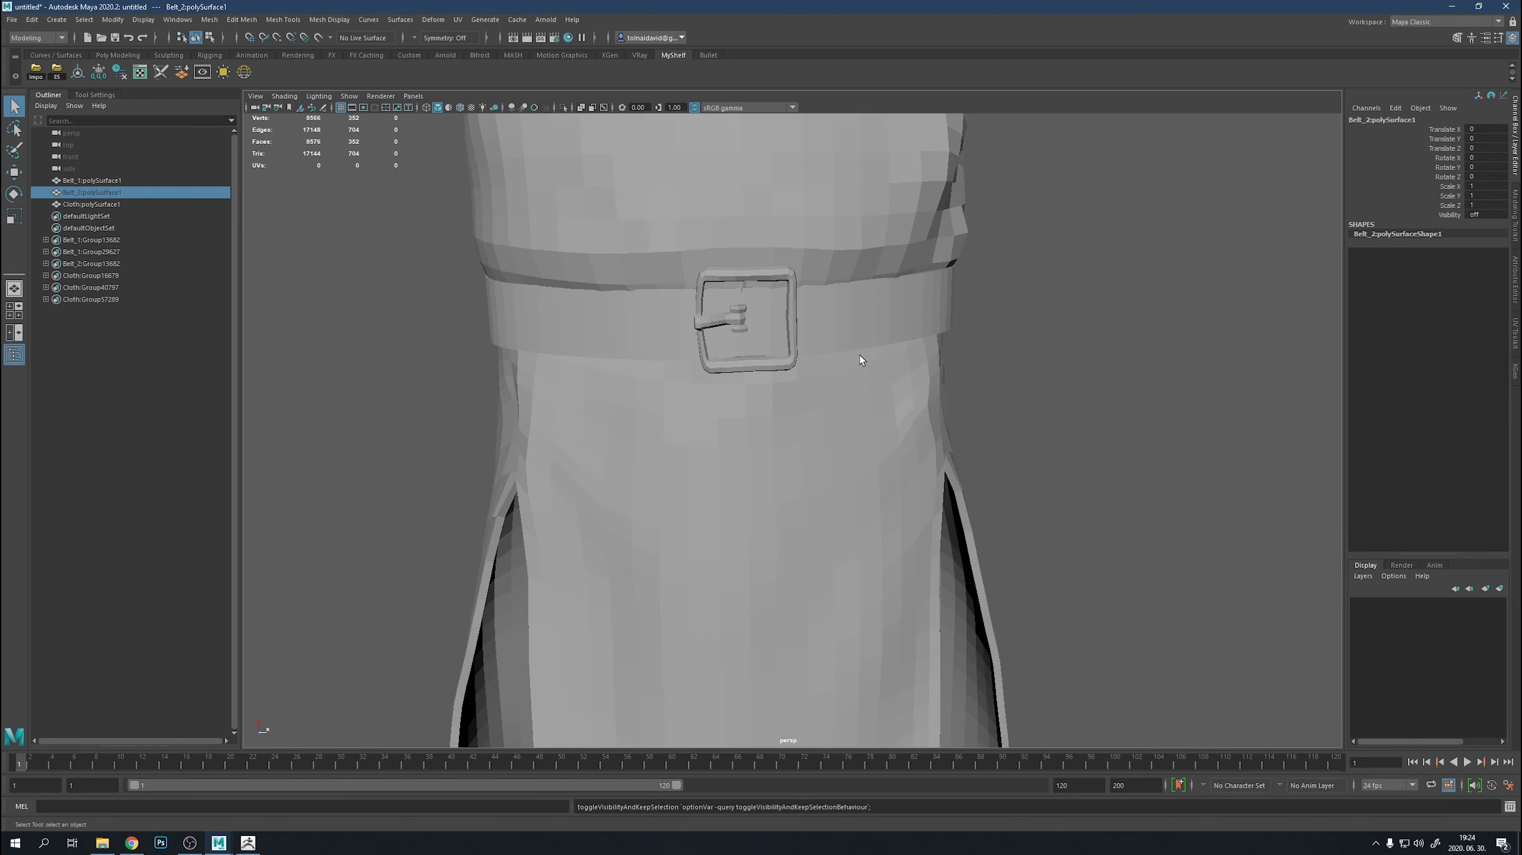
pyautogui.hotkey('ctrl', 'h')
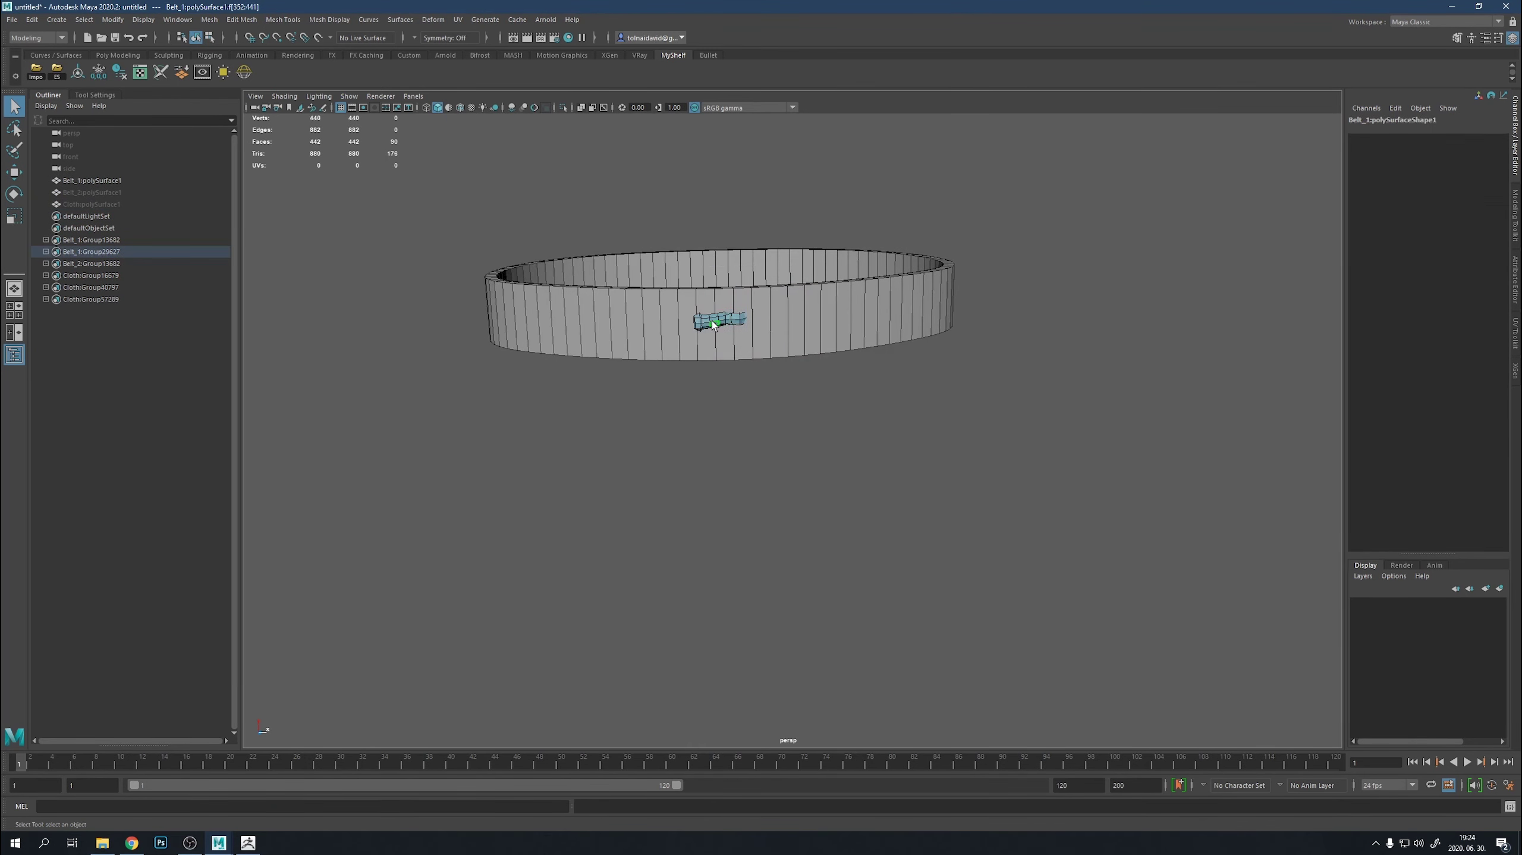
pyautogui.press('Delete')
pyautogui.moveTo(712, 324)
pyautogui.keyDown('alt'); pyautogui.mouseDown()
pyautogui.moveTo(870, 411)
pyautogui.moveTo(848, 509)
pyautogui.mouseUp(); pyautogui.keyUp('alt')
pyautogui.press('f')
pyautogui.press('1')
pyautogui.press('4')
pyautogui.press('5')
pyautogui.press('F11')
pyautogui.click(848, 509)
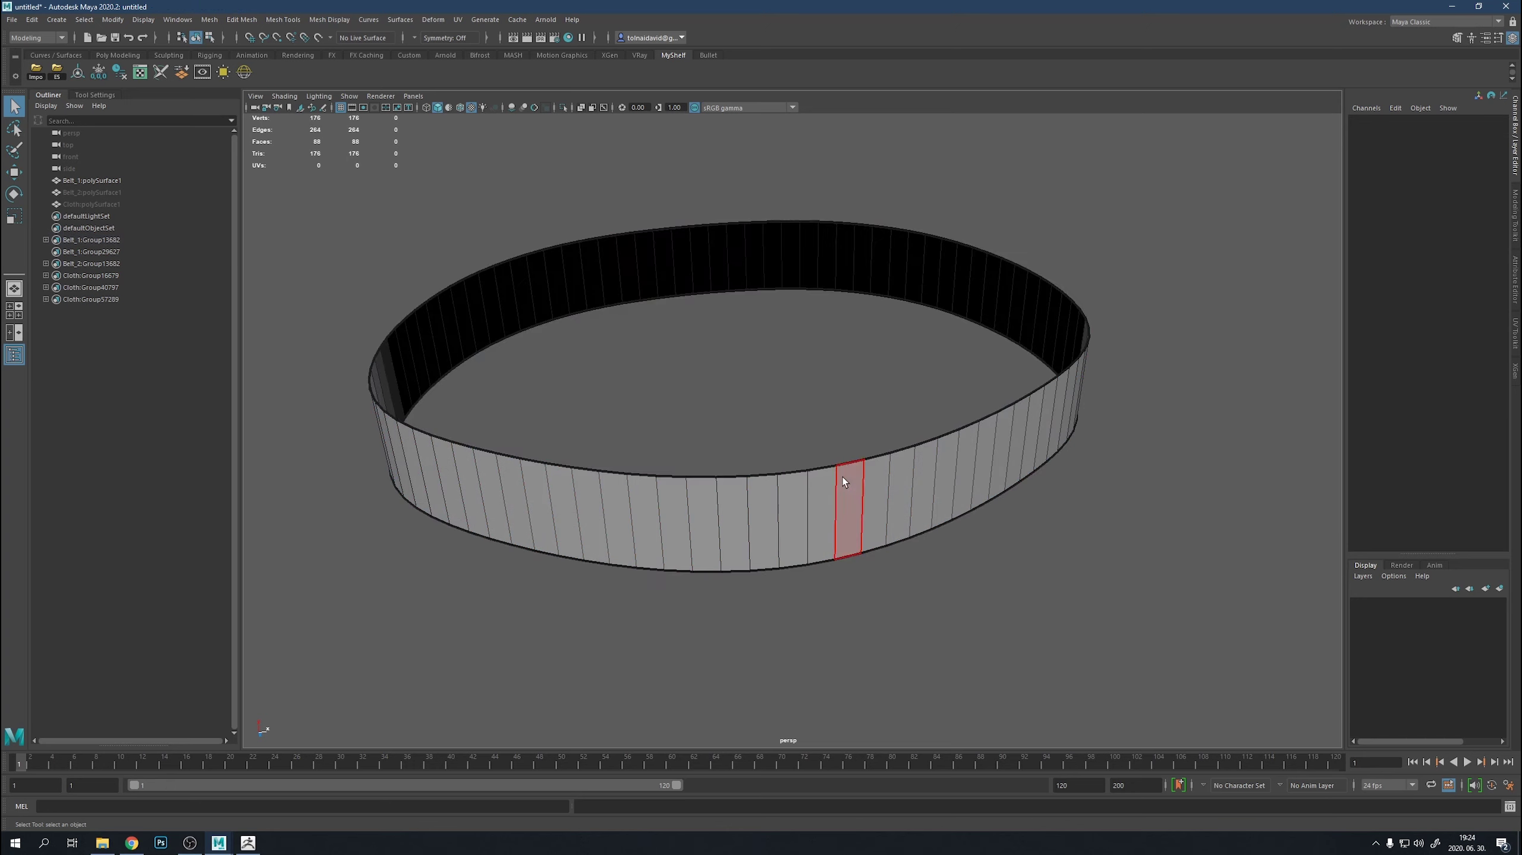
# Assign a new white Lambert material to the dress.
pyautogui.click(113, 204)
pyautogui.press('f')
pyautogui.moveTo(818, 274); pyautogui.dragTo(825, 447, button='right')
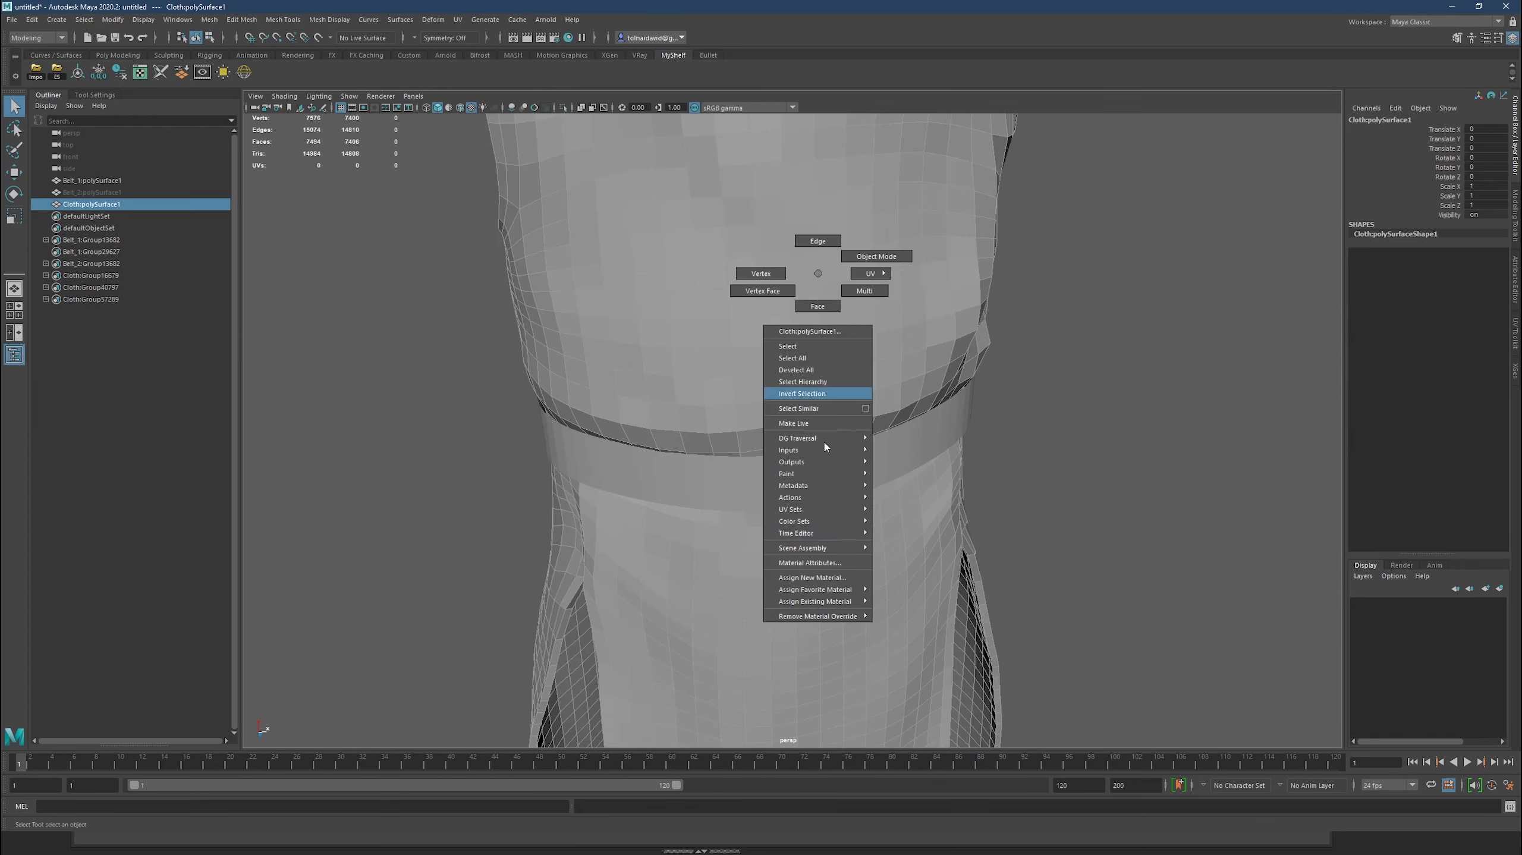
pyautogui.click(840, 579)
pyautogui.click(604, 368)
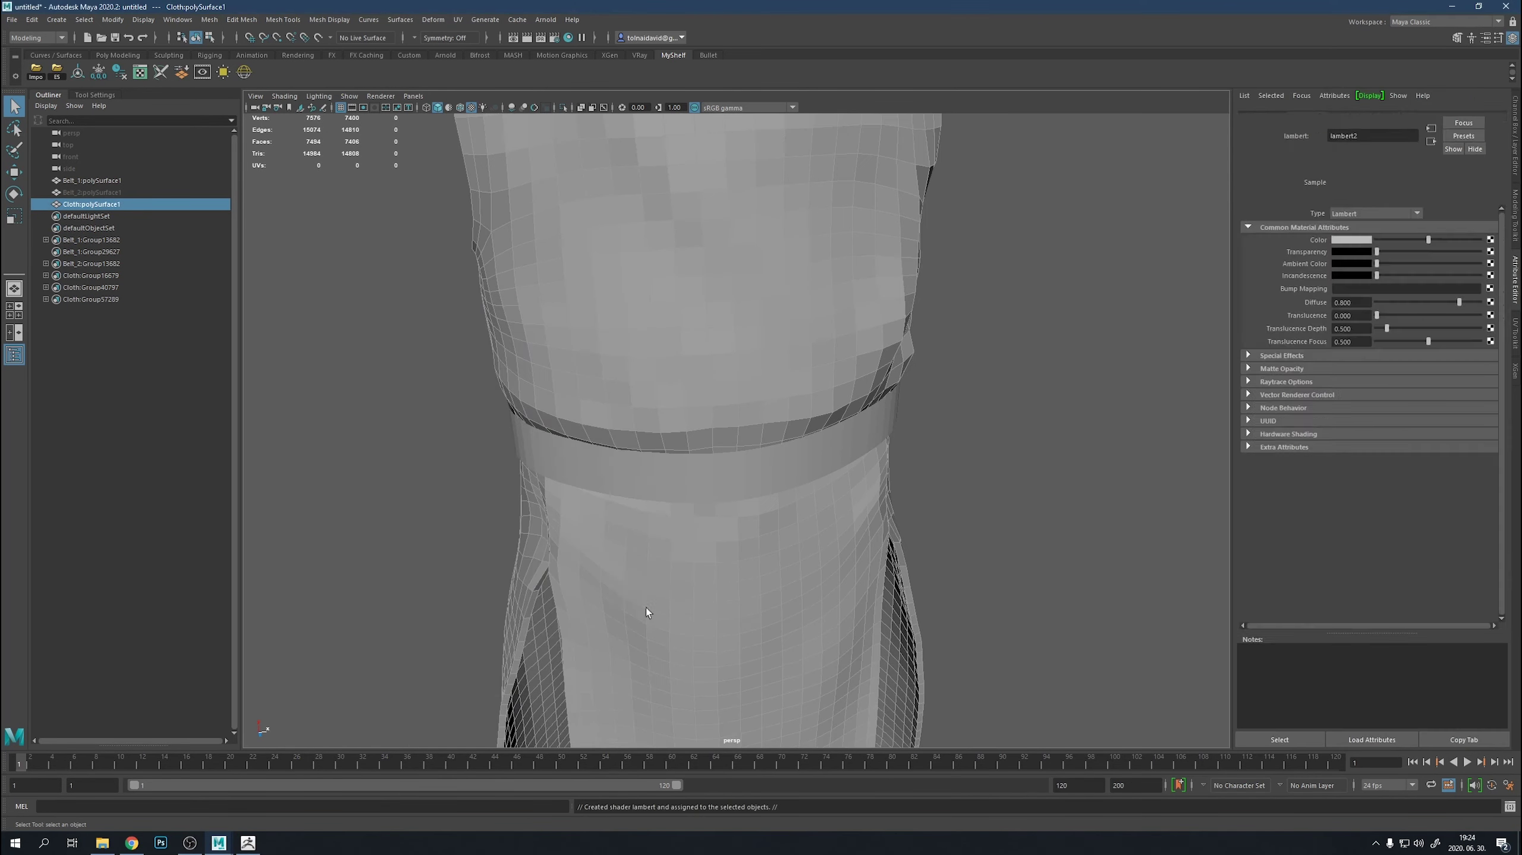
pyautogui.moveTo(1428, 250); pyautogui.dragTo(1465, 250)
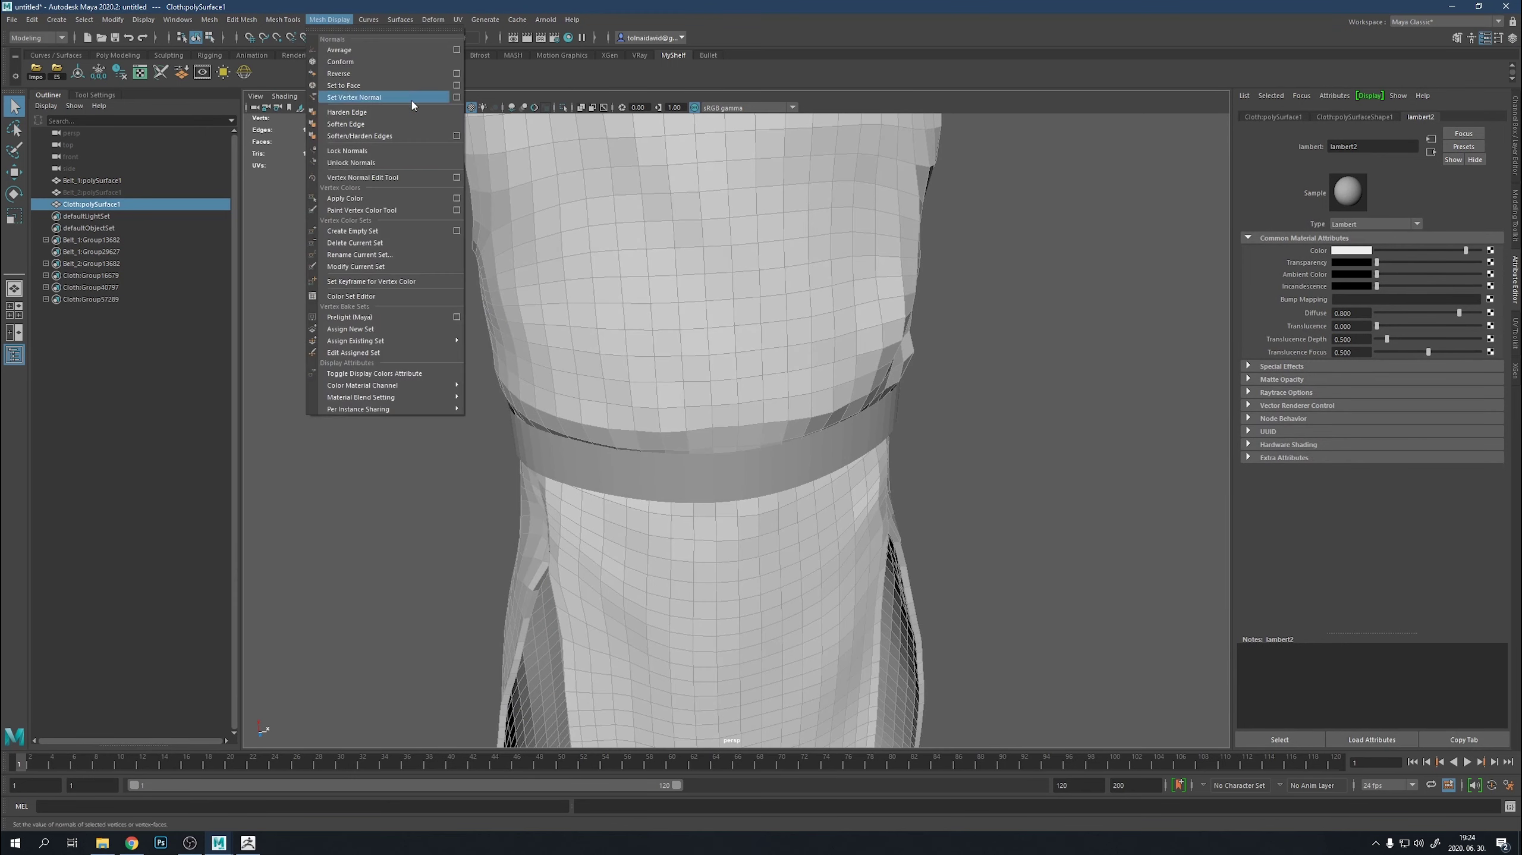
# Delete faces at the front of Belt_1 to open a gap.
pyautogui.click(92, 181)
pyautogui.moveTo(796, 461)
pyautogui.keyDown('alt'); pyautogui.mouseDown()
pyautogui.moveTo(821, 454)
pyautogui.moveTo(735, 357)
pyautogui.moveTo(831, 383)
pyautogui.moveTo(848, 426)
pyautogui.mouseUp(); pyautogui.keyUp('alt')
pyautogui.press('F11')
pyautogui.click(728, 355)
pyautogui.press('Delete')
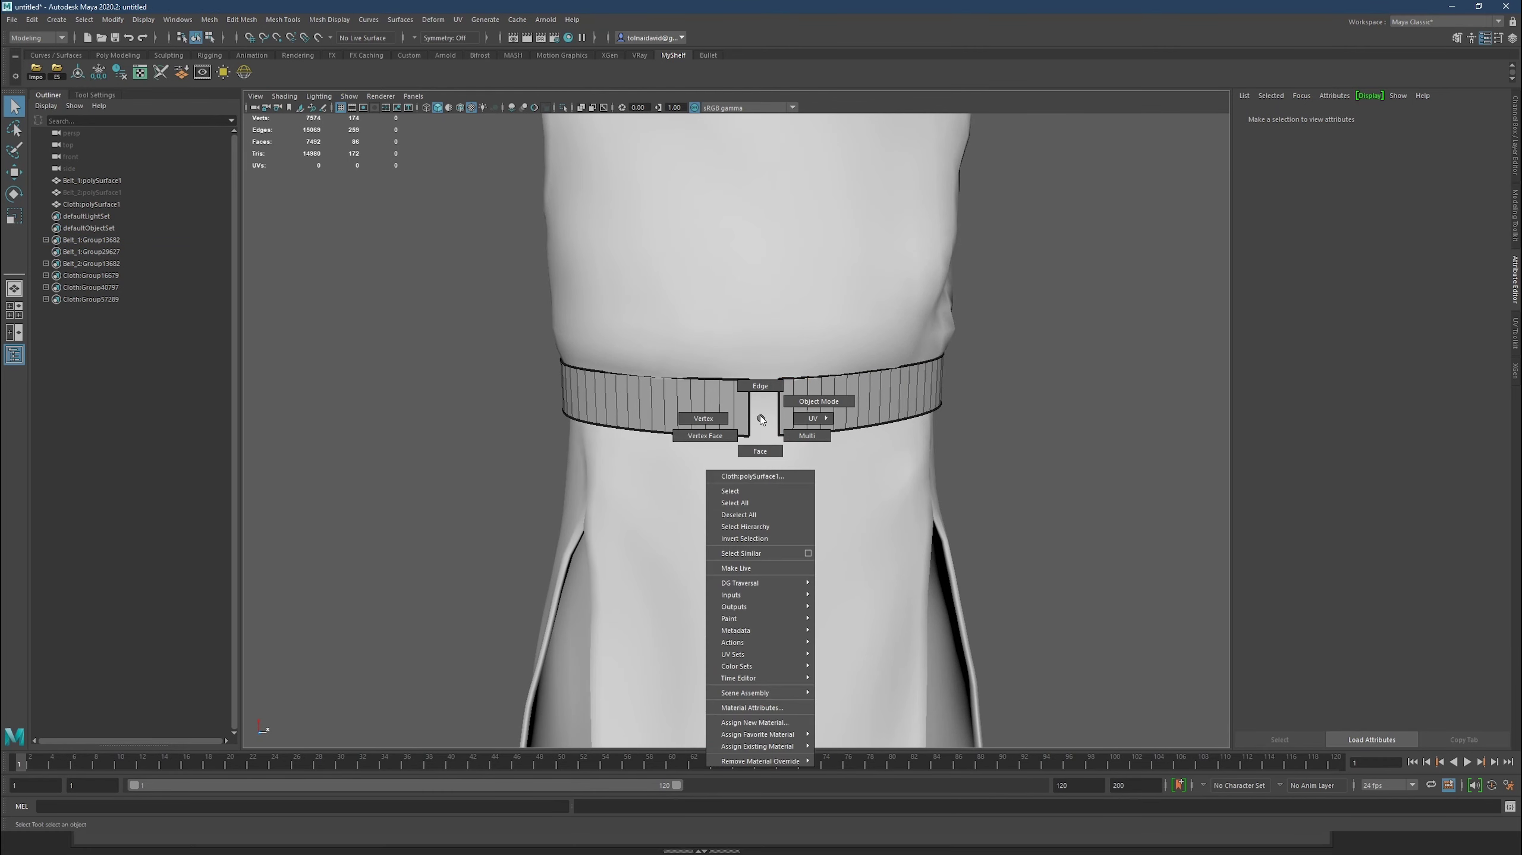
# Select the dress object and hide its display layer.
pyautogui.moveTo(777, 427); pyautogui.dragTo(730, 479, button='right')
pyautogui.click(1501, 168)
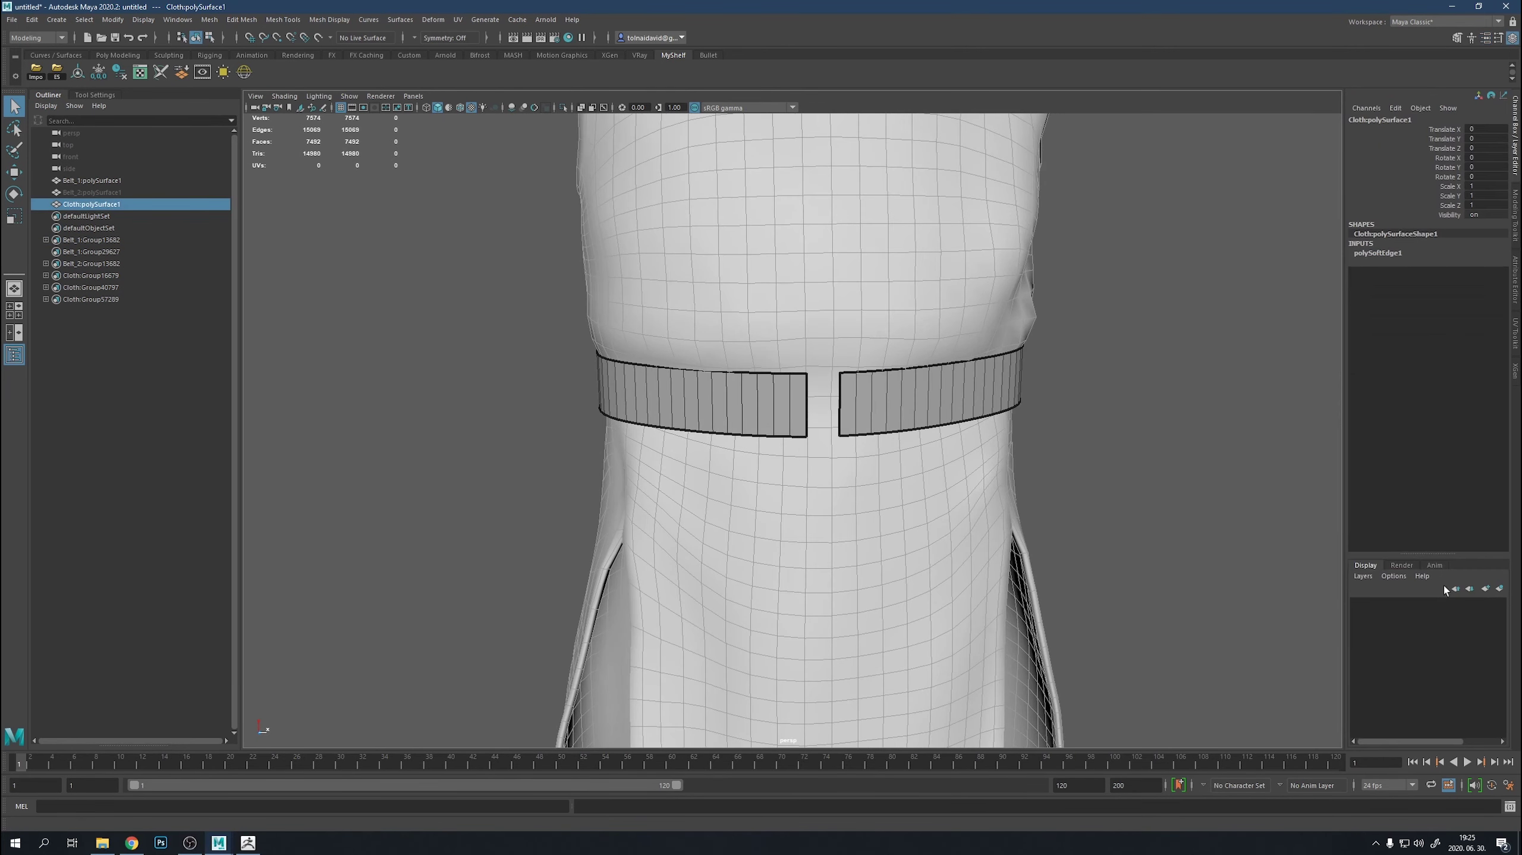
pyautogui.click(1275, 501)
pyautogui.scroll(-2, 1197, 473)
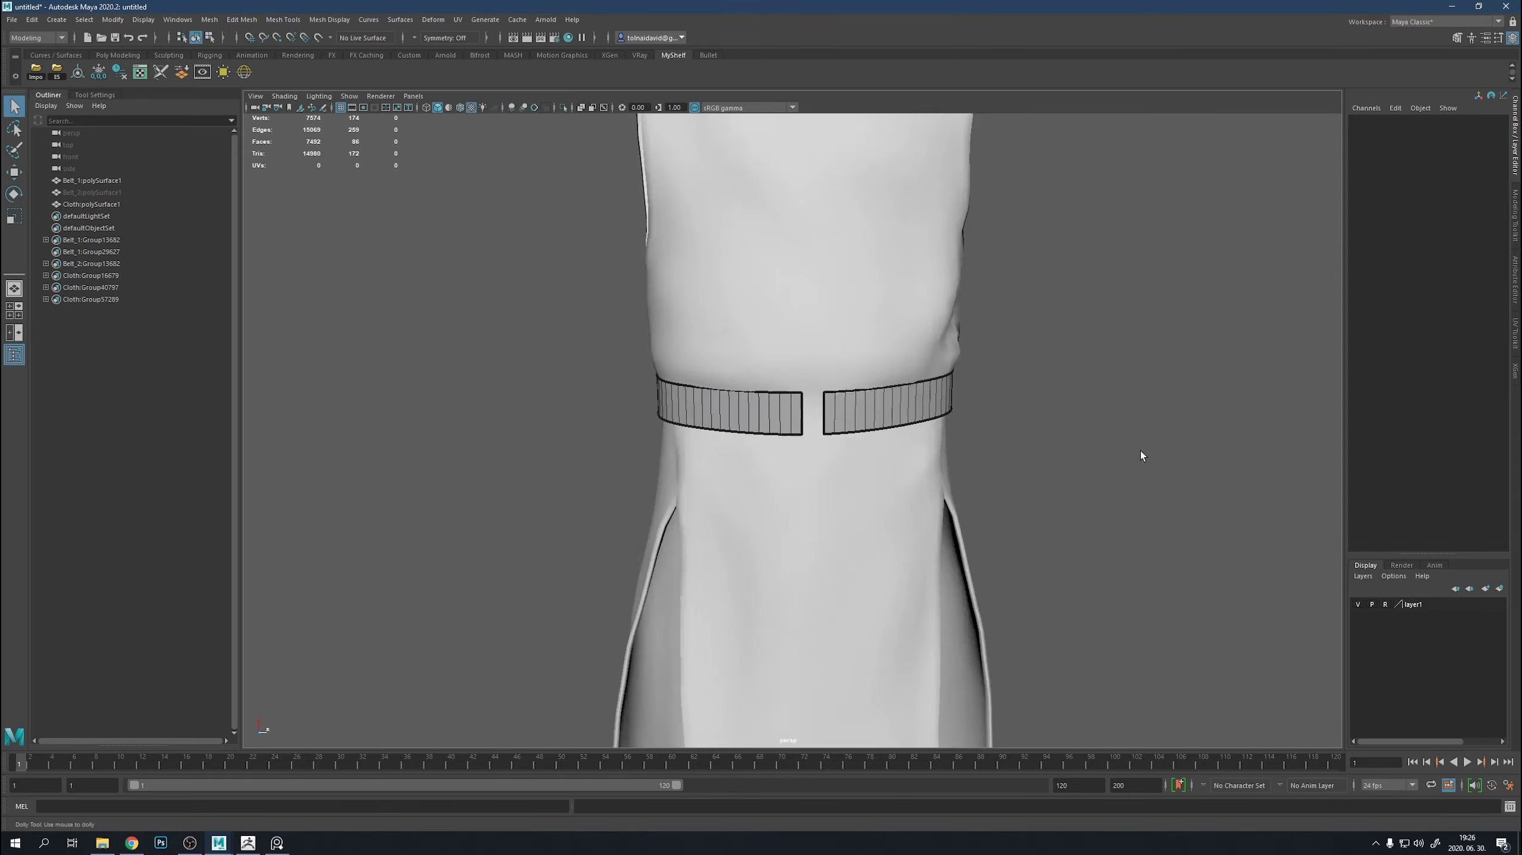
pyautogui.scroll(-3, 1141, 451)
pyautogui.click(1357, 604)
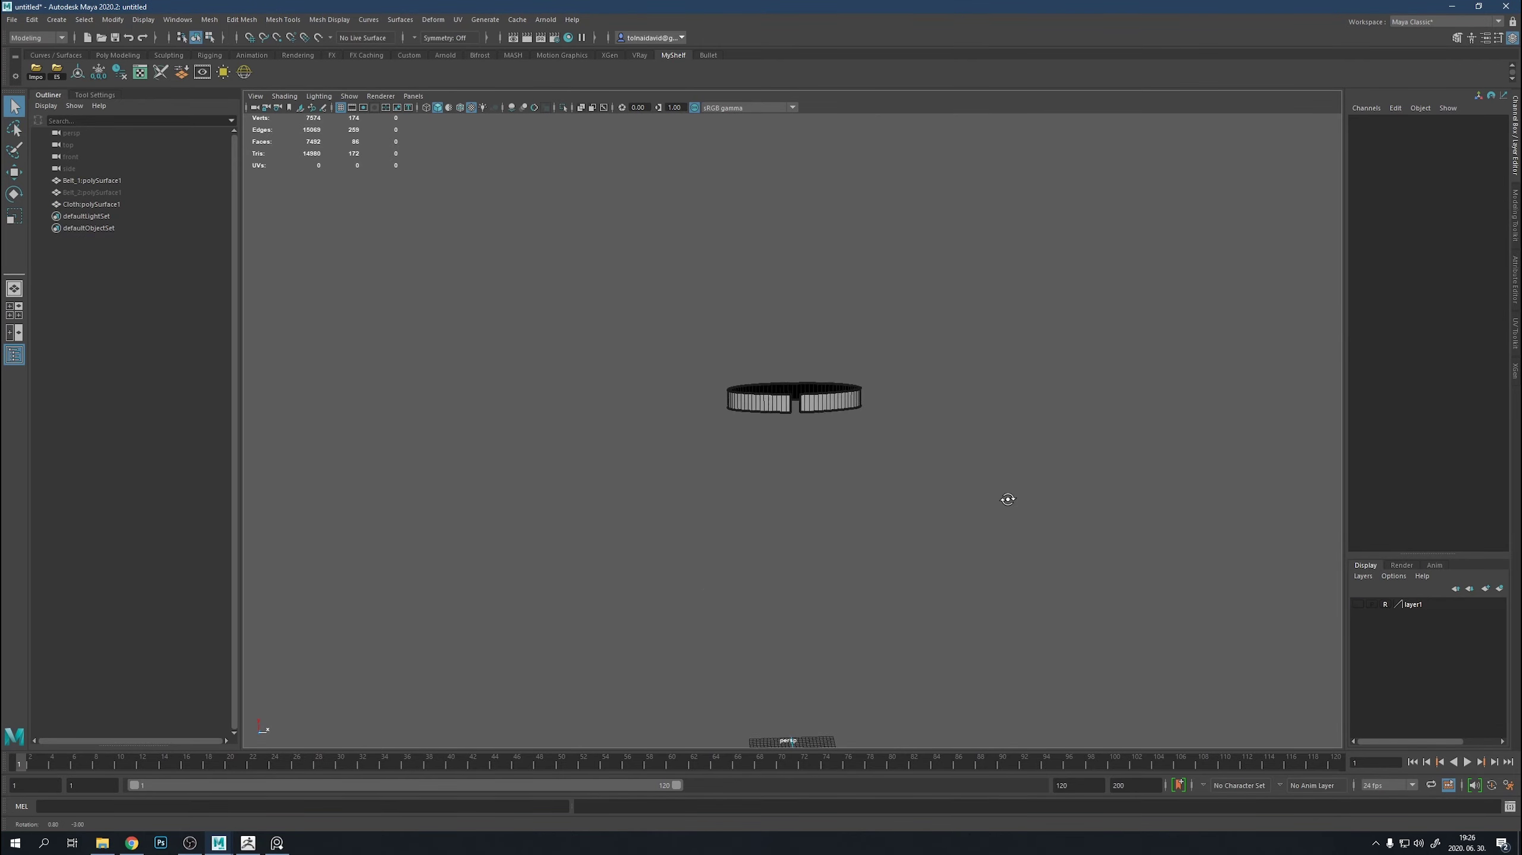
# Hide the cloth and create a poly plane raised to belt height.
pyautogui.moveTo(1007, 497); pyautogui.dragTo(730, 439)
pyautogui.keyDown('shift'); pyautogui.rightClick(837, 493); pyautogui.keyUp('shift')
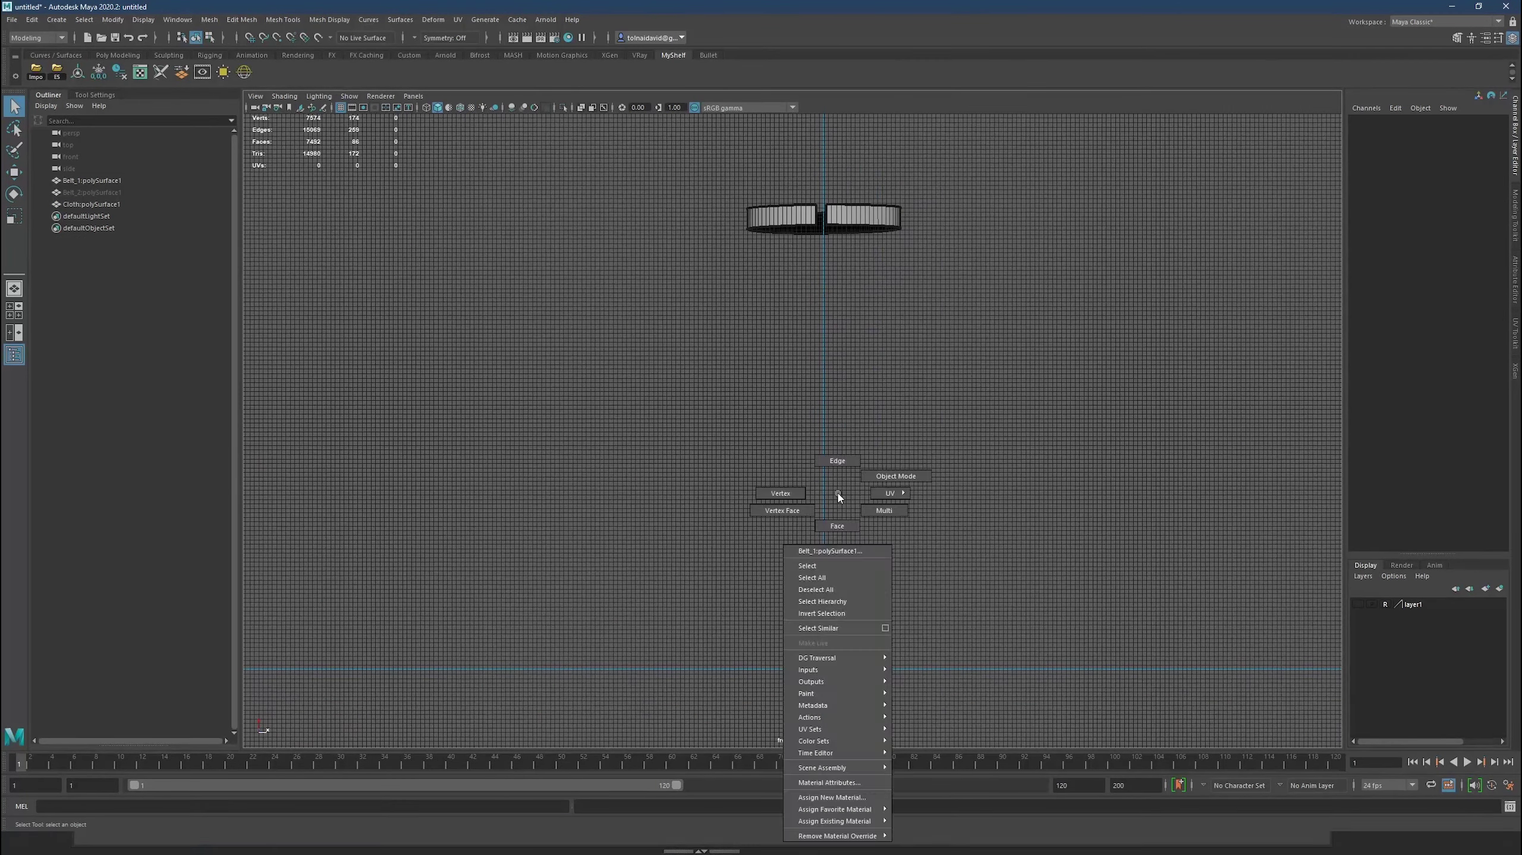
pyautogui.click(788, 476)
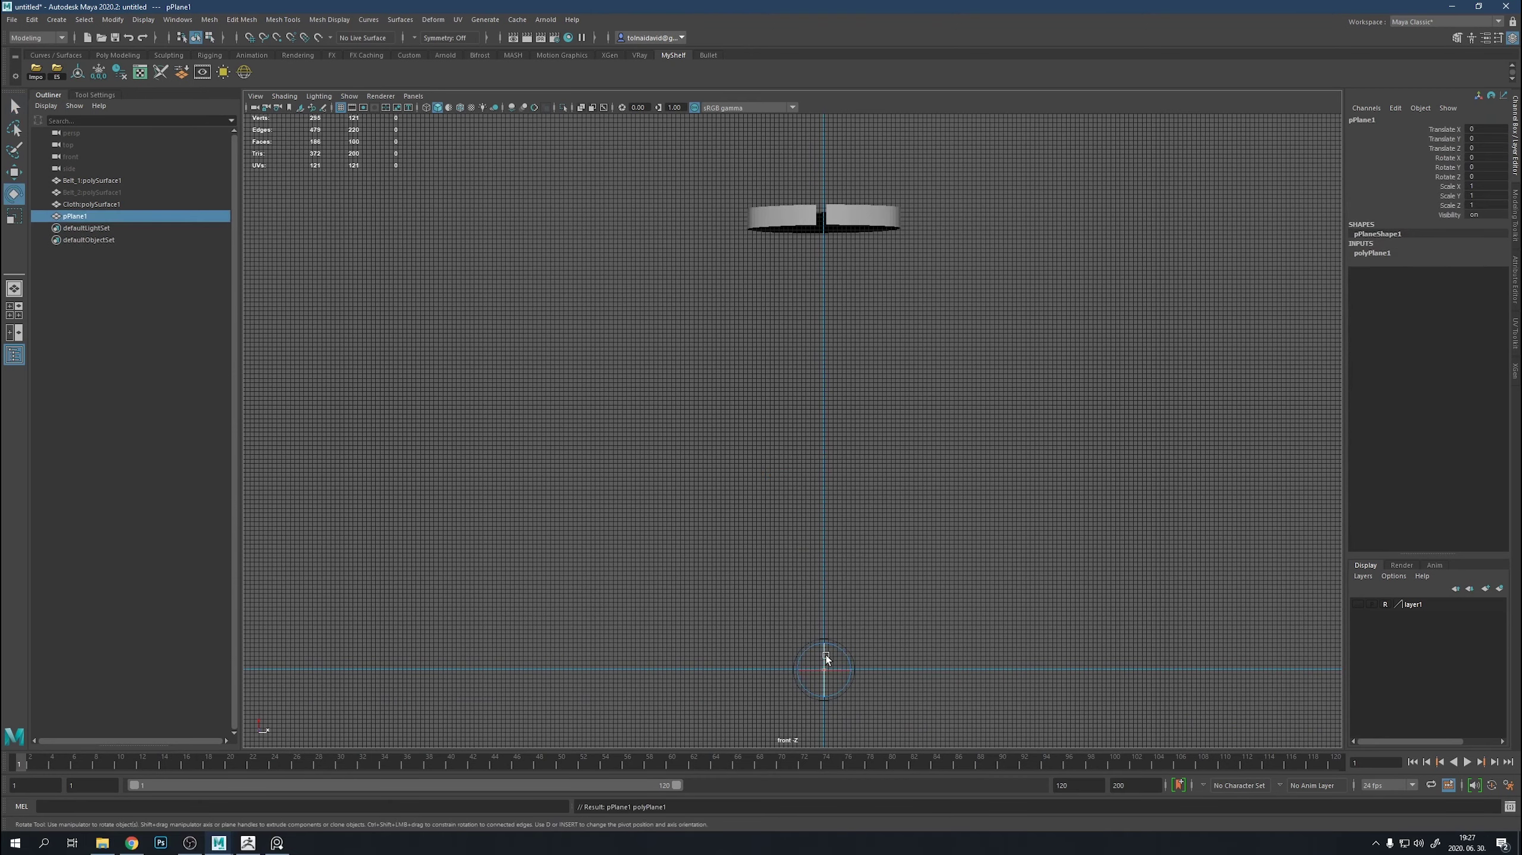
pyautogui.press('w')
pyautogui.moveTo(832, 658); pyautogui.dragTo(831, 187)
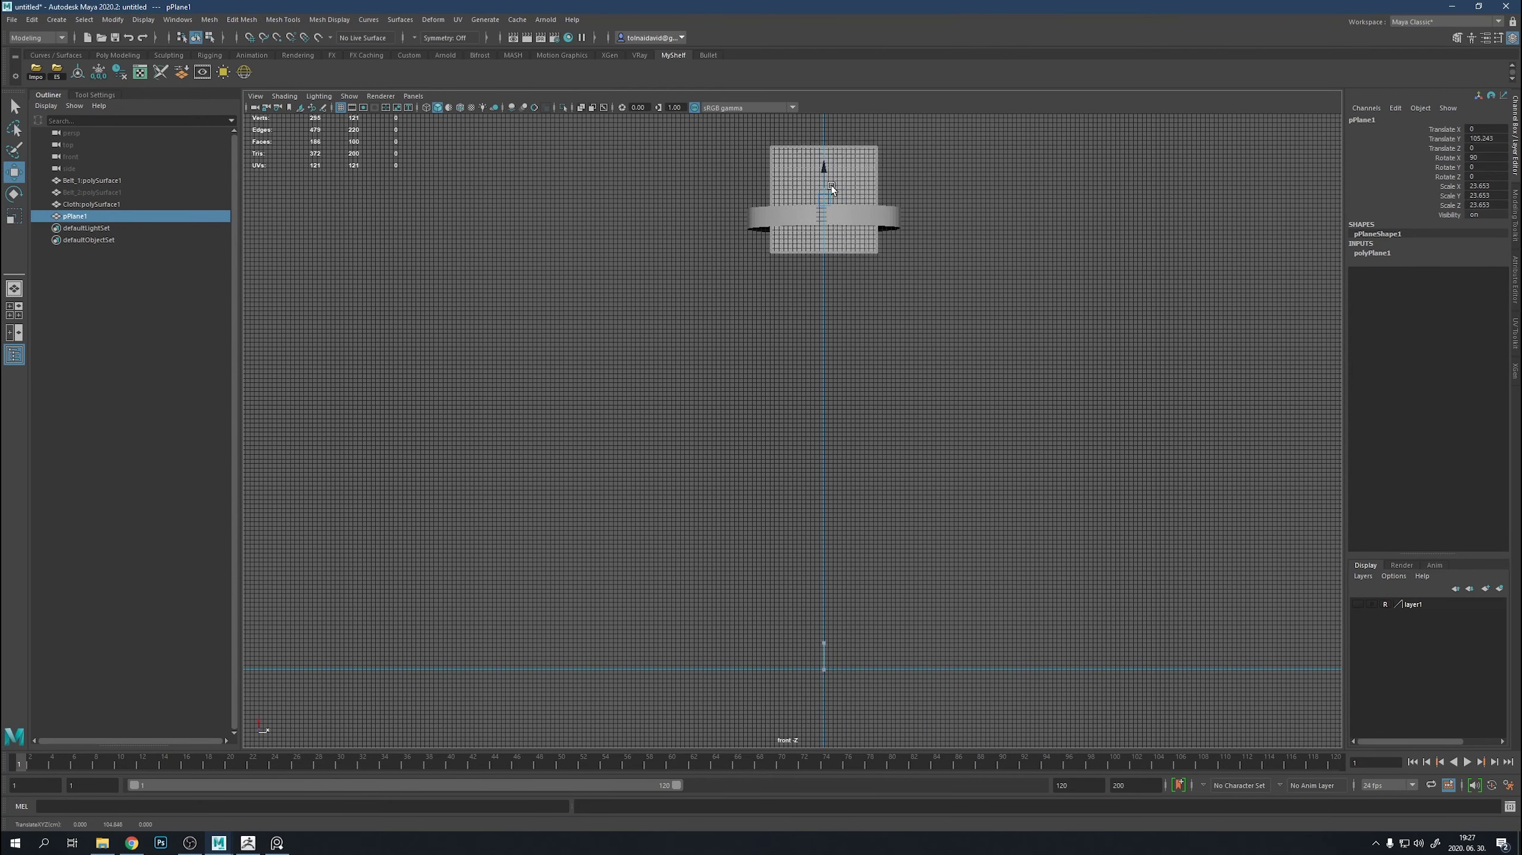
pyautogui.click(342, 108)
pyautogui.press('f')
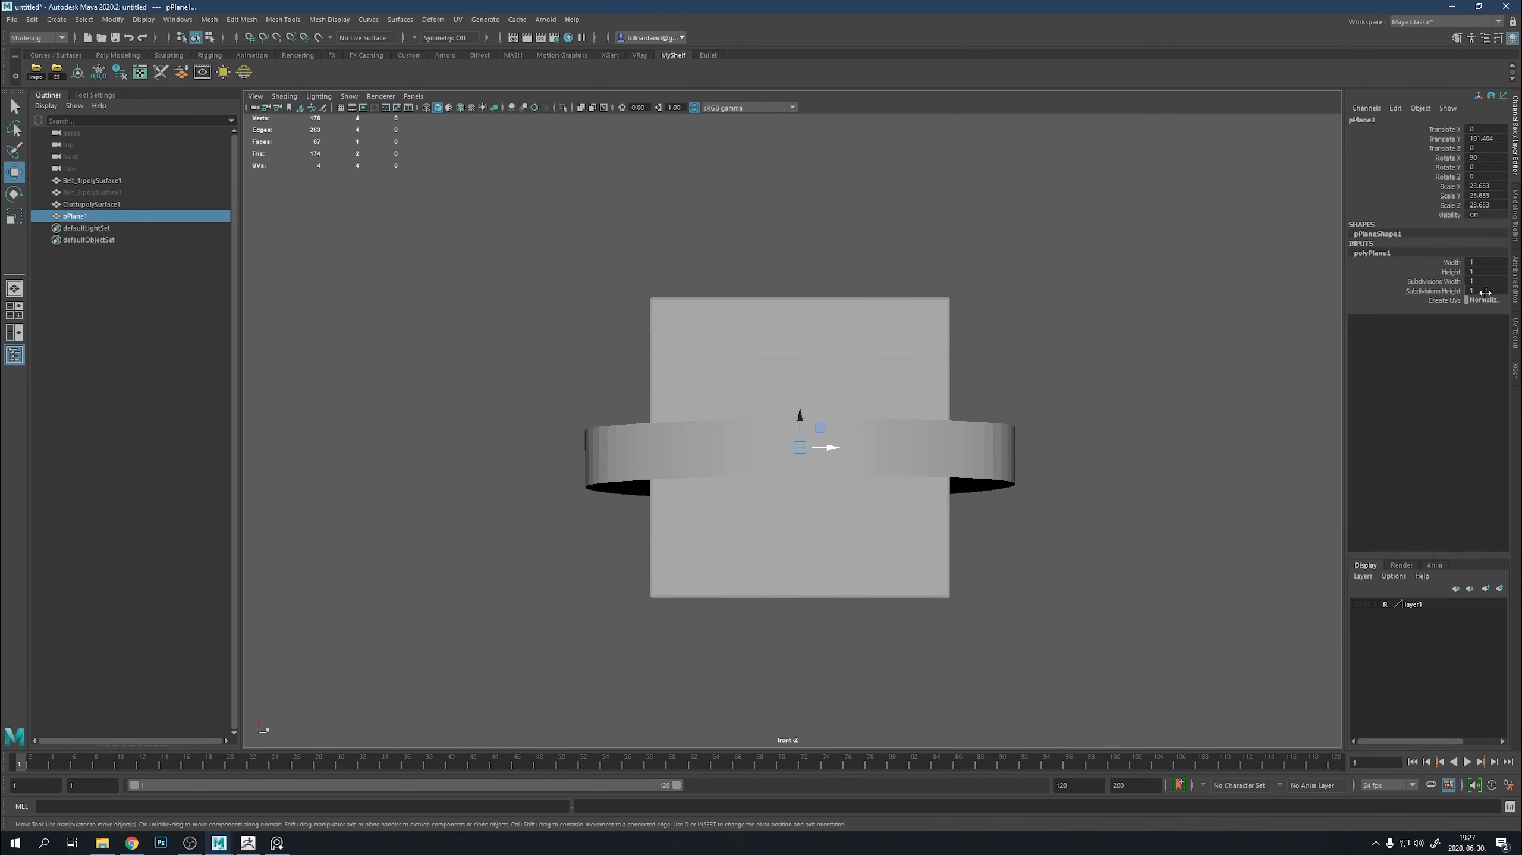
# Move the plane in front of the belt and squash it to belt height.
pyautogui.press('space')
pyautogui.moveTo(520, 281); pyautogui.dragTo(668, 462)
pyautogui.press('space')
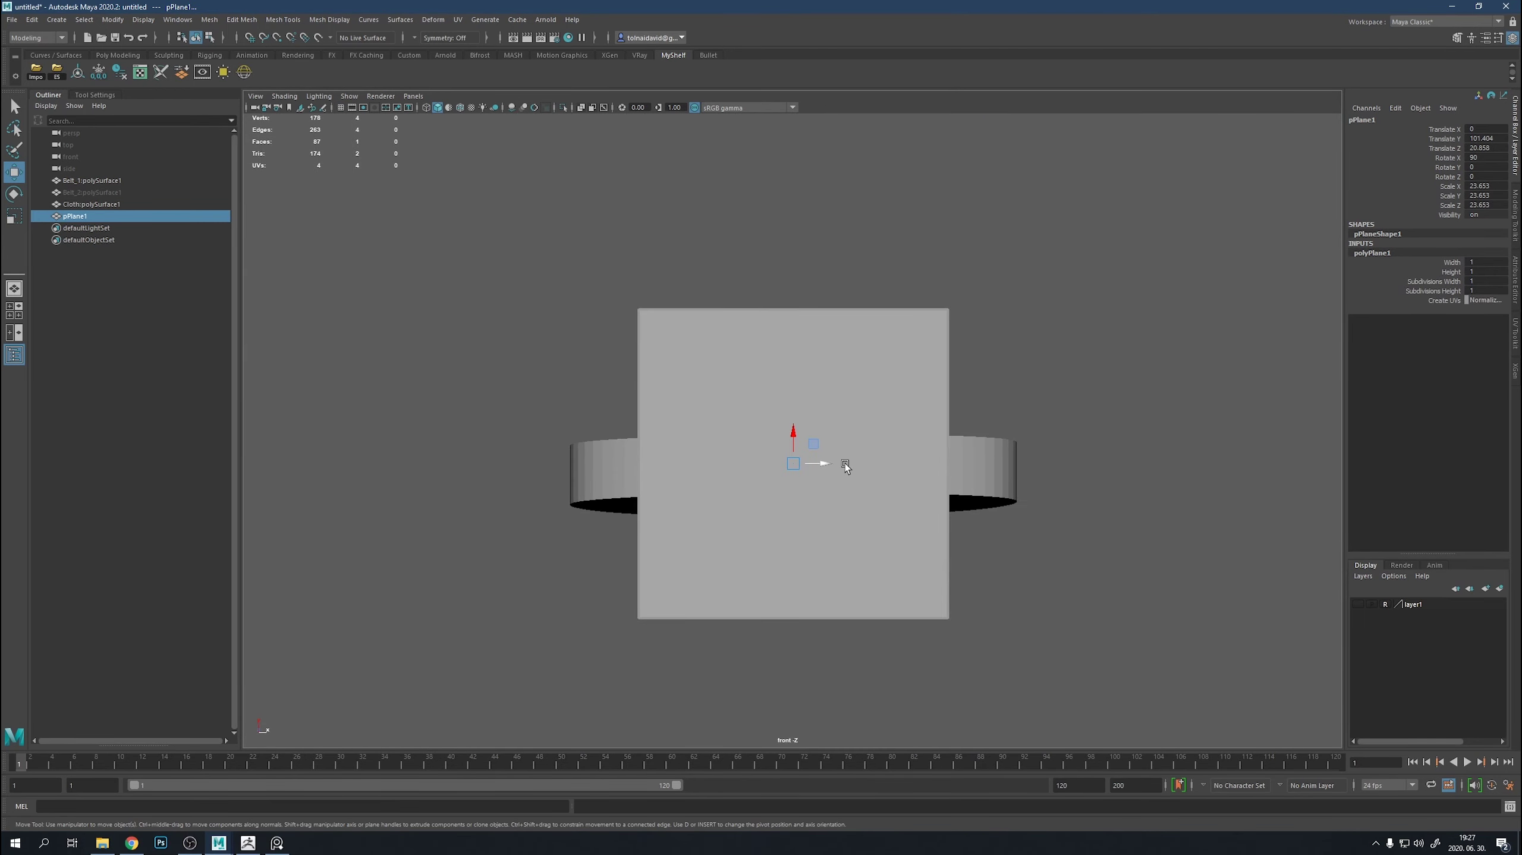
pyautogui.moveTo(845, 465); pyautogui.dragTo(820, 443, button='right')
pyautogui.moveTo(598, 287); pyautogui.dragTo(988, 647)
pyautogui.press('r')
pyautogui.moveTo(793, 490); pyautogui.dragTo(797, 471)
# Add horizontal Multi-Cut edge loops and pull the left vertices out into a point.
pyautogui.scroll(3, 838, 470)
pyautogui.rightClick(894, 457)
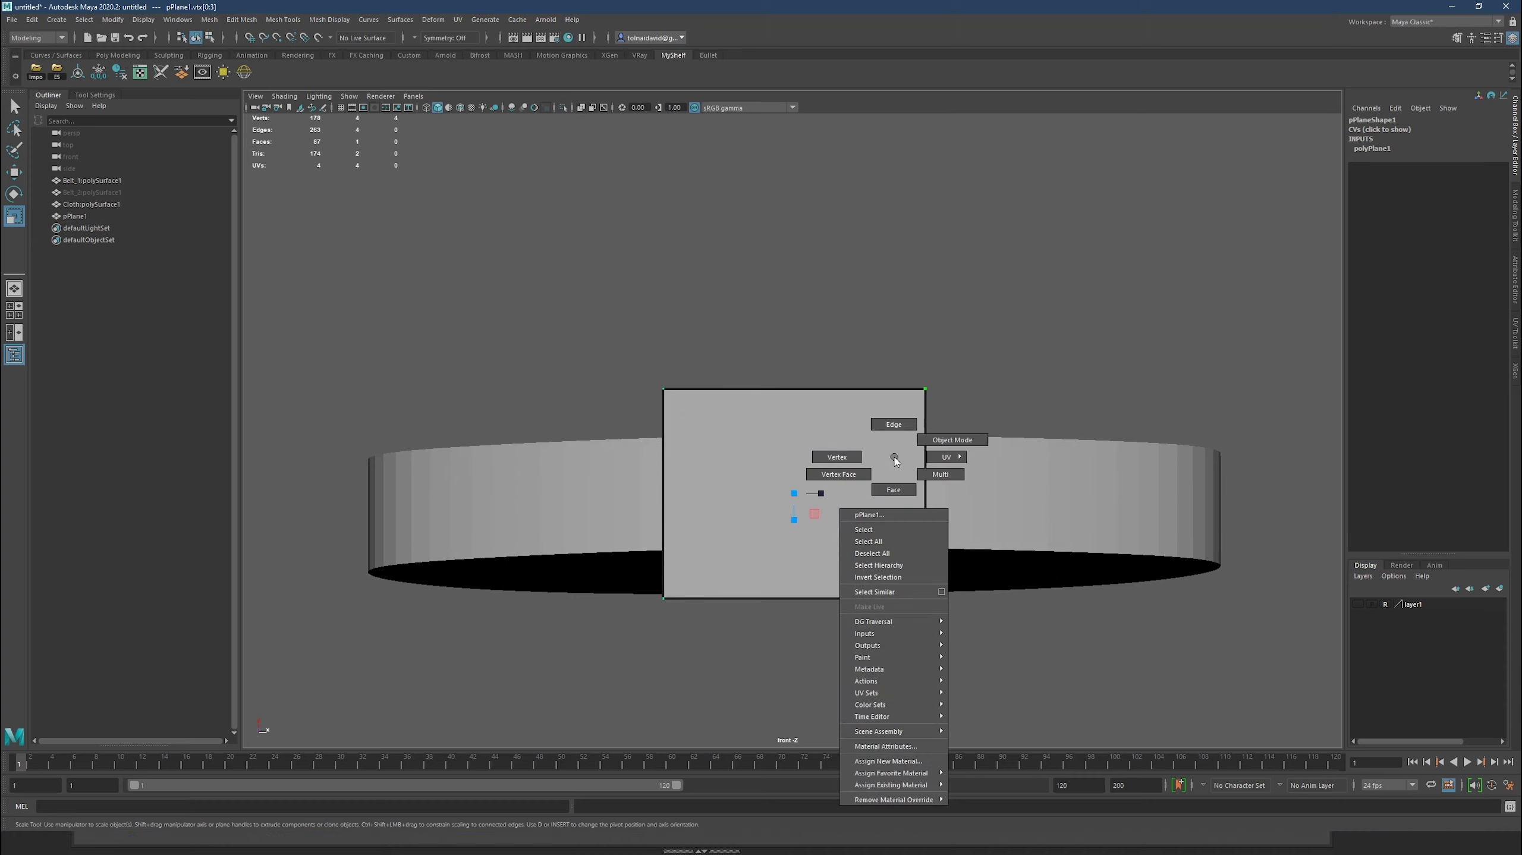
pyautogui.click(663, 494)
pyautogui.click(925, 493)
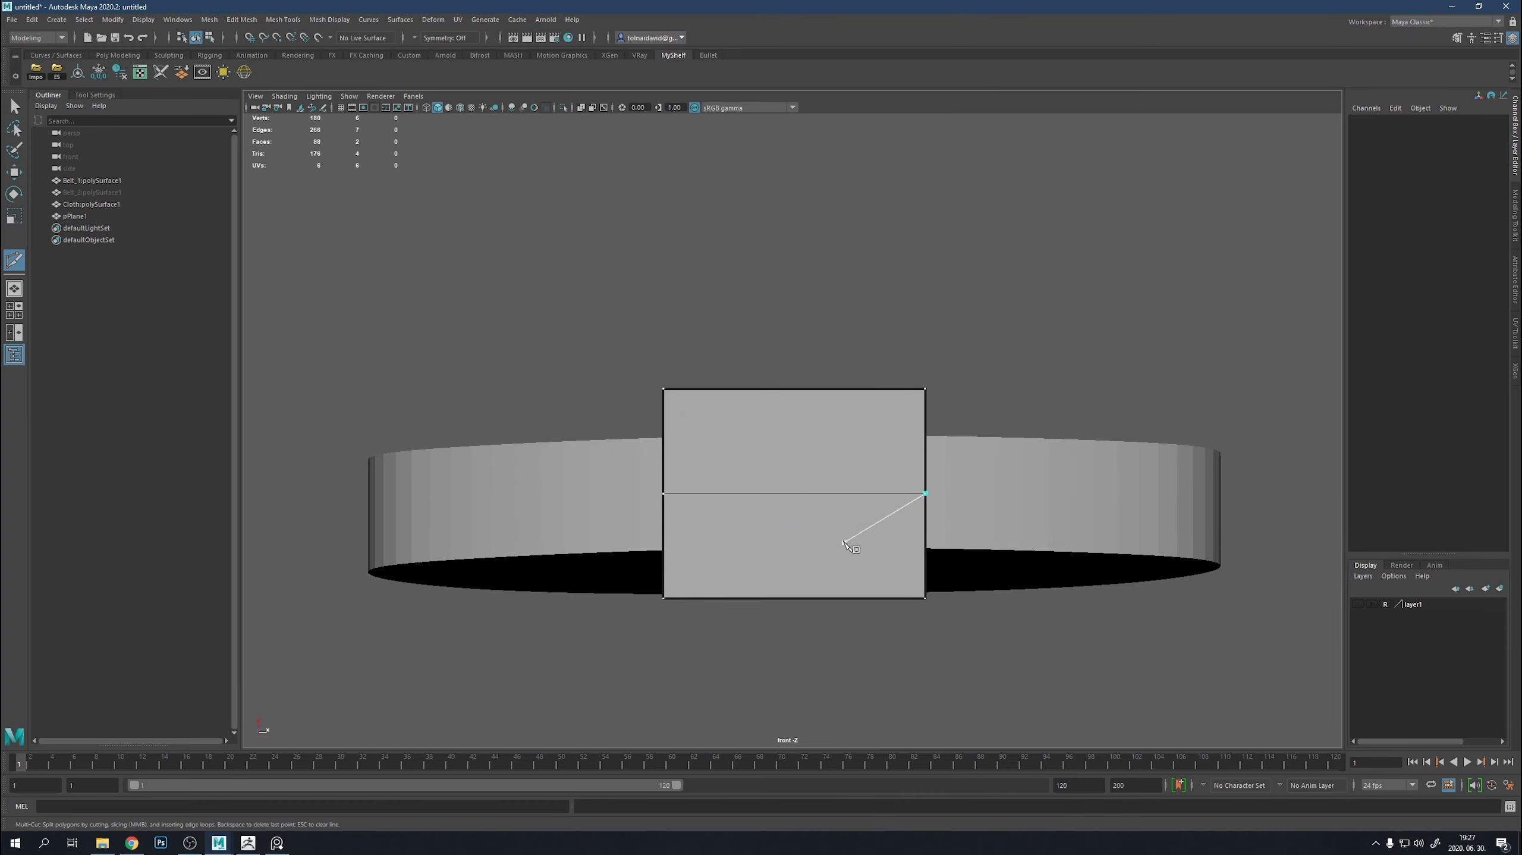
pyautogui.middleClick(904, 444)
pyautogui.middleClick(908, 542)
pyautogui.moveTo(698, 550); pyautogui.dragTo(698, 552)
pyautogui.press('w')
pyautogui.moveTo(692, 494); pyautogui.dragTo(671, 494)
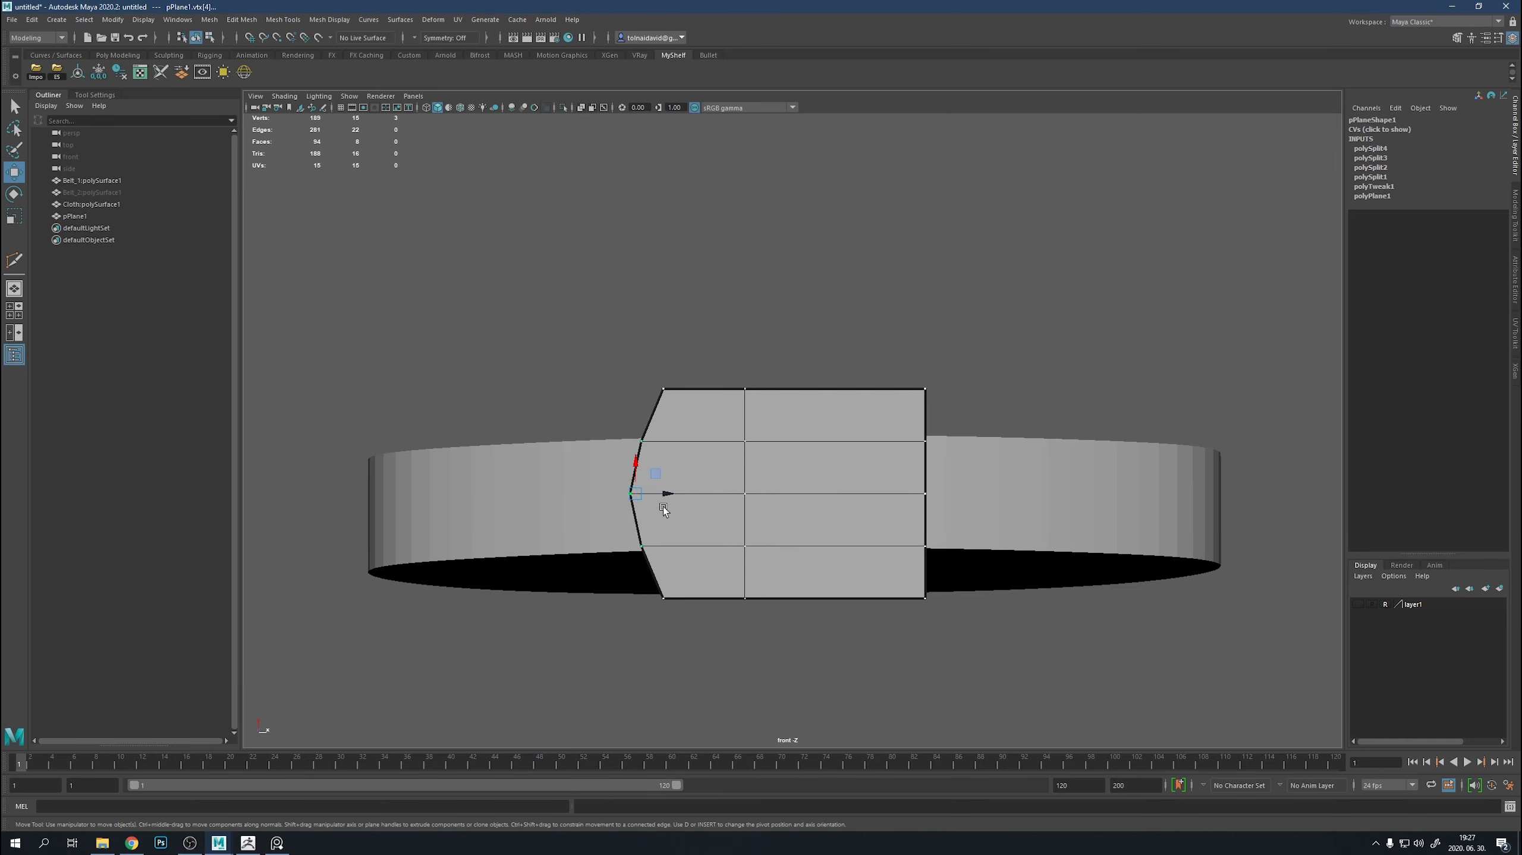
# Select all the plate's faces and extrude them with an inset.
pyautogui.moveTo(707, 475); pyautogui.dragTo(709, 503, button='right')
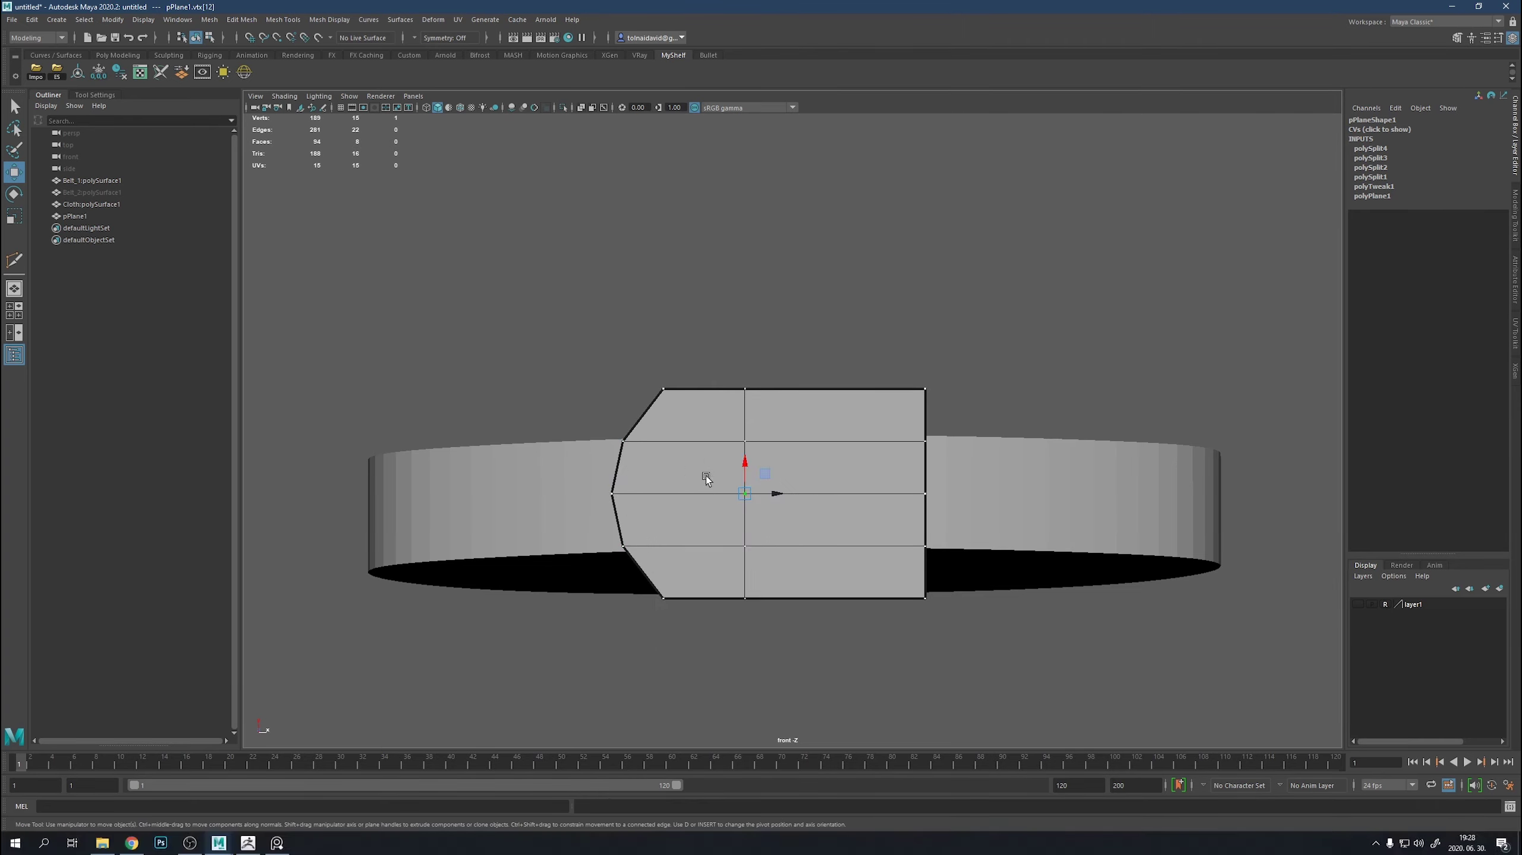
pyautogui.doubleClick(855, 529)
pyautogui.press('r')
pyautogui.hotkey('ctrl', 'e')
pyautogui.moveTo(787, 503); pyautogui.dragTo(783, 513)
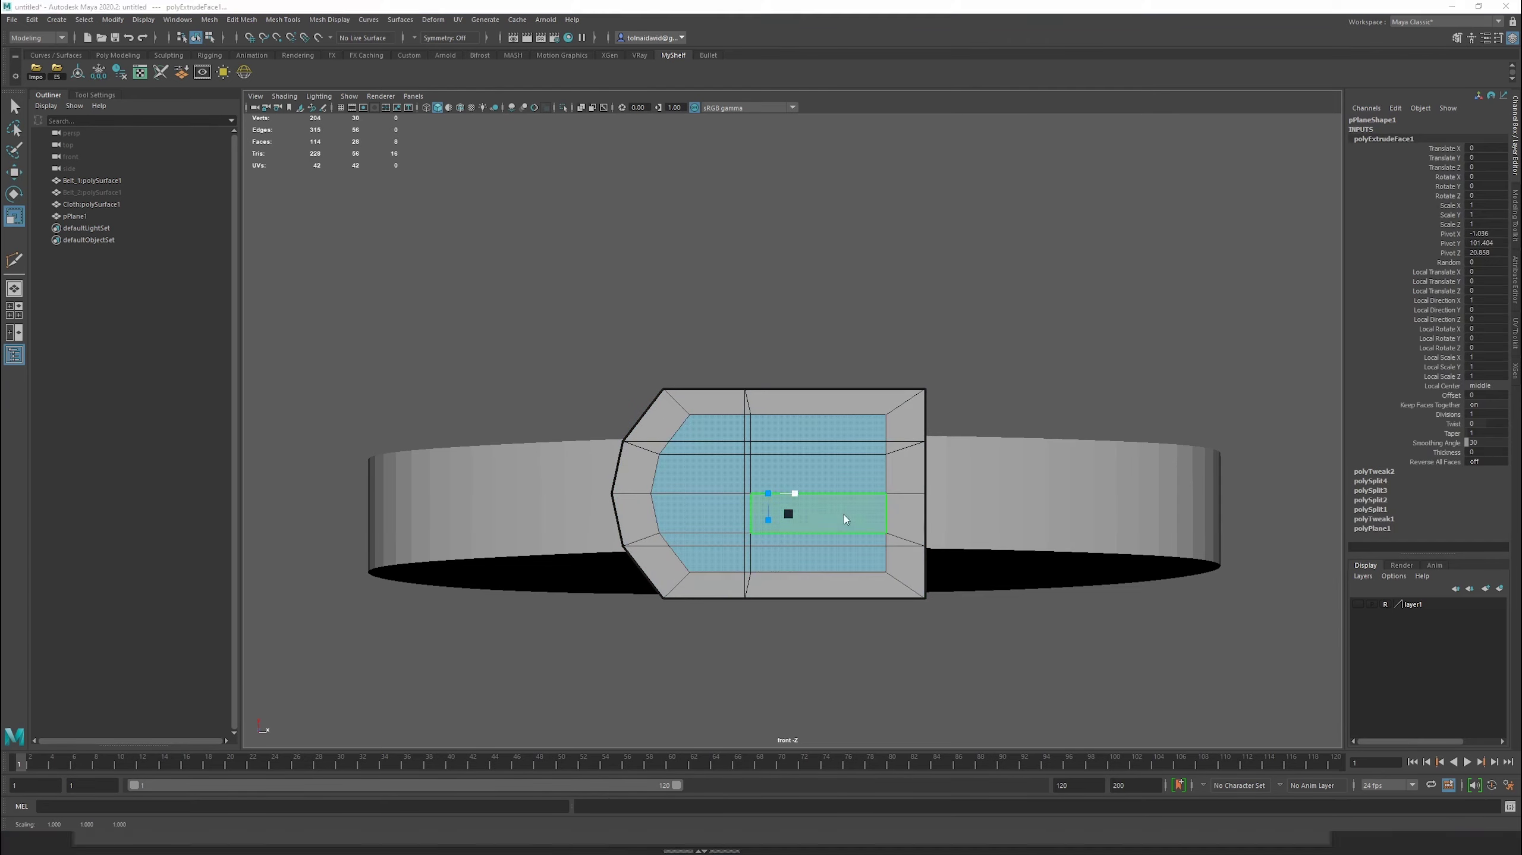
pyautogui.press('space')
# Retry extruding and insetting the plate faces, then undo the extrude.
pyautogui.press('f')
pyautogui.keyDown('shift'); pyautogui.moveTo(650, 560); pyautogui.dragTo(724, 493, button='right'); pyautogui.keyUp('shift')
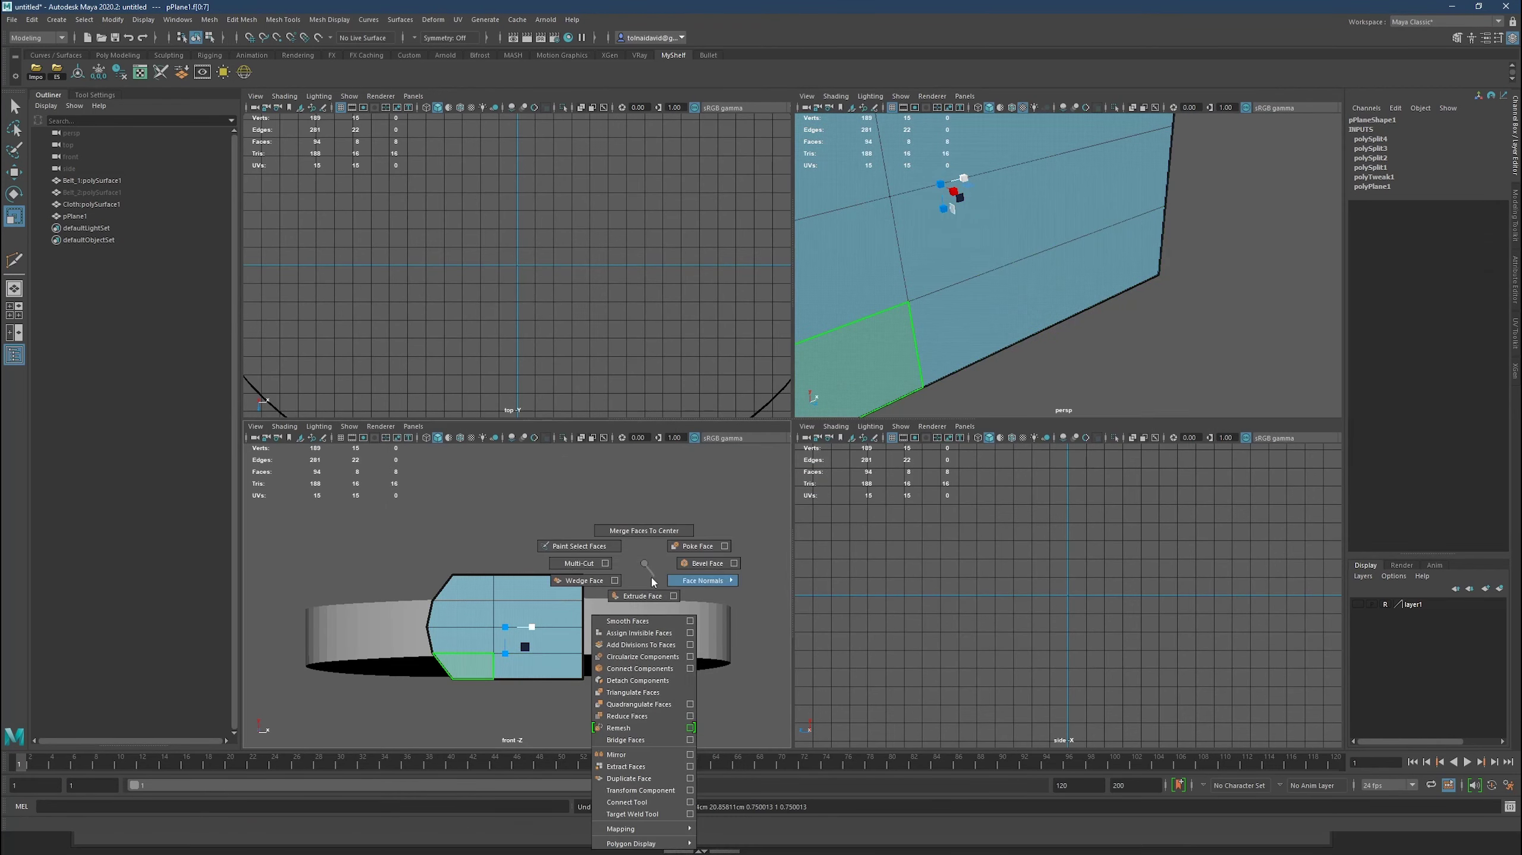
pyautogui.moveTo(1202, 296); pyautogui.dragTo(550, 561)
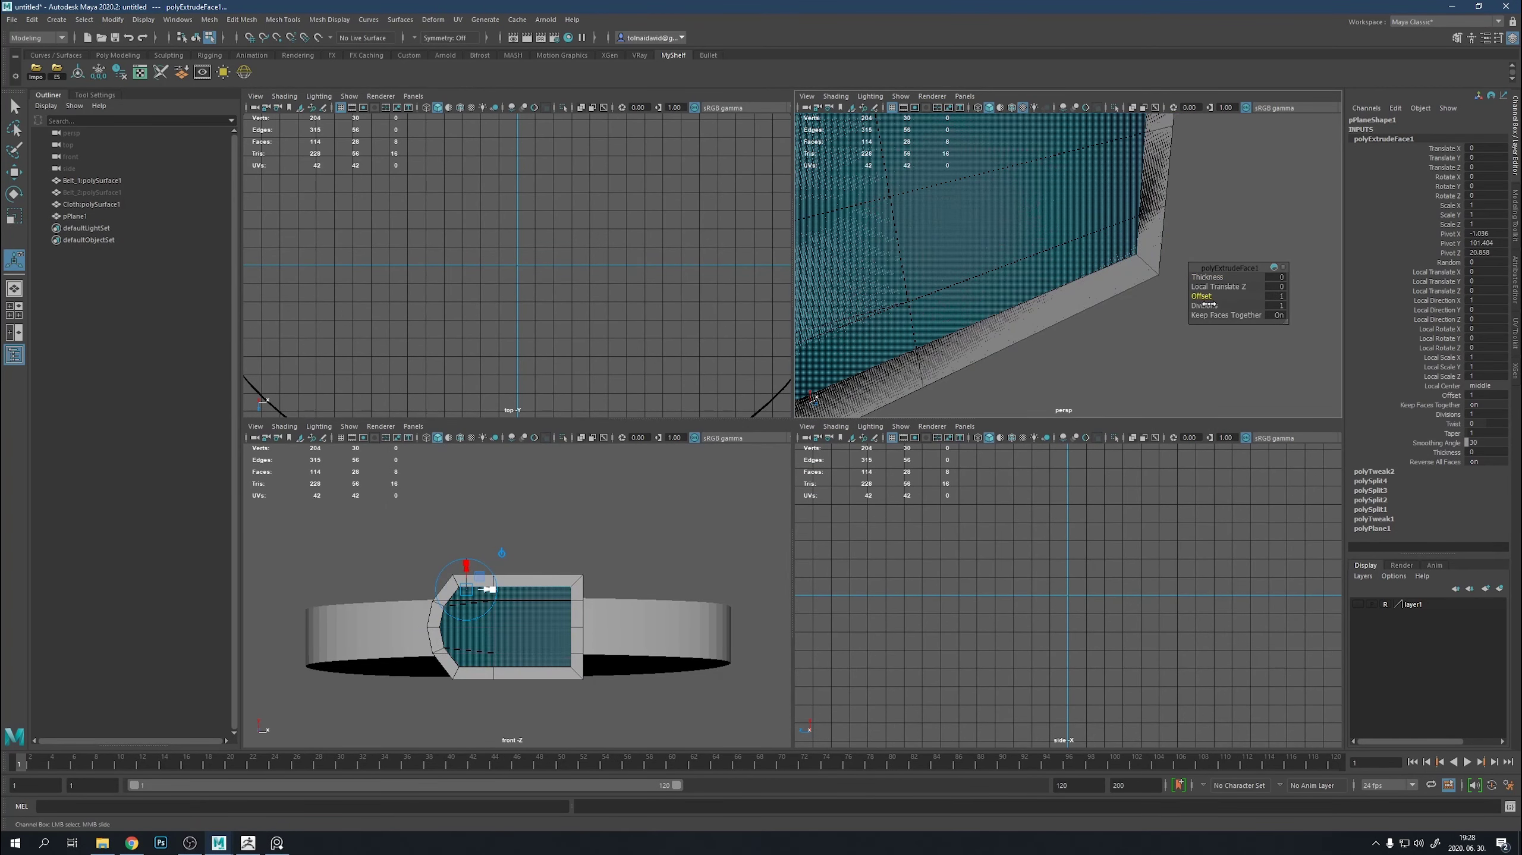
pyautogui.hotkey('ctrl', 'z')
pyautogui.hotkey('ctrl', 'z')
pyautogui.hotkey('ctrl', 'z')
pyautogui.press('space')
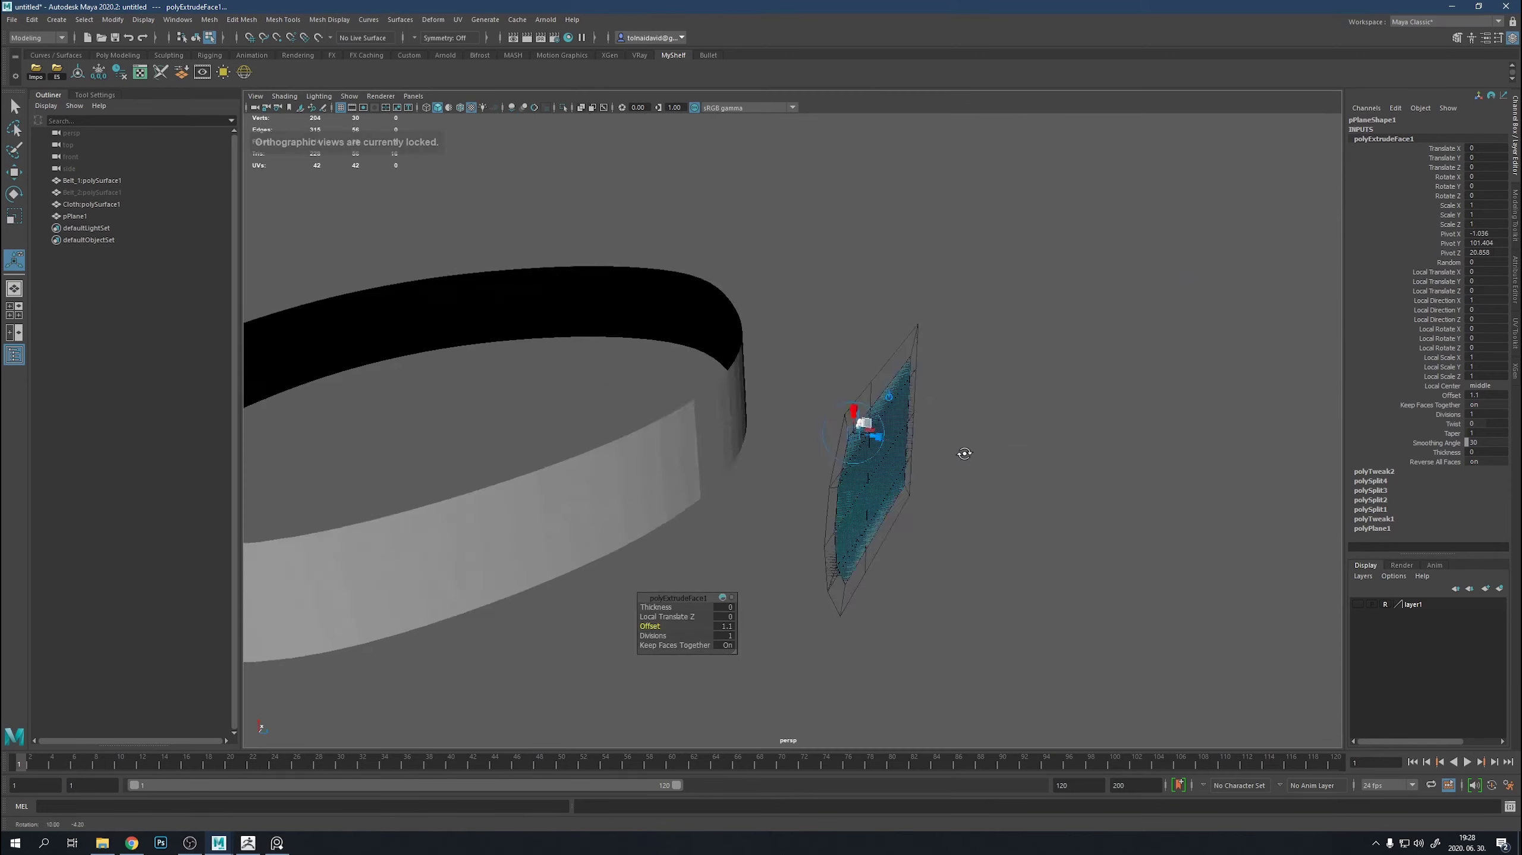
pyautogui.press('space')
pyautogui.press('space')
# Delete the plate's centre faces to leave a C-shaped frame.
pyautogui.moveTo(798, 479); pyautogui.dragTo(653, 395, button='right')
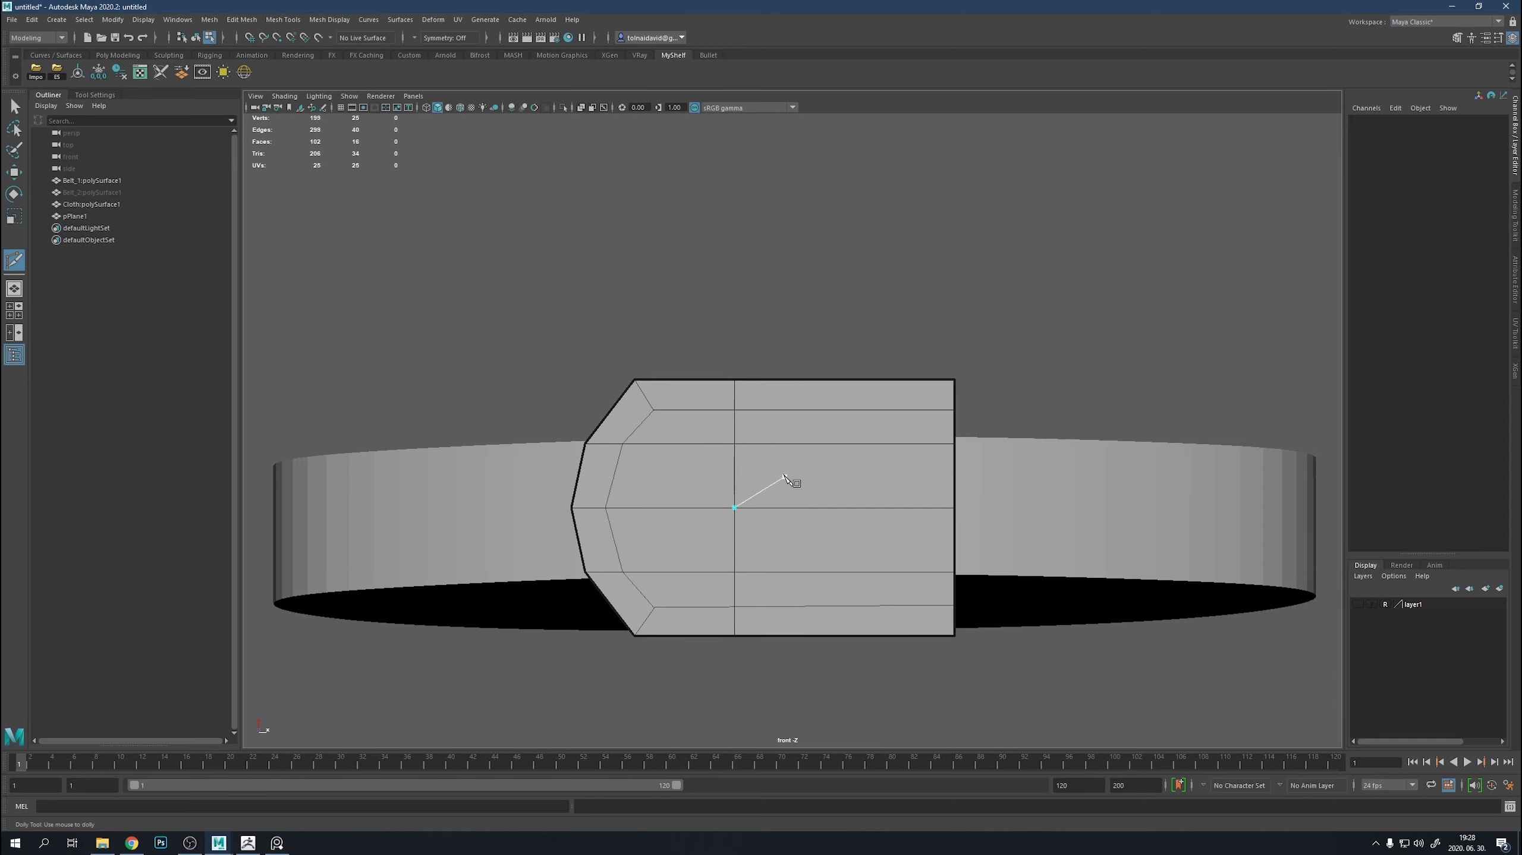
pyautogui.press('q')
pyautogui.moveTo(675, 441); pyautogui.dragTo(918, 544)
pyautogui.keyDown('shift'); pyautogui.moveTo(712, 590); pyautogui.dragTo(706, 589); pyautogui.keyUp('shift')
pyautogui.press('Delete')
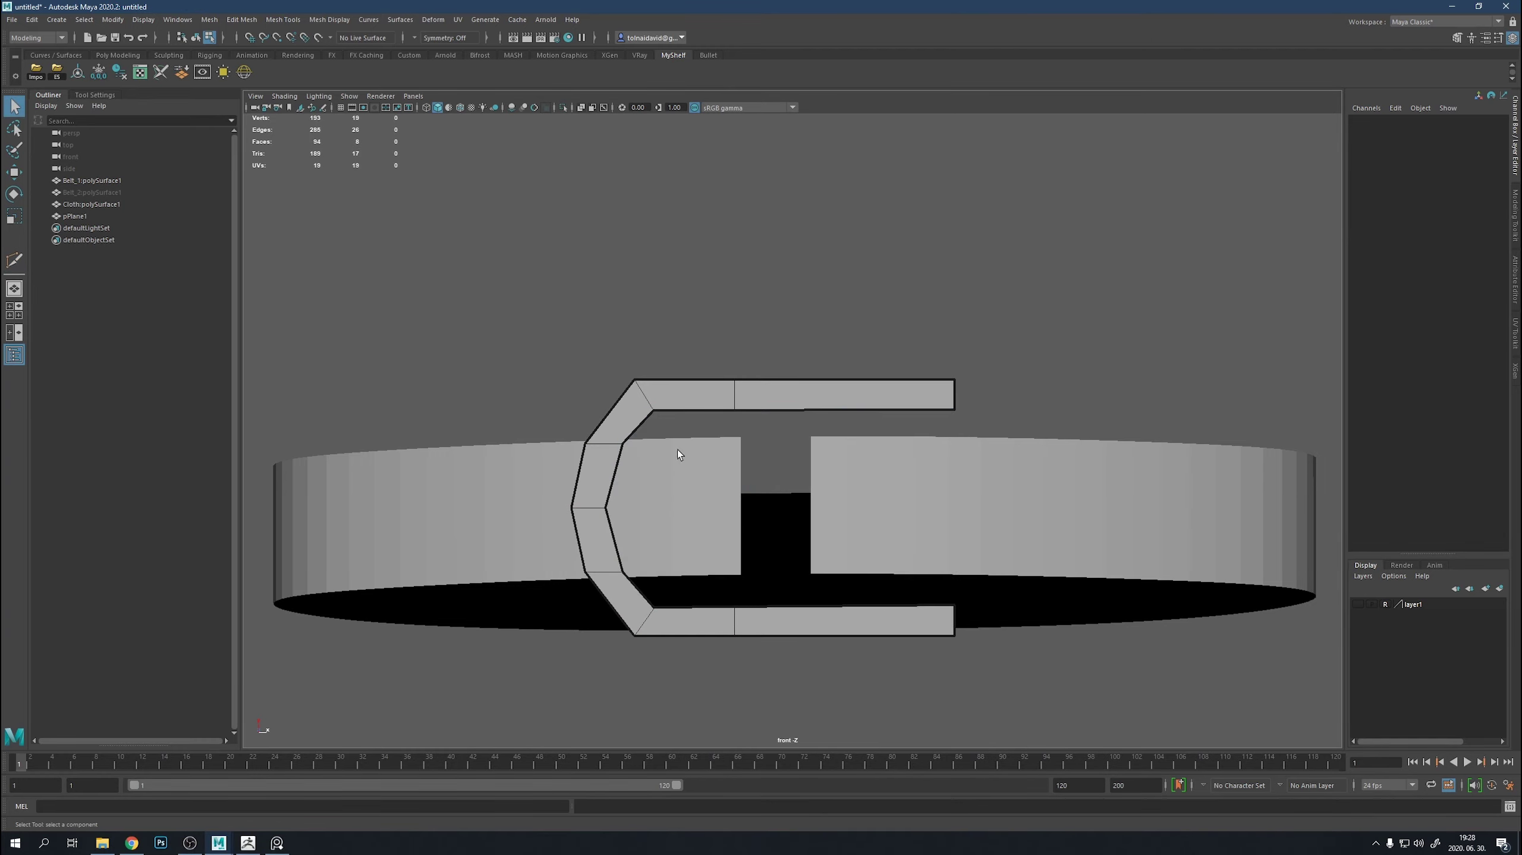
pyautogui.press('3')
pyautogui.press('1')
pyautogui.press('F8')
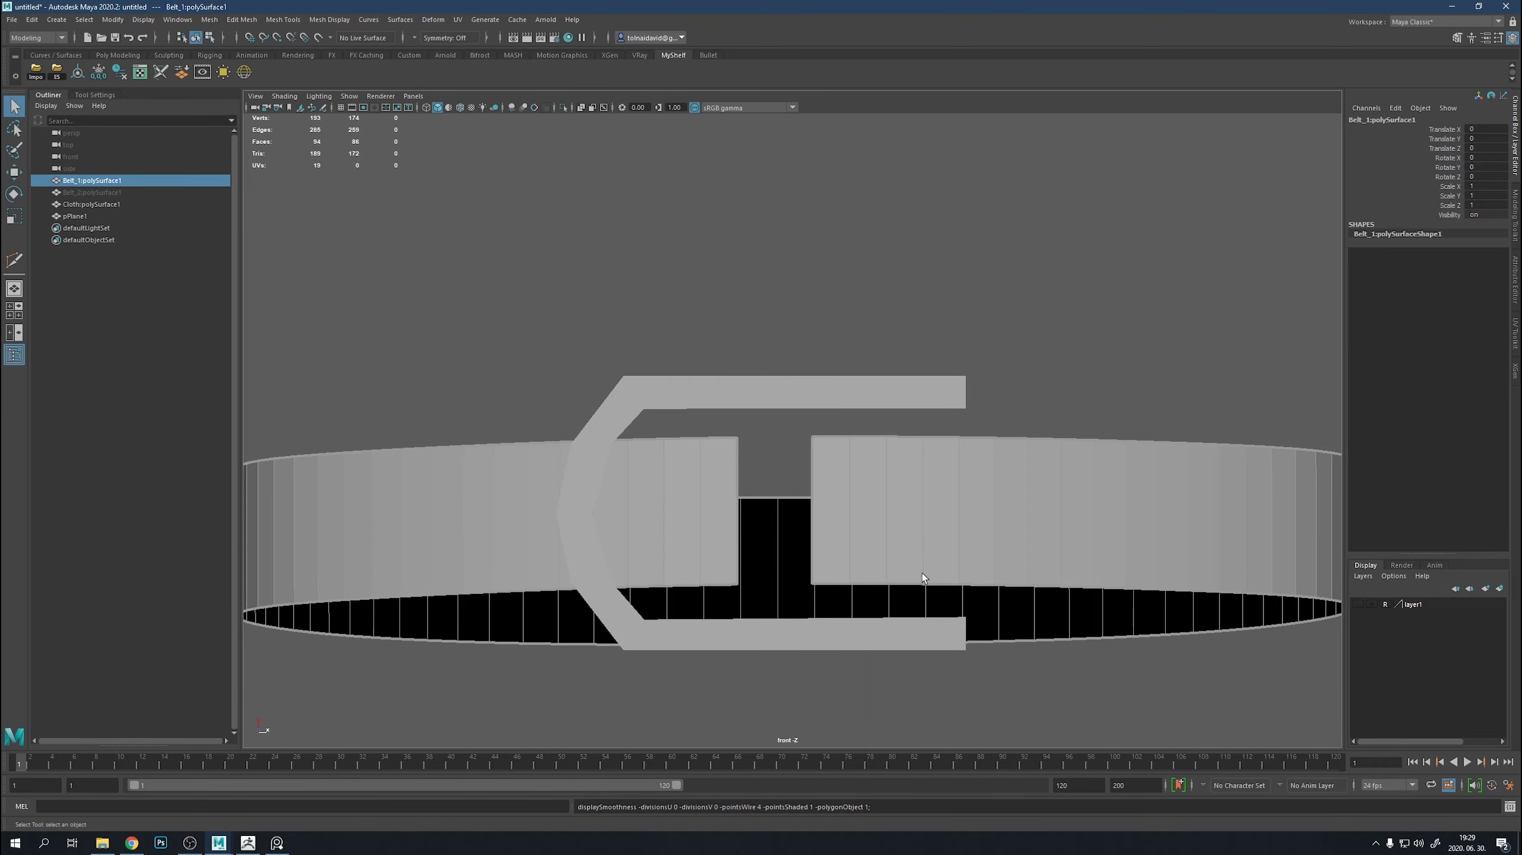
pyautogui.click(686, 655)
# Check the smooth preview and move the buckle's inner vertices to the right.
pyautogui.scroll(6, 694, 634)
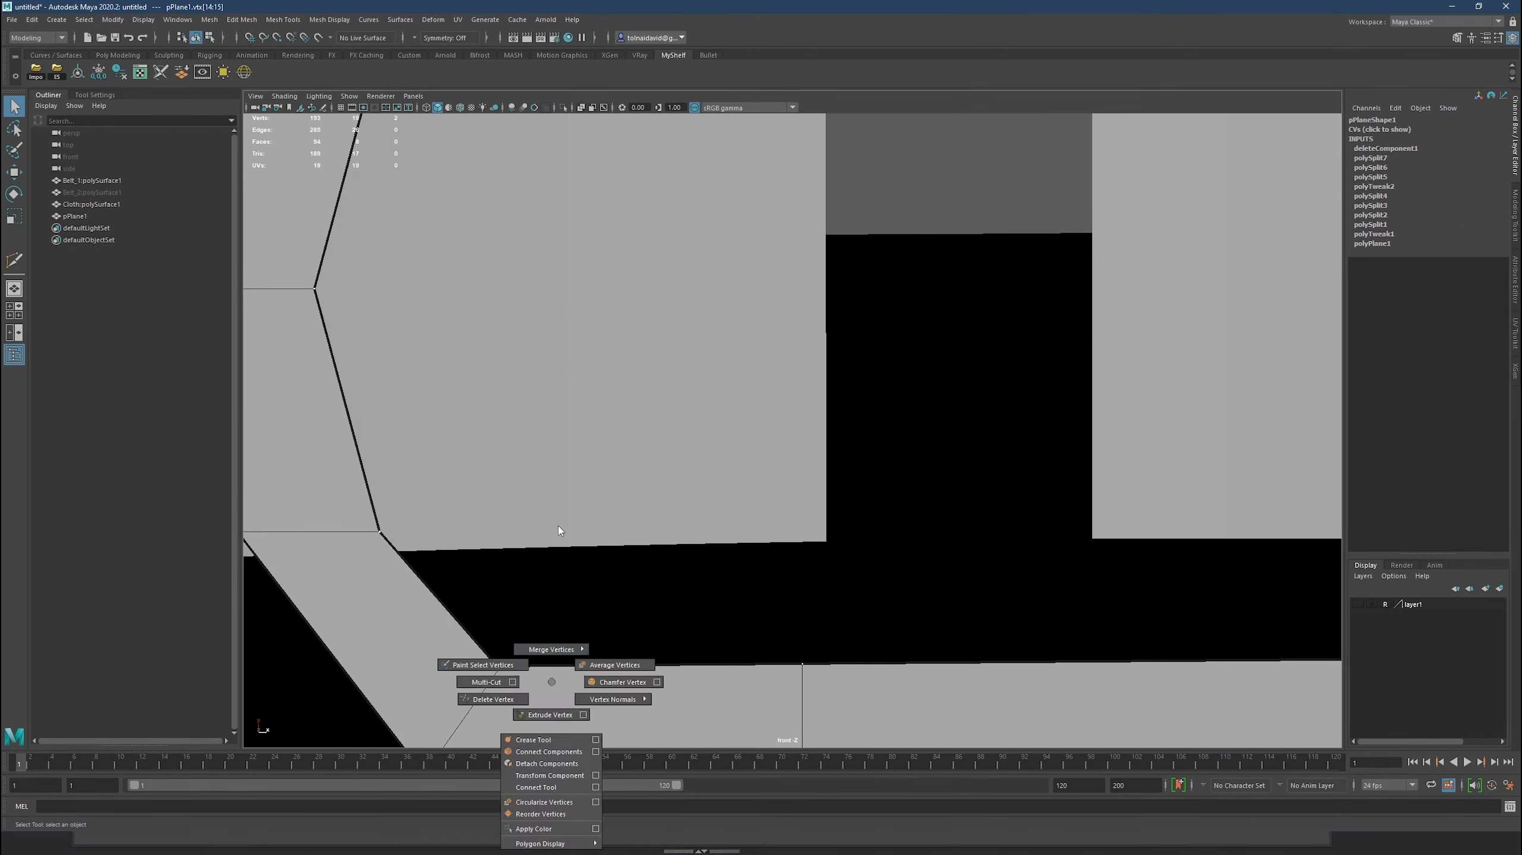
pyautogui.moveTo(554, 678); pyautogui.dragTo(554, 647, button='right')
pyautogui.press('3')
pyautogui.scroll(-6, 627, 371)
pyautogui.press('1')
pyautogui.scroll(-3, 628, 375)
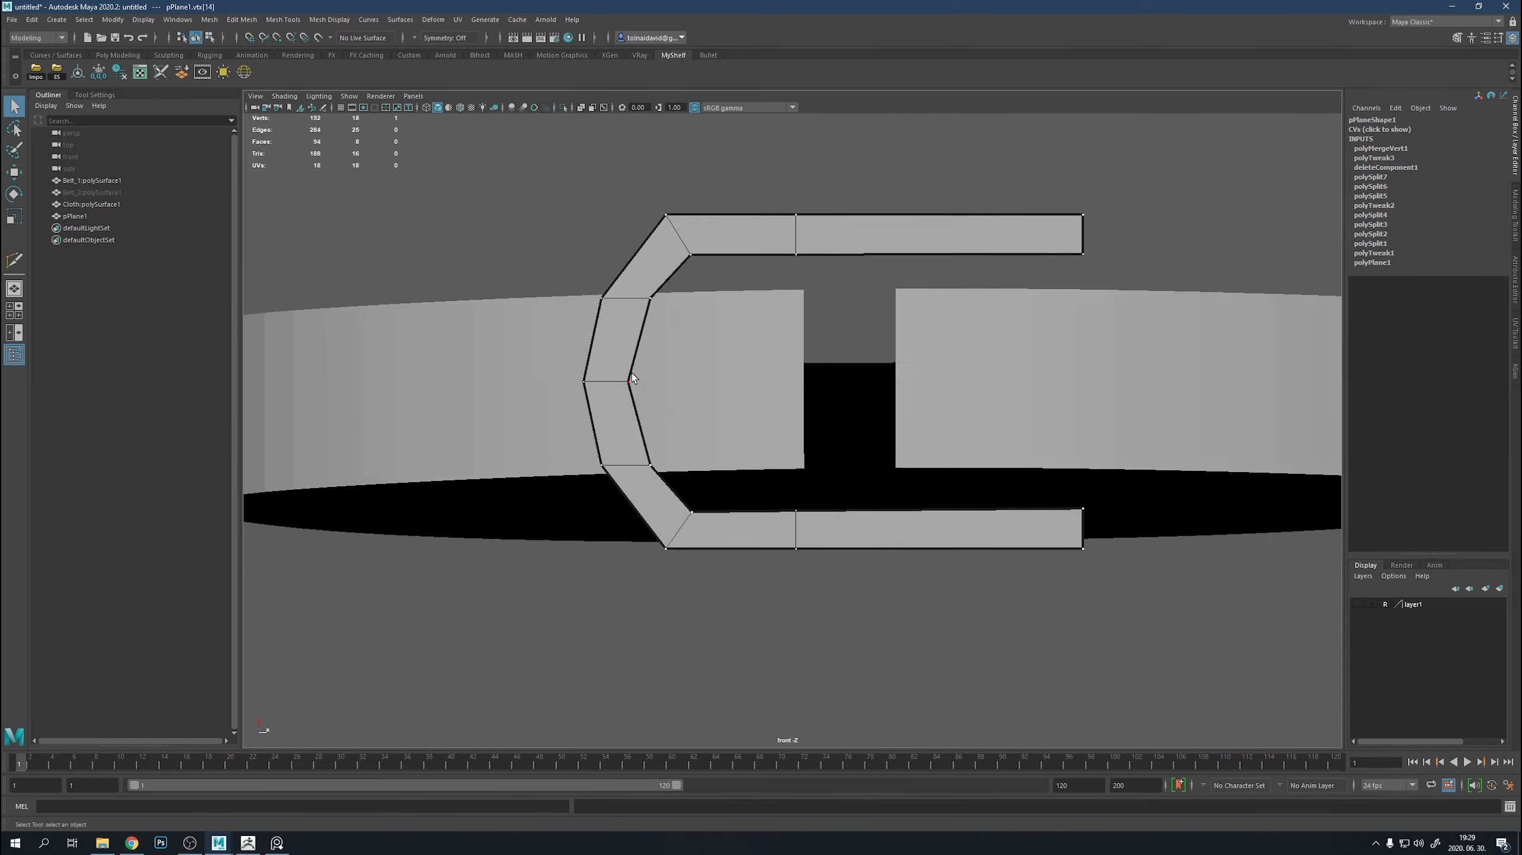
pyautogui.press('w')
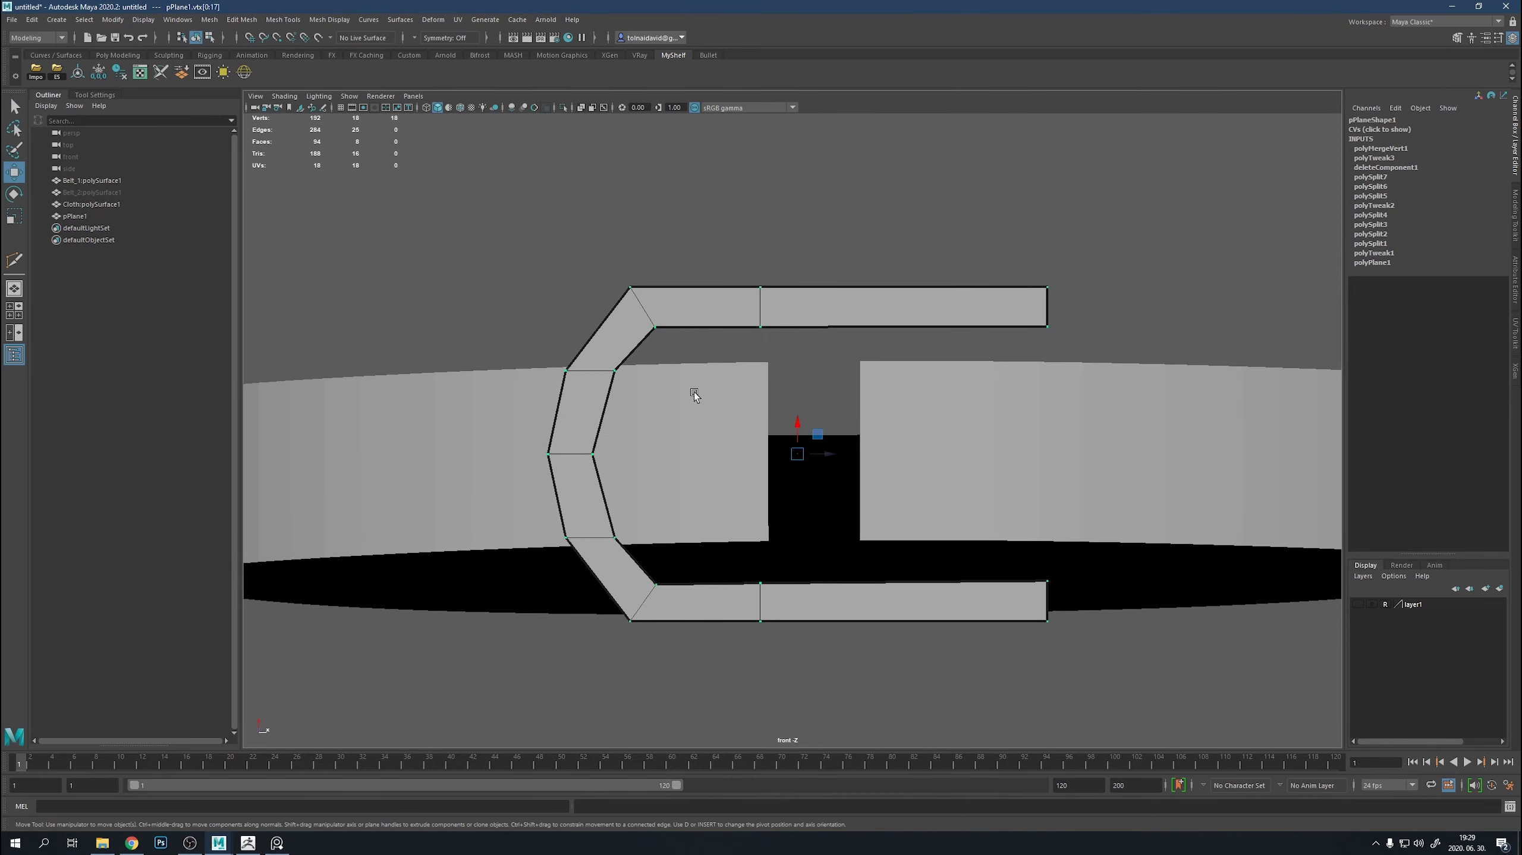
pyautogui.moveTo(654, 456); pyautogui.dragTo(671, 456)
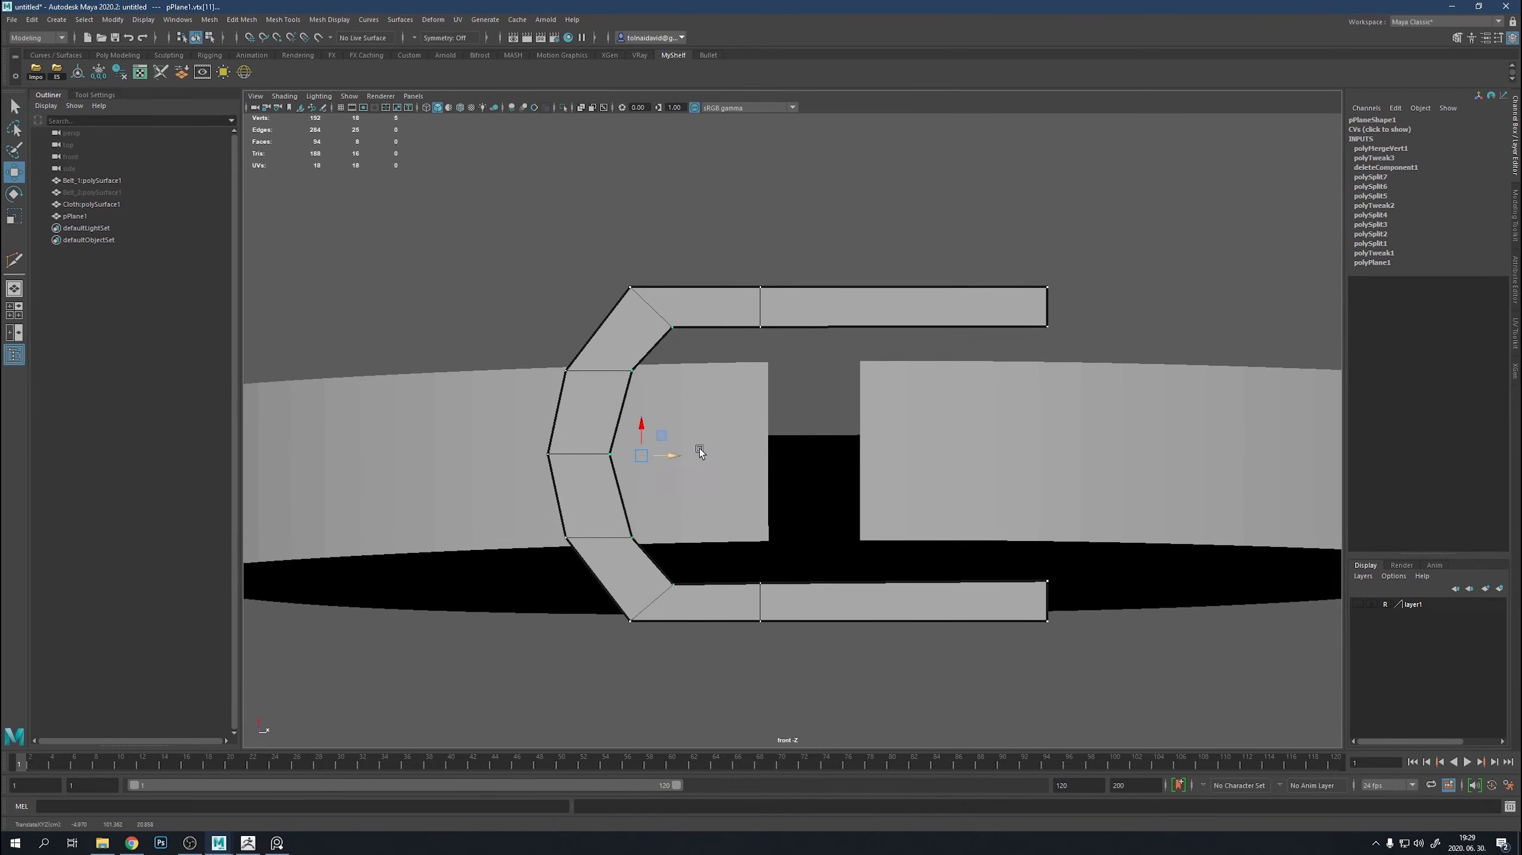
# Try scaling and pushing back buckle vertices, undoing both tweaks.
pyautogui.moveTo(703, 272); pyautogui.dragTo(1140, 604)
pyautogui.press('r')
pyautogui.moveTo(905, 479); pyautogui.dragTo(906, 485)
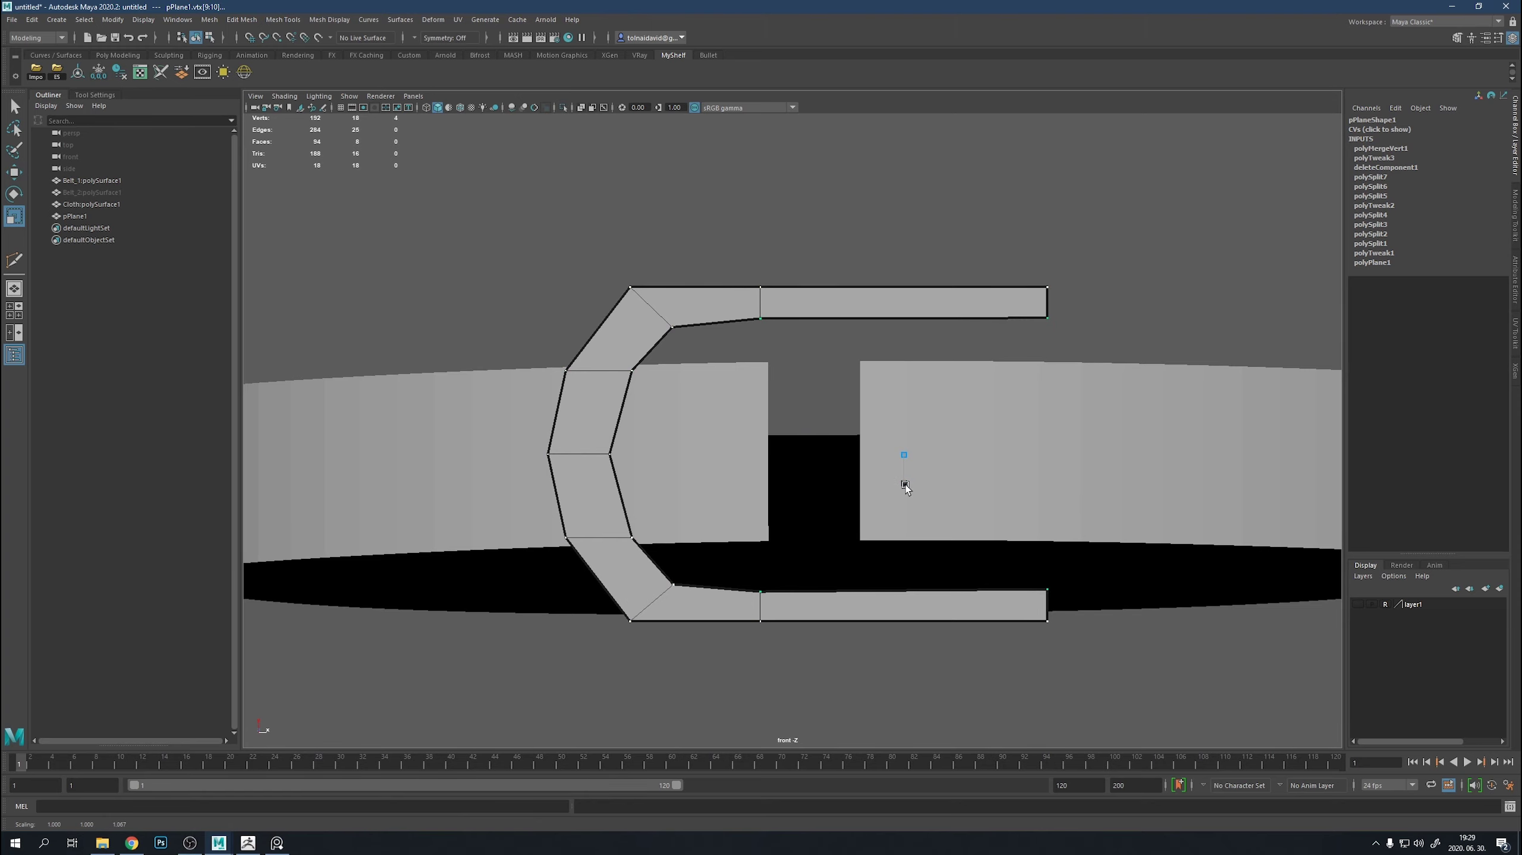
pyautogui.hotkey('ctrl', 'z')
pyautogui.moveTo(722, 310); pyautogui.dragTo(600, 597)
pyautogui.press('space')
pyautogui.press('space')
pyautogui.press('w')
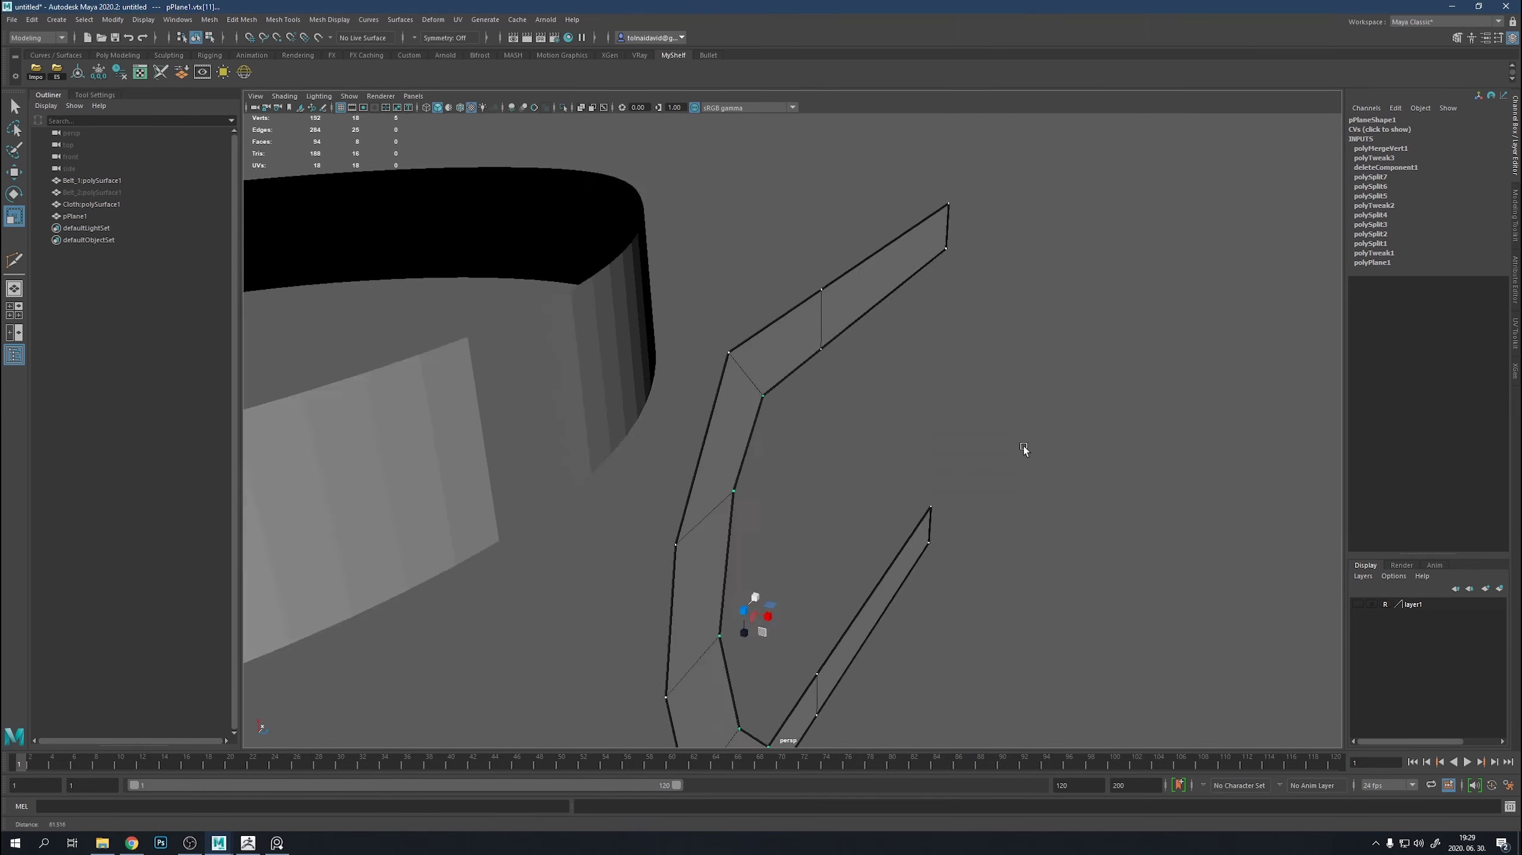
pyautogui.keyDown('alt'); pyautogui.moveTo(1023, 446); pyautogui.dragTo(775, 422); pyautogui.keyUp('alt')
pyautogui.hotkey('ctrl', 'z')
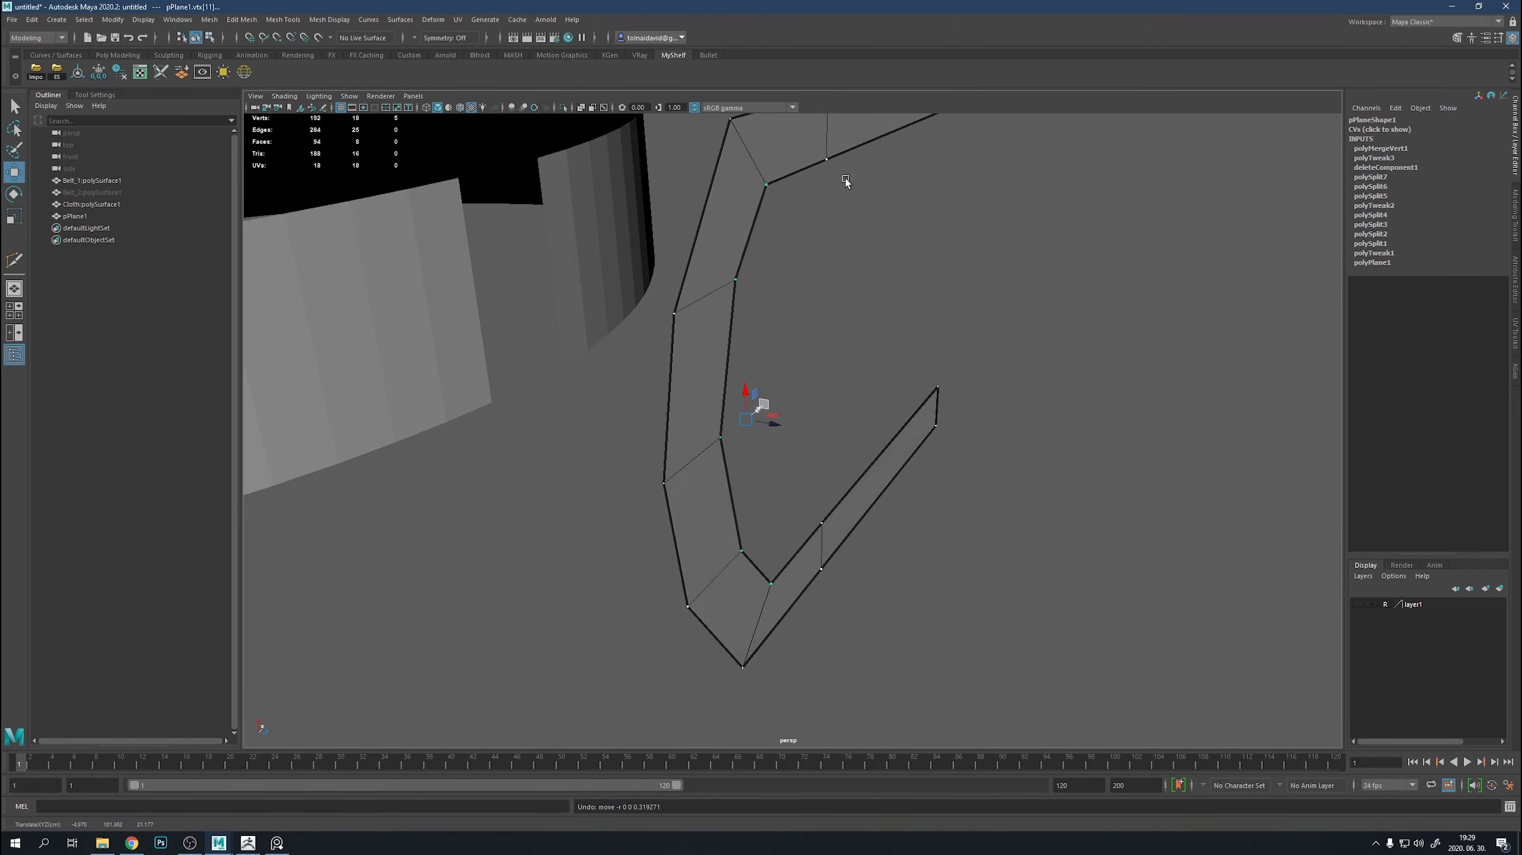
pyautogui.moveTo(831, 512)
pyautogui.keyDown('alt'); pyautogui.mouseDown()
pyautogui.moveTo(940, 387)
pyautogui.moveTo(839, 454)
pyautogui.moveTo(744, 482)
pyautogui.moveTo(818, 558)
pyautogui.moveTo(1013, 546)
pyautogui.moveTo(952, 525)
pyautogui.moveTo(1023, 551)
pyautogui.moveTo(960, 499)
pyautogui.moveTo(899, 531)
pyautogui.moveTo(968, 509)
pyautogui.mouseUp(); pyautogui.keyUp('alt')
# Extrude the buckle's border edges for thickness and bevel them.
pyautogui.doubleClick(1013, 546)
pyautogui.hotkey('ctrl', 'e')
pyautogui.moveTo(968, 509); pyautogui.dragTo(1011, 497, button='right')
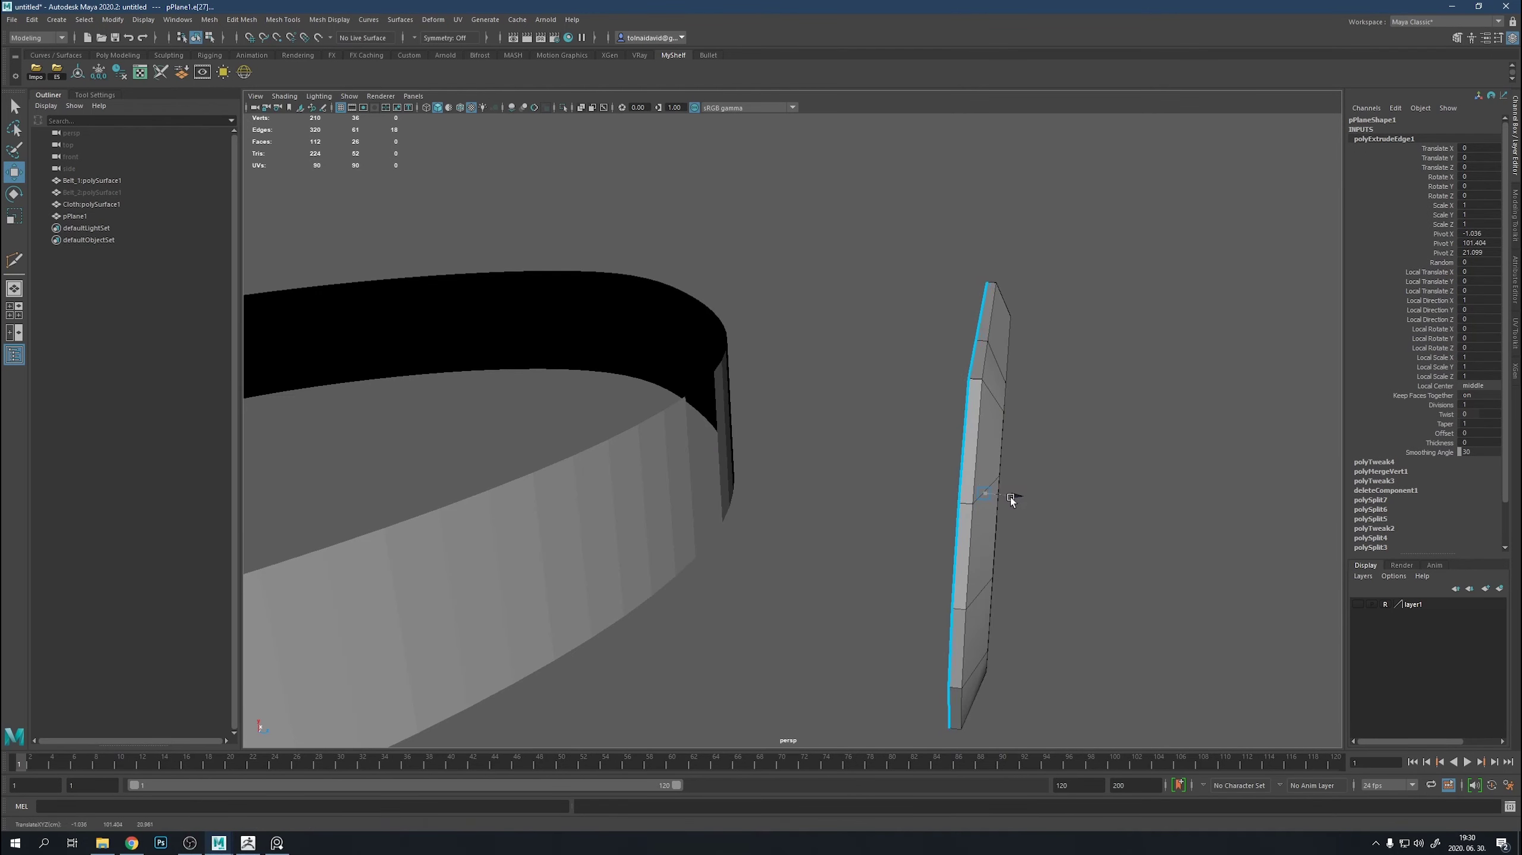
pyautogui.moveTo(1011, 497)
pyautogui.keyDown('alt'); pyautogui.mouseDown()
pyautogui.moveTo(830, 579)
pyautogui.moveTo(920, 465)
pyautogui.mouseUp(); pyautogui.keyUp('alt')
pyautogui.keyDown('shift'); pyautogui.moveTo(890, 515); pyautogui.dragTo(949, 539, button='right'); pyautogui.keyUp('shift')
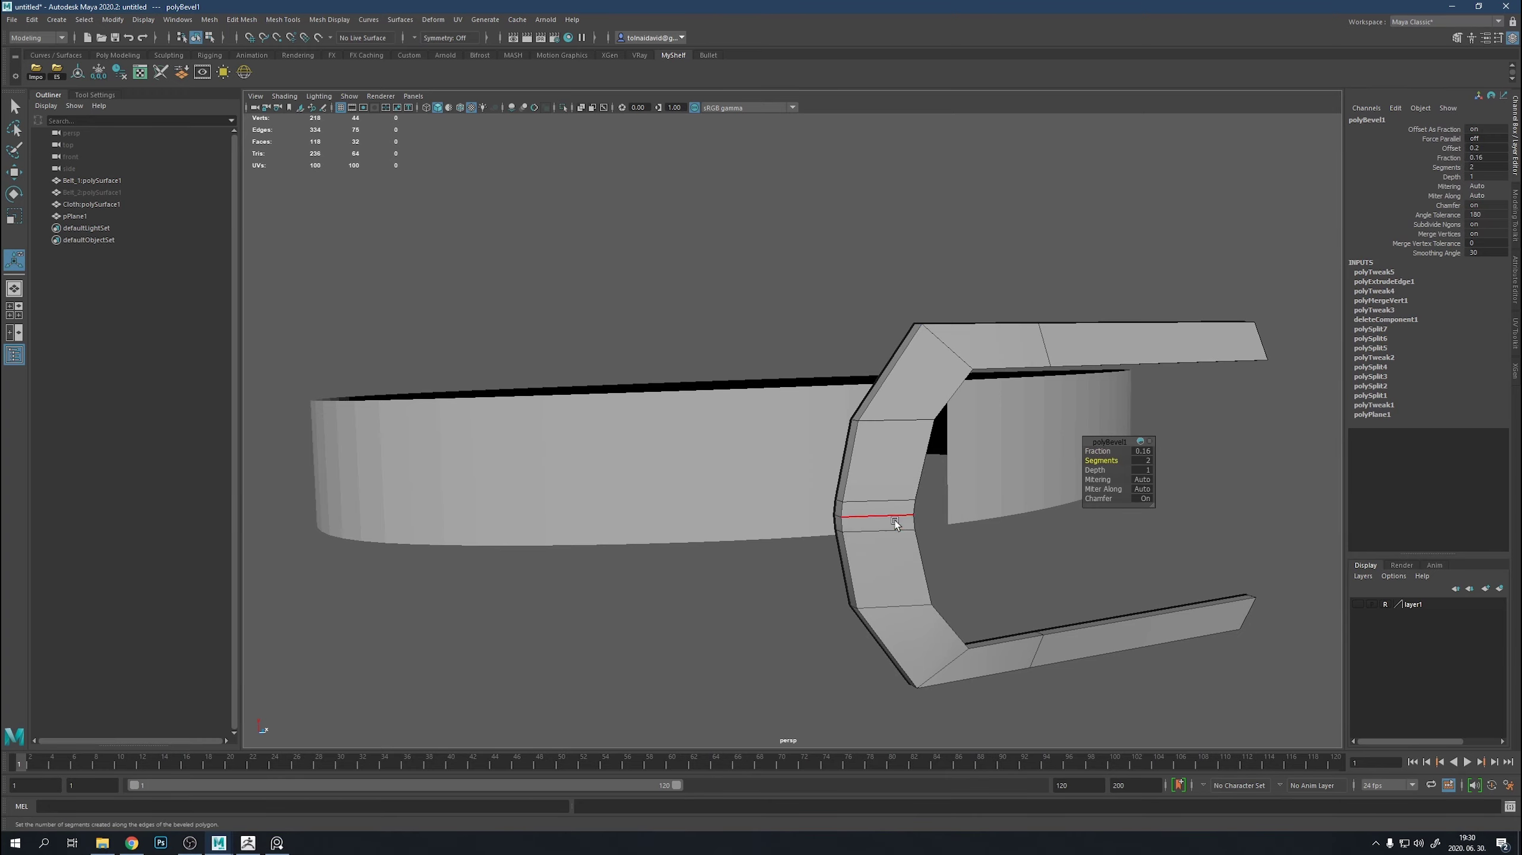
# Bevel the edge at the buckle's bend with Fraction 0.2.
pyautogui.moveTo(894, 522)
pyautogui.keyDown('alt'); pyautogui.mouseDown()
pyautogui.moveTo(863, 577)
pyautogui.moveTo(781, 509)
pyautogui.moveTo(743, 547)
pyautogui.moveTo(621, 475)
pyautogui.mouseUp(); pyautogui.keyUp('alt')
pyautogui.click(775, 508)
pyautogui.press('w')
pyautogui.keyDown('shift'); pyautogui.moveTo(622, 475); pyautogui.dragTo(682, 480, button='right'); pyautogui.keyUp('shift')
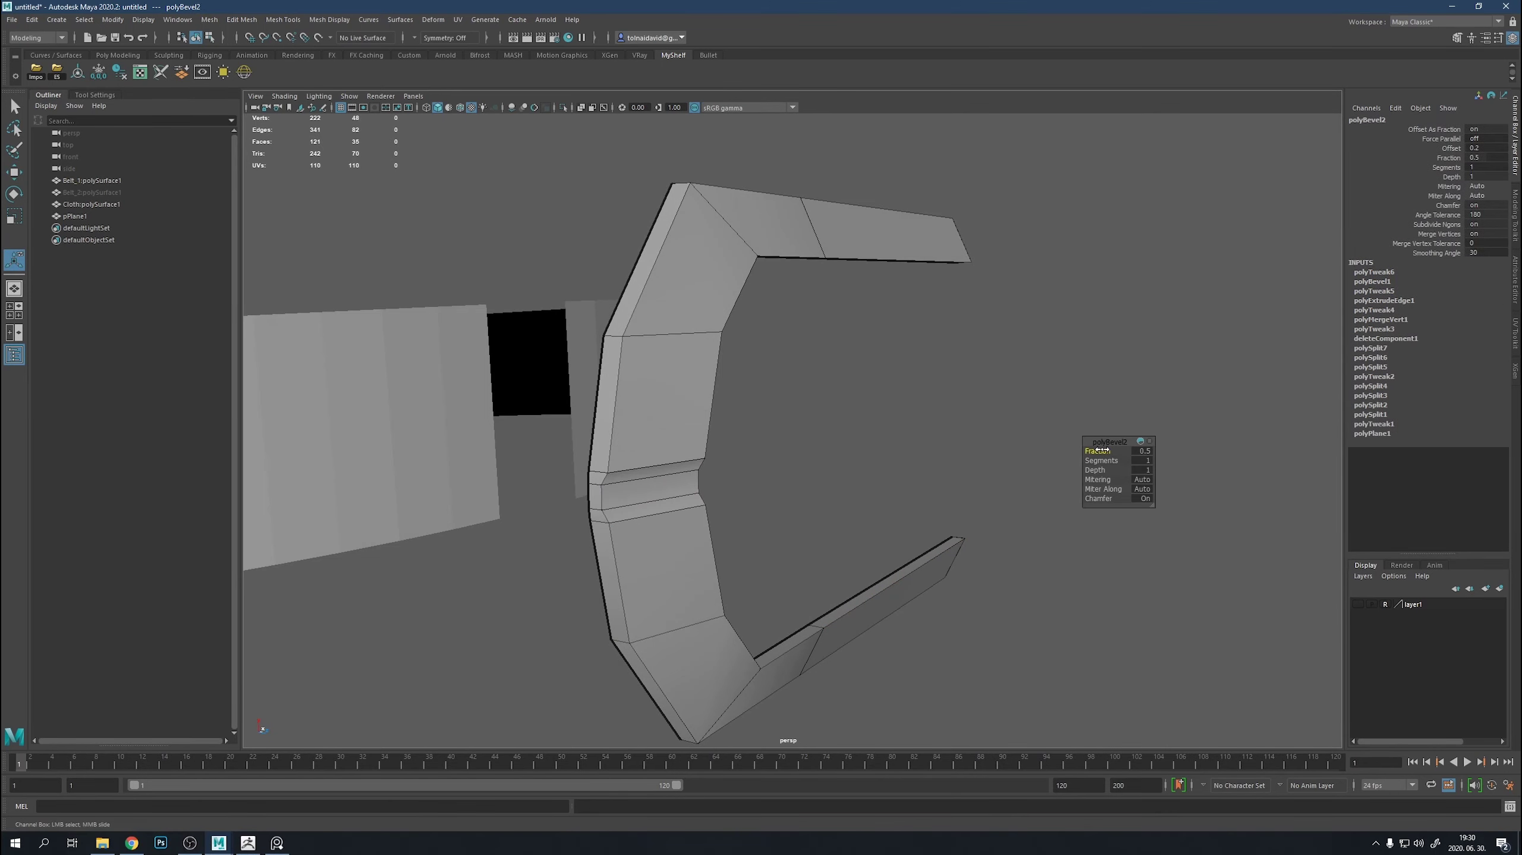
pyautogui.moveTo(1101, 450); pyautogui.dragTo(1072, 450)
pyautogui.moveTo(657, 541)
pyautogui.keyDown('alt'); pyautogui.mouseDown()
pyautogui.moveTo(677, 526)
pyautogui.moveTo(646, 528)
pyautogui.moveTo(887, 526)
pyautogui.mouseUp(); pyautogui.keyUp('alt')
pyautogui.press('space')
pyautogui.press('space')
pyautogui.press('space')
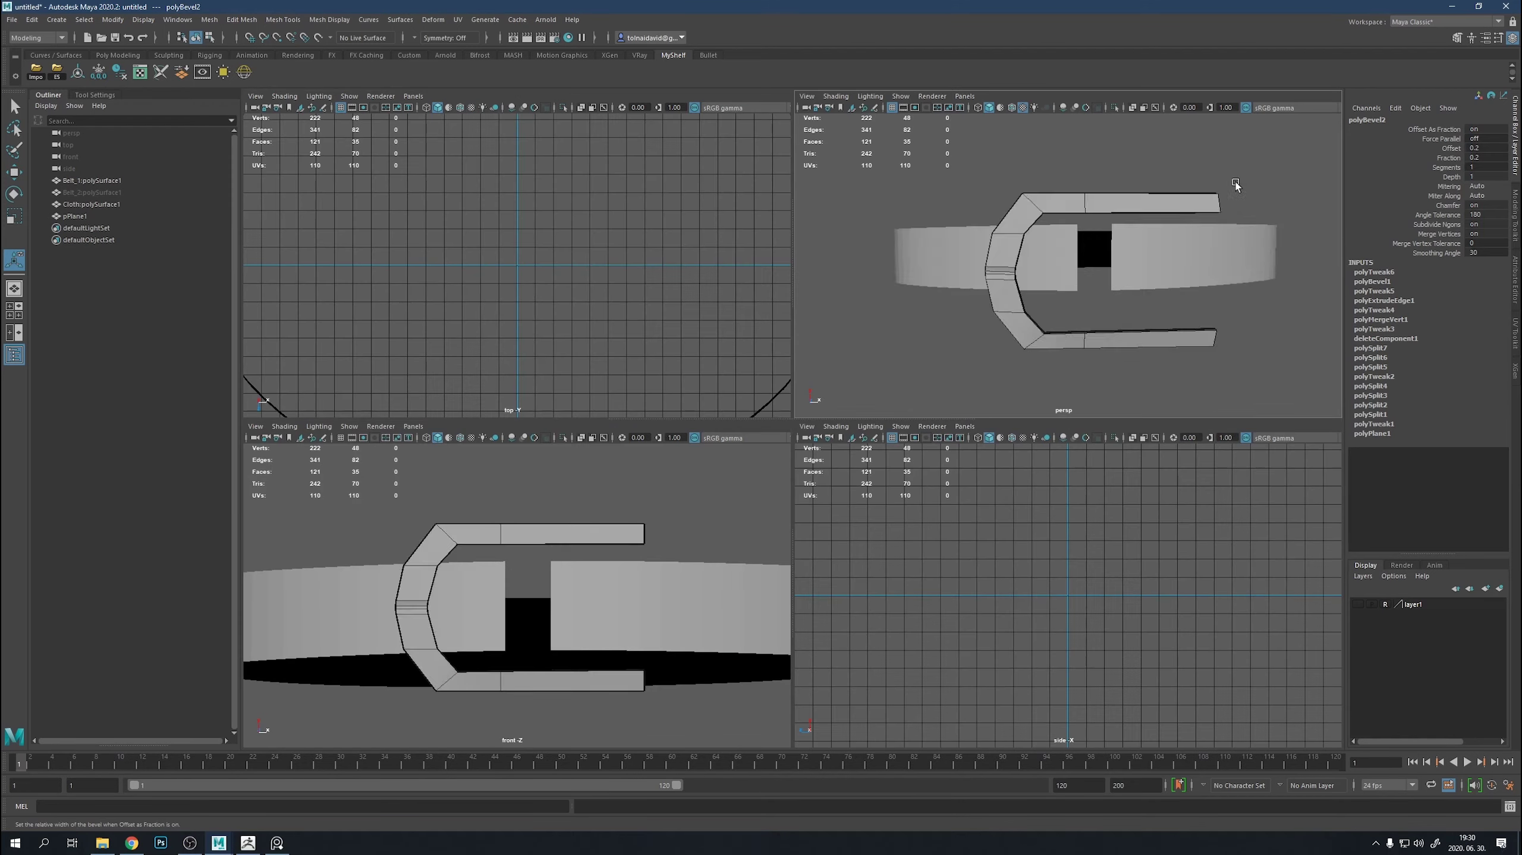
# Select the buckle plane and display it smooth shaded with wireframe overlay.
pyautogui.press('F8')
pyautogui.press('w')
pyautogui.moveTo(1236, 186)
pyautogui.keyDown('alt'); pyautogui.mouseDown()
pyautogui.moveTo(1103, 274)
pyautogui.moveTo(1137, 214)
pyautogui.moveTo(1094, 245)
pyautogui.moveTo(1172, 264)
pyautogui.moveTo(1310, 340)
pyautogui.moveTo(1105, 276)
pyautogui.mouseUp(); pyautogui.keyUp('alt')
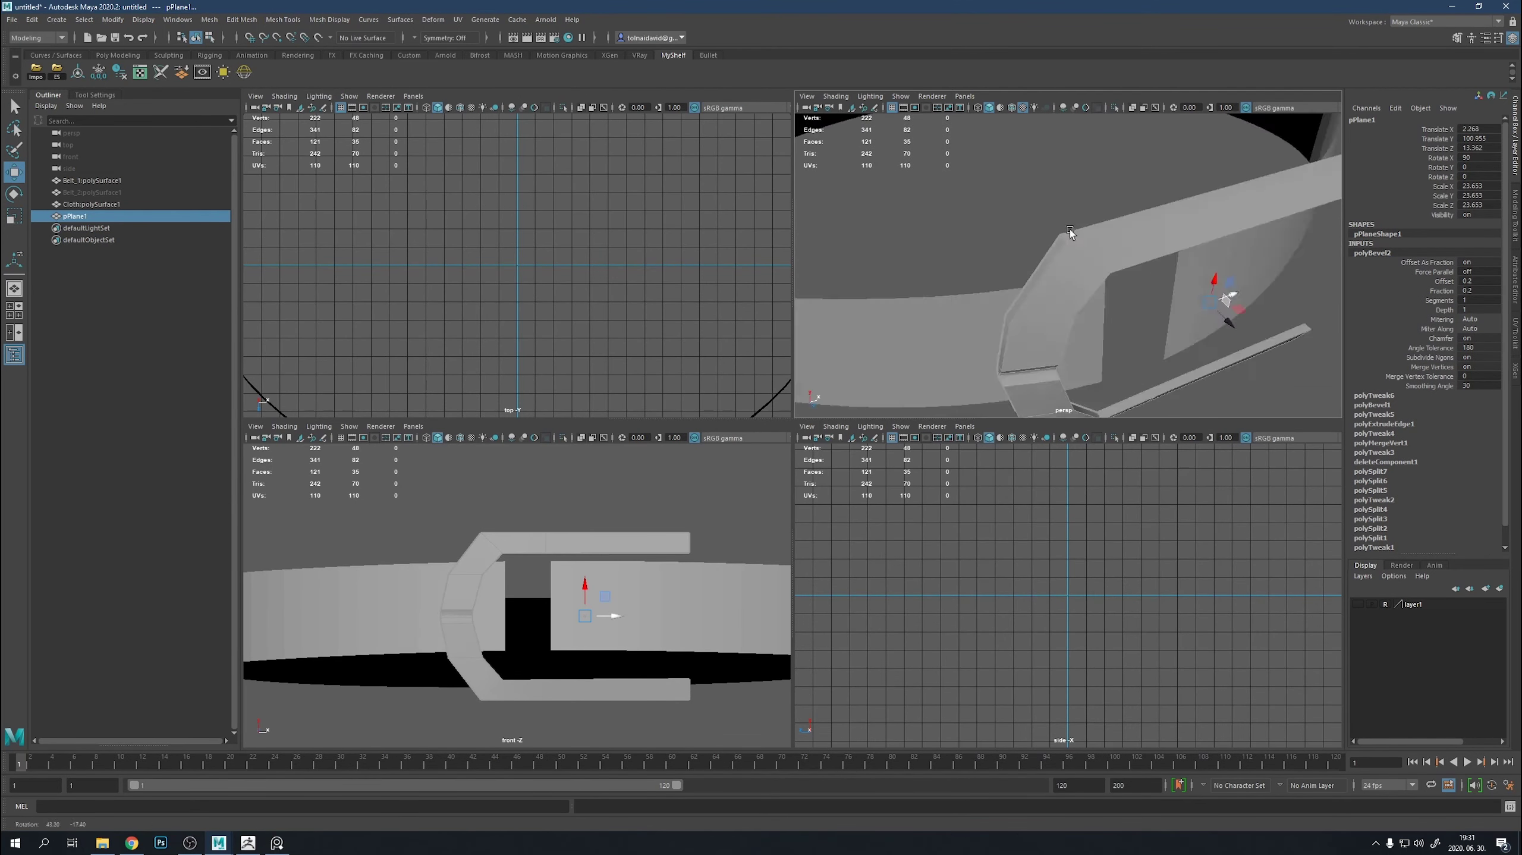
pyautogui.press('space')
pyautogui.hotkey('ctrl', 'z')
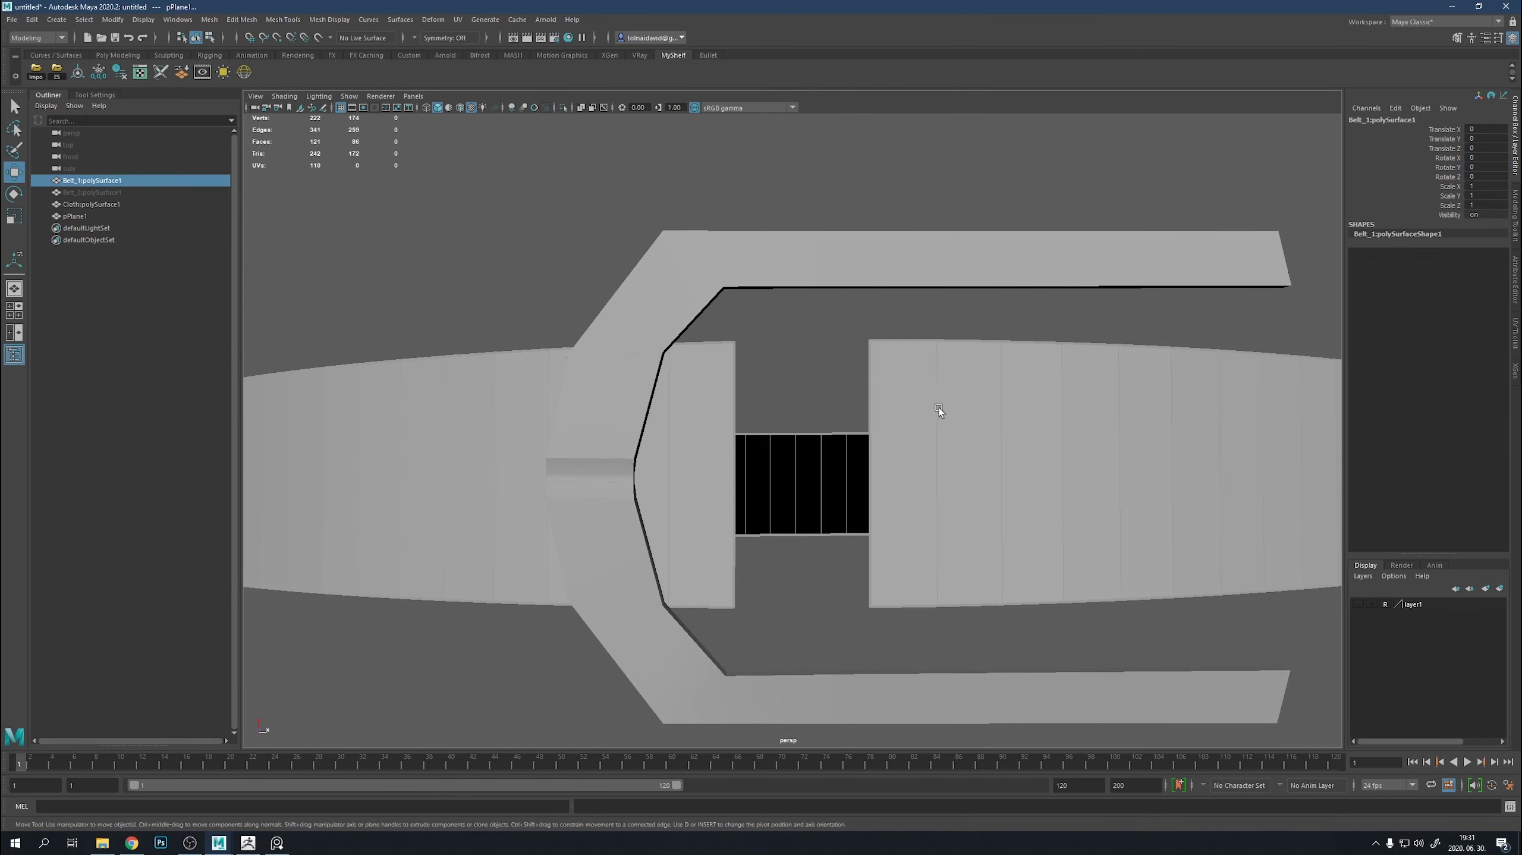
pyautogui.click(1002, 603)
pyautogui.press('w')
pyautogui.click(912, 268)
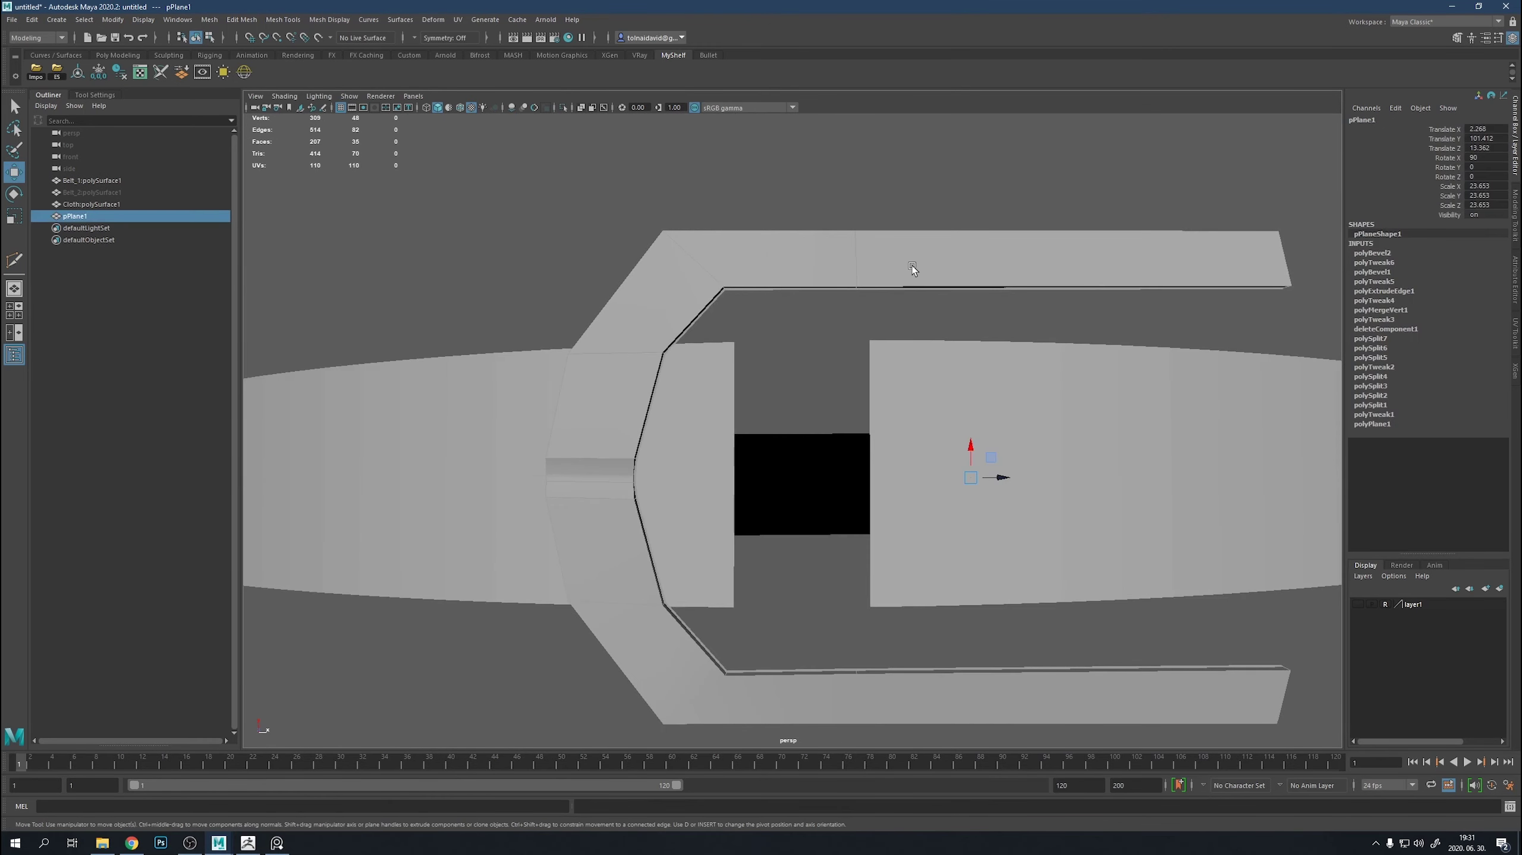
pyautogui.click(426, 107)
pyautogui.click(460, 107)
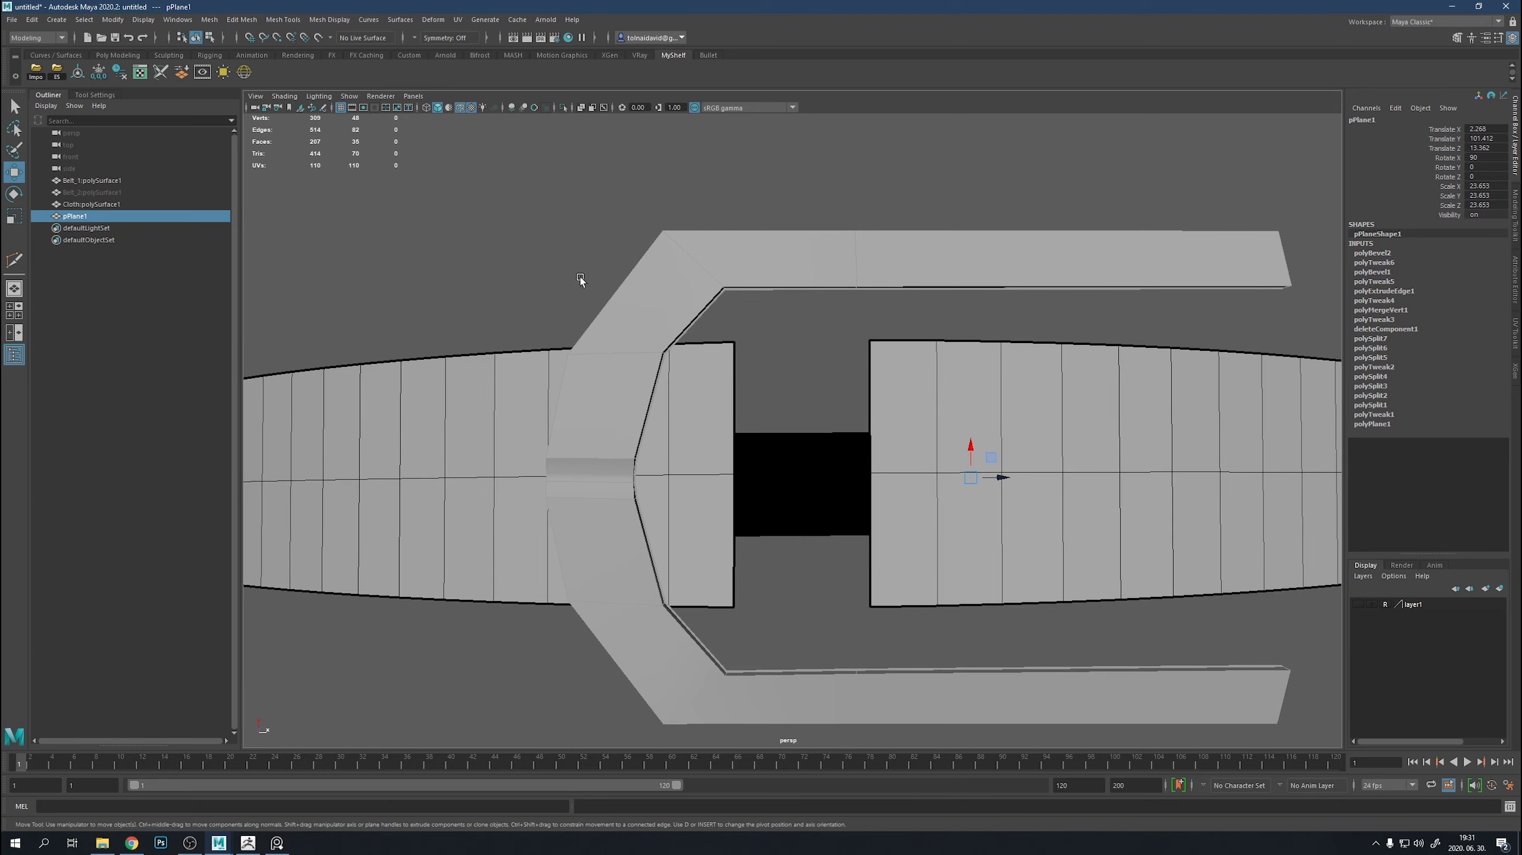
# Shorten both prongs by moving their end vertices to the left.
pyautogui.rightClick(846, 269)
pyautogui.moveTo(967, 441)
pyautogui.keyDown('alt'); pyautogui.mouseDown()
pyautogui.moveTo(1103, 454)
pyautogui.moveTo(981, 461)
pyautogui.mouseUp(); pyautogui.keyUp('alt')
pyautogui.keyDown('alt'); pyautogui.moveTo(699, 458); pyautogui.dragTo(889, 510); pyautogui.keyUp('alt')
pyautogui.keyDown('alt'); pyautogui.moveTo(889, 510); pyautogui.dragTo(883, 468, button='right'); pyautogui.keyUp('alt')
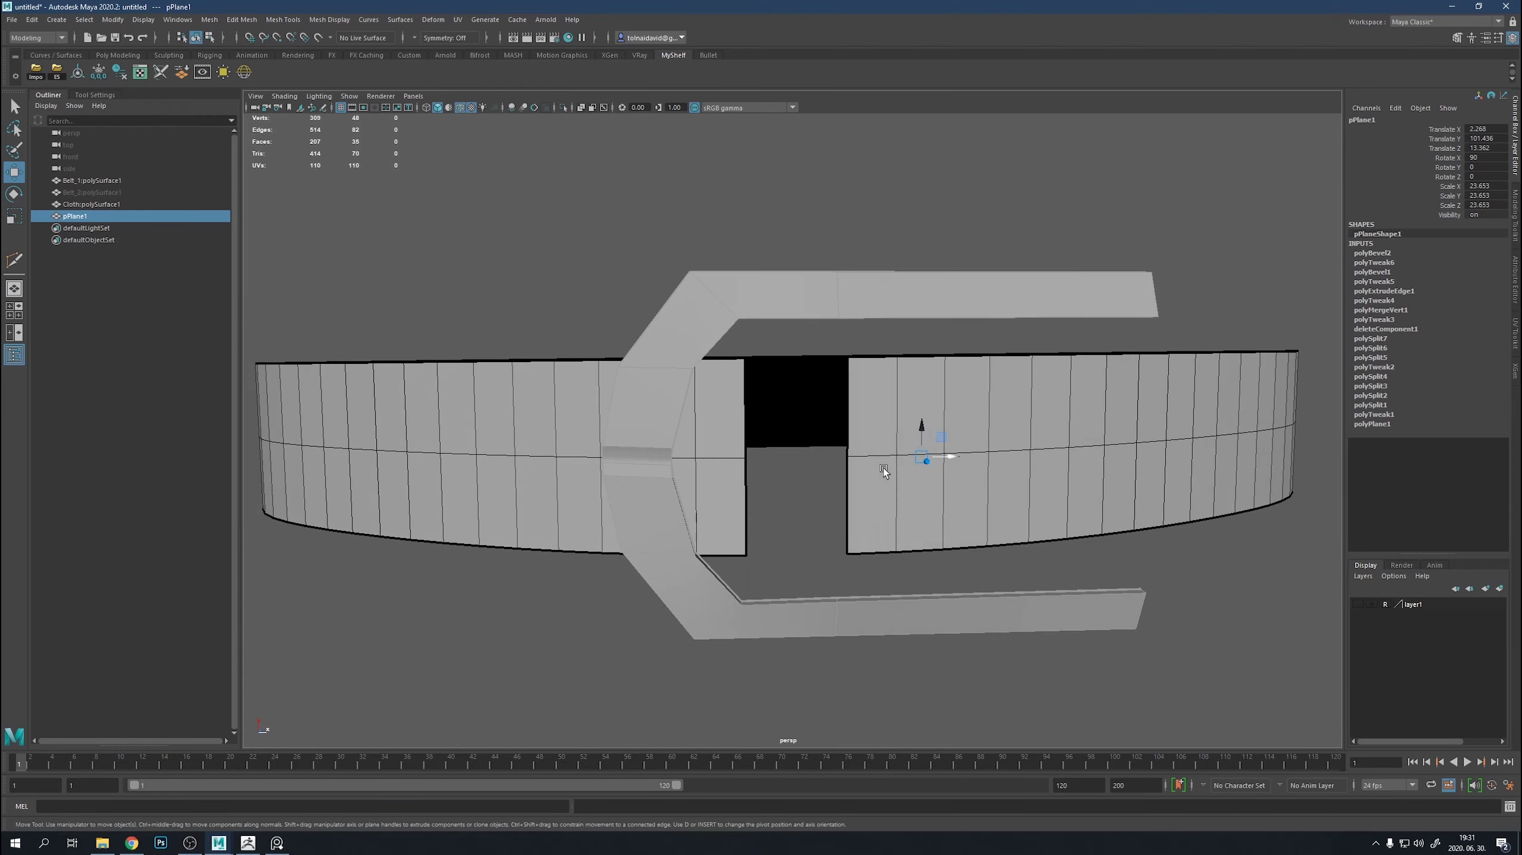
pyautogui.click(971, 282)
pyautogui.keyDown('alt'); pyautogui.moveTo(971, 281); pyautogui.dragTo(853, 362, button='right'); pyautogui.keyUp('alt')
pyautogui.hotkey('ctrl', 'z')
pyautogui.moveTo(1013, 422)
pyautogui.mouseDown()
pyautogui.moveTo(888, 422)
pyautogui.moveTo(858, 397)
pyautogui.moveTo(897, 397)
pyautogui.mouseUp()
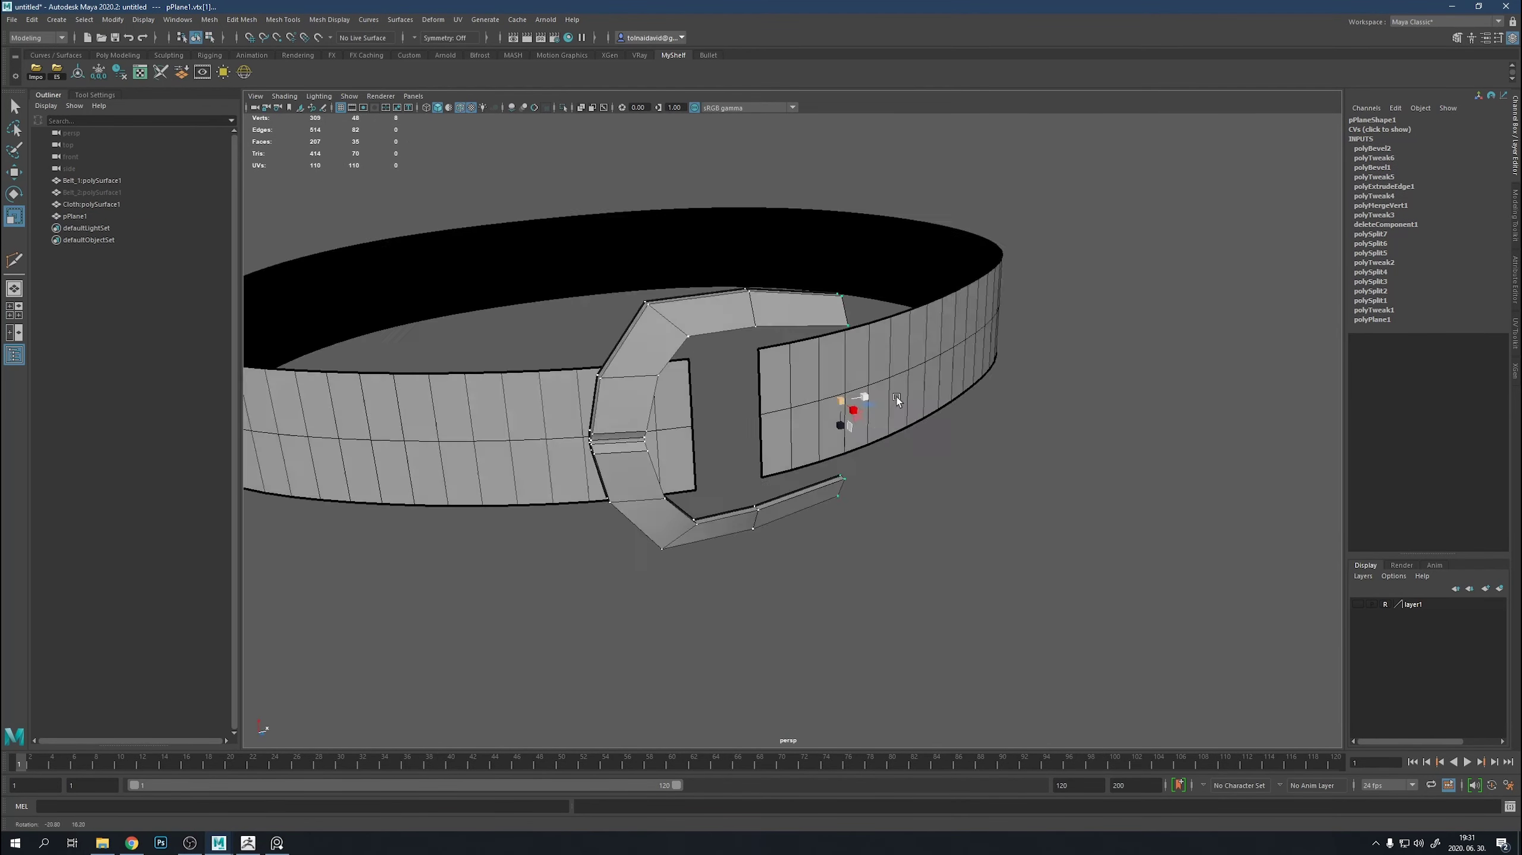
pyautogui.rightClick(675, 368)
# Cut a new edge loop across the buckle with Multi-Cut.
pyautogui.click(675, 335)
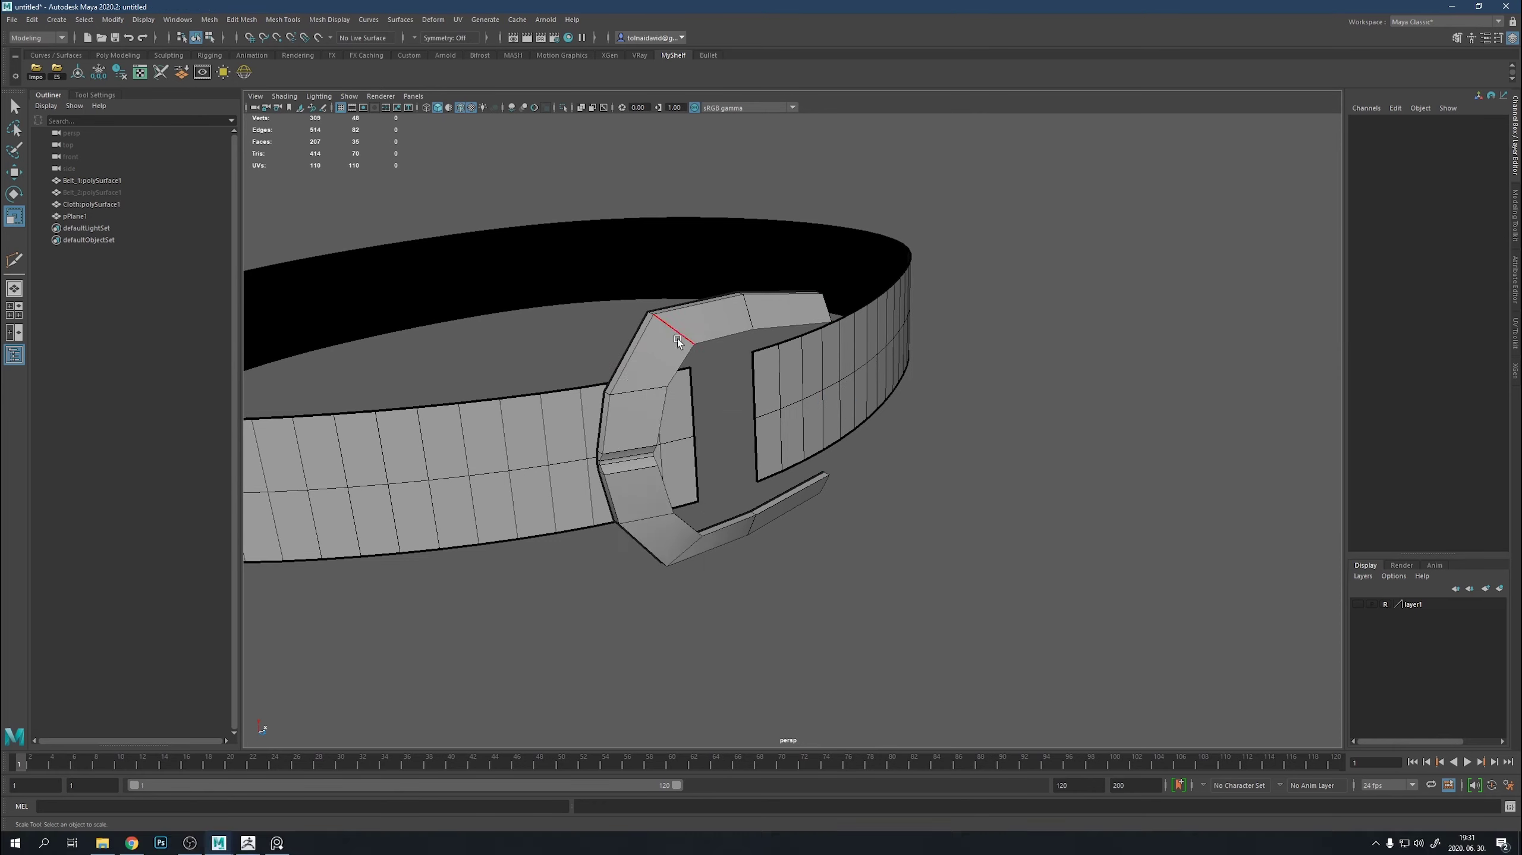
pyautogui.scroll(2, 678, 338)
pyautogui.scroll(3, 548, 332)
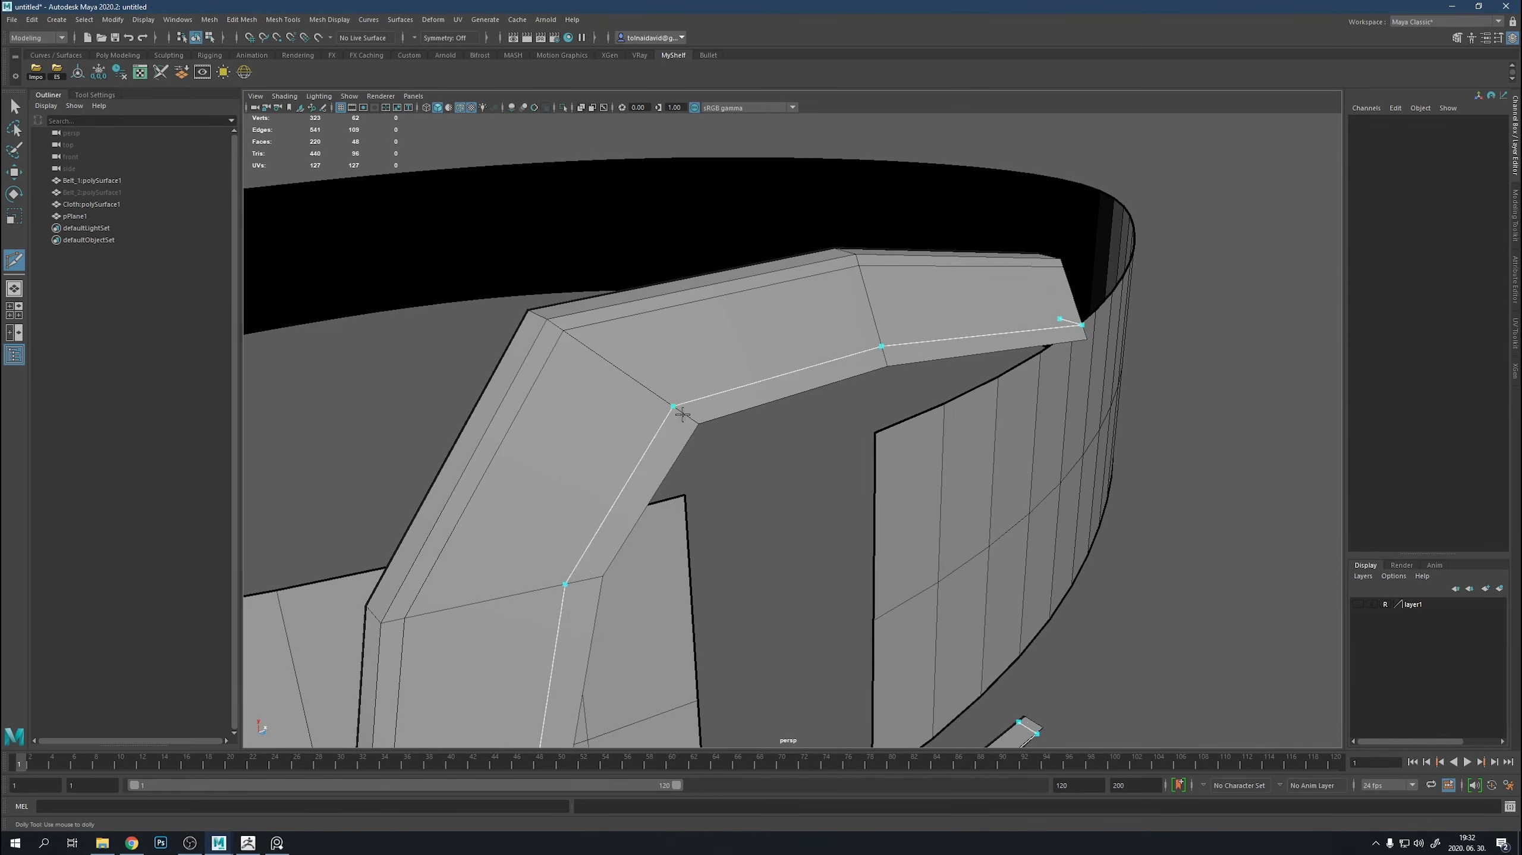
pyautogui.keyDown('alt'); pyautogui.moveTo(681, 414); pyautogui.dragTo(692, 479, button='right'); pyautogui.keyUp('alt')
pyautogui.press('w')
pyautogui.keyDown('alt'); pyautogui.moveTo(580, 430); pyautogui.dragTo(668, 422); pyautogui.keyUp('alt')
# Bevel the edge loop along the buckle's flap end.
pyautogui.click(852, 445)
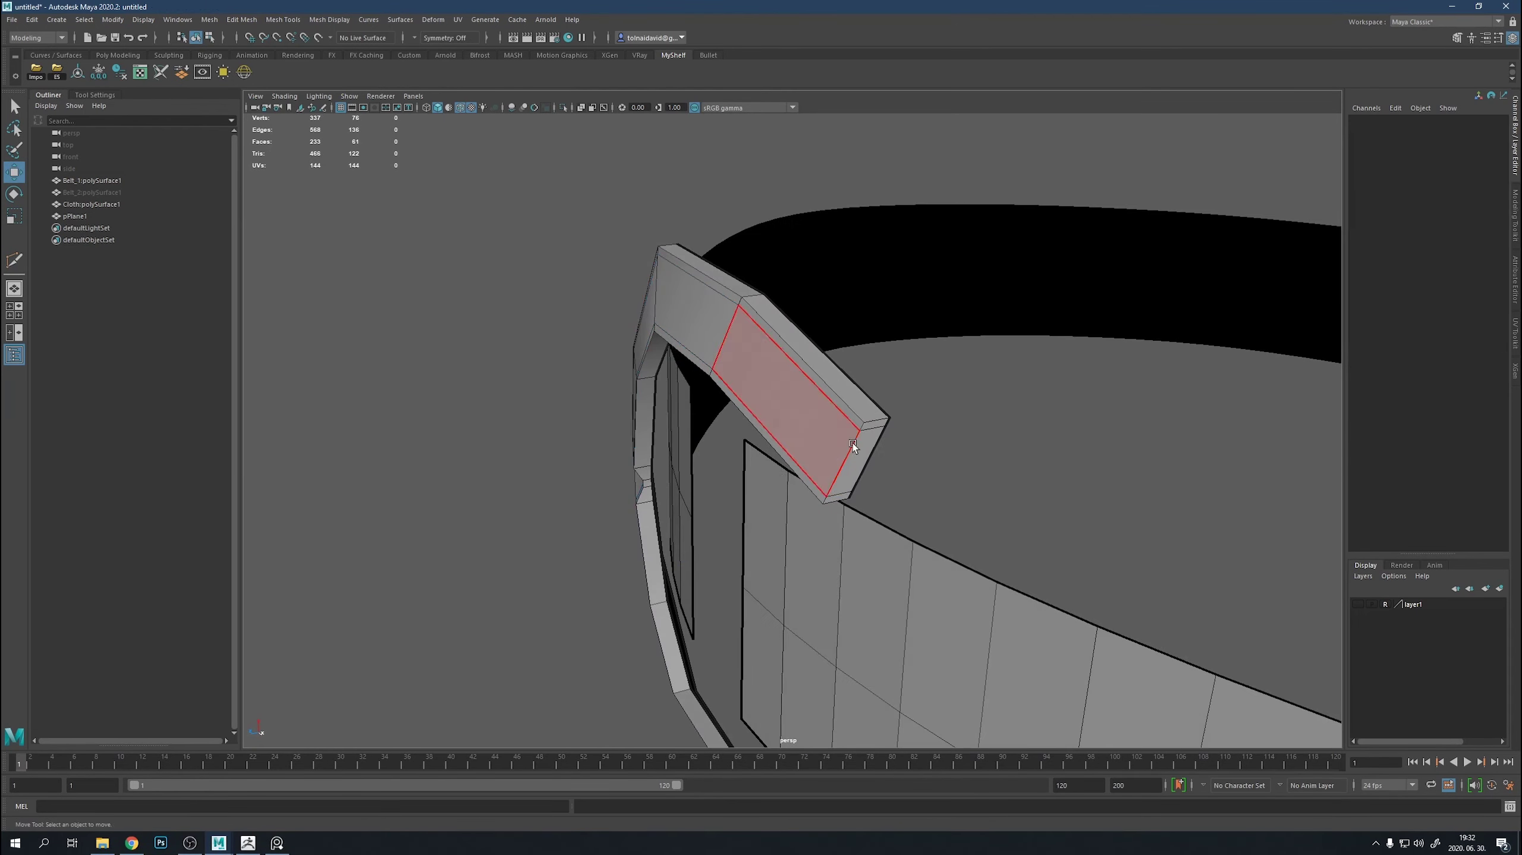
pyautogui.keyDown('alt'); pyautogui.moveTo(875, 513); pyautogui.dragTo(836, 568); pyautogui.keyUp('alt')
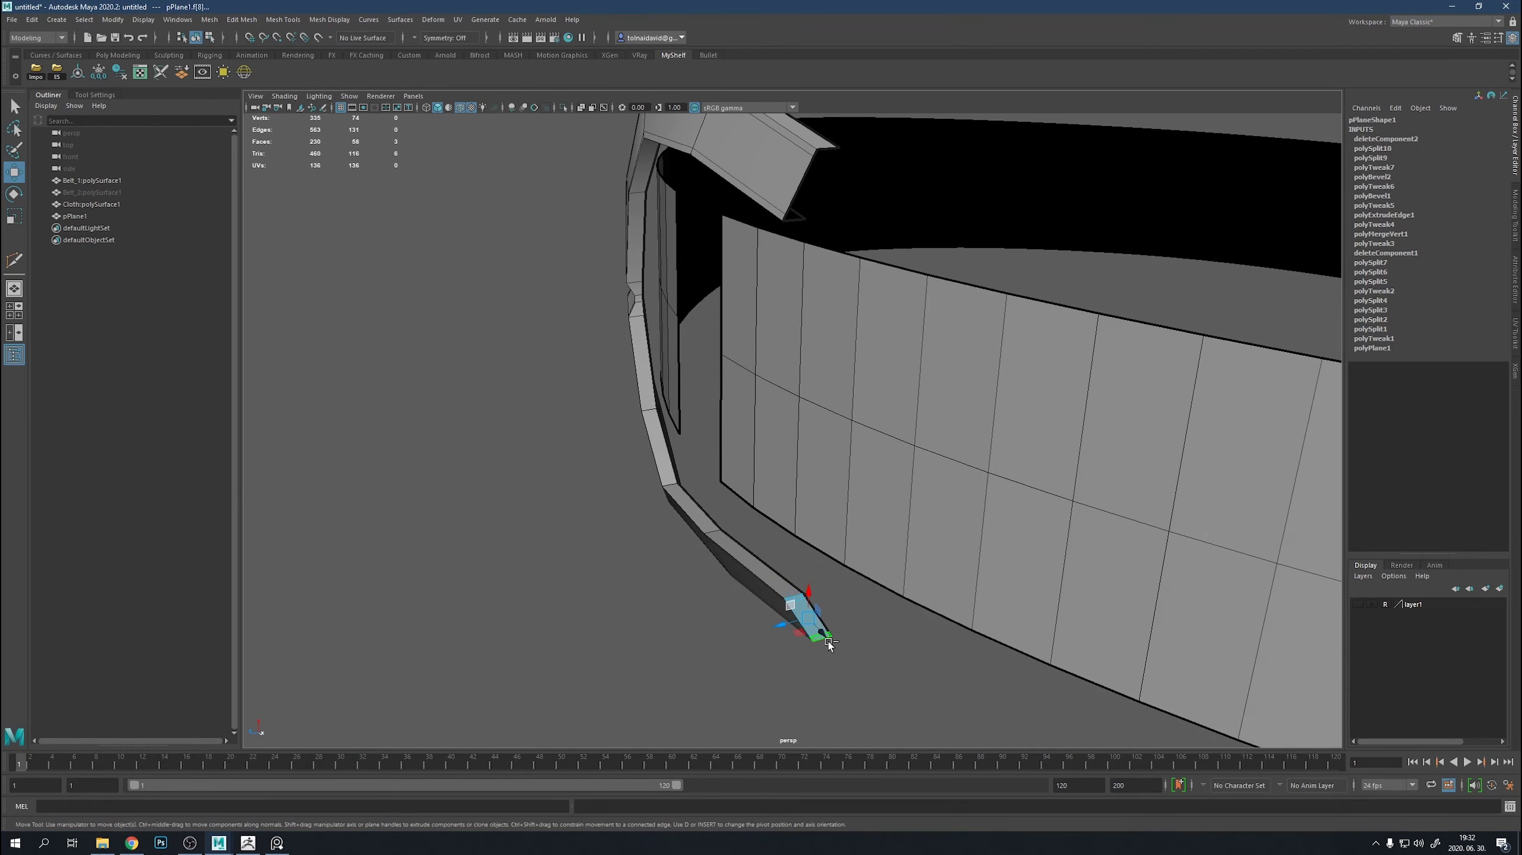
pyautogui.moveTo(771, 531)
pyautogui.keyDown('alt'); pyautogui.mouseDown(button='right')
pyautogui.moveTo(797, 252)
pyautogui.moveTo(874, 328)
pyautogui.mouseUp(button='right'); pyautogui.keyUp('alt')
pyautogui.doubleClick(813, 225)
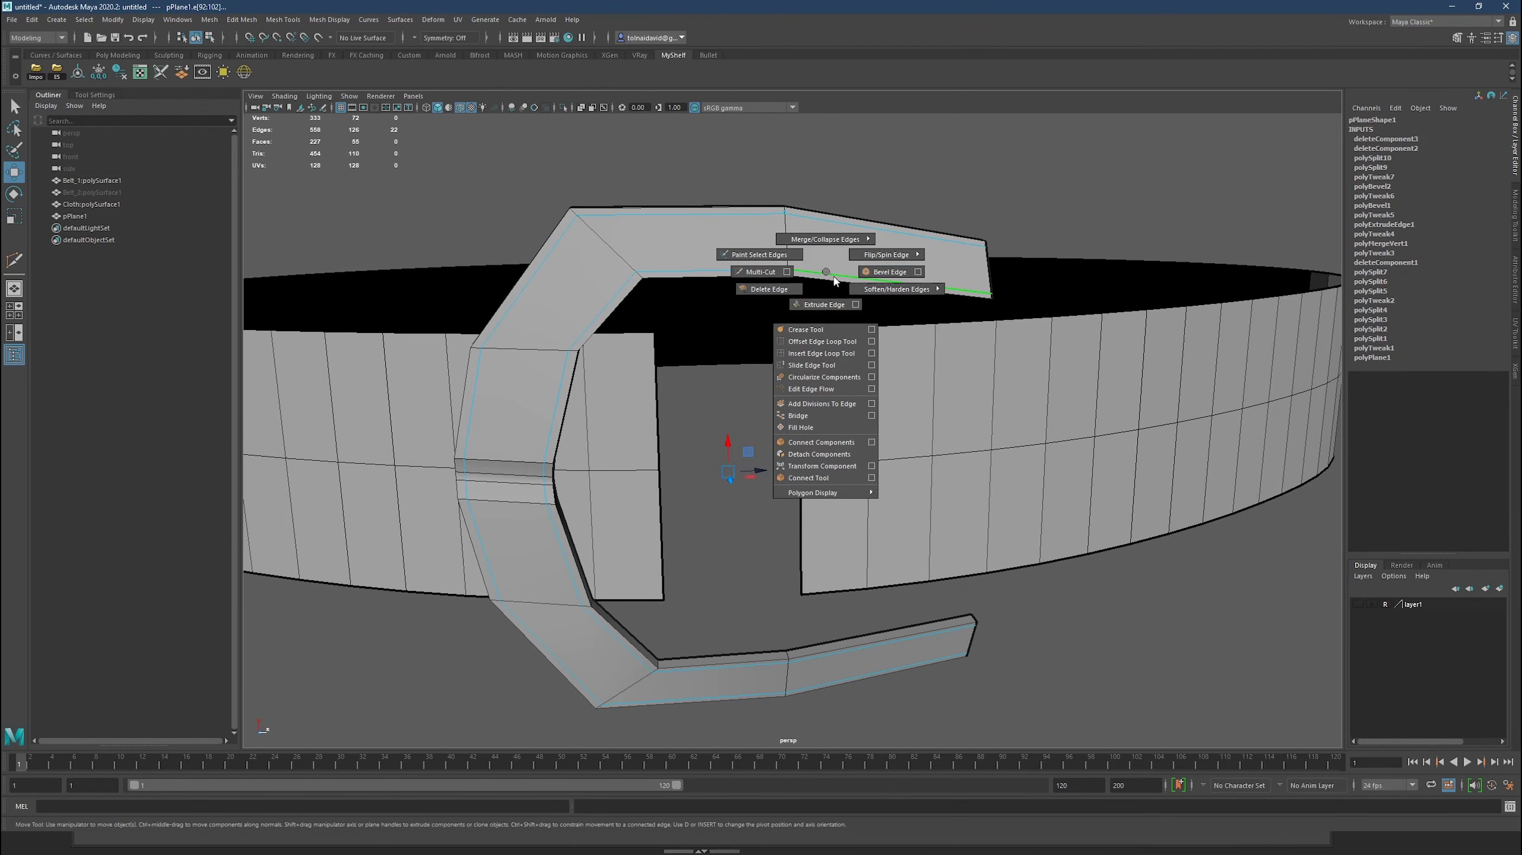
pyautogui.press('q')
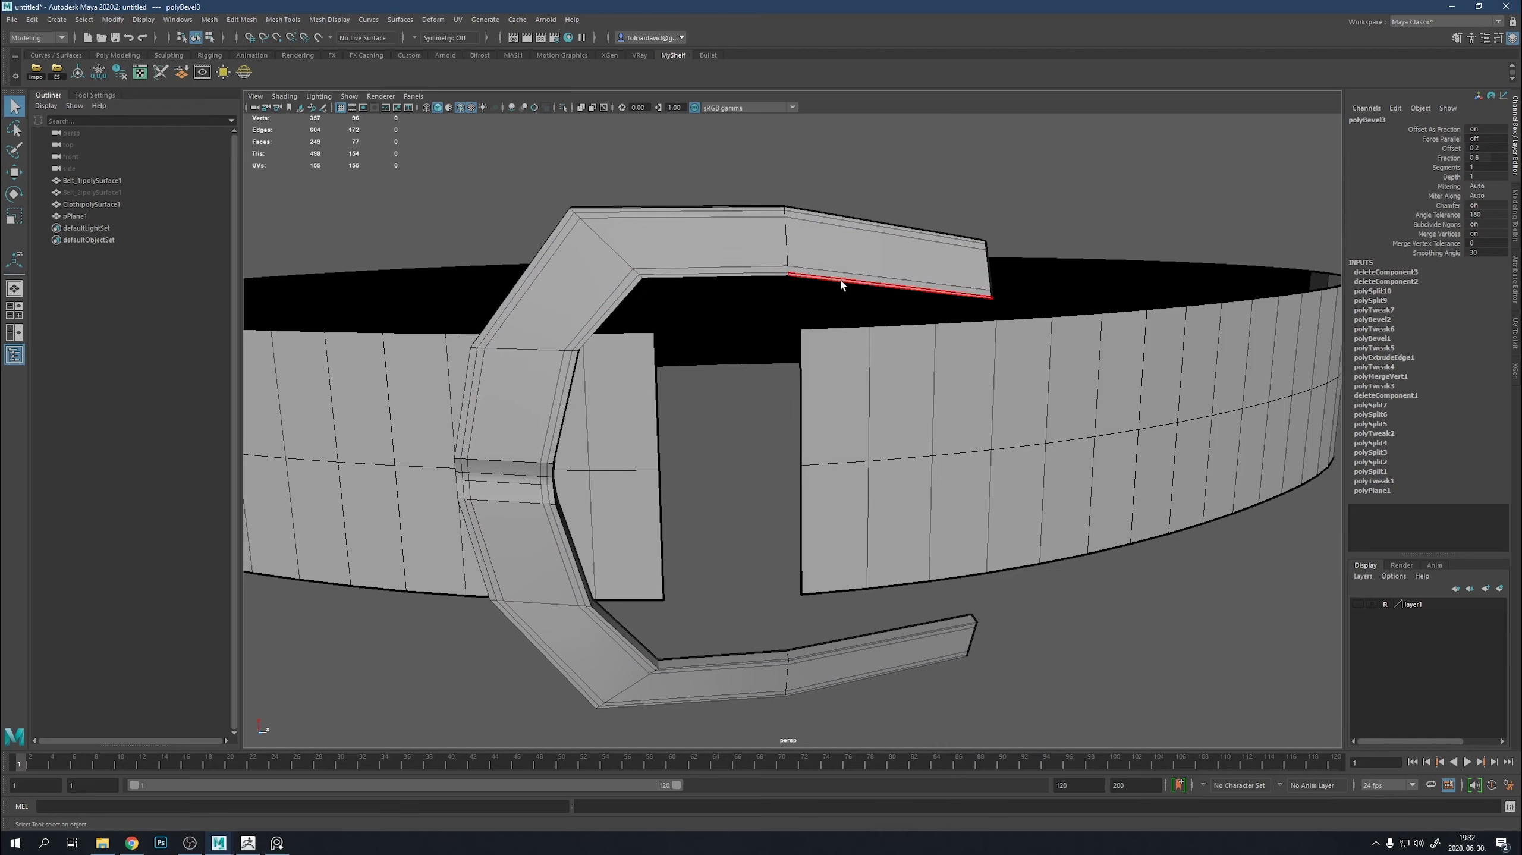
# Extrude the loop of buckle faces and preview the result smoothed.
pyautogui.keyDown('shift'); pyautogui.doubleClick(770, 212); pyautogui.keyUp('shift')
pyautogui.keyDown('shift'); pyautogui.rightClick(770, 214); pyautogui.keyUp('shift')
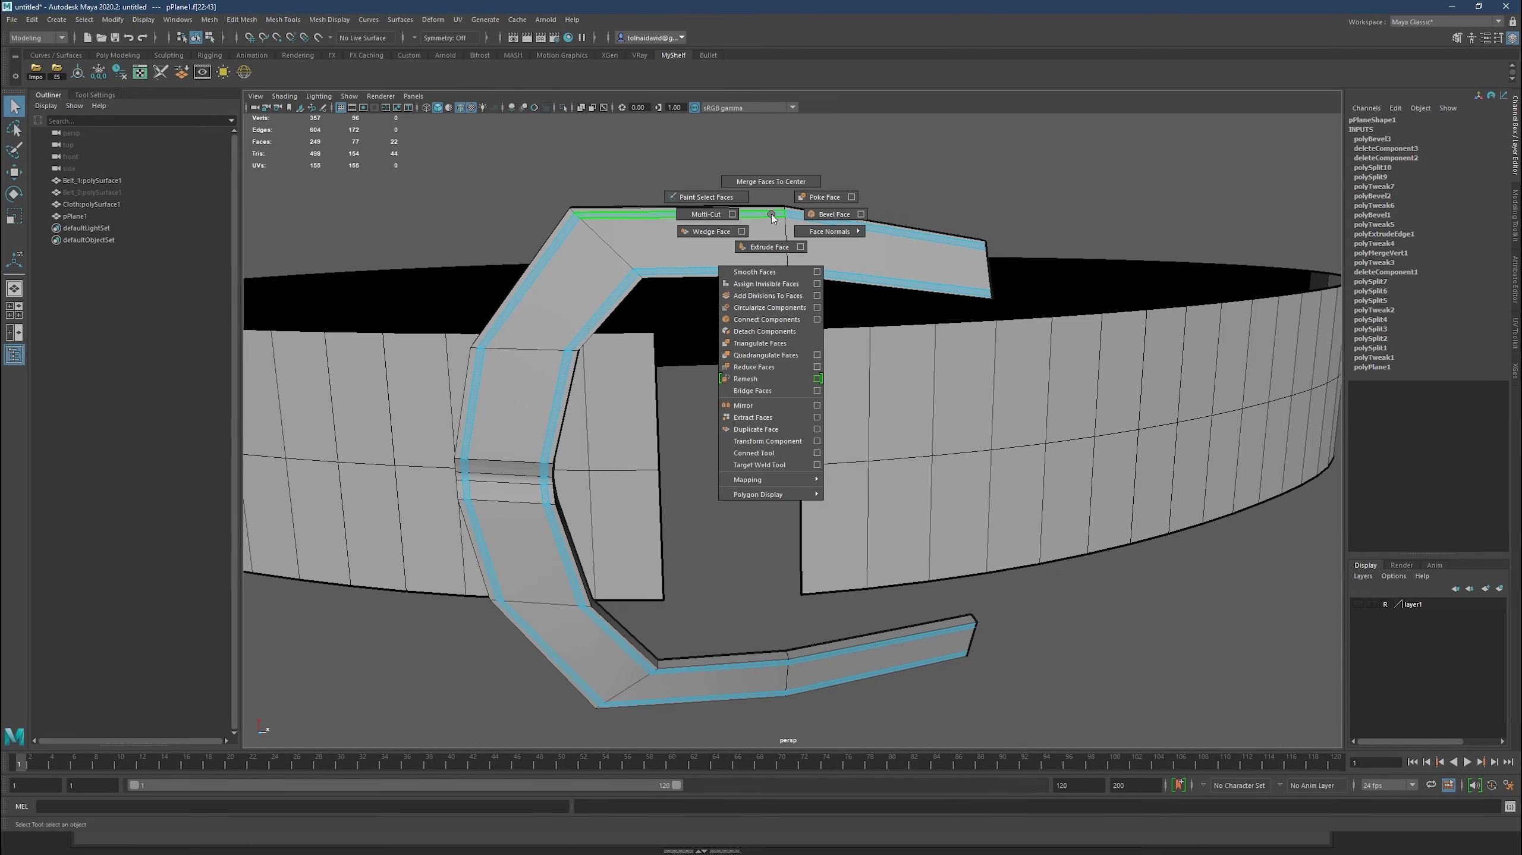
pyautogui.click(770, 246)
pyautogui.moveTo(882, 216)
pyautogui.keyDown('alt'); pyautogui.mouseDown()
pyautogui.moveTo(1099, 451)
pyautogui.moveTo(795, 441)
pyautogui.moveTo(795, 357)
pyautogui.moveTo(1018, 422)
pyautogui.mouseUp(); pyautogui.keyUp('alt')
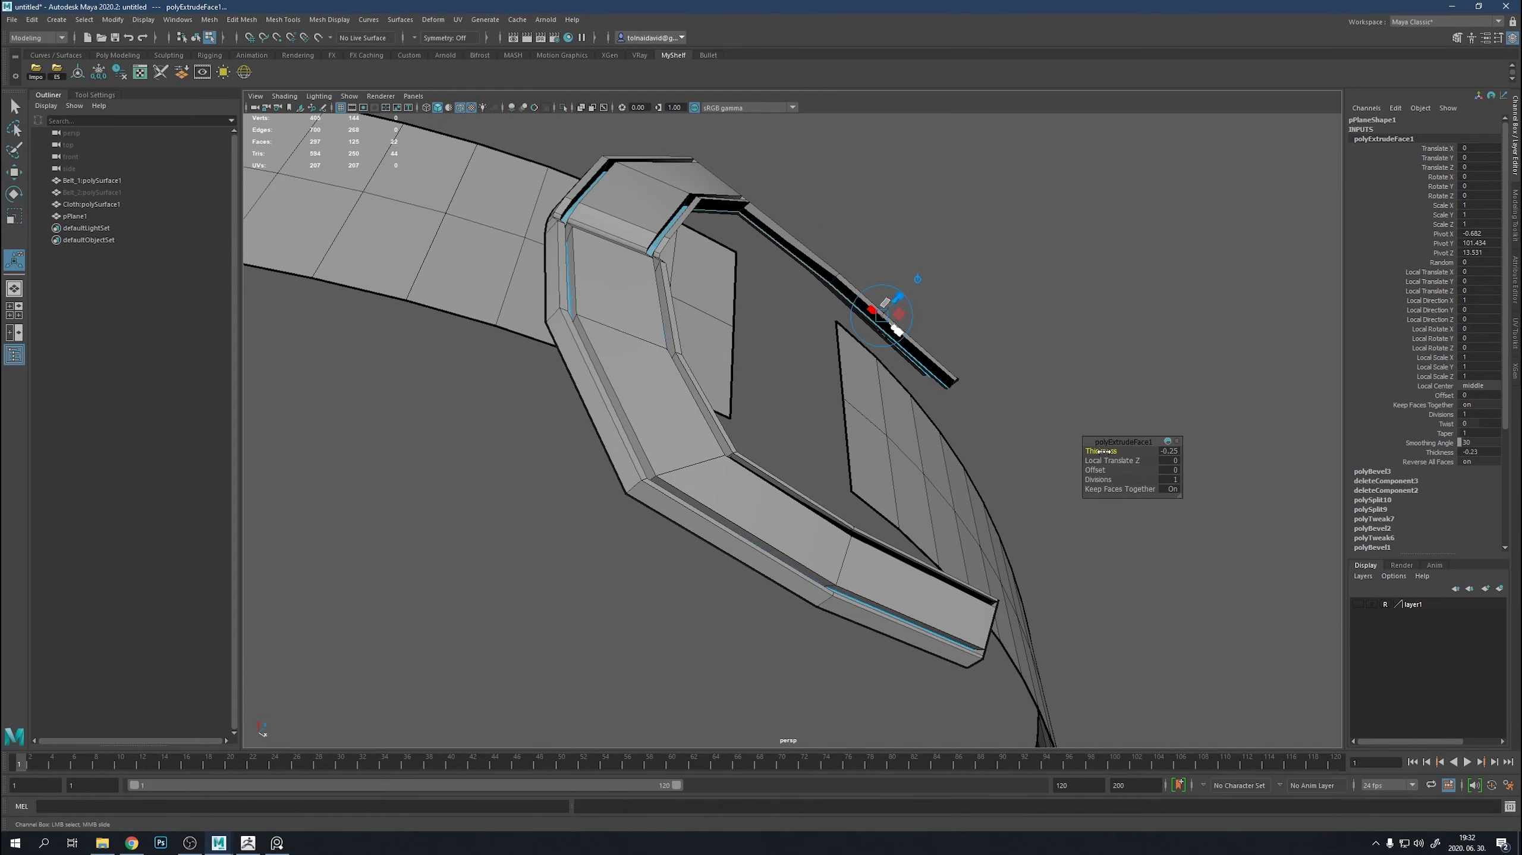
pyautogui.press('3')
pyautogui.moveTo(1117, 458)
pyautogui.keyDown('alt'); pyautogui.mouseDown()
pyautogui.moveTo(791, 462)
pyautogui.moveTo(741, 442)
pyautogui.moveTo(842, 456)
pyautogui.moveTo(813, 197)
pyautogui.moveTo(802, 409)
pyautogui.moveTo(728, 331)
pyautogui.mouseUp(); pyautogui.keyUp('alt')
pyautogui.press('q')
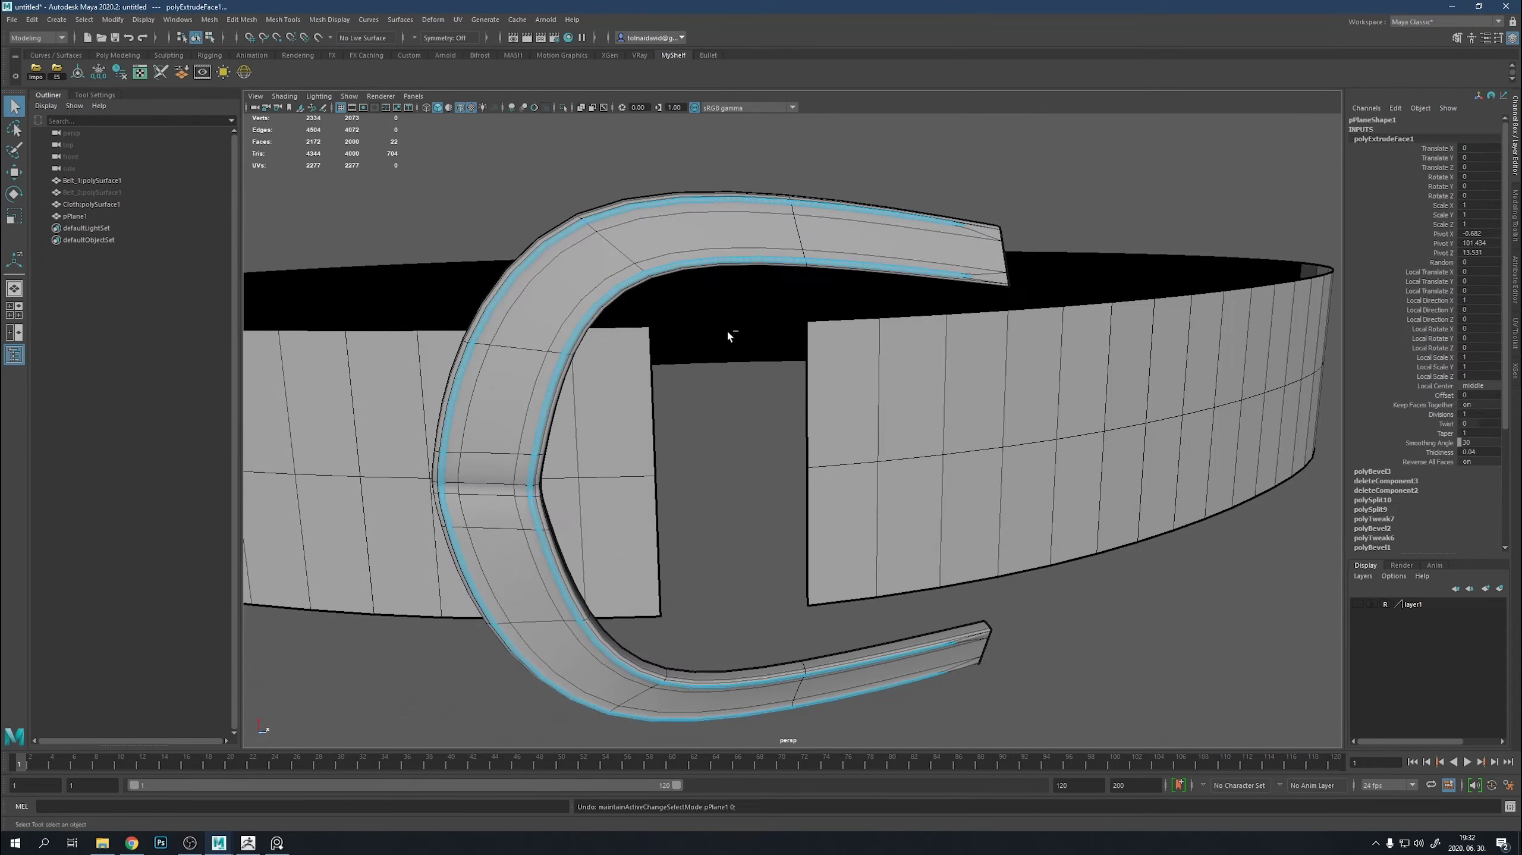
pyautogui.press('1')
# Redo the face extrusion with a -0.07 thickness and check it smoothed.
pyautogui.hotkey('ctrl', 'z')
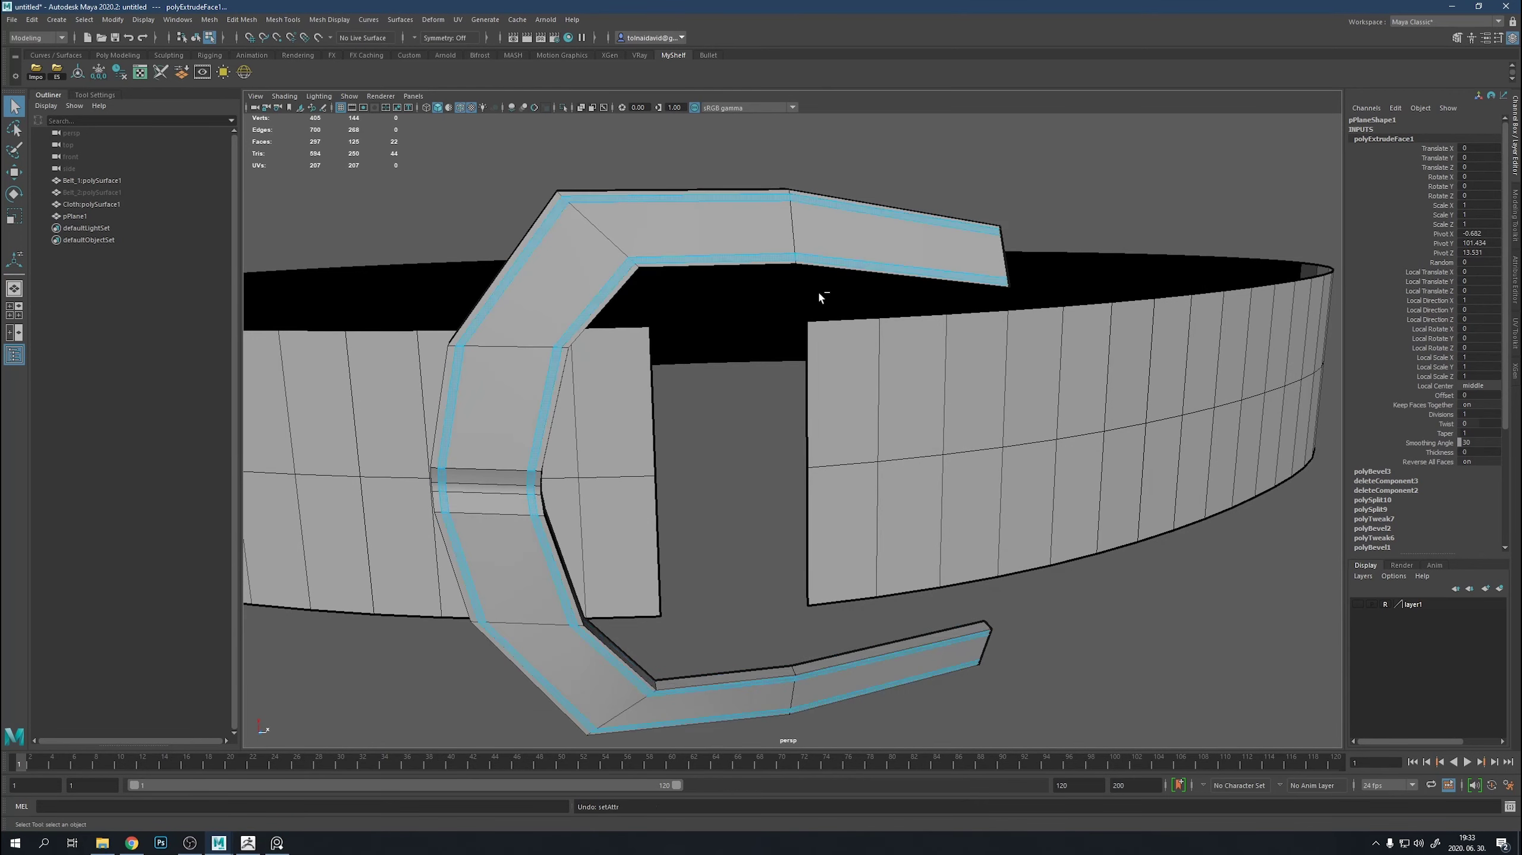
pyautogui.moveTo(818, 291)
pyautogui.keyDown('alt'); pyautogui.mouseDown()
pyautogui.moveTo(878, 328)
pyautogui.moveTo(885, 289)
pyautogui.moveTo(901, 295)
pyautogui.mouseUp(); pyautogui.keyUp('alt')
pyautogui.hotkey('ctrl', 'z')
pyautogui.hotkey('ctrl', 'z')
pyautogui.hotkey('ctrl', 'e')
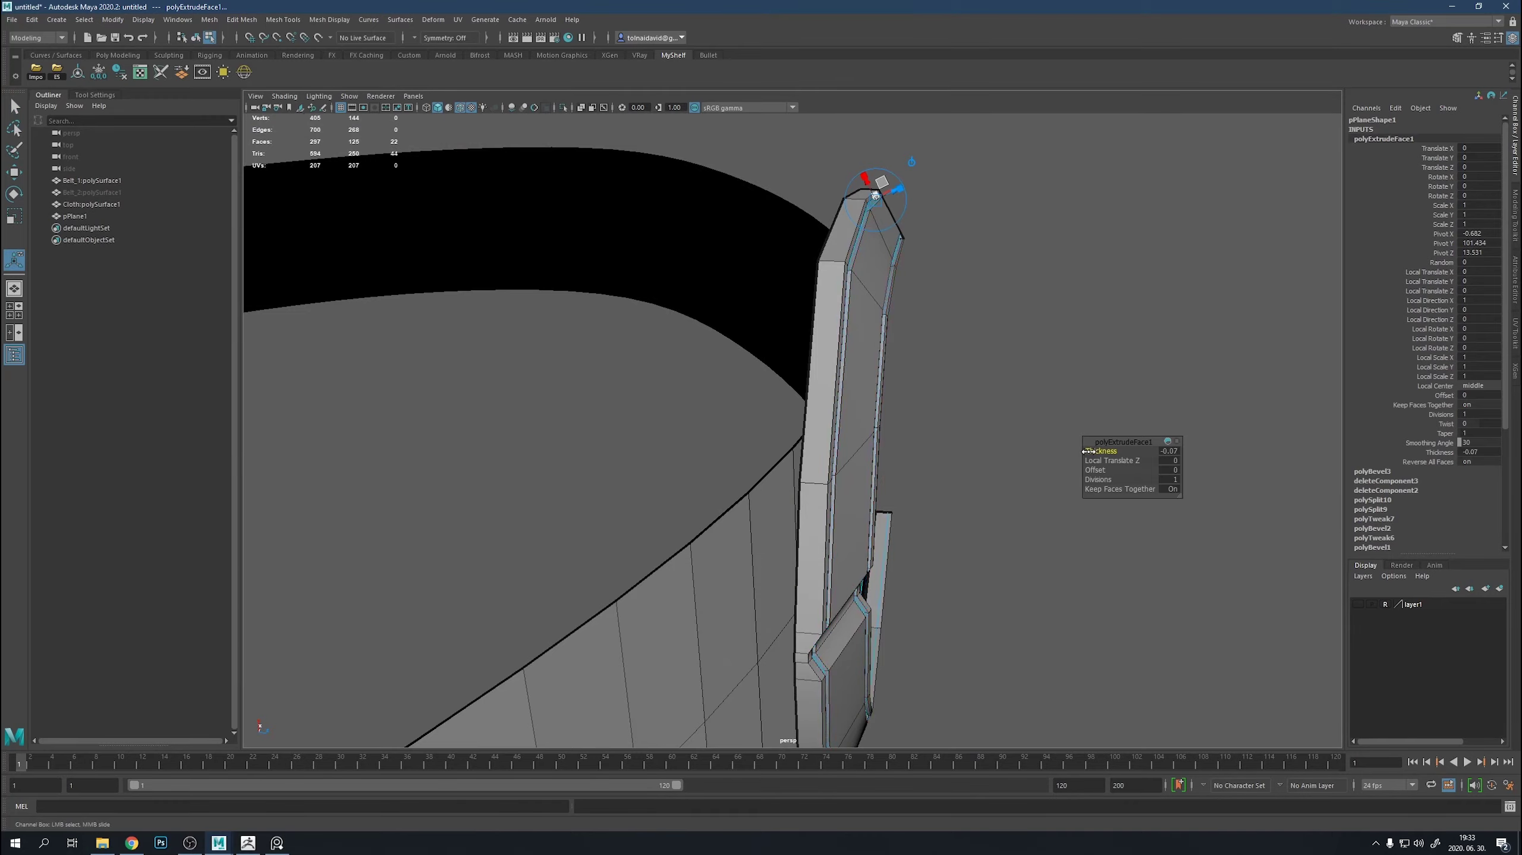
pyautogui.keyDown('alt'); pyautogui.moveTo(1087, 451); pyautogui.dragTo(628, 401); pyautogui.keyUp('alt')
pyautogui.keyDown('shift'); pyautogui.moveTo(627, 400); pyautogui.dragTo(706, 530, button='right'); pyautogui.keyUp('shift')
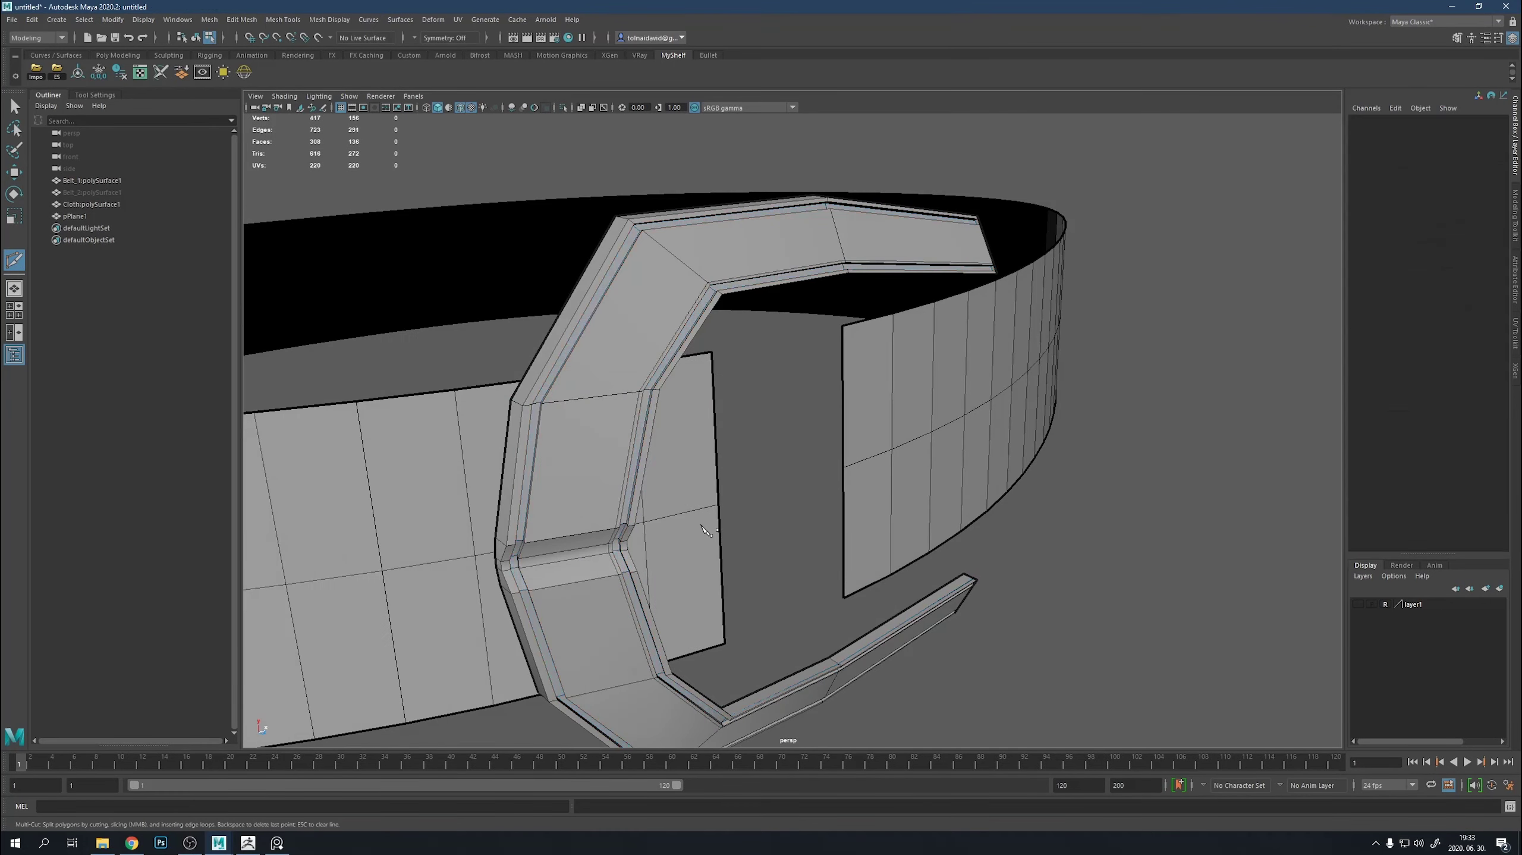
pyautogui.press('3')
pyautogui.moveTo(705, 529)
pyautogui.keyDown('alt'); pyautogui.mouseDown()
pyautogui.moveTo(741, 431)
pyautogui.moveTo(796, 411)
pyautogui.mouseUp(); pyautogui.keyUp('alt')
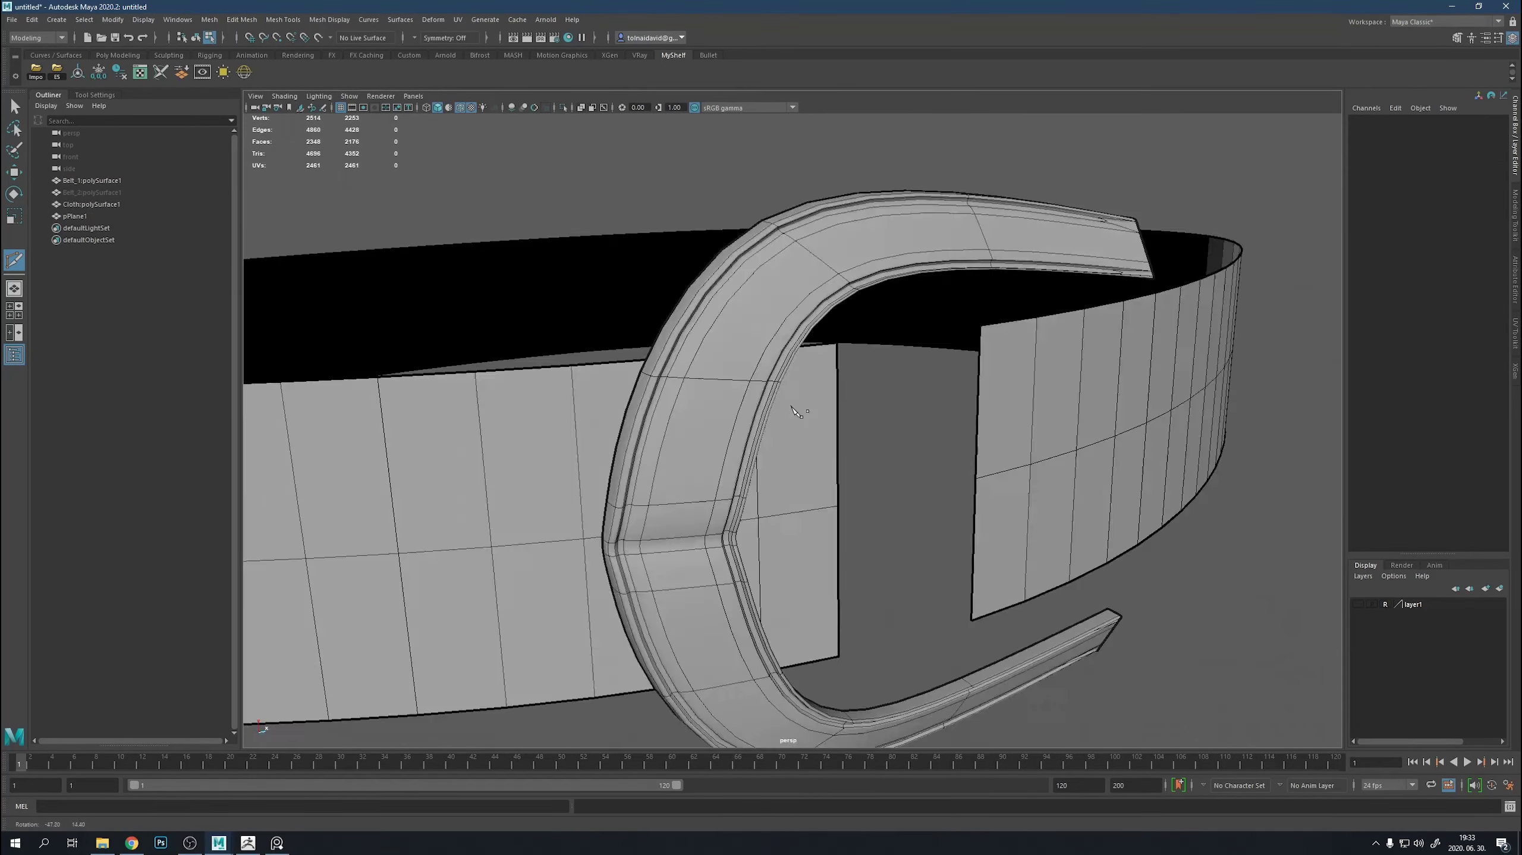
# Delete the unwanted stray faces from the buckle.
pyautogui.press('1')
pyautogui.moveTo(1118, 289); pyautogui.dragTo(1137, 255, button='right')
pyautogui.moveTo(1137, 255)
pyautogui.keyDown('alt'); pyautogui.mouseDown()
pyautogui.moveTo(936, 410)
pyautogui.moveTo(778, 480)
pyautogui.moveTo(899, 480)
pyautogui.moveTo(859, 329)
pyautogui.moveTo(788, 494)
pyautogui.moveTo(885, 389)
pyautogui.moveTo(743, 419)
pyautogui.moveTo(802, 560)
pyautogui.mouseUp(); pyautogui.keyUp('alt')
pyautogui.press('Delete')
# Select a face strip along the belt edge and preview it smoothed.
pyautogui.doubleClick(801, 560)
pyautogui.press('w')
pyautogui.press('f')
pyautogui.press('3')
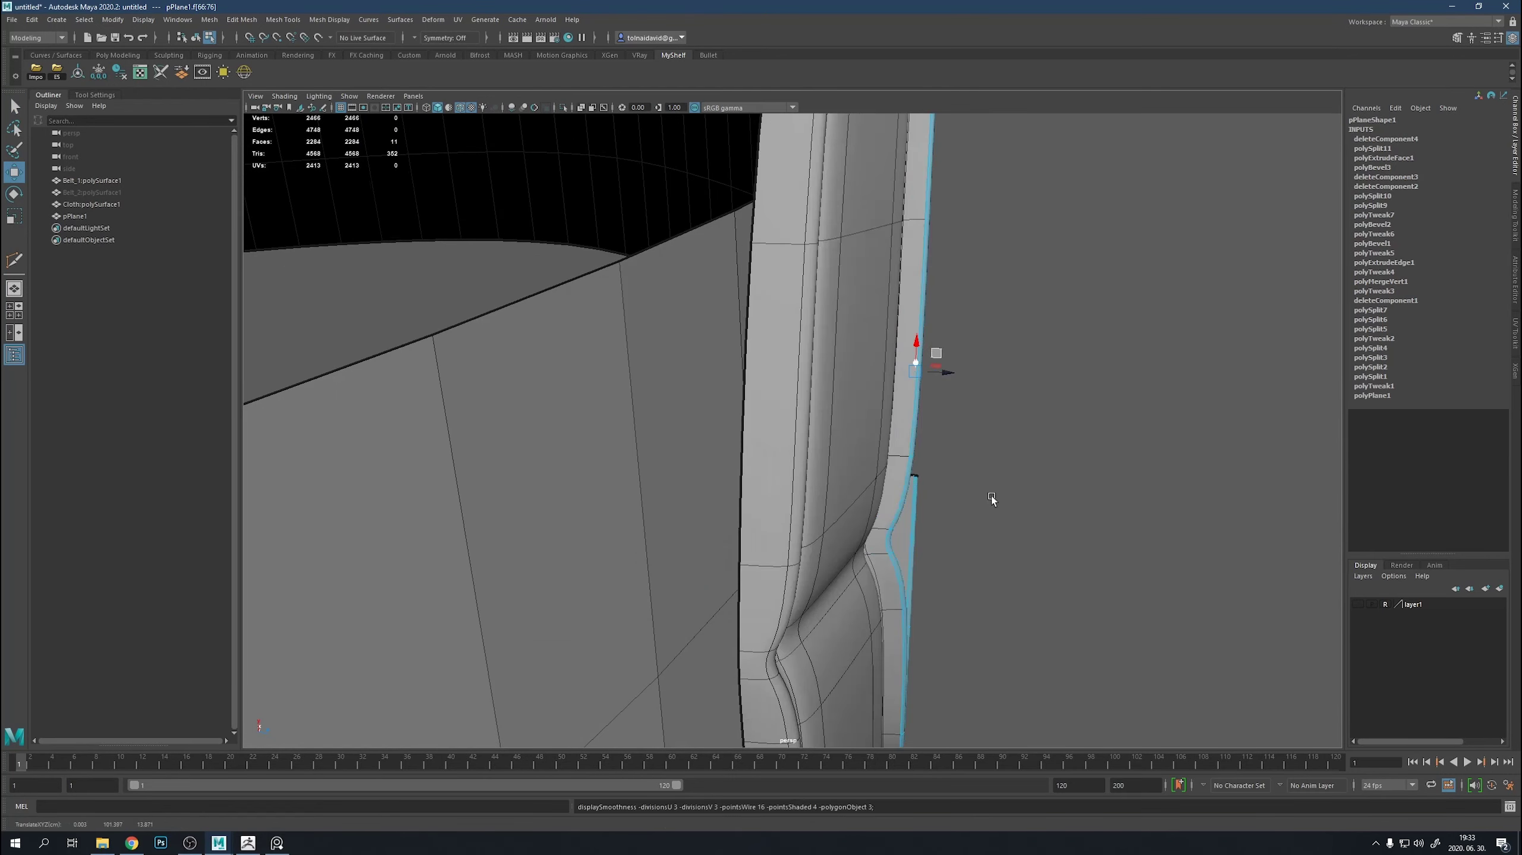
pyautogui.keyDown('alt'); pyautogui.moveTo(991, 498); pyautogui.dragTo(984, 512); pyautogui.keyUp('alt')
pyautogui.keyDown('alt'); pyautogui.moveTo(930, 346); pyautogui.dragTo(754, 339); pyautogui.keyUp('alt')
# Insert a support edge loop along the buckle and check the smoothed result.
pyautogui.keyDown('shift'); pyautogui.moveTo(696, 435); pyautogui.dragTo(695, 527, button='right'); pyautogui.keyUp('shift')
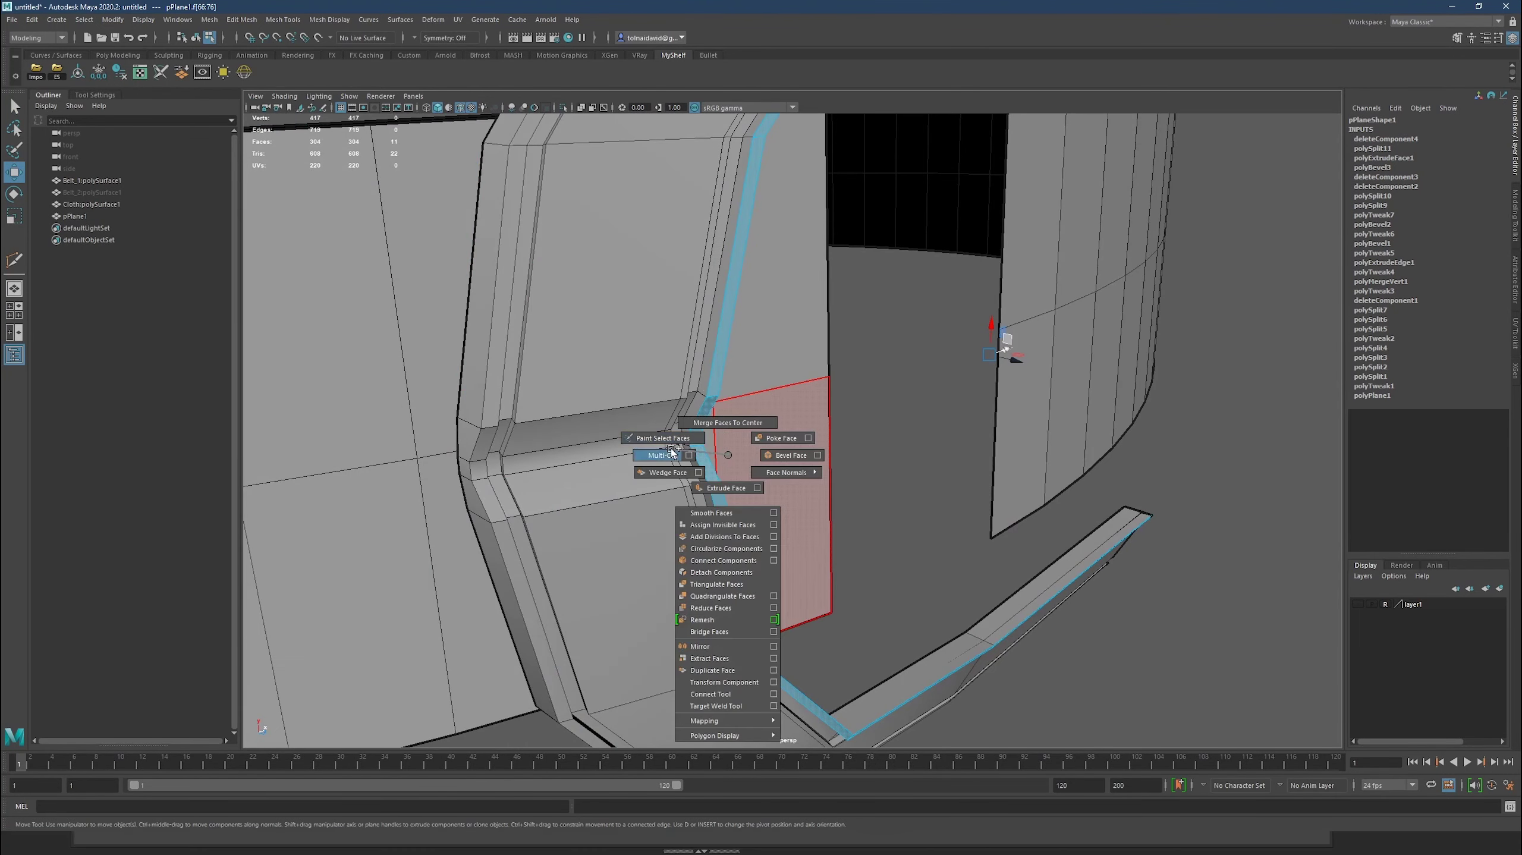
pyautogui.keyDown('alt'); pyautogui.moveTo(695, 527); pyautogui.dragTo(578, 445); pyautogui.keyUp('alt')
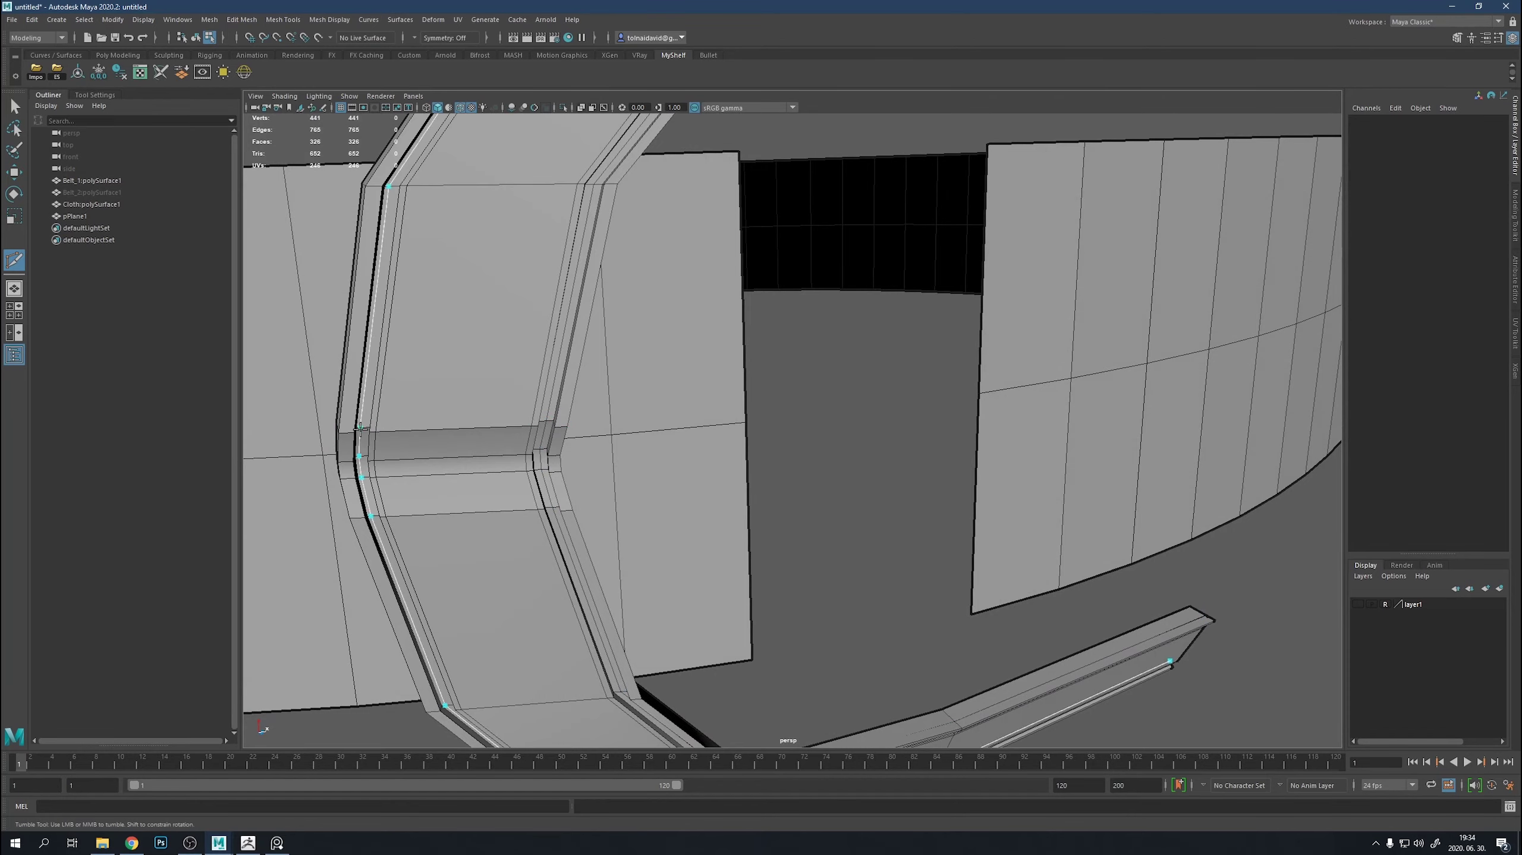
pyautogui.keyDown('alt'); pyautogui.moveTo(343, 432); pyautogui.dragTo(979, 356); pyautogui.keyUp('alt')
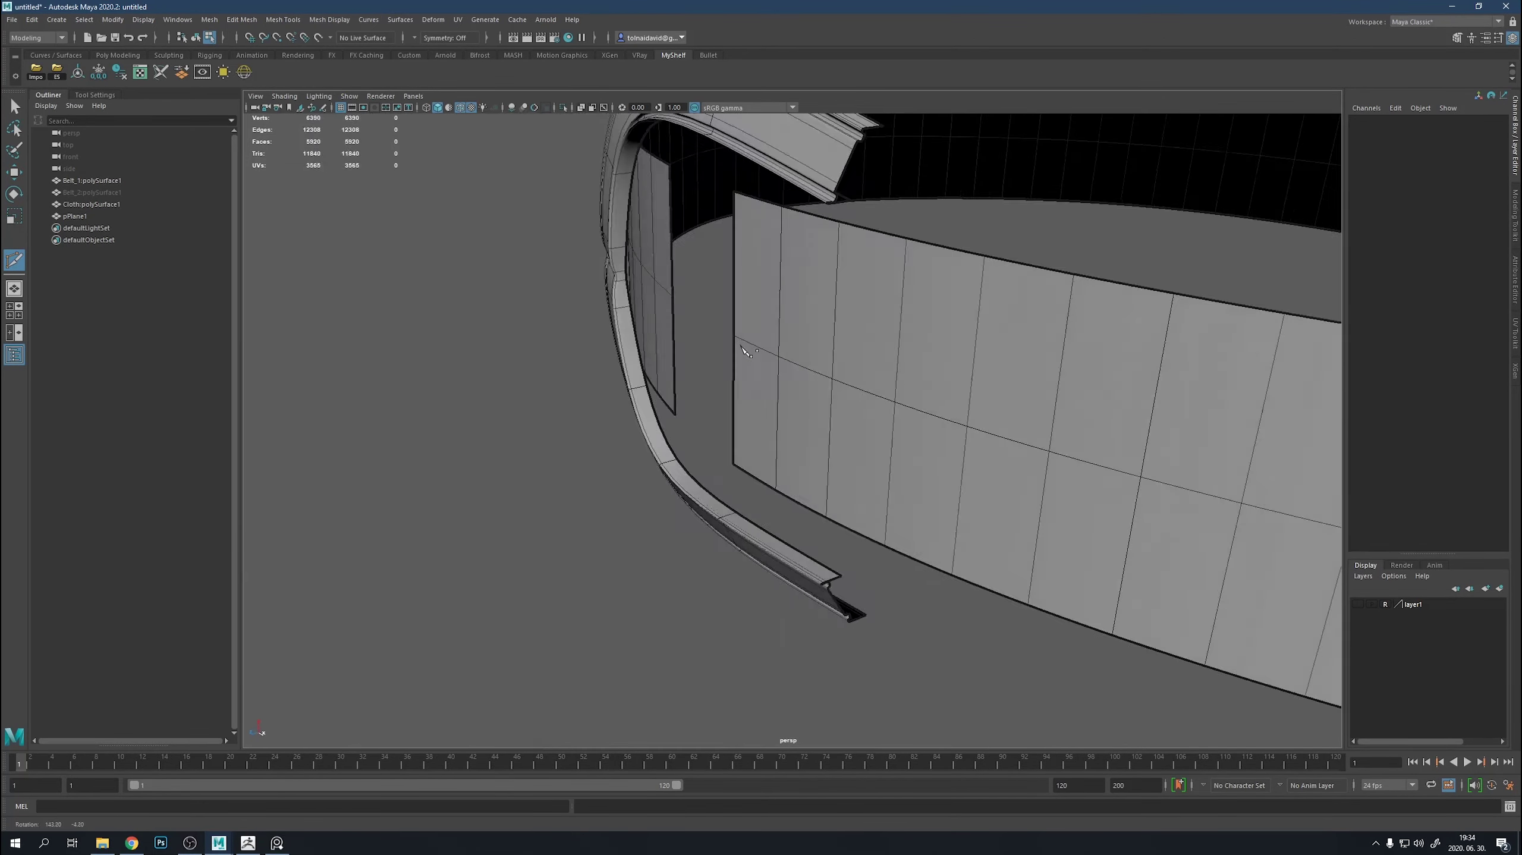
pyautogui.keyDown('alt'); pyautogui.moveTo(956, 227); pyautogui.dragTo(716, 543, button='middle'); pyautogui.keyUp('alt')
pyautogui.keyDown('alt'); pyautogui.moveTo(680, 546); pyautogui.dragTo(749, 405); pyautogui.keyUp('alt')
pyautogui.press('w')
pyautogui.moveTo(1055, 124)
pyautogui.keyDown('alt'); pyautogui.mouseDown()
pyautogui.moveTo(1097, 289)
pyautogui.moveTo(948, 529)
pyautogui.moveTo(675, 338)
pyautogui.moveTo(802, 393)
pyautogui.mouseUp(); pyautogui.keyUp('alt')
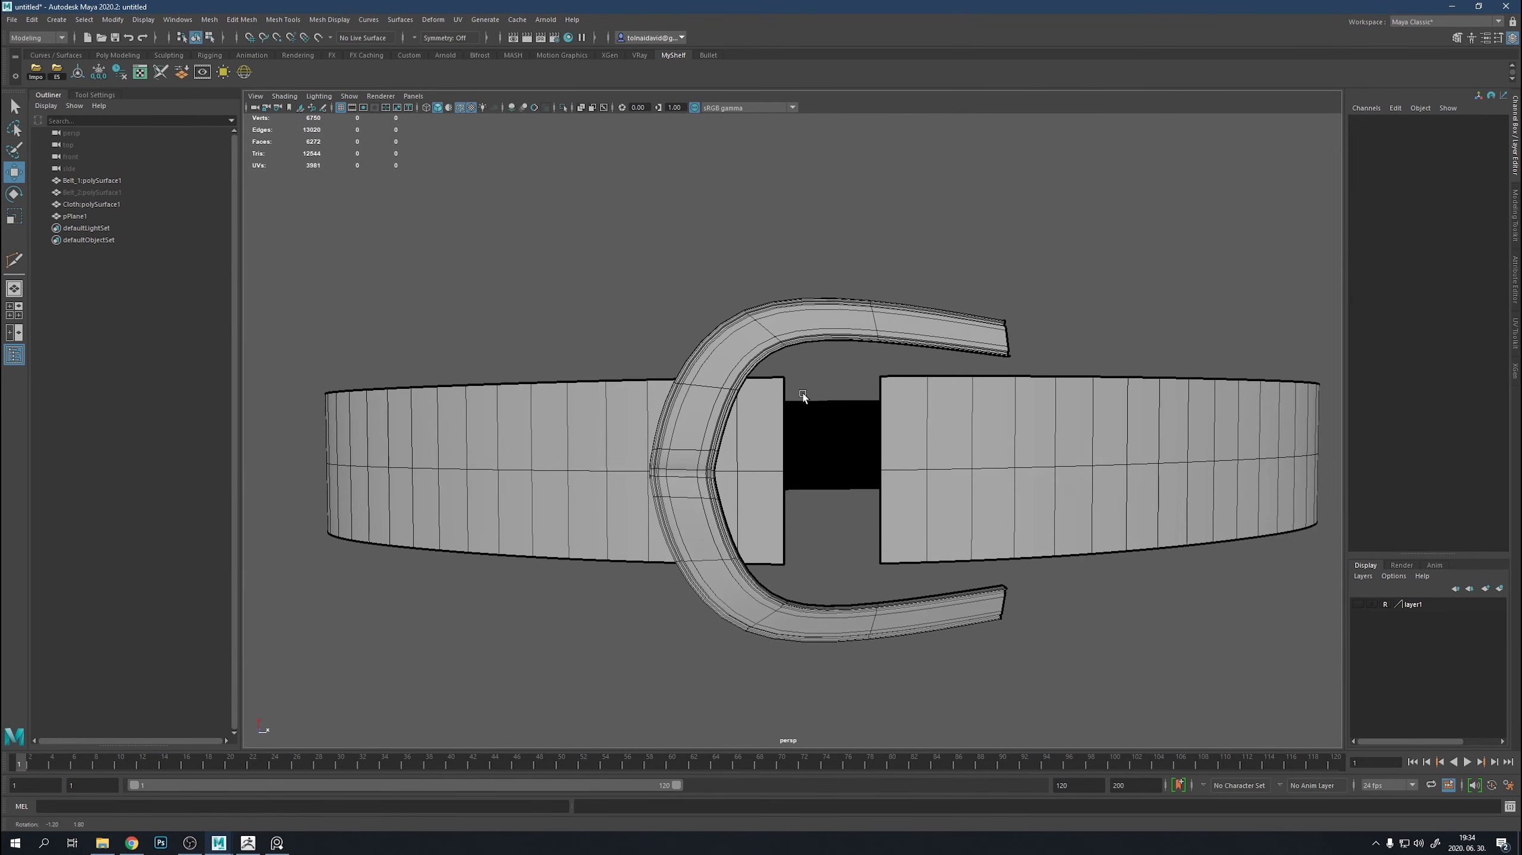
pyautogui.press('q')
# Box-select the vertices at the buckle's prong tips.
pyautogui.click(791, 343)
pyautogui.moveTo(833, 353); pyautogui.dragTo(790, 353, button='right')
pyautogui.moveTo(1009, 263); pyautogui.dragTo(875, 621)
pyautogui.press('w')
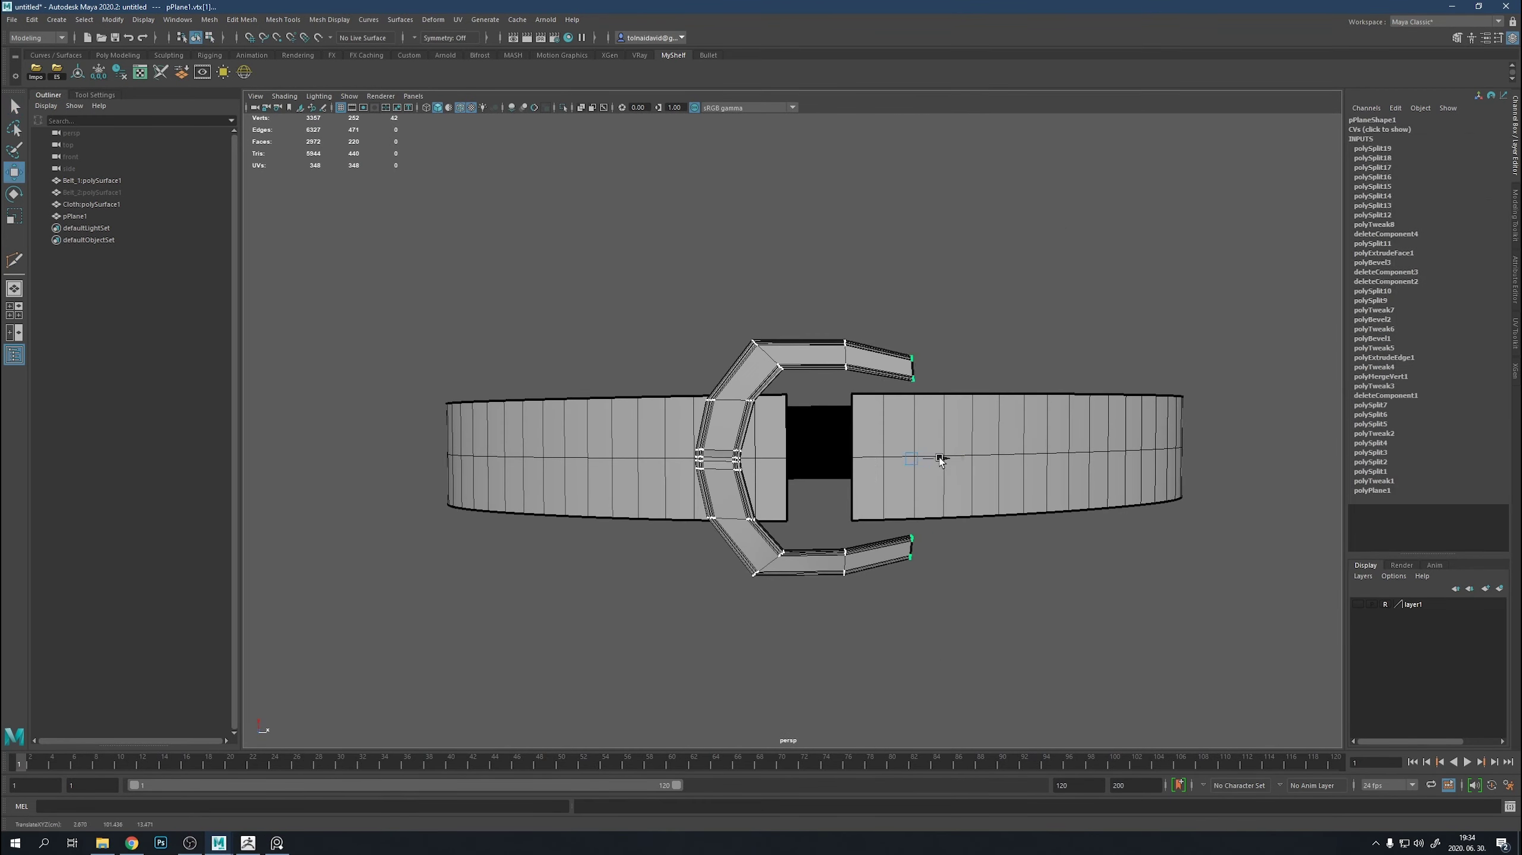
pyautogui.moveTo(939, 457)
pyautogui.keyDown('alt'); pyautogui.mouseDown()
pyautogui.moveTo(982, 569)
pyautogui.moveTo(1035, 511)
pyautogui.mouseUp(); pyautogui.keyUp('alt')
pyautogui.keyDown('alt'); pyautogui.moveTo(1036, 511); pyautogui.dragTo(841, 562, button='right'); pyautogui.keyUp('alt')
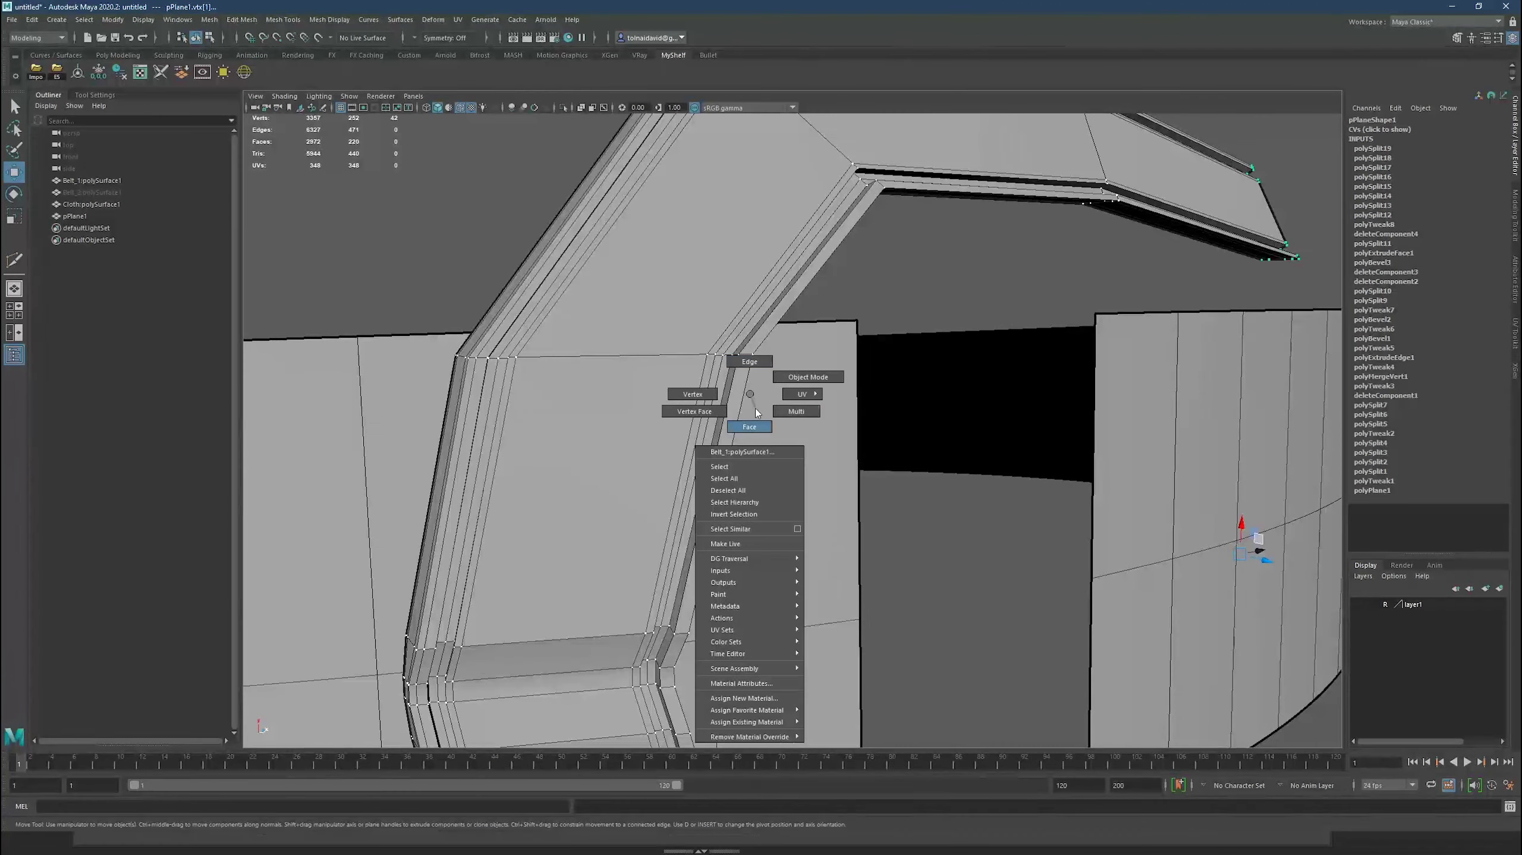
# Select an edge loop along the buckle to place another support loop.
pyautogui.moveTo(741, 394); pyautogui.dragTo(743, 353, button='right')
pyautogui.moveTo(742, 354)
pyautogui.keyDown('alt'); pyautogui.mouseDown()
pyautogui.moveTo(820, 172)
pyautogui.moveTo(872, 338)
pyautogui.moveTo(838, 419)
pyautogui.mouseUp(); pyautogui.keyUp('alt')
pyautogui.doubleClick(762, 181)
pyautogui.keyDown('shift'); pyautogui.moveTo(646, 414); pyautogui.dragTo(605, 382, button='right'); pyautogui.keyUp('shift')
pyautogui.moveTo(645, 414)
pyautogui.keyDown('alt'); pyautogui.mouseDown()
pyautogui.moveTo(690, 366)
pyautogui.moveTo(815, 360)
pyautogui.moveTo(852, 428)
pyautogui.moveTo(547, 442)
pyautogui.moveTo(564, 431)
pyautogui.mouseUp(); pyautogui.keyUp('alt')
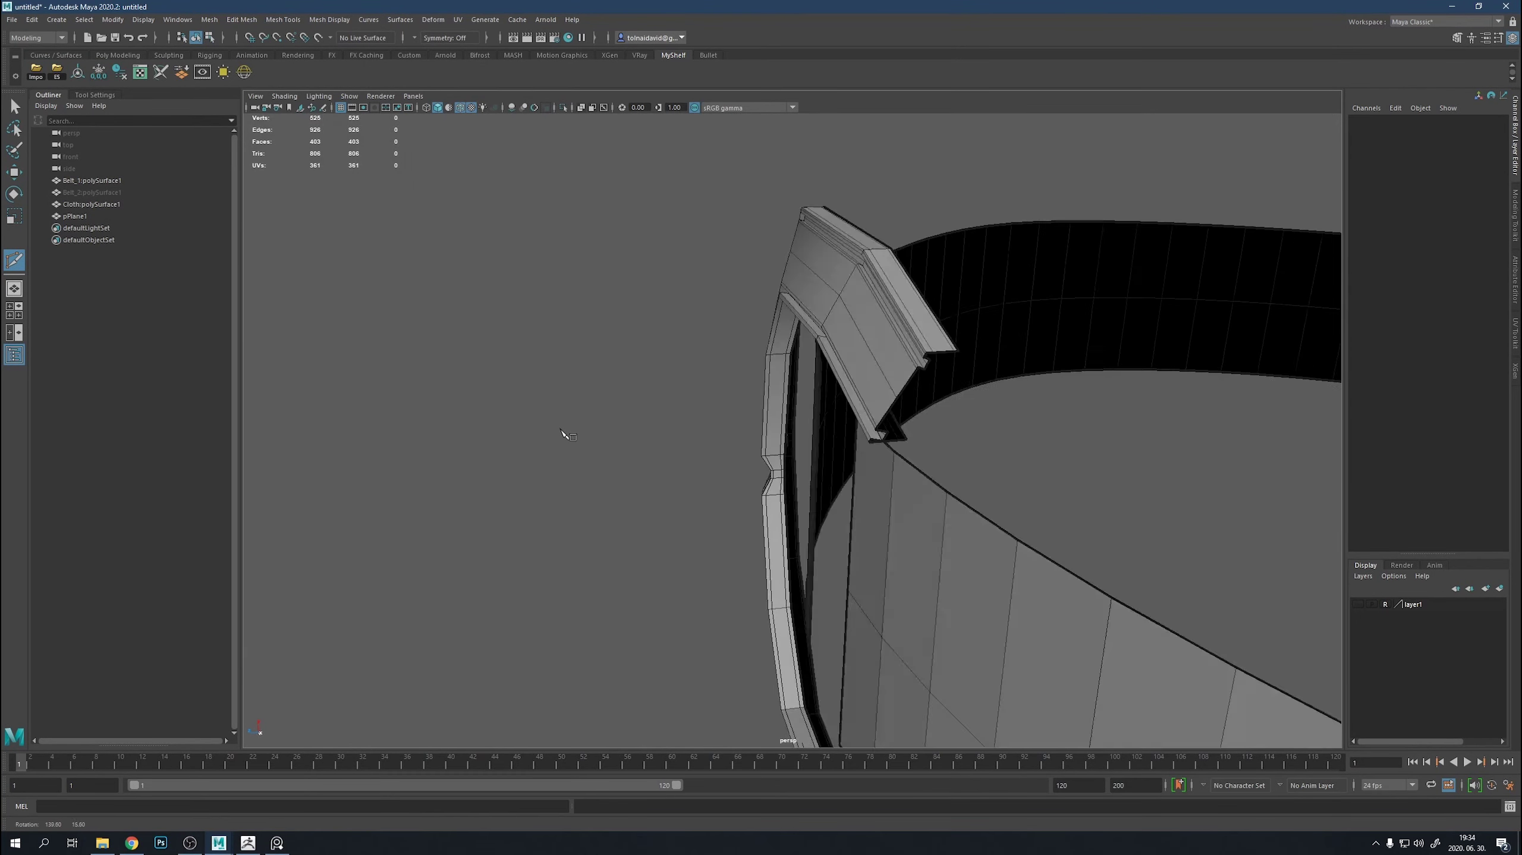
# Isolate the buckle and bridge its open border edges to close the gap.
pyautogui.rightClick(781, 391)
pyautogui.click(815, 379)
pyautogui.hotkey('ctrl', '1')
pyautogui.keyDown('alt'); pyautogui.moveTo(815, 379); pyautogui.dragTo(920, 462); pyautogui.keyUp('alt')
pyautogui.moveTo(891, 461); pyautogui.dragTo(886, 413, button='right')
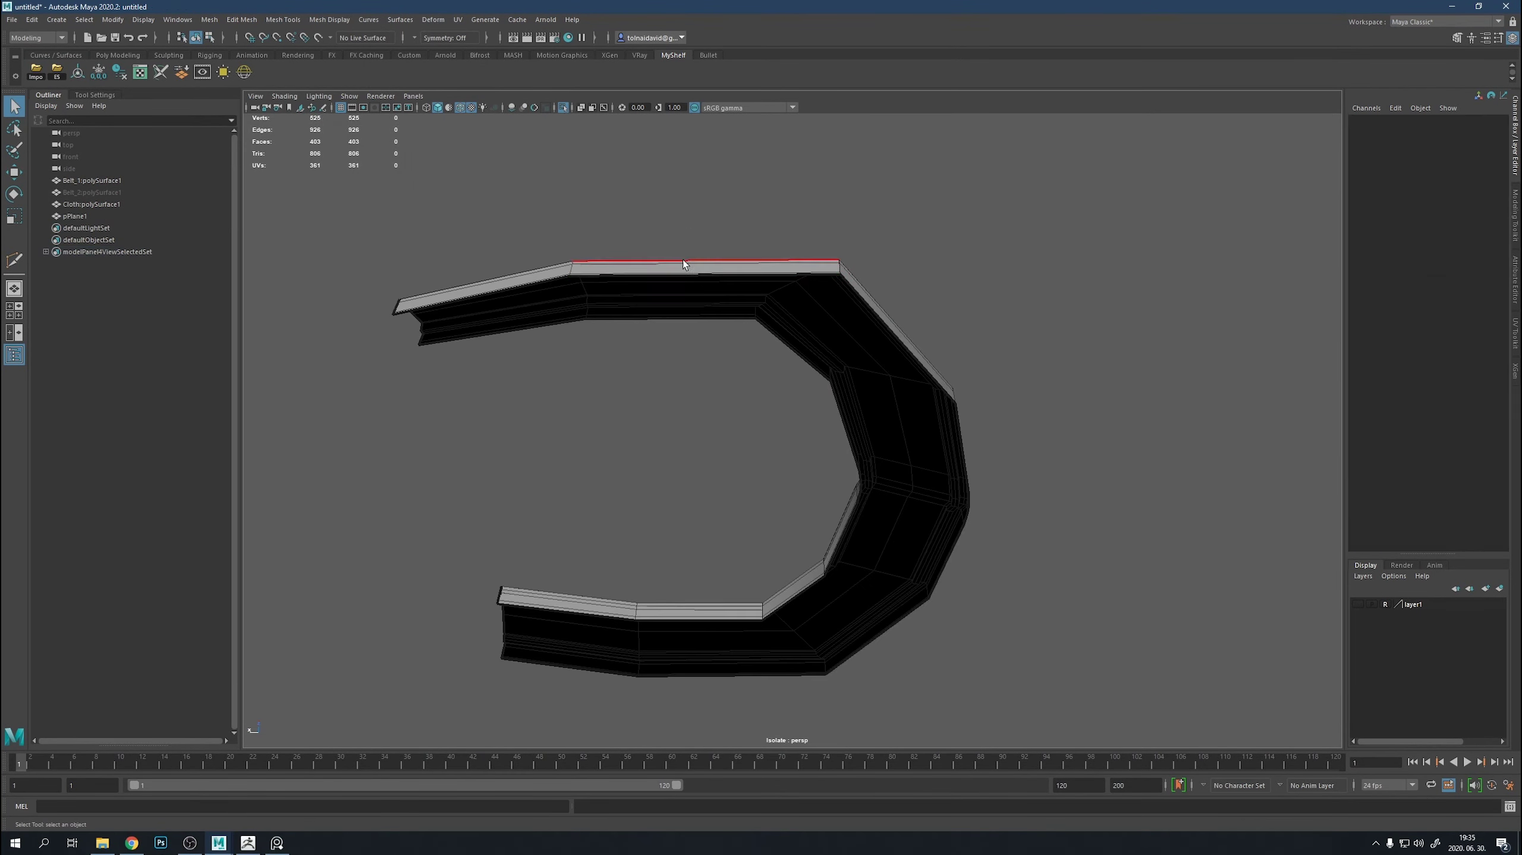
pyautogui.doubleClick(682, 259)
pyautogui.moveTo(621, 315)
pyautogui.keyDown('alt'); pyautogui.mouseDown()
pyautogui.moveTo(405, 288)
pyautogui.moveTo(528, 471)
pyautogui.mouseUp(); pyautogui.keyUp('alt')
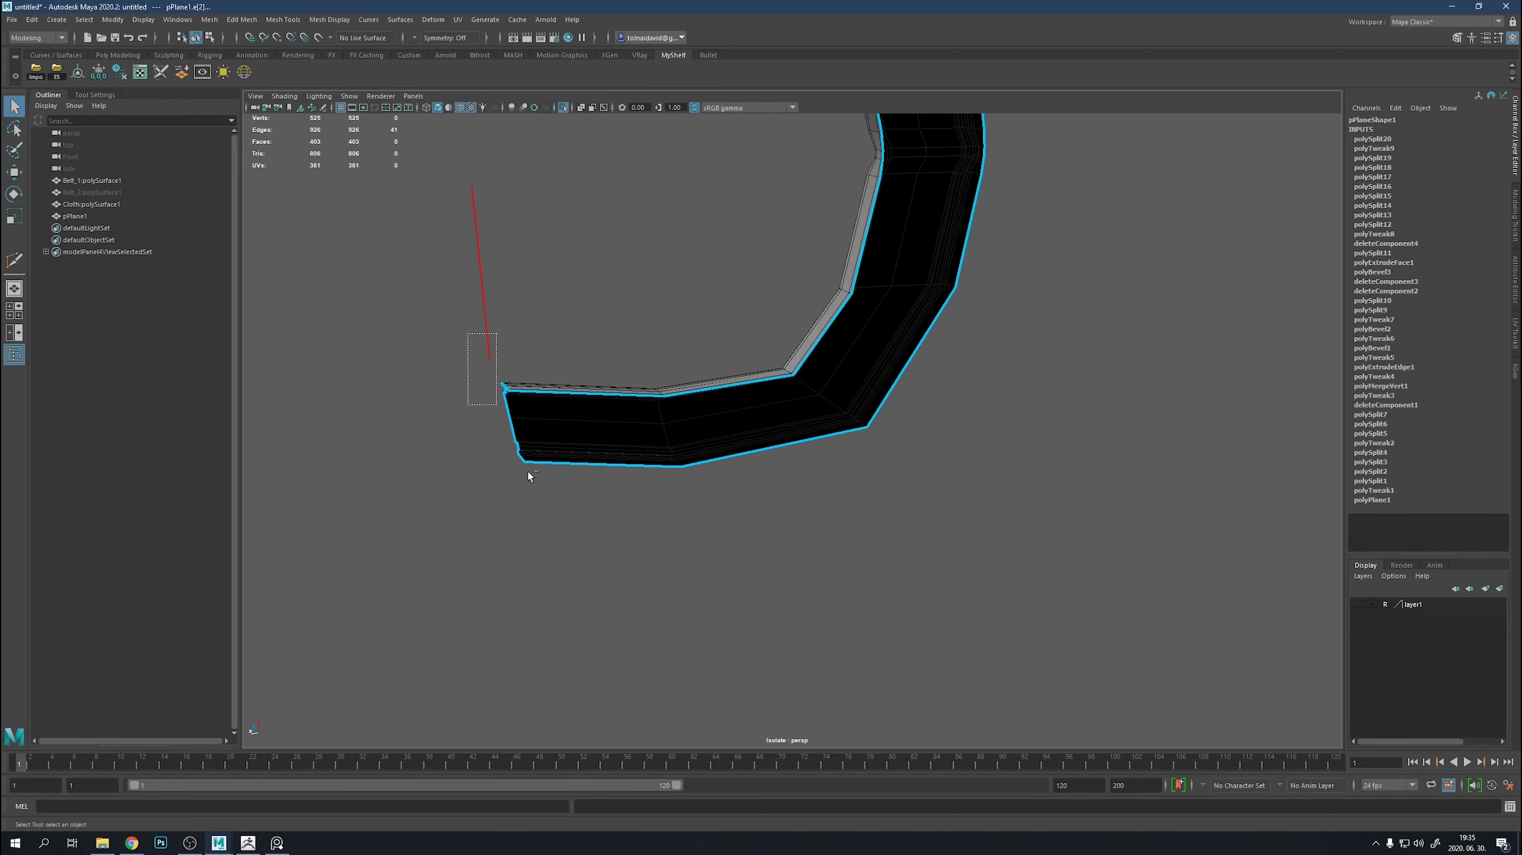
pyautogui.keyDown('shift'); pyautogui.moveTo(713, 509); pyautogui.dragTo(738, 621, button='right'); pyautogui.keyUp('shift')
# Bridge the second open gap at the prong end.
pyautogui.keyDown('alt'); pyautogui.moveTo(646, 493); pyautogui.dragTo(657, 478); pyautogui.keyUp('alt')
pyautogui.keyDown('shift'); pyautogui.click(656, 477); pyautogui.keyUp('shift')
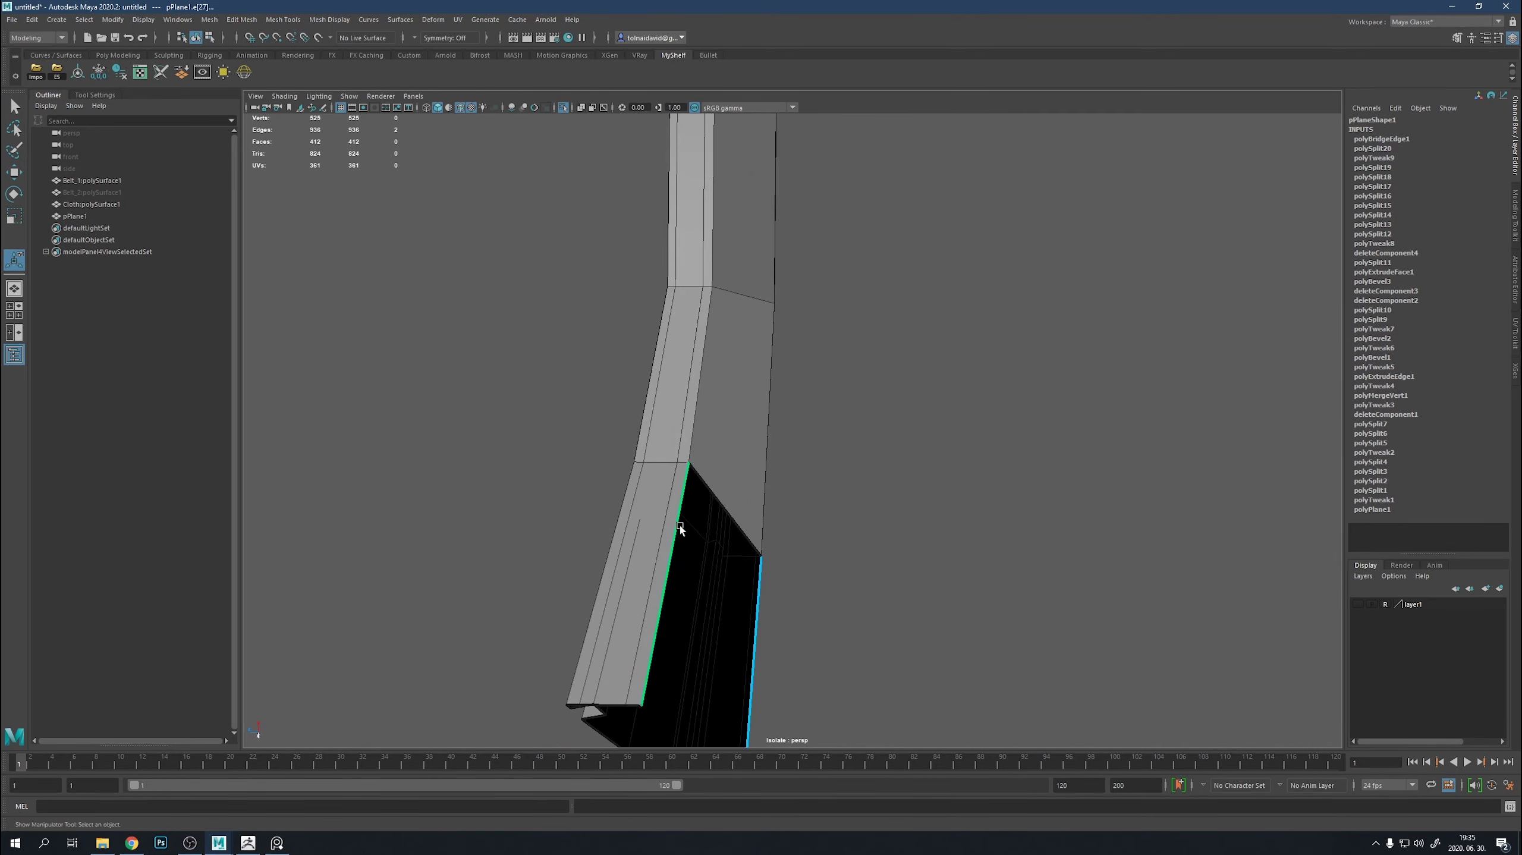
pyautogui.keyDown('shift'); pyautogui.moveTo(657, 480); pyautogui.dragTo(668, 507, button='right'); pyautogui.keyUp('shift')
pyautogui.moveTo(668, 507)
pyautogui.keyDown('alt'); pyautogui.mouseDown()
pyautogui.moveTo(766, 504)
pyautogui.moveTo(646, 476)
pyautogui.mouseUp(); pyautogui.keyUp('alt')
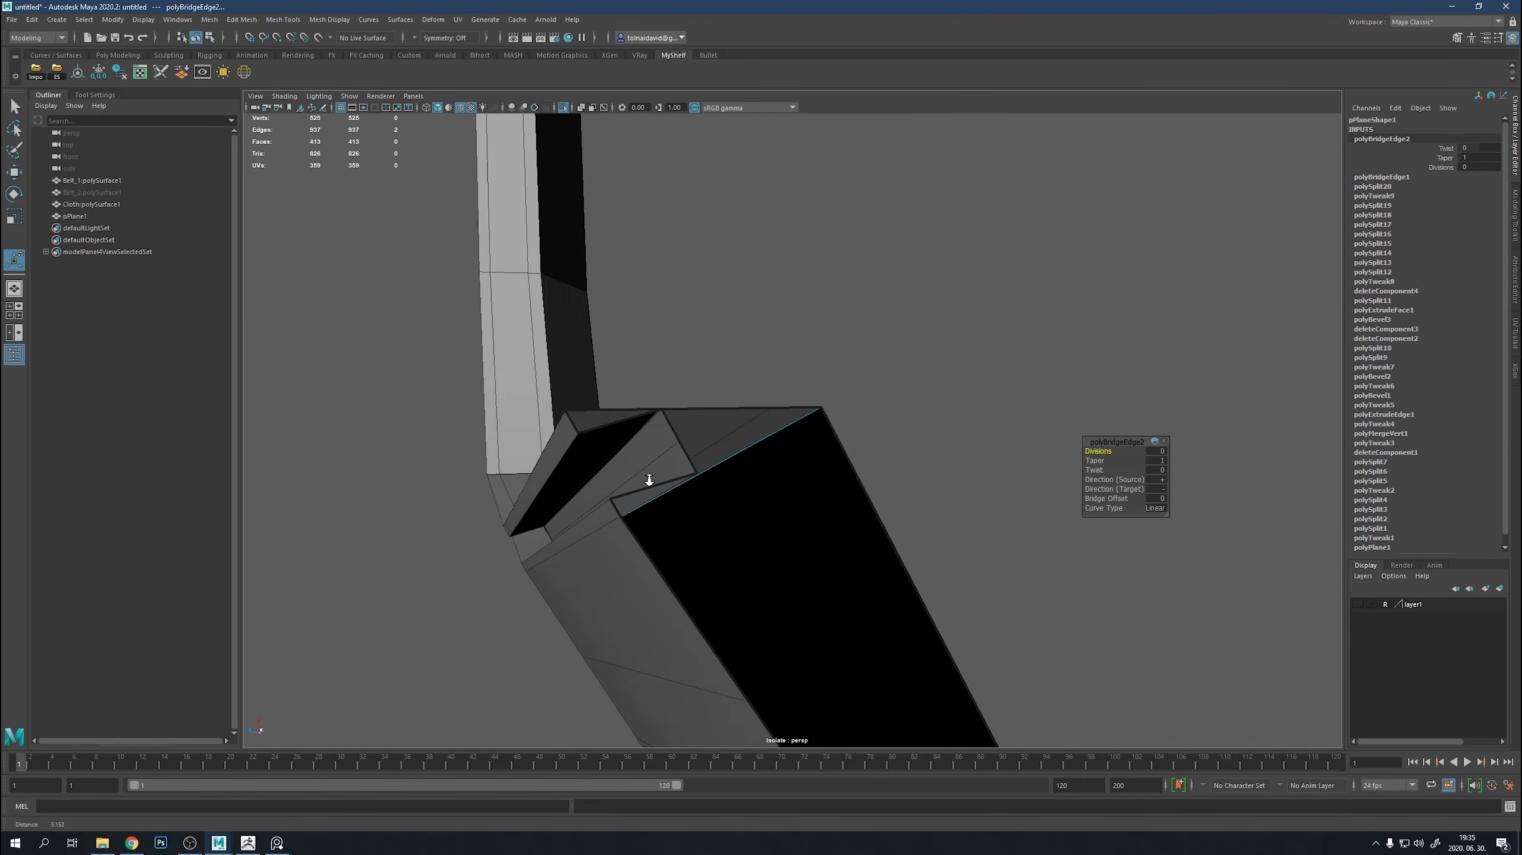
pyautogui.keyDown('alt'); pyautogui.moveTo(645, 476); pyautogui.dragTo(639, 526, button='right'); pyautogui.keyUp('alt')
pyautogui.press('w')
pyautogui.click(644, 464)
pyautogui.keyDown('alt'); pyautogui.moveTo(531, 510); pyautogui.dragTo(704, 471); pyautogui.keyUp('alt')
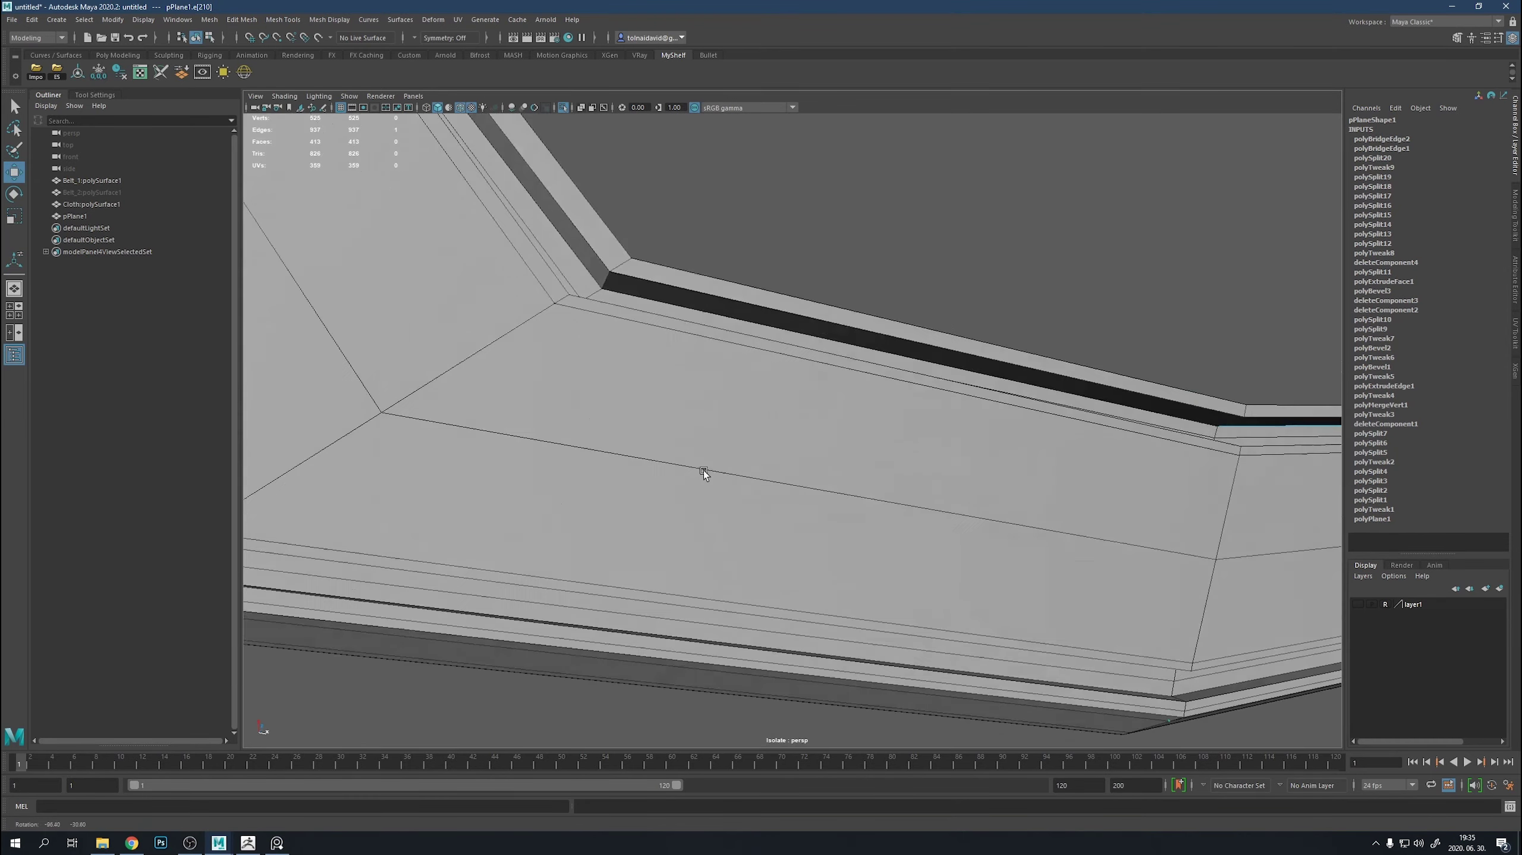
# Select two parallel prong edges and dismiss the edge menu without bridging.
pyautogui.scroll(-5, 704, 471)
pyautogui.scroll(-5, 861, 544)
pyautogui.click(845, 482)
pyautogui.keyDown('alt'); pyautogui.moveTo(846, 483); pyautogui.dragTo(817, 378); pyautogui.keyUp('alt')
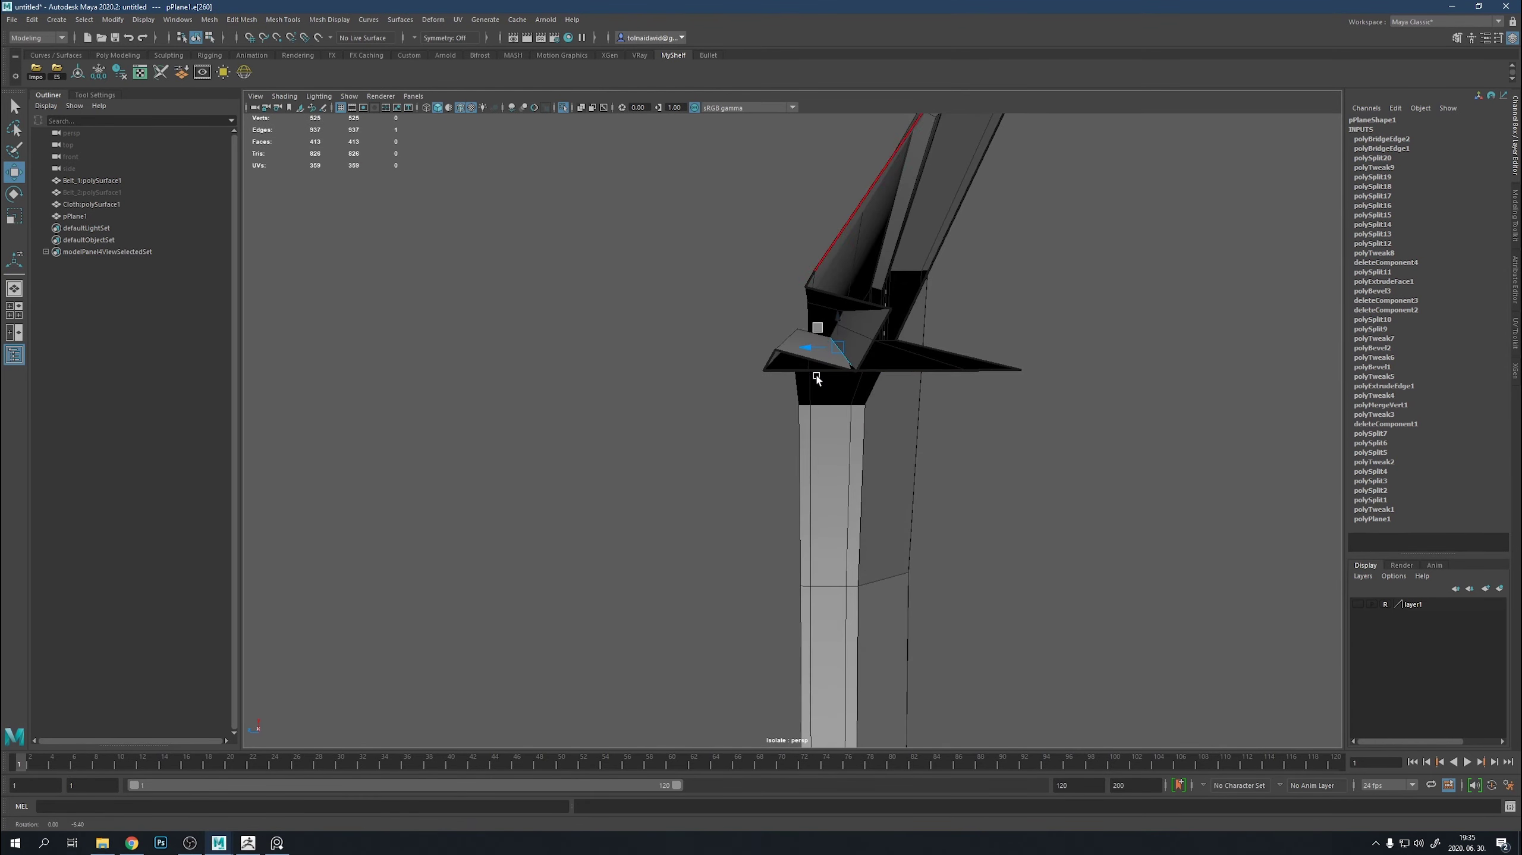
pyautogui.keyDown('alt'); pyautogui.moveTo(834, 312); pyautogui.dragTo(737, 348); pyautogui.keyUp('alt')
pyautogui.scroll(2, 717, 337)
pyautogui.keyDown('shift'); pyautogui.click(717, 338); pyautogui.keyUp('shift')
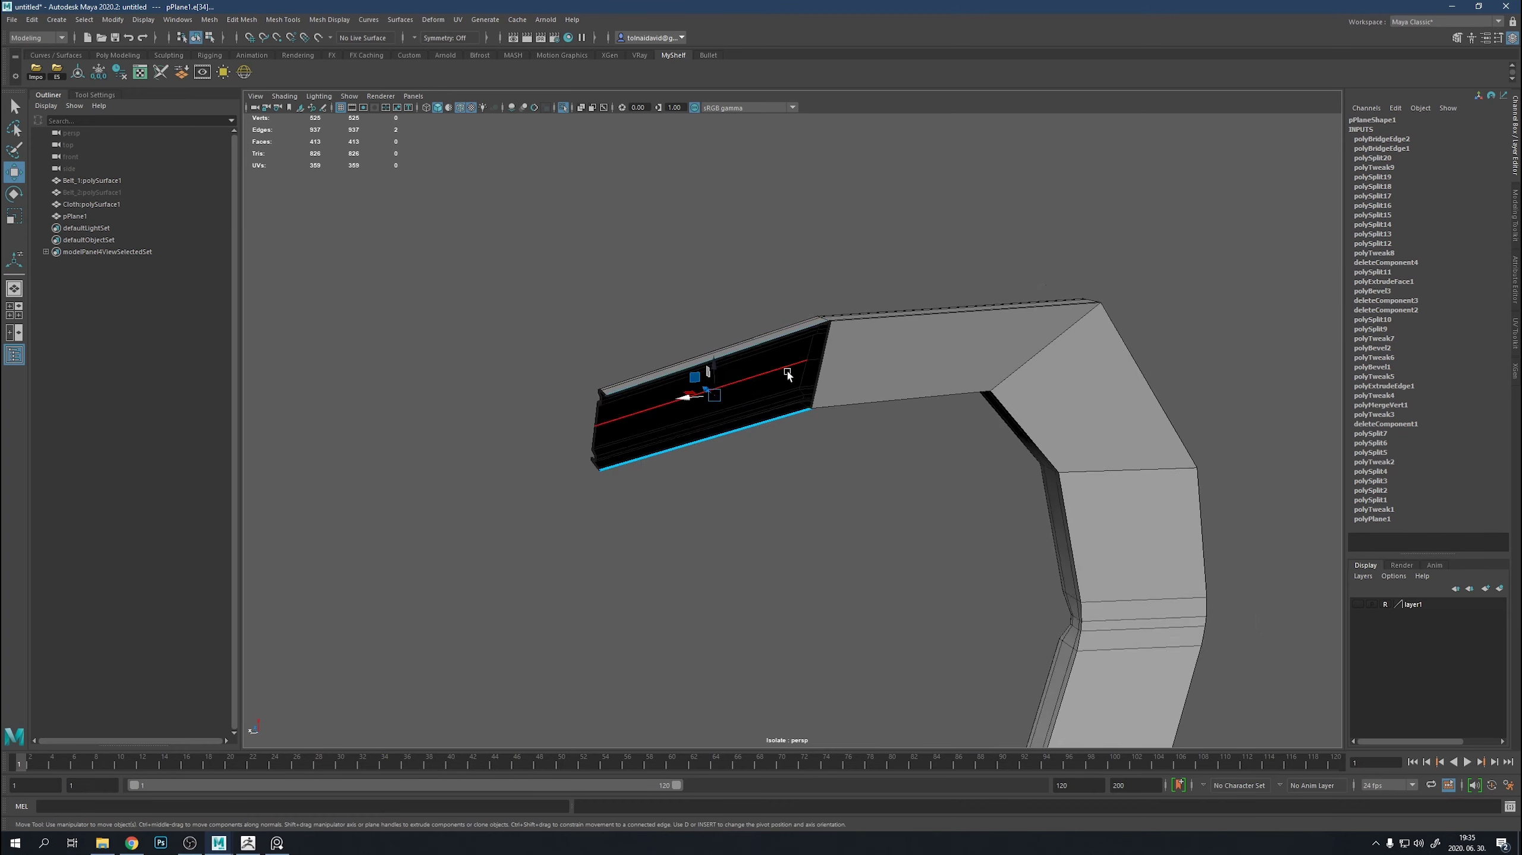
pyautogui.keyDown('shift'); pyautogui.moveTo(787, 371); pyautogui.dragTo(798, 518, button='right'); pyautogui.keyUp('shift')
pyautogui.click(809, 520)
pyautogui.moveTo(798, 518)
pyautogui.keyDown('alt'); pyautogui.mouseDown()
pyautogui.moveTo(799, 428)
pyautogui.moveTo(1044, 629)
pyautogui.moveTo(516, 646)
pyautogui.moveTo(656, 486)
pyautogui.mouseUp(); pyautogui.keyUp('alt')
# Insert an edge loop along the prong, then undo a trial bridge face.
pyautogui.keyDown('shift'); pyautogui.moveTo(656, 485); pyautogui.dragTo(718, 437, button='right'); pyautogui.keyUp('shift')
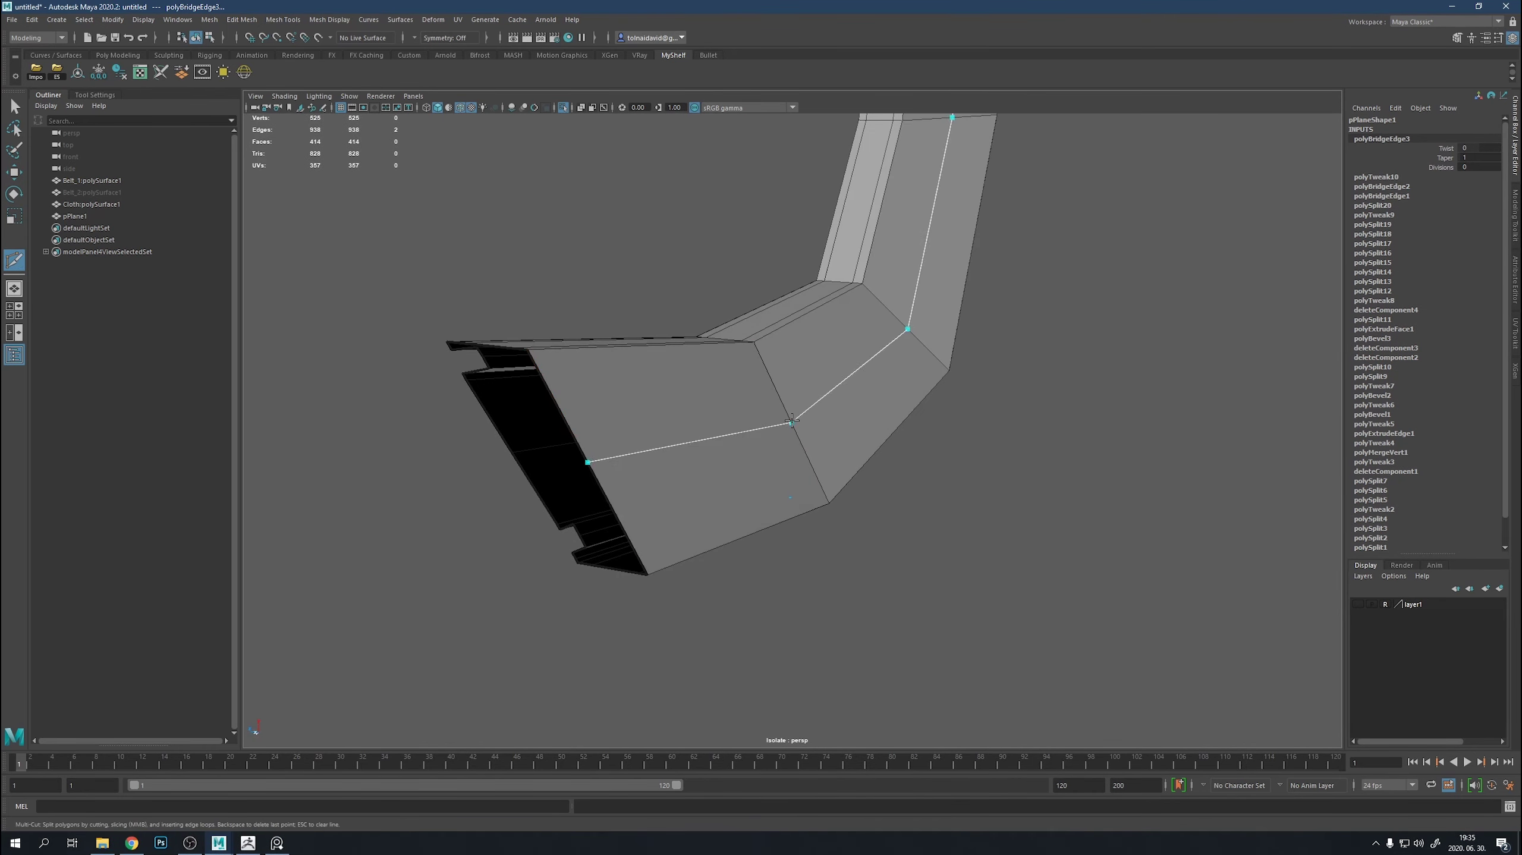
pyautogui.keyDown('ctrl'); pyautogui.click(791, 420); pyautogui.keyUp('ctrl')
pyautogui.moveTo(791, 421)
pyautogui.keyDown('alt'); pyautogui.mouseDown()
pyautogui.moveTo(876, 503)
pyautogui.moveTo(860, 435)
pyautogui.moveTo(611, 509)
pyautogui.moveTo(469, 671)
pyautogui.moveTo(543, 679)
pyautogui.moveTo(561, 486)
pyautogui.moveTo(618, 510)
pyautogui.mouseUp(); pyautogui.keyUp('alt')
pyautogui.moveTo(618, 509)
pyautogui.keyDown('alt'); pyautogui.mouseDown(button='right')
pyautogui.moveTo(577, 585)
pyautogui.moveTo(590, 578)
pyautogui.mouseUp(button='right'); pyautogui.keyUp('alt')
pyautogui.press('q')
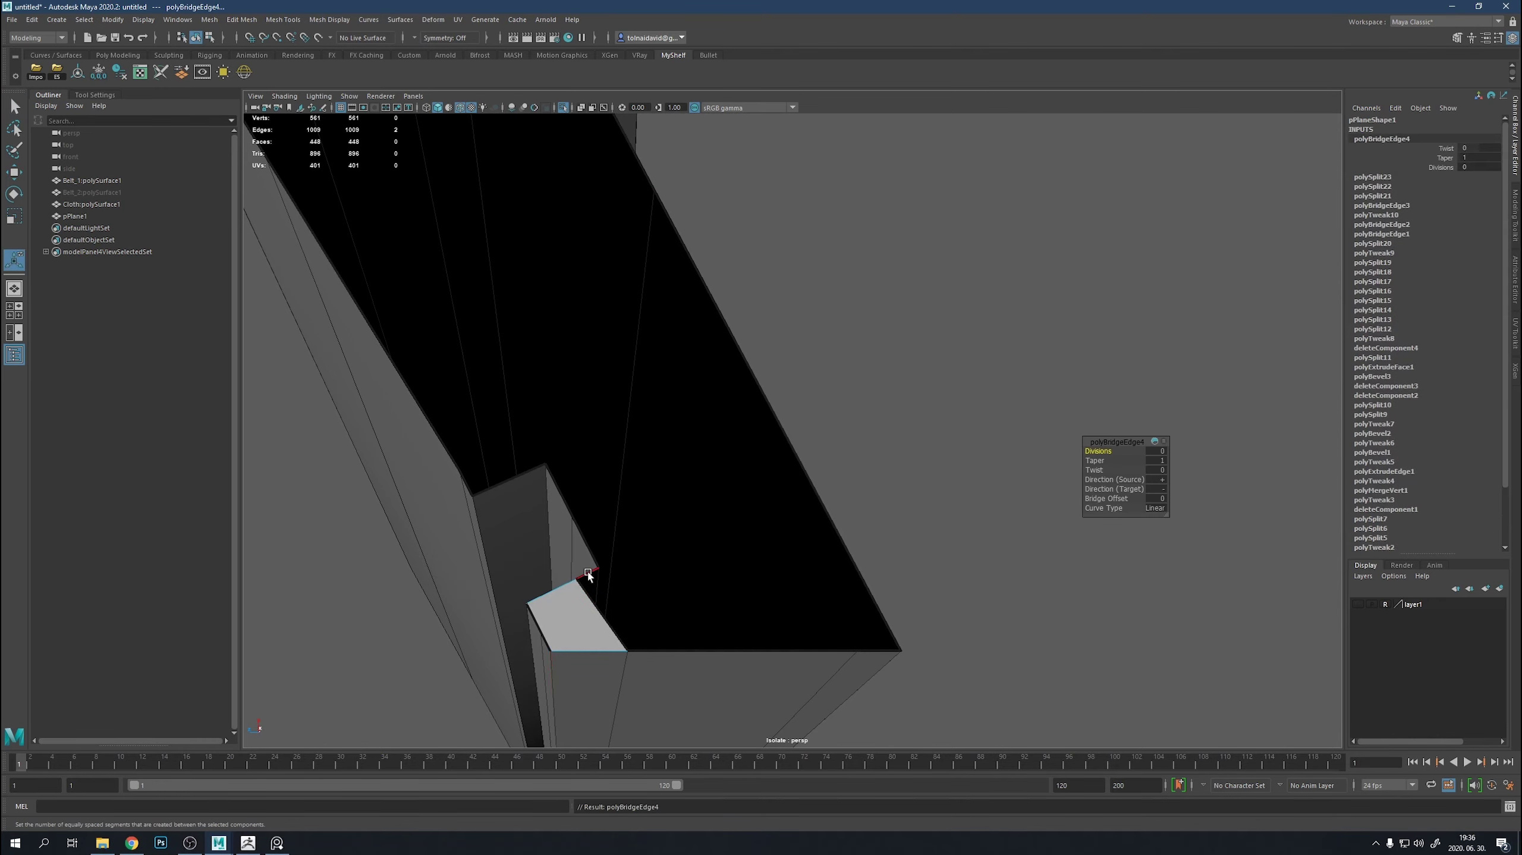
pyautogui.moveTo(590, 578)
pyautogui.keyDown('alt'); pyautogui.mouseDown()
pyautogui.moveTo(721, 646)
pyautogui.moveTo(693, 560)
pyautogui.moveTo(880, 508)
pyautogui.moveTo(852, 564)
pyautogui.moveTo(624, 526)
pyautogui.moveTo(964, 519)
pyautogui.mouseUp(); pyautogui.keyUp('alt')
pyautogui.hotkey('ctrl', 'z')
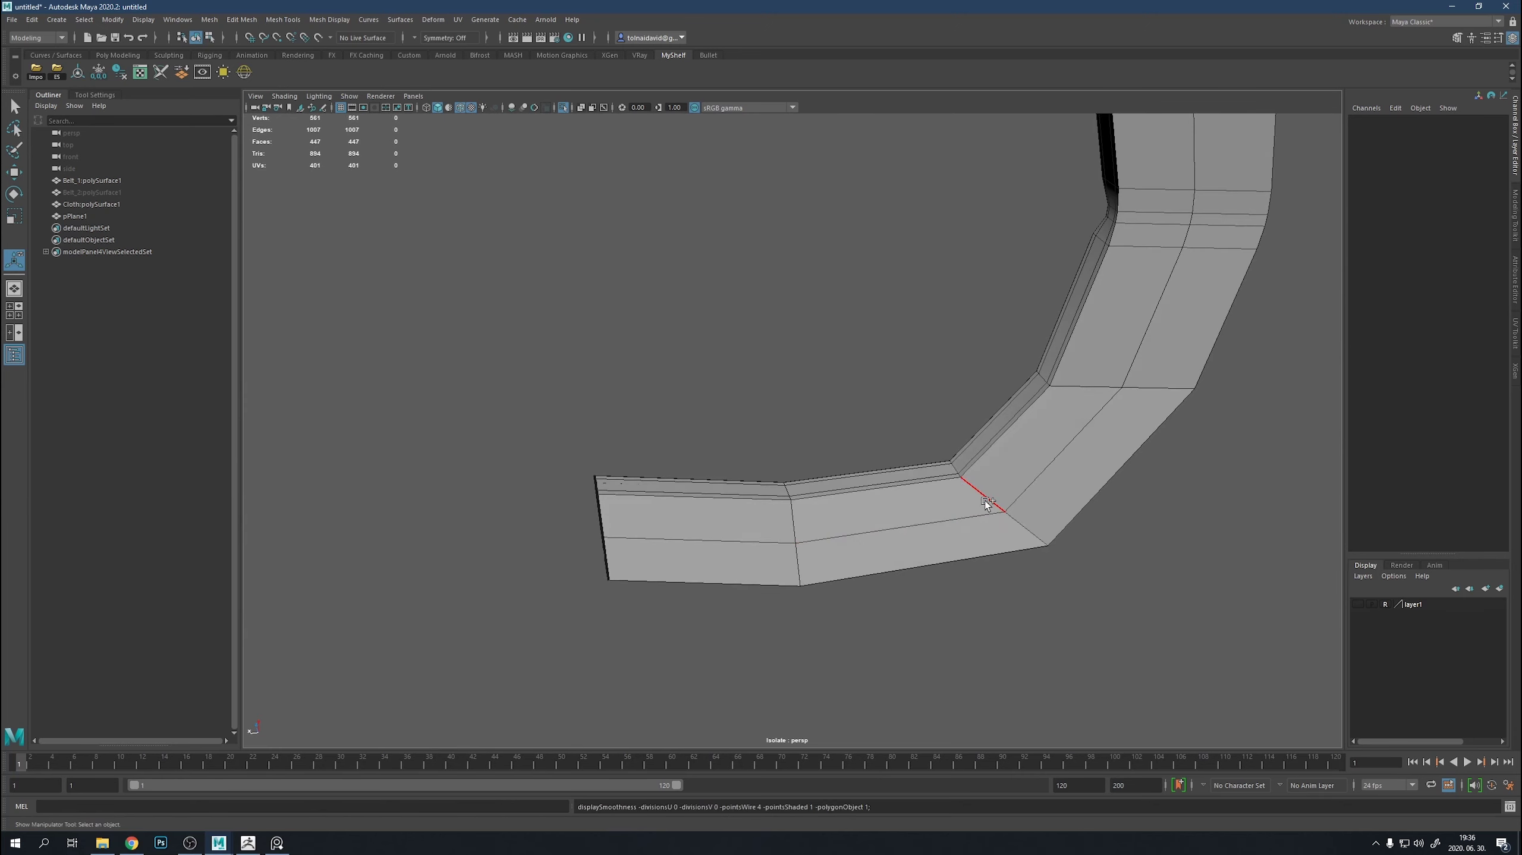
pyautogui.keyDown('alt'); pyautogui.moveTo(1048, 554); pyautogui.dragTo(1166, 566); pyautogui.keyUp('alt')
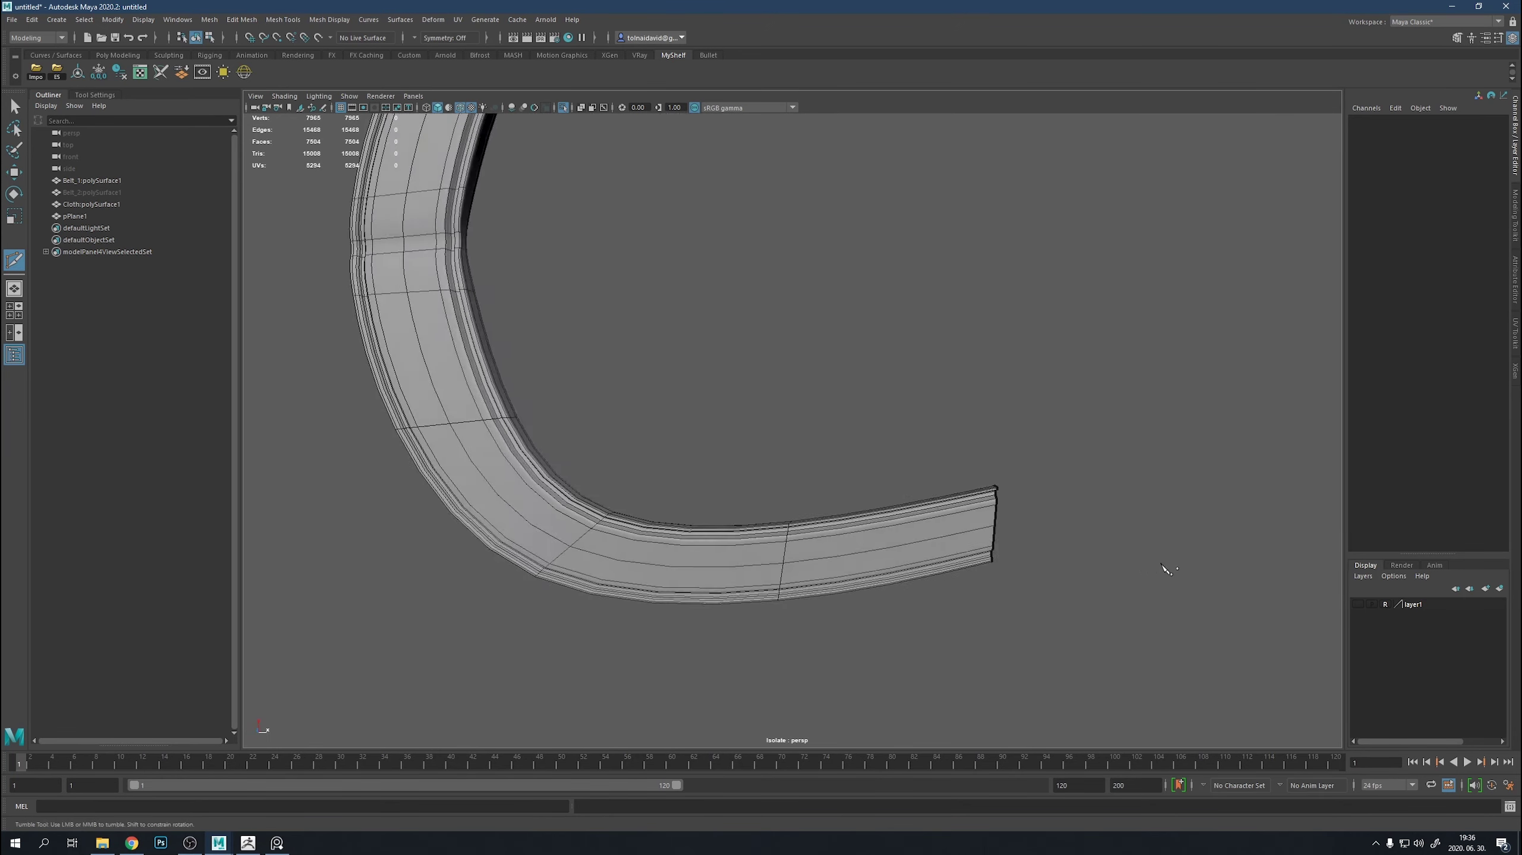
# Bridge the open edges at the belt strap's end into new faces.
pyautogui.keyDown('alt'); pyautogui.moveTo(1165, 566); pyautogui.dragTo(965, 541, button='middle'); pyautogui.keyUp('alt')
pyautogui.keyDown('alt'); pyautogui.moveTo(1022, 514); pyautogui.dragTo(747, 455); pyautogui.keyUp('alt')
pyautogui.moveTo(747, 455)
pyautogui.keyDown('alt'); pyautogui.mouseDown(button='right')
pyautogui.moveTo(813, 558)
pyautogui.moveTo(829, 425)
pyautogui.mouseUp(button='right'); pyautogui.keyUp('alt')
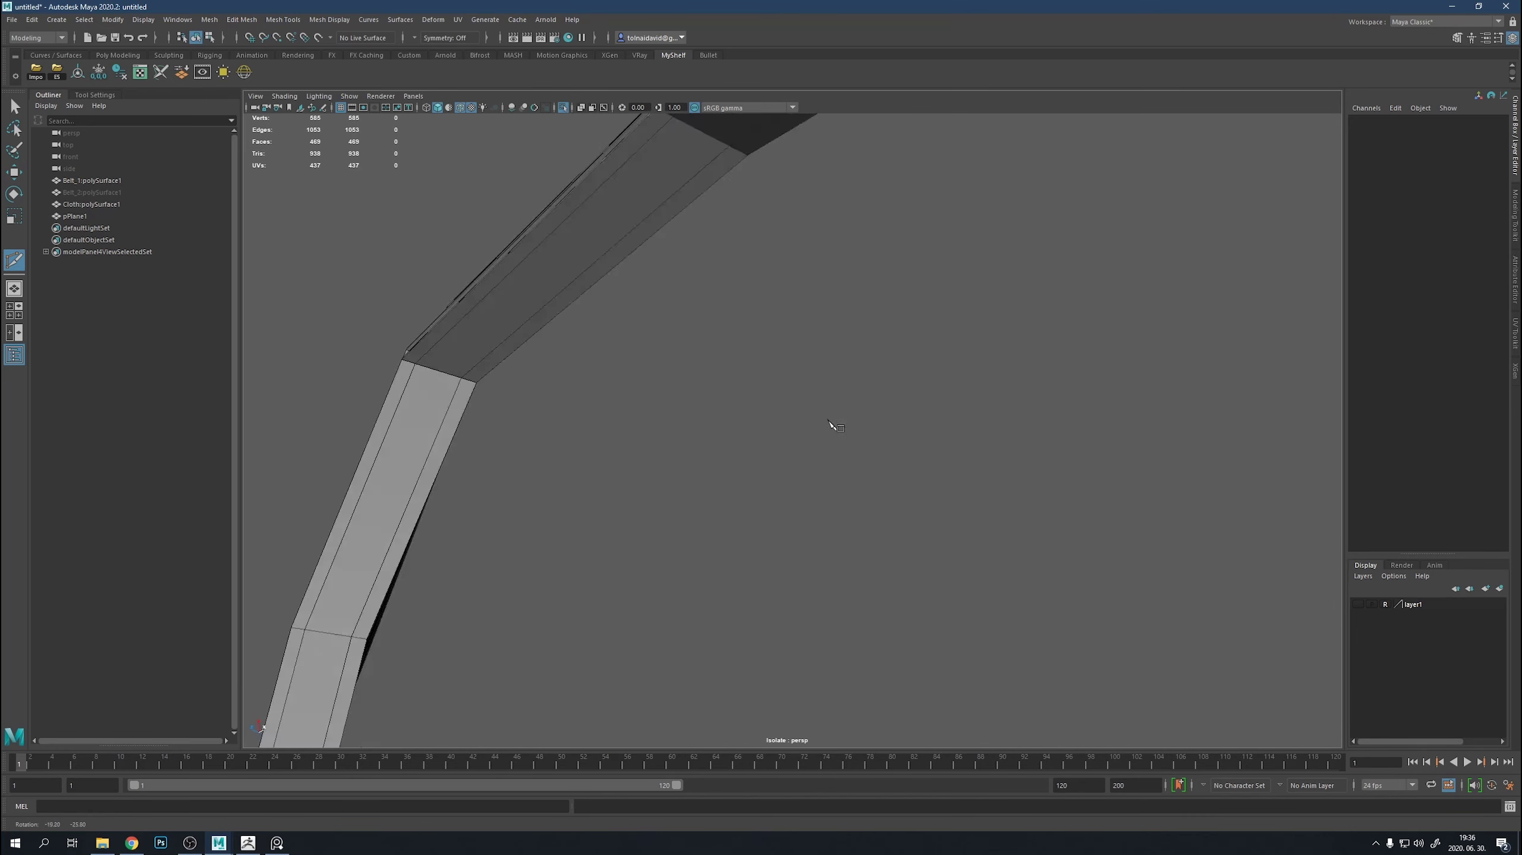
pyautogui.moveTo(829, 425)
pyautogui.keyDown('alt'); pyautogui.mouseDown()
pyautogui.moveTo(850, 584)
pyautogui.moveTo(901, 462)
pyautogui.mouseUp(); pyautogui.keyUp('alt')
pyautogui.click(872, 422)
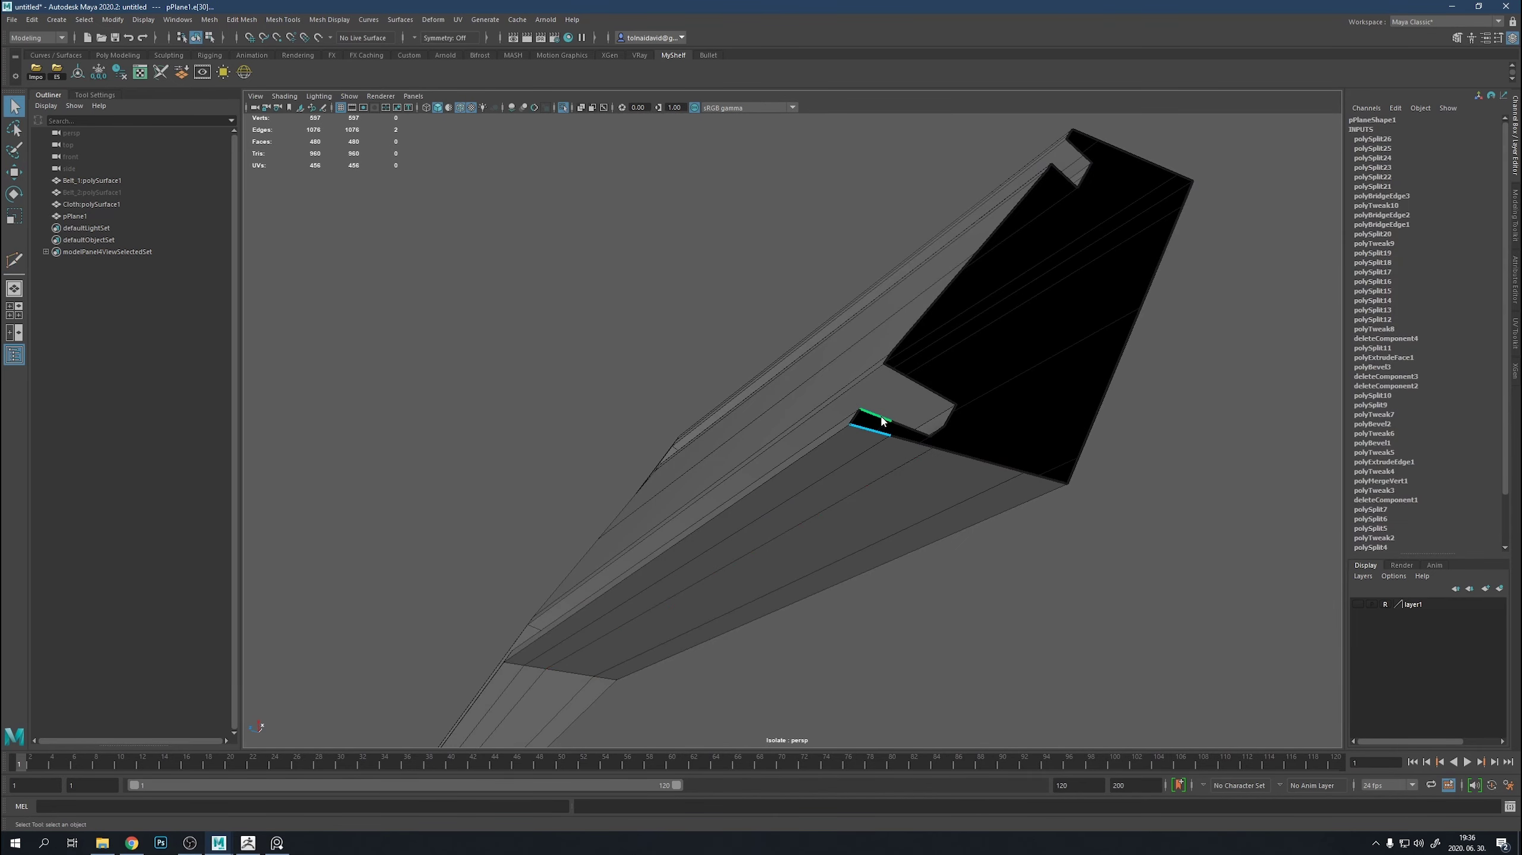
pyautogui.keyDown('shift'); pyautogui.moveTo(879, 545); pyautogui.dragTo(899, 539, button='right'); pyautogui.keyUp('shift')
pyautogui.keyDown('alt'); pyautogui.moveTo(879, 544); pyautogui.dragTo(879, 532); pyautogui.keyUp('alt')
pyautogui.keyDown('shift'); pyautogui.moveTo(879, 533); pyautogui.dragTo(899, 527, button='right'); pyautogui.keyUp('shift')
pyautogui.moveTo(898, 527)
pyautogui.keyDown('alt'); pyautogui.mouseDown()
pyautogui.moveTo(927, 533)
pyautogui.moveTo(887, 371)
pyautogui.moveTo(788, 419)
pyautogui.mouseUp(); pyautogui.keyUp('alt')
# Undo the extra bridge and remove the face loop across the strap.
pyautogui.press('Delete')
pyautogui.click(790, 479)
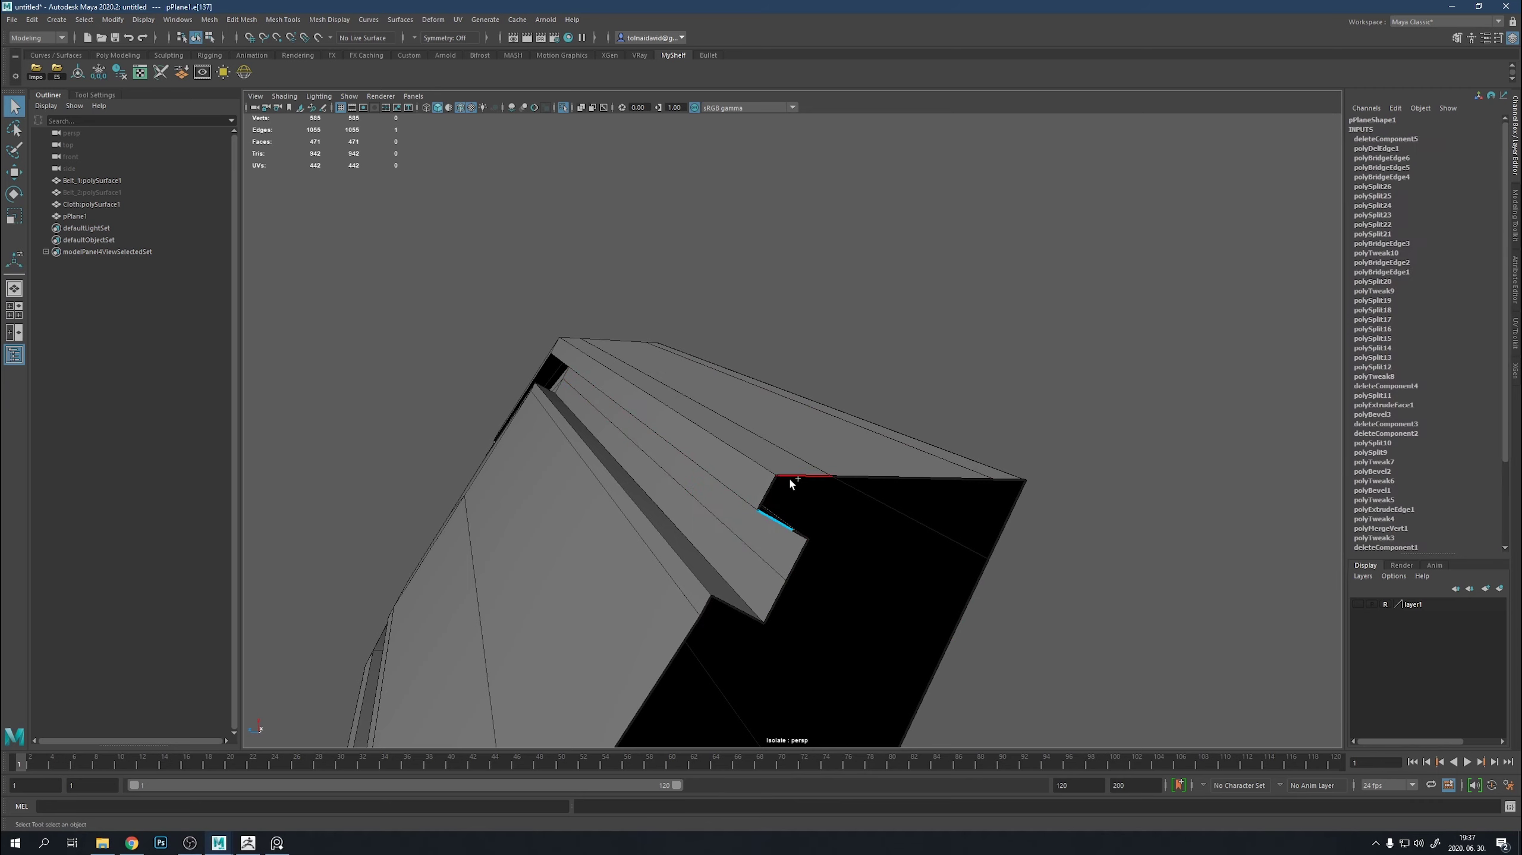
pyautogui.keyDown('shift'); pyautogui.moveTo(790, 479); pyautogui.dragTo(789, 478, button='right'); pyautogui.keyUp('shift')
pyautogui.moveTo(789, 478)
pyautogui.keyDown('alt'); pyautogui.mouseDown()
pyautogui.moveTo(859, 445)
pyautogui.moveTo(670, 511)
pyautogui.moveTo(726, 485)
pyautogui.moveTo(717, 444)
pyautogui.mouseUp(); pyautogui.keyUp('alt')
pyautogui.hotkey('ctrl', 'z')
pyautogui.hotkey('ctrl', 'z')
pyautogui.hotkey('ctrl', 'z')
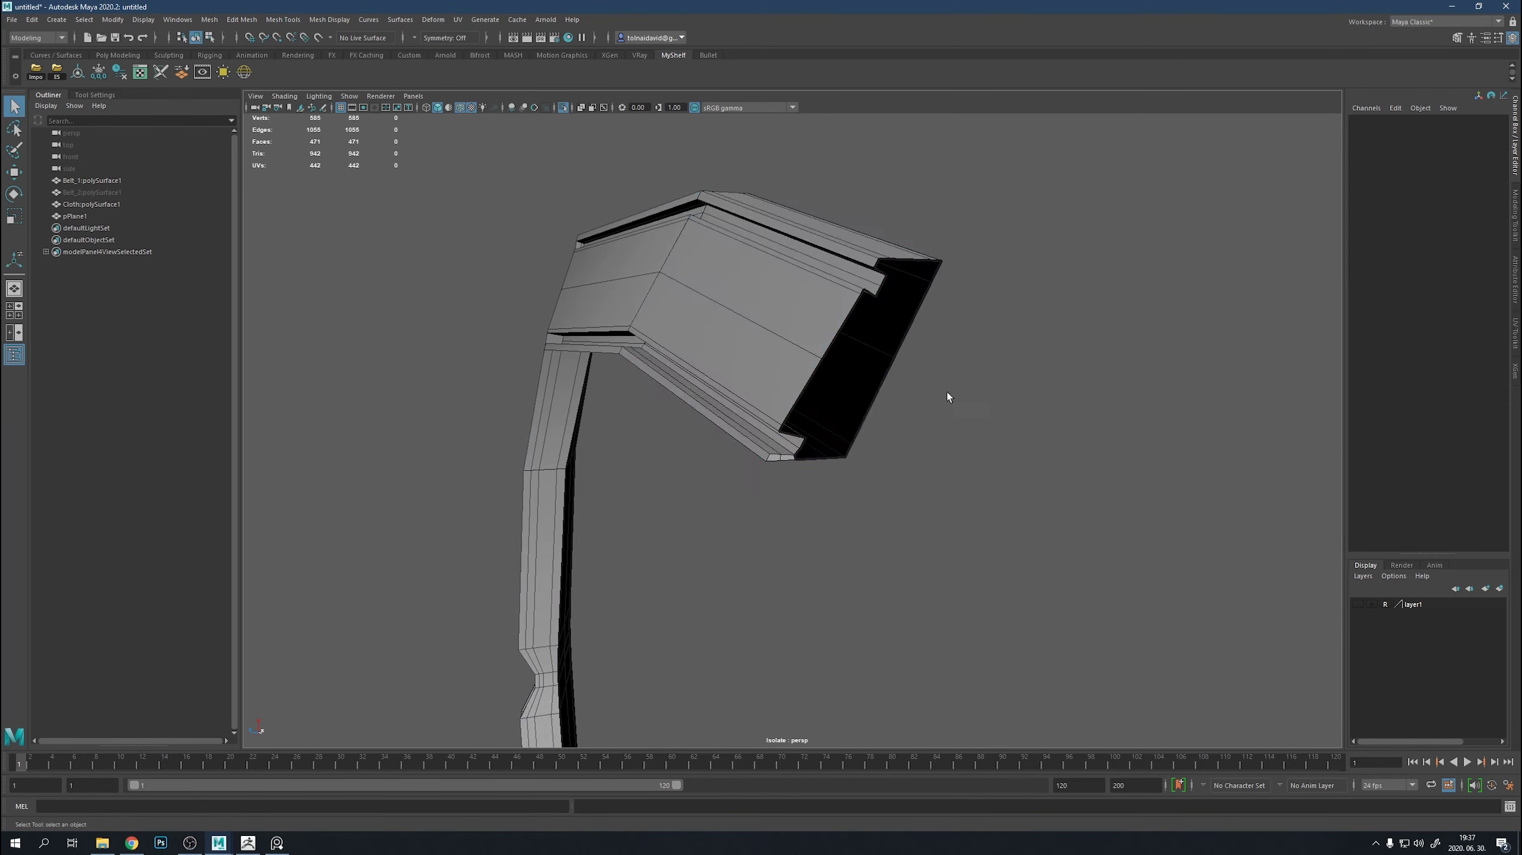
pyautogui.keyDown('alt'); pyautogui.moveTo(947, 392); pyautogui.dragTo(840, 356); pyautogui.keyUp('alt')
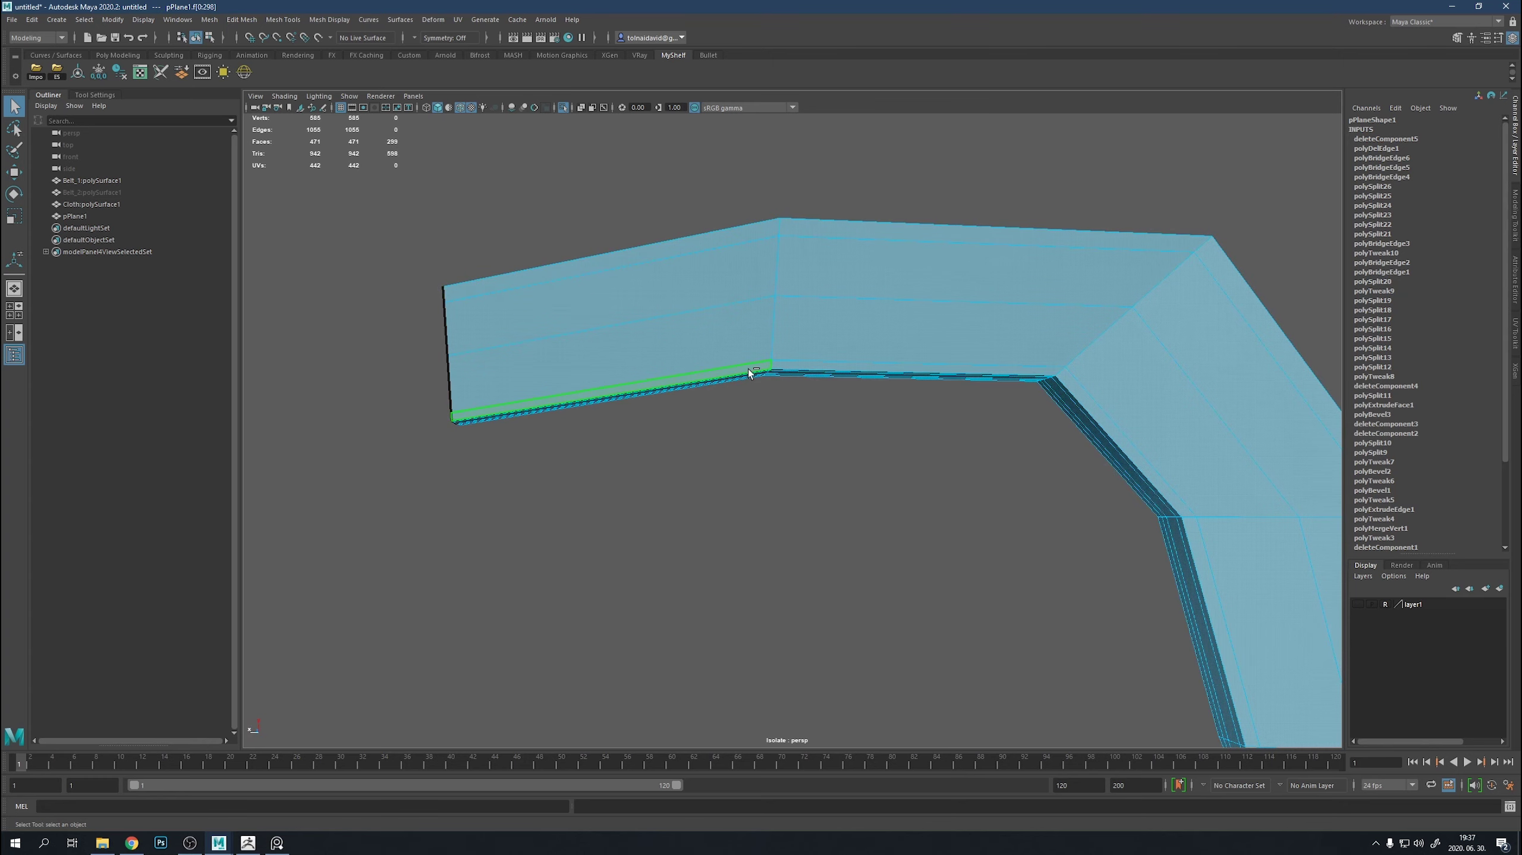
pyautogui.hotkey('ctrl', 'z')
# Select three redundant edge loops along the strap and delete them.
pyautogui.keyDown('alt'); pyautogui.moveTo(787, 362); pyautogui.dragTo(1145, 365); pyautogui.keyUp('alt')
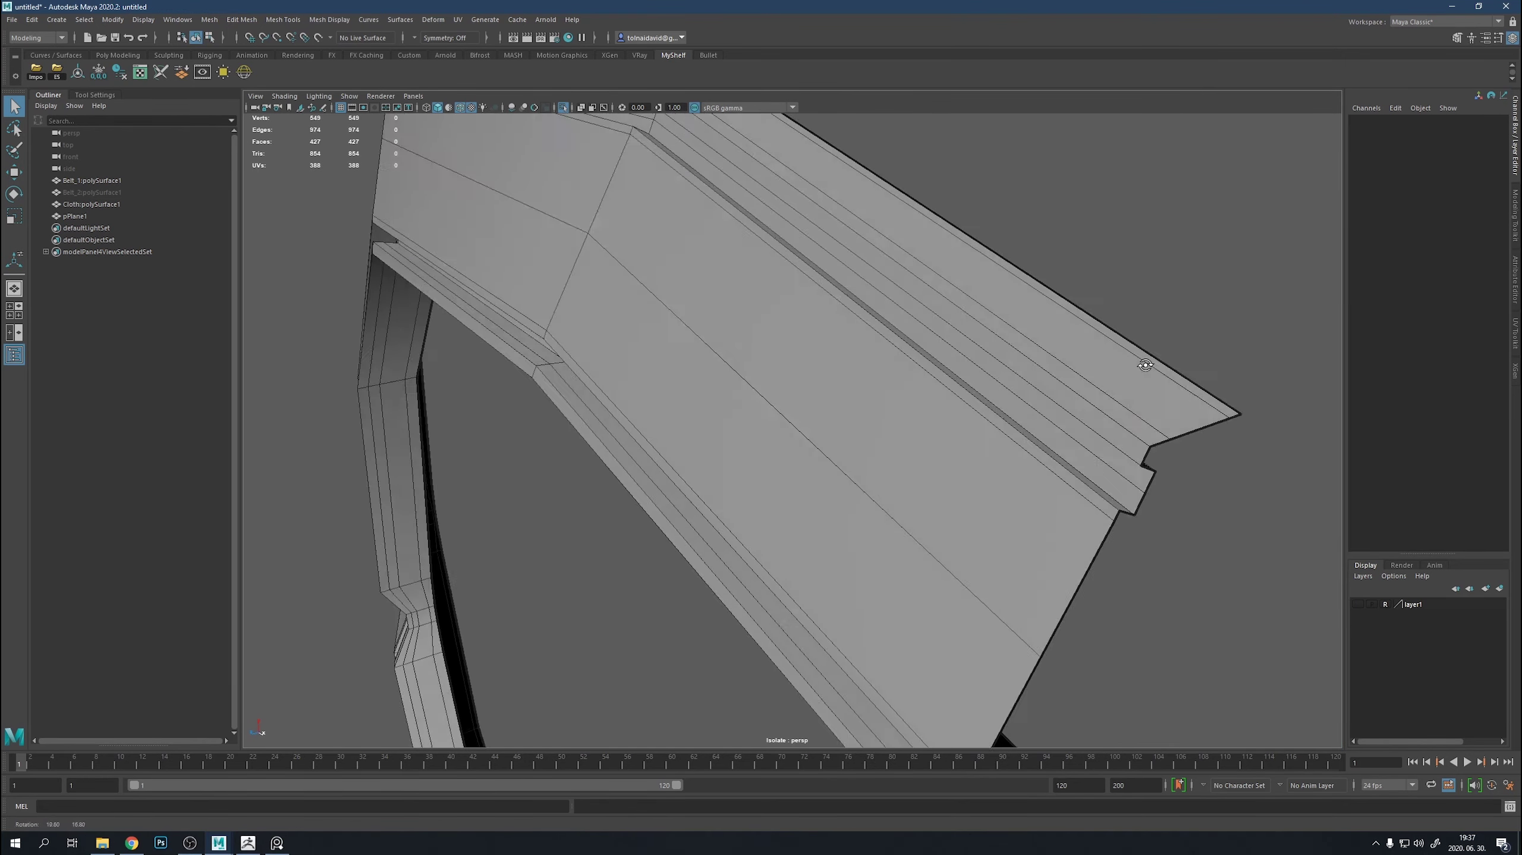
pyautogui.doubleClick(1095, 427)
pyautogui.keyDown('alt'); pyautogui.moveTo(1095, 427); pyautogui.dragTo(906, 519); pyautogui.keyUp('alt')
pyautogui.scroll(2, 809, 497)
pyautogui.moveTo(808, 497)
pyautogui.keyDown('alt'); pyautogui.mouseDown()
pyautogui.moveTo(887, 259)
pyautogui.moveTo(988, 285)
pyautogui.moveTo(977, 467)
pyautogui.moveTo(867, 514)
pyautogui.mouseUp(); pyautogui.keyUp('alt')
pyautogui.doubleClick(886, 260)
pyautogui.keyDown('shift'); pyautogui.doubleClick(1019, 435); pyautogui.keyUp('shift')
pyautogui.hotkey('ctrl', 'Delete')
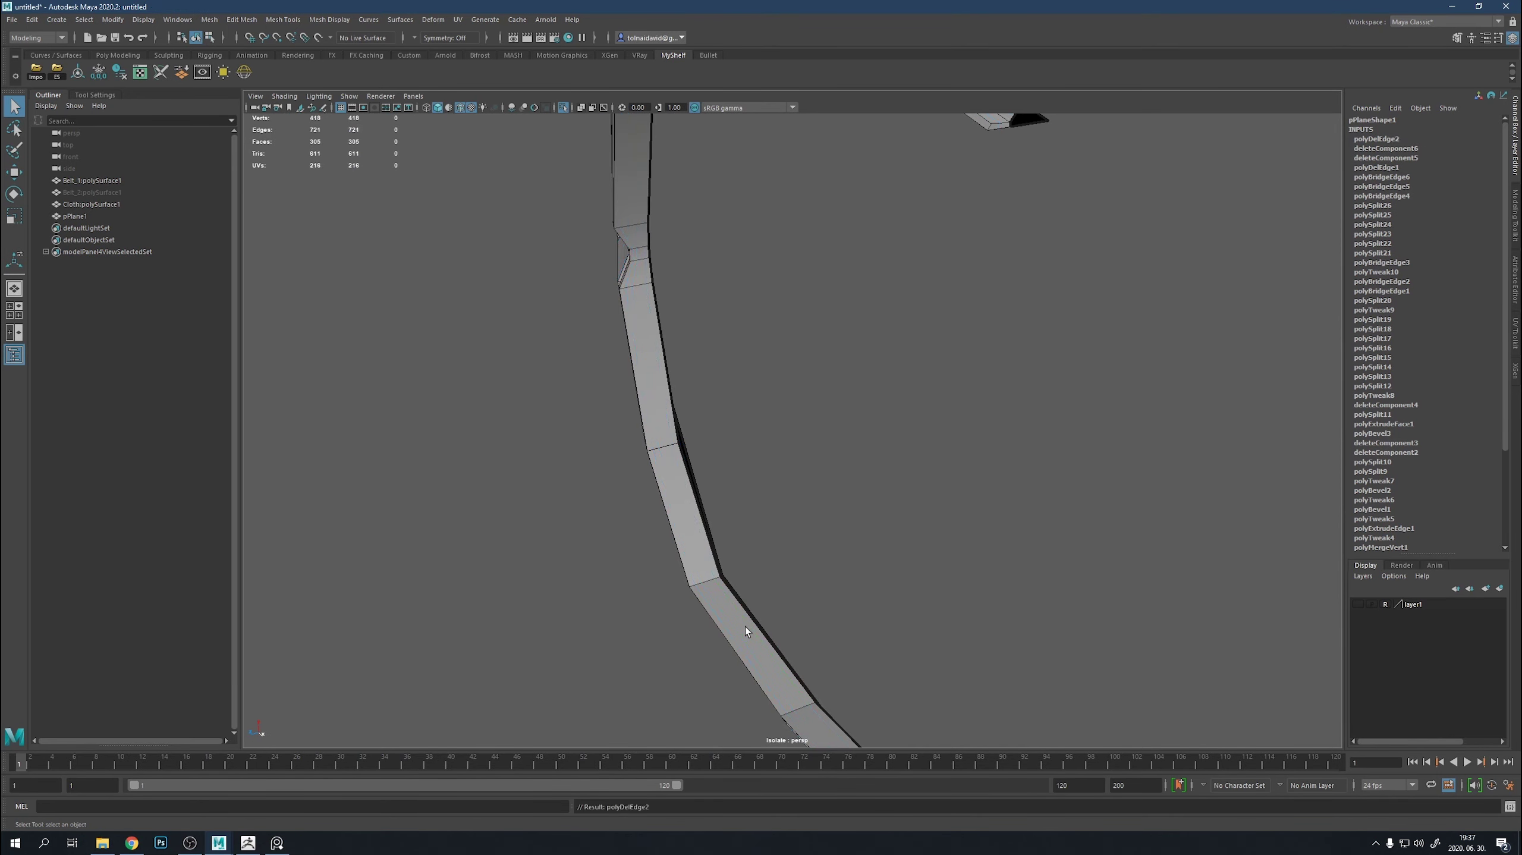
# Preview the whole belt as a smoothed surface and orbit to check it.
pyautogui.keyDown('alt'); pyautogui.moveTo(744, 626); pyautogui.dragTo(1016, 452); pyautogui.keyUp('alt')
pyautogui.press('3')
pyautogui.scroll(-3, 1016, 451)
pyautogui.moveTo(873, 435)
pyautogui.keyDown('alt'); pyautogui.mouseDown()
pyautogui.moveTo(803, 463)
pyautogui.moveTo(813, 314)
pyautogui.moveTo(700, 578)
pyautogui.mouseUp(); pyautogui.keyUp('alt')
# Return to the low-poly view and bridge the open gaps at the belt end.
pyautogui.press('1')
pyautogui.press('w')
pyautogui.keyDown('shift'); pyautogui.moveTo(700, 578); pyautogui.dragTo(703, 644, button='right'); pyautogui.keyUp('shift')
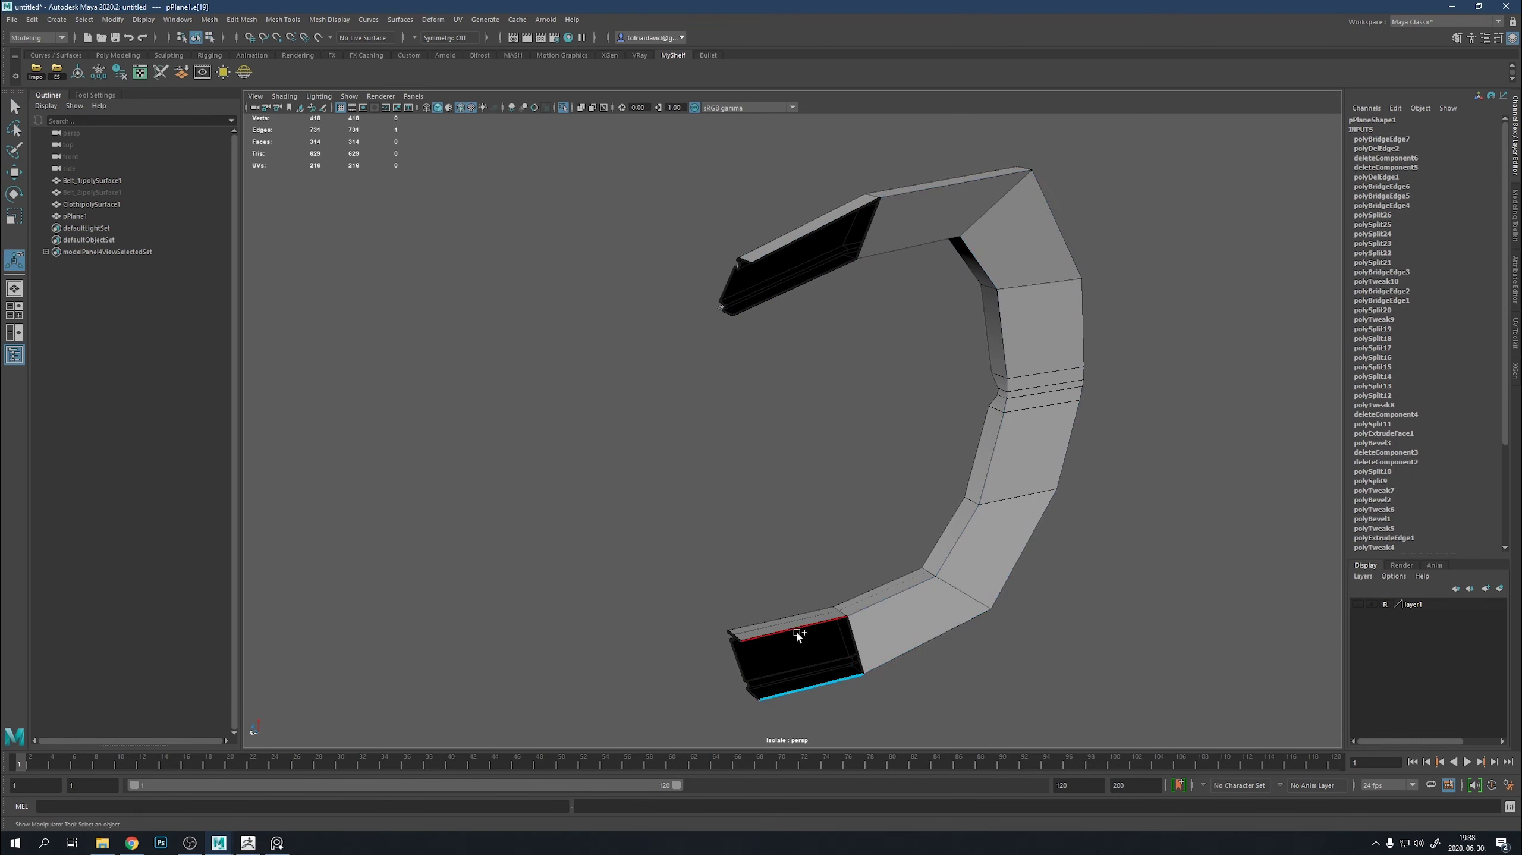
pyautogui.press('f')
pyautogui.keyDown('shift'); pyautogui.moveTo(789, 626); pyautogui.dragTo(809, 575, button='right'); pyautogui.keyUp('shift')
pyautogui.moveTo(809, 575)
pyautogui.keyDown('alt'); pyautogui.mouseDown()
pyautogui.moveTo(842, 501)
pyautogui.moveTo(768, 493)
pyautogui.mouseUp(); pyautogui.keyUp('alt')
pyautogui.keyDown('shift'); pyautogui.moveTo(768, 493); pyautogui.dragTo(839, 587, button='right'); pyautogui.keyUp('shift')
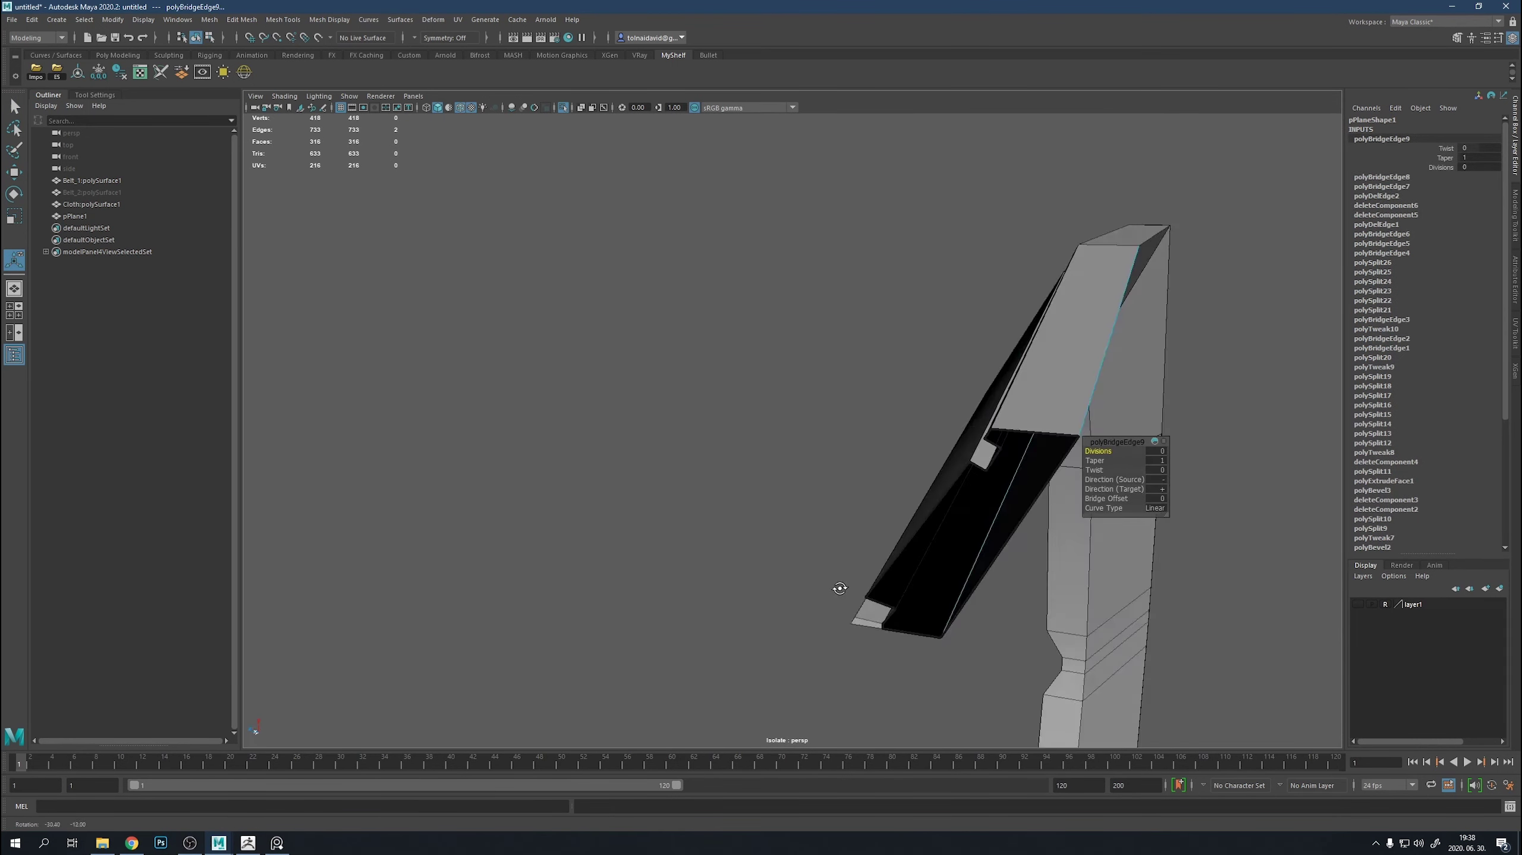
pyautogui.moveTo(839, 587)
pyautogui.keyDown('alt'); pyautogui.mouseDown()
pyautogui.moveTo(894, 548)
pyautogui.moveTo(905, 509)
pyautogui.mouseUp(); pyautogui.keyUp('alt')
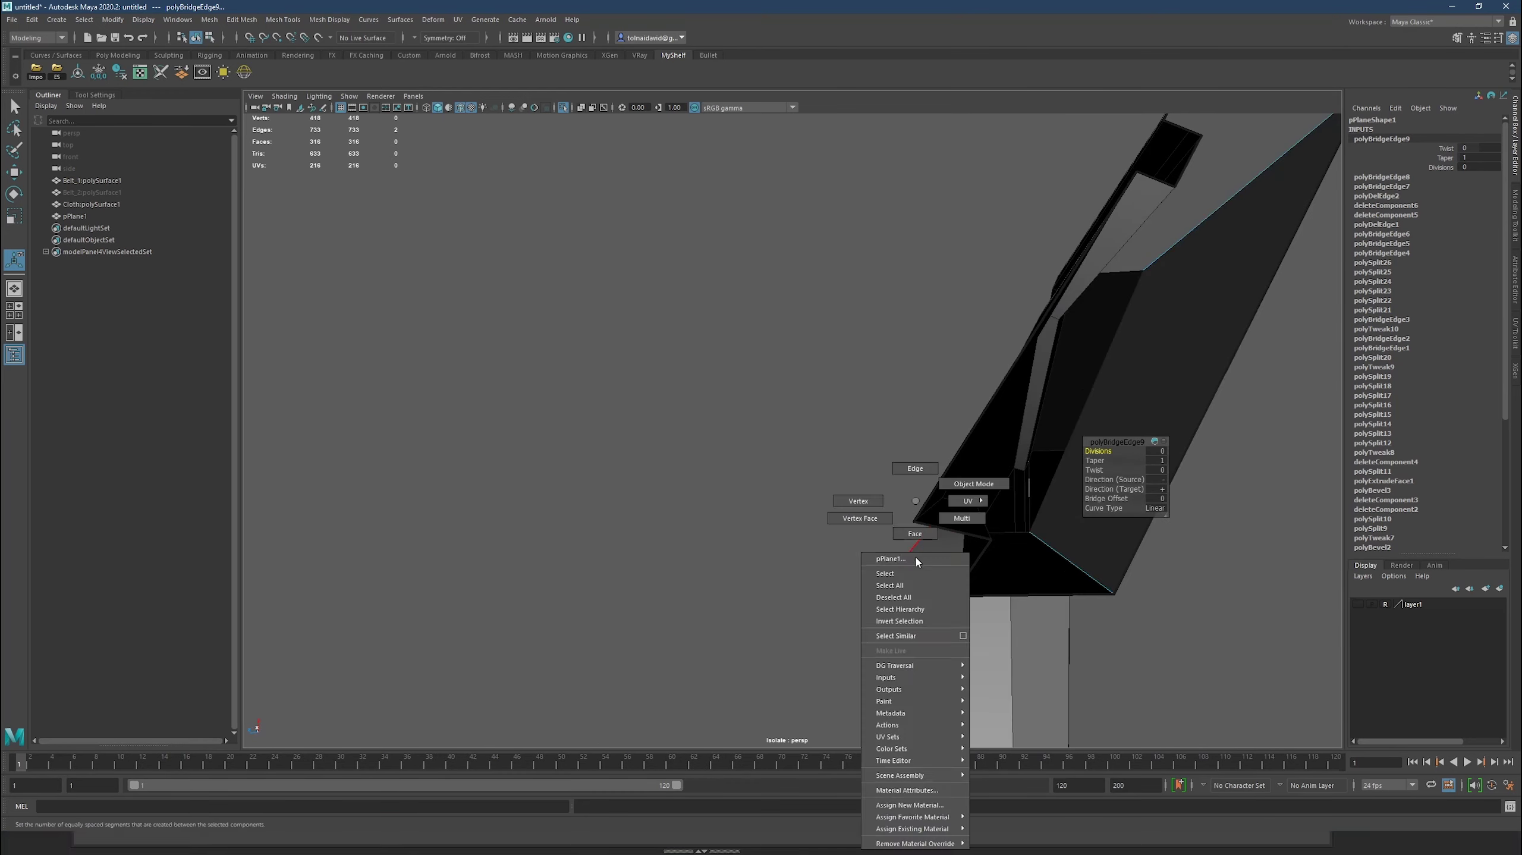
# Delete the unwanted face at the strap end and start a cut at its lower edge.
pyautogui.moveTo(904, 509); pyautogui.dragTo(901, 550, button='right')
pyautogui.click(898, 590)
pyautogui.press('Delete')
pyautogui.moveTo(894, 615)
pyautogui.keyDown('alt'); pyautogui.mouseDown()
pyautogui.moveTo(979, 553)
pyautogui.moveTo(975, 536)
pyautogui.moveTo(954, 558)
pyautogui.moveTo(967, 475)
pyautogui.mouseUp(); pyautogui.keyUp('alt')
pyautogui.keyDown('shift'); pyautogui.moveTo(967, 476); pyautogui.dragTo(1014, 383, button='right'); pyautogui.keyUp('shift')
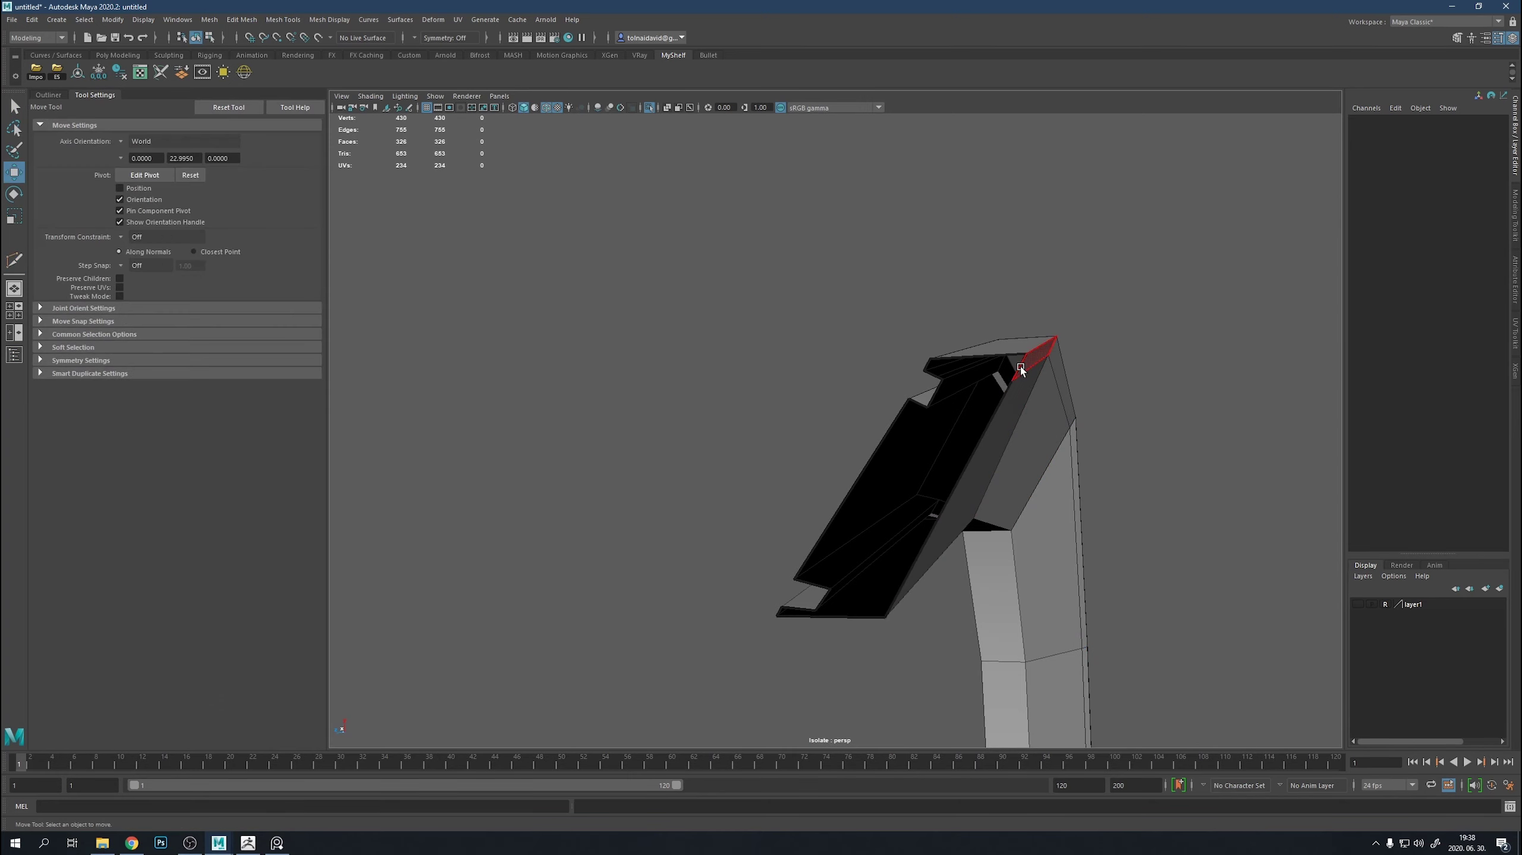
pyautogui.keyDown('alt'); pyautogui.moveTo(1020, 366); pyautogui.dragTo(1010, 426); pyautogui.keyUp('alt')
pyautogui.click(603, 623)
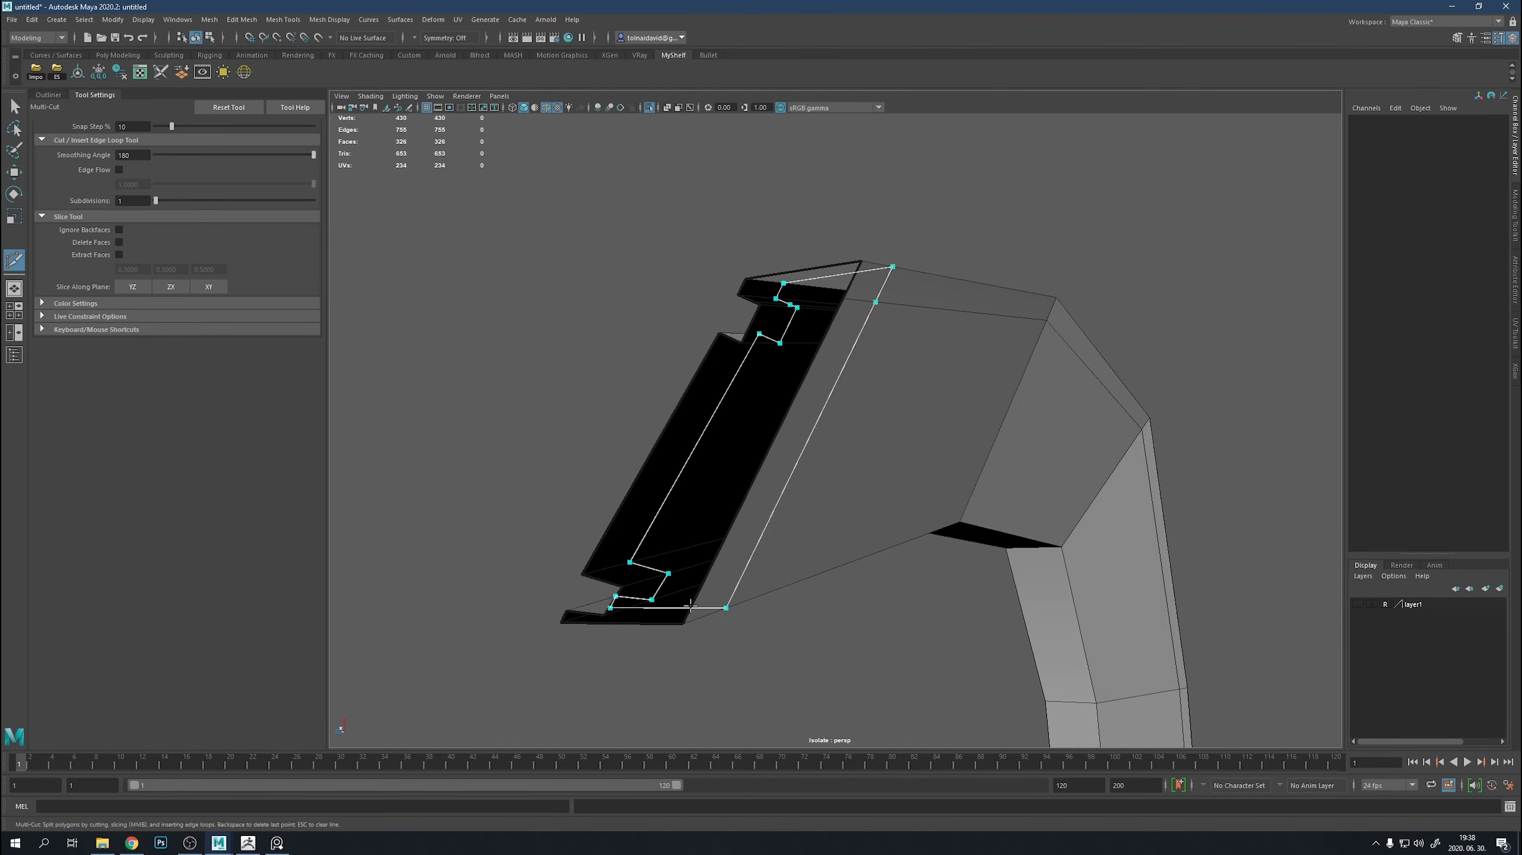
pyautogui.moveTo(610, 622)
pyautogui.keyDown('alt'); pyautogui.mouseDown()
pyautogui.moveTo(1008, 426)
pyautogui.moveTo(1029, 487)
pyautogui.mouseUp(); pyautogui.keyUp('alt')
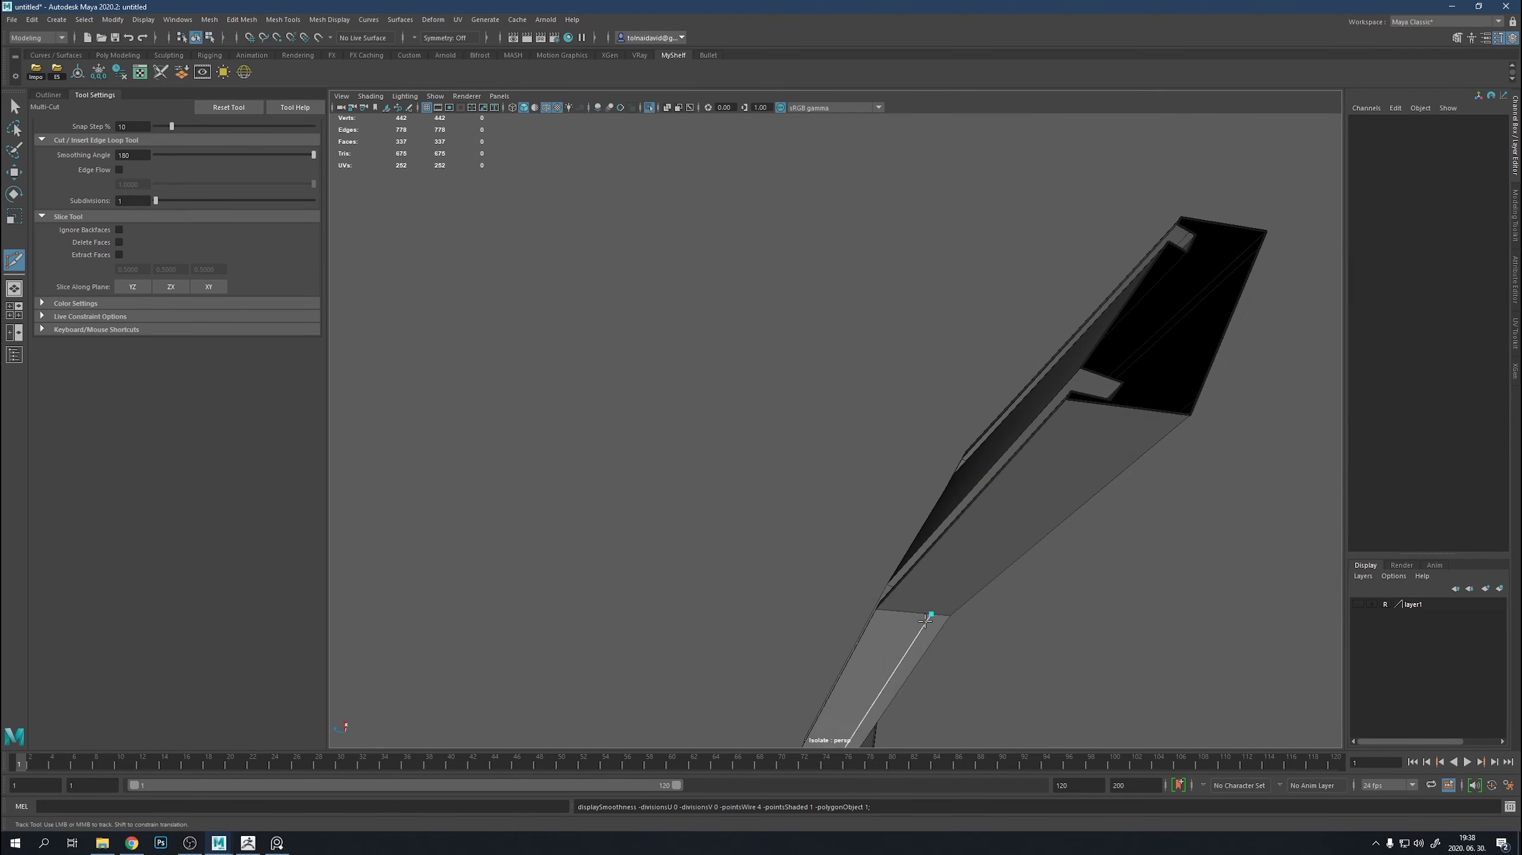
# Insert an edge loop across the belt strap.
pyautogui.moveTo(1120, 461); pyautogui.dragTo(1129, 430, button='right')
pyautogui.moveTo(1148, 459); pyautogui.dragTo(1258, 325)
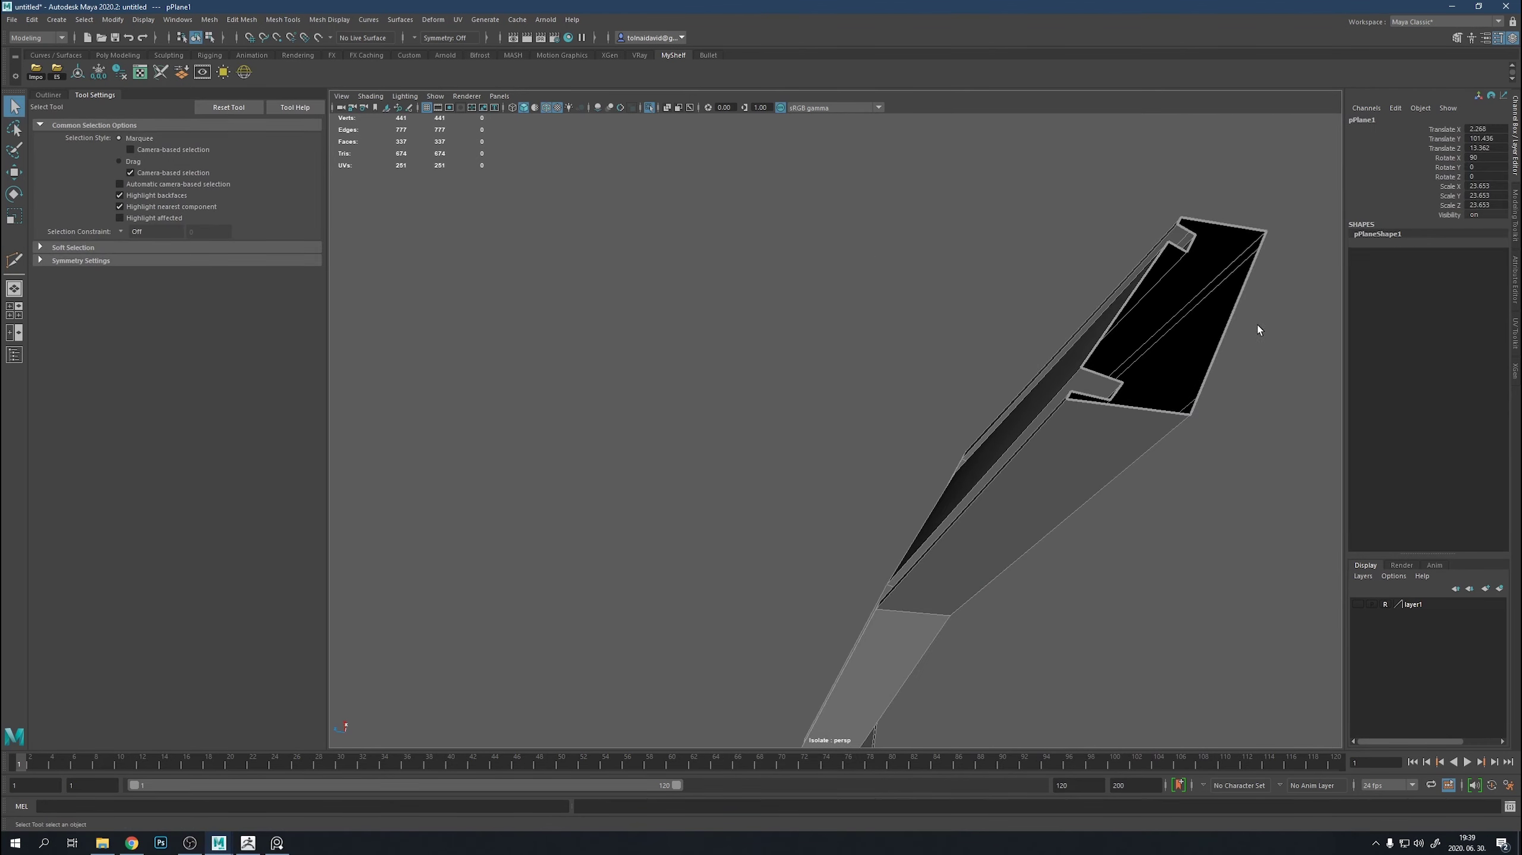
pyautogui.keyDown('shift'); pyautogui.moveTo(1167, 419); pyautogui.dragTo(1137, 455, button='right'); pyautogui.keyUp('shift')
pyautogui.keyDown('ctrl'); pyautogui.click(1191, 335); pyautogui.keyUp('ctrl')
pyautogui.keyDown('alt'); pyautogui.moveTo(1100, 445); pyautogui.dragTo(1017, 480); pyautogui.keyUp('alt')
pyautogui.moveTo(1100, 445)
pyautogui.keyDown('alt'); pyautogui.mouseDown(button='right')
pyautogui.moveTo(1173, 582)
pyautogui.moveTo(1141, 473)
pyautogui.mouseUp(button='right'); pyautogui.keyUp('alt')
# Bridge two pairs of open edges at the strap end into faces.
pyautogui.click(1140, 623)
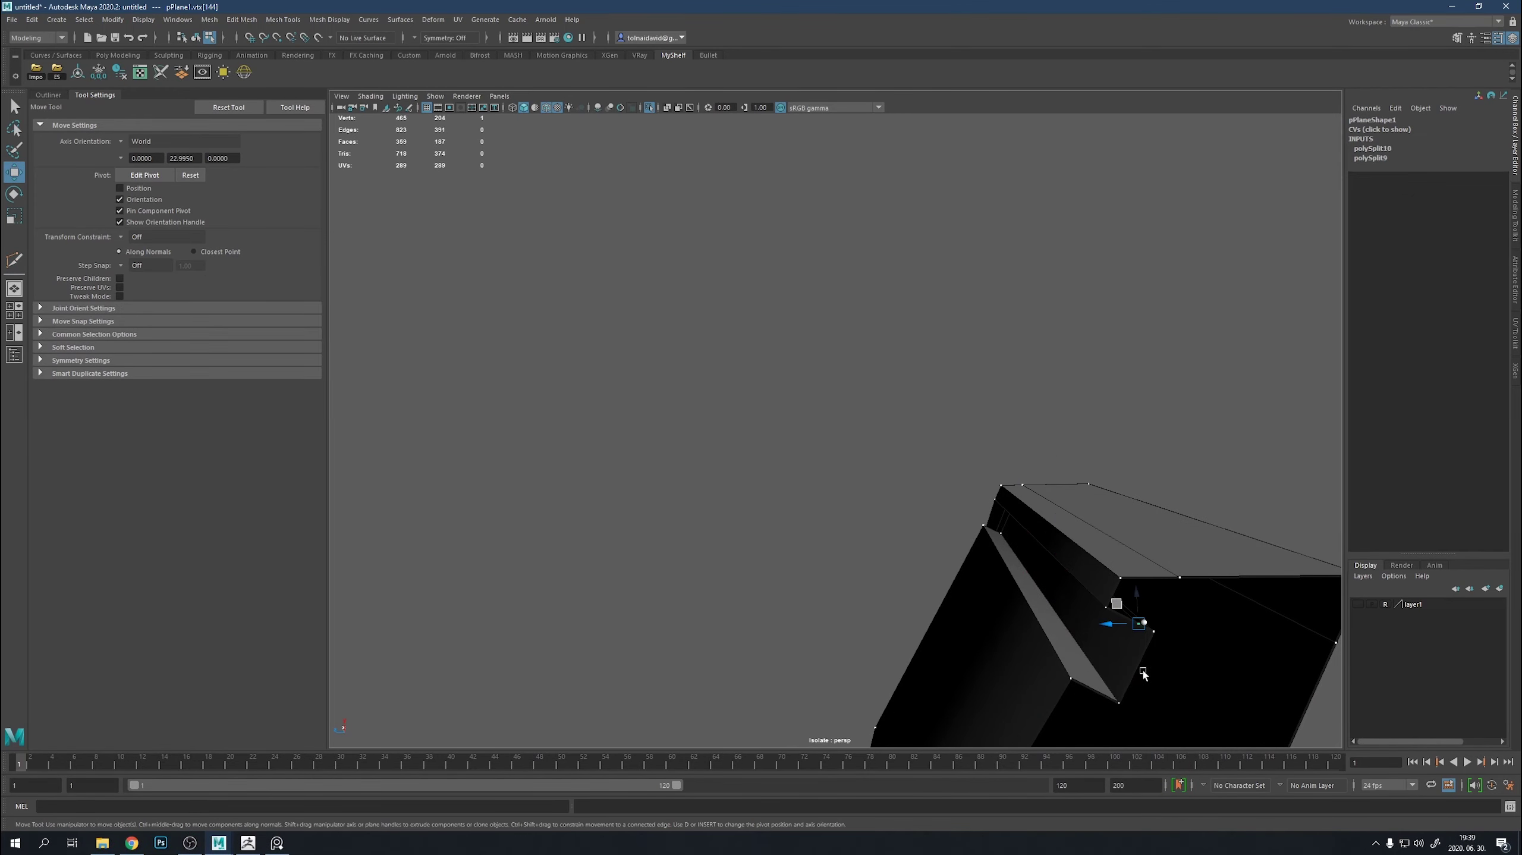
pyautogui.keyDown('alt'); pyautogui.moveTo(1134, 691); pyautogui.dragTo(1110, 624); pyautogui.keyUp('alt')
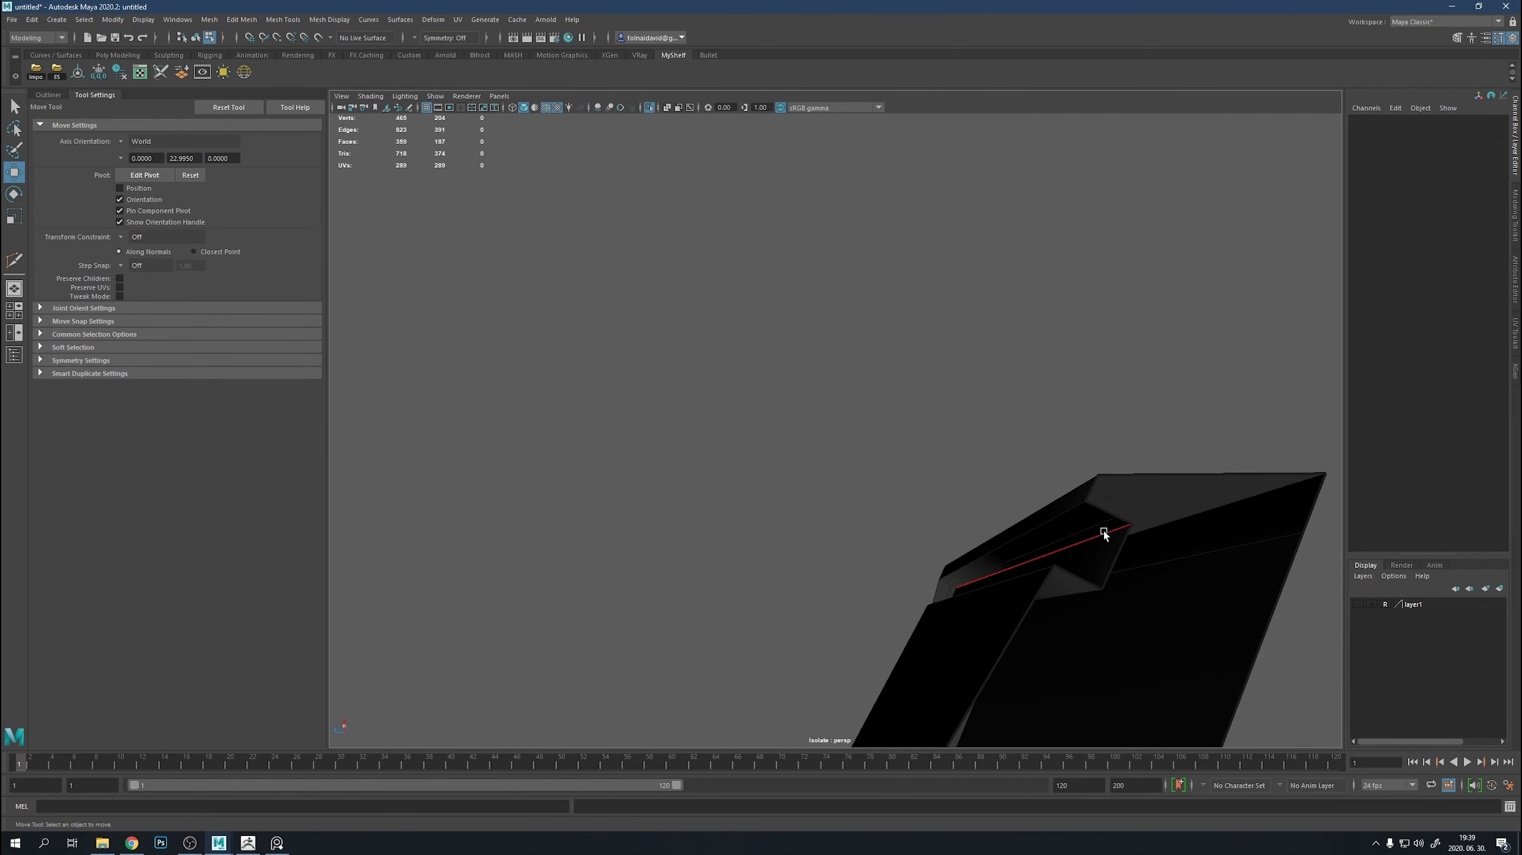
pyautogui.moveTo(1097, 535)
pyautogui.keyDown('alt'); pyautogui.mouseDown()
pyautogui.moveTo(1079, 545)
pyautogui.moveTo(957, 371)
pyautogui.mouseUp(); pyautogui.keyUp('alt')
pyautogui.keyDown('shift'); pyautogui.moveTo(970, 359); pyautogui.dragTo(982, 489, button='right'); pyautogui.keyUp('shift')
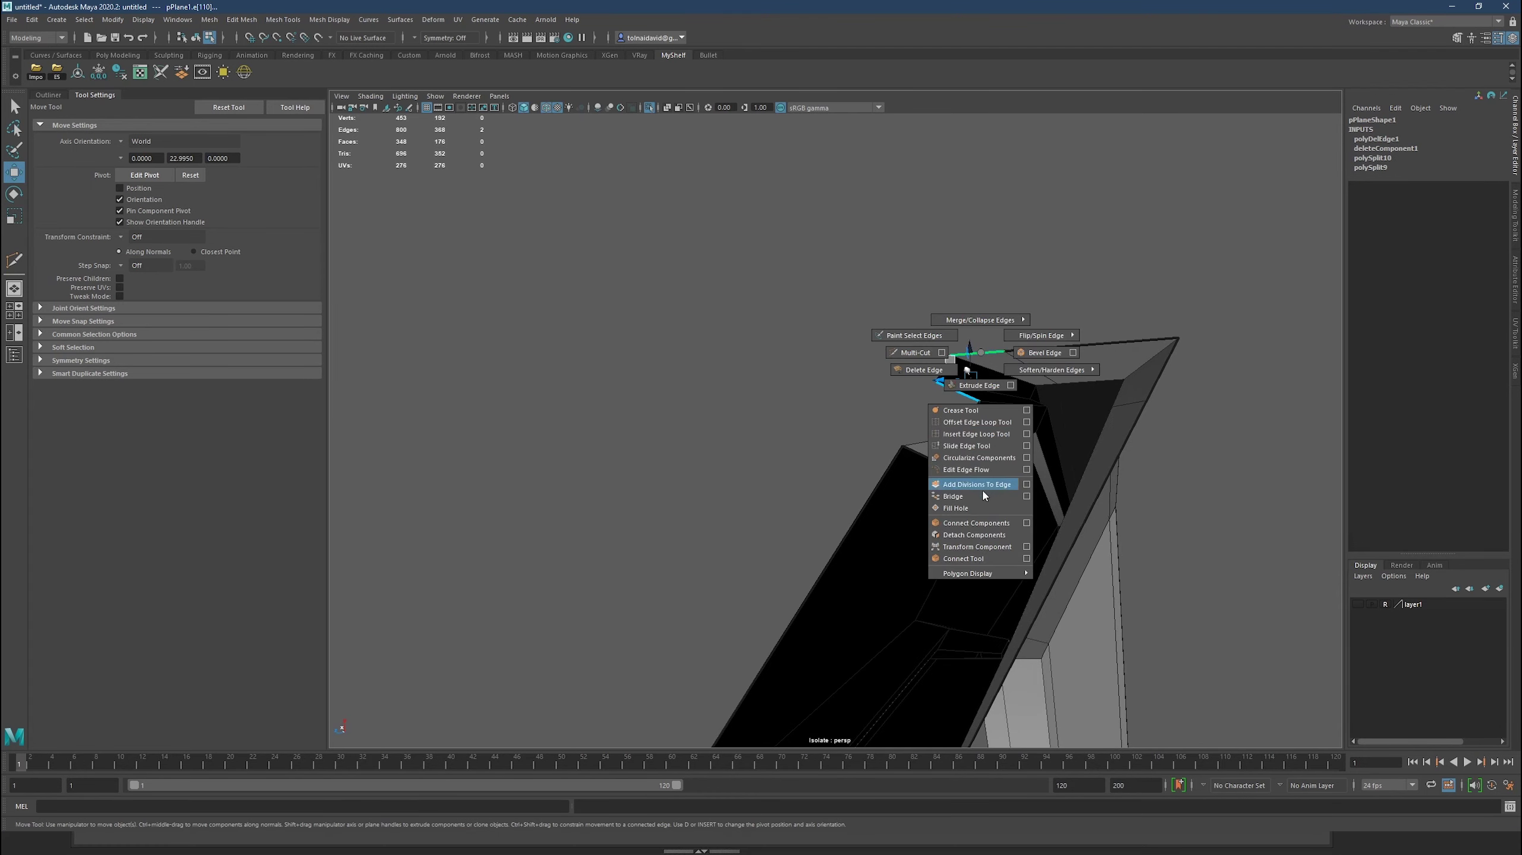
pyautogui.moveTo(1151, 392)
pyautogui.keyDown('alt'); pyautogui.mouseDown()
pyautogui.moveTo(992, 479)
pyautogui.moveTo(919, 580)
pyautogui.mouseUp(); pyautogui.keyUp('alt')
pyautogui.keyDown('alt'); pyautogui.moveTo(944, 614); pyautogui.dragTo(895, 551, button='middle'); pyautogui.keyUp('alt')
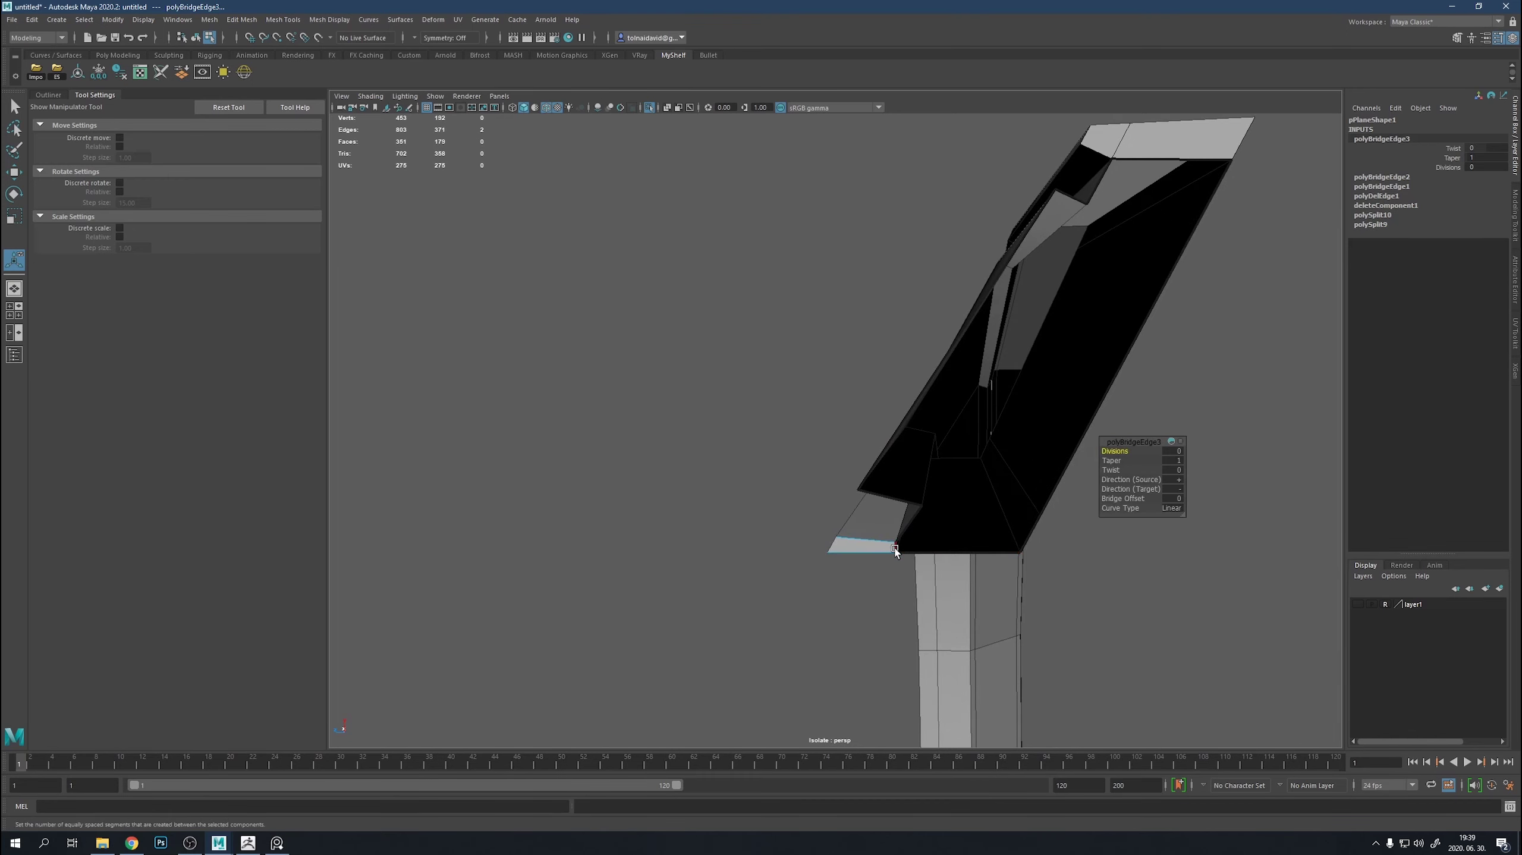
pyautogui.moveTo(1028, 549)
pyautogui.keyDown('shift'); pyautogui.mouseDown(button='right')
pyautogui.moveTo(985, 509)
pyautogui.moveTo(1008, 509)
pyautogui.mouseUp(button='right'); pyautogui.keyUp('shift')
pyautogui.keyDown('alt'); pyautogui.moveTo(1008, 509); pyautogui.dragTo(802, 450); pyautogui.keyUp('alt')
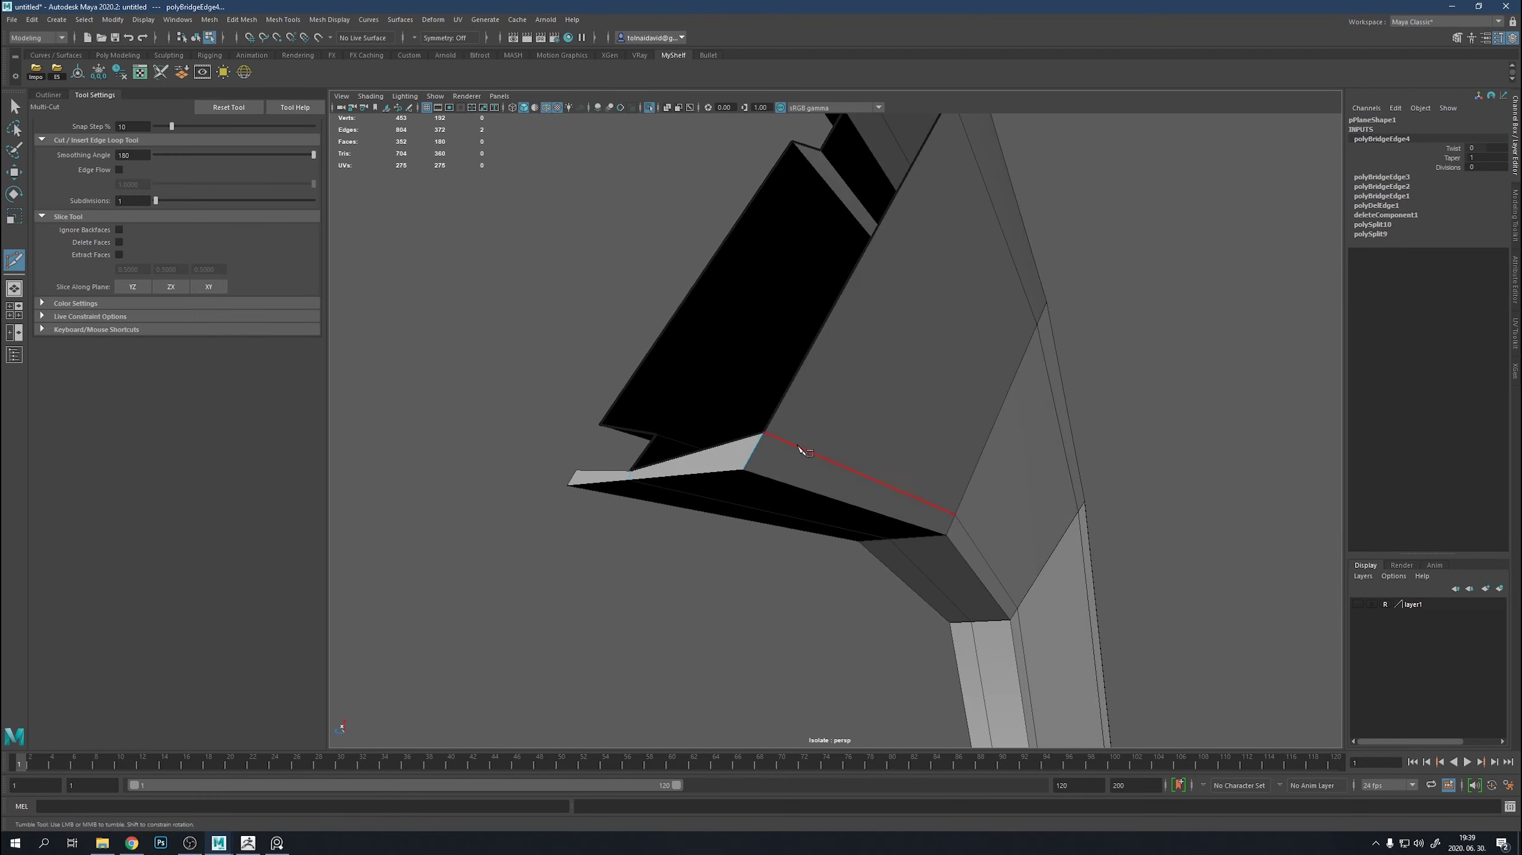
# Select strap-end vertices and bridge the next two gaps in the mesh.
pyautogui.click(794, 453)
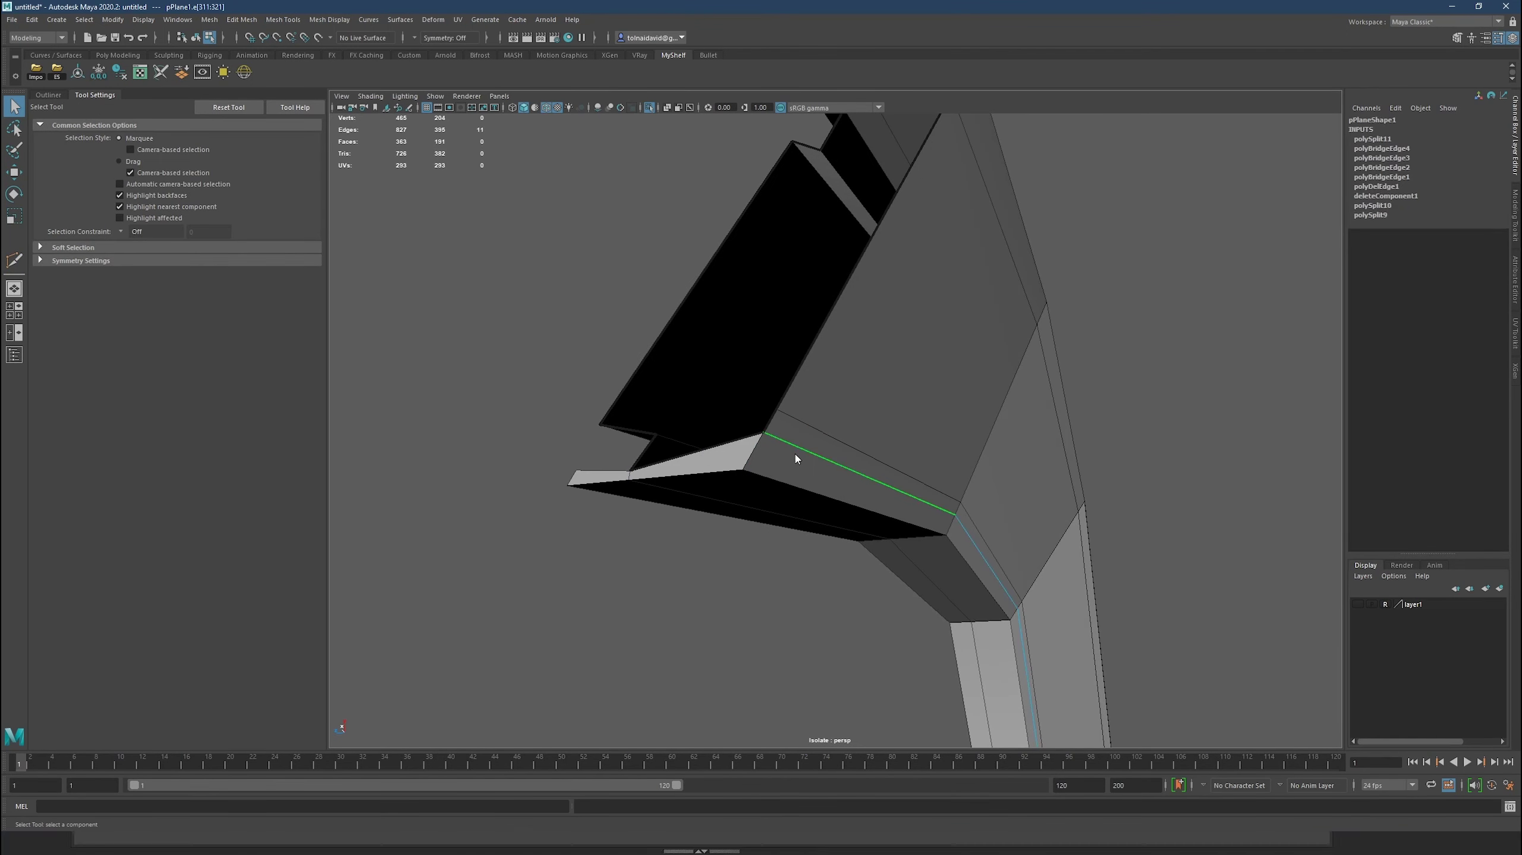
pyautogui.press('F9')
pyautogui.click(776, 429)
pyautogui.press('w')
pyautogui.keyDown('shift'); pyautogui.moveTo(780, 434); pyautogui.dragTo(772, 466, button='right'); pyautogui.keyUp('shift')
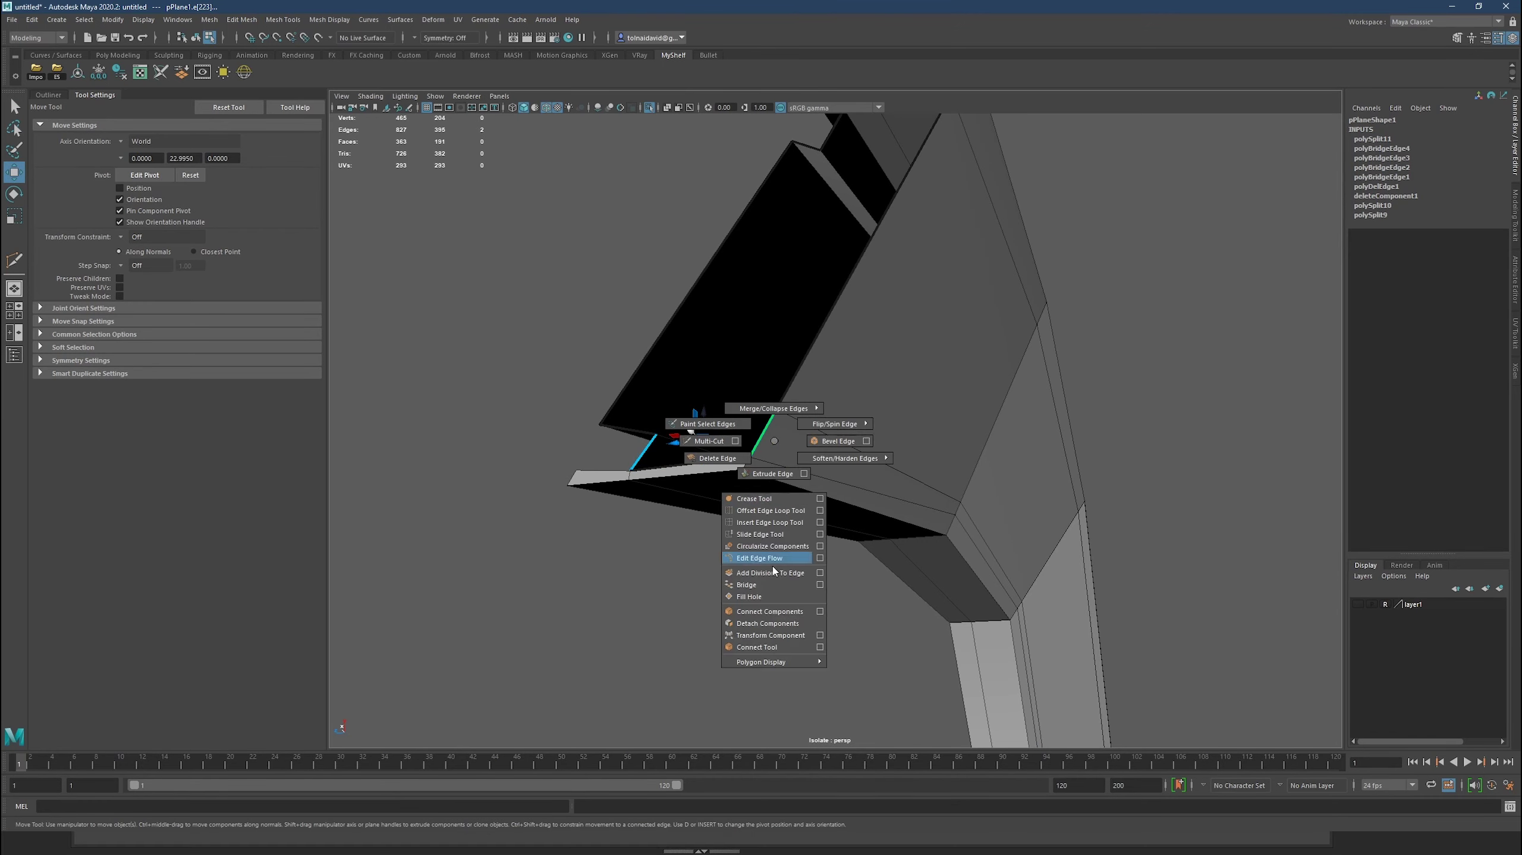
pyautogui.keyDown('alt'); pyautogui.moveTo(772, 466); pyautogui.dragTo(949, 346); pyautogui.keyUp('alt')
pyautogui.keyDown('alt'); pyautogui.moveTo(1056, 408); pyautogui.dragTo(874, 473); pyautogui.keyUp('alt')
pyautogui.keyDown('shift'); pyautogui.moveTo(874, 473); pyautogui.dragTo(850, 455, button='right'); pyautogui.keyUp('shift')
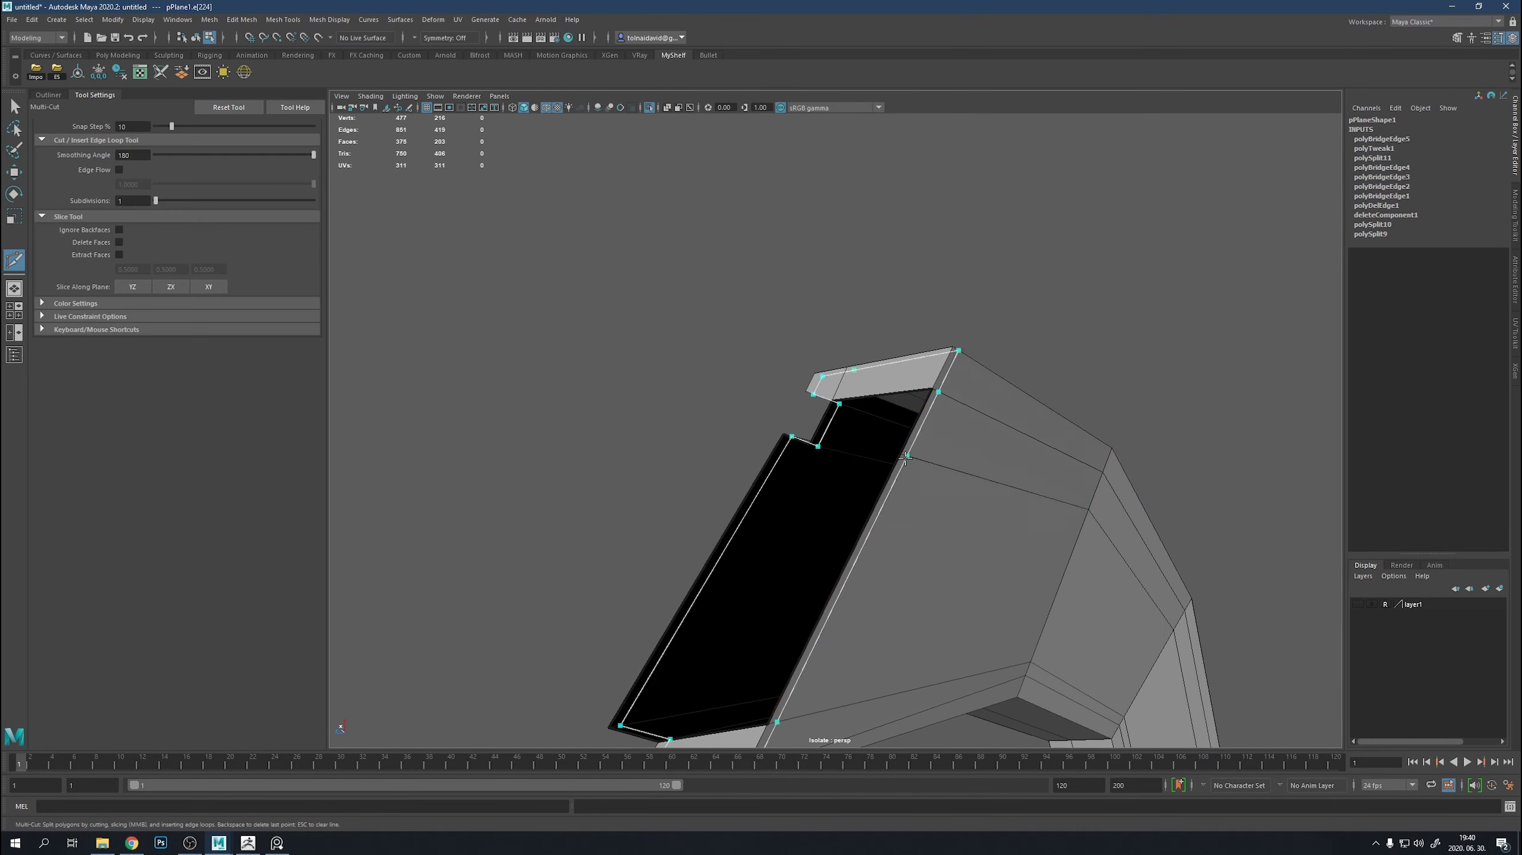
pyautogui.keyDown('alt'); pyautogui.moveTo(827, 421); pyautogui.dragTo(911, 493); pyautogui.keyUp('alt')
# Repeat the bridge on two more open edges and insert an edge loop along the strap.
pyautogui.keyDown('shift'); pyautogui.click(929, 326); pyautogui.keyUp('shift')
pyautogui.press('g')
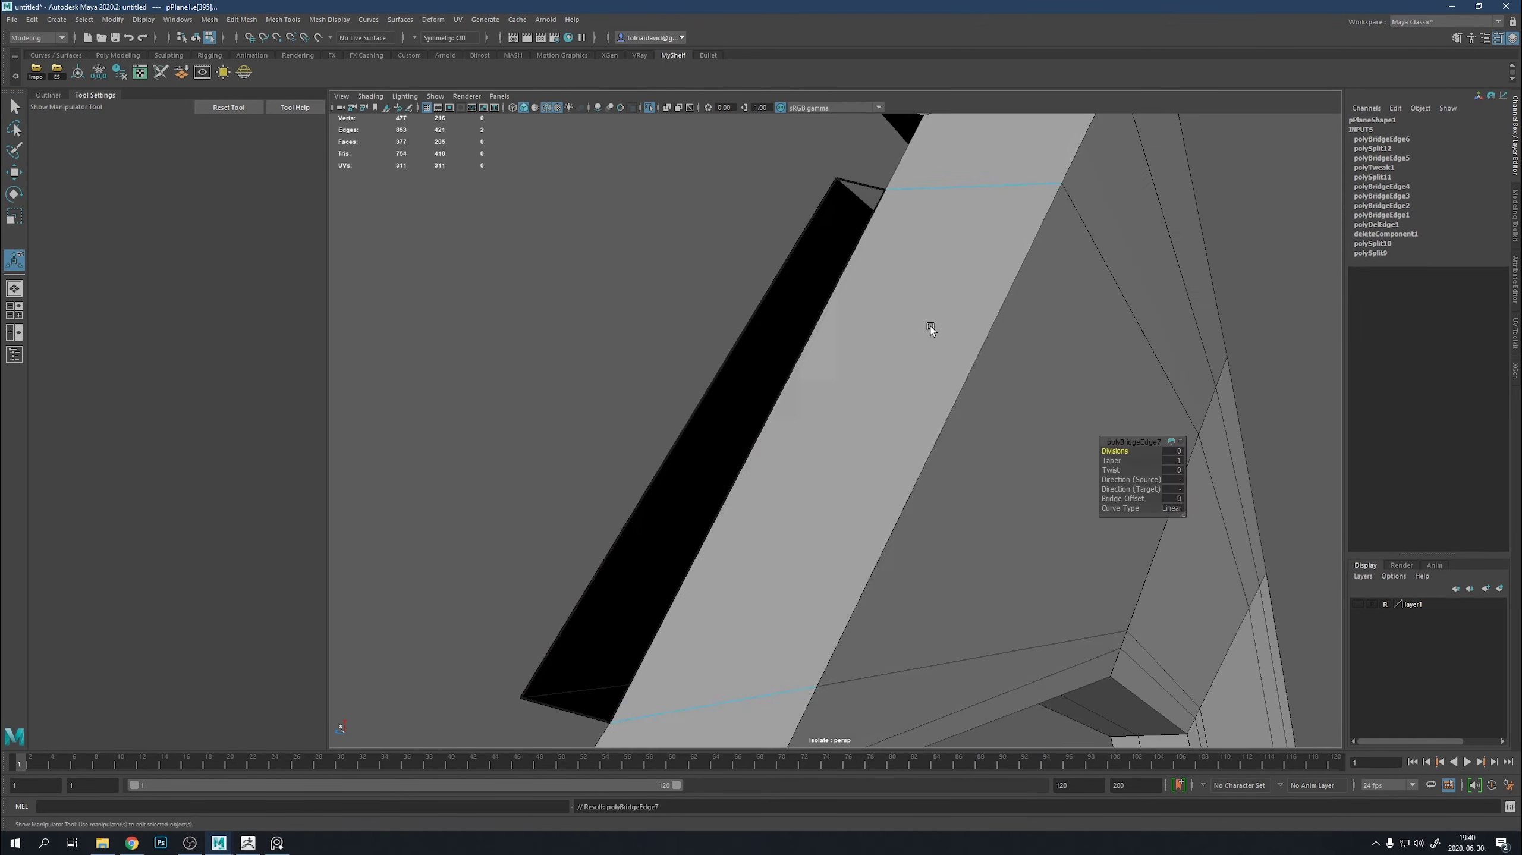
pyautogui.moveTo(930, 326)
pyautogui.keyDown('alt'); pyautogui.mouseDown()
pyautogui.moveTo(781, 356)
pyautogui.moveTo(995, 459)
pyautogui.mouseUp(); pyautogui.keyUp('alt')
pyautogui.keyDown('shift'); pyautogui.click(780, 356); pyautogui.keyUp('shift')
pyautogui.press('g')
pyautogui.keyDown('shift'); pyautogui.moveTo(862, 383); pyautogui.dragTo(808, 364, button='right'); pyautogui.keyUp('shift')
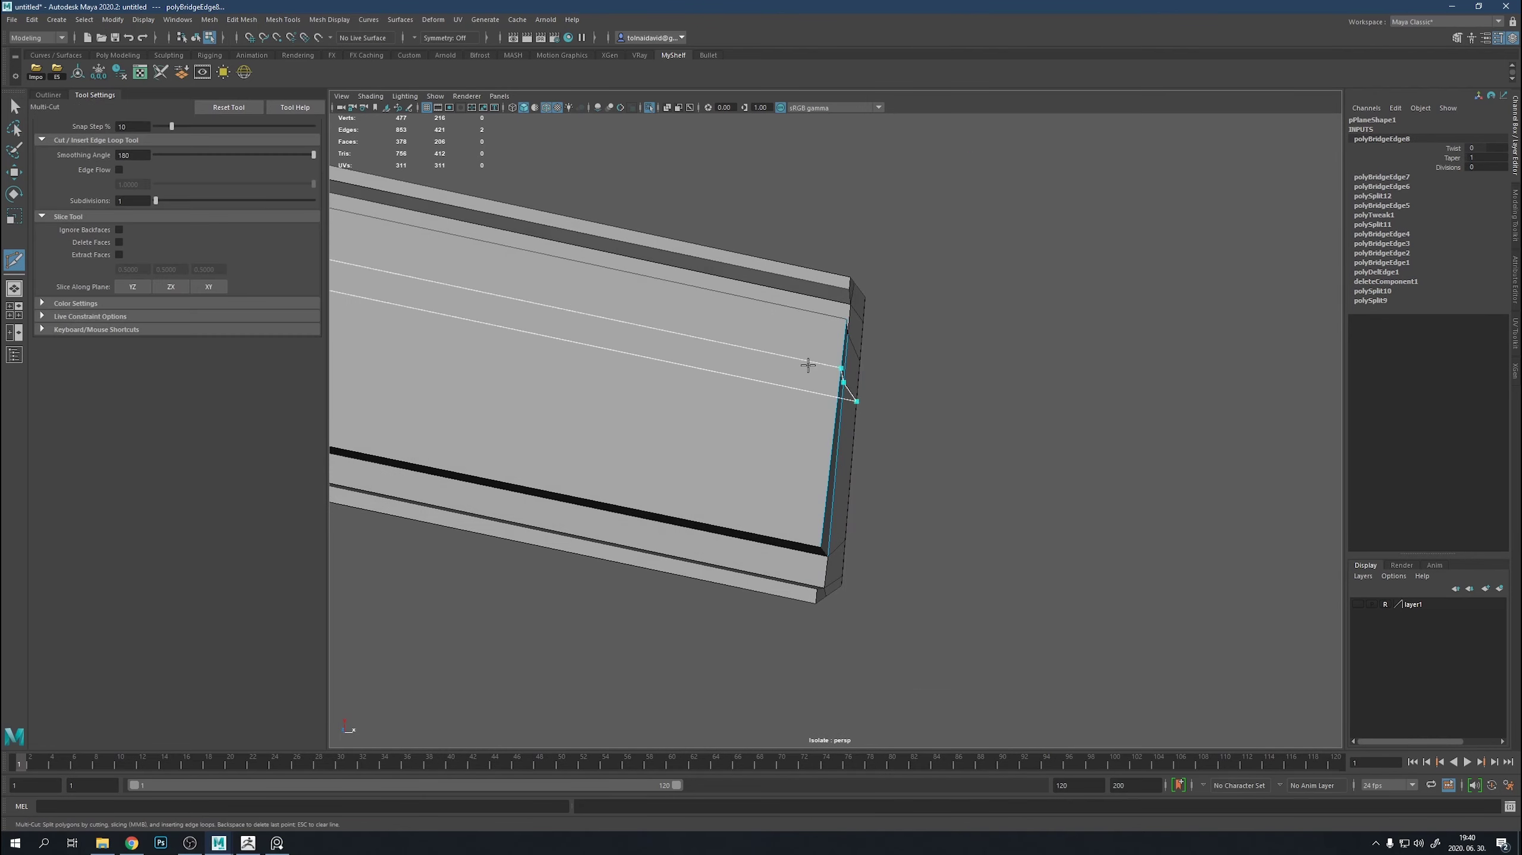
pyautogui.keyDown('ctrl'); pyautogui.click(831, 323); pyautogui.keyUp('ctrl')
pyautogui.moveTo(830, 323)
pyautogui.keyDown('alt'); pyautogui.mouseDown()
pyautogui.moveTo(801, 434)
pyautogui.moveTo(866, 499)
pyautogui.moveTo(820, 315)
pyautogui.mouseUp(); pyautogui.keyUp('alt')
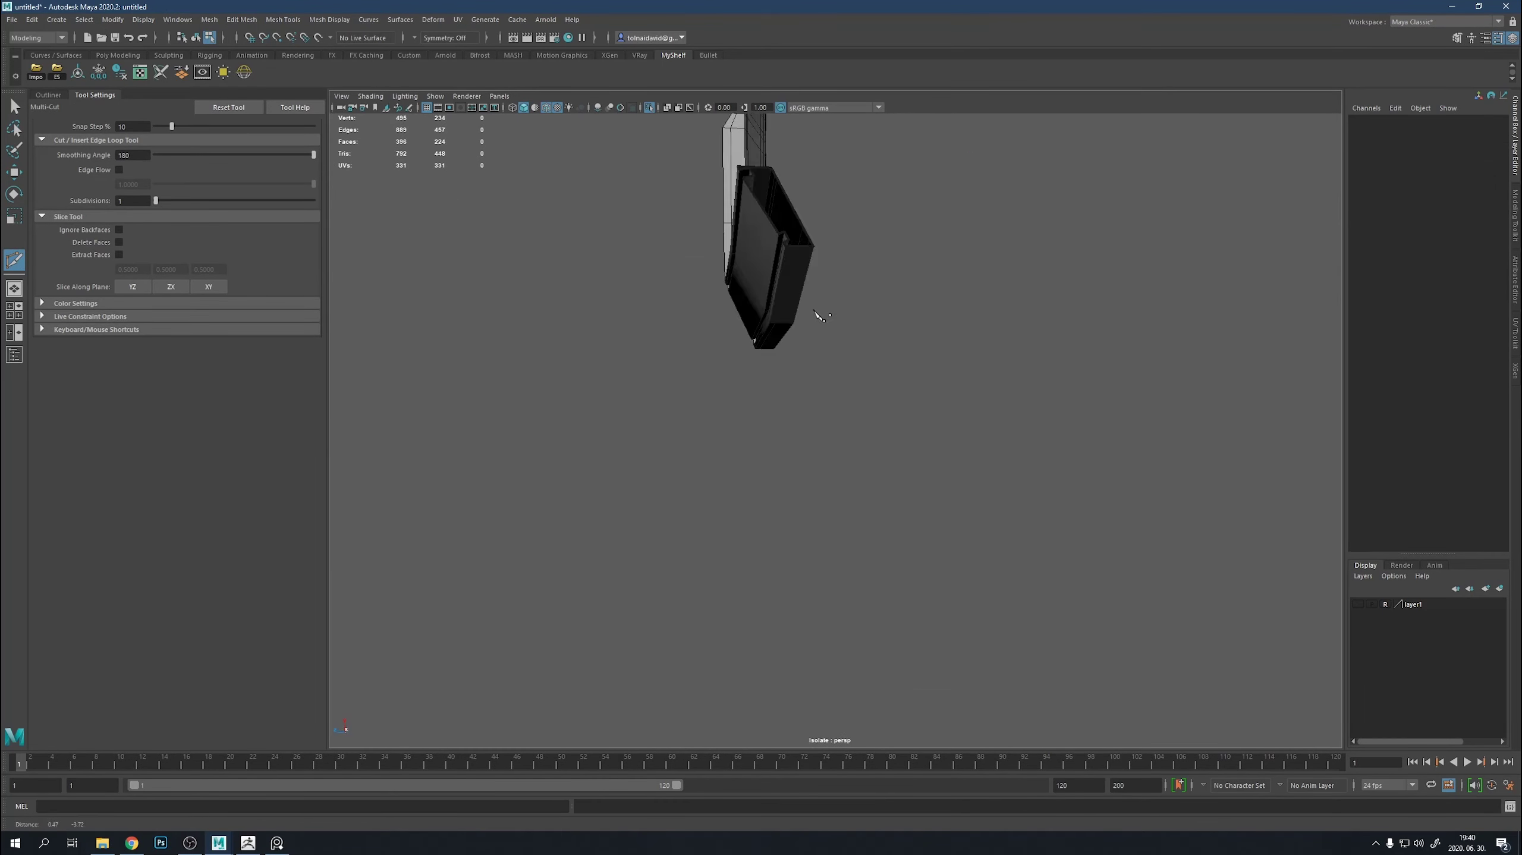
pyautogui.moveTo(738, 439)
pyautogui.keyDown('alt'); pyautogui.mouseDown()
pyautogui.moveTo(852, 472)
pyautogui.moveTo(764, 459)
pyautogui.mouseUp(); pyautogui.keyUp('alt')
# Undo a trial bridge under the strap end, then cut edge loops across the buckle frame.
pyautogui.press('q')
pyautogui.click(762, 456)
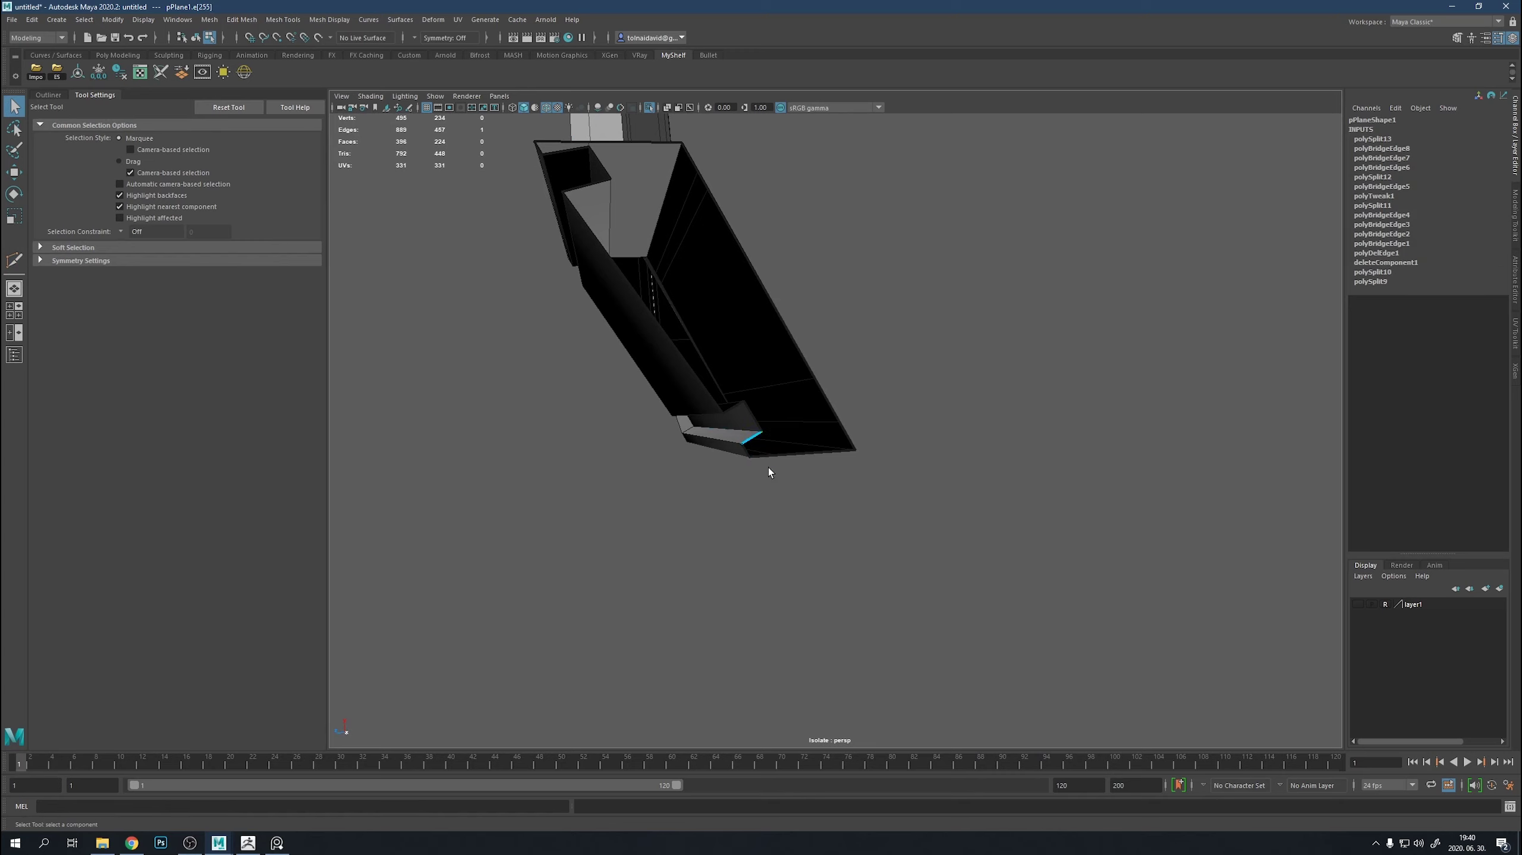
pyautogui.keyDown('shift'); pyautogui.moveTo(769, 472); pyautogui.dragTo(748, 604, button='right'); pyautogui.keyUp('shift')
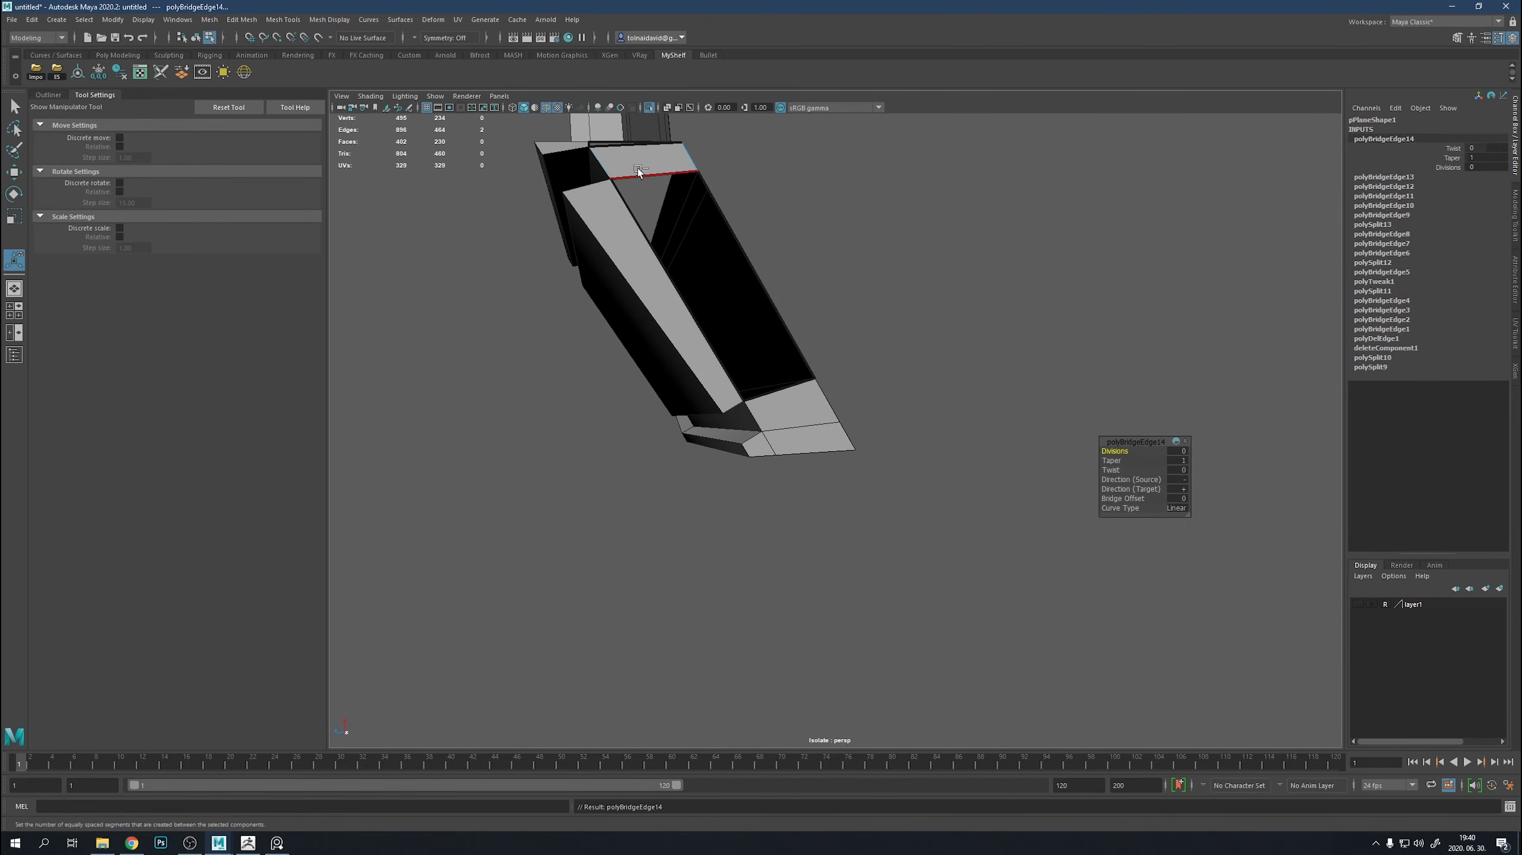
pyautogui.hotkey('ctrl', 'z')
pyautogui.moveTo(639, 172)
pyautogui.keyDown('alt'); pyautogui.mouseDown()
pyautogui.moveTo(669, 401)
pyautogui.moveTo(856, 328)
pyautogui.mouseUp(); pyautogui.keyUp('alt')
pyautogui.press('w')
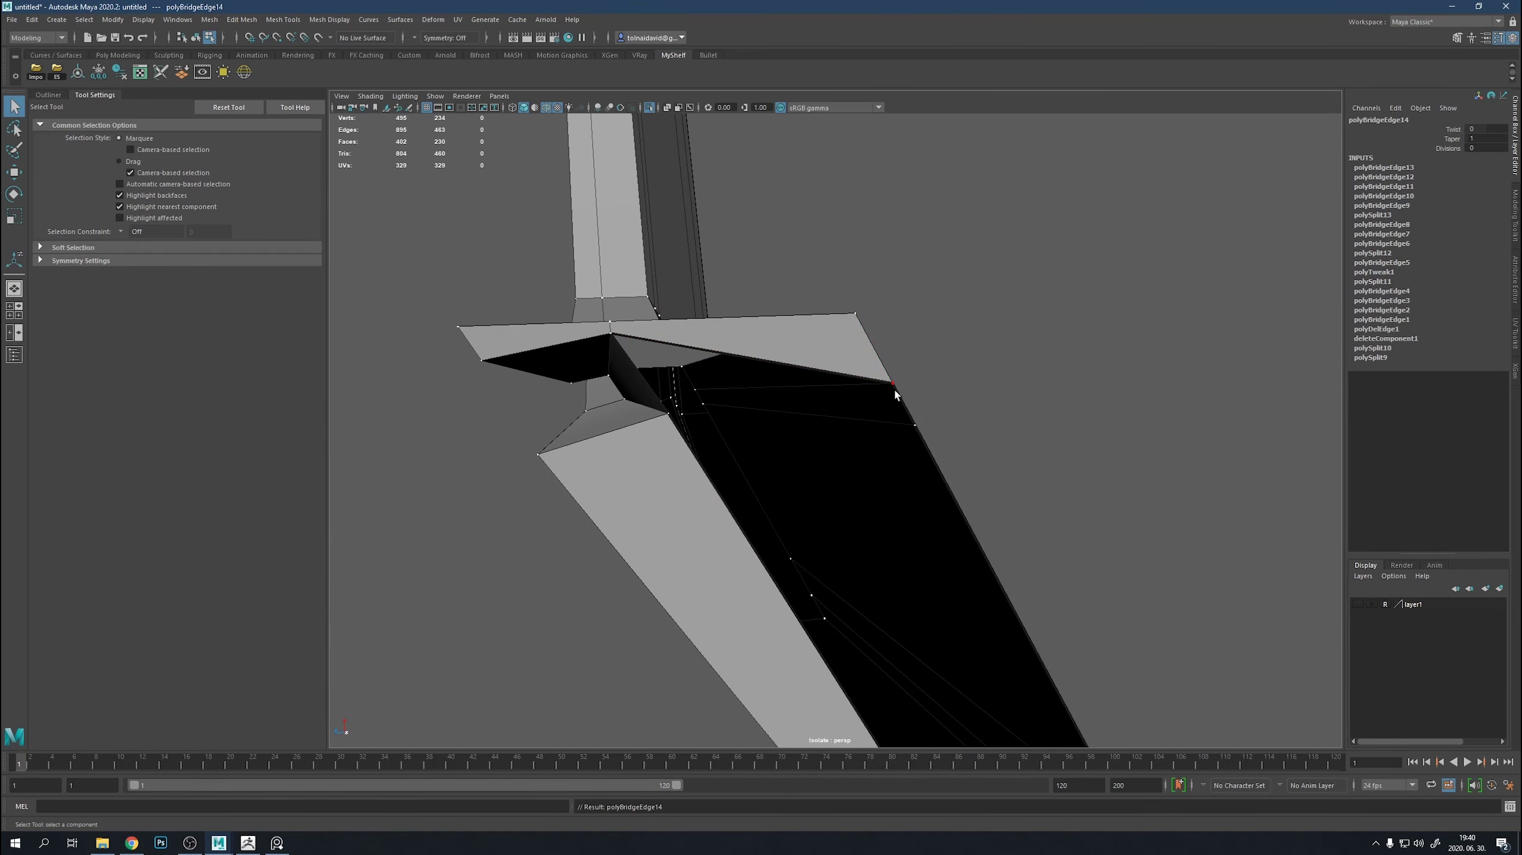
pyautogui.keyDown('shift'); pyautogui.click(889, 372); pyautogui.keyUp('shift')
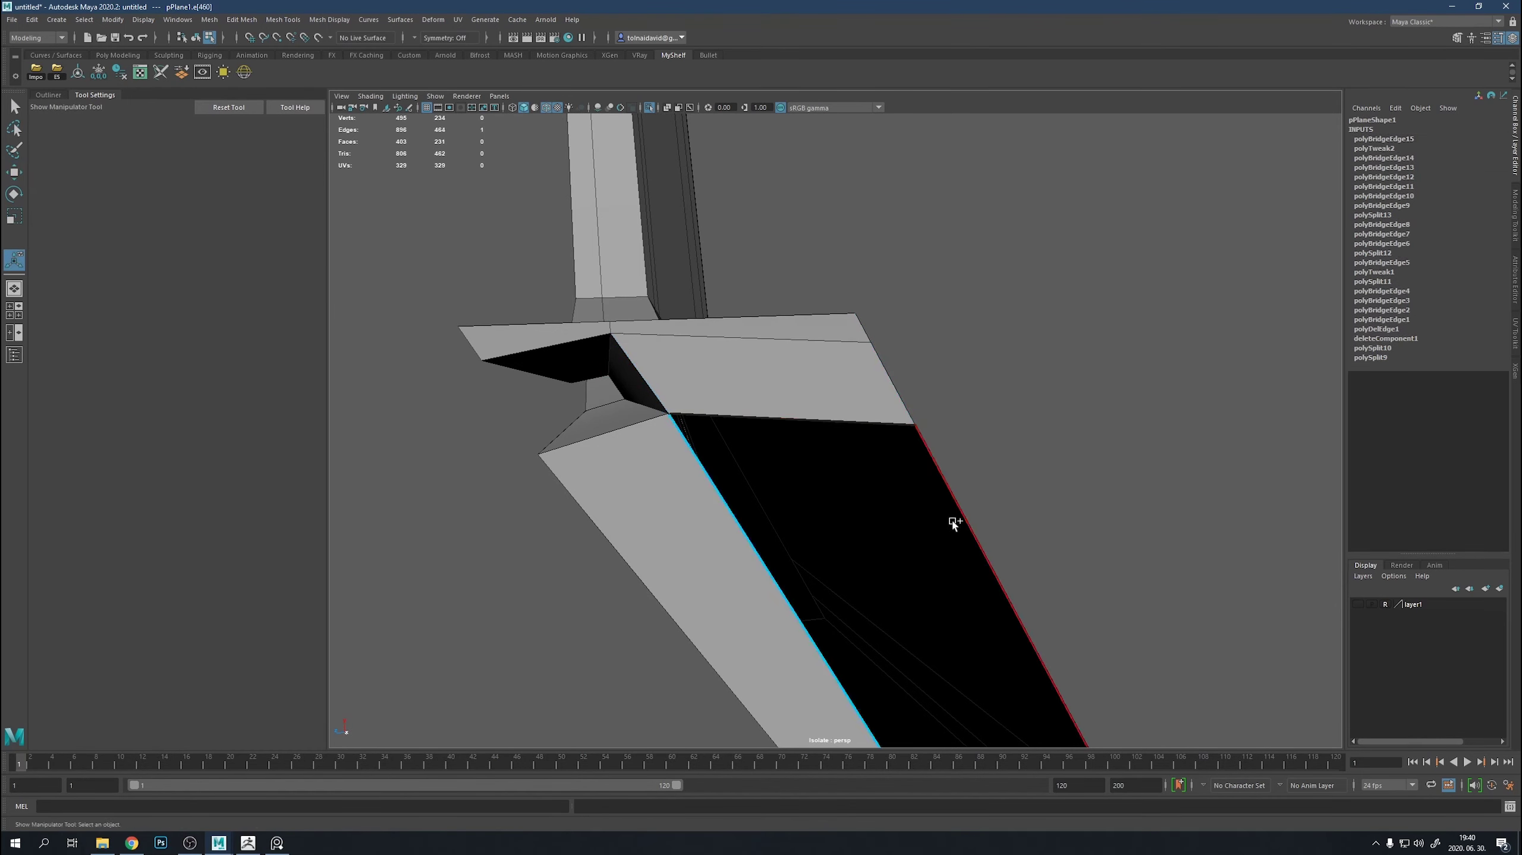
pyautogui.keyDown('shift'); pyautogui.moveTo(969, 459); pyautogui.dragTo(1104, 383, button='right'); pyautogui.keyUp('shift')
# Add an edge loop near the frame end, then delete it again.
pyautogui.press('3')
pyautogui.keyDown('alt'); pyautogui.moveTo(883, 549); pyautogui.dragTo(907, 450); pyautogui.keyUp('alt')
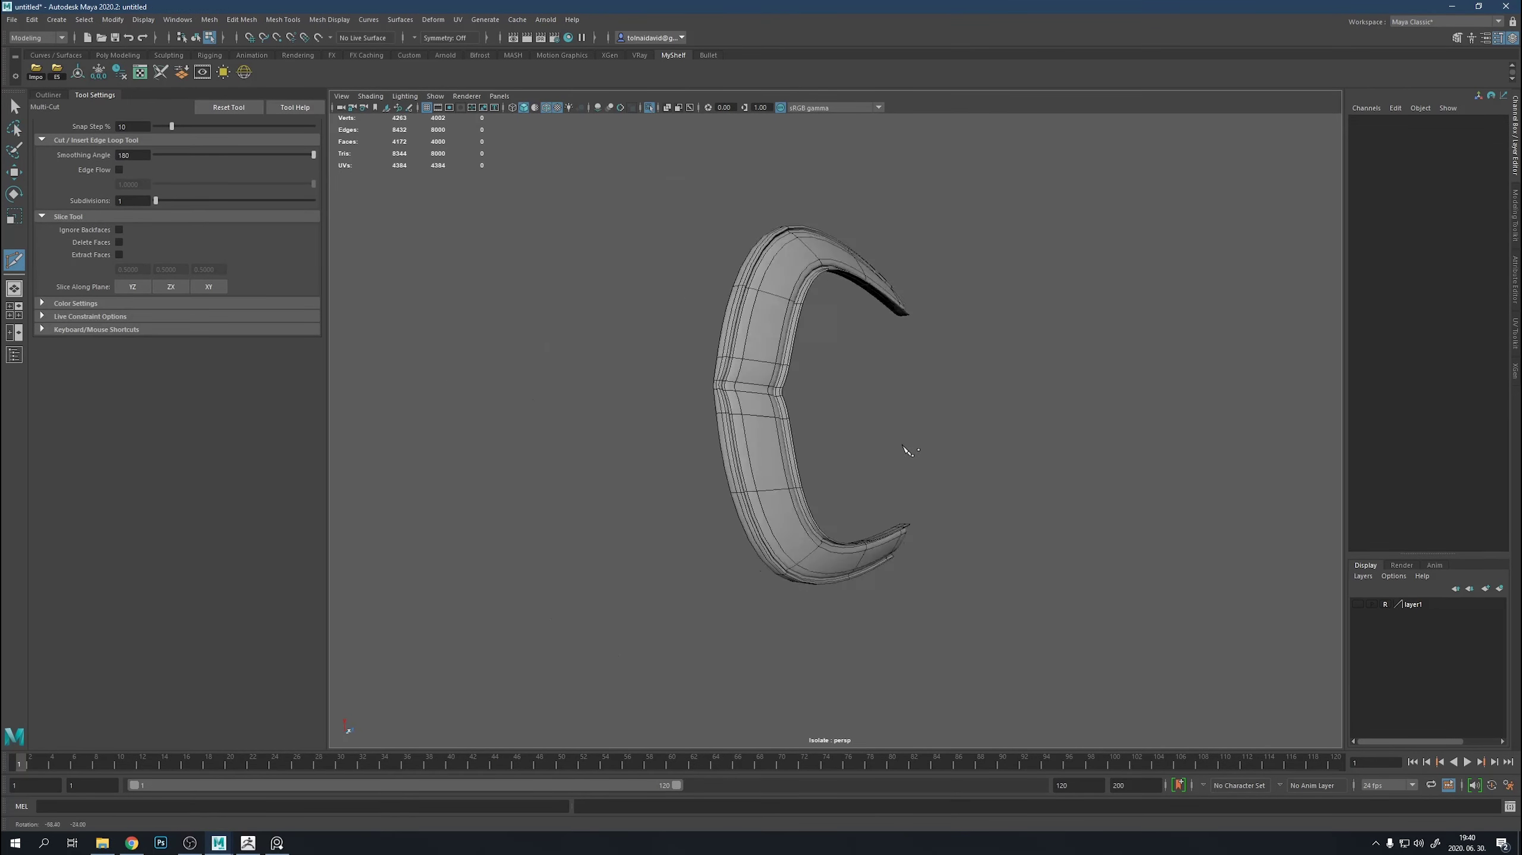
pyautogui.keyDown('alt'); pyautogui.moveTo(695, 419); pyautogui.dragTo(818, 522); pyautogui.keyUp('alt')
pyautogui.press('1')
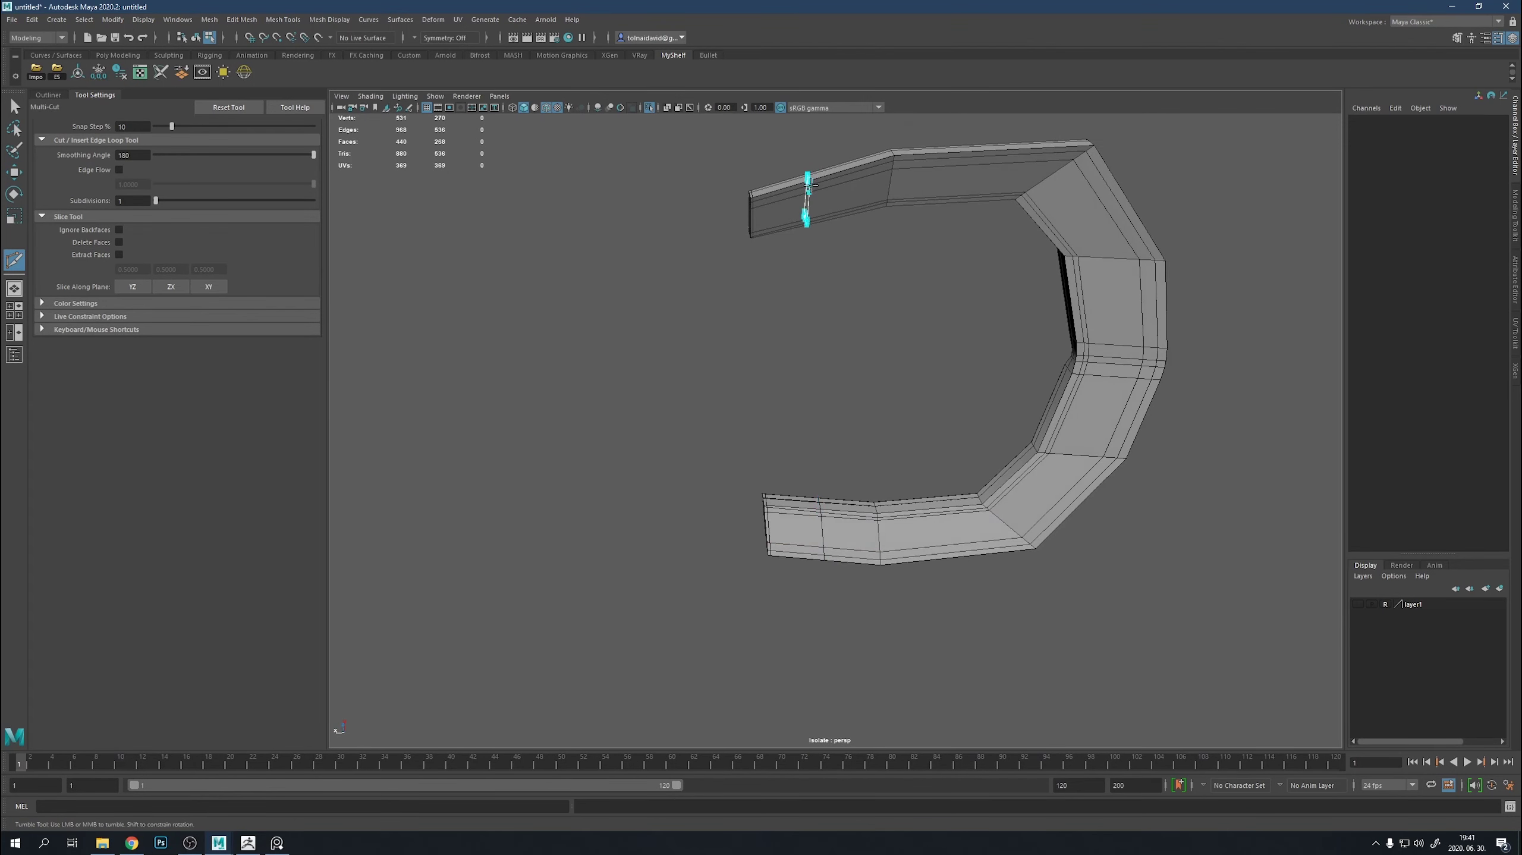
pyautogui.keyDown('ctrl'); pyautogui.click(808, 186); pyautogui.keyUp('ctrl')
pyautogui.moveTo(849, 443); pyautogui.dragTo(849, 459, button='right')
pyautogui.scroll(5, 778, 491)
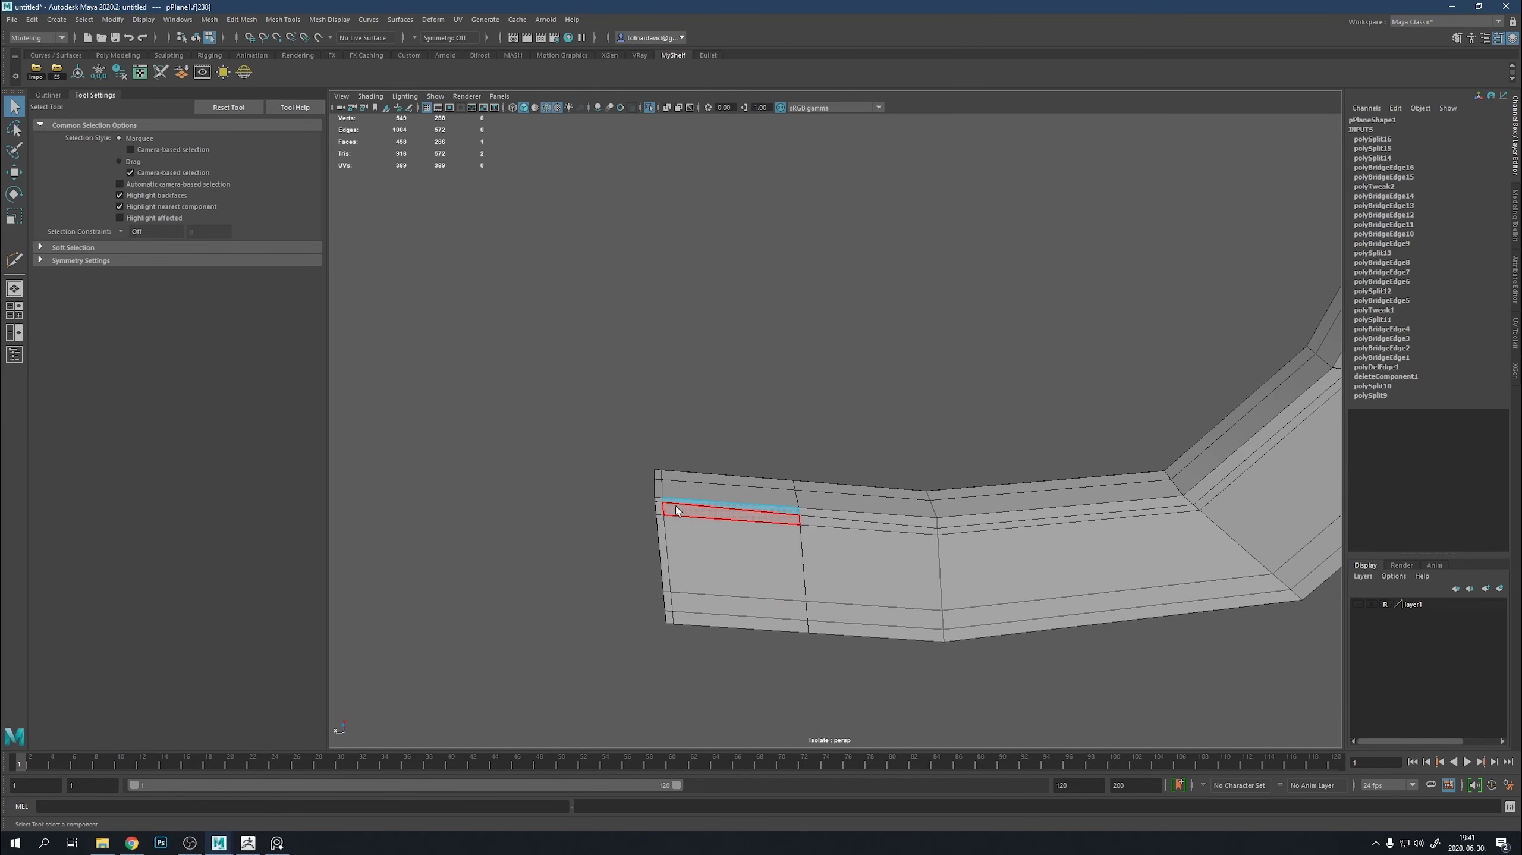
pyautogui.moveTo(662, 522)
pyautogui.keyDown('alt'); pyautogui.mouseDown()
pyautogui.moveTo(745, 382)
pyautogui.moveTo(783, 525)
pyautogui.mouseUp(); pyautogui.keyUp('alt')
pyautogui.press('Delete')
# Extrude the frame's end faces, undo, and extrude them again.
pyautogui.press('F11')
pyautogui.click(782, 341)
pyautogui.scroll(-5, 783, 525)
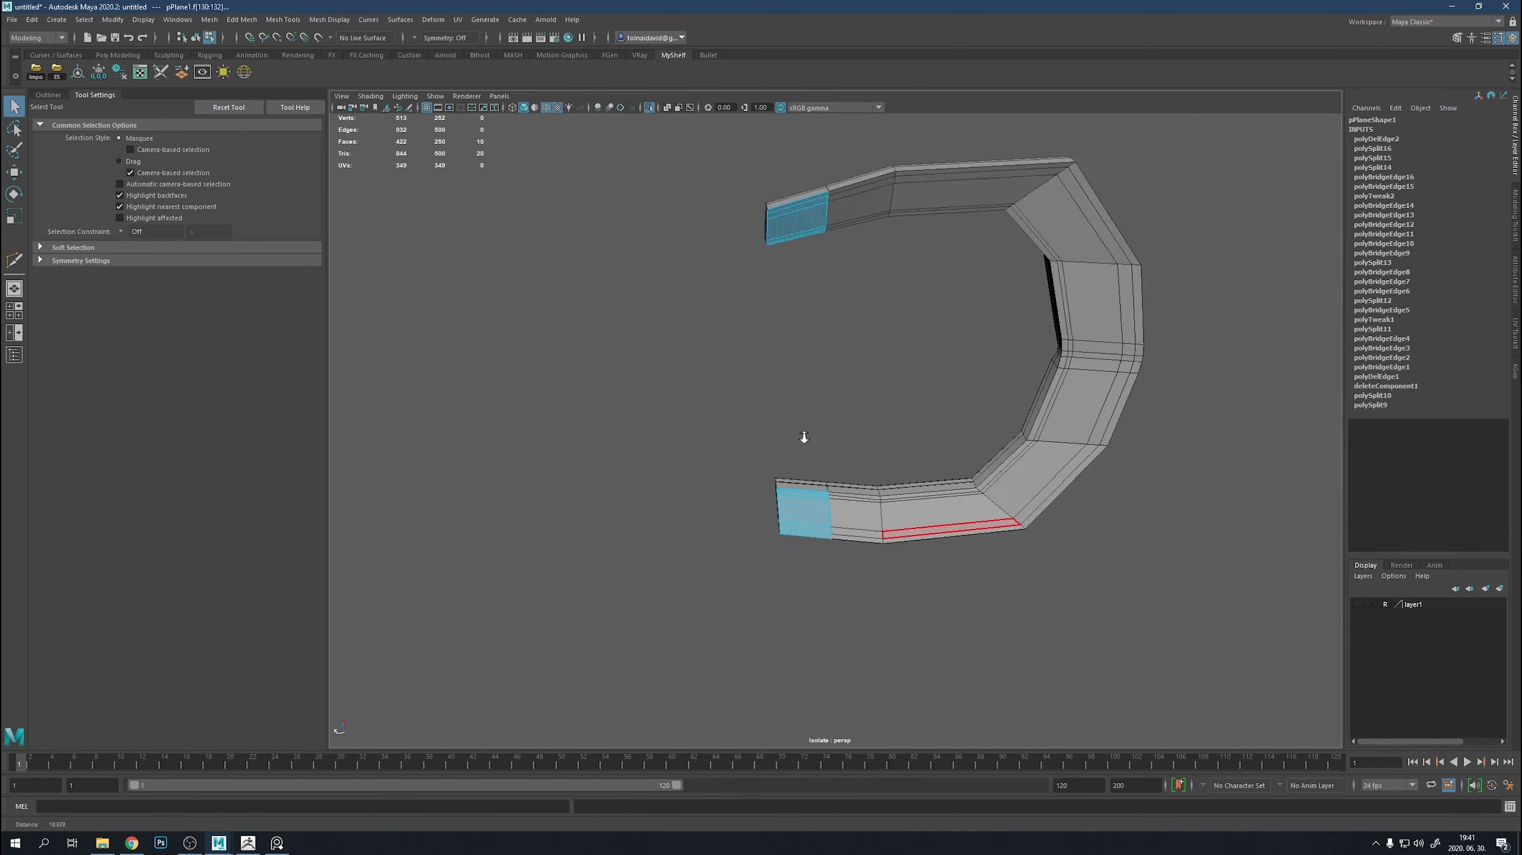
pyautogui.hotkey('ctrl', 'e')
pyautogui.moveTo(802, 435)
pyautogui.keyDown('alt'); pyautogui.mouseDown()
pyautogui.moveTo(774, 424)
pyautogui.moveTo(832, 419)
pyautogui.moveTo(878, 470)
pyautogui.mouseUp(); pyautogui.keyUp('alt')
pyautogui.hotkey('ctrl', 'z')
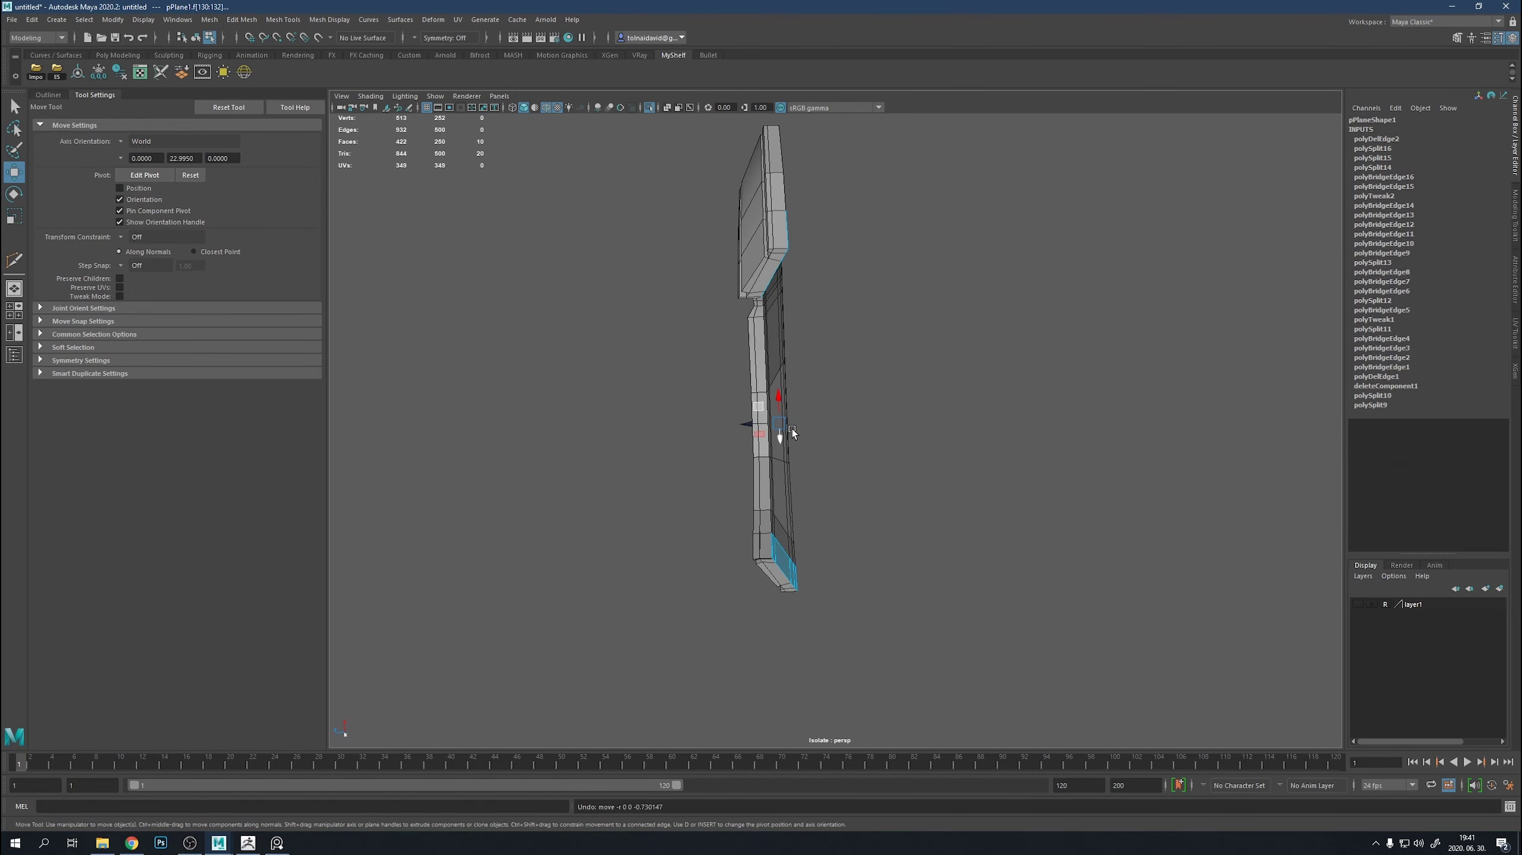
pyautogui.moveTo(803, 428)
pyautogui.keyDown('alt'); pyautogui.mouseDown()
pyautogui.moveTo(705, 483)
pyautogui.moveTo(736, 514)
pyautogui.moveTo(773, 430)
pyautogui.moveTo(724, 492)
pyautogui.moveTo(721, 443)
pyautogui.mouseUp(); pyautogui.keyUp('alt')
pyautogui.hotkey('ctrl', 'e')
# Select the long edge and front edge on the extruded end block.
pyautogui.keyDown('alt'); pyautogui.moveTo(867, 689); pyautogui.dragTo(841, 248); pyautogui.keyUp('alt')
pyautogui.keyDown('shift'); pyautogui.click(841, 247); pyautogui.keyUp('shift')
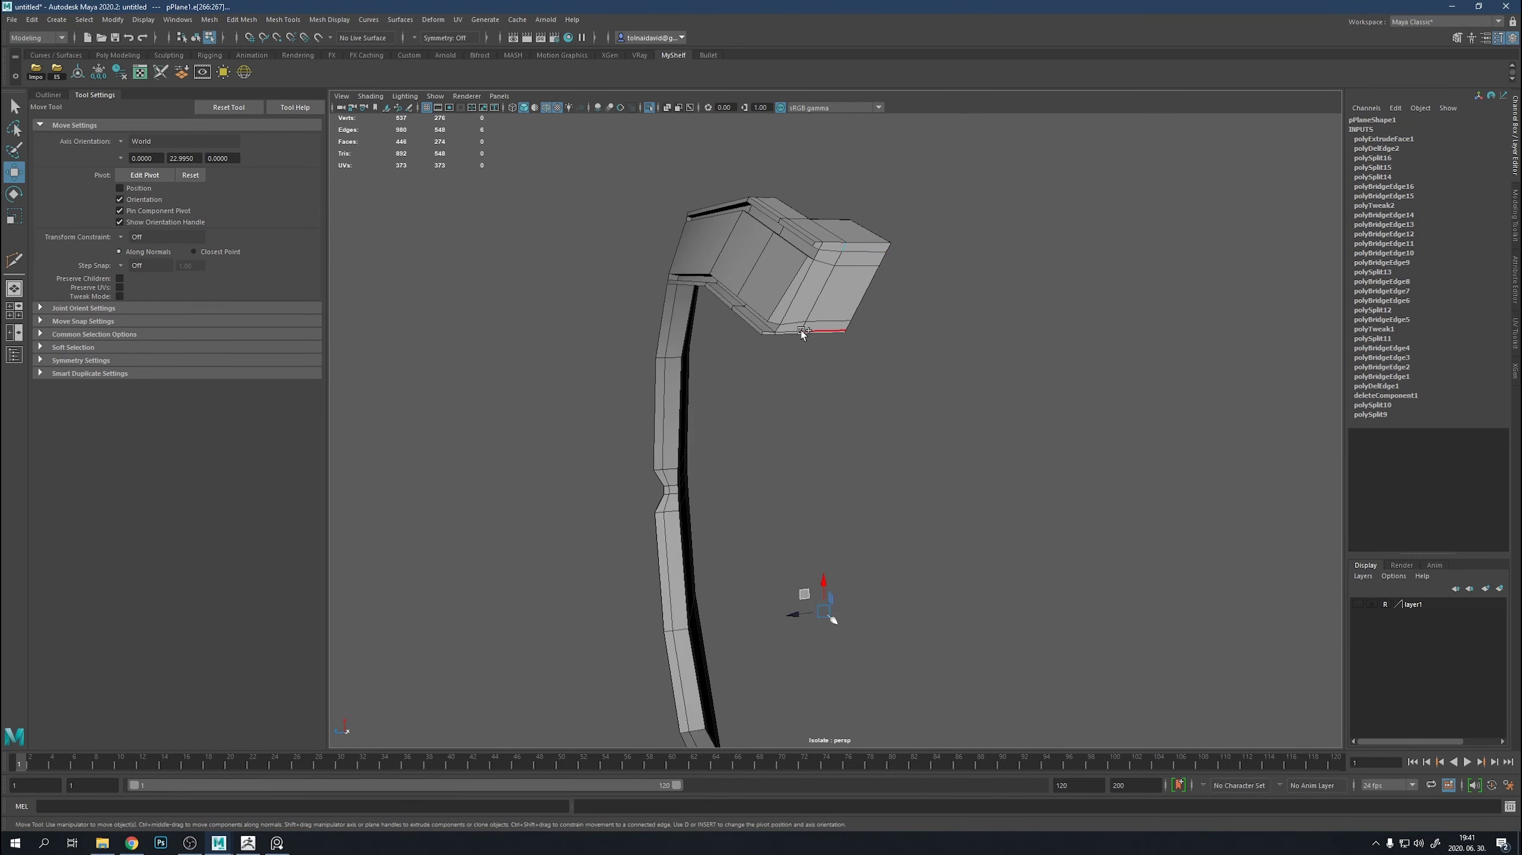
pyautogui.moveTo(802, 331)
pyautogui.keyDown('alt'); pyautogui.mouseDown()
pyautogui.moveTo(763, 231)
pyautogui.moveTo(694, 400)
pyautogui.mouseUp(); pyautogui.keyUp('alt')
pyautogui.keyDown('alt'); pyautogui.moveTo(852, 527); pyautogui.dragTo(756, 500); pyautogui.keyUp('alt')
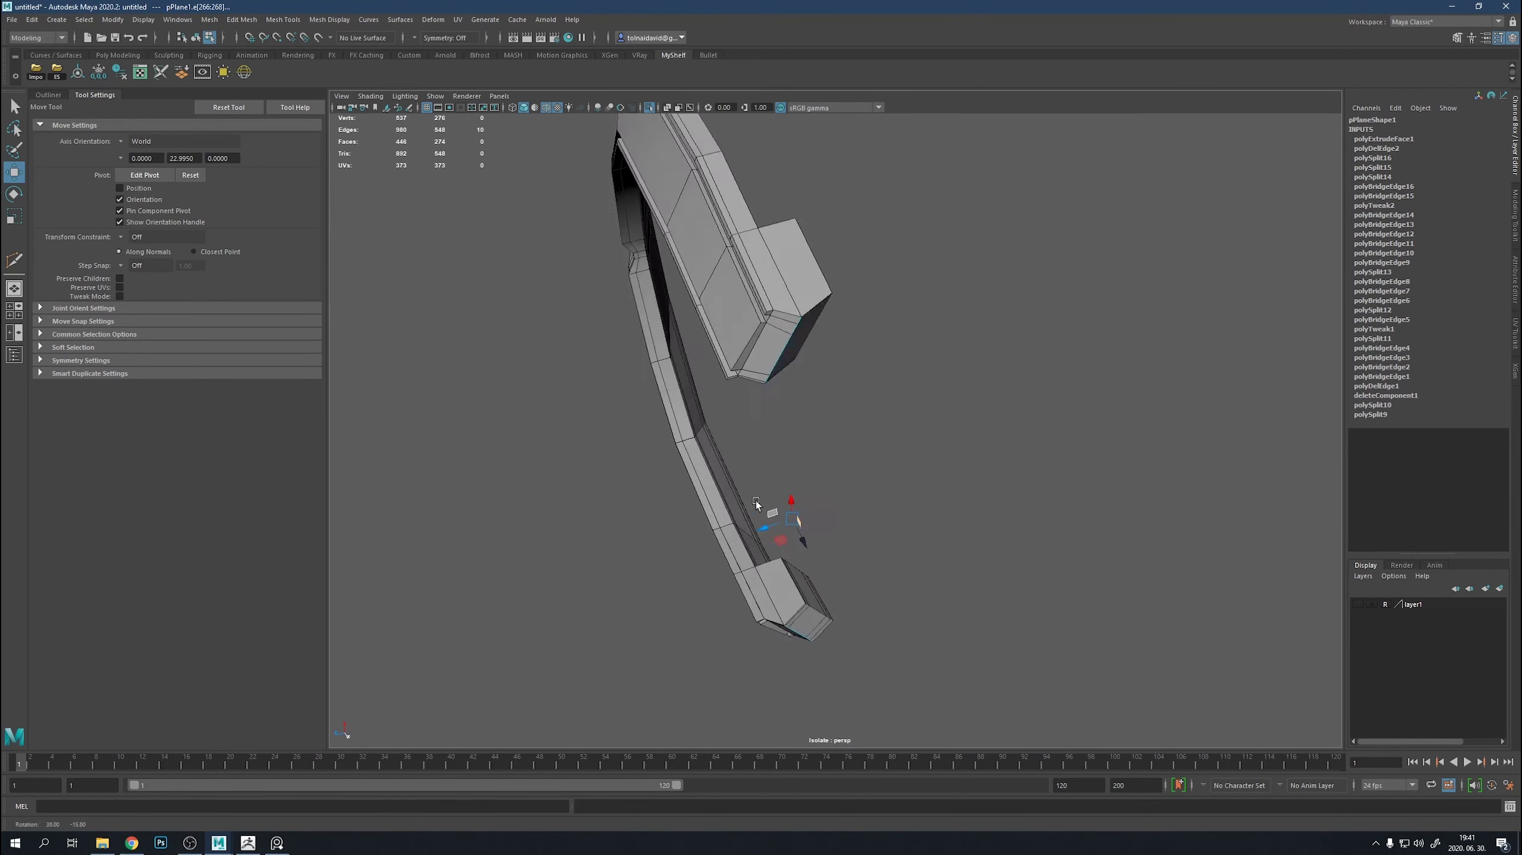
pyautogui.scroll(3, 752, 242)
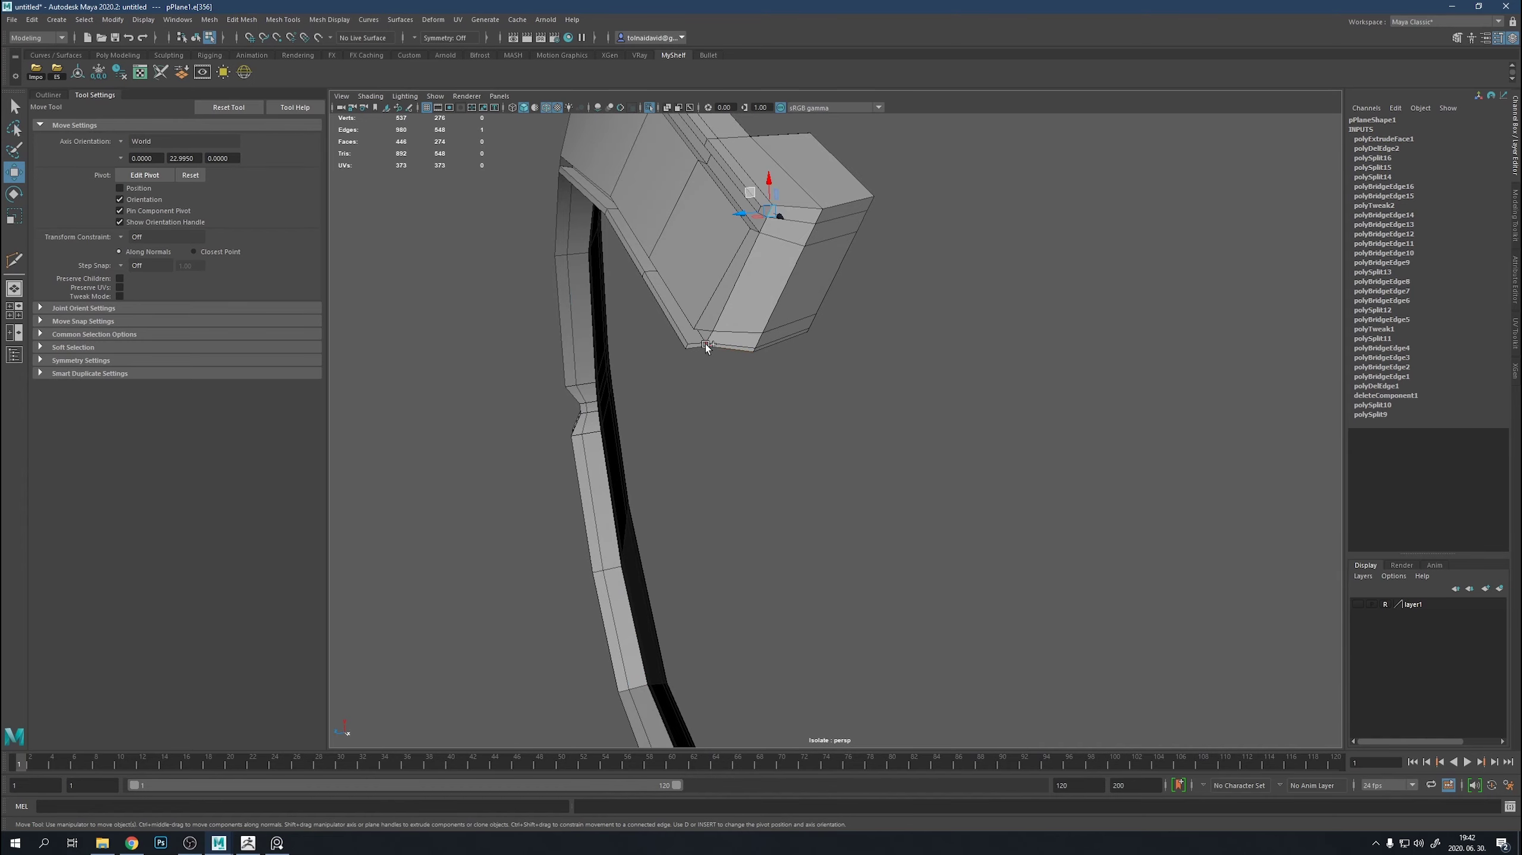
pyautogui.click(783, 387)
pyautogui.scroll(3, 778, 347)
pyautogui.click(742, 404)
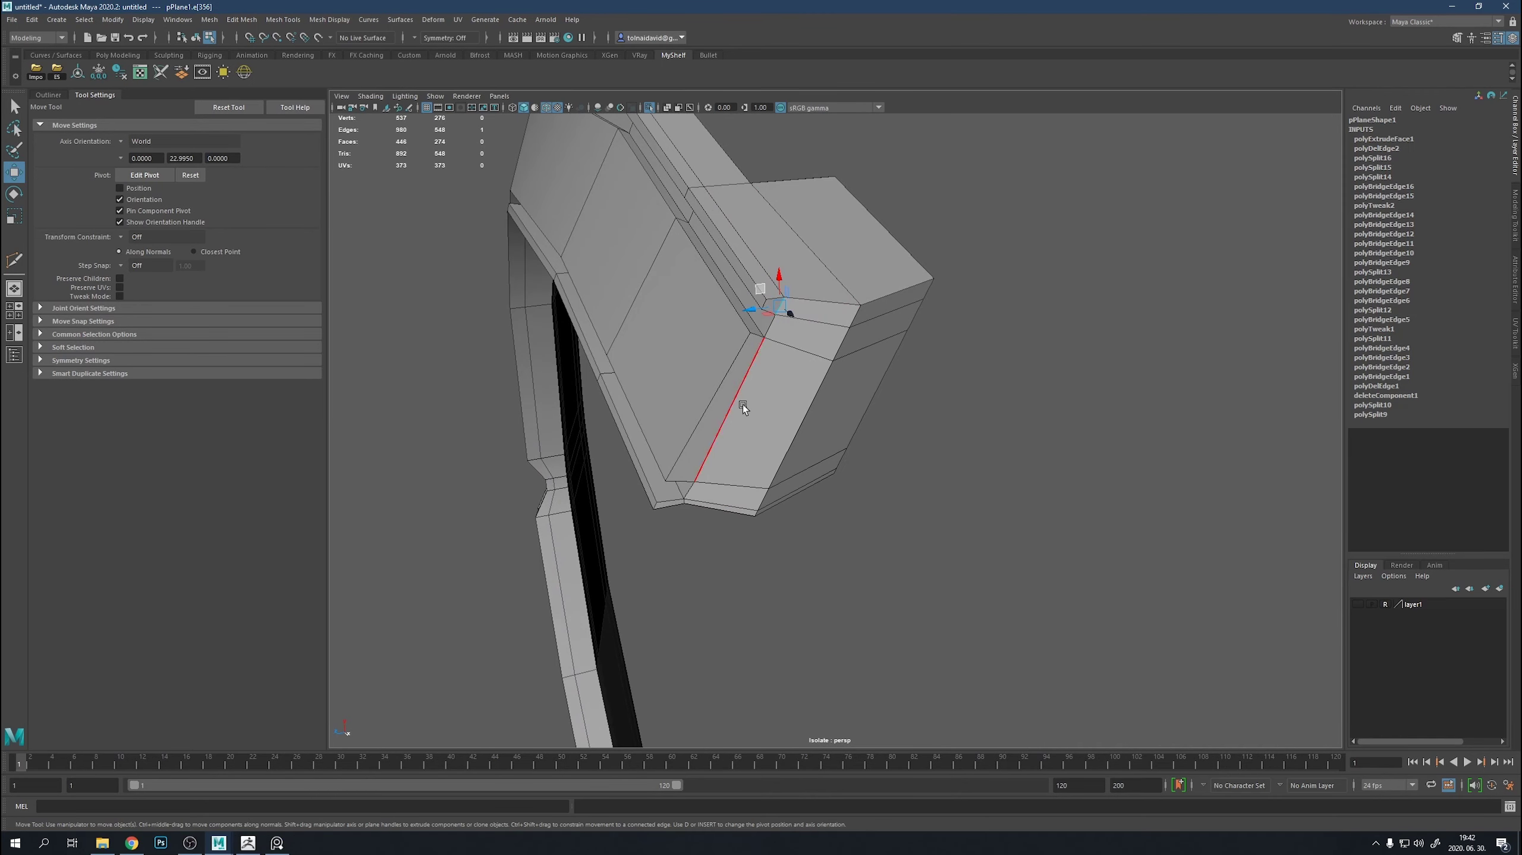
# Select edge loops around the end and frame, preview smoothed, then undo the last edit.
pyautogui.doubleClick(683, 500)
pyautogui.scroll(3, 854, 423)
pyautogui.doubleClick(813, 354)
pyautogui.moveTo(815, 356)
pyautogui.keyDown('alt'); pyautogui.mouseDown()
pyautogui.moveTo(985, 296)
pyautogui.moveTo(951, 376)
pyautogui.moveTo(829, 347)
pyautogui.mouseUp(); pyautogui.keyUp('alt')
pyautogui.press('3')
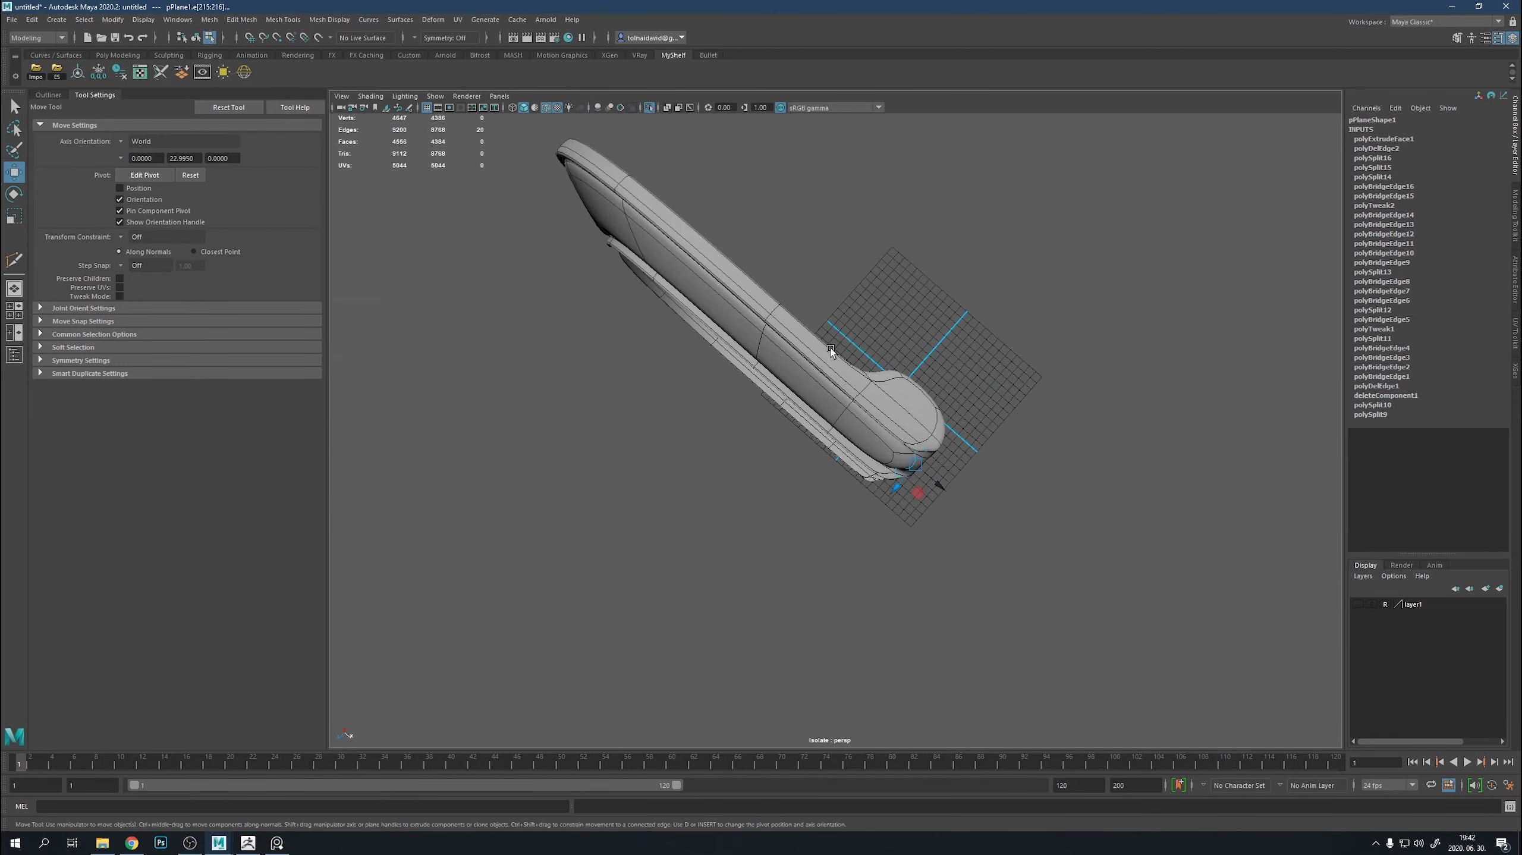
pyautogui.hotkey('ctrl', 'z')
pyautogui.hotkey('ctrl', 'z')
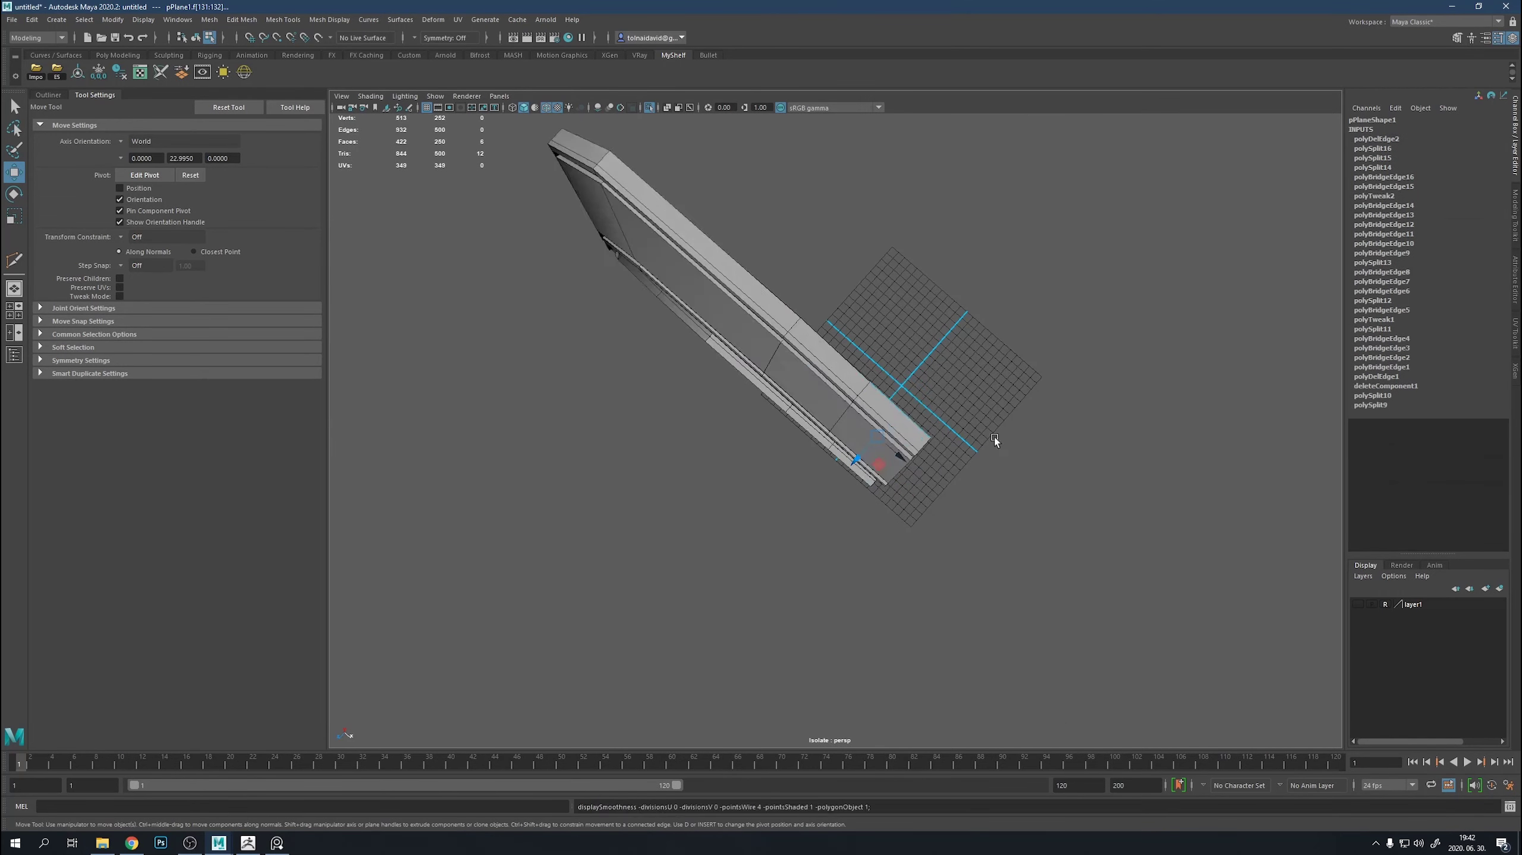
# Scale the frame-end vertices and select the bend's edge loop to move it.
pyautogui.moveTo(994, 438)
pyautogui.keyDown('alt'); pyautogui.mouseDown()
pyautogui.moveTo(899, 402)
pyautogui.moveTo(946, 563)
pyautogui.moveTo(859, 458)
pyautogui.moveTo(885, 347)
pyautogui.moveTo(832, 286)
pyautogui.mouseUp(); pyautogui.keyUp('alt')
pyautogui.press('r')
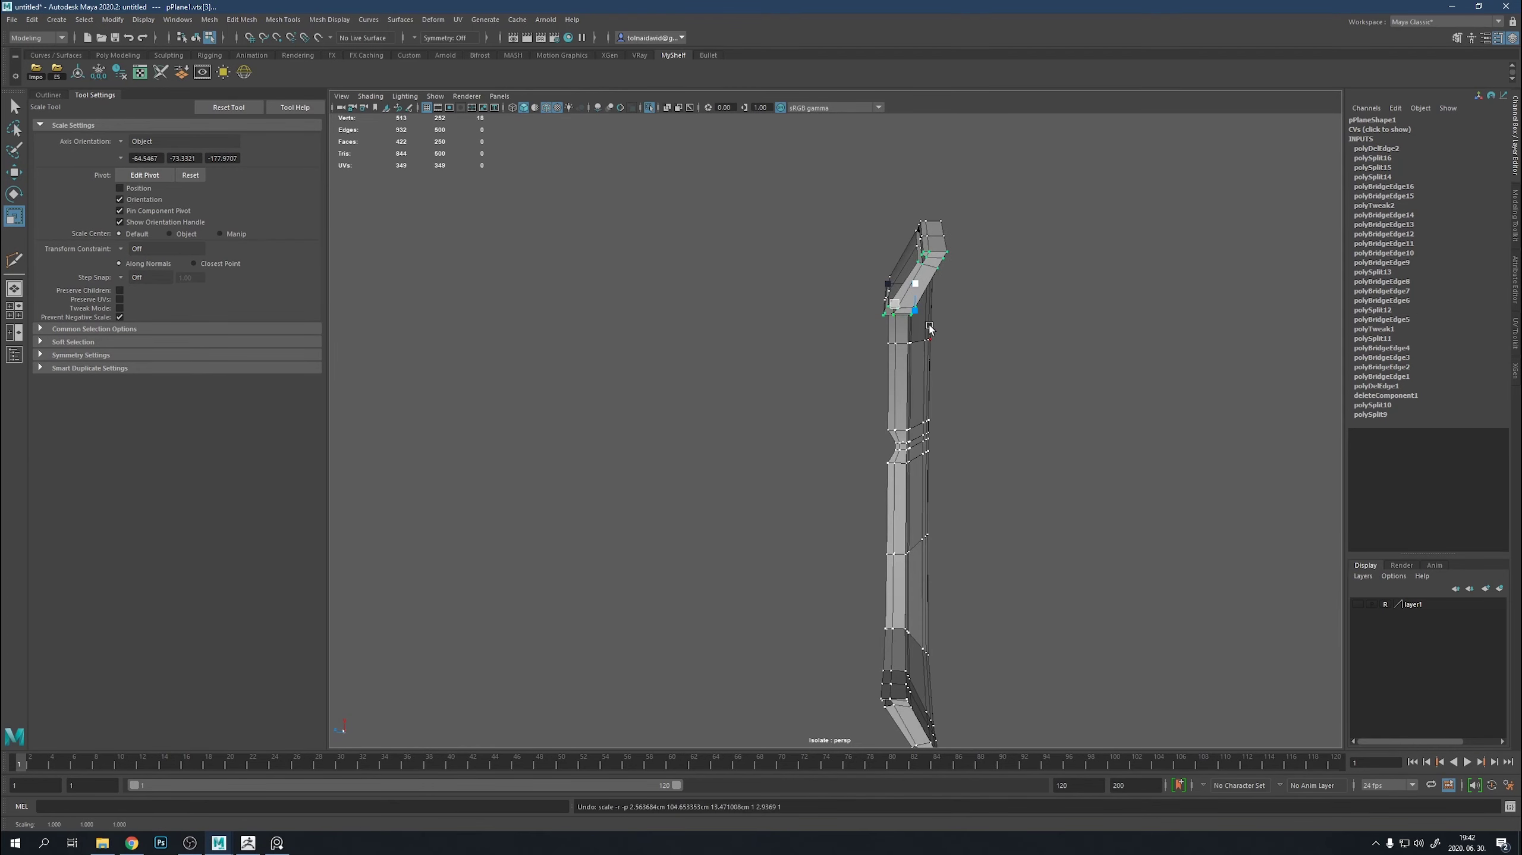
pyautogui.moveTo(967, 257); pyautogui.dragTo(967, 233, button='right')
pyautogui.click(958, 263)
pyautogui.scroll(5, 940, 335)
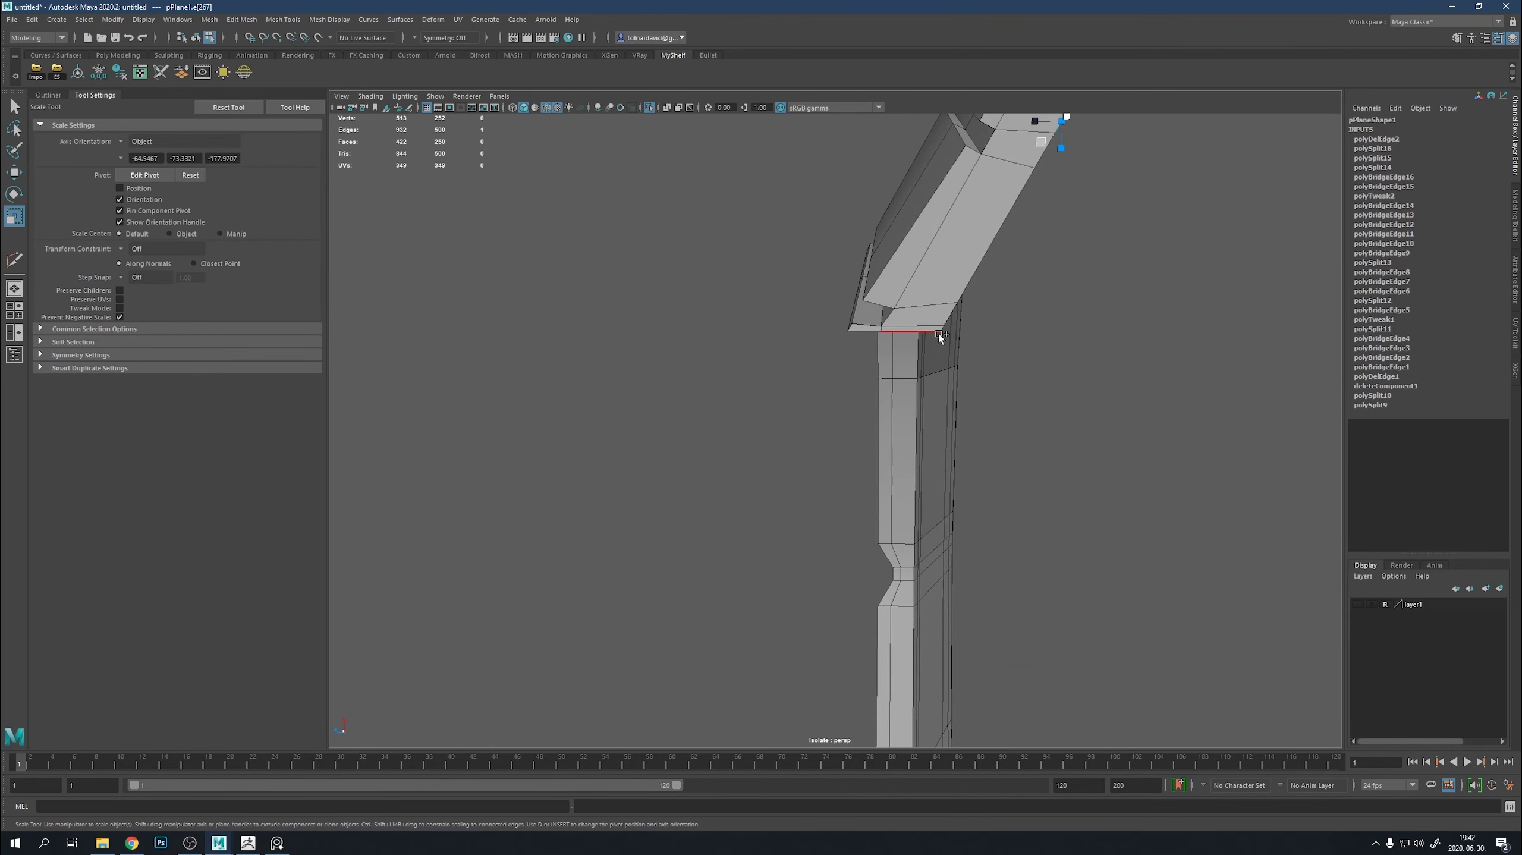
pyautogui.doubleClick(939, 334)
pyautogui.moveTo(939, 337)
pyautogui.keyDown('alt'); pyautogui.mouseDown()
pyautogui.moveTo(964, 428)
pyautogui.moveTo(1037, 437)
pyautogui.moveTo(854, 431)
pyautogui.moveTo(1013, 390)
pyautogui.moveTo(728, 295)
pyautogui.moveTo(811, 442)
pyautogui.moveTo(766, 263)
pyautogui.mouseUp(); pyautogui.keyUp('alt')
pyautogui.press('w')
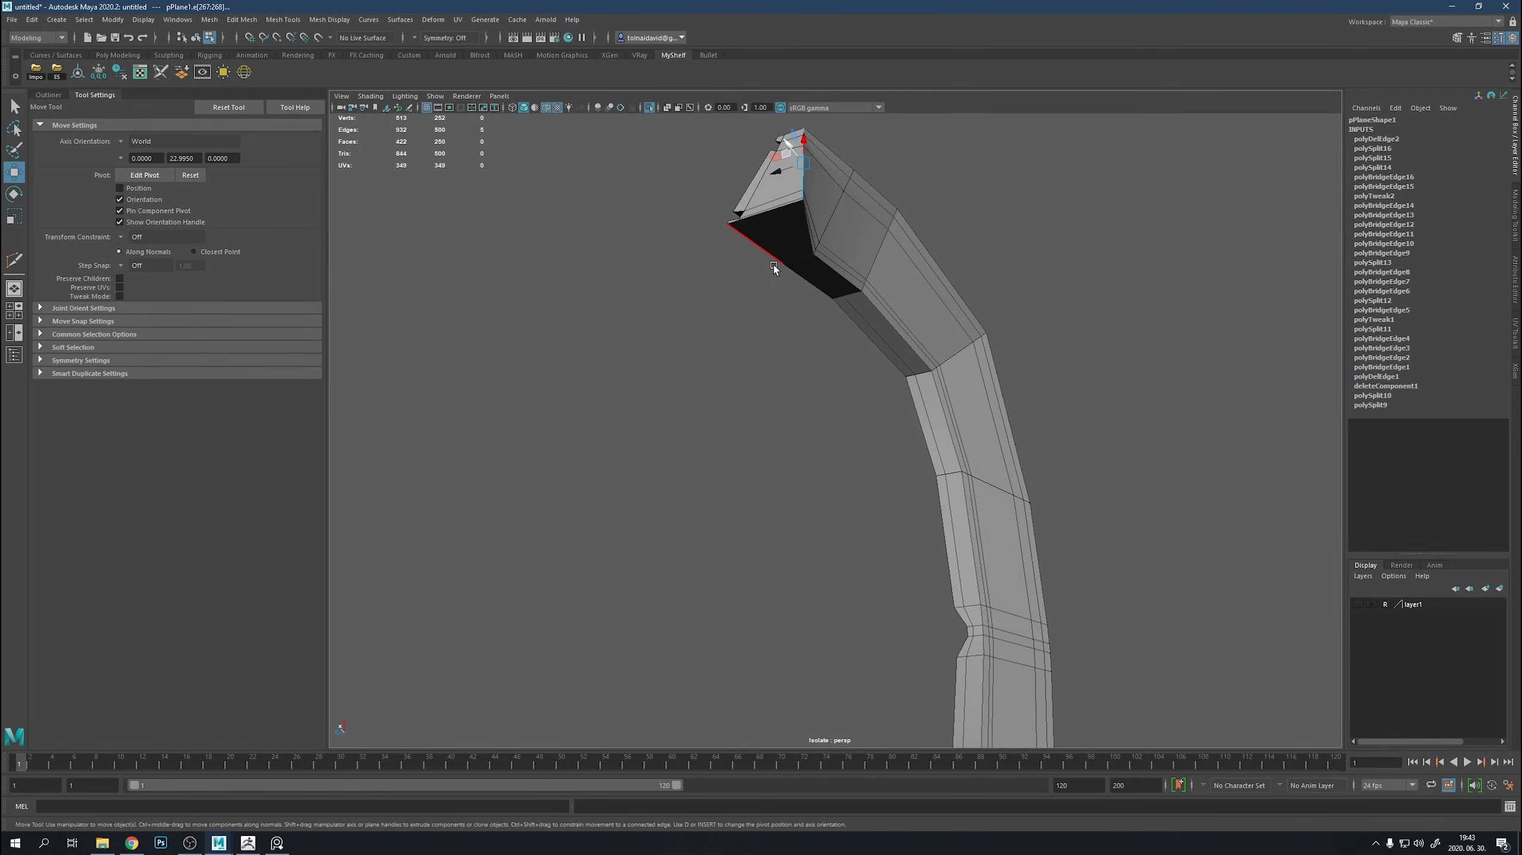
# Select the two outer-side face loops of the C-shaped buckle frame.
pyautogui.moveTo(773, 264); pyautogui.dragTo(775, 305, button='right')
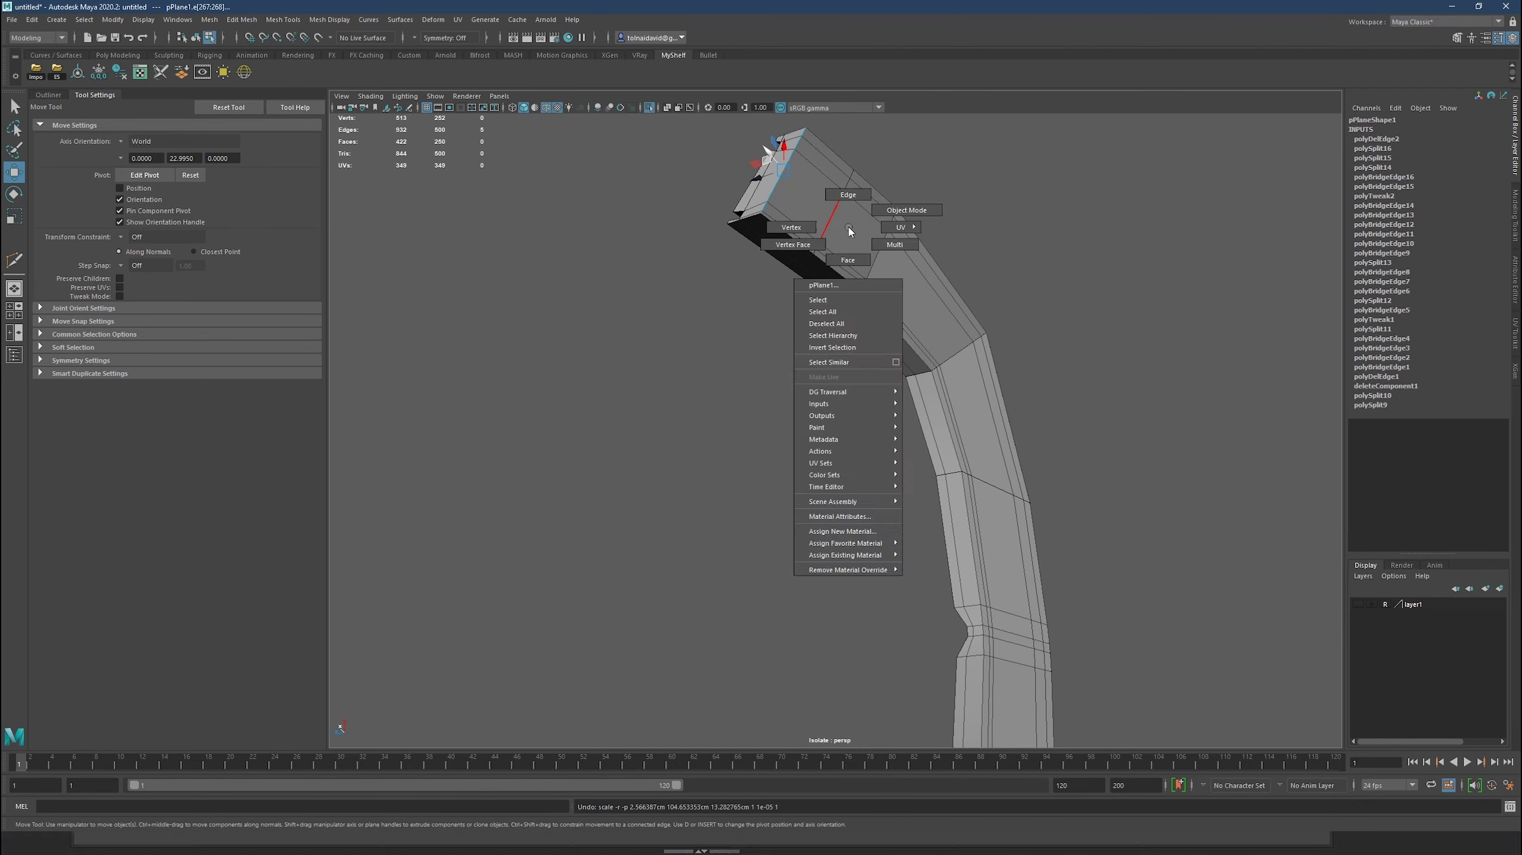
pyautogui.click(842, 198)
pyautogui.moveTo(841, 197)
pyautogui.keyDown('alt'); pyautogui.mouseDown()
pyautogui.moveTo(621, 468)
pyautogui.moveTo(742, 630)
pyautogui.mouseUp(); pyautogui.keyUp('alt')
pyautogui.click(745, 612)
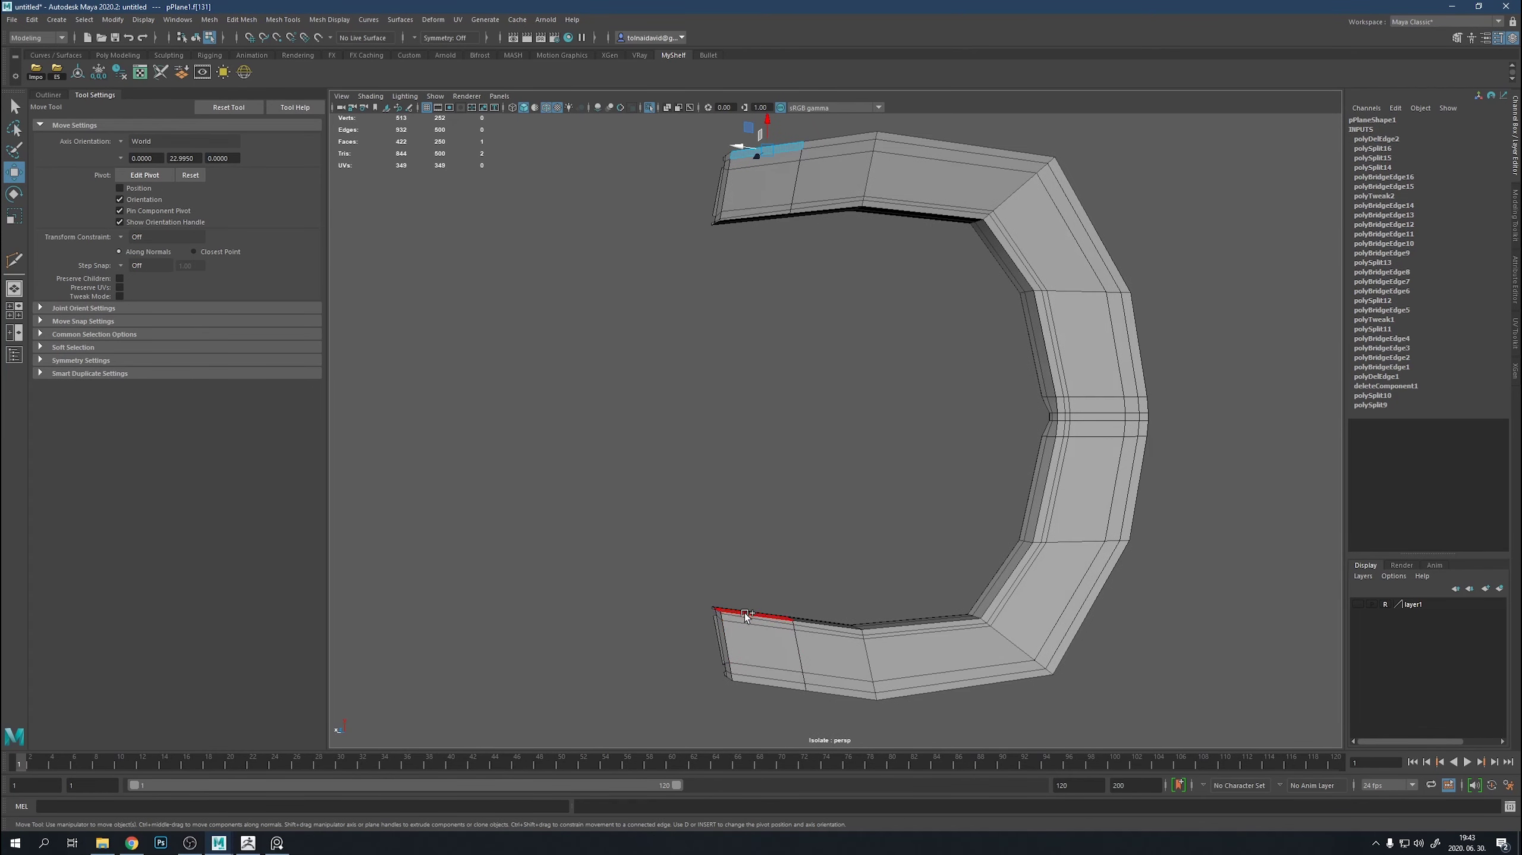
pyautogui.doubleClick(756, 677)
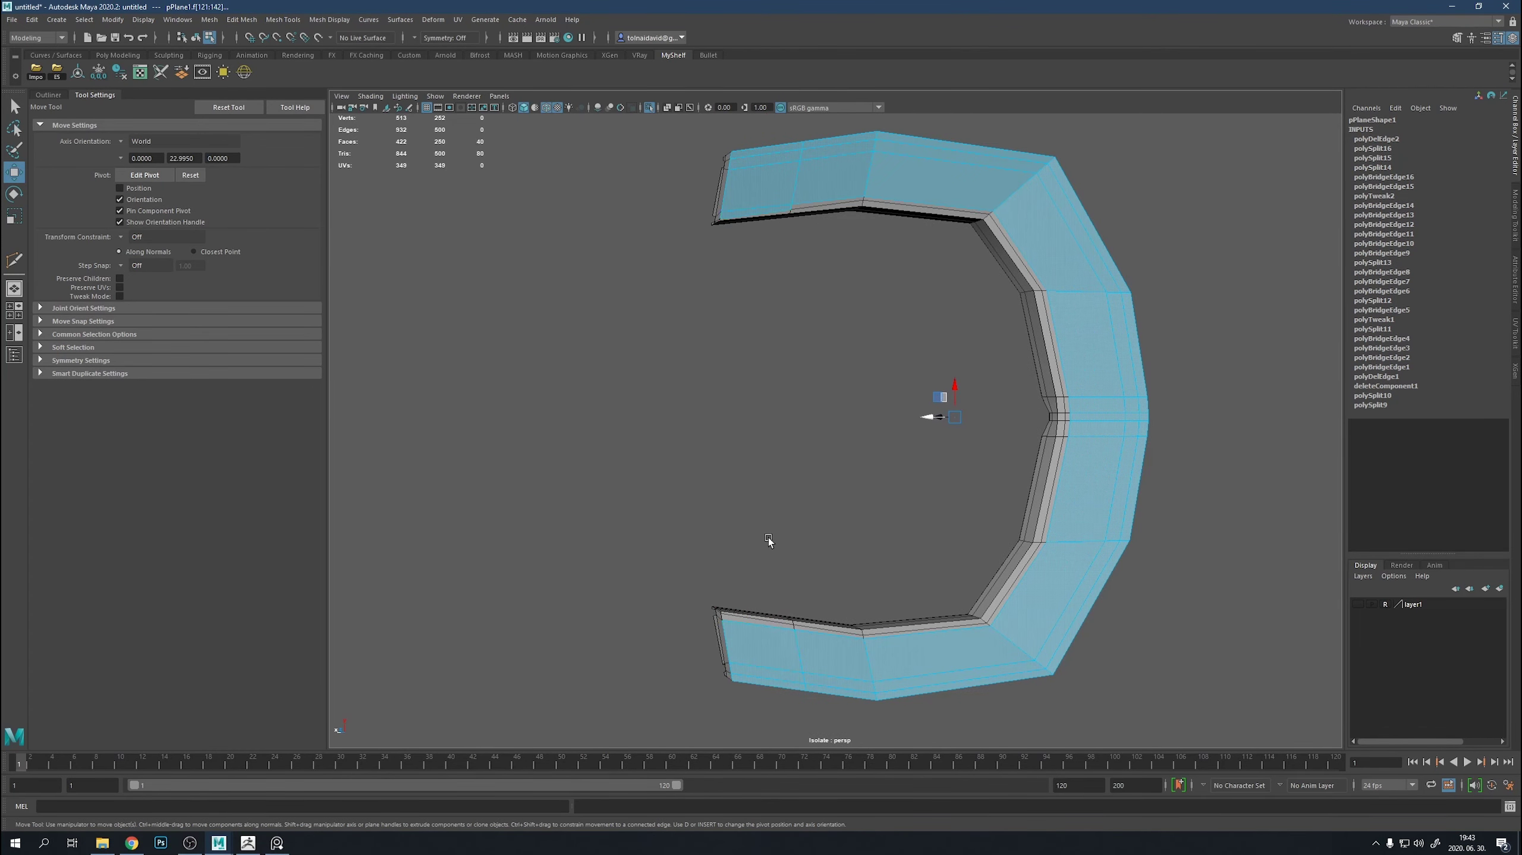
pyautogui.moveTo(759, 217)
pyautogui.keyDown('alt'); pyautogui.mouseDown()
pyautogui.moveTo(875, 383)
pyautogui.moveTo(904, 380)
pyautogui.mouseUp(); pyautogui.keyUp('alt')
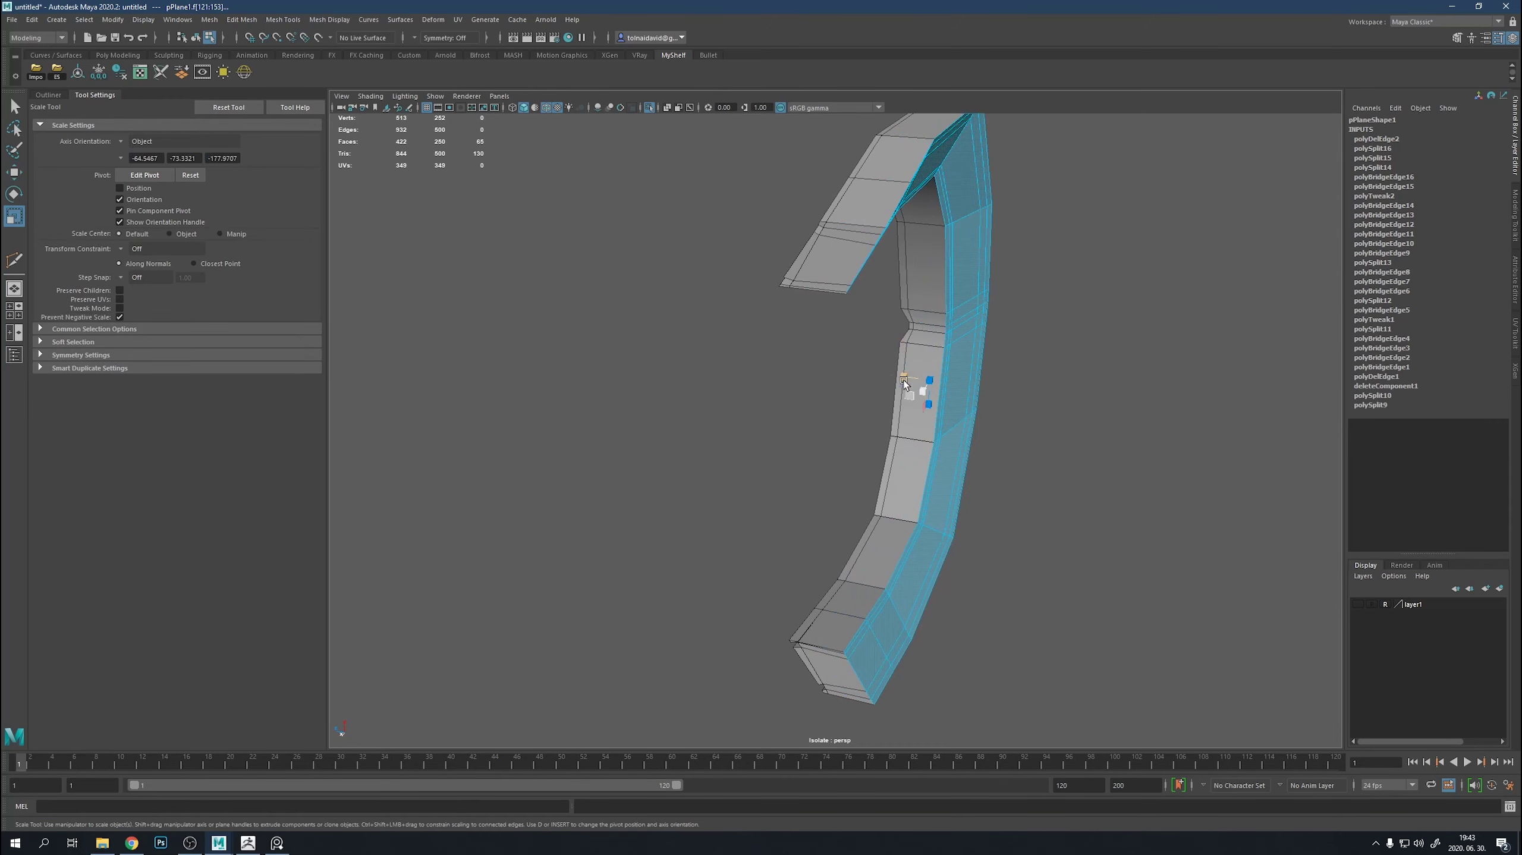
pyautogui.keyDown('shift'); pyautogui.doubleClick(948, 383); pyautogui.keyUp('shift')
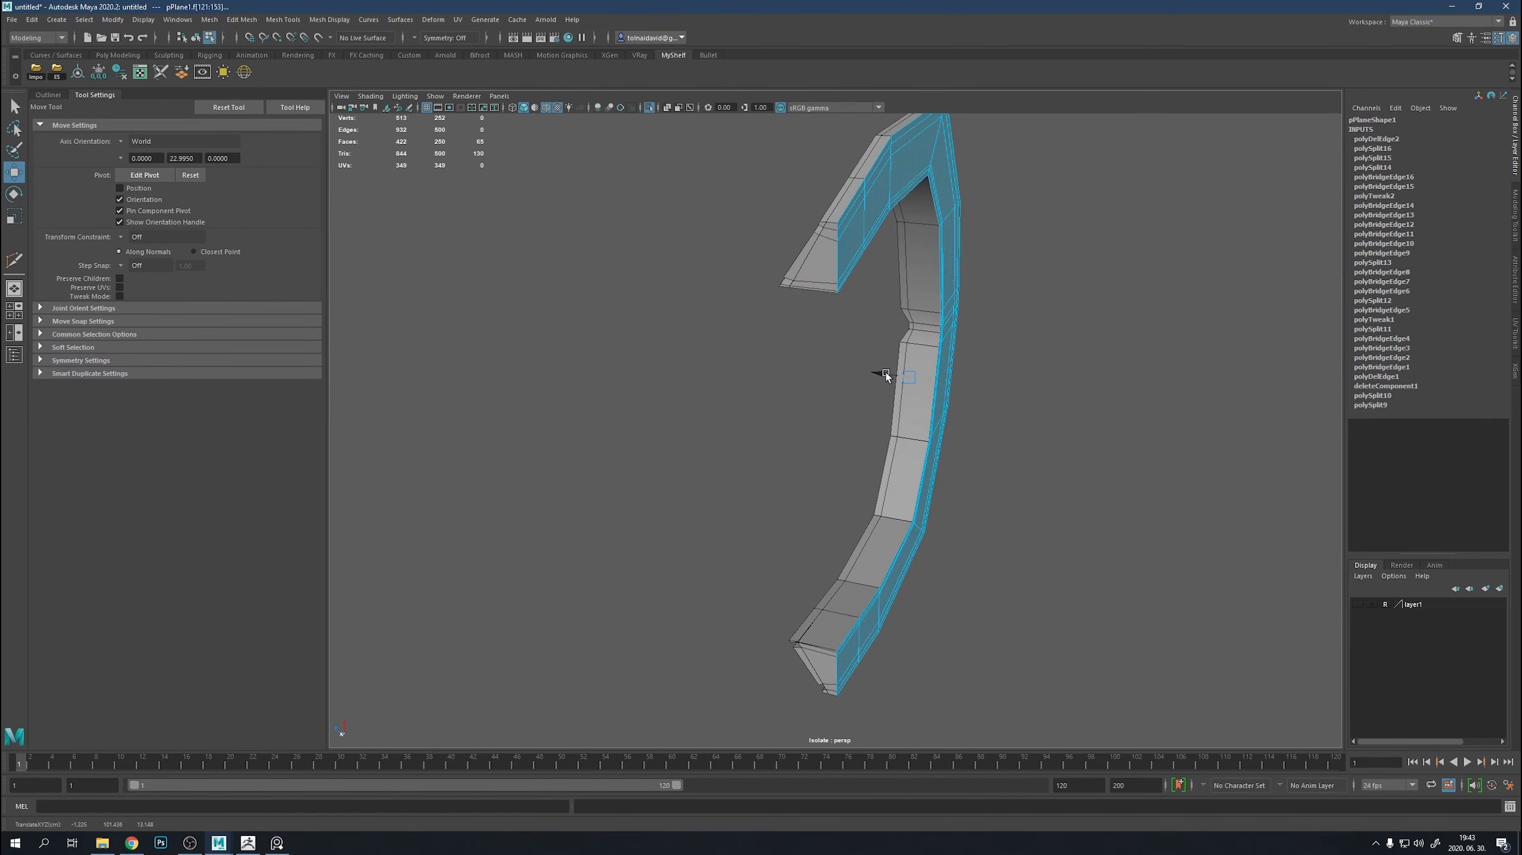
pyautogui.moveTo(888, 376)
pyautogui.keyDown('alt'); pyautogui.mouseDown()
pyautogui.moveTo(1180, 359)
pyautogui.moveTo(1255, 375)
pyautogui.moveTo(1106, 372)
pyautogui.mouseUp(); pyautogui.keyUp('alt')
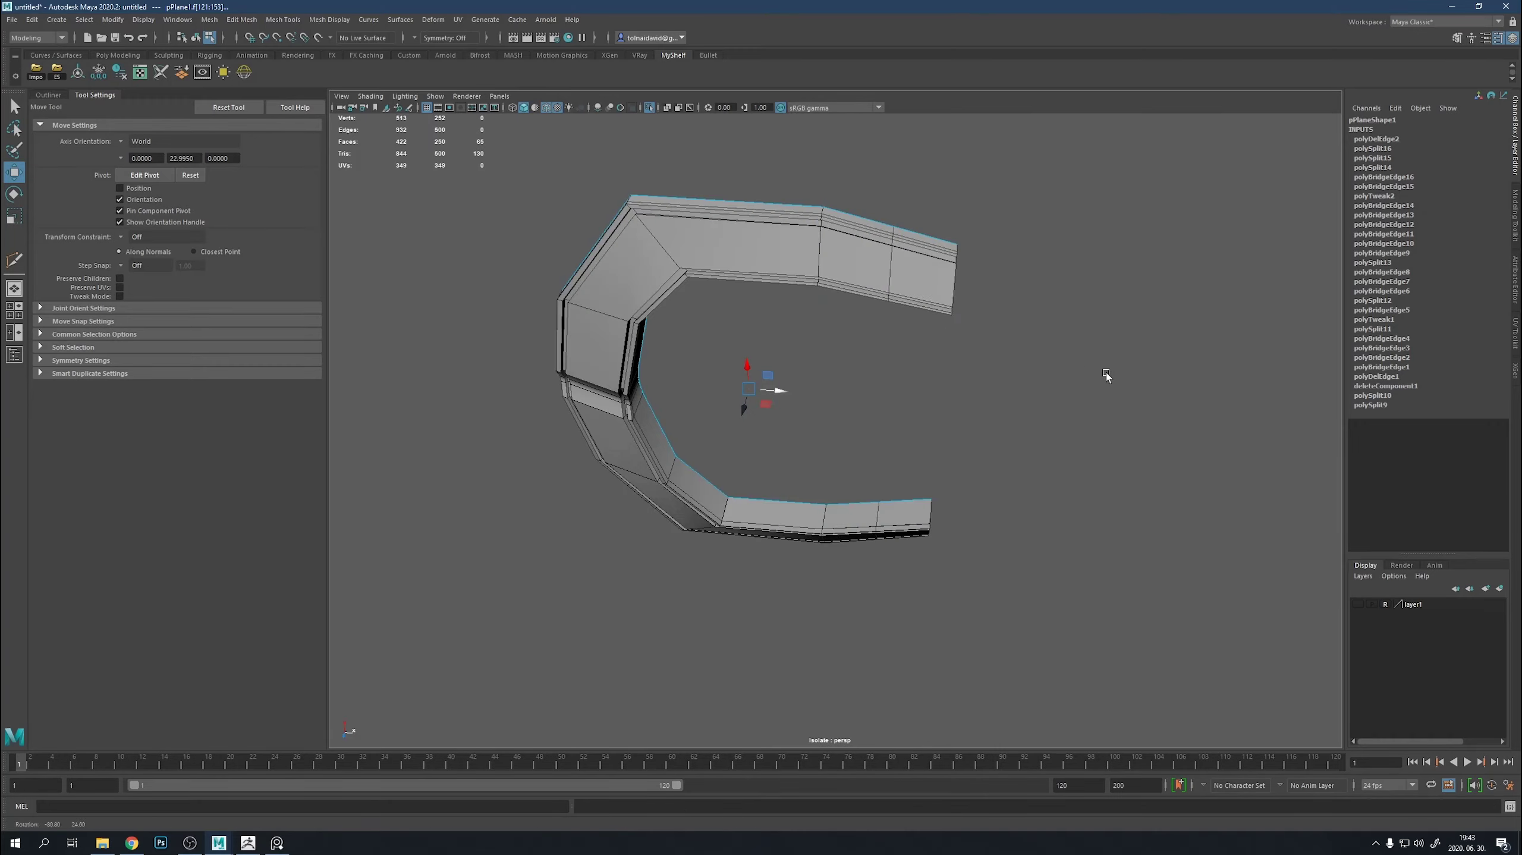
# Multi-Cut a short new edge along the top edge at the frame's end.
pyautogui.keyDown('shift'); pyautogui.moveTo(1106, 372); pyautogui.dragTo(1053, 419, button='right'); pyautogui.keyUp('shift')
pyautogui.press('3')
pyautogui.moveTo(1054, 419)
pyautogui.keyDown('alt'); pyautogui.mouseDown()
pyautogui.moveTo(1005, 494)
pyautogui.moveTo(891, 509)
pyautogui.mouseUp(); pyautogui.keyUp('alt')
pyautogui.keyDown('alt'); pyautogui.moveTo(891, 509); pyautogui.dragTo(982, 519, button='right'); pyautogui.keyUp('alt')
pyautogui.keyDown('alt'); pyautogui.moveTo(982, 520); pyautogui.dragTo(740, 353); pyautogui.keyUp('alt')
pyautogui.keyDown('alt'); pyautogui.moveTo(741, 353); pyautogui.dragTo(1140, 453, button='right'); pyautogui.keyUp('alt')
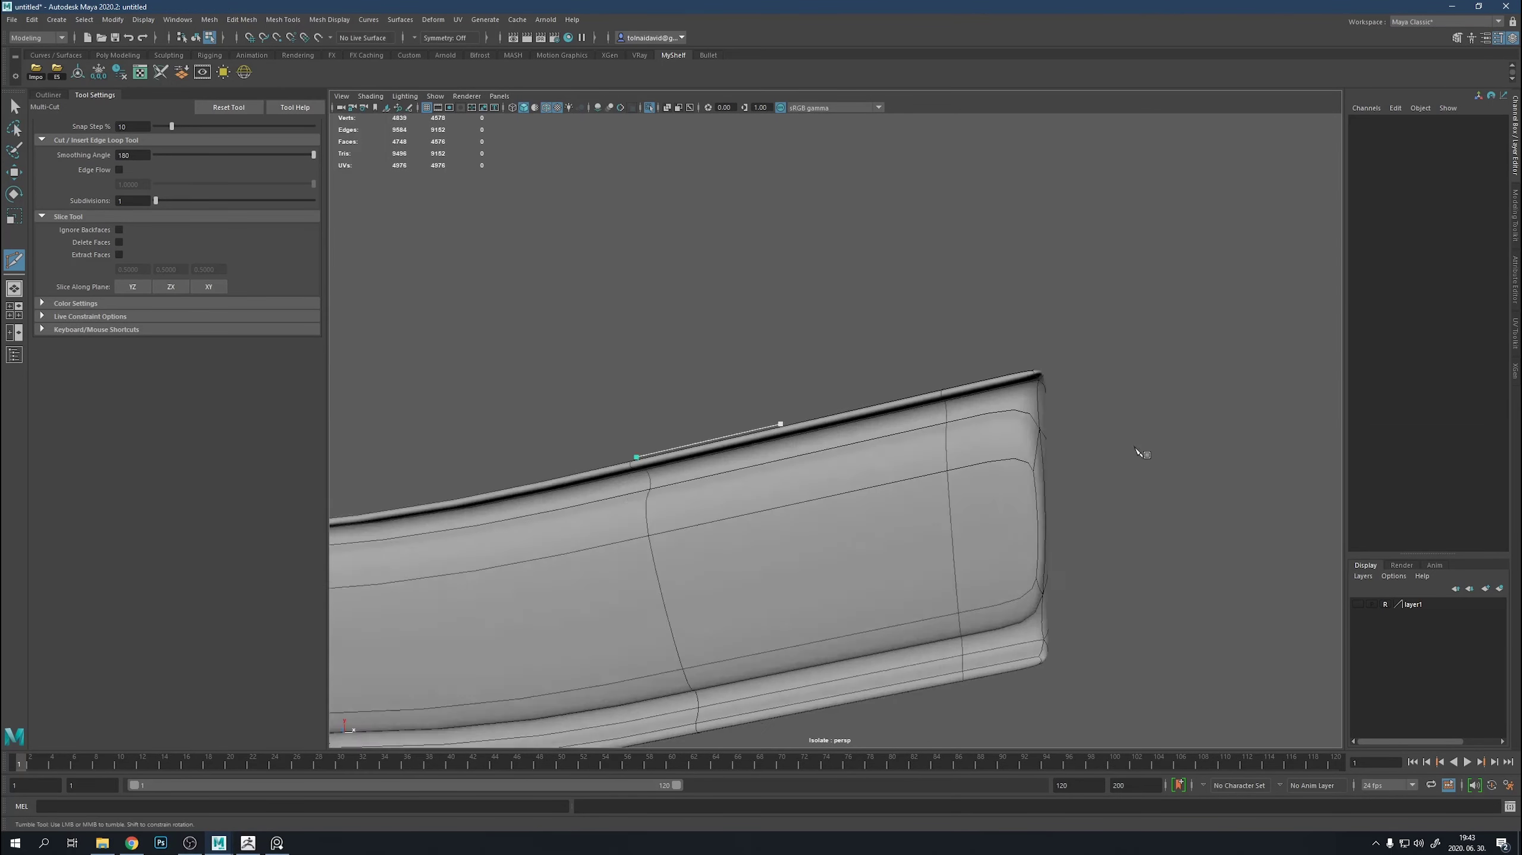
pyautogui.press('1')
pyautogui.moveTo(1139, 451)
pyautogui.keyDown('alt'); pyautogui.mouseDown()
pyautogui.moveTo(941, 437)
pyautogui.moveTo(1072, 337)
pyautogui.moveTo(761, 498)
pyautogui.moveTo(725, 422)
pyautogui.moveTo(1189, 392)
pyautogui.mouseUp(); pyautogui.keyUp('alt')
# Move the vertices at the new cut and corner, then show the whole belt again.
pyautogui.press('w')
pyautogui.click(1120, 327)
pyautogui.click(710, 522)
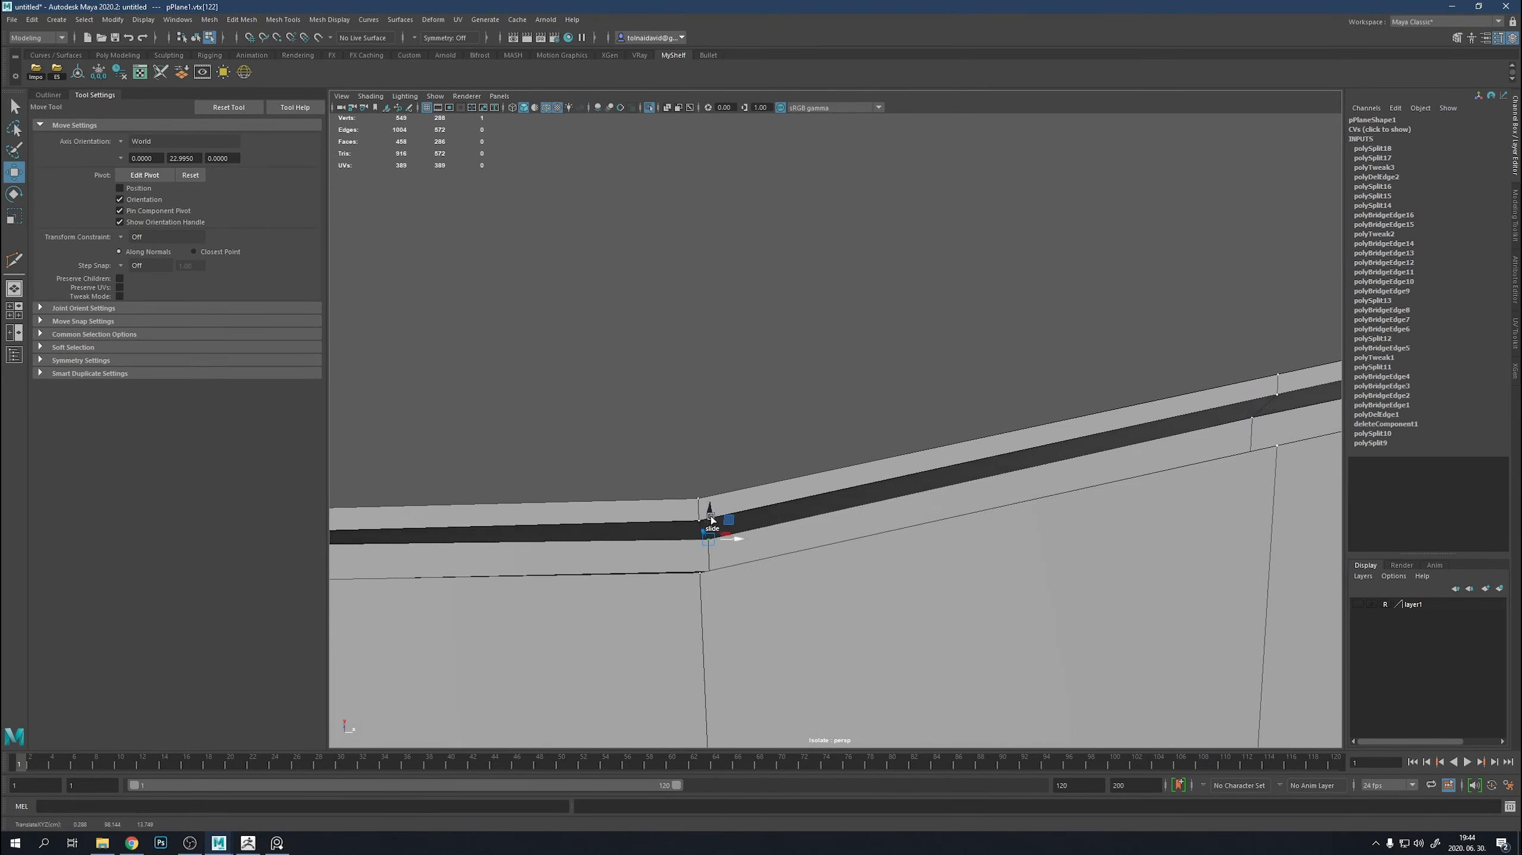
pyautogui.moveTo(711, 519)
pyautogui.keyDown('alt'); pyautogui.mouseDown()
pyautogui.moveTo(665, 533)
pyautogui.moveTo(884, 623)
pyautogui.moveTo(883, 295)
pyautogui.mouseUp(); pyautogui.keyUp('alt')
pyautogui.click(638, 532)
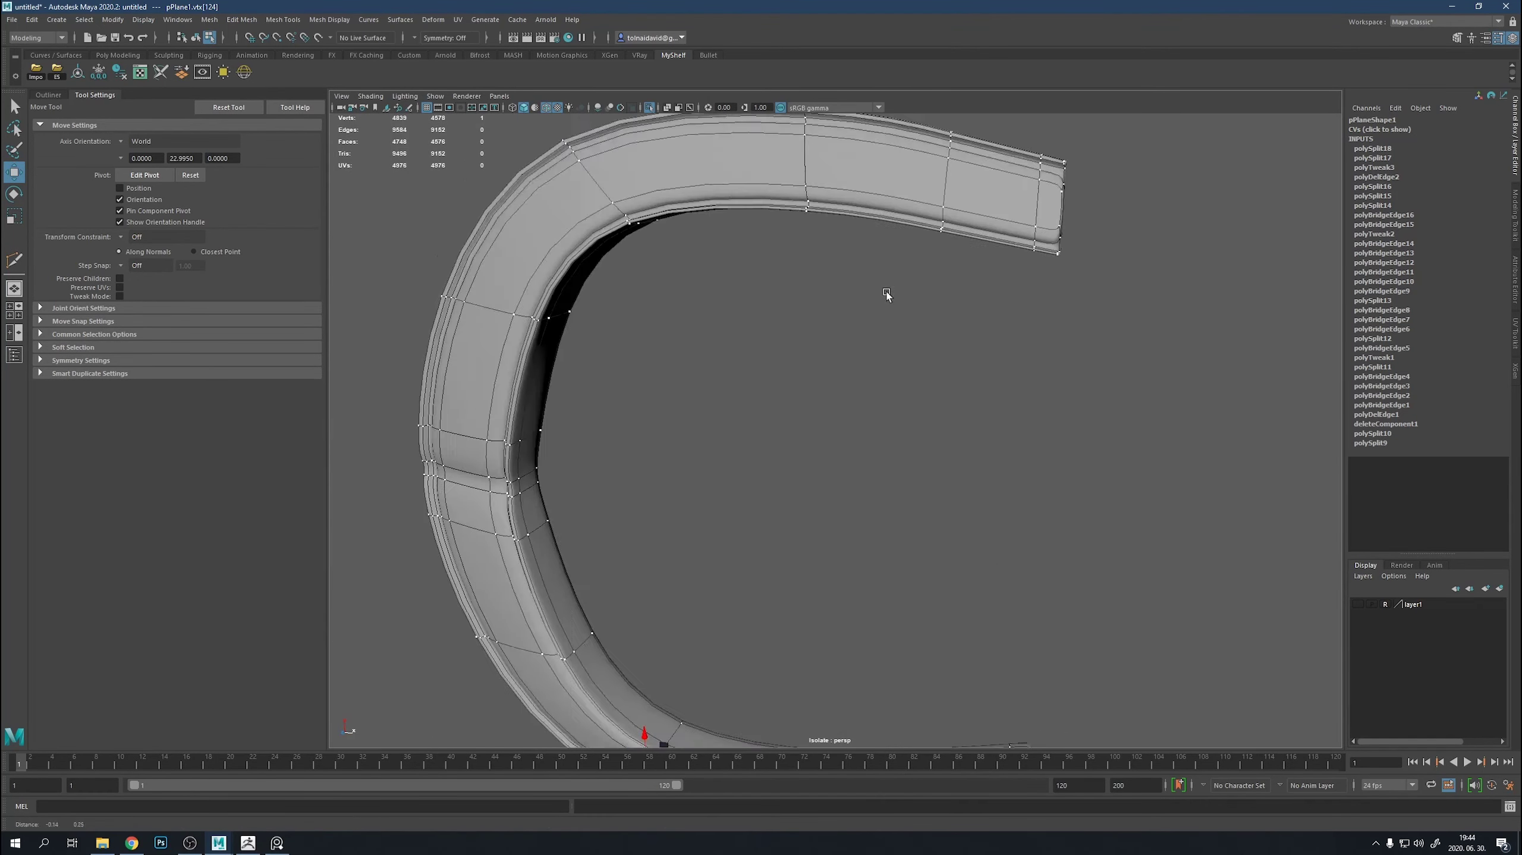
pyautogui.click(1008, 378)
pyautogui.hotkey('ctrl', '1')
pyautogui.keyDown('shift'); pyautogui.rightClick(974, 553); pyautogui.keyUp('shift')
# Create a cylinder beside the buckle and set its radius to 0.3.
pyautogui.click(910, 553)
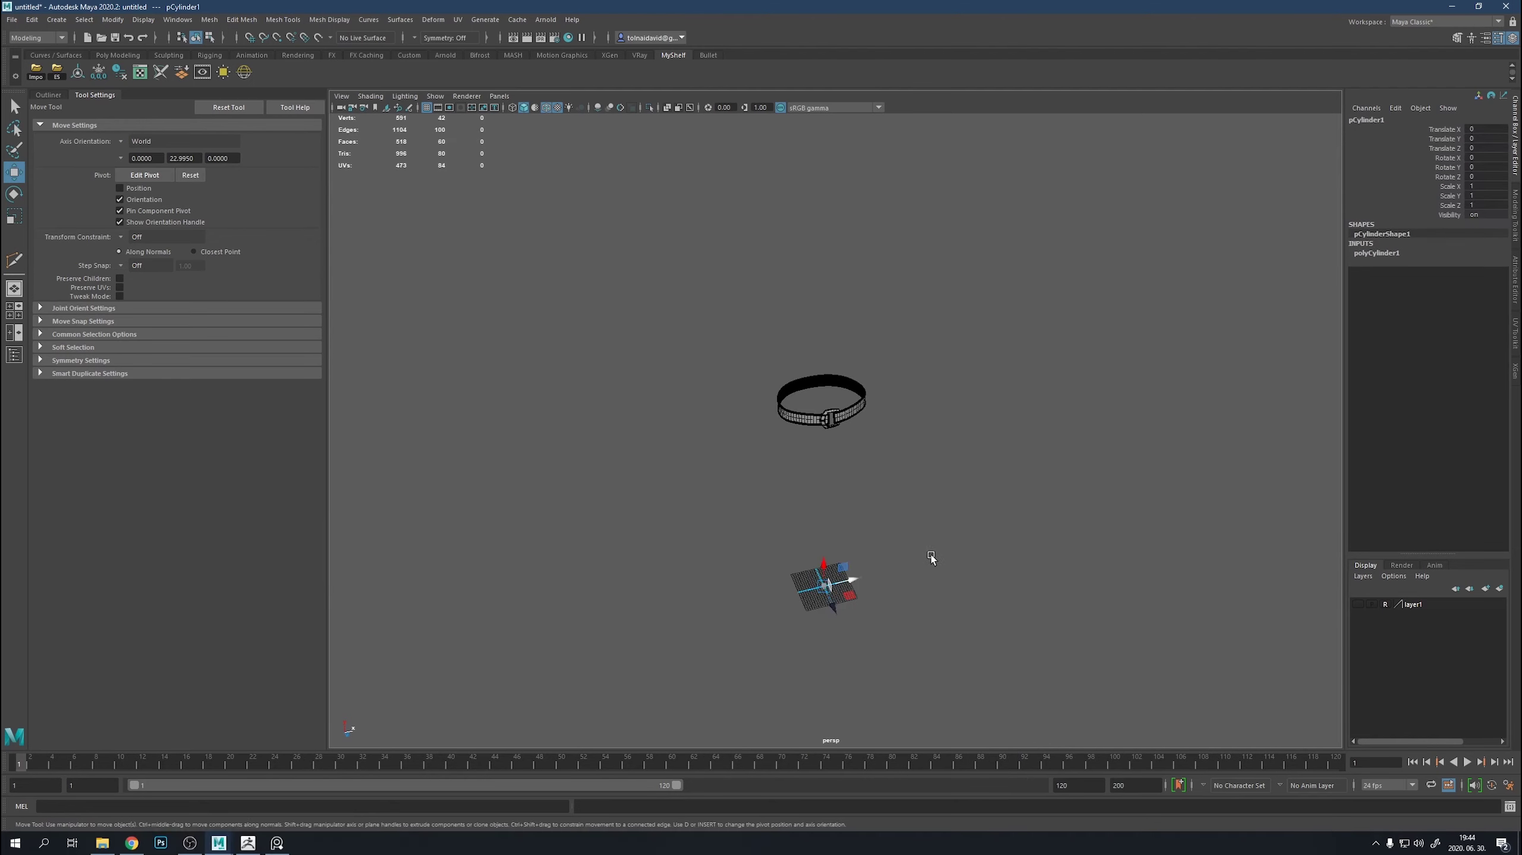
pyautogui.press('f')
pyautogui.moveTo(585, 396)
pyautogui.mouseDown()
pyautogui.moveTo(881, 705)
pyautogui.moveTo(875, 581)
pyautogui.mouseUp()
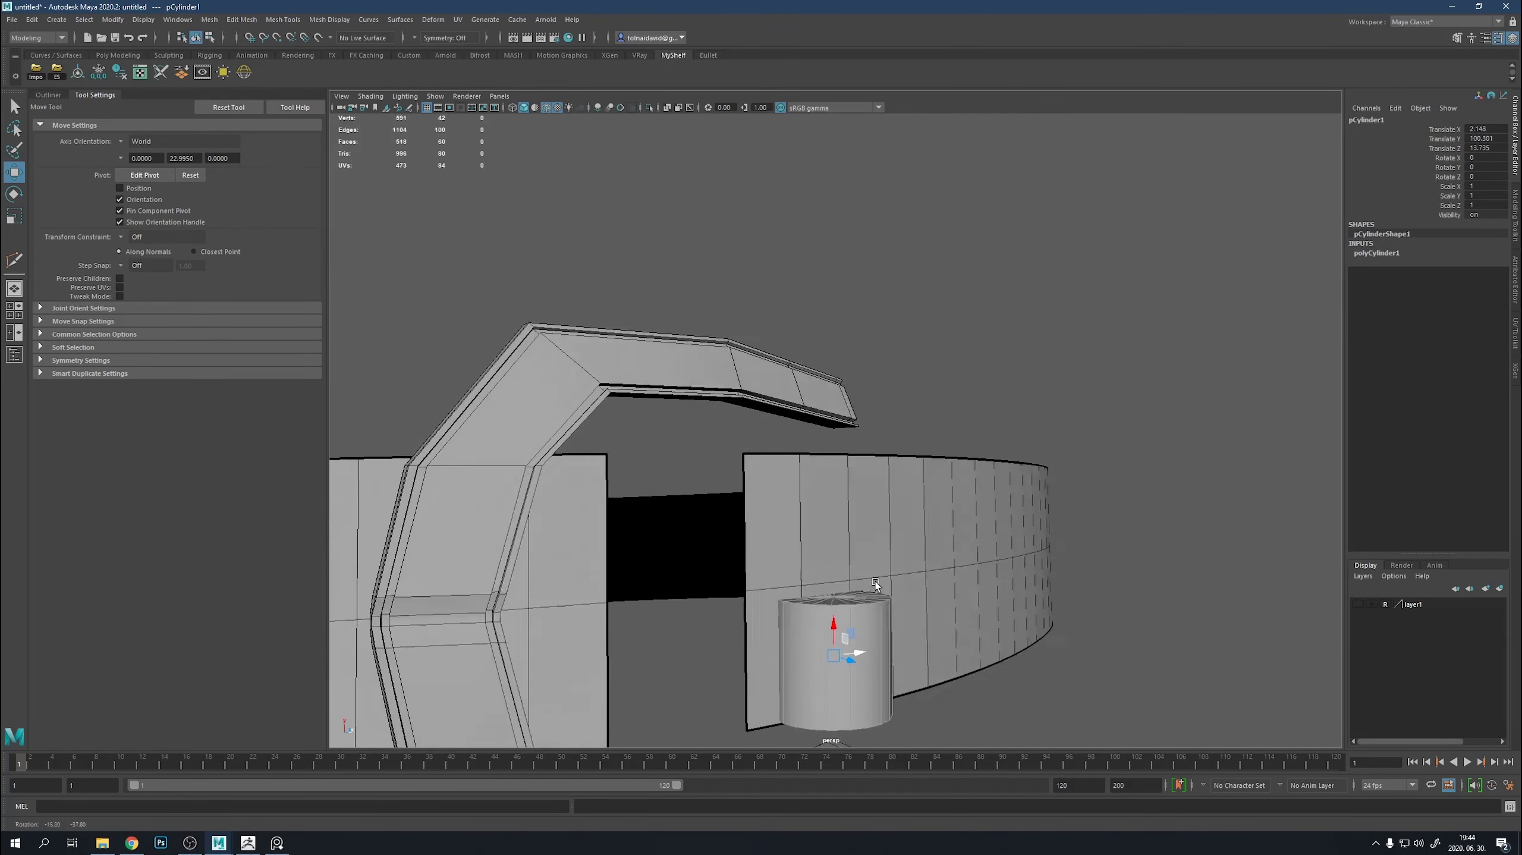
pyautogui.click(1376, 253)
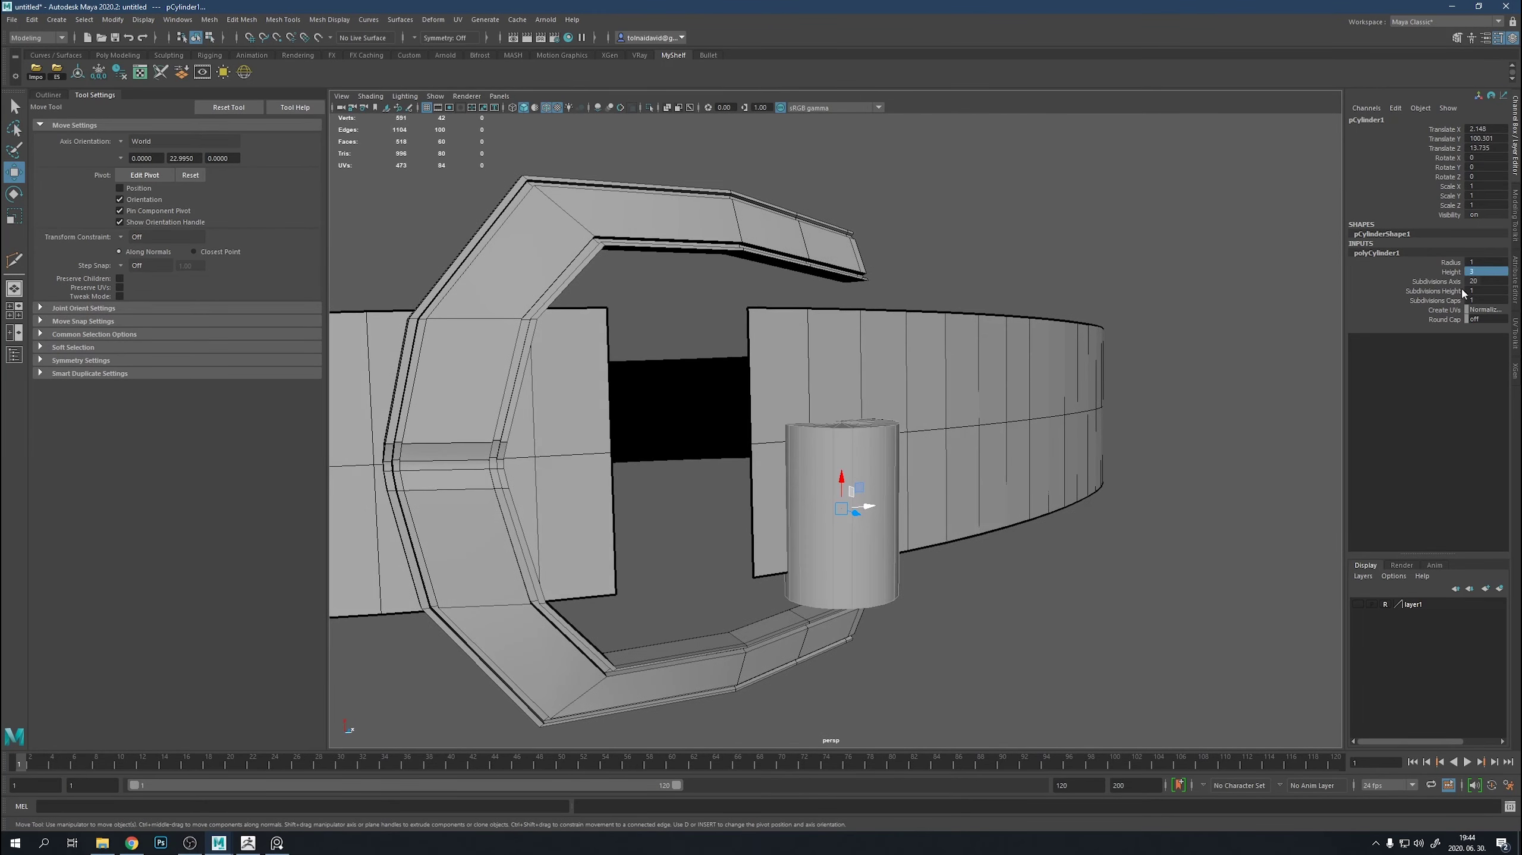
pyautogui.write('0.3')
pyautogui.press('Return')
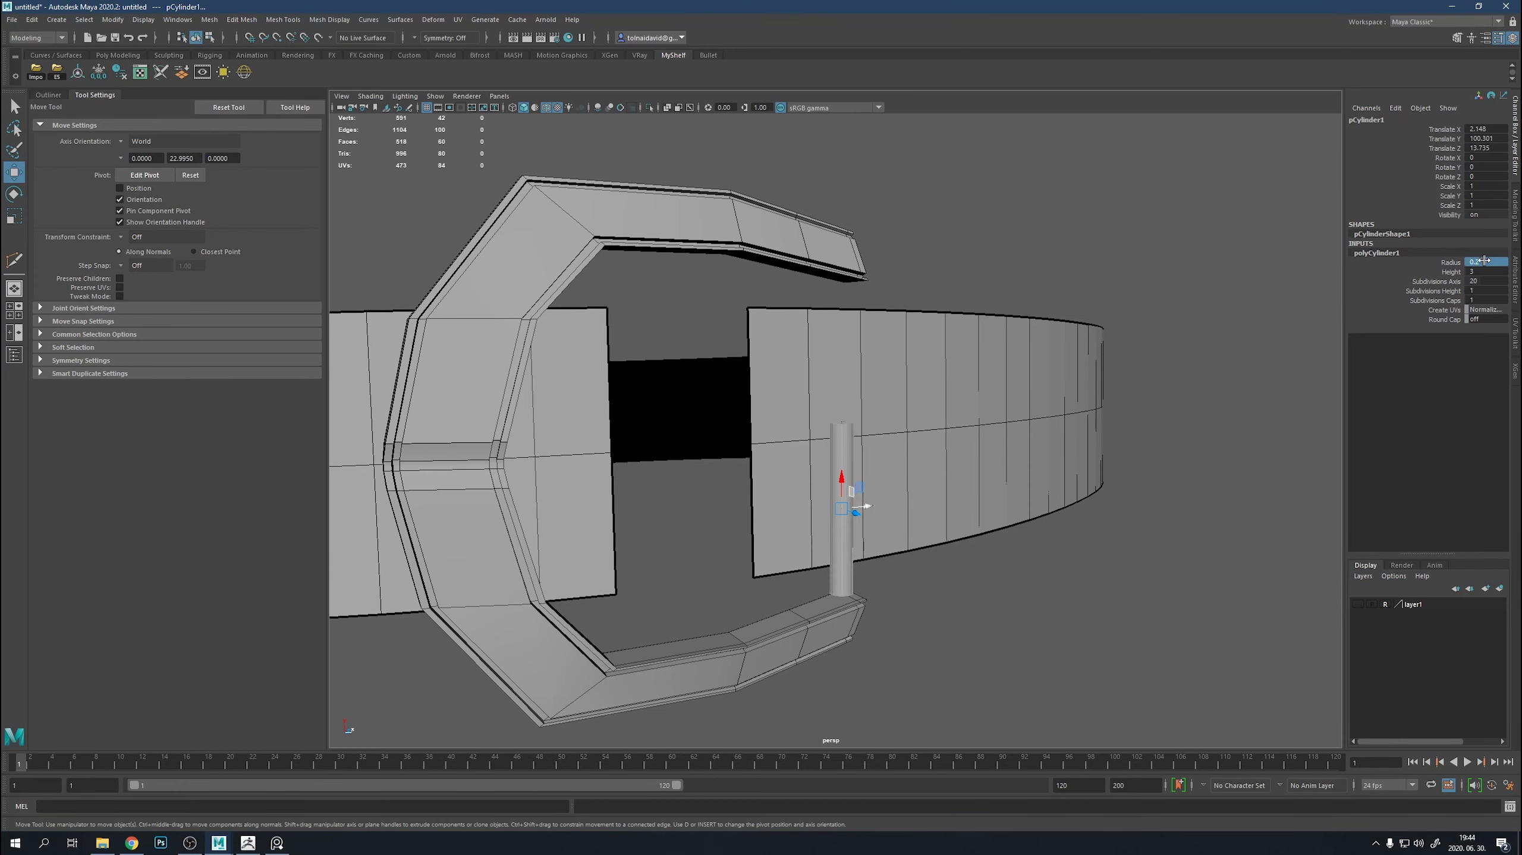
# Delete the ring of side faces from the cylinder pin.
pyautogui.moveTo(838, 419)
pyautogui.keyDown('alt'); pyautogui.mouseDown()
pyautogui.moveTo(748, 455)
pyautogui.moveTo(799, 499)
pyautogui.mouseUp(); pyautogui.keyUp('alt')
pyautogui.rightClick(799, 500)
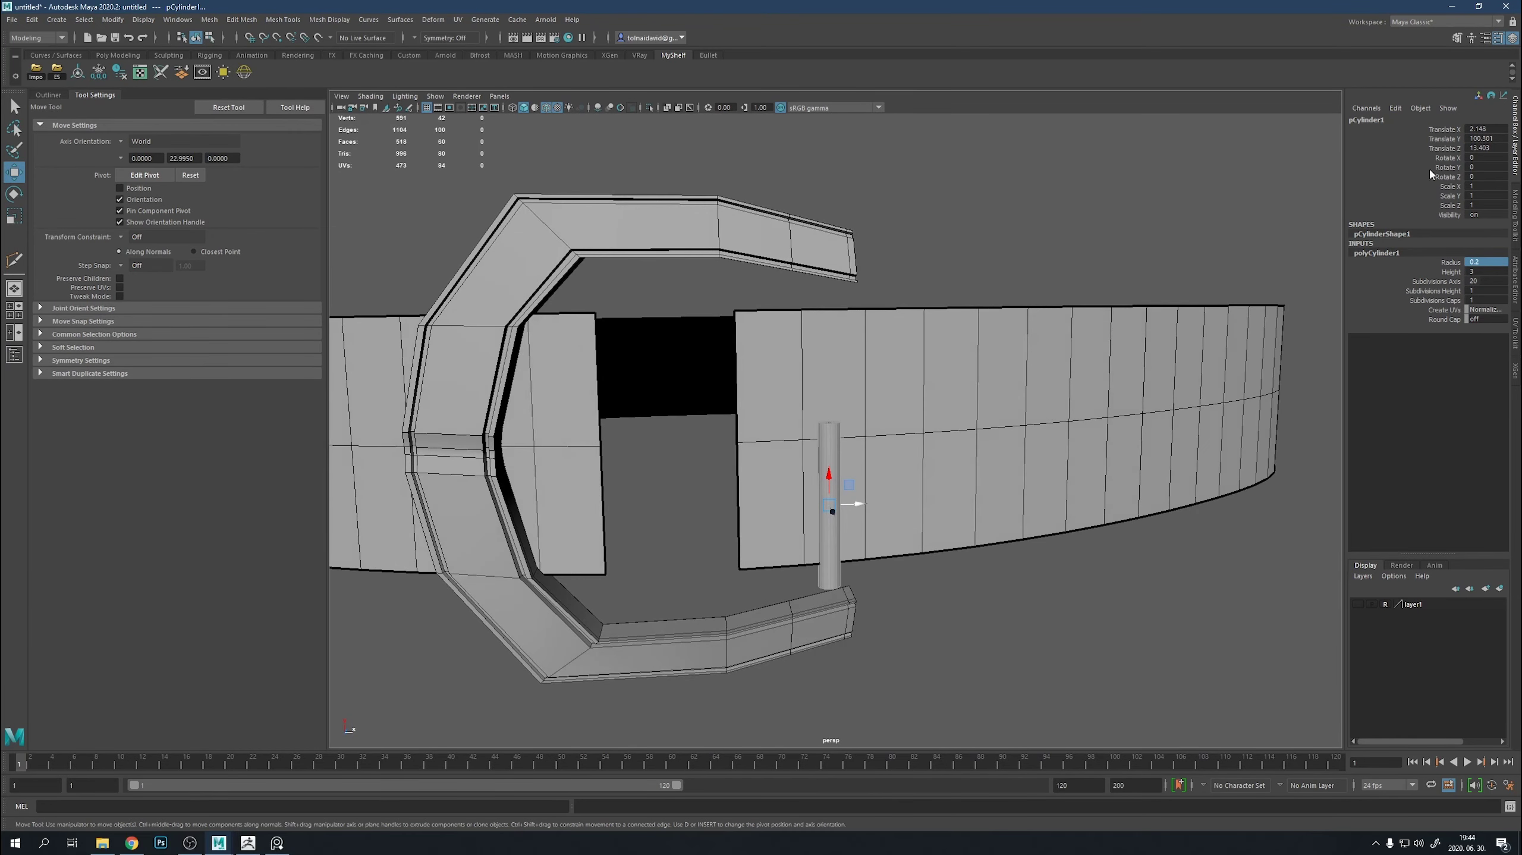
pyautogui.moveTo(835, 431); pyautogui.dragTo(811, 425, button='right')
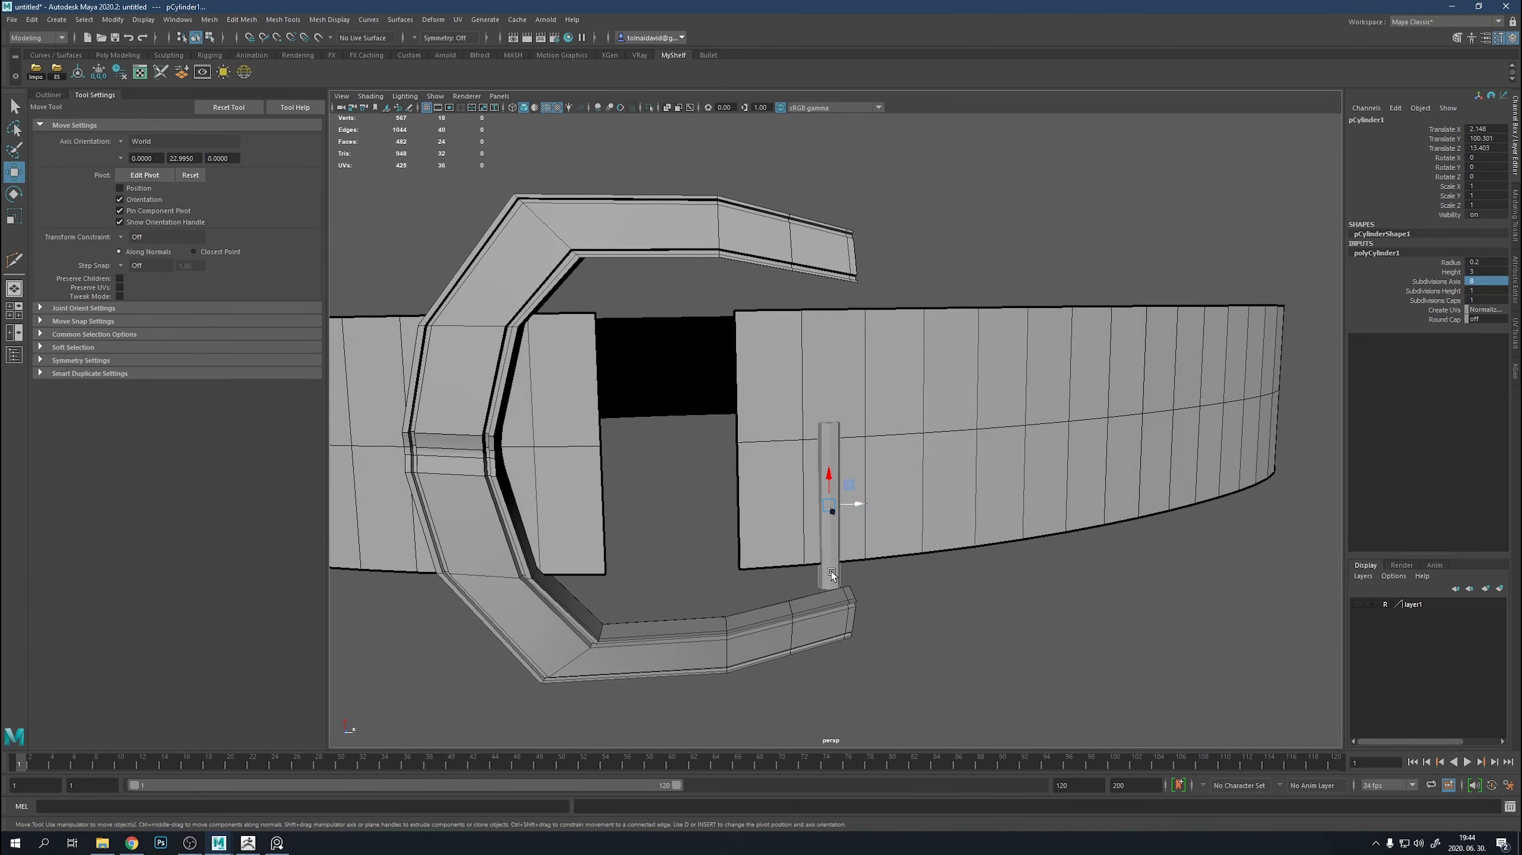
pyautogui.doubleClick(826, 490)
pyautogui.moveTo(831, 538)
pyautogui.keyDown('alt'); pyautogui.mouseDown()
pyautogui.moveTo(826, 490)
pyautogui.moveTo(868, 394)
pyautogui.mouseUp(); pyautogui.keyUp('alt')
pyautogui.press('Delete')
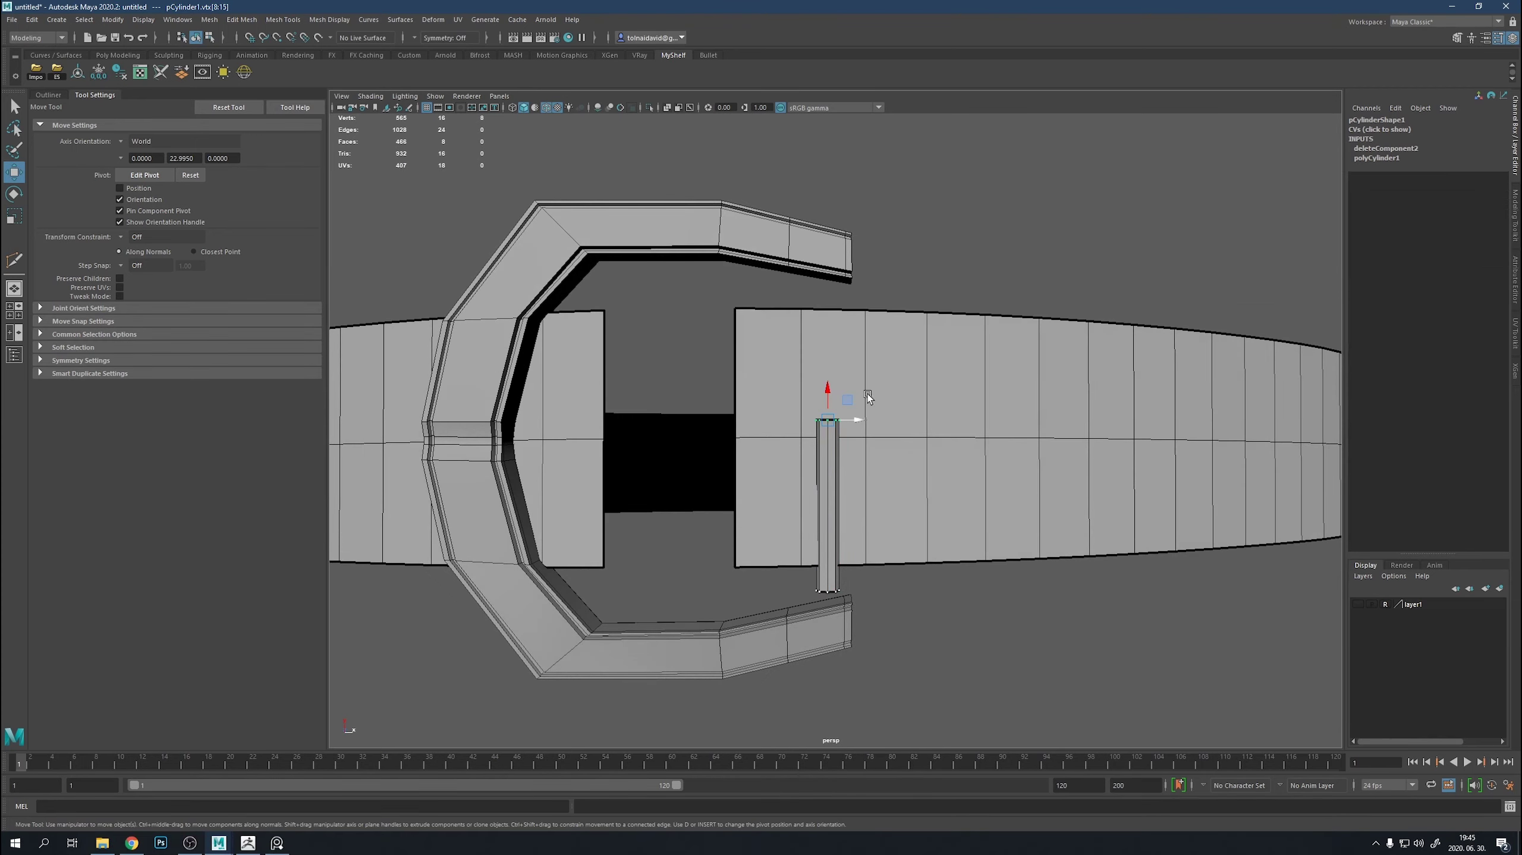
pyautogui.moveTo(822, 580)
pyautogui.keyDown('alt'); pyautogui.mouseDown()
pyautogui.moveTo(879, 608)
pyautogui.moveTo(815, 543)
pyautogui.mouseUp(); pyautogui.keyUp('alt')
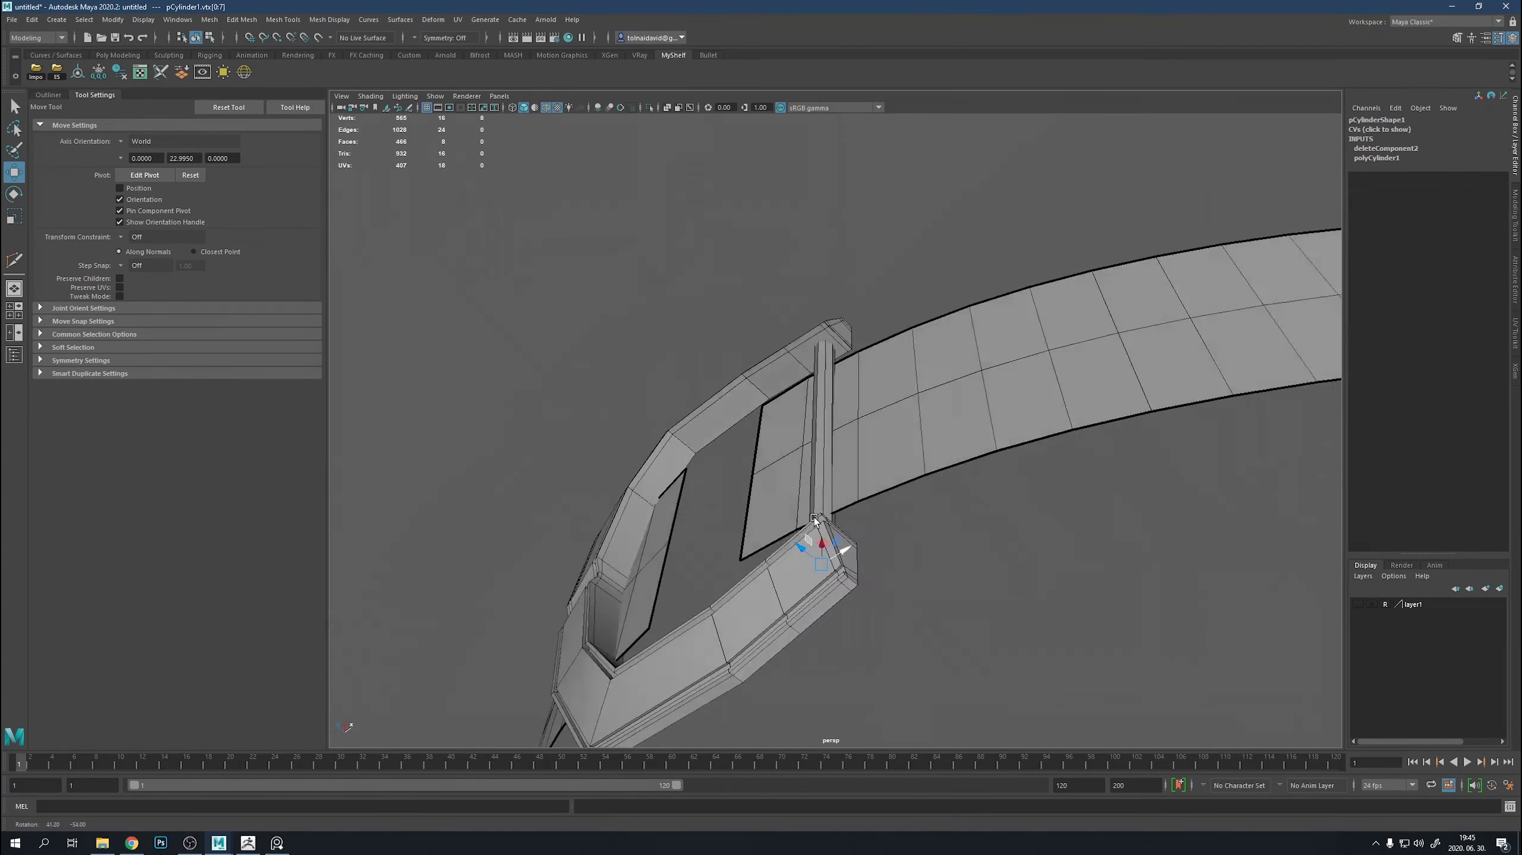
pyautogui.keyDown('shift'); pyautogui.moveTo(713, 222); pyautogui.dragTo(918, 730); pyautogui.keyUp('shift')
# Scale and move the pin's vertices to shorten it vertically inside the frame.
pyautogui.press('r')
pyautogui.moveTo(852, 622)
pyautogui.keyDown('alt'); pyautogui.mouseDown()
pyautogui.moveTo(849, 460)
pyautogui.moveTo(787, 468)
pyautogui.moveTo(1005, 382)
pyautogui.moveTo(965, 380)
pyautogui.mouseUp(); pyautogui.keyUp('alt')
pyautogui.click(965, 381)
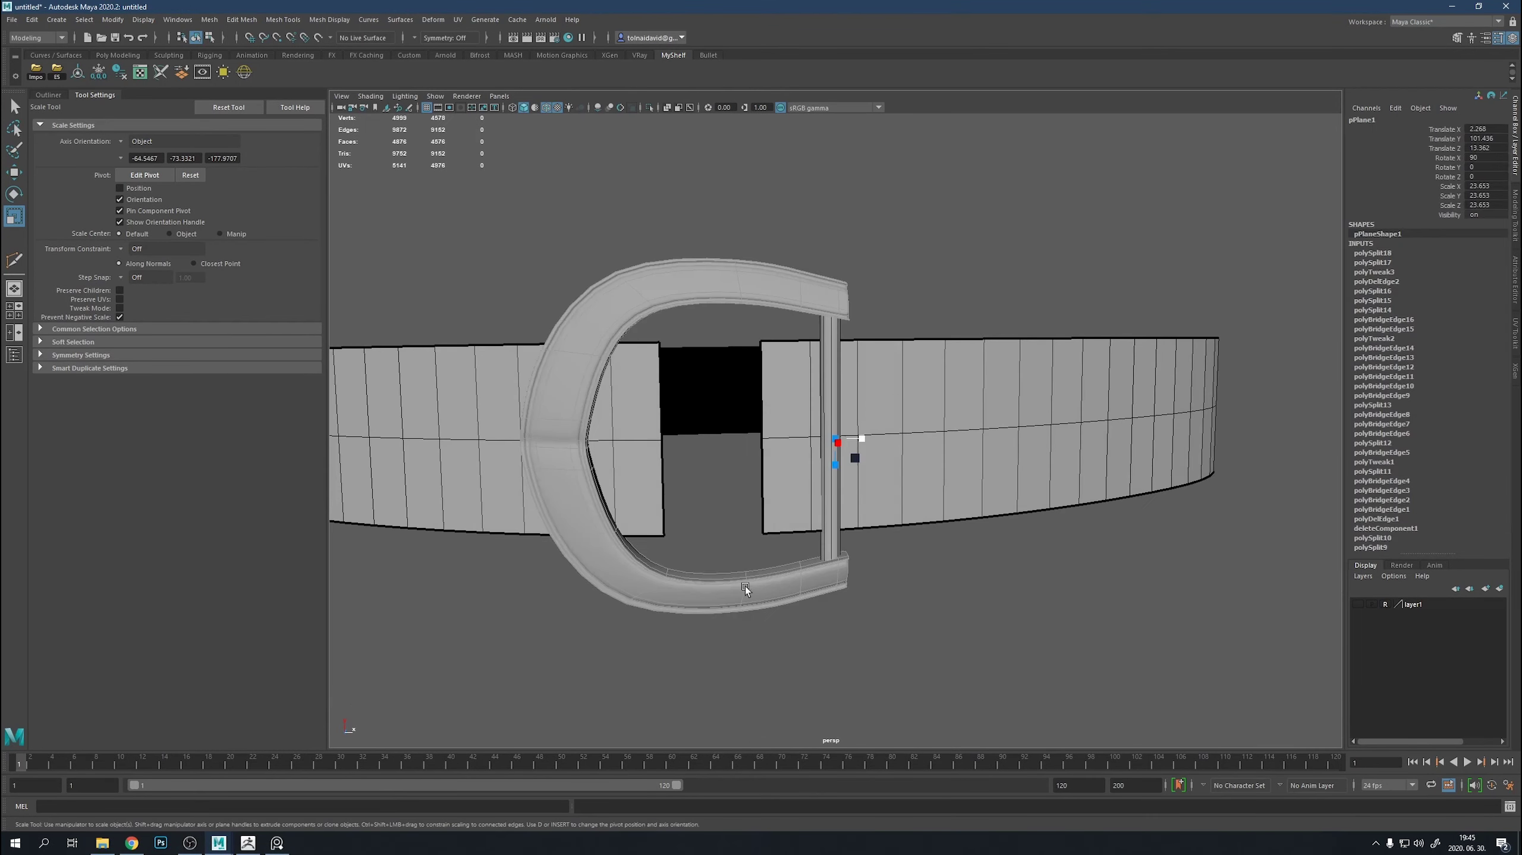
pyautogui.click(837, 499)
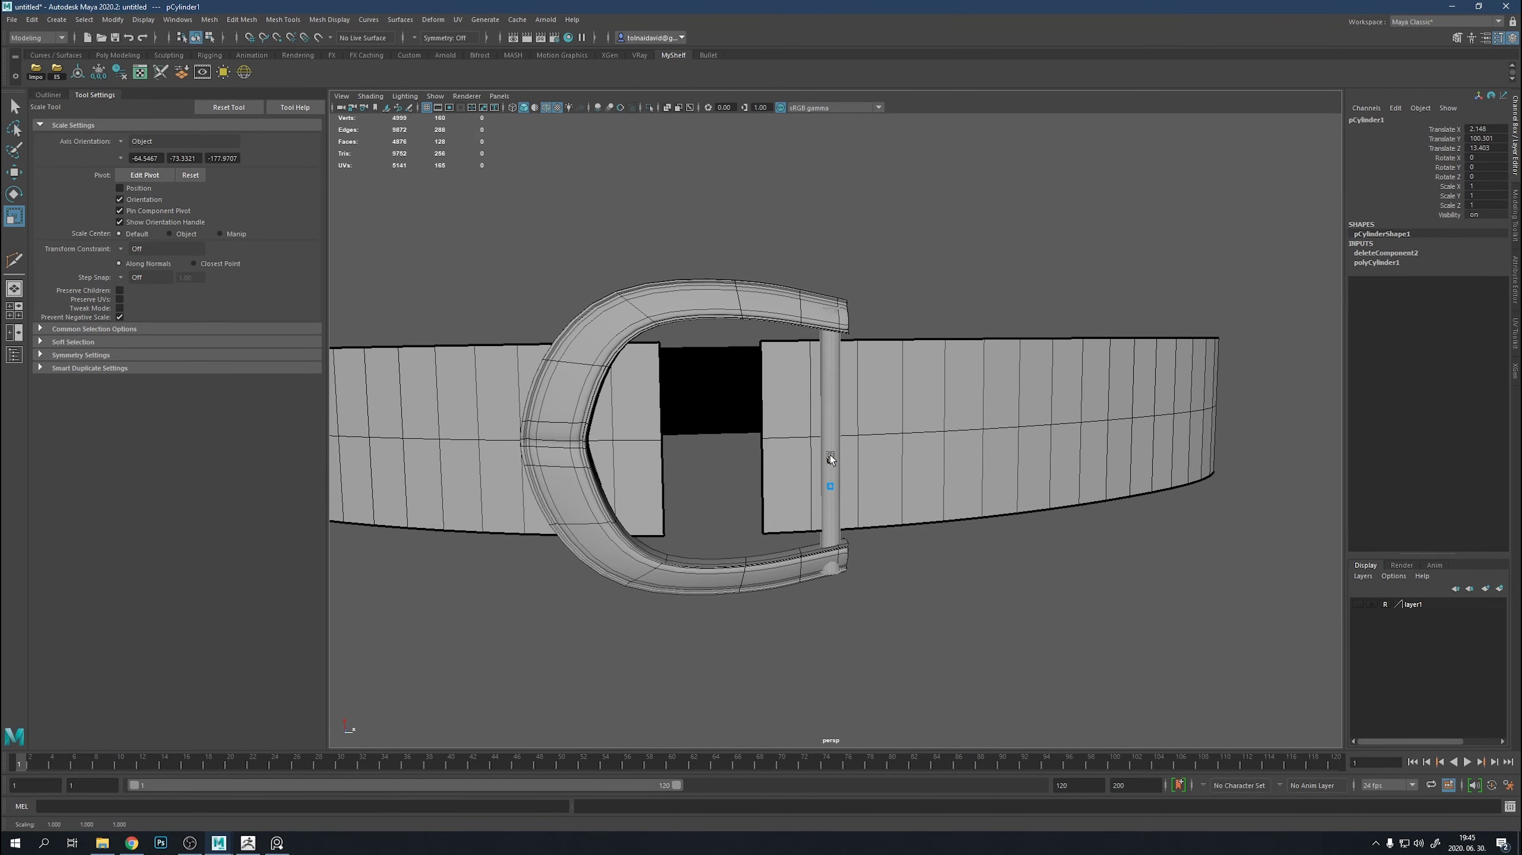
pyautogui.moveTo(829, 455); pyautogui.dragTo(830, 456)
pyautogui.hotkey('ctrl', 'z')
pyautogui.press('F9')
pyautogui.moveTo(825, 564); pyautogui.dragTo(834, 528)
pyautogui.press('w')
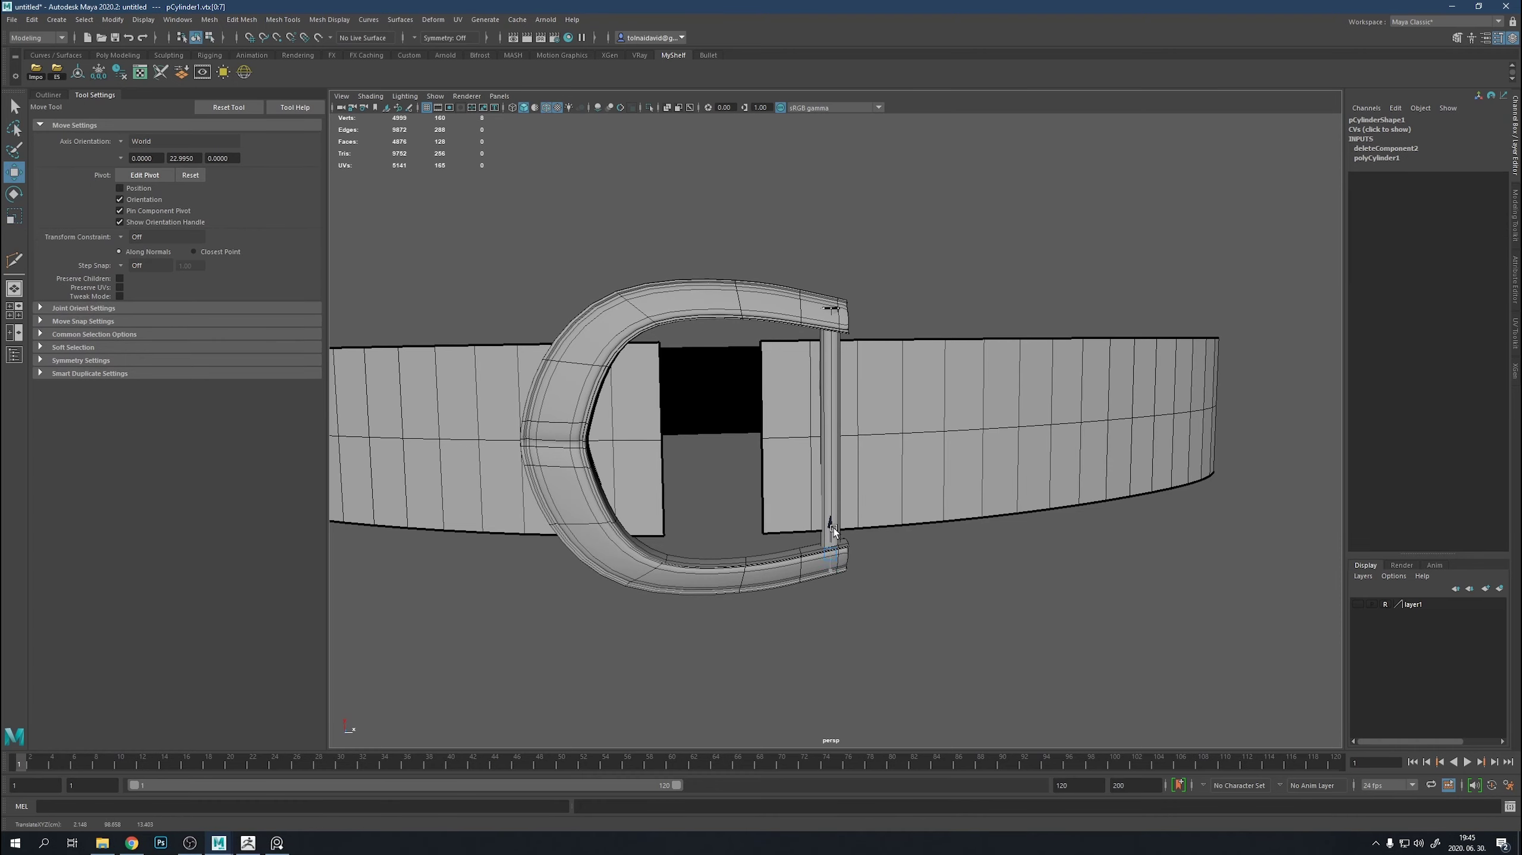
# Select the belt as an object and make it a Live surface.
pyautogui.keyDown('alt'); pyautogui.moveTo(830, 307); pyautogui.dragTo(951, 476); pyautogui.keyUp('alt')
pyautogui.moveTo(816, 503); pyautogui.dragTo(909, 499, button='right')
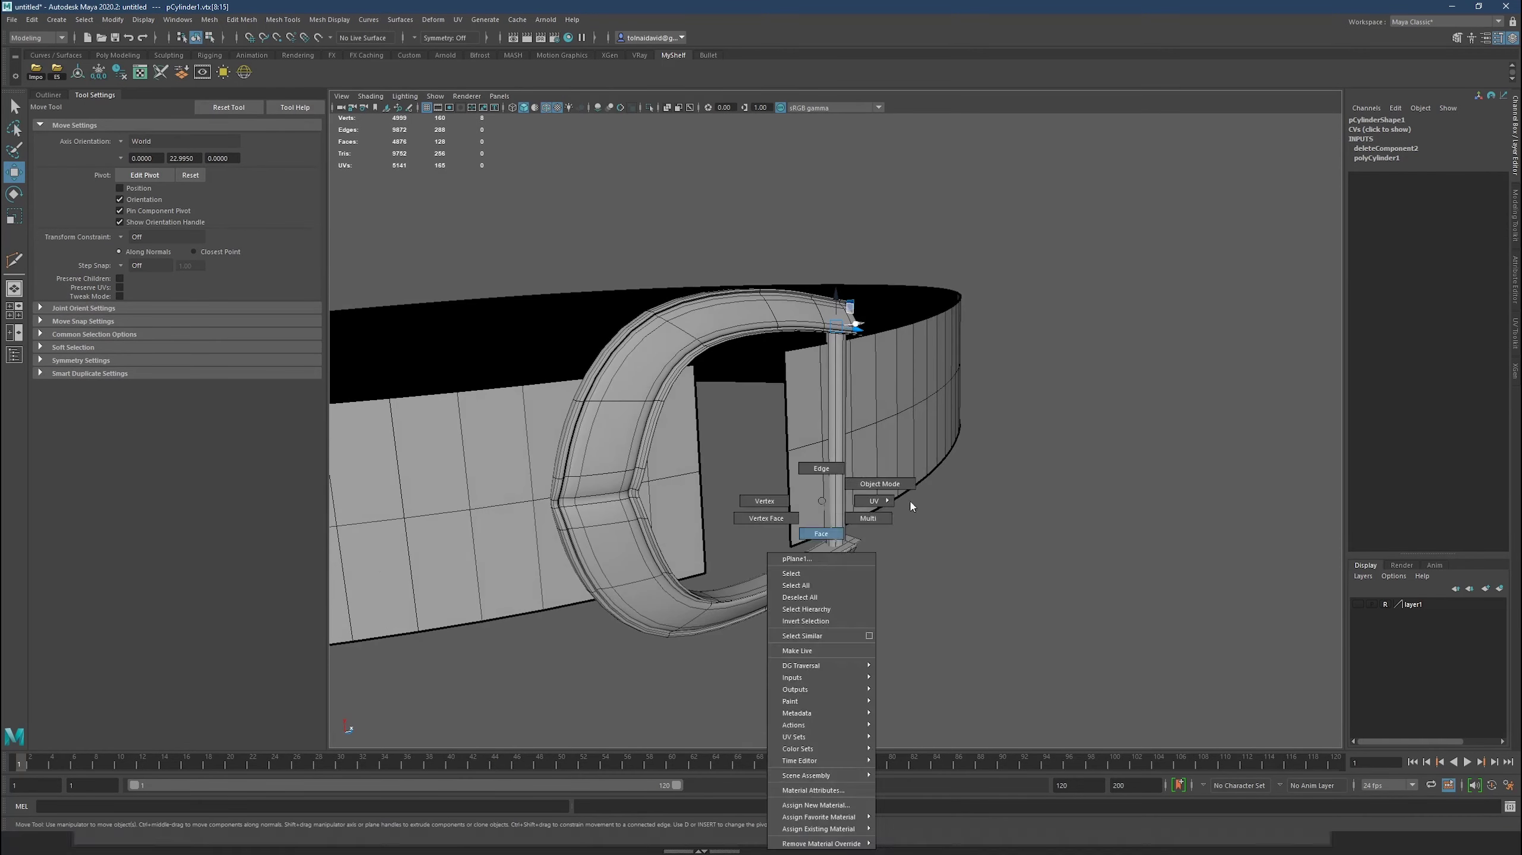
pyautogui.scroll(-5, 864, 528)
pyautogui.click(881, 414)
pyautogui.moveTo(863, 528)
pyautogui.keyDown('alt'); pyautogui.mouseDown()
pyautogui.moveTo(880, 414)
pyautogui.moveTo(958, 398)
pyautogui.mouseUp(); pyautogui.keyUp('alt')
pyautogui.press('F10')
pyautogui.press('F8')
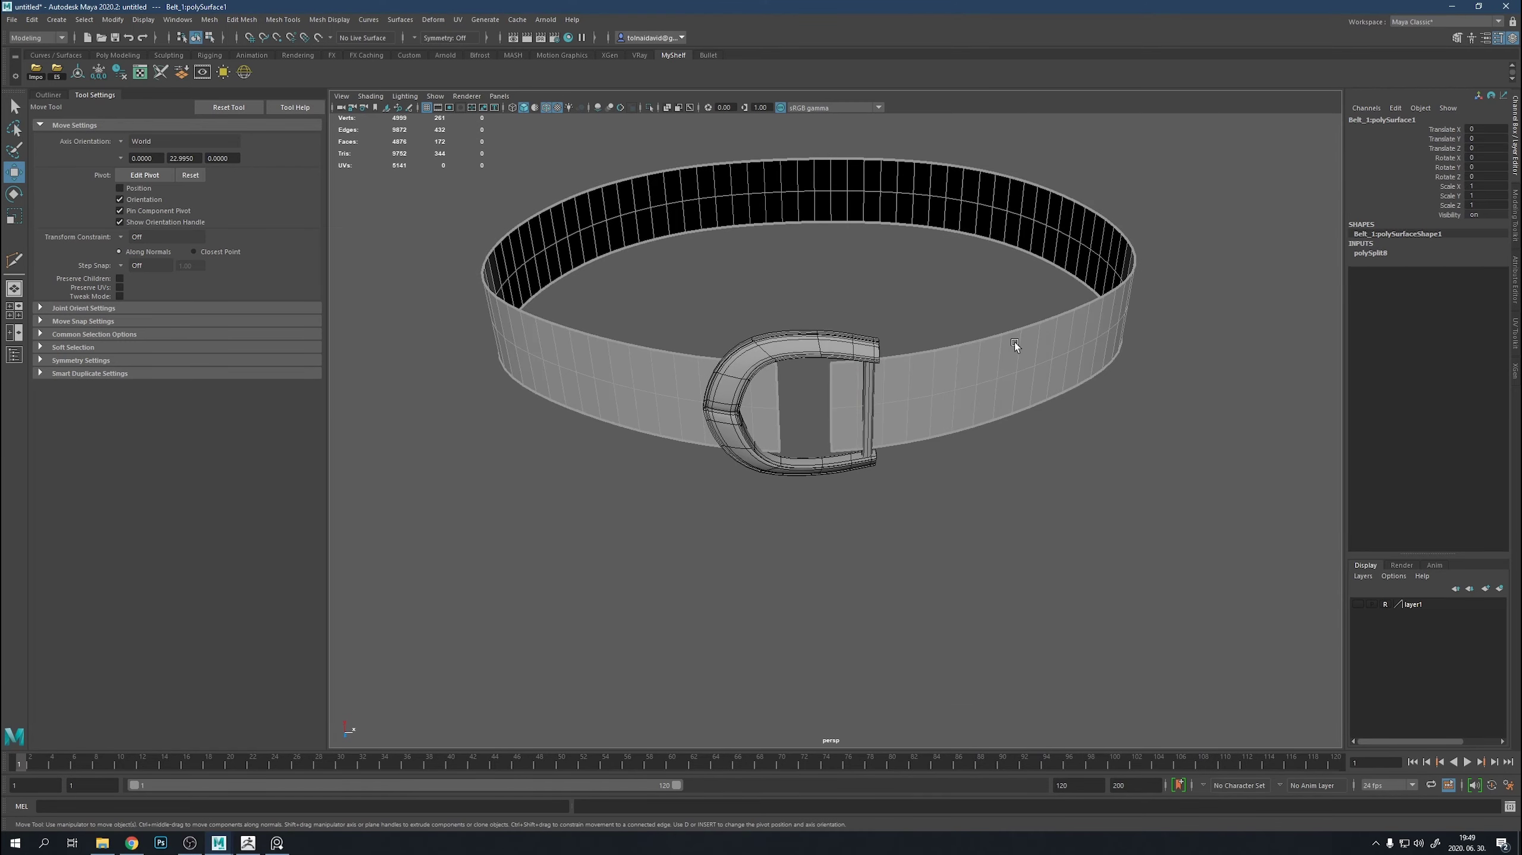
pyautogui.click(318, 38)
pyautogui.keyDown('alt'); pyautogui.moveTo(897, 314); pyautogui.dragTo(1021, 395); pyautogui.keyUp('alt')
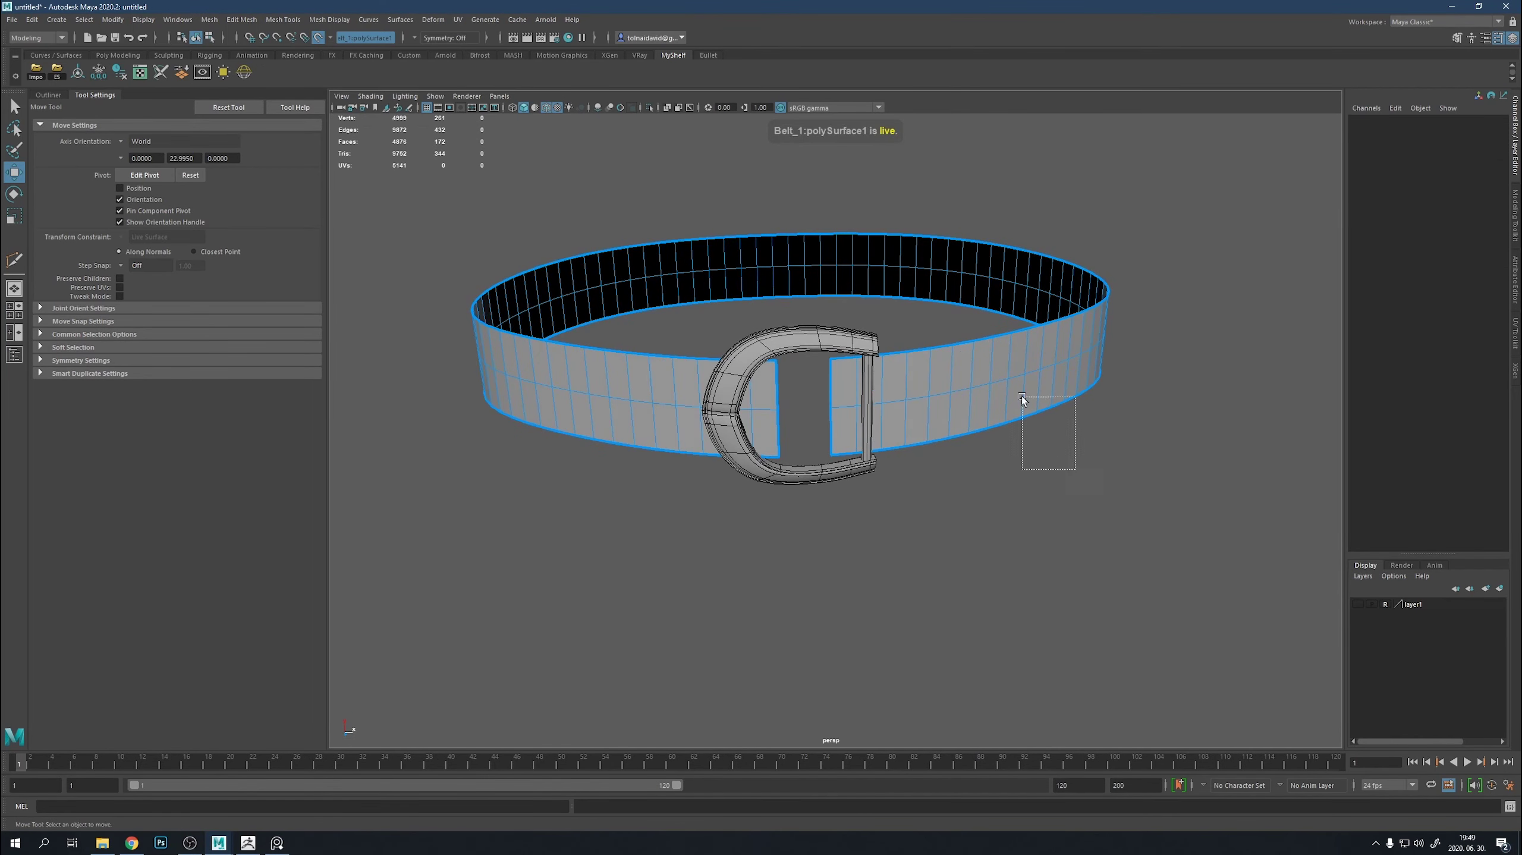
pyautogui.click(1358, 604)
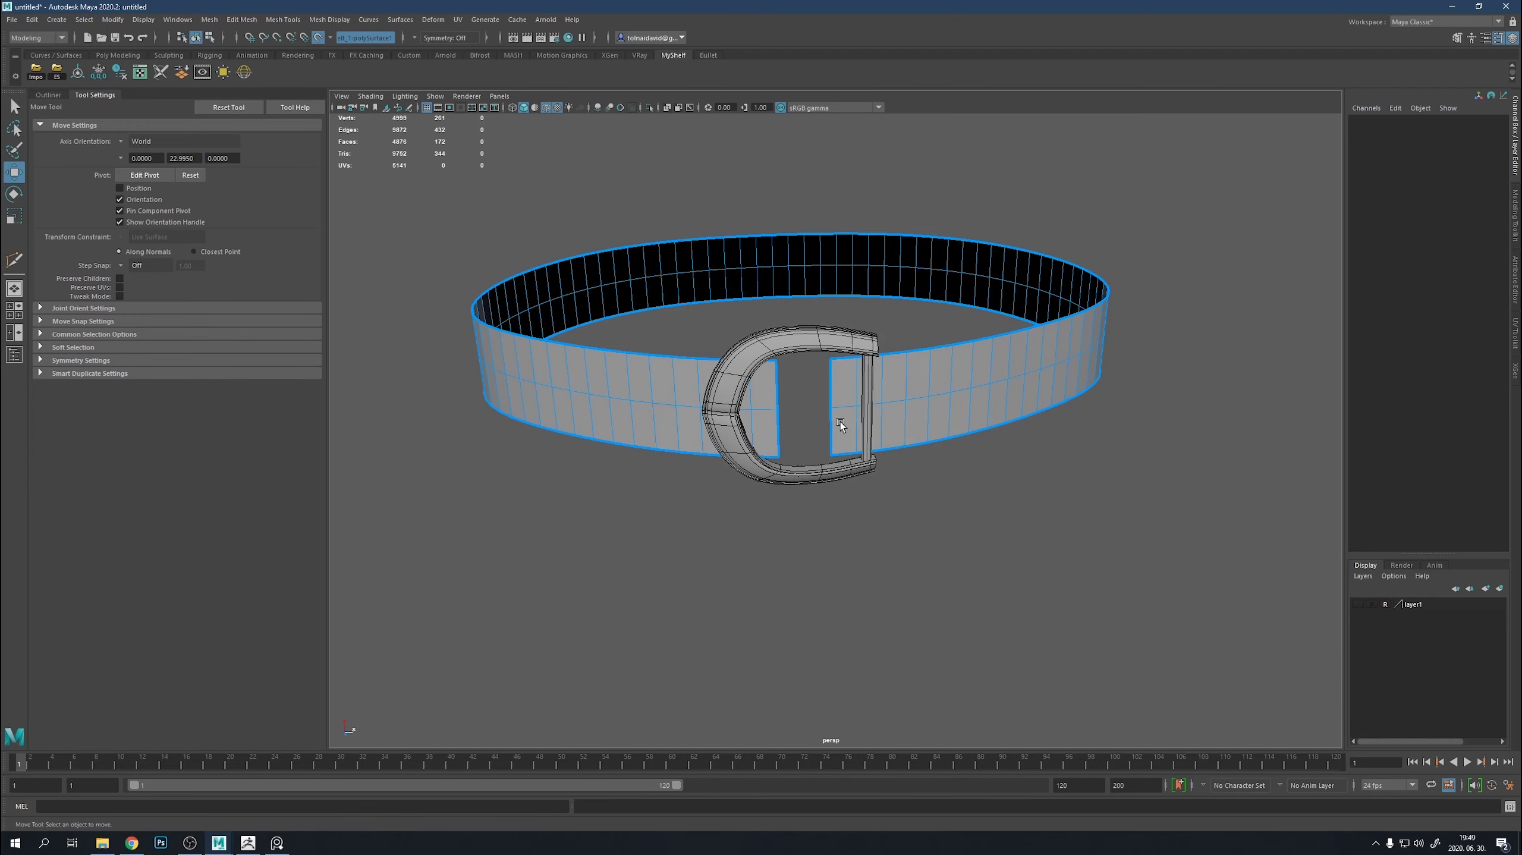
# Try Quad Draw on the live strap, checking wireframe and smoothed views.
pyautogui.click(1042, 383)
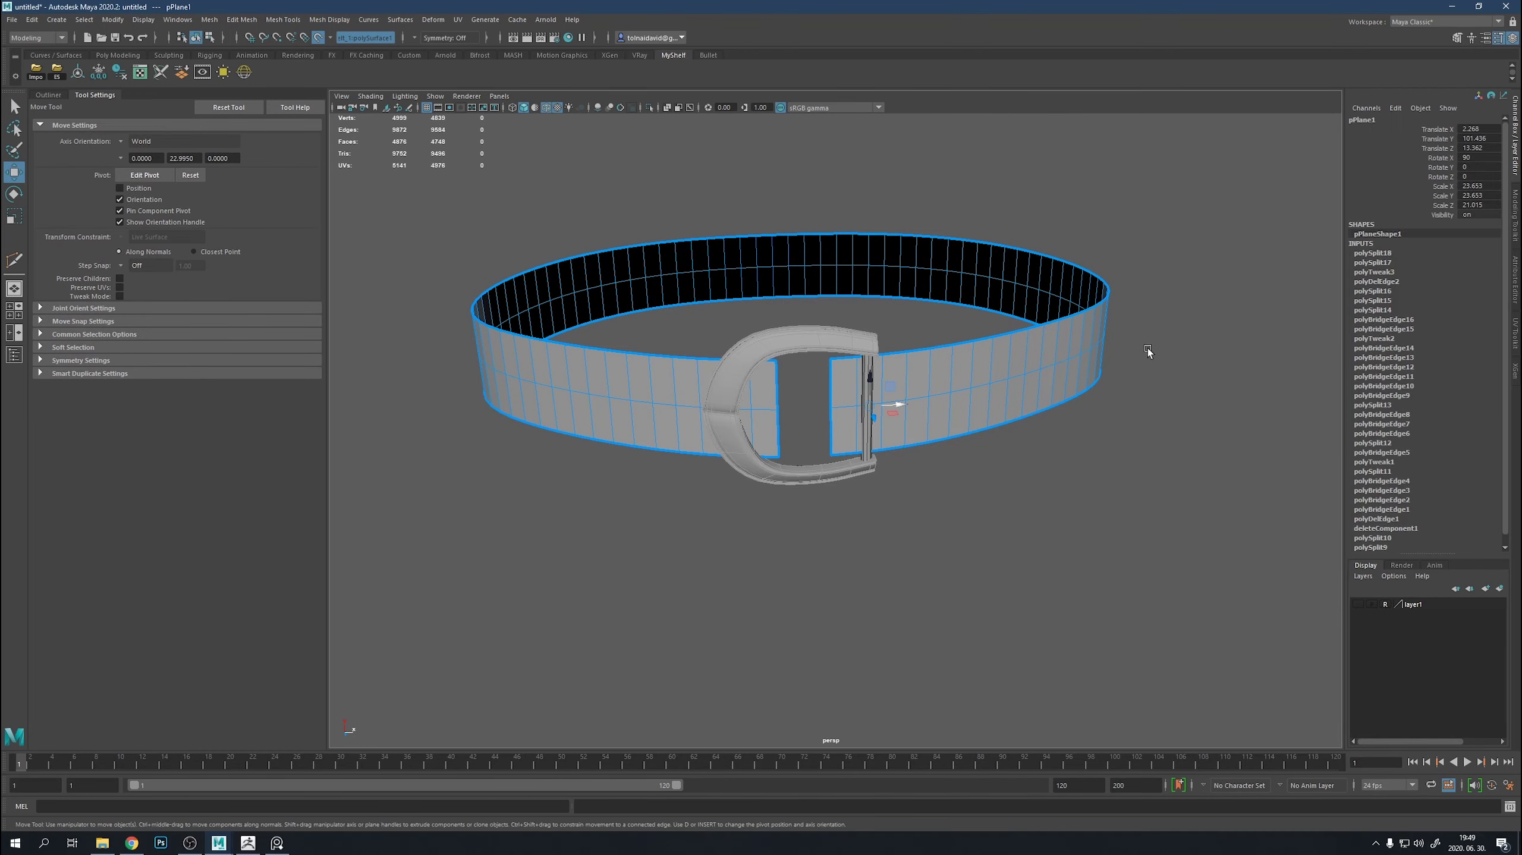
pyautogui.click(1515, 216)
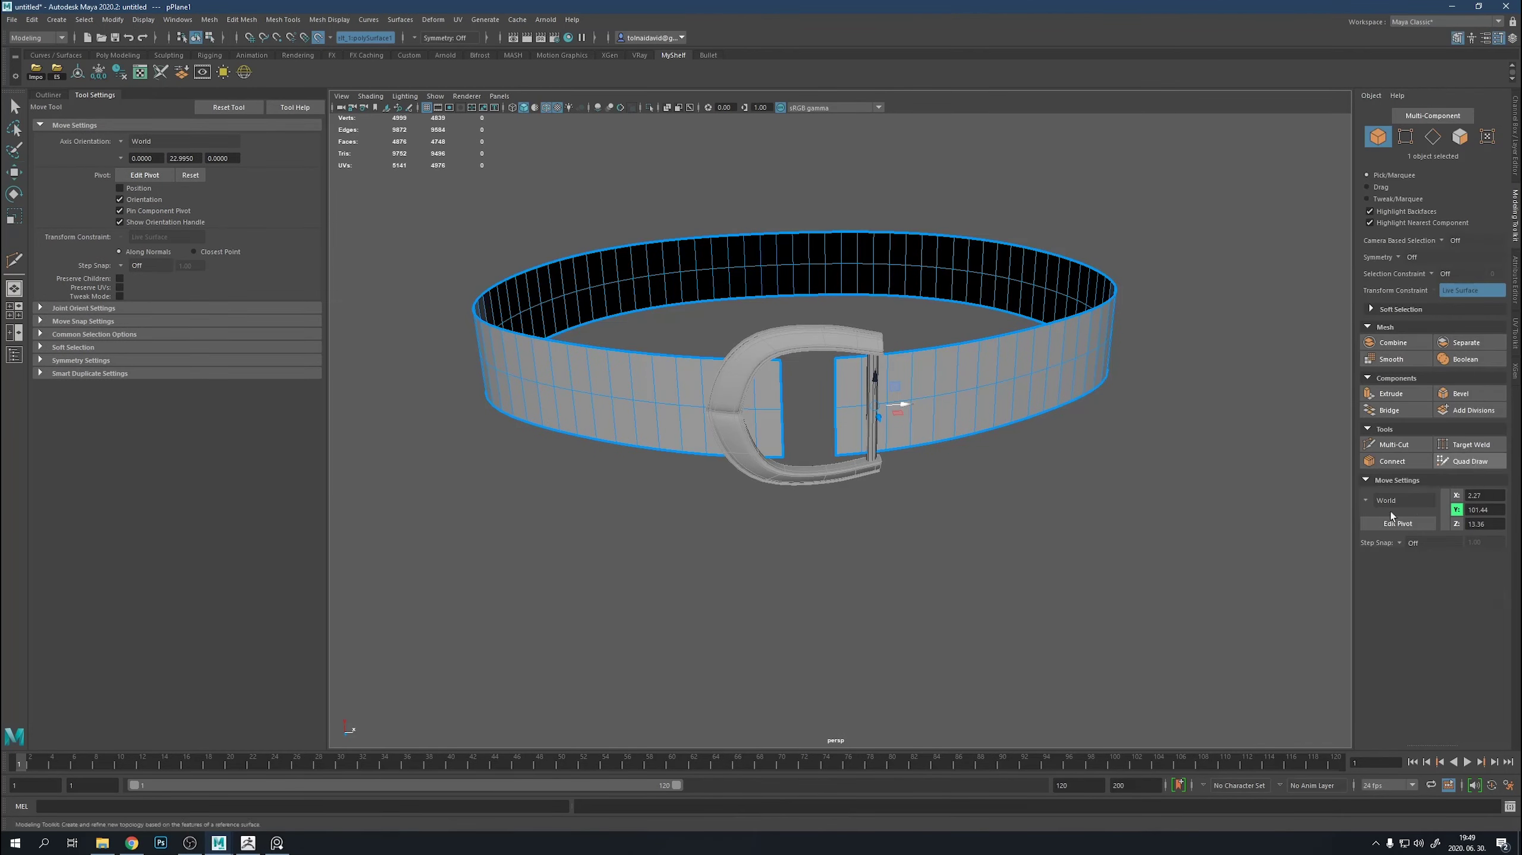
pyautogui.click(1470, 460)
pyautogui.scroll(6, 998, 469)
pyautogui.keyDown('alt'); pyautogui.moveTo(999, 468); pyautogui.dragTo(1009, 476); pyautogui.keyUp('alt')
pyautogui.press('4')
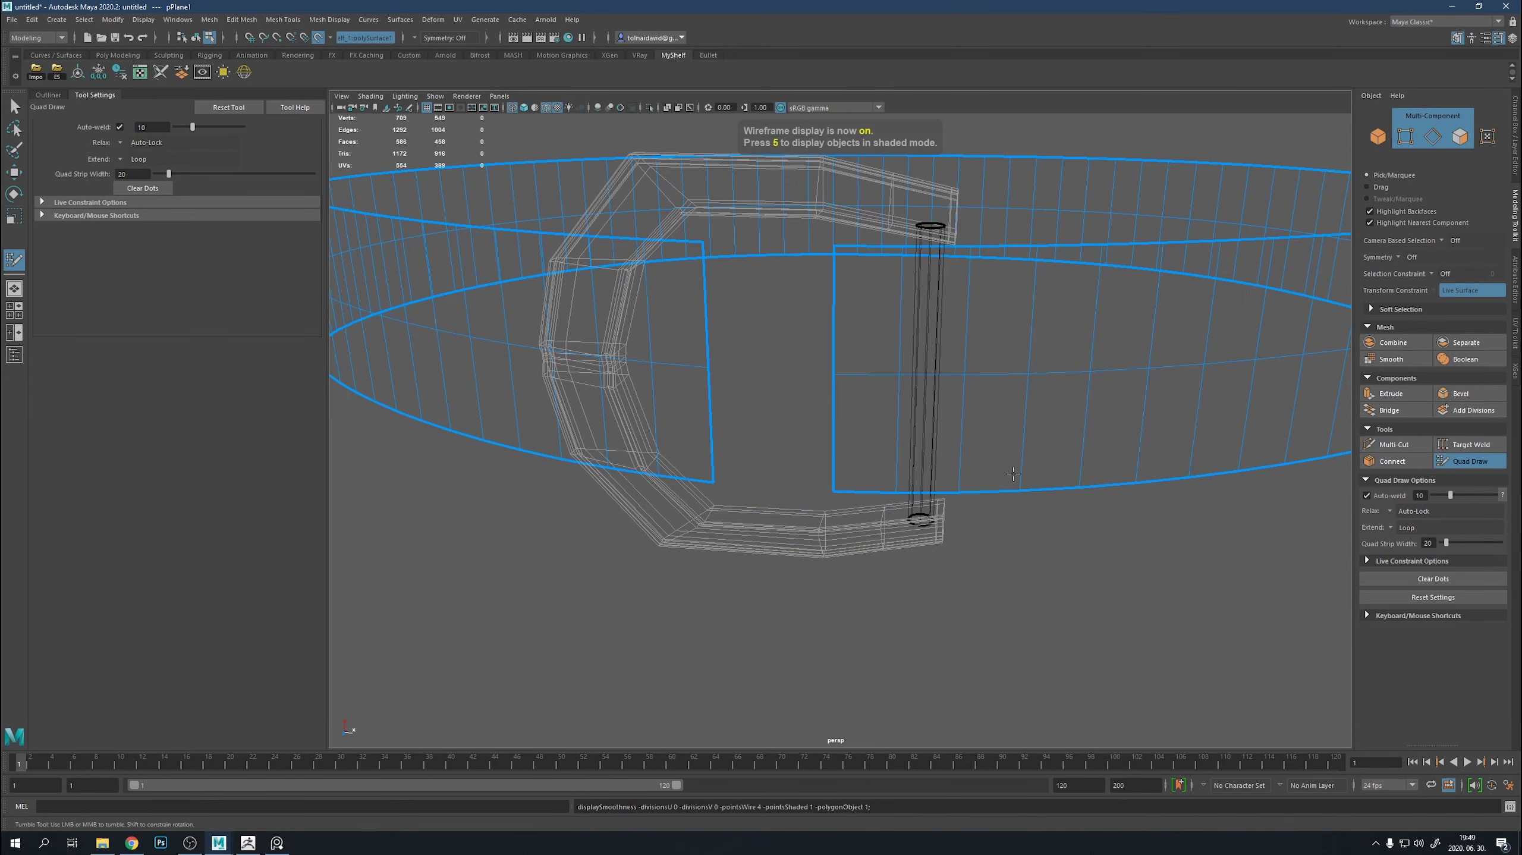
pyautogui.press('3')
pyautogui.press('5')
pyautogui.press('q')
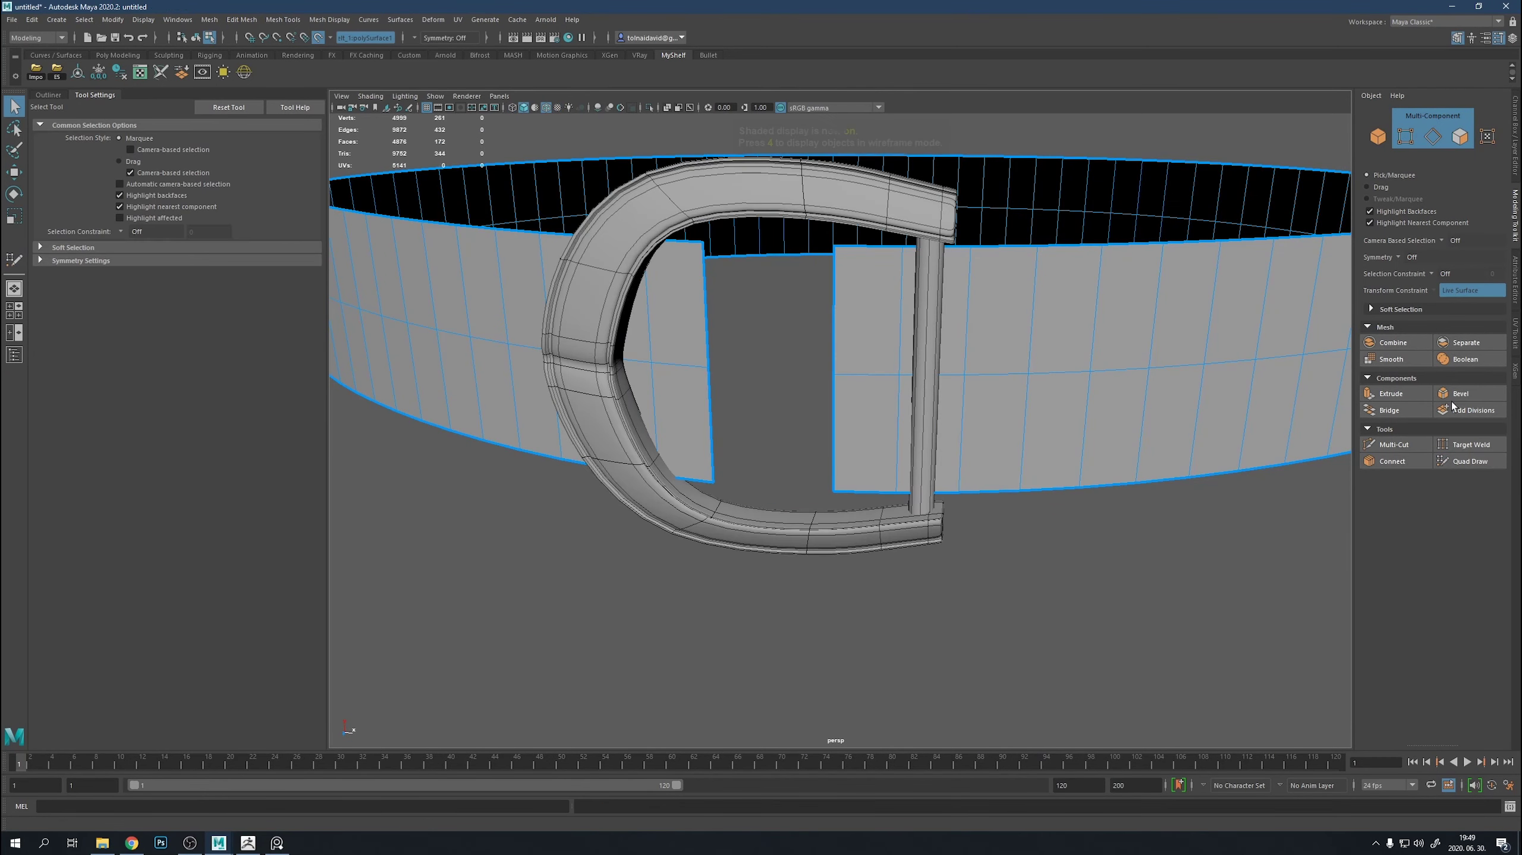
# Resume Quad Draw briefly, then turn the belt's Live surface off.
pyautogui.click(1470, 461)
pyautogui.keyDown('alt'); pyautogui.moveTo(847, 485); pyautogui.dragTo(996, 263); pyautogui.keyUp('alt')
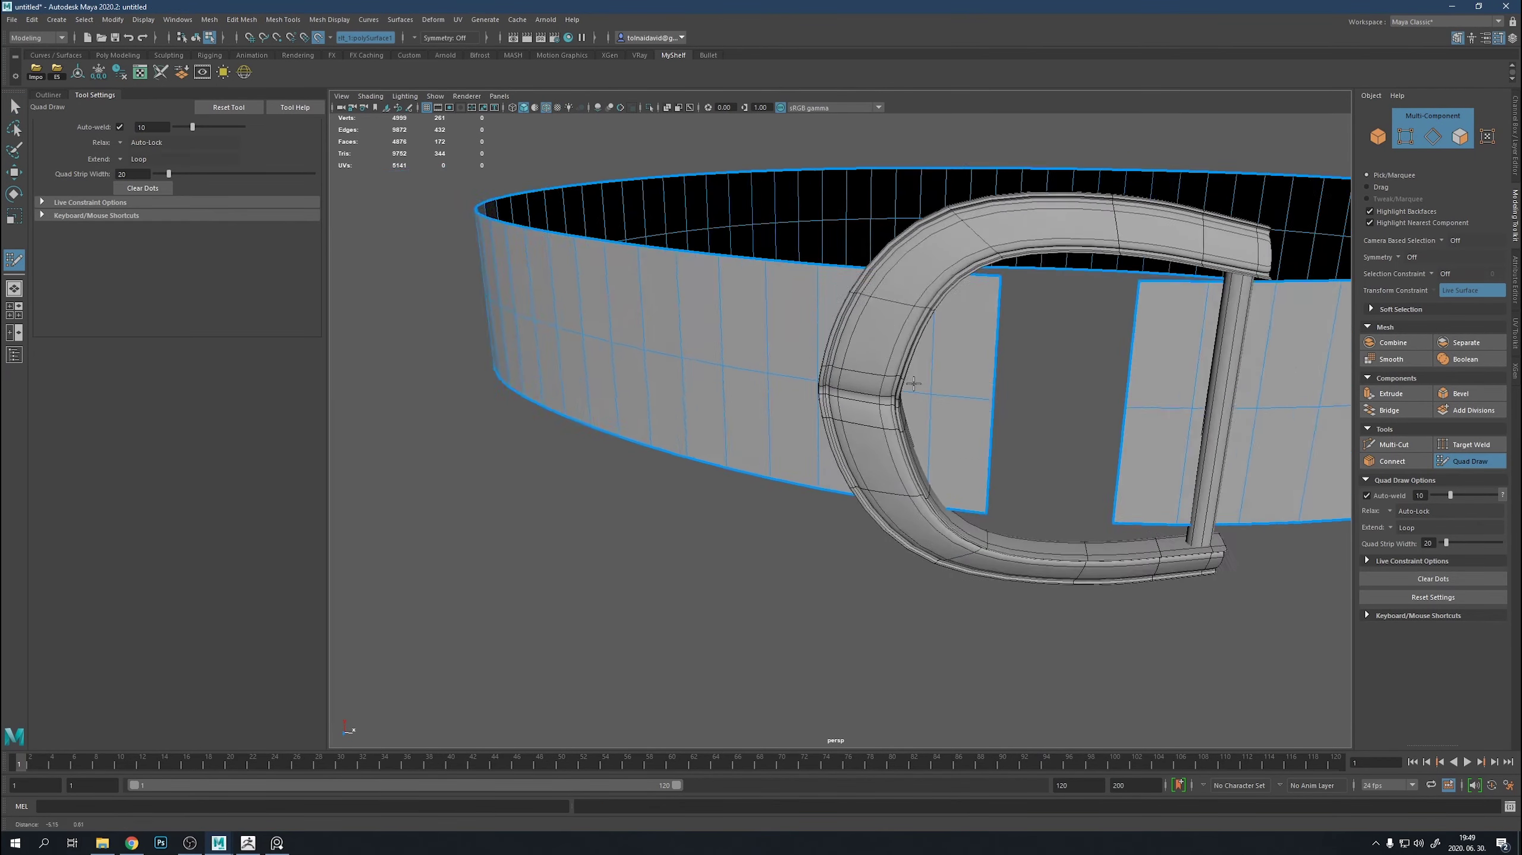
pyautogui.keyDown('alt'); pyautogui.moveTo(975, 511); pyautogui.dragTo(780, 372); pyautogui.keyUp('alt')
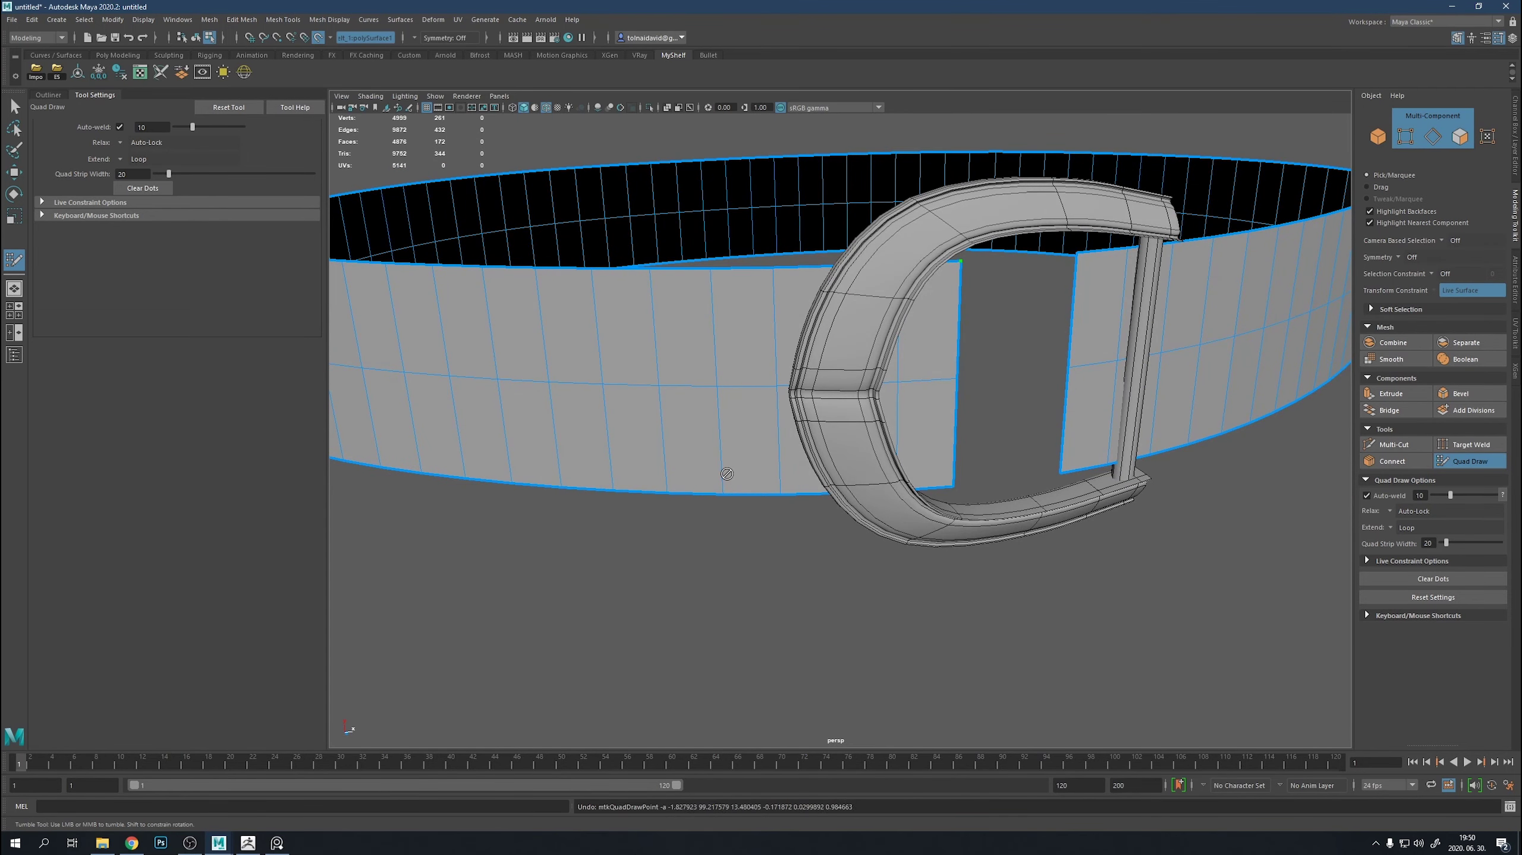
pyautogui.click(318, 38)
pyautogui.rightClick(767, 387)
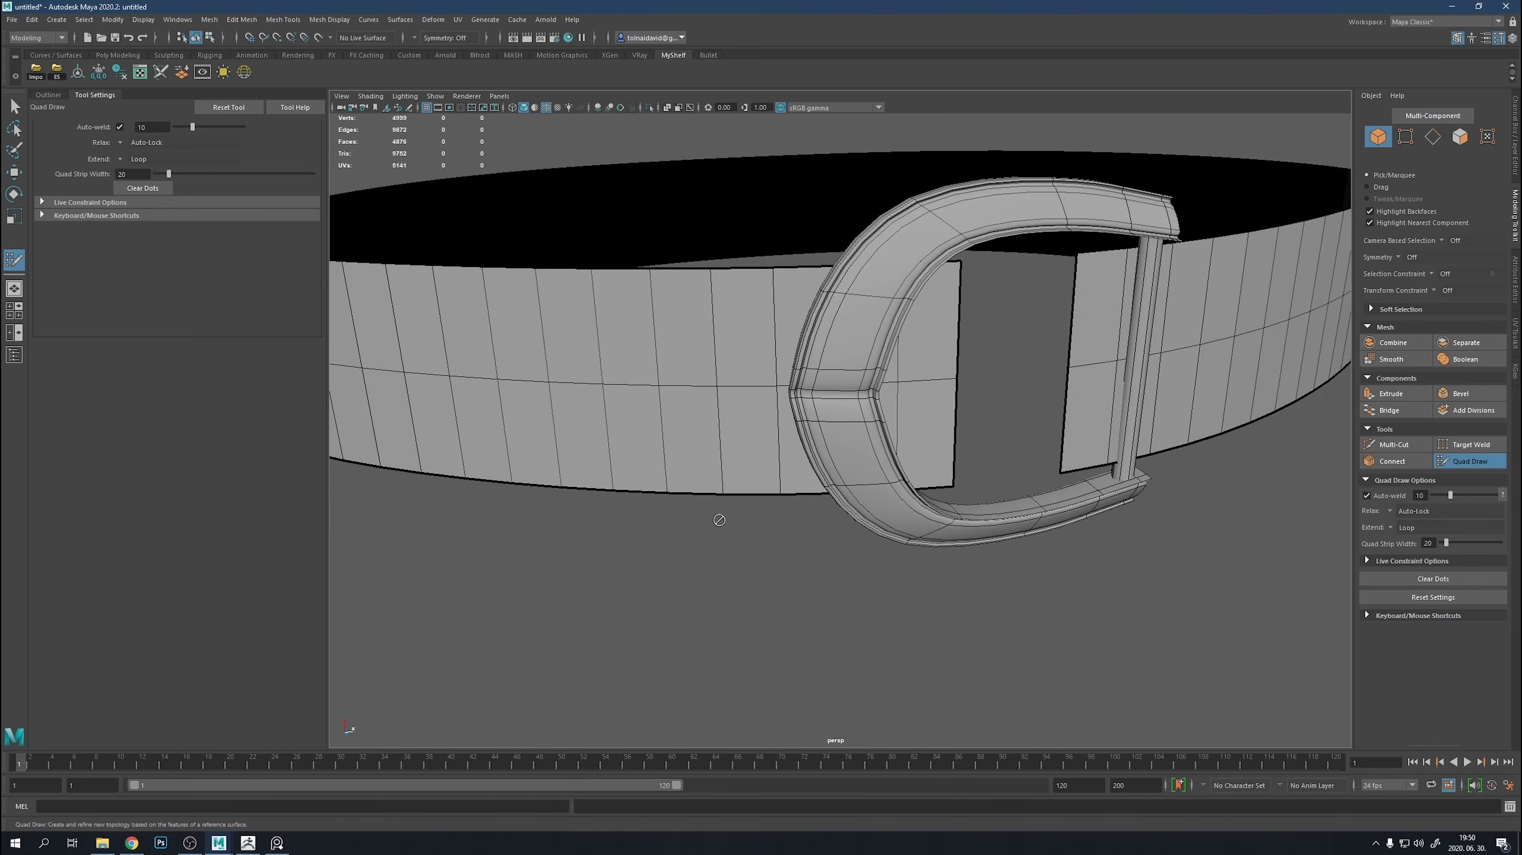
# Isolate the belt strap and start selecting its vertical edges.
pyautogui.press('w')
pyautogui.hotkey('ctrl', '1')
pyautogui.moveTo(747, 482); pyautogui.dragTo(749, 443, button='right')
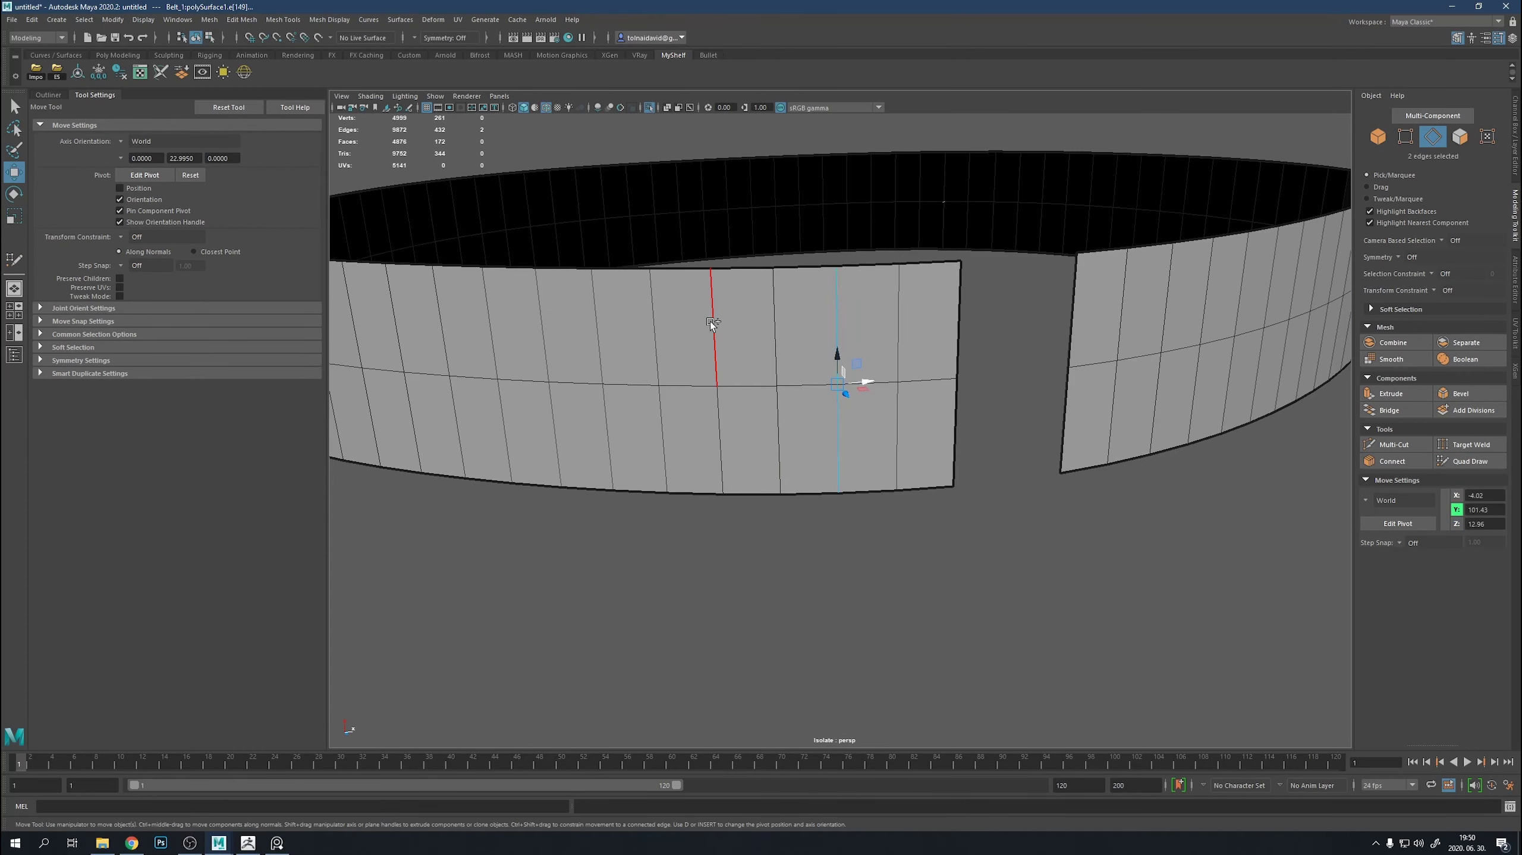
pyautogui.scroll(-5, 778, 371)
pyautogui.keyDown('alt'); pyautogui.moveTo(843, 406); pyautogui.dragTo(754, 431); pyautogui.keyUp('alt')
pyautogui.doubleClick(743, 409)
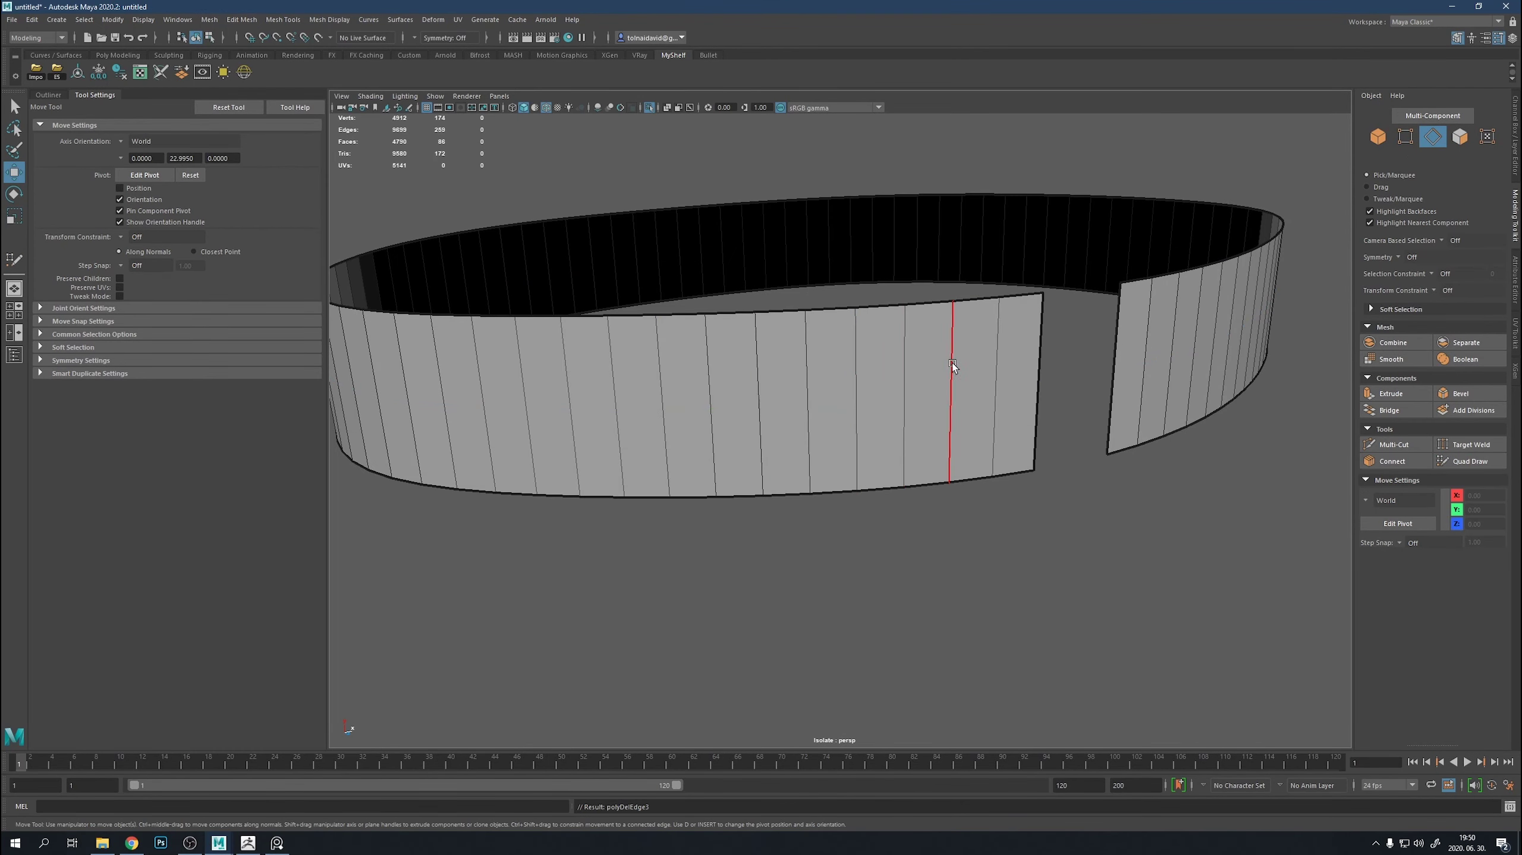
pyautogui.click(953, 363)
pyautogui.keyDown('shift'); pyautogui.click(856, 383); pyautogui.keyUp('shift')
pyautogui.keyDown('shift'); pyautogui.click(757, 407); pyautogui.keyUp('shift')
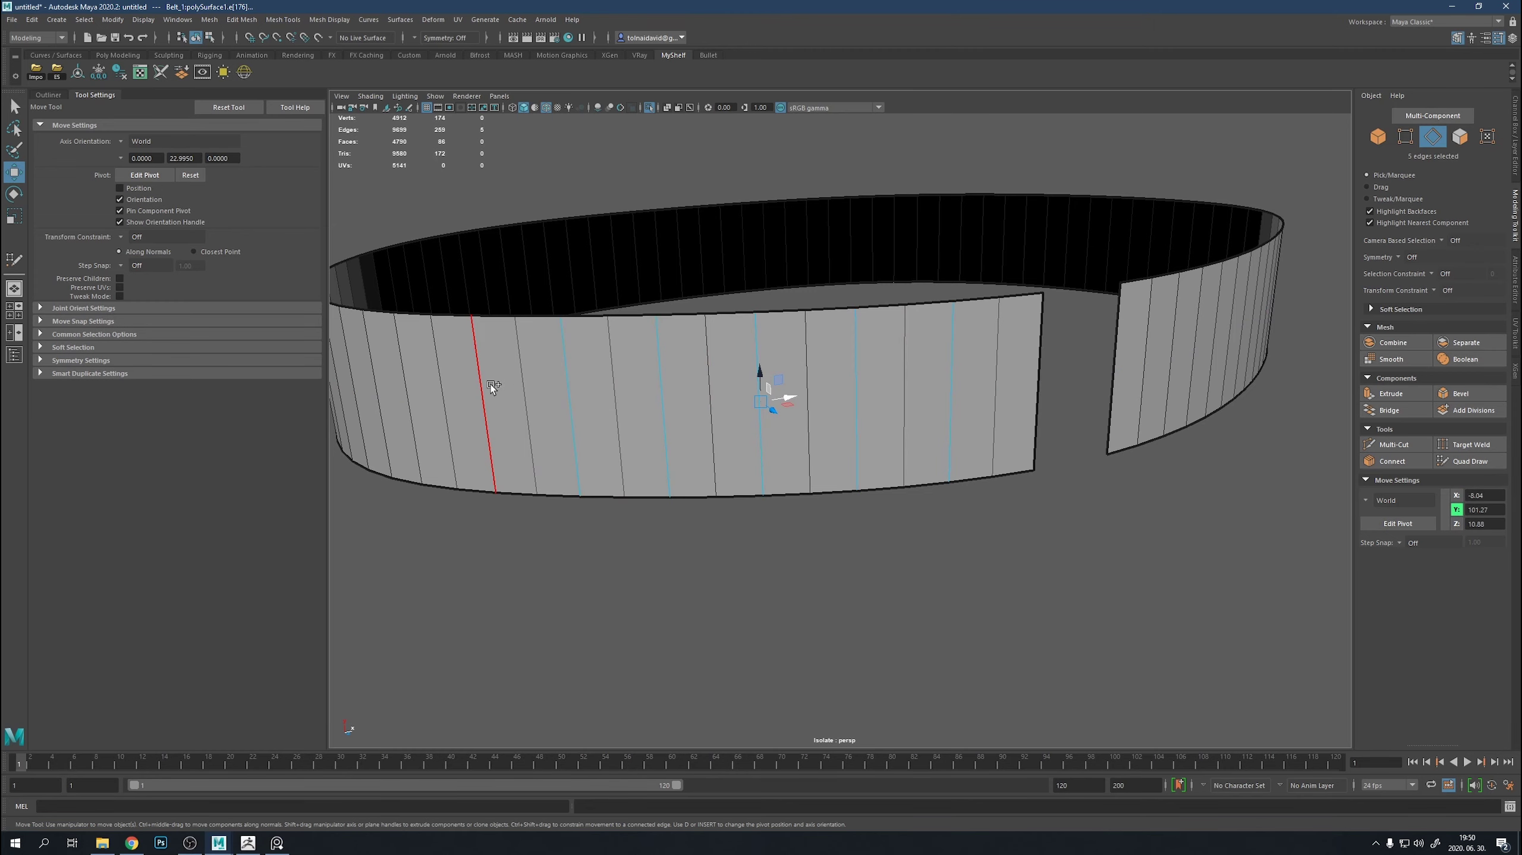
pyautogui.hotkey('ctrl', 'z')
pyautogui.hotkey('ctrl', 'z')
pyautogui.hotkey('ctrl', 'z')
# Select several vertical edge loops around the strap and delete them with Ctrl+Delete.
pyautogui.keyDown('alt'); pyautogui.moveTo(490, 383); pyautogui.dragTo(666, 356); pyautogui.keyUp('alt')
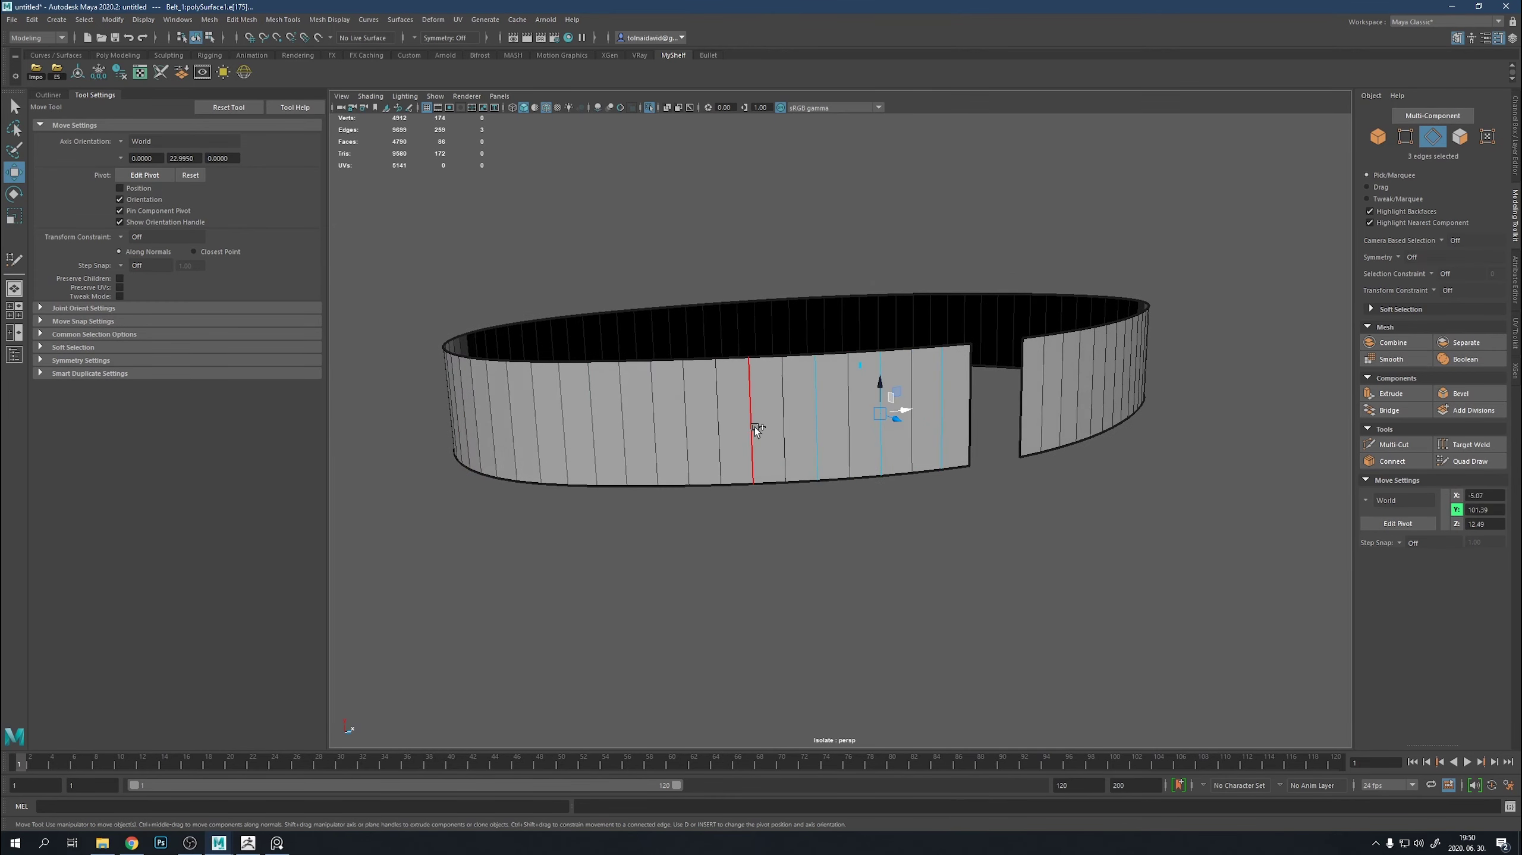
pyautogui.keyDown('shift'); pyautogui.click(568, 404); pyautogui.keyUp('shift')
pyautogui.keyDown('alt'); pyautogui.moveTo(568, 403); pyautogui.dragTo(847, 491); pyautogui.keyUp('alt')
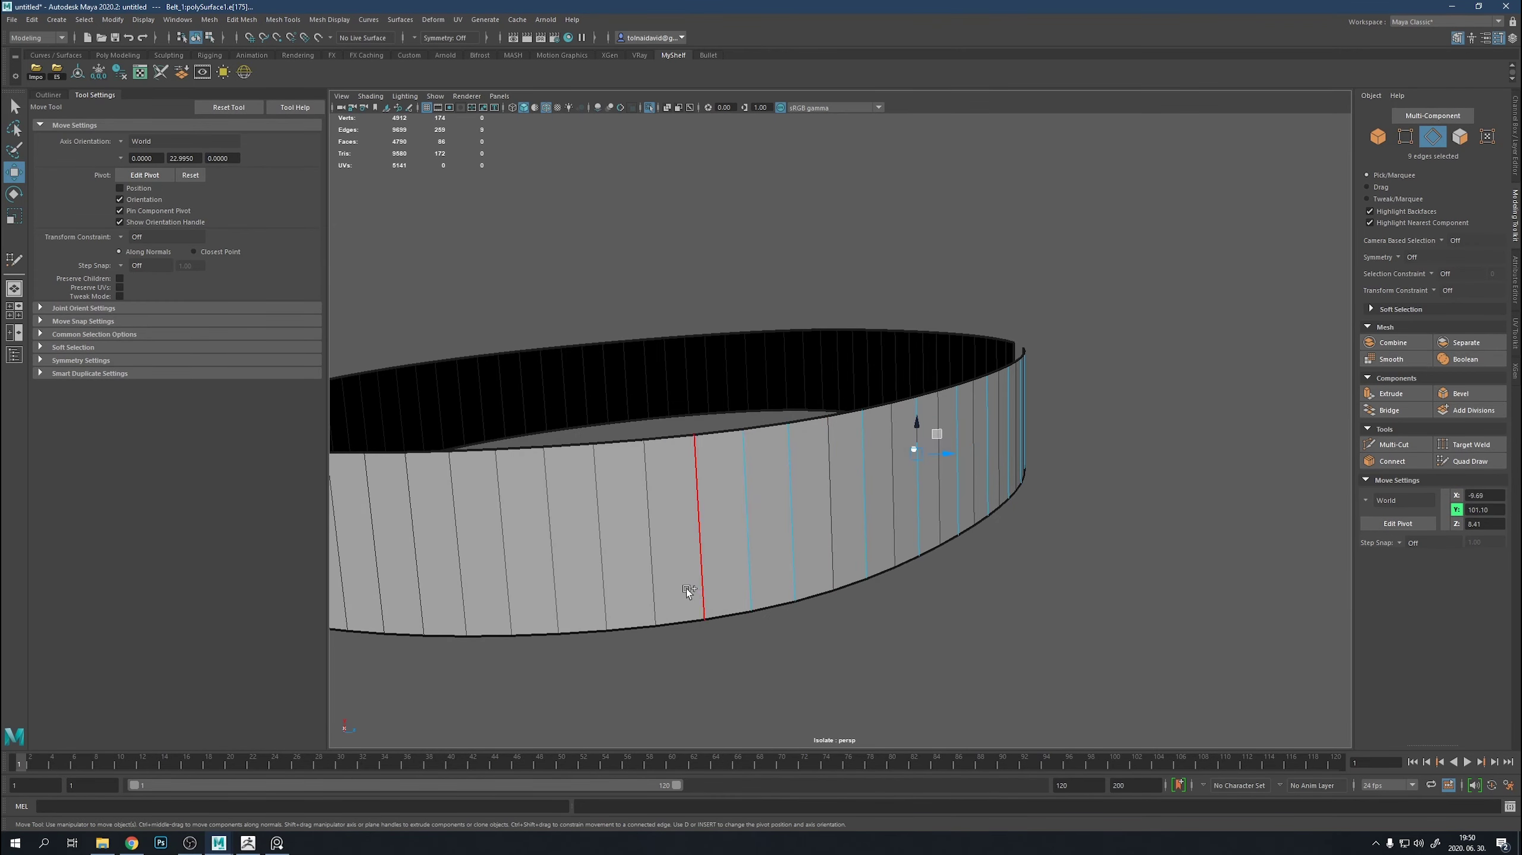
pyautogui.keyDown('shift'); pyautogui.click(455, 529); pyautogui.keyUp('shift')
pyautogui.keyDown('shift'); pyautogui.click(416, 539); pyautogui.keyUp('shift')
pyautogui.moveTo(416, 538)
pyautogui.keyDown('alt'); pyautogui.mouseDown()
pyautogui.moveTo(866, 494)
pyautogui.moveTo(847, 456)
pyautogui.mouseUp(); pyautogui.keyUp('alt')
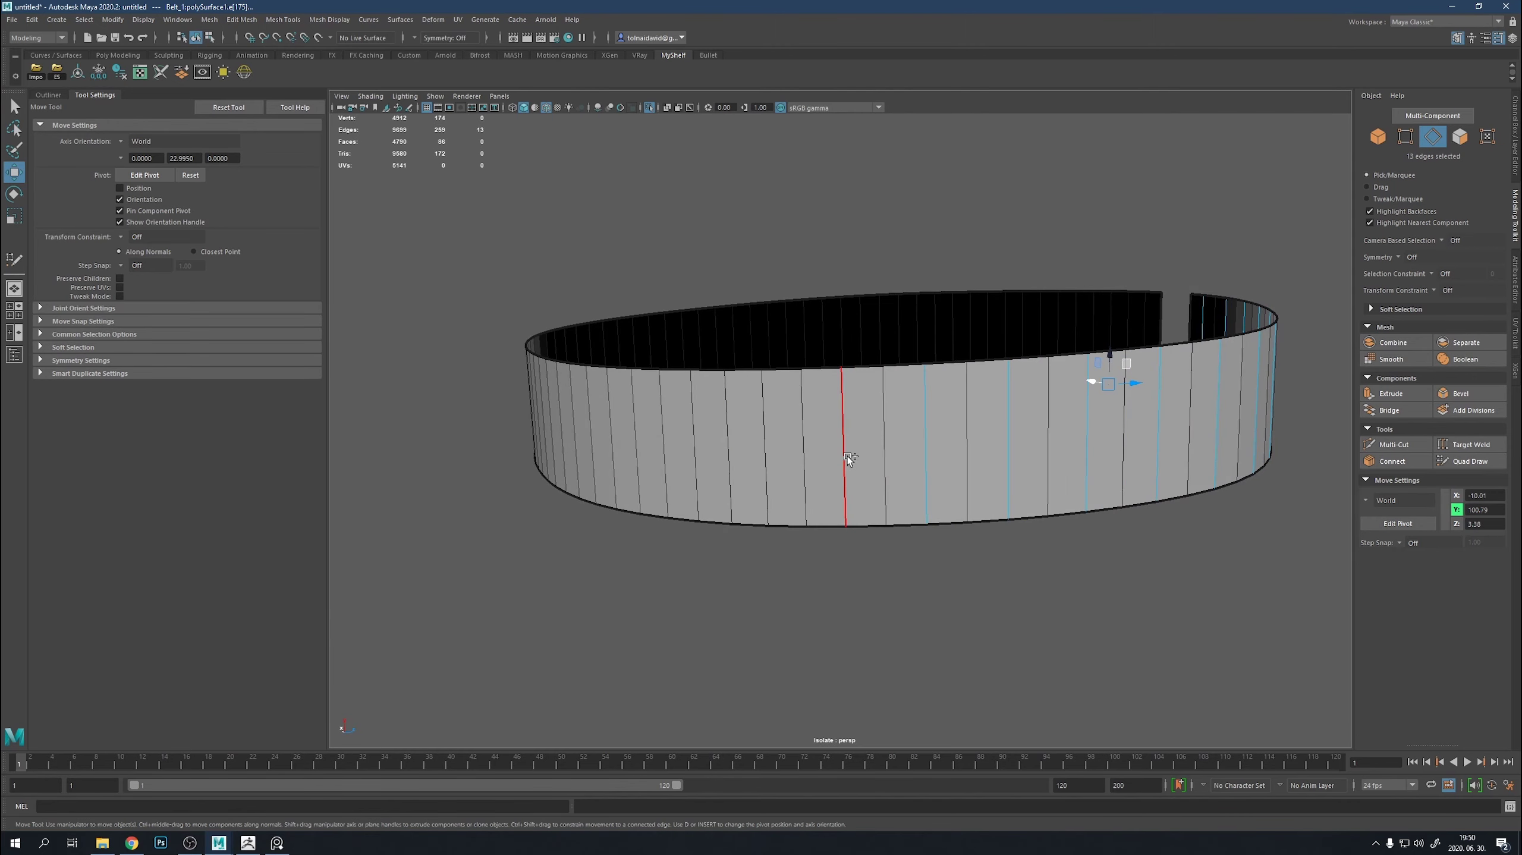
pyautogui.keyDown('shift'); pyautogui.click(699, 466); pyautogui.keyUp('shift')
pyautogui.keyDown('alt'); pyautogui.moveTo(699, 465); pyautogui.dragTo(692, 485); pyautogui.keyUp('alt')
pyautogui.keyDown('shift'); pyautogui.click(562, 477); pyautogui.keyUp('shift')
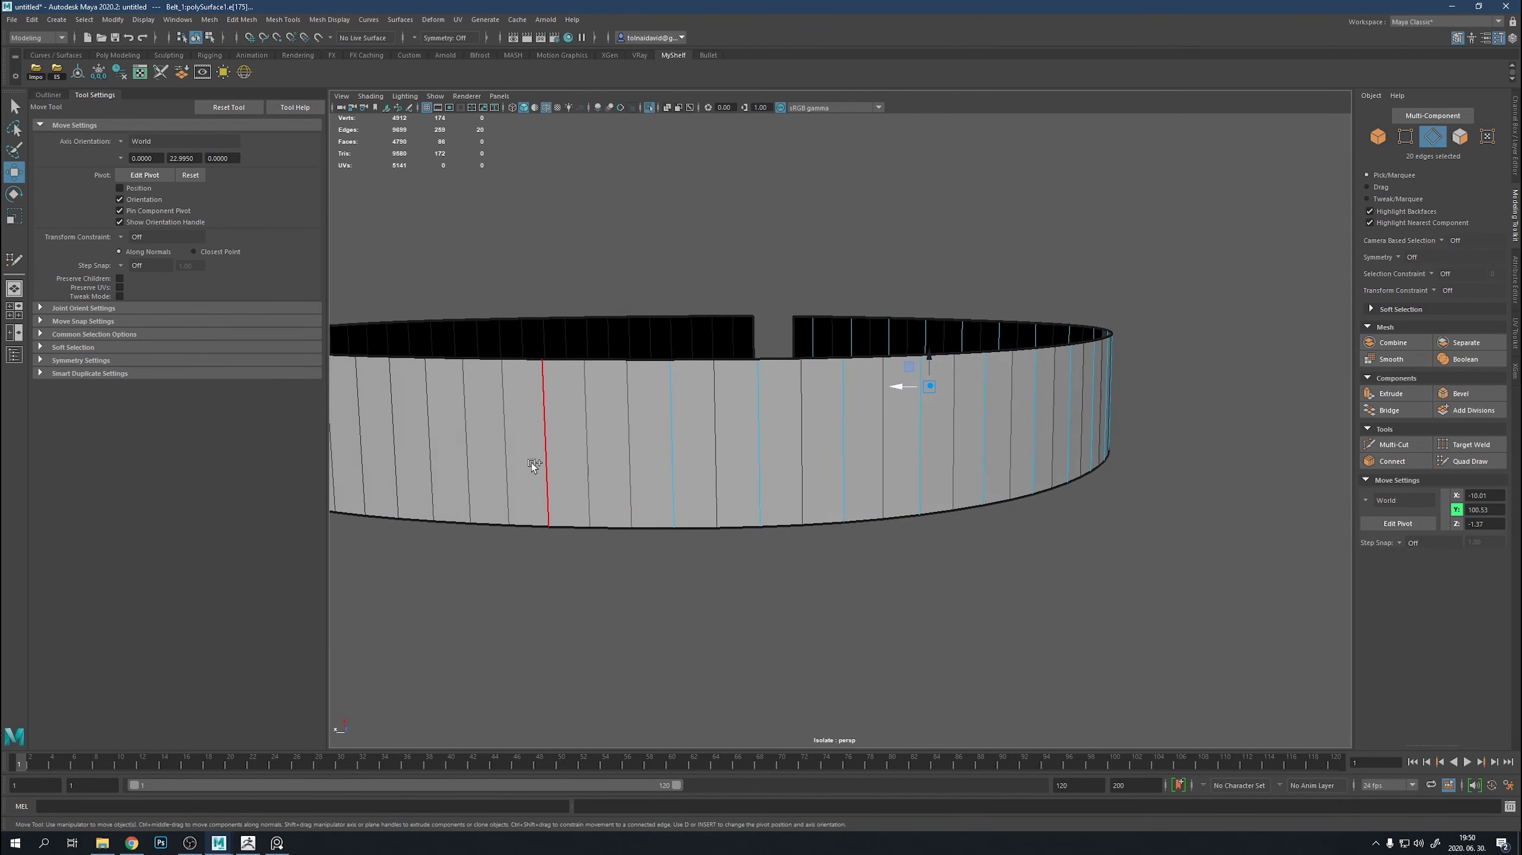
pyautogui.moveTo(561, 477)
pyautogui.keyDown('alt'); pyautogui.mouseDown()
pyautogui.moveTo(661, 501)
pyautogui.moveTo(646, 478)
pyautogui.mouseUp(); pyautogui.keyUp('alt')
pyautogui.keyDown('shift'); pyautogui.click(653, 473); pyautogui.keyUp('shift')
pyautogui.keyDown('shift'); pyautogui.click(589, 464); pyautogui.keyUp('shift')
pyautogui.hotkey('ctrl', 'Delete')
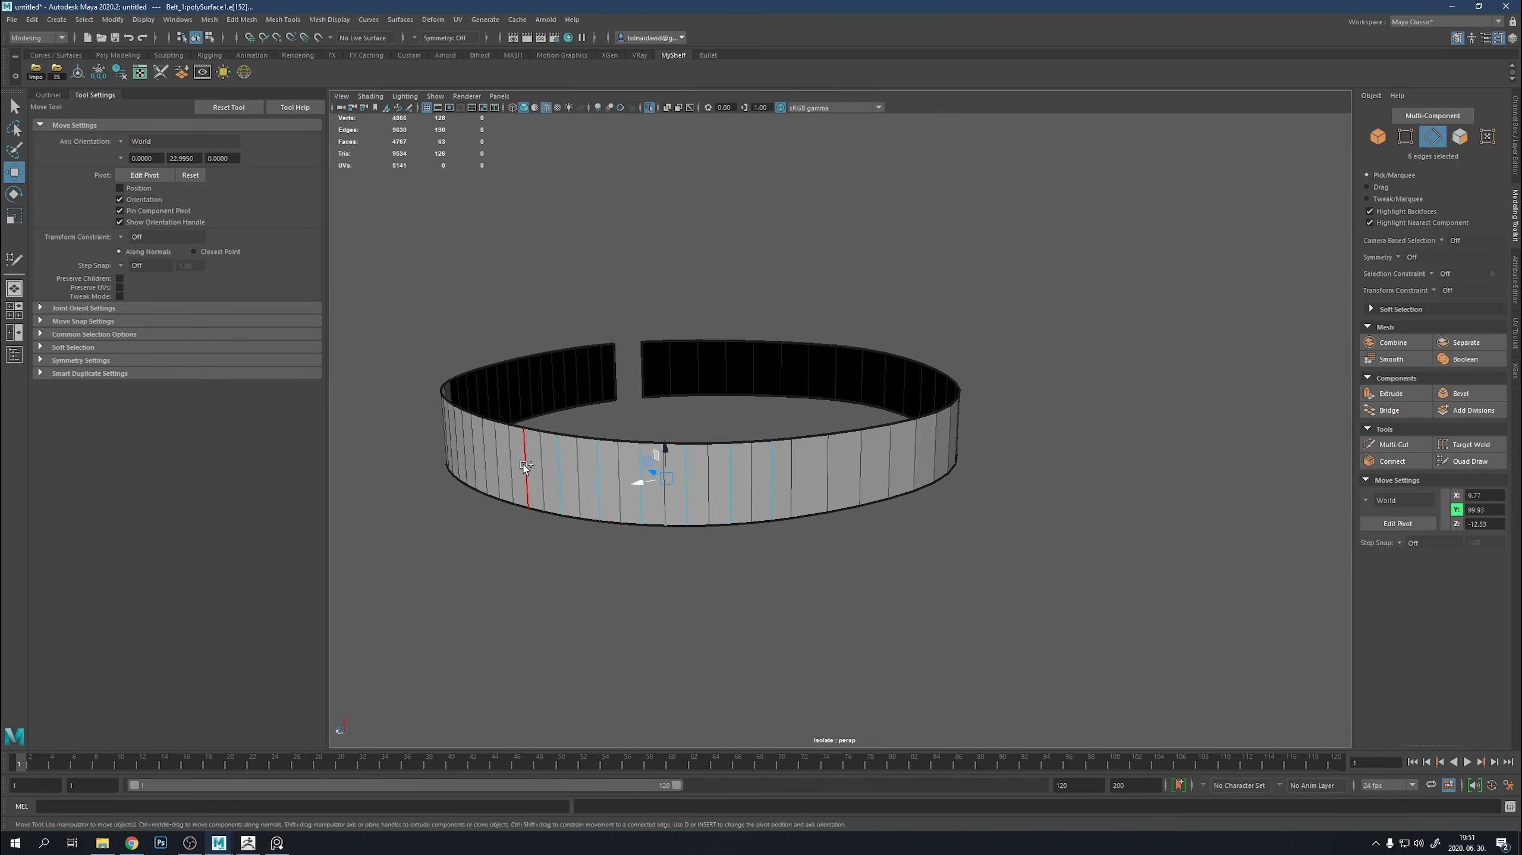
# Delete another vertical edge loop and select two more edges.
pyautogui.keyDown('shift'); pyautogui.click(523, 463); pyautogui.keyUp('shift')
pyautogui.keyDown('alt'); pyautogui.moveTo(523, 464); pyautogui.dragTo(749, 518); pyautogui.keyUp('alt')
pyautogui.keyDown('shift'); pyautogui.click(601, 439); pyautogui.keyUp('shift')
pyautogui.hotkey('ctrl', 'Delete')
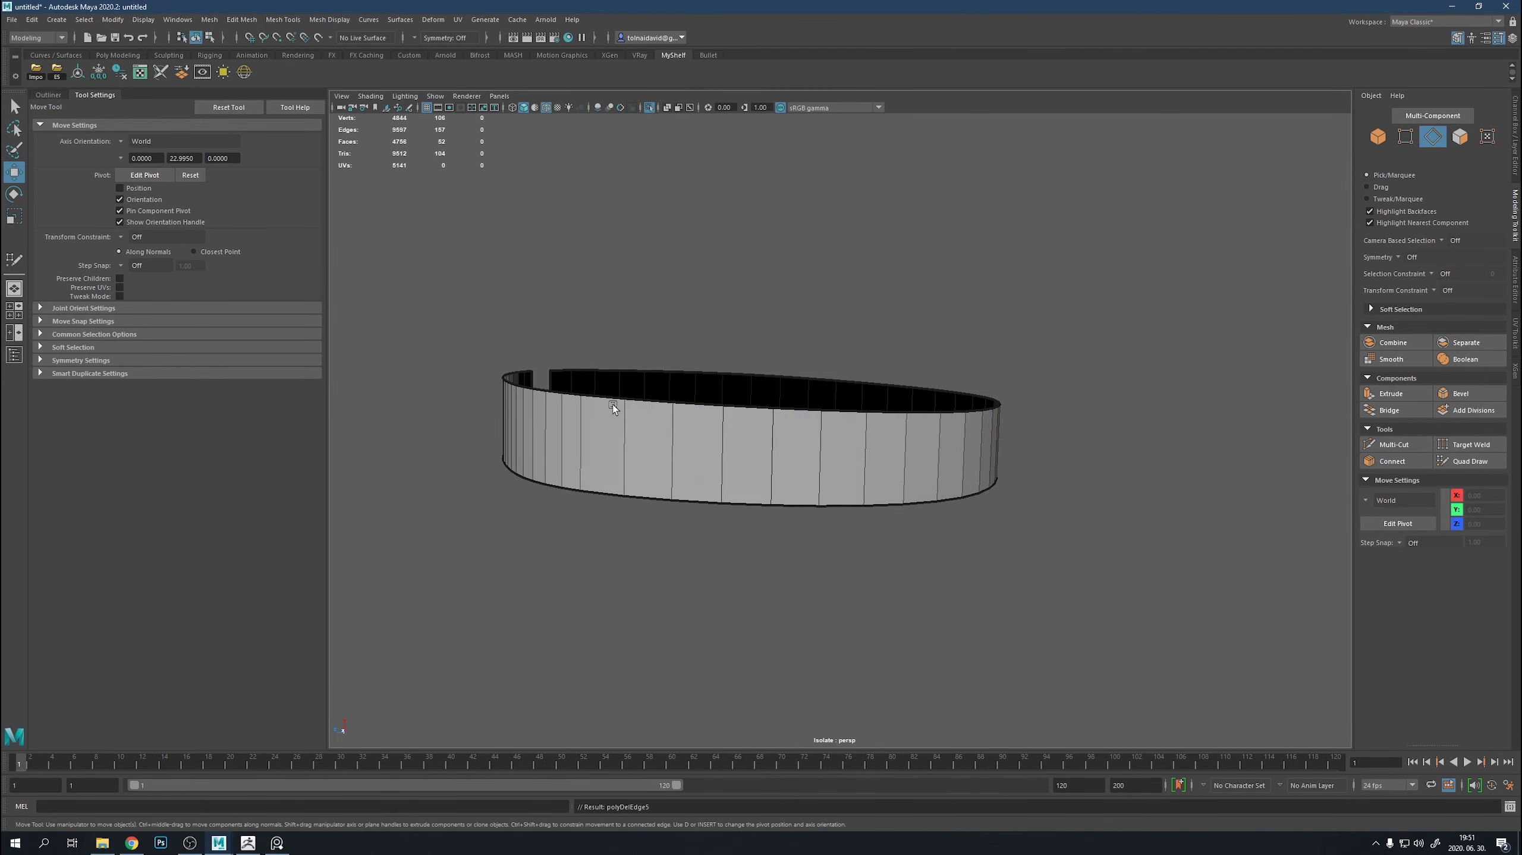
pyautogui.keyDown('alt'); pyautogui.moveTo(613, 404); pyautogui.dragTo(946, 504); pyautogui.keyUp('alt')
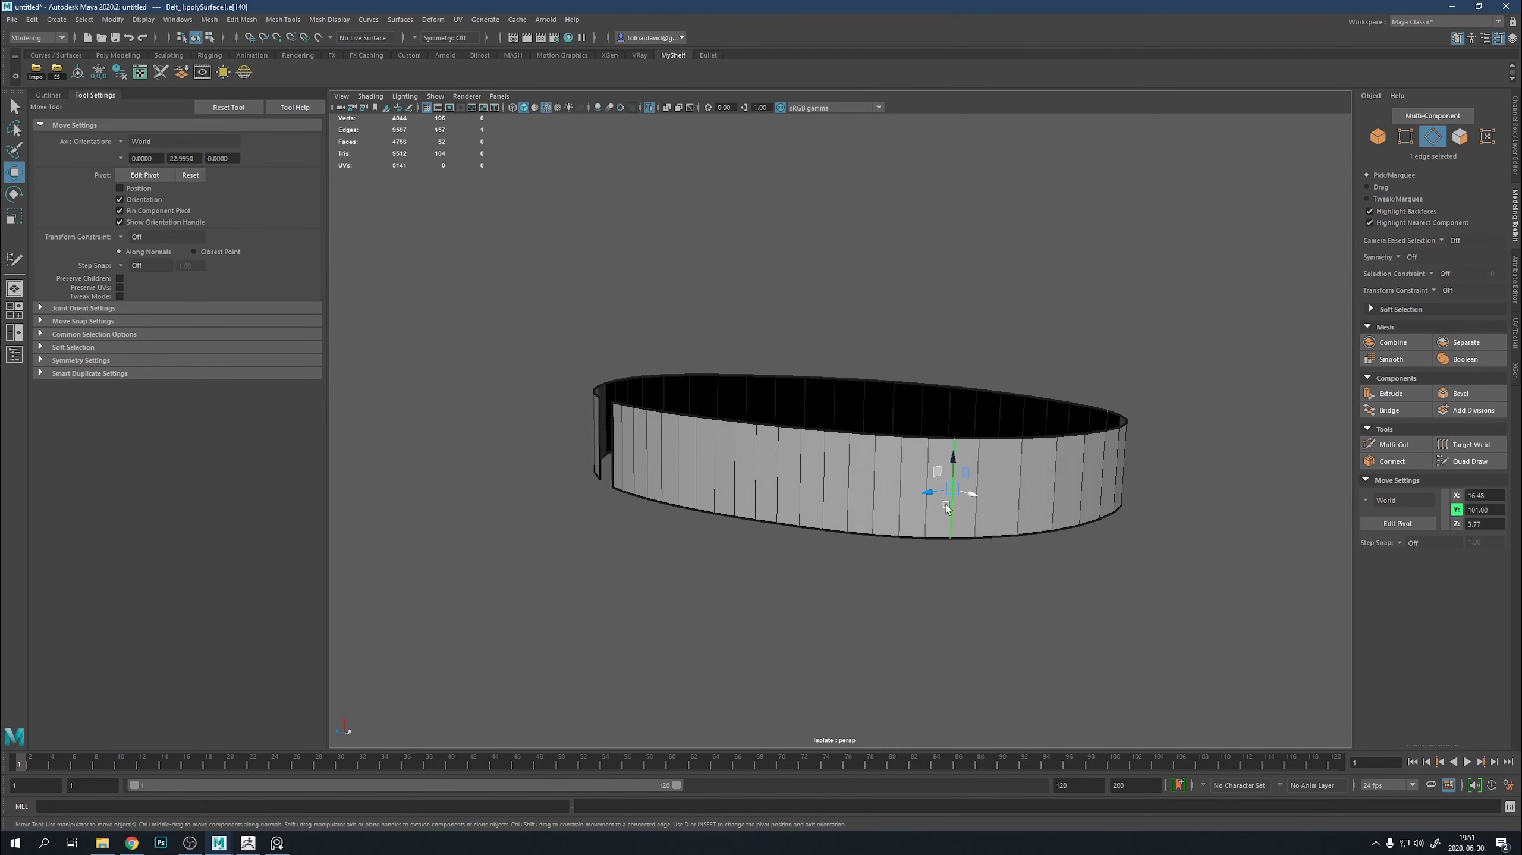
pyautogui.keyDown('shift'); pyautogui.click(648, 460); pyautogui.keyUp('shift')
# Select the belt's bottom edge loop and exit isolate view.
pyautogui.moveTo(928, 561)
pyautogui.keyDown('alt'); pyautogui.mouseDown()
pyautogui.moveTo(1070, 542)
pyautogui.moveTo(1109, 518)
pyautogui.mouseUp(); pyautogui.keyUp('alt')
pyautogui.click(1053, 460)
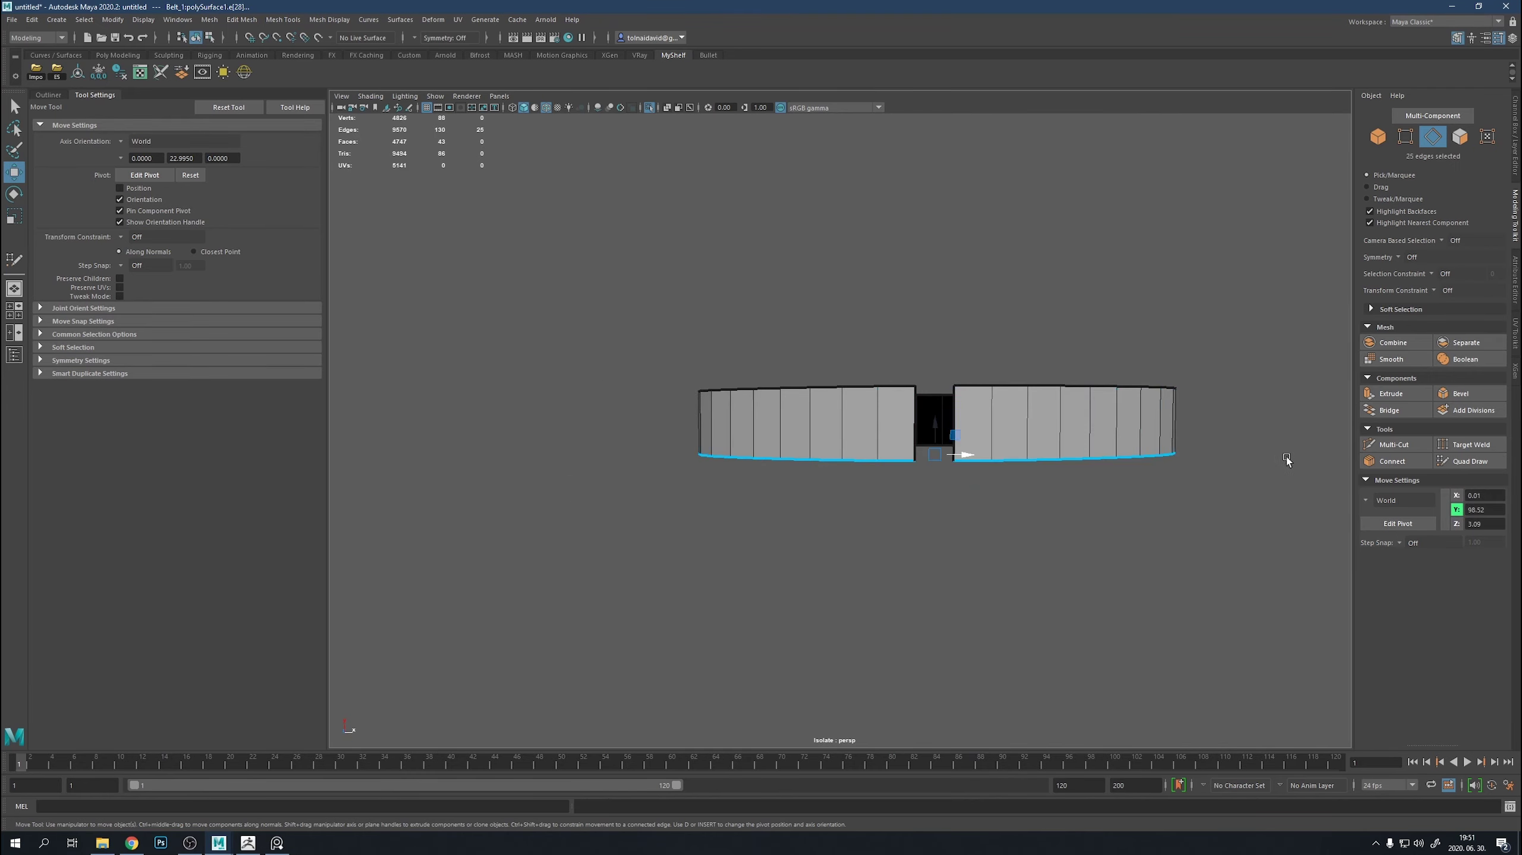
pyautogui.moveTo(1287, 456)
pyautogui.keyDown('alt'); pyautogui.mouseDown()
pyautogui.moveTo(694, 487)
pyautogui.moveTo(866, 323)
pyautogui.moveTo(943, 392)
pyautogui.moveTo(871, 461)
pyautogui.mouseUp(); pyautogui.keyUp('alt')
pyautogui.keyDown('shift'); pyautogui.doubleClick(866, 322); pyautogui.keyUp('shift')
pyautogui.hotkey('ctrl', '1')
pyautogui.hotkey('ctrl', '1')
pyautogui.hotkey('ctrl', '1')
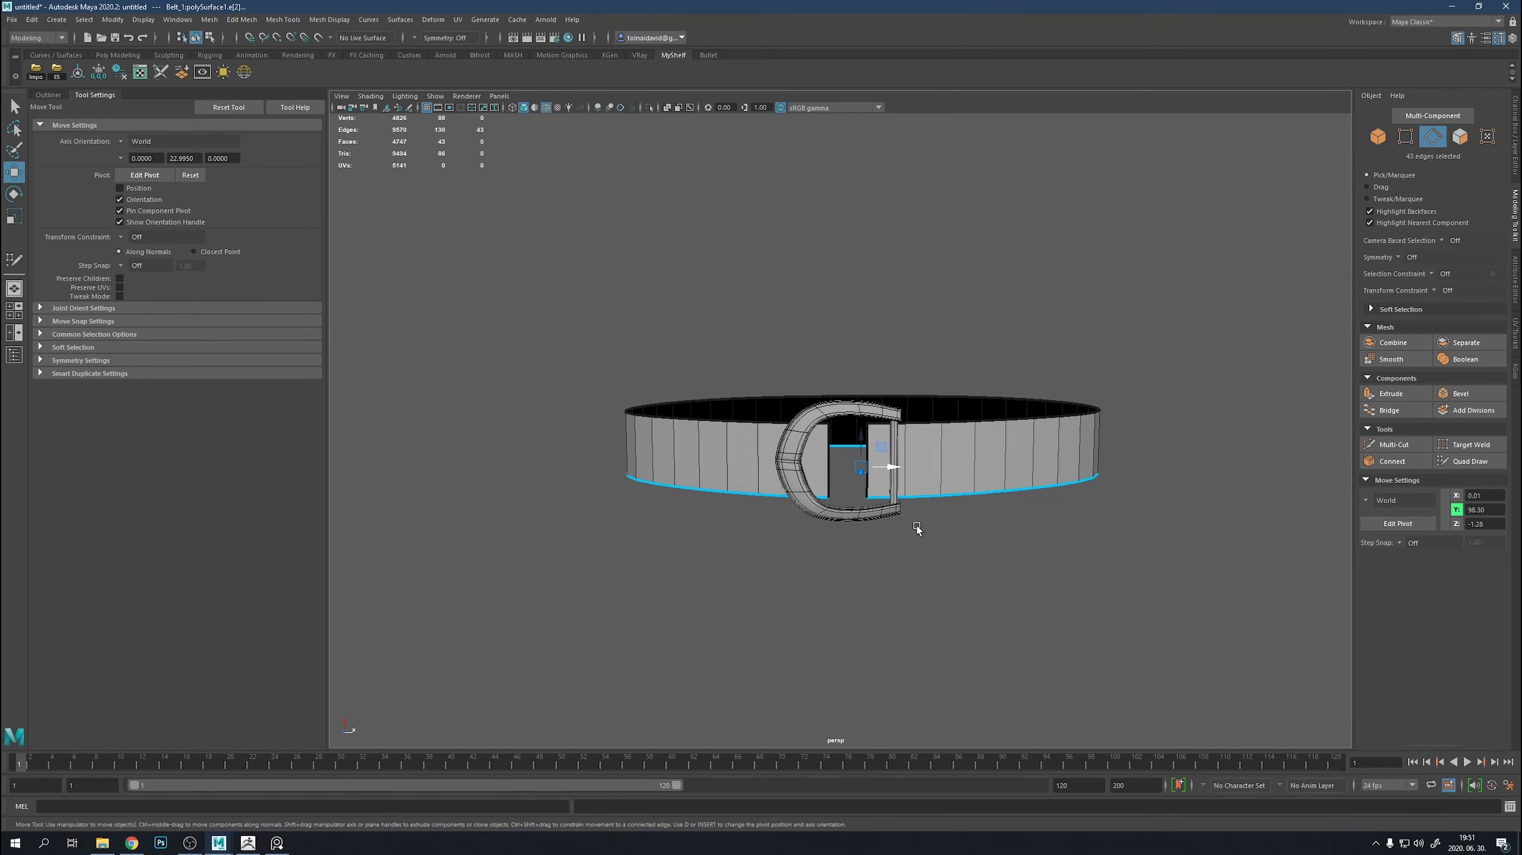
# Delete the strap's unwanted end geometry and extrude a first section around the pin.
pyautogui.moveTo(917, 525)
pyautogui.keyDown('alt'); pyautogui.mouseDown()
pyautogui.moveTo(885, 592)
pyautogui.moveTo(886, 547)
pyautogui.mouseUp(); pyautogui.keyUp('alt')
pyautogui.click(878, 500)
pyautogui.moveTo(878, 500); pyautogui.dragTo(878, 535, button='right')
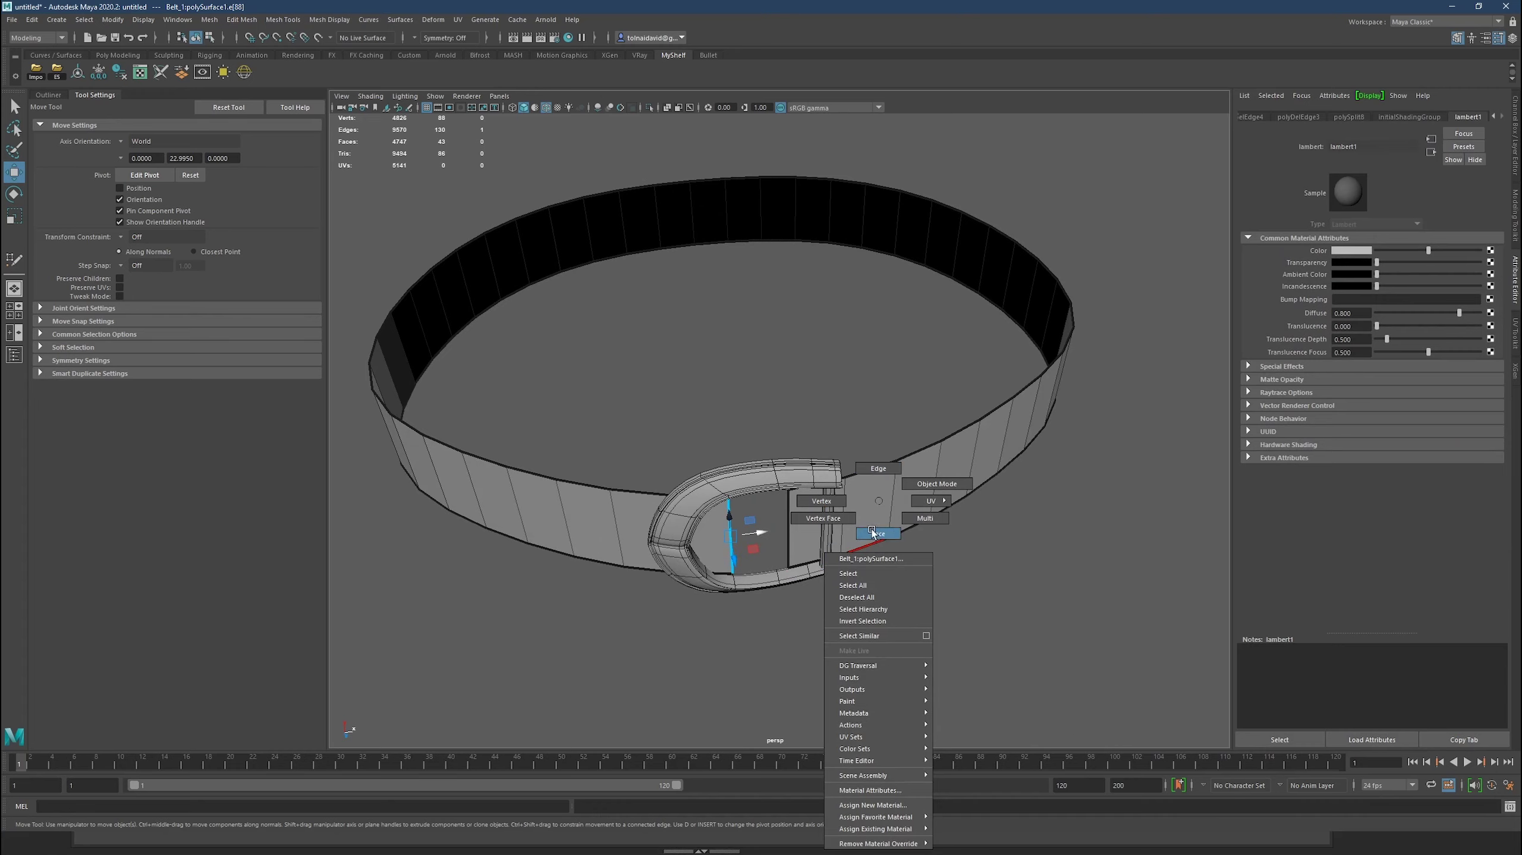
pyautogui.press('Delete')
pyautogui.keyDown('alt'); pyautogui.moveTo(879, 638); pyautogui.dragTo(849, 595); pyautogui.keyUp('alt')
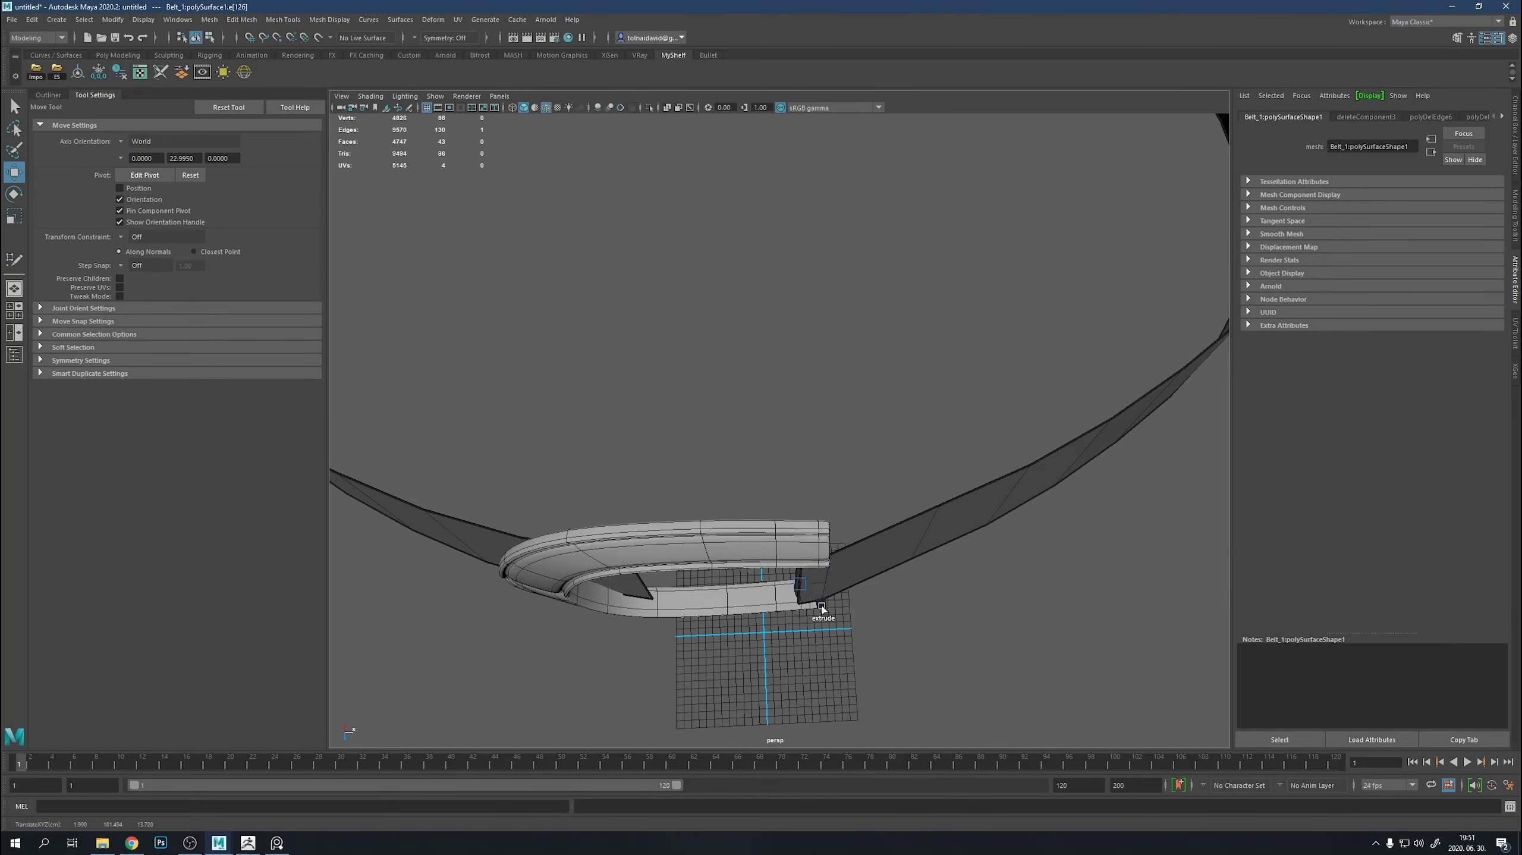
pyautogui.keyDown('shift'); pyautogui.moveTo(822, 607); pyautogui.dragTo(822, 607, button='right'); pyautogui.keyUp('shift')
pyautogui.moveTo(822, 608)
pyautogui.keyDown('alt'); pyautogui.mouseDown()
pyautogui.moveTo(817, 590)
pyautogui.moveTo(957, 598)
pyautogui.moveTo(1062, 282)
pyautogui.moveTo(764, 485)
pyautogui.moveTo(1004, 403)
pyautogui.moveTo(802, 505)
pyautogui.moveTo(711, 464)
pyautogui.moveTo(839, 440)
pyautogui.mouseUp(); pyautogui.keyUp('alt')
pyautogui.press('e')
# Hide the overlapping strap and extrude the end edge twice more around the pin.
pyautogui.click(770, 479)
pyautogui.press('w')
pyautogui.click(692, 575)
pyautogui.press('h')
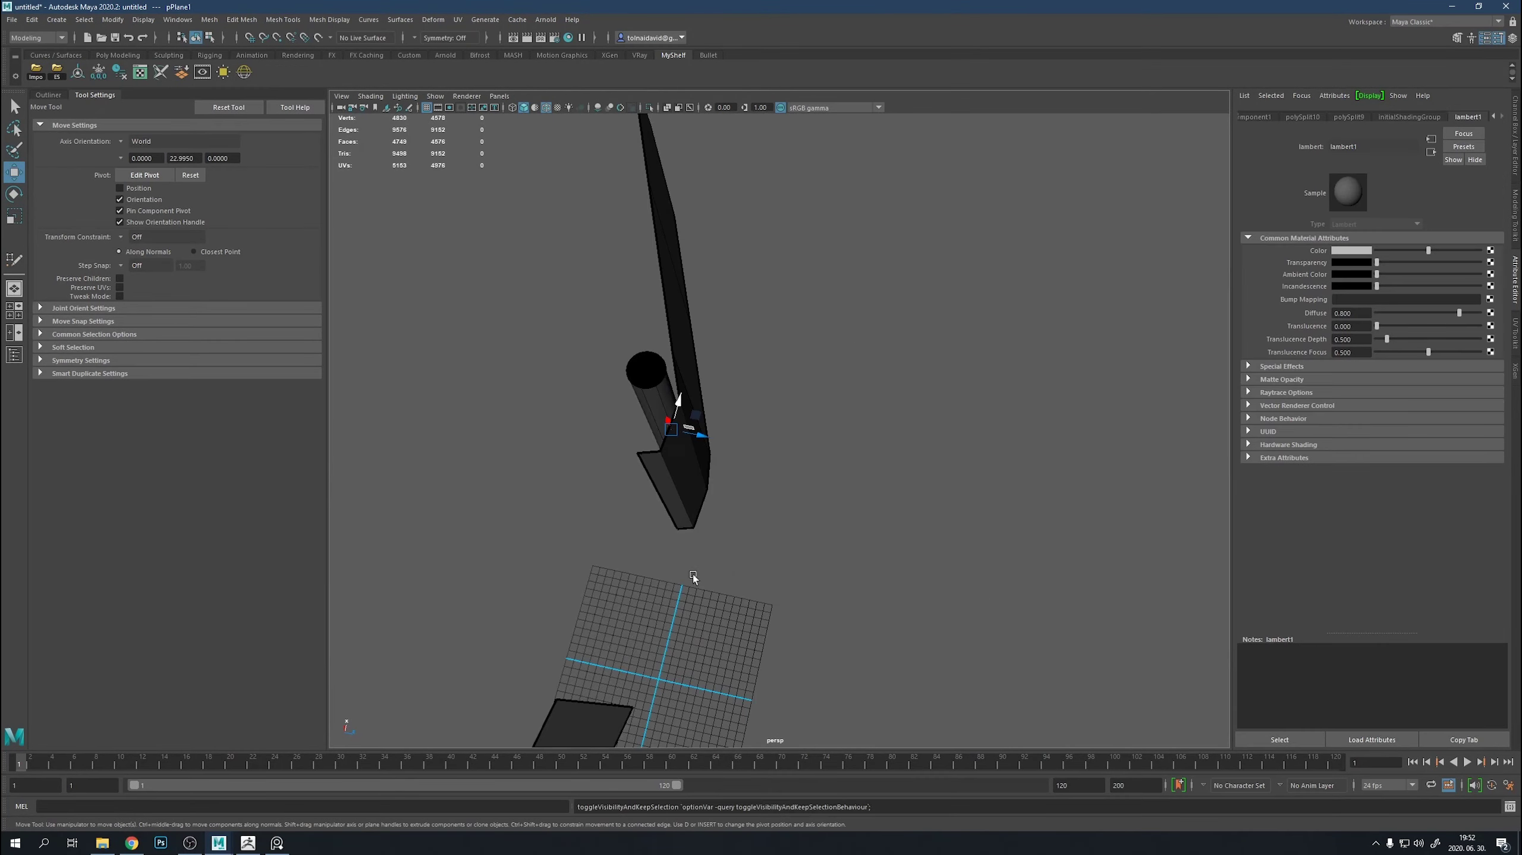
pyautogui.click(685, 501)
pyautogui.moveTo(684, 502)
pyautogui.keyDown('alt'); pyautogui.mouseDown()
pyautogui.moveTo(834, 583)
pyautogui.moveTo(682, 478)
pyautogui.moveTo(704, 527)
pyautogui.moveTo(771, 483)
pyautogui.moveTo(831, 530)
pyautogui.moveTo(743, 458)
pyautogui.moveTo(760, 499)
pyautogui.mouseUp(); pyautogui.keyUp('alt')
pyautogui.hotkey('ctrl', 'e')
pyautogui.moveTo(729, 433)
pyautogui.keyDown('alt'); pyautogui.mouseDown()
pyautogui.moveTo(757, 424)
pyautogui.moveTo(758, 493)
pyautogui.mouseUp(); pyautogui.keyUp('alt')
pyautogui.hotkey('ctrl', 'e')
pyautogui.moveTo(729, 550)
pyautogui.keyDown('alt'); pyautogui.mouseDown()
pyautogui.moveTo(896, 466)
pyautogui.moveTo(873, 435)
pyautogui.mouseUp(); pyautogui.keyUp('alt')
# On Belt_2, extrude the strap's end edge twice and pull the strip past the buckle.
pyautogui.click(14, 354)
pyautogui.click(92, 193)
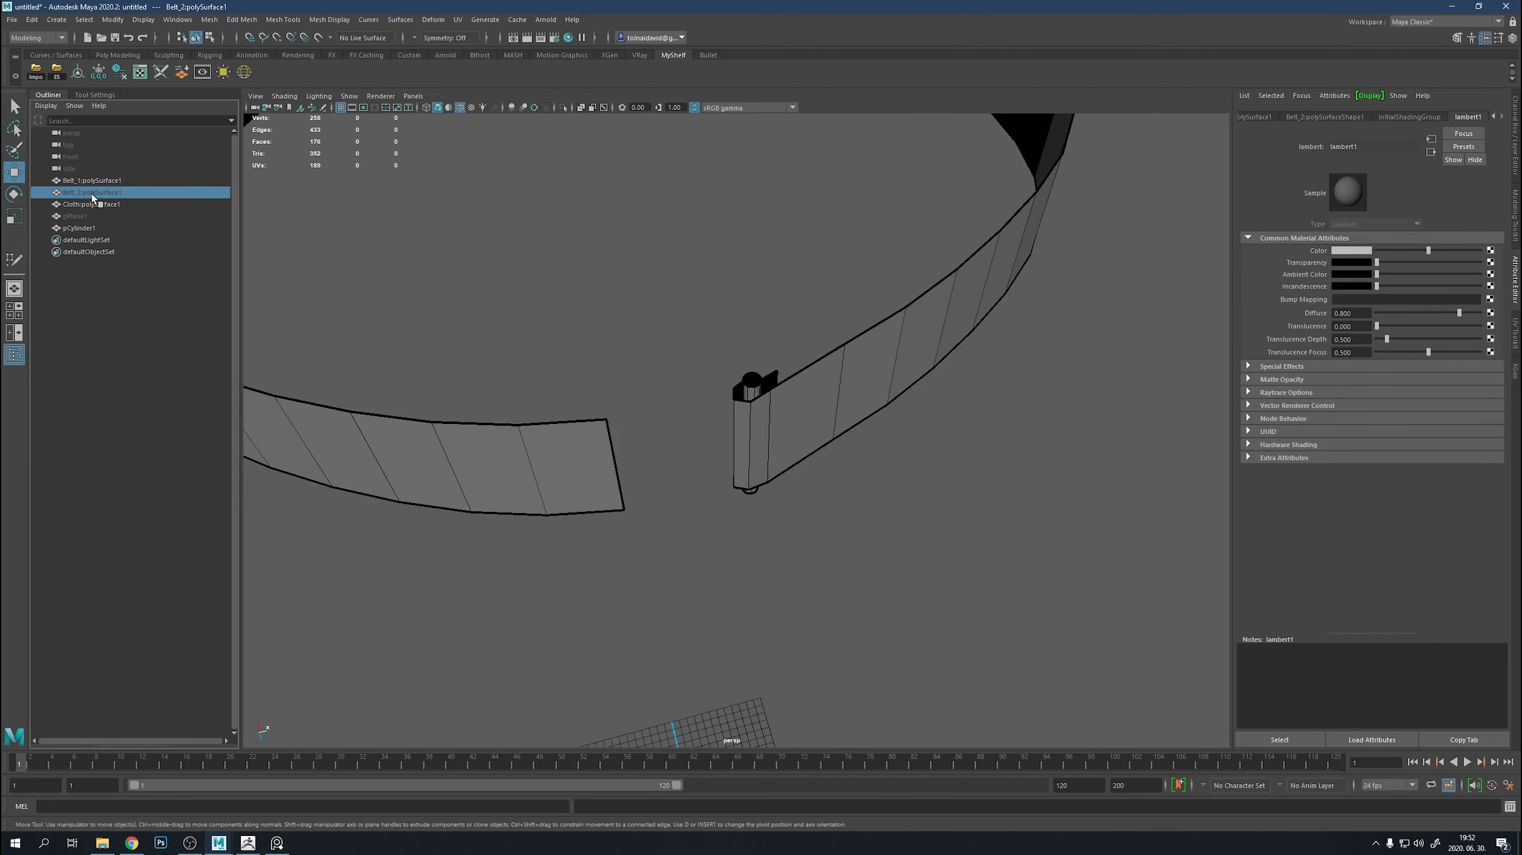
pyautogui.click(703, 466)
pyautogui.hotkey('ctrl', 'e')
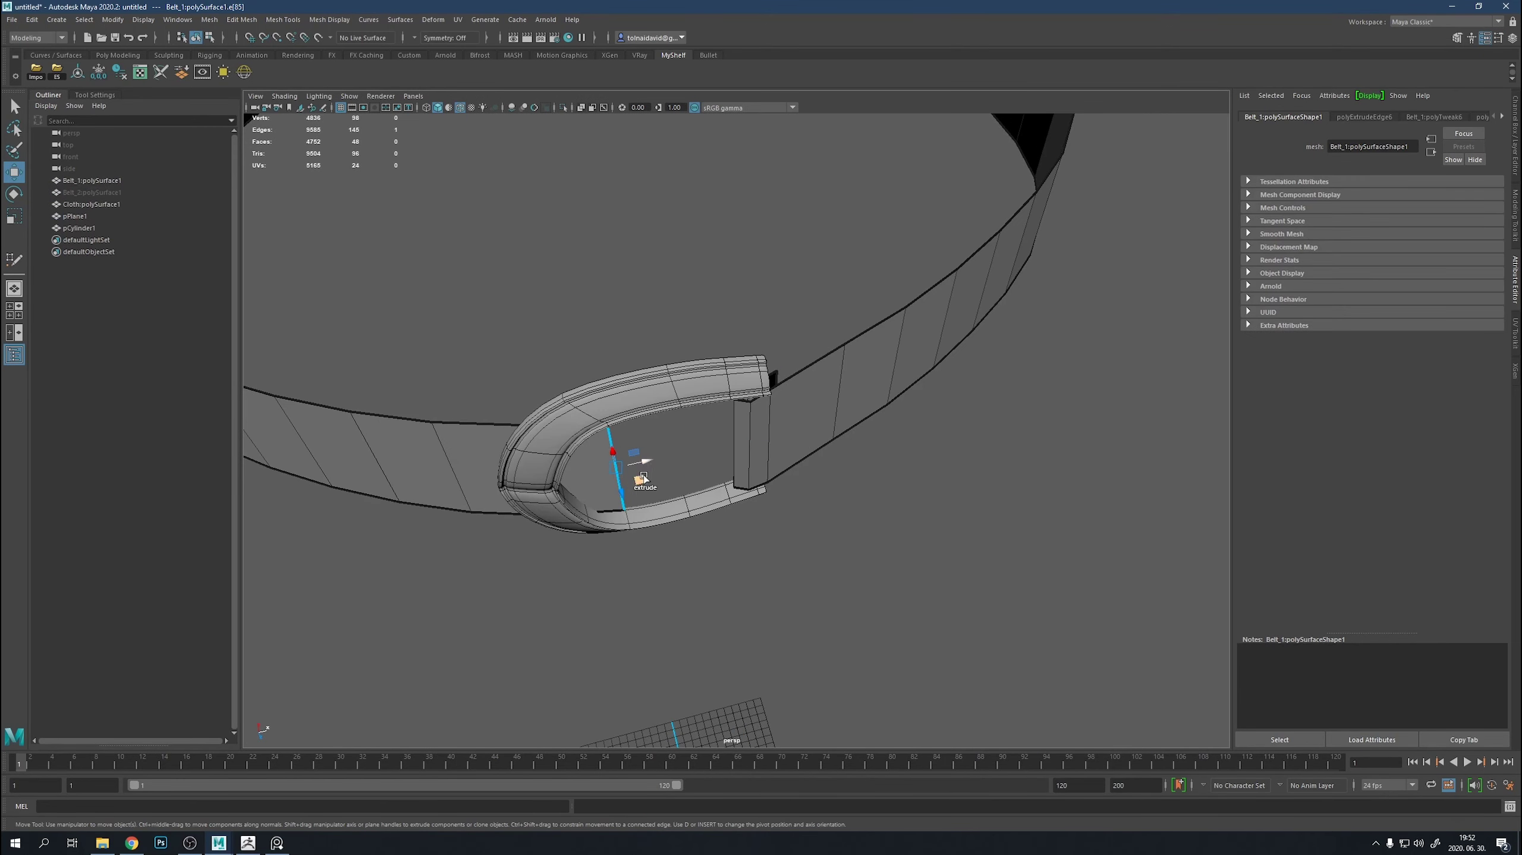
pyautogui.hotkey('ctrl', 'e')
pyautogui.moveTo(731, 477)
pyautogui.keyDown('alt'); pyautogui.mouseDown()
pyautogui.moveTo(716, 455)
pyautogui.moveTo(804, 421)
pyautogui.mouseUp(); pyautogui.keyUp('alt')
# Rotate the flap's fold edge and outer edge to bend the flap downward.
pyautogui.click(678, 374)
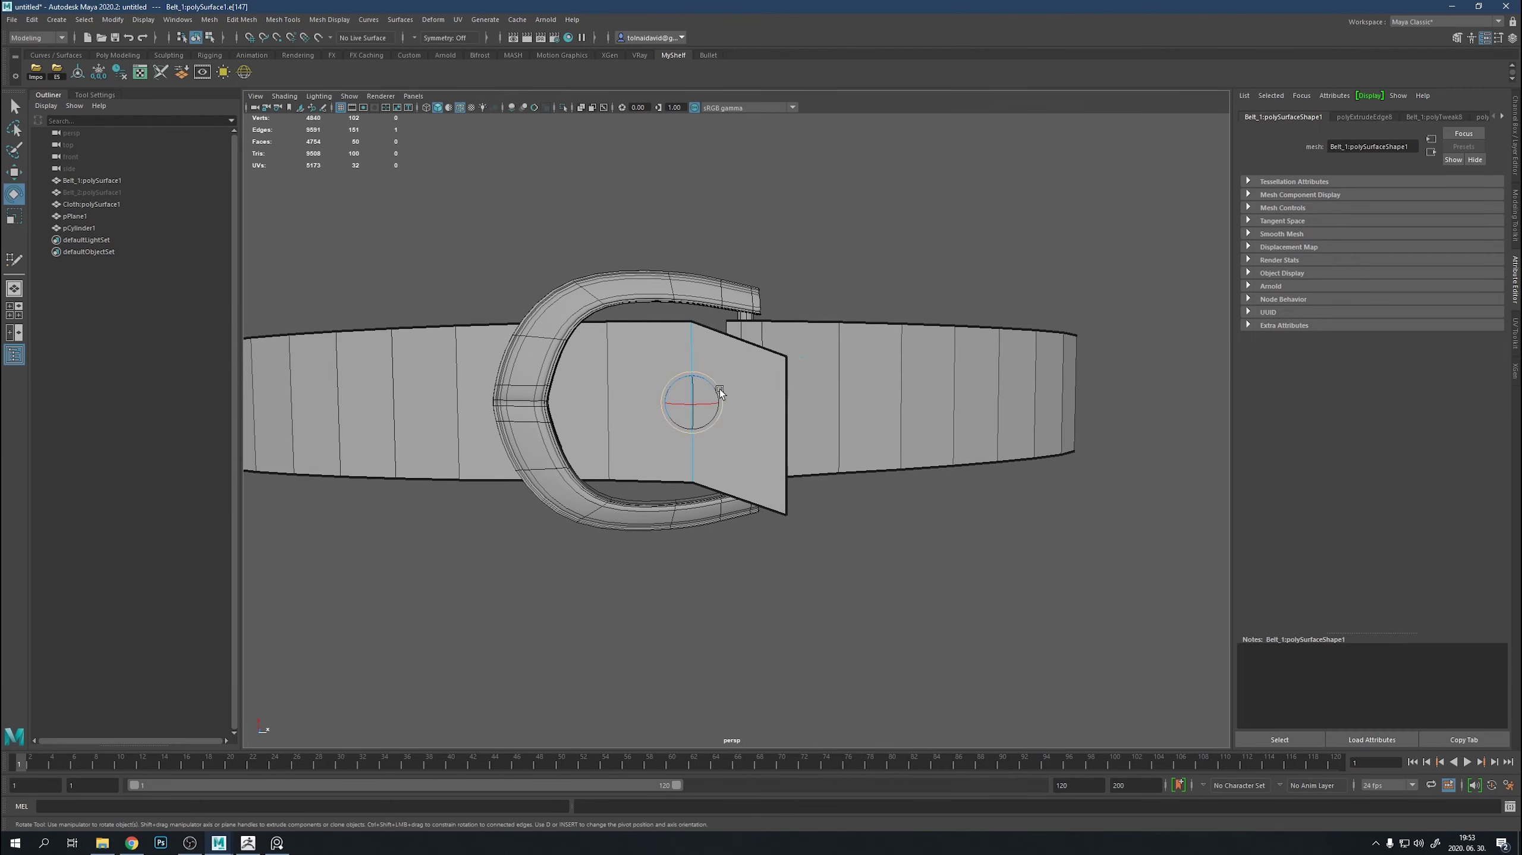
pyautogui.moveTo(719, 390)
pyautogui.keyDown('alt'); pyautogui.mouseDown()
pyautogui.moveTo(701, 444)
pyautogui.moveTo(697, 414)
pyautogui.mouseUp(); pyautogui.keyUp('alt')
pyautogui.moveTo(697, 413)
pyautogui.keyDown('alt'); pyautogui.mouseDown()
pyautogui.moveTo(761, 397)
pyautogui.moveTo(804, 423)
pyautogui.mouseUp(); pyautogui.keyUp('alt')
pyautogui.click(799, 423)
pyautogui.moveTo(804, 423)
pyautogui.keyDown('alt'); pyautogui.mouseDown()
pyautogui.moveTo(754, 445)
pyautogui.moveTo(789, 432)
pyautogui.moveTo(852, 479)
pyautogui.moveTo(714, 461)
pyautogui.mouseUp(); pyautogui.keyUp('alt')
# Extrude the flap's end edge again and select its fold edges to shape a pointed tip.
pyautogui.press('w')
pyautogui.click(714, 461)
pyautogui.moveTo(784, 576)
pyautogui.keyDown('alt'); pyautogui.mouseDown()
pyautogui.moveTo(842, 543)
pyautogui.moveTo(740, 528)
pyautogui.moveTo(831, 484)
pyautogui.mouseUp(); pyautogui.keyUp('alt')
pyautogui.press('w')
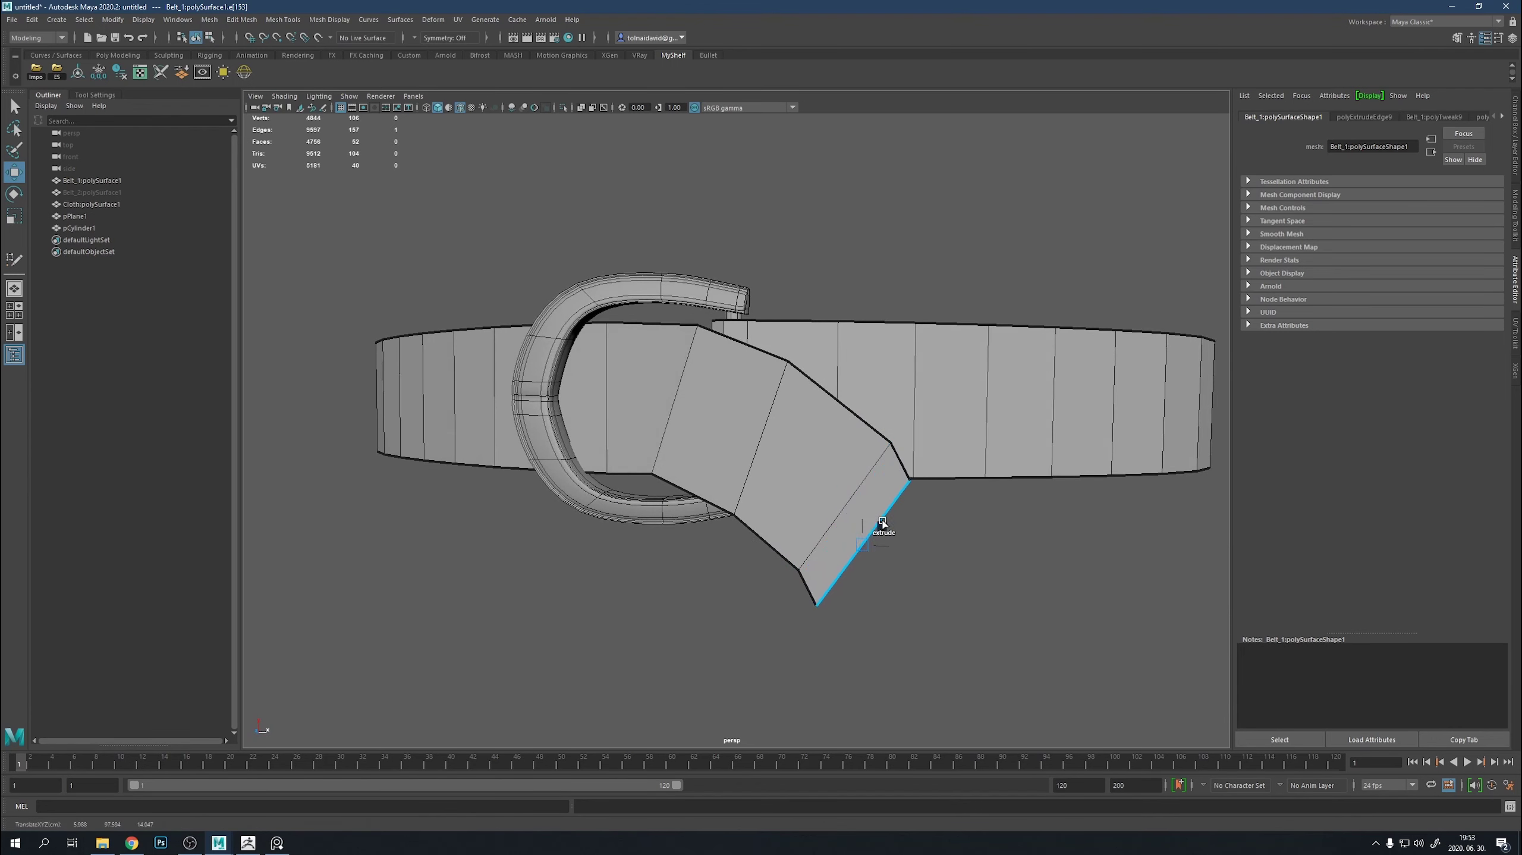
pyautogui.hotkey('ctrl', 'e')
pyautogui.click(678, 397)
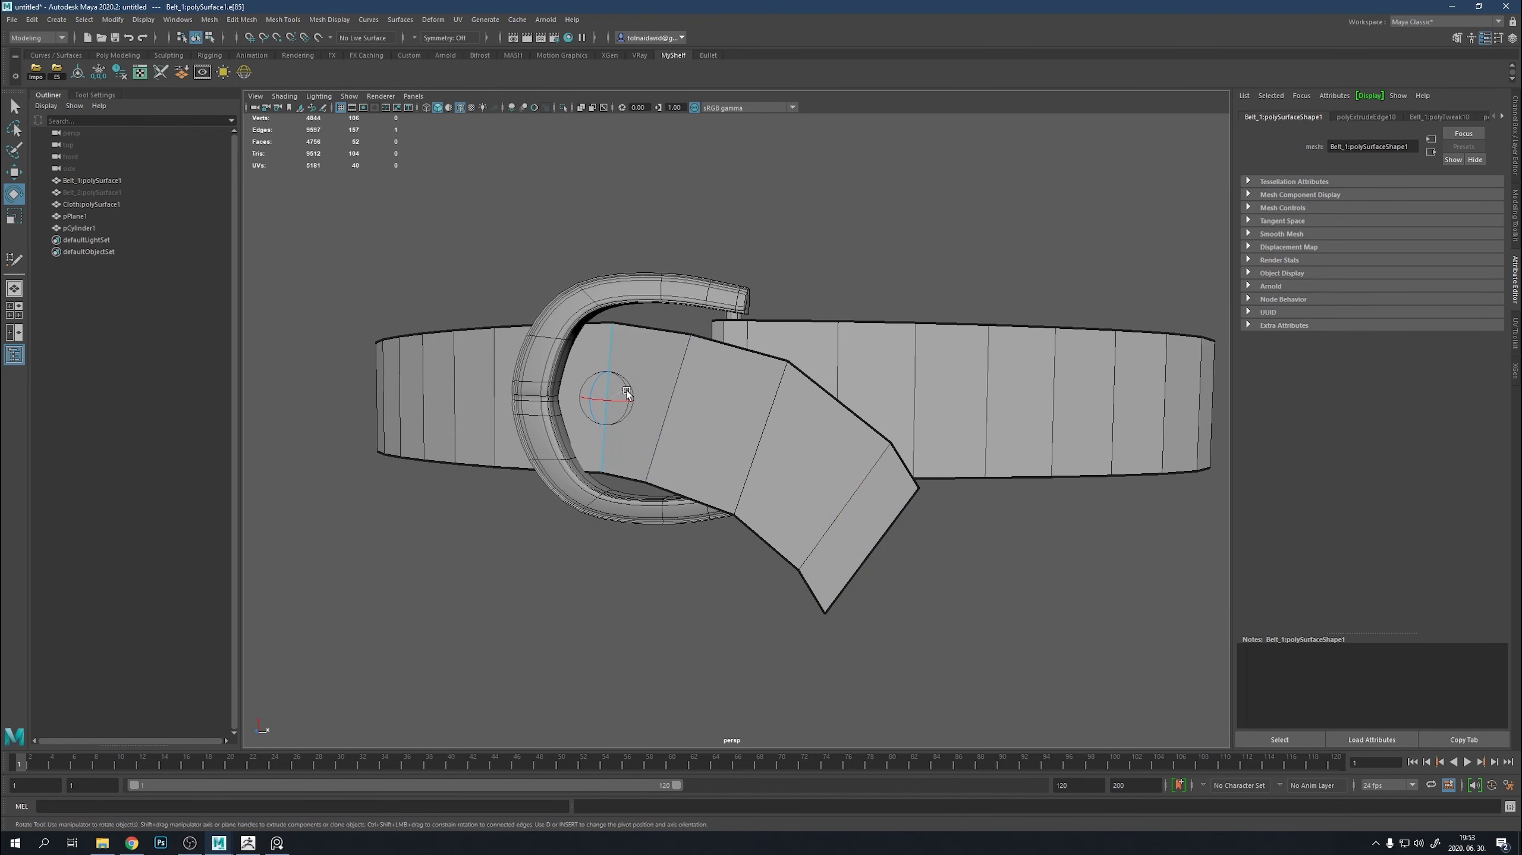
pyautogui.click(786, 439)
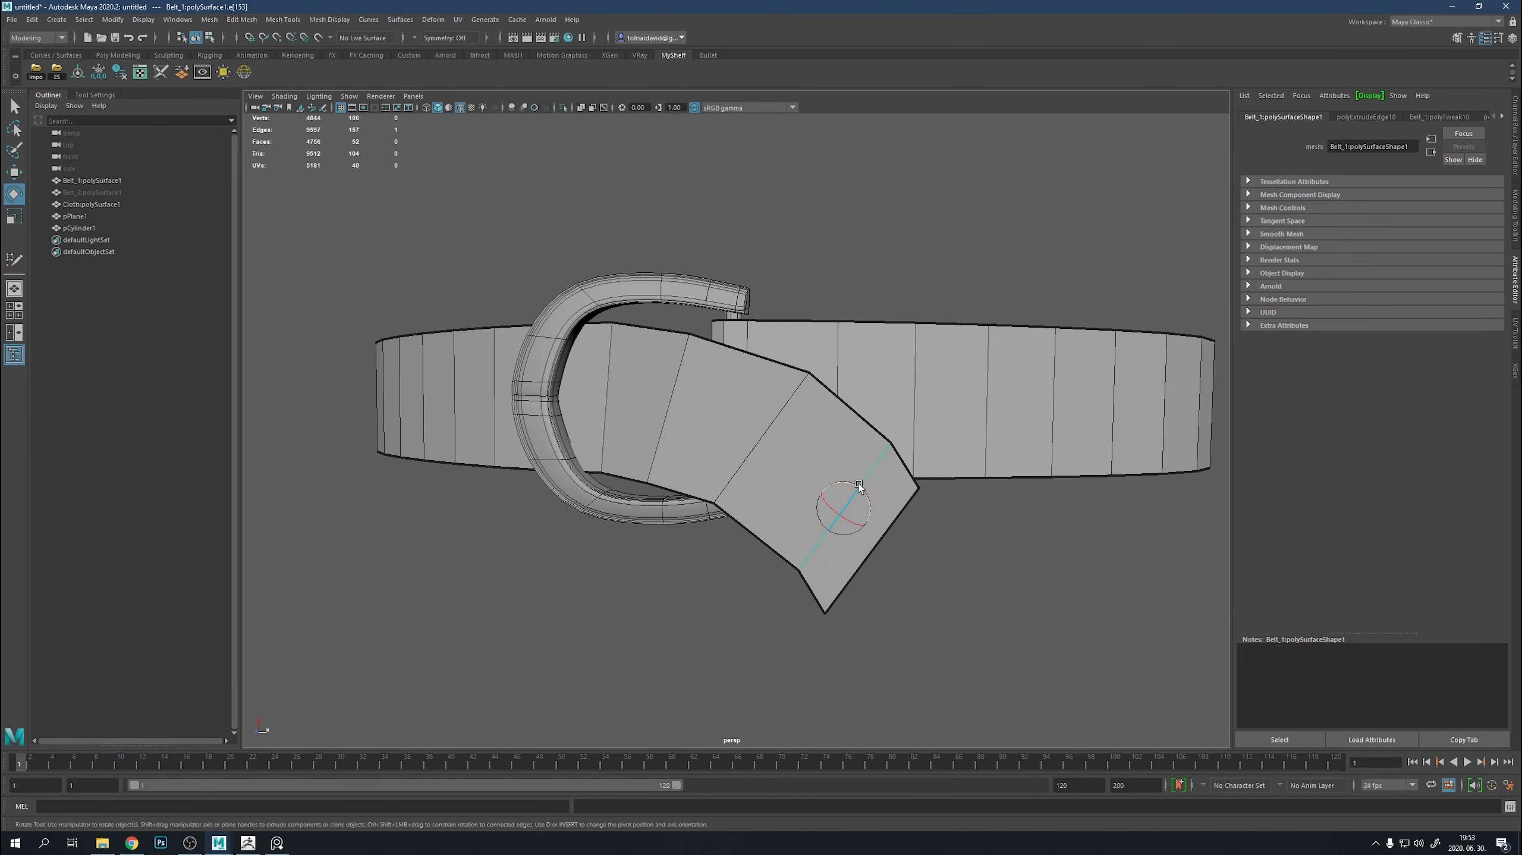
# Extrude the flap end under the belt and adjust it with rotate and scale.
pyautogui.moveTo(882, 525)
pyautogui.keyDown('alt'); pyautogui.mouseDown()
pyautogui.moveTo(741, 612)
pyautogui.moveTo(847, 575)
pyautogui.moveTo(673, 584)
pyautogui.moveTo(554, 231)
pyautogui.moveTo(806, 316)
pyautogui.moveTo(838, 359)
pyautogui.moveTo(830, 383)
pyautogui.moveTo(870, 380)
pyautogui.moveTo(844, 569)
pyautogui.moveTo(893, 557)
pyautogui.moveTo(831, 580)
pyautogui.moveTo(801, 618)
pyautogui.moveTo(800, 578)
pyautogui.moveTo(842, 675)
pyautogui.moveTo(771, 676)
pyautogui.moveTo(813, 391)
pyautogui.moveTo(744, 495)
pyautogui.moveTo(736, 609)
pyautogui.moveTo(726, 584)
pyautogui.moveTo(868, 543)
pyautogui.moveTo(784, 336)
pyautogui.moveTo(791, 300)
pyautogui.moveTo(736, 261)
pyautogui.moveTo(751, 479)
pyautogui.moveTo(730, 442)
pyautogui.moveTo(701, 476)
pyautogui.moveTo(701, 356)
pyautogui.moveTo(824, 573)
pyautogui.moveTo(827, 511)
pyautogui.moveTo(732, 396)
pyautogui.moveTo(755, 335)
pyautogui.moveTo(950, 415)
pyautogui.mouseUp(); pyautogui.keyUp('alt')
pyautogui.press('w')
pyautogui.hotkey('ctrl', 'e')
pyautogui.hotkey('ctrl', 'e')
pyautogui.press('e')
pyautogui.press('r')
# Rotate and move the hanging strip's end edges so the strip drops downward.
pyautogui.click(780, 321)
pyautogui.click(839, 284)
pyautogui.press('e')
pyautogui.press('w')
pyautogui.press('e')
pyautogui.click(801, 309)
pyautogui.press('w')
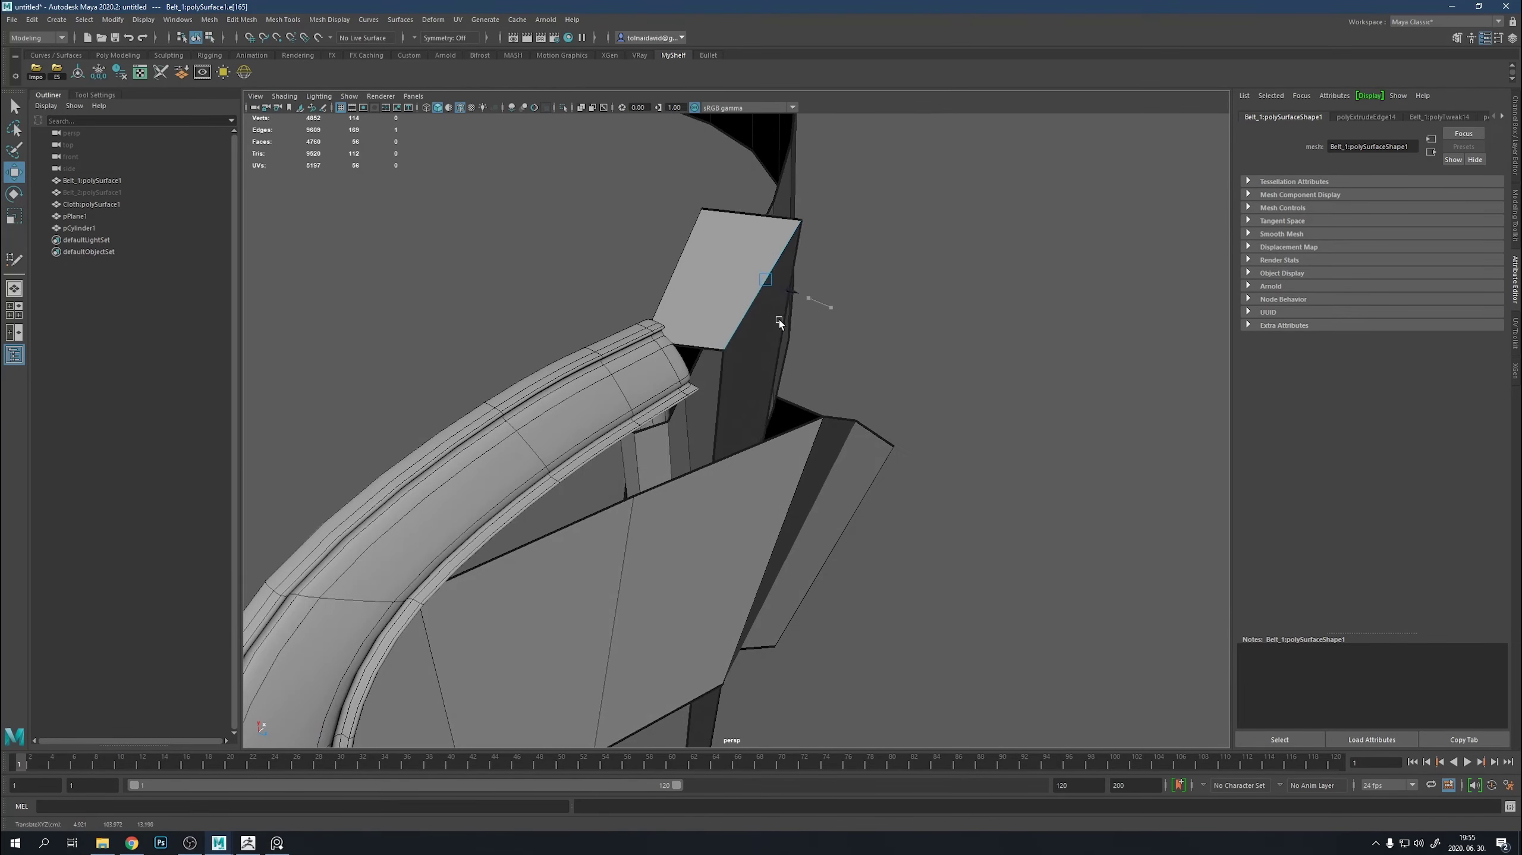
# Add a Multi-Cut edge across the strap and pull the tail's bottom edge down.
pyautogui.moveTo(779, 318)
pyautogui.keyDown('alt'); pyautogui.mouseDown()
pyautogui.moveTo(557, 333)
pyautogui.moveTo(693, 448)
pyautogui.moveTo(743, 463)
pyautogui.moveTo(767, 690)
pyautogui.mouseUp(); pyautogui.keyUp('alt')
pyautogui.press('y')
pyautogui.click(742, 456)
pyautogui.moveTo(742, 456)
pyautogui.keyDown('alt'); pyautogui.mouseDown()
pyautogui.moveTo(718, 441)
pyautogui.moveTo(786, 426)
pyautogui.mouseUp(); pyautogui.keyUp('alt')
pyautogui.click(755, 520)
# Move the tail's right edge outward to widen the hanging tail.
pyautogui.scroll(-5, 835, 503)
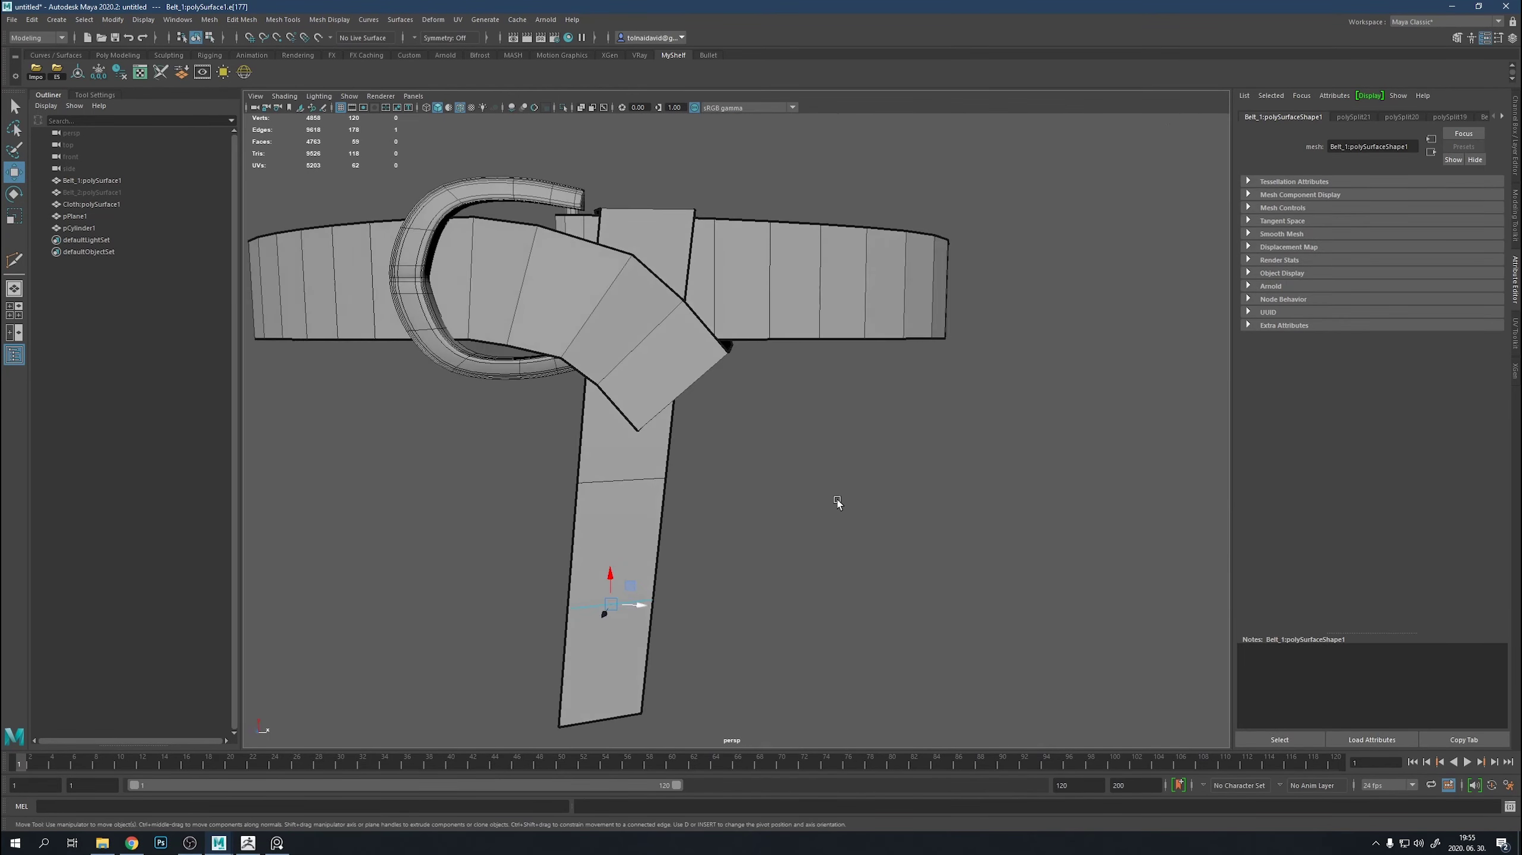
pyautogui.keyDown('alt'); pyautogui.moveTo(835, 502); pyautogui.dragTo(658, 506); pyautogui.keyUp('alt')
pyautogui.scroll(5, 524, 509)
pyautogui.moveTo(525, 509)
pyautogui.keyDown('alt'); pyautogui.mouseDown()
pyautogui.moveTo(742, 529)
pyautogui.moveTo(746, 472)
pyautogui.moveTo(452, 452)
pyautogui.moveTo(523, 476)
pyautogui.moveTo(706, 456)
pyautogui.mouseUp(); pyautogui.keyUp('alt')
pyautogui.scroll(3, 754, 462)
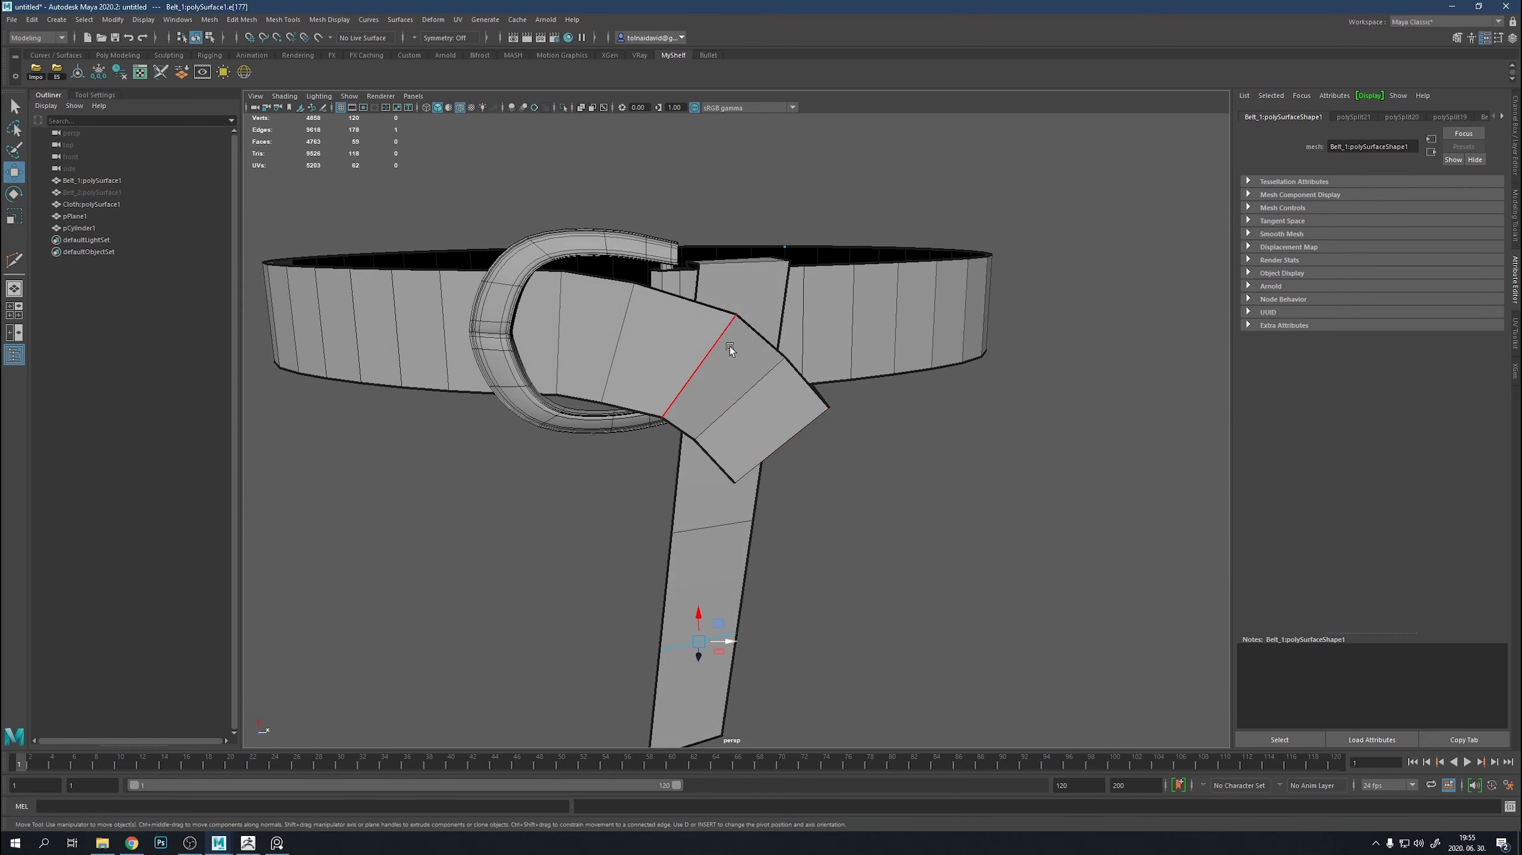
pyautogui.keyDown('alt'); pyautogui.moveTo(729, 347); pyautogui.dragTo(664, 426); pyautogui.keyUp('alt')
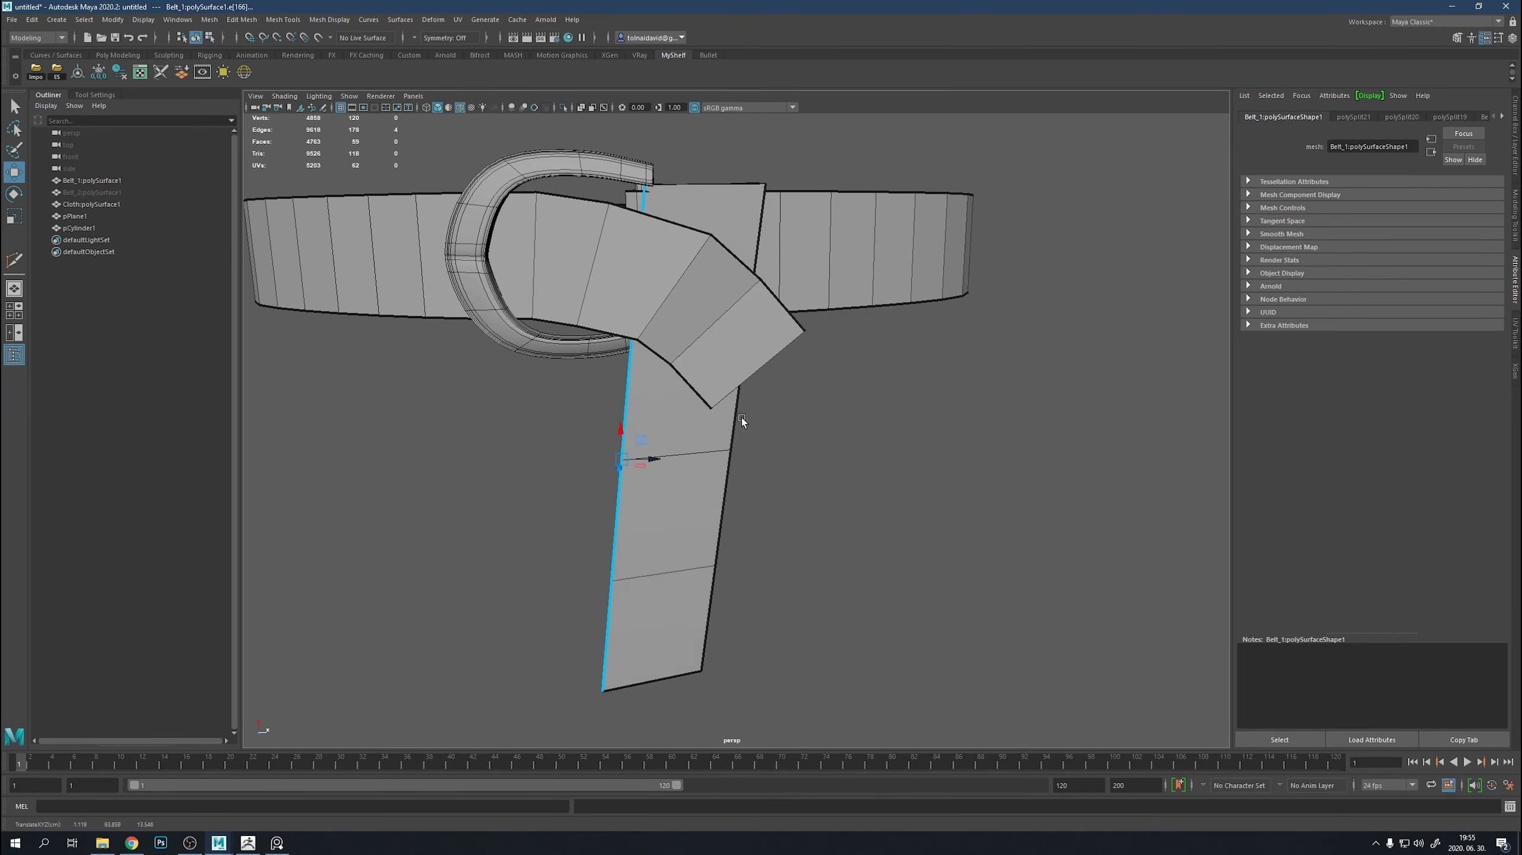
pyautogui.click(757, 234)
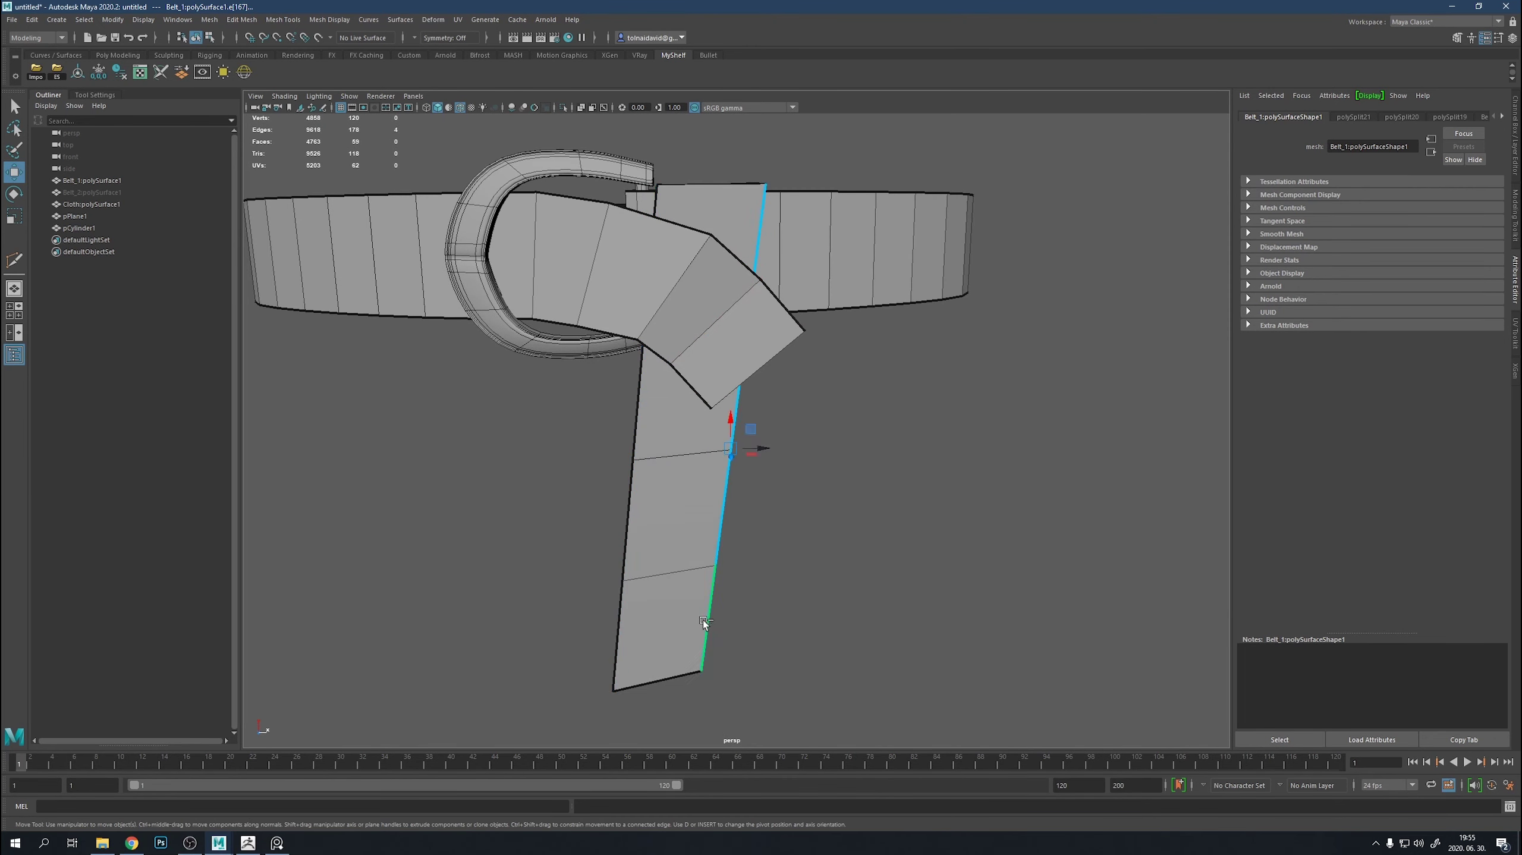
pyautogui.moveTo(761, 453)
pyautogui.mouseDown()
pyautogui.moveTo(787, 451)
pyautogui.moveTo(787, 520)
pyautogui.moveTo(883, 450)
pyautogui.mouseUp()
# In vertex mode (F9), select the fold-corner and tail-corner vertices to reposition them.
pyautogui.click(774, 388)
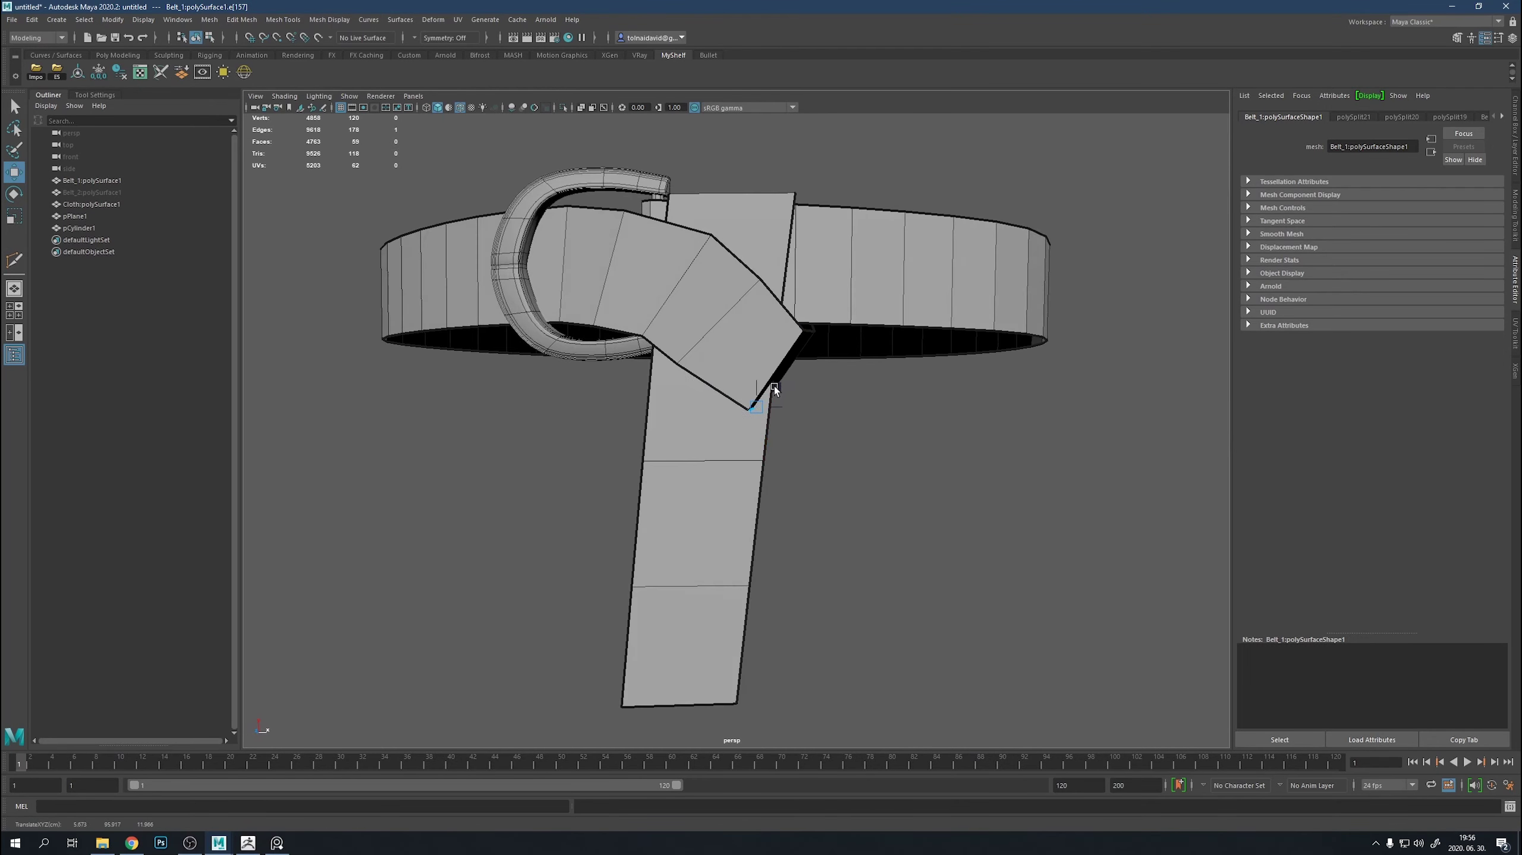
pyautogui.press('F9')
pyautogui.click(756, 280)
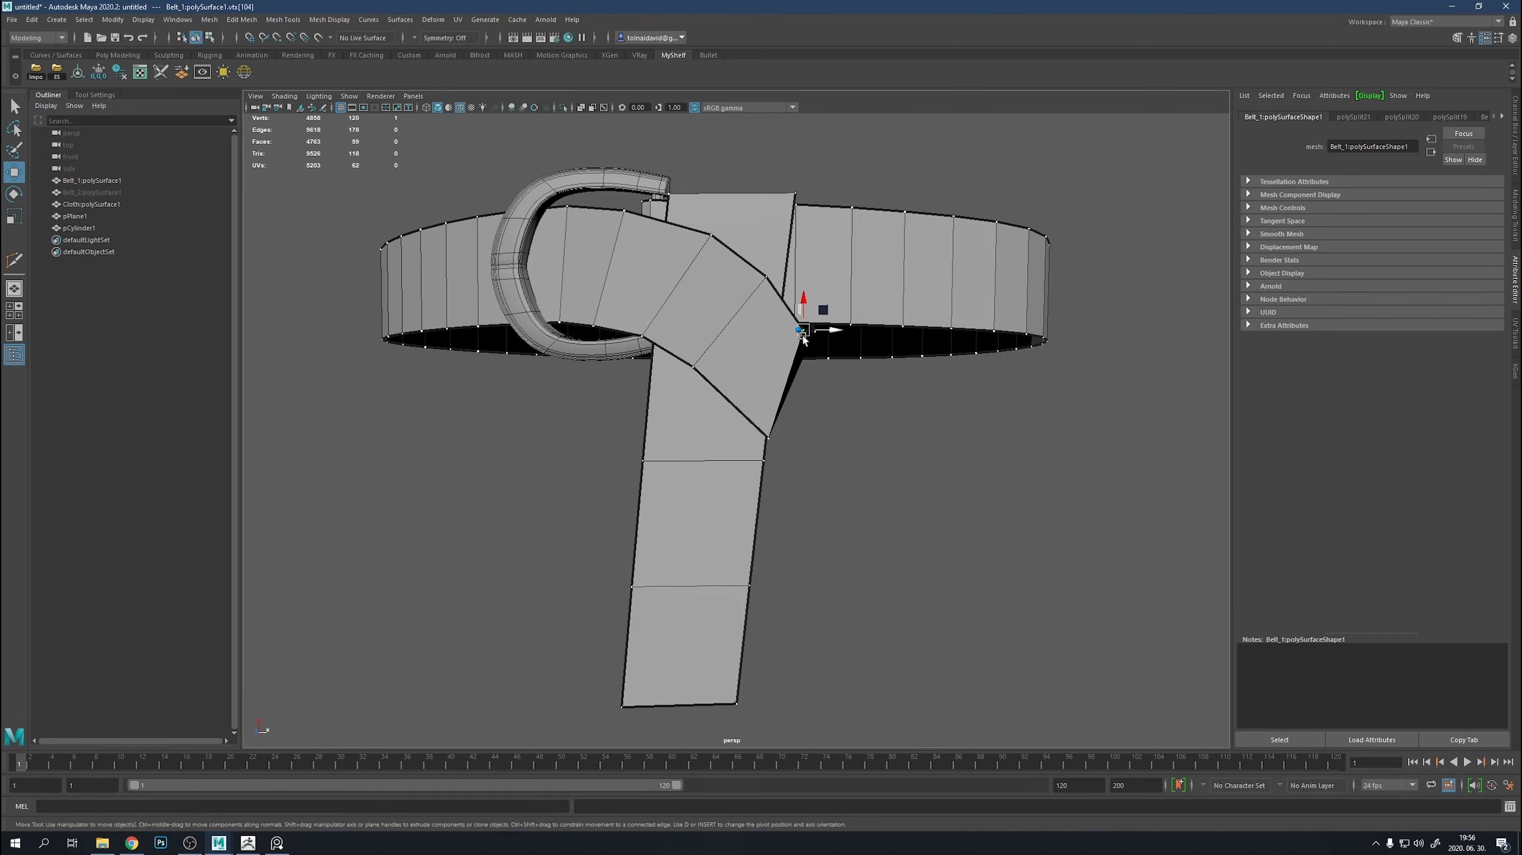
pyautogui.moveTo(839, 311)
pyautogui.keyDown('alt'); pyautogui.mouseDown()
pyautogui.moveTo(786, 468)
pyautogui.moveTo(770, 433)
pyautogui.mouseUp(); pyautogui.keyUp('alt')
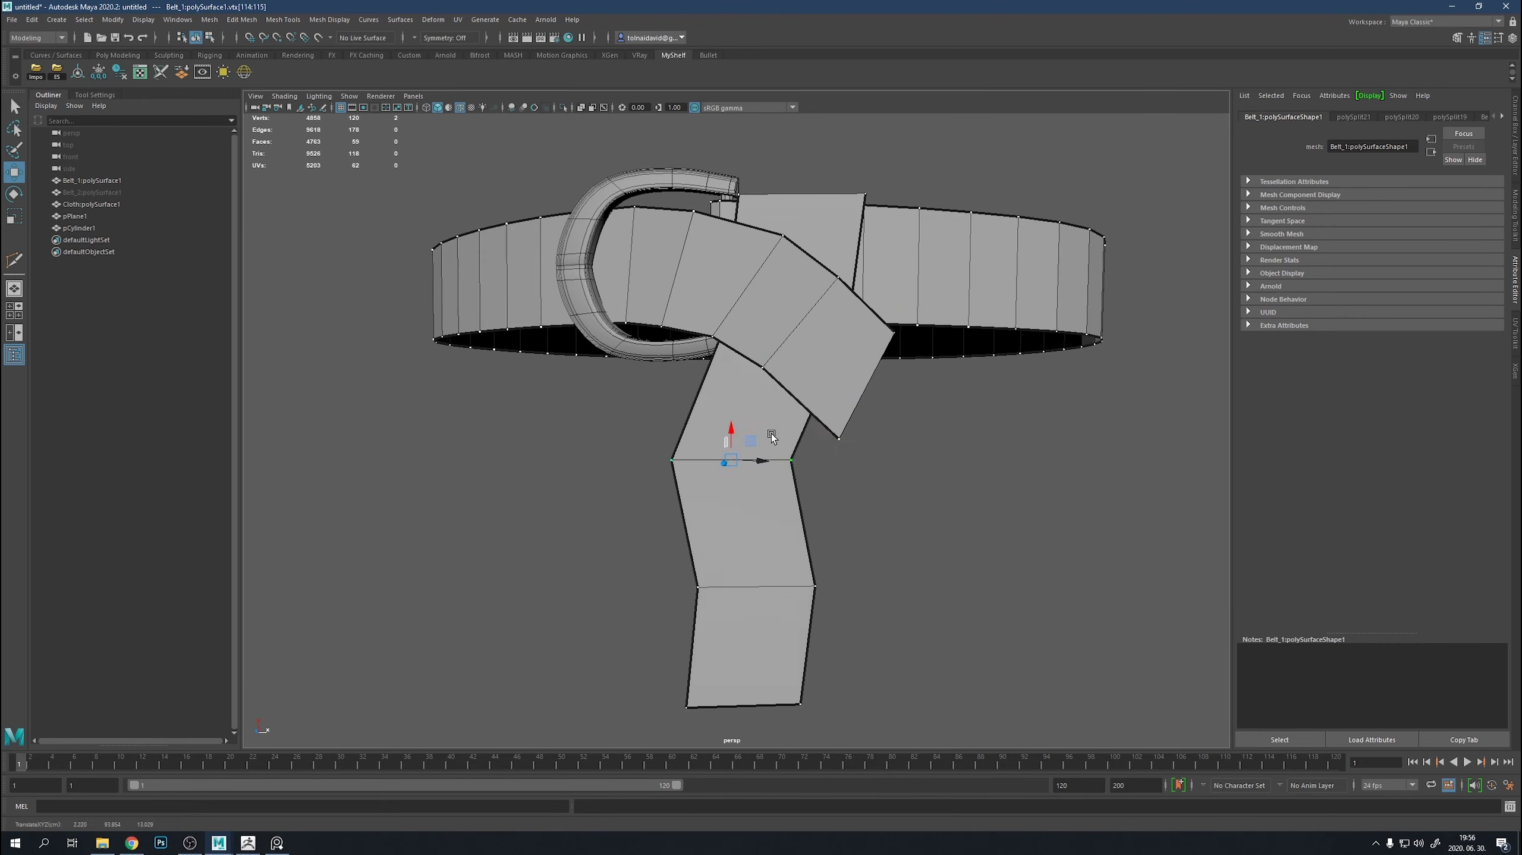
pyautogui.moveTo(775, 649)
pyautogui.keyDown('alt'); pyautogui.mouseDown()
pyautogui.moveTo(925, 611)
pyautogui.moveTo(811, 606)
pyautogui.moveTo(822, 506)
pyautogui.moveTo(832, 628)
pyautogui.mouseUp(); pyautogui.keyUp('alt')
pyautogui.click(822, 506)
pyautogui.click(832, 431)
pyautogui.moveTo(832, 431)
pyautogui.keyDown('alt'); pyautogui.mouseDown()
pyautogui.moveTo(894, 473)
pyautogui.moveTo(835, 314)
pyautogui.moveTo(822, 345)
pyautogui.moveTo(813, 313)
pyautogui.moveTo(902, 409)
pyautogui.moveTo(1086, 373)
pyautogui.moveTo(886, 605)
pyautogui.moveTo(933, 387)
pyautogui.moveTo(714, 407)
pyautogui.moveTo(877, 414)
pyautogui.moveTo(825, 437)
pyautogui.moveTo(808, 487)
pyautogui.moveTo(746, 402)
pyautogui.moveTo(745, 426)
pyautogui.moveTo(875, 487)
pyautogui.moveTo(865, 362)
pyautogui.moveTo(846, 351)
pyautogui.mouseUp(); pyautogui.keyUp('alt')
# Adjust the tail's corner and side vertices so it angles down and sideways.
pyautogui.keyDown('shift'); pyautogui.click(933, 388); pyautogui.keyUp('shift')
pyautogui.click(865, 362)
pyautogui.click(818, 489)
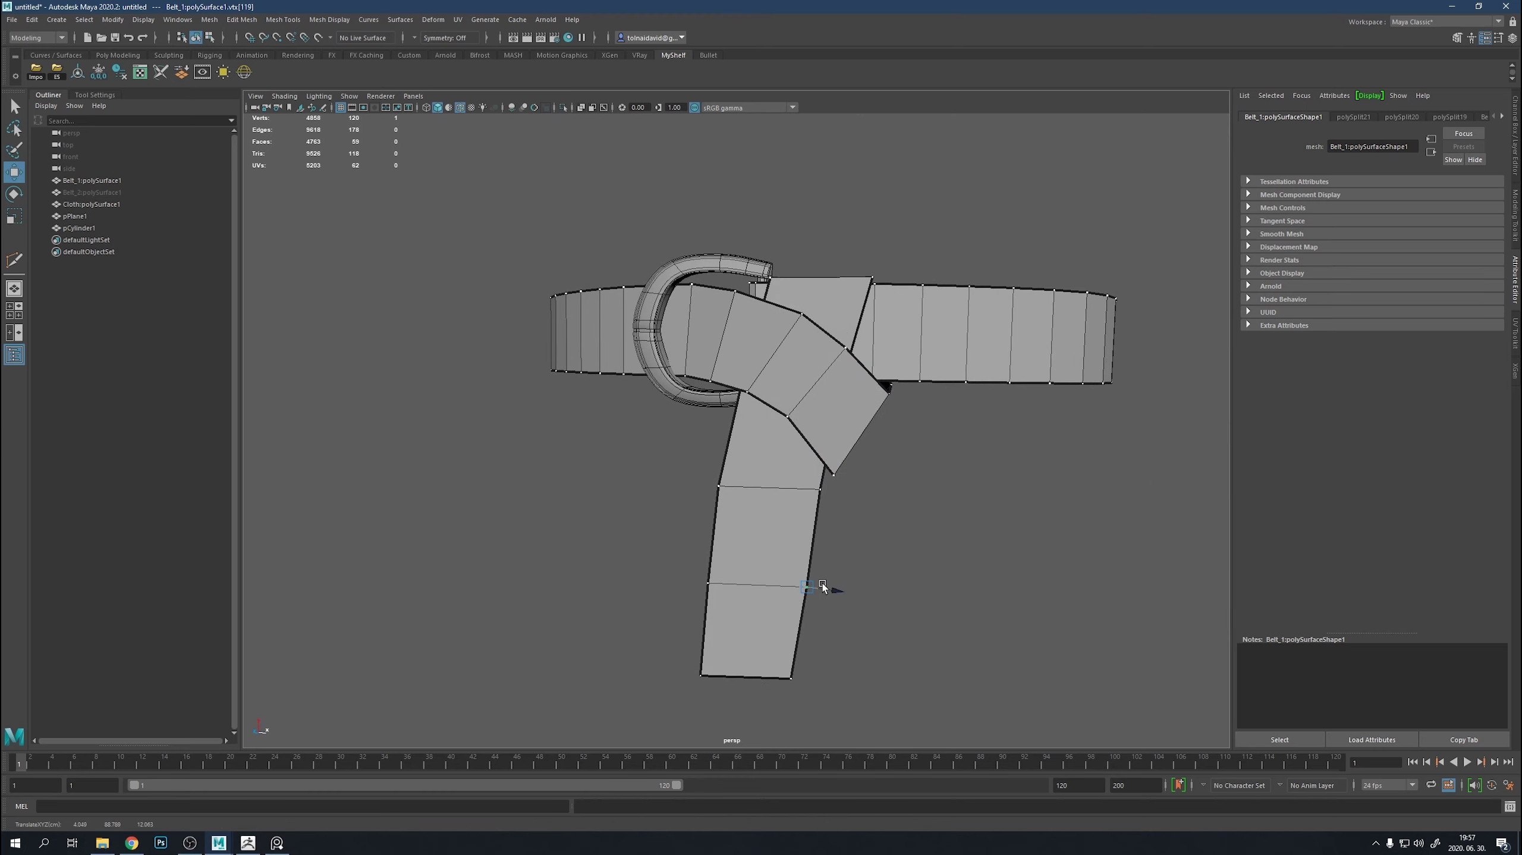
pyautogui.moveTo(821, 683)
pyautogui.keyDown('alt'); pyautogui.mouseDown()
pyautogui.moveTo(819, 696)
pyautogui.moveTo(843, 666)
pyautogui.moveTo(763, 447)
pyautogui.mouseUp(); pyautogui.keyUp('alt')
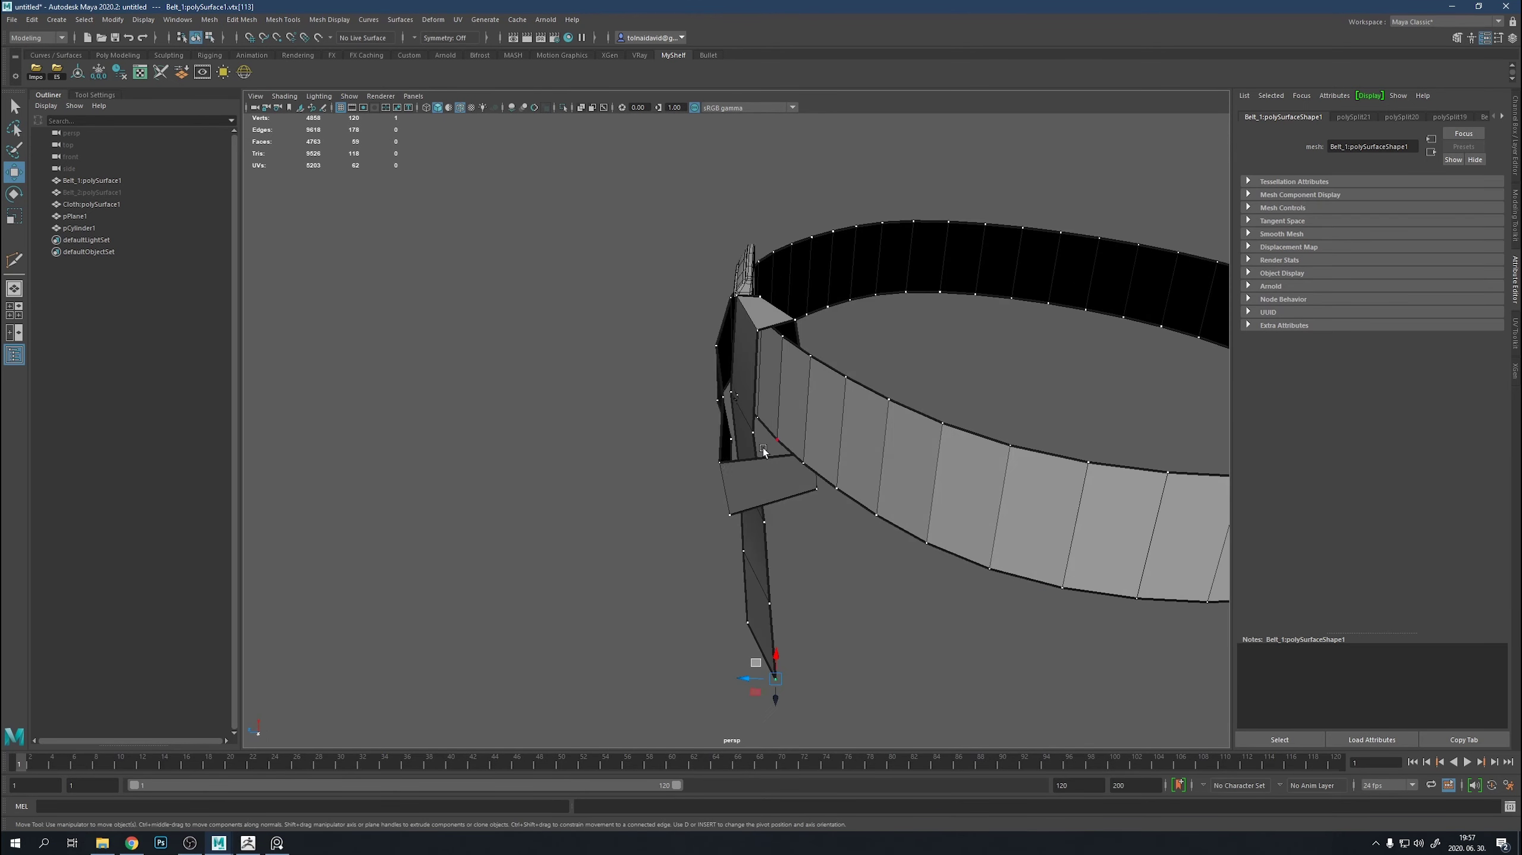
pyautogui.moveTo(702, 516)
pyautogui.keyDown('alt'); pyautogui.mouseDown()
pyautogui.moveTo(890, 476)
pyautogui.moveTo(960, 432)
pyautogui.mouseUp(); pyautogui.keyUp('alt')
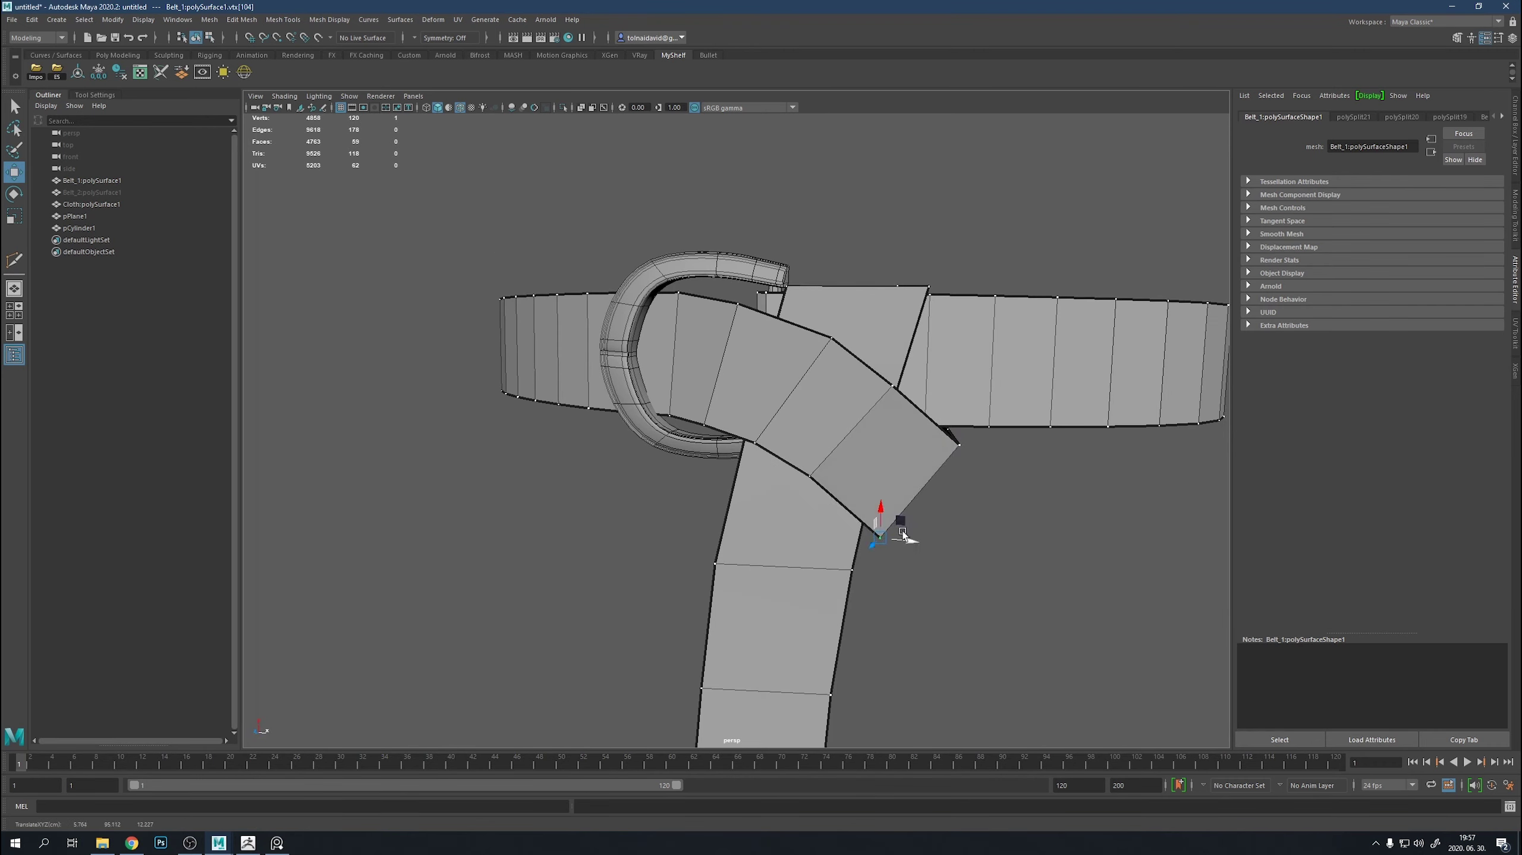
pyautogui.moveTo(903, 532)
pyautogui.keyDown('alt'); pyautogui.mouseDown()
pyautogui.moveTo(759, 439)
pyautogui.moveTo(804, 497)
pyautogui.moveTo(628, 712)
pyautogui.moveTo(627, 628)
pyautogui.moveTo(849, 552)
pyautogui.moveTo(900, 645)
pyautogui.moveTo(704, 430)
pyautogui.moveTo(737, 464)
pyautogui.moveTo(577, 437)
pyautogui.moveTo(649, 297)
pyautogui.mouseUp(); pyautogui.keyUp('alt')
pyautogui.click(759, 439)
# Add Multi-Cut edges across the folded loop's face.
pyautogui.click(849, 552)
pyautogui.press('y')
pyautogui.click(649, 297)
pyautogui.click(704, 427)
pyautogui.press('Return')
pyautogui.keyDown('alt'); pyautogui.moveTo(703, 427); pyautogui.dragTo(675, 532); pyautogui.keyUp('alt')
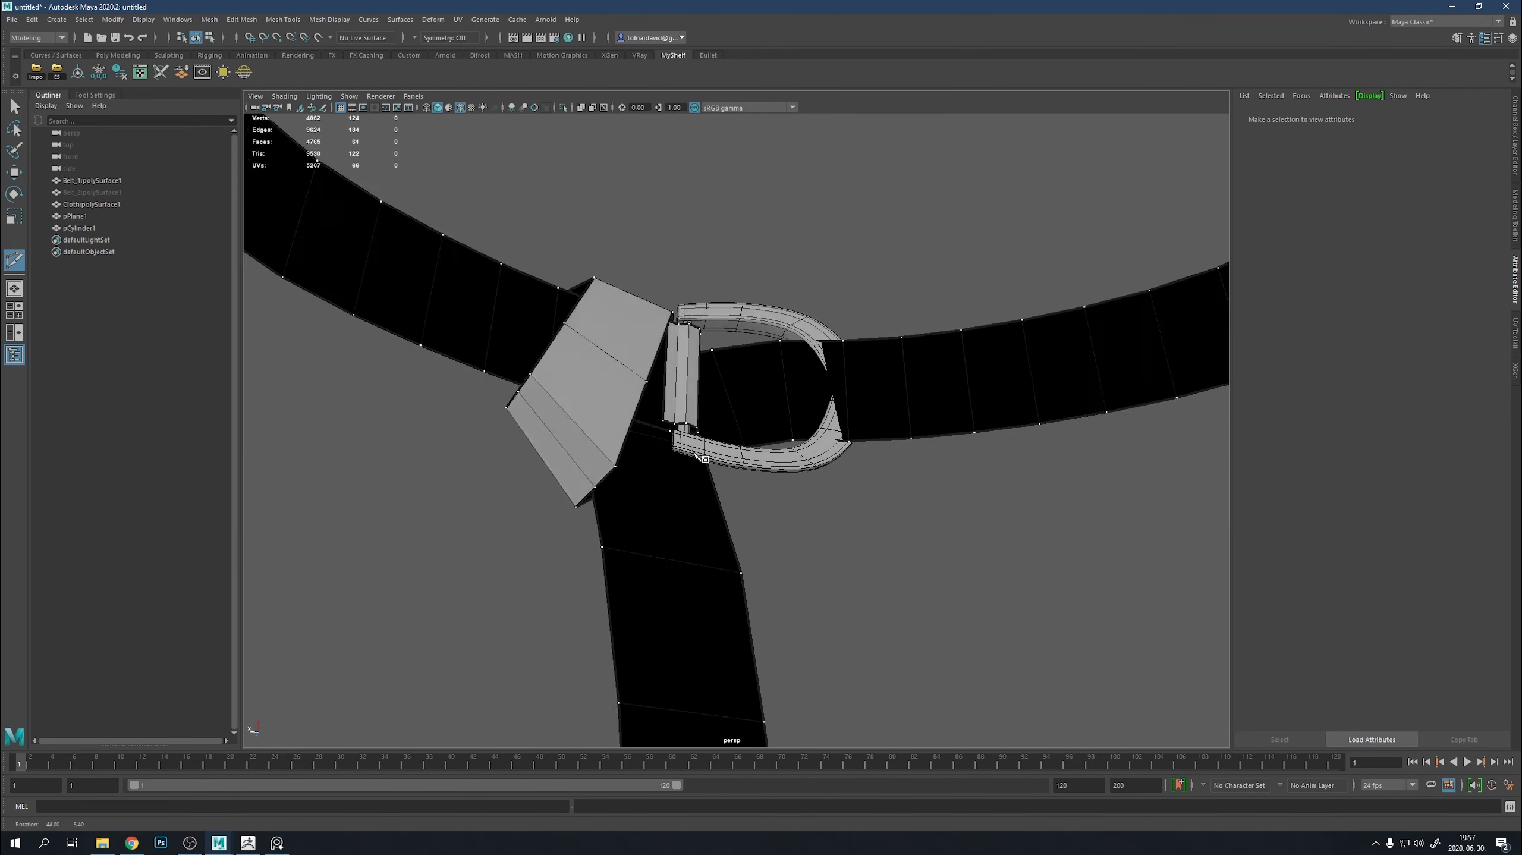
pyautogui.click(687, 584)
pyautogui.moveTo(687, 584)
pyautogui.keyDown('alt'); pyautogui.mouseDown()
pyautogui.moveTo(778, 419)
pyautogui.moveTo(958, 492)
pyautogui.moveTo(989, 391)
pyautogui.mouseUp(); pyautogui.keyUp('alt')
# Move the loop's top, end and lower-corner vertices to shape the fold.
pyautogui.press('w')
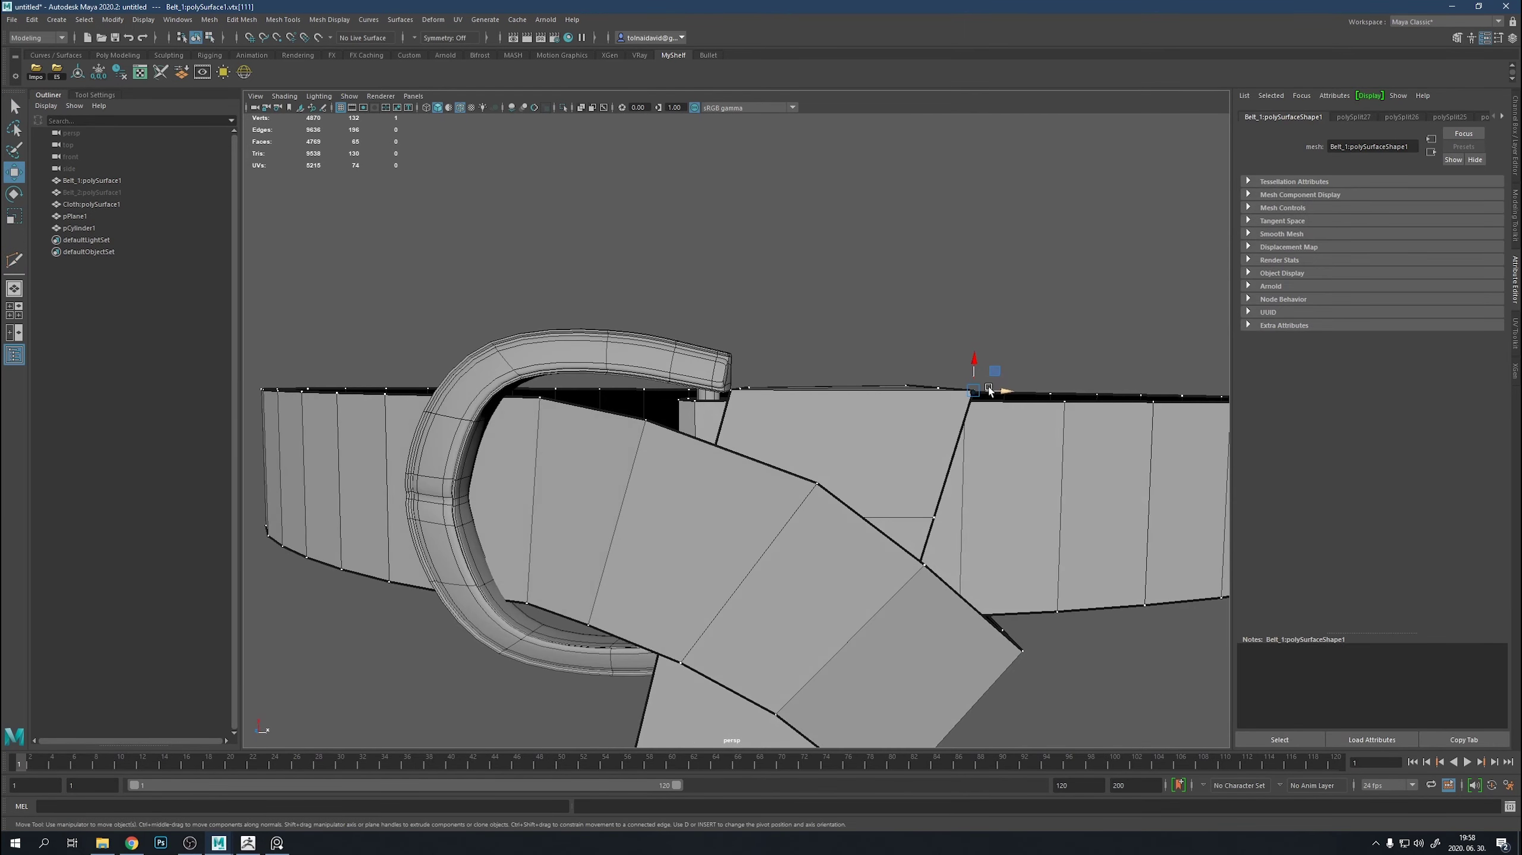
pyautogui.click(742, 383)
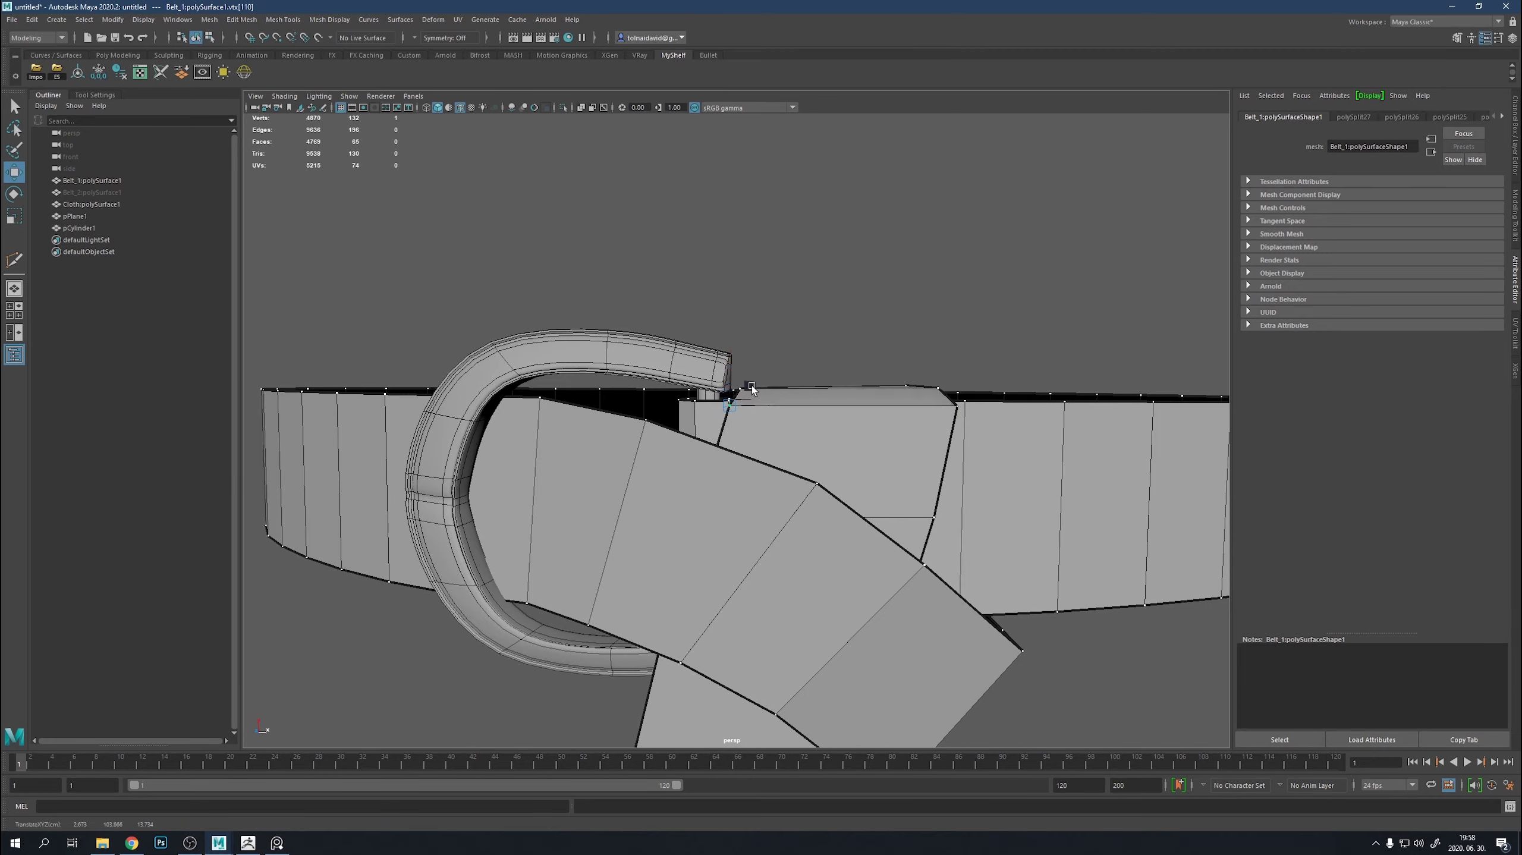
pyautogui.moveTo(757, 404)
pyautogui.keyDown('alt'); pyautogui.mouseDown()
pyautogui.moveTo(827, 442)
pyautogui.moveTo(940, 589)
pyautogui.mouseUp(); pyautogui.keyUp('alt')
pyautogui.click(913, 544)
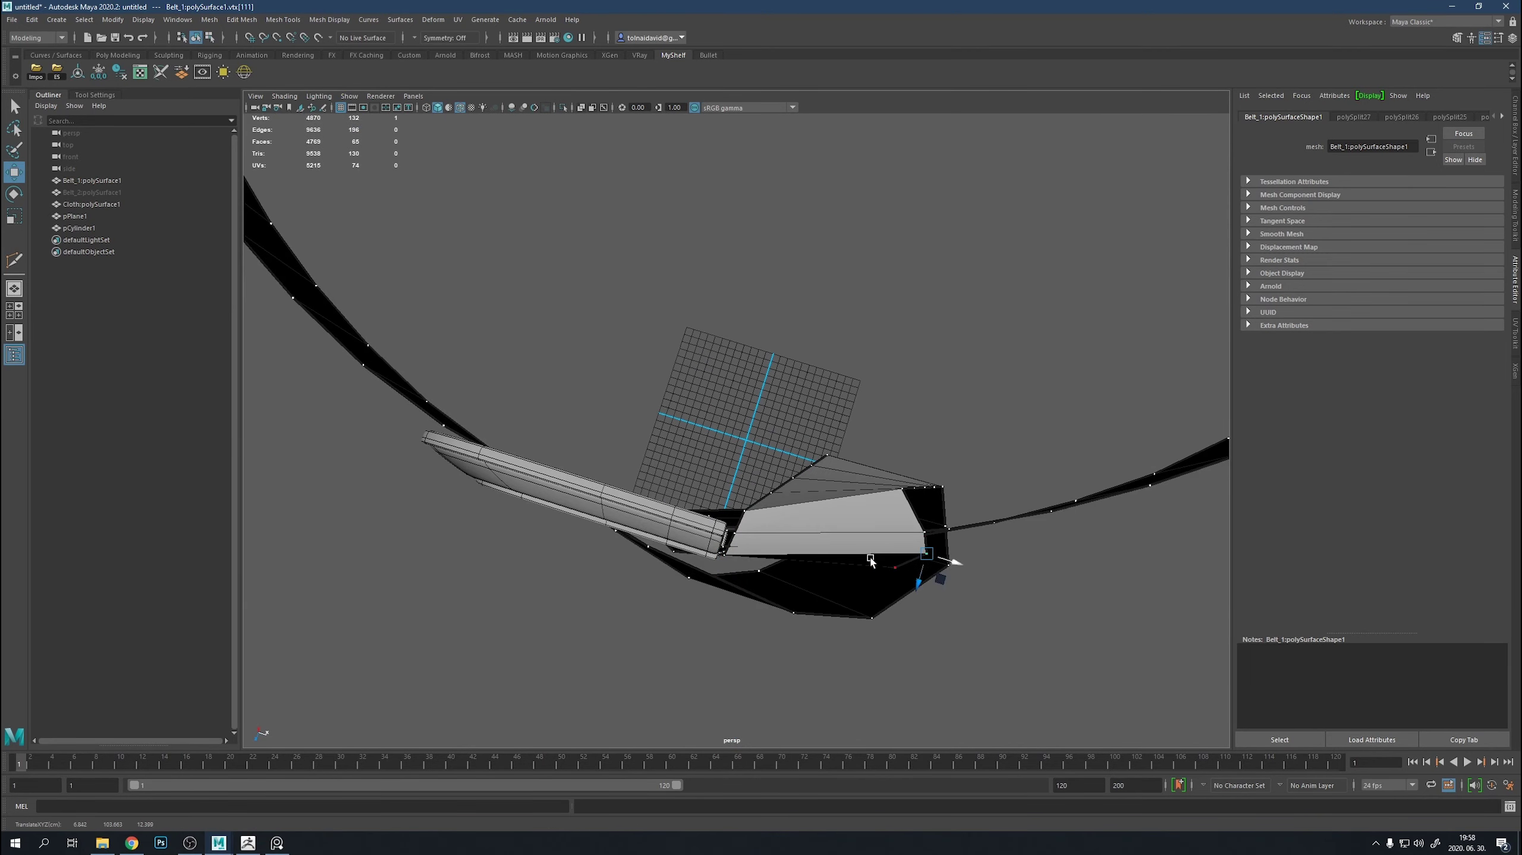
pyautogui.keyDown('alt'); pyautogui.moveTo(753, 547); pyautogui.dragTo(586, 479); pyautogui.keyUp('alt')
pyautogui.click(587, 479)
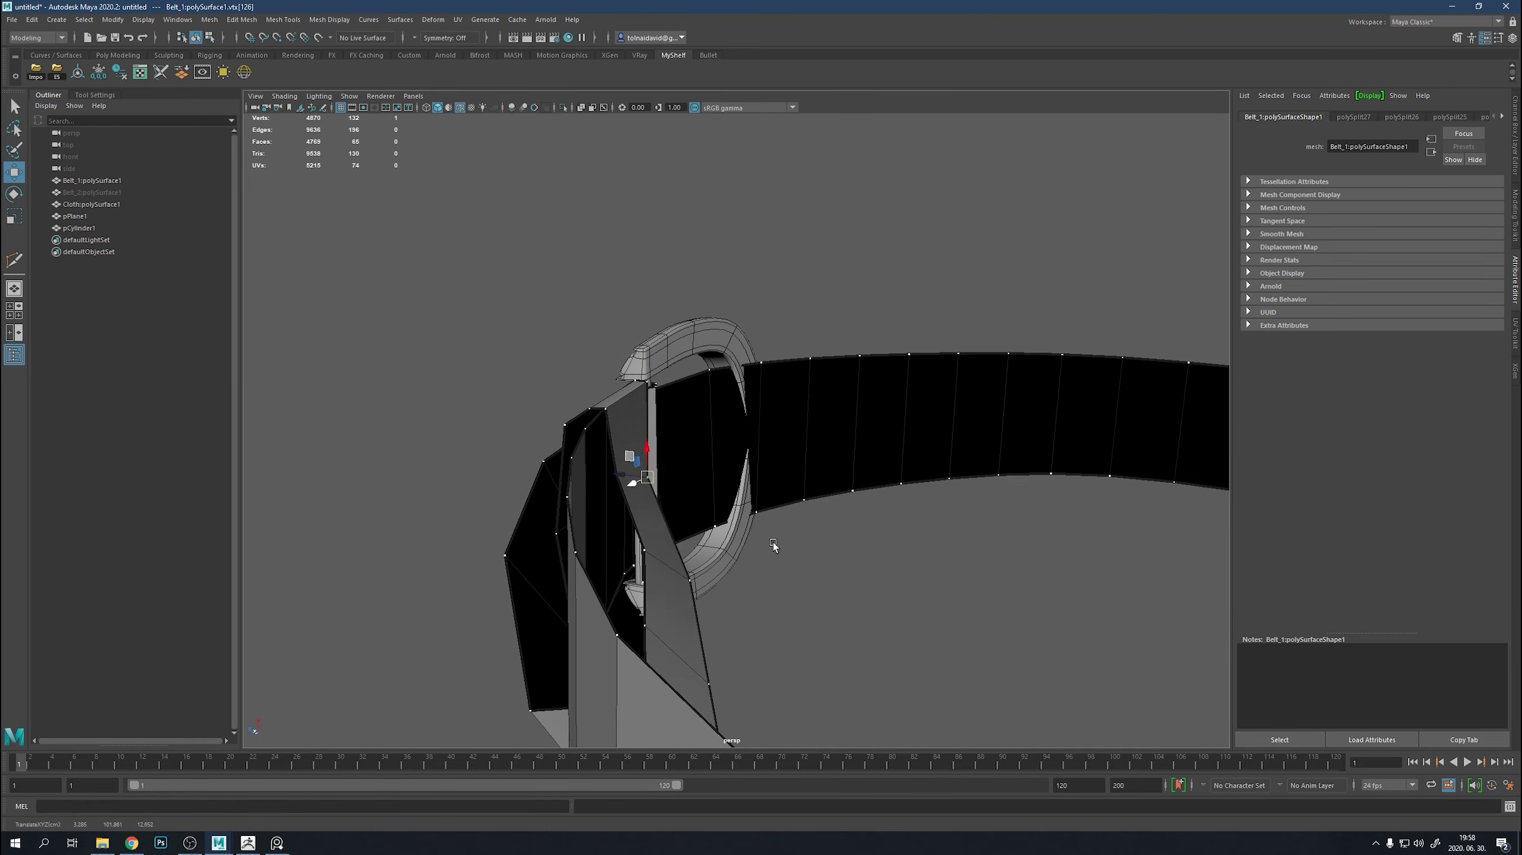
pyautogui.moveTo(773, 542)
pyautogui.keyDown('alt'); pyautogui.mouseDown()
pyautogui.moveTo(573, 454)
pyautogui.moveTo(625, 497)
pyautogui.moveTo(543, 629)
pyautogui.moveTo(803, 522)
pyautogui.moveTo(815, 503)
pyautogui.moveTo(904, 493)
pyautogui.moveTo(805, 514)
pyautogui.moveTo(798, 532)
pyautogui.moveTo(870, 569)
pyautogui.moveTo(835, 547)
pyautogui.moveTo(852, 359)
pyautogui.moveTo(838, 383)
pyautogui.moveTo(836, 628)
pyautogui.moveTo(869, 620)
pyautogui.moveTo(934, 561)
pyautogui.mouseUp(); pyautogui.keyUp('alt')
pyautogui.click(529, 490)
pyautogui.click(793, 563)
pyautogui.click(800, 530)
pyautogui.click(835, 547)
# Move the loop's corner and end vertices so the strap end tucks behind the belt.
pyautogui.moveTo(940, 564); pyautogui.dragTo(925, 569, button='right')
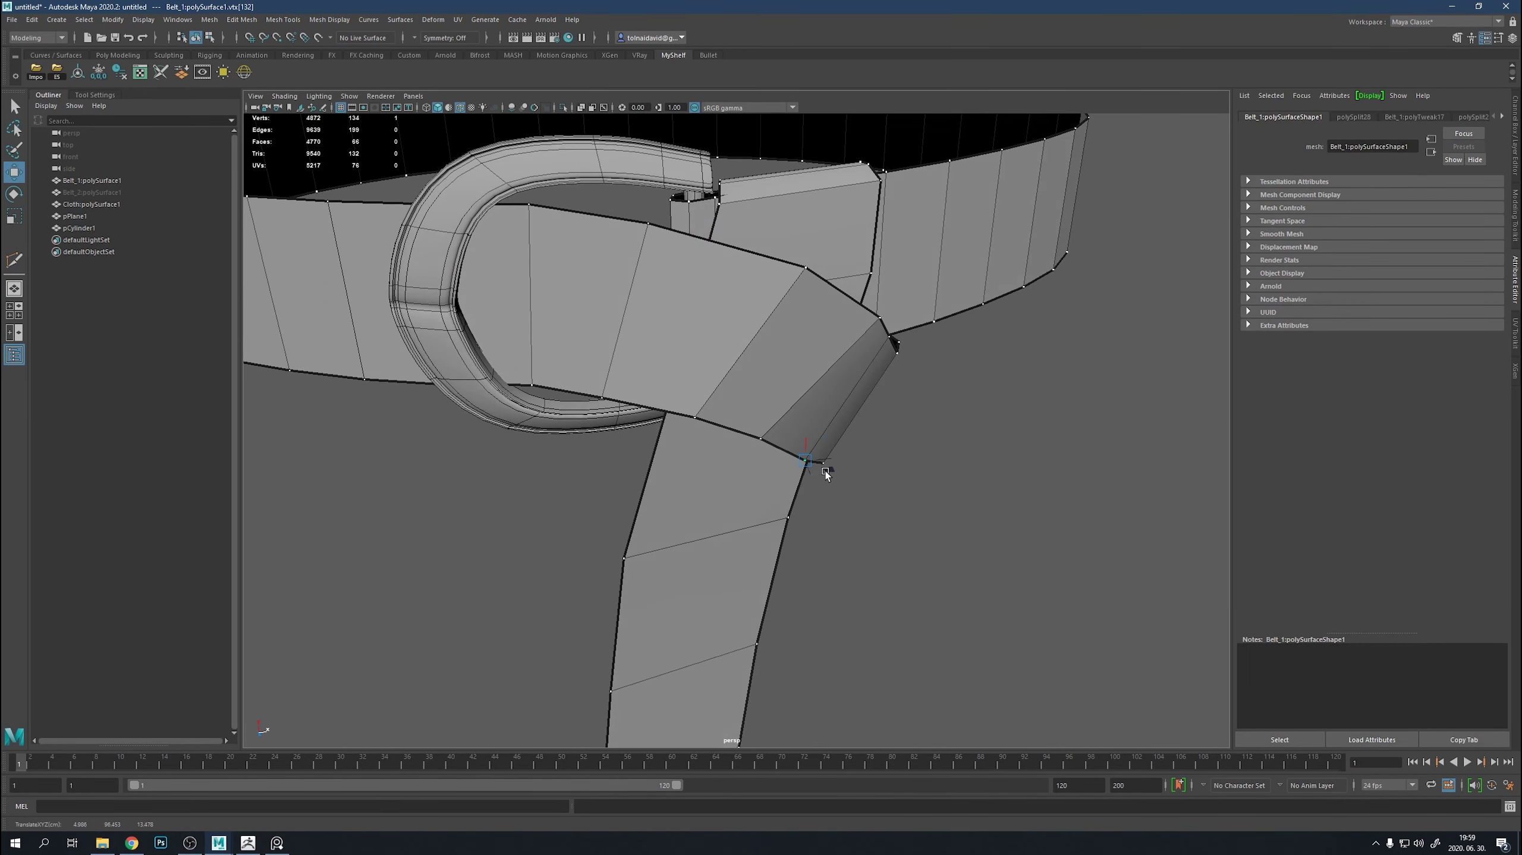
pyautogui.moveTo(825, 471)
pyautogui.keyDown('alt'); pyautogui.mouseDown()
pyautogui.moveTo(923, 378)
pyautogui.moveTo(977, 458)
pyautogui.moveTo(919, 425)
pyautogui.moveTo(913, 627)
pyautogui.mouseUp(); pyautogui.keyUp('alt')
pyautogui.click(985, 412)
pyautogui.moveTo(939, 572)
pyautogui.keyDown('alt'); pyautogui.mouseDown()
pyautogui.moveTo(1035, 532)
pyautogui.moveTo(941, 566)
pyautogui.moveTo(968, 603)
pyautogui.moveTo(844, 385)
pyautogui.moveTo(802, 252)
pyautogui.mouseUp(); pyautogui.keyUp('alt')
pyautogui.click(803, 251)
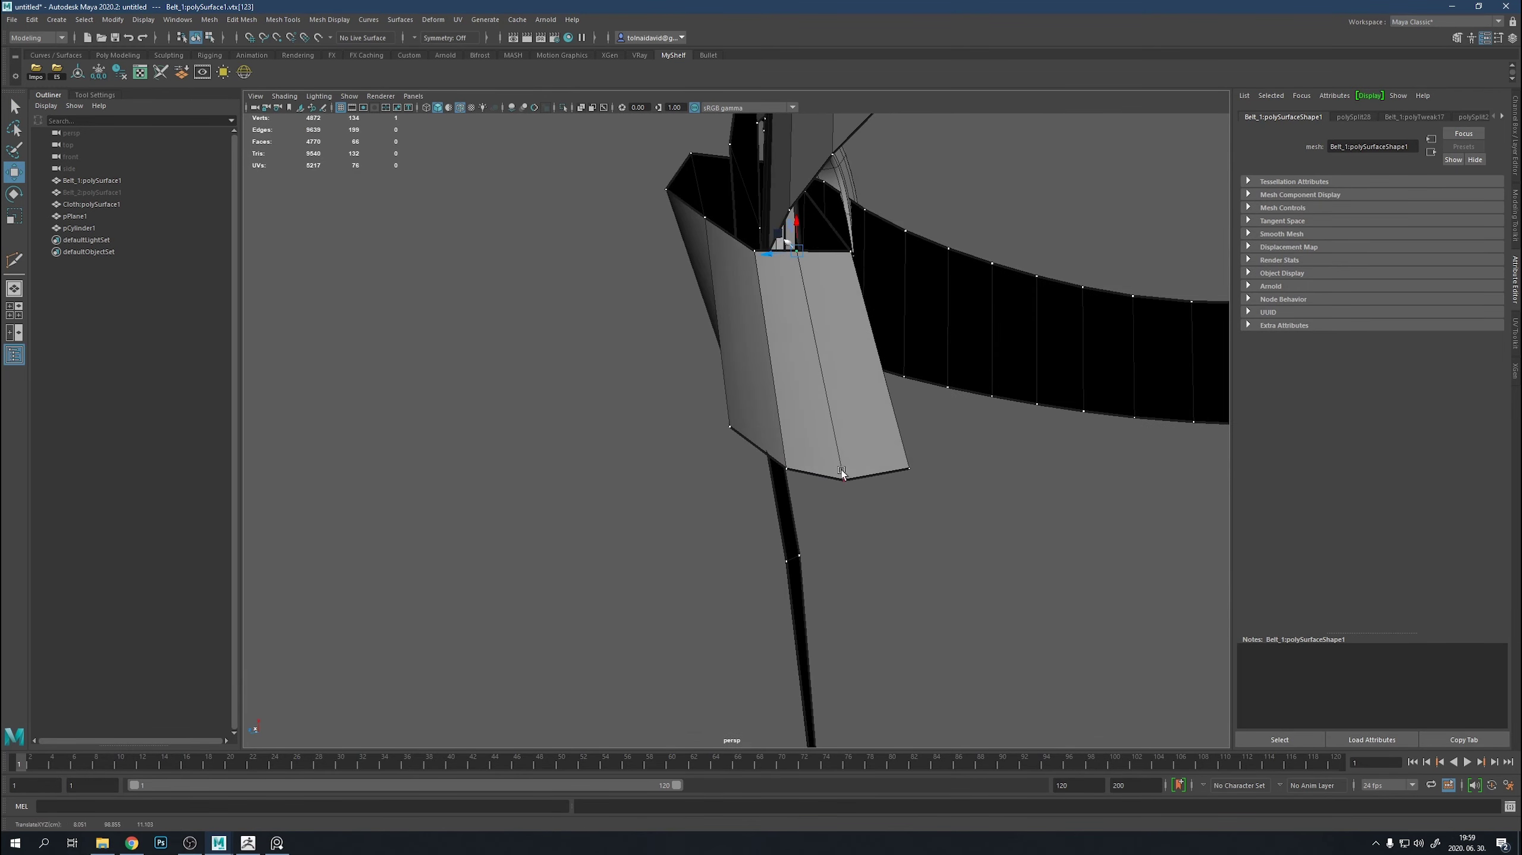
pyautogui.moveTo(795, 453)
pyautogui.keyDown('alt'); pyautogui.mouseDown()
pyautogui.moveTo(696, 382)
pyautogui.moveTo(785, 365)
pyautogui.moveTo(807, 385)
pyautogui.mouseUp(); pyautogui.keyUp('alt')
pyautogui.click(808, 386)
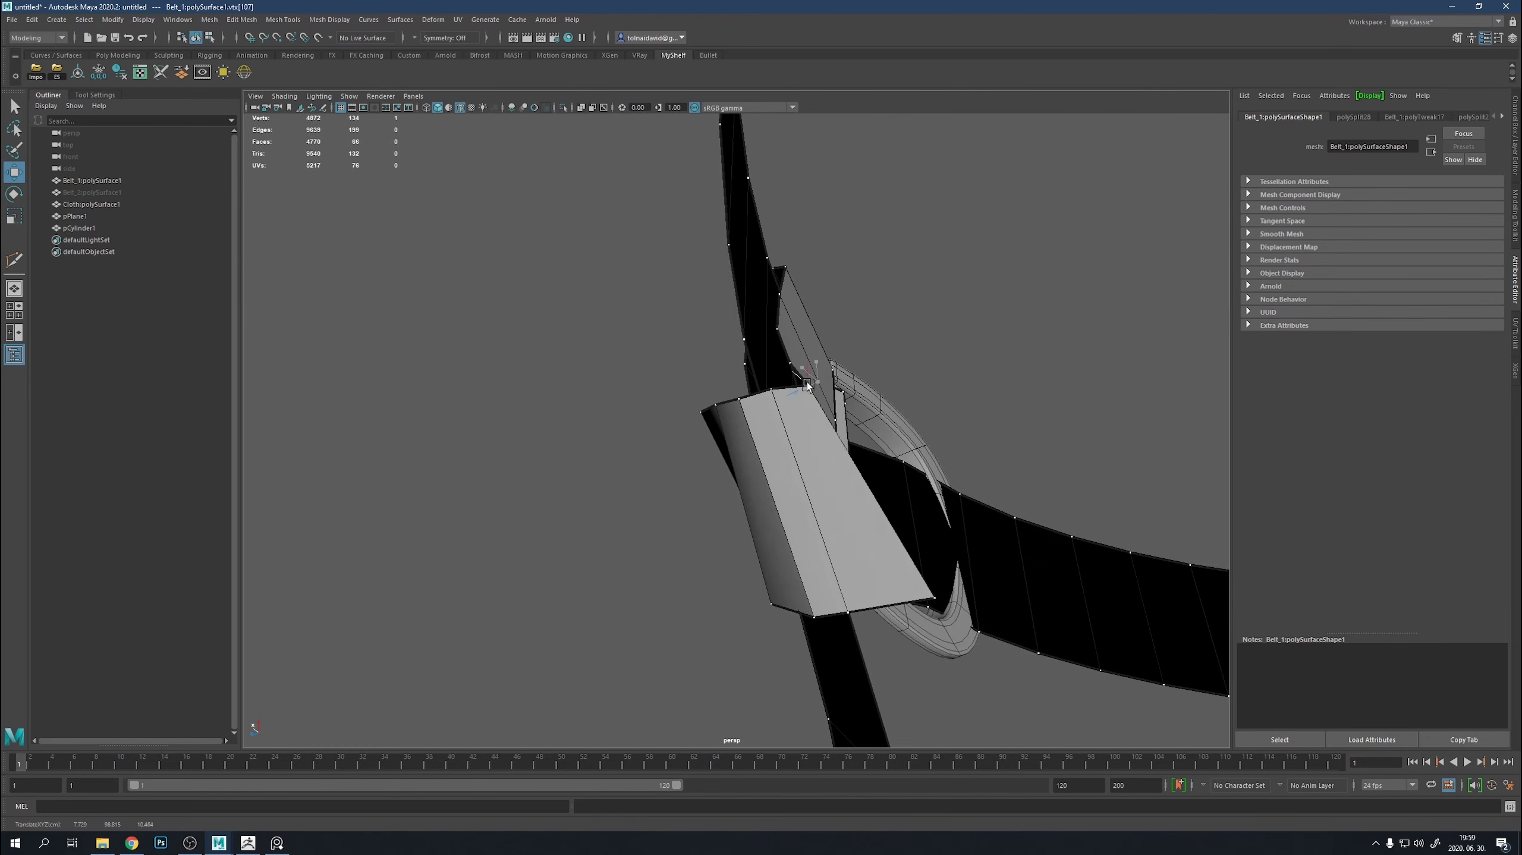
pyautogui.keyDown('alt'); pyautogui.moveTo(941, 618); pyautogui.dragTo(622, 465); pyautogui.keyUp('alt')
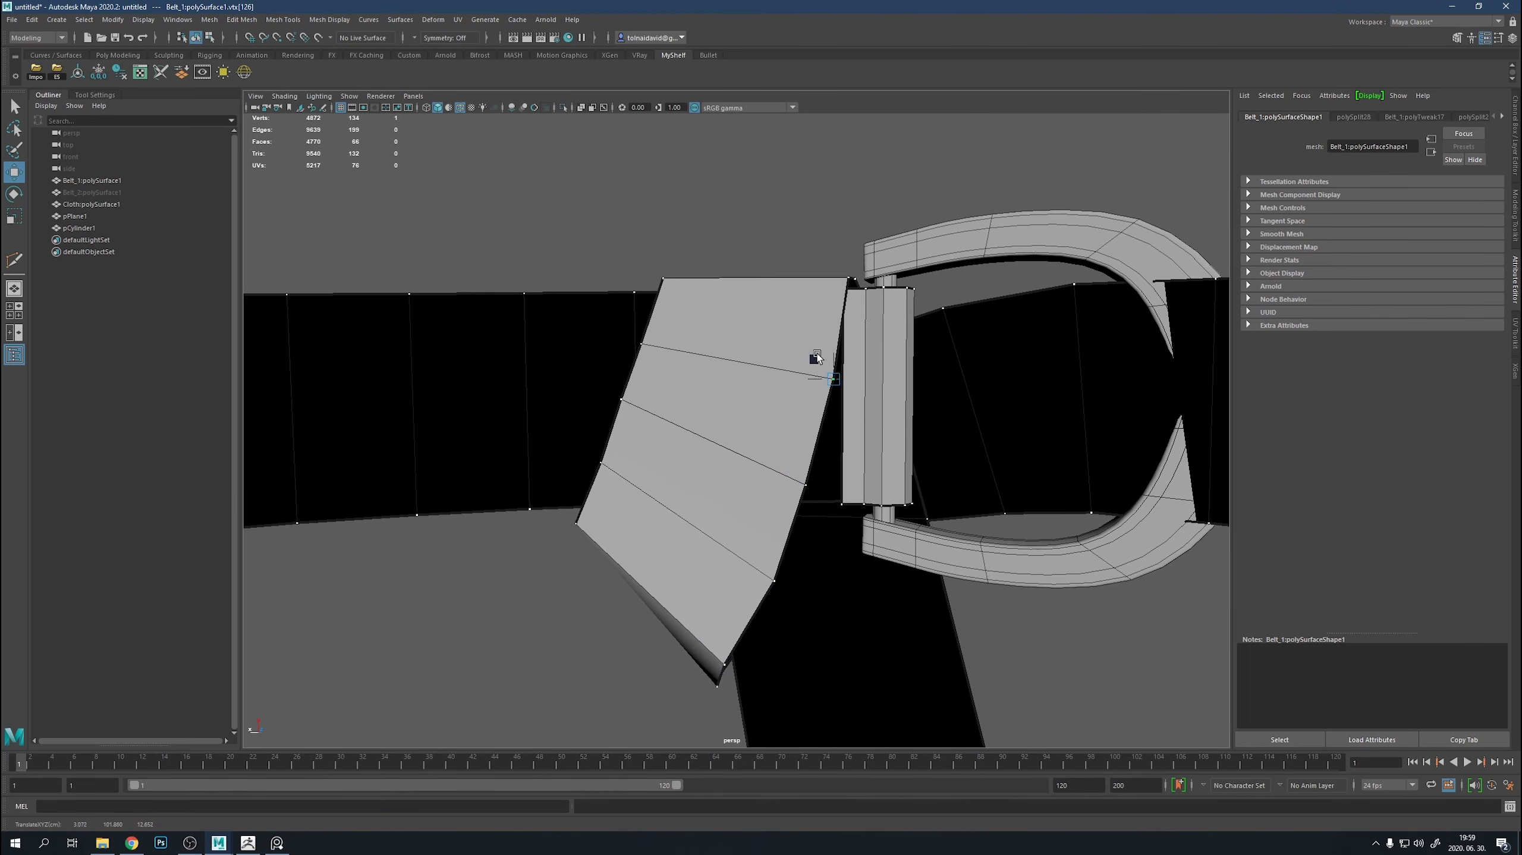
pyautogui.keyDown('alt'); pyautogui.moveTo(817, 358); pyautogui.dragTo(672, 529); pyautogui.keyUp('alt')
pyautogui.click(672, 527)
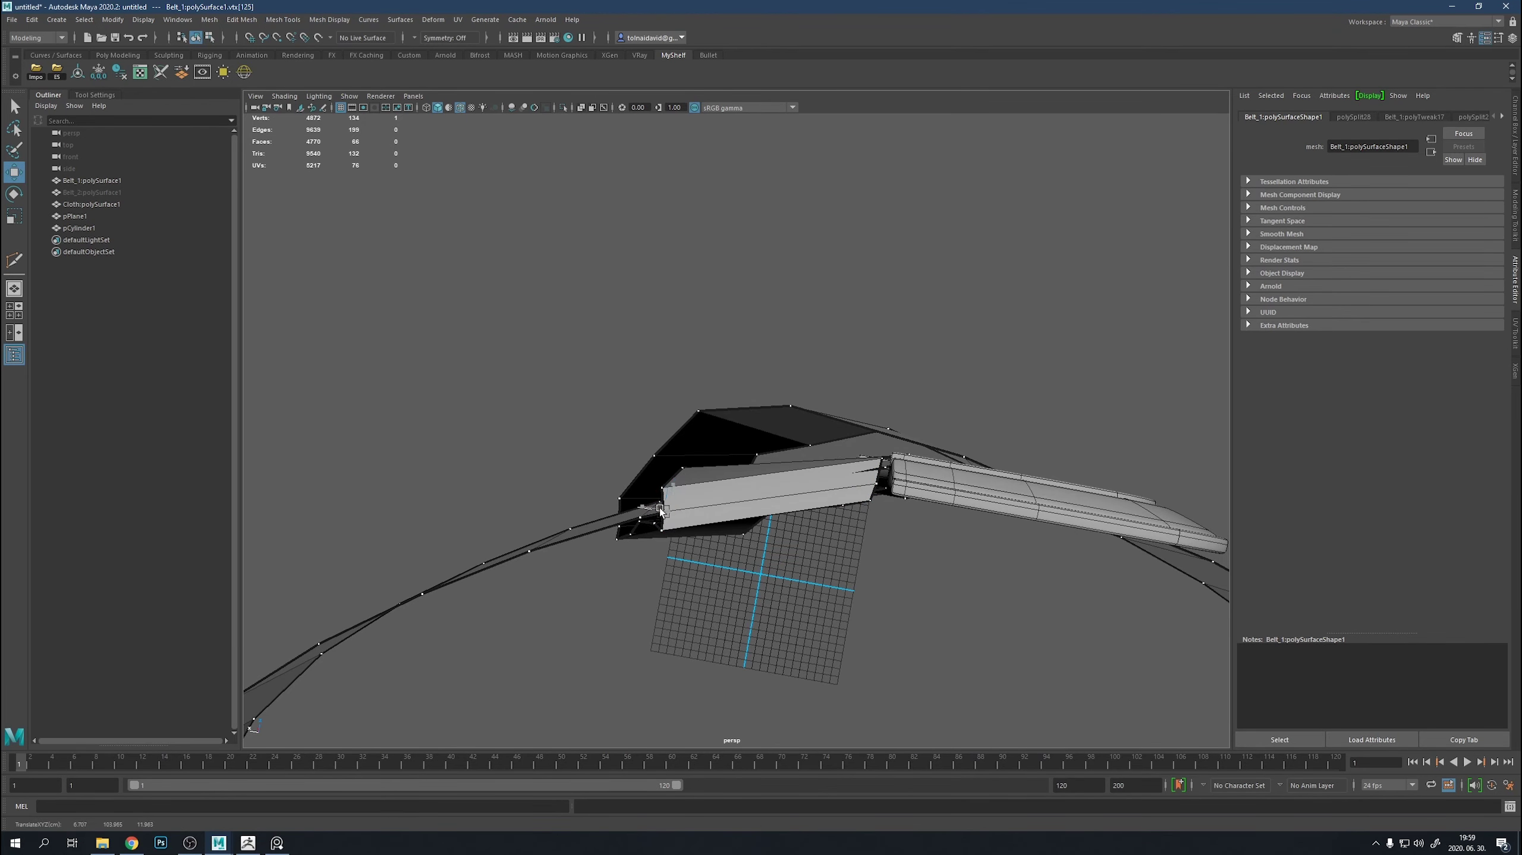
pyautogui.click(876, 450)
pyautogui.moveTo(877, 449)
pyautogui.keyDown('alt'); pyautogui.mouseDown()
pyautogui.moveTo(894, 595)
pyautogui.moveTo(758, 447)
pyautogui.mouseUp(); pyautogui.keyUp('alt')
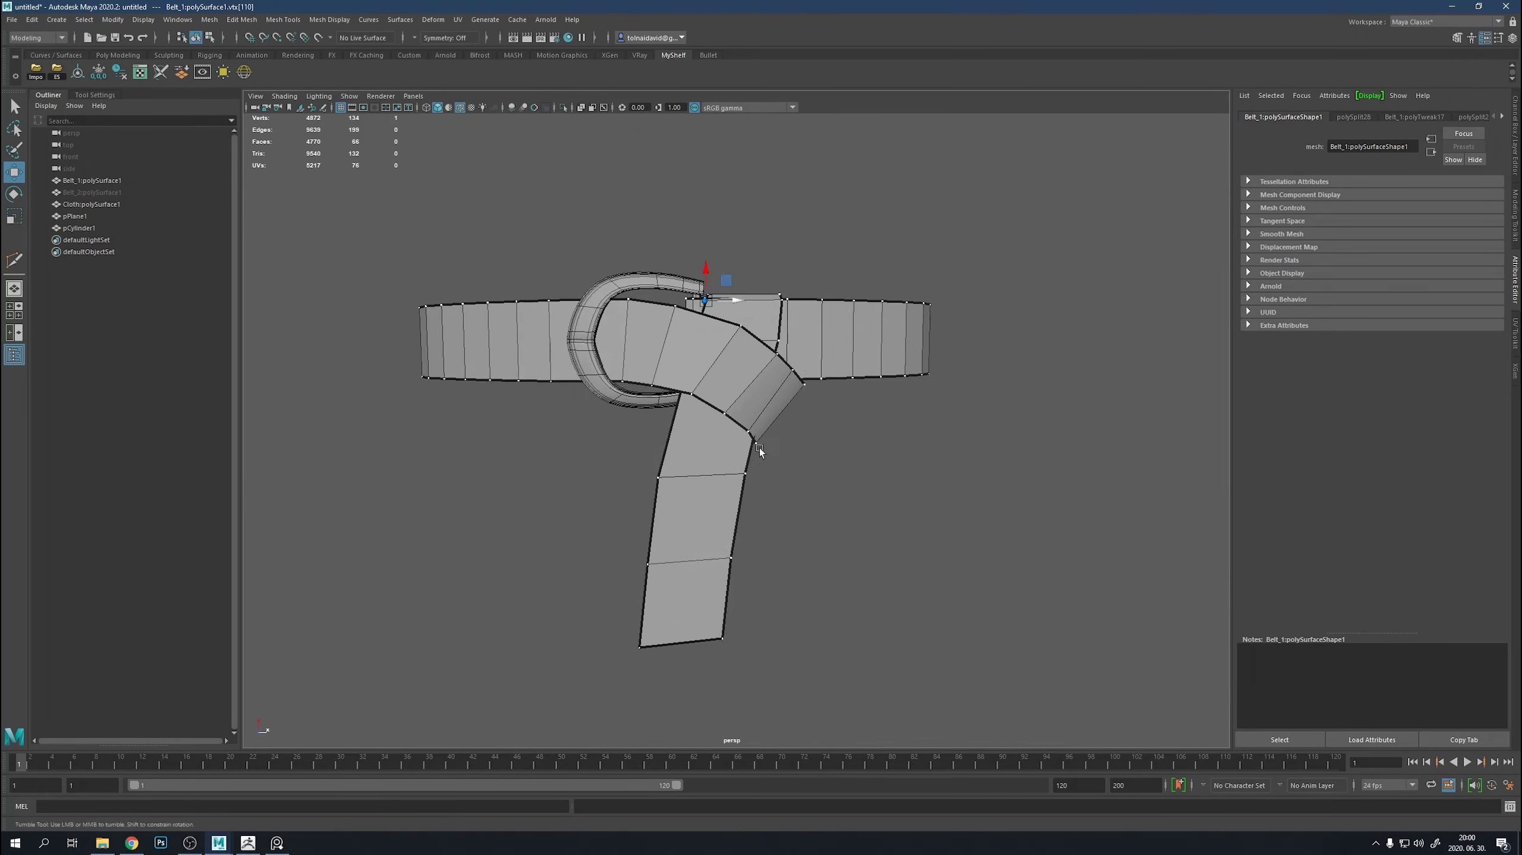
# Select the edge loop along the belt's lower border in edge mode.
pyautogui.press('F10')
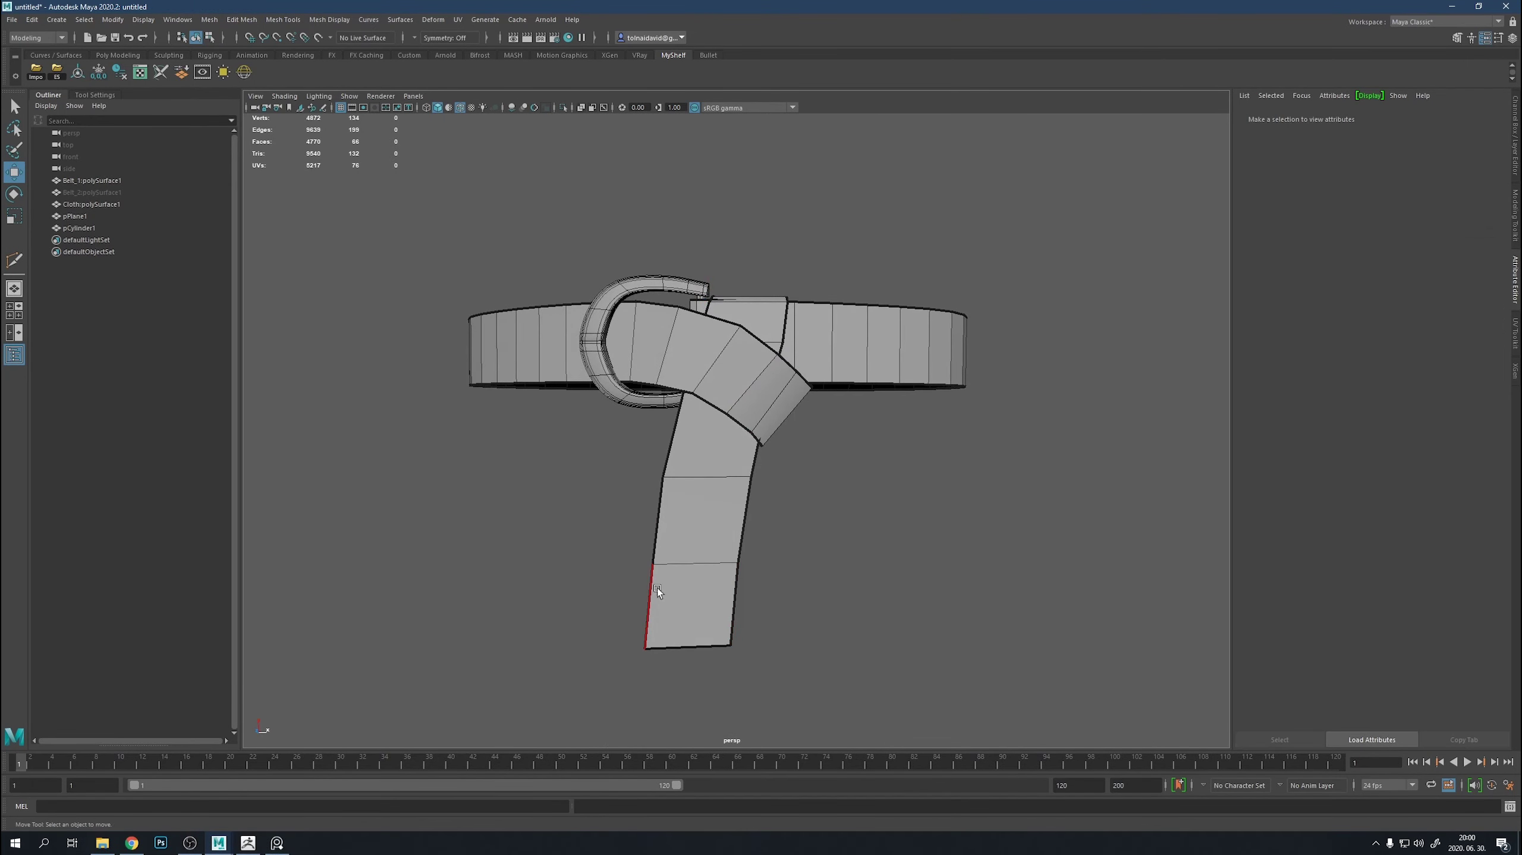
pyautogui.click(655, 589)
pyautogui.keyDown('alt'); pyautogui.moveTo(655, 588); pyautogui.dragTo(820, 237); pyautogui.keyUp('alt')
pyautogui.doubleClick(723, 497)
pyautogui.moveTo(792, 416)
pyautogui.keyDown('alt'); pyautogui.mouseDown()
pyautogui.moveTo(777, 559)
pyautogui.moveTo(806, 514)
pyautogui.moveTo(775, 366)
pyautogui.mouseUp(); pyautogui.keyUp('alt')
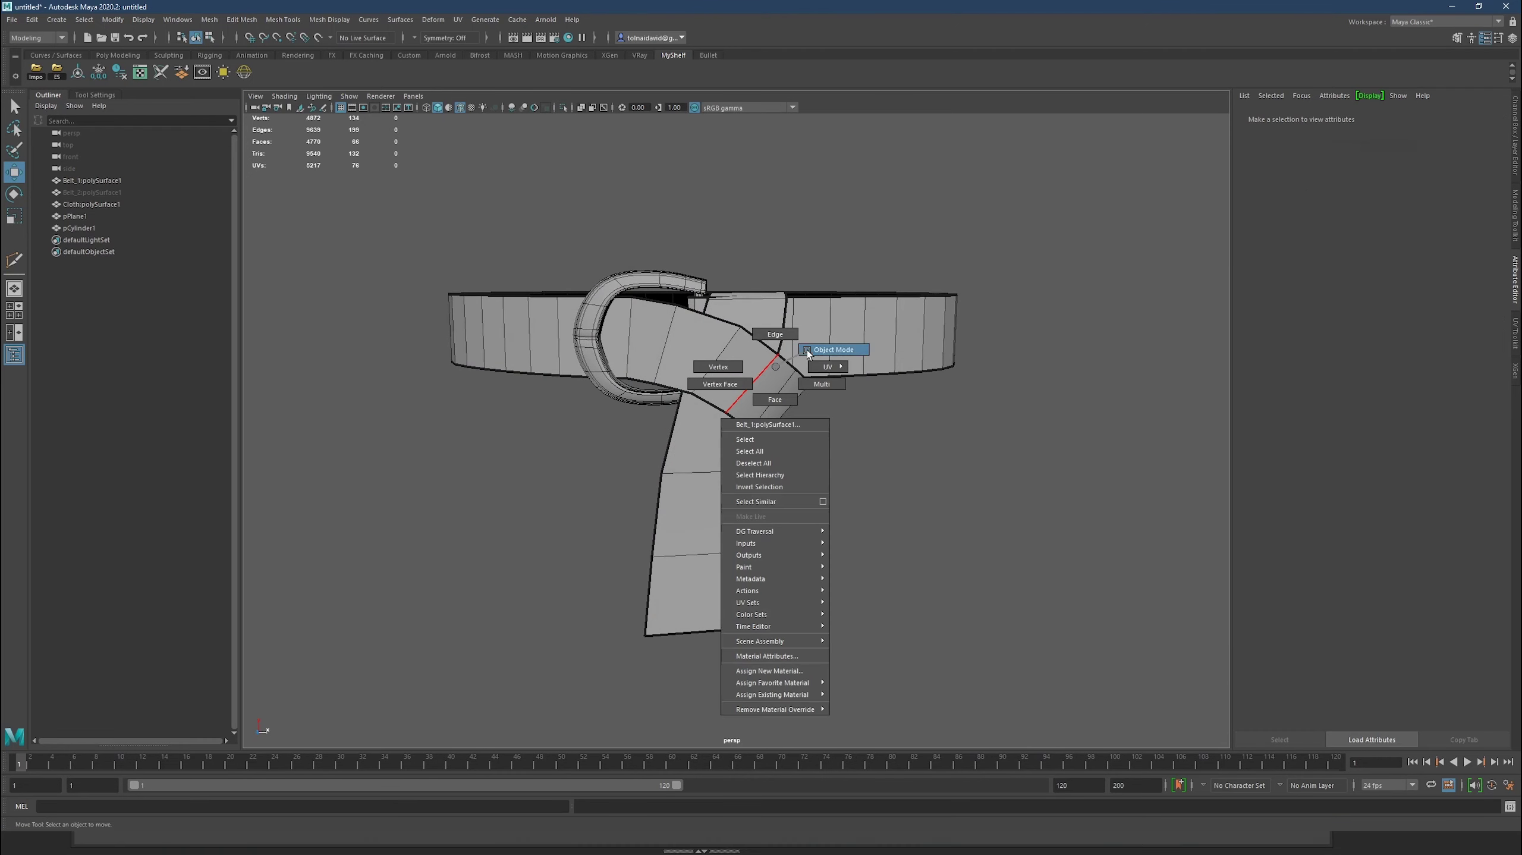
pyautogui.moveTo(775, 366); pyautogui.dragTo(816, 347, button='right')
pyautogui.scroll(-3, 833, 461)
# Unhide the dress layer and select two vertices on the belt's front.
pyautogui.click(1519, 142)
pyautogui.click(1357, 604)
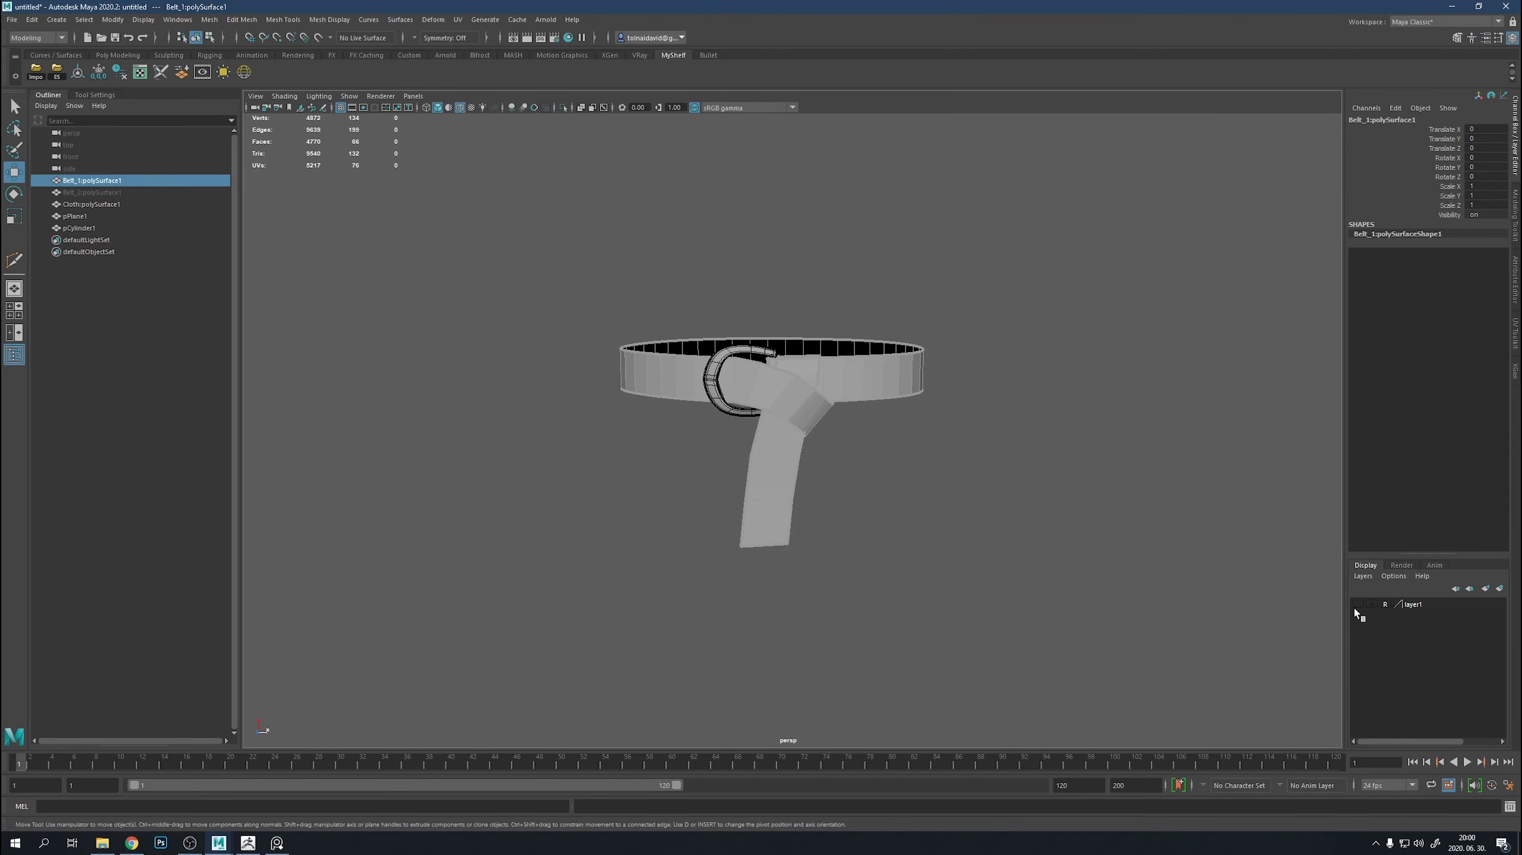
pyautogui.moveTo(770, 499); pyautogui.dragTo(715, 500, button='right')
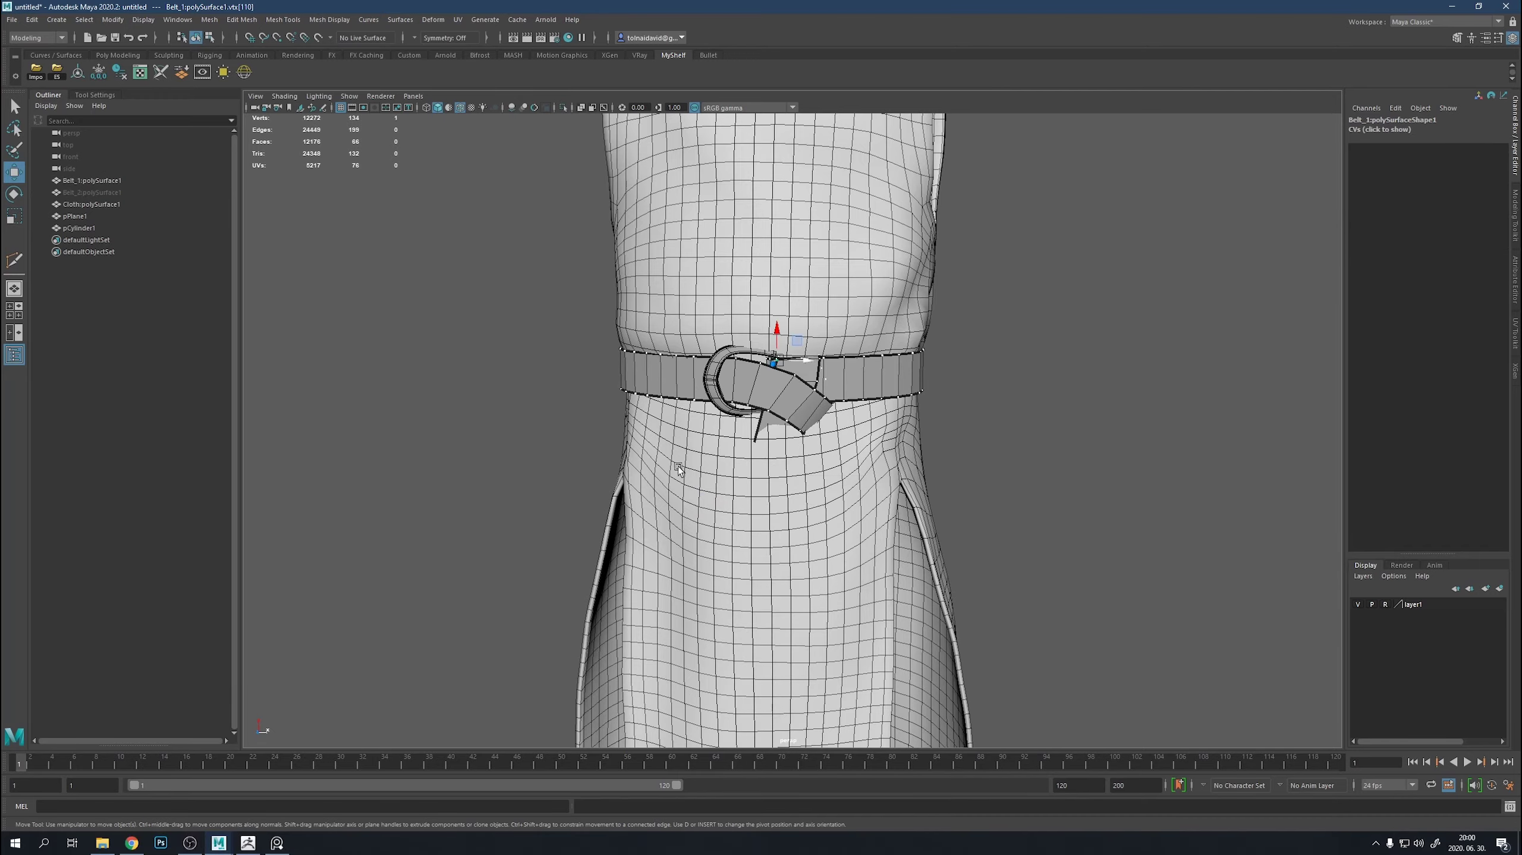
pyautogui.keyDown('alt'); pyautogui.moveTo(680, 471); pyautogui.dragTo(890, 604); pyautogui.keyUp('alt')
pyautogui.moveTo(796, 514)
pyautogui.mouseDown()
pyautogui.moveTo(757, 494)
pyautogui.moveTo(875, 519)
pyautogui.mouseUp()
pyautogui.moveTo(792, 546)
pyautogui.keyDown('alt'); pyautogui.mouseDown()
pyautogui.moveTo(677, 504)
pyautogui.moveTo(977, 493)
pyautogui.moveTo(1058, 536)
pyautogui.mouseUp(); pyautogui.keyUp('alt')
pyautogui.scroll(-4, 1058, 536)
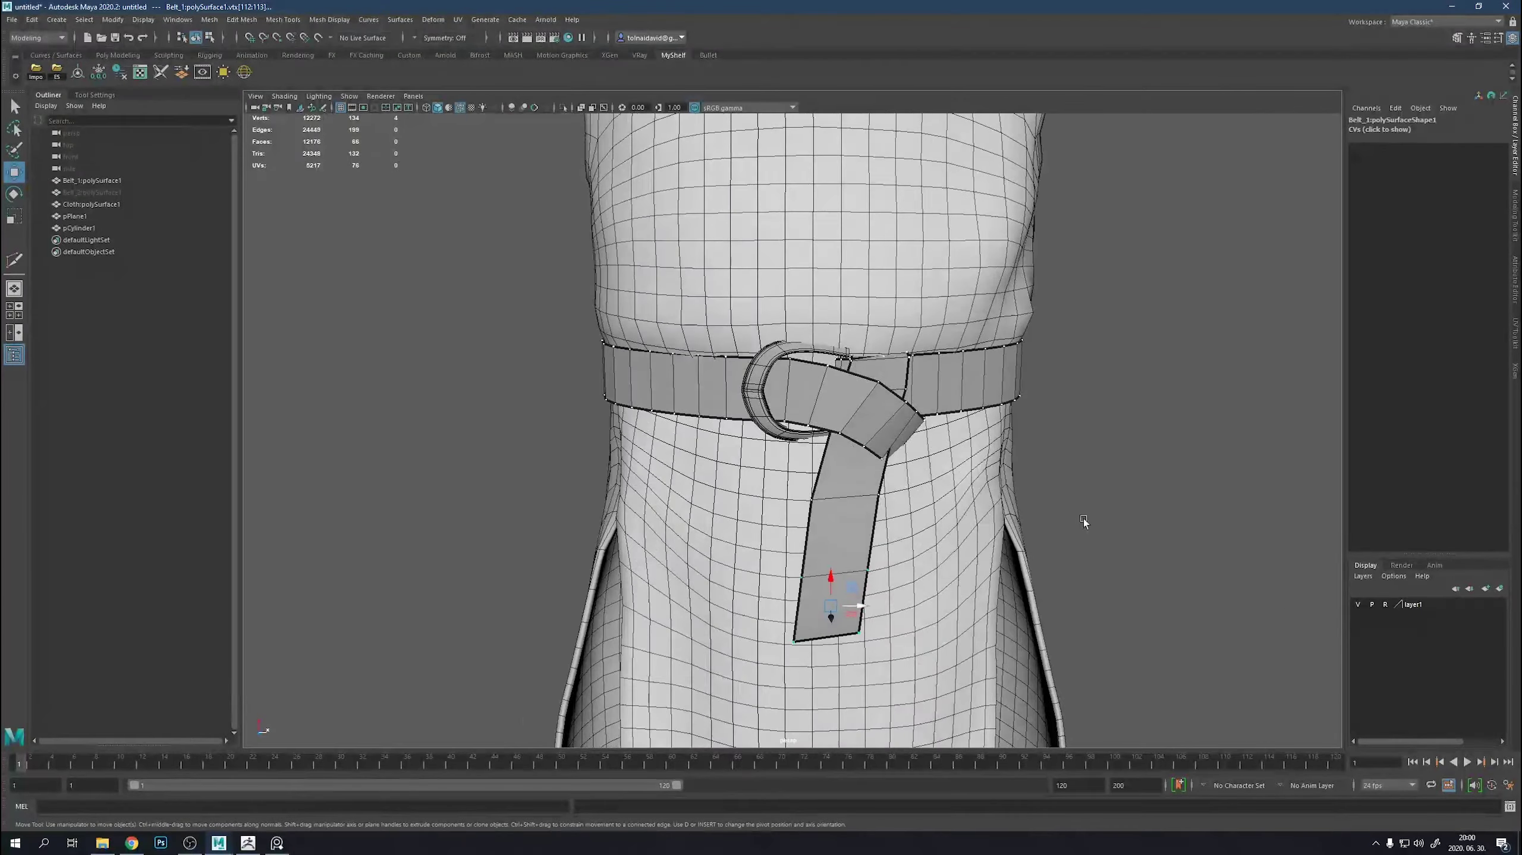
# Try squashing the buckle plate and ring vertically, then undo the scaling.
pyautogui.click(792, 342)
pyautogui.press('r')
pyautogui.keyDown('shift'); pyautogui.click(772, 428); pyautogui.keyUp('shift')
pyautogui.moveTo(772, 428)
pyautogui.keyDown('alt'); pyautogui.mouseDown()
pyautogui.moveTo(919, 432)
pyautogui.moveTo(823, 373)
pyautogui.mouseUp(); pyautogui.keyUp('alt')
pyautogui.press('w')
pyautogui.hotkey('ctrl', 'z')
pyautogui.hotkey('ctrl', 'z')
pyautogui.hotkey('ctrl', 'z')
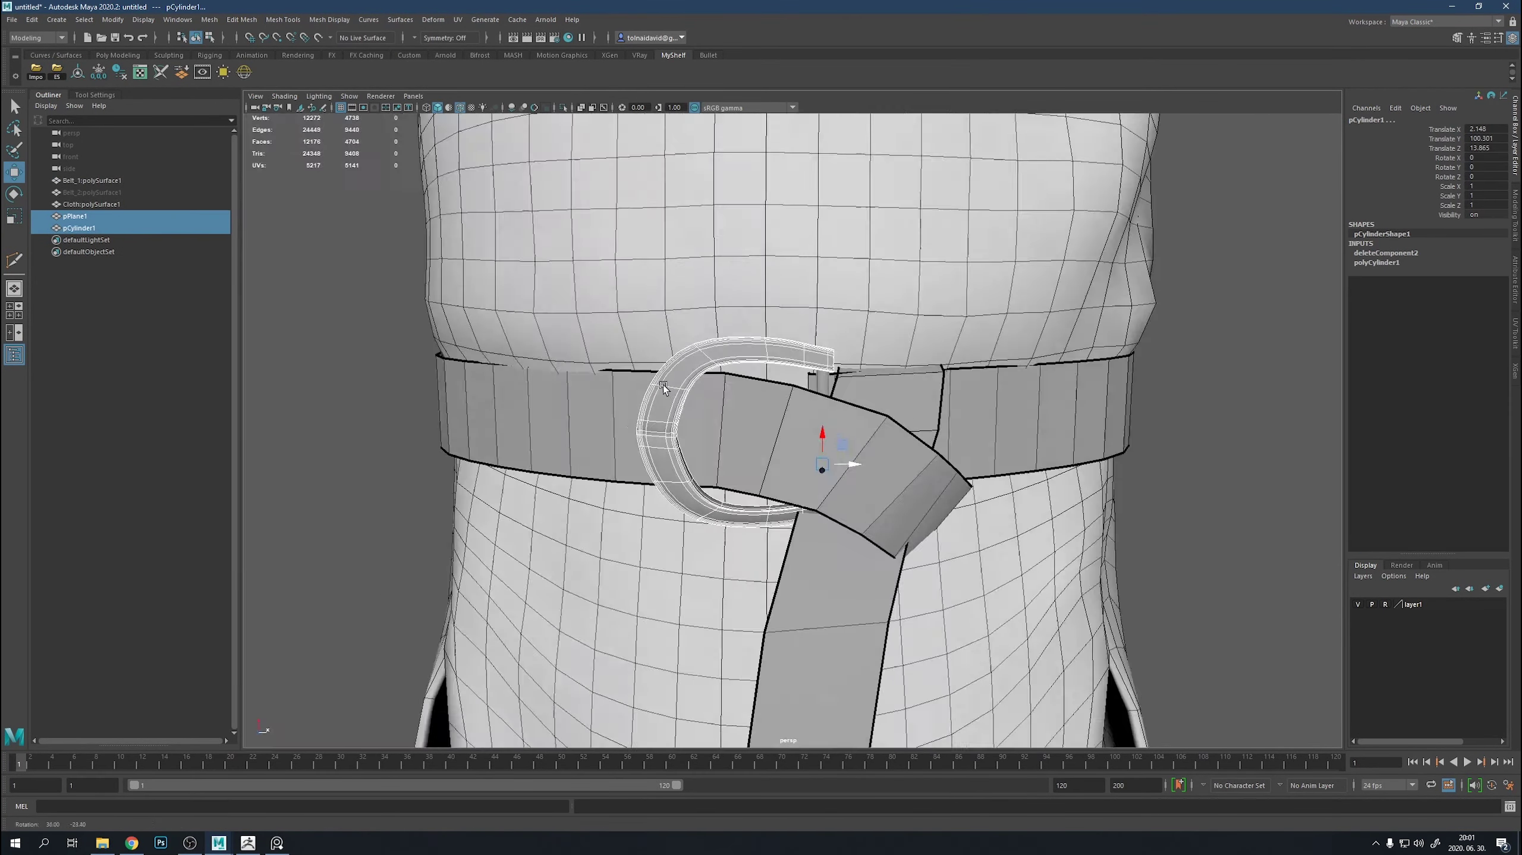
pyautogui.hotkey('ctrl', 'z')
pyautogui.press('r')
pyautogui.hotkey('ctrl', 'z')
# Freeze transforms and delete history on the buckle, then shrink it slightly in height.
pyautogui.hotkey('alt', 'shift', 'd')
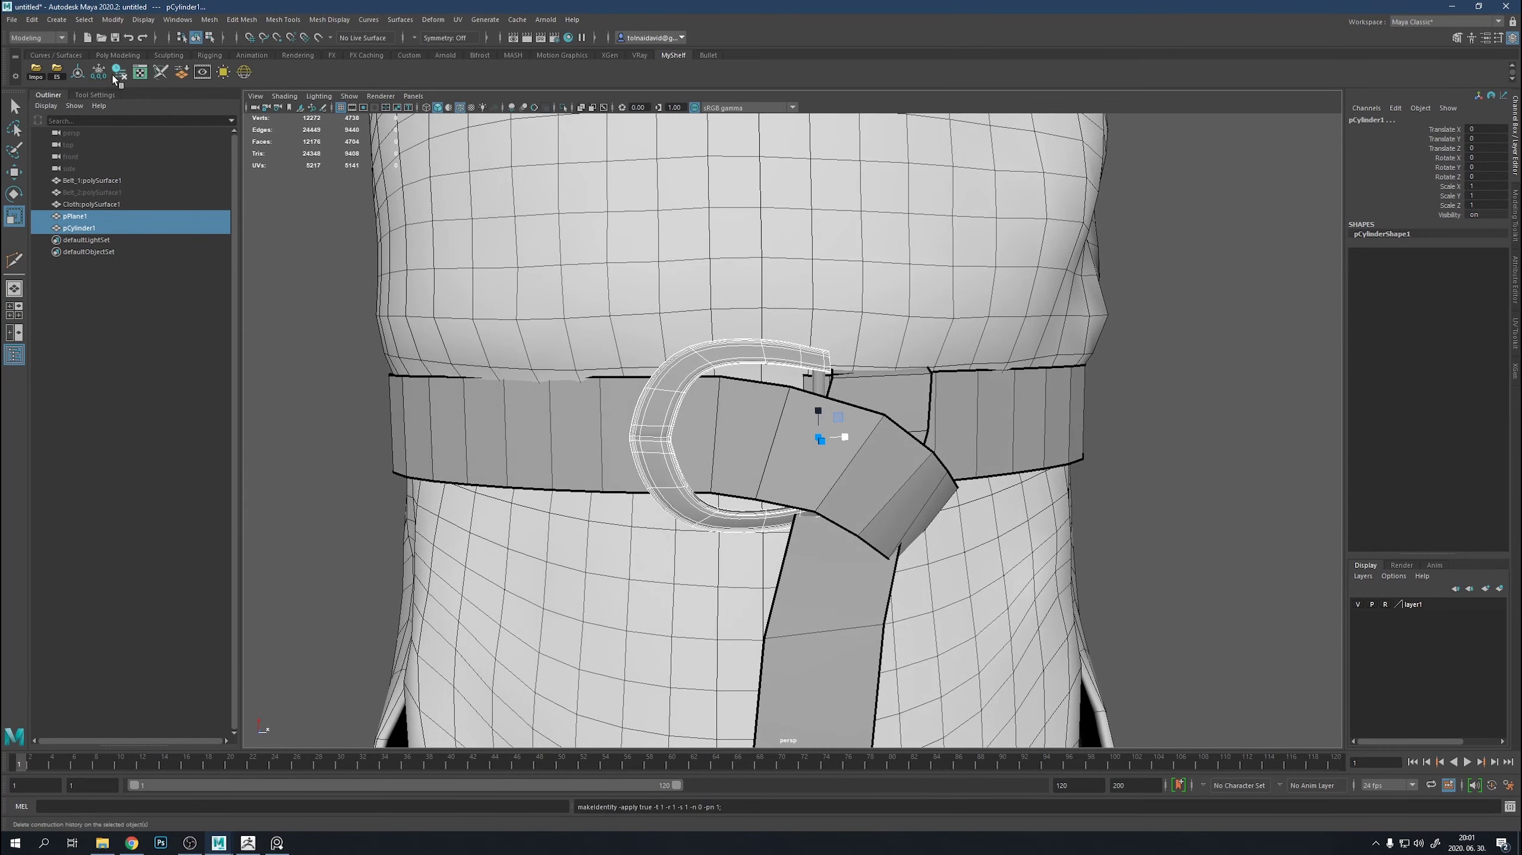
pyautogui.moveTo(815, 409)
pyautogui.mouseDown()
pyautogui.moveTo(821, 421)
pyautogui.moveTo(768, 438)
pyautogui.moveTo(873, 461)
pyautogui.moveTo(661, 447)
pyautogui.moveTo(747, 464)
pyautogui.moveTo(887, 307)
pyautogui.mouseUp()
pyautogui.click(752, 366)
pyautogui.press('w')
pyautogui.click(747, 465)
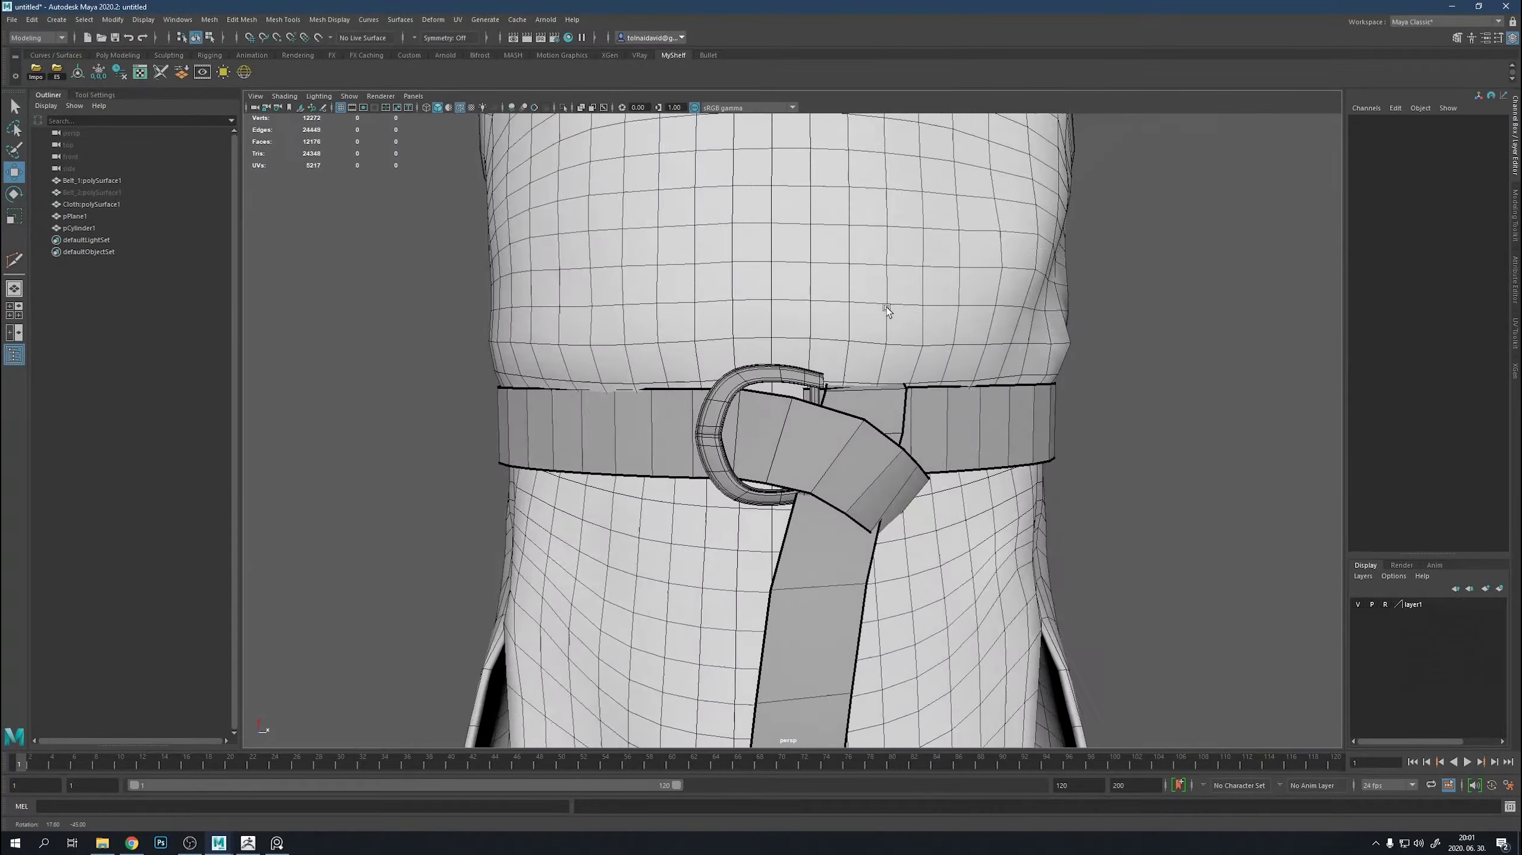
# Select the hanging tail's end vertices and frame the view on them.
pyautogui.keyDown('alt'); pyautogui.moveTo(789, 371); pyautogui.dragTo(832, 404); pyautogui.keyUp('alt')
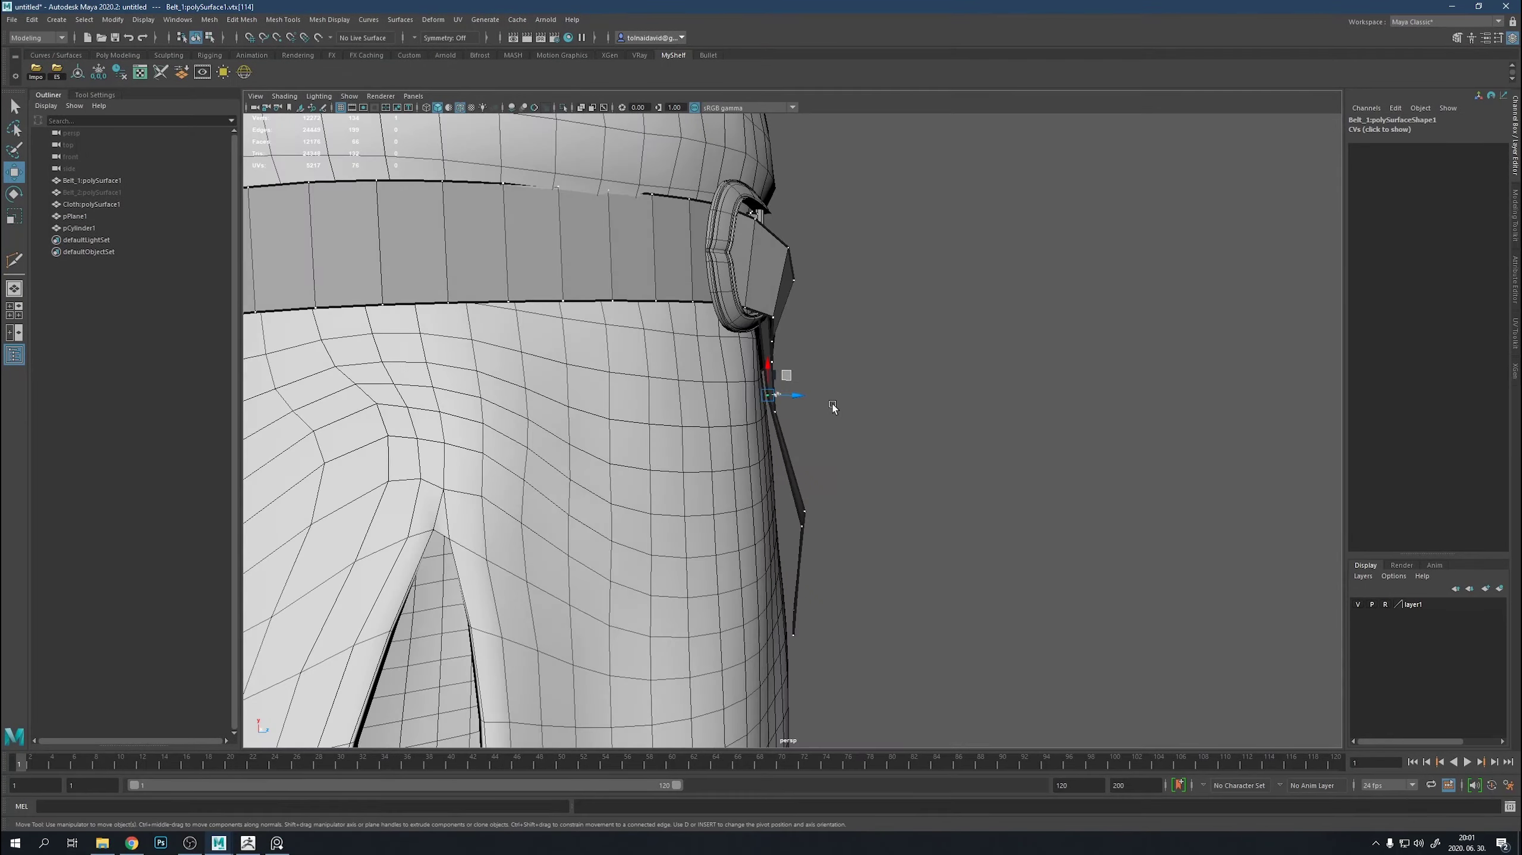
pyautogui.moveTo(798, 542)
pyautogui.mouseDown()
pyautogui.moveTo(799, 529)
pyautogui.moveTo(858, 547)
pyautogui.moveTo(748, 408)
pyautogui.mouseUp()
pyautogui.click(798, 518)
pyautogui.press('f')
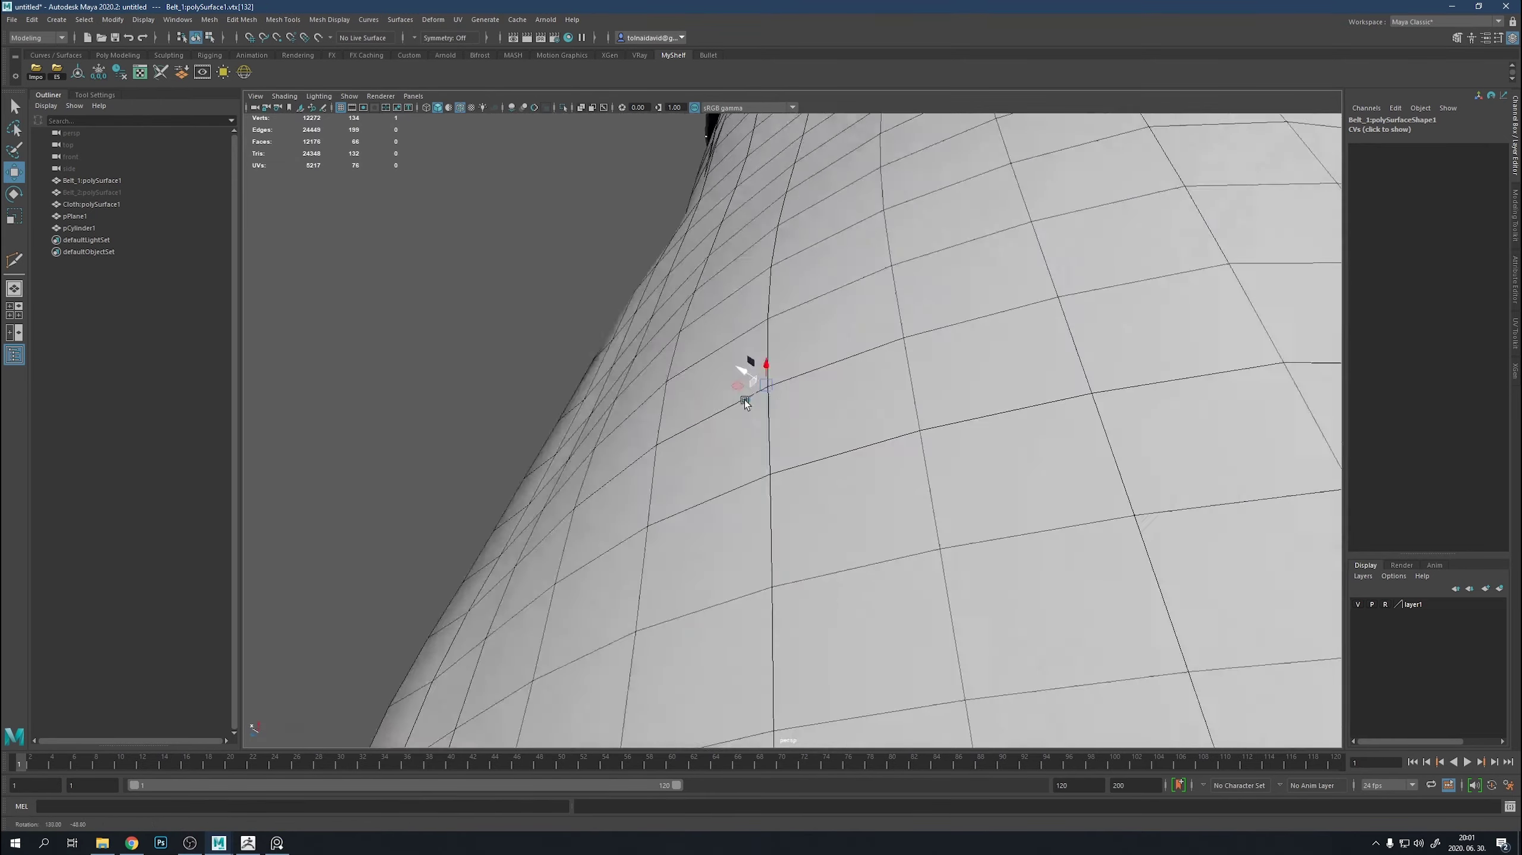
pyautogui.scroll(-10, 744, 399)
# Enable Soft Select and pull a tail vertex upward with smooth falloff.
pyautogui.press('b')
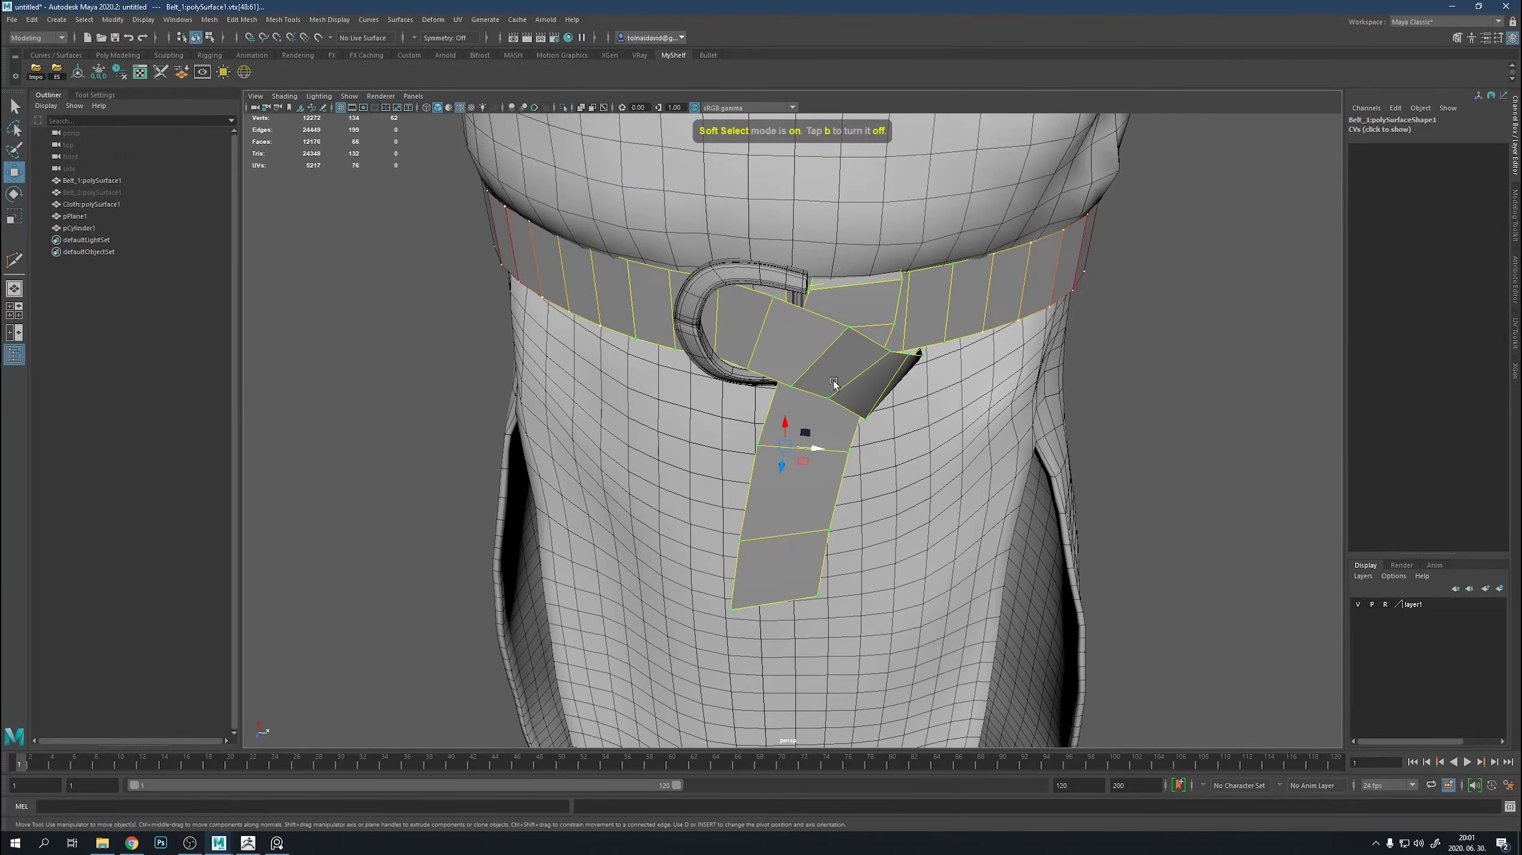
pyautogui.moveTo(778, 464); pyautogui.dragTo(843, 371)
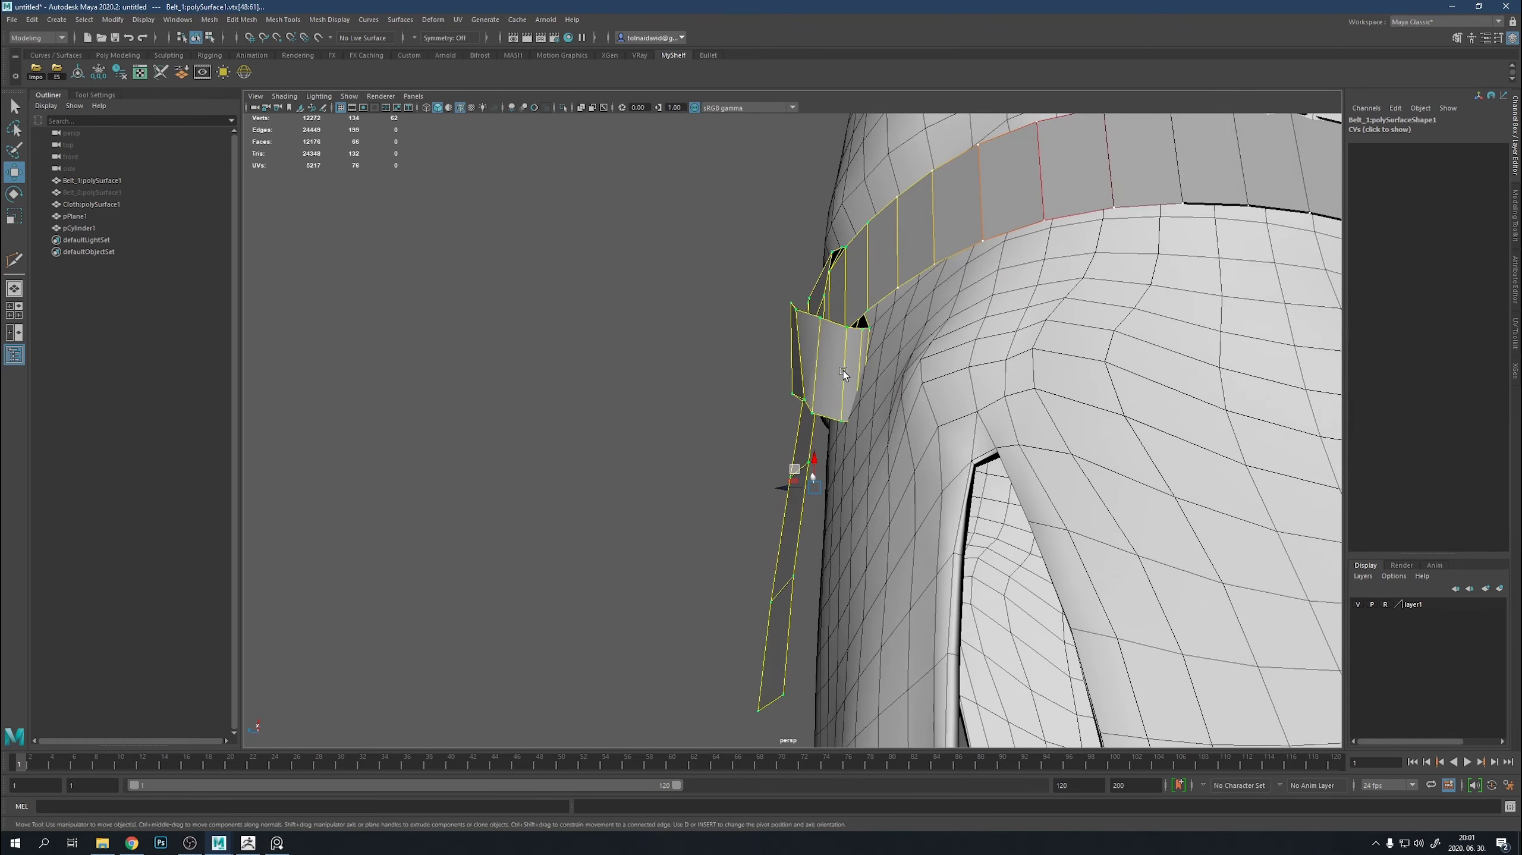
pyautogui.press('F10')
pyautogui.click(862, 364)
pyautogui.press('e')
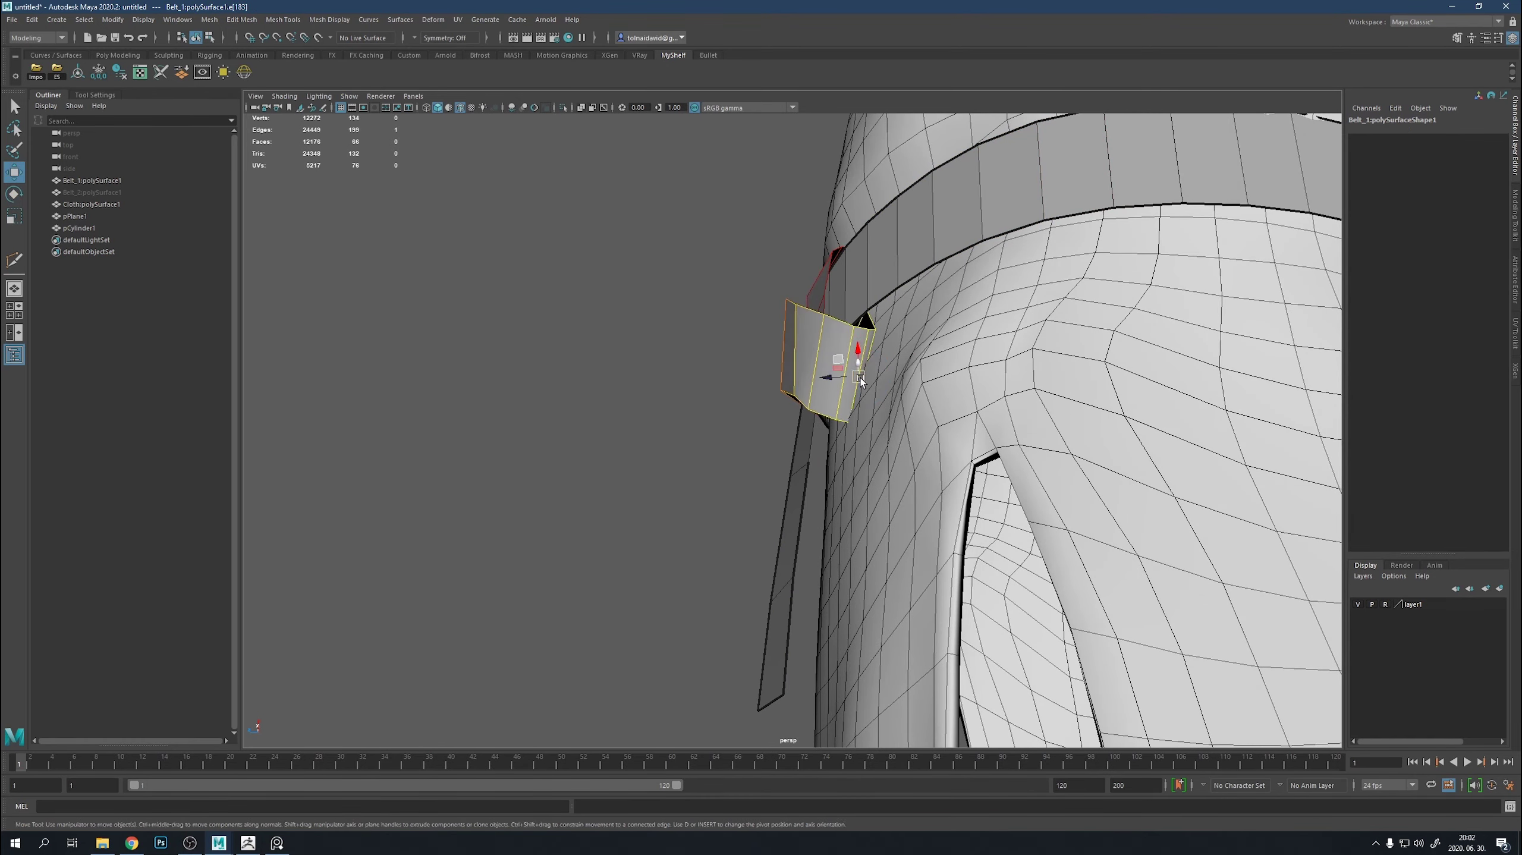
pyautogui.press('[')
pyautogui.hotkey('ctrl', 'z')
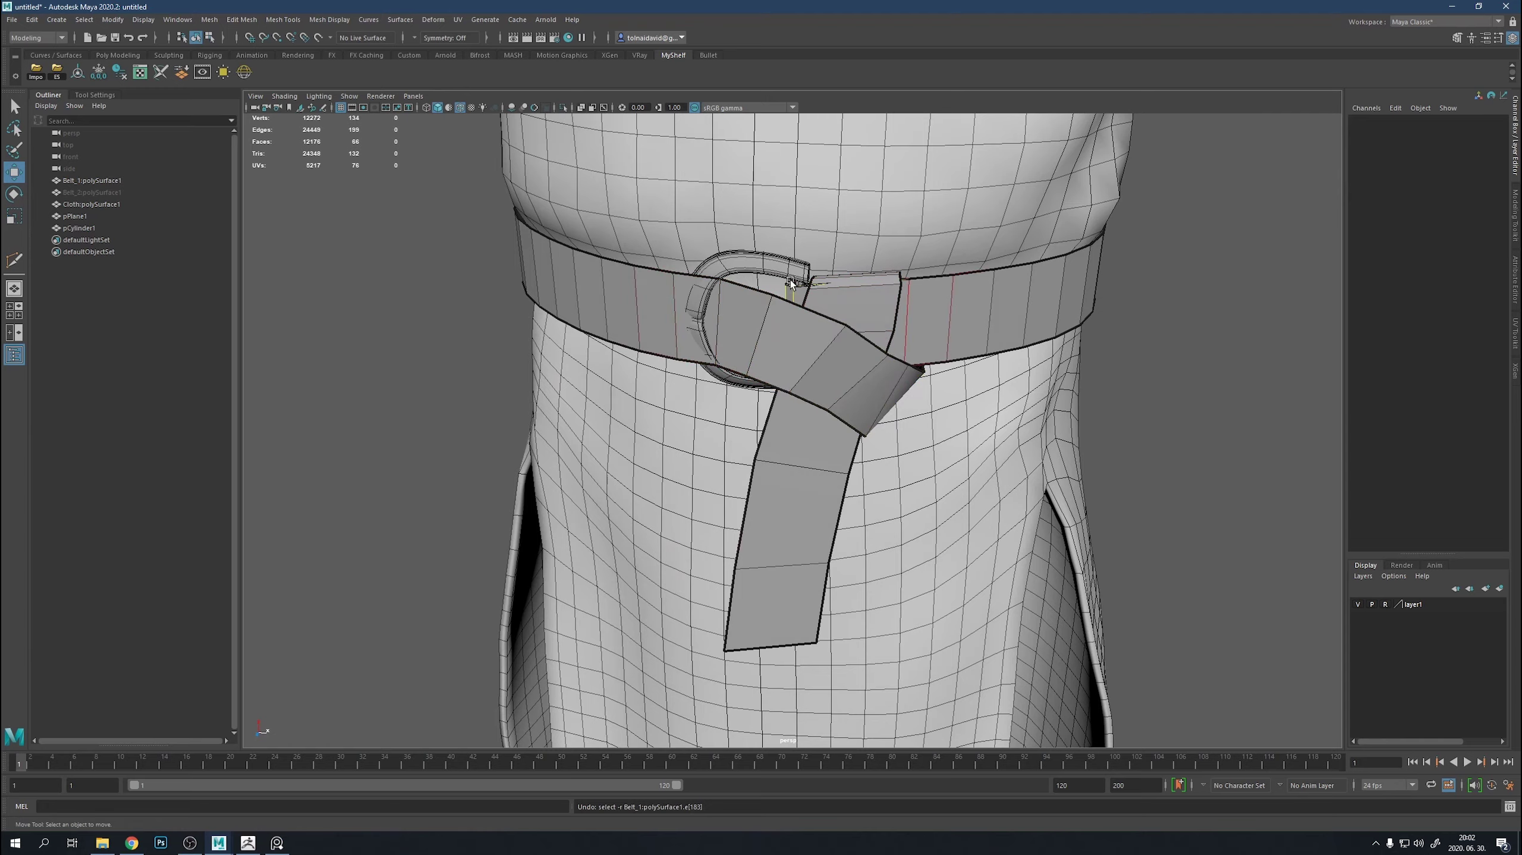
# Select the buckle plate and ring together and tilt them with the Rotate tool.
pyautogui.click(789, 279)
pyautogui.press('f')
pyautogui.keyDown('shift'); pyautogui.click(878, 465); pyautogui.keyUp('shift')
pyautogui.moveTo(879, 466)
pyautogui.keyDown('alt'); pyautogui.mouseDown()
pyautogui.moveTo(934, 464)
pyautogui.moveTo(919, 442)
pyautogui.mouseUp(); pyautogui.keyUp('alt')
pyautogui.press('e')
# Slide the buckle plate flush against the strap.
pyautogui.click(919, 443)
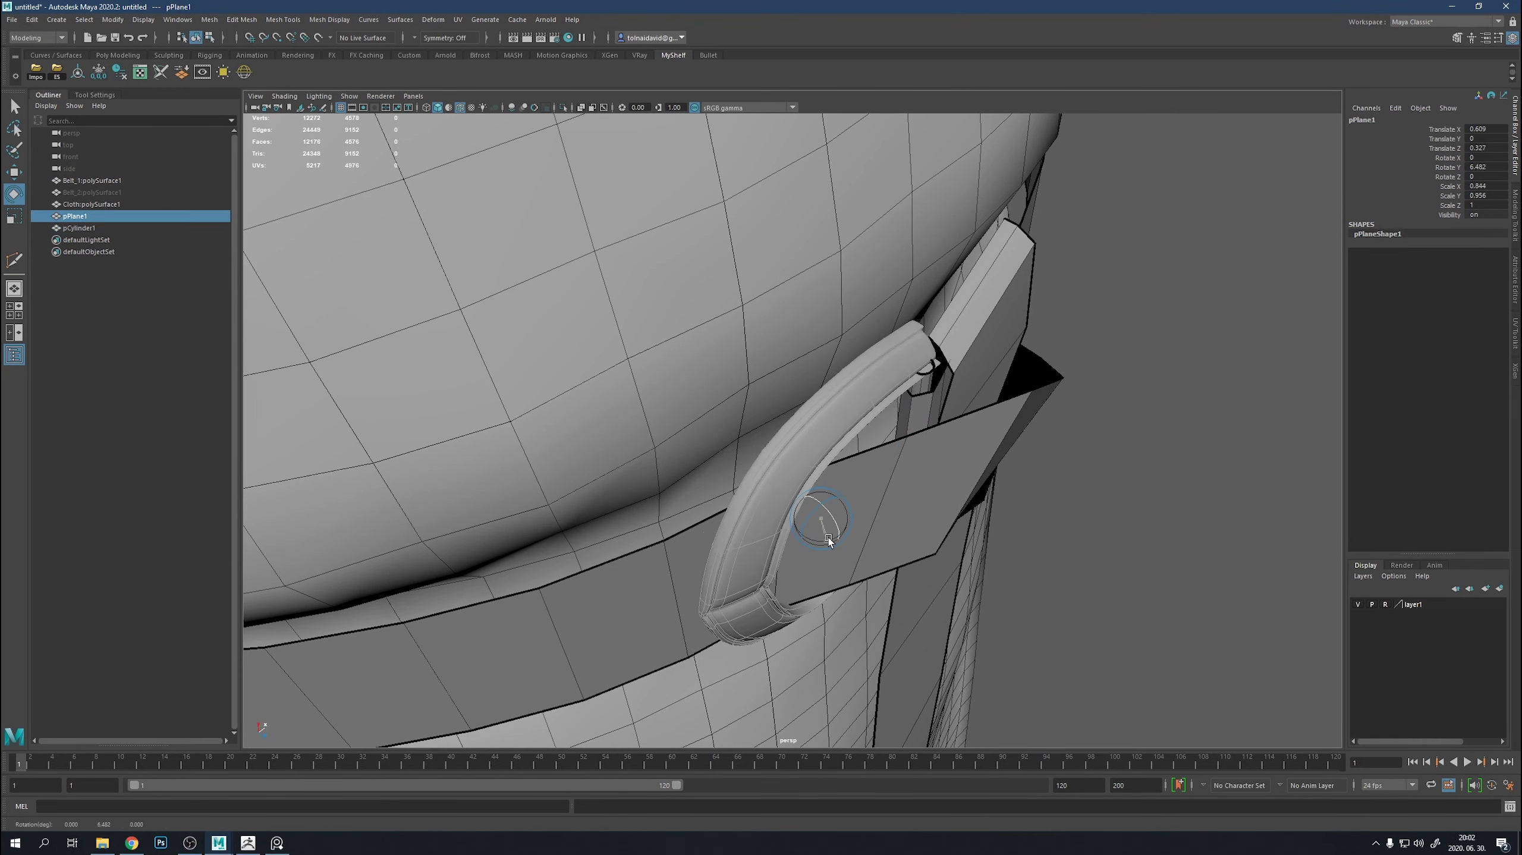
pyautogui.press('w')
pyautogui.moveTo(828, 538)
pyautogui.mouseDown()
pyautogui.moveTo(966, 450)
pyautogui.moveTo(1089, 488)
pyautogui.mouseUp()
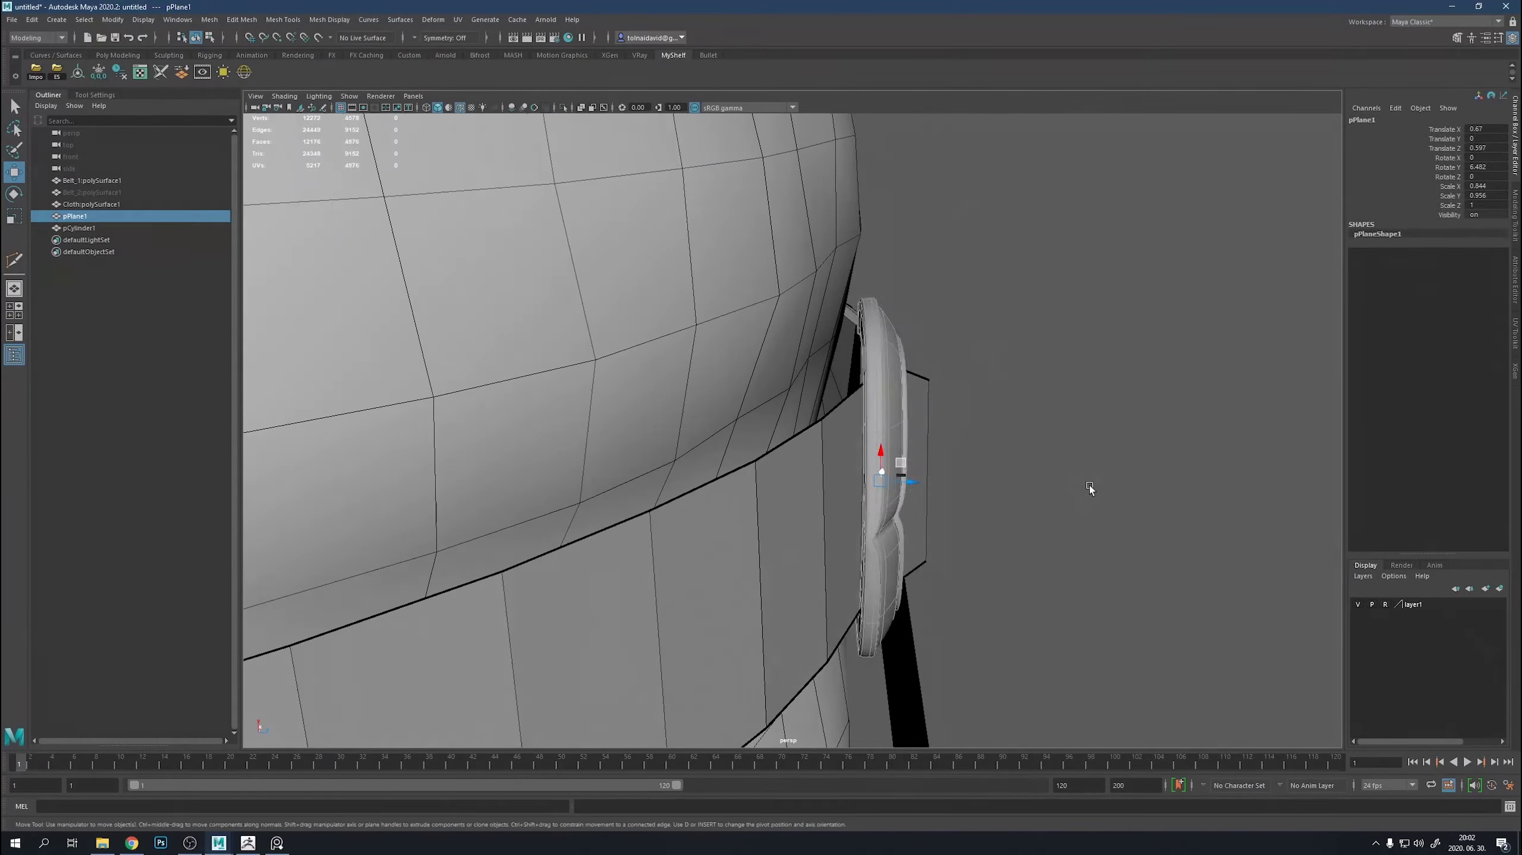
pyautogui.click(1088, 488)
pyautogui.press('f')
# Pull a tucked-loop vertex in toward the dress from a side view.
pyautogui.moveTo(749, 498)
pyautogui.keyDown('alt'); pyautogui.mouseDown()
pyautogui.moveTo(800, 439)
pyautogui.moveTo(685, 442)
pyautogui.moveTo(673, 466)
pyautogui.mouseUp(); pyautogui.keyUp('alt')
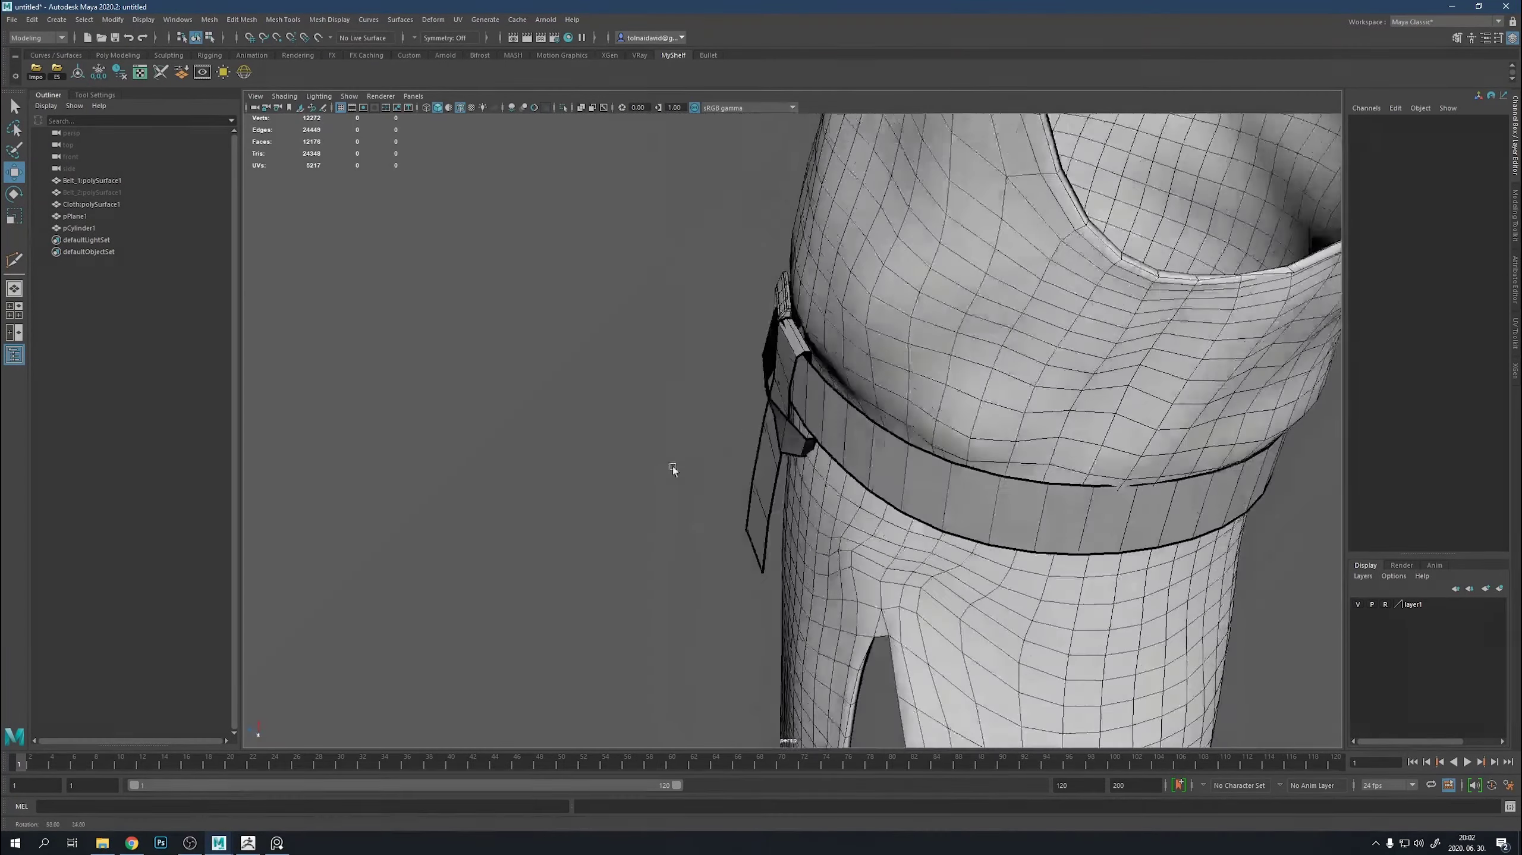
pyautogui.scroll(5, 673, 466)
pyautogui.moveTo(662, 347); pyautogui.dragTo(622, 347, button='right')
pyautogui.click(759, 328)
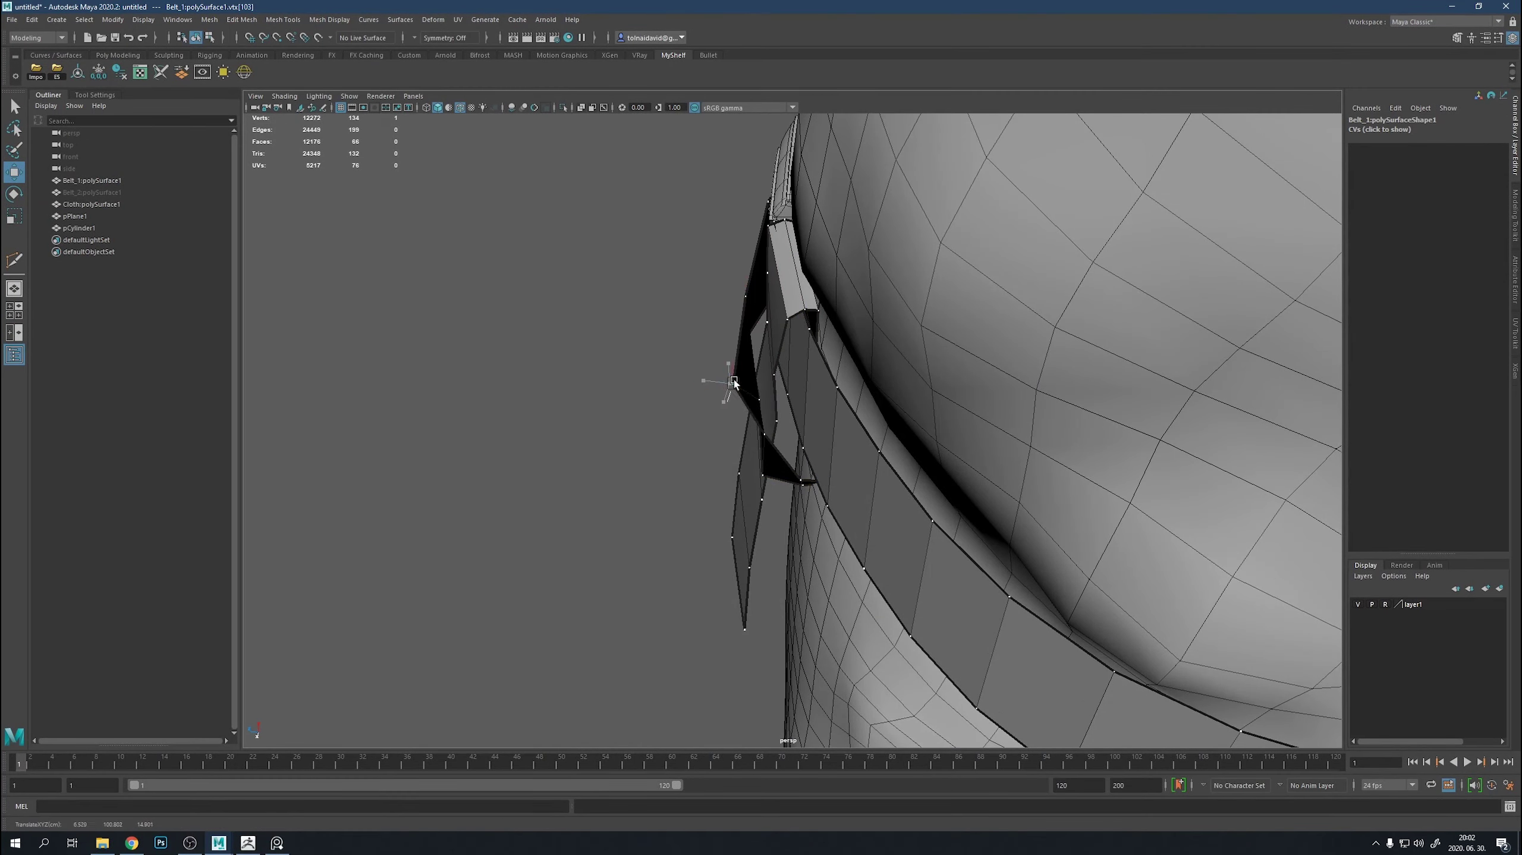
pyautogui.moveTo(734, 380)
pyautogui.keyDown('alt'); pyautogui.mouseDown()
pyautogui.moveTo(874, 359)
pyautogui.moveTo(815, 254)
pyautogui.moveTo(832, 419)
pyautogui.moveTo(882, 334)
pyautogui.moveTo(840, 446)
pyautogui.mouseUp(); pyautogui.keyUp('alt')
pyautogui.click(840, 446)
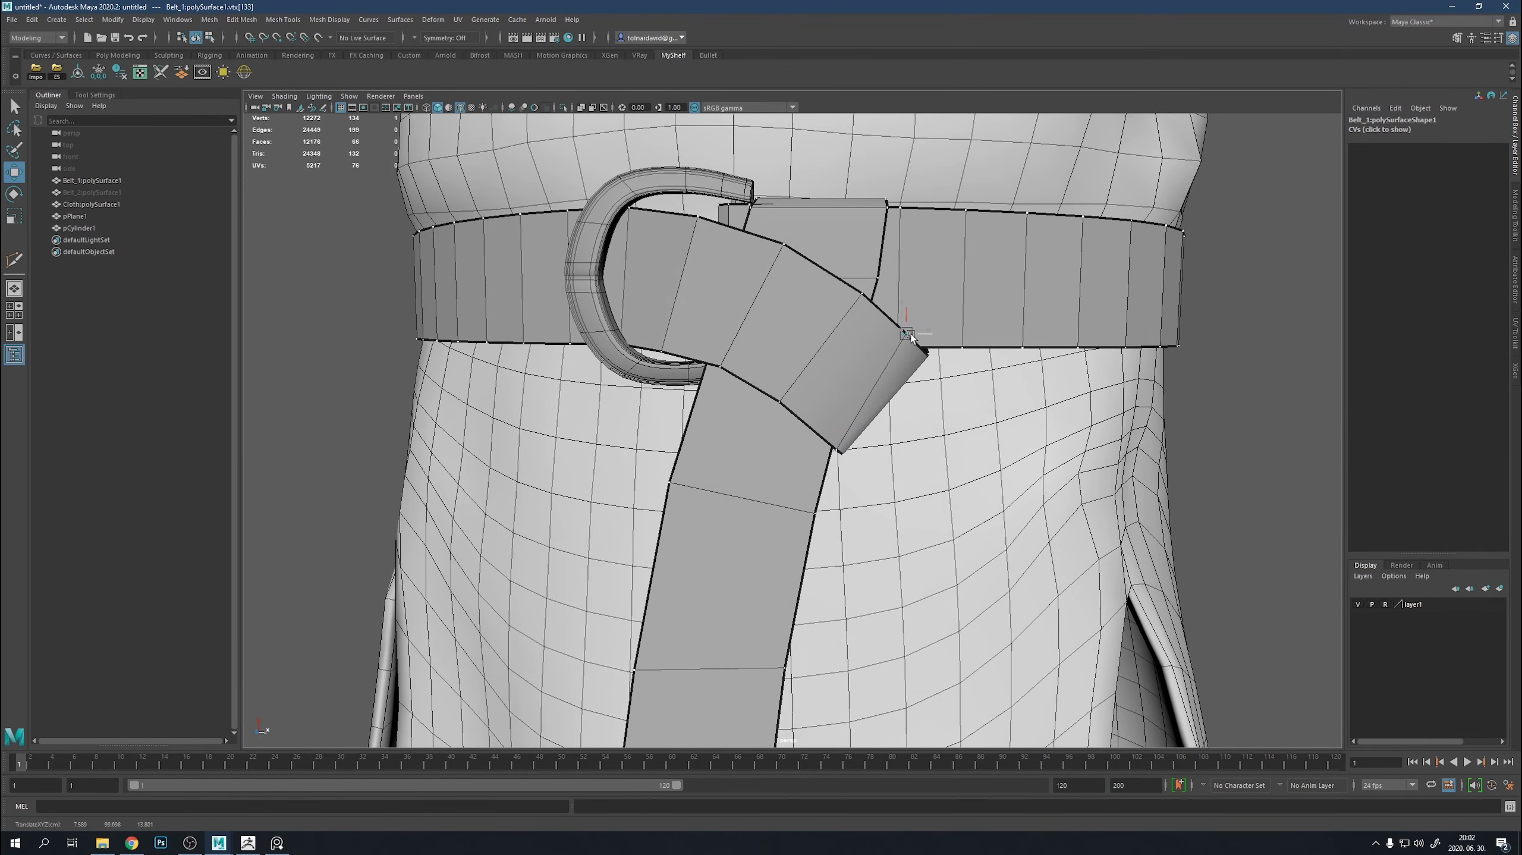
# Move the remaining loop vertices, including the tip, so the loop hugs the belt.
pyautogui.moveTo(911, 333)
pyautogui.keyDown('alt'); pyautogui.mouseDown()
pyautogui.moveTo(834, 333)
pyautogui.moveTo(955, 364)
pyautogui.mouseUp(); pyautogui.keyUp('alt')
pyautogui.click(835, 333)
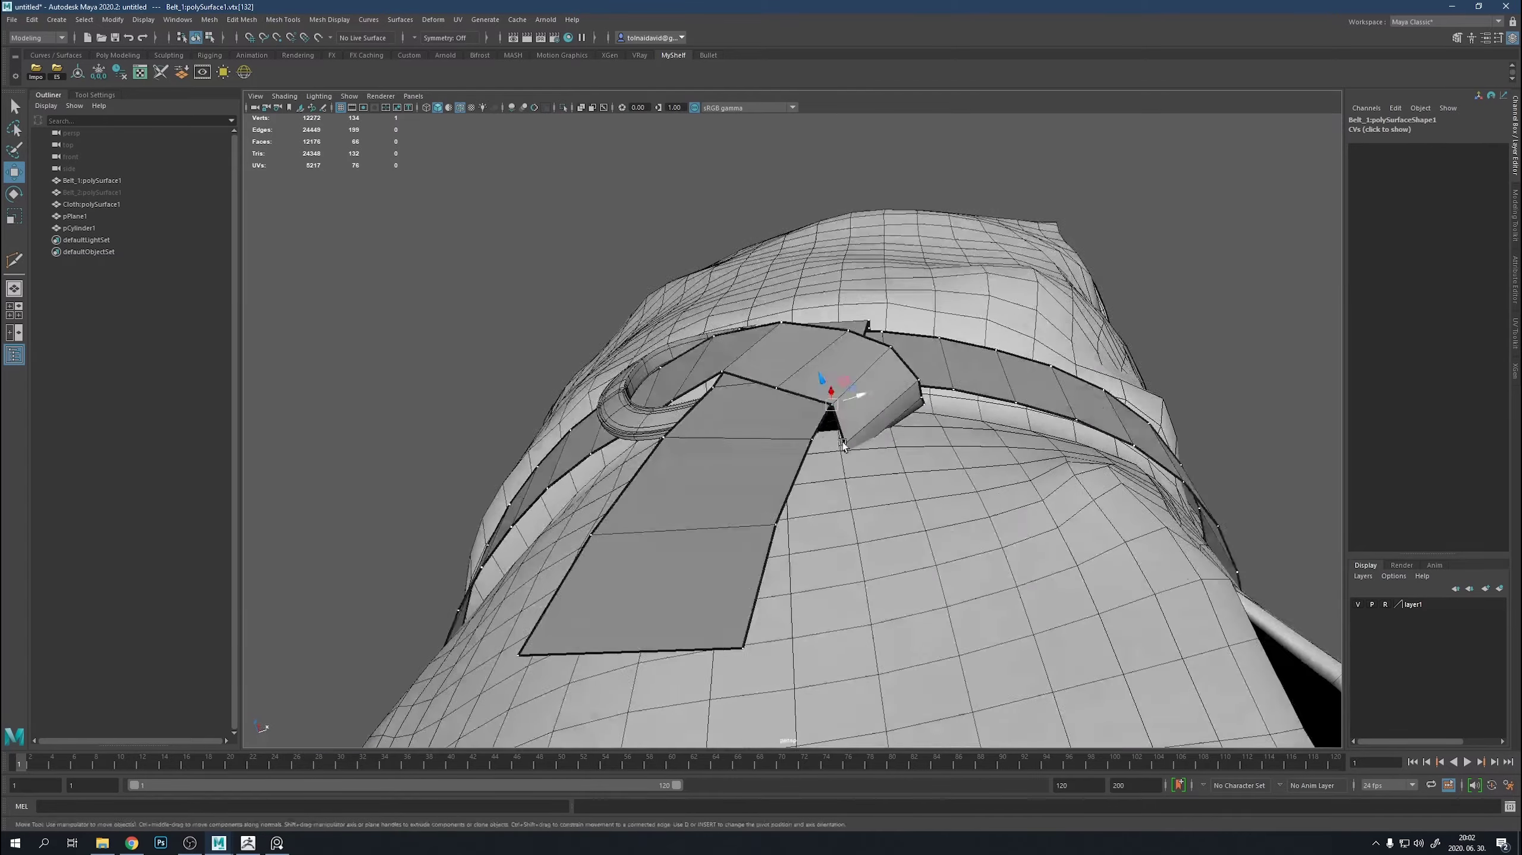
pyautogui.moveTo(839, 402)
pyautogui.keyDown('alt'); pyautogui.mouseDown()
pyautogui.moveTo(902, 313)
pyautogui.moveTo(833, 472)
pyautogui.moveTo(772, 490)
pyautogui.moveTo(651, 357)
pyautogui.moveTo(854, 491)
pyautogui.moveTo(699, 531)
pyautogui.moveTo(945, 370)
pyautogui.moveTo(759, 486)
pyautogui.mouseUp(); pyautogui.keyUp('alt')
pyautogui.click(699, 530)
pyautogui.click(759, 486)
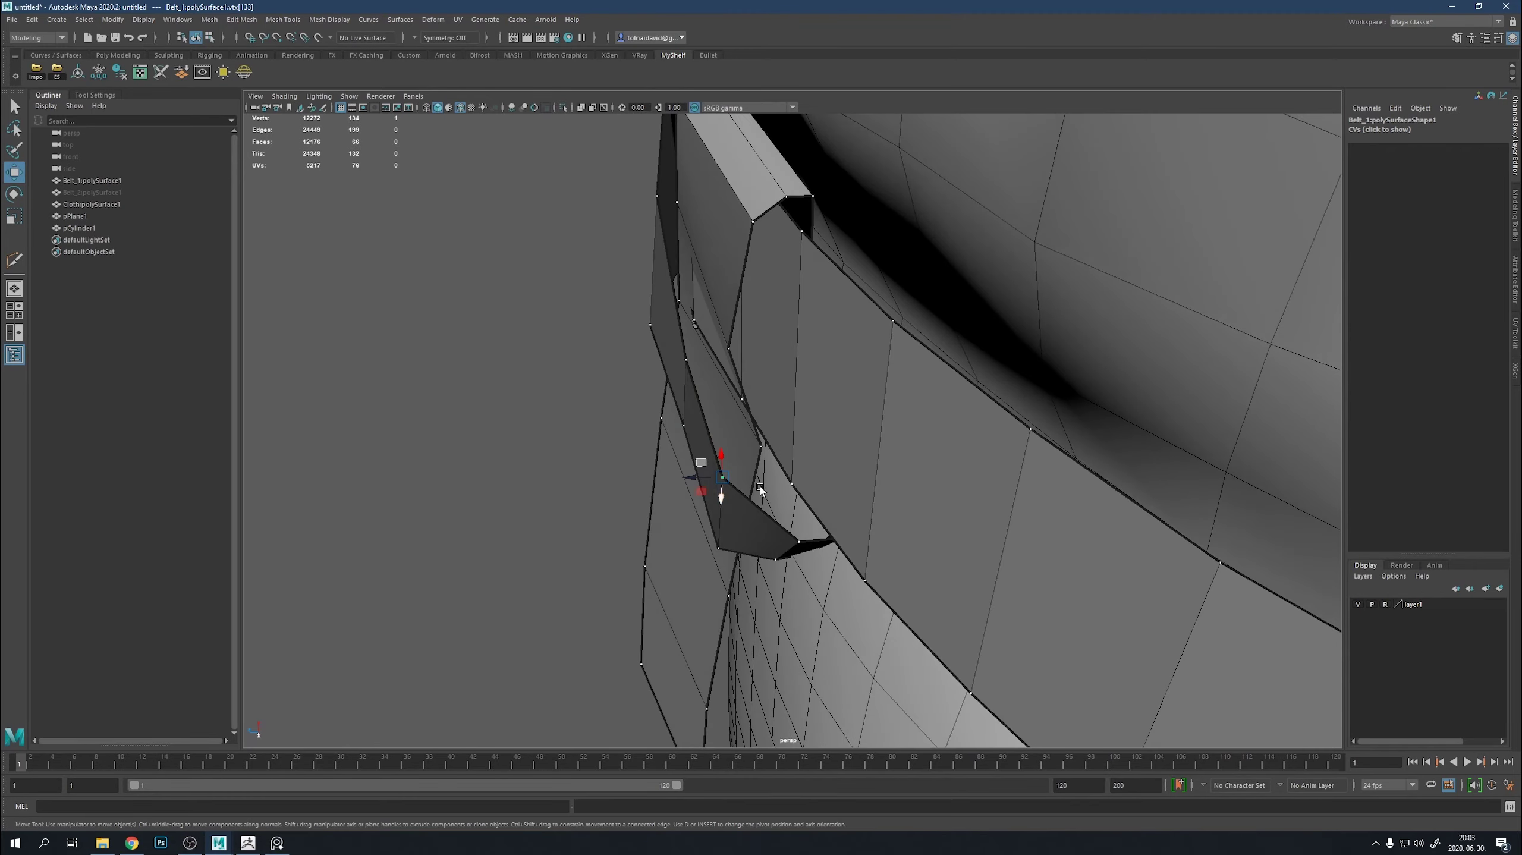
pyautogui.scroll(-5, 677, 374)
pyautogui.scroll(-2, 766, 371)
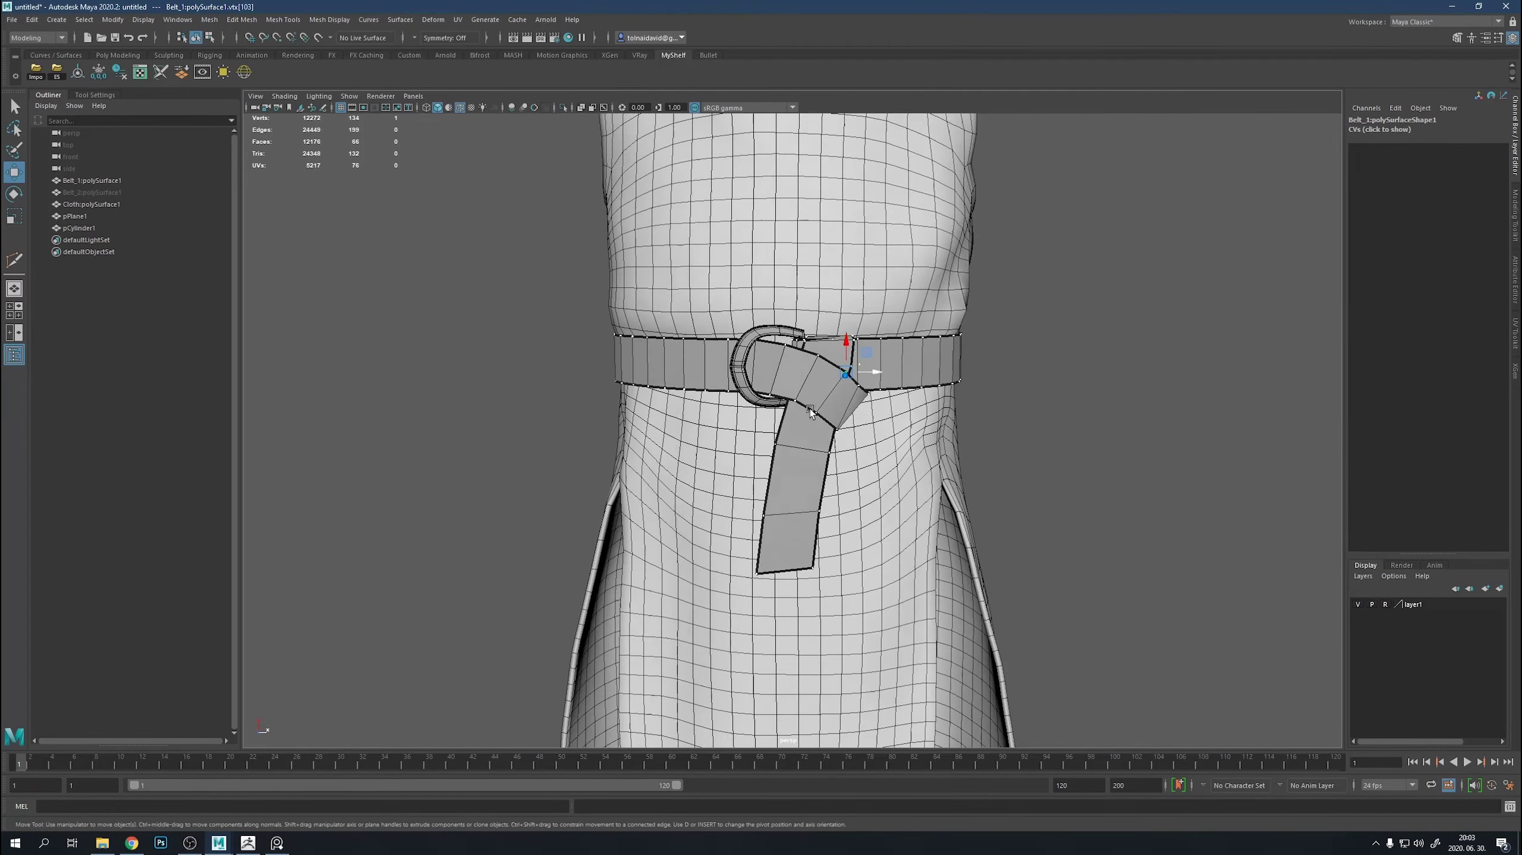
pyautogui.scroll(-3, 809, 409)
# Extrude the tail's bottom edge and pull the new end further down the dress.
pyautogui.scroll(2, 790, 439)
pyautogui.click(790, 439)
pyautogui.keyDown('shift'); pyautogui.moveTo(772, 450); pyautogui.dragTo(770, 500); pyautogui.keyUp('shift')
pyautogui.scroll(-5, 695, 389)
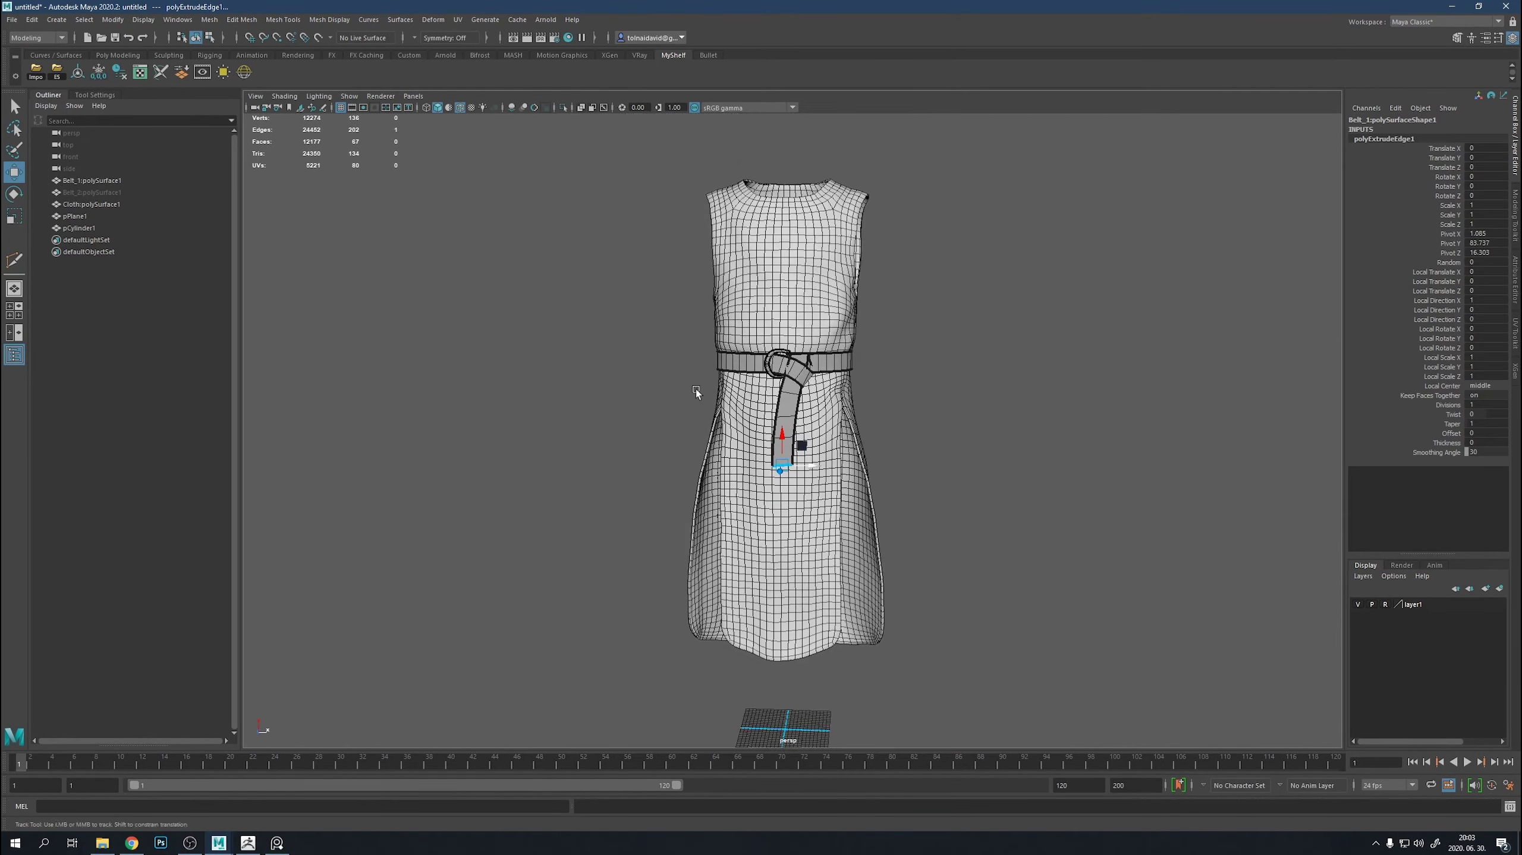
pyautogui.keyDown('alt'); pyautogui.moveTo(696, 388); pyautogui.dragTo(804, 368); pyautogui.keyUp('alt')
pyautogui.scroll(6, 795, 590)
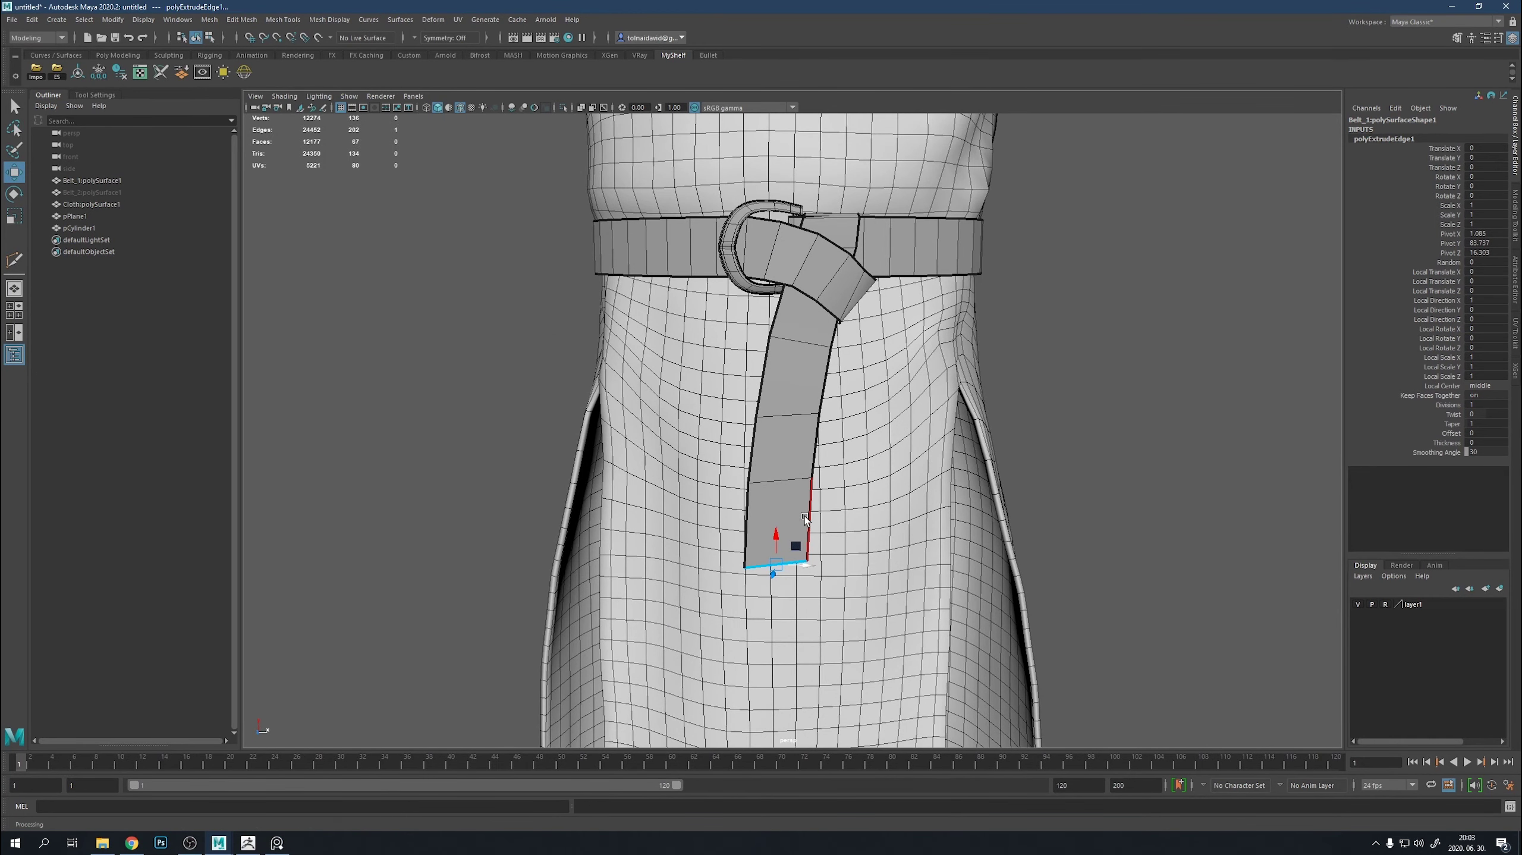
# Select the tail's side edge loop and the vertex at the loop's top corner.
pyautogui.doubleClick(759, 505)
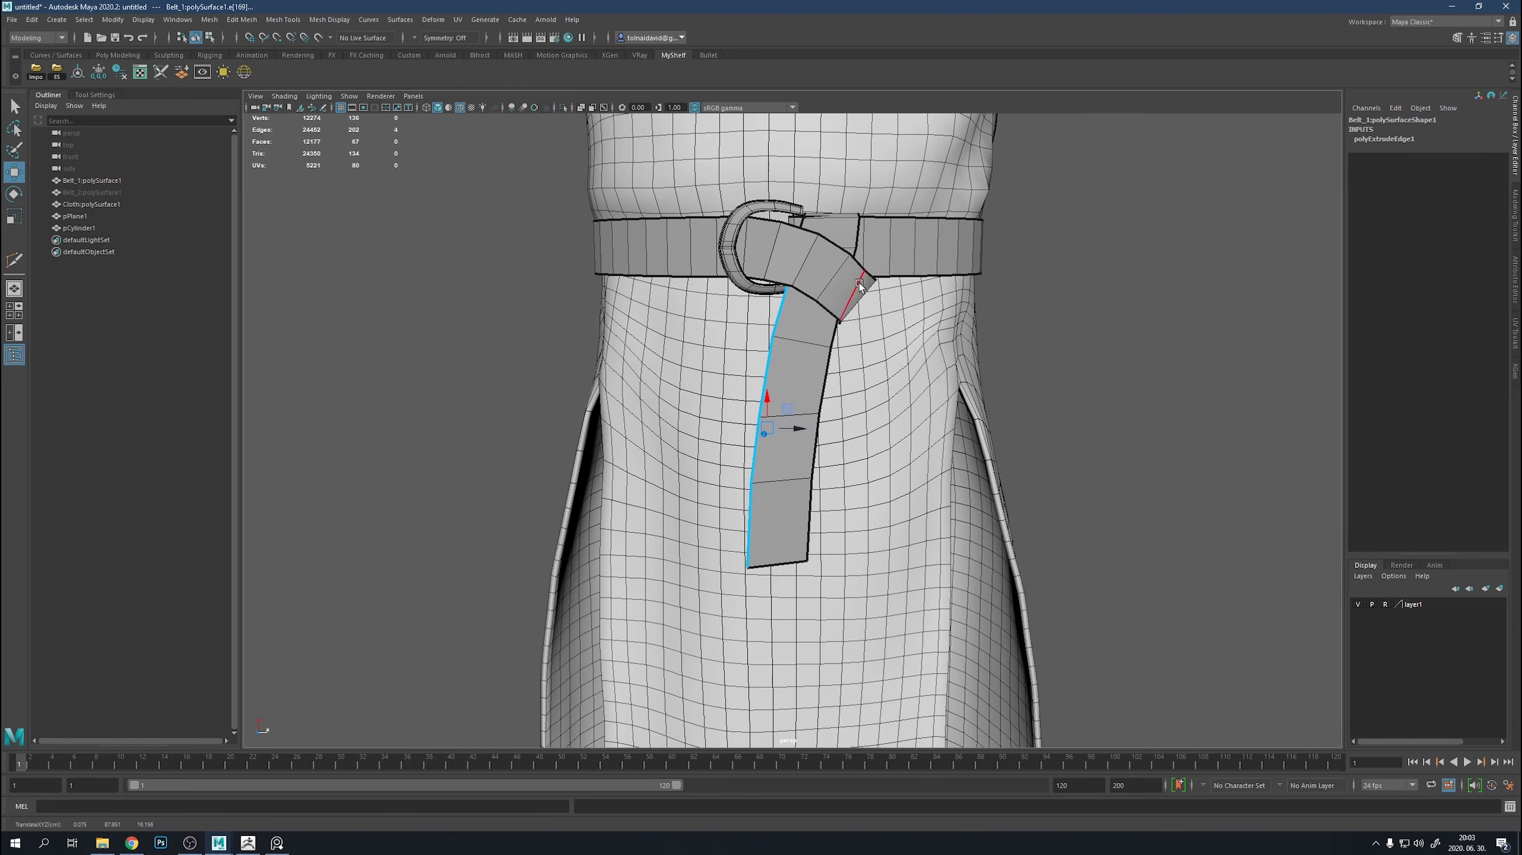
pyautogui.scroll(3, 859, 284)
pyautogui.scroll(5, 890, 334)
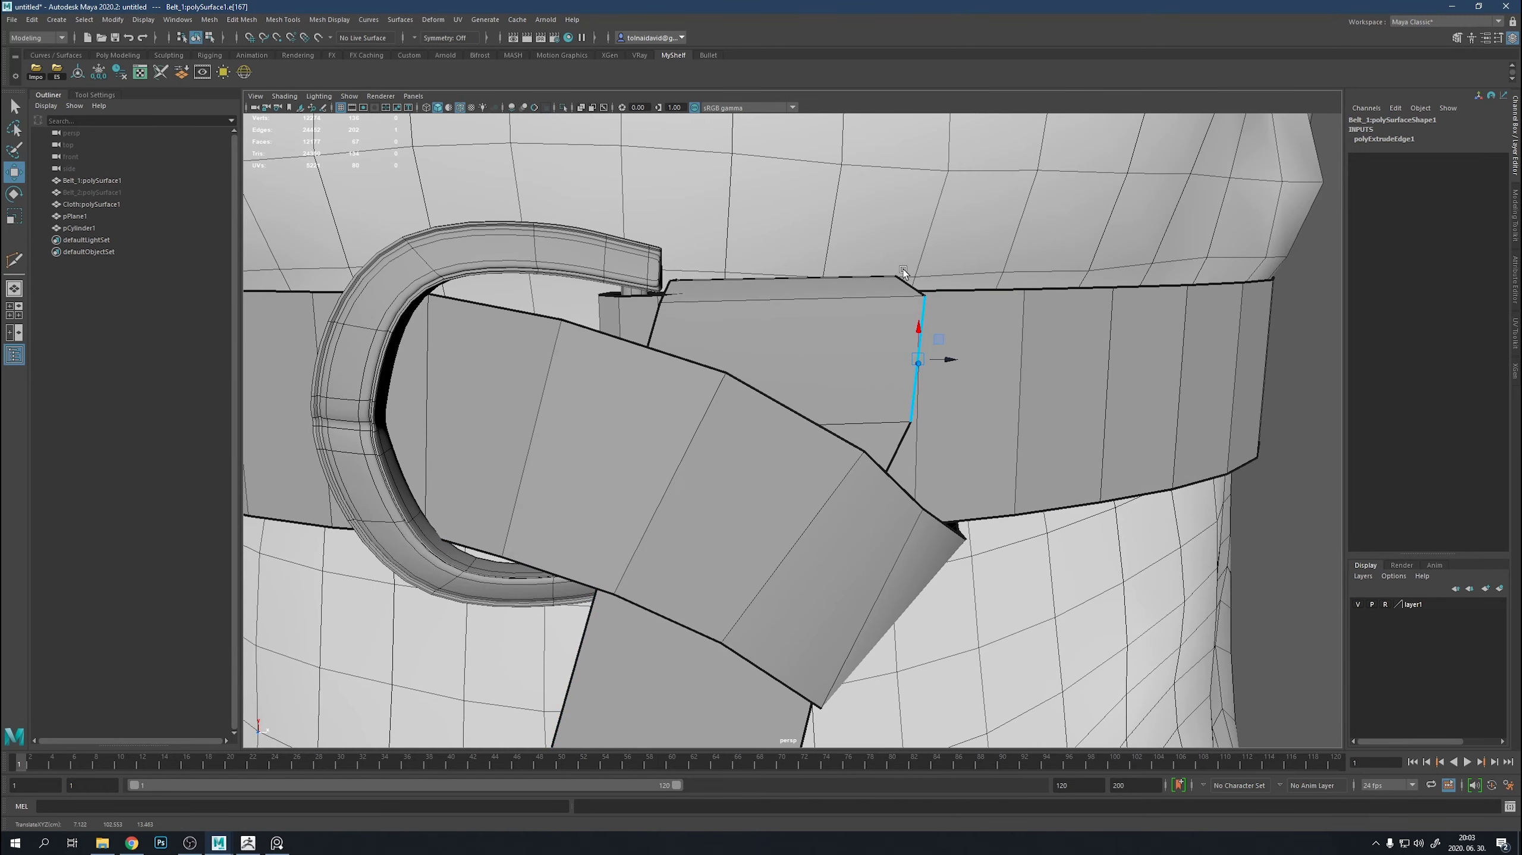
pyautogui.press('F9')
pyautogui.moveTo(872, 264); pyautogui.dragTo(909, 287)
pyautogui.scroll(-5, 935, 275)
# Select the whole hanging strip, isolate it and frame it in view.
pyautogui.rightClick(743, 353)
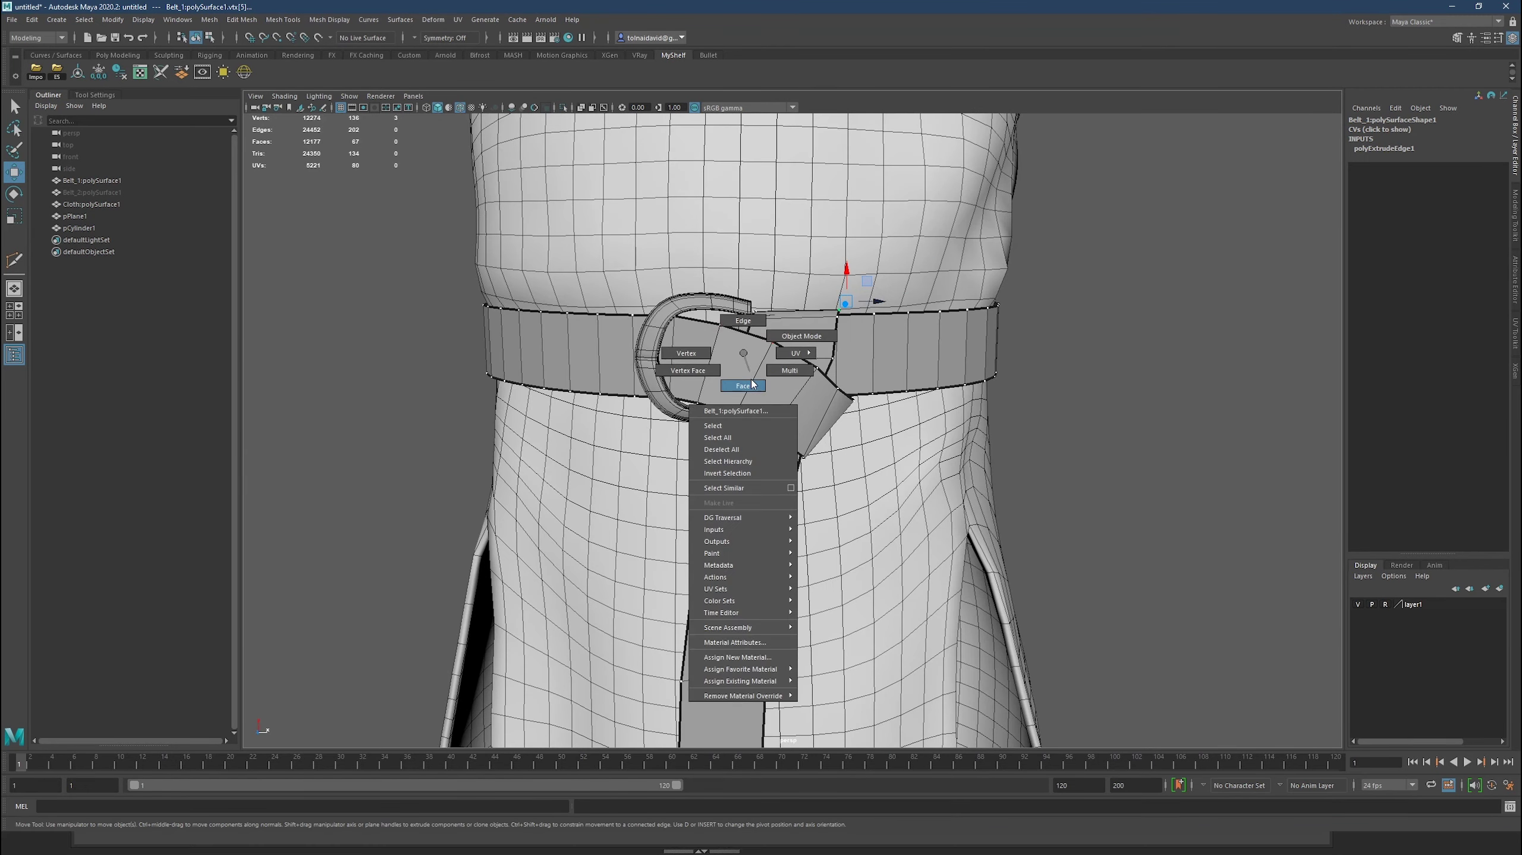
pyautogui.doubleClick(747, 582)
pyautogui.hotkey('ctrl', '1')
pyautogui.press('f')
pyautogui.press('F9')
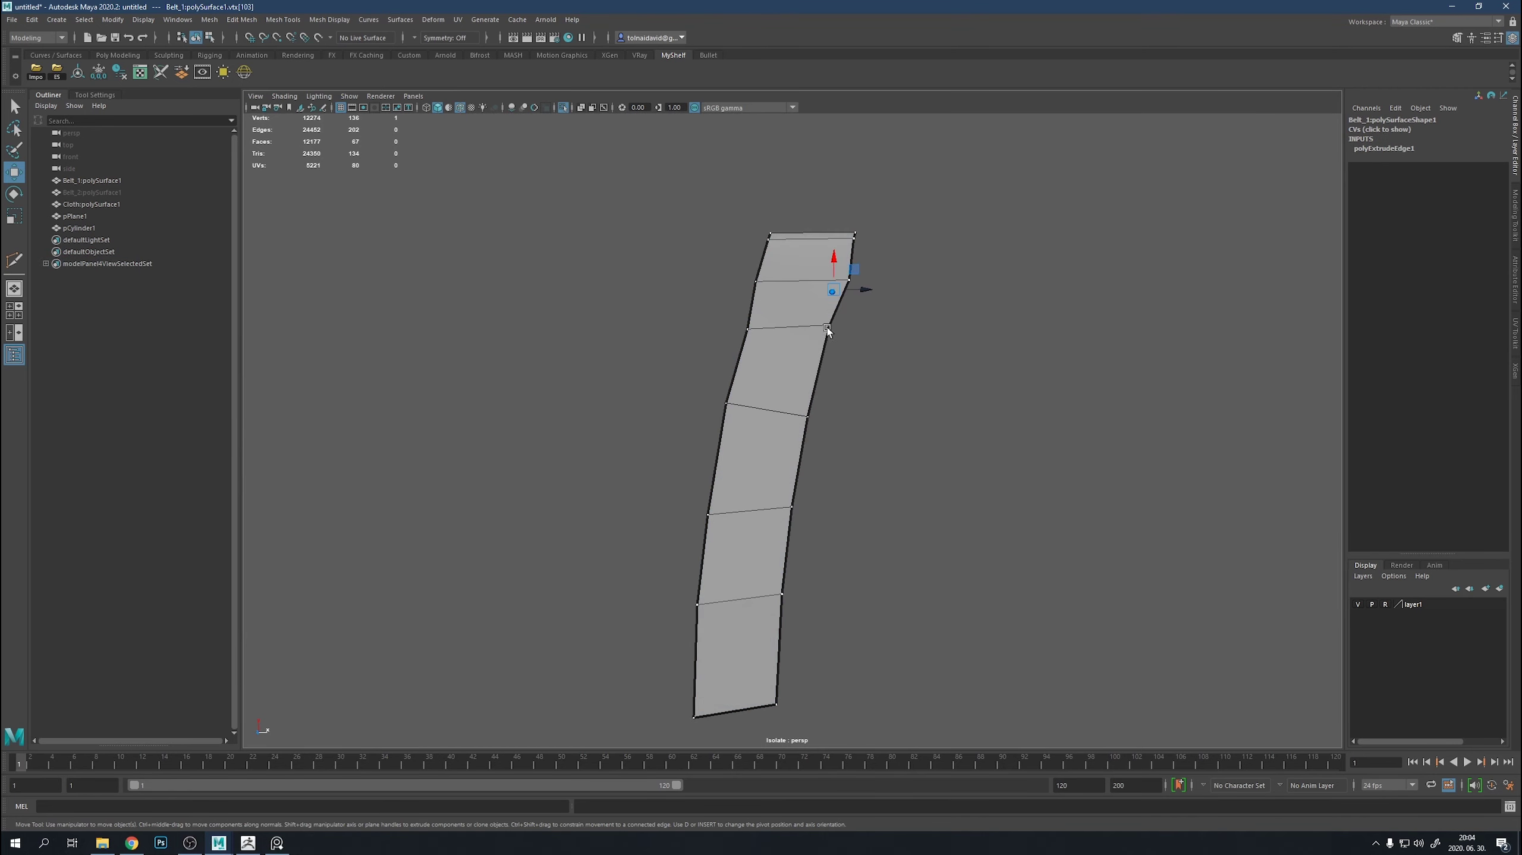
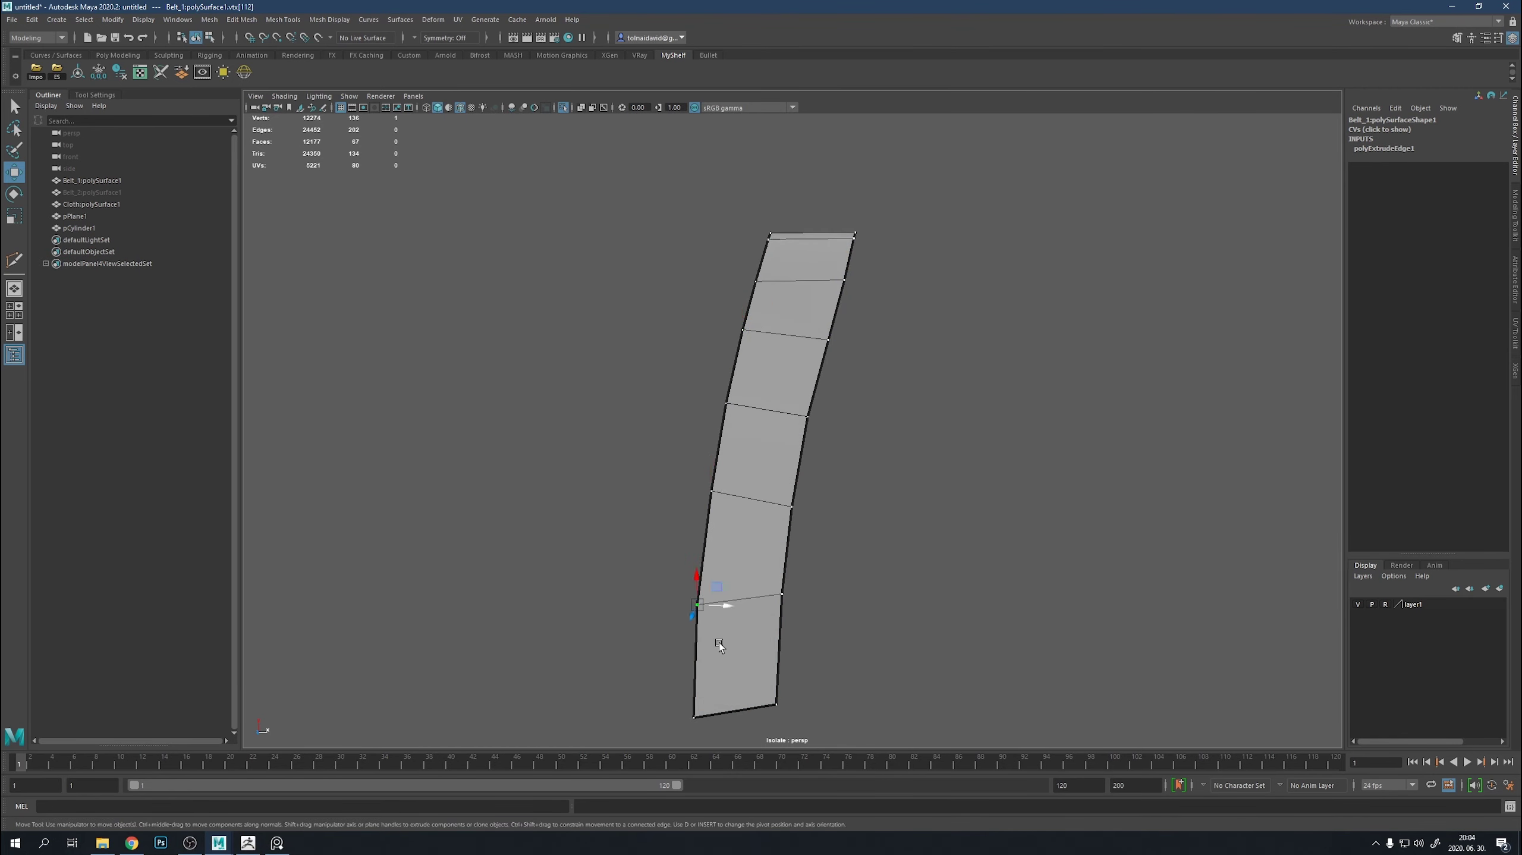
# Show the whole scene again and undo an accidental spiky vertex extrusion on the belt.
pyautogui.hotkey('ctrl', '1')
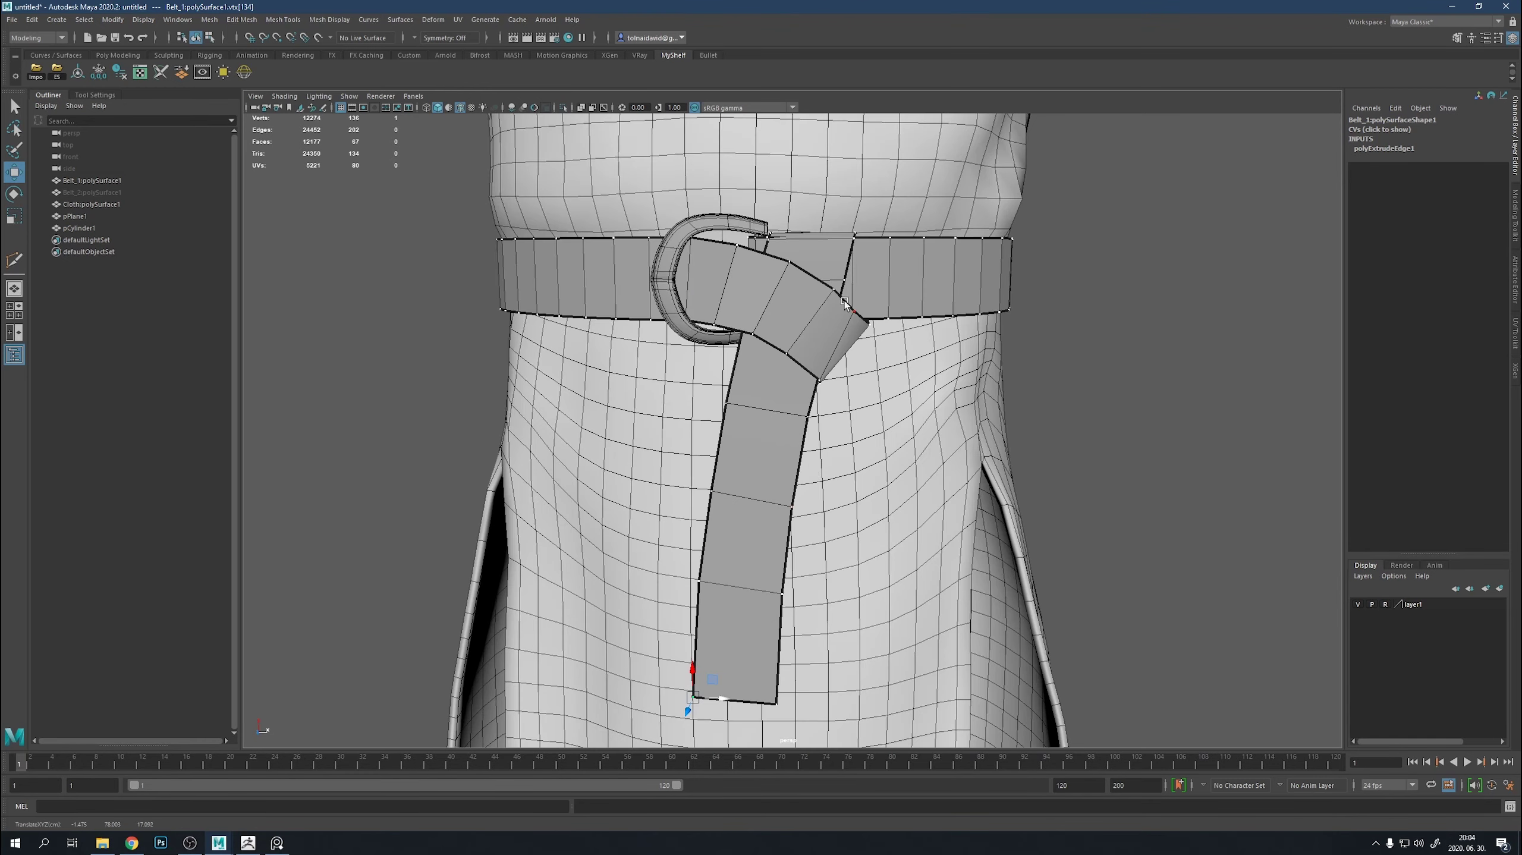
pyautogui.hotkey('ctrl', 'e')
pyautogui.scroll(5, 996, 461)
pyautogui.hotkey('ctrl', 'z')
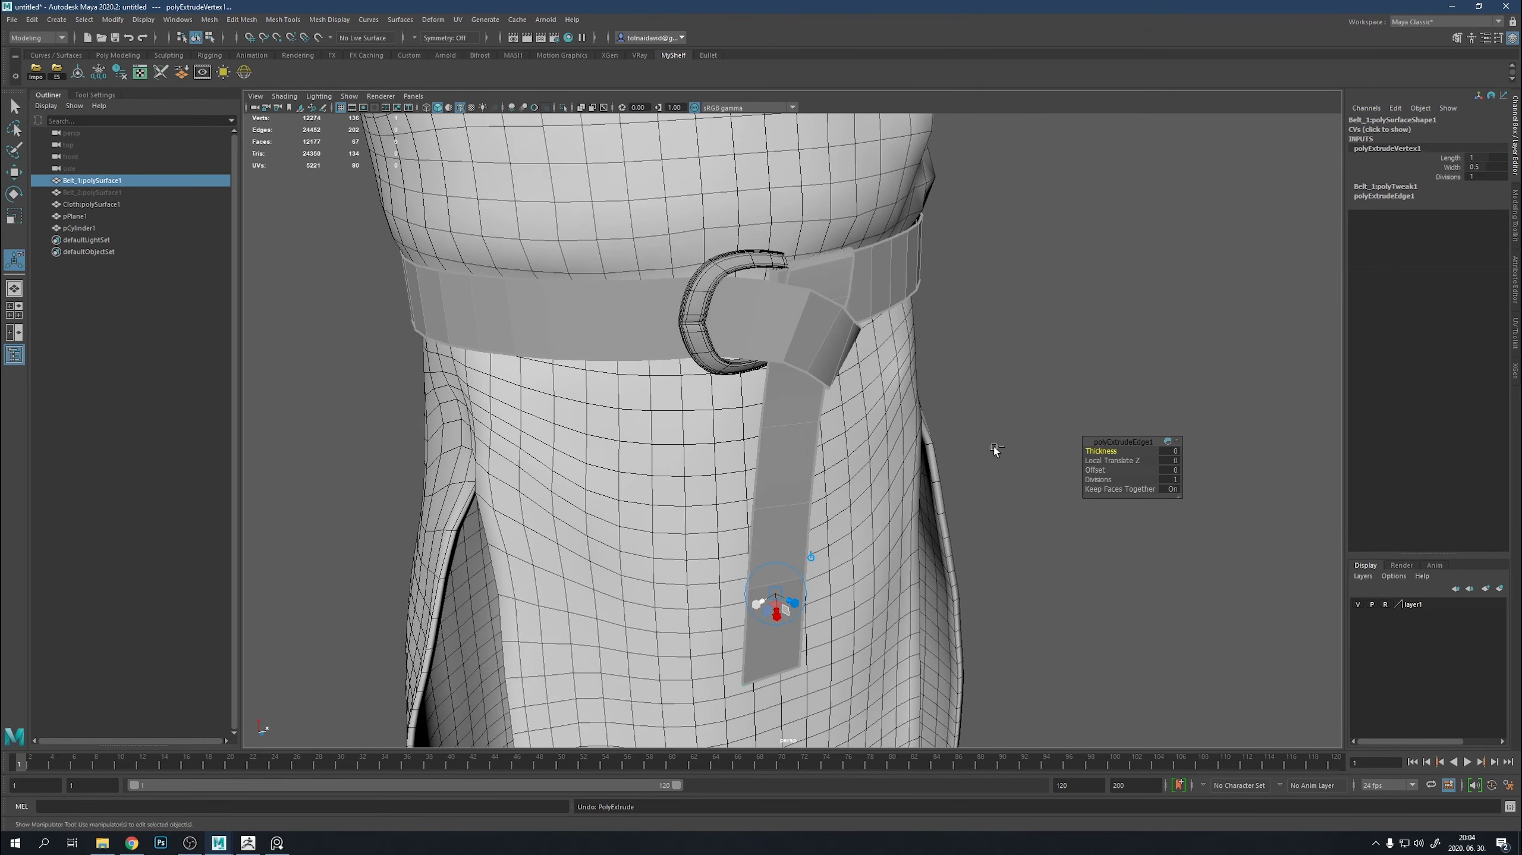
# Extrude the selected belt faces with a negative thickness.
pyautogui.moveTo(778, 413); pyautogui.dragTo(797, 418, button='right')
pyautogui.hotkey('ctrl', 'e')
pyautogui.scroll(5, 1044, 648)
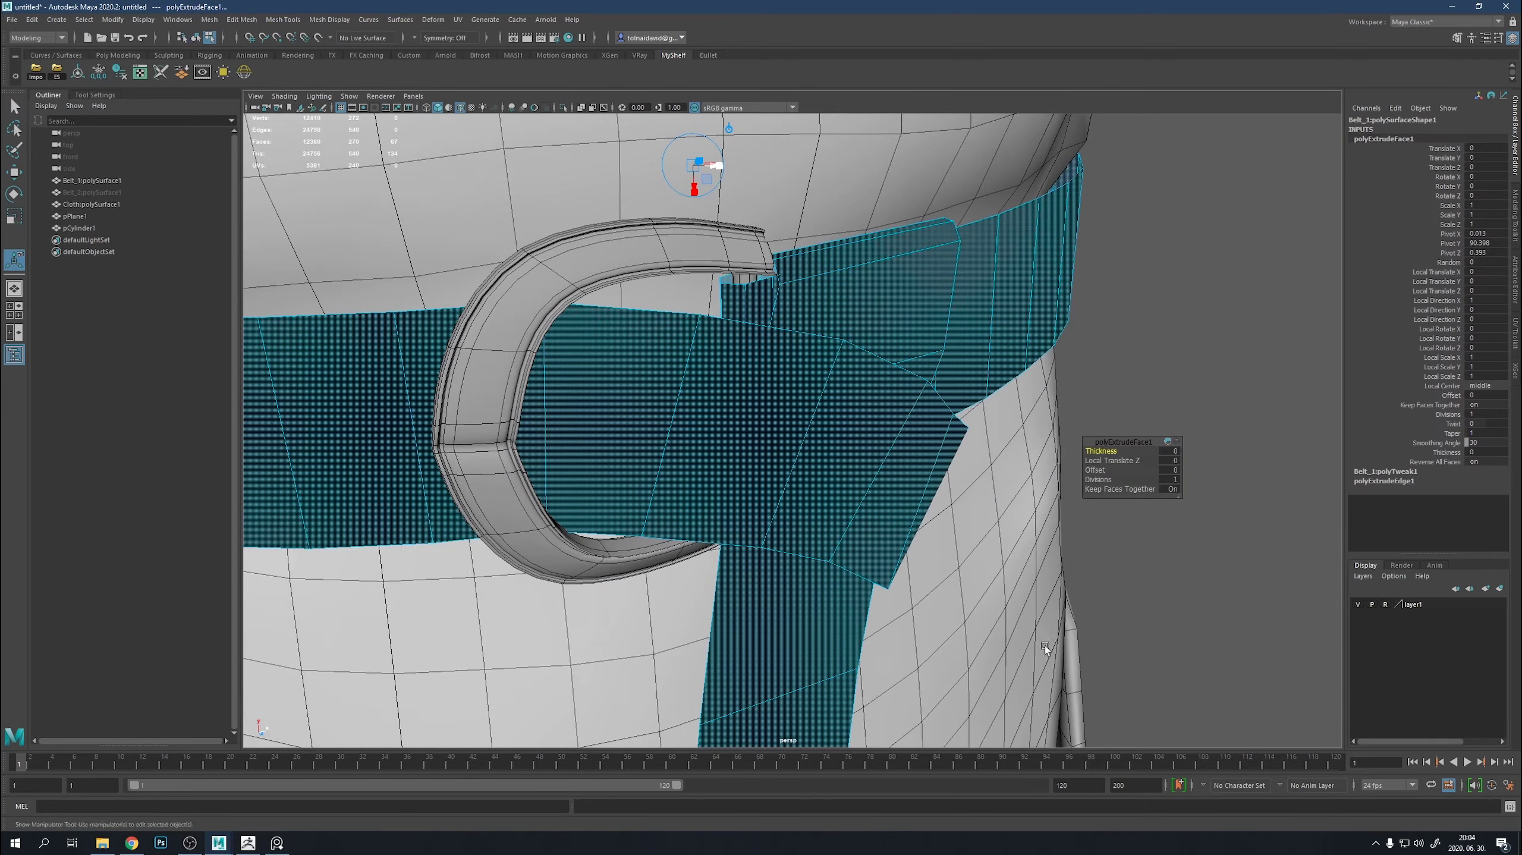
pyautogui.moveTo(1110, 446)
pyautogui.mouseDown()
pyautogui.moveTo(1097, 452)
pyautogui.moveTo(1107, 389)
pyautogui.mouseUp()
pyautogui.click(1107, 390)
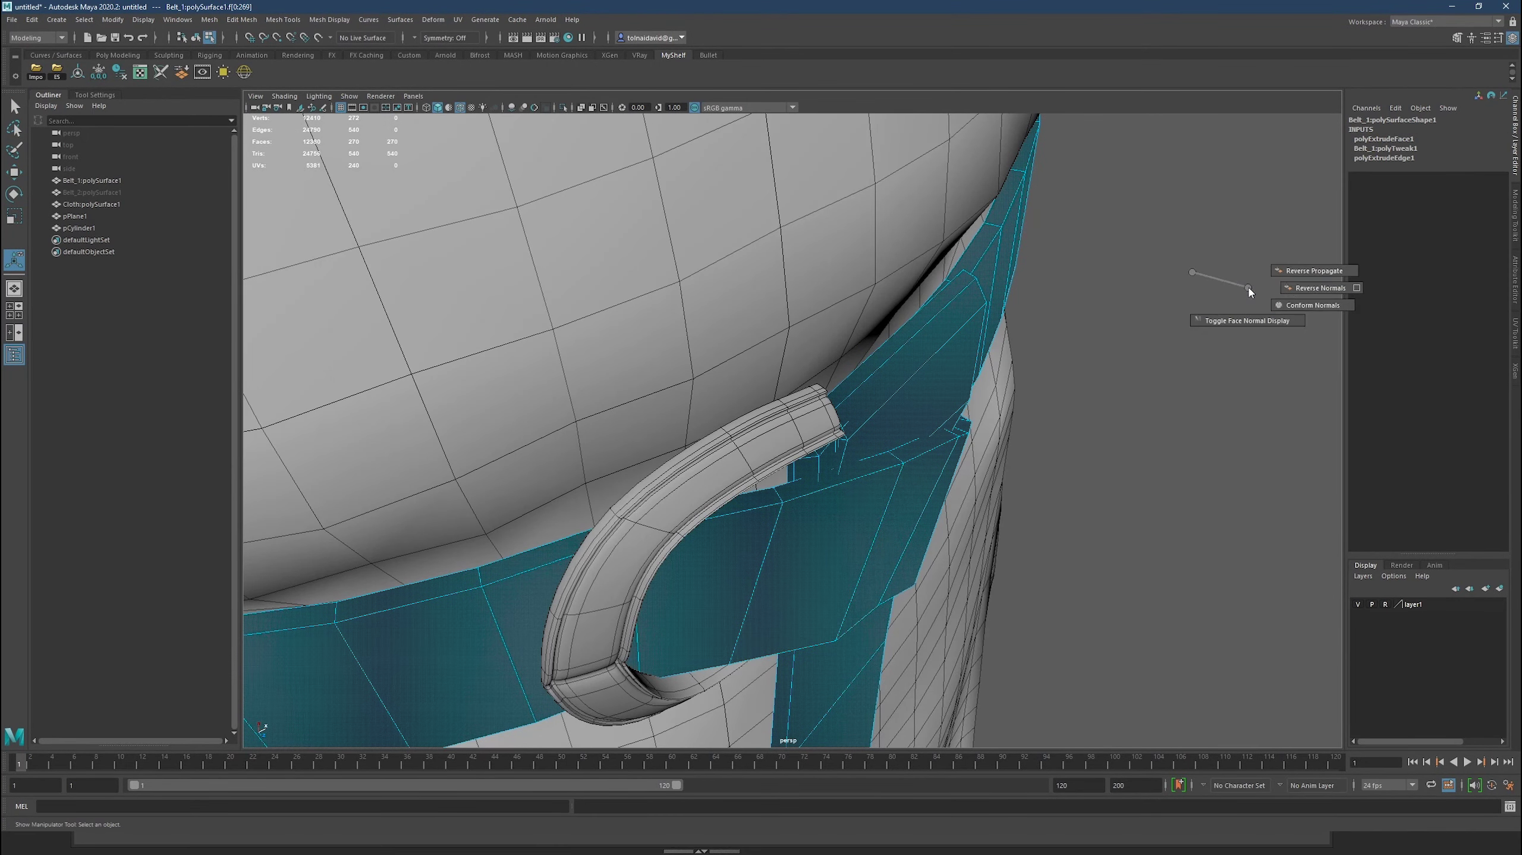
# Inspect the extruded belt around the buckle, then undo the face extrusion.
pyautogui.moveTo(1173, 312); pyautogui.dragTo(1136, 397, button='right')
pyautogui.moveTo(1135, 398)
pyautogui.keyDown('alt'); pyautogui.mouseDown()
pyautogui.moveTo(863, 433)
pyautogui.moveTo(516, 411)
pyautogui.moveTo(777, 386)
pyautogui.mouseUp(); pyautogui.keyUp('alt')
pyautogui.scroll(-5, 516, 411)
pyautogui.hotkey('ctrl', 'z')
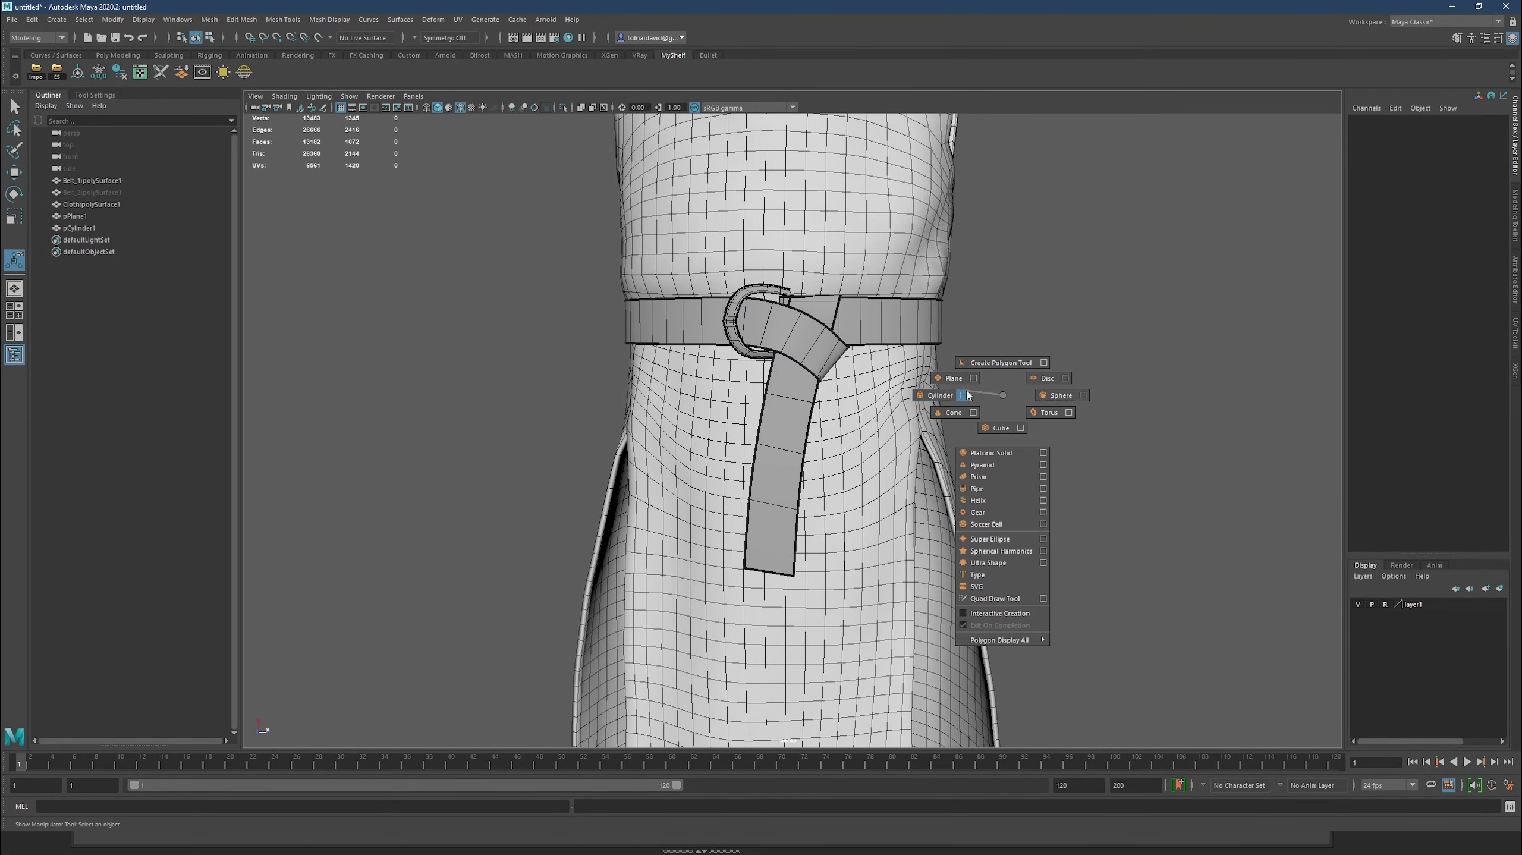
pyautogui.keyDown('shift'); pyautogui.moveTo(991, 405); pyautogui.dragTo(997, 364, button='right'); pyautogui.keyUp('shift')
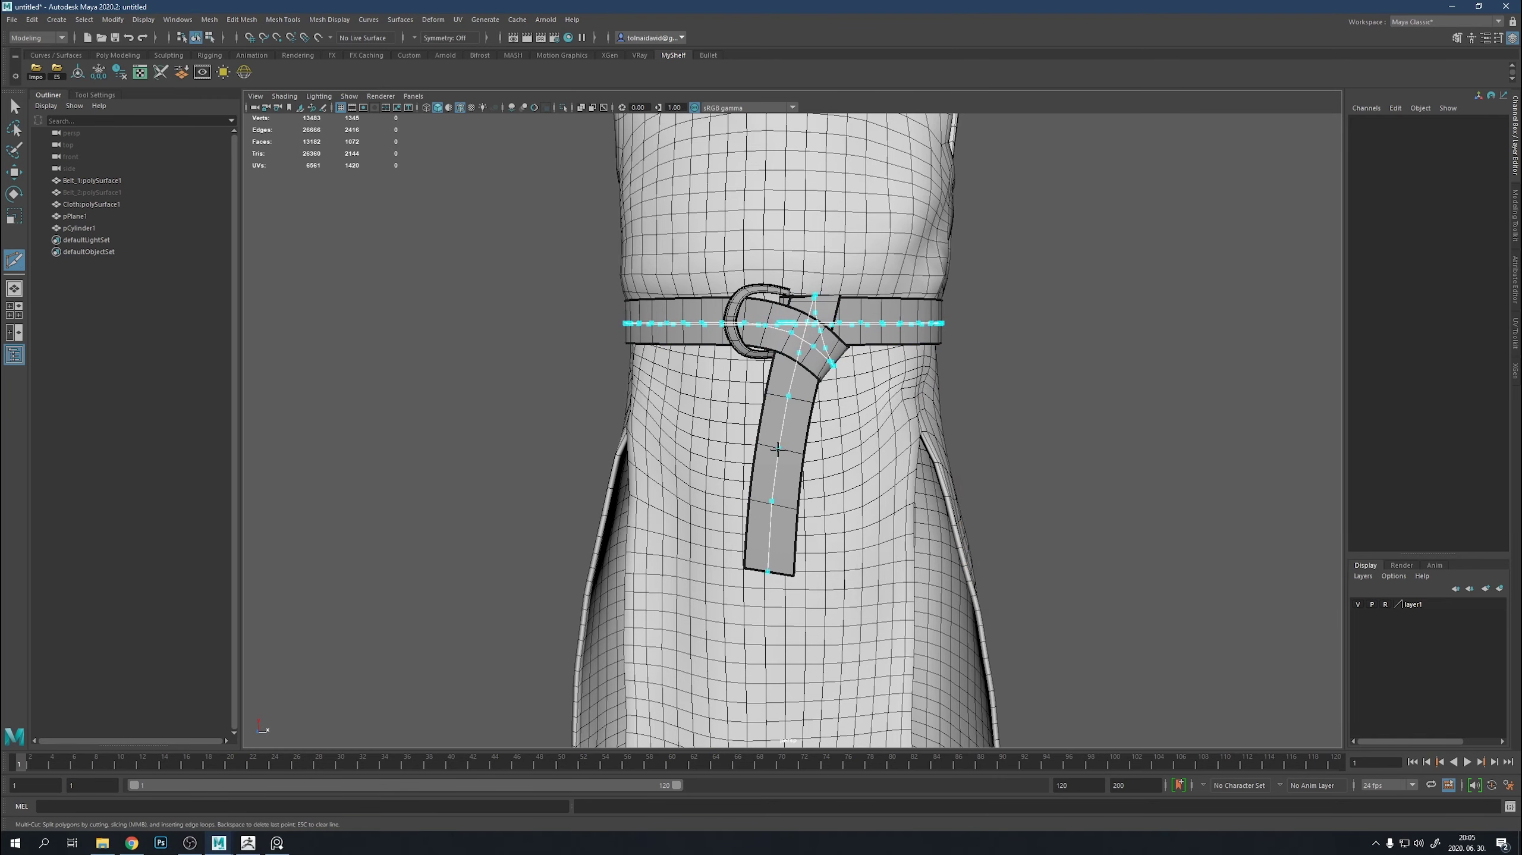
# Add an edge loop along the strap and pull its bottom edge downward.
pyautogui.keyDown('alt'); pyautogui.moveTo(821, 541); pyautogui.dragTo(821, 410, button='middle'); pyautogui.keyUp('alt')
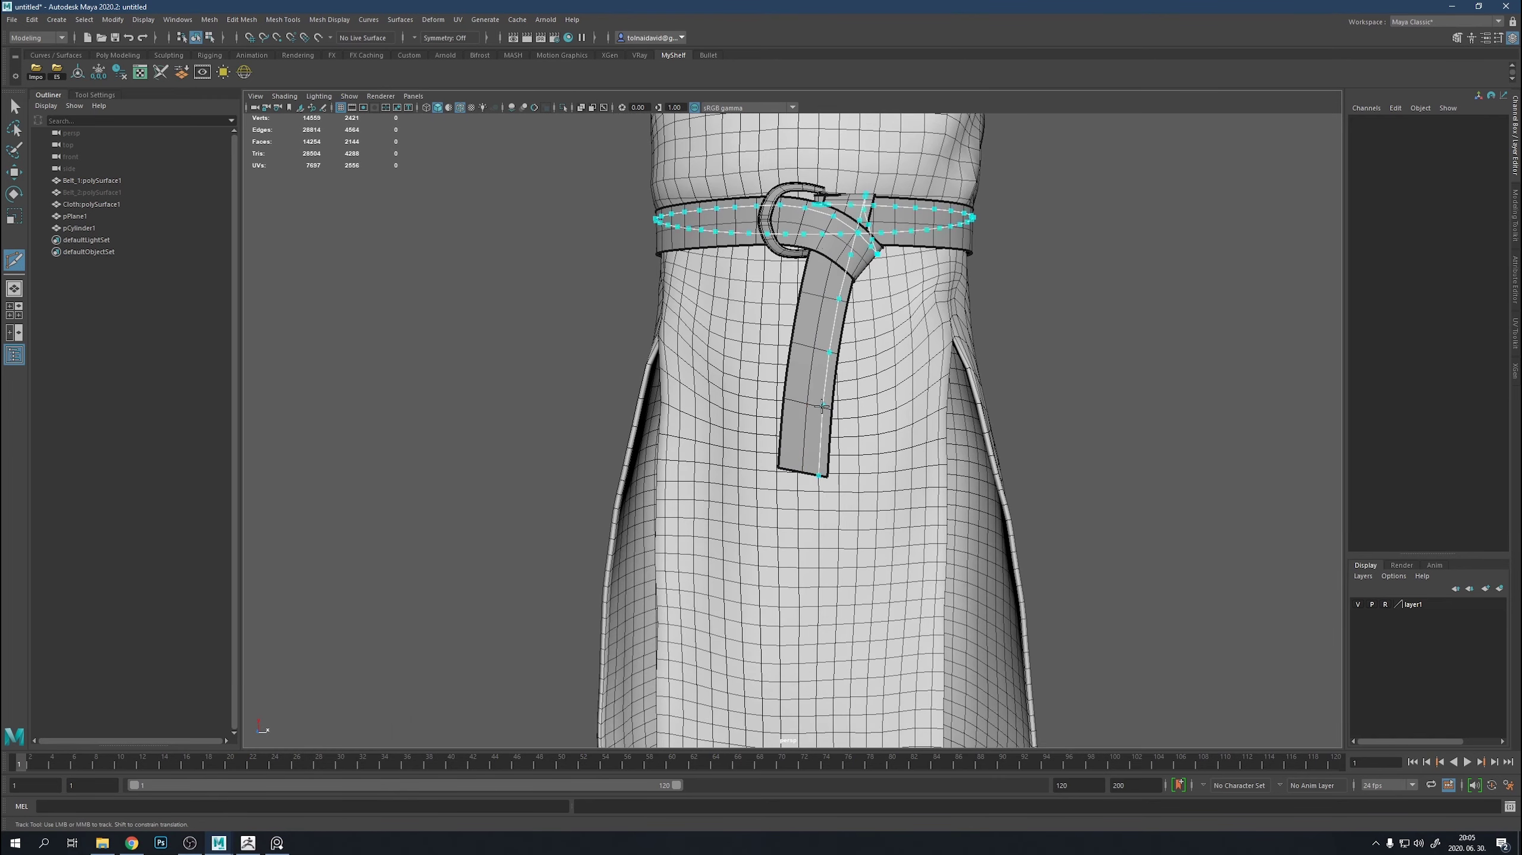
pyautogui.keyDown('alt'); pyautogui.moveTo(823, 407); pyautogui.dragTo(924, 375, button='right'); pyautogui.keyUp('alt')
pyautogui.click(784, 316)
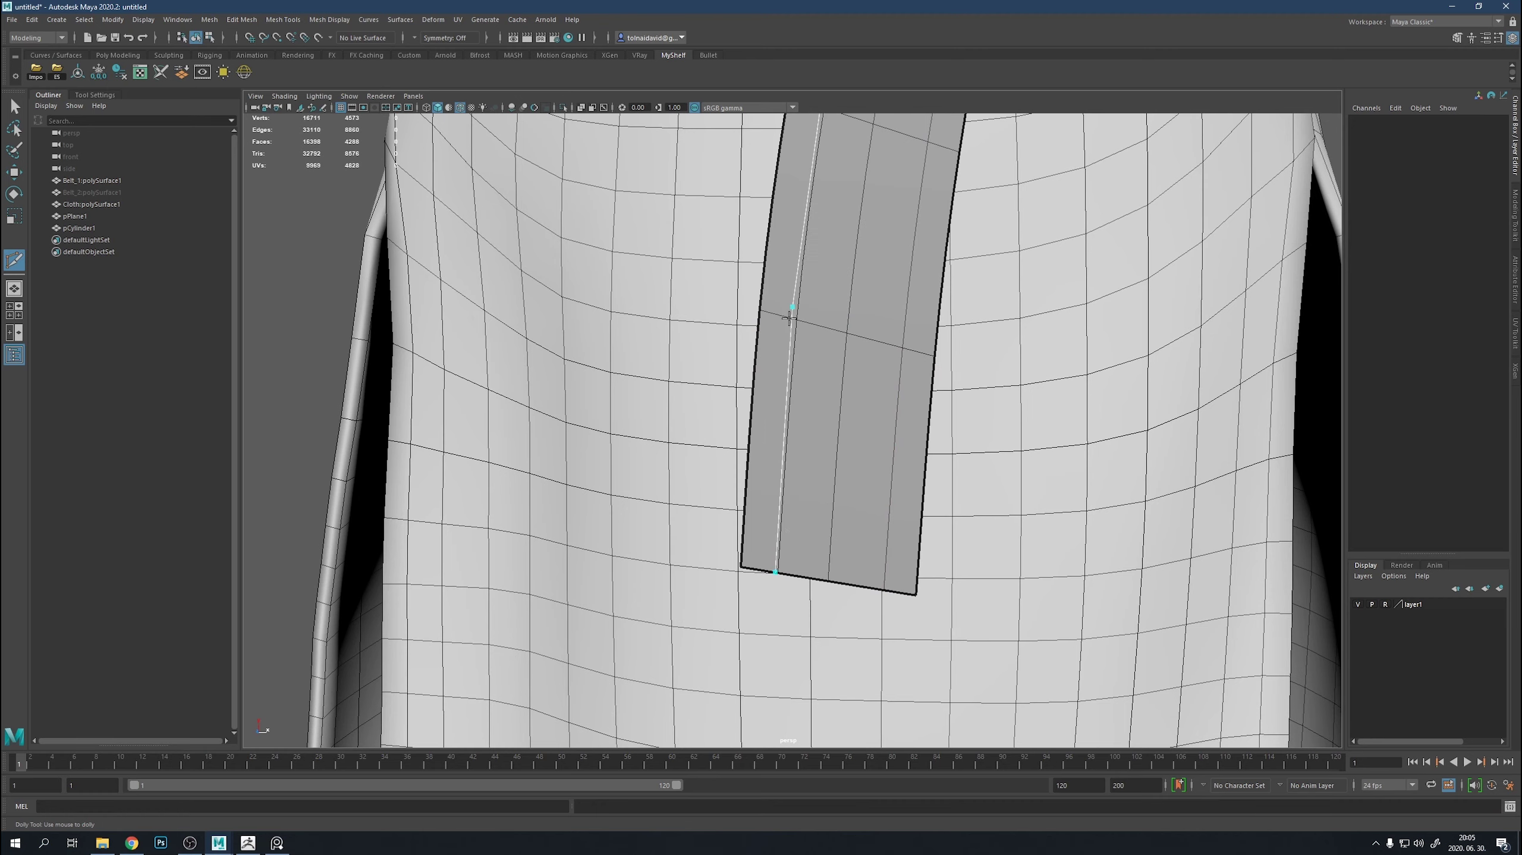
pyautogui.click(814, 582)
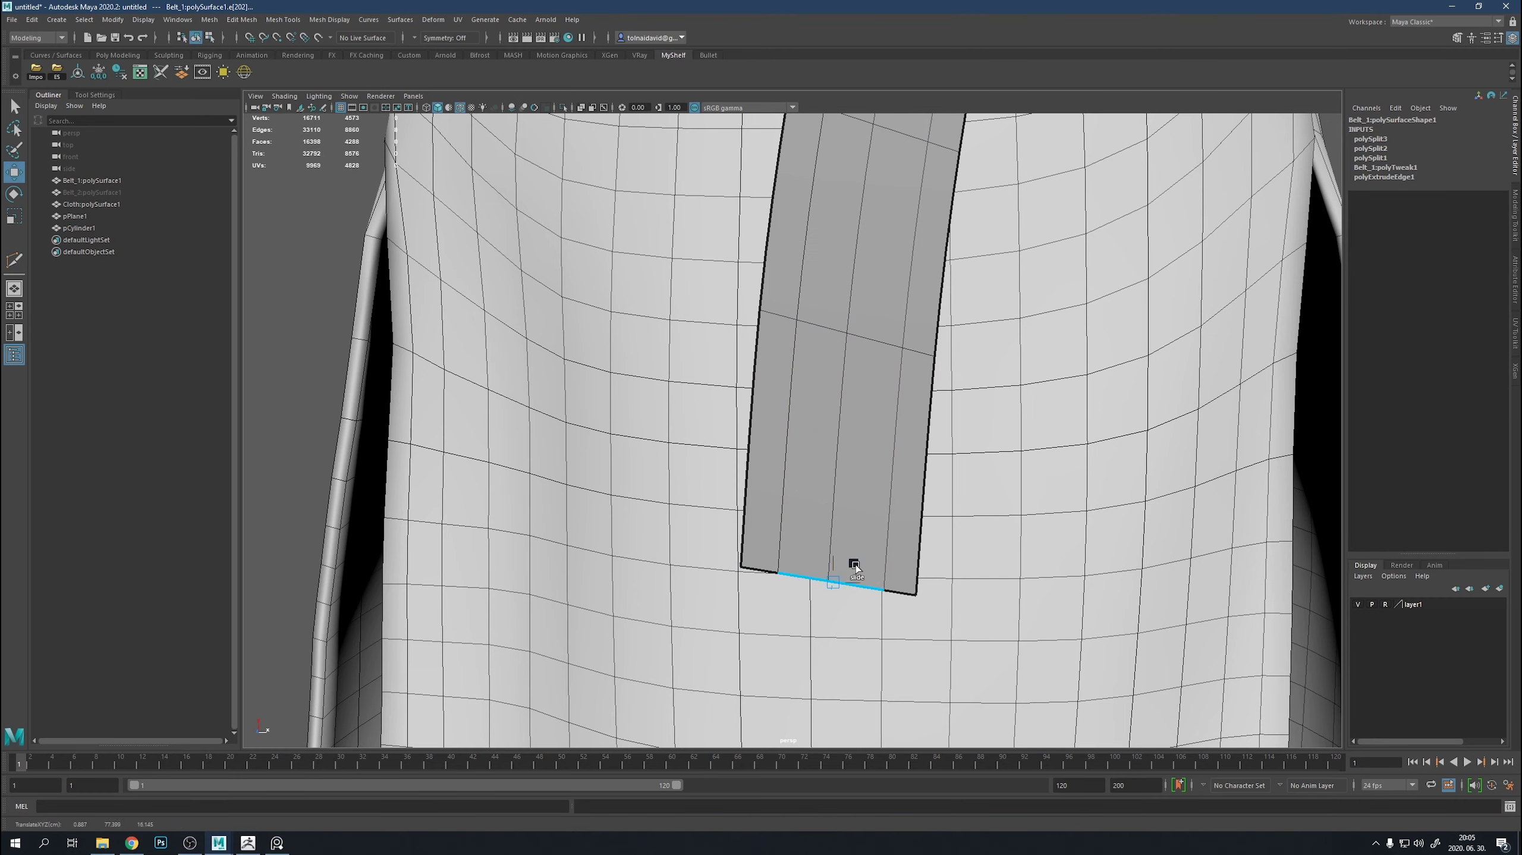
pyautogui.moveTo(855, 567); pyautogui.dragTo(846, 614)
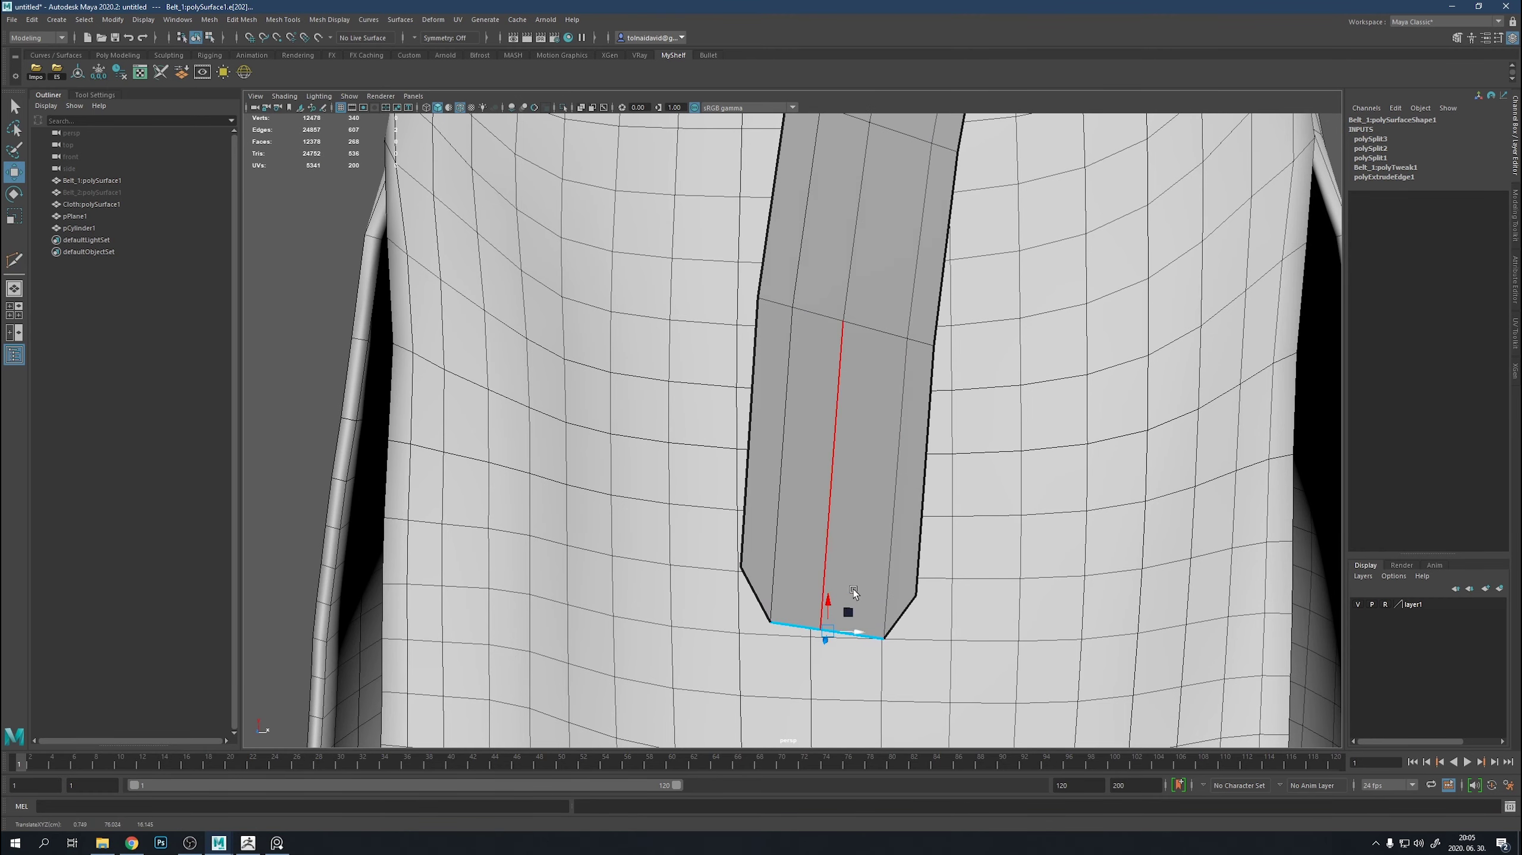
# Cut a new edge across the strap end and slide it down the strap.
pyautogui.keyDown('shift'); pyautogui.moveTo(854, 589); pyautogui.dragTo(813, 560, button='right'); pyautogui.keyUp('shift')
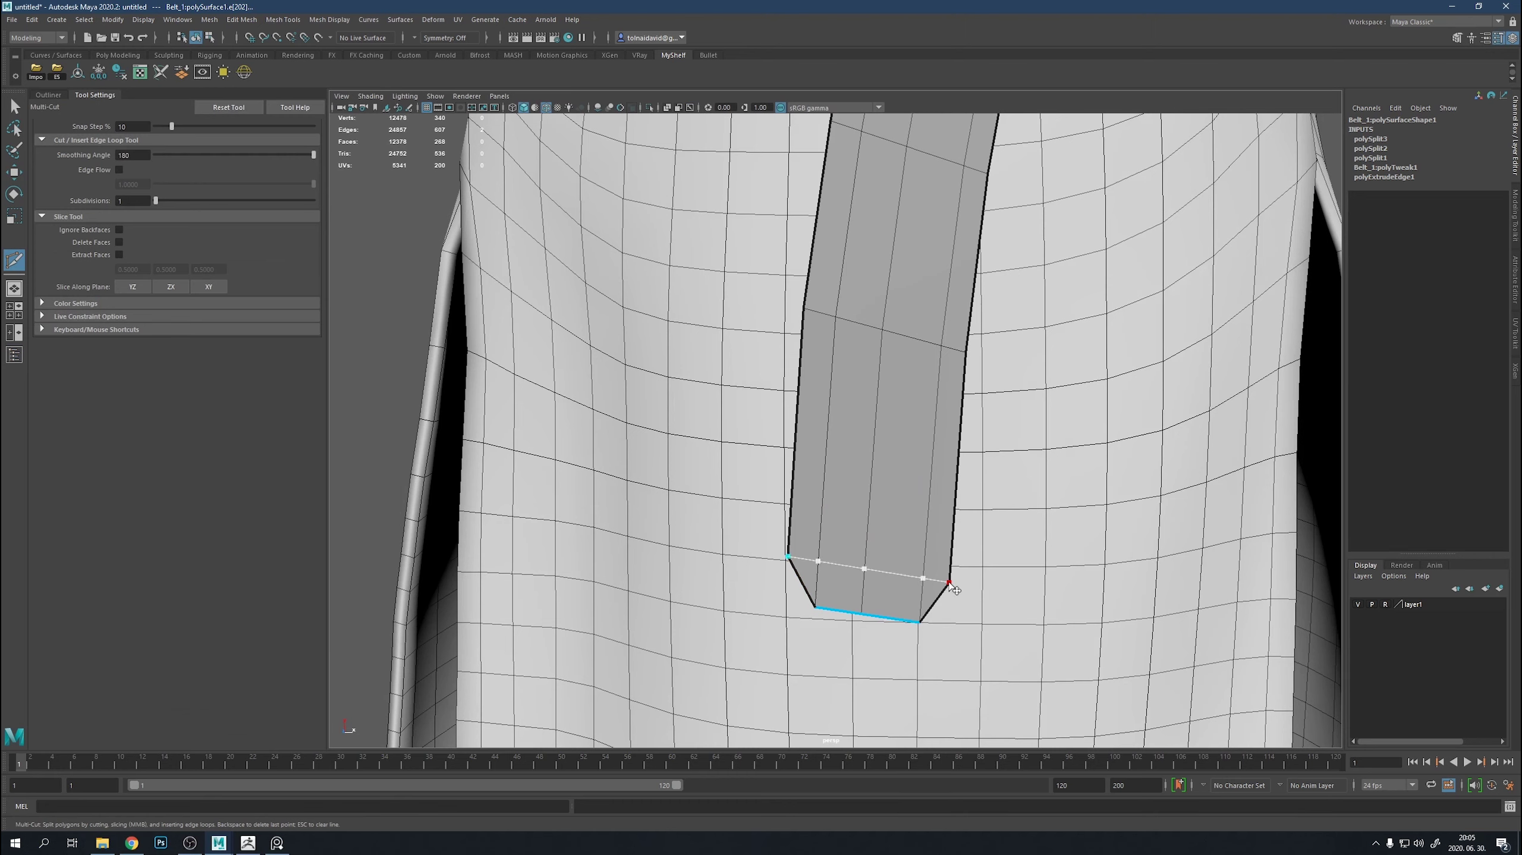
pyautogui.press('Return')
pyautogui.press('w')
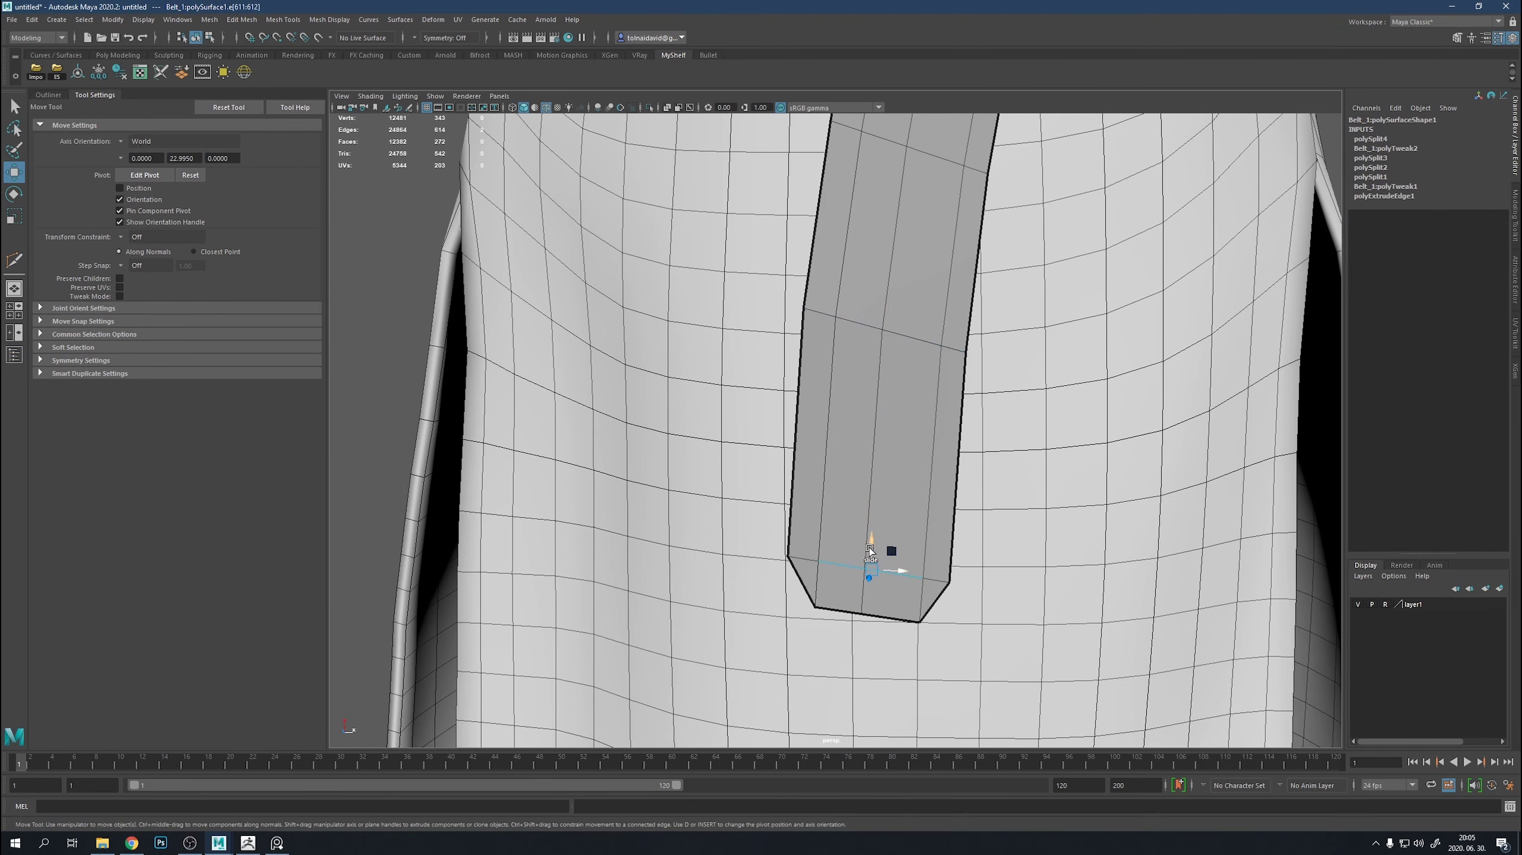
pyautogui.moveTo(869, 548); pyautogui.dragTo(870, 565)
pyautogui.hotkey('ctrl', 'z')
pyautogui.hotkey('ctrl', 'z')
pyautogui.keyDown('alt'); pyautogui.moveTo(955, 566); pyautogui.dragTo(868, 576); pyautogui.keyUp('alt')
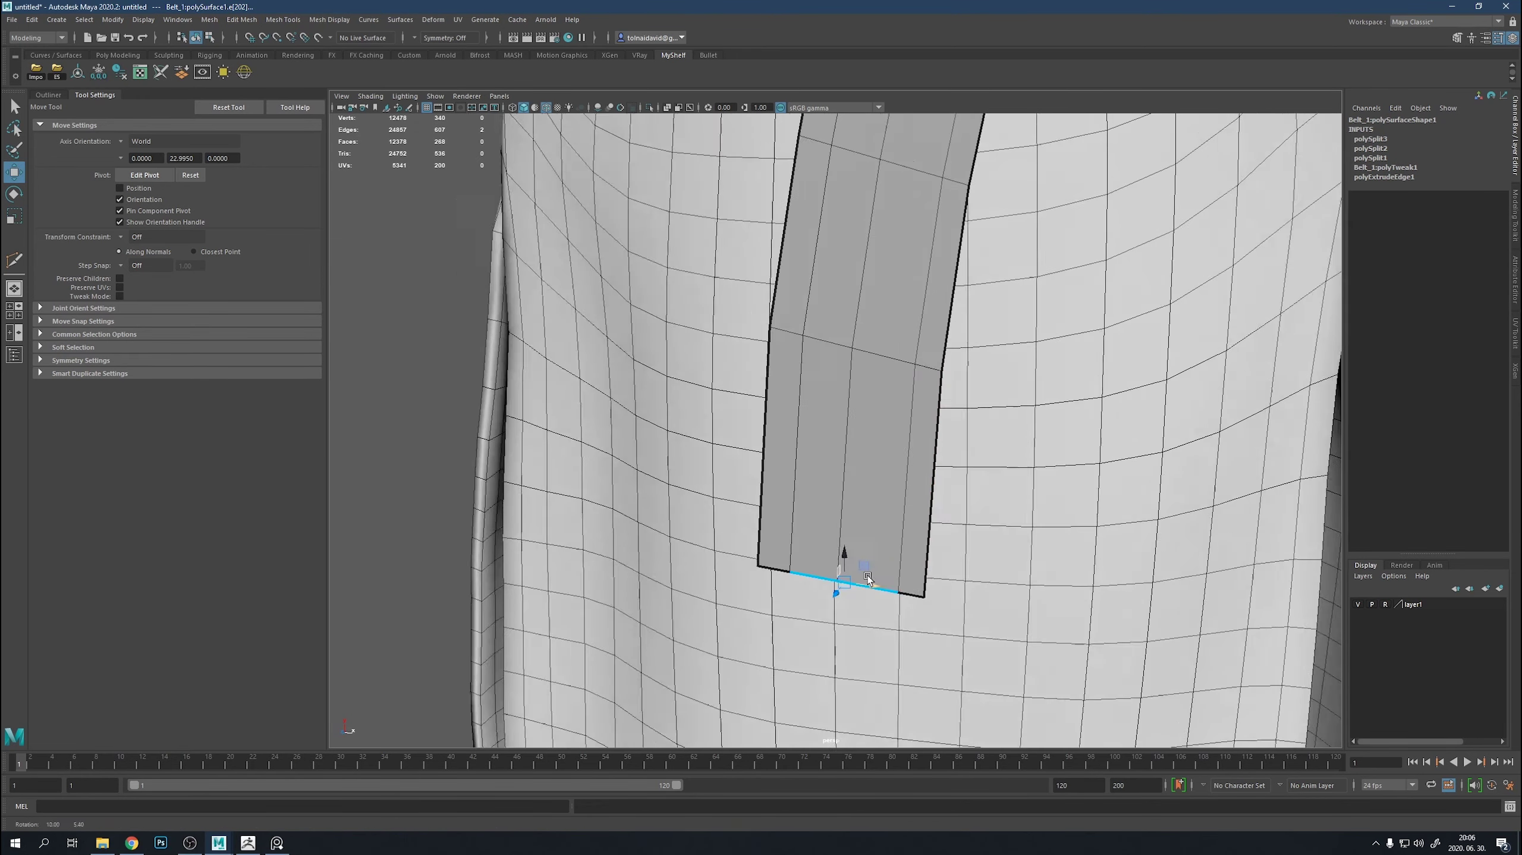
# Bevel the strap end by raising its corner vertices and pulling the middle vertex into a point.
pyautogui.moveTo(868, 464)
pyautogui.mouseDown(button='right')
pyautogui.moveTo(825, 461)
pyautogui.moveTo(820, 519)
pyautogui.mouseUp(button='right')
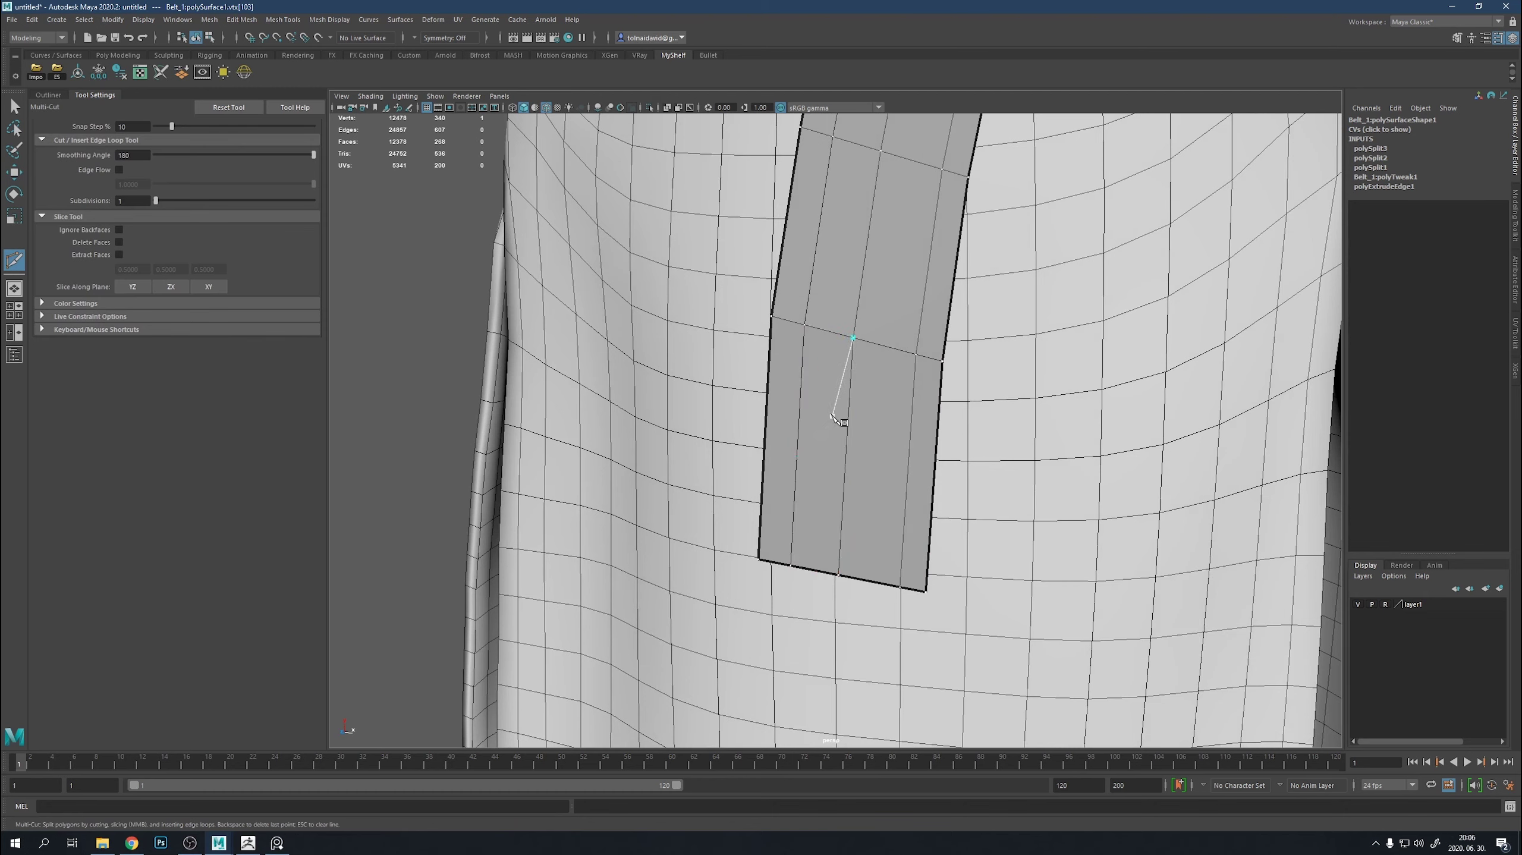
pyautogui.press('q')
pyautogui.click(759, 560)
pyautogui.keyDown('shift'); pyautogui.click(926, 591); pyautogui.keyUp('shift')
pyautogui.press('w')
pyautogui.moveTo(843, 560)
pyautogui.mouseDown()
pyautogui.moveTo(854, 487)
pyautogui.moveTo(827, 508)
pyautogui.mouseUp()
pyautogui.click(839, 574)
pyautogui.keyDown('shift'); pyautogui.moveTo(827, 508); pyautogui.dragTo(781, 509, button='right'); pyautogui.keyUp('shift')
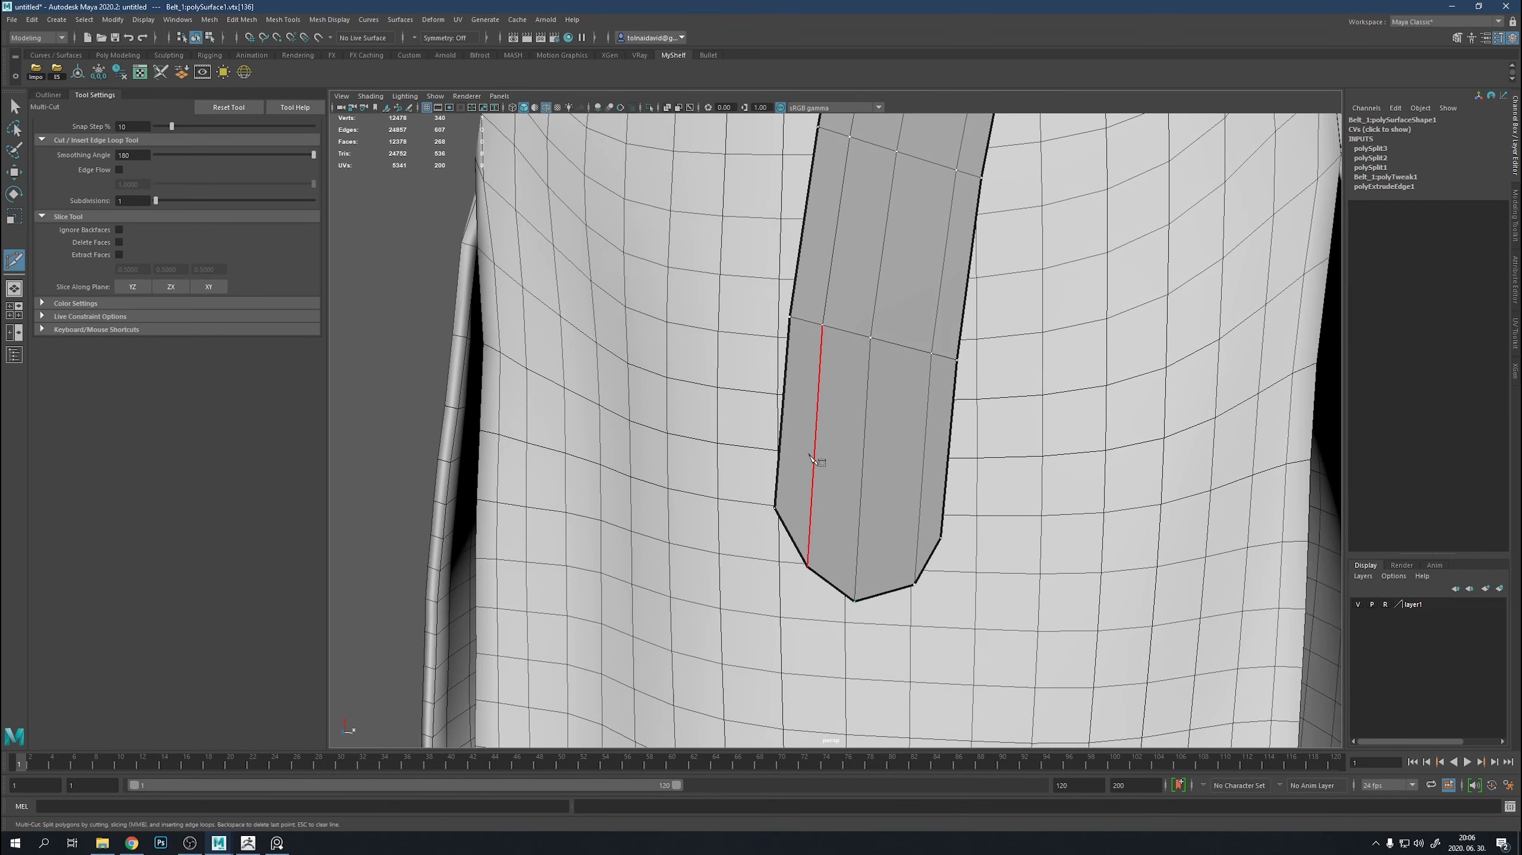
# Cut an extra edge across the strap tip and select the leftover edge.
pyautogui.click(811, 491)
pyautogui.keyDown('alt'); pyautogui.moveTo(811, 491); pyautogui.dragTo(838, 534); pyautogui.keyUp('alt')
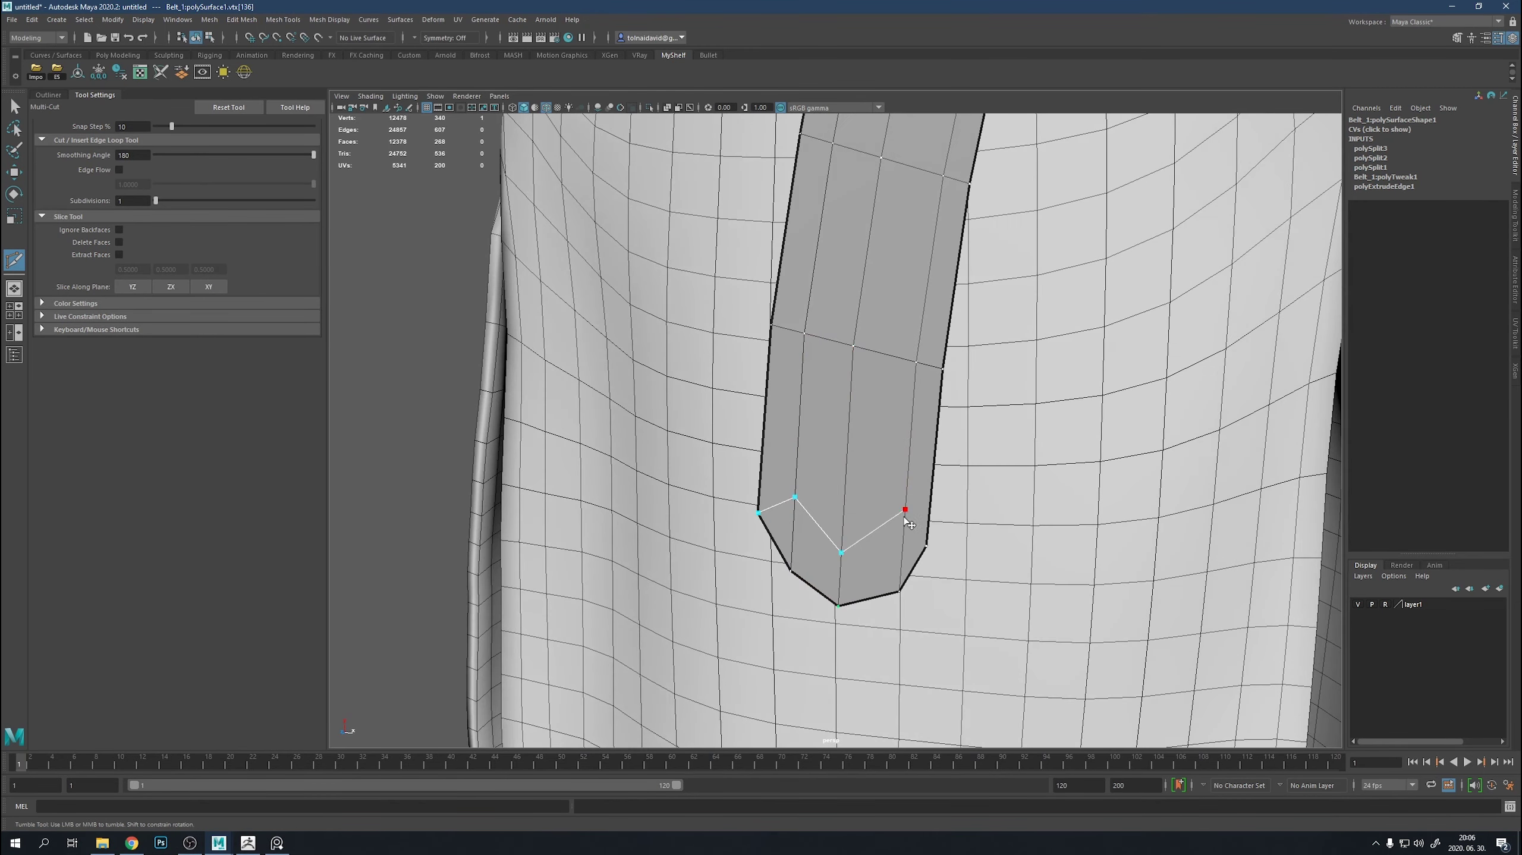
pyautogui.press('Return')
pyautogui.click(847, 551)
# Delete the leftover tip edge and select the strap's tip vertex.
pyautogui.hotkey('ctrl', 'Delete')
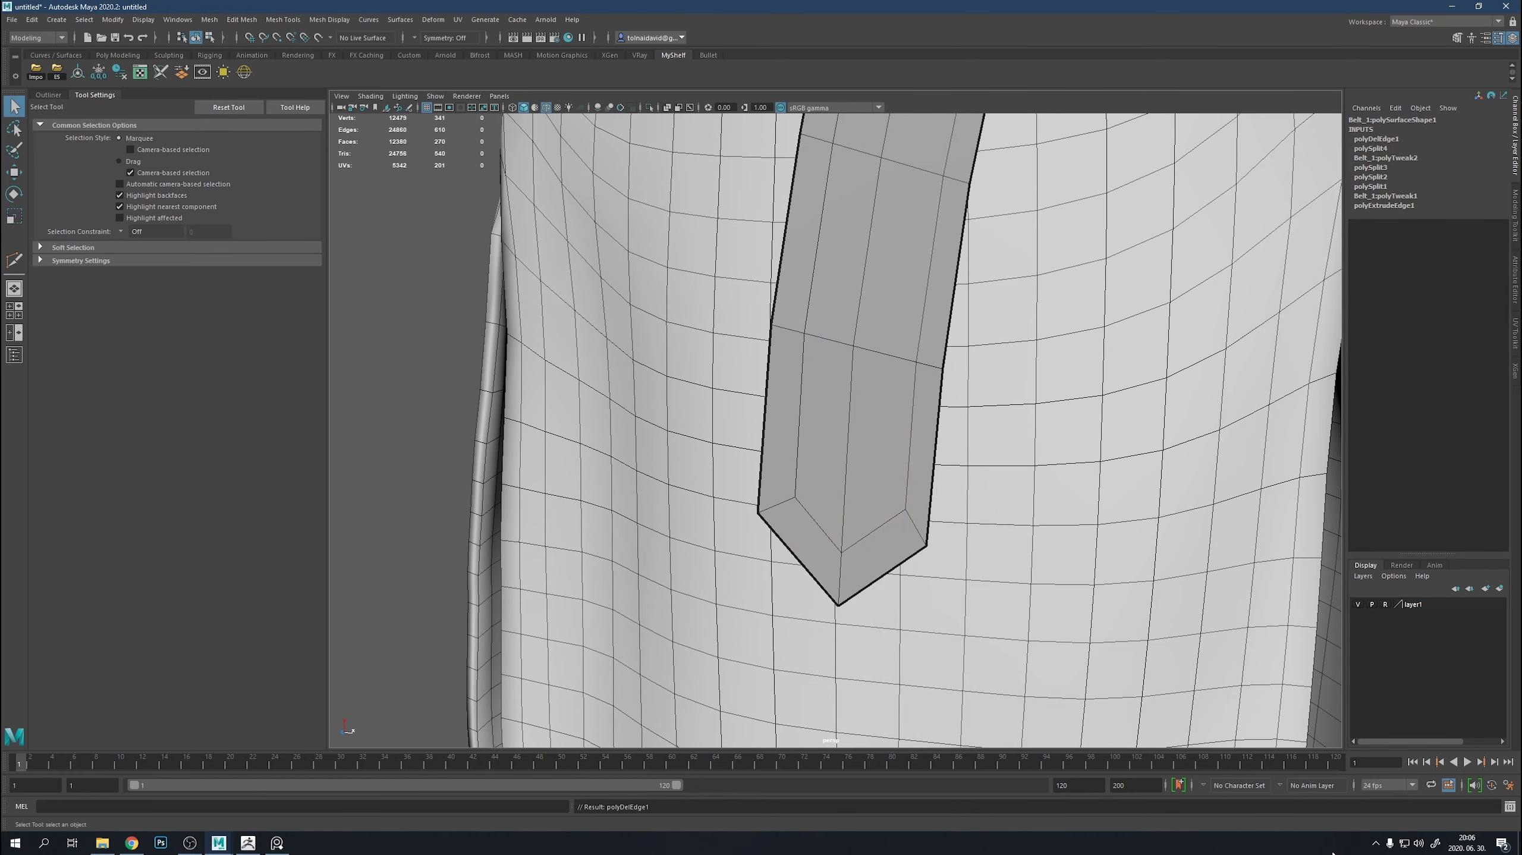
pyautogui.moveTo(833, 592)
pyautogui.keyDown('alt'); pyautogui.mouseDown()
pyautogui.moveTo(895, 518)
pyautogui.moveTo(801, 487)
pyautogui.mouseUp(); pyautogui.keyUp('alt')
pyautogui.click(850, 593)
pyautogui.press('w')
# Nudge the inner middle vertex down and scale the three inner tip vertices to narrow the point.
pyautogui.click(806, 483)
pyautogui.click(916, 493)
pyautogui.click(853, 513)
pyautogui.moveTo(916, 494); pyautogui.dragTo(852, 527)
pyautogui.scroll(-5, 851, 497)
pyautogui.press('r')
pyautogui.moveTo(811, 446)
pyautogui.mouseDown()
pyautogui.moveTo(868, 482)
pyautogui.moveTo(840, 468)
pyautogui.moveTo(934, 434)
pyautogui.moveTo(861, 295)
pyautogui.mouseUp()
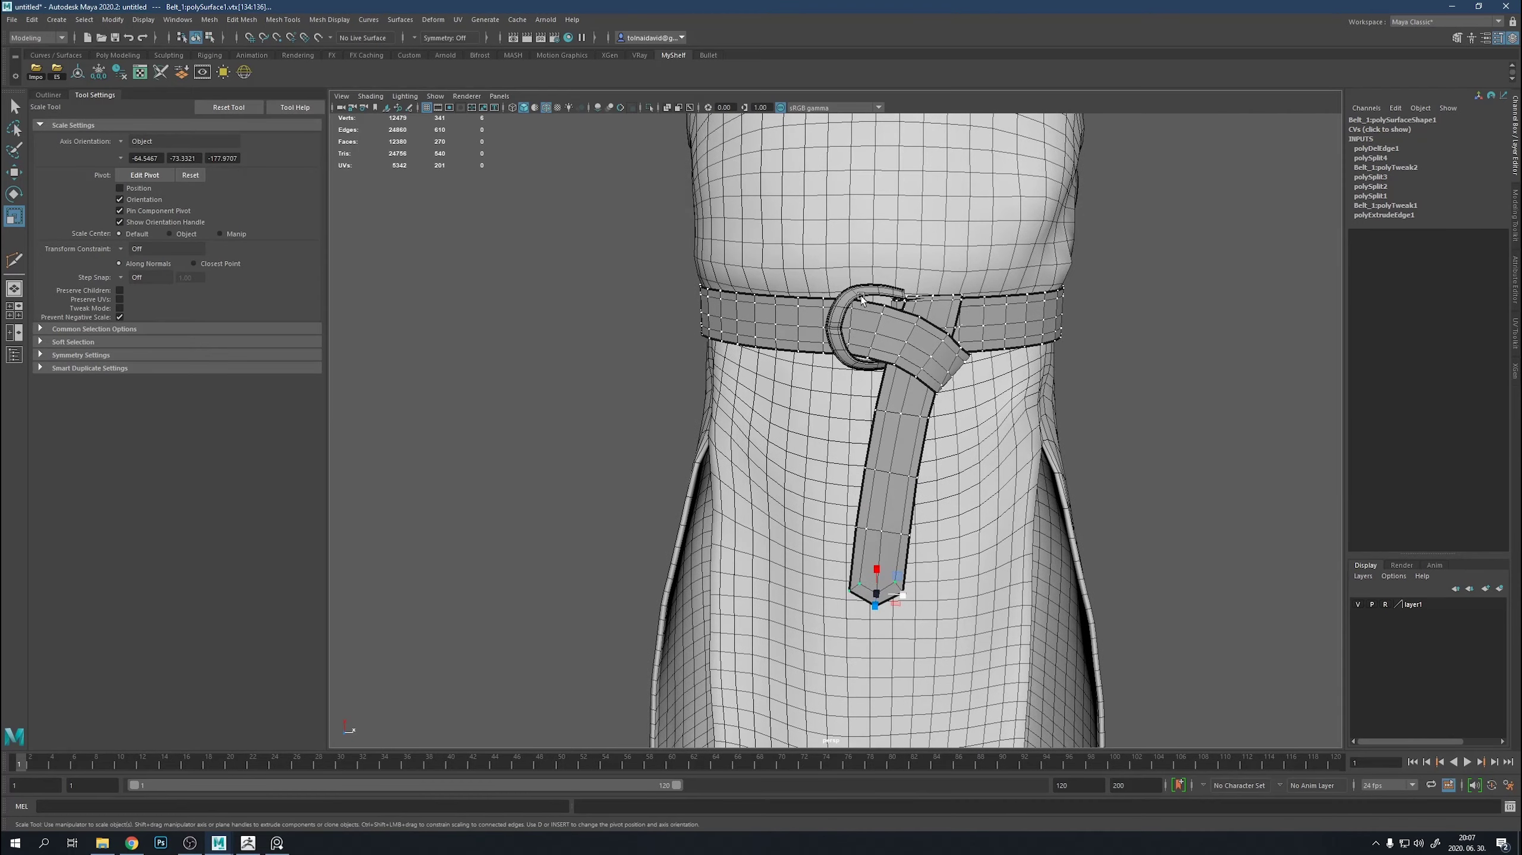
# Select Belt_2 in the Outliner and unhide it around the dress.
pyautogui.press('F8')
pyautogui.keyDown('alt'); pyautogui.moveTo(1176, 306); pyautogui.dragTo(1014, 374); pyautogui.keyUp('alt')
pyautogui.click(14, 354)
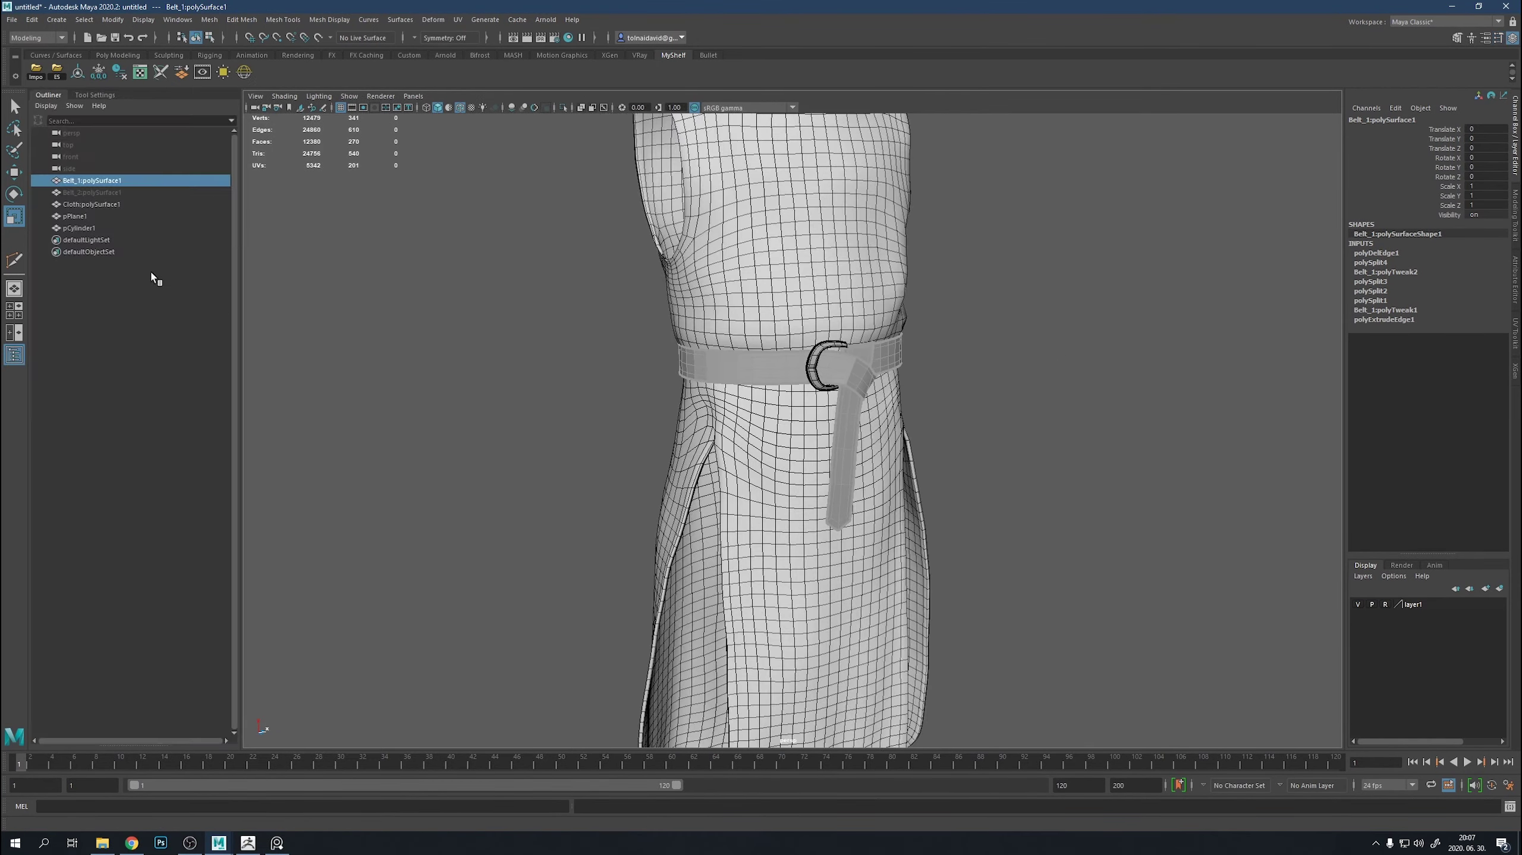
pyautogui.click(92, 192)
pyautogui.press('h')
pyautogui.keyDown('alt'); pyautogui.moveTo(761, 388); pyautogui.dragTo(951, 437); pyautogui.keyUp('alt')
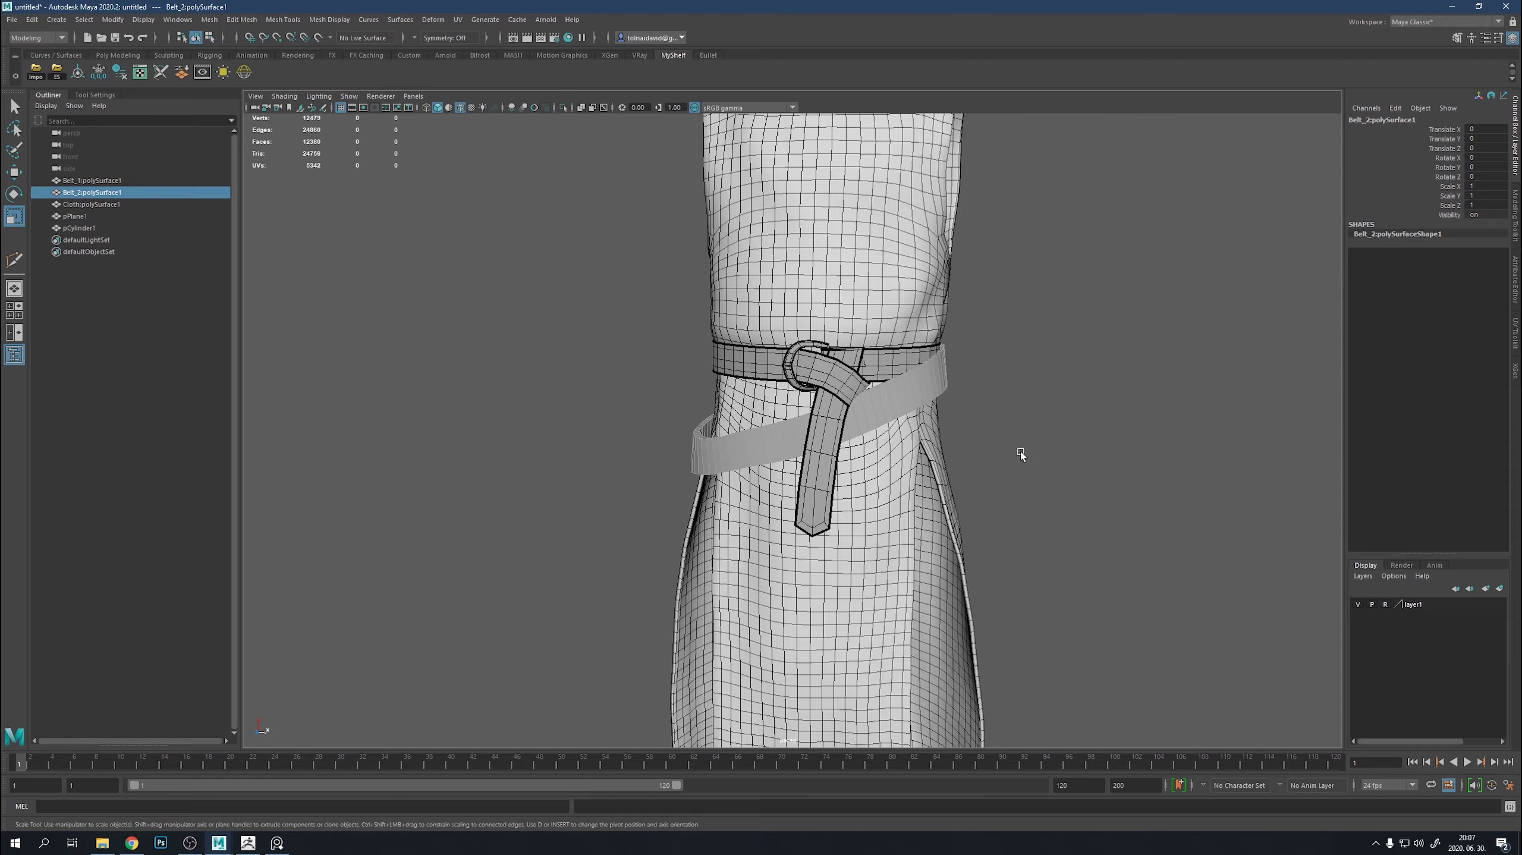
# Select a face loop on Belt_2 and flip its normals.
pyautogui.keyDown('alt'); pyautogui.moveTo(1017, 452); pyautogui.dragTo(921, 439); pyautogui.keyUp('alt')
pyautogui.click(921, 438)
pyautogui.press('f')
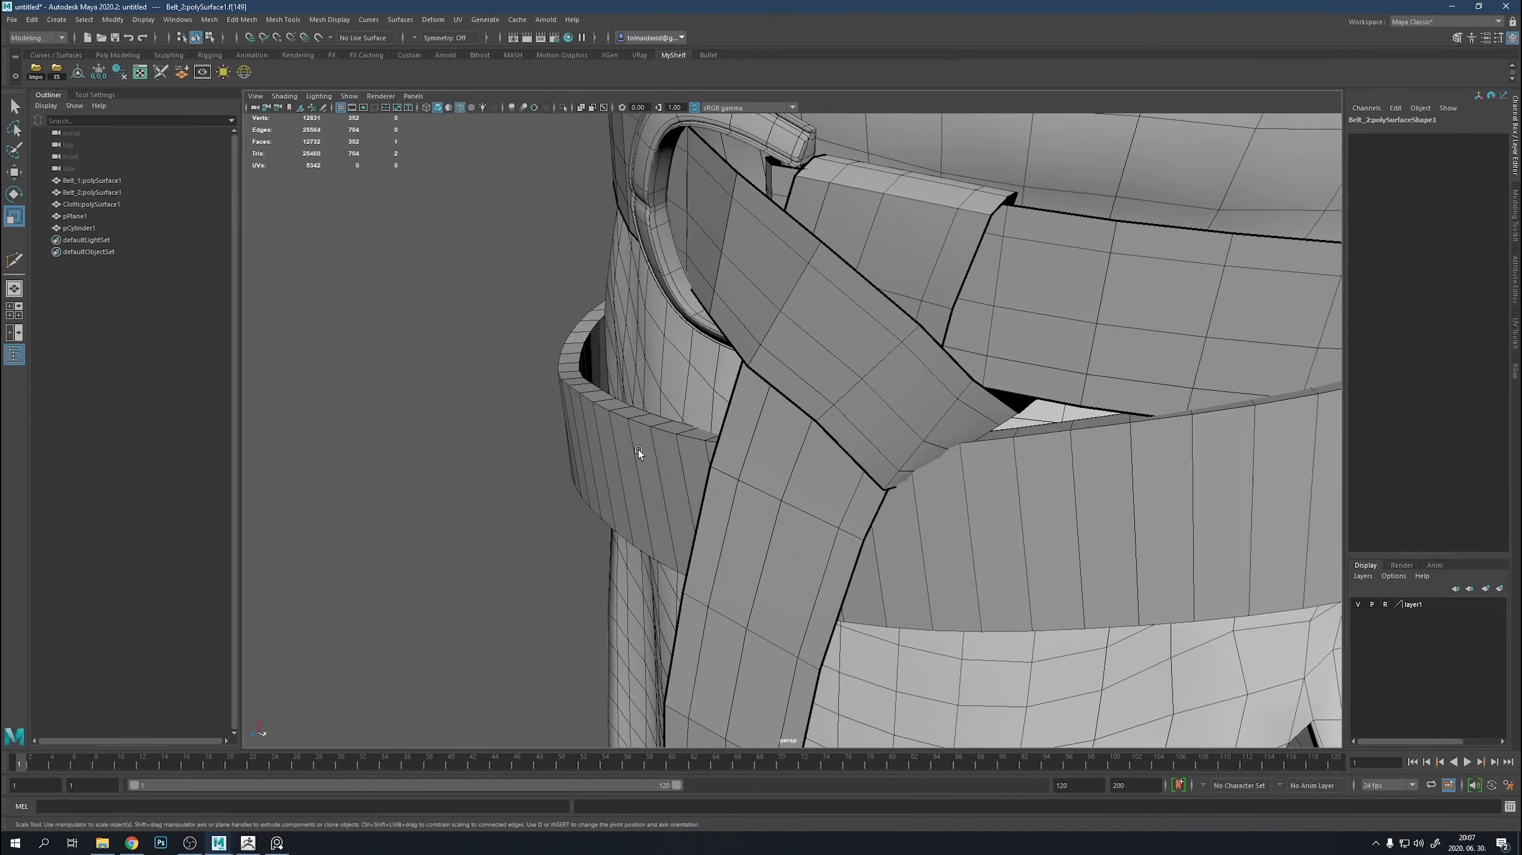
pyautogui.press('q')
pyautogui.moveTo(589, 357)
pyautogui.keyDown('alt'); pyautogui.mouseDown()
pyautogui.moveTo(632, 418)
pyautogui.moveTo(575, 368)
pyautogui.mouseUp(); pyautogui.keyUp('alt')
pyautogui.doubleClick(575, 368)
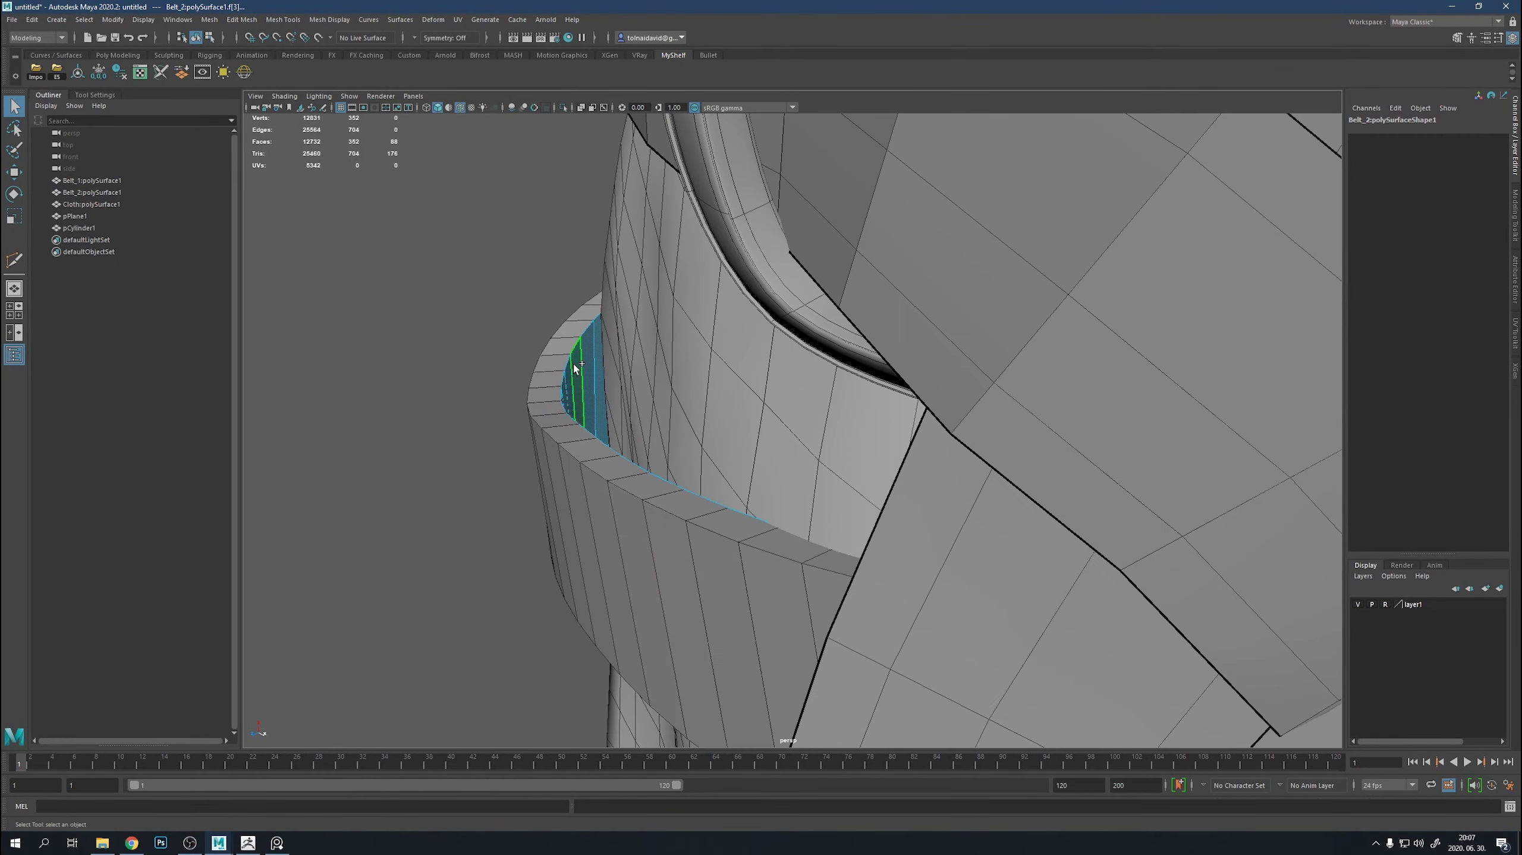
pyautogui.scroll(-5, 575, 368)
pyautogui.keyDown('shift'); pyautogui.moveTo(578, 419); pyautogui.dragTo(665, 434, button='right'); pyautogui.keyUp('shift')
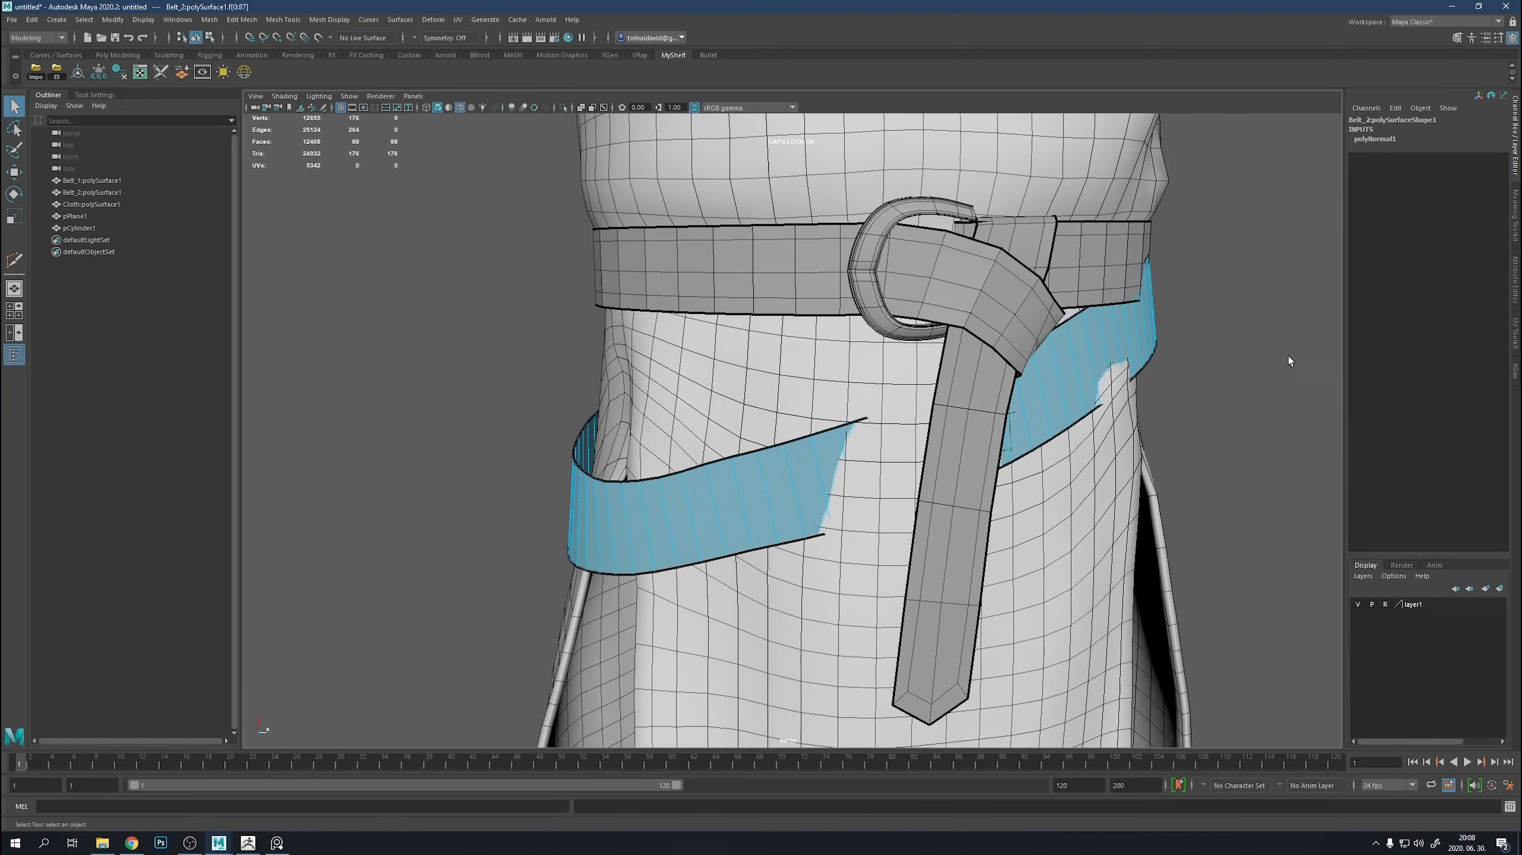
# Isolate Belt_2 on its own and select an edge on its front.
pyautogui.keyDown('alt'); pyautogui.moveTo(1289, 356); pyautogui.dragTo(963, 333); pyautogui.keyUp('alt')
pyautogui.moveTo(963, 333); pyautogui.dragTo(1003, 409, button='right')
pyautogui.hotkey('ctrl', '1')
pyautogui.press('f')
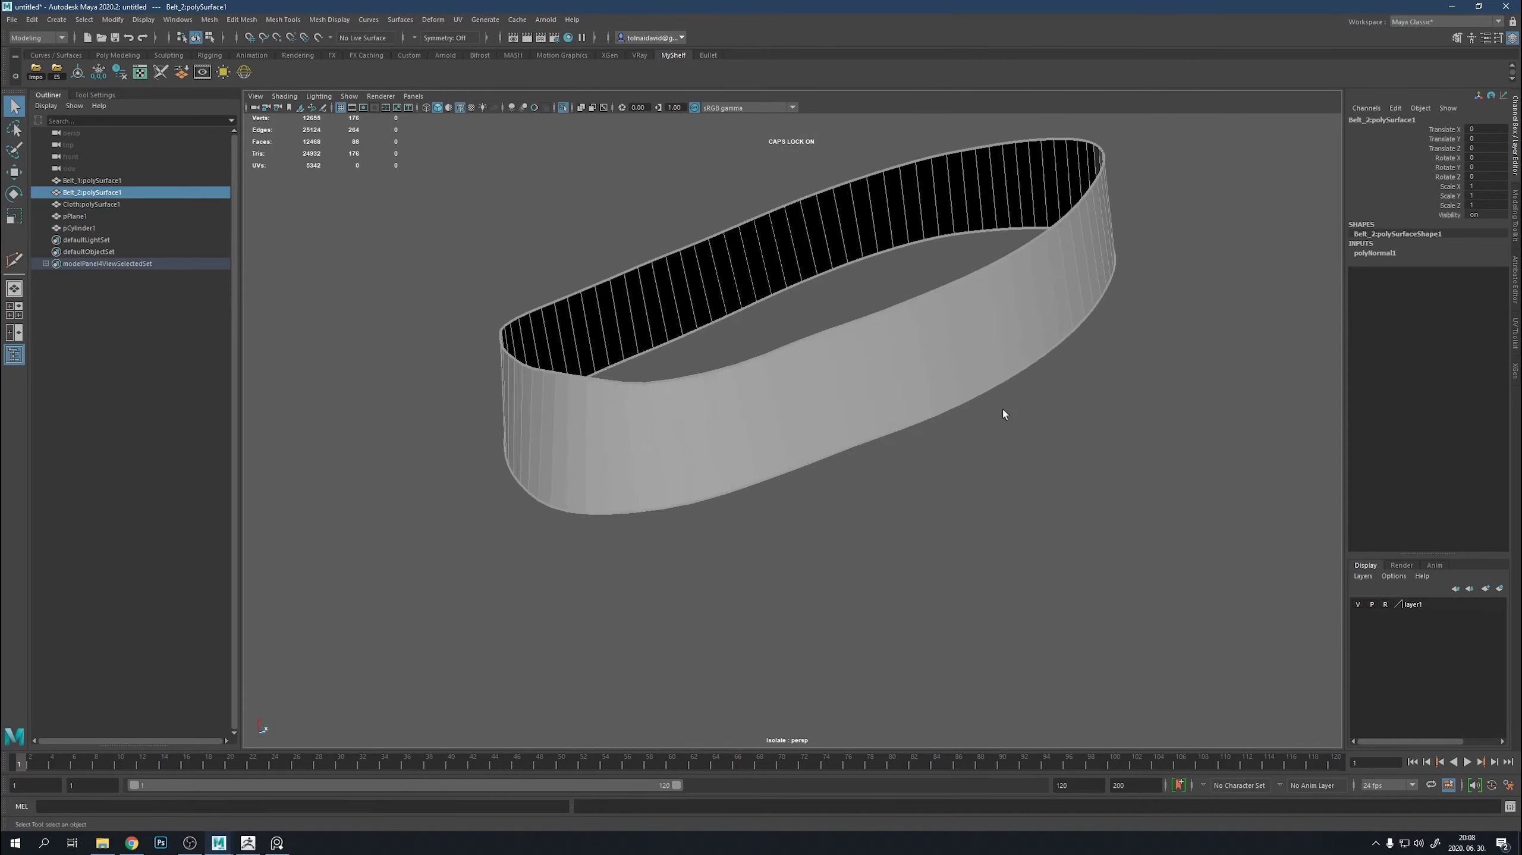
pyautogui.moveTo(1008, 340); pyautogui.dragTo(1008, 308, button='right')
pyautogui.click(972, 329)
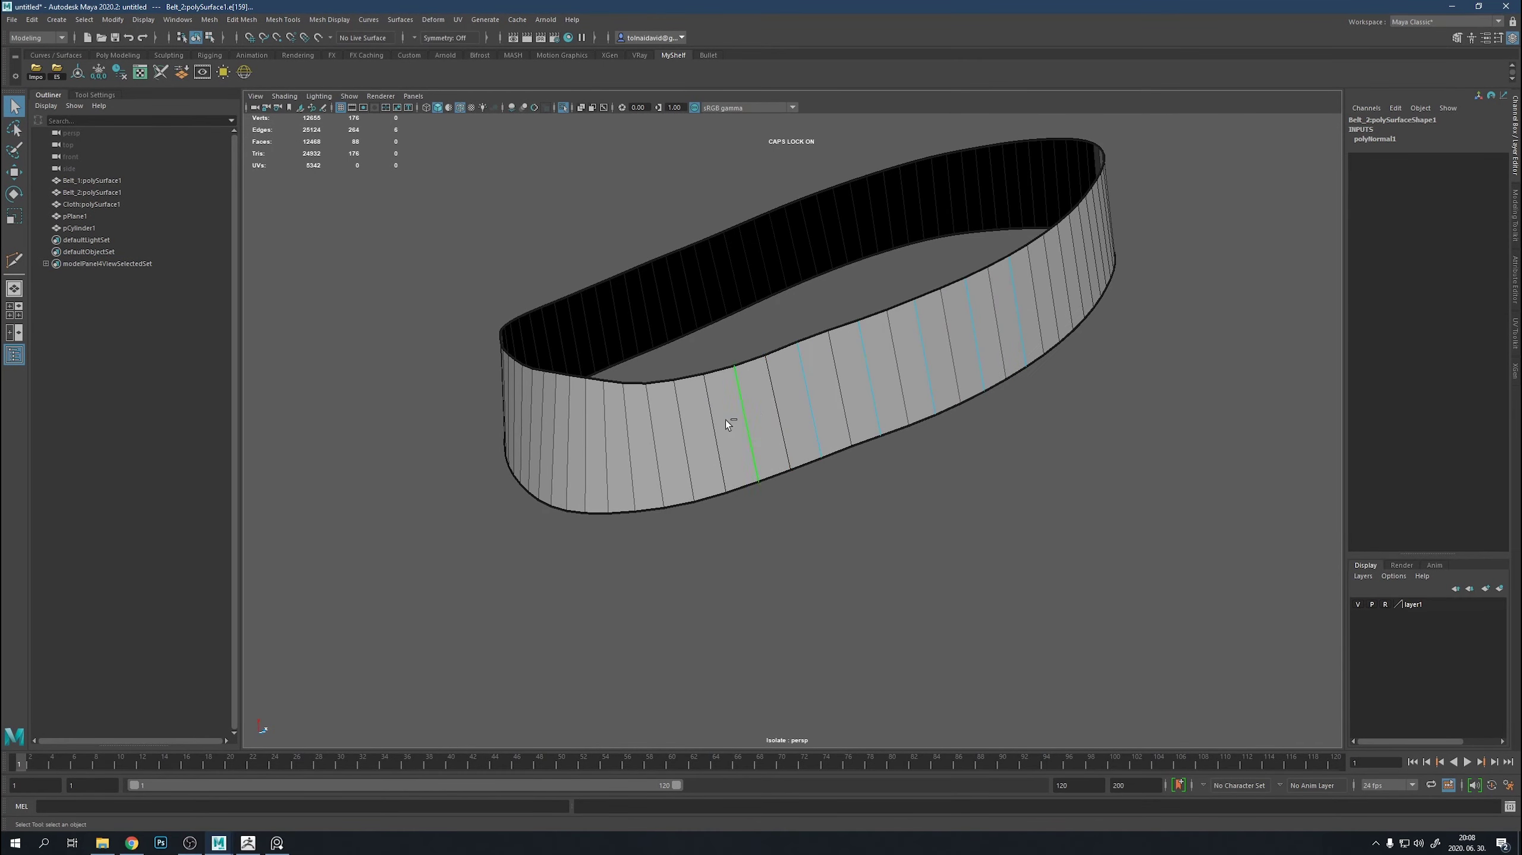
pyautogui.press('f')
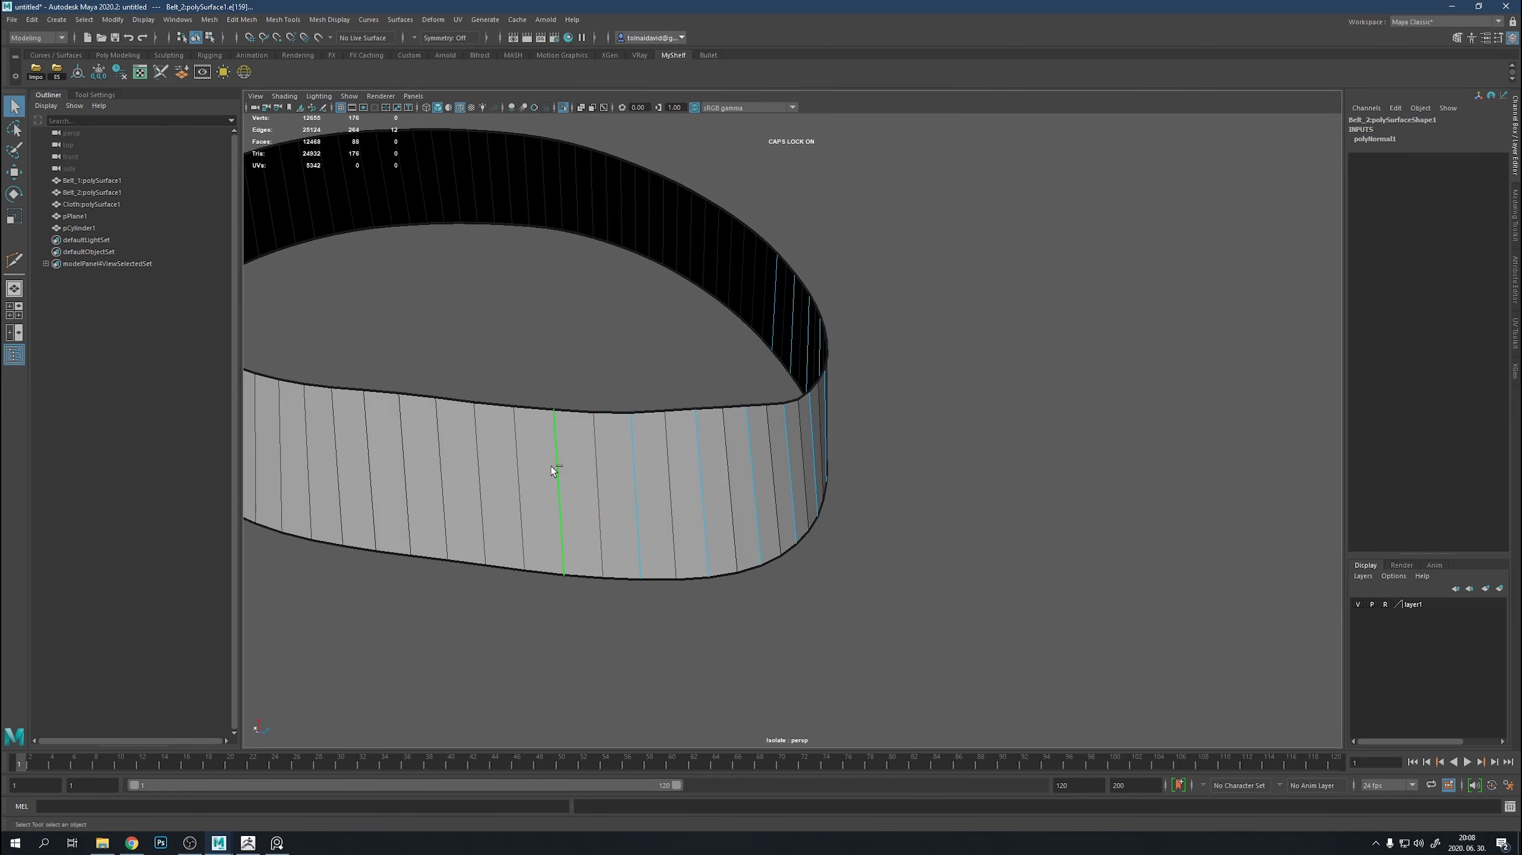
# Select several vertical edges around Belt_2 and delete them.
pyautogui.keyDown('shift'); pyautogui.click(388, 457); pyautogui.keyUp('shift')
pyautogui.keyDown('alt'); pyautogui.moveTo(388, 456); pyautogui.dragTo(878, 447, button='middle'); pyautogui.keyUp('alt')
pyautogui.keyDown('shift'); pyautogui.click(879, 429); pyautogui.keyUp('shift')
pyautogui.keyDown('alt'); pyautogui.moveTo(879, 428); pyautogui.dragTo(992, 425); pyautogui.keyUp('alt')
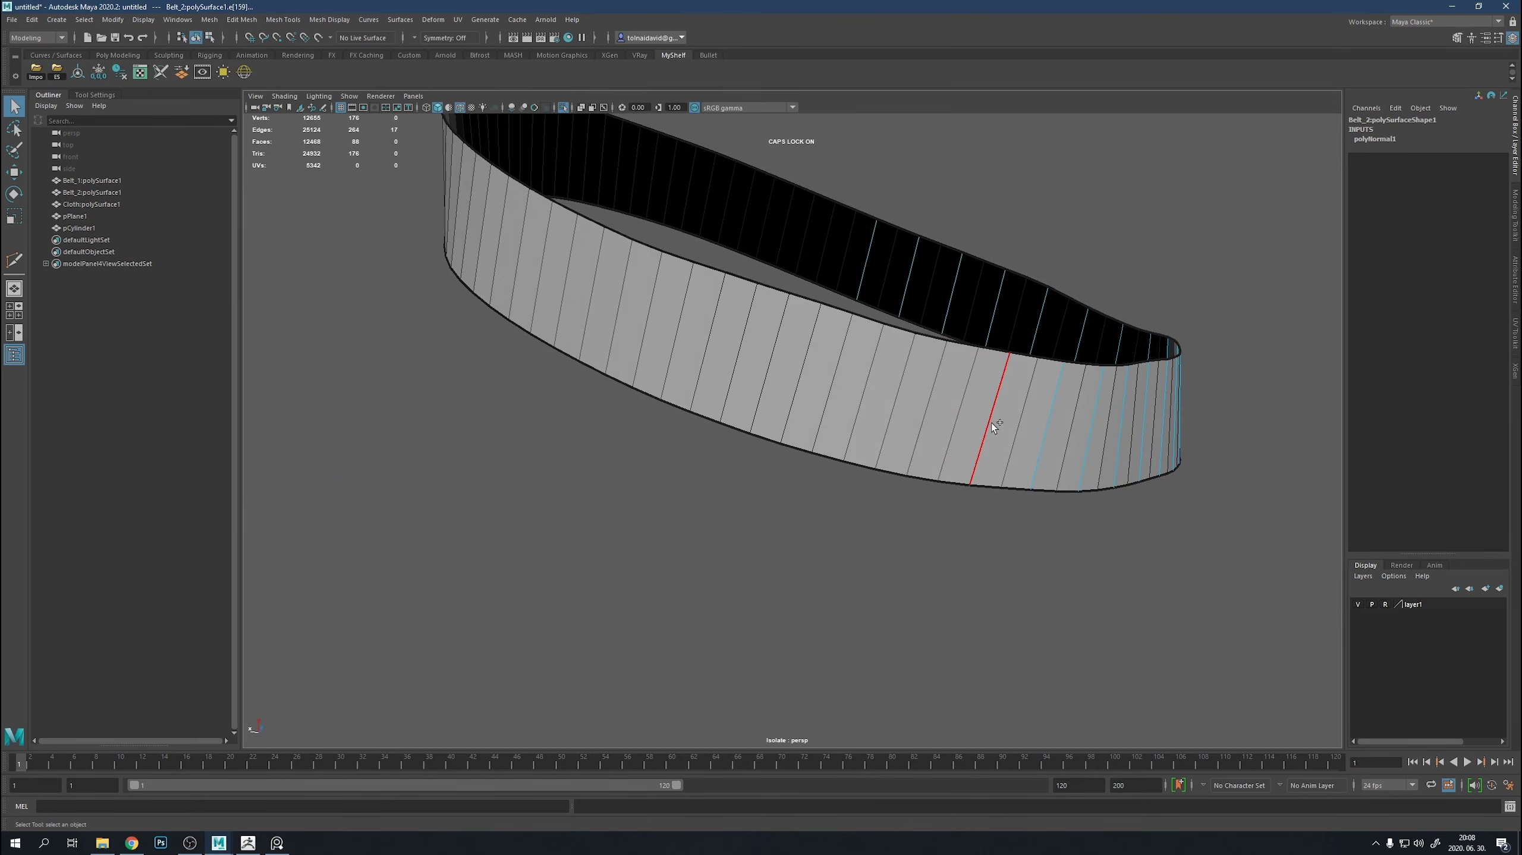
pyautogui.keyDown('alt'); pyautogui.moveTo(742, 396); pyautogui.dragTo(853, 390); pyautogui.keyUp('alt')
pyautogui.keyDown('shift'); pyautogui.click(853, 390); pyautogui.keyUp('shift')
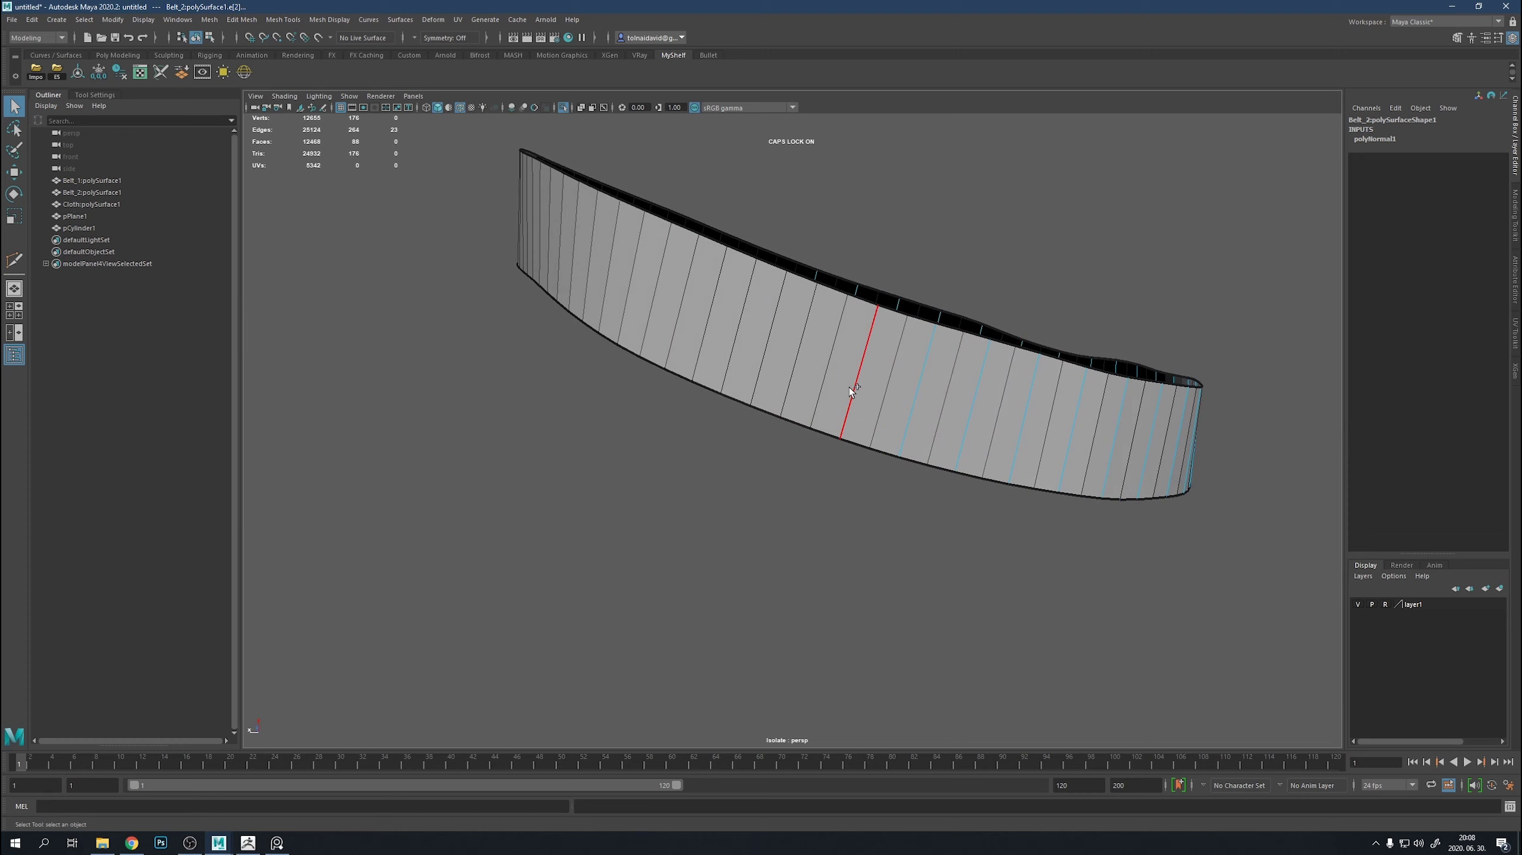
pyautogui.keyDown('shift'); pyautogui.click(687, 287); pyautogui.keyUp('shift')
pyautogui.keyDown('alt'); pyautogui.moveTo(687, 287); pyautogui.dragTo(733, 355); pyautogui.keyUp('alt')
pyautogui.press('Delete')
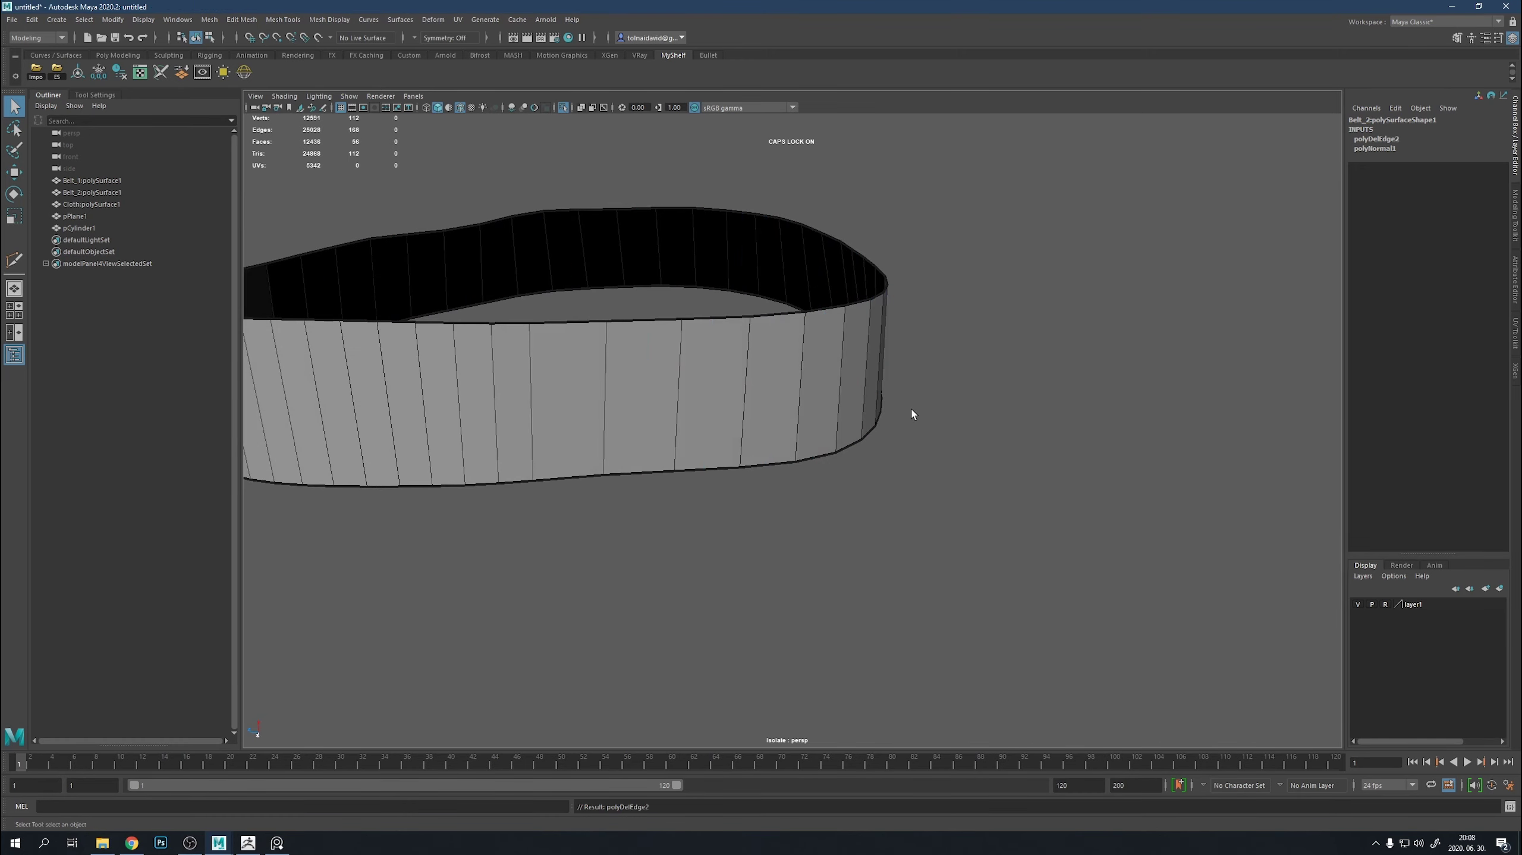
# Select further edge loops on Belt_2 and delete them.
pyautogui.click(485, 388)
pyautogui.keyDown('alt'); pyautogui.moveTo(485, 389); pyautogui.dragTo(720, 414); pyautogui.keyUp('alt')
pyautogui.keyDown('shift'); pyautogui.click(566, 402); pyautogui.keyUp('shift')
pyautogui.keyDown('alt'); pyautogui.moveTo(566, 402); pyautogui.dragTo(588, 407); pyautogui.keyUp('alt')
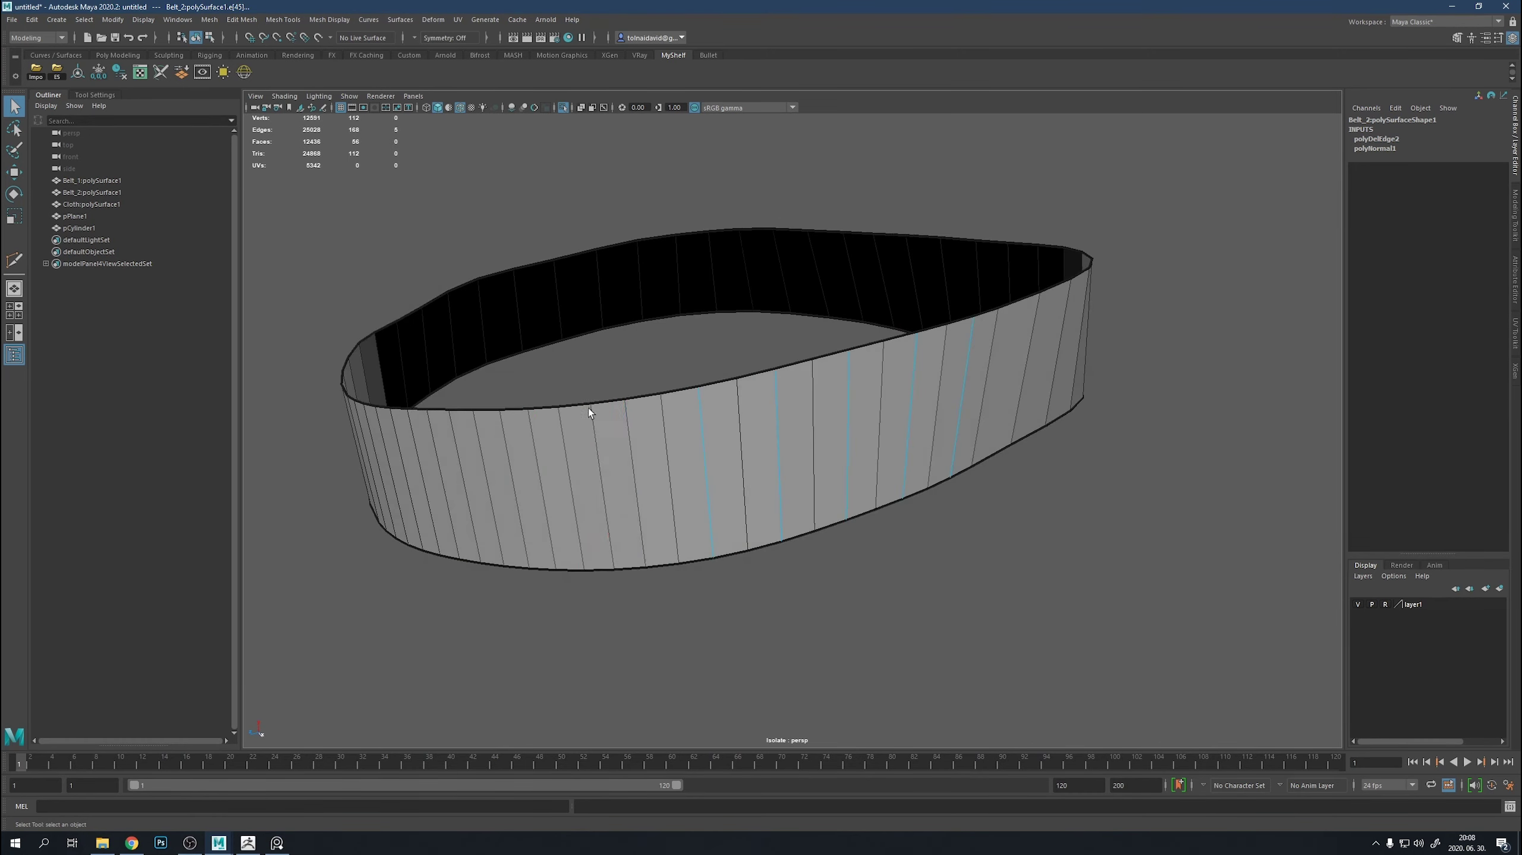
pyautogui.keyDown('shift'); pyautogui.click(555, 468); pyautogui.keyUp('shift')
pyautogui.moveTo(555, 468)
pyautogui.keyDown('alt'); pyautogui.mouseDown()
pyautogui.moveTo(798, 492)
pyautogui.moveTo(718, 483)
pyautogui.mouseUp(); pyautogui.keyUp('alt')
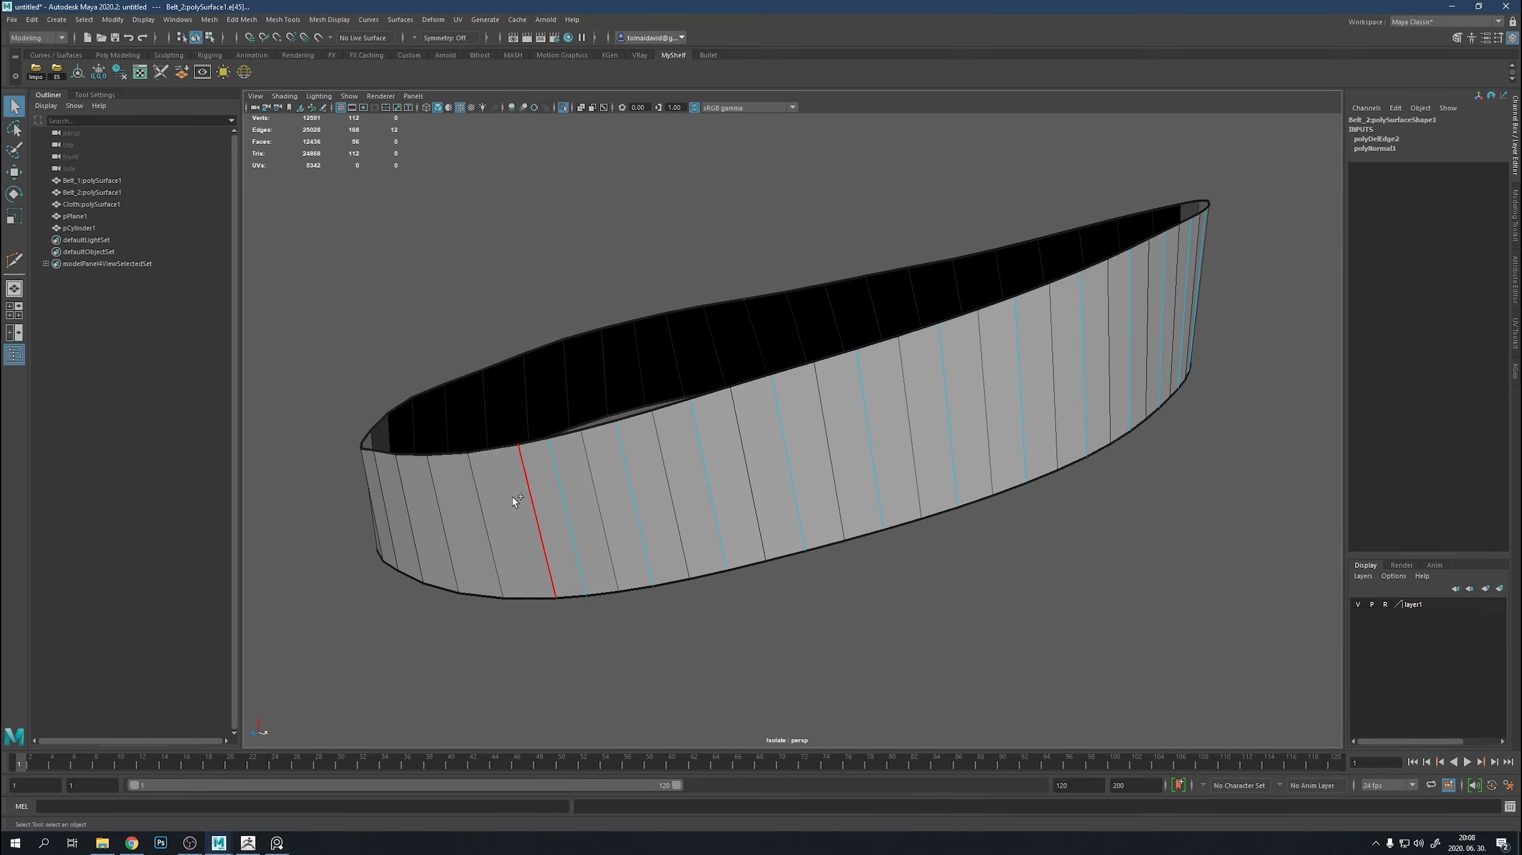
pyautogui.keyDown('alt'); pyautogui.moveTo(513, 497); pyautogui.dragTo(924, 593); pyautogui.keyUp('alt')
pyautogui.press('Delete')
pyautogui.scroll(-5, 1137, 441)
# Exit isolation and hide the knotted Belt_2.
pyautogui.hotkey('ctrl', '1')
pyautogui.moveTo(1056, 451)
pyautogui.keyDown('alt'); pyautogui.mouseDown()
pyautogui.moveTo(966, 465)
pyautogui.moveTo(1018, 463)
pyautogui.mouseUp(); pyautogui.keyUp('alt')
pyautogui.press('F8')
pyautogui.press('h')
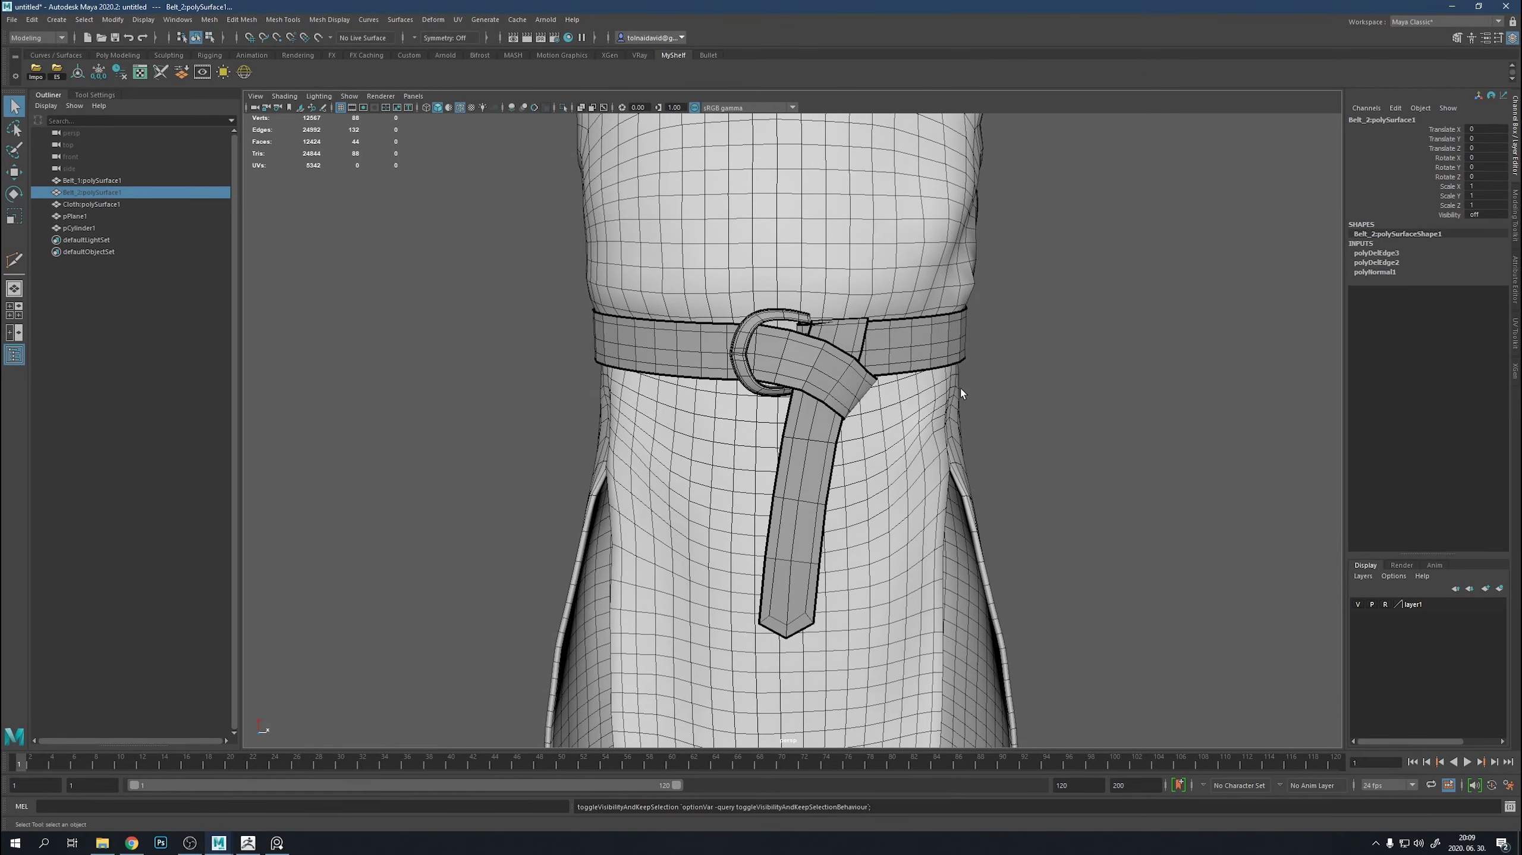
# Pick and clear an edge on the plain belt, then select the plain belt object.
pyautogui.moveTo(918, 344); pyautogui.dragTo(917, 313, button='right')
pyautogui.click(838, 357)
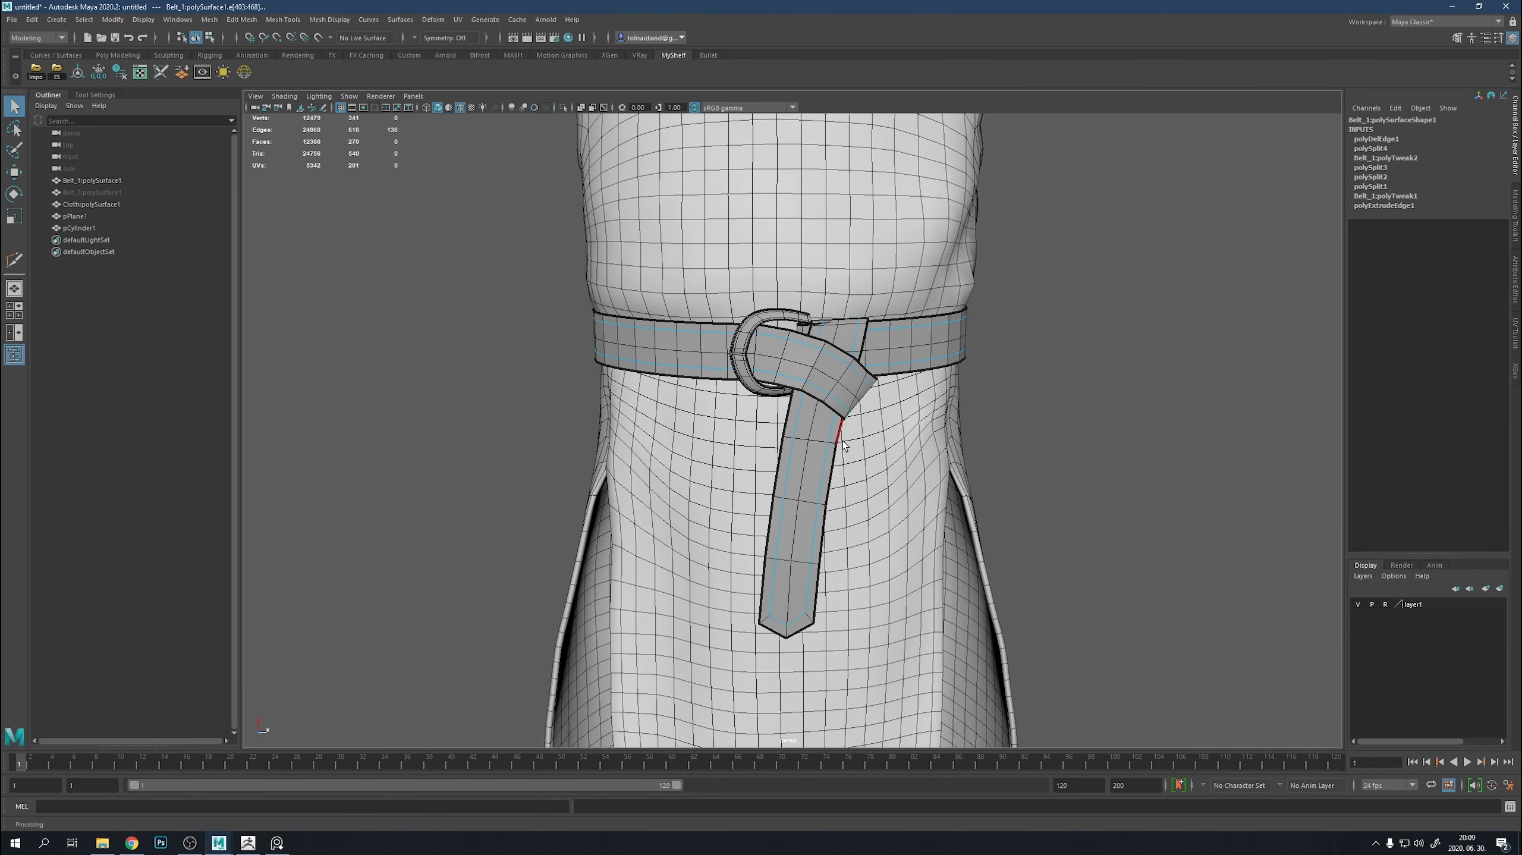
pyautogui.click(1094, 487)
pyautogui.scroll(3, 1094, 487)
pyautogui.click(859, 205)
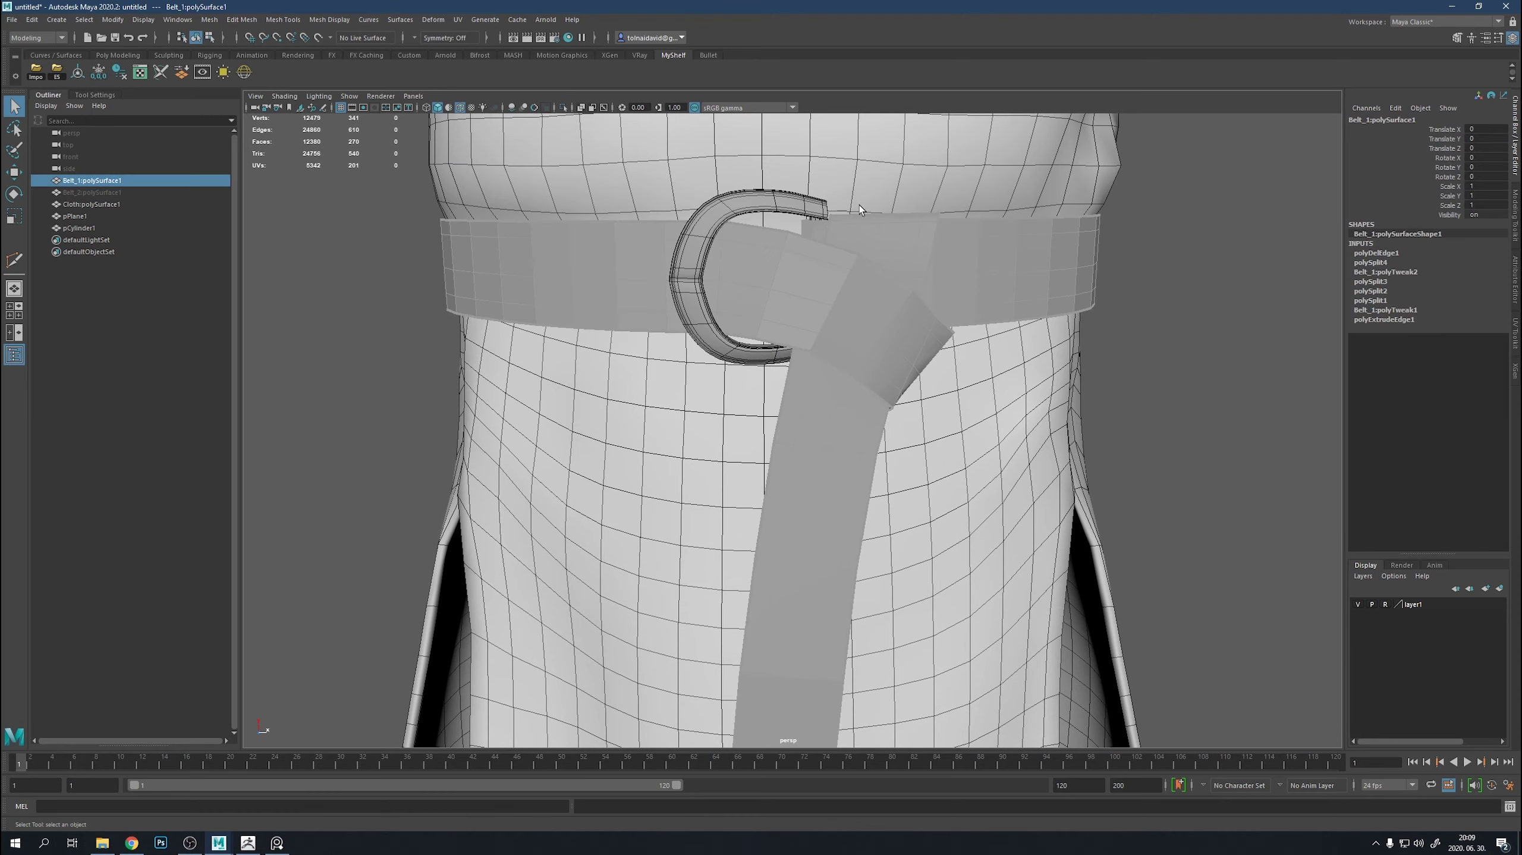
# Hide Belt_1, duplicate the buckle ring cylinder and rotate the copy across the buckle.
pyautogui.press('h')
pyautogui.click(812, 247)
pyautogui.hotkey('ctrl', 'd')
pyautogui.press('w')
pyautogui.keyDown('alt'); pyautogui.moveTo(815, 247); pyautogui.dragTo(898, 345); pyautogui.keyUp('alt')
pyautogui.press('f')
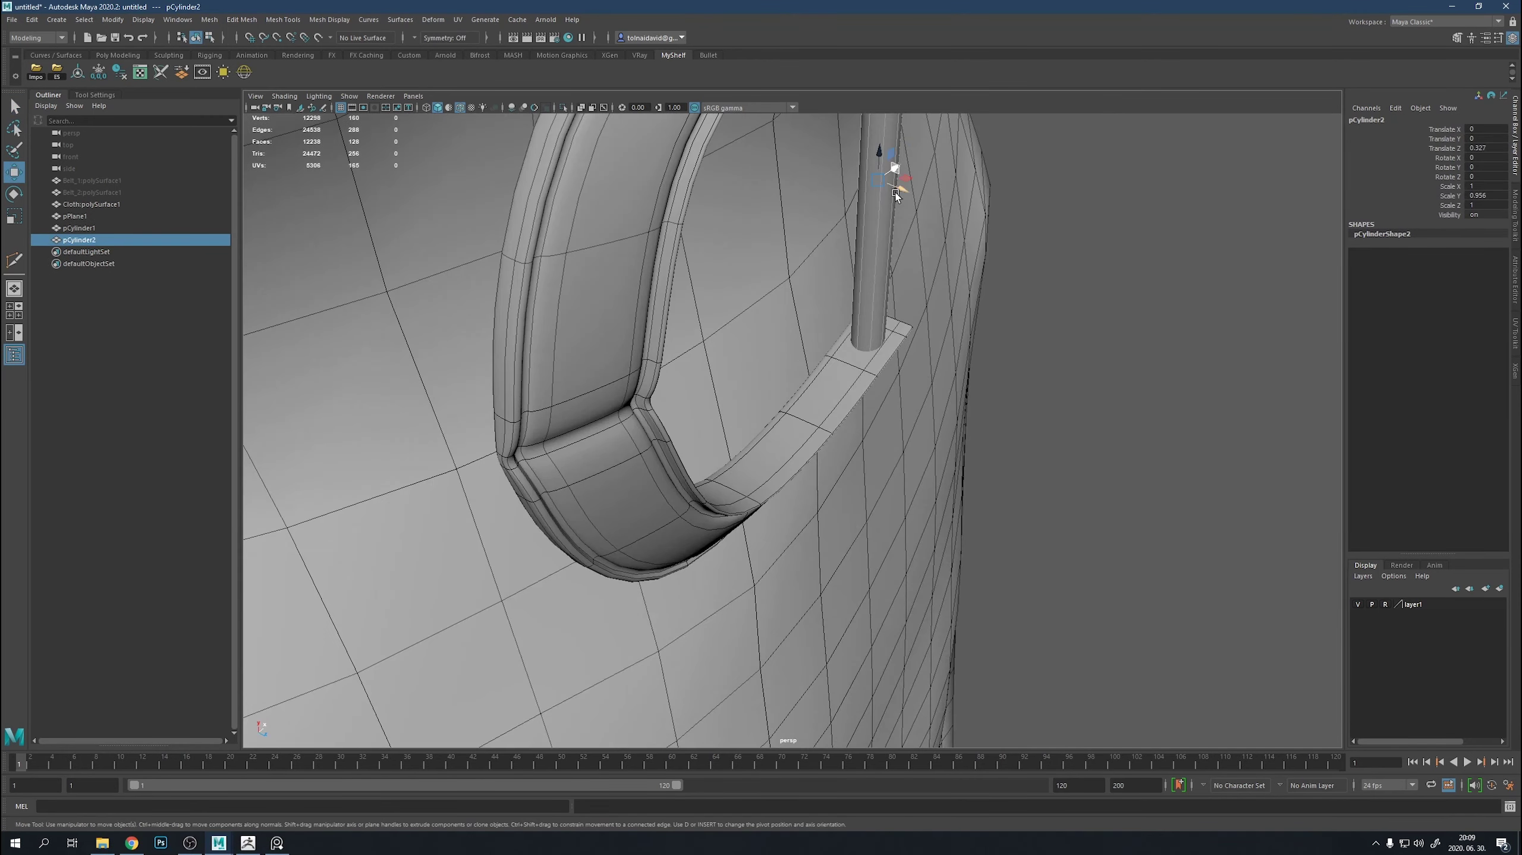
pyautogui.moveTo(895, 193); pyautogui.dragTo(982, 269)
pyautogui.press('e')
pyautogui.moveTo(982, 270)
pyautogui.keyDown('alt'); pyautogui.mouseDown()
pyautogui.moveTo(918, 556)
pyautogui.moveTo(1020, 540)
pyautogui.mouseUp(); pyautogui.keyUp('alt')
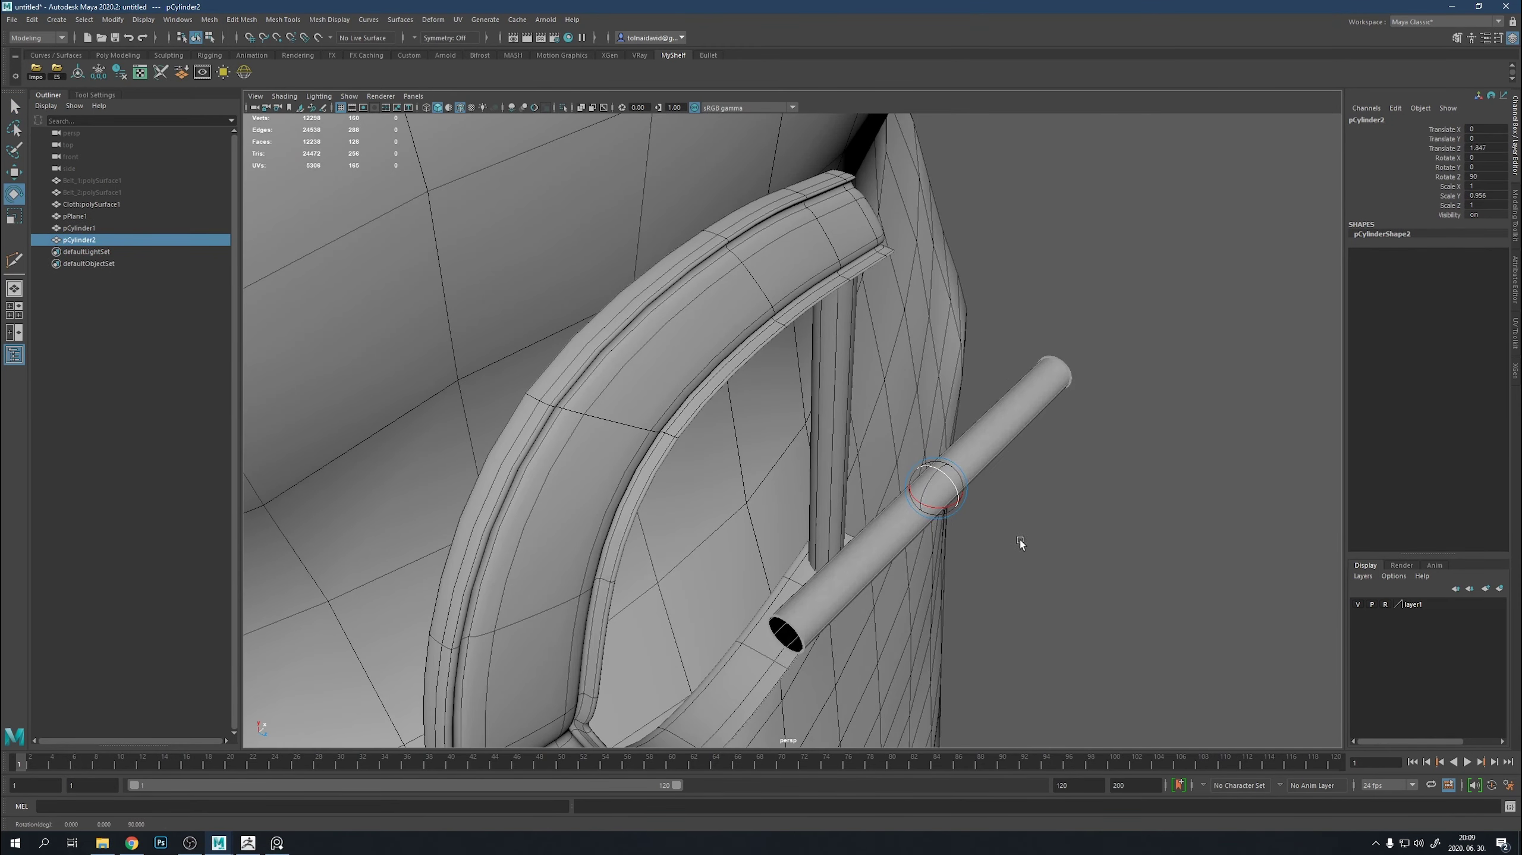
# Position the duplicated pin inside the buckle ring, pushed close to the belt.
pyautogui.scroll(-5, 935, 433)
pyautogui.press('w')
pyautogui.moveTo(949, 404)
pyautogui.mouseDown()
pyautogui.moveTo(873, 469)
pyautogui.moveTo(796, 573)
pyautogui.moveTo(812, 576)
pyautogui.mouseUp()
pyautogui.press('e')
pyautogui.scroll(5, 827, 523)
pyautogui.scroll(5, 827, 526)
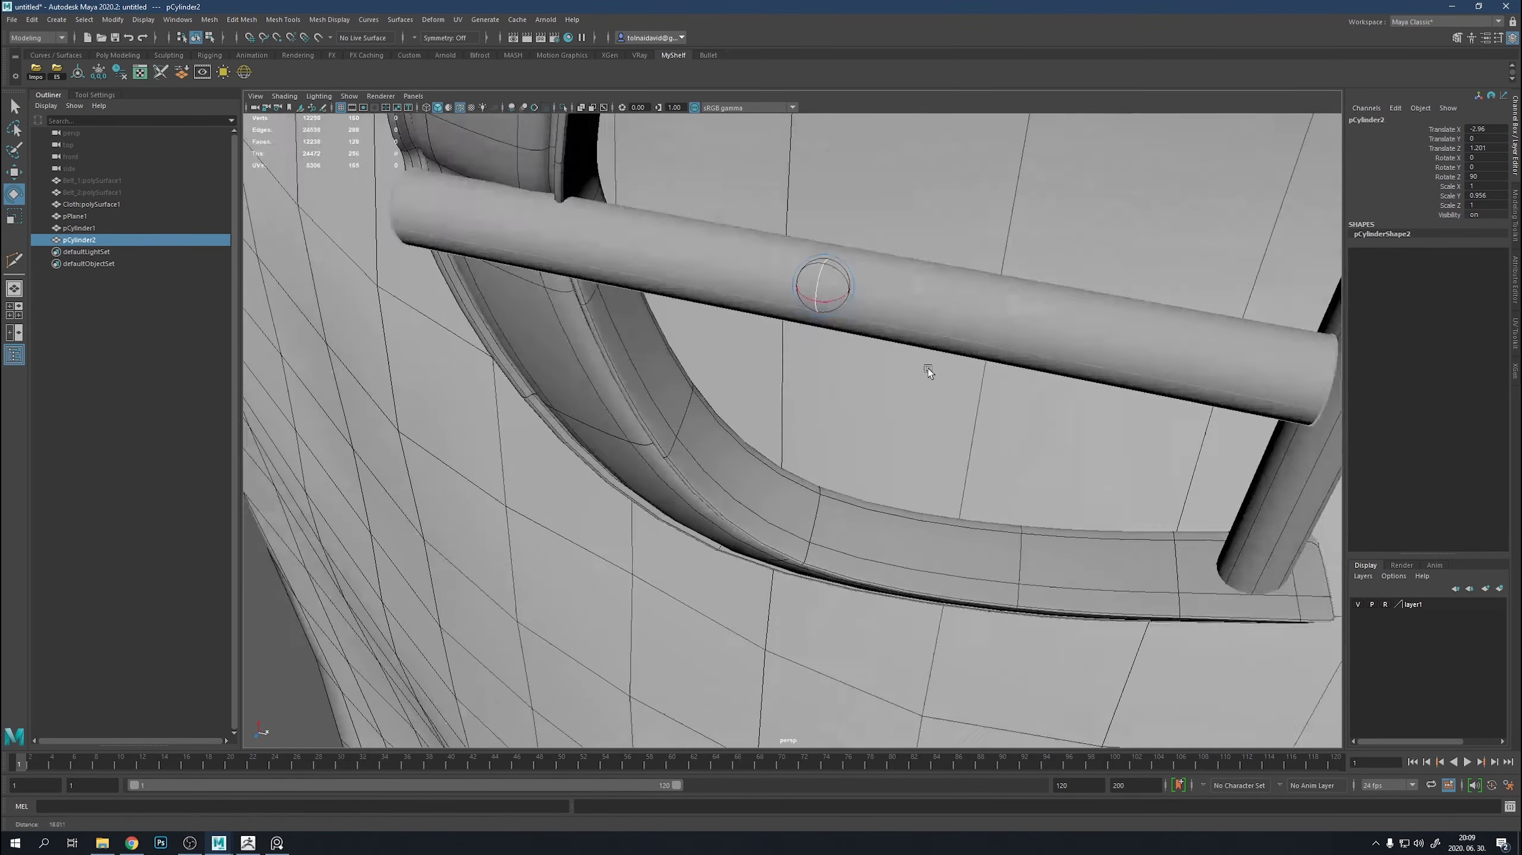
pyautogui.press('w')
pyautogui.moveTo(928, 369)
pyautogui.keyDown('alt'); pyautogui.mouseDown()
pyautogui.moveTo(792, 326)
pyautogui.moveTo(1215, 406)
pyautogui.moveTo(1268, 377)
pyautogui.mouseUp(); pyautogui.keyUp('alt')
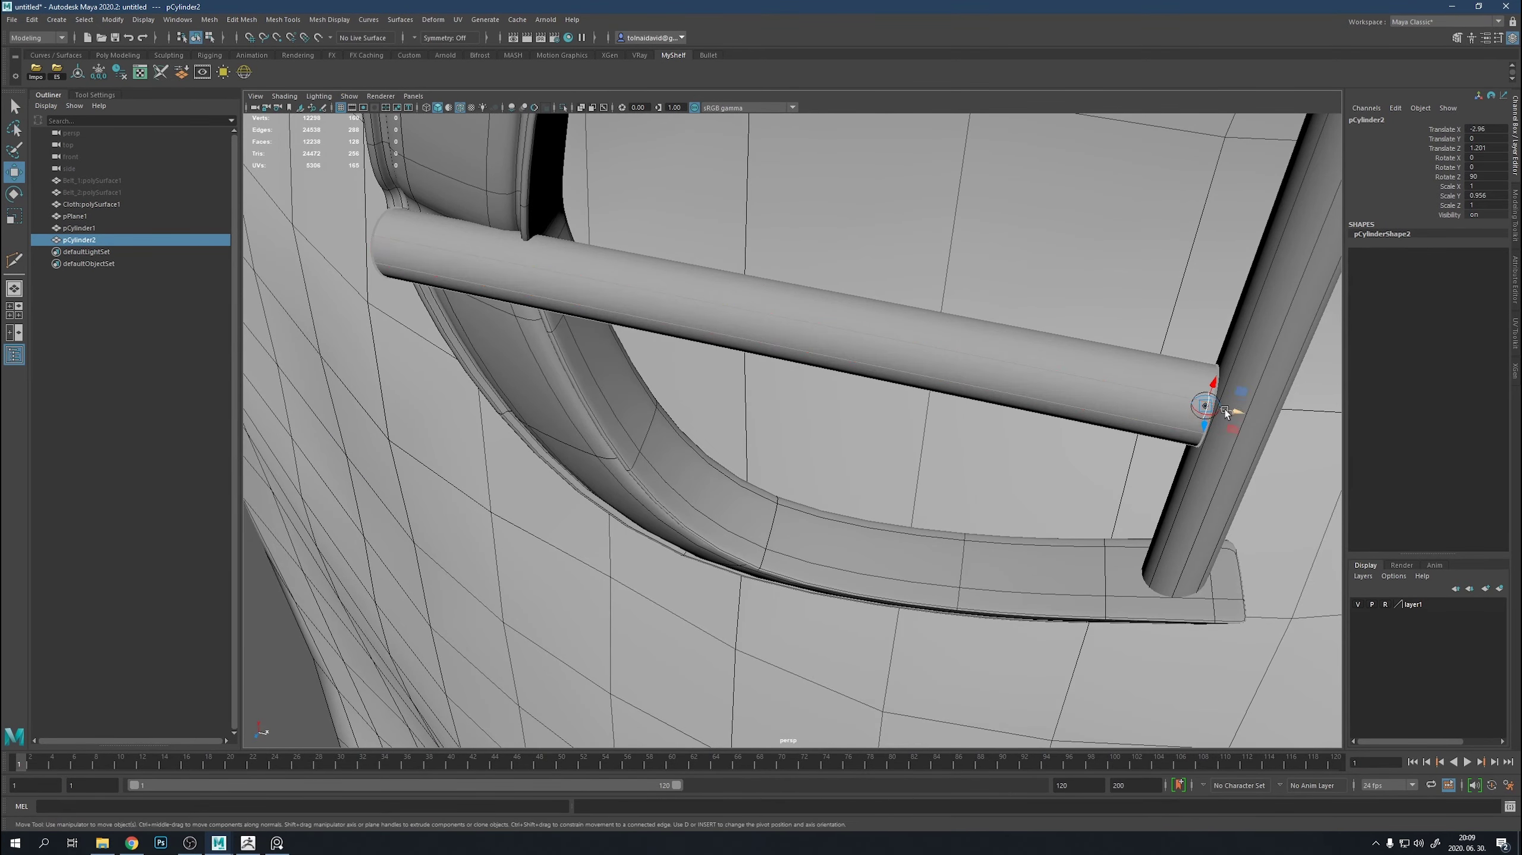
pyautogui.scroll(5, 1315, 416)
pyautogui.scroll(-5, 1315, 416)
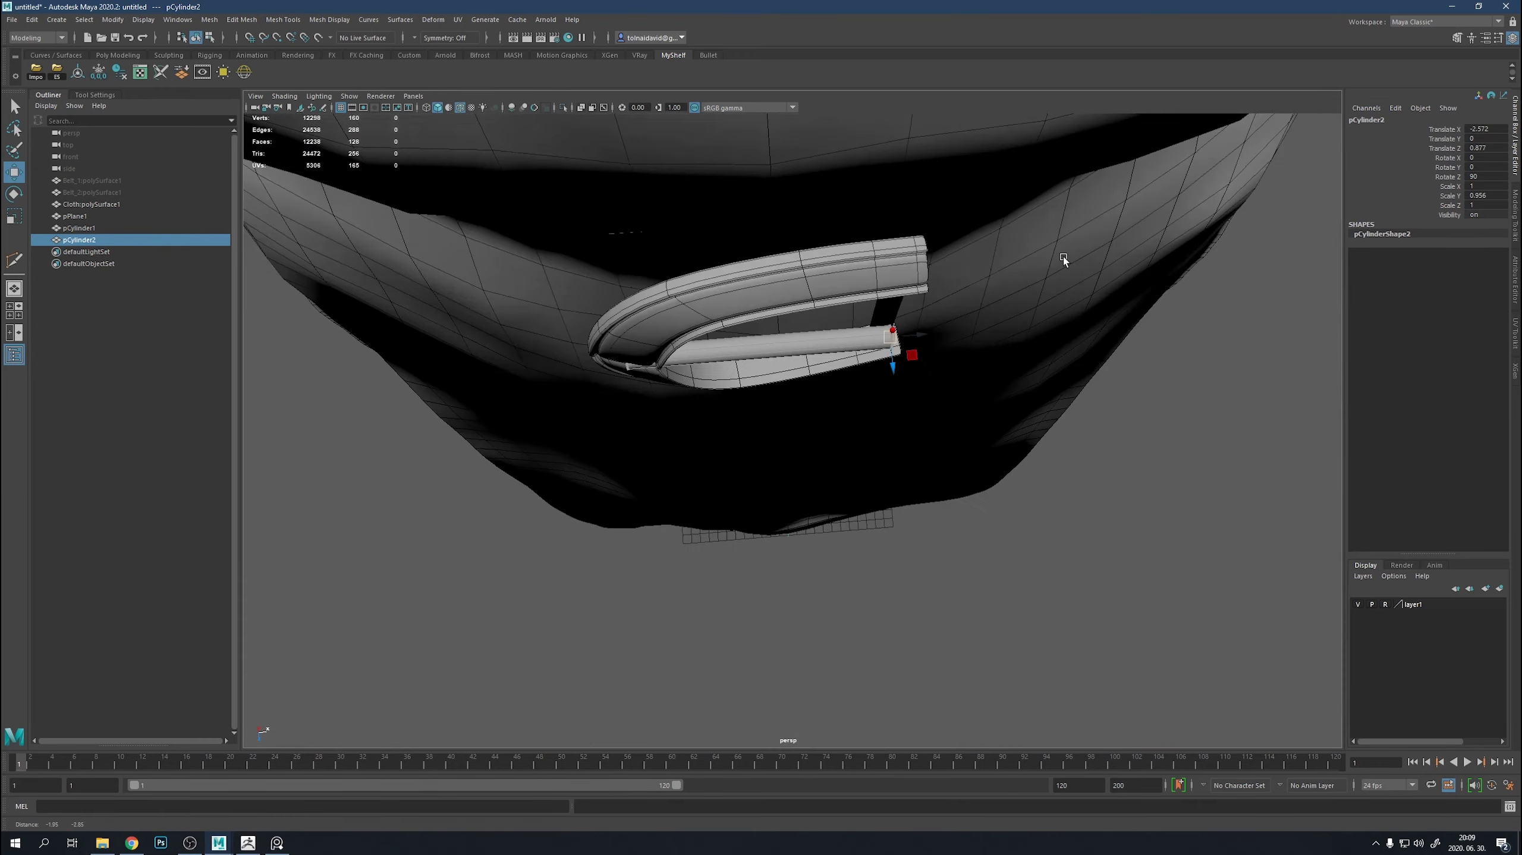
pyautogui.scroll(5, 1063, 256)
pyautogui.moveTo(1102, 263)
pyautogui.mouseDown()
pyautogui.moveTo(996, 226)
pyautogui.moveTo(1015, 233)
pyautogui.mouseUp()
pyautogui.press('e')
pyautogui.scroll(-5, 996, 226)
# Isolate the pin and Bridge its open border edges.
pyautogui.hotkey('ctrl', '1')
pyautogui.keyDown('alt'); pyautogui.moveTo(1058, 383); pyautogui.dragTo(880, 634); pyautogui.keyUp('alt')
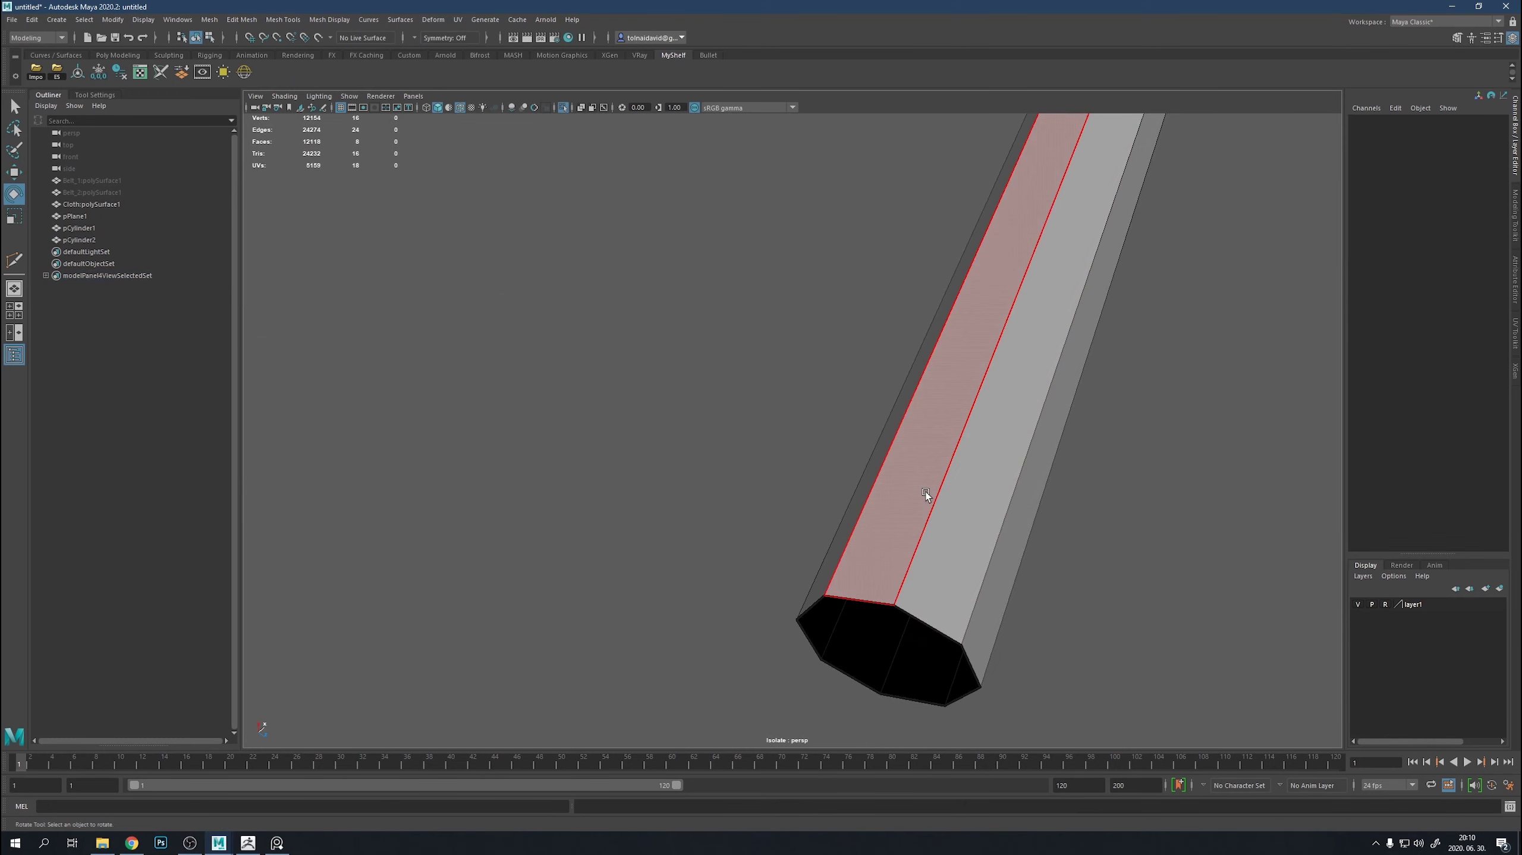
pyautogui.moveTo(909, 500); pyautogui.dragTo(918, 431, button='right')
pyautogui.click(899, 599)
pyautogui.keyDown('shift'); pyautogui.moveTo(909, 623); pyautogui.dragTo(910, 644, button='right'); pyautogui.keyUp('shift')
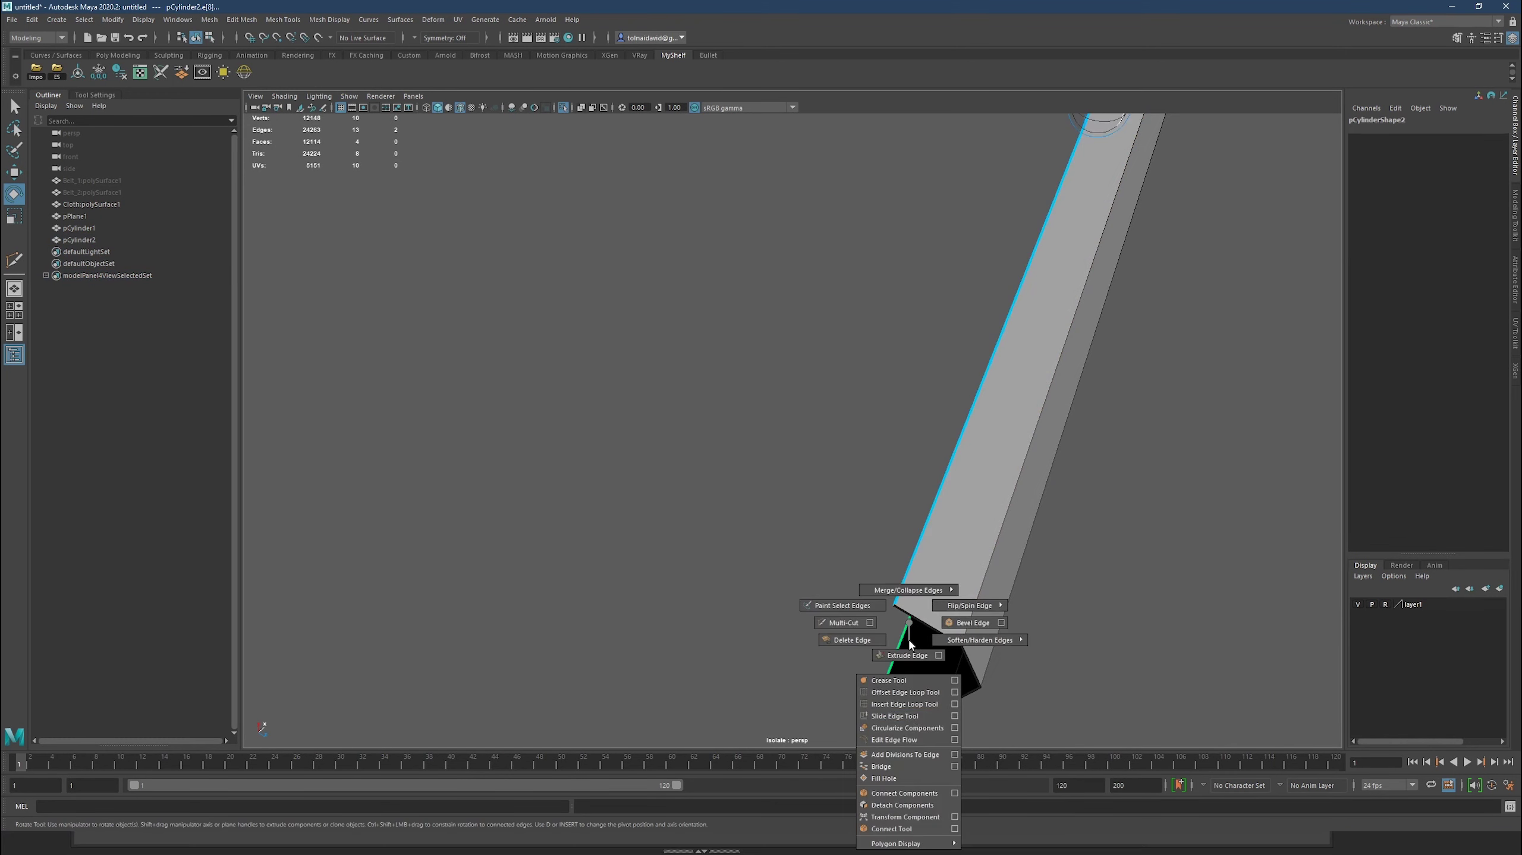
pyautogui.click(898, 767)
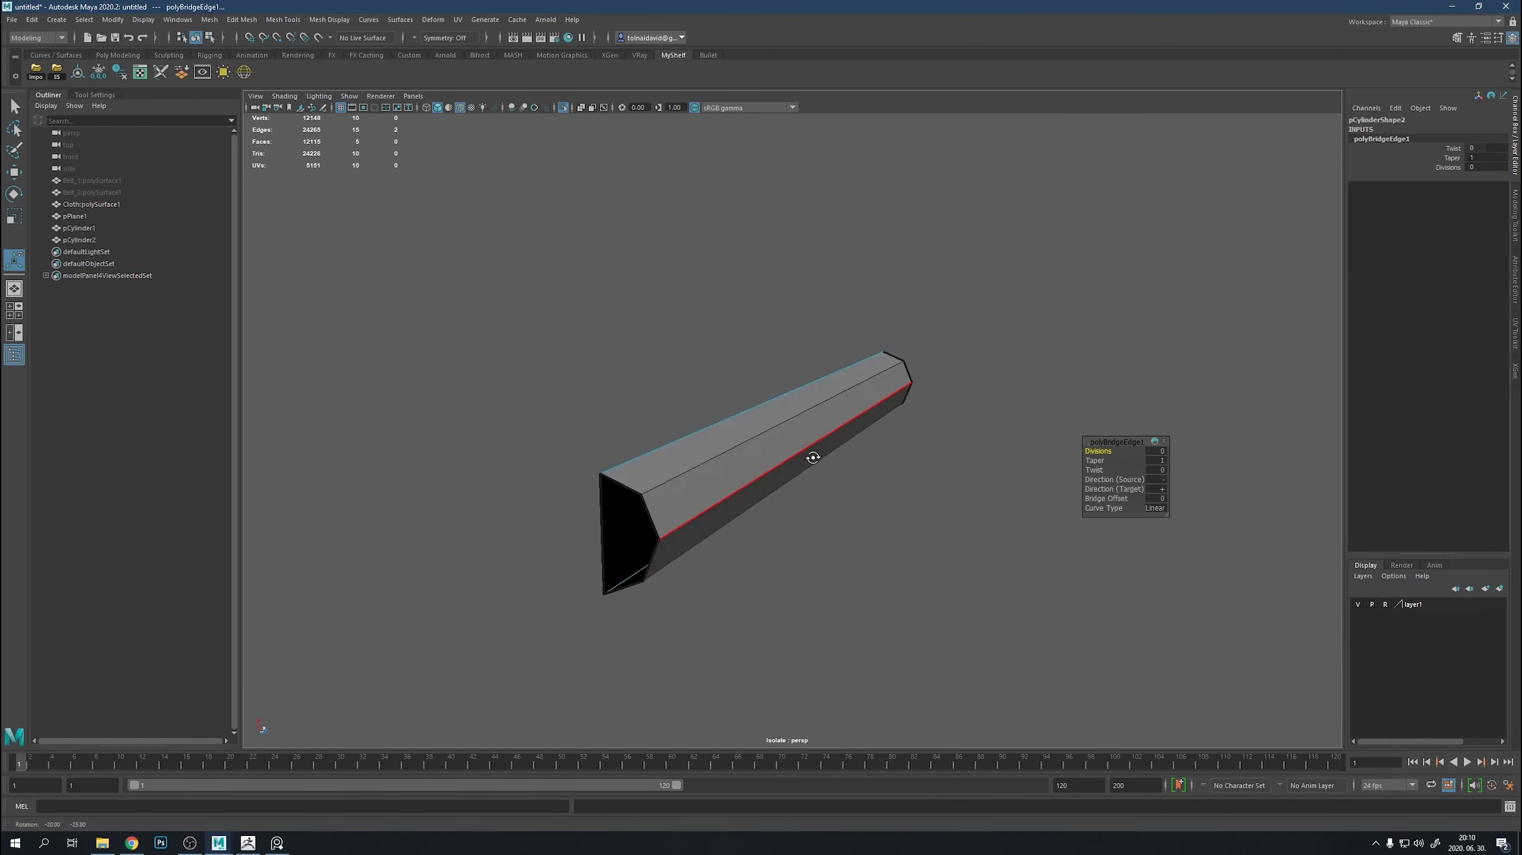
# Repeat the Bridge on the remaining gaps to cap the pin, with smooth preview off.
pyautogui.keyDown('alt'); pyautogui.moveTo(938, 481); pyautogui.dragTo(868, 479); pyautogui.keyUp('alt')
pyautogui.press('g')
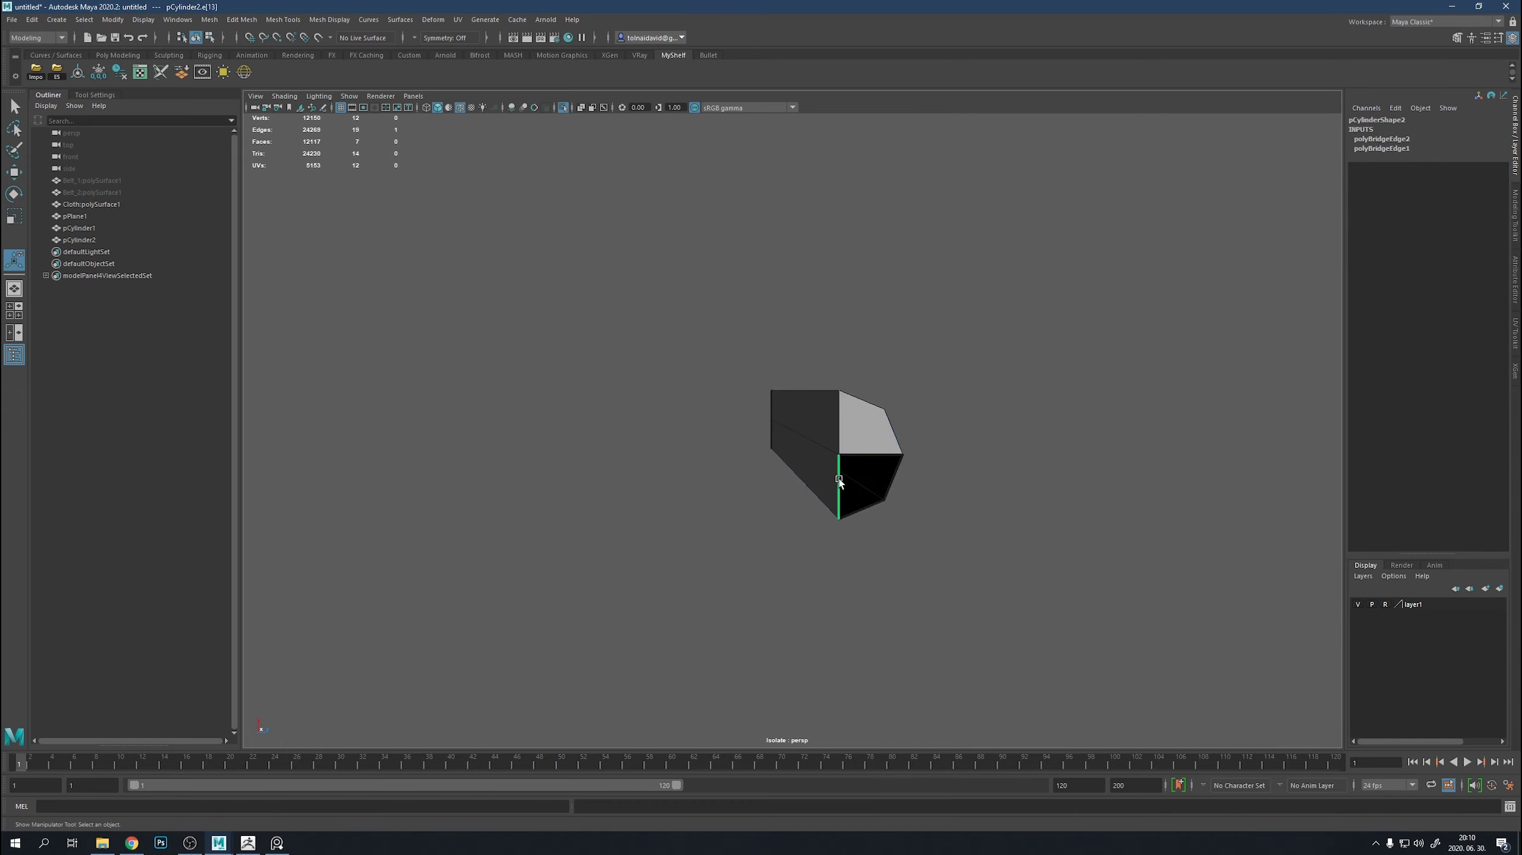
pyautogui.press('g')
pyautogui.scroll(-5, 840, 478)
pyautogui.press('1')
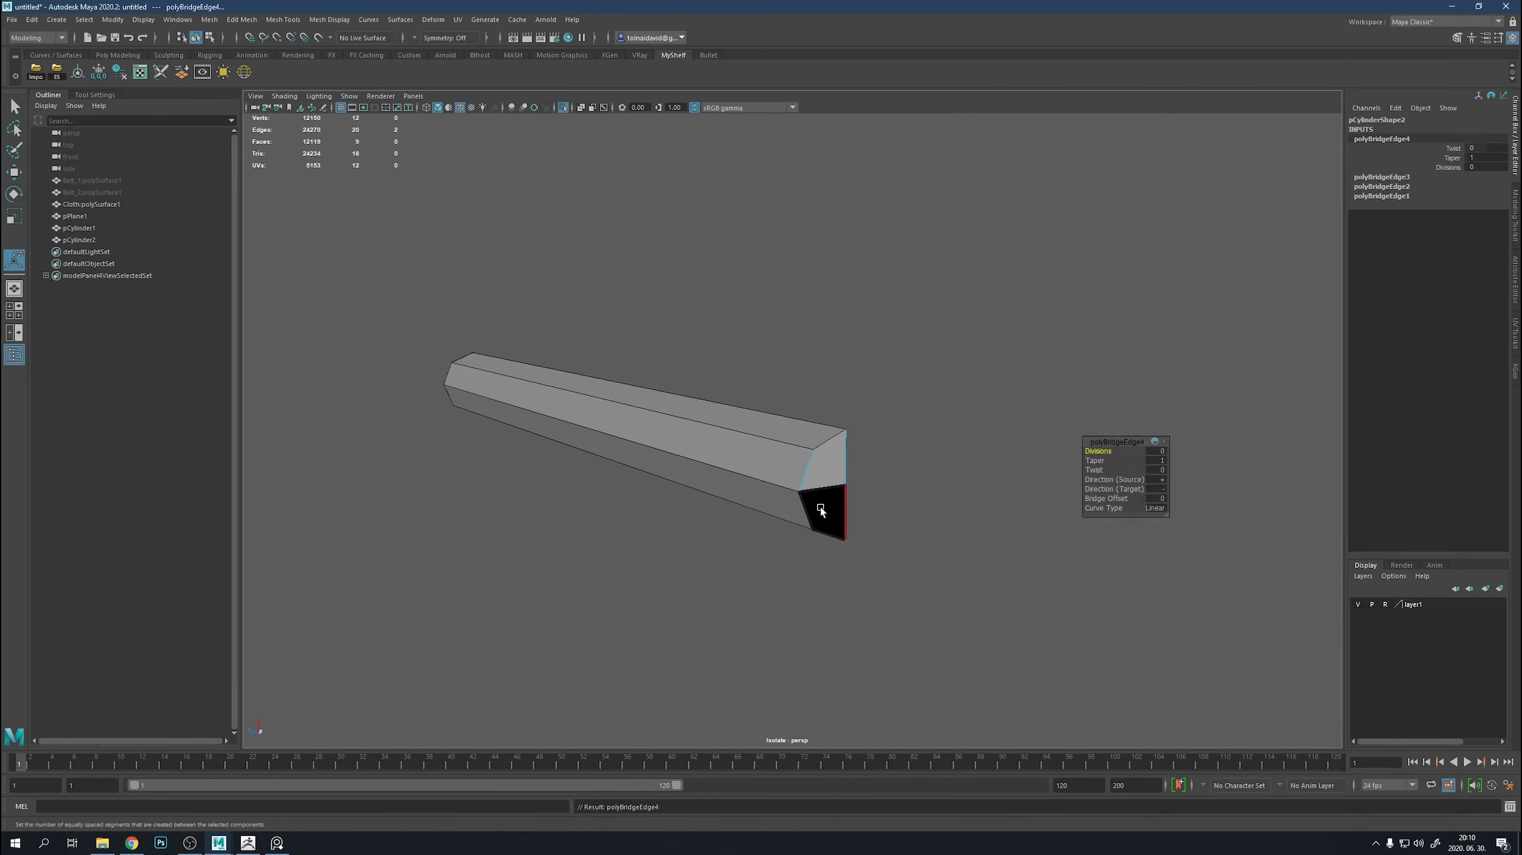
pyautogui.click(863, 508)
pyautogui.press('g')
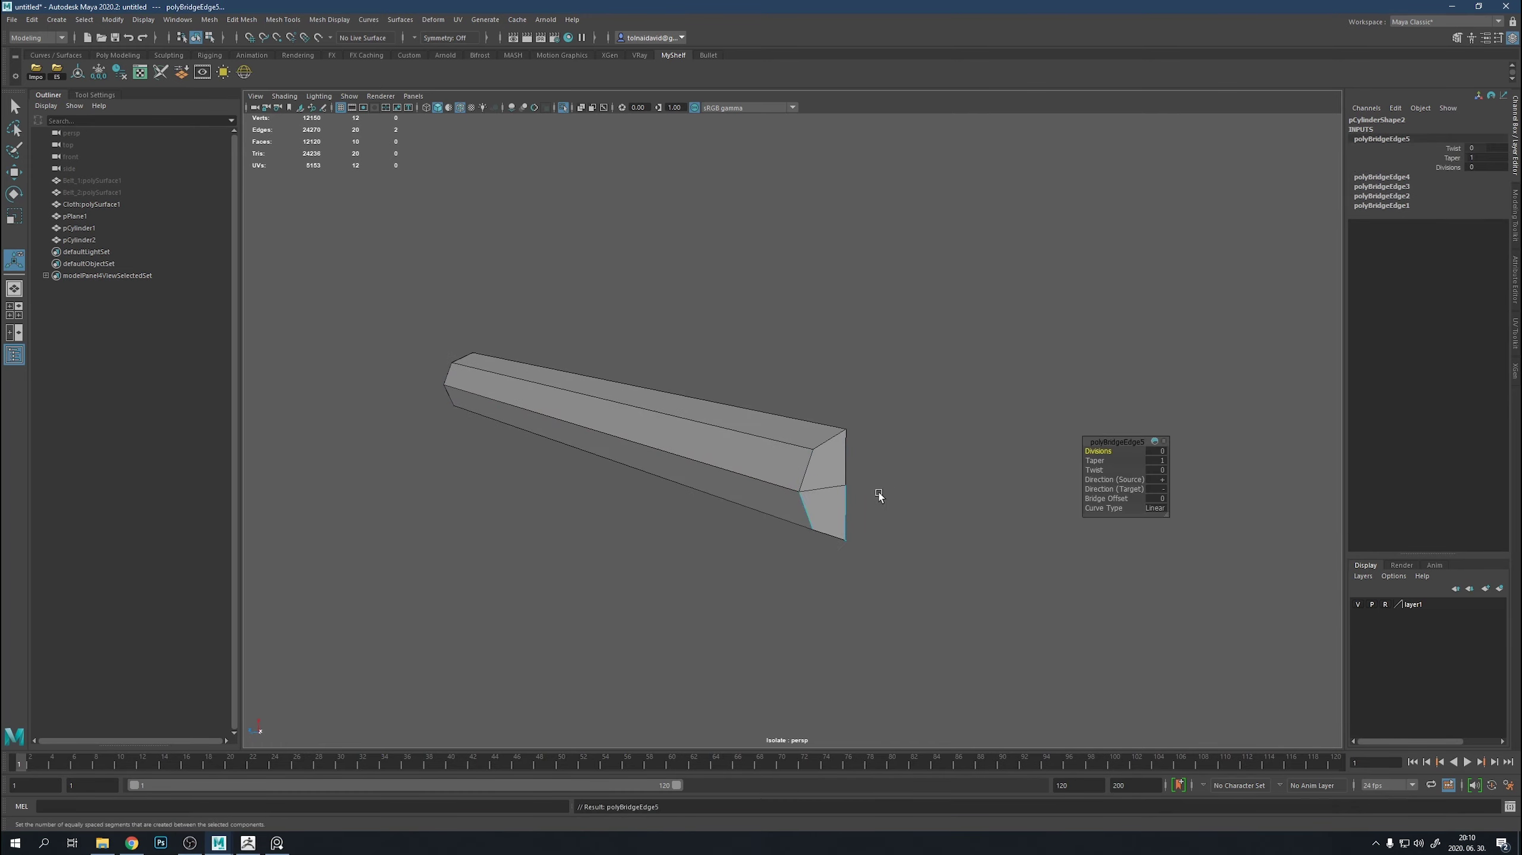
pyautogui.hotkey('ctrl', '1')
pyautogui.press('w')
# Extrude both end faces of the pin.
pyautogui.moveTo(985, 485)
pyautogui.keyDown('alt'); pyautogui.mouseDown()
pyautogui.moveTo(1046, 414)
pyautogui.moveTo(958, 464)
pyautogui.moveTo(1017, 421)
pyautogui.moveTo(625, 525)
pyautogui.mouseUp(); pyautogui.keyUp('alt')
pyautogui.press('F8')
pyautogui.press('e')
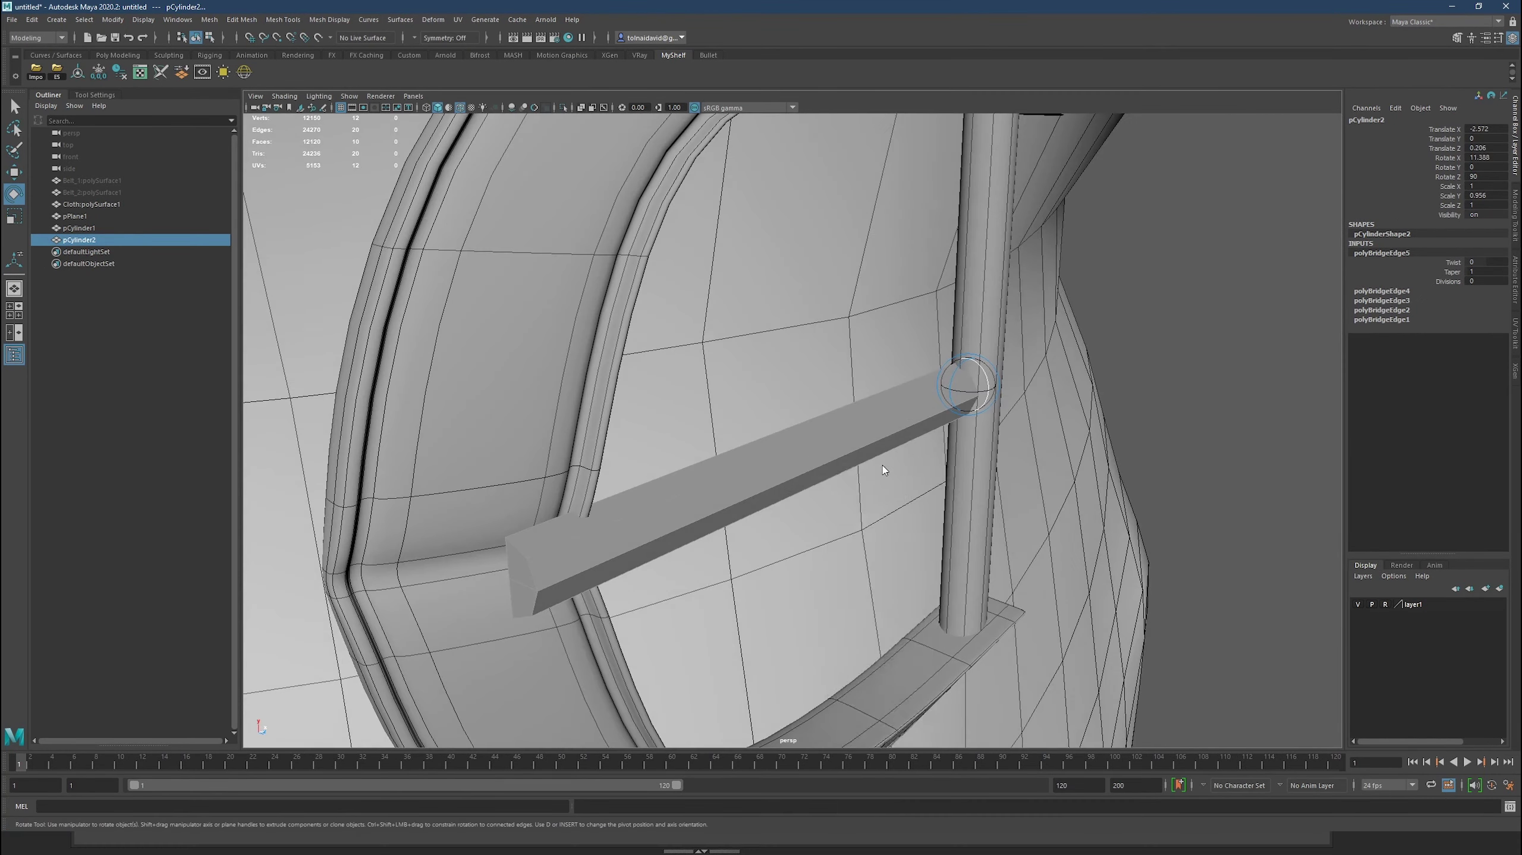
pyautogui.press('F11')
pyautogui.click(515, 602)
pyautogui.keyDown('shift'); pyautogui.click(530, 562); pyautogui.keyUp('shift')
pyautogui.moveTo(529, 563)
pyautogui.keyDown('alt'); pyautogui.mouseDown()
pyautogui.moveTo(635, 473)
pyautogui.moveTo(741, 516)
pyautogui.mouseUp(); pyautogui.keyUp('alt')
pyautogui.hotkey('ctrl', 'e')
pyautogui.moveTo(594, 604)
pyautogui.keyDown('alt'); pyautogui.mouseDown()
pyautogui.moveTo(591, 521)
pyautogui.moveTo(795, 497)
pyautogui.moveTo(825, 536)
pyautogui.mouseUp(); pyautogui.keyUp('alt')
# Multi-Cut an edge loop along the pin and check the buckle from the front.
pyautogui.press('r')
pyautogui.keyDown('ctrl'); pyautogui.click(886, 413); pyautogui.keyUp('ctrl')
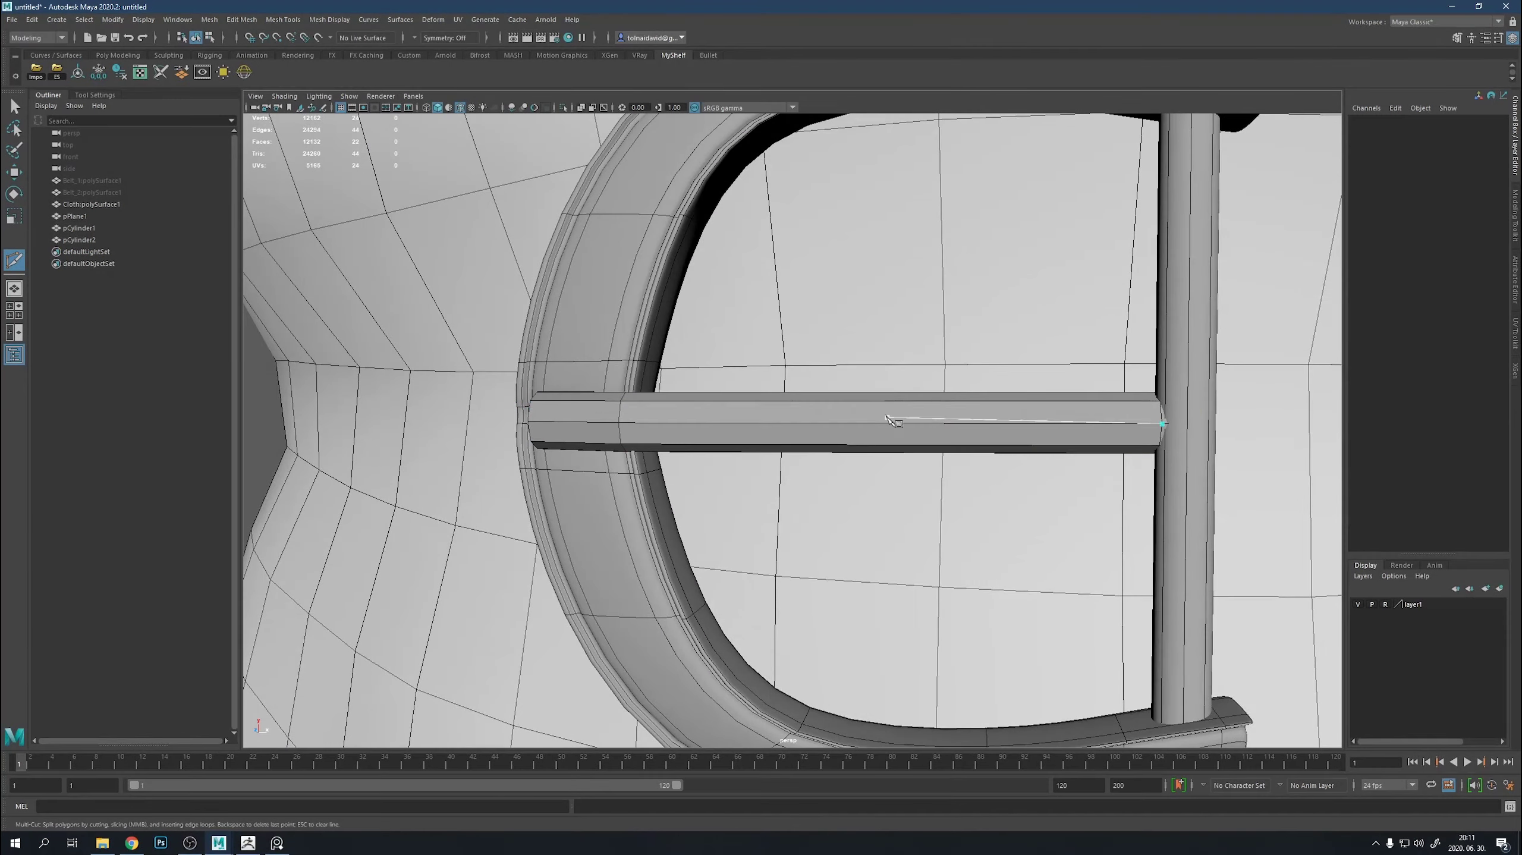
pyautogui.scroll(-10, 538, 412)
pyautogui.moveTo(842, 442)
pyautogui.keyDown('alt'); pyautogui.mouseDown()
pyautogui.moveTo(696, 442)
pyautogui.moveTo(784, 462)
pyautogui.mouseUp(); pyautogui.keyUp('alt')
pyautogui.scroll(-3, 784, 462)
pyautogui.click(116, 182)
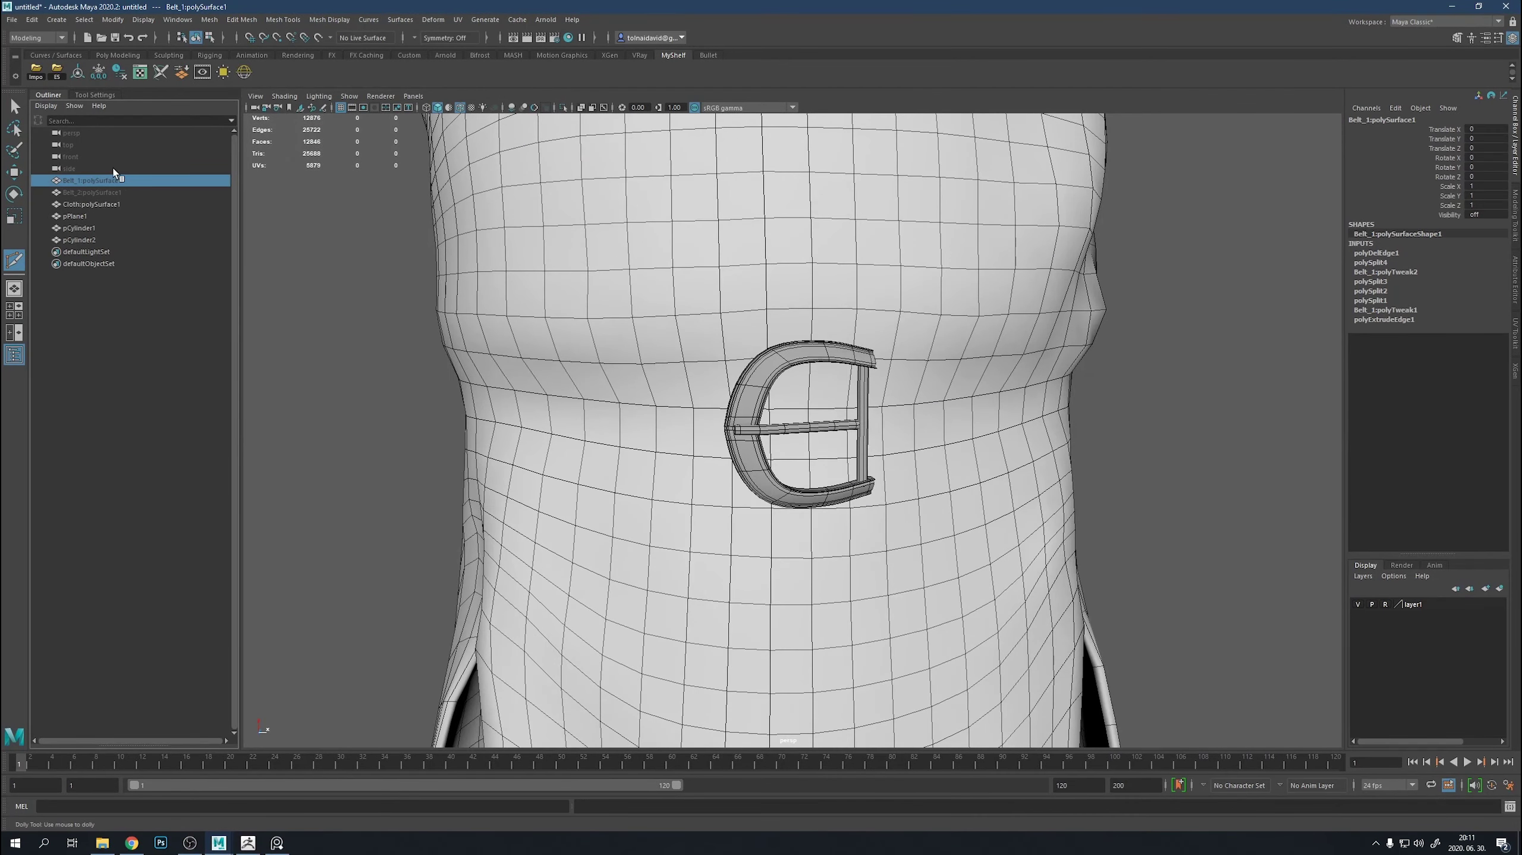
# Unhide the plain buckled belt and rename it Belt in the Outliner.
pyautogui.click(128, 182)
pyautogui.press('h')
pyautogui.scroll(-5, 1093, 524)
pyautogui.scroll(-3, 1093, 524)
pyautogui.press('w')
pyautogui.doubleClick(146, 180)
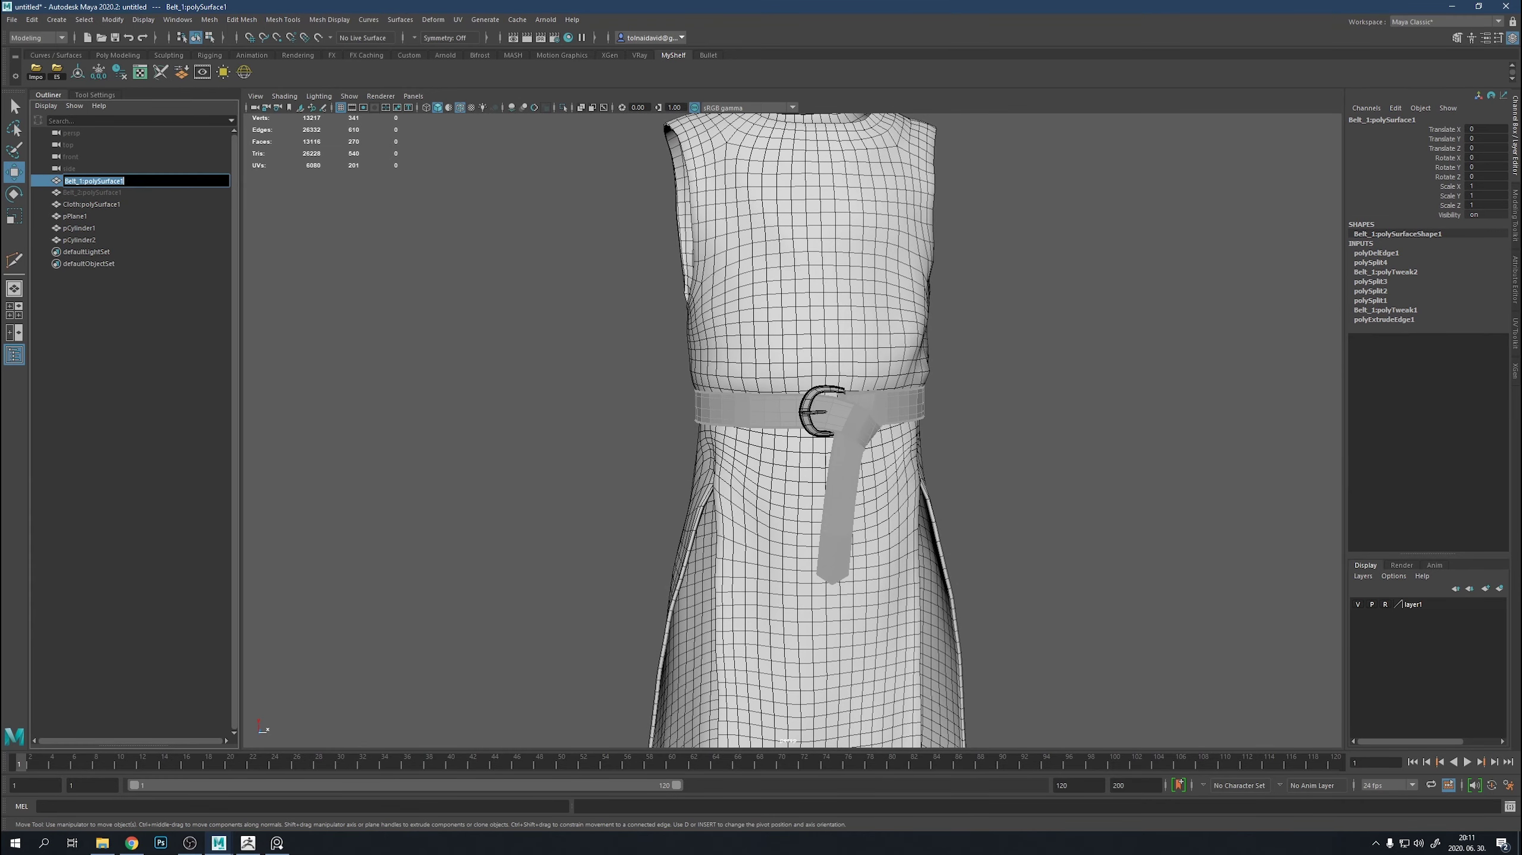
pyautogui.write('upper_elt')
pyautogui.press('Return')
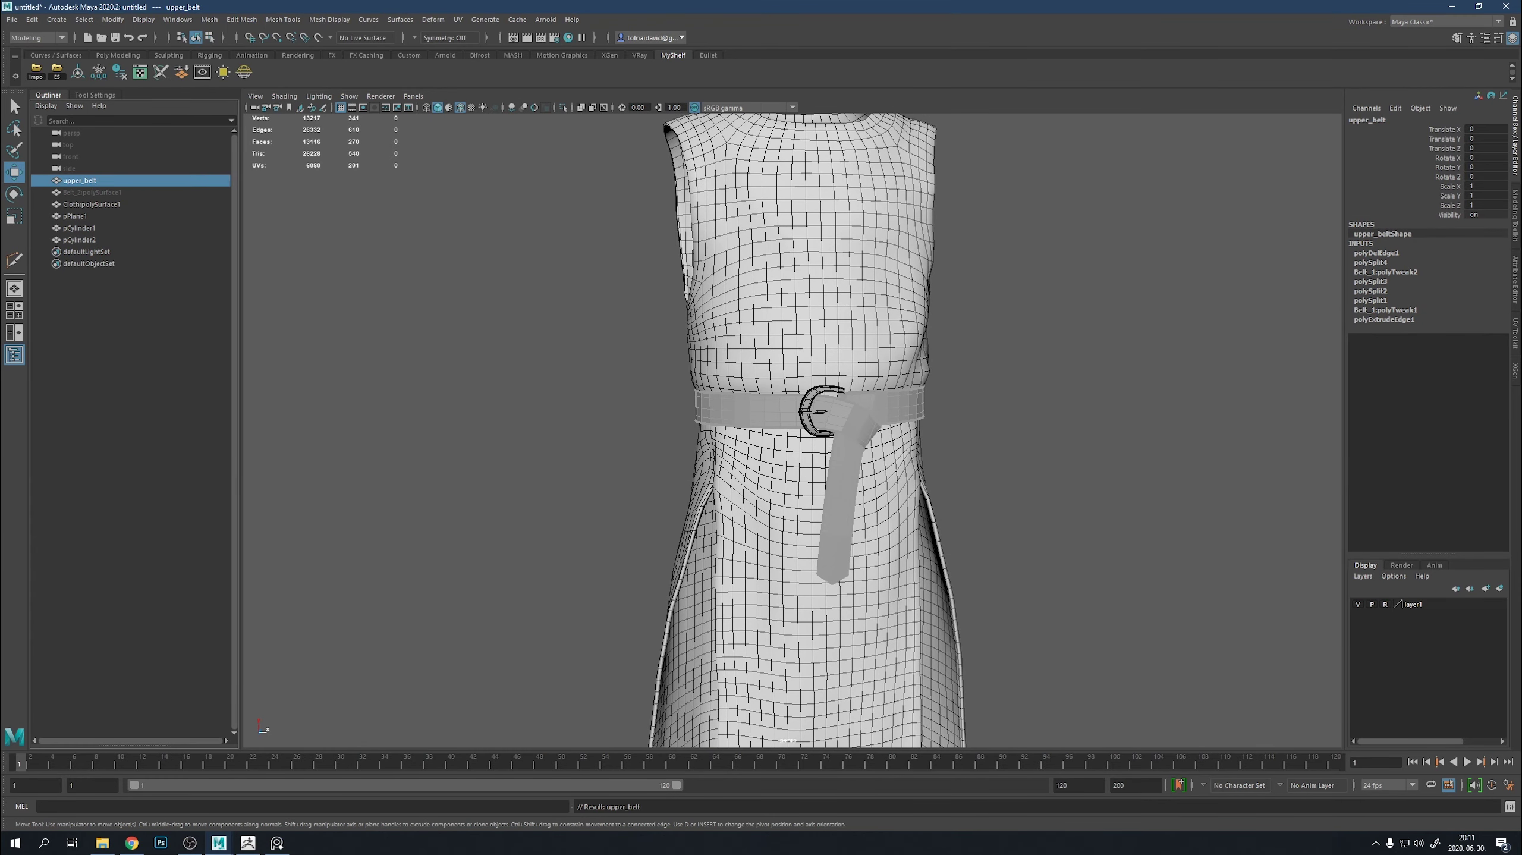
pyautogui.write('t')
pyautogui.press('Return')
# Unhide the knotted belt and rename it VALAMIÖV.
pyautogui.click(151, 194)
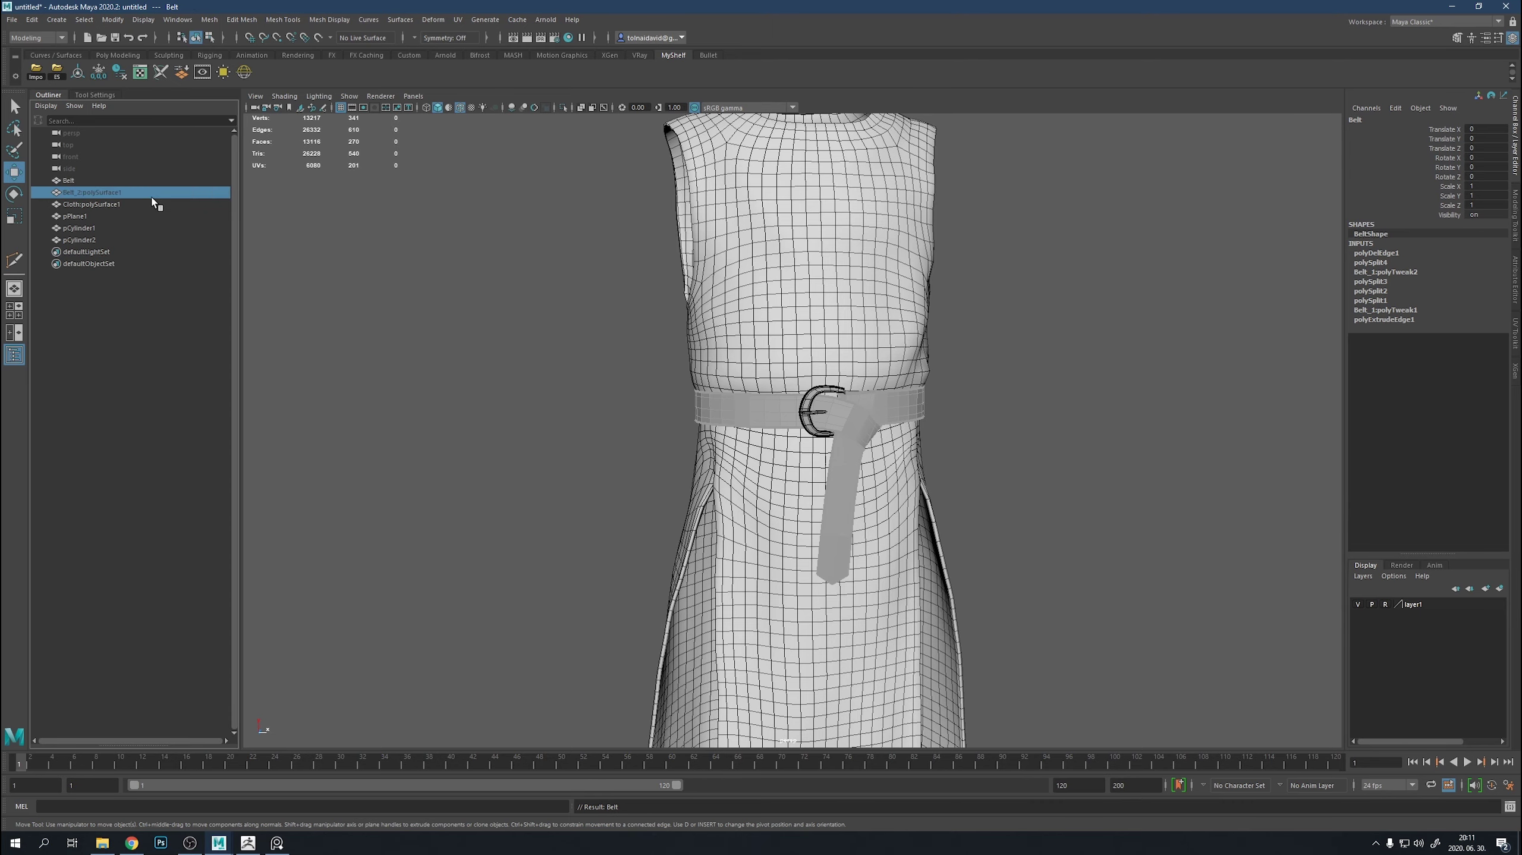
pyautogui.press('h')
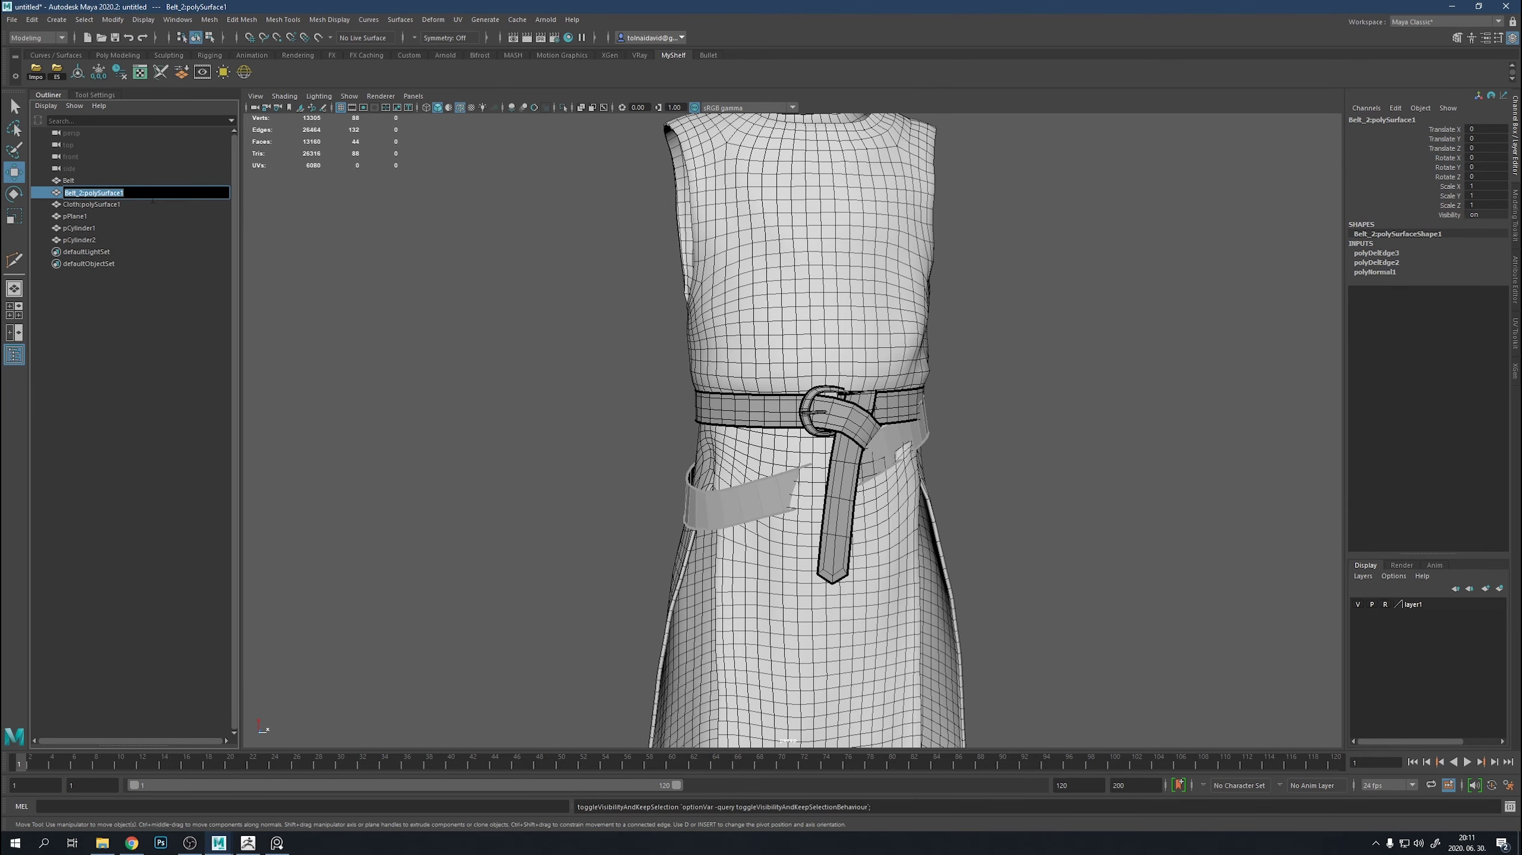
pyautogui.write('OV')
pyautogui.press('Return')
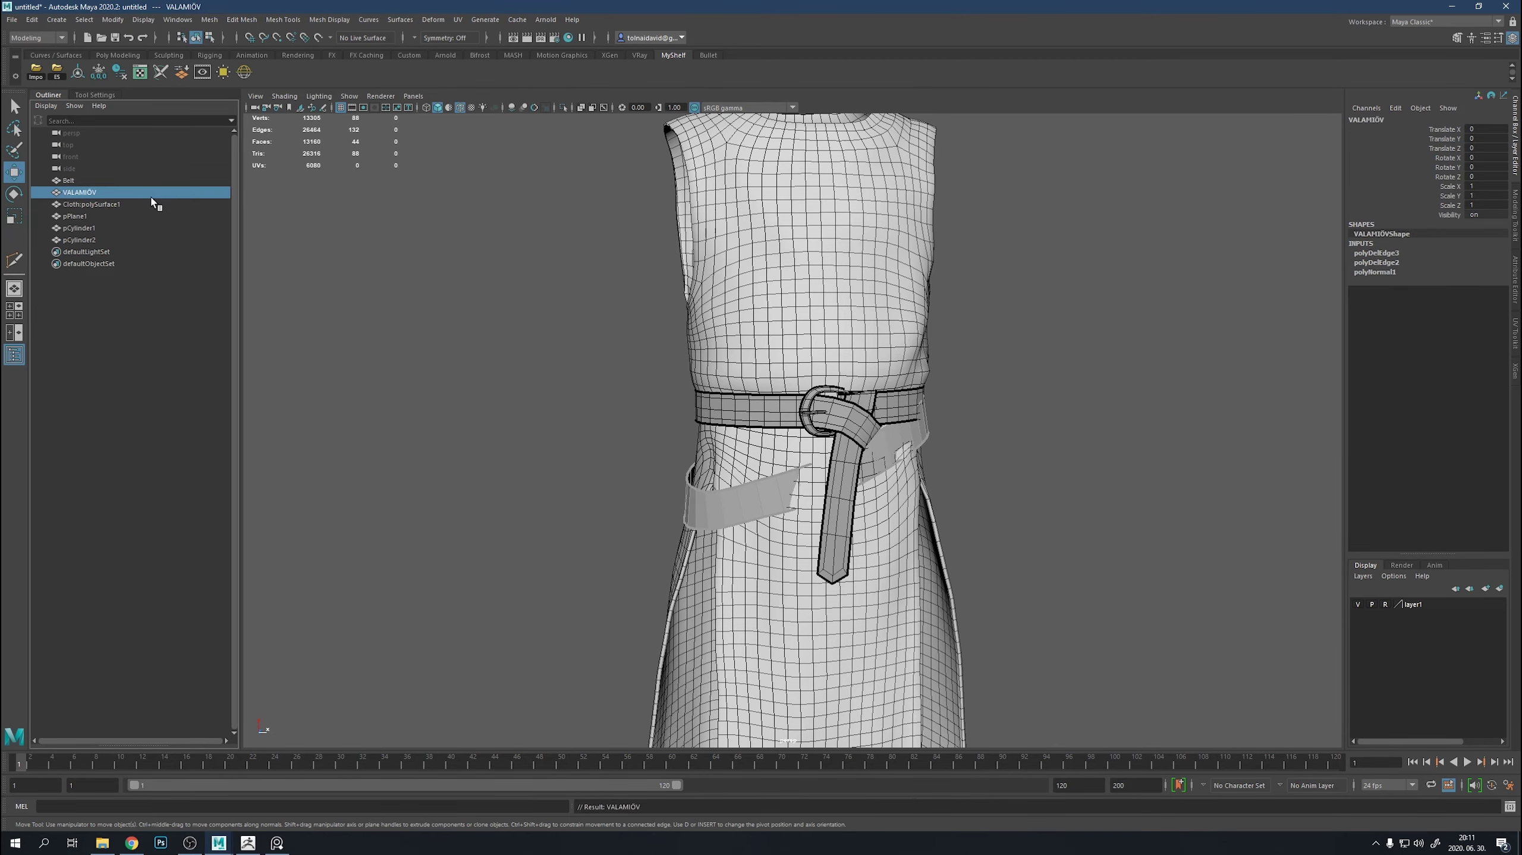
pyautogui.click(69, 180)
pyautogui.scroll(5, 705, 398)
pyautogui.scroll(5, 600, 366)
# Delete an extra edge loop on the belt strap and add a new loop across the strap.
pyautogui.keyDown('shift'); pyautogui.moveTo(977, 481); pyautogui.dragTo(946, 515, button='right'); pyautogui.keyUp('shift')
pyautogui.moveTo(946, 515)
pyautogui.keyDown('alt'); pyautogui.mouseDown()
pyautogui.moveTo(733, 400)
pyautogui.moveTo(792, 420)
pyautogui.mouseUp(); pyautogui.keyUp('alt')
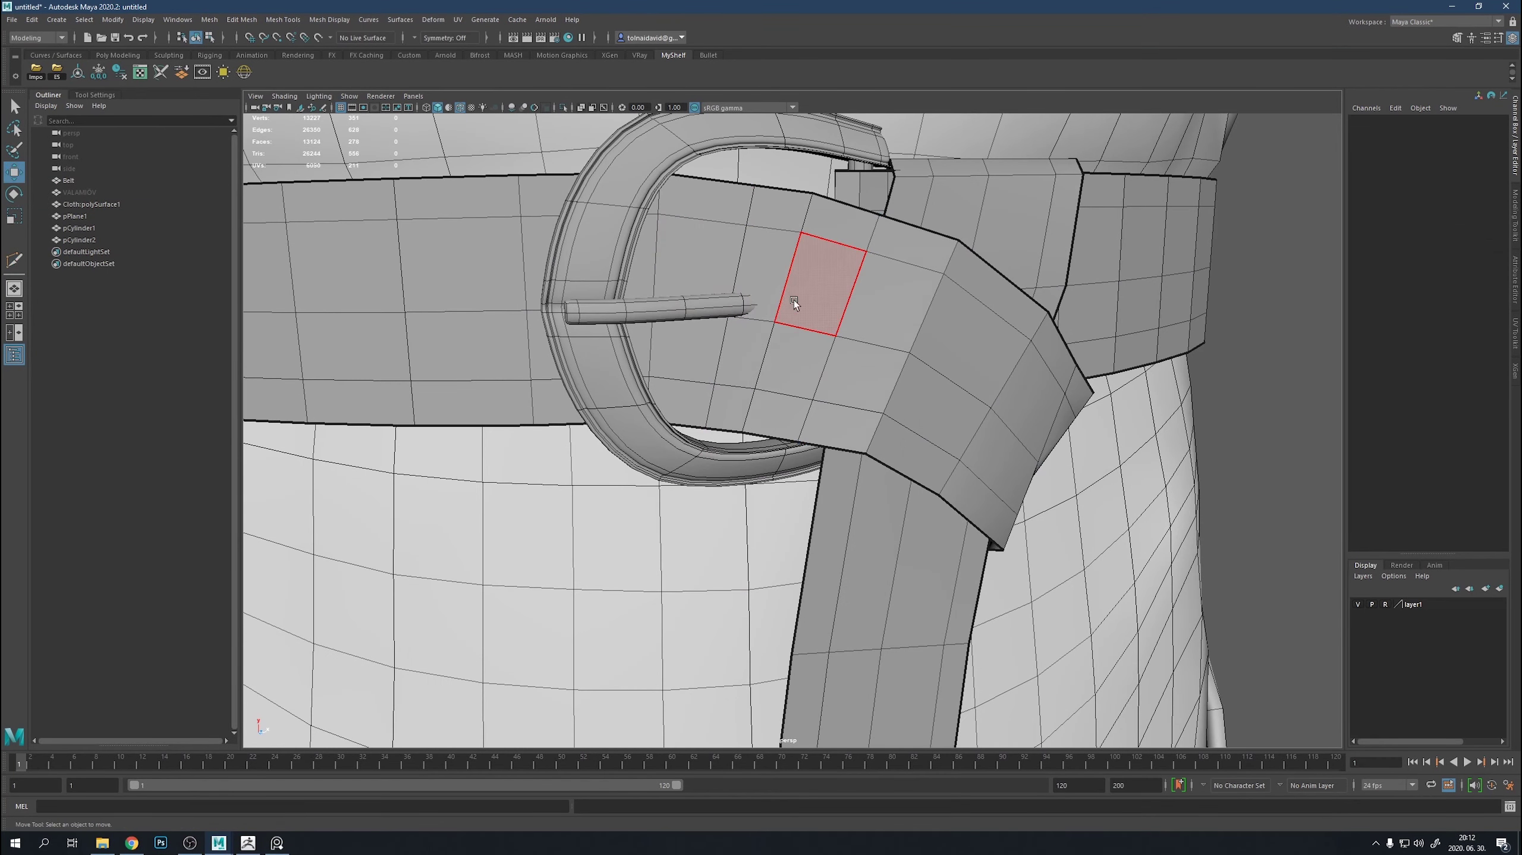
pyautogui.moveTo(794, 303); pyautogui.dragTo(778, 237, button='right')
pyautogui.hotkey('ctrl', 'Delete')
pyautogui.click(780, 192)
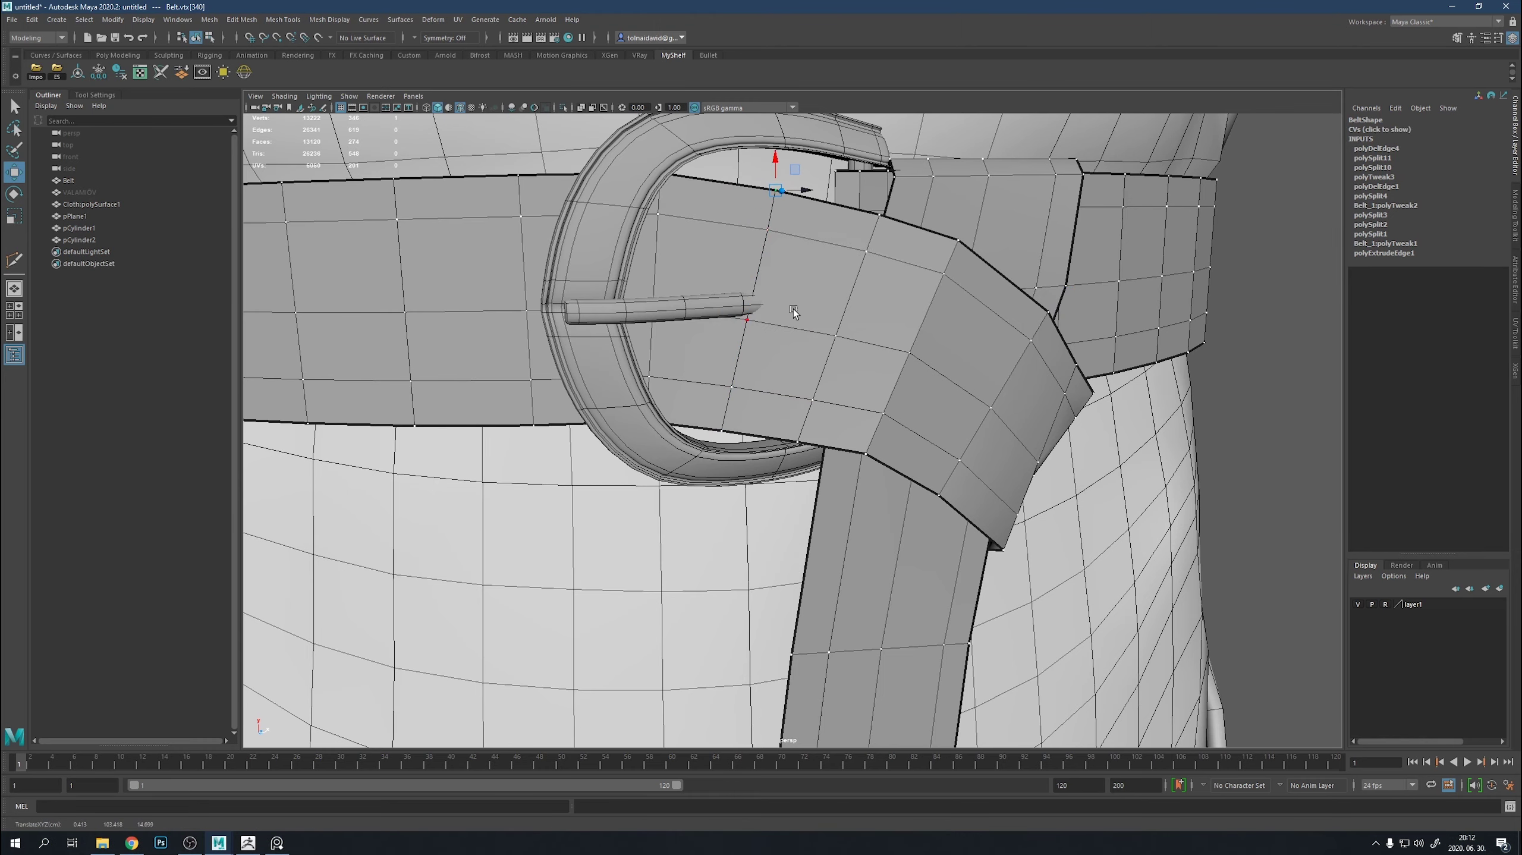
pyautogui.keyDown('alt'); pyautogui.moveTo(793, 309); pyautogui.dragTo(764, 298); pyautogui.keyUp('alt')
pyautogui.moveTo(764, 298); pyautogui.dragTo(770, 311, button='right')
pyautogui.click(770, 312)
pyautogui.keyDown('alt'); pyautogui.moveTo(770, 312); pyautogui.dragTo(841, 319); pyautogui.keyUp('alt')
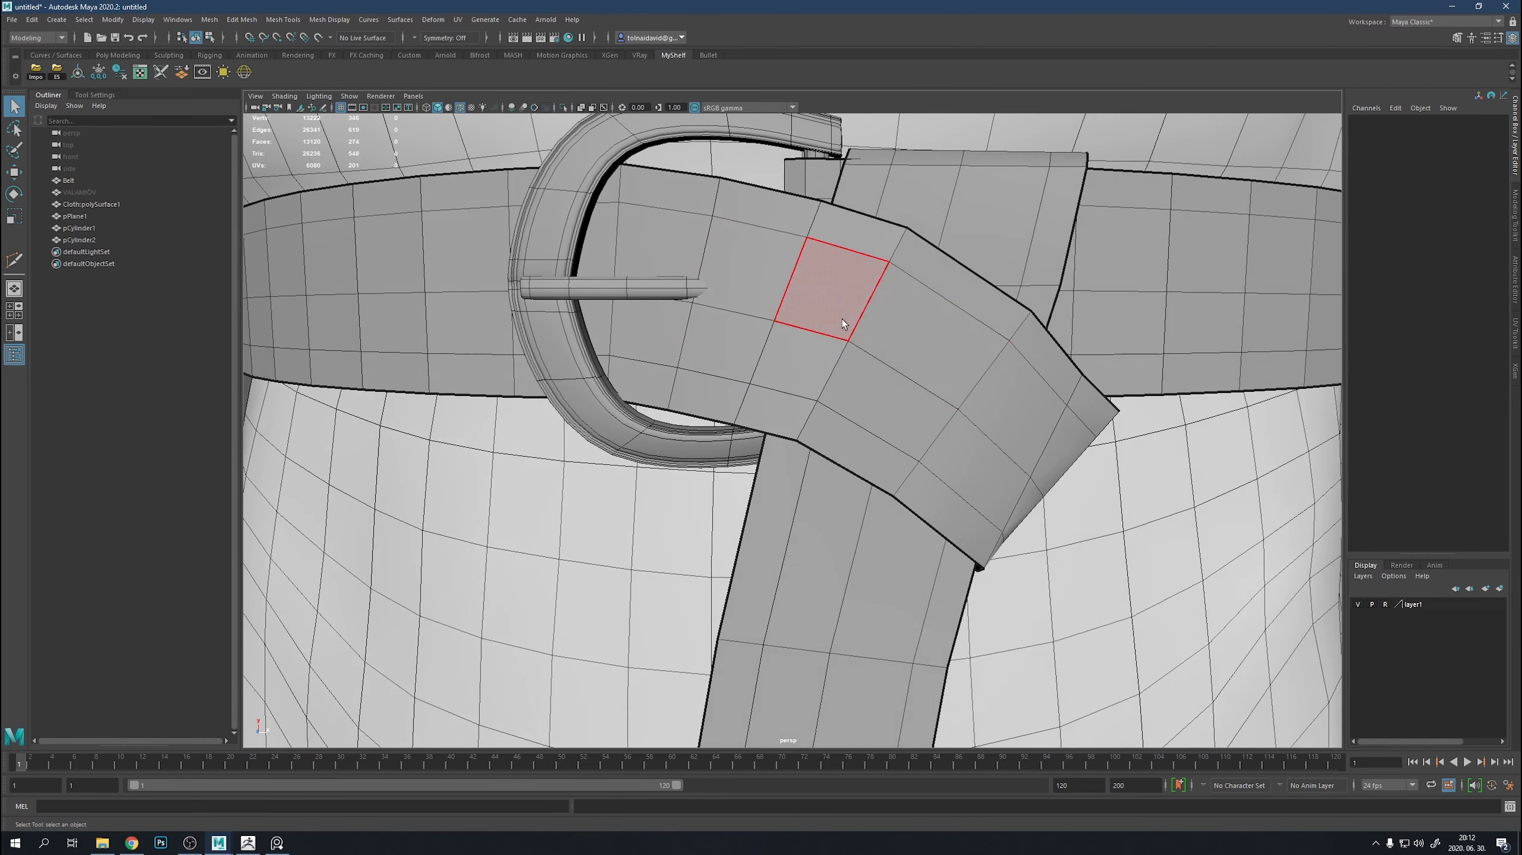
pyautogui.keyDown('shift'); pyautogui.moveTo(899, 344); pyautogui.dragTo(914, 345, button='right'); pyautogui.keyUp('shift')
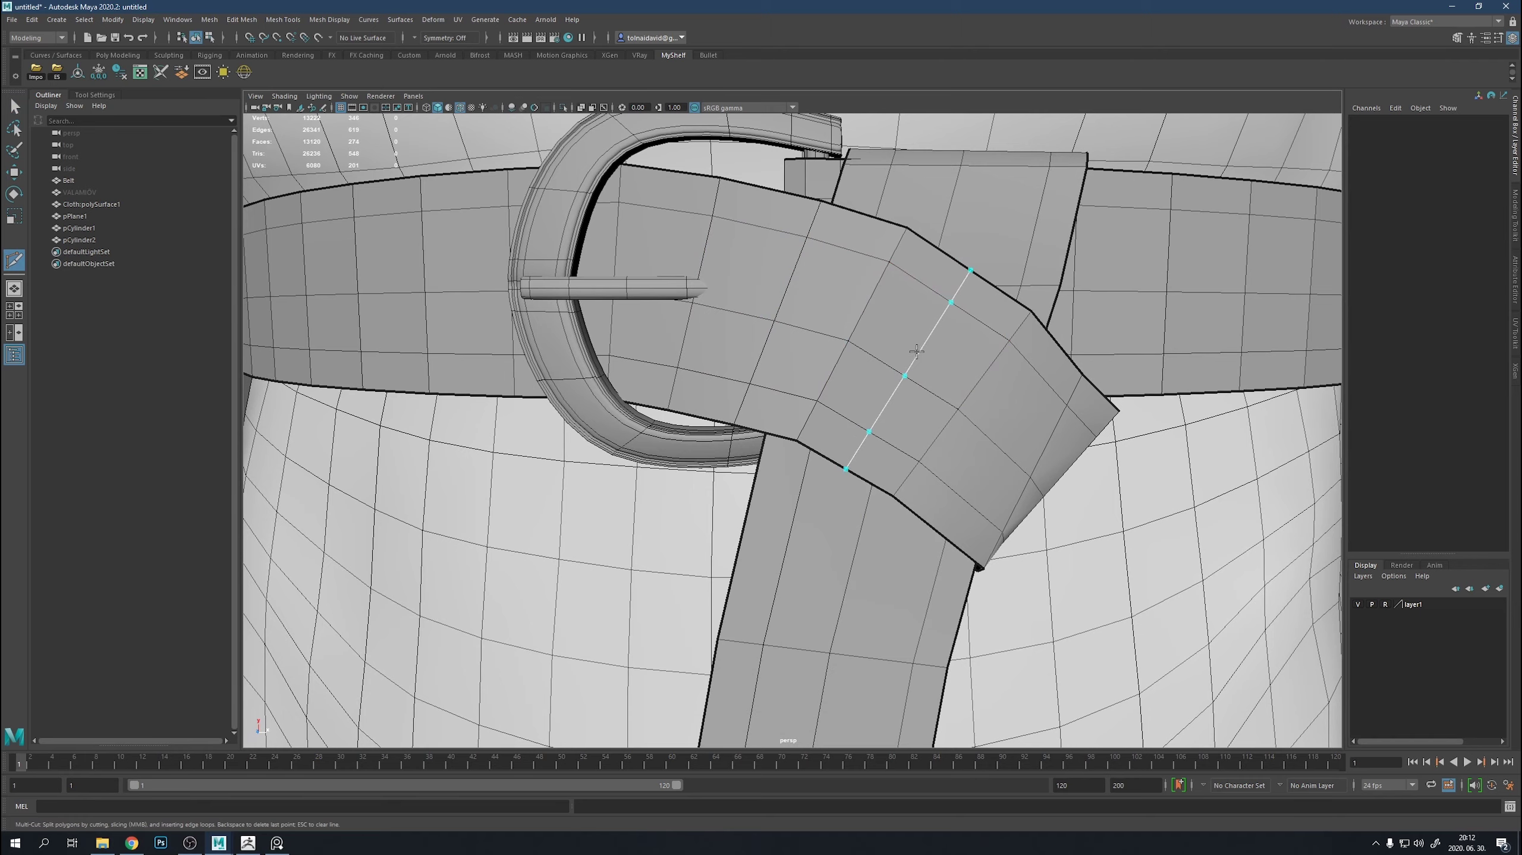
pyautogui.keyDown('ctrl'); pyautogui.click(916, 351); pyautogui.keyUp('ctrl')
pyautogui.scroll(-5, 880, 383)
pyautogui.keyDown('alt'); pyautogui.moveTo(880, 383); pyautogui.dragTo(957, 401); pyautogui.keyUp('alt')
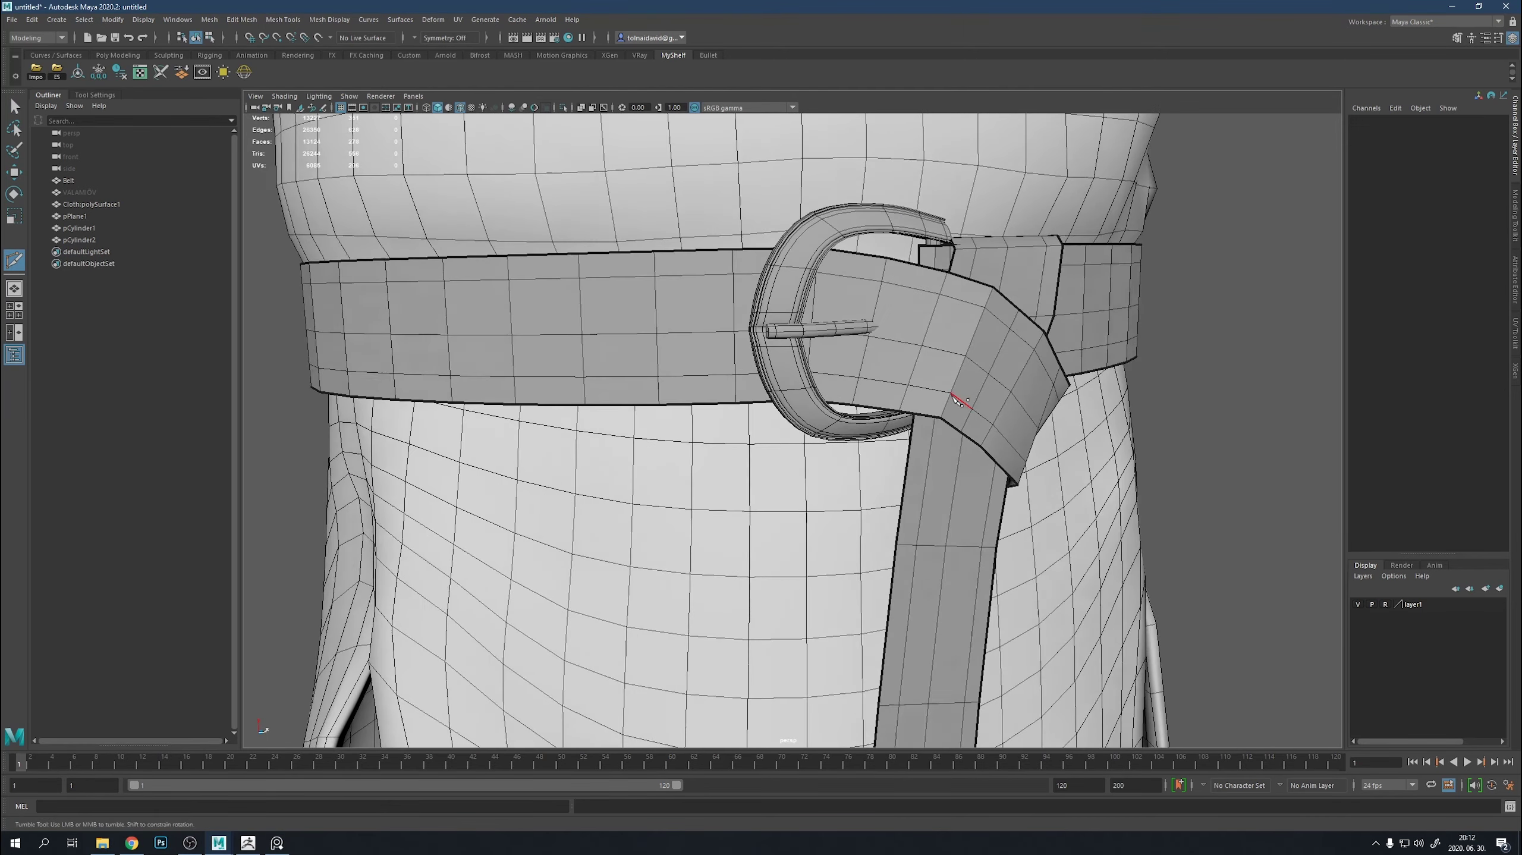
# Connect Components on the belt's vertical edge ring, then delete a redundant vertical loop.
pyautogui.keyDown('shift'); pyautogui.moveTo(713, 340); pyautogui.dragTo(747, 516, button='right'); pyautogui.keyUp('shift')
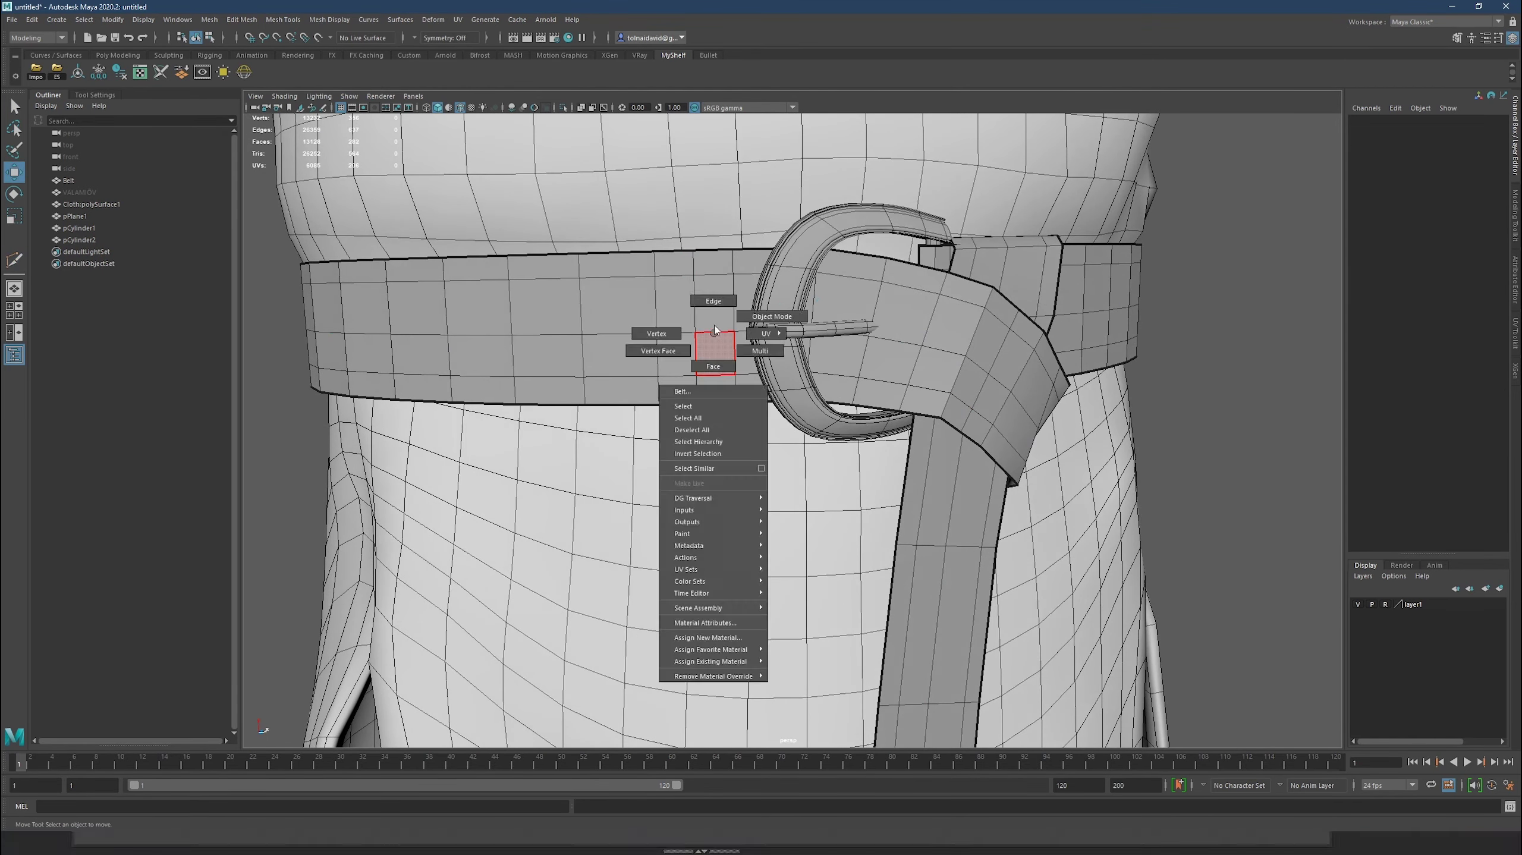
pyautogui.click(687, 329)
pyautogui.doubleClick(687, 330)
pyautogui.keyDown('shift'); pyautogui.rightClick(663, 325); pyautogui.keyUp('shift')
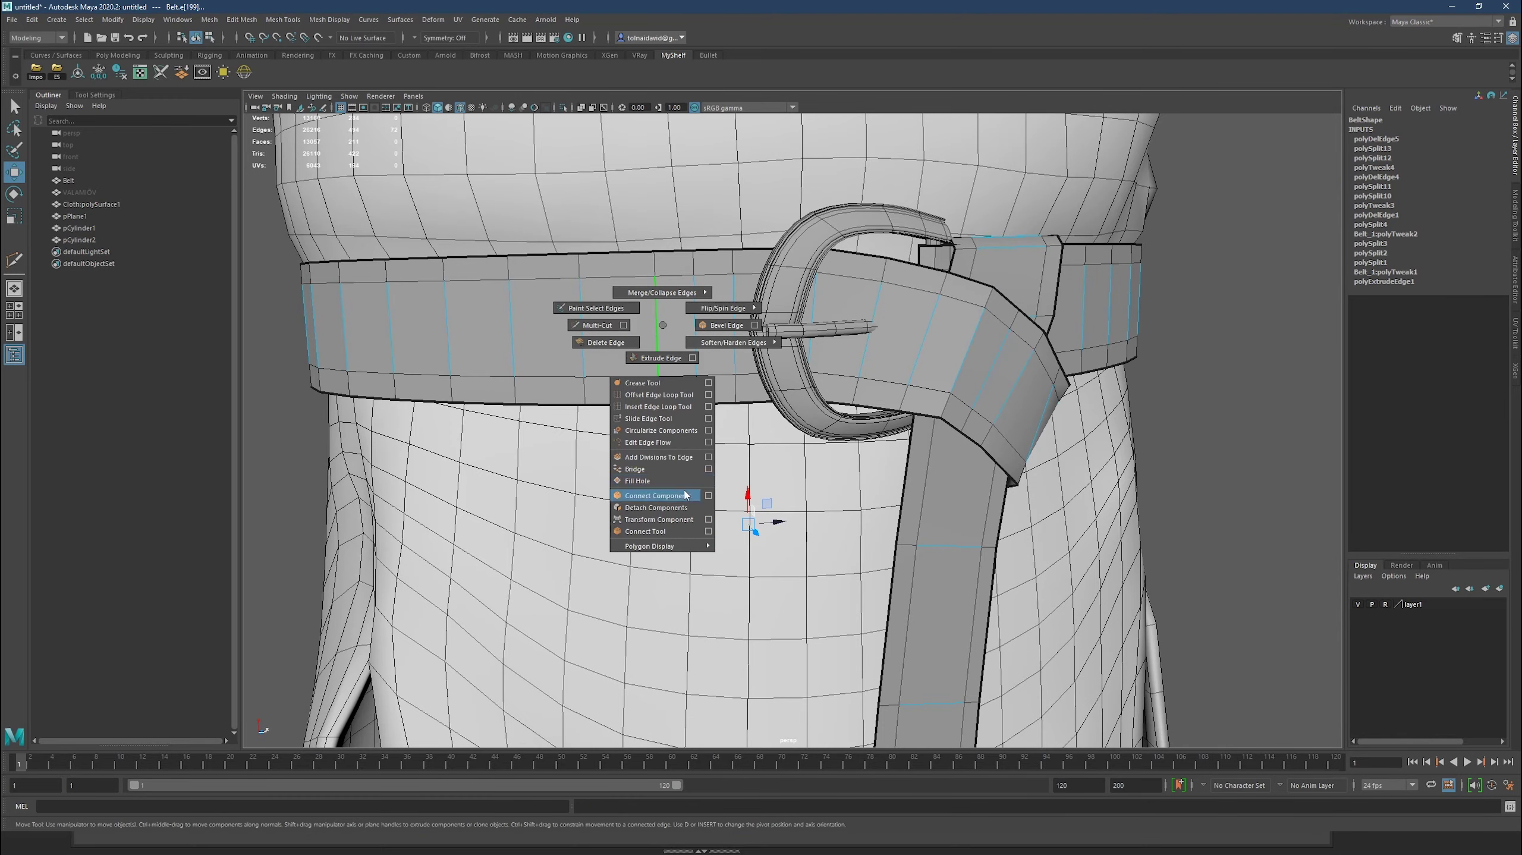
pyautogui.click(686, 494)
pyautogui.moveTo(686, 494)
pyautogui.keyDown('alt'); pyautogui.mouseDown()
pyautogui.moveTo(892, 414)
pyautogui.moveTo(886, 328)
pyautogui.mouseUp(); pyautogui.keyUp('alt')
pyautogui.doubleClick(687, 334)
pyautogui.press('Delete')
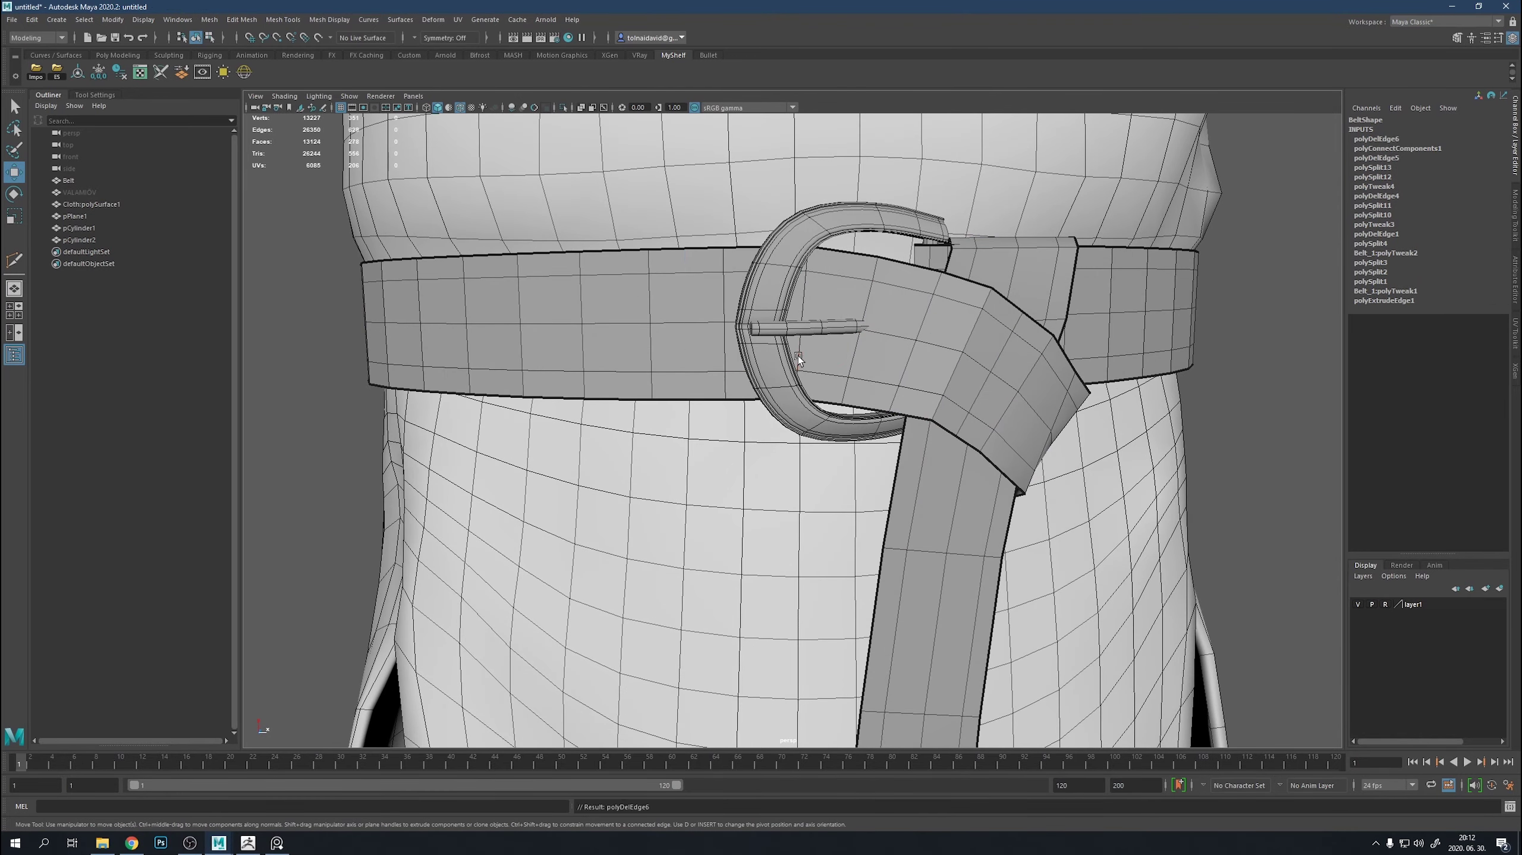
pyautogui.moveTo(798, 355)
pyautogui.keyDown('alt'); pyautogui.mouseDown()
pyautogui.moveTo(824, 402)
pyautogui.moveTo(844, 357)
pyautogui.moveTo(950, 407)
pyautogui.moveTo(927, 430)
pyautogui.moveTo(709, 319)
pyautogui.mouseUp(); pyautogui.keyUp('alt')
# Cut and delete a vertical belt loop near the buckle, undoing the last deletion.
pyautogui.click(844, 357)
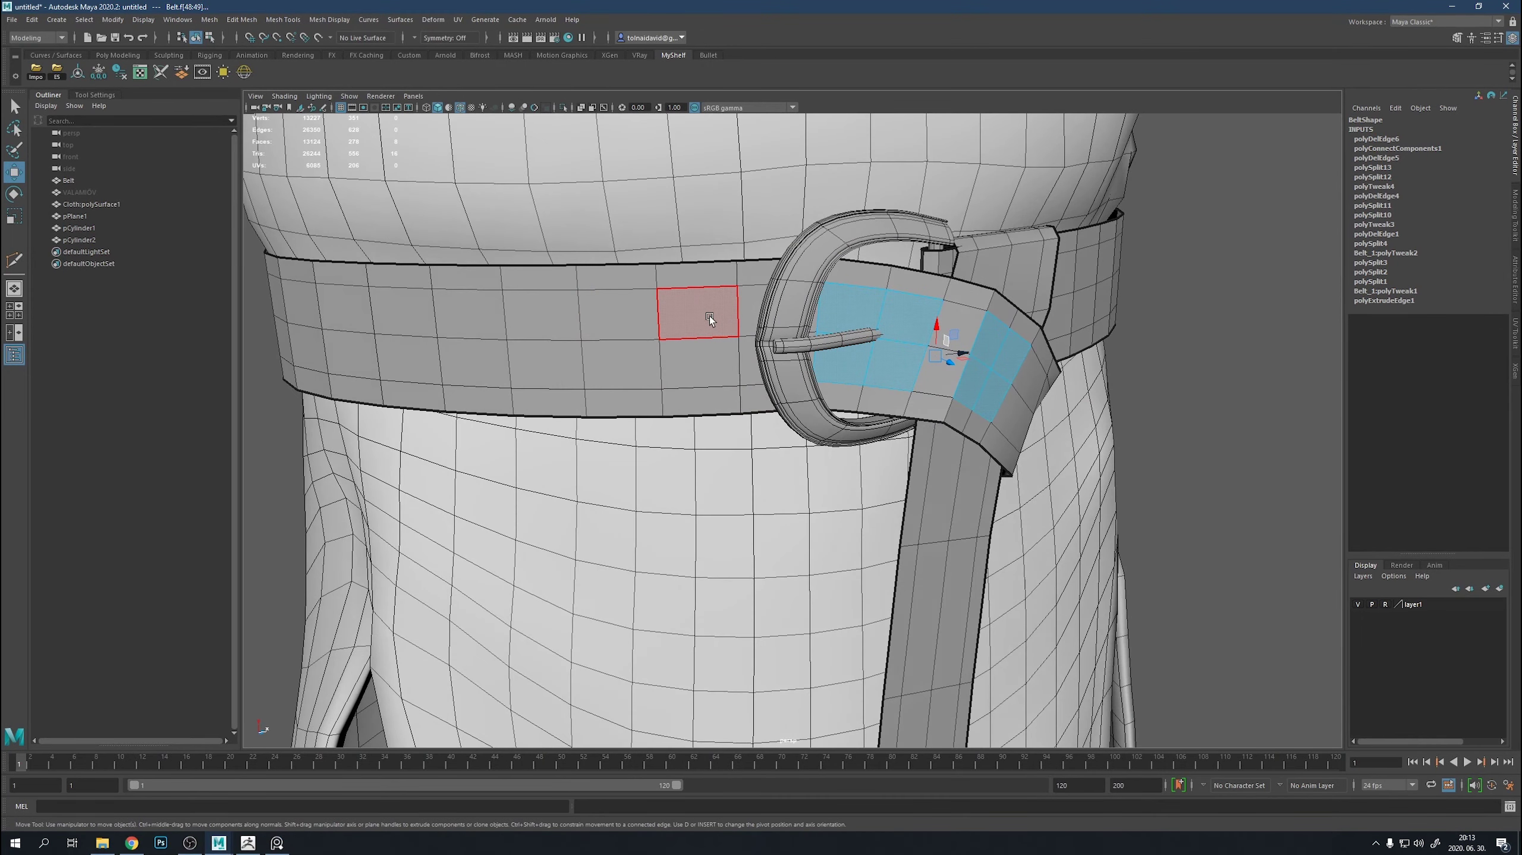
pyautogui.keyDown('shift'); pyautogui.moveTo(709, 319); pyautogui.dragTo(724, 323, button='right'); pyautogui.keyUp('shift')
pyautogui.keyDown('ctrl'); pyautogui.click(626, 361); pyautogui.keyUp('ctrl')
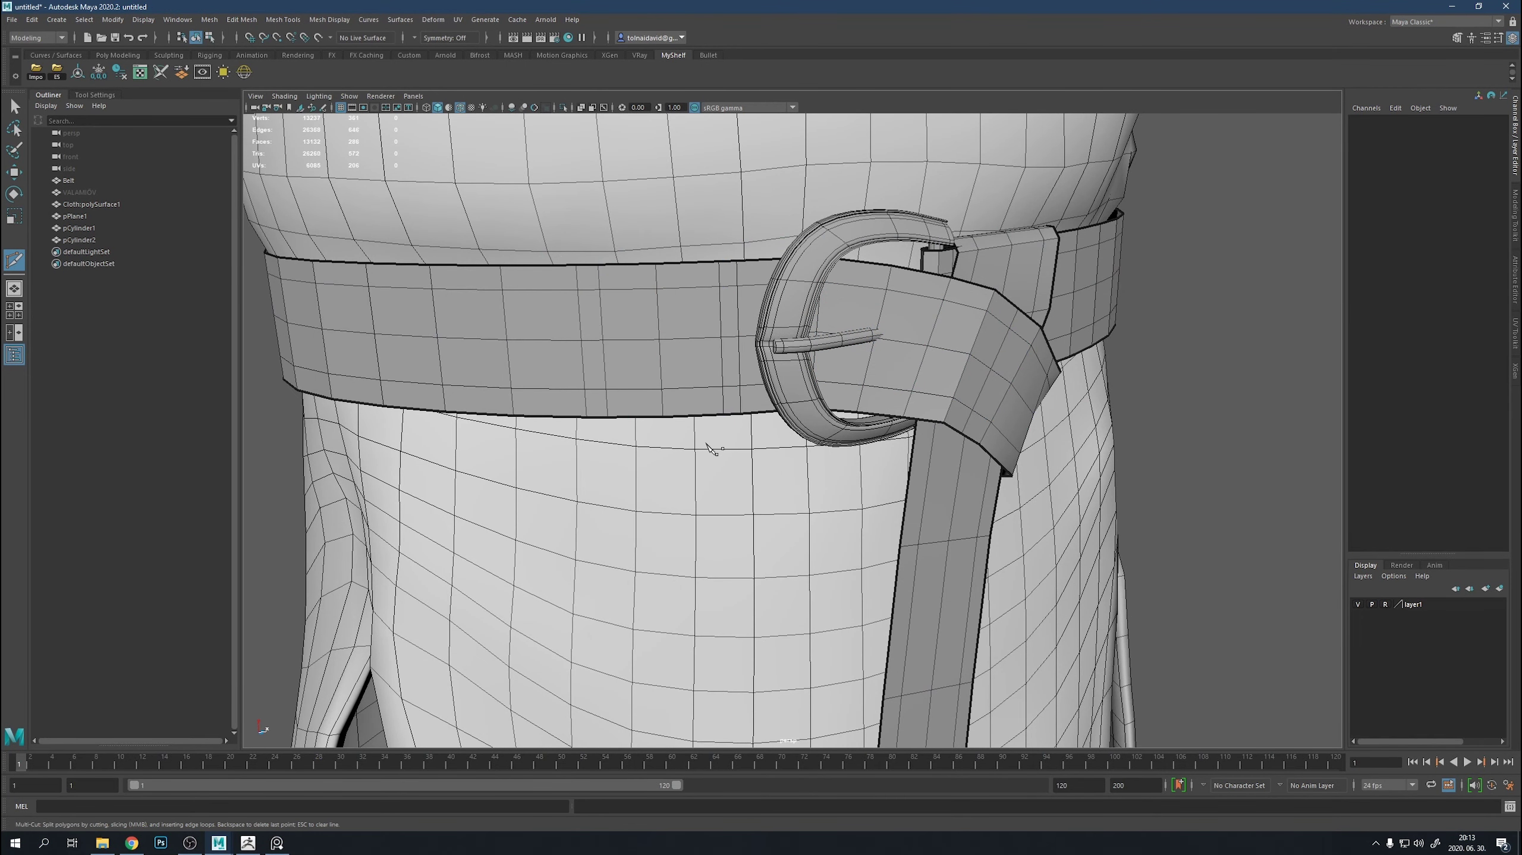
pyautogui.doubleClick(742, 325)
pyautogui.press('Delete')
pyautogui.press('F11')
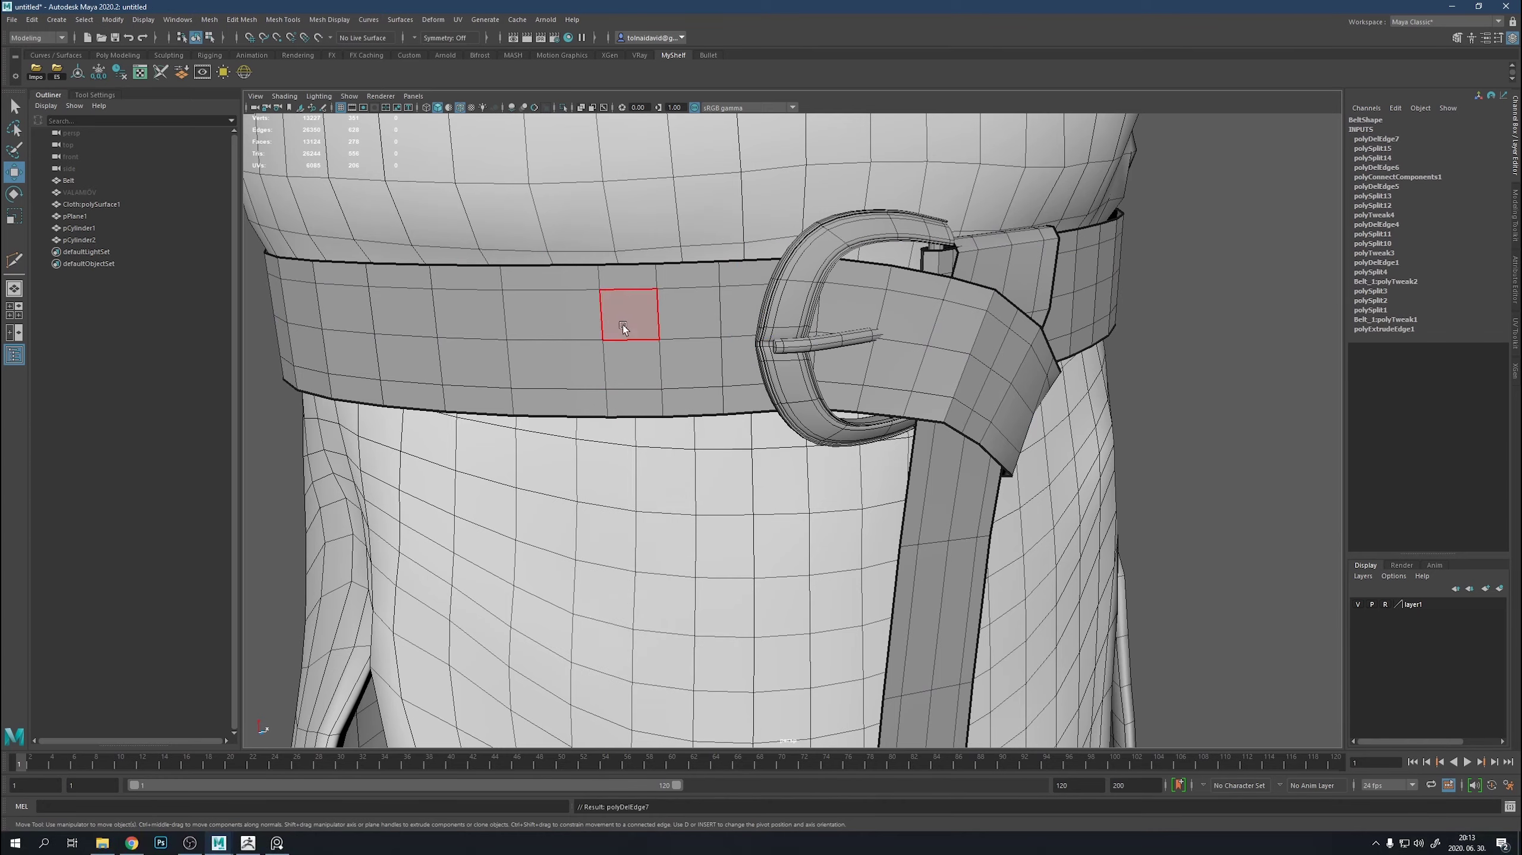
pyautogui.moveTo(622, 300); pyautogui.dragTo(671, 365)
pyautogui.keyDown('alt'); pyautogui.moveTo(875, 388); pyautogui.dragTo(856, 378); pyautogui.keyUp('alt')
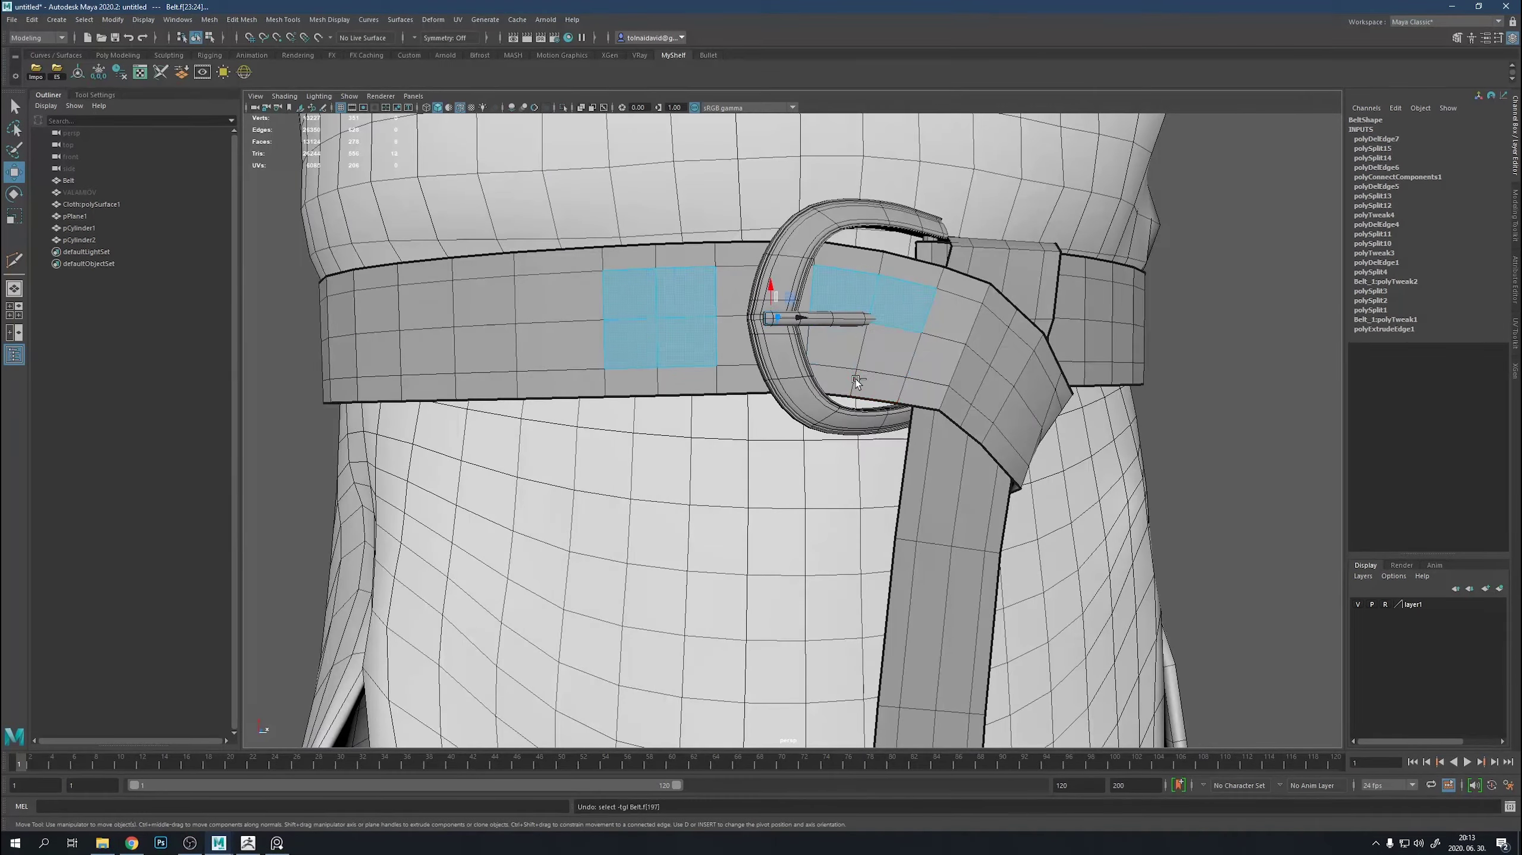
pyautogui.hotkey('ctrl', 'z')
pyautogui.hotkey('ctrl', 'z')
pyautogui.hotkey('ctrl', 'z')
pyautogui.hotkey('ctrl', 'z')
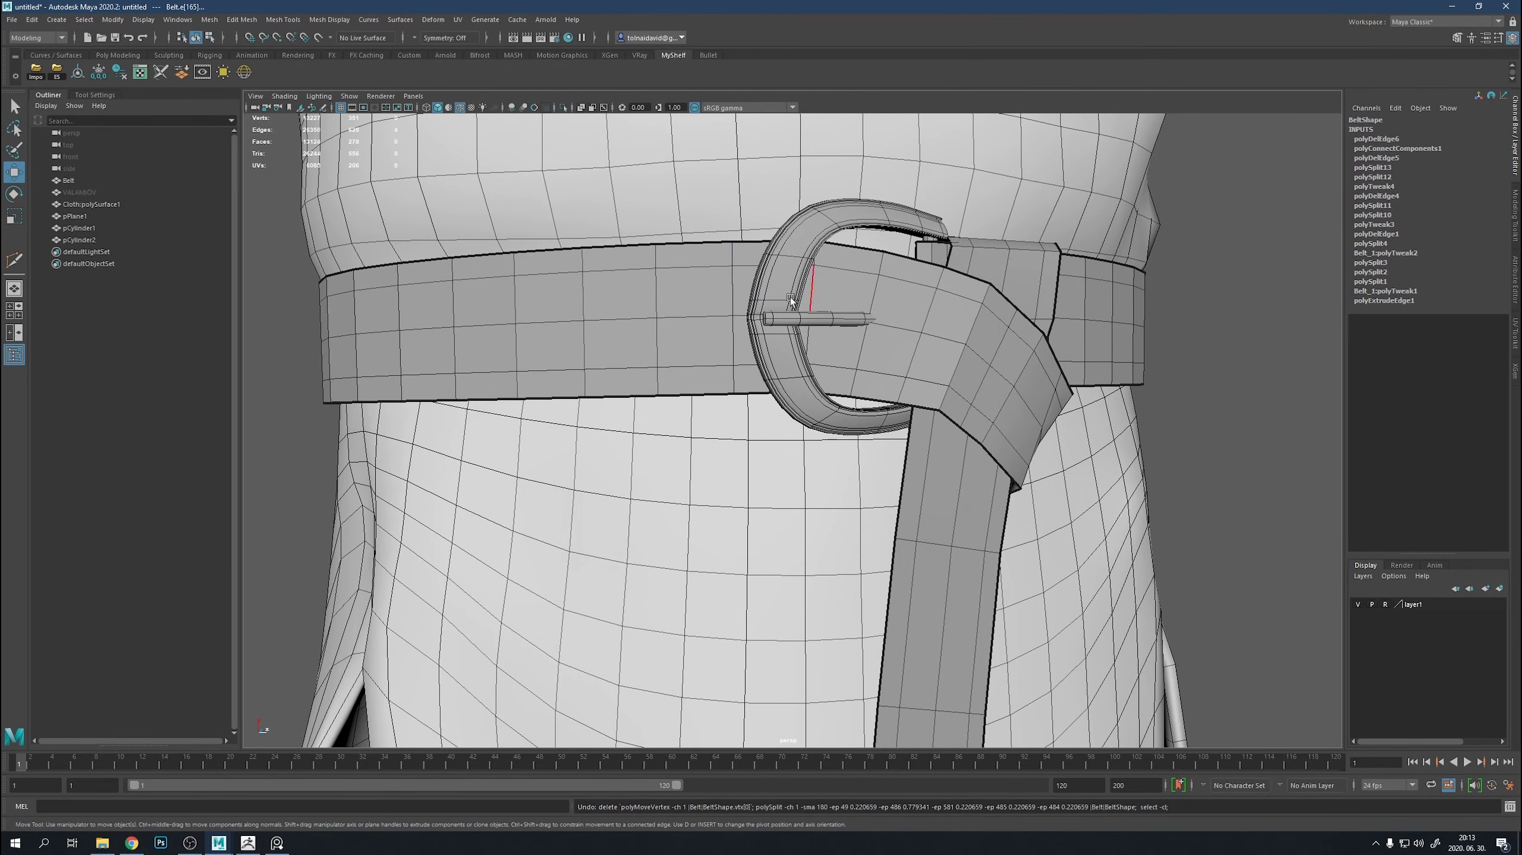
pyautogui.keyDown('alt'); pyautogui.moveTo(759, 308); pyautogui.dragTo(779, 324); pyautogui.keyUp('alt')
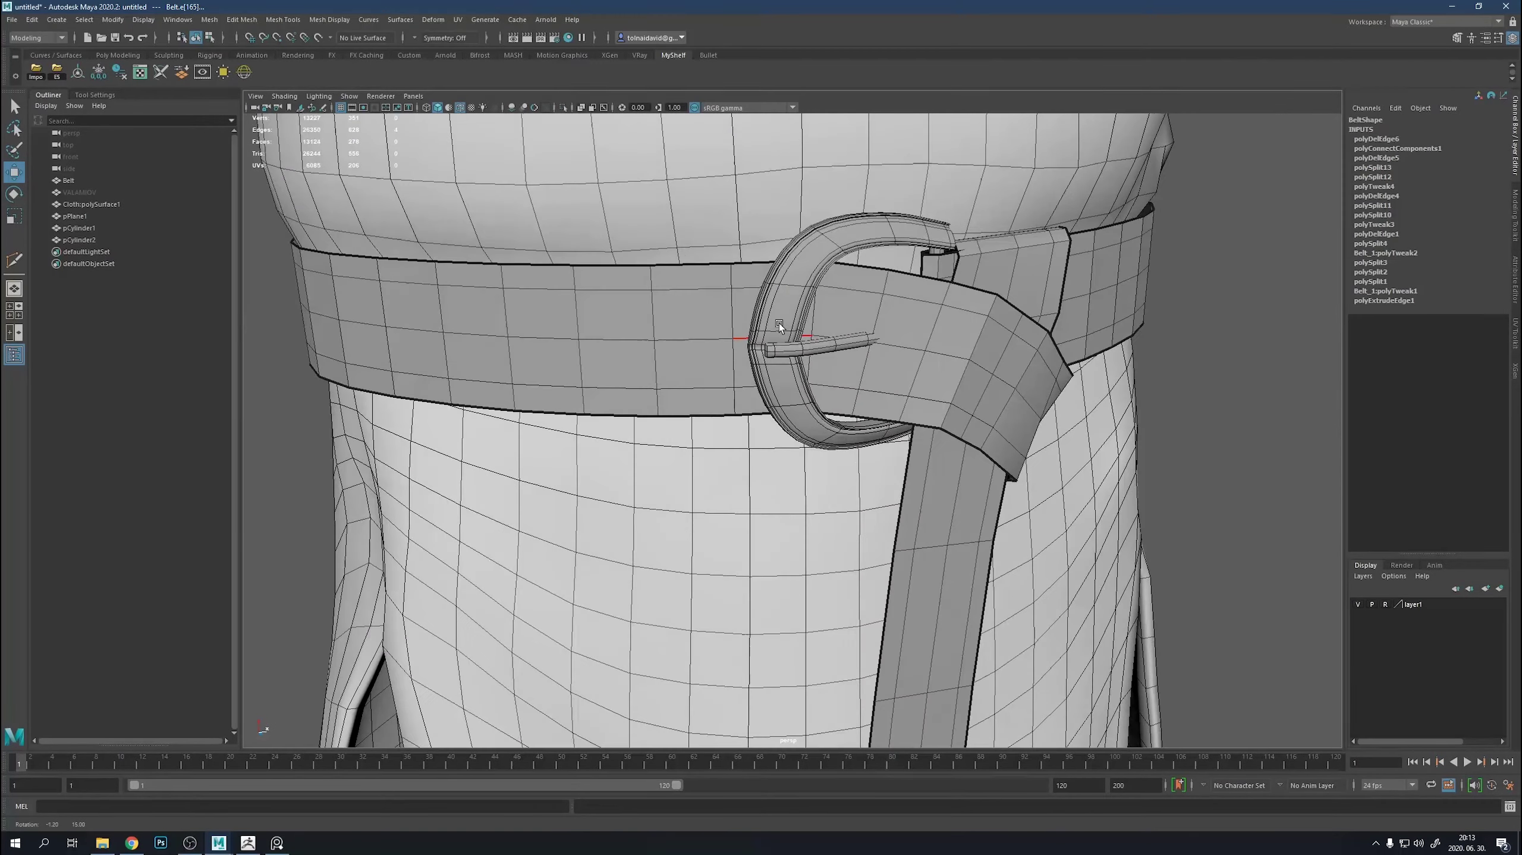
# Save the scene as Belts.mb in the F:\WIPs\Crusader_knight folder.
pyautogui.click(12, 19)
pyautogui.click(60, 81)
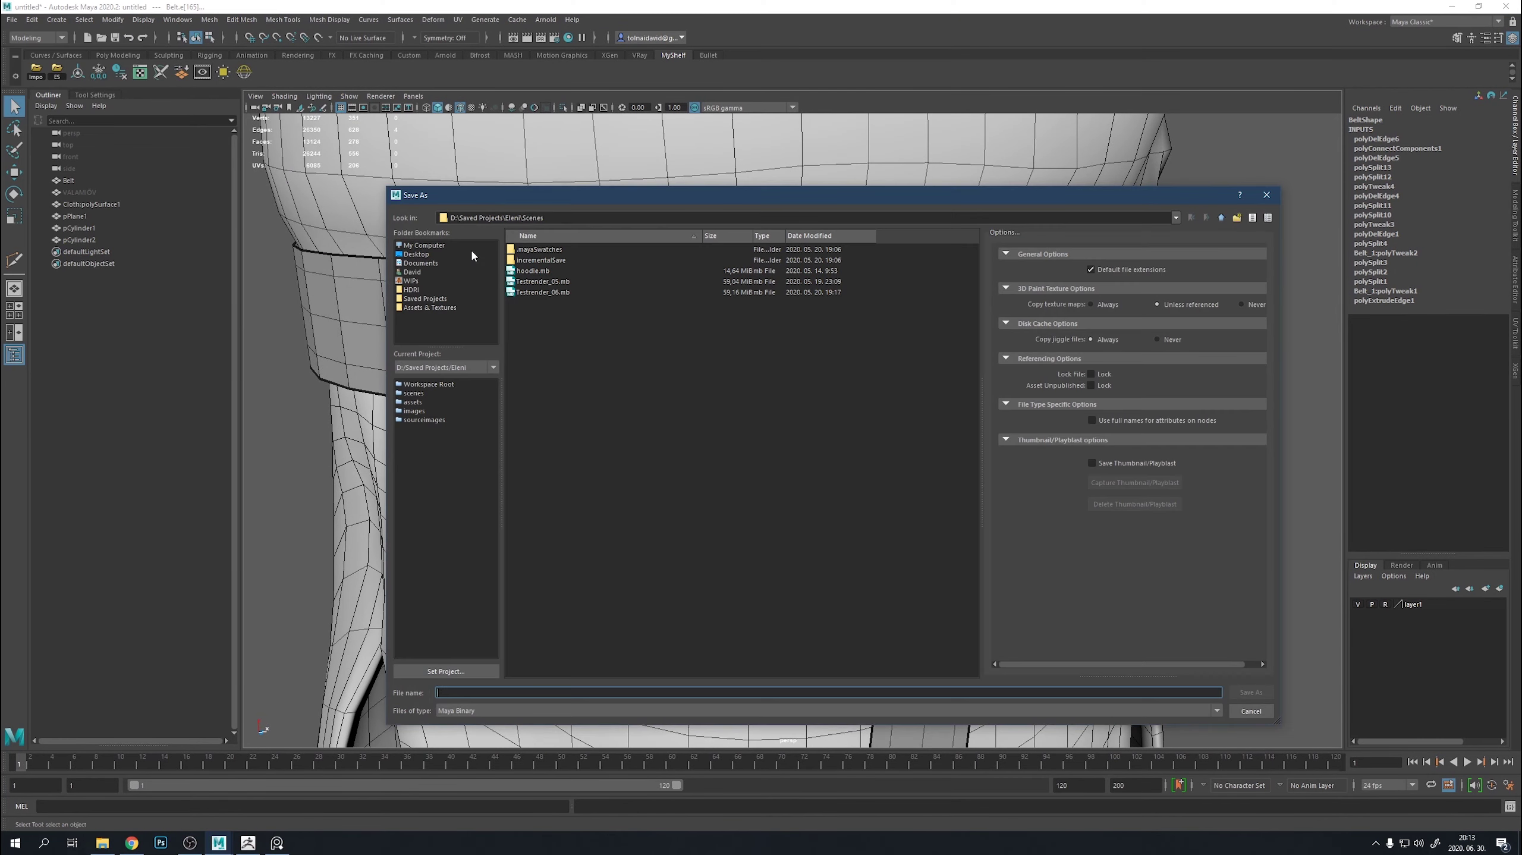
pyautogui.click(411, 280)
pyautogui.click(557, 692)
pyautogui.write('belt')
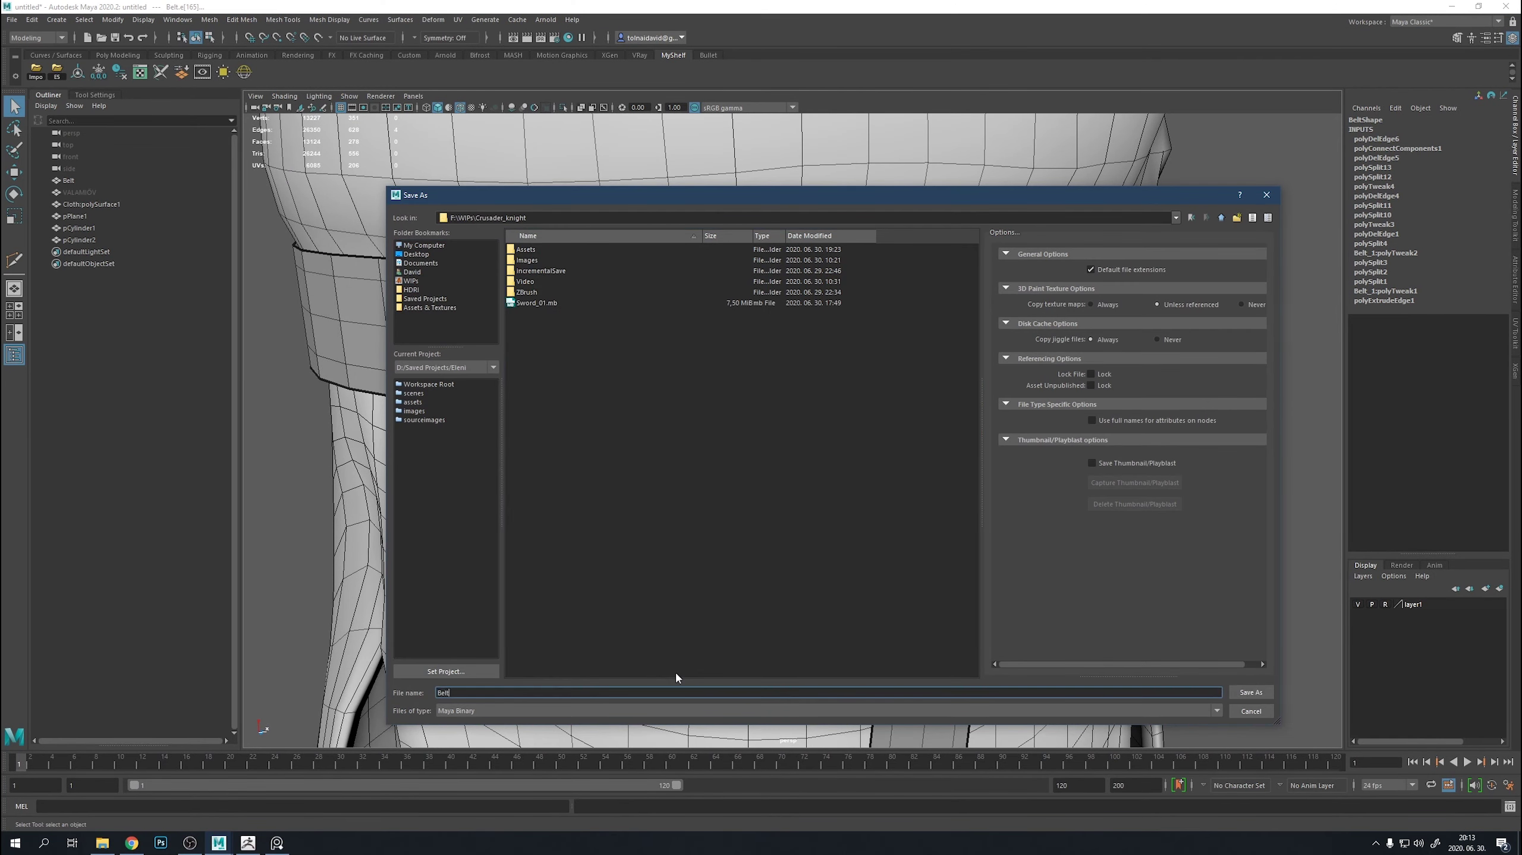
pyautogui.write('s')
pyautogui.press('Return')
# Try a Uniform-mitered bevel at fraction 0.8 on the belt faces, then undo it.
pyautogui.click(892, 334)
pyautogui.press('w')
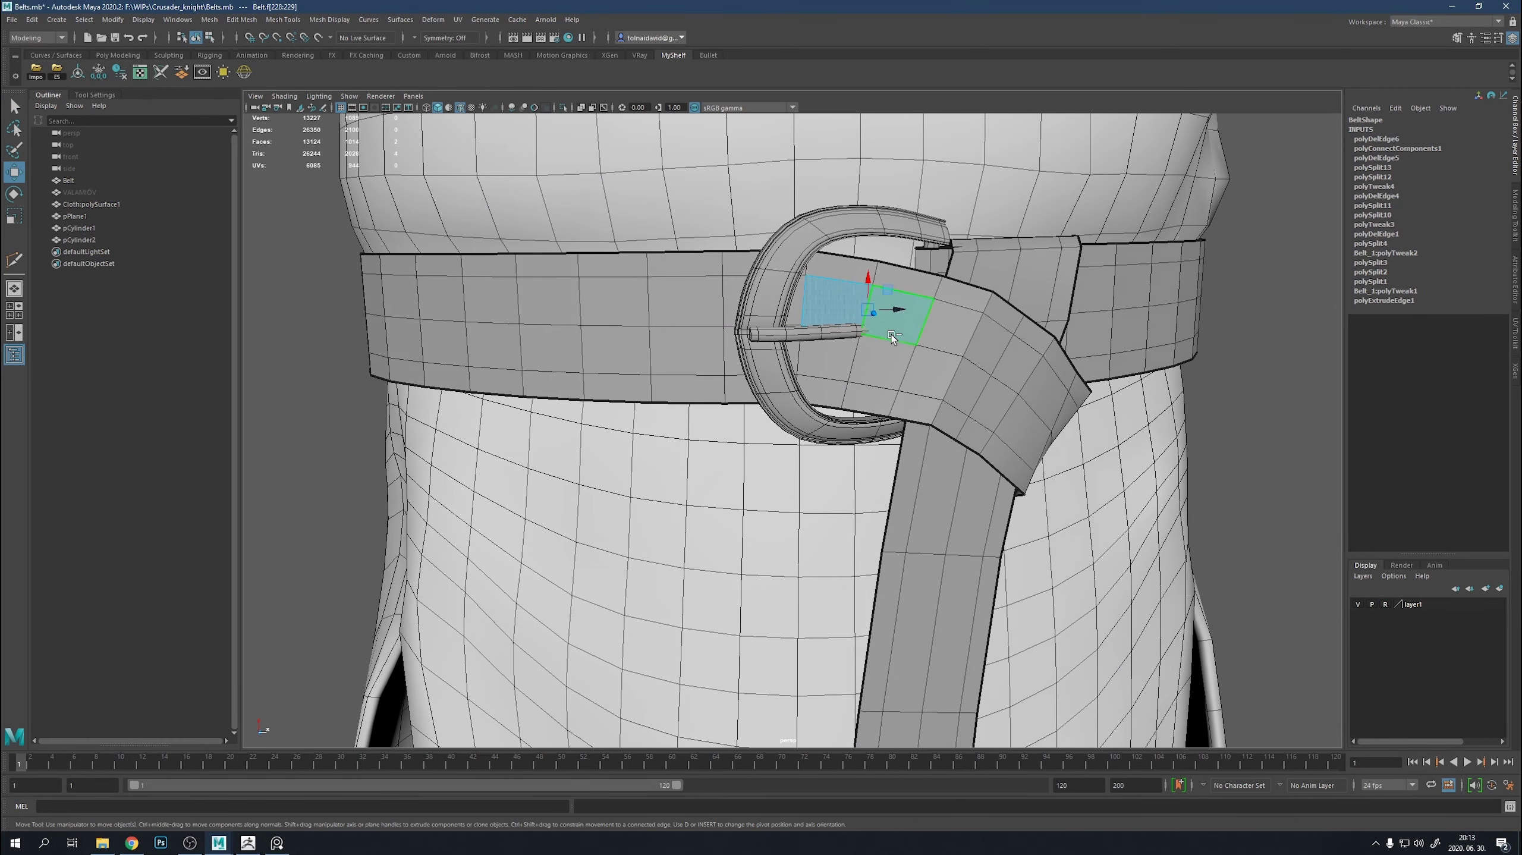
pyautogui.hotkey('ctrl', 'b')
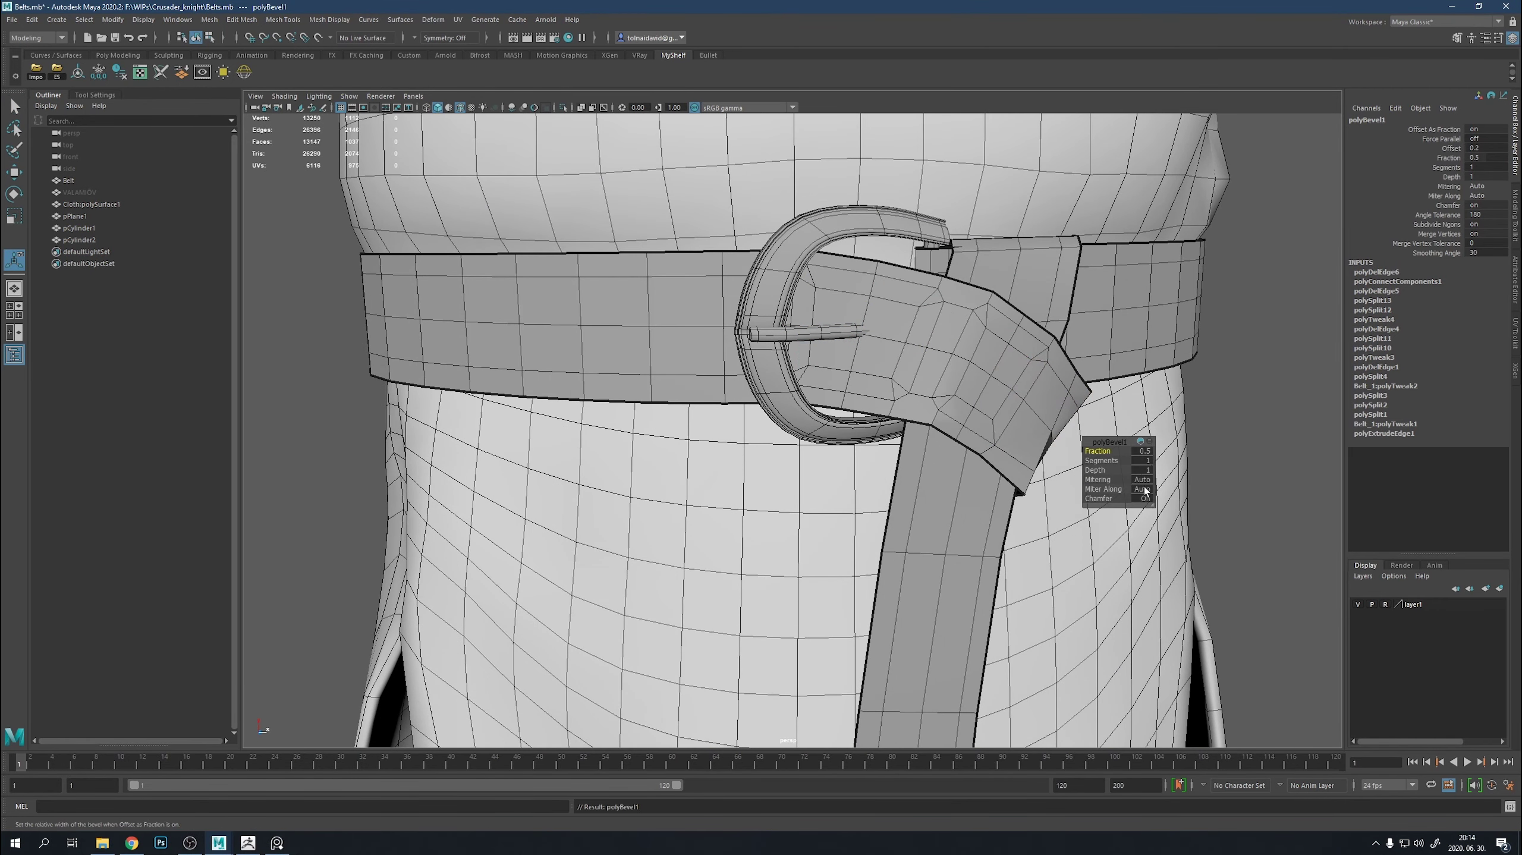
pyautogui.click(1143, 489)
pyautogui.click(1142, 480)
pyautogui.click(1168, 498)
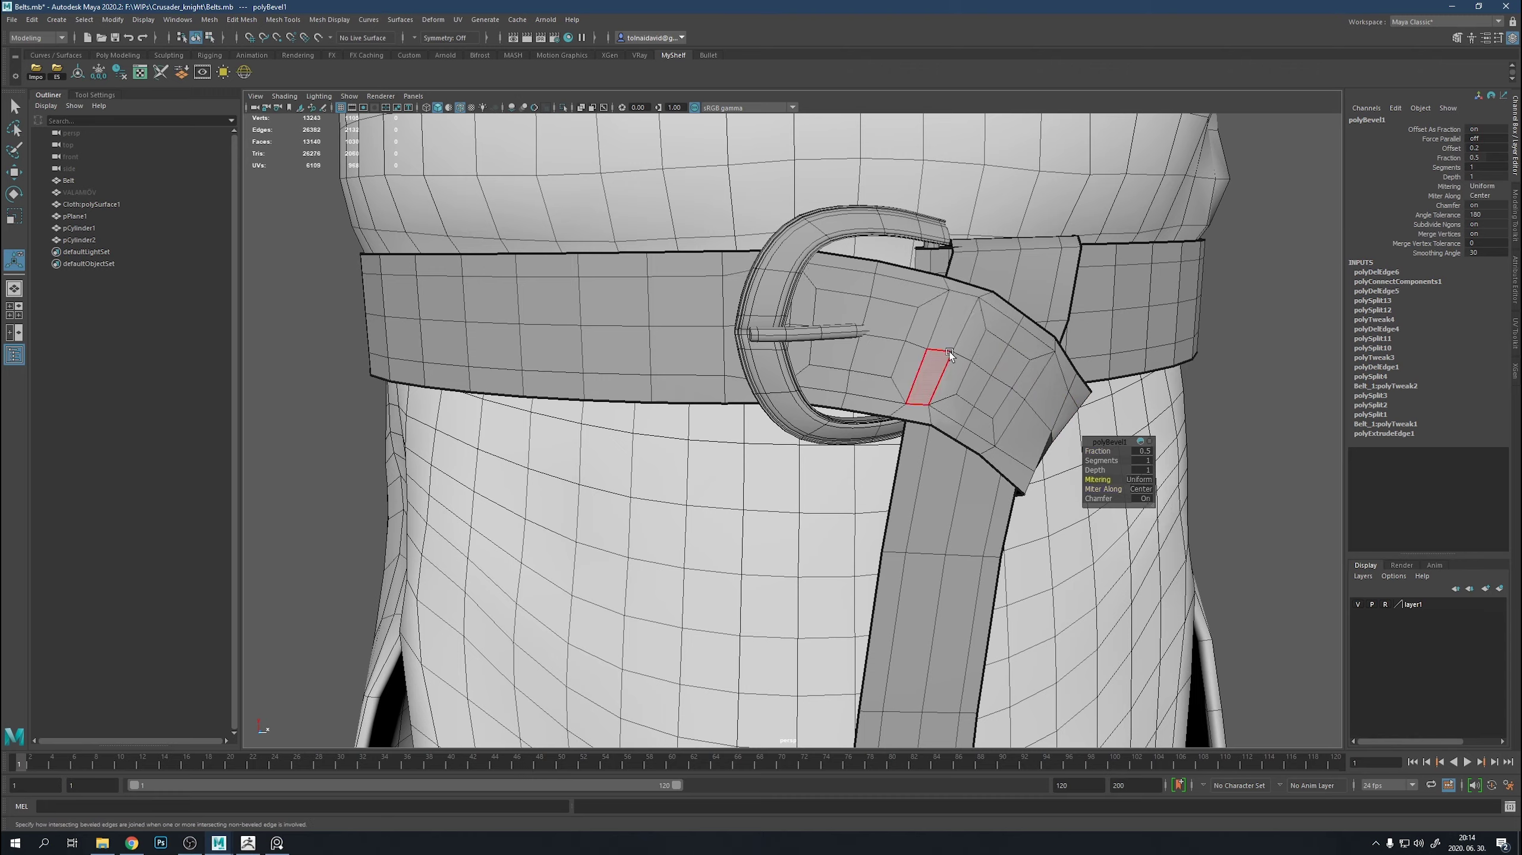
pyautogui.scroll(2, 1119, 502)
pyautogui.moveTo(1095, 450); pyautogui.dragTo(1101, 452)
pyautogui.hotkey('ctrl', 'z')
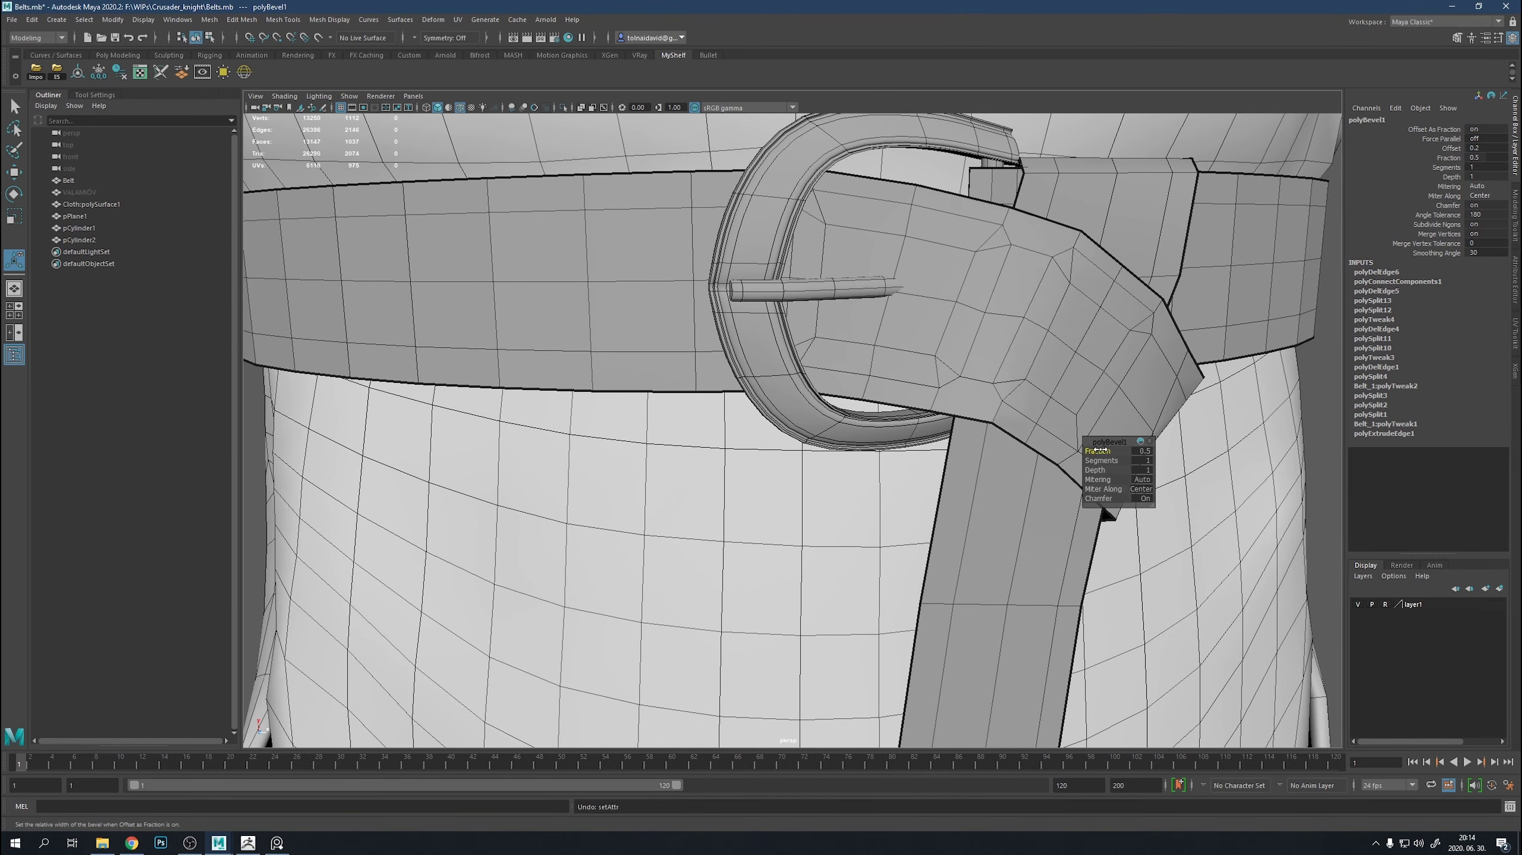
# Extrude the selected belt faces with an inset offset of 0.6.
pyautogui.hotkey('ctrl', 'z')
pyautogui.keyDown('shift'); pyautogui.moveTo(1011, 359); pyautogui.dragTo(1107, 474, button='right'); pyautogui.keyUp('shift')
pyautogui.moveTo(1110, 476); pyautogui.dragTo(1096, 473)
pyautogui.keyDown('alt'); pyautogui.moveTo(1096, 419); pyautogui.dragTo(1012, 210); pyautogui.keyUp('alt')
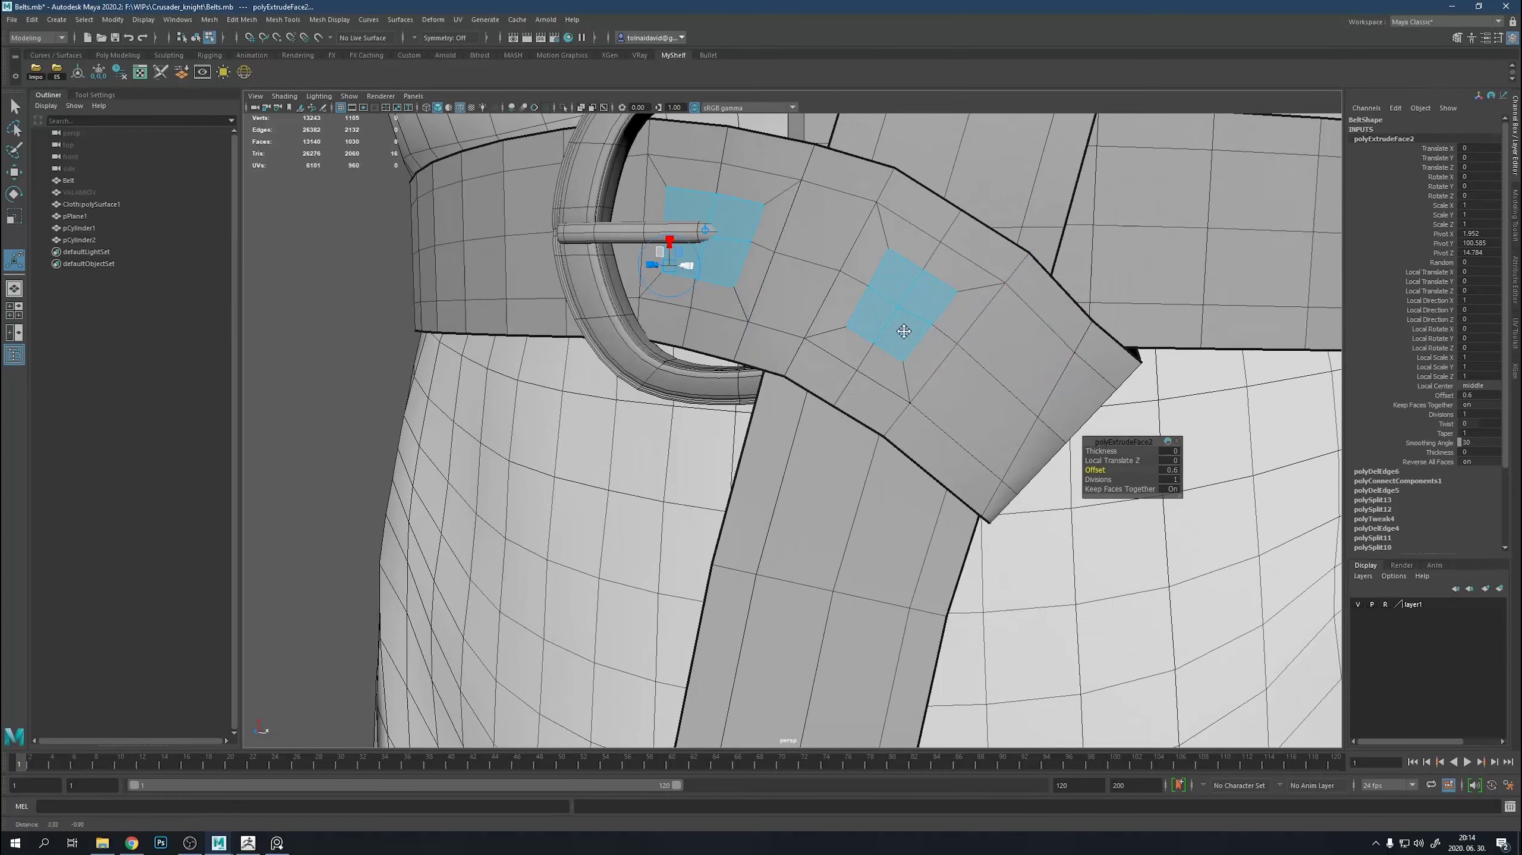
pyautogui.press('q')
# Select the inset edge loops and slide them sideways into place on the strap.
pyautogui.press('F10')
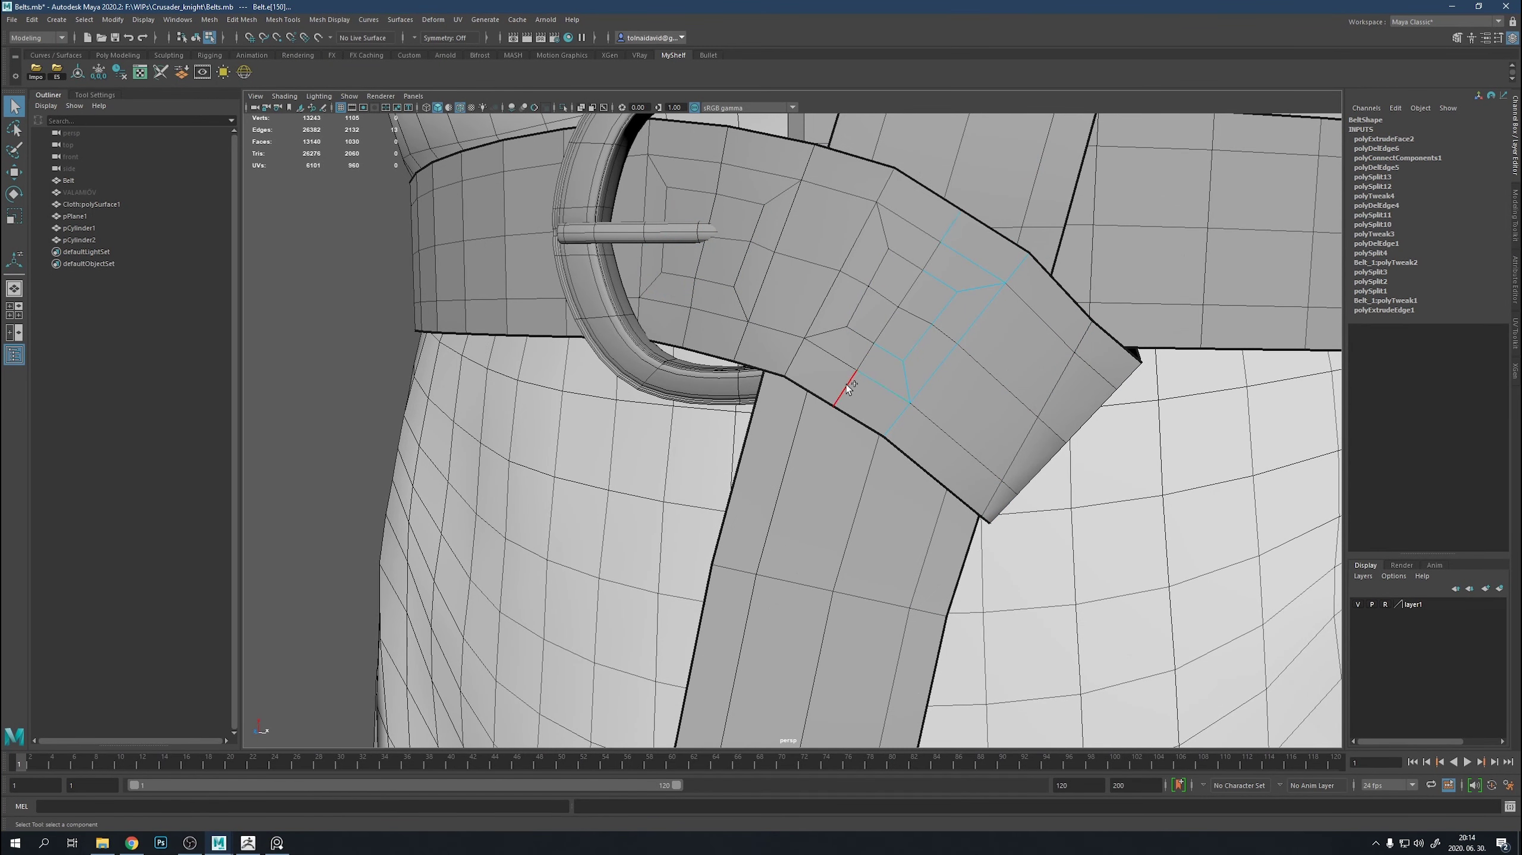
pyautogui.keyDown('shift'); pyautogui.doubleClick(847, 384); pyautogui.keyUp('shift')
pyautogui.press('w')
pyautogui.keyDown('shift'); pyautogui.moveTo(942, 330); pyautogui.dragTo(964, 346, button='middle'); pyautogui.keyUp('shift')
pyautogui.click(958, 307)
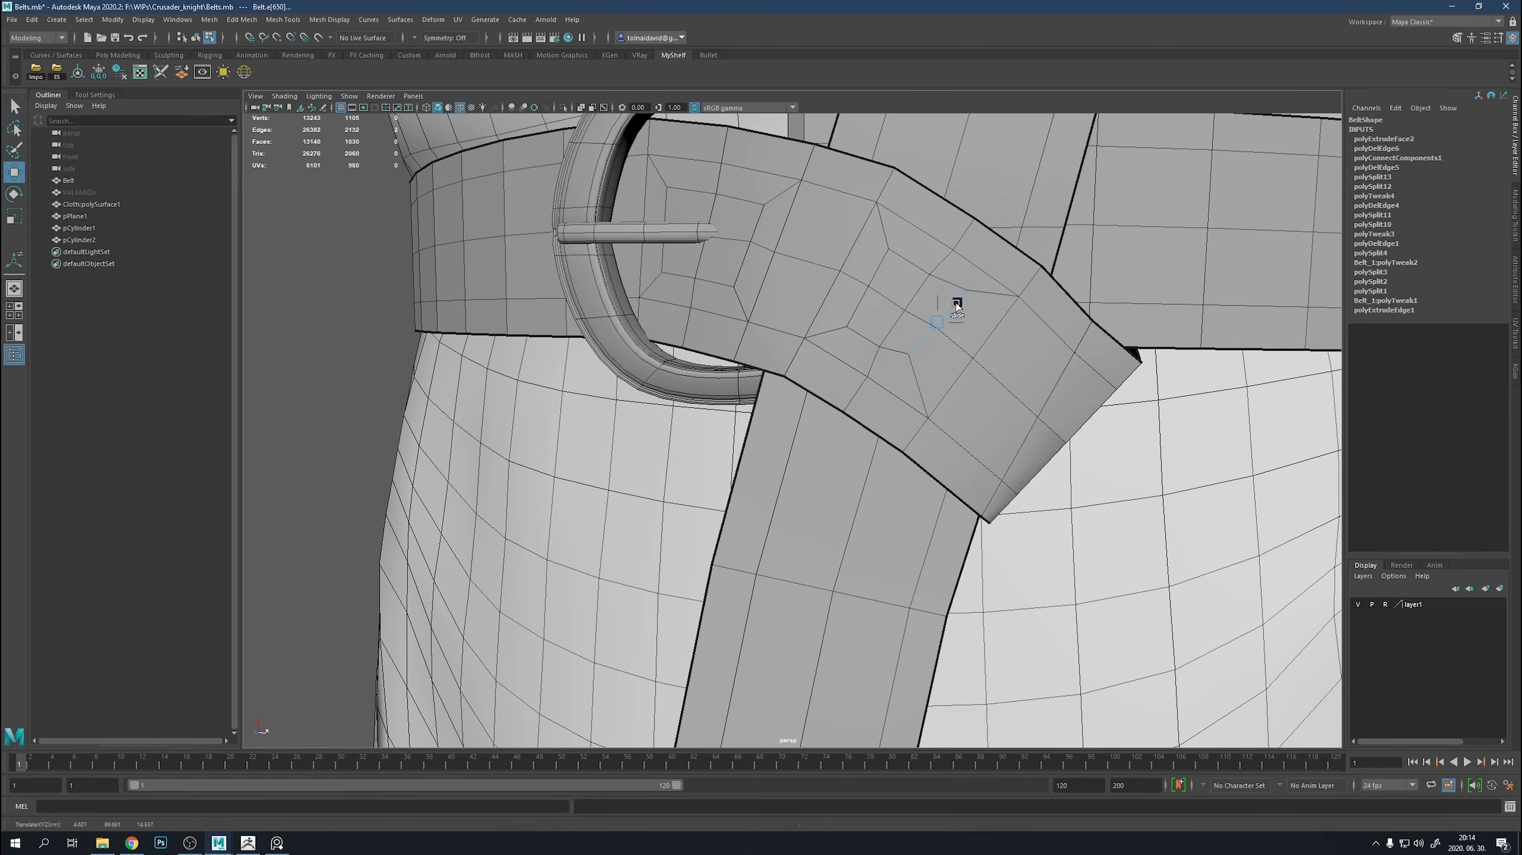
pyautogui.scroll(-5, 953, 333)
pyautogui.keyDown('alt'); pyautogui.moveTo(953, 333); pyautogui.dragTo(754, 281); pyautogui.keyUp('alt')
pyautogui.click(778, 326)
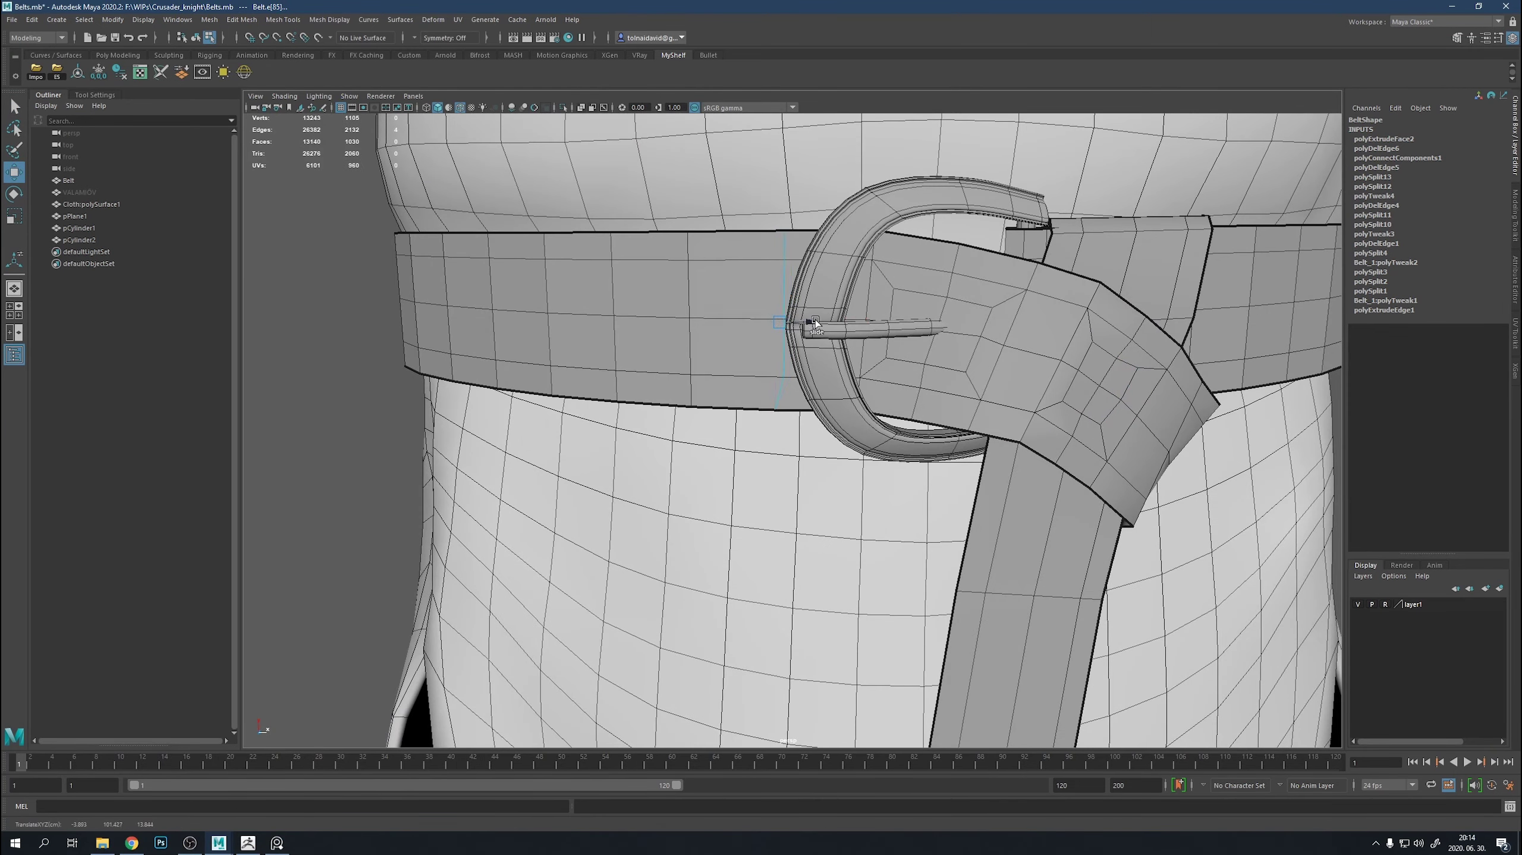
pyautogui.moveTo(790, 341)
pyautogui.mouseDown(button='right')
pyautogui.moveTo(749, 329)
pyautogui.moveTo(725, 397)
pyautogui.mouseUp(button='right')
pyautogui.click(775, 409)
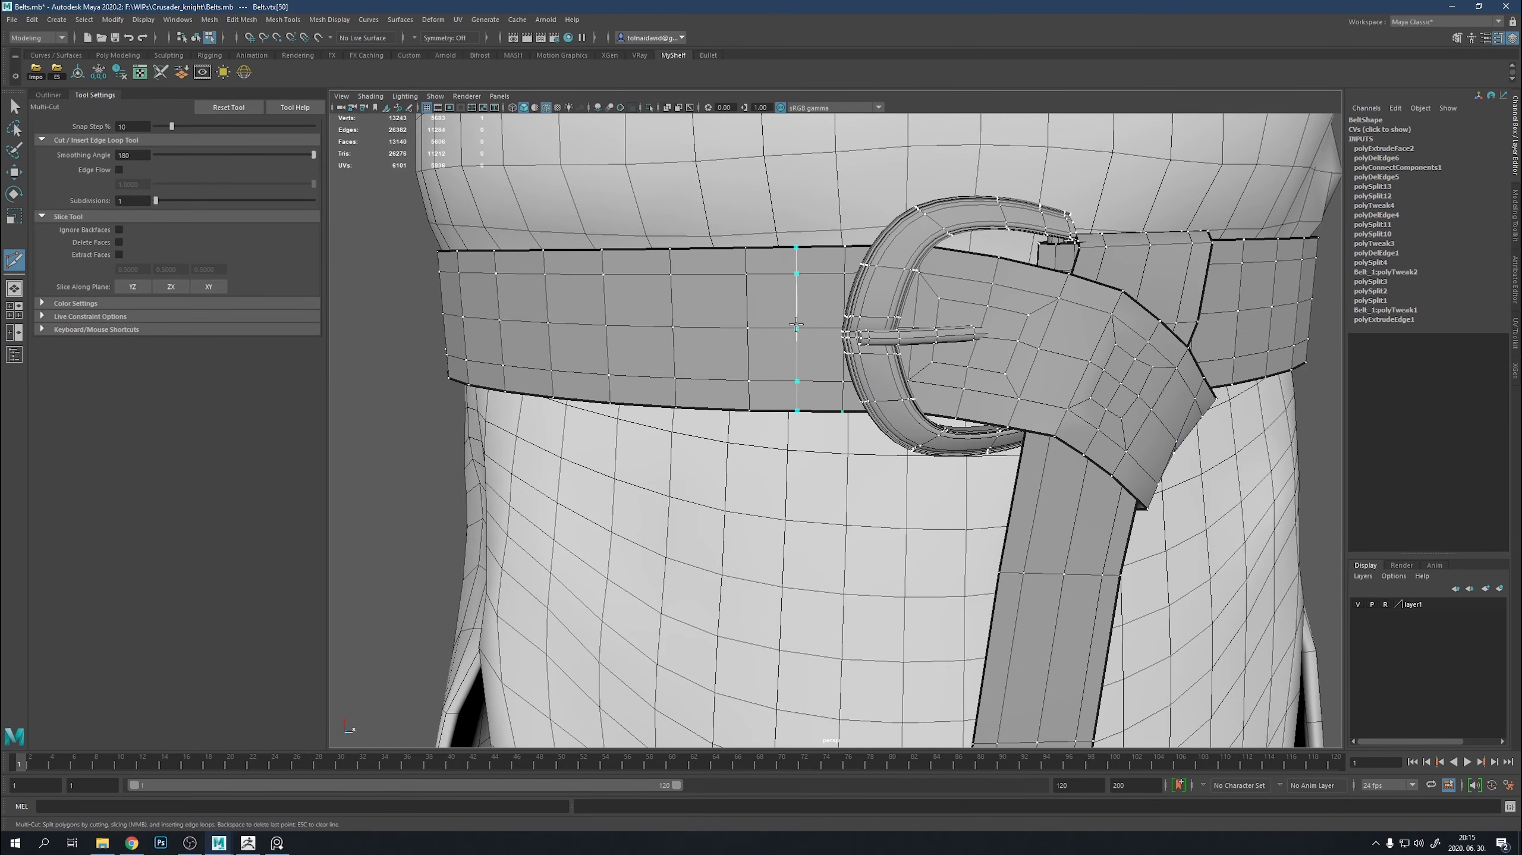
# Finish the vertical cut across the belt and split in another edge left of the buckle.
pyautogui.click(796, 325)
pyautogui.press('t')
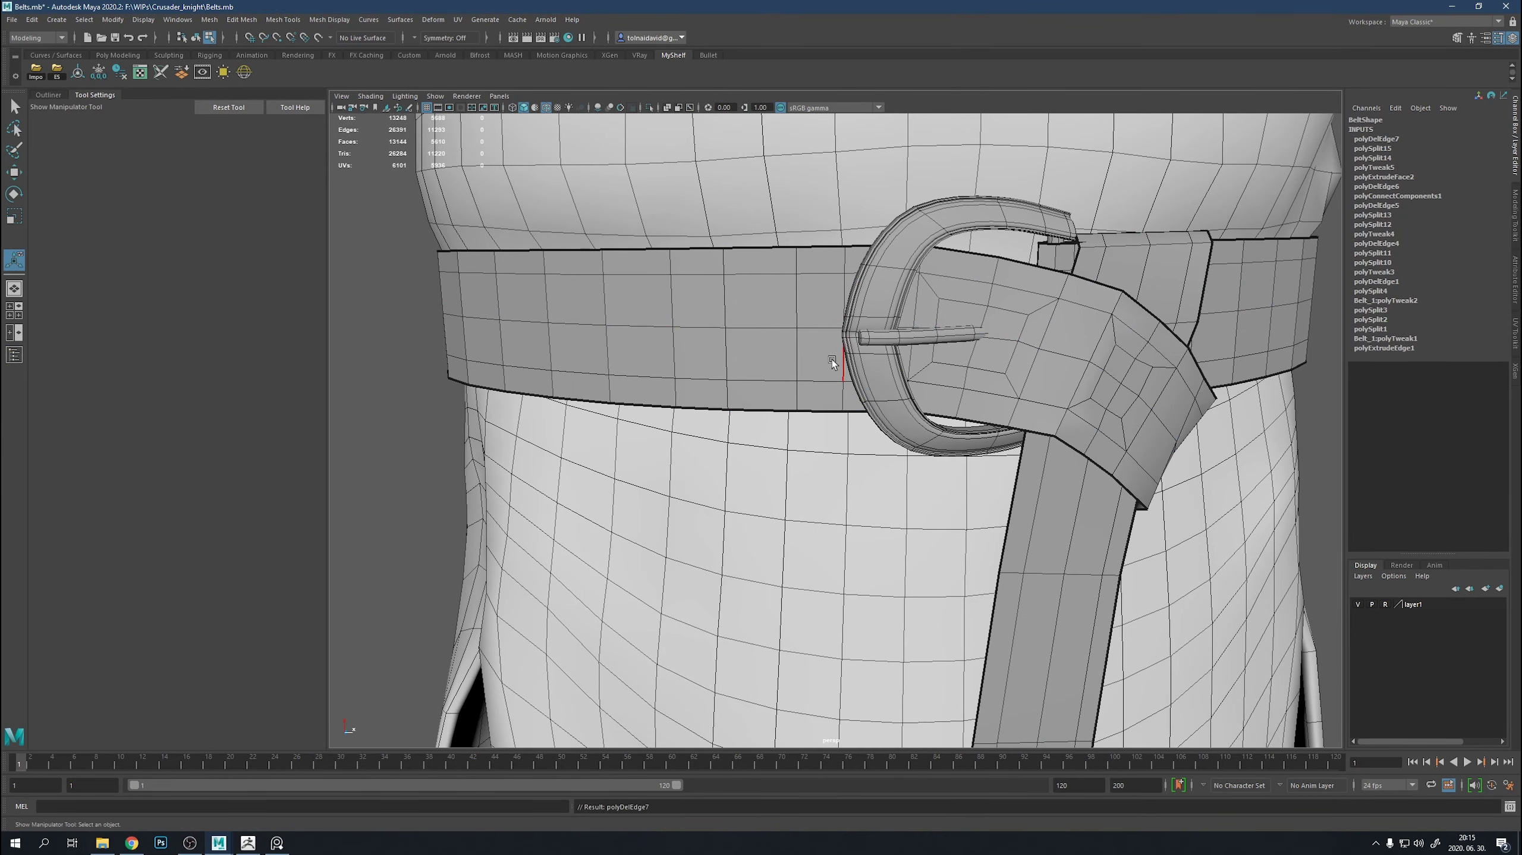
pyautogui.keyDown('alt'); pyautogui.moveTo(1026, 333); pyautogui.dragTo(997, 323); pyautogui.keyUp('alt')
pyautogui.moveTo(997, 324); pyautogui.dragTo(1004, 355, button='right')
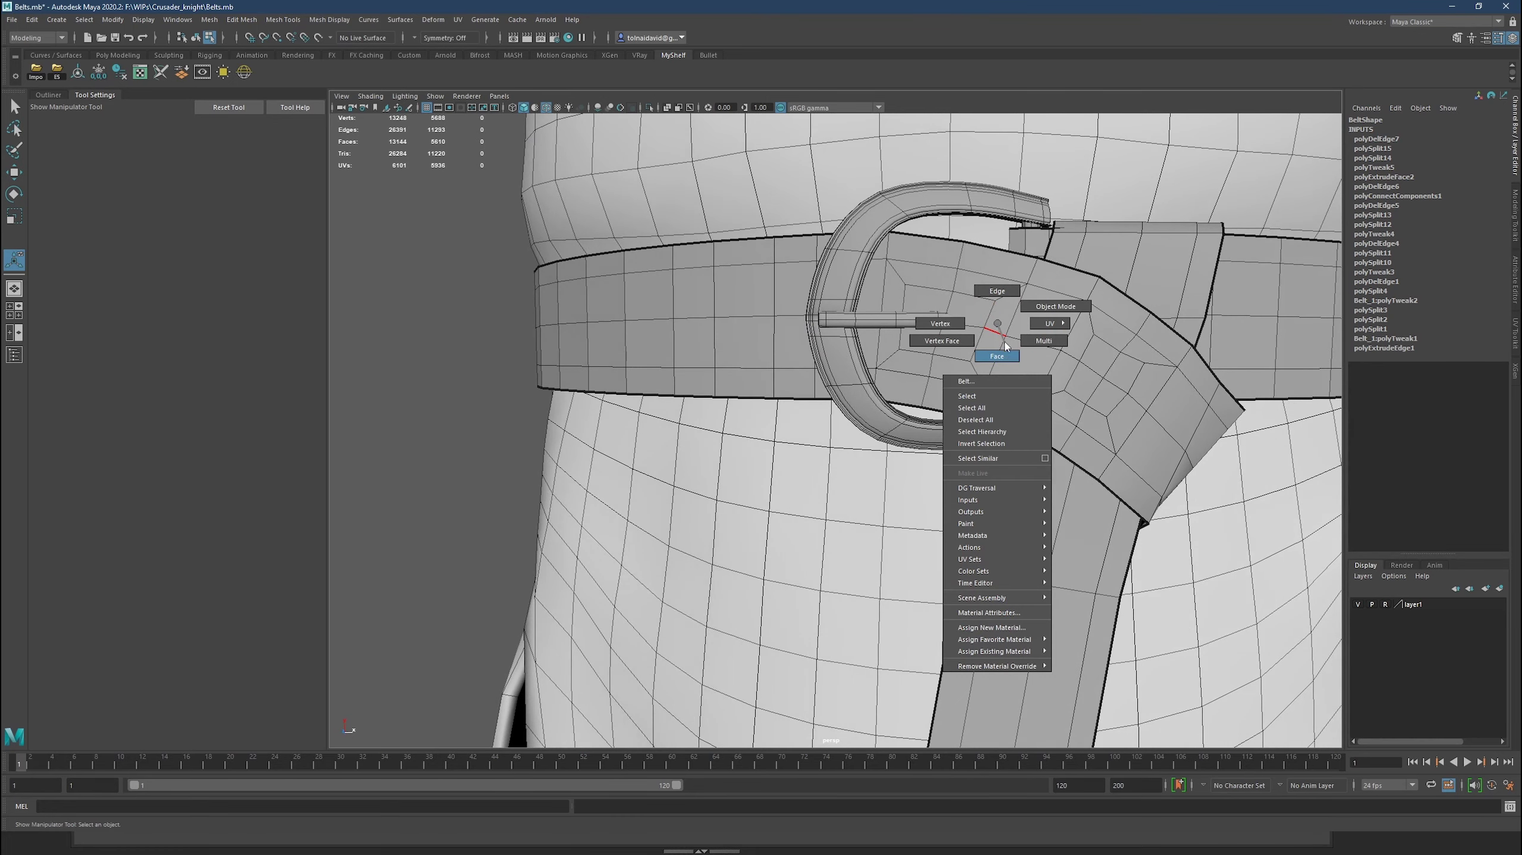
pyautogui.press('q')
pyautogui.moveTo(1005, 346)
pyautogui.keyDown('alt'); pyautogui.mouseDown()
pyautogui.moveTo(818, 307)
pyautogui.moveTo(775, 325)
pyautogui.mouseUp(); pyautogui.keyUp('alt')
pyautogui.keyDown('alt'); pyautogui.moveTo(880, 349); pyautogui.dragTo(815, 335); pyautogui.keyUp('alt')
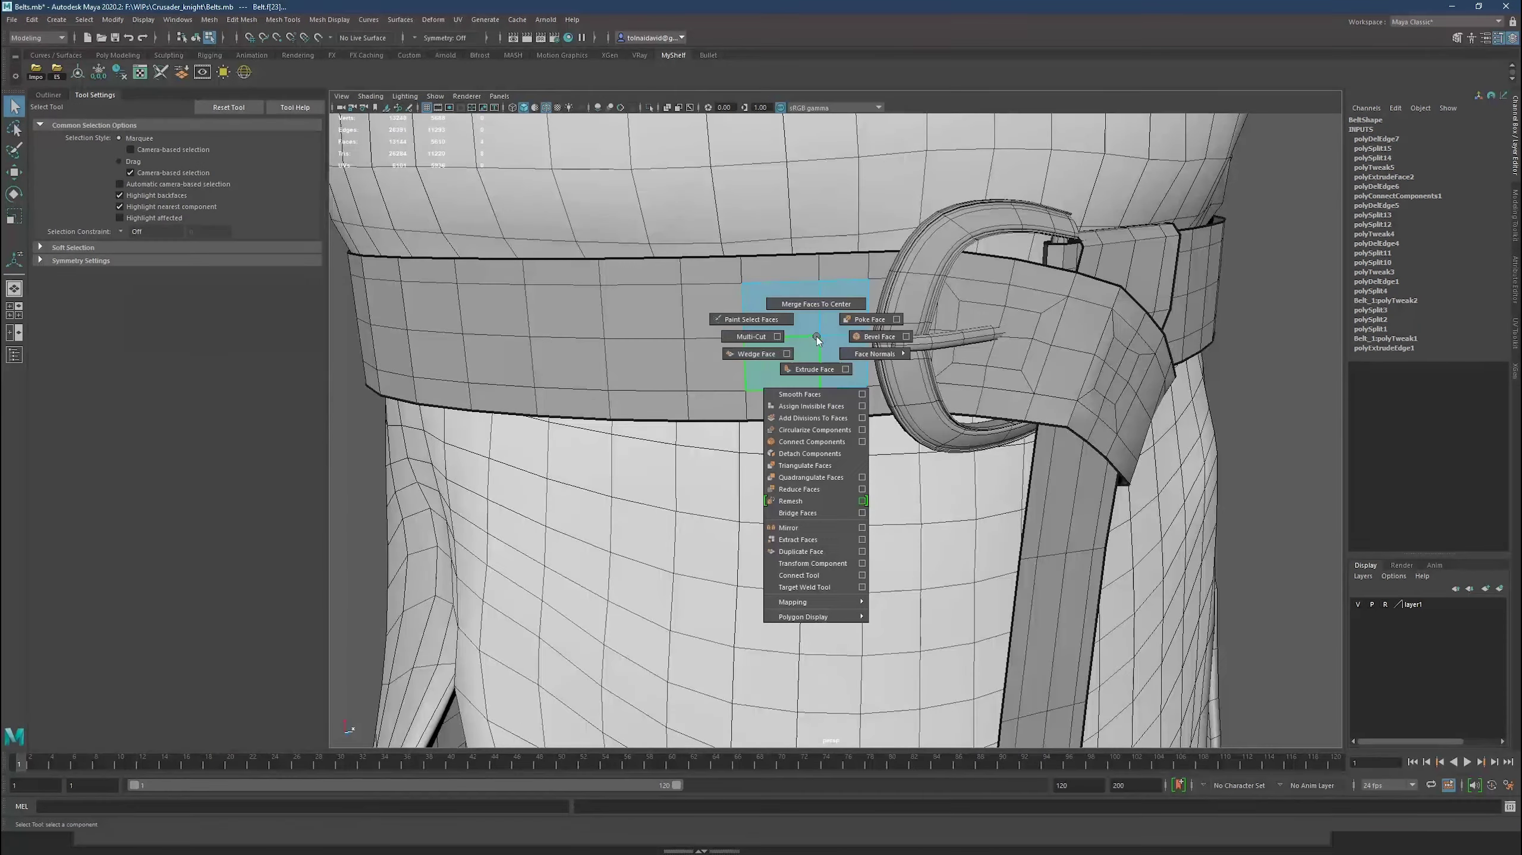
pyautogui.keyDown('shift'); pyautogui.moveTo(816, 335); pyautogui.dragTo(816, 371, button='right'); pyautogui.keyUp('shift')
pyautogui.keyDown('ctrl'); pyautogui.click(742, 311); pyautogui.keyUp('ctrl')
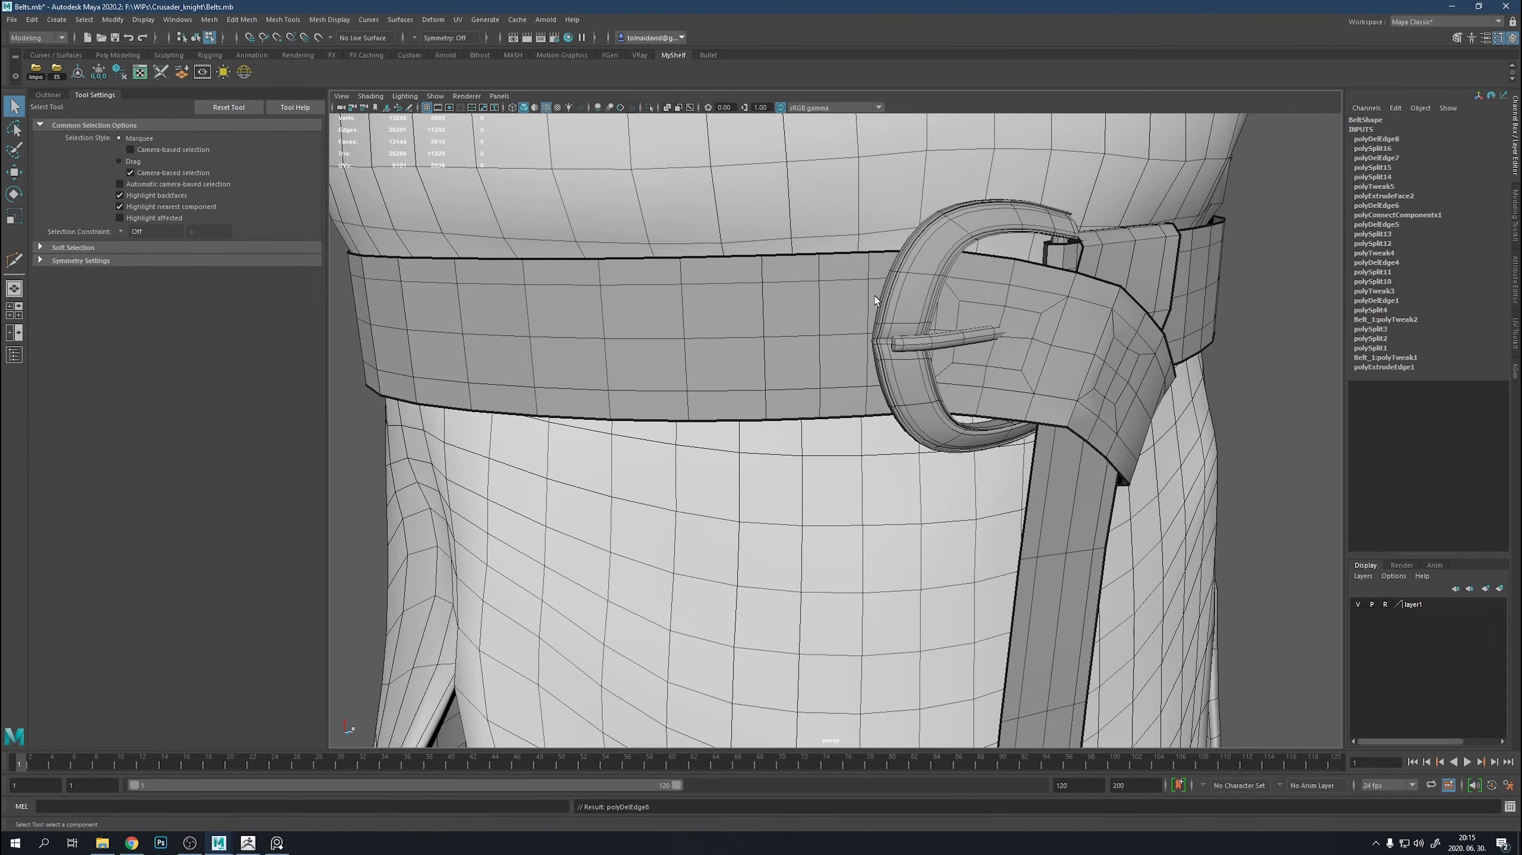
# Extrude the four belt faces left of the buckle twice, with offsets 0.4 then 0.3.
pyautogui.click(787, 314)
pyautogui.keyDown('shift'); pyautogui.moveTo(787, 314); pyautogui.dragTo(808, 352); pyautogui.keyUp('shift')
pyautogui.keyDown('shift'); pyautogui.moveTo(809, 352); pyautogui.dragTo(802, 300, button='right'); pyautogui.keyUp('shift')
pyautogui.moveTo(1111, 470); pyautogui.dragTo(1150, 470)
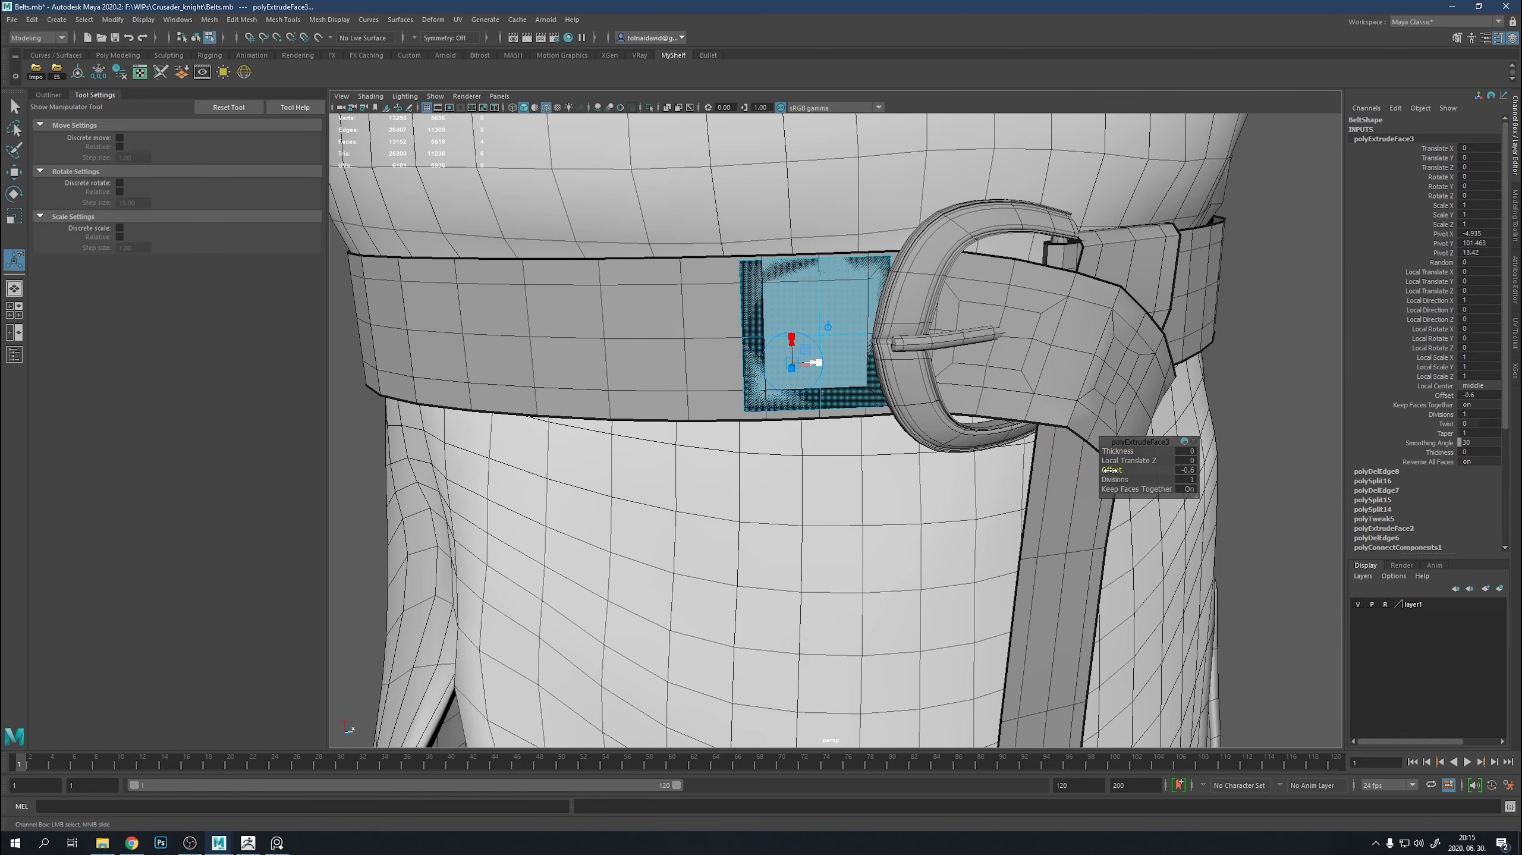
pyautogui.keyDown('alt'); pyautogui.moveTo(1018, 419); pyautogui.dragTo(907, 400); pyautogui.keyUp('alt')
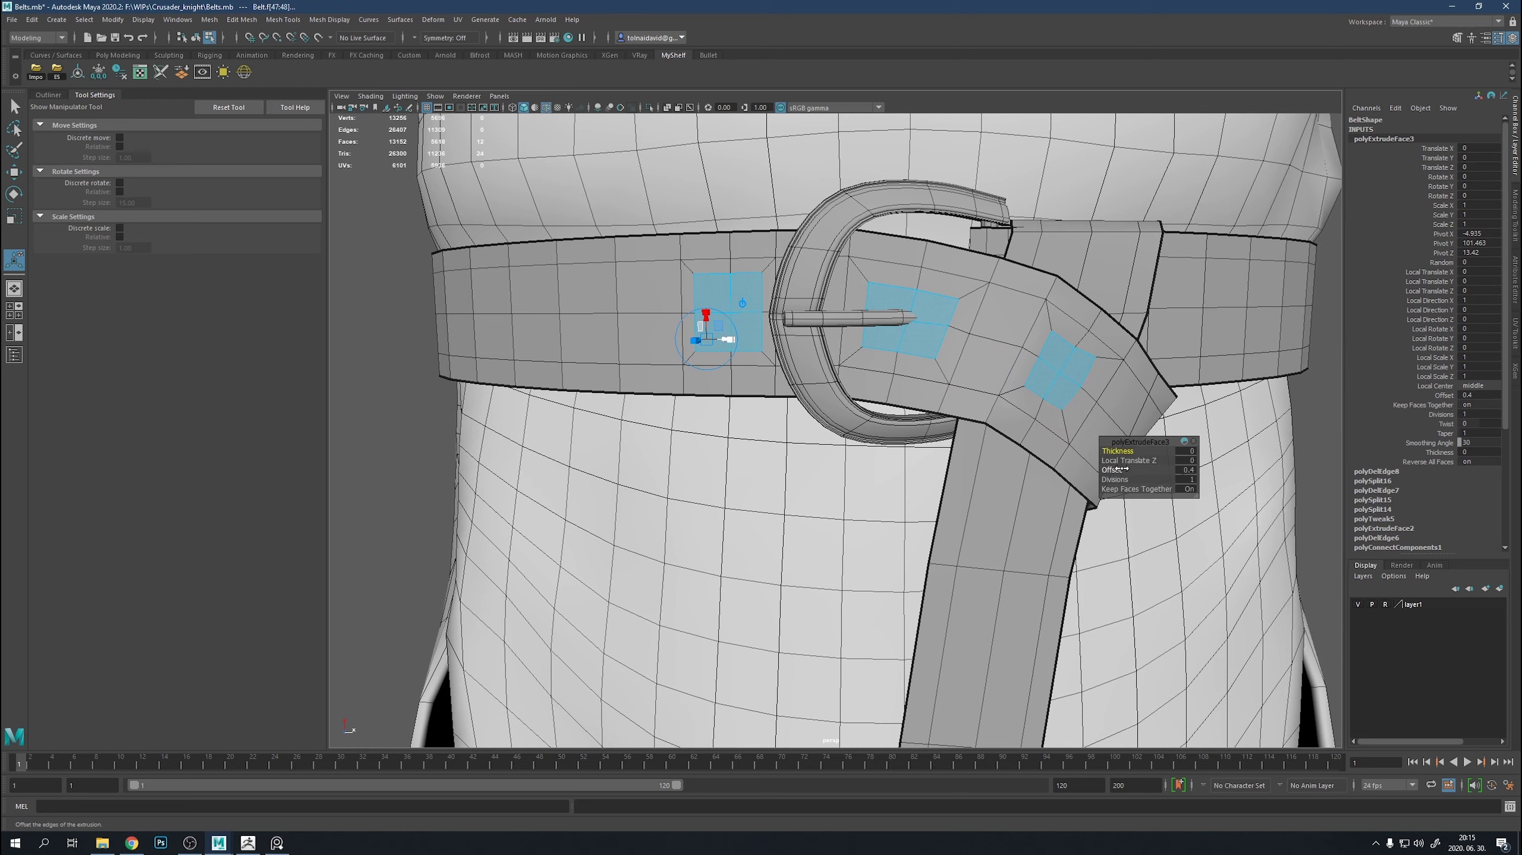
pyautogui.hotkey('ctrl', 'e')
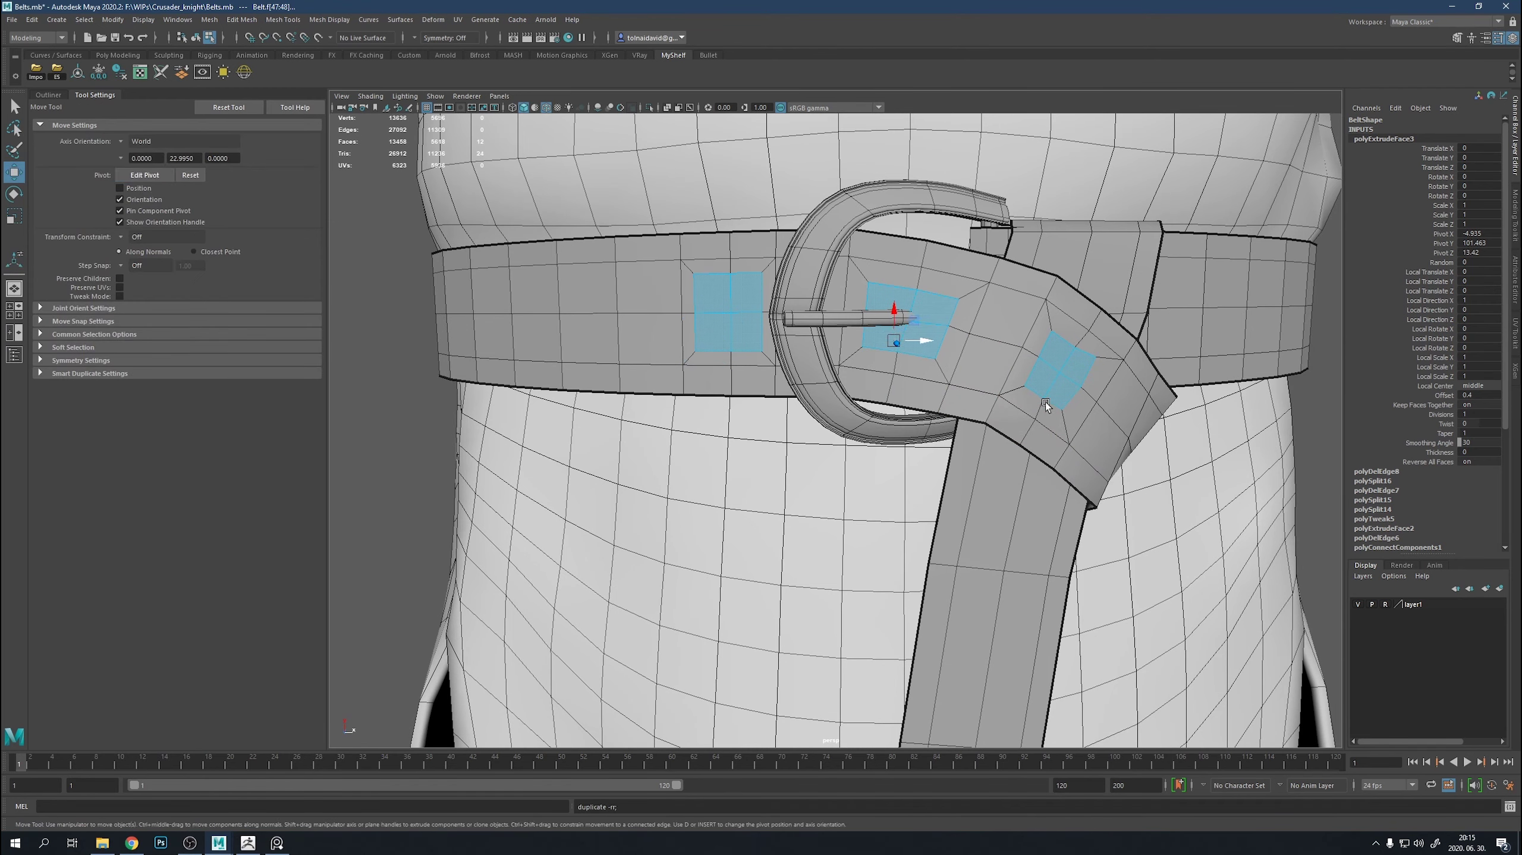
pyautogui.moveTo(1117, 471); pyautogui.dragTo(1118, 473)
# Delete the inset faces and circularize the hole borders into round holes.
pyautogui.press('Delete')
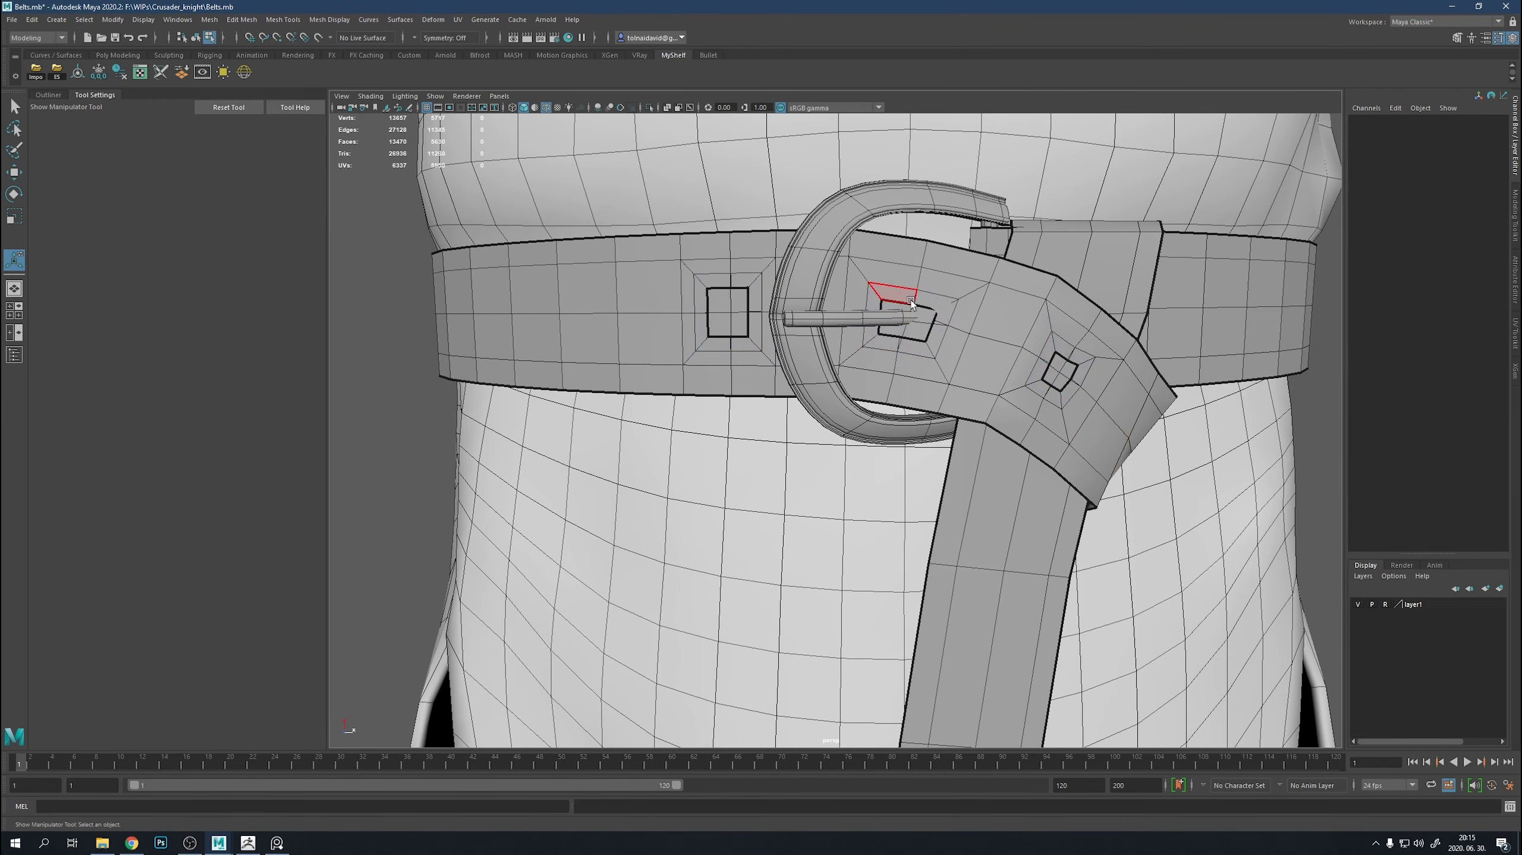
pyautogui.click(900, 302)
pyautogui.keyDown('shift'); pyautogui.doubleClick(728, 304); pyautogui.keyUp('shift')
pyautogui.keyDown('shift'); pyautogui.moveTo(730, 285); pyautogui.dragTo(748, 431, button='right'); pyautogui.keyUp('shift')
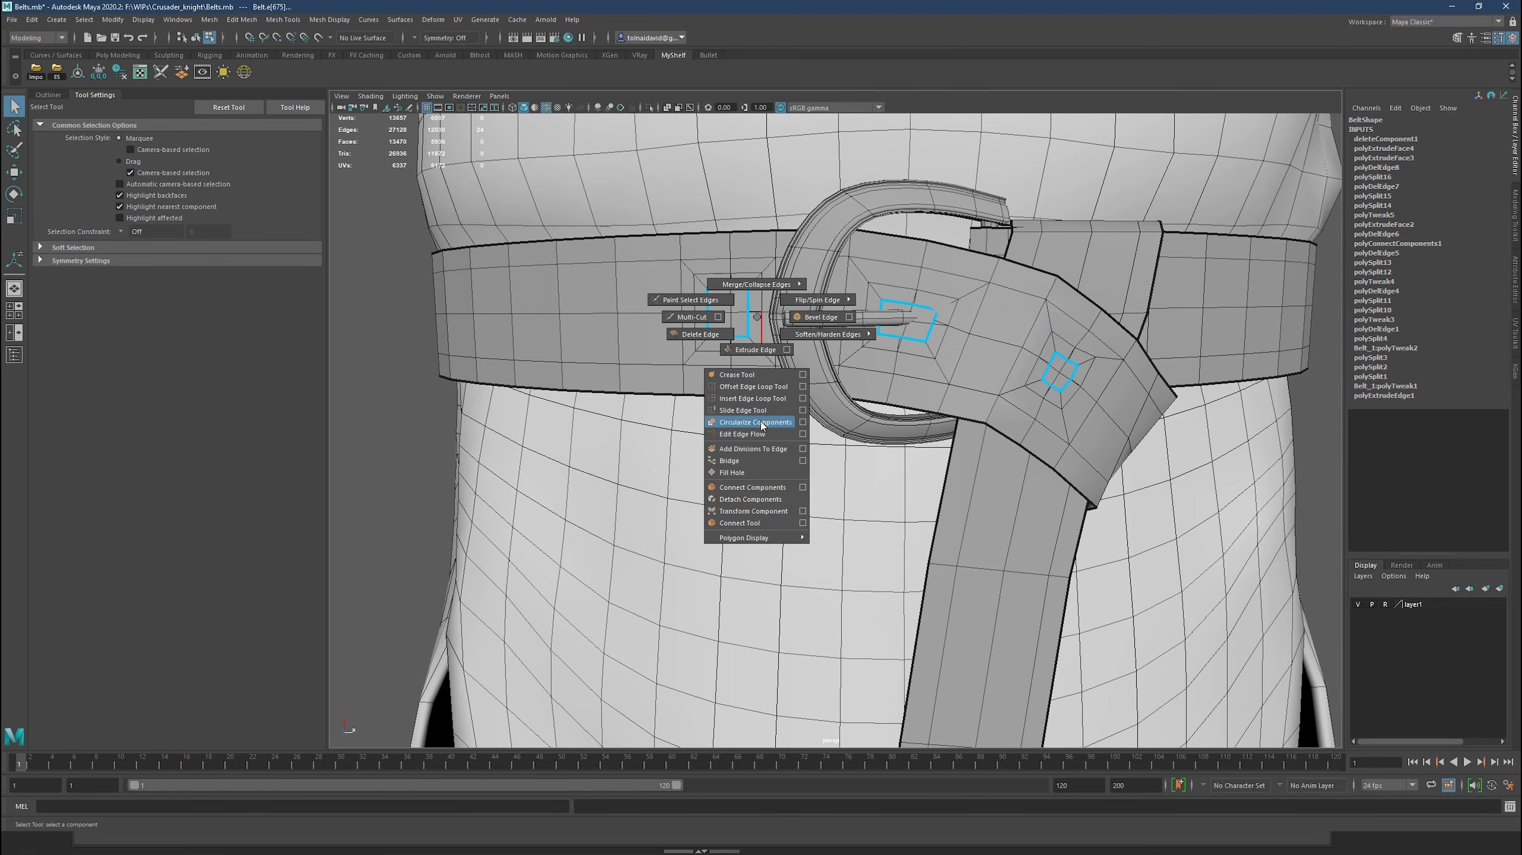
# Scale each hole border around its own orientation and check the belt with smooth preview.
pyautogui.press('r')
pyautogui.keyDown('ctrl'); pyautogui.click(890, 352); pyautogui.keyUp('ctrl')
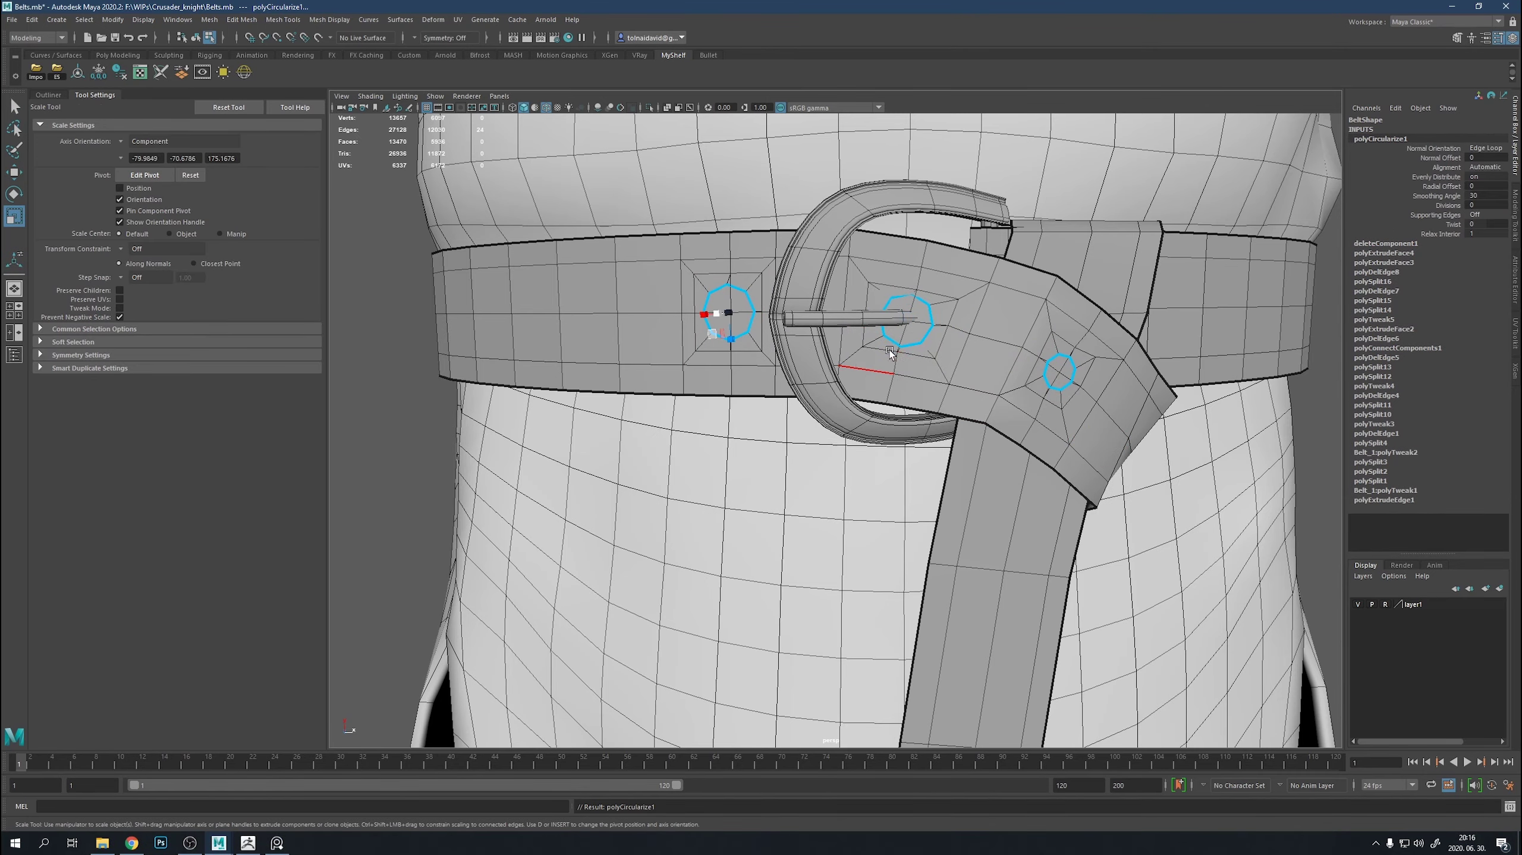
pyautogui.press('3')
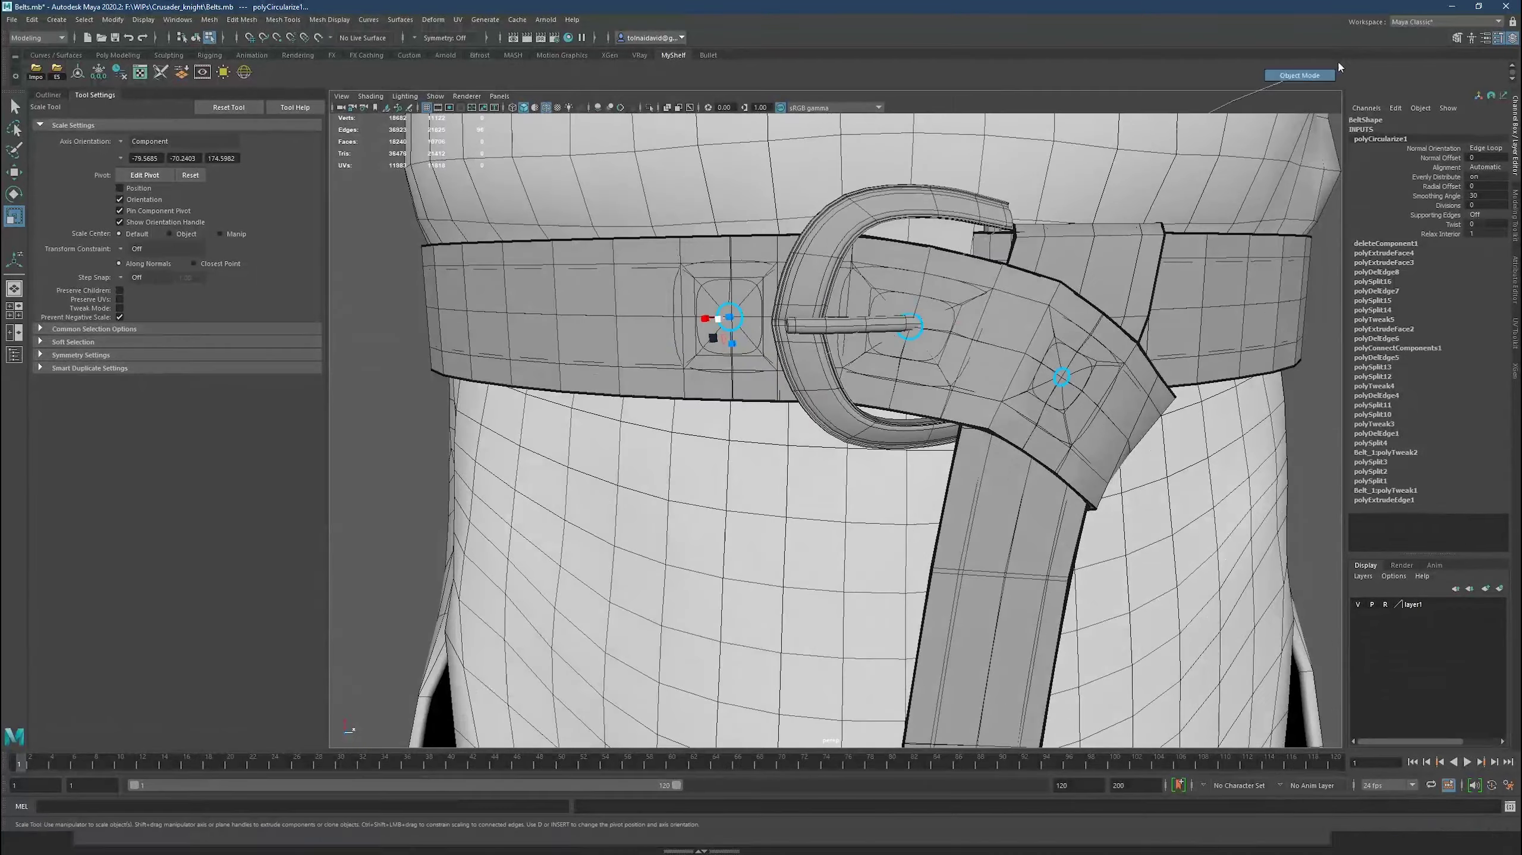
pyautogui.moveTo(1339, 67); pyautogui.dragTo(1339, 67, button='right')
pyautogui.press('w')
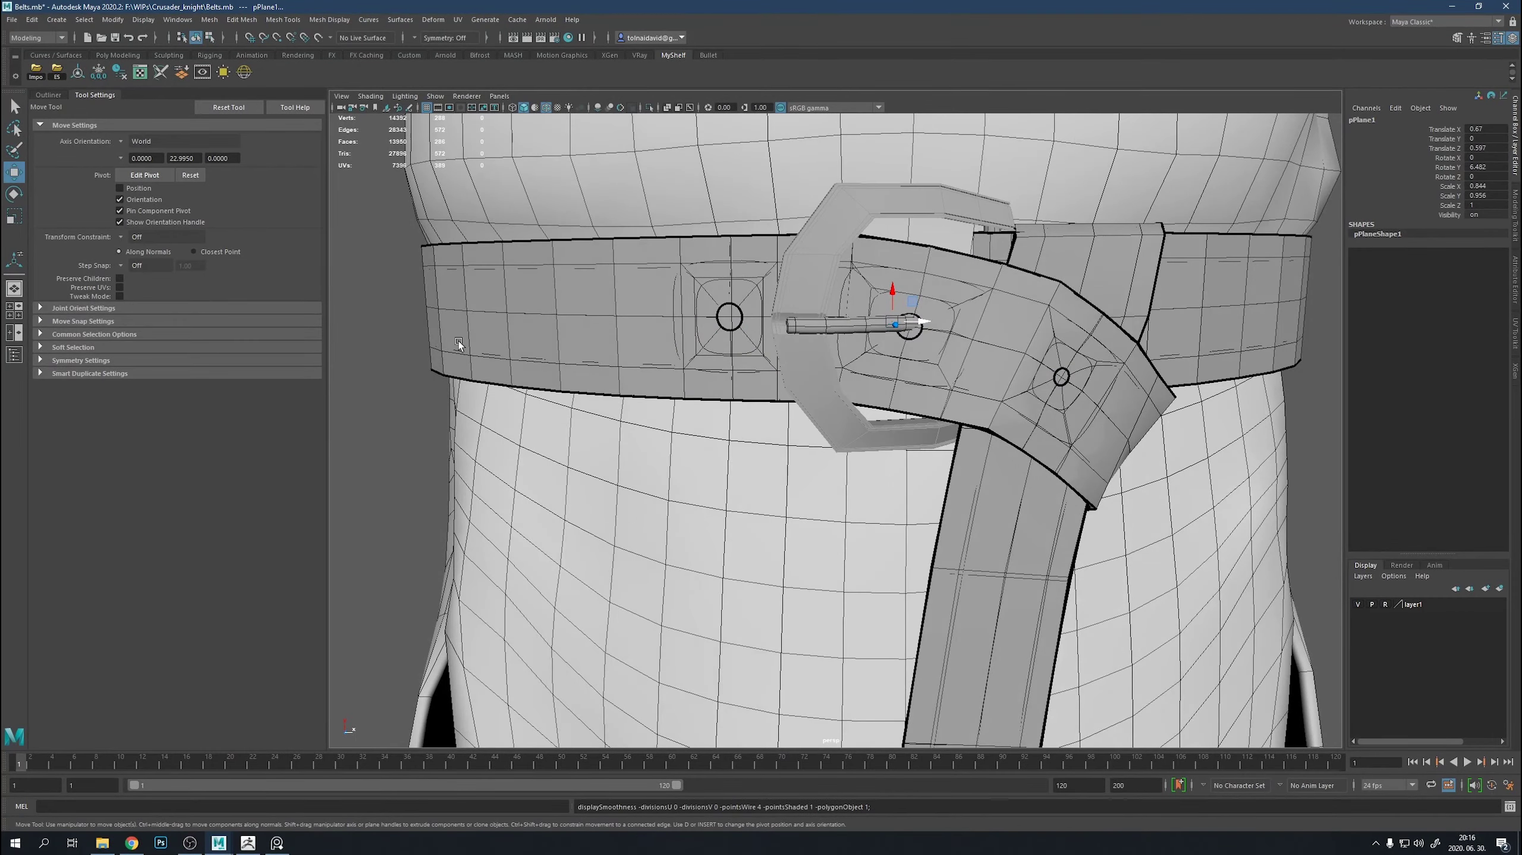
pyautogui.press('1')
pyautogui.scroll(-3, 642, 338)
pyautogui.moveTo(1275, 428)
pyautogui.keyDown('alt'); pyautogui.mouseDown()
pyautogui.moveTo(788, 366)
pyautogui.moveTo(1084, 379)
pyautogui.moveTo(754, 363)
pyautogui.mouseUp(); pyautogui.keyUp('alt')
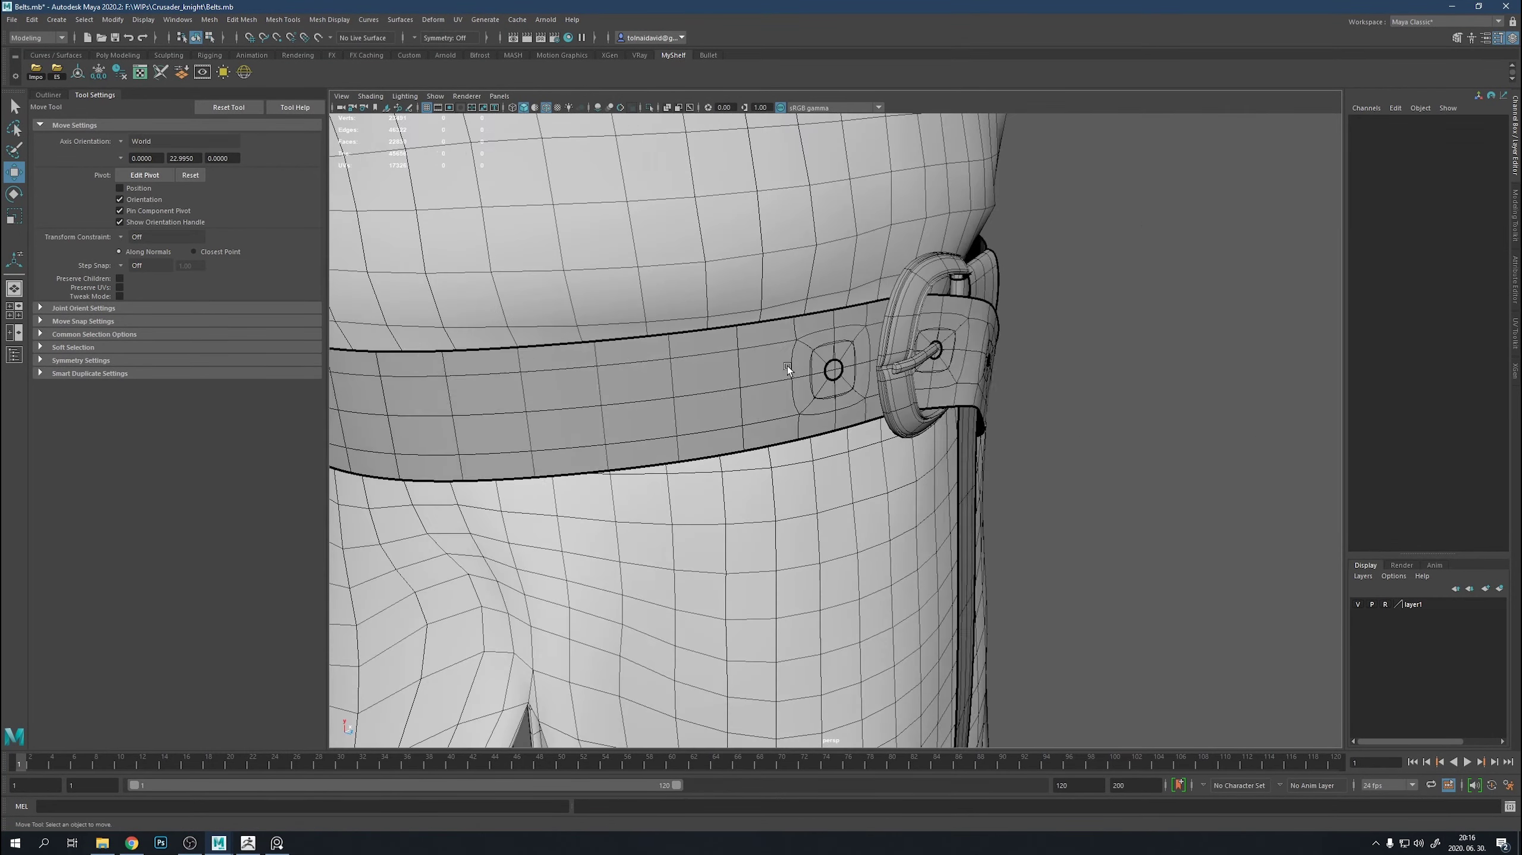
# Inspect the belt from the side, then undo back to the earlier selection.
pyautogui.hotkey('ctrl', 'F11')
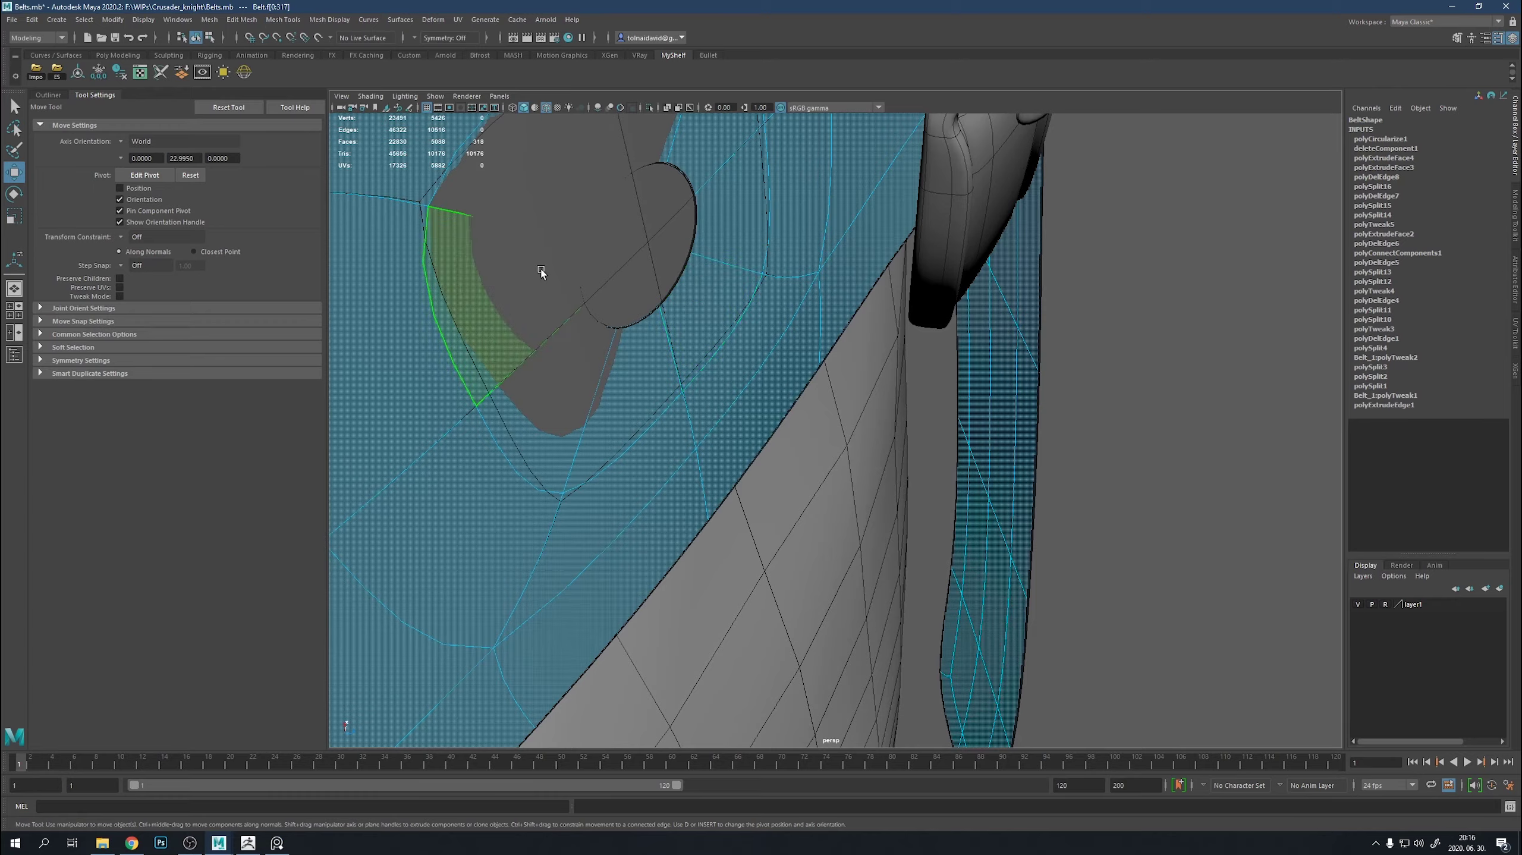
pyautogui.scroll(3, 736, 292)
pyautogui.press('F8')
pyautogui.scroll(-5, 738, 283)
pyautogui.moveTo(740, 276)
pyautogui.keyDown('alt'); pyautogui.mouseDown()
pyautogui.moveTo(739, 242)
pyautogui.moveTo(721, 259)
pyautogui.mouseUp(); pyautogui.keyUp('alt')
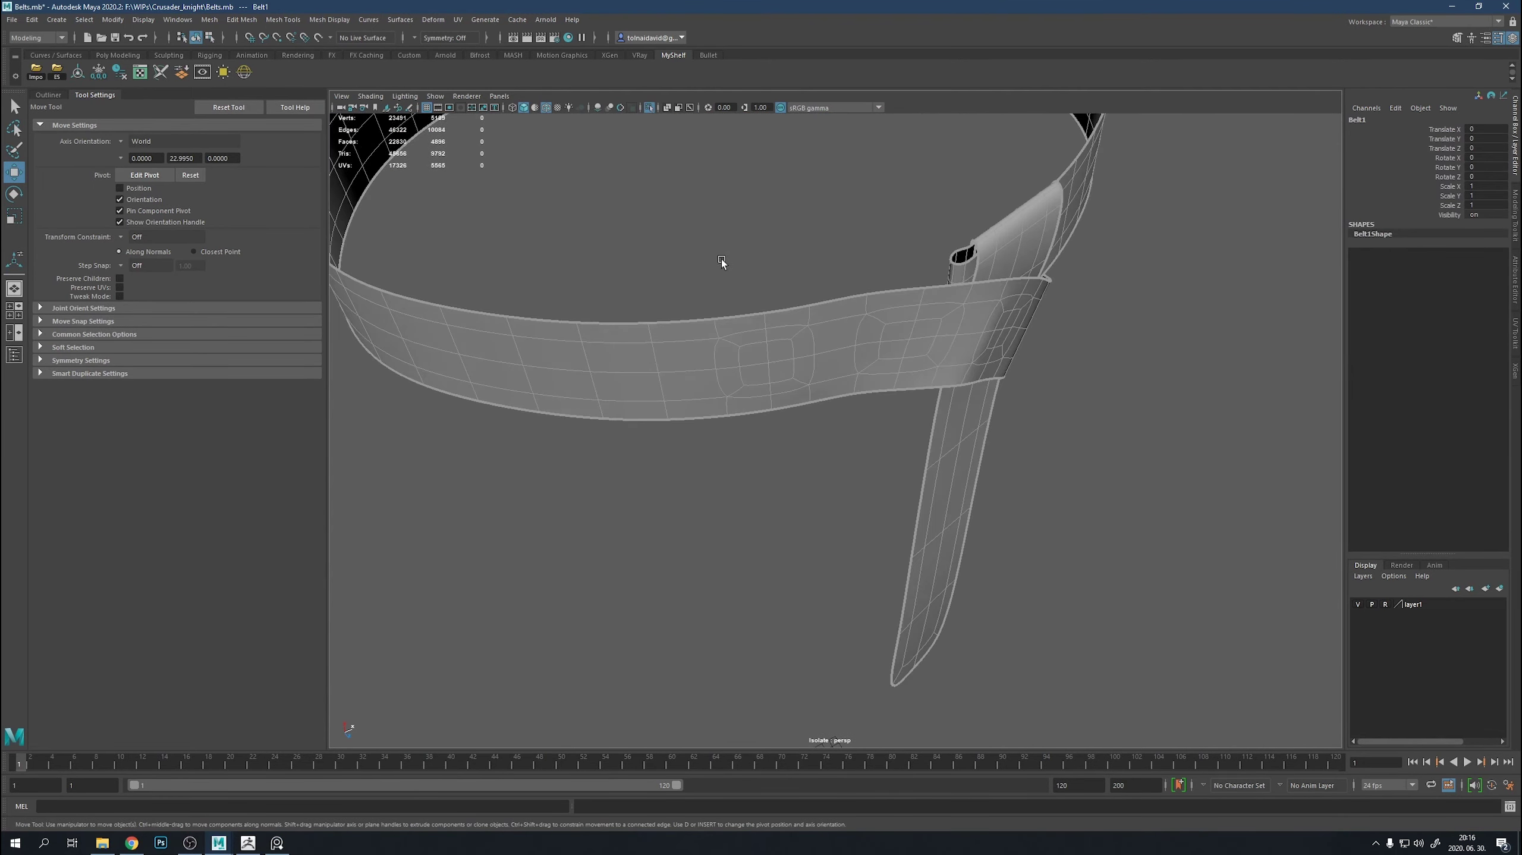
pyautogui.scroll(5, 776, 340)
pyautogui.hotkey('ctrl', 'z')
pyautogui.hotkey('ctrl', 'z')
pyautogui.hotkey('ctrl', 'z')
pyautogui.hotkey('ctrl', 'z')
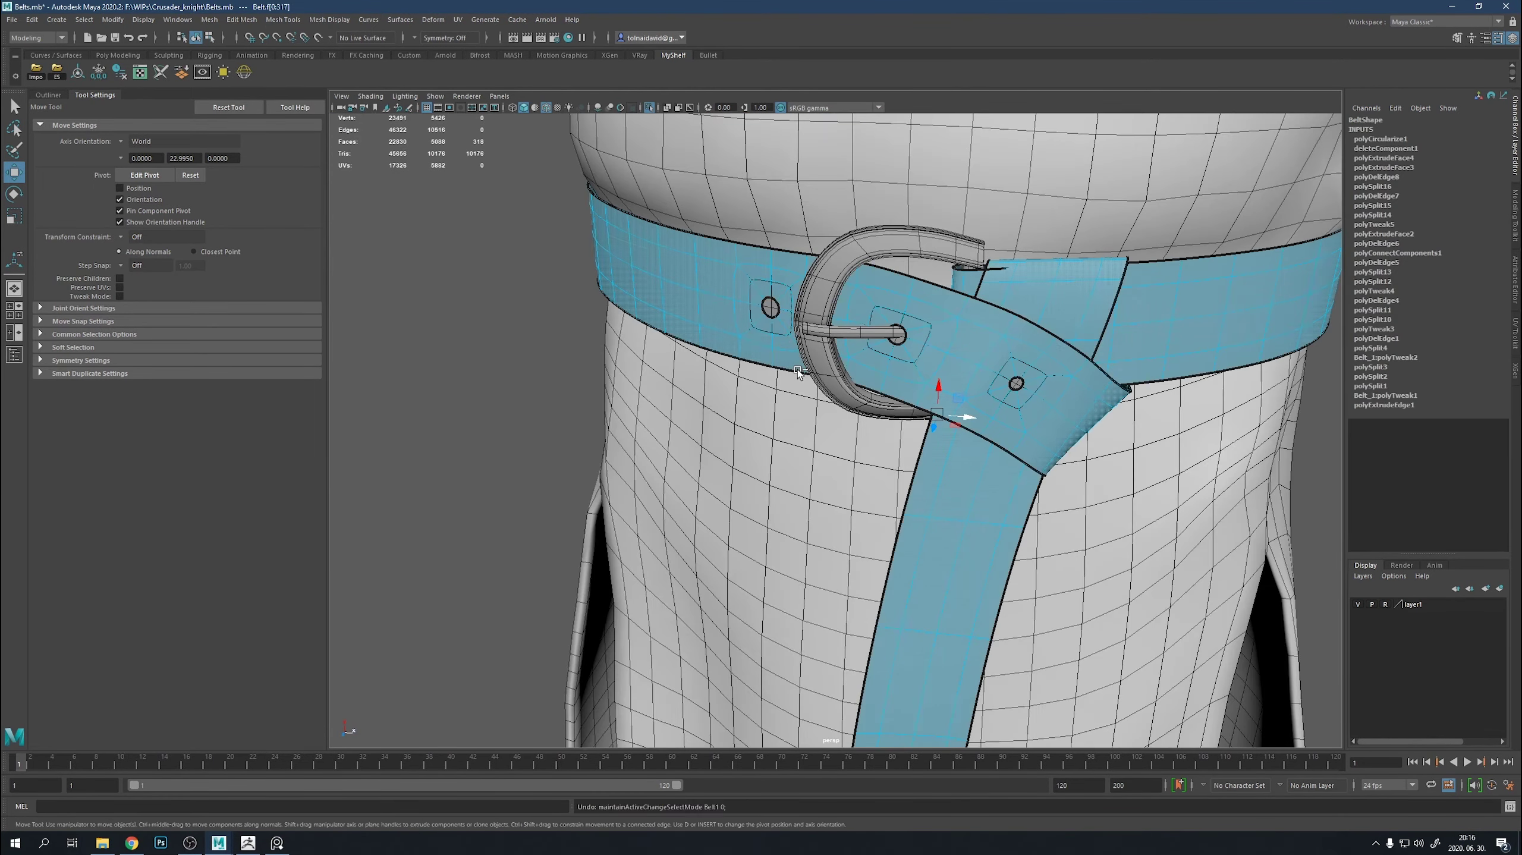
pyautogui.hotkey('ctrl', 'z')
# Locate the duplicate Belt1 using the isolated view and Outliner, and delete it.
pyautogui.click(797, 369)
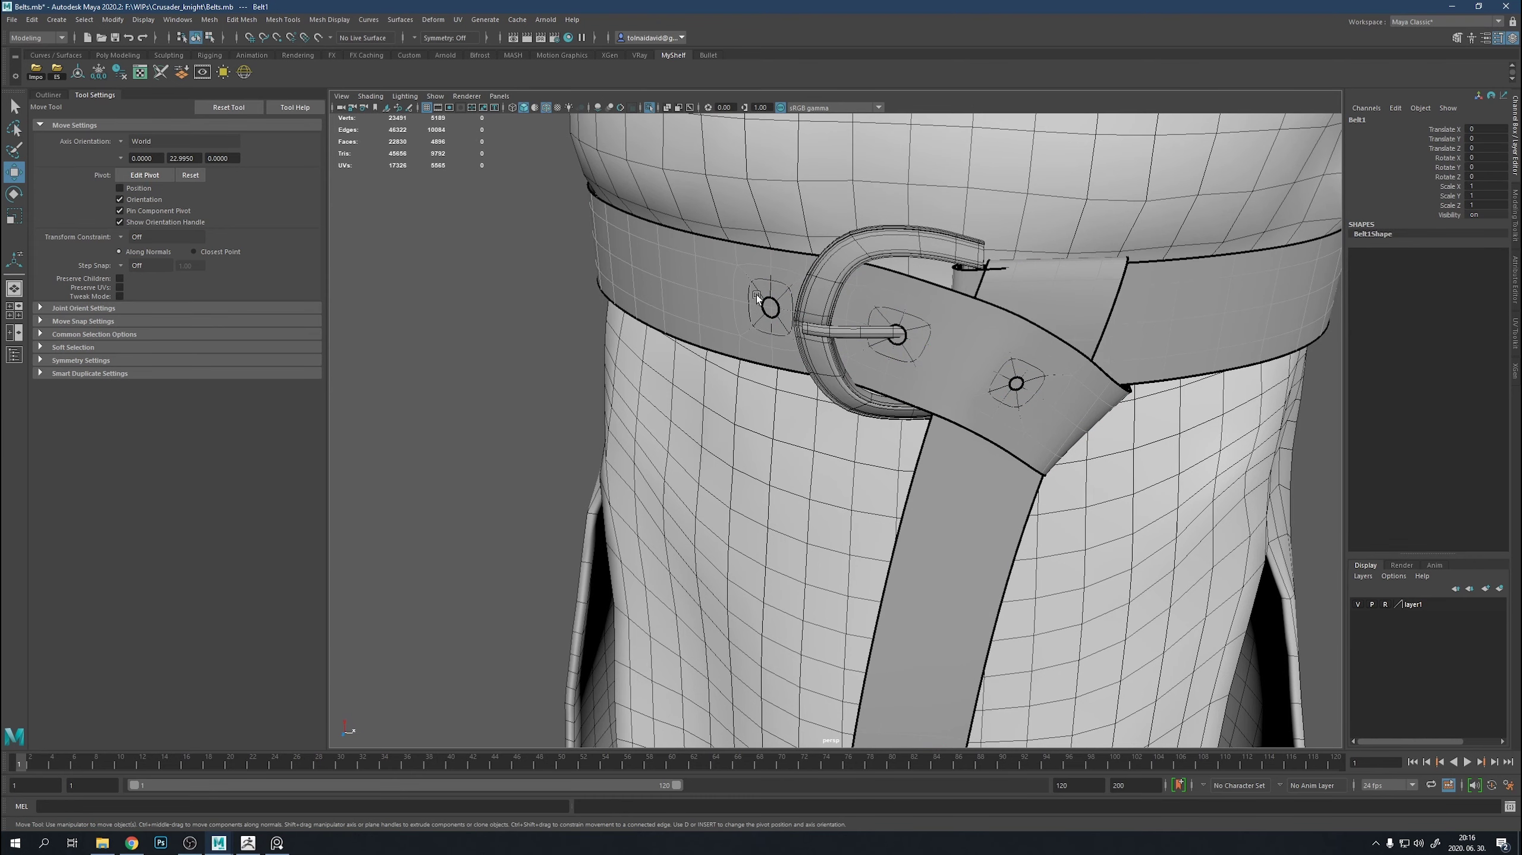
pyautogui.hotkey('ctrl', '1')
pyautogui.click(15, 355)
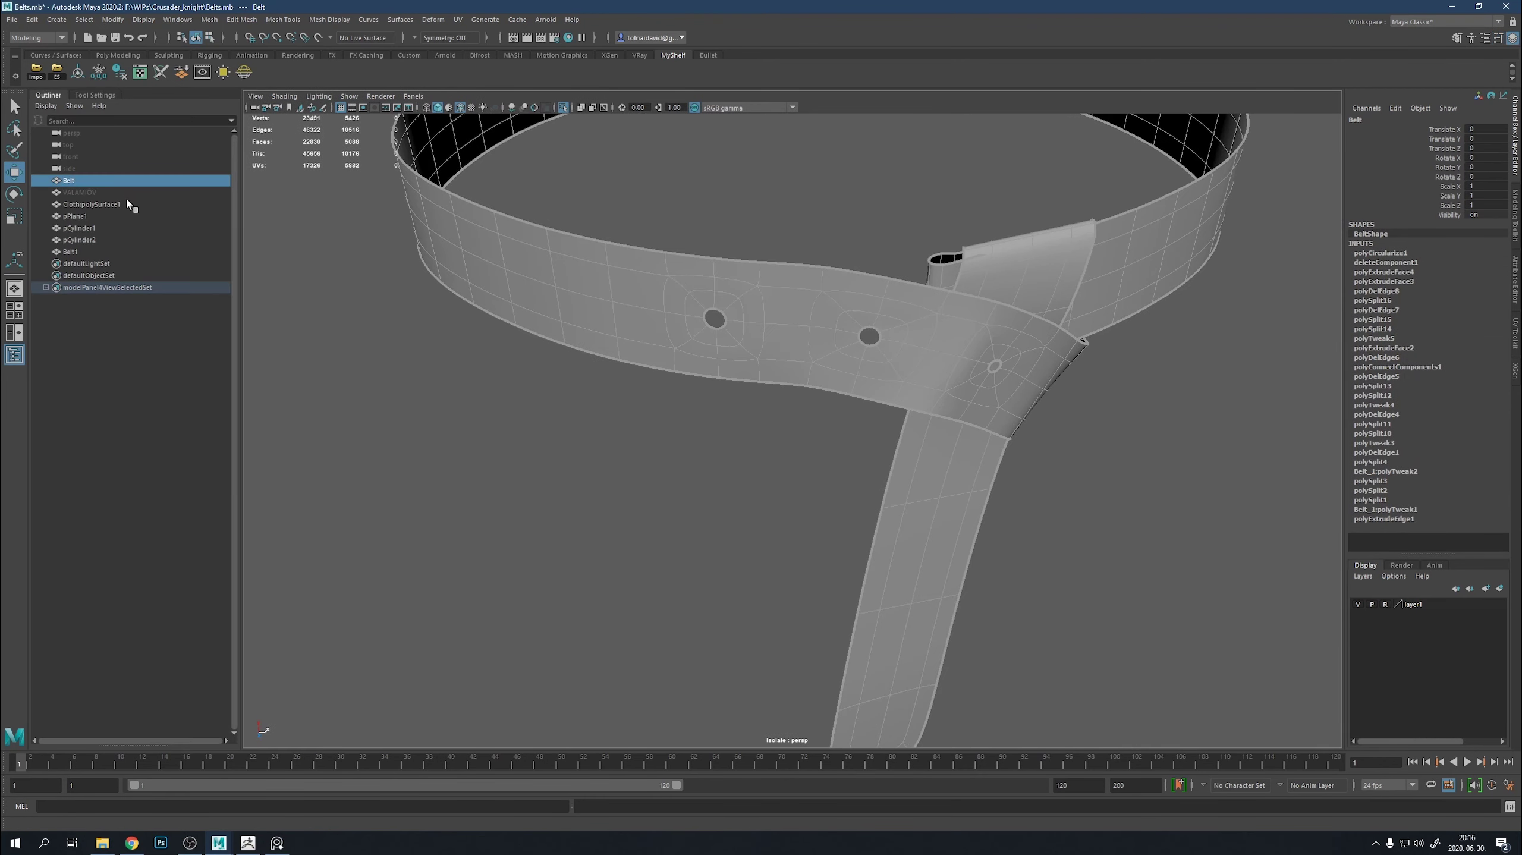
pyautogui.click(119, 191)
pyautogui.press('Up')
pyautogui.press('Up')
pyautogui.press('Down')
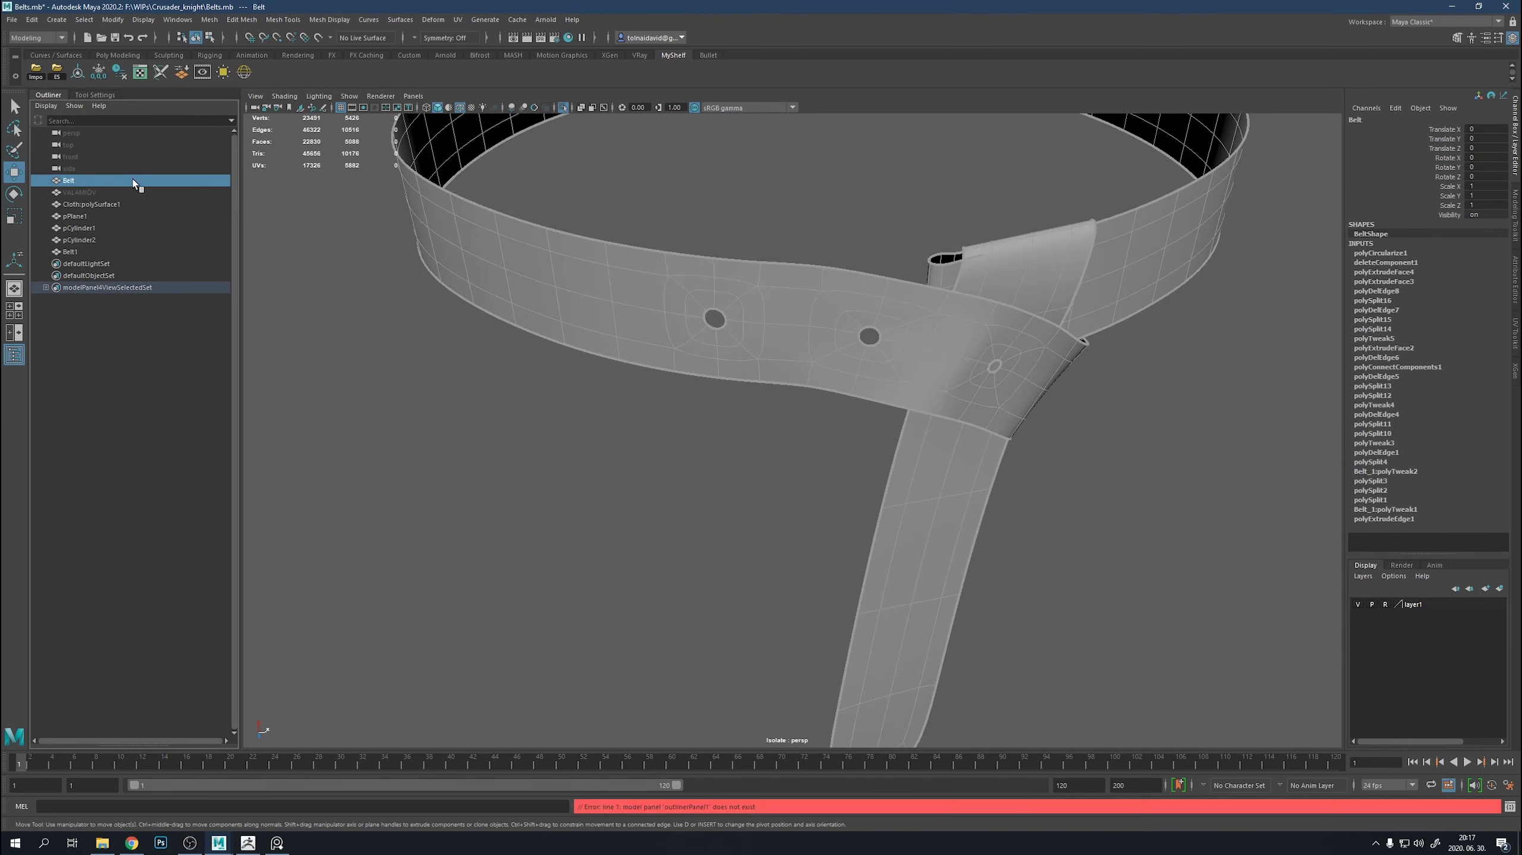
pyautogui.hotkey('ctrl', '1')
pyautogui.click(714, 327)
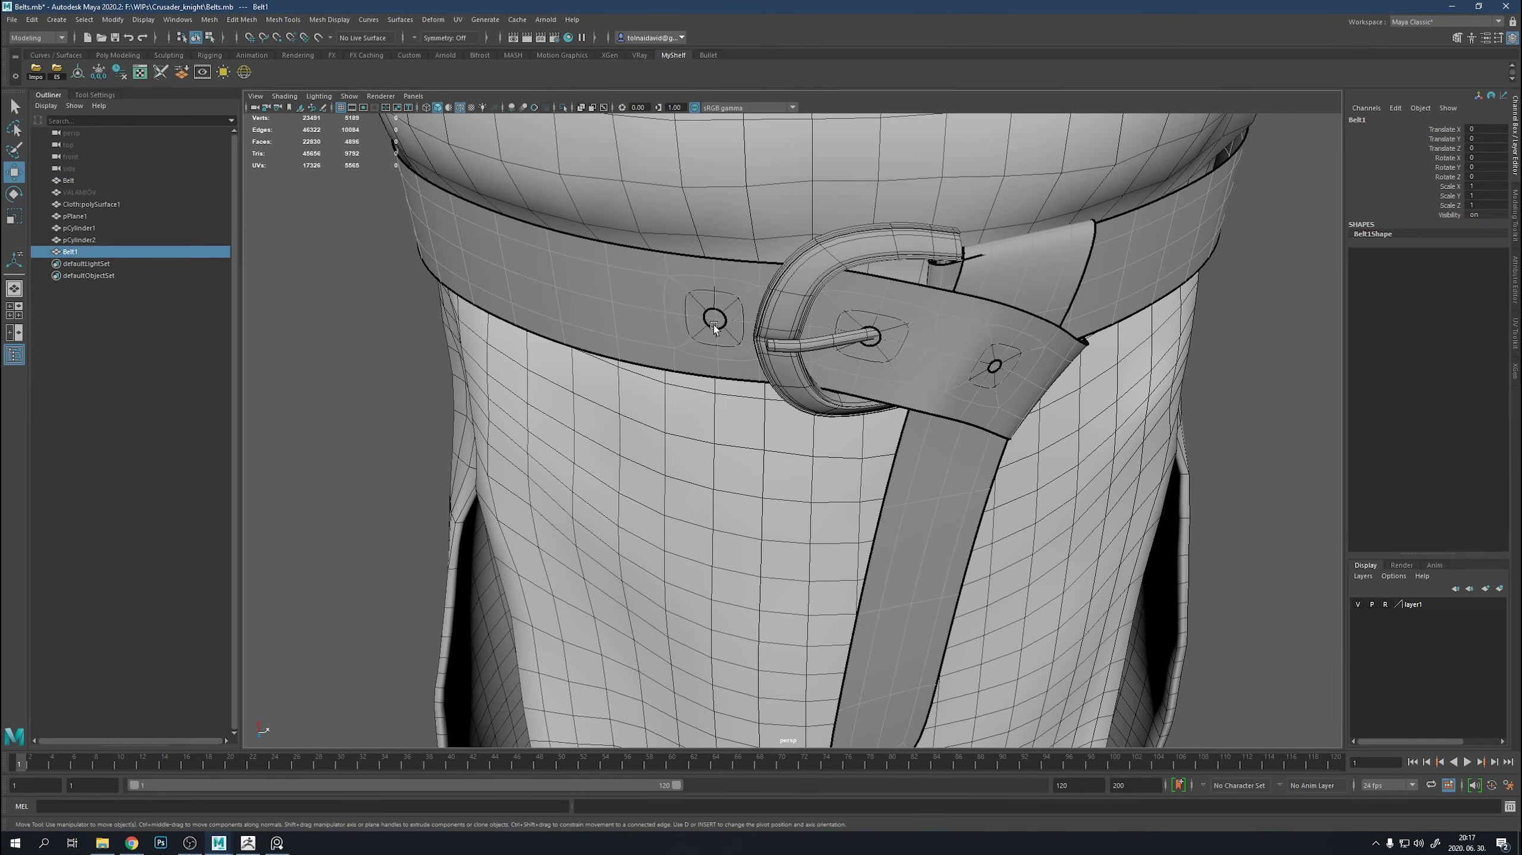
pyautogui.hotkey('ctrl', 'z')
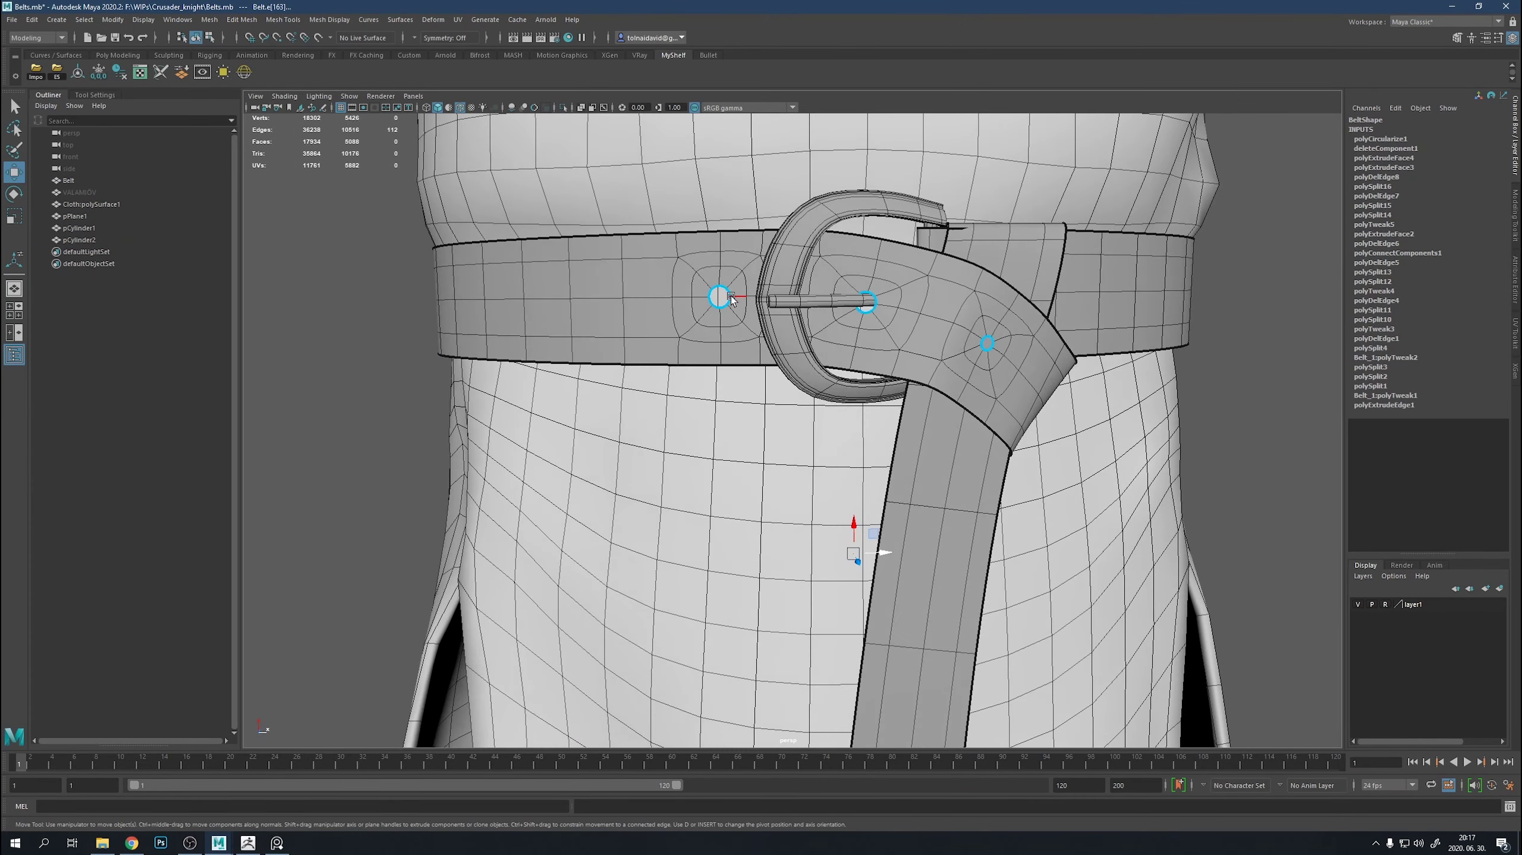
# Select the left hole and prong-hole edge rings and scale them smaller.
pyautogui.doubleClick(730, 297)
pyautogui.press('f')
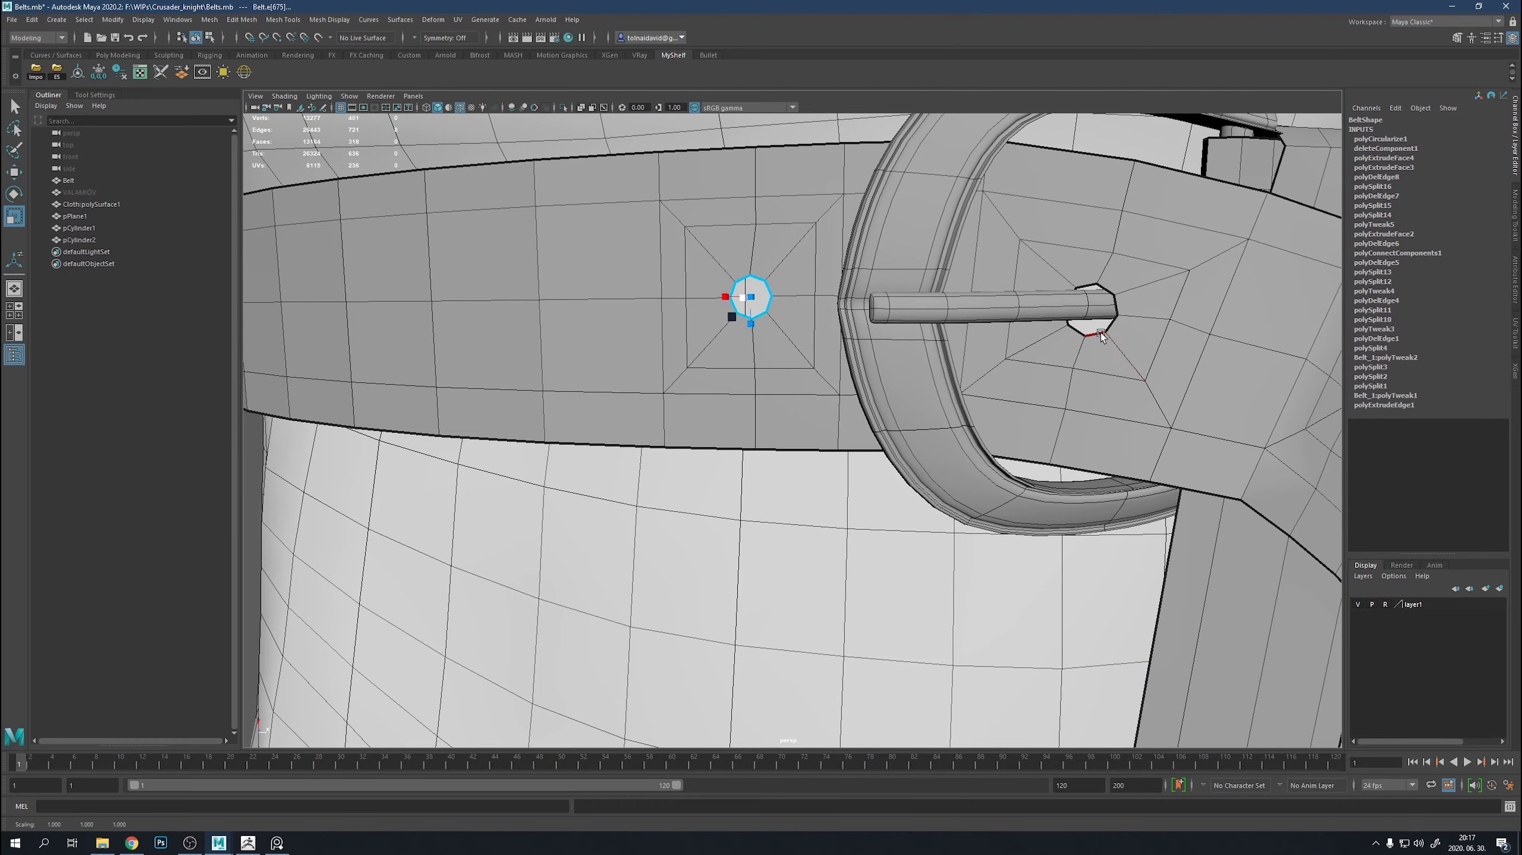
pyautogui.doubleClick(1101, 333)
pyautogui.press('w')
pyautogui.moveTo(1118, 311)
pyautogui.keyDown('alt'); pyautogui.mouseDown()
pyautogui.moveTo(942, 313)
pyautogui.moveTo(876, 333)
pyautogui.mouseUp(); pyautogui.keyUp('alt')
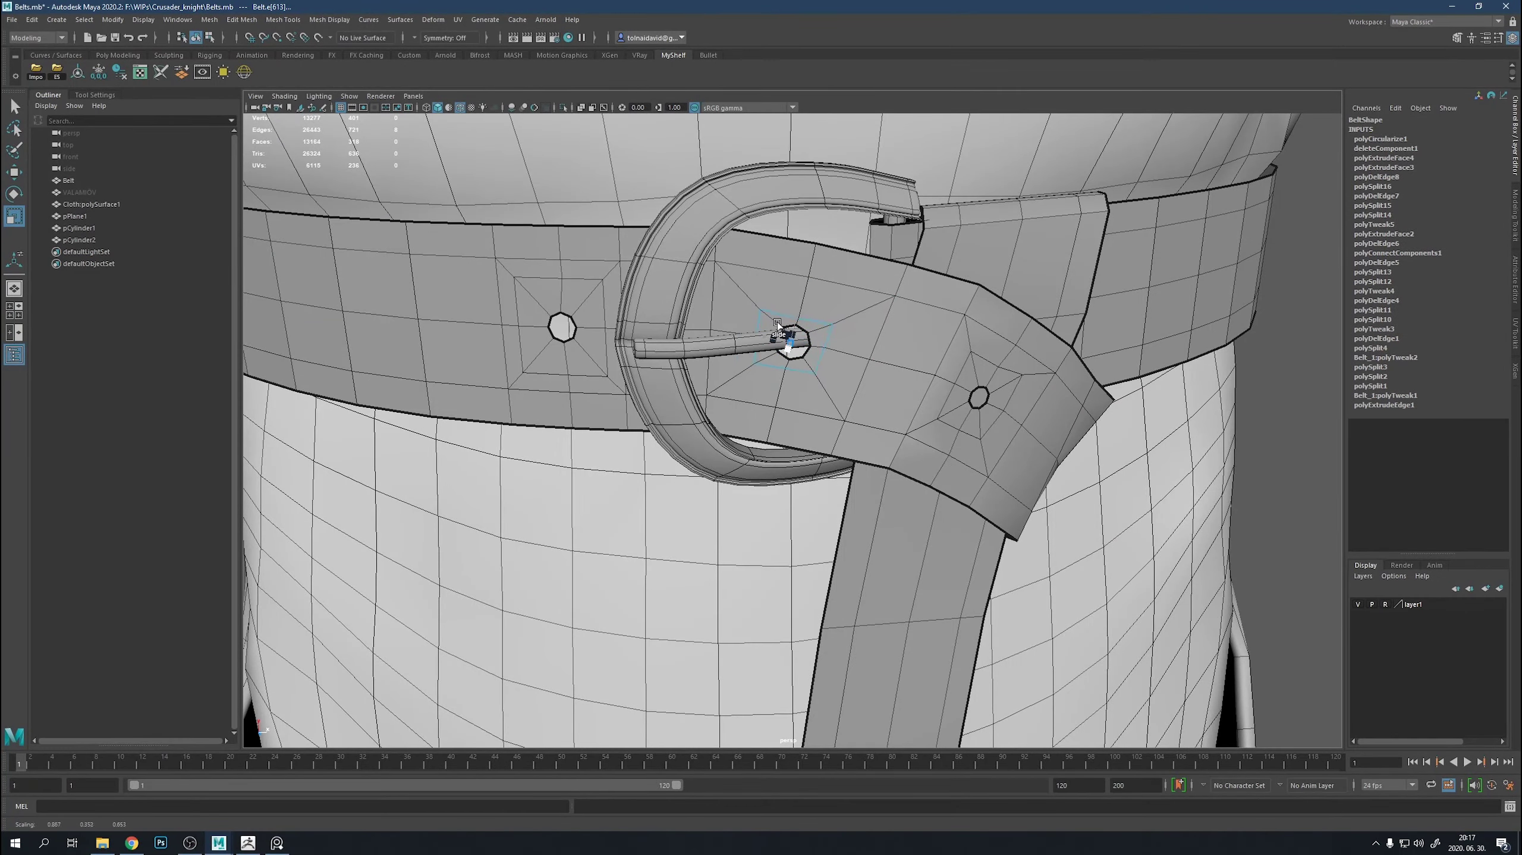
# Reselect the left hole's edge ring, view the belt three-quarter, and select the Belt object.
pyautogui.moveTo(782, 326)
pyautogui.keyDown('alt'); pyautogui.mouseDown()
pyautogui.moveTo(923, 355)
pyautogui.moveTo(713, 386)
pyautogui.mouseUp(); pyautogui.keyUp('alt')
pyautogui.doubleClick(944, 375)
pyautogui.doubleClick(561, 303)
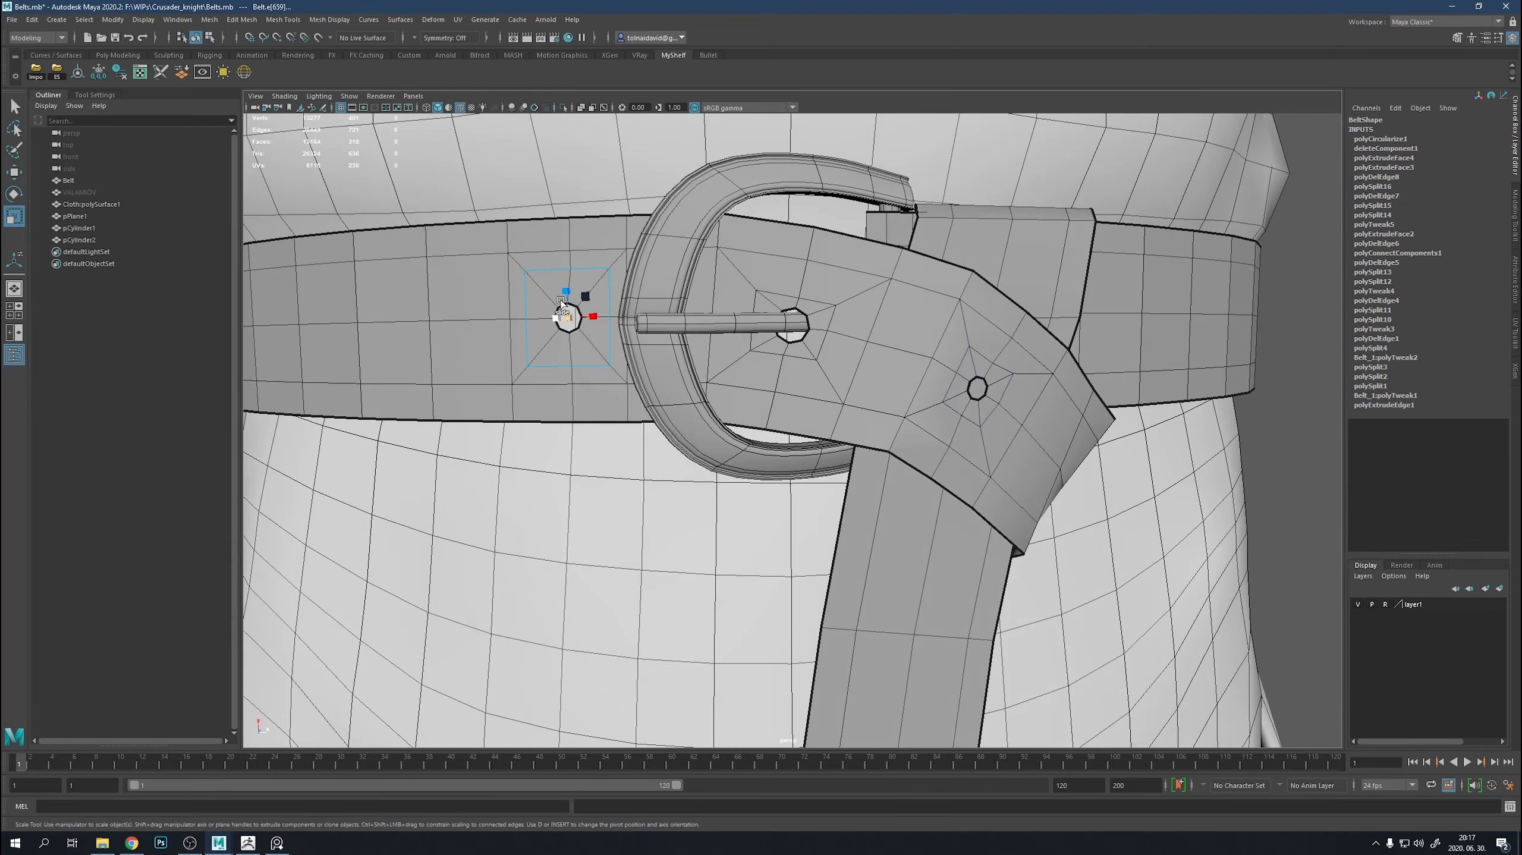
pyautogui.scroll(-5, 738, 334)
pyautogui.moveTo(744, 334)
pyautogui.keyDown('alt'); pyautogui.mouseDown()
pyautogui.moveTo(920, 308)
pyautogui.moveTo(961, 340)
pyautogui.moveTo(935, 369)
pyautogui.moveTo(910, 282)
pyautogui.moveTo(917, 376)
pyautogui.moveTo(805, 348)
pyautogui.mouseUp(); pyautogui.keyUp('alt')
pyautogui.click(918, 375)
pyautogui.scroll(5, 805, 345)
# Select the buckle plate, prong and frame and combine them into one object.
pyautogui.keyDown('shift'); pyautogui.click(886, 245); pyautogui.keyUp('shift')
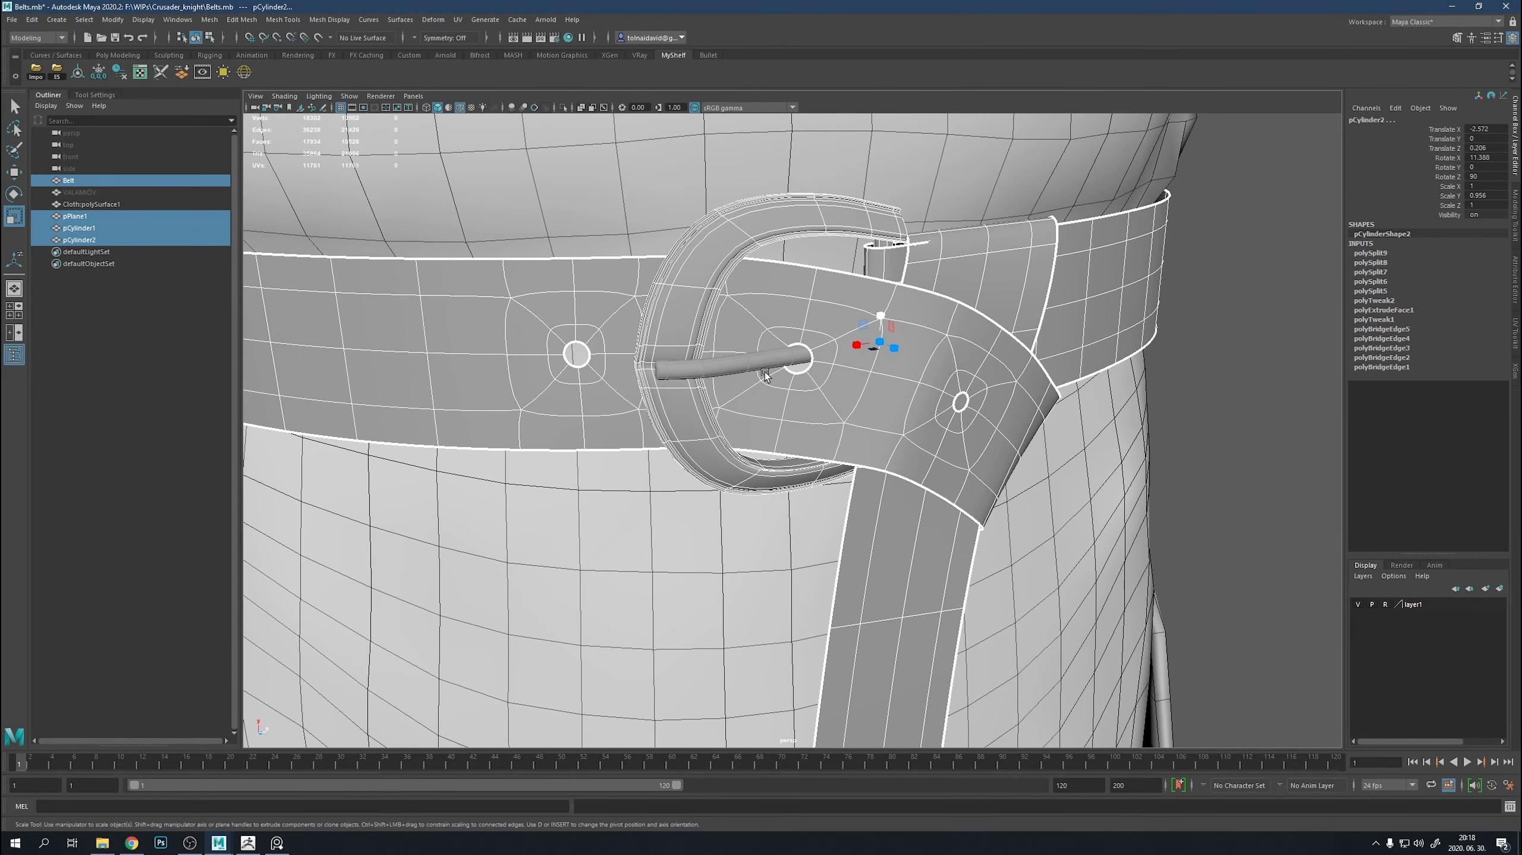
pyautogui.keyDown('shift'); pyautogui.click(886, 245); pyautogui.keyUp('shift')
pyautogui.scroll(3, 1068, 406)
pyautogui.hotkey('ctrl', '1')
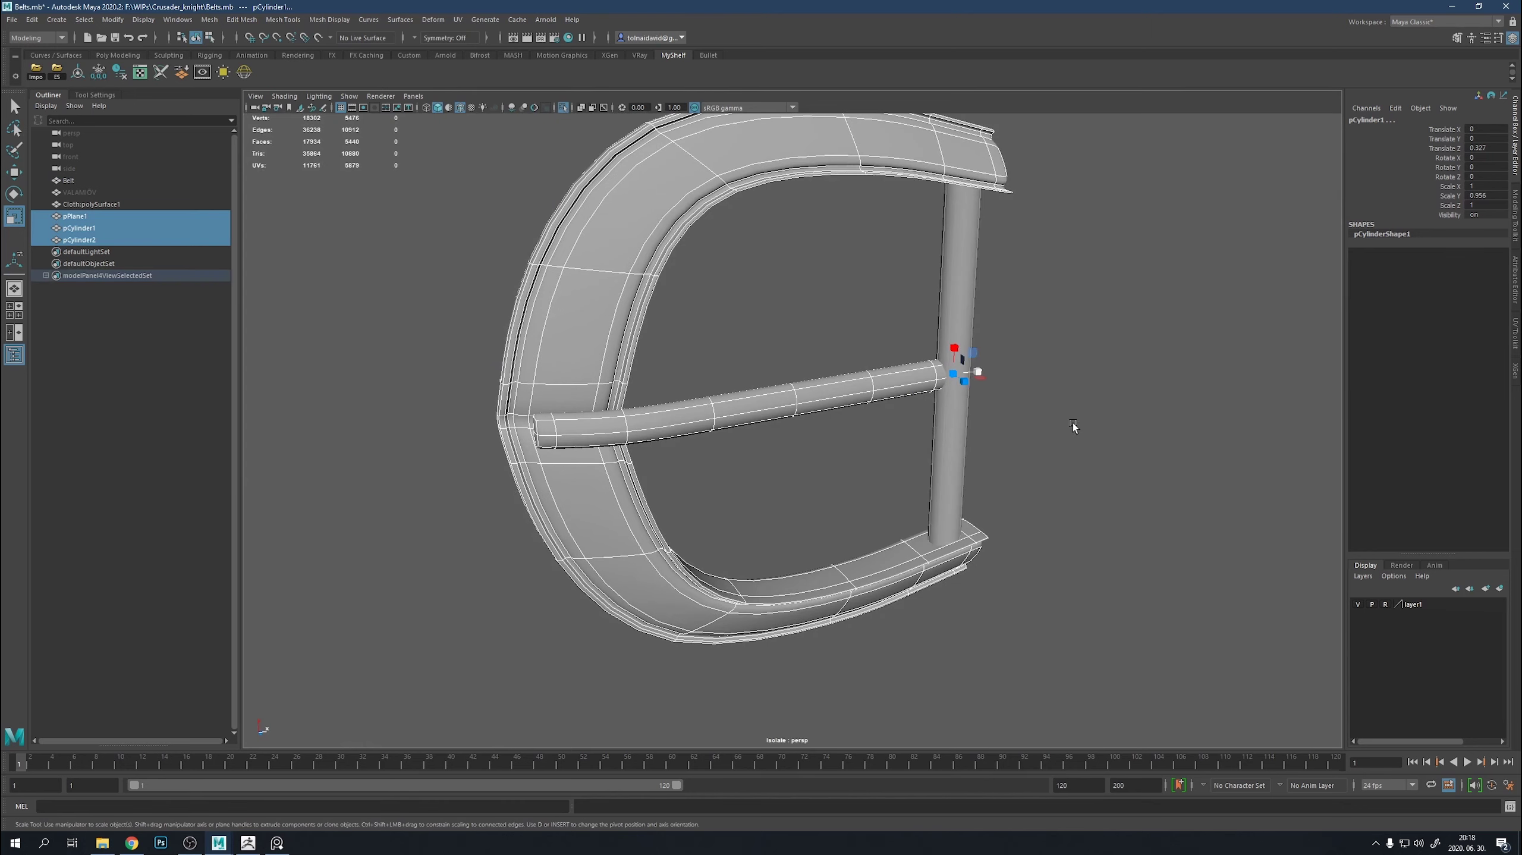
pyautogui.hotkey('ctrl', 'z')
pyautogui.click(508, 304)
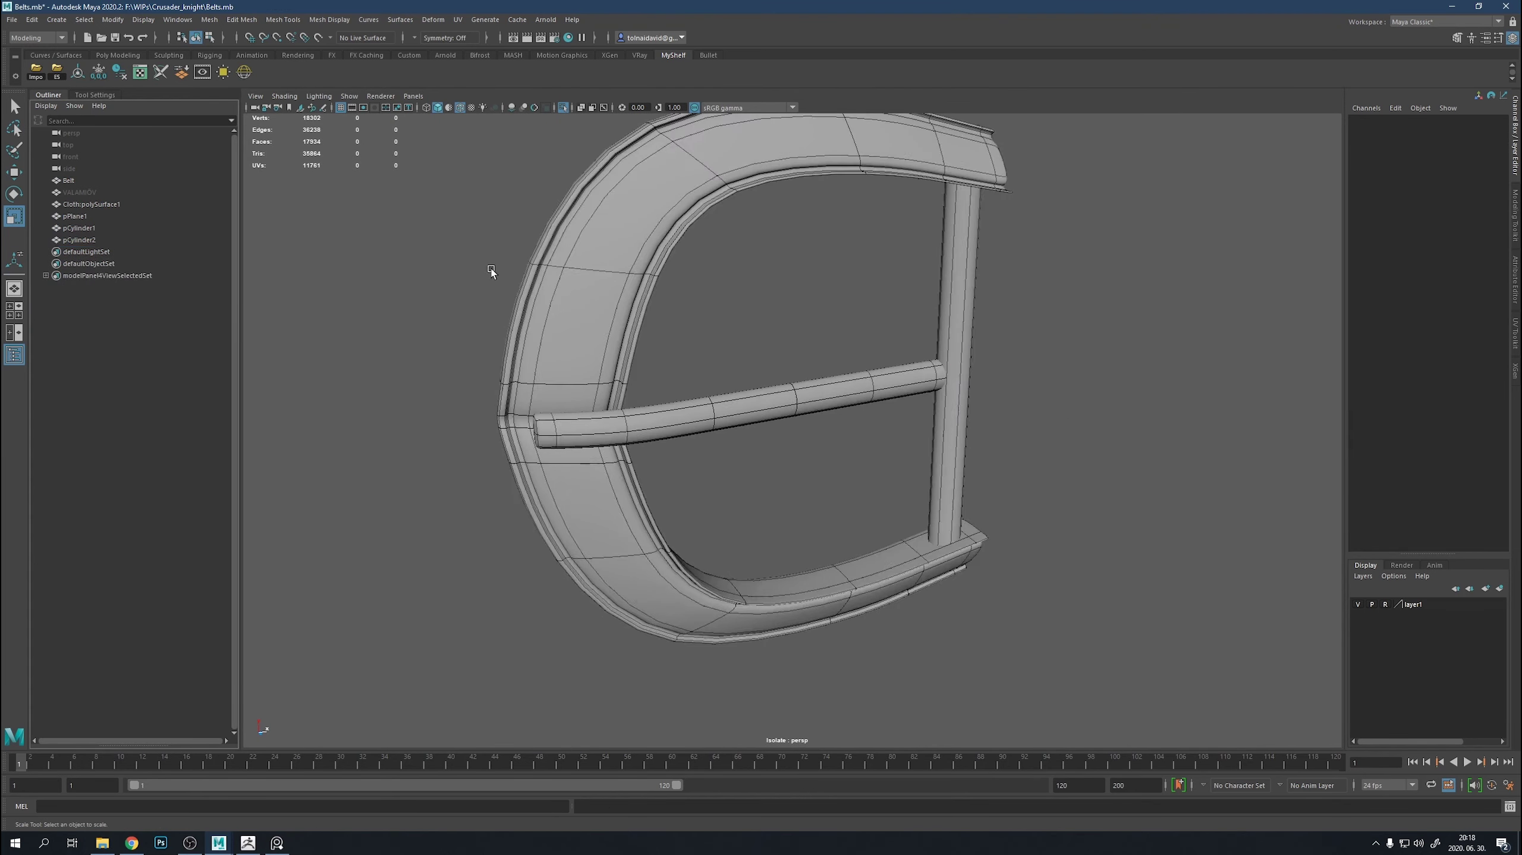
pyautogui.scroll(-5, 778, 407)
pyautogui.moveTo(599, 239); pyautogui.dragTo(1089, 561)
pyautogui.hotkey('ctrl', 'g')
# Rename the combined object to Buckle and add the Belt to the selection.
pyautogui.doubleClick(78, 215)
pyautogui.write('Buckle')
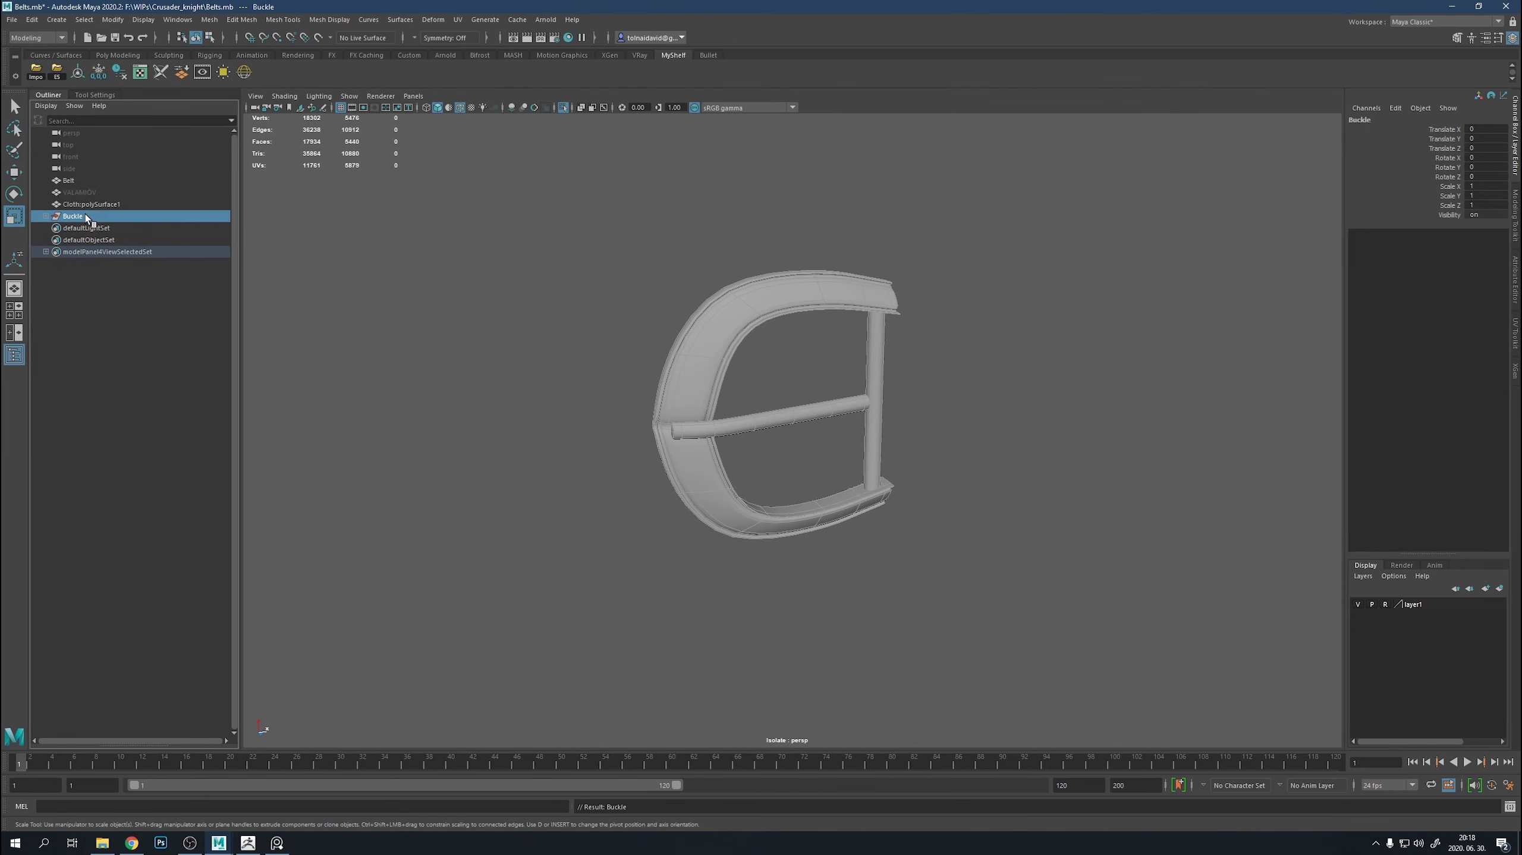
pyautogui.hotkey('ctrl', '1')
pyautogui.keyDown('shift'); pyautogui.click(644, 357); pyautogui.keyUp('shift')
pyautogui.press('f')
# Export the selected Belt and Buckle to the knight's Assets folder as Belt1.
pyautogui.click(57, 72)
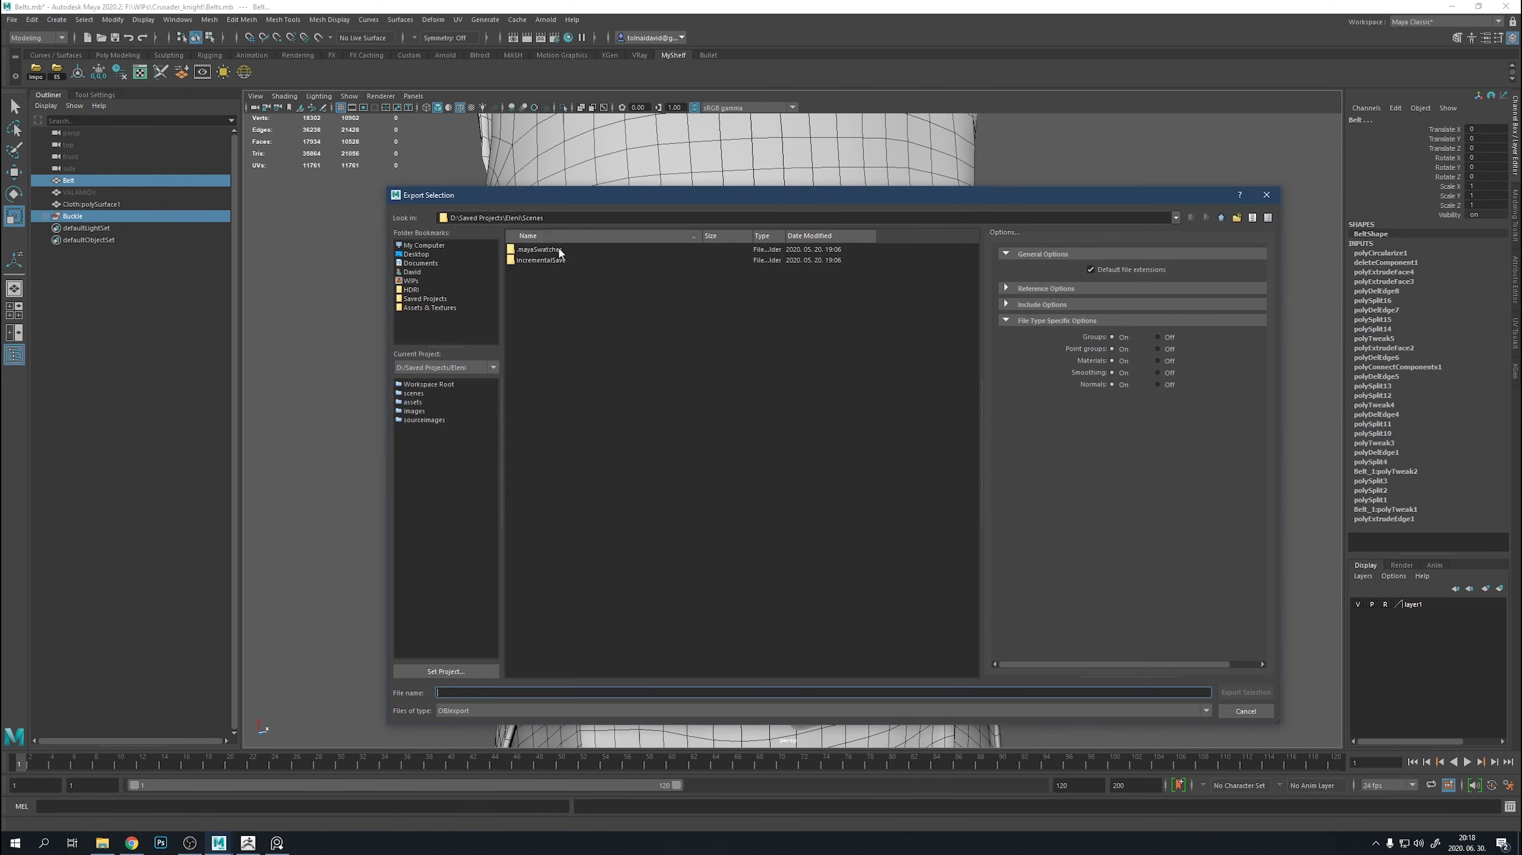
pyautogui.click(417, 286)
pyautogui.doubleClick(538, 259)
pyautogui.click(598, 688)
pyautogui.write('Belt1')
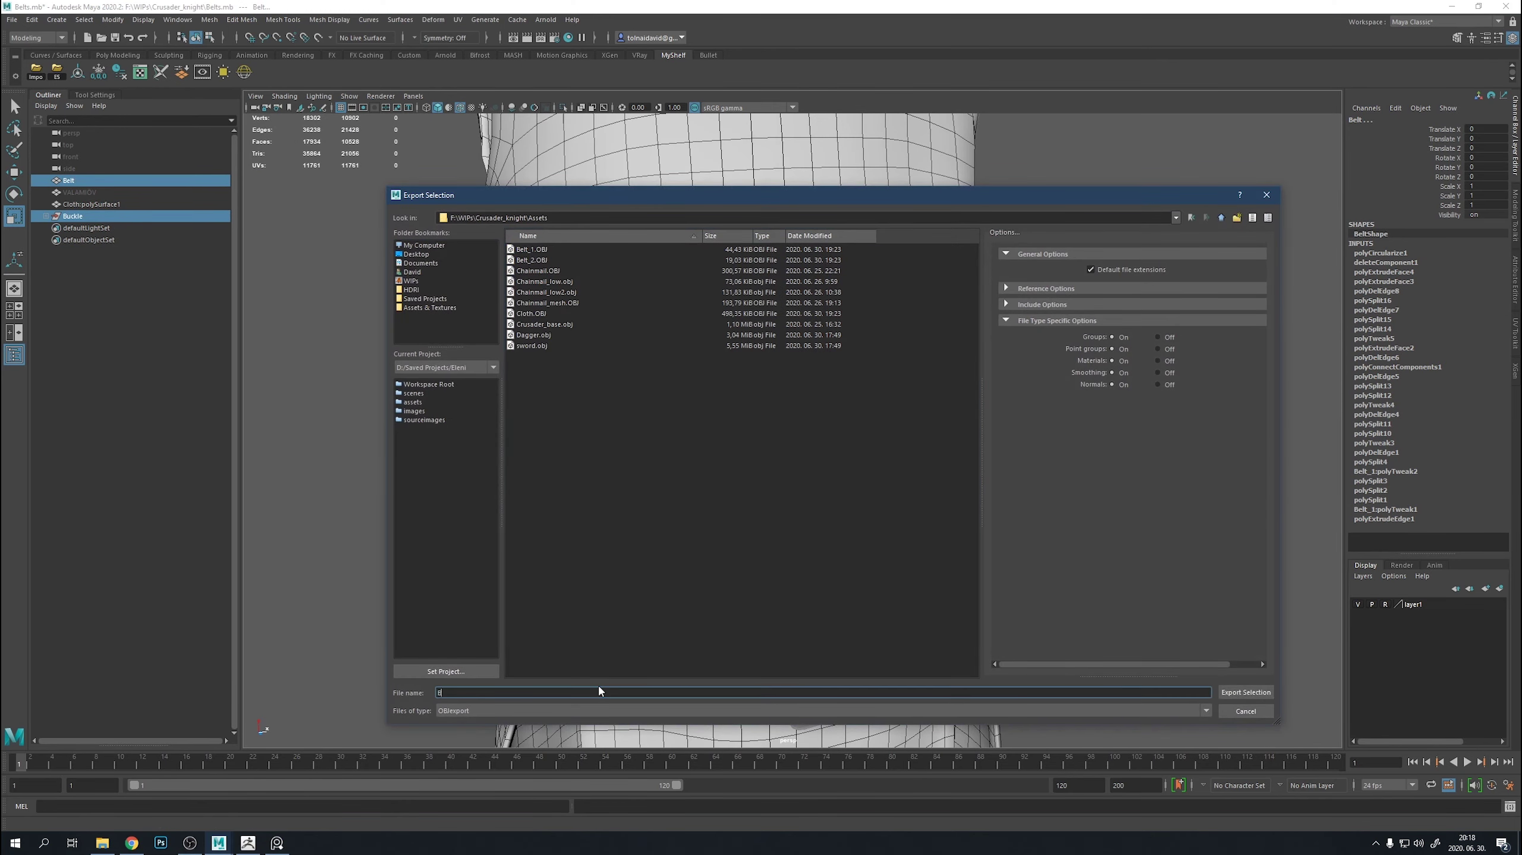
pyautogui.press('Return')
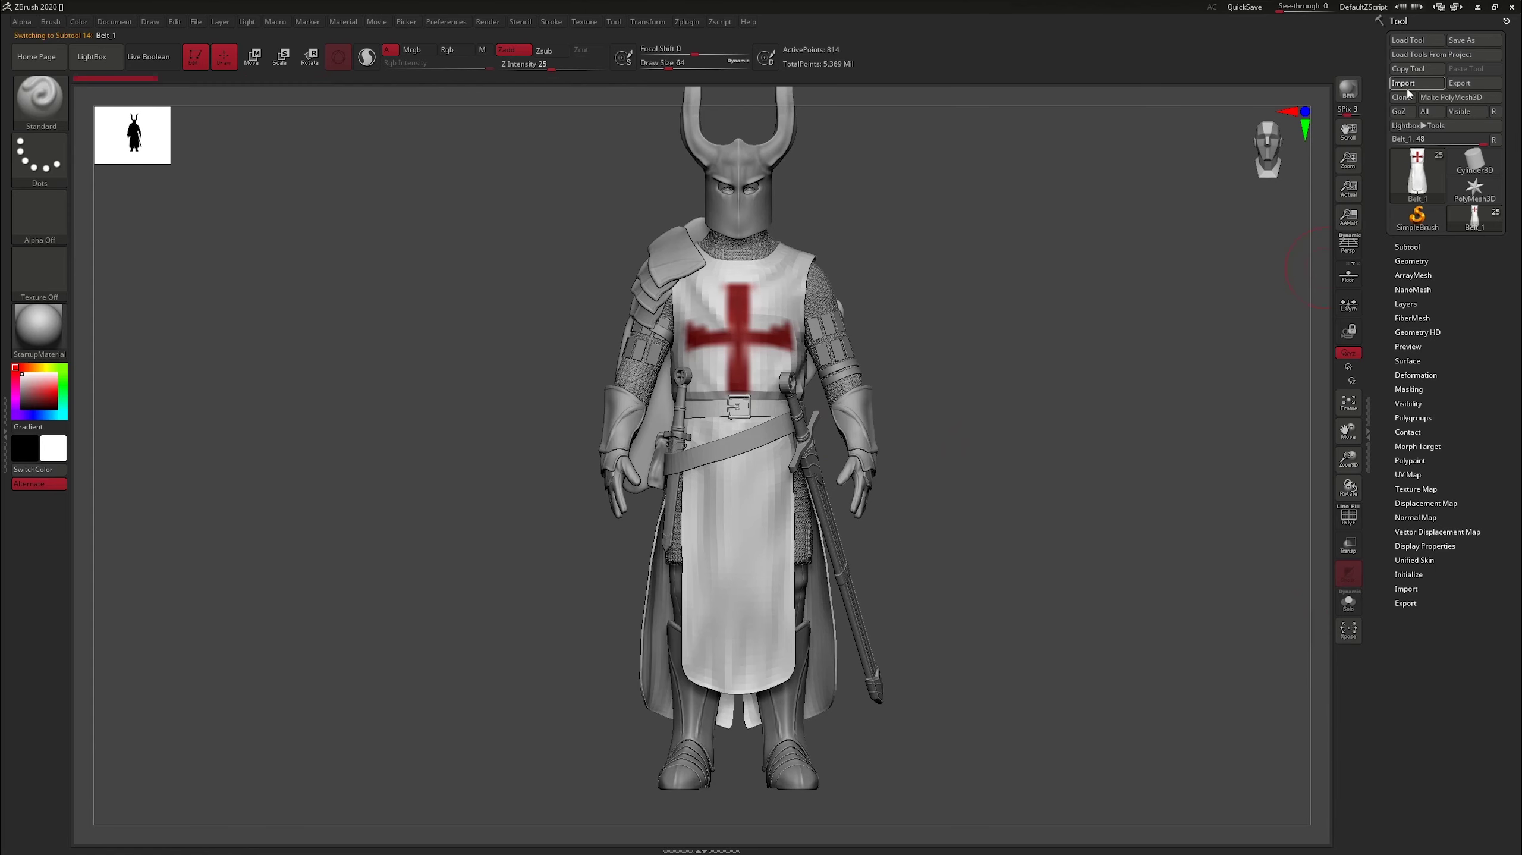
# Import the Belt1 OBJ file into ZBrush after cancelling a wrong file dialog.
pyautogui.click(1408, 87)
pyautogui.doubleClick(838, 338)
pyautogui.click(1416, 39)
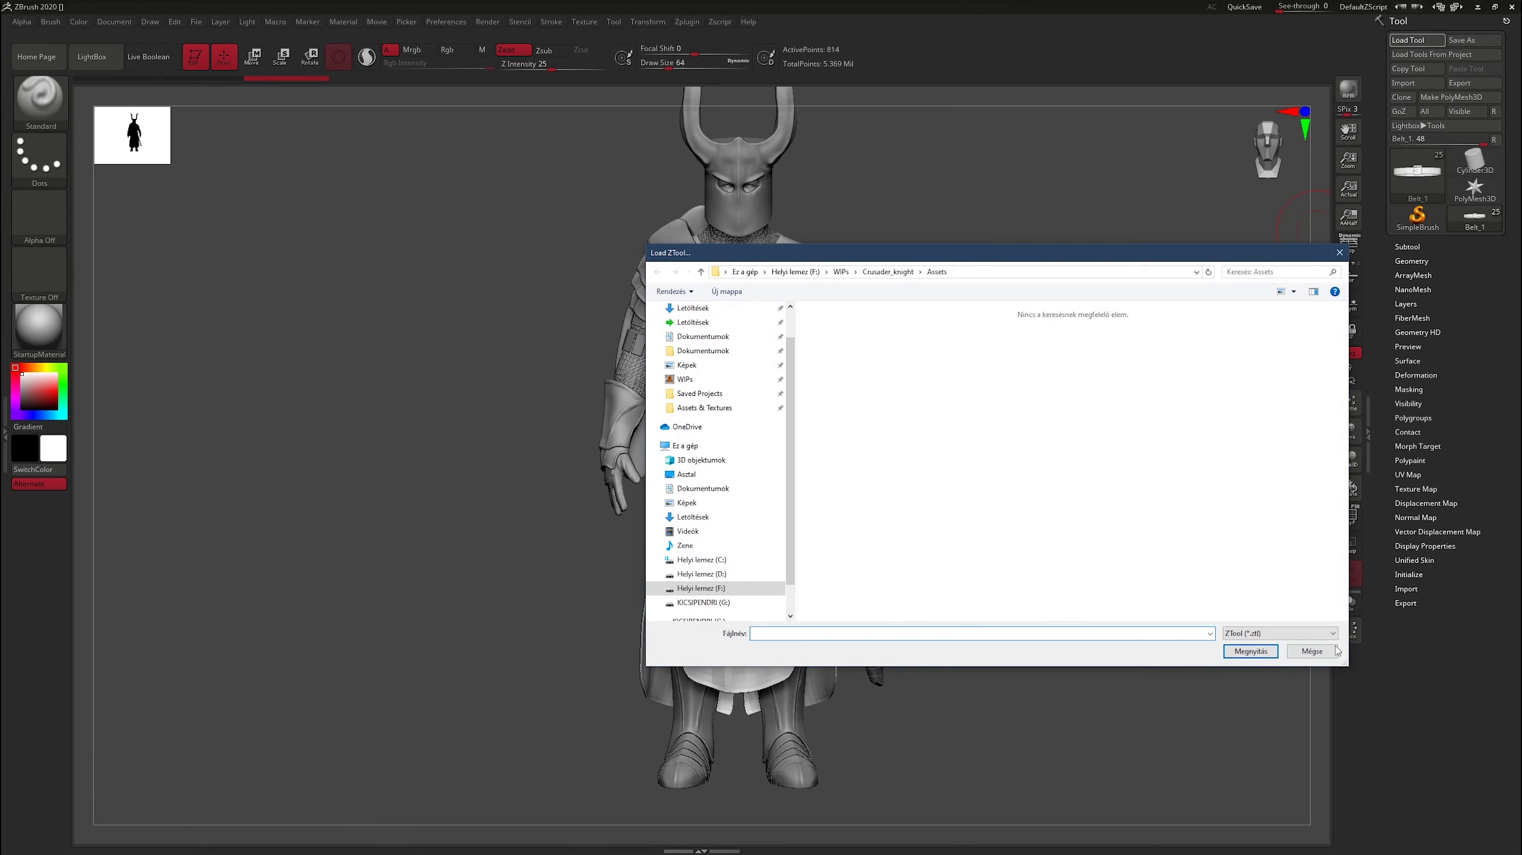
pyautogui.click(1334, 651)
pyautogui.click(1417, 82)
pyautogui.doubleClick(972, 339)
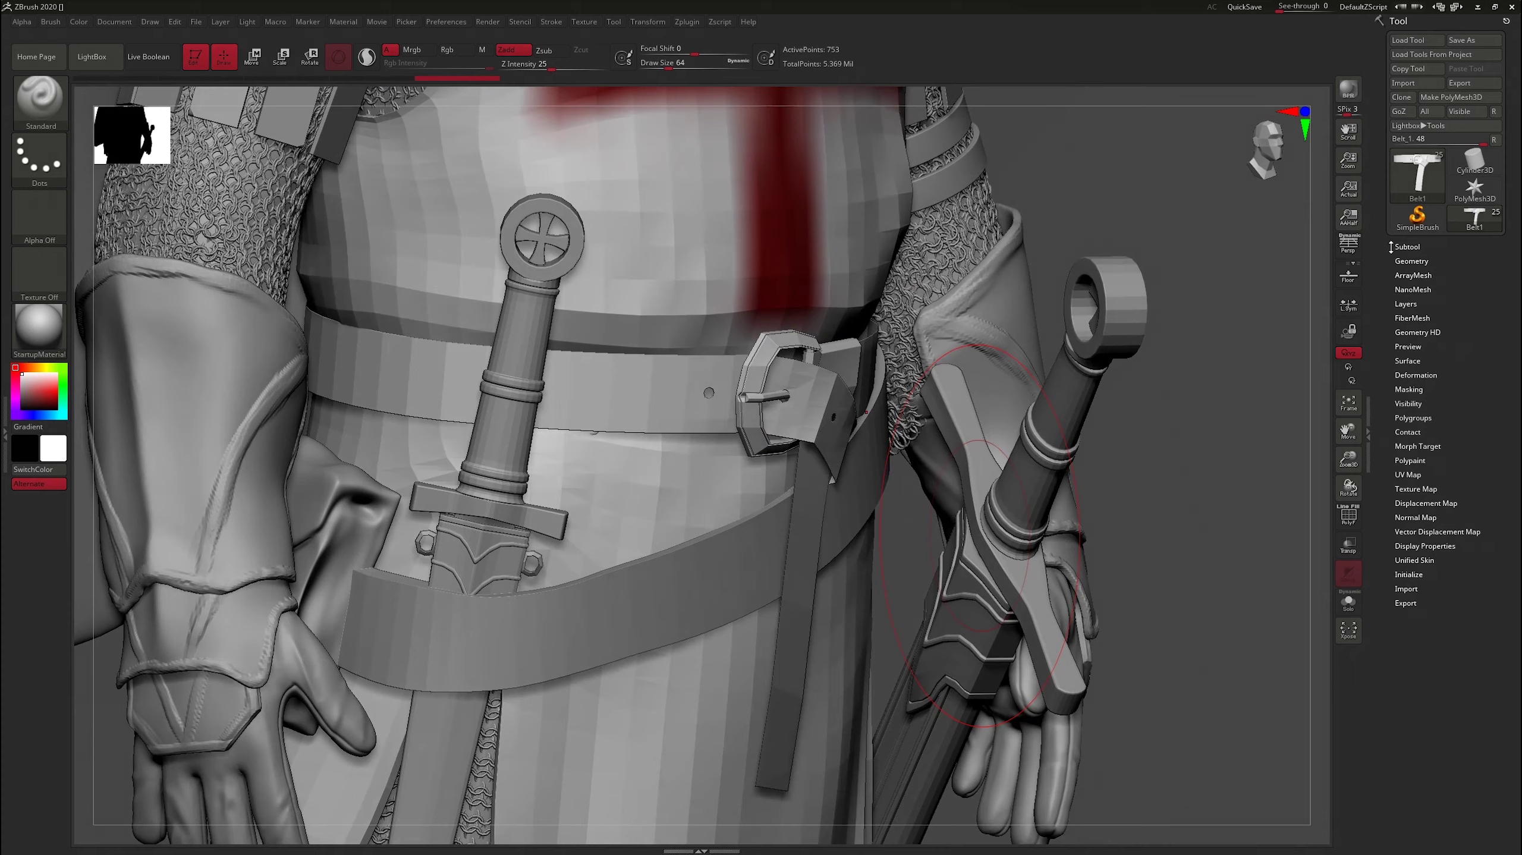
# Show the subtool list and display the imported belt on its own.
pyautogui.click(1390, 247)
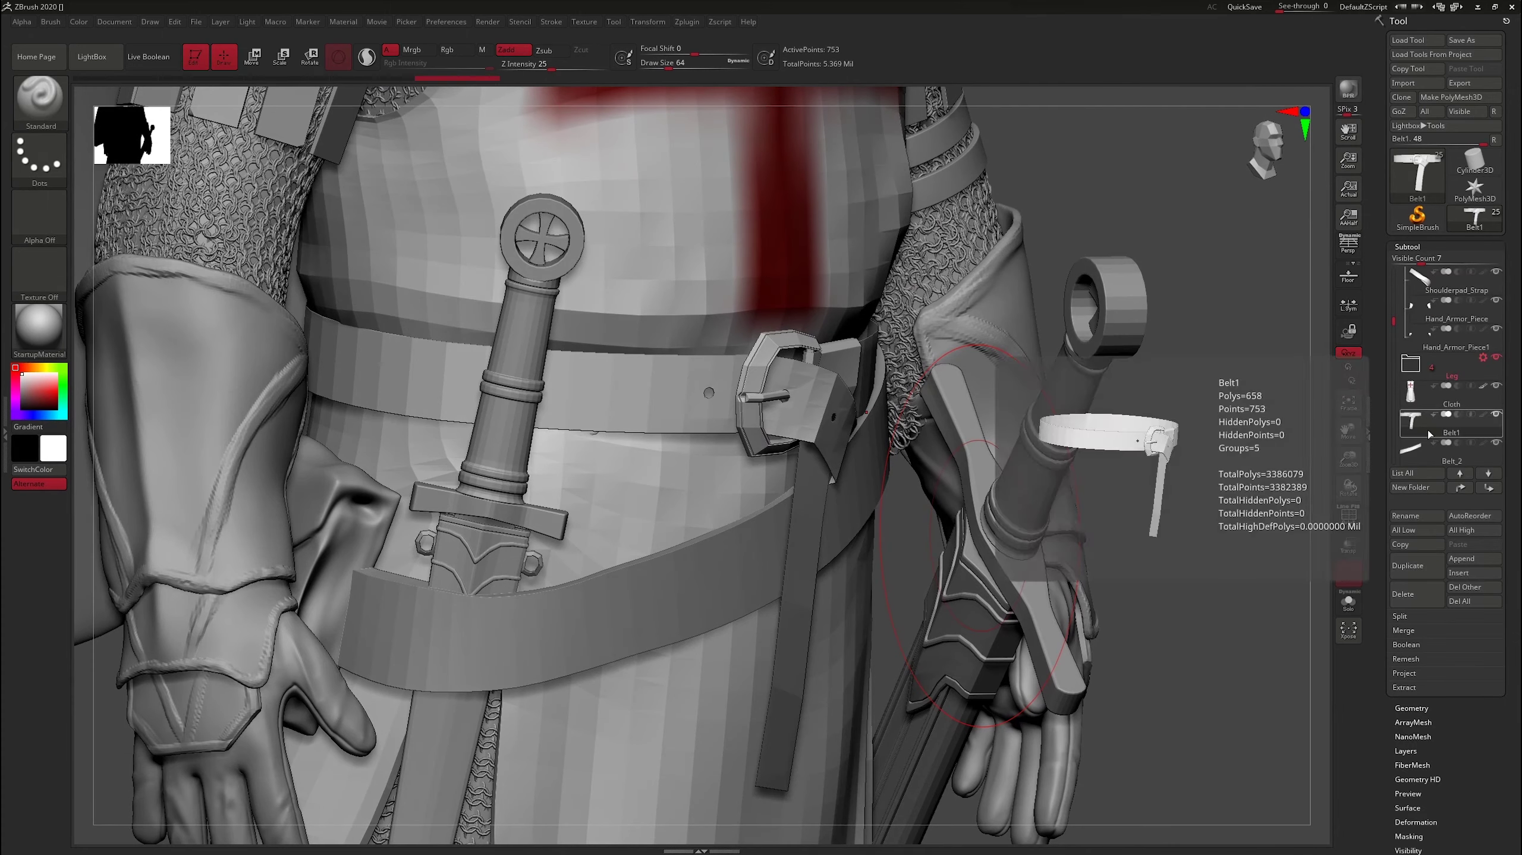
pyautogui.hotkey('shift', 'f')
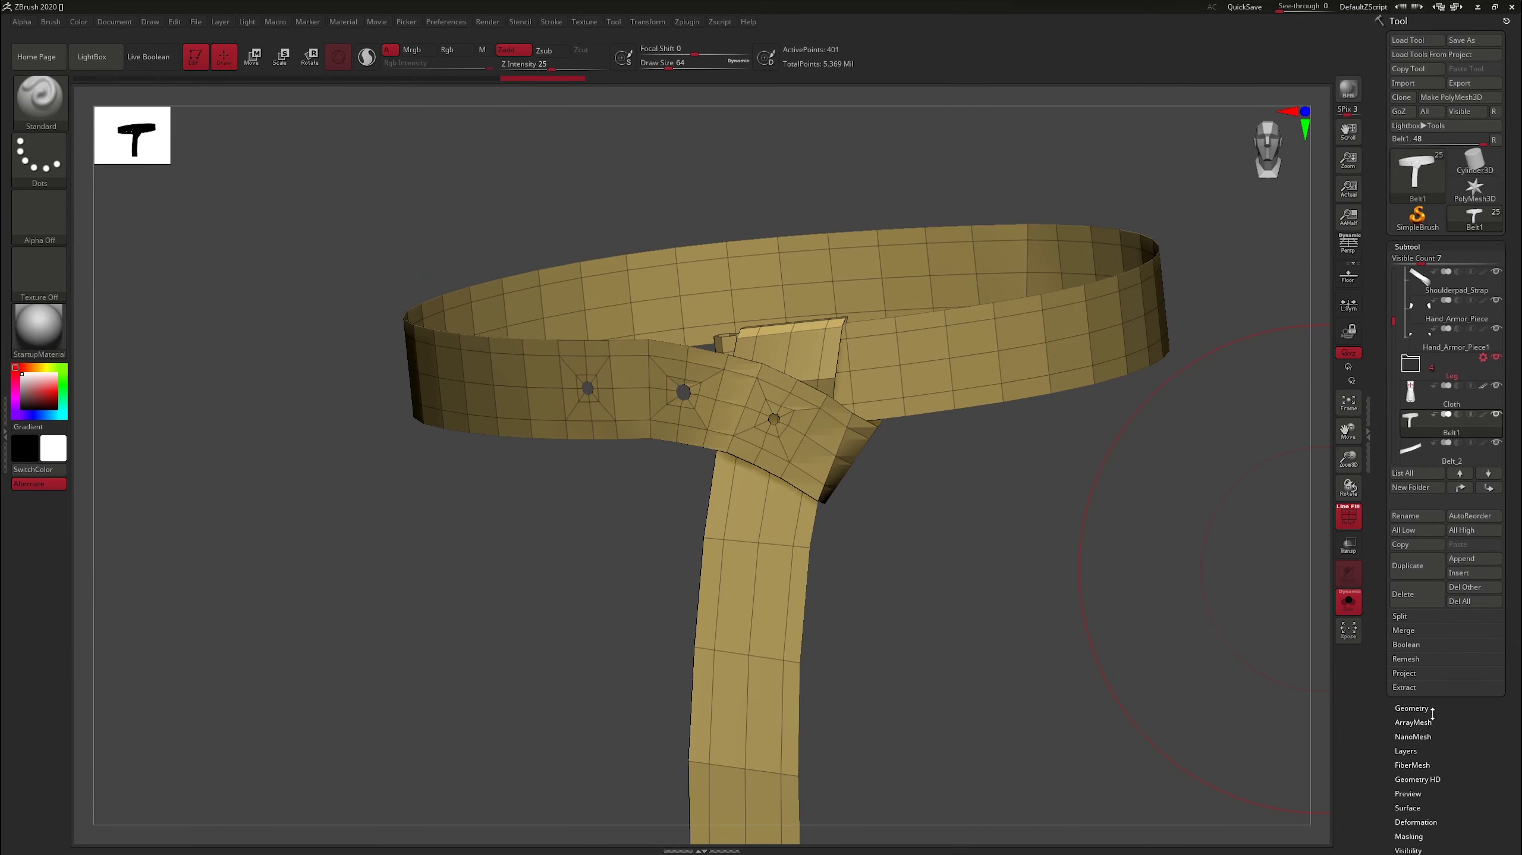
pyautogui.click(1402, 616)
# Apply Panel Loops to the belt so its thickness extrudes inward toward the body.
pyautogui.click(1348, 601)
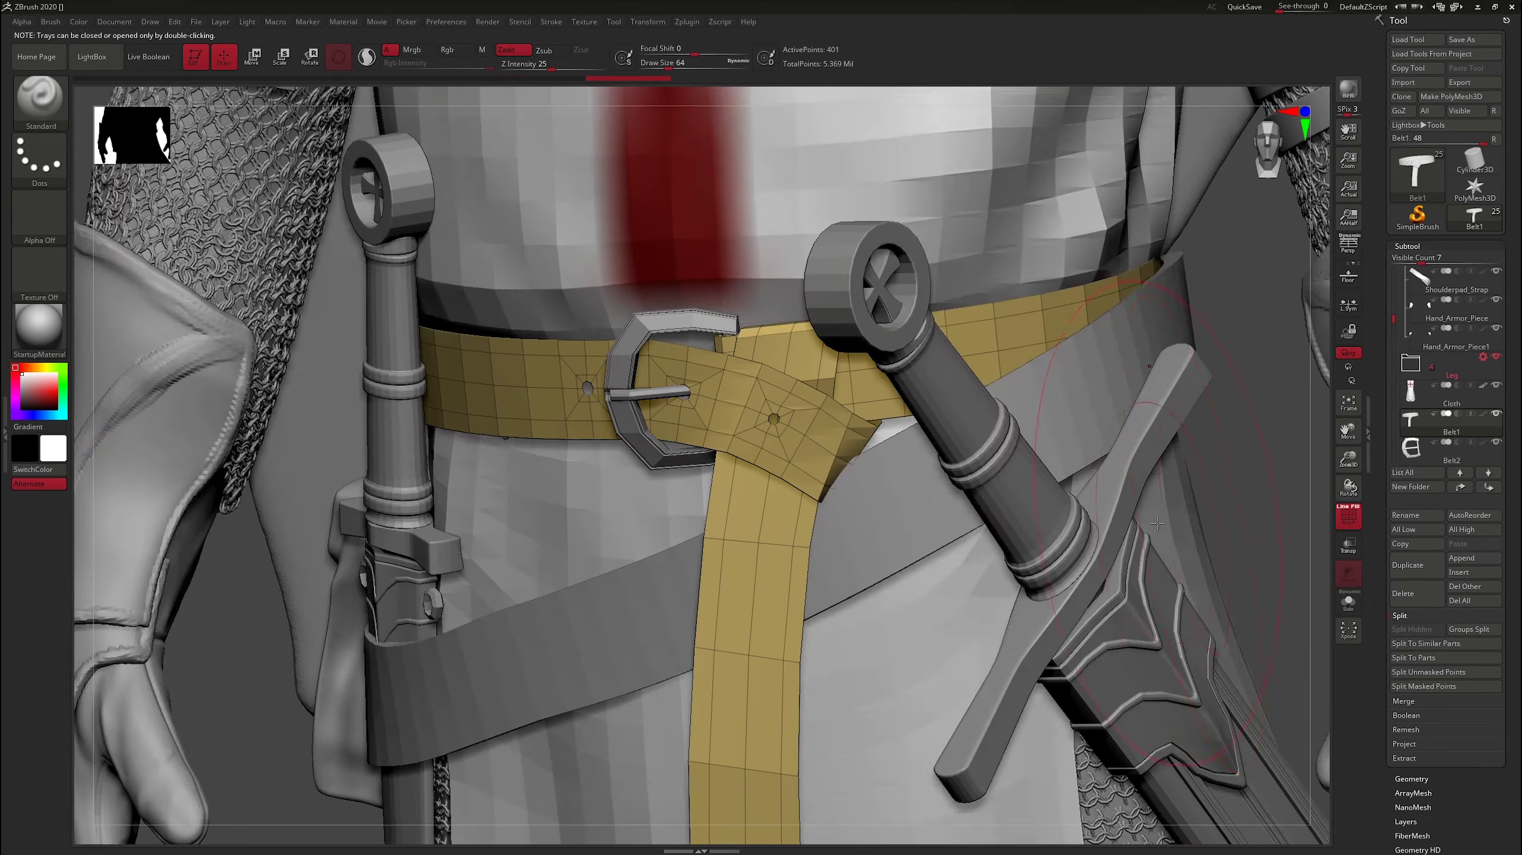
pyautogui.moveTo(1318, 607); pyautogui.dragTo(1167, 624)
pyautogui.click(1424, 778)
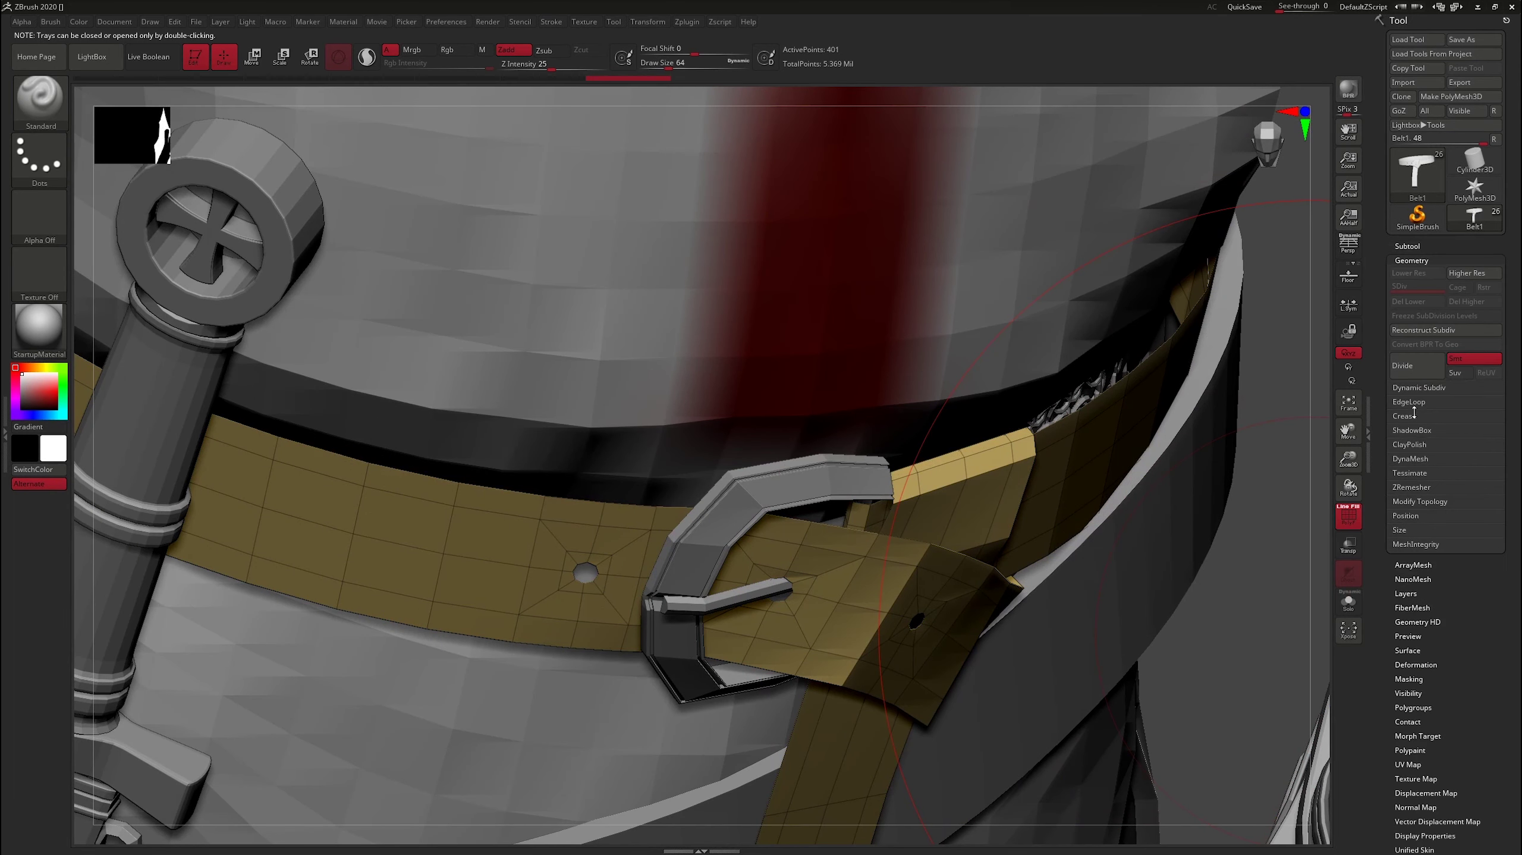
pyautogui.click(1413, 526)
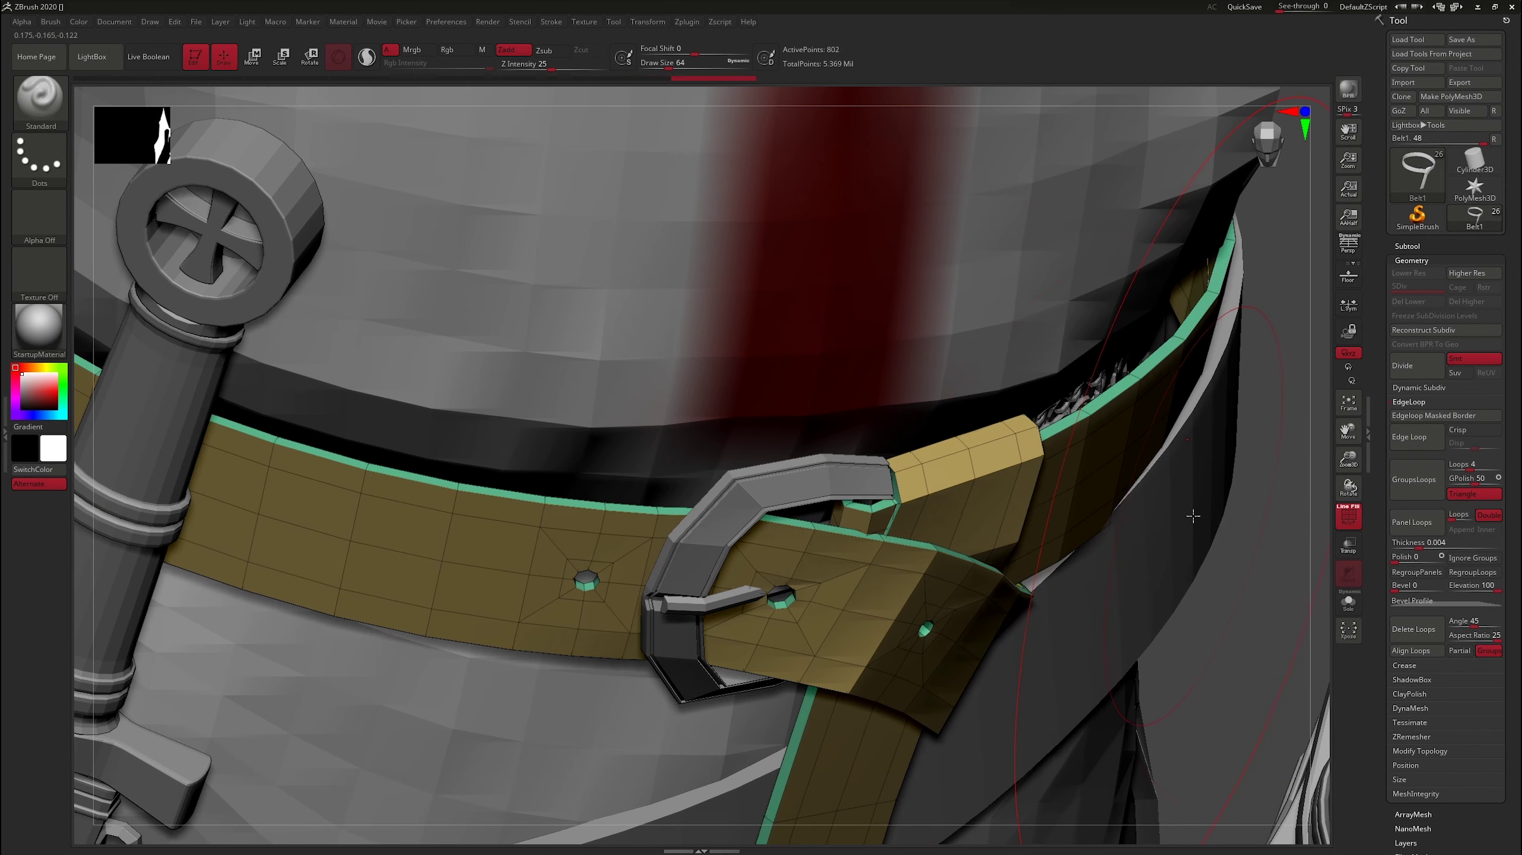
pyautogui.hotkey('ctrl', 'z')
pyautogui.click(1412, 522)
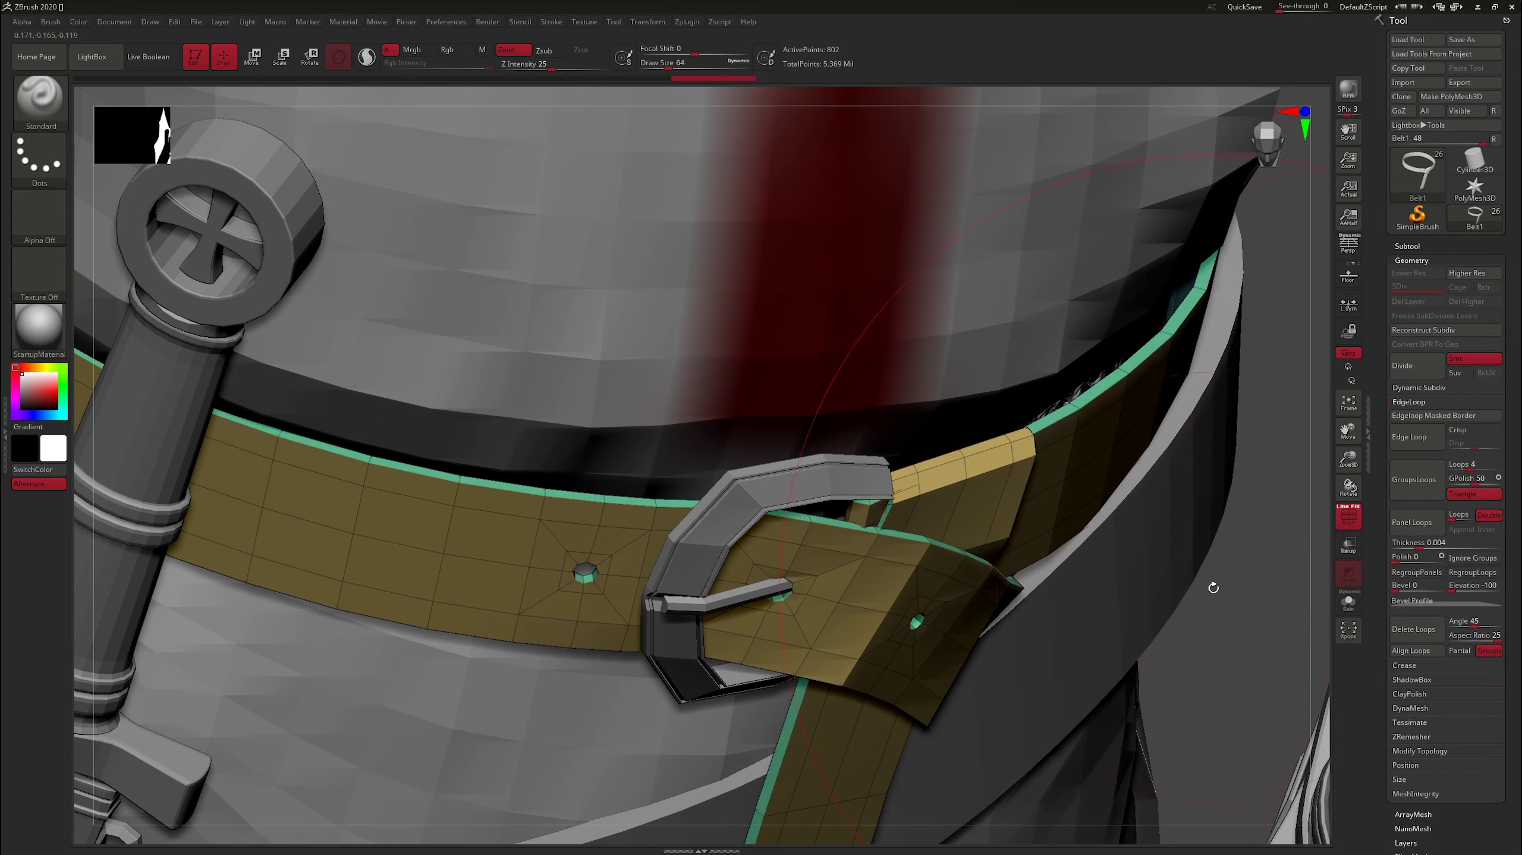
pyautogui.press('f')
pyautogui.moveTo(1137, 598); pyautogui.dragTo(1036, 643)
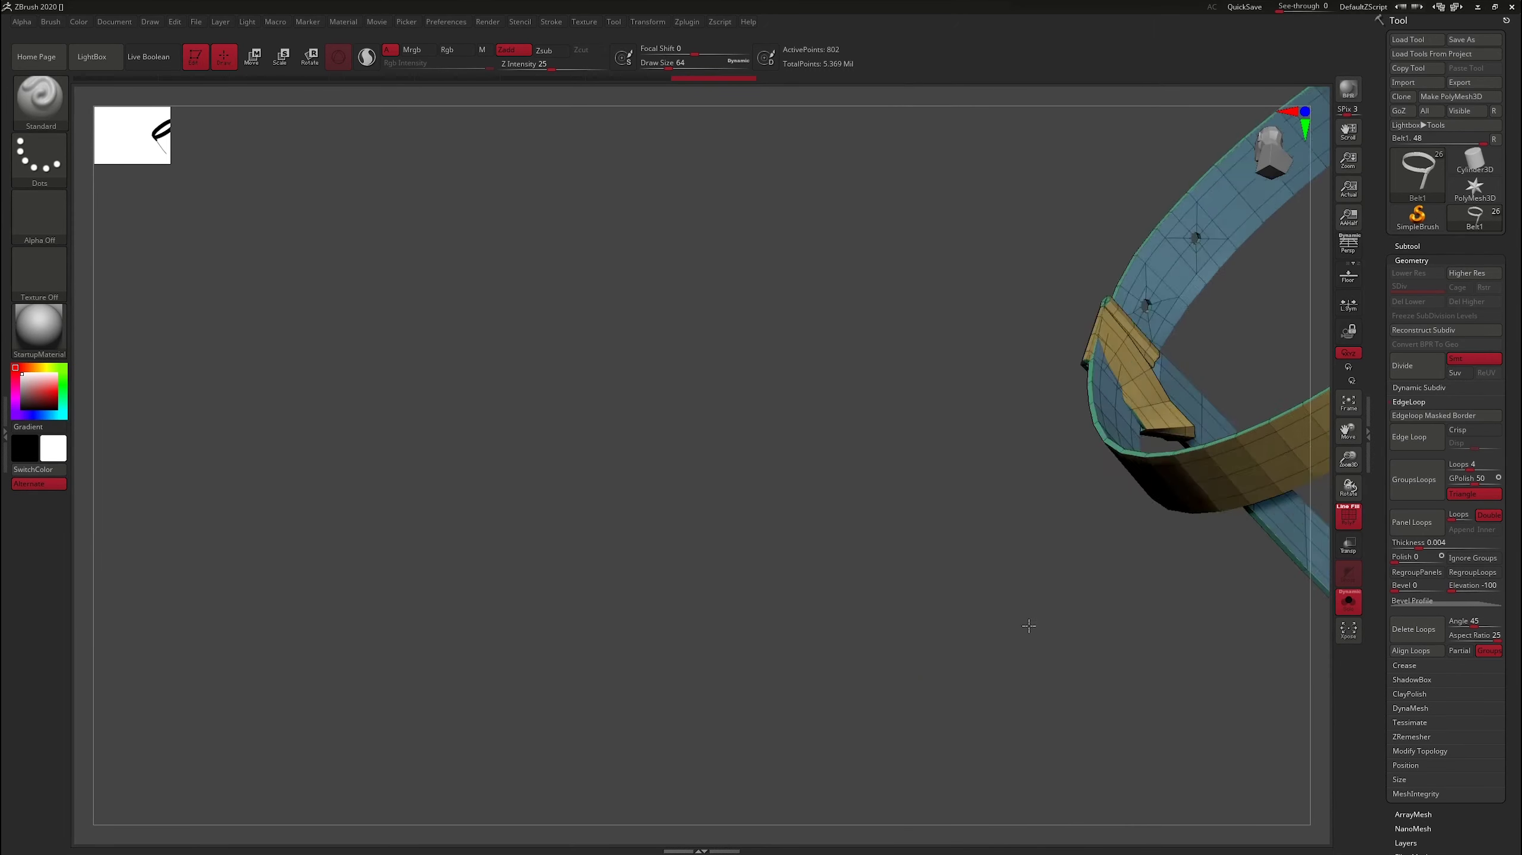
# Switch to an enlarged Move Topological brush and check the belt front-on with smoothing.
pyautogui.press('b')
pyautogui.press('m')
pyautogui.press('t')
pyautogui.moveTo(1249, 278)
pyautogui.mouseDown()
pyautogui.moveTo(699, 380)
pyautogui.moveTo(730, 499)
pyautogui.moveTo(969, 419)
pyautogui.moveTo(1051, 420)
pyautogui.moveTo(982, 425)
pyautogui.moveTo(916, 517)
pyautogui.mouseUp()
pyautogui.press('s')
pyautogui.press('f')
pyautogui.moveTo(1205, 357)
pyautogui.keyDown('shift'); pyautogui.mouseDown()
pyautogui.moveTo(1002, 374)
pyautogui.moveTo(1186, 620)
pyautogui.mouseUp(); pyautogui.keyUp('shift')
pyautogui.press('d')
pyautogui.hotkey('shift', 'd')
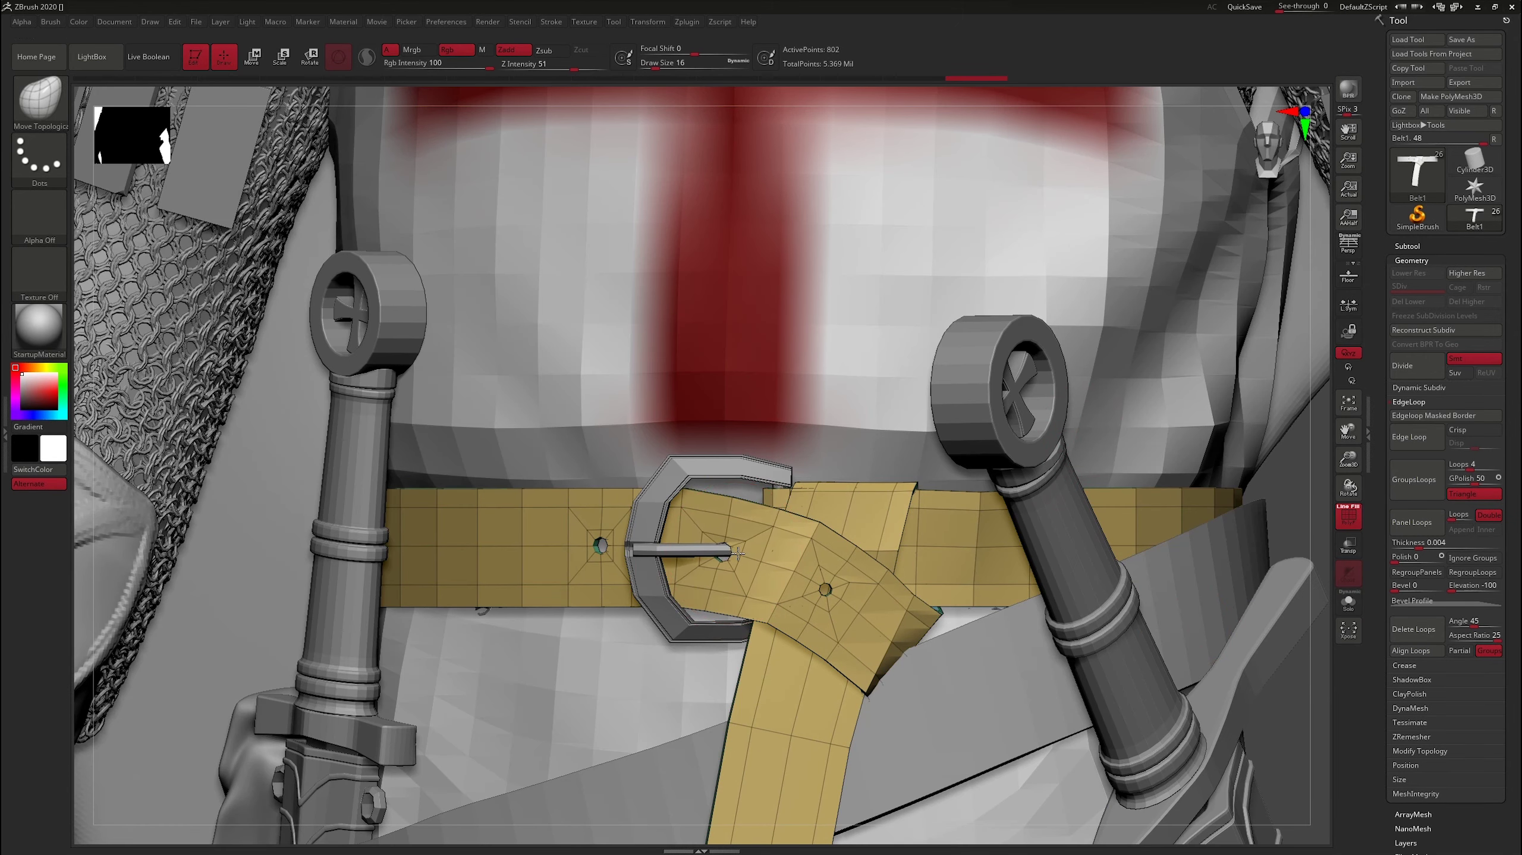
# Select the belt subtool and switch to the Move brush.
pyautogui.moveTo(1294, 495)
pyautogui.mouseDown()
pyautogui.moveTo(1284, 581)
pyautogui.moveTo(1294, 544)
pyautogui.moveTo(1267, 398)
pyautogui.moveTo(1287, 419)
pyautogui.mouseUp()
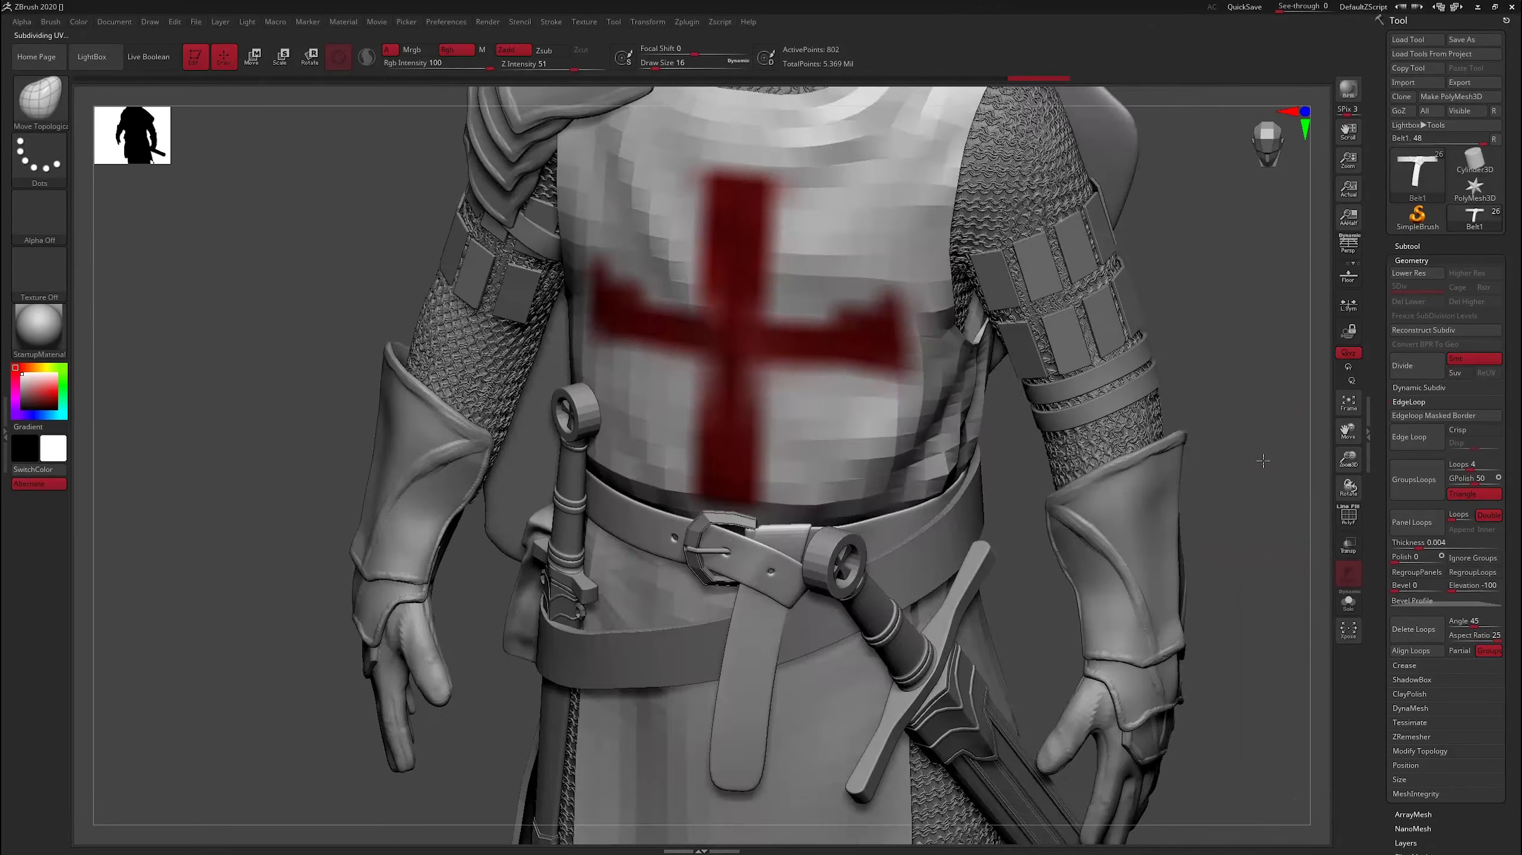
pyautogui.press('d')
pyautogui.click(1412, 245)
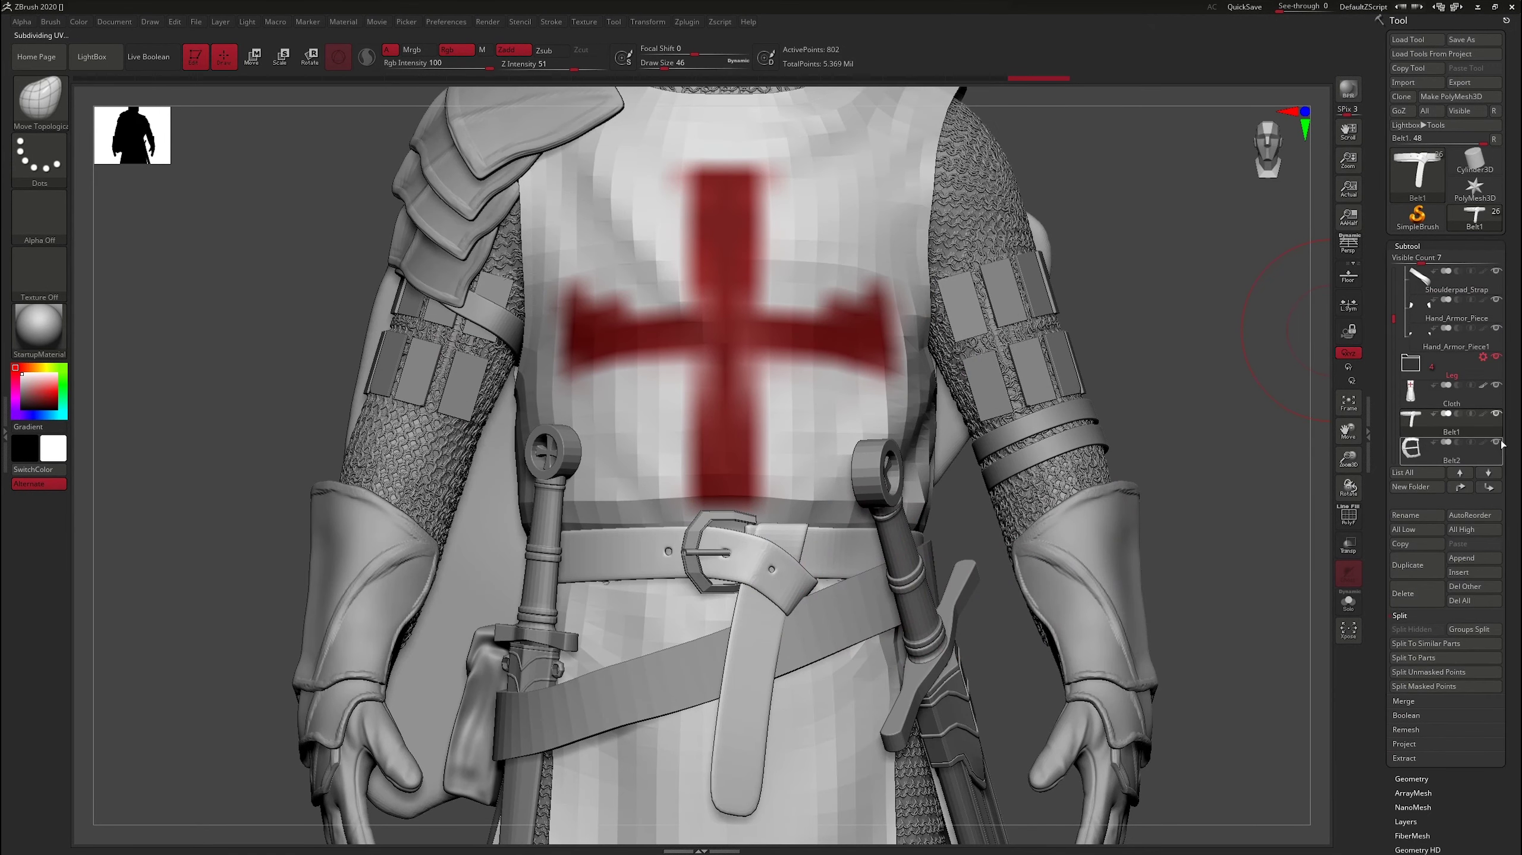
pyautogui.scroll(-3, 1467, 408)
pyautogui.click(1418, 386)
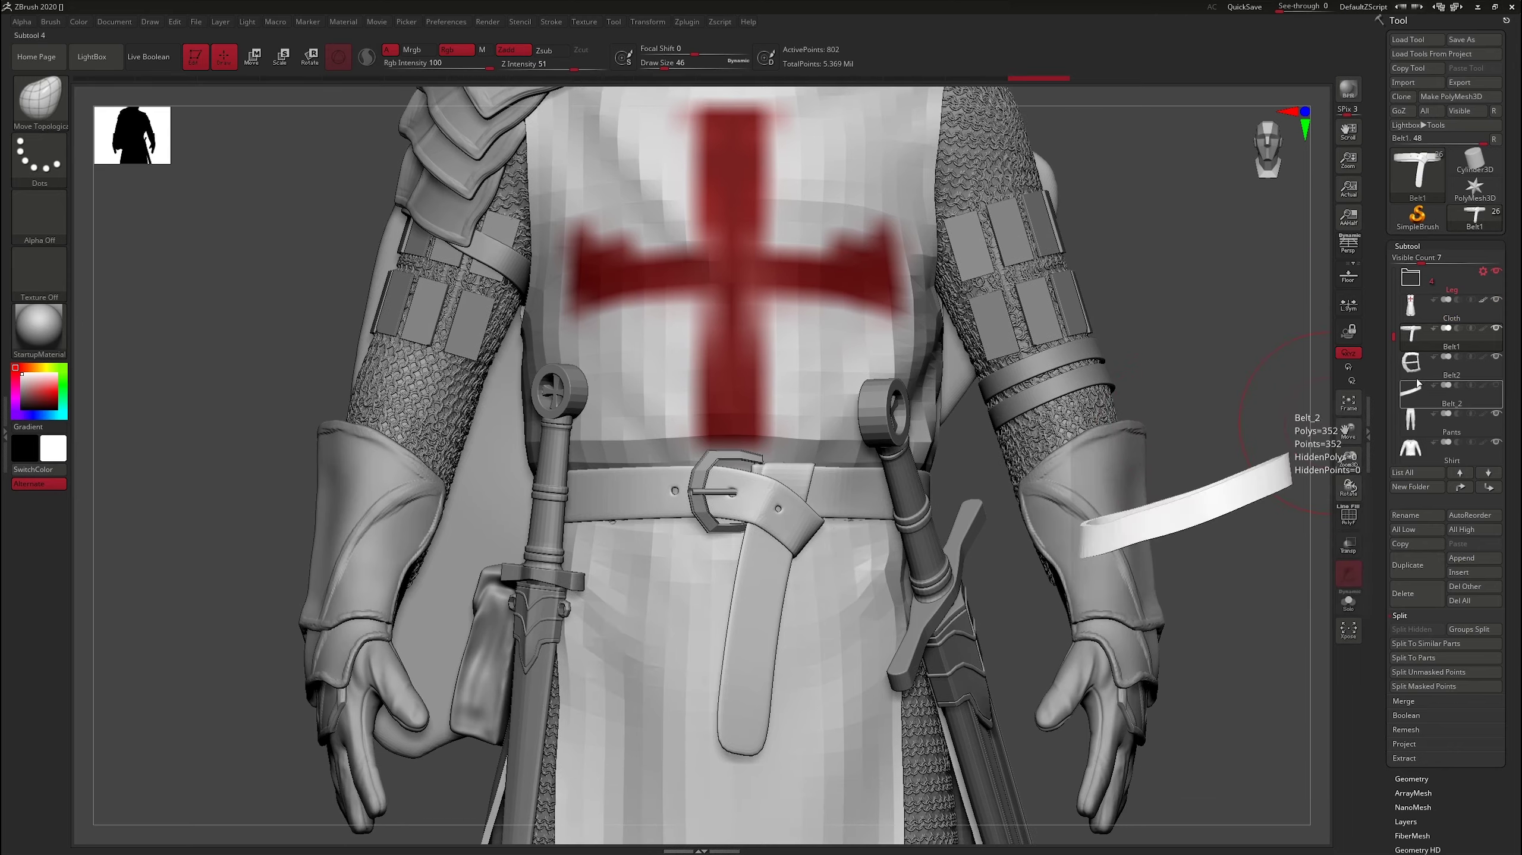
pyautogui.moveTo(1192, 718); pyautogui.dragTo(856, 506)
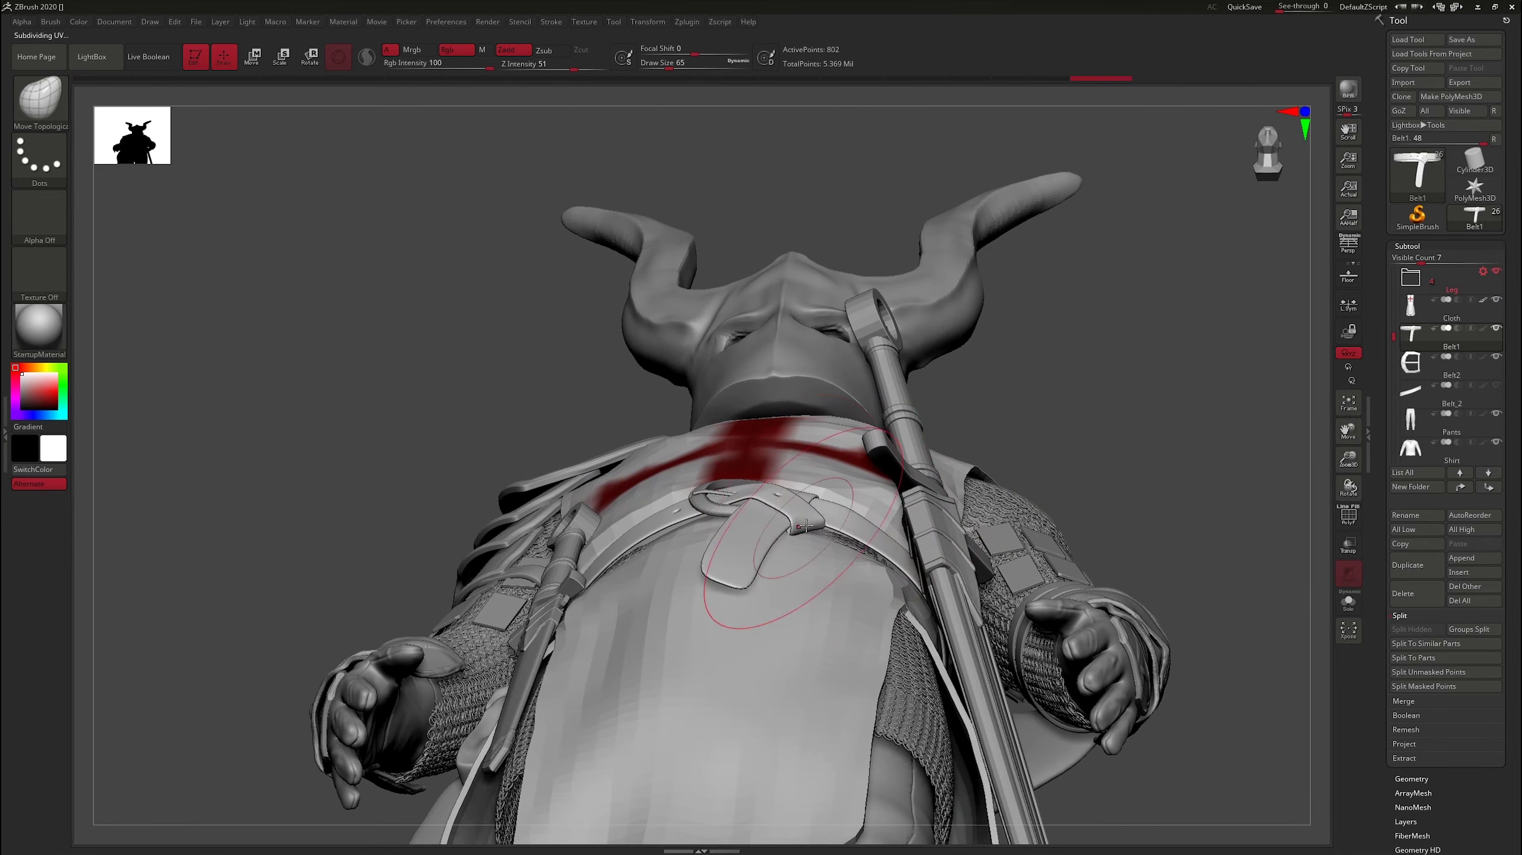
pyautogui.press('b')
pyautogui.press('m')
pyautogui.press('v')
# Reshape the strap loop by the buckle with the Move Topological brush, soloing the belt.
pyautogui.moveTo(1025, 451)
pyautogui.mouseDown()
pyautogui.moveTo(817, 455)
pyautogui.moveTo(798, 529)
pyautogui.moveTo(873, 425)
pyautogui.mouseUp()
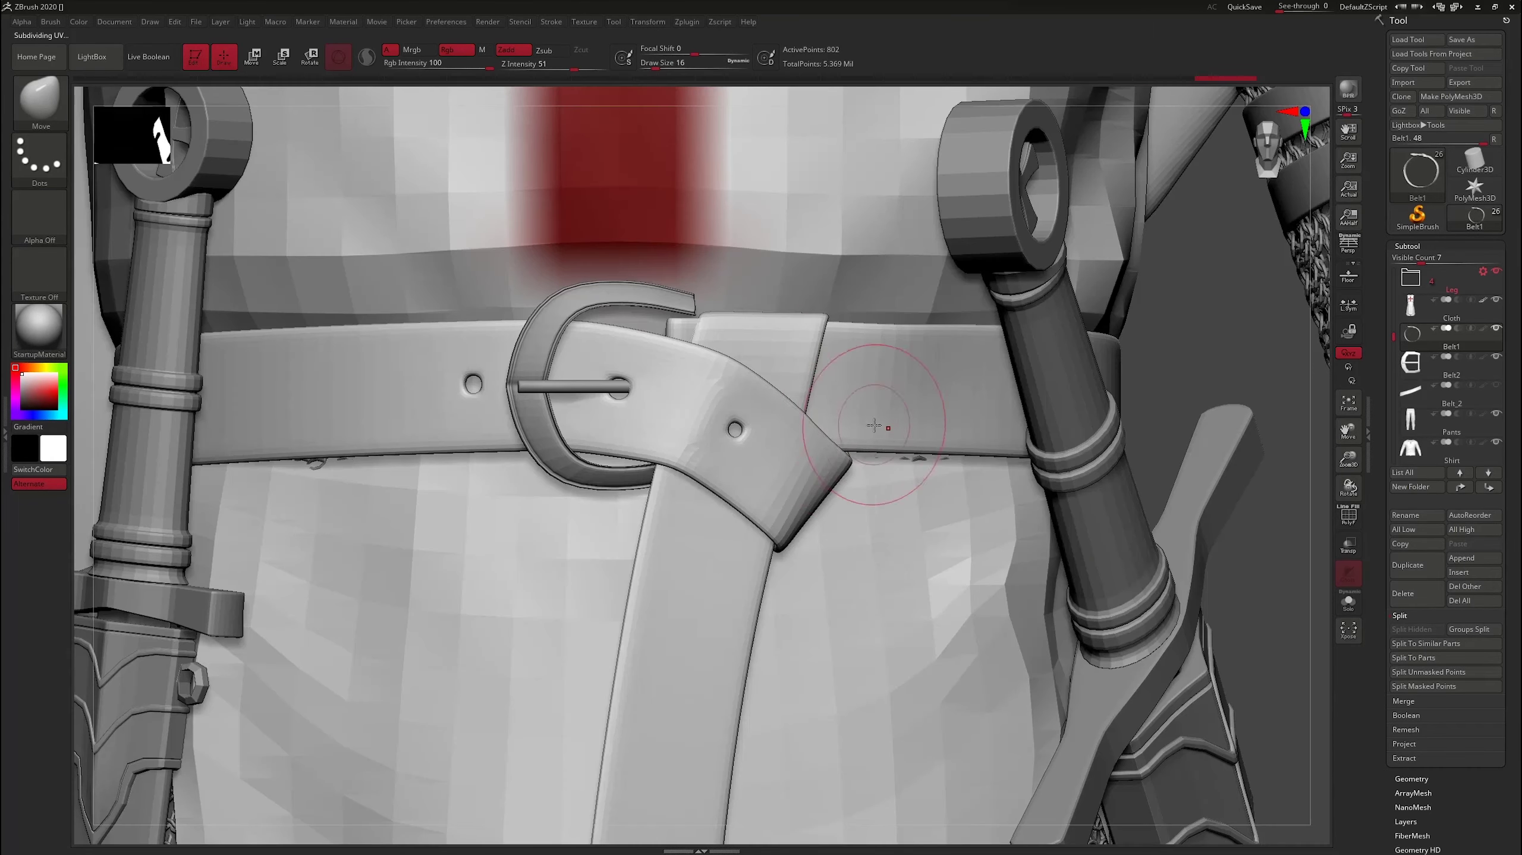
pyautogui.press('b')
pyautogui.press('m')
pyautogui.press('t')
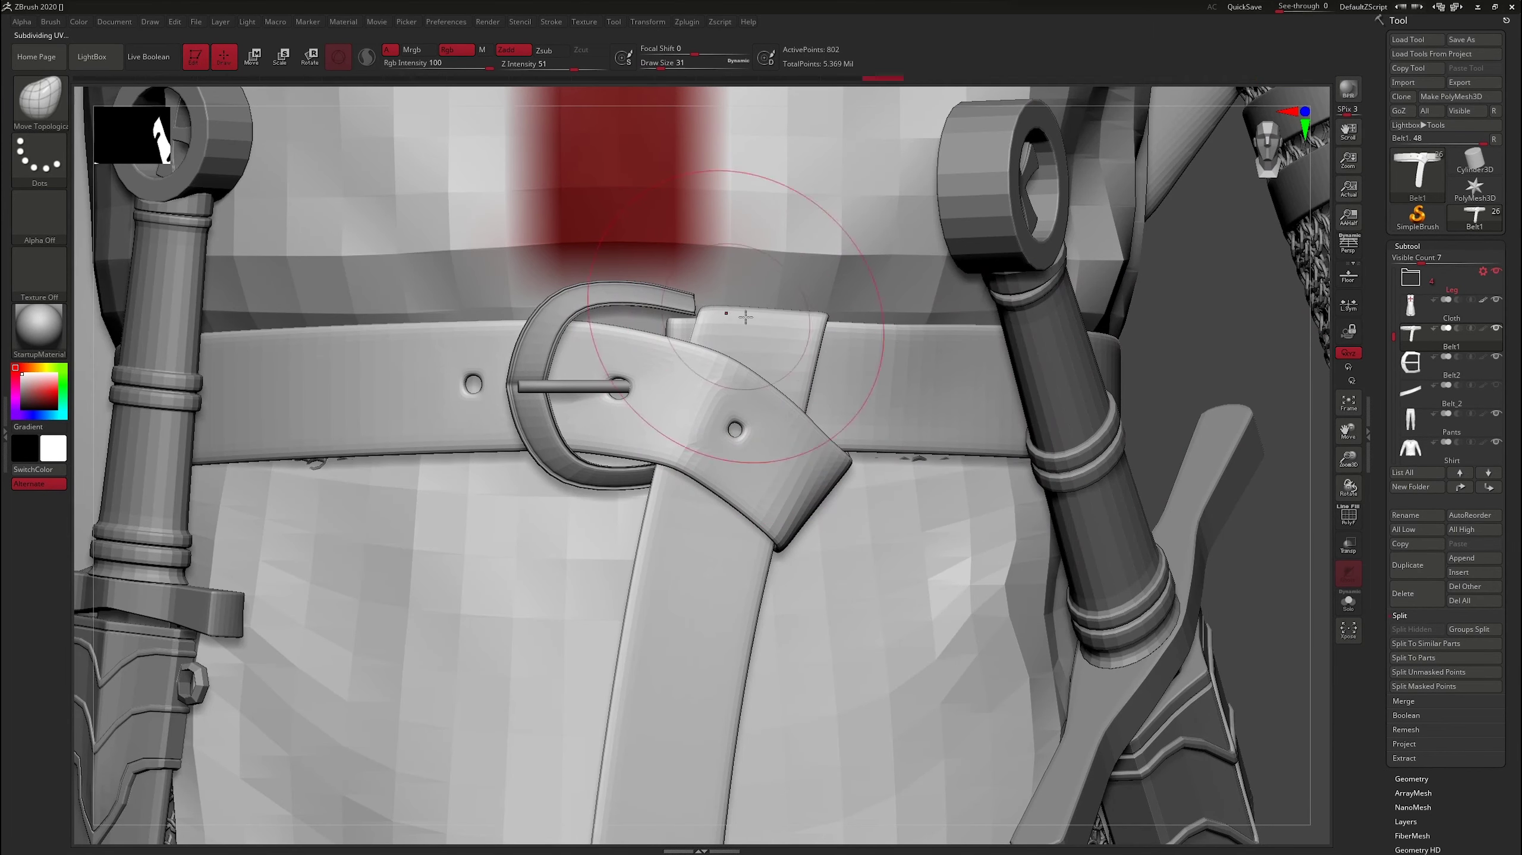
pyautogui.moveTo(1186, 344); pyautogui.dragTo(791, 468)
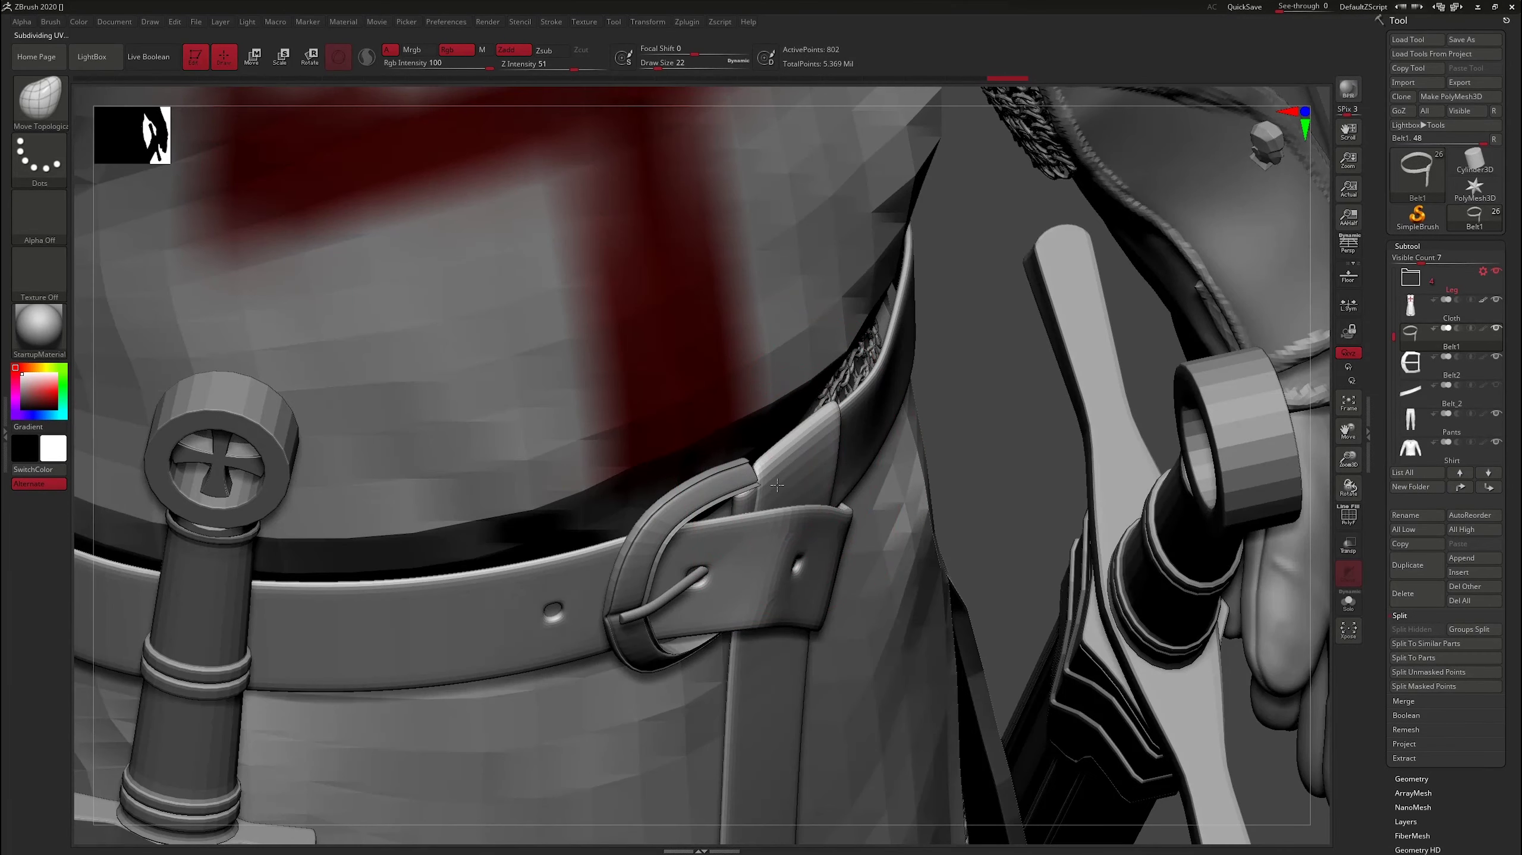
pyautogui.click(1349, 600)
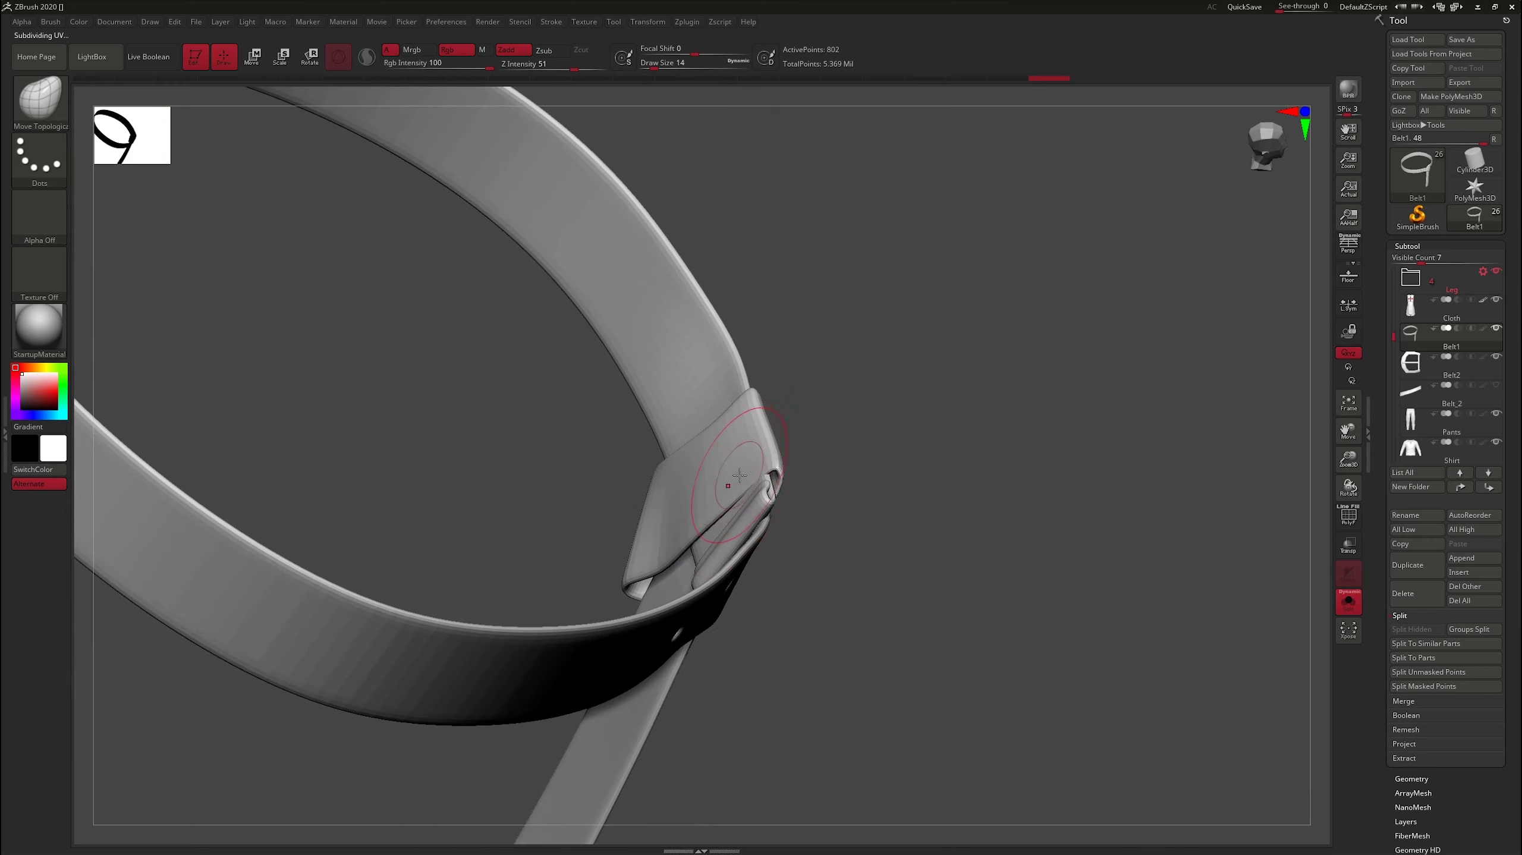
pyautogui.press('w')
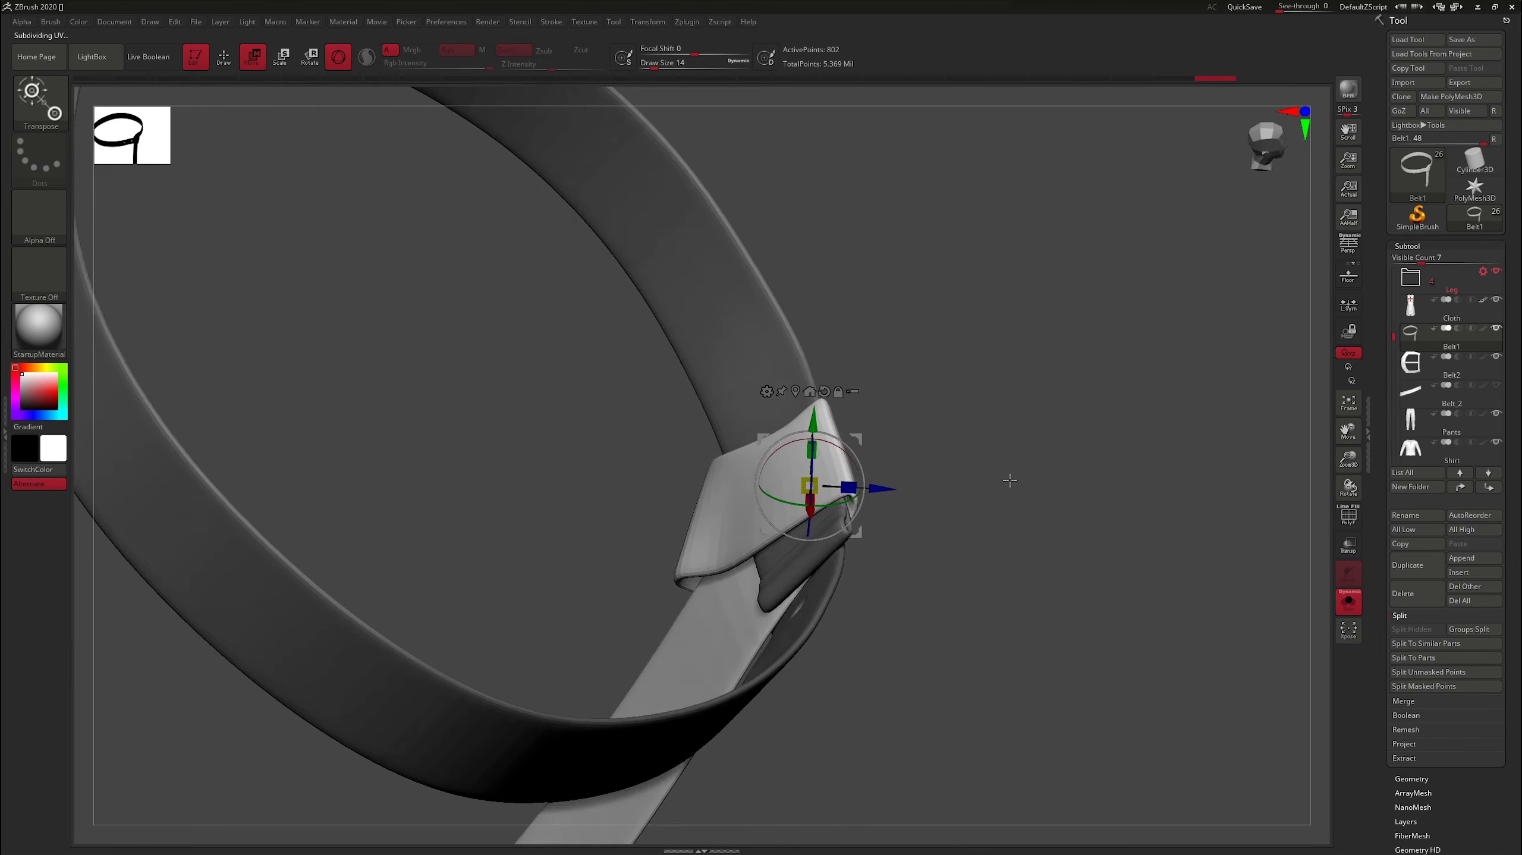
pyautogui.moveTo(745, 461)
pyautogui.mouseDown()
pyautogui.moveTo(1012, 390)
pyautogui.moveTo(1044, 469)
pyautogui.moveTo(1016, 263)
pyautogui.mouseUp()
# Check the belt holes and loop from all sides, then export the mesh as Belt1.obj.
pyautogui.press('q')
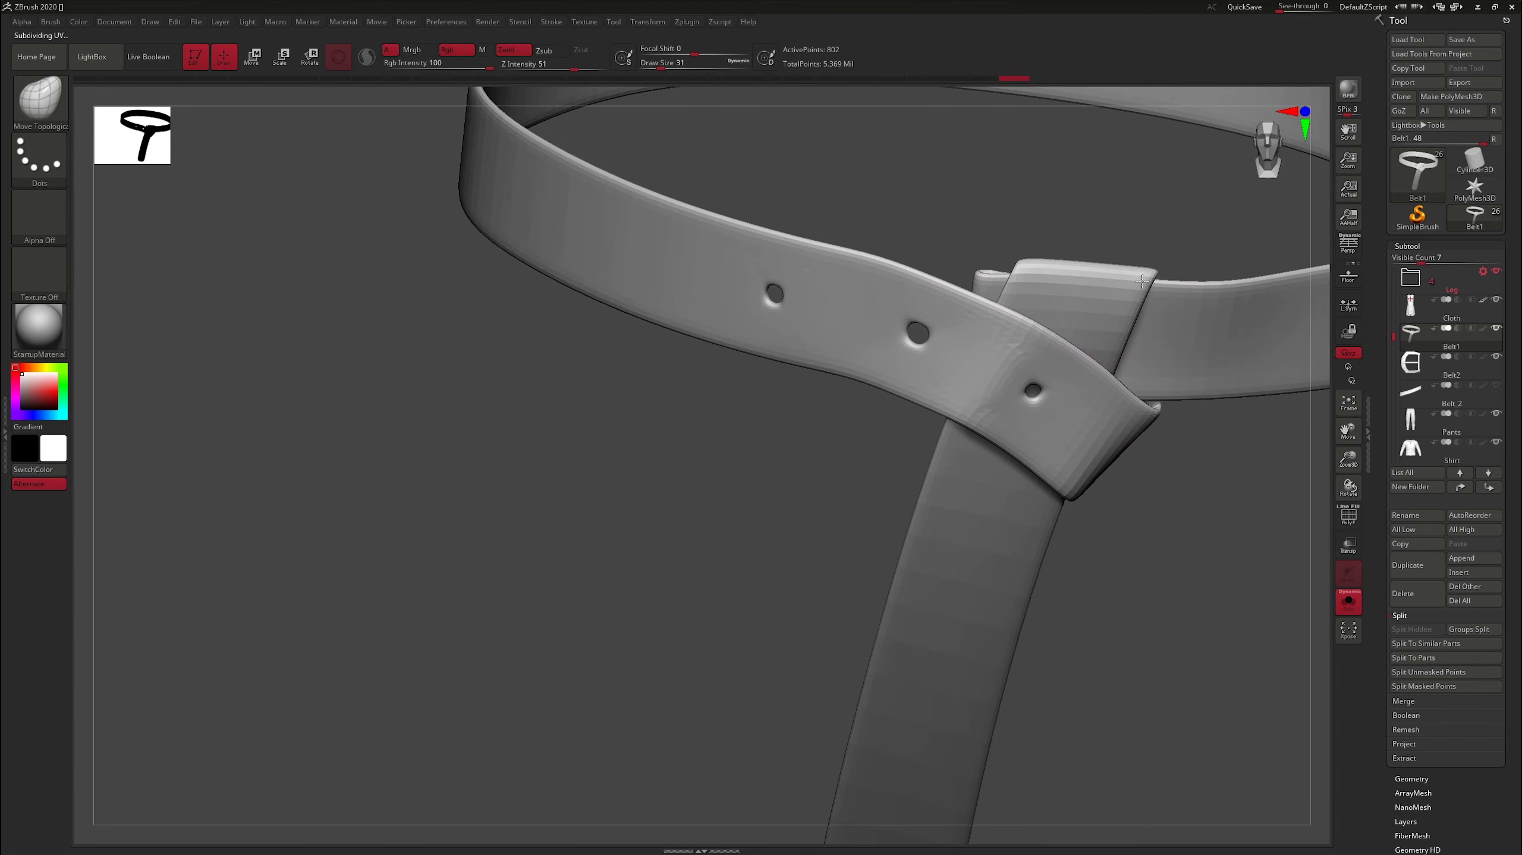
pyautogui.moveTo(1142, 280)
pyautogui.mouseDown()
pyautogui.moveTo(1202, 364)
pyautogui.moveTo(1011, 471)
pyautogui.moveTo(1018, 342)
pyautogui.moveTo(997, 396)
pyautogui.mouseUp()
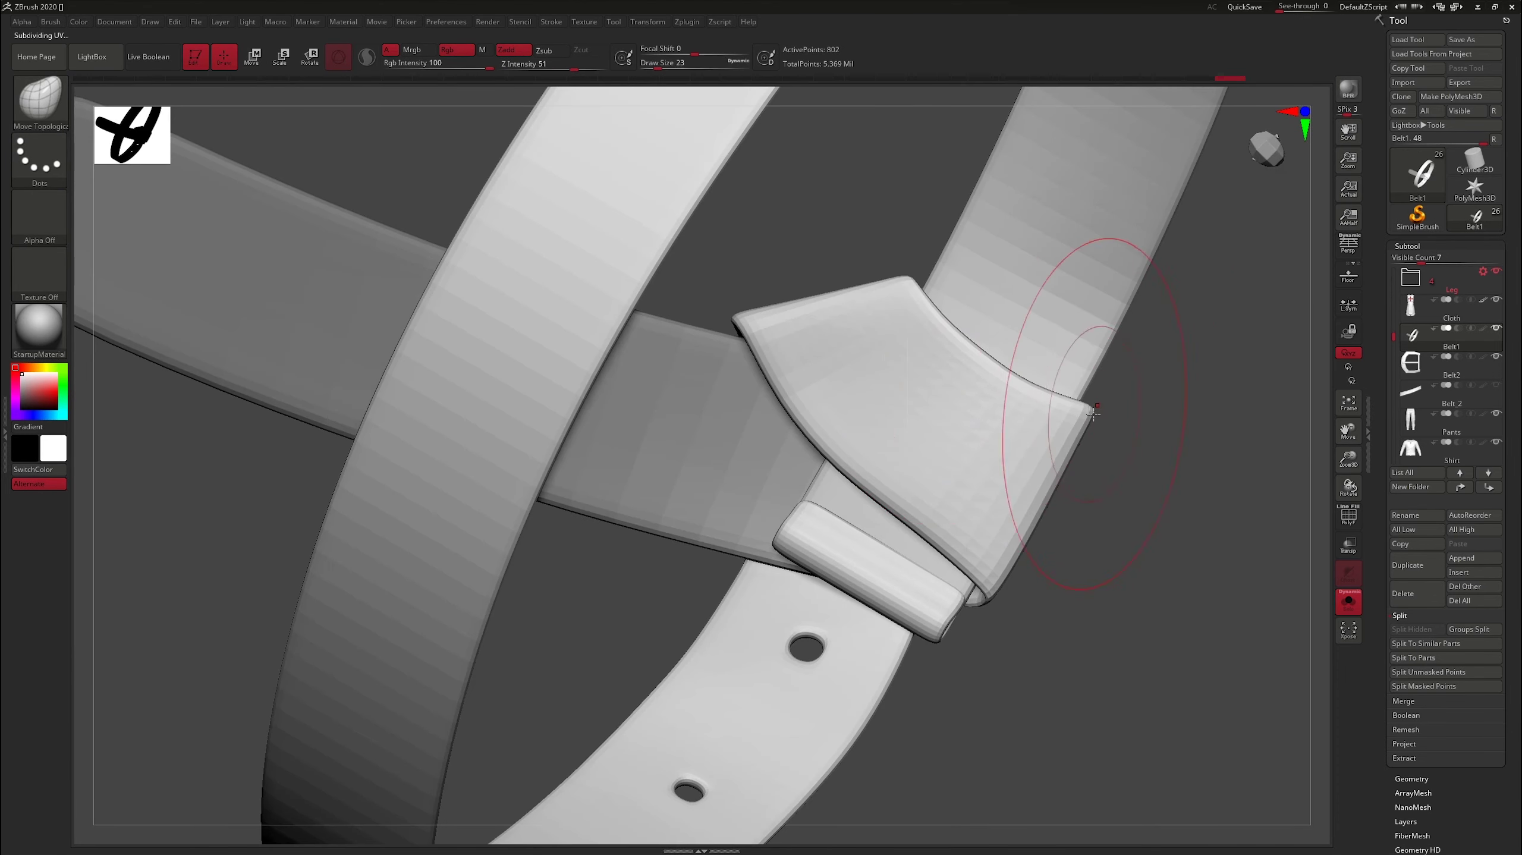
pyautogui.moveTo(1094, 413)
pyautogui.mouseDown()
pyautogui.moveTo(1104, 323)
pyautogui.moveTo(961, 323)
pyautogui.moveTo(900, 509)
pyautogui.moveTo(917, 463)
pyautogui.mouseUp()
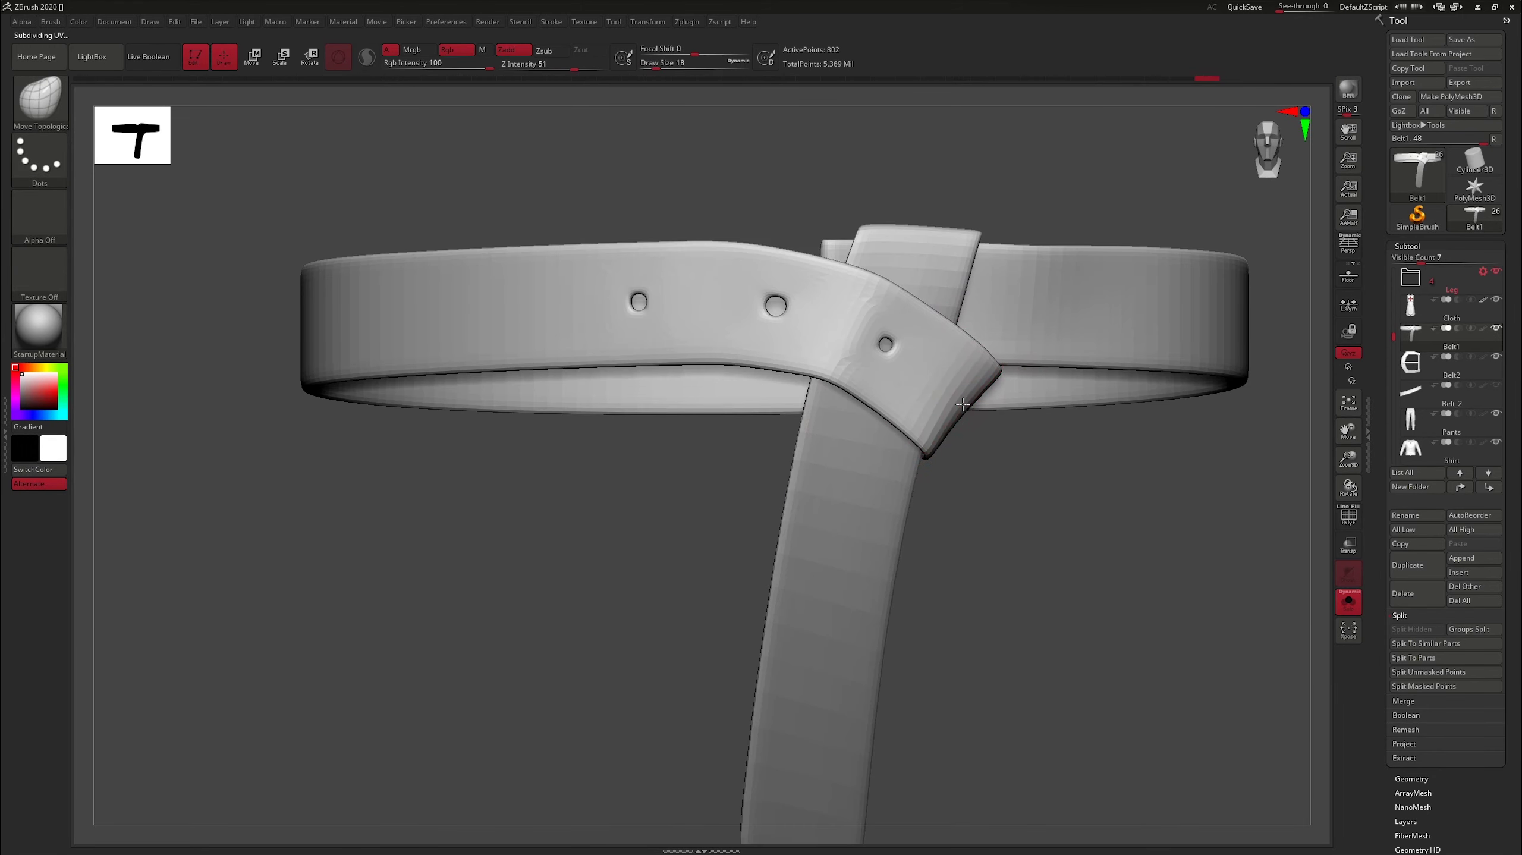
pyautogui.moveTo(1001, 463); pyautogui.dragTo(995, 536)
pyautogui.click(1459, 84)
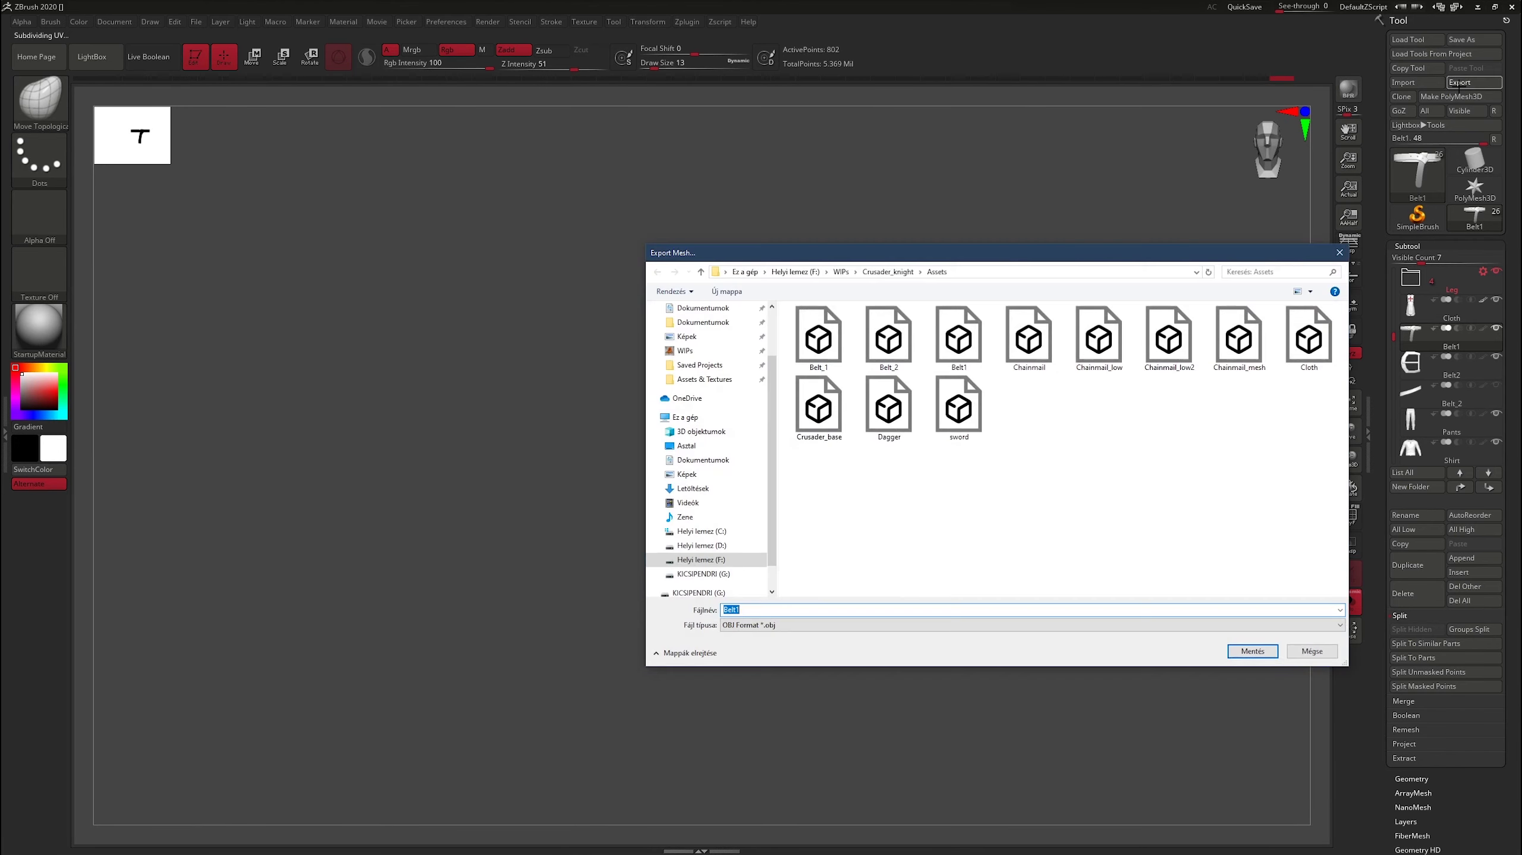
pyautogui.doubleClick(958, 338)
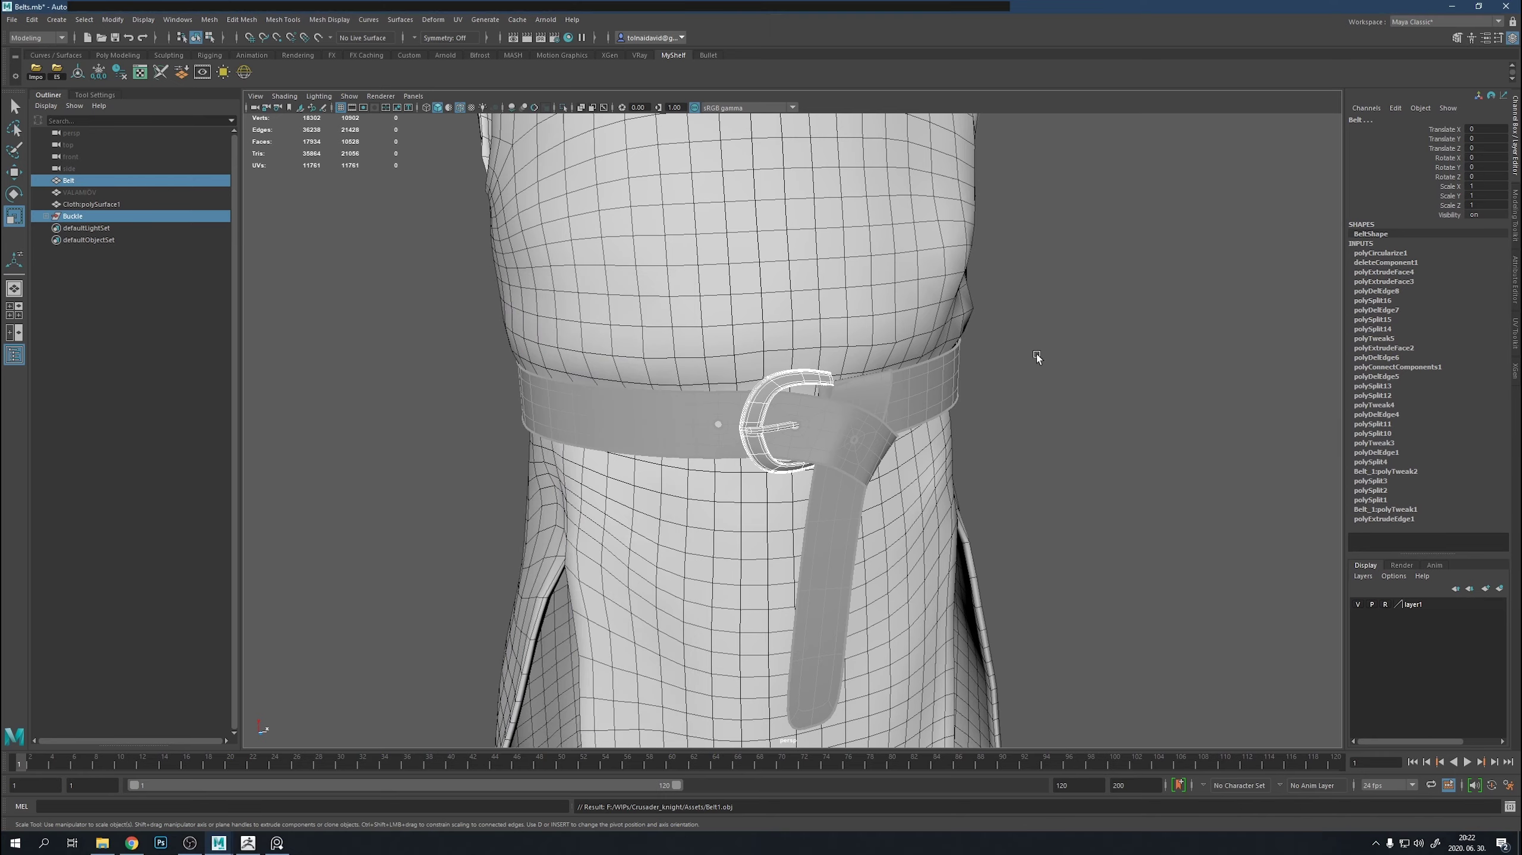
# Delete the old belt and strap, and import the re-exported Belt_1/Belt1 OBJ.
pyautogui.press('Delete')
pyautogui.click(36, 70)
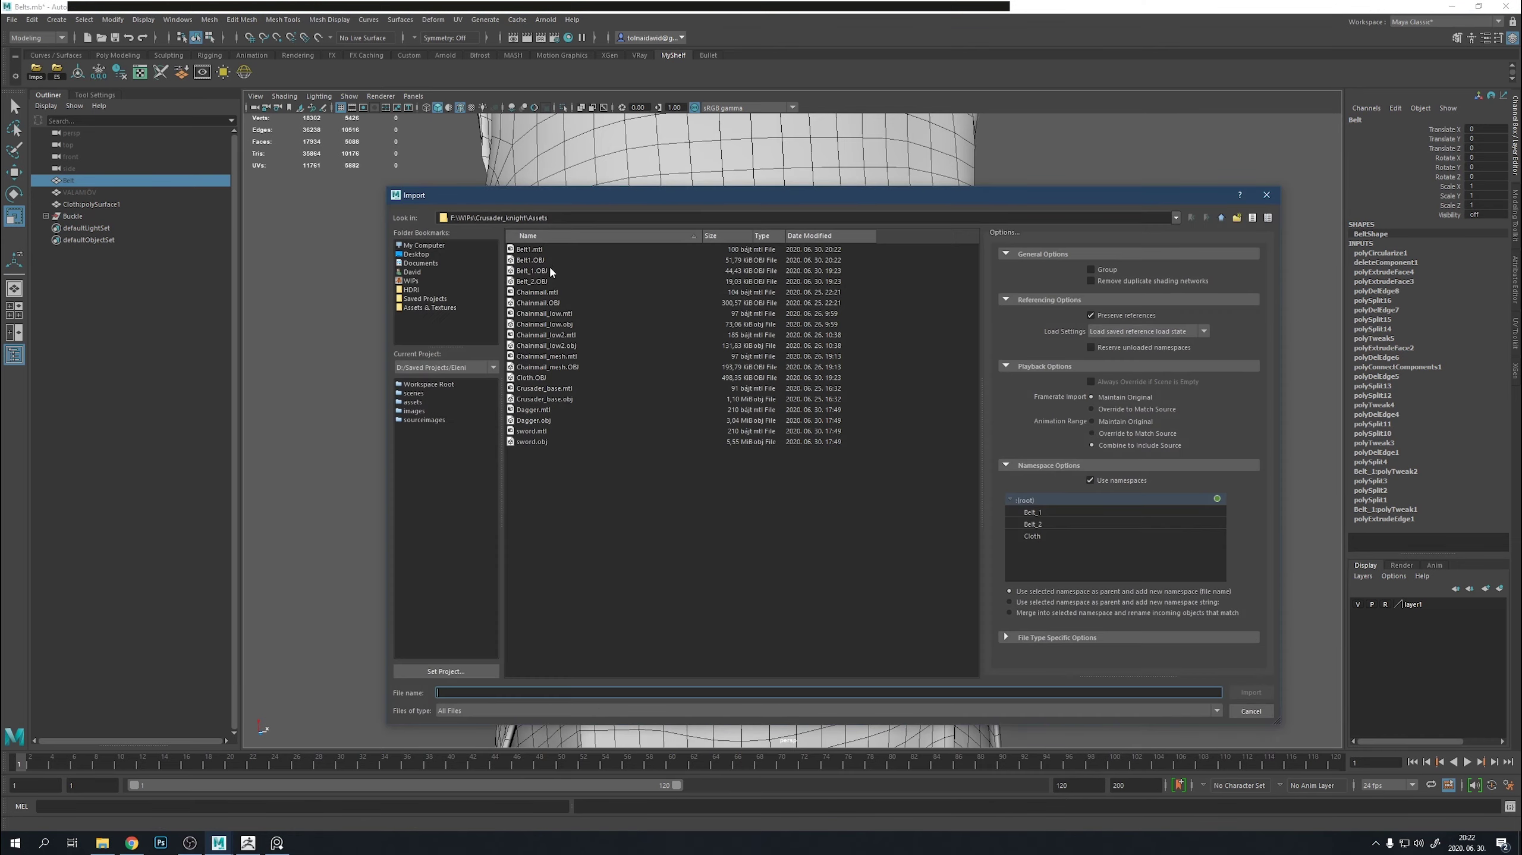
pyautogui.doubleClick(550, 269)
pyautogui.click(913, 418)
pyautogui.press('Delete')
pyautogui.click(36, 71)
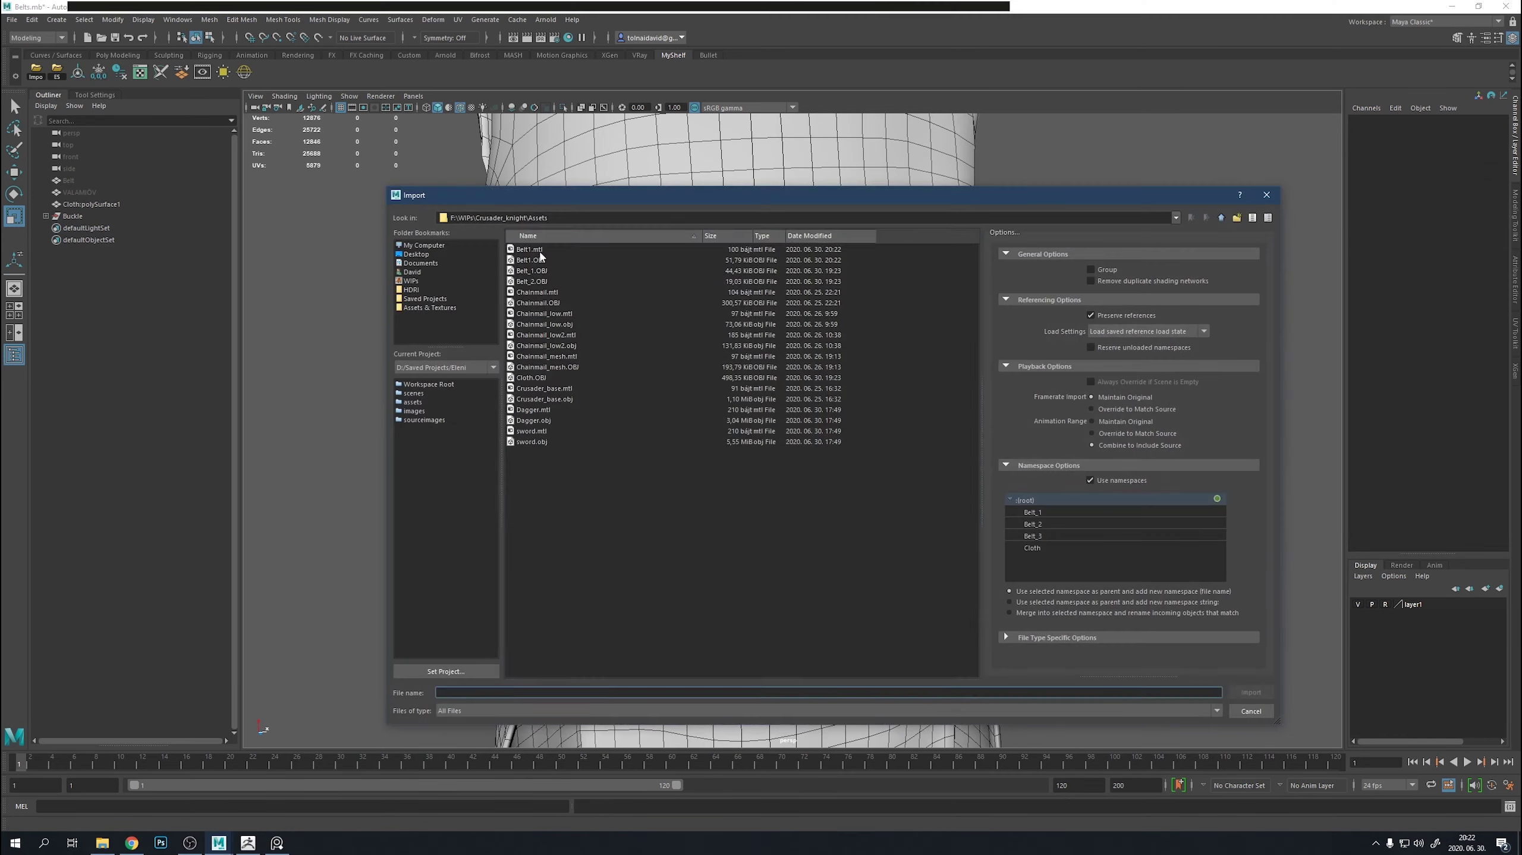
pyautogui.doubleClick(597, 290)
# Isolate the imported belt, inspect the face loops around its holes, then return to ZBrush.
pyautogui.click(877, 400)
pyautogui.hotkey('ctrl', '1')
pyautogui.press('f')
pyautogui.moveTo(798, 458); pyautogui.dragTo(802, 497, button='right')
pyautogui.scroll(10, 940, 516)
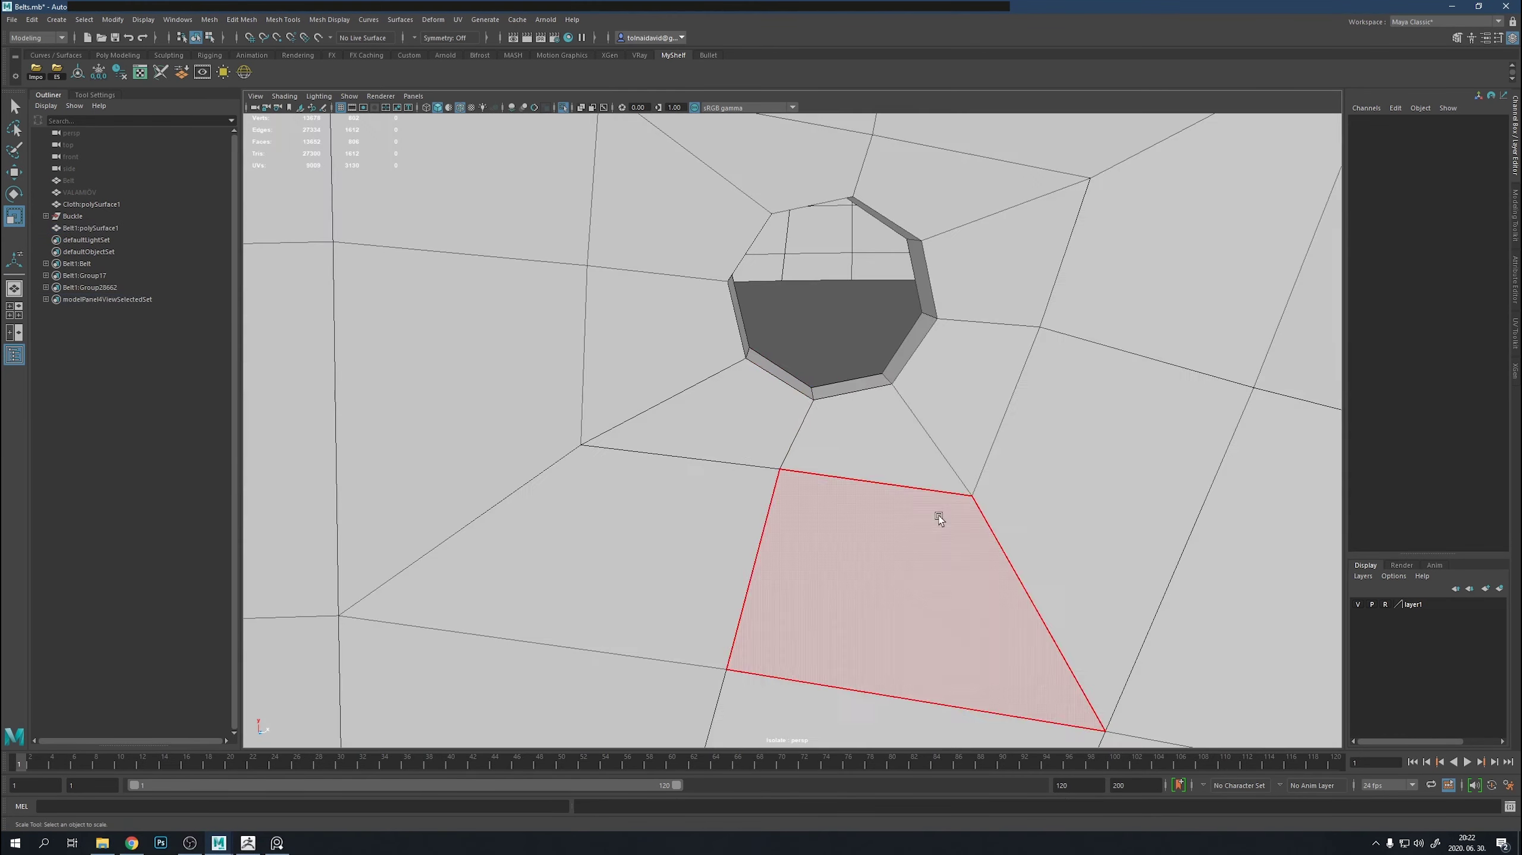
pyautogui.doubleClick(799, 368)
pyautogui.scroll(-2, 816, 273)
pyautogui.scroll(-10, 816, 385)
pyautogui.moveTo(816, 385)
pyautogui.keyDown('alt'); pyautogui.mouseDown()
pyautogui.moveTo(878, 457)
pyautogui.moveTo(891, 401)
pyautogui.moveTo(879, 433)
pyautogui.mouseUp(); pyautogui.keyUp('alt')
pyautogui.press('1')
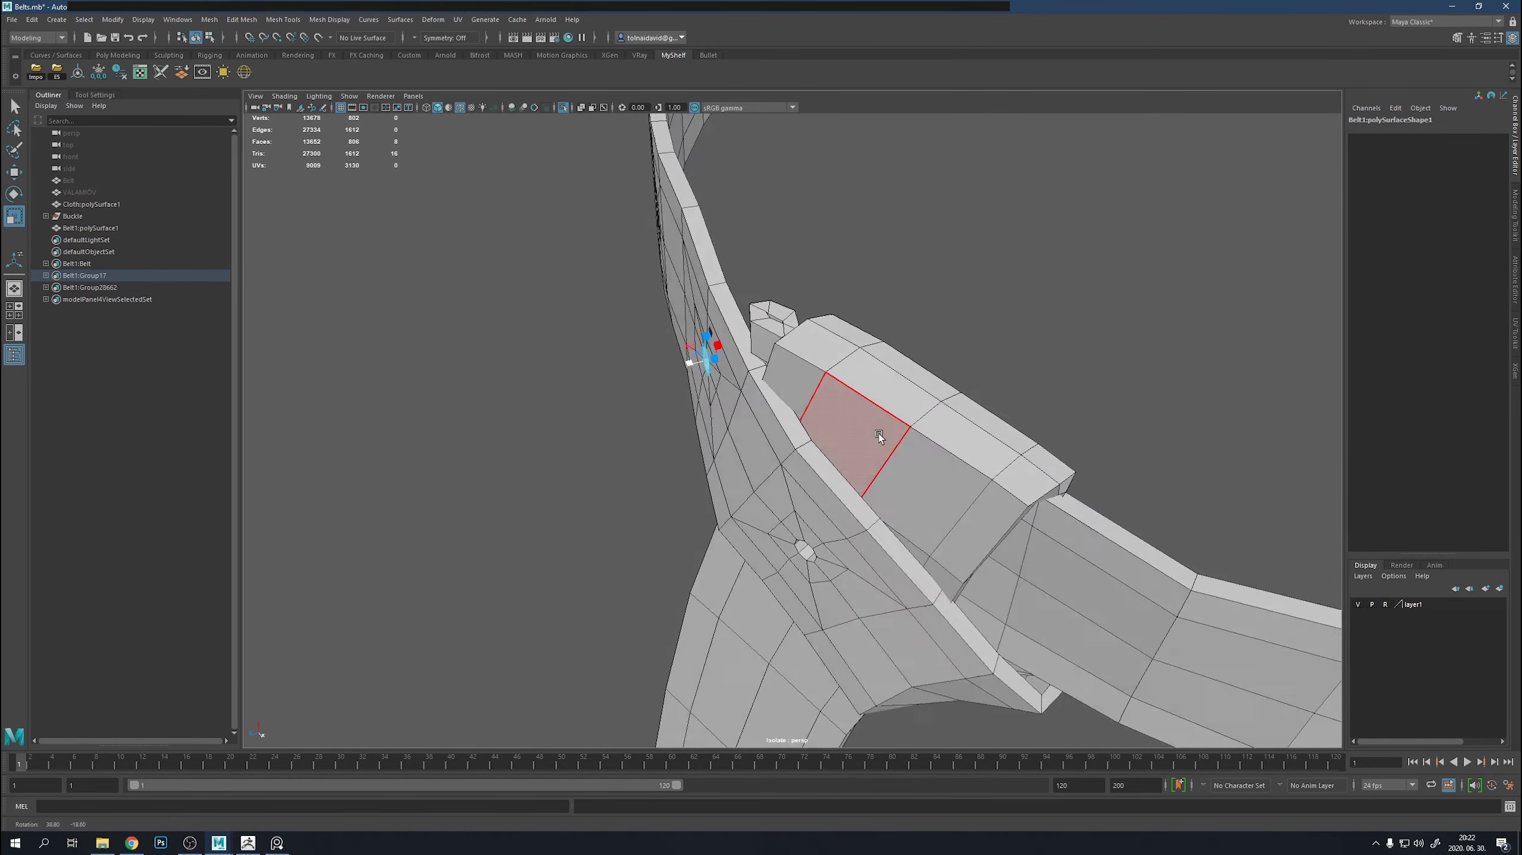
pyautogui.scroll(3, 878, 433)
pyautogui.click(245, 845)
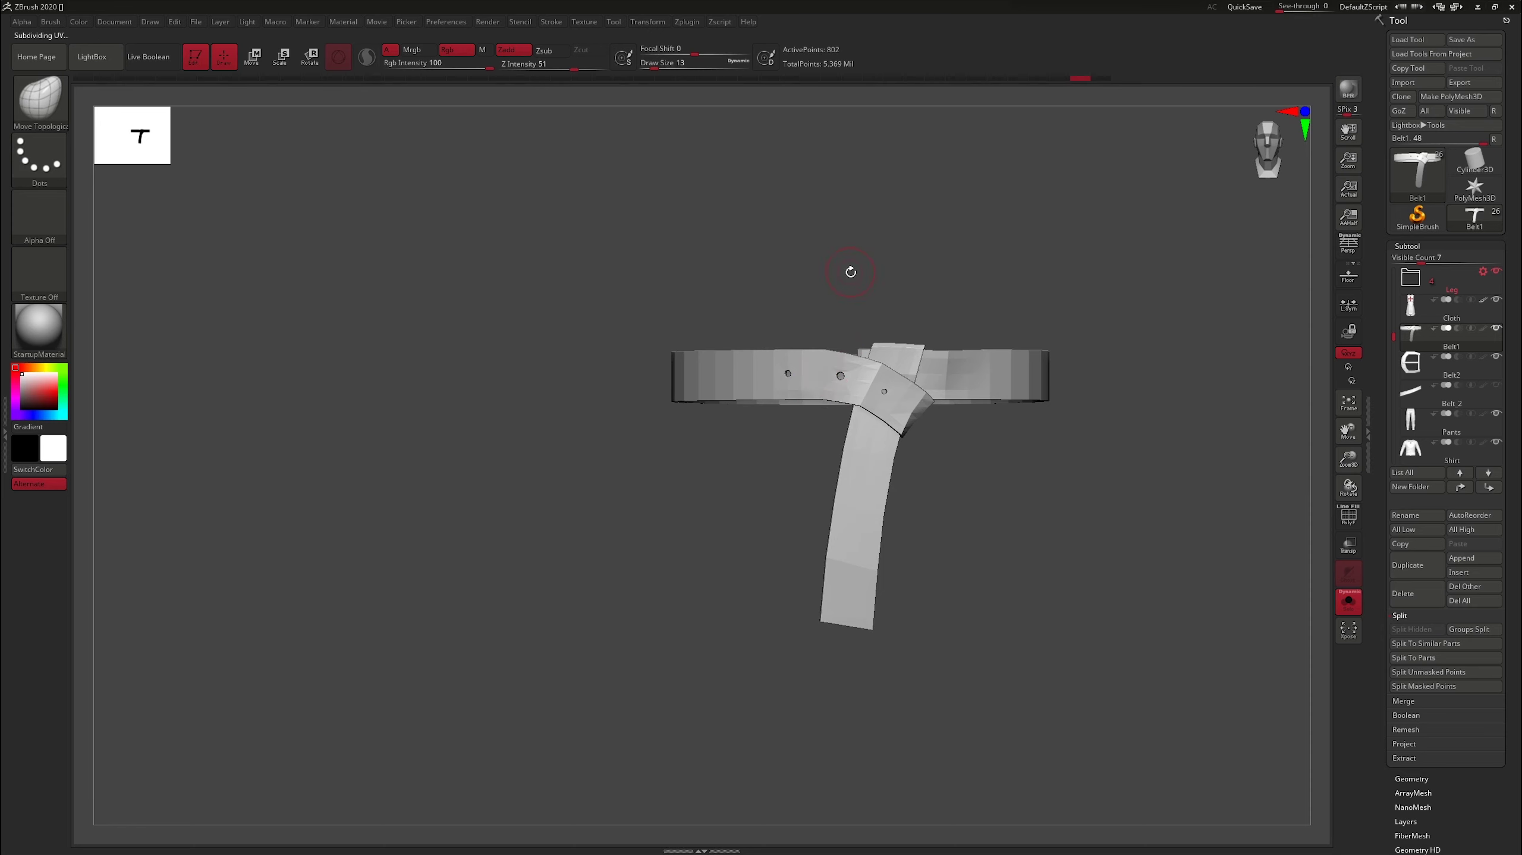
# Switch to the ZModeler brush and inspect the buckle and belt holes with polygroups shown.
pyautogui.press('b')
pyautogui.press('z')
pyautogui.press('m')
pyautogui.hotkey('shift', 'f')
pyautogui.moveTo(907, 299)
pyautogui.mouseDown()
pyautogui.moveTo(1019, 557)
pyautogui.moveTo(1094, 628)
pyautogui.moveTo(811, 703)
pyautogui.mouseUp()
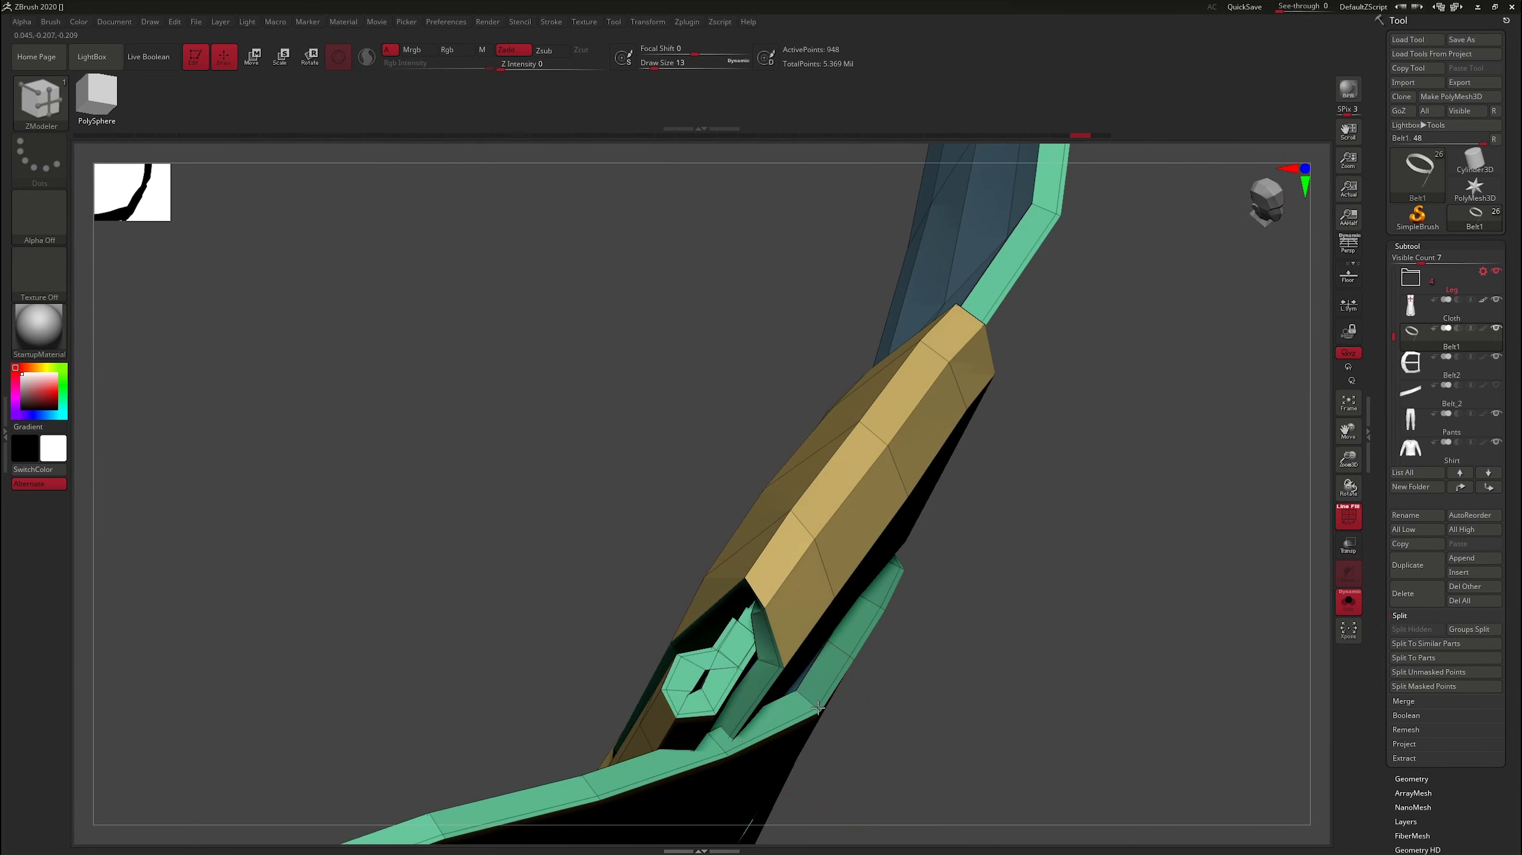
pyautogui.moveTo(1014, 718)
pyautogui.mouseDown()
pyautogui.moveTo(981, 520)
pyautogui.moveTo(1107, 526)
pyautogui.moveTo(1049, 372)
pyautogui.moveTo(995, 515)
pyautogui.moveTo(1049, 570)
pyautogui.moveTo(1028, 555)
pyautogui.moveTo(1053, 534)
pyautogui.moveTo(876, 479)
pyautogui.moveTo(1186, 708)
pyautogui.moveTo(995, 663)
pyautogui.mouseUp()
pyautogui.hotkey('shift', 'f')
pyautogui.hotkey('shift', 'f')
# Add Panel Loops at 0.005 thickness to the belt and turn Solo off.
pyautogui.click(1412, 778)
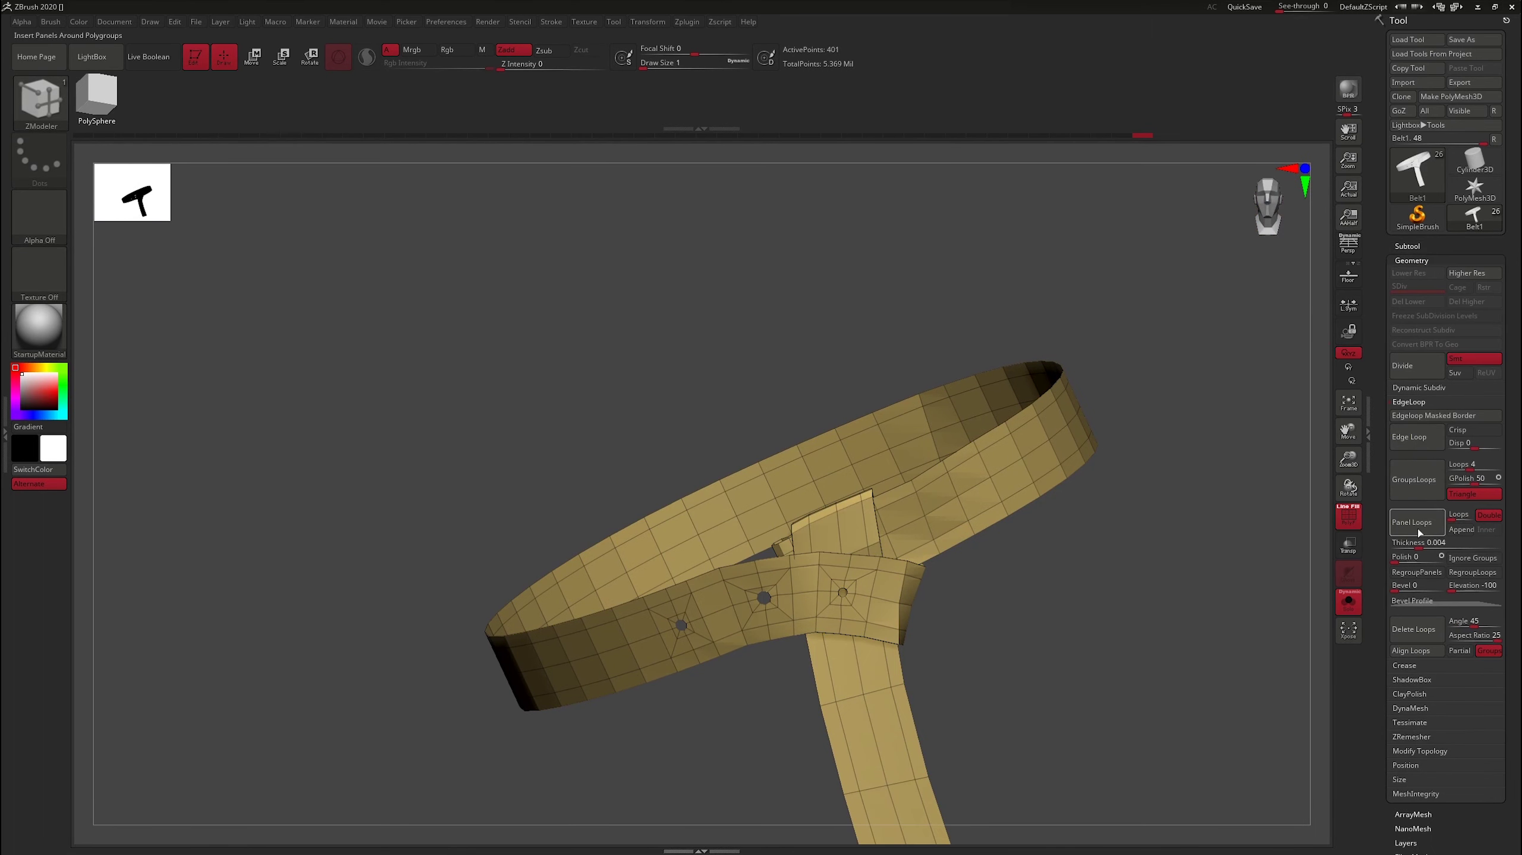
pyautogui.click(1428, 759)
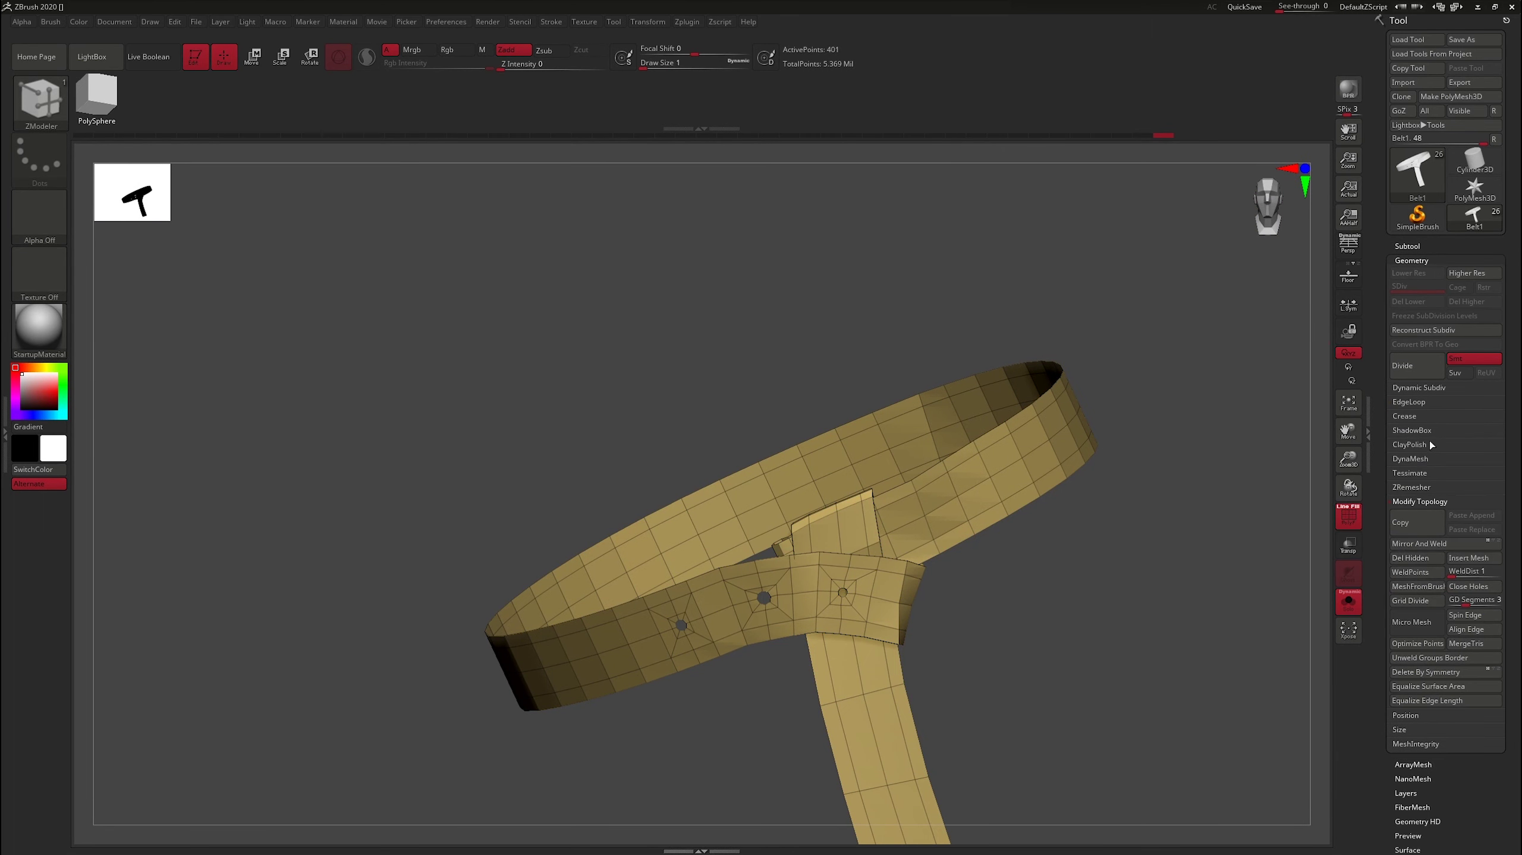
pyautogui.click(1413, 404)
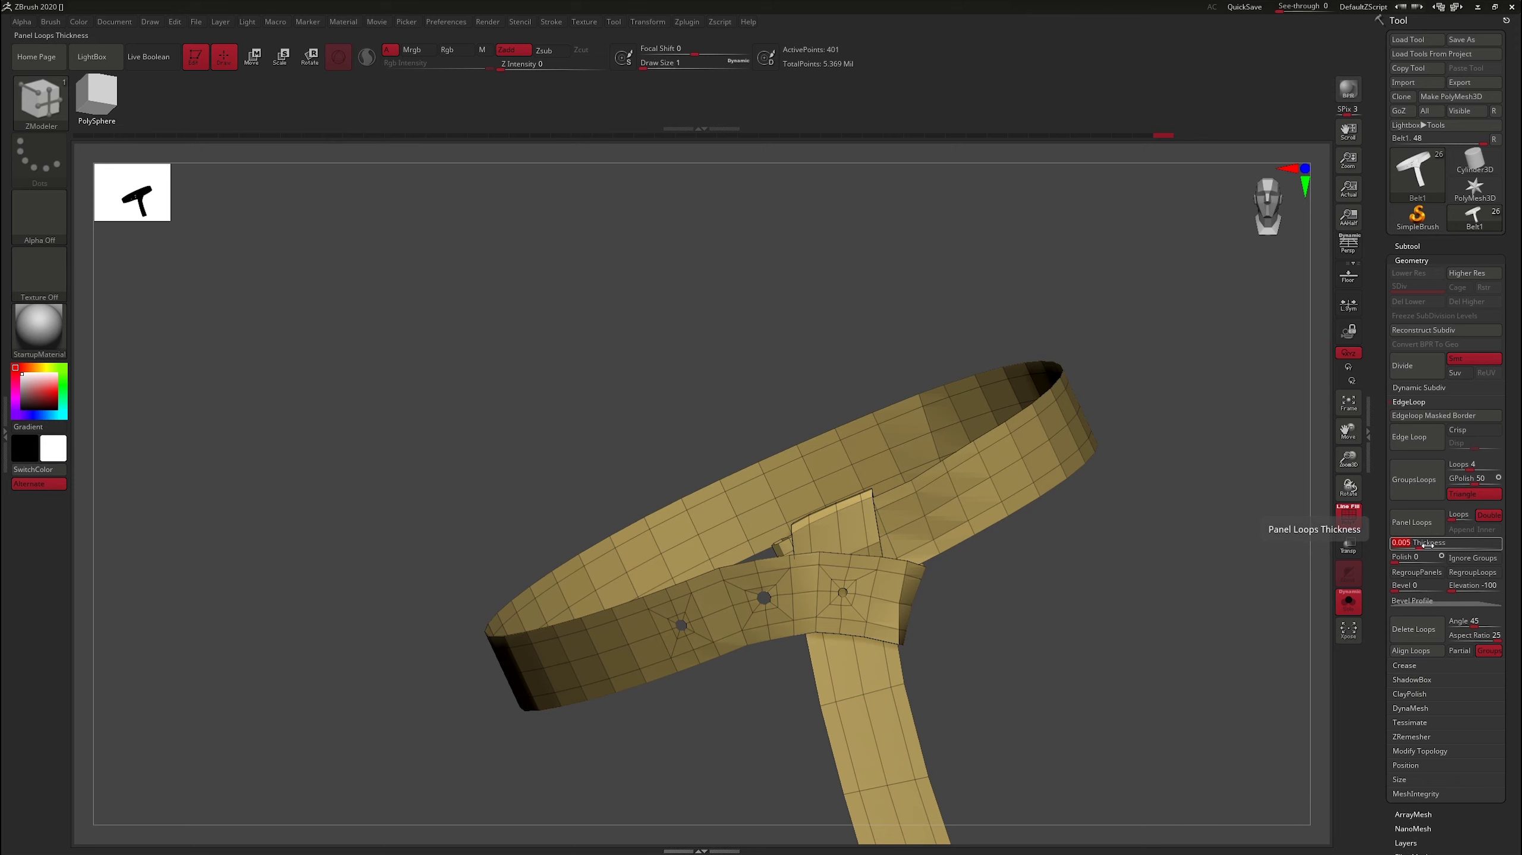
pyautogui.click(1412, 522)
pyautogui.click(1348, 603)
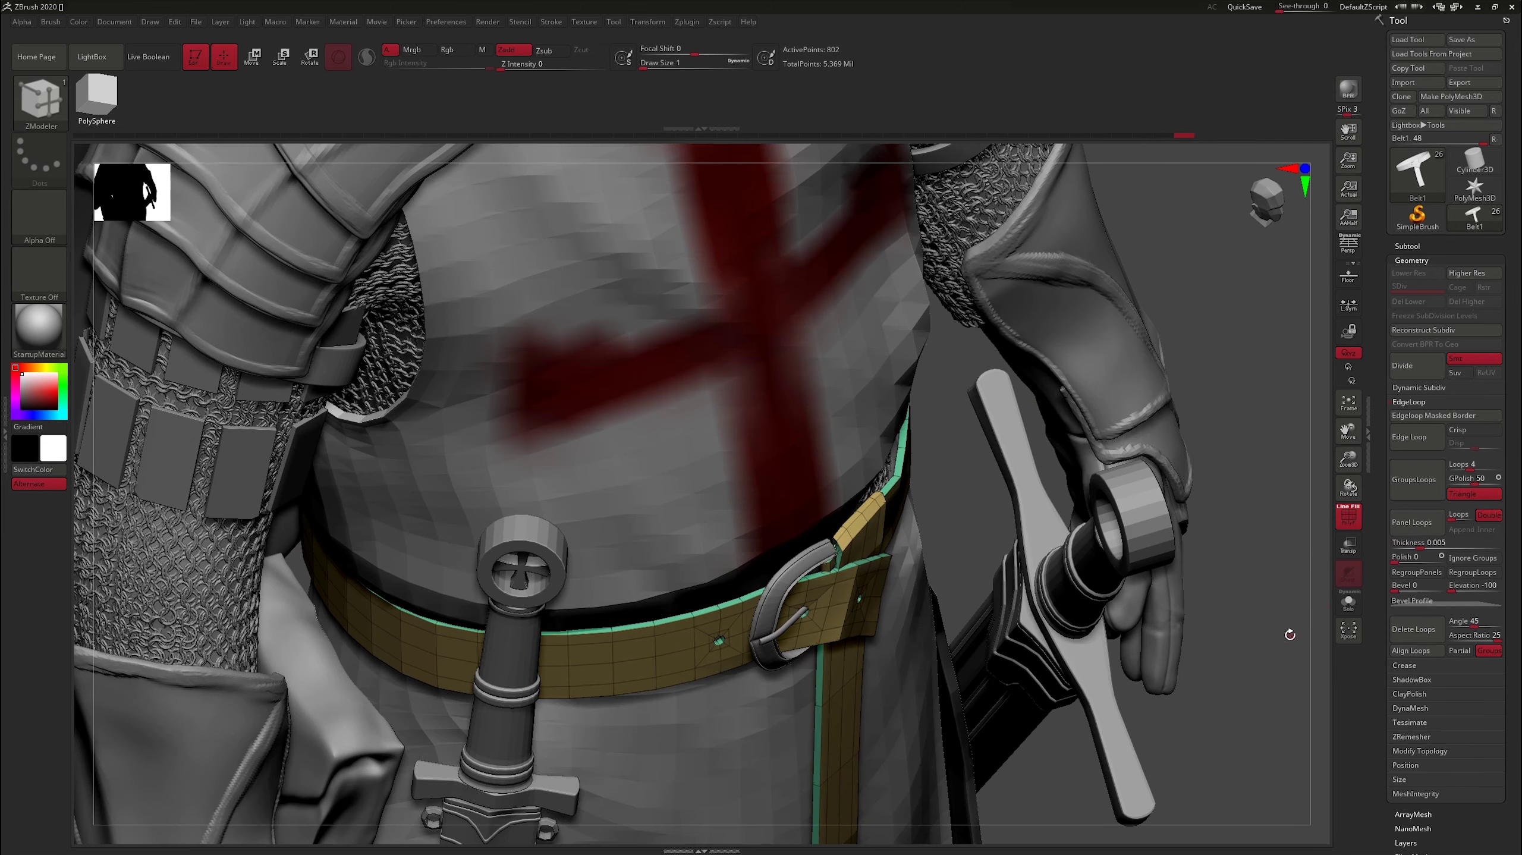
# Solo the belt to check its front and buckle loop, then show the whole knight.
pyautogui.click(1349, 603)
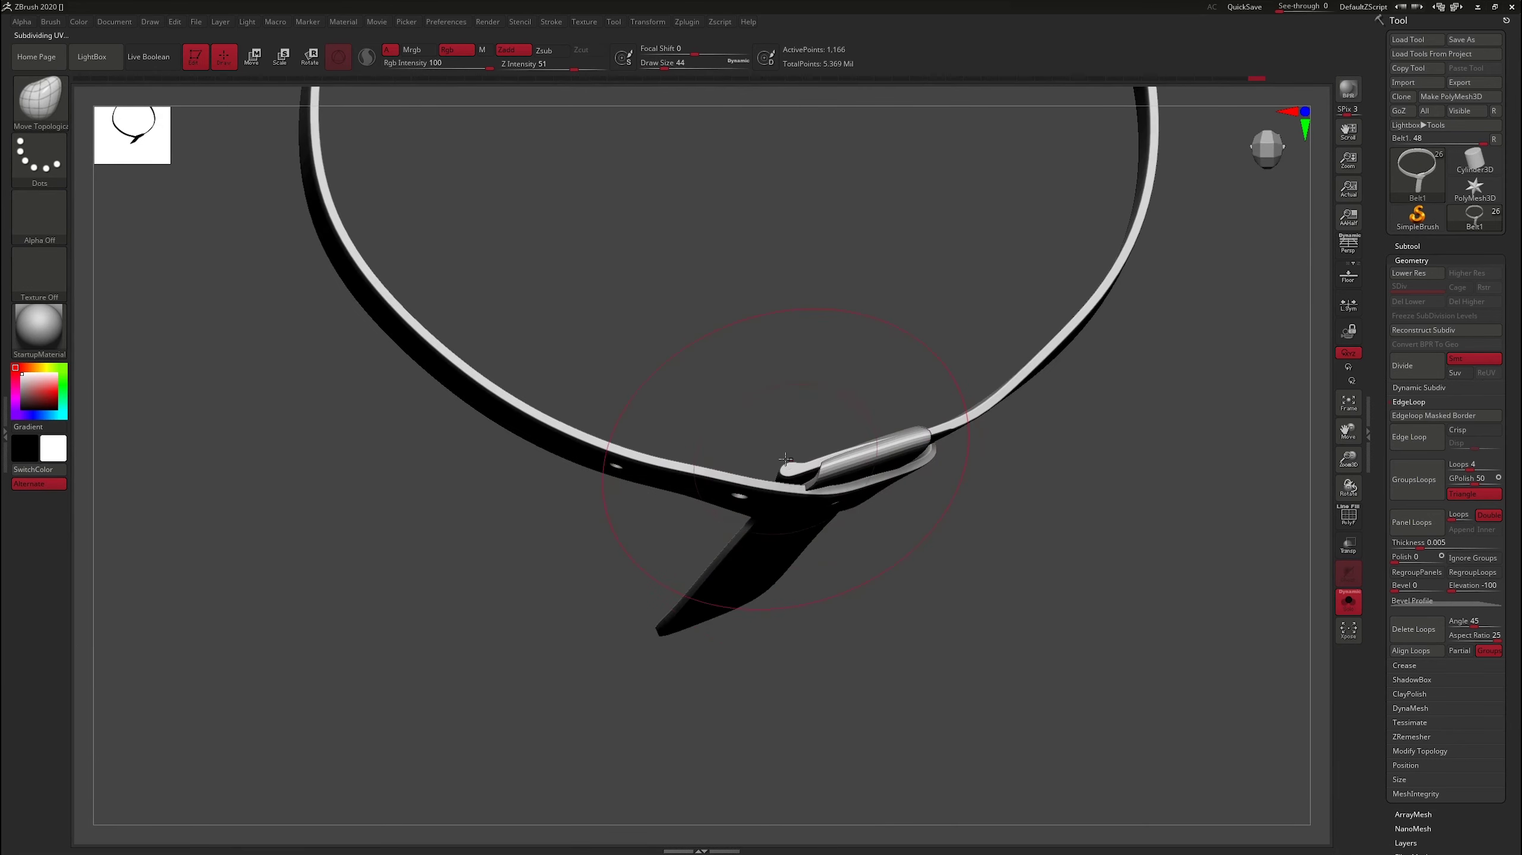
pyautogui.moveTo(785, 458); pyautogui.dragTo(879, 478)
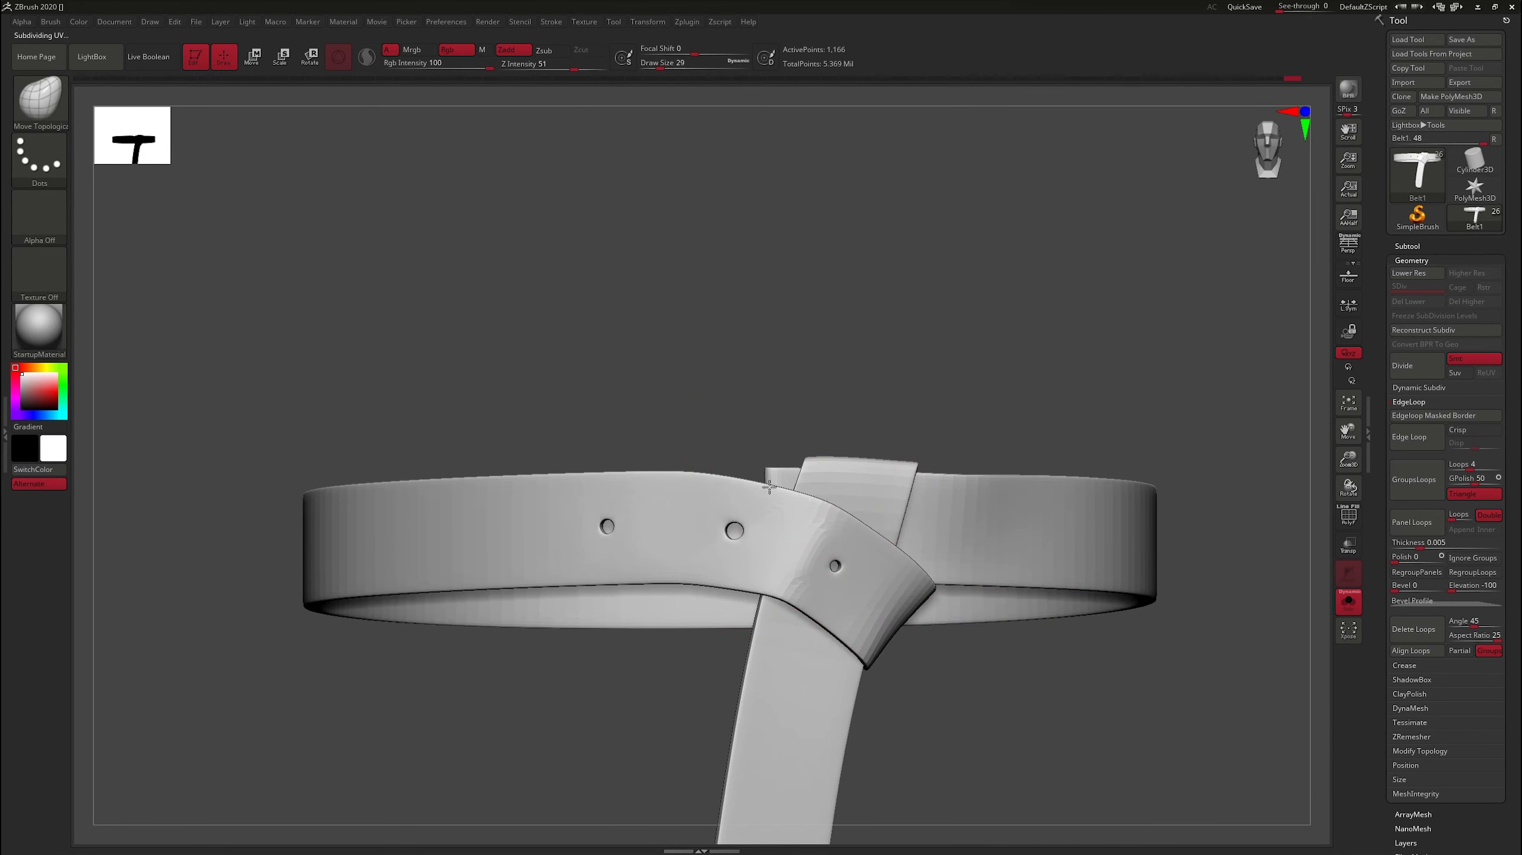
pyautogui.moveTo(765, 492)
pyautogui.mouseDown()
pyautogui.moveTo(825, 445)
pyautogui.moveTo(842, 516)
pyautogui.moveTo(702, 478)
pyautogui.moveTo(737, 525)
pyautogui.moveTo(668, 546)
pyautogui.moveTo(761, 411)
pyautogui.mouseUp()
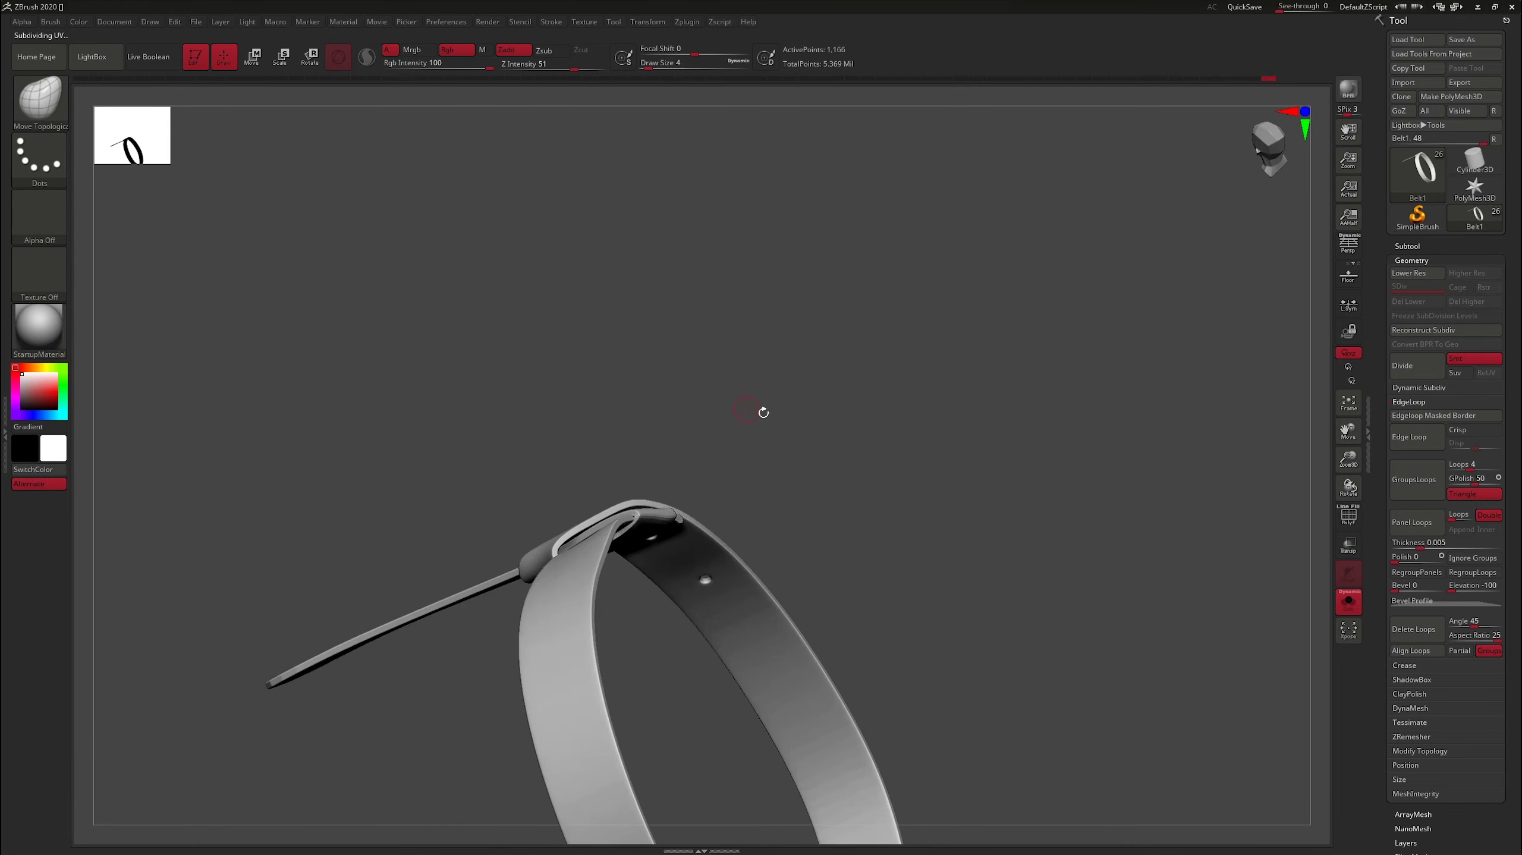
pyautogui.click(1348, 600)
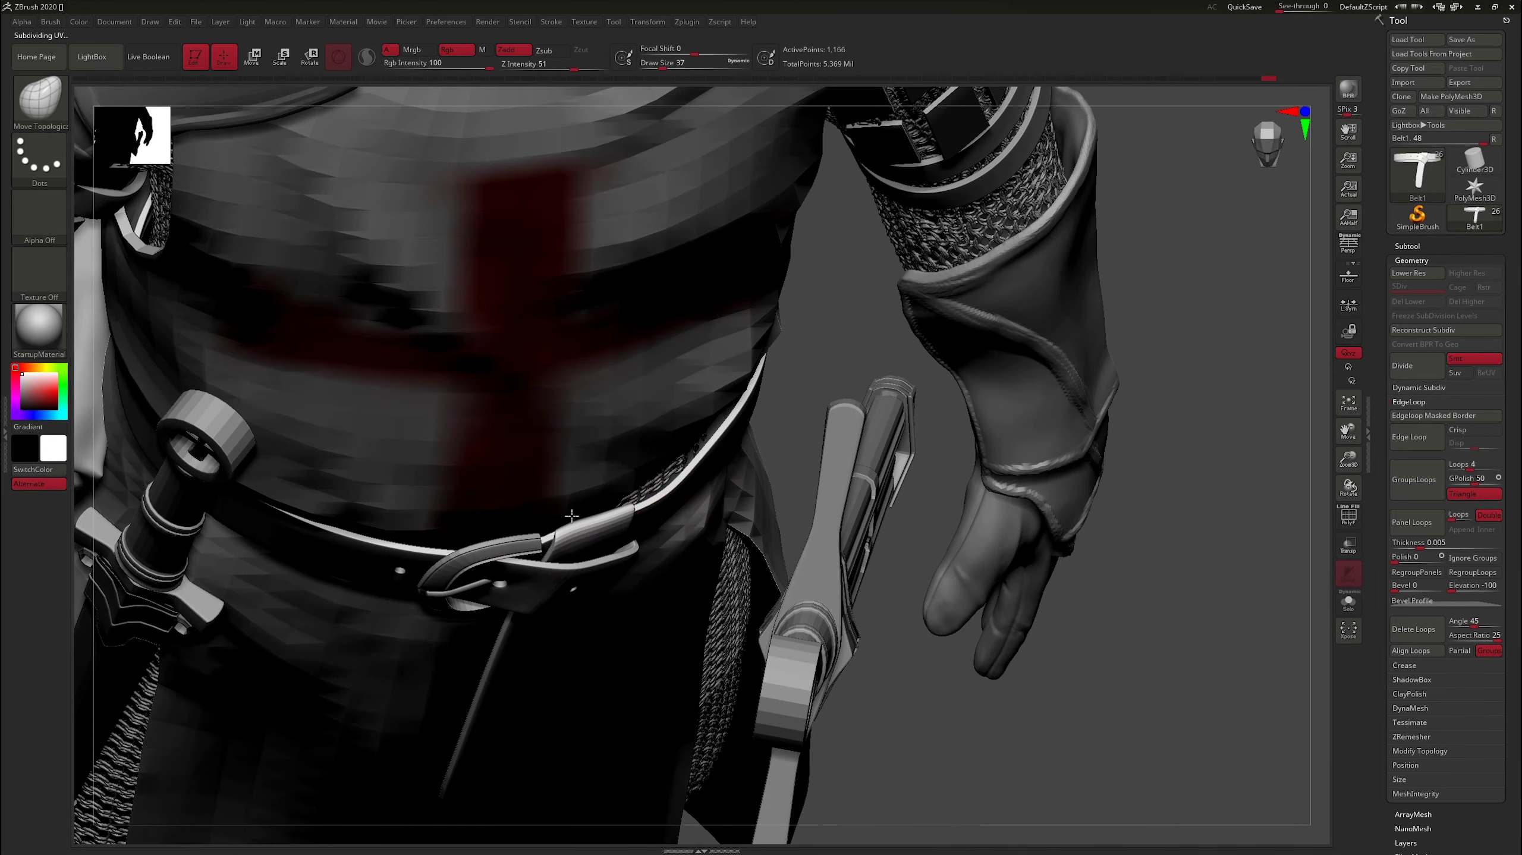
# Shift the hanging strap slightly sideways, then frame the knight in a three-quarter overhead view.
pyautogui.press('b')
pyautogui.press('m')
pyautogui.press('v')
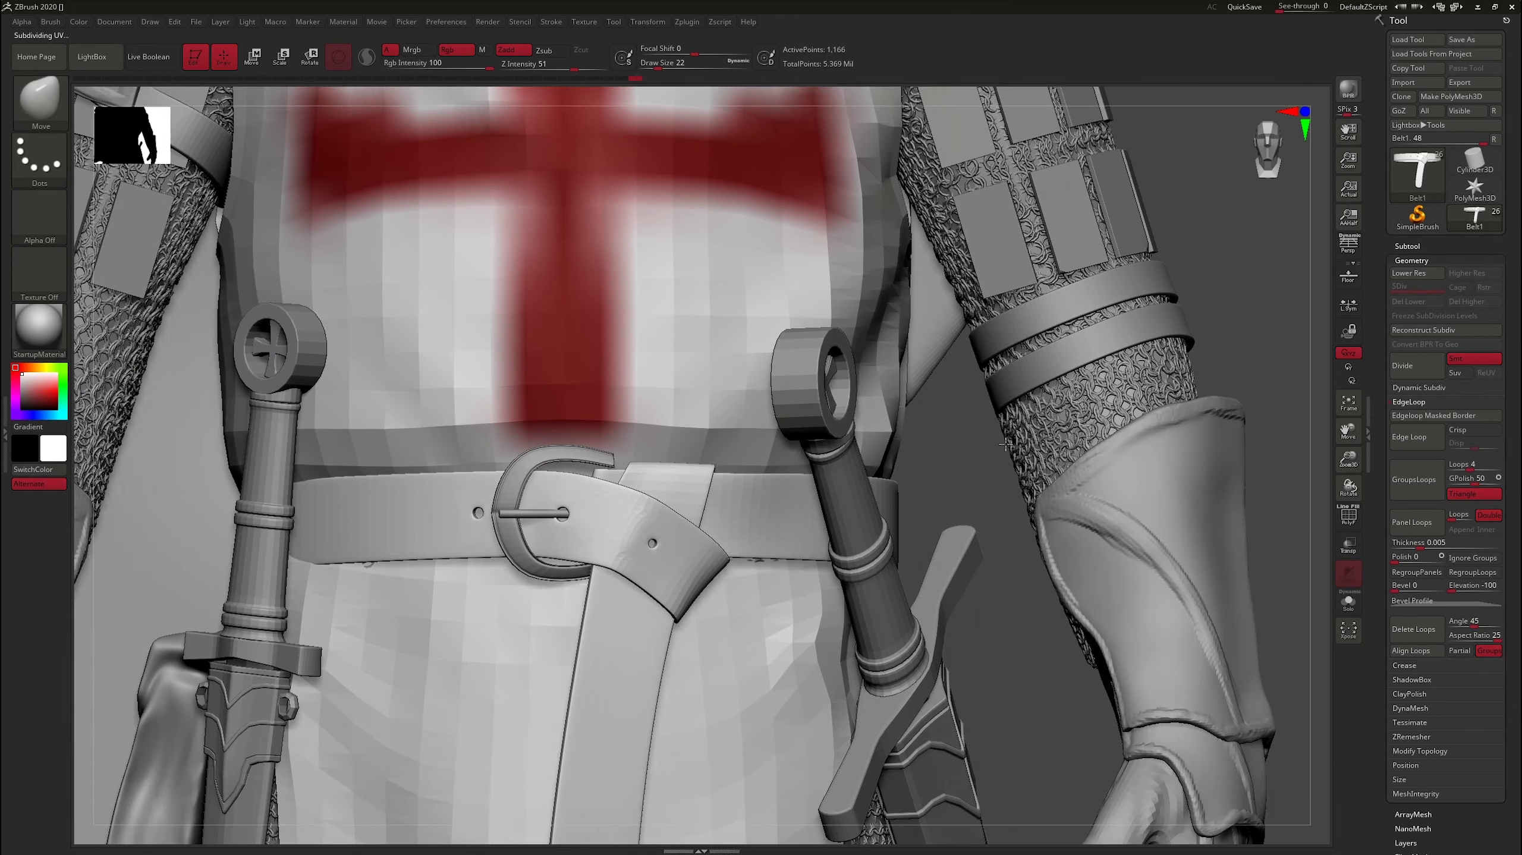
pyautogui.press('b')
pyautogui.press('m')
pyautogui.press('t')
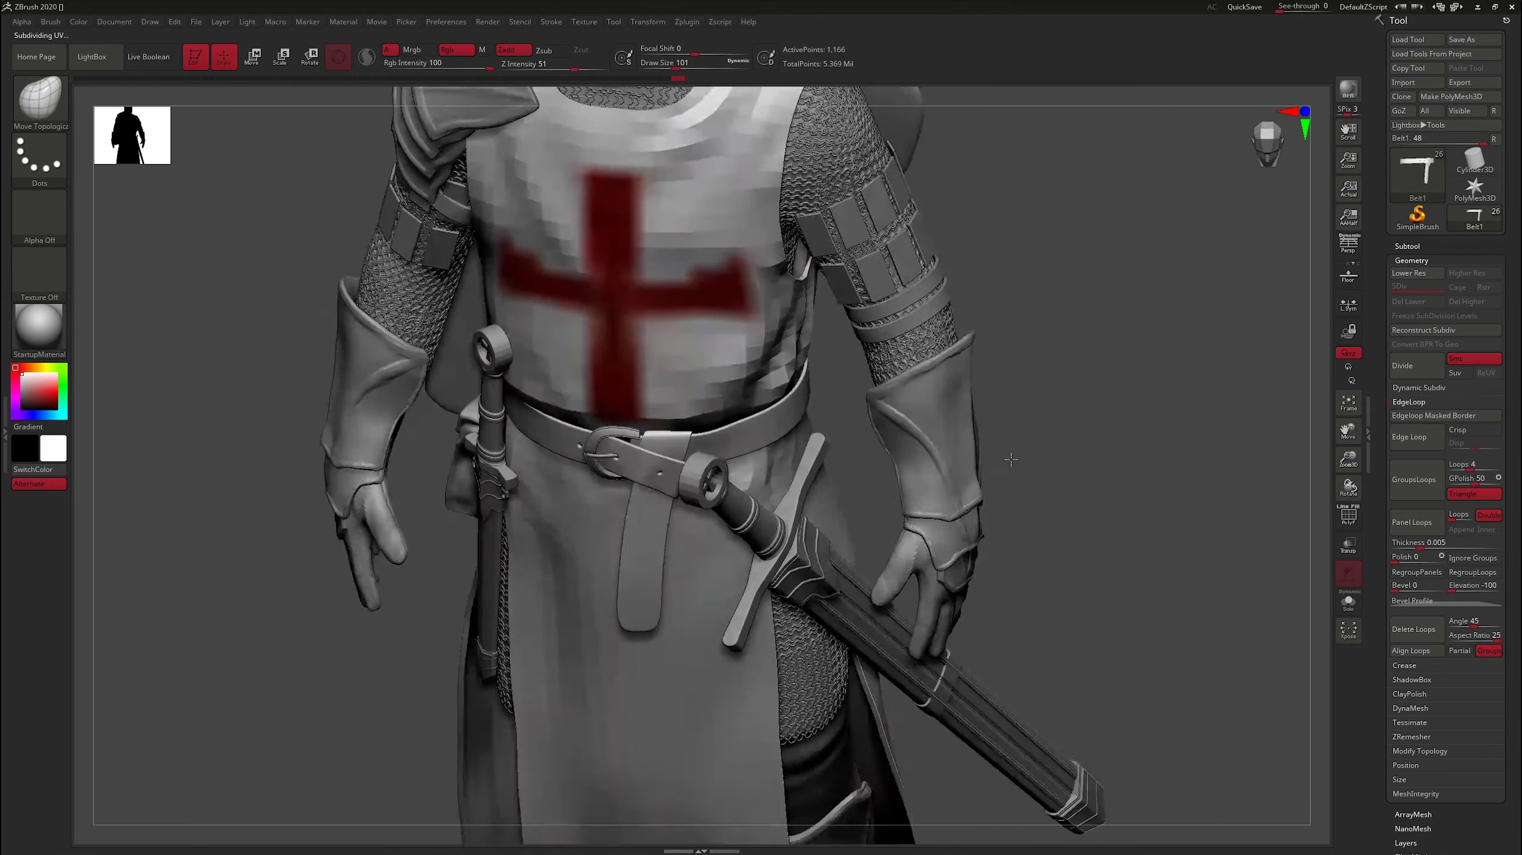
pyautogui.press('w')
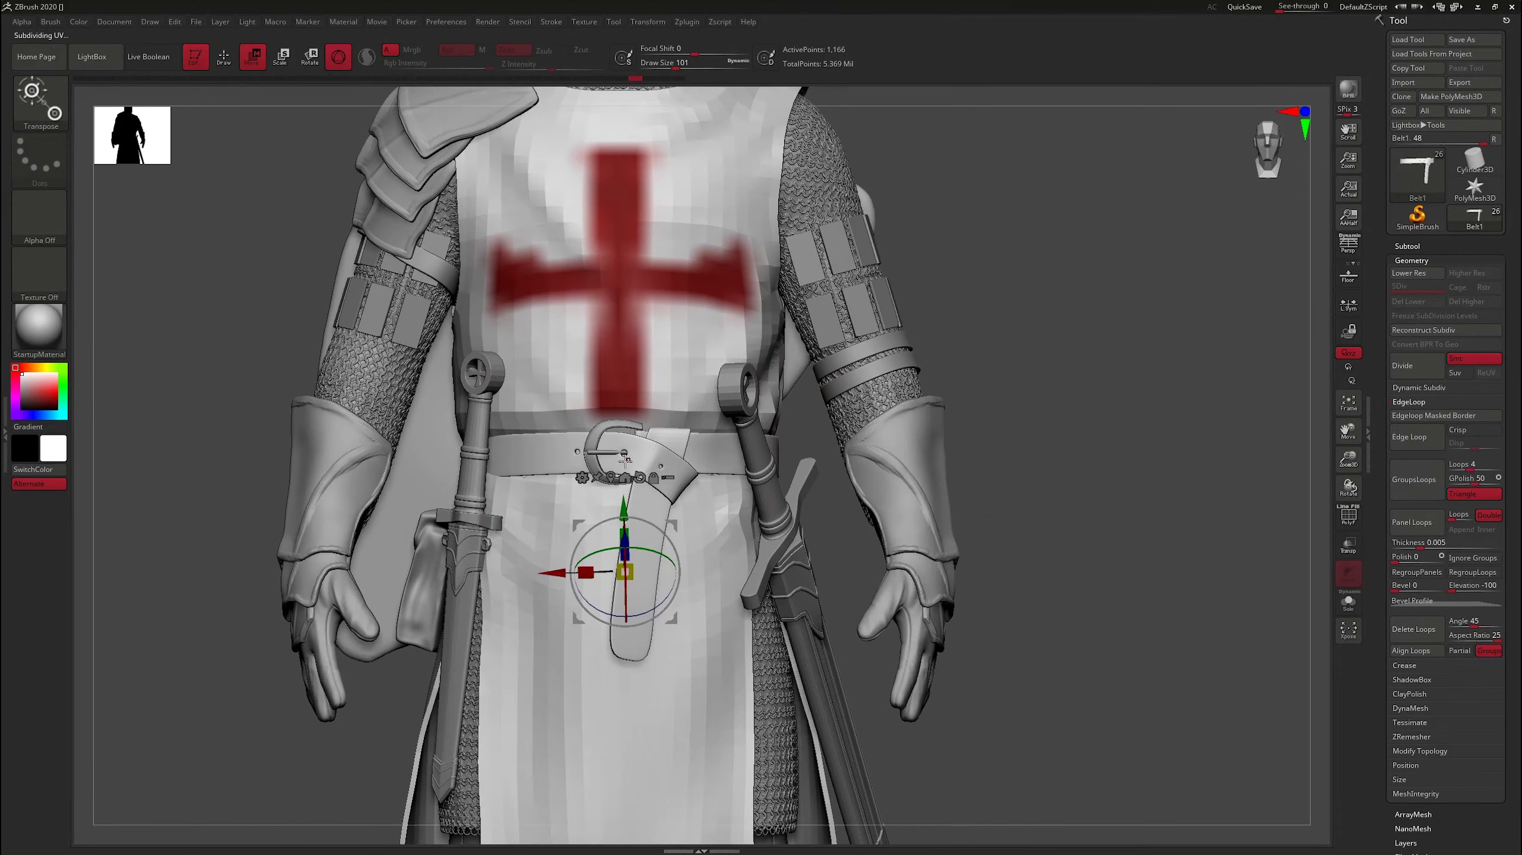
pyautogui.moveTo(535, 565); pyautogui.dragTo(553, 566)
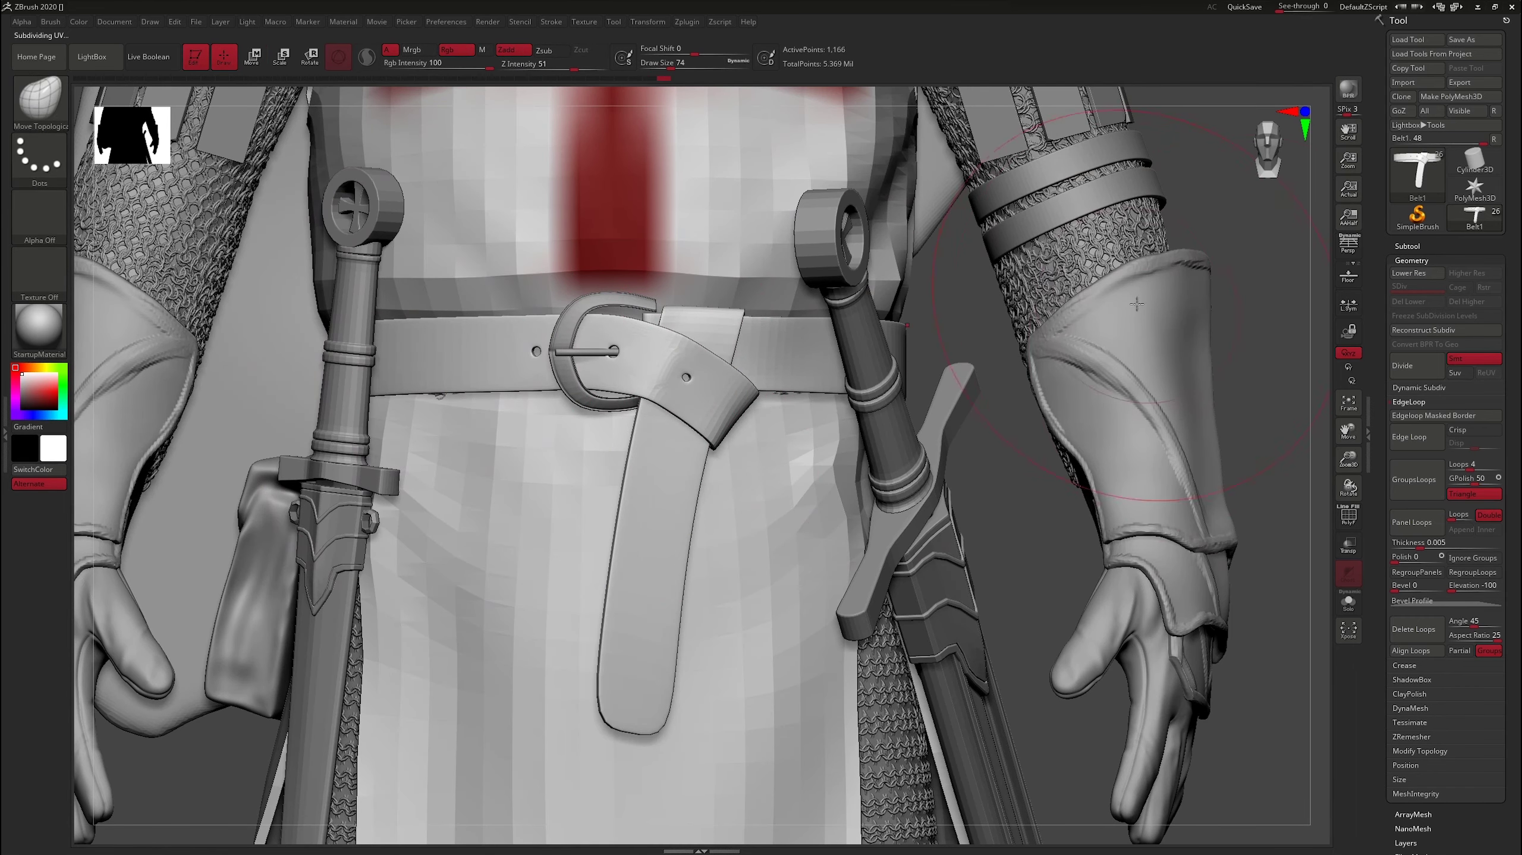
pyautogui.press('f')
pyautogui.moveTo(1135, 304)
pyautogui.mouseDown()
pyautogui.moveTo(1136, 420)
pyautogui.moveTo(1049, 407)
pyautogui.moveTo(1104, 519)
pyautogui.moveTo(1018, 397)
pyautogui.moveTo(1047, 428)
pyautogui.mouseUp()
# Export the belt over the existing Belt1 file and view the buckle in Maya.
pyautogui.click(1473, 82)
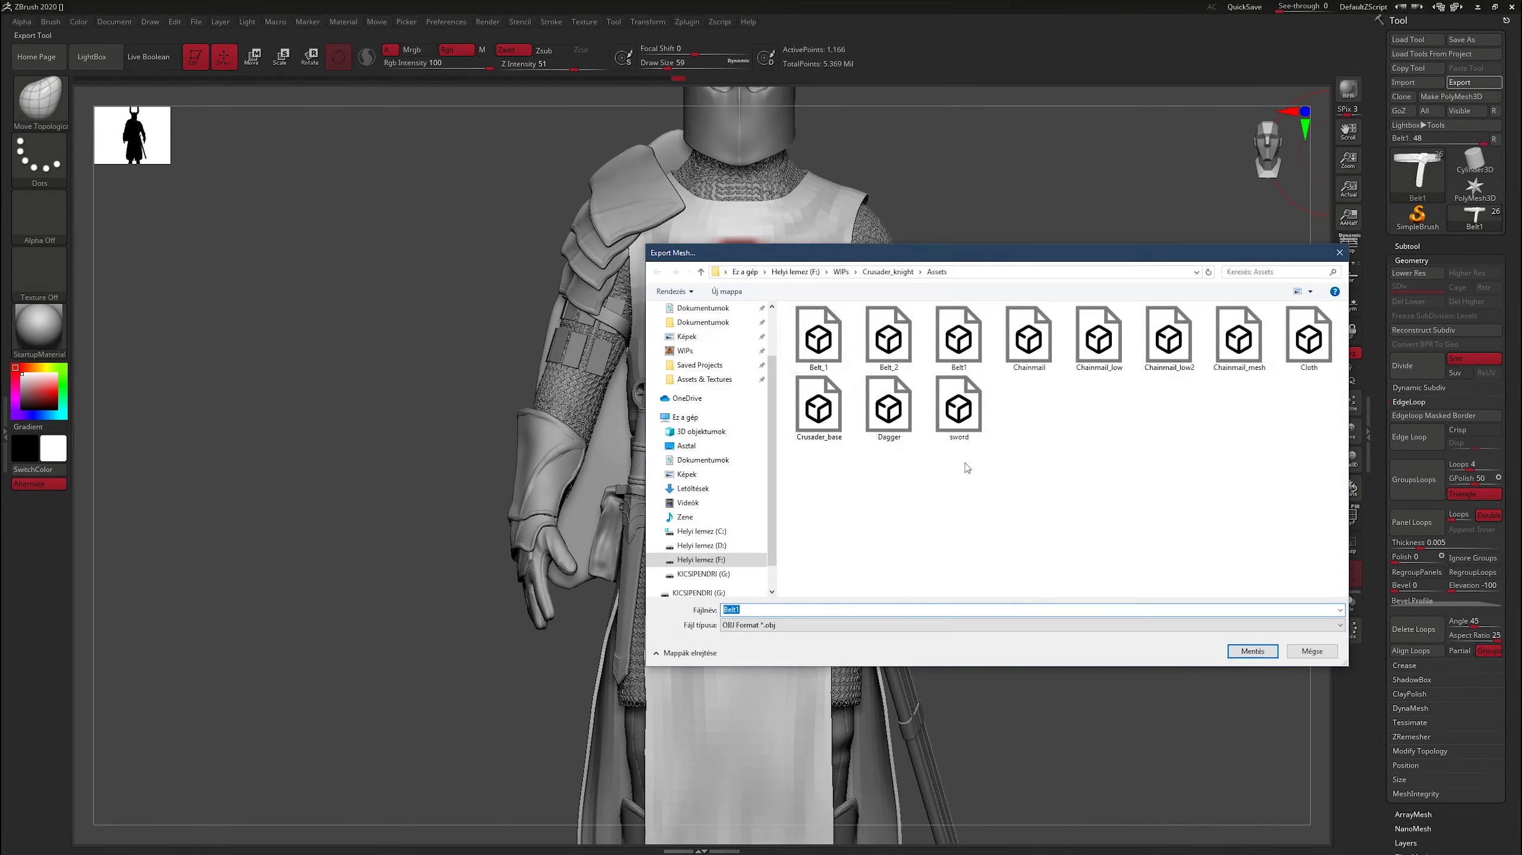
pyautogui.doubleClick(930, 337)
pyautogui.click(796, 422)
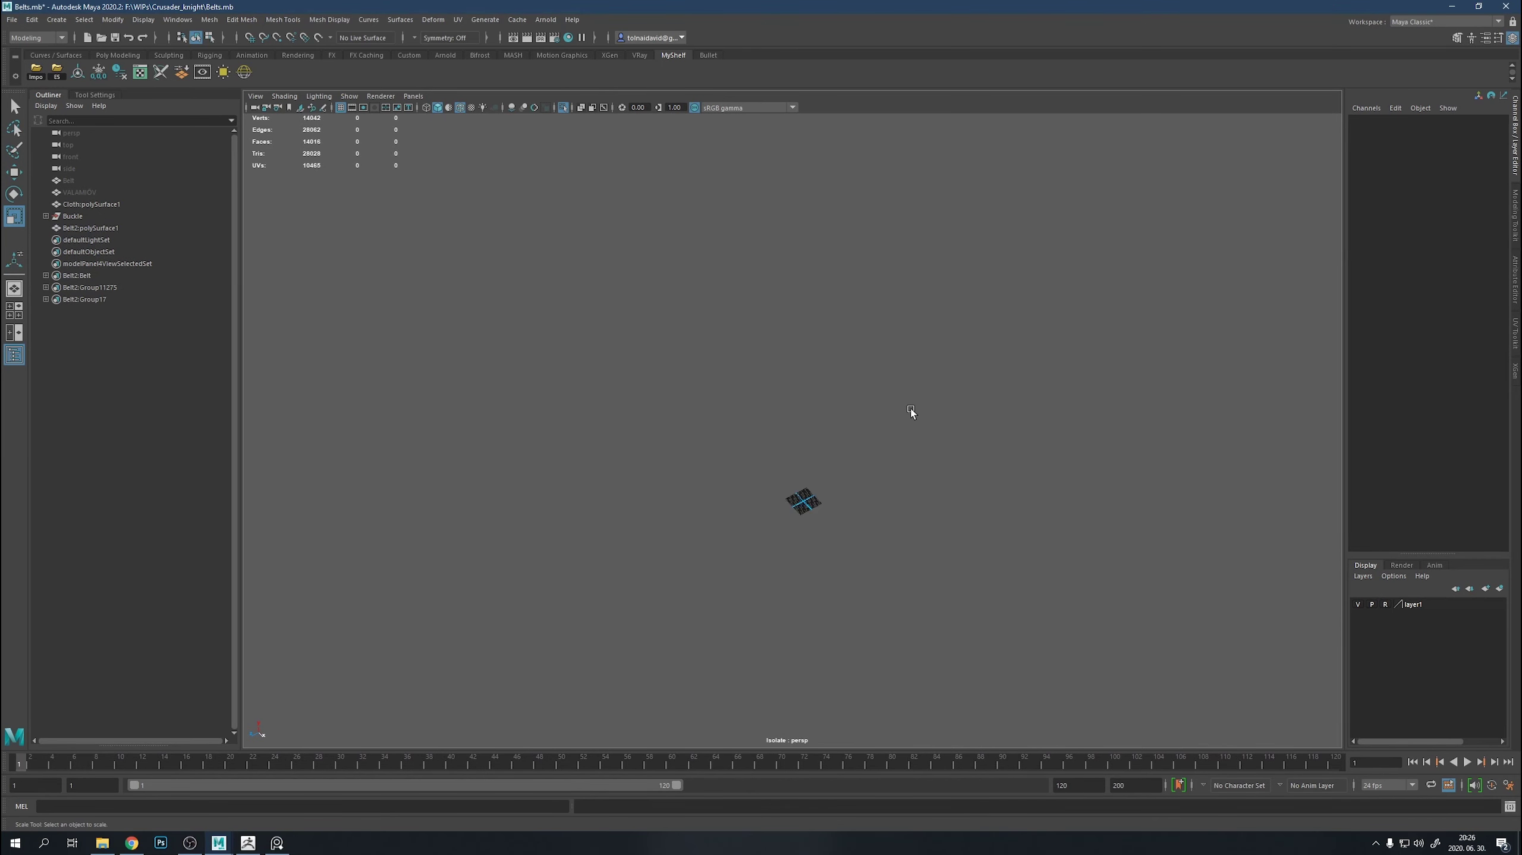
pyautogui.hotkey('ctrl', '1')
pyautogui.scroll(10, 770, 431)
pyautogui.moveTo(770, 431)
pyautogui.keyDown('alt'); pyautogui.mouseDown()
pyautogui.moveTo(955, 445)
pyautogui.moveTo(886, 335)
pyautogui.moveTo(539, 269)
pyautogui.mouseUp(); pyautogui.keyUp('alt')
# Isolate the buckle pin and cut a new edge loop across its cylinder.
pyautogui.click(119, 215)
pyautogui.hotkey('ctrl', '1')
pyautogui.press('f')
pyautogui.scroll(5, 909, 492)
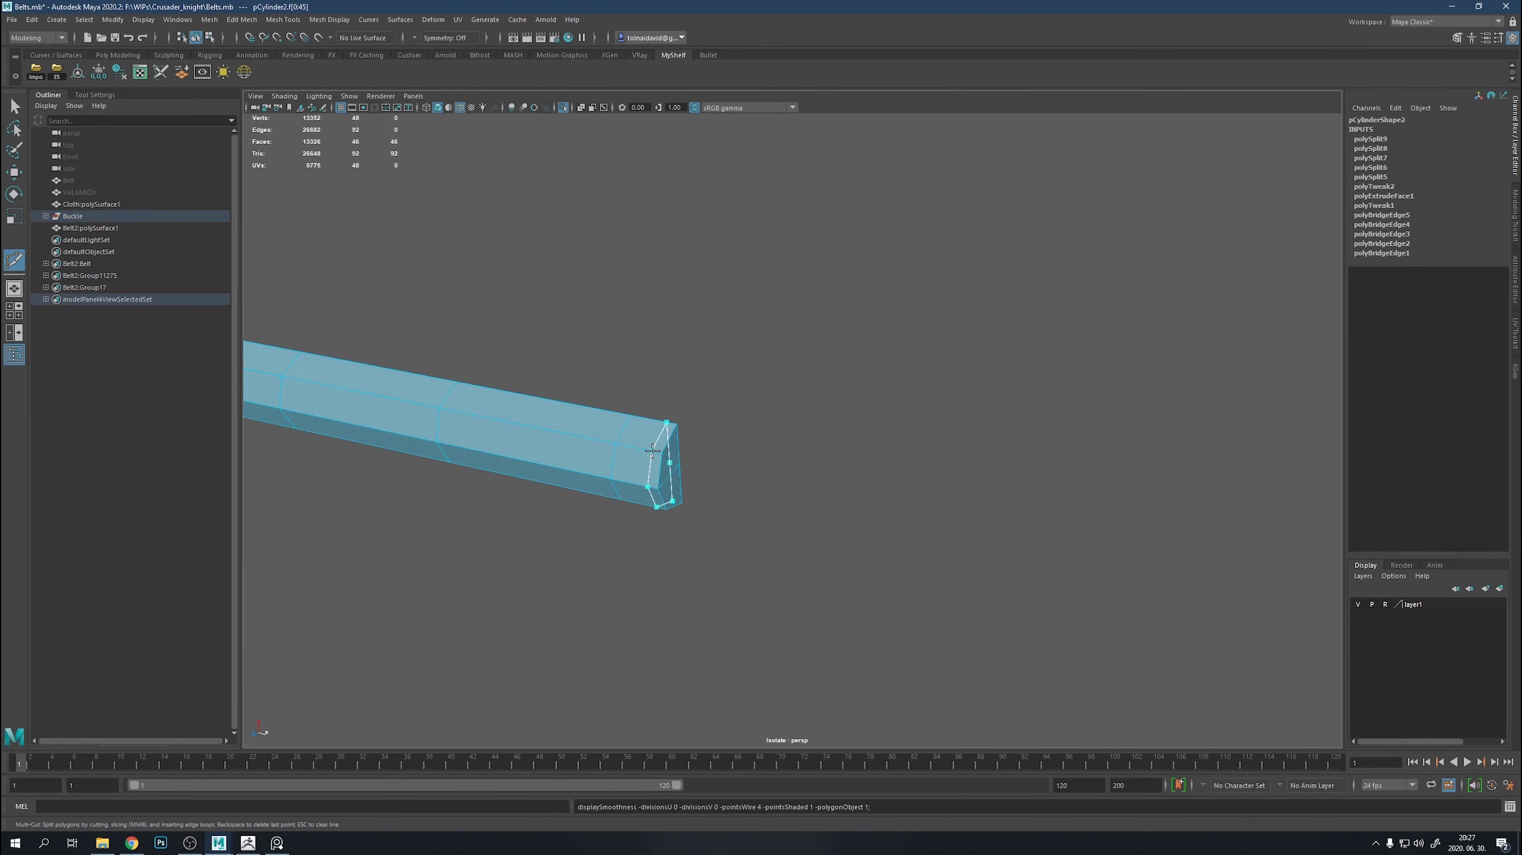
pyautogui.press('Return')
pyautogui.moveTo(652, 450)
pyautogui.keyDown('alt'); pyautogui.mouseDown()
pyautogui.moveTo(882, 479)
pyautogui.moveTo(737, 452)
pyautogui.mouseUp(); pyautogui.keyUp('alt')
pyautogui.hotkey('ctrl', '1')
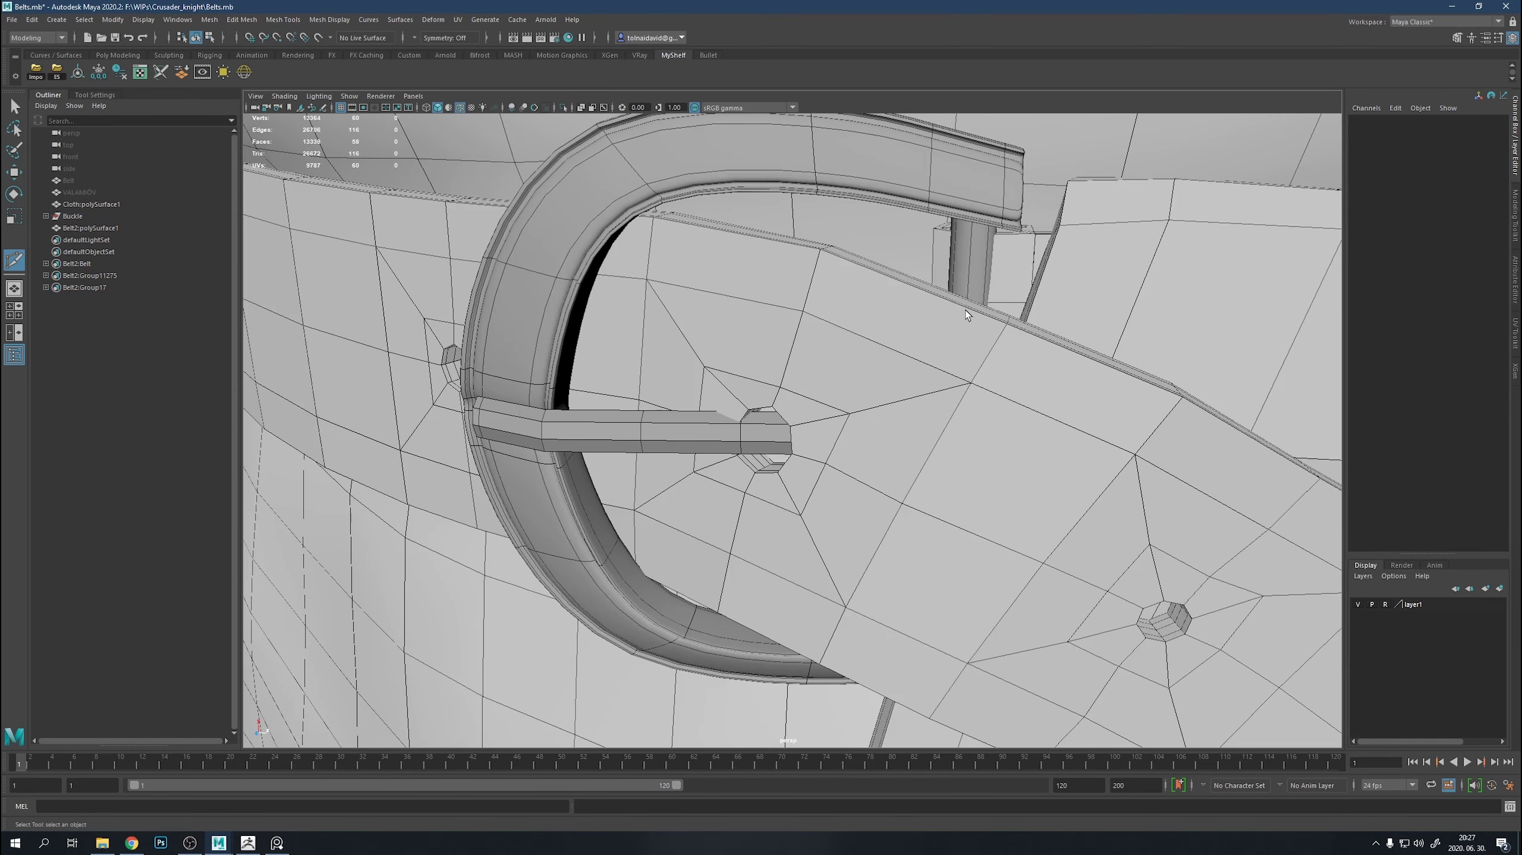
pyautogui.hotkey('ctrl', '1')
pyautogui.keyDown('shift'); pyautogui.moveTo(967, 272); pyautogui.dragTo(903, 264, button='right'); pyautogui.keyUp('shift')
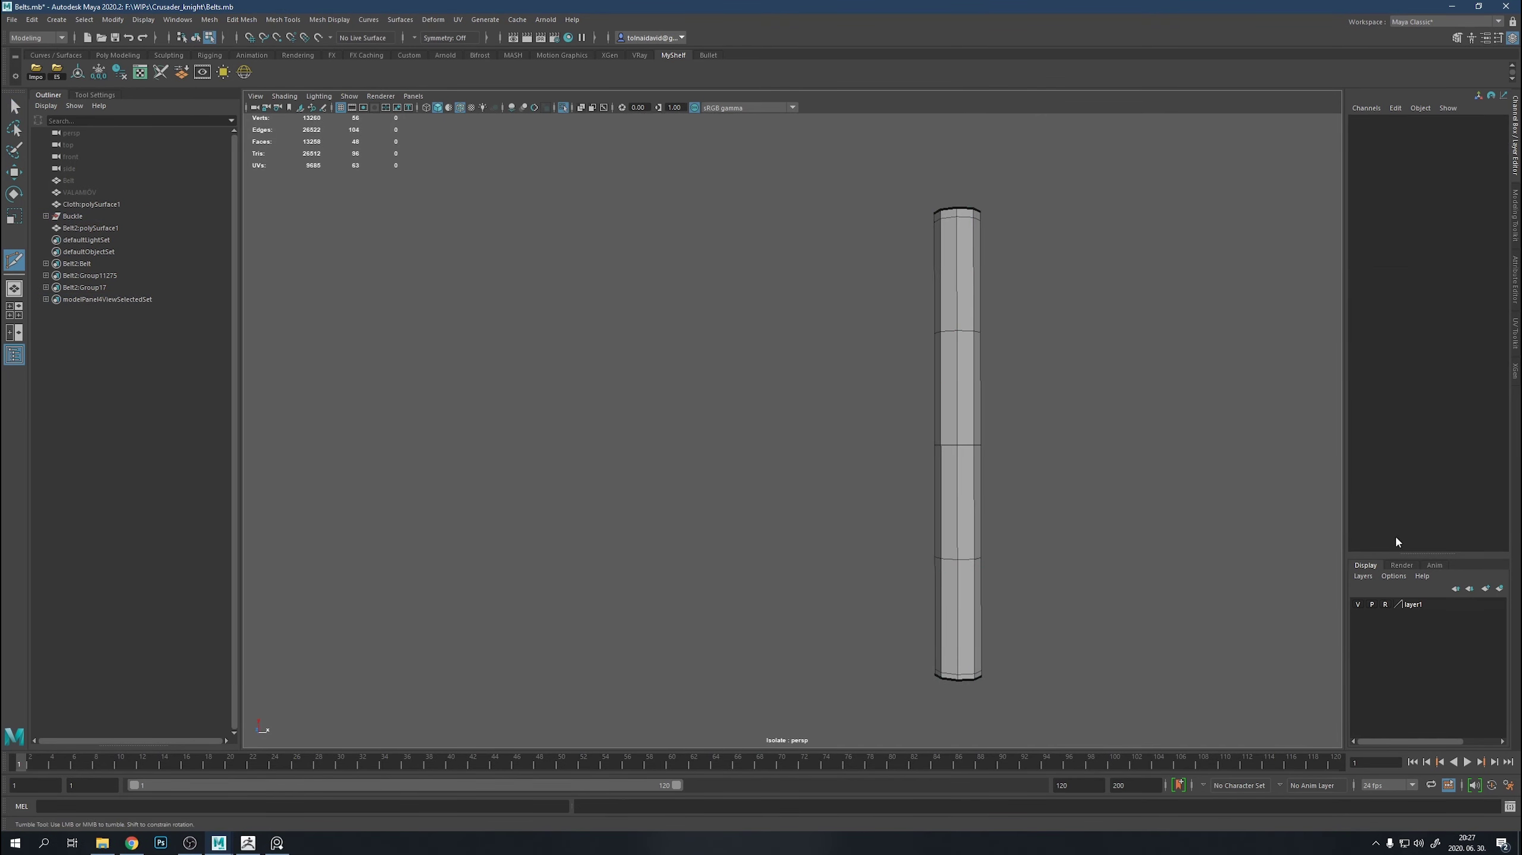
# Exit isolation and view the whole buckled belt from the front, clearing the selection.
pyautogui.hotkey('ctrl', '1')
pyautogui.press('w')
pyautogui.keyDown('alt'); pyautogui.moveTo(898, 454); pyautogui.dragTo(972, 500); pyautogui.keyUp('alt')
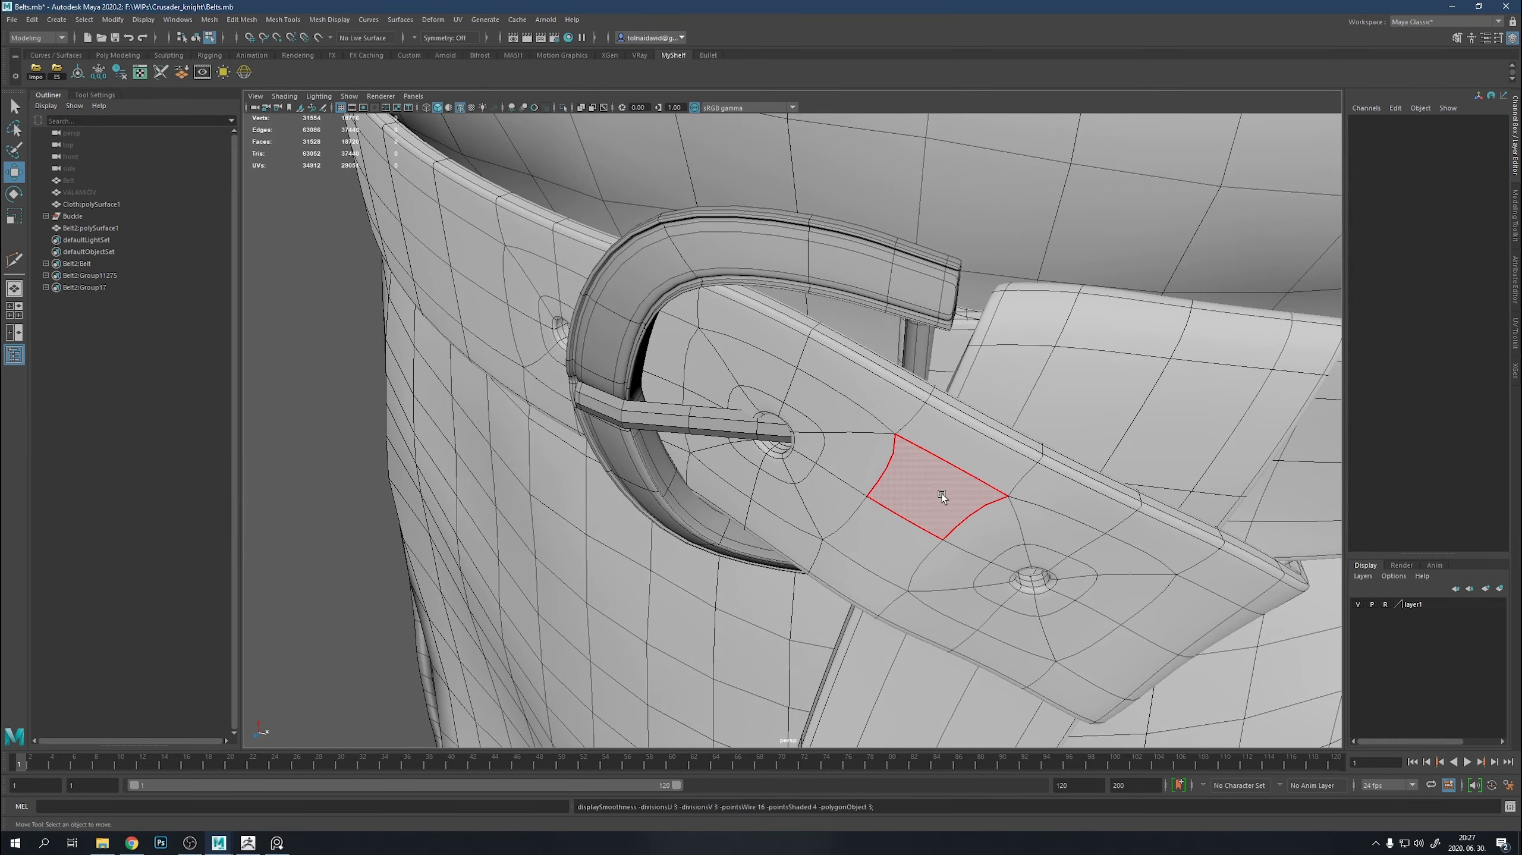
pyautogui.scroll(-5, 941, 493)
pyautogui.moveTo(901, 485); pyautogui.dragTo(968, 485, button='right')
pyautogui.press('q')
pyautogui.scroll(-5, 783, 308)
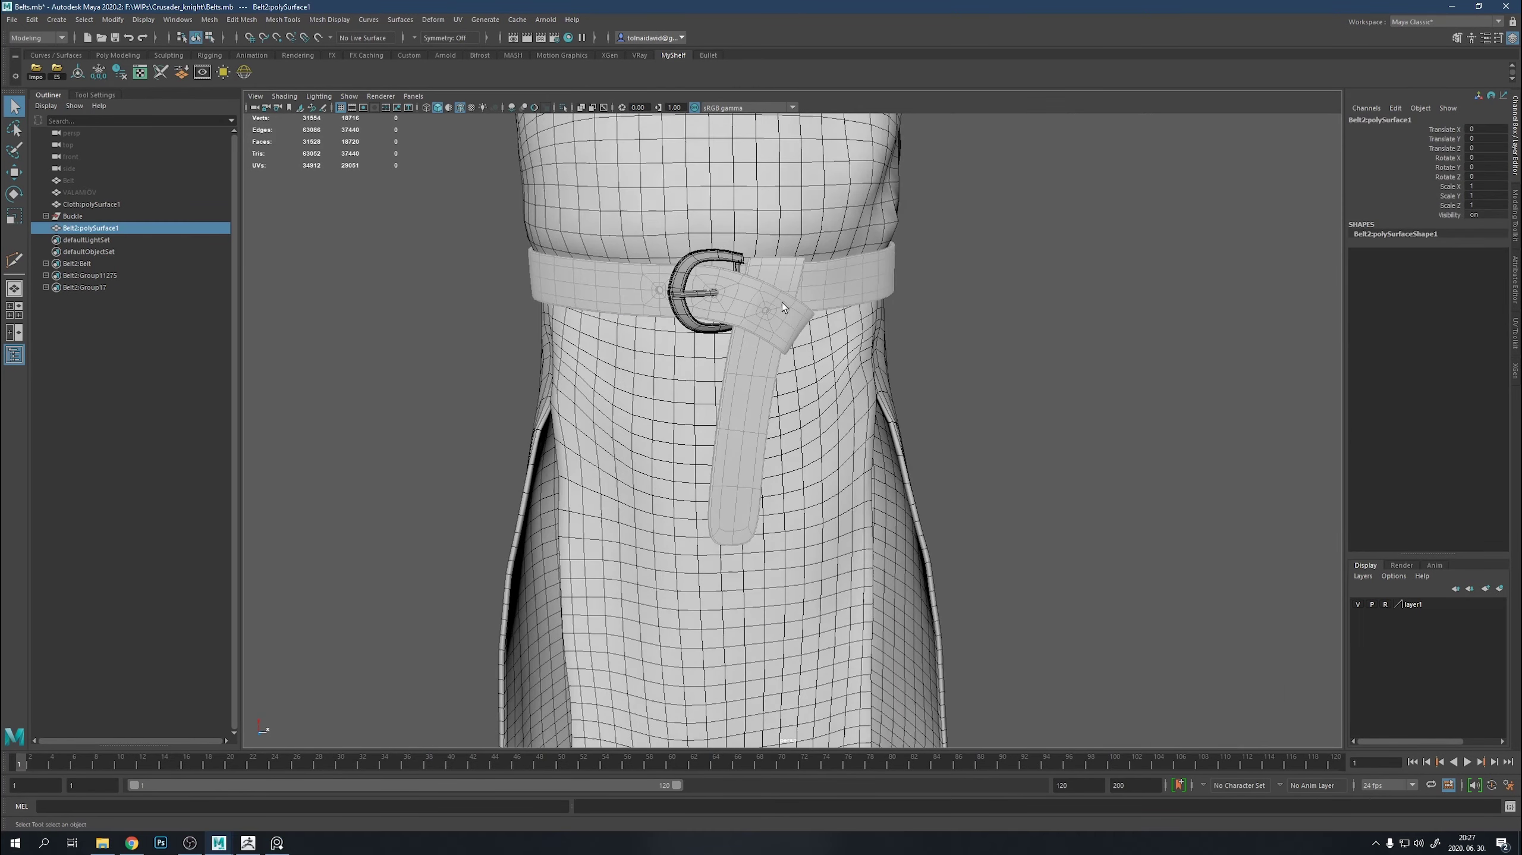
pyautogui.click(1067, 313)
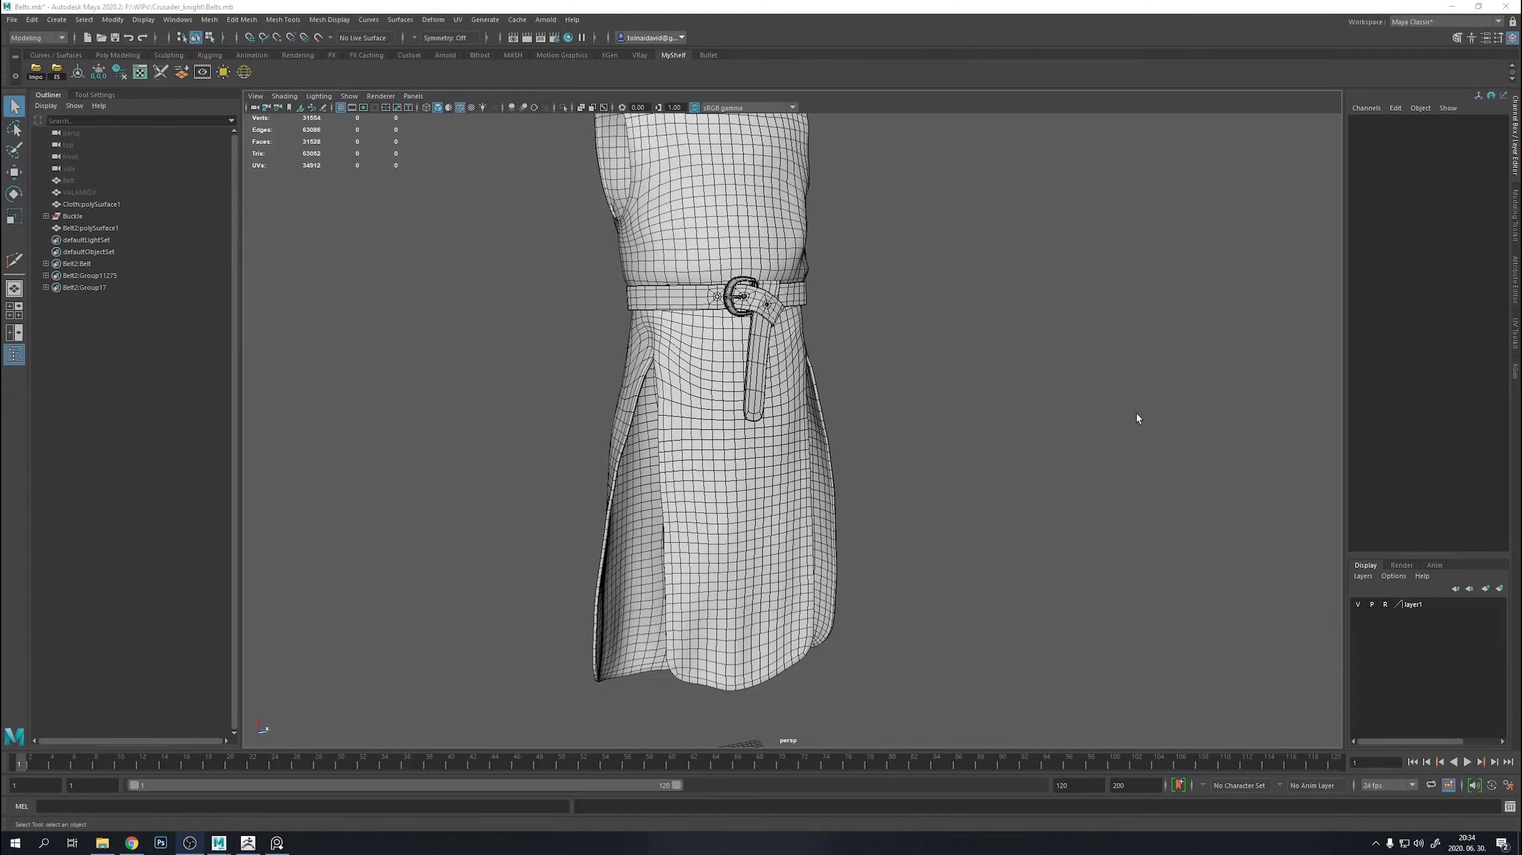
# Turn off the buckled belt's smoothed preview and inspect it from side and front.
pyautogui.keyDown('alt'); pyautogui.moveTo(1137, 418); pyautogui.dragTo(893, 417); pyautogui.keyUp('alt')
pyautogui.scroll(5, 893, 418)
pyautogui.scroll(-1, 759, 395)
pyautogui.click(779, 402)
pyautogui.press('1')
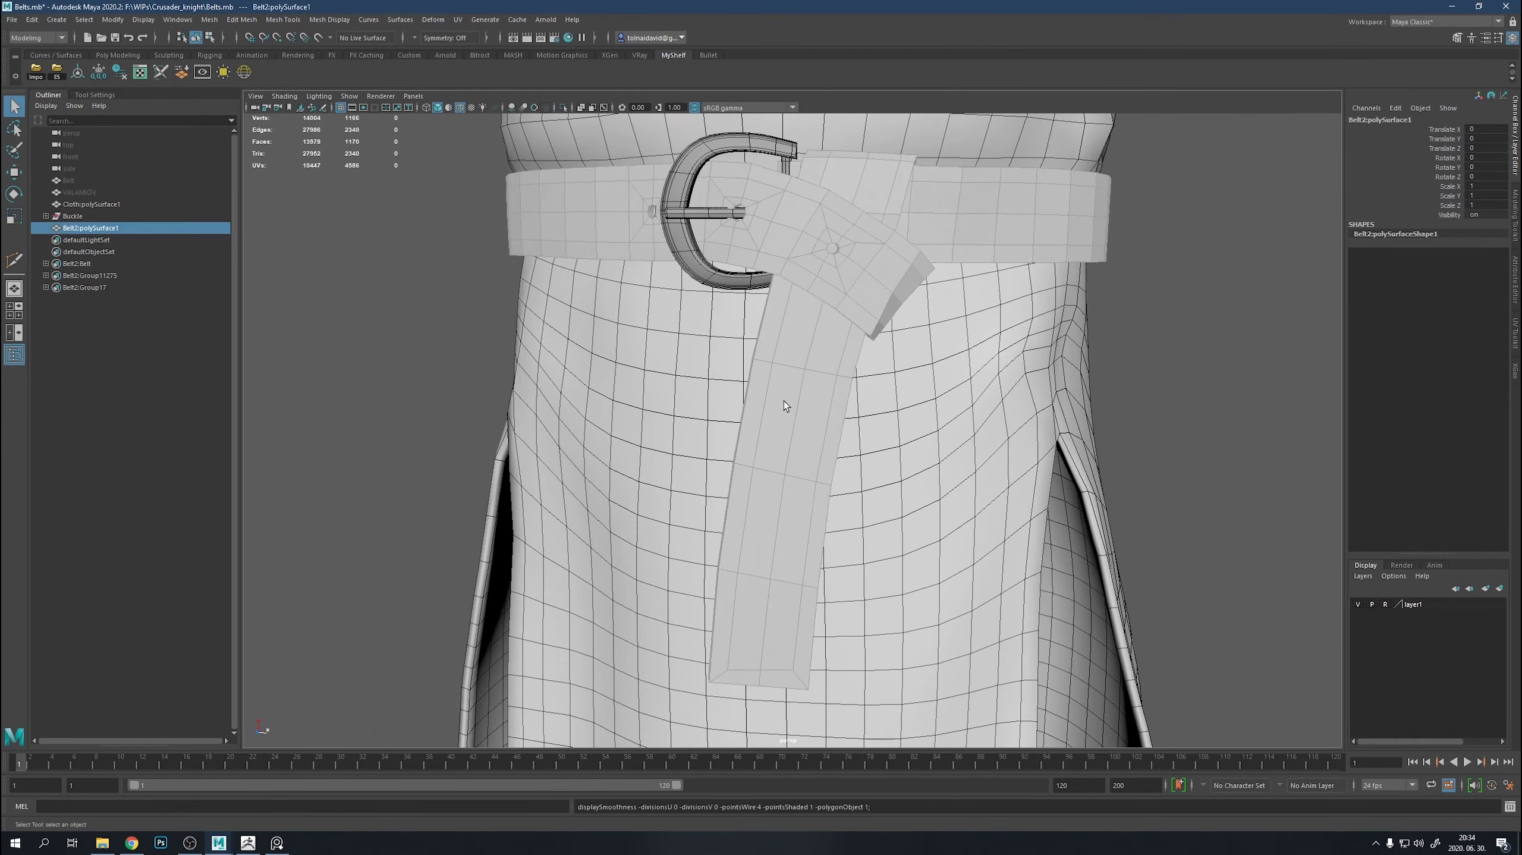
pyautogui.moveTo(783, 401)
pyautogui.keyDown('alt'); pyautogui.mouseDown()
pyautogui.moveTo(894, 411)
pyautogui.moveTo(669, 435)
pyautogui.moveTo(833, 559)
pyautogui.mouseUp(); pyautogui.keyUp('alt')
pyautogui.scroll(5, 833, 419)
pyautogui.keyDown('alt'); pyautogui.moveTo(834, 419); pyautogui.dragTo(843, 358); pyautogui.keyUp('alt')
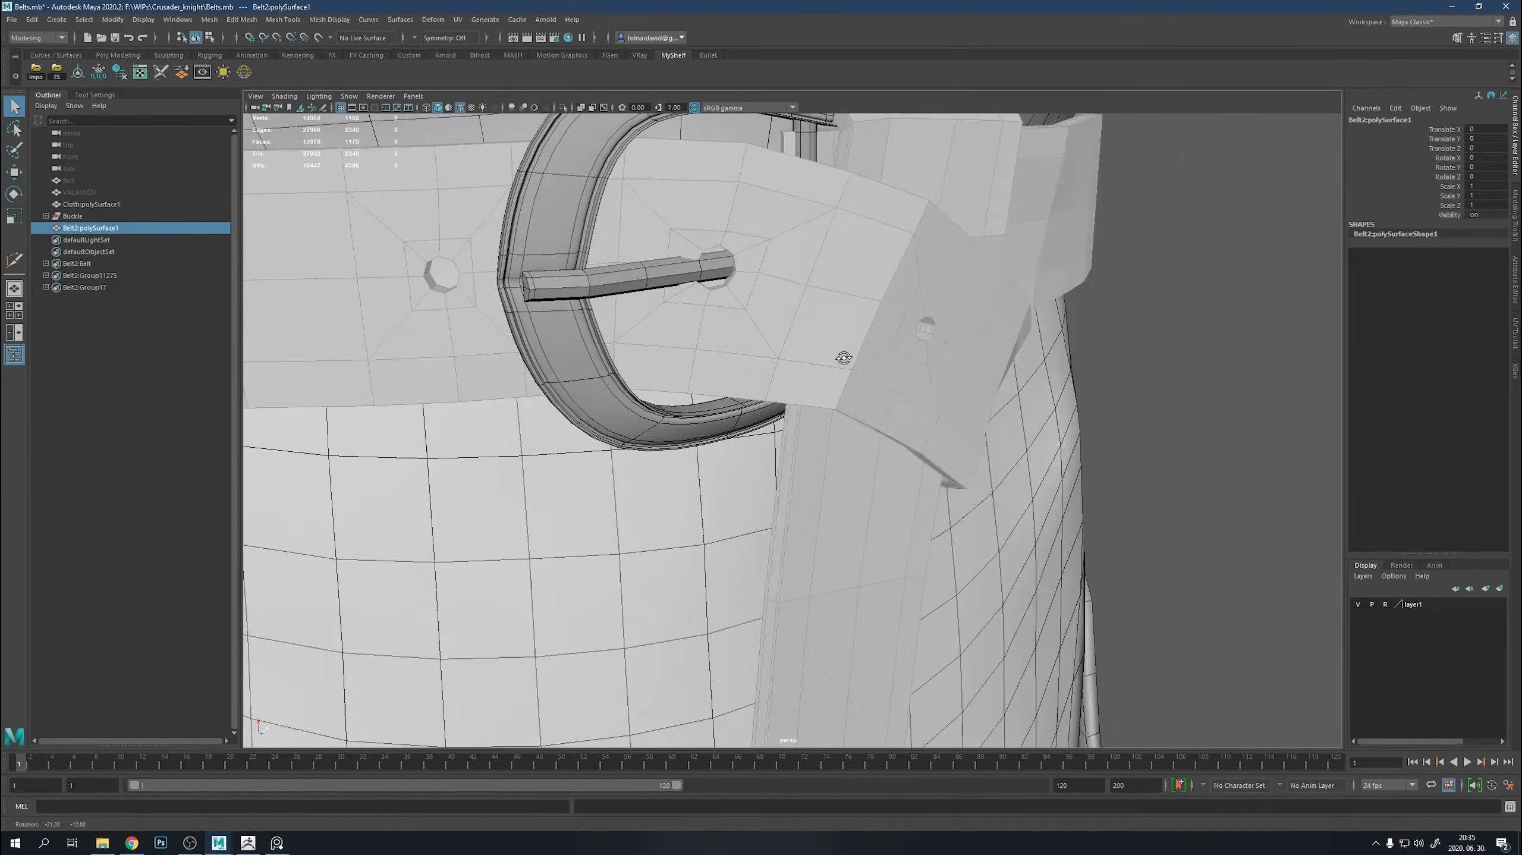
pyautogui.moveTo(844, 357)
pyautogui.keyDown('alt'); pyautogui.mouseDown(button='right')
pyautogui.moveTo(879, 430)
pyautogui.moveTo(163, 220)
pyautogui.mouseUp(button='right'); pyautogui.keyUp('alt')
# Select the lower hip belt and pick edges around its loop.
pyautogui.click(95, 195)
pyautogui.moveTo(599, 335)
pyautogui.keyDown('alt'); pyautogui.mouseDown()
pyautogui.moveTo(693, 328)
pyautogui.moveTo(629, 335)
pyautogui.moveTo(718, 359)
pyautogui.mouseUp(); pyautogui.keyUp('alt')
pyautogui.scroll(5, 806, 455)
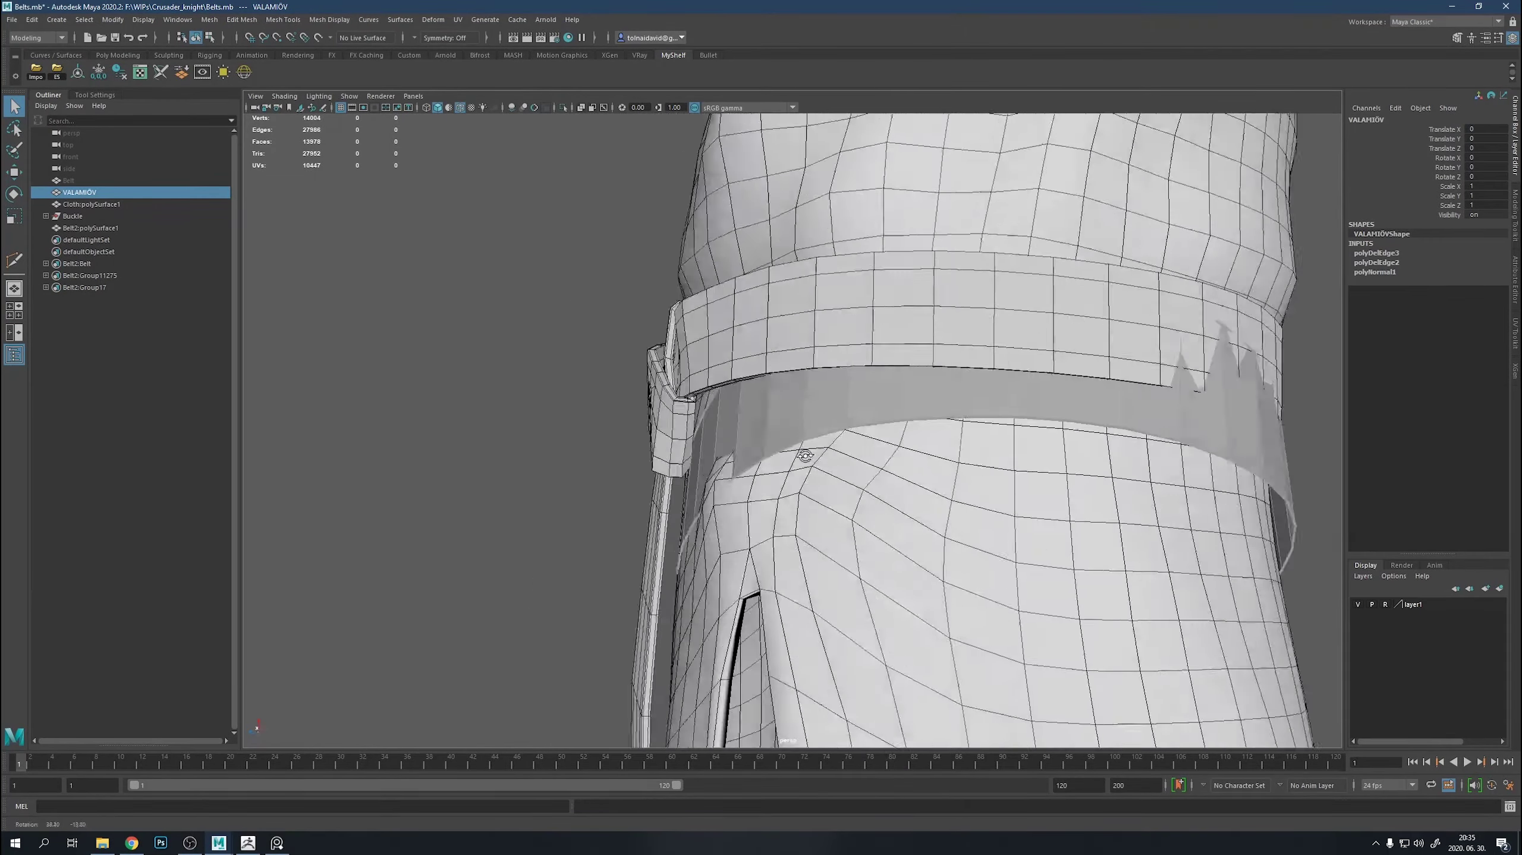
pyautogui.click(932, 419)
pyautogui.moveTo(932, 421)
pyautogui.keyDown('alt'); pyautogui.mouseDown()
pyautogui.moveTo(1062, 457)
pyautogui.moveTo(1019, 486)
pyautogui.mouseUp(); pyautogui.keyUp('alt')
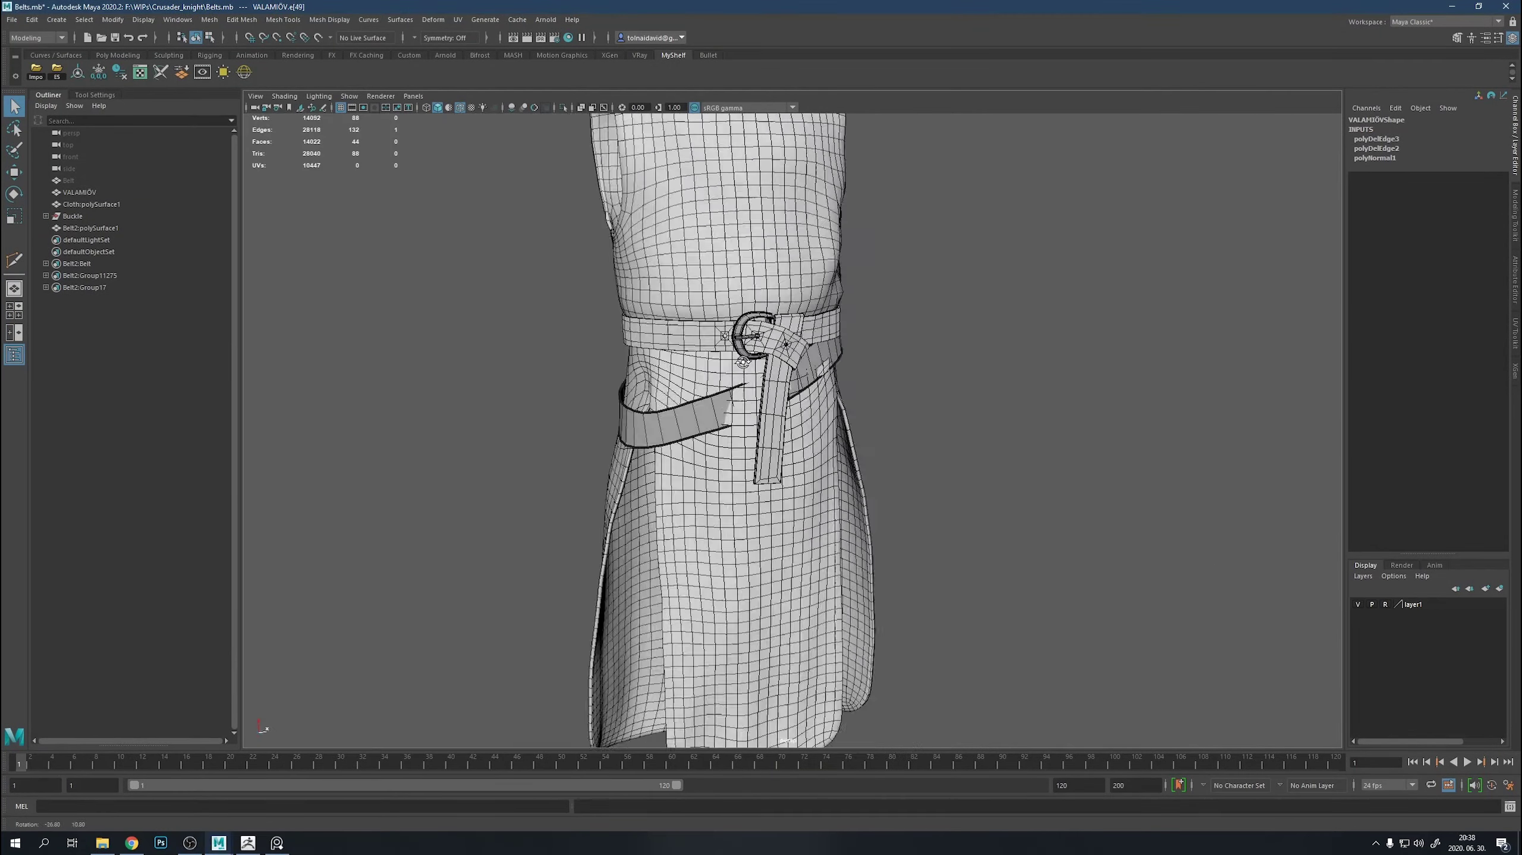
pyautogui.moveTo(742, 362)
pyautogui.keyDown('alt'); pyautogui.mouseDown()
pyautogui.moveTo(509, 340)
pyautogui.moveTo(662, 458)
pyautogui.mouseUp(); pyautogui.keyUp('alt')
pyautogui.scroll(5, 888, 419)
pyautogui.rightClick(888, 419)
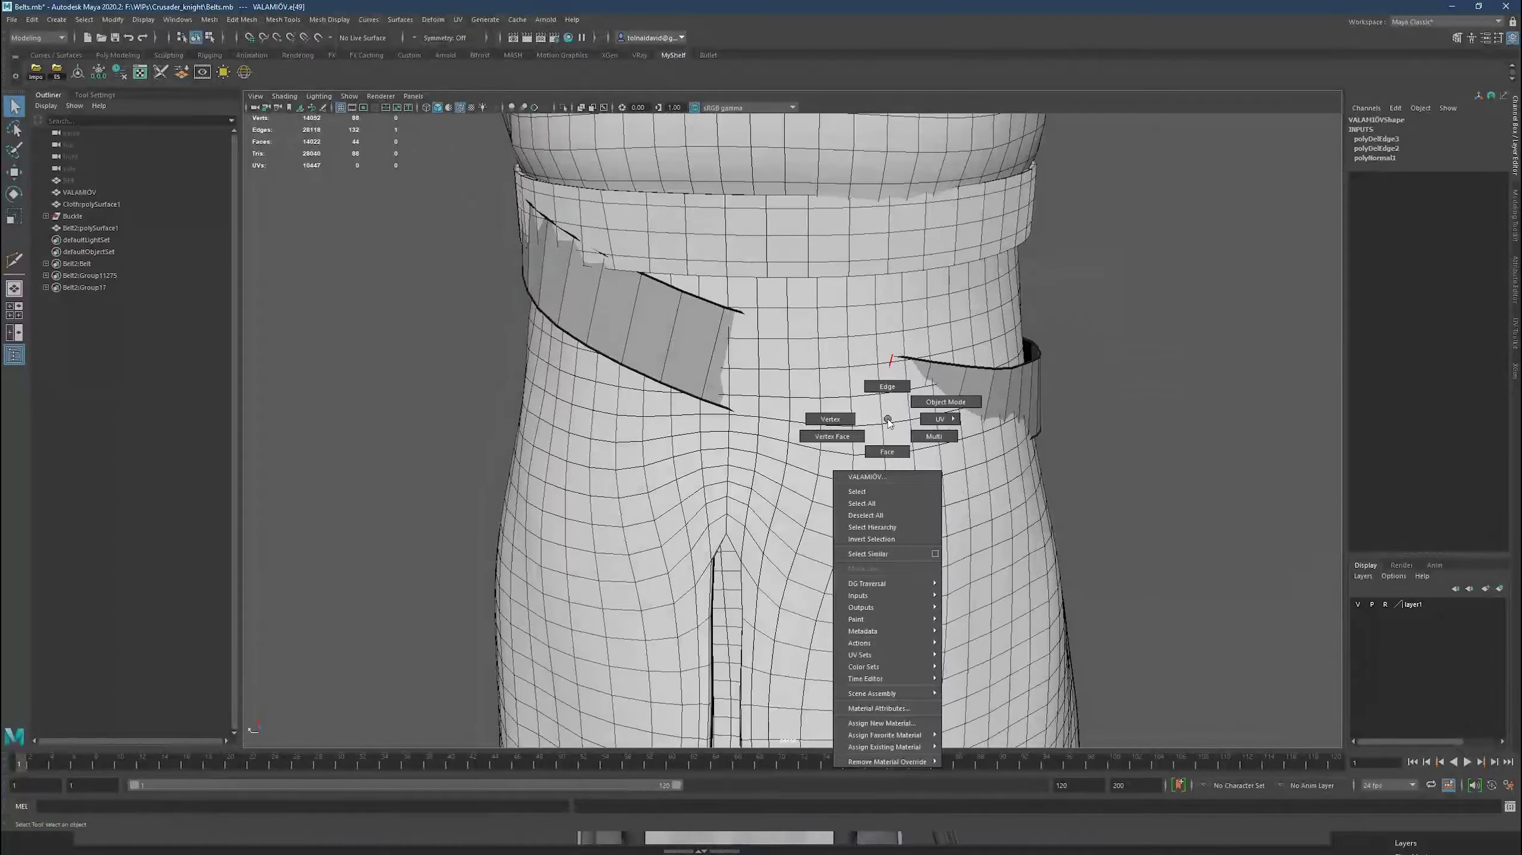
pyautogui.click(888, 413)
# Scale and move the hip belt's edge loops and vertices to tilt it around the hips.
pyautogui.press('r')
pyautogui.keyDown('alt'); pyautogui.moveTo(888, 411); pyautogui.dragTo(1002, 474); pyautogui.keyUp('alt')
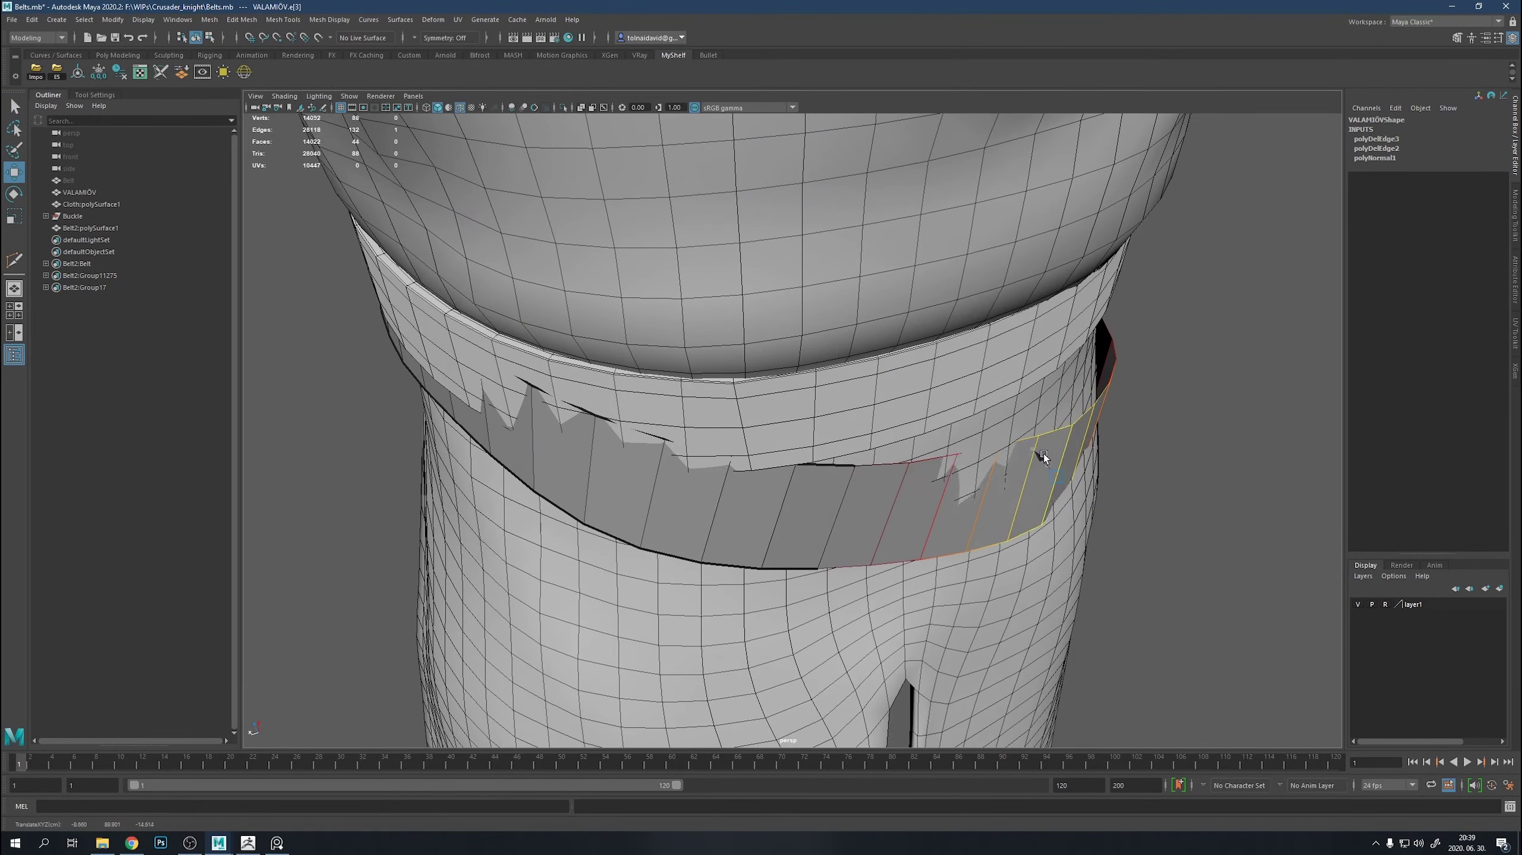
pyautogui.click(992, 497)
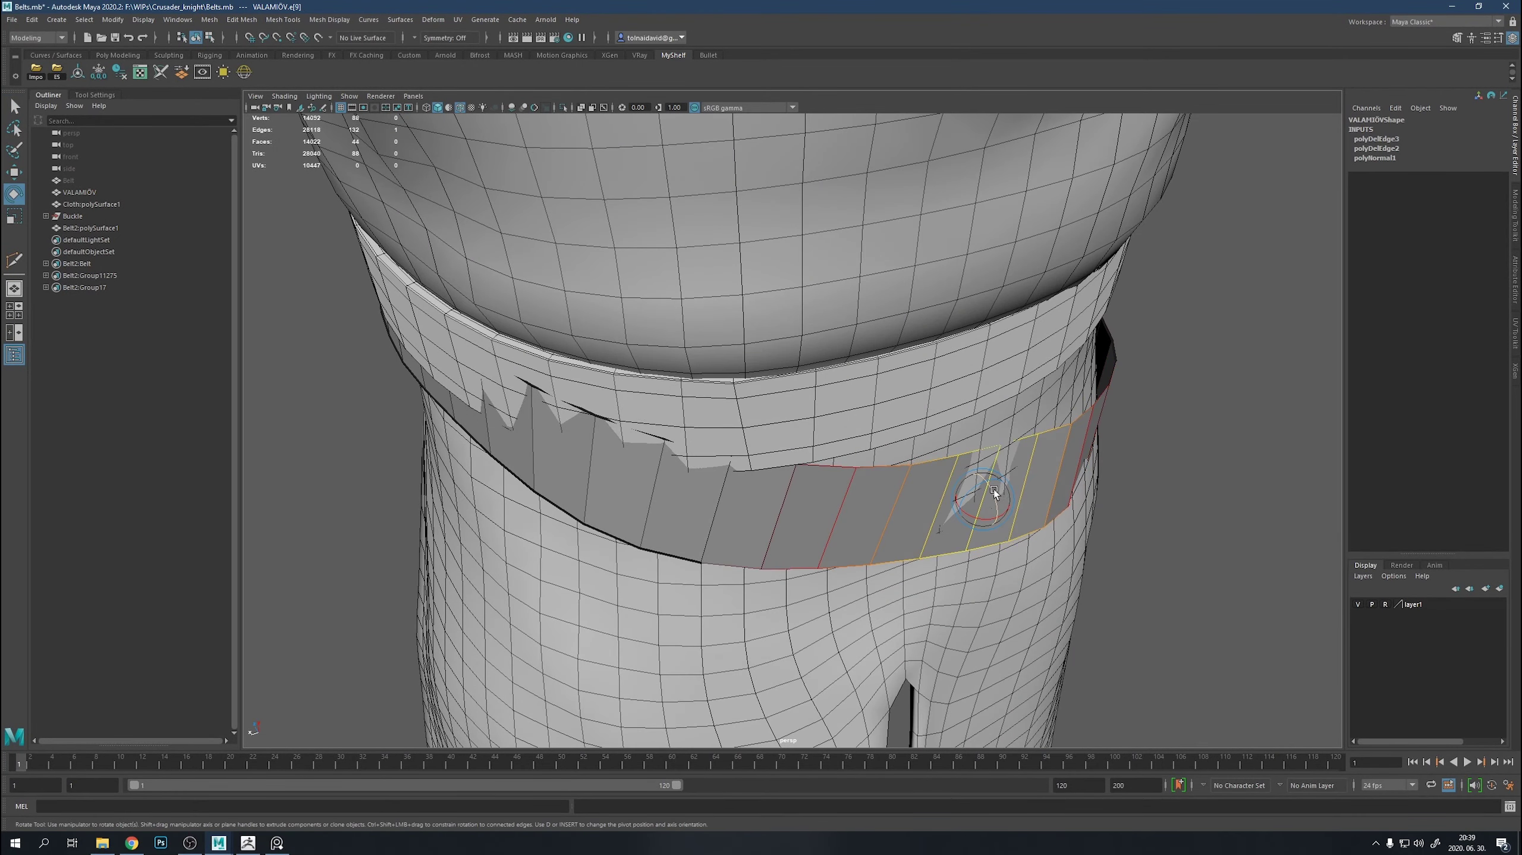
pyautogui.keyDown('alt'); pyautogui.moveTo(992, 497); pyautogui.dragTo(905, 471); pyautogui.keyUp('alt')
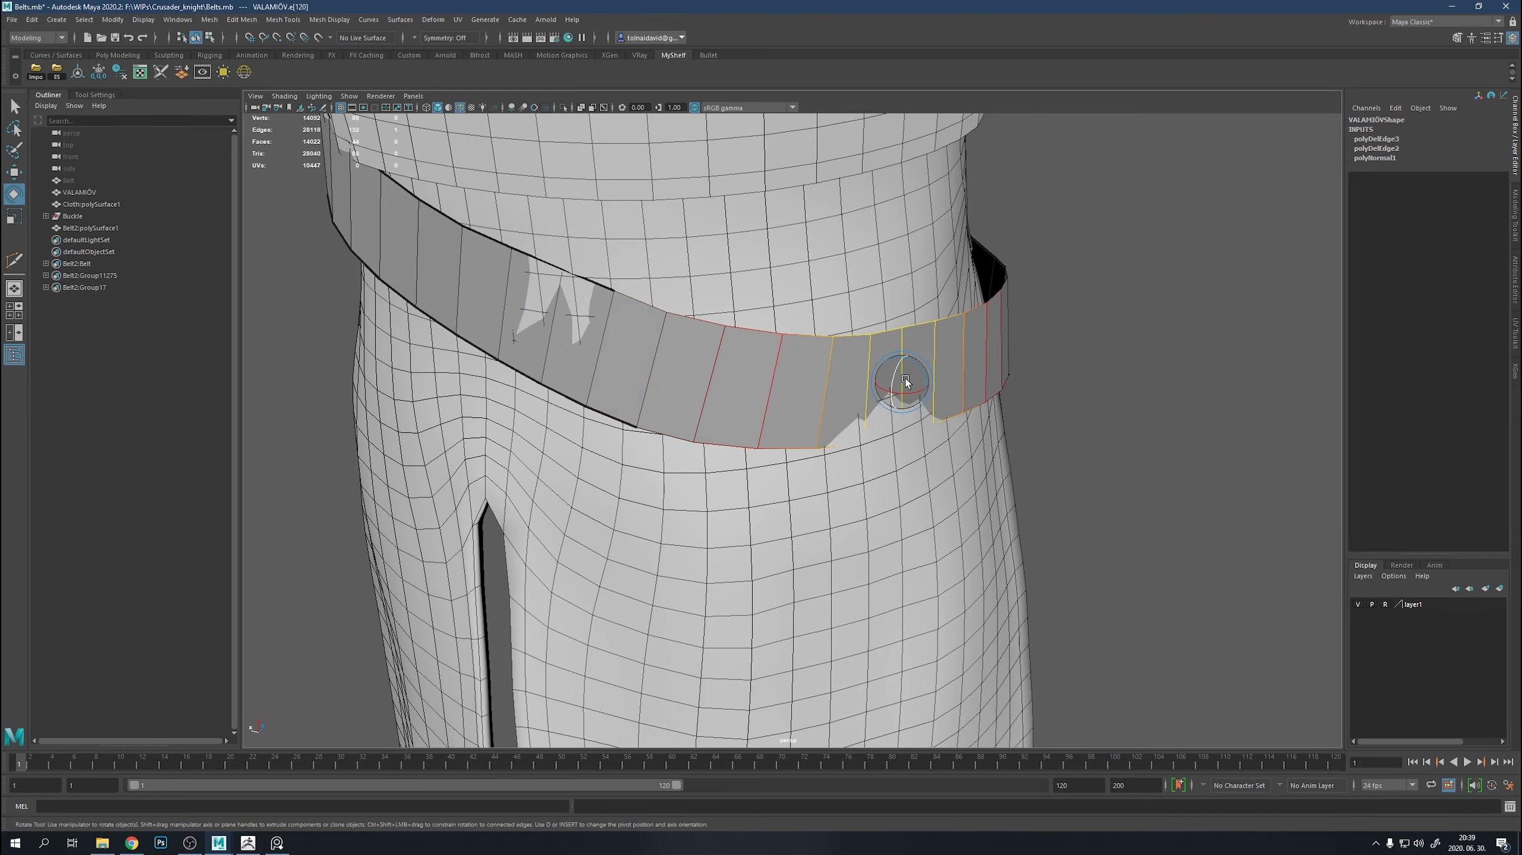
pyautogui.moveTo(907, 378)
pyautogui.keyDown('alt'); pyautogui.mouseDown()
pyautogui.moveTo(744, 397)
pyautogui.moveTo(921, 387)
pyautogui.moveTo(838, 419)
pyautogui.moveTo(937, 414)
pyautogui.moveTo(742, 411)
pyautogui.mouseUp(); pyautogui.keyUp('alt')
pyautogui.click(820, 425)
pyautogui.press('w')
pyautogui.click(741, 408)
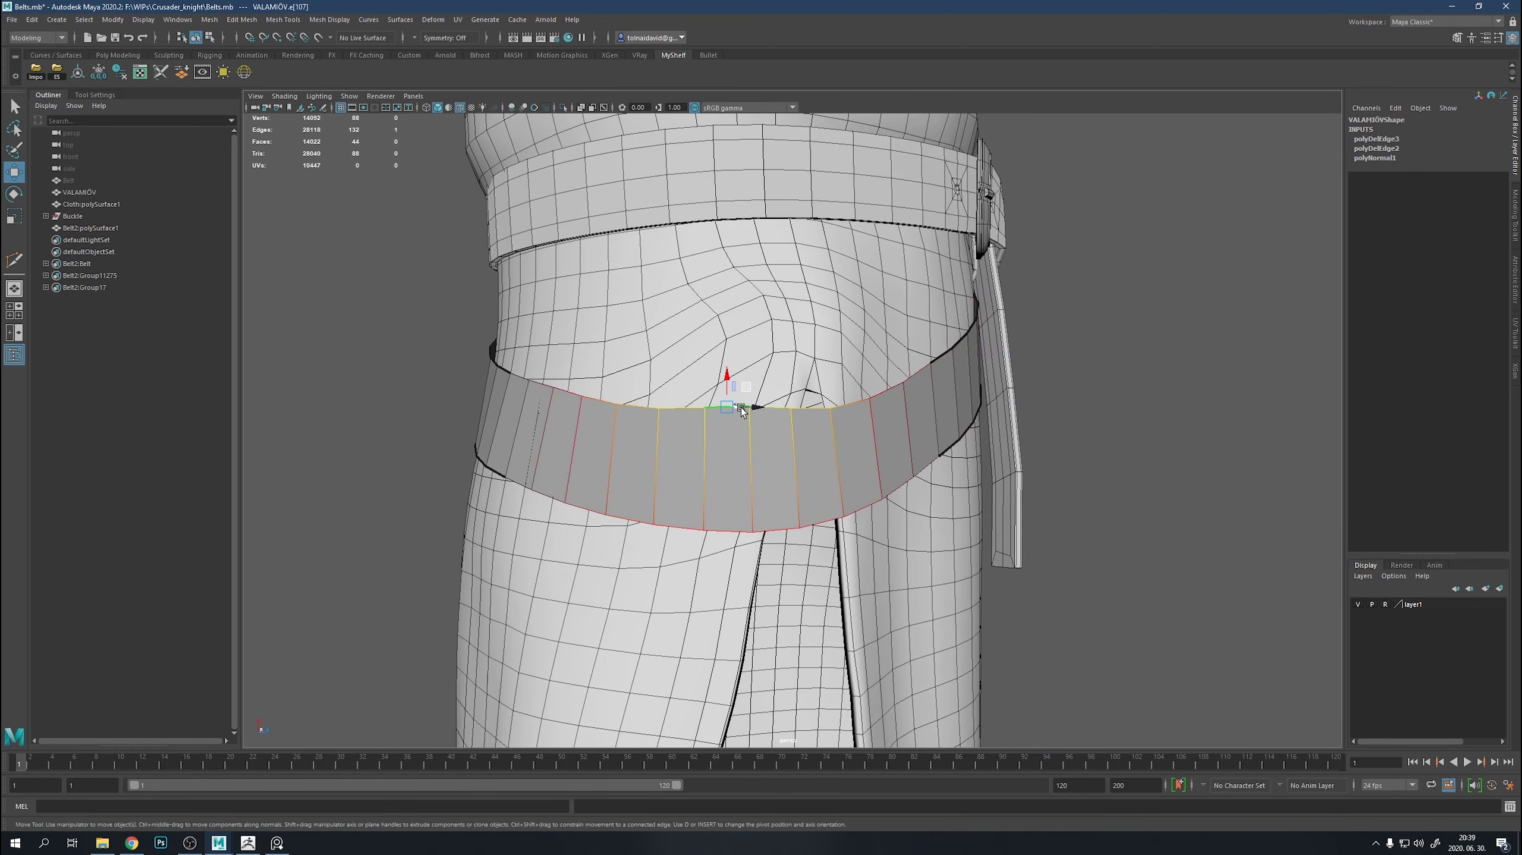
pyautogui.press('F9')
pyautogui.click(790, 408)
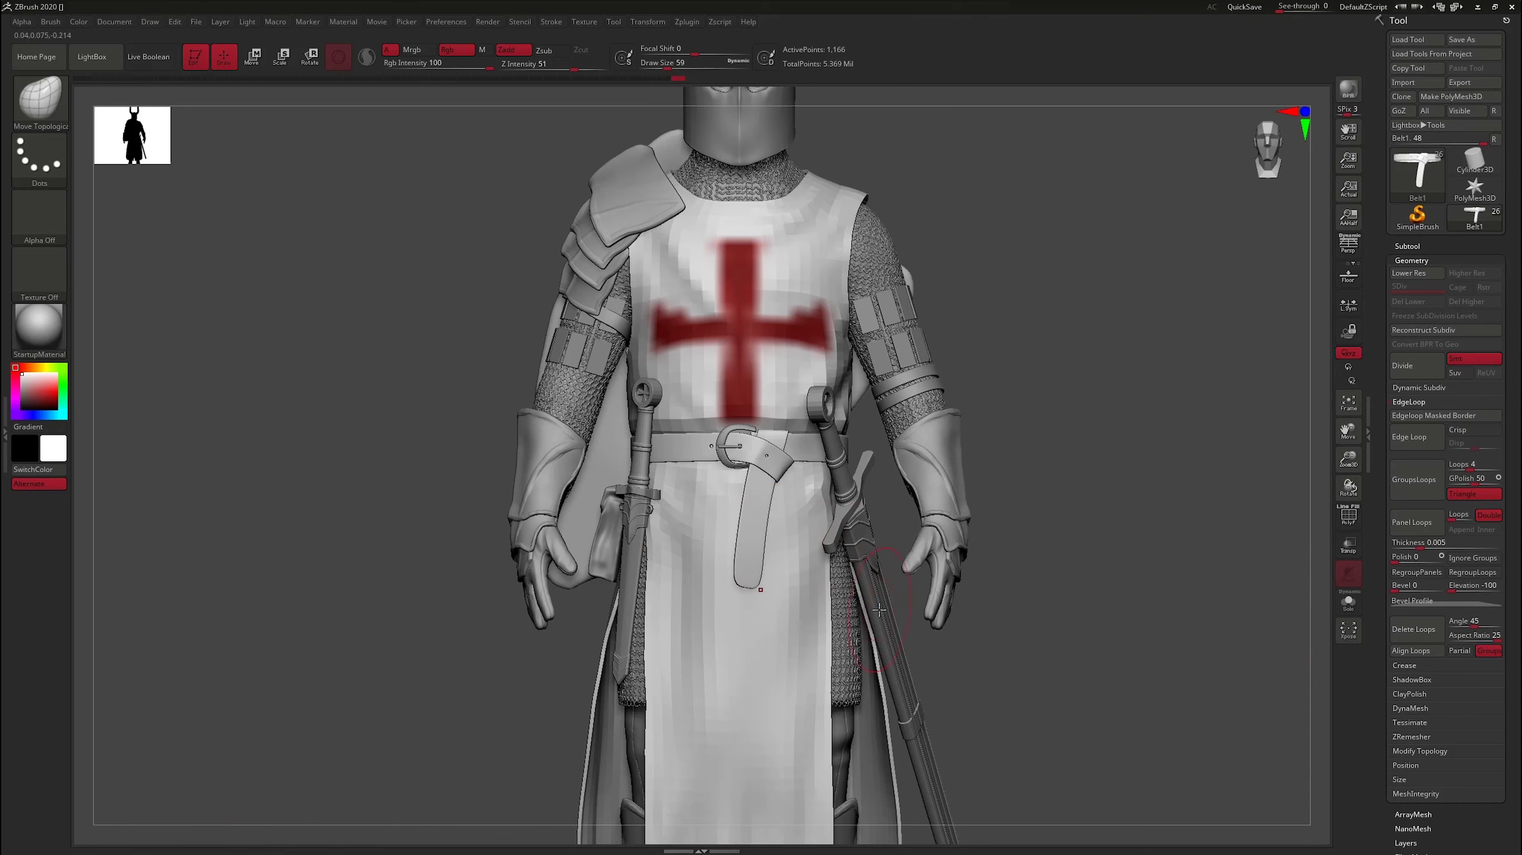
# Export the sword and Dagger subtools from ZBrush as OBJ files.
pyautogui.click(1451, 87)
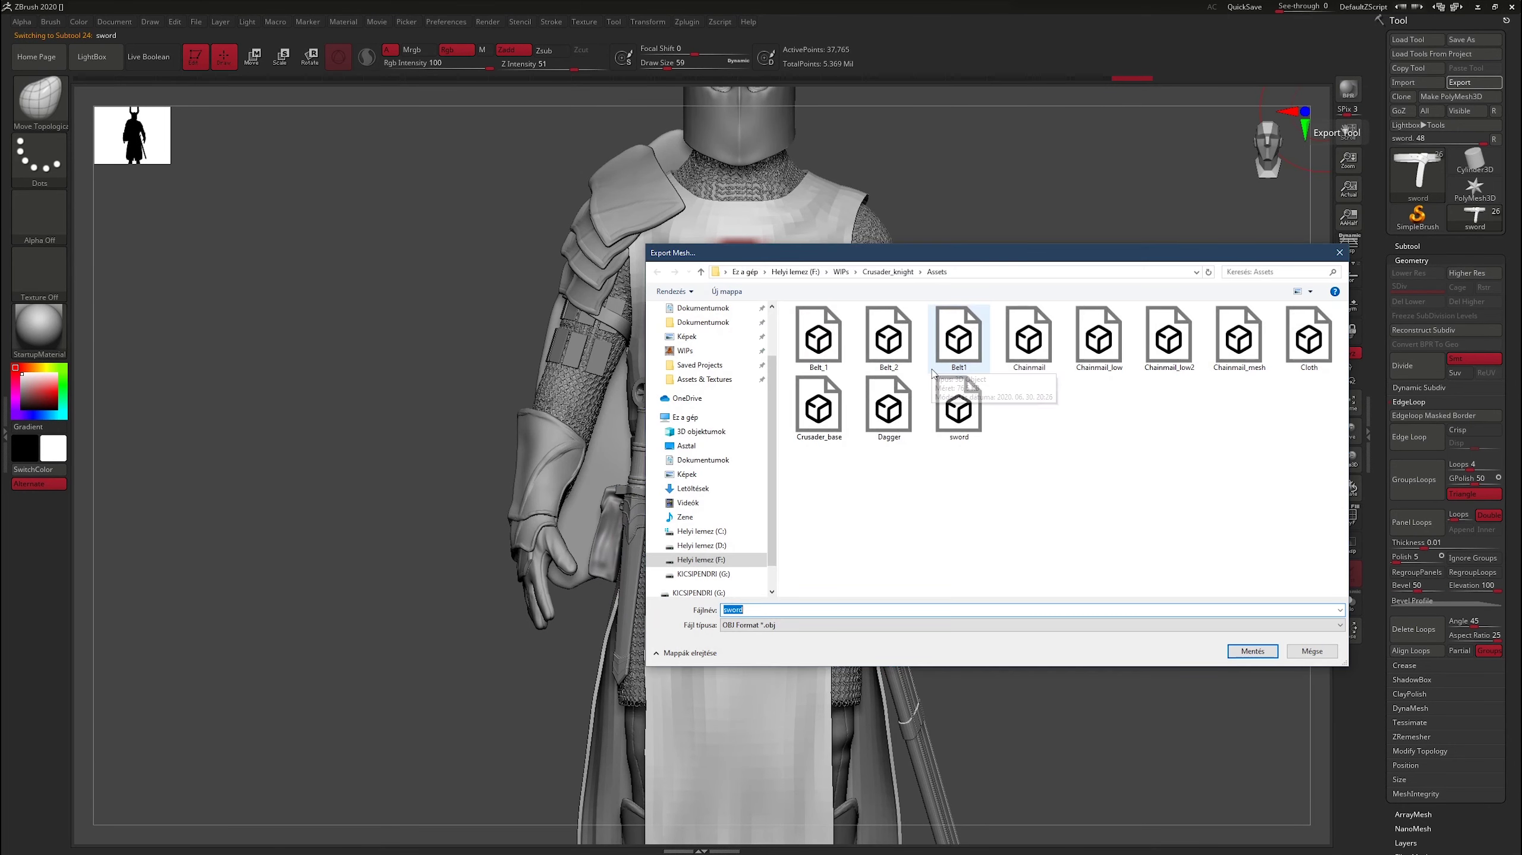
pyautogui.click(686, 445)
pyautogui.click(1253, 651)
pyautogui.press('Down')
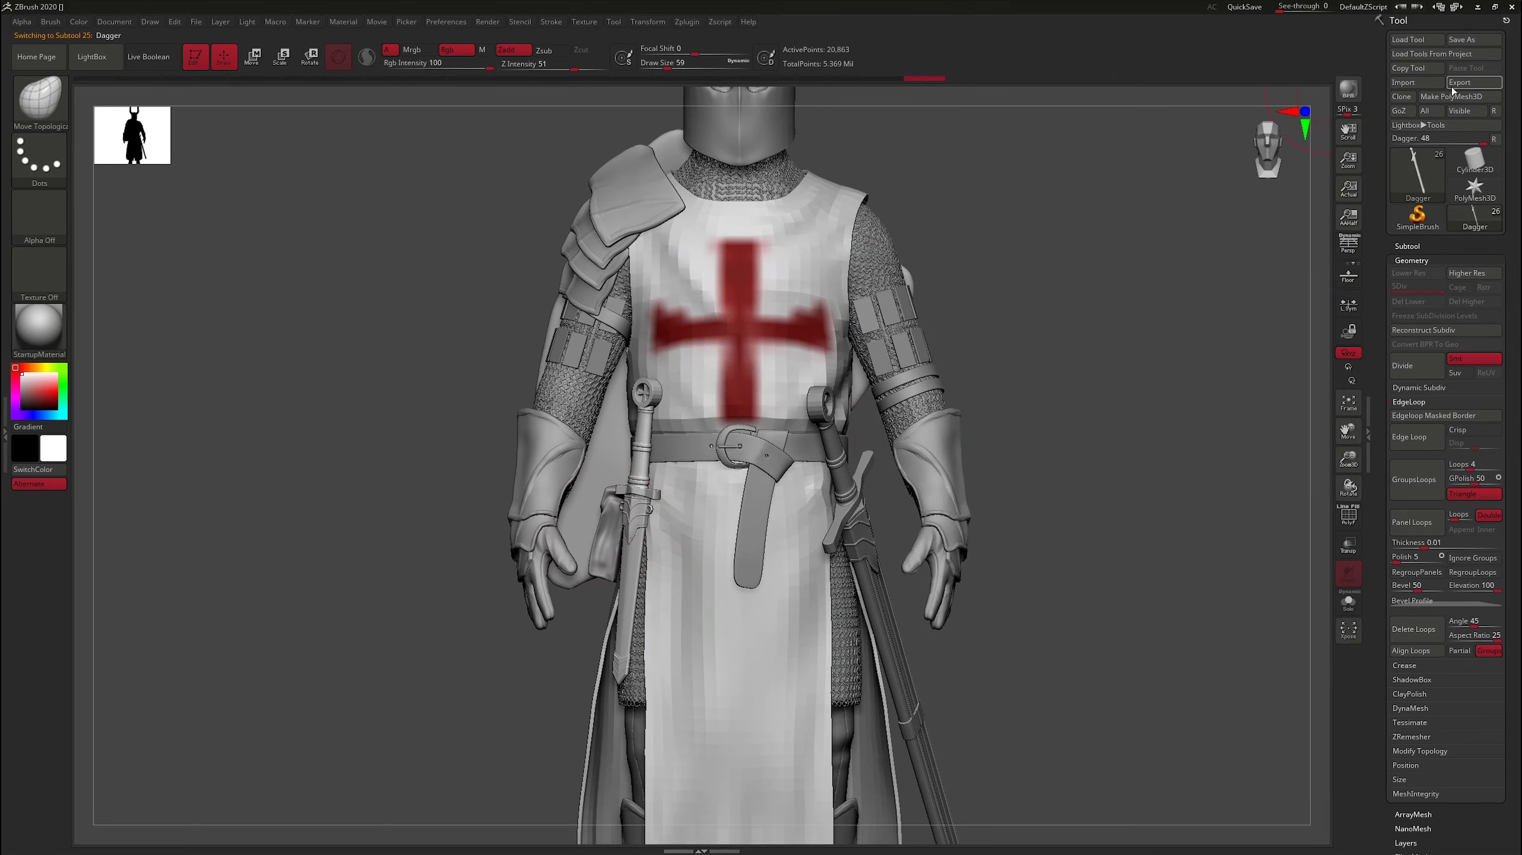
pyautogui.click(1472, 82)
pyautogui.click(1238, 652)
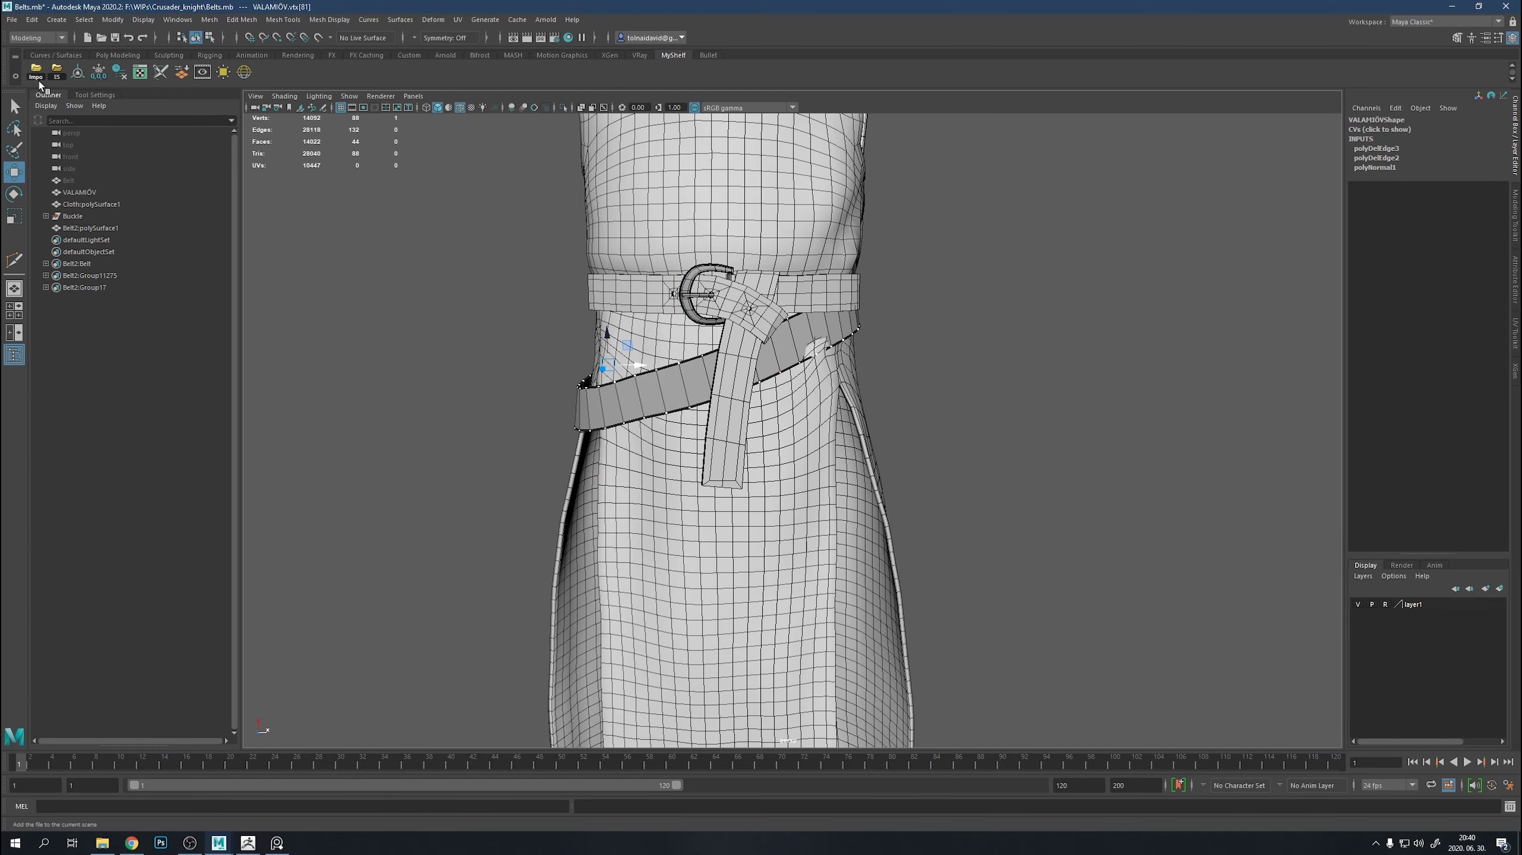
# Import the bag and dagger OBJs into the Maya belt scene.
pyautogui.click(40, 84)
pyautogui.doubleClick(538, 263)
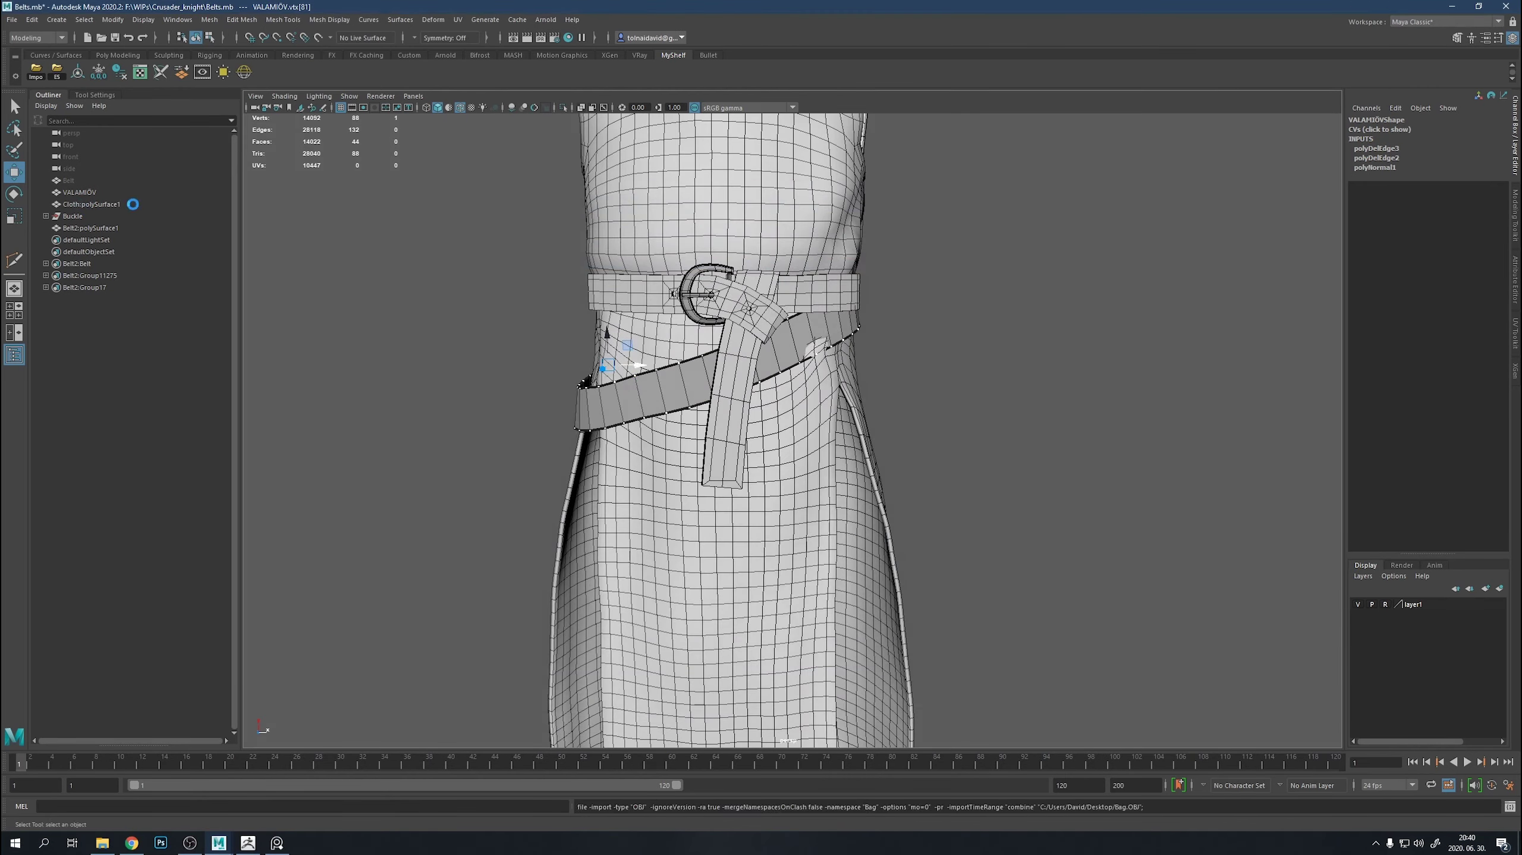
pyautogui.moveTo(718, 383)
pyautogui.keyDown('alt'); pyautogui.mouseDown()
pyautogui.moveTo(518, 382)
pyautogui.moveTo(890, 456)
pyautogui.moveTo(569, 407)
pyautogui.mouseUp(); pyautogui.keyUp('alt')
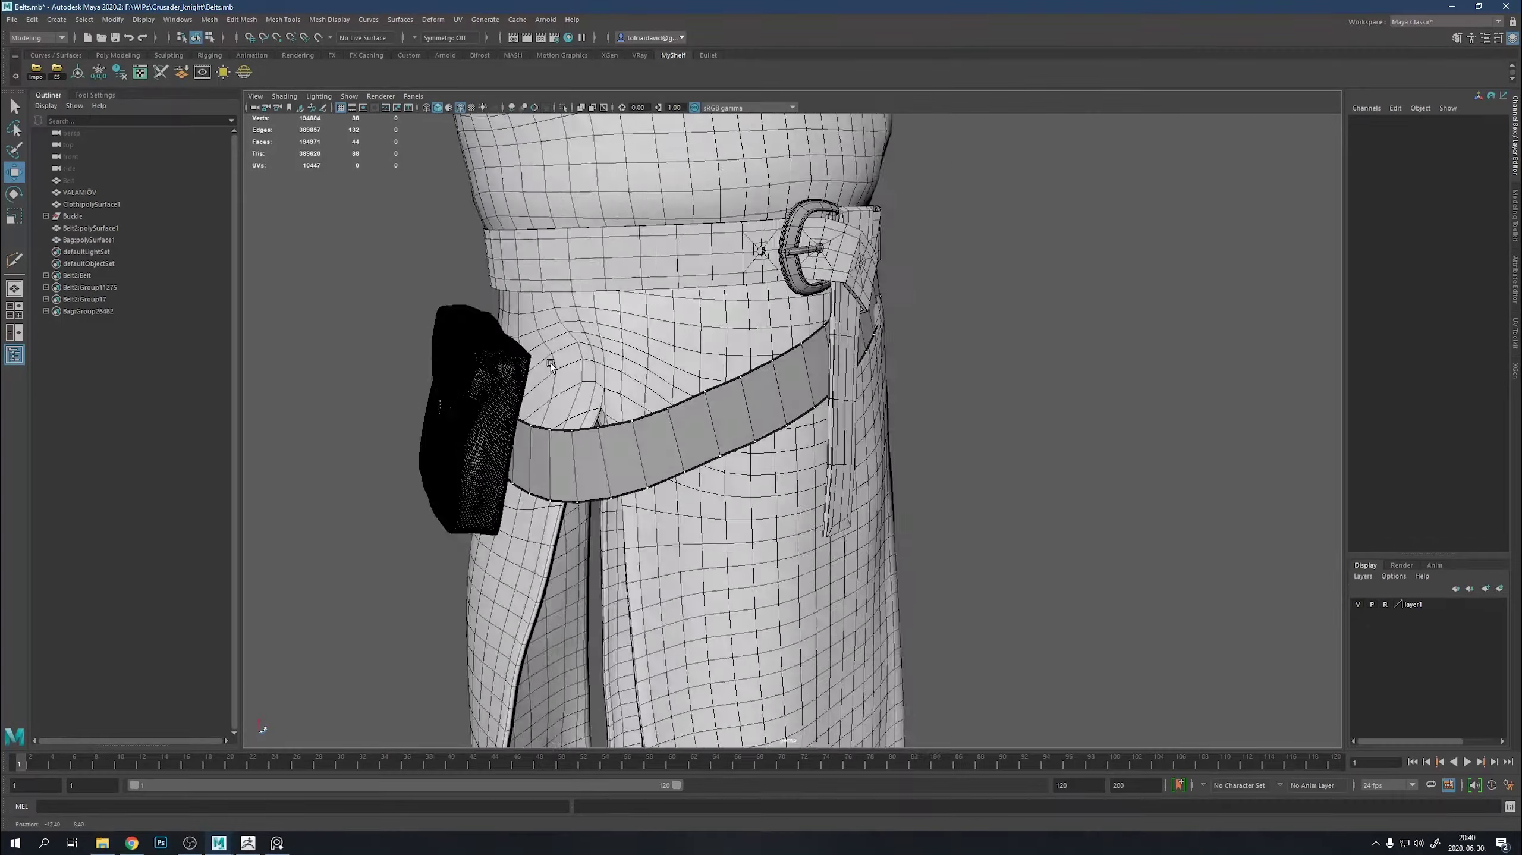
pyautogui.click(36, 70)
pyautogui.doubleClick(540, 284)
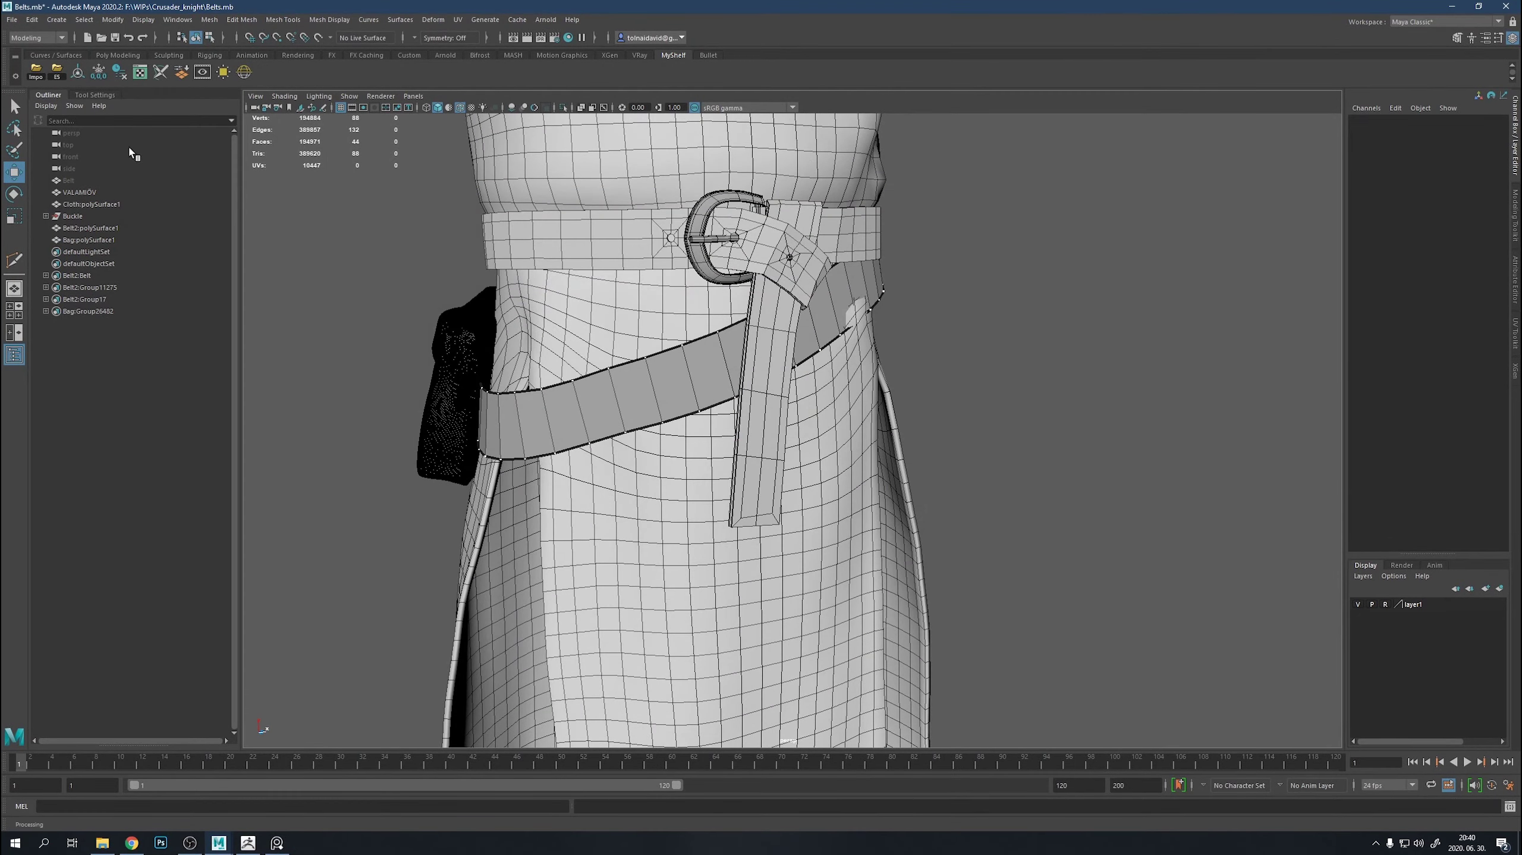
pyautogui.click(35, 70)
pyautogui.doubleClick(527, 293)
pyautogui.moveTo(614, 323)
pyautogui.keyDown('alt'); pyautogui.mouseDown()
pyautogui.moveTo(635, 326)
pyautogui.moveTo(605, 329)
pyautogui.mouseUp(); pyautogui.keyUp('alt')
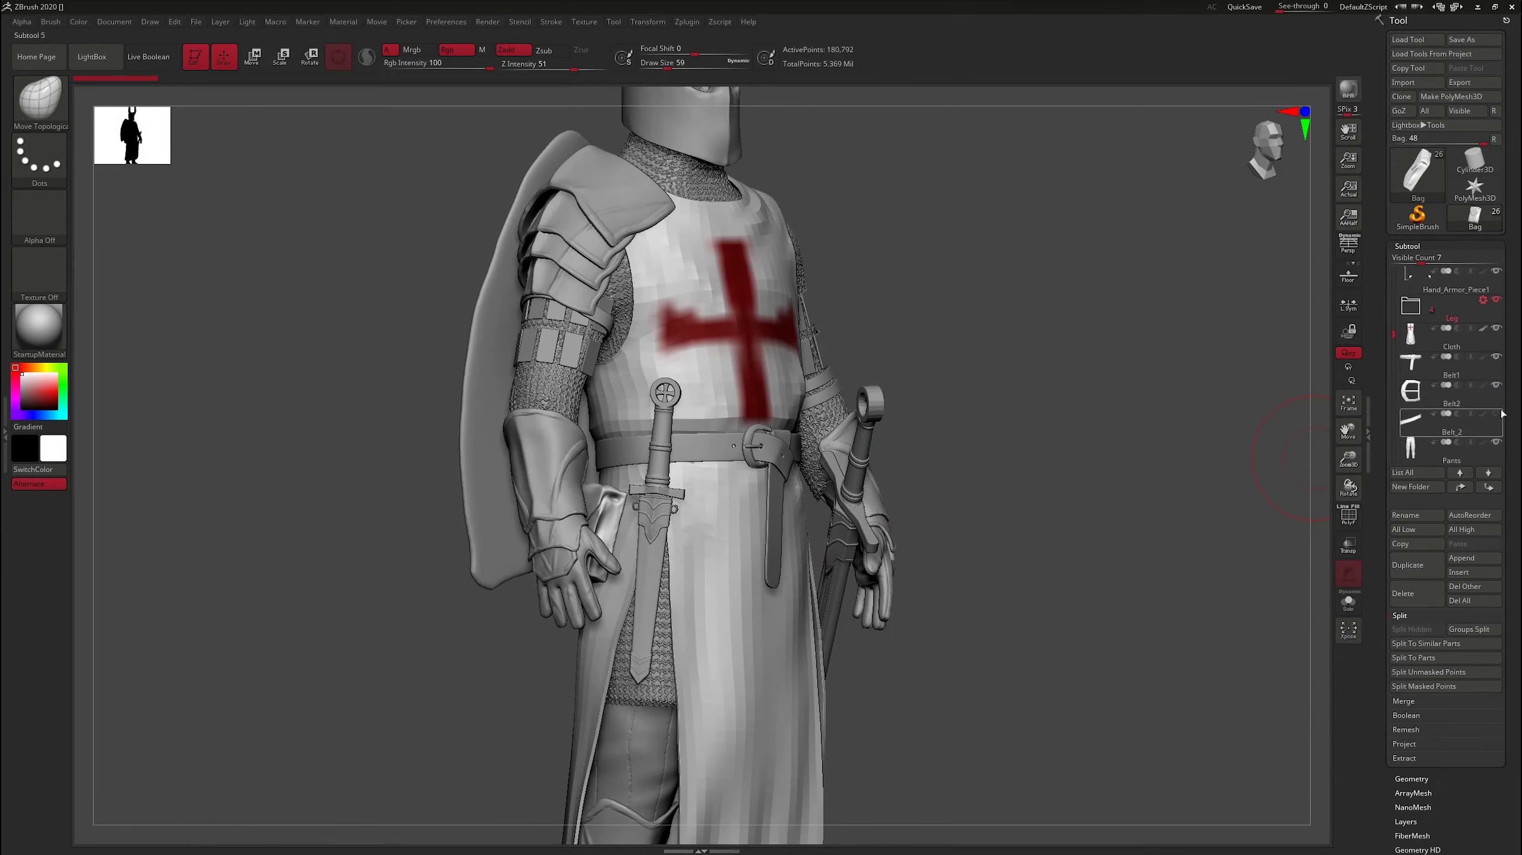
# Import the sword OBJ and orbit around the knight to check the new weapons.
pyautogui.moveTo(1119, 515); pyautogui.dragTo(1078, 500)
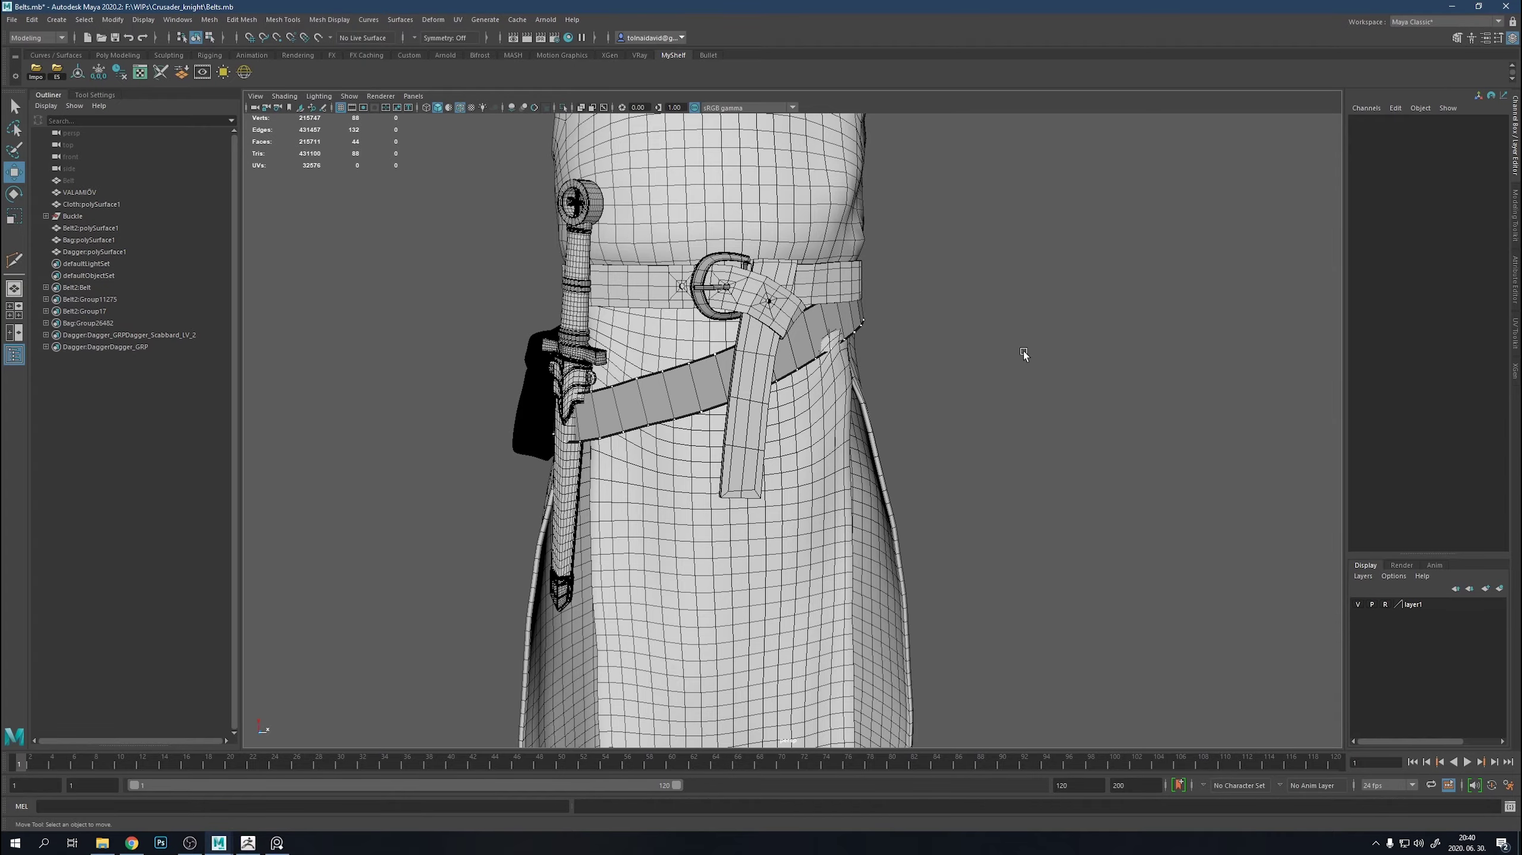
pyautogui.click(58, 82)
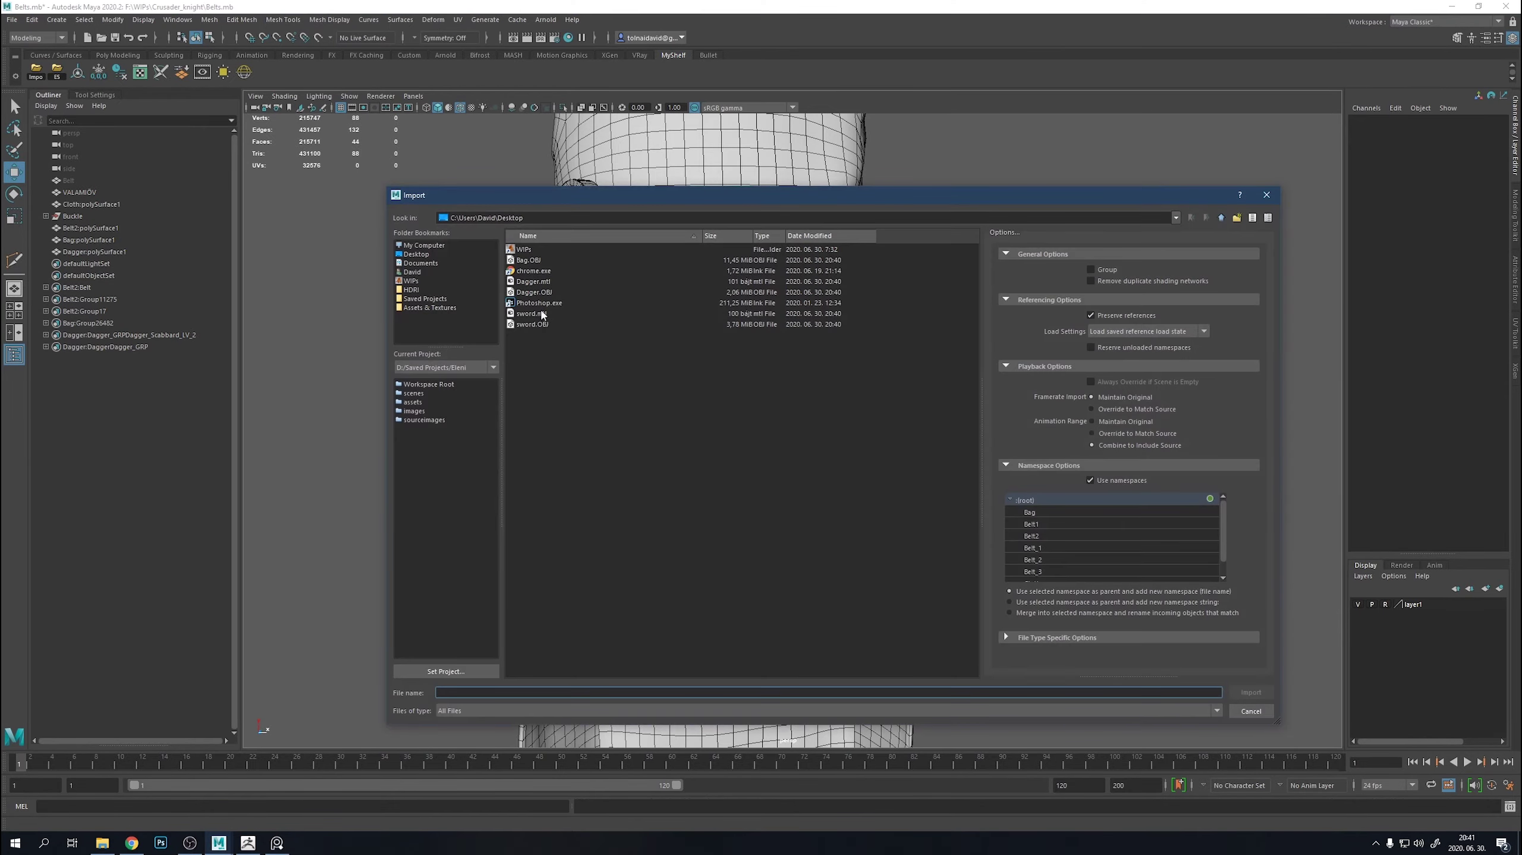
pyautogui.moveTo(1079, 381)
pyautogui.keyDown('alt'); pyautogui.mouseDown()
pyautogui.moveTo(861, 416)
pyautogui.moveTo(1054, 407)
pyautogui.mouseUp(); pyautogui.keyUp('alt')
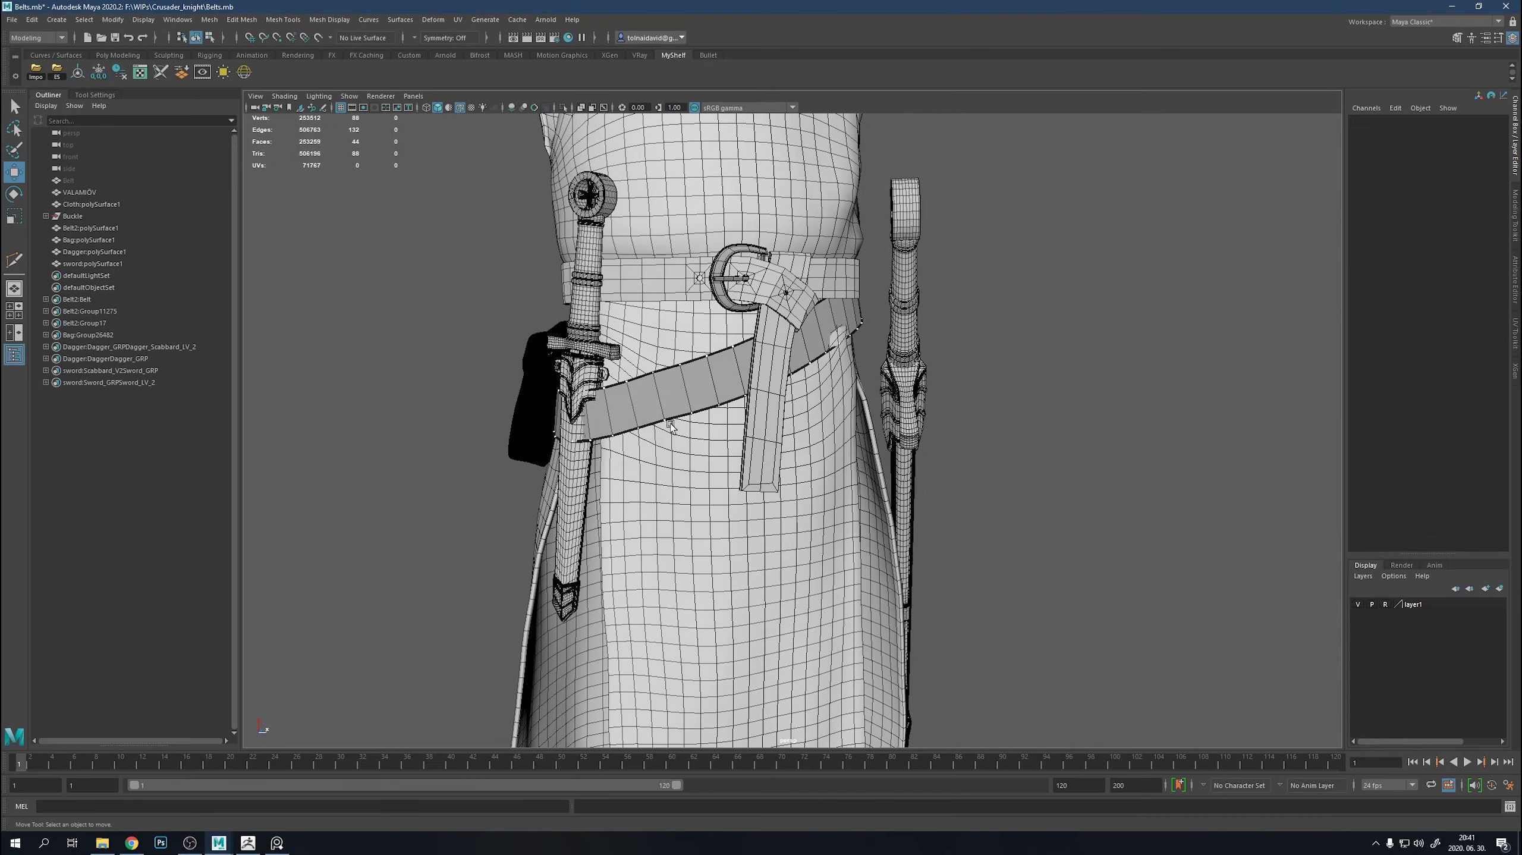
pyautogui.moveTo(716, 381)
pyautogui.keyDown('alt'); pyautogui.mouseDown()
pyautogui.moveTo(956, 390)
pyautogui.moveTo(863, 392)
pyautogui.mouseUp(); pyautogui.keyUp('alt')
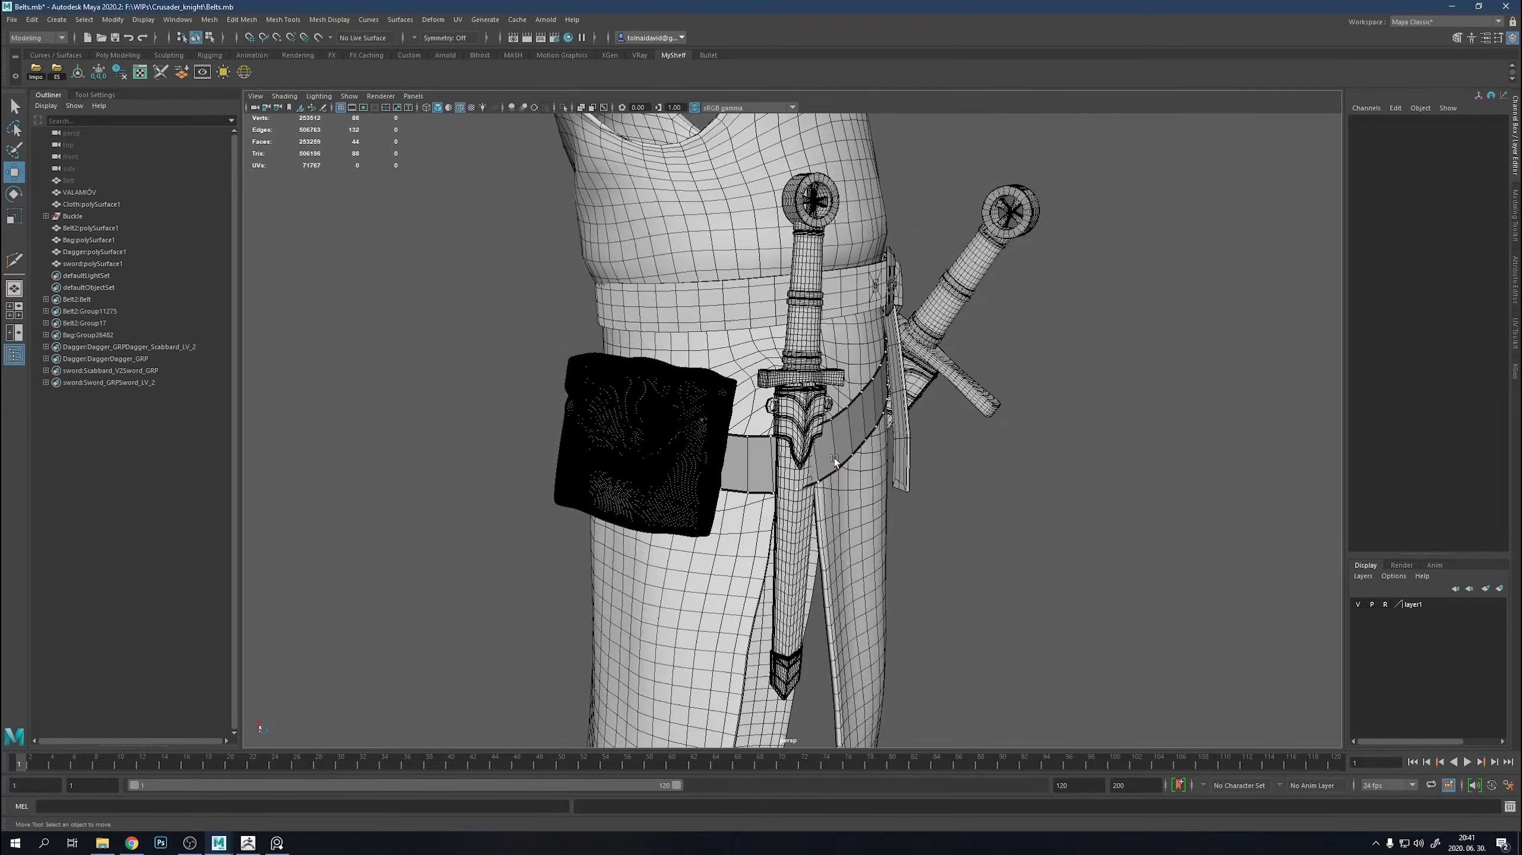
pyautogui.moveTo(834, 457)
pyautogui.keyDown('alt'); pyautogui.mouseDown()
pyautogui.moveTo(727, 457)
pyautogui.moveTo(778, 419)
pyautogui.mouseUp(); pyautogui.keyUp('alt')
# Hide the sword and delete a front face of the hip belt to open a gap.
pyautogui.click(838, 383)
pyautogui.press('h')
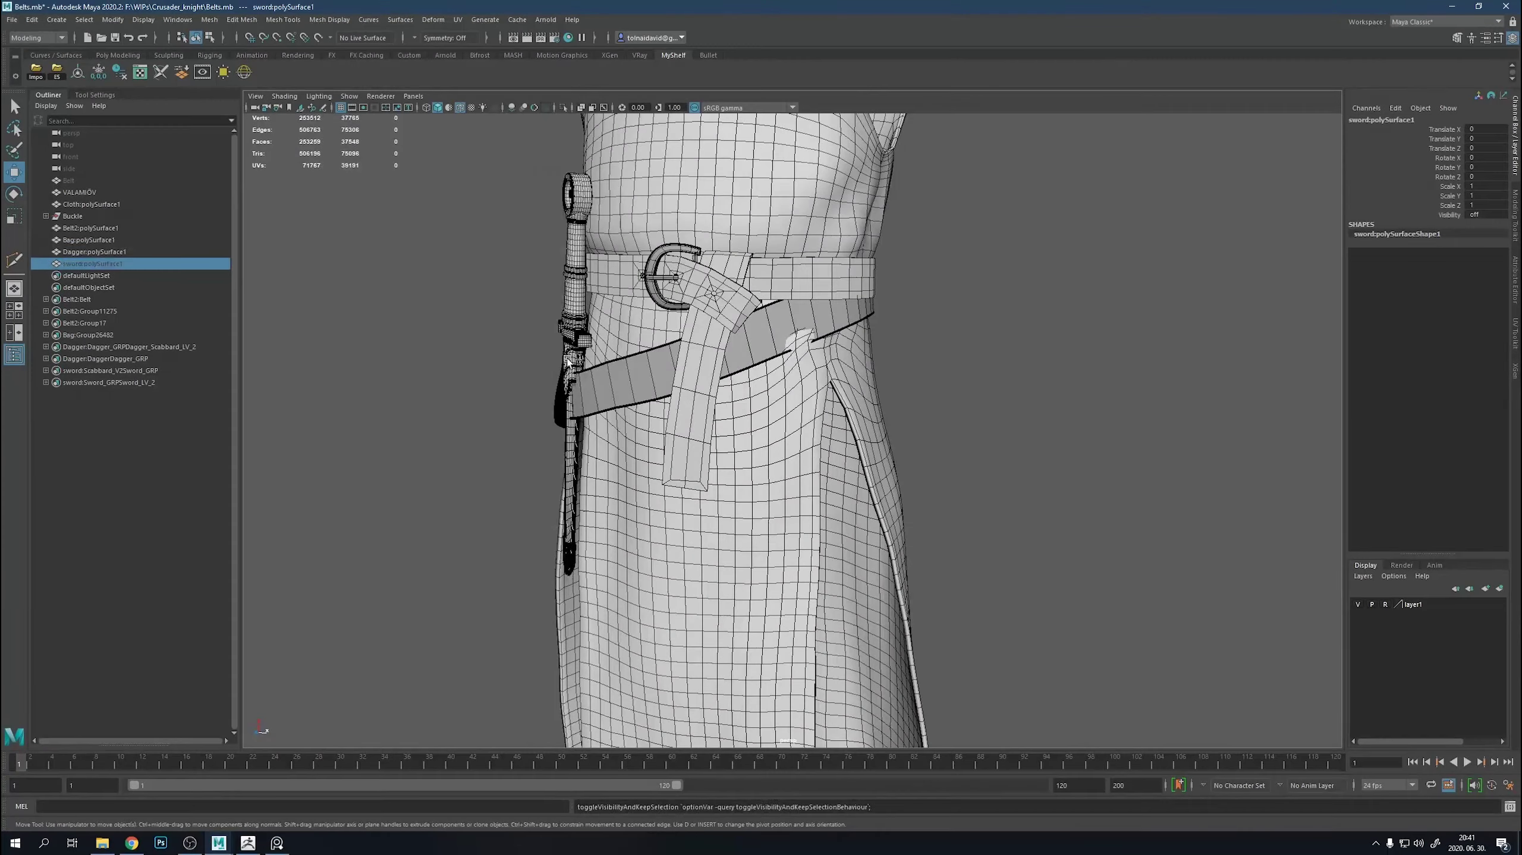
pyautogui.keyDown('alt'); pyautogui.moveTo(1051, 441); pyautogui.dragTo(787, 416); pyautogui.keyUp('alt')
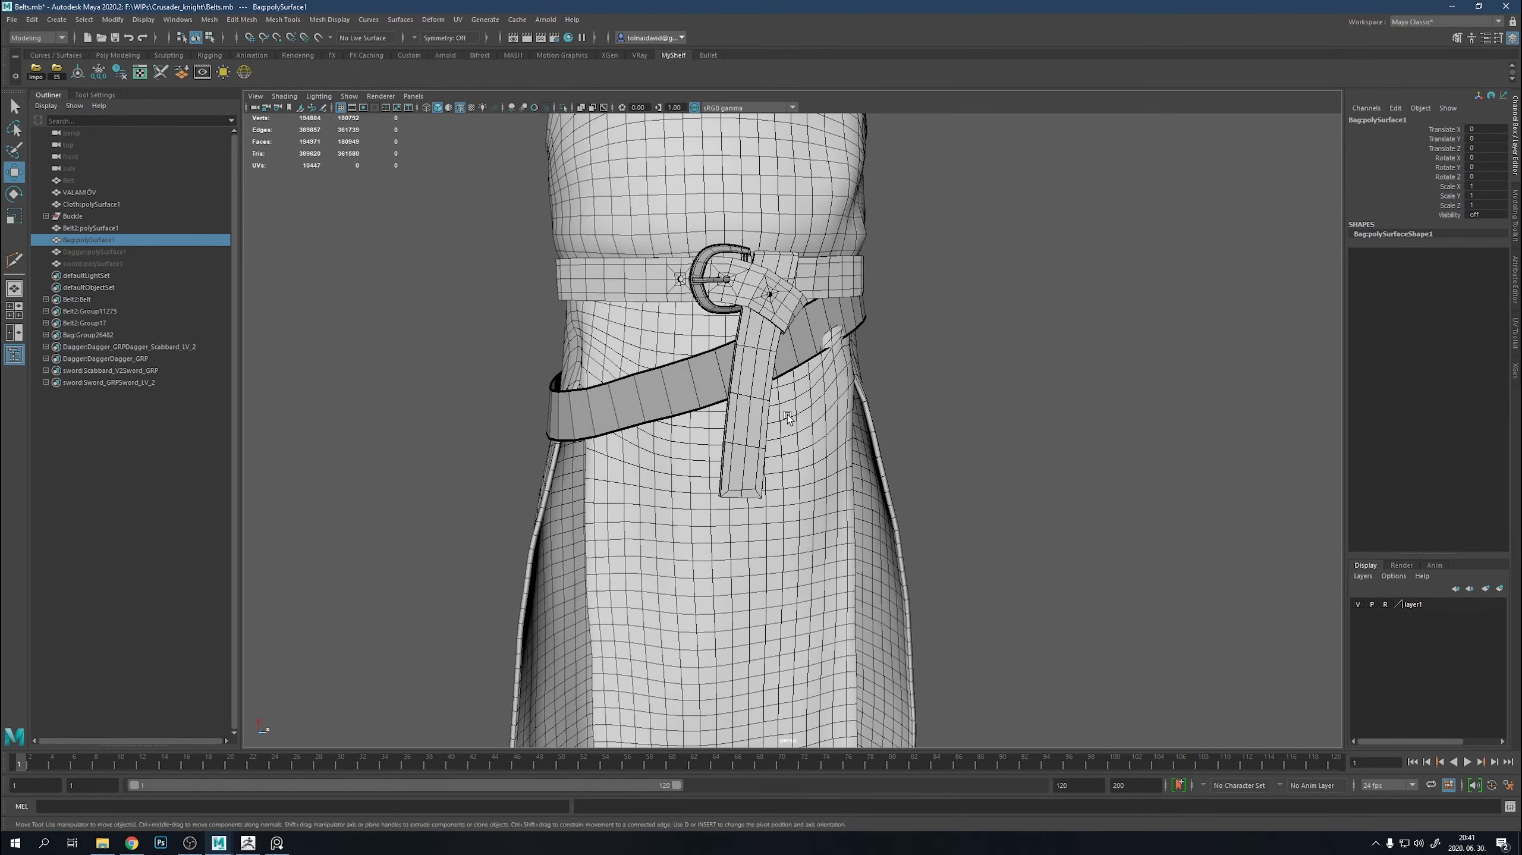
pyautogui.moveTo(704, 378)
pyautogui.keyDown('alt'); pyautogui.mouseDown(button='right')
pyautogui.moveTo(844, 463)
pyautogui.moveTo(859, 456)
pyautogui.mouseUp(button='right'); pyautogui.keyUp('alt')
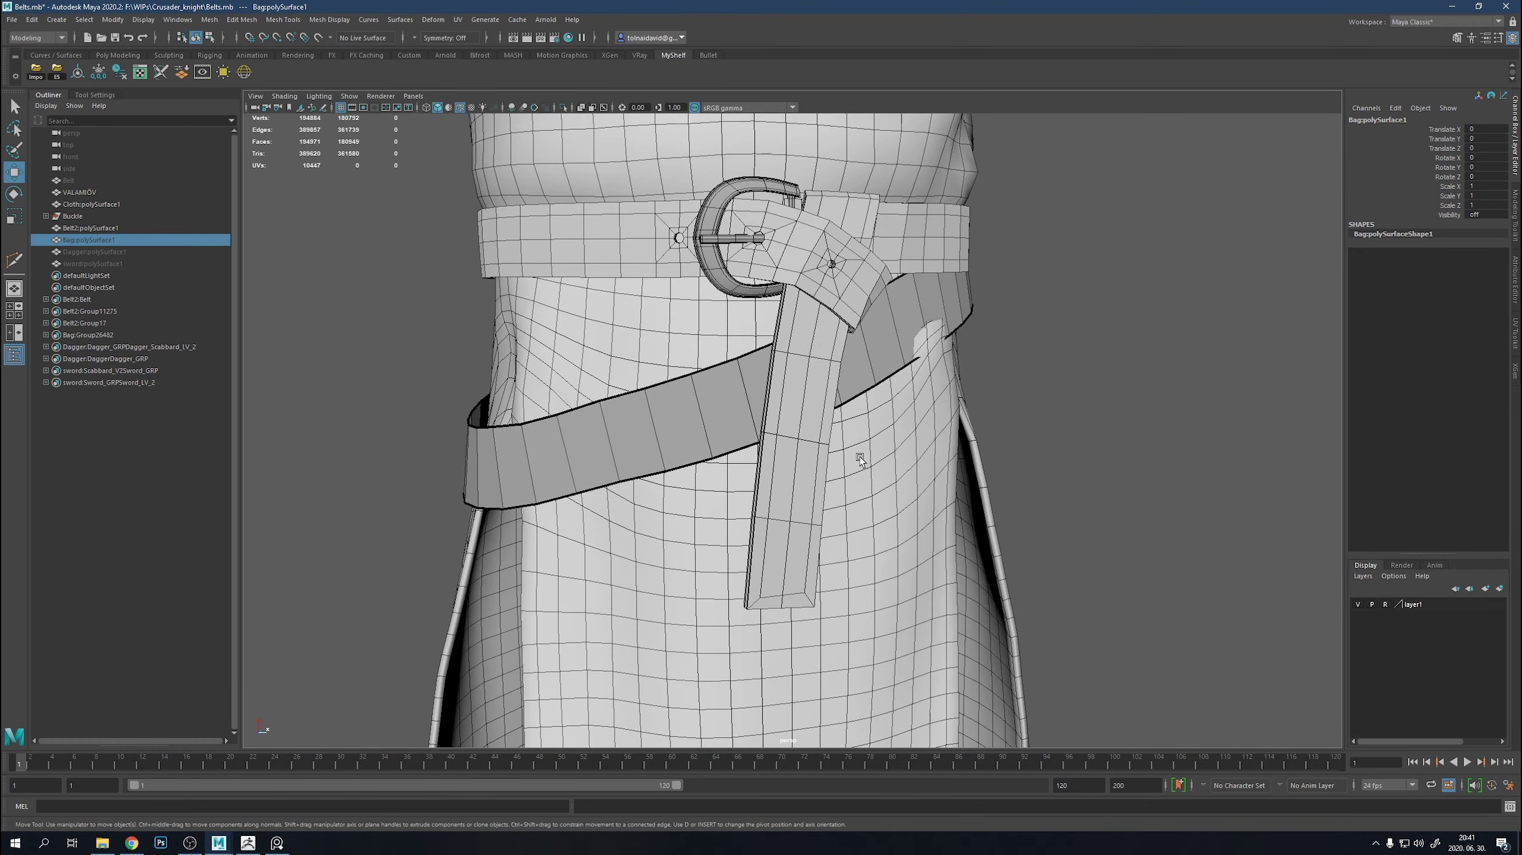
pyautogui.keyDown('alt'); pyautogui.moveTo(807, 441); pyautogui.dragTo(970, 411, button='middle'); pyautogui.keyUp('alt')
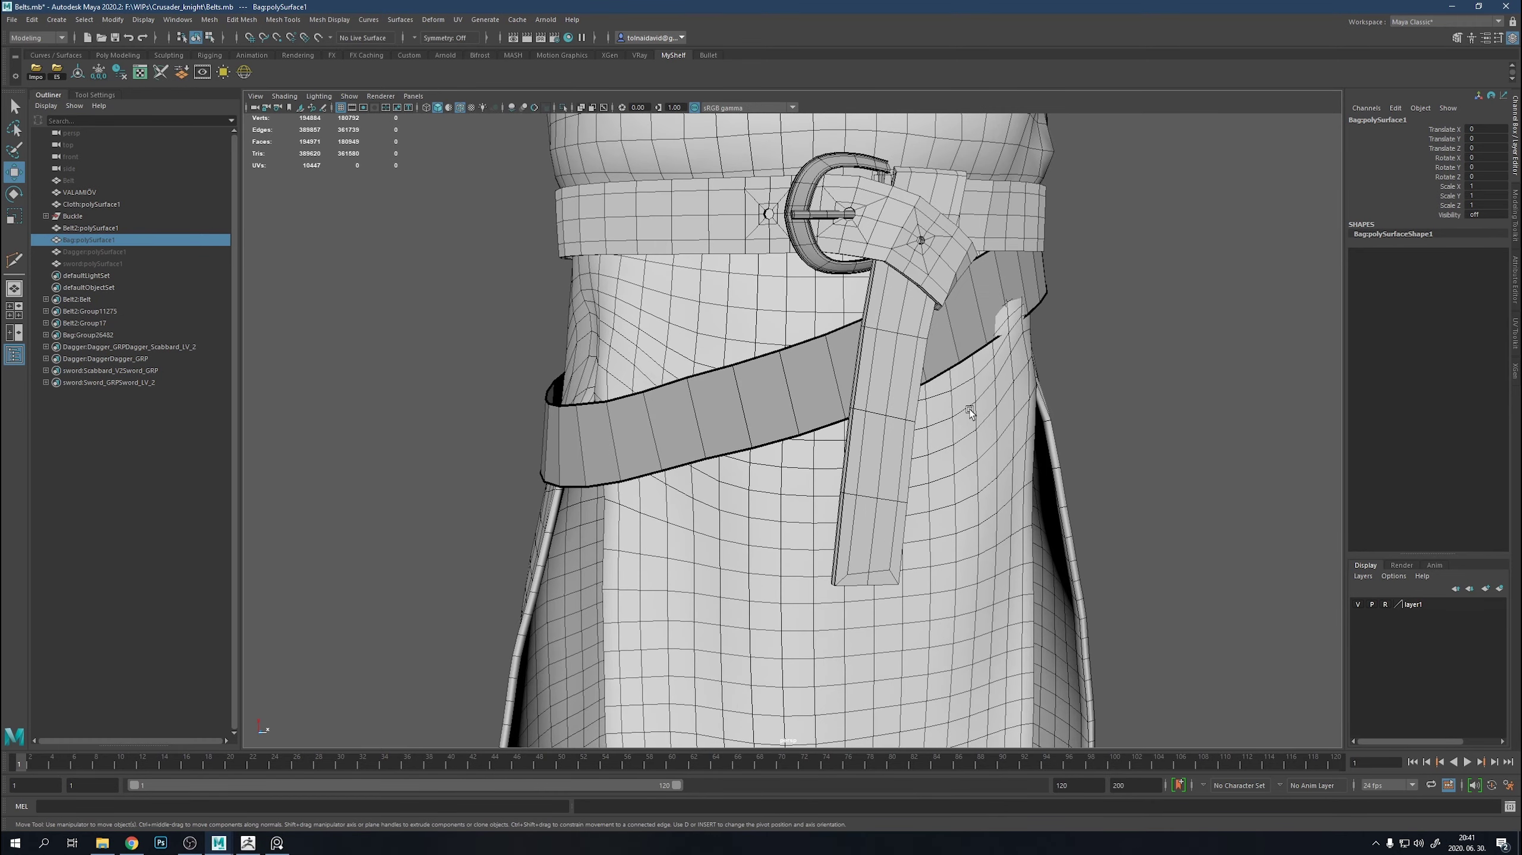
pyautogui.press('F11')
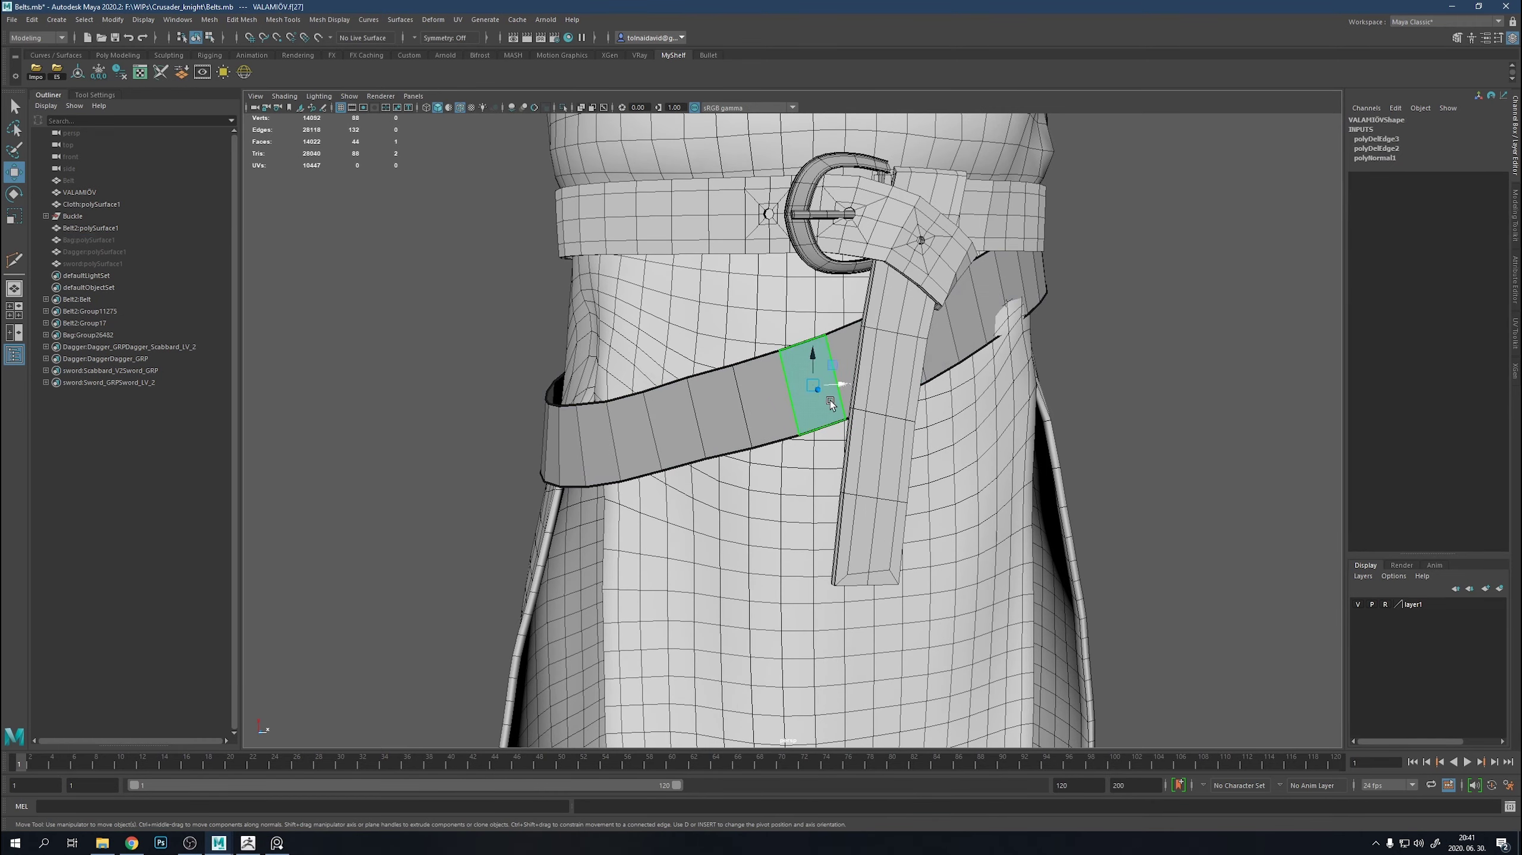
pyautogui.click(771, 395)
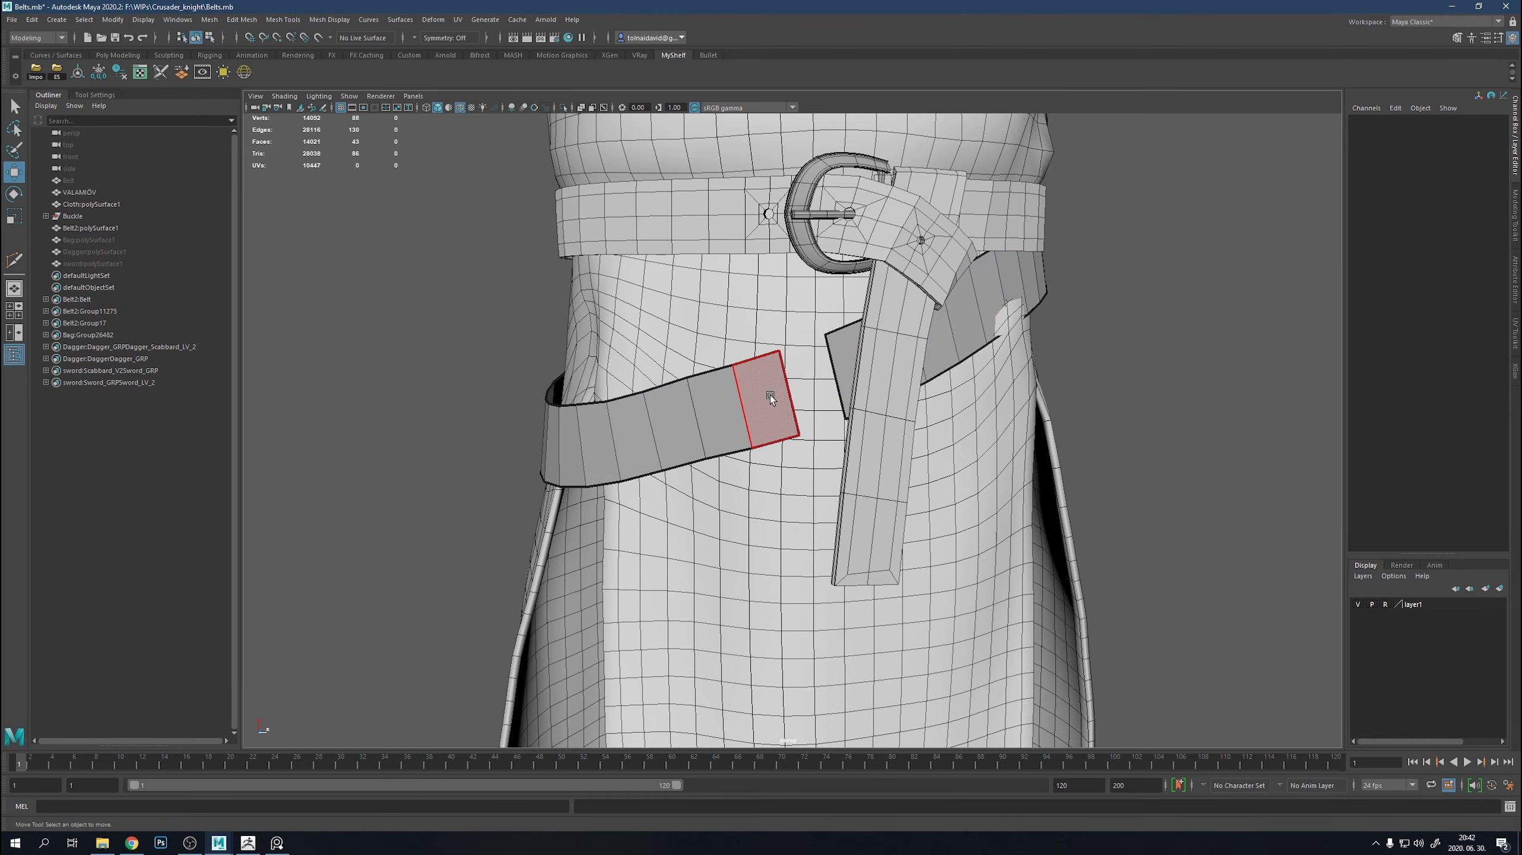
pyautogui.keyDown('alt'); pyautogui.moveTo(771, 394); pyautogui.dragTo(752, 396); pyautogui.keyUp('alt')
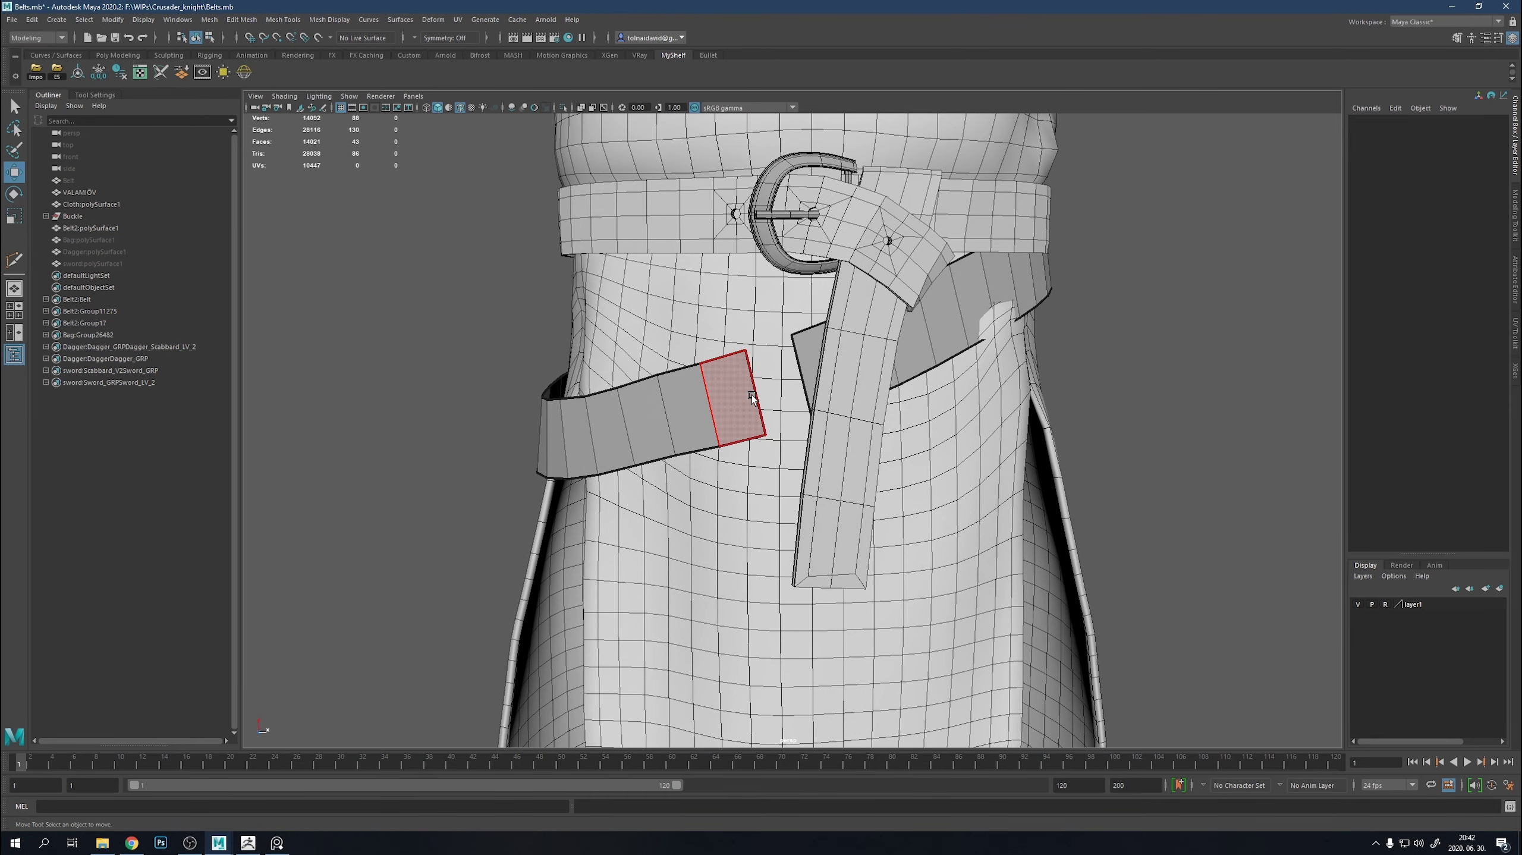
pyautogui.click(751, 396)
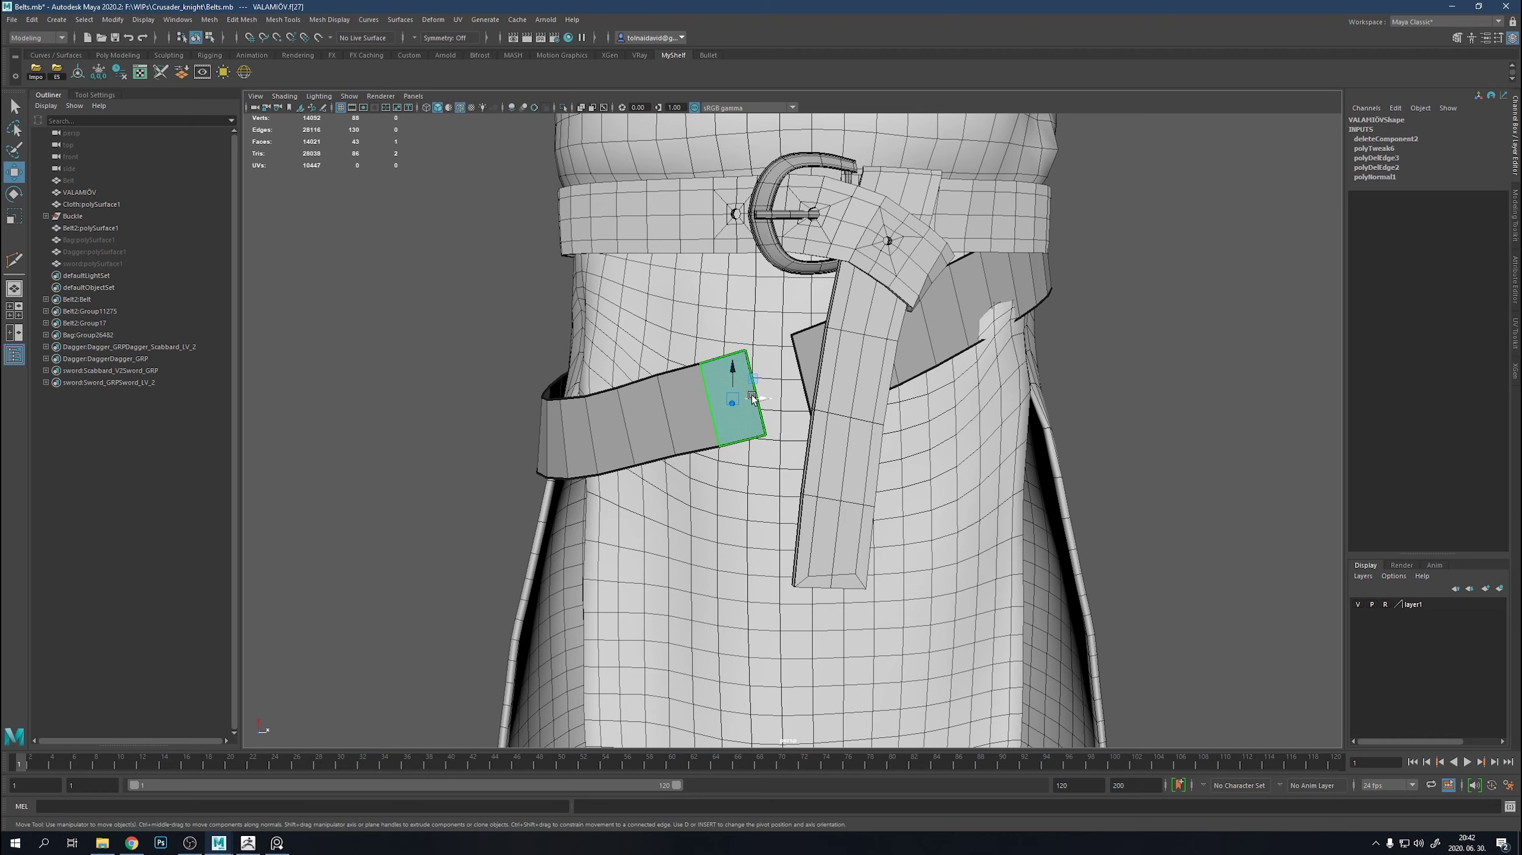
pyautogui.press('Delete')
# Delete the leftover belt, dagger and sword groups from the Outliner.
pyautogui.moveTo(108, 300); pyautogui.dragTo(136, 386)
pyautogui.press('Delete')
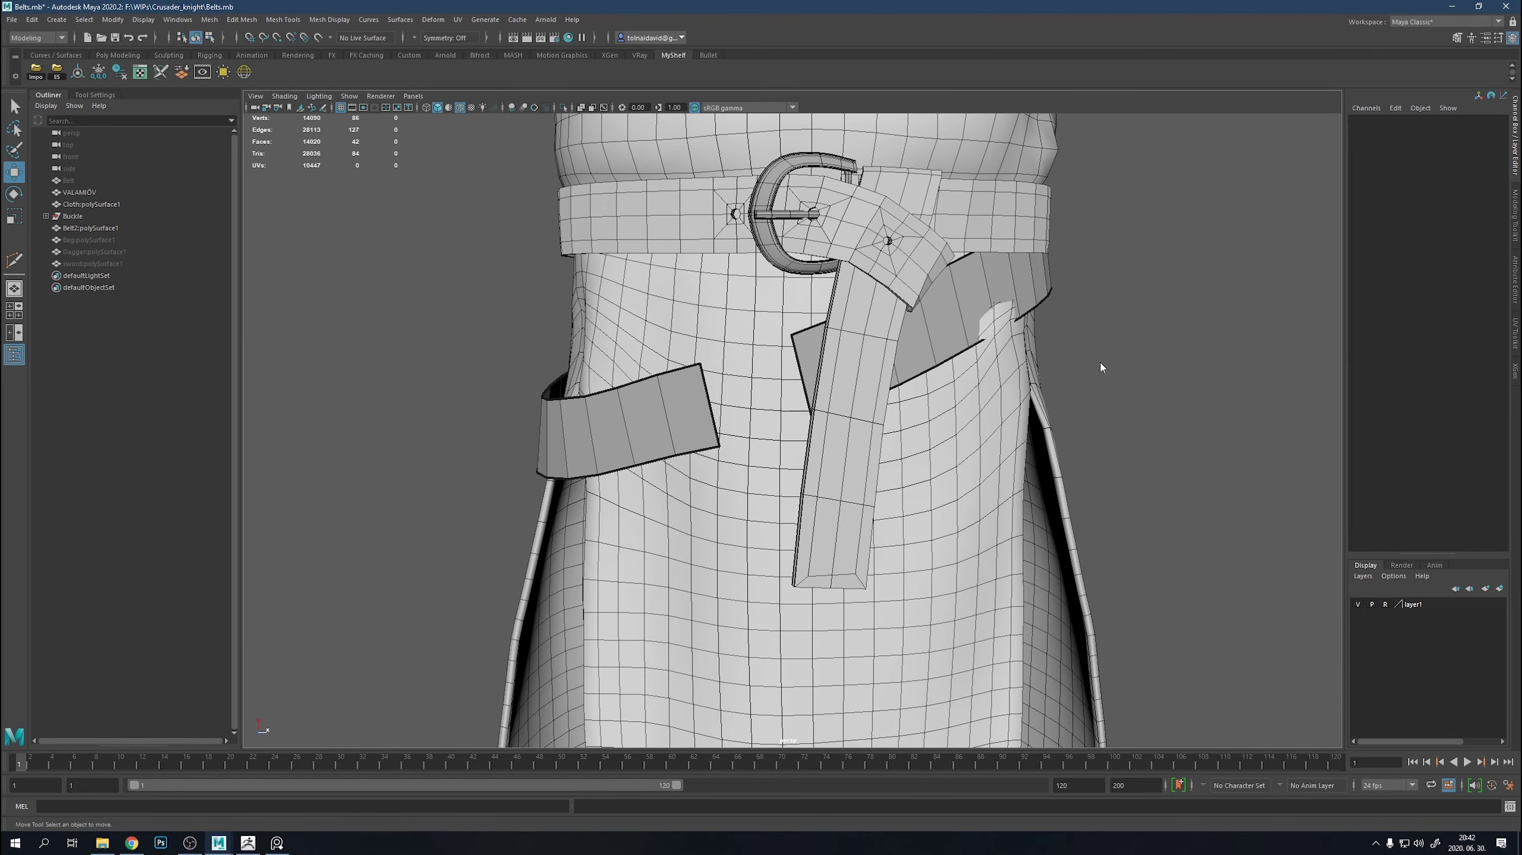
pyautogui.keyDown('shift'); pyautogui.moveTo(1104, 363); pyautogui.dragTo(1053, 383, button='right'); pyautogui.keyUp('shift')
# Add a torus, tilt it, scale it to about 4.18, and move it into the hip belt's front gap.
pyautogui.press('a')
pyautogui.press('e')
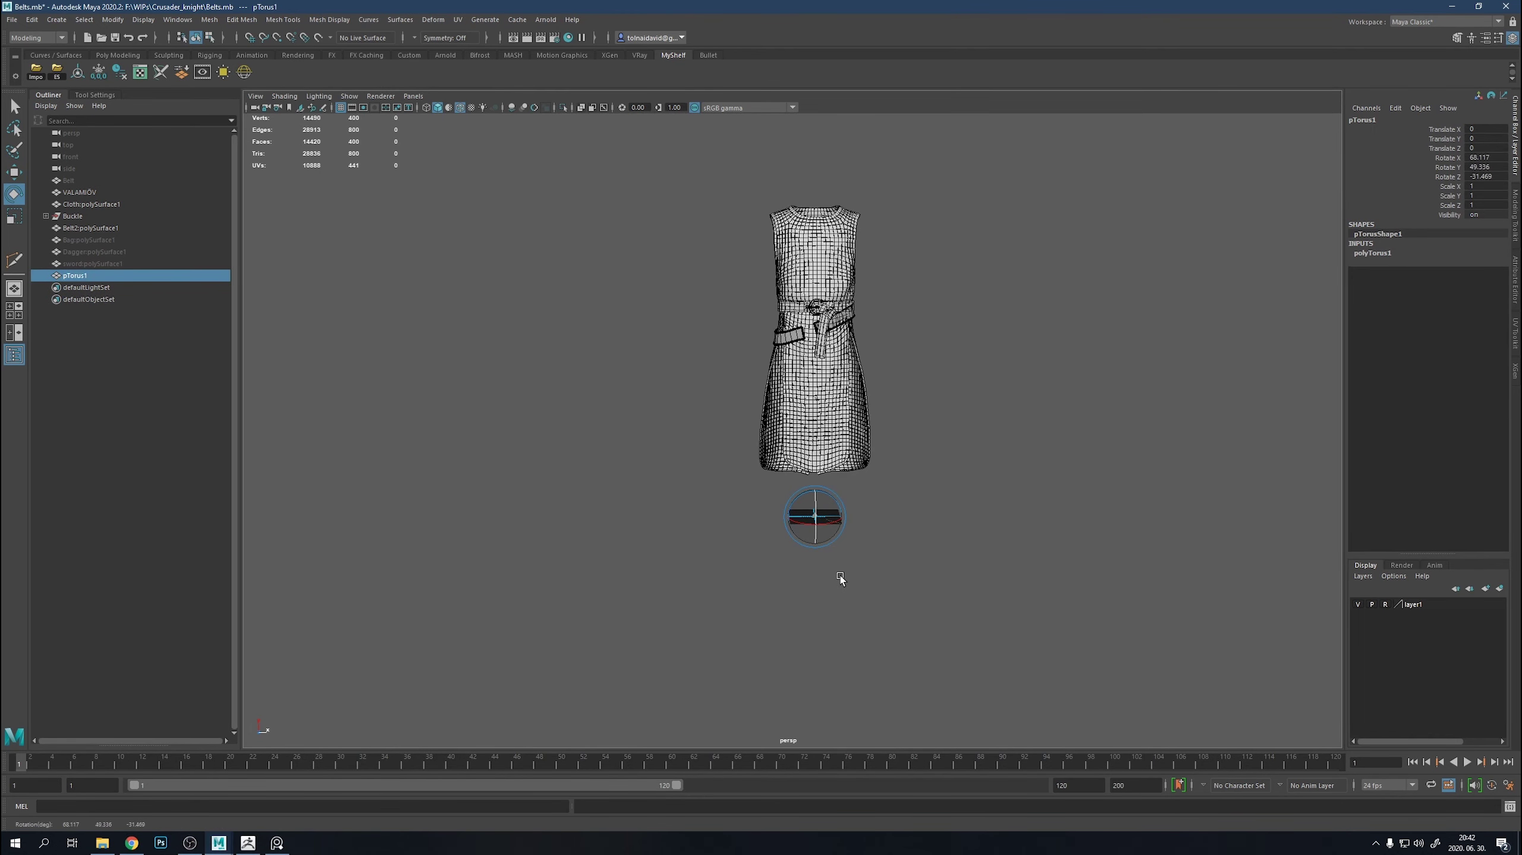
pyautogui.moveTo(839, 576); pyautogui.dragTo(845, 580, button='middle')
pyautogui.press('r')
pyautogui.scroll(3, 832, 530)
pyautogui.moveTo(839, 610); pyautogui.dragTo(875, 606)
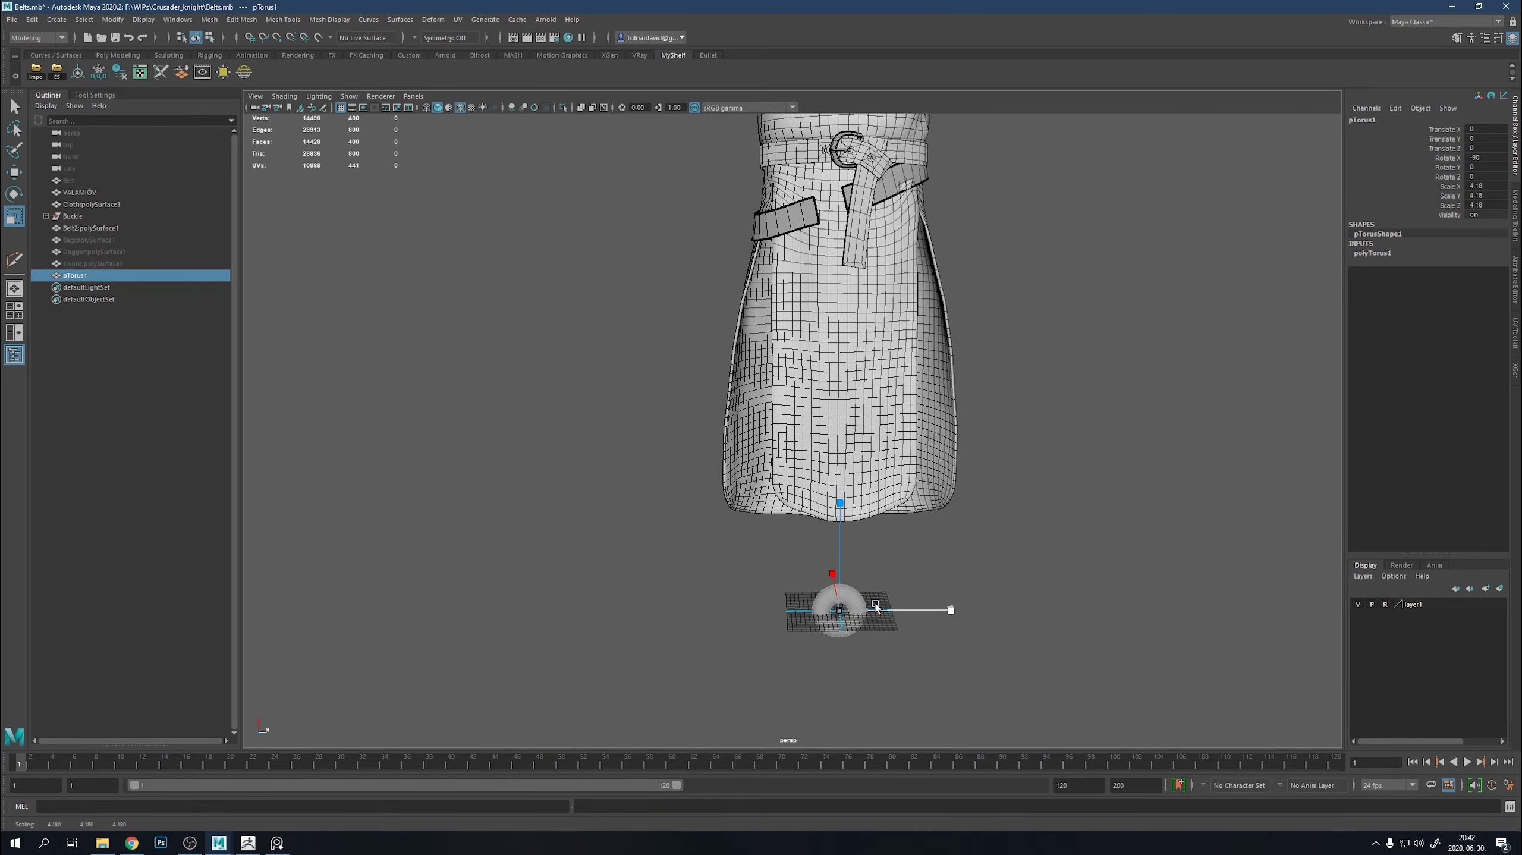
pyautogui.scroll(3, 1042, 401)
pyautogui.scroll(3, 1014, 431)
pyautogui.moveTo(1014, 431); pyautogui.dragTo(1073, 532, button='middle')
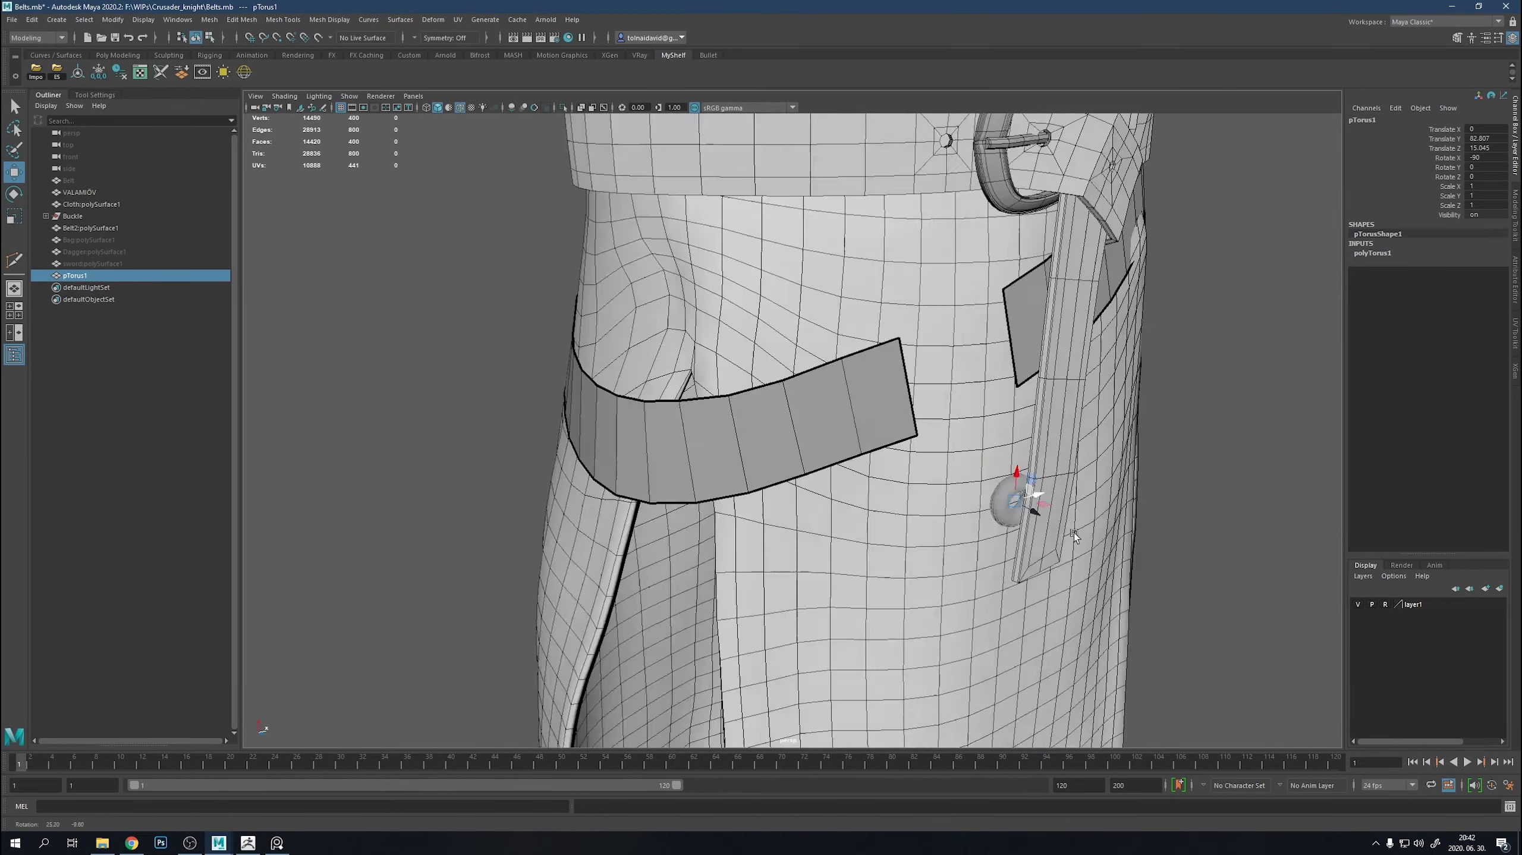
pyautogui.scroll(3, 930, 497)
pyautogui.moveTo(931, 497); pyautogui.dragTo(853, 255)
pyautogui.keyDown('alt'); pyautogui.moveTo(853, 255); pyautogui.dragTo(819, 348); pyautogui.keyUp('alt')
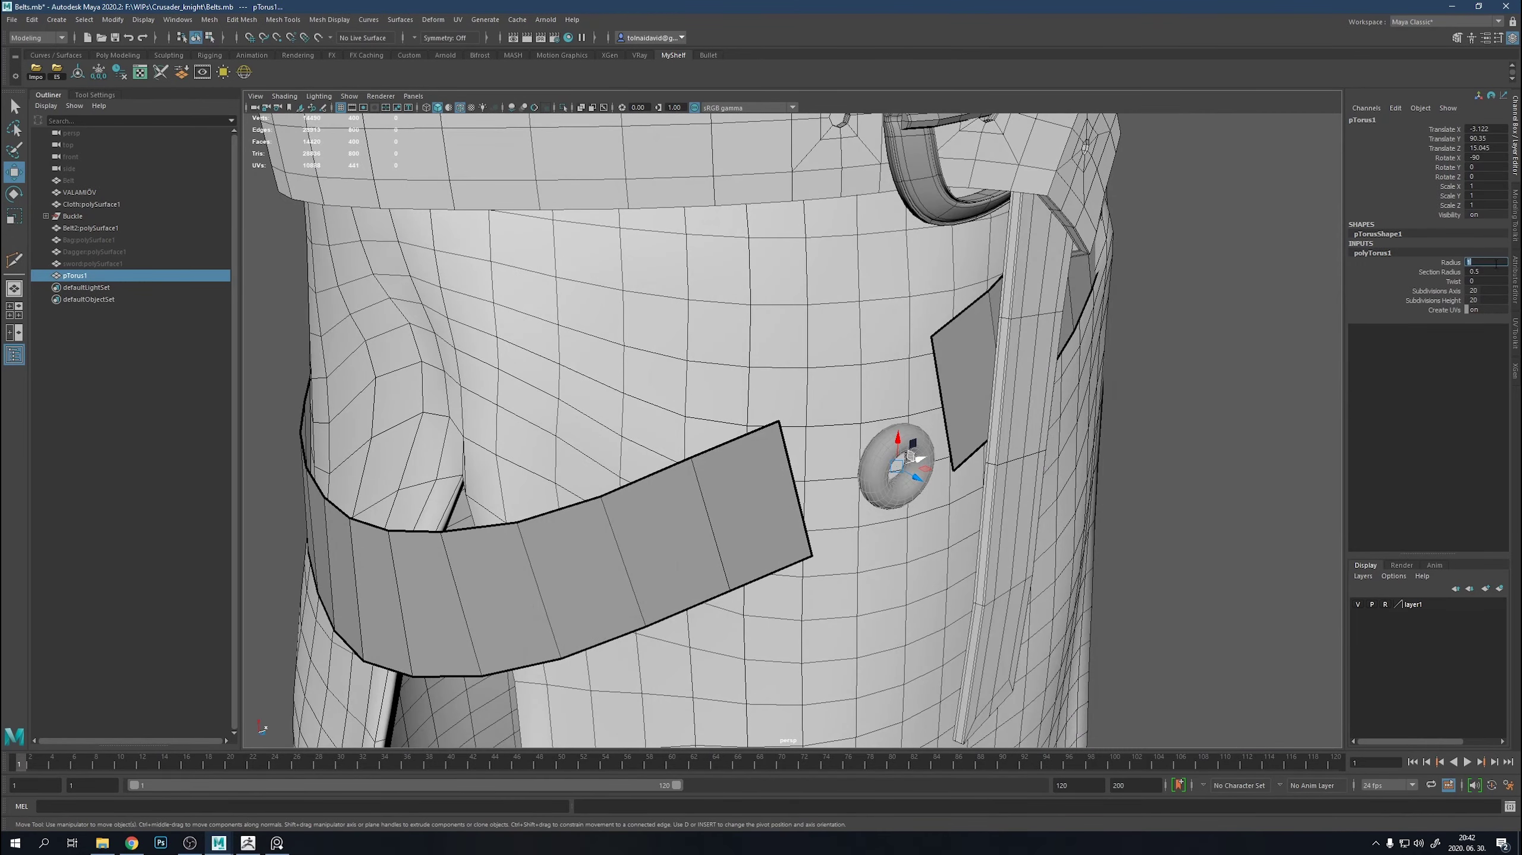
# Set the torus radius to 3, deselect it, and return to a front view of the torso.
pyautogui.write('3')
pyautogui.press('Return')
pyautogui.press('f')
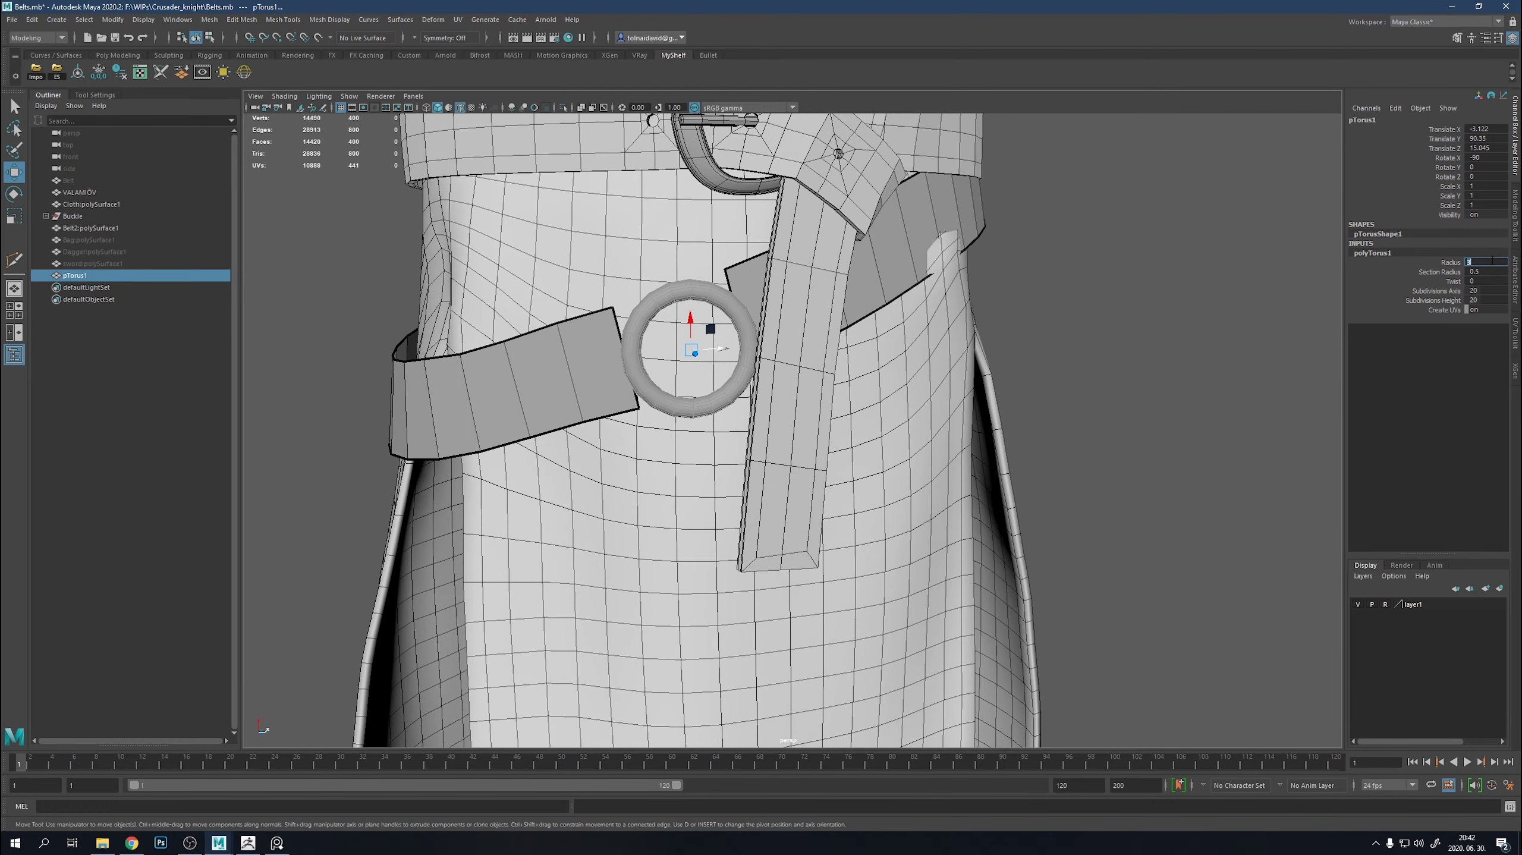
pyautogui.press('Return')
pyautogui.click(1147, 323)
pyautogui.scroll(-3, 1258, 326)
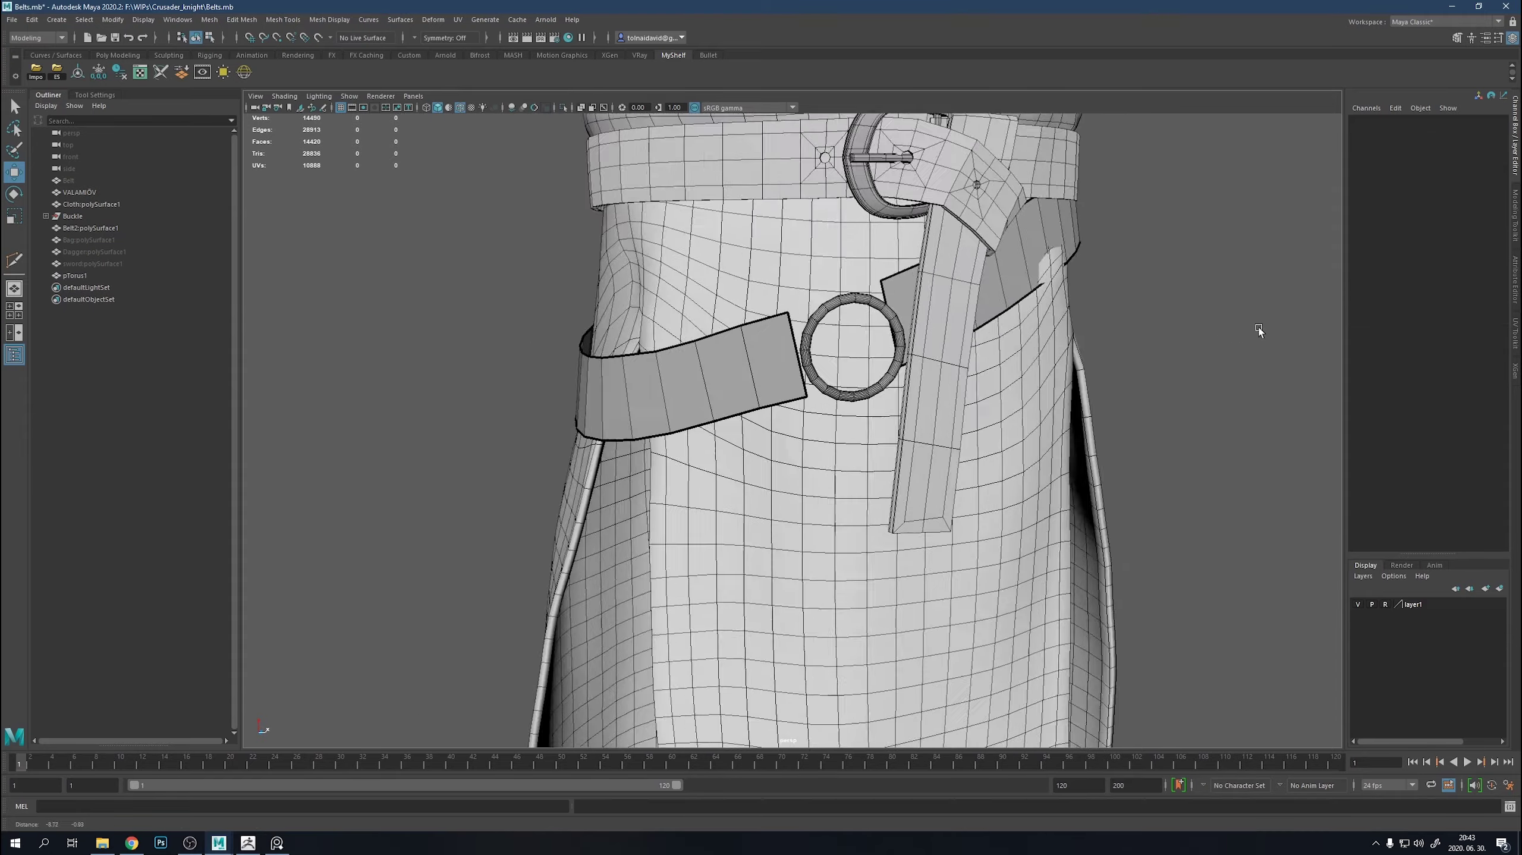
pyautogui.keyDown('alt'); pyautogui.moveTo(1258, 327); pyautogui.dragTo(944, 320); pyautogui.keyUp('alt')
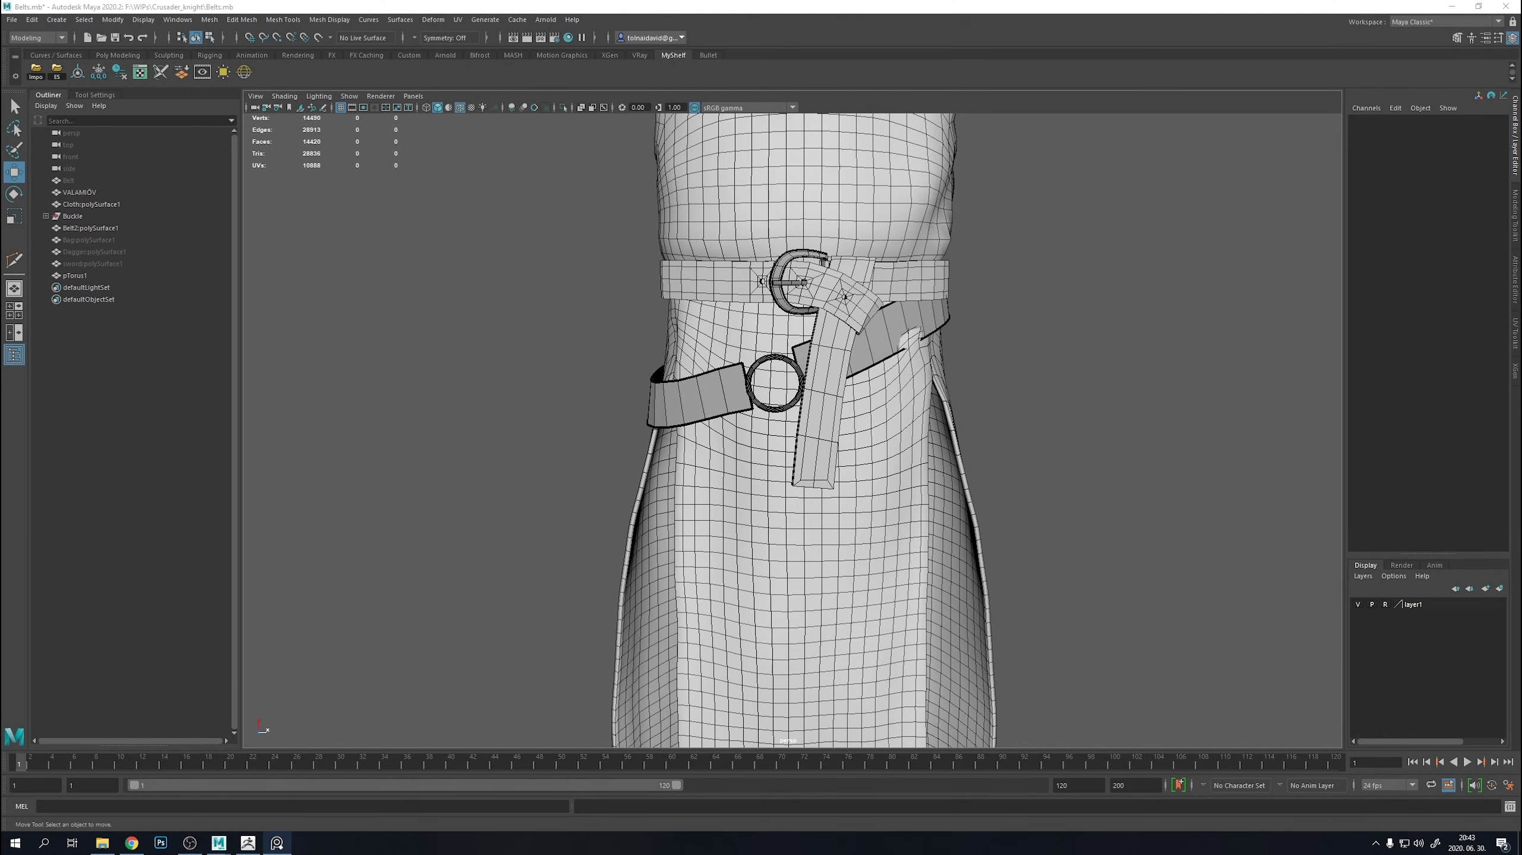
# Move and rotate the duplicated buckle onto the hip belt, pressed close against it.
pyautogui.scroll(-5, 827, 405)
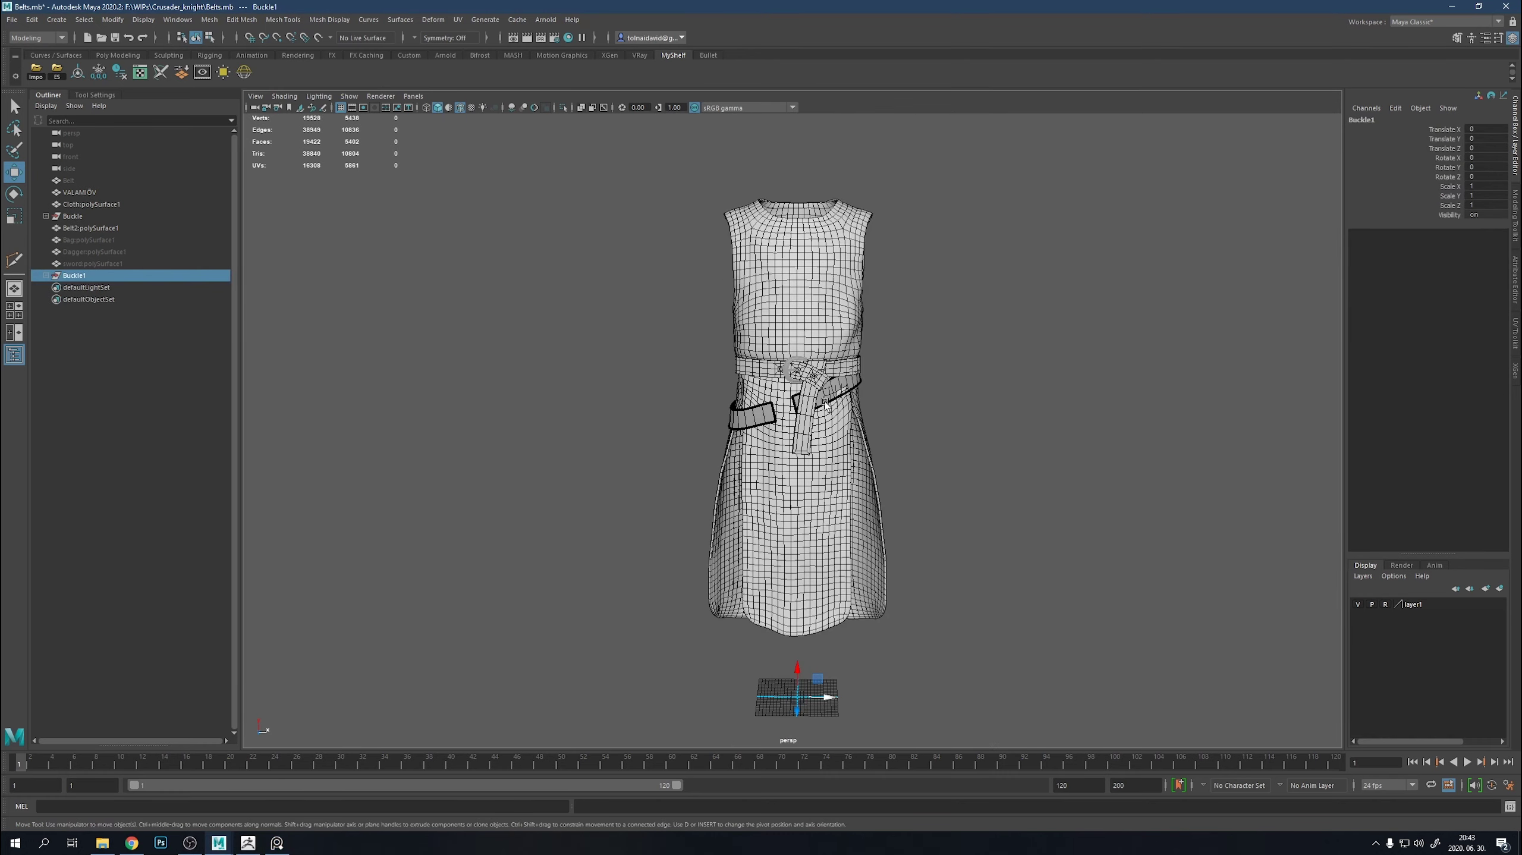
pyautogui.moveTo(827, 405); pyautogui.dragTo(934, 365, button='right')
pyautogui.scroll(5, 839, 431)
pyautogui.press('e')
pyautogui.moveTo(838, 429)
pyautogui.mouseDown()
pyautogui.moveTo(852, 429)
pyautogui.moveTo(834, 436)
pyautogui.mouseUp()
pyautogui.press('r')
pyautogui.press('w')
pyautogui.scroll(-4, 874, 474)
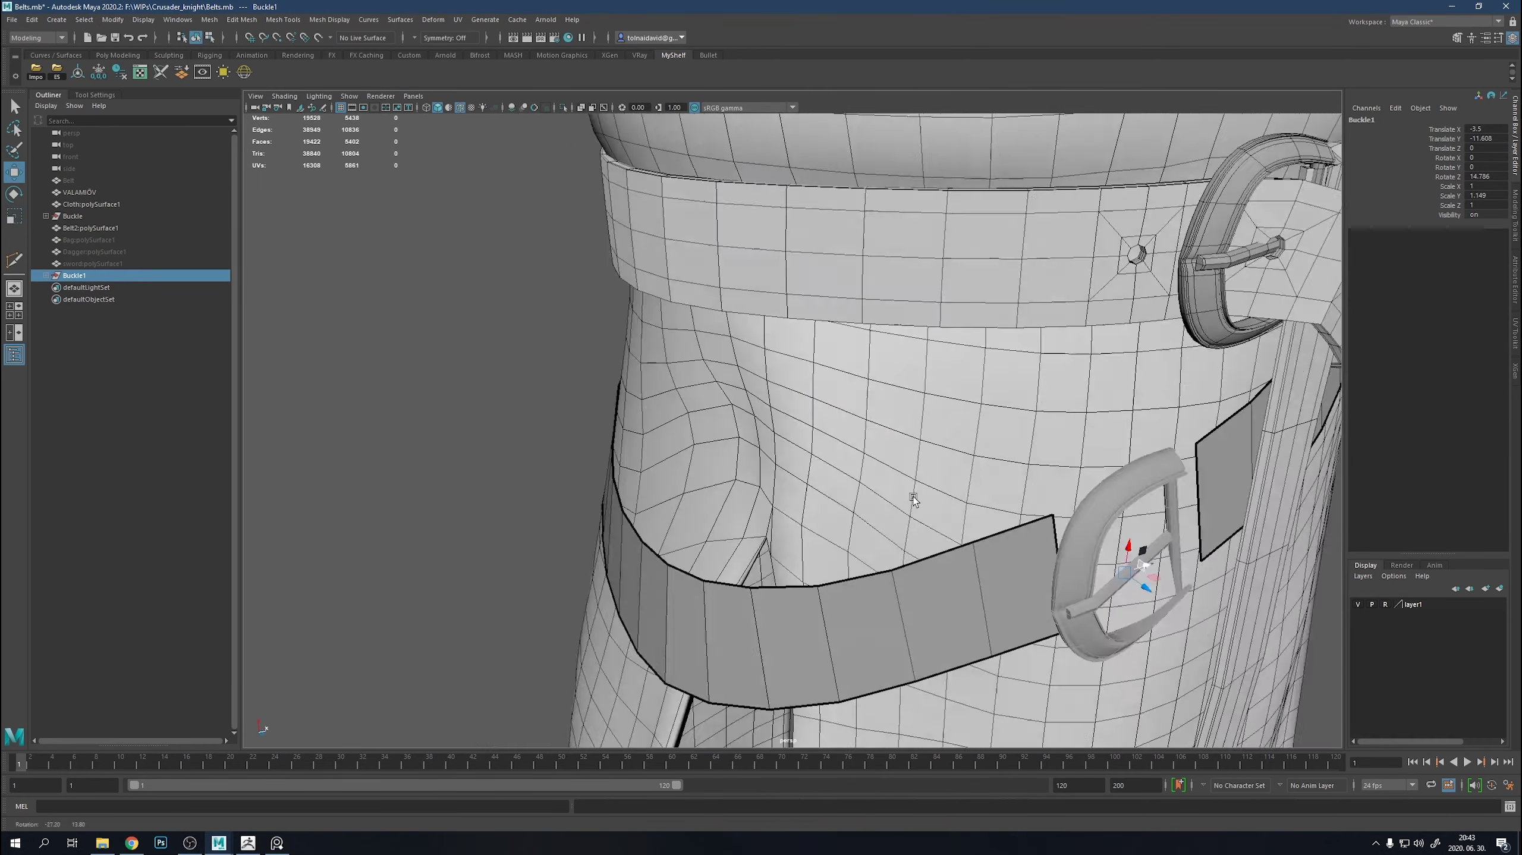
pyautogui.moveTo(914, 497)
pyautogui.keyDown('alt'); pyautogui.mouseDown()
pyautogui.moveTo(972, 450)
pyautogui.moveTo(1015, 490)
pyautogui.moveTo(960, 388)
pyautogui.mouseUp(); pyautogui.keyUp('alt')
pyautogui.scroll(4, 972, 449)
pyautogui.scroll(-4, 959, 388)
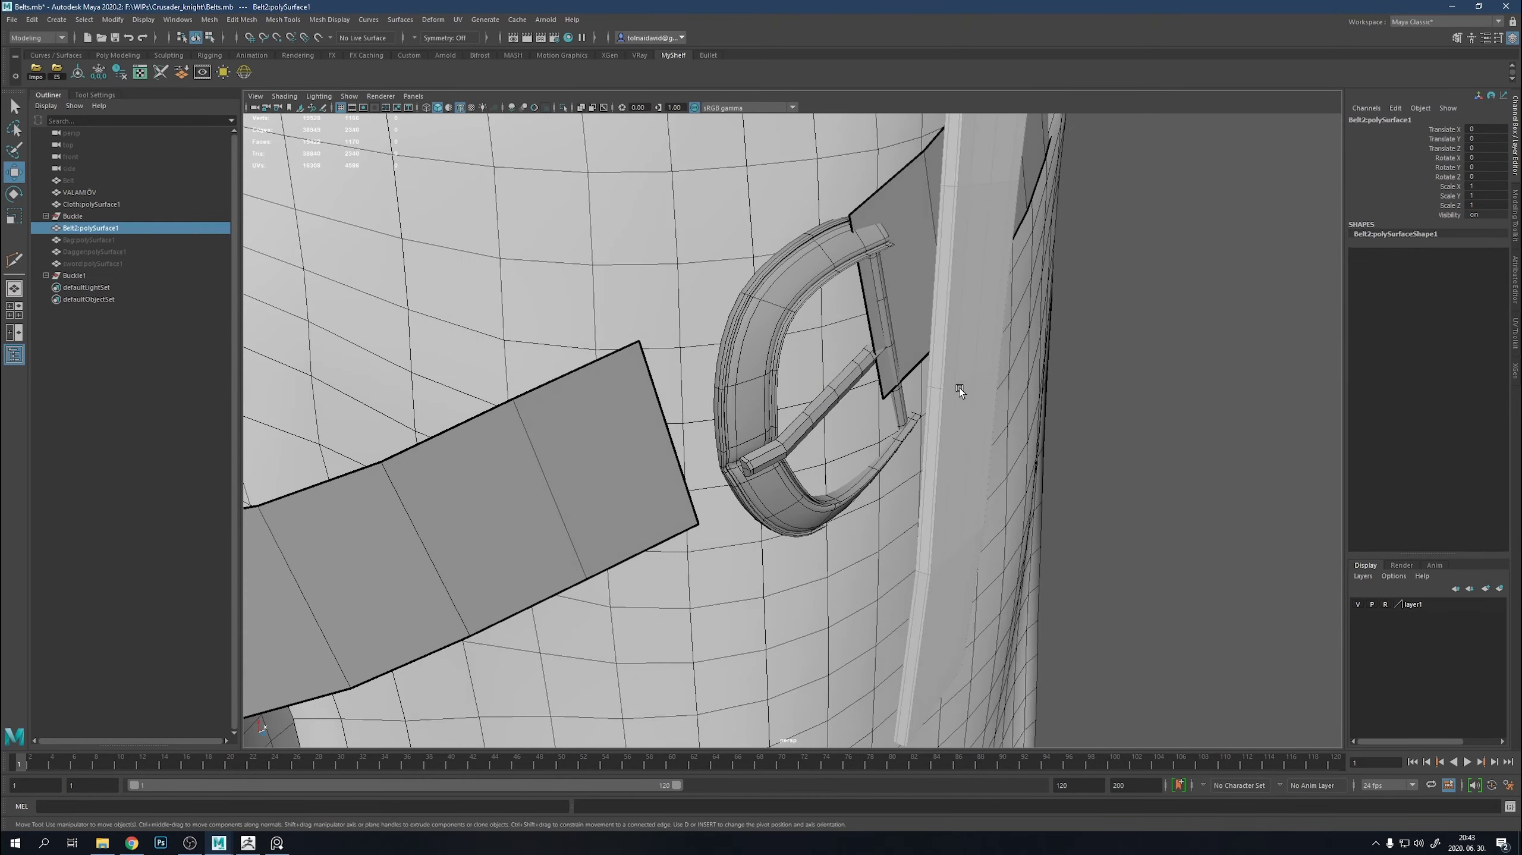
pyautogui.keyDown('alt'); pyautogui.moveTo(753, 325); pyautogui.dragTo(791, 401); pyautogui.keyUp('alt')
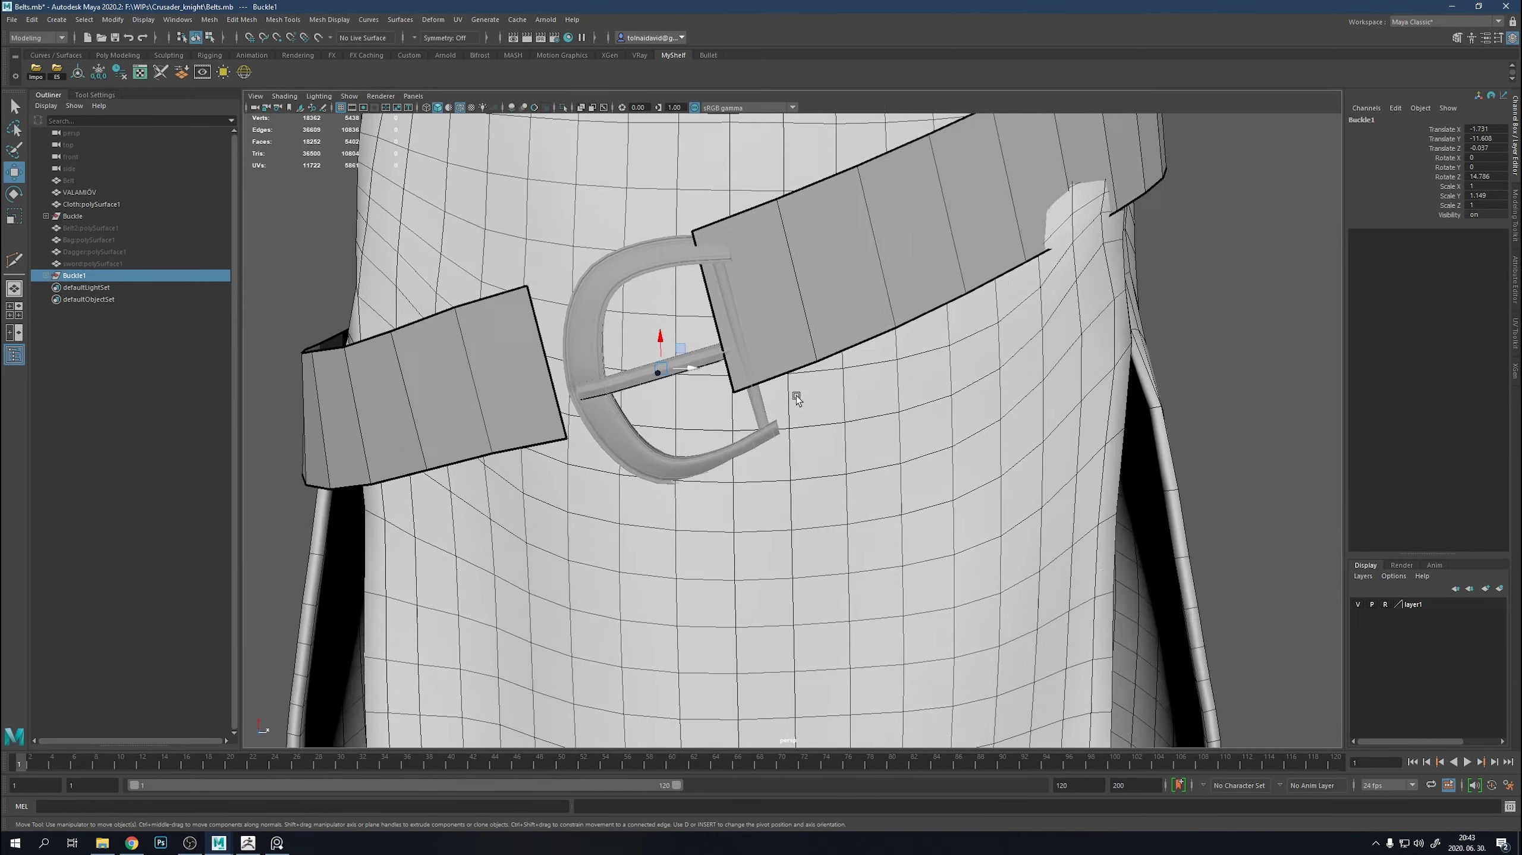
# Isolate Buckle1 and adjust its pivot, checking it from several angles.
pyautogui.press('e')
pyautogui.hotkey('ctrl', '1')
pyautogui.scroll(5, 683, 317)
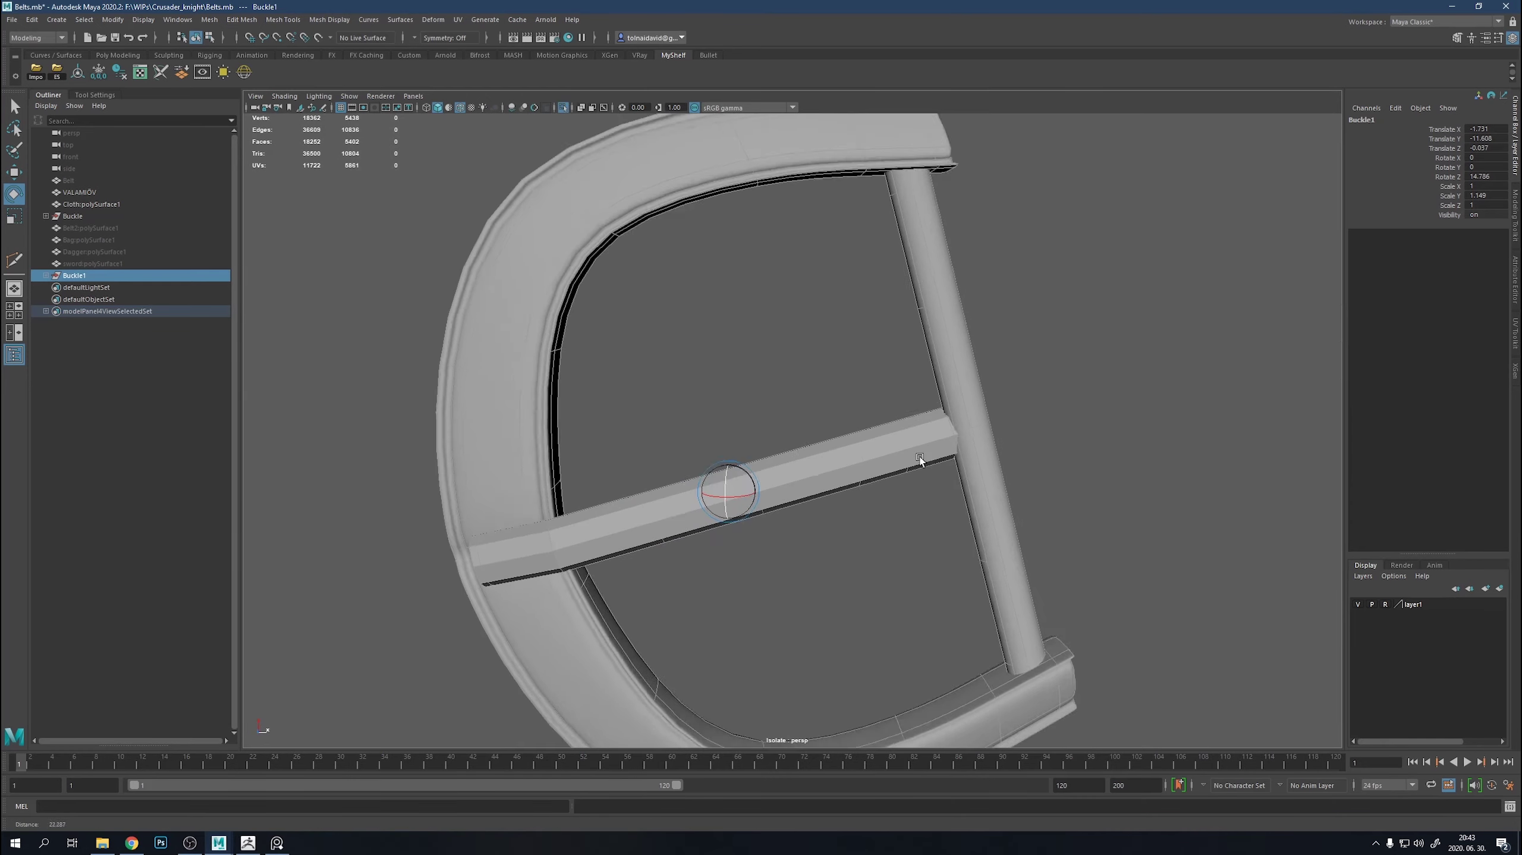
pyautogui.press('d')
pyautogui.moveTo(730, 502)
pyautogui.keyDown('alt'); pyautogui.mouseDown()
pyautogui.moveTo(519, 604)
pyautogui.moveTo(536, 304)
pyautogui.moveTo(628, 380)
pyautogui.moveTo(749, 373)
pyautogui.mouseUp(); pyautogui.keyUp('alt')
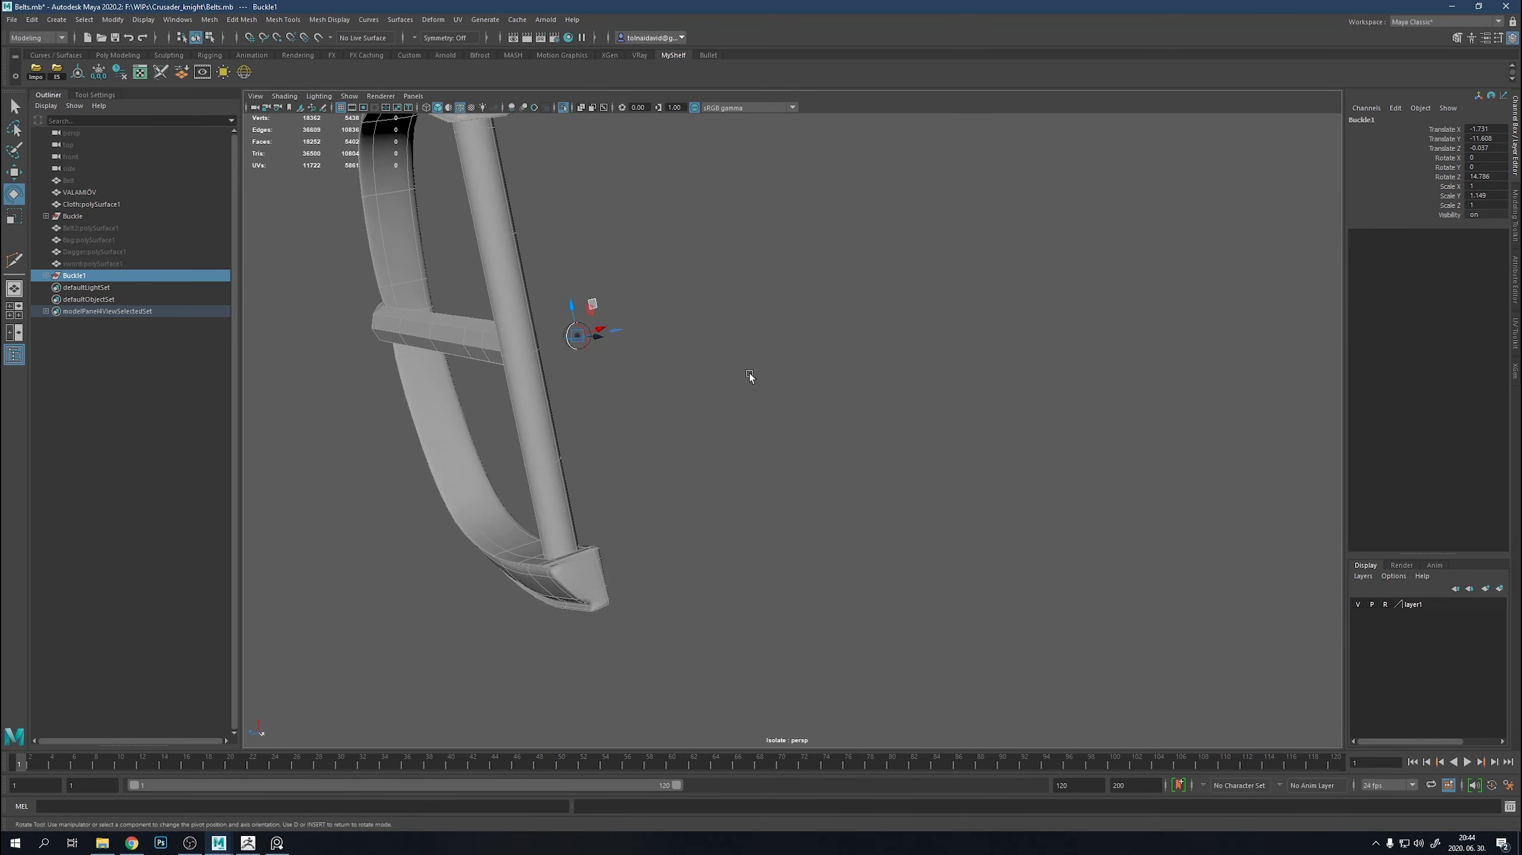
pyautogui.scroll(5, 749, 373)
pyautogui.moveTo(835, 452)
pyautogui.keyDown('alt'); pyautogui.mouseDown()
pyautogui.moveTo(977, 446)
pyautogui.moveTo(863, 516)
pyautogui.moveTo(628, 397)
pyautogui.mouseUp(); pyautogui.keyUp('alt')
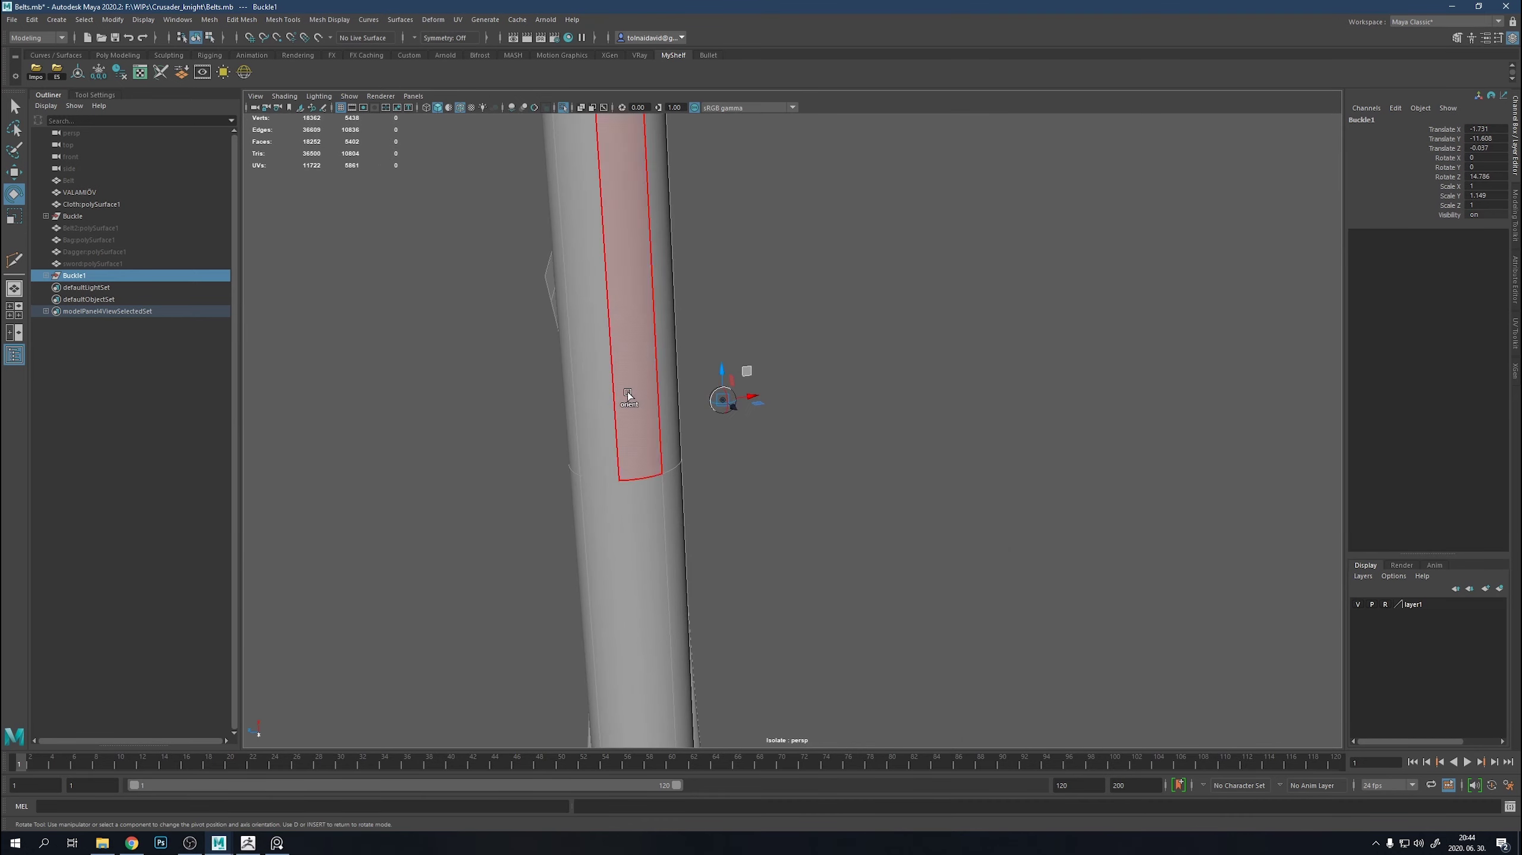
pyautogui.keyDown('alt'); pyautogui.moveTo(636, 448); pyautogui.dragTo(787, 499); pyautogui.keyUp('alt')
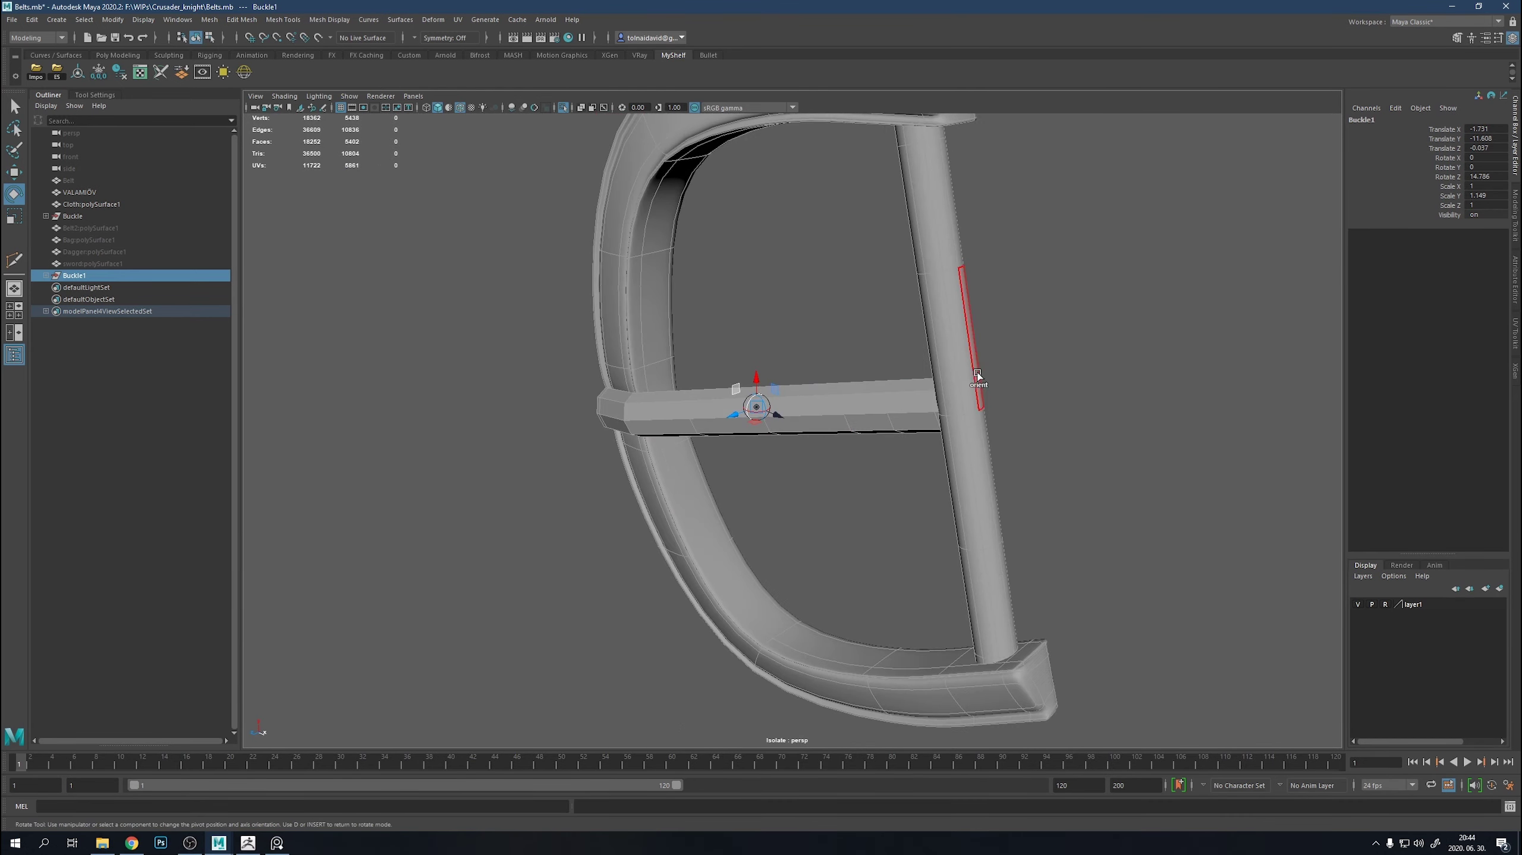
pyautogui.keyDown('alt'); pyautogui.moveTo(775, 410); pyautogui.dragTo(869, 544); pyautogui.keyUp('alt')
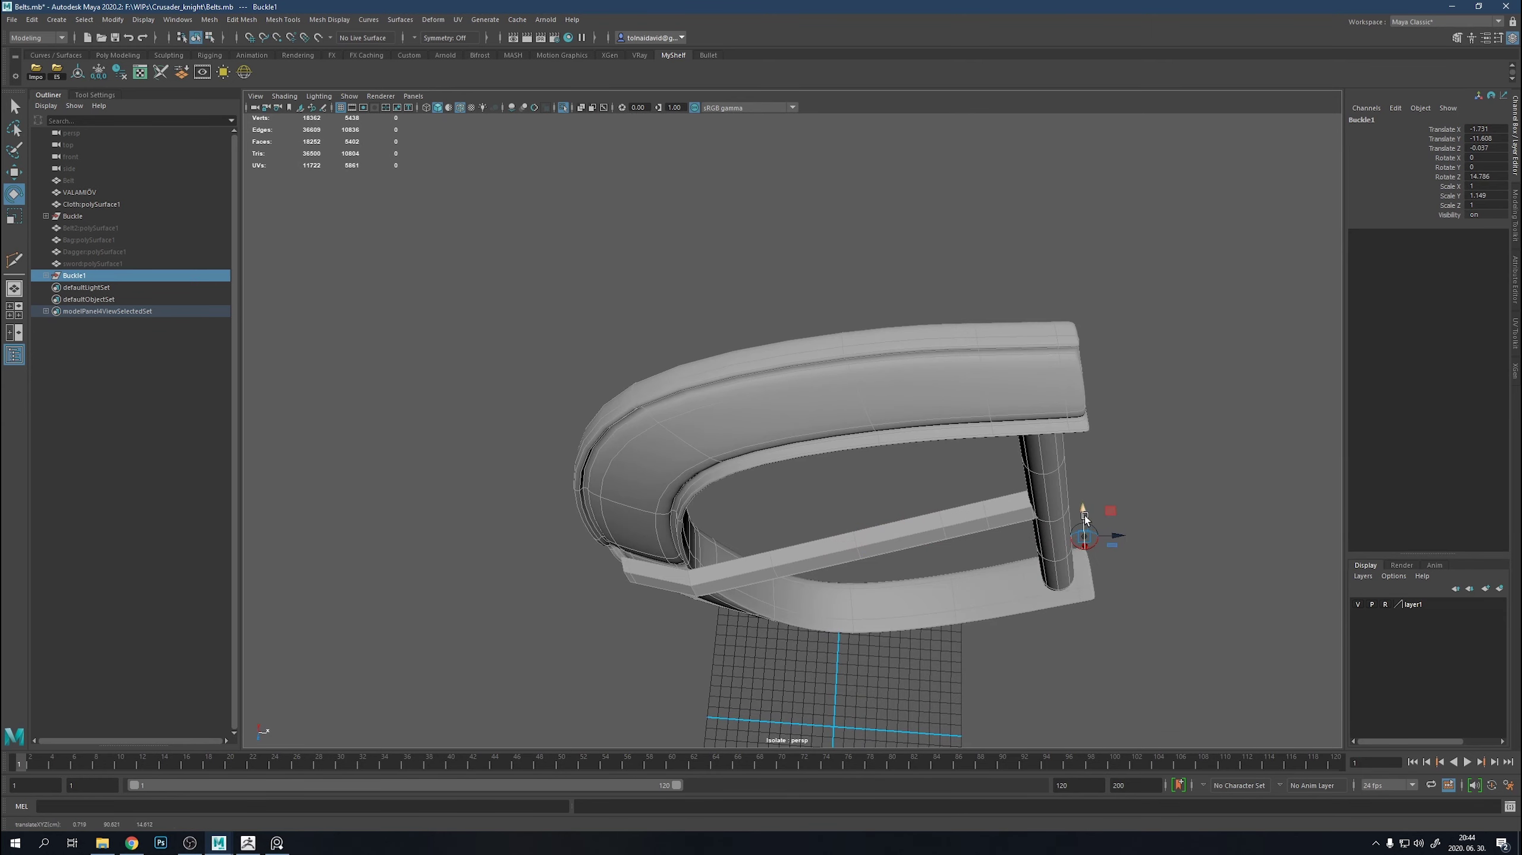
pyautogui.scroll(3, 1084, 516)
pyautogui.scroll(3, 951, 488)
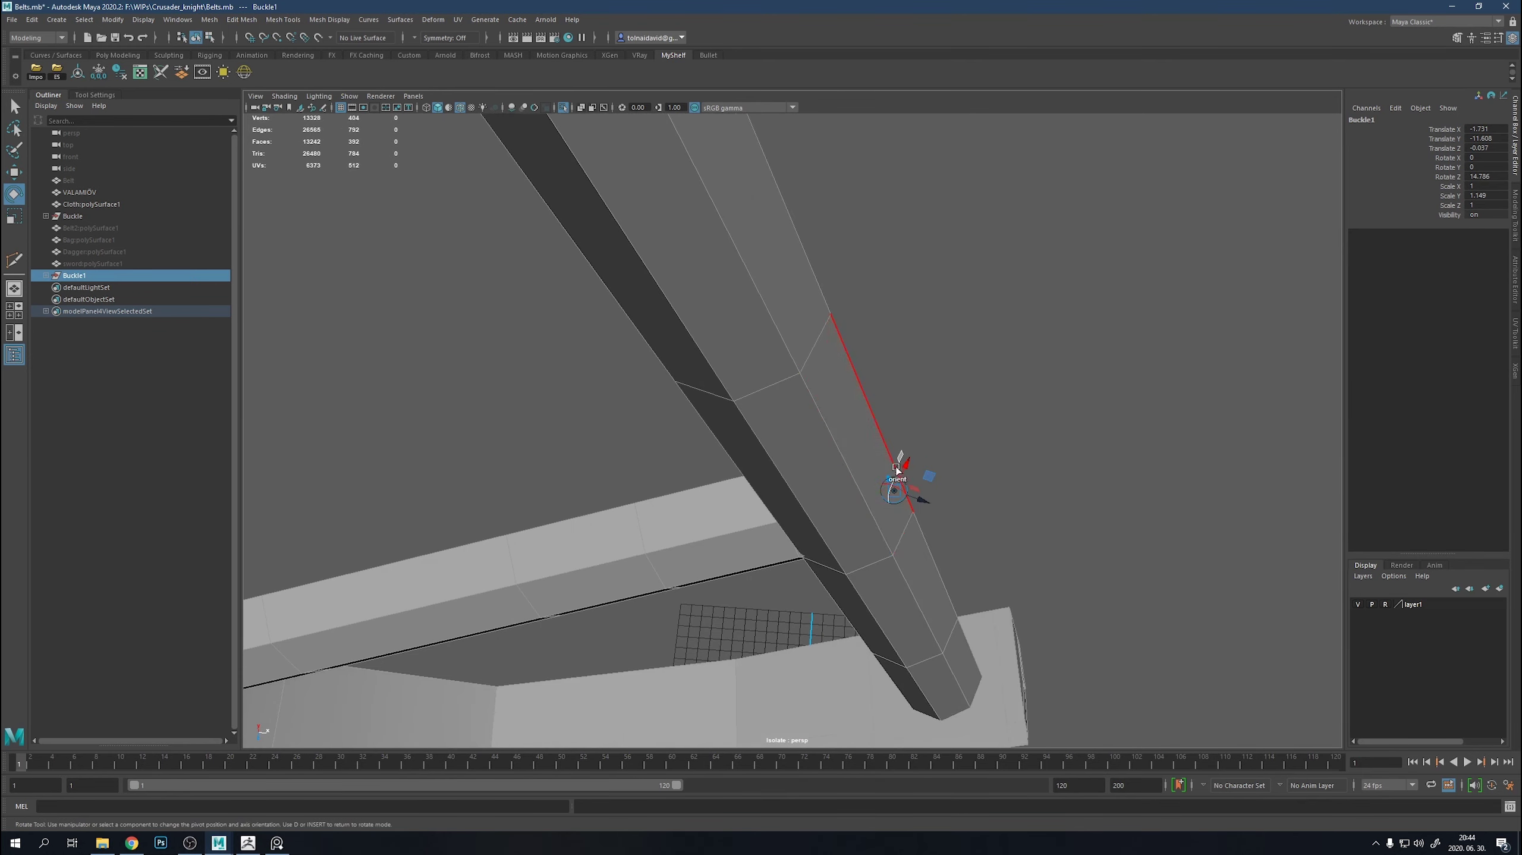
pyautogui.keyDown('alt'); pyautogui.moveTo(909, 489); pyautogui.dragTo(747, 503); pyautogui.keyUp('alt')
pyautogui.scroll(-5, 747, 503)
pyautogui.moveTo(742, 443)
pyautogui.keyDown('alt'); pyautogui.mouseDown()
pyautogui.moveTo(812, 415)
pyautogui.moveTo(918, 432)
pyautogui.mouseUp(); pyautogui.keyUp('alt')
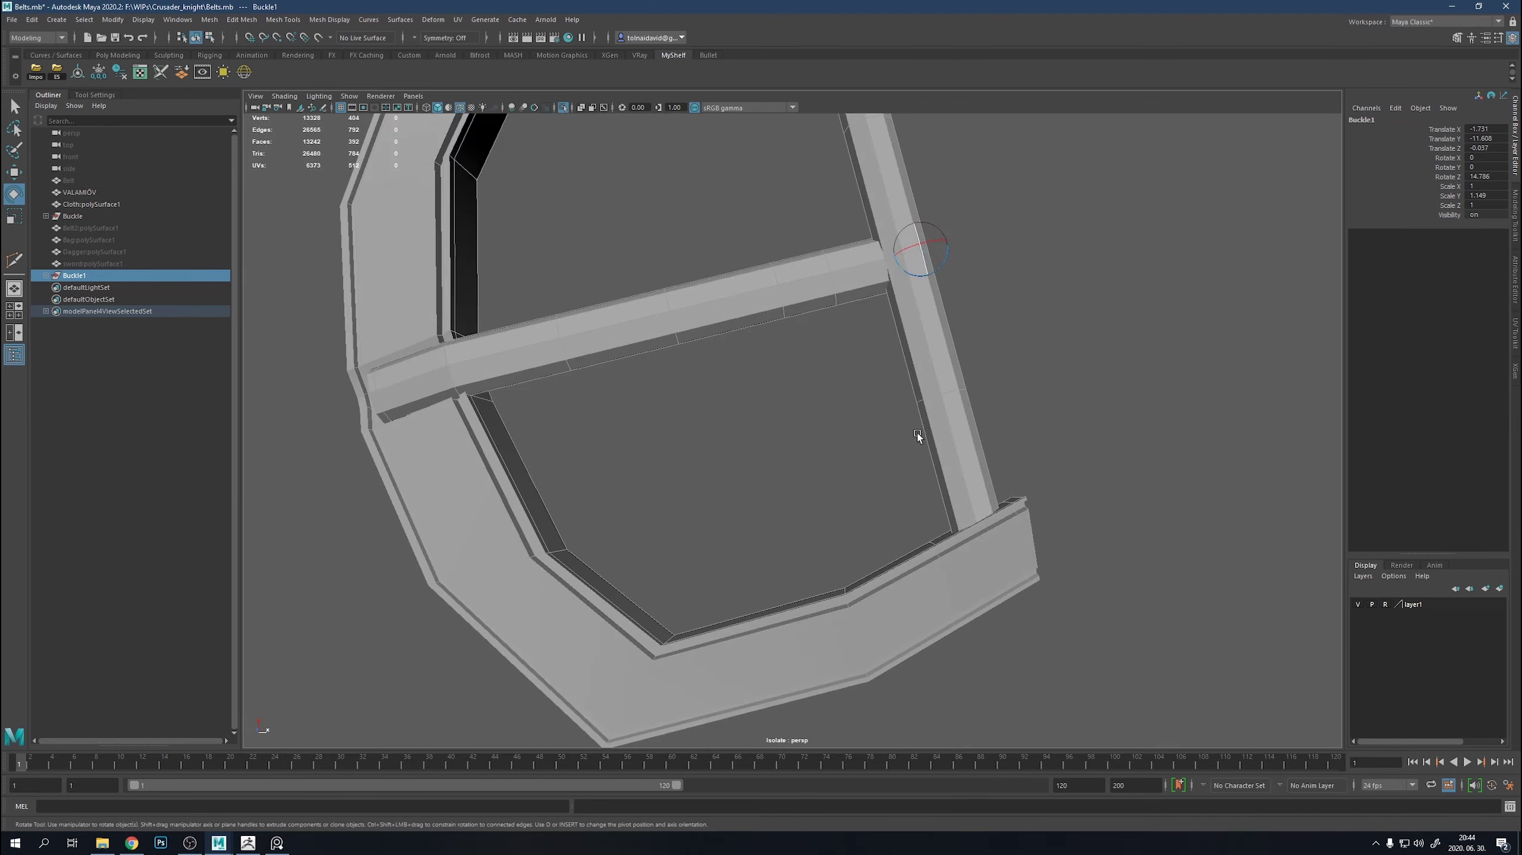
# Restore the full scene and reposition Buckle1 on the hip belt.
pyautogui.hotkey('ctrl', '1')
pyautogui.press('w')
pyautogui.moveTo(807, 350)
pyautogui.keyDown('alt'); pyautogui.mouseDown()
pyautogui.moveTo(845, 309)
pyautogui.moveTo(880, 320)
pyautogui.moveTo(866, 298)
pyautogui.moveTo(882, 293)
pyautogui.moveTo(839, 276)
pyautogui.mouseUp(); pyautogui.keyUp('alt')
pyautogui.press('e')
pyautogui.scroll(-5, 875, 300)
pyautogui.press('w')
pyautogui.scroll(-3, 840, 276)
# Hide the upper belt and torso mesh so only the hip belt and buckles show.
pyautogui.click(99, 228)
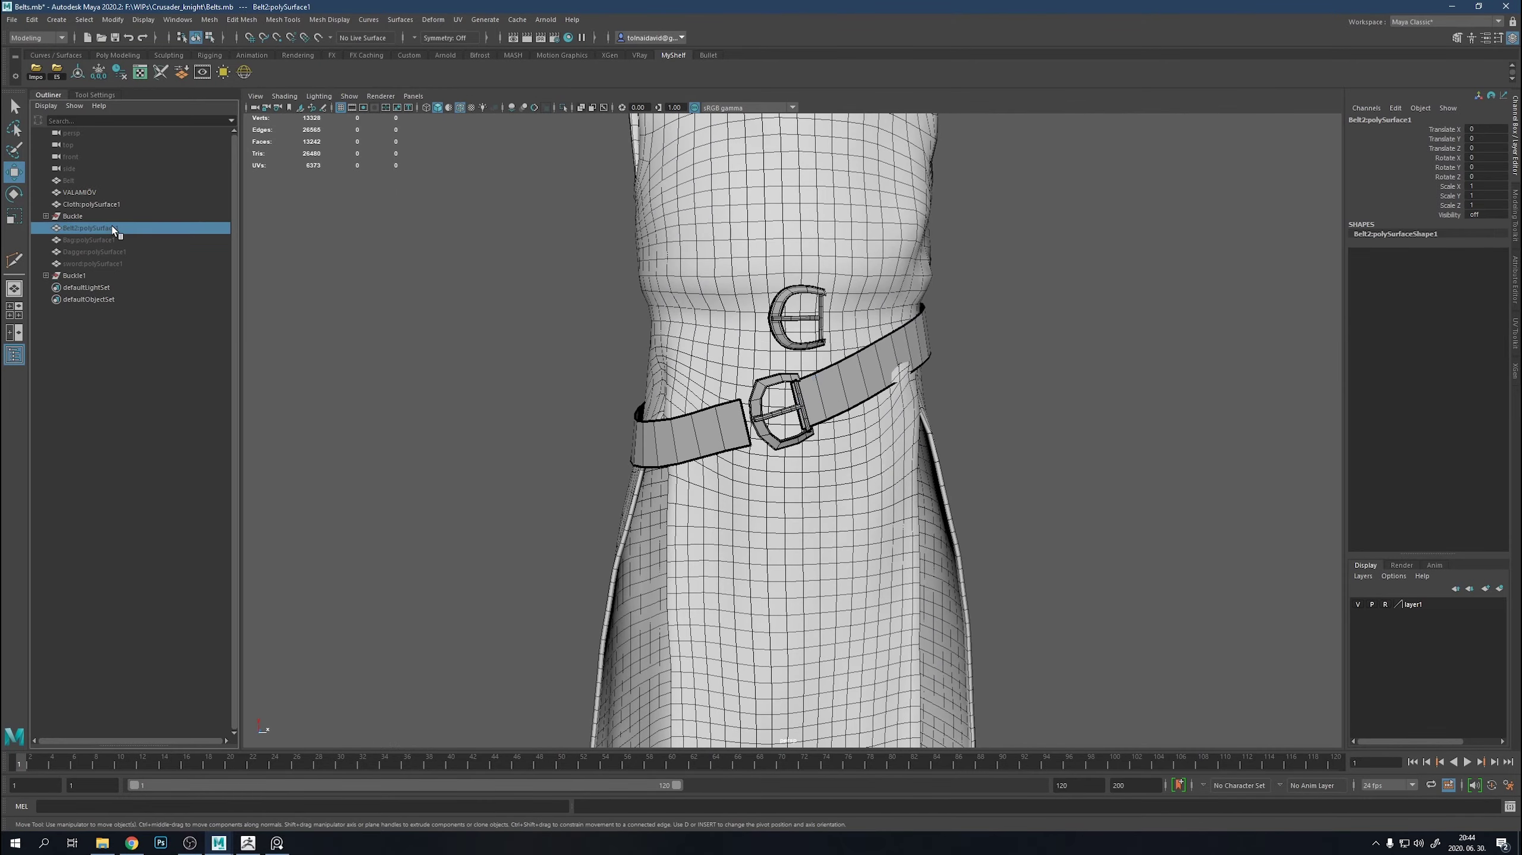
pyautogui.hotkey('shift', 'h')
pyautogui.click(900, 407)
pyautogui.moveTo(900, 407)
pyautogui.keyDown('alt'); pyautogui.mouseDown()
pyautogui.moveTo(1096, 397)
pyautogui.moveTo(1039, 400)
pyautogui.moveTo(1082, 399)
pyautogui.moveTo(1065, 395)
pyautogui.mouseUp(); pyautogui.keyUp('alt')
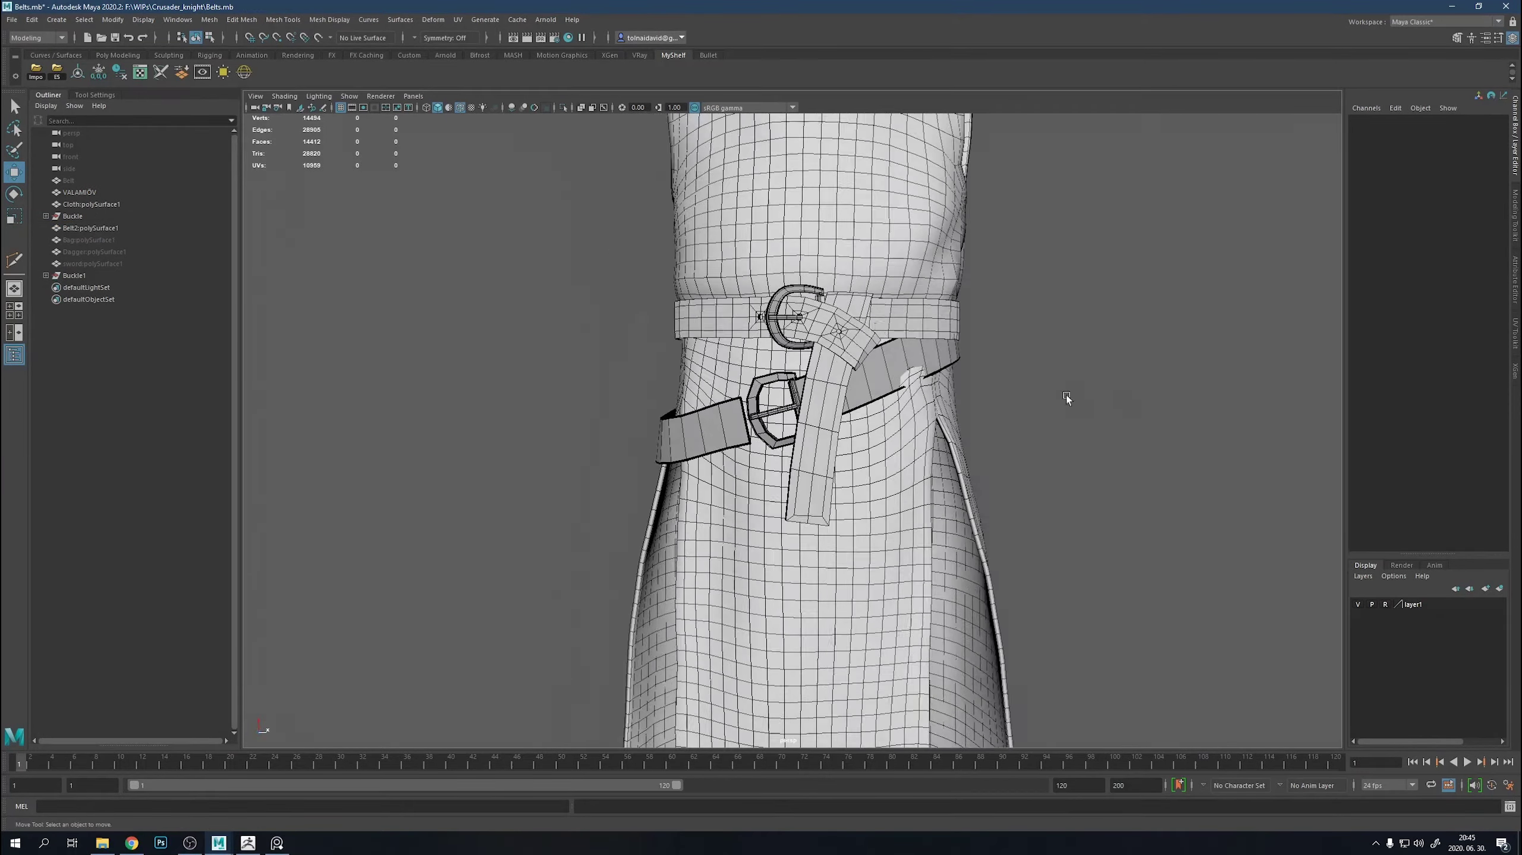
pyautogui.click(850, 329)
pyautogui.hotkey('ctrl', 'h')
pyautogui.click(741, 422)
pyautogui.rightClick(741, 422)
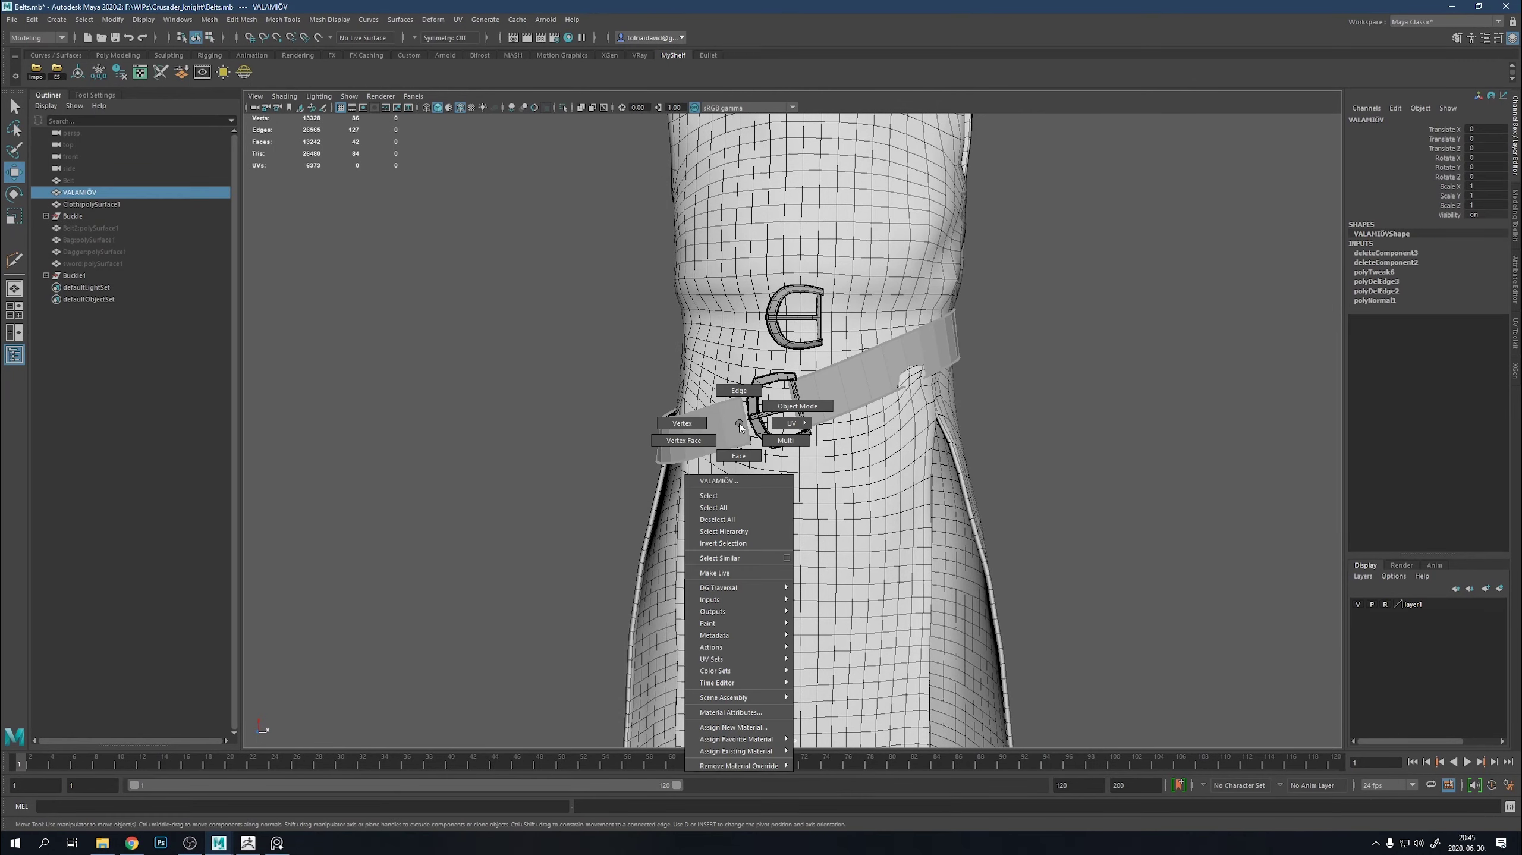
pyautogui.click(1358, 604)
pyautogui.scroll(5, 996, 442)
pyautogui.moveTo(995, 442)
pyautogui.keyDown('alt'); pyautogui.mouseDown()
pyautogui.moveTo(816, 418)
pyautogui.moveTo(840, 492)
pyautogui.moveTo(941, 526)
pyautogui.moveTo(908, 440)
pyautogui.moveTo(1025, 436)
pyautogui.moveTo(818, 516)
pyautogui.moveTo(756, 478)
pyautogui.mouseUp(); pyautogui.keyUp('alt')
# Extrude the hip belt's end edges through the lower buckle, extending the flap past it.
pyautogui.click(839, 492)
pyautogui.hotkey('ctrl', 'e')
pyautogui.hotkey('ctrl', 'e')
pyautogui.hotkey('ctrl', 'e')
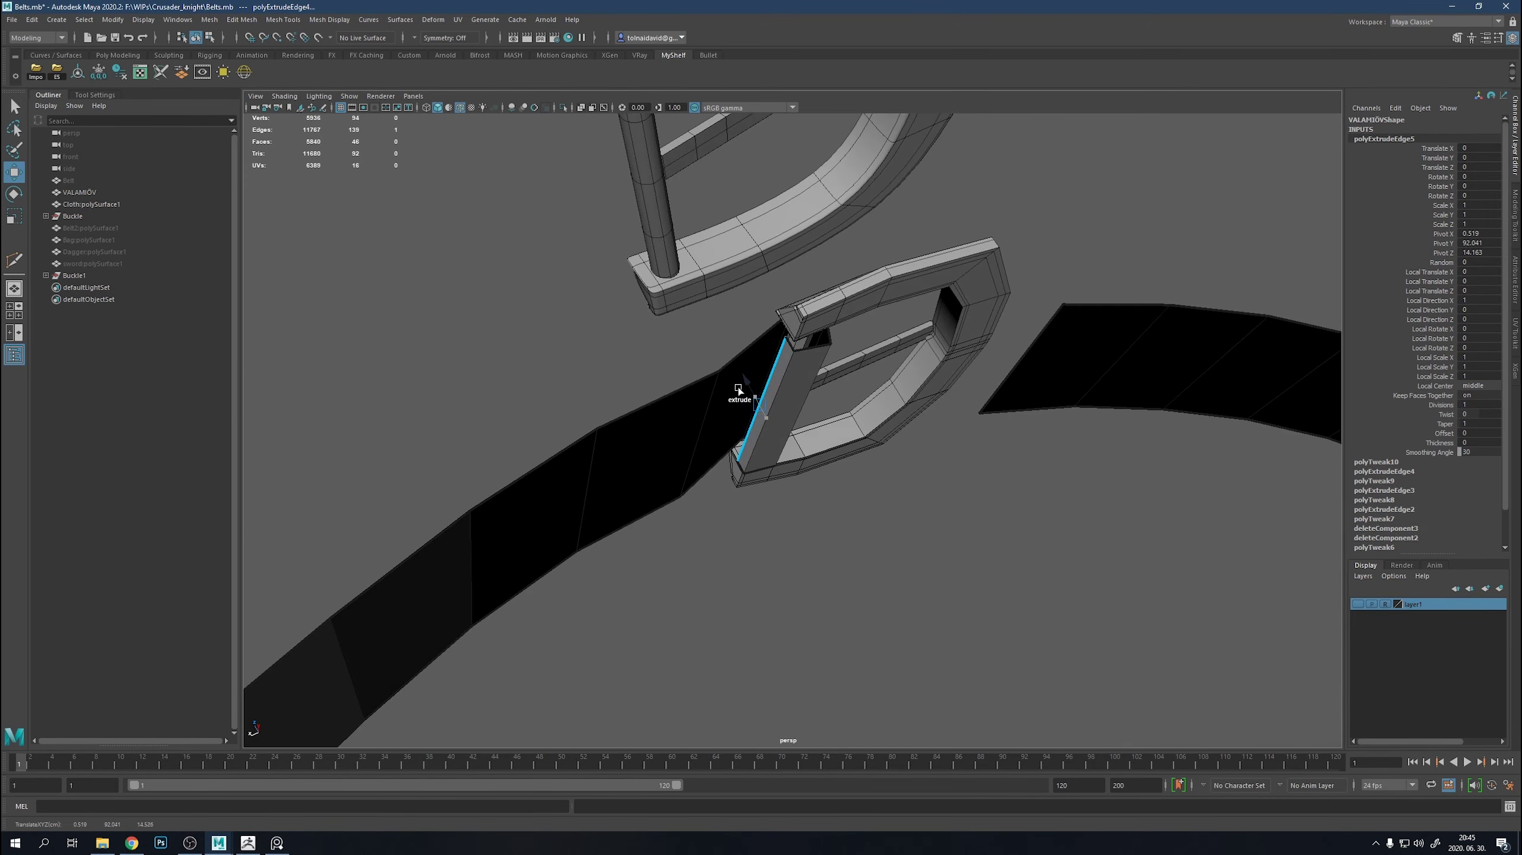
pyautogui.keyDown('alt'); pyautogui.moveTo(686, 418); pyautogui.dragTo(567, 444); pyautogui.keyUp('alt')
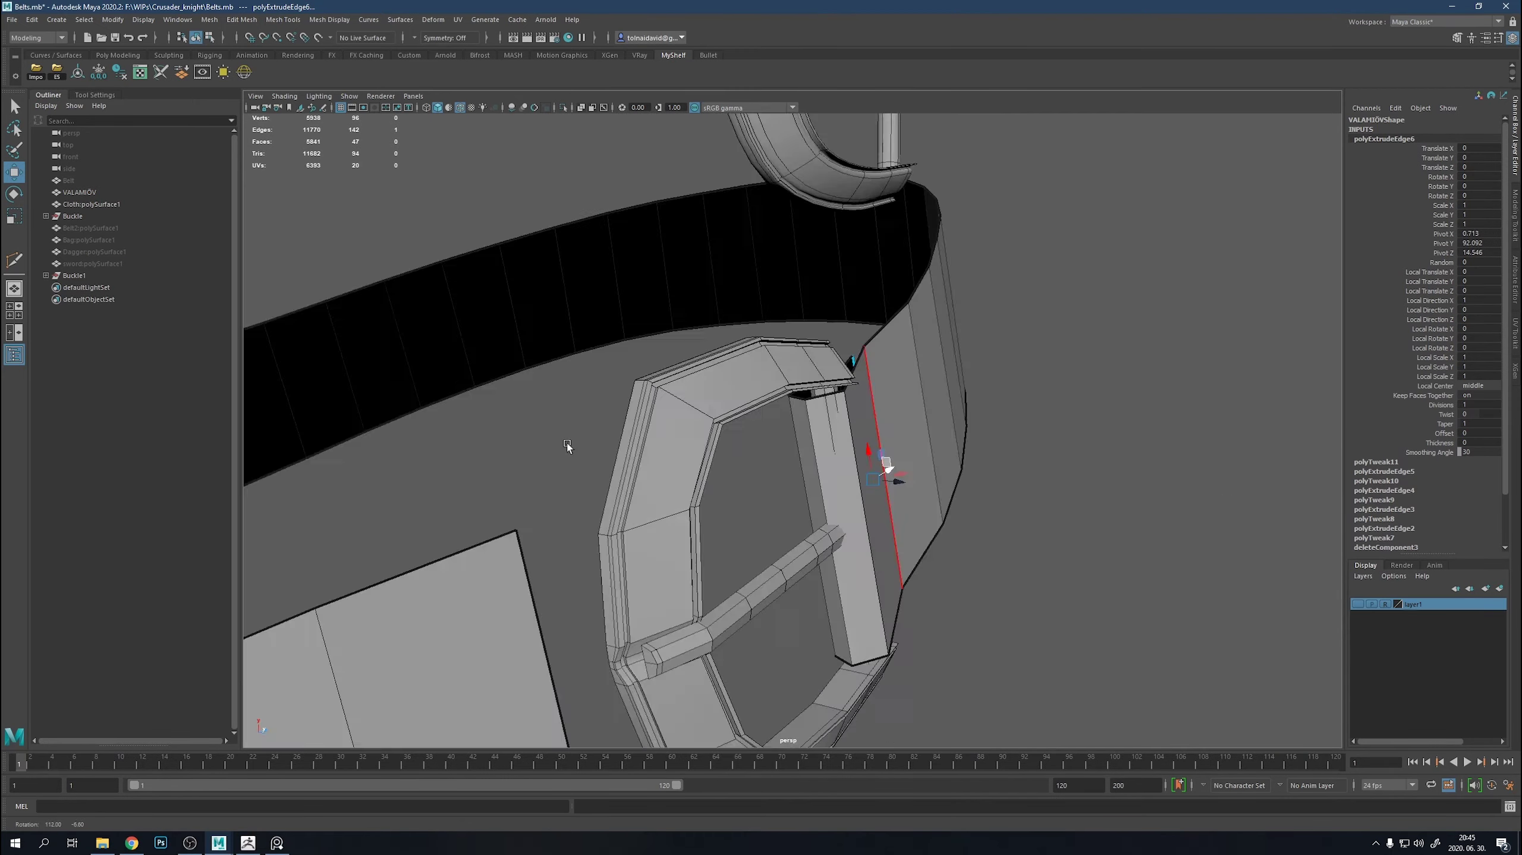
pyautogui.click(878, 445)
pyautogui.keyDown('alt'); pyautogui.moveTo(773, 507); pyautogui.dragTo(894, 457); pyautogui.keyUp('alt')
pyautogui.click(857, 430)
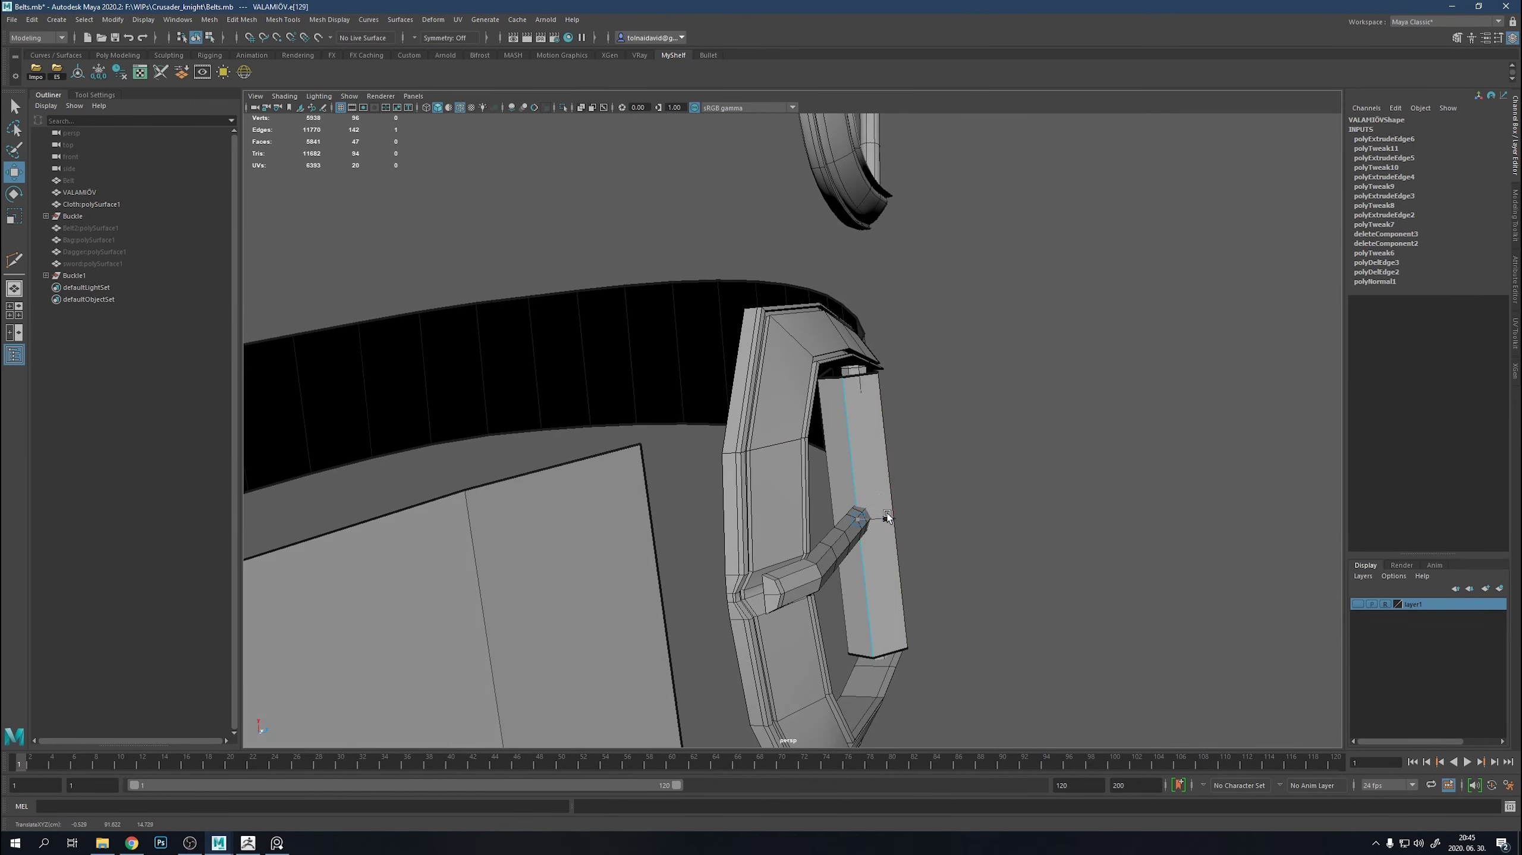
pyautogui.moveTo(857, 430)
pyautogui.keyDown('alt'); pyautogui.mouseDown()
pyautogui.moveTo(816, 576)
pyautogui.moveTo(938, 527)
pyautogui.moveTo(898, 419)
pyautogui.moveTo(1012, 496)
pyautogui.mouseUp(); pyautogui.keyUp('alt')
pyautogui.hotkey('ctrl', 'e')
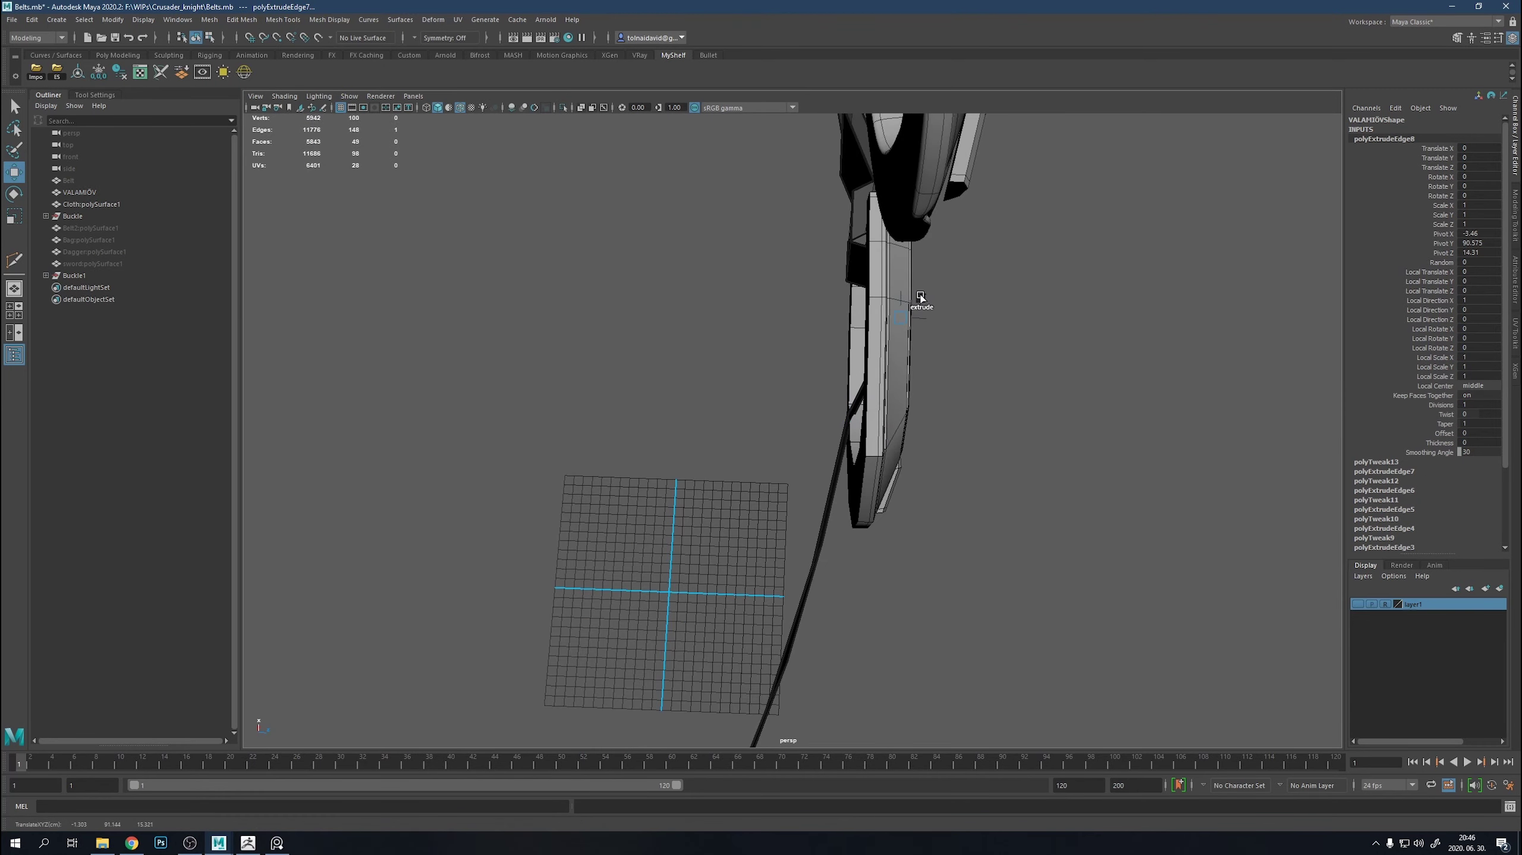
pyautogui.moveTo(920, 297)
pyautogui.keyDown('alt'); pyautogui.mouseDown()
pyautogui.moveTo(934, 431)
pyautogui.moveTo(870, 475)
pyautogui.moveTo(979, 453)
pyautogui.moveTo(1098, 496)
pyautogui.moveTo(951, 388)
pyautogui.moveTo(1117, 364)
pyautogui.moveTo(1118, 380)
pyautogui.moveTo(918, 408)
pyautogui.mouseUp(); pyautogui.keyUp('alt')
pyautogui.scroll(-3, 934, 431)
# Rotate, scale and re-extrude the flap edges to shape the overlapping belt end.
pyautogui.press('e')
pyautogui.press('w')
pyautogui.rightClick(1110, 374)
pyautogui.press('r')
pyautogui.click(918, 408)
pyautogui.press('e')
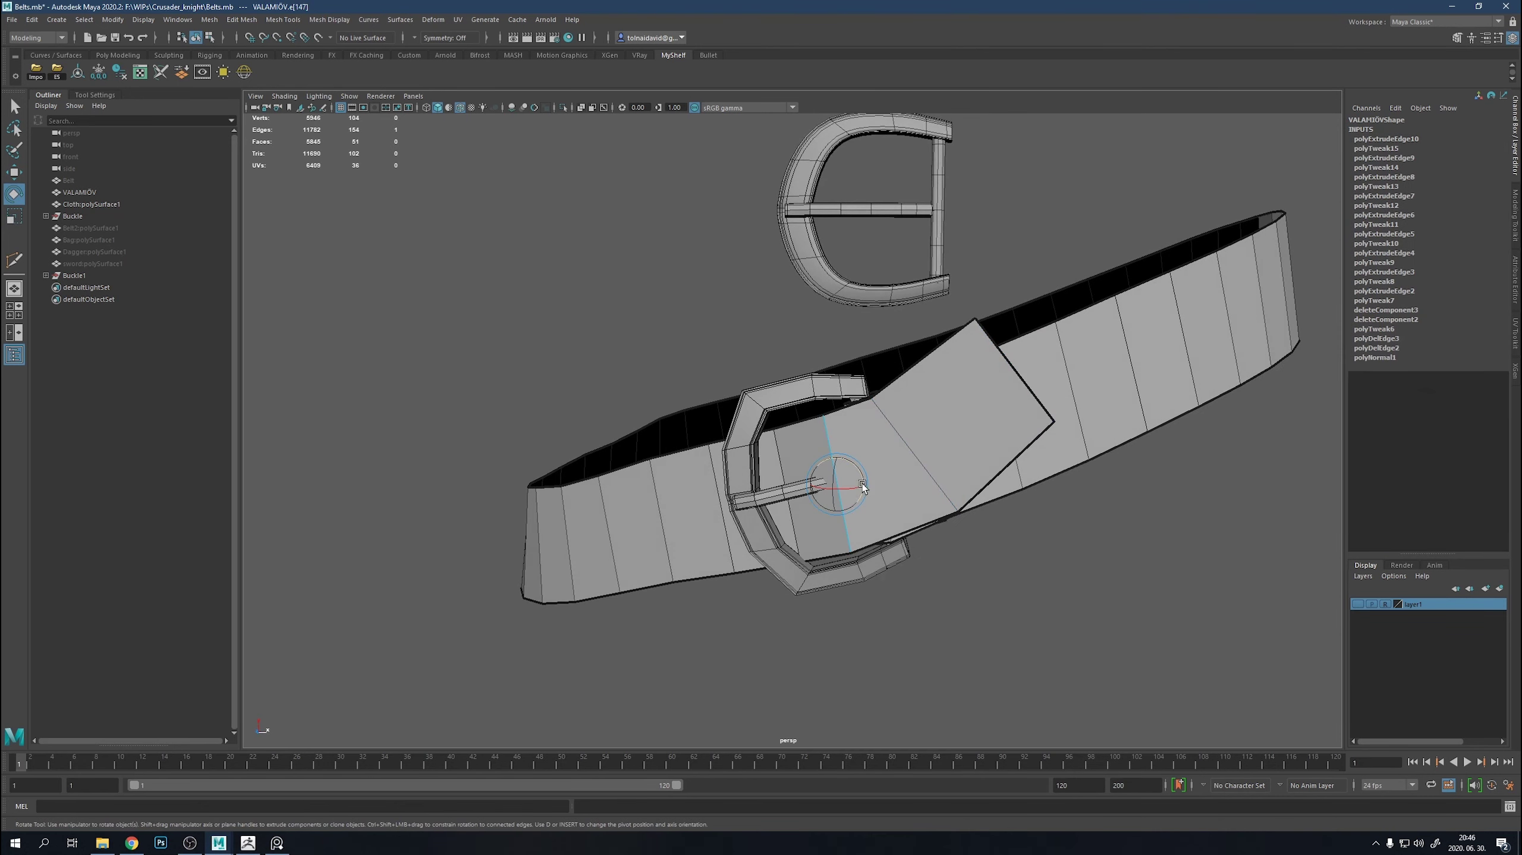
pyautogui.moveTo(862, 486)
pyautogui.keyDown('alt'); pyautogui.mouseDown()
pyautogui.moveTo(934, 461)
pyautogui.moveTo(988, 350)
pyautogui.moveTo(1058, 397)
pyautogui.moveTo(925, 404)
pyautogui.moveTo(994, 391)
pyautogui.moveTo(955, 390)
pyautogui.moveTo(927, 323)
pyautogui.moveTo(711, 375)
pyautogui.moveTo(934, 662)
pyautogui.moveTo(960, 581)
pyautogui.mouseUp(); pyautogui.keyUp('alt')
pyautogui.click(934, 460)
pyautogui.click(1017, 349)
pyautogui.press('w')
pyautogui.press('e')
pyautogui.press('w')
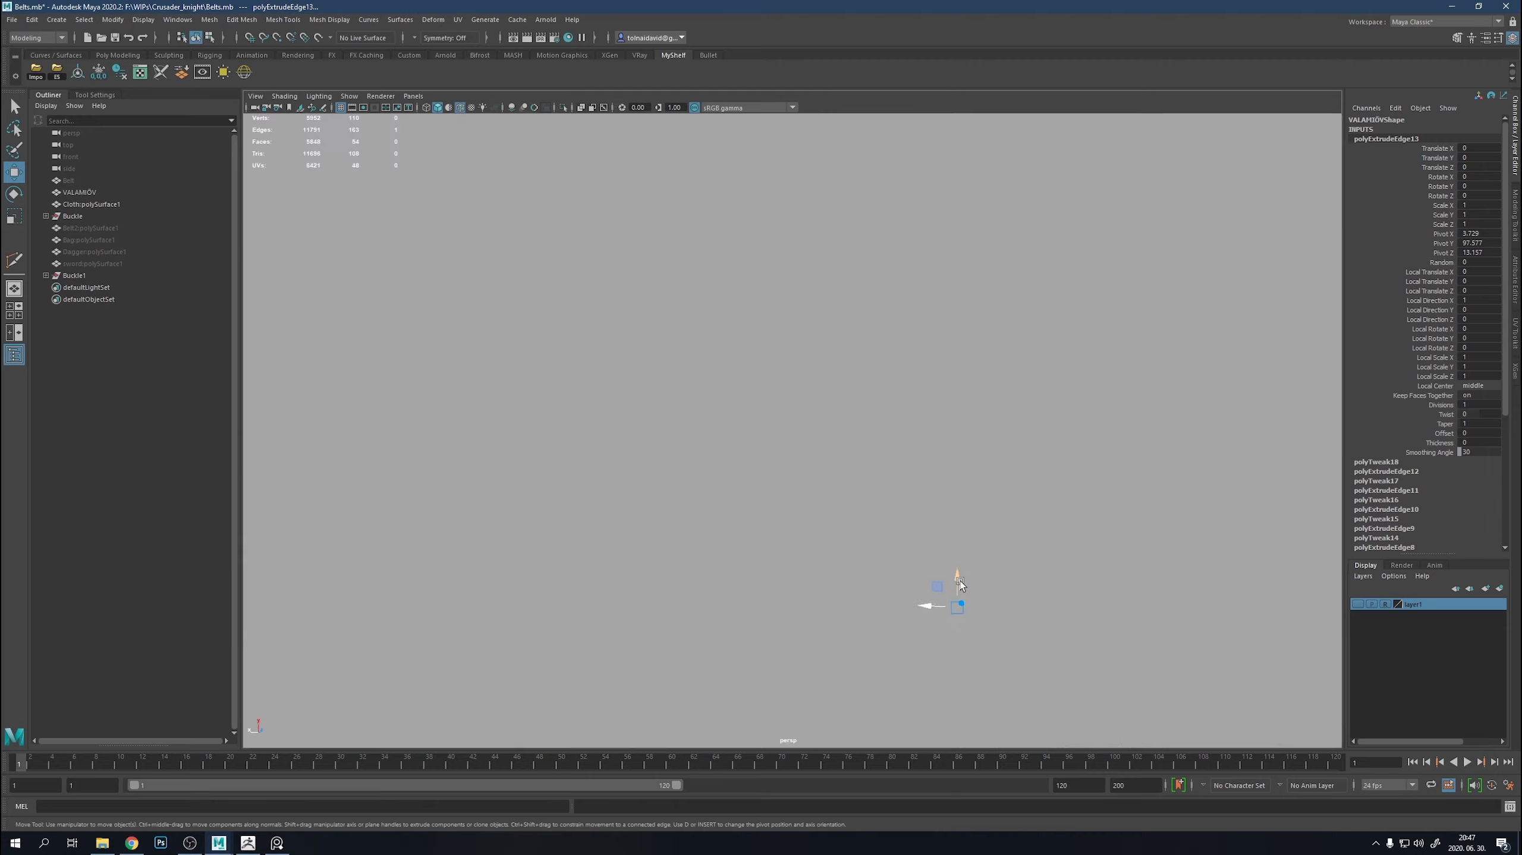
pyautogui.keyDown('alt'); pyautogui.moveTo(960, 581); pyautogui.dragTo(834, 564, button='right'); pyautogui.keyUp('alt')
pyautogui.moveTo(835, 564)
pyautogui.keyDown('alt'); pyautogui.mouseDown()
pyautogui.moveTo(927, 530)
pyautogui.moveTo(854, 314)
pyautogui.mouseUp(); pyautogui.keyUp('alt')
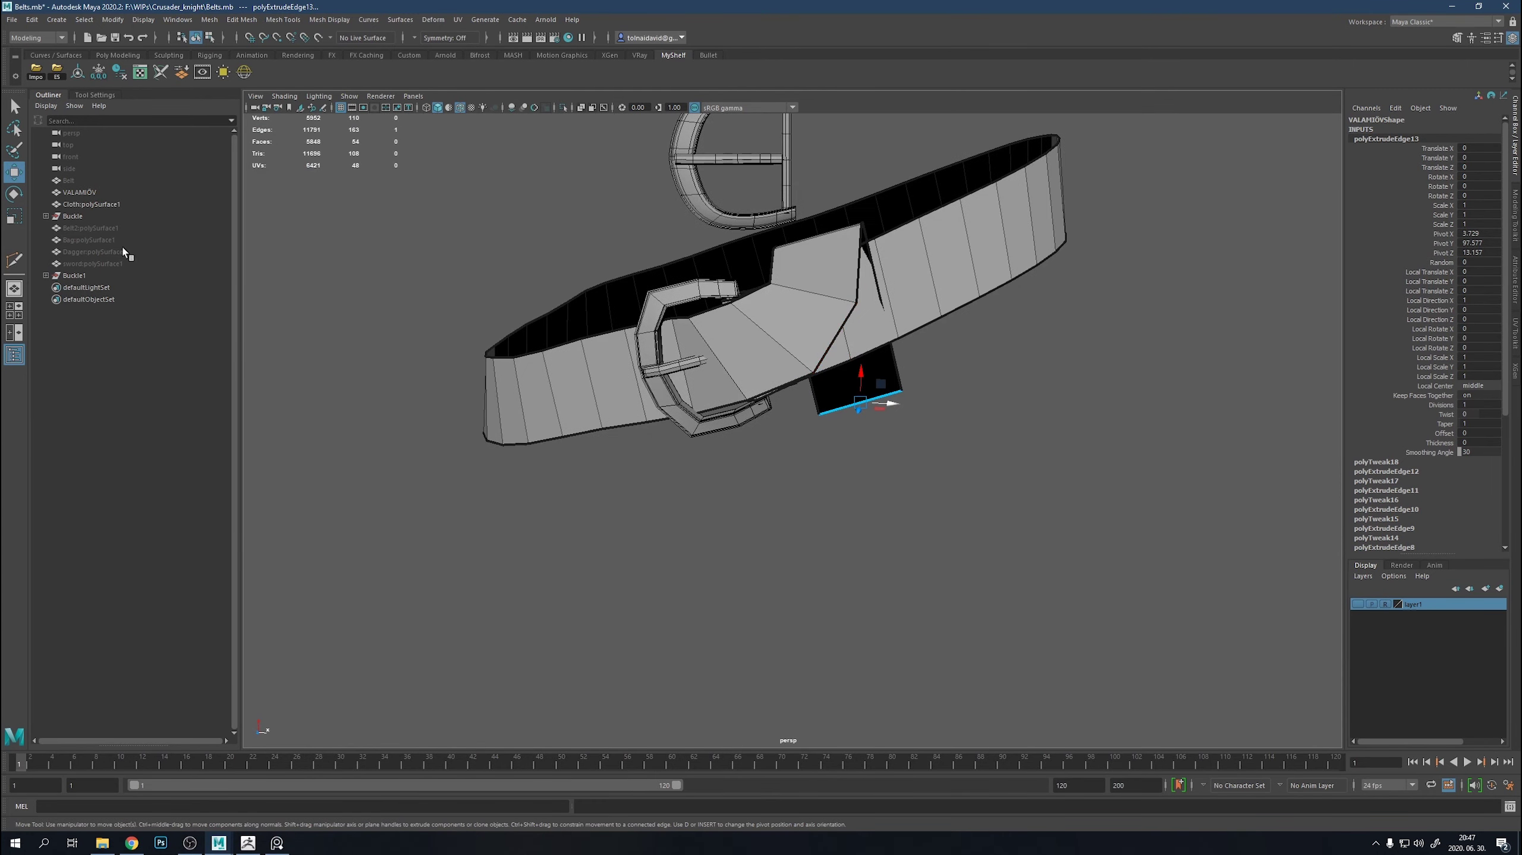
# Unhide the upper belt and pull the hanging strap's lower edge downward.
pyautogui.click(96, 179)
pyautogui.press('h')
pyautogui.press('h')
pyautogui.click(109, 228)
pyautogui.press('h')
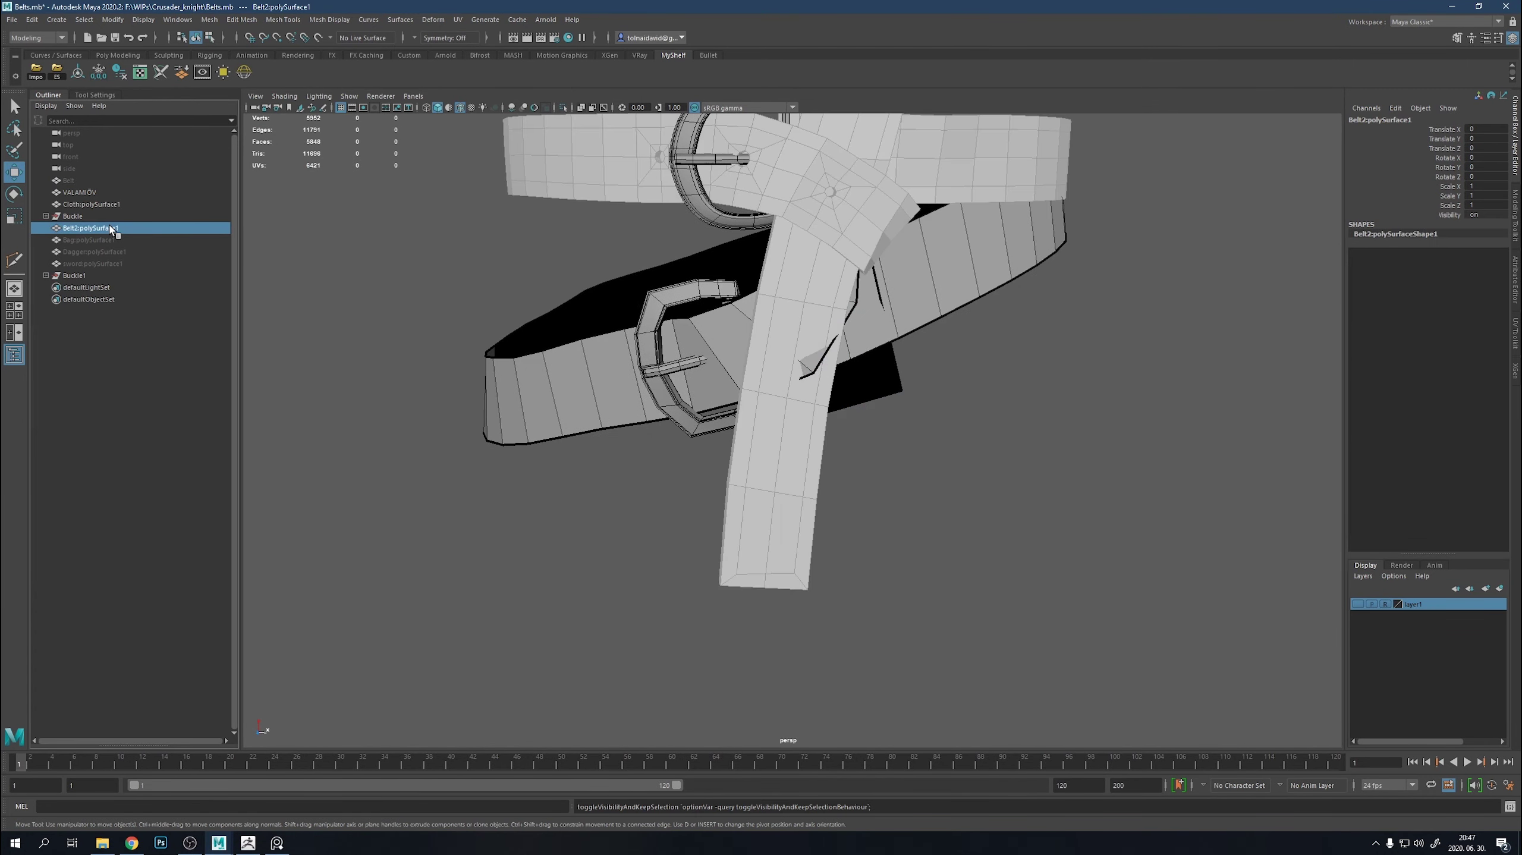
pyautogui.click(873, 391)
pyautogui.keyDown('shift'); pyautogui.moveTo(882, 388); pyautogui.dragTo(891, 604); pyautogui.keyUp('shift')
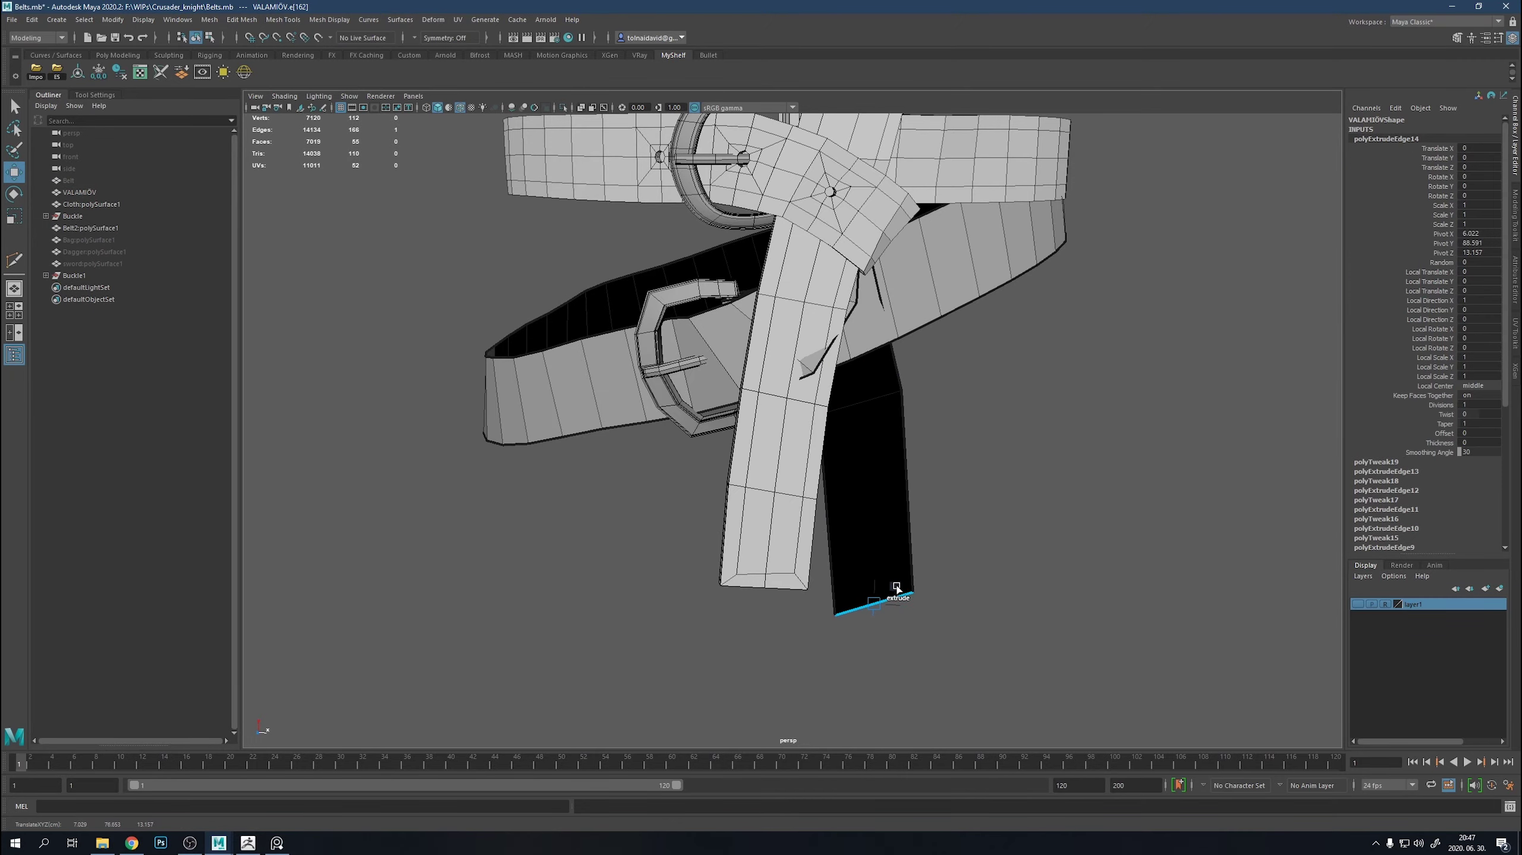
pyautogui.keyDown('alt'); pyautogui.moveTo(890, 605); pyautogui.dragTo(891, 578, button='right'); pyautogui.keyUp('alt')
pyautogui.keyDown('alt'); pyautogui.moveTo(890, 577); pyautogui.dragTo(901, 485); pyautogui.keyUp('alt')
# Lengthen the hanging strap by one more segment and position its new end.
pyautogui.press('[')
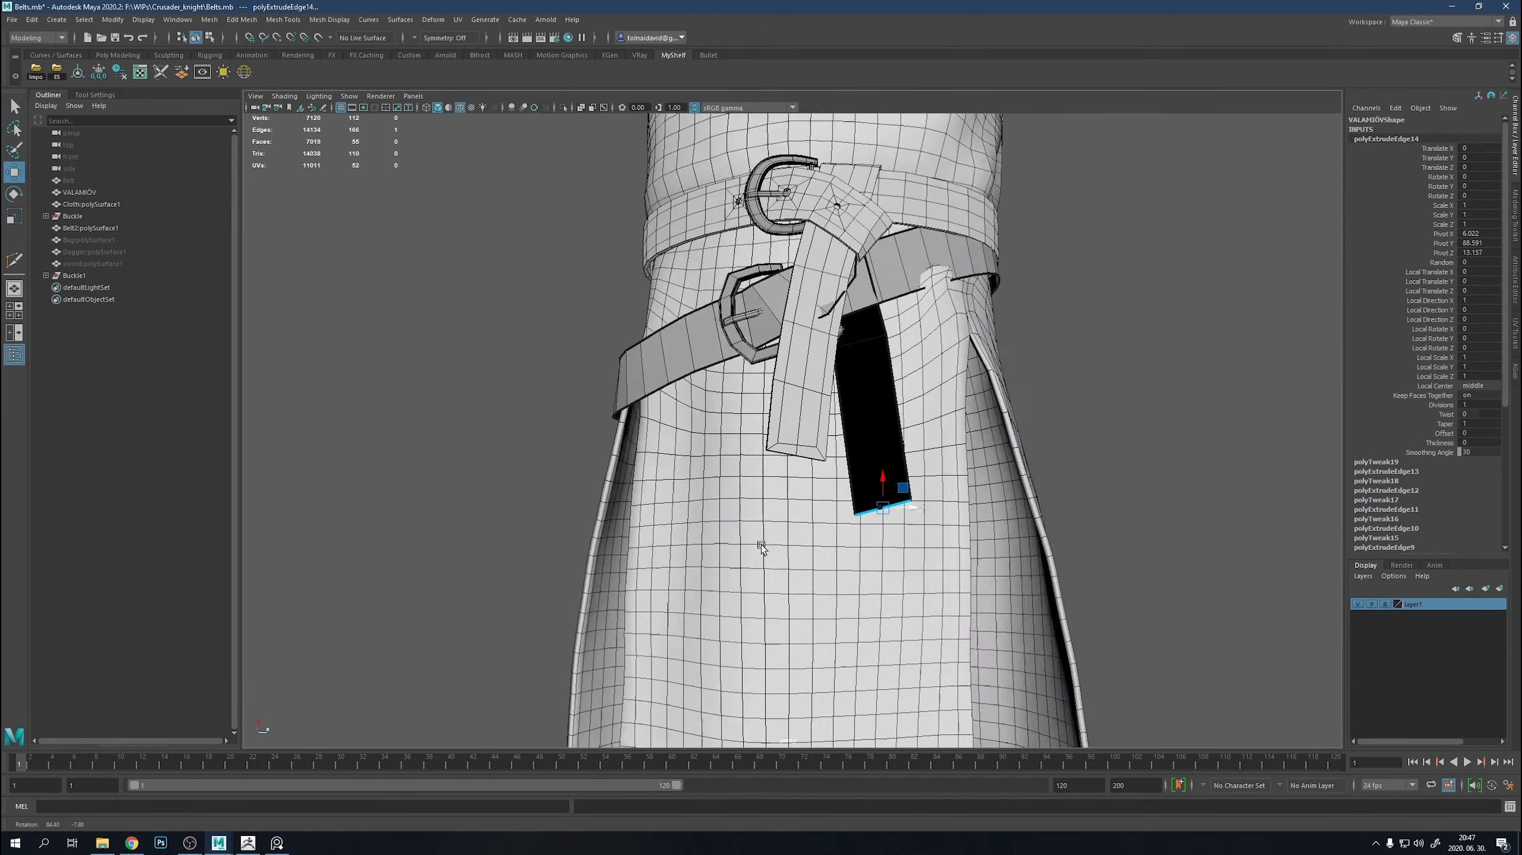
pyautogui.press('[')
pyautogui.press('[')
pyautogui.keyDown('alt'); pyautogui.moveTo(840, 464); pyautogui.dragTo(868, 454); pyautogui.keyUp('alt')
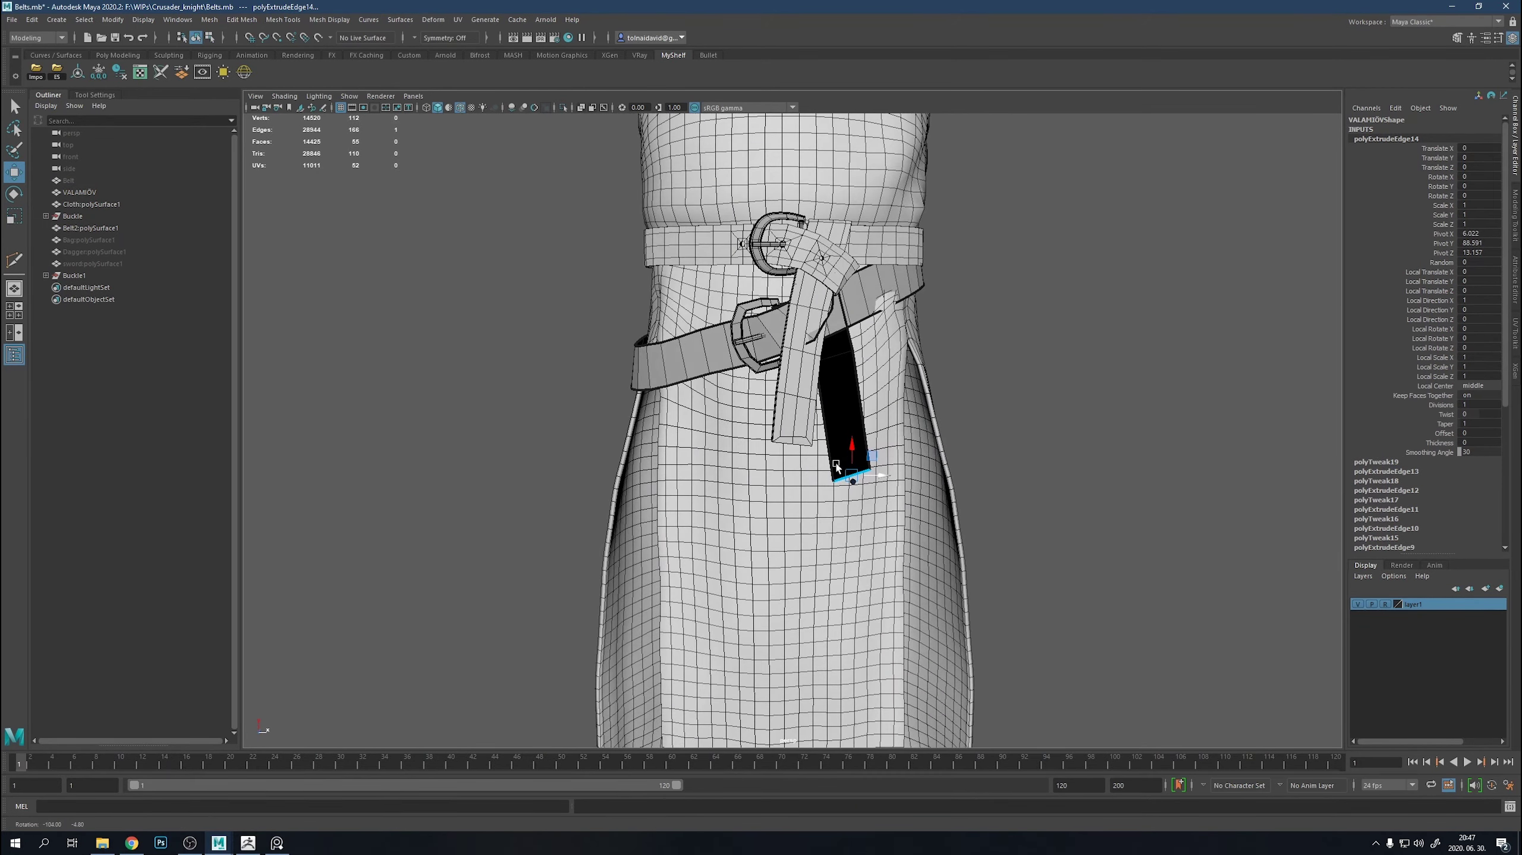
pyautogui.keyDown('alt'); pyautogui.moveTo(868, 454); pyautogui.dragTo(886, 473, button='right'); pyautogui.keyUp('alt')
pyautogui.keyDown('shift'); pyautogui.moveTo(893, 449); pyautogui.dragTo(906, 466); pyautogui.keyUp('shift')
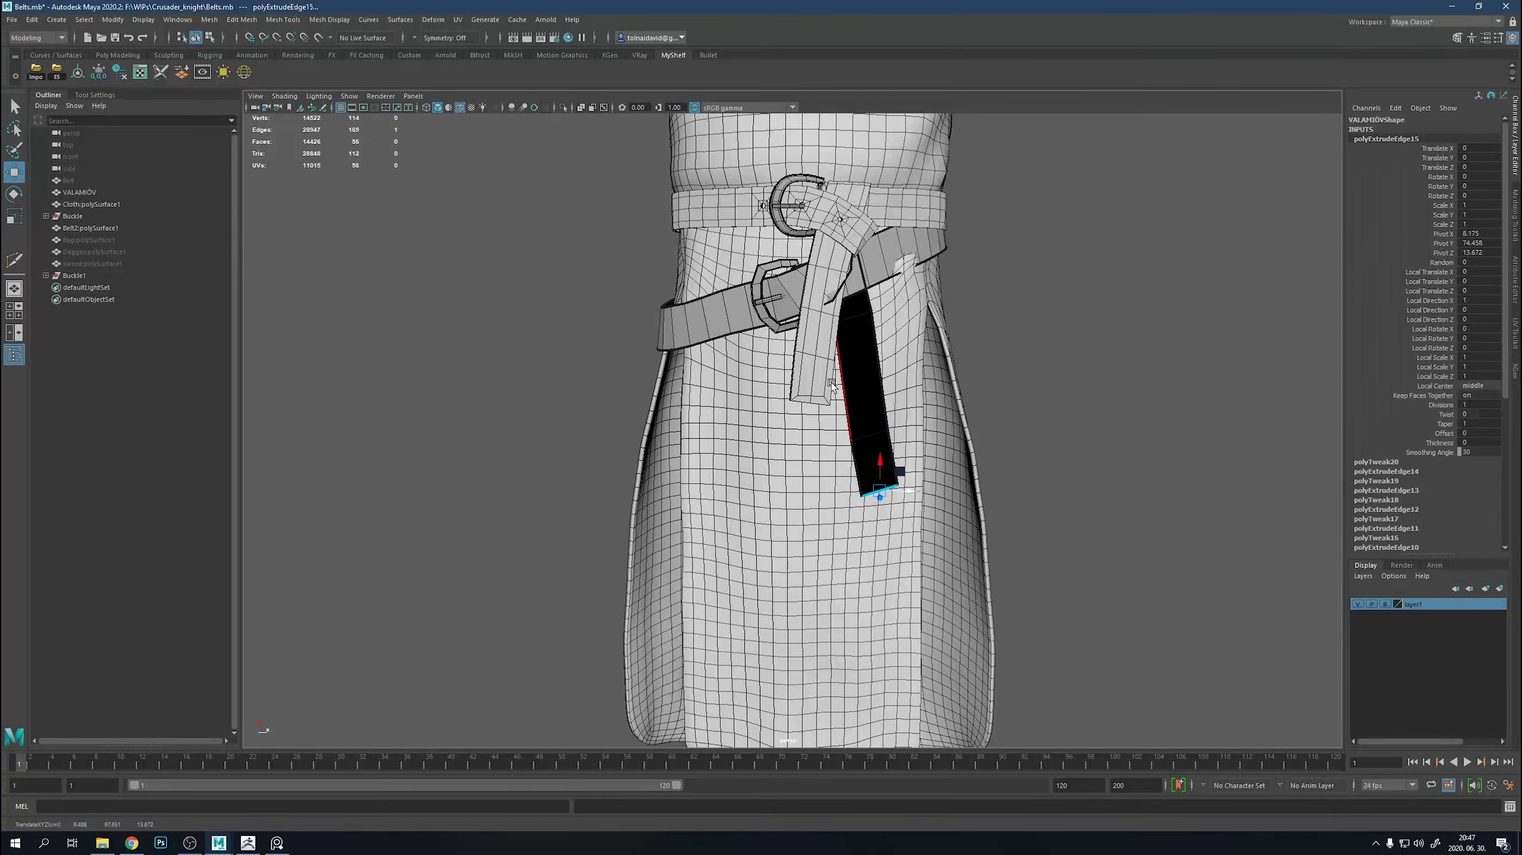
# Inspect the upper belt tip, then return to object mode and select both belts.
pyautogui.click(814, 404)
pyautogui.scroll(3, 835, 420)
pyautogui.keyDown('alt'); pyautogui.moveTo(834, 421); pyautogui.dragTo(768, 475); pyautogui.keyUp('alt')
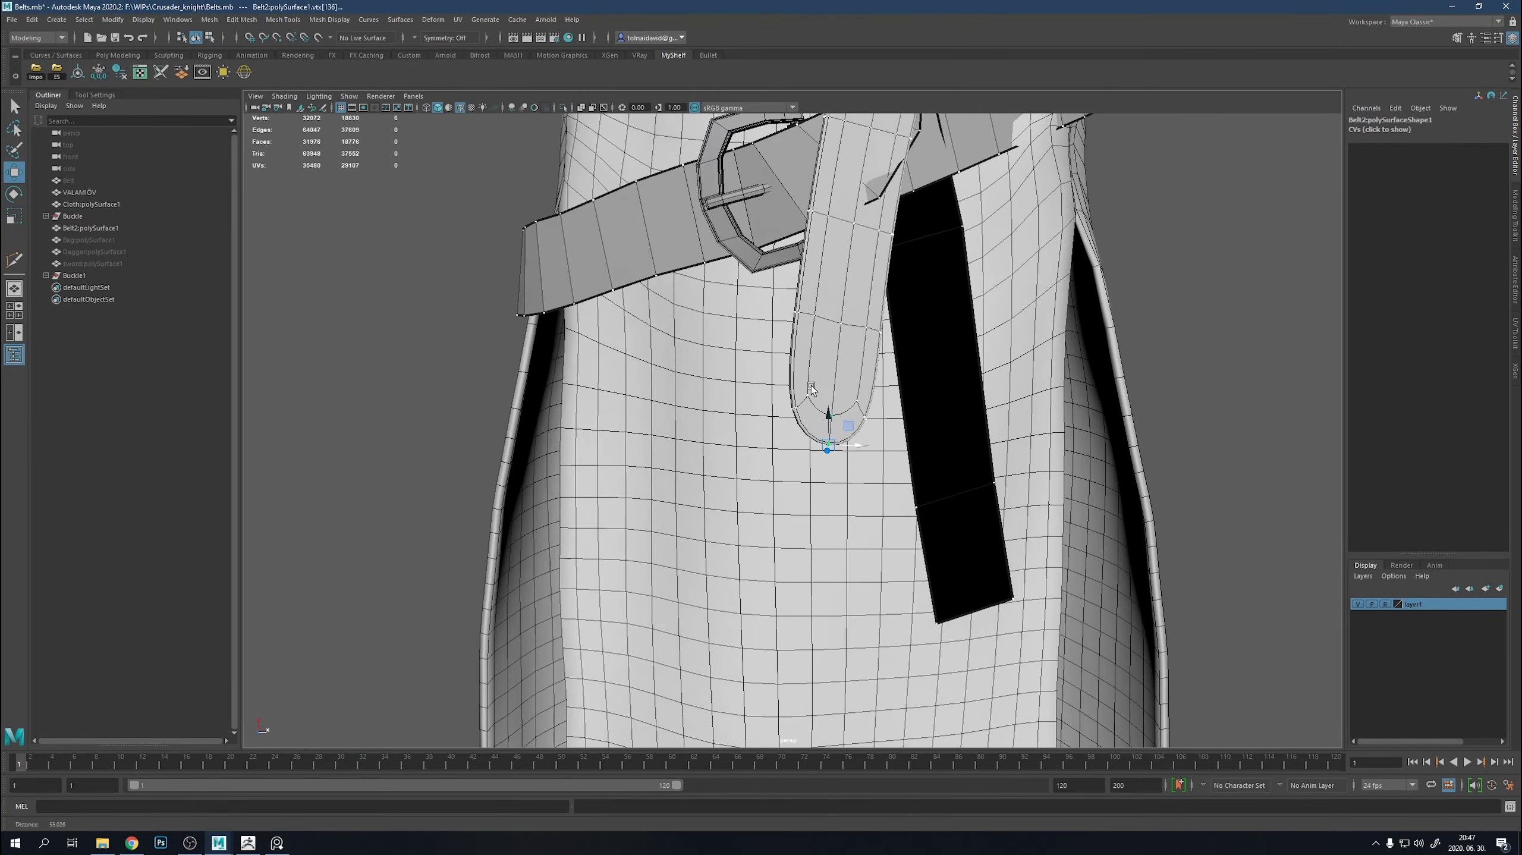
pyautogui.scroll(-5, 857, 511)
pyautogui.keyDown('alt'); pyautogui.moveTo(858, 511); pyautogui.dragTo(834, 504); pyautogui.keyUp('alt')
pyautogui.hotkey('ctrl', 'h')
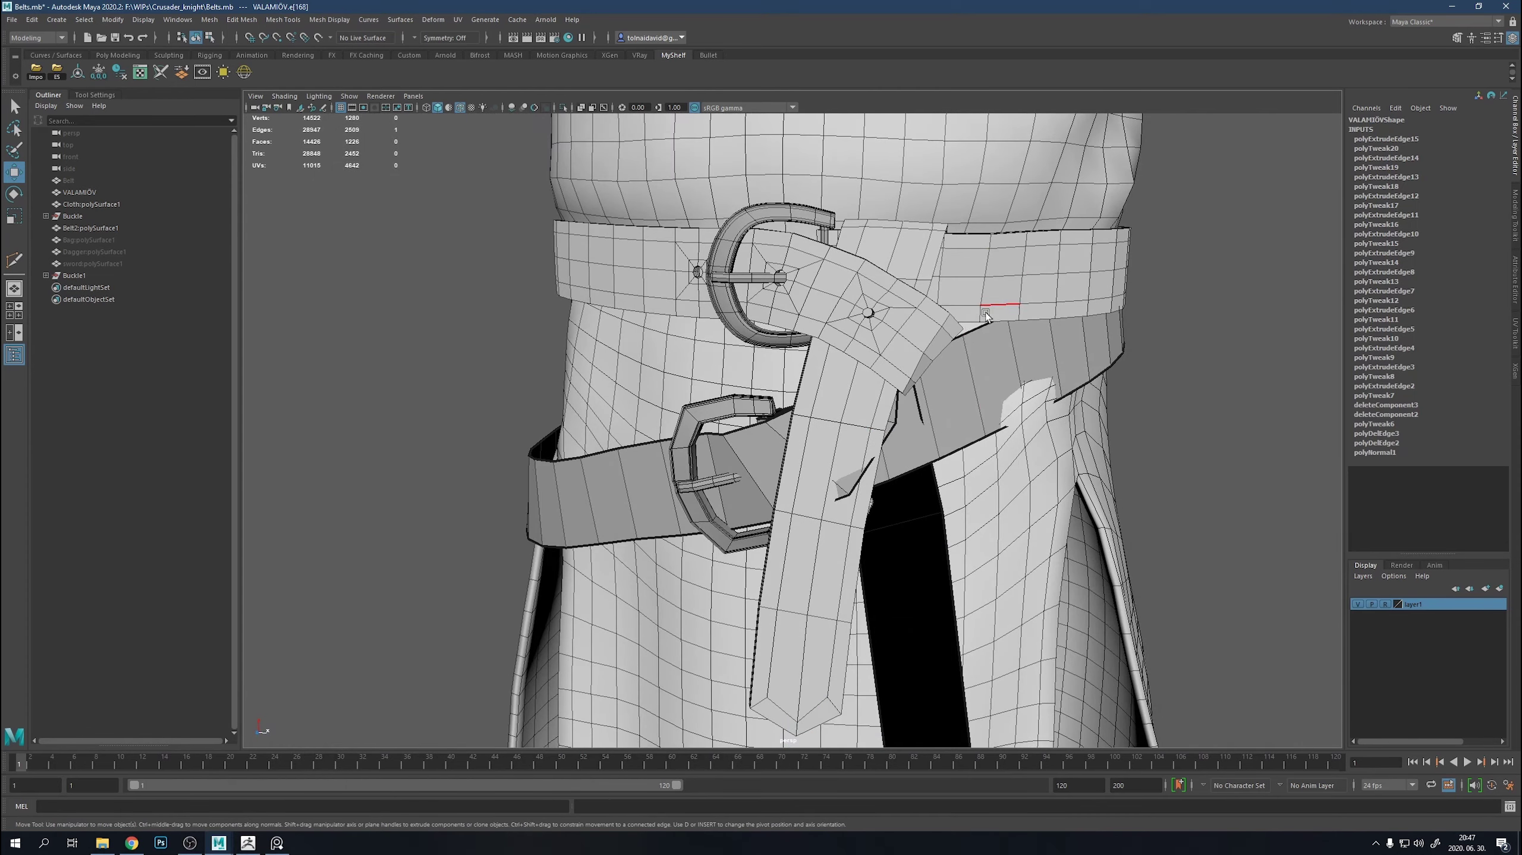
pyautogui.keyDown('alt'); pyautogui.moveTo(1239, 147); pyautogui.dragTo(1300, 130); pyautogui.keyUp('alt')
pyautogui.keyDown('shift'); pyautogui.click(882, 441); pyautogui.keyUp('shift')
# Isolate the belts, then drag the hip belt's tip corner vertices to reshape the flap.
pyautogui.hotkey('ctrl', '1')
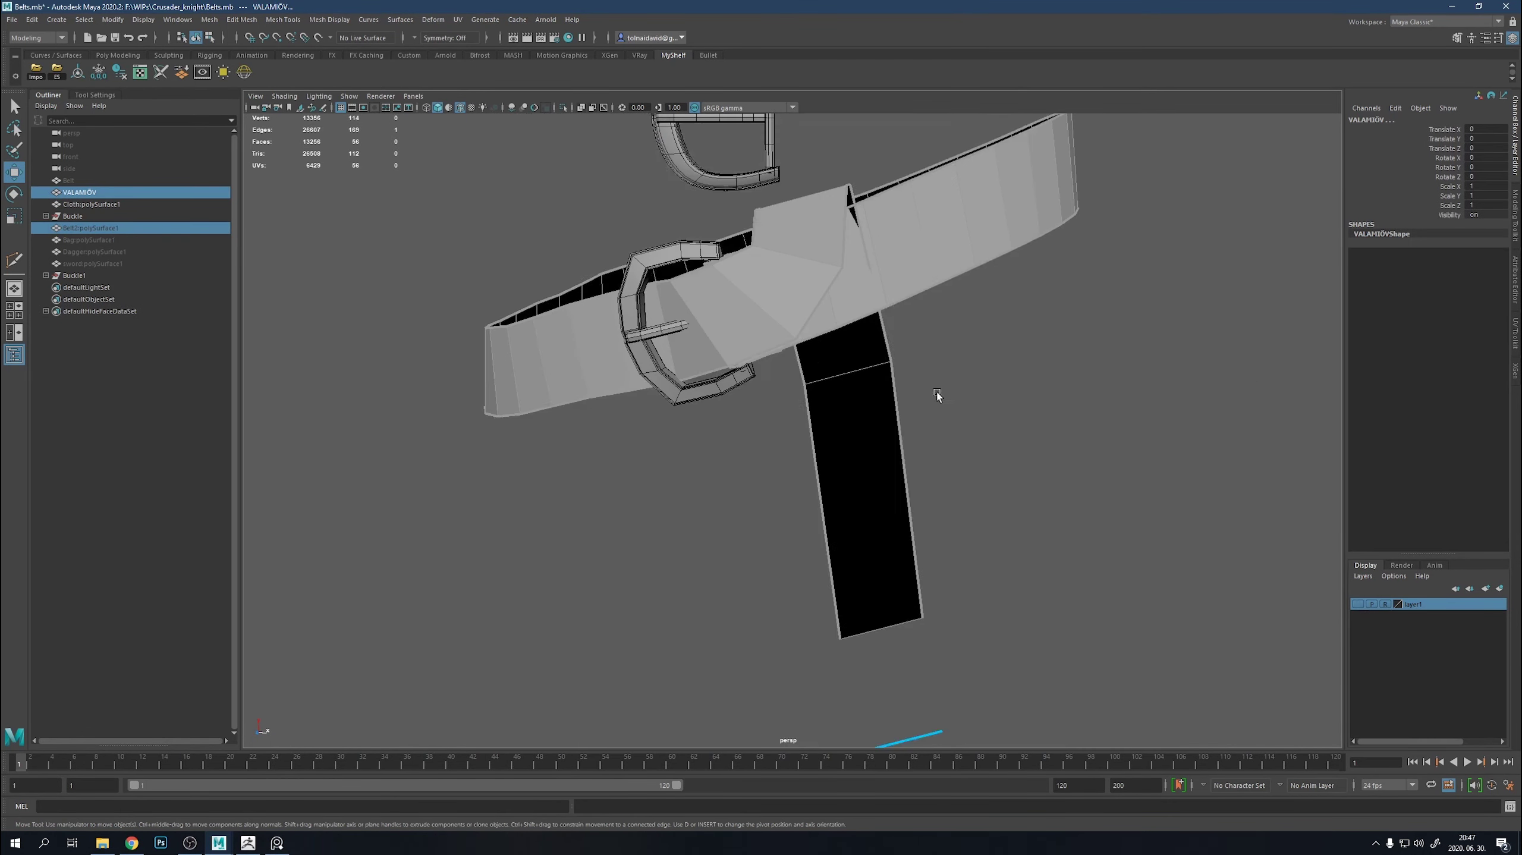
pyautogui.keyDown('alt'); pyautogui.moveTo(838, 419); pyautogui.dragTo(807, 226); pyautogui.keyUp('alt')
pyautogui.moveTo(808, 227); pyautogui.dragTo(679, 216, button='right')
pyautogui.moveTo(679, 216)
pyautogui.keyDown('alt'); pyautogui.mouseDown()
pyautogui.moveTo(775, 331)
pyautogui.moveTo(749, 390)
pyautogui.moveTo(963, 258)
pyautogui.moveTo(971, 237)
pyautogui.mouseUp(); pyautogui.keyUp('alt')
pyautogui.scroll(3, 718, 407)
pyautogui.click(725, 418)
pyautogui.click(961, 256)
pyautogui.moveTo(932, 388); pyautogui.dragTo(935, 466)
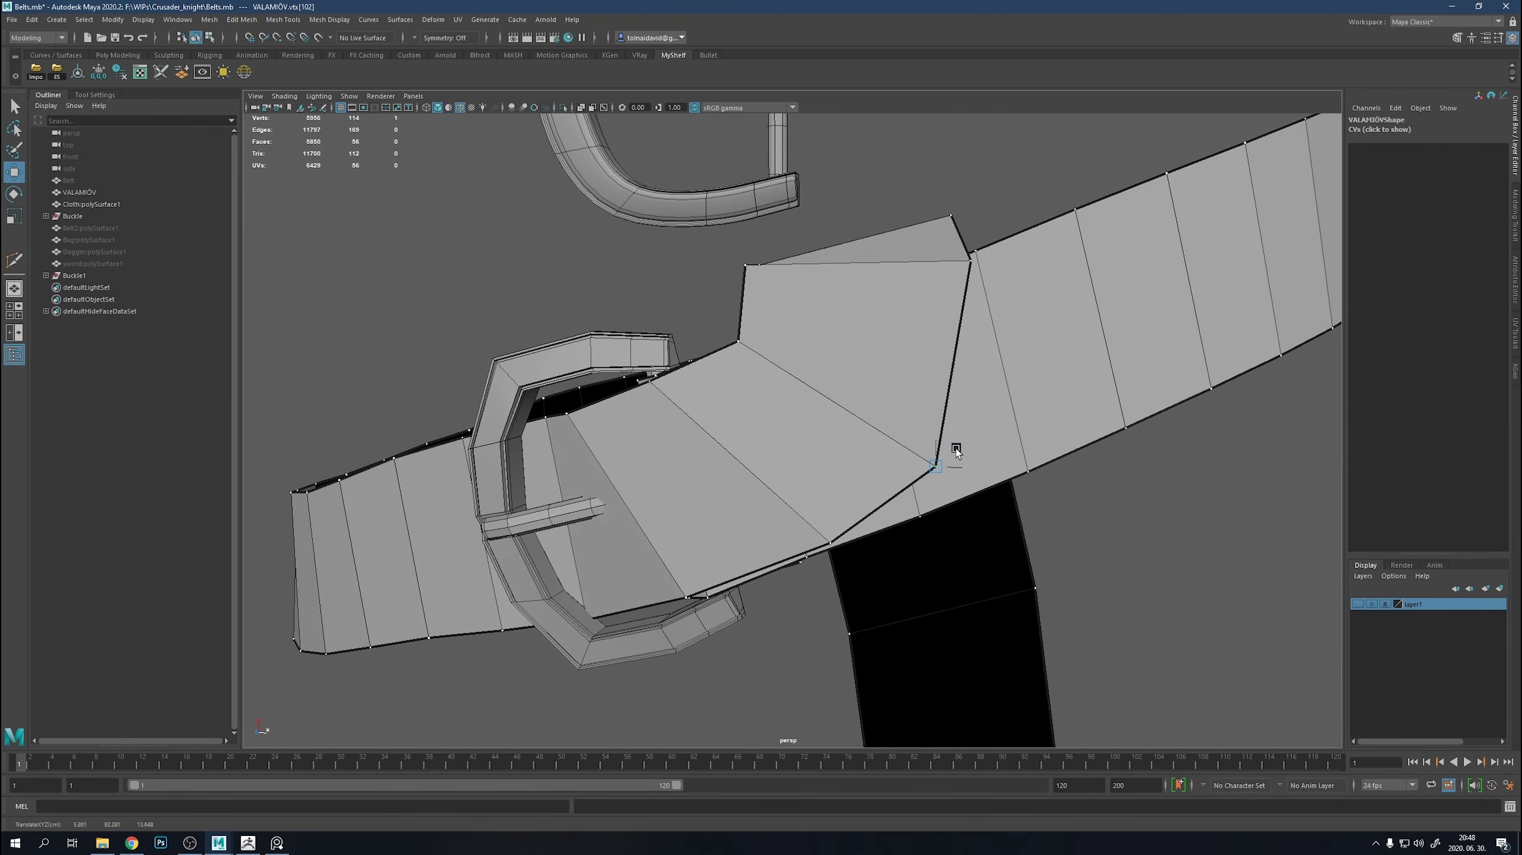
pyautogui.moveTo(738, 341); pyautogui.dragTo(717, 328)
pyautogui.click(753, 265)
pyautogui.moveTo(754, 267); pyautogui.dragTo(780, 262)
pyautogui.click(976, 252)
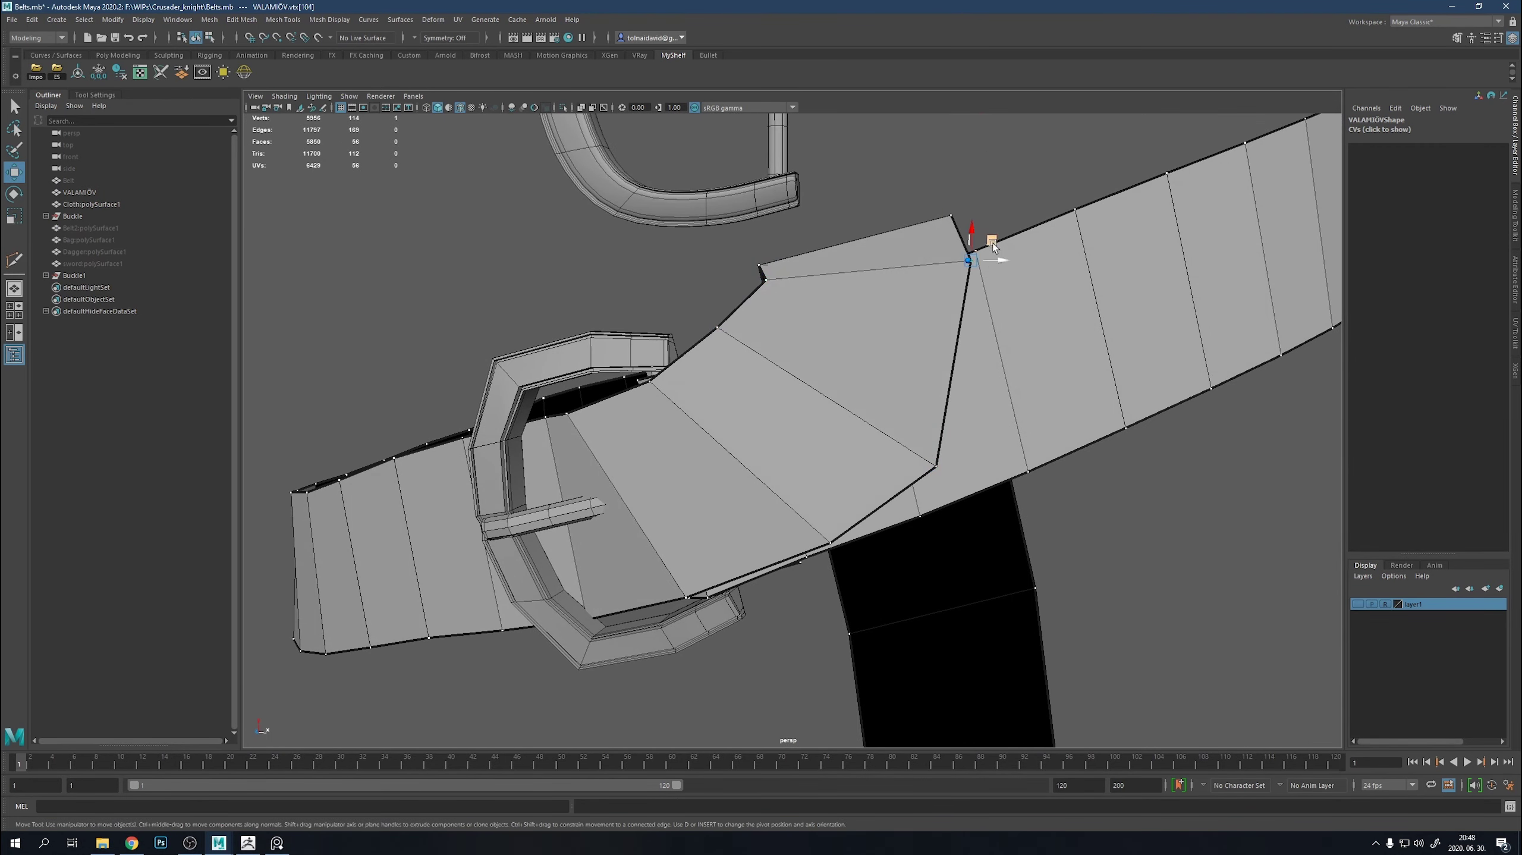
pyautogui.moveTo(988, 246)
pyautogui.mouseDown()
pyautogui.moveTo(985, 338)
pyautogui.moveTo(968, 248)
pyautogui.moveTo(898, 359)
pyautogui.moveTo(958, 300)
pyautogui.moveTo(859, 285)
pyautogui.moveTo(889, 388)
pyautogui.moveTo(889, 363)
pyautogui.moveTo(754, 380)
pyautogui.moveTo(1047, 381)
pyautogui.mouseUp()
# Multi-Cut across the belt-tip flap and pull the adjacent tip vertex inward.
pyautogui.click(886, 371)
pyautogui.click(1000, 246)
pyautogui.click(859, 285)
pyautogui.click(887, 364)
pyautogui.click(832, 400)
pyautogui.moveTo(835, 402)
pyautogui.keyDown('alt'); pyautogui.mouseDown()
pyautogui.moveTo(631, 359)
pyautogui.moveTo(772, 367)
pyautogui.moveTo(799, 536)
pyautogui.moveTo(959, 492)
pyautogui.moveTo(872, 382)
pyautogui.moveTo(797, 407)
pyautogui.mouseUp(); pyautogui.keyUp('alt')
pyautogui.click(871, 382)
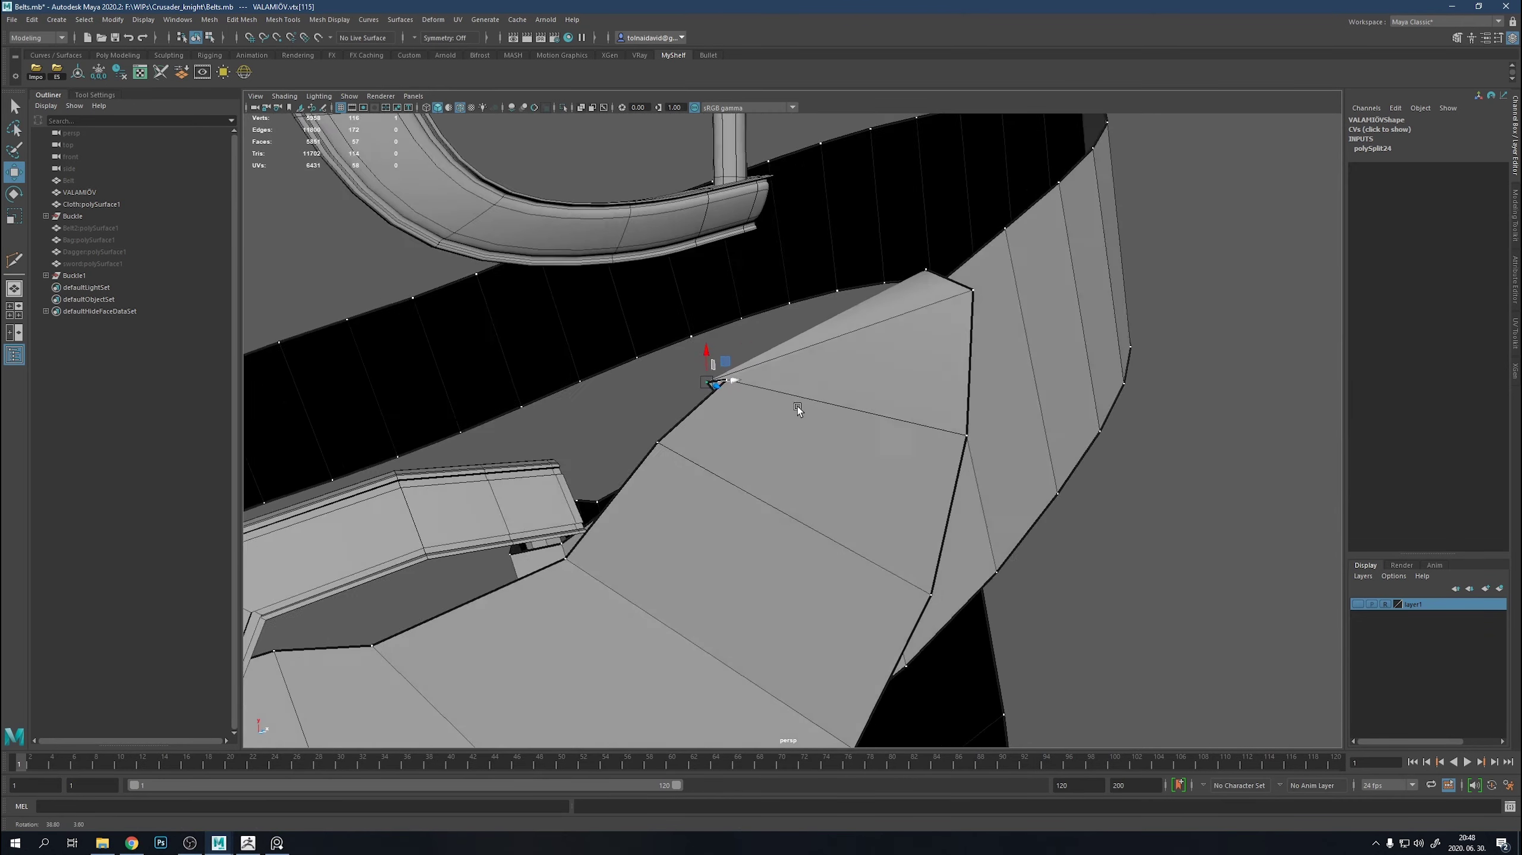
# Pick the new cut vertex, the flap vertices near the buckle, and the strap's bottom corner.
pyautogui.scroll(5, 689, 397)
pyautogui.moveTo(682, 413)
pyautogui.keyDown('alt'); pyautogui.mouseDown()
pyautogui.moveTo(1063, 349)
pyautogui.moveTo(742, 412)
pyautogui.moveTo(923, 440)
pyautogui.moveTo(985, 390)
pyautogui.moveTo(874, 371)
pyautogui.moveTo(988, 519)
pyautogui.moveTo(699, 342)
pyautogui.moveTo(766, 442)
pyautogui.moveTo(596, 563)
pyautogui.mouseUp(); pyautogui.keyUp('alt')
pyautogui.scroll(-5, 743, 412)
pyautogui.scroll(-3, 743, 412)
pyautogui.click(777, 396)
pyautogui.scroll(-2, 955, 404)
pyautogui.scroll(5, 984, 390)
pyautogui.click(866, 378)
pyautogui.click(699, 342)
pyautogui.scroll(-5, 595, 564)
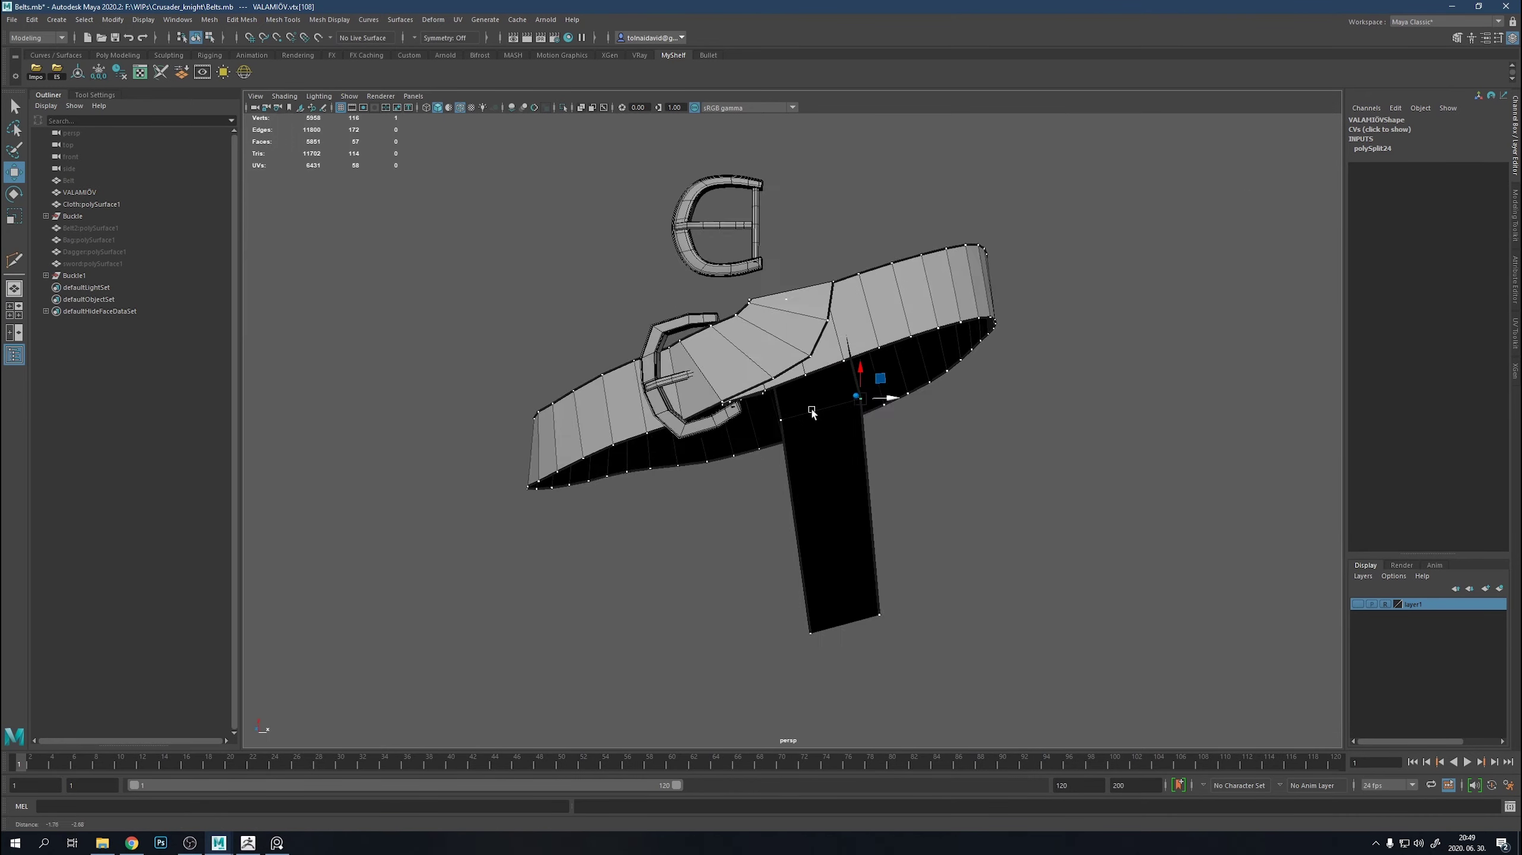
pyautogui.click(912, 601)
# Select the flap and strap corner vertices beside the buckle, then undo the last two edits.
pyautogui.moveTo(914, 604)
pyautogui.keyDown('alt'); pyautogui.mouseDown()
pyautogui.moveTo(941, 543)
pyautogui.moveTo(697, 422)
pyautogui.mouseUp(); pyautogui.keyUp('alt')
pyautogui.scroll(5, 696, 422)
pyautogui.click(827, 463)
pyautogui.click(797, 433)
pyautogui.scroll(4, 798, 433)
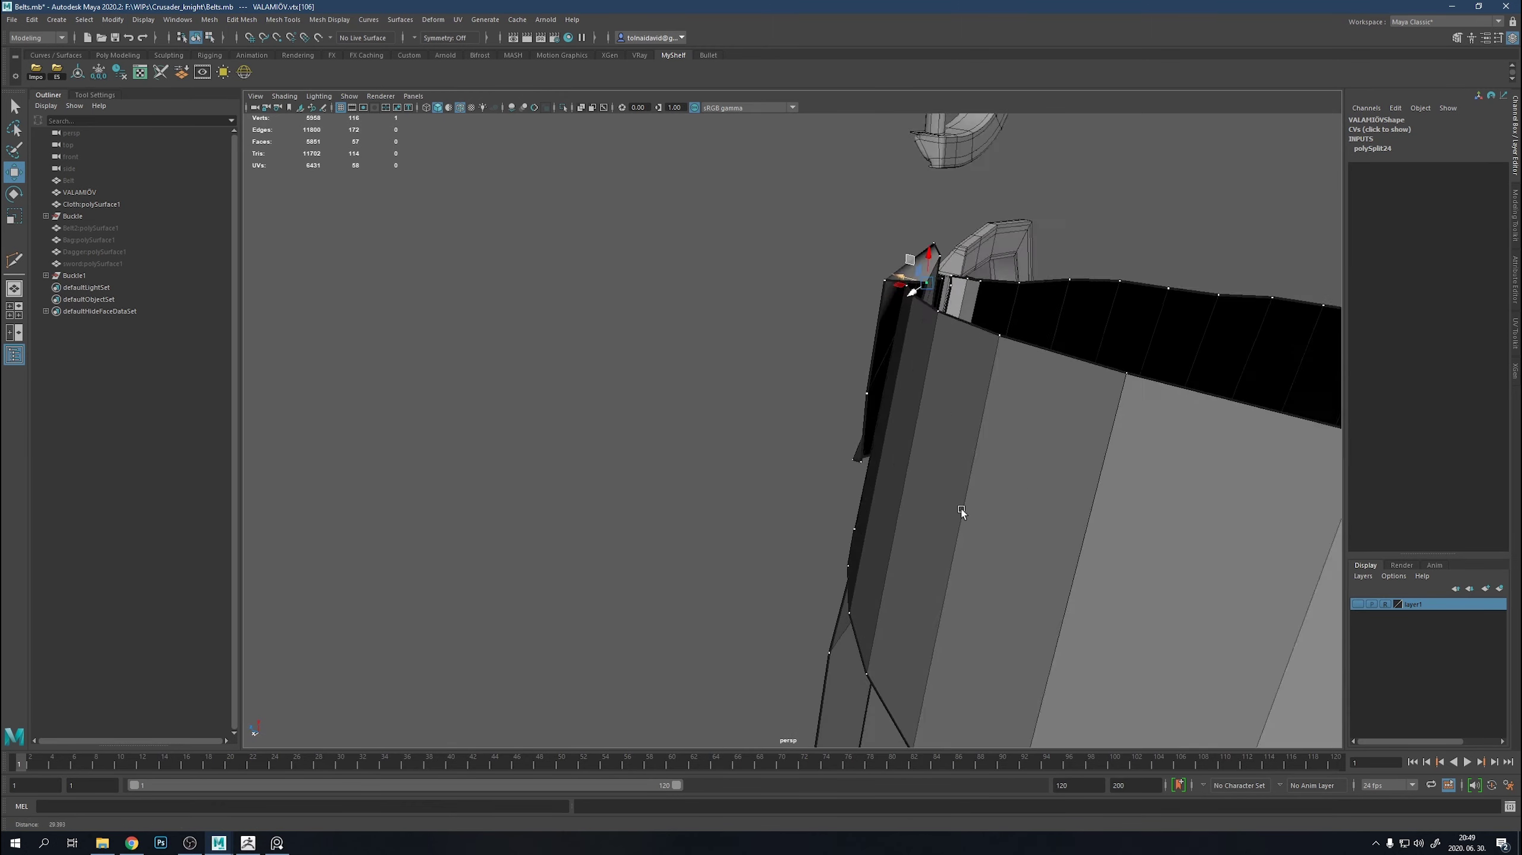
pyautogui.moveTo(961, 510)
pyautogui.keyDown('alt'); pyautogui.mouseDown()
pyautogui.moveTo(917, 536)
pyautogui.moveTo(942, 442)
pyautogui.moveTo(1108, 419)
pyautogui.mouseUp(); pyautogui.keyUp('alt')
pyautogui.hotkey('ctrl', 'z')
pyautogui.scroll(-5, 1031, 408)
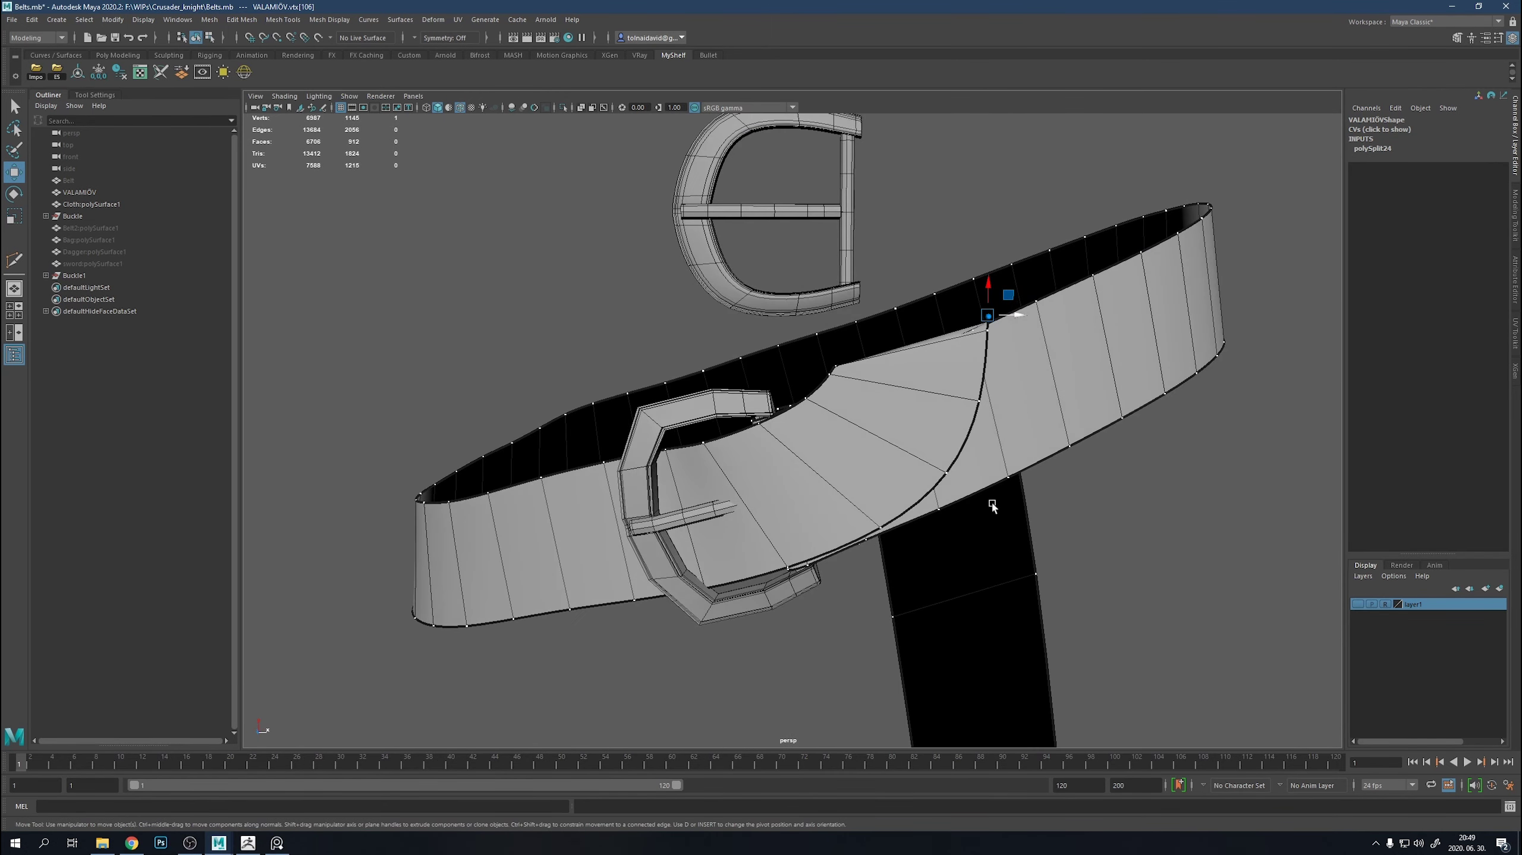
pyautogui.scroll(-3, 991, 502)
pyautogui.keyDown('alt'); pyautogui.moveTo(991, 502); pyautogui.dragTo(929, 596); pyautogui.keyUp('alt')
pyautogui.hotkey('ctrl', 'z')
# Show the whole scene again and extrude the strap's bottom edge downward.
pyautogui.hotkey('ctrl', '1')
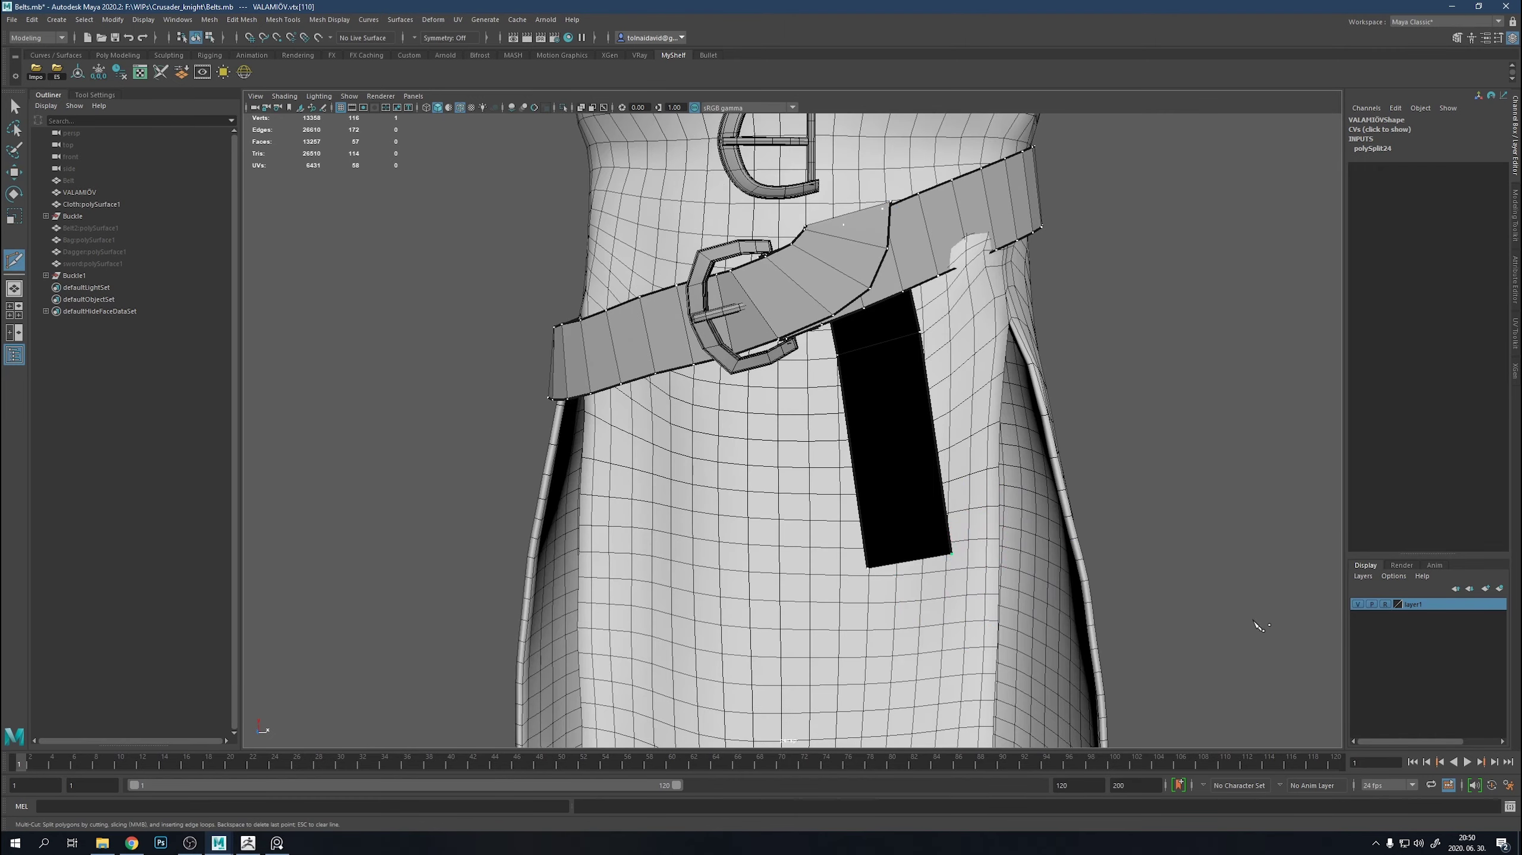
pyautogui.keyDown('alt'); pyautogui.moveTo(985, 543); pyautogui.dragTo(945, 422, button='middle'); pyautogui.keyUp('alt')
pyautogui.rightClick(944, 422)
pyautogui.click(944, 424)
pyautogui.hotkey('ctrl', 'e')
pyautogui.moveTo(944, 423)
pyautogui.keyDown('alt'); pyautogui.mouseDown()
pyautogui.moveTo(1067, 515)
pyautogui.moveTo(872, 523)
pyautogui.mouseUp(); pyautogui.keyUp('alt')
# Reverse the strap faces' normals and view the buckle from a new angle.
pyautogui.scroll(3, 916, 526)
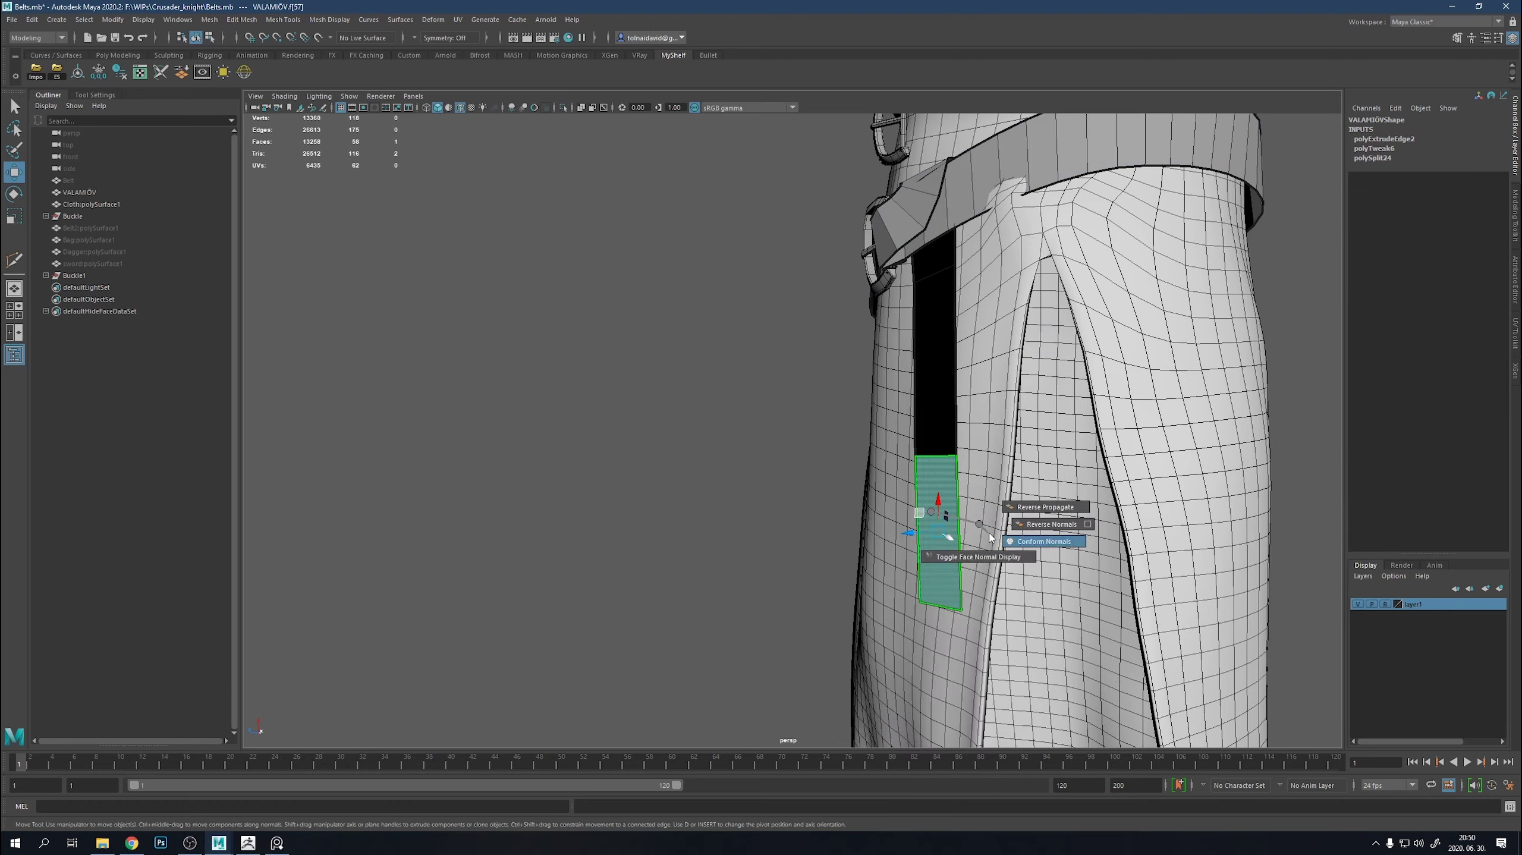
pyautogui.moveTo(916, 525); pyautogui.dragTo(1018, 512, button='right')
pyautogui.scroll(-3, 1017, 512)
pyautogui.keyDown('alt'); pyautogui.moveTo(1017, 512); pyautogui.dragTo(1051, 471); pyautogui.keyUp('alt')
pyautogui.scroll(5, 1051, 471)
pyautogui.moveTo(1069, 415)
pyautogui.keyDown('alt'); pyautogui.mouseDown()
pyautogui.moveTo(1087, 393)
pyautogui.moveTo(1072, 401)
pyautogui.mouseUp(); pyautogui.keyUp('alt')
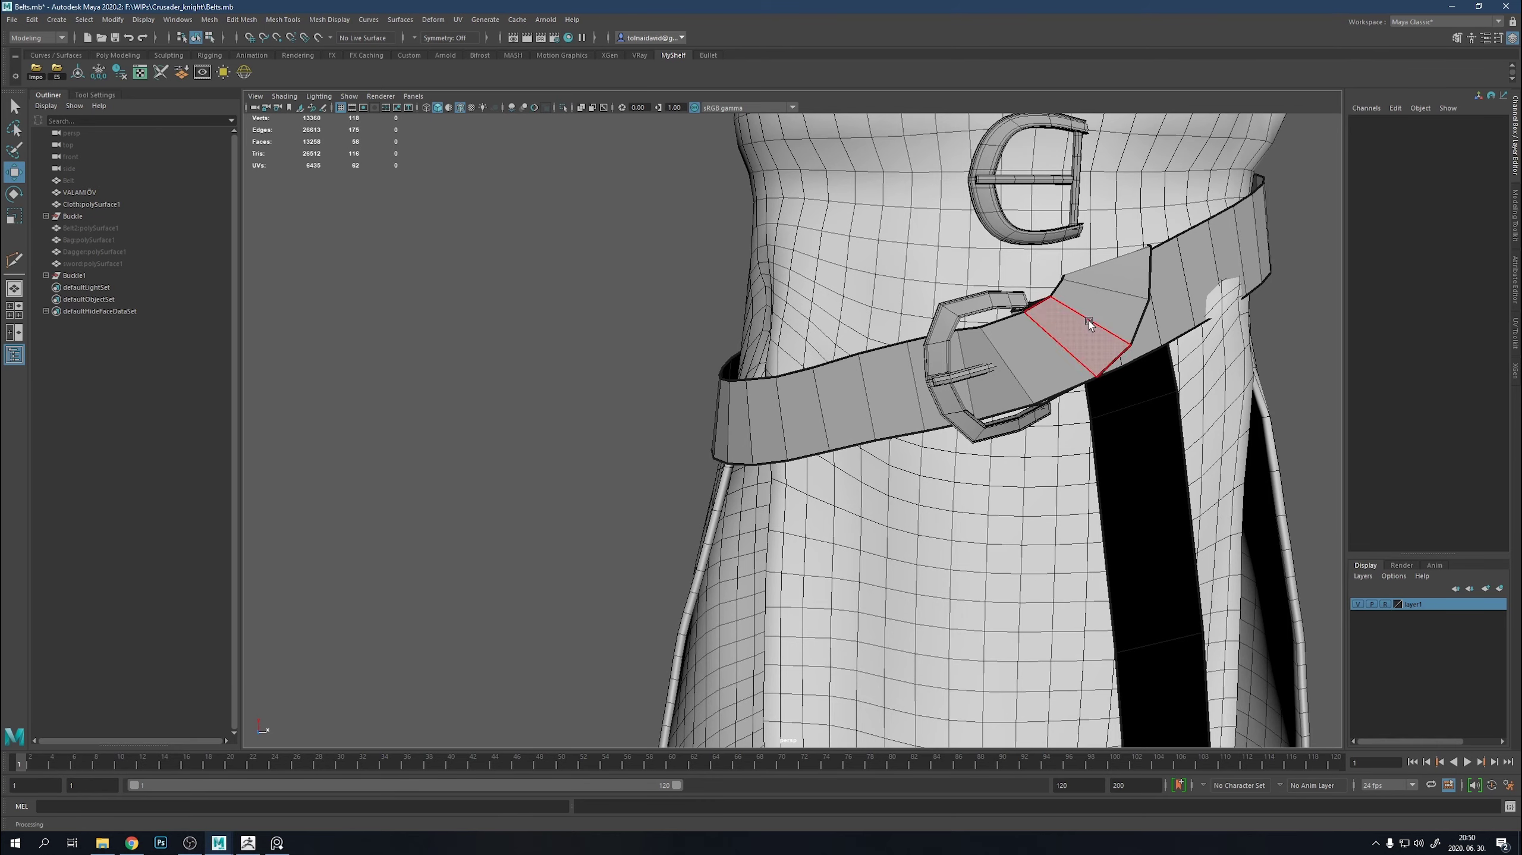
pyautogui.scroll(3, 1089, 321)
# Select belt vertices around the buckle, then select and deselect the buckle plane object.
pyautogui.click(910, 287)
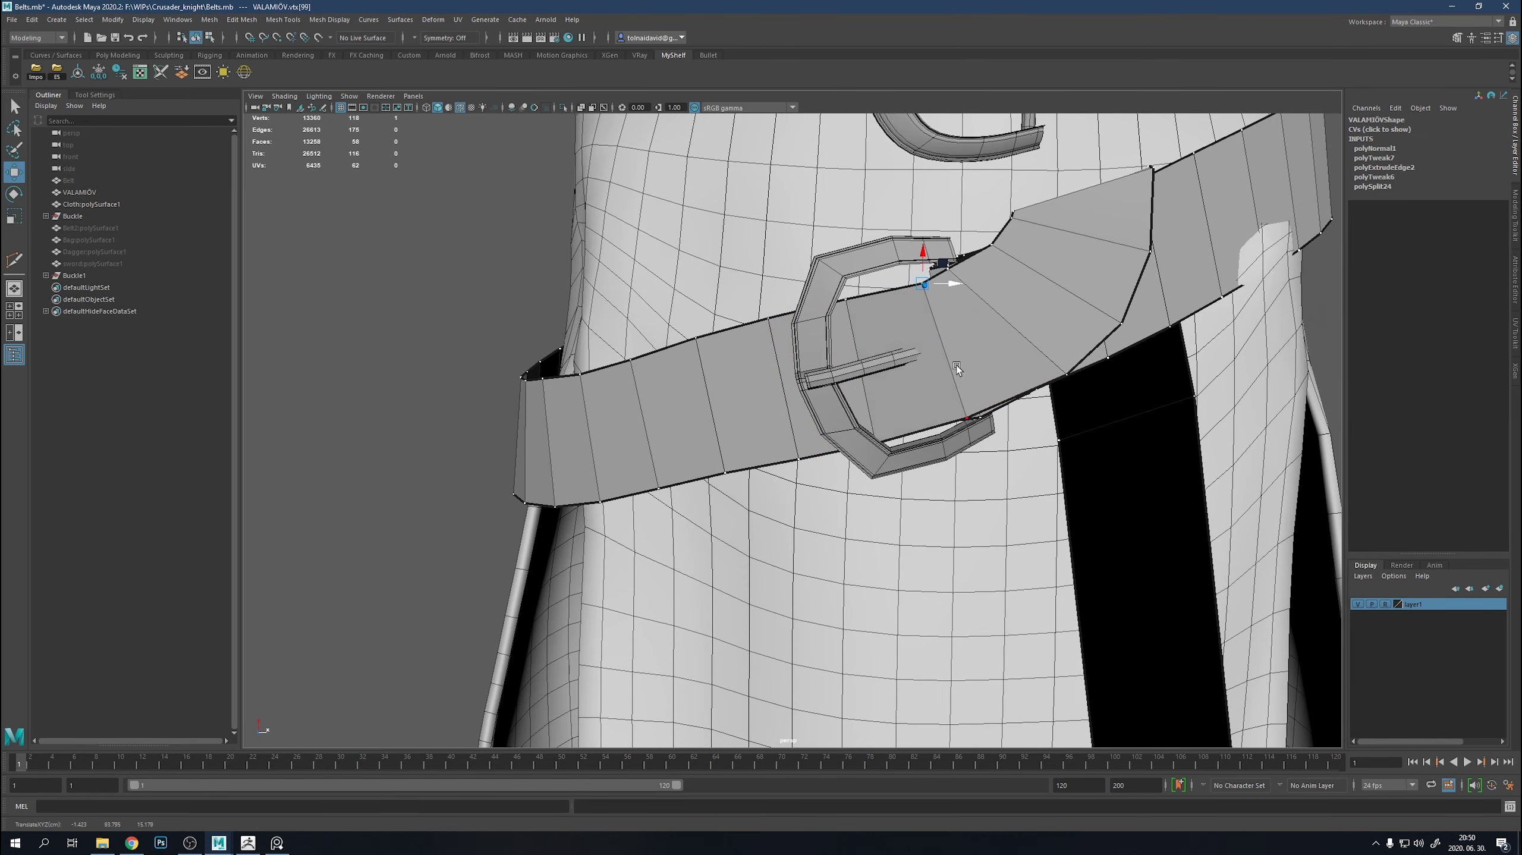
pyautogui.click(867, 280)
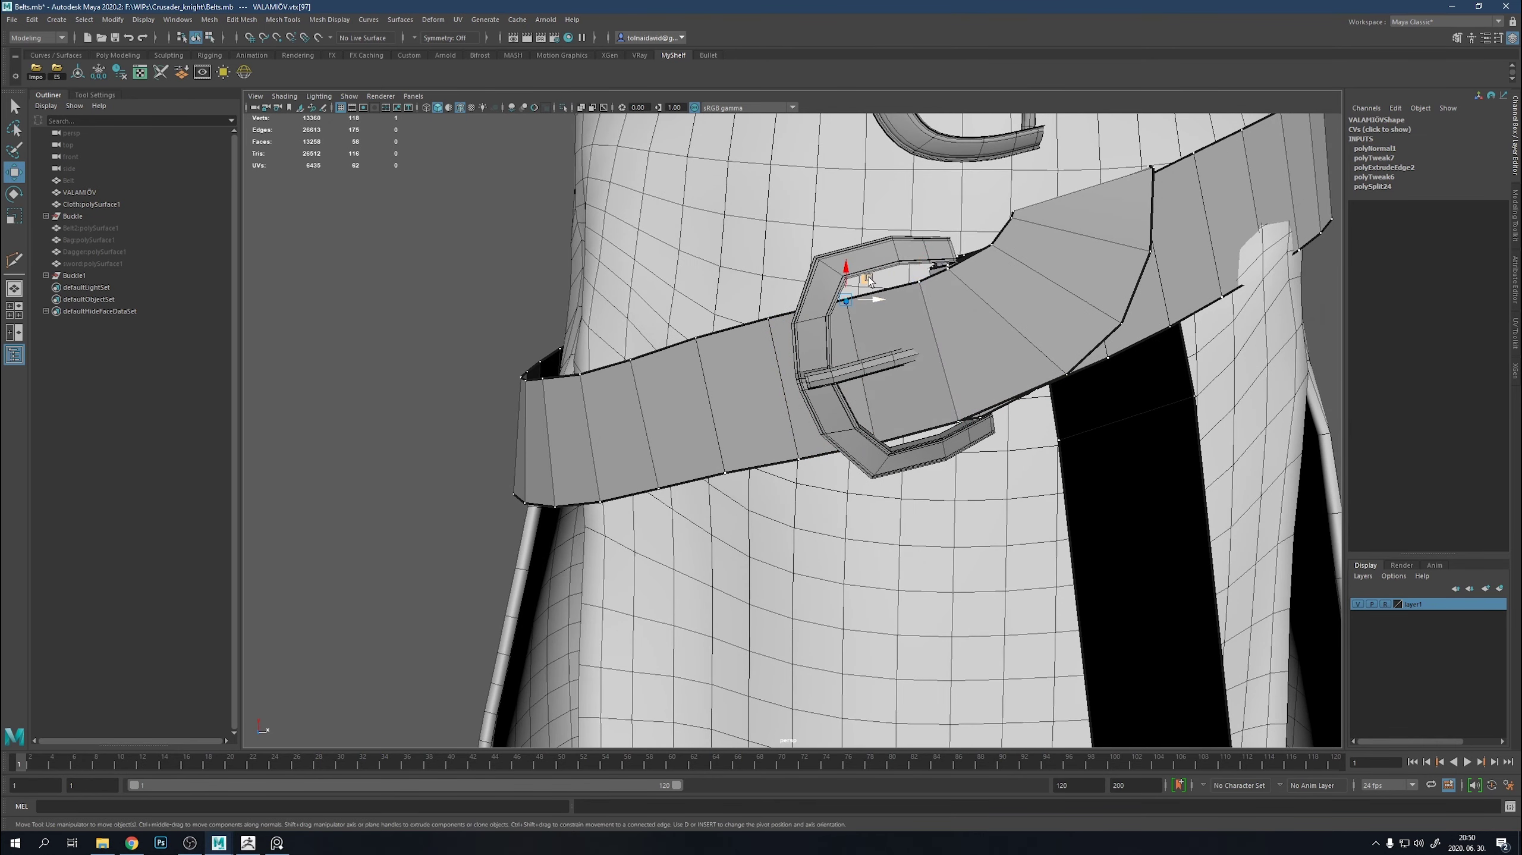
pyautogui.click(954, 271)
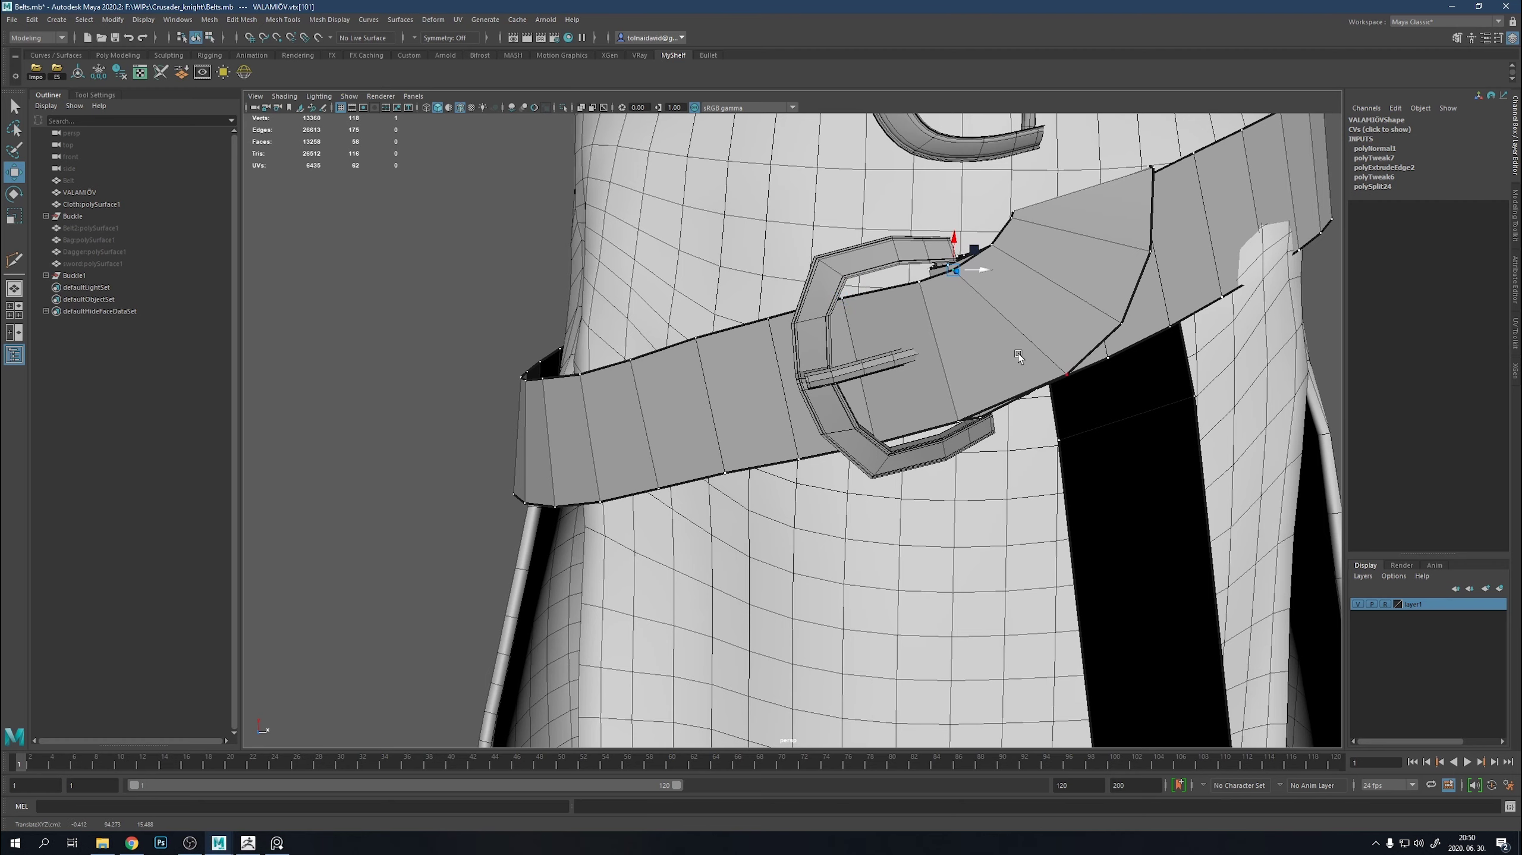
pyautogui.scroll(-2, 1018, 353)
pyautogui.scroll(-5, 930, 345)
pyautogui.press('F8')
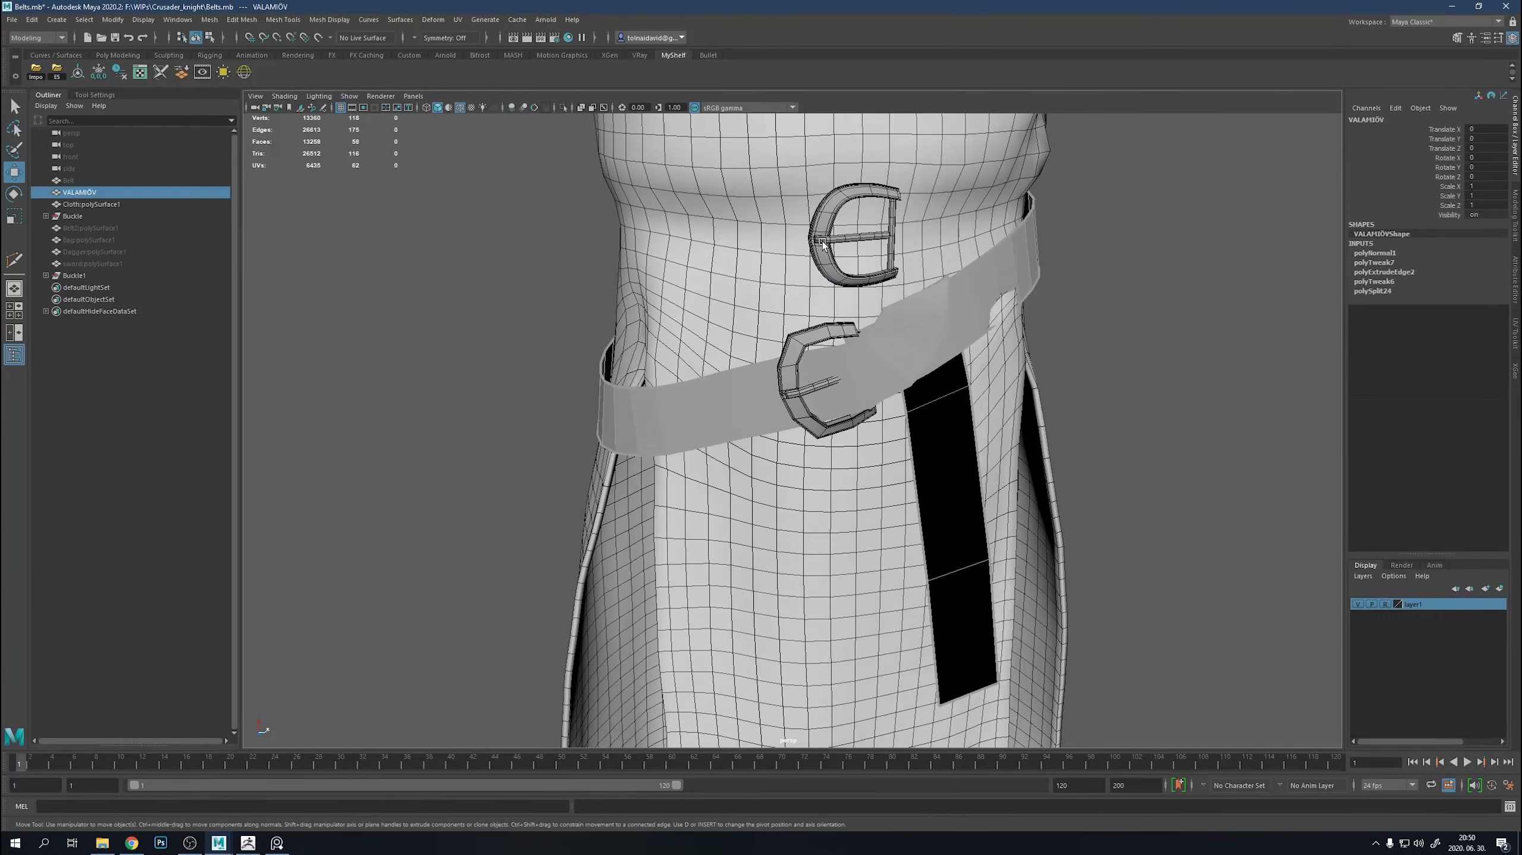
pyautogui.click(824, 245)
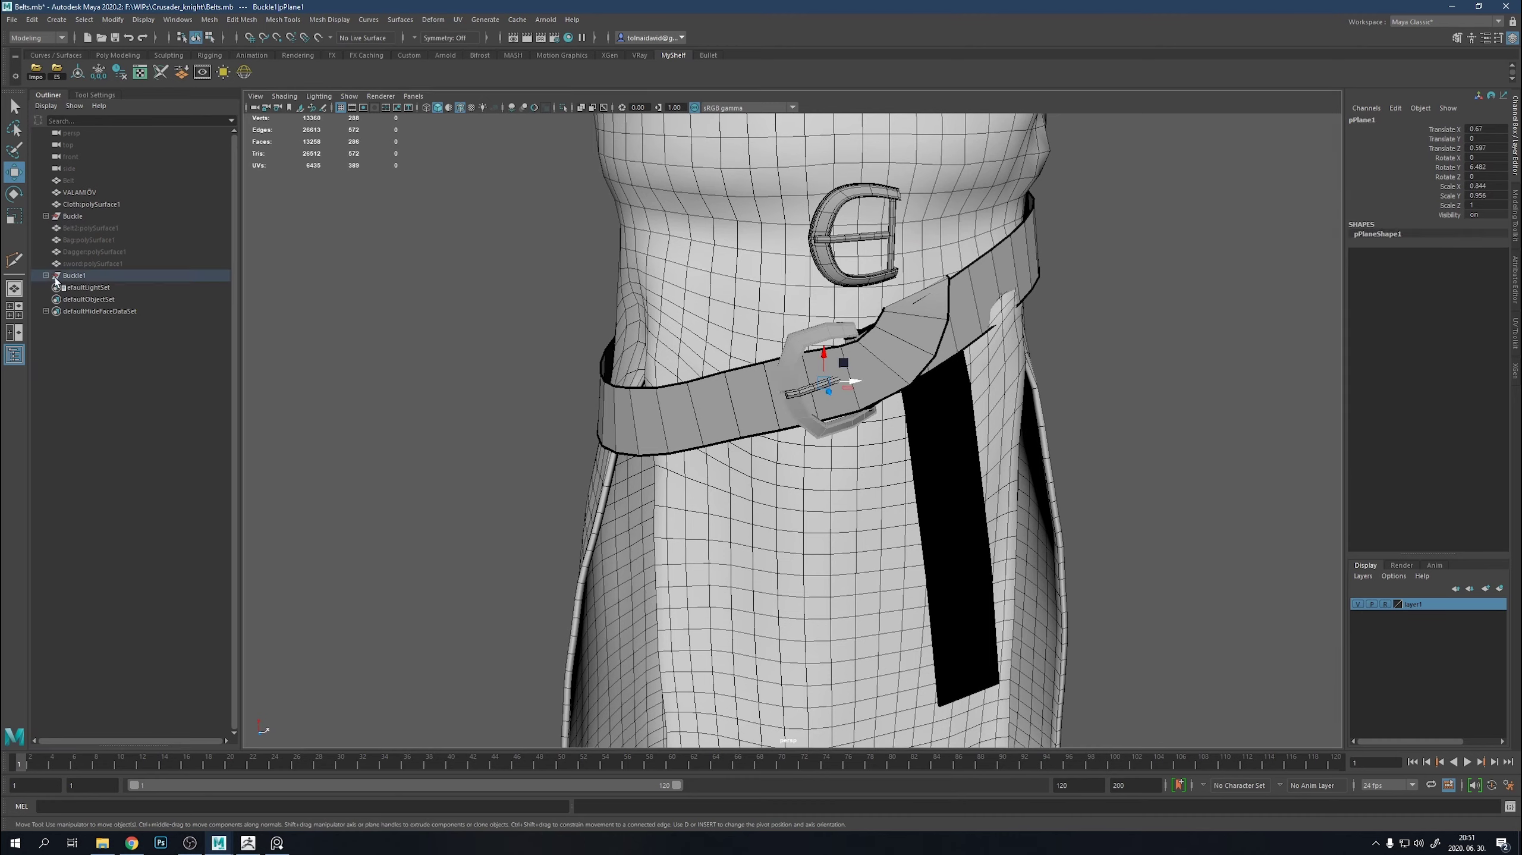
pyautogui.click(504, 305)
# Select an edge on the belt, then select the upper belt object in the Outliner.
pyautogui.moveTo(987, 371); pyautogui.dragTo(989, 344, button='right')
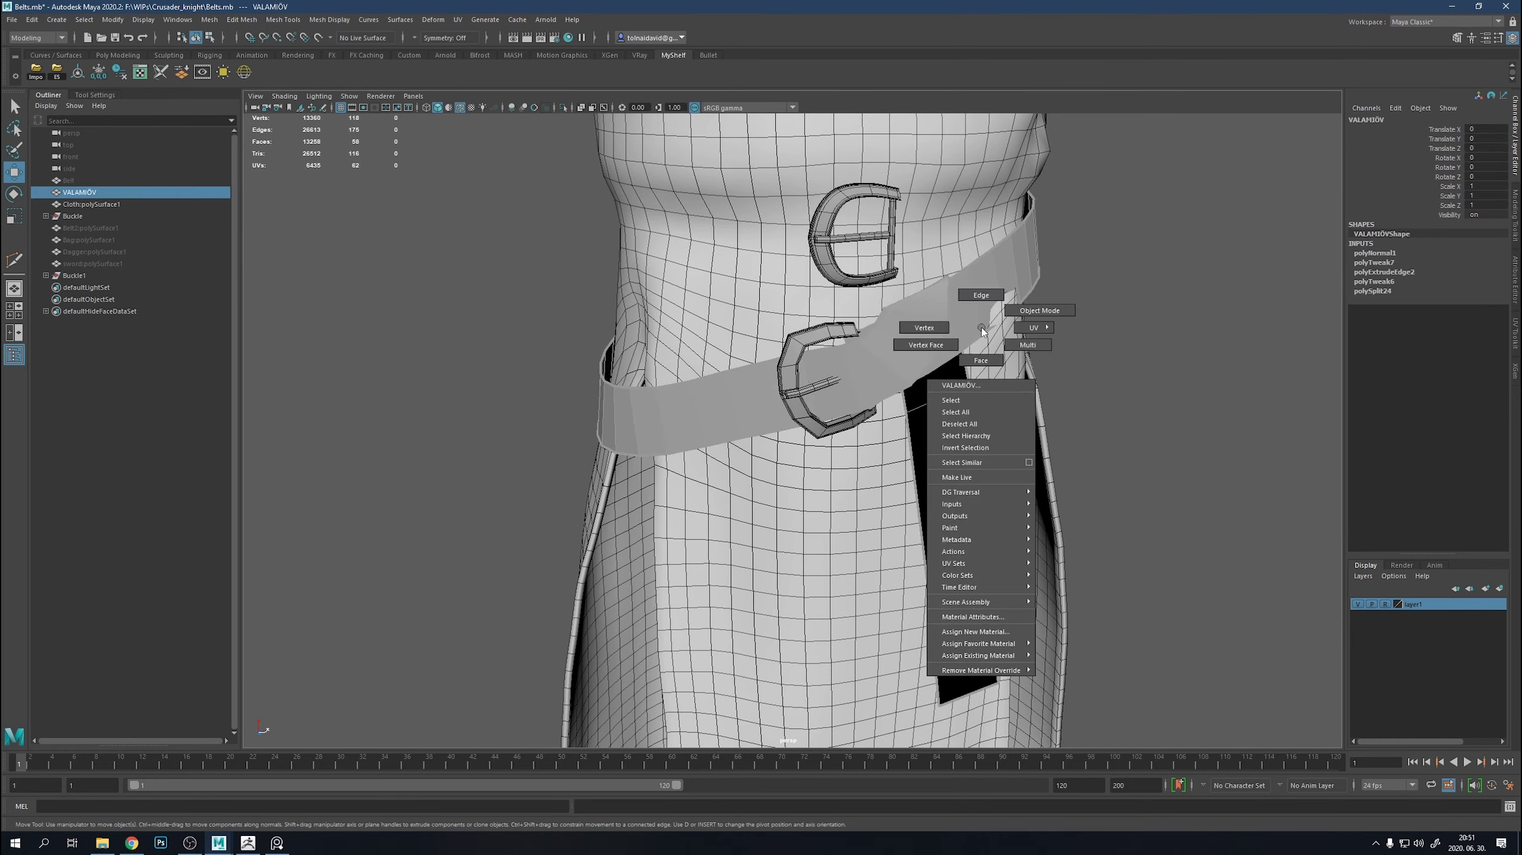
pyautogui.click(1012, 316)
pyautogui.scroll(2, 1032, 314)
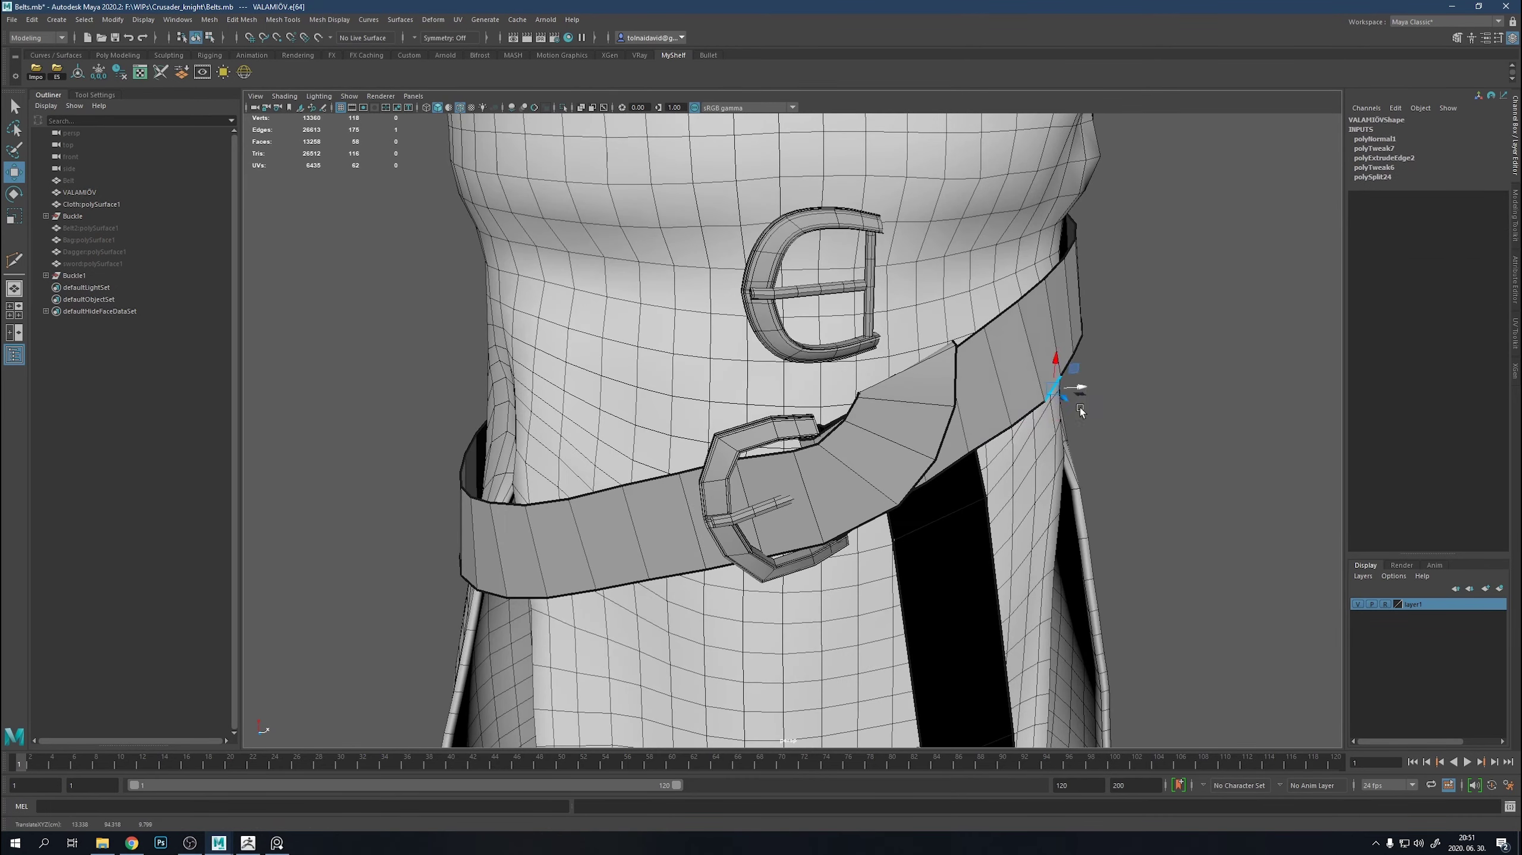
pyautogui.keyDown('alt'); pyautogui.moveTo(1048, 413); pyautogui.dragTo(1167, 419); pyautogui.keyUp('alt')
pyautogui.click(90, 228)
# Unhide the dagger with Shift+H and move the belt edge to fit around it.
pyautogui.click(107, 252)
pyautogui.hotkey('shift', 'h')
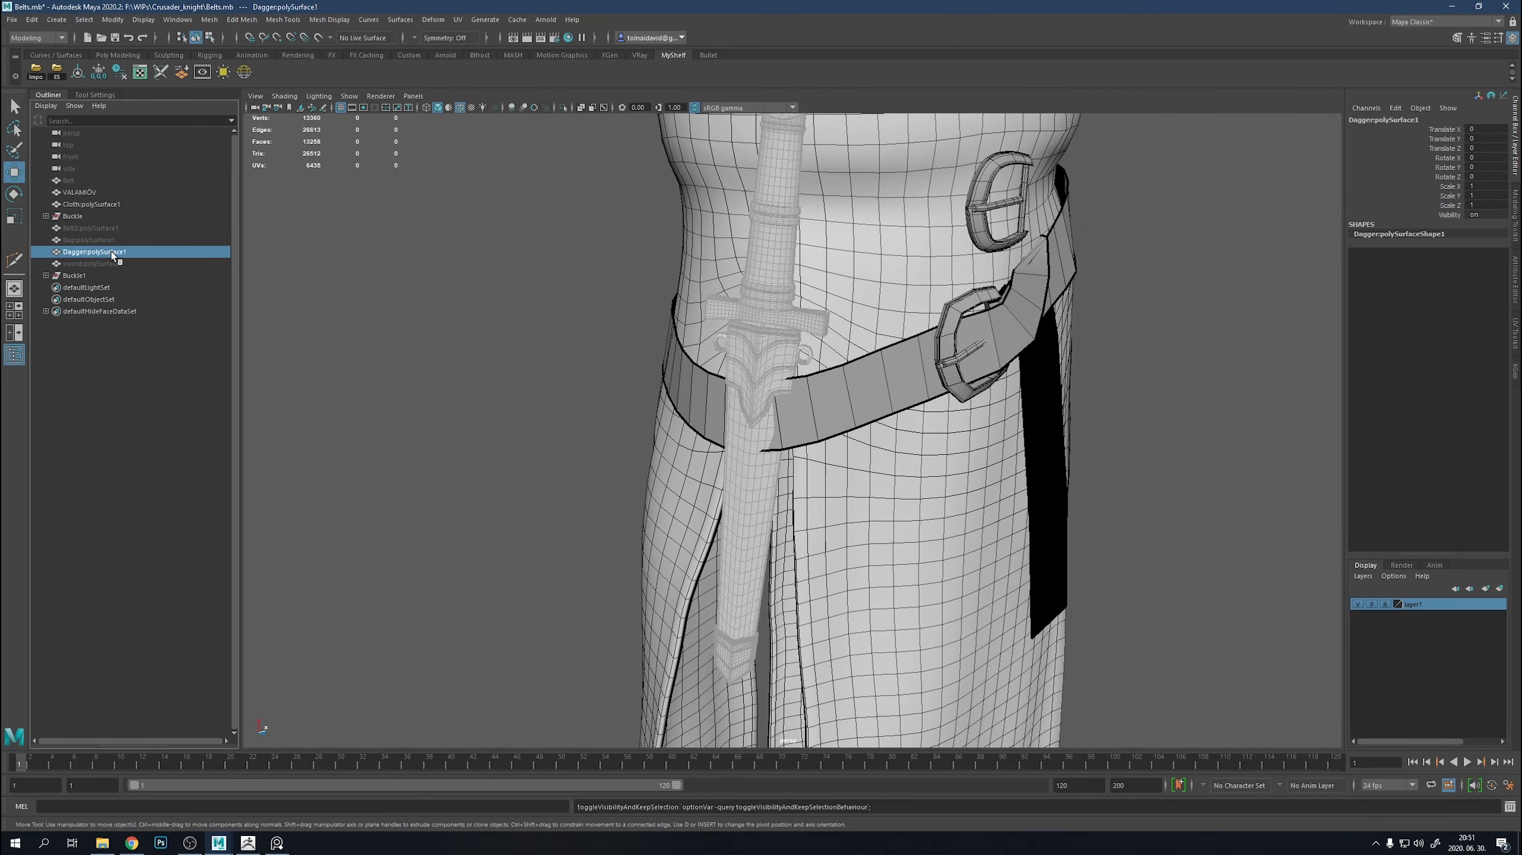
pyautogui.scroll(3, 787, 423)
pyautogui.moveTo(787, 424)
pyautogui.keyDown('alt'); pyautogui.mouseDown()
pyautogui.moveTo(958, 343)
pyautogui.moveTo(765, 303)
pyautogui.moveTo(830, 296)
pyautogui.mouseUp(); pyautogui.keyUp('alt')
pyautogui.scroll(3, 612, 428)
pyautogui.moveTo(694, 413)
pyautogui.mouseDown()
pyautogui.moveTo(764, 390)
pyautogui.moveTo(712, 461)
pyautogui.moveTo(656, 502)
pyautogui.mouseUp()
# Shift the belt's lower vertex beside the dagger into place.
pyautogui.click(649, 503)
pyautogui.scroll(2, 658, 447)
pyautogui.keyDown('alt'); pyautogui.moveTo(658, 447); pyautogui.dragTo(778, 426); pyautogui.keyUp('alt')
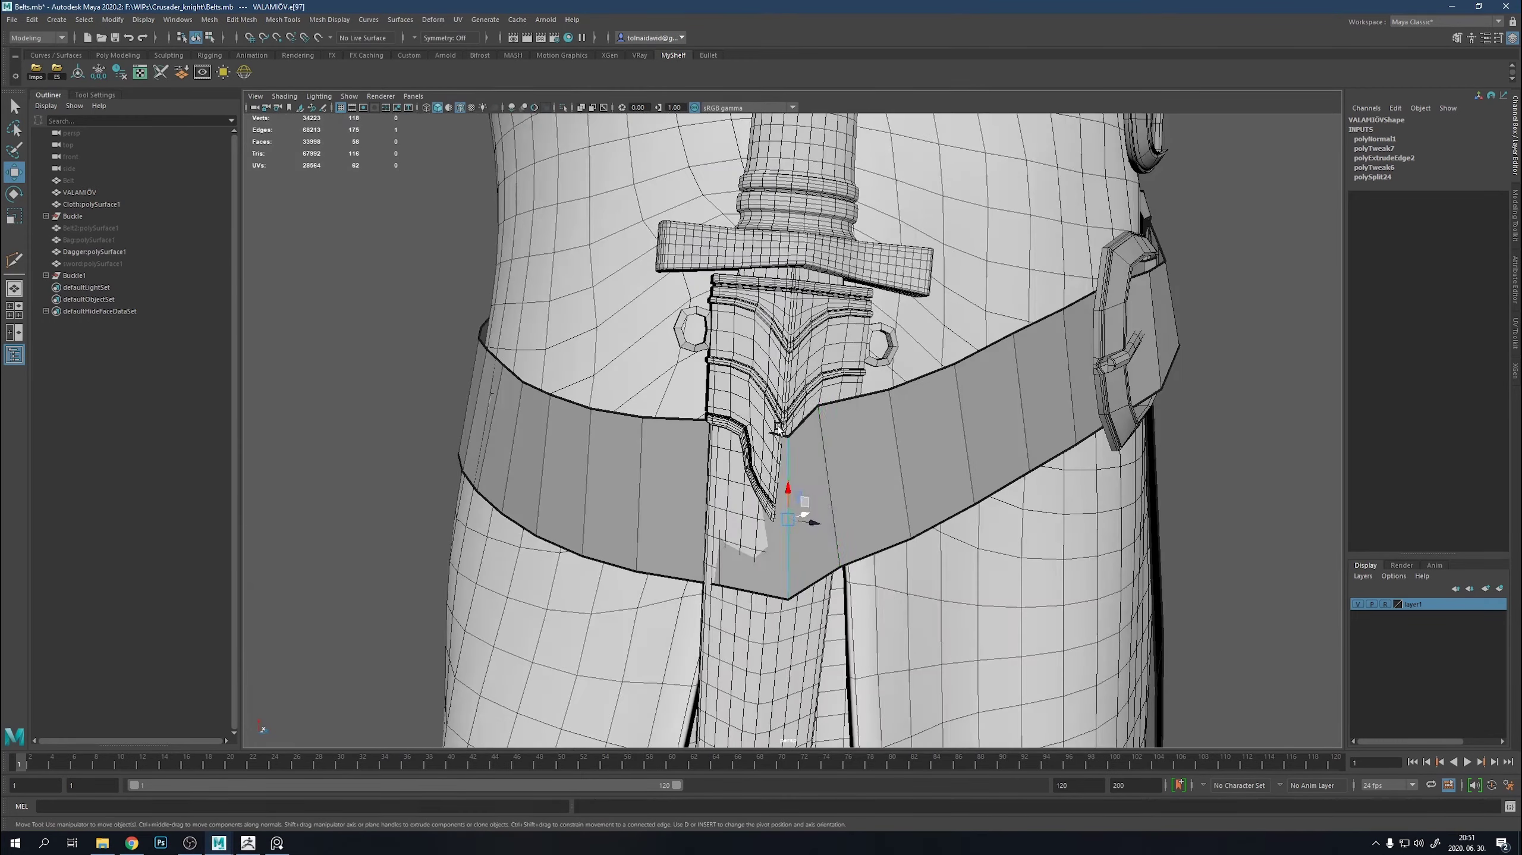
pyautogui.moveTo(839, 488); pyautogui.dragTo(814, 488, button='right')
pyautogui.click(875, 526)
pyautogui.keyDown('alt'); pyautogui.moveTo(875, 526); pyautogui.dragTo(821, 514); pyautogui.keyUp('alt')
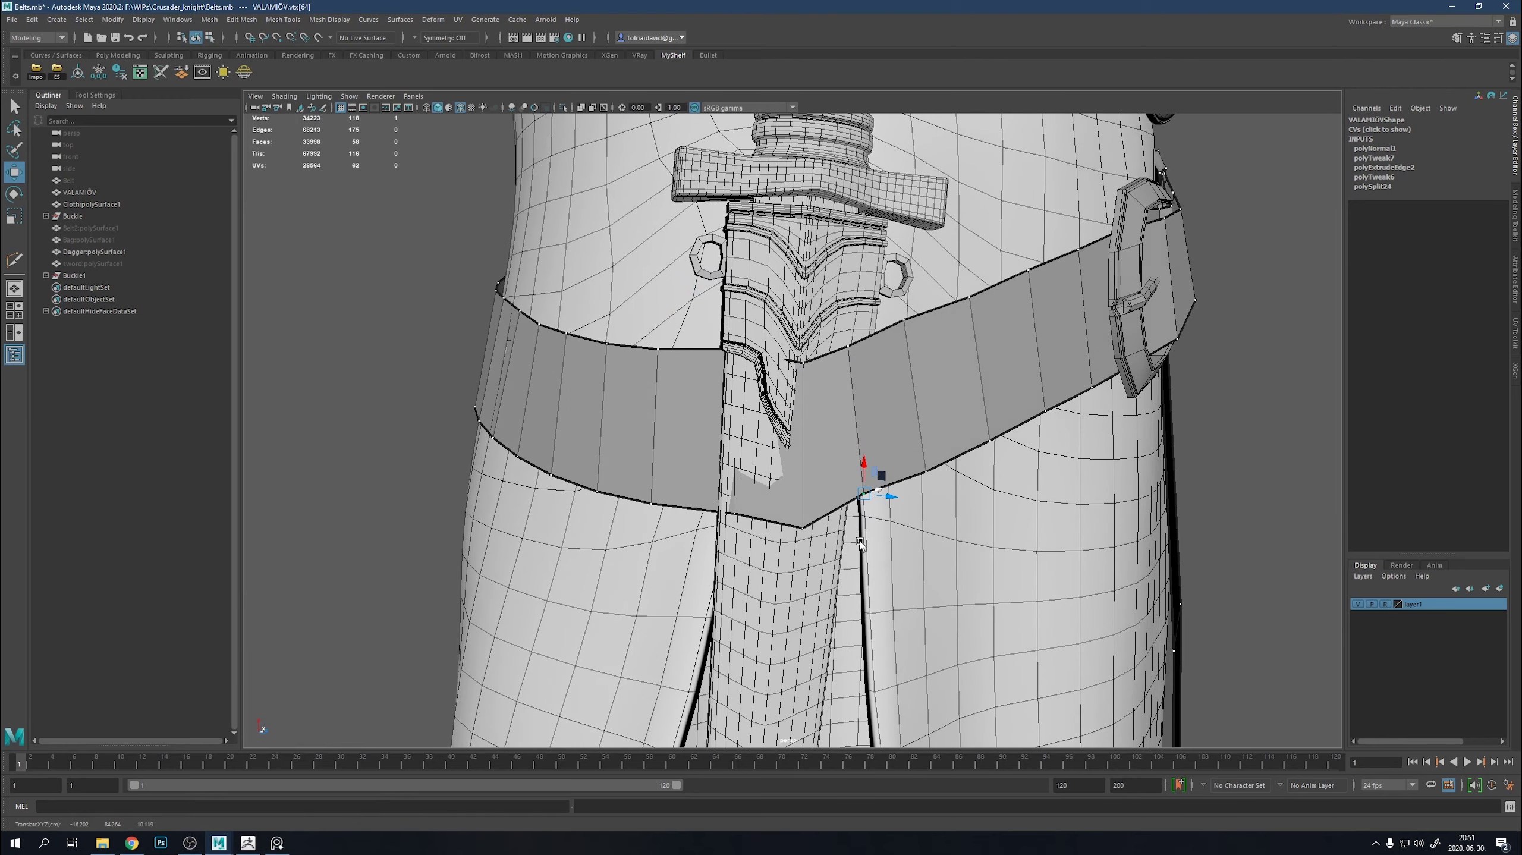
# Select vertices along the belt's top and side edges around the dagger.
pyautogui.click(906, 331)
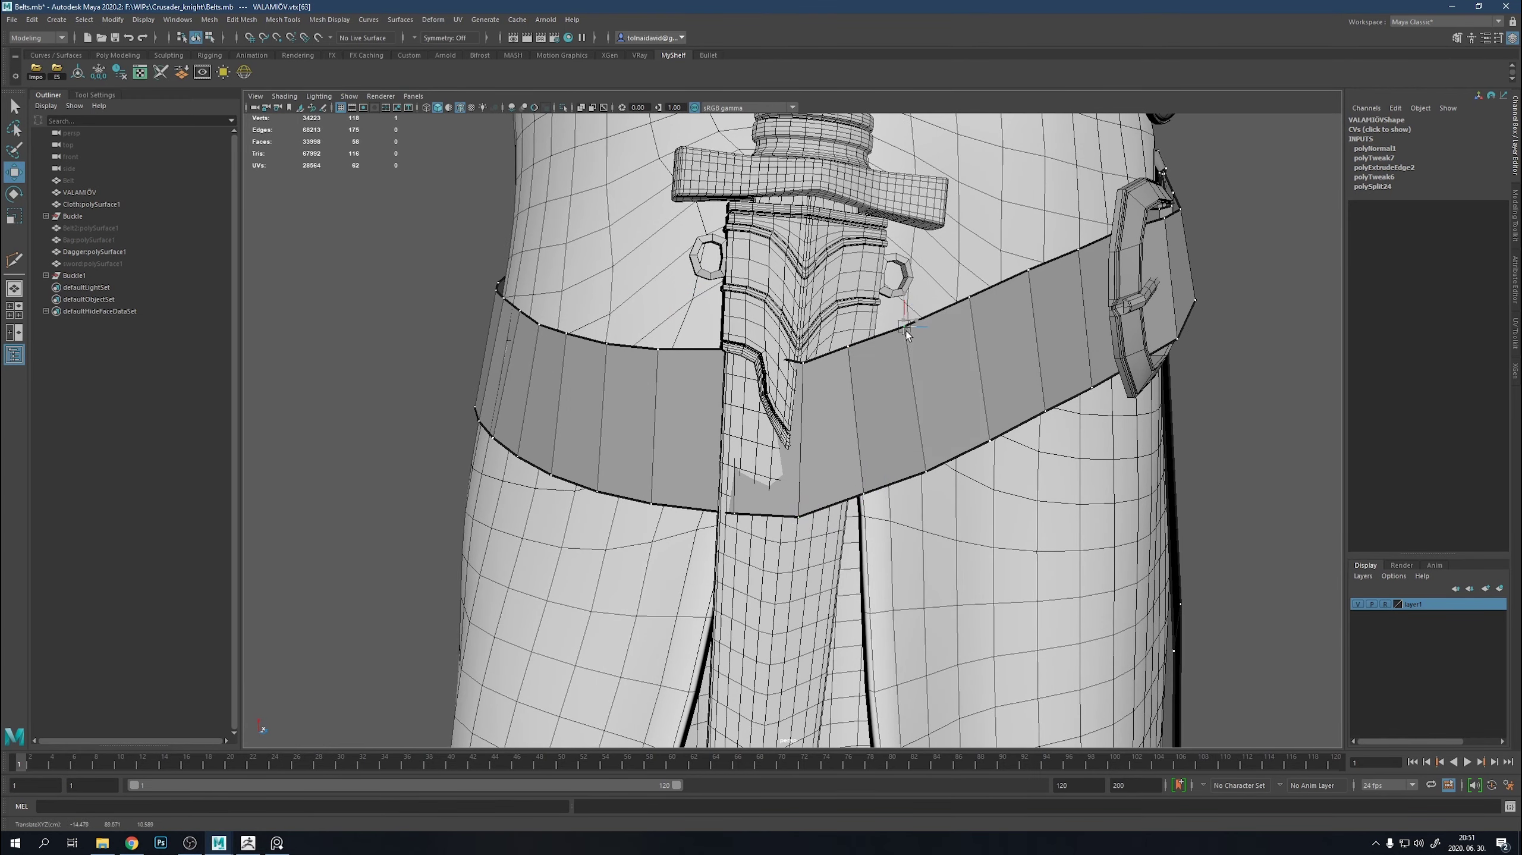
pyautogui.click(848, 345)
pyautogui.click(726, 348)
pyautogui.keyDown('alt'); pyautogui.moveTo(726, 347); pyautogui.dragTo(680, 406); pyautogui.keyUp('alt')
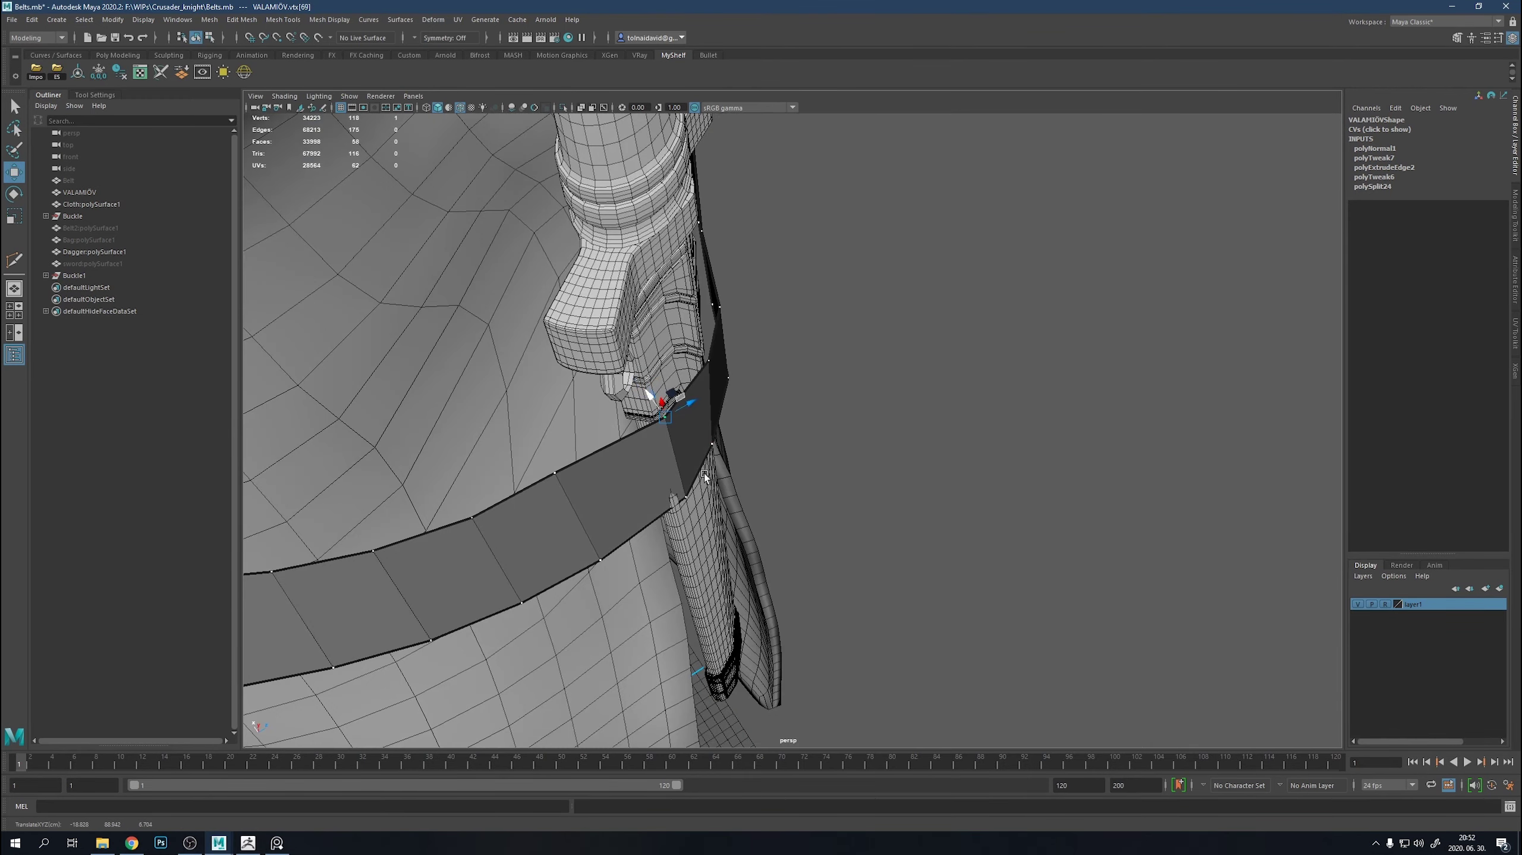
pyautogui.moveTo(692, 502)
pyautogui.keyDown('alt'); pyautogui.mouseDown()
pyautogui.moveTo(703, 376)
pyautogui.moveTo(866, 476)
pyautogui.moveTo(842, 428)
pyautogui.mouseUp(); pyautogui.keyUp('alt')
pyautogui.scroll(-2, 721, 368)
pyautogui.click(649, 358)
pyautogui.click(866, 476)
pyautogui.scroll(3, 988, 526)
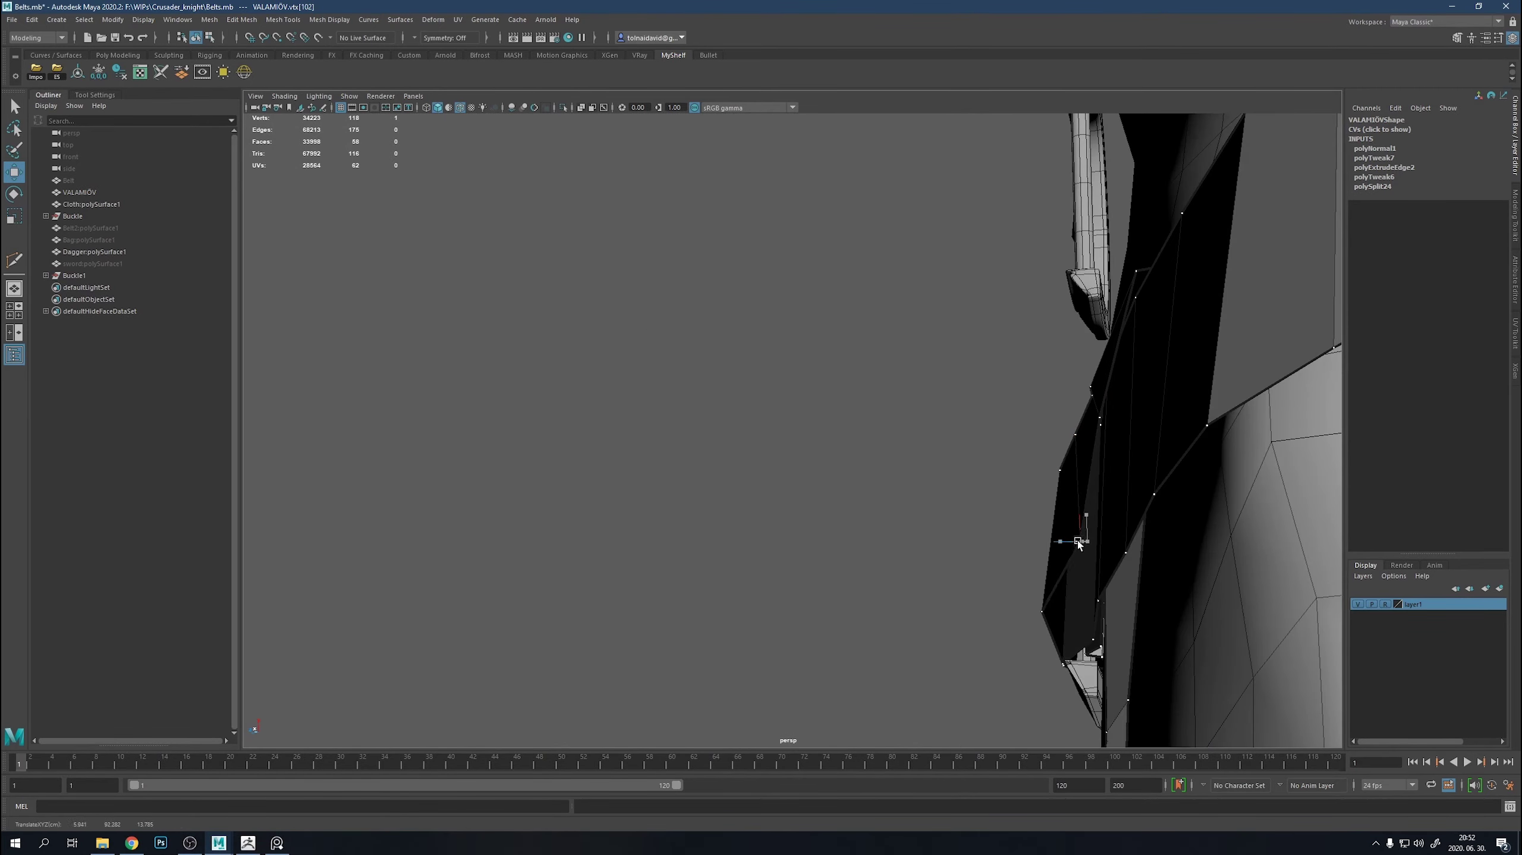
pyautogui.scroll(-5, 1077, 542)
# Select a vertex at the belt front and cut new edges into the belt mesh.
pyautogui.keyDown('alt'); pyautogui.moveTo(988, 491); pyautogui.dragTo(856, 440); pyautogui.keyUp('alt')
pyautogui.click(827, 437)
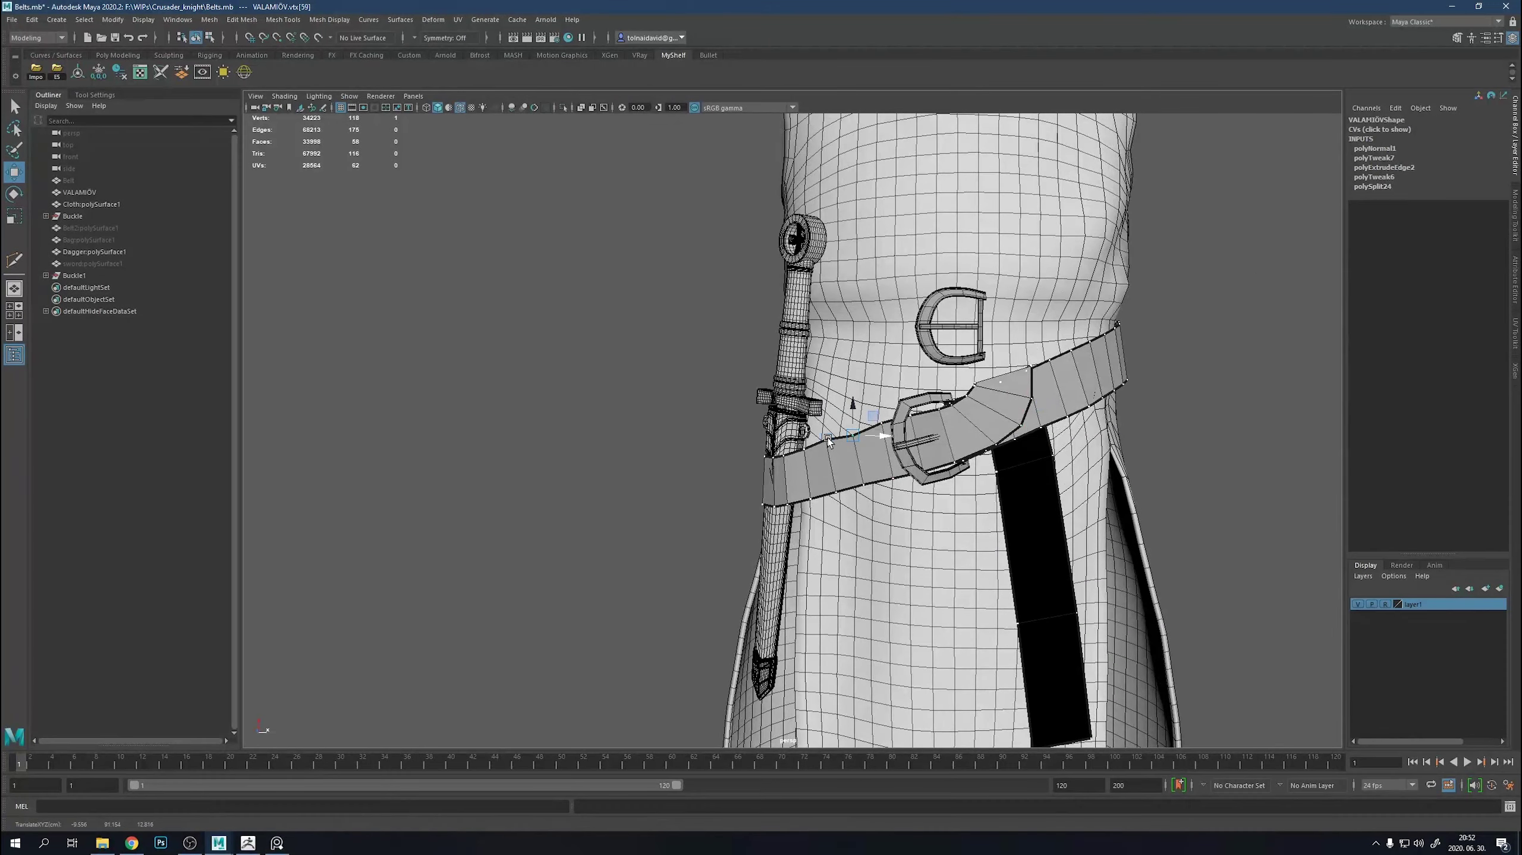
pyautogui.scroll(-3, 858, 396)
pyautogui.scroll(6, 858, 396)
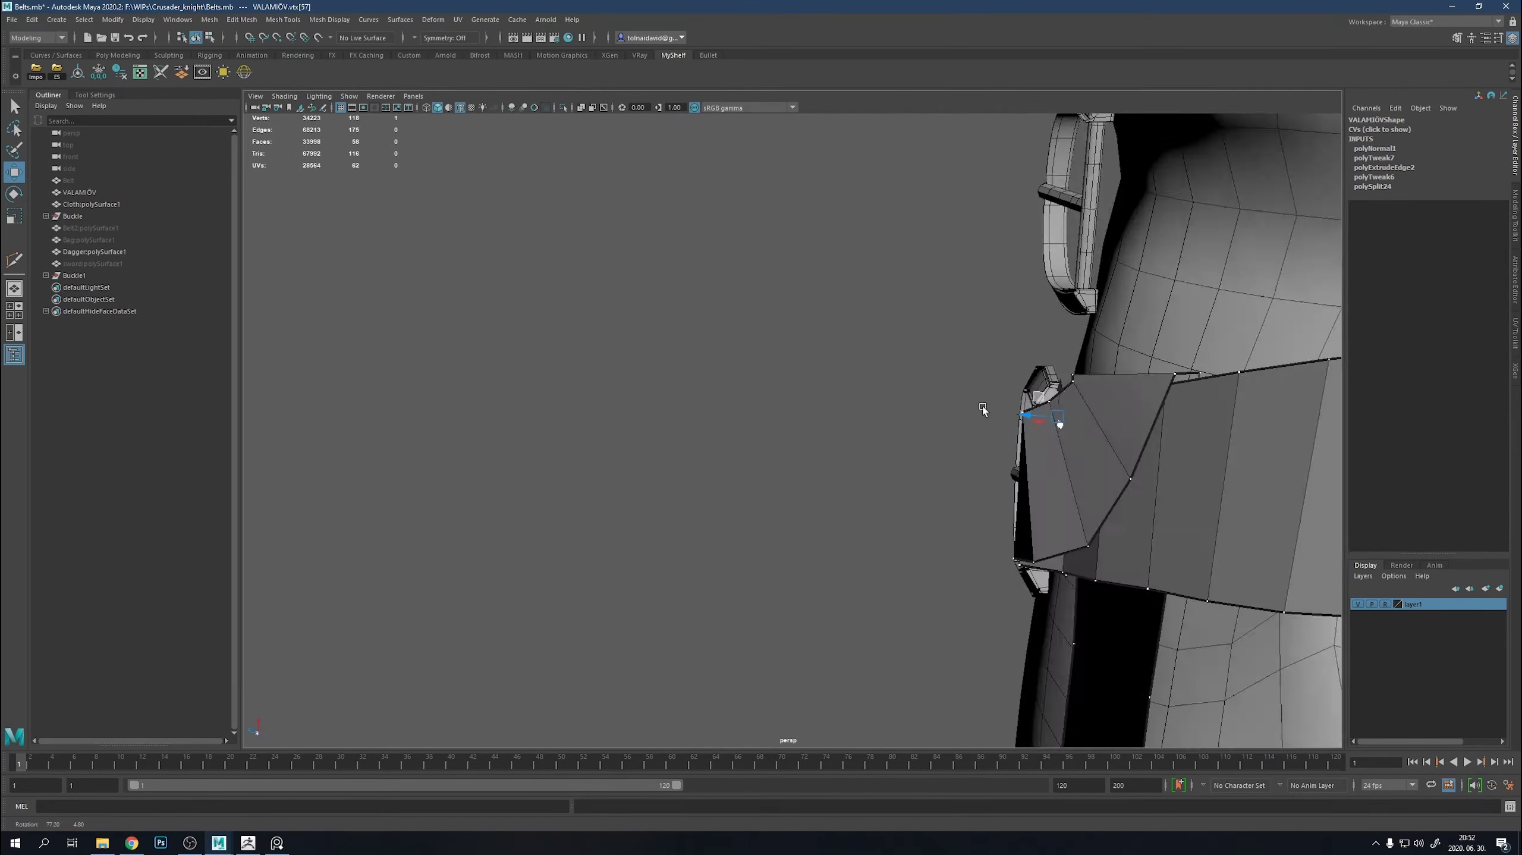
pyautogui.scroll(-5, 988, 413)
pyautogui.scroll(1, 1035, 427)
pyautogui.keyDown('shift'); pyautogui.moveTo(1035, 426); pyautogui.dragTo(1034, 479, button='right'); pyautogui.keyUp('shift')
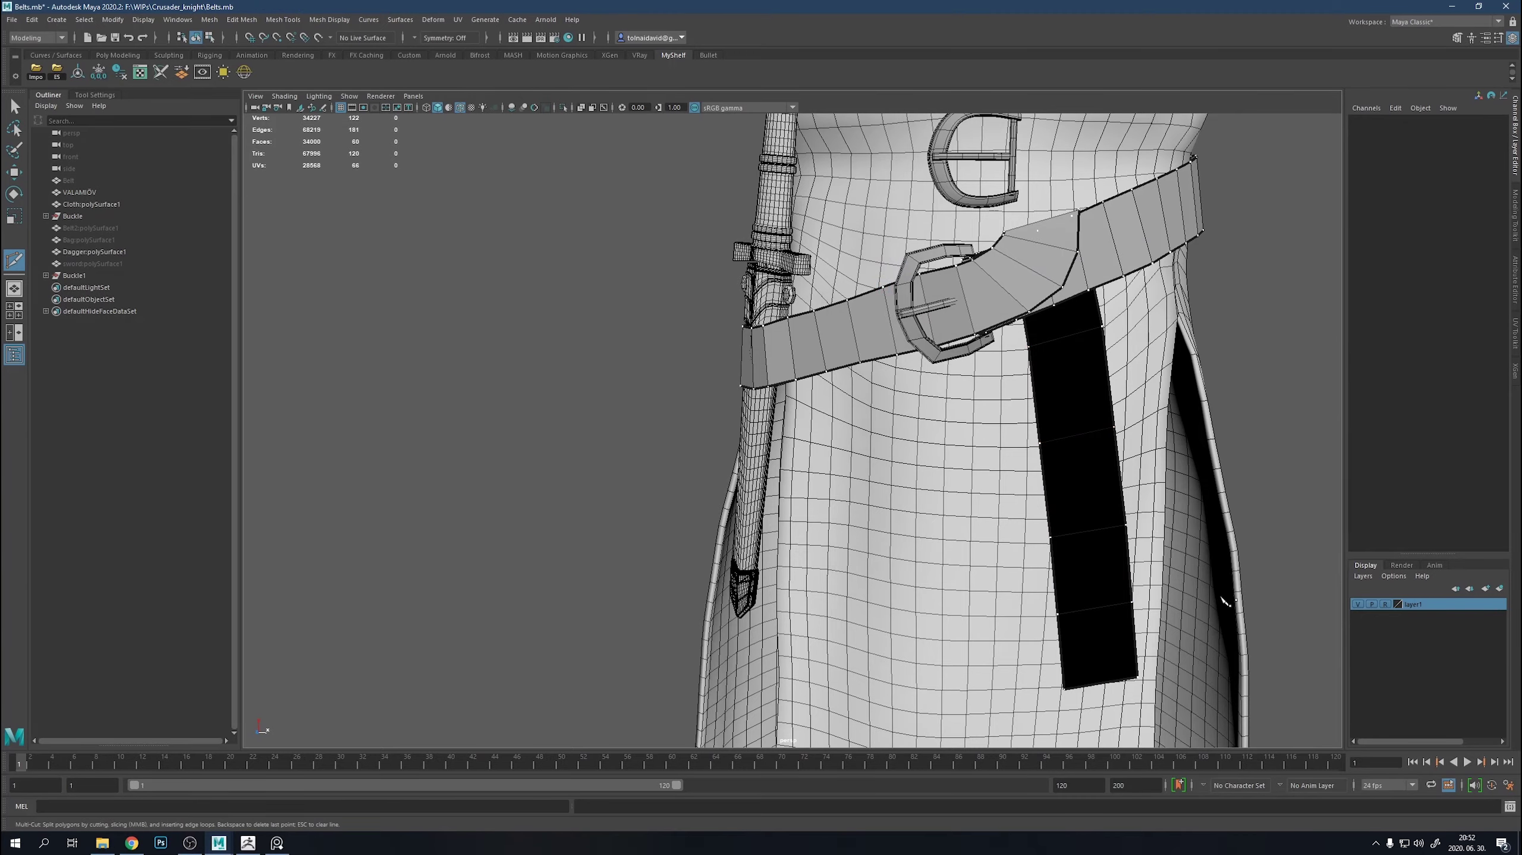
# Insert several edge loops across the hip belt around the buckle.
pyautogui.moveTo(1035, 426)
pyautogui.keyDown('alt'); pyautogui.mouseDown()
pyautogui.moveTo(969, 395)
pyautogui.moveTo(876, 435)
pyautogui.mouseUp(); pyautogui.keyUp('alt')
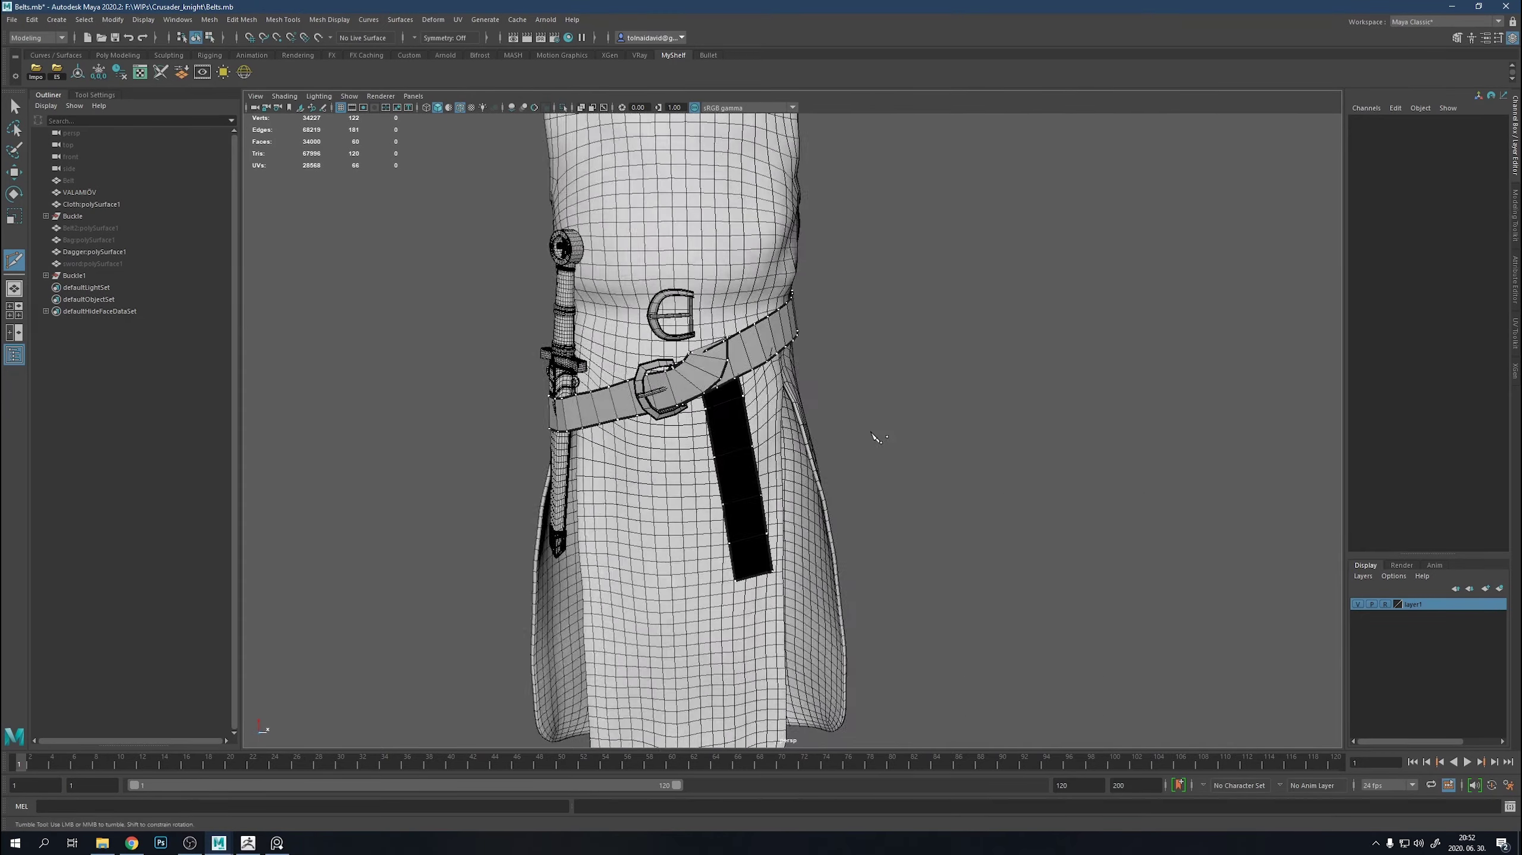
pyautogui.press('q')
pyautogui.scroll(3, 1162, 526)
pyautogui.scroll(3, 983, 328)
pyautogui.keyDown('shift'); pyautogui.moveTo(983, 328); pyautogui.dragTo(908, 340, button='right'); pyautogui.keyUp('shift')
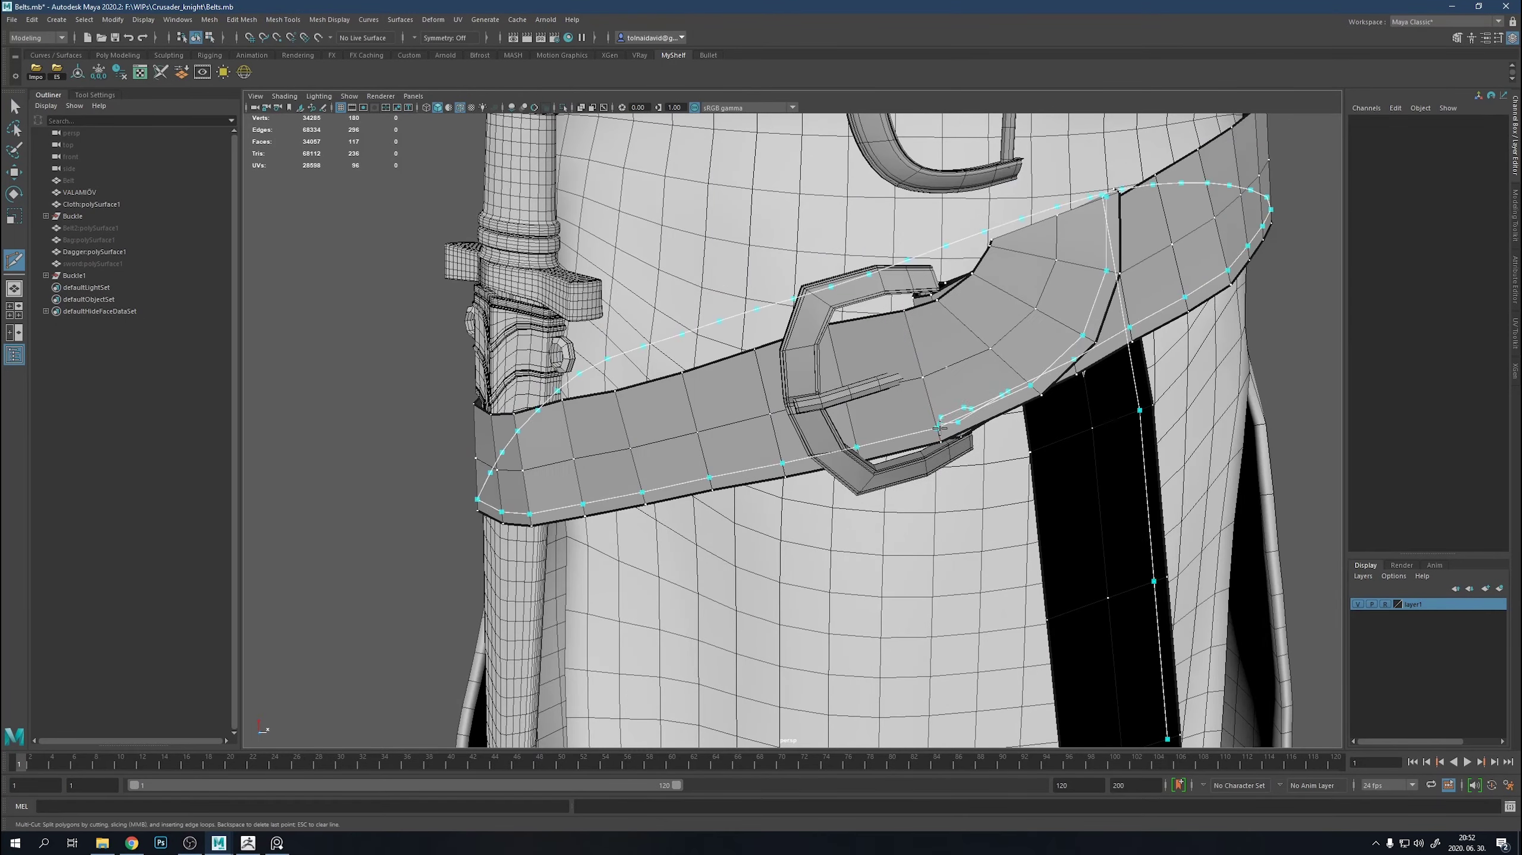
pyautogui.keyDown('ctrl'); pyautogui.click(913, 334); pyautogui.keyUp('ctrl')
pyautogui.click(936, 423)
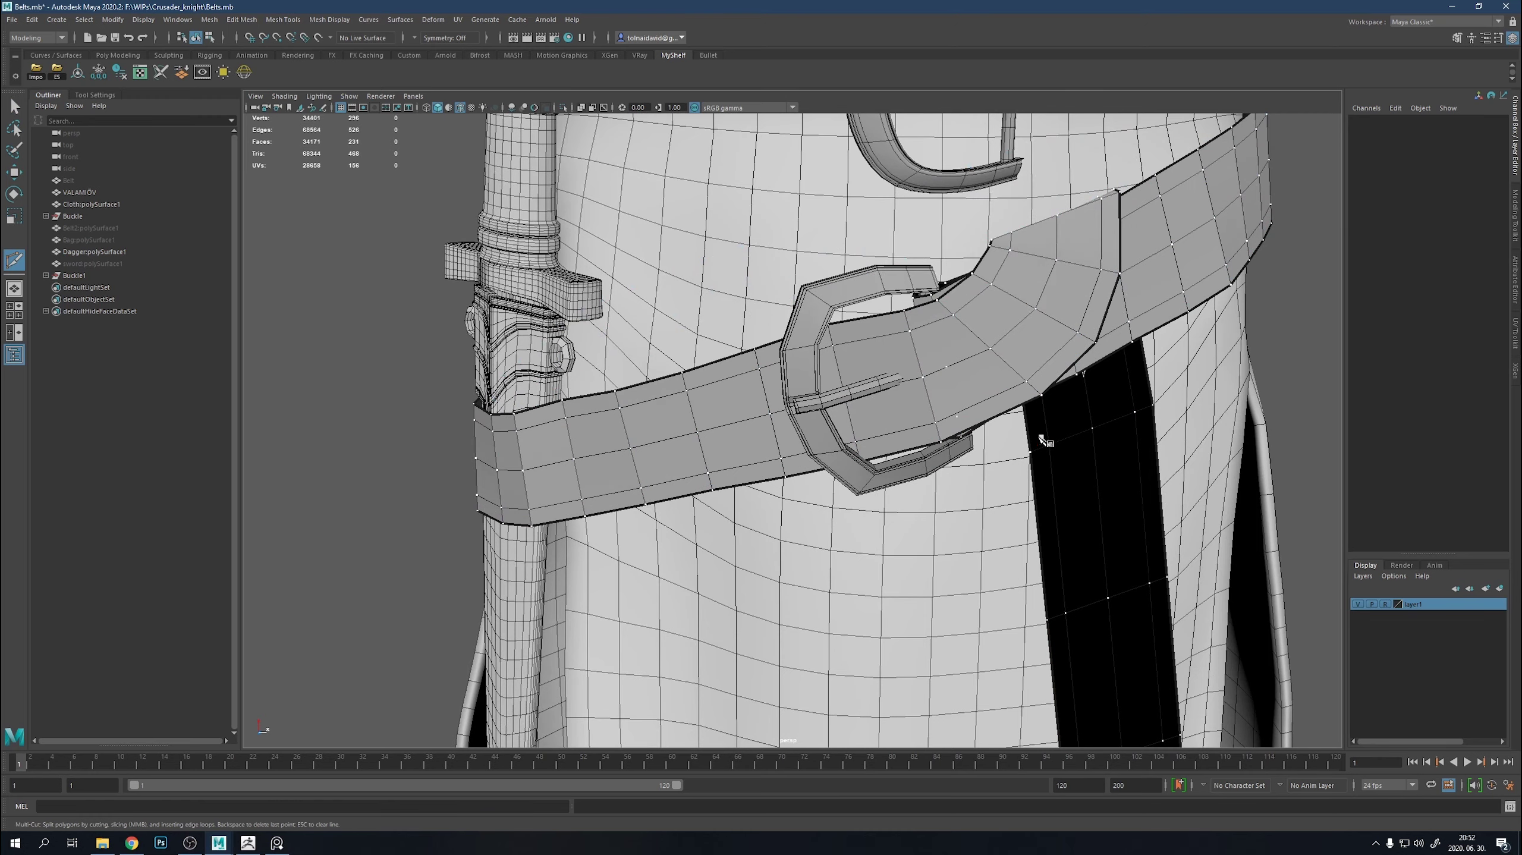
pyautogui.press('Return')
pyautogui.keyDown('alt'); pyautogui.moveTo(898, 383); pyautogui.dragTo(1082, 346, button='middle'); pyautogui.keyUp('alt')
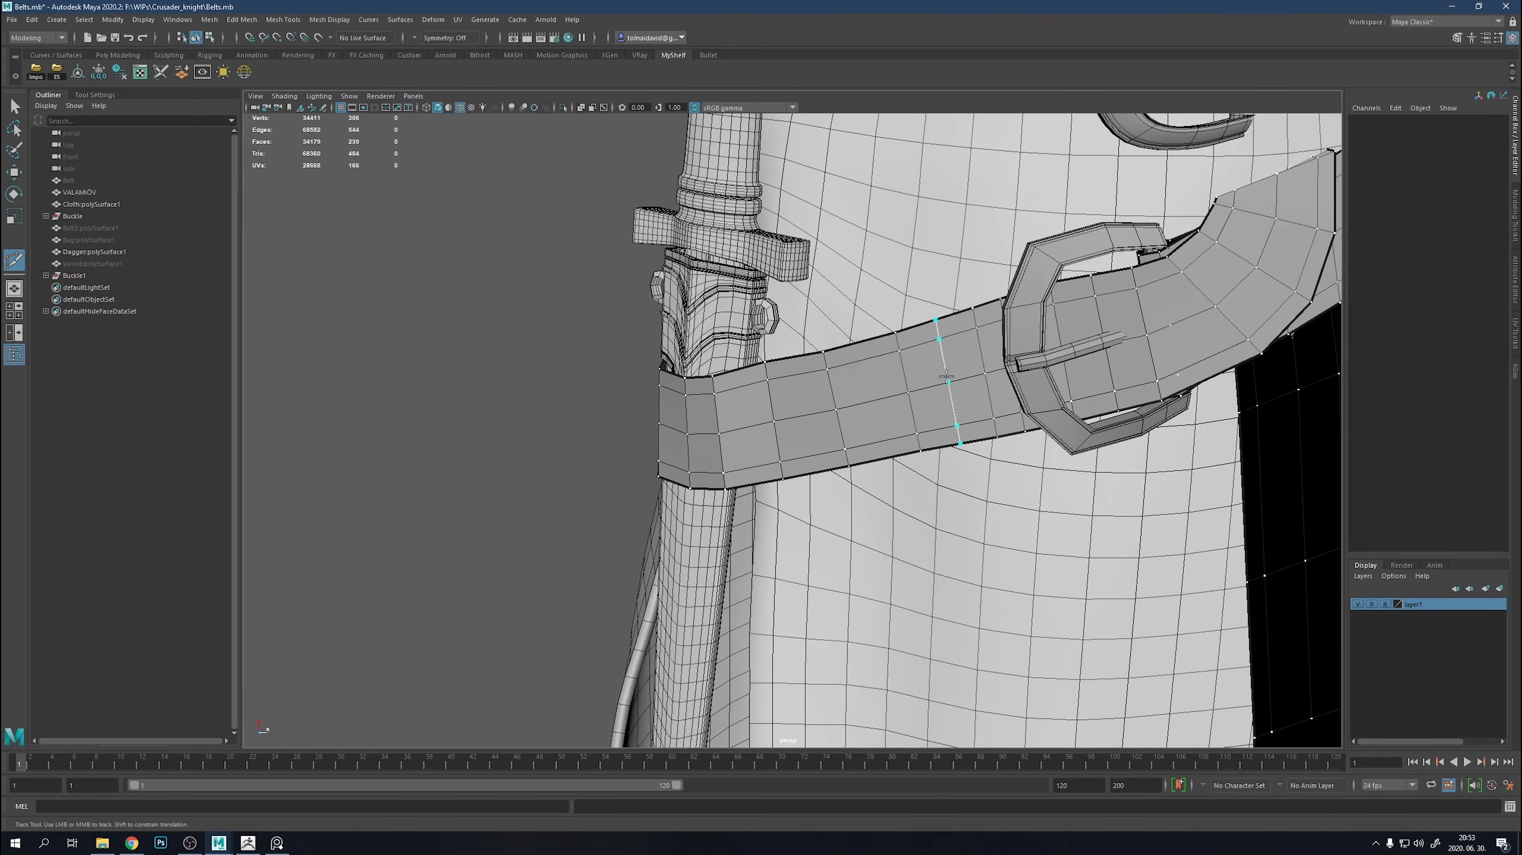
pyautogui.keyDown('ctrl'); pyautogui.click(806, 414); pyautogui.keyUp('ctrl')
pyautogui.keyDown('alt'); pyautogui.moveTo(806, 415); pyautogui.dragTo(1159, 321); pyautogui.keyUp('alt')
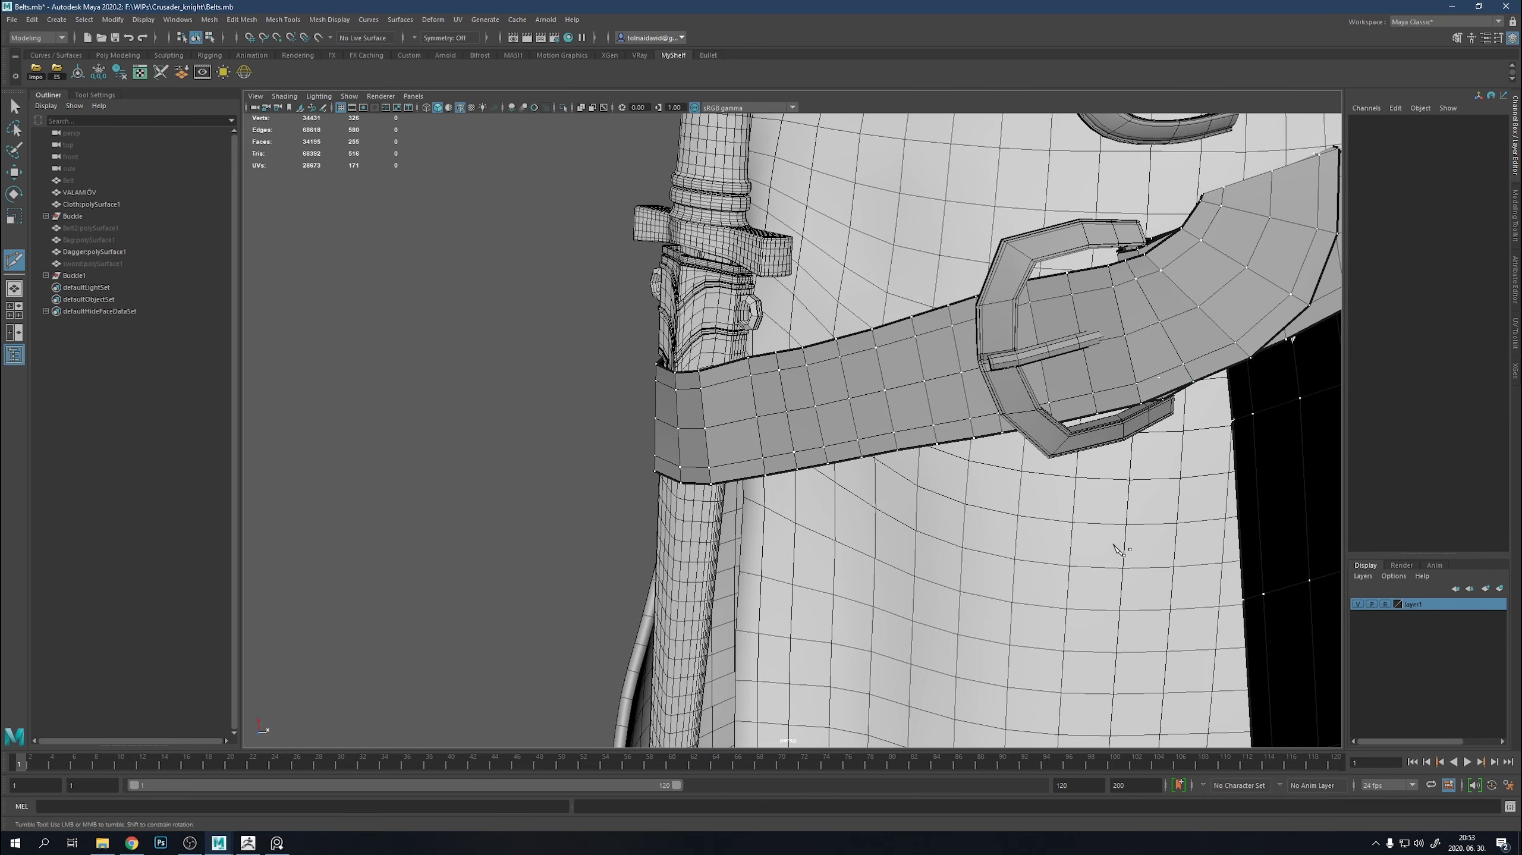
pyautogui.keyDown('alt'); pyautogui.moveTo(1115, 549); pyautogui.dragTo(885, 516); pyautogui.keyUp('alt')
pyautogui.press('q')
# Select the belt faces around the buckle and strap area.
pyautogui.moveTo(885, 516); pyautogui.dragTo(884, 557, button='right')
pyautogui.click(1039, 362)
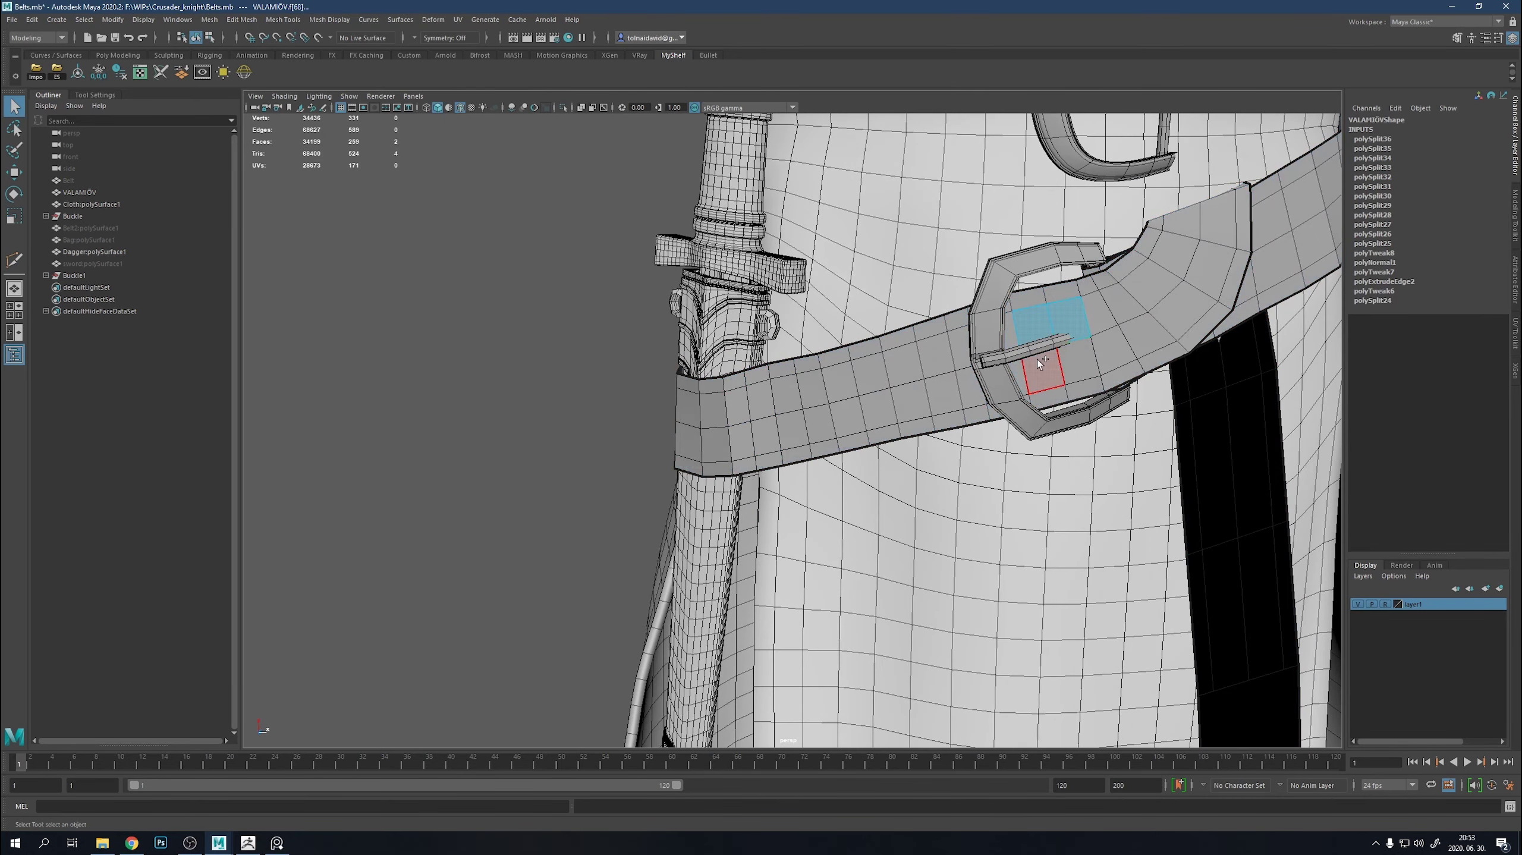
pyautogui.keyDown('shift'); pyautogui.click(790, 407); pyautogui.keyUp('shift')
pyautogui.keyDown('alt'); pyautogui.moveTo(790, 407); pyautogui.dragTo(1156, 358); pyautogui.keyUp('alt')
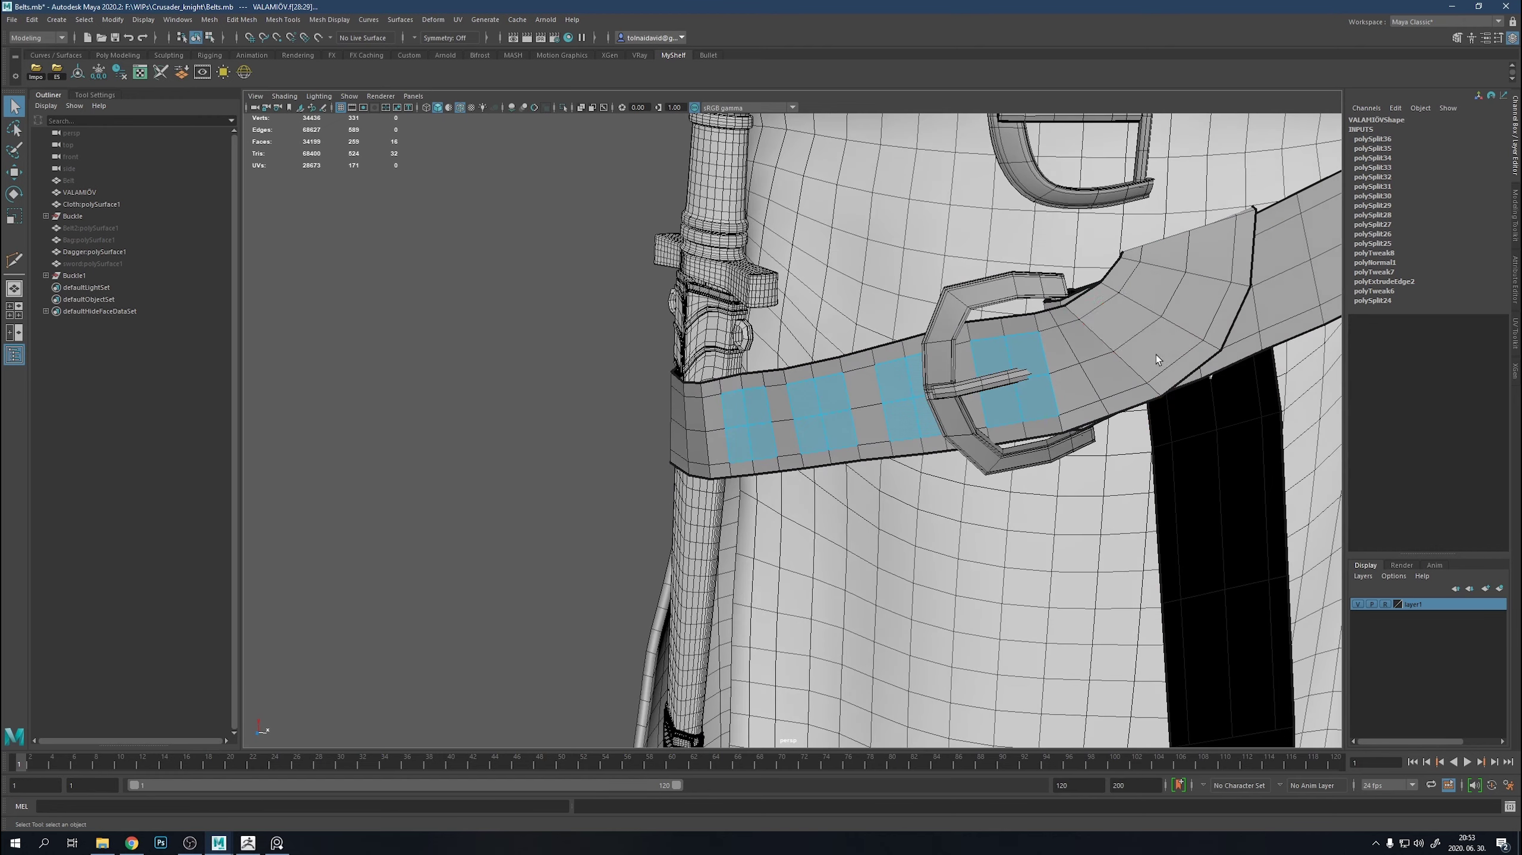
pyautogui.keyDown('shift'); pyautogui.moveTo(1121, 326); pyautogui.dragTo(1041, 307, button='right'); pyautogui.keyUp('shift')
pyautogui.keyDown('ctrl'); pyautogui.click(1121, 327); pyautogui.keyUp('ctrl')
pyautogui.rightClick(1126, 333)
pyautogui.moveTo(1125, 334); pyautogui.dragTo(1134, 356, button='right')
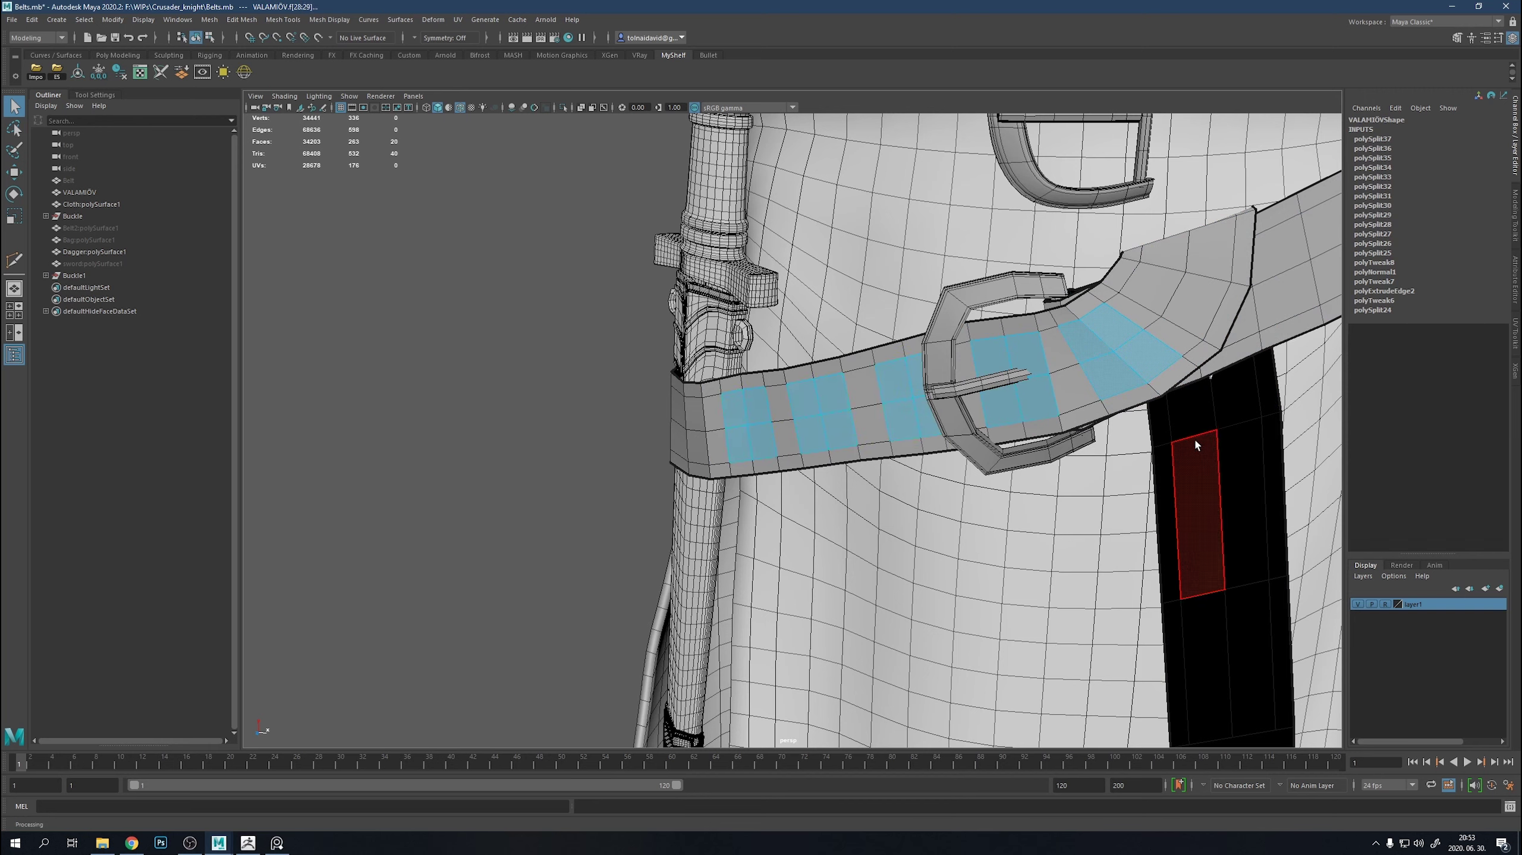
# Select the edge loop along the belt, try a Bevel, and undo it.
pyautogui.press('F10')
pyautogui.doubleClick(1186, 349)
pyautogui.keyDown('shift'); pyautogui.moveTo(1113, 297); pyautogui.dragTo(1120, 452, button='right'); pyautogui.keyUp('shift')
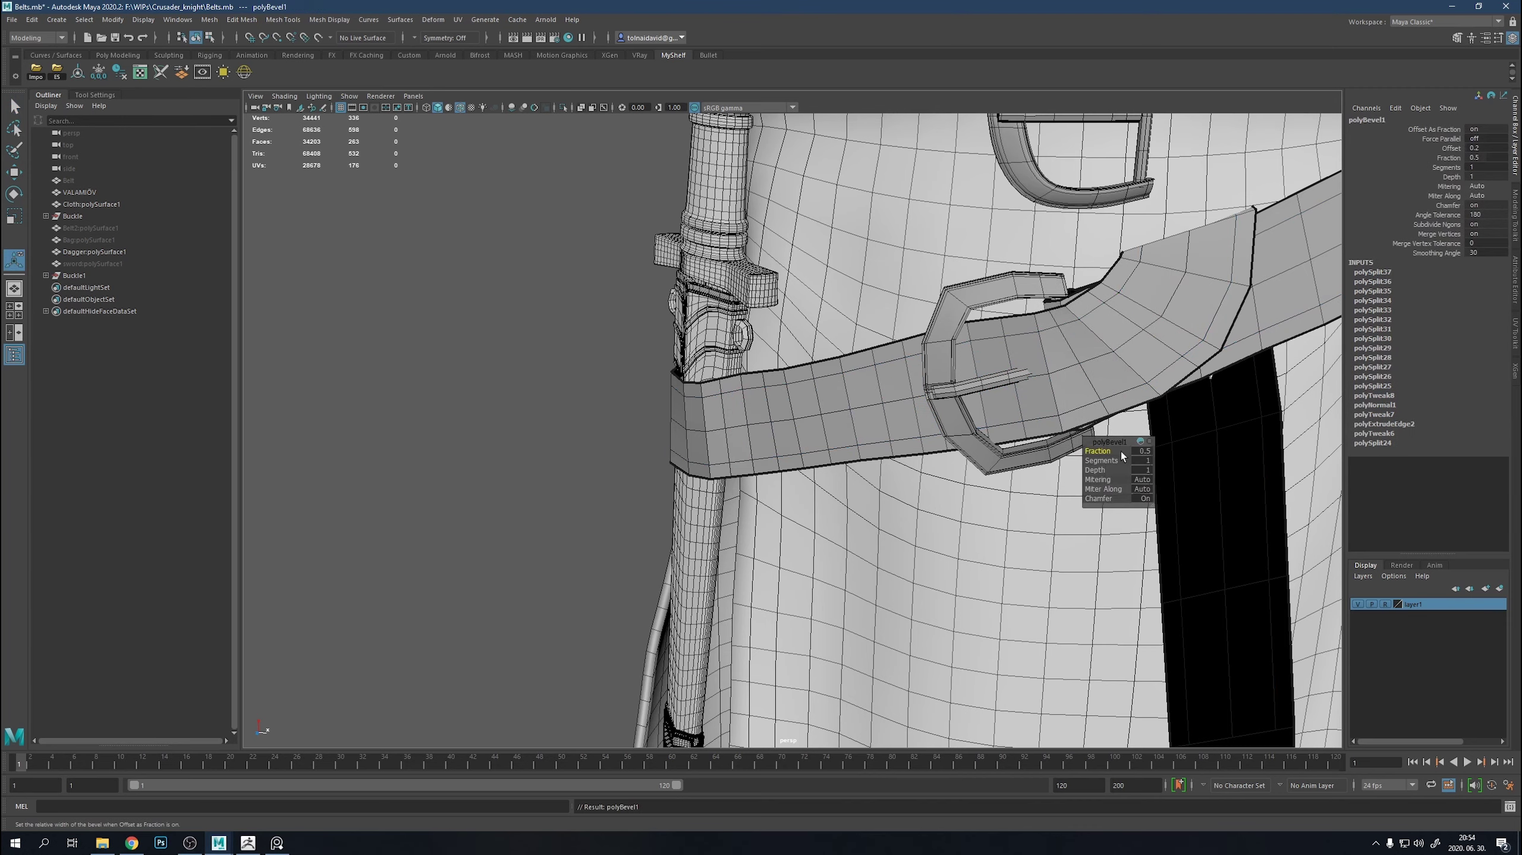
pyautogui.hotkey('ctrl', 'z')
# Separate the belt mesh with Mesh > Separate and delete the extra piece.
pyautogui.moveTo(1138, 386)
pyautogui.keyDown('shift'); pyautogui.mouseDown(button='right')
pyautogui.moveTo(1178, 388)
pyautogui.moveTo(1259, 280)
pyautogui.mouseUp(button='right'); pyautogui.keyUp('shift')
pyautogui.press('f')
pyautogui.scroll(3, 960, 337)
pyautogui.click(302, 290)
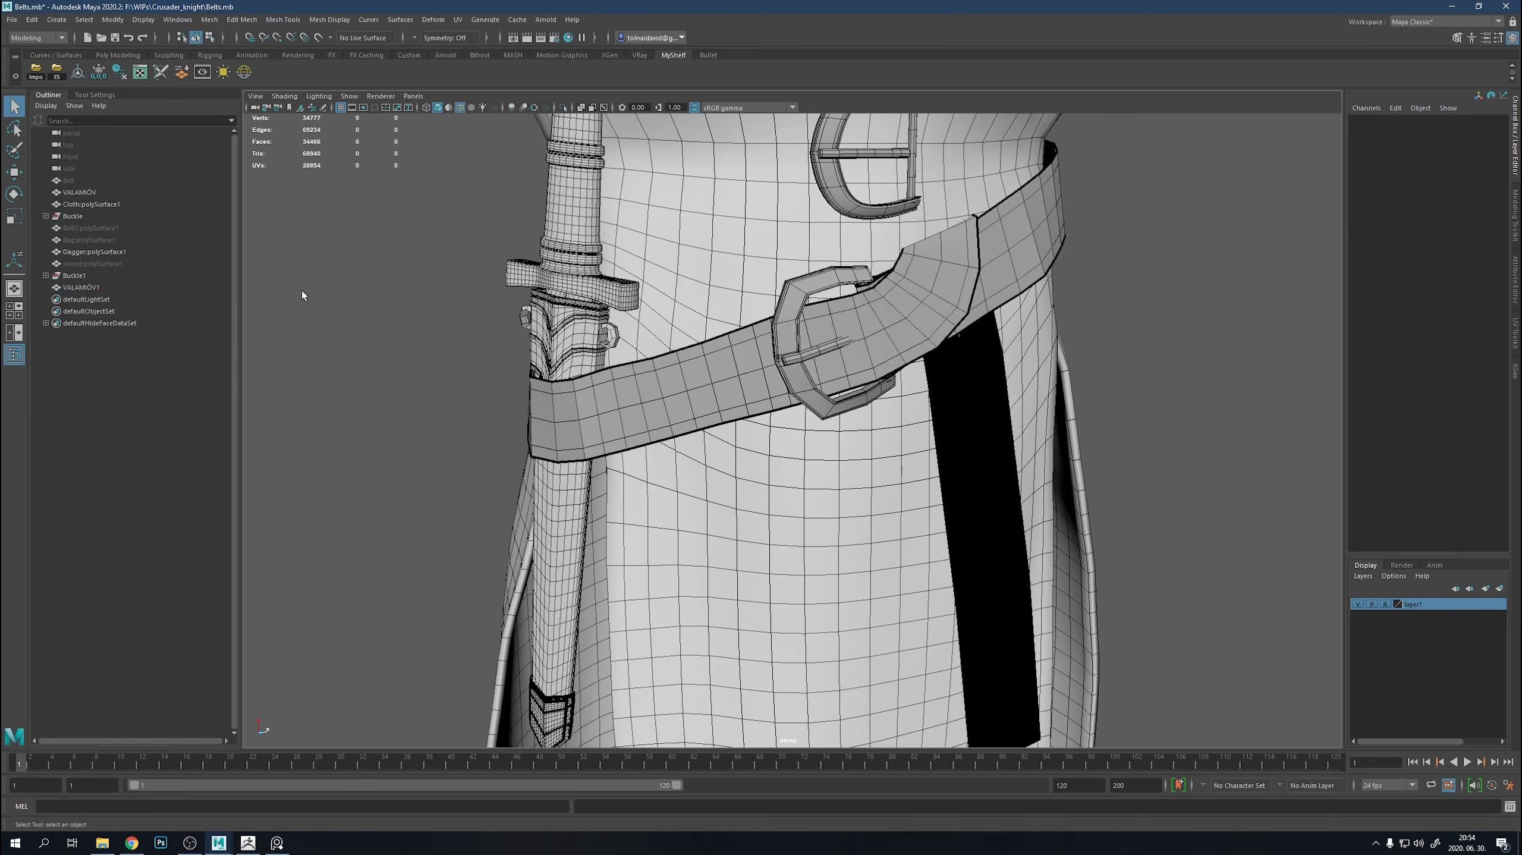
pyautogui.click(725, 390)
pyautogui.press('Delete')
pyautogui.scroll(2, 692, 435)
# Select the hanging strap's faces, isolate them, and frame the strap.
pyautogui.moveTo(696, 330); pyautogui.dragTo(696, 365, button='right')
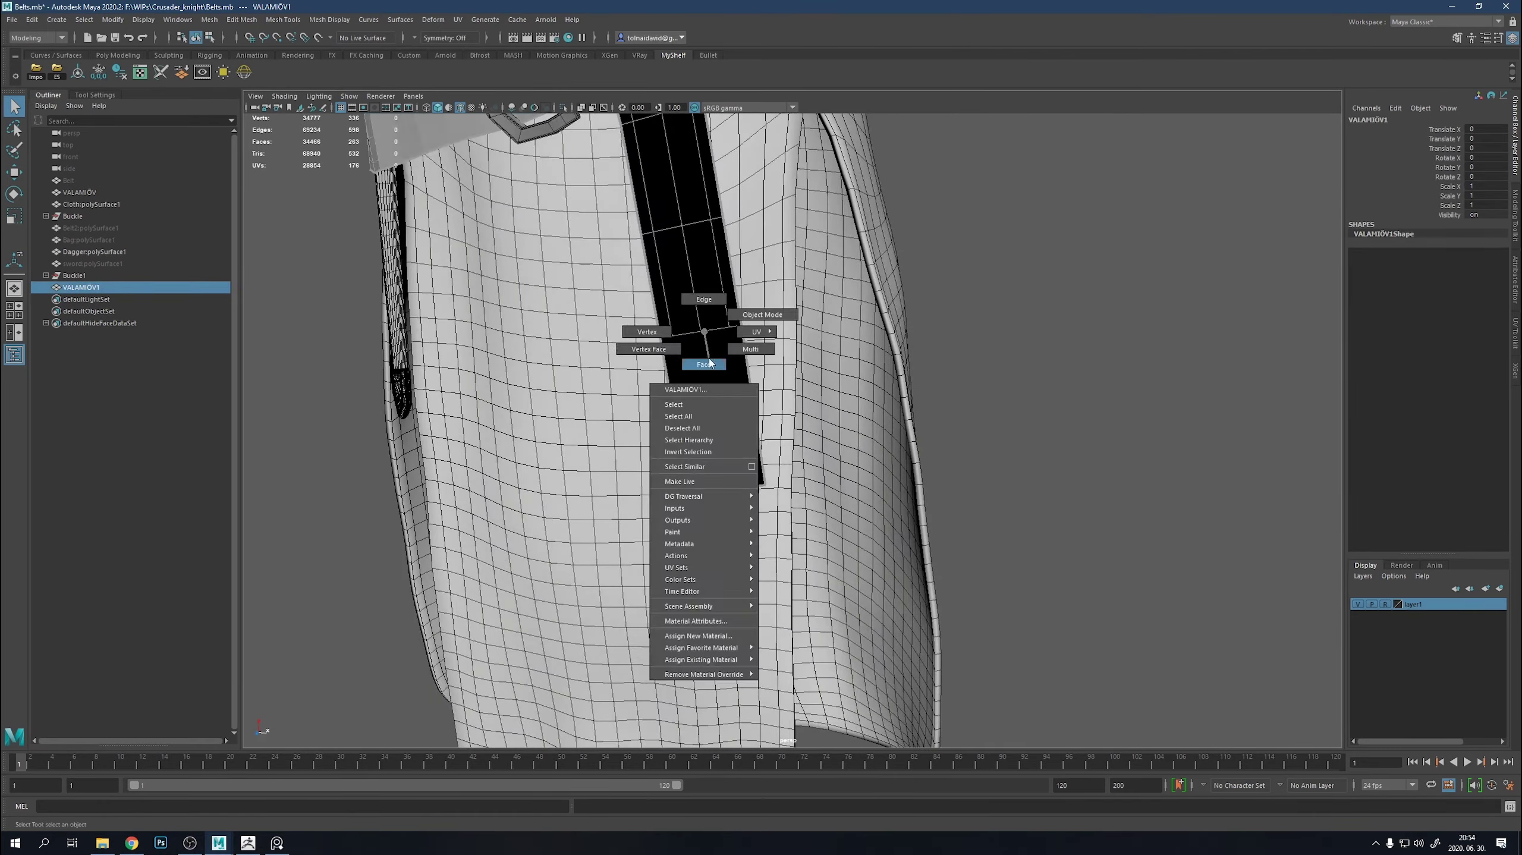
pyautogui.moveTo(696, 365)
pyautogui.keyDown('alt'); pyautogui.mouseDown()
pyautogui.moveTo(772, 395)
pyautogui.moveTo(779, 434)
pyautogui.moveTo(1291, 503)
pyautogui.moveTo(885, 248)
pyautogui.mouseUp(); pyautogui.keyUp('alt')
pyautogui.hotkey('ctrl', '1')
pyautogui.press('f')
pyautogui.click(885, 251)
# Multi-Cut new edges down the strap, splitting it into narrow lengthwise strips.
pyautogui.press('w')
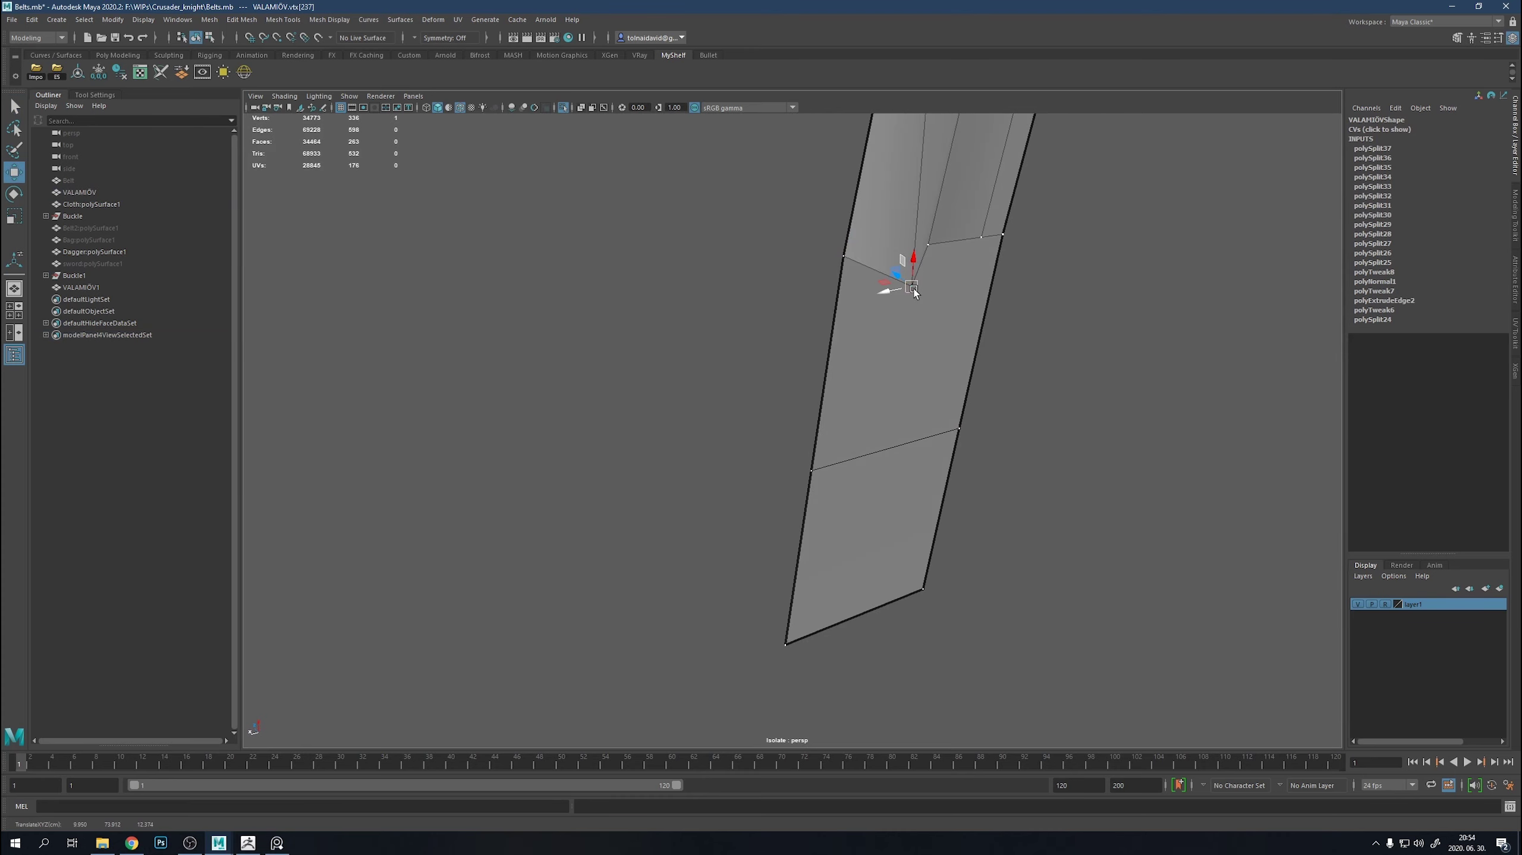
pyautogui.keyDown('shift'); pyautogui.moveTo(910, 285); pyautogui.dragTo(861, 287, button='right'); pyautogui.keyUp('shift')
pyautogui.rightClick(826, 628)
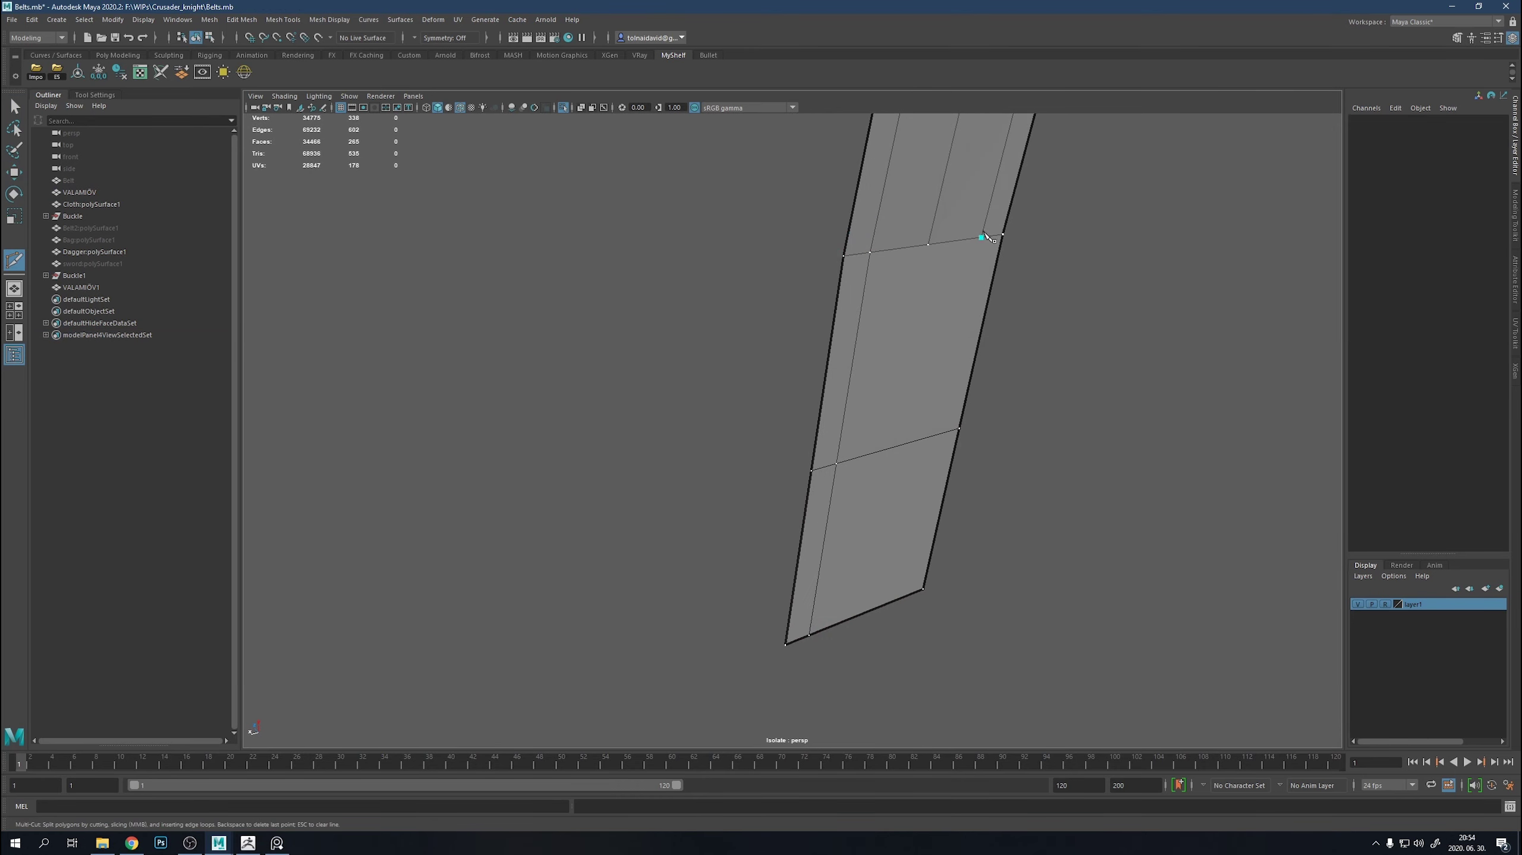
pyautogui.keyDown('ctrl'); pyautogui.click(875, 616); pyautogui.keyUp('ctrl')
pyautogui.moveTo(875, 617)
pyautogui.keyDown('alt'); pyautogui.mouseDown()
pyautogui.moveTo(910, 564)
pyautogui.moveTo(815, 503)
pyautogui.mouseUp(); pyautogui.keyUp('alt')
pyautogui.keyDown('alt'); pyautogui.moveTo(815, 503); pyautogui.dragTo(843, 471, button='middle'); pyautogui.keyUp('alt')
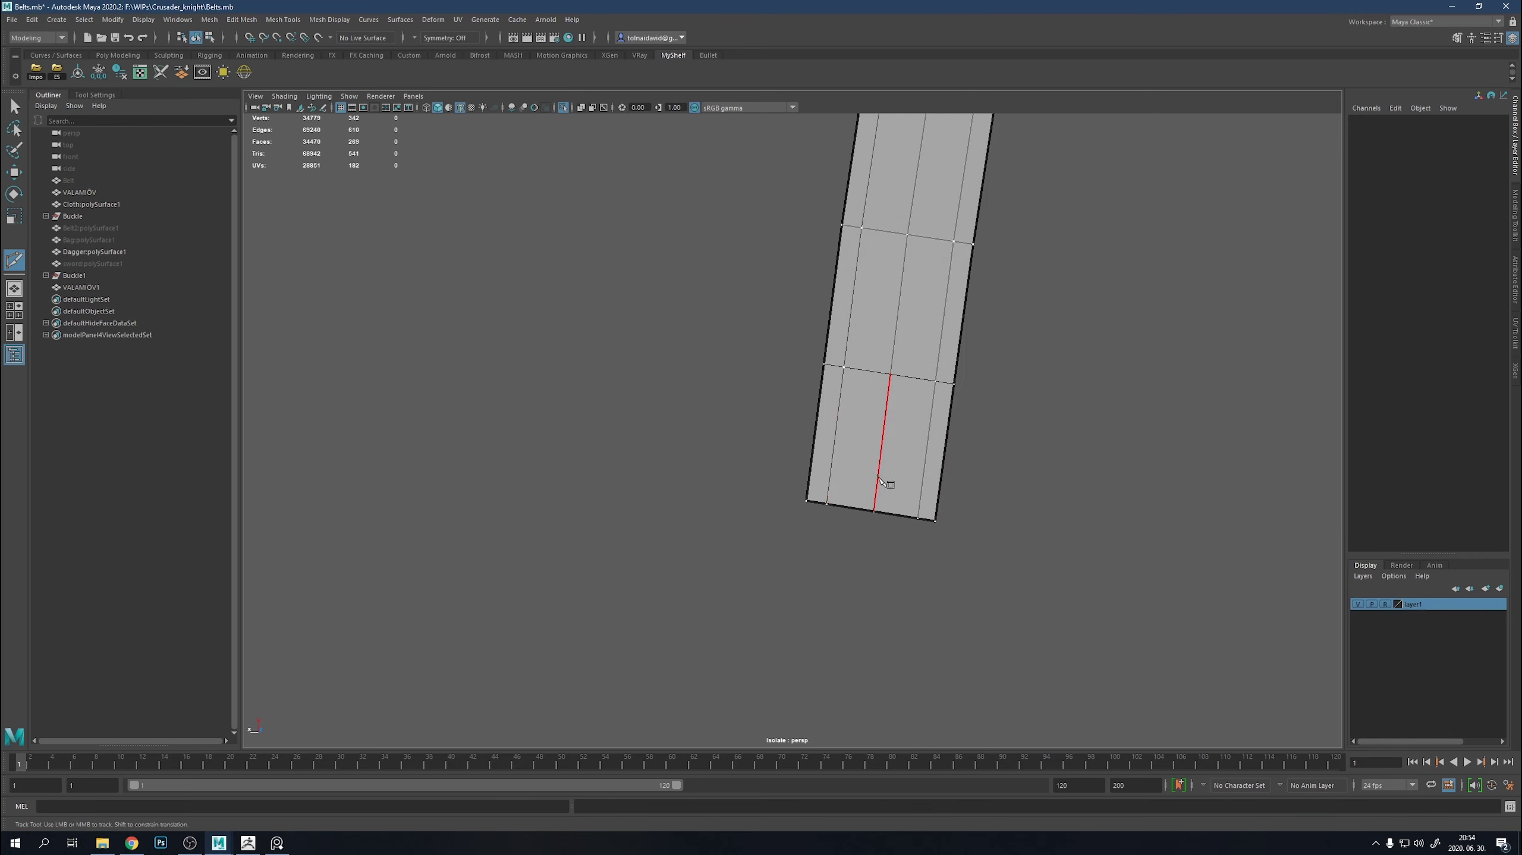
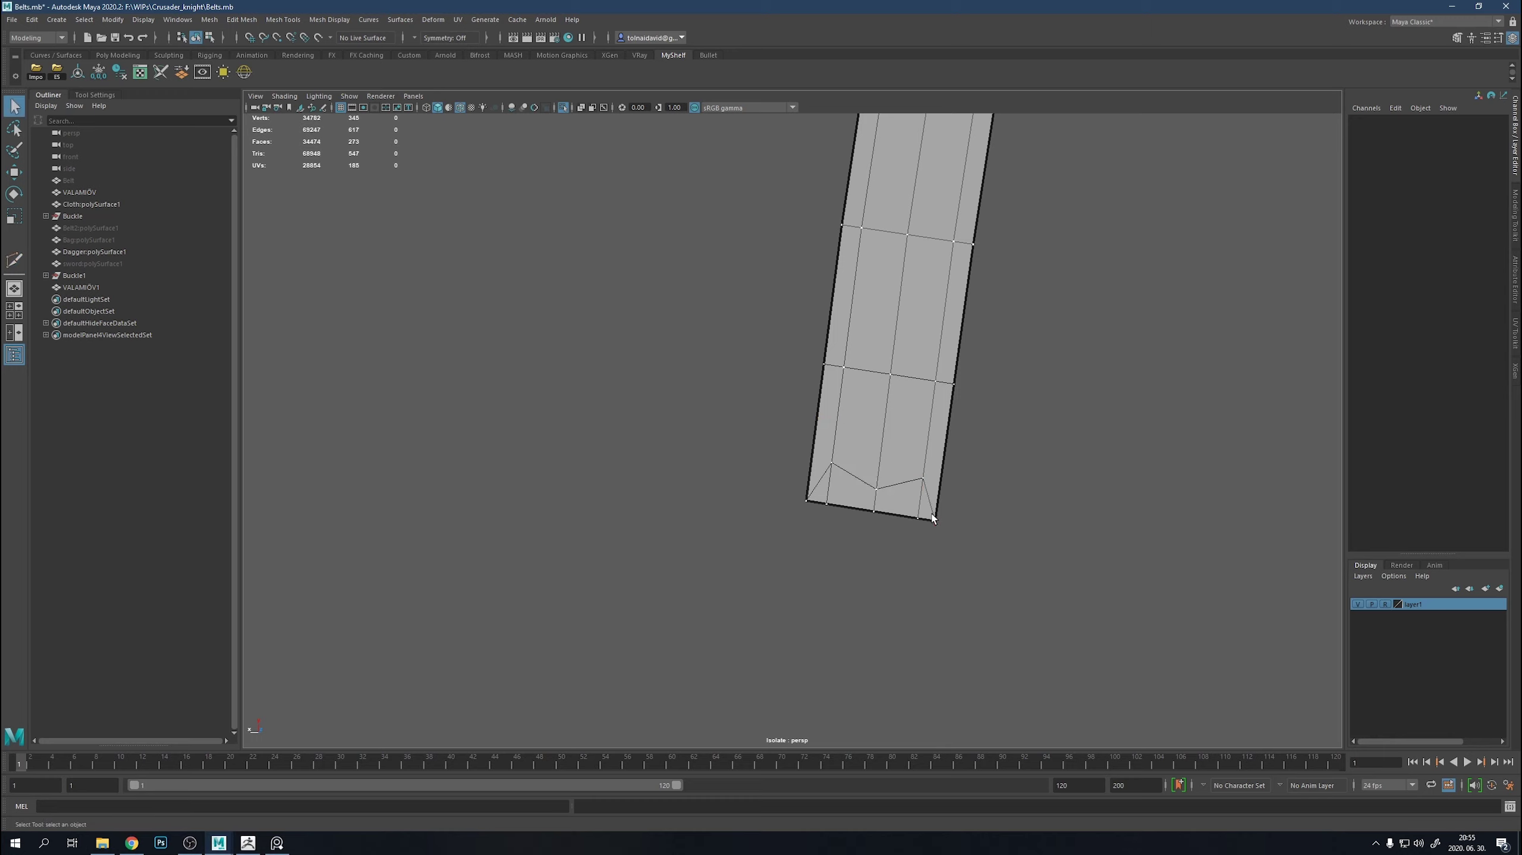
# Multi-Cut new tip edges into the strap end and delete its bottom faces.
pyautogui.press('y')
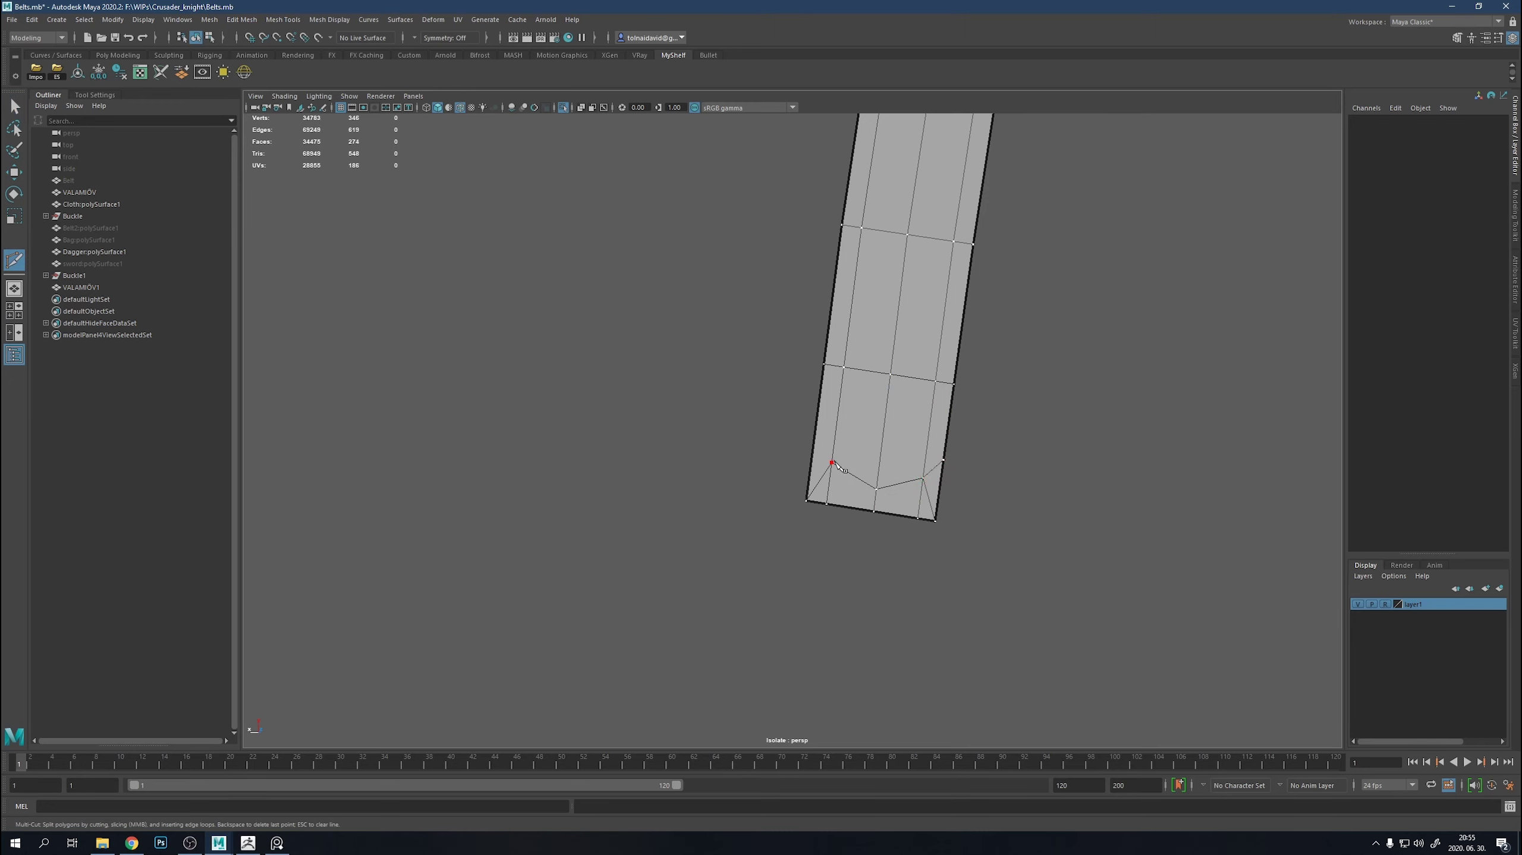
pyautogui.press('q')
pyautogui.moveTo(801, 492); pyautogui.dragTo(906, 531)
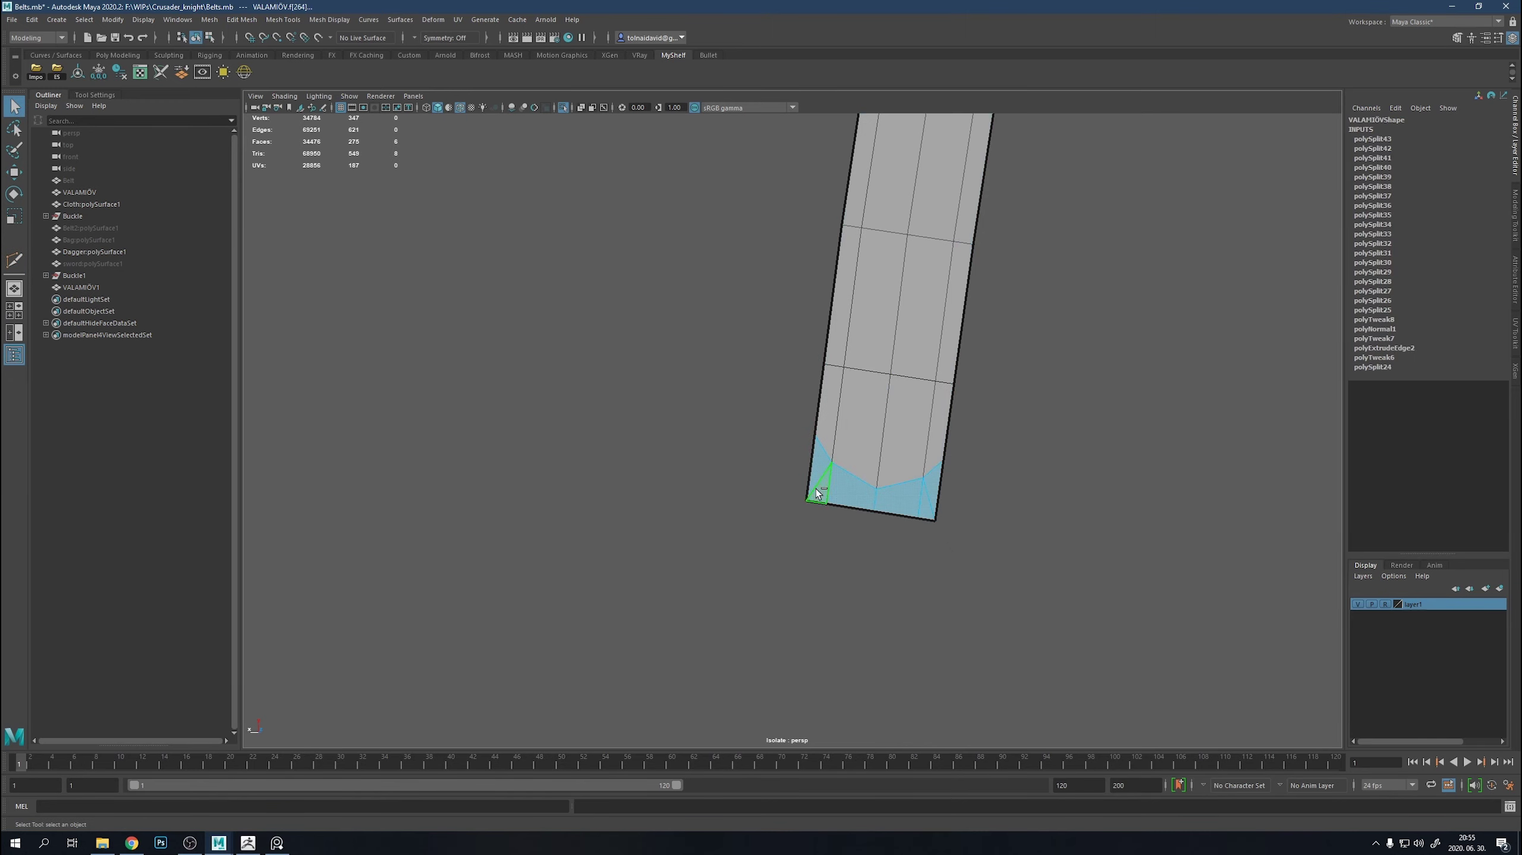
pyautogui.press('Delete')
# Cut again, remove the lower-left corner edge, and check the pointed tip in smooth preview.
pyautogui.press('y')
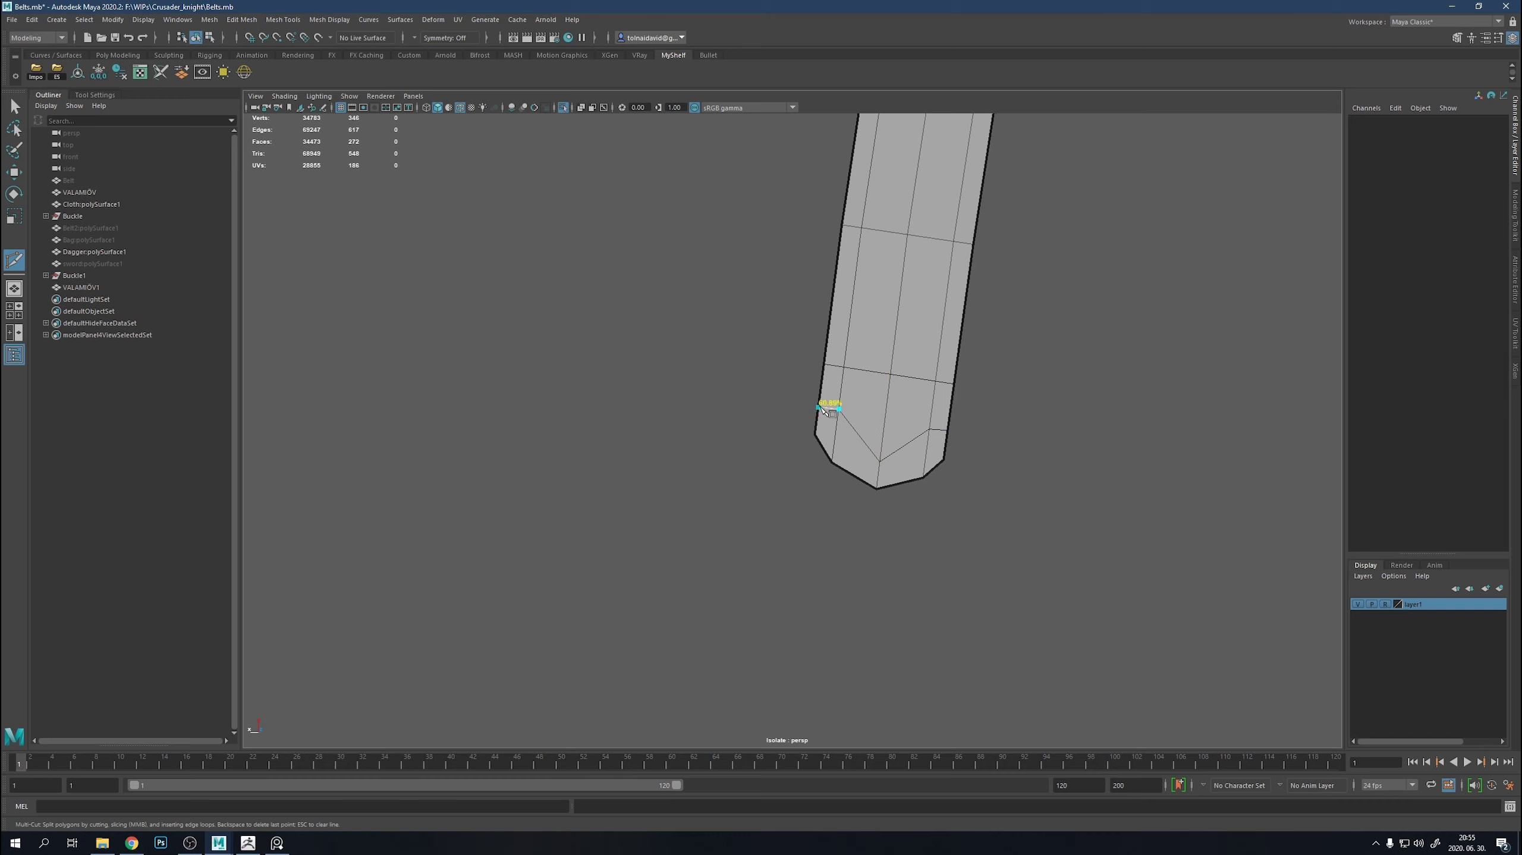
pyautogui.press('q')
pyautogui.click(838, 425)
pyautogui.press('Delete')
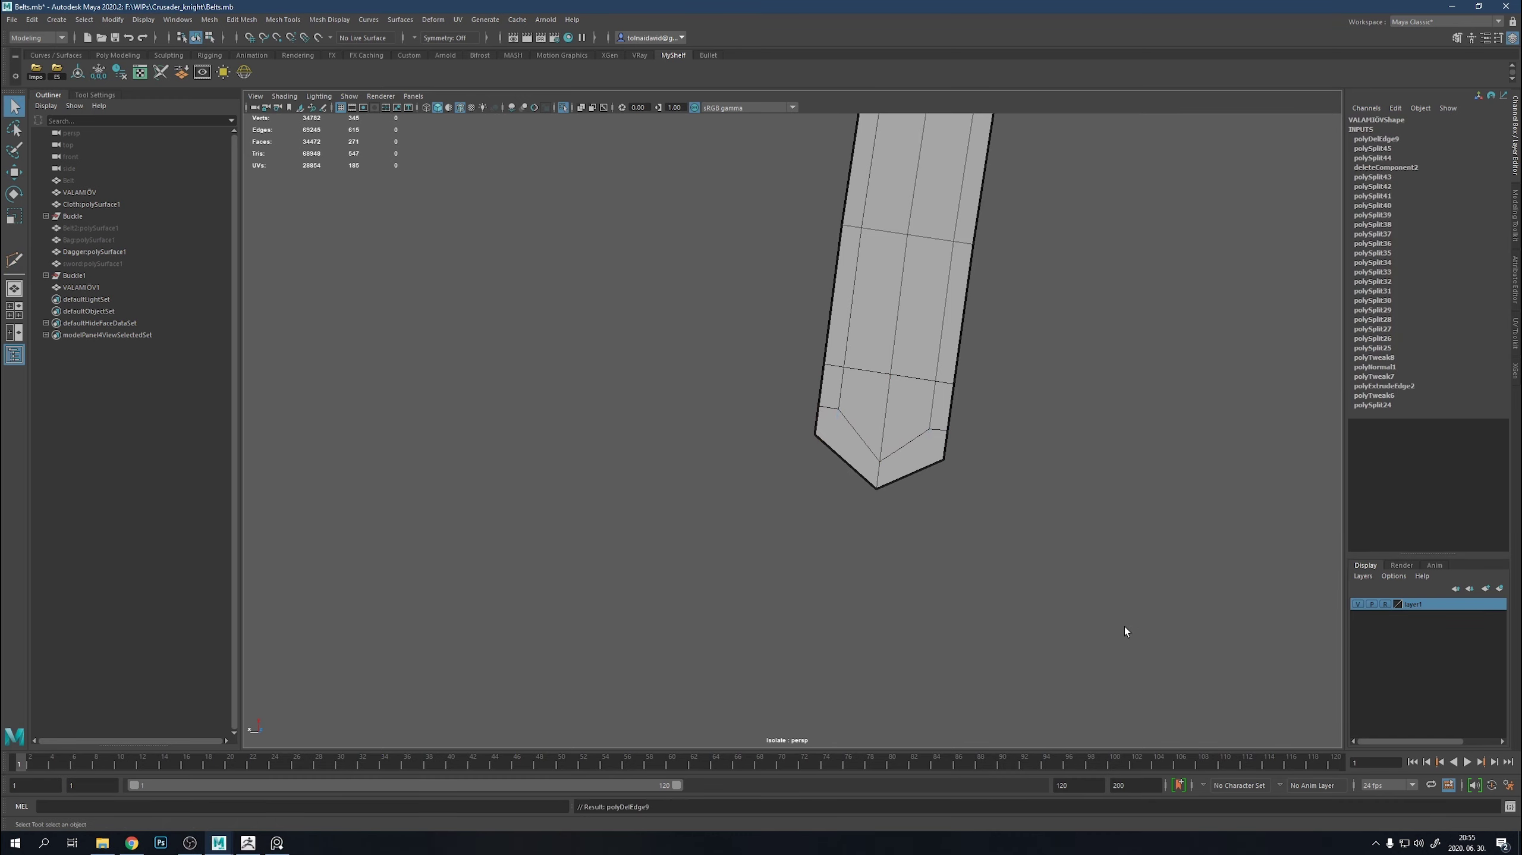
pyautogui.click(825, 449)
pyautogui.press('3')
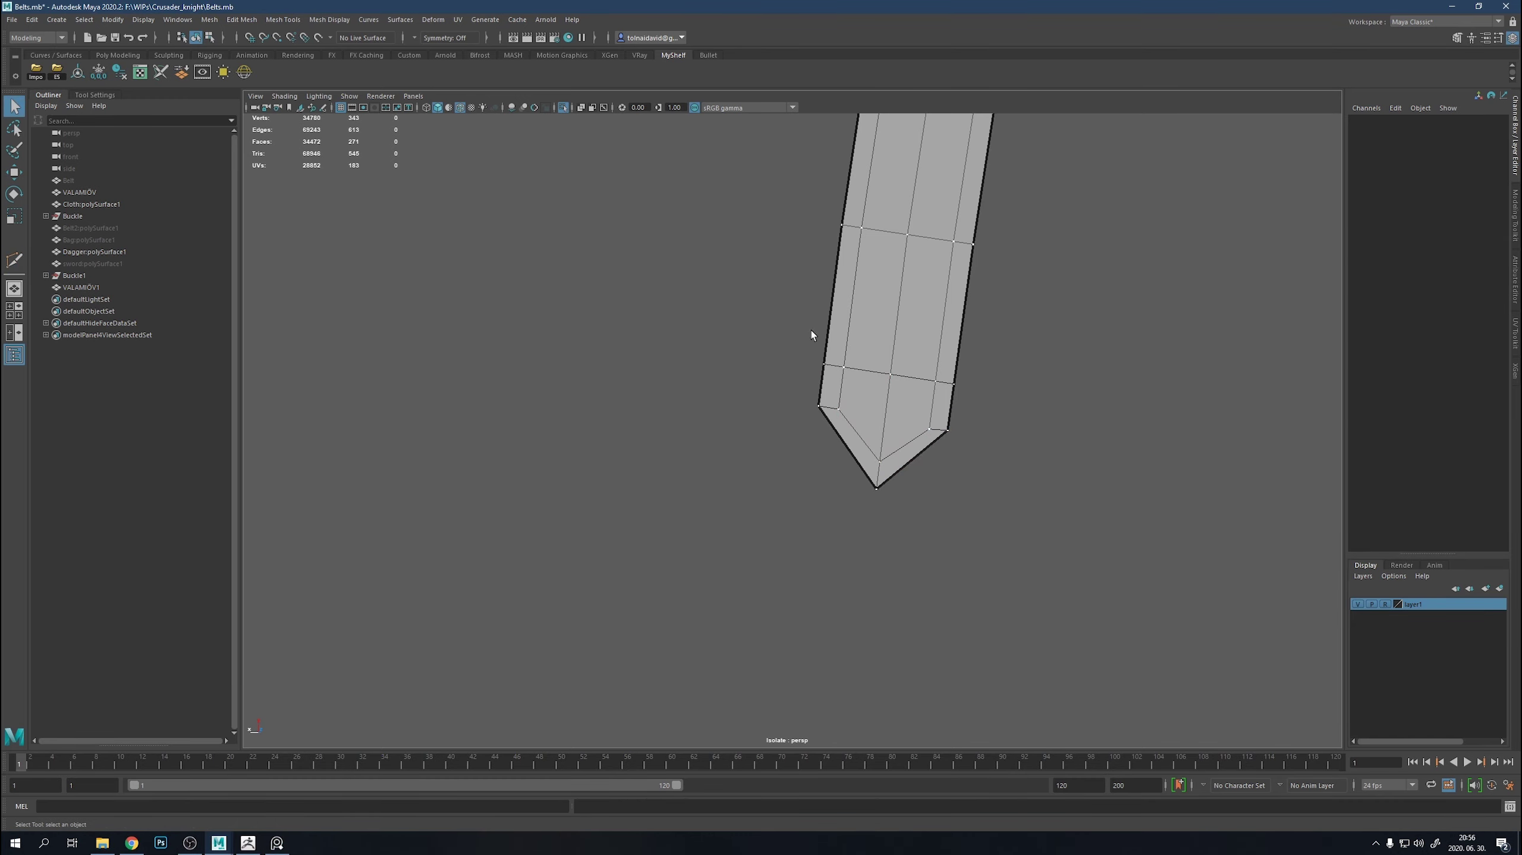
pyautogui.press('1')
pyautogui.click(820, 409)
# Weld a first group of loose strap vertices with Merge Vertices.
pyautogui.press('w')
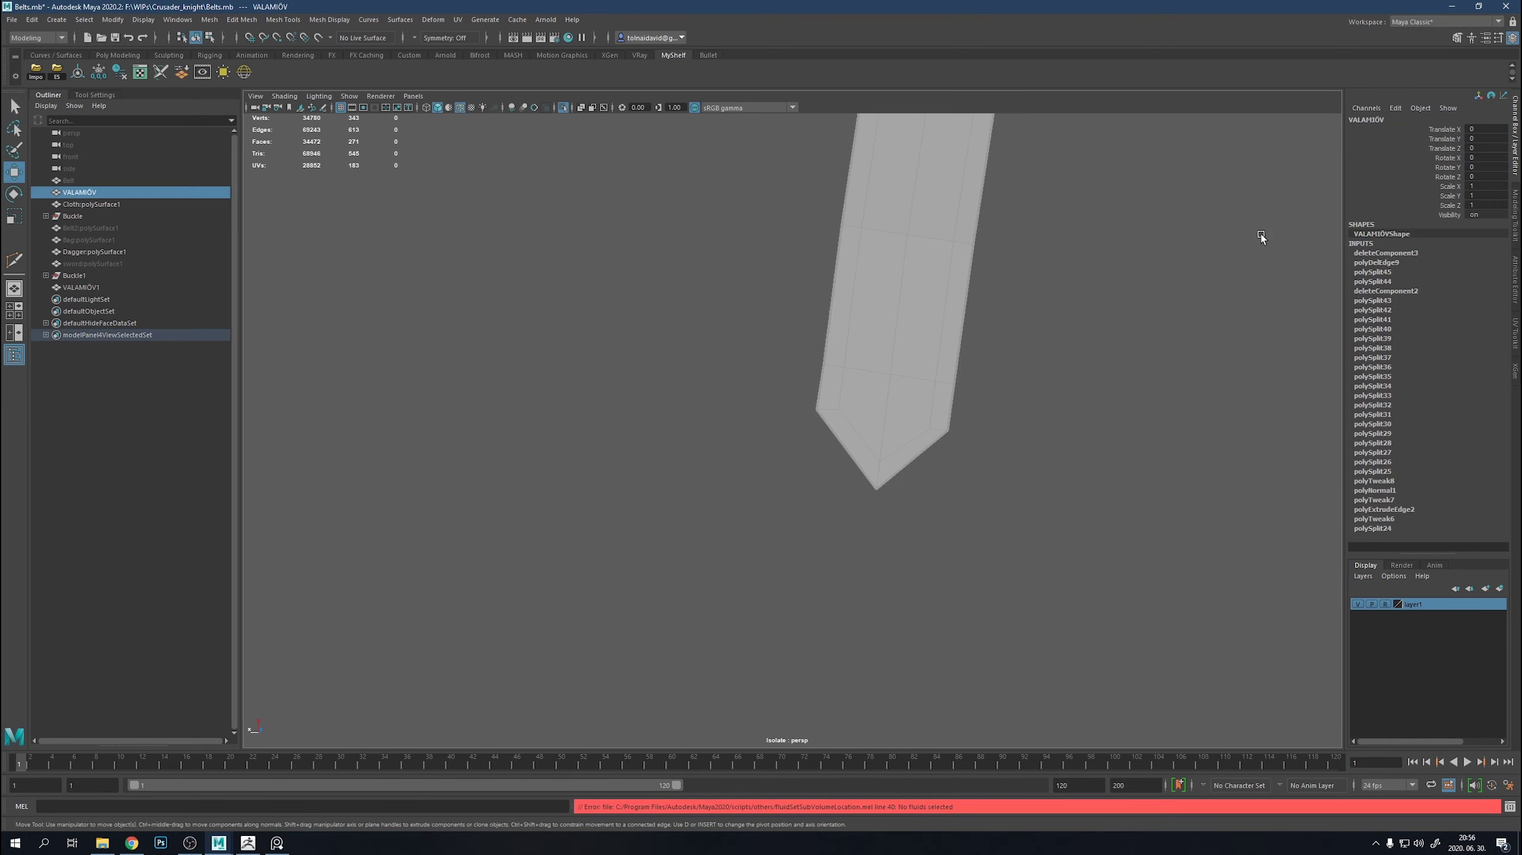
pyautogui.moveTo(819, 409)
pyautogui.keyDown('alt'); pyautogui.mouseDown()
pyautogui.moveTo(994, 287)
pyautogui.moveTo(866, 360)
pyautogui.mouseUp(); pyautogui.keyUp('alt')
pyautogui.scroll(5, 866, 361)
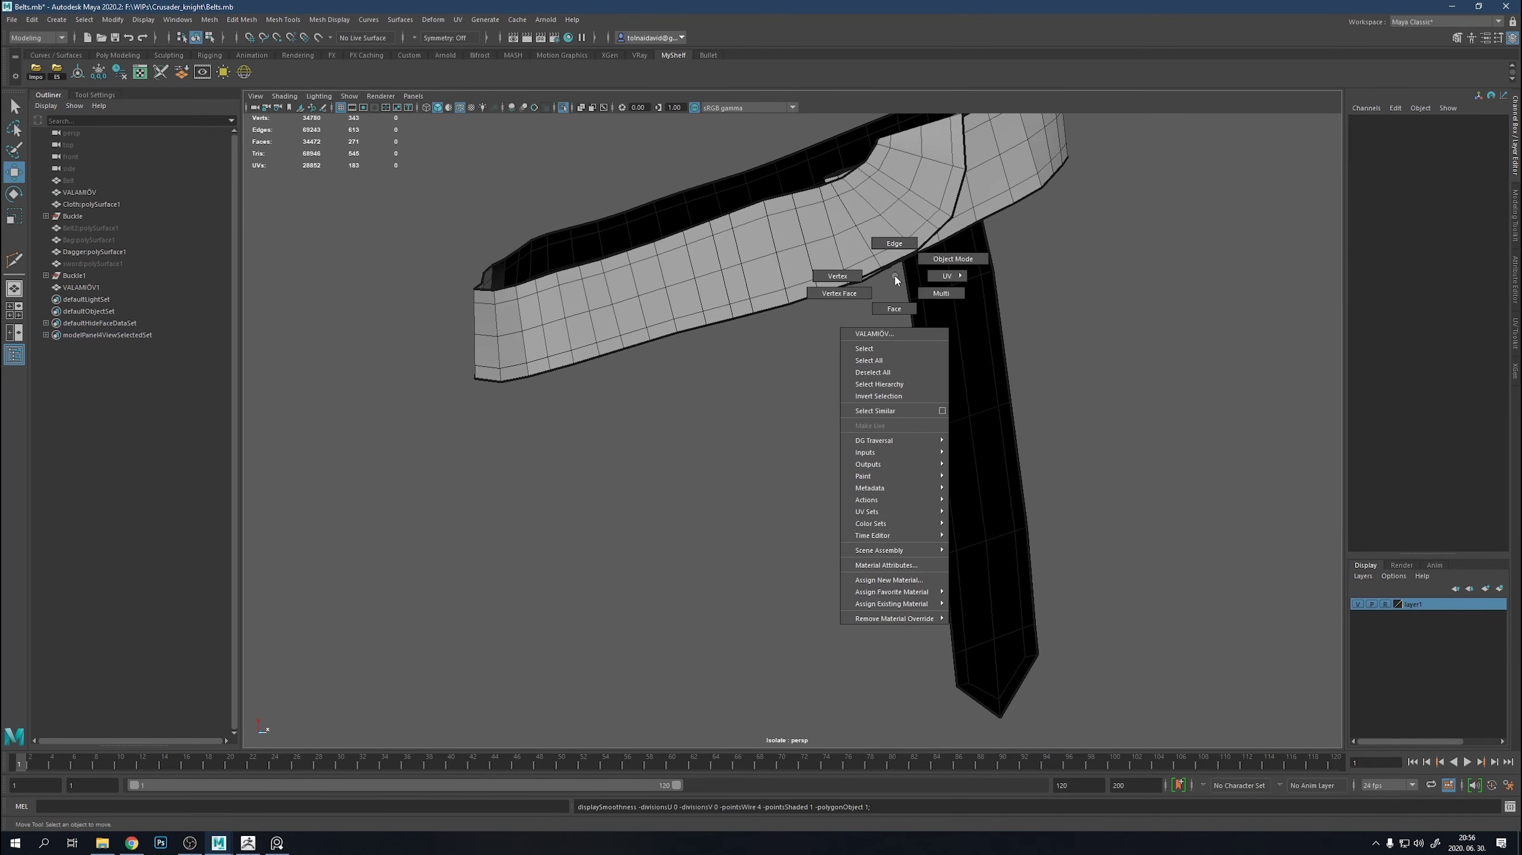
pyautogui.moveTo(868, 246); pyautogui.dragTo(887, 237, button='right')
pyautogui.moveTo(934, 515); pyautogui.dragTo(1032, 560)
pyautogui.keyDown('shift'); pyautogui.moveTo(1171, 529); pyautogui.dragTo(1199, 438, button='right'); pyautogui.keyUp('shift')
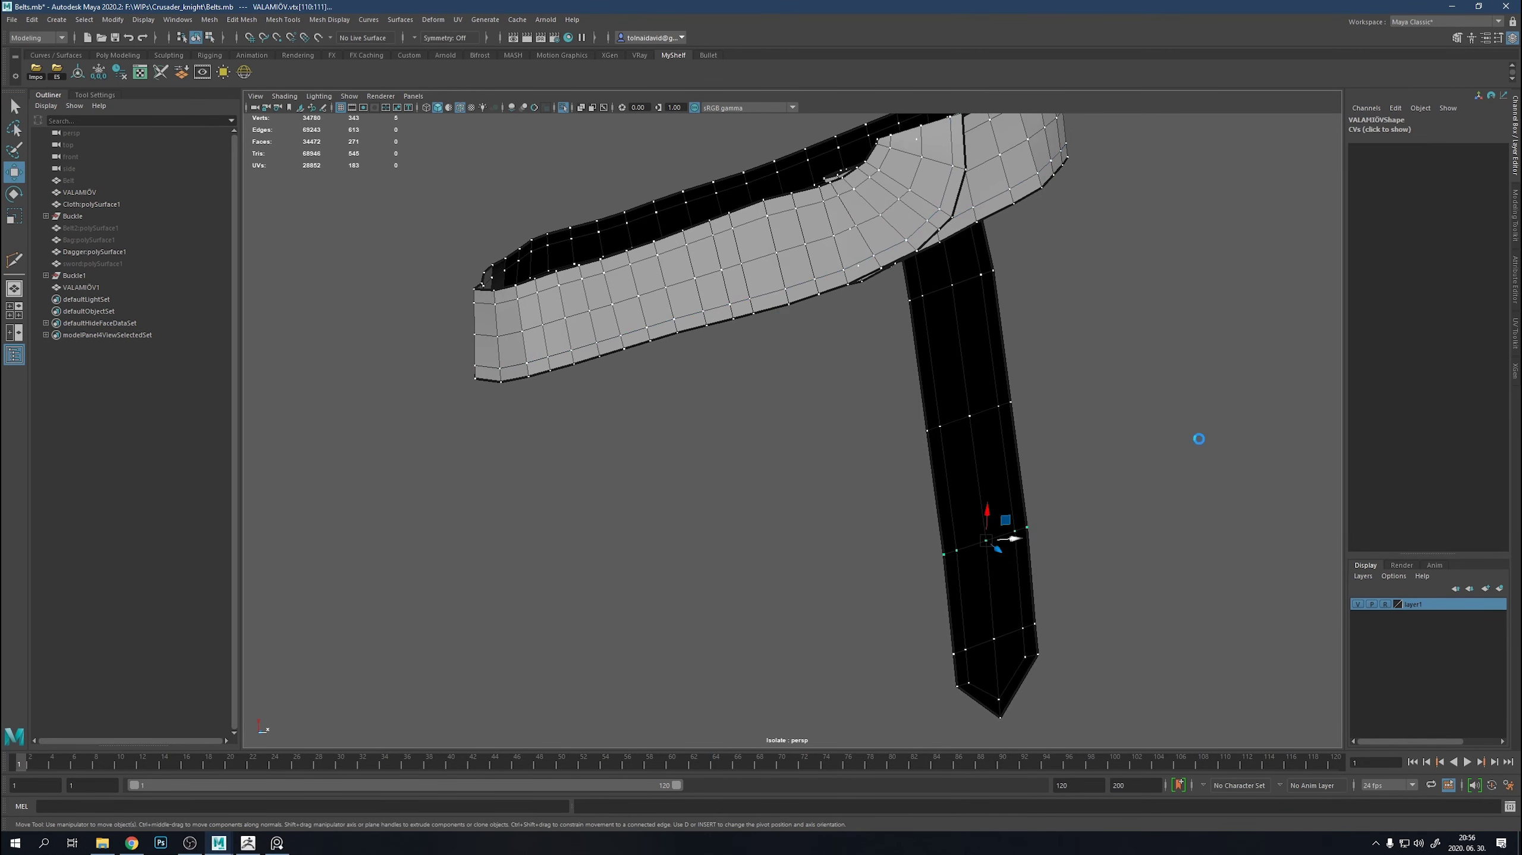
# Select the lower strap vertices and merge them together.
pyautogui.moveTo(954, 383); pyautogui.dragTo(958, 341, button='right')
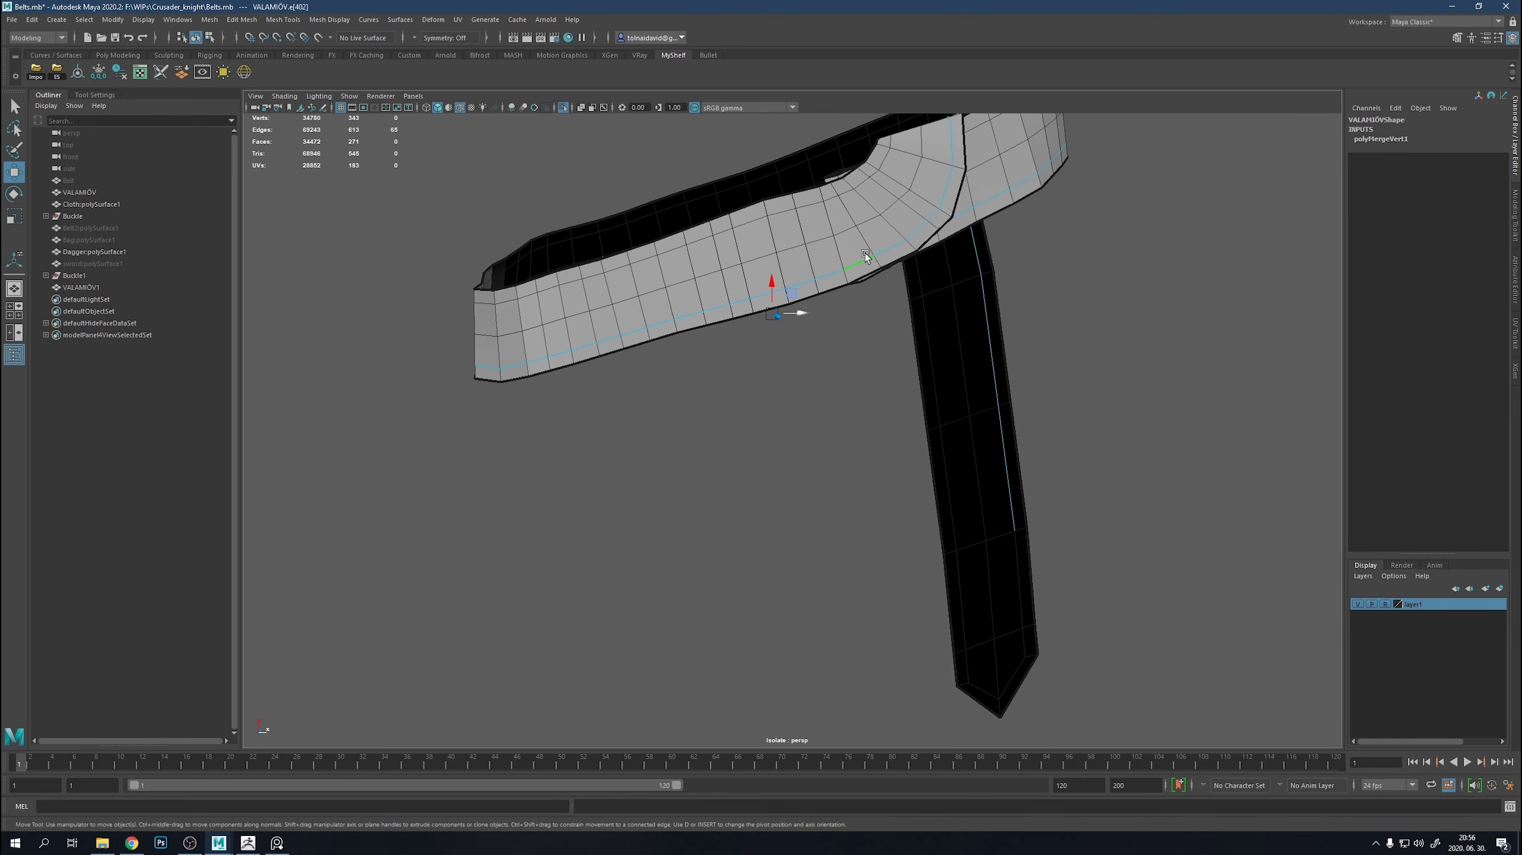
pyautogui.press('w')
pyautogui.moveTo(1005, 539)
pyautogui.mouseDown()
pyautogui.moveTo(1035, 604)
pyautogui.moveTo(901, 464)
pyautogui.mouseUp()
pyautogui.moveTo(808, 445); pyautogui.dragTo(808, 416, button='right')
pyautogui.moveTo(772, 425); pyautogui.dragTo(898, 458)
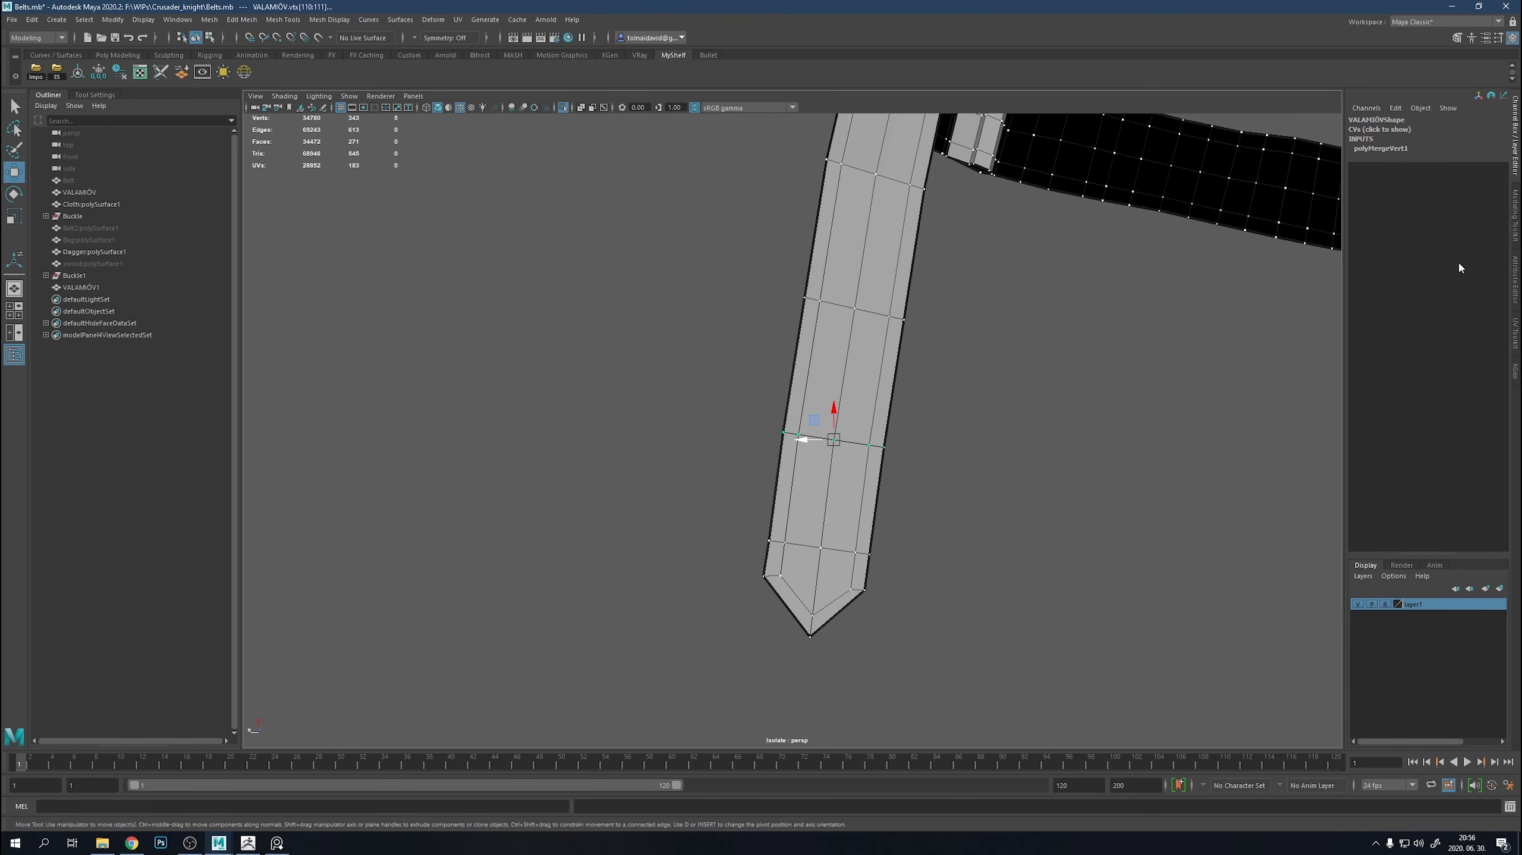
pyautogui.click(1516, 216)
pyautogui.click(801, 430)
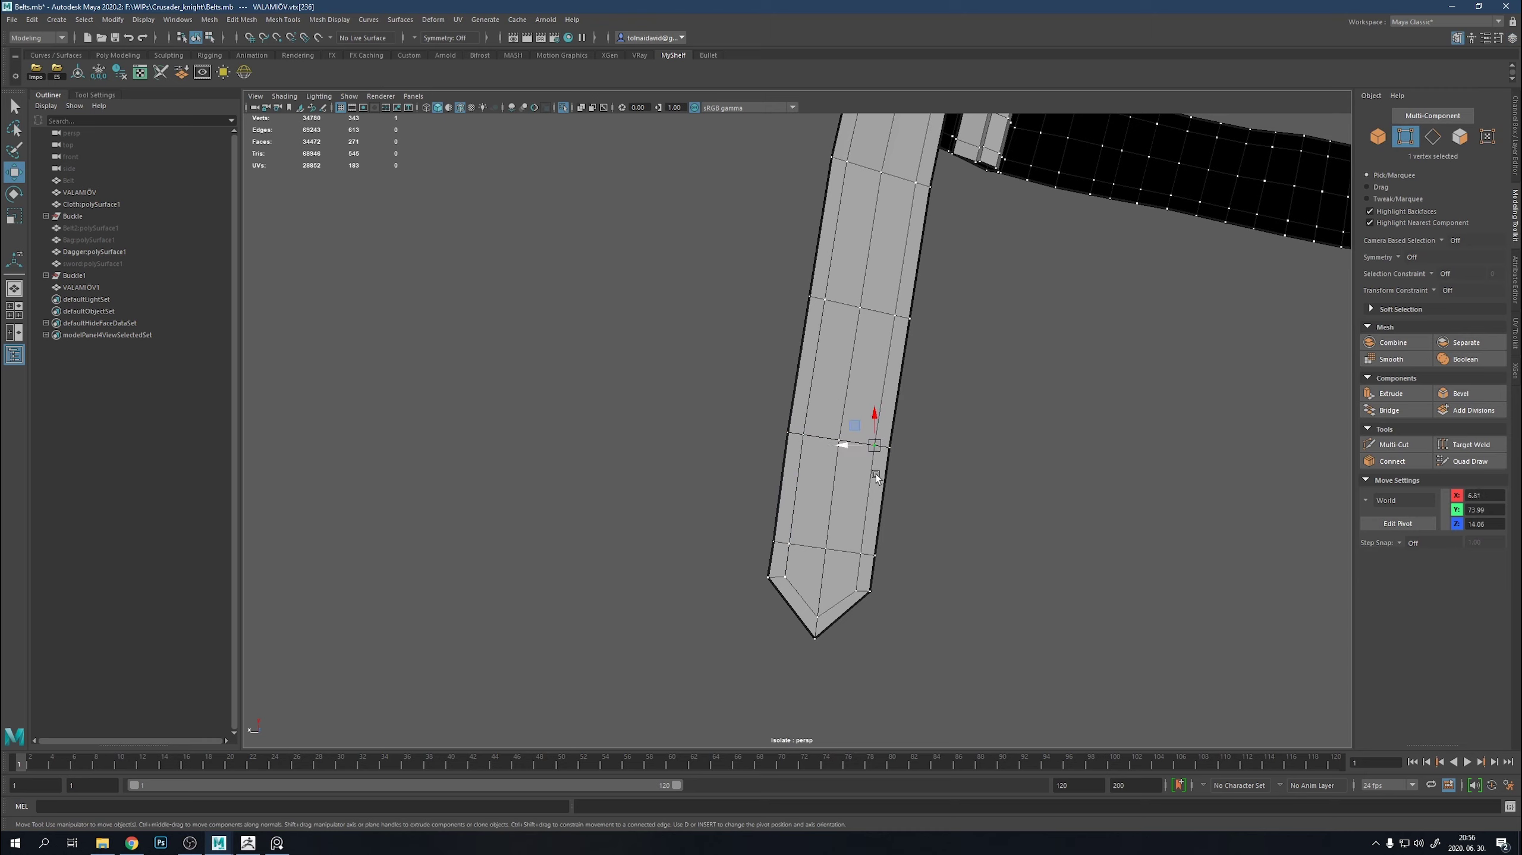
pyautogui.moveTo(644, 330); pyautogui.dragTo(1044, 710)
pyautogui.keyDown('shift'); pyautogui.moveTo(1001, 513); pyautogui.dragTo(1064, 463, button='right'); pyautogui.keyUp('shift')
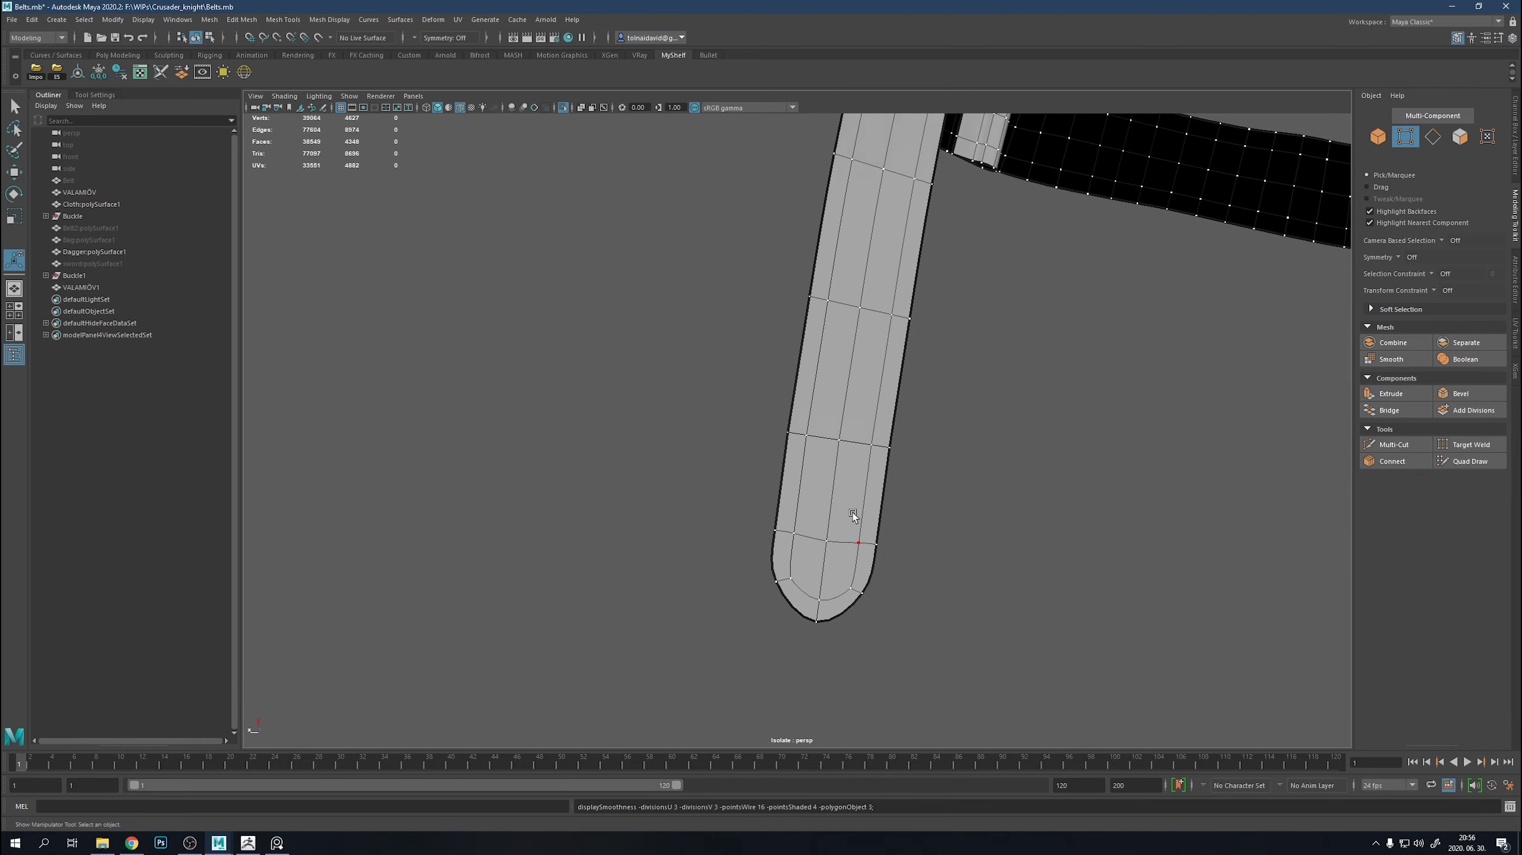
# Select three tip edges and apply Bevel Edge with fraction 0.5 and 1 segment.
pyautogui.rightClick(868, 420)
pyautogui.click(880, 538)
pyautogui.moveTo(879, 561)
pyautogui.keyDown('alt'); pyautogui.mouseDown()
pyautogui.moveTo(673, 455)
pyautogui.moveTo(692, 519)
pyautogui.moveTo(526, 529)
pyautogui.moveTo(805, 570)
pyautogui.mouseUp(); pyautogui.keyUp('alt')
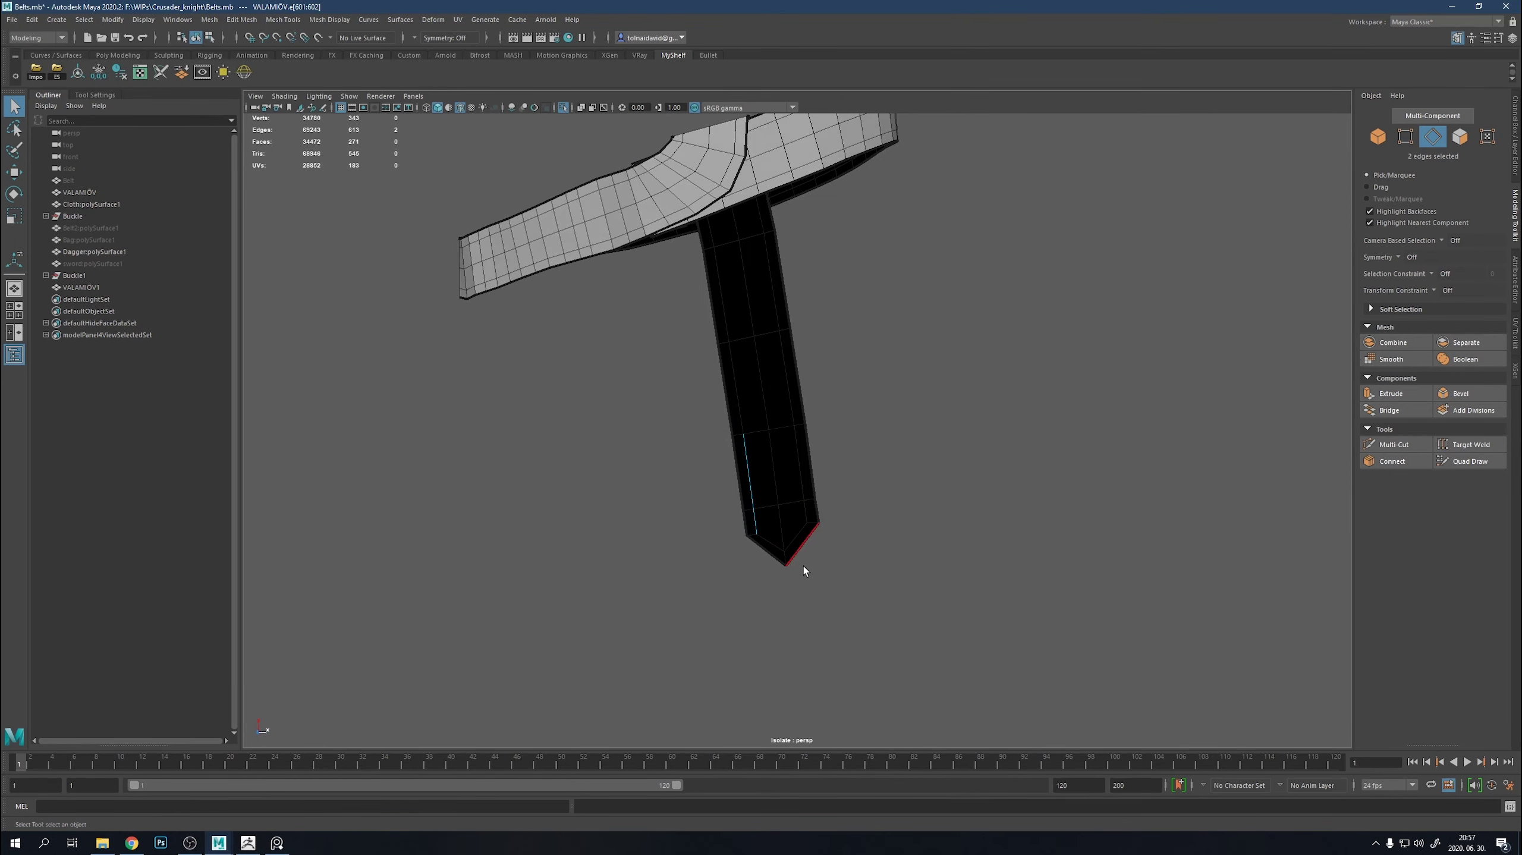
pyautogui.keyDown('shift'); pyautogui.click(744, 429); pyautogui.keyUp('shift')
pyautogui.keyDown('shift'); pyautogui.moveTo(1081, 507); pyautogui.dragTo(1115, 519, button='right'); pyautogui.keyUp('shift')
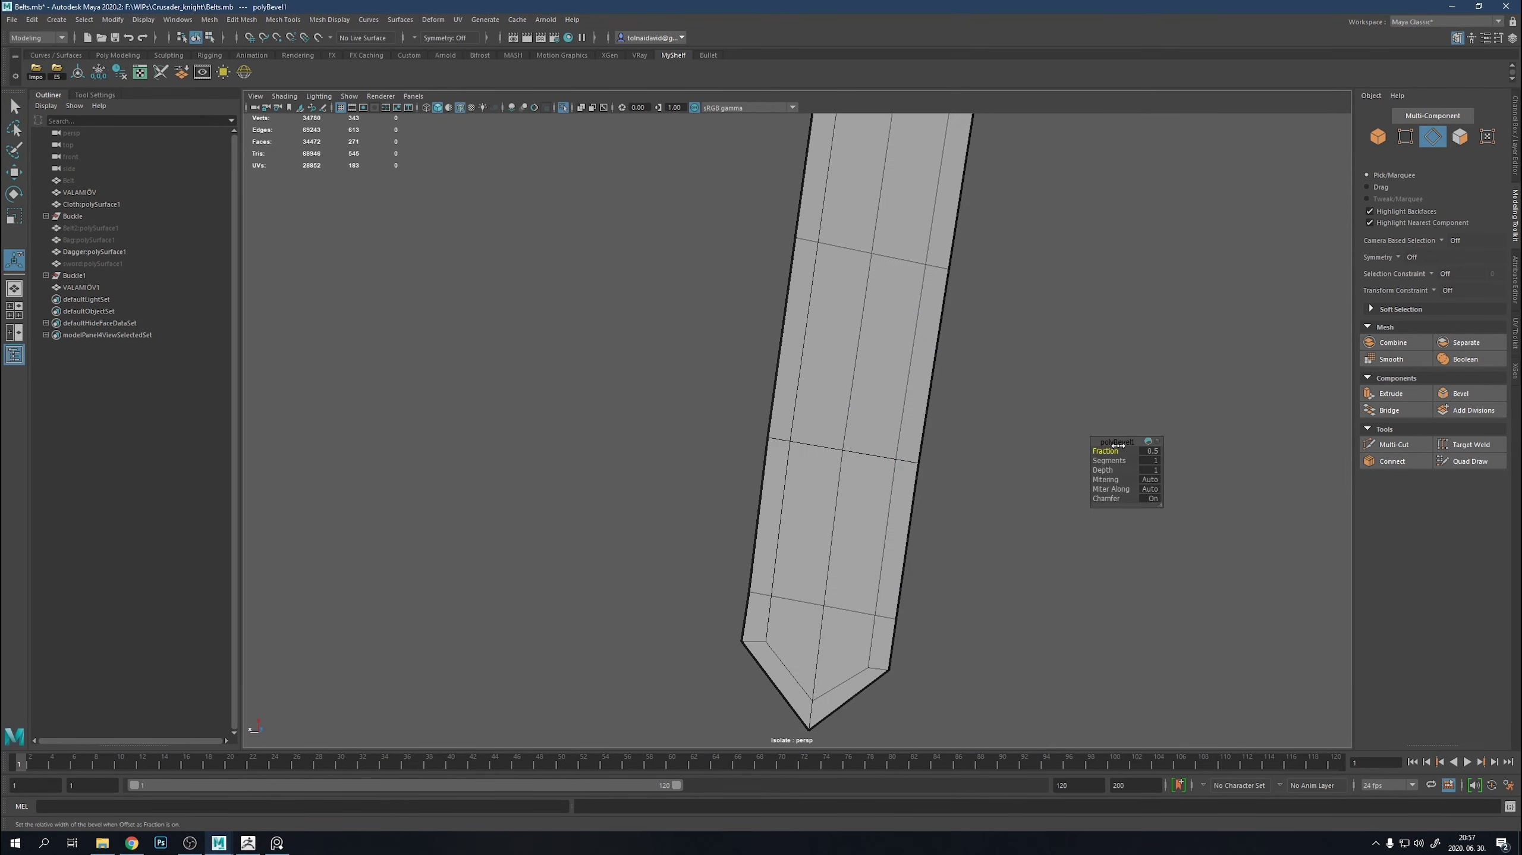
# Undo the bevel and delete the strap's pointed lower faces.
pyautogui.hotkey('ctrl', 'z')
pyautogui.press('F11')
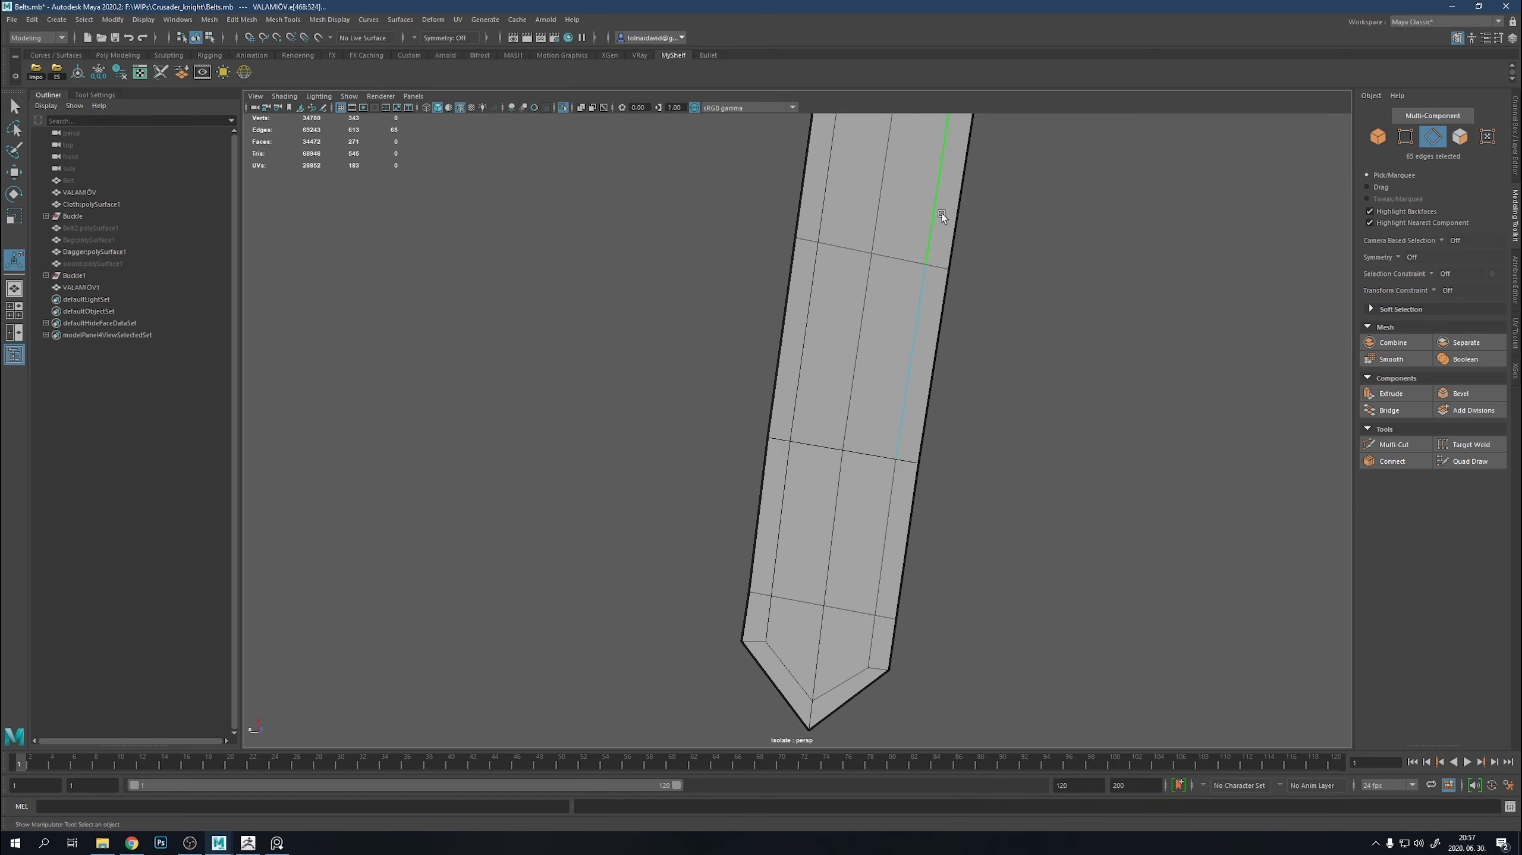
pyautogui.moveTo(670, 441)
pyautogui.mouseDown()
pyautogui.moveTo(909, 694)
pyautogui.moveTo(947, 708)
pyautogui.mouseUp()
pyautogui.press('Delete')
# Extrude the strap's bottom border edges downward, then try deleting the new faces and undo.
pyautogui.press('F10')
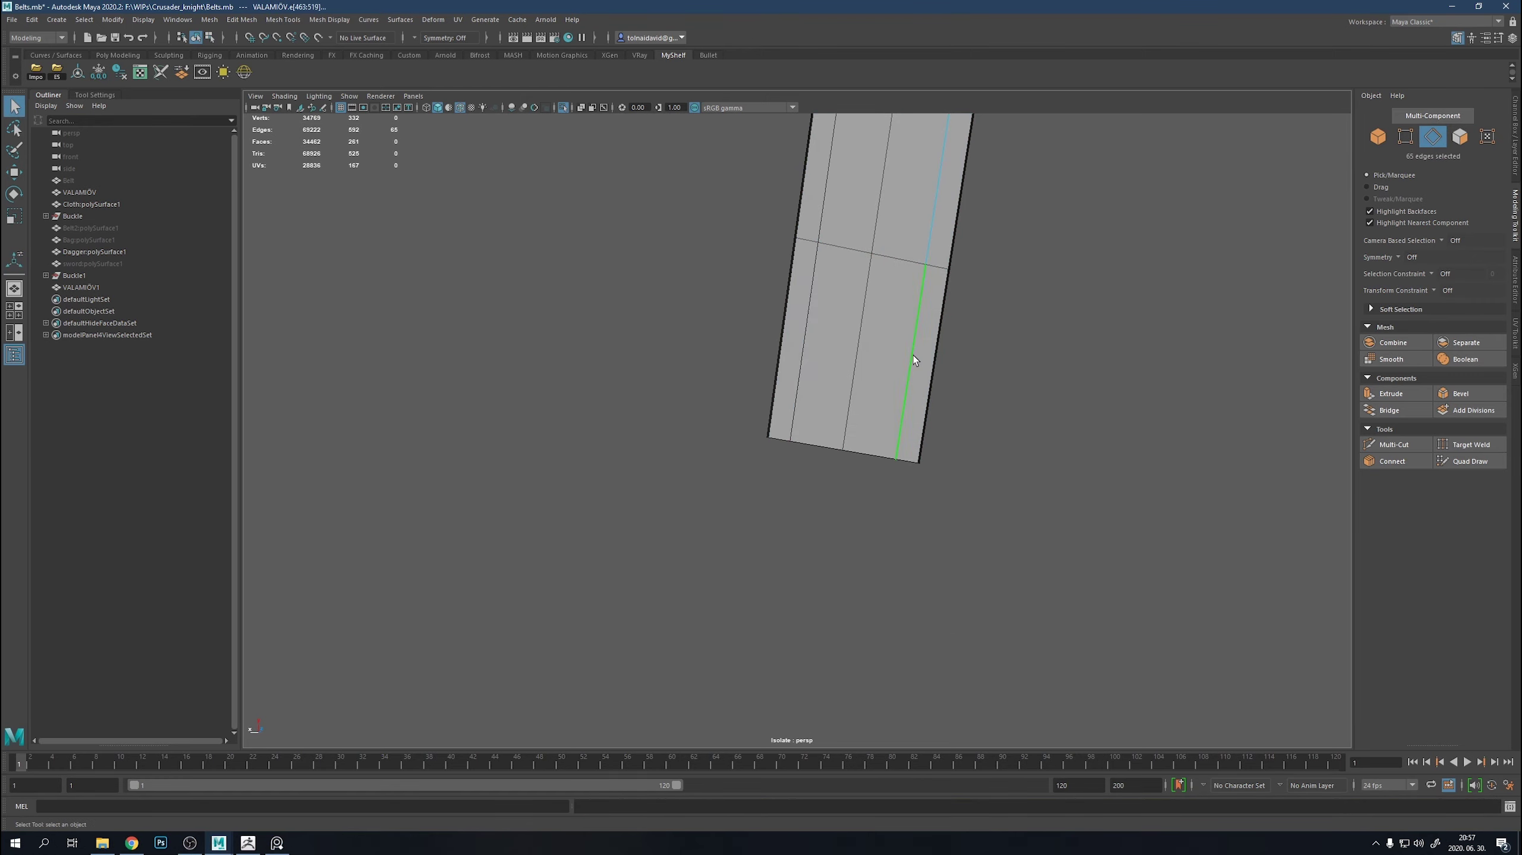
pyautogui.doubleClick(910, 355)
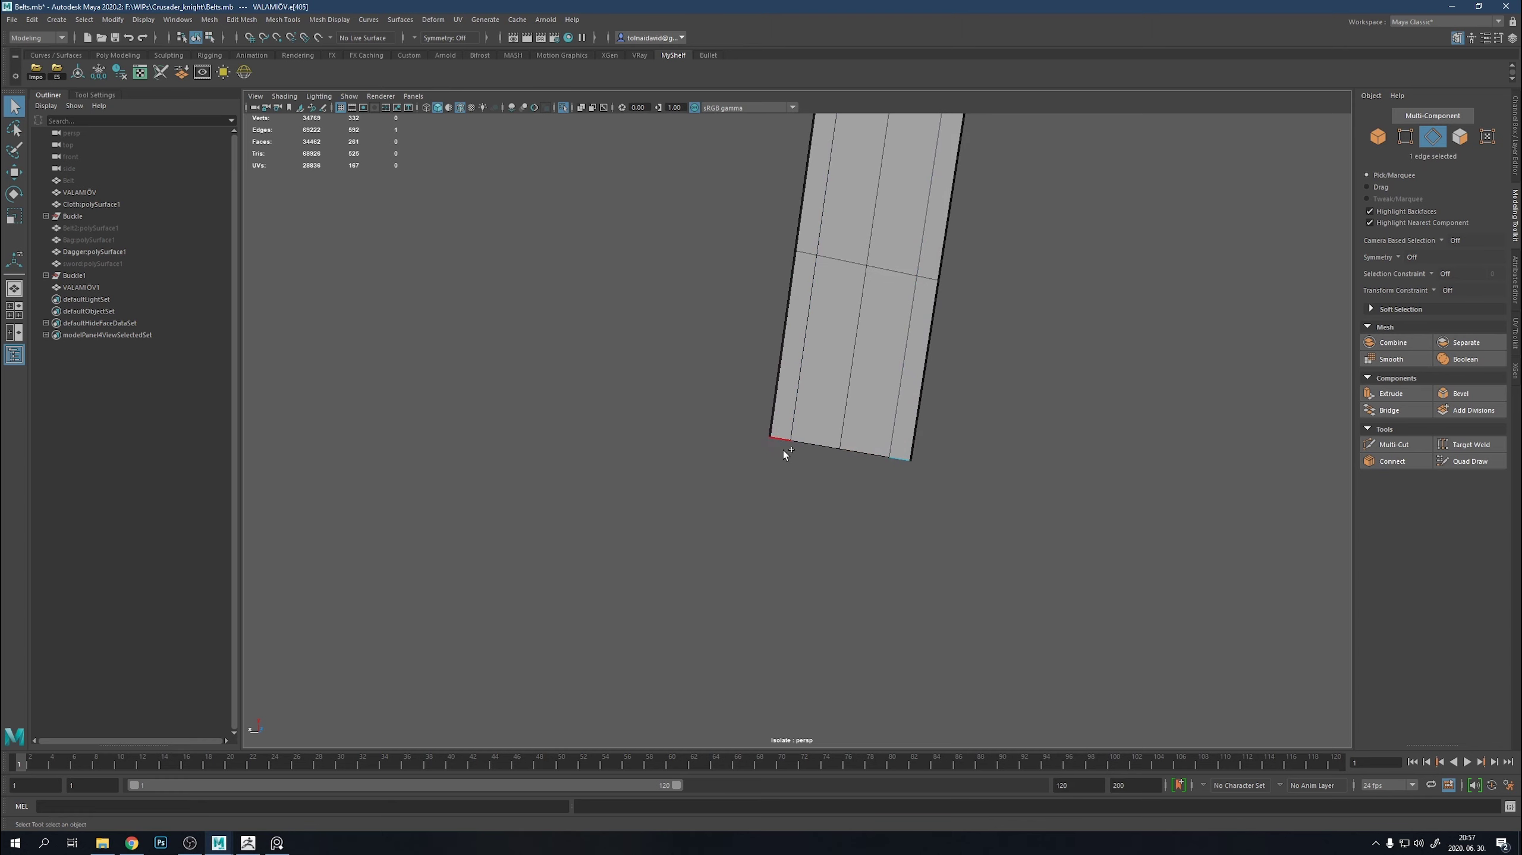
pyautogui.keyDown('shift'); pyautogui.click(846, 452); pyautogui.keyUp('shift')
pyautogui.press('w')
pyautogui.keyDown('shift'); pyautogui.moveTo(849, 445); pyautogui.dragTo(850, 622); pyautogui.keyUp('shift')
pyautogui.scroll(-3, 1109, 585)
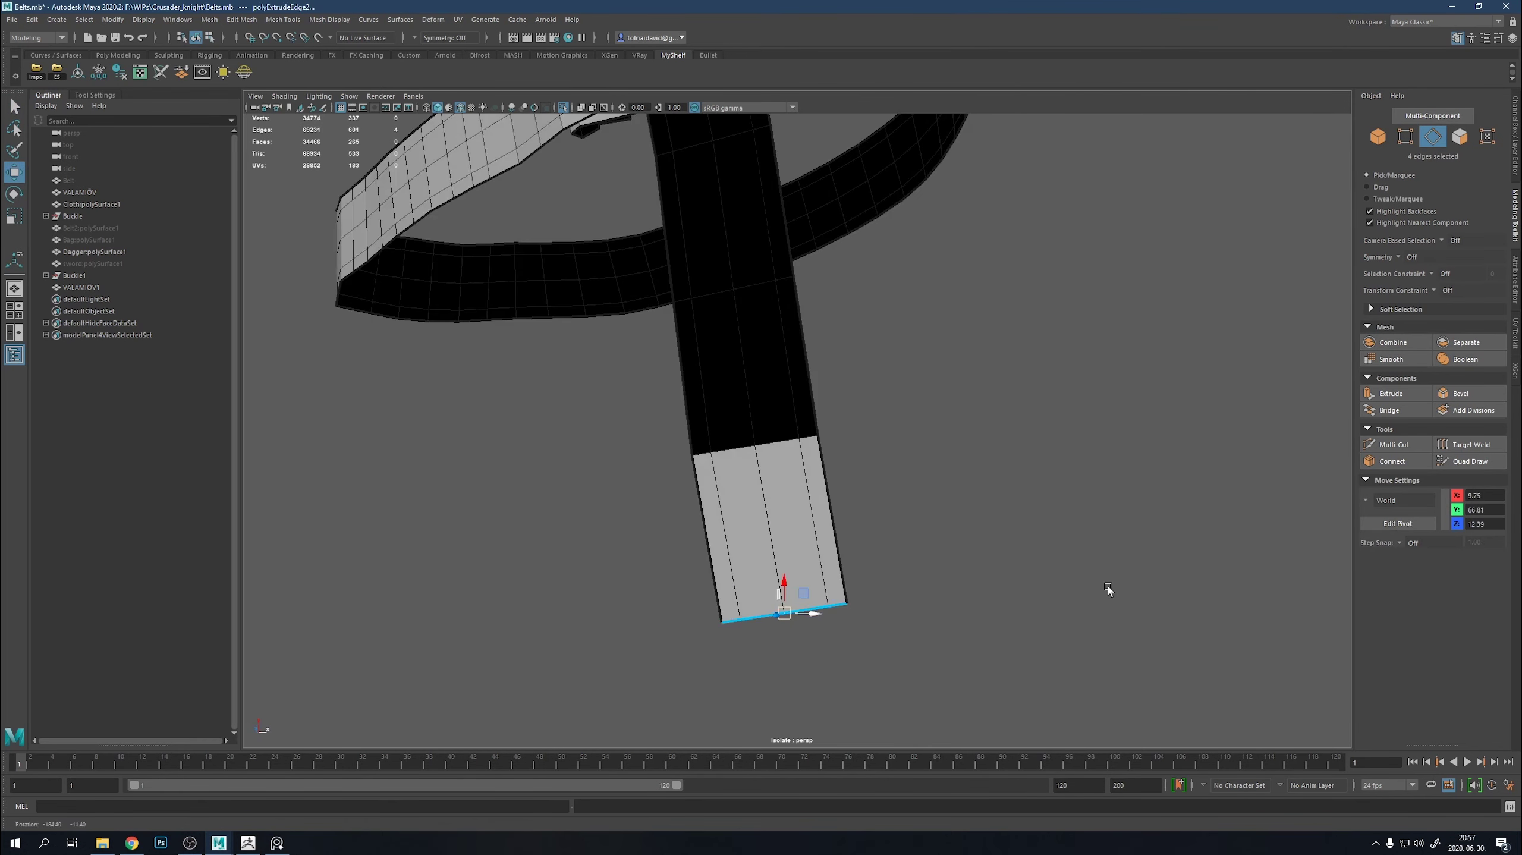
pyautogui.press('F11')
pyautogui.moveTo(876, 485); pyautogui.dragTo(516, 613)
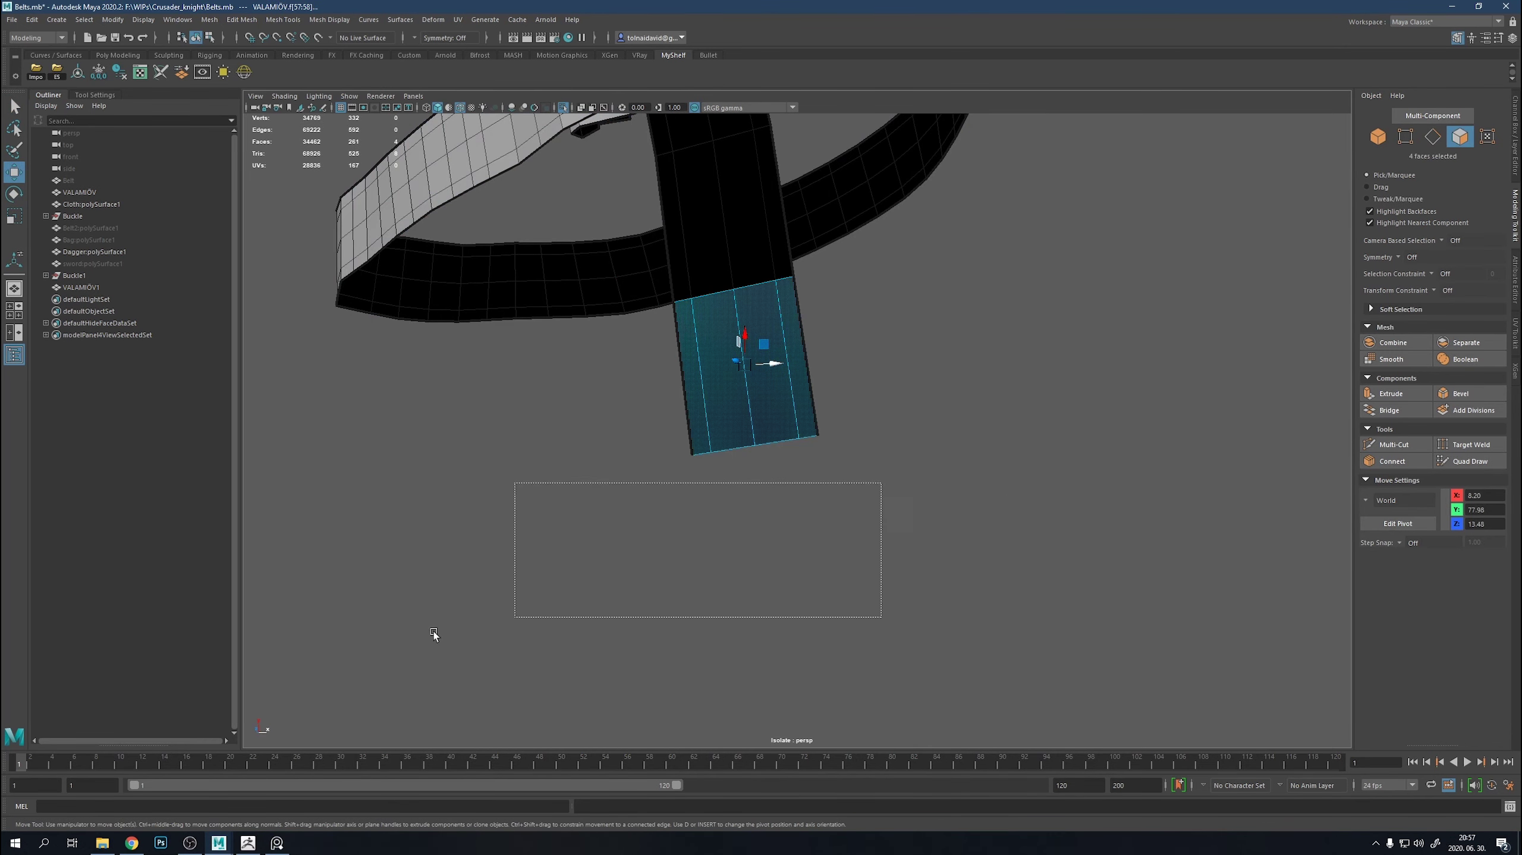
pyautogui.press('Delete')
pyautogui.hotkey('ctrl', 'z')
# Exit isolate, delete a selected strap face, and isolate the belt again.
pyautogui.press('F8')
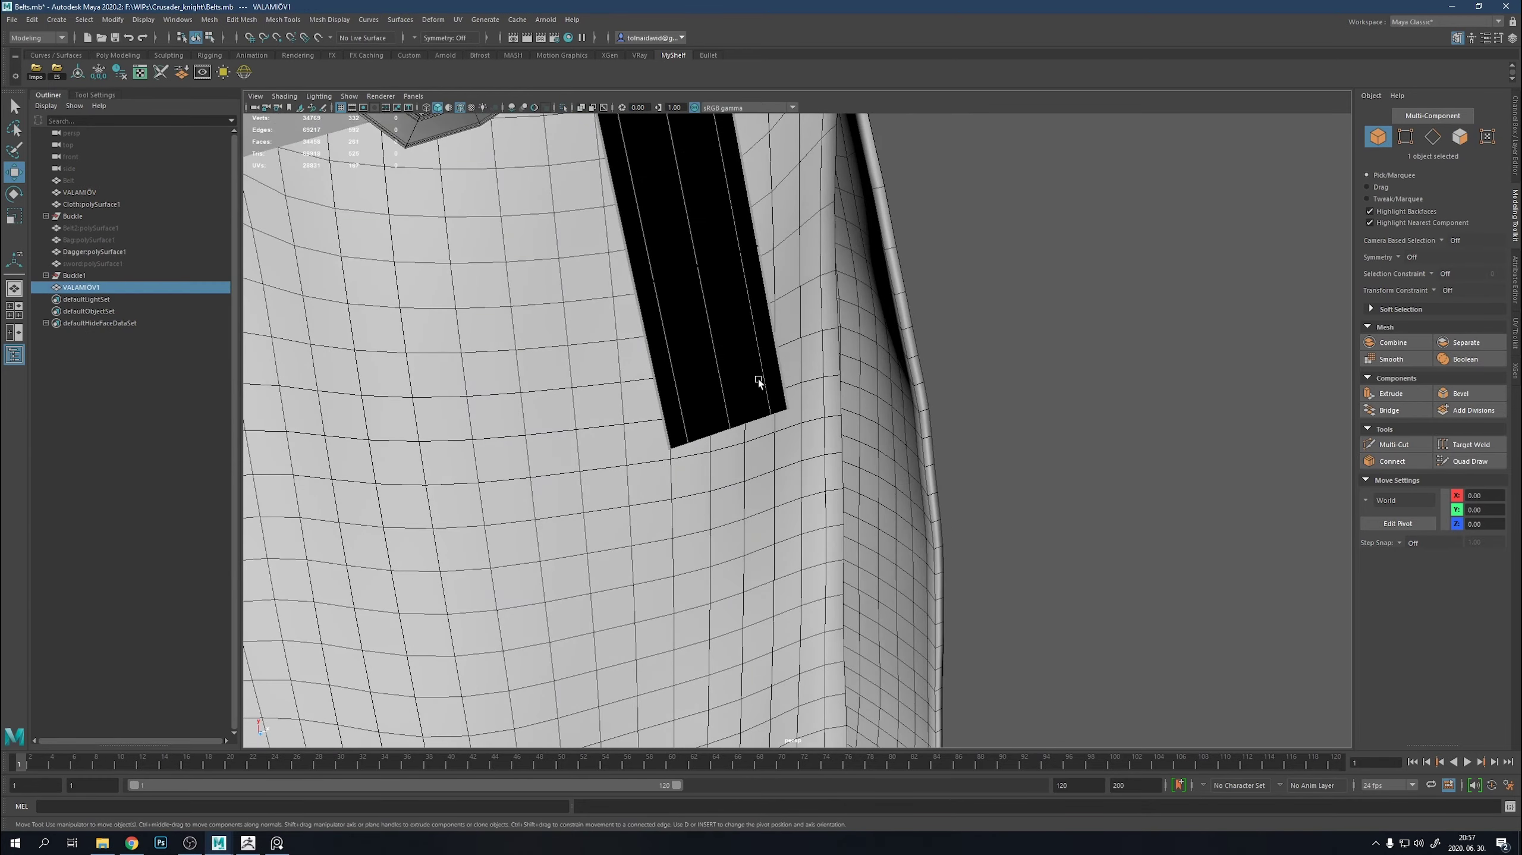
pyautogui.press('f')
pyautogui.moveTo(1032, 431)
pyautogui.keyDown('alt'); pyautogui.mouseDown()
pyautogui.moveTo(811, 416)
pyautogui.moveTo(778, 371)
pyautogui.moveTo(822, 217)
pyautogui.mouseUp(); pyautogui.keyUp('alt')
pyautogui.hotkey('ctrl', '1')
pyautogui.press('F11')
pyautogui.click(730, 340)
pyautogui.press('Delete')
pyautogui.hotkey('ctrl', '1')
pyautogui.hotkey('ctrl', '1')
# Delete a stray belt face and check the belt faces in isolate view.
pyautogui.hotkey('ctrl', '1')
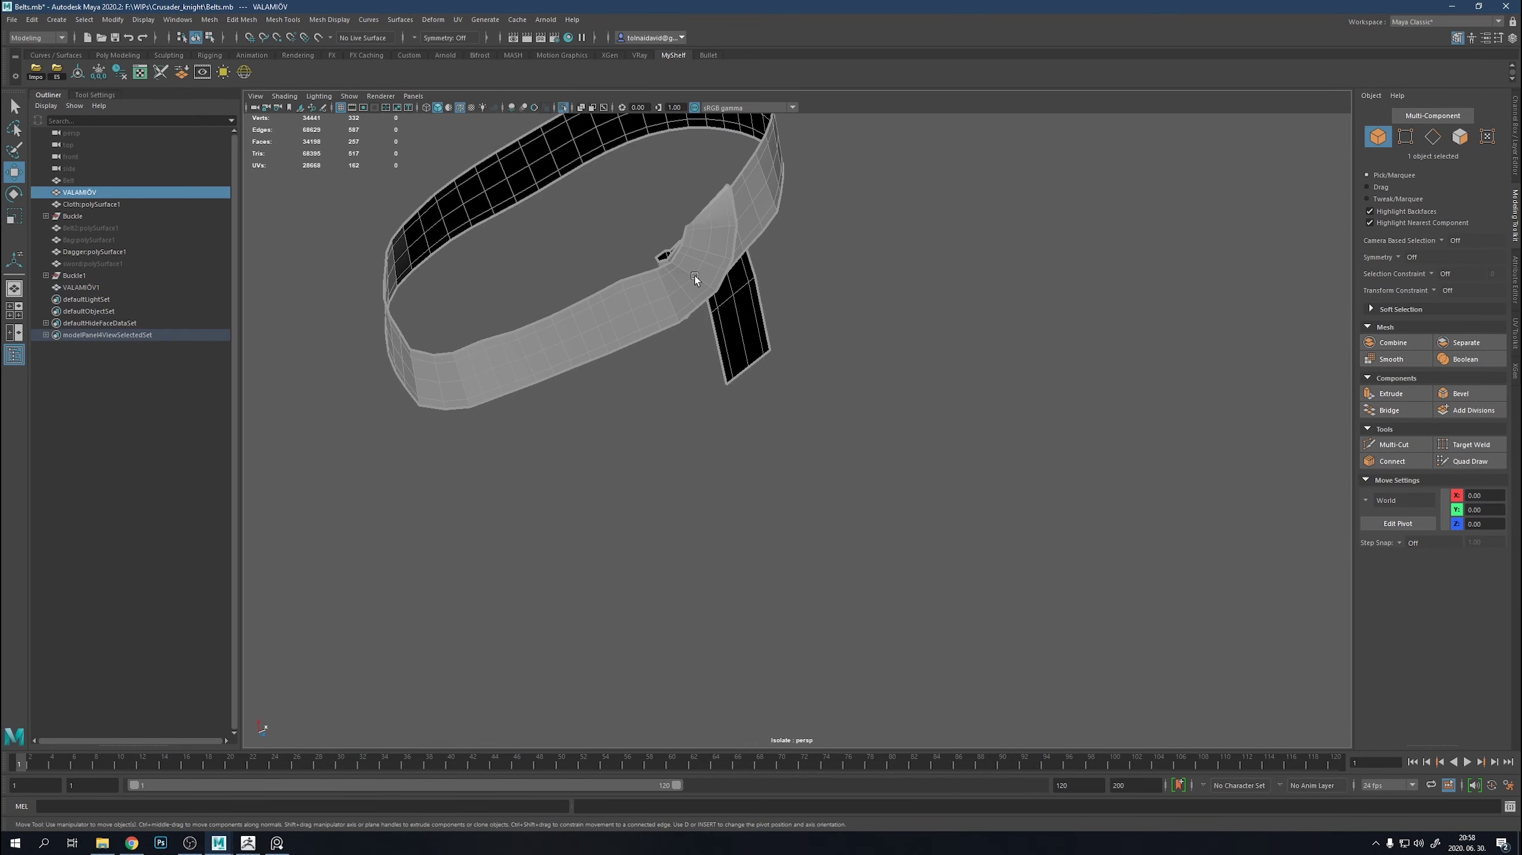
pyautogui.hotkey('ctrl', '1')
pyautogui.moveTo(680, 240); pyautogui.dragTo(680, 263, button='right')
pyautogui.click(692, 243)
pyautogui.press('Delete')
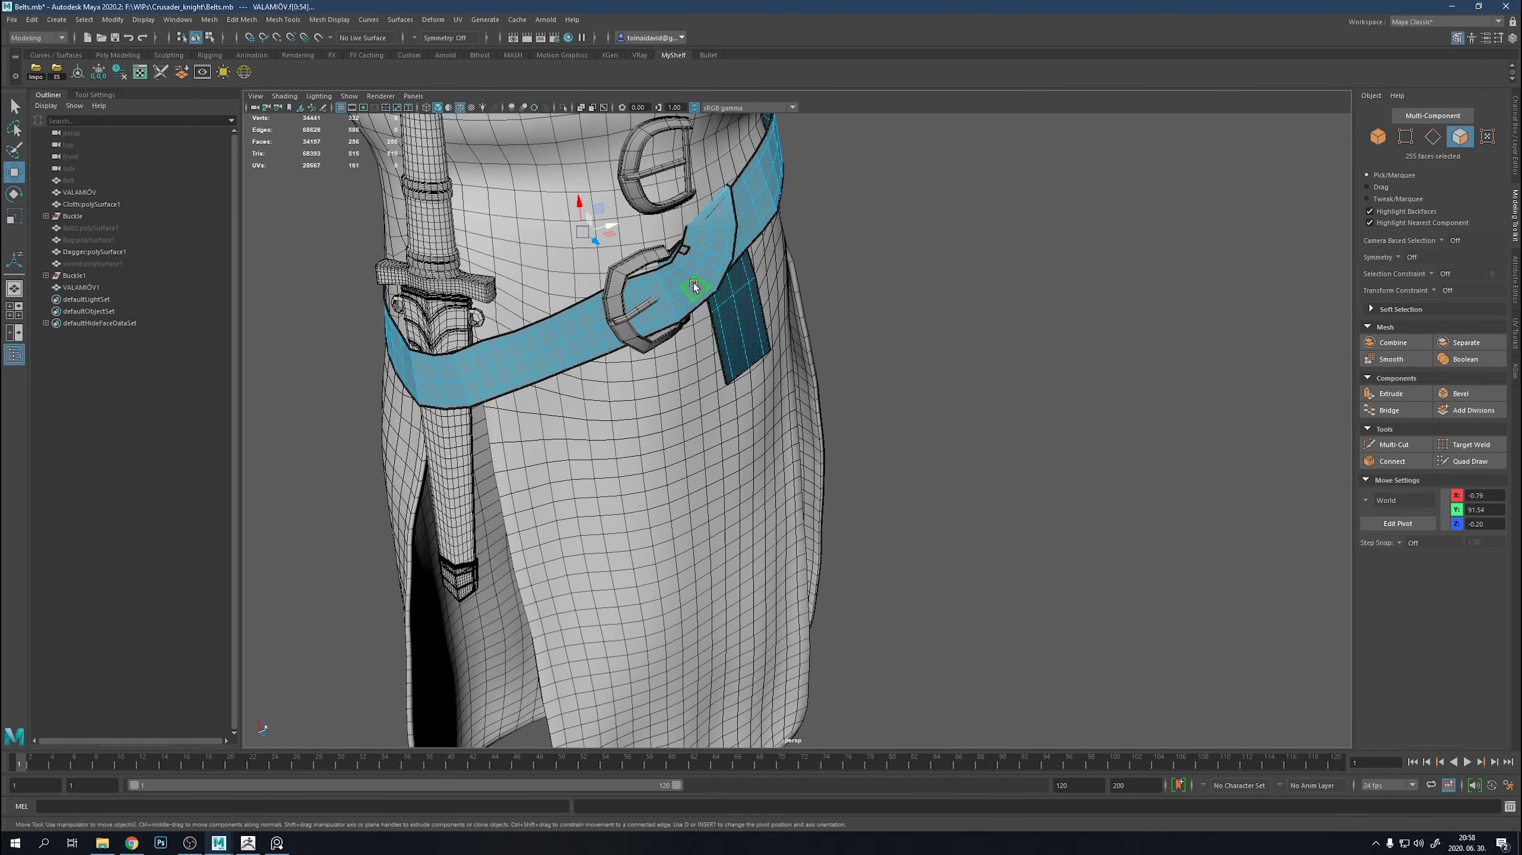
pyautogui.click(693, 283)
pyautogui.click(694, 273)
pyautogui.hotkey('ctrl', '1')
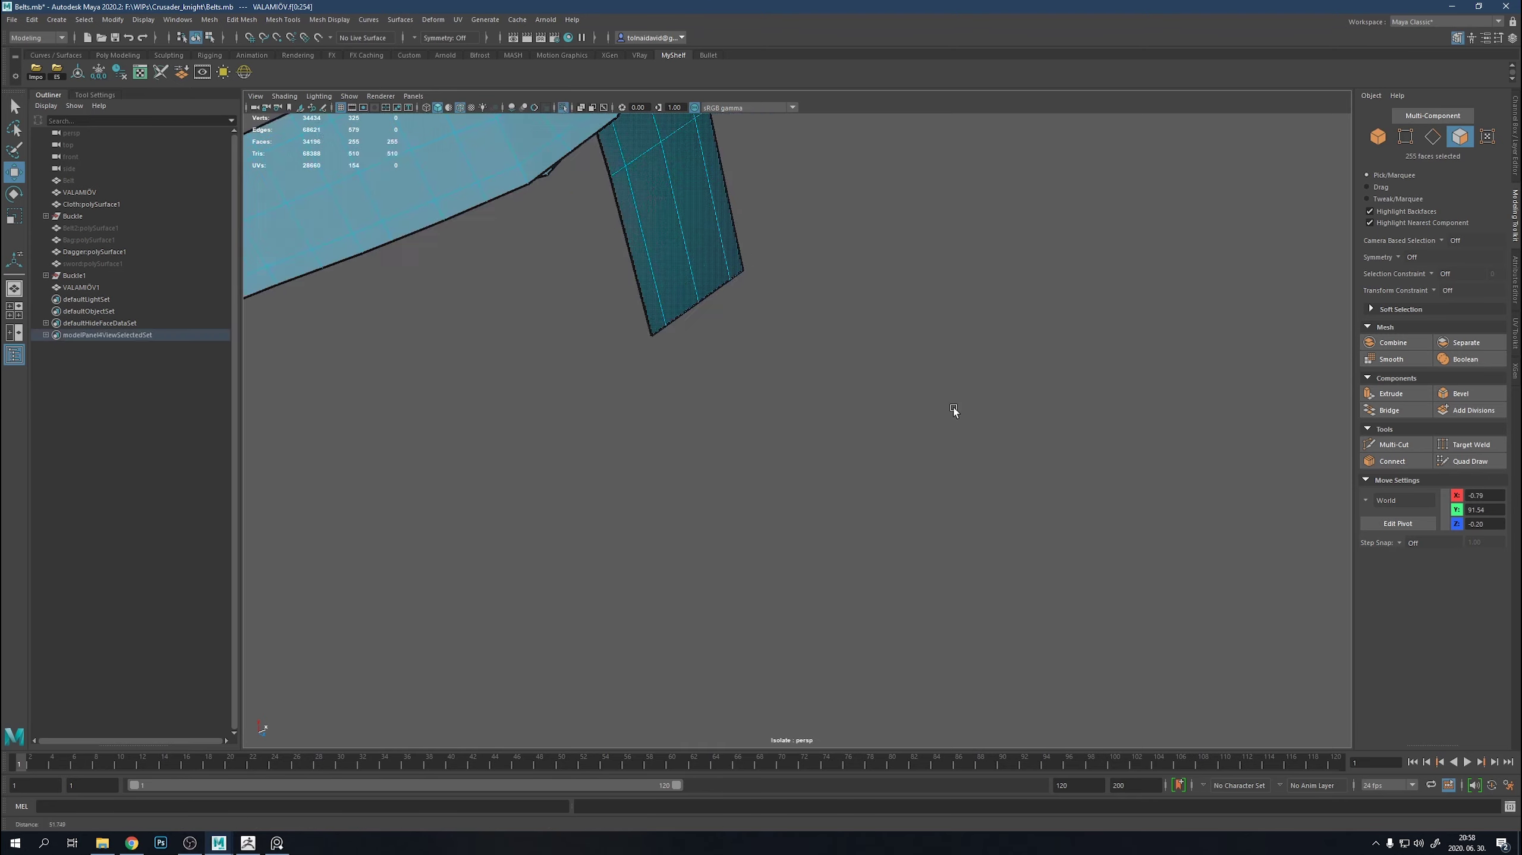
pyautogui.hotkey('ctrl', '1')
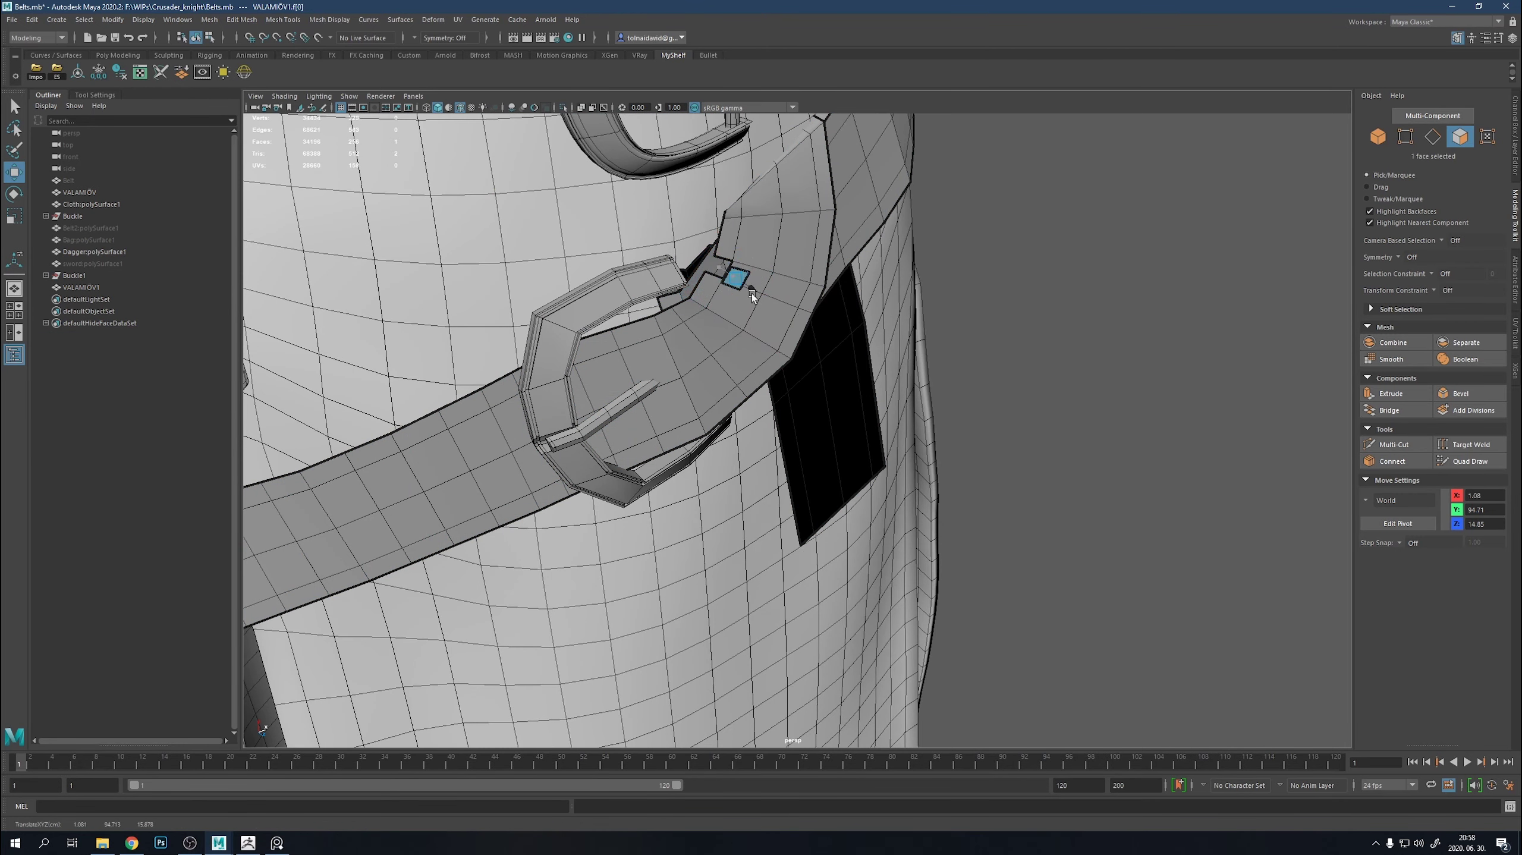
# Extrude the black strap's bottom border edges downward to lengthen it.
pyautogui.press('F10')
pyautogui.doubleClick(779, 263)
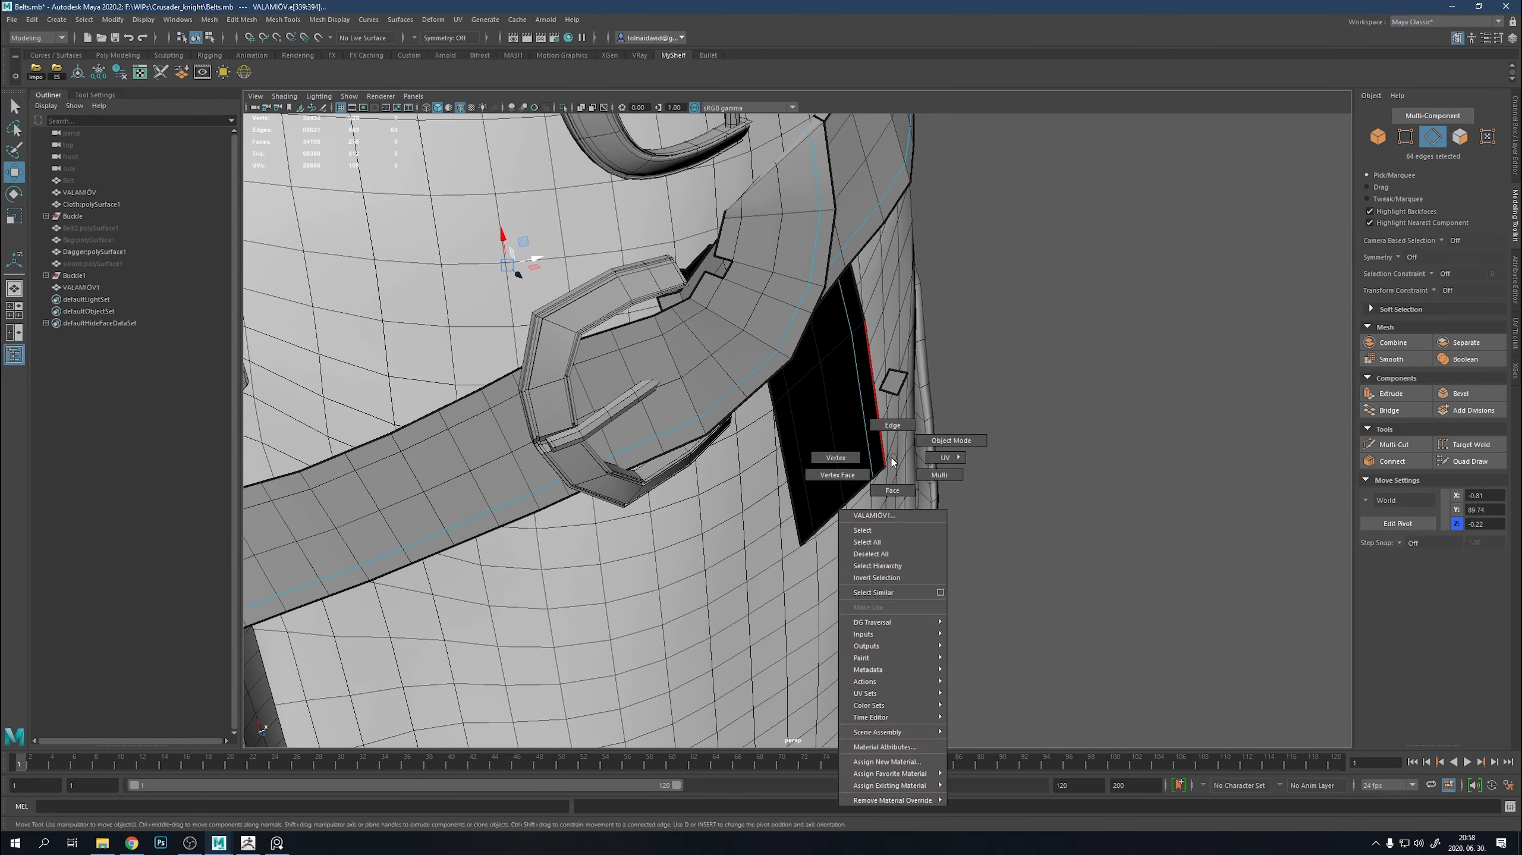
pyautogui.doubleClick(844, 520)
pyautogui.hotkey('ctrl', 'e')
pyautogui.moveTo(849, 512); pyautogui.dragTo(861, 692)
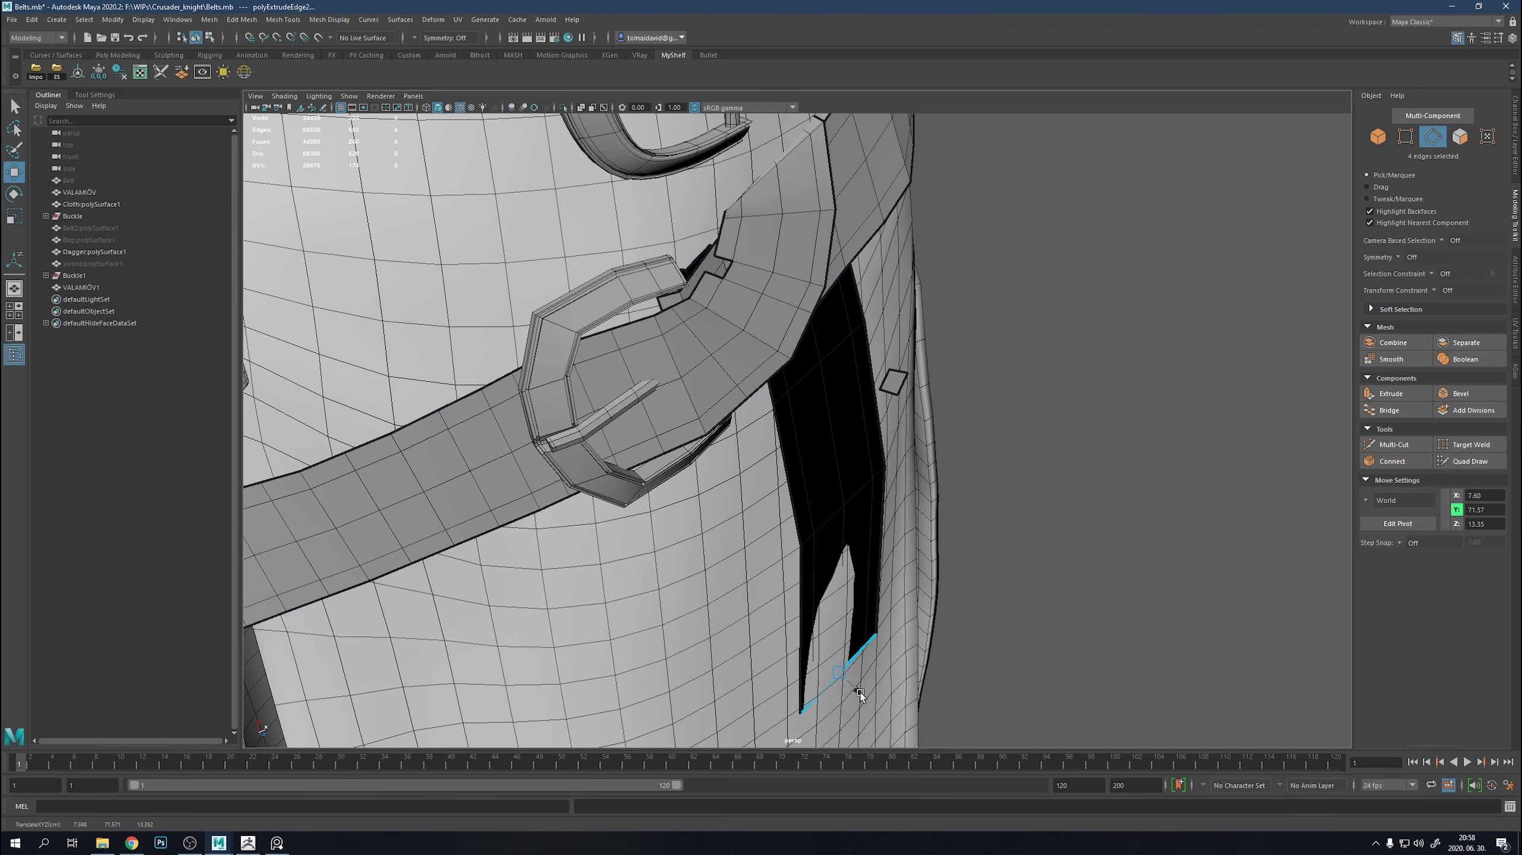
# Select an edge beside the buckle, clear the selection, and orbit to the hip side.
pyautogui.click(721, 261)
pyautogui.keyDown('shift'); pyautogui.moveTo(725, 252); pyautogui.dragTo(715, 419, button='right'); pyautogui.keyUp('shift')
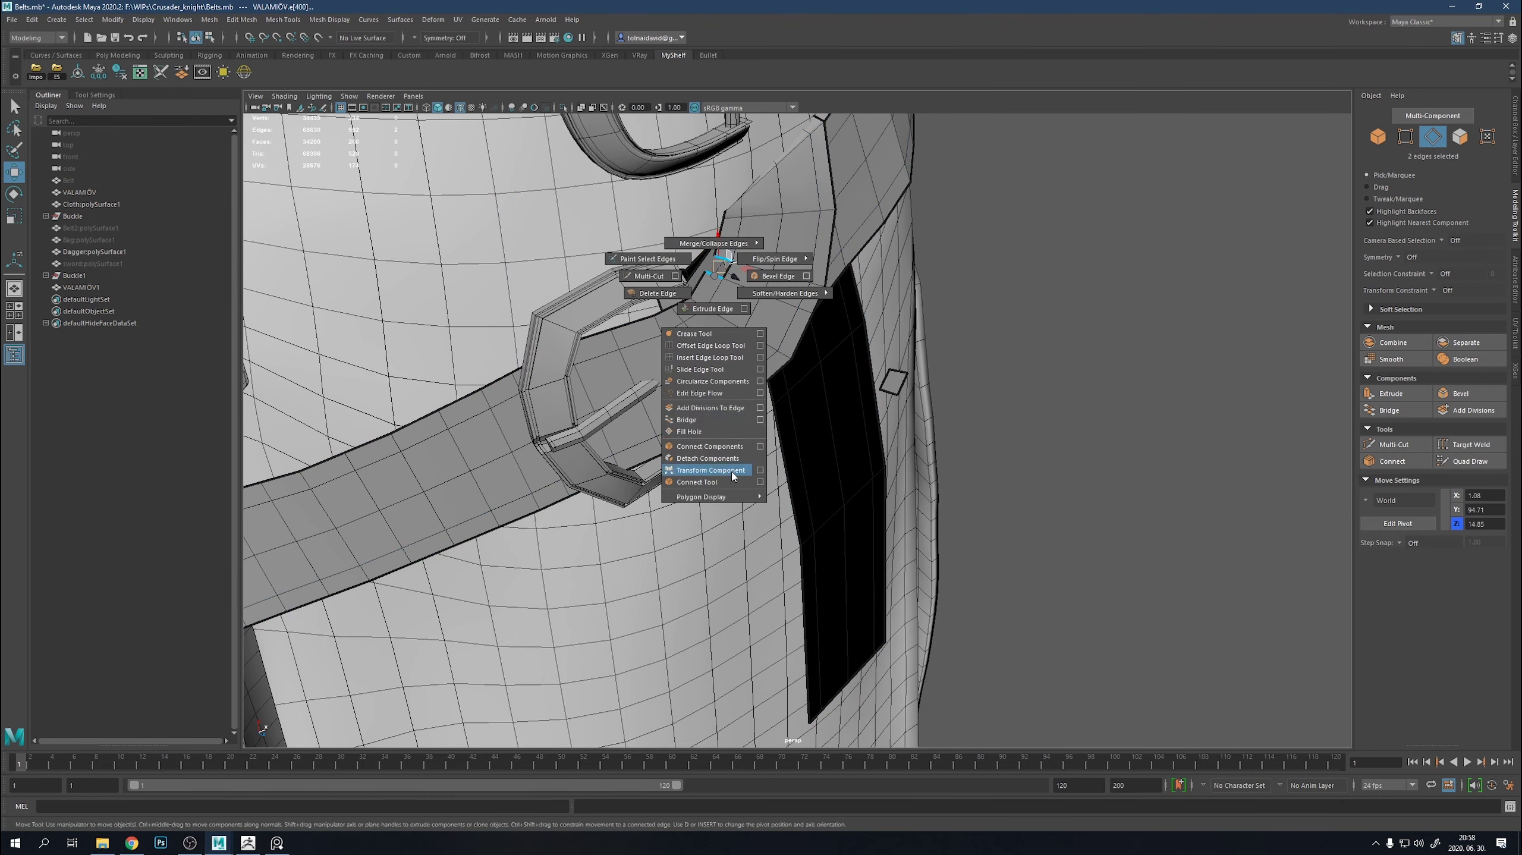
pyautogui.moveTo(715, 419)
pyautogui.keyDown('alt'); pyautogui.mouseDown()
pyautogui.moveTo(909, 426)
pyautogui.moveTo(787, 288)
pyautogui.mouseUp(); pyautogui.keyUp('alt')
pyautogui.keyDown('ctrl'); pyautogui.click(787, 288); pyautogui.keyUp('ctrl')
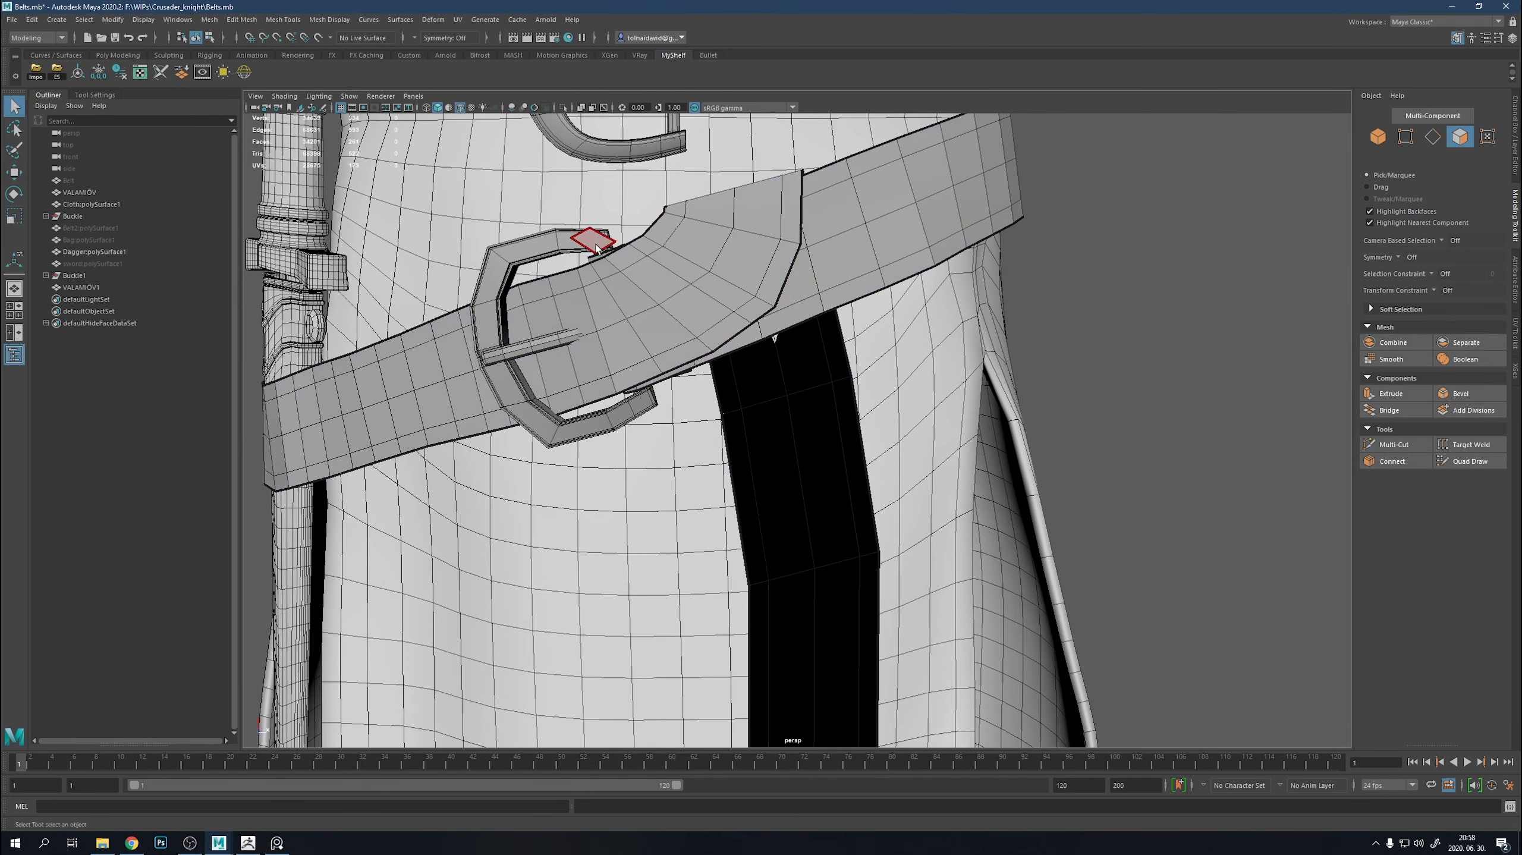
pyautogui.moveTo(661, 390)
pyautogui.keyDown('alt'); pyautogui.mouseDown()
pyautogui.moveTo(478, 347)
pyautogui.moveTo(354, 209)
pyautogui.mouseUp(); pyautogui.keyUp('alt')
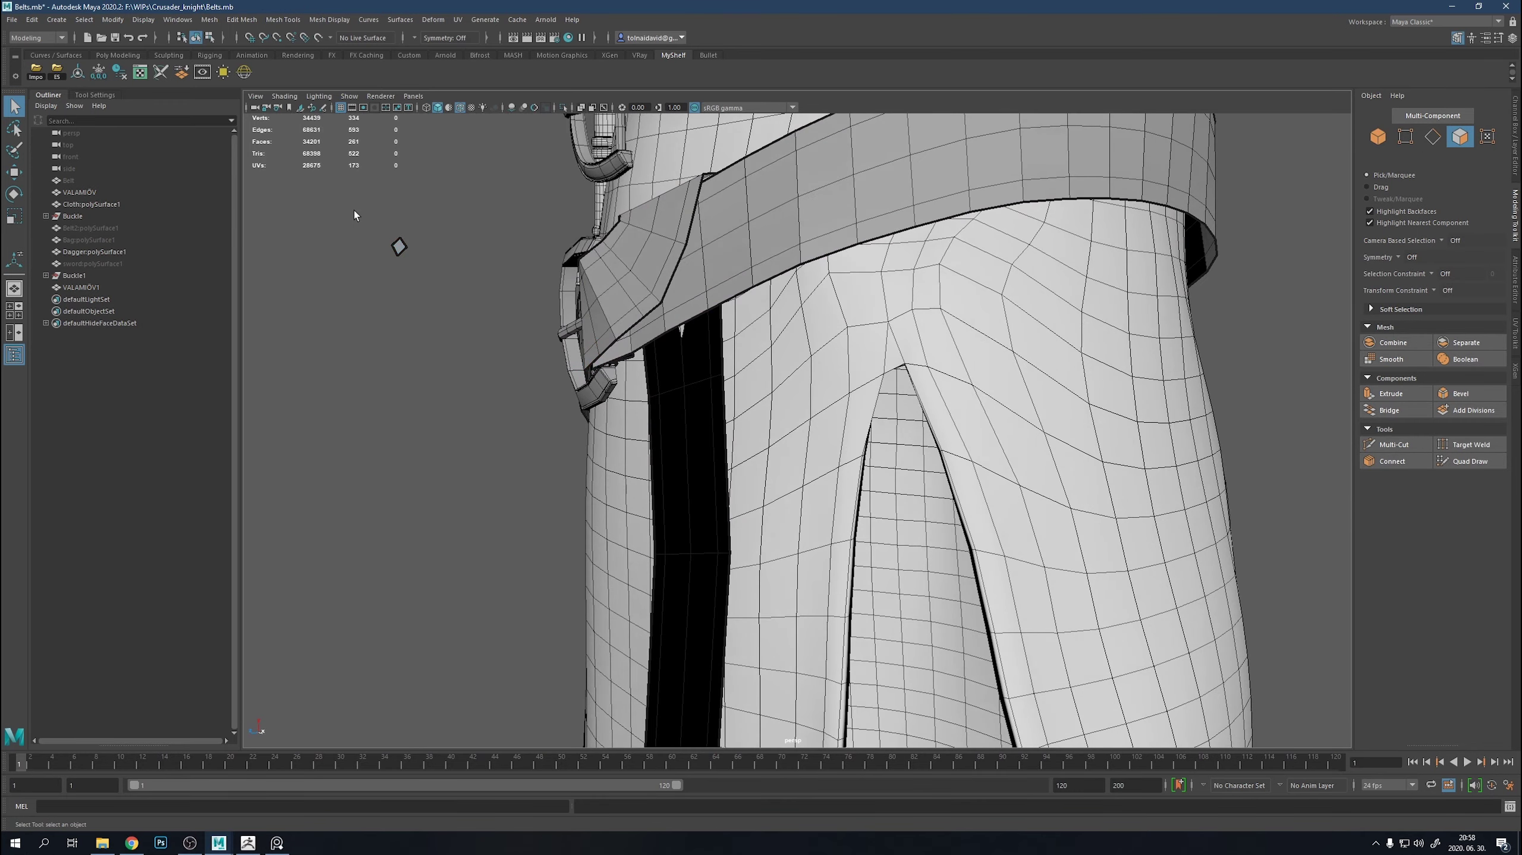
# Extrude the strap's bottom edge and pull it down to lengthen the strap.
pyautogui.rightClick(395, 247)
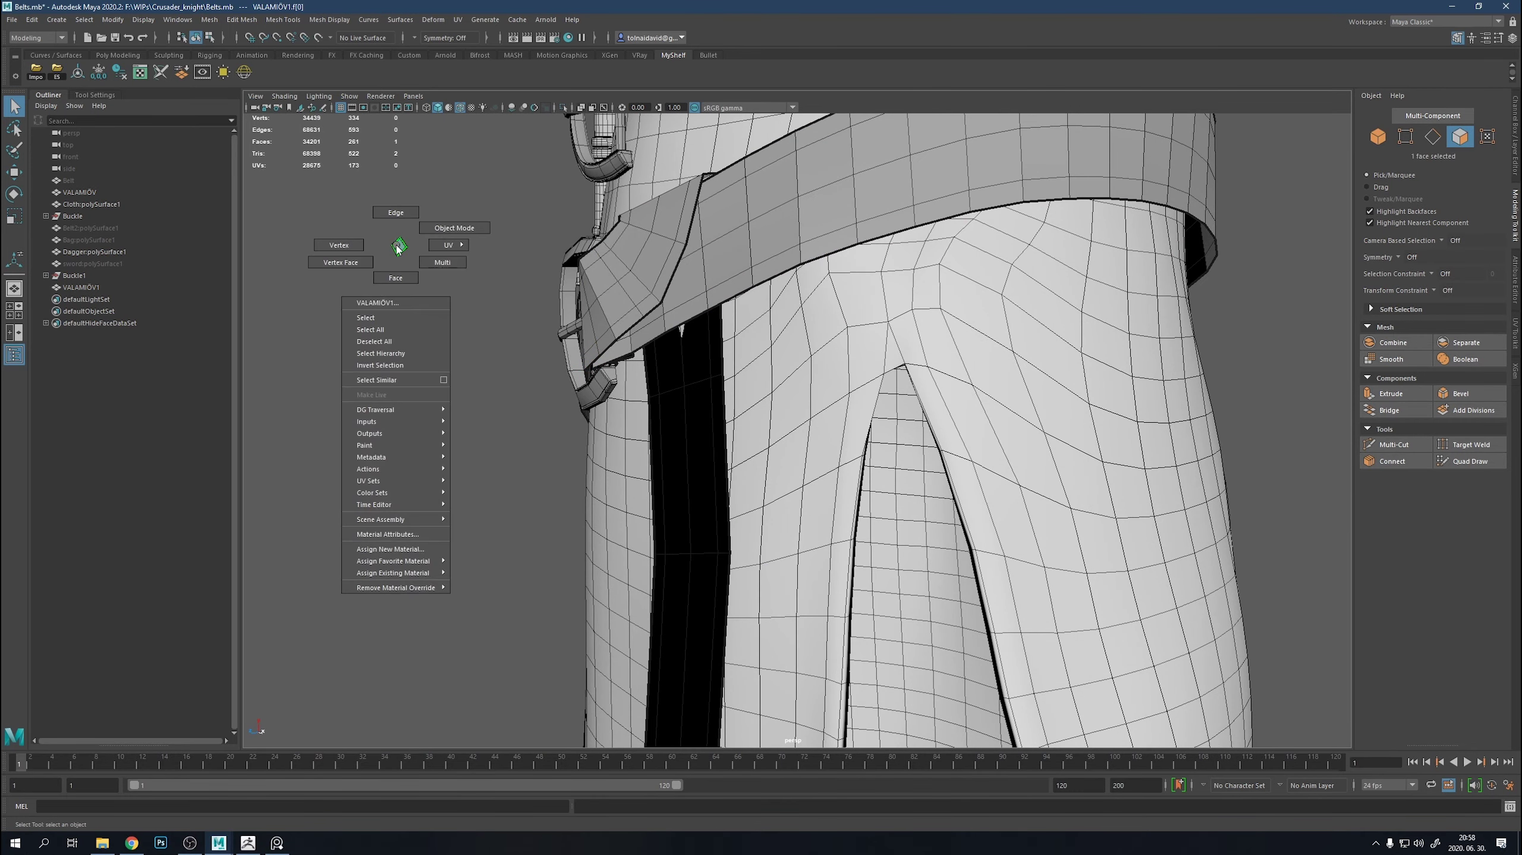
pyautogui.press('F8')
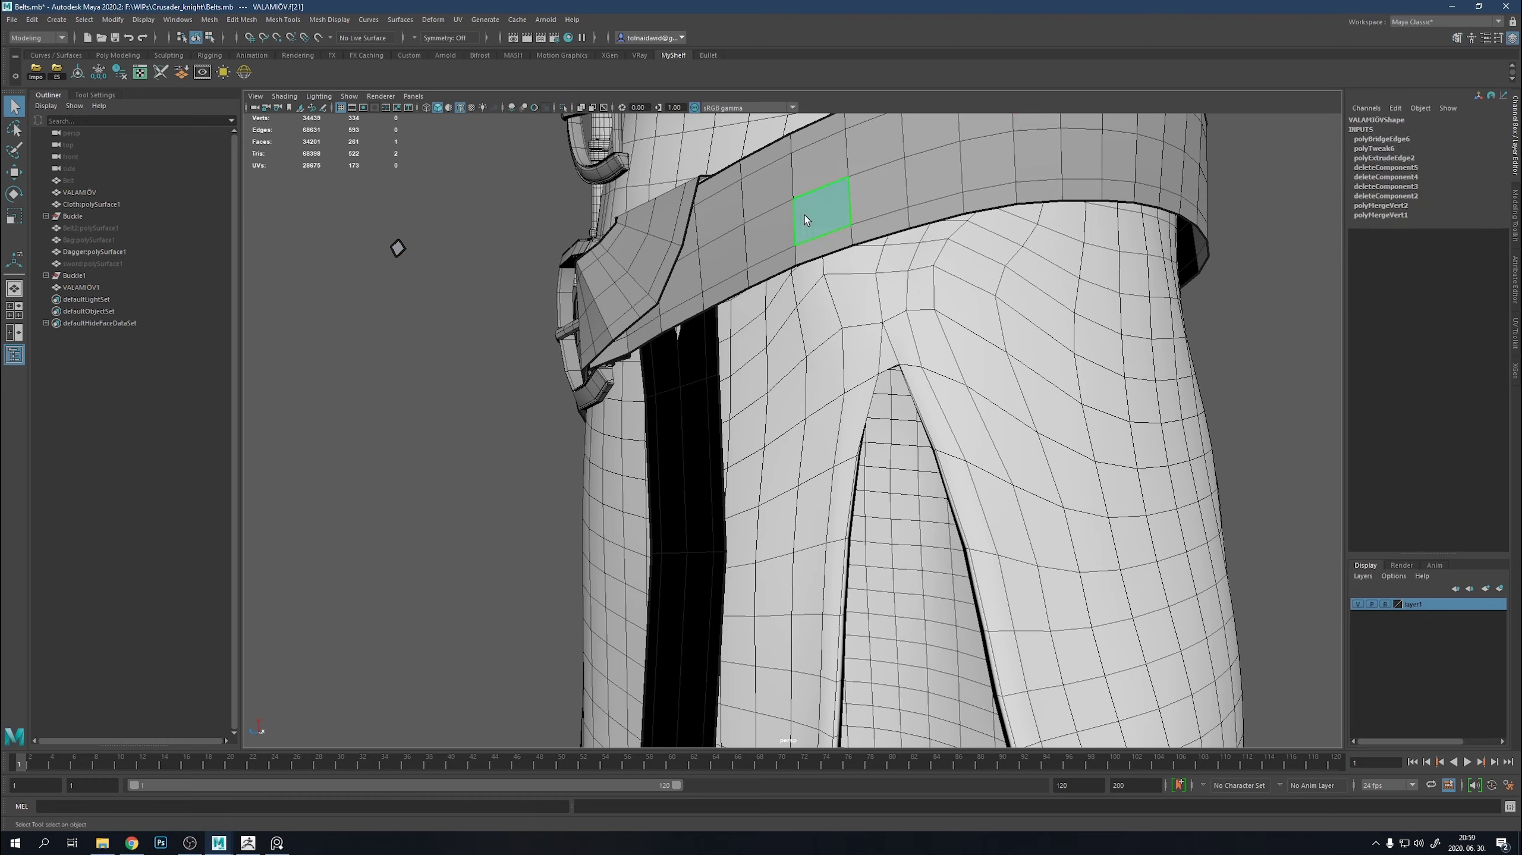
pyautogui.moveTo(414, 237); pyautogui.dragTo(469, 309, button='right')
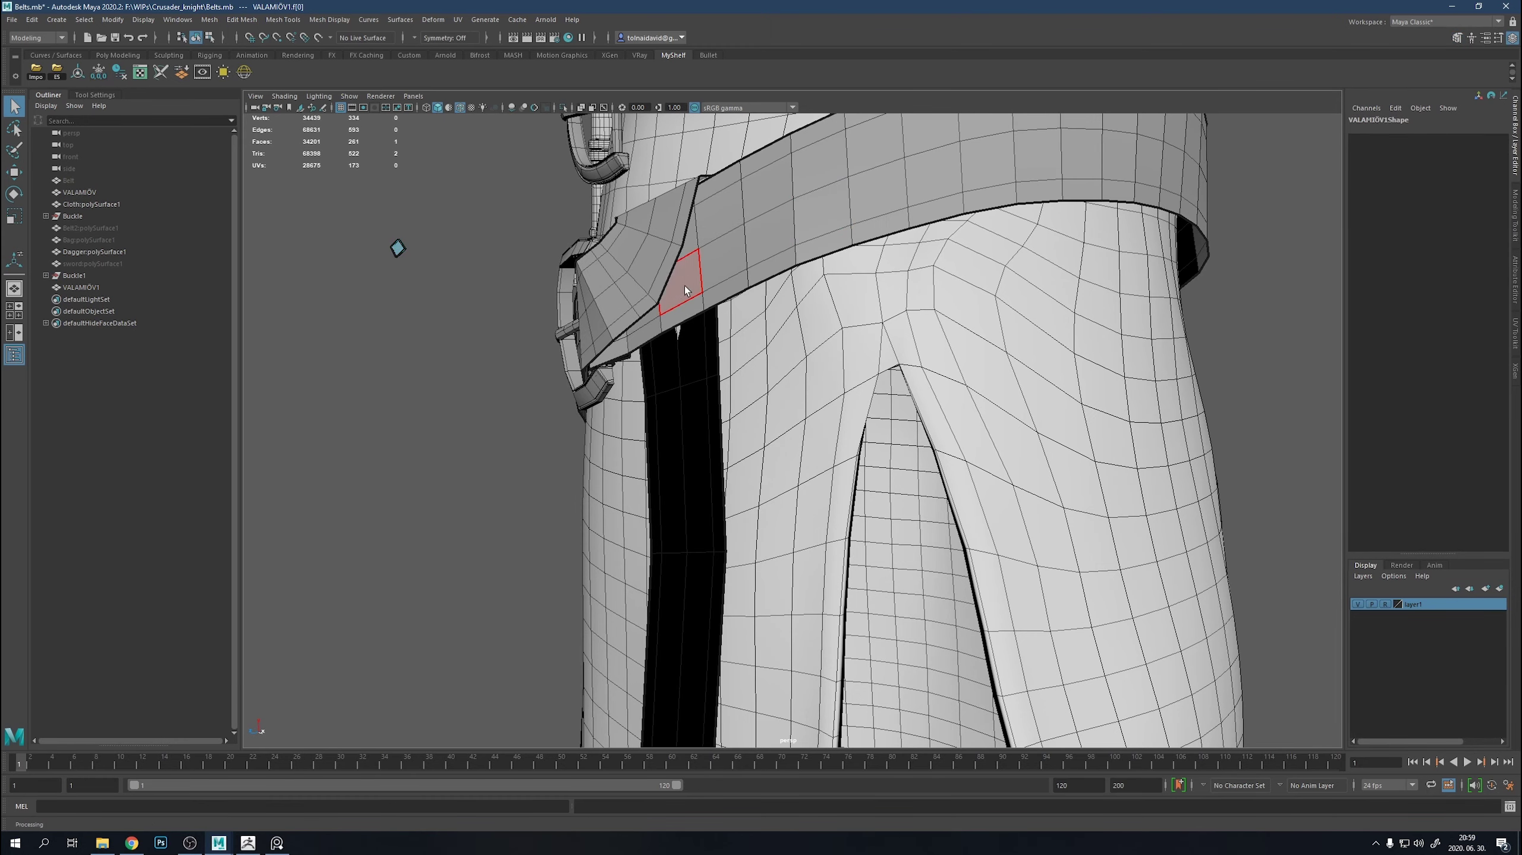
pyautogui.scroll(-5, 685, 286)
pyautogui.keyDown('alt'); pyautogui.moveTo(680, 321); pyautogui.dragTo(799, 271); pyautogui.keyUp('alt')
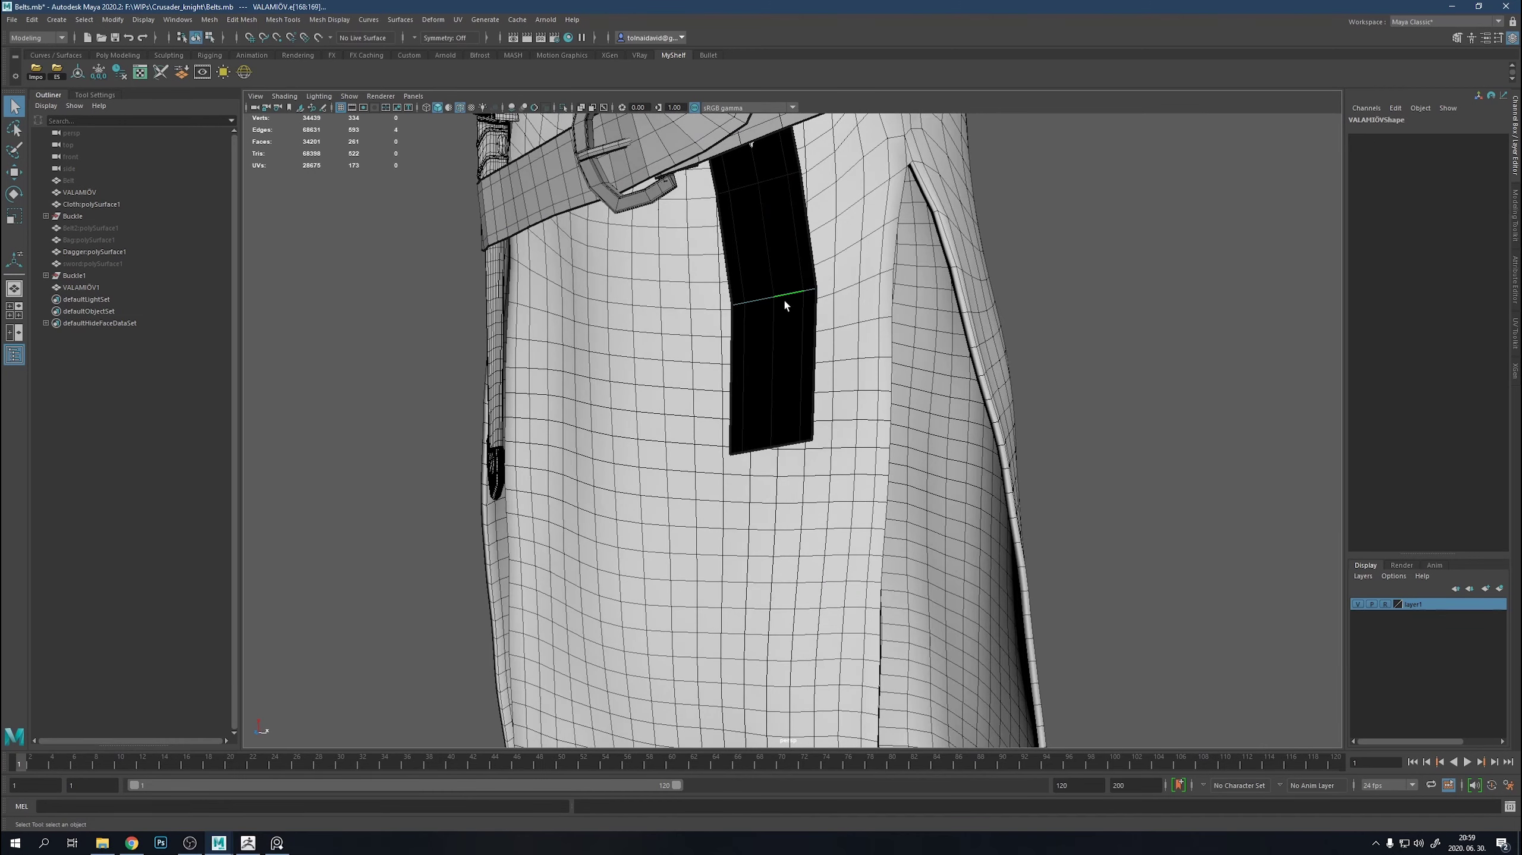
pyautogui.press('w')
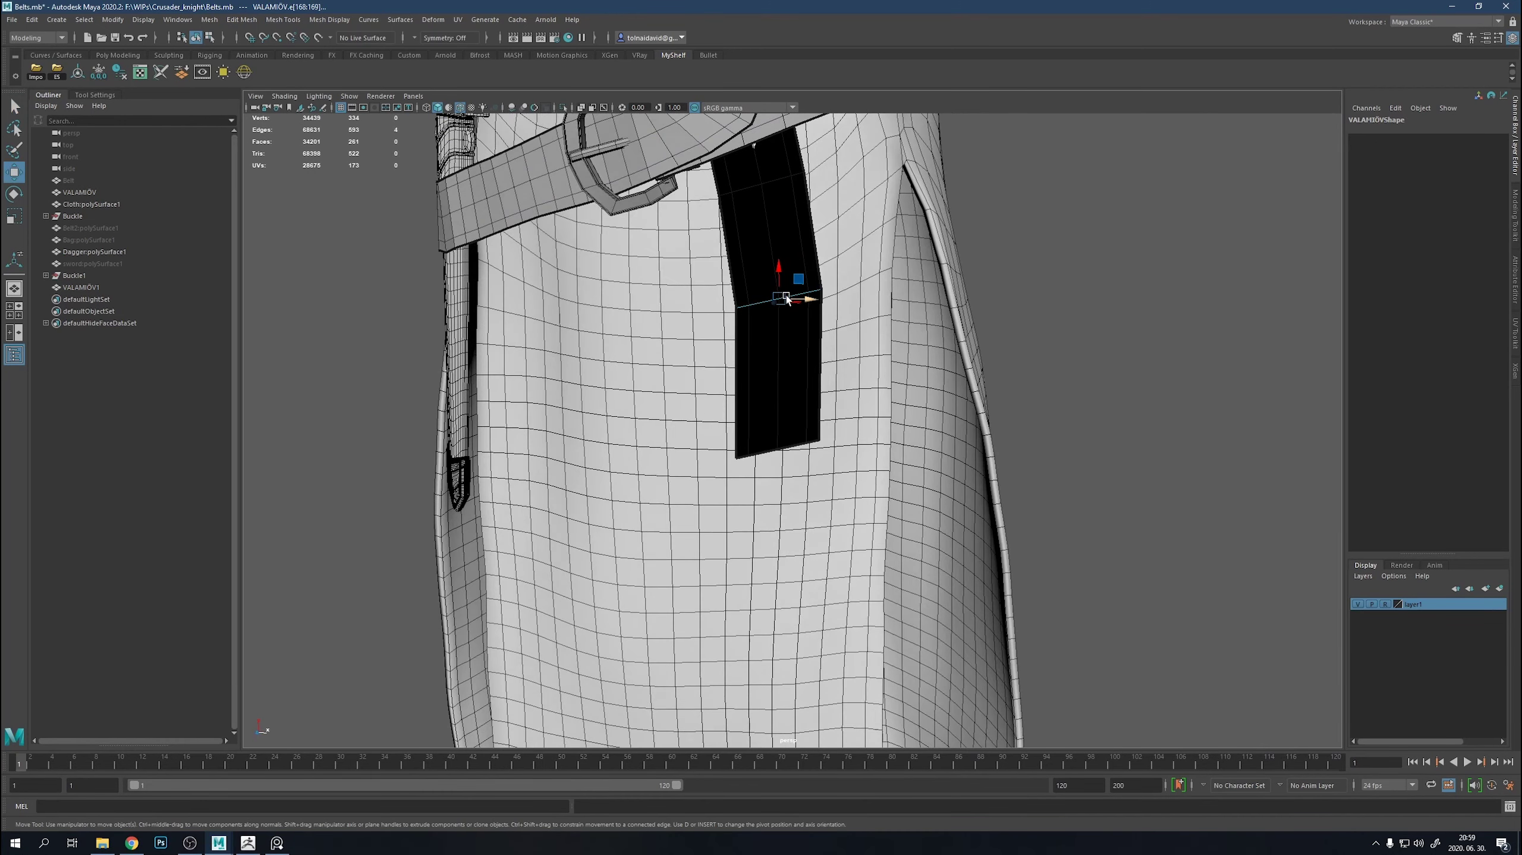
pyautogui.keyDown('shift'); pyautogui.moveTo(772, 446); pyautogui.dragTo(799, 539); pyautogui.keyUp('shift')
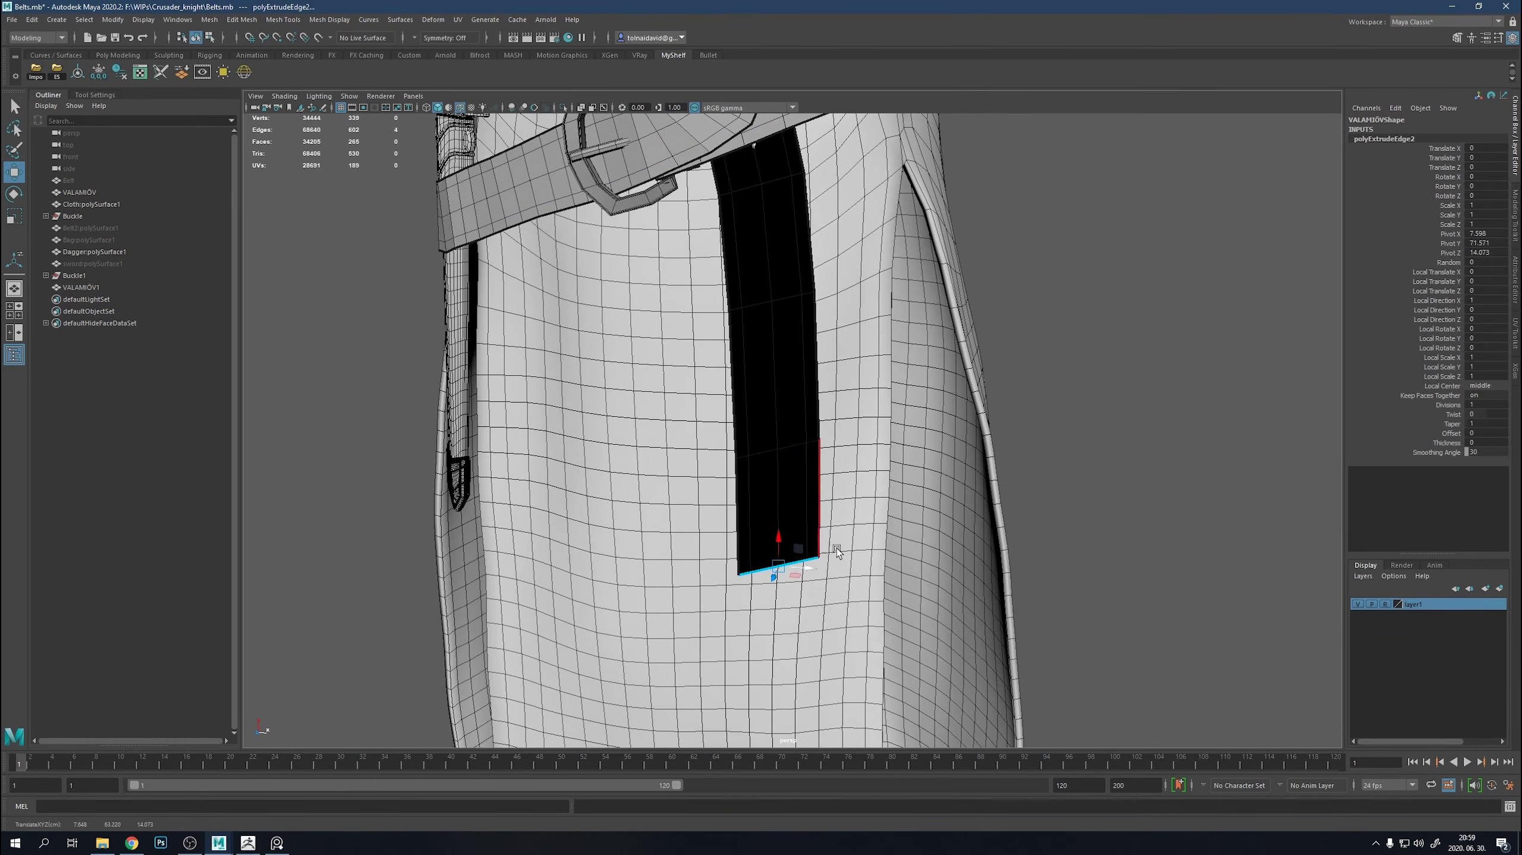
pyautogui.scroll(-5, 837, 551)
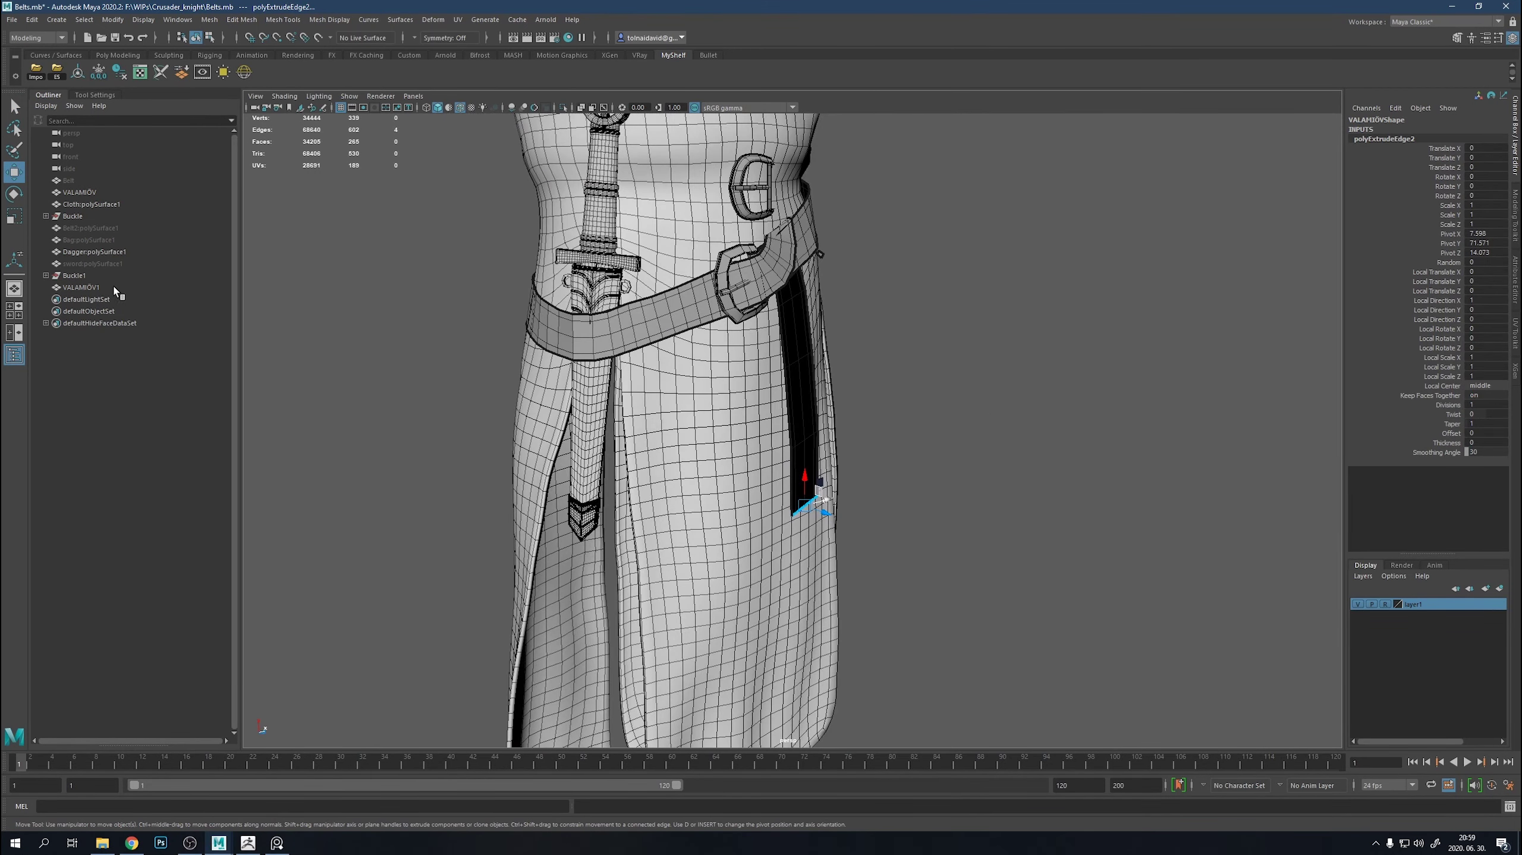
# Delete the stray VALAMIÓV1 object from the Outliner and isolate the strap.
pyautogui.click(117, 288)
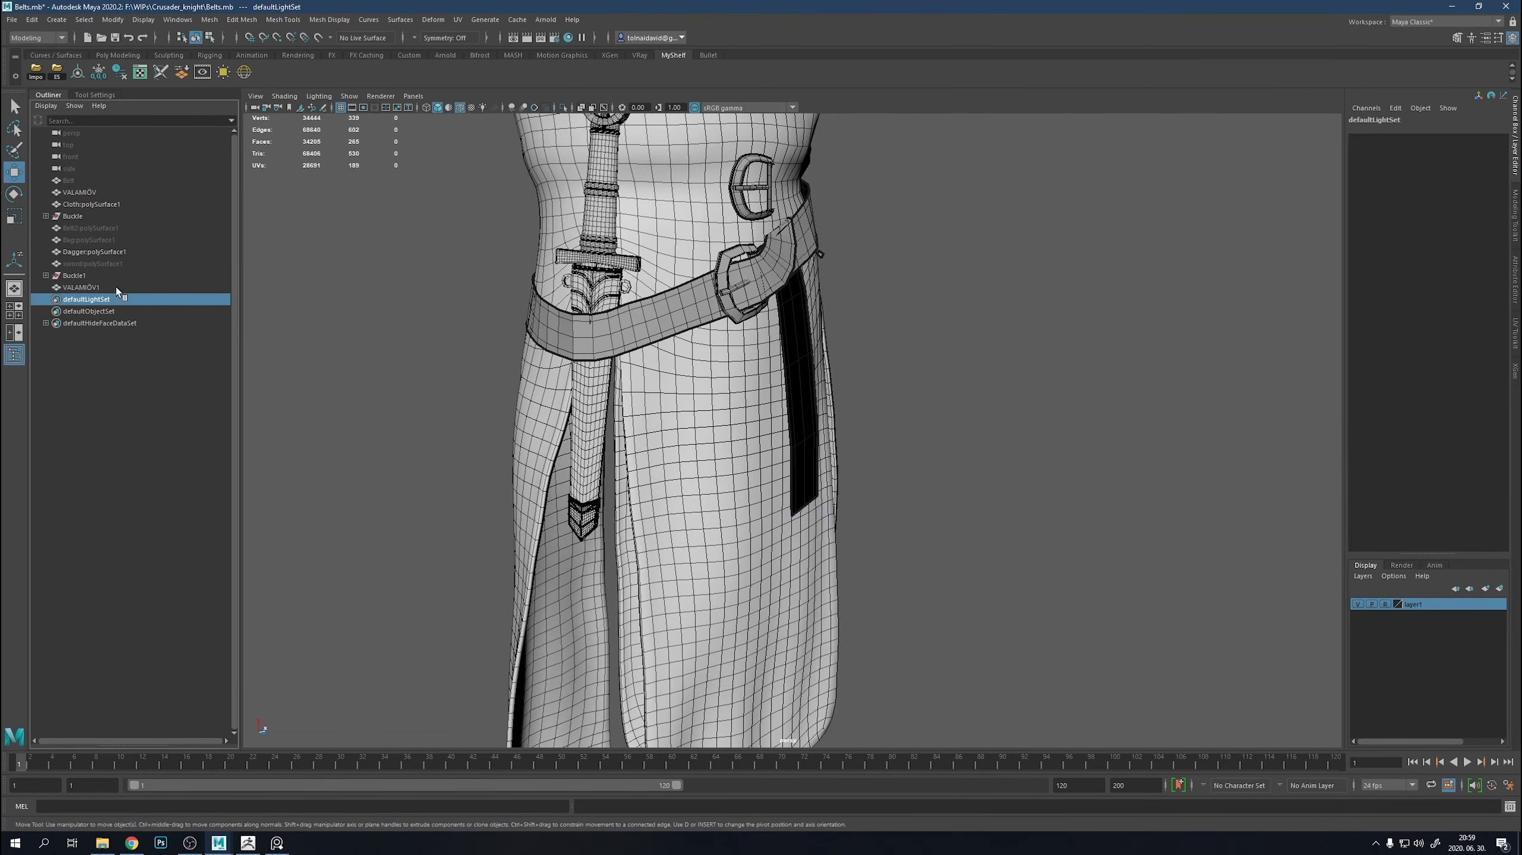
pyautogui.click(109, 203)
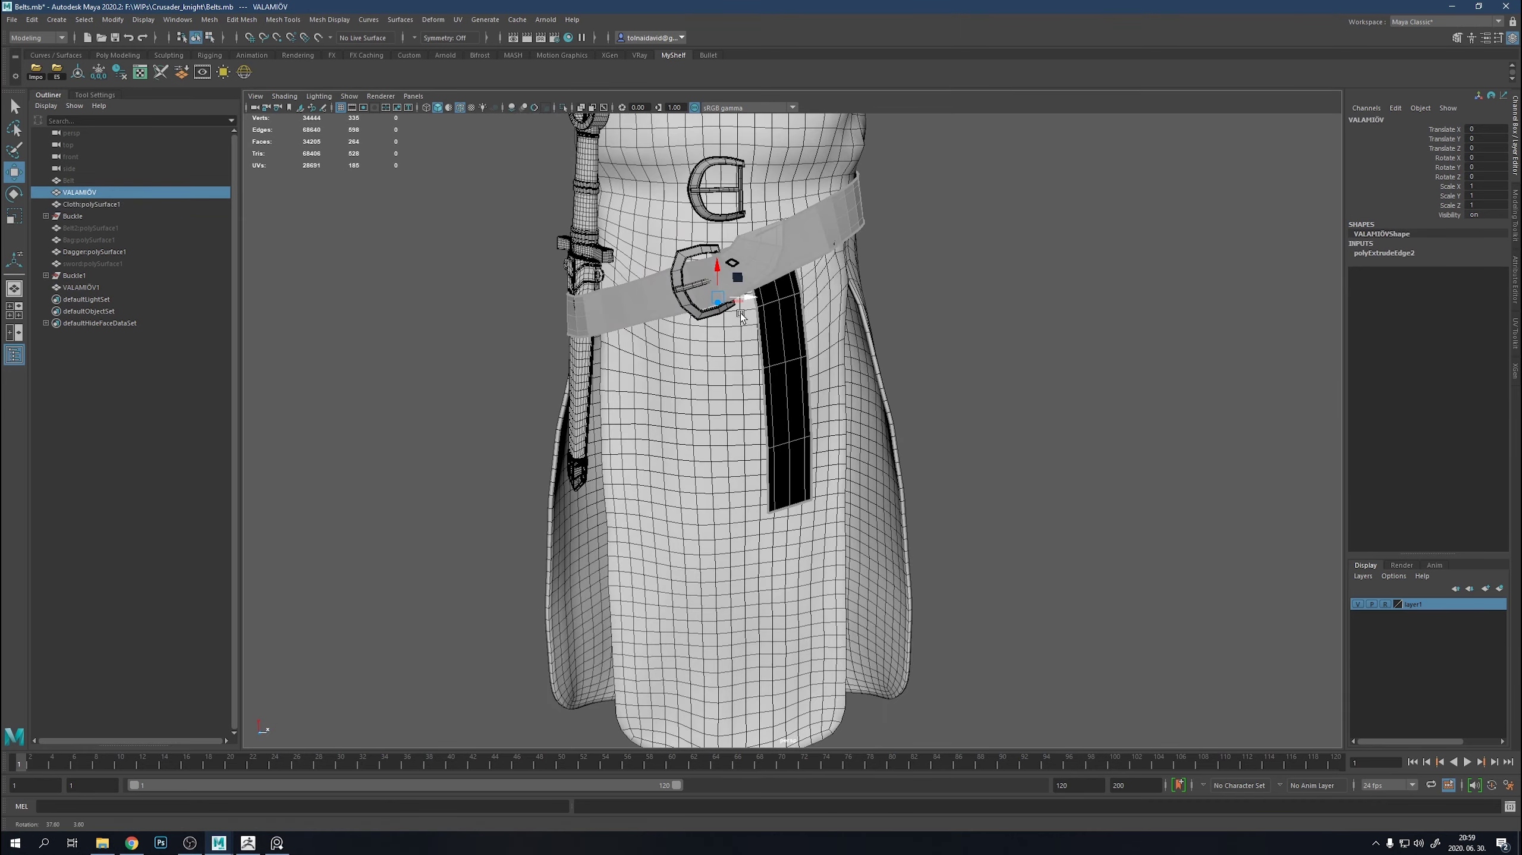
pyautogui.click(117, 288)
pyautogui.press('Delete')
pyautogui.scroll(5, 795, 343)
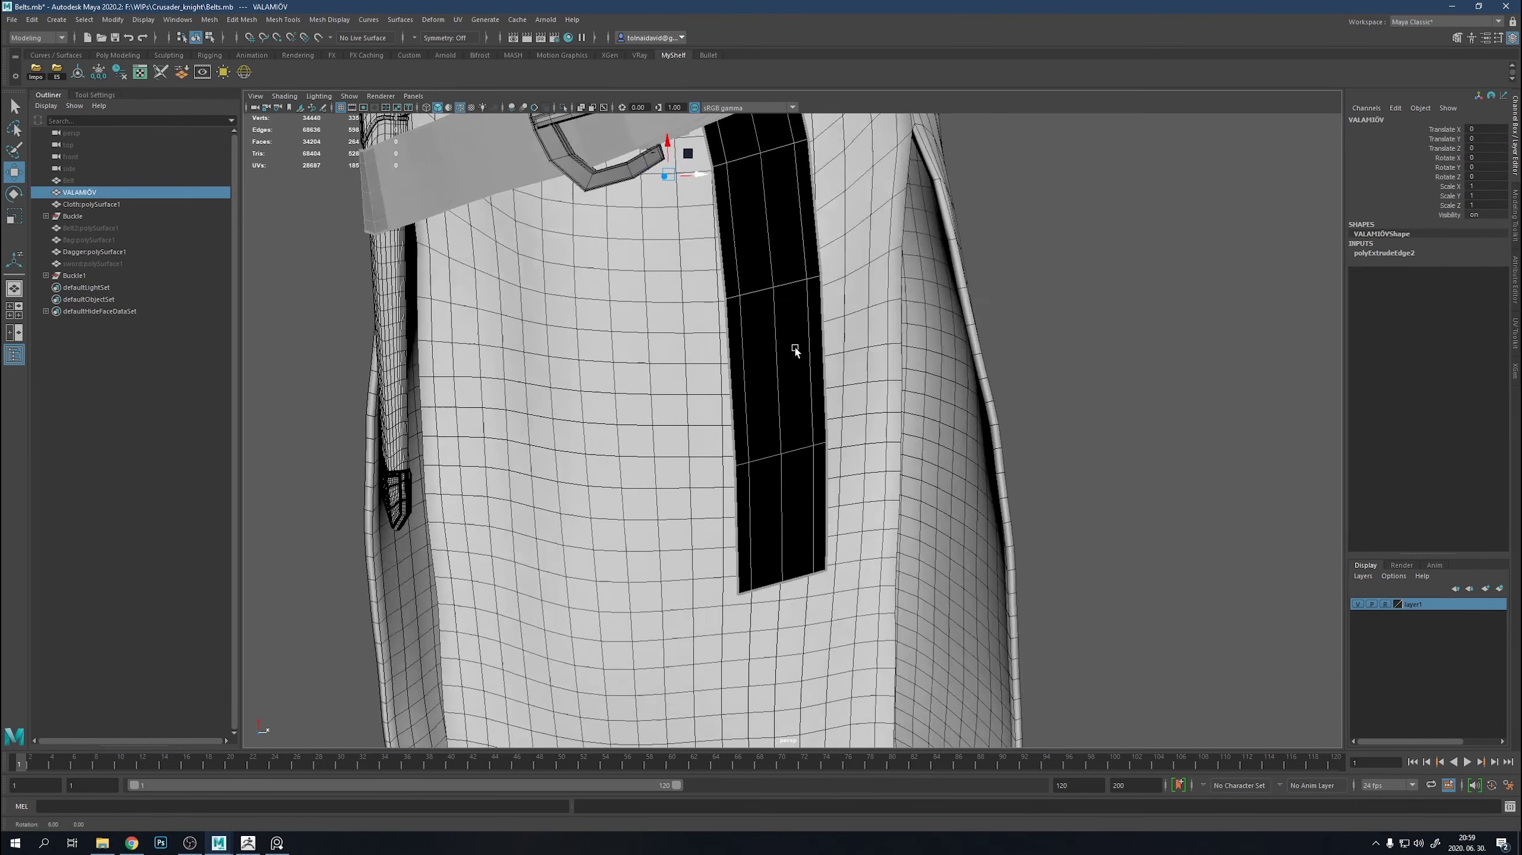
pyautogui.rightClick(766, 383)
pyautogui.hotkey('ctrl', '1')
# Multi-Cut a V across the strap's lower end and delete the faces below it.
pyautogui.press('F9')
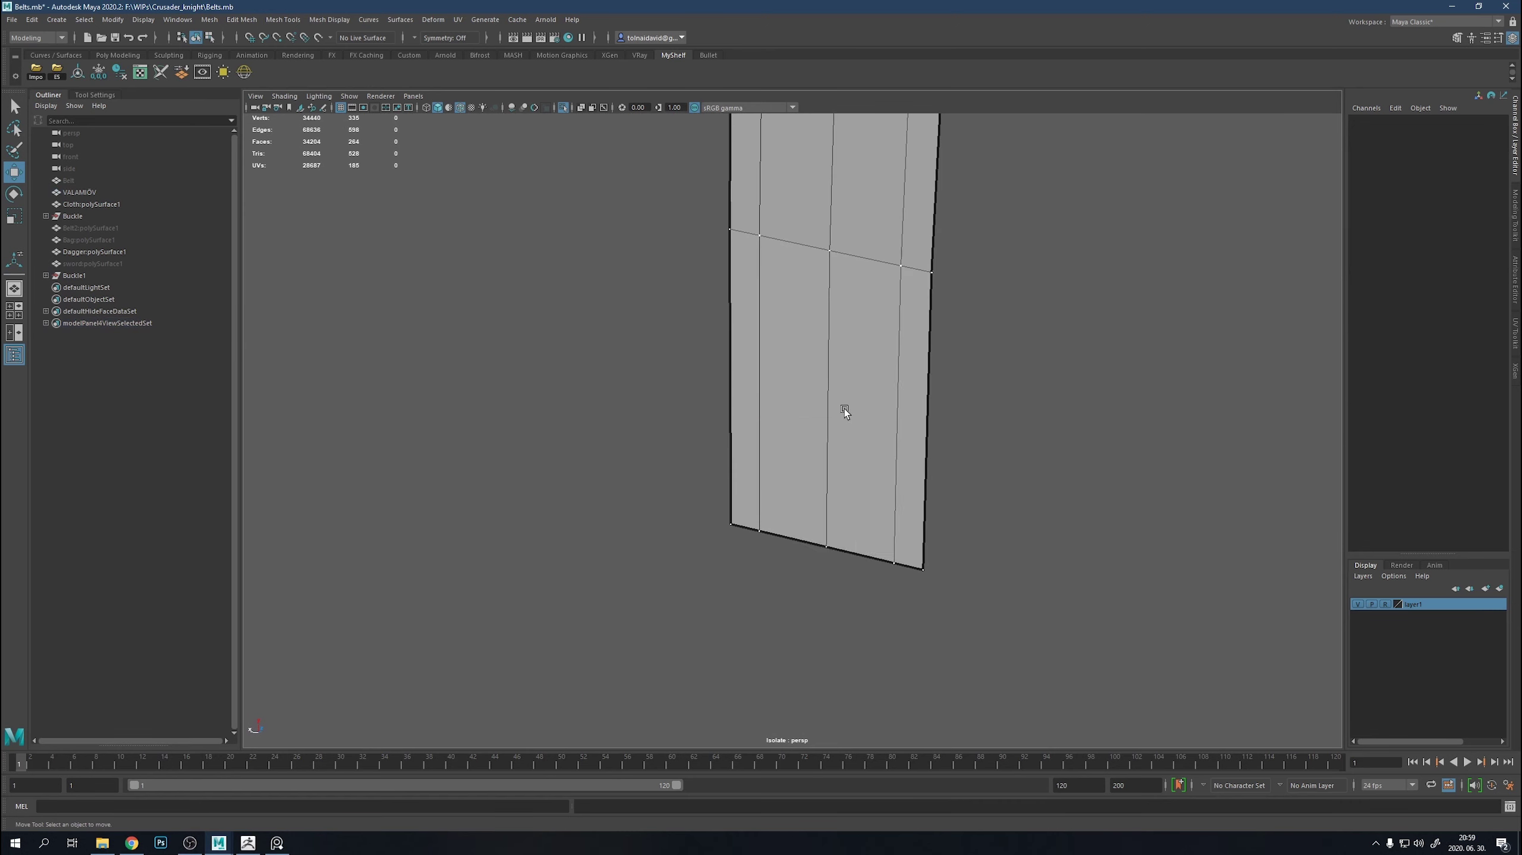
pyautogui.keyDown('shift'); pyautogui.moveTo(845, 411); pyautogui.dragTo(782, 415, button='right'); pyautogui.keyUp('shift')
pyautogui.click(781, 412)
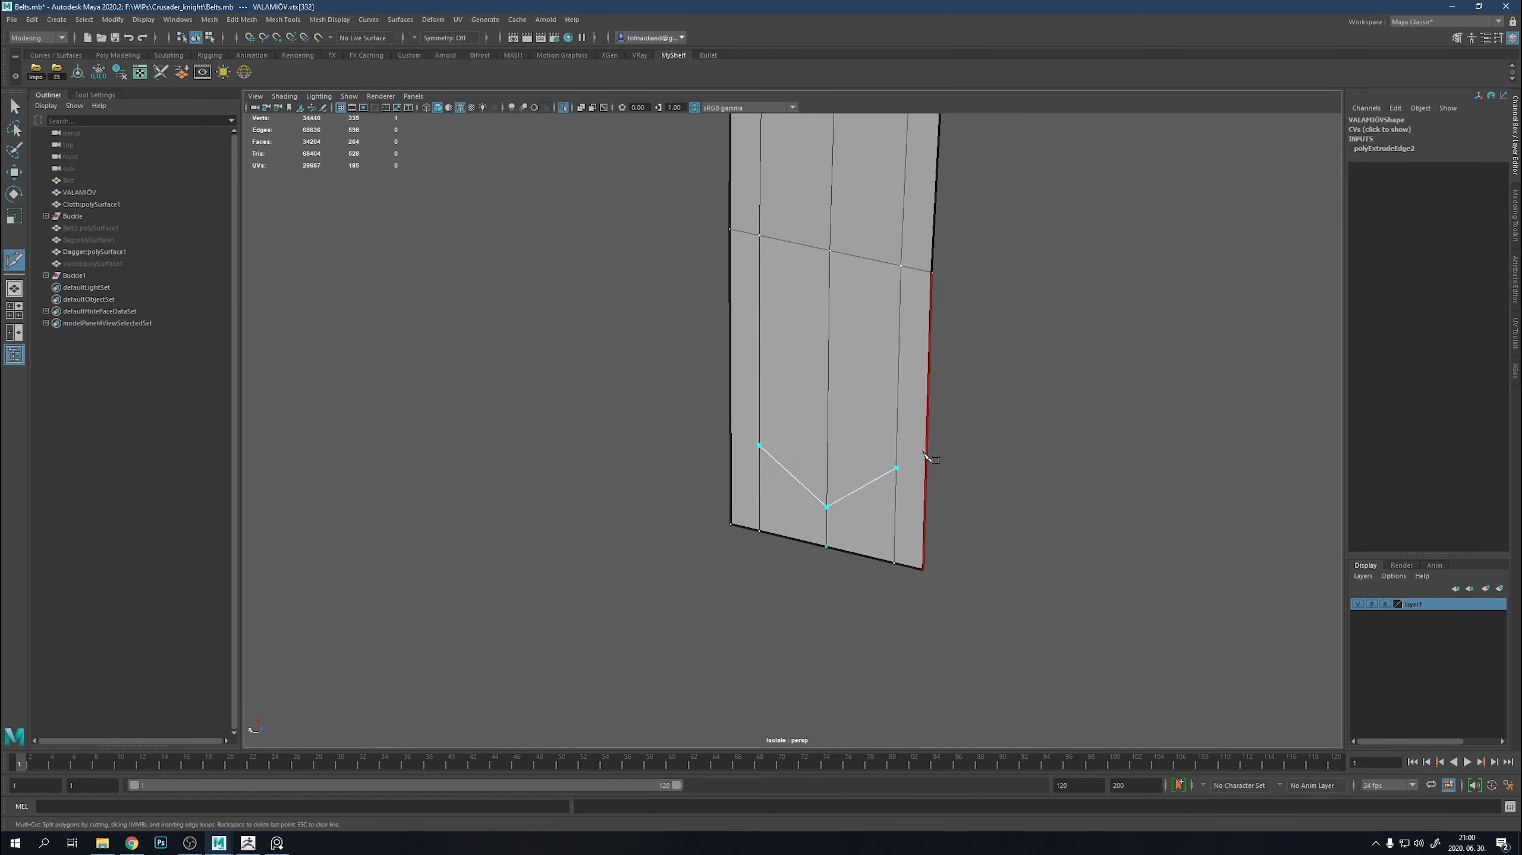
pyautogui.click(748, 453)
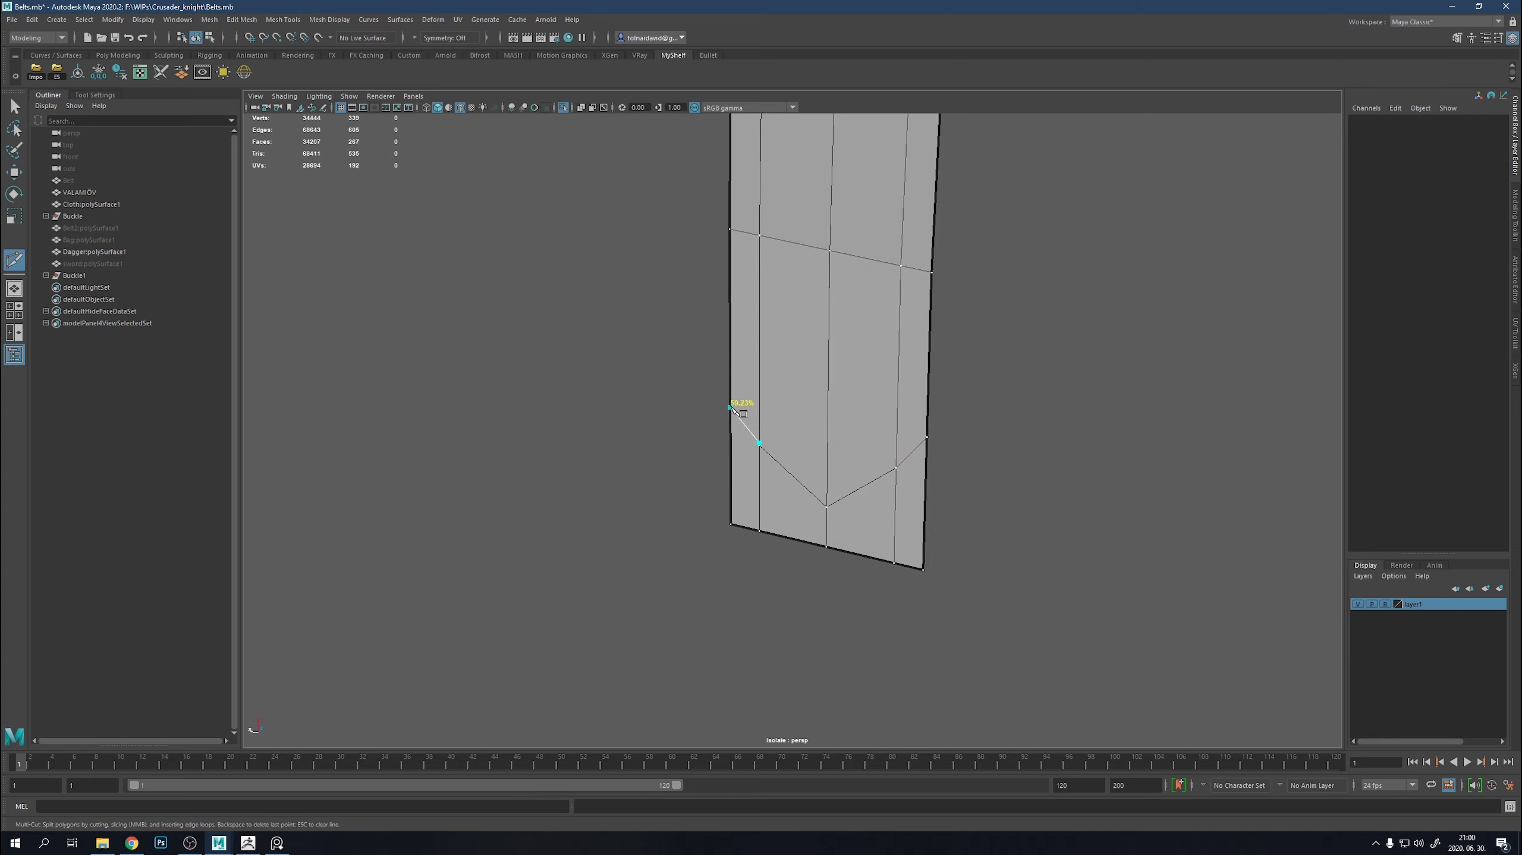
pyautogui.click(731, 404)
pyautogui.press('Return')
pyautogui.press('q')
pyautogui.moveTo(961, 536); pyautogui.dragTo(975, 526)
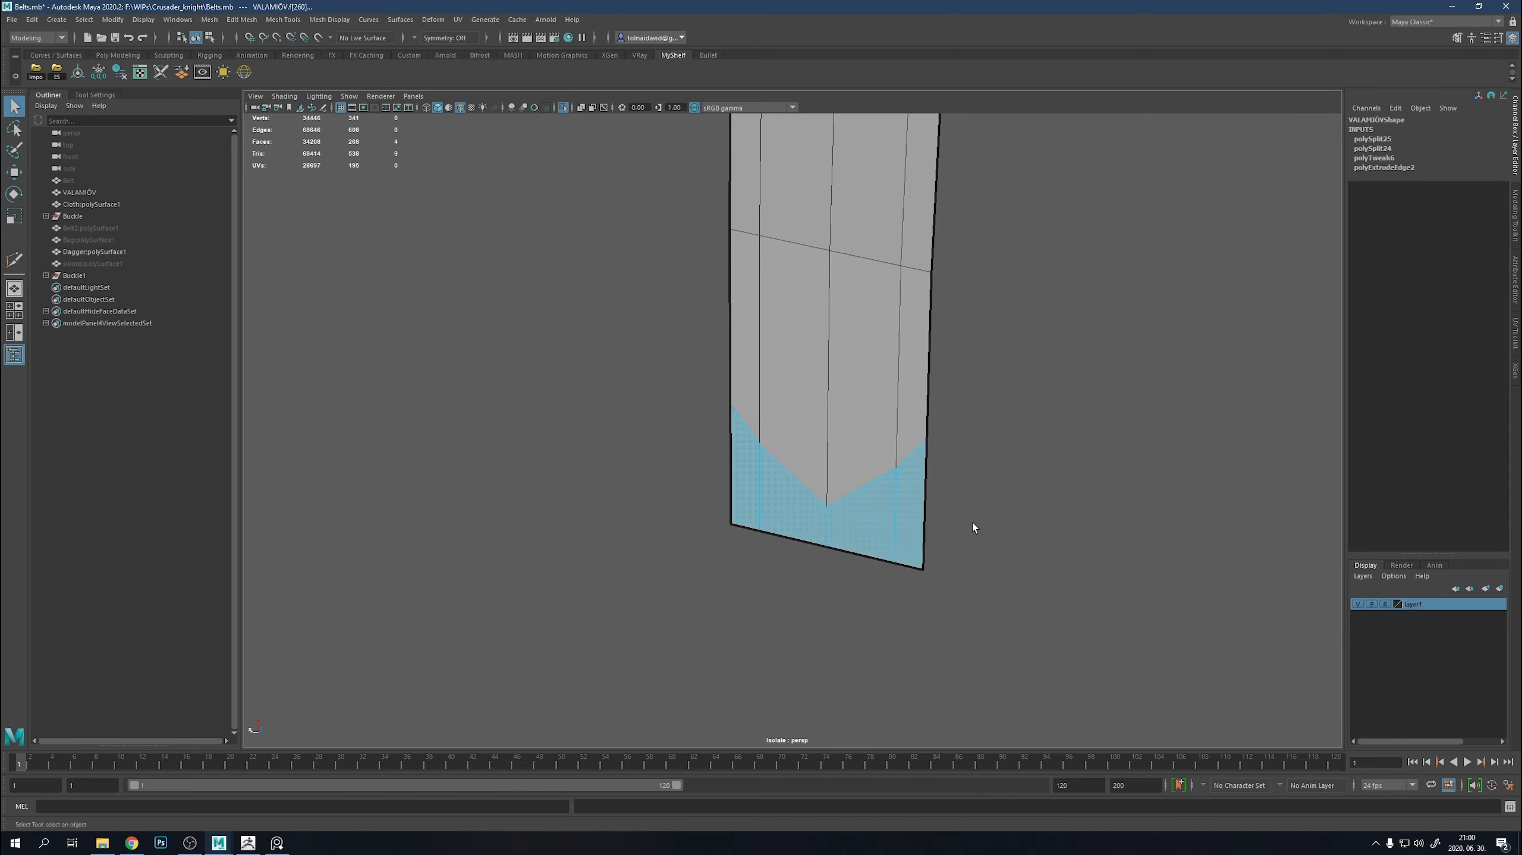
pyautogui.press('Delete')
# Add cuts toward the tip, then delete the leftover vertical edges and stray vertex.
pyautogui.press('y')
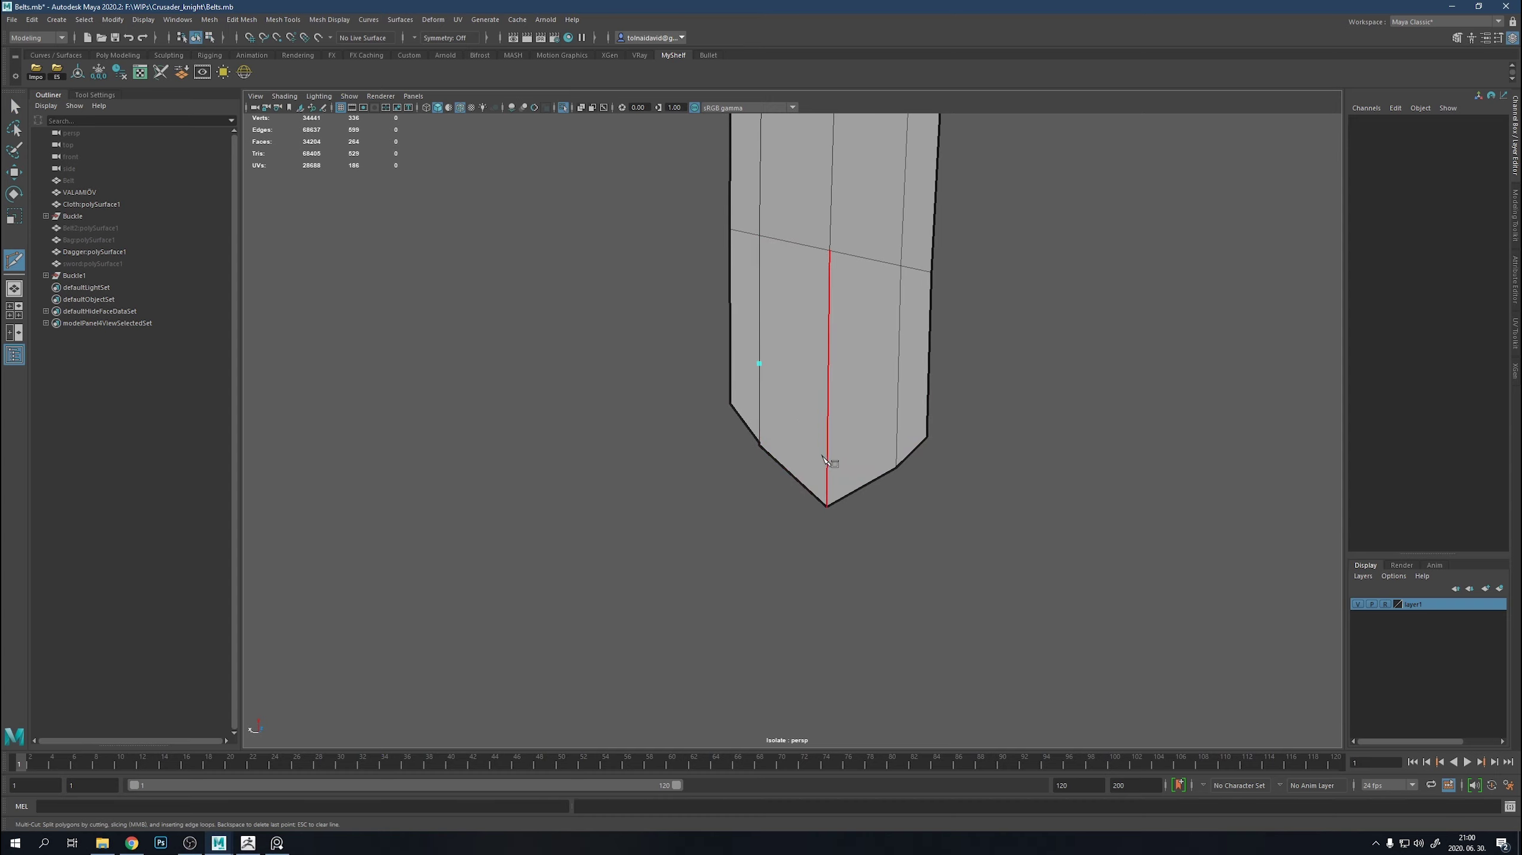
pyautogui.click(898, 392)
pyautogui.keyDown('alt'); pyautogui.moveTo(901, 396); pyautogui.dragTo(932, 437); pyautogui.keyUp('alt')
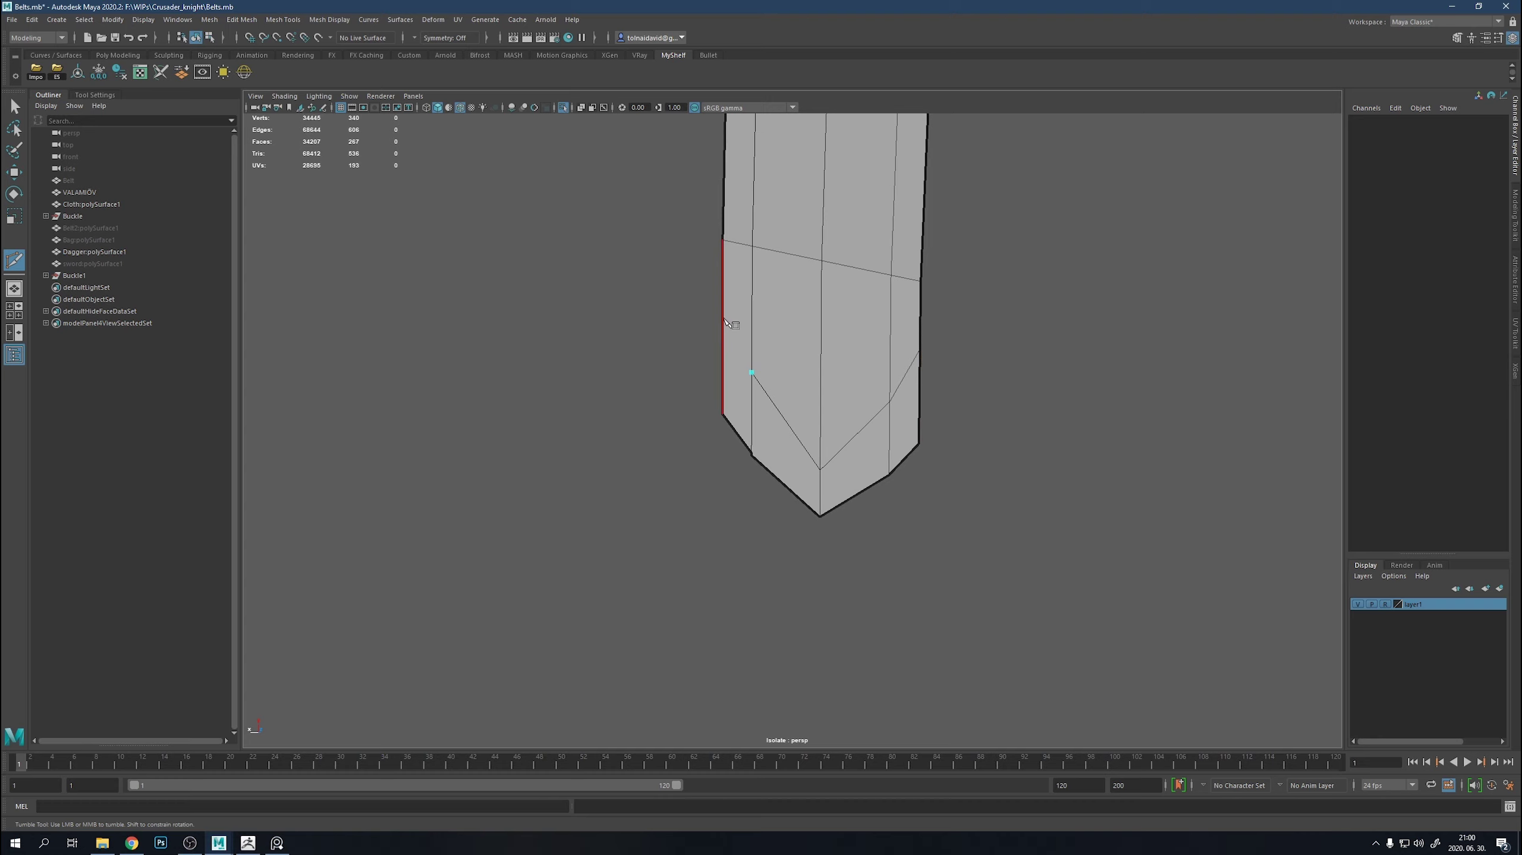
pyautogui.click(723, 413)
pyautogui.click(752, 388)
pyautogui.click(887, 446)
pyautogui.keyDown('shift'); pyautogui.click(753, 419); pyautogui.keyUp('shift')
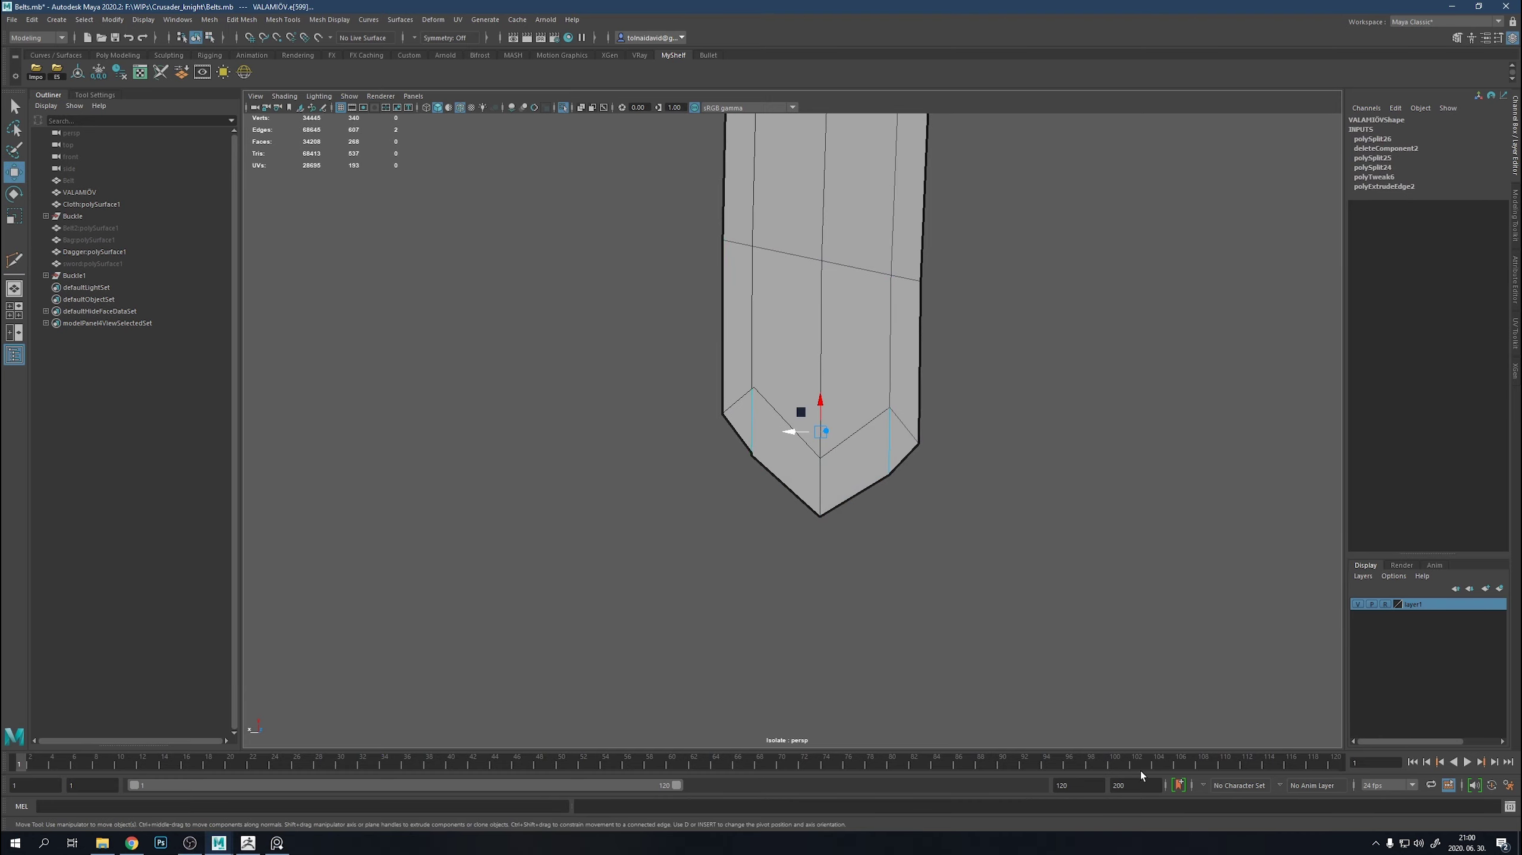
pyautogui.hotkey('ctrl', 'Delete')
pyautogui.press('F9')
pyautogui.click(768, 475)
pyautogui.press('Delete')
# Exit isolate, add two edge loops across the strap, and merge the tip's close vertices.
pyautogui.scroll(-5, 958, 363)
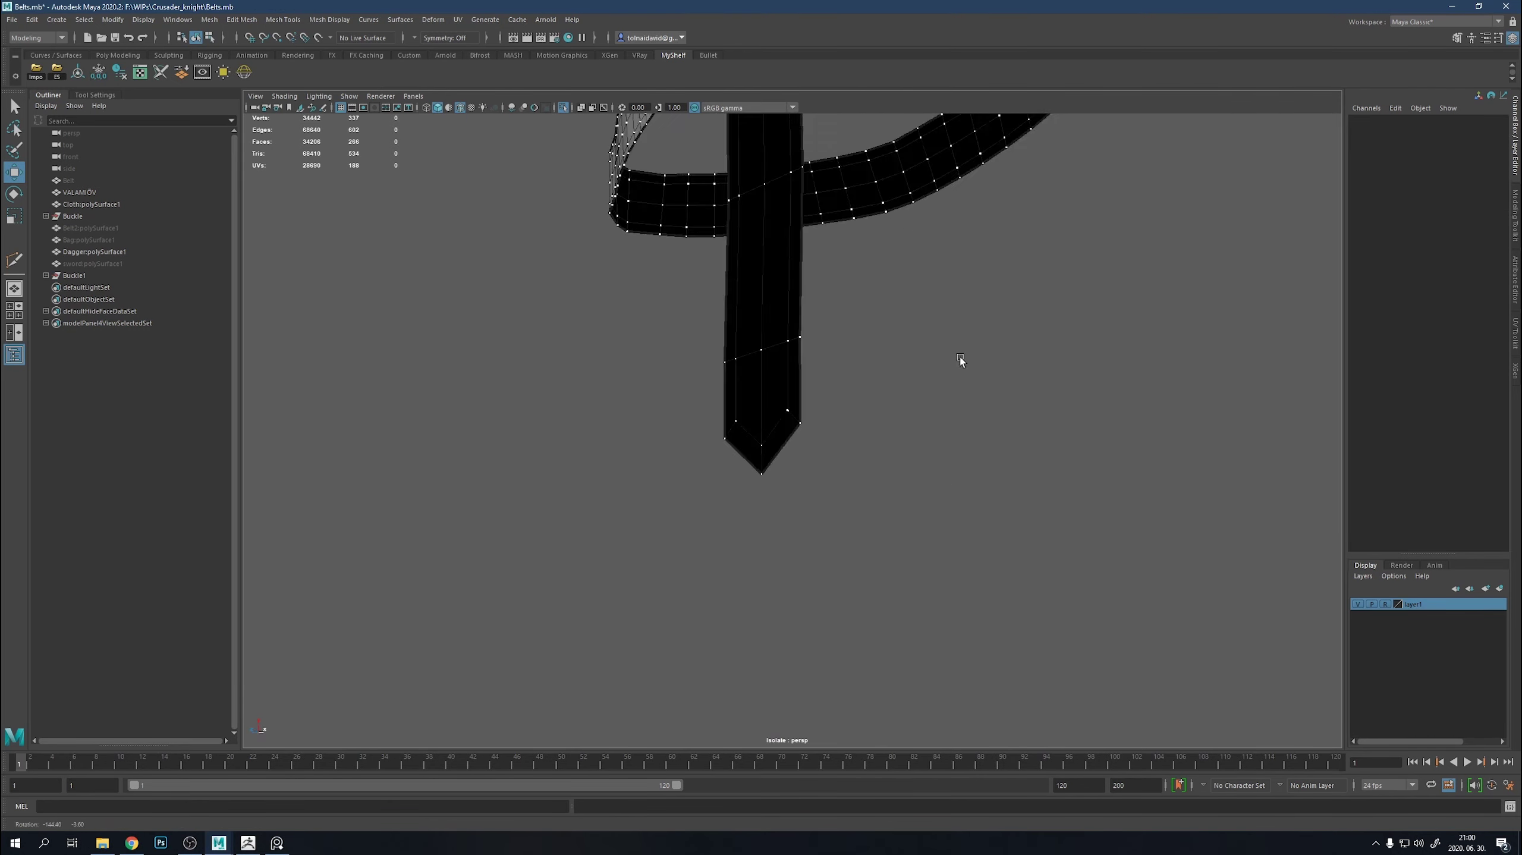
pyautogui.keyDown('alt'); pyautogui.moveTo(957, 363); pyautogui.dragTo(967, 512); pyautogui.keyUp('alt')
pyautogui.hotkey('ctrl', '1')
pyautogui.scroll(5, 878, 395)
pyautogui.keyDown('shift'); pyautogui.moveTo(879, 395); pyautogui.dragTo(865, 383, button='right'); pyautogui.keyUp('shift')
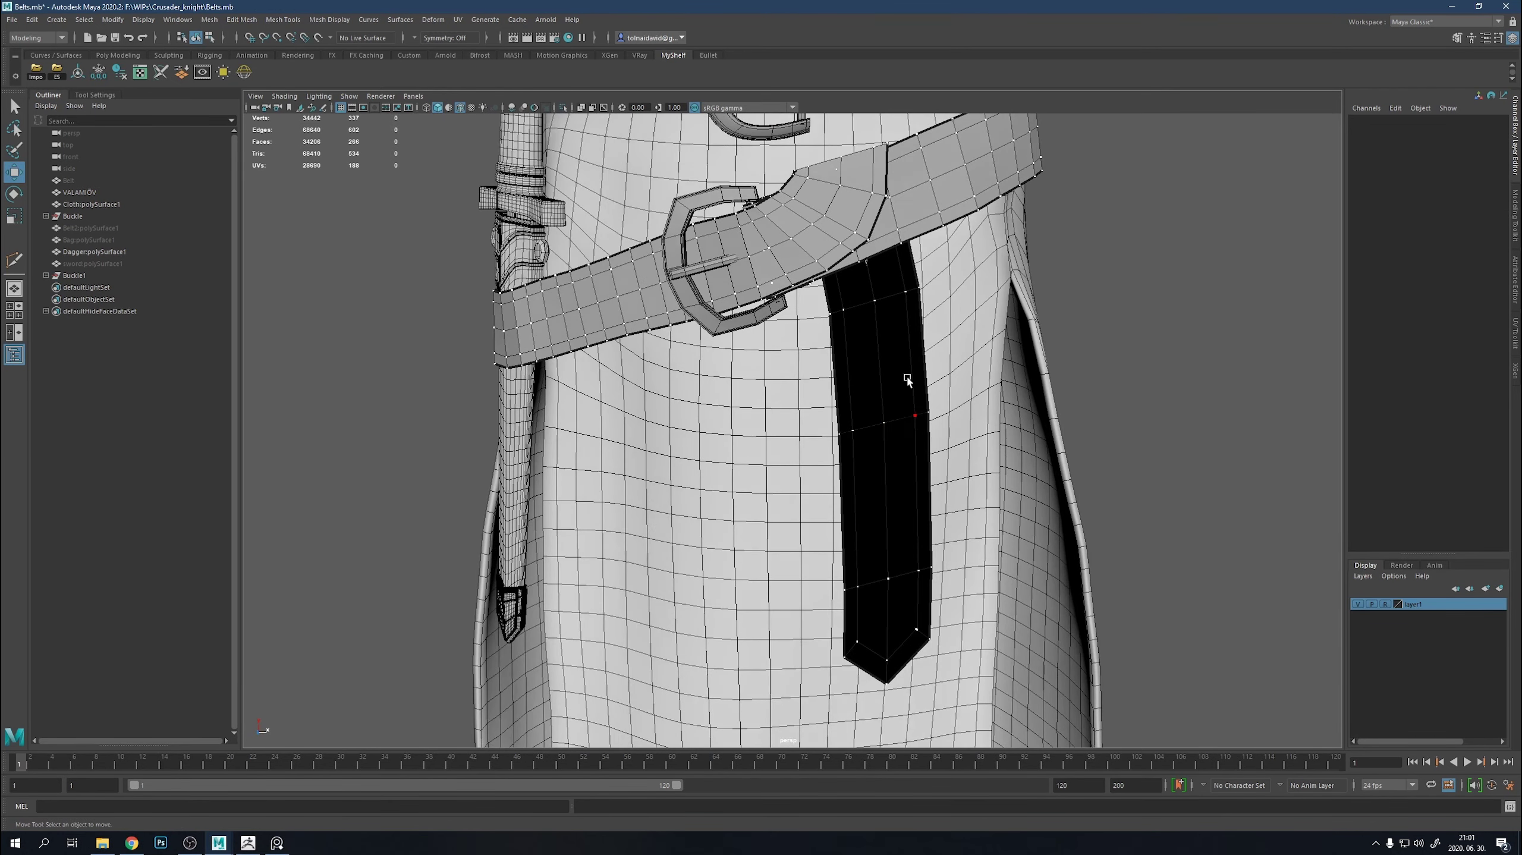
pyautogui.keyDown('ctrl'); pyautogui.click(879, 362); pyautogui.keyUp('ctrl')
pyautogui.keyDown('ctrl'); pyautogui.click(880, 497); pyautogui.keyUp('ctrl')
pyautogui.scroll(5, 916, 609)
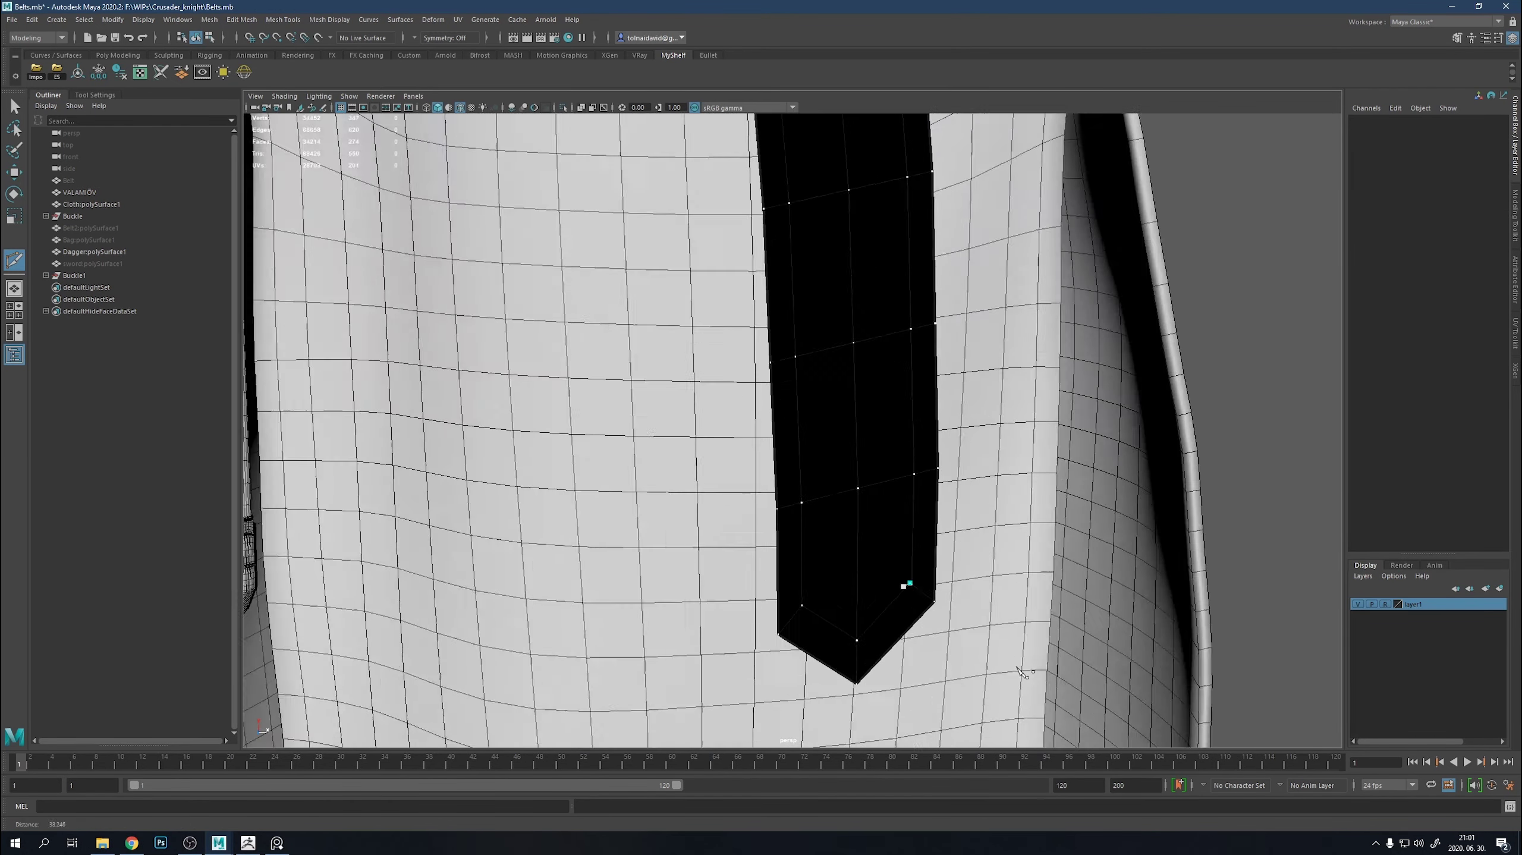
pyautogui.keyDown('ctrl'); pyautogui.keyDown('shift'); pyautogui.moveTo(782, 630); pyautogui.dragTo(927, 622); pyautogui.keyUp('shift'); pyautogui.keyUp('ctrl')
pyautogui.press('q')
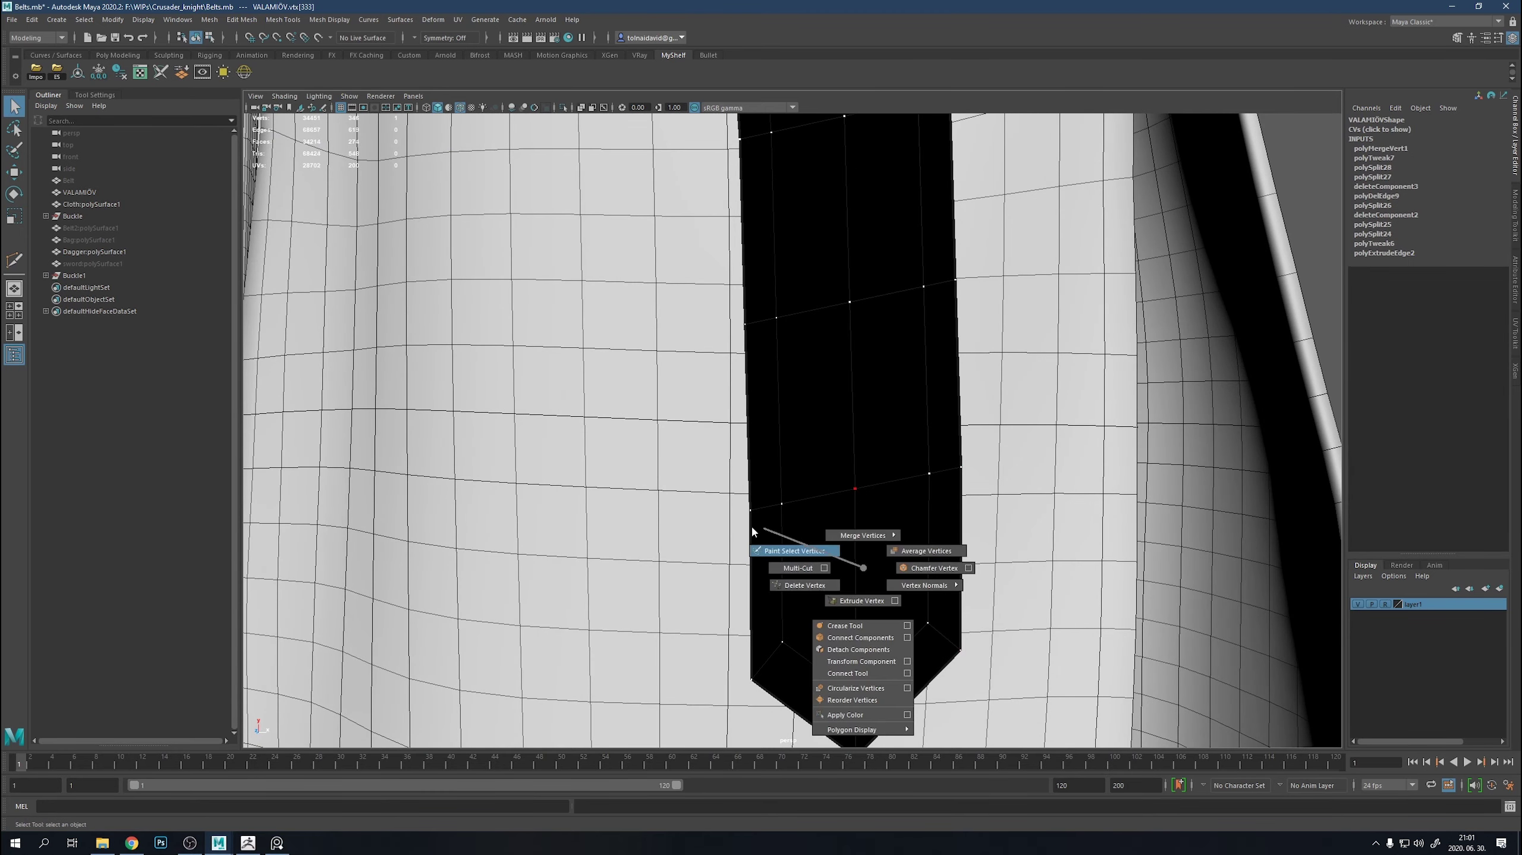
pyautogui.keyDown('shift'); pyautogui.moveTo(875, 531); pyautogui.dragTo(802, 535, button='right'); pyautogui.keyUp('shift')
pyautogui.hotkey('ctrl', 'z')
# Multi-Cut a centre edge along the belt near the buckle.
pyautogui.press('y')
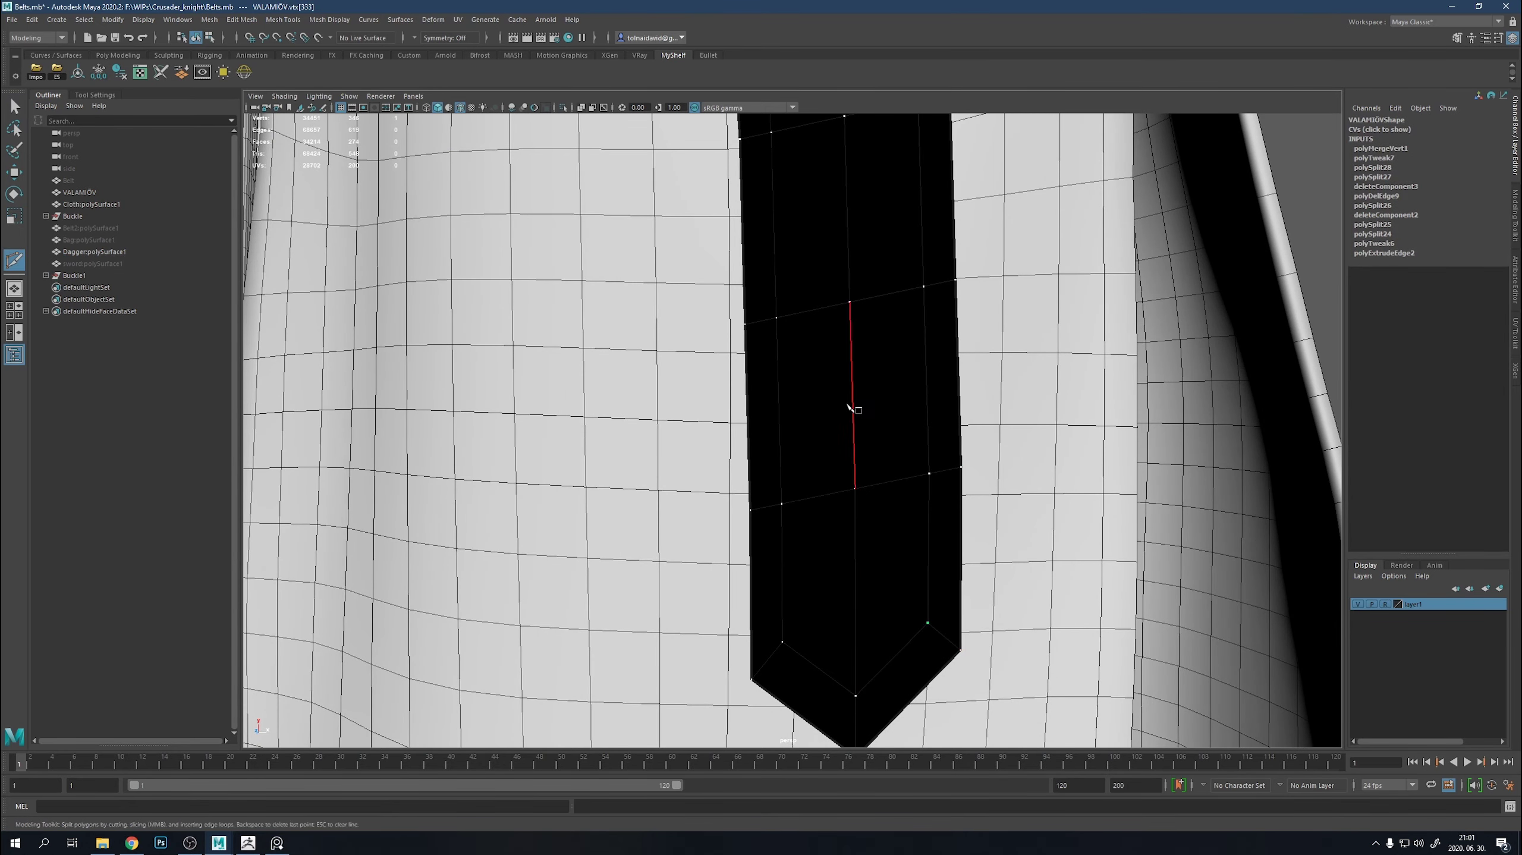
pyautogui.scroll(-5, 849, 407)
pyautogui.moveTo(922, 269)
pyautogui.keyDown('alt'); pyautogui.mouseDown()
pyautogui.moveTo(993, 465)
pyautogui.moveTo(937, 255)
pyautogui.mouseUp(); pyautogui.keyUp('alt')
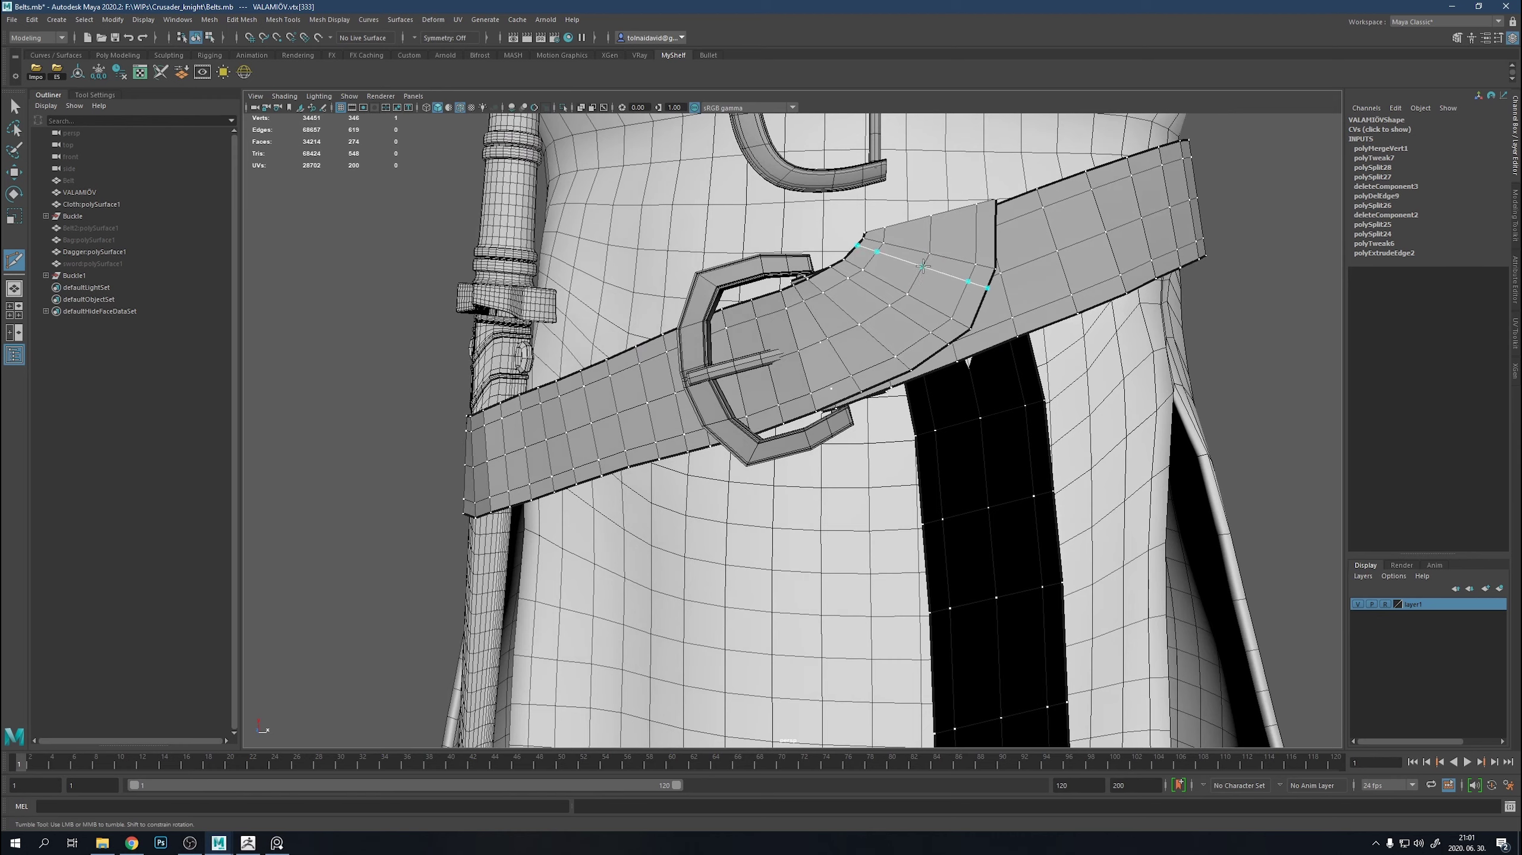
pyautogui.press('Return')
pyautogui.keyDown('alt'); pyautogui.moveTo(919, 277); pyautogui.dragTo(970, 411, button='middle'); pyautogui.keyUp('alt')
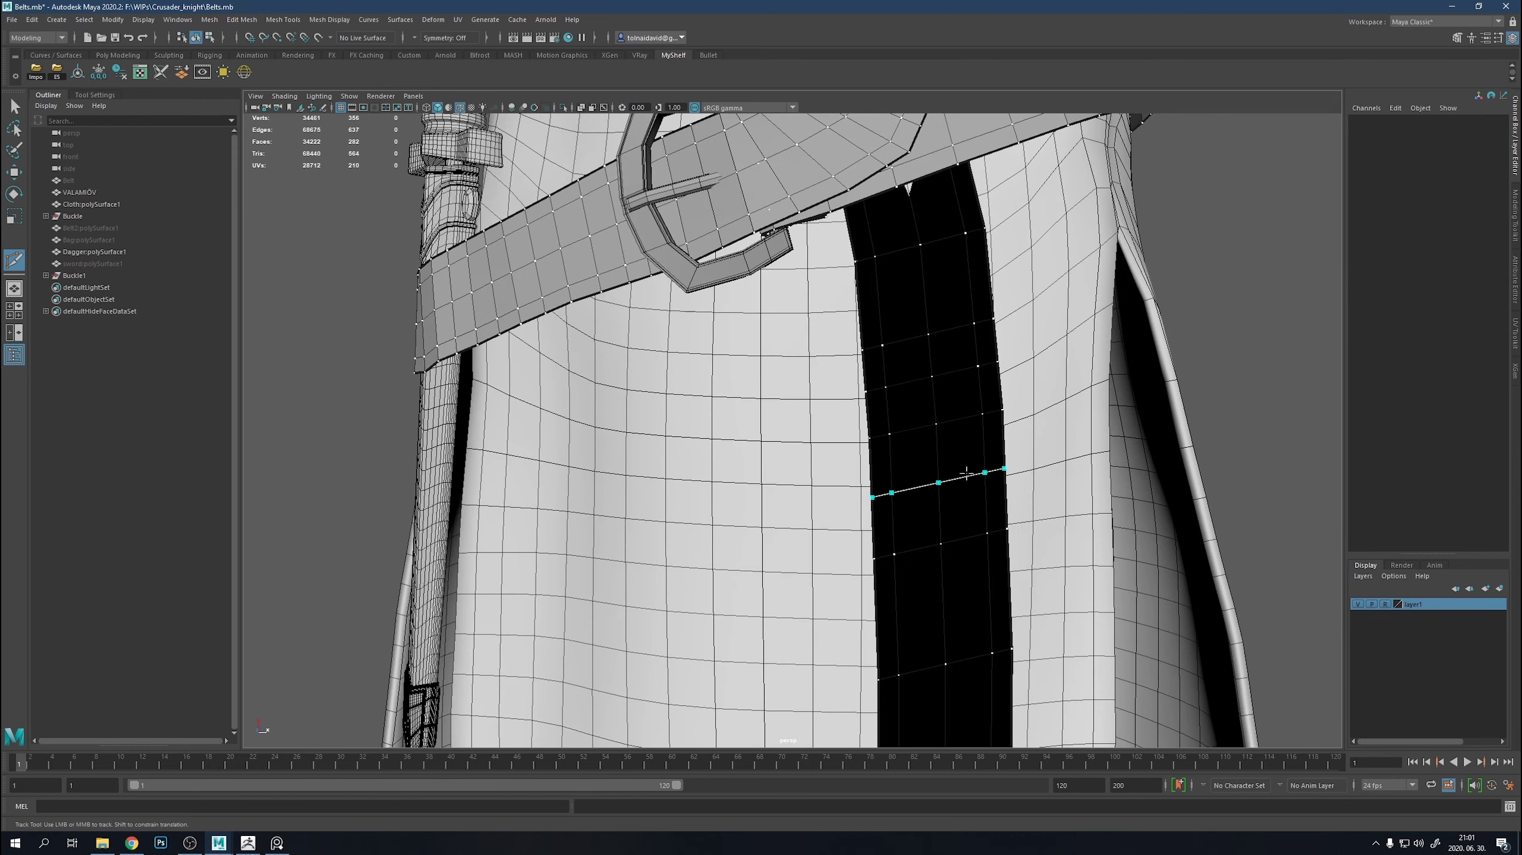
pyautogui.keyDown('alt'); pyautogui.moveTo(1066, 624); pyautogui.dragTo(1065, 532, button='middle'); pyautogui.keyUp('alt')
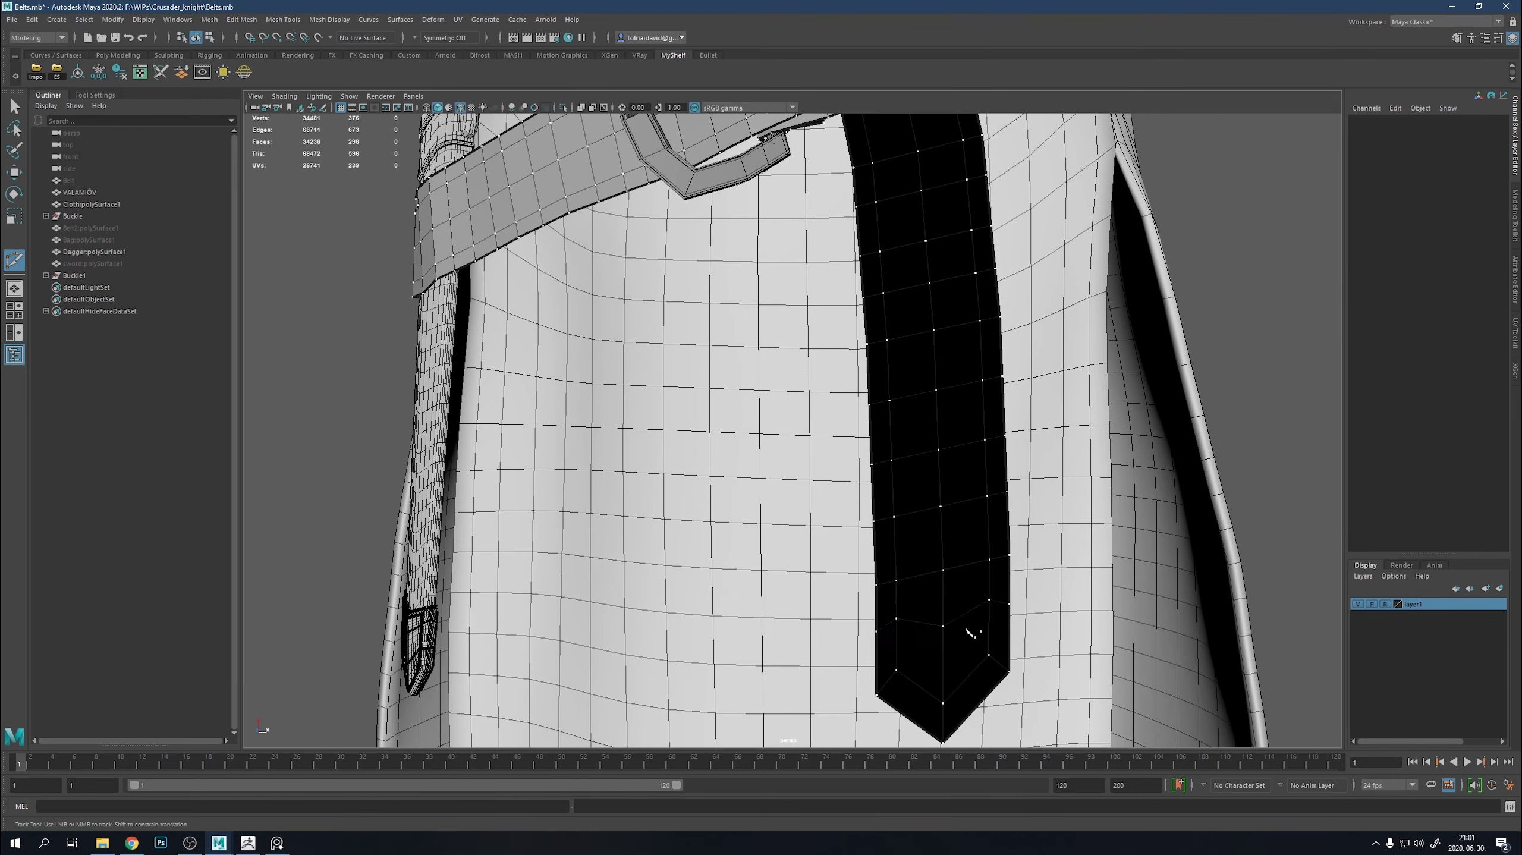
pyautogui.scroll(-2, 970, 633)
# Bevel the belt edges near the buckle with a fraction of 0.3.
pyautogui.press('q')
pyautogui.scroll(5, 829, 274)
pyautogui.click(829, 274)
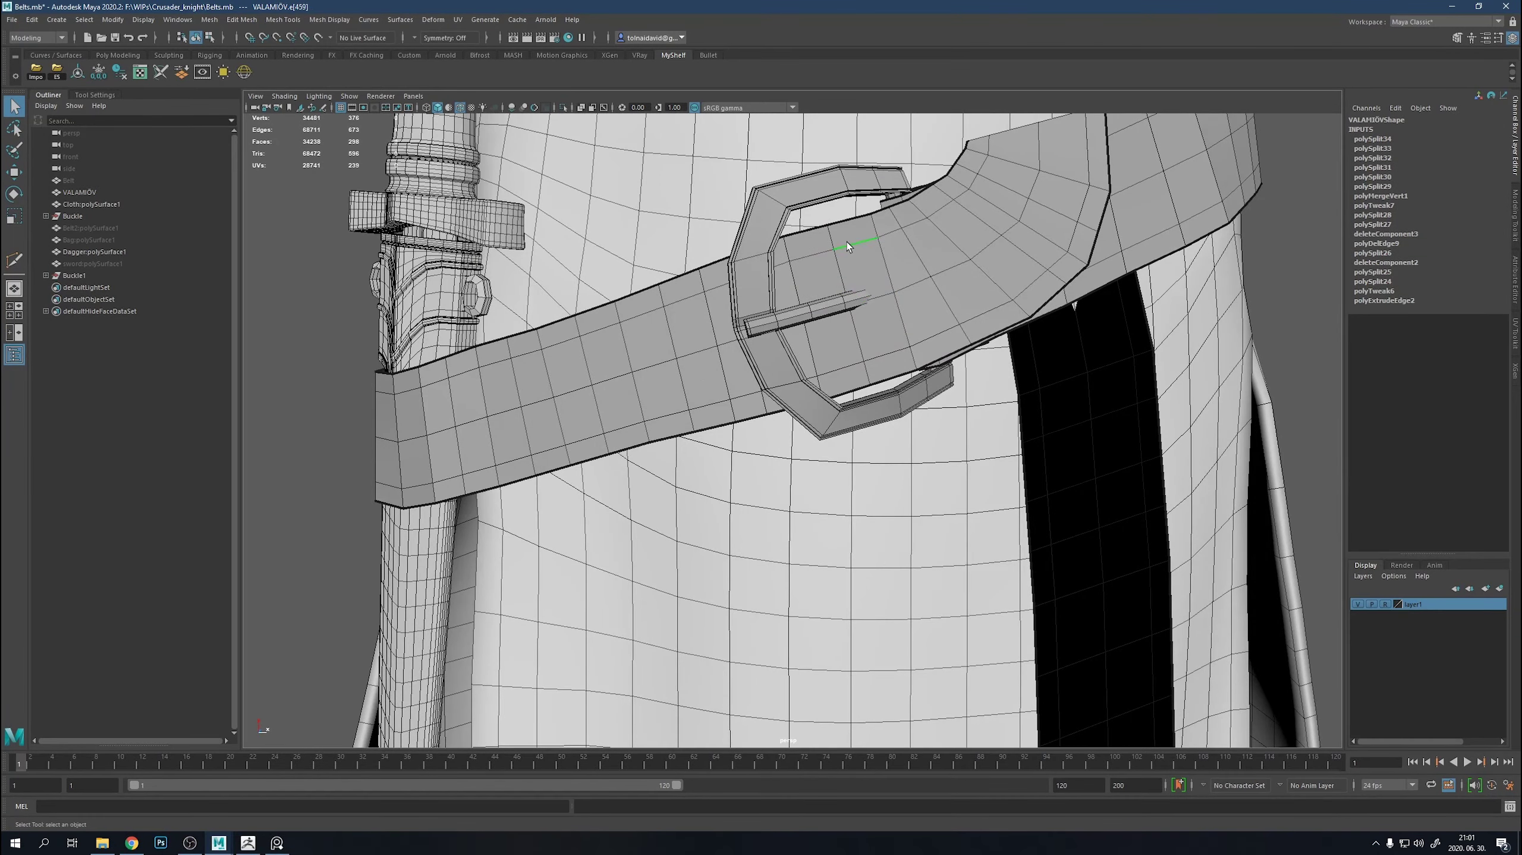
pyautogui.press('f')
pyautogui.keyDown('shift'); pyautogui.moveTo(1070, 542); pyautogui.dragTo(1053, 521, button='right'); pyautogui.keyUp('shift')
pyautogui.scroll(-3, 890, 438)
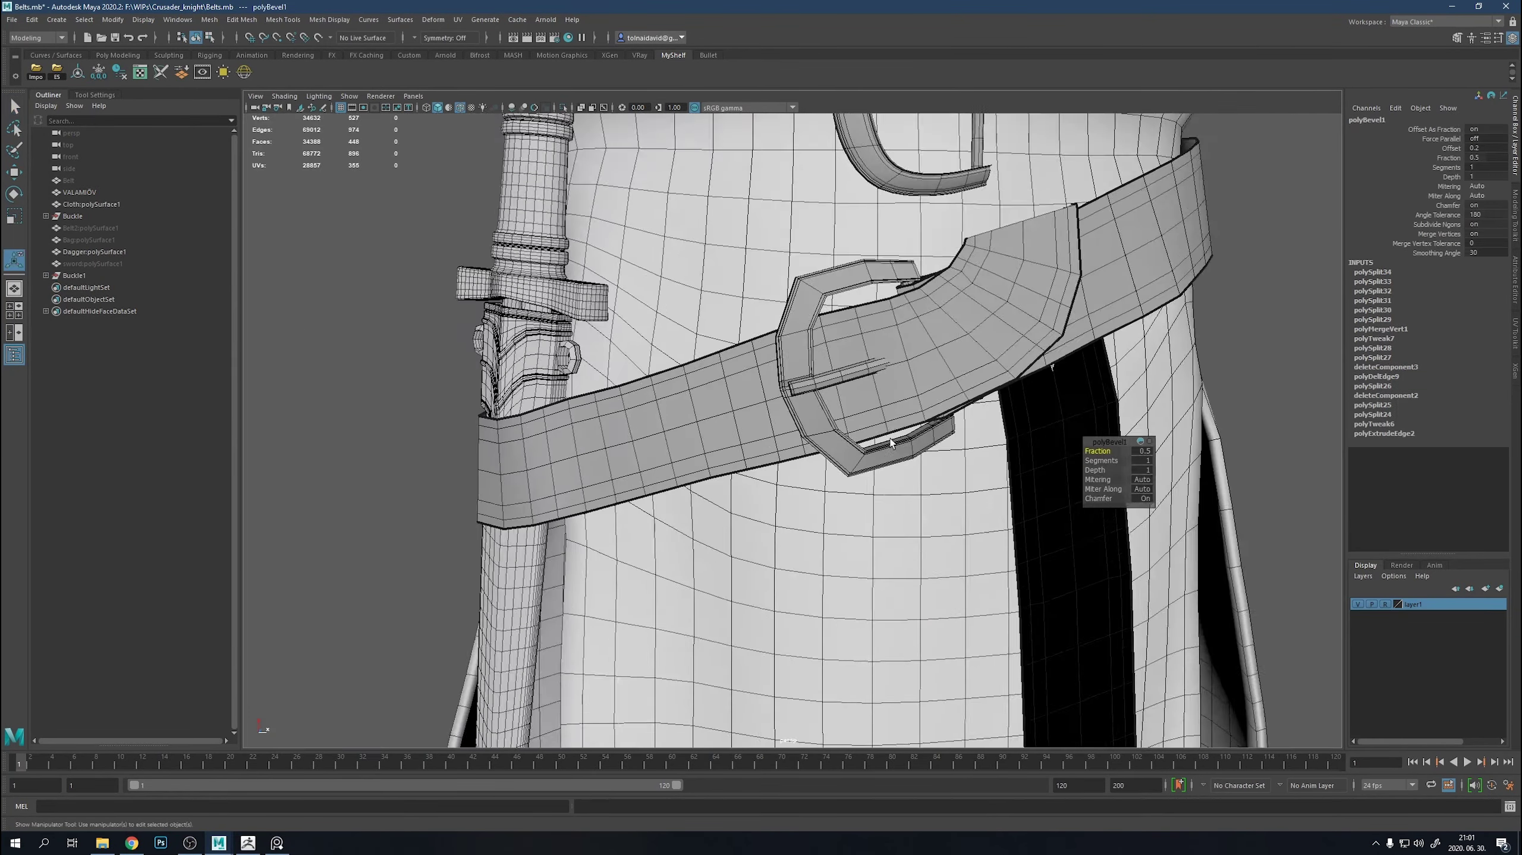
pyautogui.scroll(3, 889, 438)
pyautogui.moveTo(1107, 450); pyautogui.dragTo(1102, 452)
# Select the belt faces at each marked hole position and extrude them.
pyautogui.press('q')
pyautogui.click(734, 381)
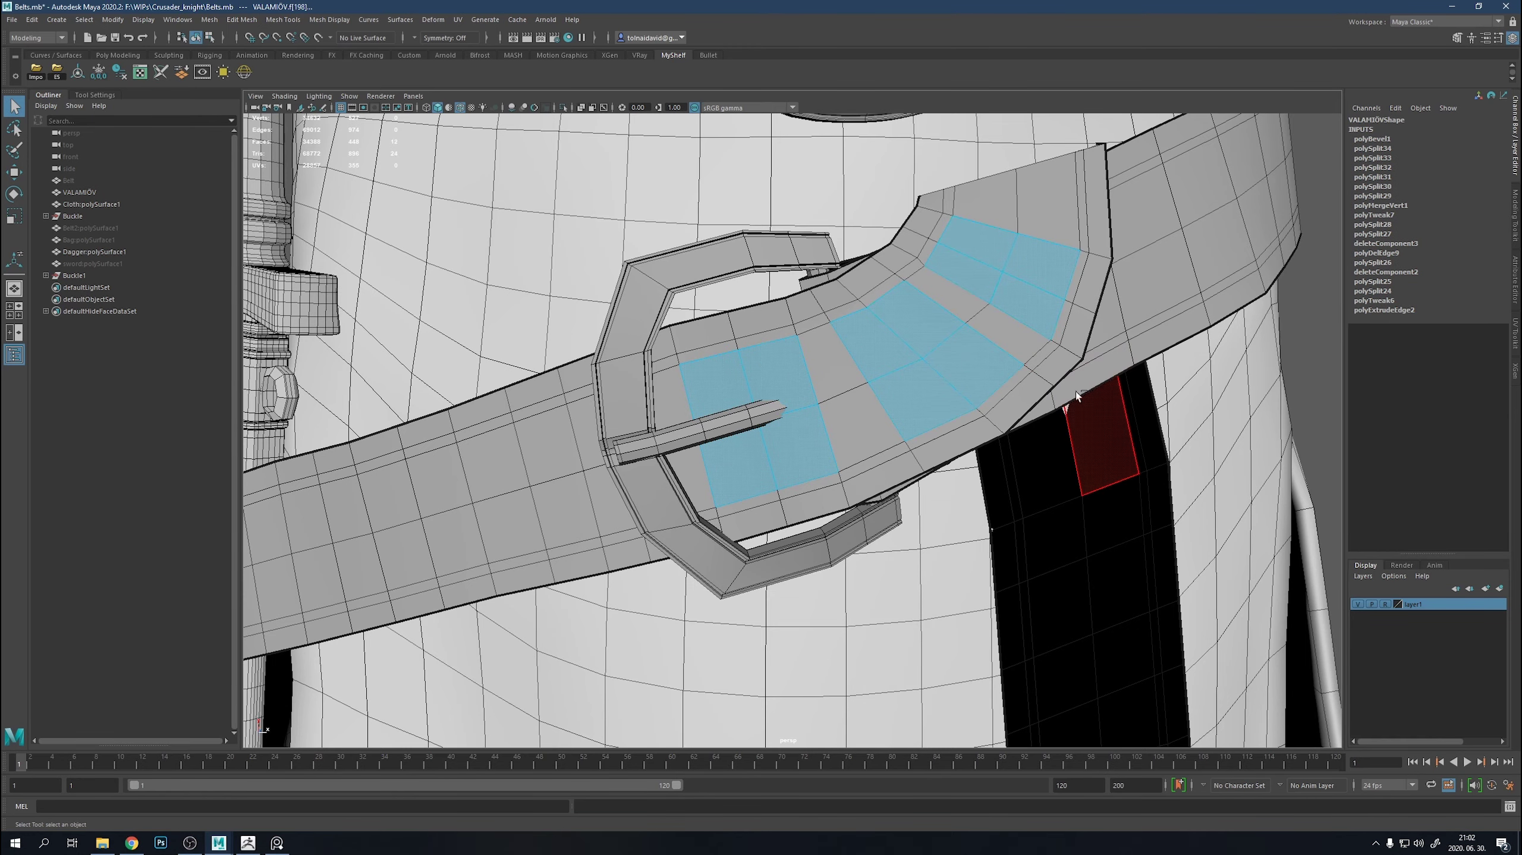
pyautogui.keyDown('alt'); pyautogui.moveTo(1075, 391); pyautogui.dragTo(813, 355); pyautogui.keyUp('alt')
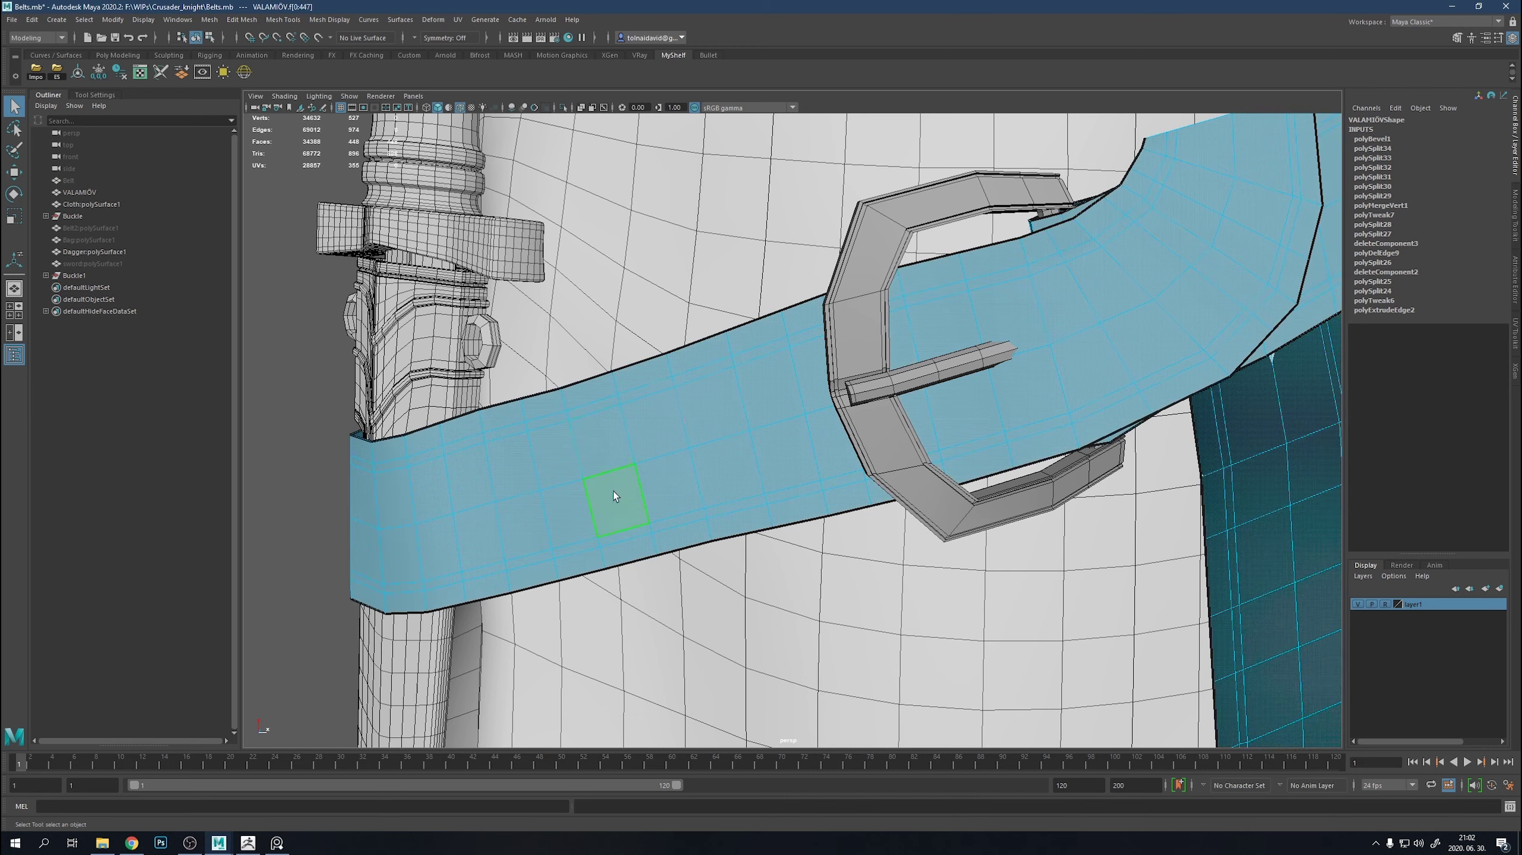
pyautogui.keyDown('shift'); pyautogui.click(611, 433); pyautogui.keyUp('shift')
pyautogui.keyDown('shift'); pyautogui.moveTo(473, 477); pyautogui.dragTo(502, 519); pyautogui.keyUp('shift')
pyautogui.keyDown('shift'); pyautogui.click(778, 432); pyautogui.keyUp('shift')
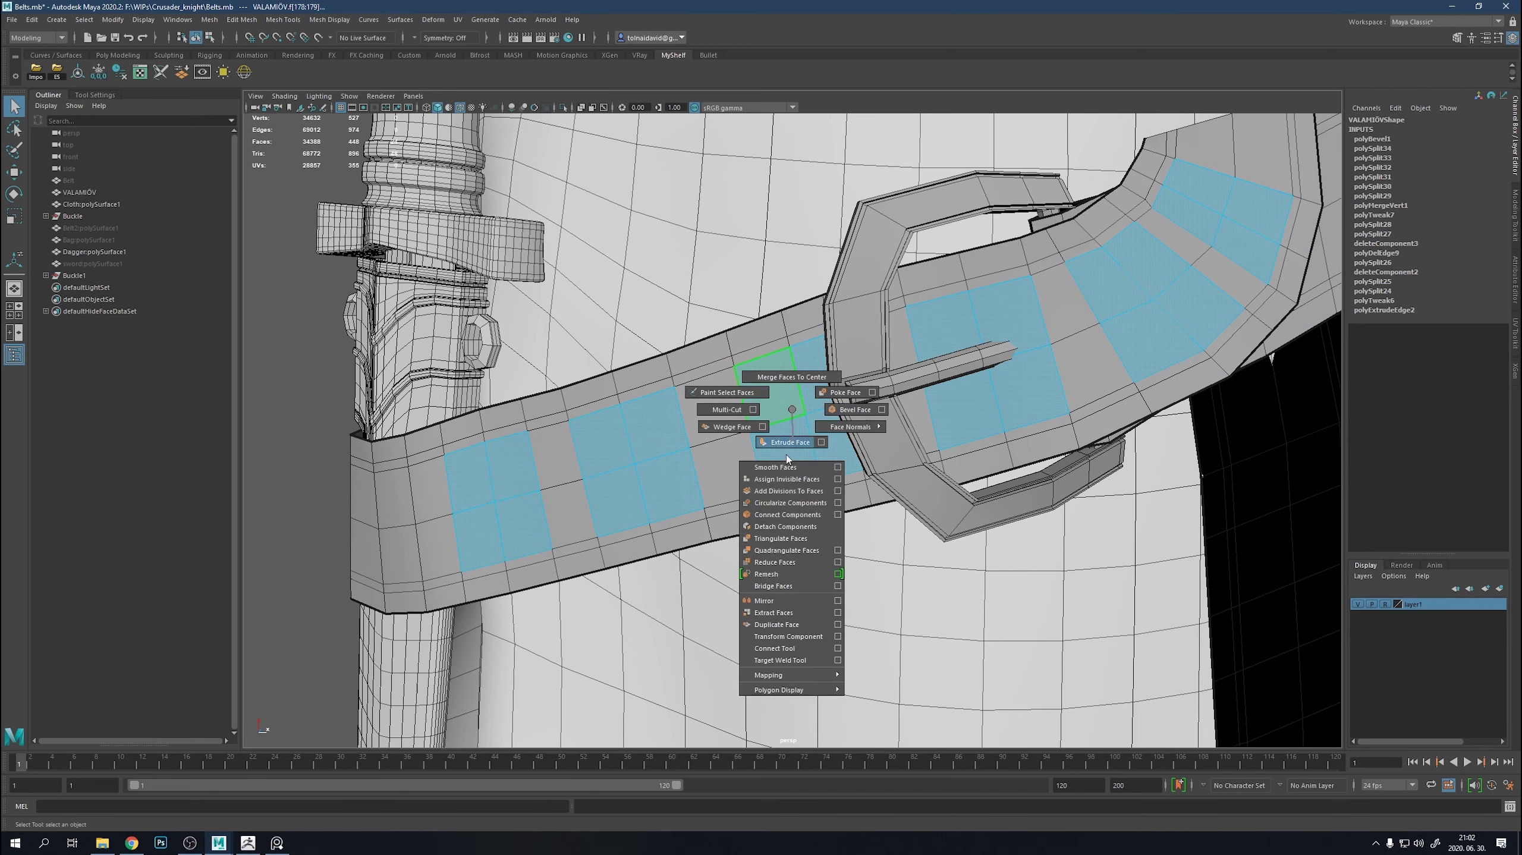
pyautogui.keyDown('shift'); pyautogui.moveTo(779, 434); pyautogui.dragTo(789, 447, button='right'); pyautogui.keyUp('shift')
# Inset the hole faces twice by offset, then delete the inset faces to open the holes.
pyautogui.moveTo(1098, 473); pyautogui.dragTo(1132, 476)
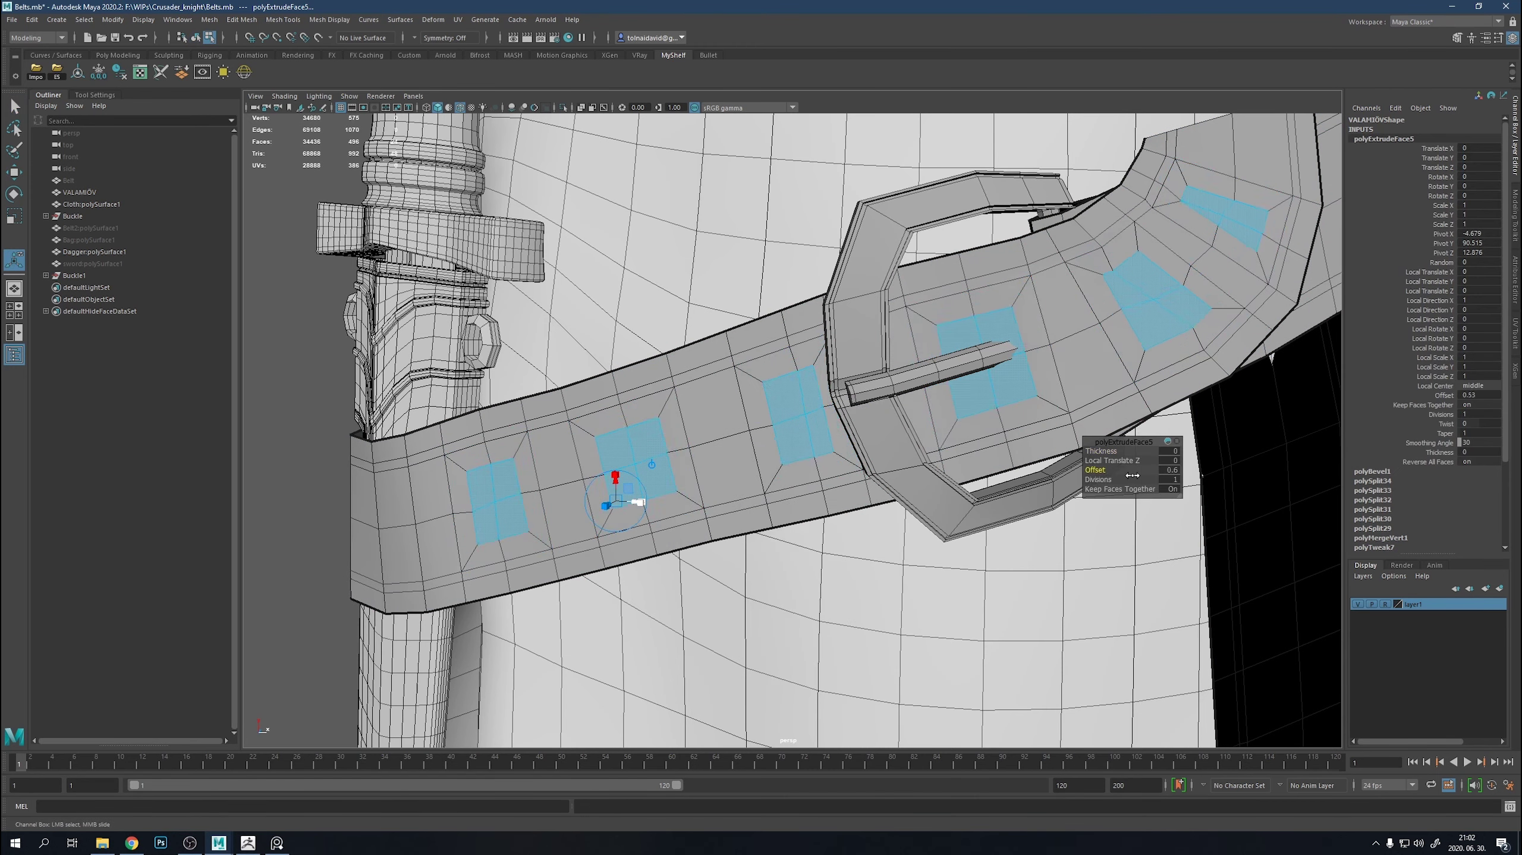
pyautogui.hotkey('ctrl', 'e')
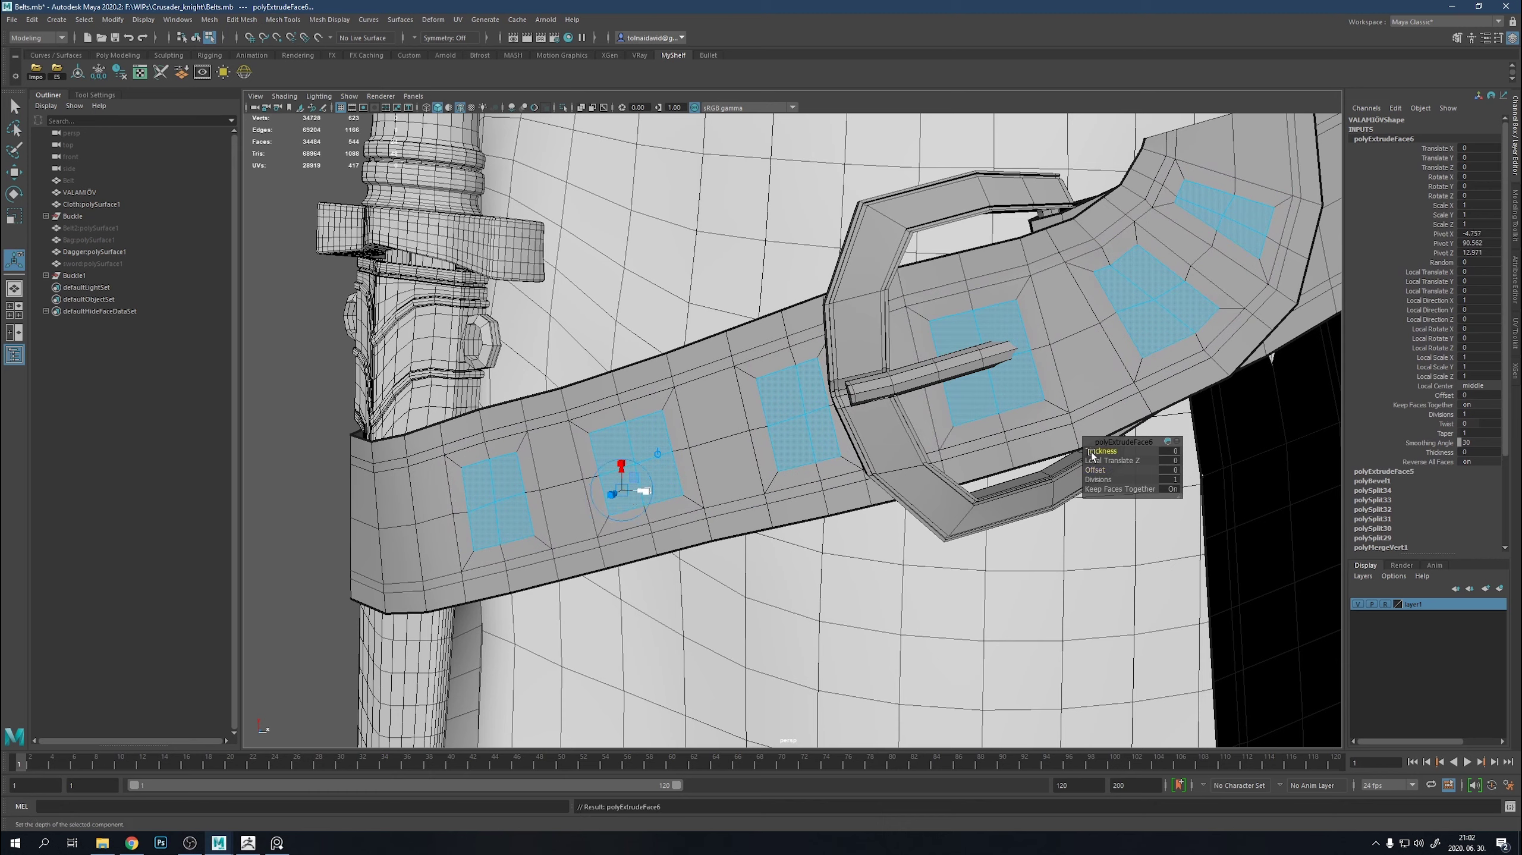
pyautogui.moveTo(1103, 472); pyautogui.dragTo(1118, 473)
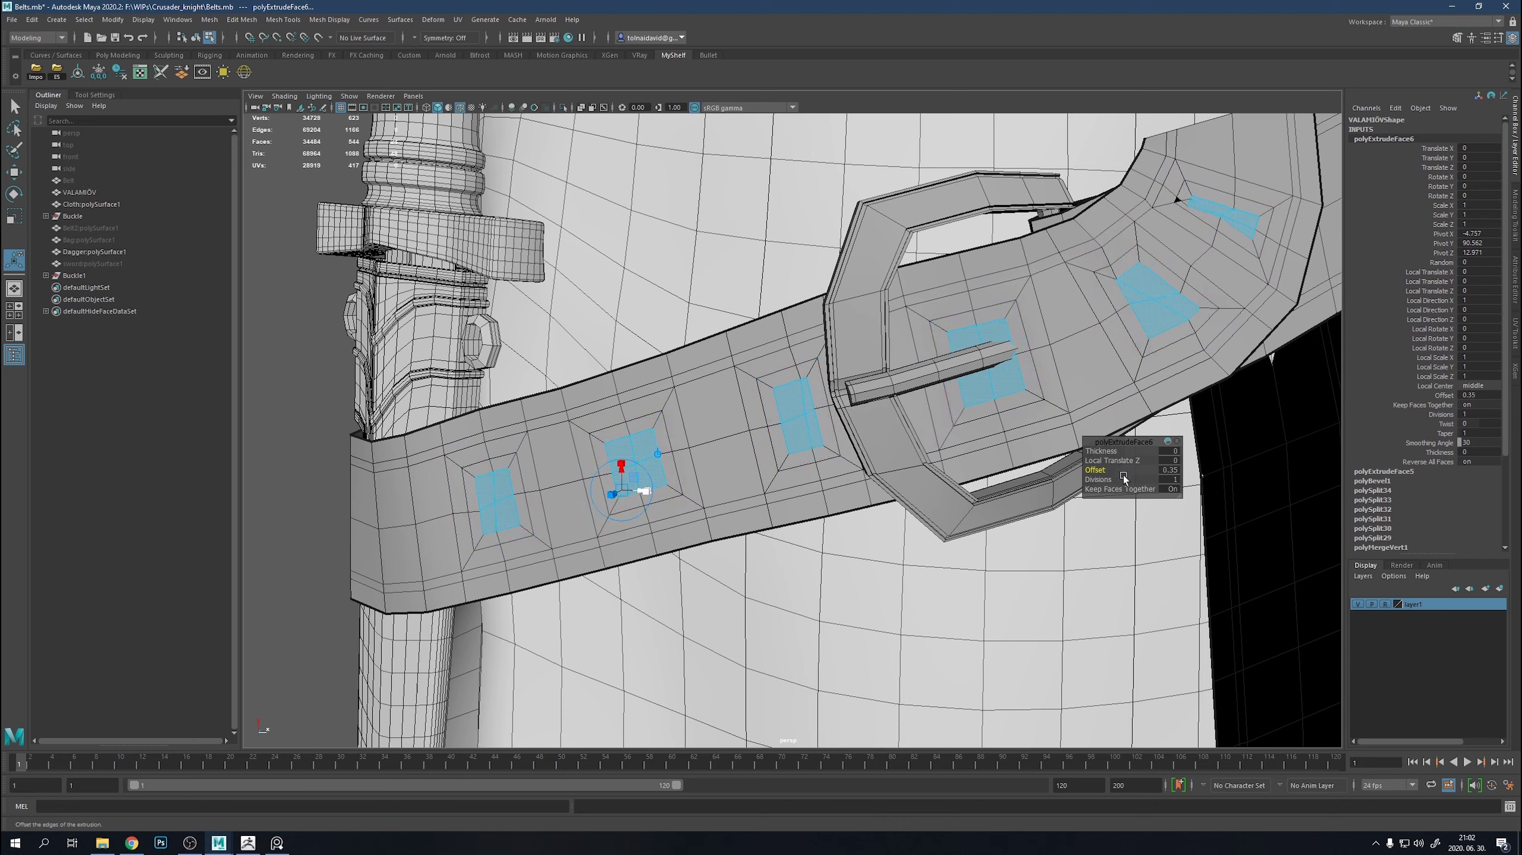
pyautogui.press('Delete')
pyautogui.doubleClick(1013, 334)
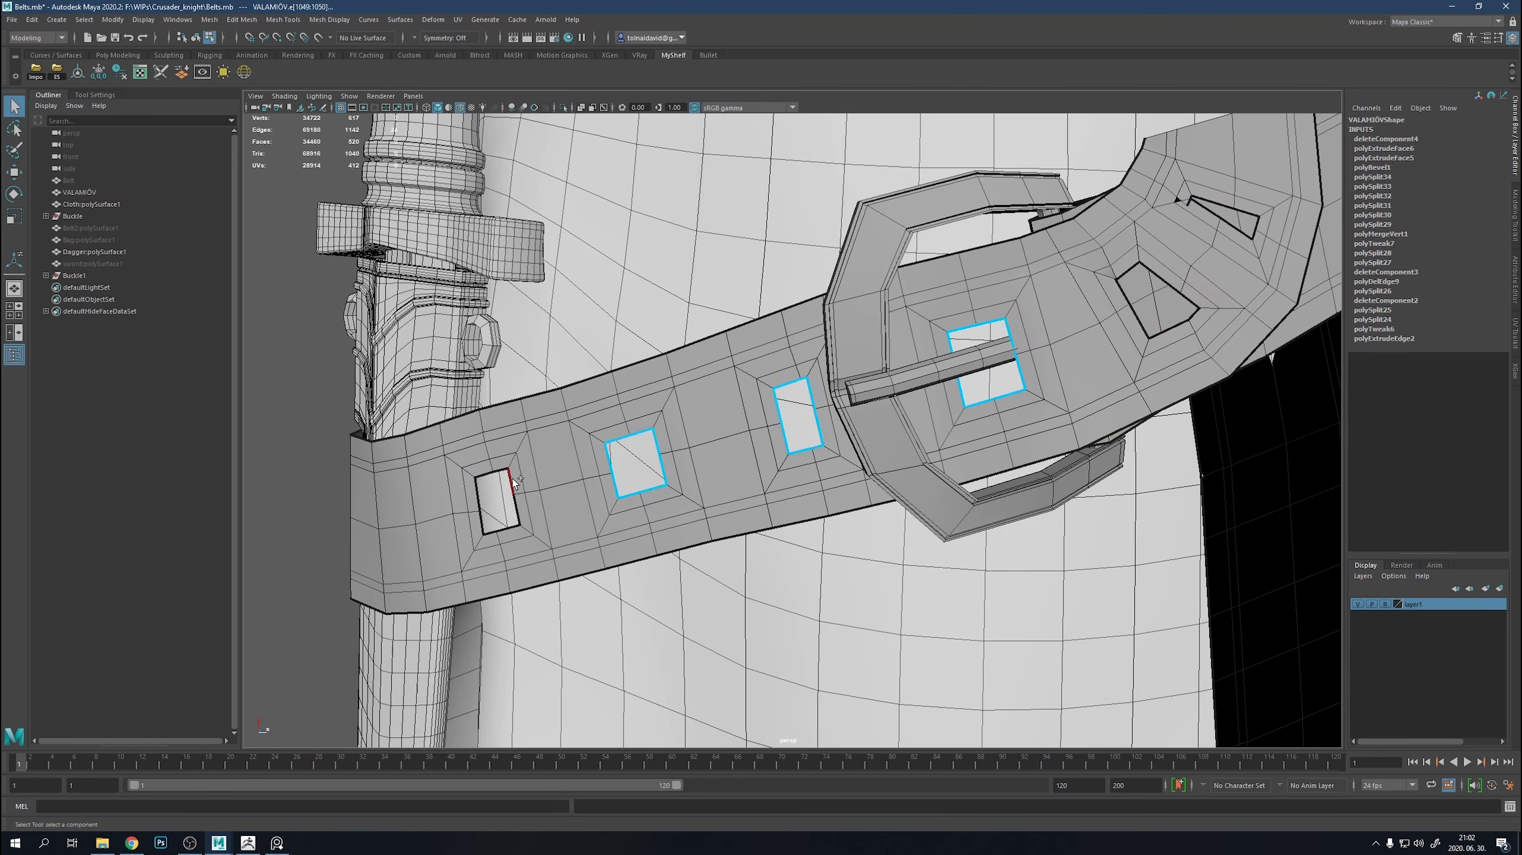
# Select the hole border loops and circularize them into rounds.
pyautogui.keyDown('shift'); pyautogui.doubleClick(1178, 294); pyautogui.keyUp('shift')
pyautogui.keyDown('shift'); pyautogui.doubleClick(1243, 209); pyautogui.keyUp('shift')
pyautogui.keyDown('shift'); pyautogui.rightClick(1249, 252); pyautogui.keyUp('shift')
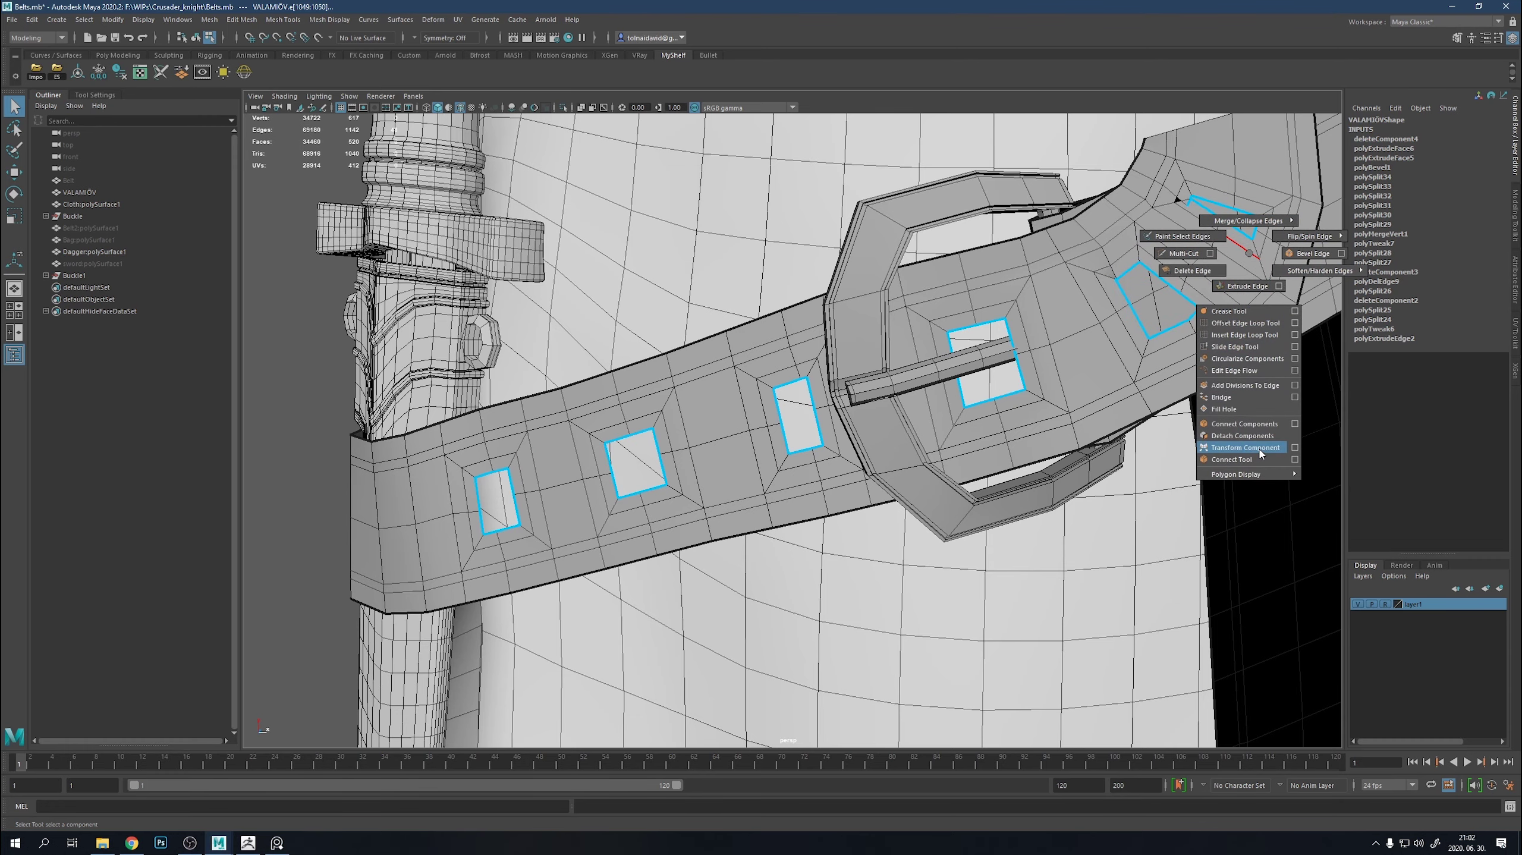
pyautogui.moveTo(1261, 453); pyautogui.dragTo(1245, 358, button='right')
pyautogui.moveTo(956, 436)
pyautogui.keyDown('alt'); pyautogui.mouseDown()
pyautogui.moveTo(993, 359)
pyautogui.moveTo(578, 461)
pyautogui.moveTo(817, 362)
pyautogui.moveTo(944, 421)
pyautogui.mouseUp(); pyautogui.keyUp('alt')
pyautogui.press('r')
# Move individual hole vertices to even out the hole's shape.
pyautogui.scroll(3, 1069, 511)
pyautogui.scroll(3, 861, 449)
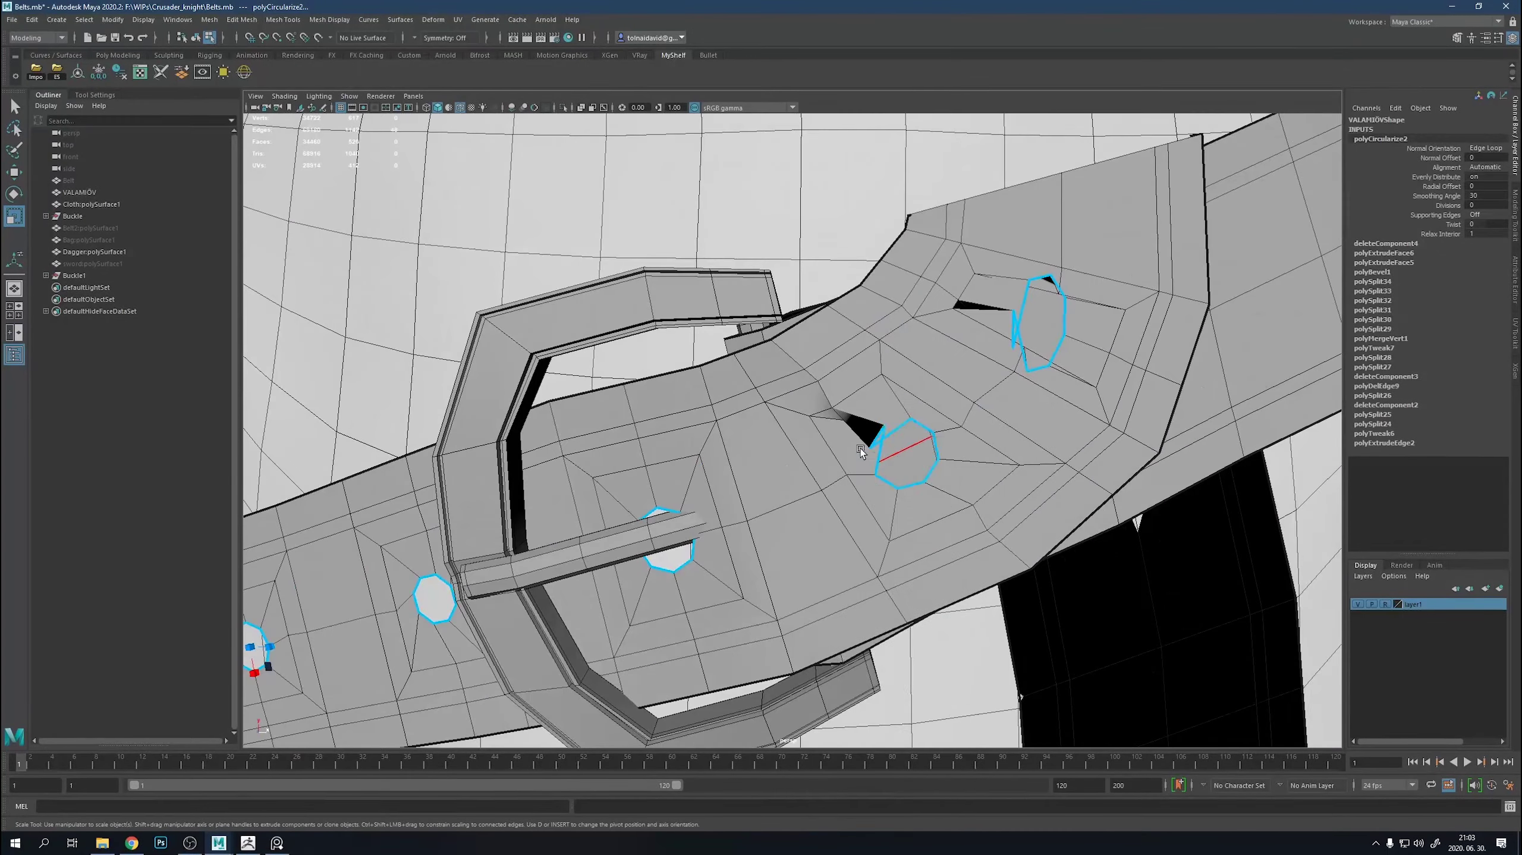
pyautogui.scroll(5, 860, 449)
pyautogui.click(984, 472)
pyautogui.press('w')
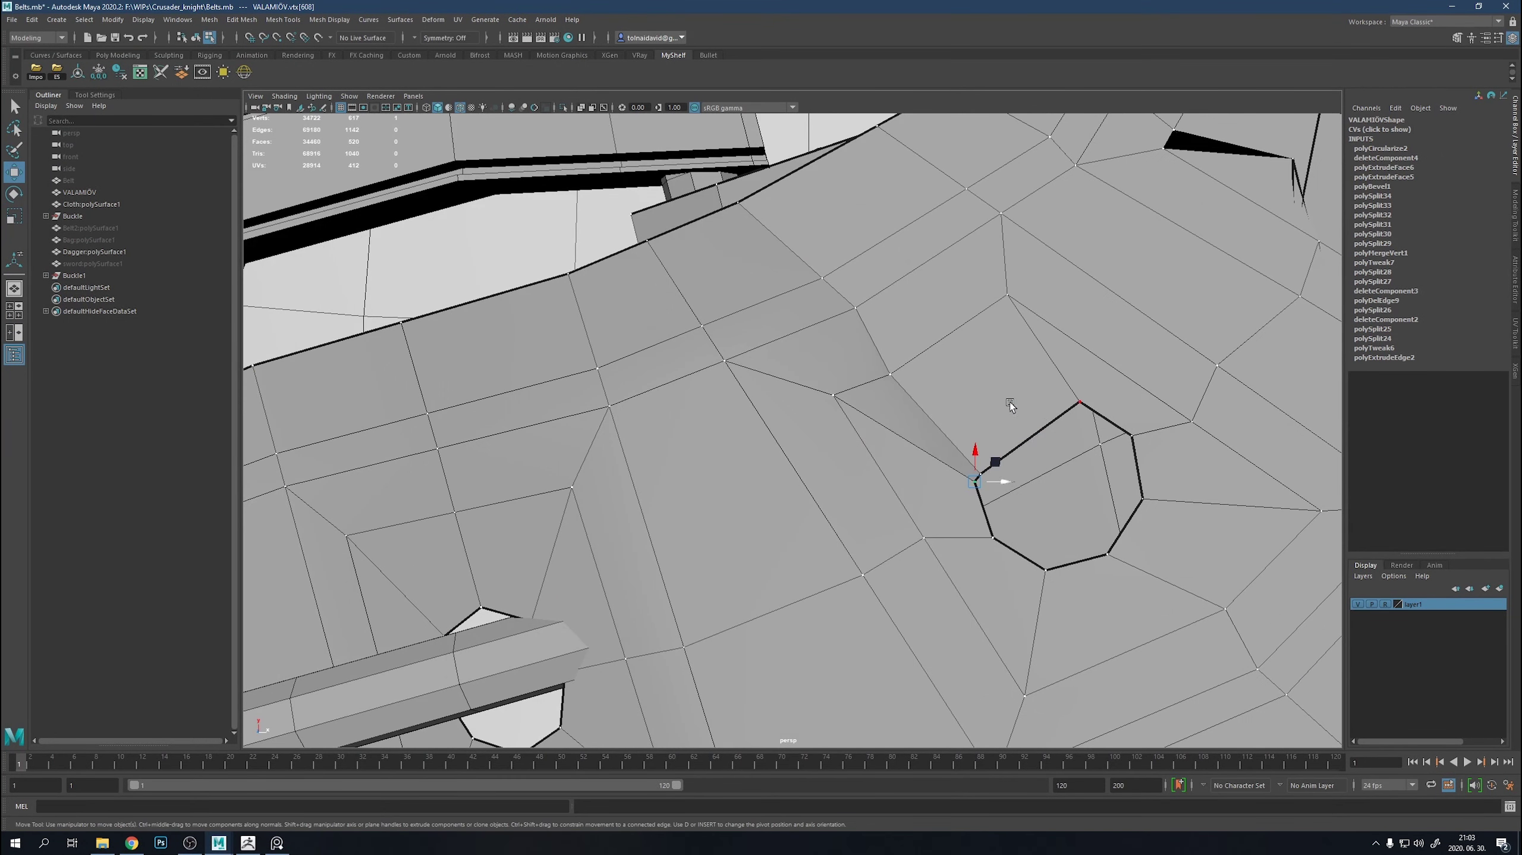
pyautogui.moveTo(1004, 456); pyautogui.dragTo(1024, 403)
pyautogui.click(890, 373)
pyautogui.moveTo(909, 372)
pyautogui.mouseDown()
pyautogui.moveTo(956, 345)
pyautogui.moveTo(959, 514)
pyautogui.moveTo(843, 428)
pyautogui.moveTo(578, 452)
pyautogui.moveTo(619, 421)
pyautogui.moveTo(529, 251)
pyautogui.moveTo(649, 245)
pyautogui.moveTo(940, 518)
pyautogui.moveTo(909, 444)
pyautogui.moveTo(578, 385)
pyautogui.moveTo(689, 435)
pyautogui.mouseUp()
pyautogui.click(878, 446)
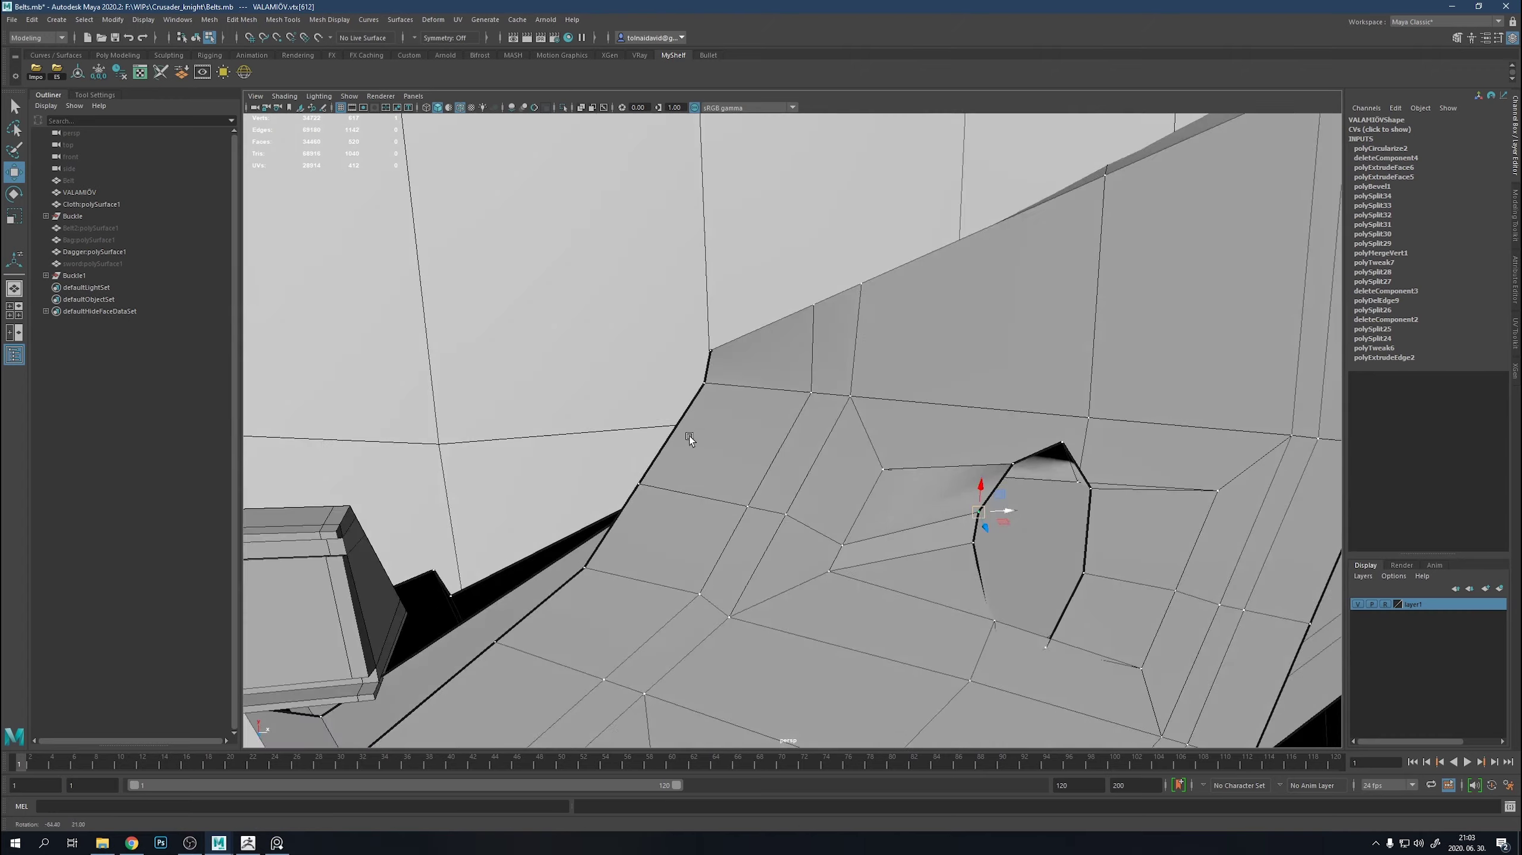
# Shrink one hole's edge loop and round it into an even octagon.
pyautogui.moveTo(816, 425); pyautogui.dragTo(802, 382, button='right')
pyautogui.doubleClick(755, 419)
pyautogui.press('r')
pyautogui.moveTo(796, 419); pyautogui.dragTo(744, 516)
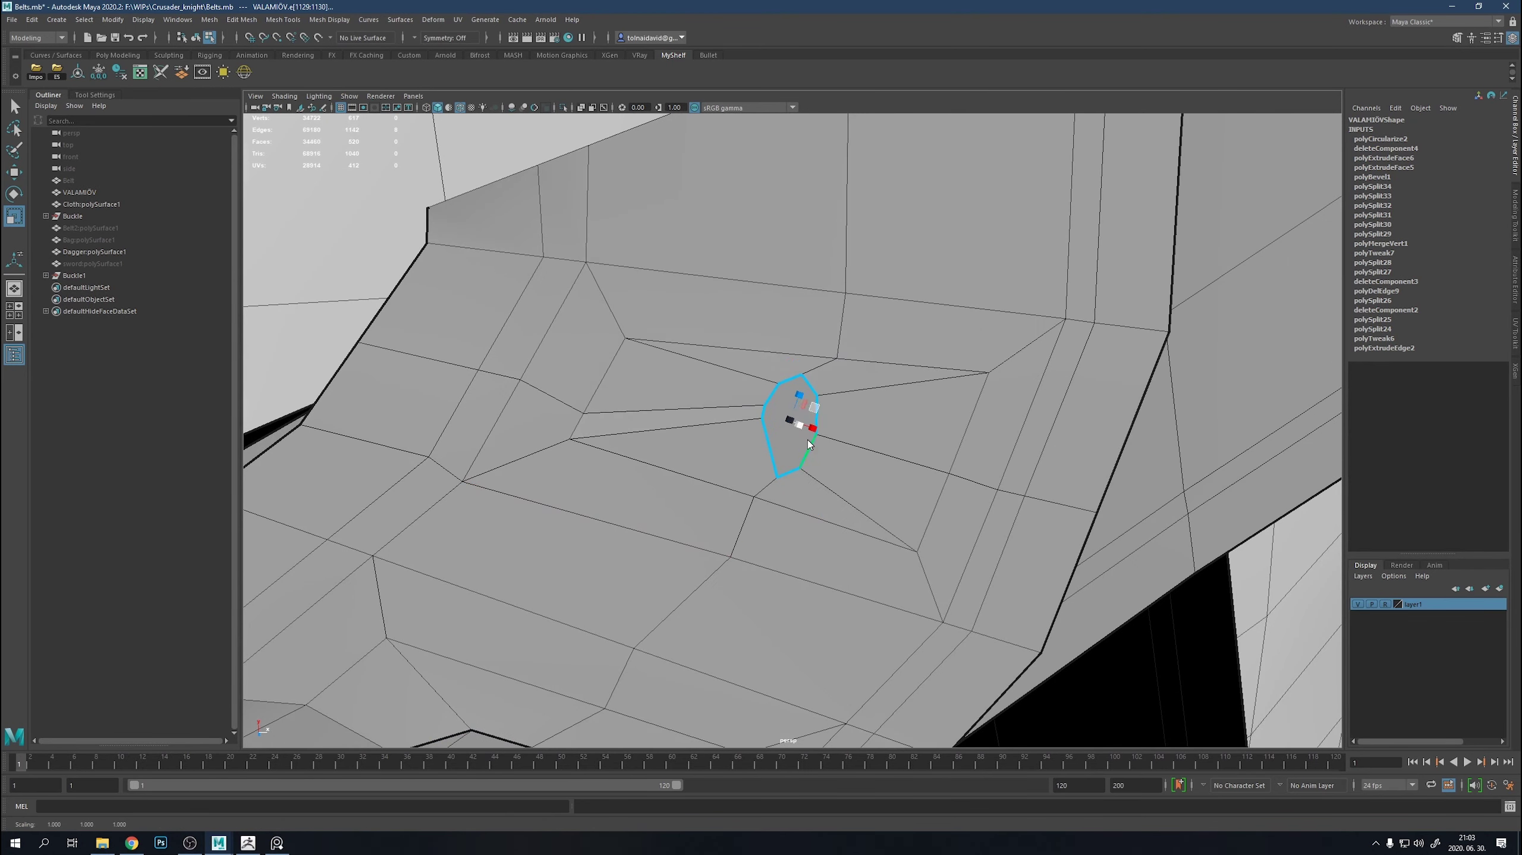
pyautogui.keyDown('shift'); pyautogui.moveTo(796, 422); pyautogui.dragTo(823, 533, button='right'); pyautogui.keyUp('shift')
pyautogui.press('r')
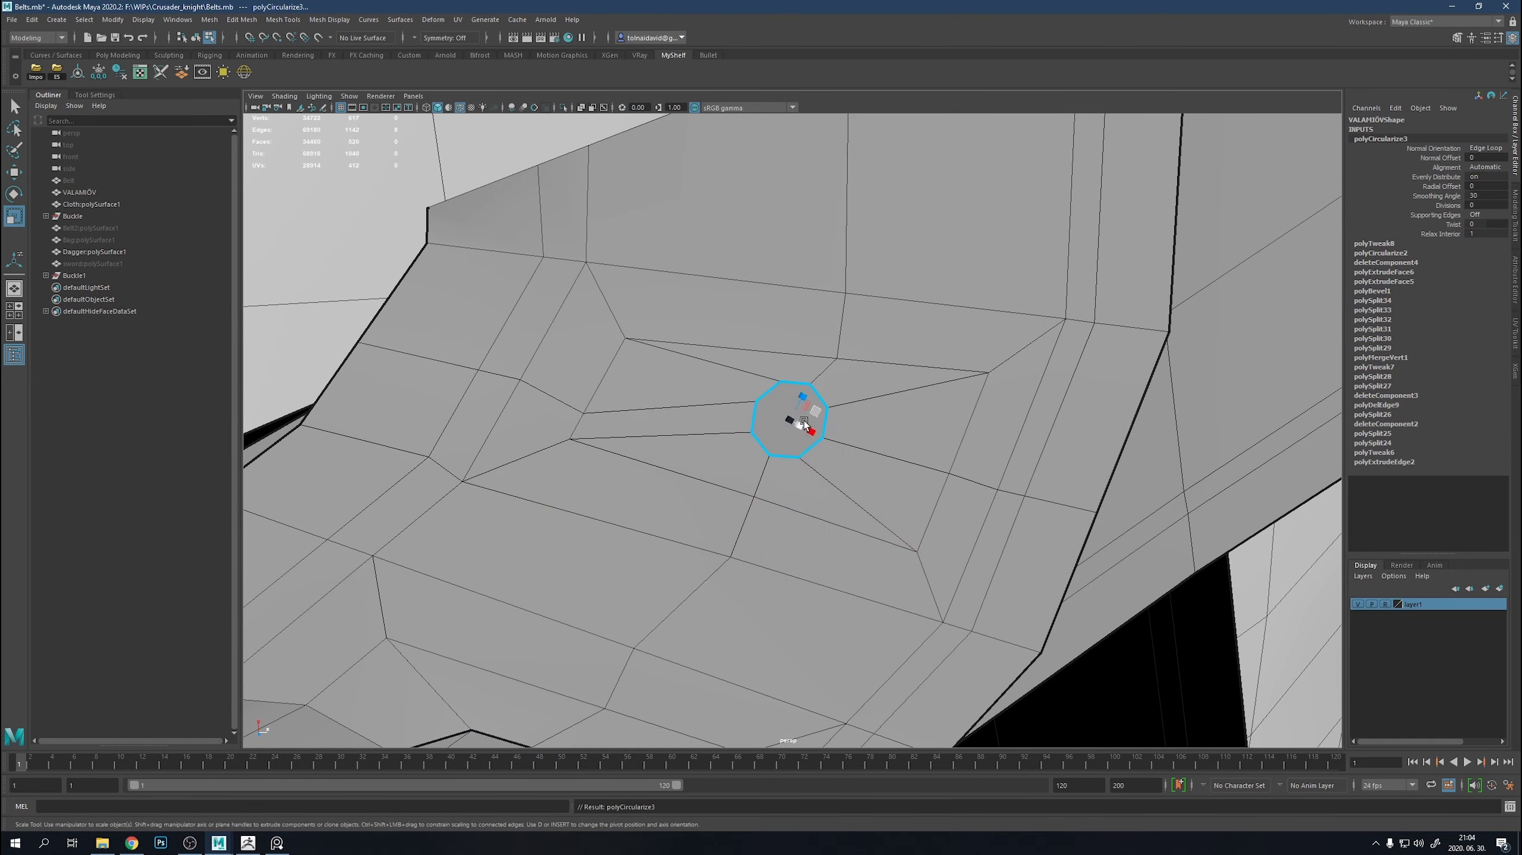
pyautogui.press('e')
# Select the small octagon's edge loop and turn off the smooth mesh preview.
pyautogui.moveTo(804, 421)
pyautogui.keyDown('alt'); pyautogui.mouseDown()
pyautogui.moveTo(655, 459)
pyautogui.moveTo(903, 391)
pyautogui.mouseUp(); pyautogui.keyUp('alt')
pyautogui.scroll(3, 903, 390)
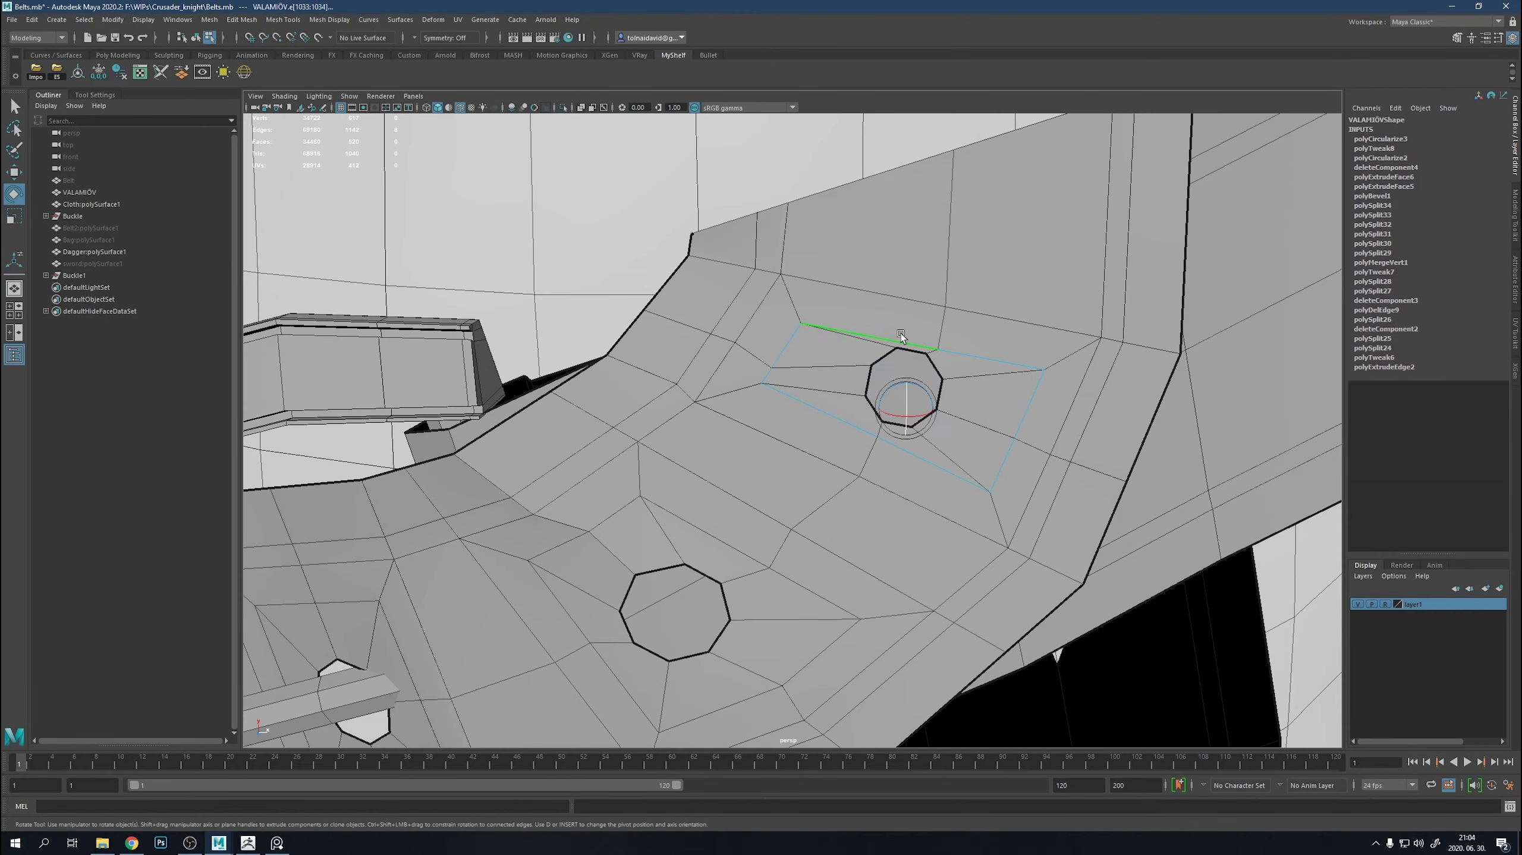
pyautogui.doubleClick(901, 335)
pyautogui.press('r')
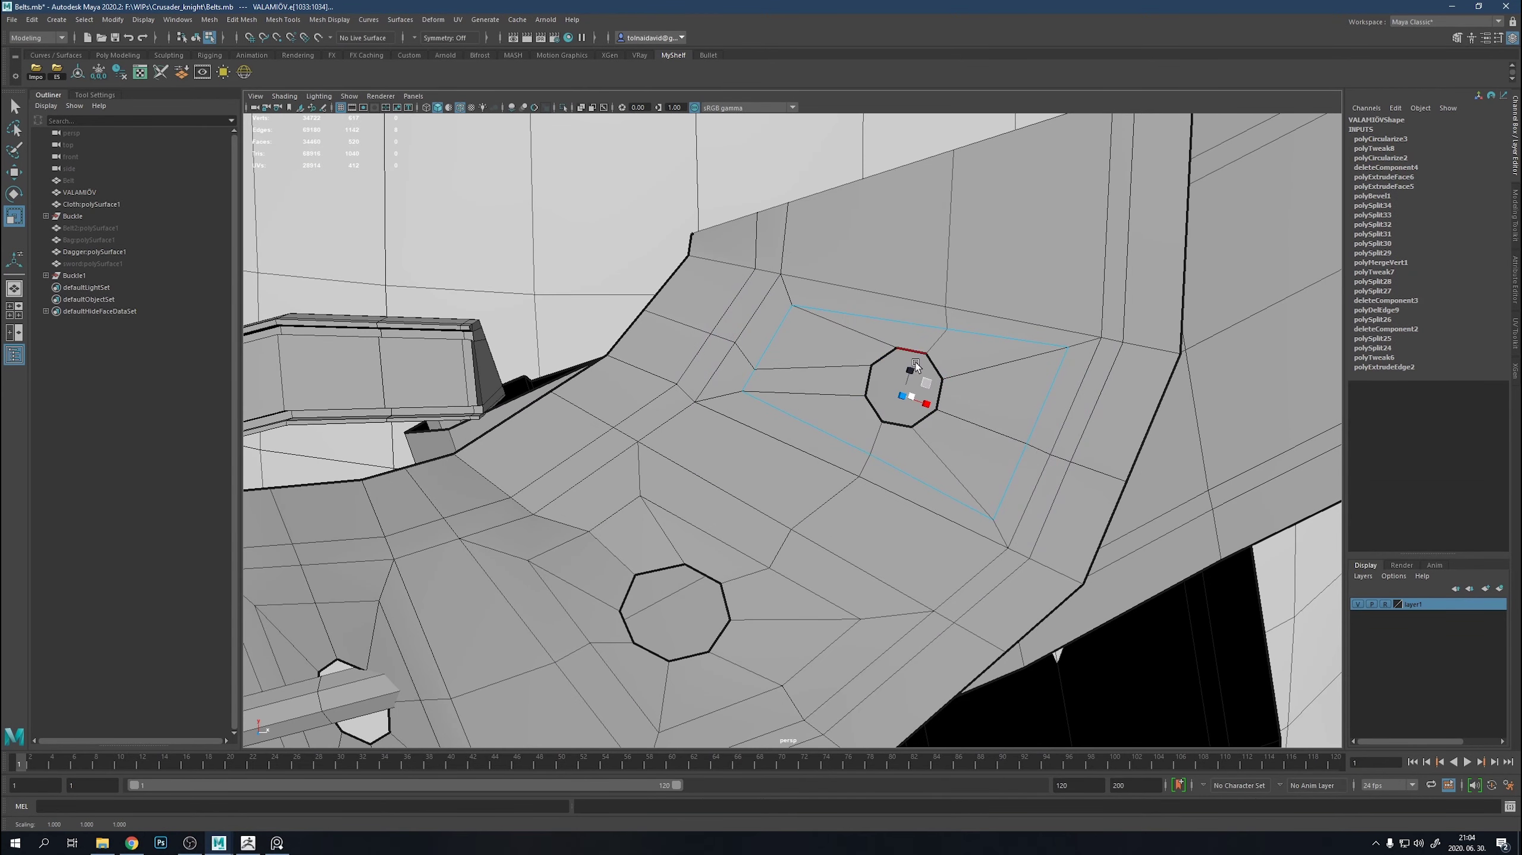
pyautogui.doubleClick(935, 374)
pyautogui.scroll(-3, 932, 376)
pyautogui.keyDown('alt'); pyautogui.moveTo(932, 376); pyautogui.dragTo(726, 368); pyautogui.keyUp('alt')
pyautogui.press('1')
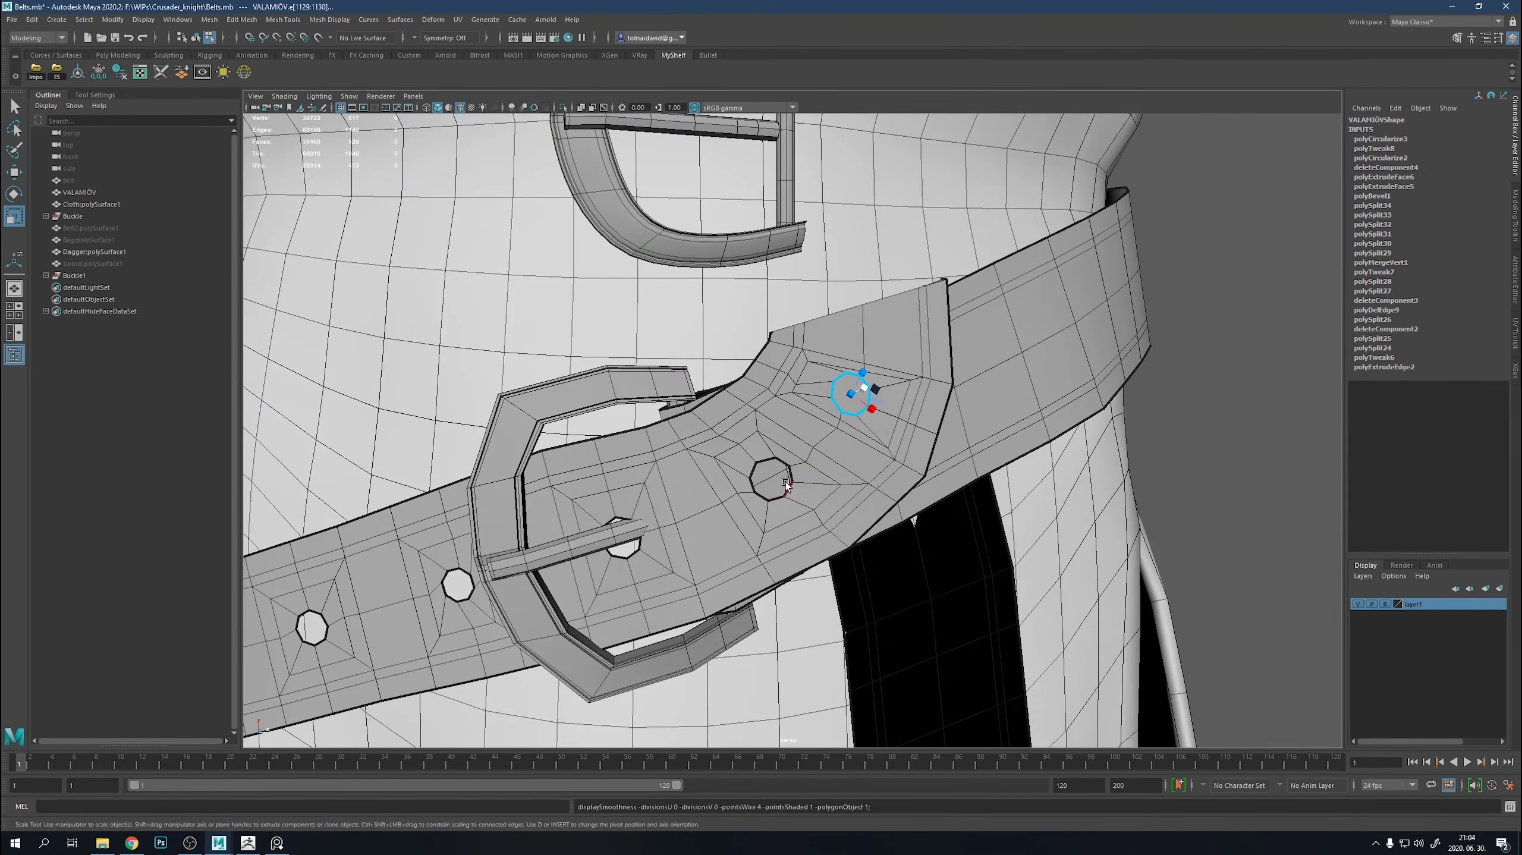
# Select the edge loops of the lower hole, the hole under the prong and the left hole.
pyautogui.doubleClick(793, 475)
pyautogui.keyDown('shift'); pyautogui.doubleClick(638, 541); pyautogui.keyUp('shift')
pyautogui.keyDown('alt'); pyautogui.moveTo(639, 548); pyautogui.dragTo(758, 457); pyautogui.keyUp('alt')
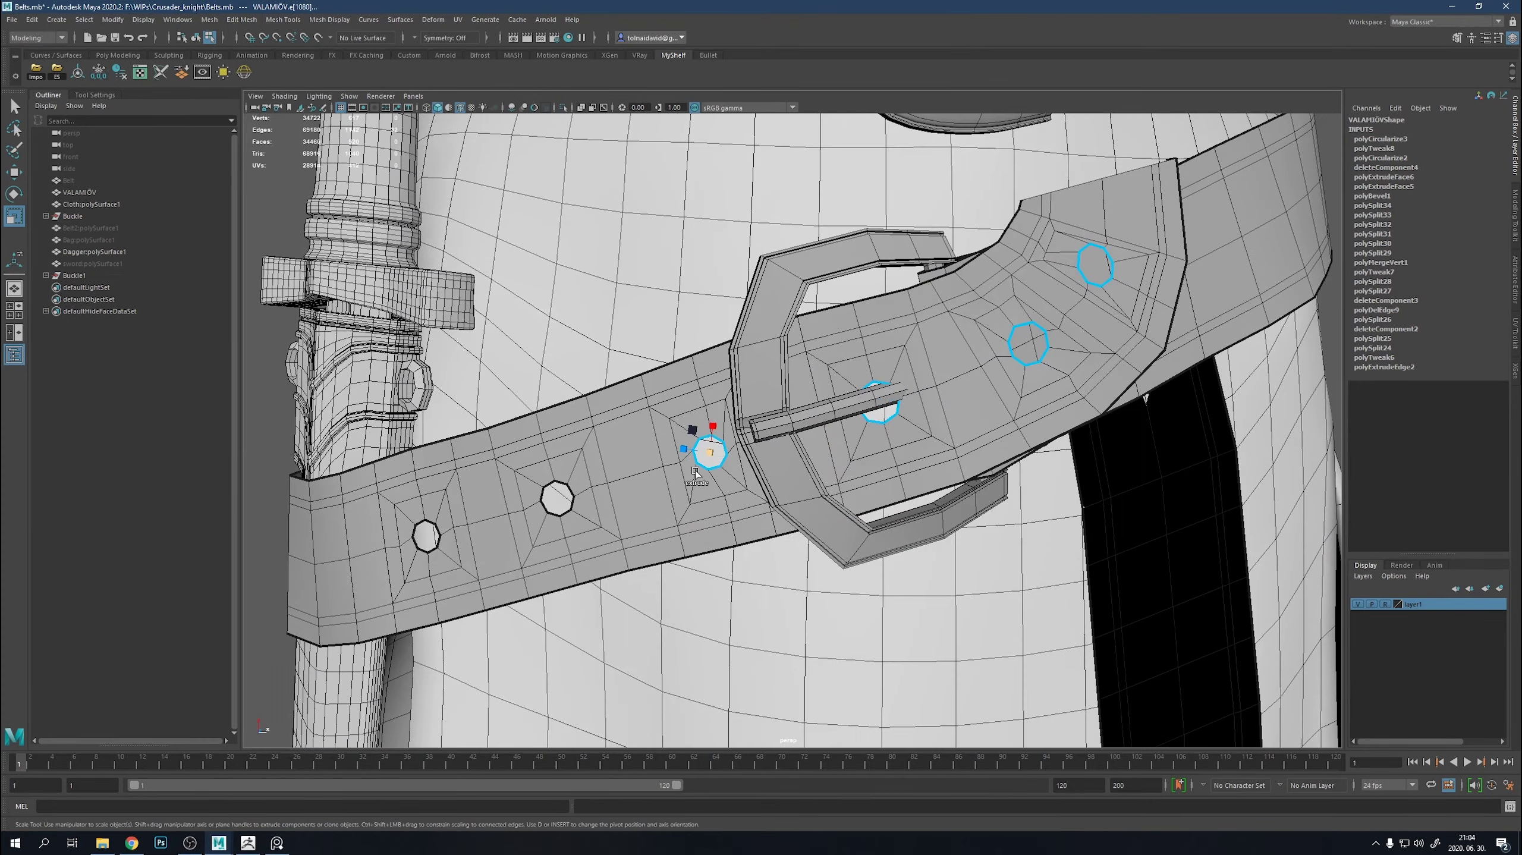
pyautogui.keyDown('shift'); pyautogui.doubleClick(441, 545); pyautogui.keyUp('shift')
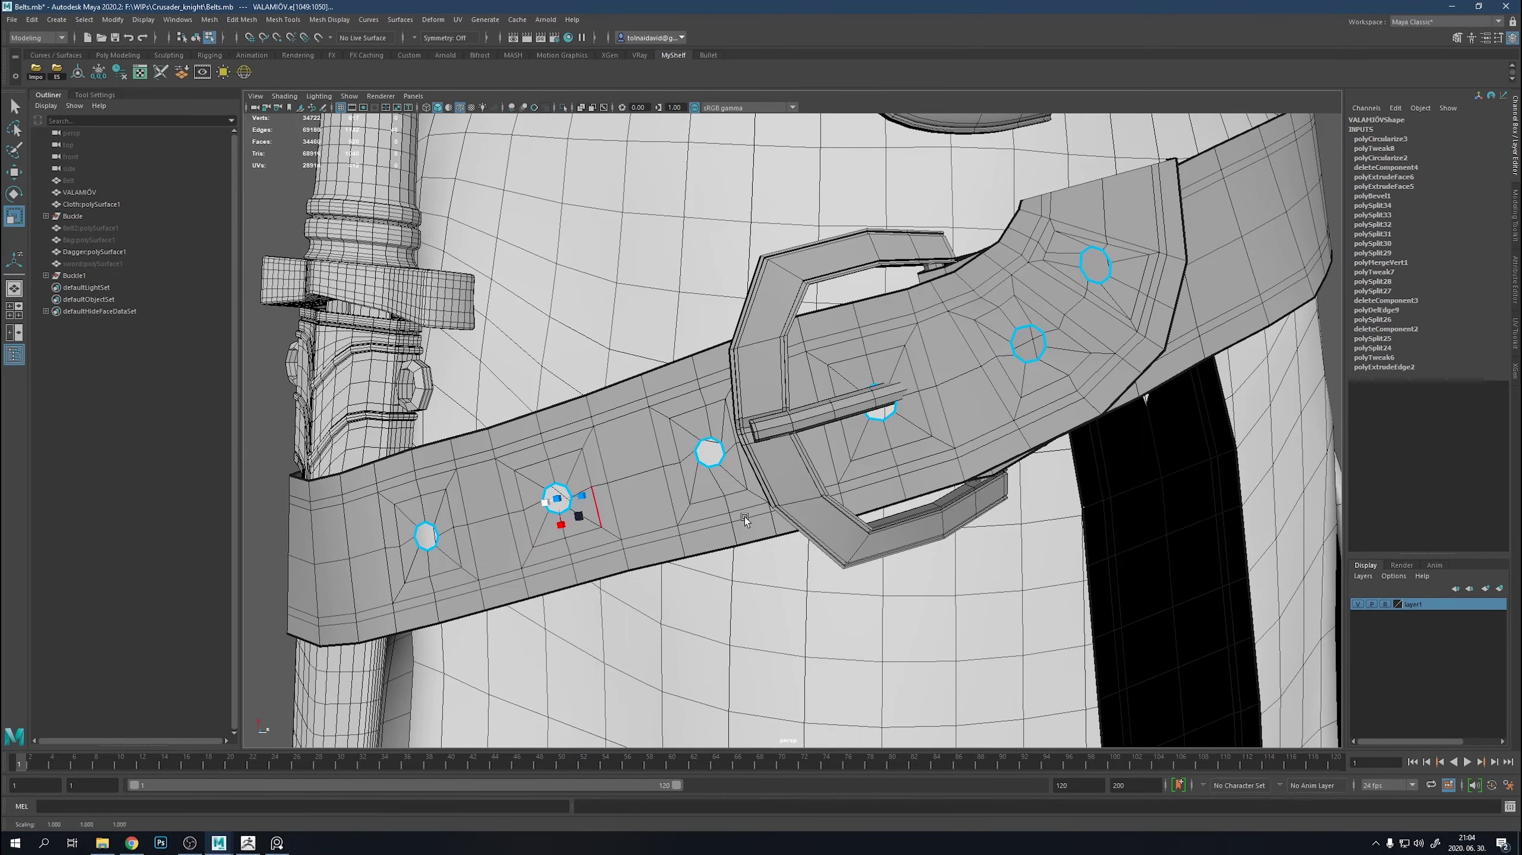
pyautogui.moveTo(778, 491)
pyautogui.keyDown('alt'); pyautogui.mouseDown()
pyautogui.moveTo(1061, 532)
pyautogui.moveTo(1022, 407)
pyautogui.mouseUp(); pyautogui.keyUp('alt')
pyautogui.moveTo(1022, 406); pyautogui.dragTo(1016, 435, button='right')
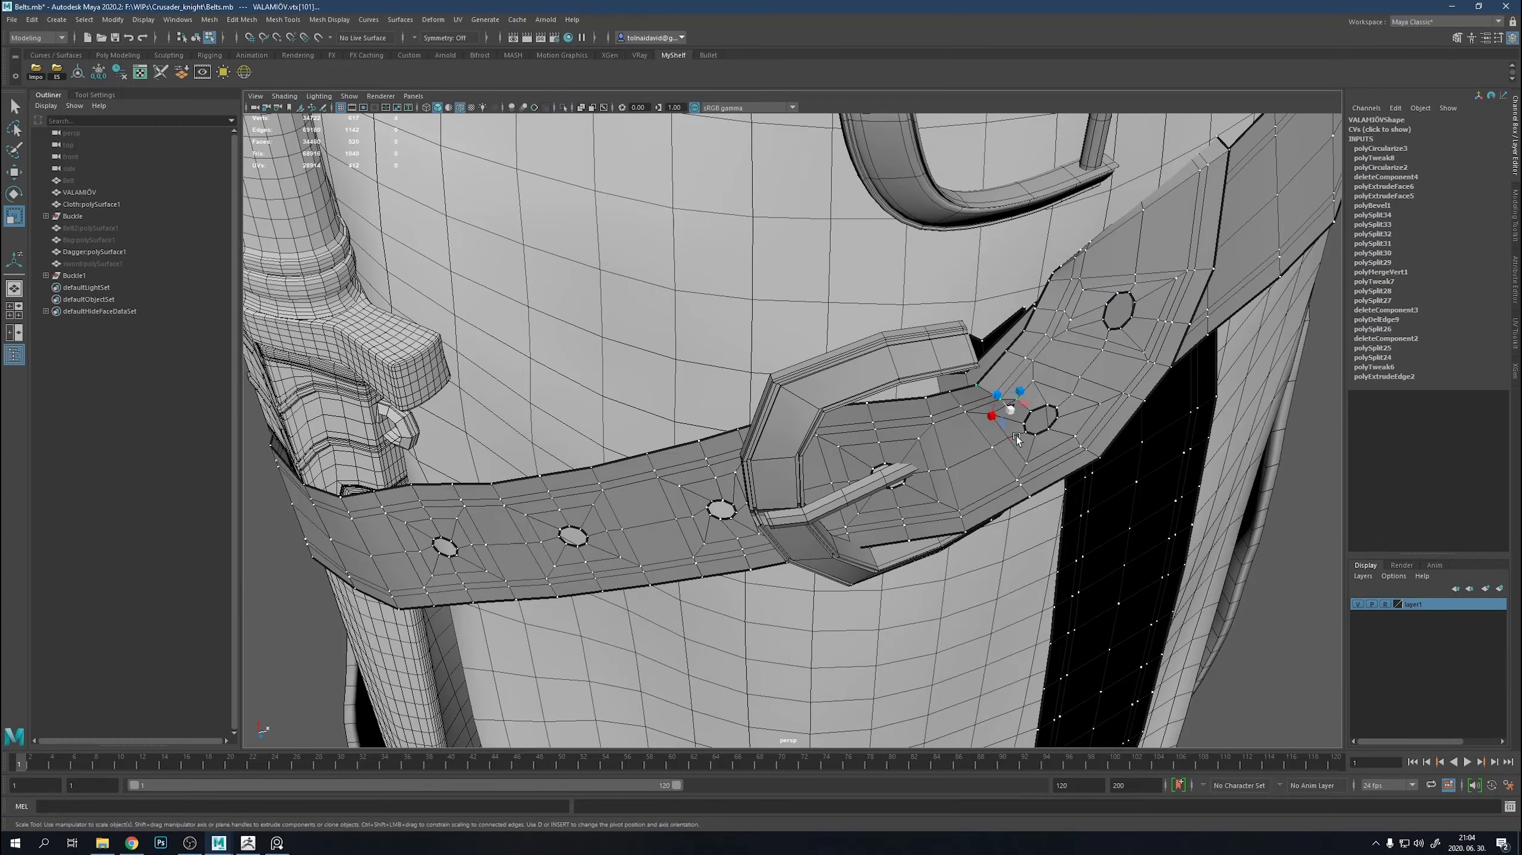
# Undo the last scaling and frame the view on the selected vertex.
pyautogui.hotkey('ctrl', 'z')
pyautogui.press('w')
pyautogui.press('f')
pyautogui.keyDown('alt'); pyautogui.moveTo(869, 412); pyautogui.dragTo(822, 423); pyautogui.keyUp('alt')
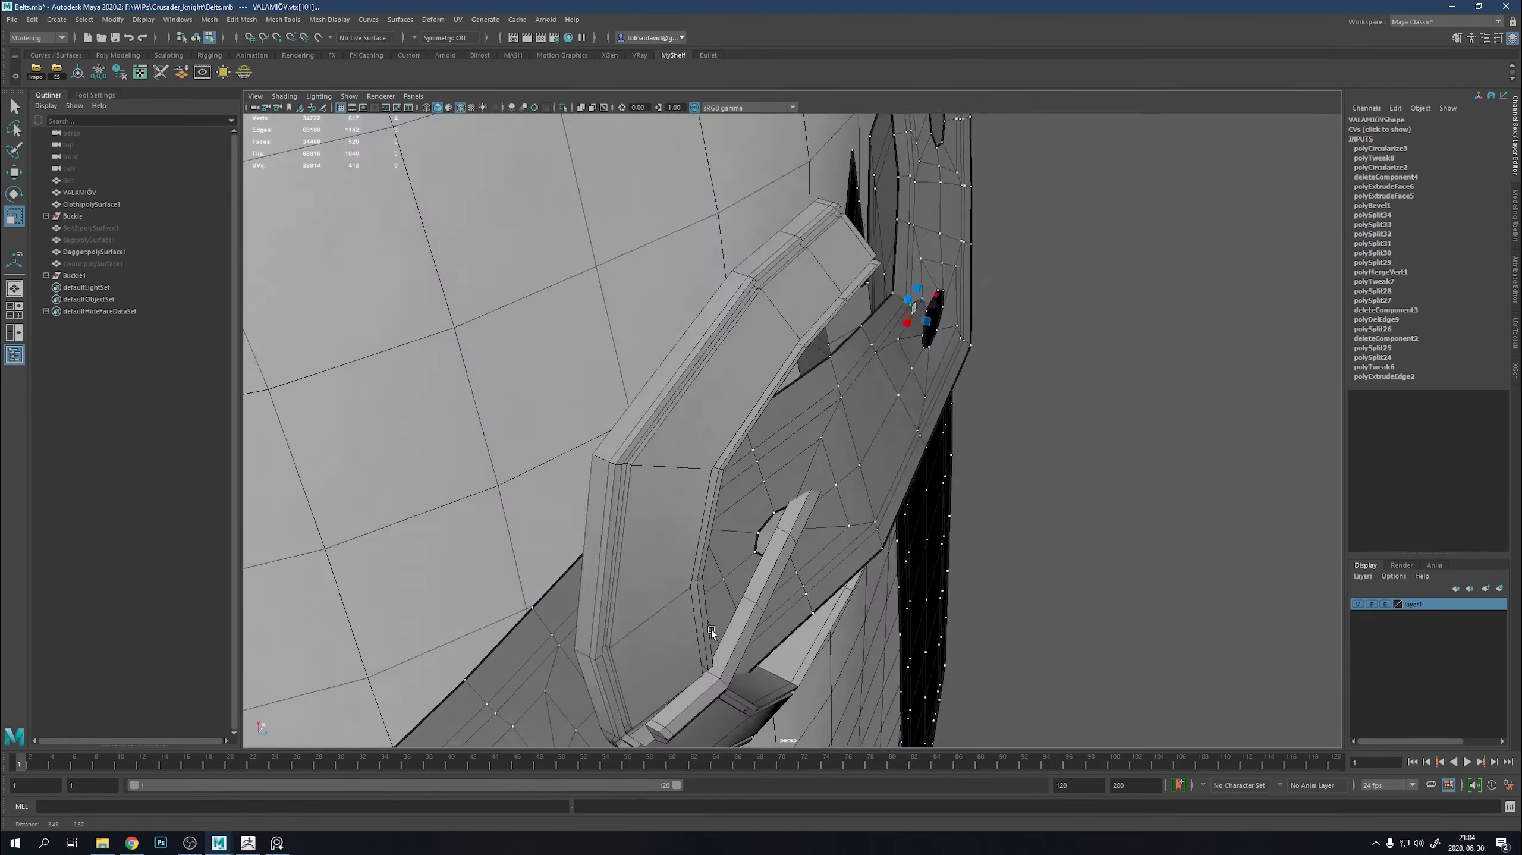
pyautogui.scroll(-6, 822, 423)
pyautogui.keyDown('alt'); pyautogui.moveTo(678, 385); pyautogui.dragTo(837, 413); pyautogui.keyUp('alt')
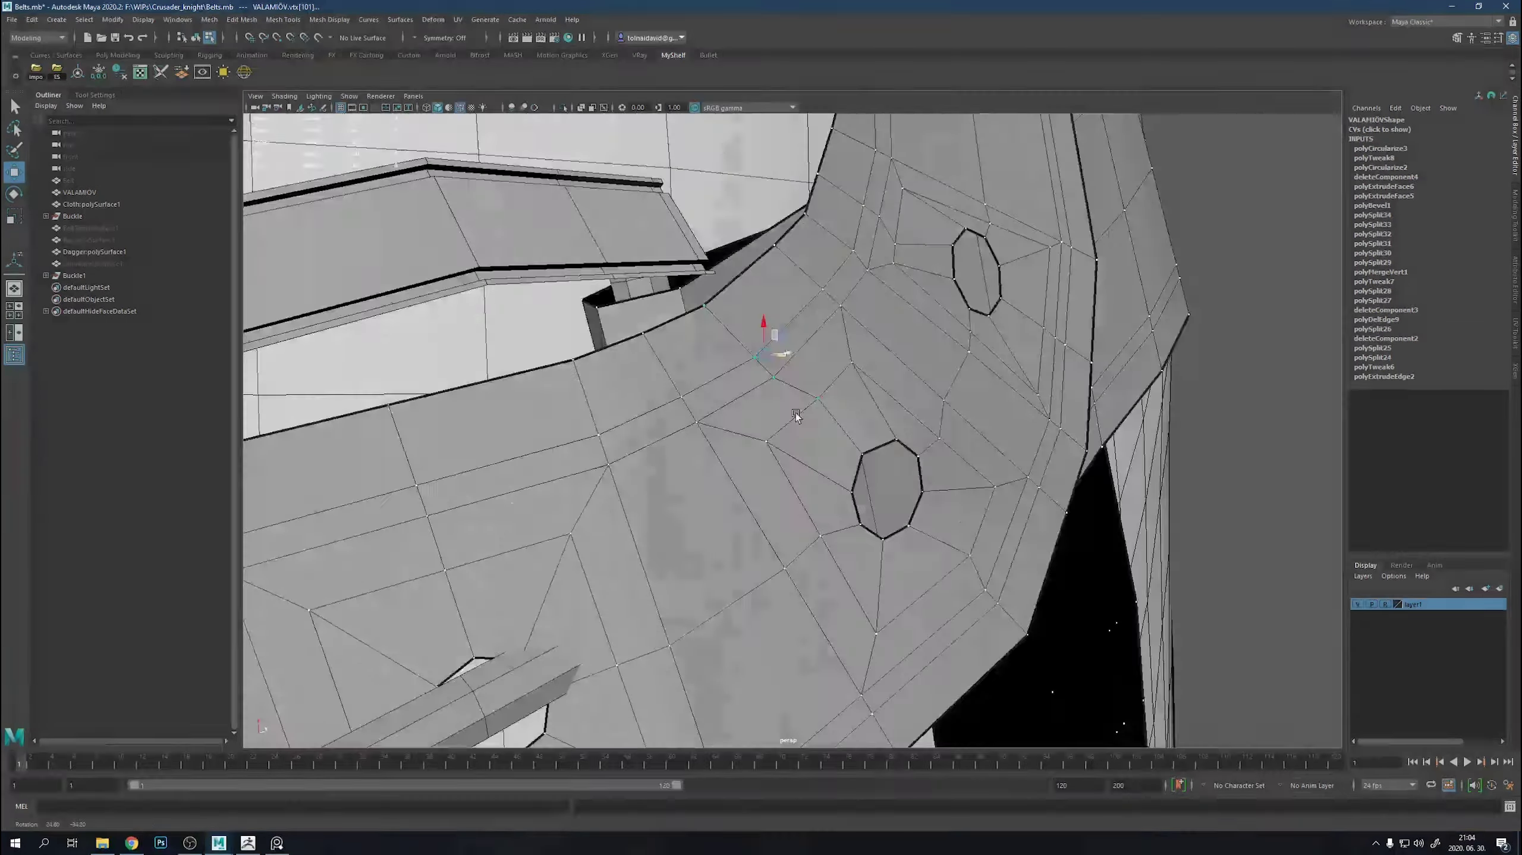
pyautogui.scroll(-4, 837, 413)
pyautogui.scroll(-5, 897, 441)
# Export the whole belt object as Belt2.obj in the Assets folder.
pyautogui.press('F8')
pyautogui.moveTo(1087, 211)
pyautogui.keyDown('alt'); pyautogui.mouseDown()
pyautogui.moveTo(1110, 382)
pyautogui.moveTo(863, 317)
pyautogui.mouseUp(); pyautogui.keyUp('alt')
pyautogui.click(57, 72)
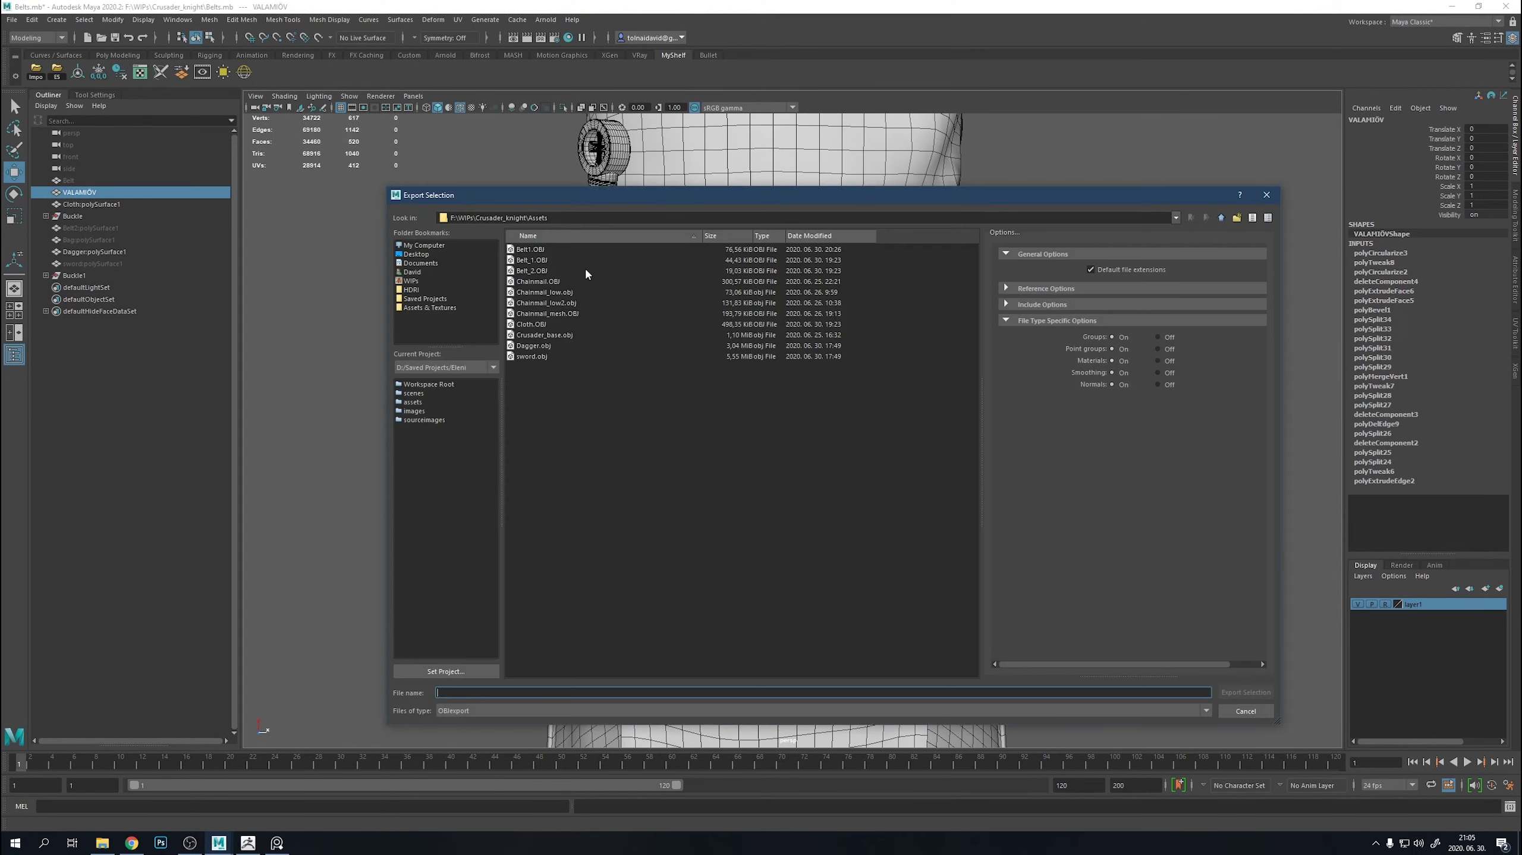
pyautogui.click(529, 249)
pyautogui.click(521, 692)
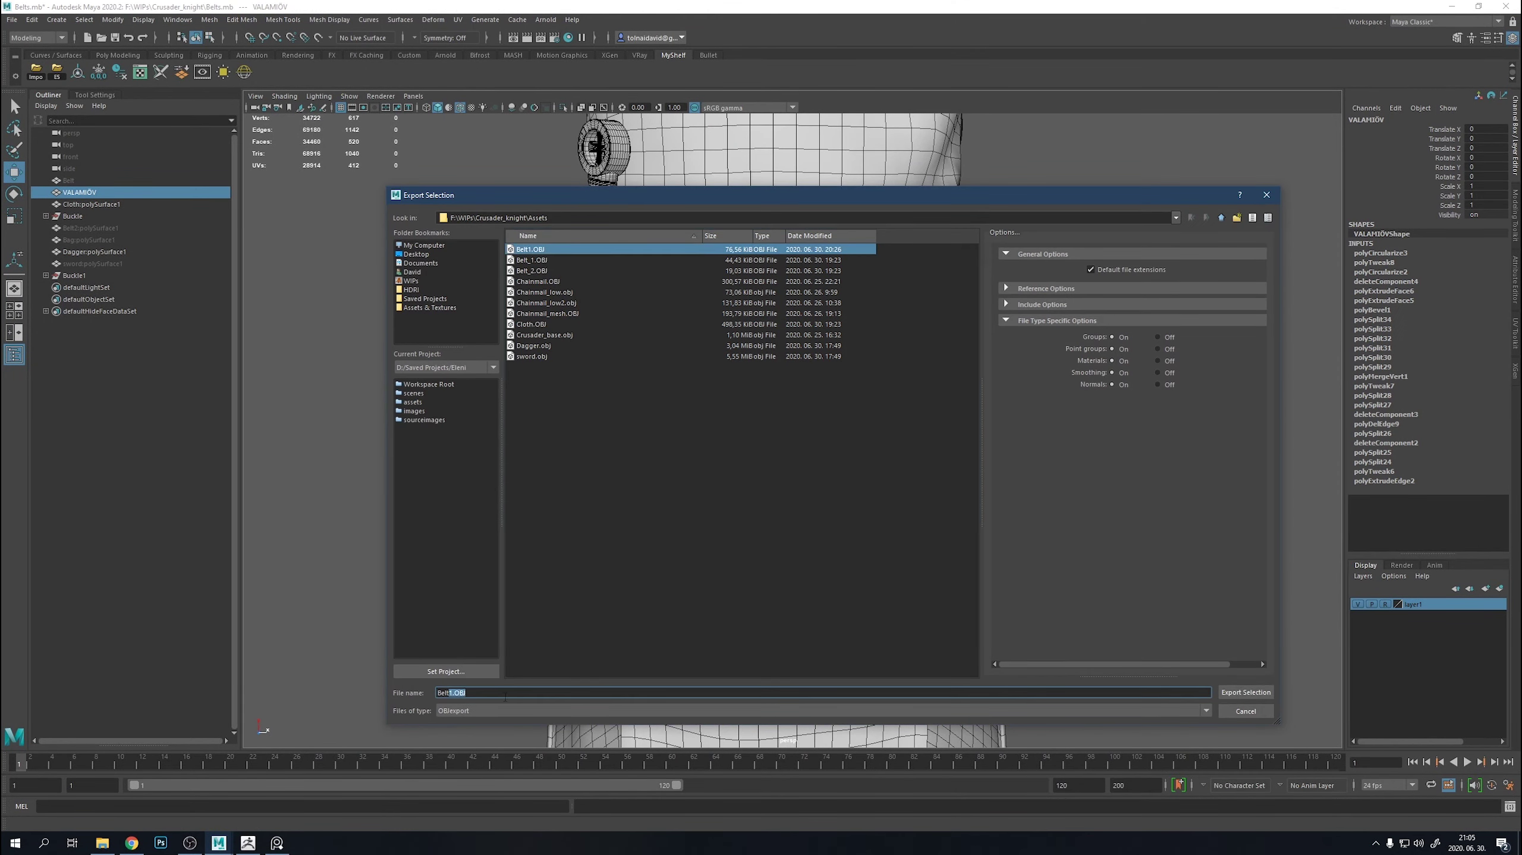
pyautogui.write('Belt2')
pyautogui.press('Return')
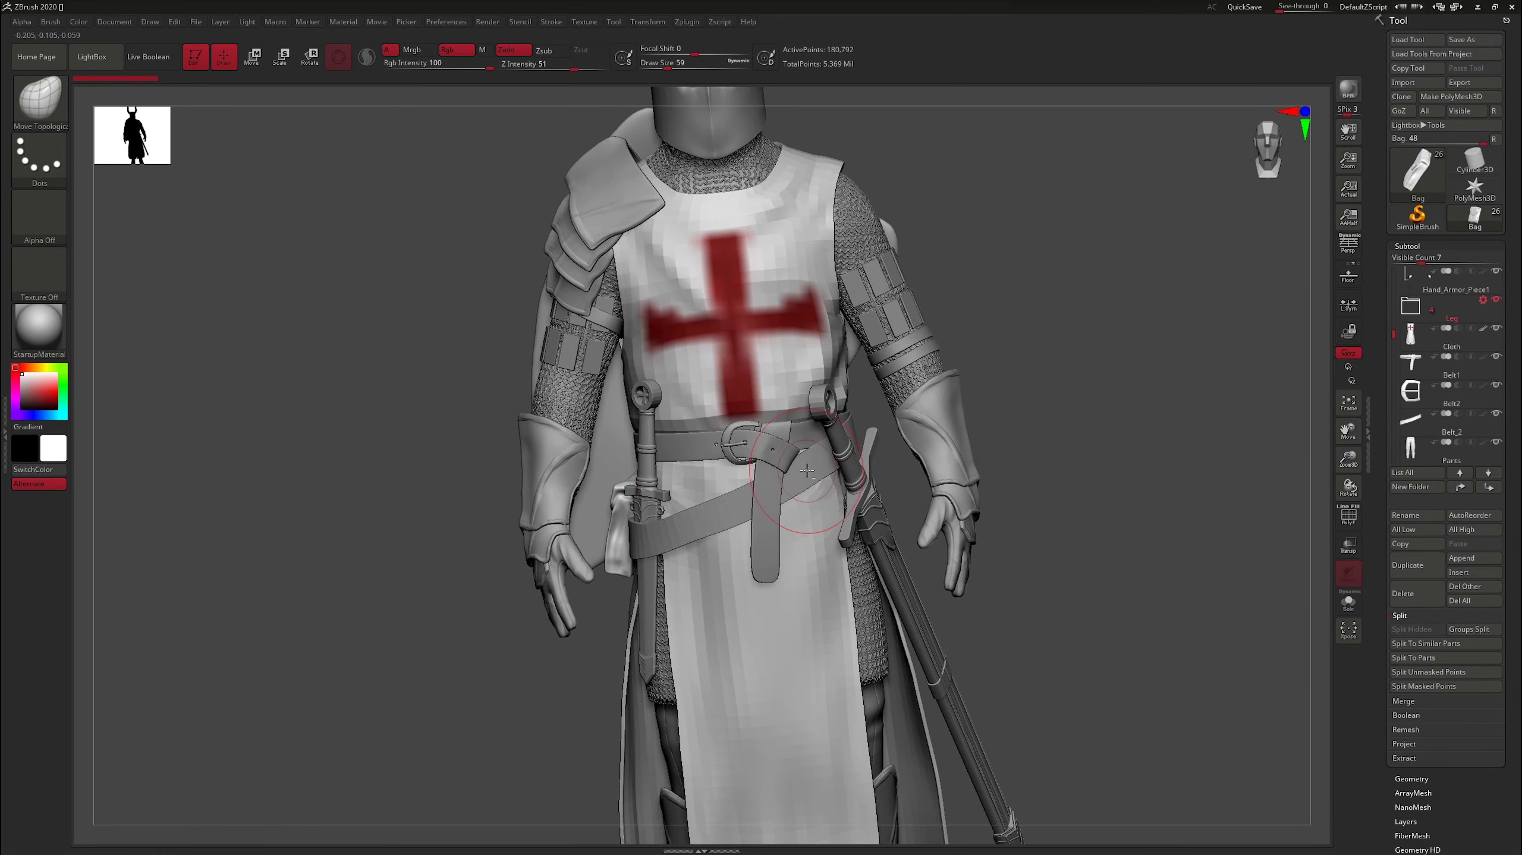
# Import Belt2.obj from the project's Assets folder into ZBrush.
pyautogui.click(1417, 82)
pyautogui.doubleClick(1038, 335)
pyautogui.doubleClick(880, 358)
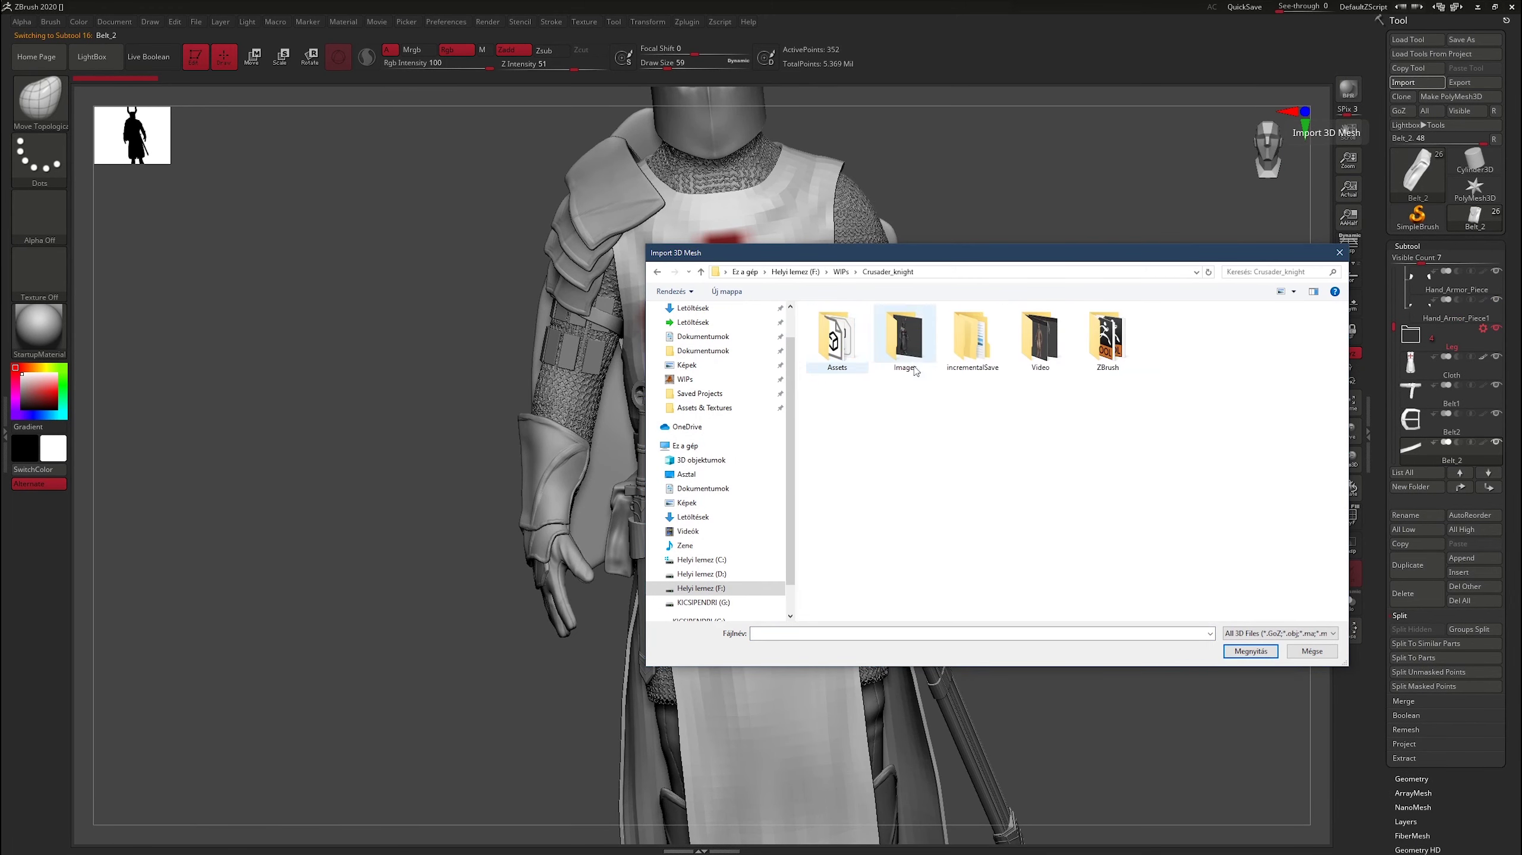
pyautogui.doubleClick(905, 335)
pyautogui.doubleClick(1040, 338)
# Apply Panel Loops from the Geometry settings to the belt and show it solo.
pyautogui.moveTo(1025, 419); pyautogui.dragTo(982, 419)
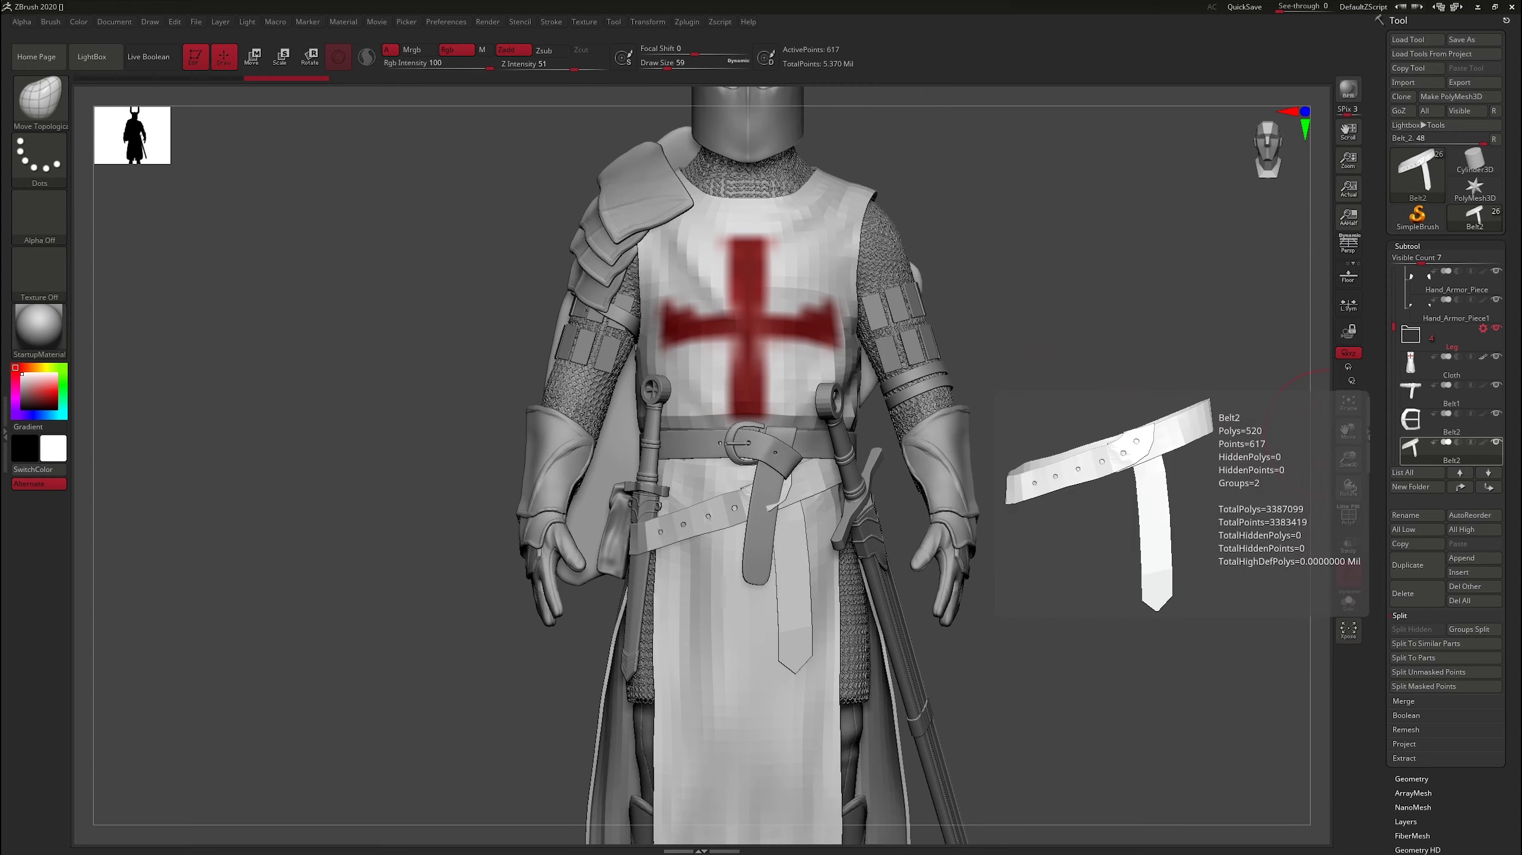
pyautogui.moveTo(1018, 539); pyautogui.dragTo(912, 585)
pyautogui.scroll(5, 856, 532)
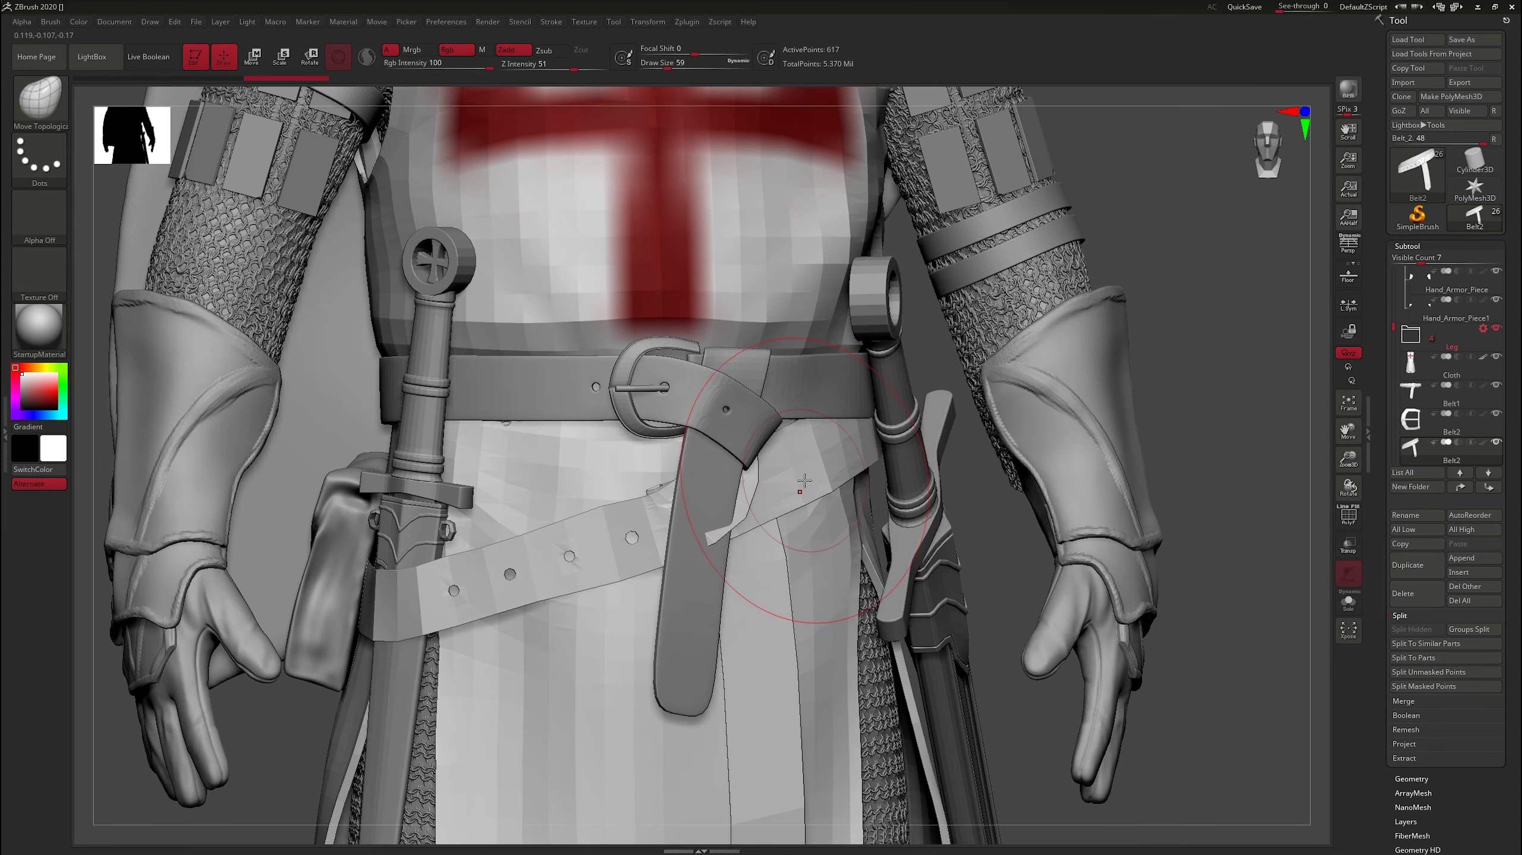
pyautogui.click(1432, 778)
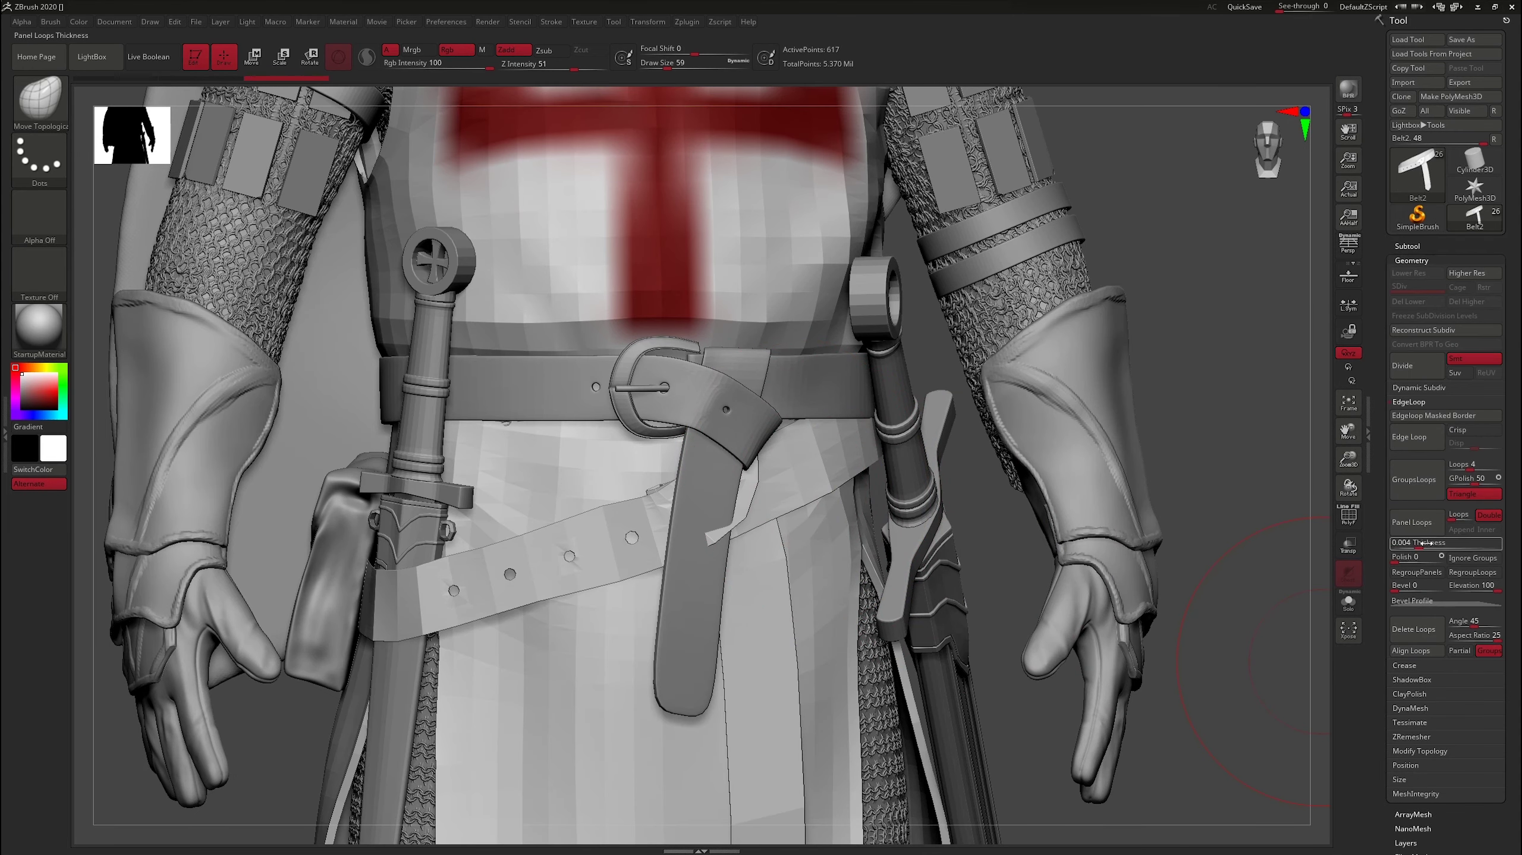
pyautogui.click(1416, 522)
pyautogui.click(1348, 601)
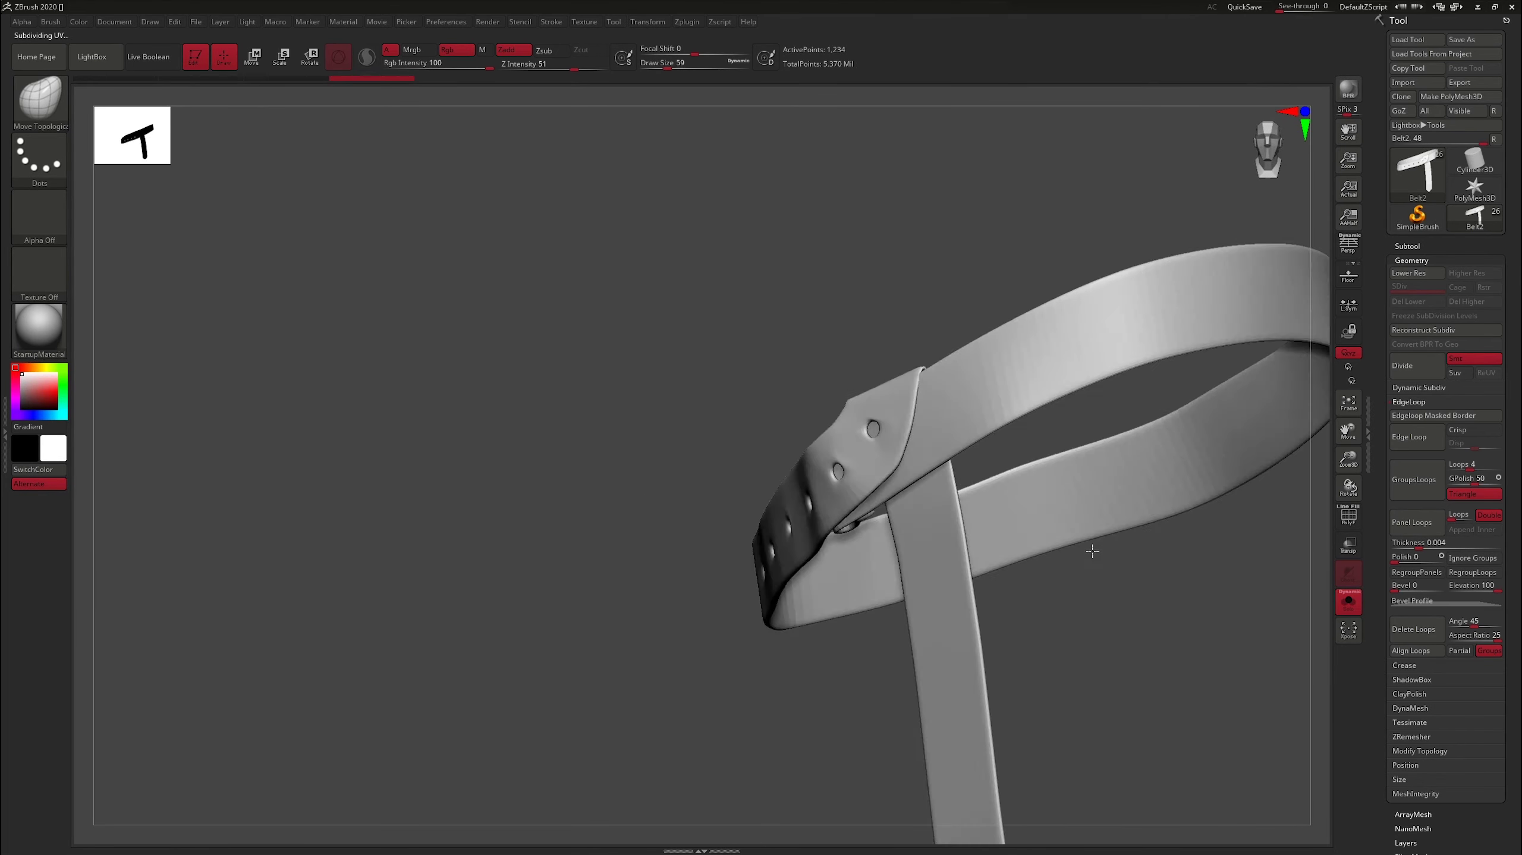
# Insert an edge loop across the strap of the isolated belt.
pyautogui.moveTo(1092, 550); pyautogui.dragTo(925, 570)
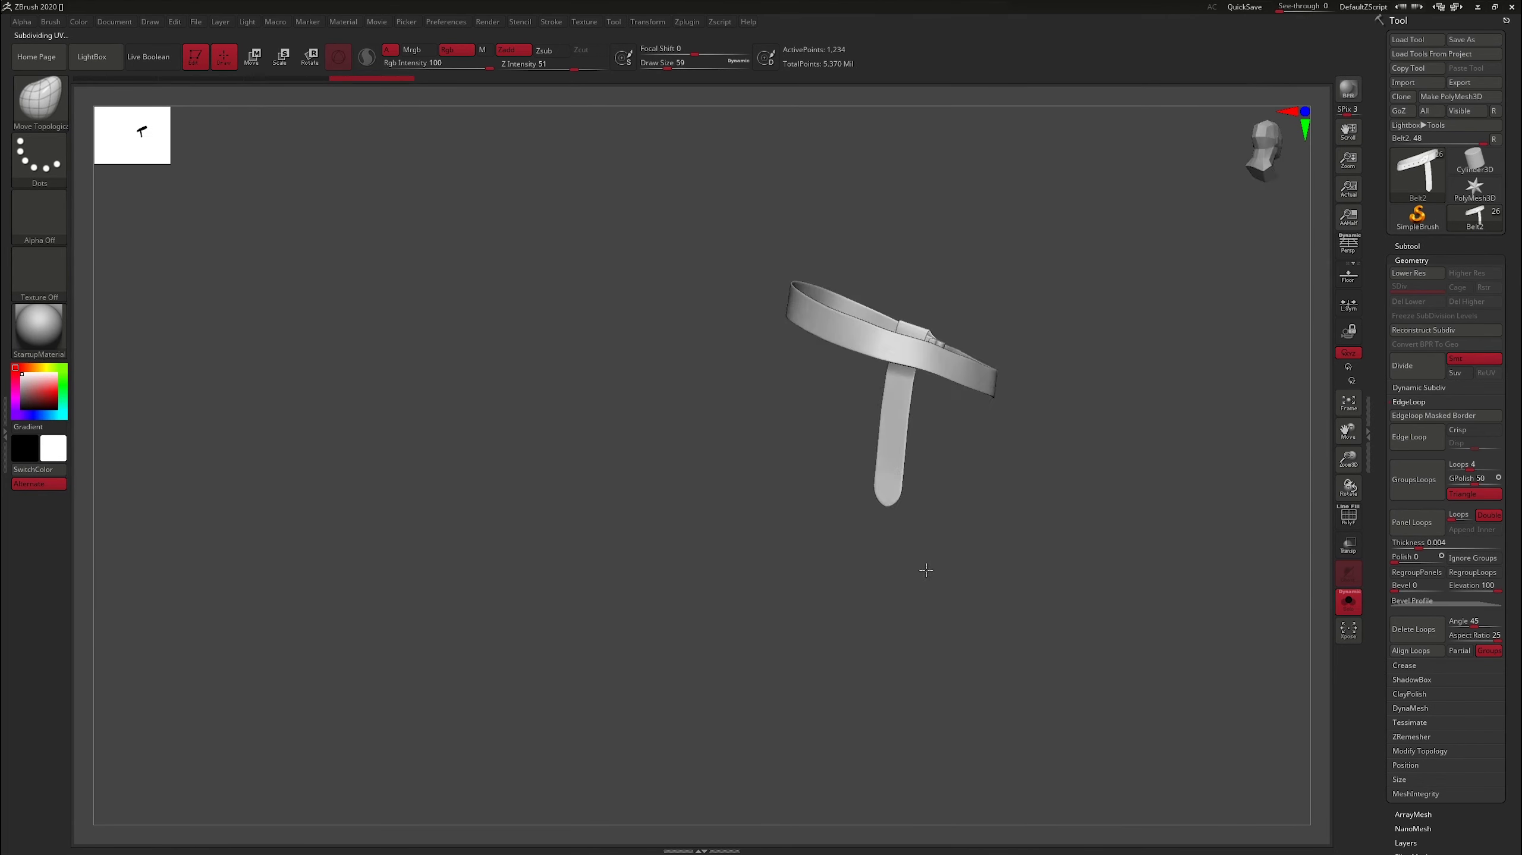
pyautogui.moveTo(1067, 624)
pyautogui.mouseDown()
pyautogui.moveTo(1092, 488)
pyautogui.moveTo(1101, 519)
pyautogui.moveTo(1064, 604)
pyautogui.moveTo(1067, 710)
pyautogui.moveTo(1025, 680)
pyautogui.mouseUp()
pyautogui.press('f')
pyautogui.press('b')
pyautogui.press('z')
pyautogui.press('m')
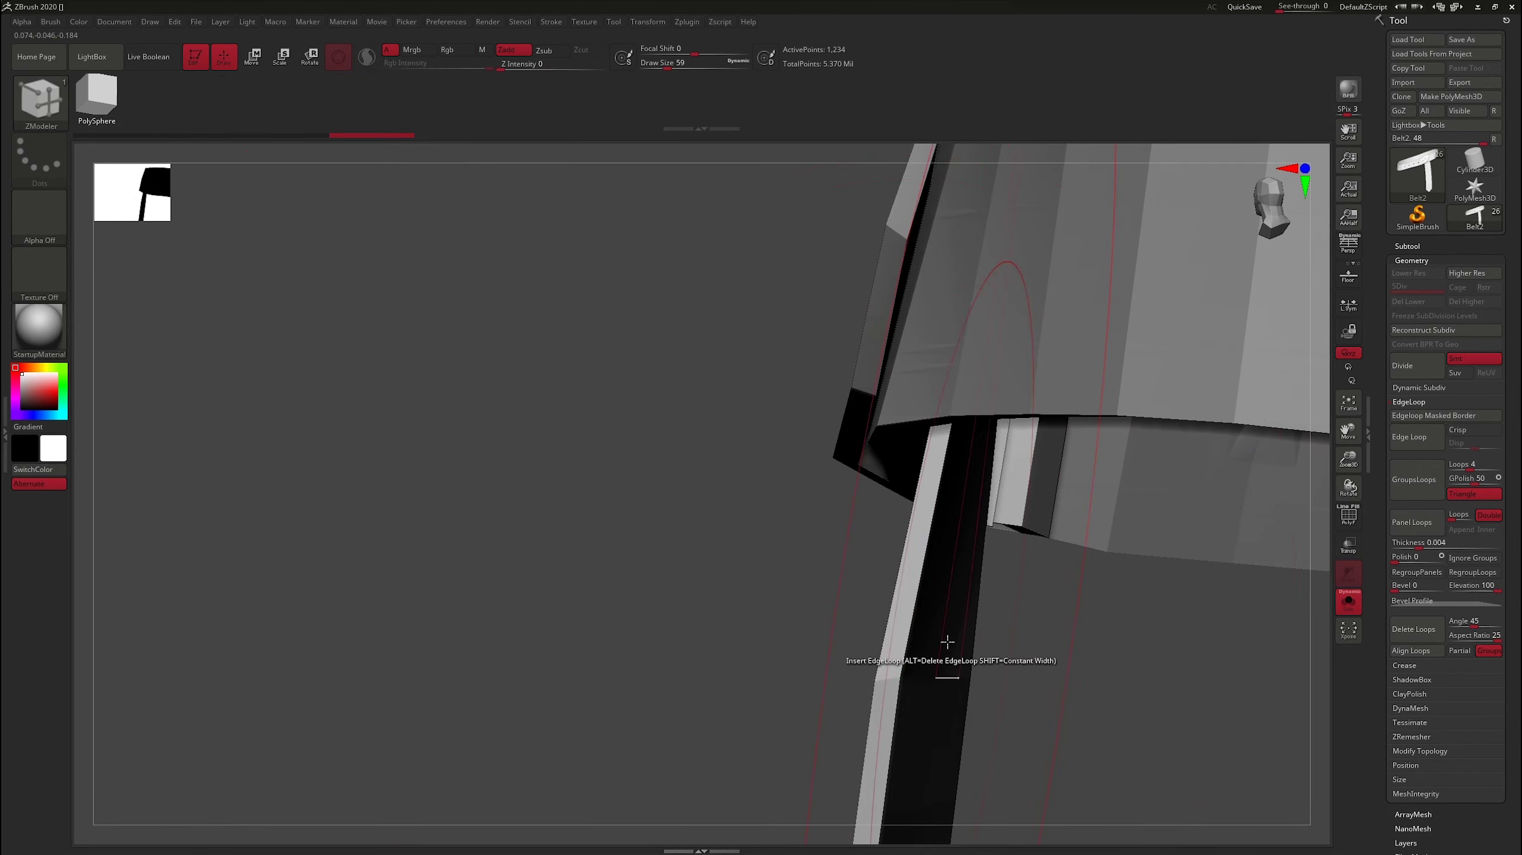
pyautogui.click(895, 678)
pyautogui.press('f')
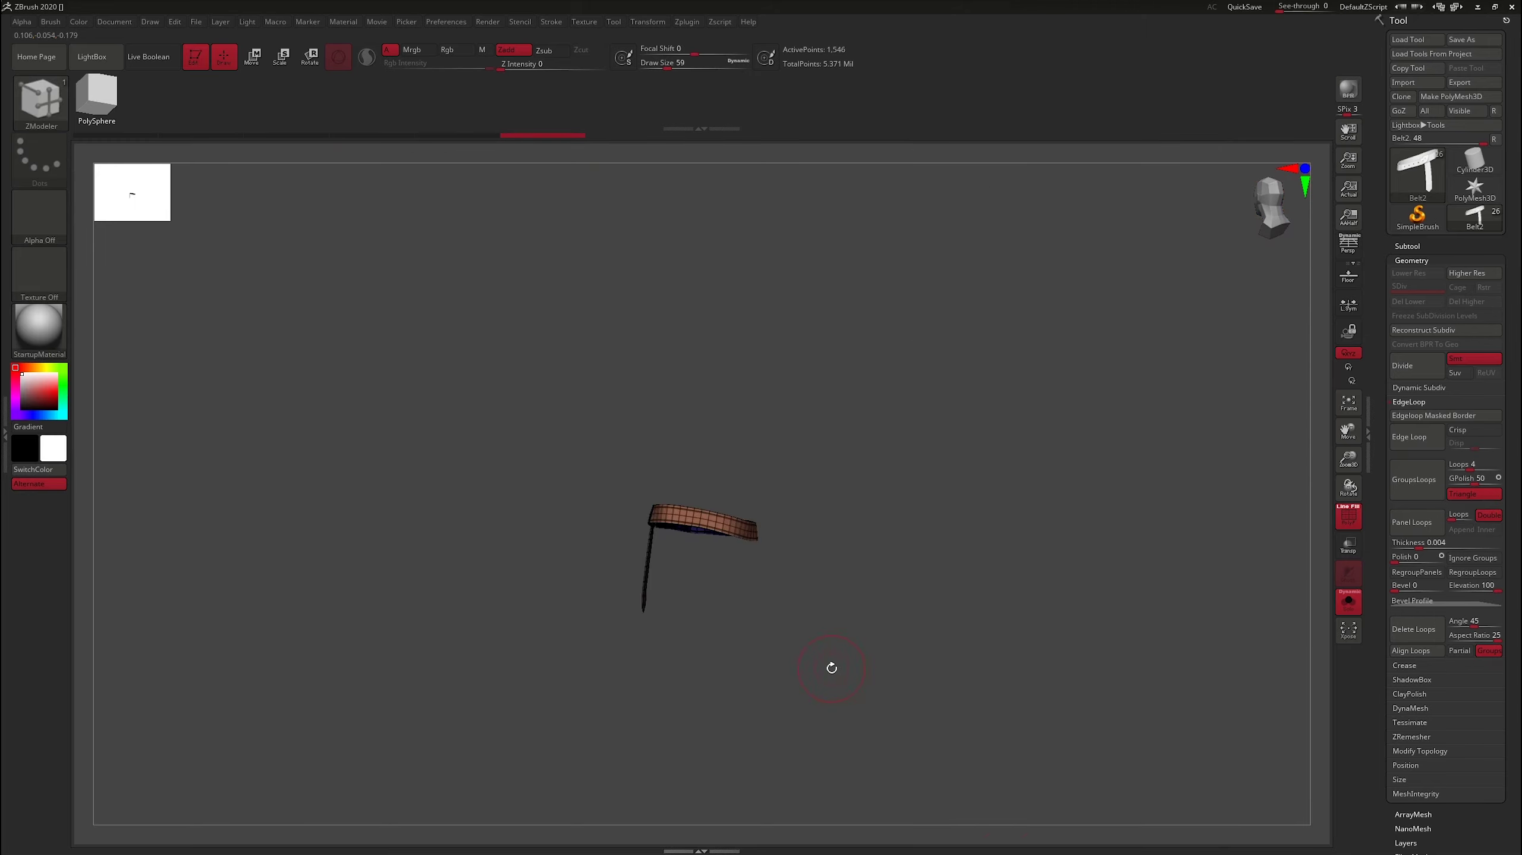
pyautogui.moveTo(920, 617)
pyautogui.mouseDown()
pyautogui.moveTo(1019, 652)
pyautogui.moveTo(1047, 634)
pyautogui.mouseUp()
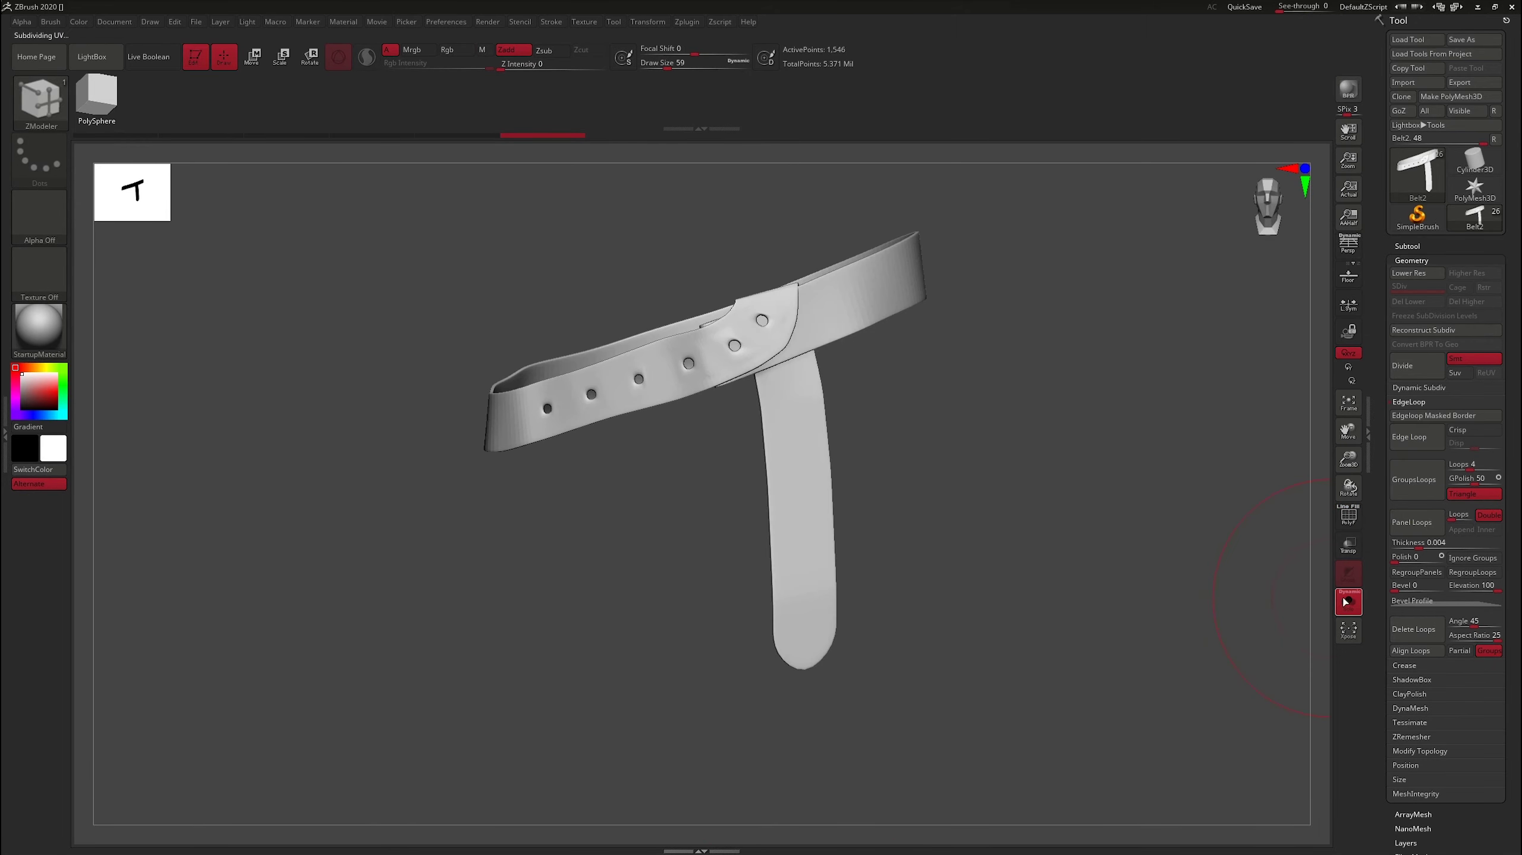
# Turn off Solo, enable PolyFrame, and thicken the lower belt with Panel Loops.
pyautogui.click(1348, 601)
pyautogui.moveTo(1215, 682)
pyautogui.mouseDown()
pyautogui.moveTo(1205, 673)
pyautogui.moveTo(1307, 677)
pyautogui.moveTo(1012, 645)
pyautogui.mouseUp()
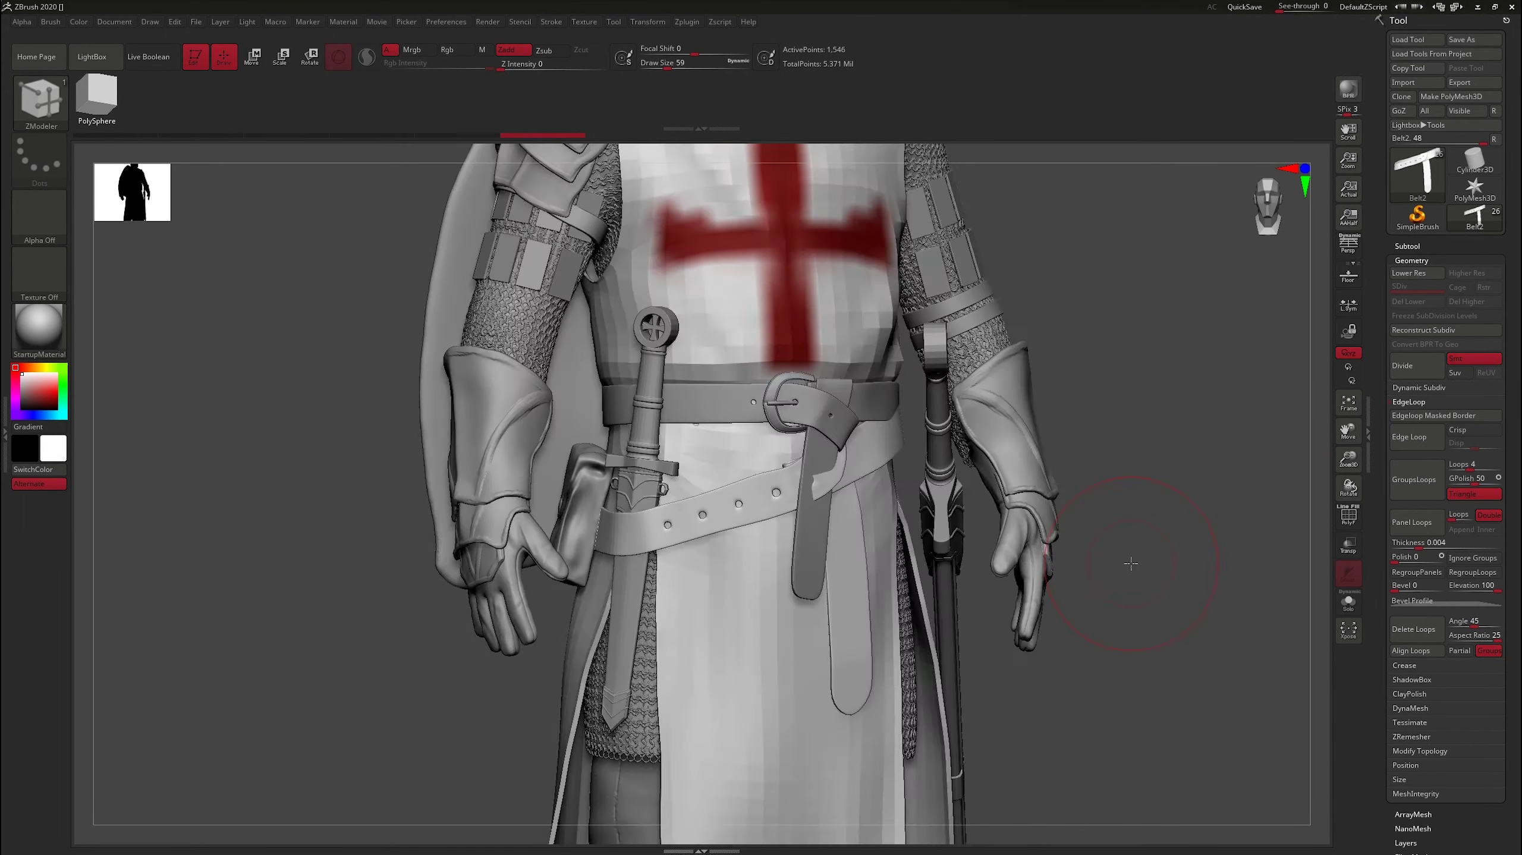
pyautogui.moveTo(1193, 565)
pyautogui.mouseDown()
pyautogui.moveTo(1155, 567)
pyautogui.moveTo(1144, 665)
pyautogui.mouseUp()
pyautogui.hotkey('shift', 'f')
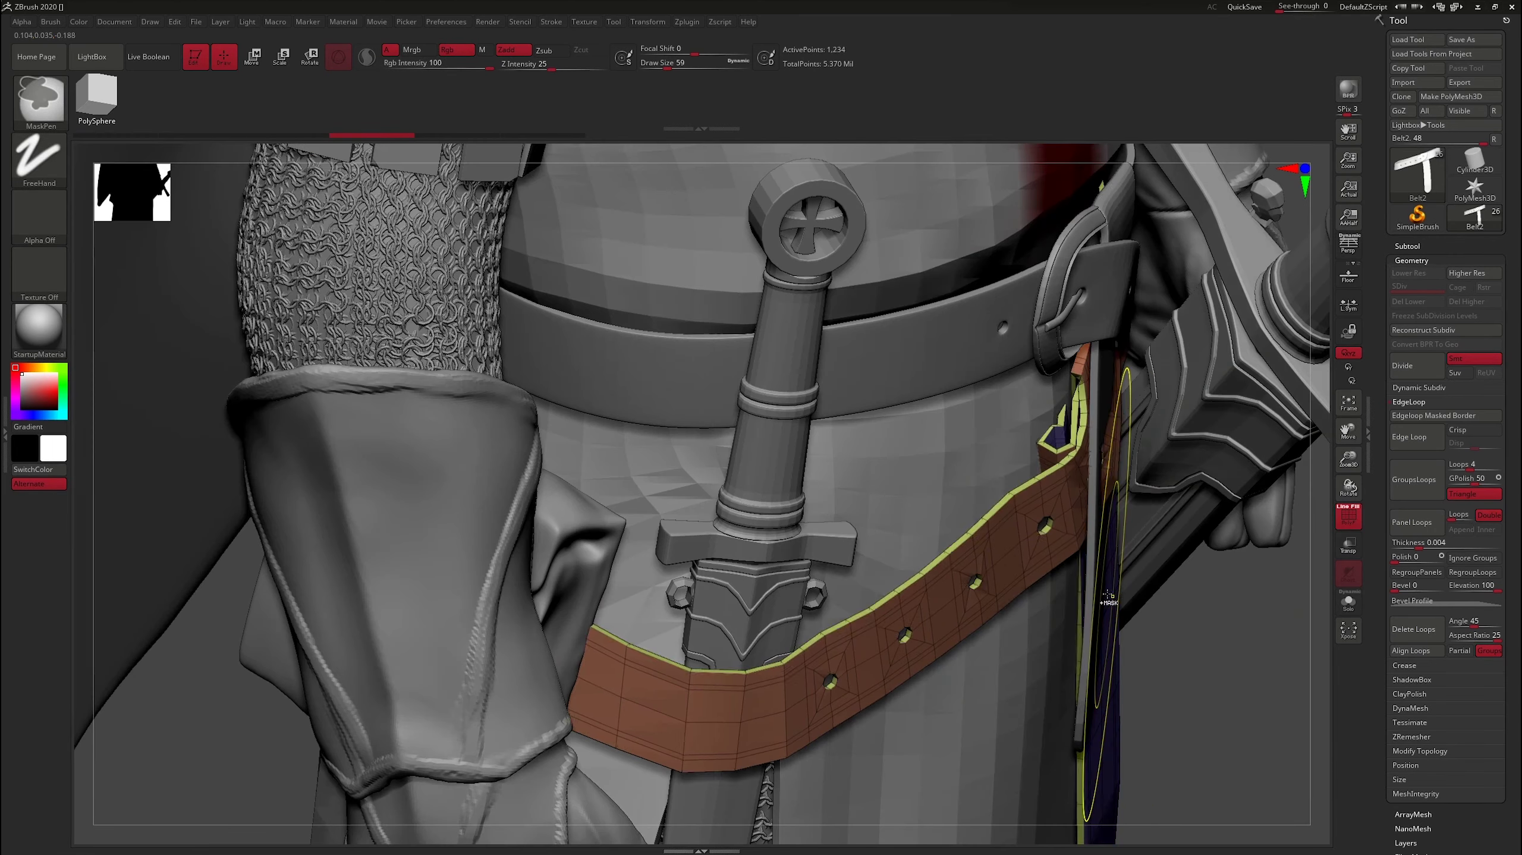
pyautogui.click(1412, 523)
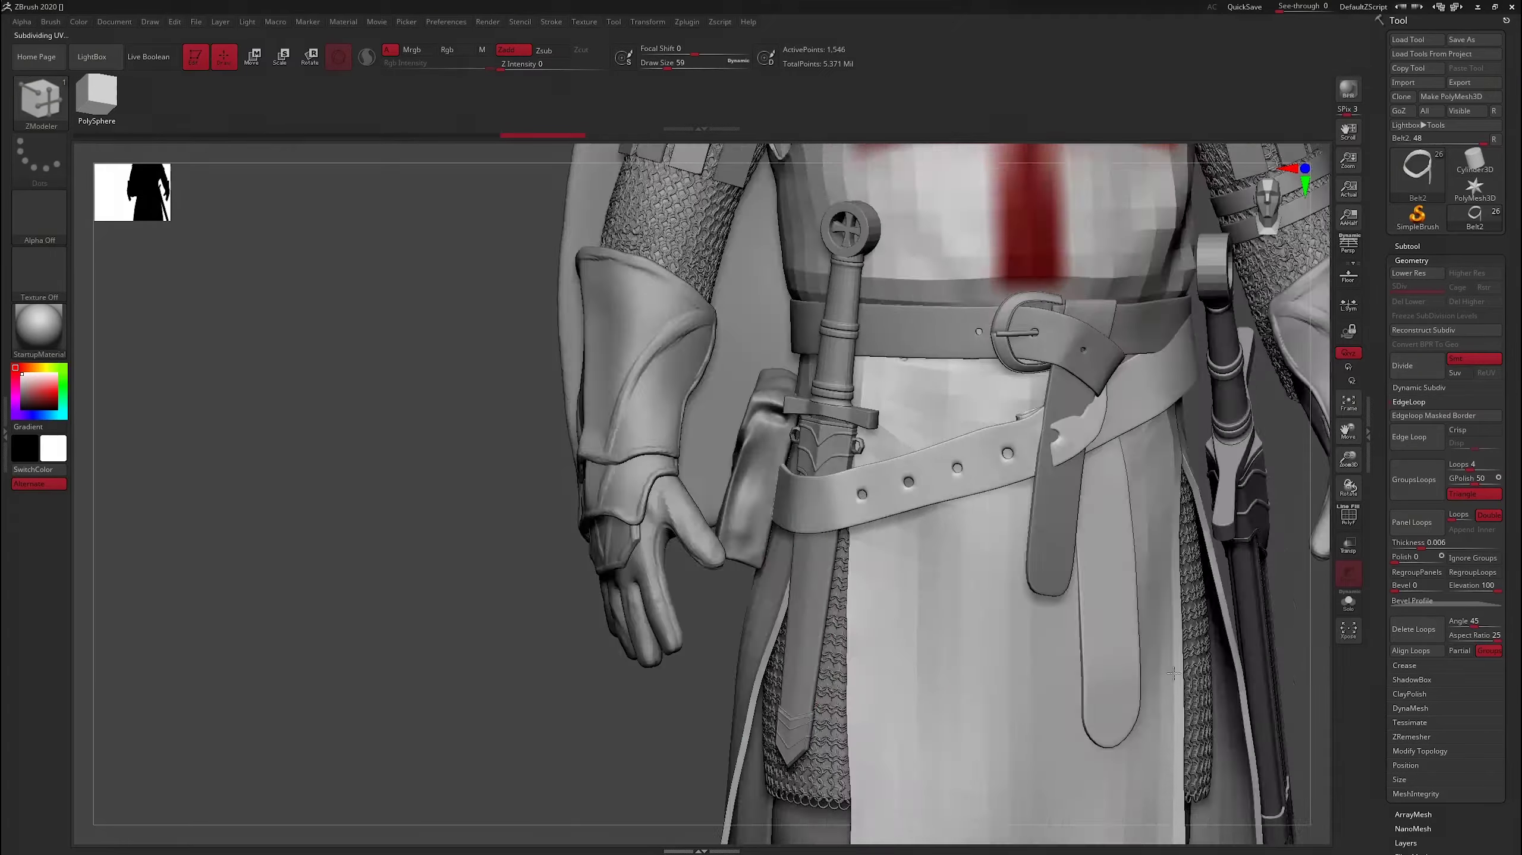
pyautogui.moveTo(763, 593); pyautogui.dragTo(1139, 644)
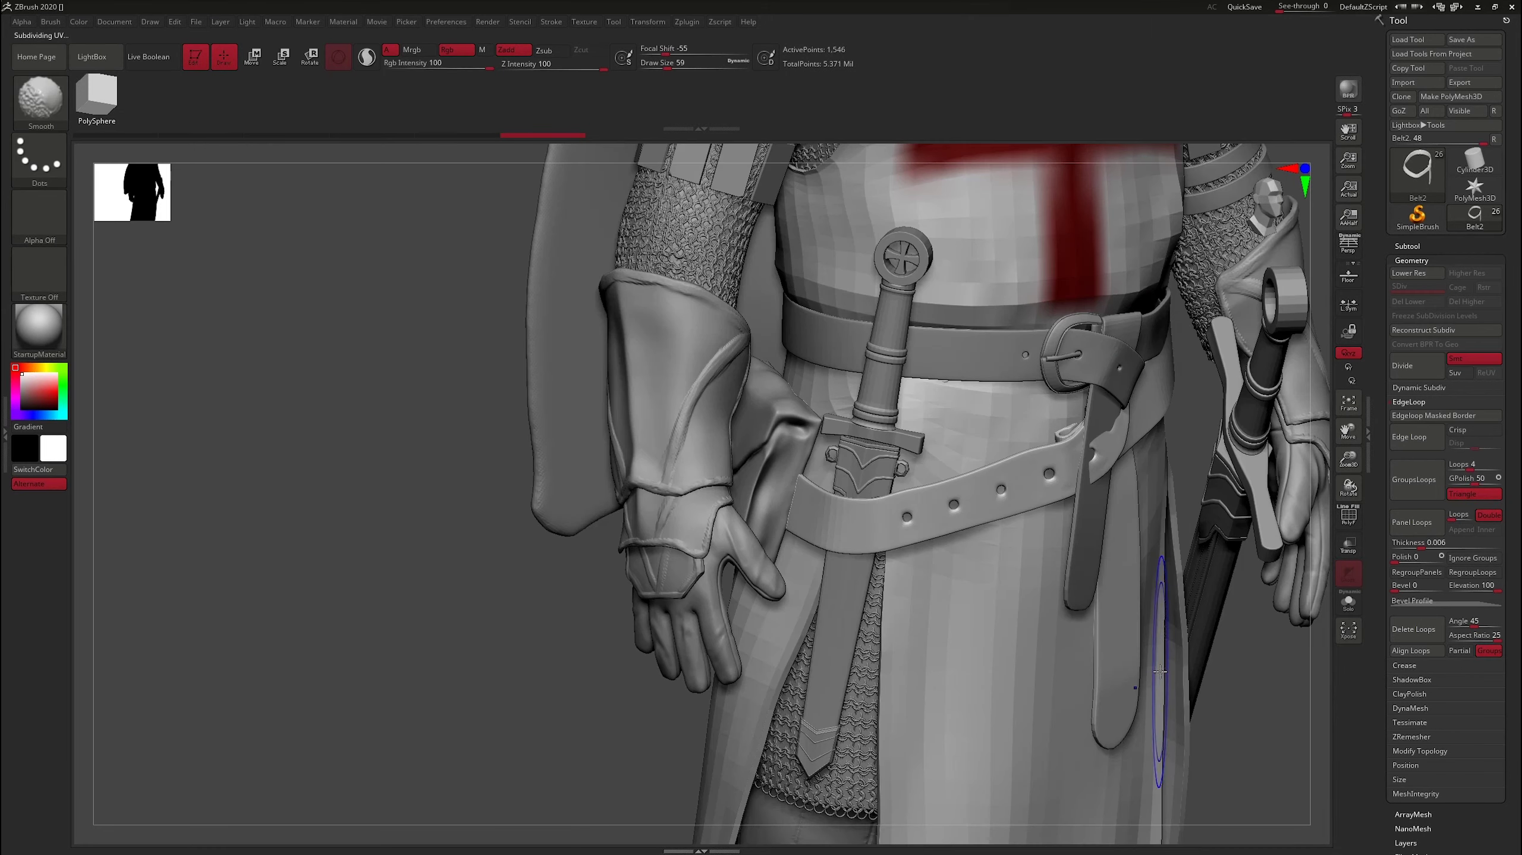
pyautogui.hotkey('shift', 'f')
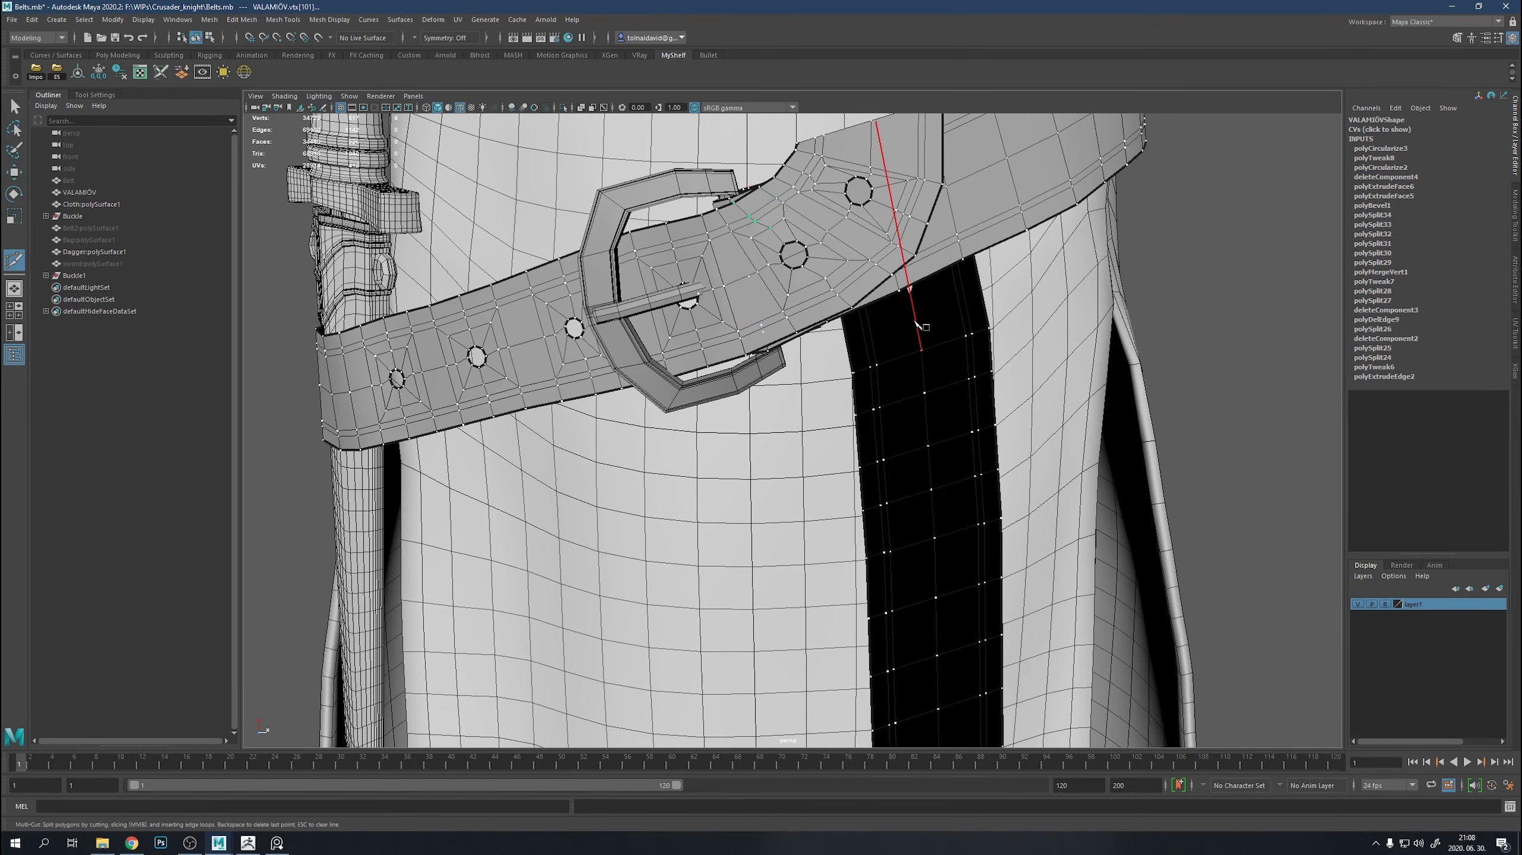
# Finish the strap cut, then extrude, inset and delete two strap face blocks to open holes.
pyautogui.click(916, 325)
pyautogui.press('Return')
pyautogui.press('q')
pyautogui.keyDown('shift'); pyautogui.moveTo(921, 459); pyautogui.dragTo(960, 526); pyautogui.keyUp('shift')
pyautogui.keyDown('alt'); pyautogui.moveTo(964, 594); pyautogui.dragTo(886, 493, button='middle'); pyautogui.keyUp('alt')
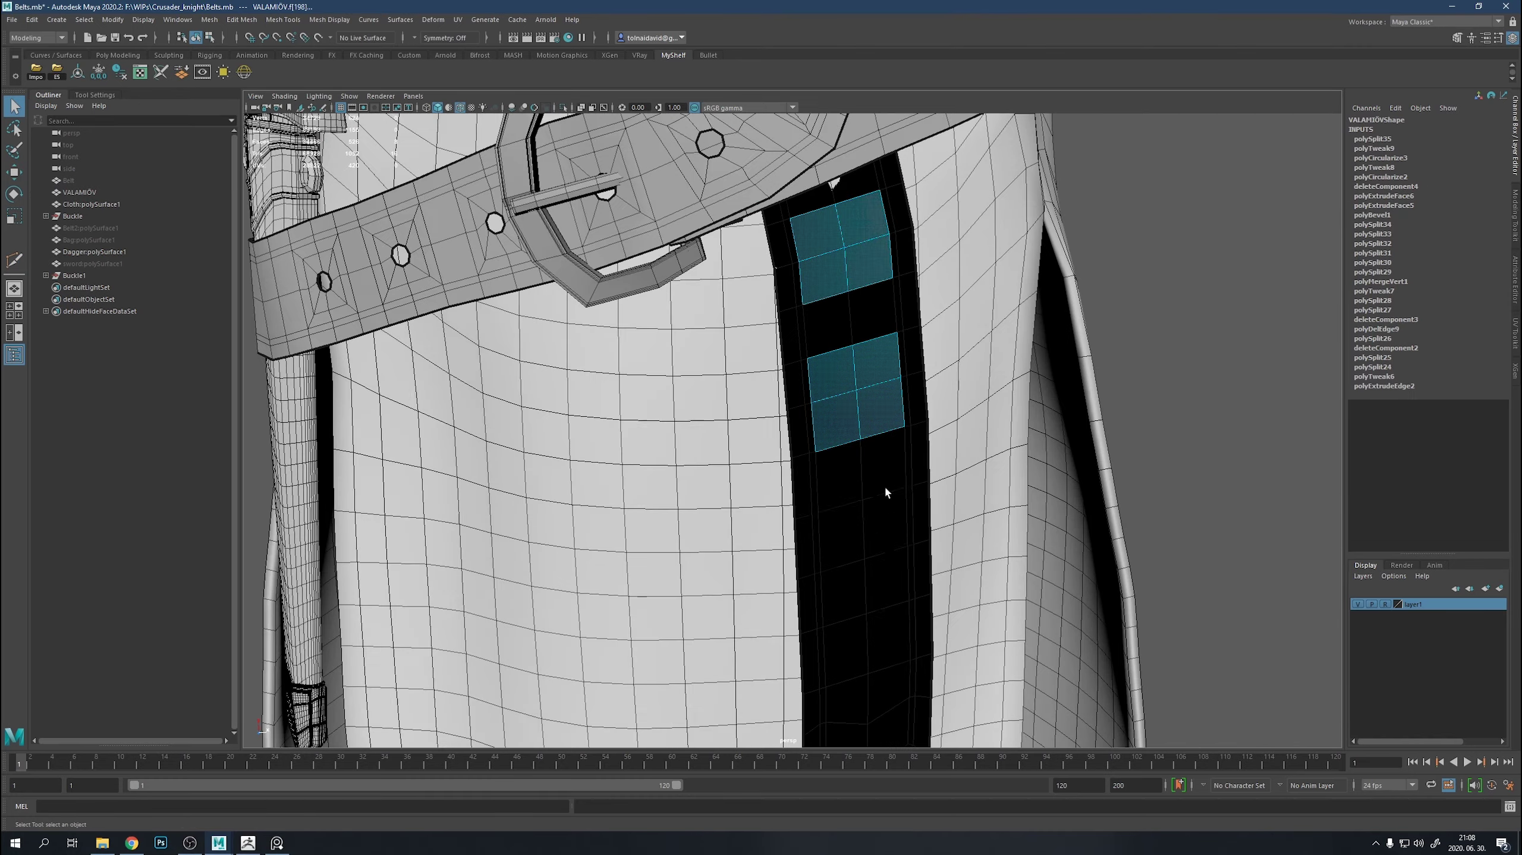
pyautogui.moveTo(860, 581)
pyautogui.keyDown('alt'); pyautogui.mouseDown(button='middle')
pyautogui.moveTo(937, 387)
pyautogui.moveTo(965, 446)
pyautogui.mouseUp(button='middle'); pyautogui.keyUp('alt')
pyautogui.keyDown('shift'); pyautogui.rightClick(966, 446); pyautogui.keyUp('shift')
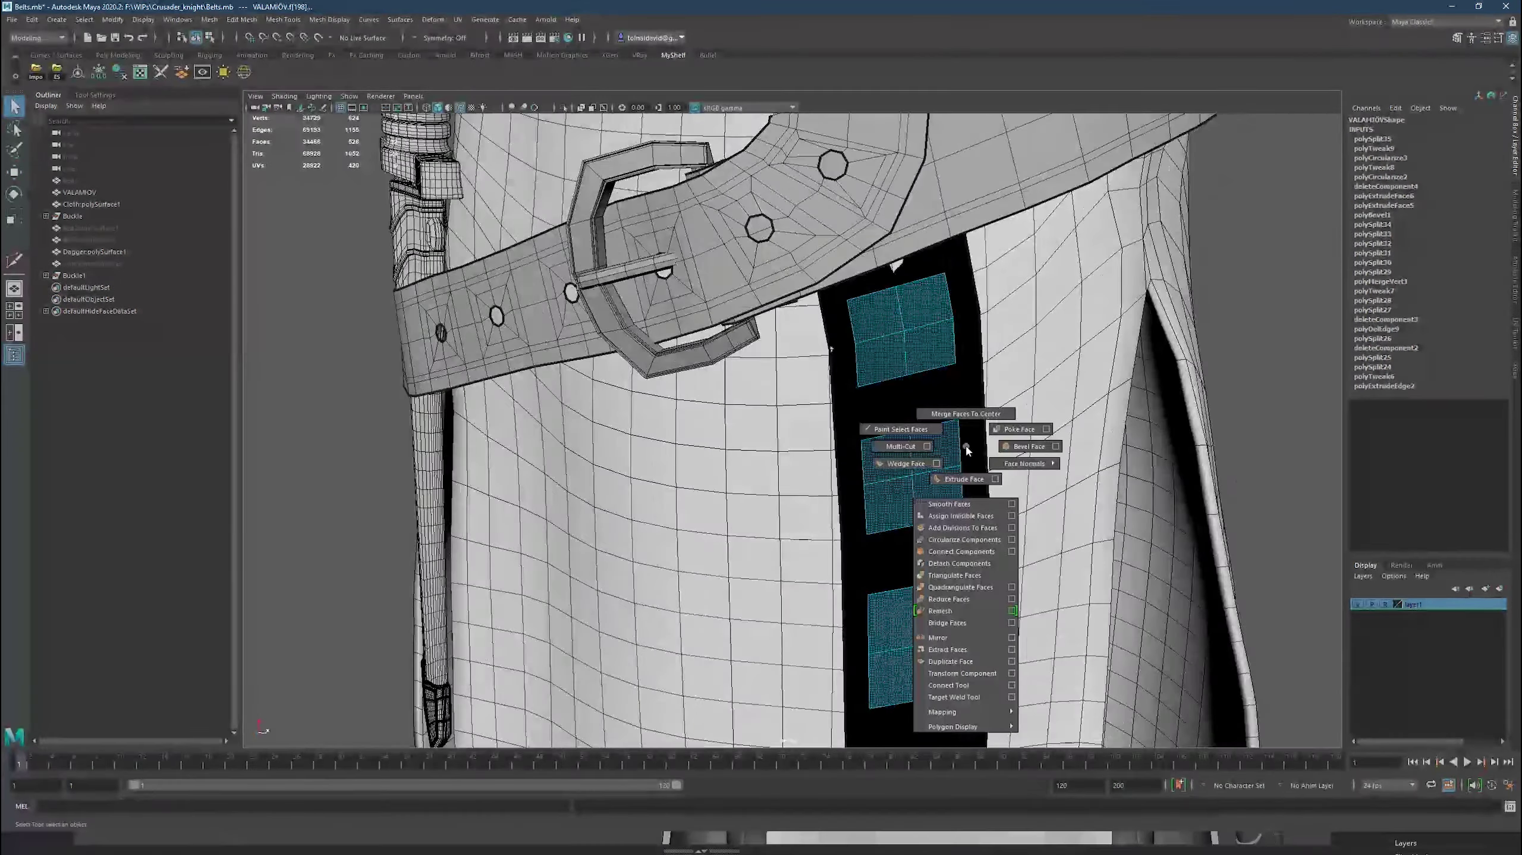
pyautogui.click(971, 484)
pyautogui.moveTo(1102, 470); pyautogui.dragTo(1150, 479)
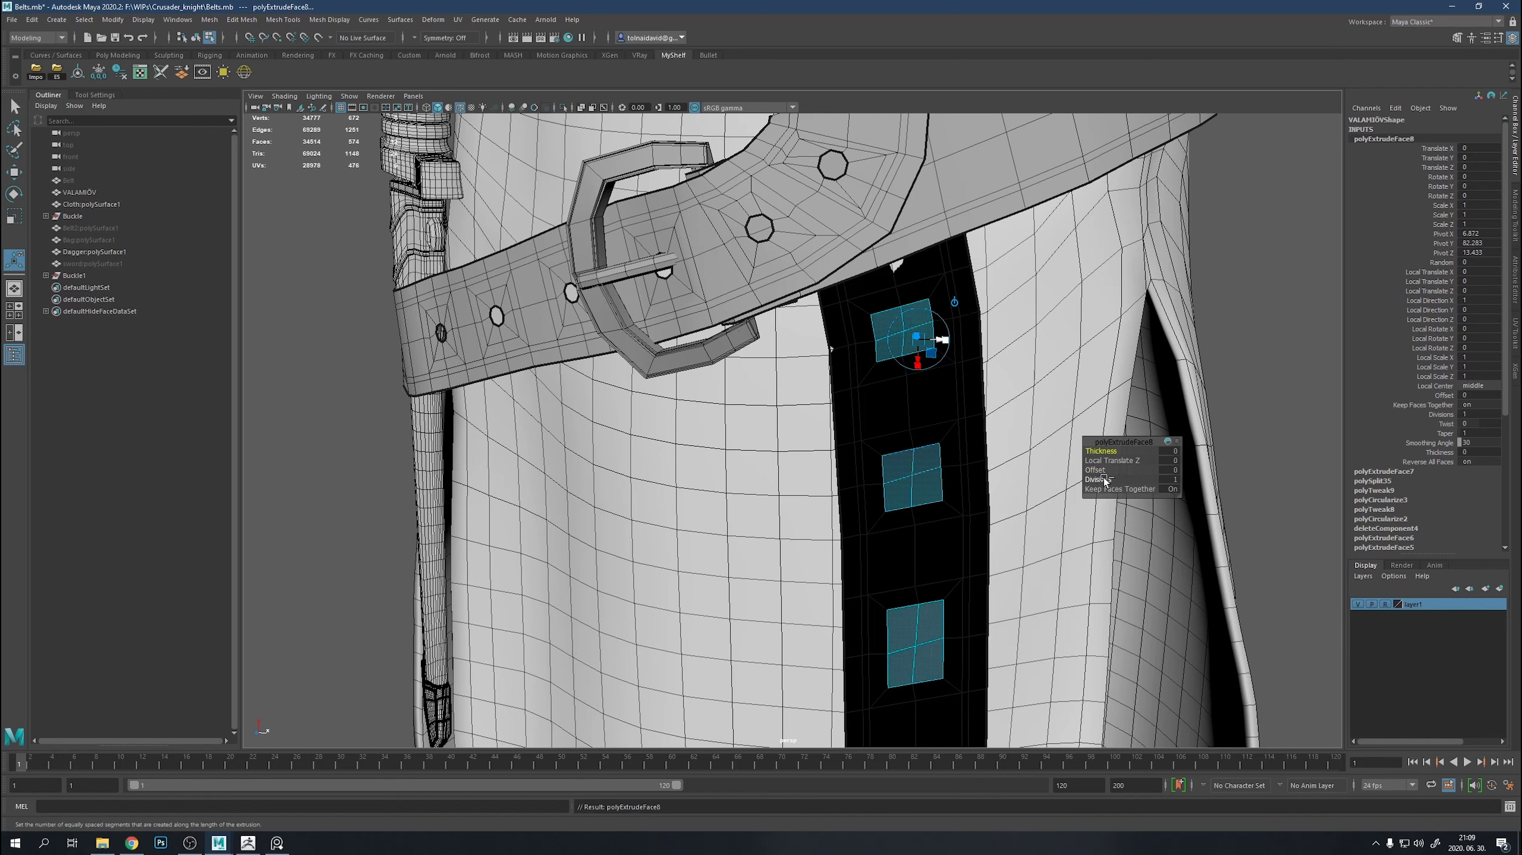
pyautogui.press('Delete')
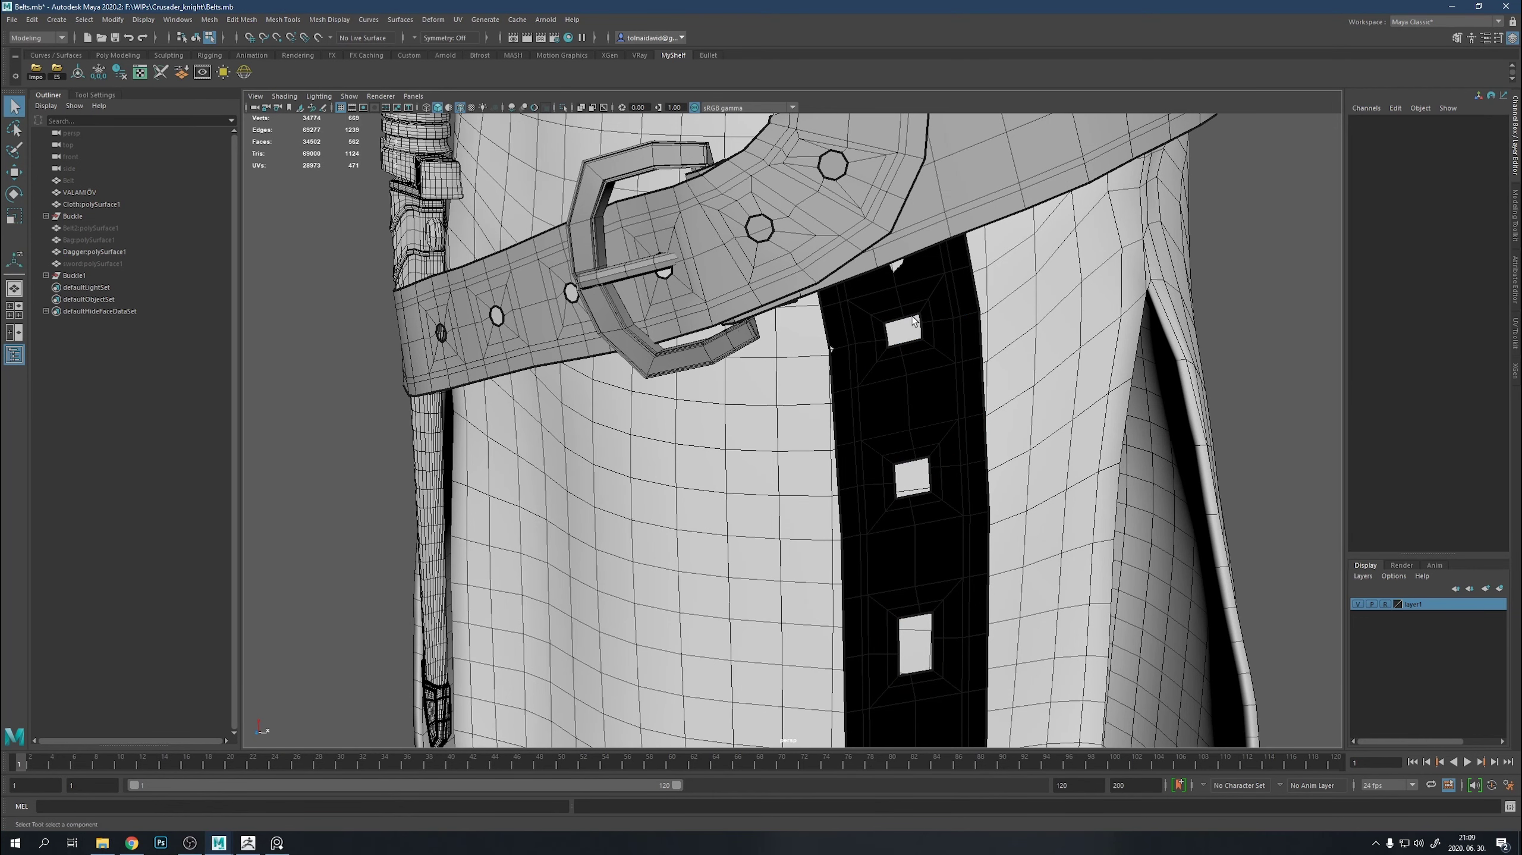
# Select the three hole border loops and scale them round into octagons.
pyautogui.doubleClick(914, 322)
pyautogui.keyDown('shift'); pyautogui.doubleClick(922, 618); pyautogui.keyUp('shift')
pyautogui.keyDown('alt'); pyautogui.moveTo(921, 619); pyautogui.dragTo(891, 381, button='middle'); pyautogui.keyUp('alt')
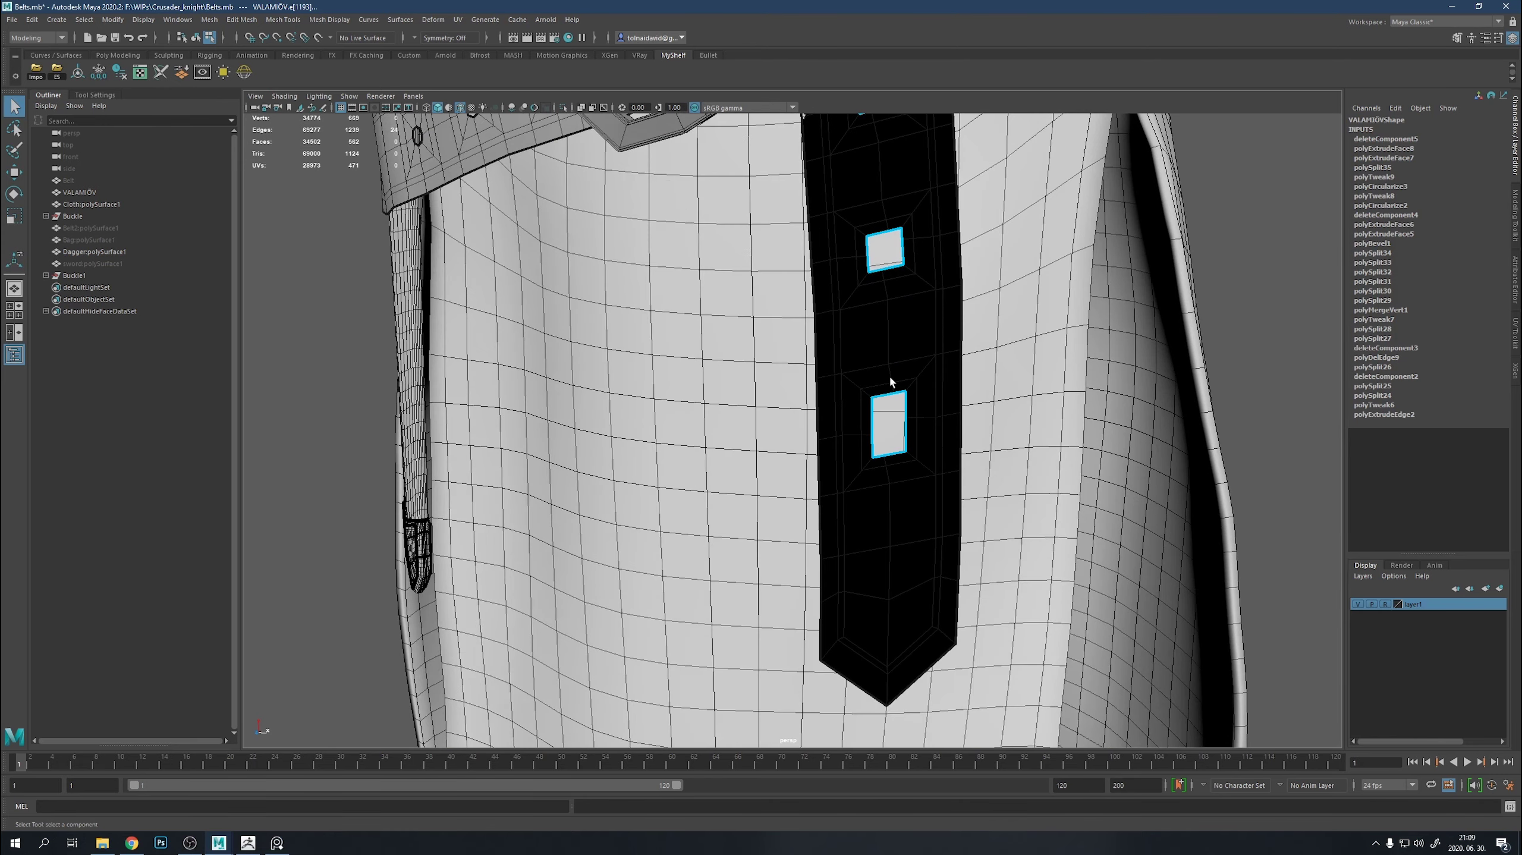
pyautogui.keyDown('shift'); pyautogui.click(902, 453); pyautogui.keyUp('shift')
pyautogui.scroll(3, 904, 451)
pyautogui.press('r')
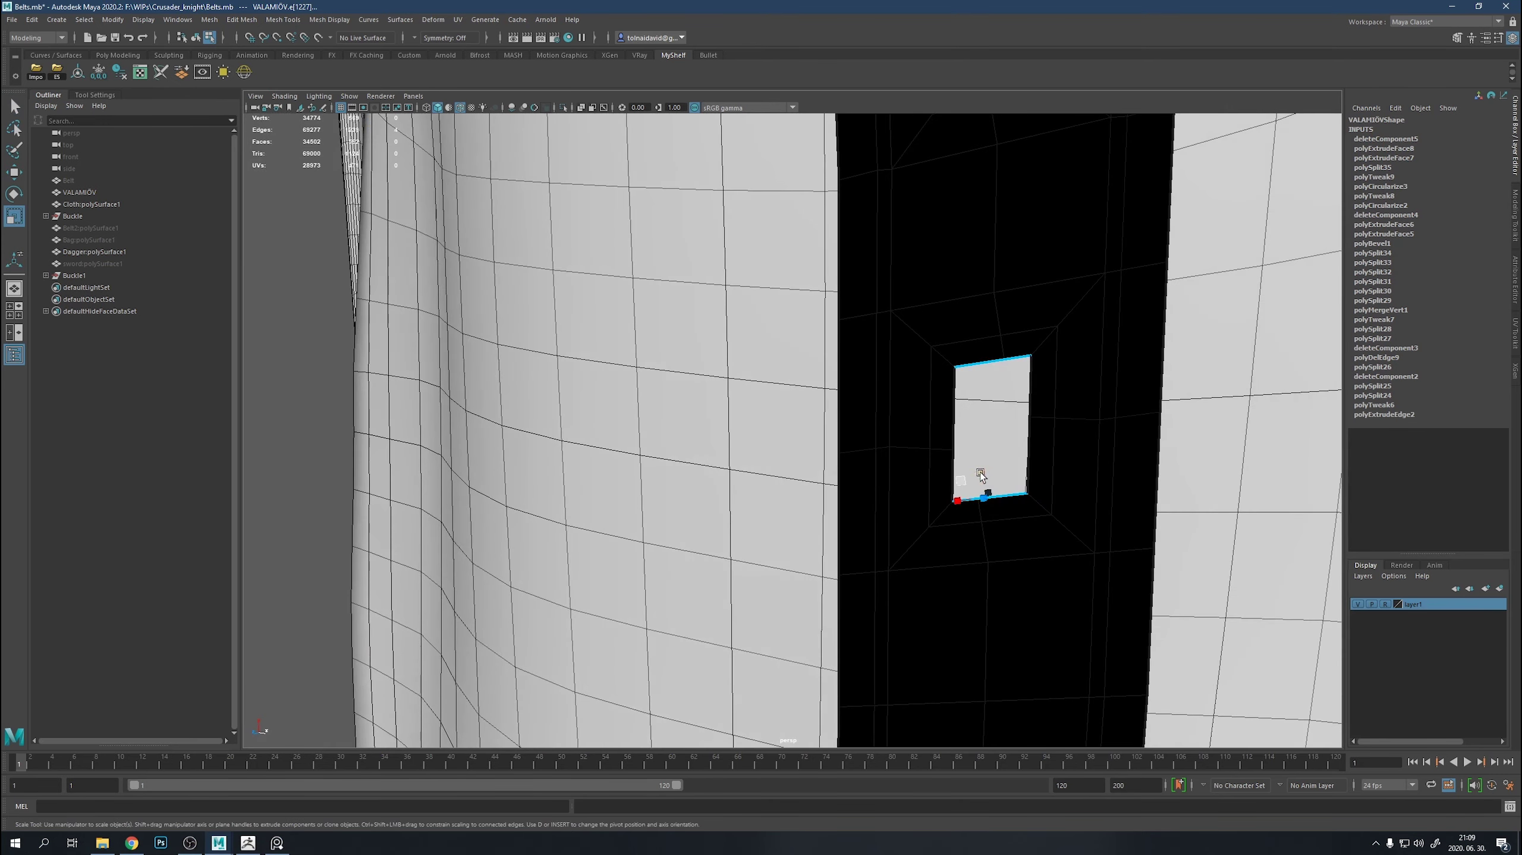
pyautogui.moveTo(985, 490); pyautogui.dragTo(989, 397)
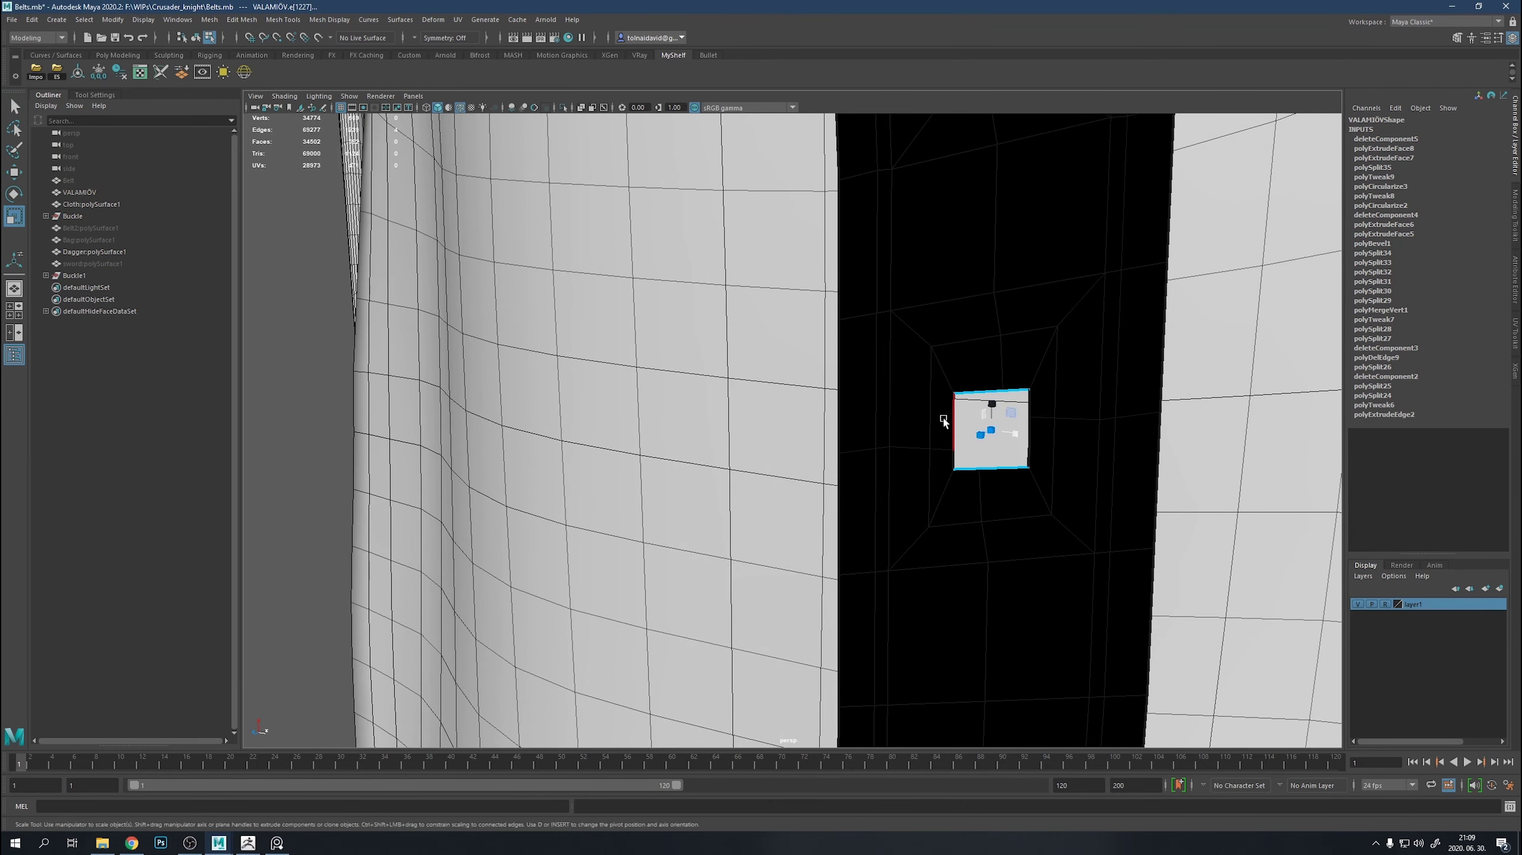
pyautogui.scroll(-3, 943, 421)
pyautogui.keyDown('shift'); pyautogui.doubleClick(1018, 332); pyautogui.keyUp('shift')
pyautogui.keyDown('alt'); pyautogui.moveTo(1023, 353); pyautogui.dragTo(1043, 235); pyautogui.keyUp('alt')
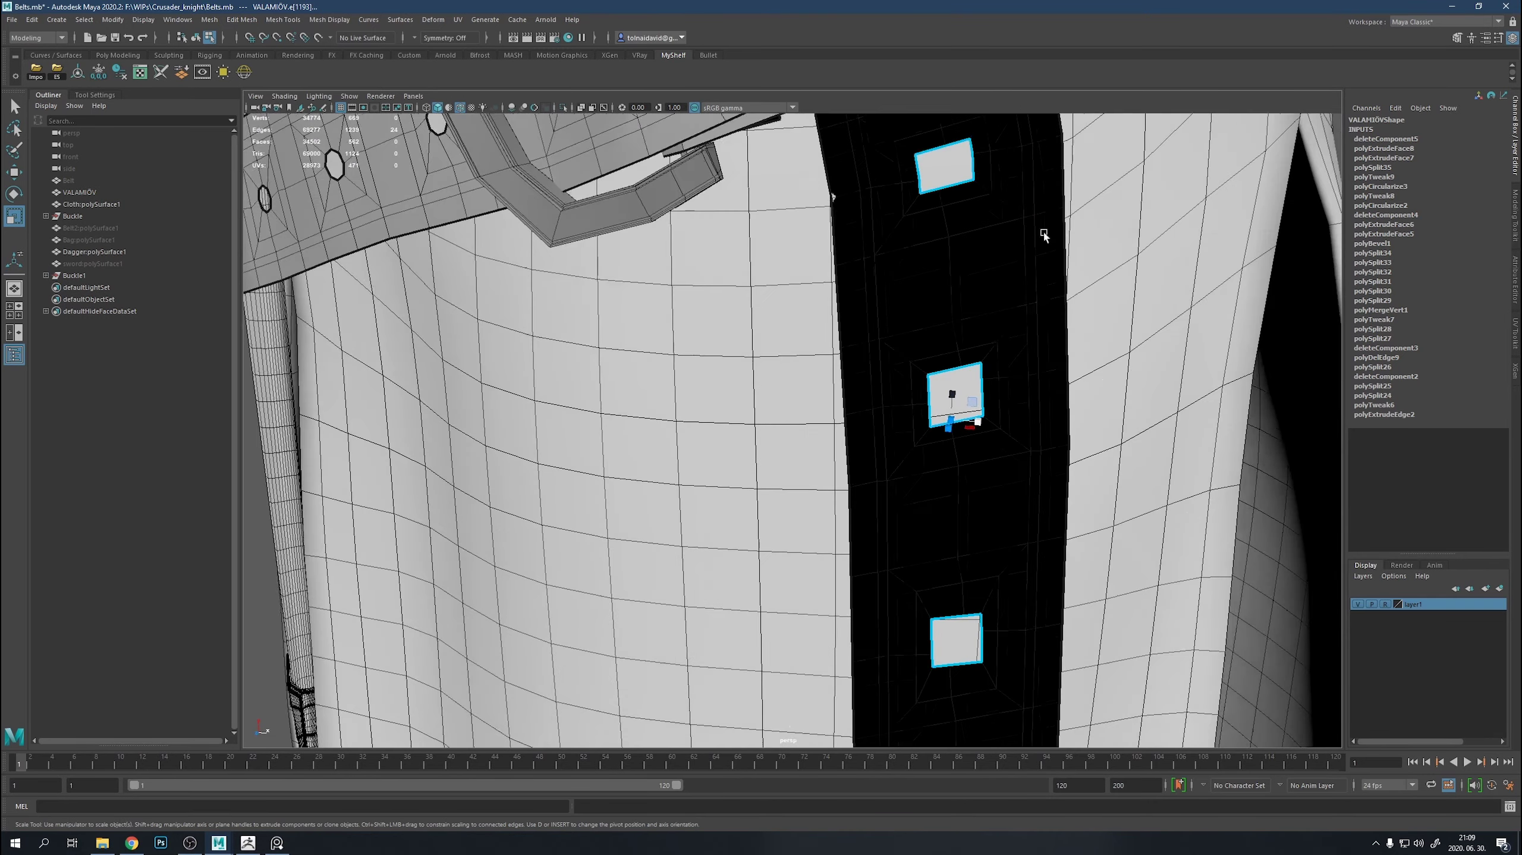
pyautogui.keyDown('shift'); pyautogui.moveTo(1017, 390); pyautogui.dragTo(1018, 431, button='right'); pyautogui.keyUp('shift')
# Rotate the middle hole's border and adjust the top hole's shape.
pyautogui.doubleClick(960, 391)
pyautogui.scroll(3, 960, 390)
pyautogui.press('e')
pyautogui.click(1072, 399)
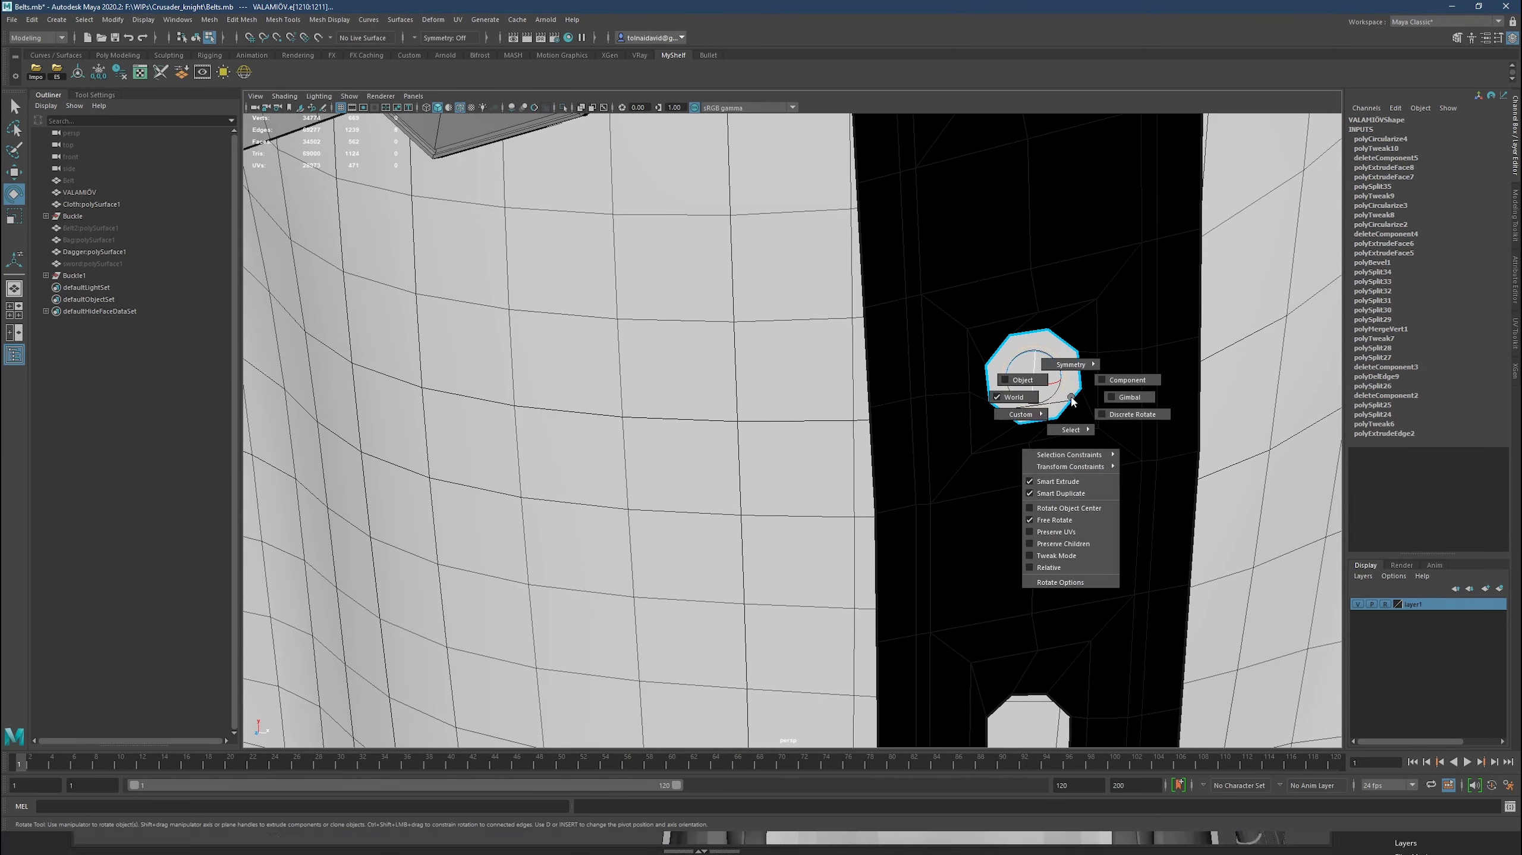
pyautogui.keyDown('alt'); pyautogui.moveTo(1065, 414); pyautogui.dragTo(873, 464); pyautogui.keyUp('alt')
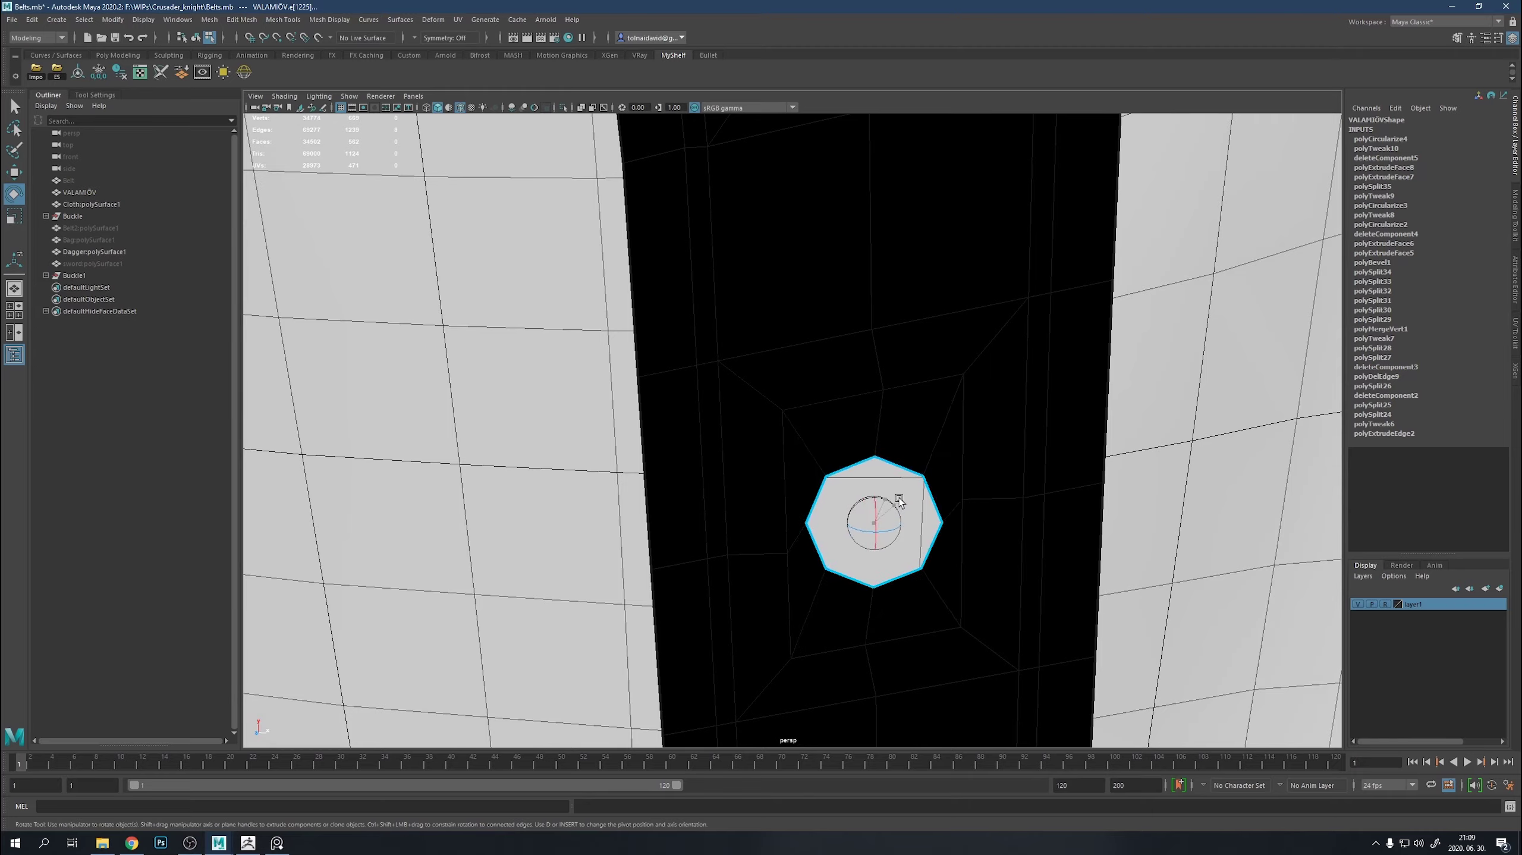
pyautogui.keyDown('alt'); pyautogui.moveTo(899, 502); pyautogui.dragTo(781, 323, button='right'); pyautogui.keyUp('alt')
pyautogui.keyDown('alt'); pyautogui.moveTo(781, 323); pyautogui.dragTo(904, 472); pyautogui.keyUp('alt')
pyautogui.scroll(3, 923, 390)
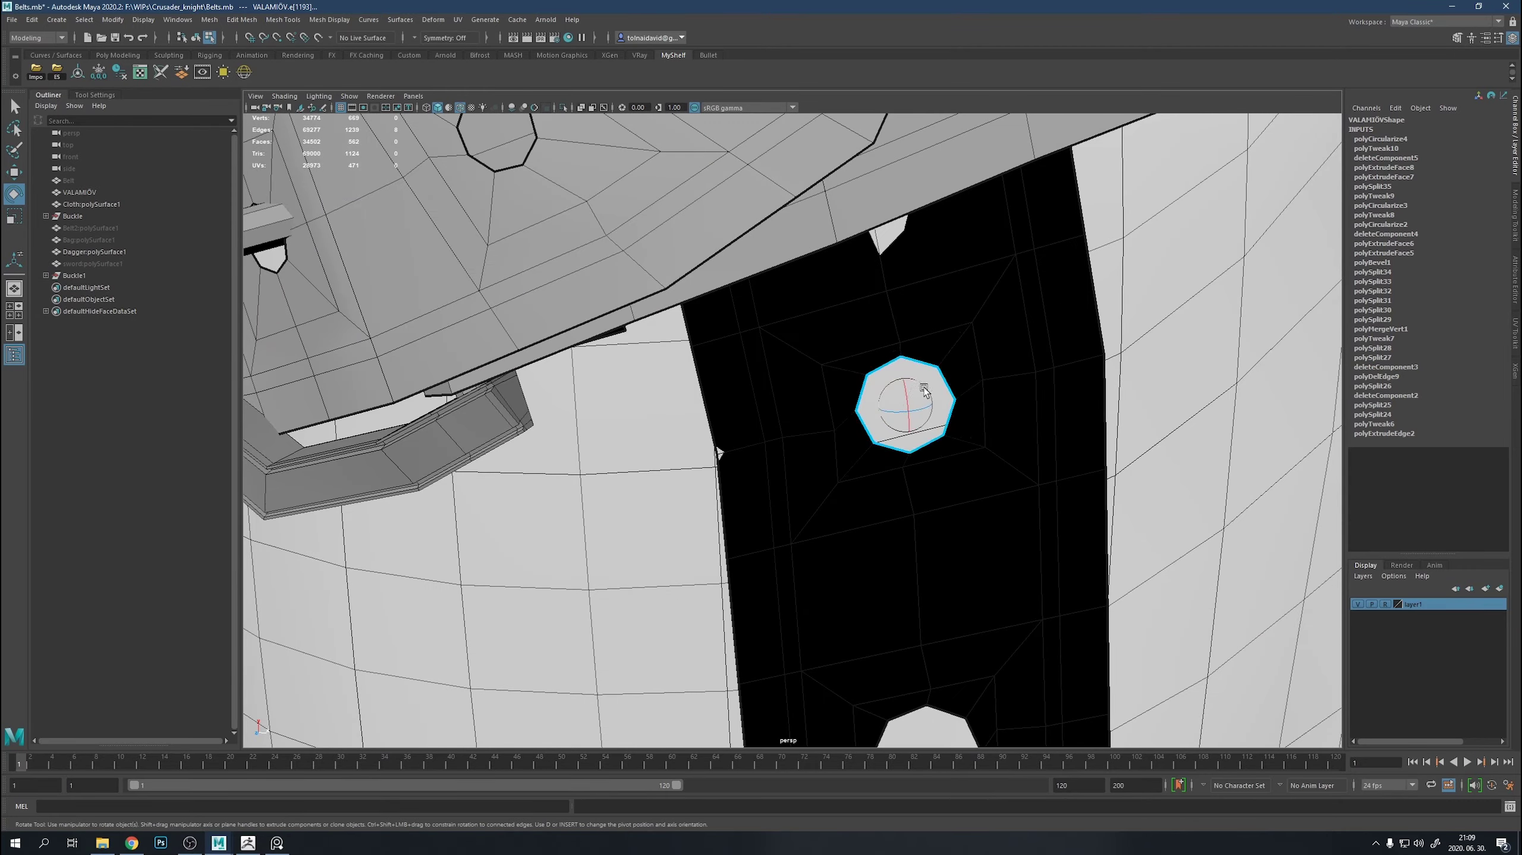
pyautogui.keyDown('alt'); pyautogui.moveTo(924, 391); pyautogui.dragTo(825, 431, button='right'); pyautogui.keyUp('alt')
pyautogui.keyDown('alt'); pyautogui.moveTo(825, 431); pyautogui.dragTo(843, 431); pyautogui.keyUp('alt')
pyautogui.scroll(2, 830, 432)
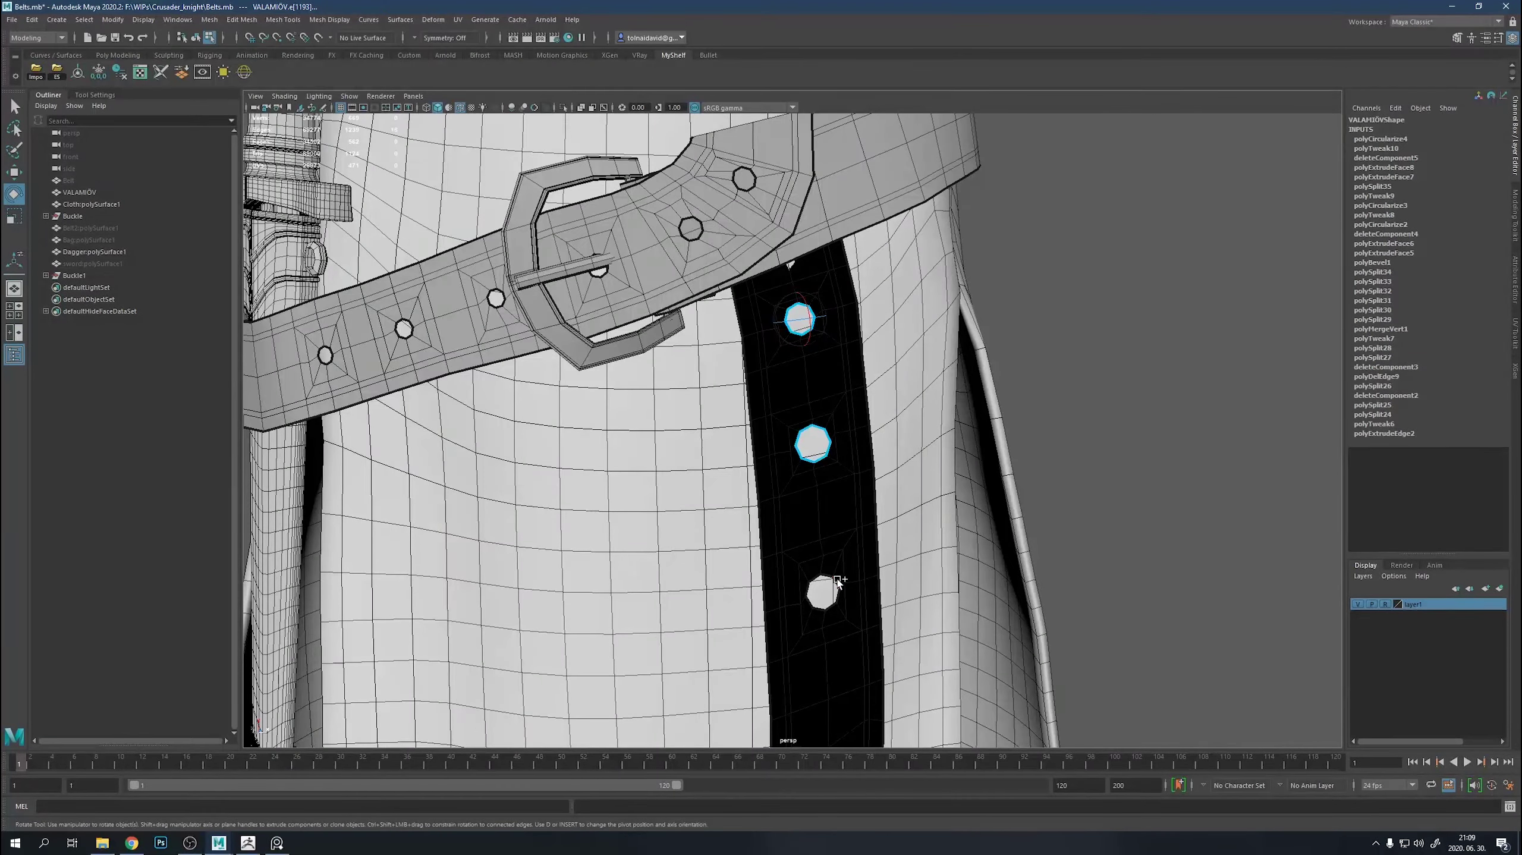
pyautogui.moveTo(832, 440); pyautogui.dragTo(815, 473, button='right')
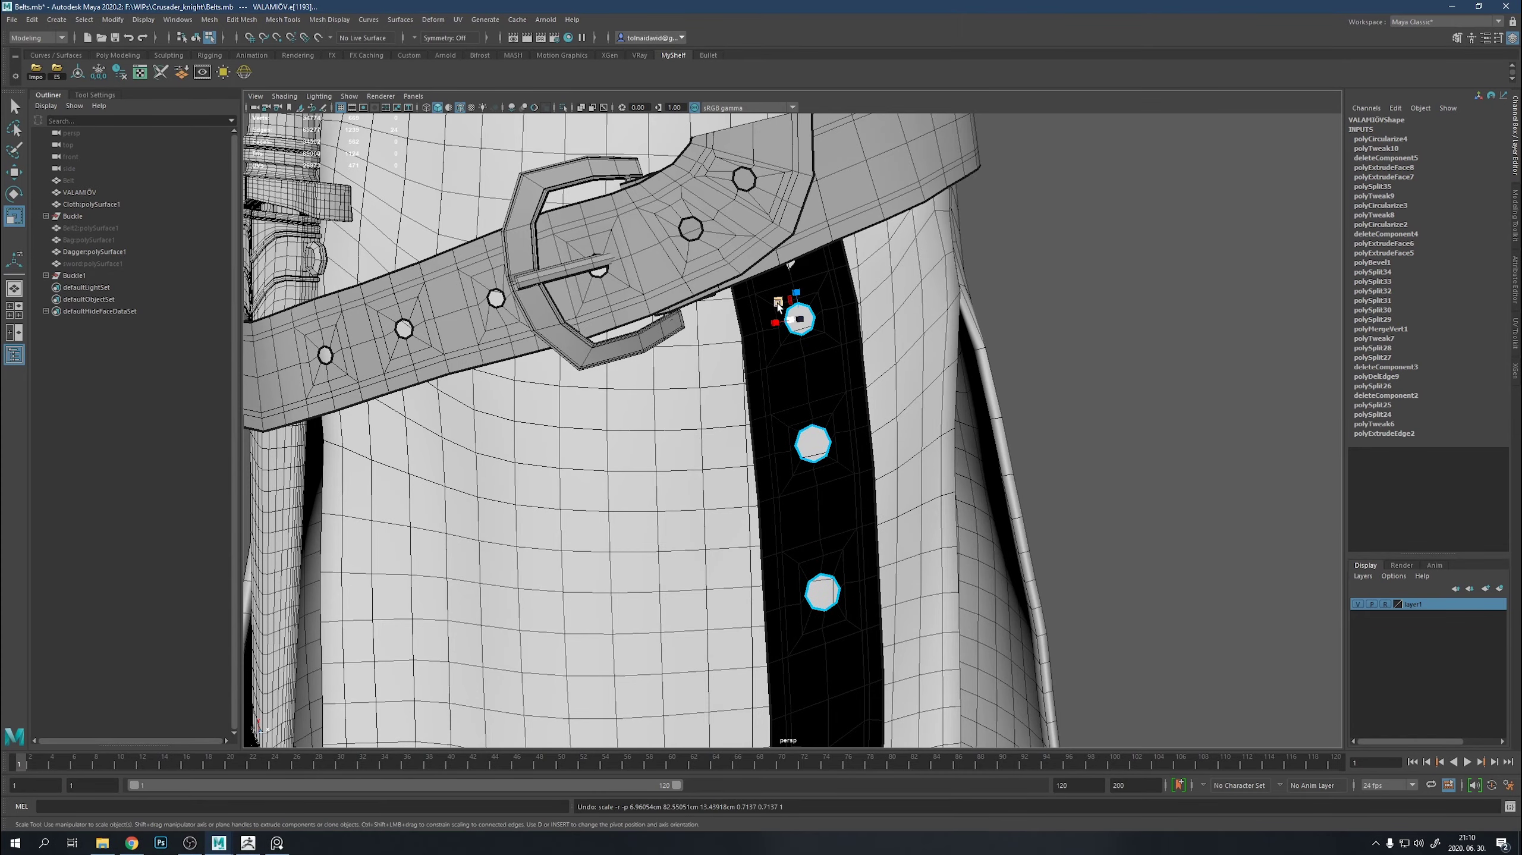
# Export the selected belt object, overwriting Belt2.obj.
pyautogui.keyDown('alt'); pyautogui.moveTo(780, 305); pyautogui.dragTo(740, 542); pyautogui.keyUp('alt')
pyautogui.scroll(-3, 799, 447)
pyautogui.moveTo(799, 447)
pyautogui.keyDown('alt'); pyautogui.mouseDown()
pyautogui.moveTo(814, 424)
pyautogui.moveTo(840, 494)
pyautogui.moveTo(917, 526)
pyautogui.mouseUp(); pyautogui.keyUp('alt')
pyautogui.scroll(-3, 813, 424)
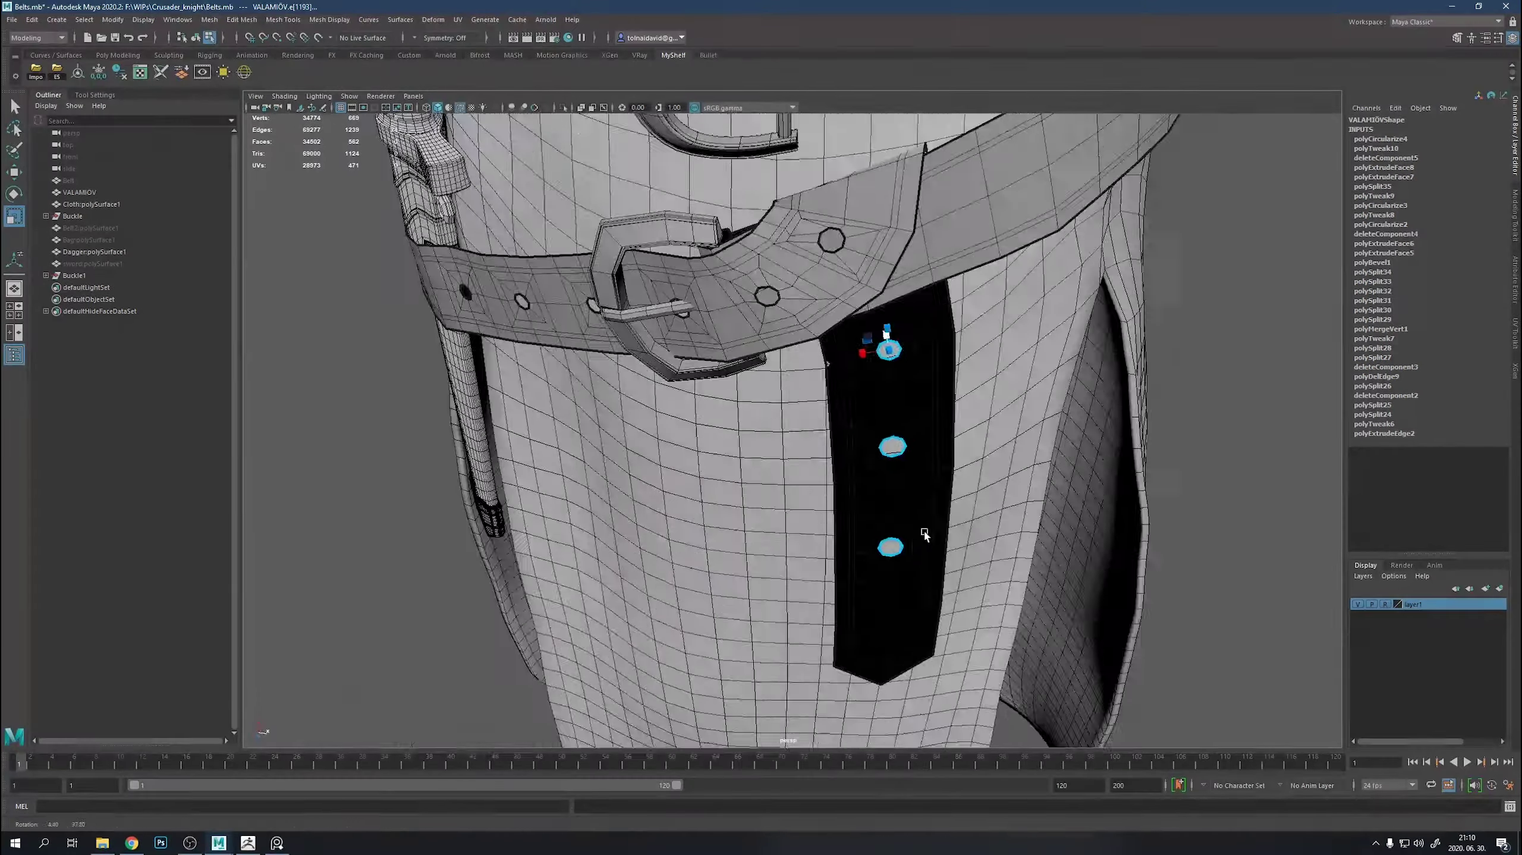
pyautogui.moveTo(968, 509); pyautogui.dragTo(951, 497, button='right')
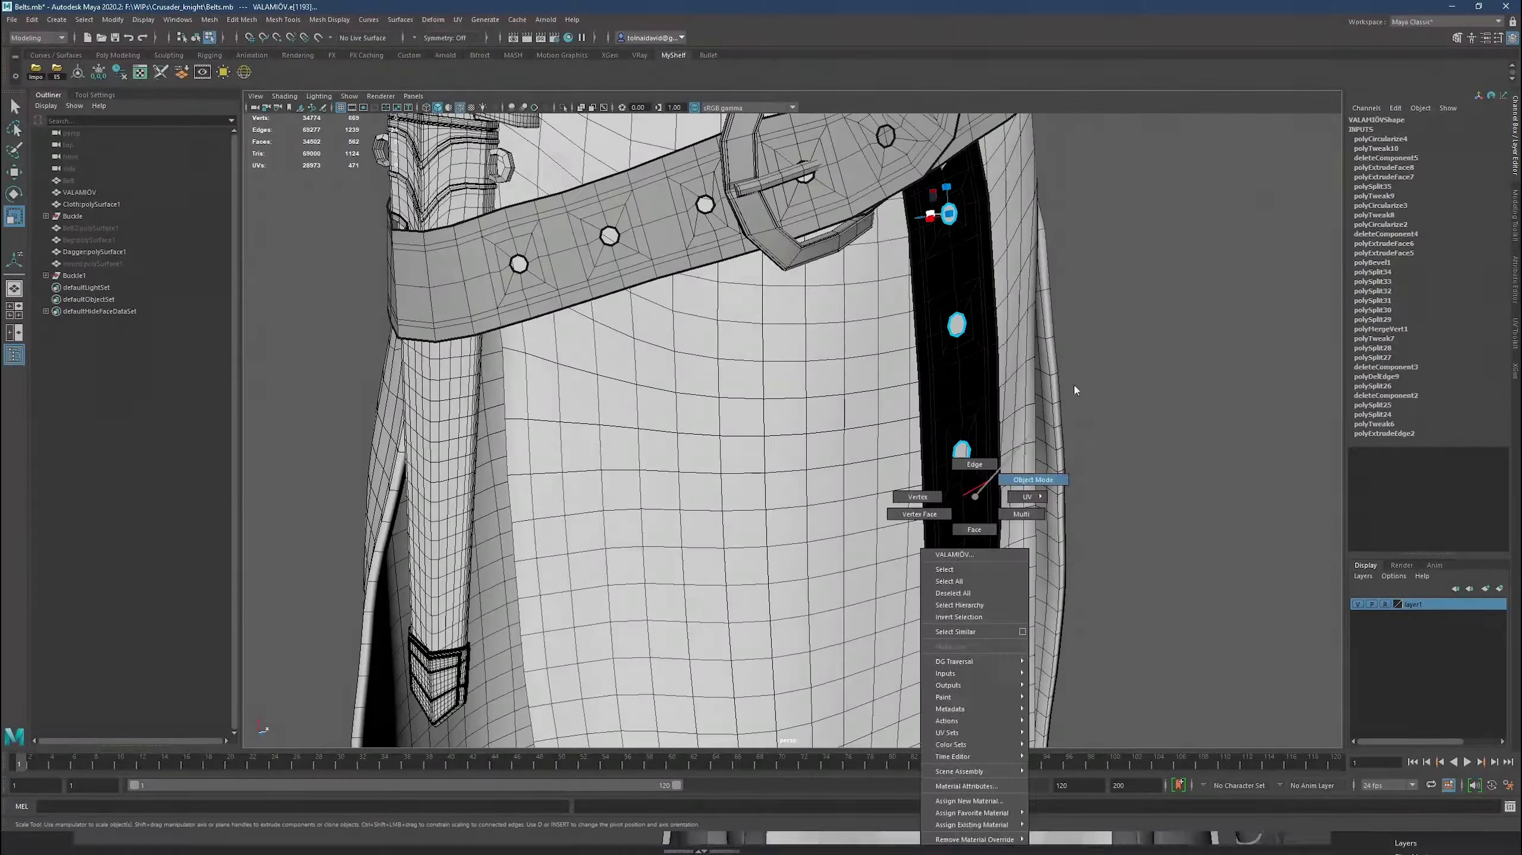
pyautogui.keyDown('alt'); pyautogui.moveTo(952, 497); pyautogui.dragTo(804, 431); pyautogui.keyUp('alt')
pyautogui.scroll(2, 824, 331)
pyautogui.click(825, 330)
pyautogui.click(56, 72)
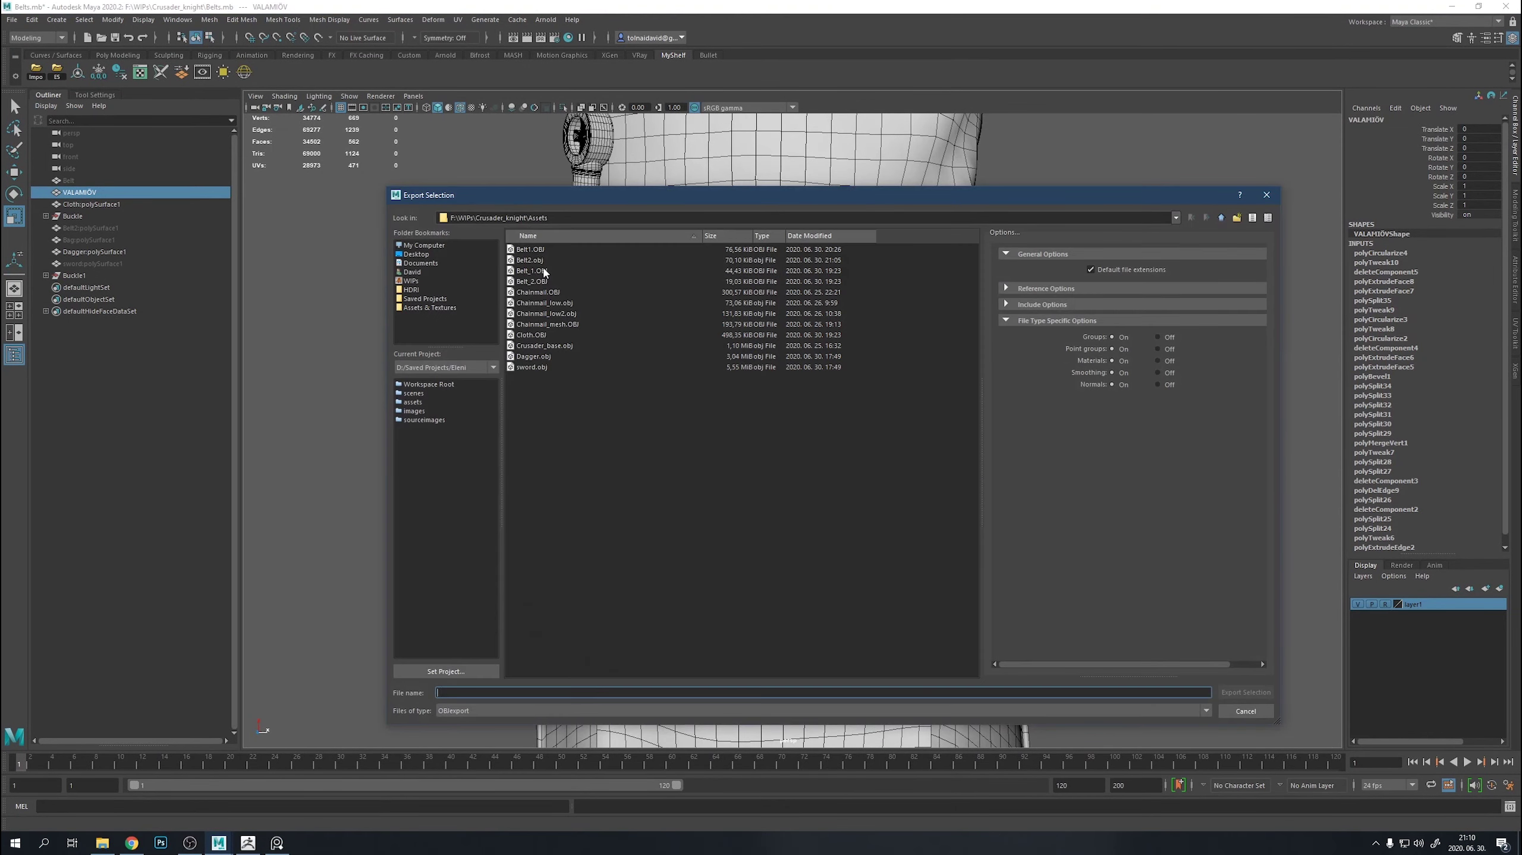
pyautogui.click(529, 260)
pyautogui.click(1245, 692)
pyautogui.click(808, 477)
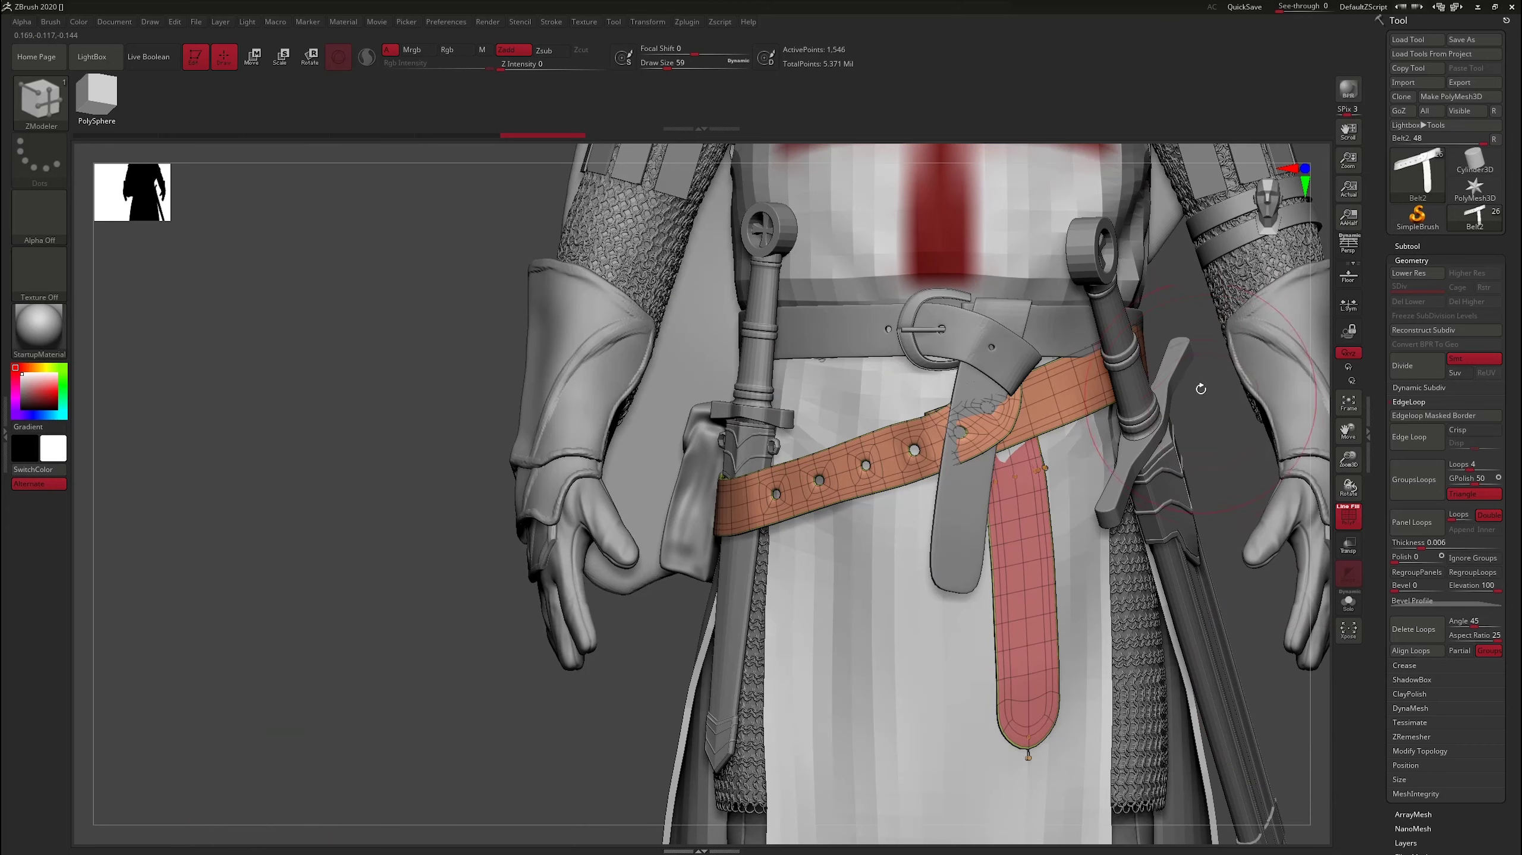
# Import the updated belt mesh into ZBrush and thicken it with panel loops.
pyautogui.click(1417, 82)
pyautogui.click(904, 338)
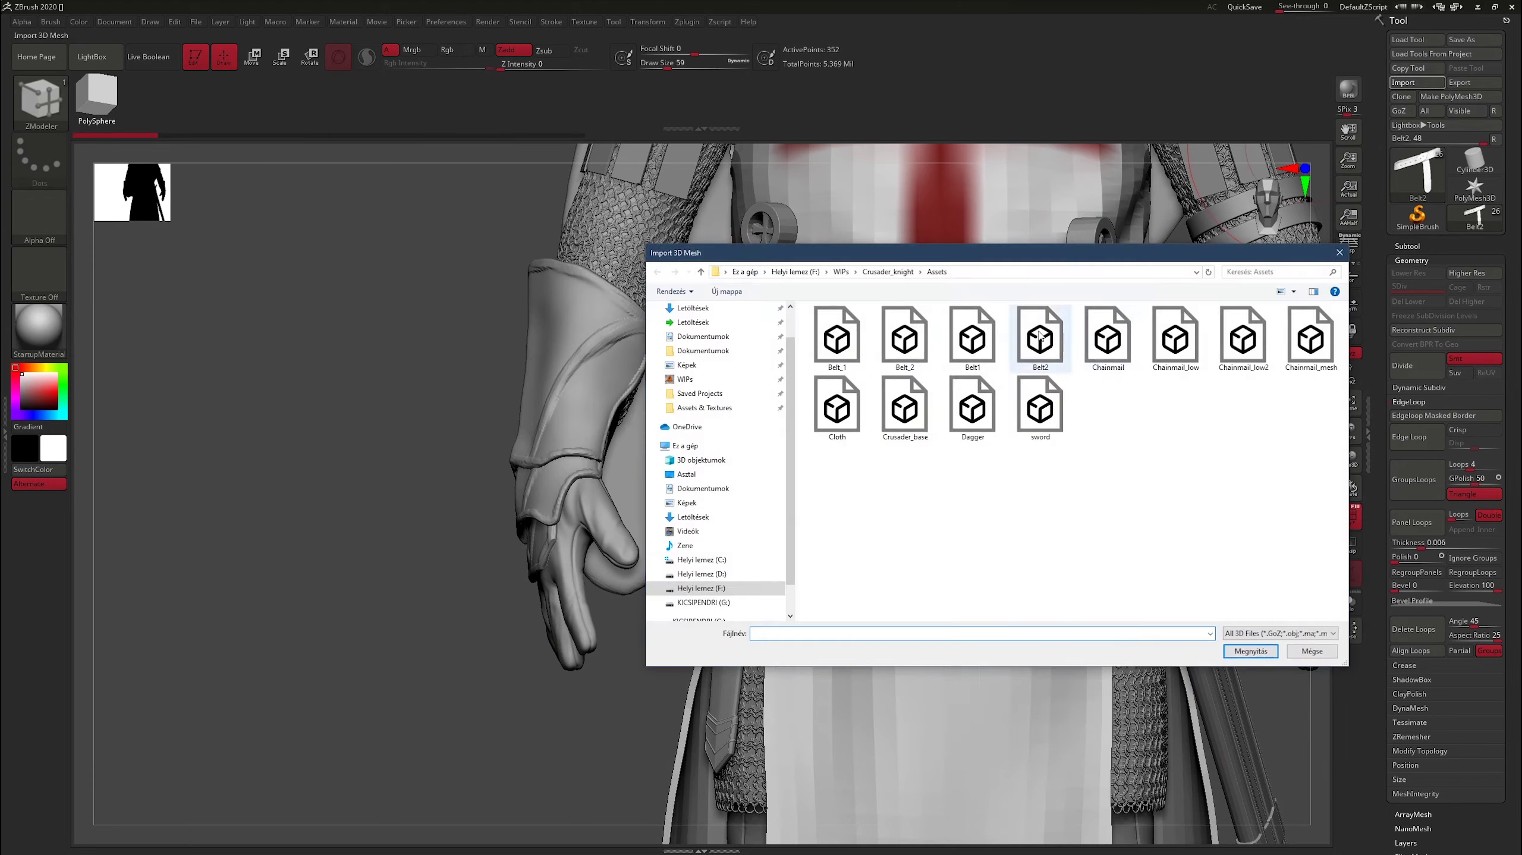
pyautogui.click(1250, 645)
pyautogui.click(1422, 536)
pyautogui.moveTo(1119, 509); pyautogui.dragTo(1010, 374)
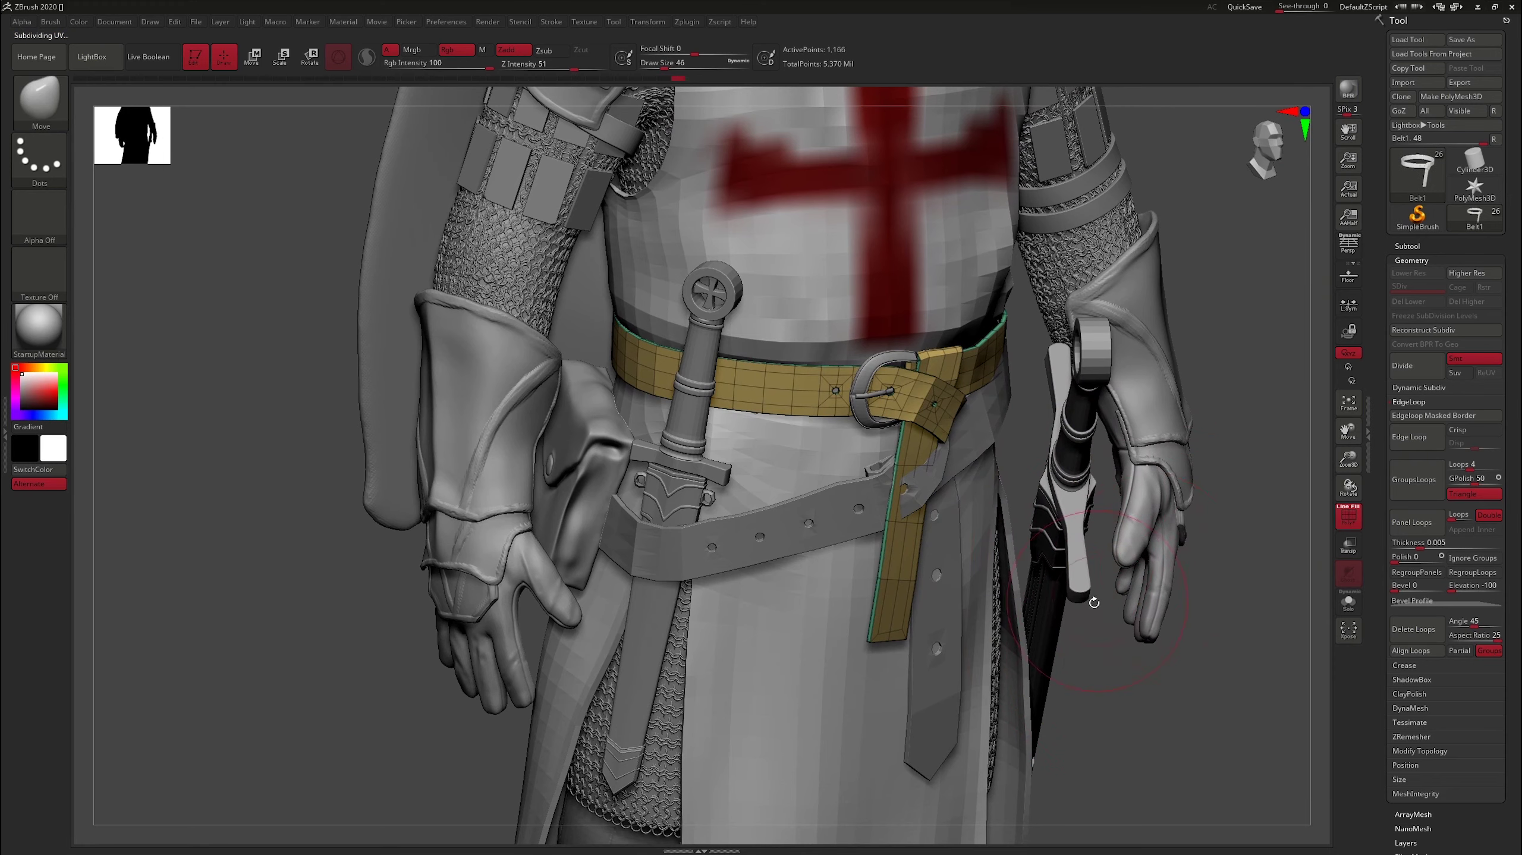
# Make Belt2 the active subtool, frame it and pick the Move Topological brush.
pyautogui.click(1416, 246)
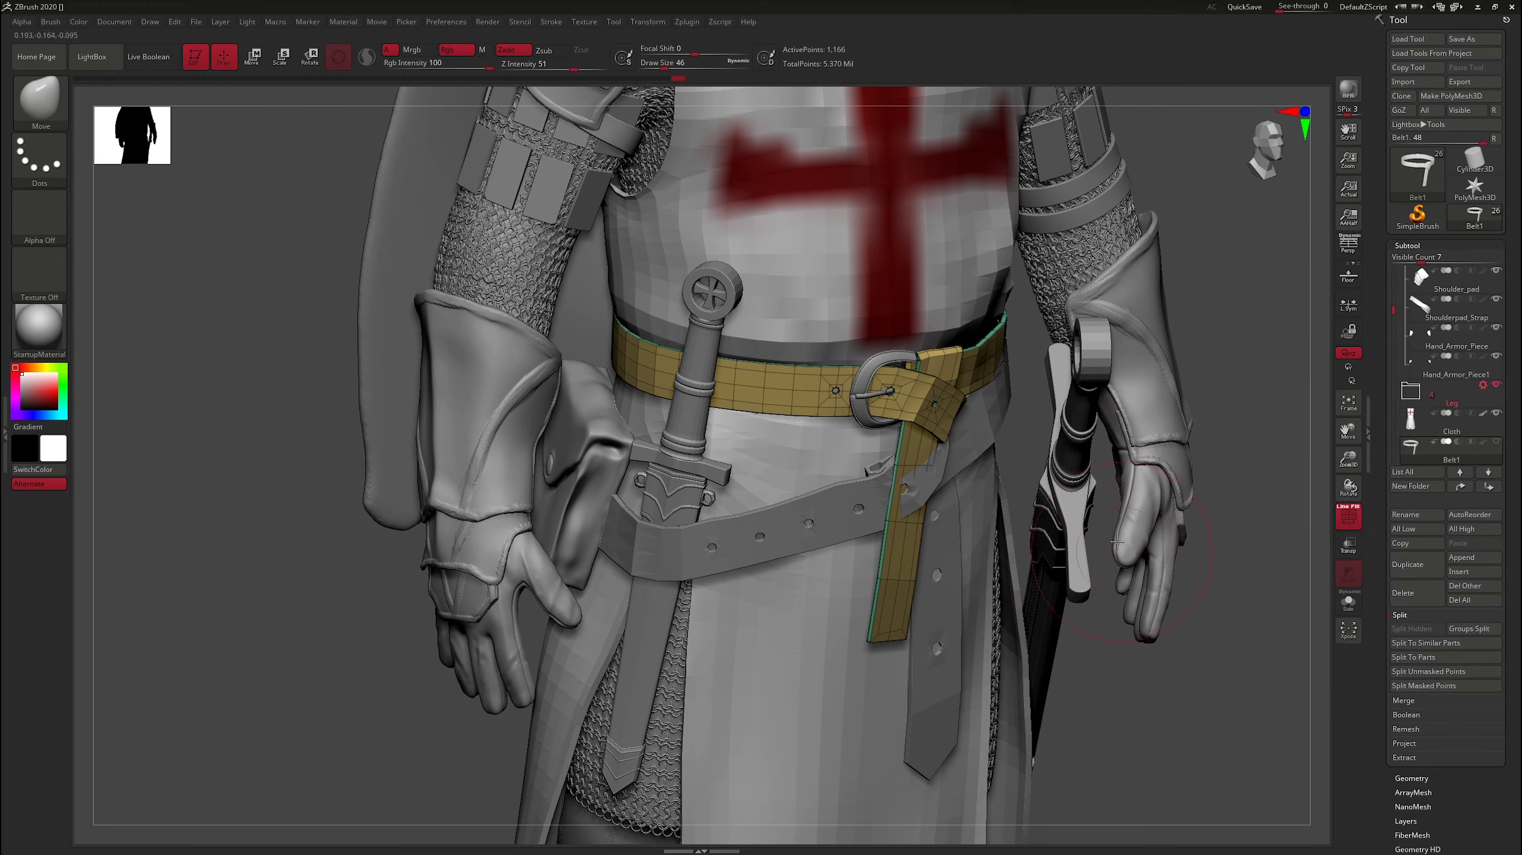
pyautogui.keyDown('alt'); pyautogui.click(944, 595); pyautogui.keyUp('alt')
pyautogui.moveTo(1197, 659); pyautogui.dragTo(1173, 536)
pyautogui.press('f')
pyautogui.moveTo(1229, 681); pyautogui.dragTo(1190, 520)
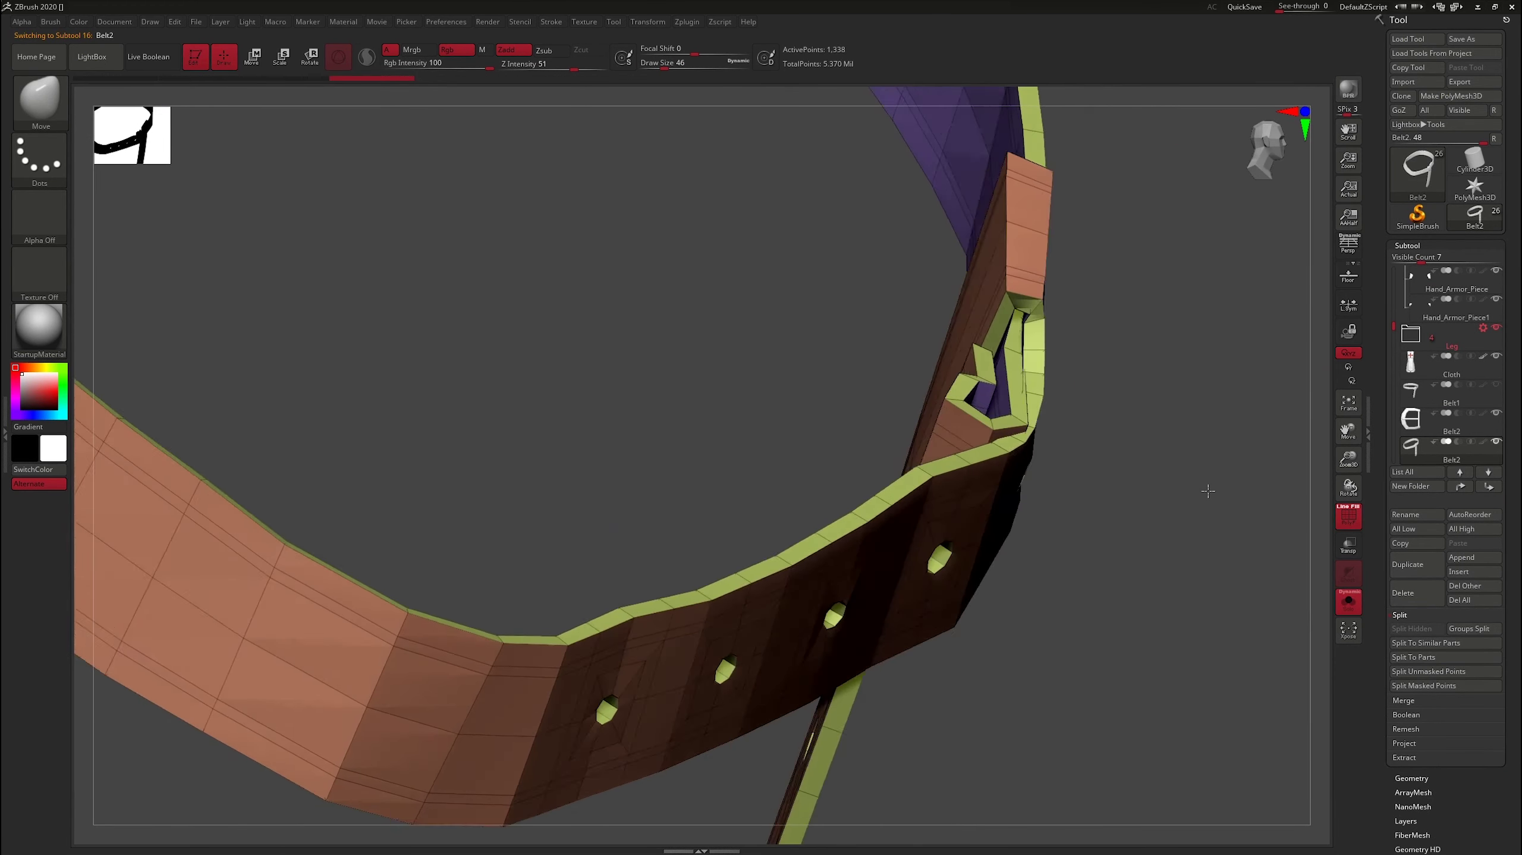
pyautogui.press('b')
pyautogui.press('m')
pyautogui.press('t')
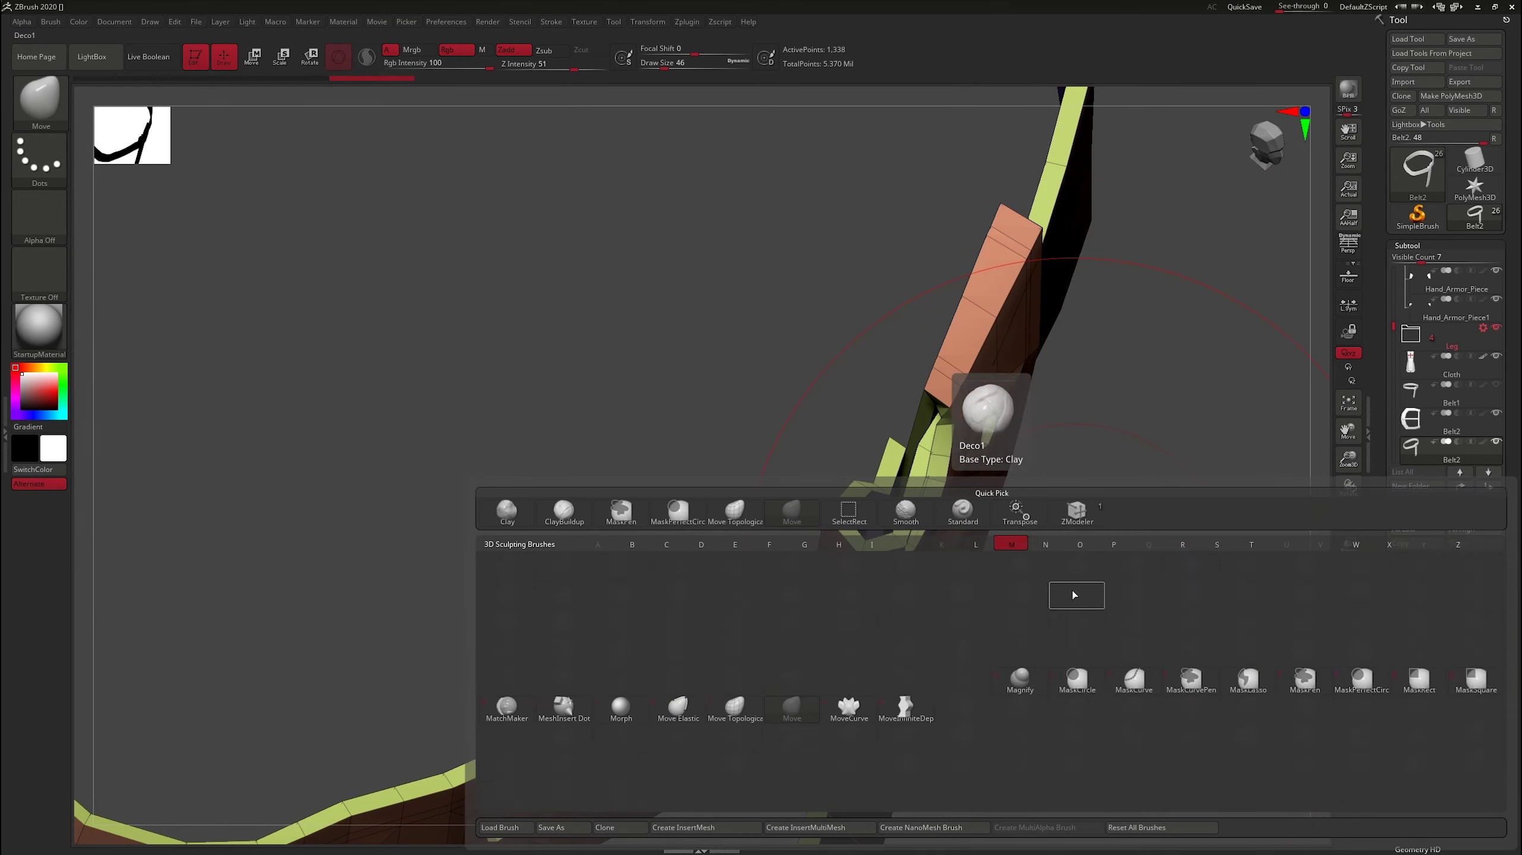
pyautogui.press('s')
pyautogui.moveTo(949, 609); pyautogui.dragTo(1111, 458)
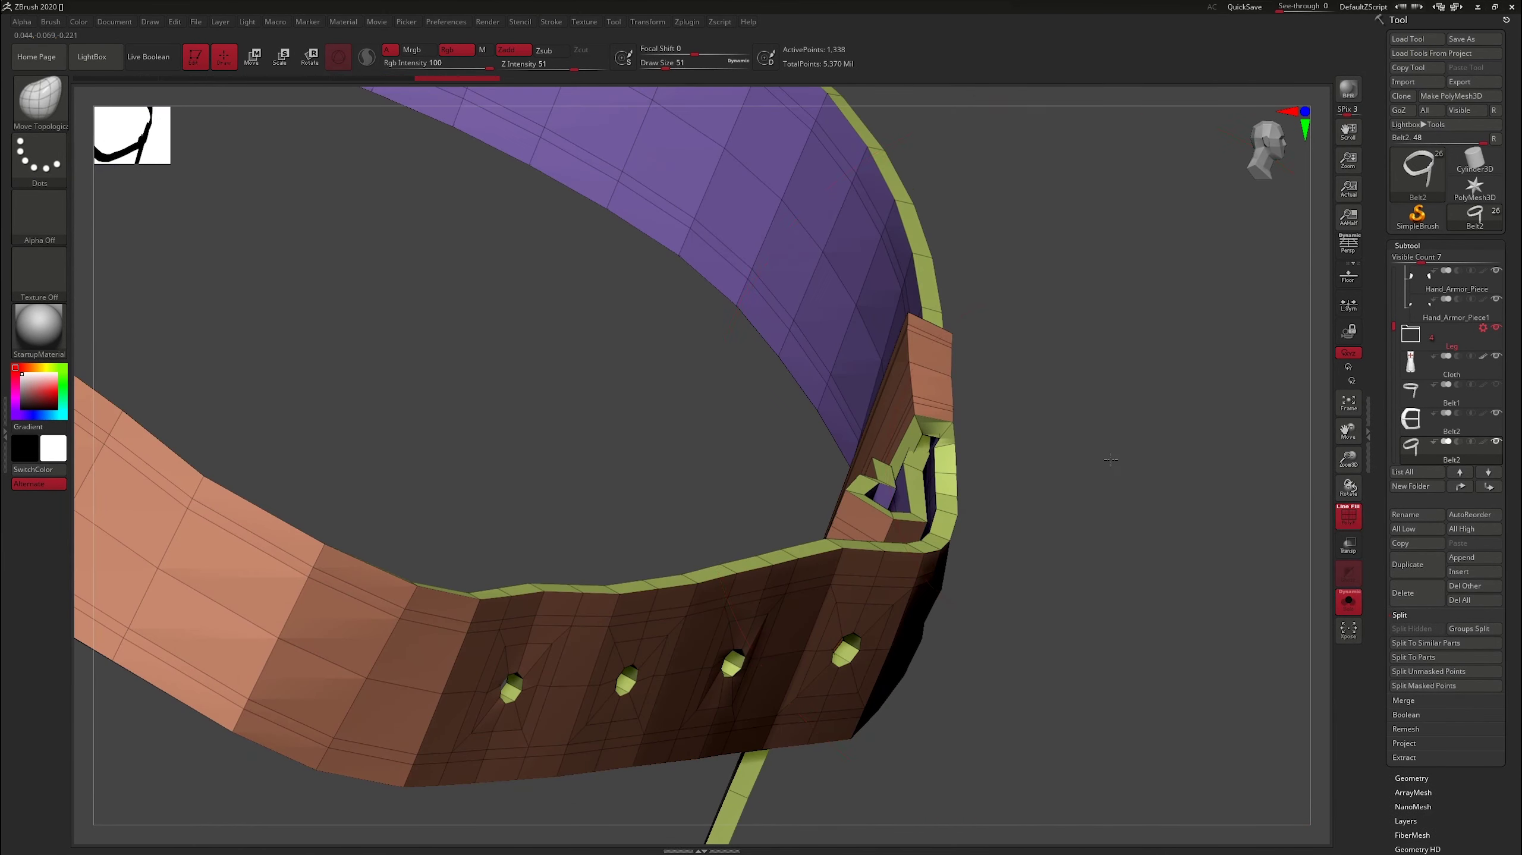
pyautogui.click(1347, 606)
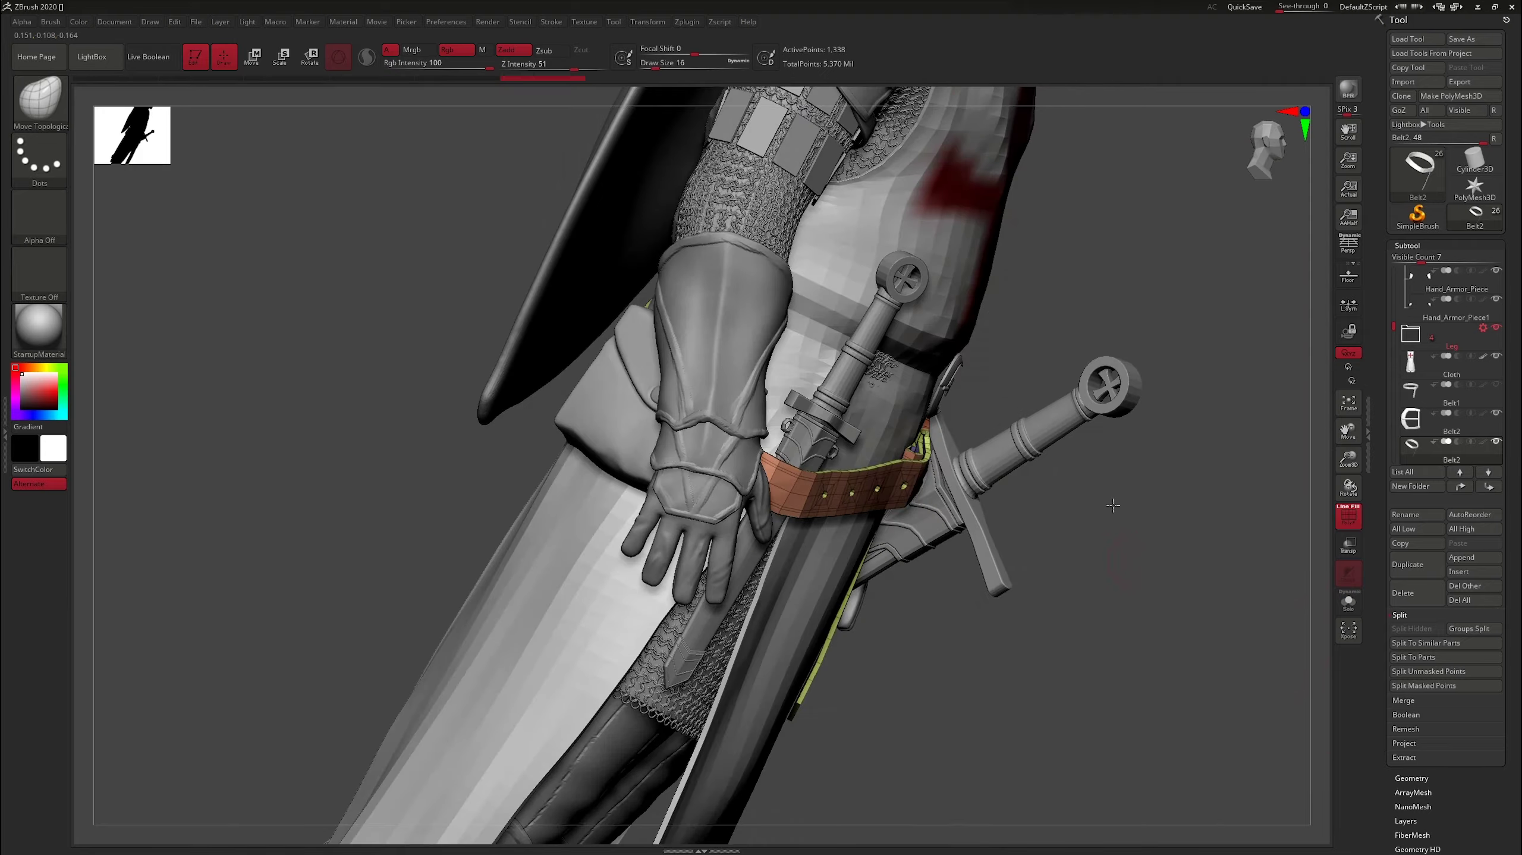
pyautogui.moveTo(1137, 569)
pyautogui.mouseDown()
pyautogui.moveTo(550, 498)
pyautogui.moveTo(915, 508)
pyautogui.mouseUp()
# Switch to the Move brush and inspect the belt around the knight's torso.
pyautogui.press('b')
pyautogui.press('m')
pyautogui.press('v')
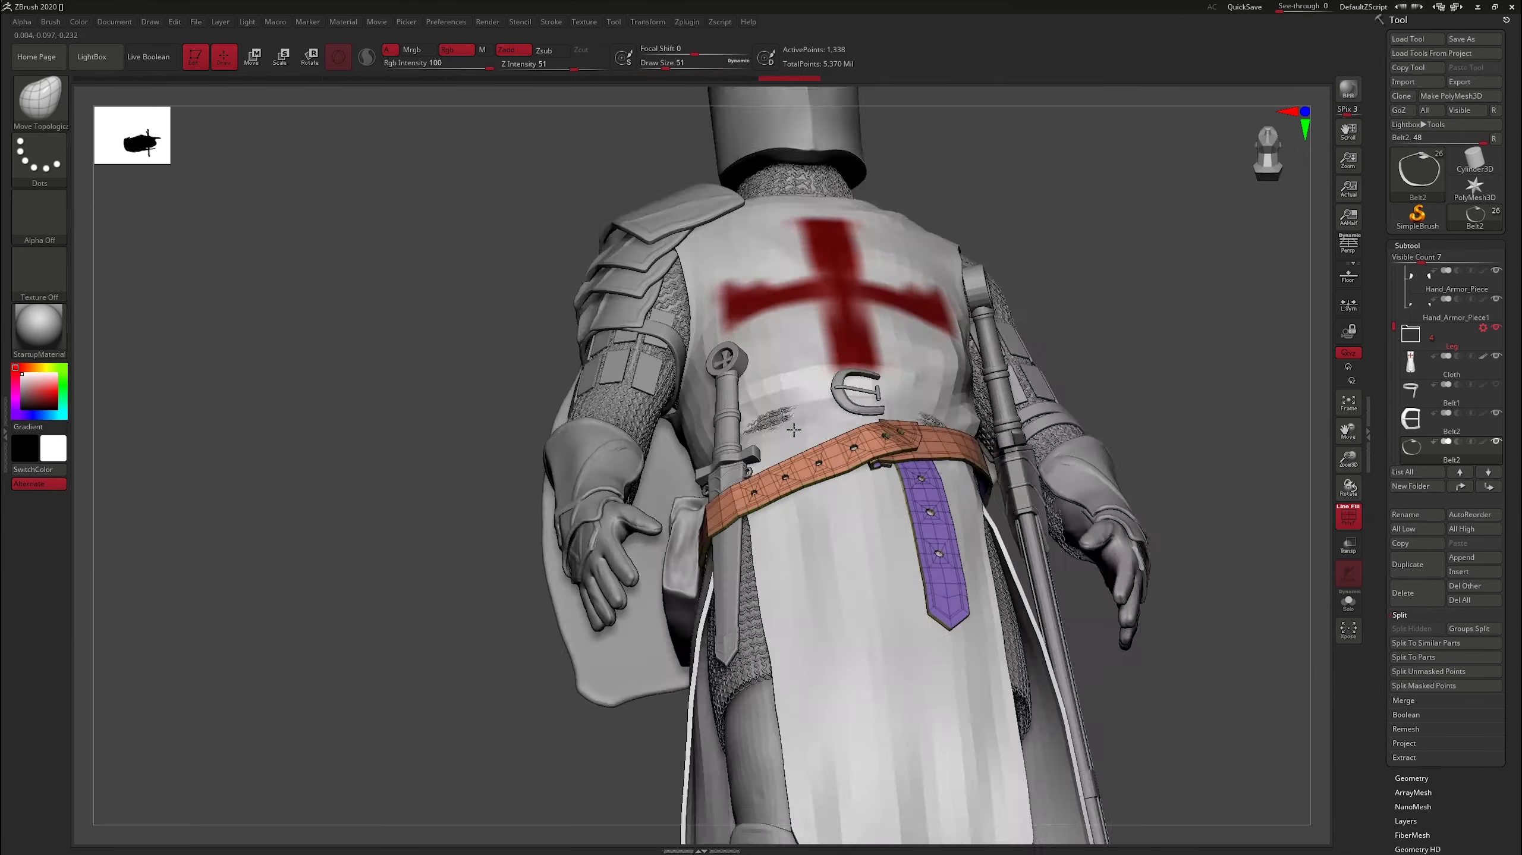
pyautogui.moveTo(875, 446)
pyautogui.mouseDown()
pyautogui.moveTo(1098, 397)
pyautogui.moveTo(1287, 401)
pyautogui.mouseUp()
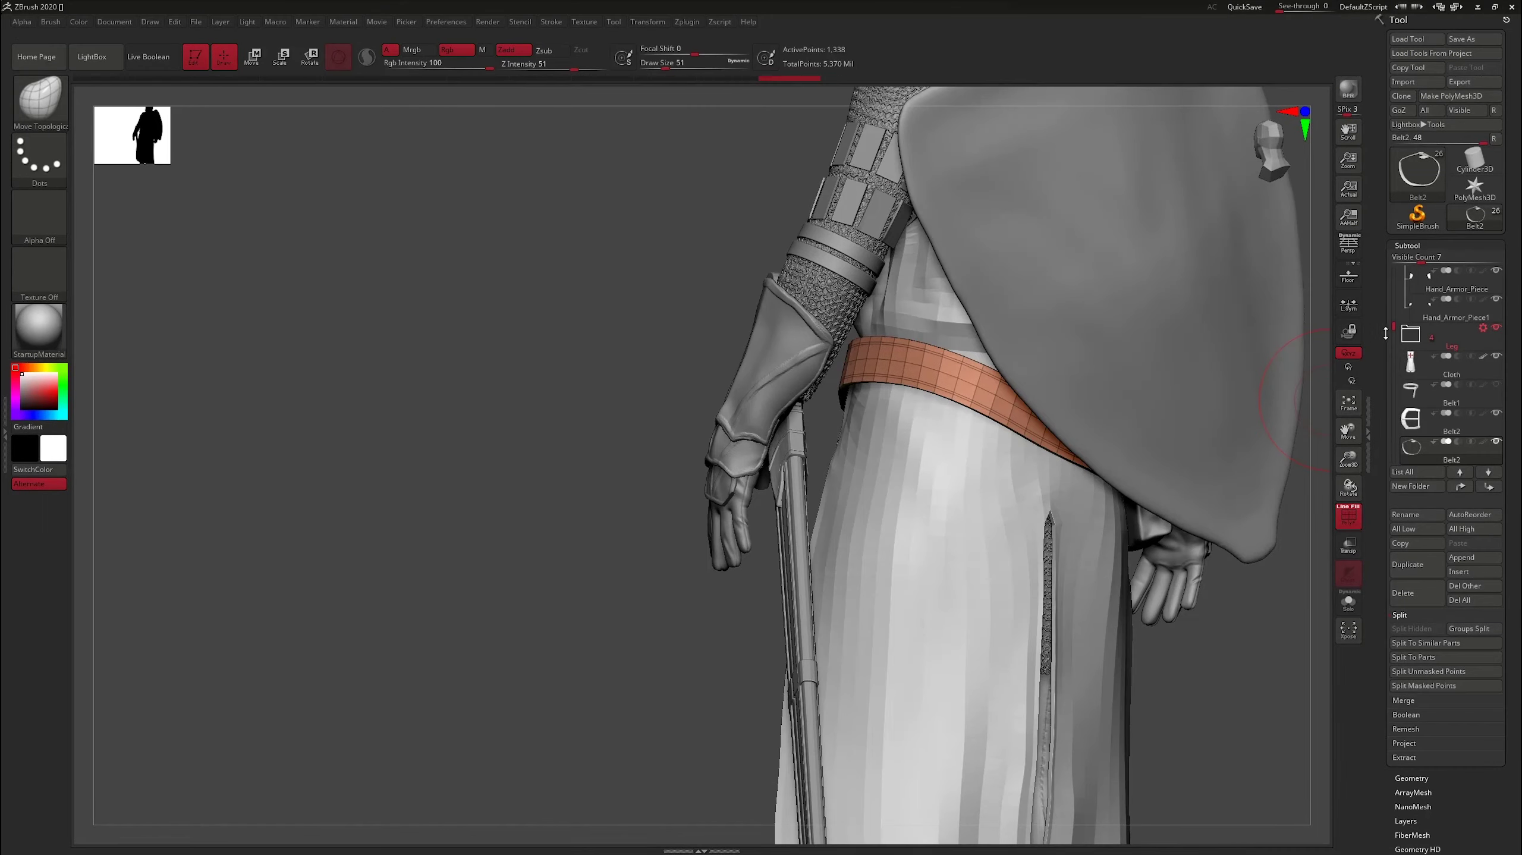
pyautogui.moveTo(1198, 419); pyautogui.dragTo(800, 500)
pyautogui.press('s')
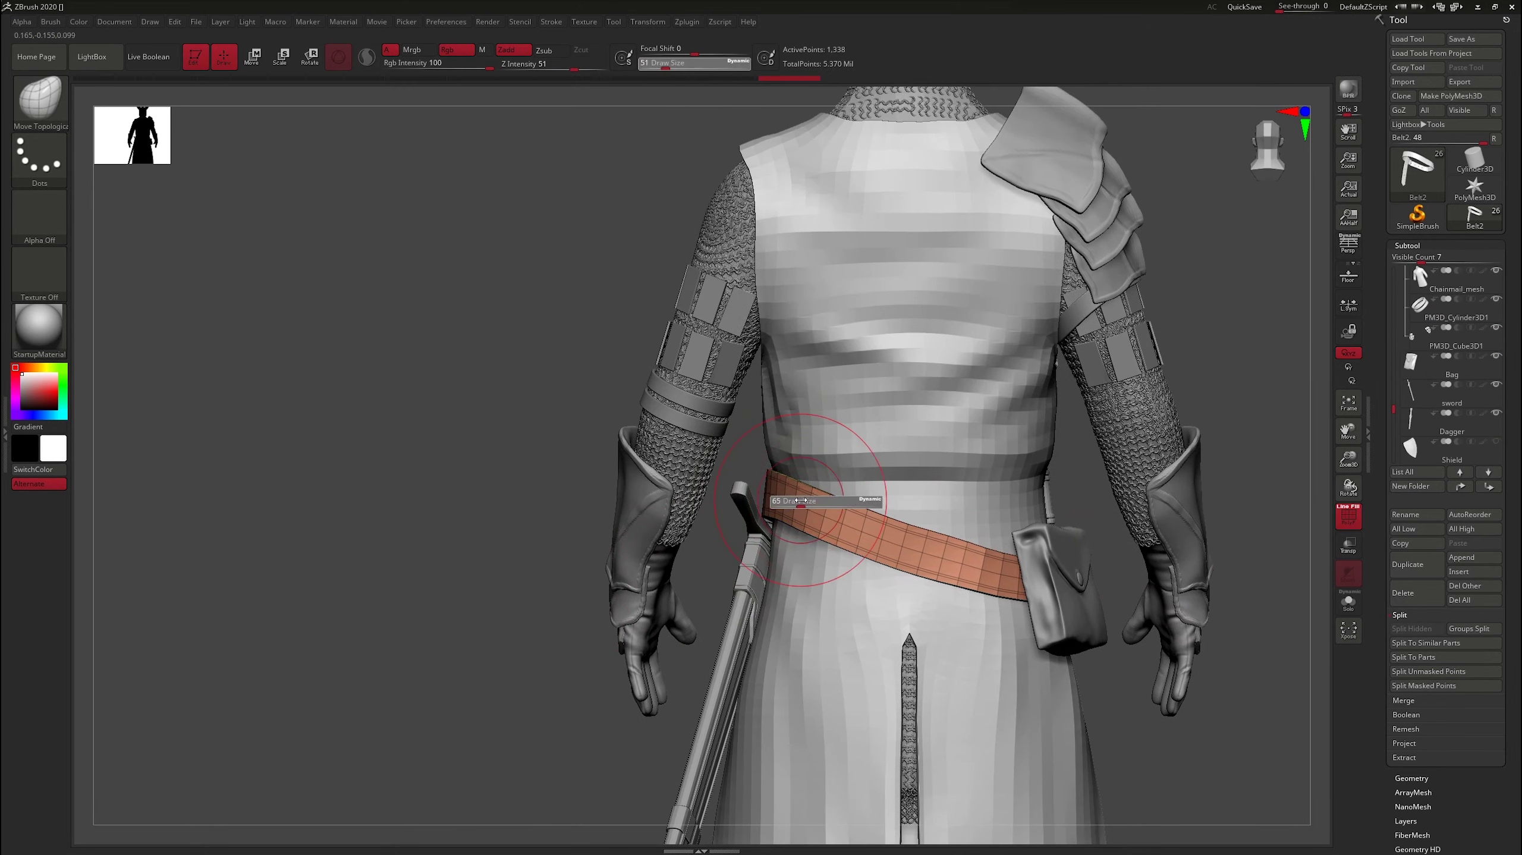
pyautogui.press('s')
pyautogui.moveTo(601, 480)
pyautogui.keyDown('alt'); pyautogui.mouseDown()
pyautogui.moveTo(800, 496)
pyautogui.moveTo(839, 449)
pyautogui.moveTo(947, 418)
pyautogui.mouseUp(); pyautogui.keyUp('alt')
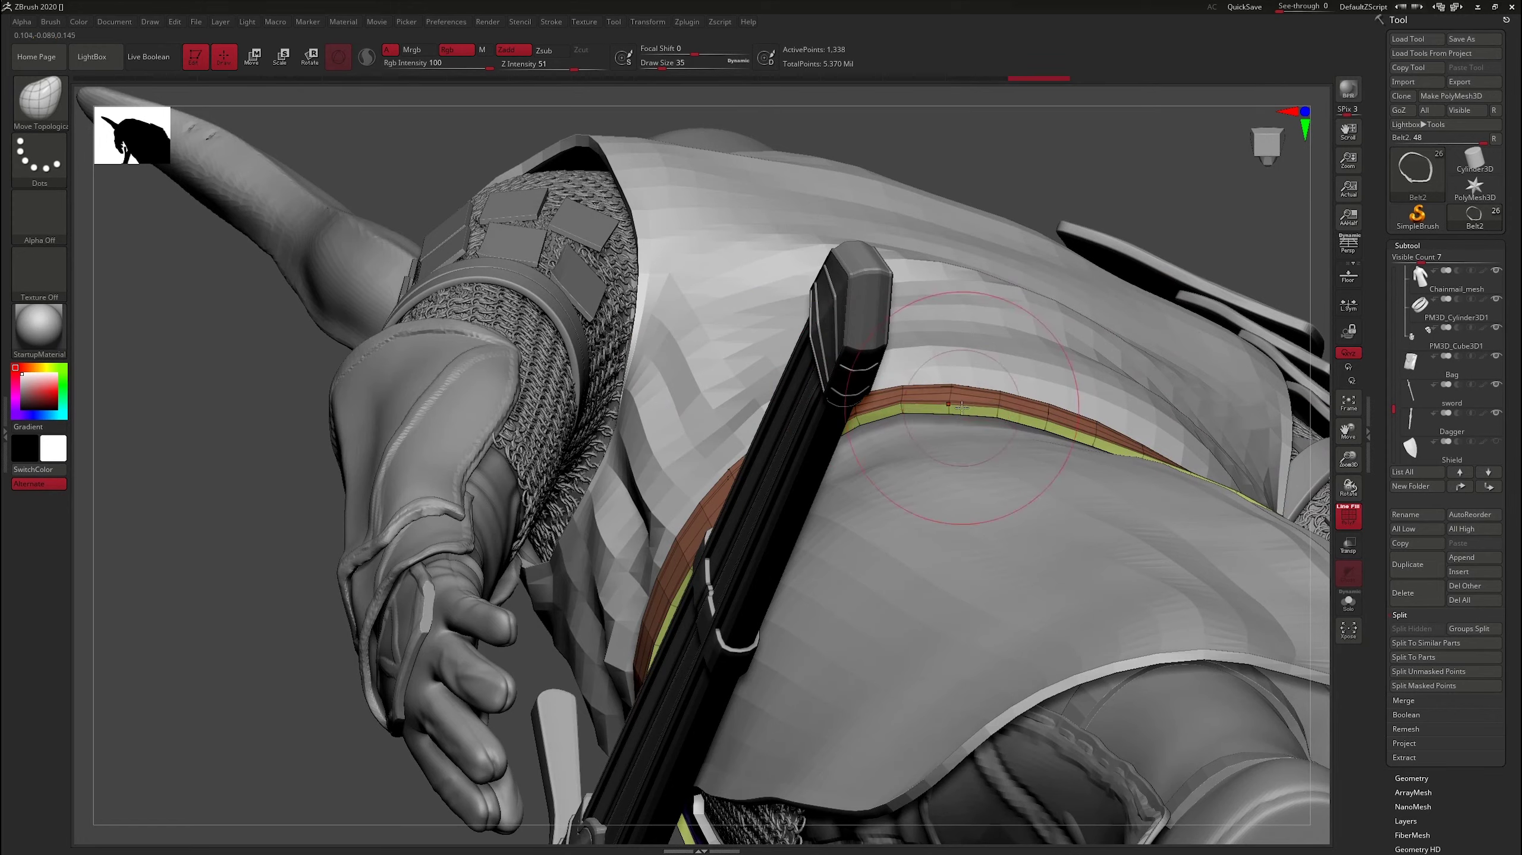
pyautogui.moveTo(1114, 195); pyautogui.dragTo(867, 419)
pyautogui.moveTo(1026, 224); pyautogui.dragTo(986, 307)
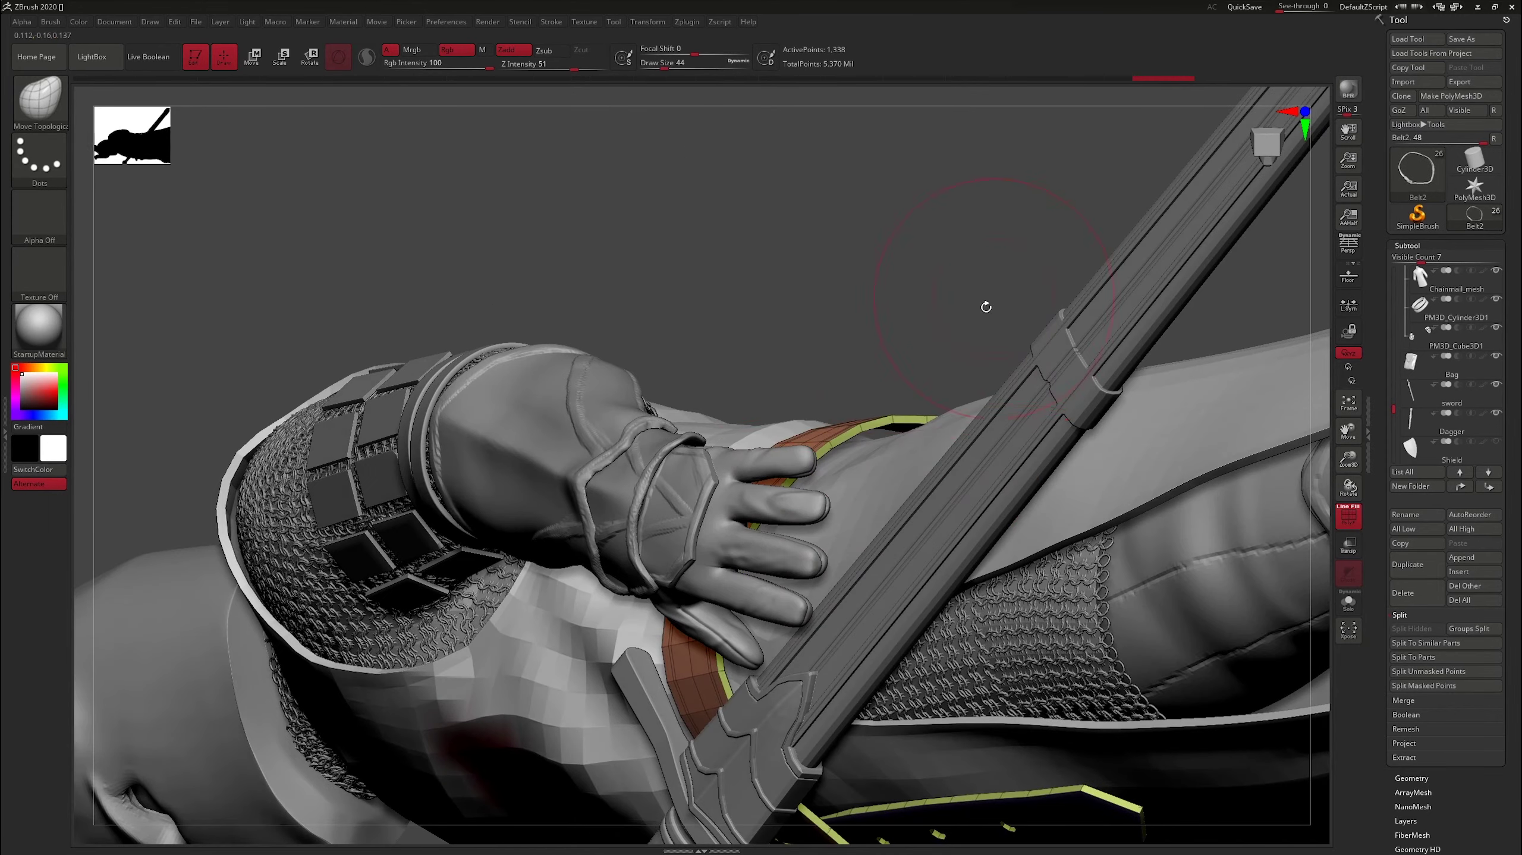
pyautogui.moveTo(893, 437)
pyautogui.mouseDown()
pyautogui.moveTo(900, 248)
pyautogui.moveTo(1096, 458)
pyautogui.moveTo(1317, 774)
pyautogui.mouseUp()
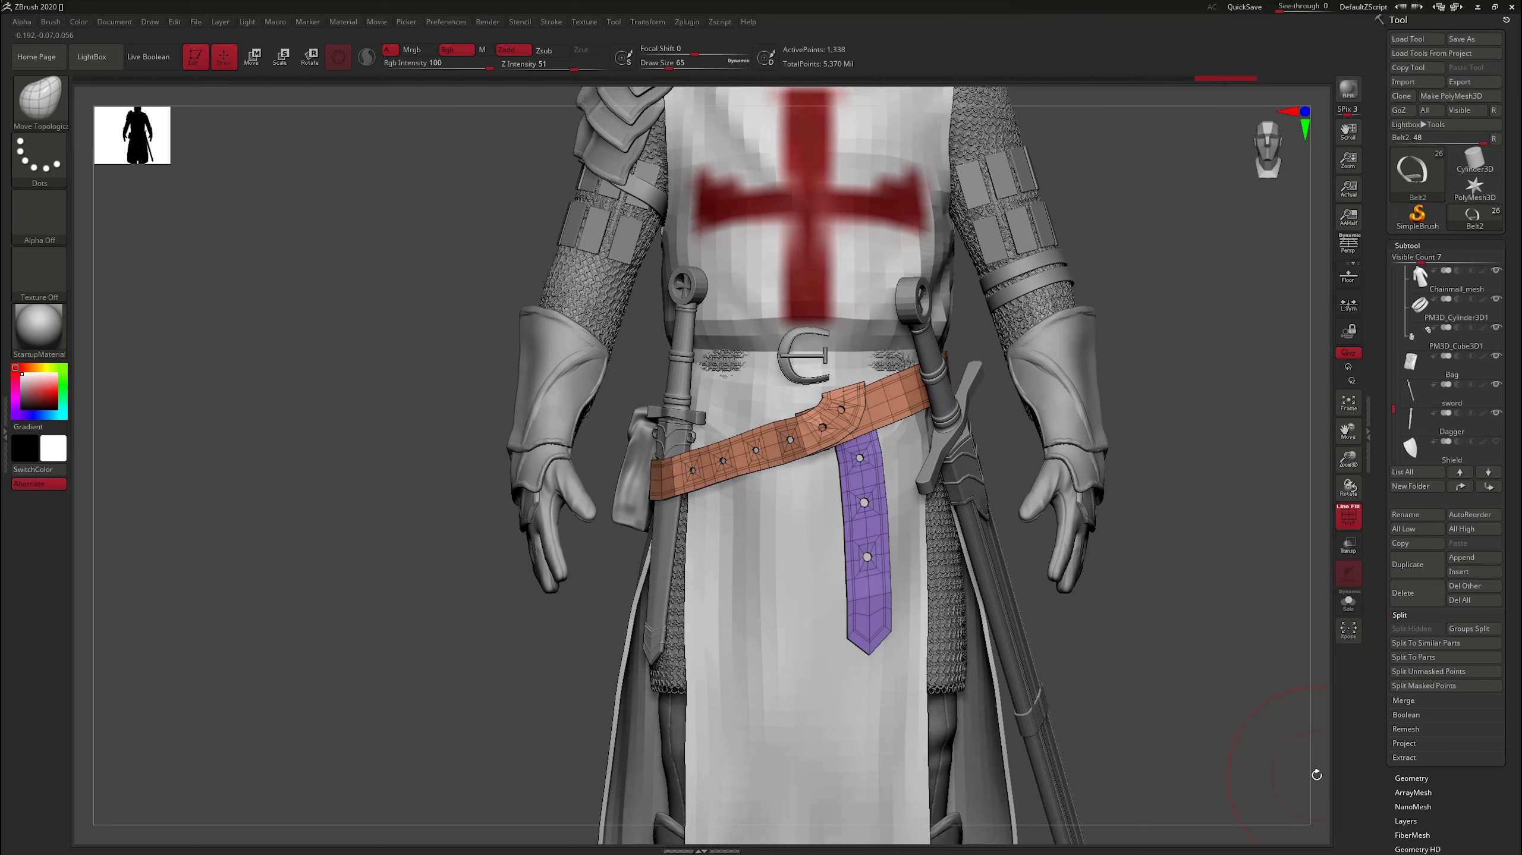
# Export Belt2 as OBJ into the Assets folder, overwriting the old Belt2 file.
pyautogui.click(1474, 85)
pyautogui.click(1250, 645)
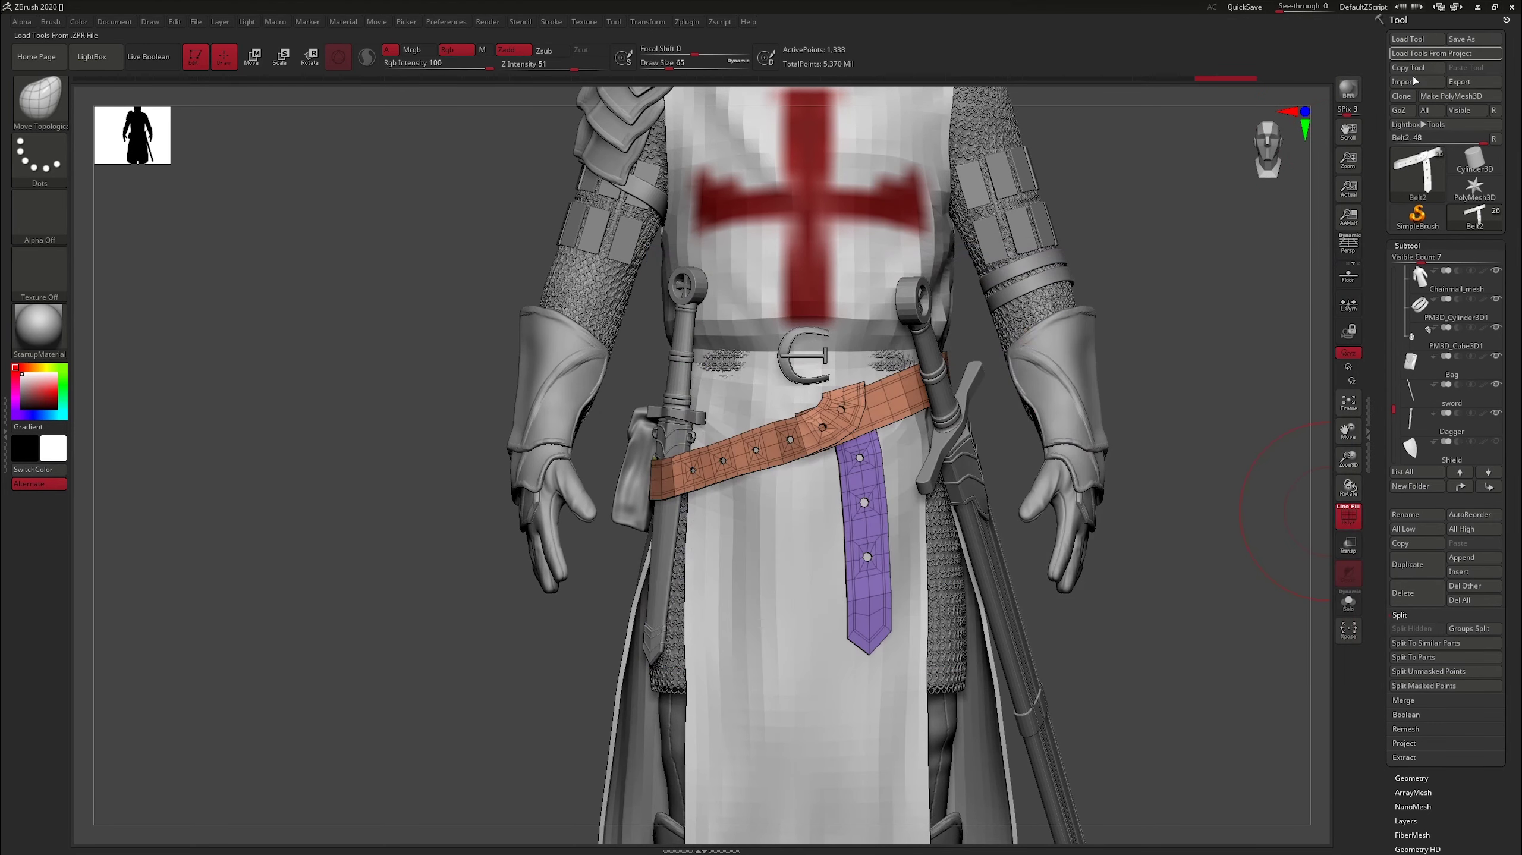
pyautogui.click(1460, 81)
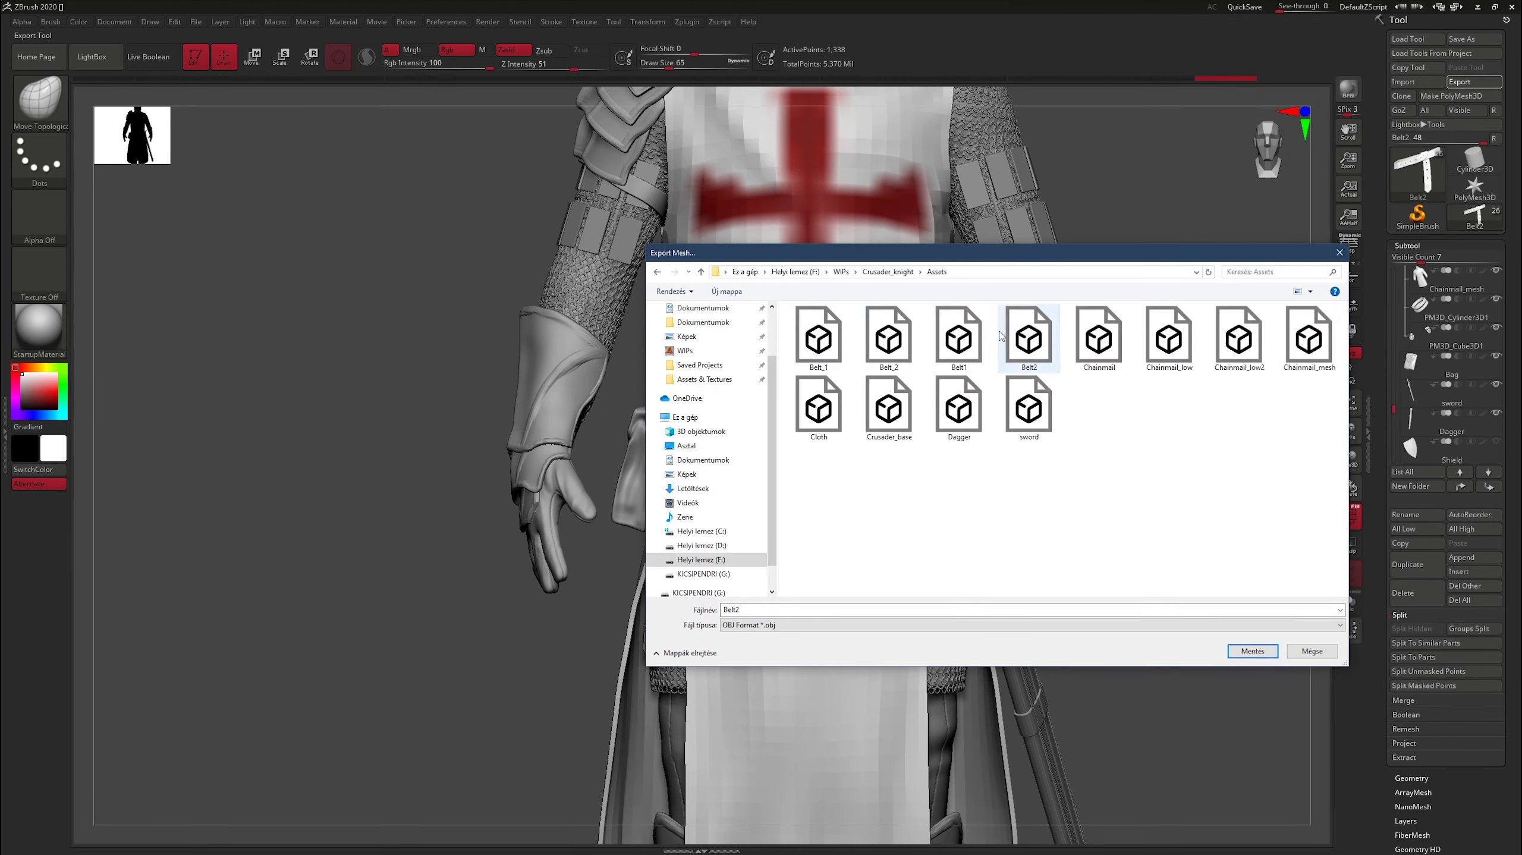
pyautogui.doubleClick(1012, 338)
pyautogui.click(794, 426)
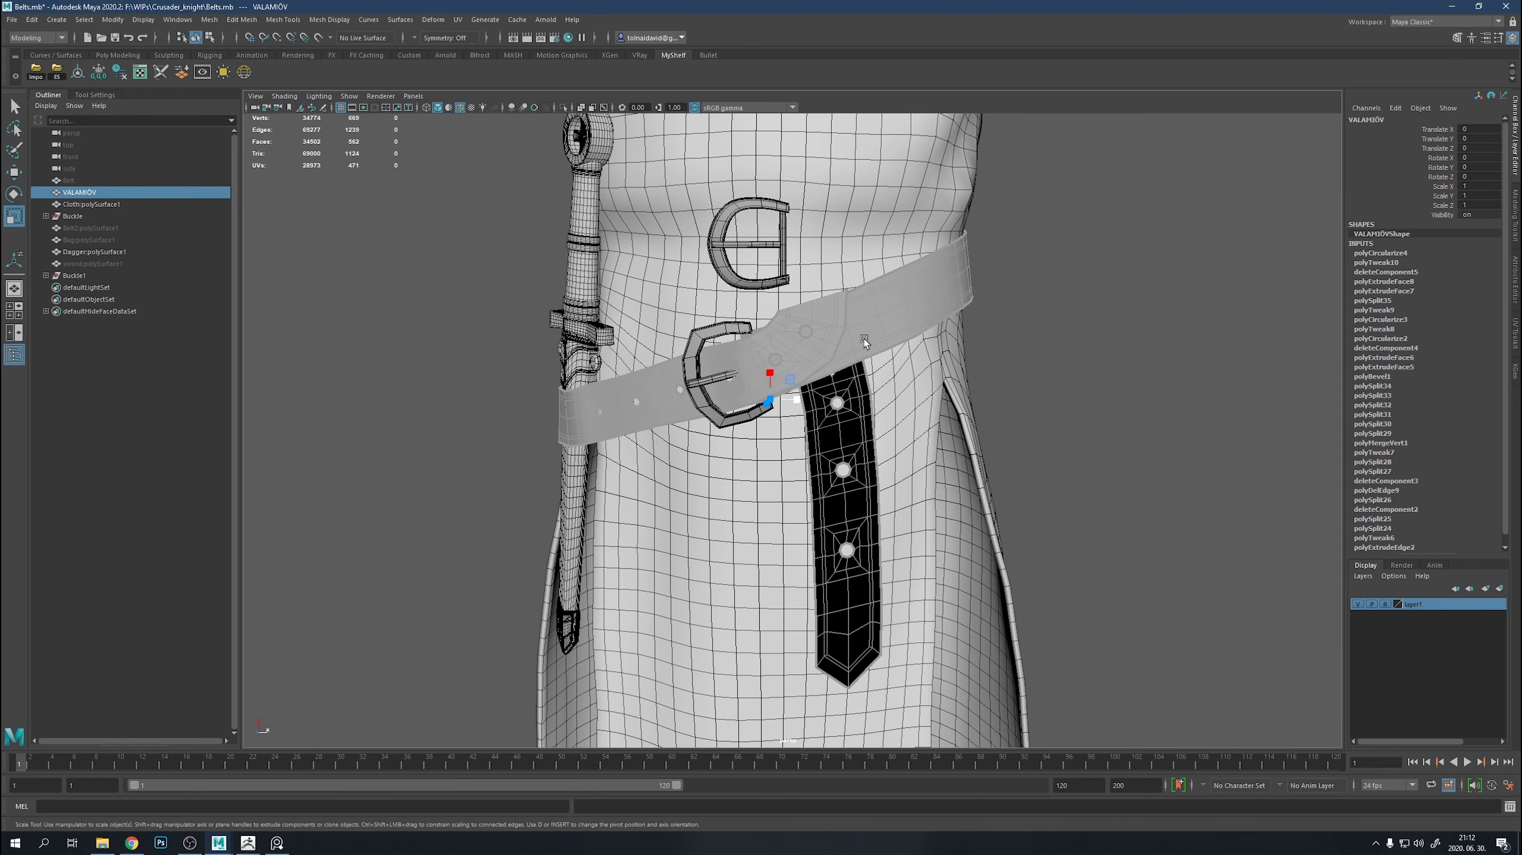
# Hide VALAMIÓV, unhide Belt2, and rename it Main_Belt and its buckle Main_Belt_Buckle.
pyautogui.press('h')
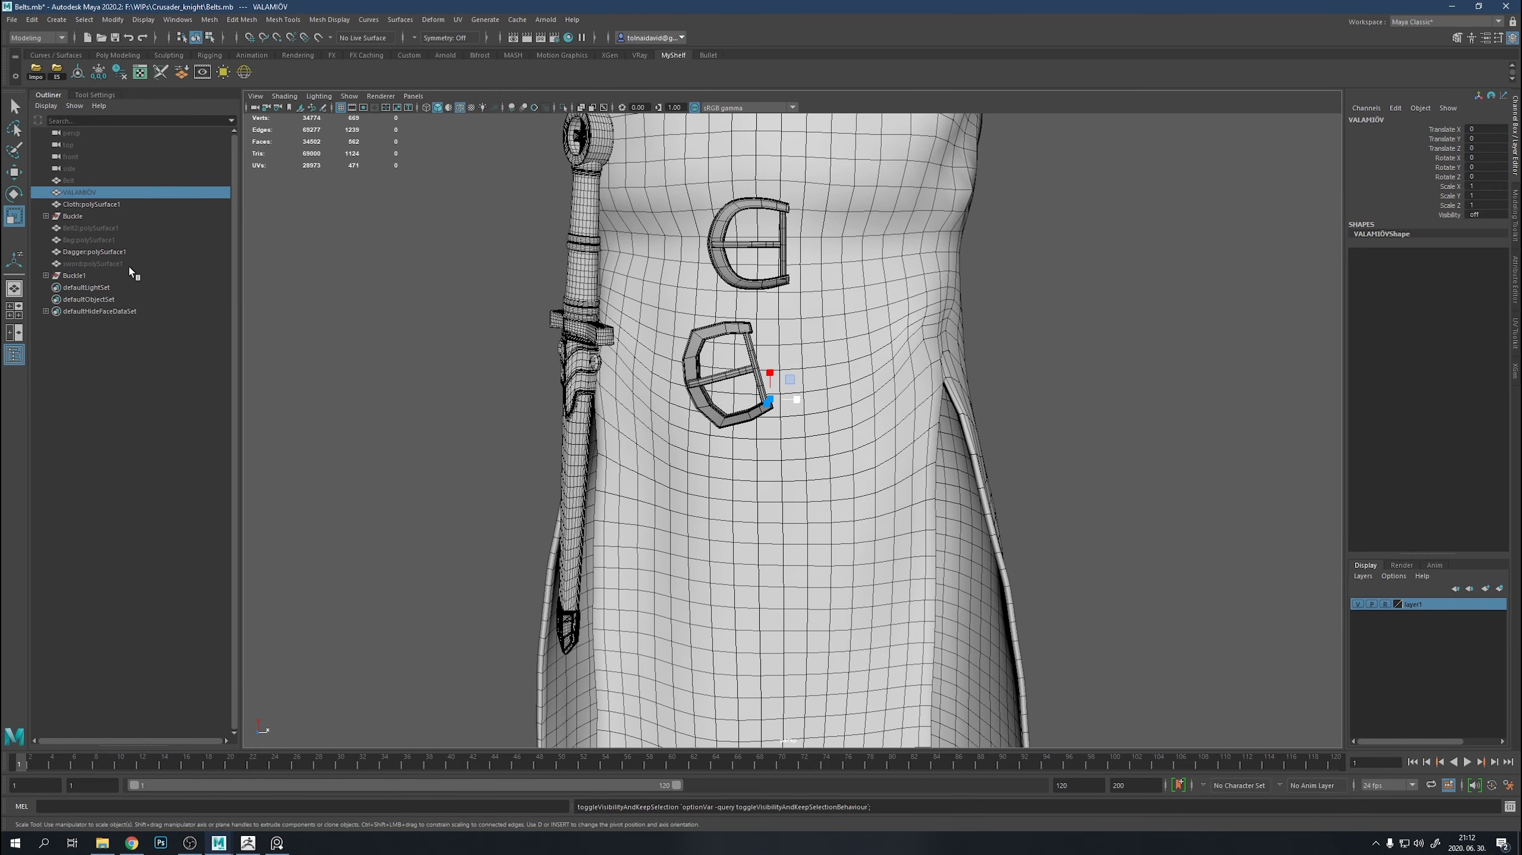
pyautogui.click(110, 228)
pyautogui.press('h')
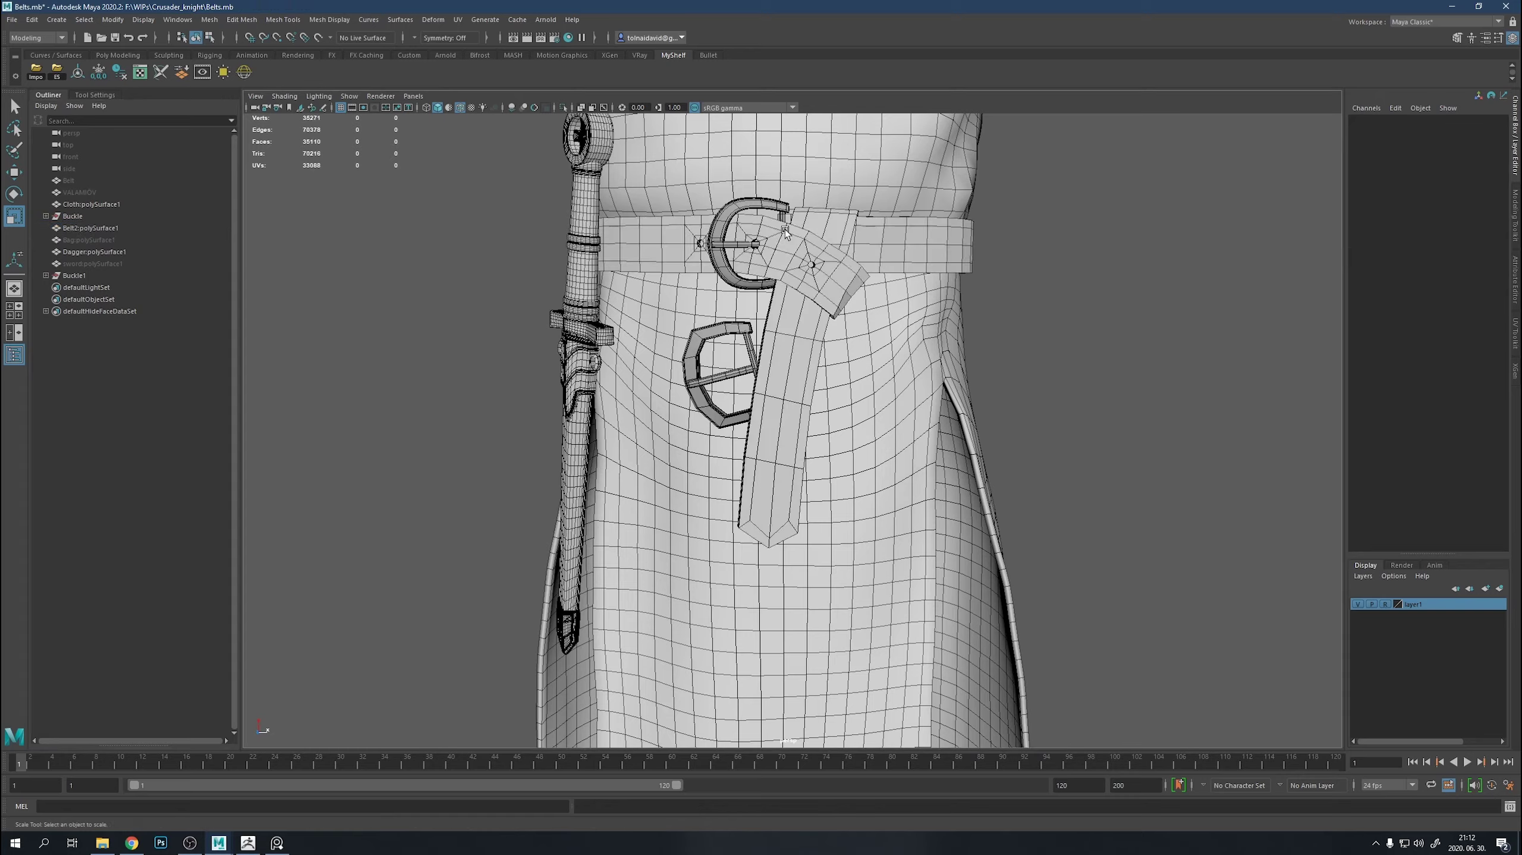
pyautogui.click(784, 228)
pyautogui.keyDown('alt'); pyautogui.moveTo(784, 228); pyautogui.dragTo(846, 319); pyautogui.keyUp('alt')
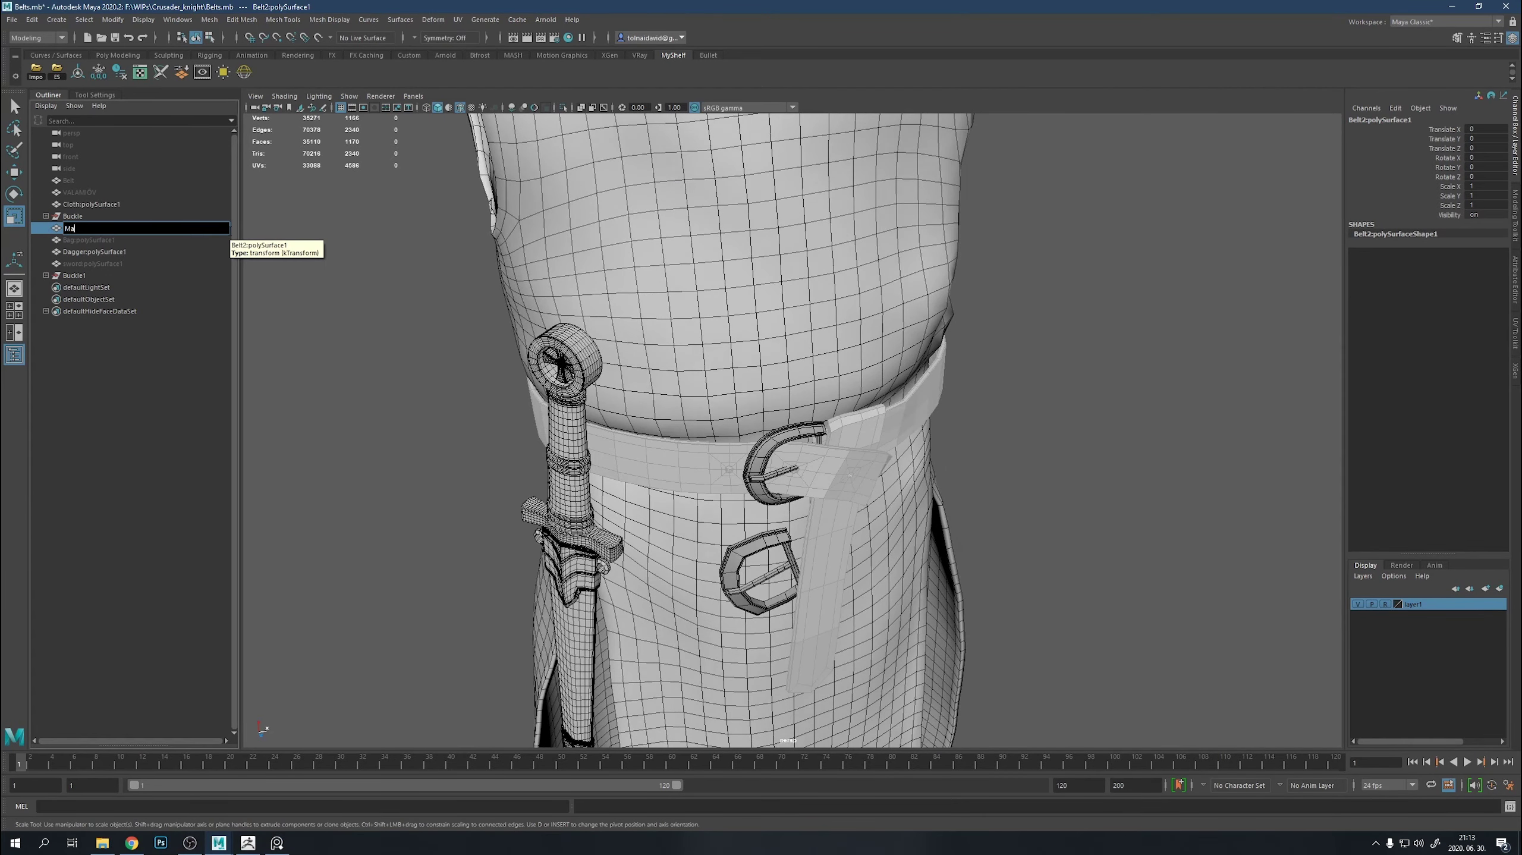
pyautogui.click(108, 204)
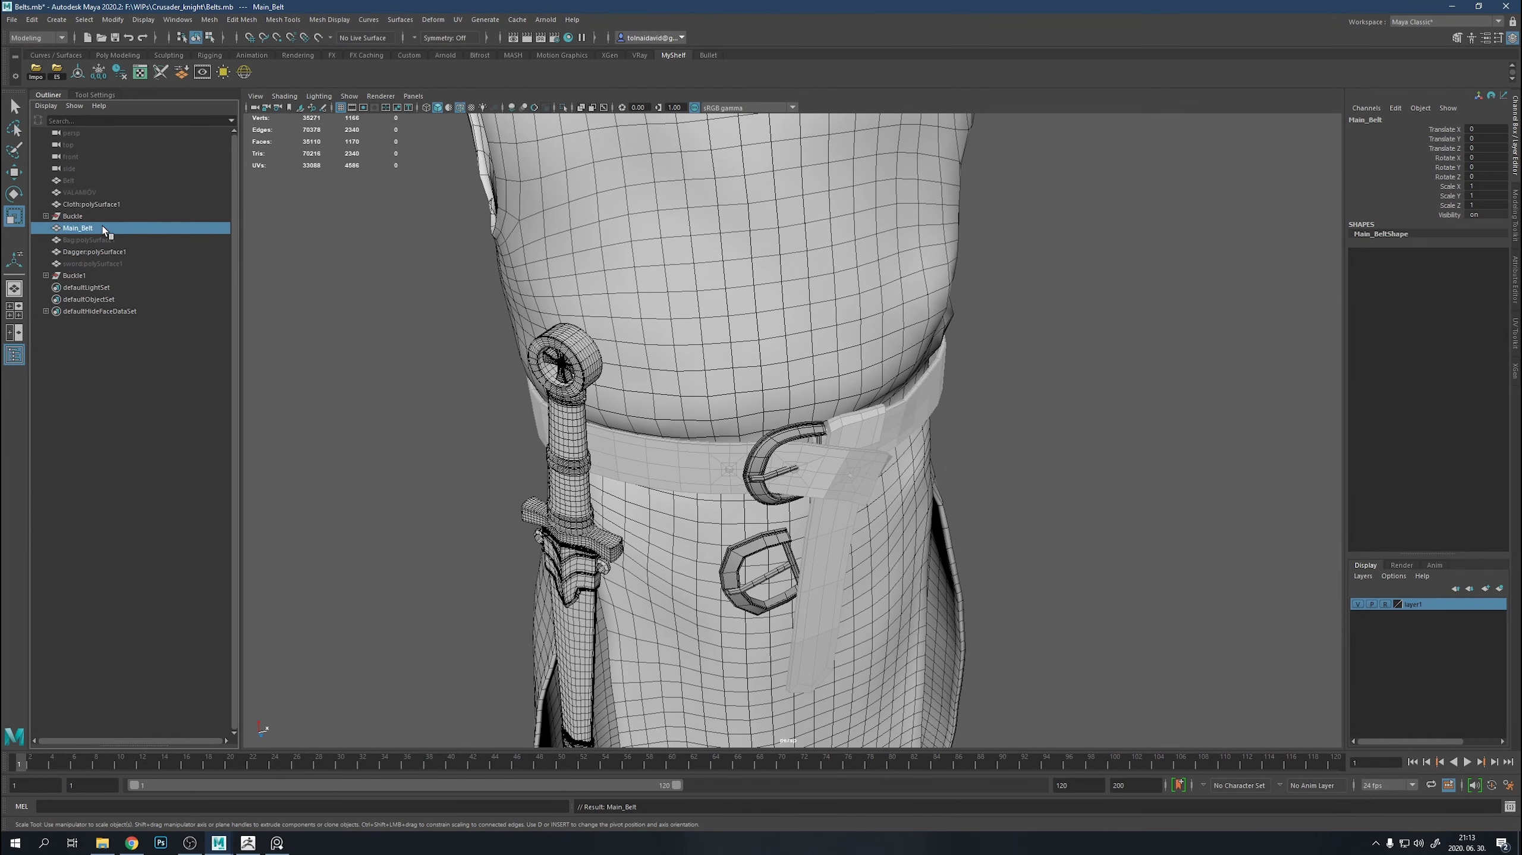
pyautogui.click(91, 216)
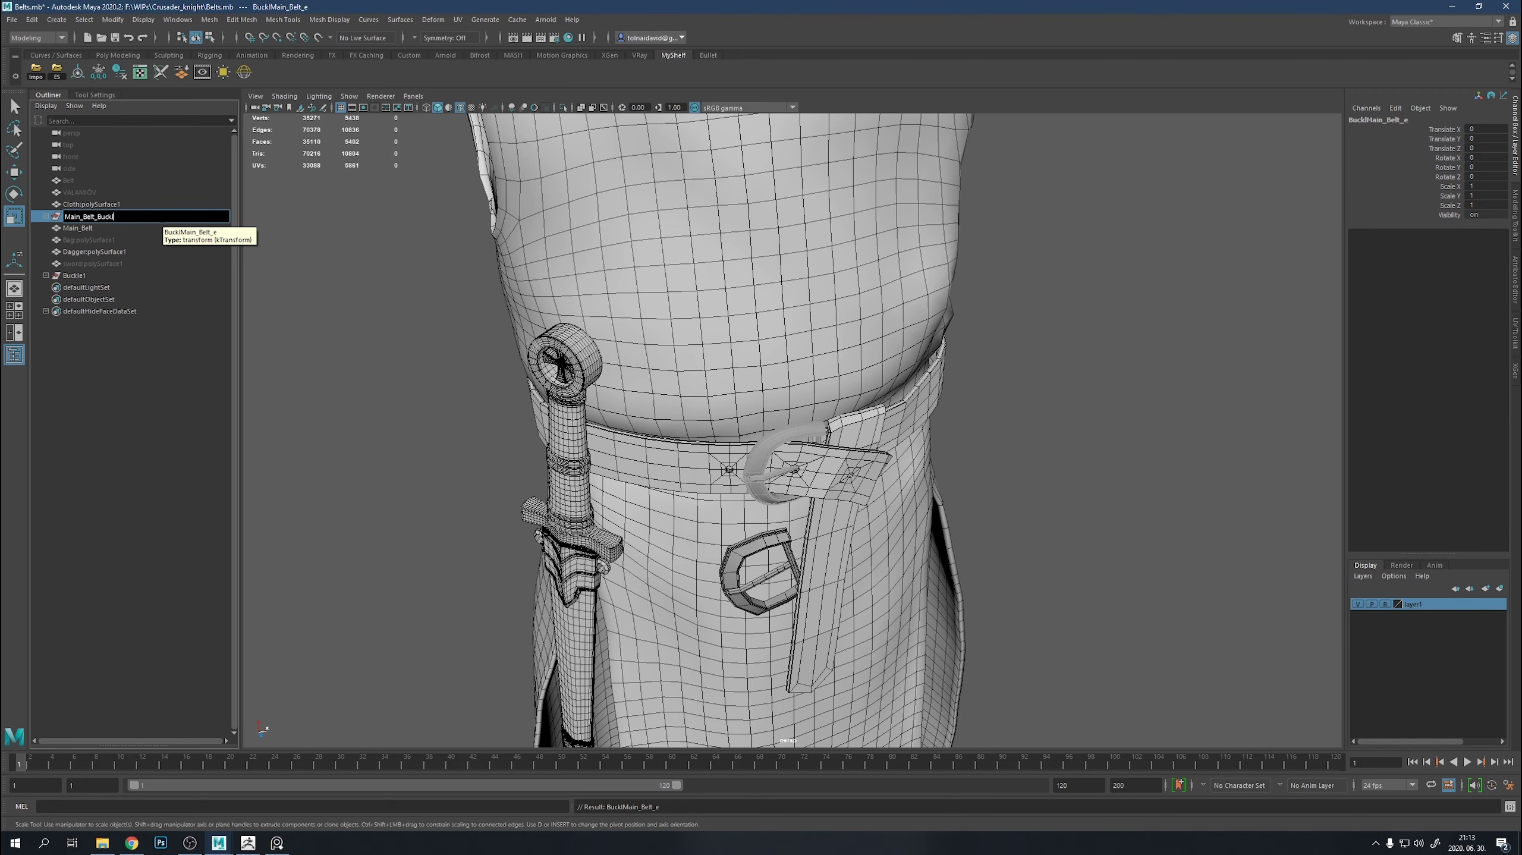
# Import the exported belt OBJ as Belt3.
pyautogui.click(36, 71)
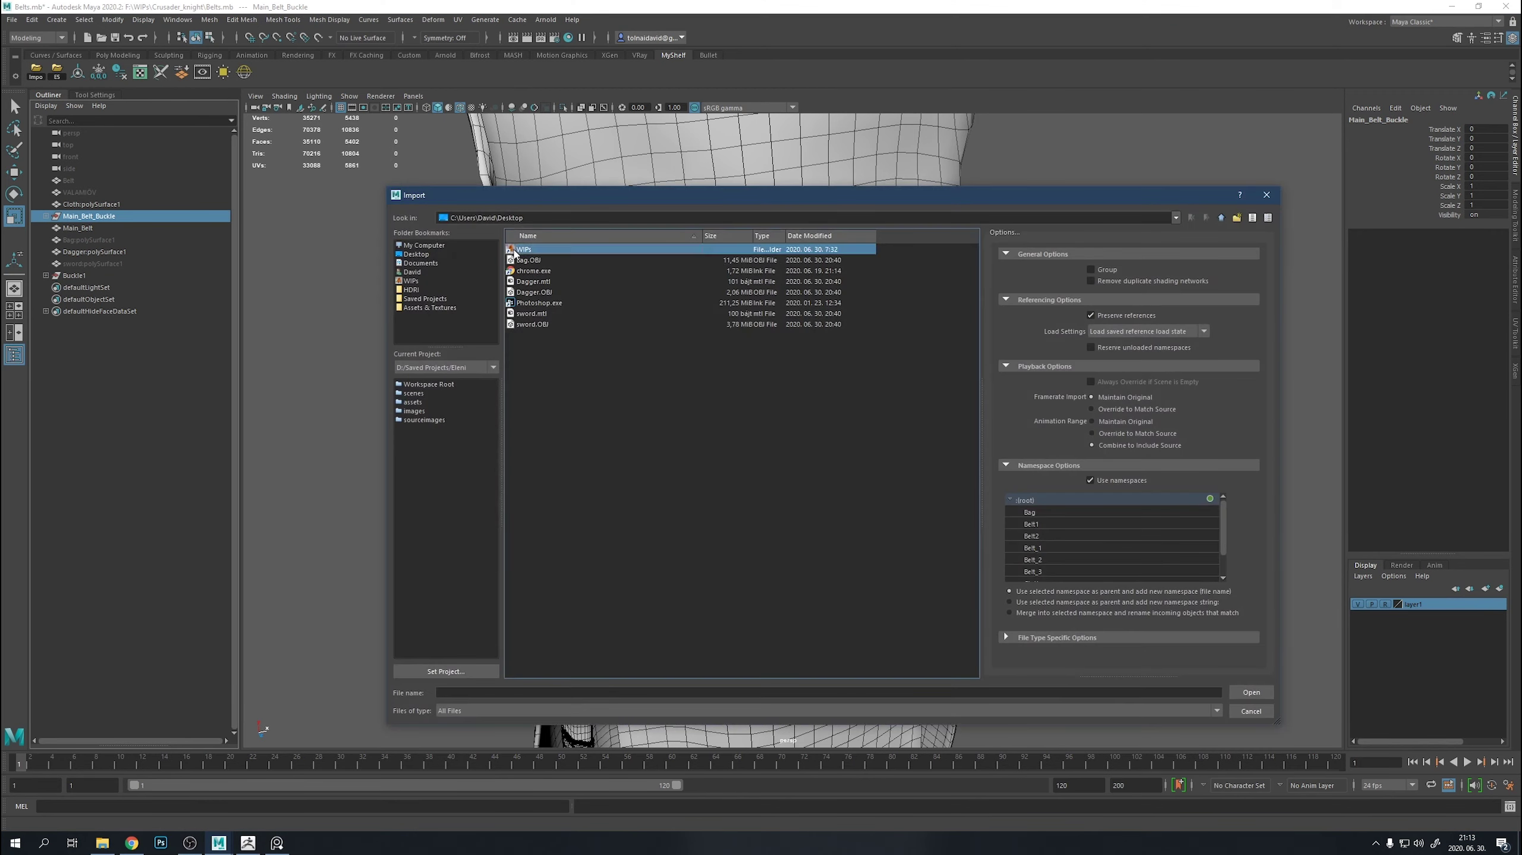
pyautogui.doubleClick(537, 283)
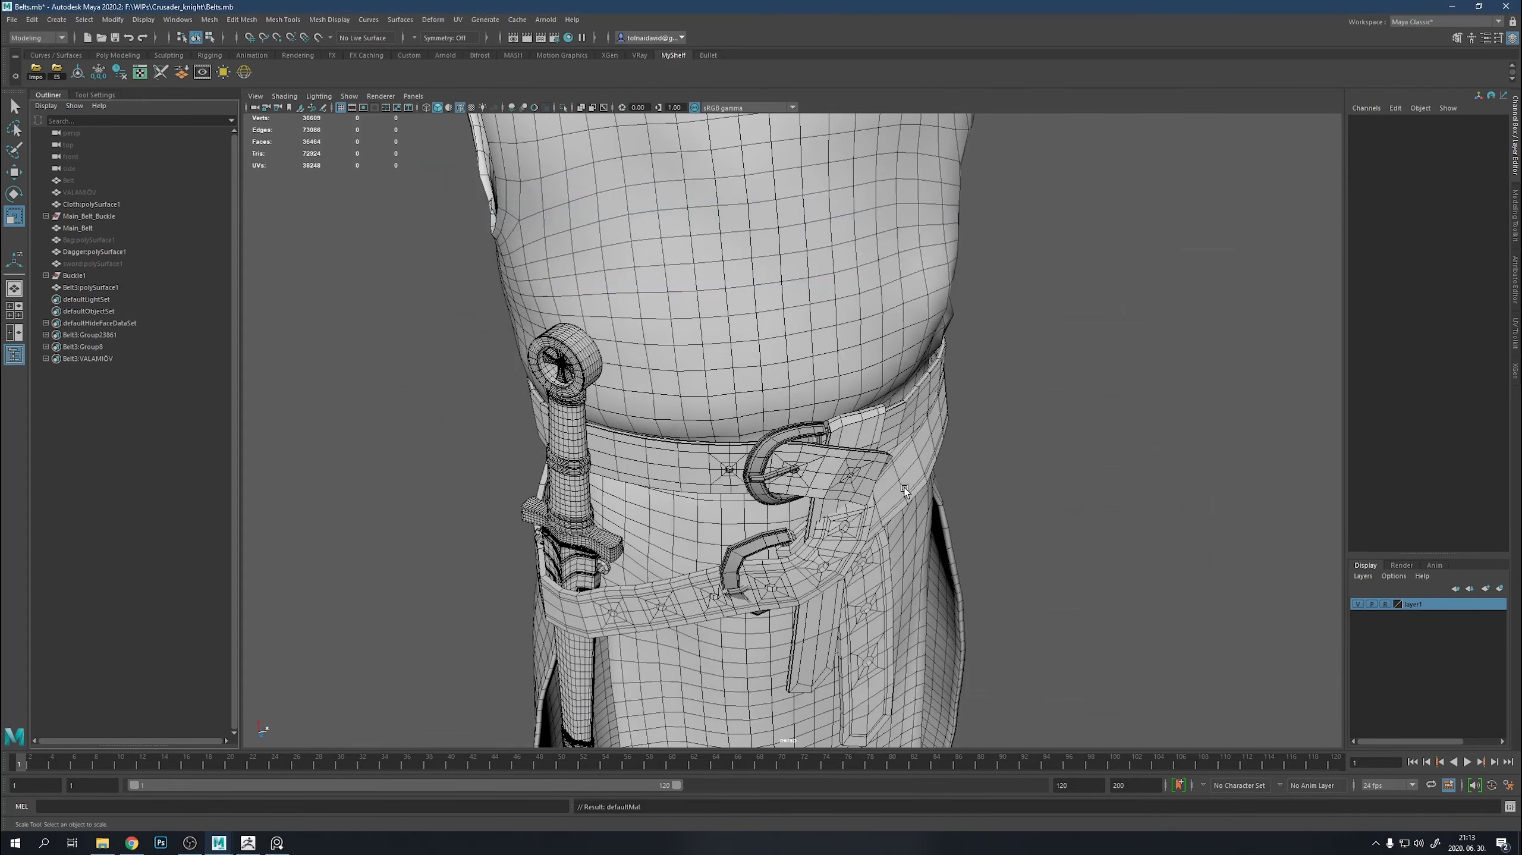
pyautogui.moveTo(904, 488)
pyautogui.keyDown('alt'); pyautogui.mouseDown()
pyautogui.moveTo(925, 462)
pyautogui.moveTo(810, 380)
pyautogui.moveTo(841, 464)
pyautogui.moveTo(746, 372)
pyautogui.mouseUp(); pyautogui.keyUp('alt')
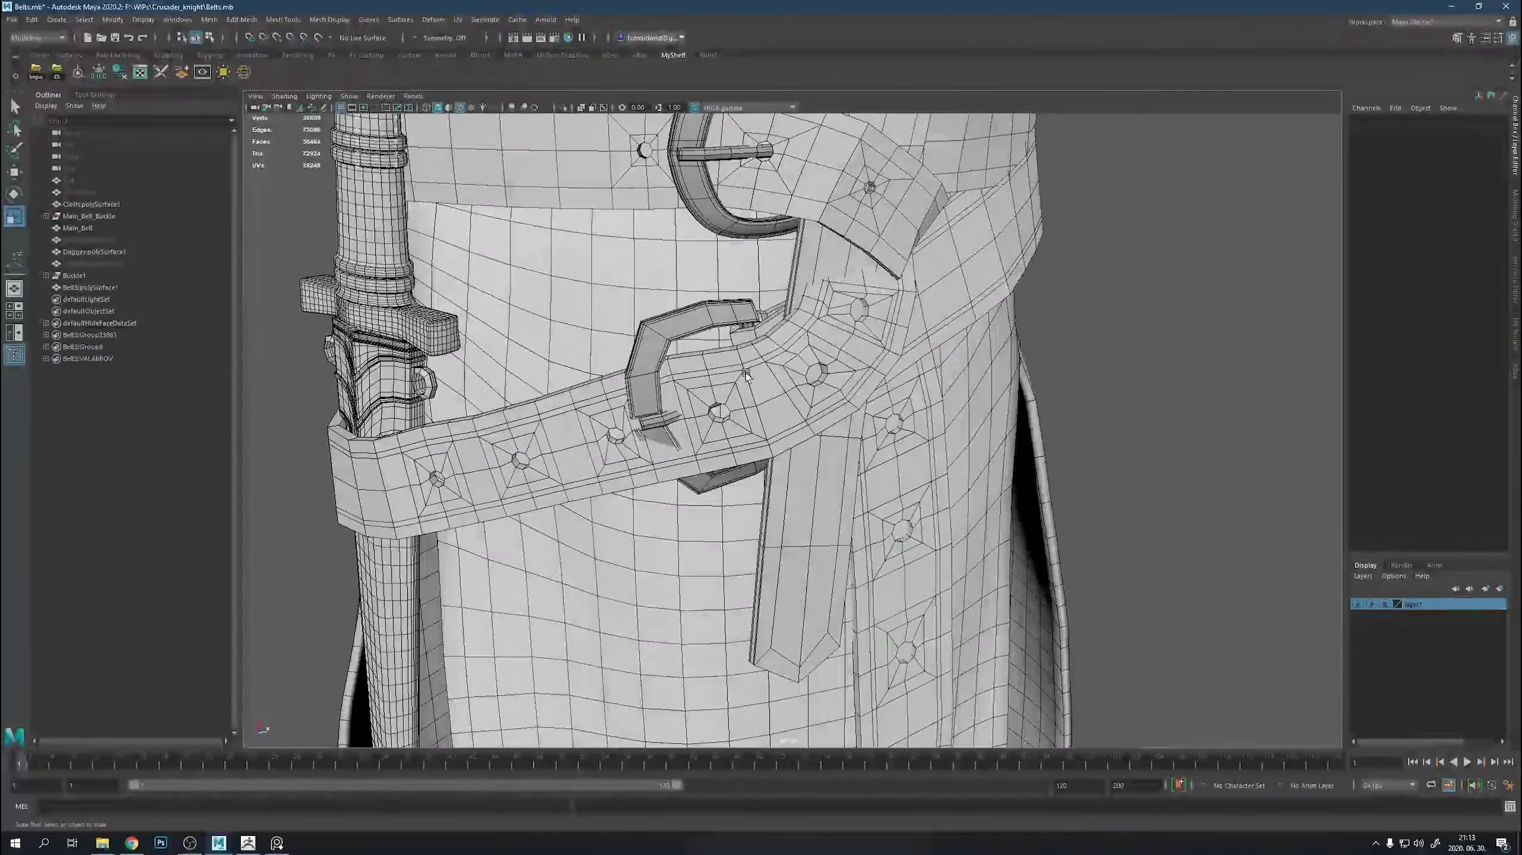
# Rotate and tilt the Buckle1 group to lie along the Belt3 strap.
pyautogui.click(723, 316)
pyautogui.keyDown('alt'); pyautogui.moveTo(723, 316); pyautogui.dragTo(814, 402); pyautogui.keyUp('alt')
pyautogui.click(138, 277)
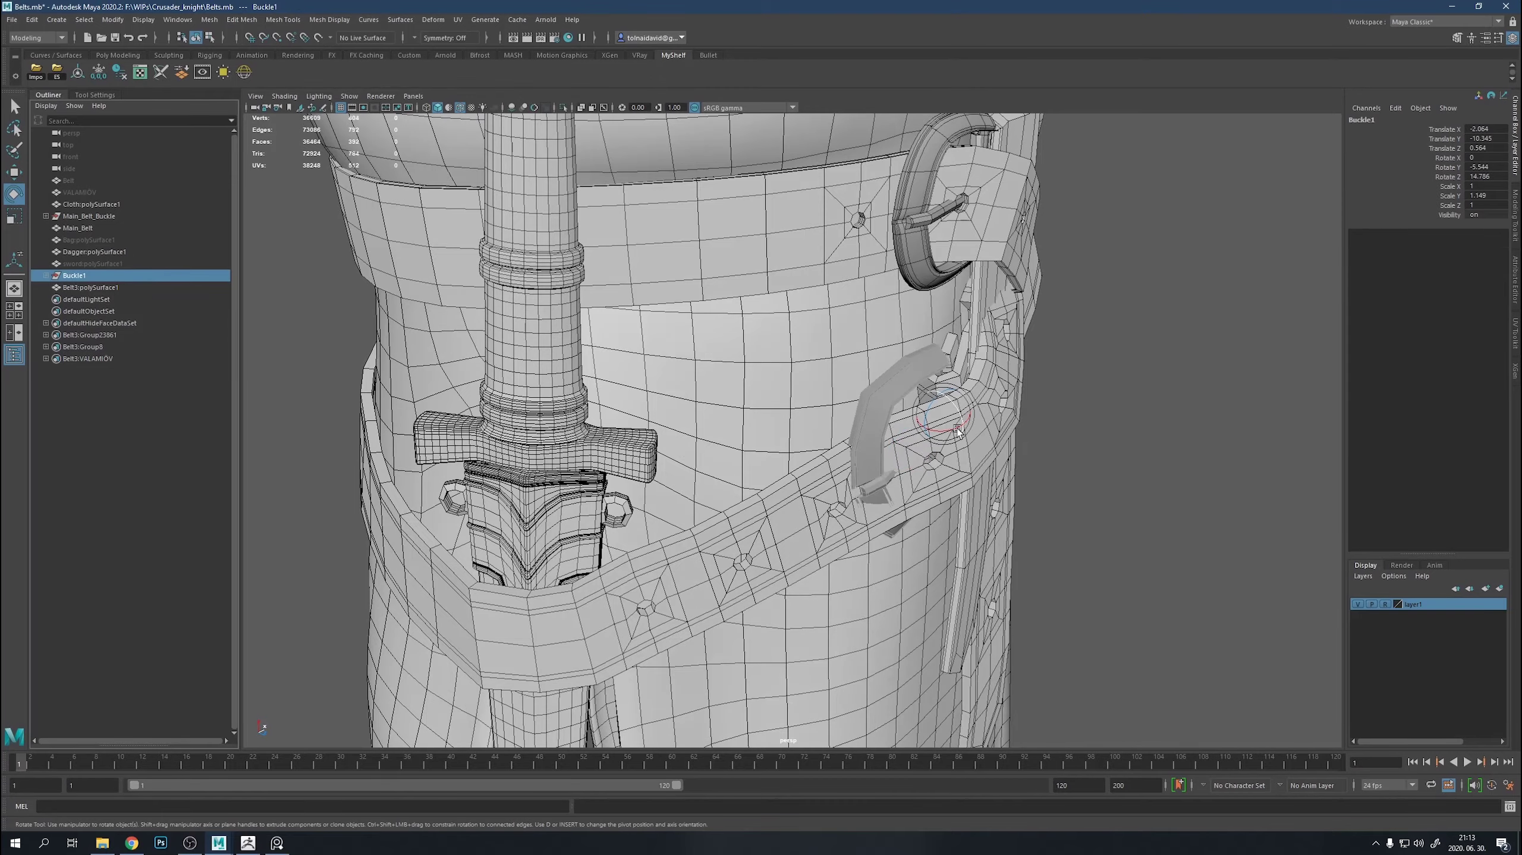
pyautogui.moveTo(946, 425)
pyautogui.keyDown('alt'); pyautogui.mouseDown()
pyautogui.moveTo(889, 430)
pyautogui.moveTo(870, 385)
pyautogui.moveTo(911, 400)
pyautogui.mouseUp(); pyautogui.keyUp('alt')
pyautogui.scroll(3, 894, 419)
pyautogui.scroll(3, 875, 395)
pyautogui.scroll(-5, 912, 400)
pyautogui.scroll(5, 746, 376)
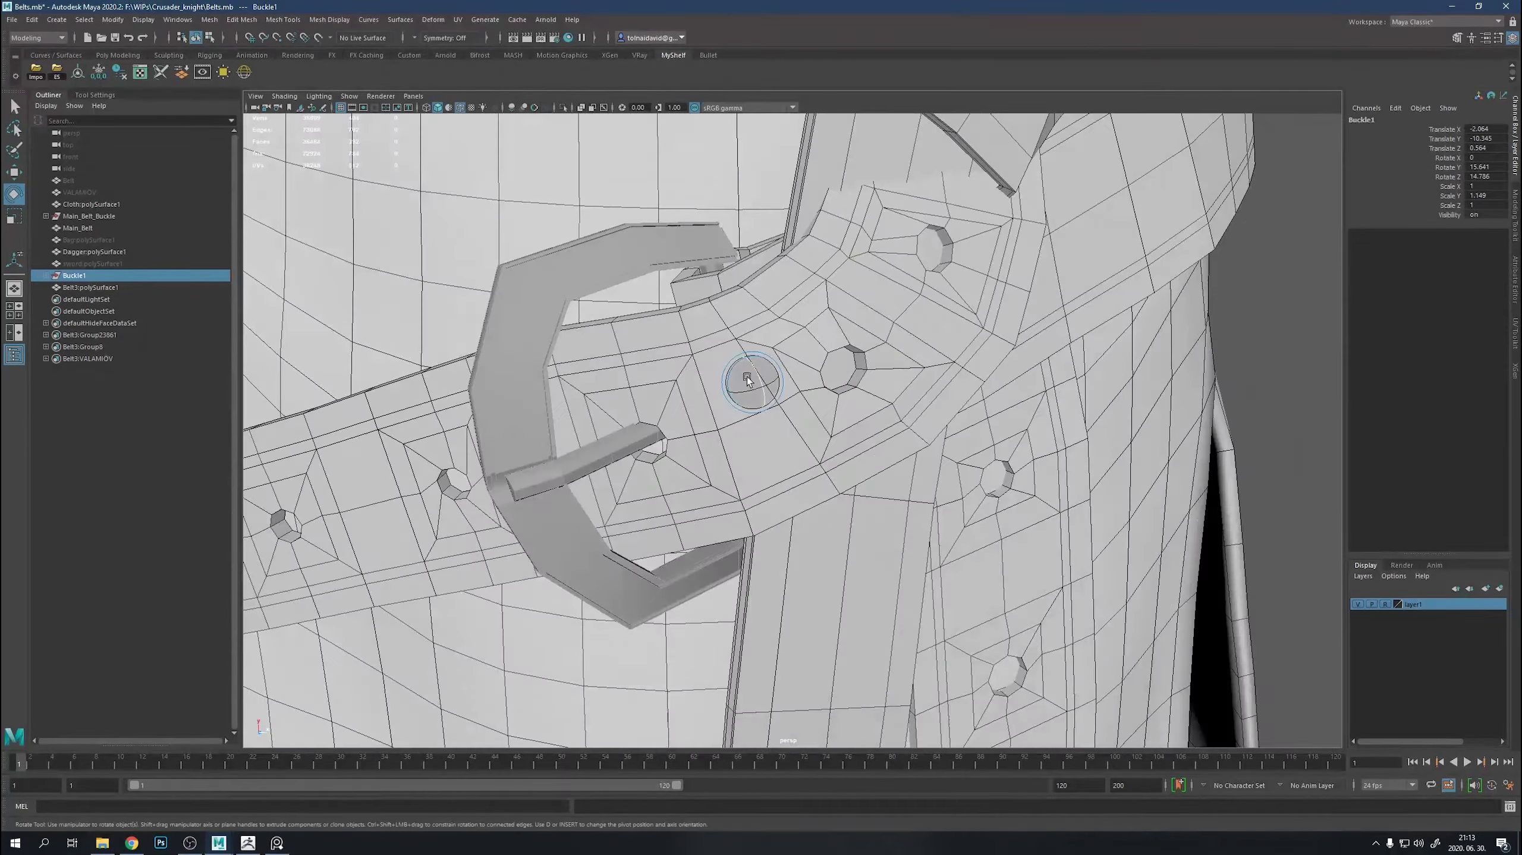
pyautogui.scroll(-5, 733, 389)
pyautogui.moveTo(730, 385); pyautogui.dragTo(776, 393)
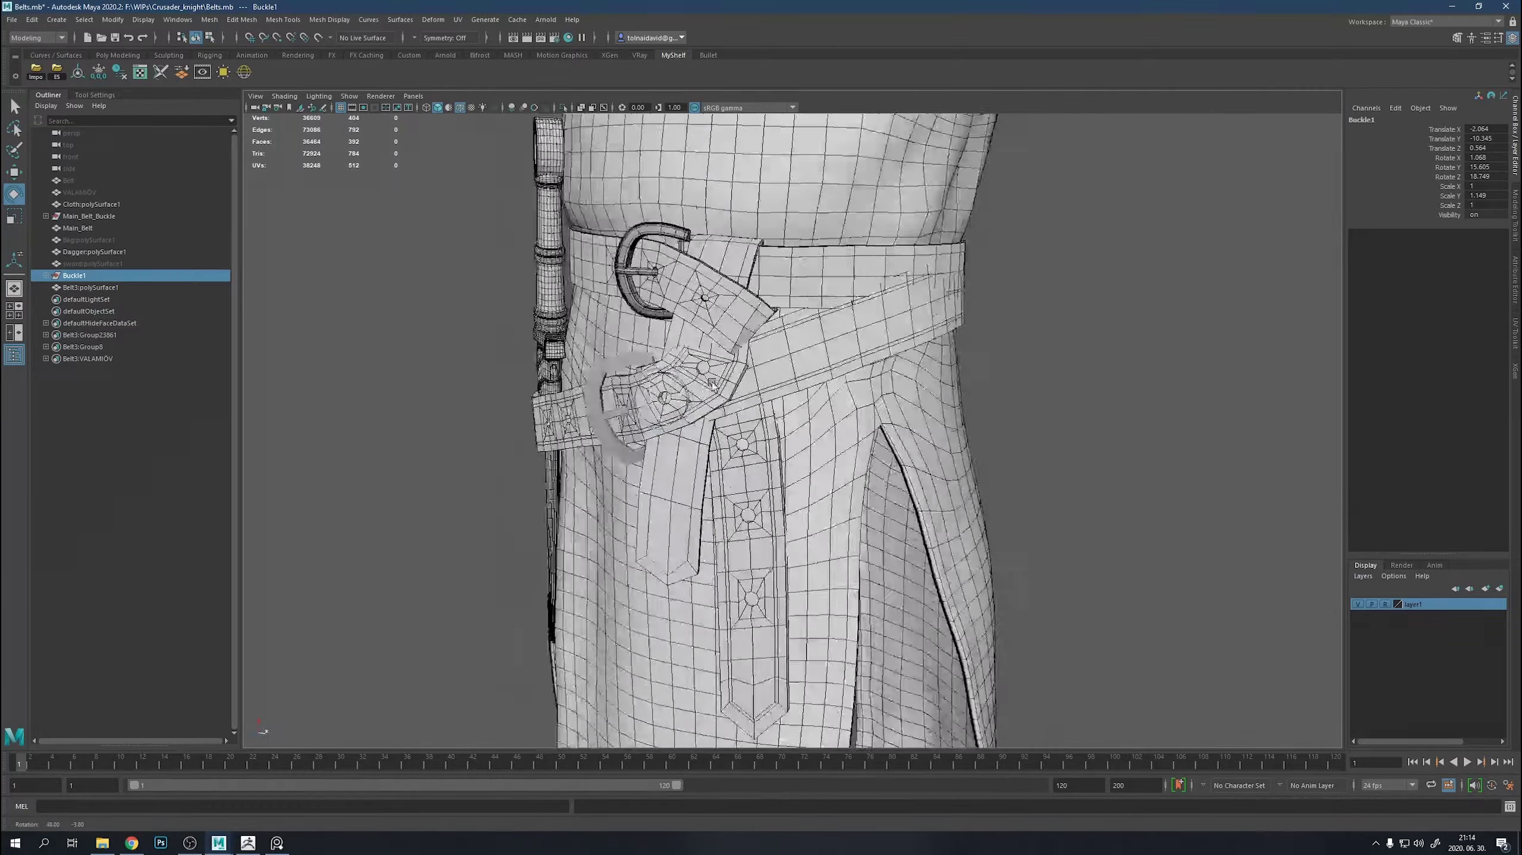
pyautogui.scroll(5, 776, 392)
# Select the edge loops running along the Belt3 strap borders.
pyautogui.moveTo(967, 426); pyautogui.dragTo(982, 431, button='right')
pyautogui.click(984, 423)
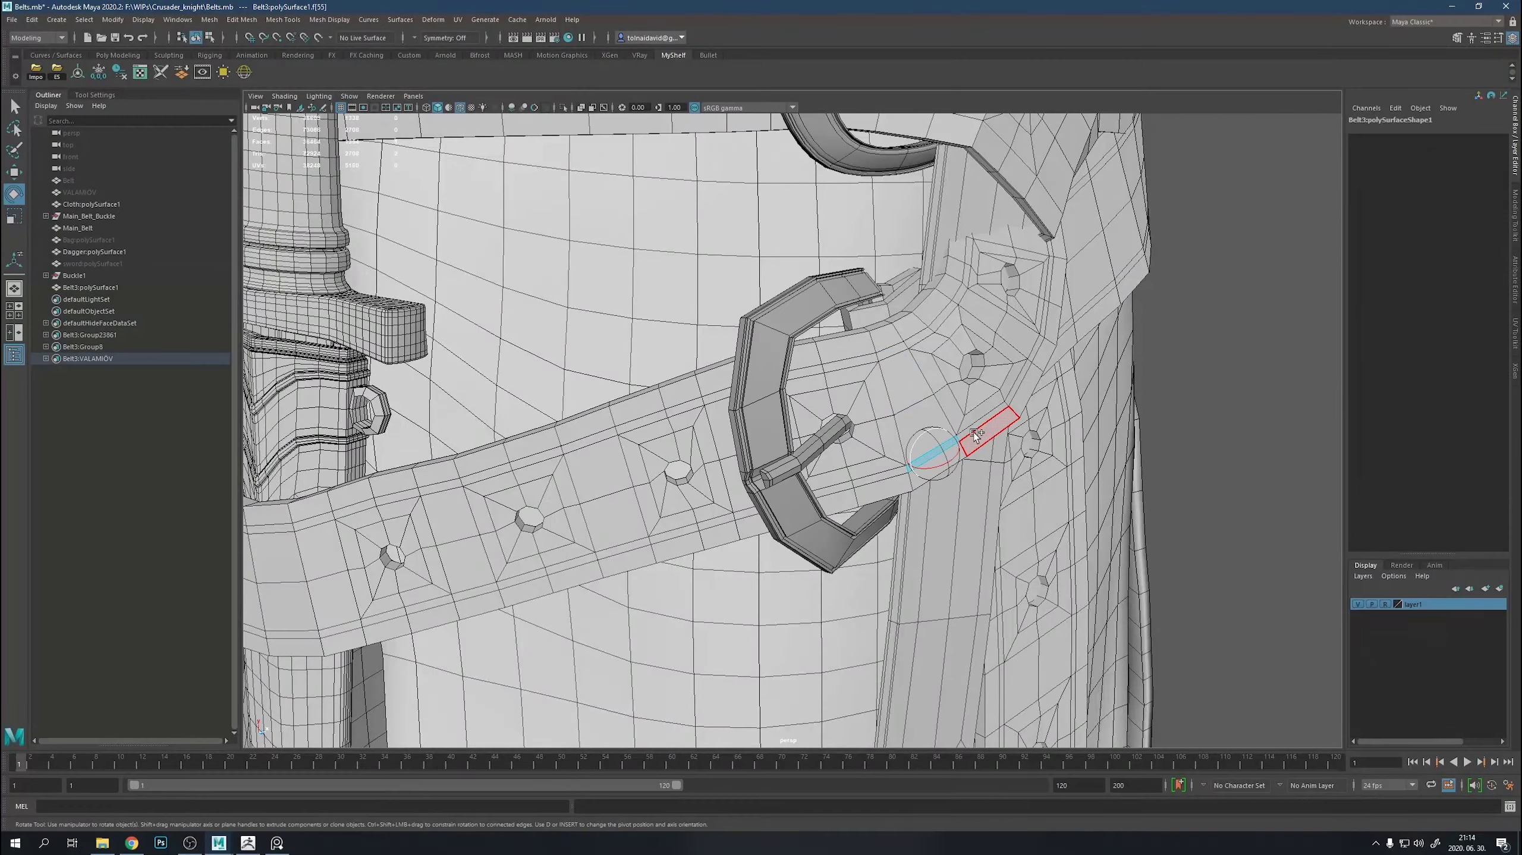
pyautogui.doubleClick(984, 424)
pyautogui.scroll(-5, 933, 443)
pyautogui.moveTo(934, 442)
pyautogui.keyDown('alt'); pyautogui.mouseDown()
pyautogui.moveTo(723, 561)
pyautogui.moveTo(856, 592)
pyautogui.mouseUp(); pyautogui.keyUp('alt')
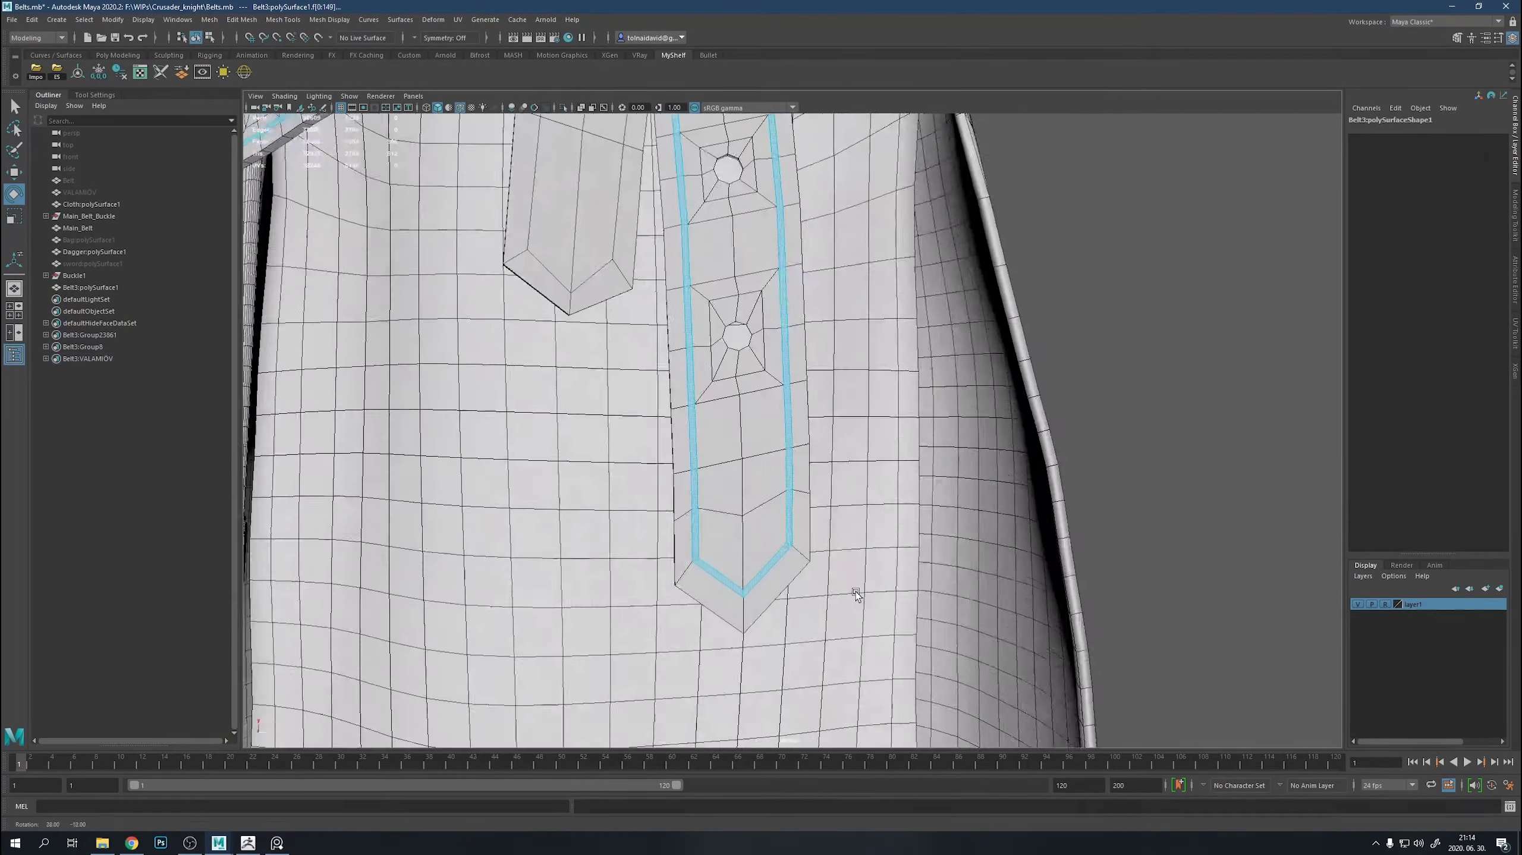
pyautogui.scroll(5, 918, 673)
# Bevel the strap loops, extrude them with -0.14 thickness, and show smooth shading only.
pyautogui.keyDown('shift'); pyautogui.moveTo(839, 541); pyautogui.dragTo(856, 593, button='right'); pyautogui.keyUp('shift')
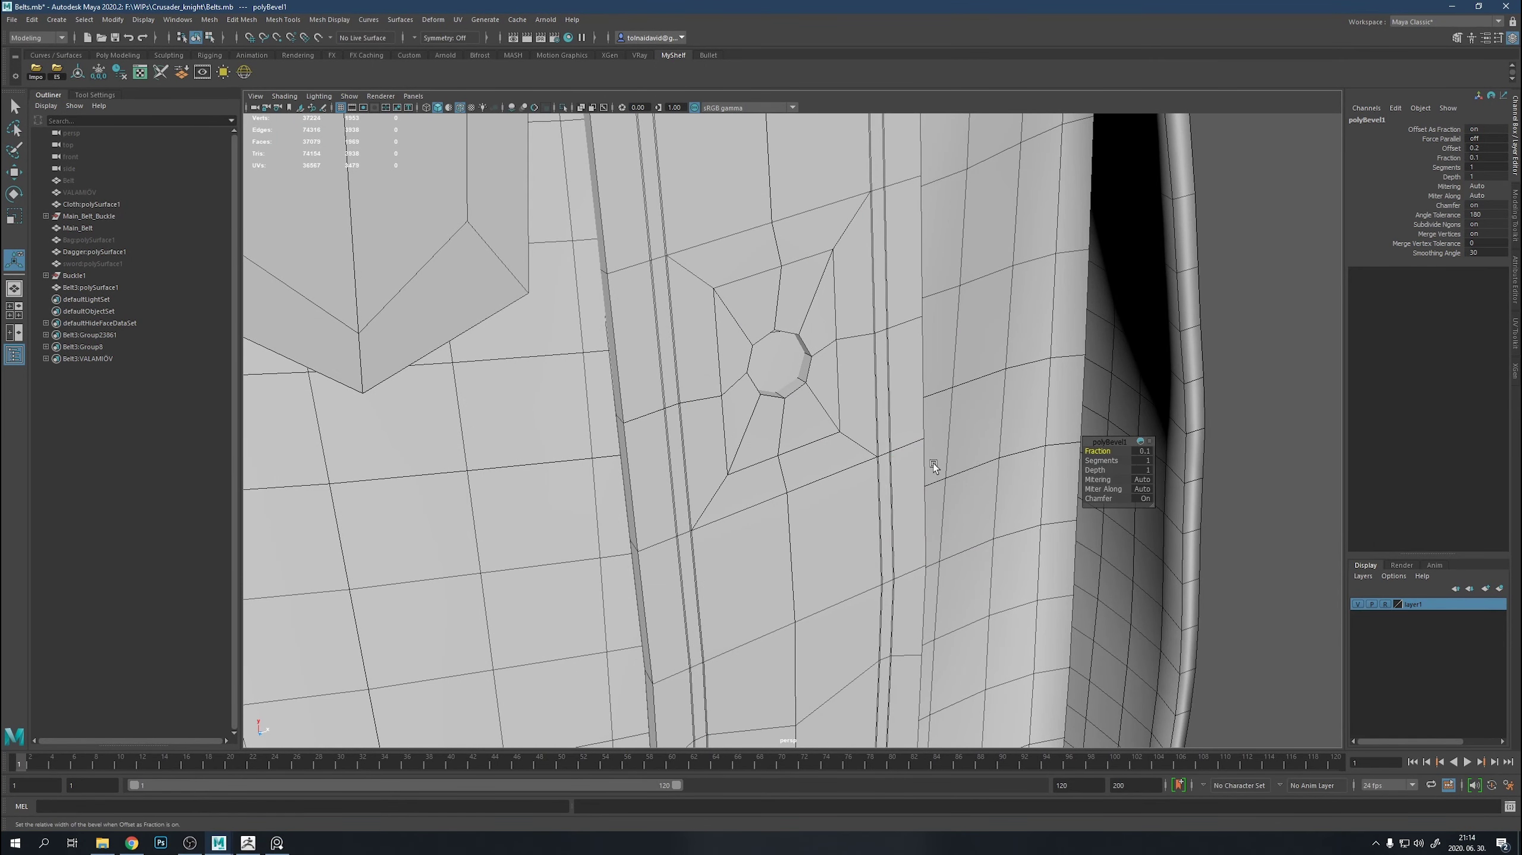
pyautogui.keyDown('shift'); pyautogui.moveTo(871, 470); pyautogui.dragTo(871, 488, button='right'); pyautogui.keyUp('shift')
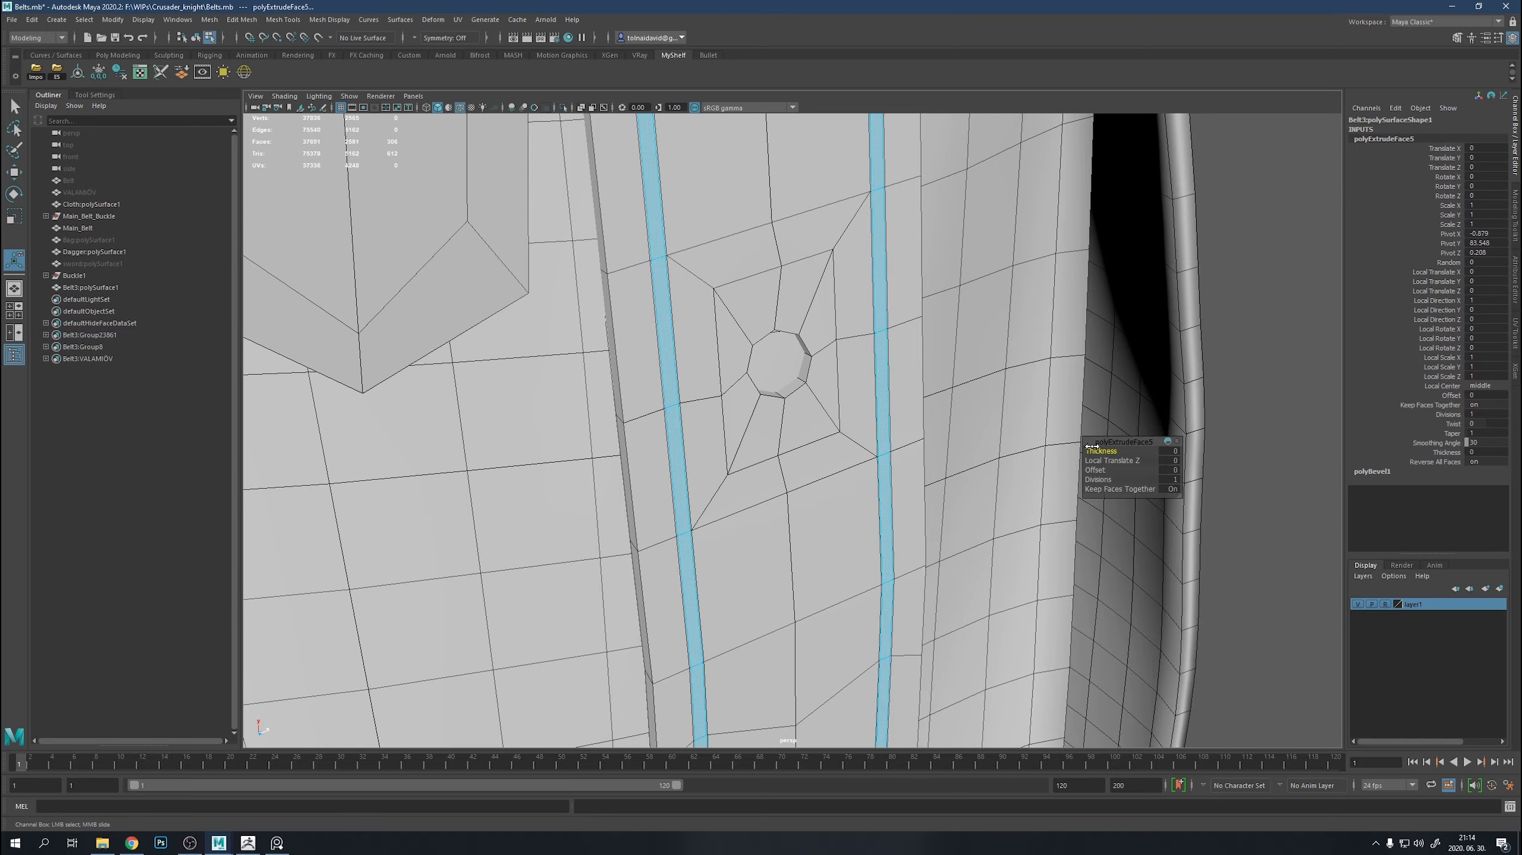
pyautogui.moveTo(1091, 446); pyautogui.dragTo(1093, 448)
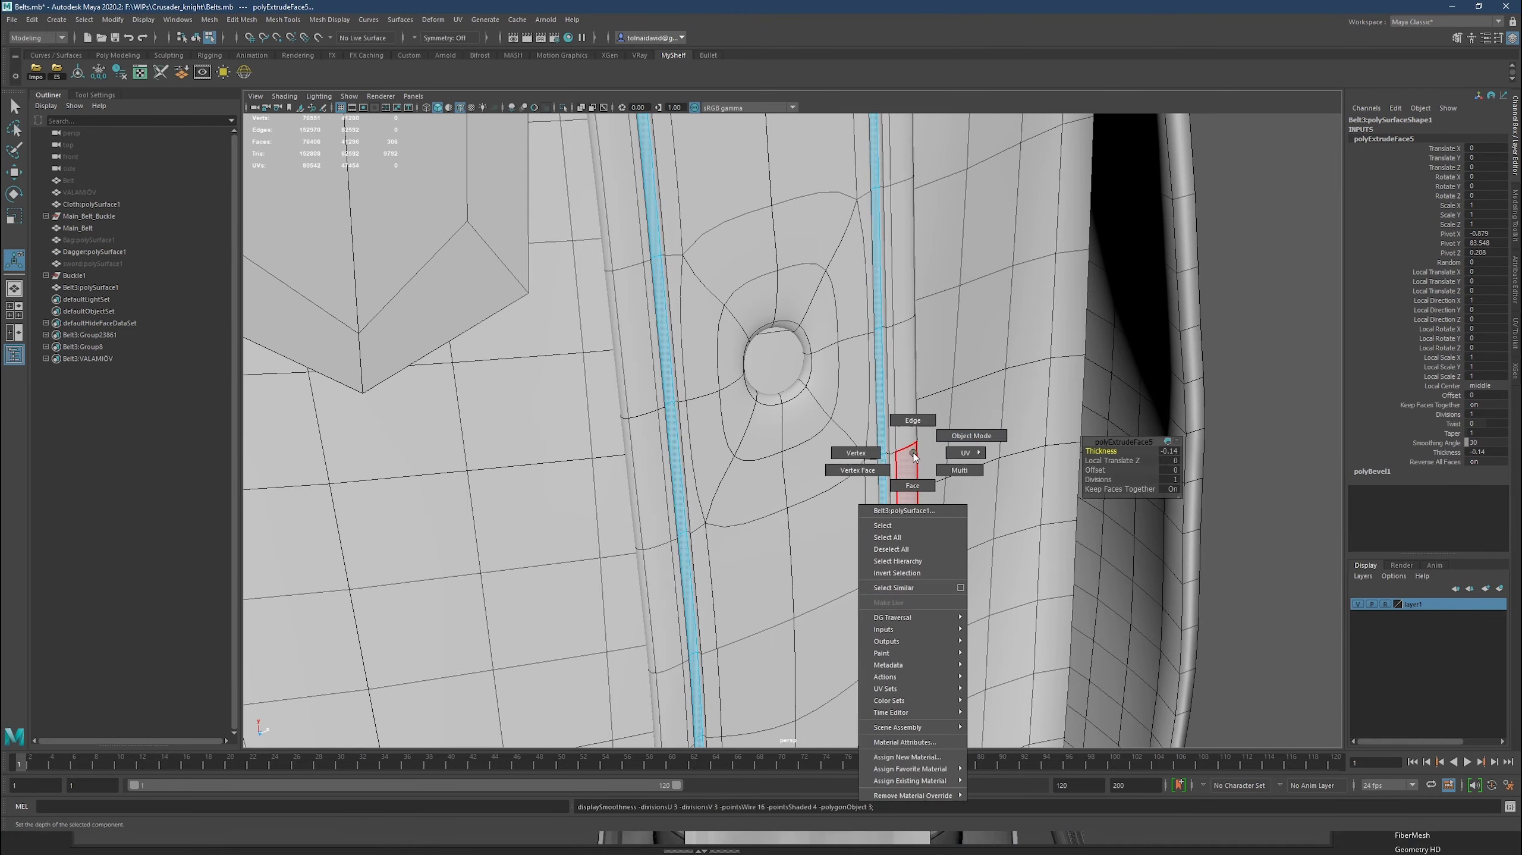
pyautogui.moveTo(910, 455); pyautogui.dragTo(886, 431, button='right')
pyautogui.keyDown('alt'); pyautogui.moveTo(1063, 428); pyautogui.dragTo(835, 429, button='right'); pyautogui.keyUp('alt')
pyautogui.keyDown('alt'); pyautogui.moveTo(835, 428); pyautogui.dragTo(1124, 348); pyautogui.keyUp('alt')
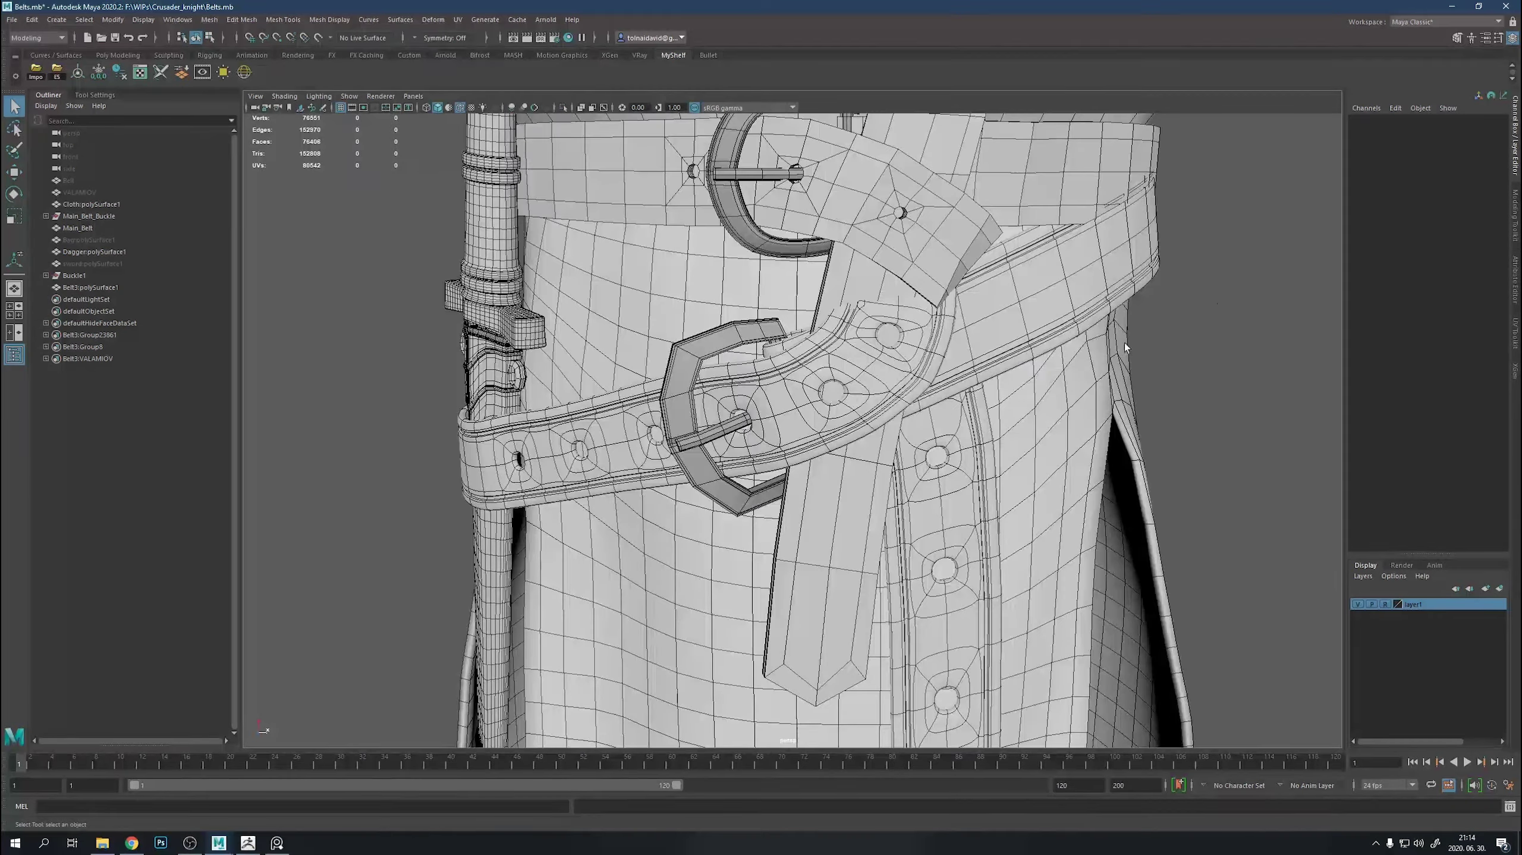
pyautogui.click(426, 108)
# Select the Belt3 belt mesh and isolate it in the view.
pyautogui.scroll(-2, 377, 401)
pyautogui.scroll(-5, 413, 425)
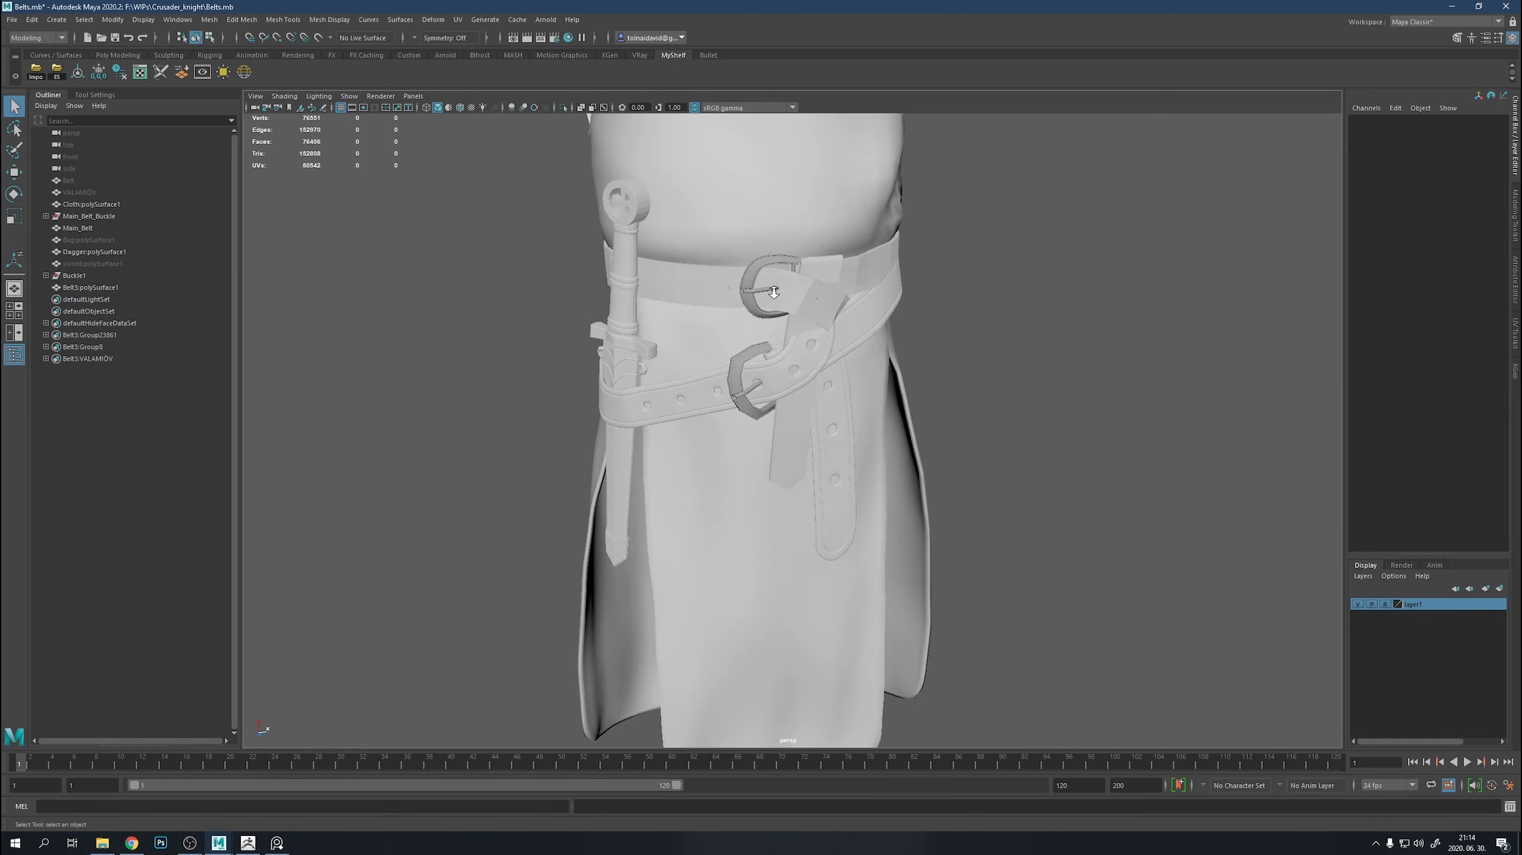
pyautogui.moveTo(773, 292)
pyautogui.keyDown('alt'); pyautogui.mouseDown(button='right')
pyautogui.moveTo(1073, 418)
pyautogui.moveTo(862, 428)
pyautogui.mouseUp(button='right'); pyautogui.keyUp('alt')
pyautogui.click(680, 425)
pyautogui.click(1038, 385)
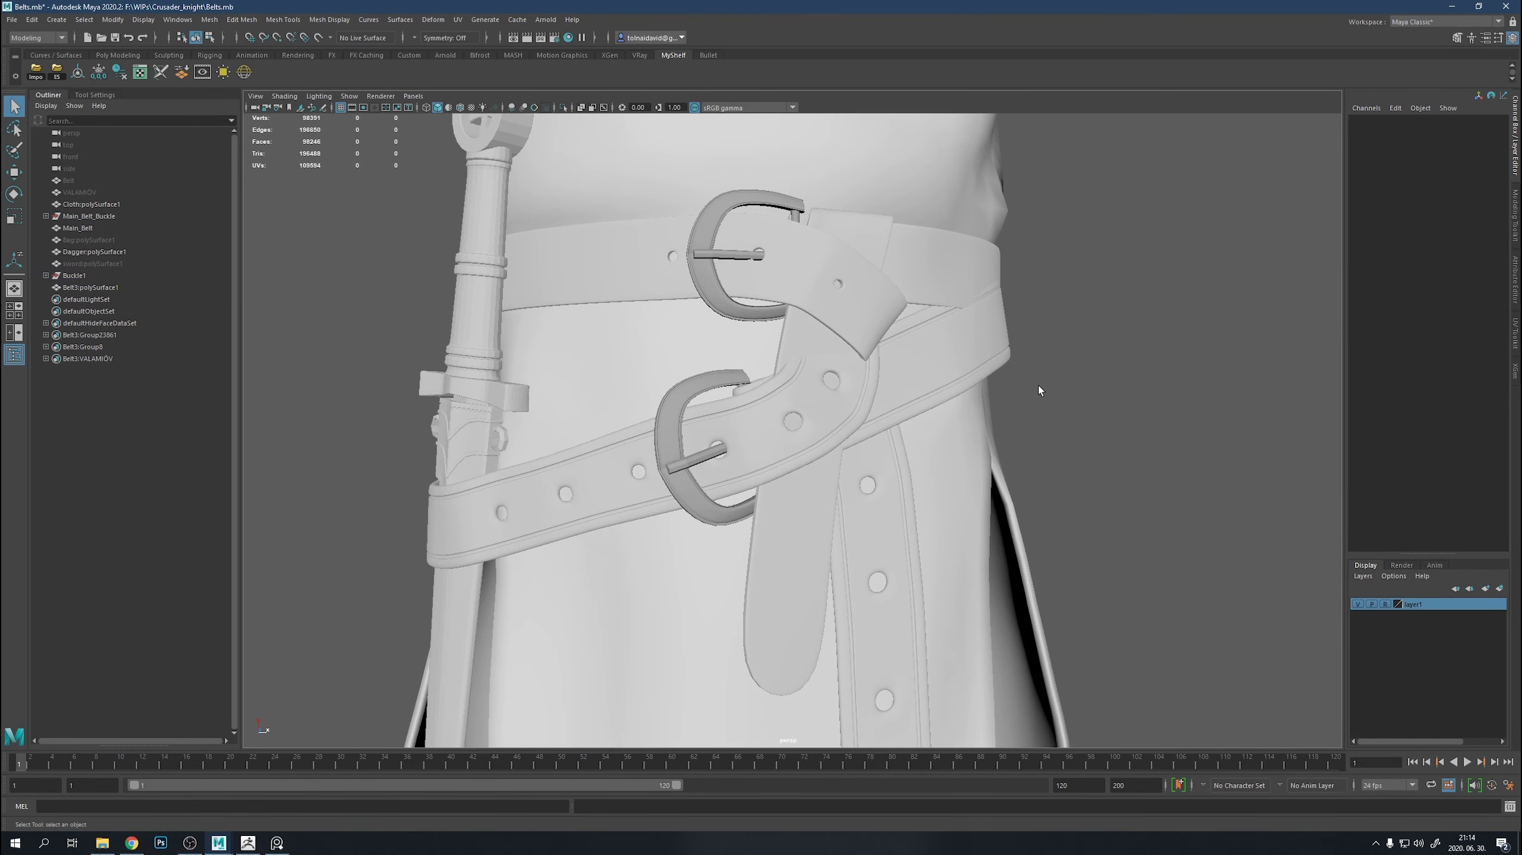
pyautogui.click(785, 446)
pyautogui.scroll(10, 785, 446)
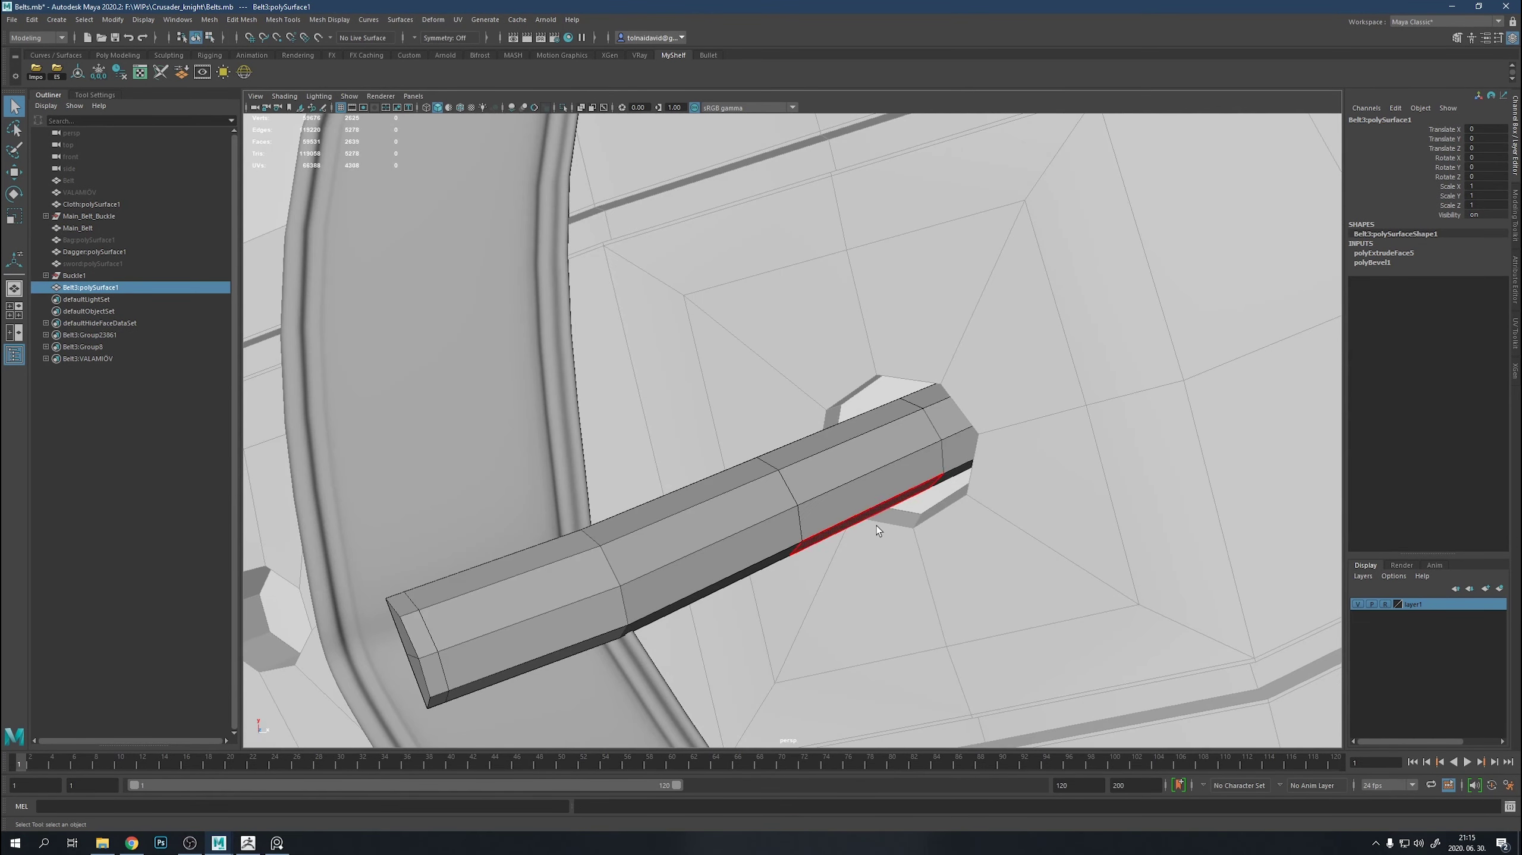
pyautogui.hotkey('ctrl', '1')
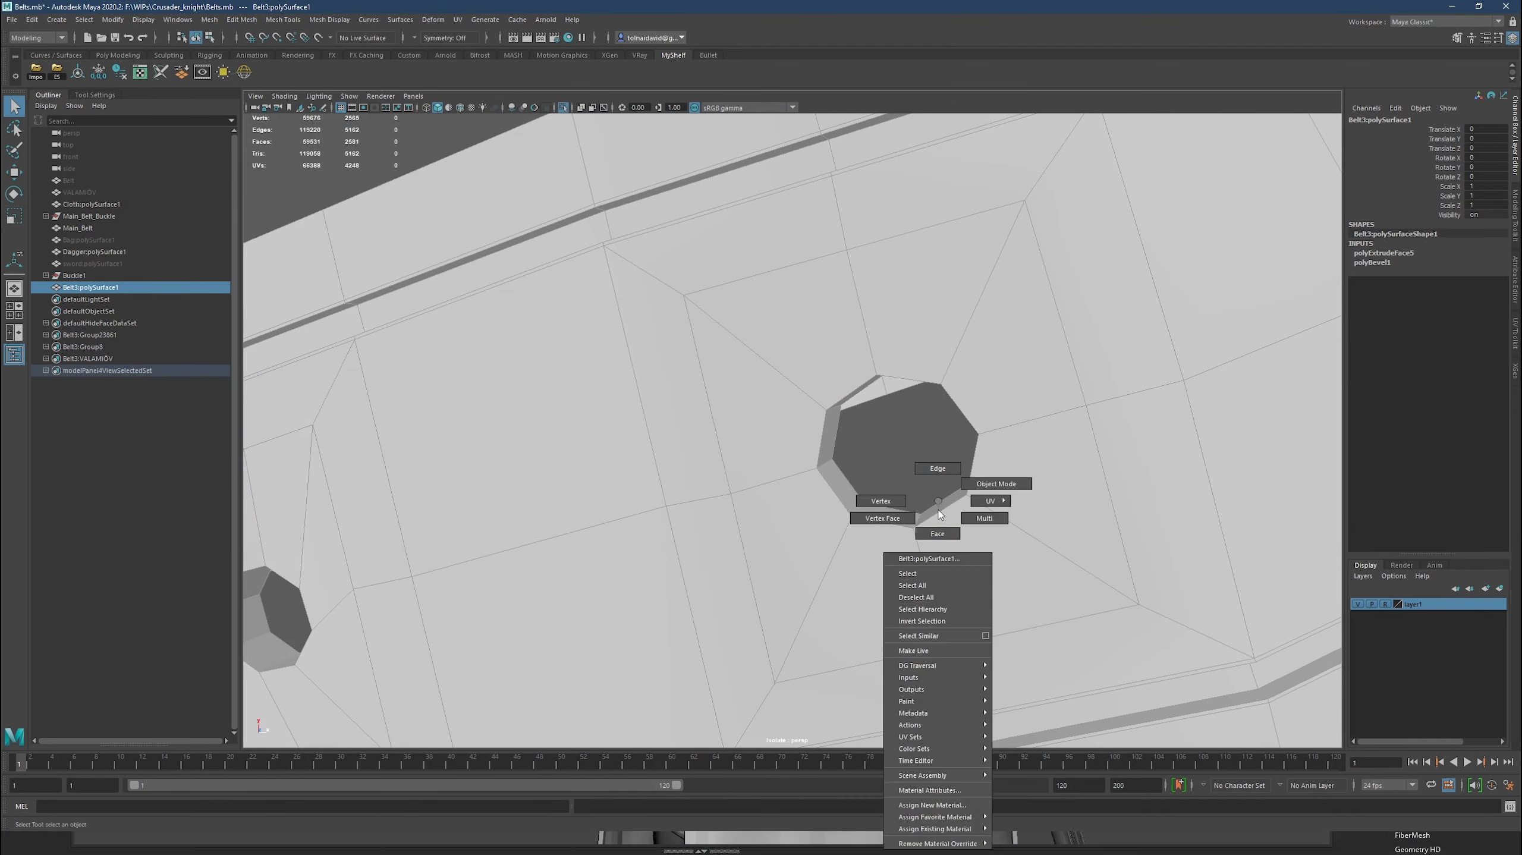
# Select the faces of several pin holes on the belt.
pyautogui.moveTo(922, 497); pyautogui.dragTo(869, 523, button='right')
pyautogui.scroll(-10, 869, 524)
pyautogui.scroll(10, 1123, 465)
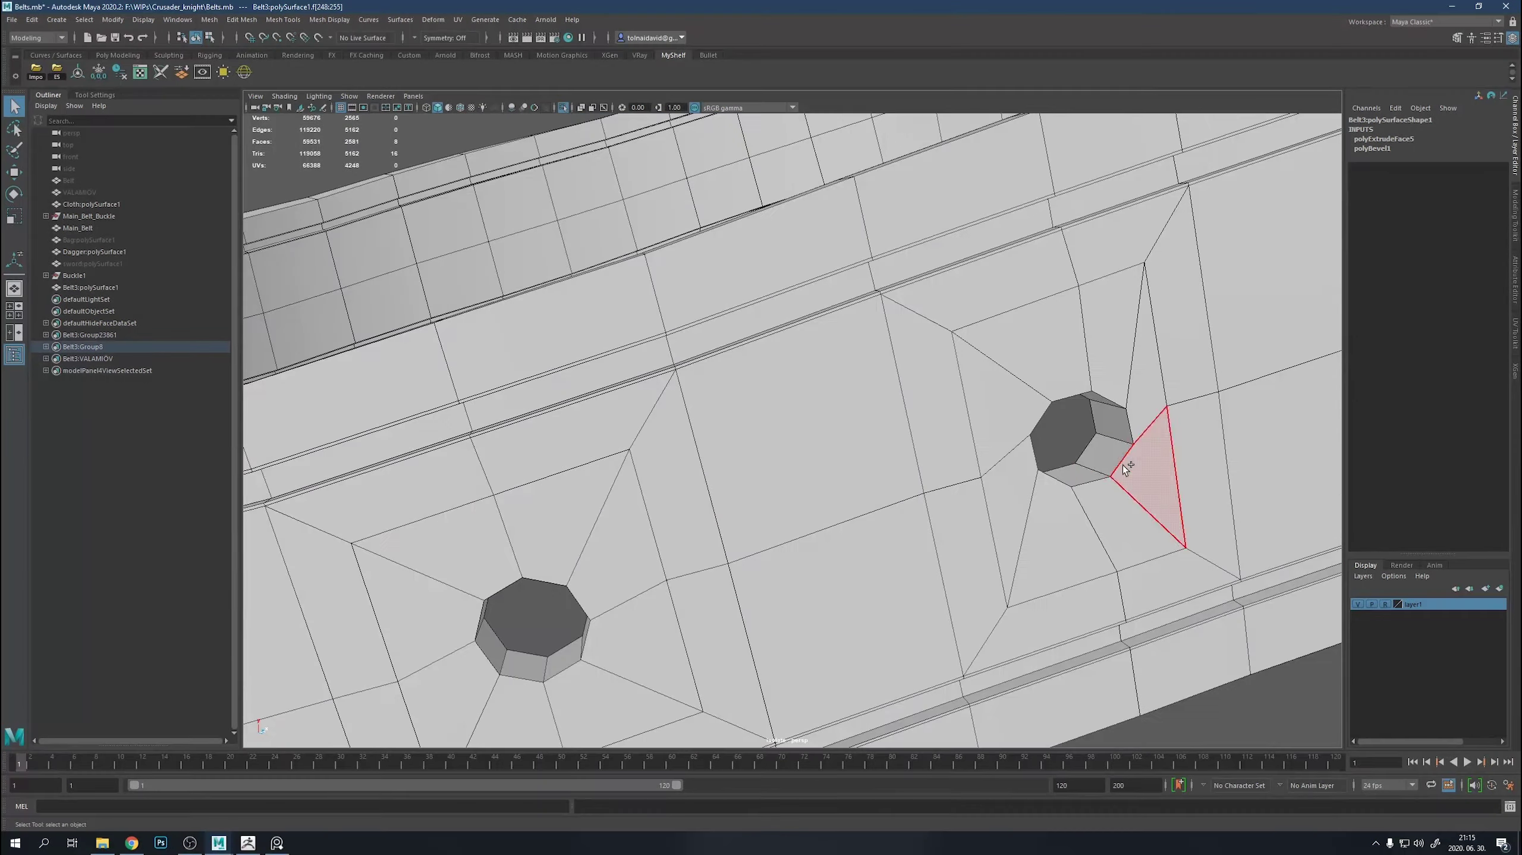
pyautogui.keyDown('shift'); pyautogui.click(563, 660); pyautogui.keyUp('shift')
pyautogui.scroll(-10, 653, 518)
pyautogui.scroll(10, 808, 496)
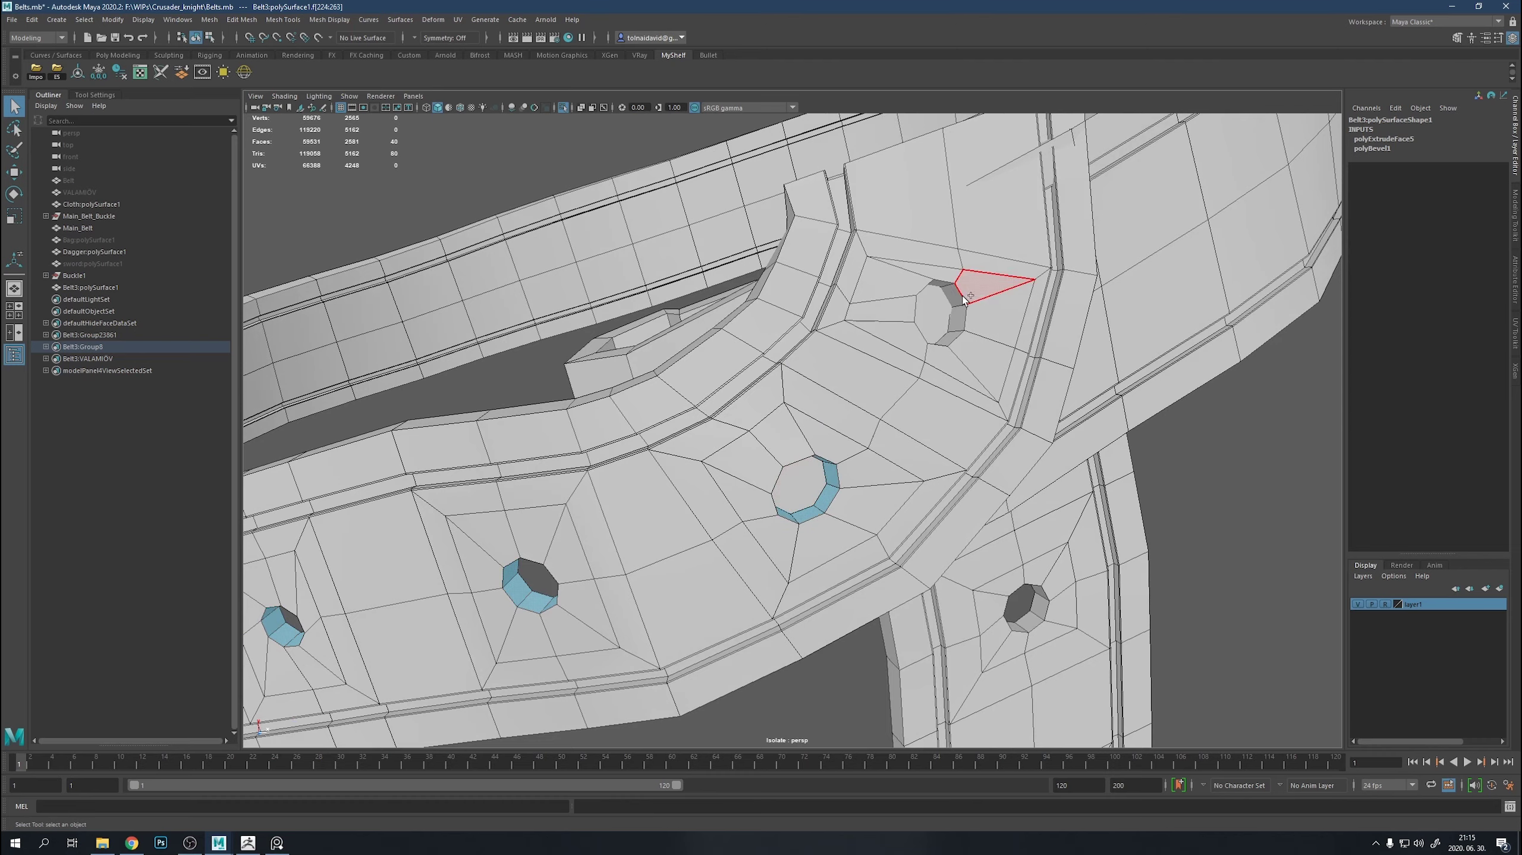
pyautogui.scroll(-10, 1013, 509)
pyautogui.scroll(10, 883, 310)
pyautogui.keyDown('shift'); pyautogui.click(904, 591); pyautogui.keyUp('shift')
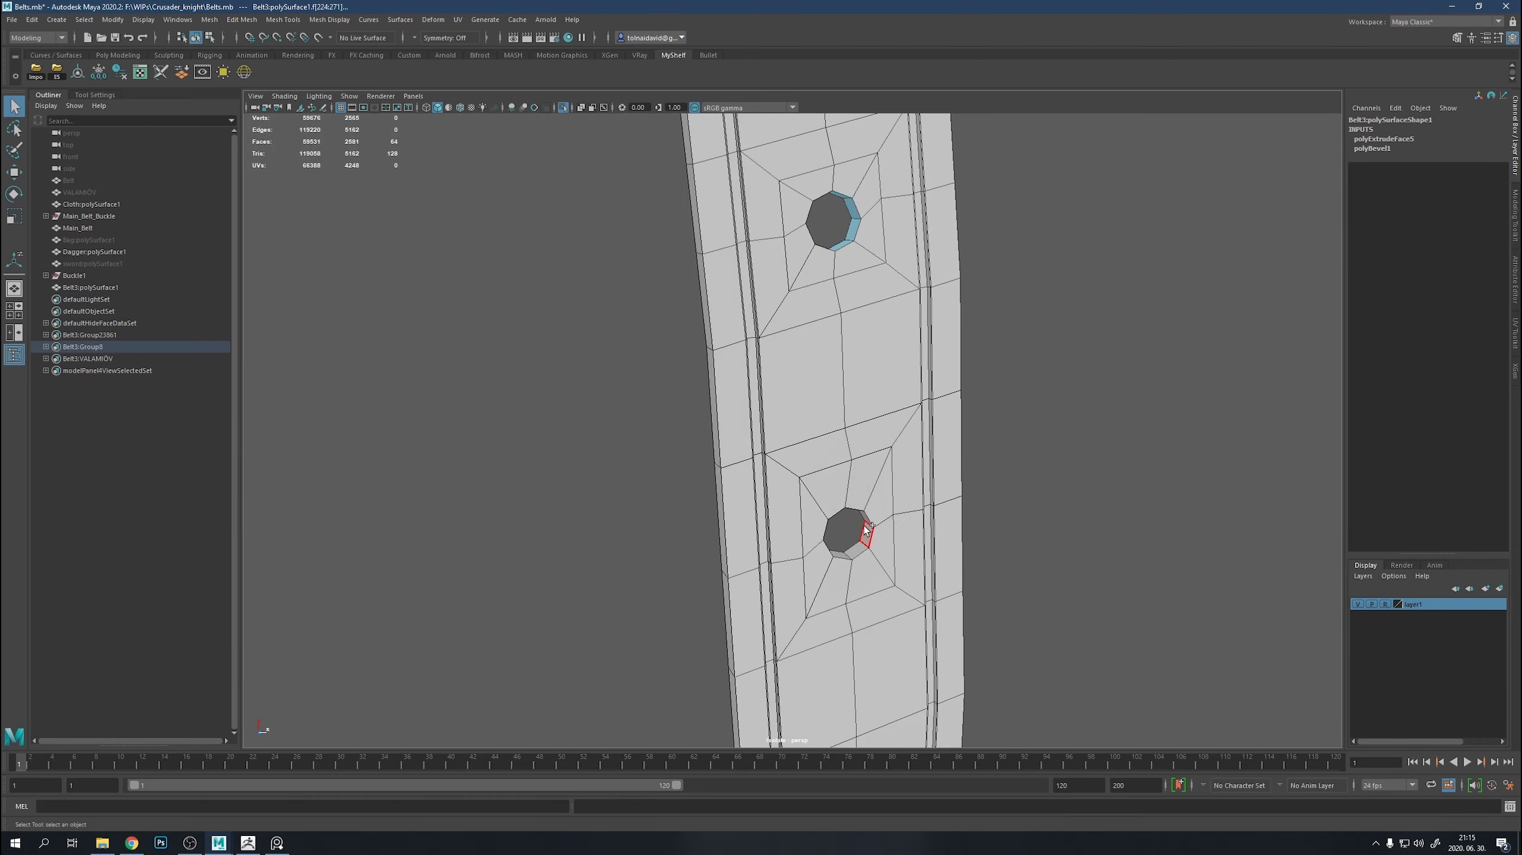
pyautogui.scroll(-10, 842, 533)
pyautogui.scroll(6, 806, 473)
pyautogui.scroll(4, 1052, 423)
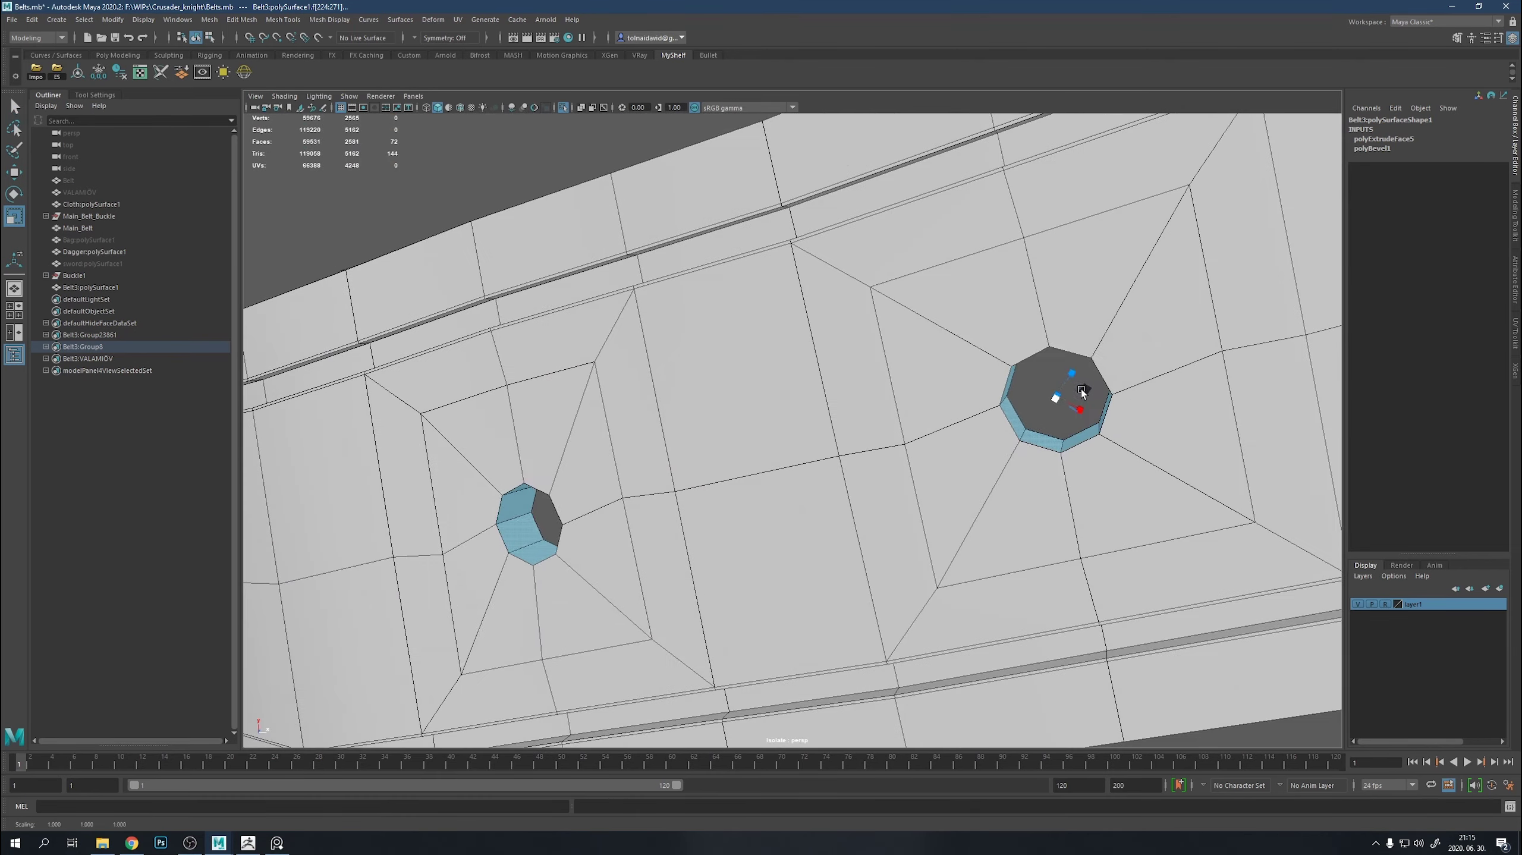
pyautogui.scroll(-8, 573, 458)
# Turn off smooth mesh preview and switch to Multi-Cut for a new edge loop.
pyautogui.press('1')
pyautogui.moveTo(694, 455)
pyautogui.keyDown('alt'); pyautogui.mouseDown()
pyautogui.moveTo(815, 485)
pyautogui.moveTo(957, 371)
pyautogui.mouseUp(); pyautogui.keyUp('alt')
pyautogui.hotkey('ctrl', 'shift', 'x')
# Cut edge loops around two of the Belt3 pin holes with Multi-Cut.
pyautogui.keyDown('ctrl'); pyautogui.click(871, 398); pyautogui.keyUp('ctrl')
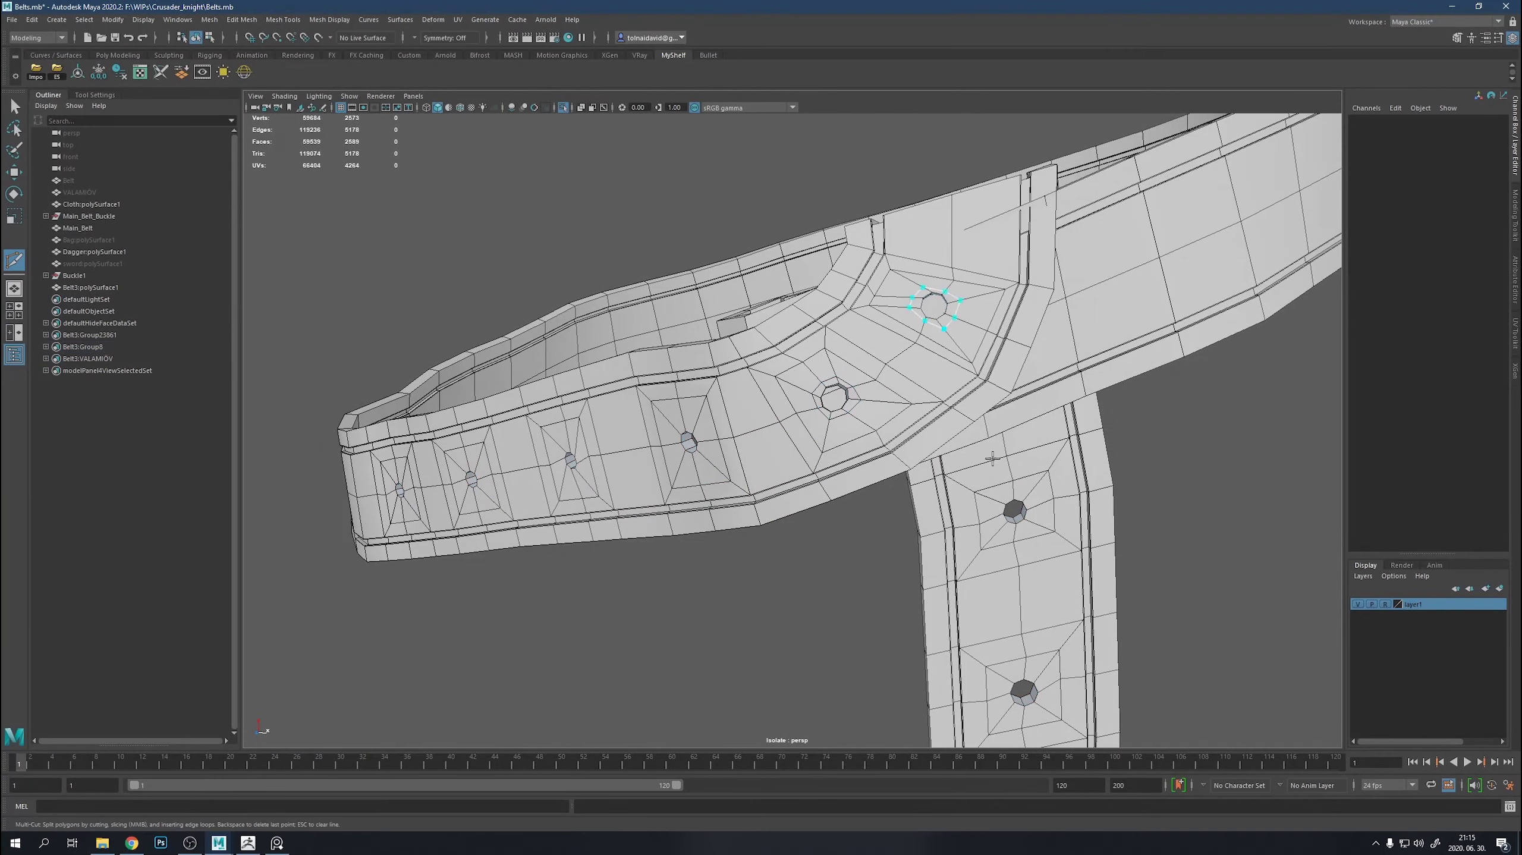
pyautogui.keyDown('ctrl'); pyautogui.click(1034, 516); pyautogui.keyUp('ctrl')
pyautogui.keyDown('alt'); pyautogui.moveTo(1034, 516); pyautogui.dragTo(958, 434, button='middle'); pyautogui.keyUp('alt')
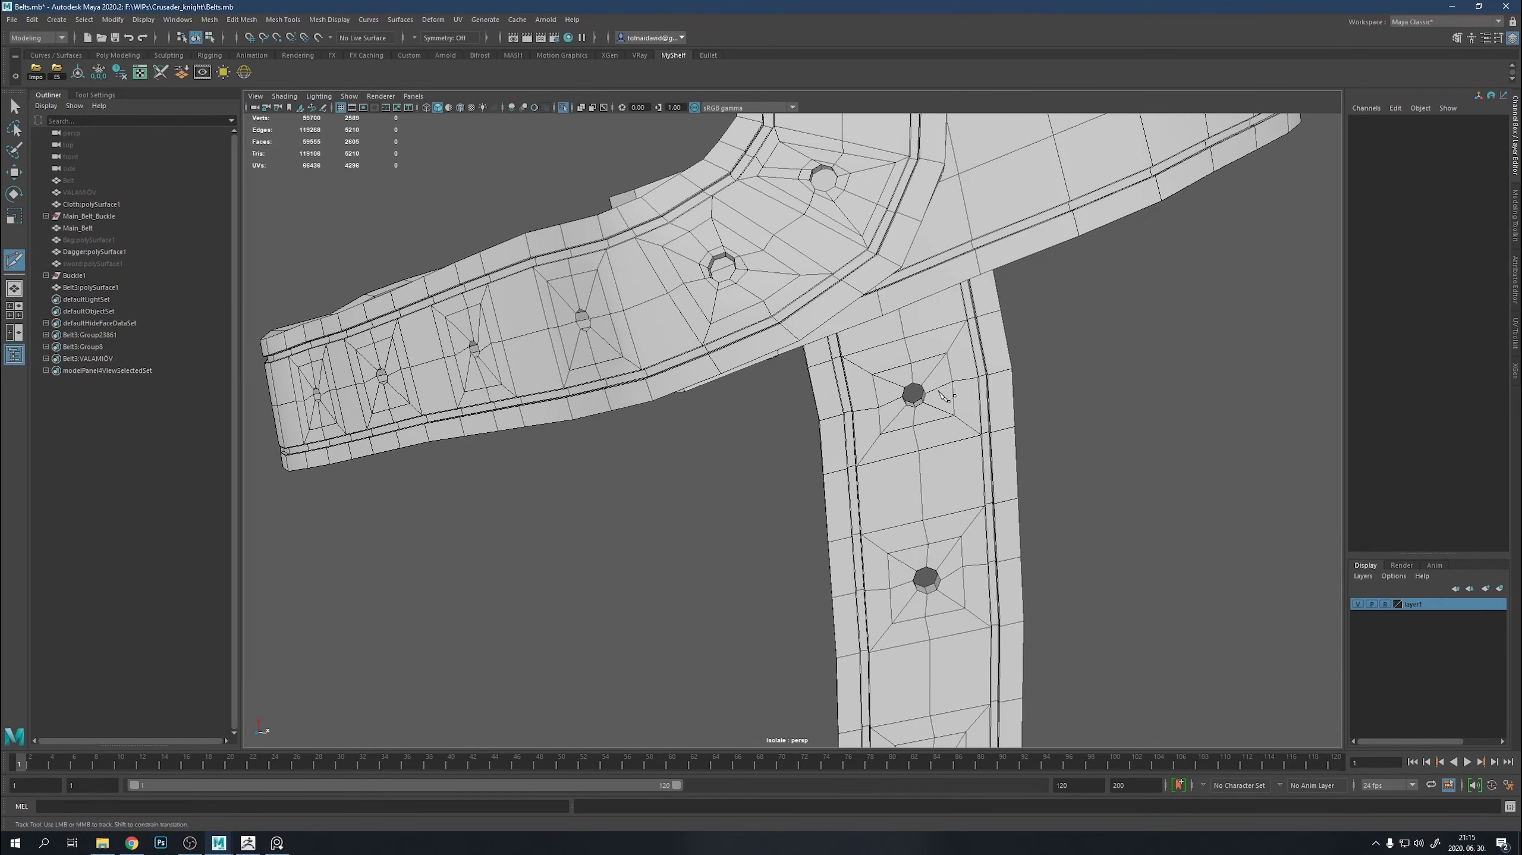
pyautogui.scroll(3, 945, 397)
pyautogui.keyDown('alt'); pyautogui.moveTo(944, 397); pyautogui.dragTo(767, 441); pyautogui.keyUp('alt')
pyautogui.scroll(5, 677, 420)
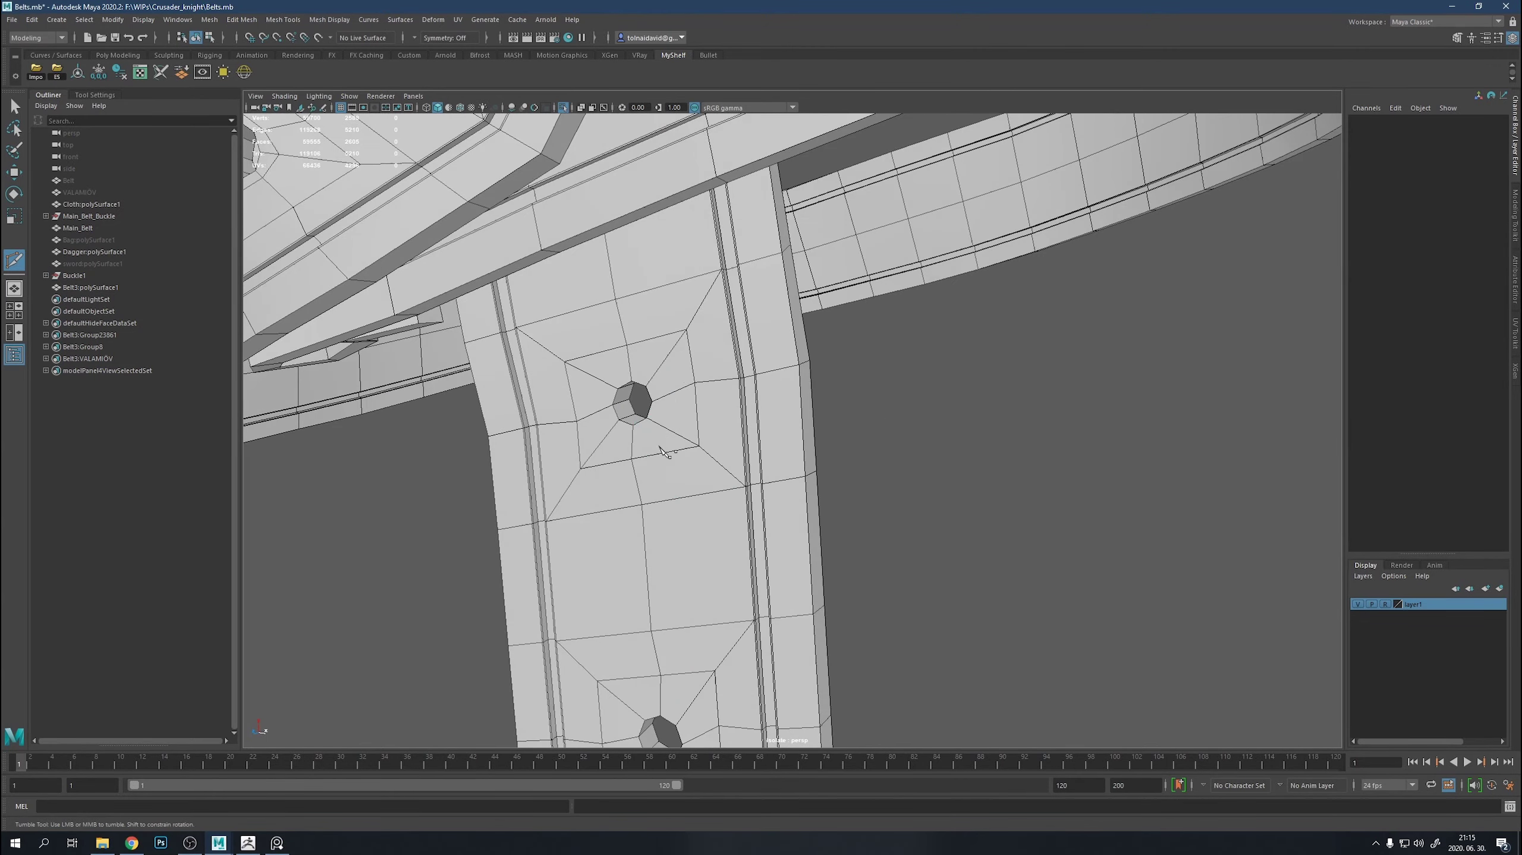
pyautogui.keyDown('alt'); pyautogui.moveTo(663, 451); pyautogui.dragTo(880, 446); pyautogui.keyUp('alt')
pyautogui.scroll(-2, 880, 446)
pyautogui.moveTo(1046, 617)
pyautogui.keyDown('alt'); pyautogui.mouseDown()
pyautogui.moveTo(910, 479)
pyautogui.moveTo(709, 497)
pyautogui.moveTo(910, 482)
pyautogui.moveTo(965, 431)
pyautogui.mouseUp(); pyautogui.keyUp('alt')
pyautogui.scroll(-2, 910, 479)
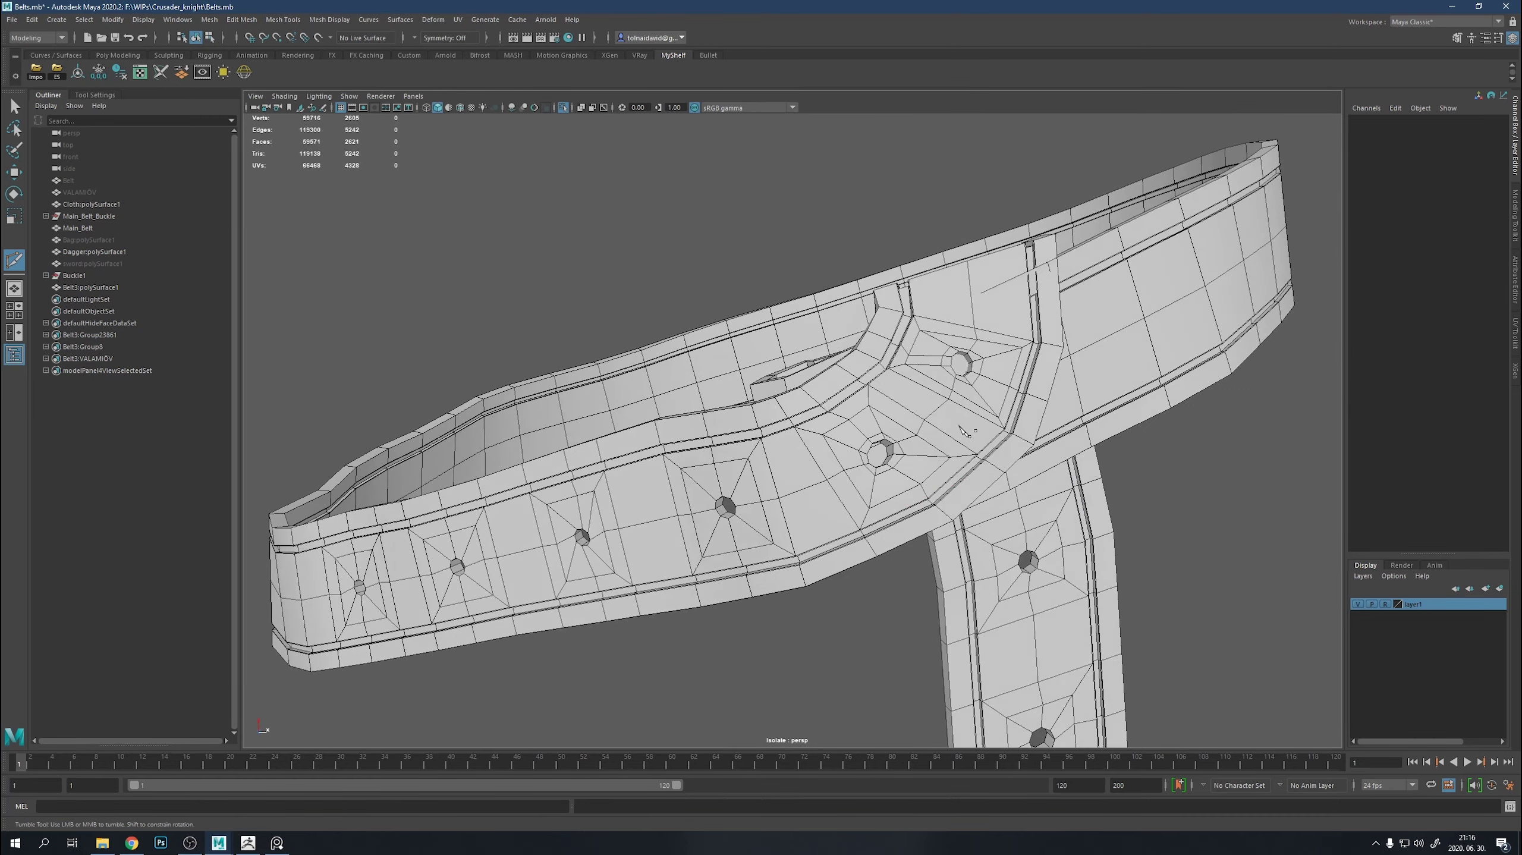
# Extrude the pin hole edges three times, then undo the last extrusion.
pyautogui.hotkey('ctrl', 'e')
pyautogui.keyDown('alt'); pyautogui.moveTo(734, 489); pyautogui.dragTo(901, 502, button='middle'); pyautogui.keyUp('alt')
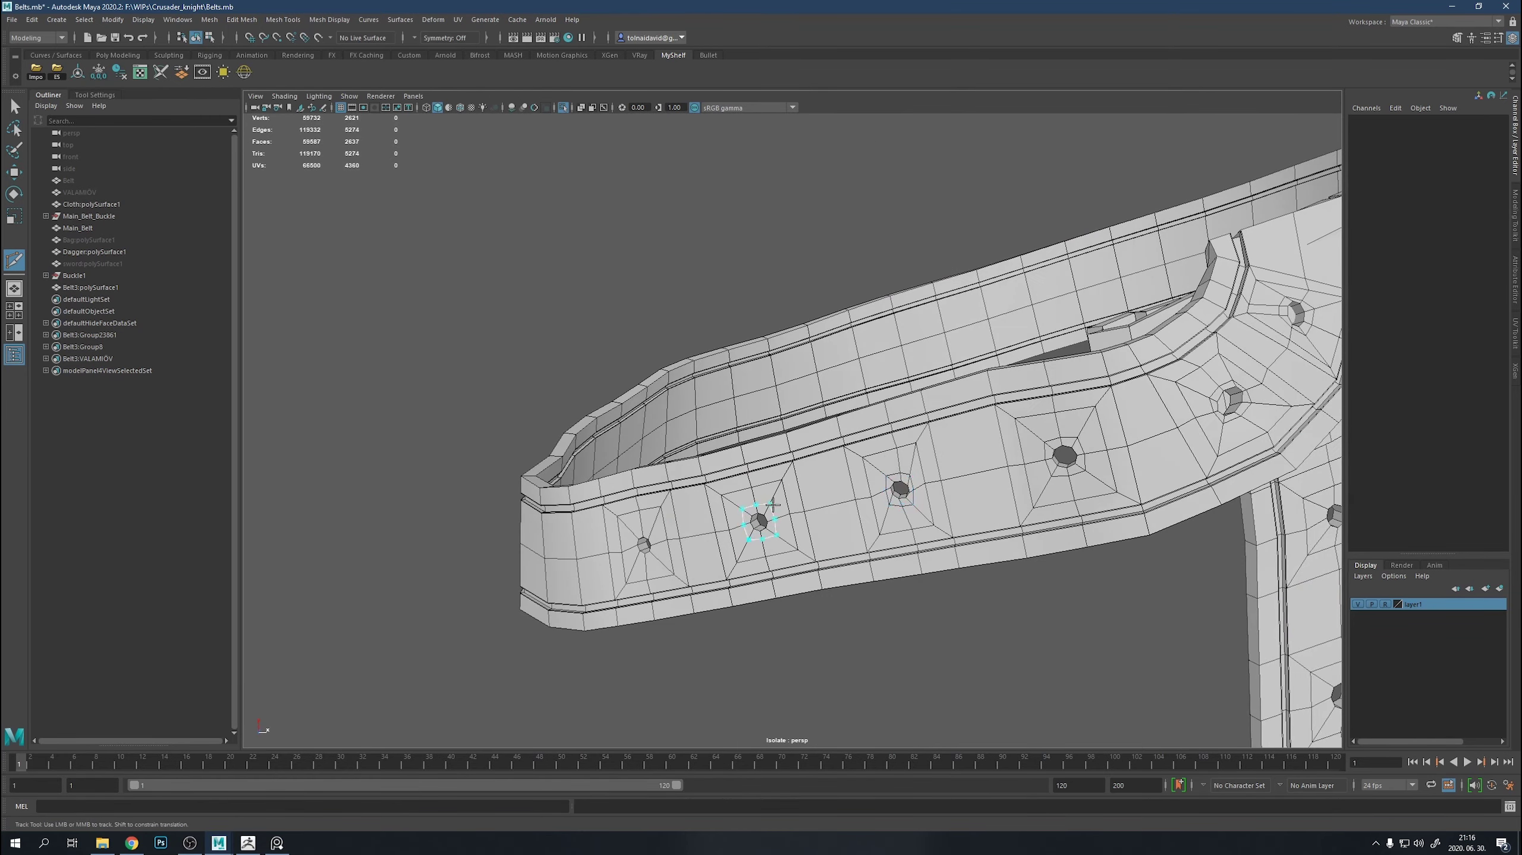
pyautogui.hotkey('ctrl', 'e')
pyautogui.keyDown('alt'); pyautogui.moveTo(772, 505); pyautogui.dragTo(729, 521); pyautogui.keyUp('alt')
pyautogui.hotkey('ctrl', 'e')
pyautogui.moveTo(824, 579)
pyautogui.keyDown('alt'); pyautogui.mouseDown(button='right')
pyautogui.moveTo(873, 567)
pyautogui.moveTo(1025, 635)
pyautogui.mouseUp(button='right'); pyautogui.keyUp('alt')
pyautogui.press('1')
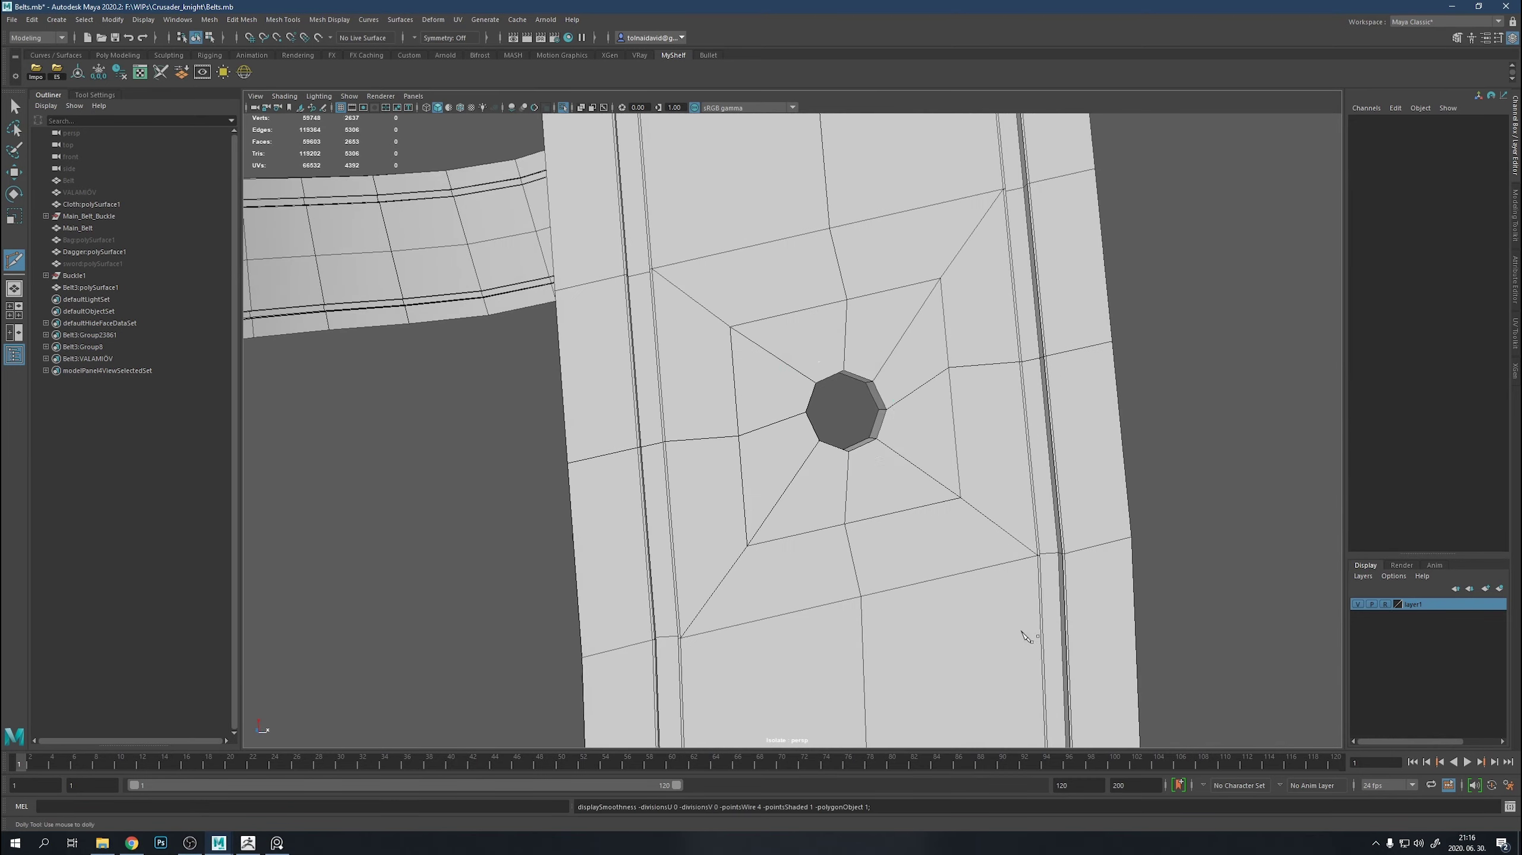
pyautogui.hotkey('ctrl', 'z')
pyautogui.moveTo(881, 526)
pyautogui.keyDown('alt'); pyautogui.mouseDown(button='right')
pyautogui.moveTo(971, 464)
pyautogui.moveTo(941, 474)
pyautogui.mouseUp(button='right'); pyautogui.keyUp('alt')
pyautogui.keyDown('alt'); pyautogui.moveTo(910, 419); pyautogui.dragTo(868, 443, button='right'); pyautogui.keyUp('alt')
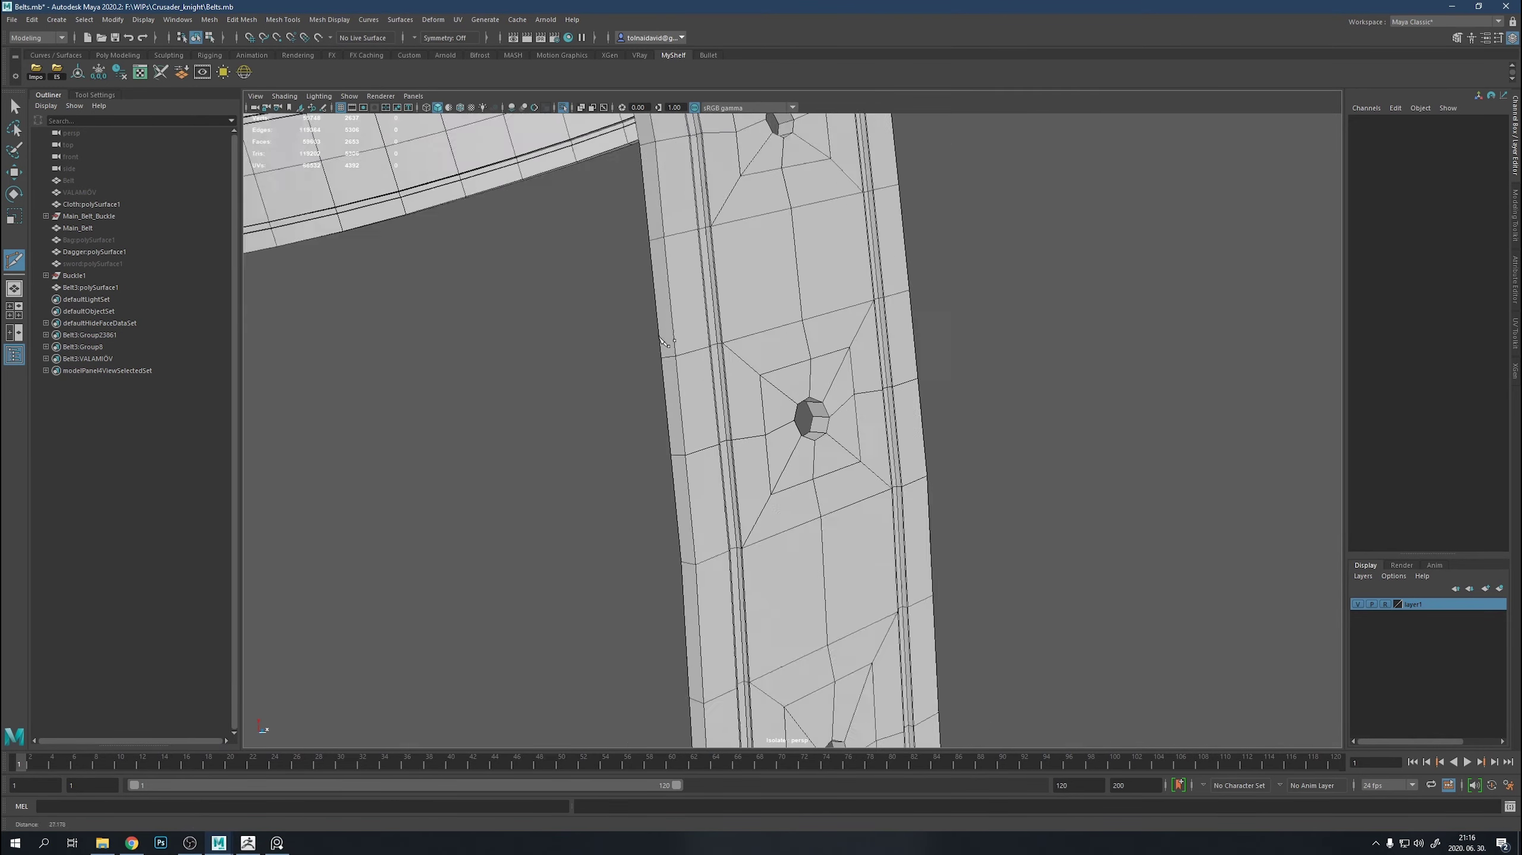
pyautogui.keyDown('alt'); pyautogui.moveTo(868, 443); pyautogui.dragTo(1011, 550); pyautogui.keyUp('alt')
pyautogui.keyDown('alt'); pyautogui.moveTo(1011, 550); pyautogui.dragTo(907, 431, button='right'); pyautogui.keyUp('alt')
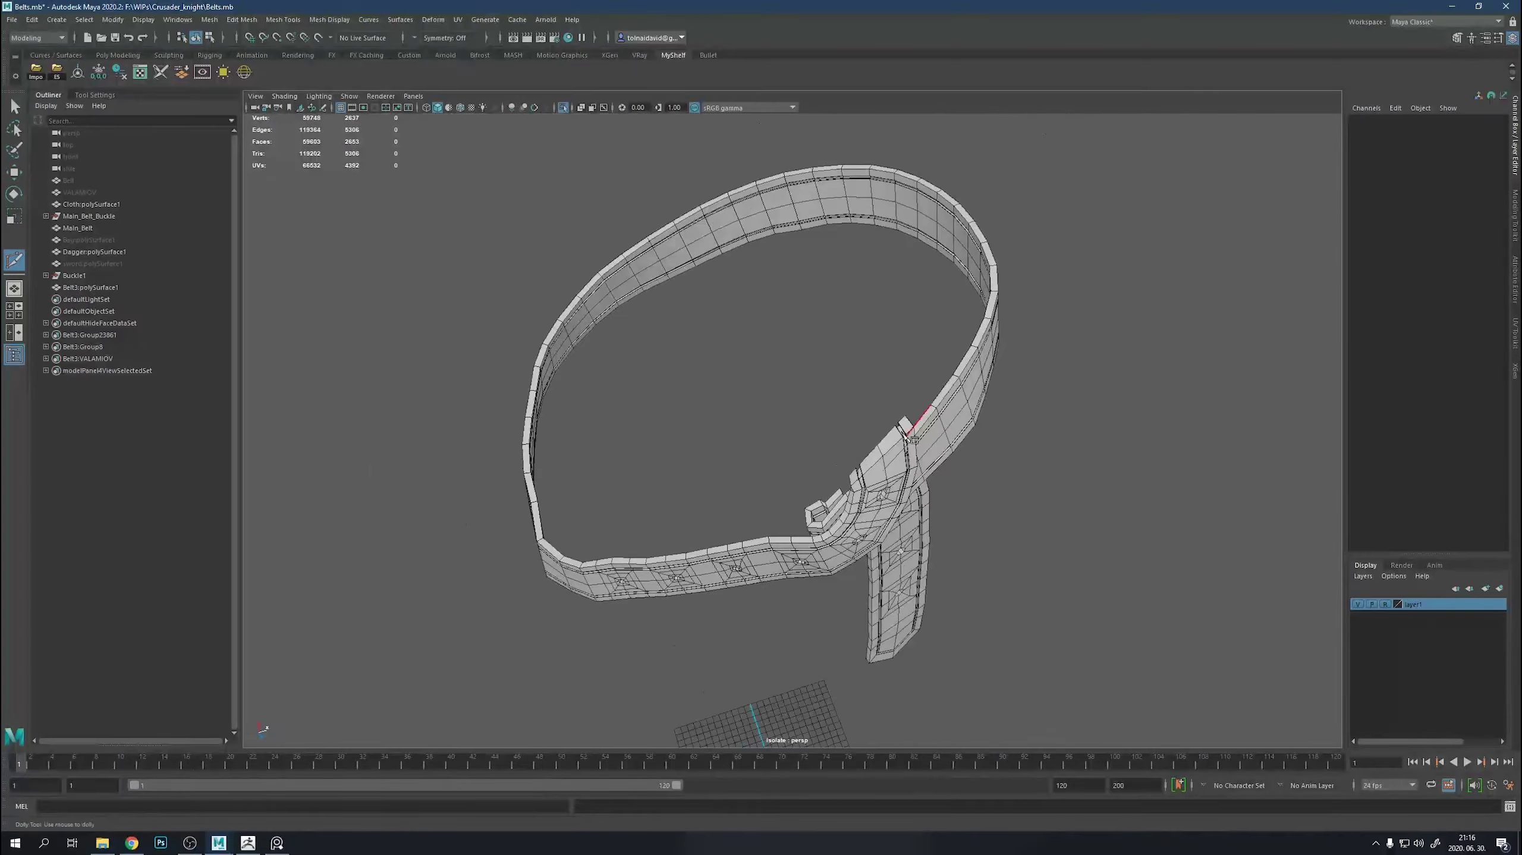
pyautogui.keyDown('alt'); pyautogui.moveTo(907, 431); pyautogui.dragTo(910, 389); pyautogui.keyUp('alt')
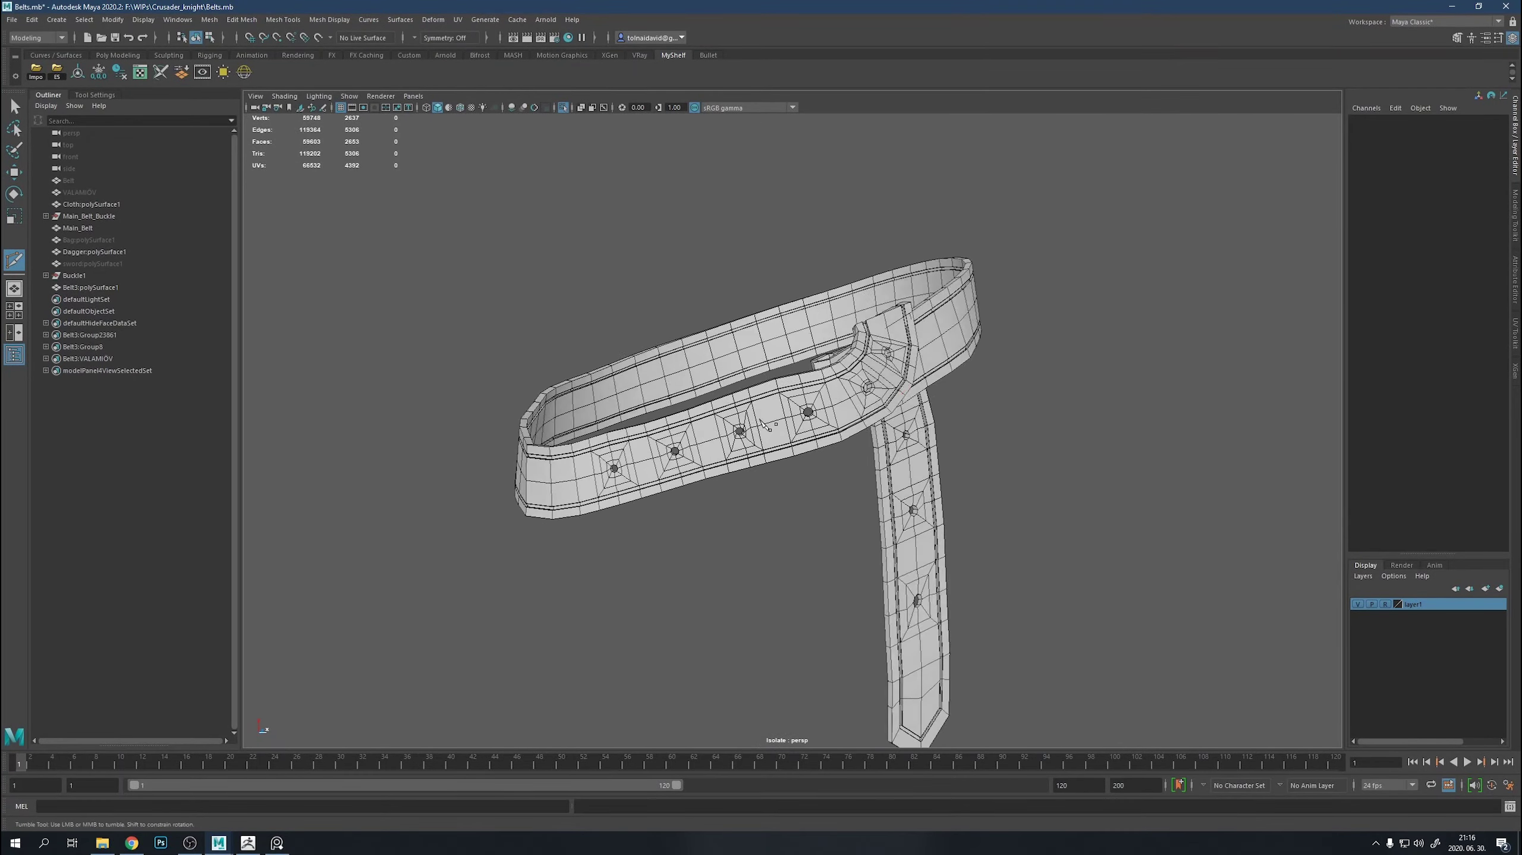
pyautogui.keyDown('alt'); pyautogui.moveTo(911, 390); pyautogui.dragTo(838, 479, button='right'); pyautogui.keyUp('alt')
# Undo an accidental component scale and check the belt in wireframe and smooth preview.
pyautogui.press('w')
pyautogui.rightClick(821, 494)
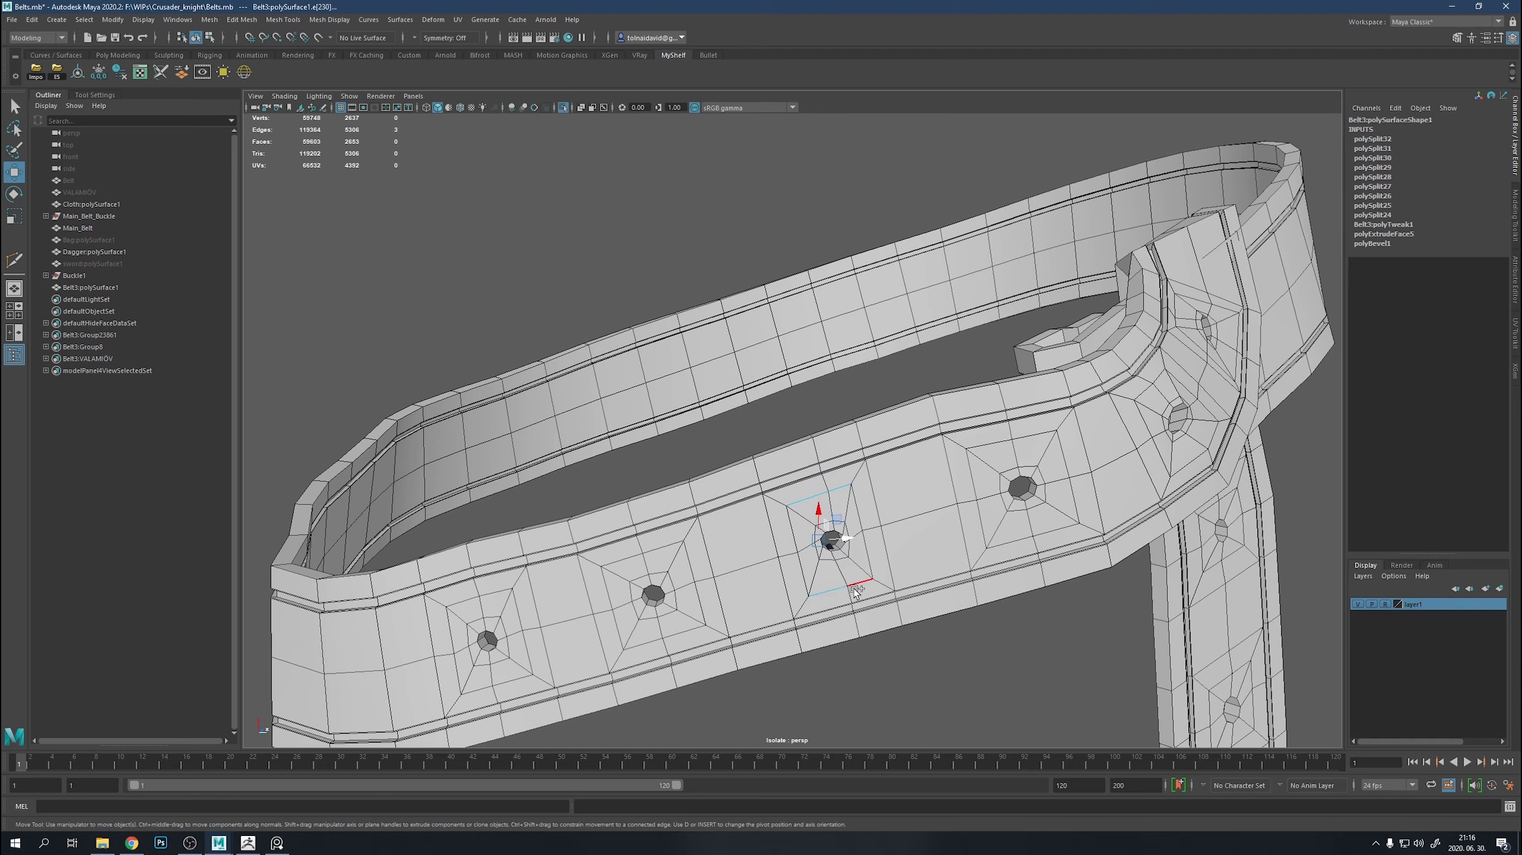
pyautogui.rightClick(832, 560)
pyautogui.hotkey('ctrl', 'z')
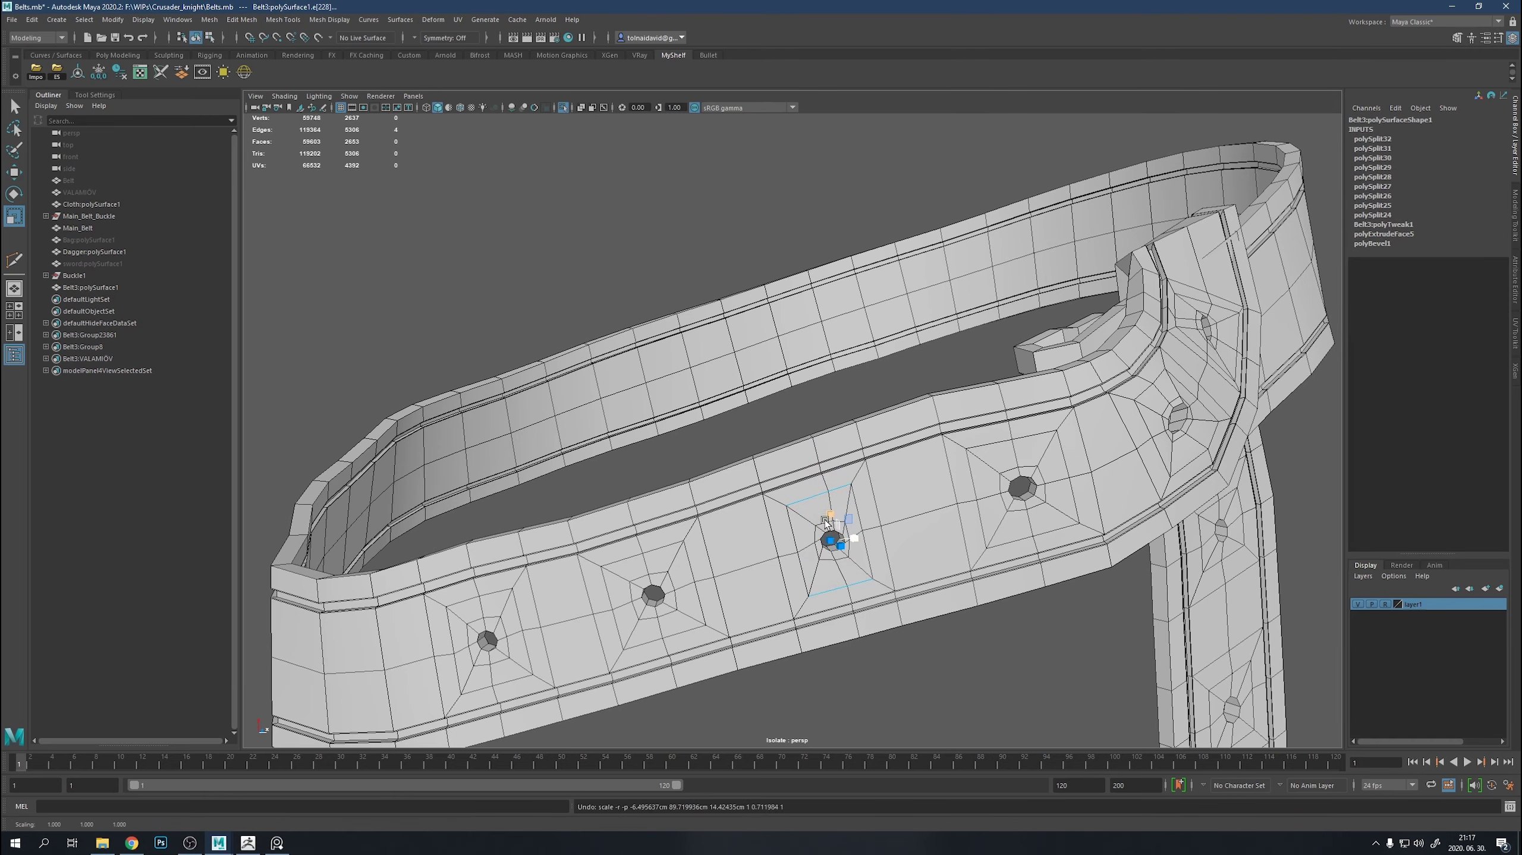
pyautogui.press('3')
pyautogui.press('4')
pyautogui.moveTo(672, 550)
pyautogui.keyDown('alt'); pyautogui.mouseDown()
pyautogui.moveTo(1037, 528)
pyautogui.moveTo(696, 465)
pyautogui.mouseUp(); pyautogui.keyUp('alt')
pyautogui.press('5')
pyautogui.press('1')
# Add a Multi-Cut edge loop along the strap and select an edge on a hole rim.
pyautogui.keyDown('shift'); pyautogui.rightClick(710, 429); pyautogui.keyUp('shift')
pyautogui.keyDown('shift'); pyautogui.moveTo(711, 429); pyautogui.dragTo(672, 437, button='right'); pyautogui.keyUp('shift')
pyautogui.scroll(5, 672, 438)
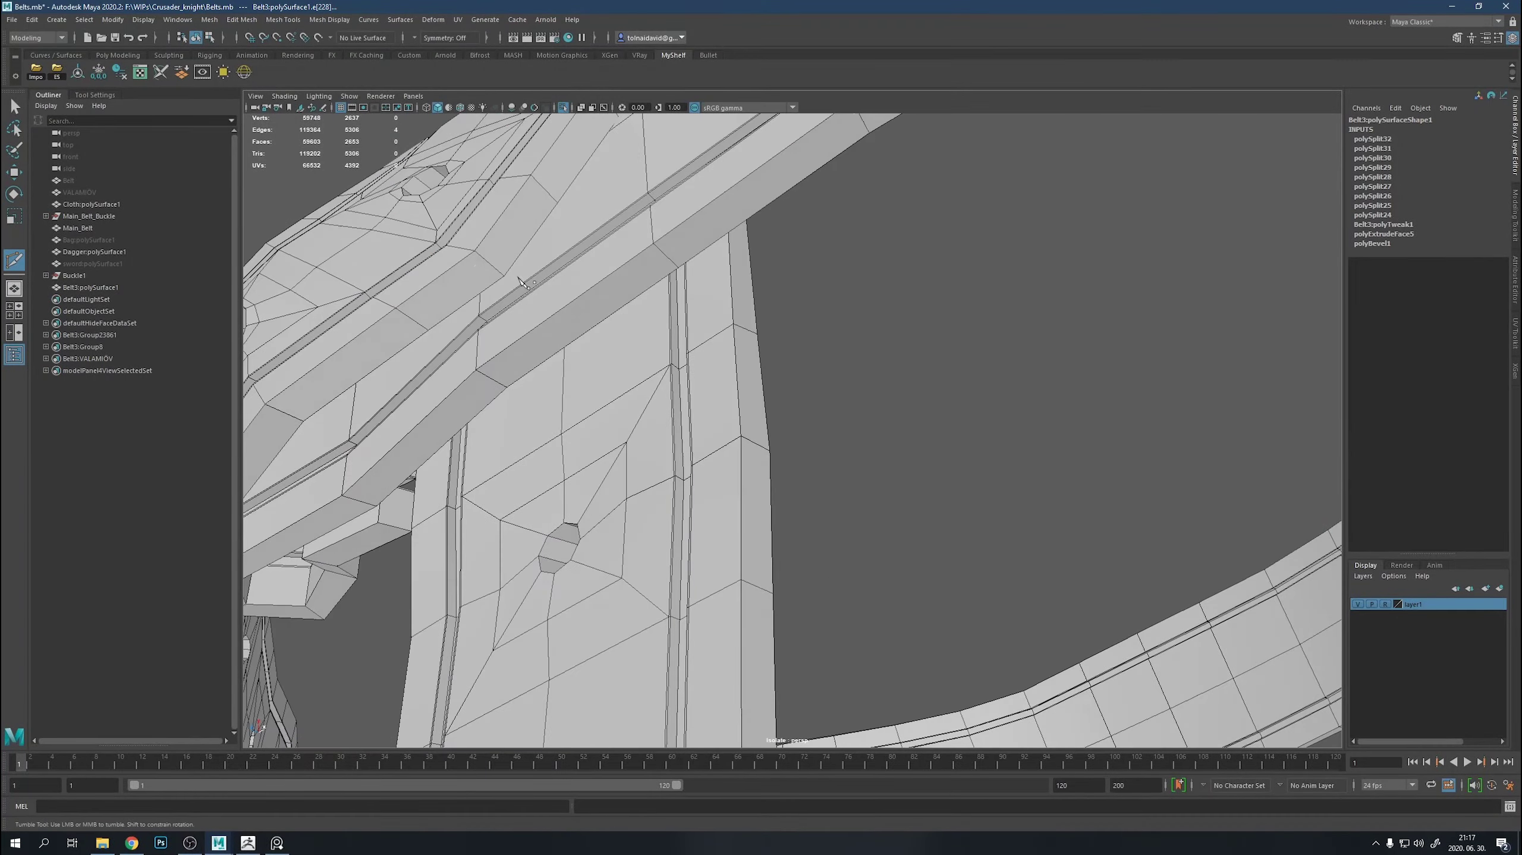
pyautogui.keyDown('ctrl'); pyautogui.click(489, 262); pyautogui.keyUp('ctrl')
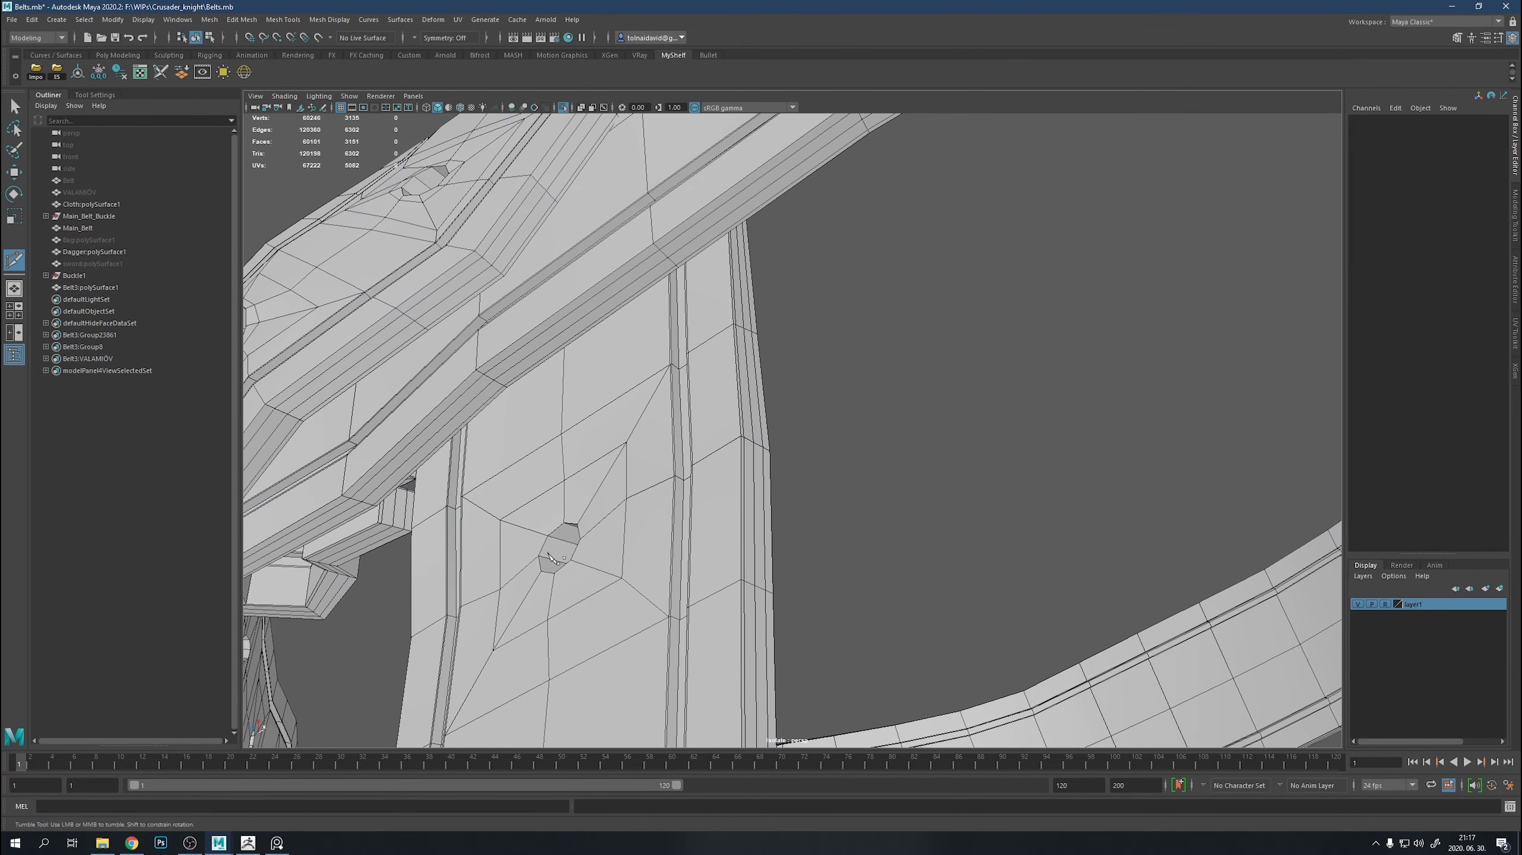
pyautogui.keyDown('alt'); pyautogui.moveTo(552, 558); pyautogui.dragTo(668, 404); pyautogui.keyUp('alt')
pyautogui.scroll(5, 453, 354)
pyautogui.click(444, 352)
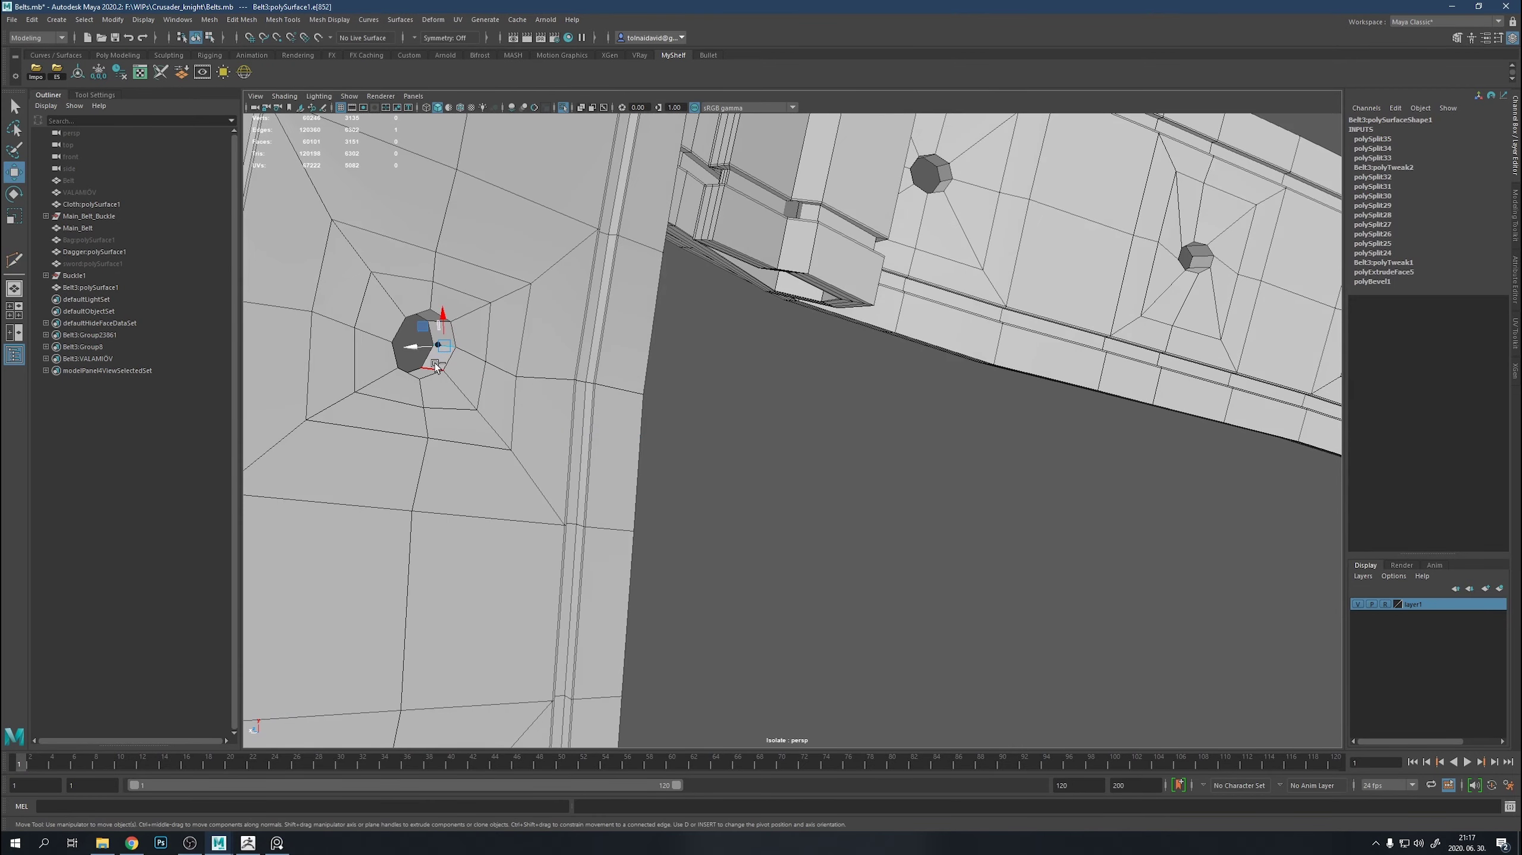
pyautogui.keyDown('alt'); pyautogui.moveTo(490, 386); pyautogui.dragTo(774, 476, button='middle'); pyautogui.keyUp('alt')
pyautogui.scroll(-3, 687, 574)
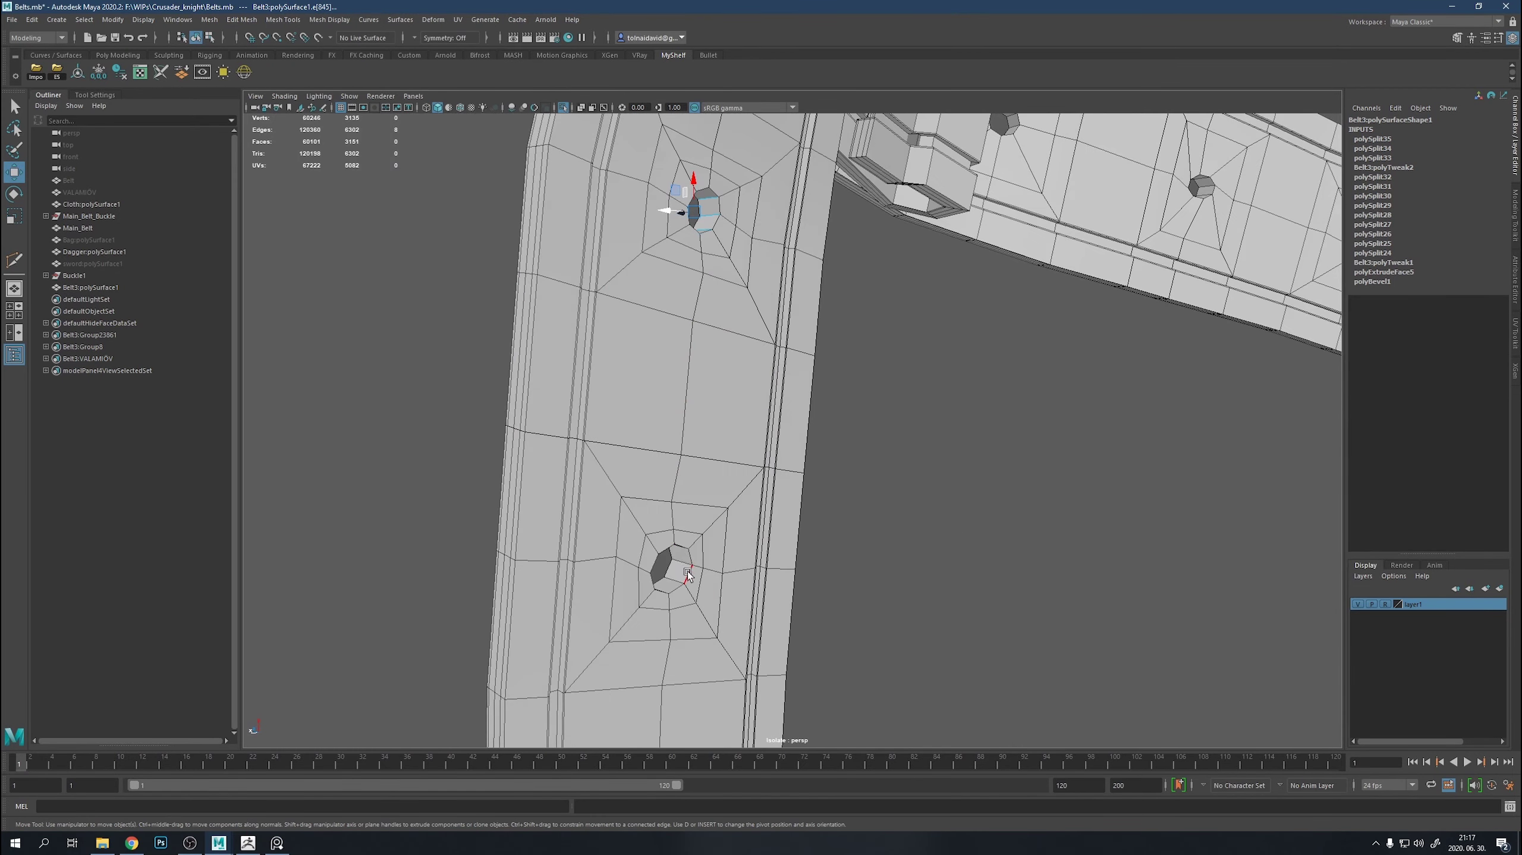
pyautogui.moveTo(676, 576)
pyautogui.keyDown('alt'); pyautogui.mouseDown()
pyautogui.moveTo(703, 632)
pyautogui.moveTo(798, 388)
pyautogui.mouseUp(); pyautogui.keyUp('alt')
pyautogui.scroll(-5, 681, 638)
pyautogui.scroll(5, 845, 521)
pyautogui.scroll(3, 558, 378)
pyautogui.scroll(-5, 559, 378)
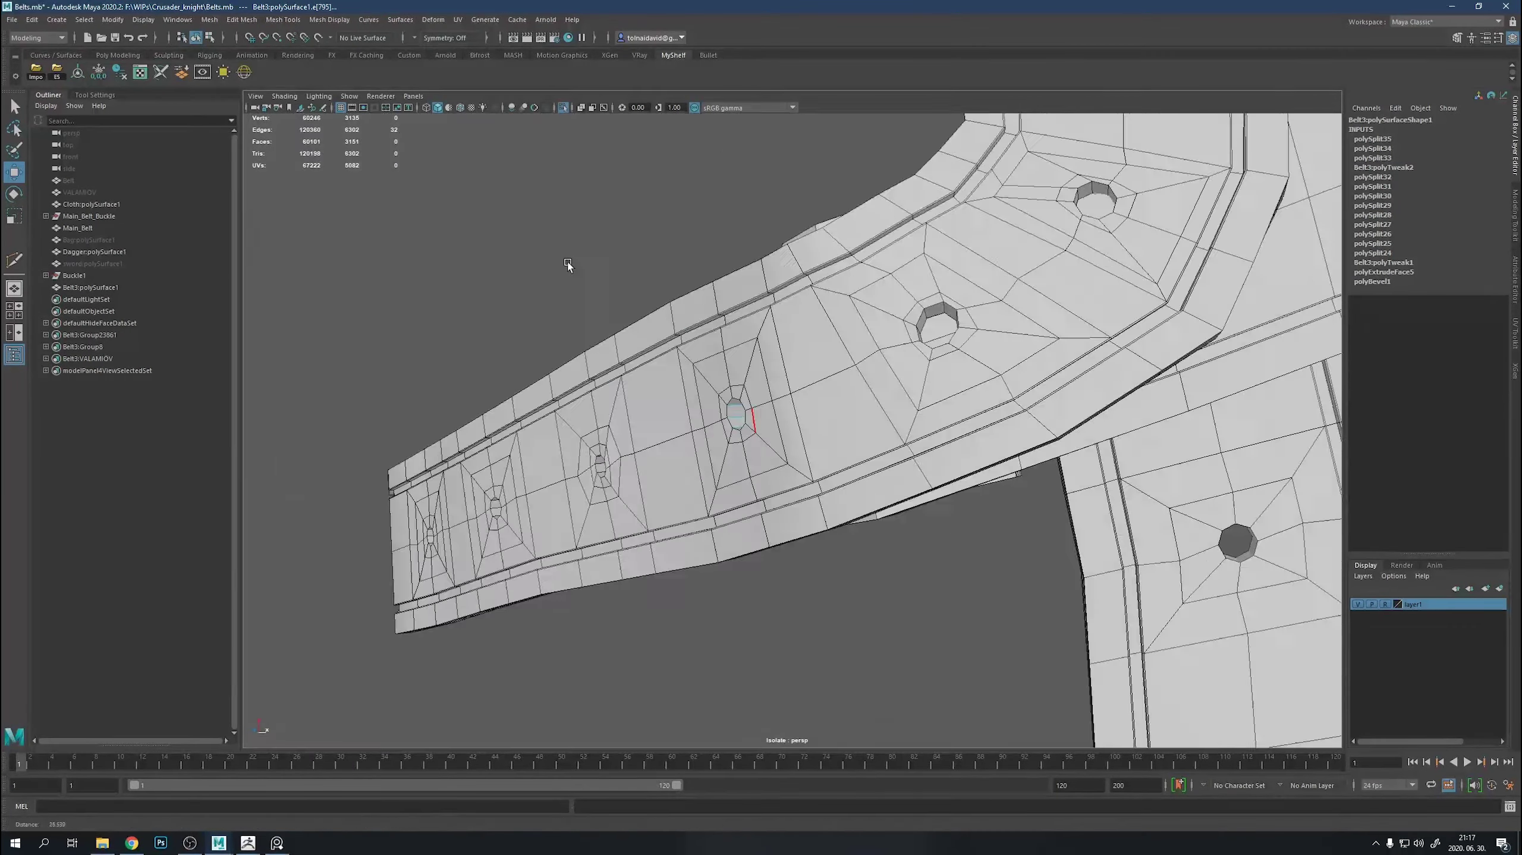
pyautogui.scroll(5, 762, 270)
# Add the rim loops of further strap holes to the edge selection.
pyautogui.keyDown('shift'); pyautogui.doubleClick(764, 261); pyautogui.keyUp('shift')
pyautogui.scroll(-2, 956, 331)
pyautogui.keyDown('alt'); pyautogui.moveTo(956, 330); pyautogui.dragTo(847, 317); pyautogui.keyUp('alt')
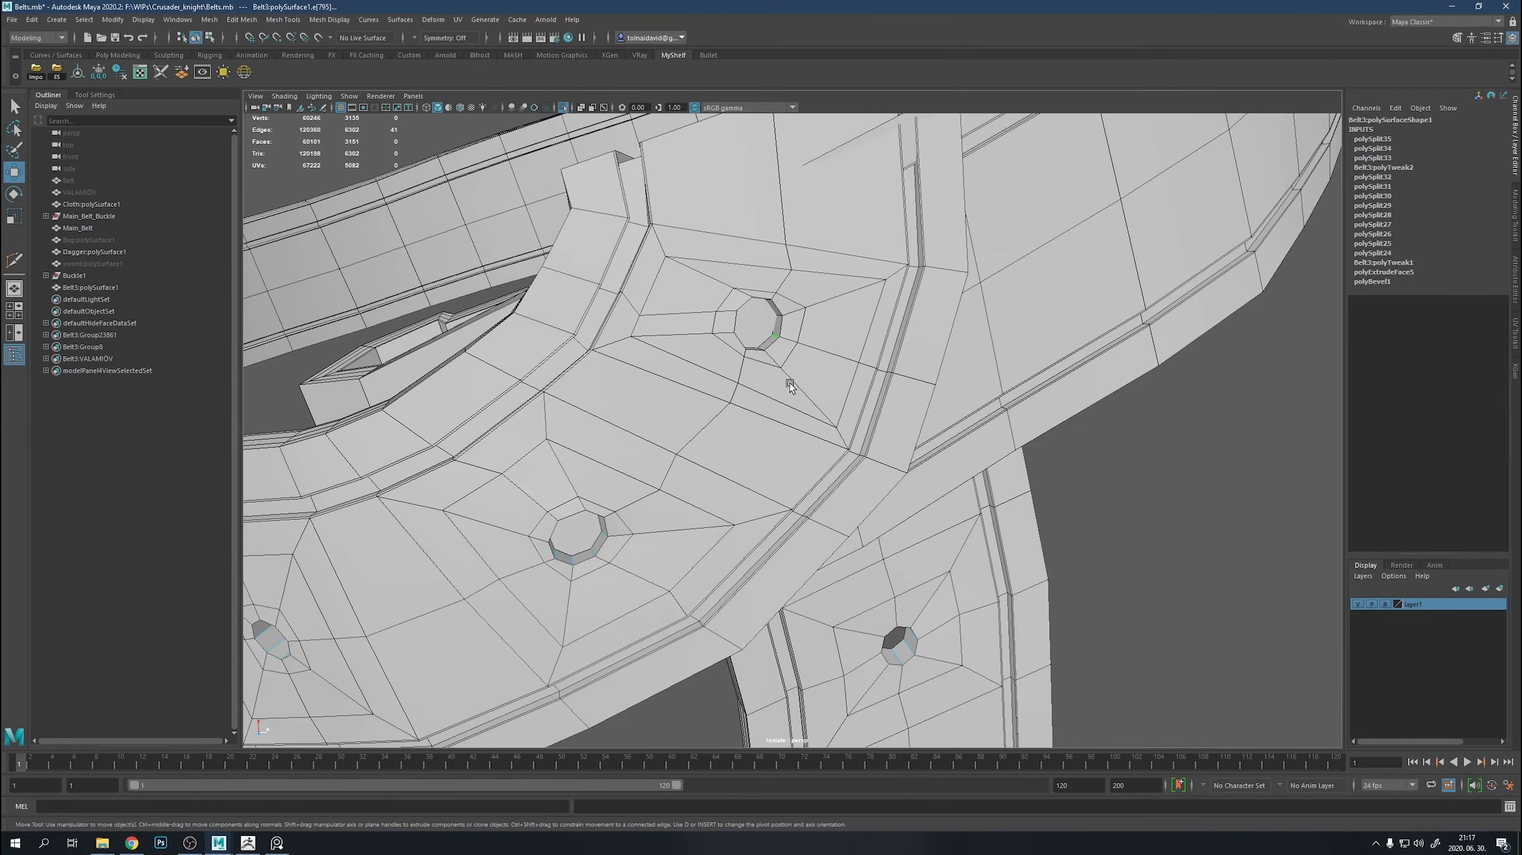
pyautogui.scroll(-3, 789, 386)
pyautogui.scroll(-2, 884, 519)
pyautogui.scroll(5, 1139, 519)
pyautogui.keyDown('shift'); pyautogui.doubleClick(1125, 513); pyautogui.keyUp('shift')
pyautogui.scroll(2, 979, 518)
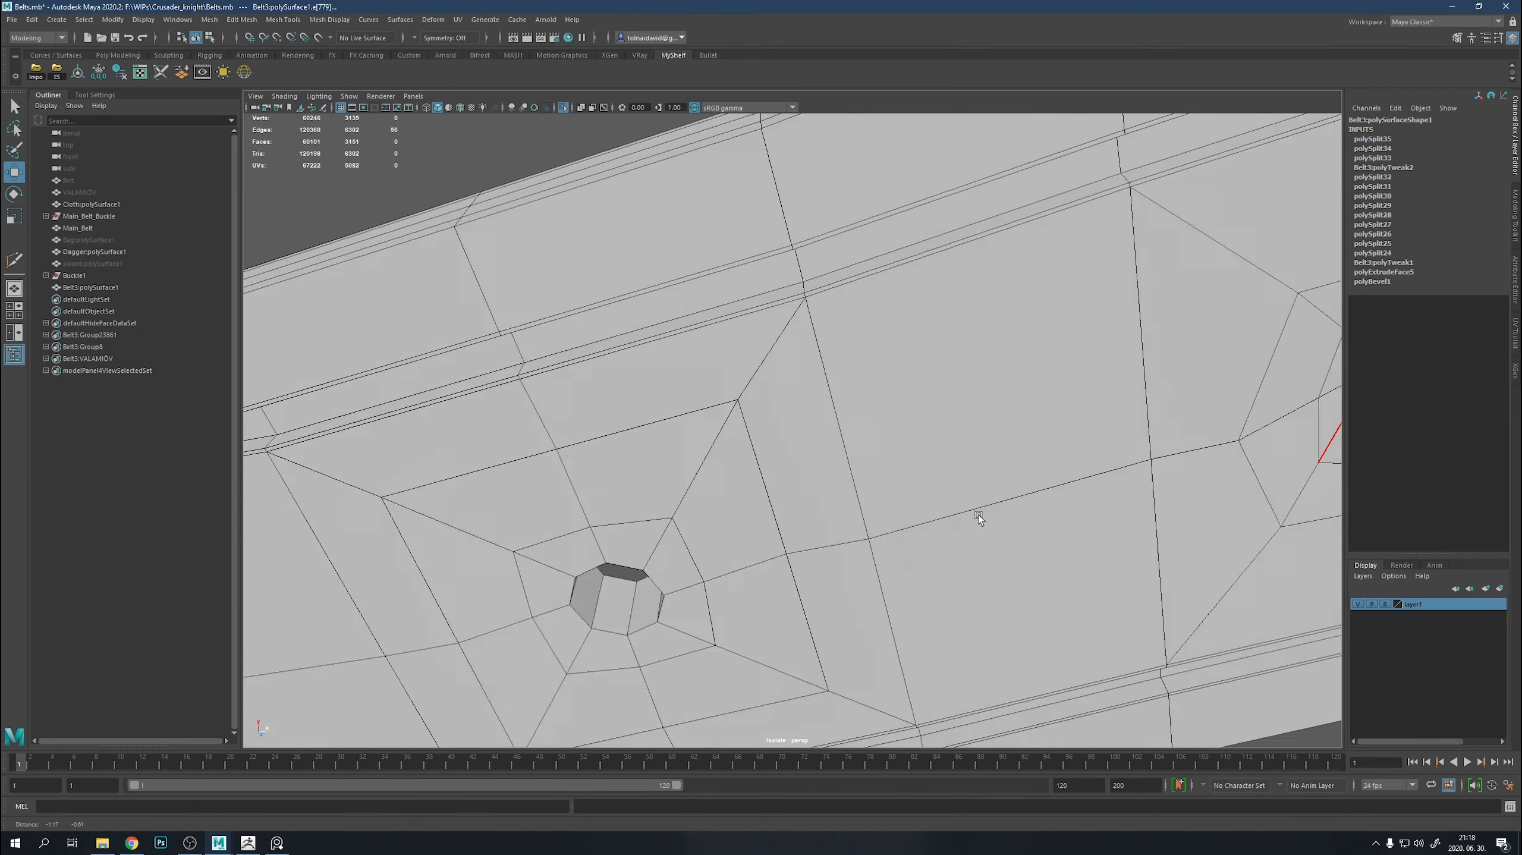
pyautogui.scroll(-1, 978, 514)
pyautogui.keyDown('shift'); pyautogui.click(1218, 437); pyautogui.keyUp('shift')
pyautogui.scroll(-3, 515, 572)
# Connect the radial edges around a hole with a new ring of edges.
pyautogui.keyDown('shift'); pyautogui.doubleClick(686, 518); pyautogui.keyUp('shift')
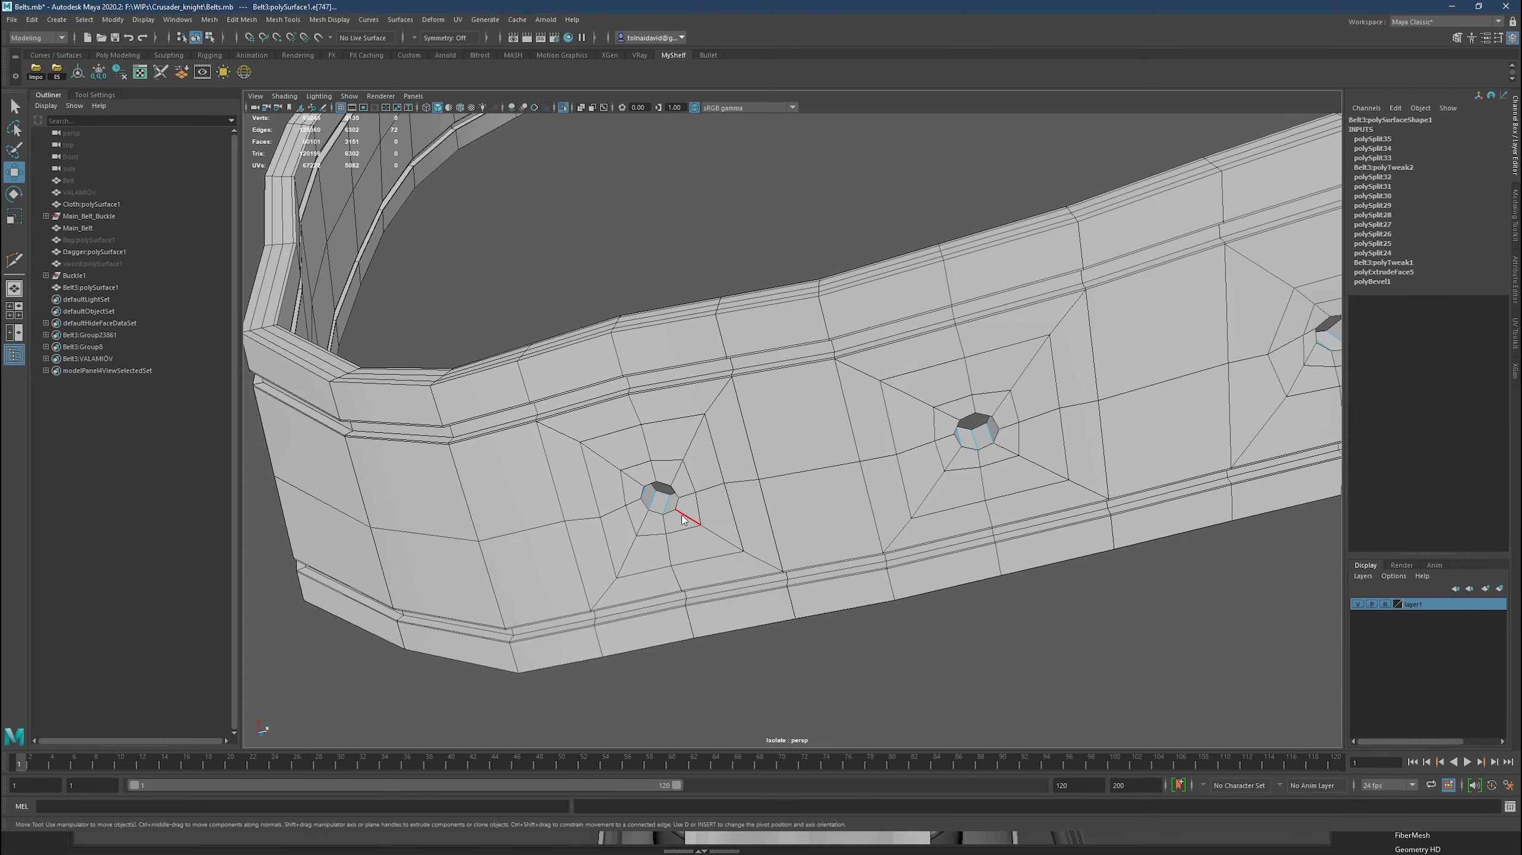
pyautogui.keyDown('shift'); pyautogui.moveTo(670, 532); pyautogui.dragTo(690, 582, button='right'); pyautogui.keyUp('shift')
pyautogui.scroll(3, 663, 529)
pyautogui.keyDown('alt'); pyautogui.moveTo(664, 530); pyautogui.dragTo(916, 405, button='middle'); pyautogui.keyUp('alt')
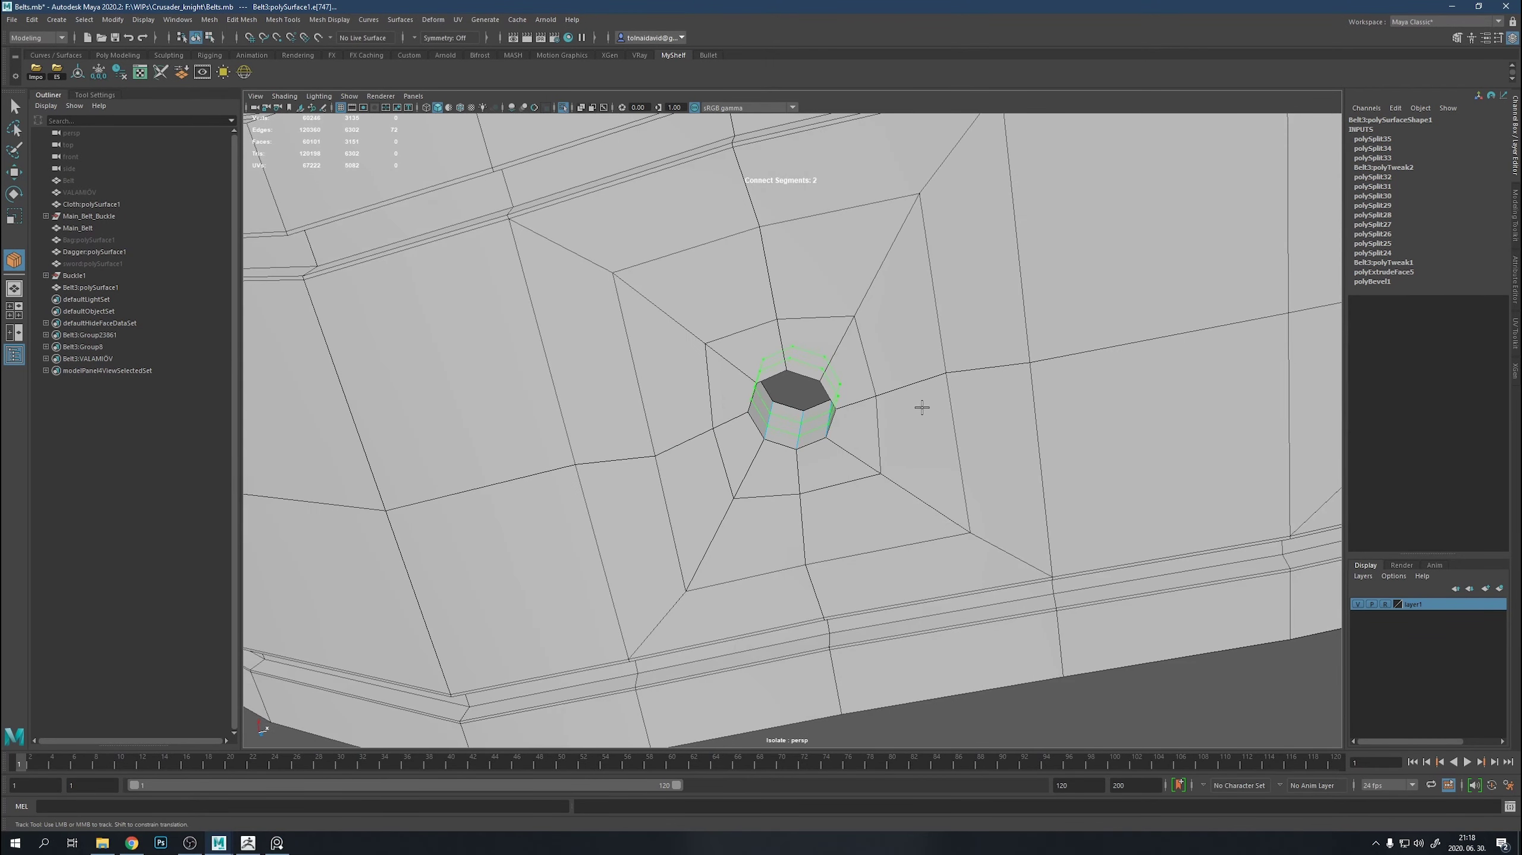
pyautogui.press('Delete')
pyautogui.hotkey('ctrl', 'z')
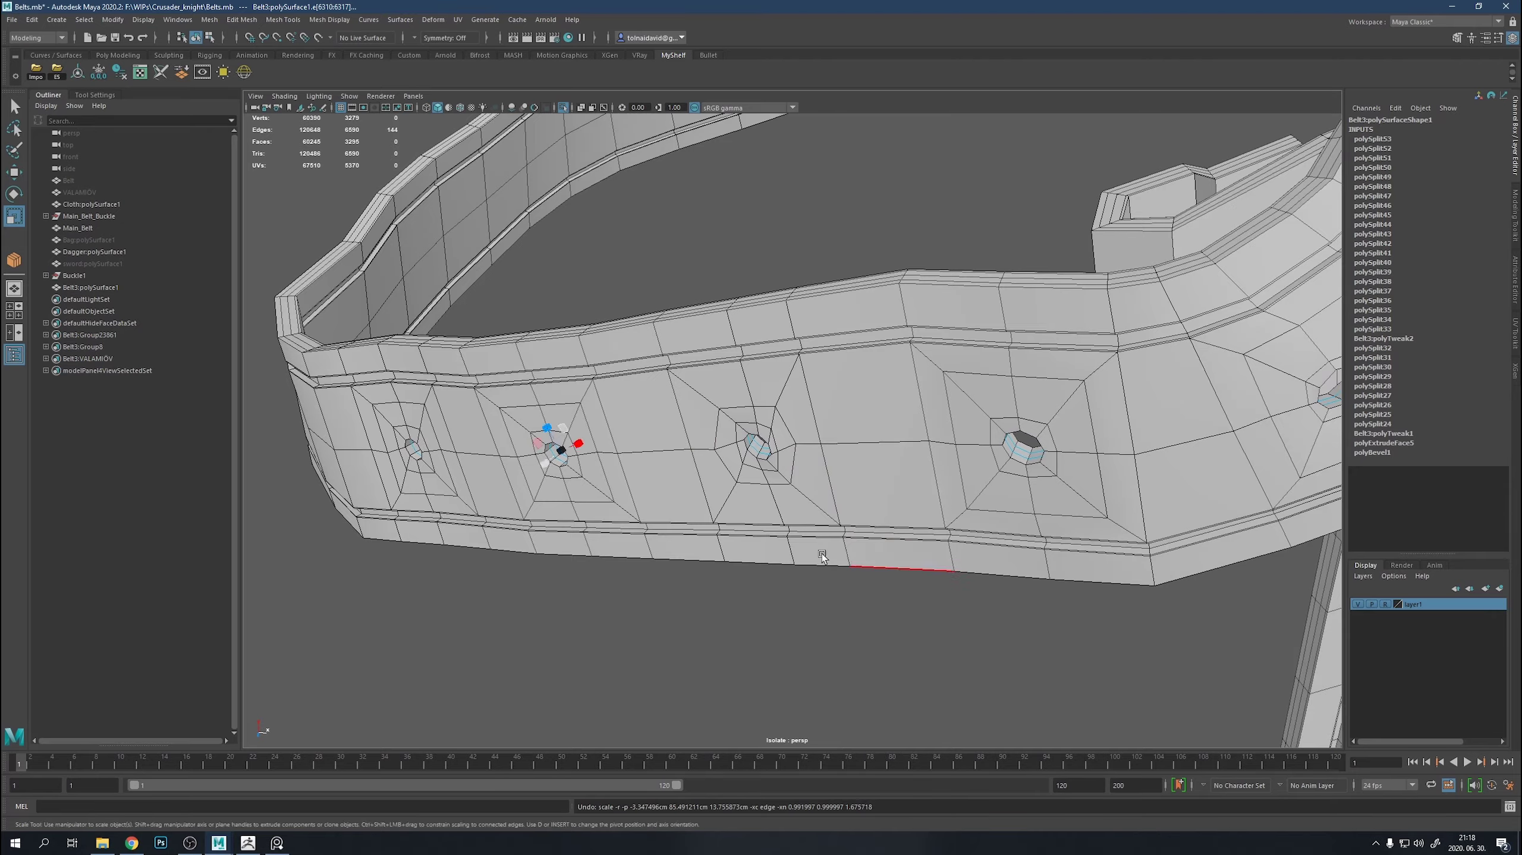
# Return to object selection and select the whole Belt3:polySurface1 mesh.
pyautogui.scroll(5, 963, 423)
pyautogui.scroll(-5, 923, 476)
pyautogui.keyDown('alt'); pyautogui.moveTo(922, 476); pyautogui.dragTo(866, 251); pyautogui.keyUp('alt')
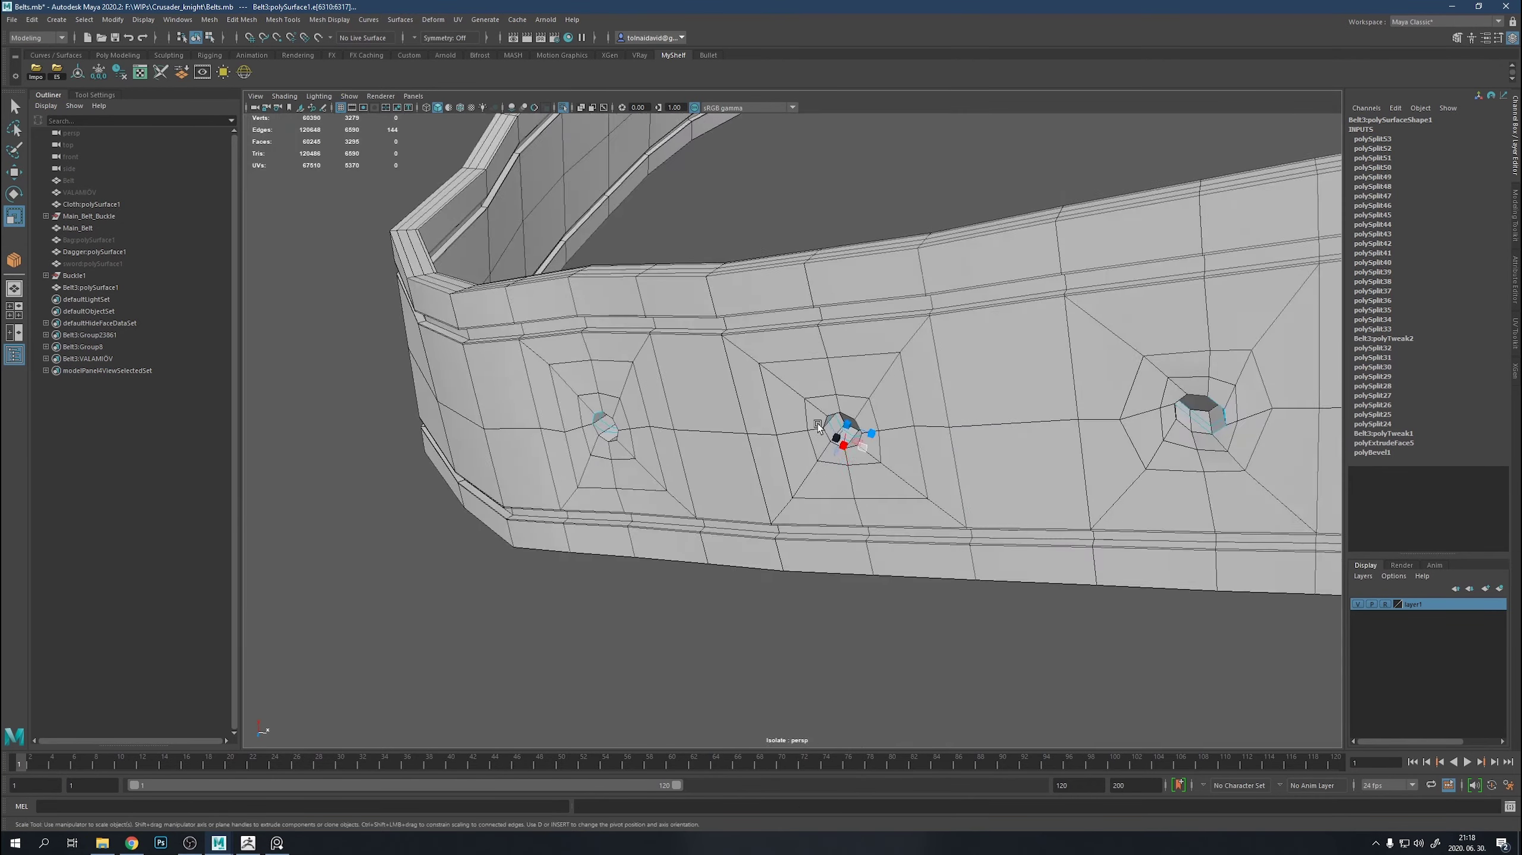
pyautogui.keyDown('shift'); pyautogui.moveTo(866, 251); pyautogui.dragTo(866, 263, button='right'); pyautogui.keyUp('shift')
pyautogui.keyDown('alt'); pyautogui.moveTo(866, 252); pyautogui.dragTo(967, 373); pyautogui.keyUp('alt')
pyautogui.keyDown('alt'); pyautogui.moveTo(967, 374); pyautogui.dragTo(865, 487, button='middle'); pyautogui.keyUp('alt')
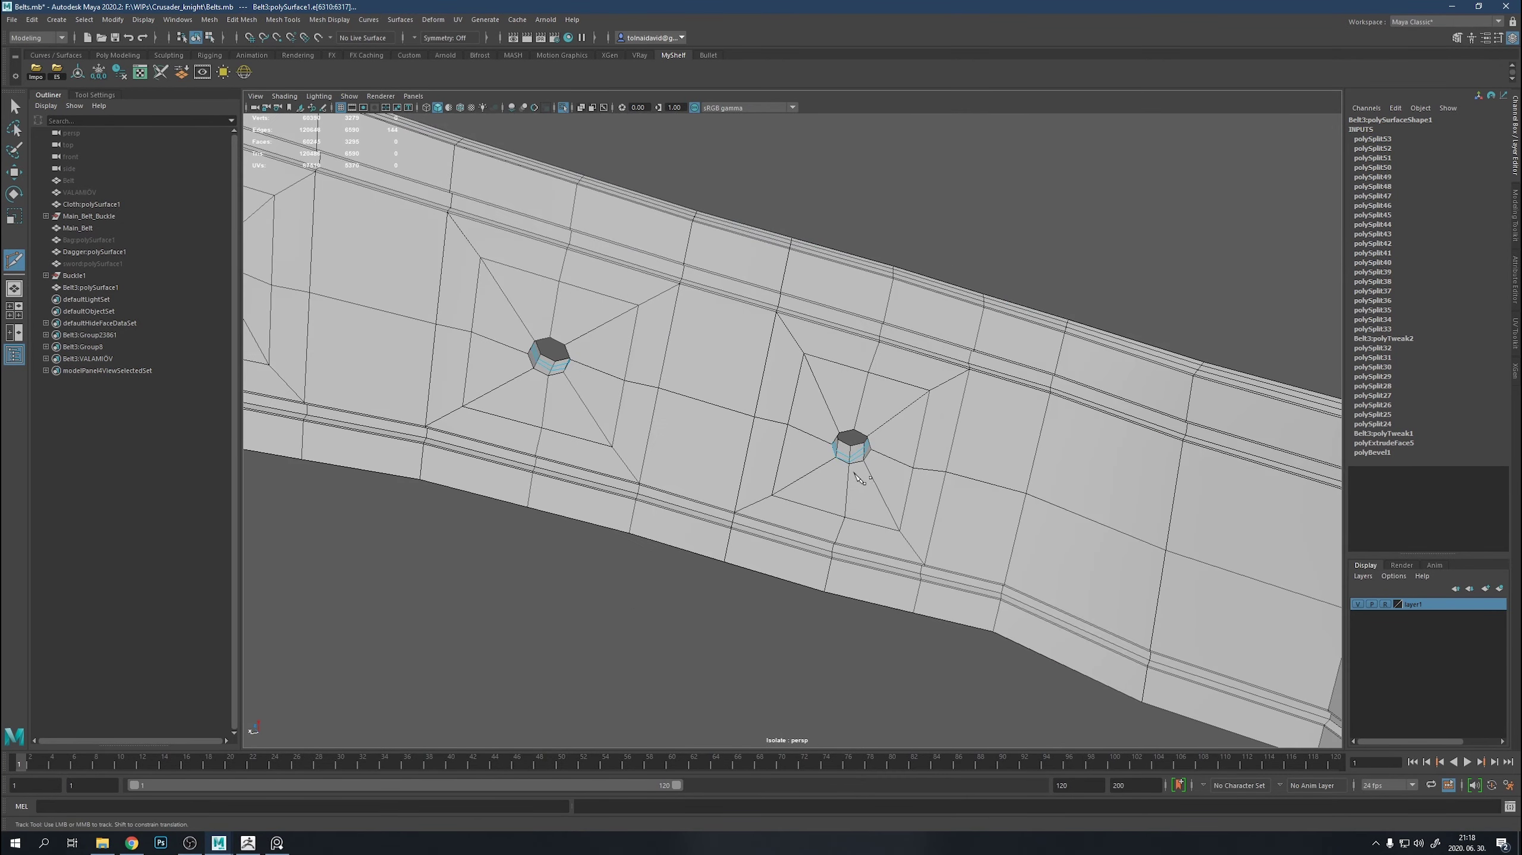
pyautogui.press('q')
pyautogui.click(1105, 351)
pyautogui.moveTo(1106, 351)
pyautogui.keyDown('alt'); pyautogui.mouseDown()
pyautogui.moveTo(856, 521)
pyautogui.moveTo(776, 426)
pyautogui.mouseUp(); pyautogui.keyUp('alt')
pyautogui.click(856, 520)
pyautogui.scroll(3, 776, 427)
# Re-export the holed belt over Belt2.OBJ in the Assets folder.
pyautogui.press('f')
pyautogui.hotkey('alt', 'shift', 'd')
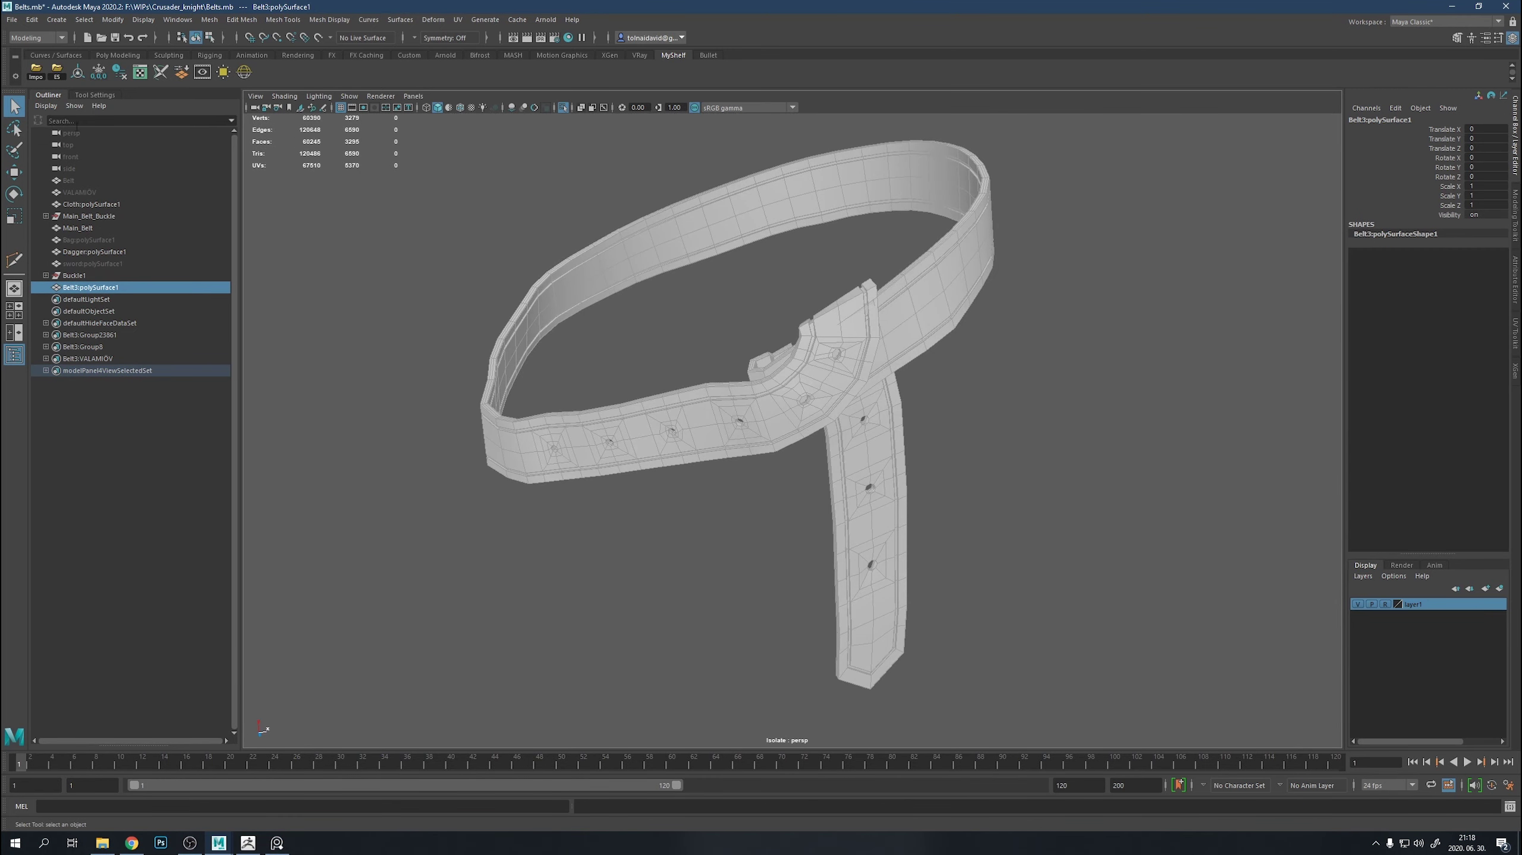
pyautogui.click(56, 72)
pyautogui.click(530, 260)
pyautogui.doubleClick(540, 264)
# Exit isolation, select the lower belt plus Buckle1, and bring up Export Selection.
pyautogui.click(90, 229)
pyautogui.hotkey('ctrl', '1')
pyautogui.press('h')
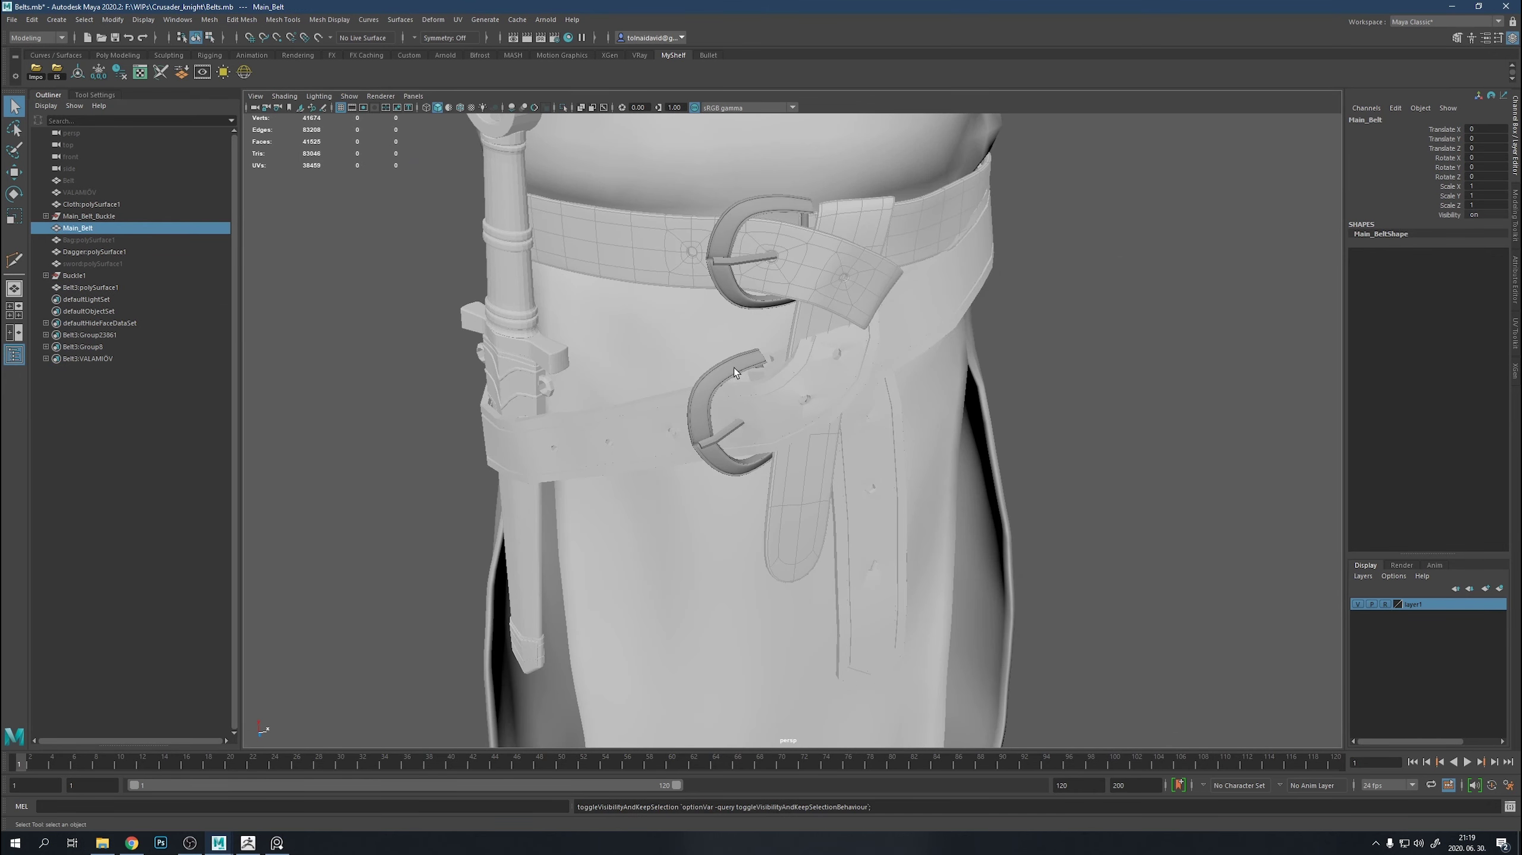
pyautogui.click(733, 367)
pyautogui.click(756, 396)
pyautogui.click(731, 359)
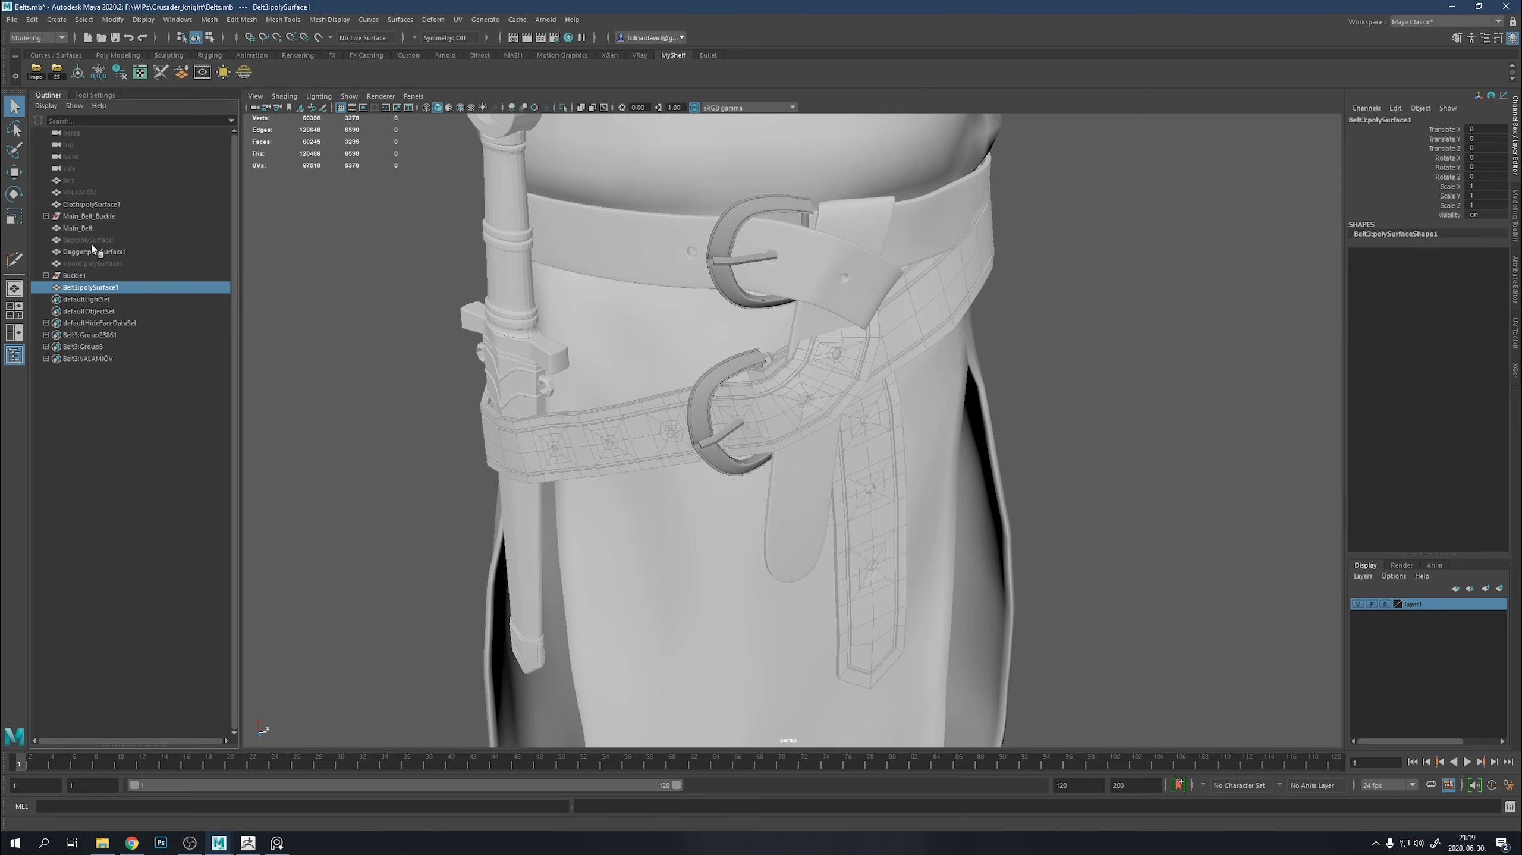
pyautogui.click(74, 275)
pyautogui.click(57, 72)
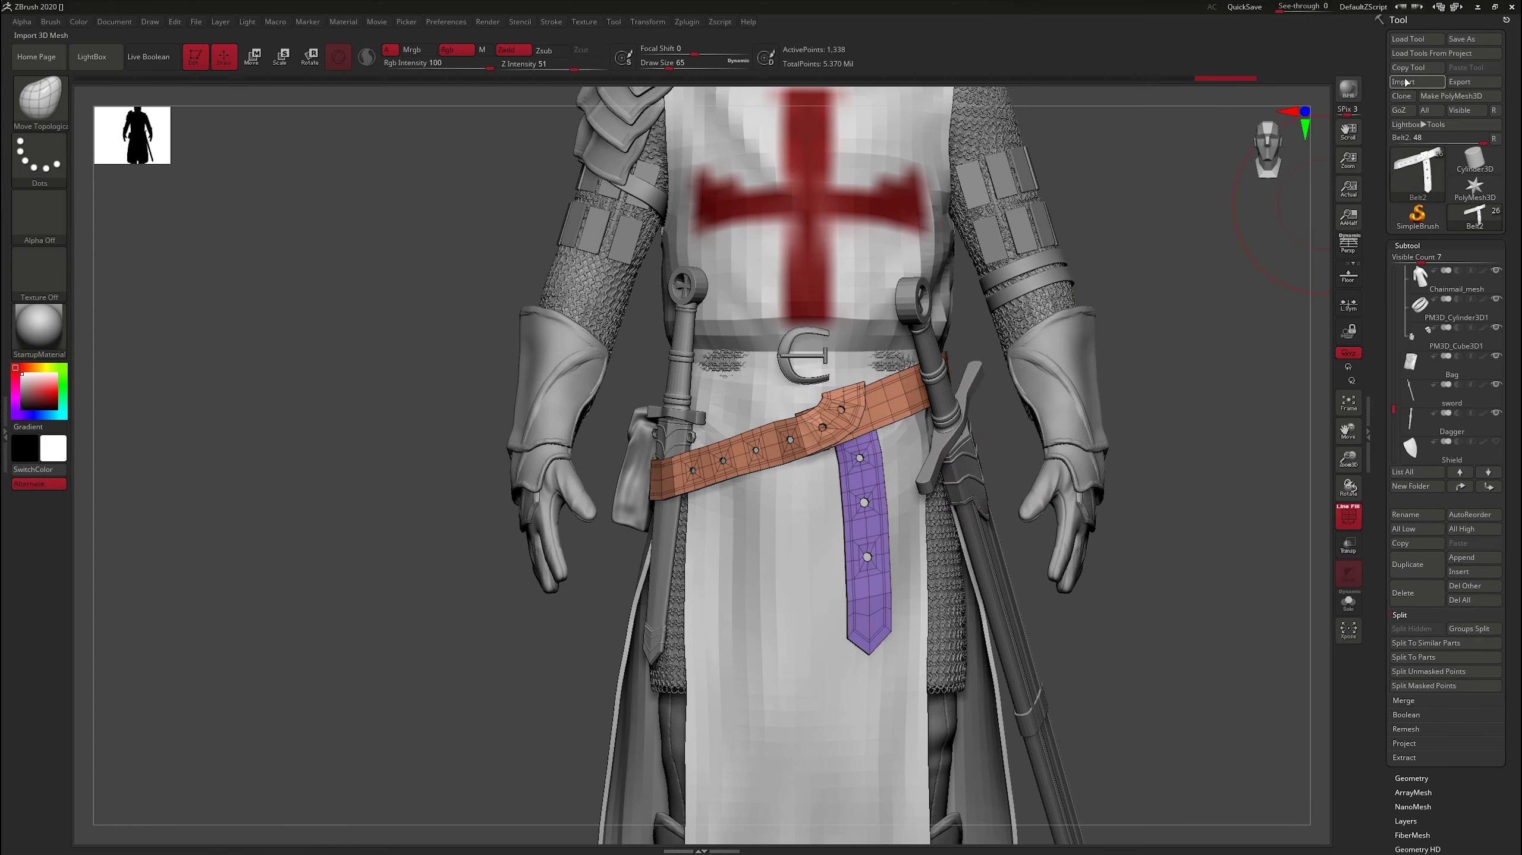
# Import b.obj via Tool > Import, accepting the polygon split prompt.
pyautogui.click(1407, 82)
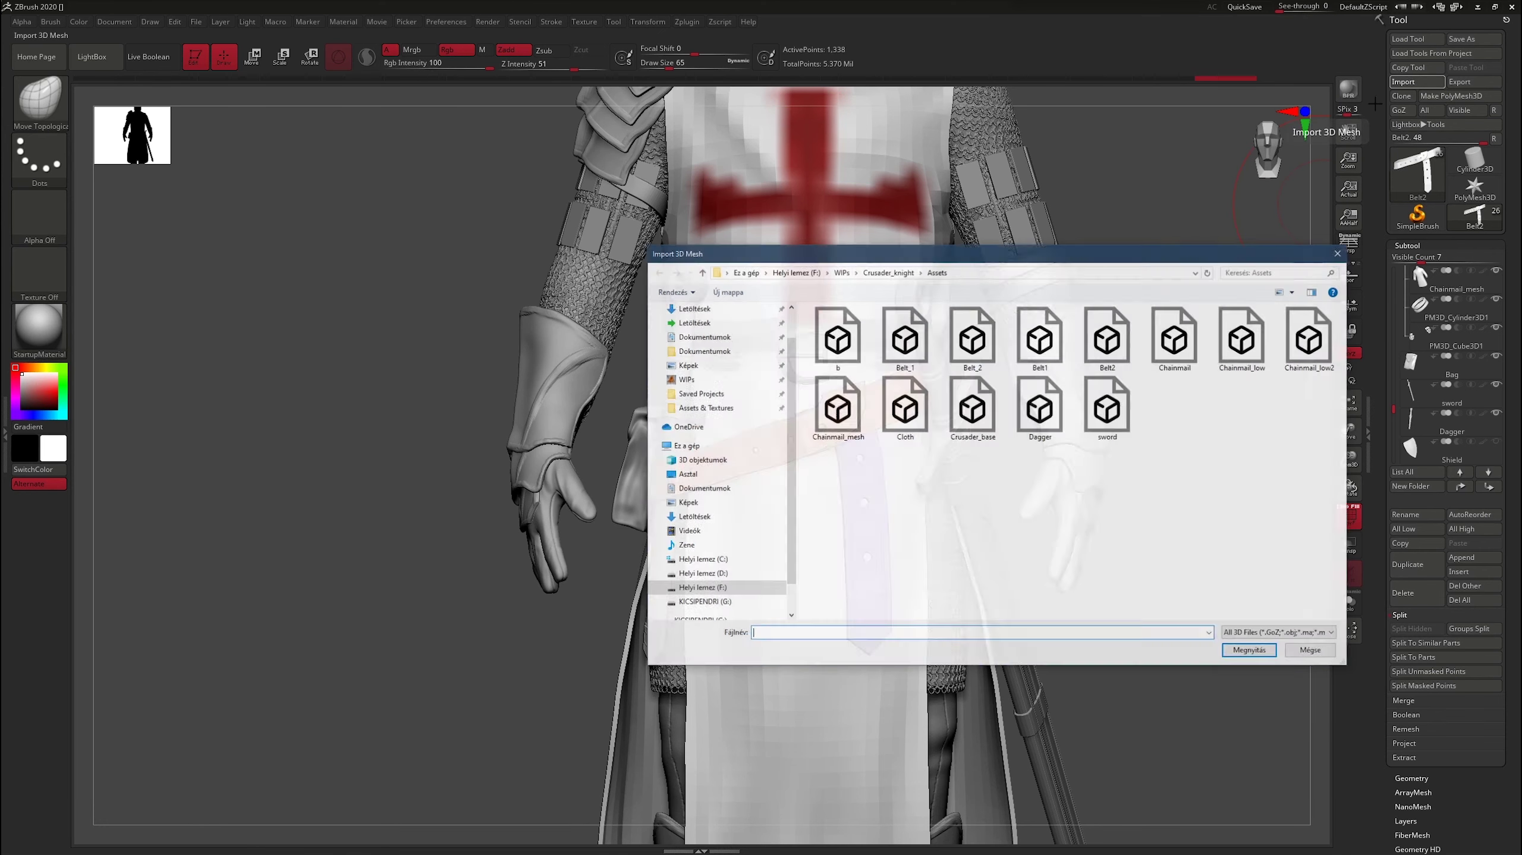
pyautogui.doubleClick(977, 352)
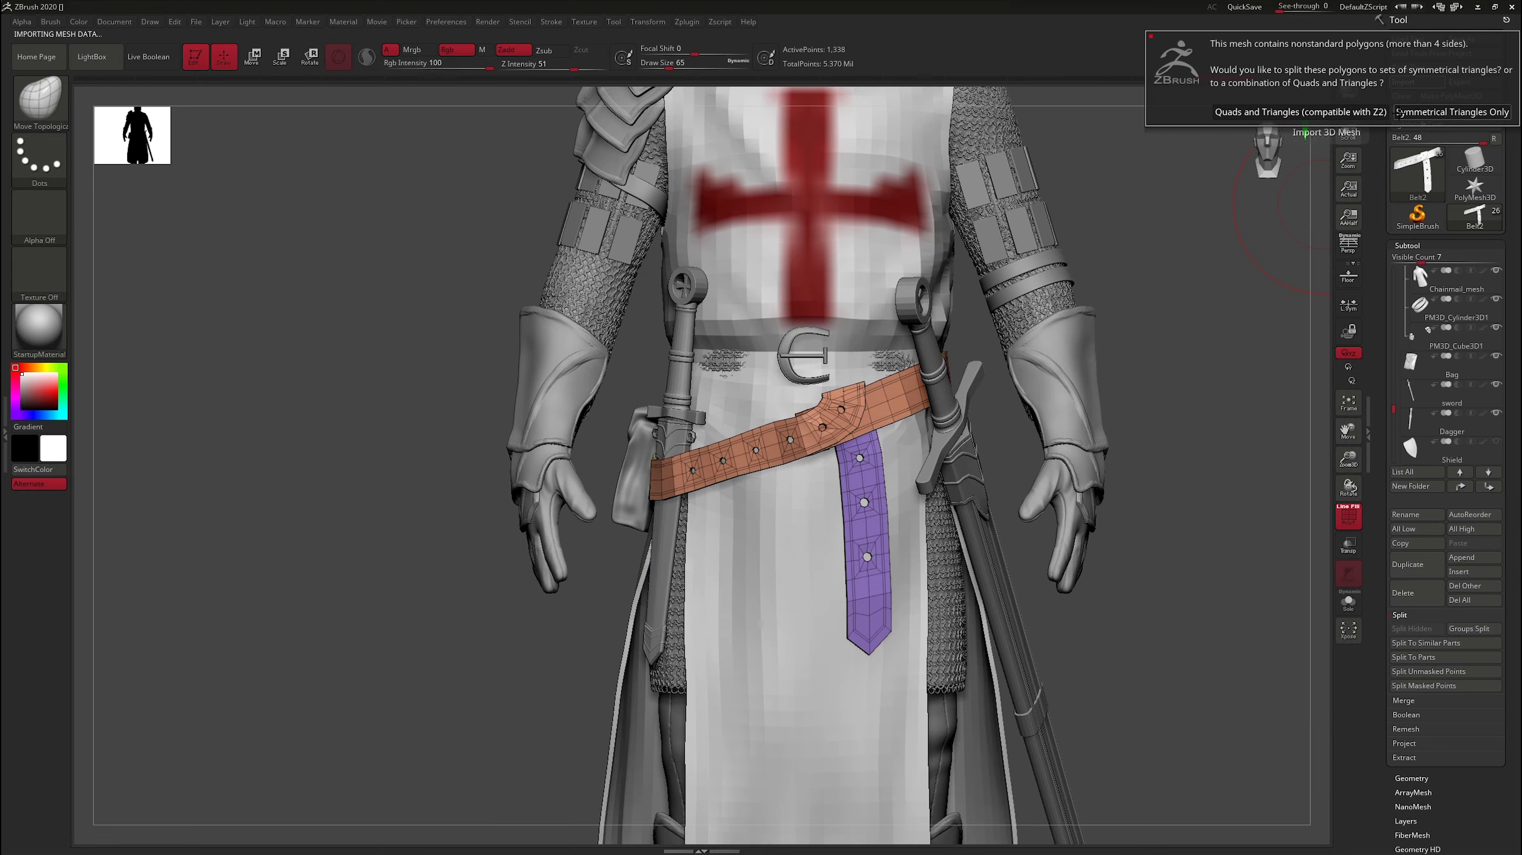
pyautogui.click(1344, 112)
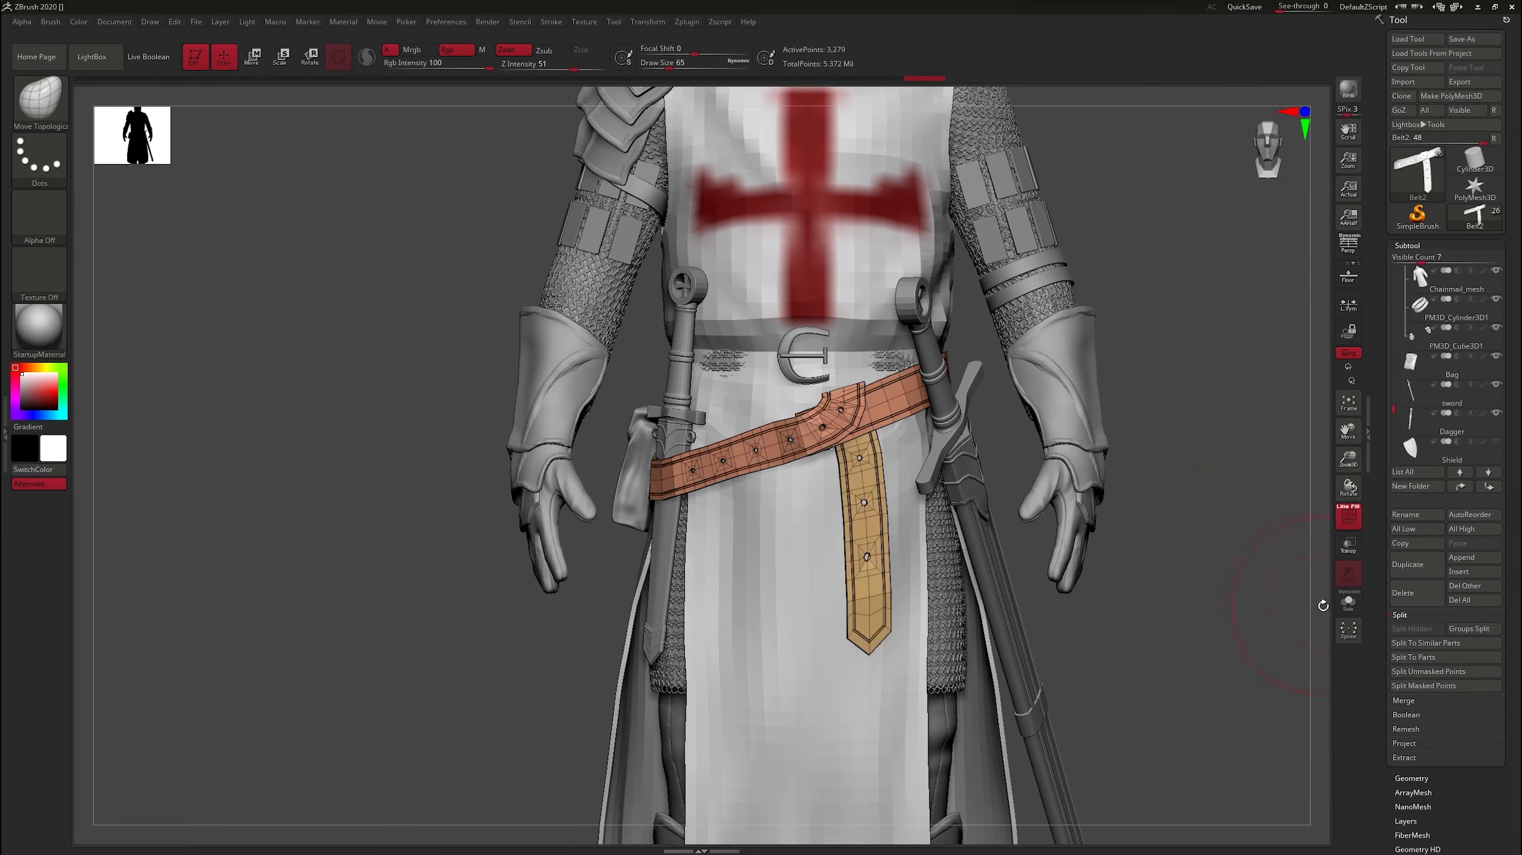
pyautogui.press('f')
# Orbit and zoom onto the belt's strap holes, toggling PolyF to inspect them.
pyautogui.moveTo(1059, 577)
pyautogui.mouseDown()
pyautogui.moveTo(913, 452)
pyautogui.moveTo(1014, 449)
pyautogui.mouseUp()
pyautogui.moveTo(812, 357)
pyautogui.mouseDown()
pyautogui.moveTo(1029, 432)
pyautogui.moveTo(1036, 455)
pyautogui.moveTo(1073, 438)
pyautogui.moveTo(1006, 459)
pyautogui.moveTo(976, 406)
pyautogui.moveTo(789, 431)
pyautogui.mouseUp()
pyautogui.hotkey('shift', 'f')
pyautogui.press('w')
pyautogui.press('q')
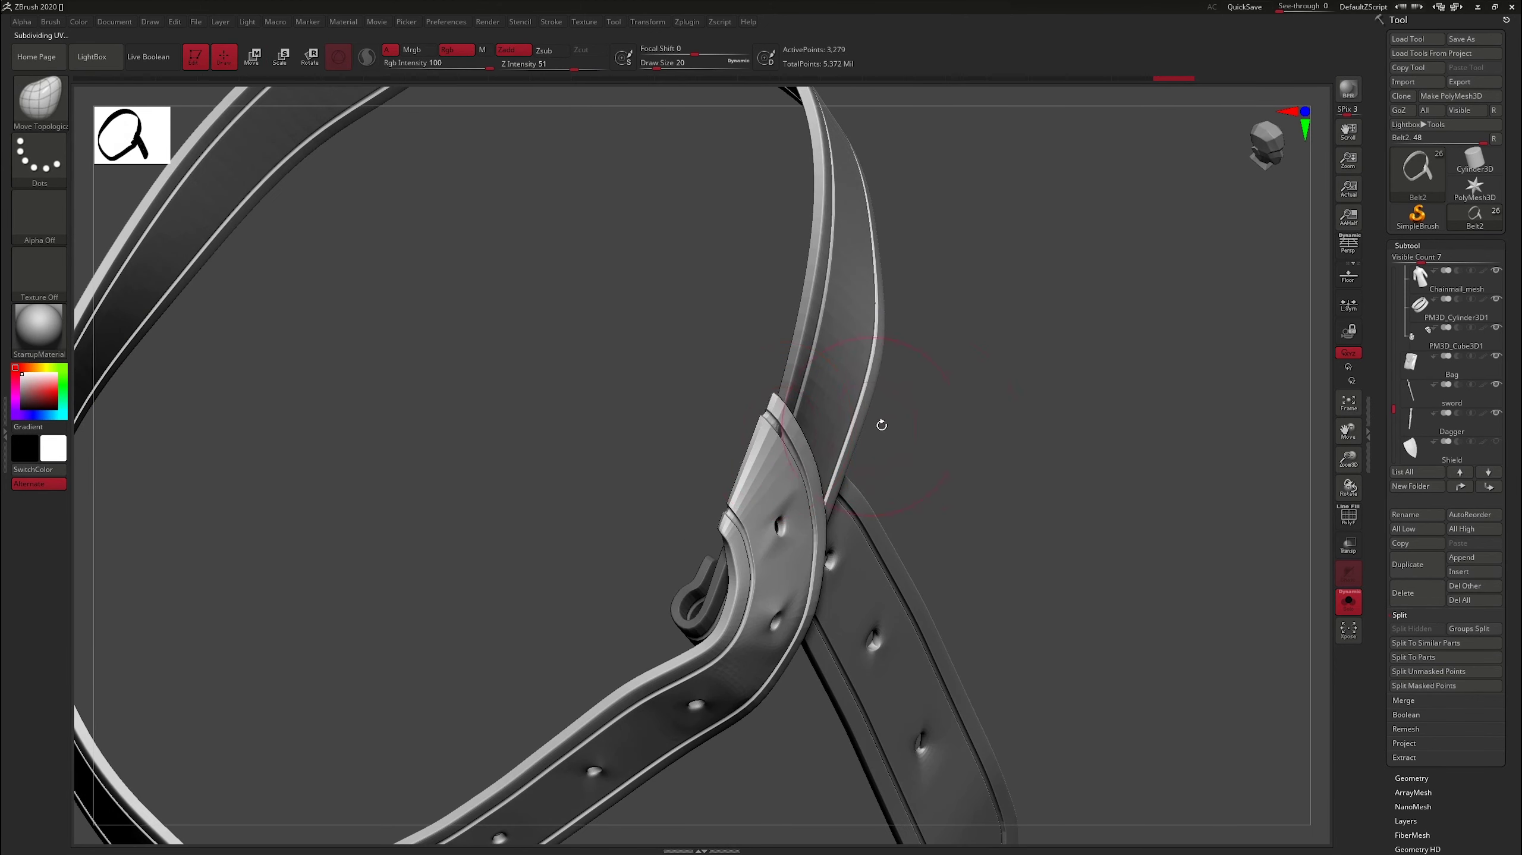
pyautogui.moveTo(881, 424)
pyautogui.mouseDown()
pyautogui.moveTo(808, 491)
pyautogui.moveTo(859, 449)
pyautogui.mouseUp()
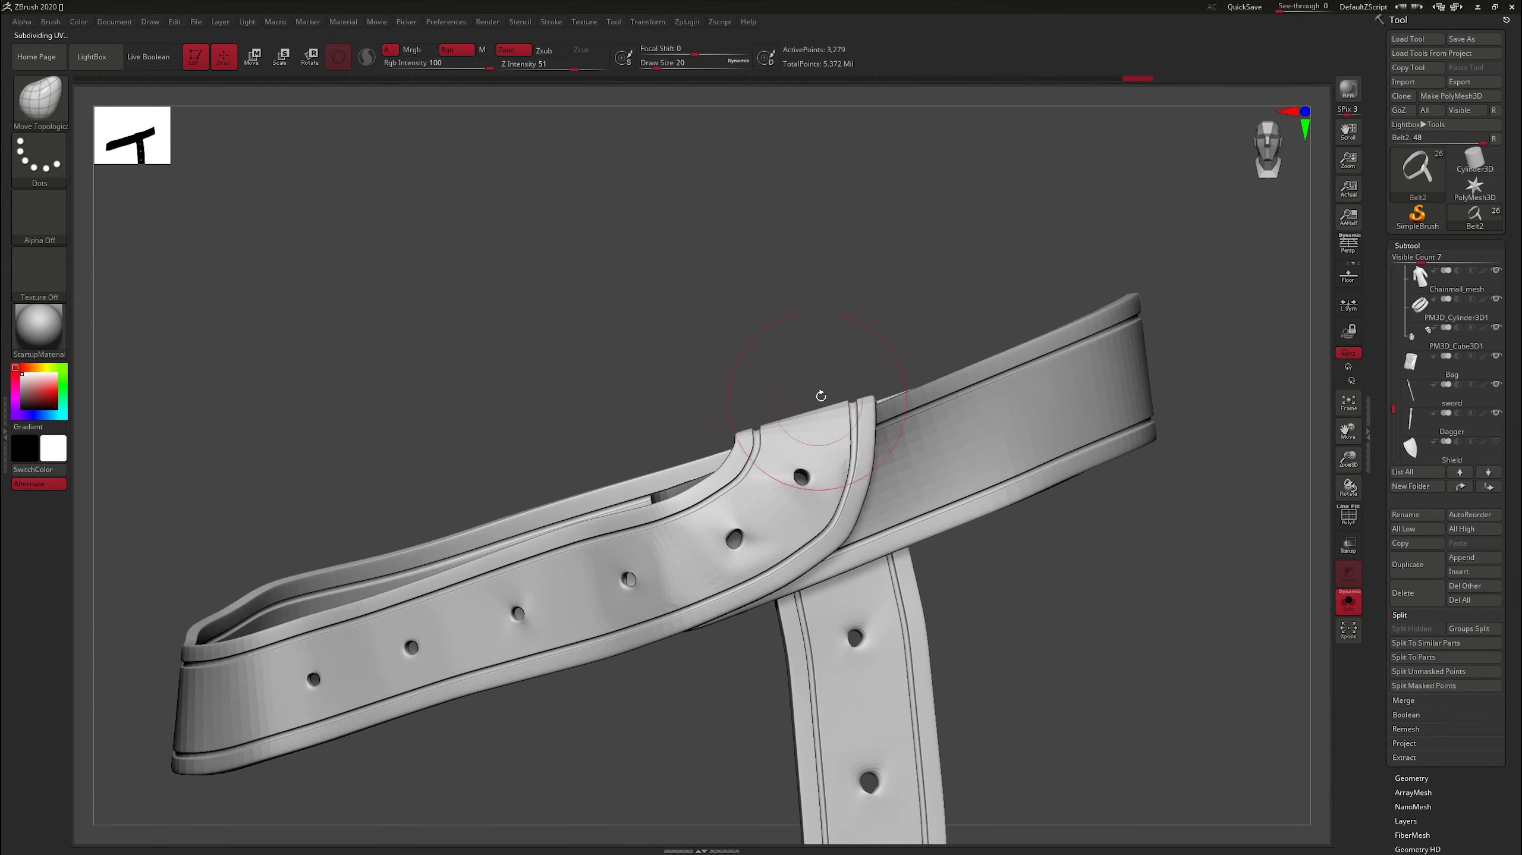
pyautogui.moveTo(821, 396)
pyautogui.keyDown('alt'); pyautogui.mouseDown()
pyautogui.moveTo(1039, 373)
pyautogui.moveTo(996, 459)
pyautogui.moveTo(1002, 536)
pyautogui.moveTo(1063, 497)
pyautogui.moveTo(1318, 847)
pyautogui.mouseUp(); pyautogui.keyUp('alt')
pyautogui.hotkey('shift', 'f')
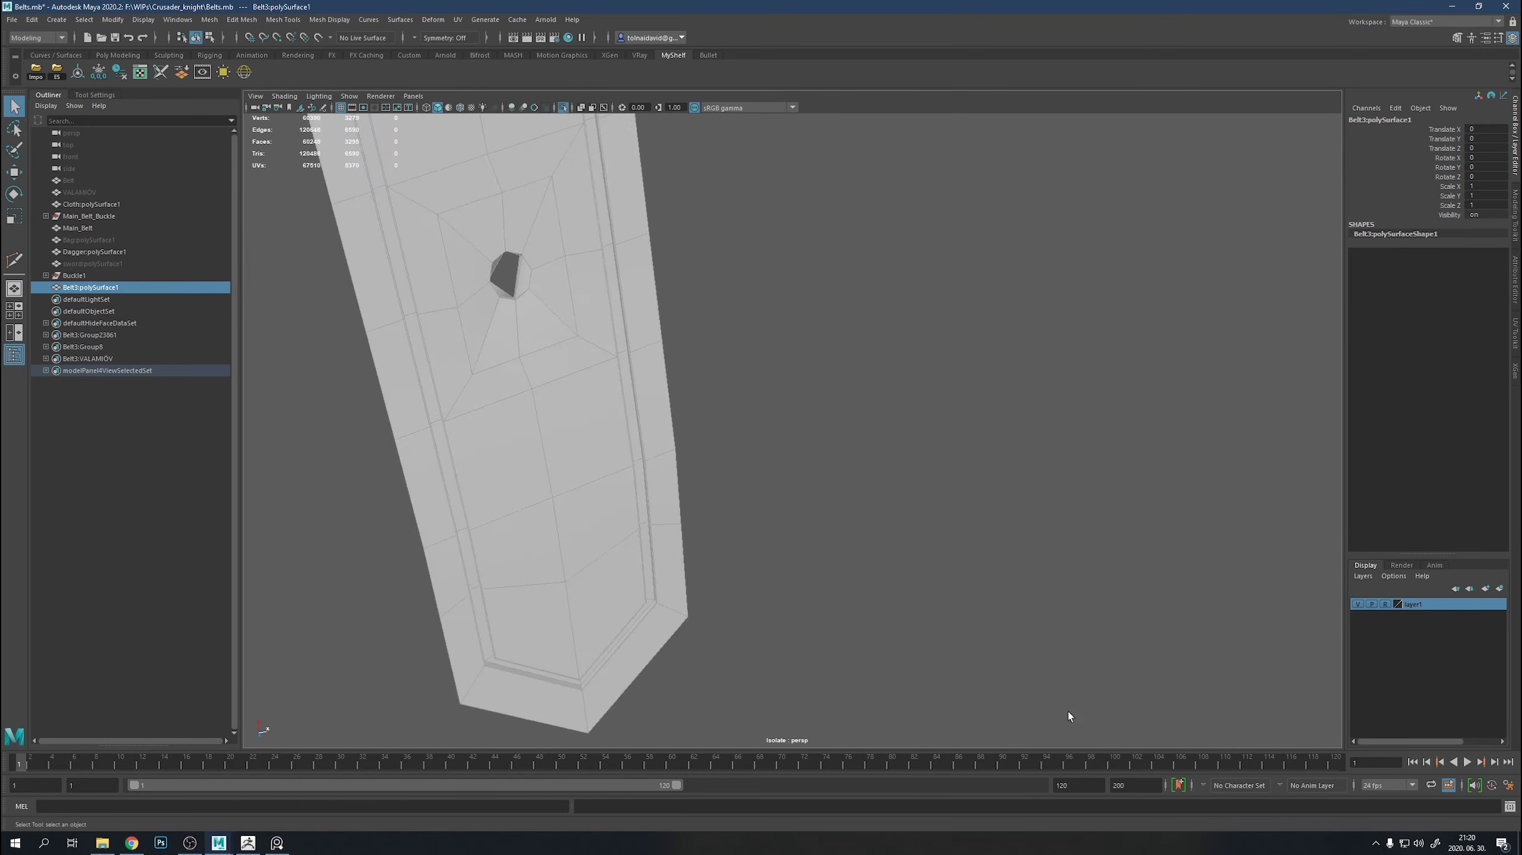
# Select the belt and undo back to the strap-hole edge selection.
pyautogui.click(730, 465)
pyautogui.hotkey('ctrl', 'z')
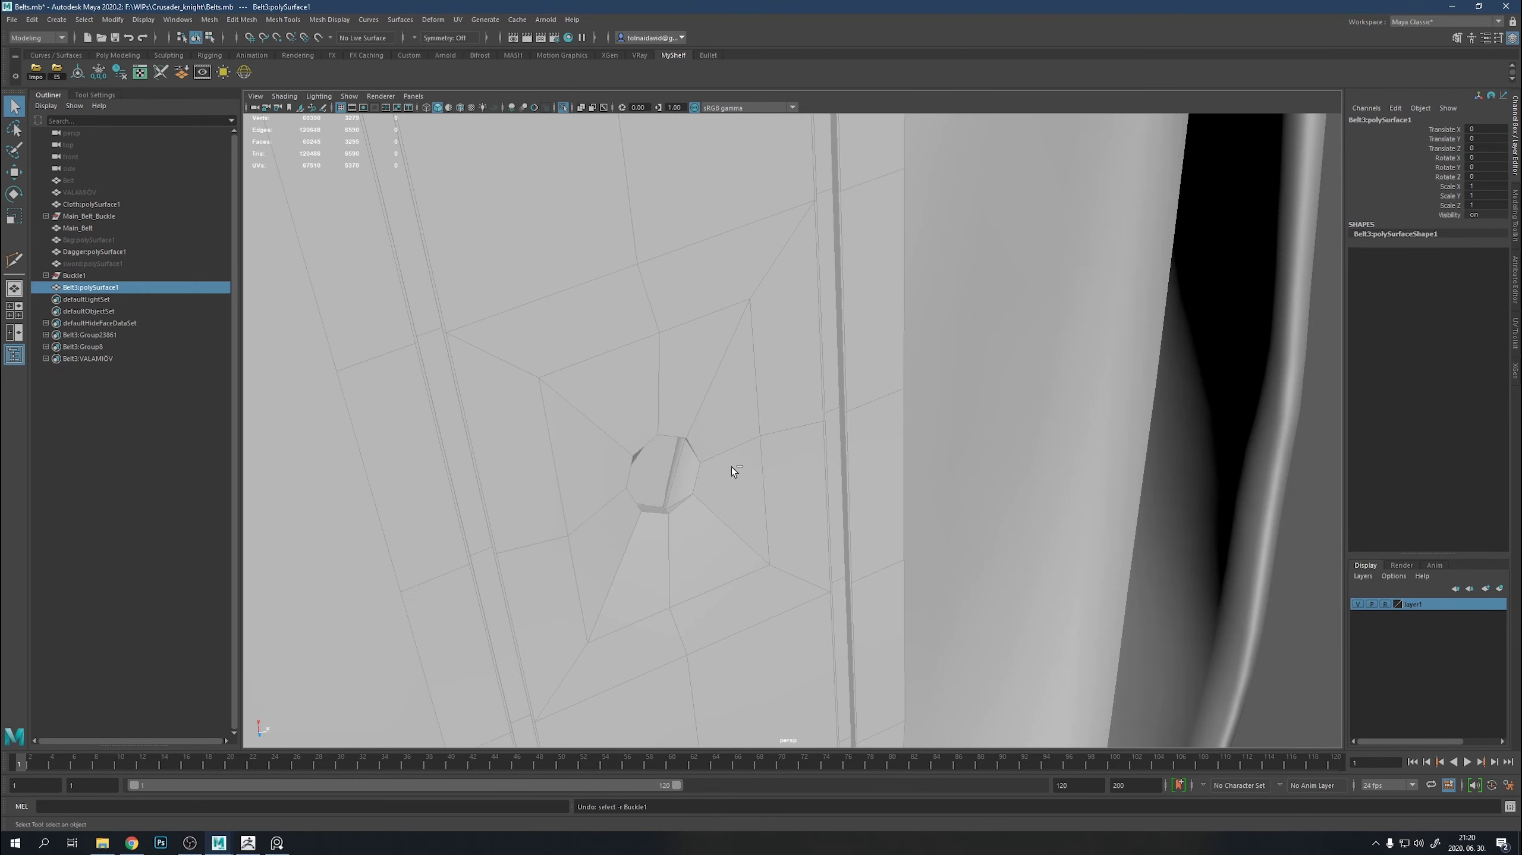
pyautogui.hotkey('ctrl', 'z')
pyautogui.hotkey('ctrl', 'z')
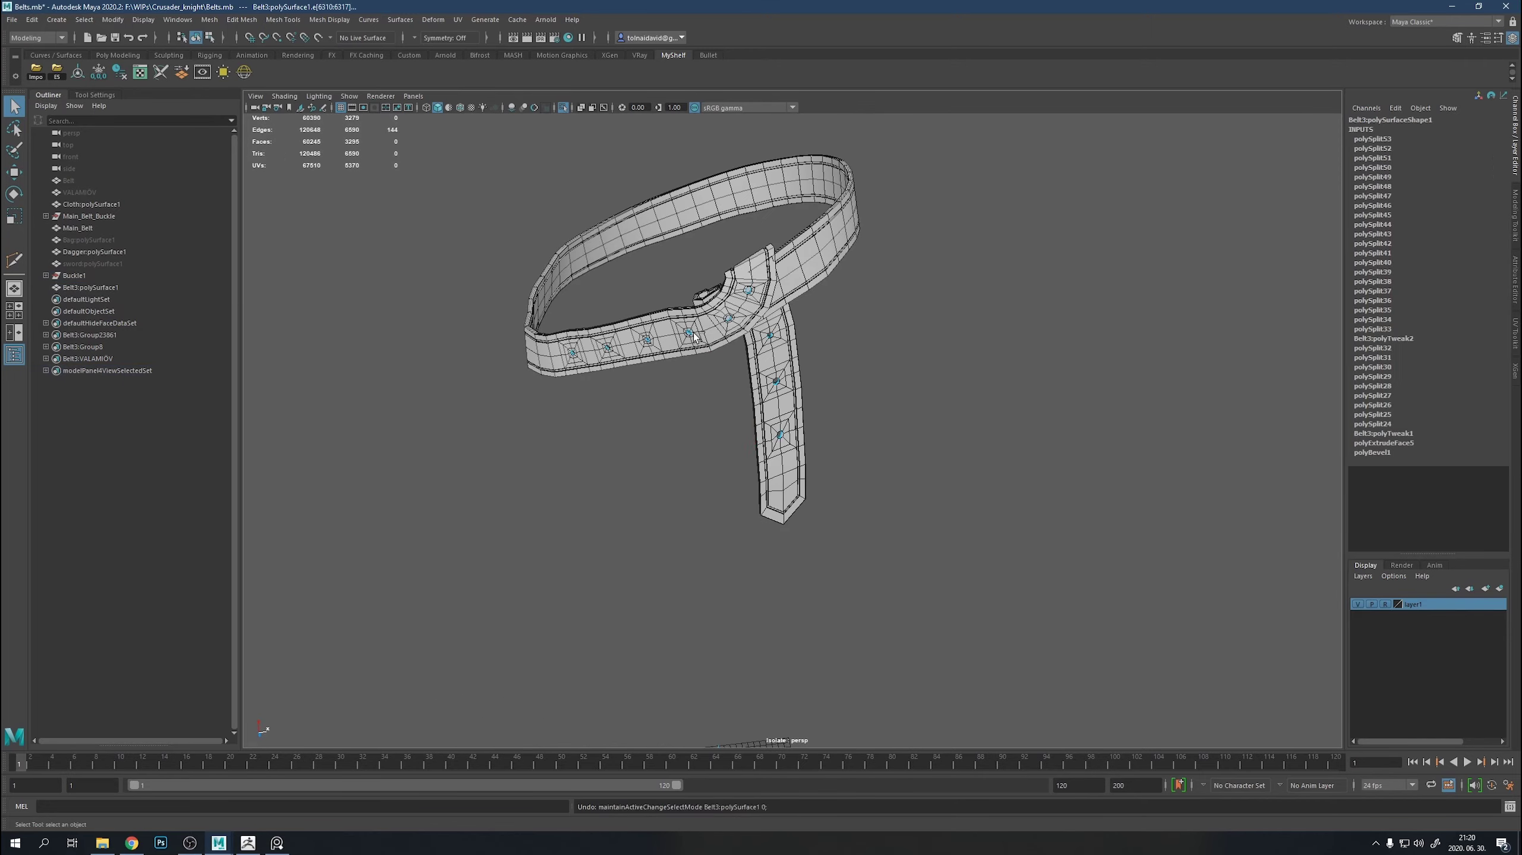
pyautogui.hotkey('ctrl', 'z')
pyautogui.hotkey('ctrl', 'z')
pyautogui.hotkey('ctrl', 'z')
pyautogui.hotkey('ctrl', 'z')
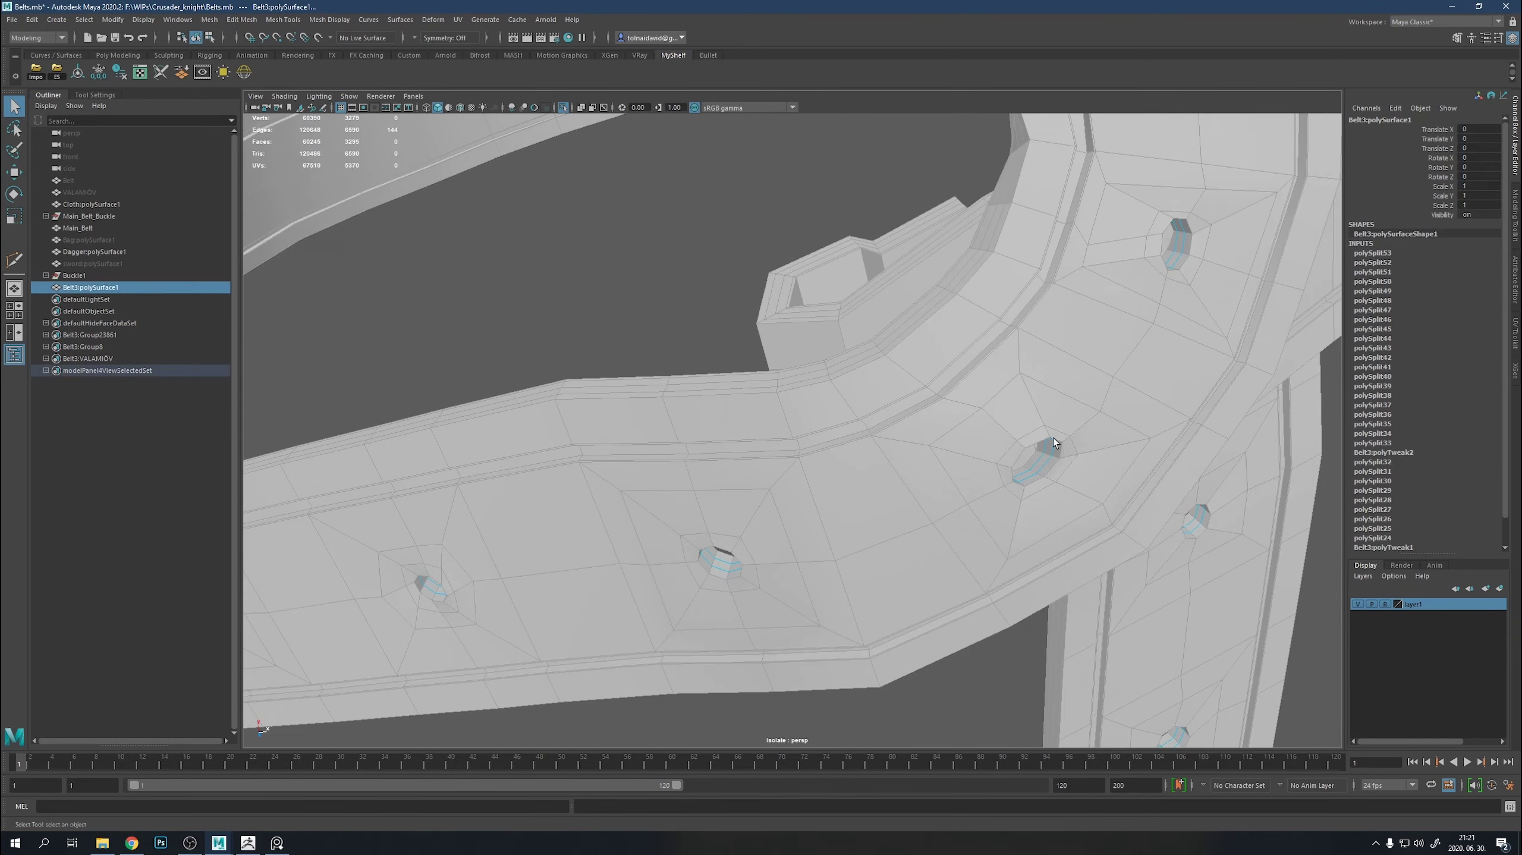
pyautogui.hotkey('ctrl', 'z')
pyautogui.hotkey('ctrl', 'z')
pyautogui.hotkey('ctrl', 'z')
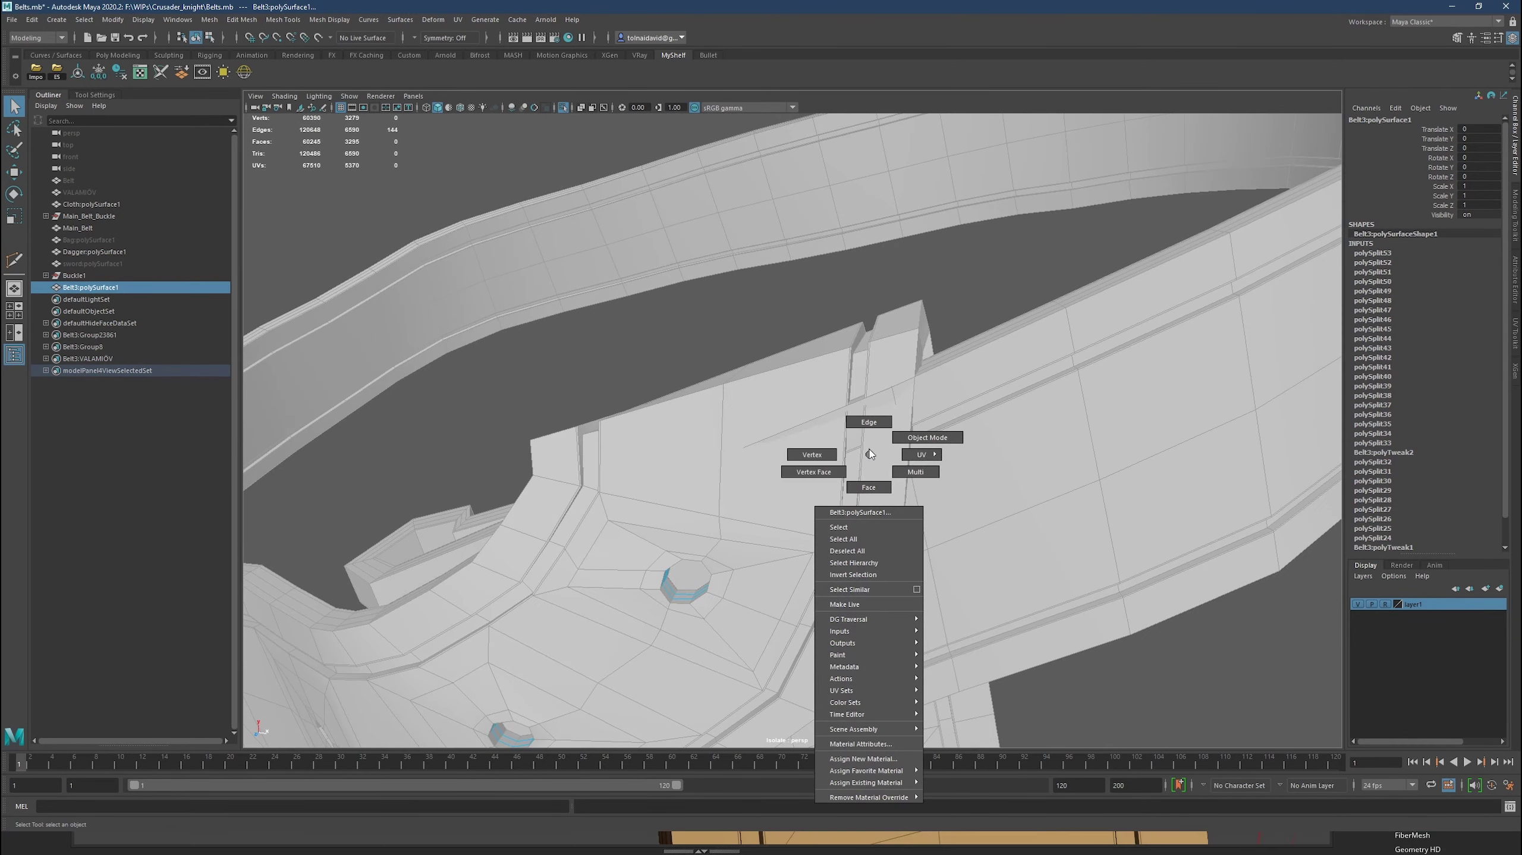
# Slice a new edge loop beside a strap hole, then reselect the whole belt for export.
pyautogui.keyDown('shift'); pyautogui.moveTo(865, 451); pyautogui.dragTo(892, 470, button='right'); pyautogui.keyUp('shift')
pyautogui.keyDown('alt'); pyautogui.moveTo(845, 446); pyautogui.dragTo(581, 391); pyautogui.keyUp('alt')
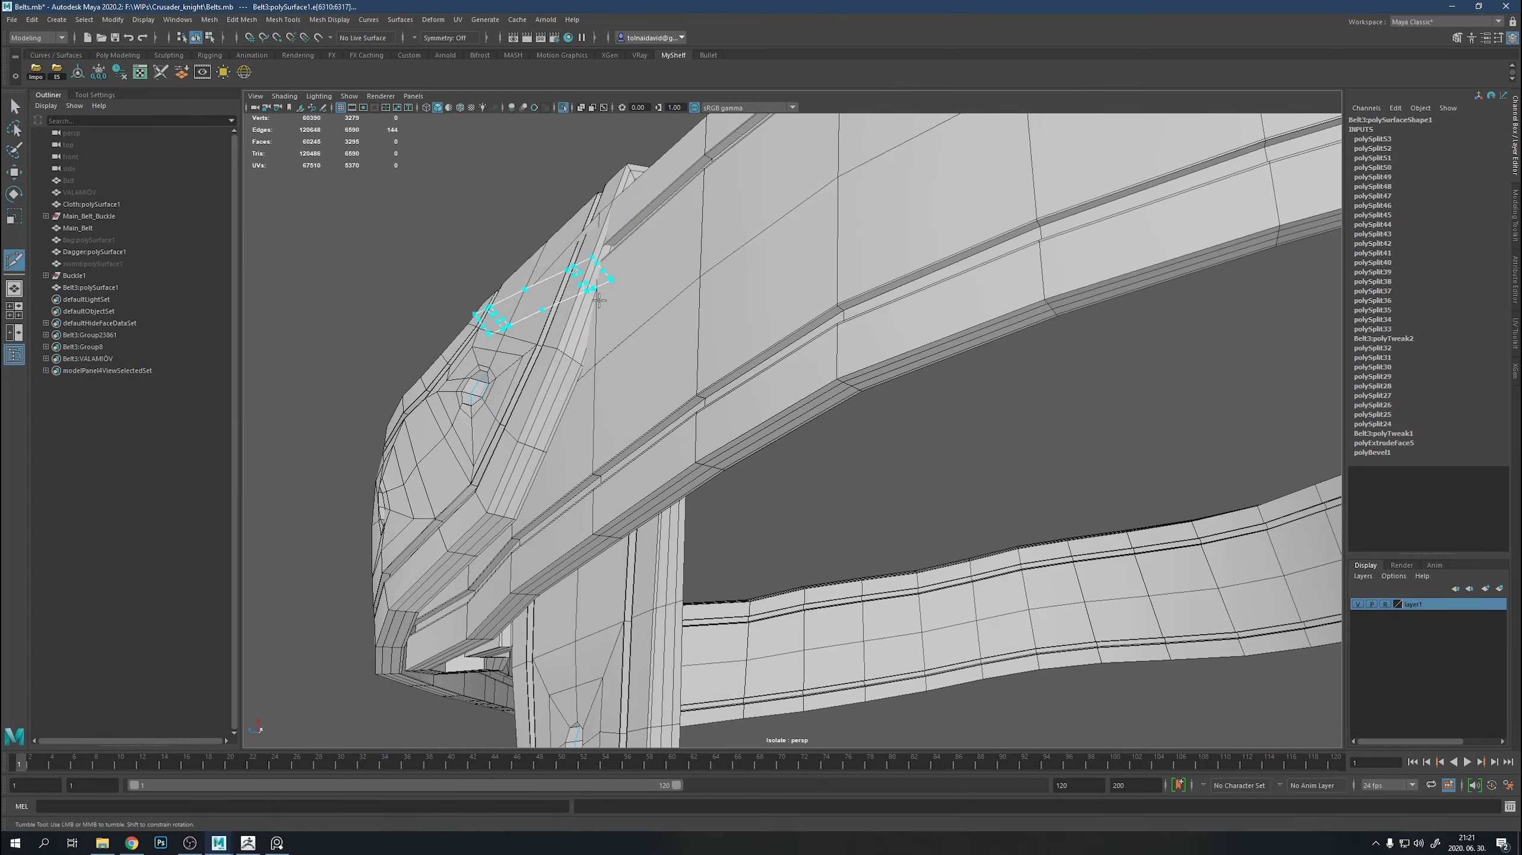
pyautogui.press('Return')
pyautogui.moveTo(547, 274)
pyautogui.keyDown('alt'); pyautogui.mouseDown()
pyautogui.moveTo(985, 485)
pyautogui.moveTo(1037, 456)
pyautogui.moveTo(1052, 509)
pyautogui.moveTo(979, 350)
pyautogui.moveTo(1053, 387)
pyautogui.moveTo(927, 399)
pyautogui.mouseUp(); pyautogui.keyUp('alt')
pyautogui.press('w')
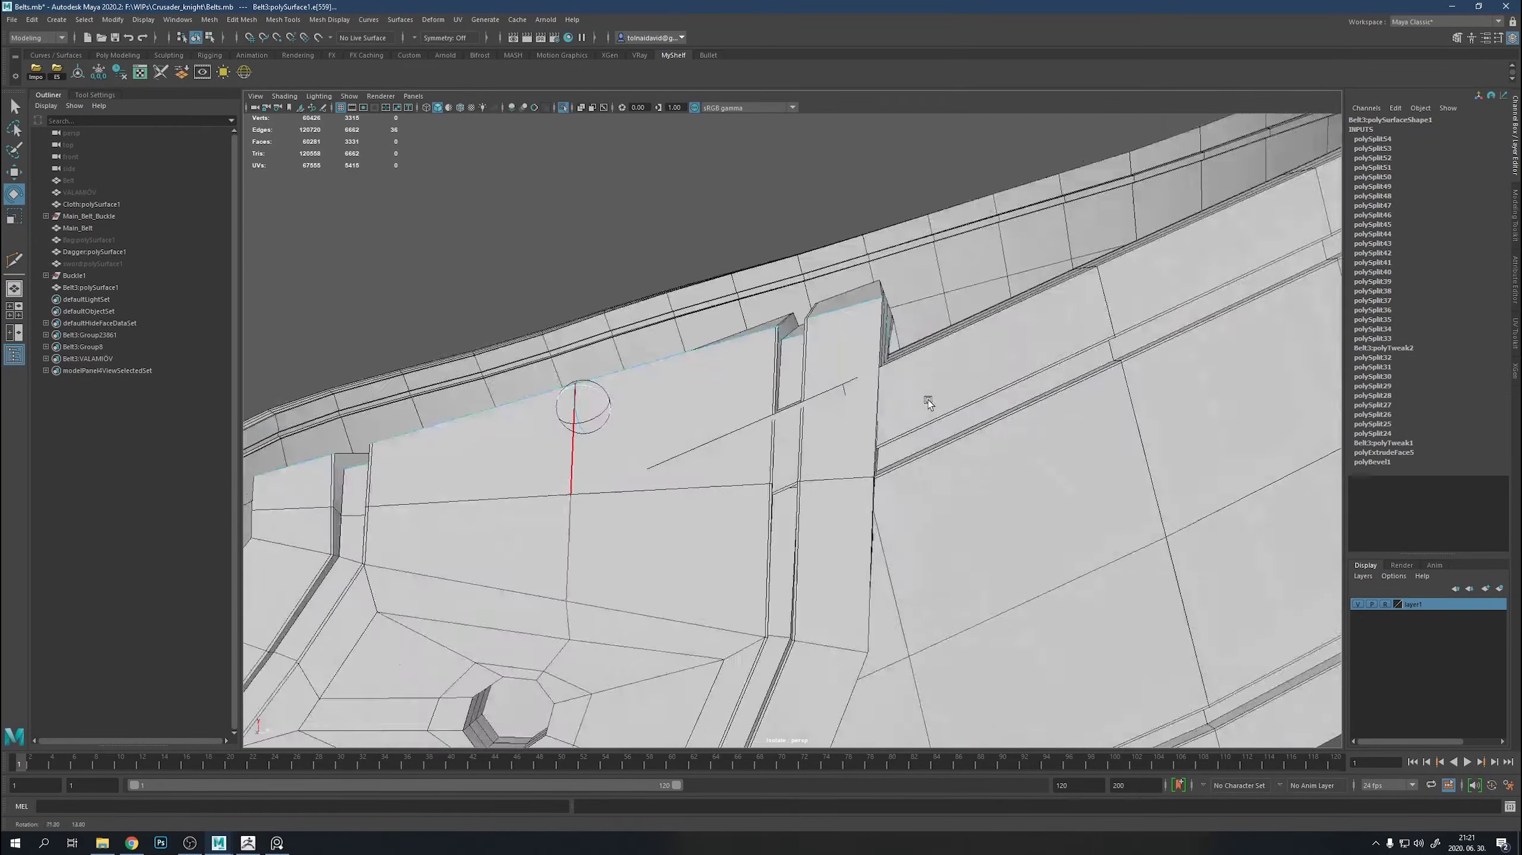
pyautogui.moveTo(928, 399)
pyautogui.keyDown('alt'); pyautogui.mouseDown(button='right')
pyautogui.moveTo(774, 497)
pyautogui.moveTo(808, 539)
pyautogui.moveTo(631, 488)
pyautogui.moveTo(890, 494)
pyautogui.moveTo(806, 353)
pyautogui.mouseUp(button='right'); pyautogui.keyUp('alt')
pyautogui.doubleClick(776, 499)
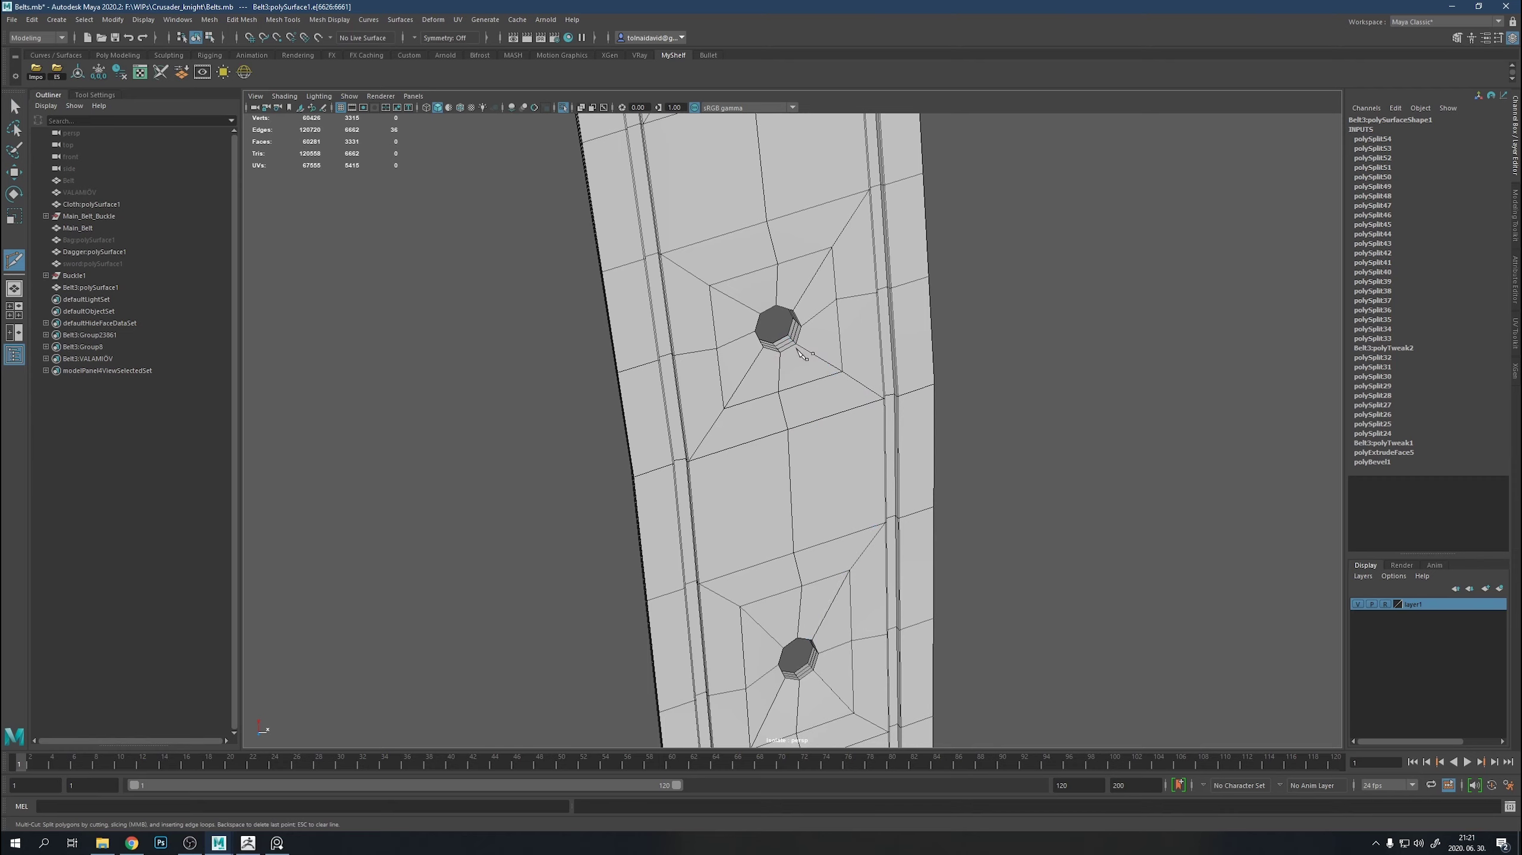
pyautogui.press('F8')
pyautogui.click(890, 411)
pyautogui.click(57, 71)
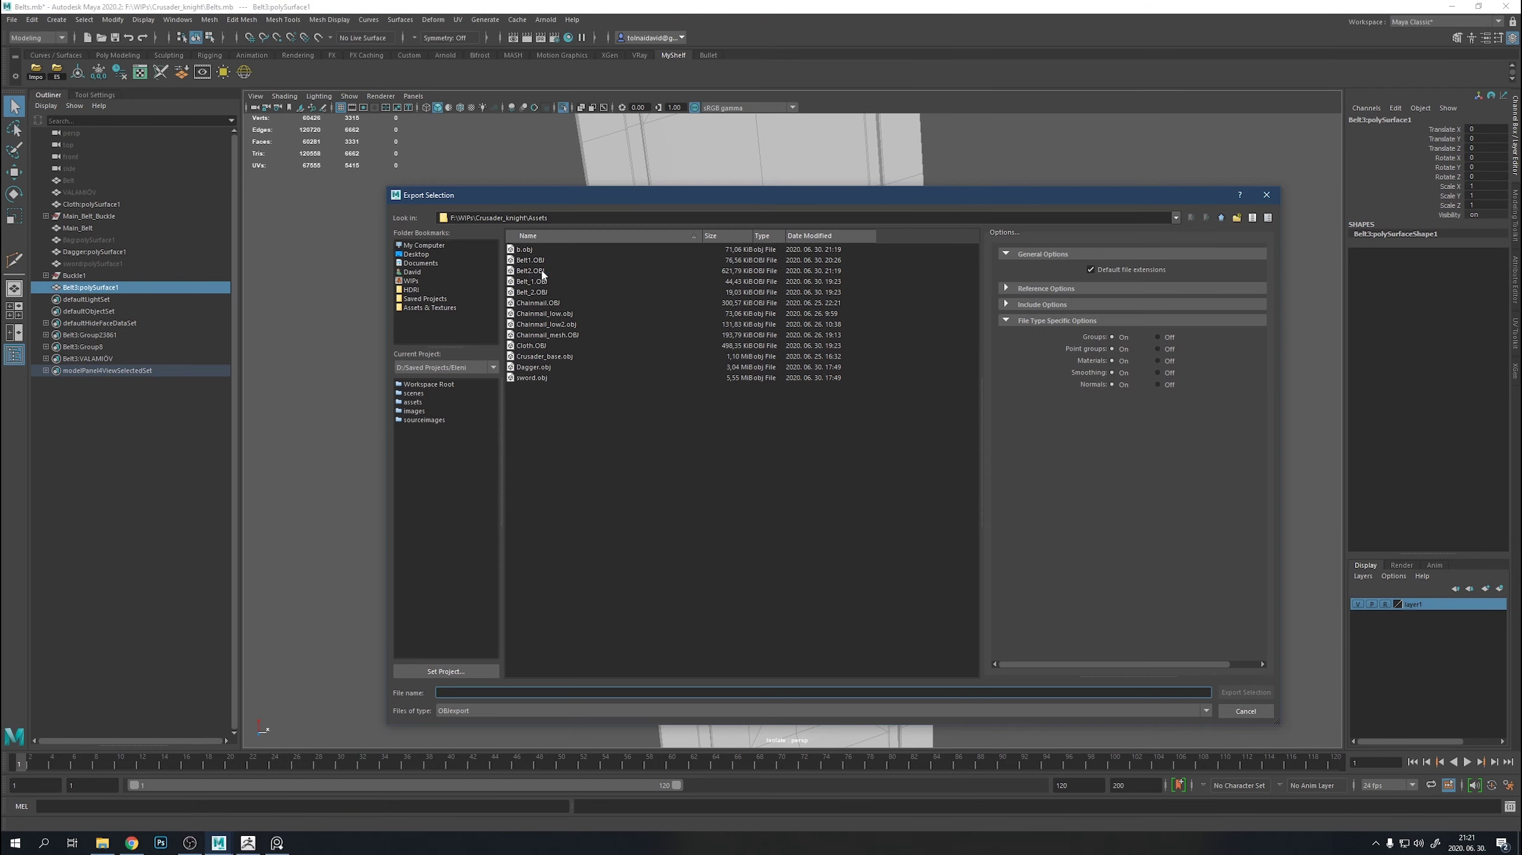
# Overwrite the belt export file and reimport the updated belt mesh into ZBrush.
pyautogui.doubleClick(530, 270)
pyautogui.click(1422, 82)
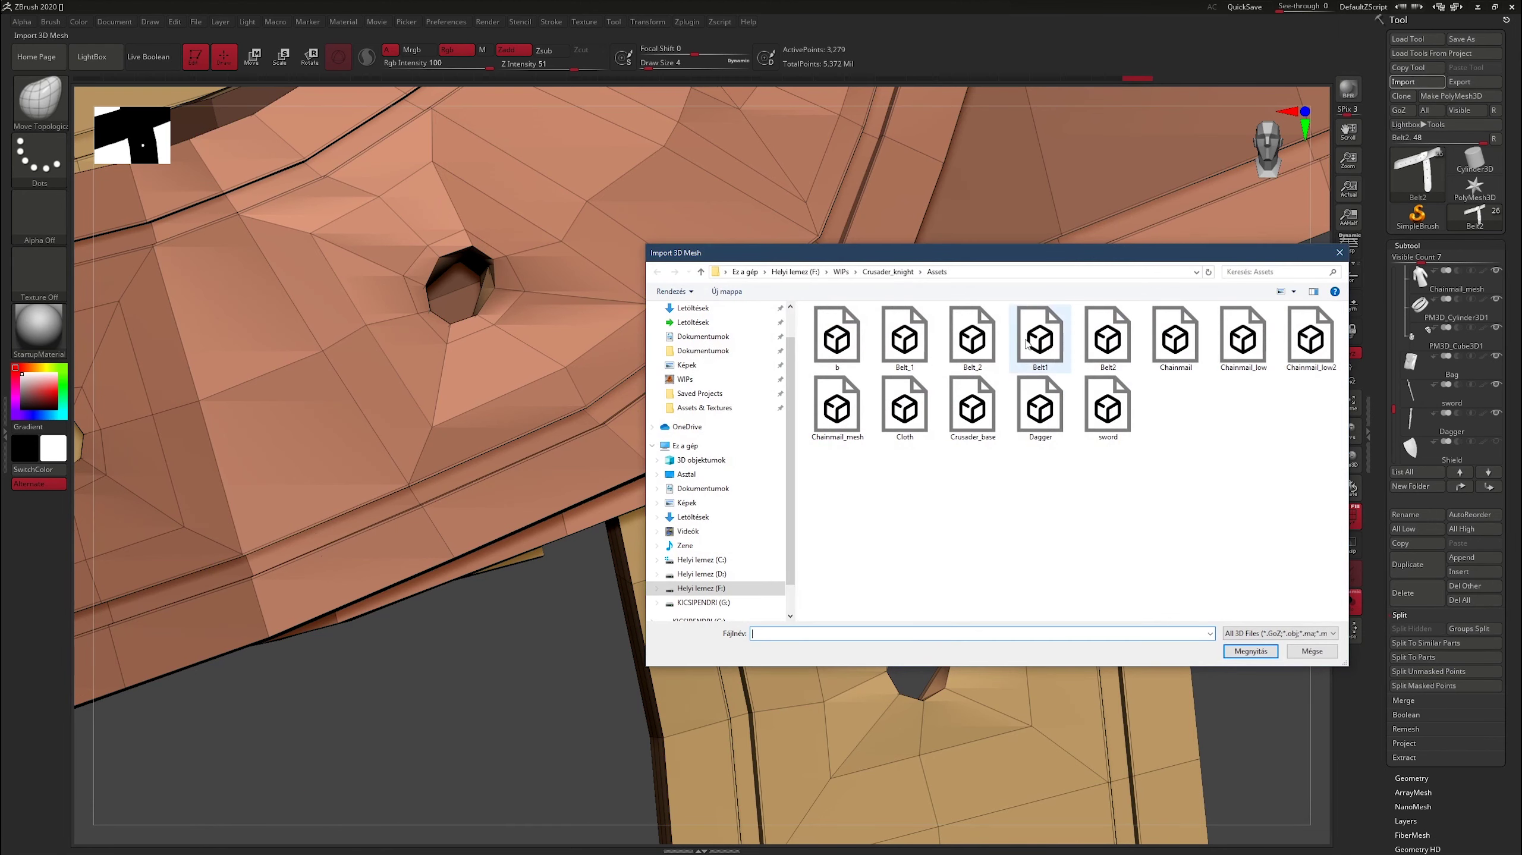
pyautogui.doubleClick(1117, 407)
# With ZModeler, insert an edge loop beside a strap hole, undoing the extra loop.
pyautogui.press('b')
pyautogui.press('z')
pyautogui.press('m')
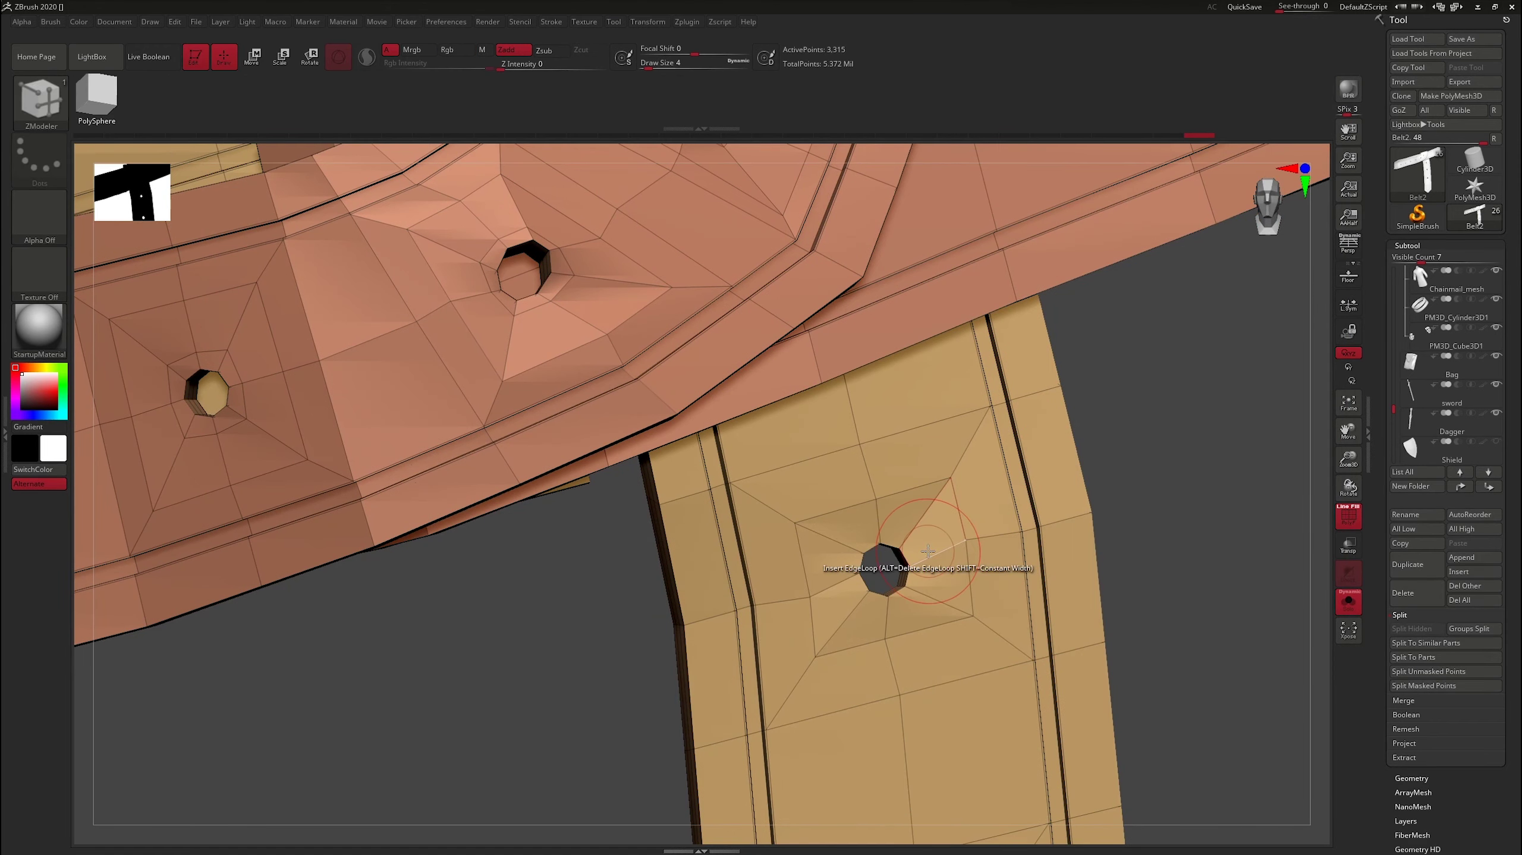
pyautogui.moveTo(1094, 605); pyautogui.dragTo(857, 515, button='right')
pyautogui.moveTo(1088, 584); pyautogui.dragTo(696, 475, button='right')
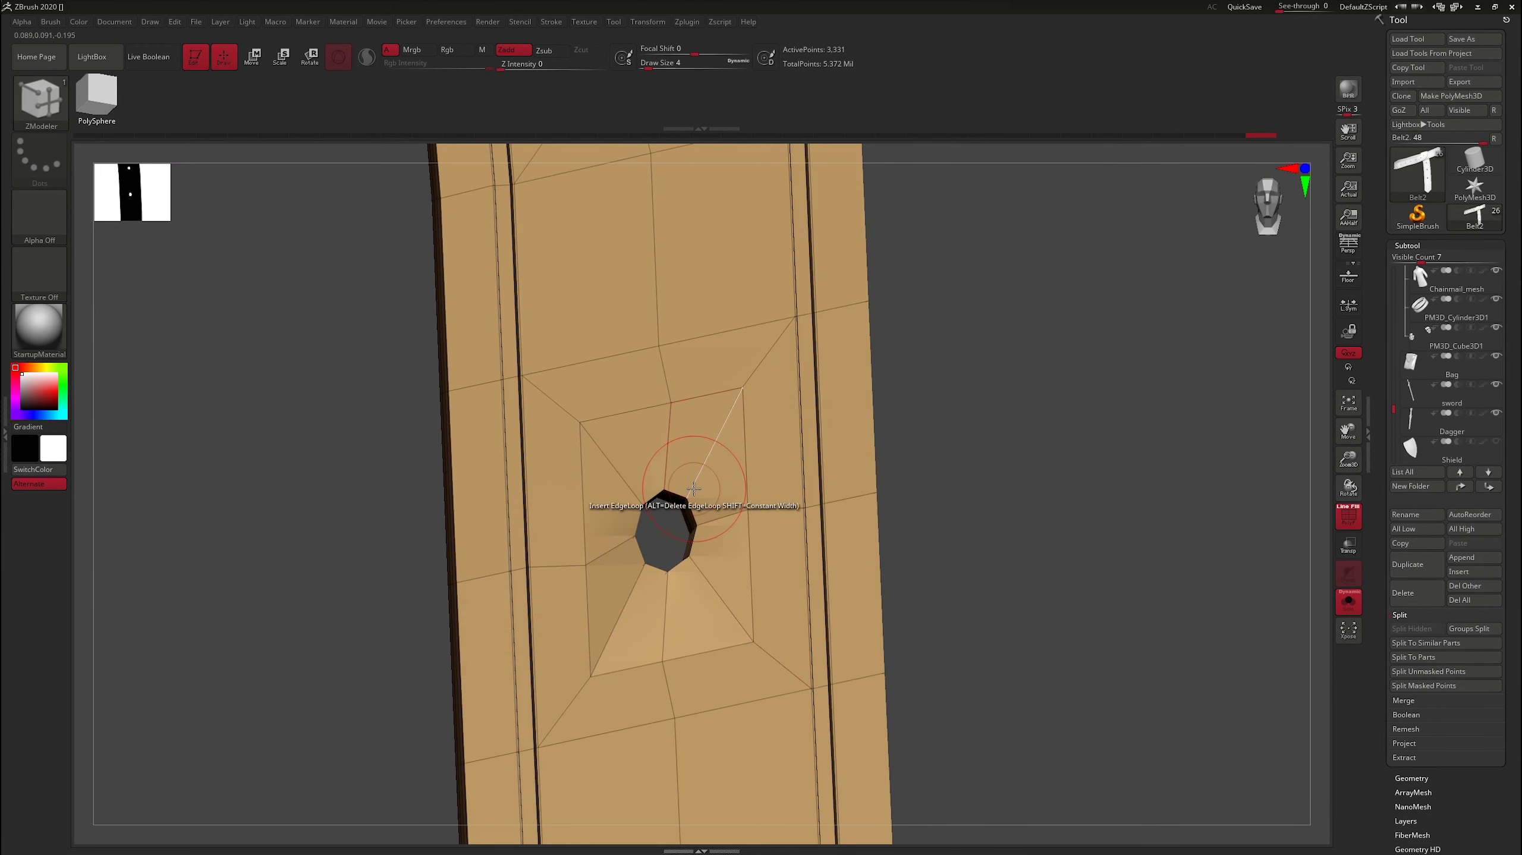
pyautogui.click(696, 476)
pyautogui.moveTo(924, 415)
pyautogui.mouseDown(button='right')
pyautogui.moveTo(941, 510)
pyautogui.moveTo(493, 628)
pyautogui.moveTo(402, 703)
pyautogui.moveTo(871, 422)
pyautogui.mouseUp(button='right')
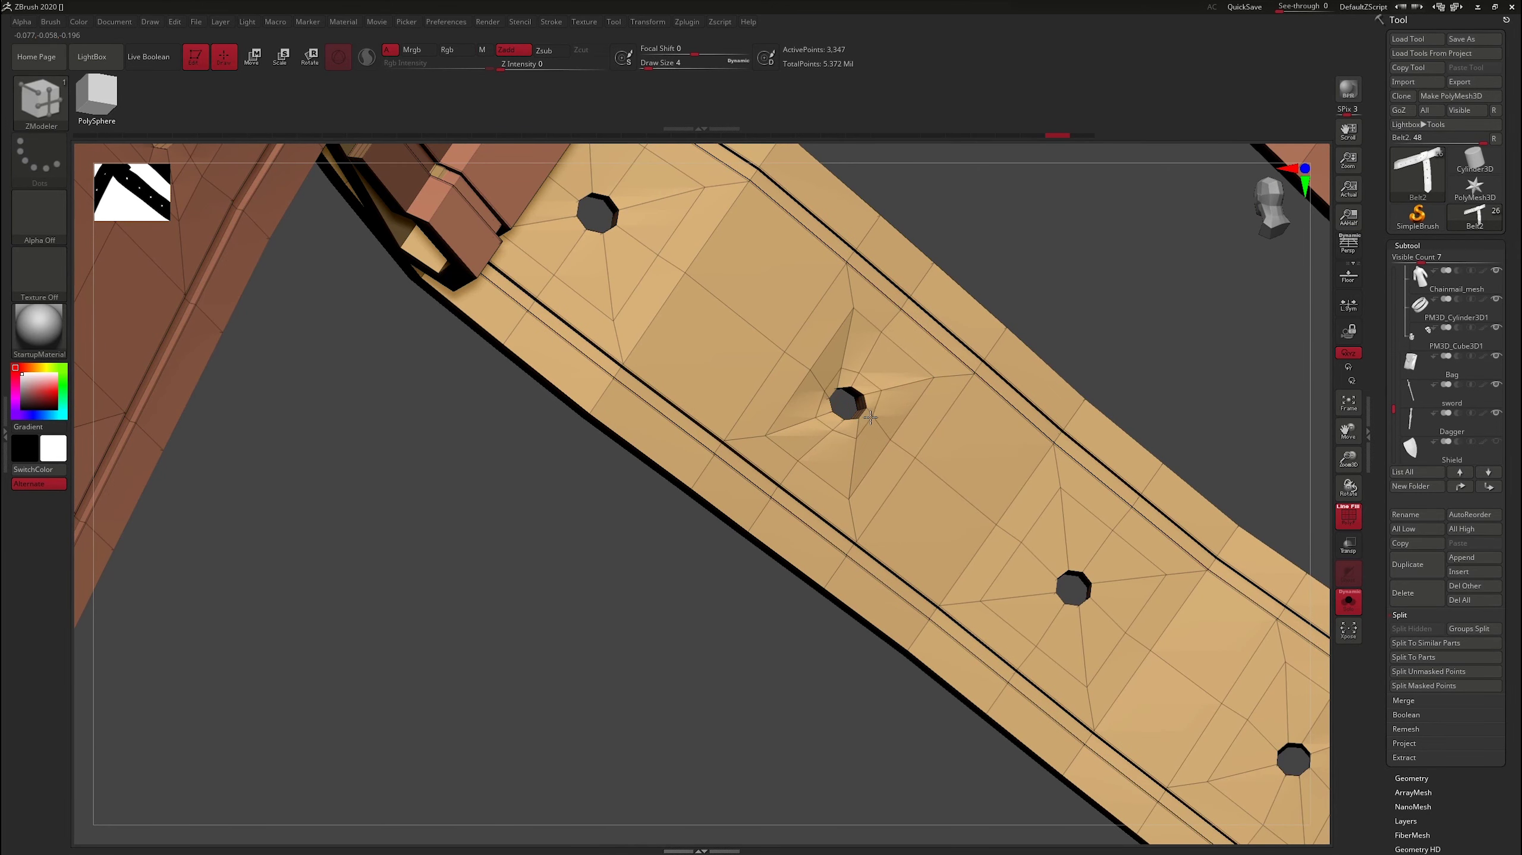
pyautogui.click(1078, 623)
pyautogui.moveTo(1078, 622)
pyautogui.mouseDown(button='right')
pyautogui.moveTo(857, 465)
pyautogui.moveTo(714, 616)
pyautogui.mouseUp(button='right')
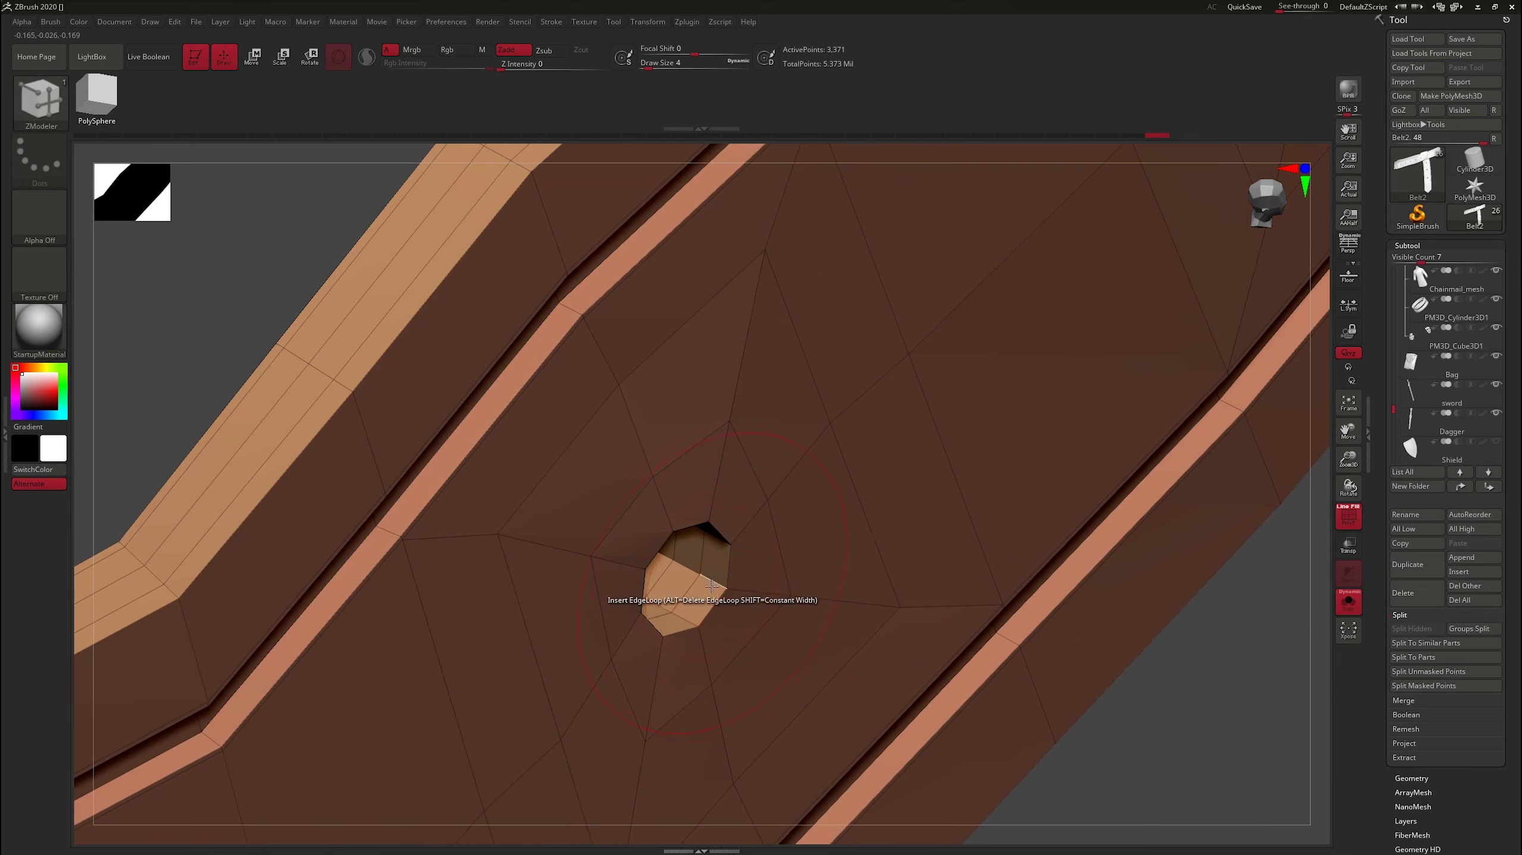
pyautogui.hotkey('ctrl', 'z')
pyautogui.moveTo(853, 602)
pyautogui.mouseDown(button='right')
pyautogui.moveTo(765, 606)
pyautogui.moveTo(999, 406)
pyautogui.moveTo(979, 476)
pyautogui.moveTo(823, 380)
pyautogui.mouseUp(button='right')
pyautogui.hotkey('shift', 'f')
# Switch to the Move Topological brush, inspect buckle and strap, and append a Helix3D subtool.
pyautogui.press('F1')
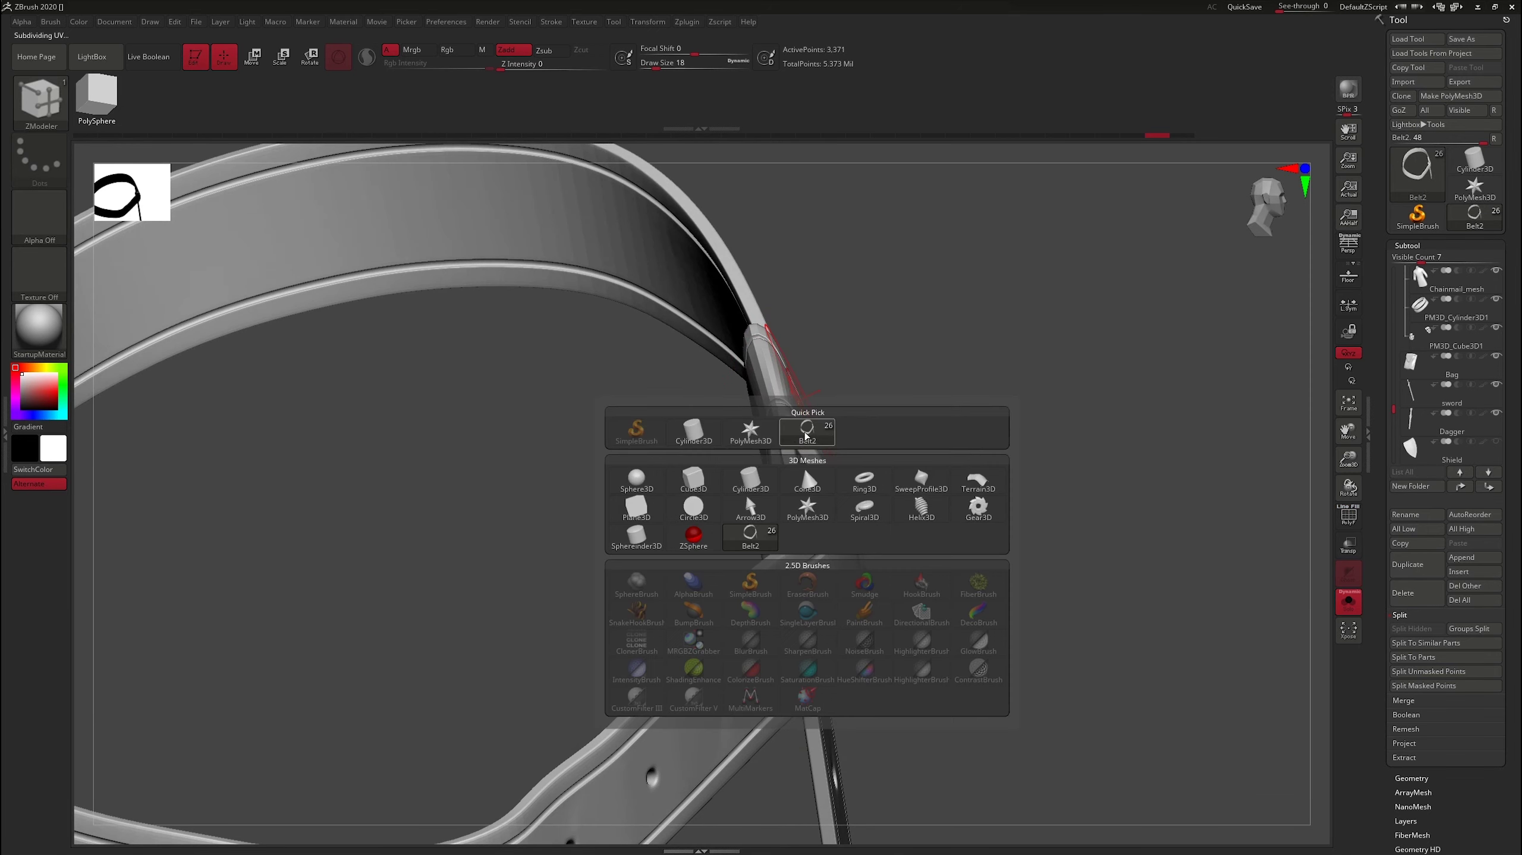
pyautogui.press('b')
pyautogui.press('m')
pyautogui.press('t')
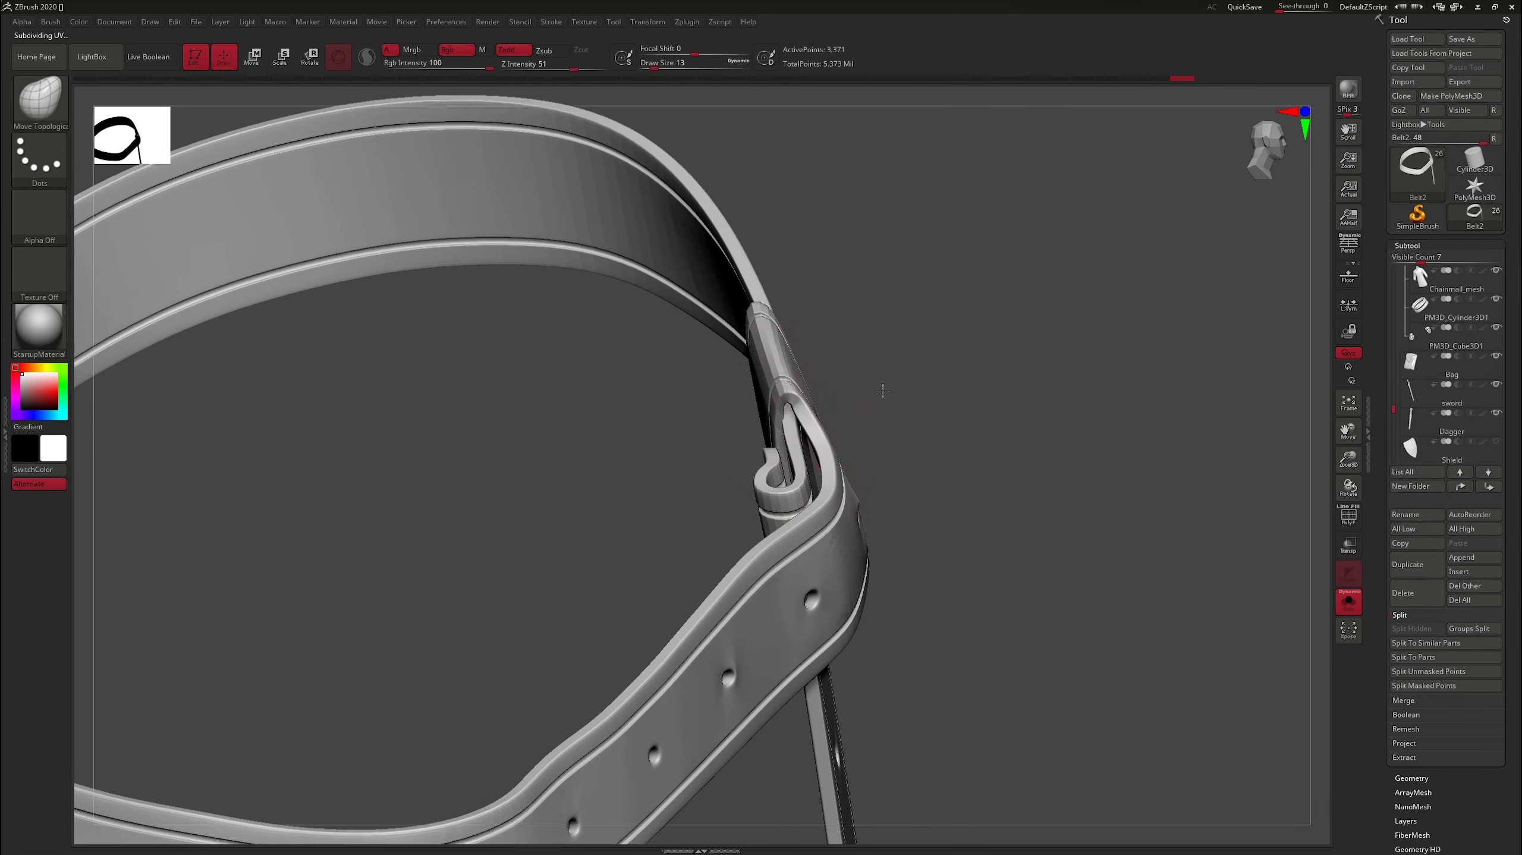
pyautogui.keyDown('alt'); pyautogui.moveTo(759, 419); pyautogui.dragTo(759, 510, button='right'); pyautogui.keyUp('alt')
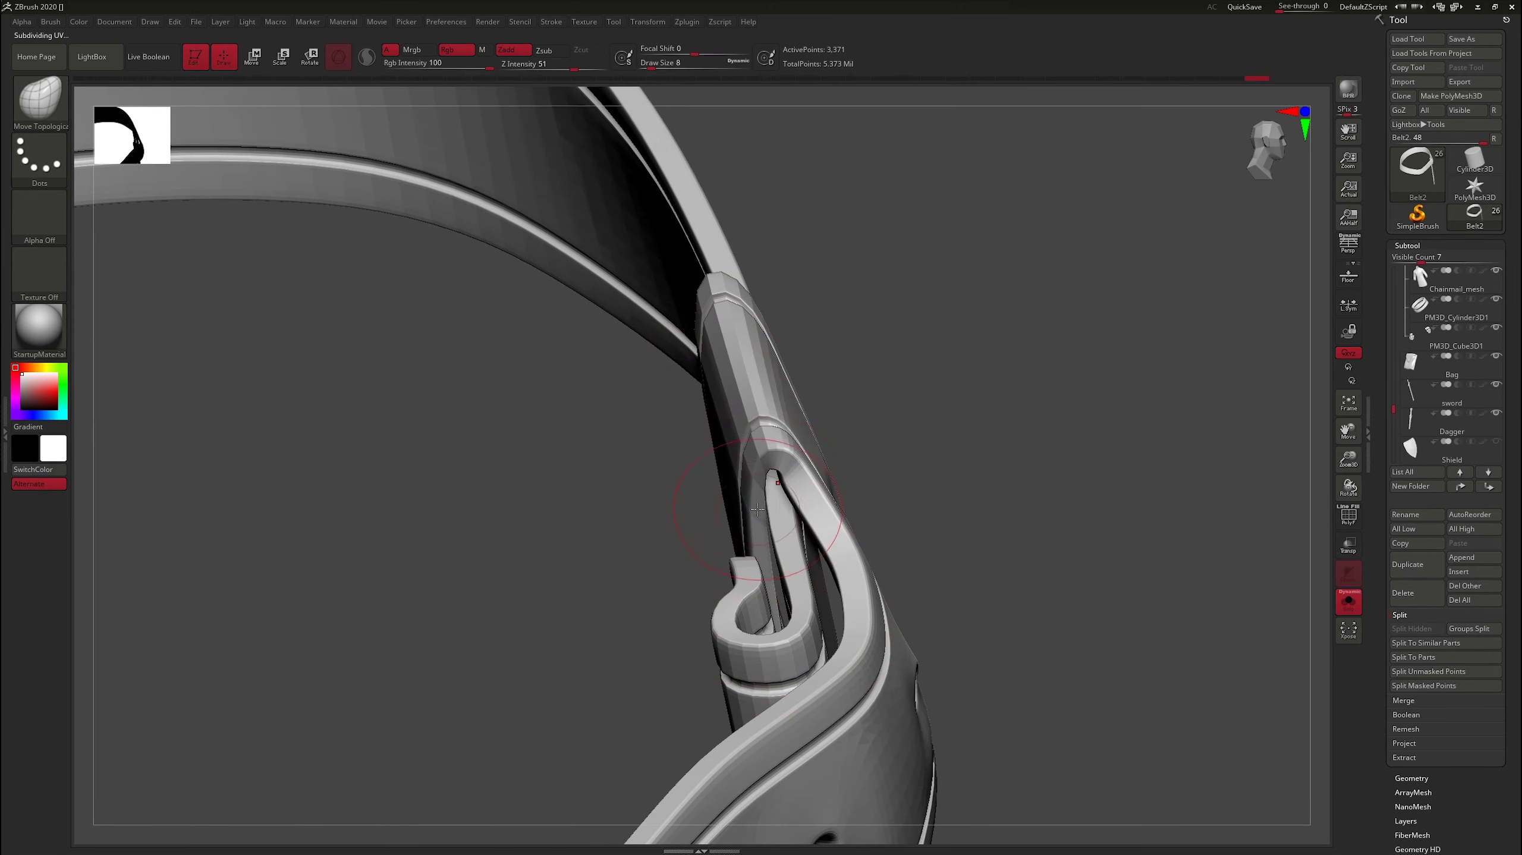
pyautogui.moveTo(893, 461)
pyautogui.mouseDown(button='right')
pyautogui.moveTo(931, 278)
pyautogui.moveTo(838, 359)
pyautogui.moveTo(775, 452)
pyautogui.moveTo(683, 472)
pyautogui.moveTo(809, 449)
pyautogui.mouseUp(button='right')
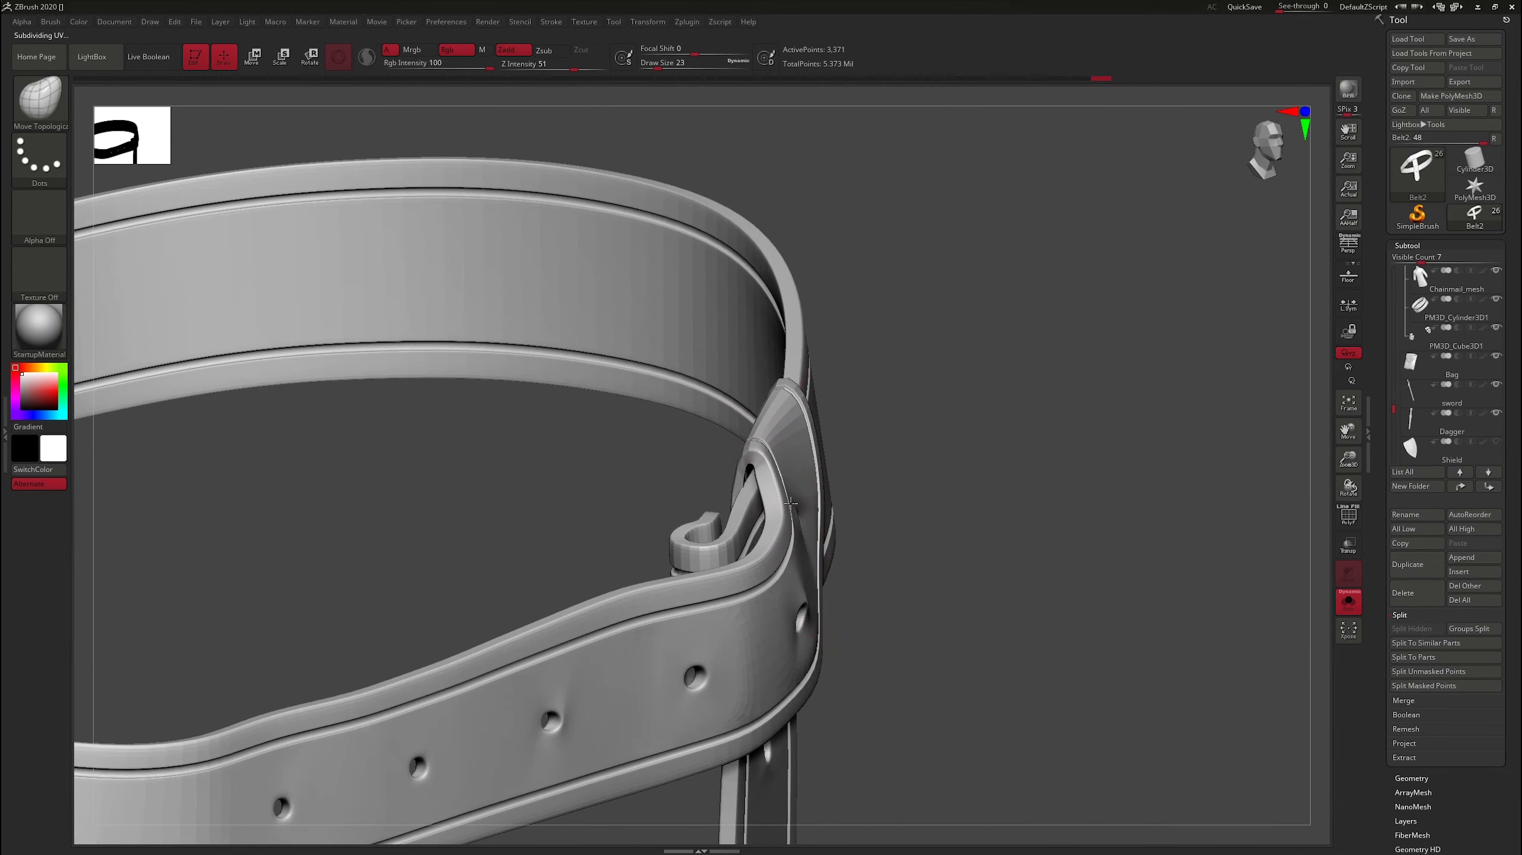
pyautogui.moveTo(790, 503); pyautogui.dragTo(924, 477, button='right')
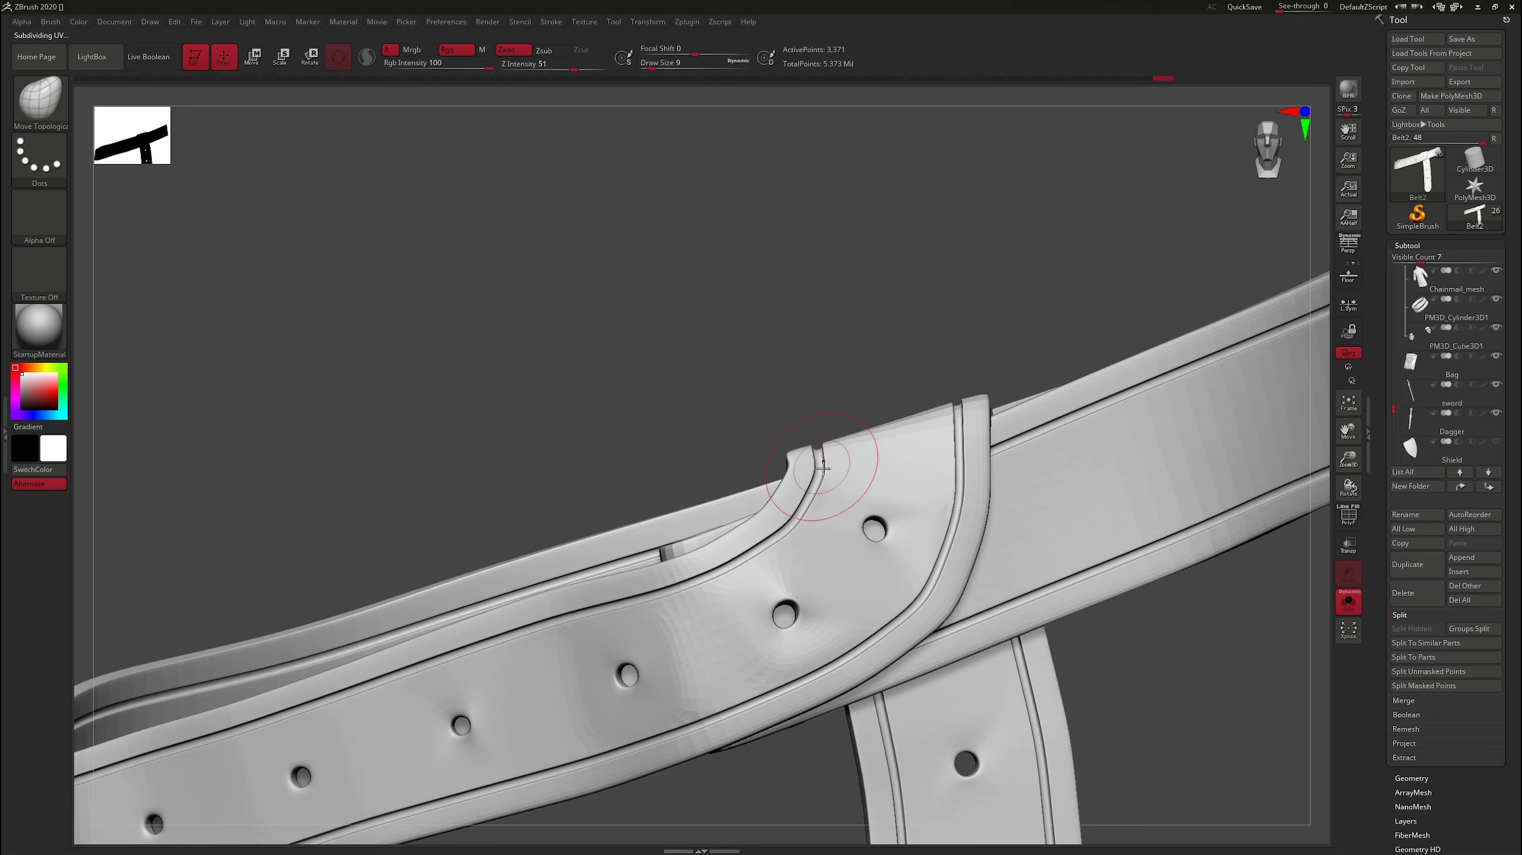
pyautogui.keyDown('ctrl'); pyautogui.moveTo(823, 466); pyautogui.dragTo(967, 424, button='right'); pyautogui.keyUp('ctrl')
pyautogui.click(1468, 557)
pyautogui.click(1304, 620)
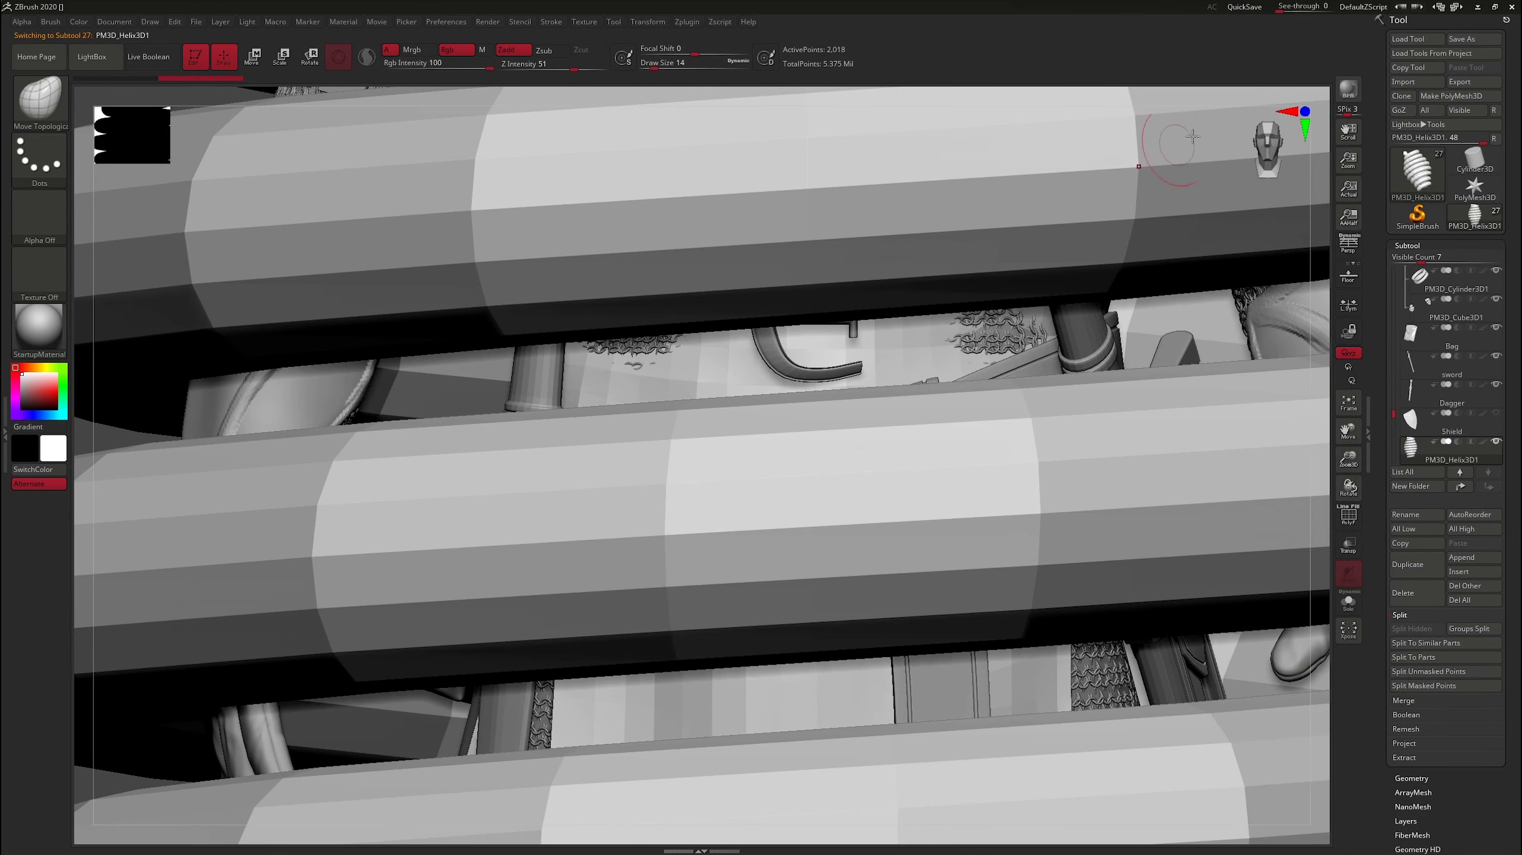
# Import mesh b into the helix subtool and rotate around the knight to inspect it.
pyautogui.click(1416, 82)
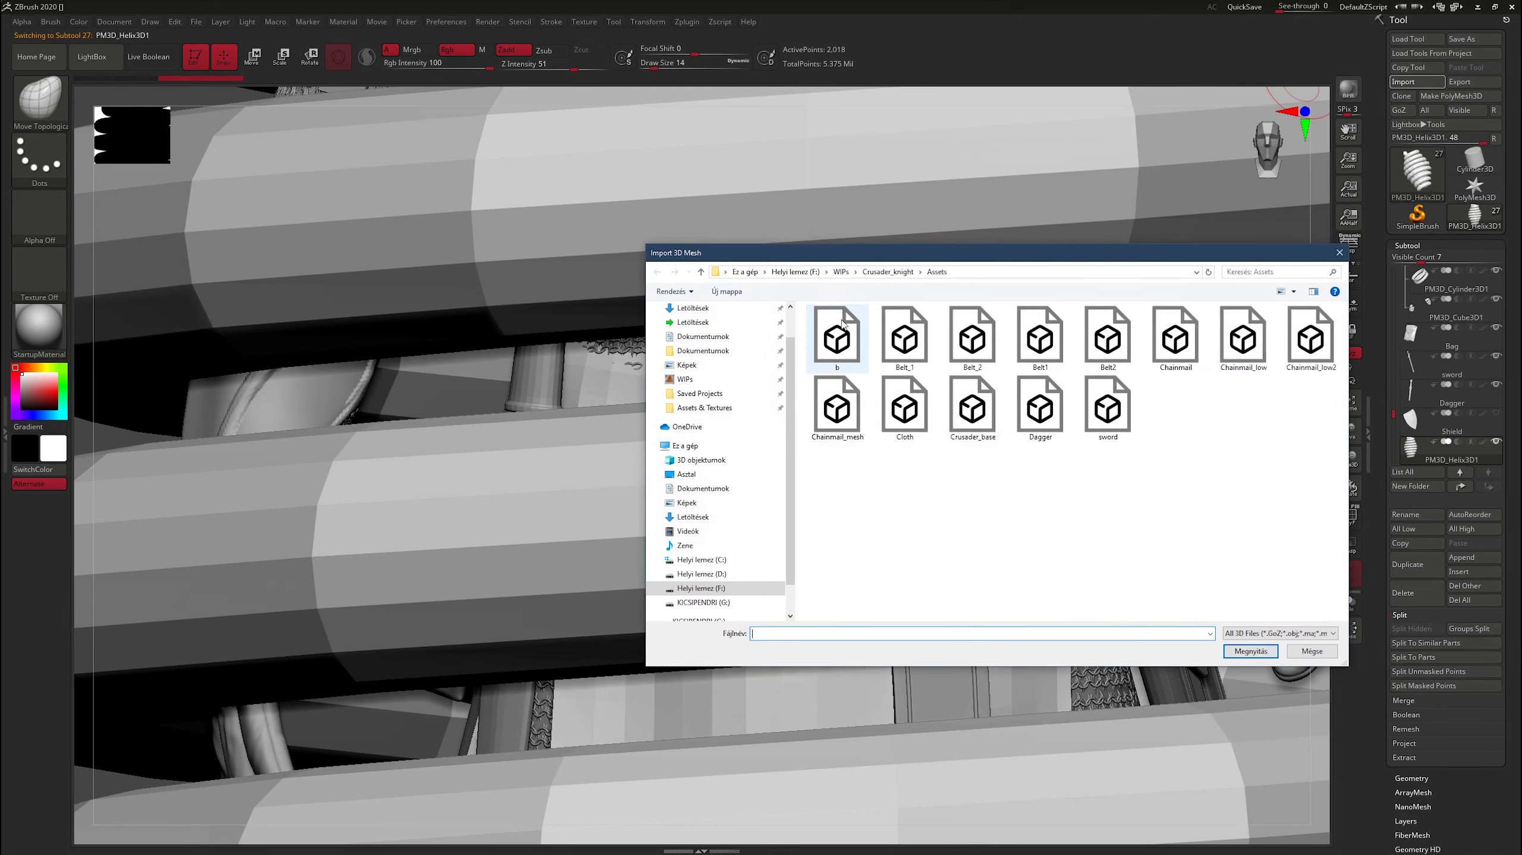
pyautogui.press('Return')
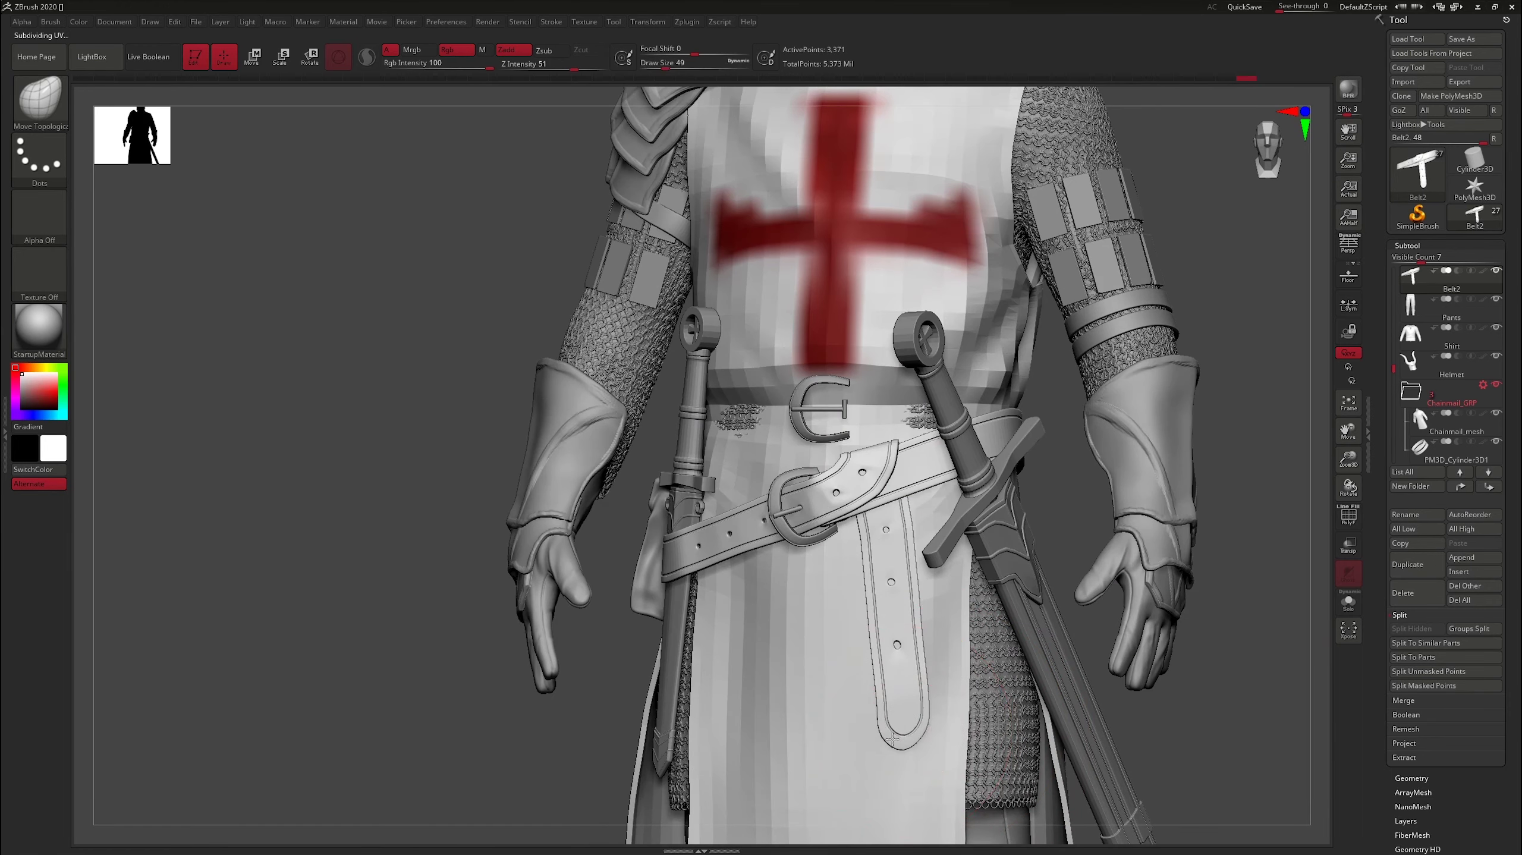
pyautogui.moveTo(886, 740); pyautogui.dragTo(623, 646, button='right')
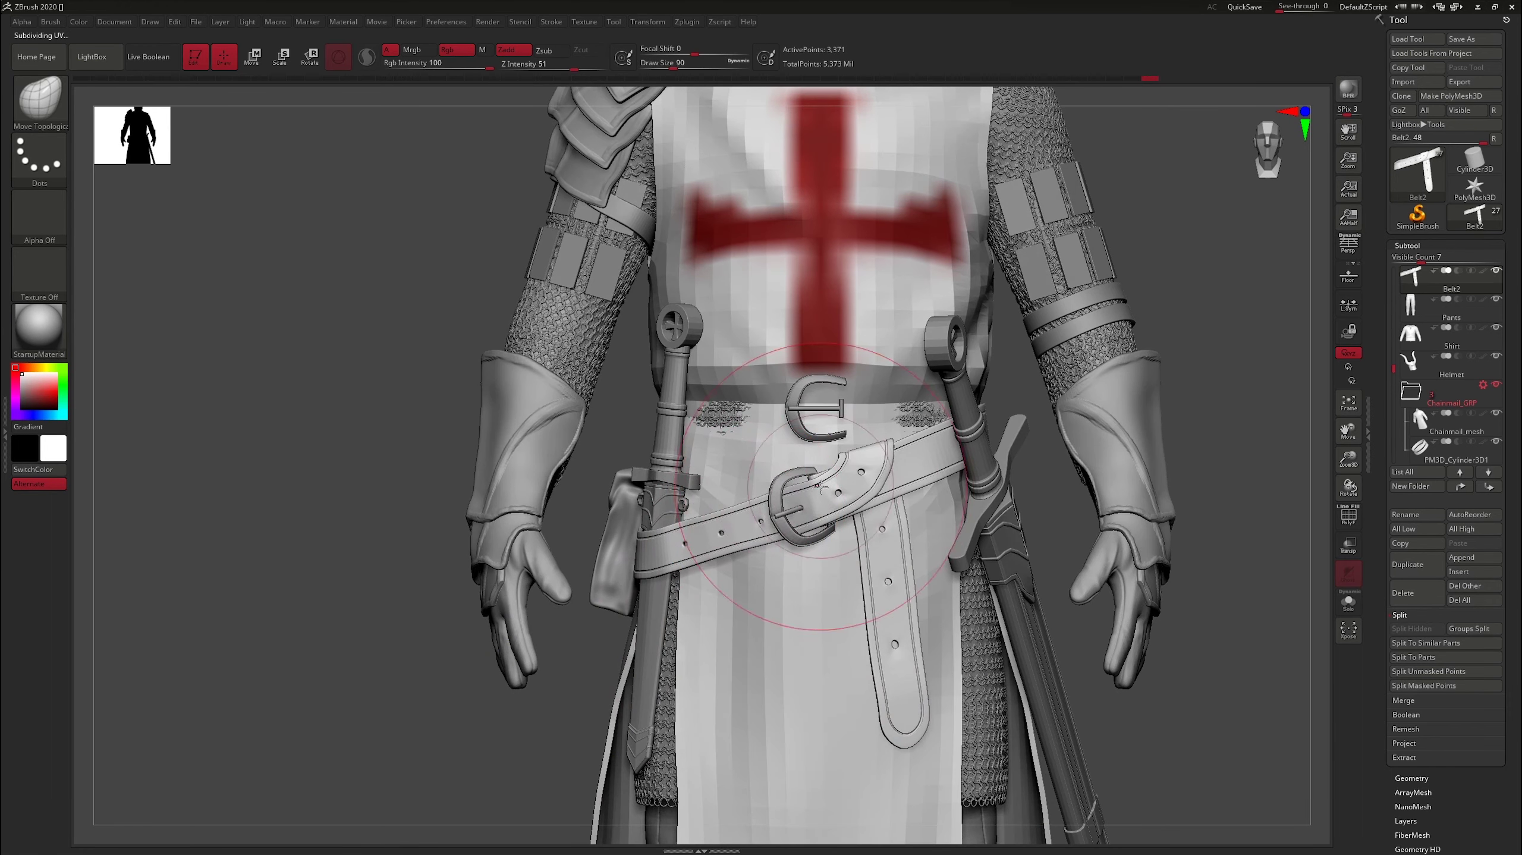
pyautogui.moveTo(1278, 409)
pyautogui.mouseDown()
pyautogui.moveTo(1325, 431)
pyautogui.moveTo(678, 437)
pyautogui.mouseUp()
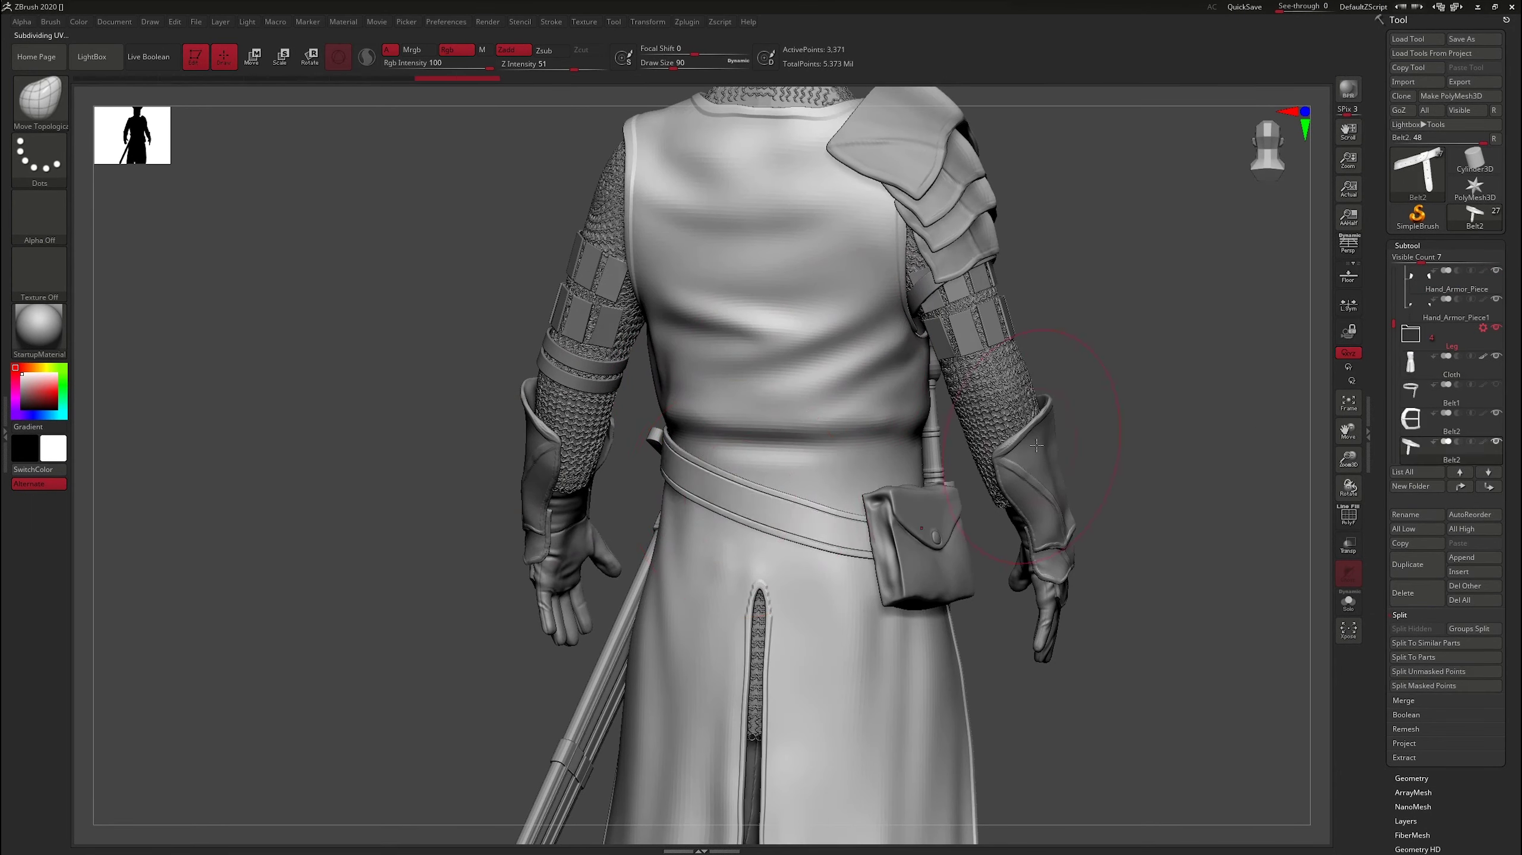
pyautogui.moveTo(1072, 455)
pyautogui.mouseDown()
pyautogui.moveTo(1120, 458)
pyautogui.moveTo(1100, 384)
pyautogui.moveTo(1153, 383)
pyautogui.mouseUp()
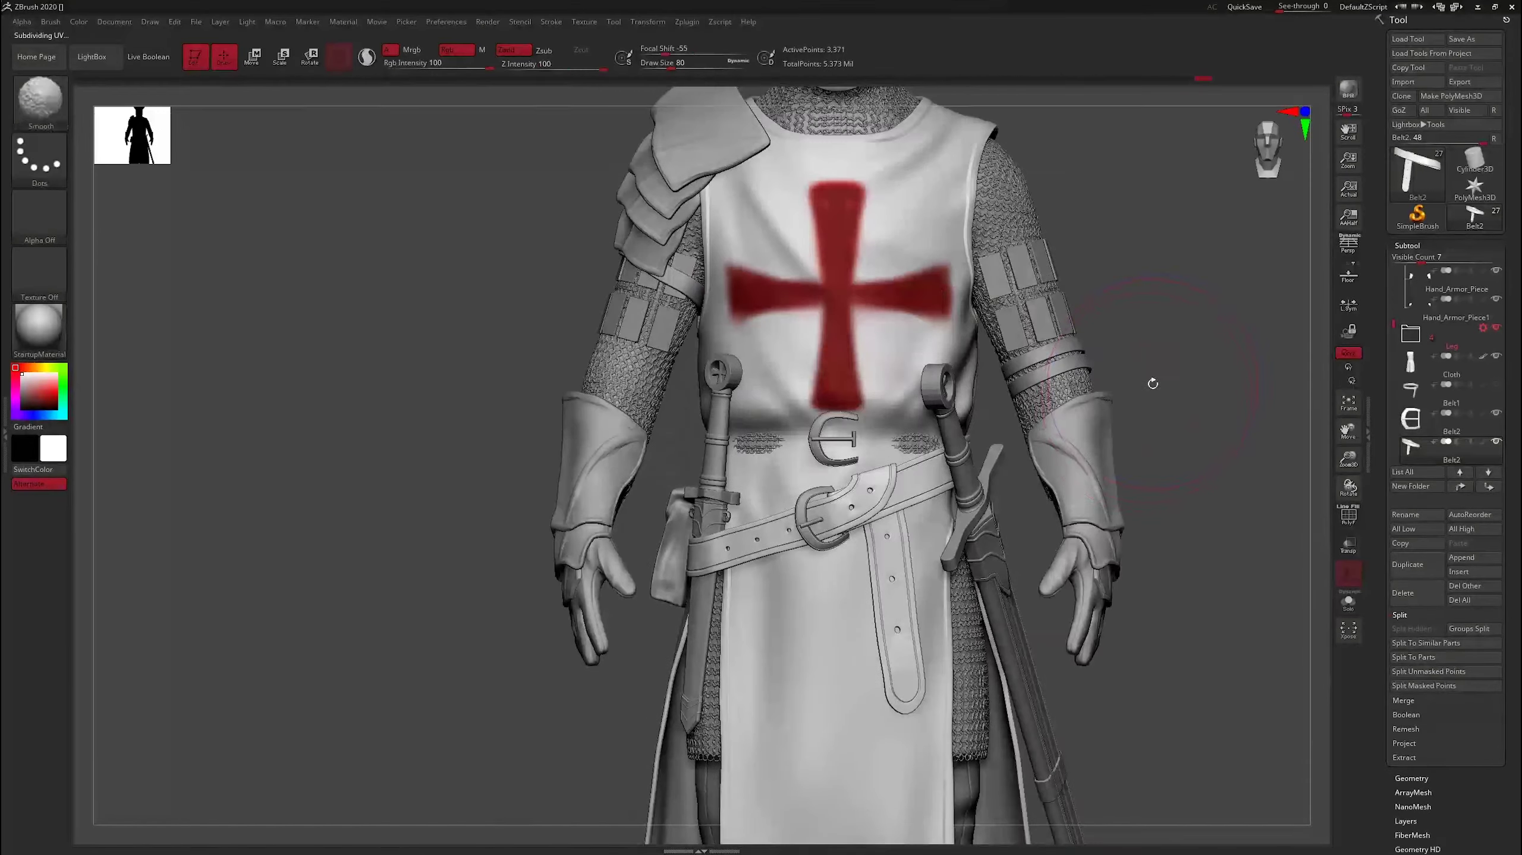
# Frame the belt, toggle Polyframe to check its wireframe, and export Belt2 as an OBJ.
pyautogui.press('f')
pyautogui.hotkey('shift', 'f')
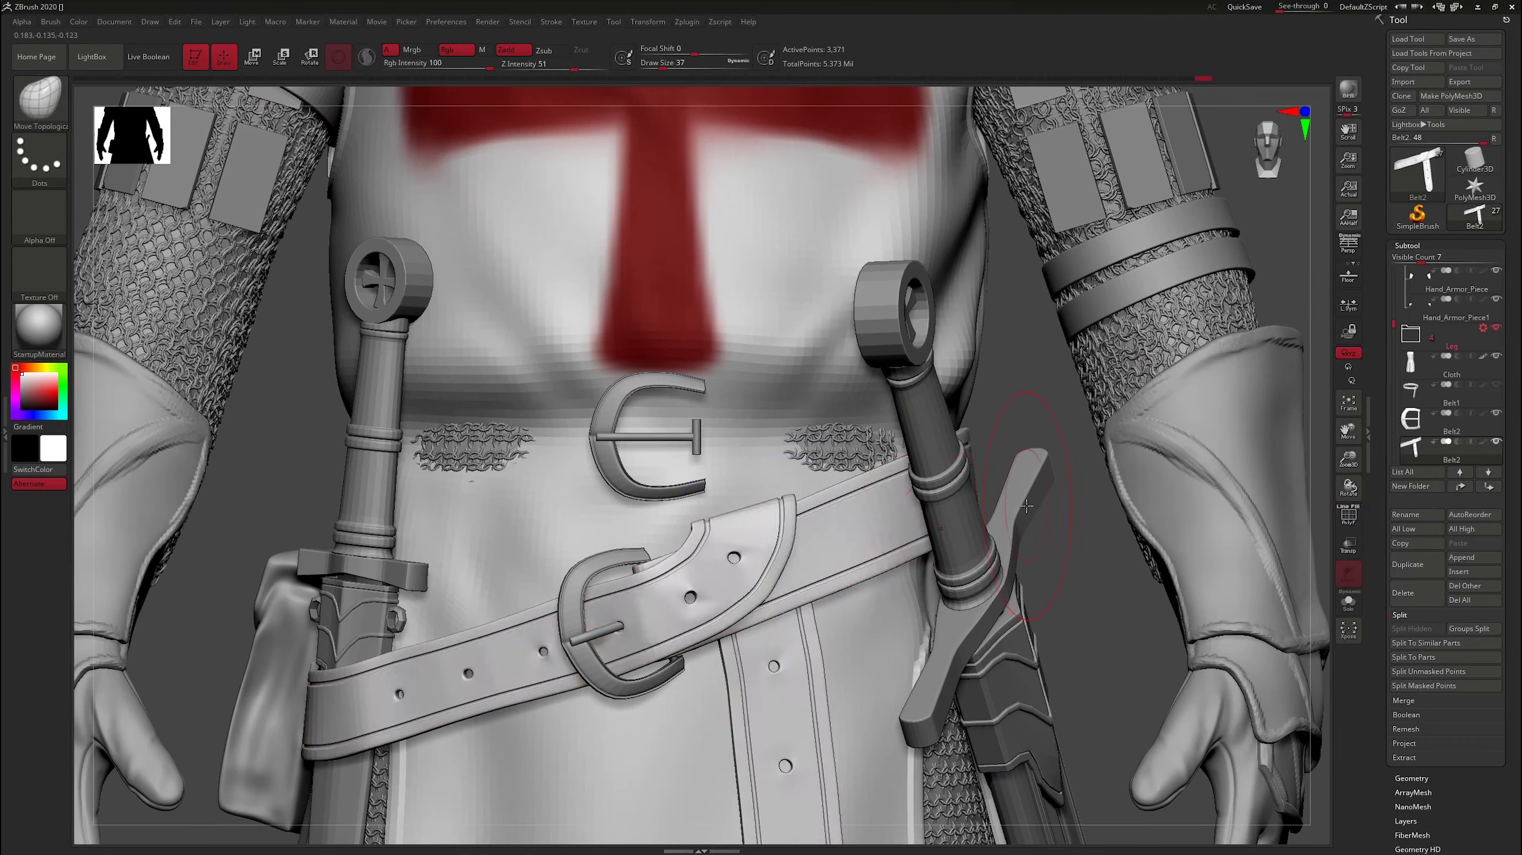
pyautogui.hotkey('shift', 'f')
pyautogui.press('f')
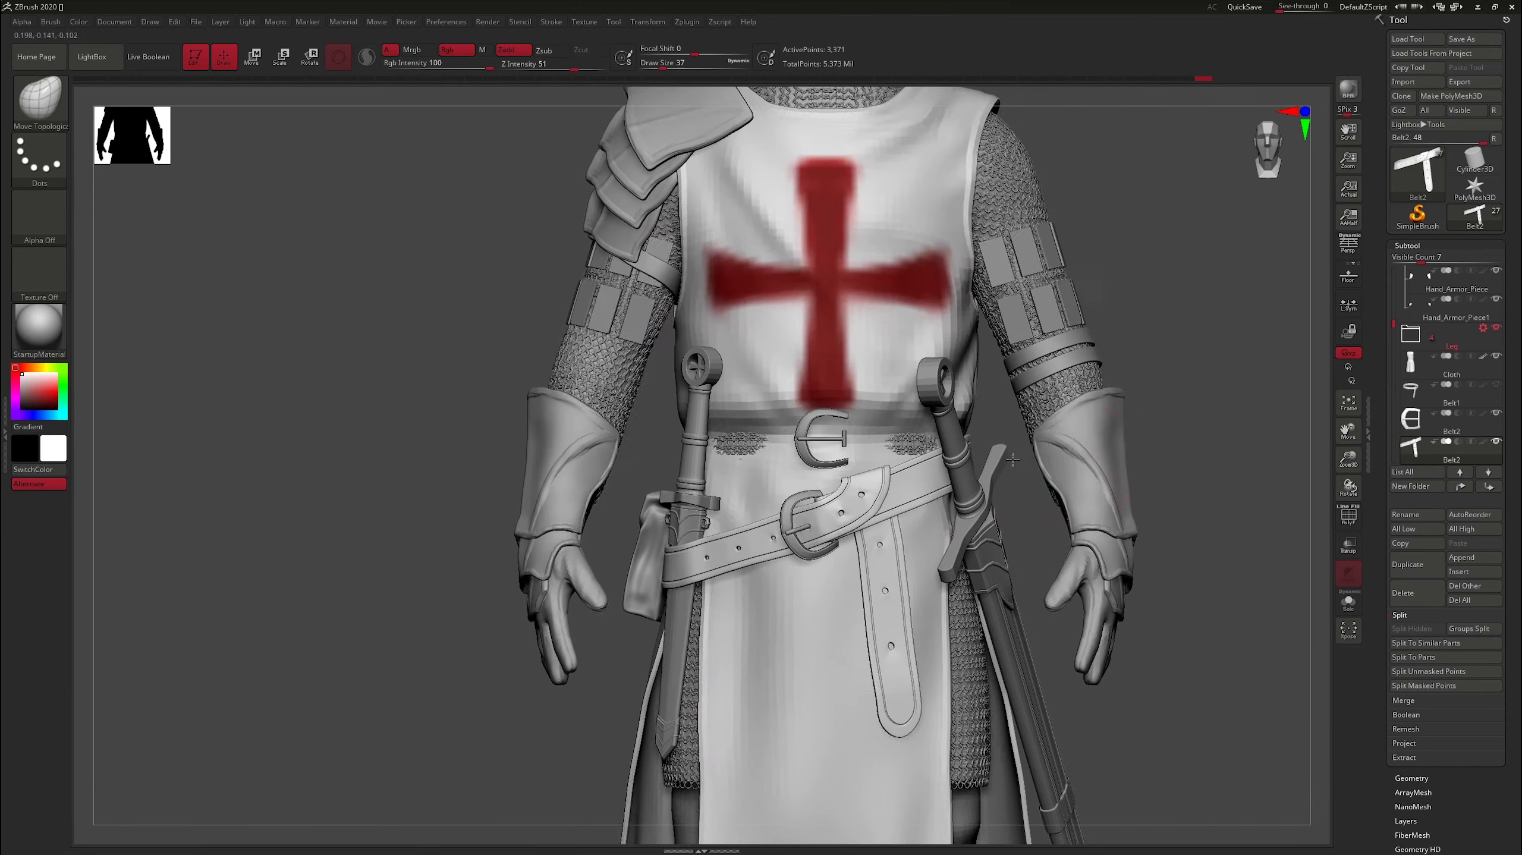
pyautogui.moveTo(1144, 400)
pyautogui.mouseDown()
pyautogui.moveTo(1097, 503)
pyautogui.moveTo(995, 506)
pyautogui.moveTo(1162, 498)
pyautogui.mouseUp()
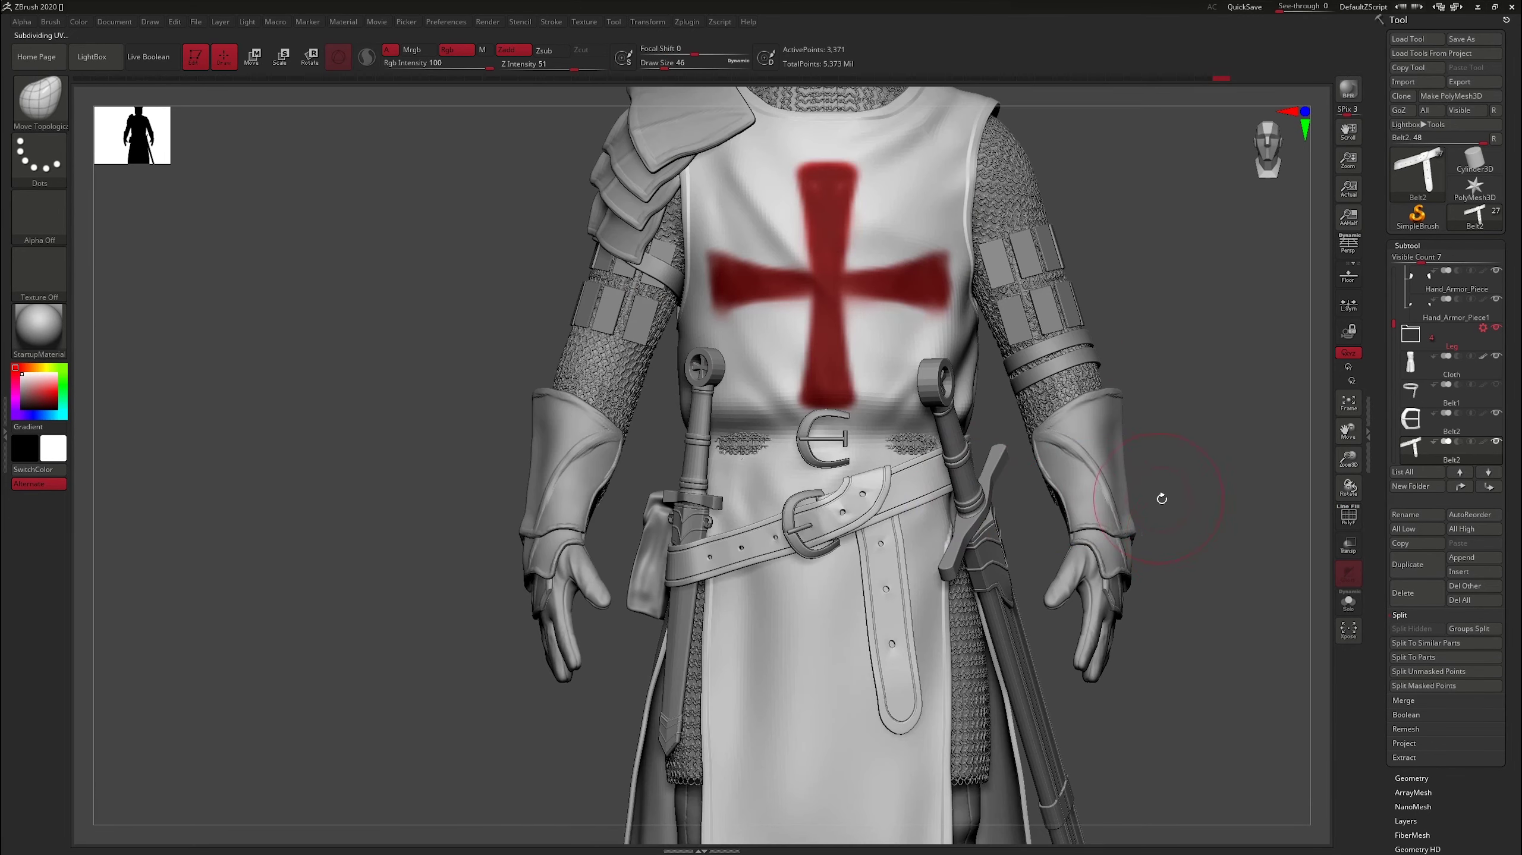
pyautogui.click(1461, 81)
pyautogui.click(1251, 651)
# Delete the old Belt3 and import the Belt2 OBJ, renaming it Swordbelt.
pyautogui.scroll(-10, 854, 309)
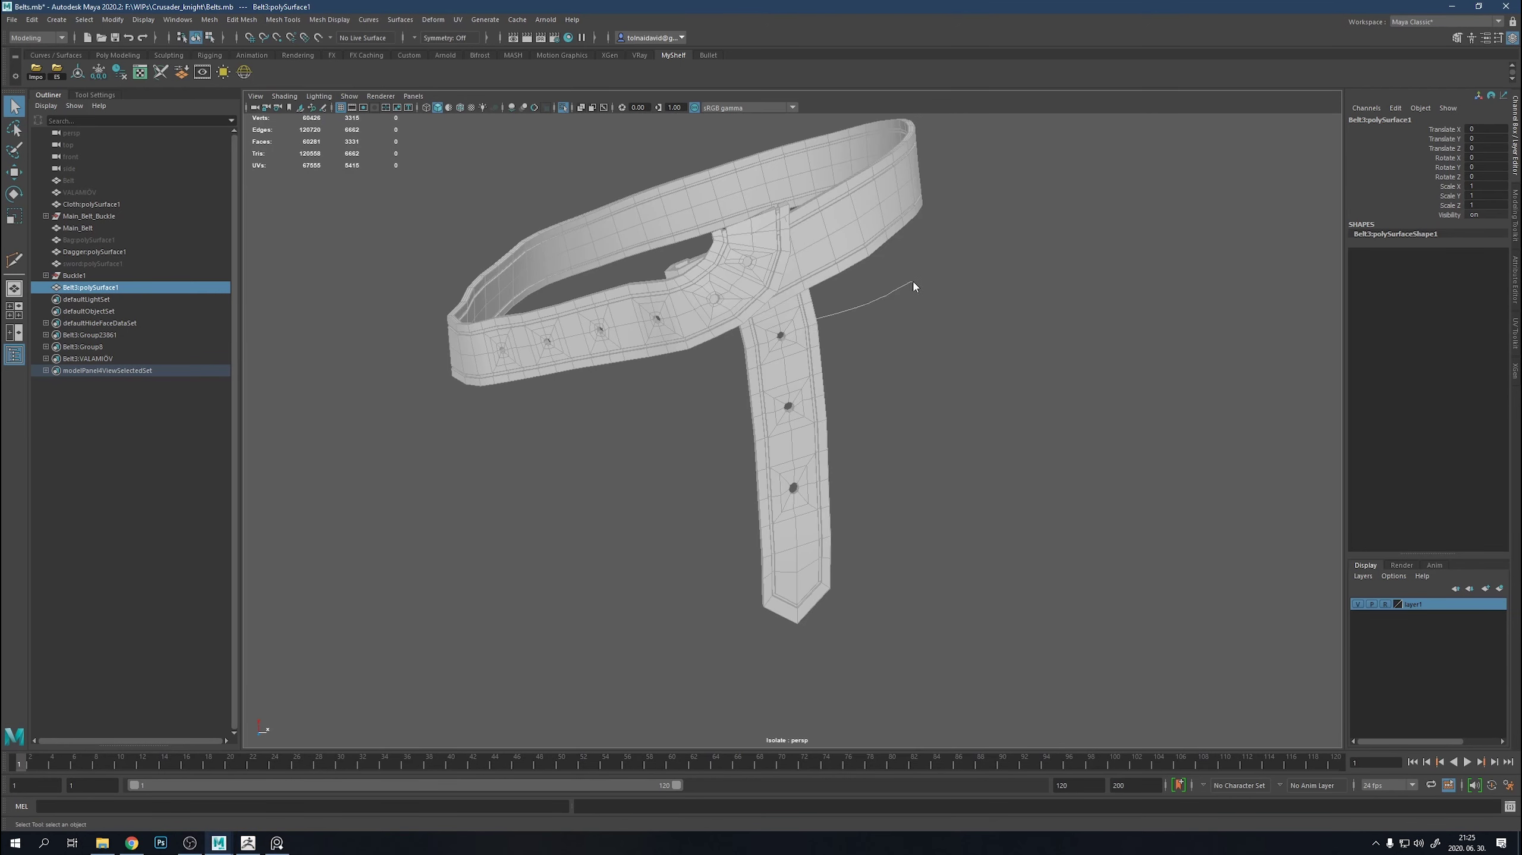
pyautogui.rightClick(712, 338)
pyautogui.moveTo(531, 152); pyautogui.dragTo(861, 407)
pyautogui.press('Delete')
pyautogui.click(36, 72)
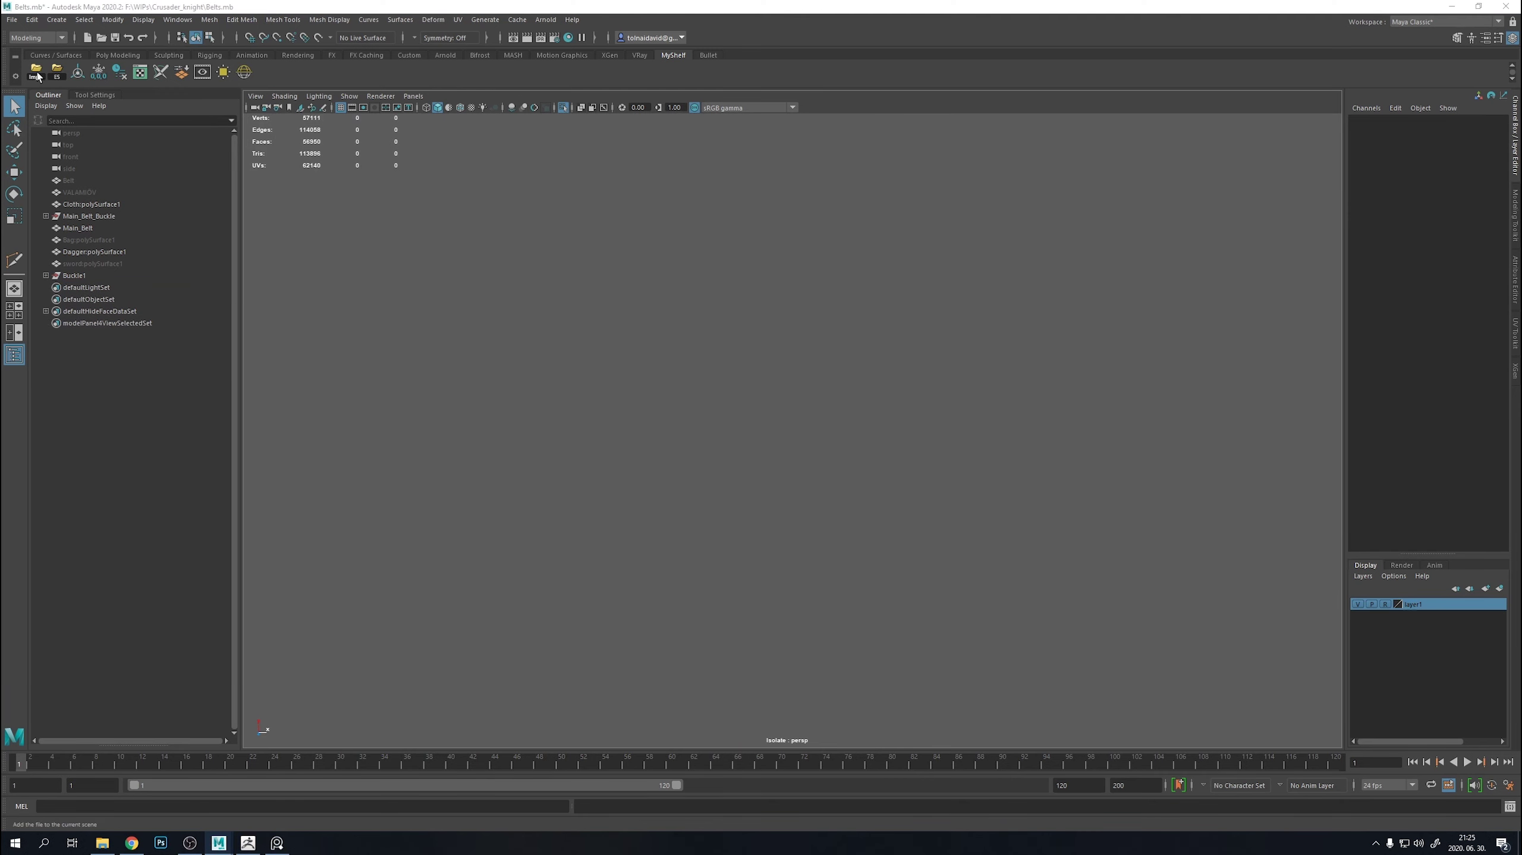
pyautogui.doubleClick(530, 303)
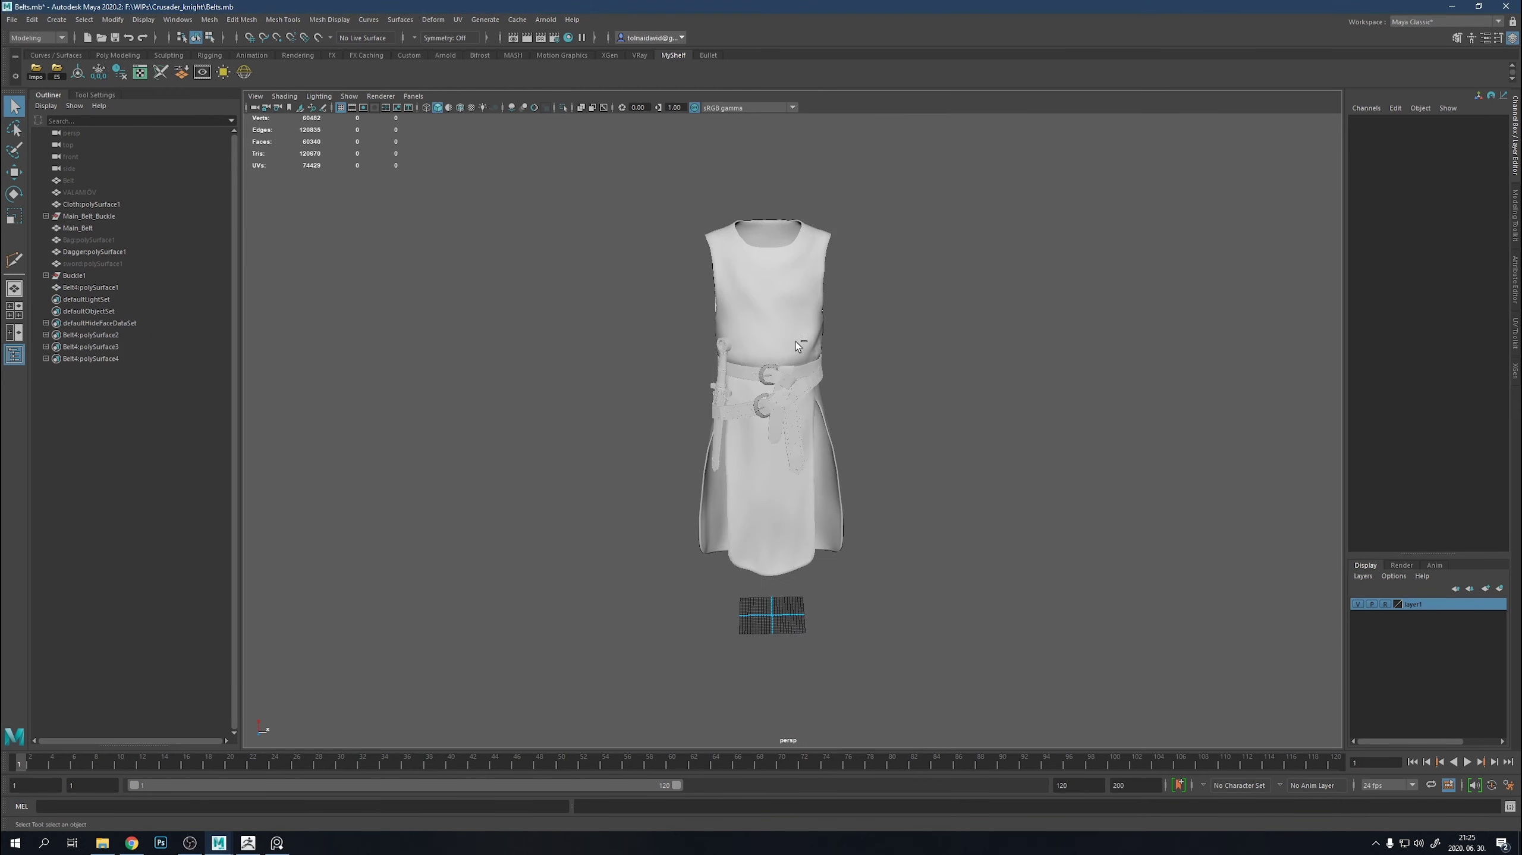
pyautogui.press('f')
pyautogui.doubleClick(93, 287)
pyautogui.write('Swordbelt')
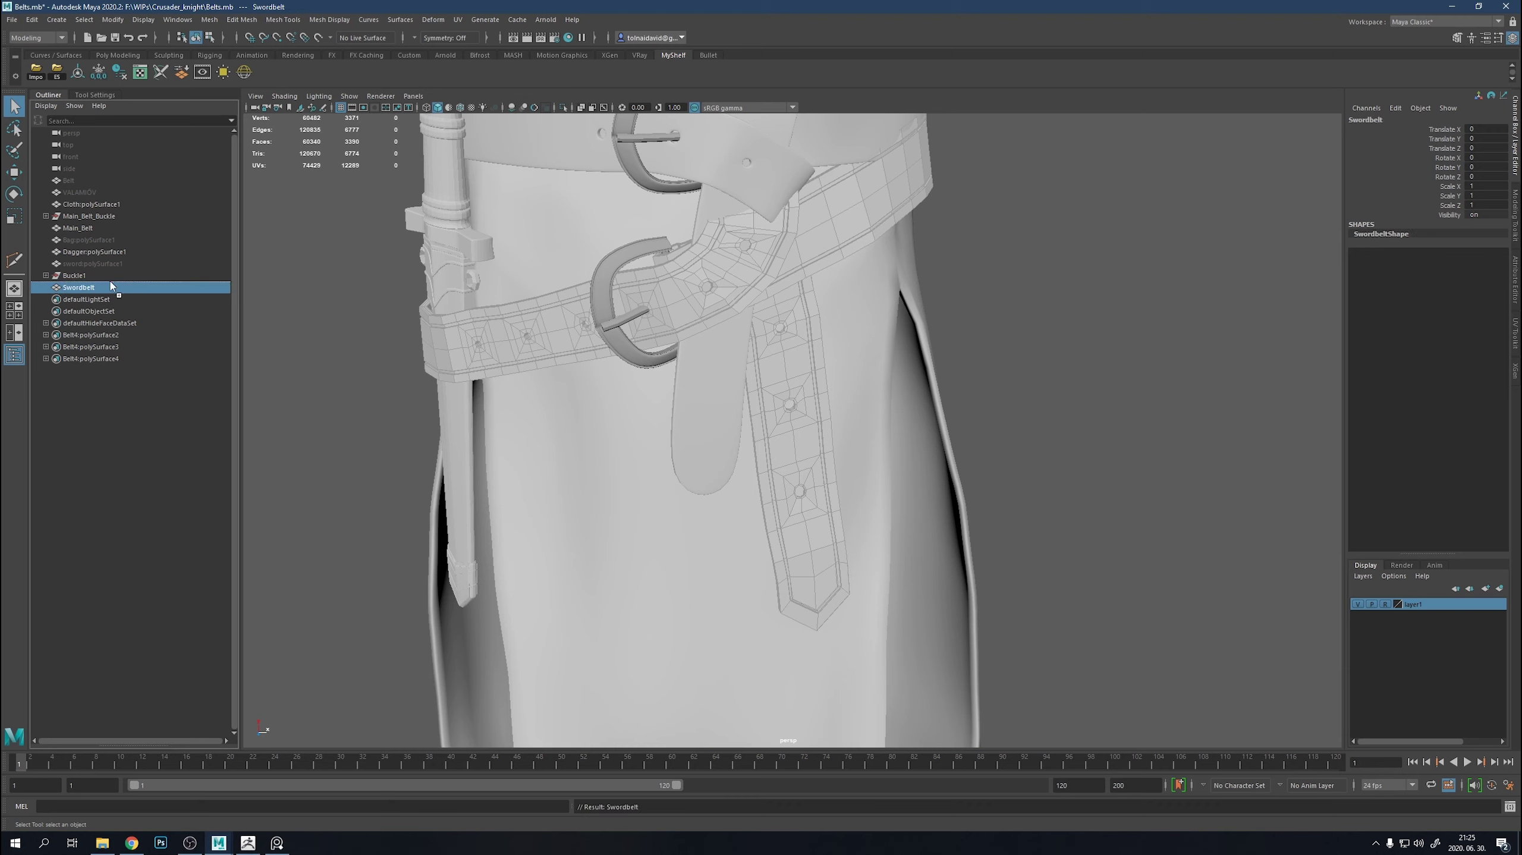
pyautogui.moveTo(110, 286)
pyautogui.mouseDown(button='middle')
pyautogui.moveTo(101, 233)
pyautogui.moveTo(102, 274)
pyautogui.mouseUp(button='middle')
# Group the sword, dagger and bag, then isolate and frame Main_Belt_Buckle.
pyautogui.click(106, 273)
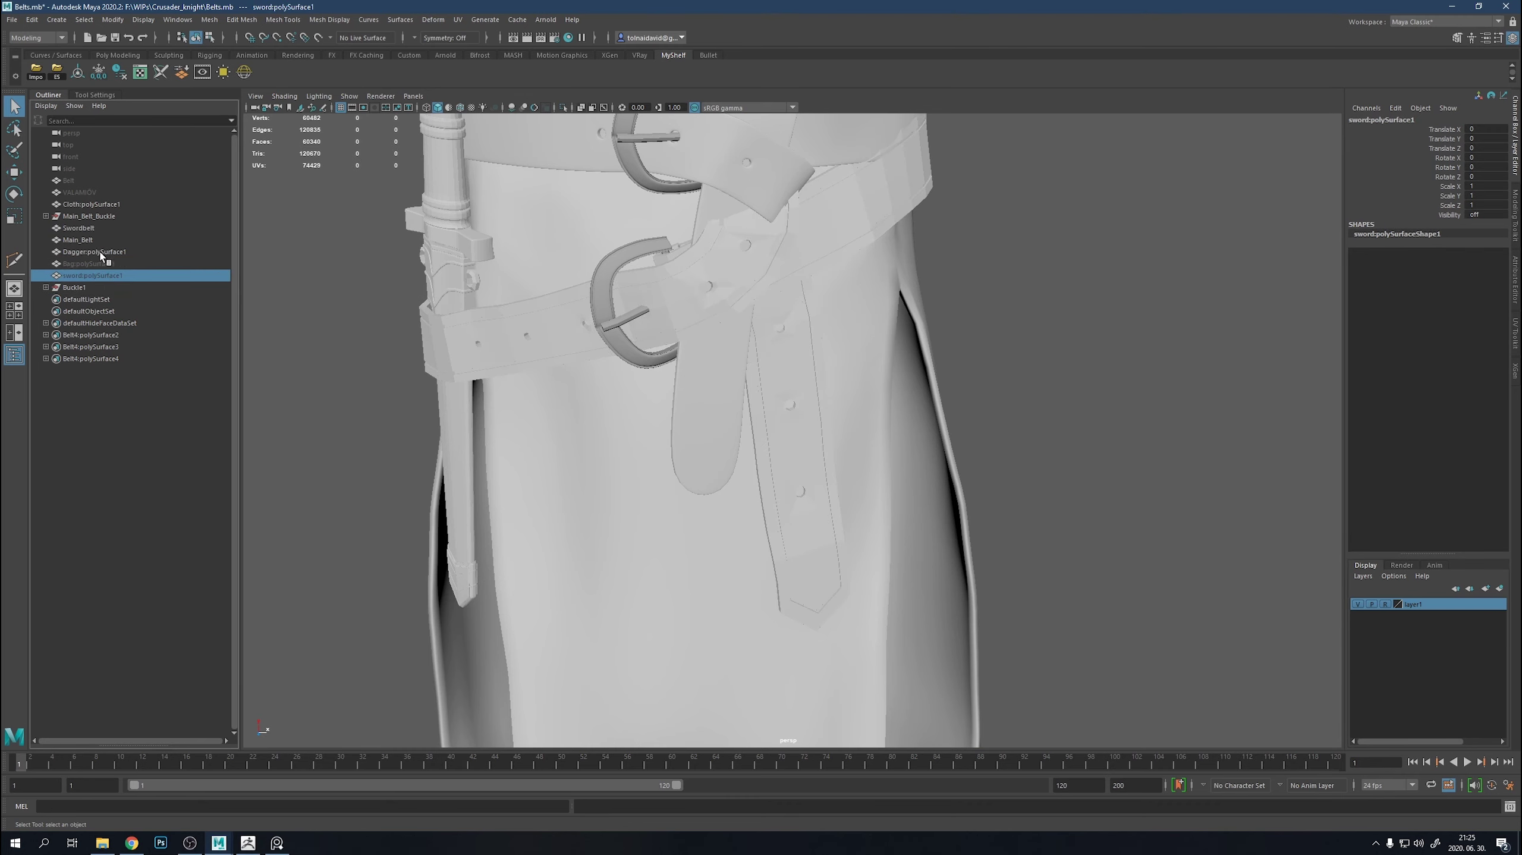
pyautogui.keyDown('shift'); pyautogui.click(103, 254); pyautogui.keyUp('shift')
pyautogui.hotkey('ctrl', 'g')
pyautogui.click(91, 217)
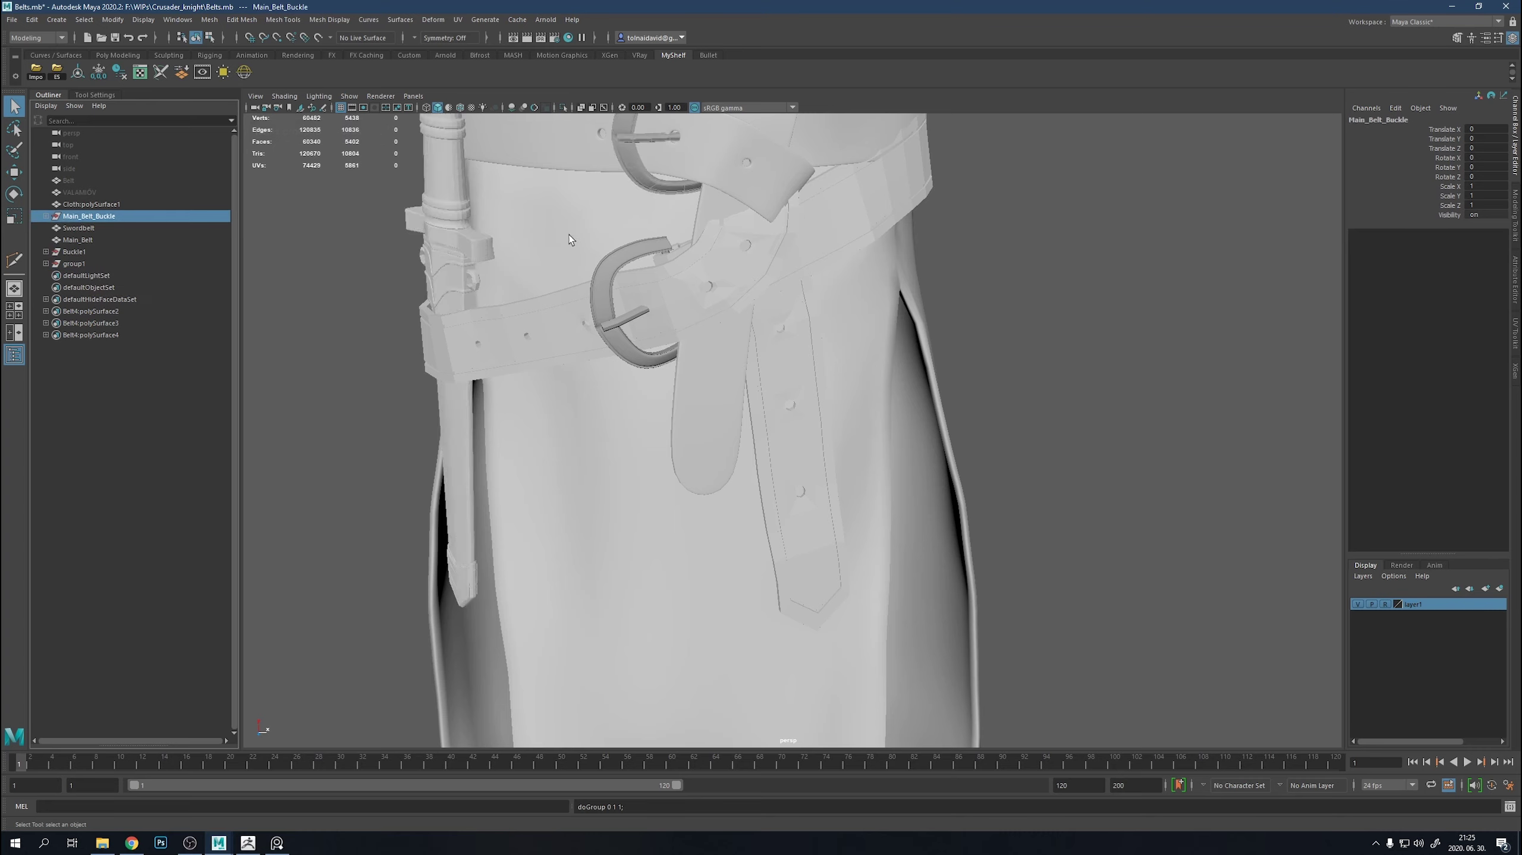
pyautogui.hotkey('ctrl', '1')
pyautogui.press('f')
pyautogui.moveTo(900, 519)
pyautogui.keyDown('alt'); pyautogui.mouseDown()
pyautogui.moveTo(697, 452)
pyautogui.moveTo(729, 453)
pyautogui.mouseUp(); pyautogui.keyUp('alt')
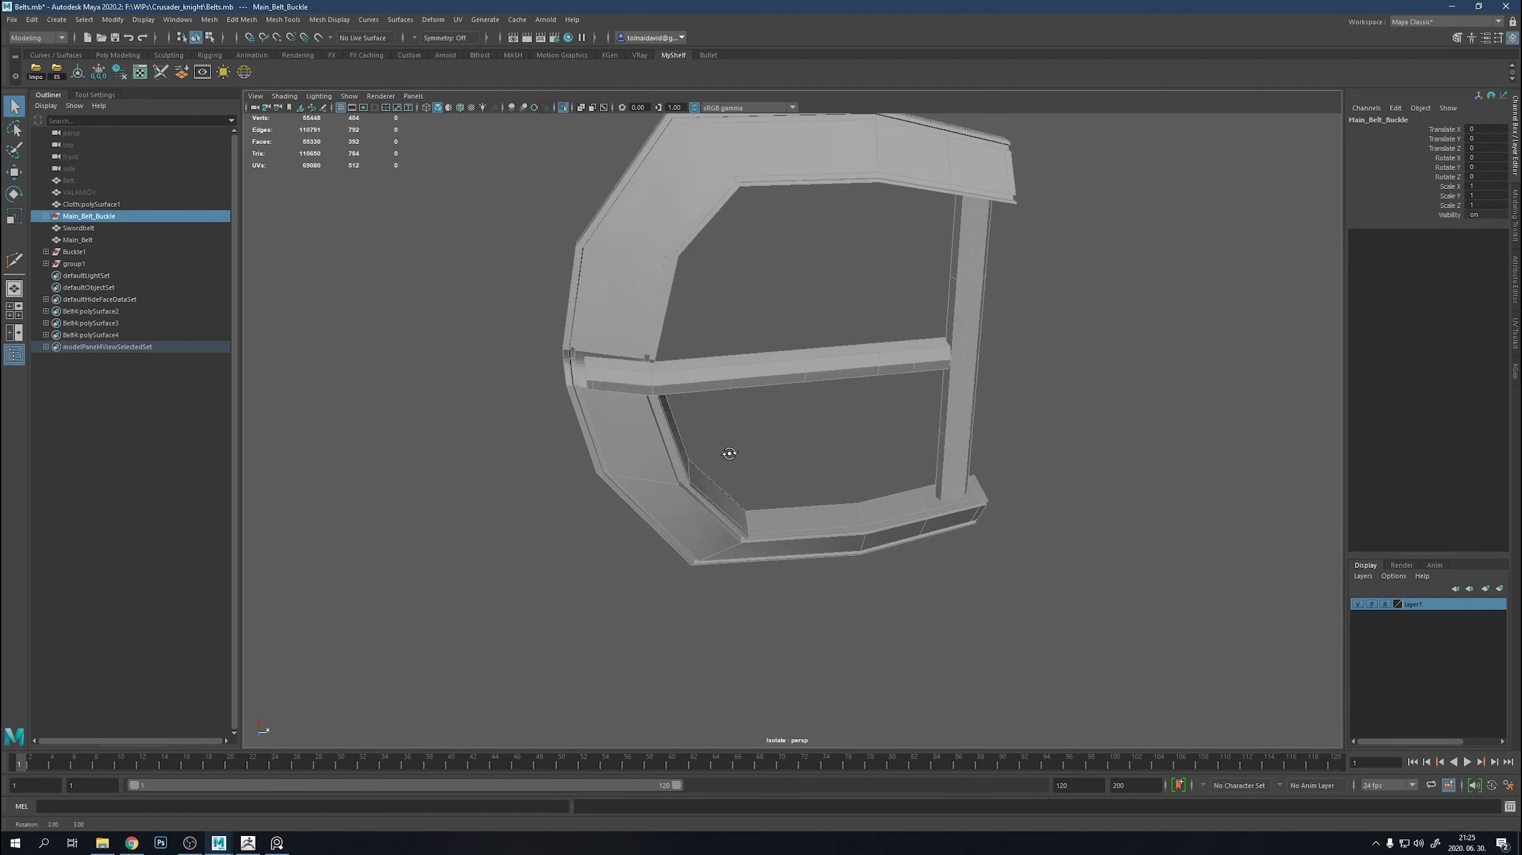
# Separate and recombine the buckle into Main_Belt_Buckle1, then exit isolation to view the whole belt.
pyautogui.keyDown('shift'); pyautogui.rightClick(672, 403); pyautogui.keyUp('shift')
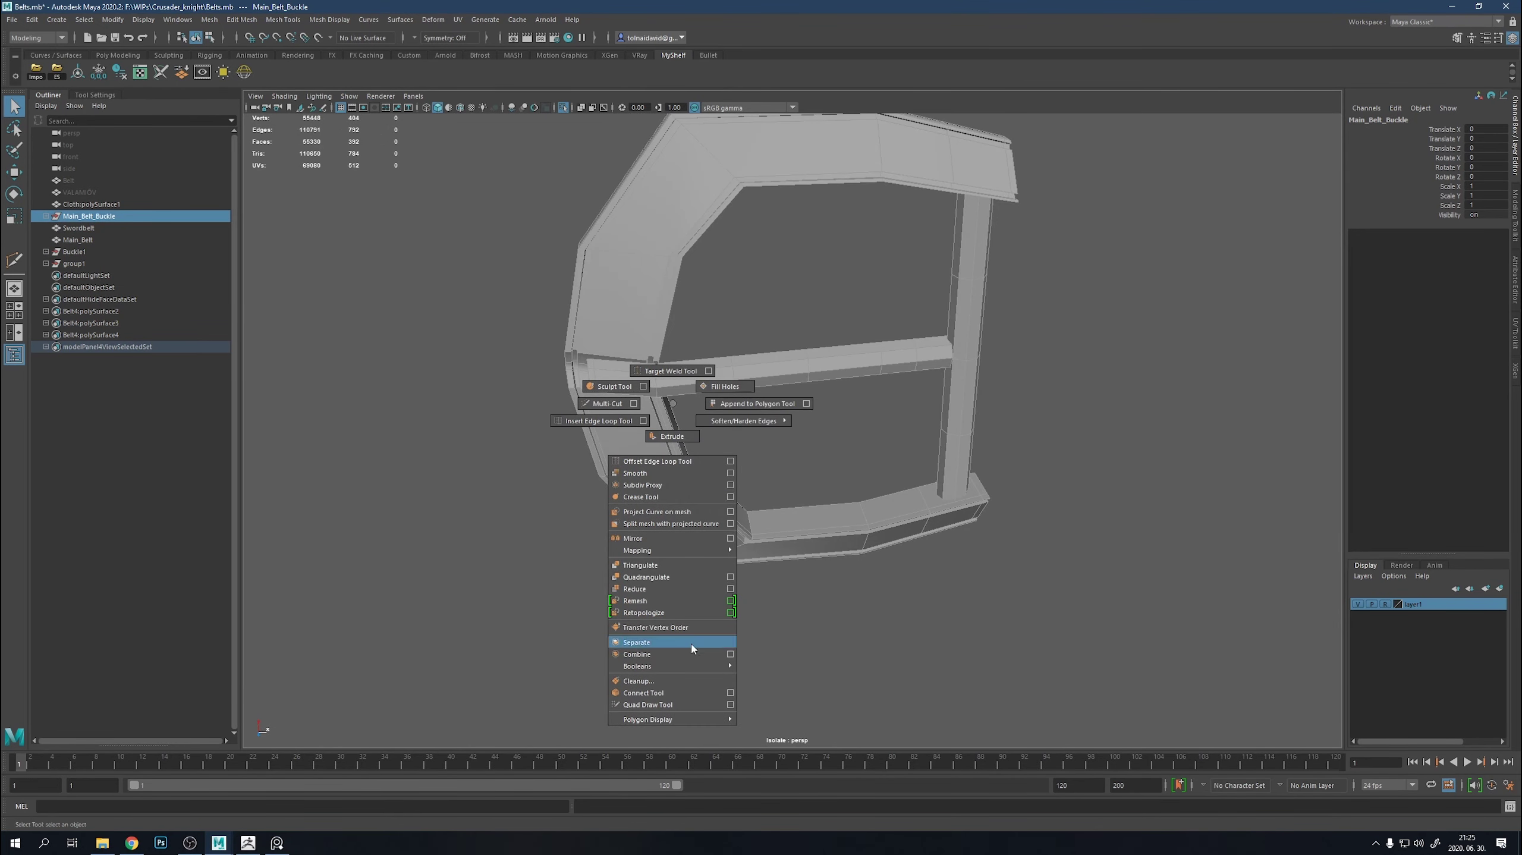
pyautogui.click(656, 654)
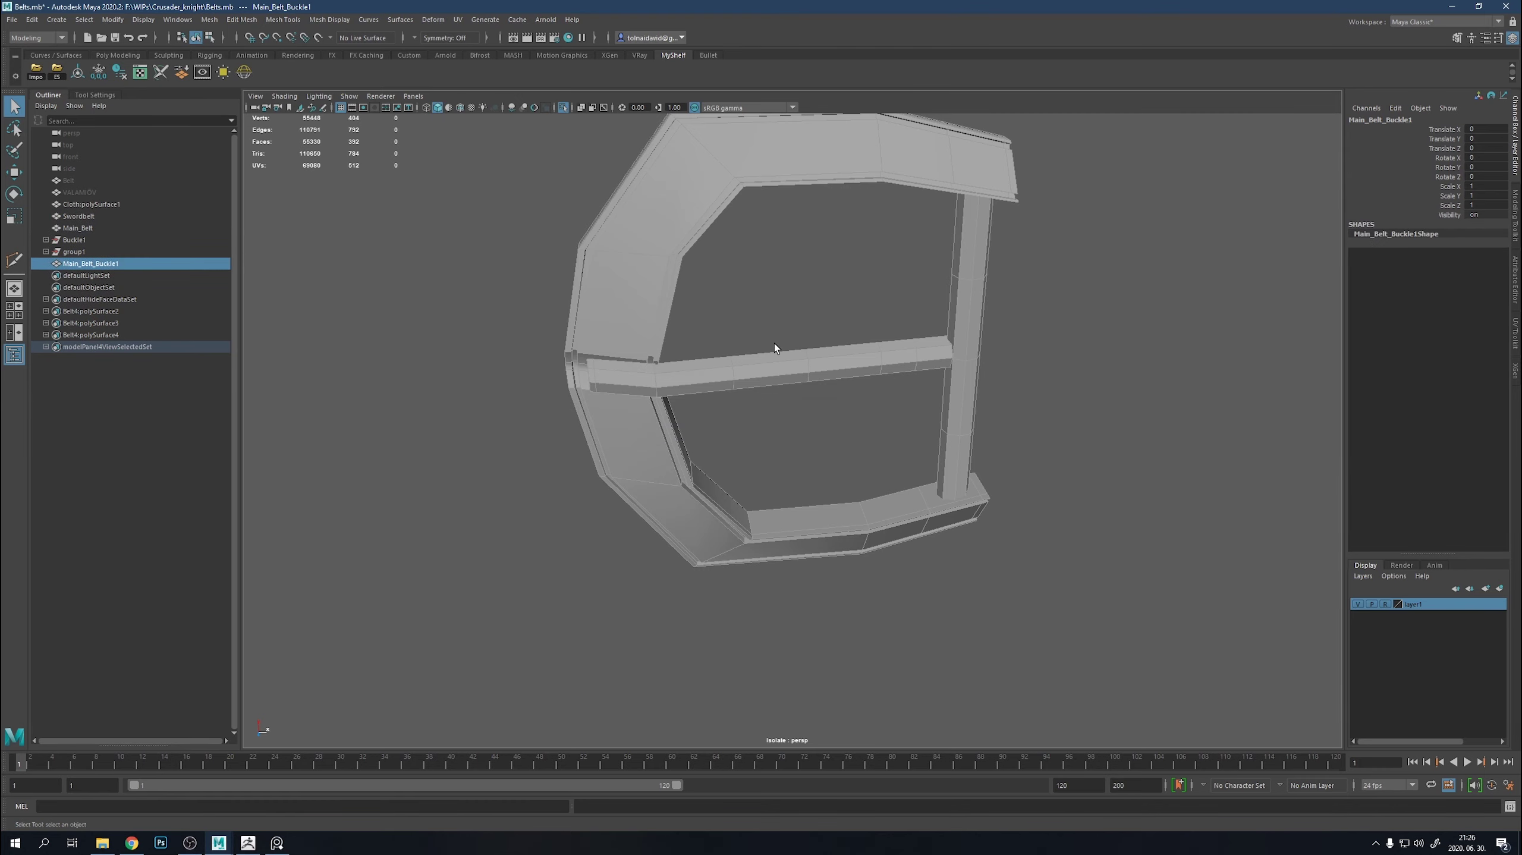
pyautogui.hotkey('ctrl', '1')
pyautogui.click(889, 390)
pyautogui.press('1')
pyautogui.moveTo(889, 390)
pyautogui.keyDown('alt'); pyautogui.mouseDown()
pyautogui.moveTo(769, 340)
pyautogui.moveTo(928, 370)
pyautogui.mouseUp(); pyautogui.keyUp('alt')
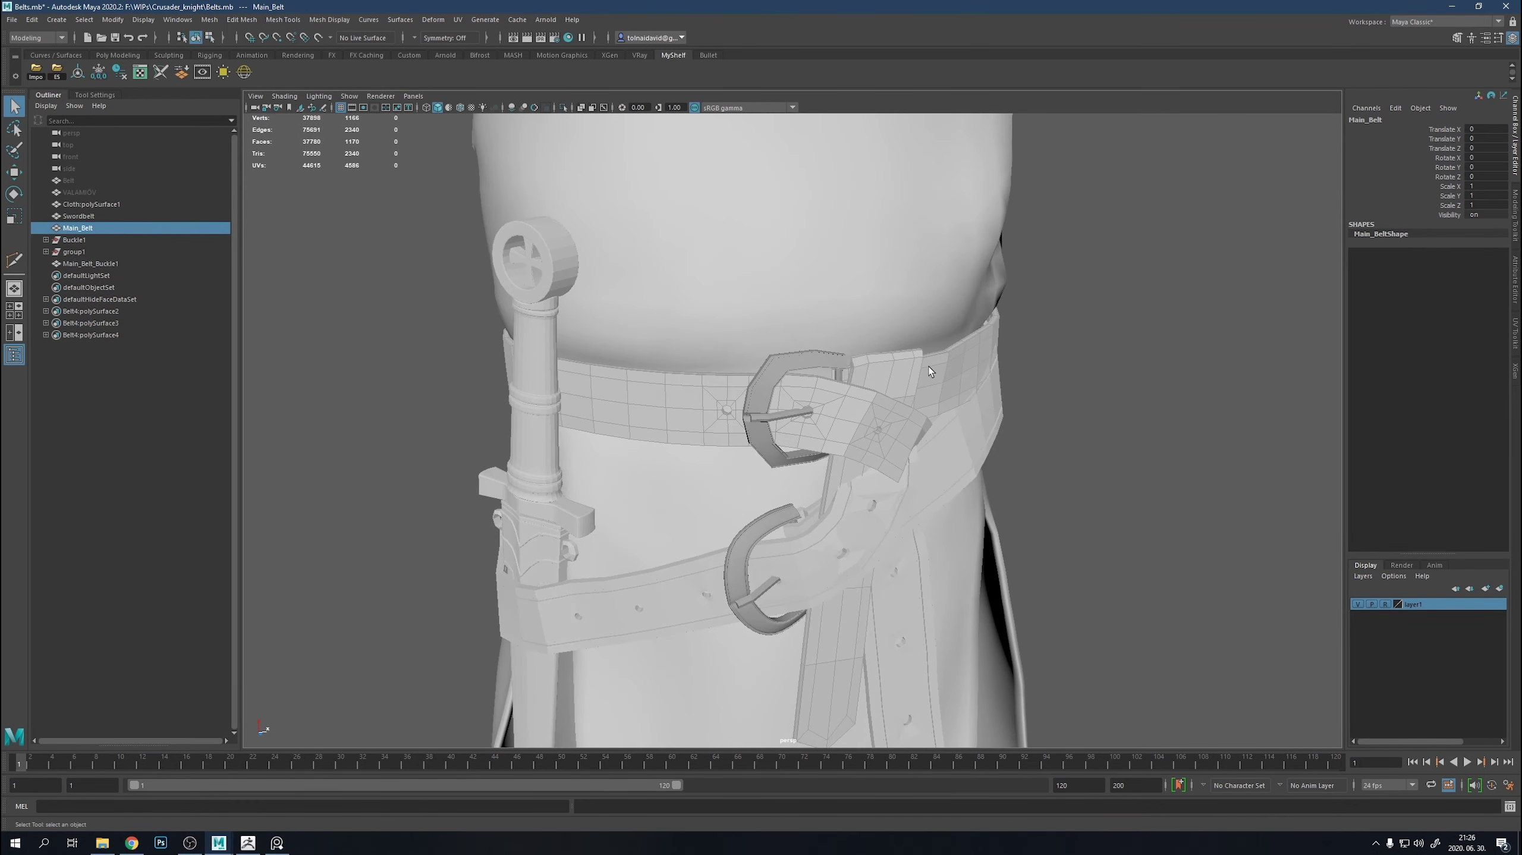
# Open the UV Editor, select the belt faces and apply planar mapping to them.
pyautogui.keyDown('shift'); pyautogui.moveTo(928, 366); pyautogui.dragTo(787, 219, button='right'); pyautogui.keyUp('shift')
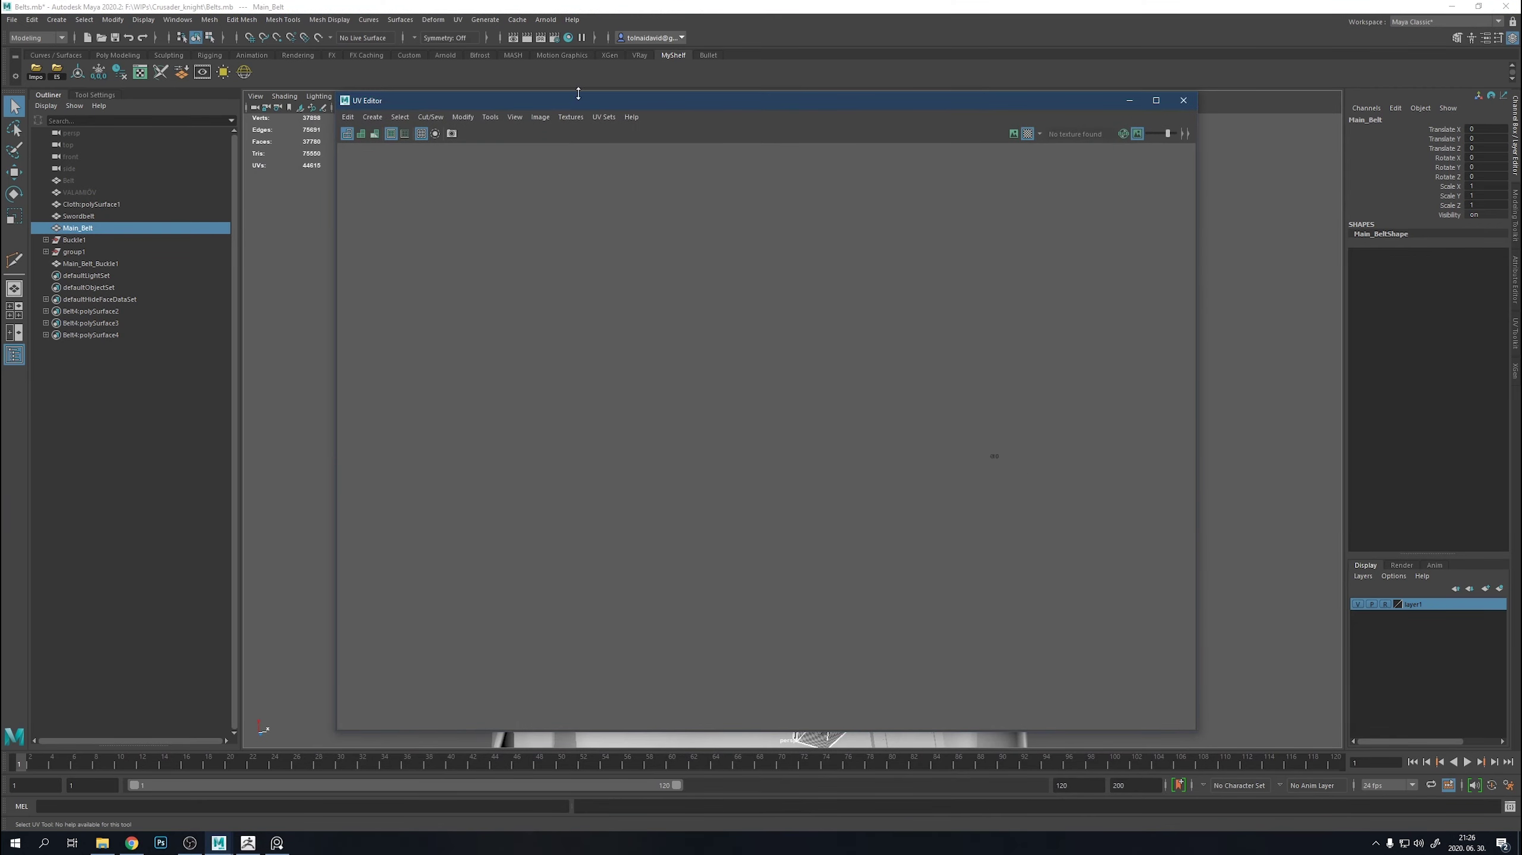
pyautogui.moveTo(578, 93); pyautogui.dragTo(578, 128)
pyautogui.moveTo(808, 359); pyautogui.dragTo(1137, 653)
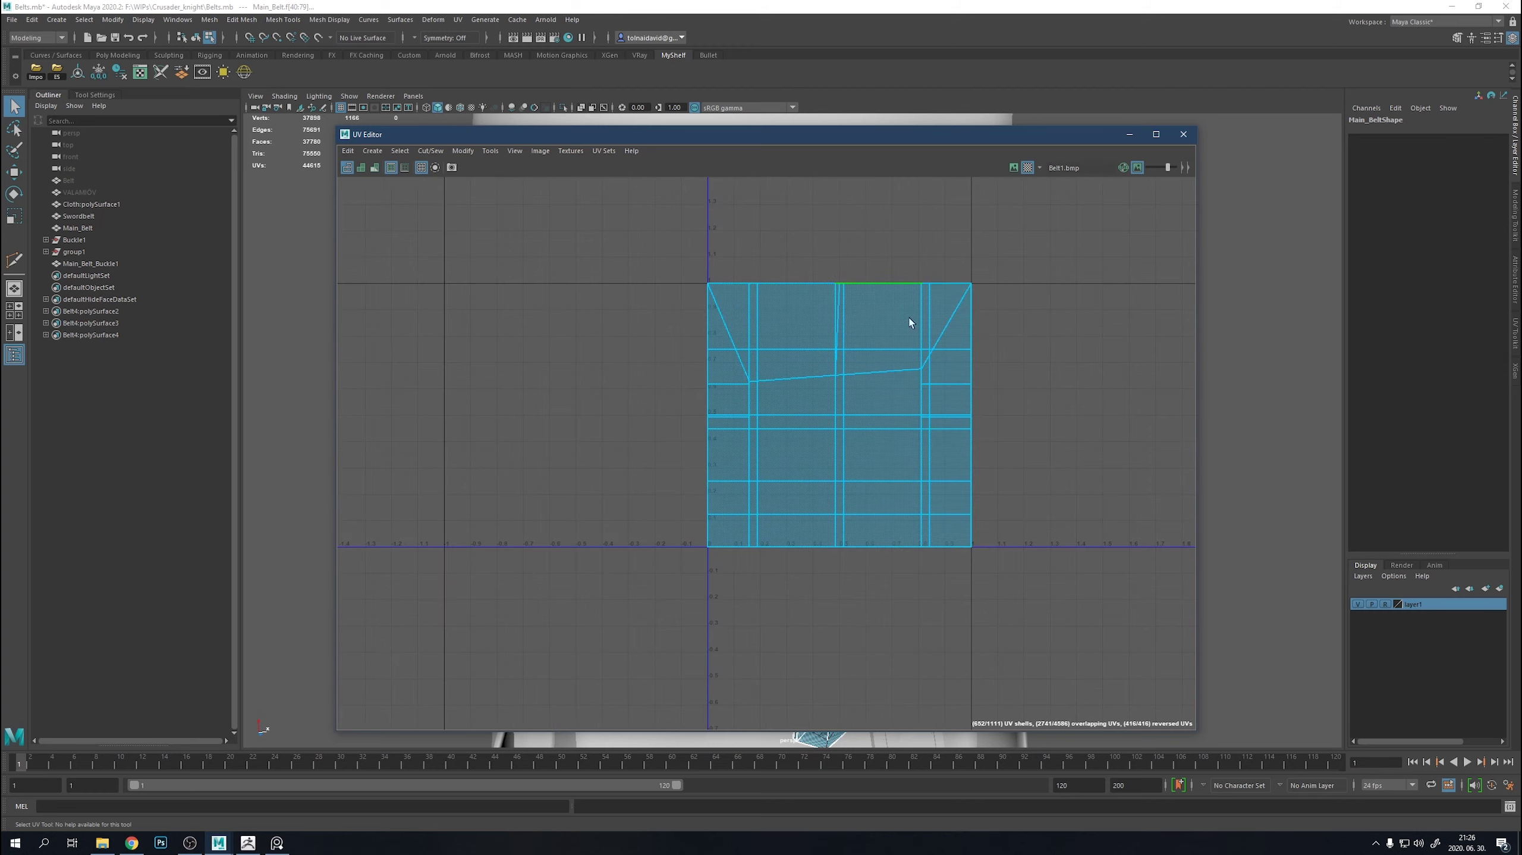
pyautogui.keyDown('shift'); pyautogui.moveTo(816, 339); pyautogui.dragTo(923, 415, button='right'); pyautogui.keyUp('shift')
pyautogui.moveTo(869, 135); pyautogui.dragTo(952, 563)
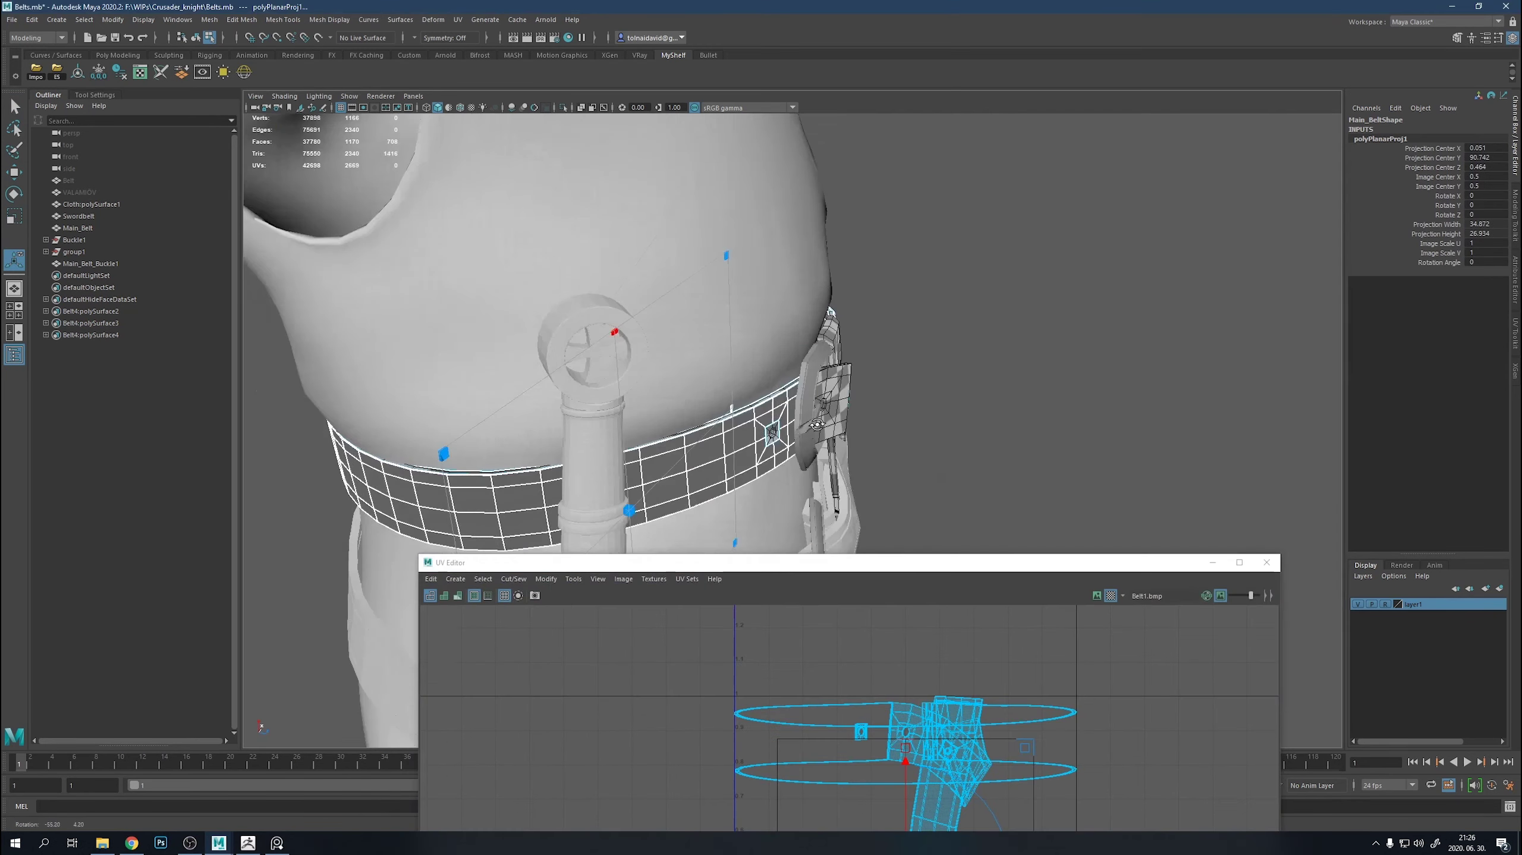
pyautogui.press('q')
pyautogui.press('F8')
pyautogui.press('f')
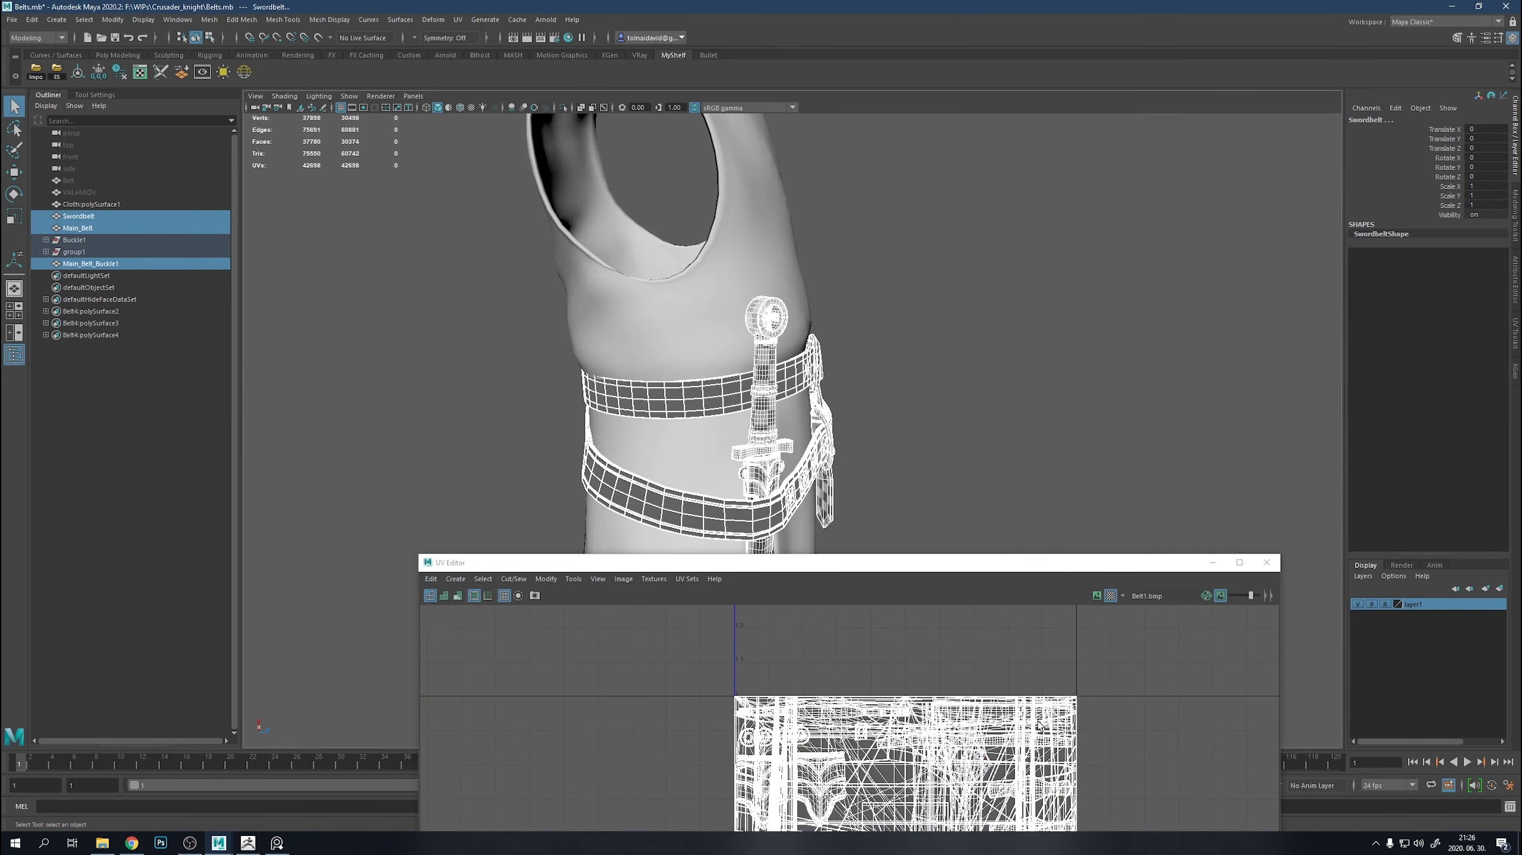
# Isolate Main_Belt and planar-map it again with the checker pattern shown.
pyautogui.click(816, 368)
pyautogui.hotkey('ctrl', '1')
pyautogui.moveTo(856, 392)
pyautogui.mouseDown(button='right')
pyautogui.moveTo(896, 399)
pyautogui.moveTo(1021, 673)
pyautogui.mouseUp(button='right')
pyautogui.keyDown('shift'); pyautogui.moveTo(1025, 526); pyautogui.dragTo(1023, 488, button='right'); pyautogui.keyUp('shift')
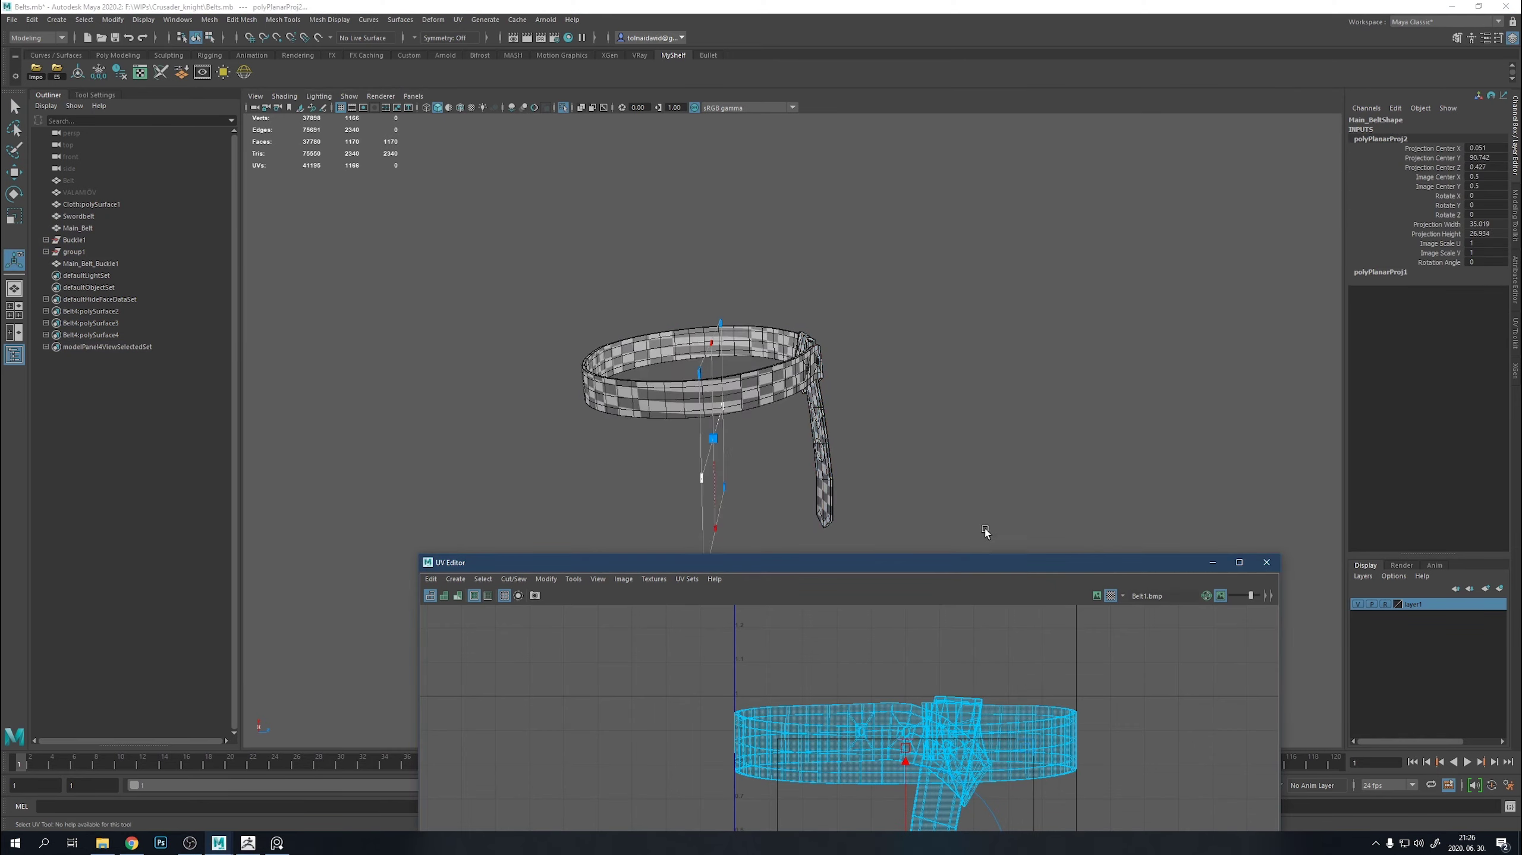
pyautogui.scroll(10, 797, 537)
pyautogui.press('q')
pyautogui.keyDown('alt'); pyautogui.moveTo(806, 329); pyautogui.dragTo(786, 254); pyautogui.keyUp('alt')
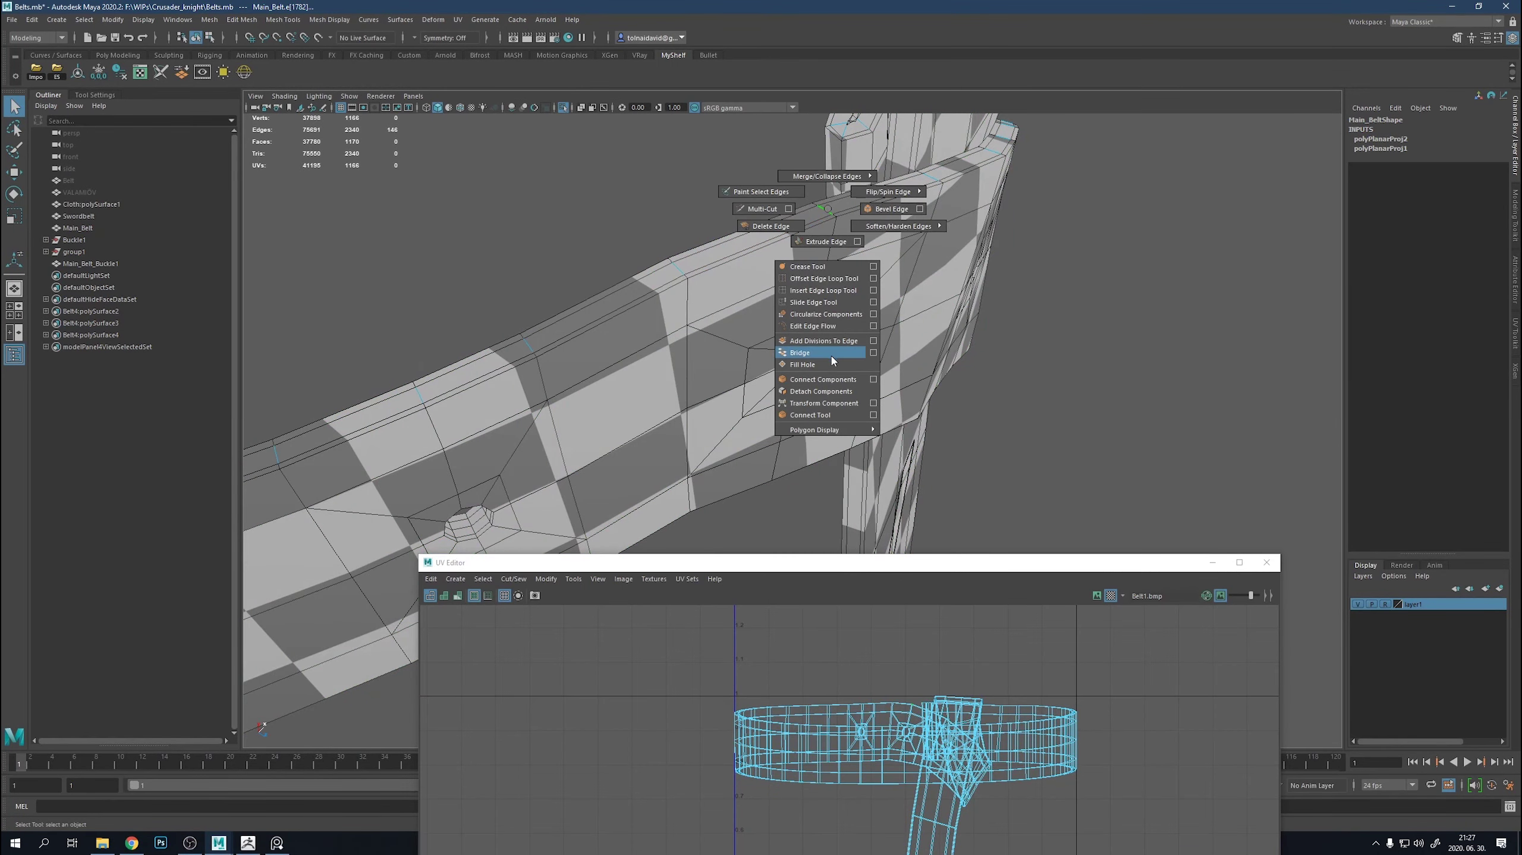
# Select edge loops along Main_Belt and cut them into UV seams.
pyautogui.keyDown('shift'); pyautogui.moveTo(827, 207); pyautogui.dragTo(813, 380, button='right'); pyautogui.keyUp('shift')
pyautogui.keyDown('shift'); pyautogui.moveTo(900, 659); pyautogui.dragTo(794, 433, button='right'); pyautogui.keyUp('shift')
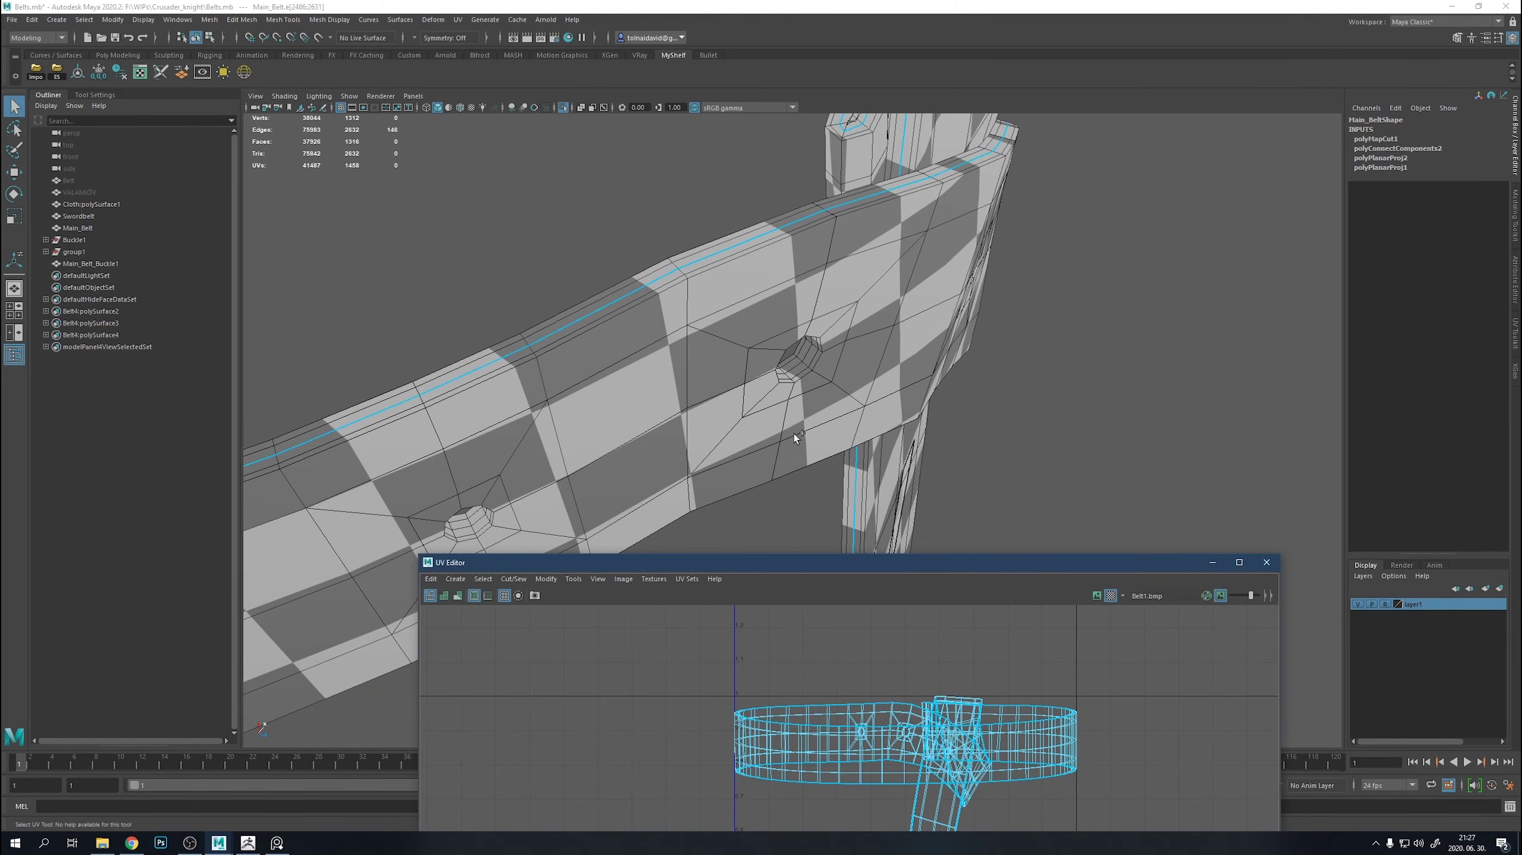
pyautogui.moveTo(794, 433)
pyautogui.keyDown('alt'); pyautogui.mouseDown()
pyautogui.moveTo(812, 321)
pyautogui.moveTo(1174, 329)
pyautogui.moveTo(697, 412)
pyautogui.moveTo(622, 339)
pyautogui.moveTo(755, 389)
pyautogui.mouseUp(); pyautogui.keyUp('alt')
pyautogui.doubleClick(810, 321)
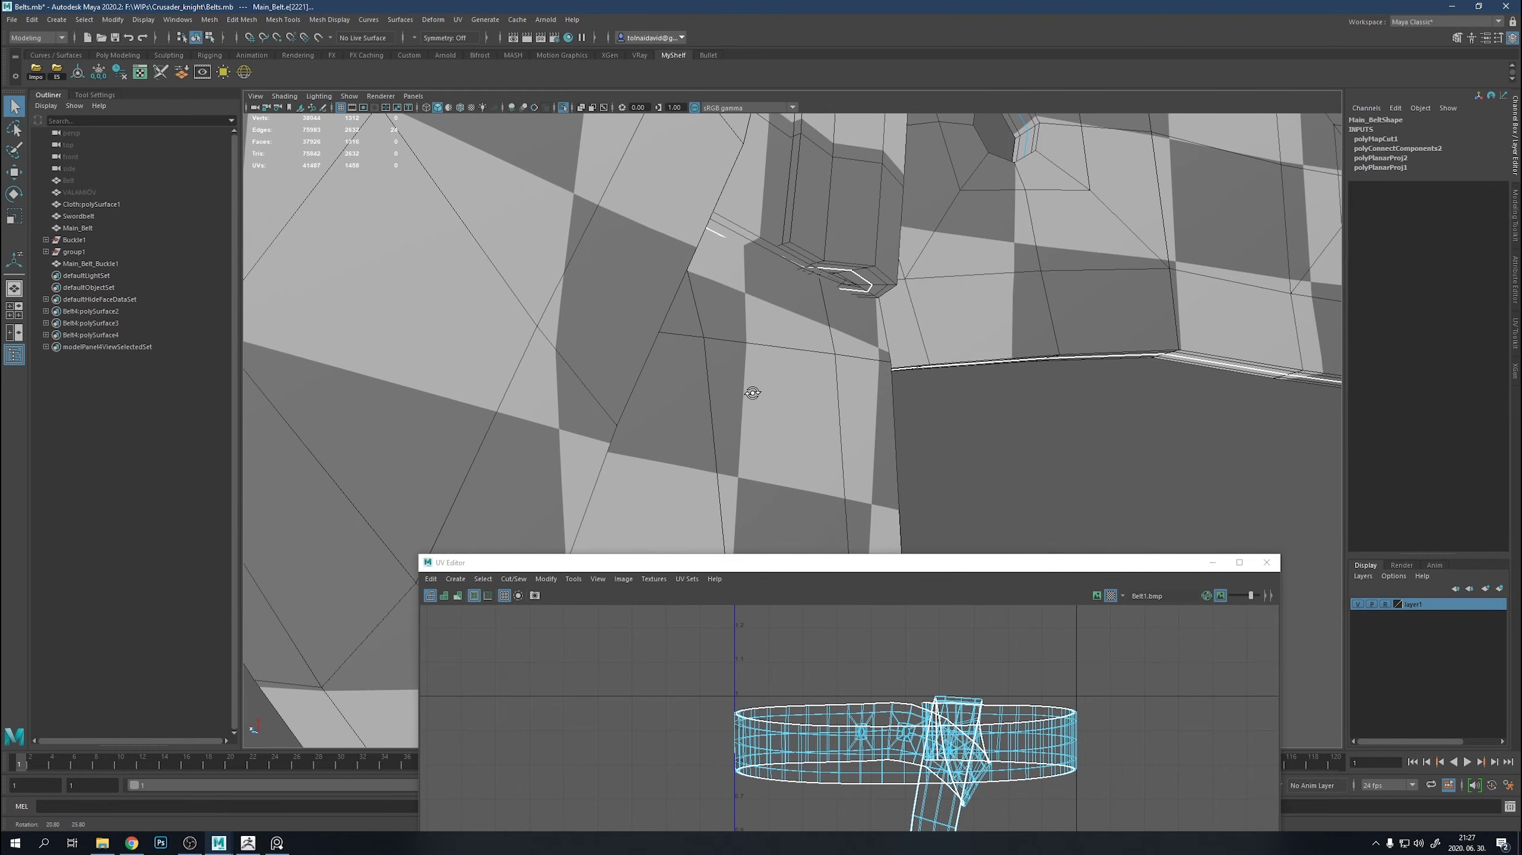
pyautogui.hotkey('ctrl', 'x')
# Move the two belt UV shells apart and cut another seam near the buckle.
pyautogui.moveTo(854, 678)
pyautogui.mouseDown()
pyautogui.moveTo(856, 754)
pyautogui.moveTo(684, 759)
pyautogui.mouseUp()
pyautogui.moveTo(994, 832); pyautogui.dragTo(856, 673)
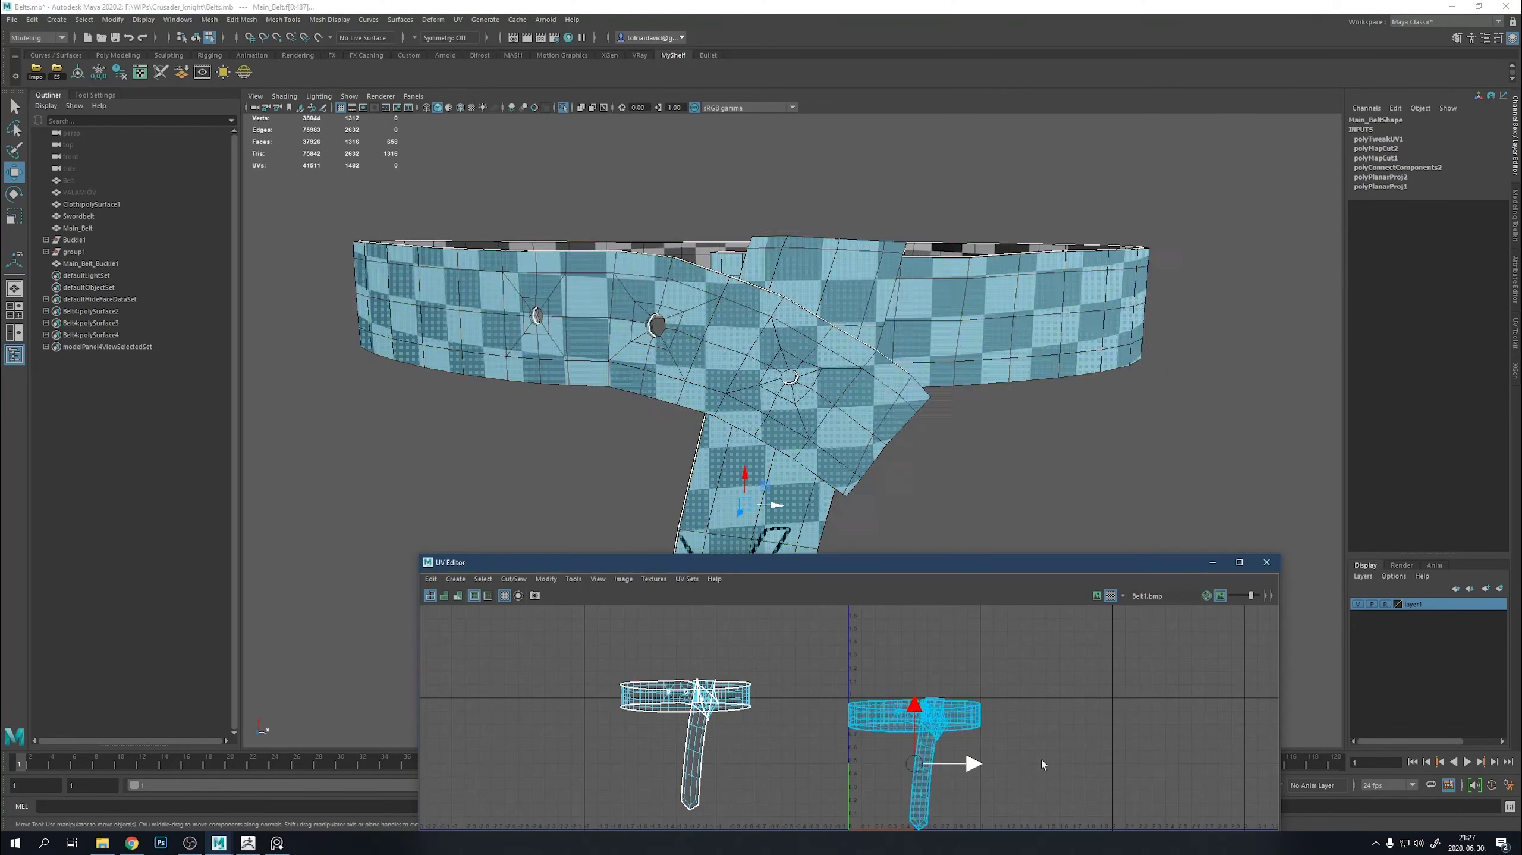
pyautogui.moveTo(914, 768); pyautogui.dragTo(1020, 738)
pyautogui.rightClick(942, 353)
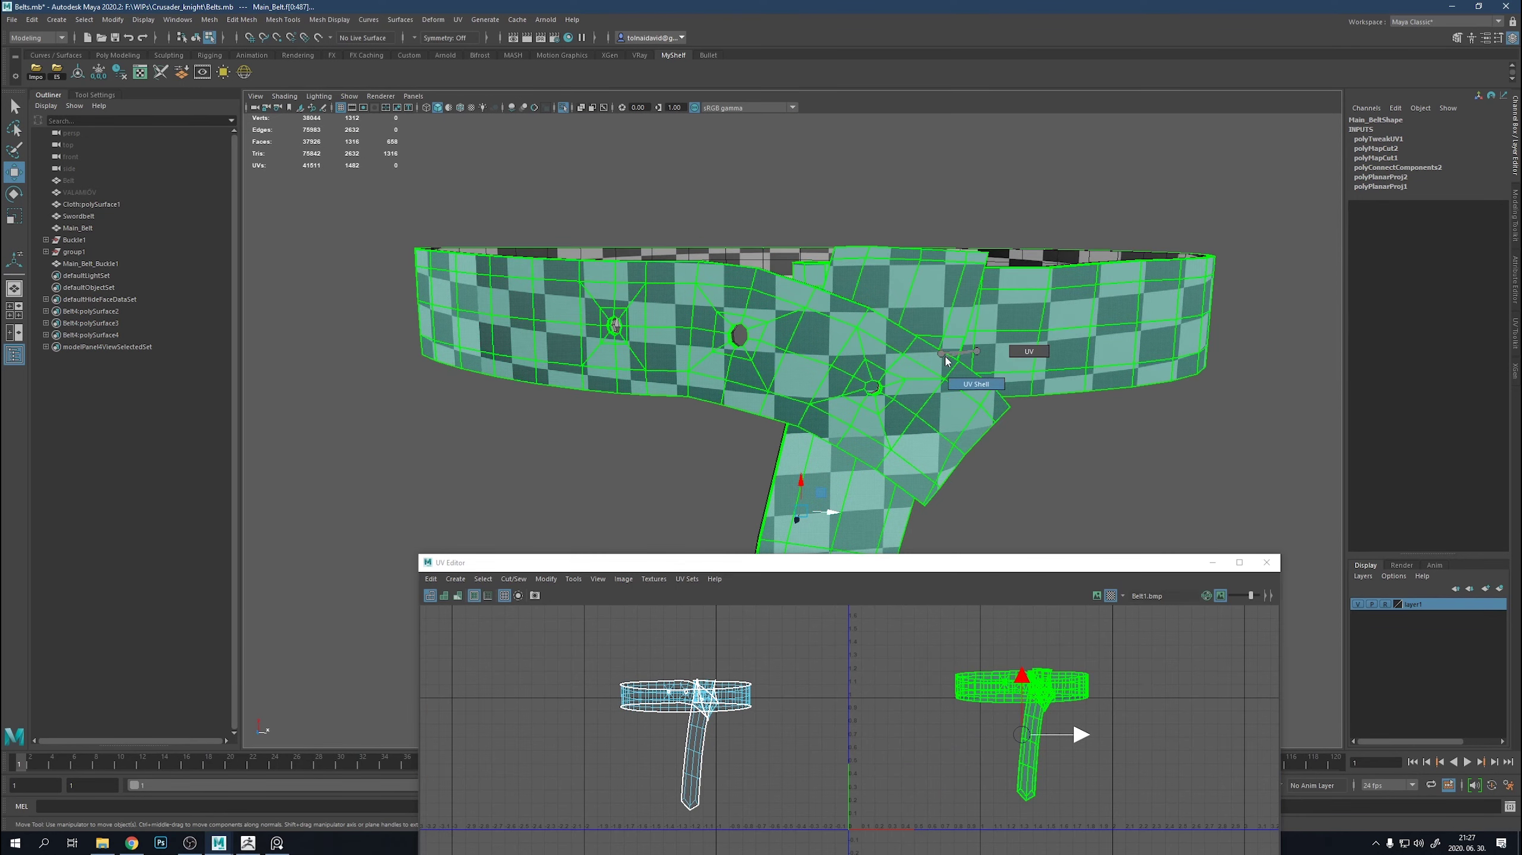
pyautogui.click(912, 350)
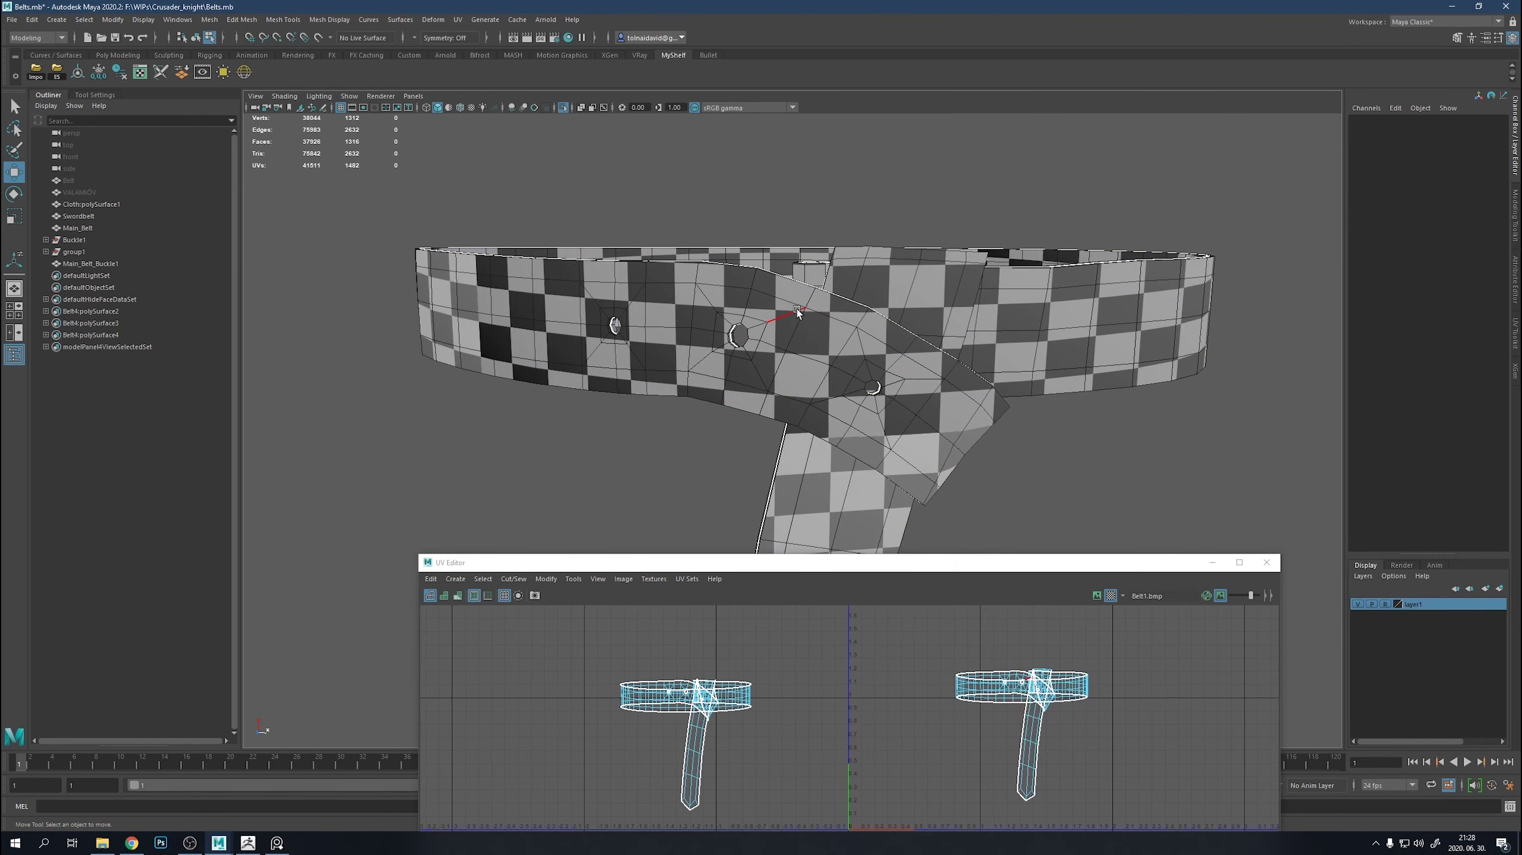
pyautogui.keyDown('alt'); pyautogui.moveTo(799, 311); pyautogui.dragTo(719, 270); pyautogui.keyUp('alt')
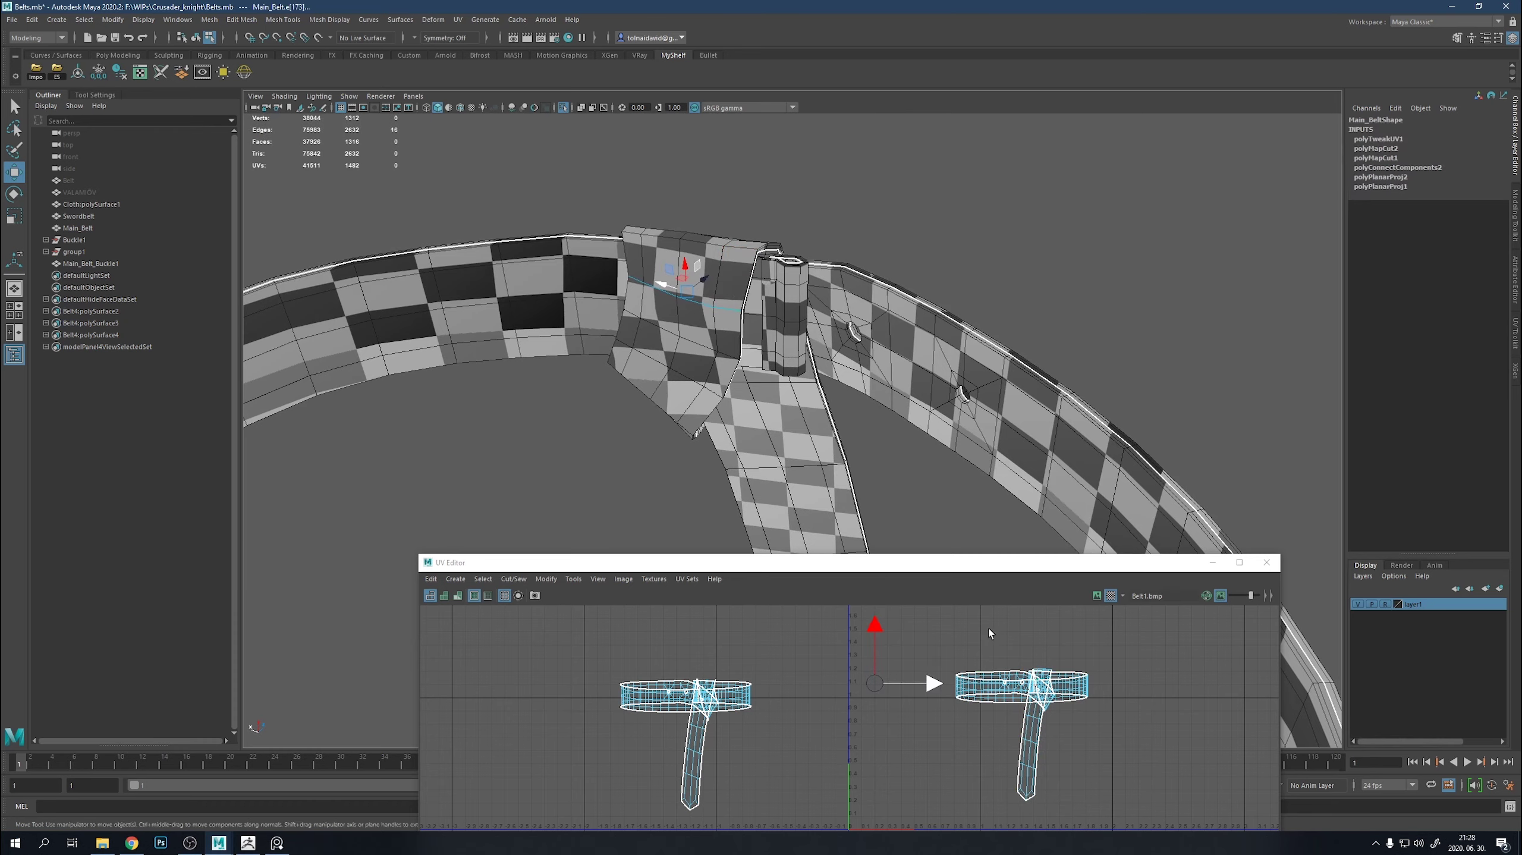
pyautogui.keyDown('alt'); pyautogui.moveTo(883, 467); pyautogui.dragTo(815, 452, button='right'); pyautogui.keyUp('alt')
pyautogui.keyDown('alt'); pyautogui.moveTo(815, 452); pyautogui.dragTo(1053, 458); pyautogui.keyUp('alt')
# Exit isolation, toggle the bag and sword visibility, undo, and select a buckle edge for UVs.
pyautogui.hotkey('ctrl', '1')
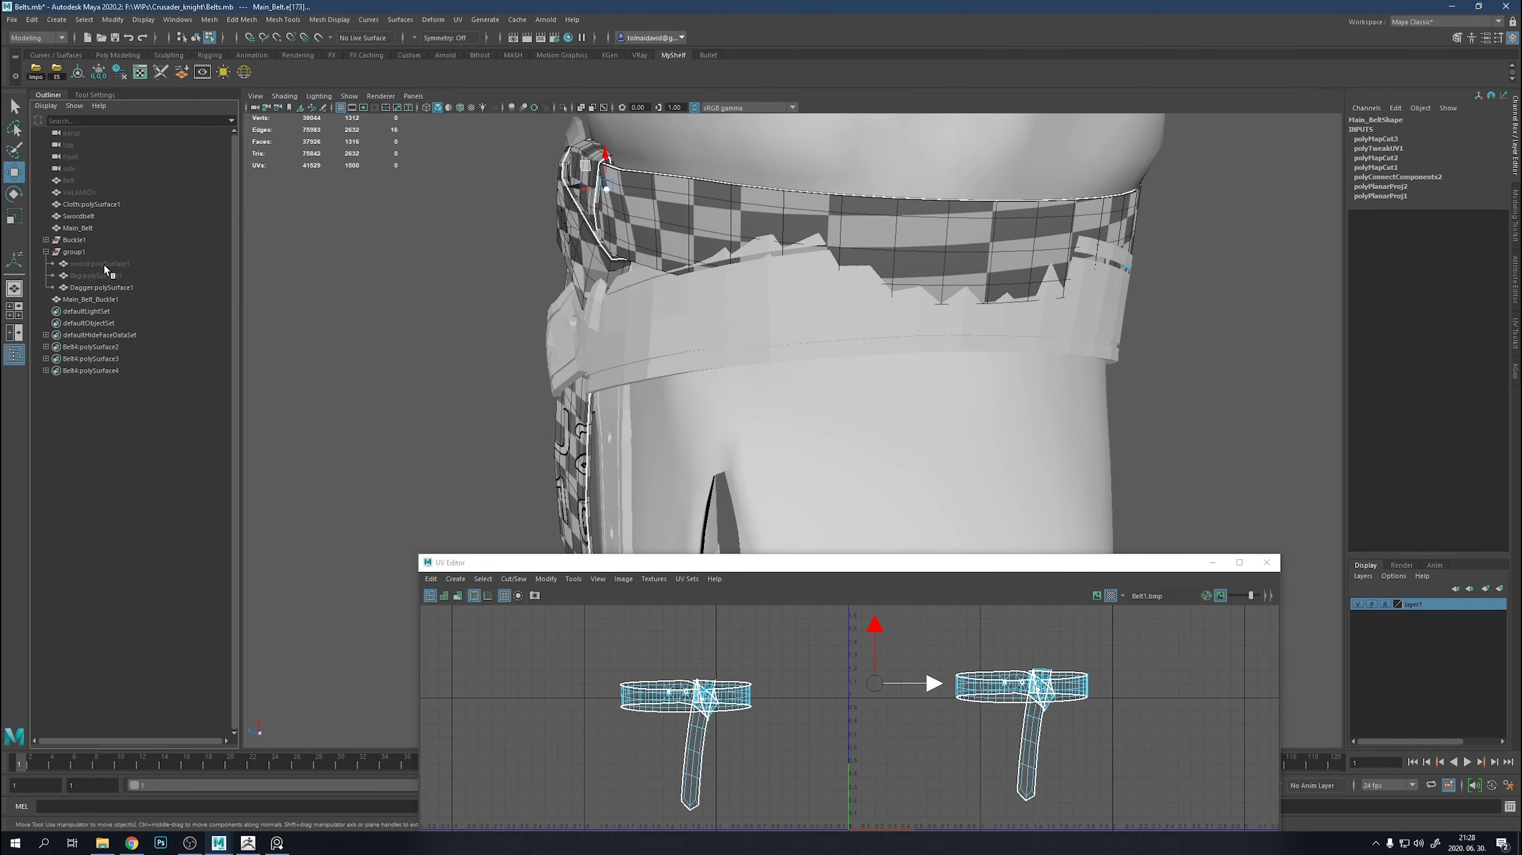
pyautogui.click(105, 264)
pyautogui.hotkey('shift', 'h')
pyautogui.hotkey('ctrl', 'h')
pyautogui.click(105, 276)
pyautogui.hotkey('shift', 'h')
pyautogui.keyDown('alt'); pyautogui.moveTo(829, 265); pyautogui.dragTo(777, 269); pyautogui.keyUp('alt')
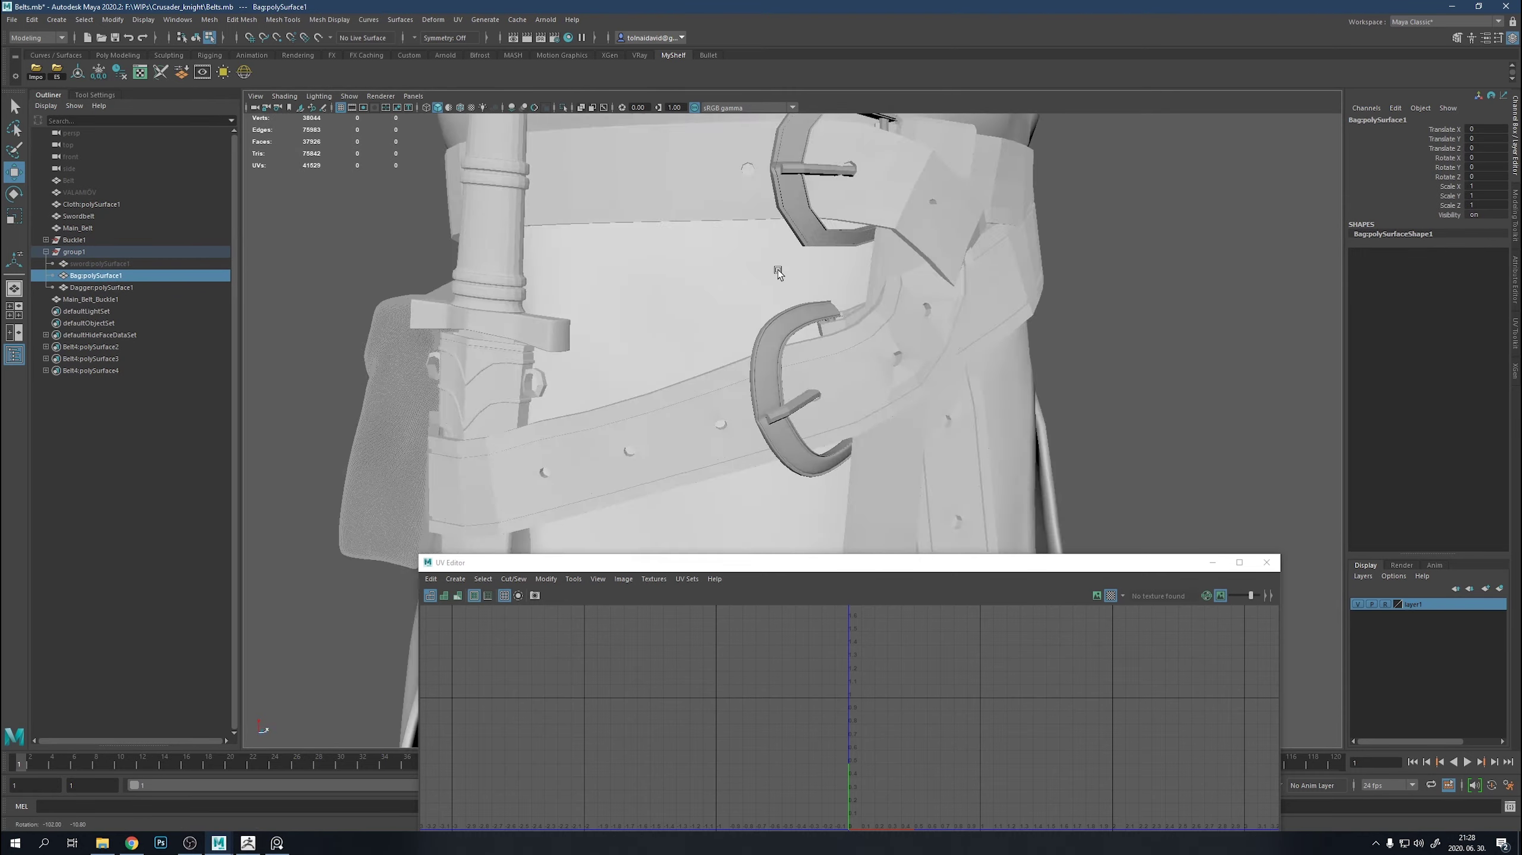
pyautogui.hotkey('ctrl', 'z')
pyautogui.hotkey('ctrl', 'z')
pyautogui.hotkey('ctrl', 'z')
pyautogui.hotkey('ctrl', 'z')
pyautogui.hotkey('ctrl', 'z')
pyautogui.hotkey('ctrl', 'z')
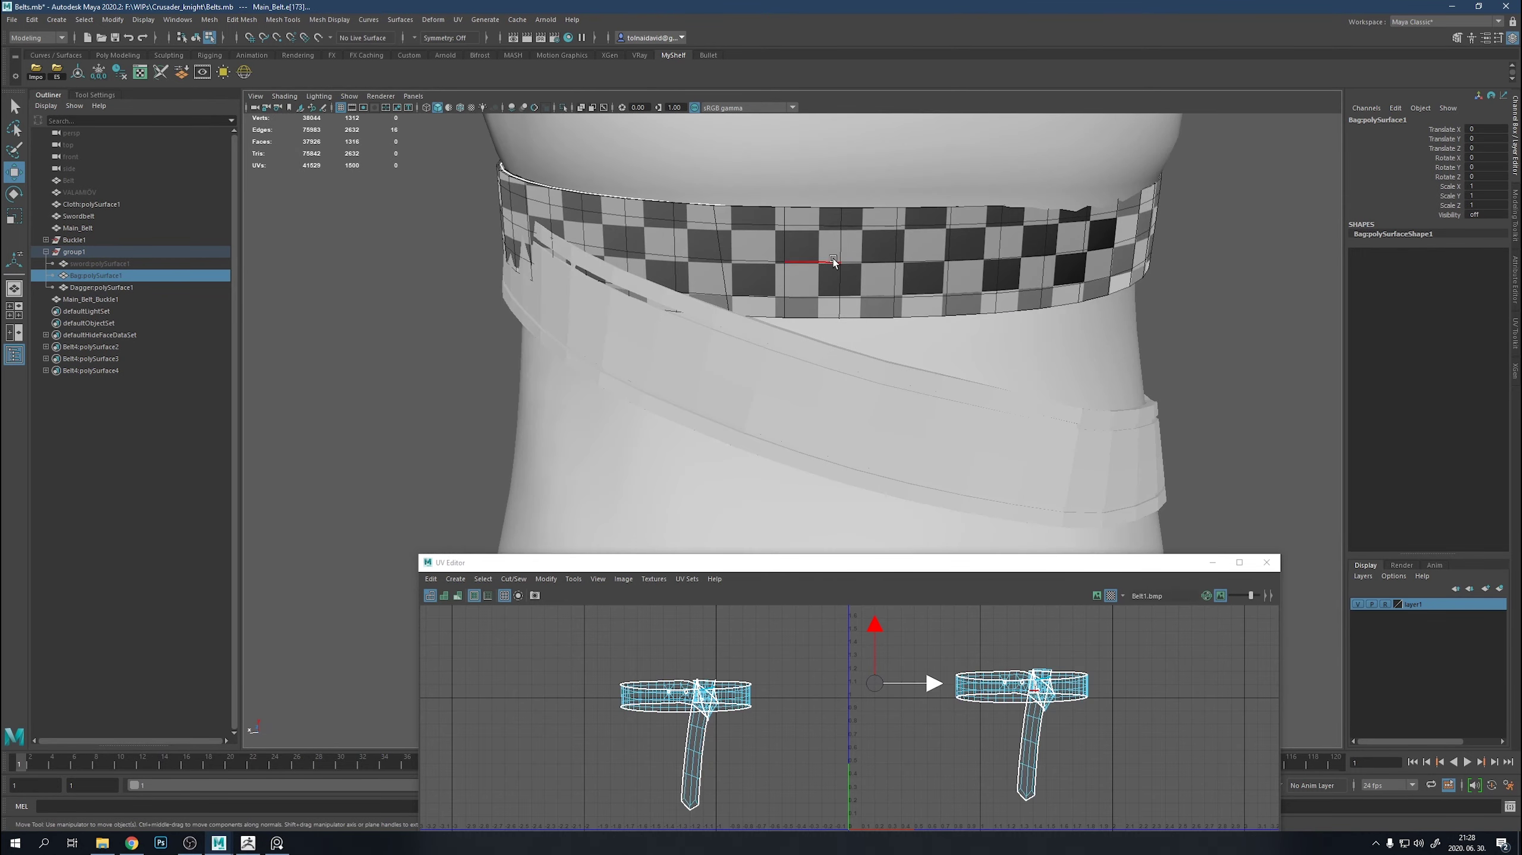
pyautogui.click(842, 249)
pyautogui.keyDown('shift'); pyautogui.rightClick(944, 664); pyautogui.keyUp('shift')
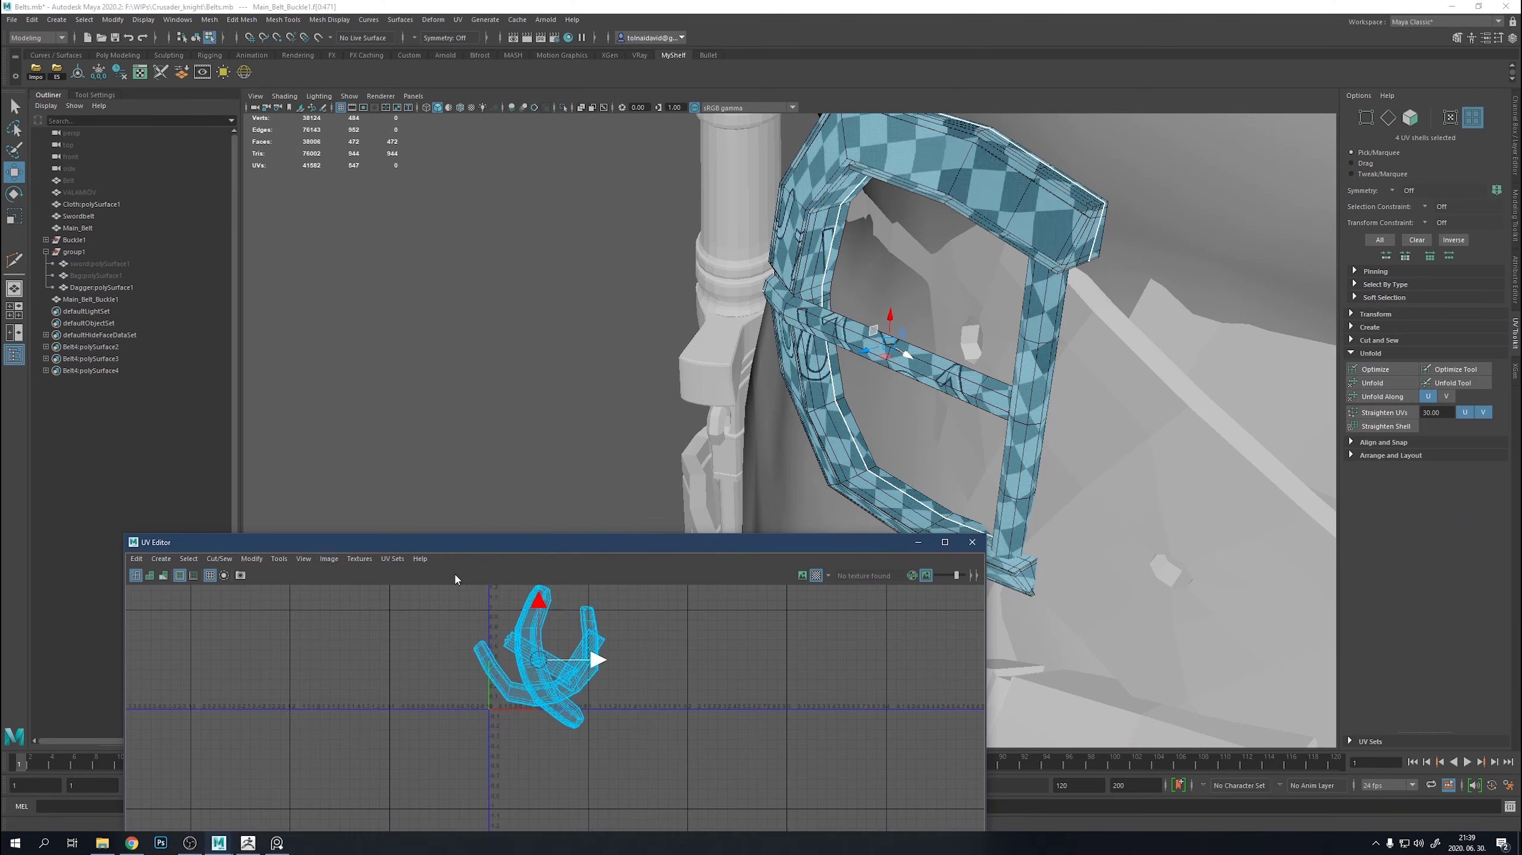
# Move the buckle frame and C-shaped shells apart and unfold the selected shell.
pyautogui.moveTo(532, 693); pyautogui.dragTo(339, 696)
pyautogui.keyDown('alt'); pyautogui.moveTo(434, 662); pyautogui.dragTo(439, 682, button='middle'); pyautogui.keyUp('alt')
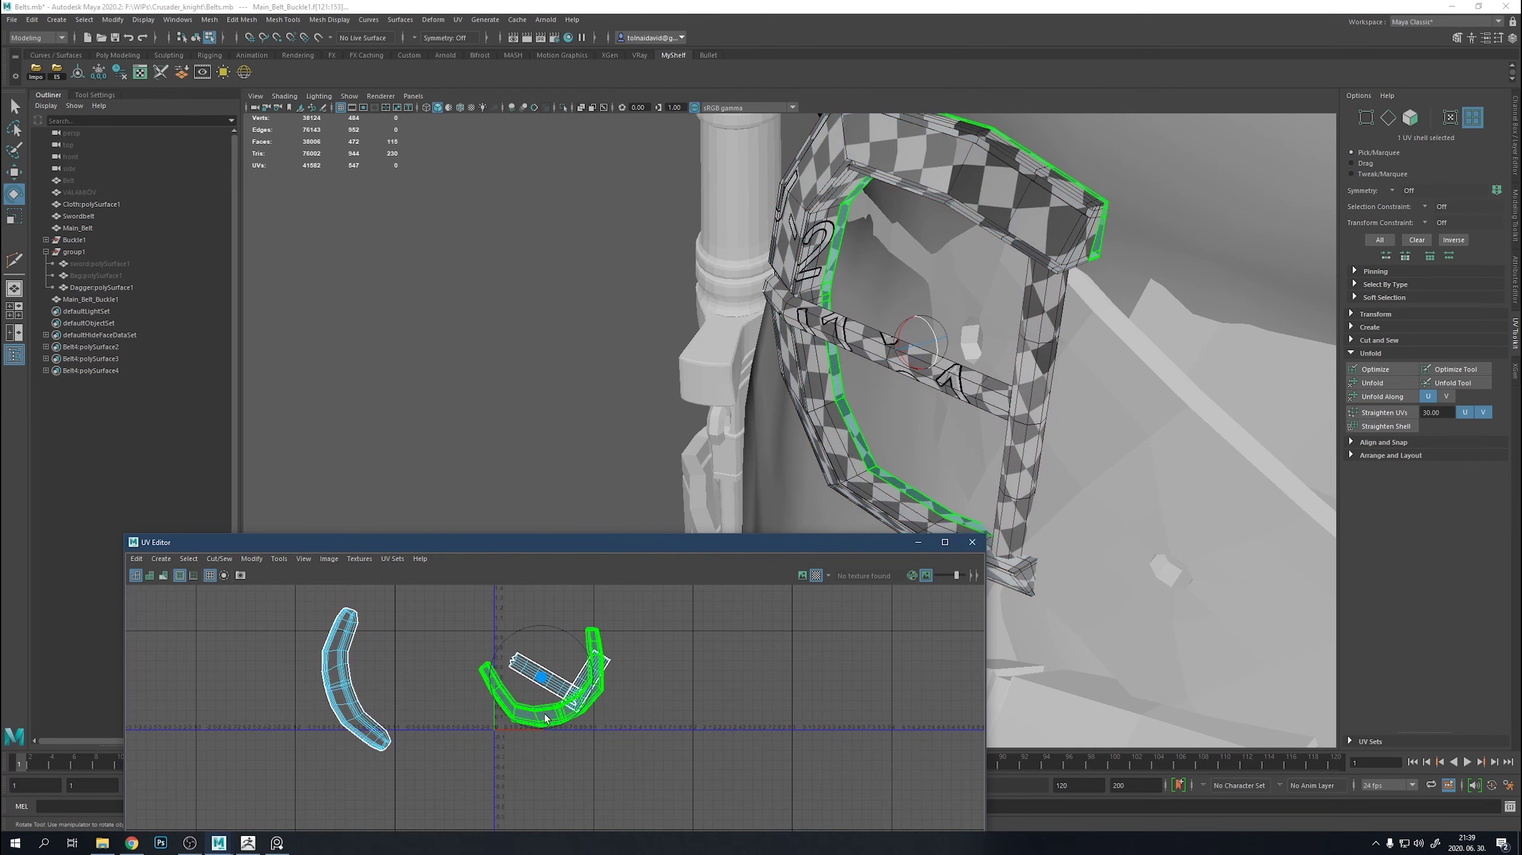
pyautogui.click(339, 658)
pyautogui.press('w')
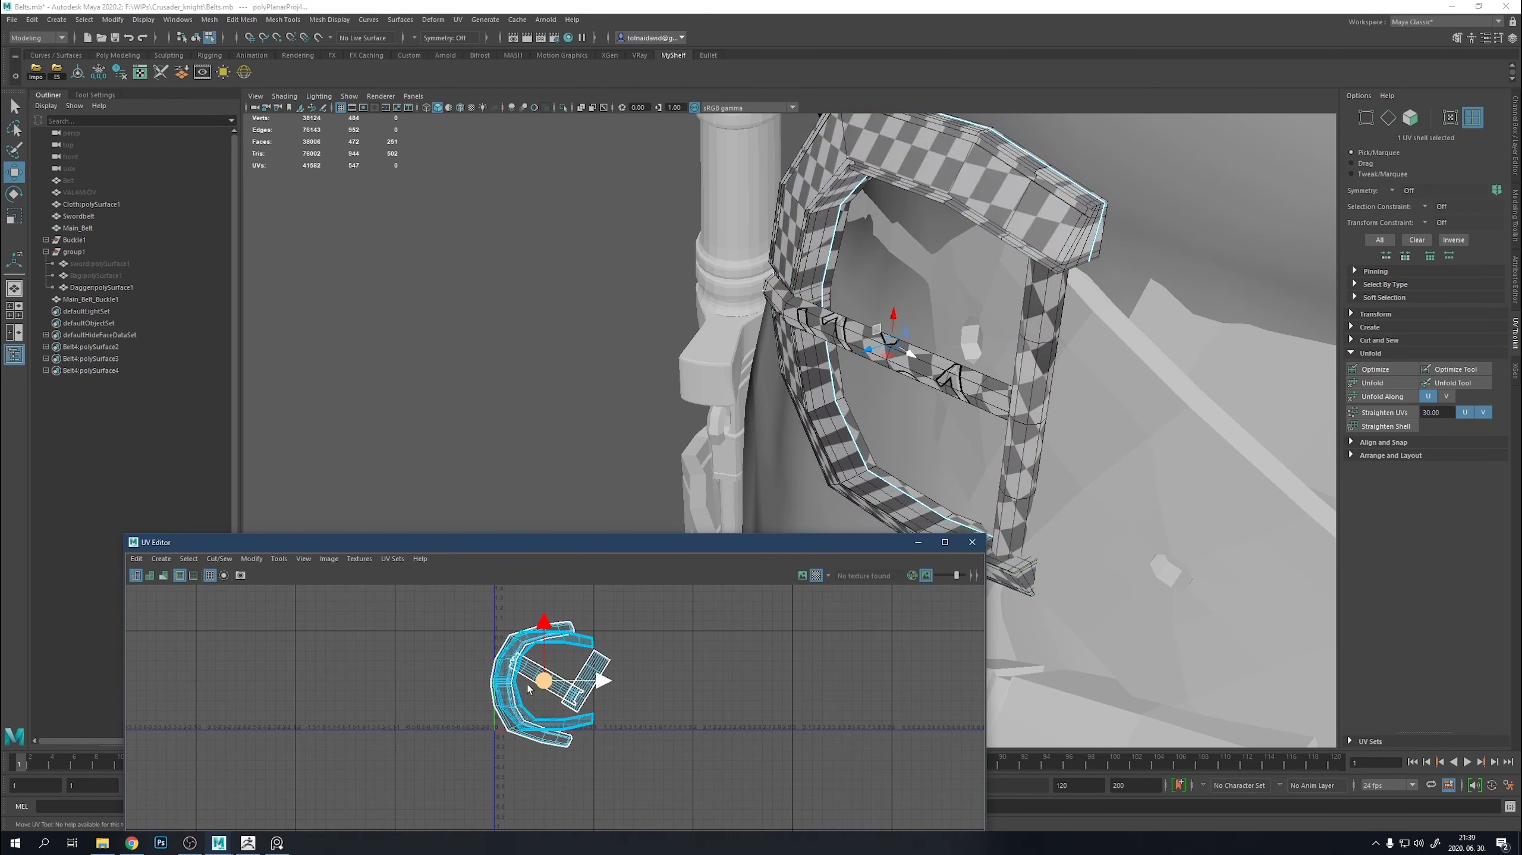
pyautogui.moveTo(557, 671); pyautogui.dragTo(376, 672)
pyautogui.click(324, 574)
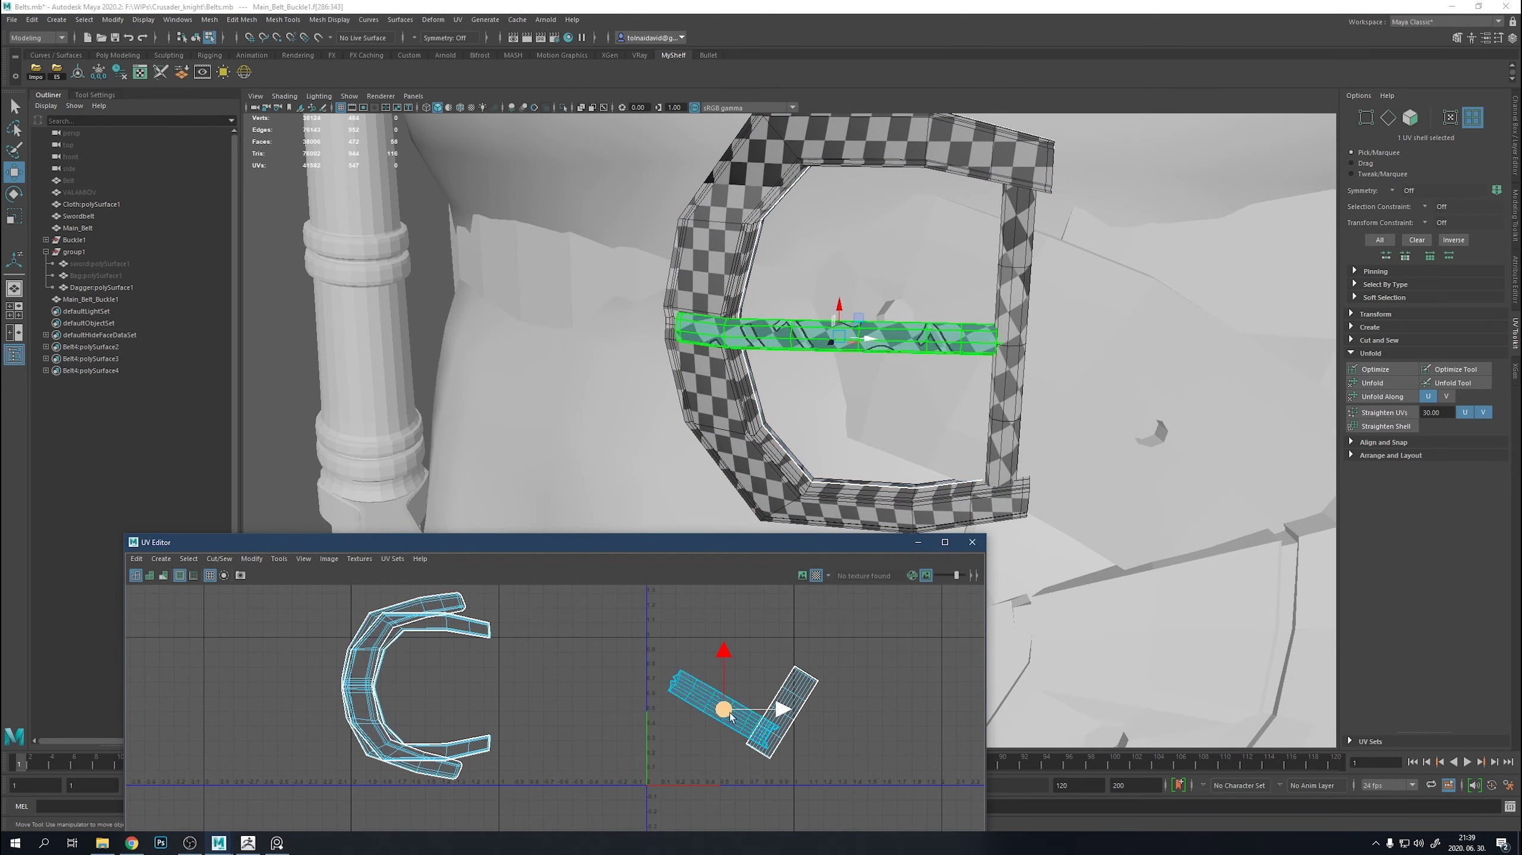
# Straighten the buckle prong's shell, gather the buckle shells together, and select Main_Belt.
pyautogui.press('f')
pyautogui.press('e')
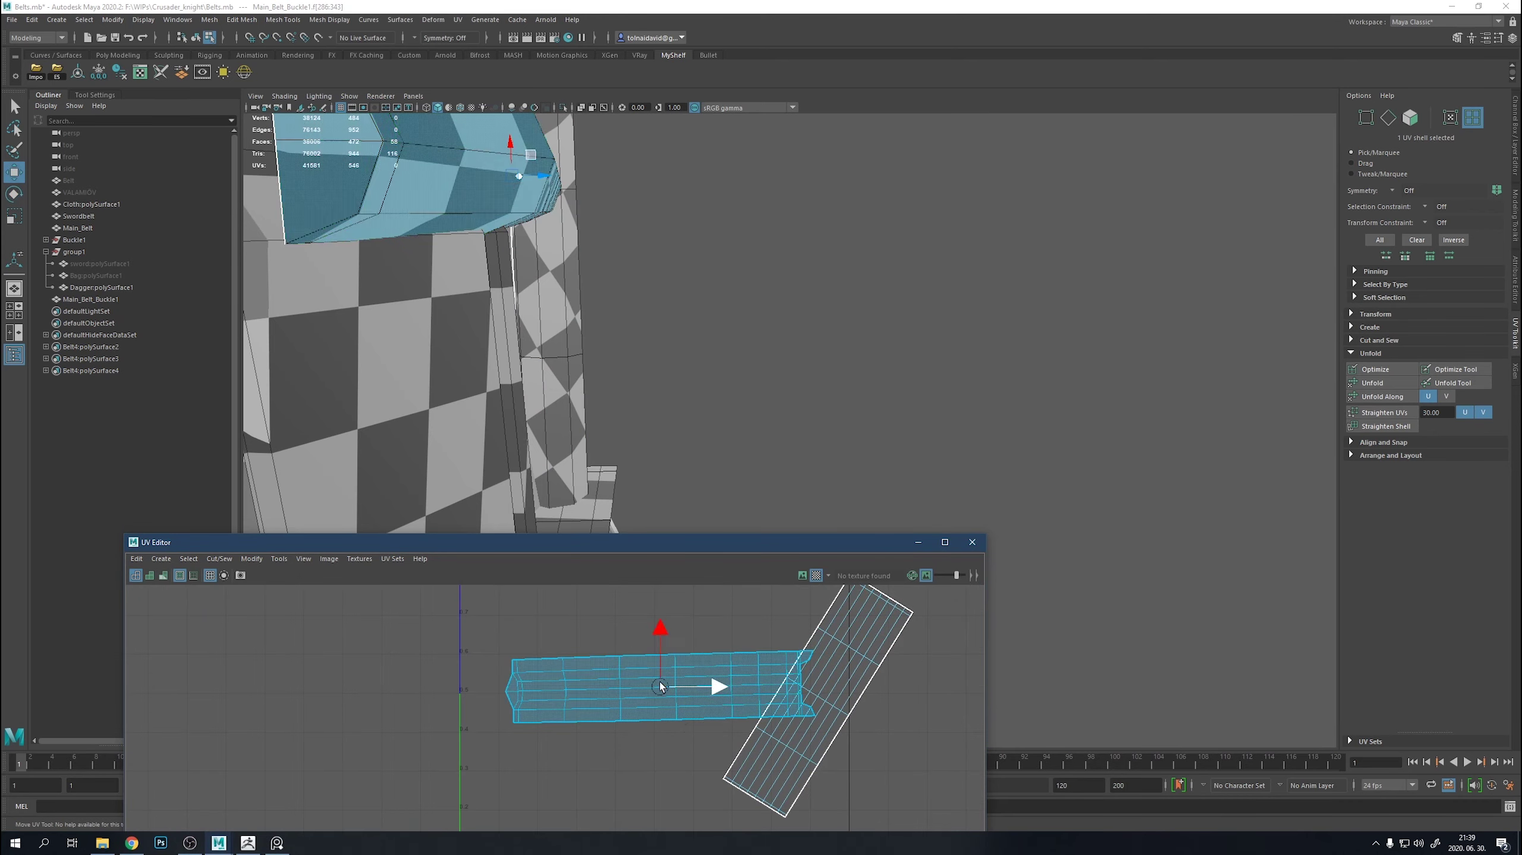
pyautogui.click(856, 708)
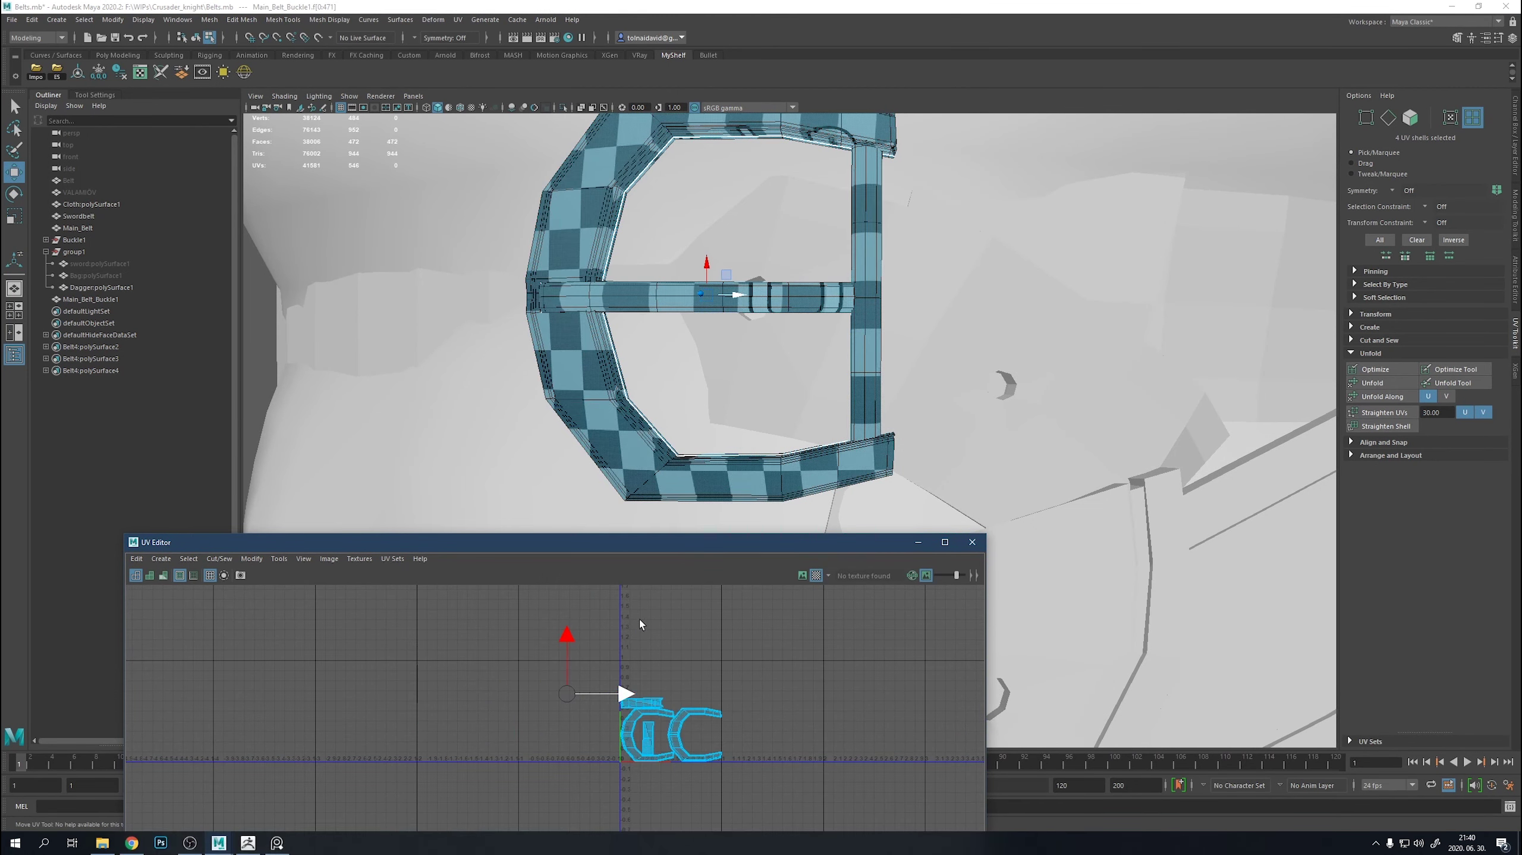
pyautogui.moveTo(781, 383); pyautogui.dragTo(781, 359, button='right')
pyautogui.moveTo(781, 359)
pyautogui.keyDown('alt'); pyautogui.mouseDown()
pyautogui.moveTo(949, 428)
pyautogui.moveTo(790, 397)
pyautogui.moveTo(909, 387)
pyautogui.moveTo(477, 376)
pyautogui.mouseUp(); pyautogui.keyUp('alt')
pyautogui.click(948, 428)
# Nudge Main_Belt back along Z using its channel values.
pyautogui.press('q')
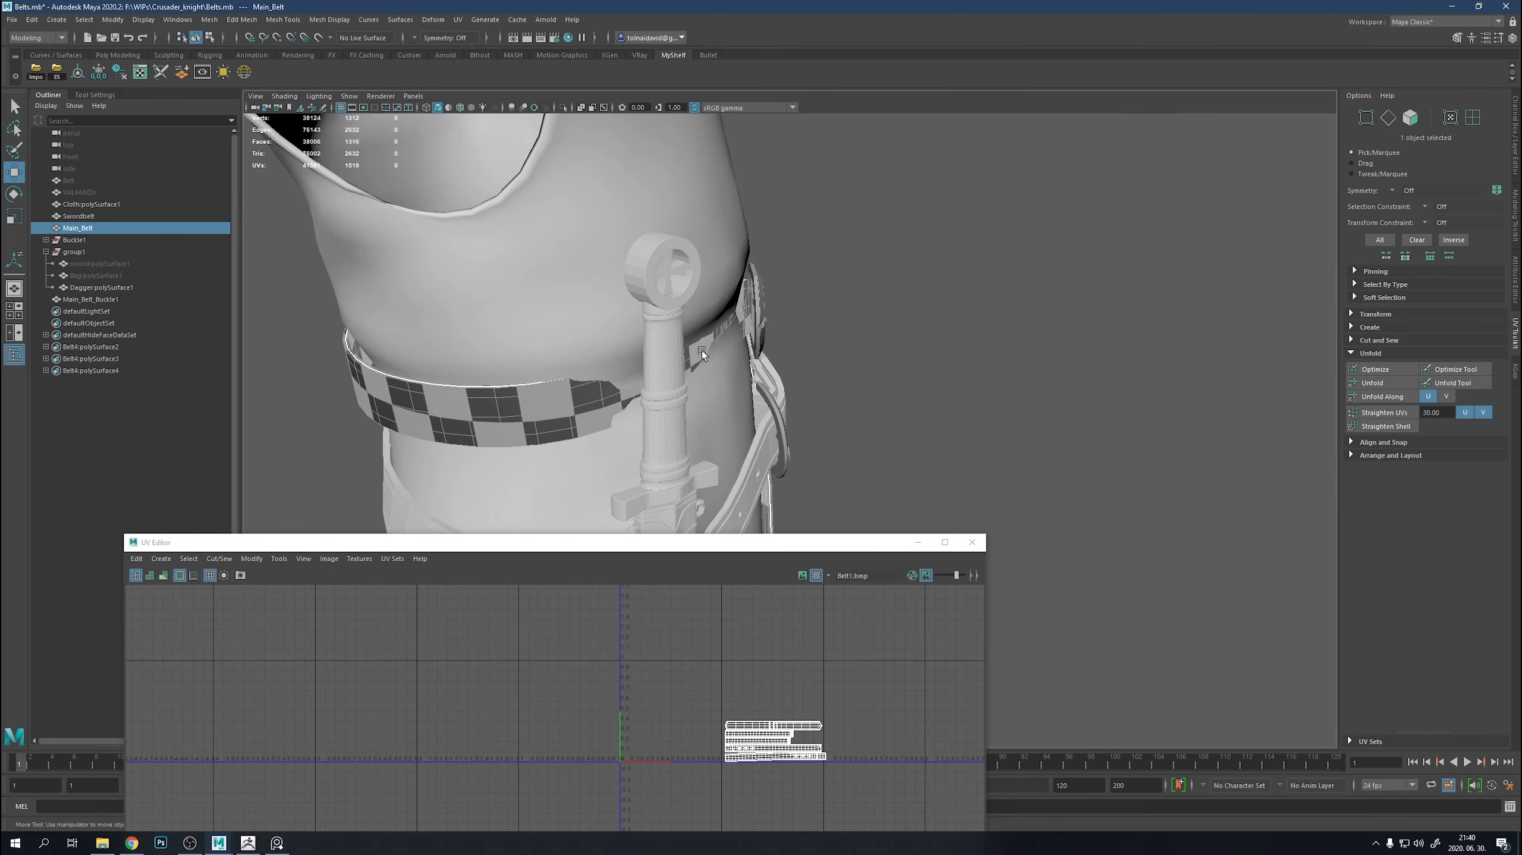
pyautogui.scroll(-10, 702, 349)
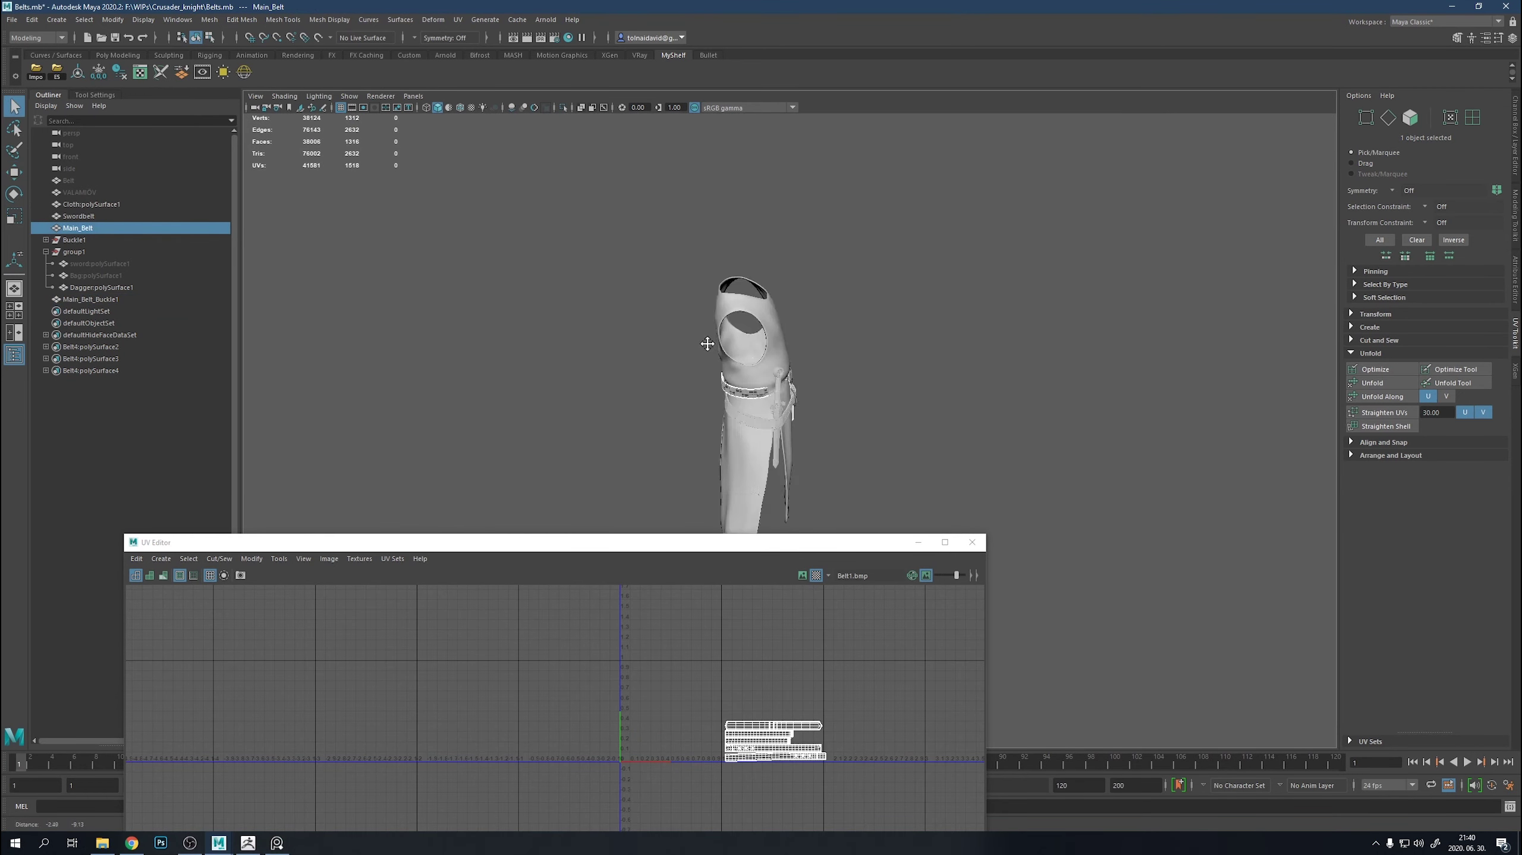
pyautogui.click(1515, 140)
pyautogui.moveTo(792, 415); pyautogui.dragTo(782, 416)
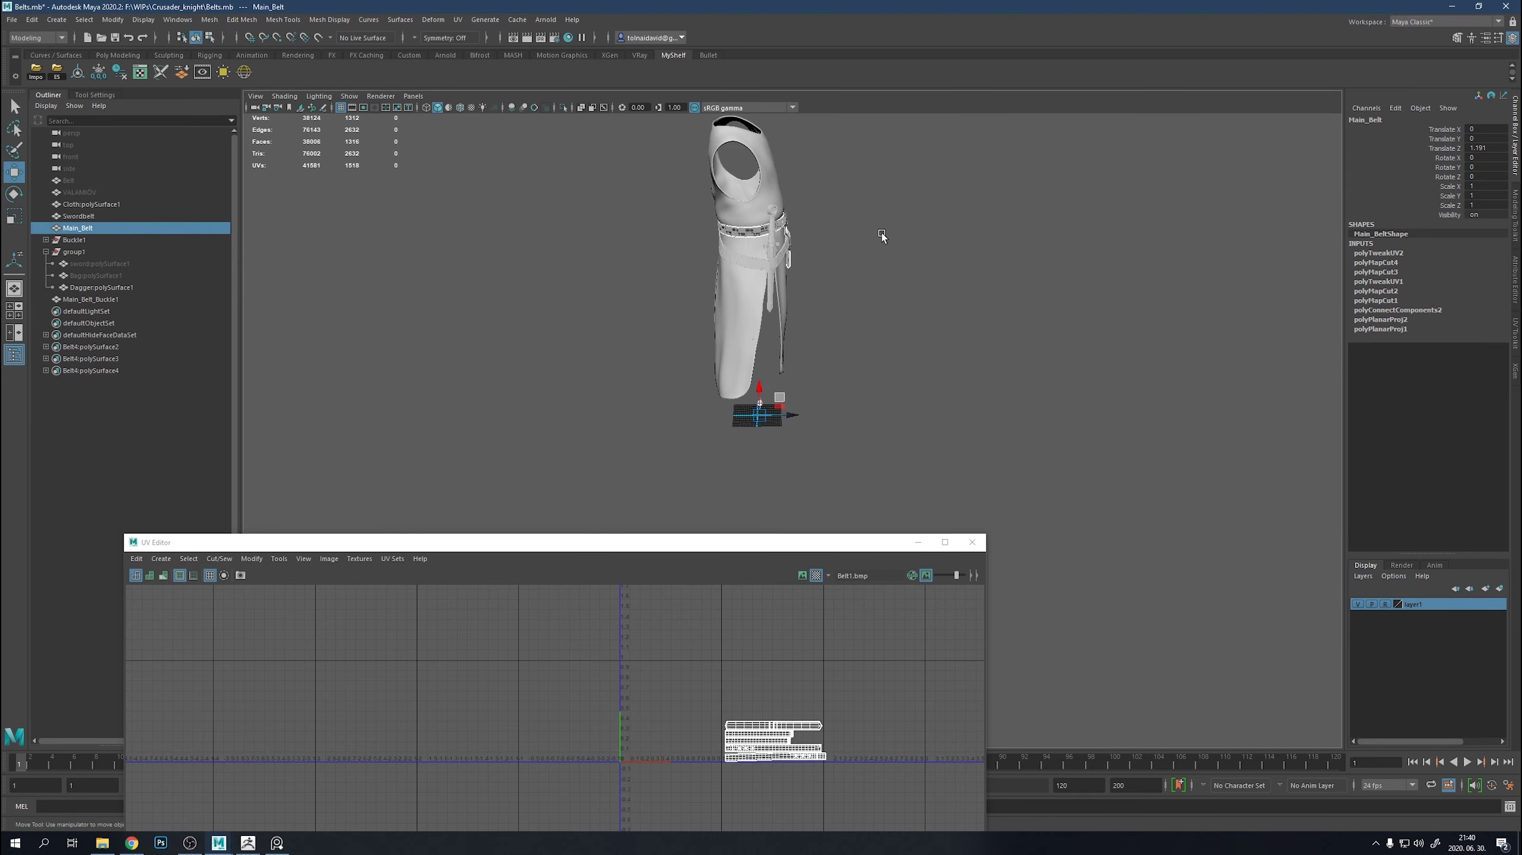
pyautogui.keyDown('alt'); pyautogui.moveTo(883, 238); pyautogui.dragTo(792, 318); pyautogui.keyUp('alt')
pyautogui.press('d')
pyautogui.scroll(8, 854, 312)
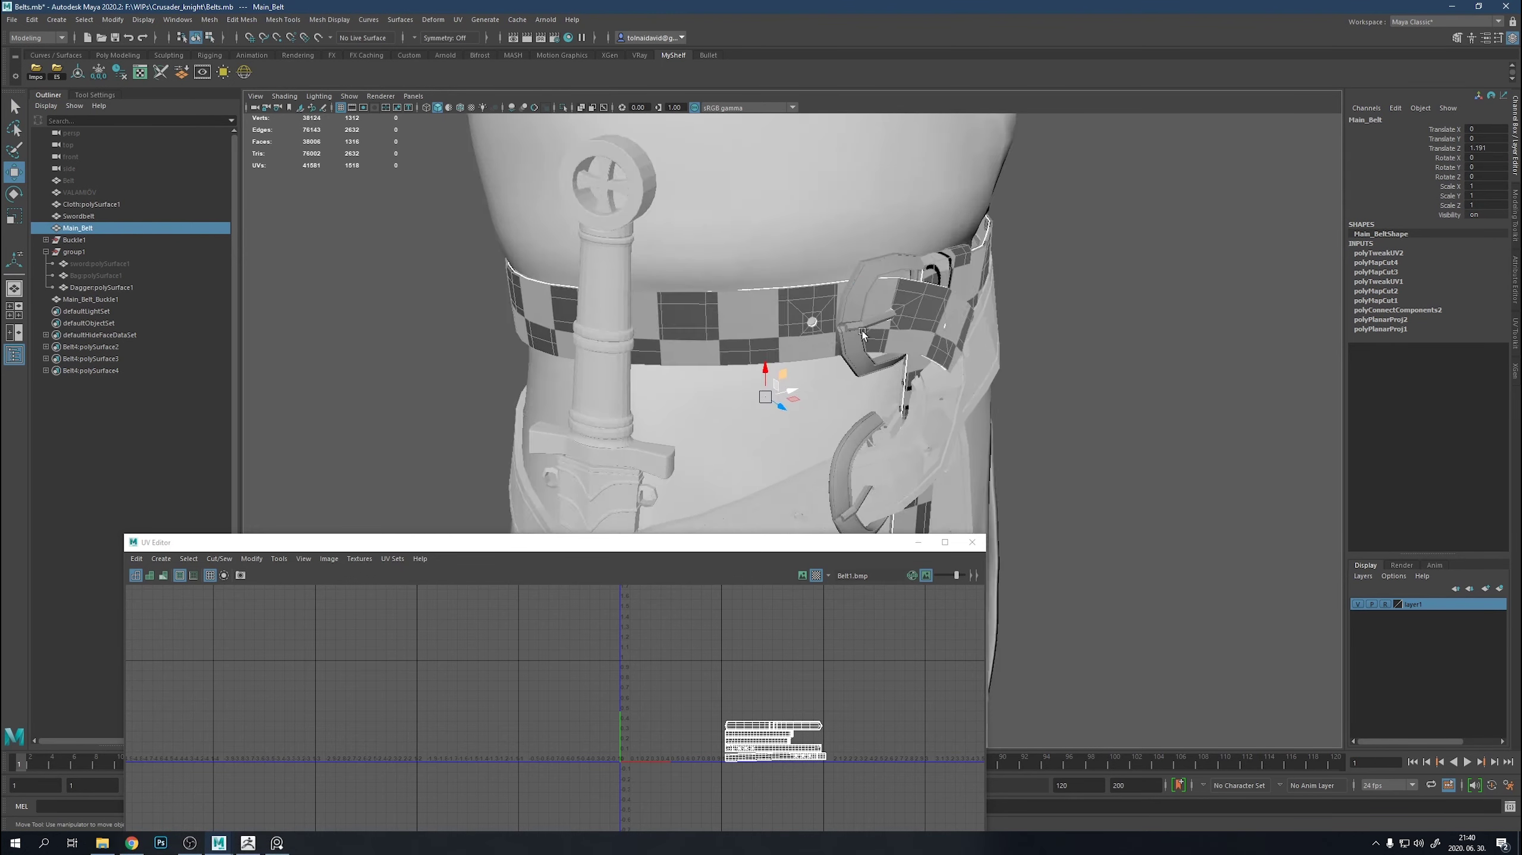
pyautogui.moveTo(762, 390); pyautogui.dragTo(781, 404)
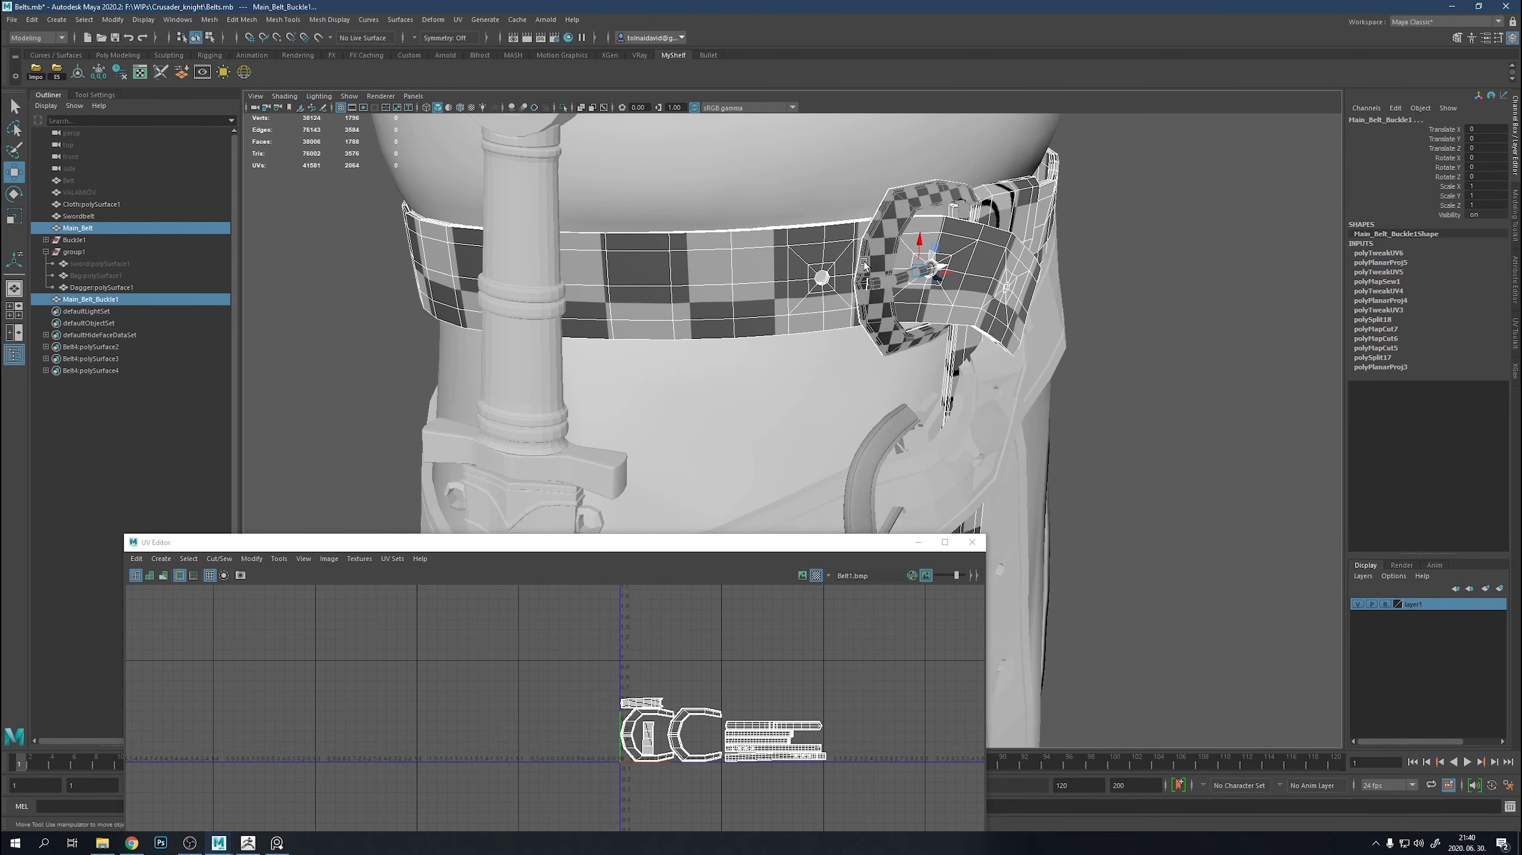
pyautogui.scroll(5, 783, 727)
pyautogui.scroll(-5, 1100, 281)
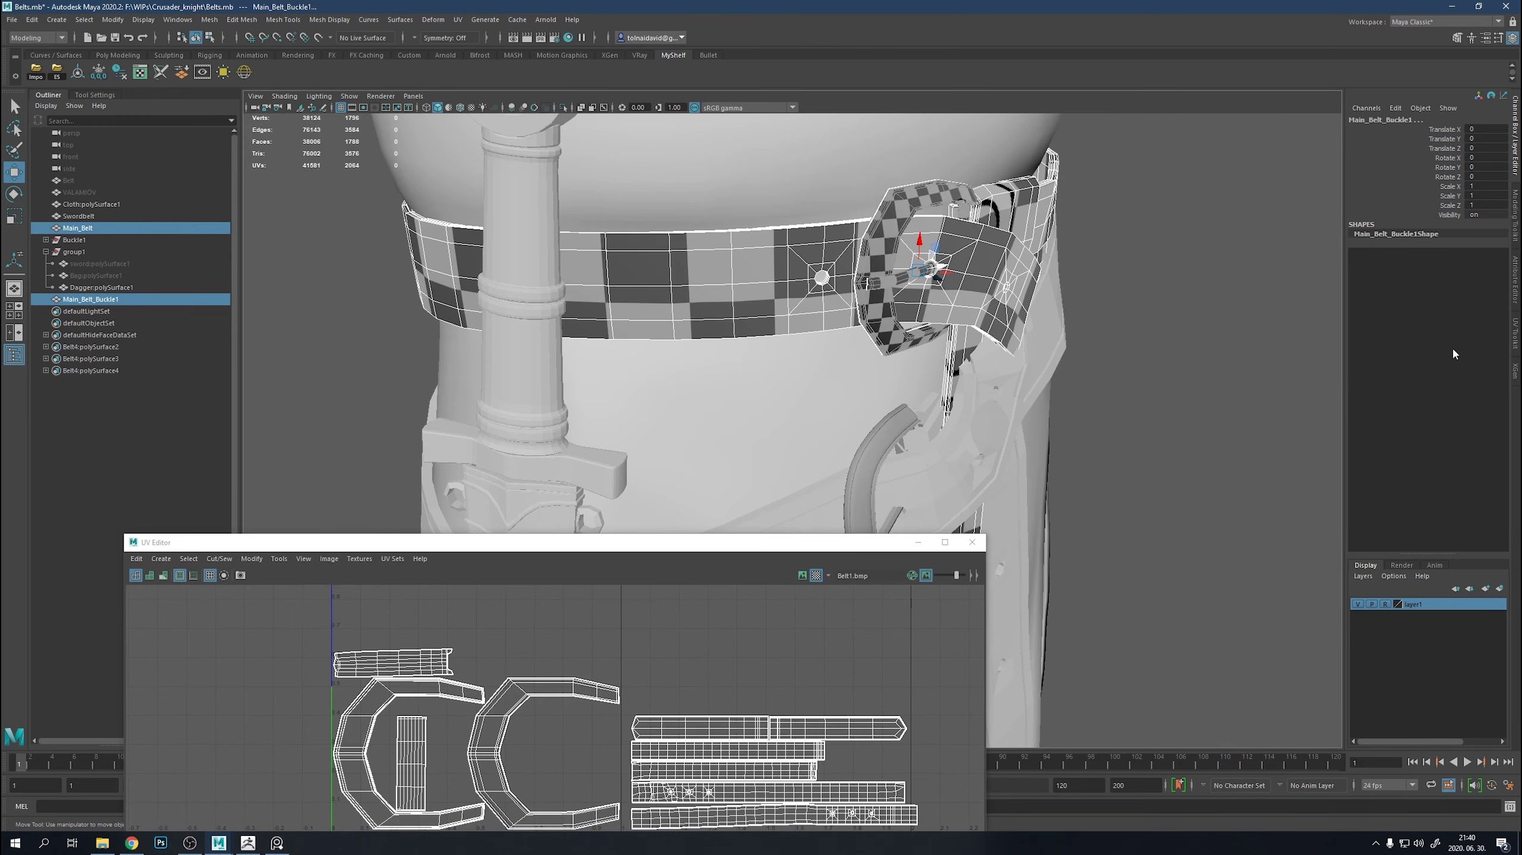
# Reveal the UV Toolkit Align and Snap tools and select the belt's stacked strip shells near the origin.
pyautogui.click(1401, 441)
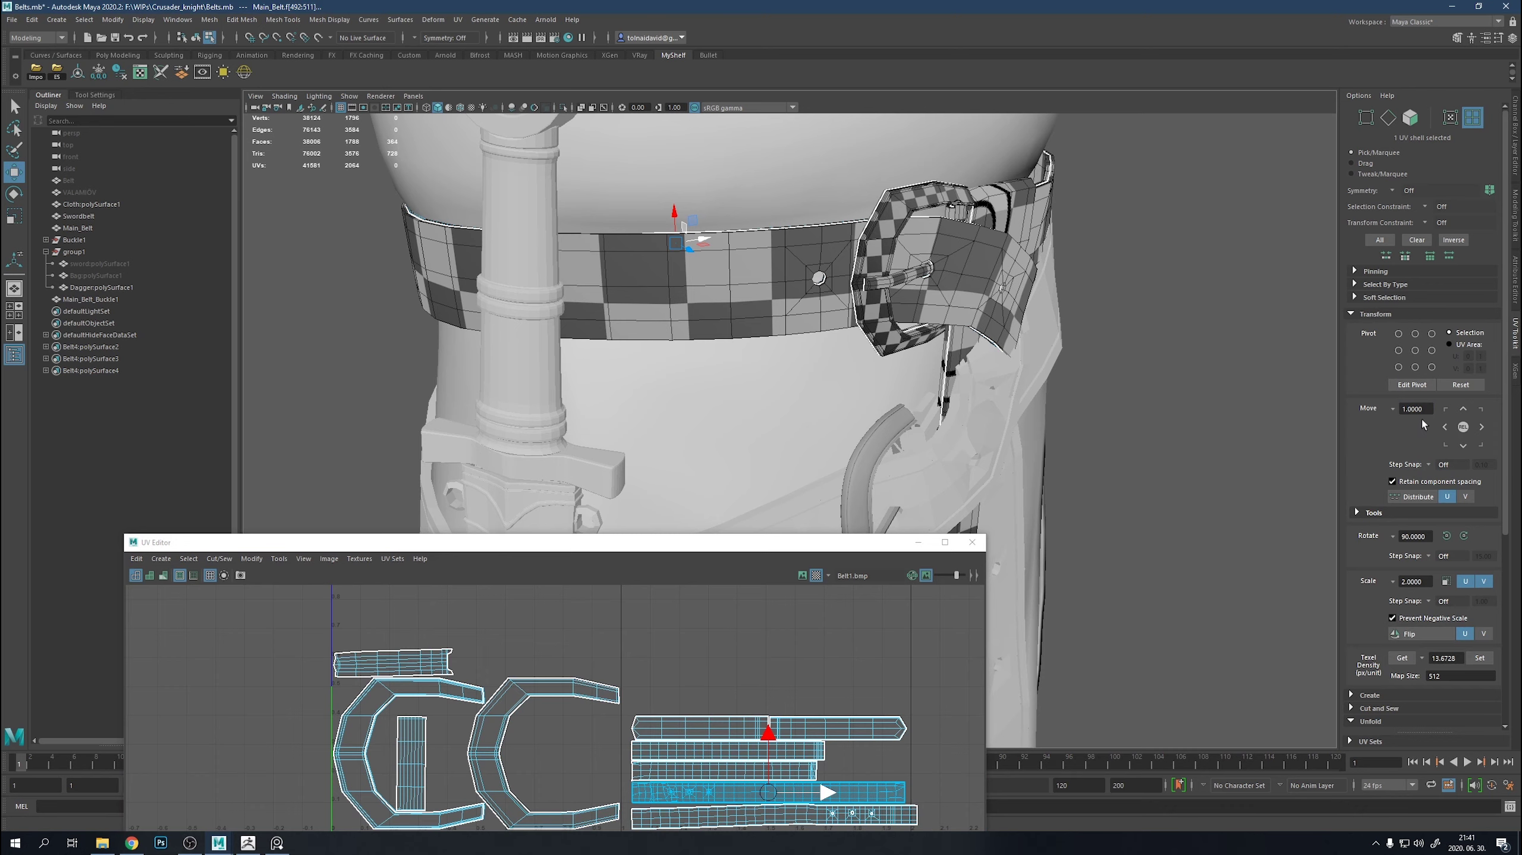
pyautogui.scroll(-5, 1423, 424)
pyautogui.scroll(-2, 888, 604)
pyautogui.scroll(-2, 778, 635)
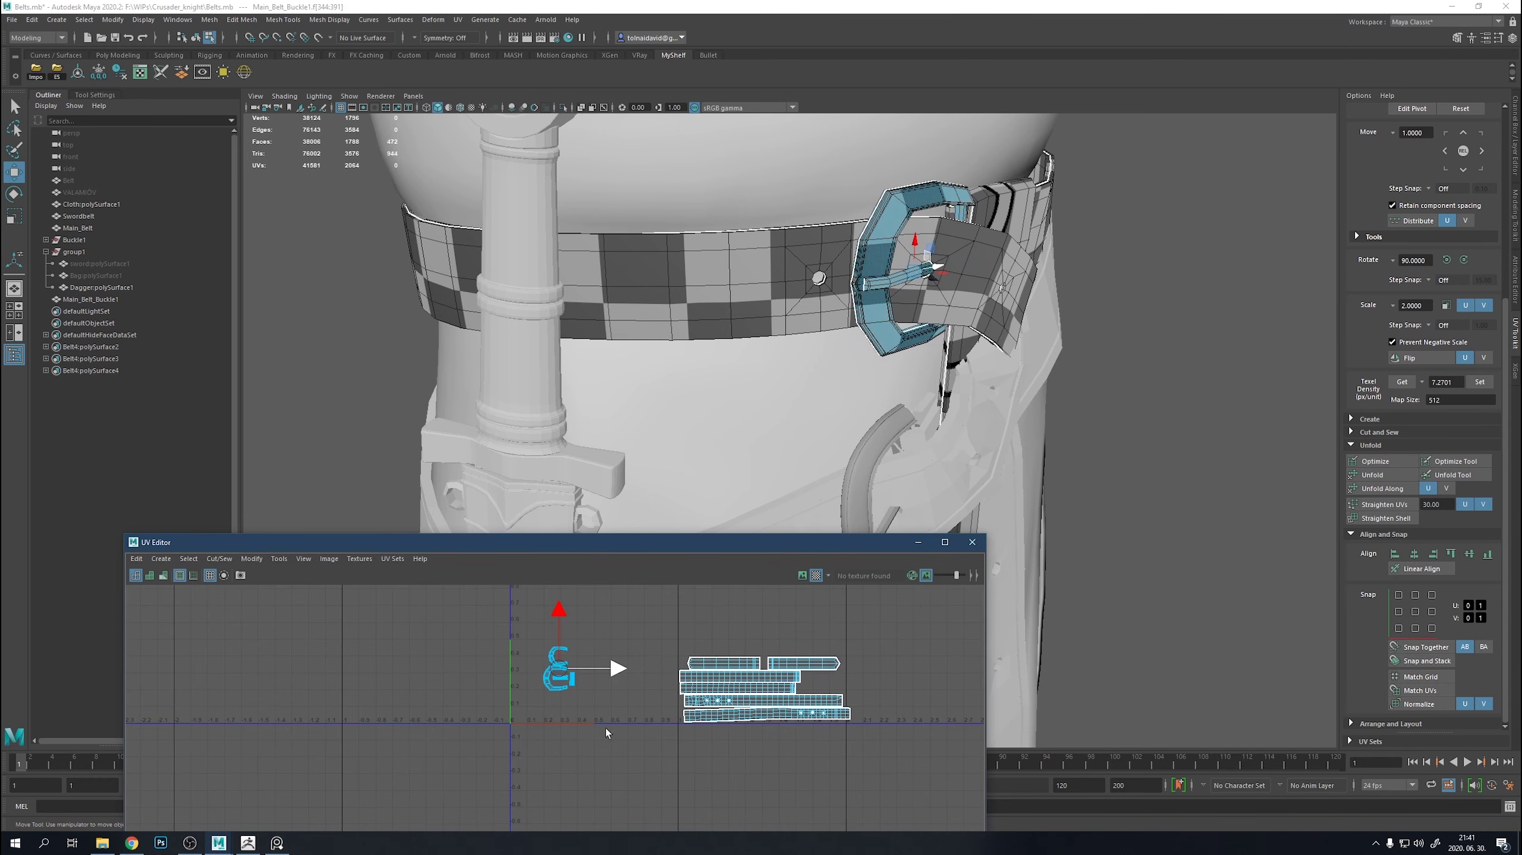
pyautogui.moveTo(663, 648); pyautogui.dragTo(838, 766)
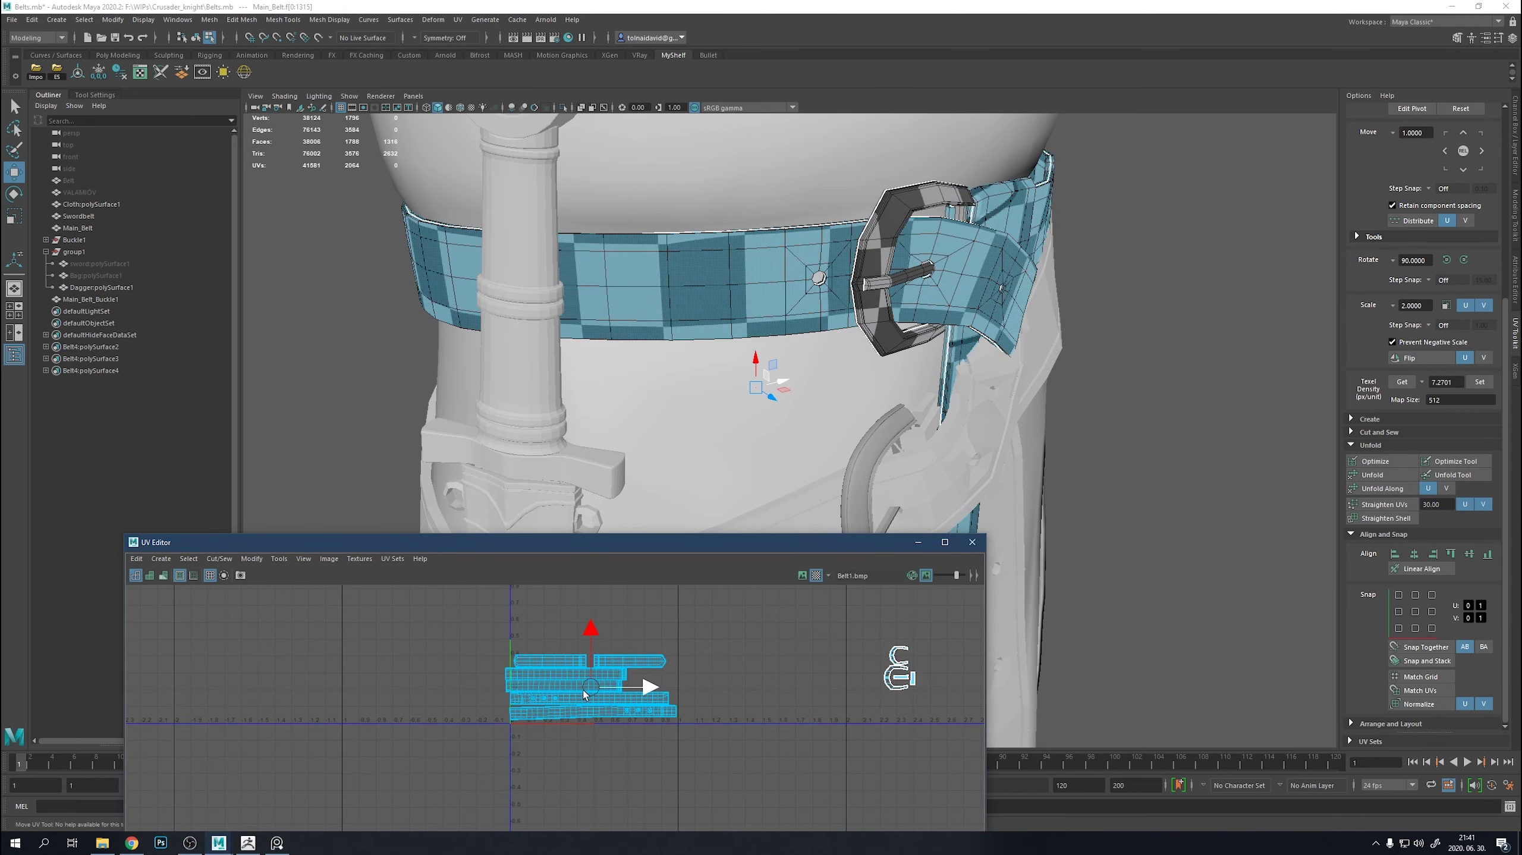
pyautogui.press('f')
pyautogui.click(944, 541)
pyautogui.scroll(2, 970, 477)
# Nudge the bottom belt strip down and adjust the right corner UV of the strip above it.
pyautogui.click(970, 477)
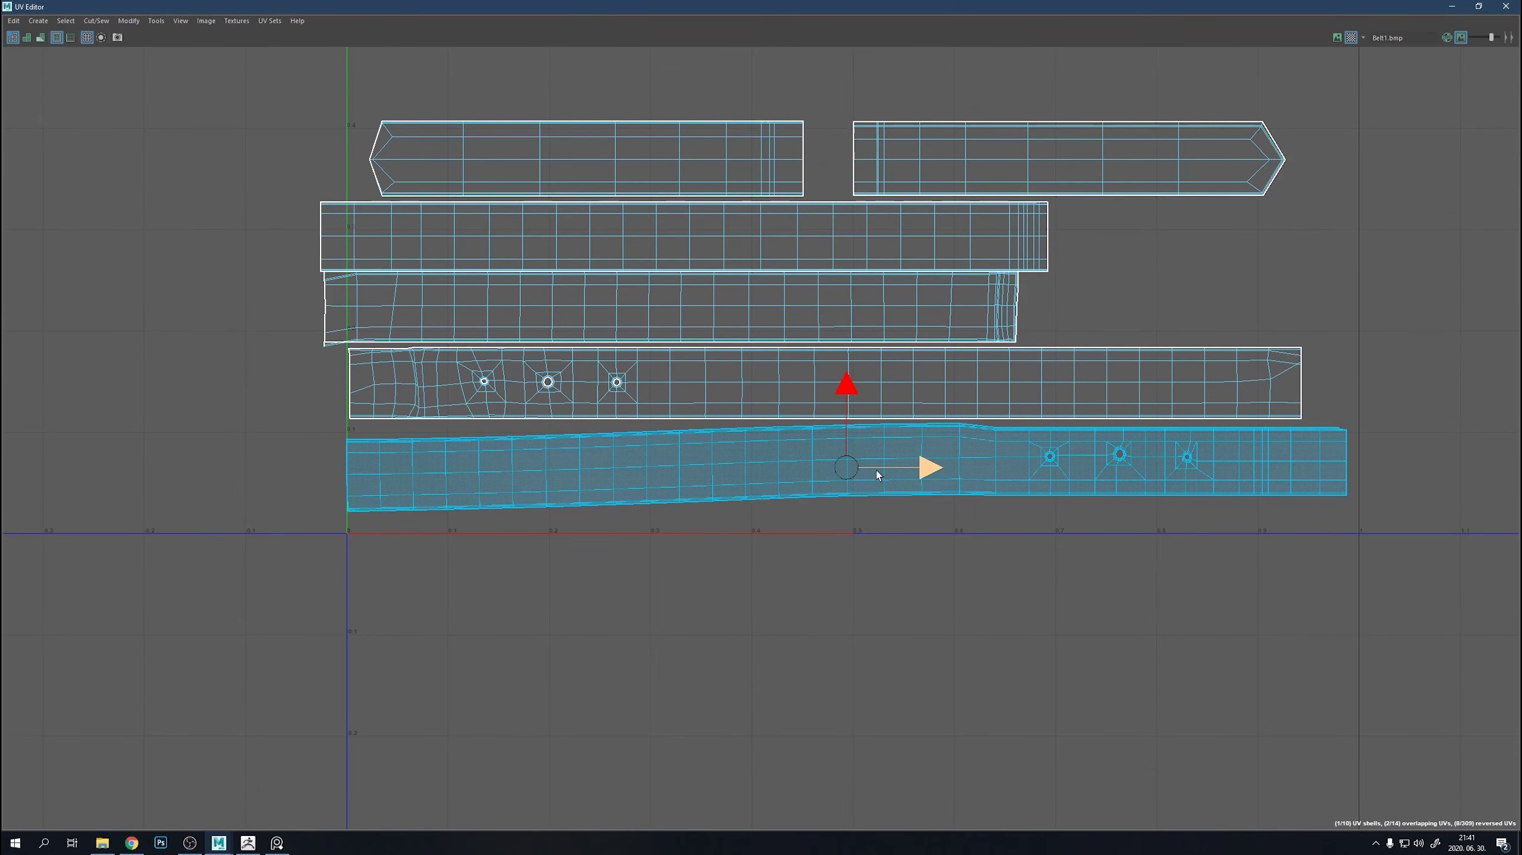
pyautogui.moveTo(858, 422); pyautogui.dragTo(858, 434)
pyautogui.click(900, 390)
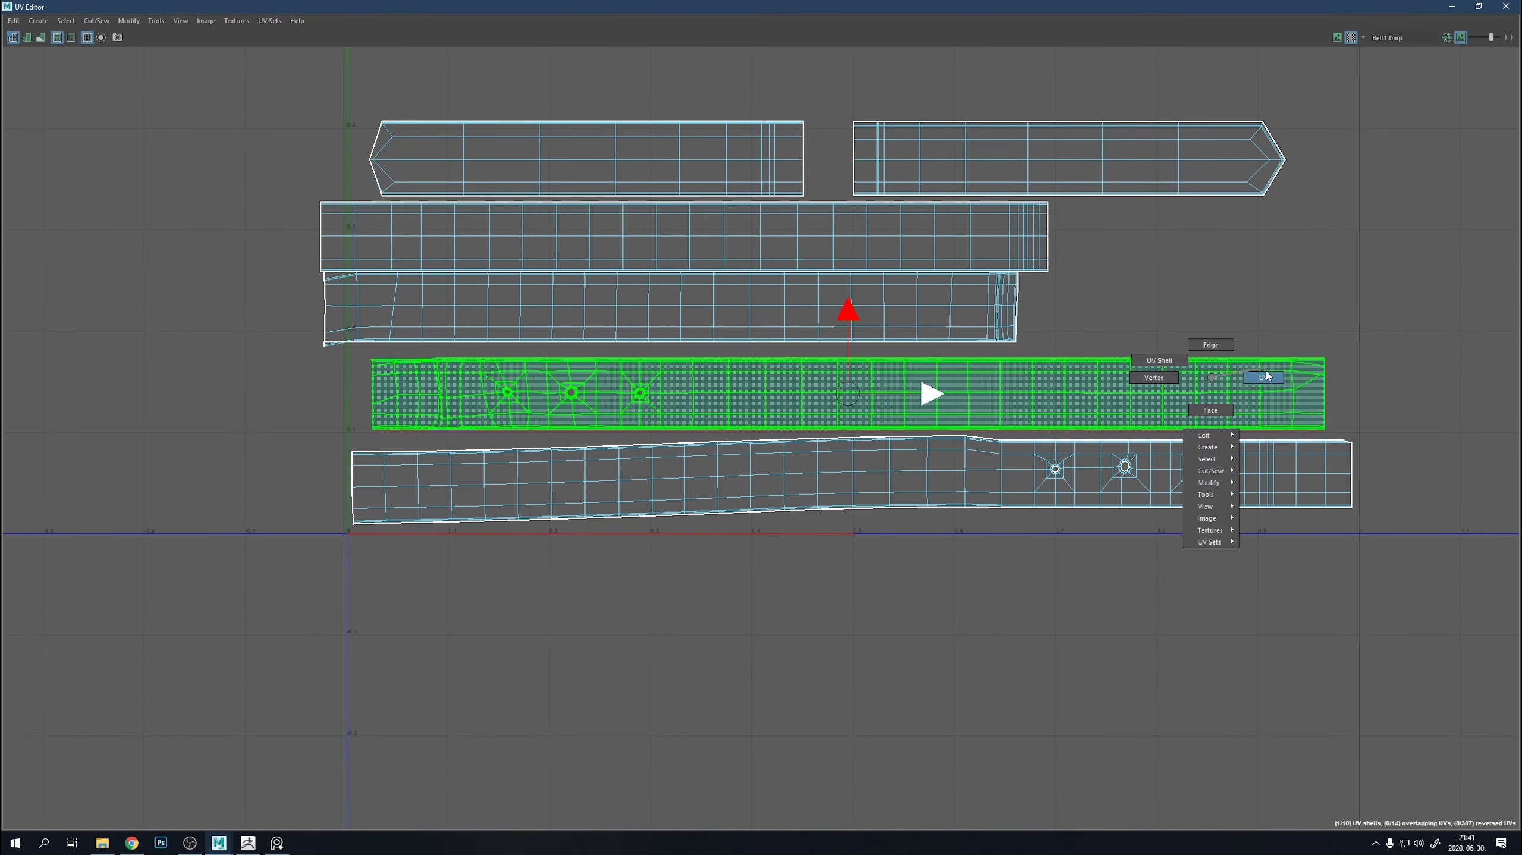
pyautogui.click(1324, 361)
pyautogui.scroll(5, 1030, 324)
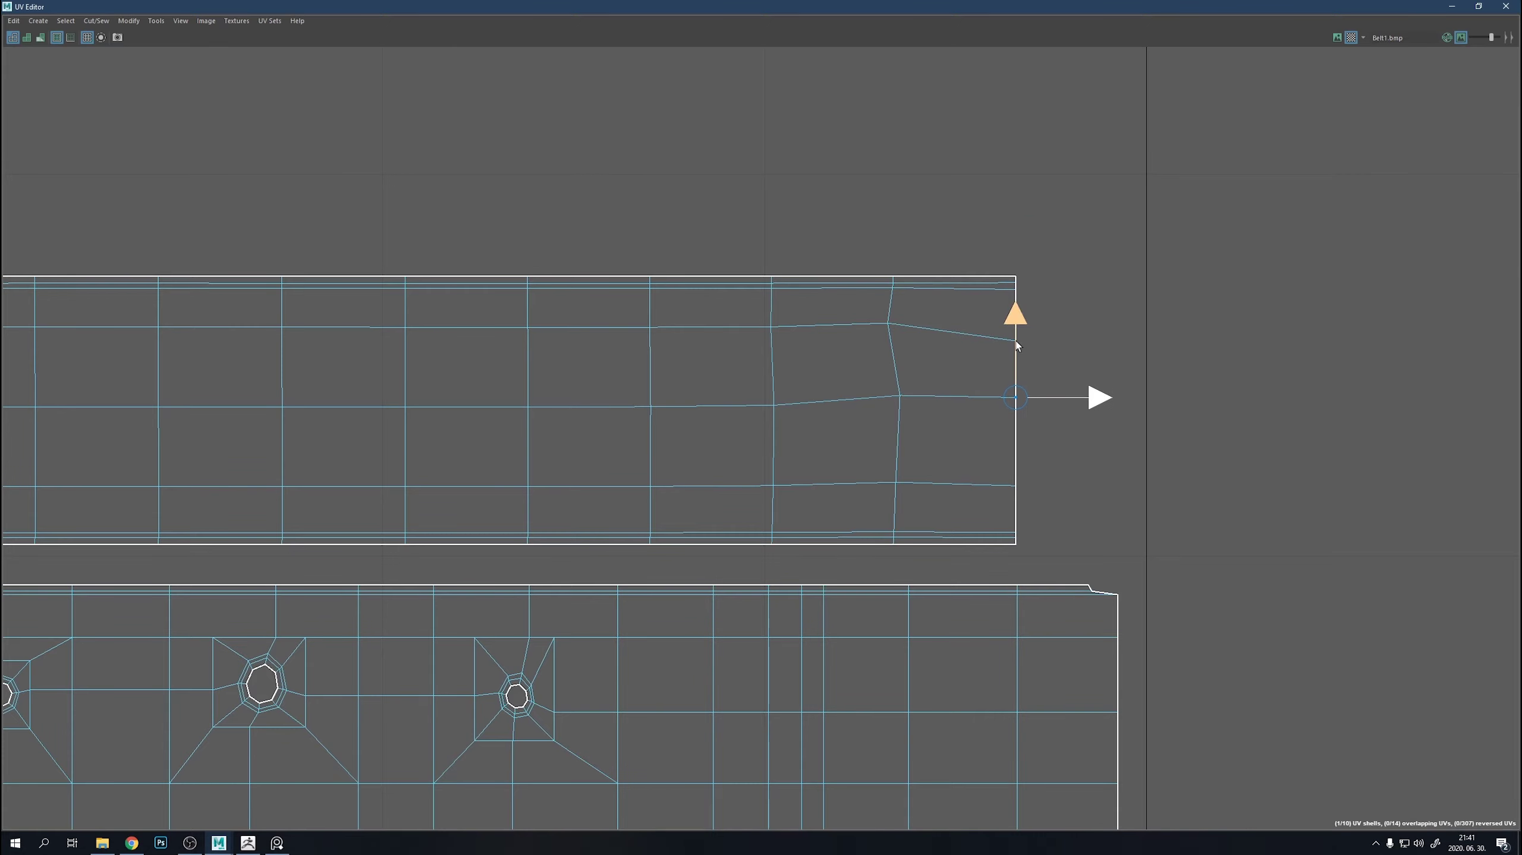
pyautogui.scroll(-5, 1016, 293)
# Reposition the middle belt strip and line up its left corner UV with the stack.
pyautogui.click(591, 438)
pyautogui.keyDown('alt'); pyautogui.moveTo(591, 438); pyautogui.dragTo(748, 465, button='middle'); pyautogui.keyUp('alt')
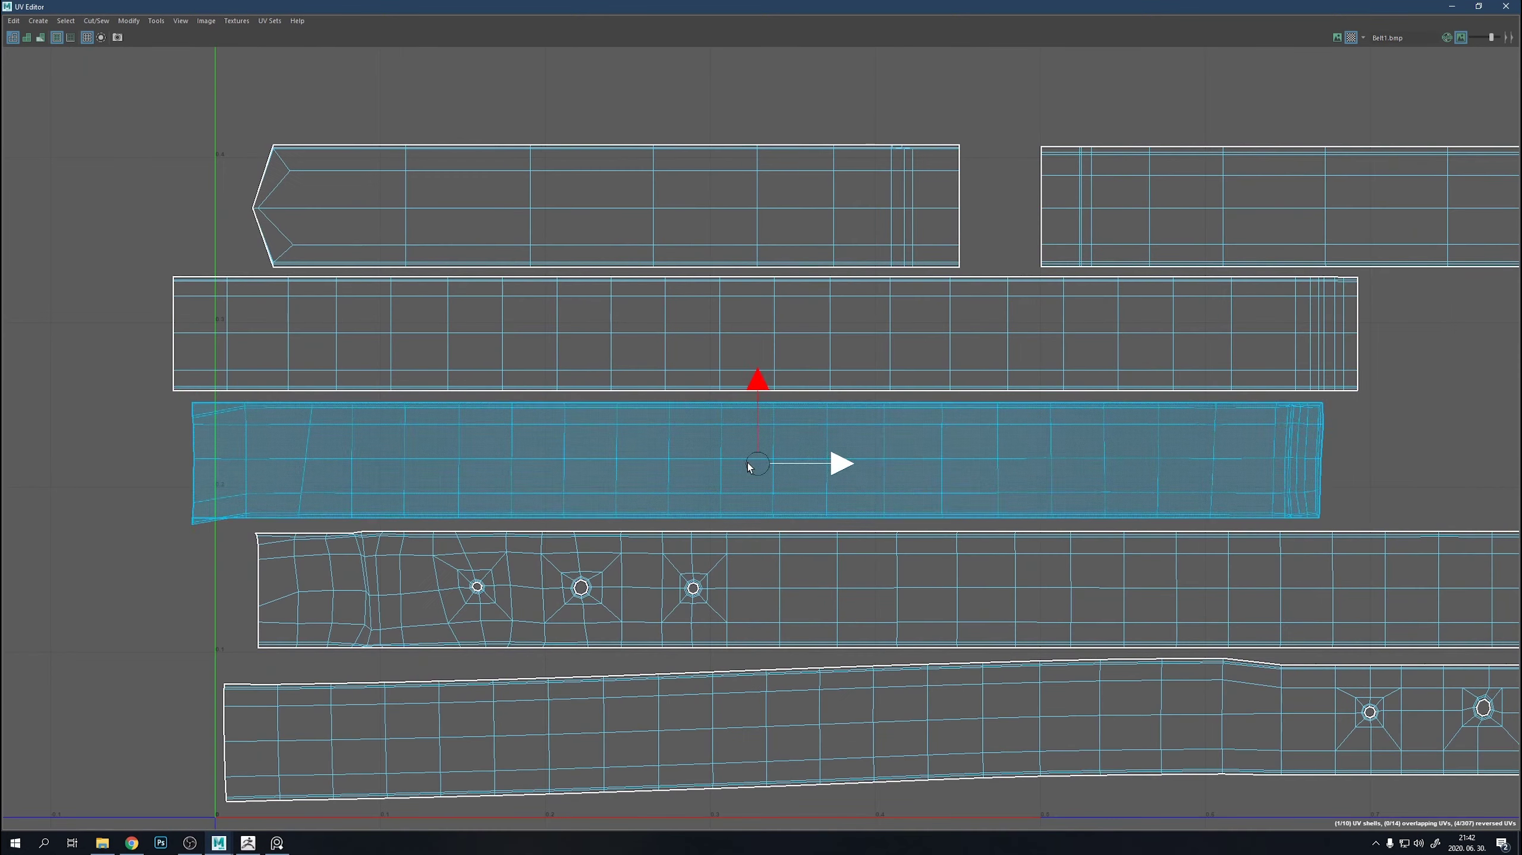
pyautogui.moveTo(780, 469); pyautogui.dragTo(831, 466, button='right')
pyautogui.scroll(3, 594, 526)
pyautogui.click(732, 508)
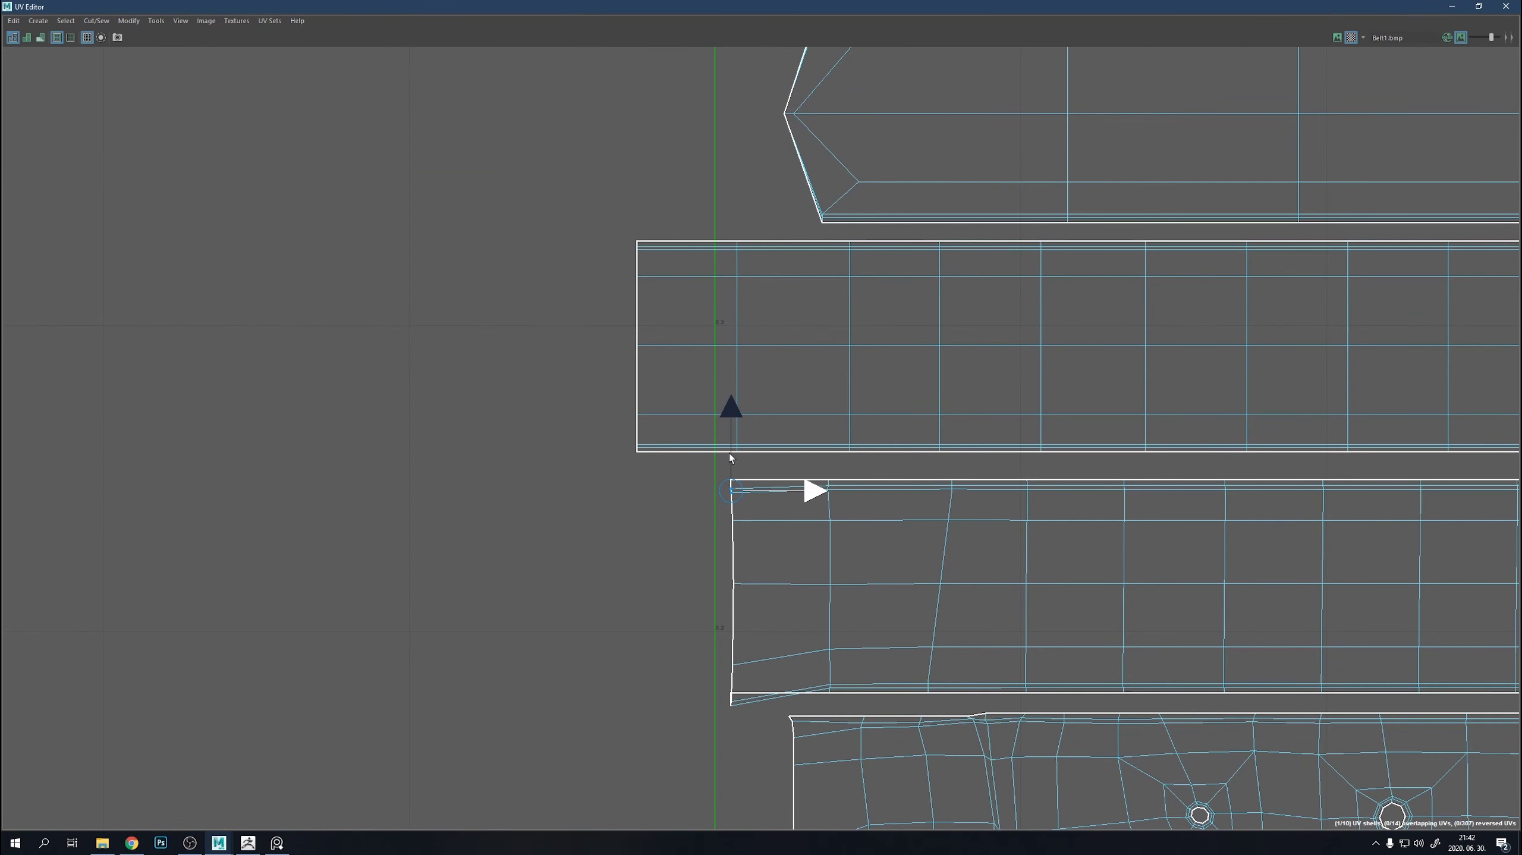
pyautogui.scroll(-3, 734, 691)
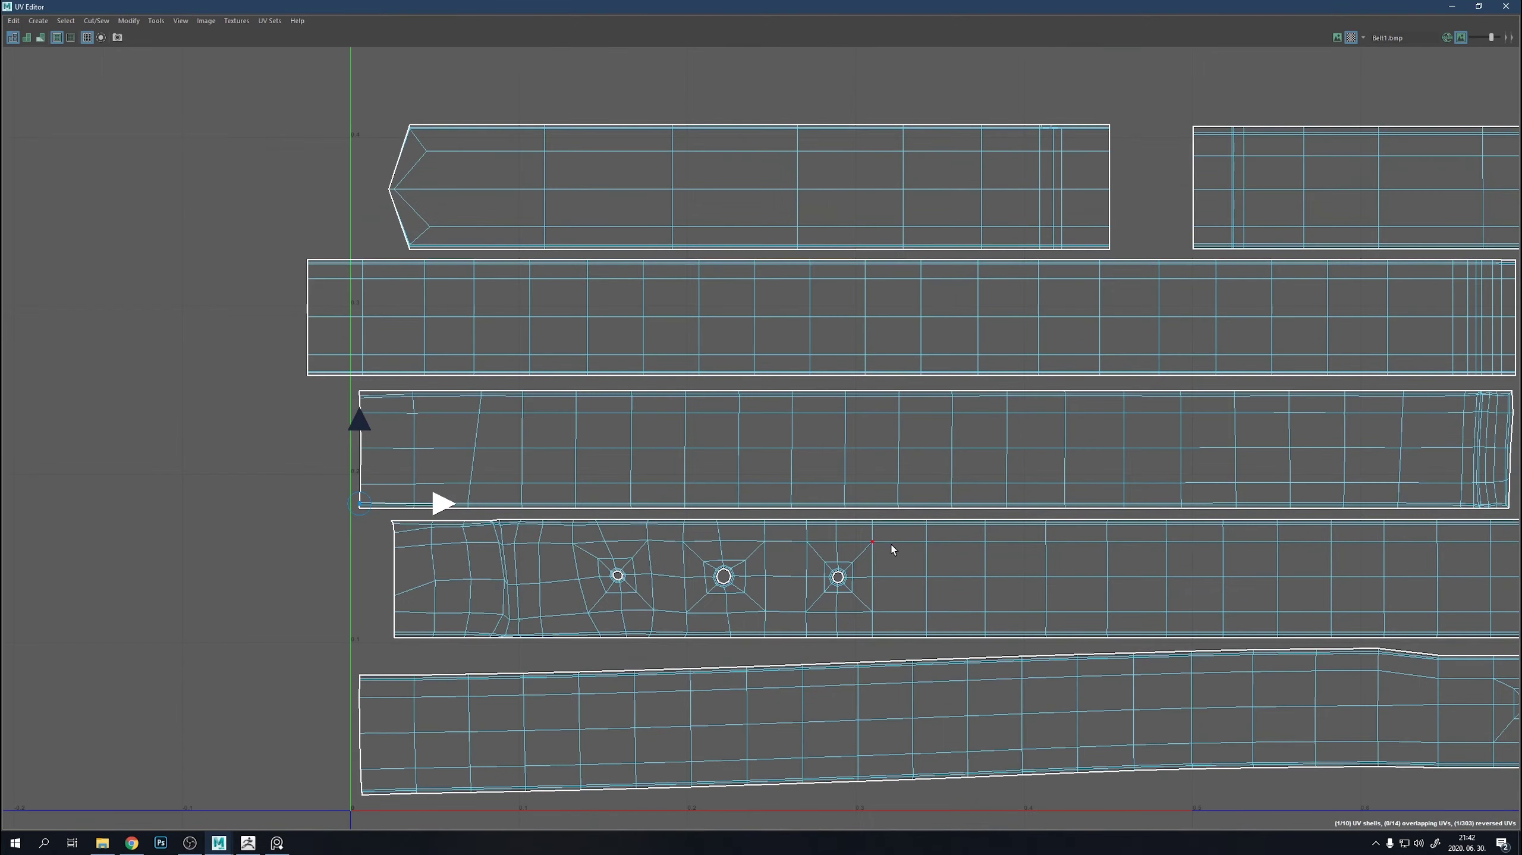
pyautogui.keyDown('alt'); pyautogui.moveTo(890, 550); pyautogui.dragTo(493, 527, button='middle'); pyautogui.keyUp('alt')
pyautogui.scroll(-2, 982, 480)
# Check the upper, top and arrow-shaped end strips, frame all shells, and select the upper C-shaped buckle shell.
pyautogui.click(830, 409)
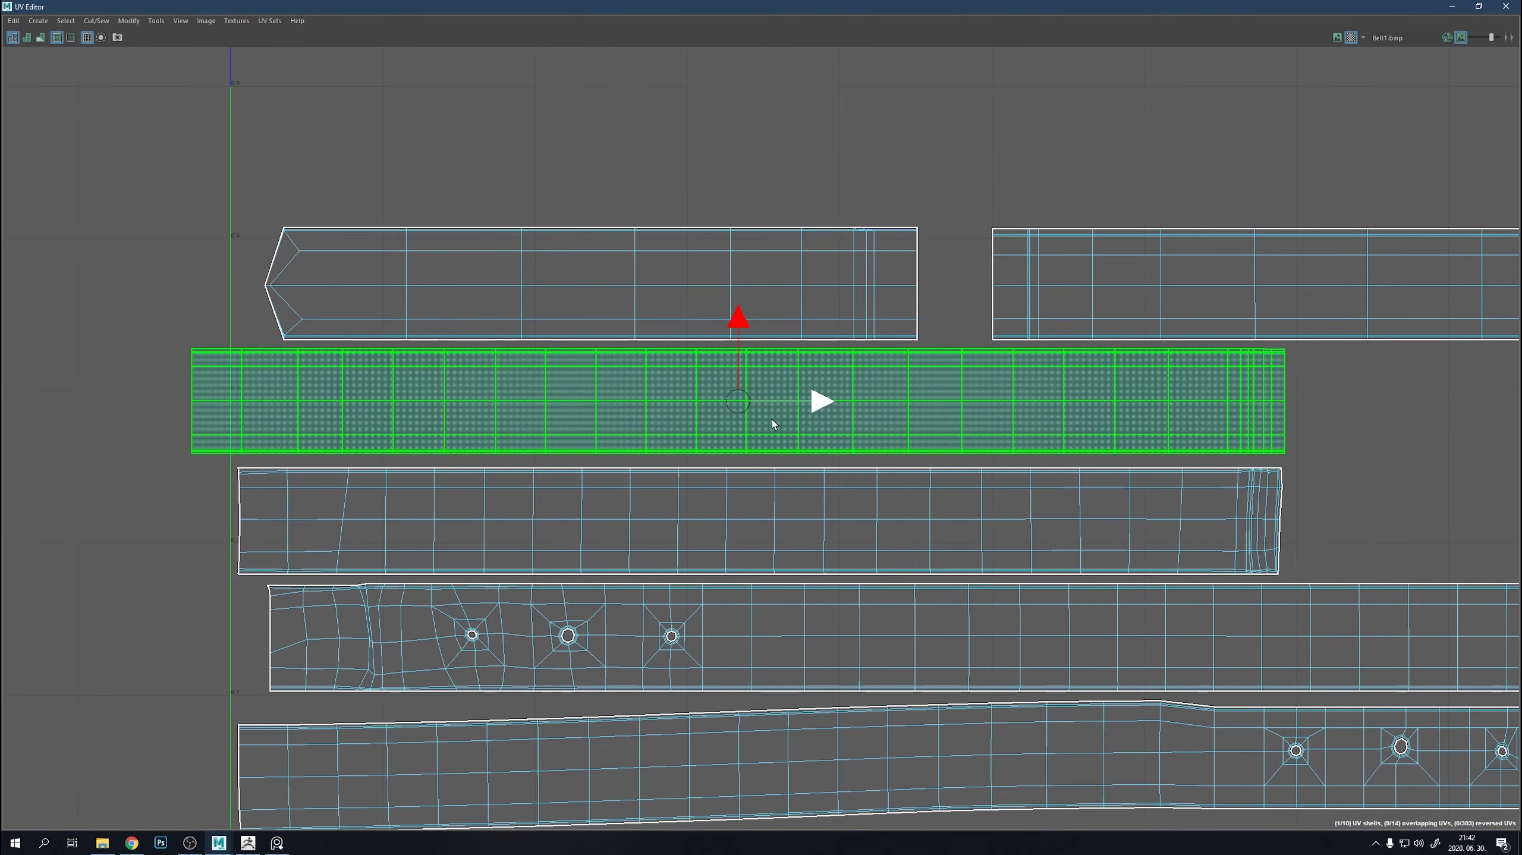
pyautogui.click(673, 292)
pyautogui.click(1043, 286)
pyautogui.scroll(-2, 1085, 459)
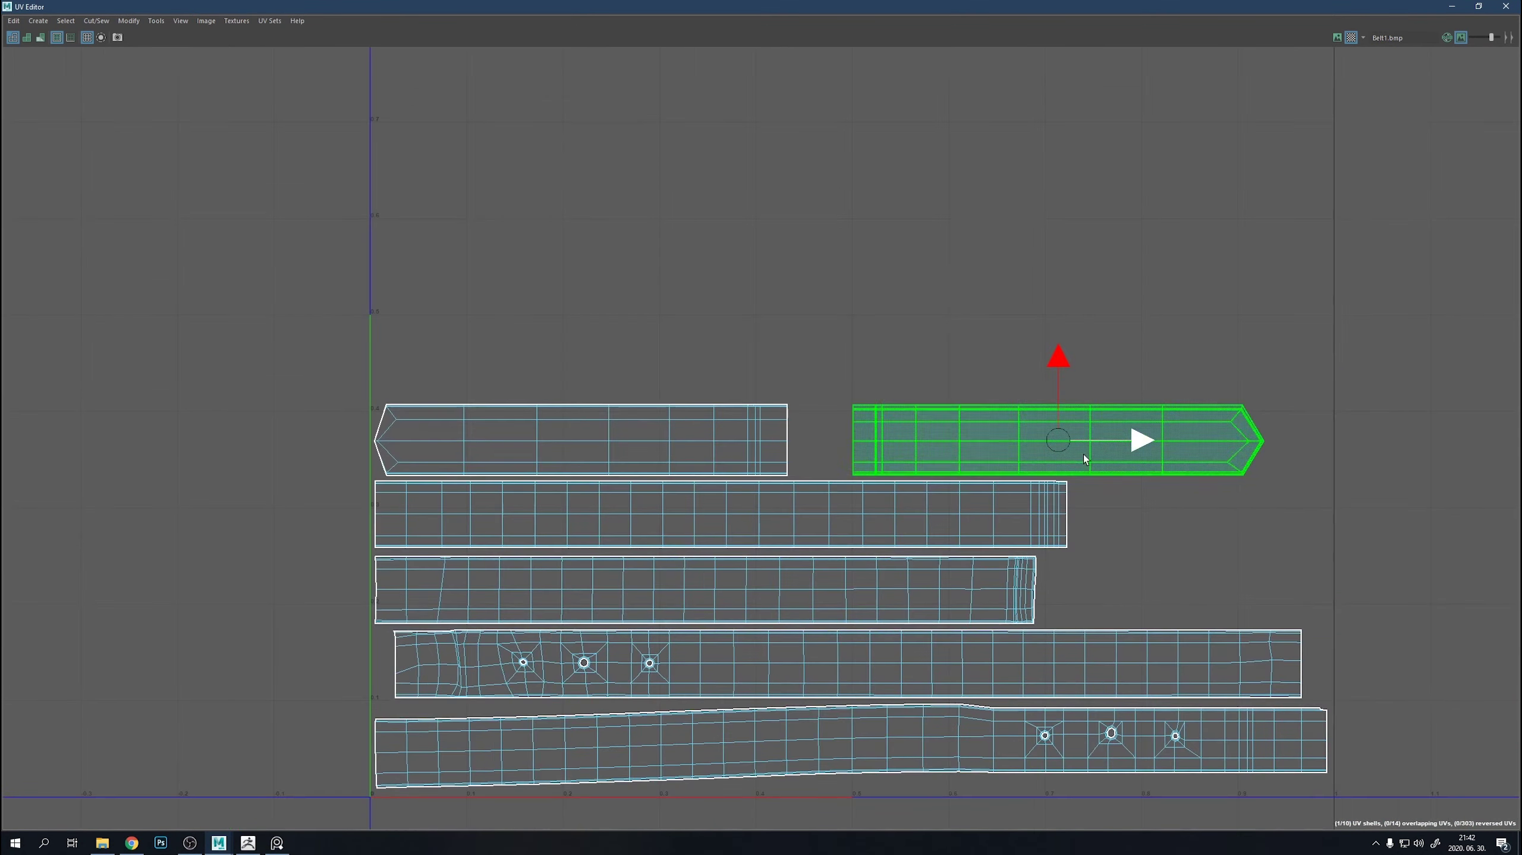
pyautogui.press('a')
pyautogui.click(1381, 448)
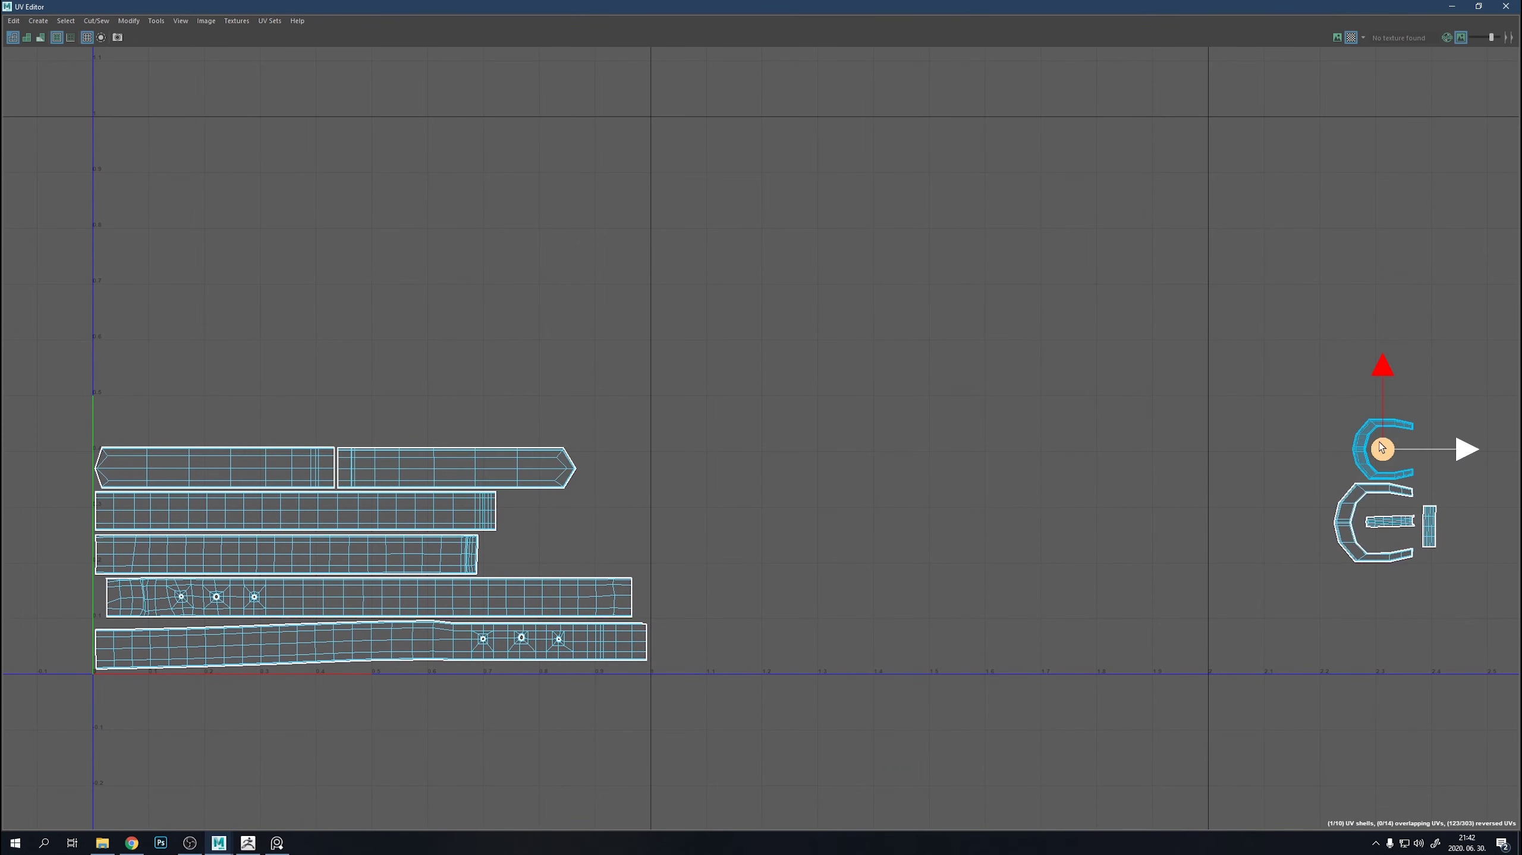
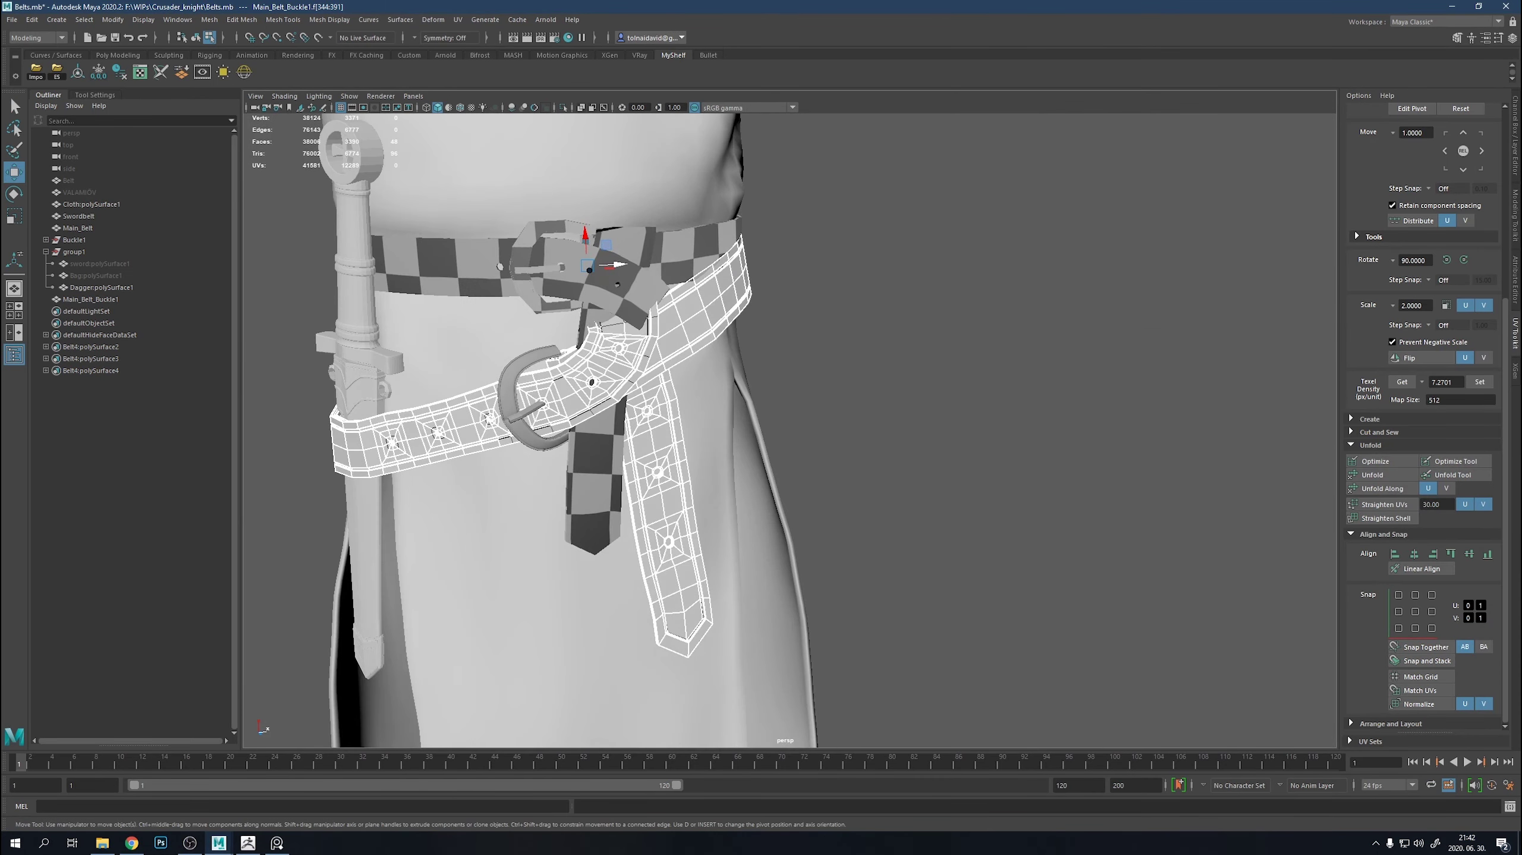
# Isolate the sword belt object in the viewport and frame it closely.
pyautogui.keyDown('alt'); pyautogui.moveTo(628, 553); pyautogui.dragTo(763, 437); pyautogui.keyUp('alt')
pyautogui.hotkey('ctrl', '1')
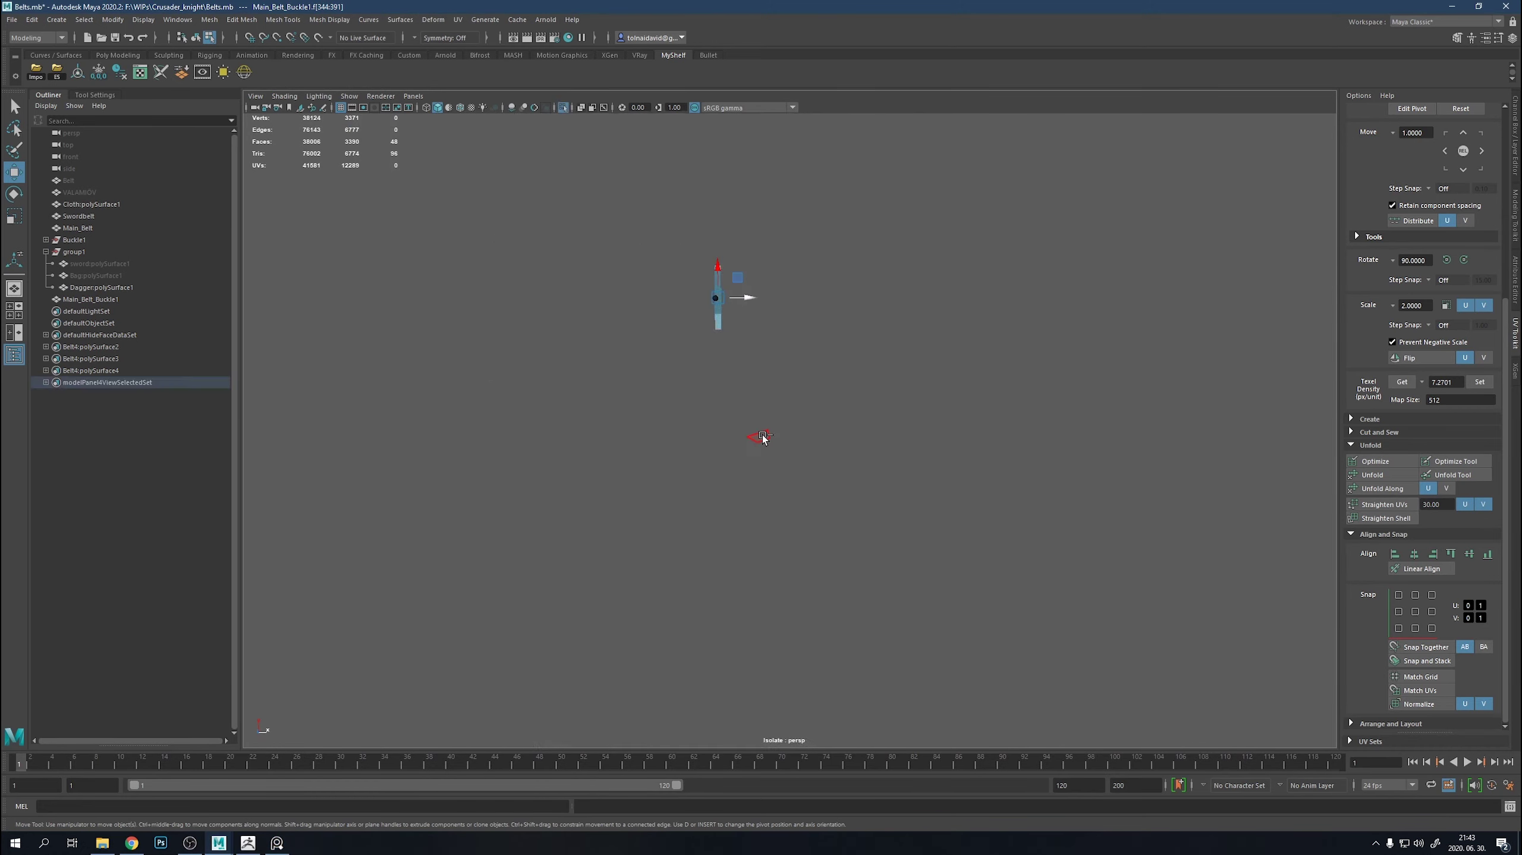
pyautogui.hotkey('ctrl', '1')
pyautogui.press('F8')
pyautogui.press('F8')
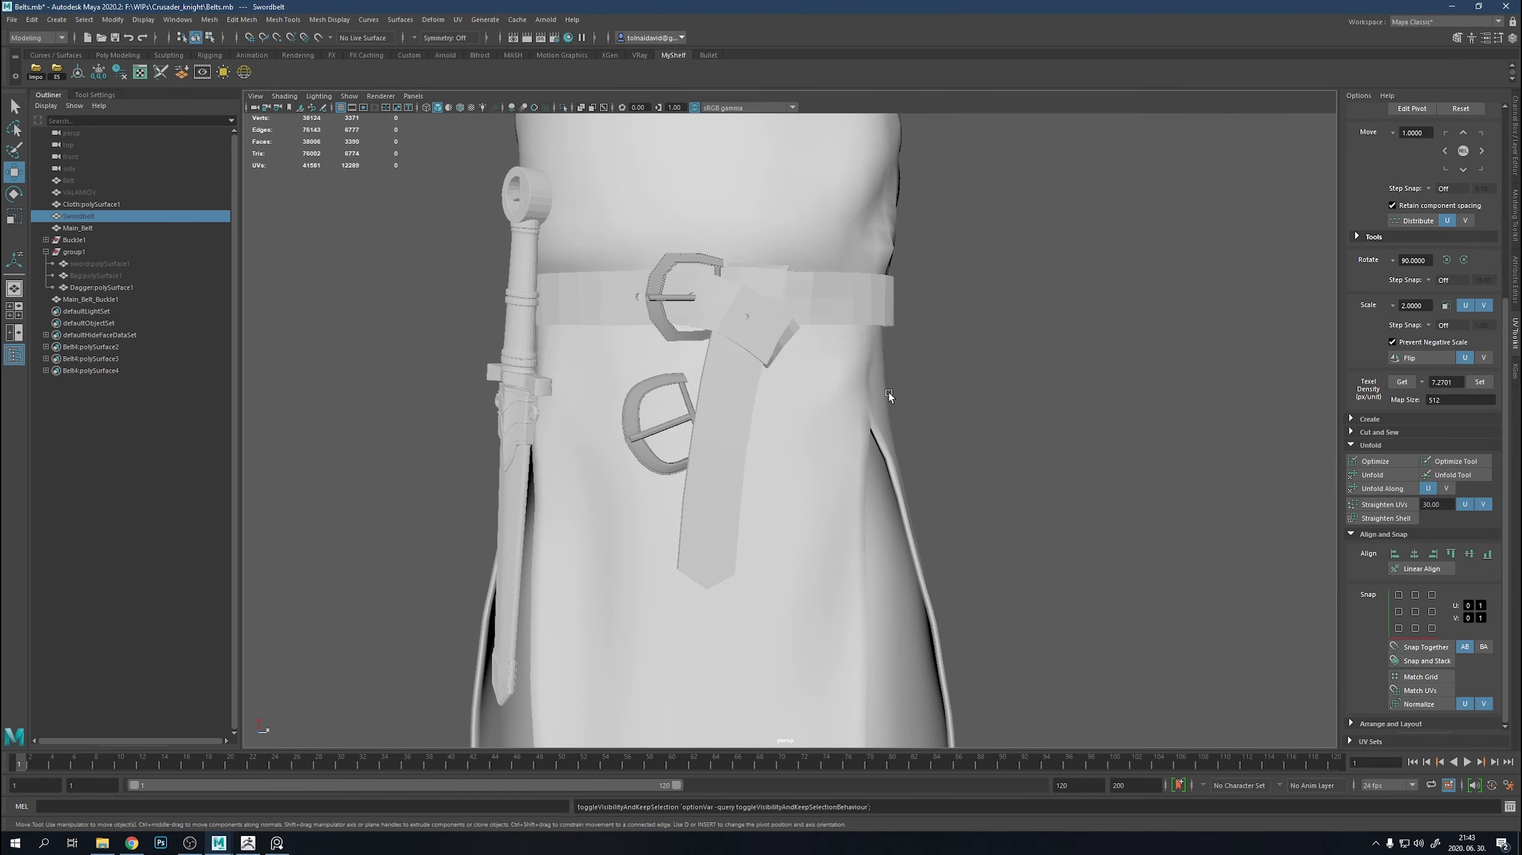
pyautogui.press('F8')
pyautogui.hotkey('ctrl', '1')
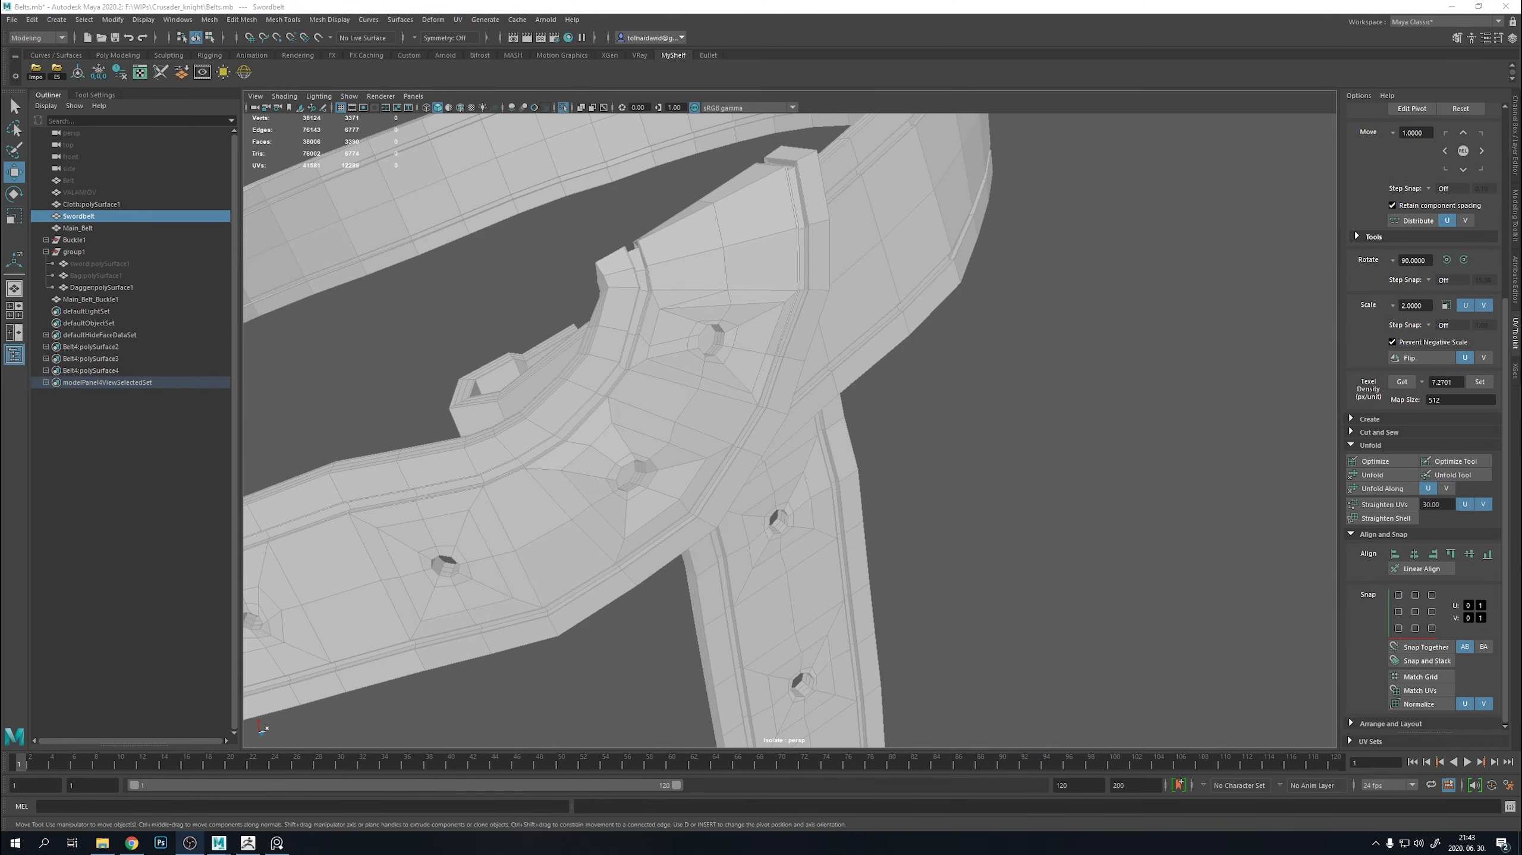
# Select the ring of faces around a belt hole and a neighbouring face to inspect them.
pyautogui.click(1146, 481)
pyautogui.moveTo(1094, 454)
pyautogui.keyDown('alt'); pyautogui.mouseDown()
pyautogui.moveTo(818, 329)
pyautogui.moveTo(932, 485)
pyautogui.moveTo(842, 477)
pyautogui.moveTo(1010, 464)
pyautogui.moveTo(758, 419)
pyautogui.mouseUp(); pyautogui.keyUp('alt')
pyautogui.doubleClick(842, 478)
pyautogui.press('r')
pyautogui.click(760, 399)
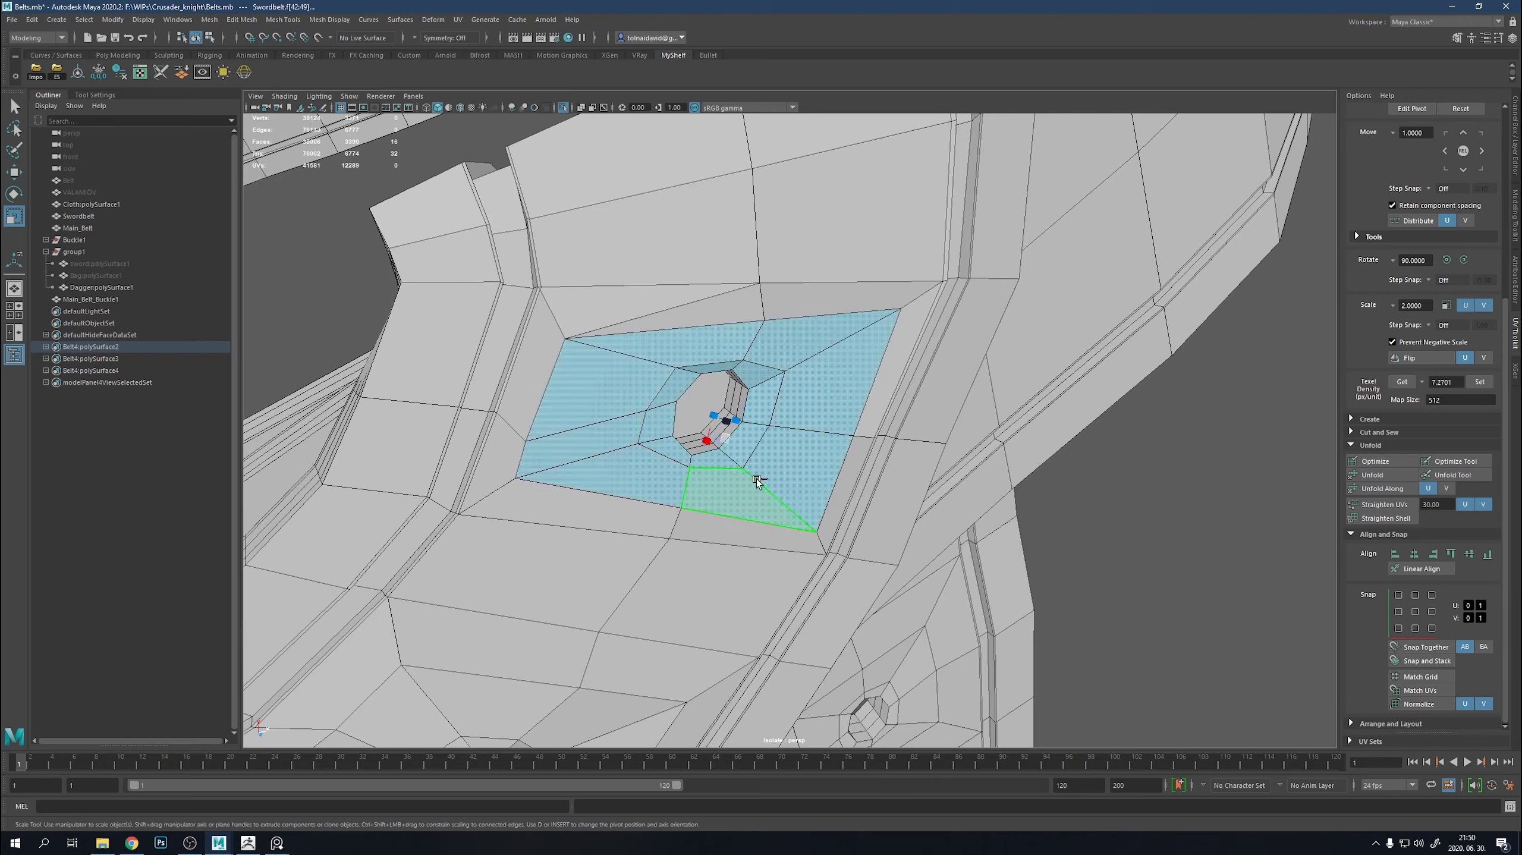
# Switch to edge mode and zoom in on an edge beside the hole.
pyautogui.moveTo(757, 483)
pyautogui.keyDown('alt'); pyautogui.mouseDown()
pyautogui.moveTo(1103, 295)
pyautogui.moveTo(1043, 381)
pyautogui.moveTo(680, 311)
pyautogui.mouseUp(); pyautogui.keyUp('alt')
pyautogui.rightClick(680, 310)
pyautogui.click(681, 278)
pyautogui.click(701, 333)
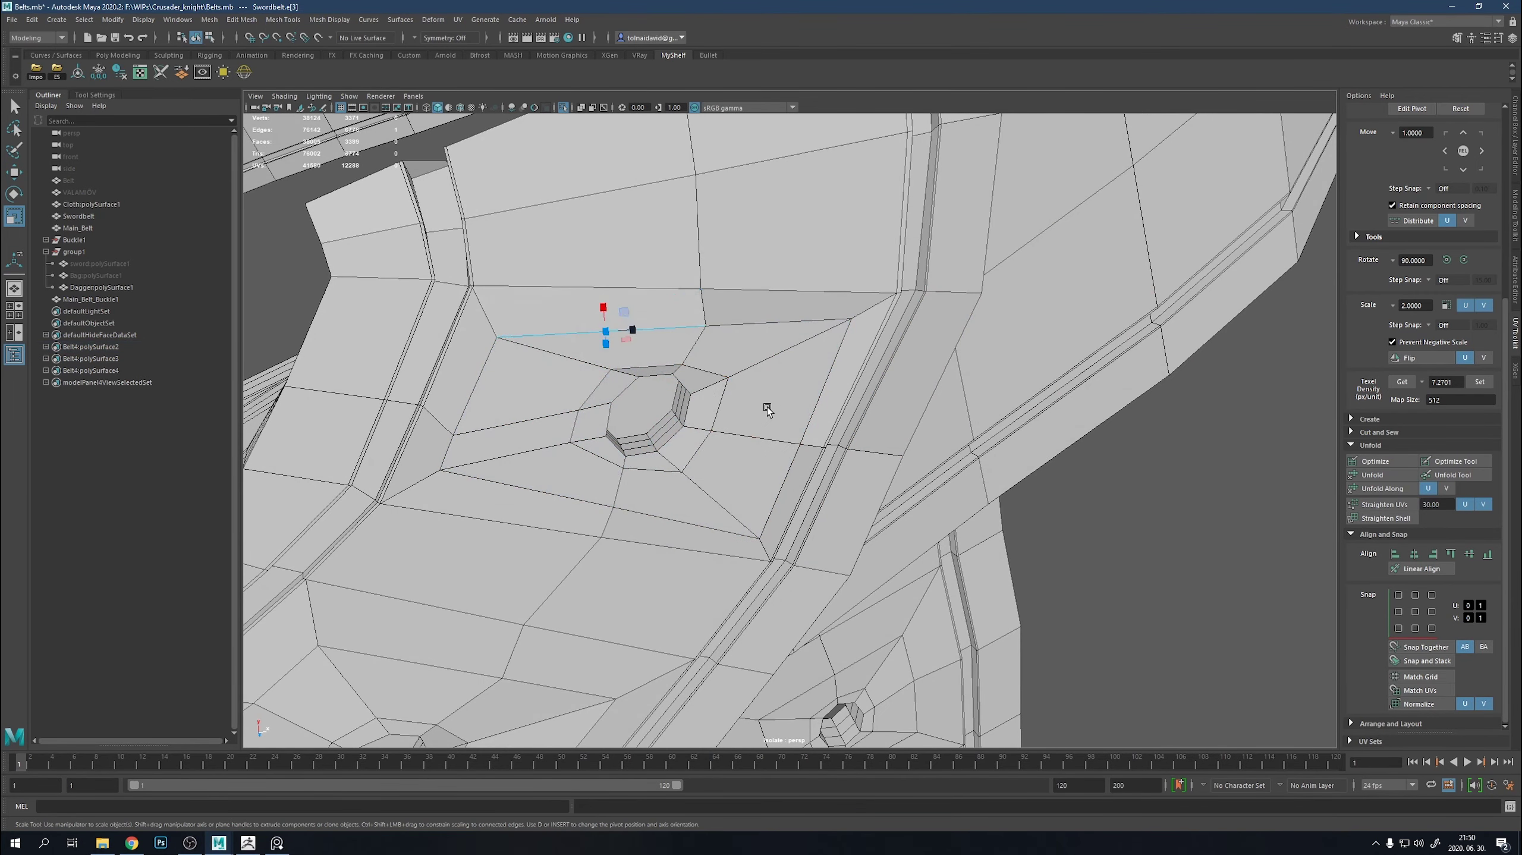
pyautogui.moveTo(767, 407)
pyautogui.keyDown('alt'); pyautogui.mouseDown()
pyautogui.moveTo(758, 447)
pyautogui.moveTo(699, 390)
pyautogui.mouseUp(); pyautogui.keyUp('alt')
pyautogui.keyDown('alt'); pyautogui.moveTo(699, 390); pyautogui.dragTo(840, 475, button='right'); pyautogui.keyUp('alt')
pyautogui.keyDown('alt'); pyautogui.moveTo(839, 474); pyautogui.dragTo(681, 428); pyautogui.keyUp('alt')
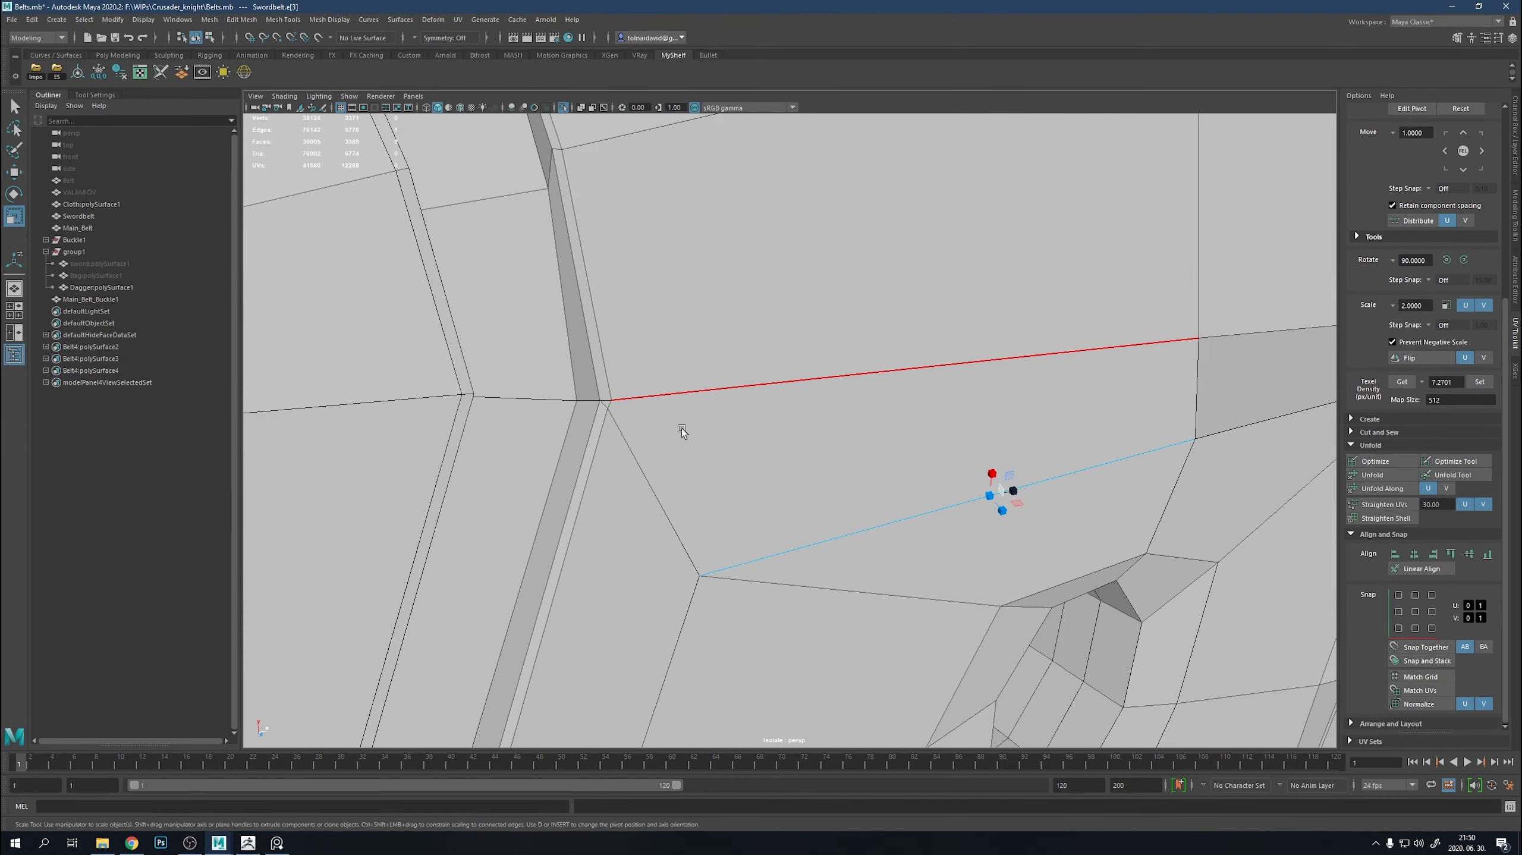
# Turn off smooth preview to show the low-poly belt and select all its faces.
pyautogui.moveTo(651, 333)
pyautogui.keyDown('alt'); pyautogui.mouseDown()
pyautogui.moveTo(1114, 476)
pyautogui.moveTo(917, 424)
pyautogui.moveTo(901, 383)
pyautogui.moveTo(984, 409)
pyautogui.moveTo(917, 469)
pyautogui.mouseUp(); pyautogui.keyUp('alt')
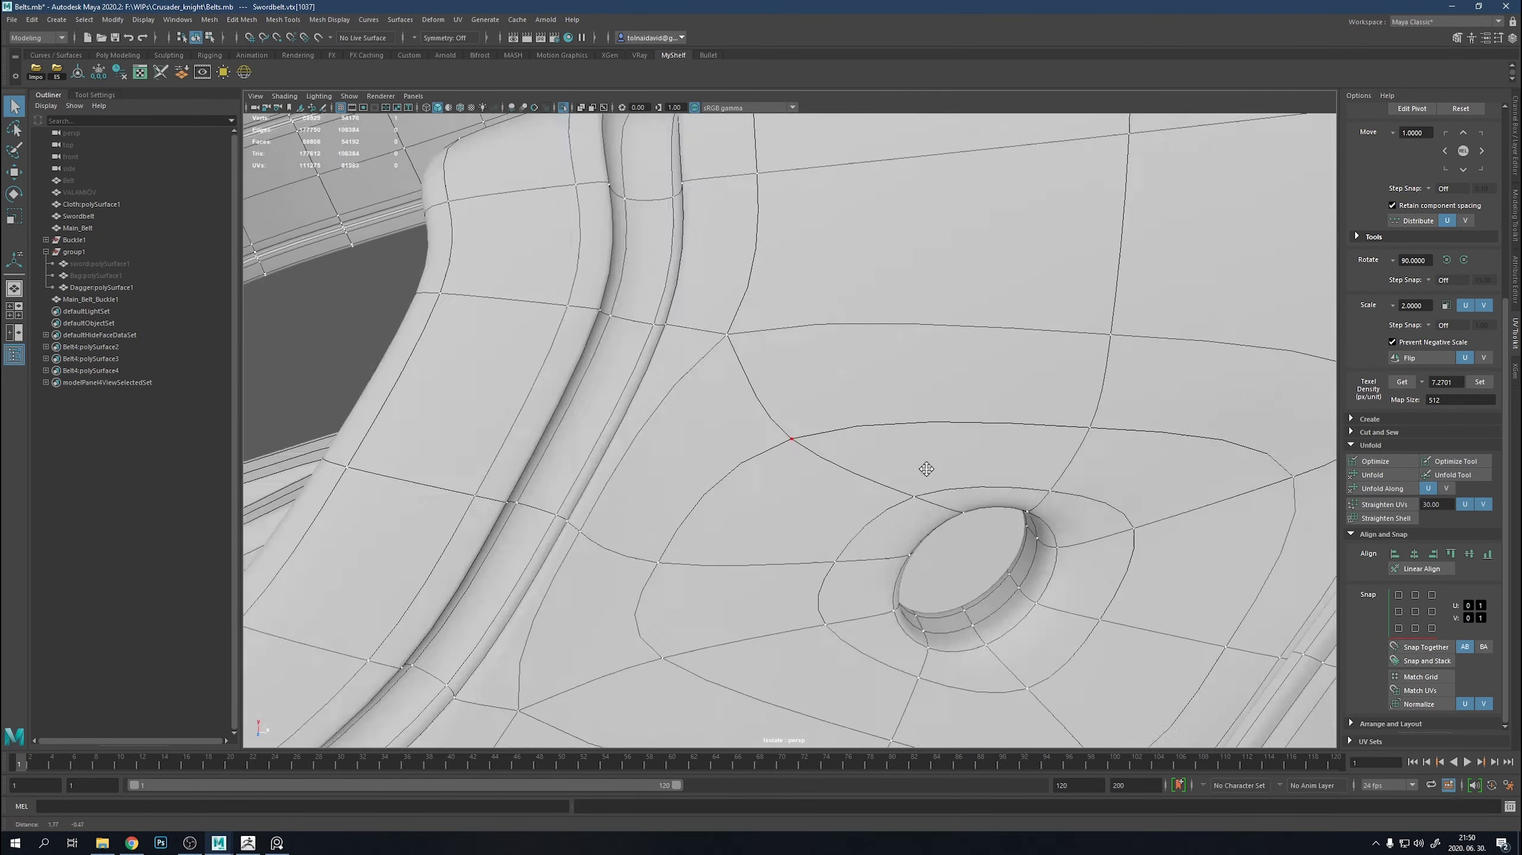
pyautogui.keyDown('alt'); pyautogui.moveTo(917, 468); pyautogui.dragTo(868, 455, button='right'); pyautogui.keyUp('alt')
pyautogui.keyDown('alt'); pyautogui.moveTo(867, 454); pyautogui.dragTo(825, 442); pyautogui.keyUp('alt')
pyautogui.keyDown('alt'); pyautogui.moveTo(825, 442); pyautogui.dragTo(1021, 370, button='middle'); pyautogui.keyUp('alt')
pyautogui.keyDown('alt'); pyautogui.moveTo(1020, 370); pyautogui.dragTo(894, 418, button='right'); pyautogui.keyUp('alt')
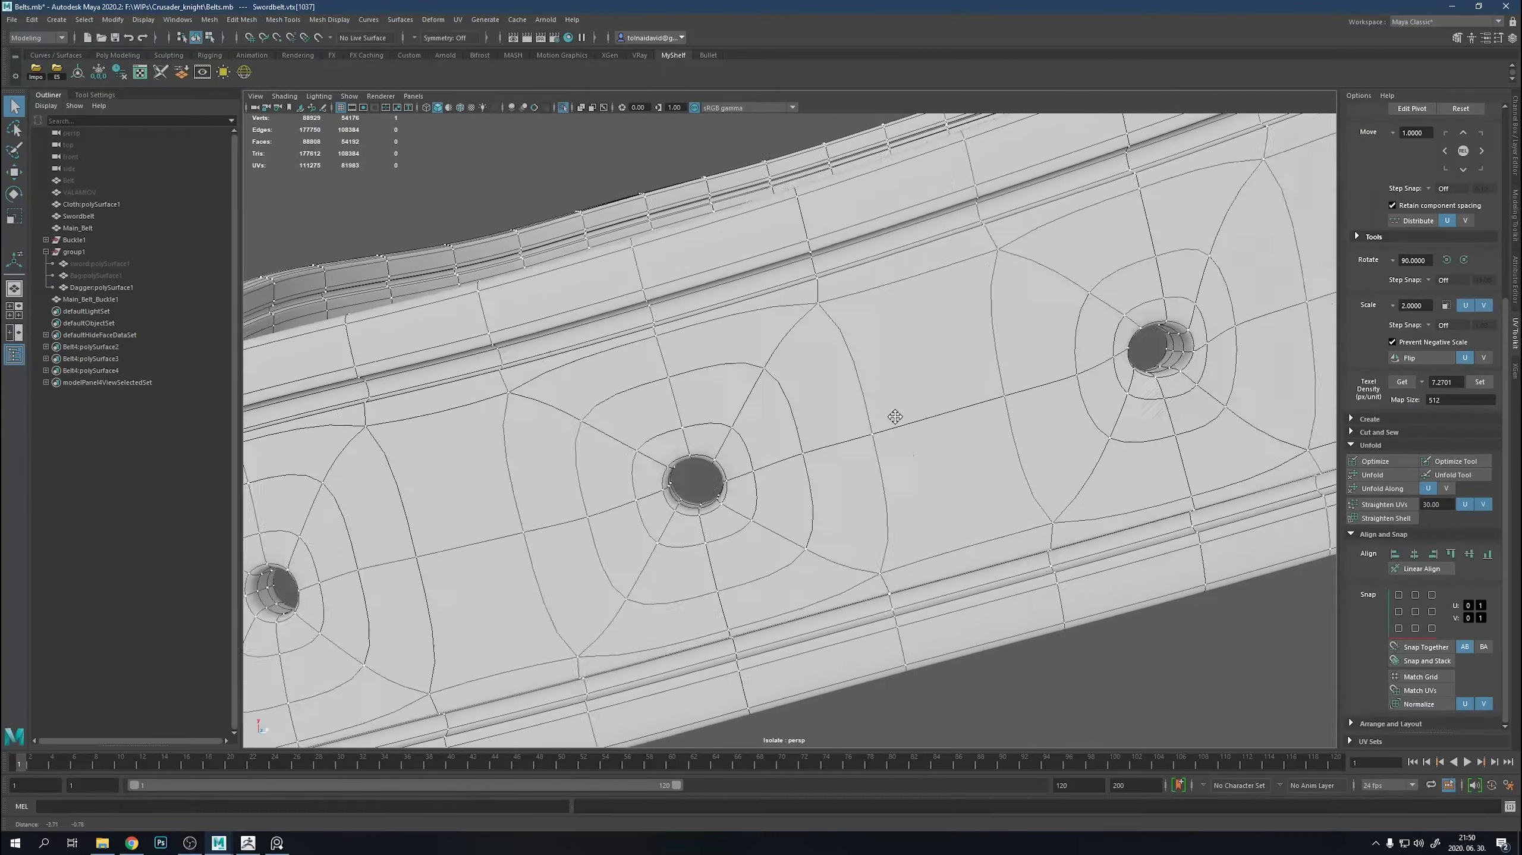
pyautogui.moveTo(893, 418)
pyautogui.keyDown('alt'); pyautogui.mouseDown()
pyautogui.moveTo(944, 380)
pyautogui.moveTo(773, 419)
pyautogui.moveTo(963, 531)
pyautogui.mouseUp(); pyautogui.keyUp('alt')
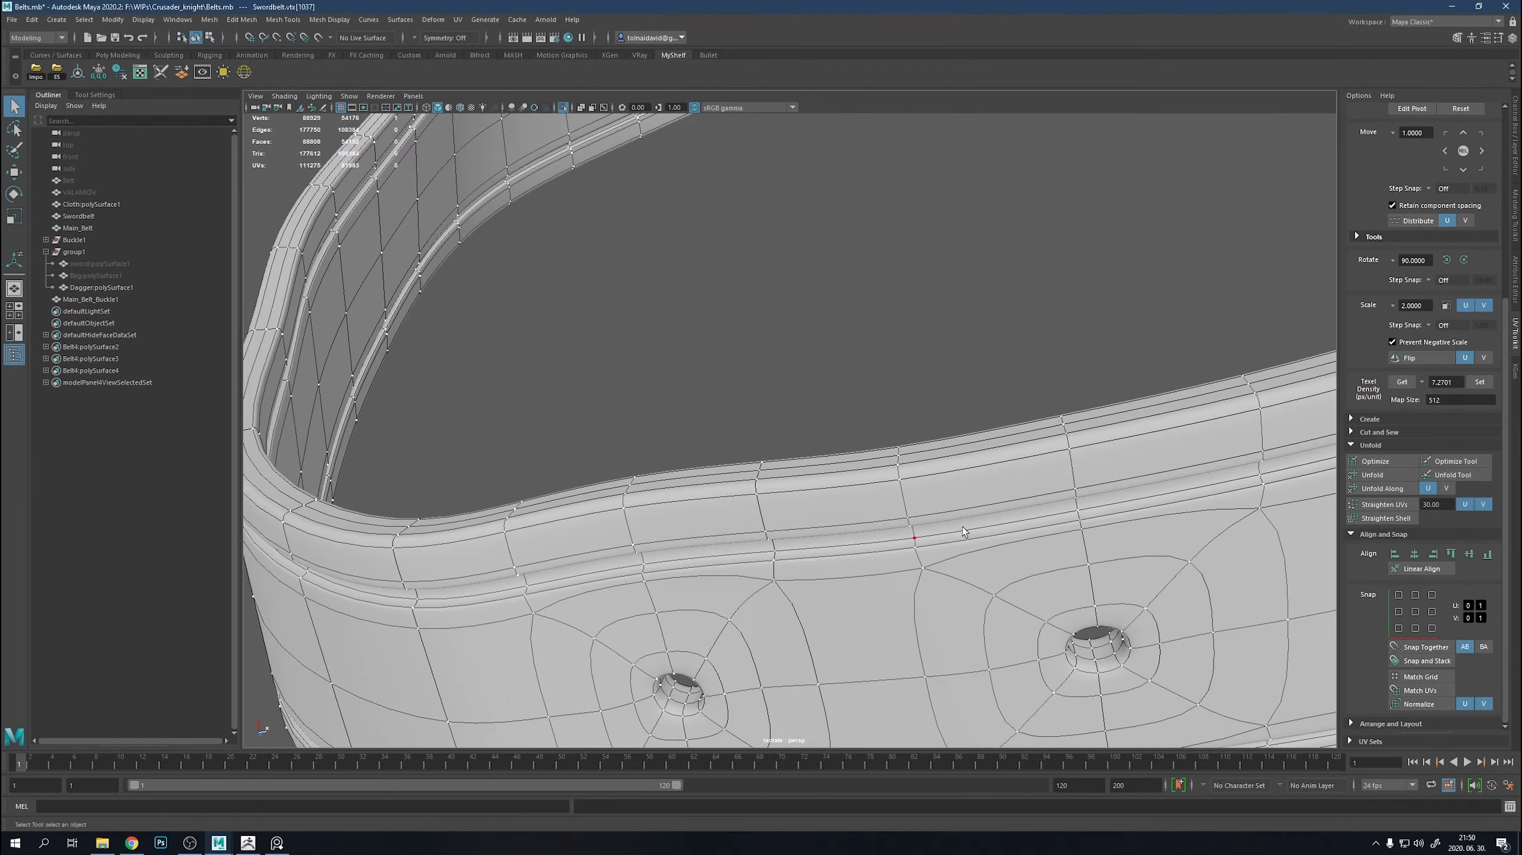
pyautogui.press('1')
pyautogui.moveTo(963, 527)
pyautogui.keyDown('alt'); pyautogui.mouseDown(button='right')
pyautogui.moveTo(794, 419)
pyautogui.moveTo(948, 508)
pyautogui.mouseUp(button='right'); pyautogui.keyUp('alt')
pyautogui.click(84, 19)
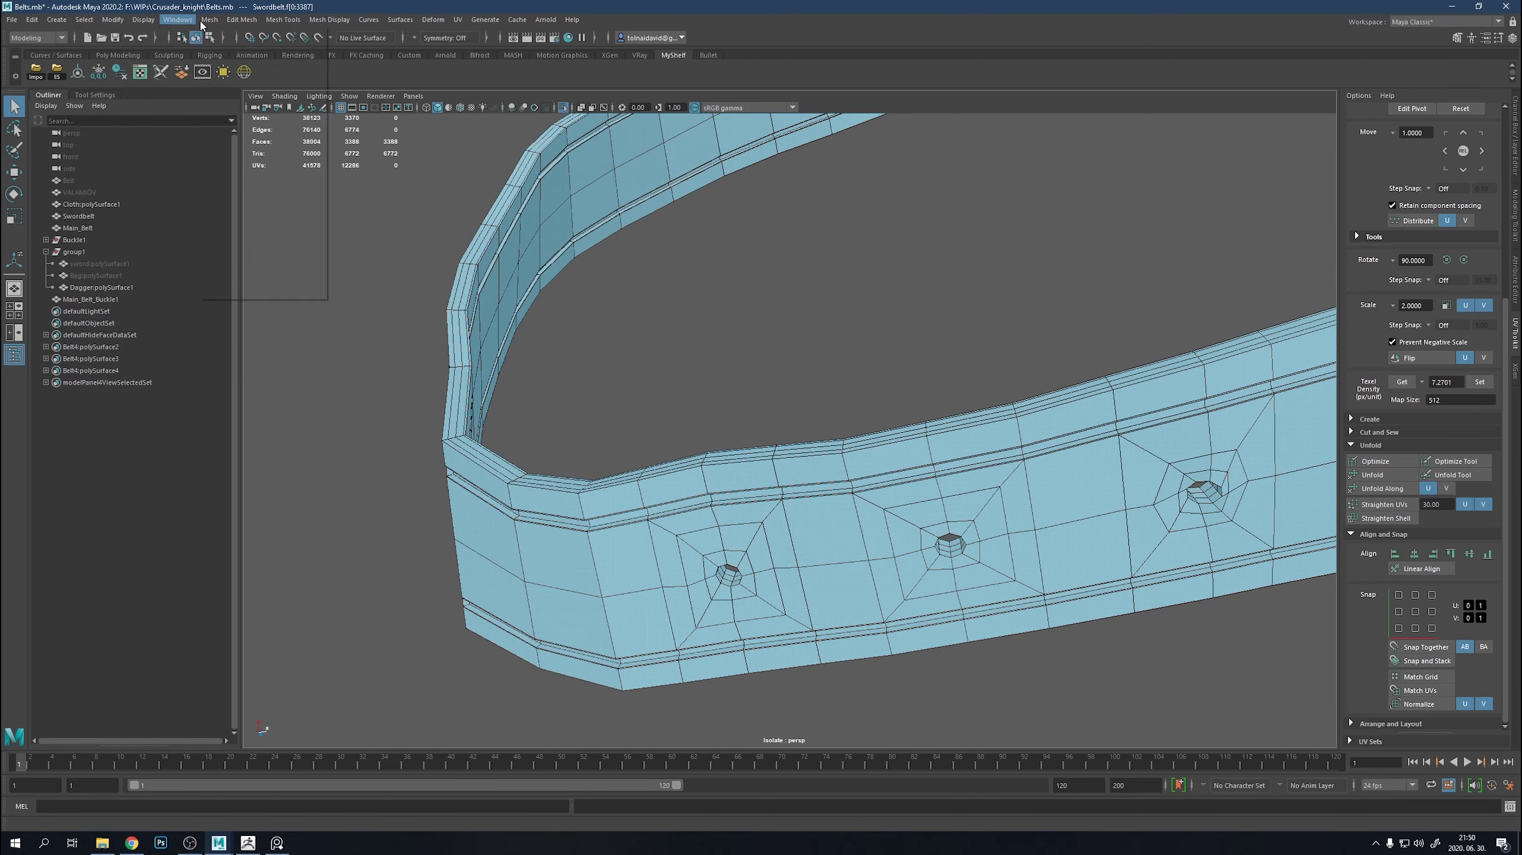
# Use Mesh Cleanup to select faces with more than 4 sides and frame them.
pyautogui.click(319, 279)
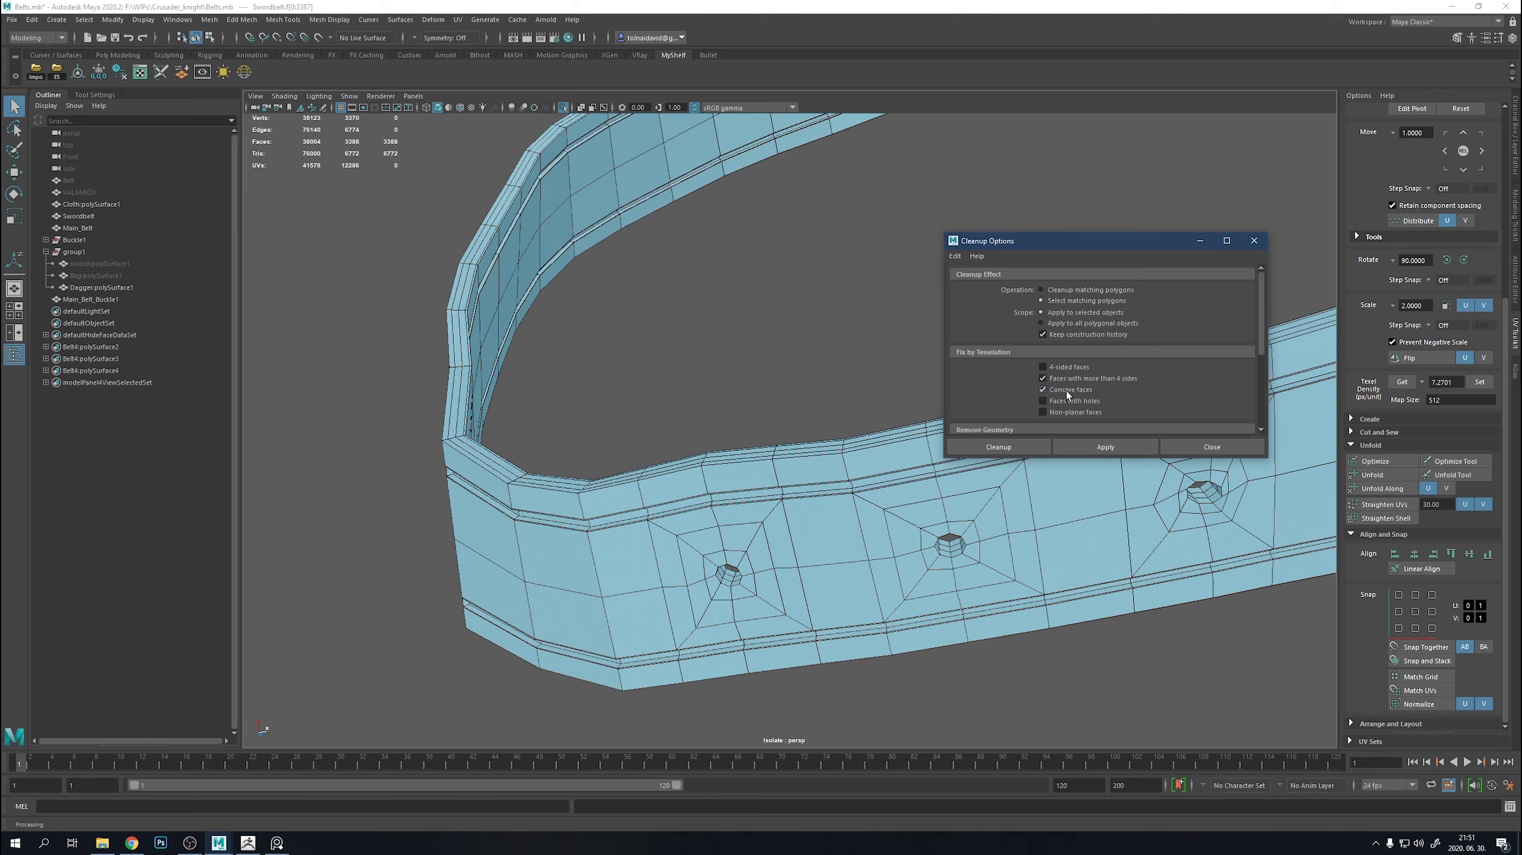
pyautogui.click(1091, 447)
pyautogui.scroll(-5, 808, 328)
pyautogui.keyDown('alt'); pyautogui.moveTo(807, 328); pyautogui.dragTo(844, 438); pyautogui.keyUp('alt')
pyautogui.press('w')
pyautogui.scroll(5, 844, 438)
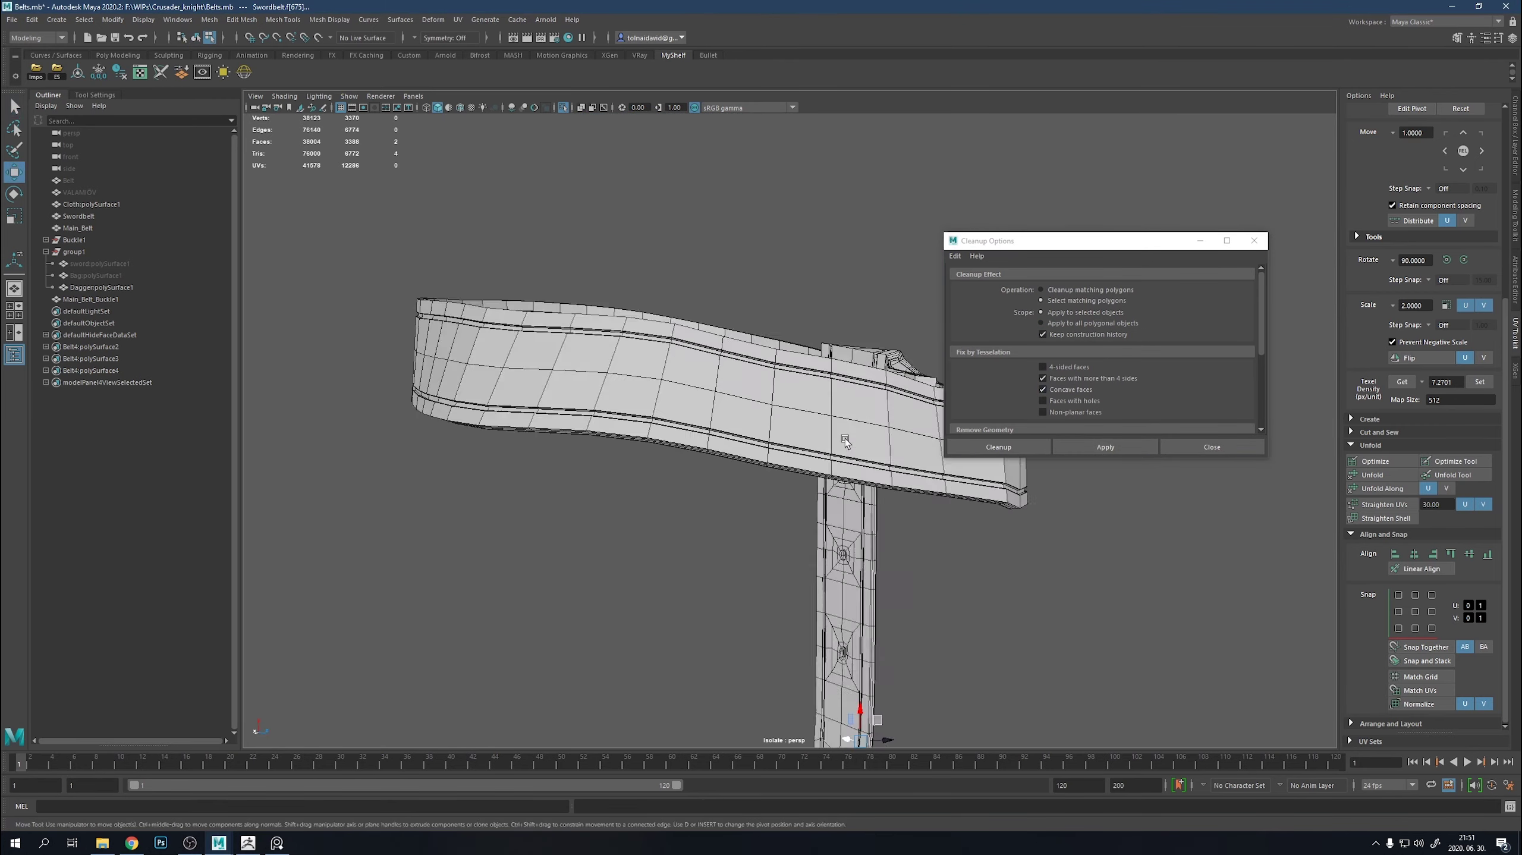
pyautogui.press('f')
# Inspect the selected n-gon faces closely from several angles.
pyautogui.moveTo(645, 556)
pyautogui.keyDown('alt'); pyautogui.mouseDown(button='middle')
pyautogui.moveTo(571, 525)
pyautogui.moveTo(531, 543)
pyautogui.mouseUp(button='middle'); pyautogui.keyUp('alt')
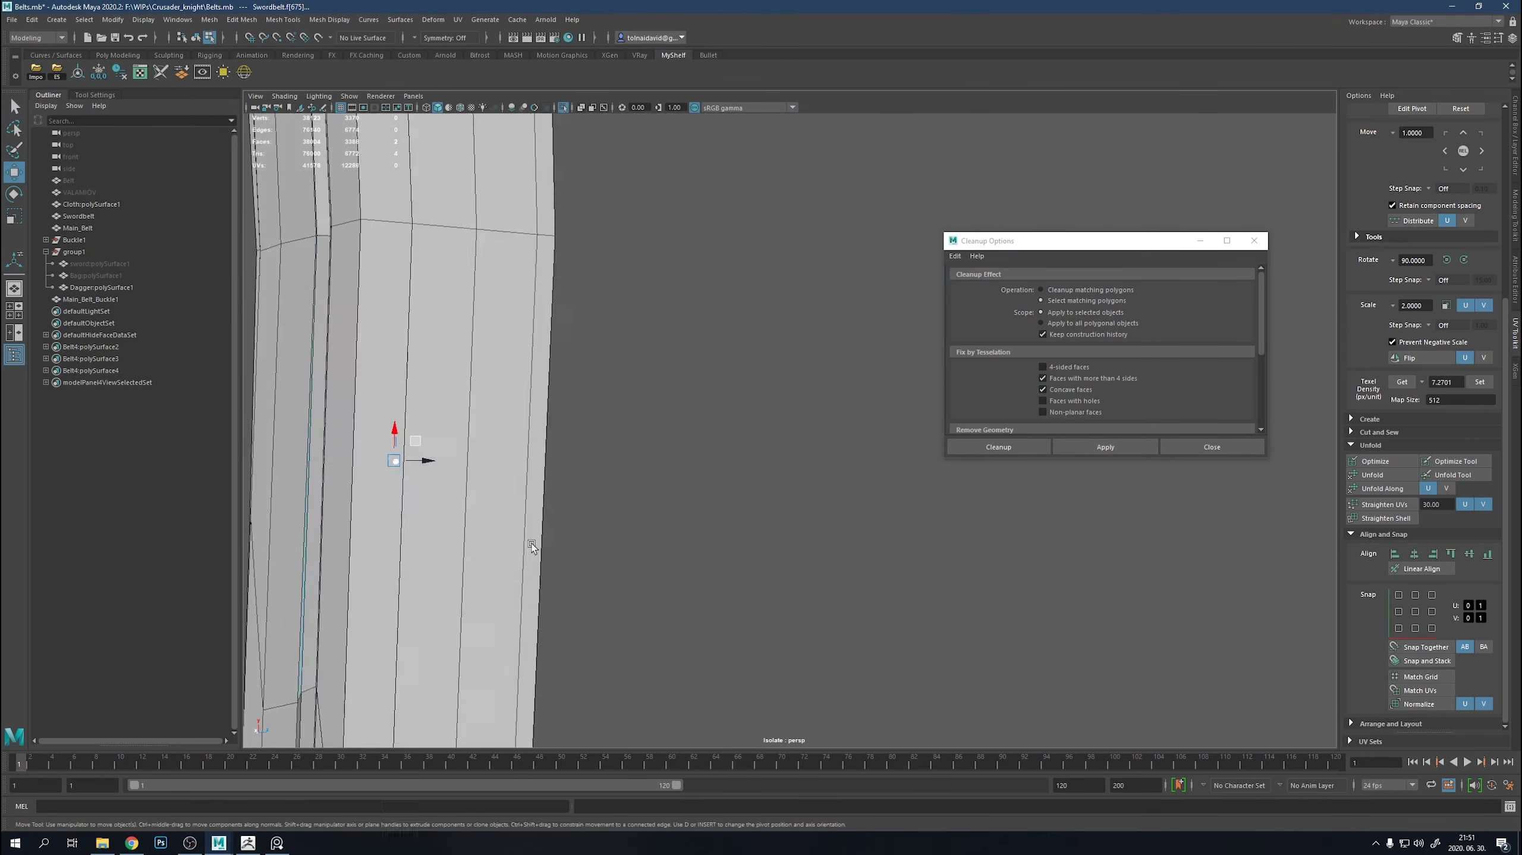
pyautogui.scroll(-3, 532, 543)
pyautogui.scroll(-2, 726, 490)
pyautogui.scroll(4, 844, 407)
pyautogui.keyDown('alt'); pyautogui.moveTo(844, 406); pyautogui.dragTo(896, 523, button='middle'); pyautogui.keyUp('alt')
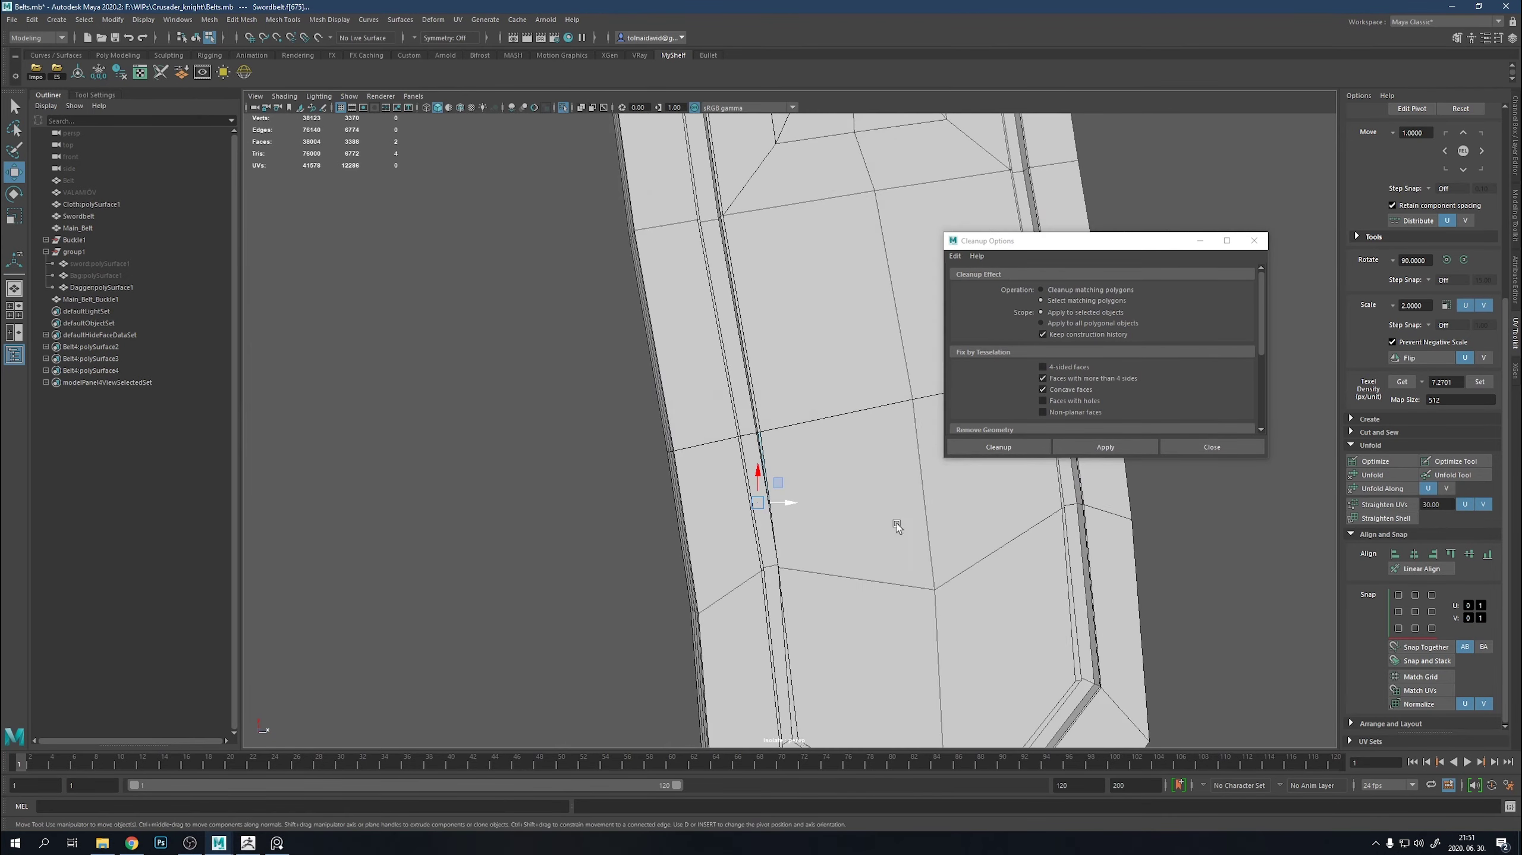
pyautogui.scroll(3, 877, 473)
pyautogui.moveTo(877, 473)
pyautogui.keyDown('alt'); pyautogui.mouseDown()
pyautogui.moveTo(665, 535)
pyautogui.moveTo(720, 495)
pyautogui.mouseUp(); pyautogui.keyUp('alt')
pyautogui.scroll(2, 666, 535)
pyautogui.scroll(3, 721, 496)
pyautogui.scroll(3, 820, 435)
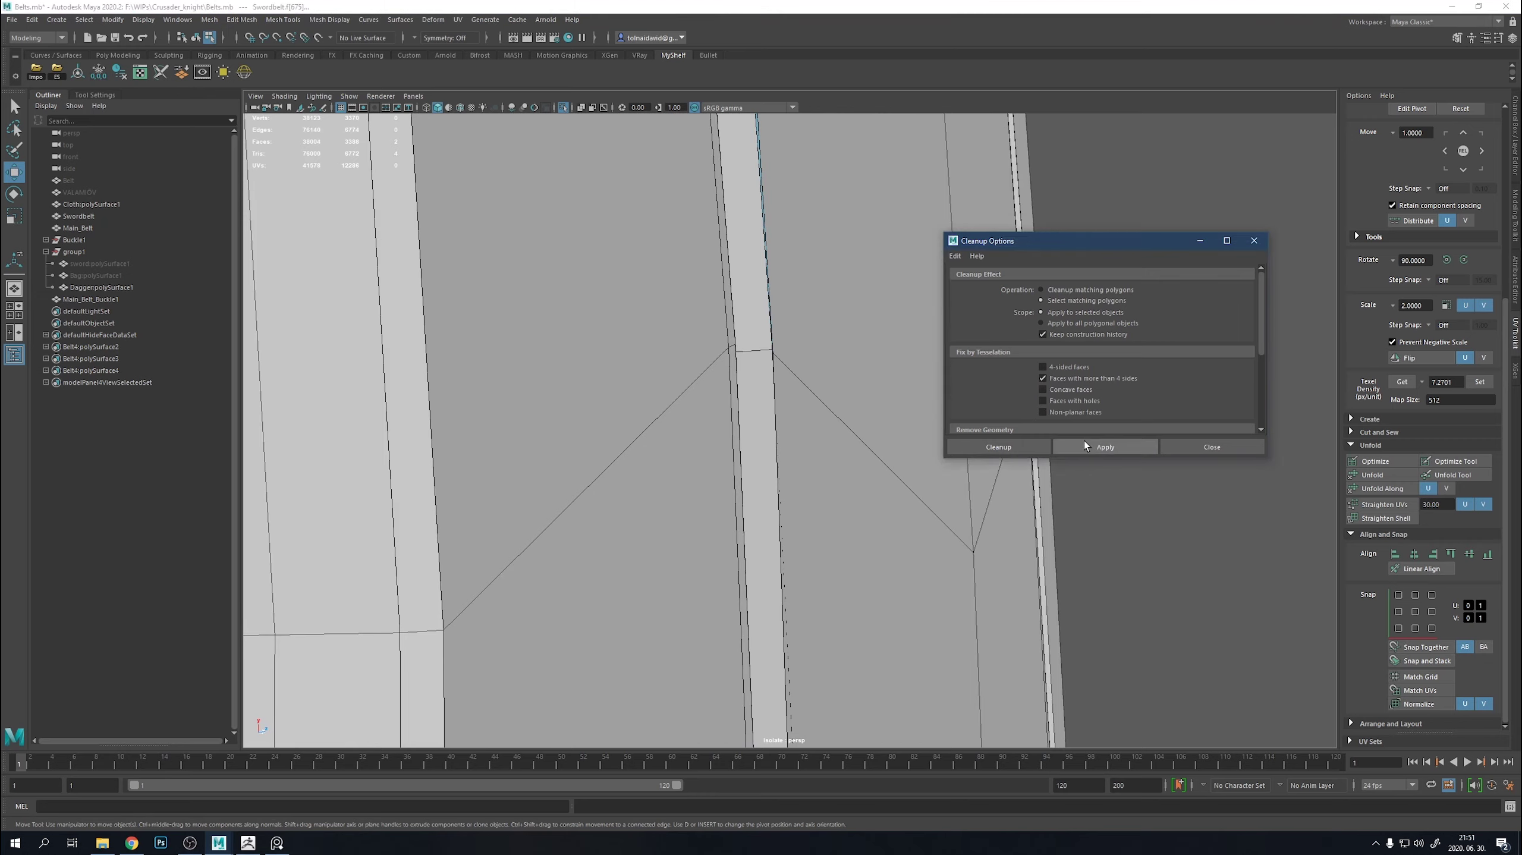
pyautogui.scroll(-5, 816, 321)
pyautogui.scroll(4, 779, 300)
pyautogui.scroll(3, 756, 282)
# Switch to vertex mode, then return to object mode and frame the whole belt strip.
pyautogui.rightClick(756, 282)
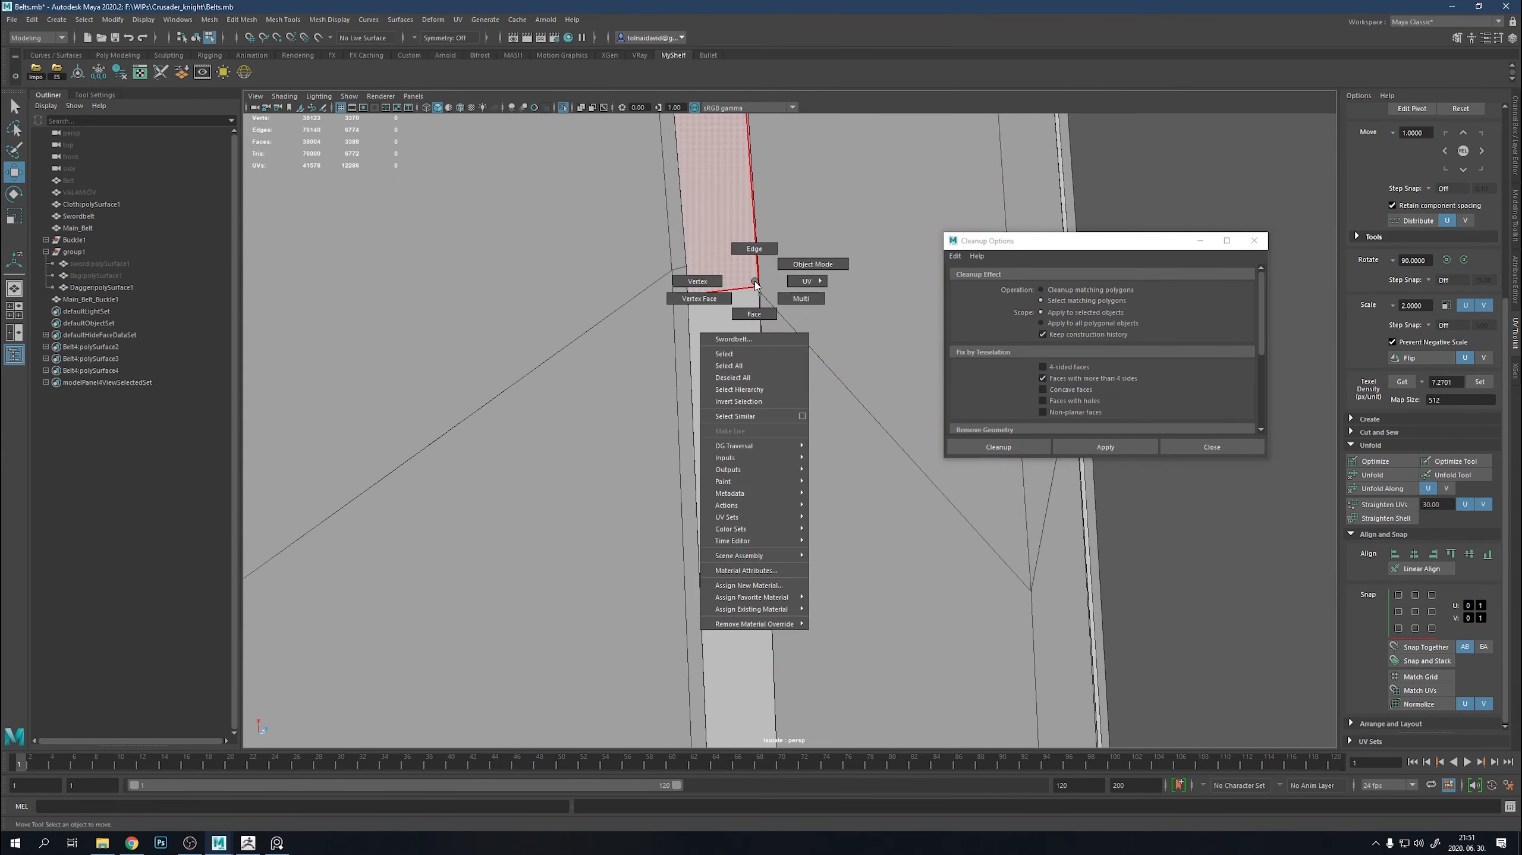
pyautogui.click(795, 326)
pyautogui.moveTo(795, 325)
pyautogui.keyDown('alt'); pyautogui.mouseDown()
pyautogui.moveTo(844, 334)
pyautogui.moveTo(911, 615)
pyautogui.moveTo(533, 445)
pyautogui.moveTo(792, 425)
pyautogui.moveTo(678, 397)
pyautogui.mouseUp(); pyautogui.keyUp('alt')
pyautogui.press('F8')
pyautogui.press('f')
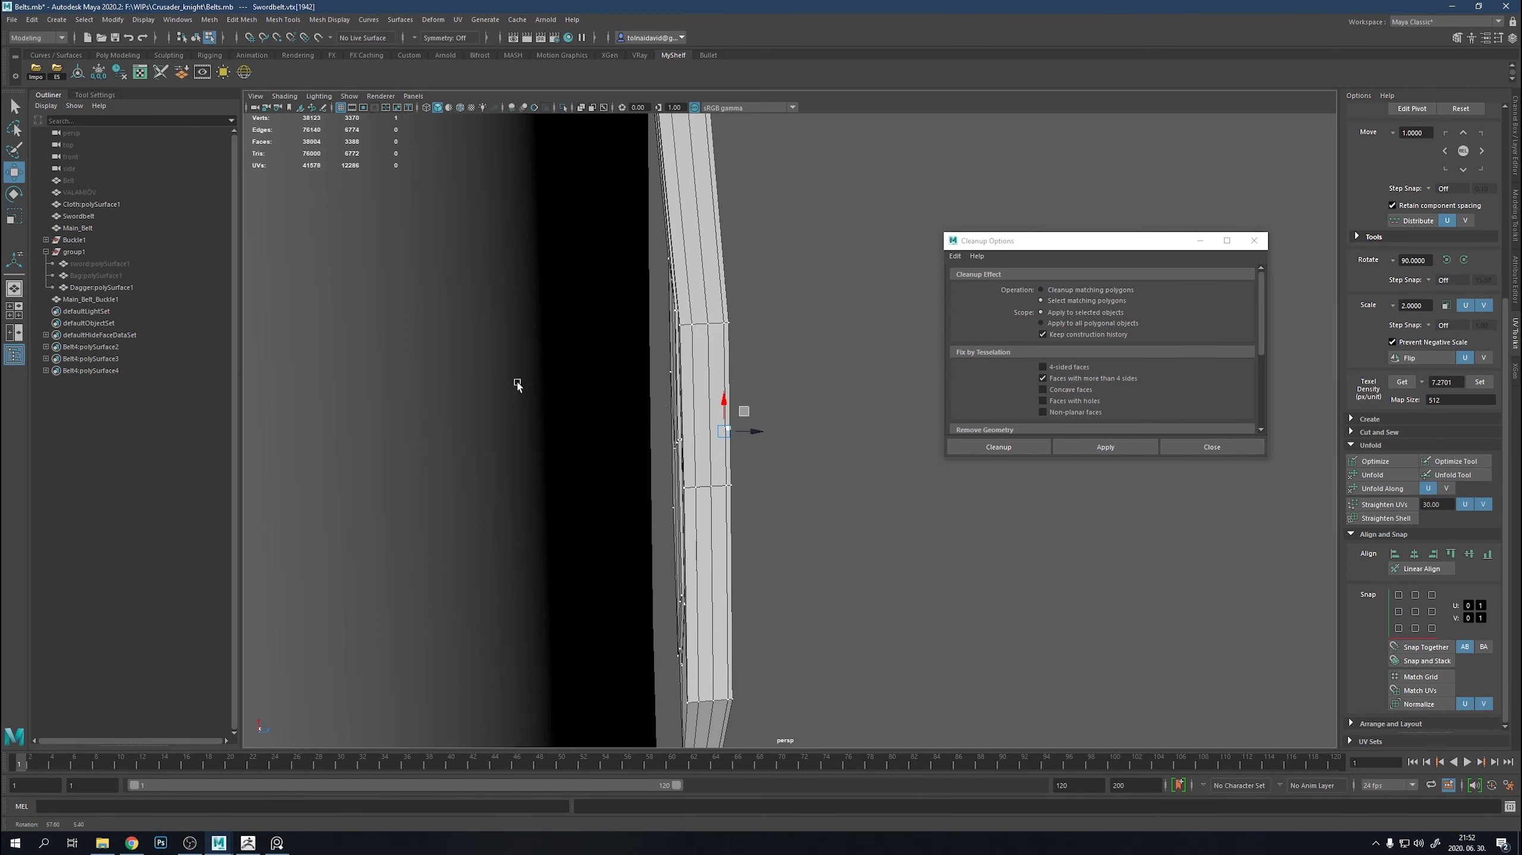
pyautogui.keyDown('alt'); pyautogui.moveTo(664, 467); pyautogui.dragTo(770, 457, button='right'); pyautogui.keyUp('alt')
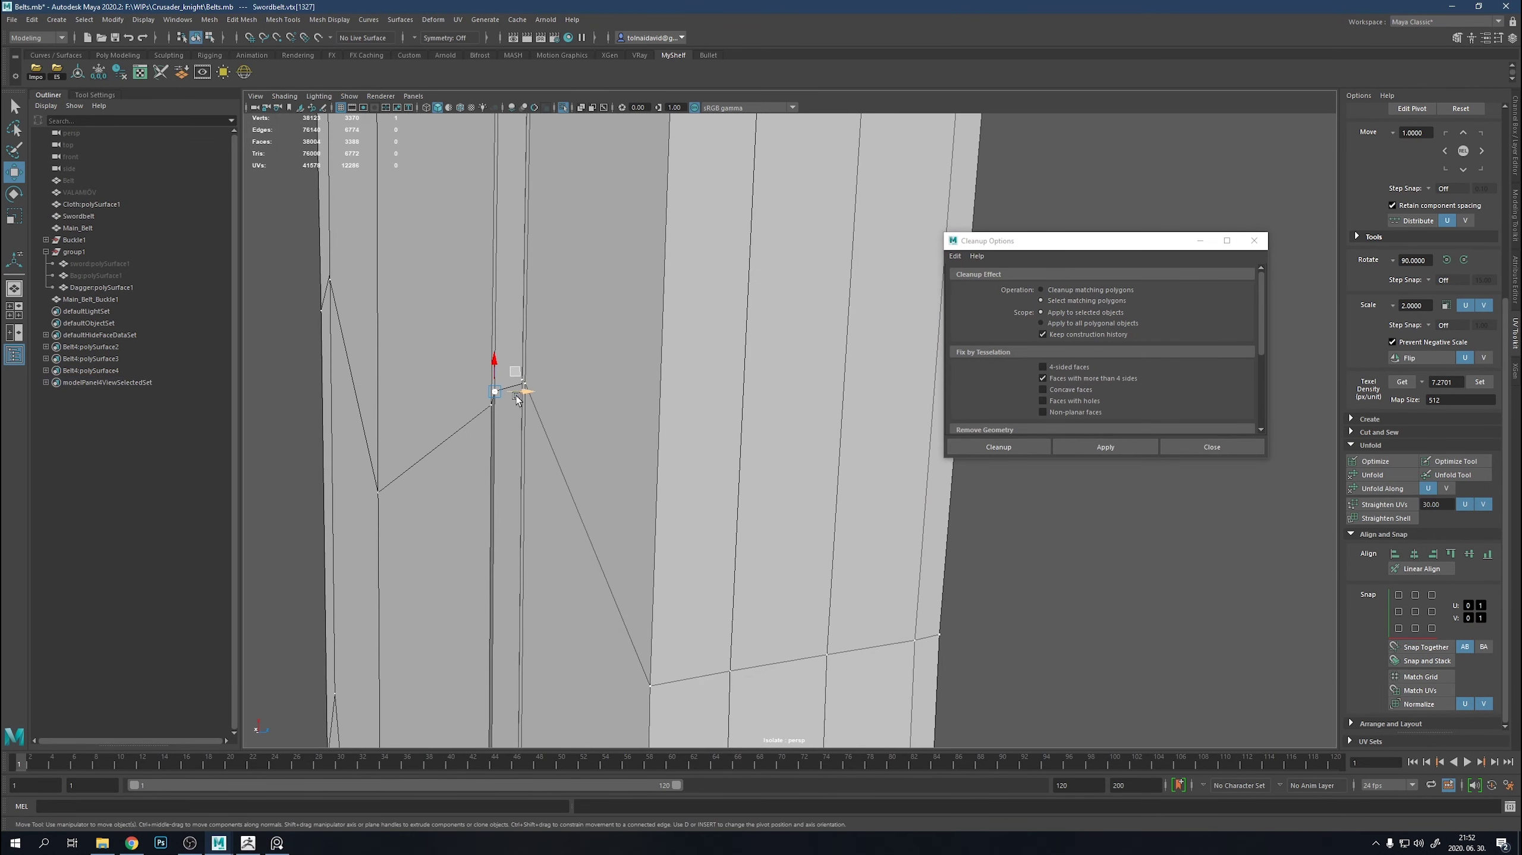
pyautogui.moveTo(516, 395)
pyautogui.keyDown('alt'); pyautogui.mouseDown()
pyautogui.moveTo(536, 526)
pyautogui.moveTo(446, 437)
pyautogui.moveTo(654, 347)
pyautogui.moveTo(673, 409)
pyautogui.mouseUp(); pyautogui.keyUp('alt')
pyautogui.scroll(-5, 595, 371)
pyautogui.keyDown('alt'); pyautogui.moveTo(673, 409); pyautogui.dragTo(654, 612, button='right'); pyautogui.keyUp('alt')
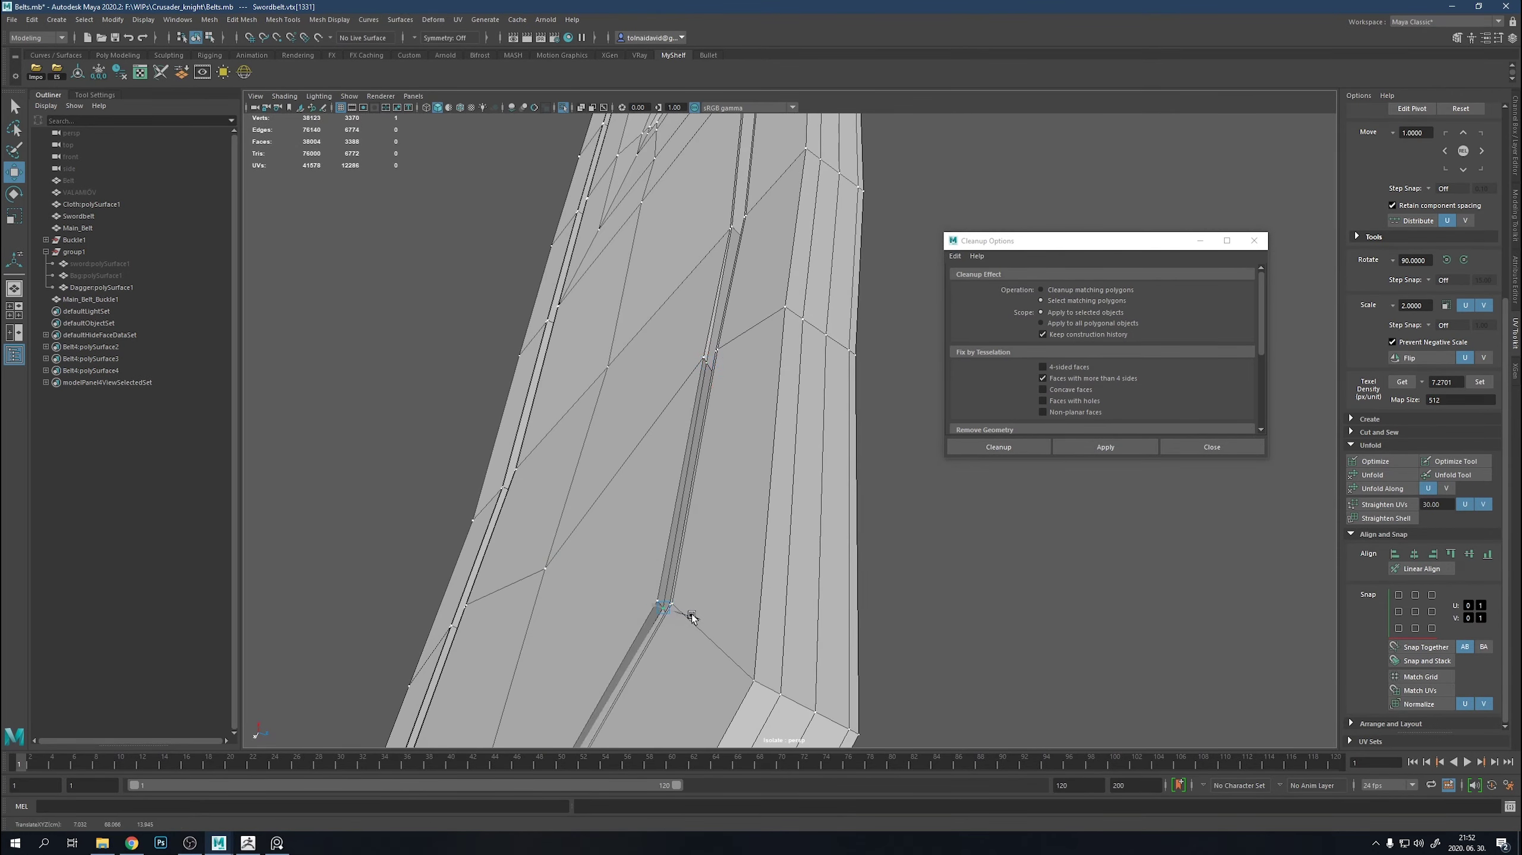
pyautogui.keyDown('alt'); pyautogui.moveTo(691, 617); pyautogui.dragTo(752, 579); pyautogui.keyUp('alt')
# Select an edge on the strap side and inspect the chamfered belt corner.
pyautogui.moveTo(720, 431); pyautogui.dragTo(790, 298, button='right')
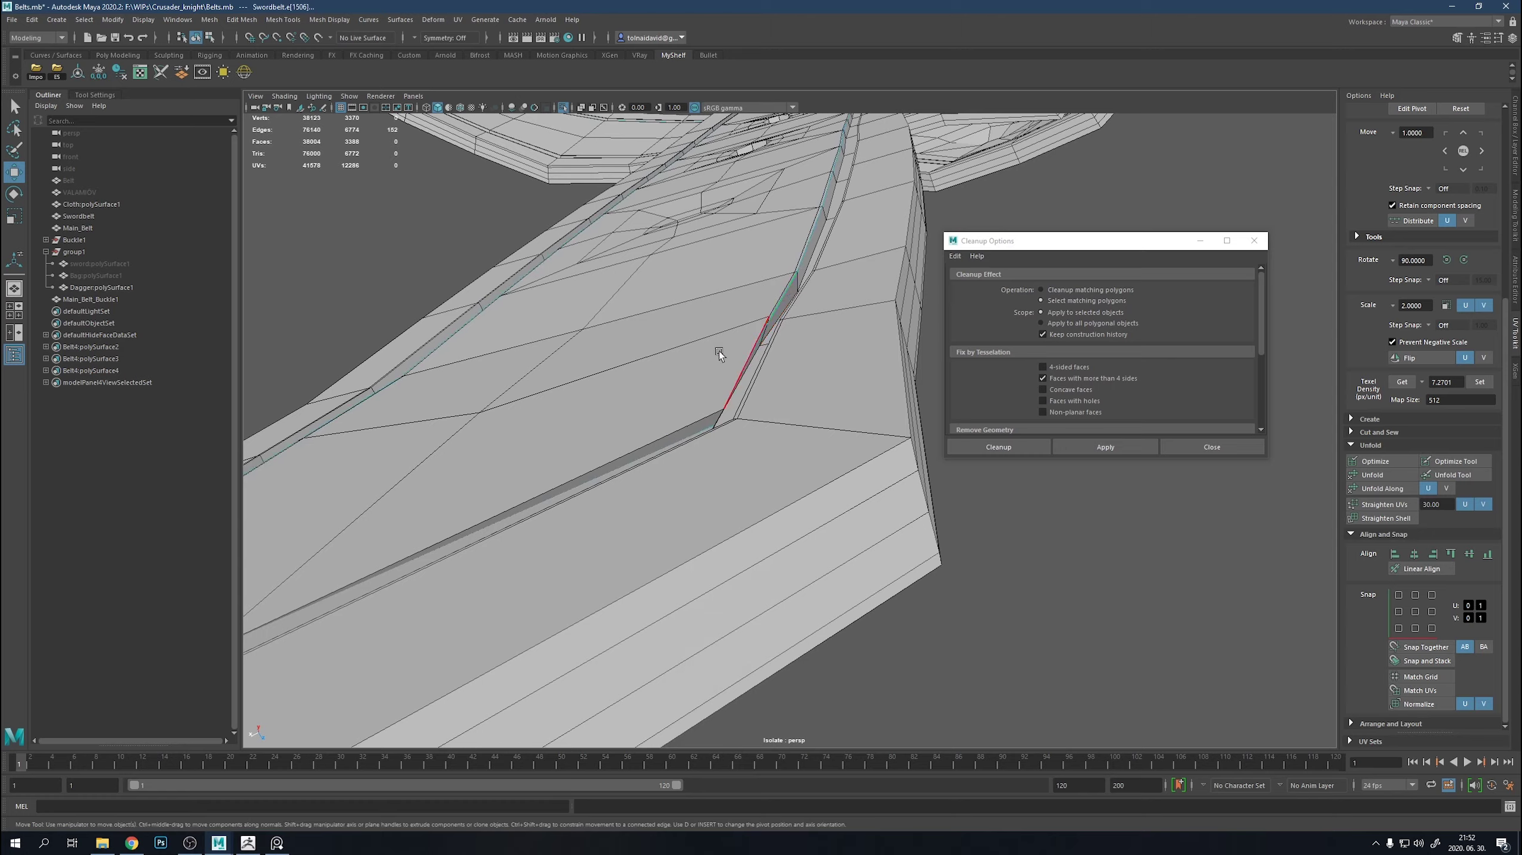
pyautogui.keyDown('alt'); pyautogui.moveTo(719, 351); pyautogui.dragTo(675, 435); pyautogui.keyUp('alt')
pyautogui.keyDown('alt'); pyautogui.moveTo(700, 444); pyautogui.dragTo(563, 433, button='right'); pyautogui.keyUp('alt')
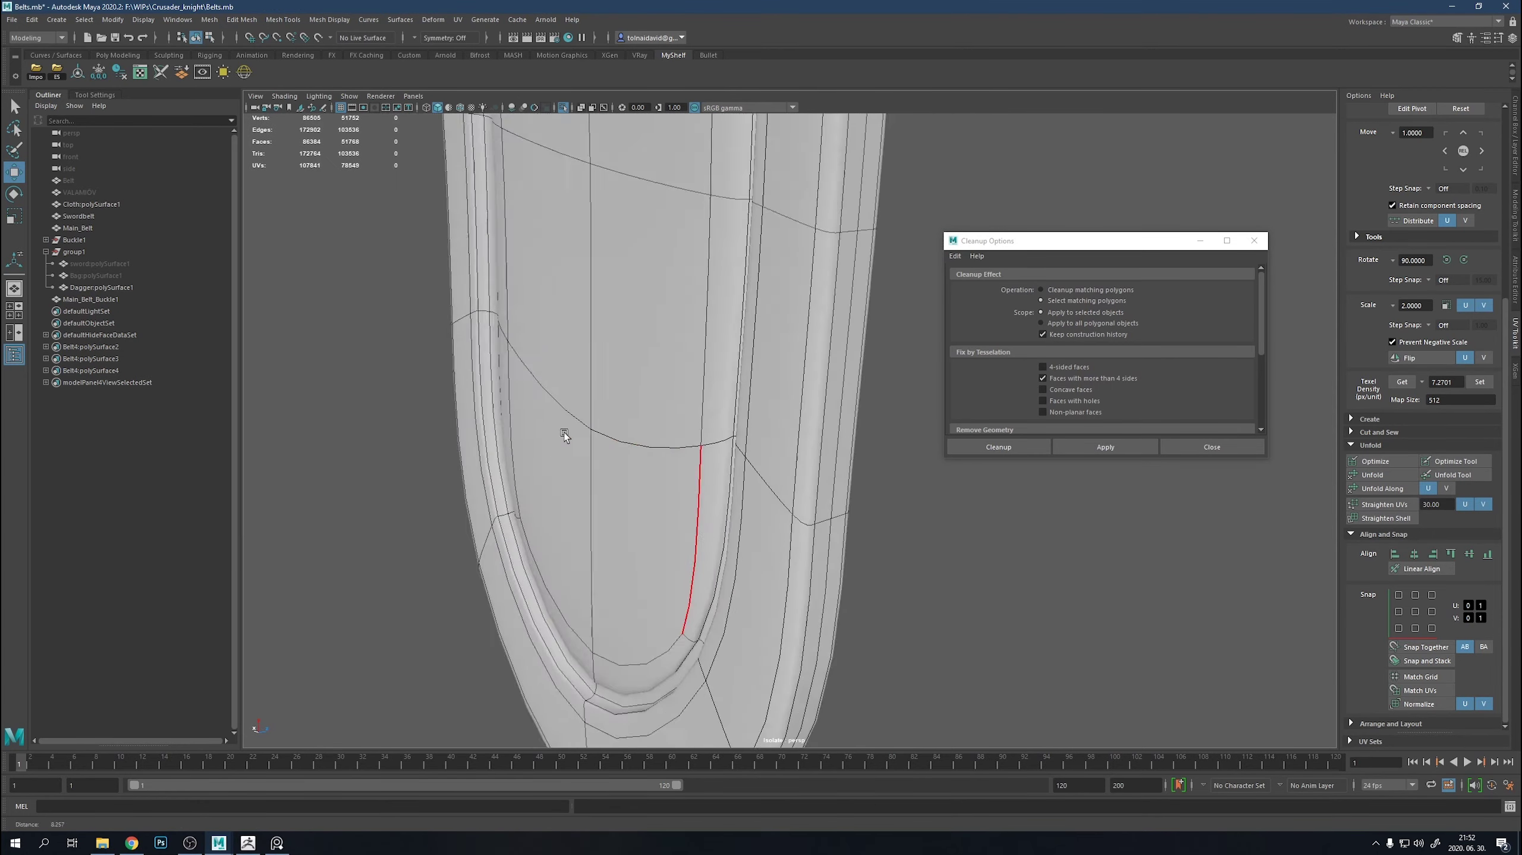
pyautogui.keyDown('alt'); pyautogui.moveTo(564, 433); pyautogui.dragTo(611, 443); pyautogui.keyUp('alt')
pyautogui.keyDown('alt'); pyautogui.moveTo(611, 442); pyautogui.dragTo(825, 634, button='right'); pyautogui.keyUp('alt')
pyautogui.scroll(3, 667, 433)
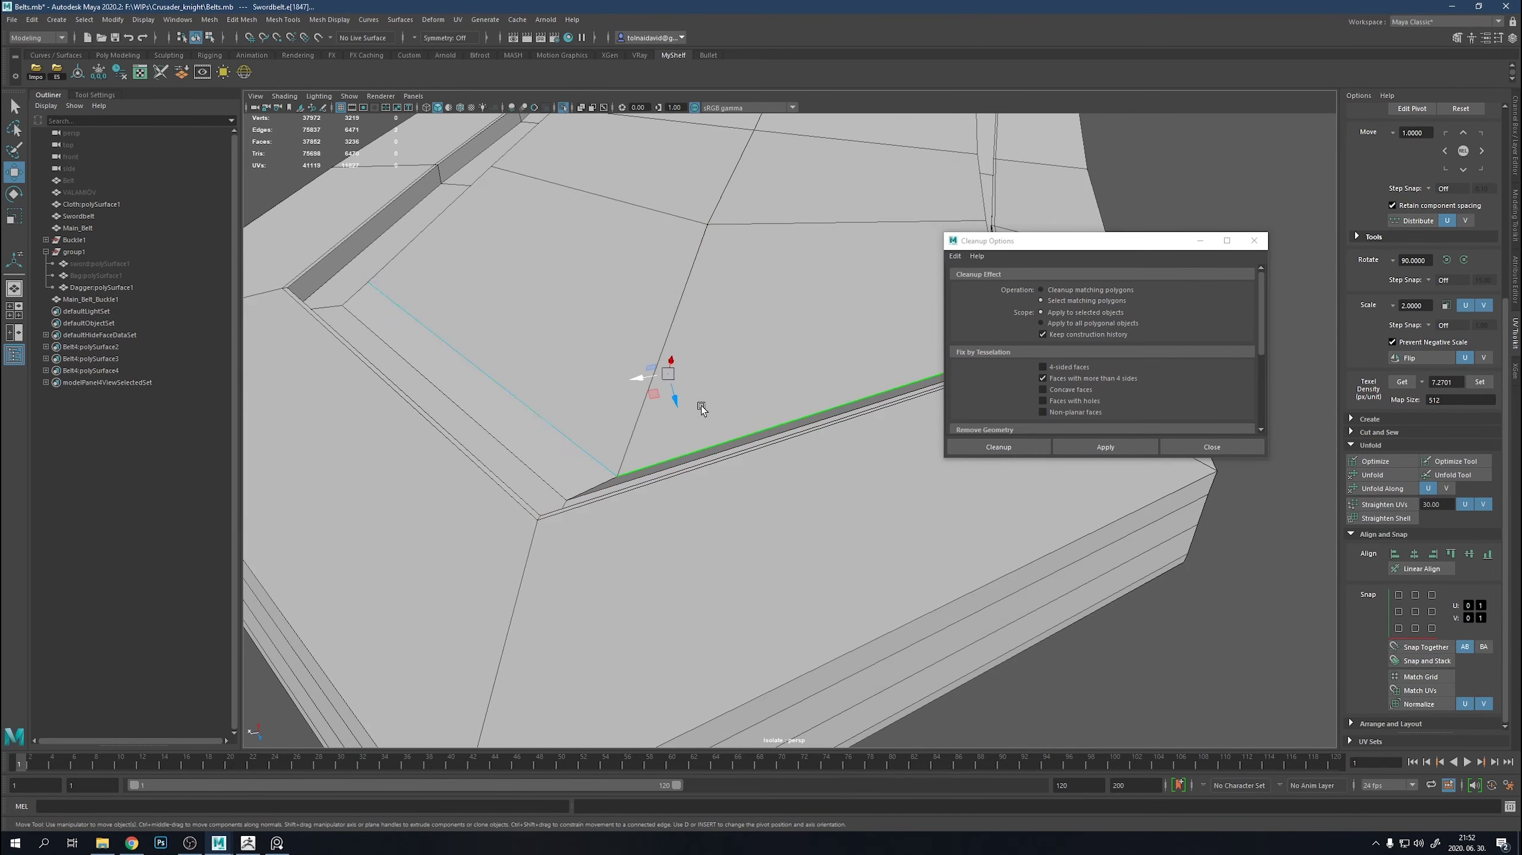
pyautogui.keyDown('alt'); pyautogui.moveTo(612, 386); pyautogui.dragTo(651, 405); pyautogui.keyUp('alt')
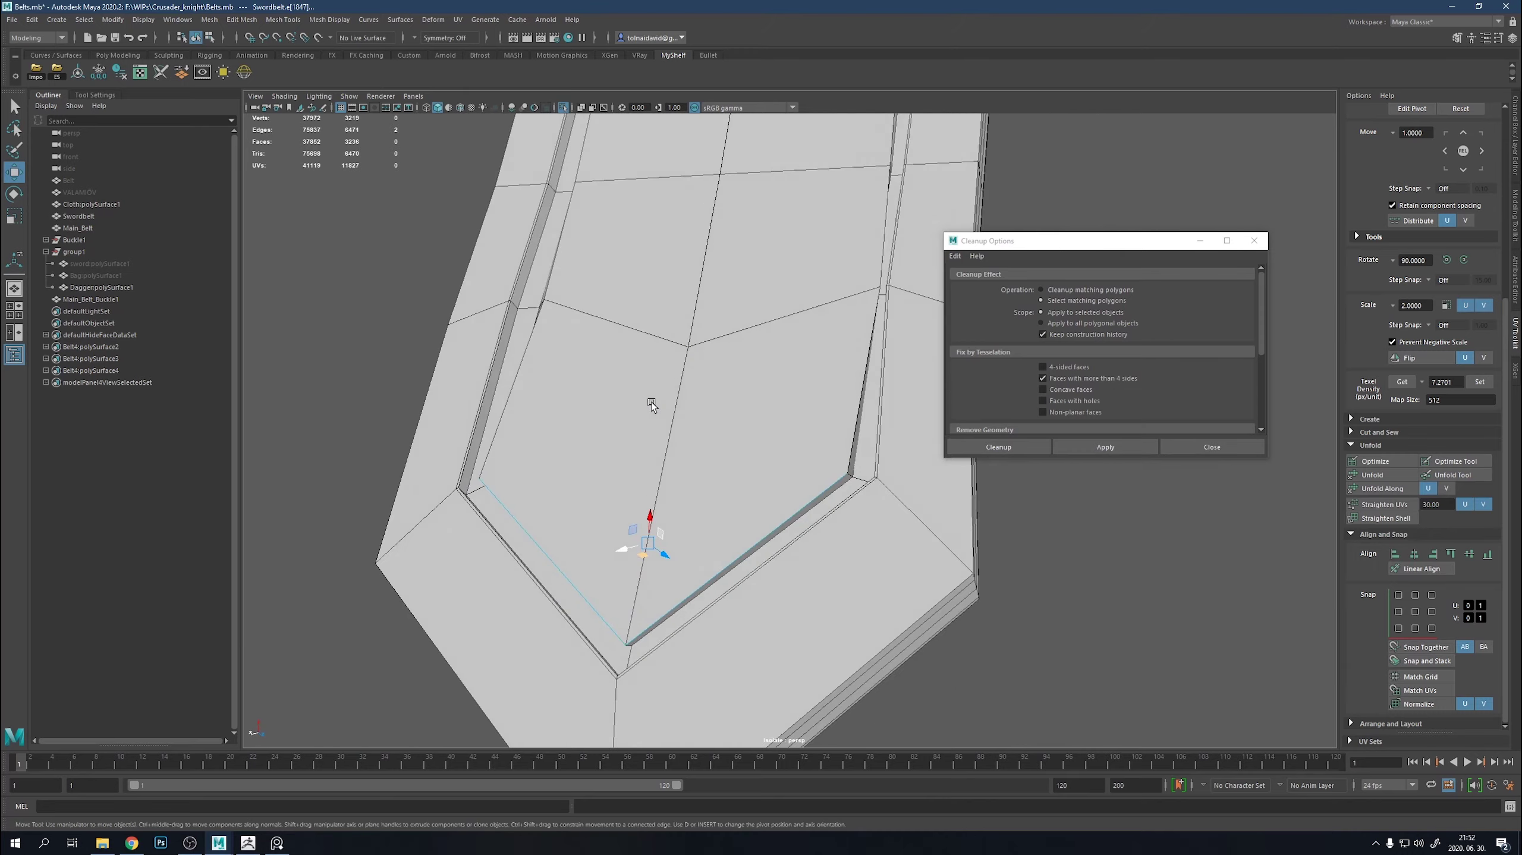
pyautogui.moveTo(684, 320)
pyautogui.keyDown('alt'); pyautogui.mouseDown(button='right')
pyautogui.moveTo(739, 335)
pyautogui.moveTo(743, 216)
pyautogui.mouseUp(button='right'); pyautogui.keyUp('alt')
# Exit isolation to bring the full scene back and reframe the strap.
pyautogui.rightClick(696, 339)
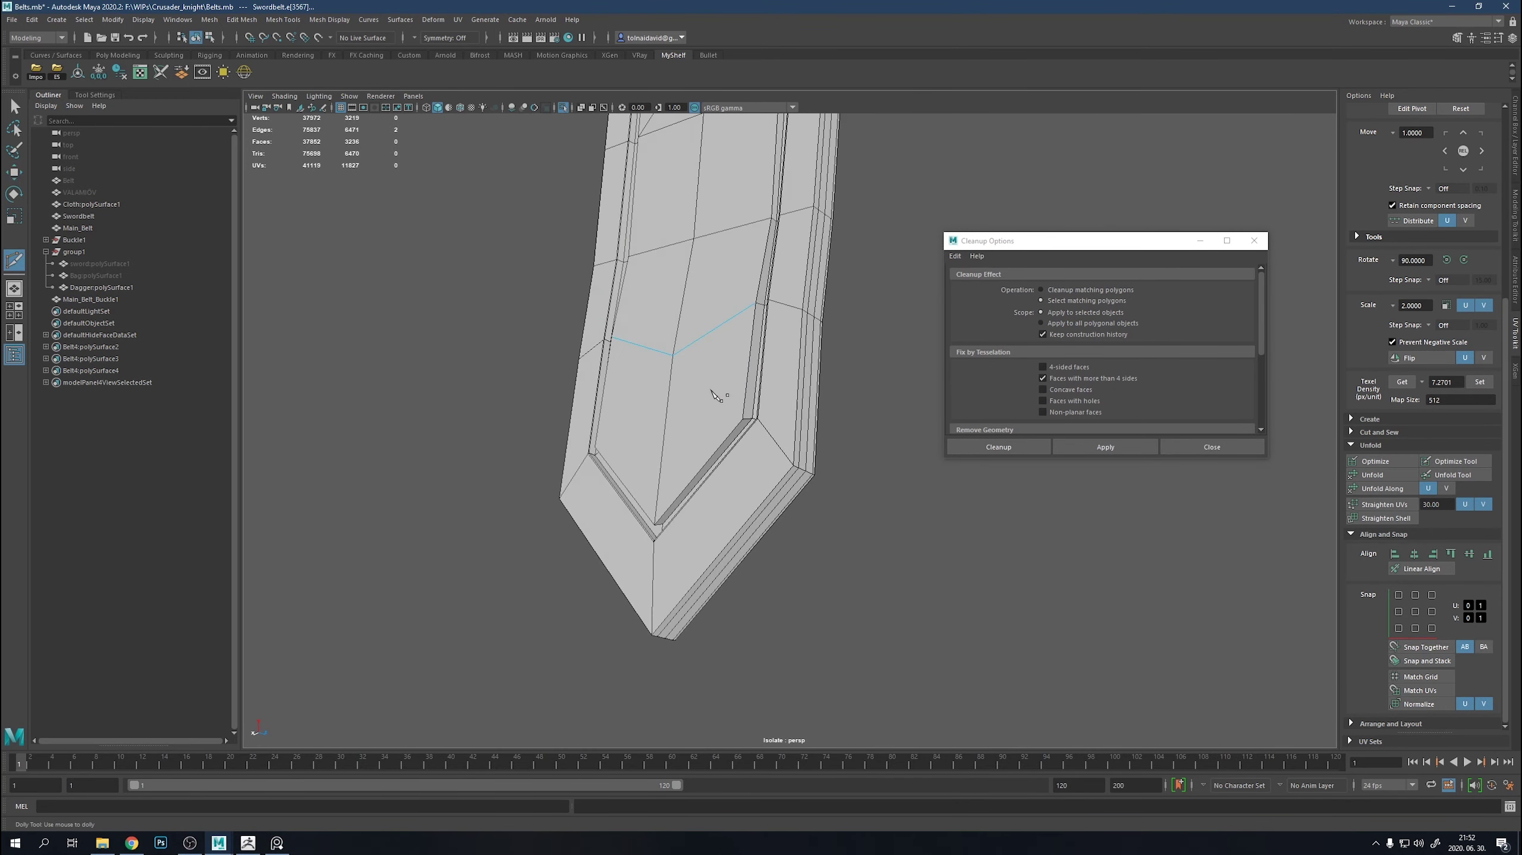
pyautogui.keyDown('alt'); pyautogui.moveTo(767, 472); pyautogui.dragTo(706, 470, button='right'); pyautogui.keyUp('alt')
pyautogui.hotkey('ctrl', '1')
pyautogui.keyDown('alt'); pyautogui.moveTo(707, 471); pyautogui.dragTo(646, 468); pyautogui.keyUp('alt')
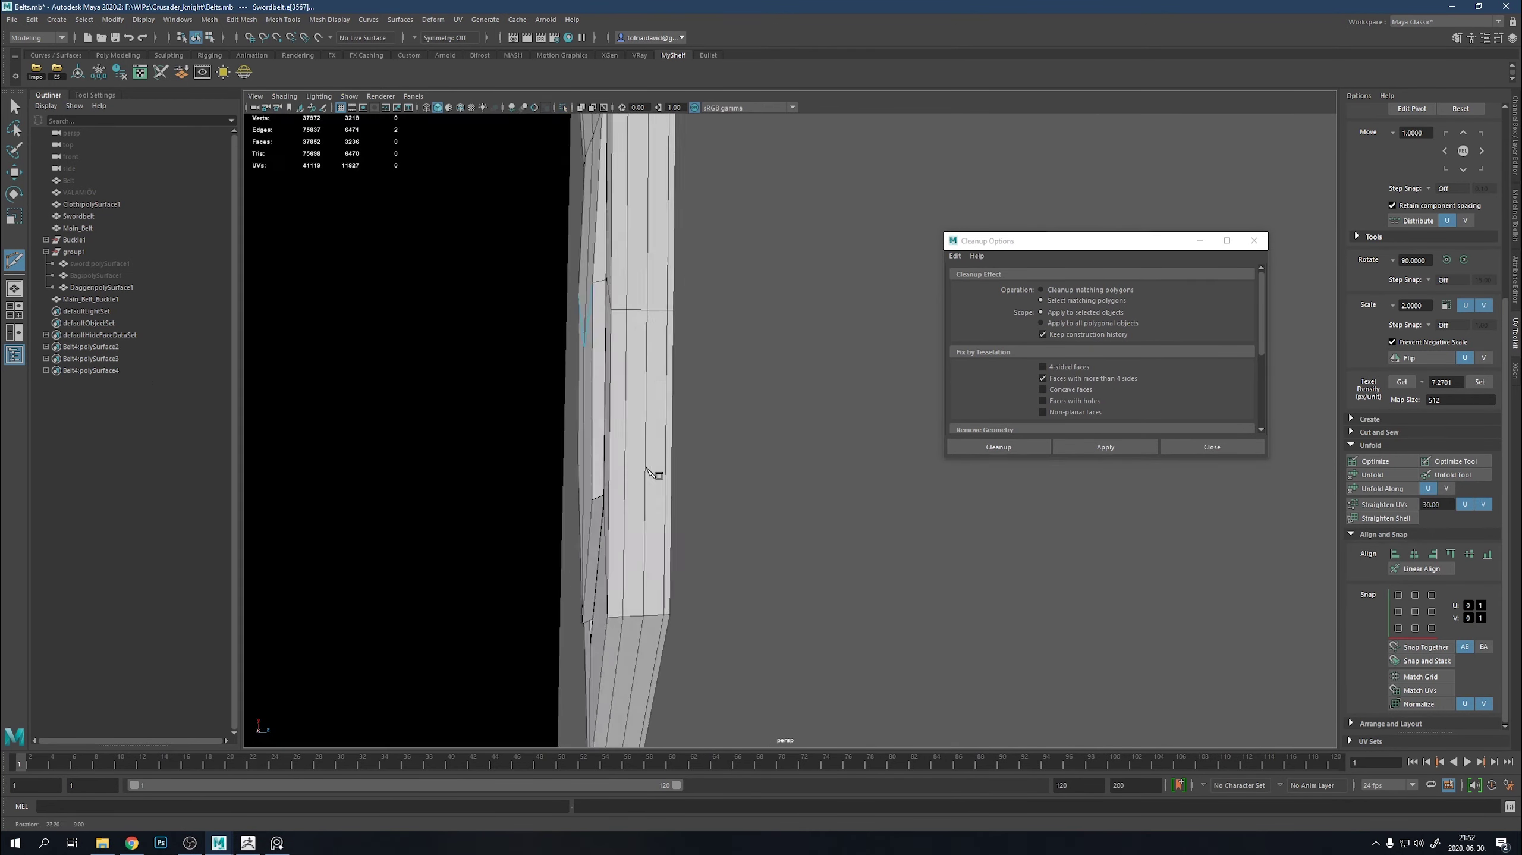
pyautogui.moveTo(593, 498)
pyautogui.keyDown('alt'); pyautogui.mouseDown(button='middle')
pyautogui.moveTo(775, 502)
pyautogui.moveTo(656, 439)
pyautogui.mouseUp(button='middle'); pyautogui.keyUp('alt')
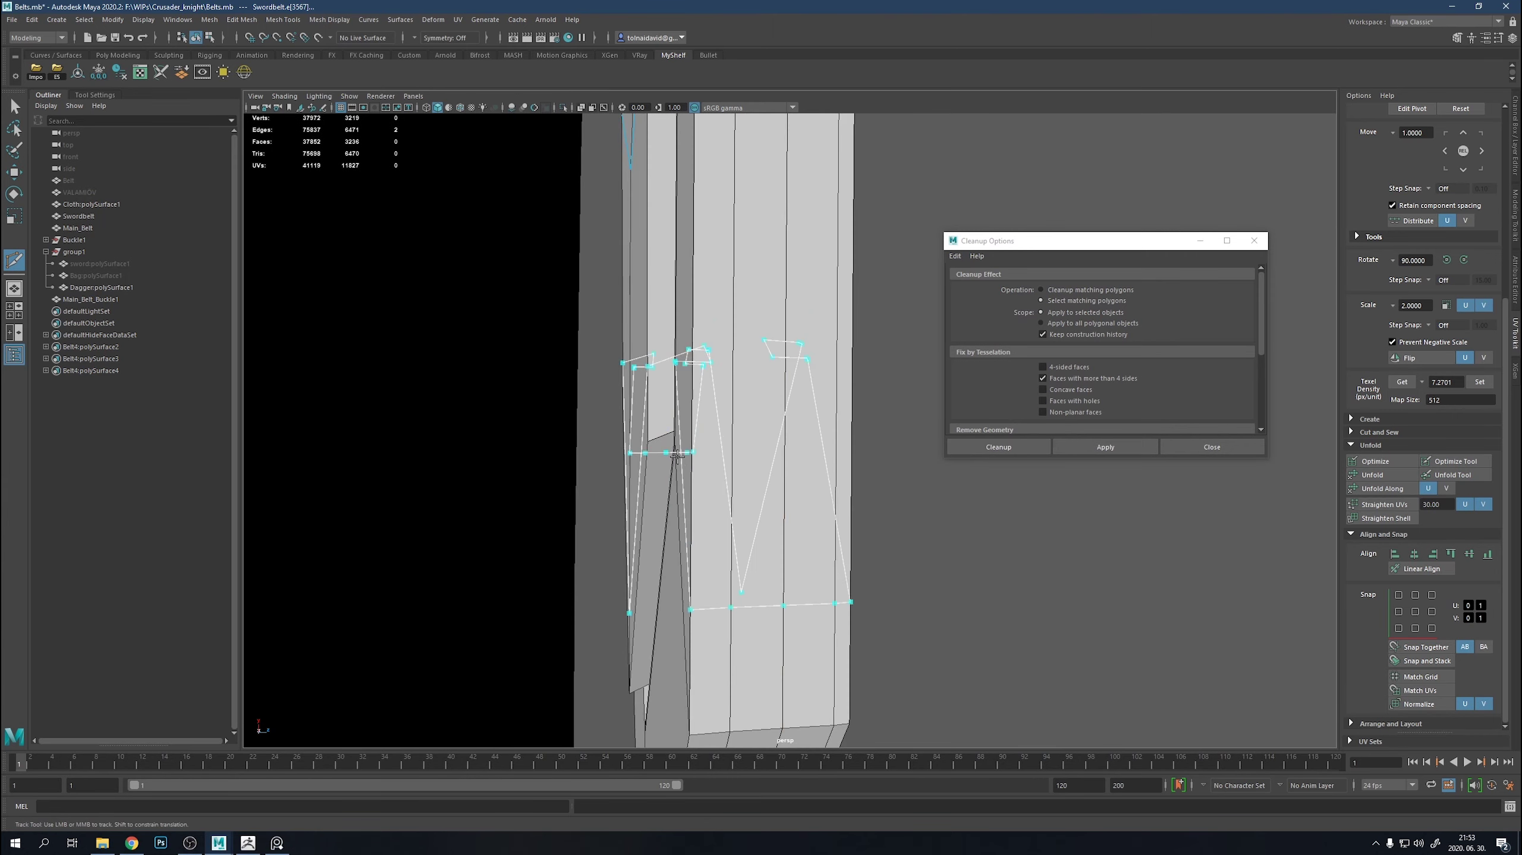
# Isolate the sword belt and inspect its strap holes in the unsmoothed low-poly view.
pyautogui.press('F8')
pyautogui.hotkey('ctrl', '1')
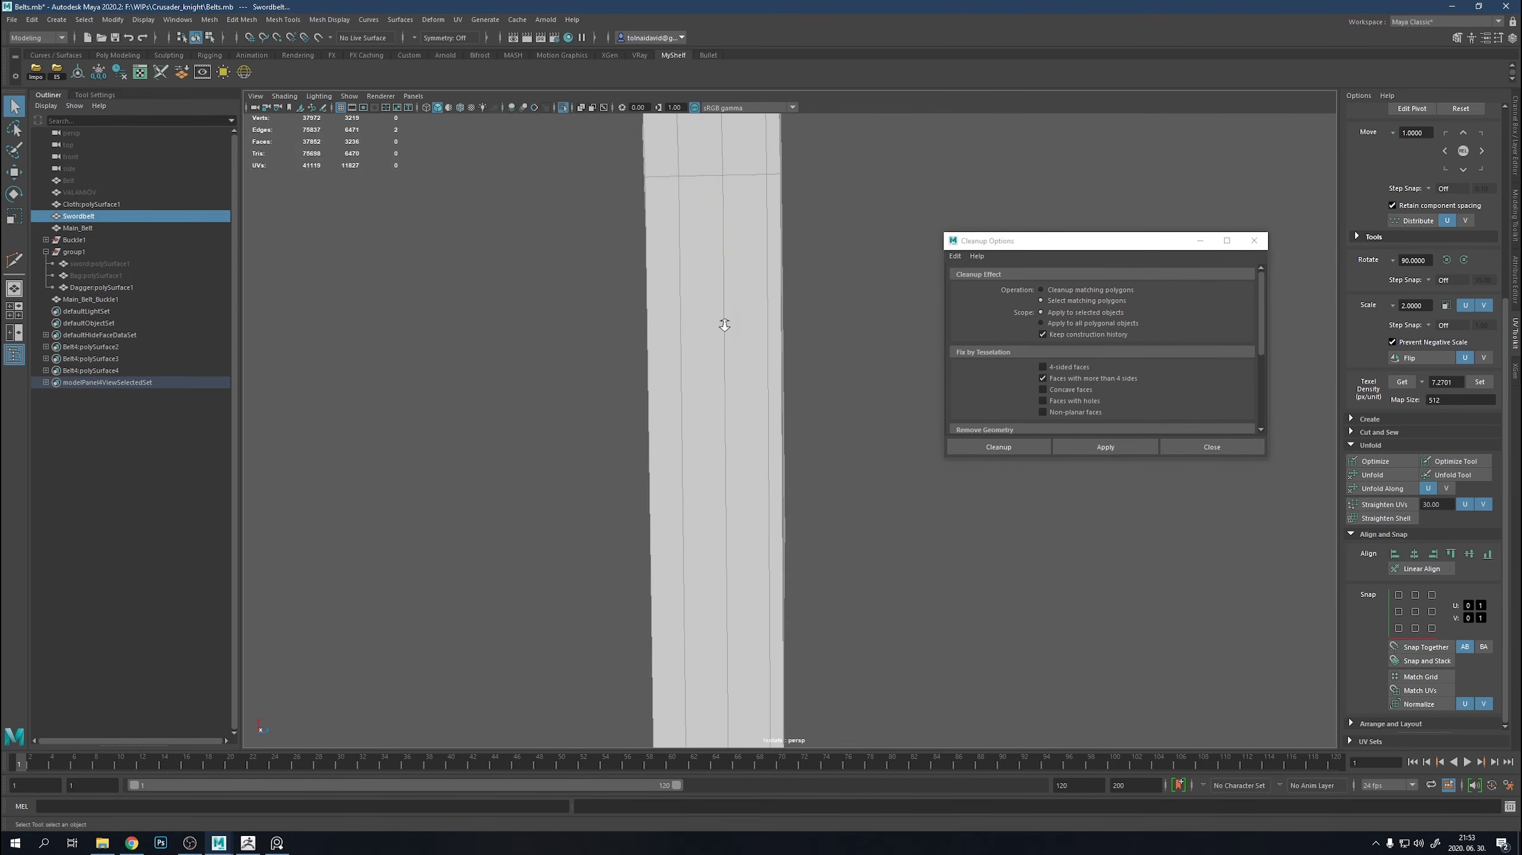
pyautogui.moveTo(724, 325)
pyautogui.keyDown('alt'); pyautogui.mouseDown()
pyautogui.moveTo(616, 497)
pyautogui.moveTo(684, 516)
pyautogui.moveTo(794, 472)
pyautogui.moveTo(490, 397)
pyautogui.moveTo(555, 399)
pyautogui.moveTo(520, 421)
pyautogui.mouseUp(); pyautogui.keyUp('alt')
pyautogui.scroll(5, 616, 496)
pyautogui.moveTo(605, 421); pyautogui.dragTo(669, 421, button='right')
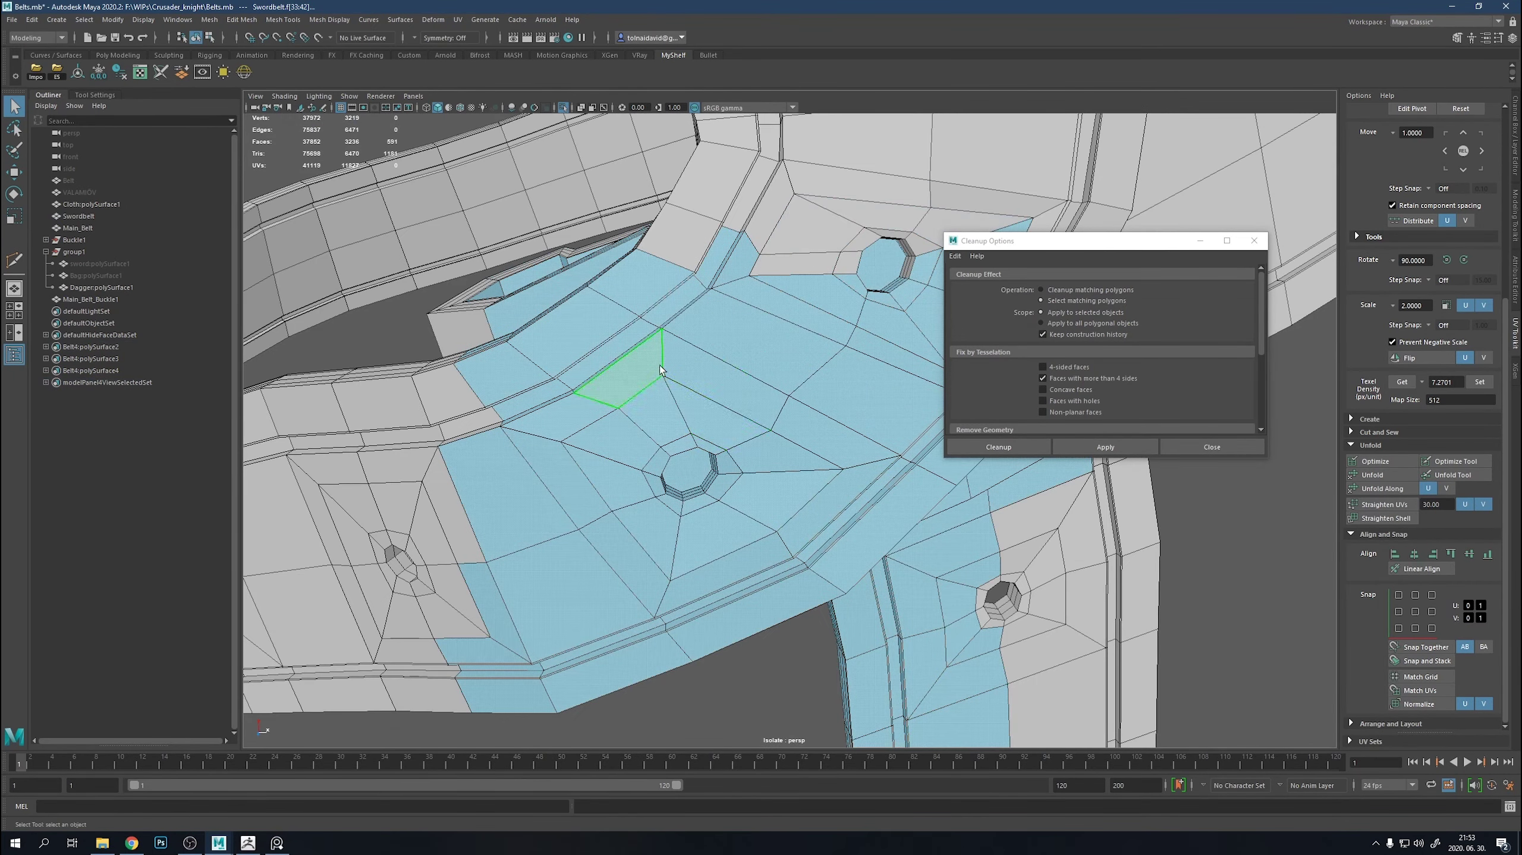
pyautogui.keyDown('alt'); pyautogui.moveTo(661, 369); pyautogui.dragTo(824, 341); pyautogui.keyUp('alt')
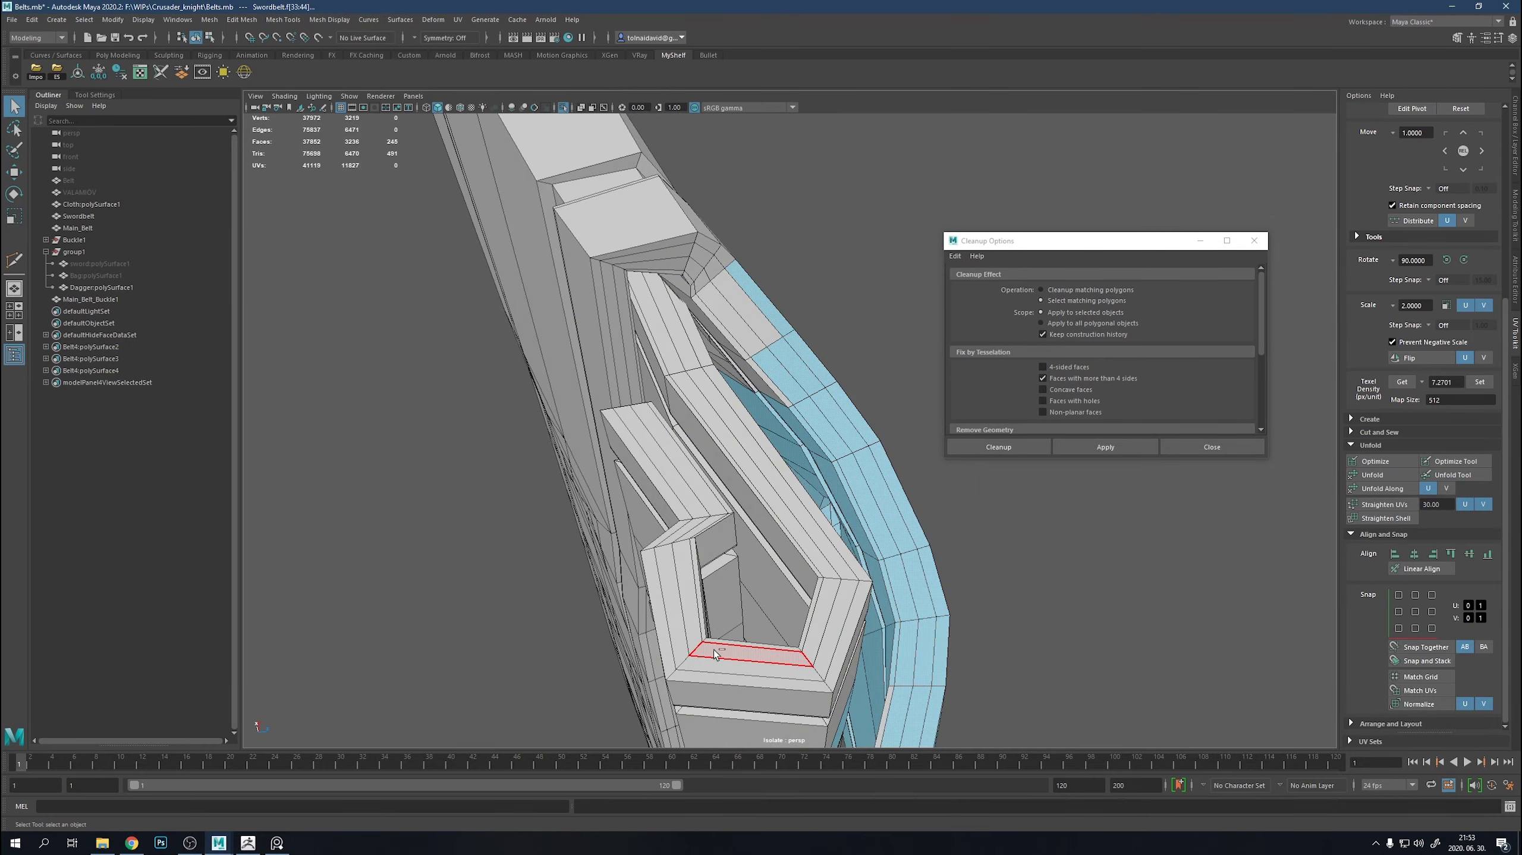
pyautogui.keyDown('alt'); pyautogui.moveTo(736, 699); pyautogui.dragTo(863, 590); pyautogui.keyUp('alt')
pyautogui.scroll(3, 864, 590)
pyautogui.moveTo(611, 388); pyautogui.dragTo(615, 341, button='right')
pyautogui.scroll(3, 618, 511)
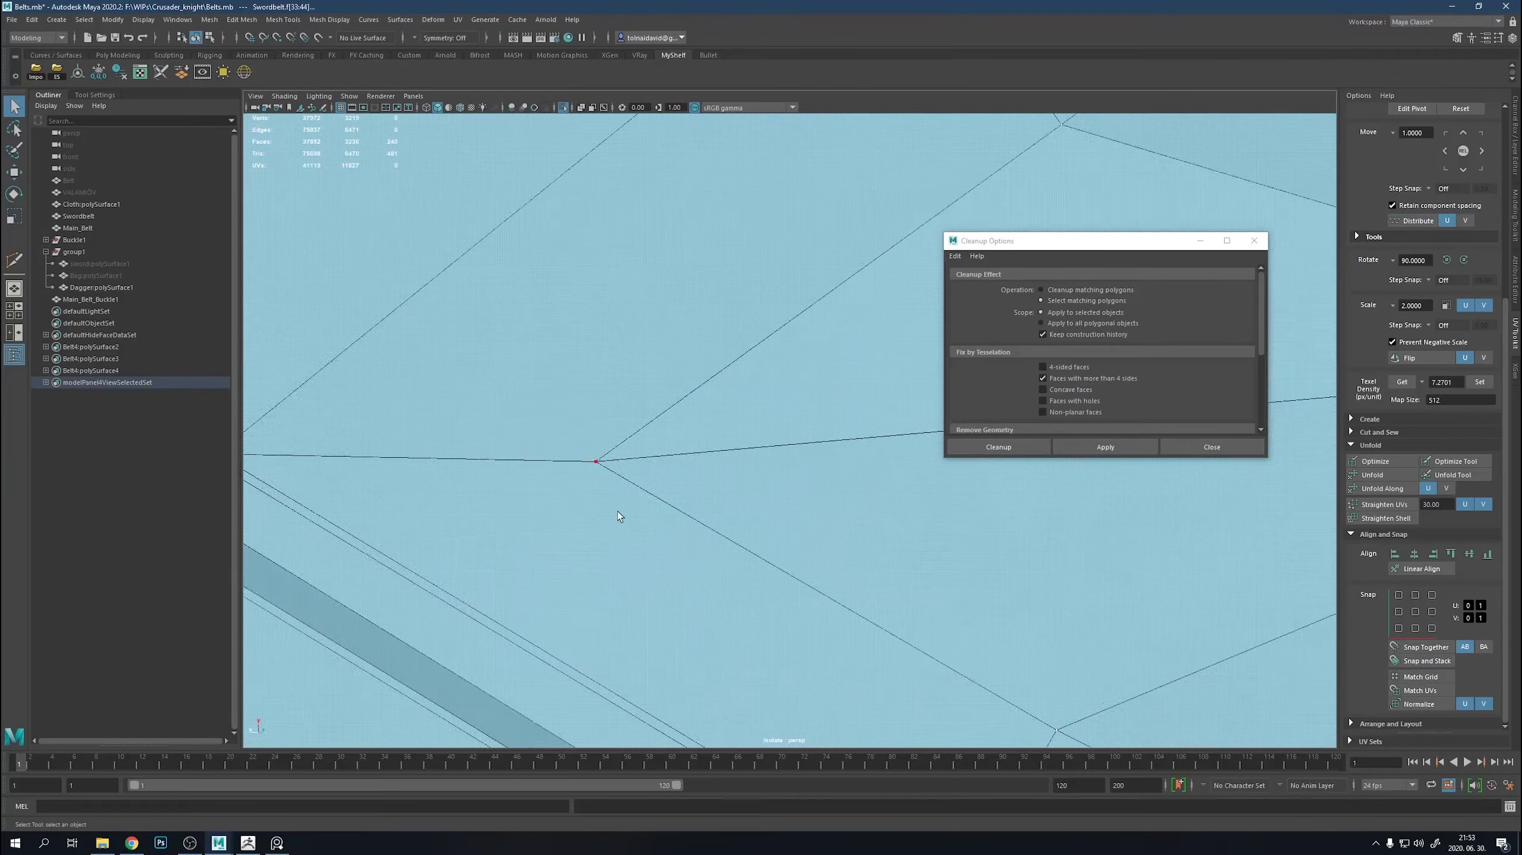
pyautogui.keyDown('alt'); pyautogui.moveTo(597, 549); pyautogui.dragTo(358, 244, button='middle'); pyautogui.keyUp('alt')
pyautogui.moveTo(357, 244)
pyautogui.keyDown('alt'); pyautogui.mouseDown()
pyautogui.moveTo(679, 431)
pyautogui.moveTo(628, 578)
pyautogui.moveTo(722, 493)
pyautogui.moveTo(632, 423)
pyautogui.moveTo(728, 407)
pyautogui.moveTo(749, 485)
pyautogui.mouseUp(); pyautogui.keyUp('alt')
pyautogui.scroll(3, 611, 468)
pyautogui.scroll(-2, 611, 468)
pyautogui.press('1')
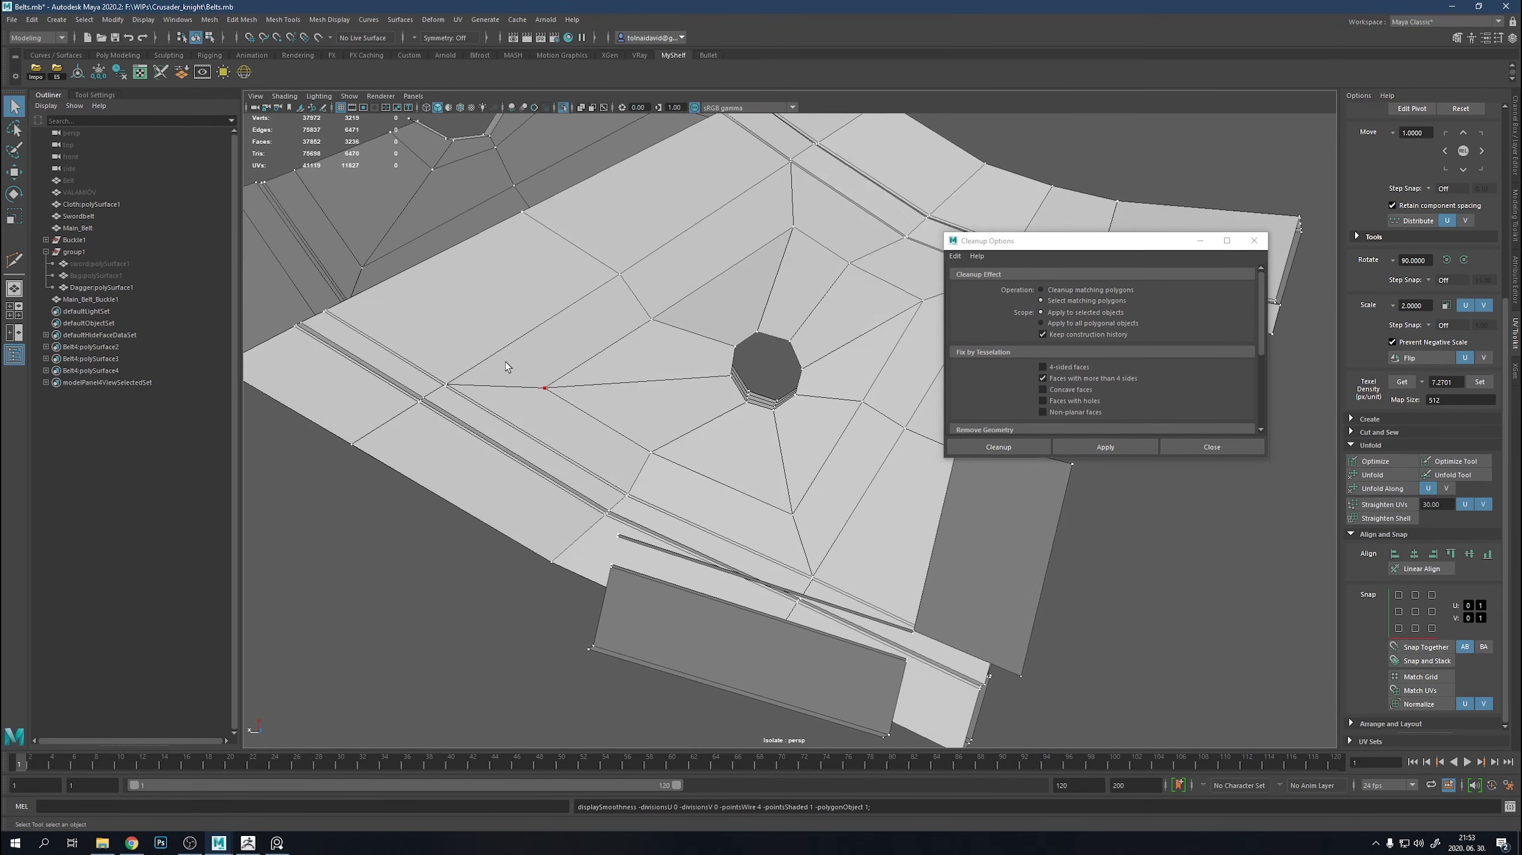
pyautogui.moveTo(505, 362)
pyautogui.keyDown('alt'); pyautogui.mouseDown()
pyautogui.moveTo(577, 438)
pyautogui.moveTo(603, 600)
pyautogui.mouseUp(); pyautogui.keyUp('alt')
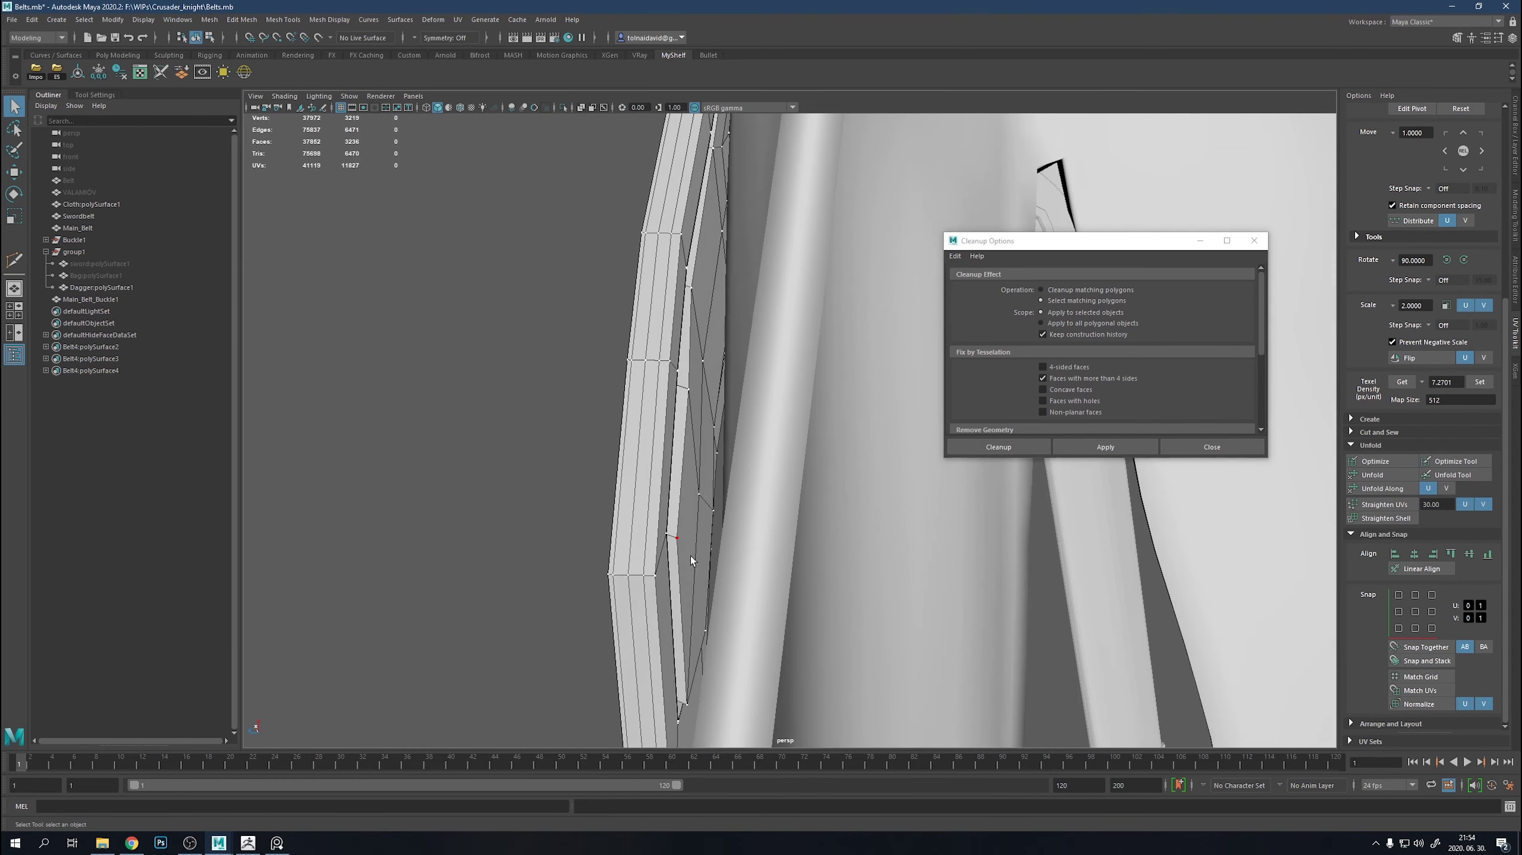
pyautogui.keyDown('shift'); pyautogui.moveTo(690, 554); pyautogui.dragTo(681, 521, button='right'); pyautogui.keyUp('shift')
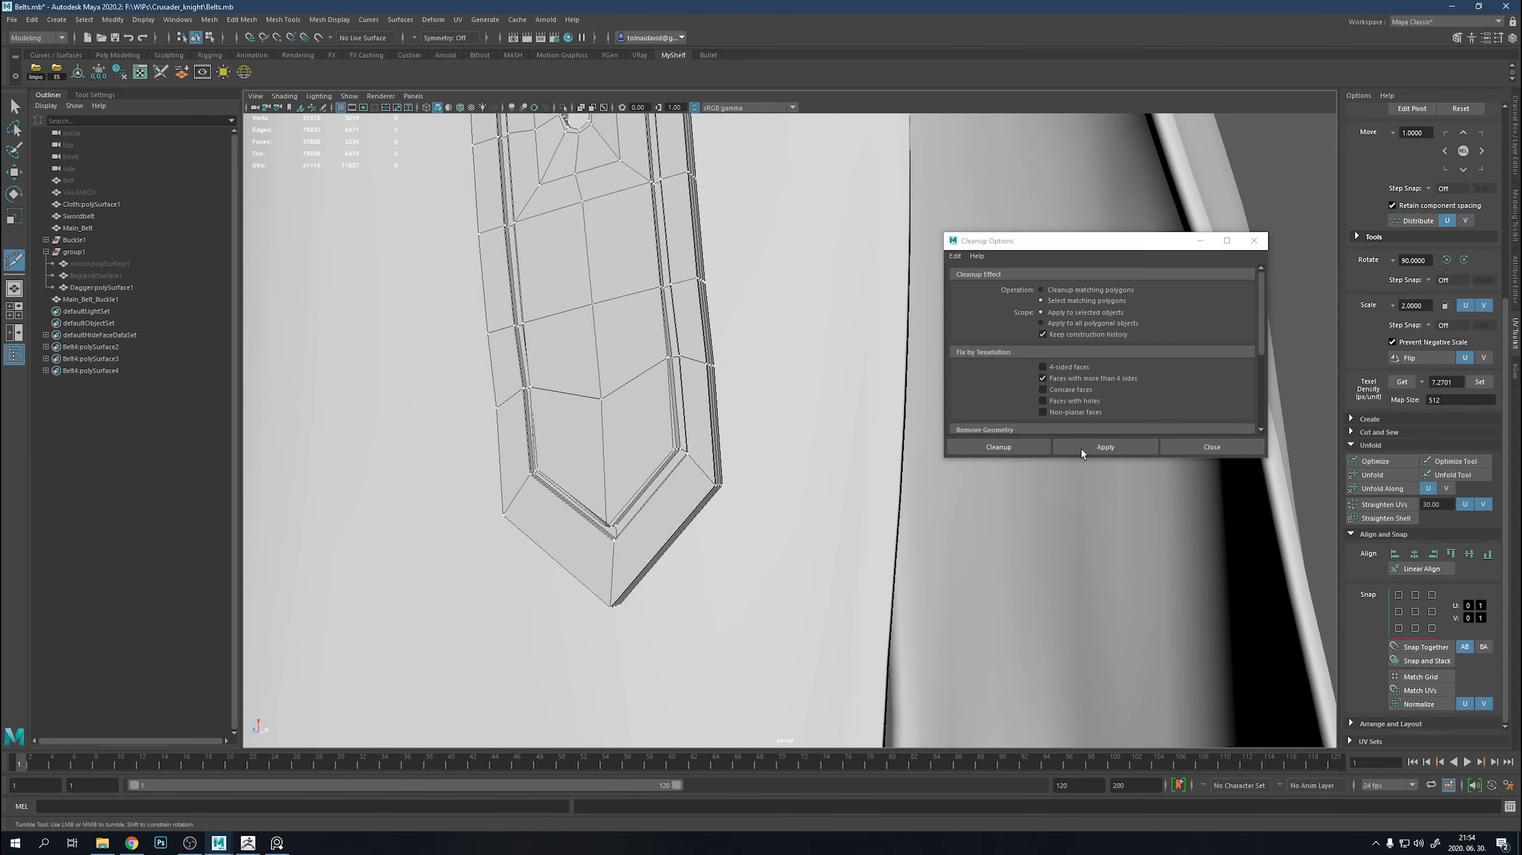
# Find the belt's n-gon faces with Mesh > Cleanup and isolate them for inspection.
pyautogui.press('q')
pyautogui.click(673, 367)
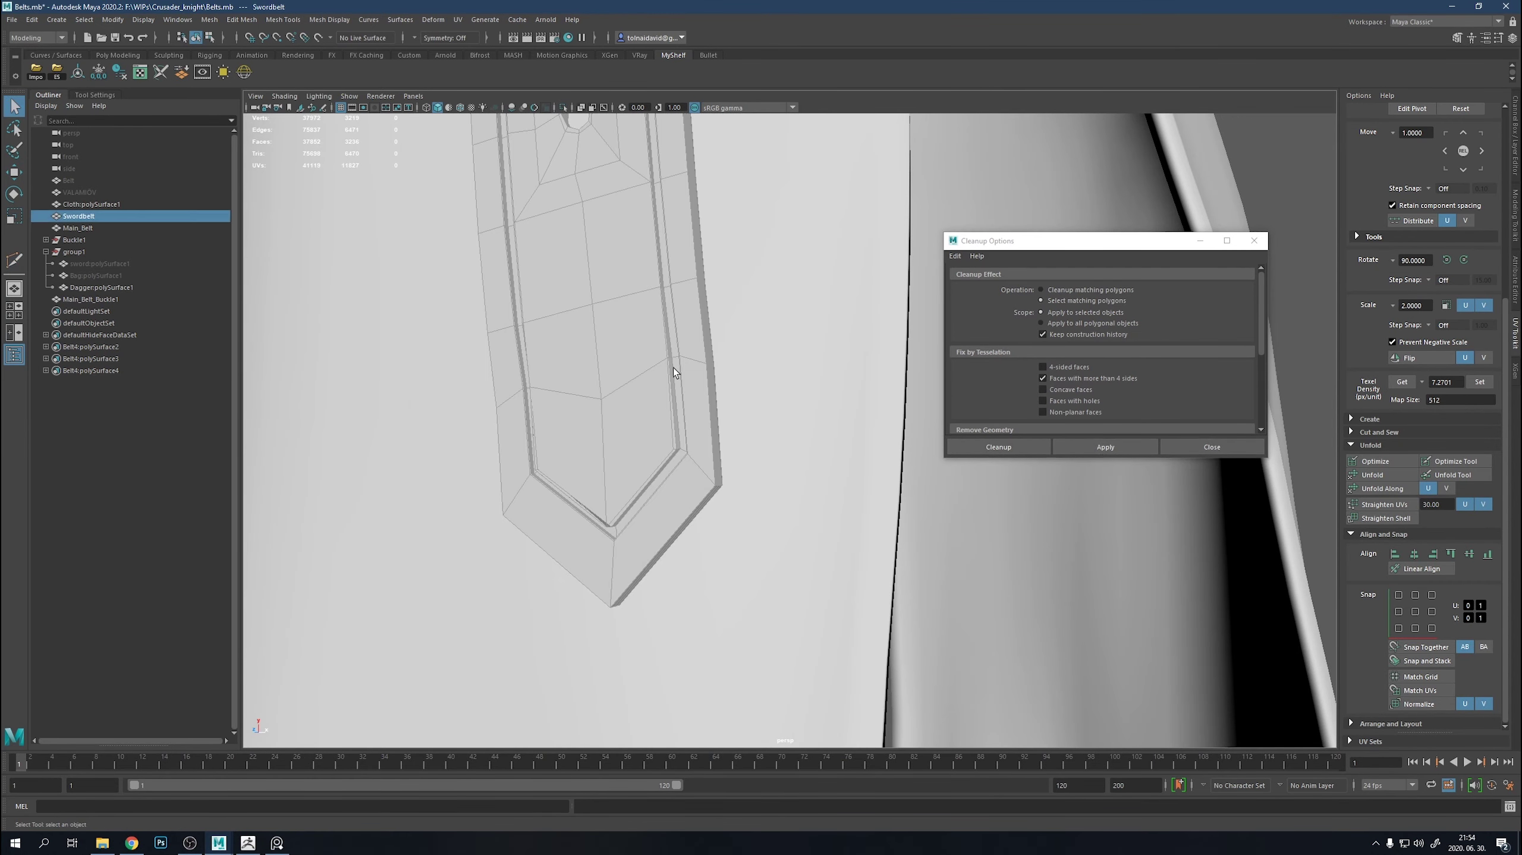
pyautogui.click(1041, 450)
pyautogui.press('w')
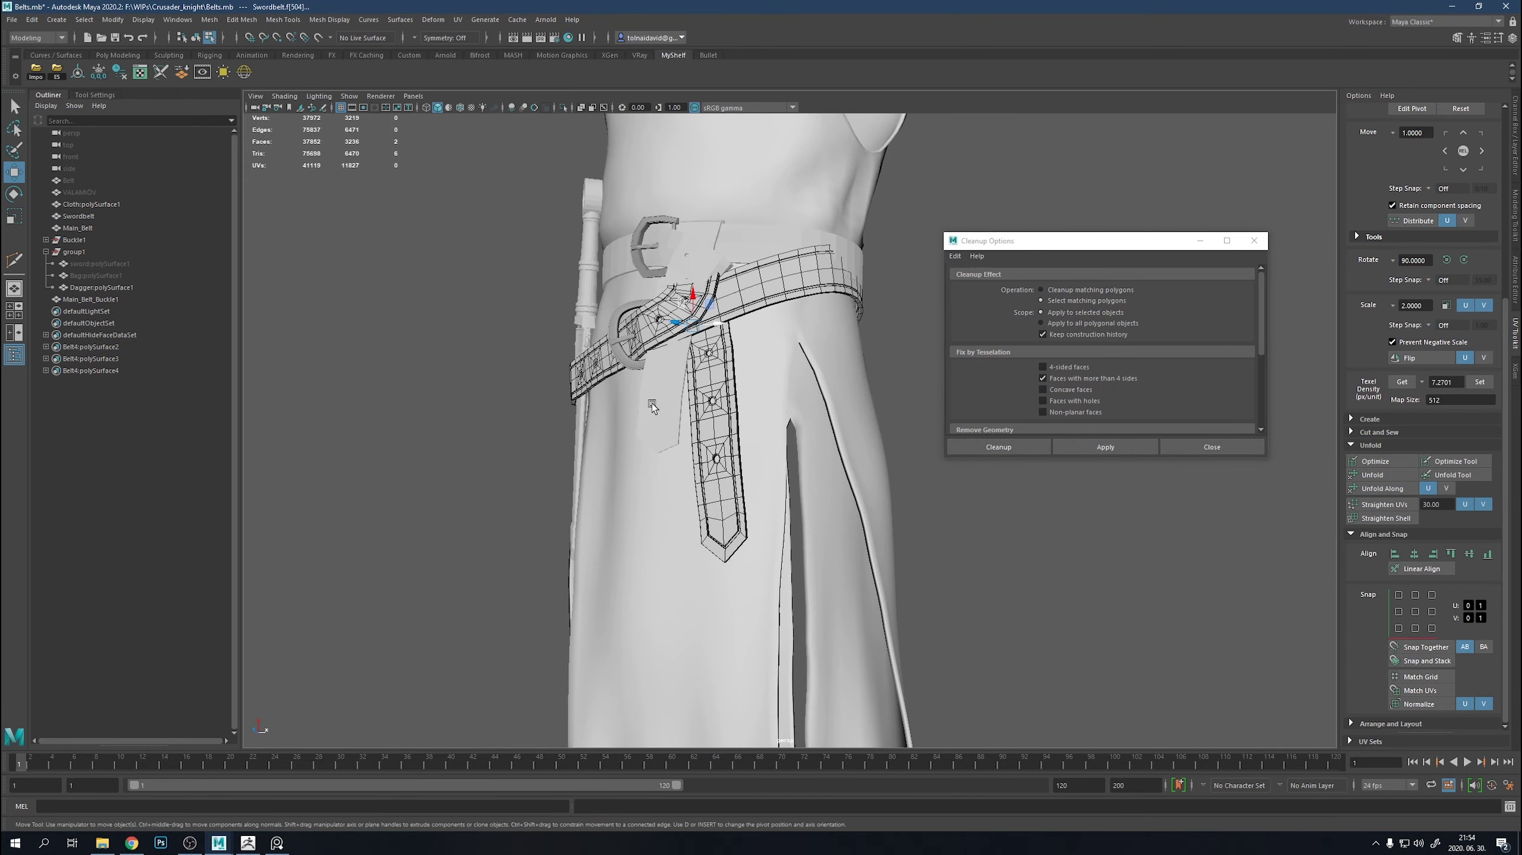
pyautogui.hotkey('ctrl', '1')
pyautogui.keyDown('alt'); pyautogui.moveTo(847, 537); pyautogui.dragTo(724, 509); pyautogui.keyUp('alt')
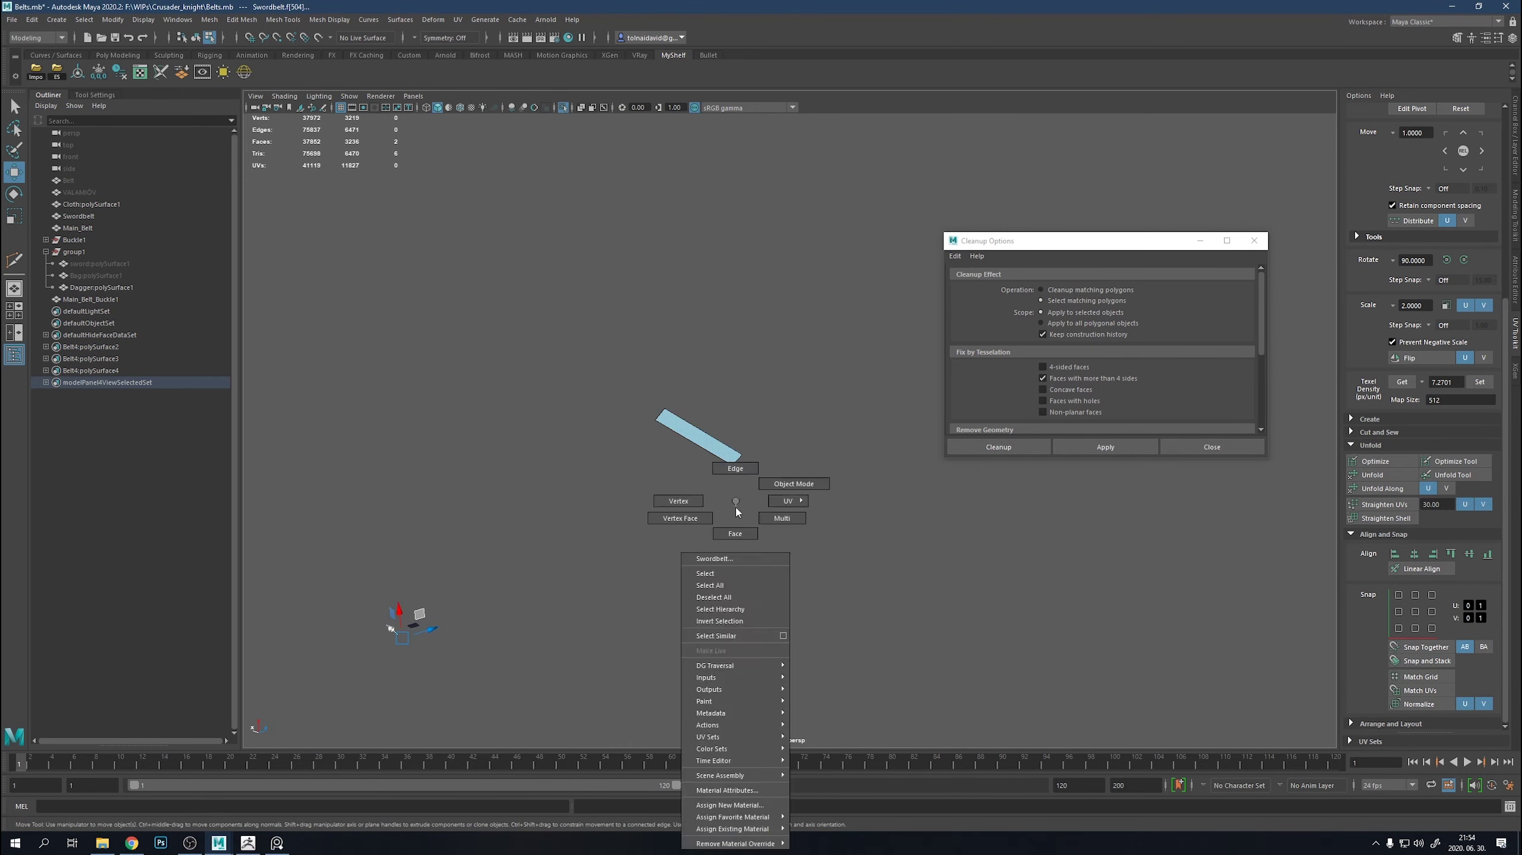
pyautogui.moveTo(724, 509); pyautogui.dragTo(755, 506, button='right')
pyautogui.keyDown('alt'); pyautogui.moveTo(755, 507); pyautogui.dragTo(666, 376); pyautogui.keyUp('alt')
pyautogui.hotkey('ctrl', '1')
pyautogui.moveTo(557, 413); pyautogui.dragTo(604, 422, button='right')
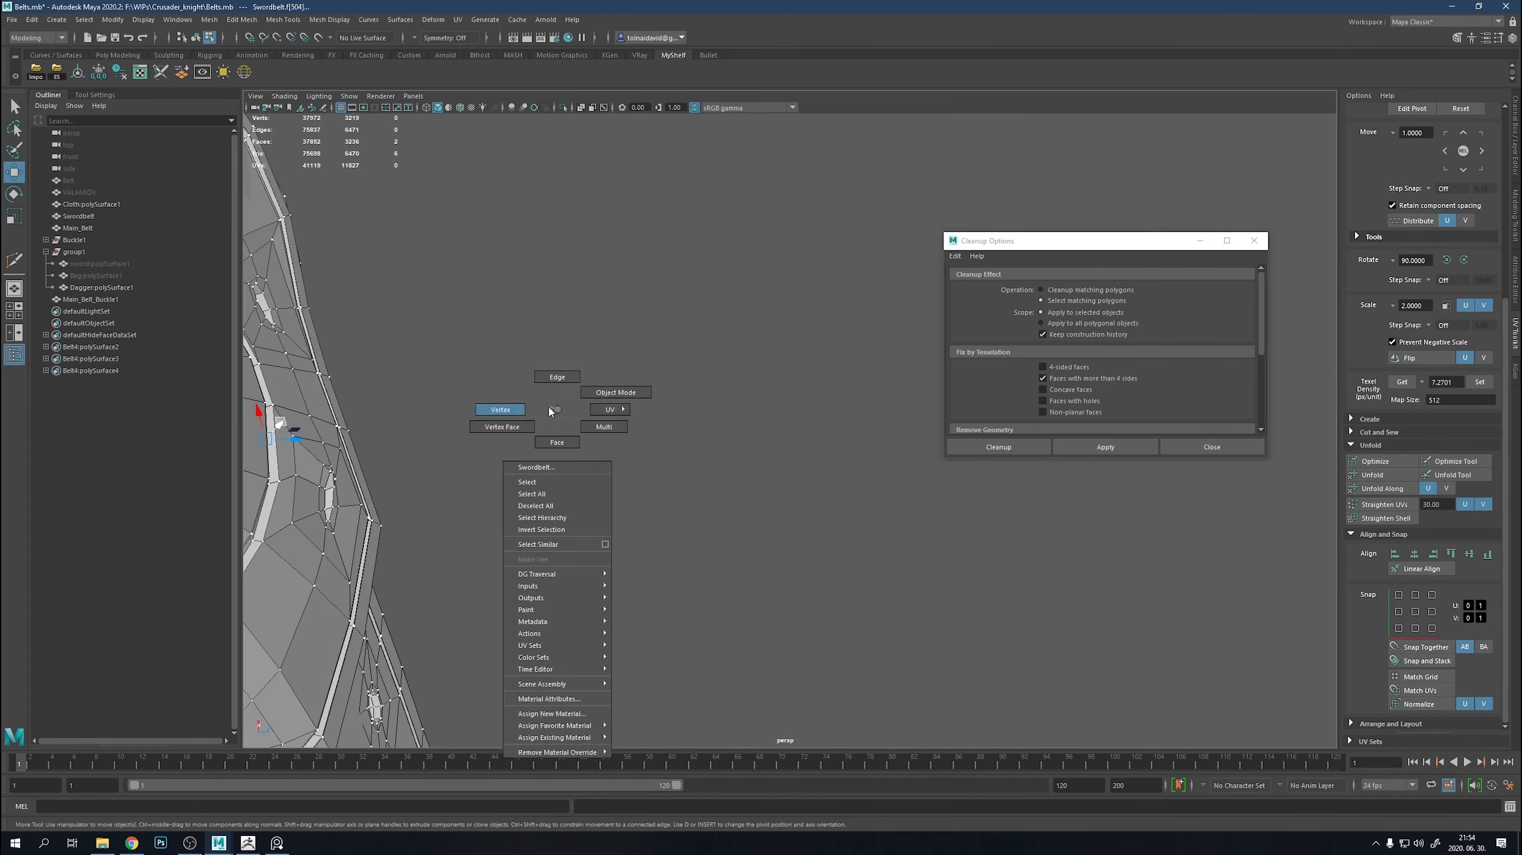
pyautogui.keyDown('alt'); pyautogui.moveTo(604, 422); pyautogui.dragTo(680, 321); pyautogui.keyUp('alt')
# Hide layer1, Main_Belt and the dagger, then frame the strap's problem face.
pyautogui.click(1358, 603)
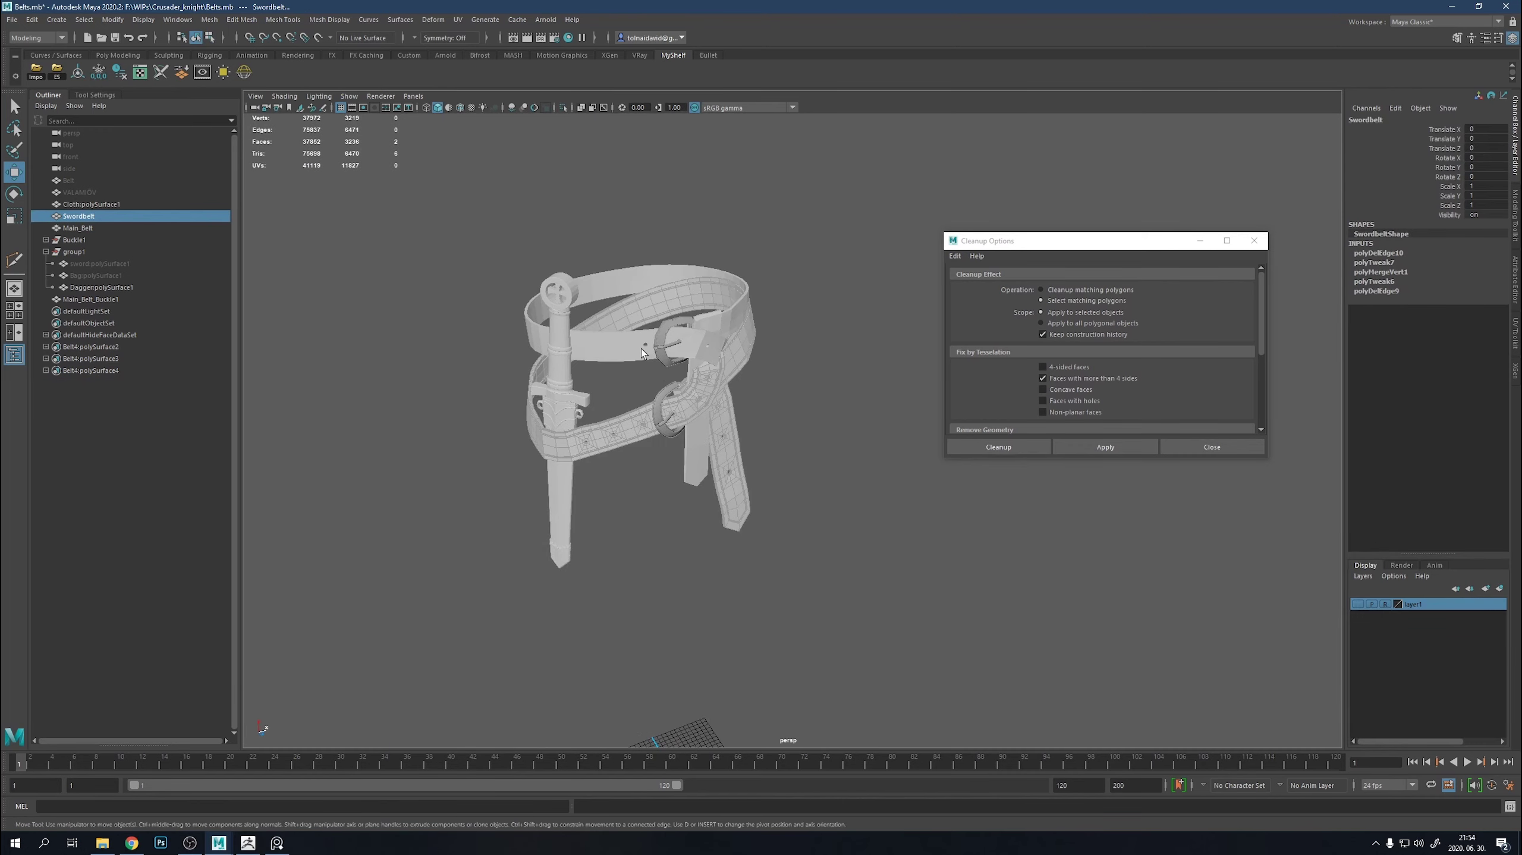
pyautogui.click(640, 348)
pyautogui.press('h')
pyautogui.press('h')
pyautogui.moveTo(764, 470); pyautogui.dragTo(1008, 408, button='right')
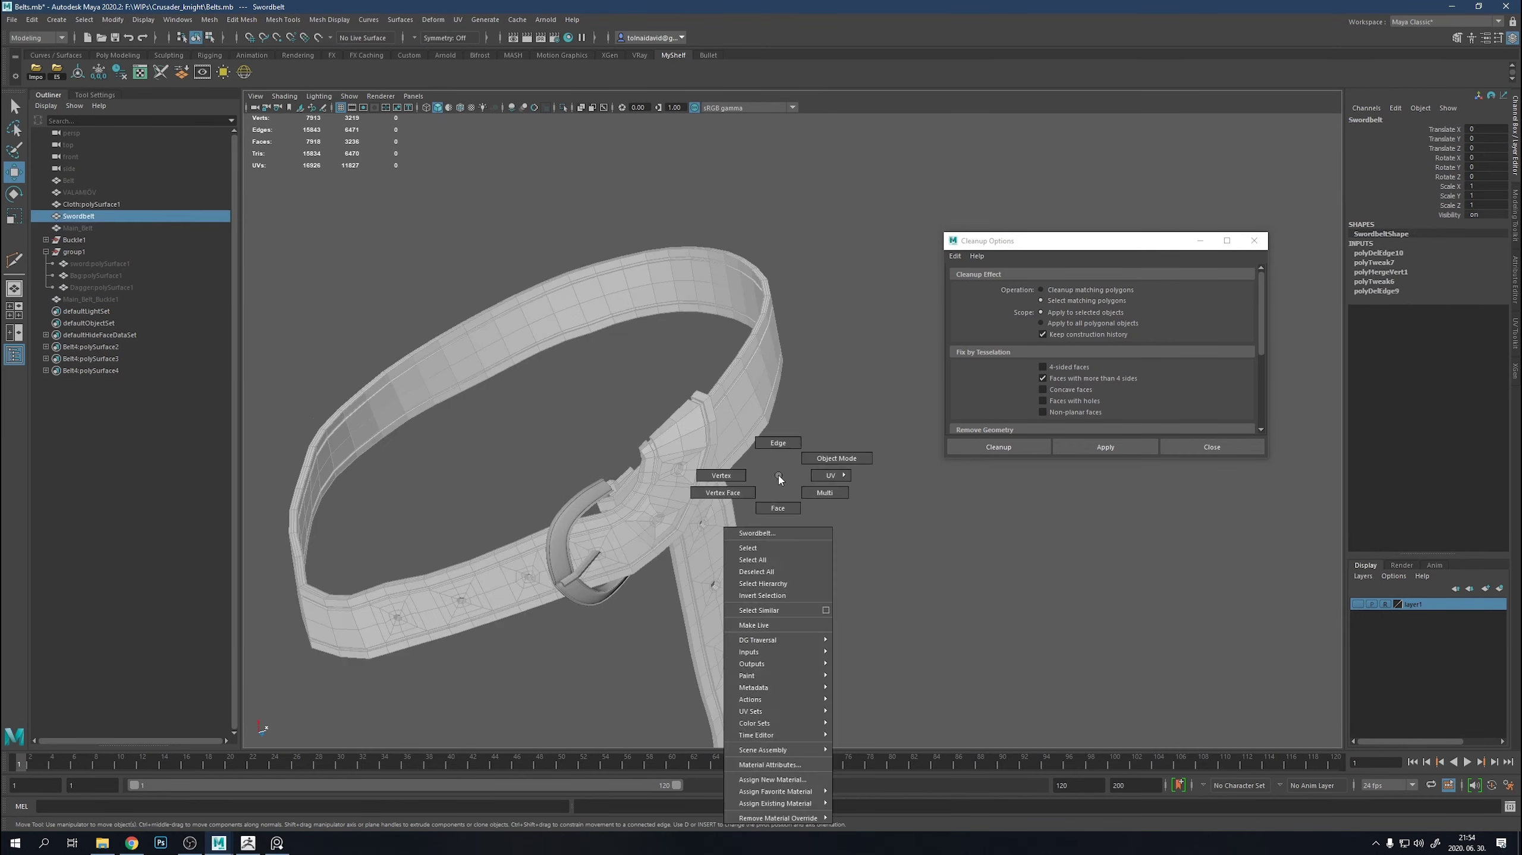
pyautogui.click(696, 500)
pyautogui.press('f')
pyautogui.moveTo(868, 448)
pyautogui.keyDown('alt'); pyautogui.mouseDown()
pyautogui.moveTo(887, 629)
pyautogui.moveTo(698, 484)
pyautogui.mouseUp(); pyautogui.keyUp('alt')
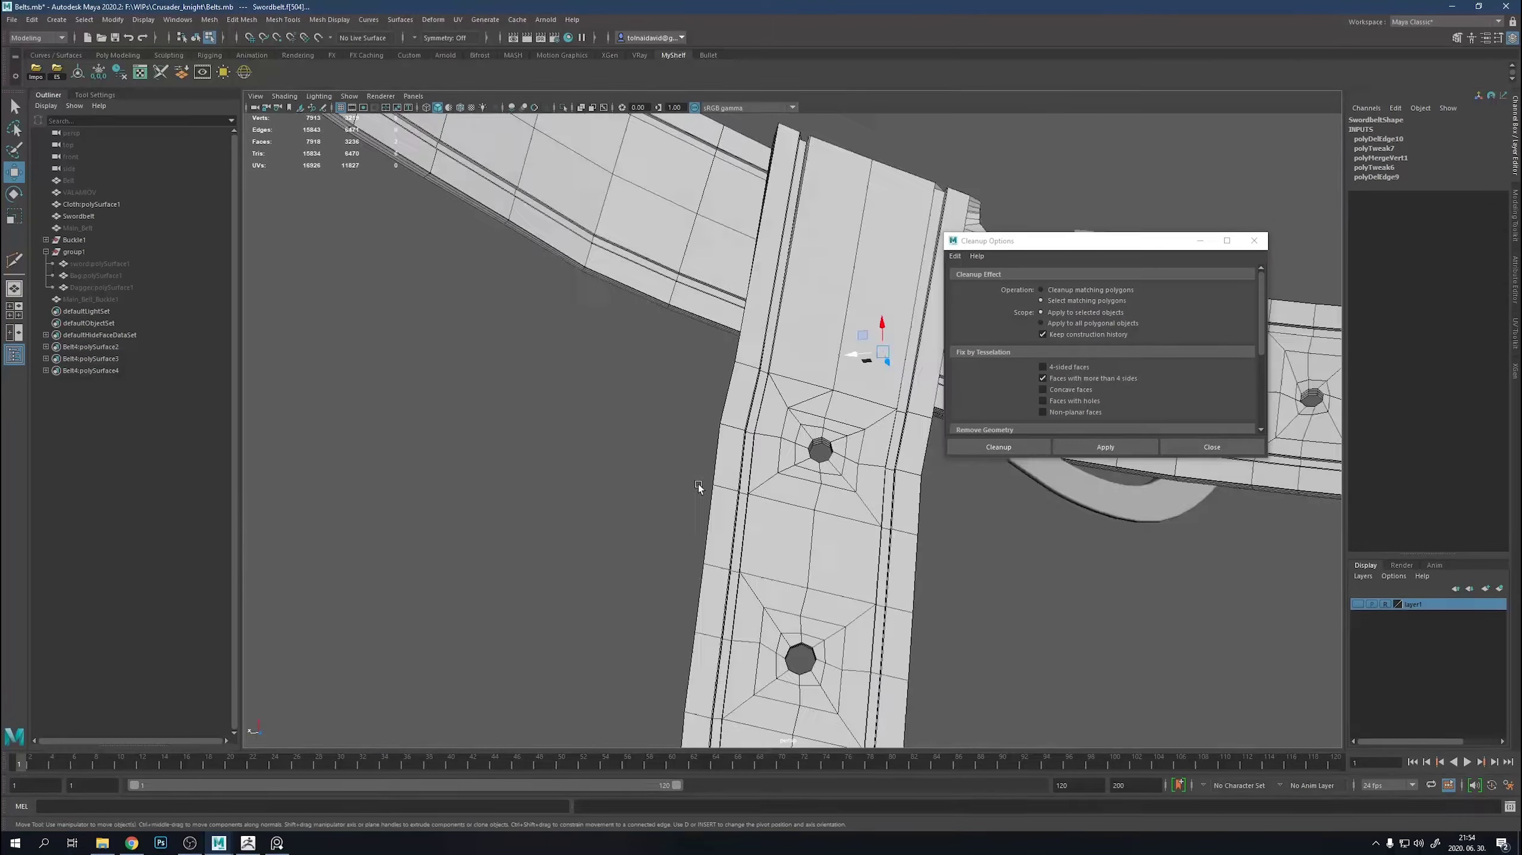
pyautogui.scroll(5, 659, 478)
# Merge the stray vertex beside the strap hole into its neighbour.
pyautogui.press('F10')
pyautogui.click(834, 356)
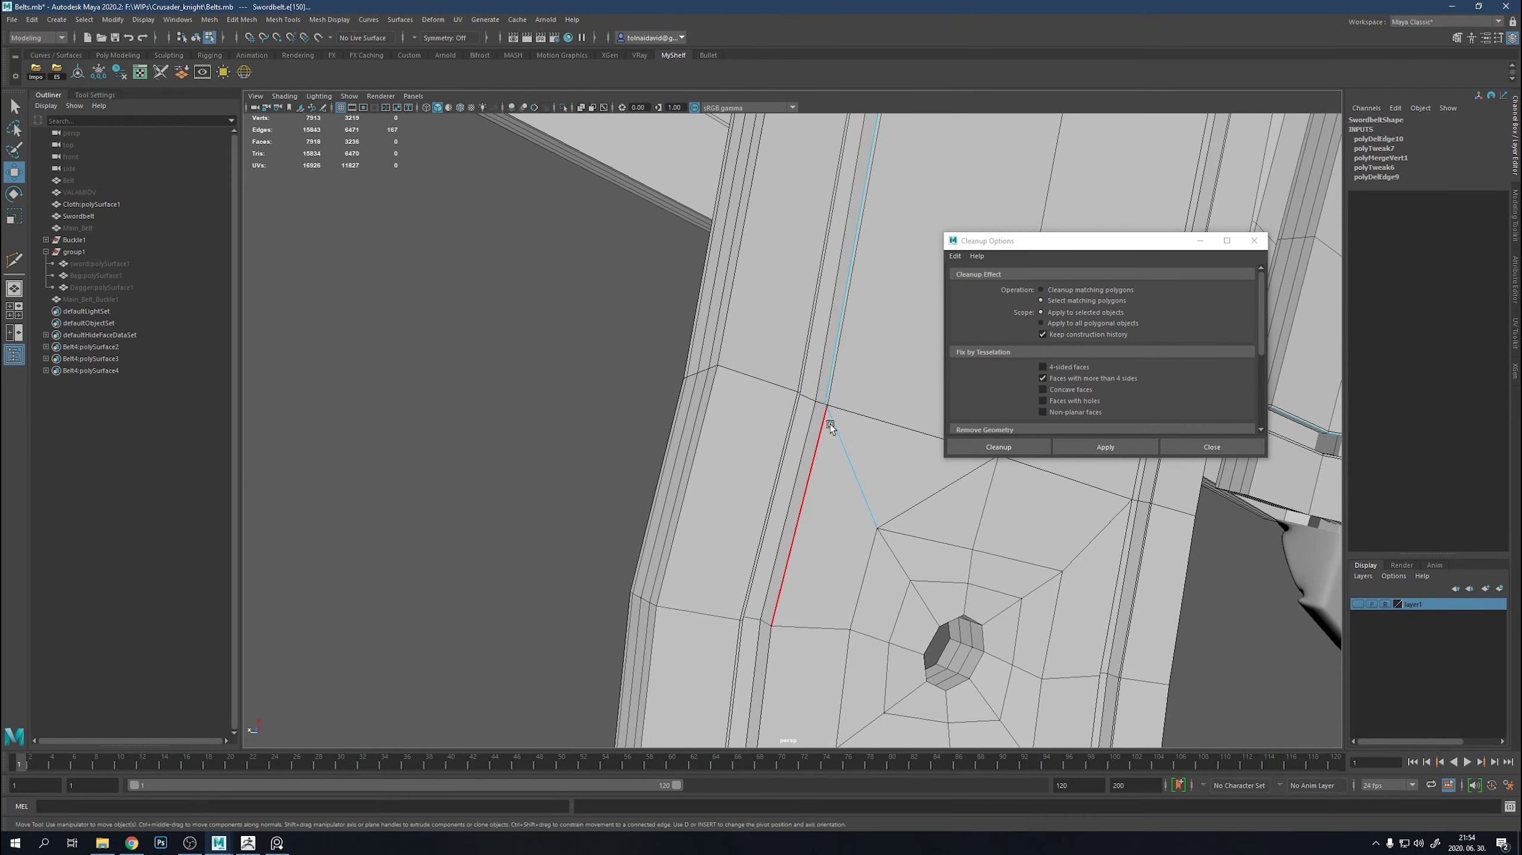
pyautogui.scroll(3, 856, 467)
pyautogui.moveTo(862, 389)
pyautogui.mouseDown(button='right')
pyautogui.moveTo(826, 383)
pyautogui.moveTo(889, 395)
pyautogui.mouseUp(button='right')
pyautogui.click(881, 376)
pyautogui.press('q')
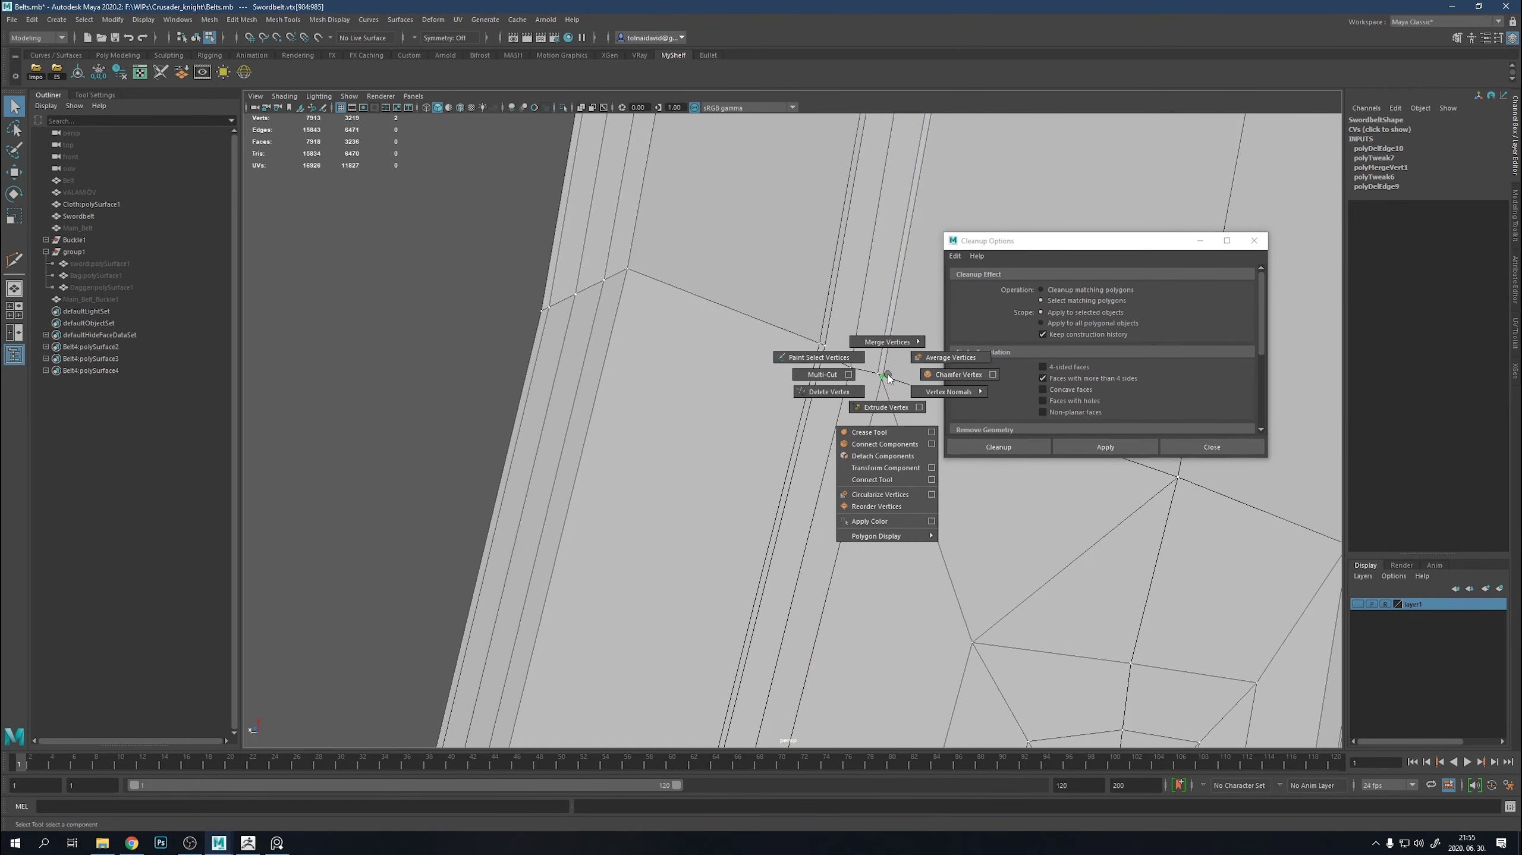
pyautogui.keyDown('alt'); pyautogui.moveTo(889, 395); pyautogui.dragTo(659, 388, button='middle'); pyautogui.keyUp('alt')
# Select the remaining problem face and inspect it in wireframe.
pyautogui.press('F11')
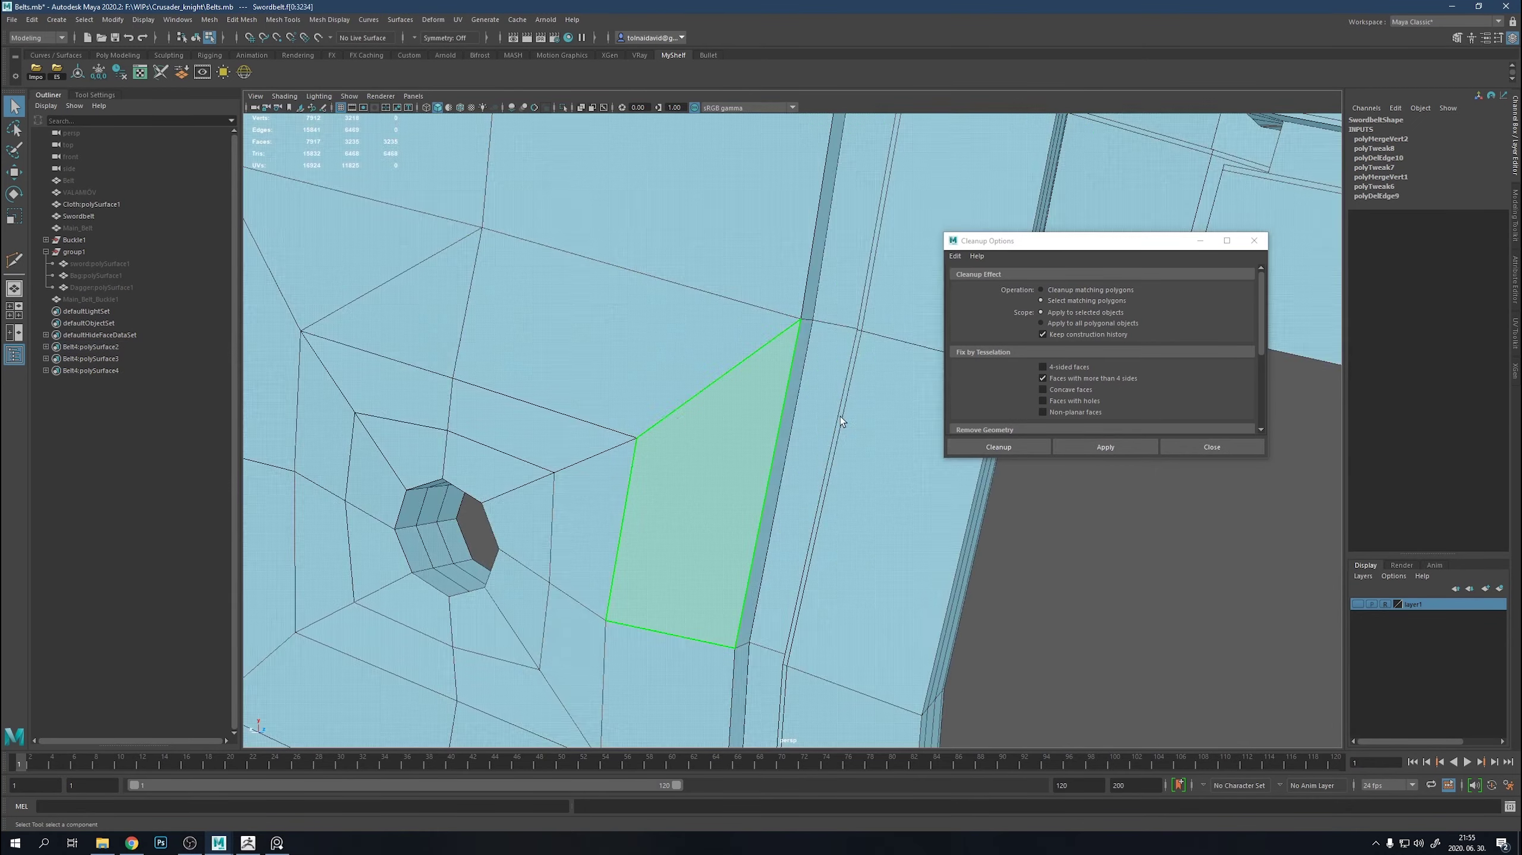
pyautogui.scroll(-5, 778, 389)
pyautogui.click(723, 357)
pyautogui.press('w')
pyautogui.scroll(5, 749, 351)
pyautogui.moveTo(749, 351)
pyautogui.keyDown('alt'); pyautogui.mouseDown()
pyautogui.moveTo(639, 403)
pyautogui.moveTo(503, 295)
pyautogui.mouseUp(); pyautogui.keyUp('alt')
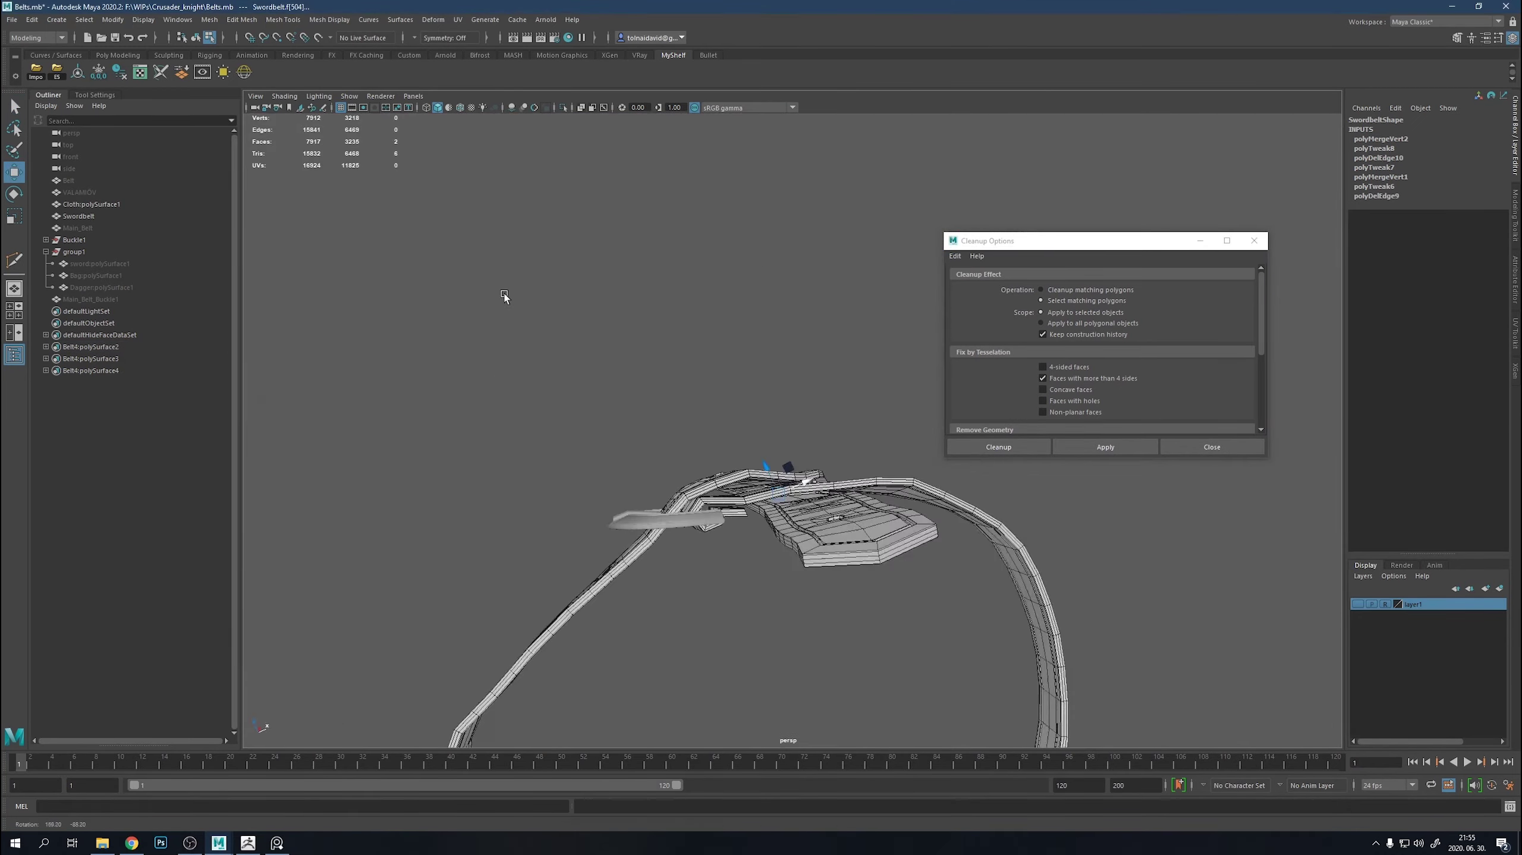
pyautogui.scroll(8, 539, 359)
pyautogui.keyDown('alt'); pyautogui.moveTo(639, 504); pyautogui.dragTo(832, 475); pyautogui.keyUp('alt')
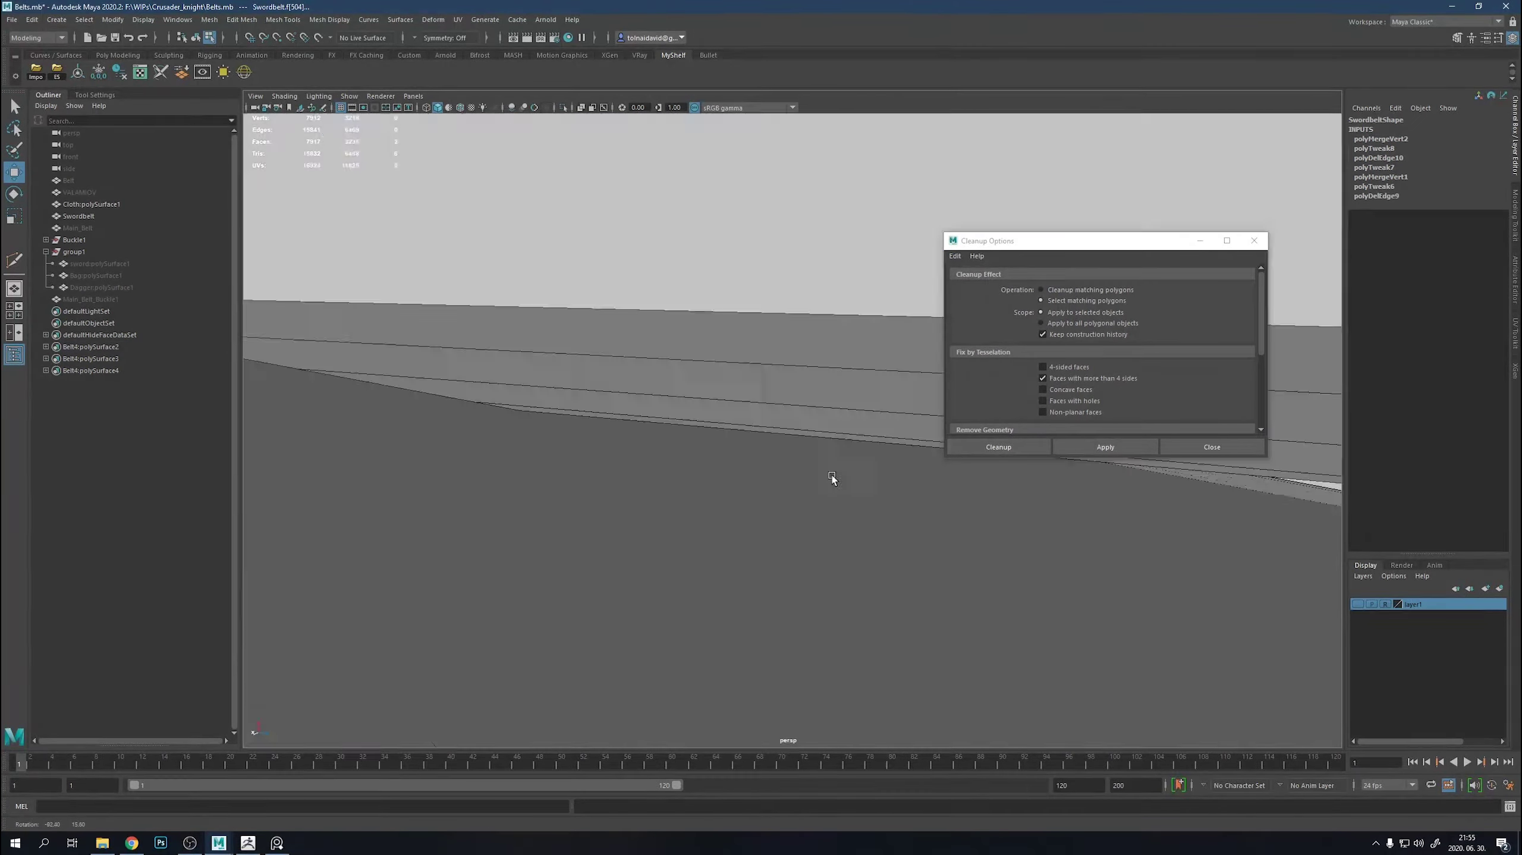
pyautogui.scroll(-5, 601, 350)
pyautogui.press('4')
pyautogui.moveTo(599, 367)
pyautogui.keyDown('alt'); pyautogui.mouseDown()
pyautogui.moveTo(658, 380)
pyautogui.moveTo(665, 300)
pyautogui.moveTo(714, 488)
pyautogui.moveTo(621, 409)
pyautogui.mouseUp(); pyautogui.keyUp('alt')
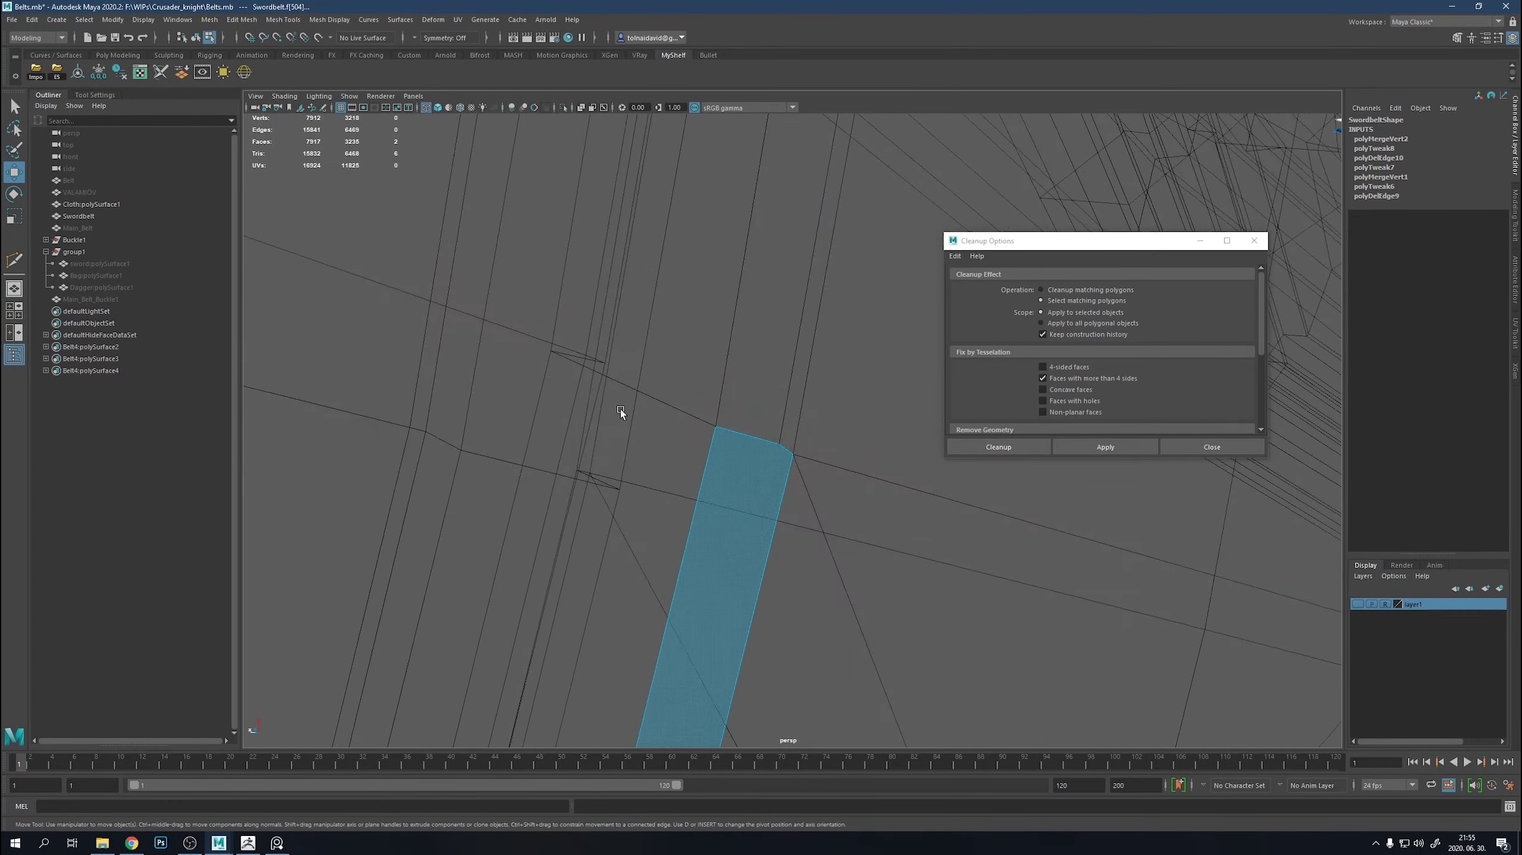
# Select the leftover vertex on that face and return to shaded display.
pyautogui.moveTo(510, 340); pyautogui.dragTo(443, 343, button='right')
pyautogui.click(423, 248)
pyautogui.keyDown('alt'); pyautogui.moveTo(473, 309); pyautogui.dragTo(740, 407); pyautogui.keyUp('alt')
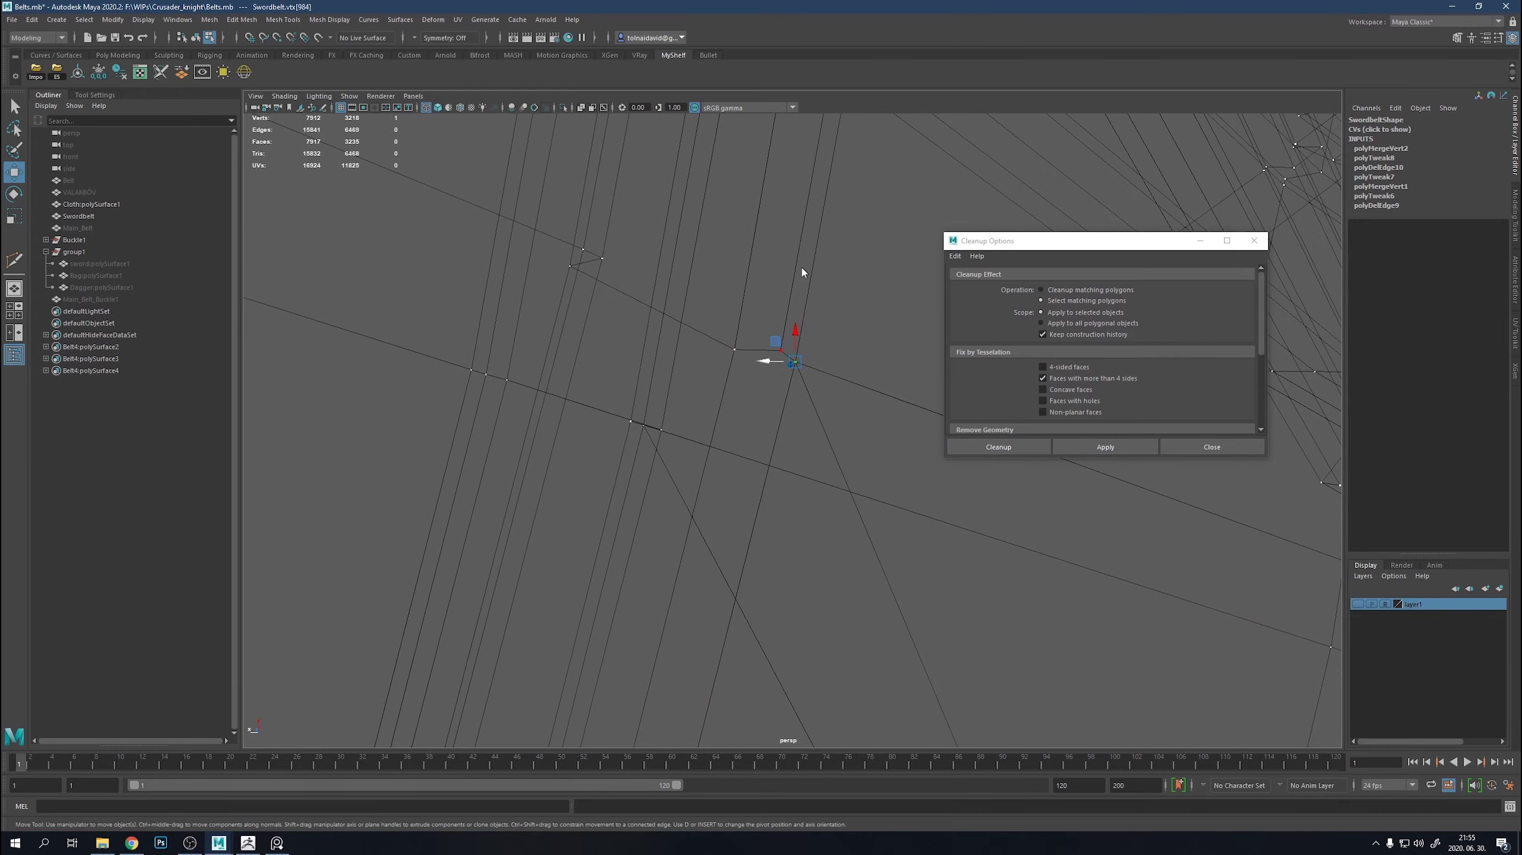
pyautogui.scroll(-5, 799, 278)
pyautogui.moveTo(796, 283)
pyautogui.keyDown('alt'); pyautogui.mouseDown()
pyautogui.moveTo(808, 332)
pyautogui.moveTo(737, 333)
pyautogui.moveTo(620, 376)
pyautogui.moveTo(547, 366)
pyautogui.mouseUp(); pyautogui.keyUp('alt')
pyautogui.press('5')
pyautogui.scroll(5, 482, 339)
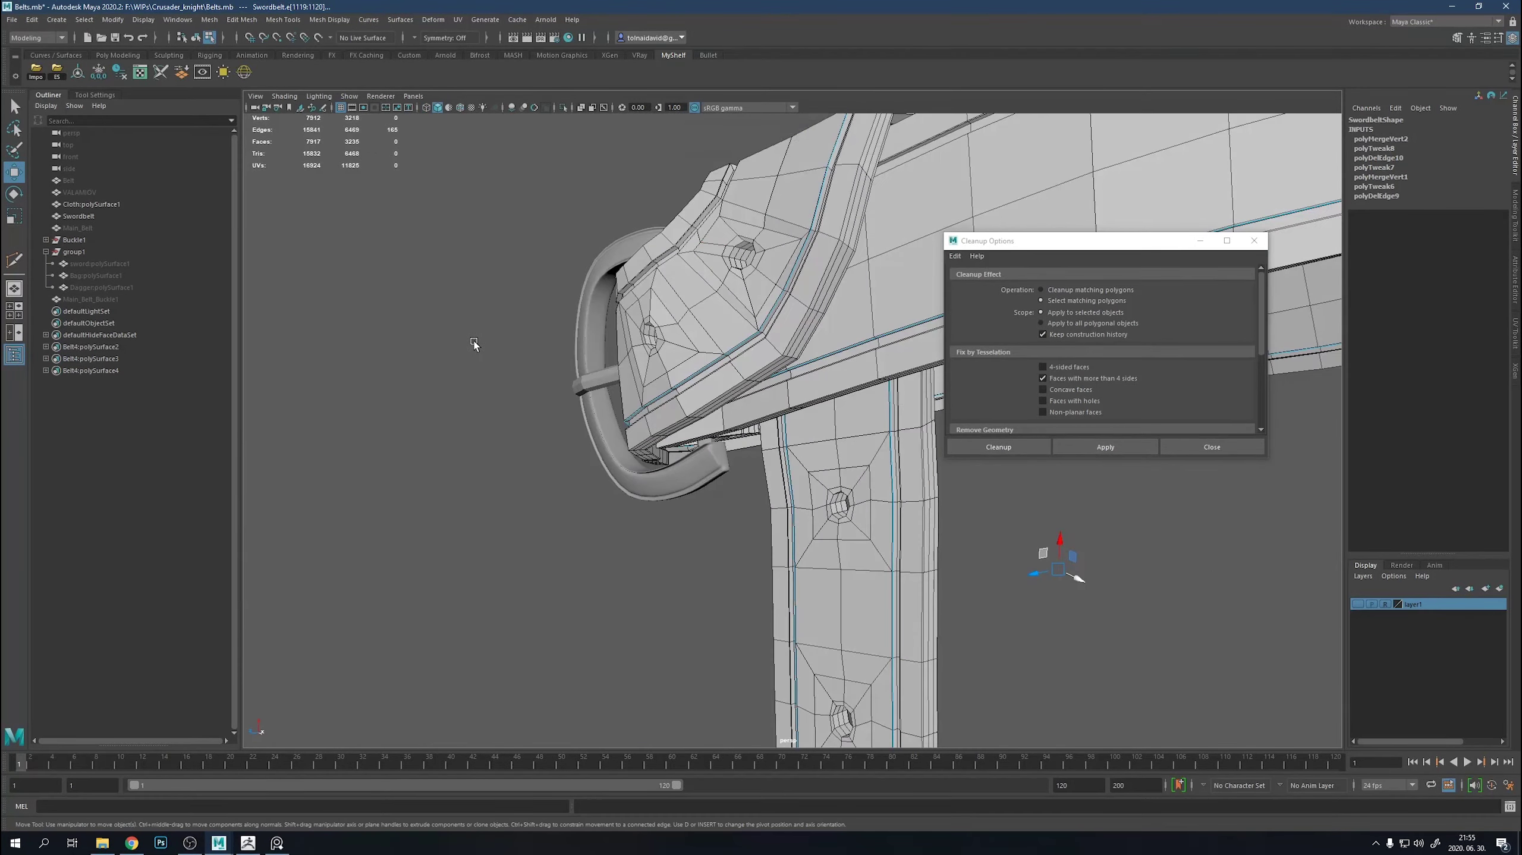
# Find the last n-gon on the belt edge and merge its two overlapping vertices.
pyautogui.click(1081, 447)
pyautogui.press('f')
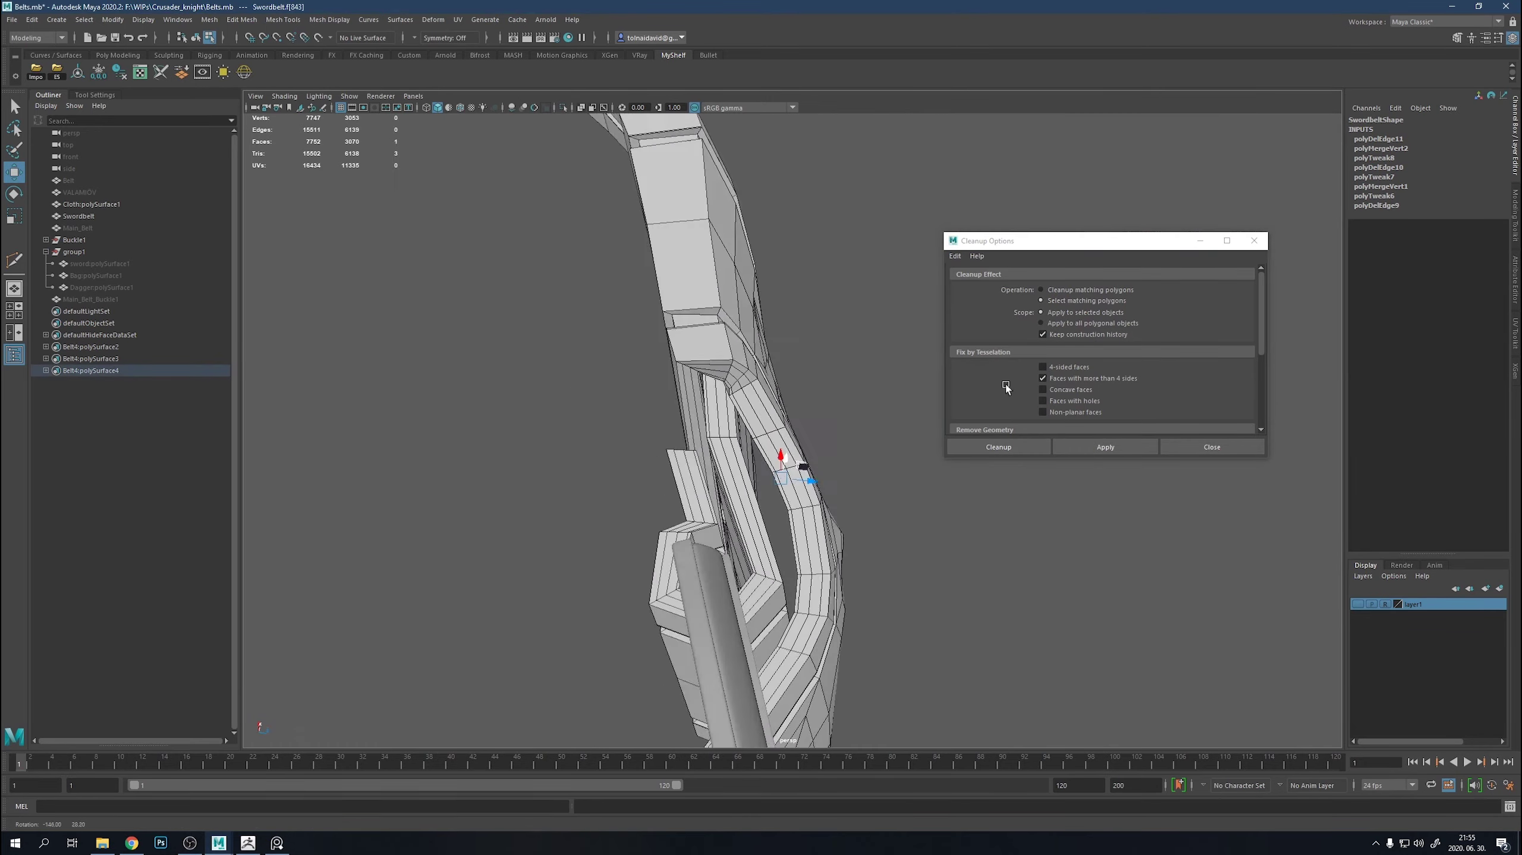
pyautogui.moveTo(1080, 447)
pyautogui.keyDown('alt'); pyautogui.mouseDown()
pyautogui.moveTo(690, 601)
pyautogui.moveTo(659, 525)
pyautogui.mouseUp(); pyautogui.keyUp('alt')
pyautogui.press('F9')
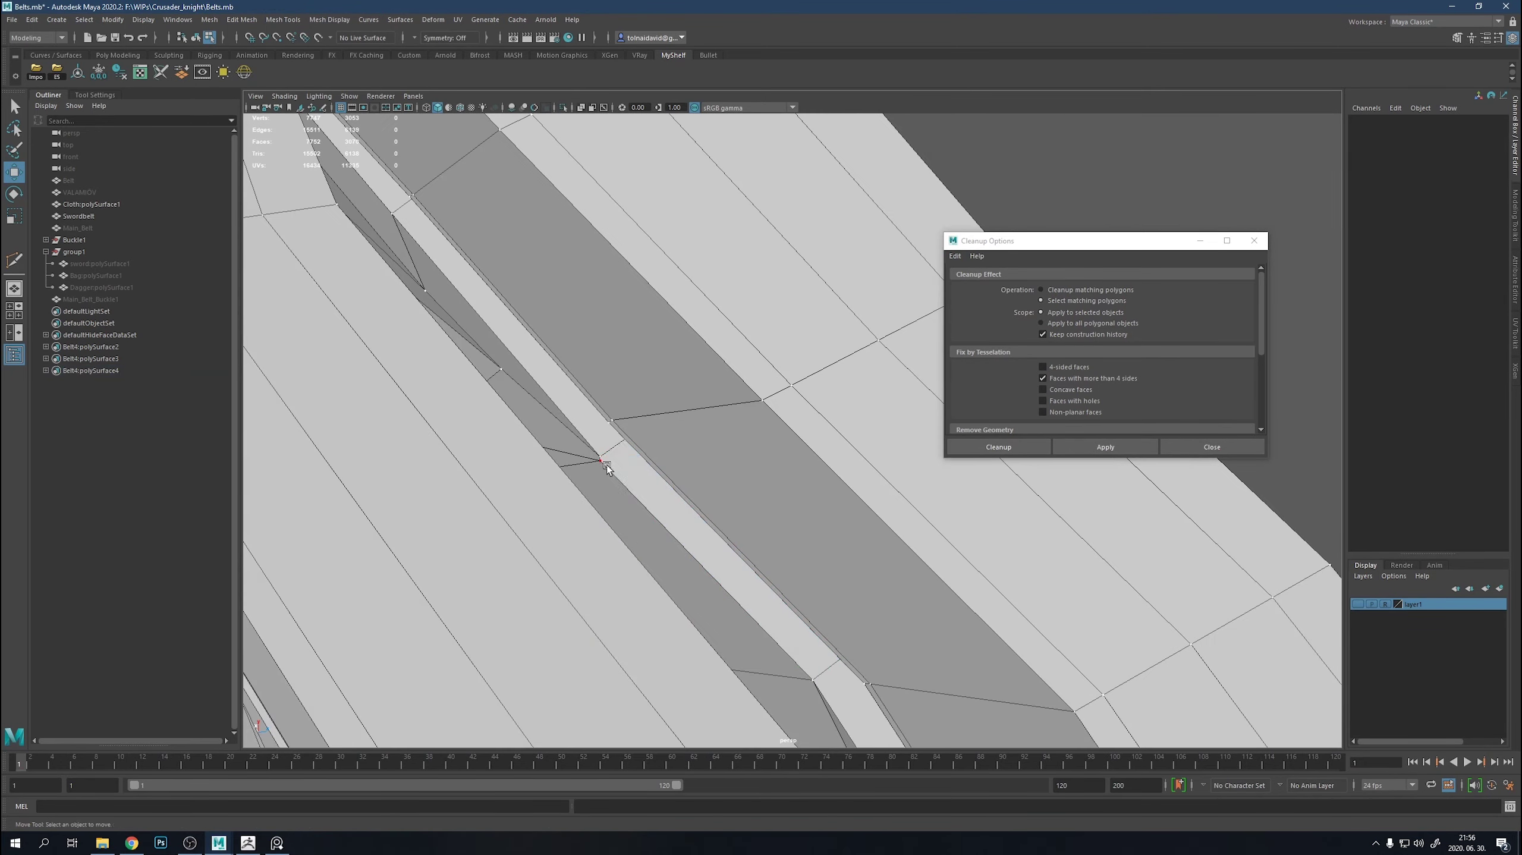
pyautogui.scroll(5, 606, 465)
pyautogui.click(656, 425)
pyautogui.press('q')
pyautogui.scroll(-3, 655, 432)
pyautogui.keyDown('alt'); pyautogui.moveTo(610, 449); pyautogui.dragTo(591, 338); pyautogui.keyUp('alt')
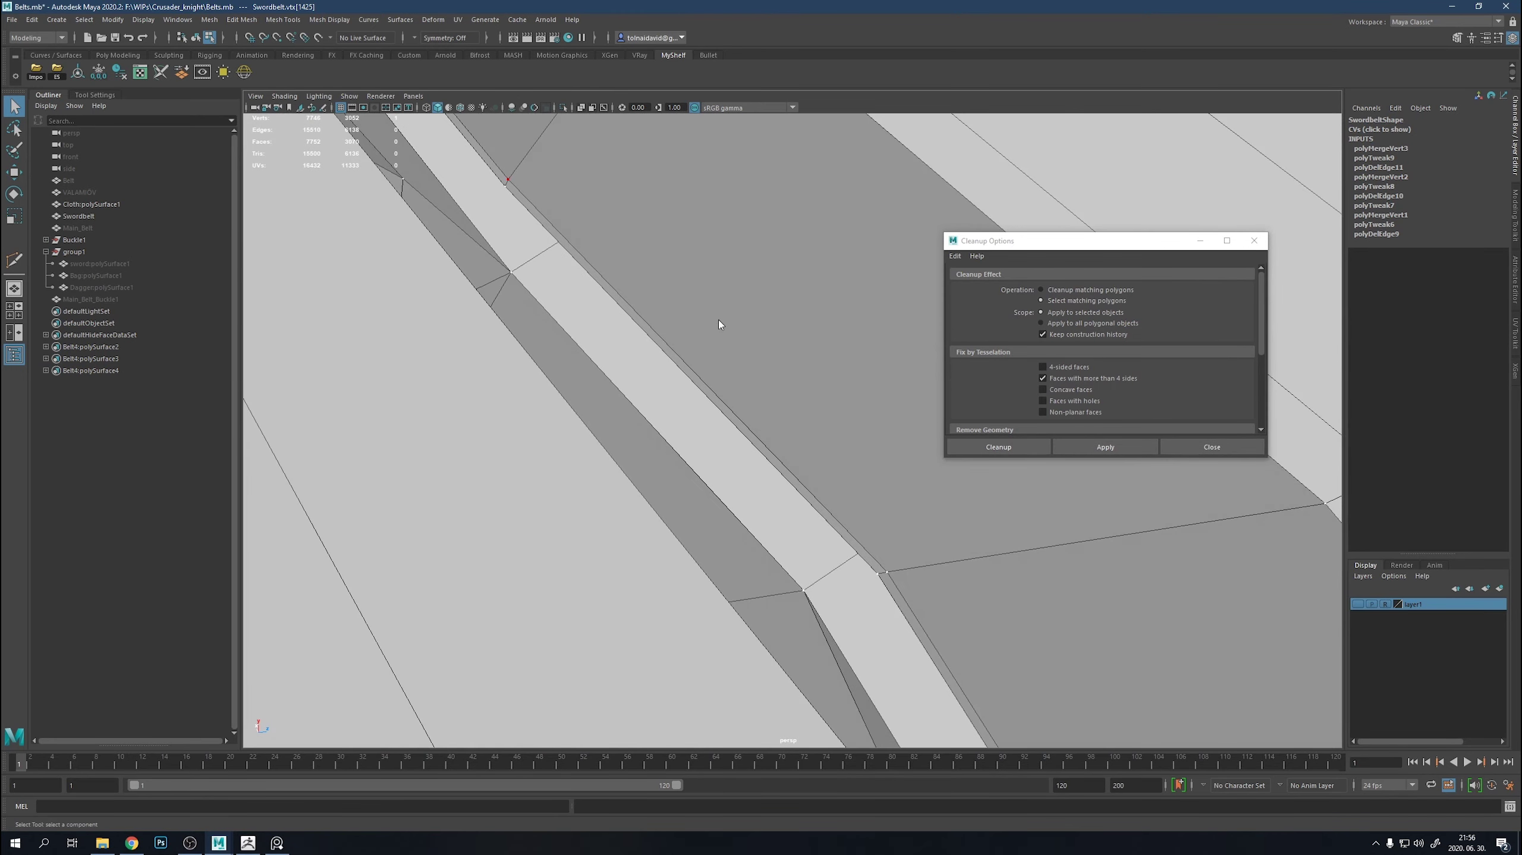
pyautogui.press('F8')
# Select the smoothed sword belt and close in on a face beside the strap edge.
pyautogui.press('a')
pyautogui.press('w')
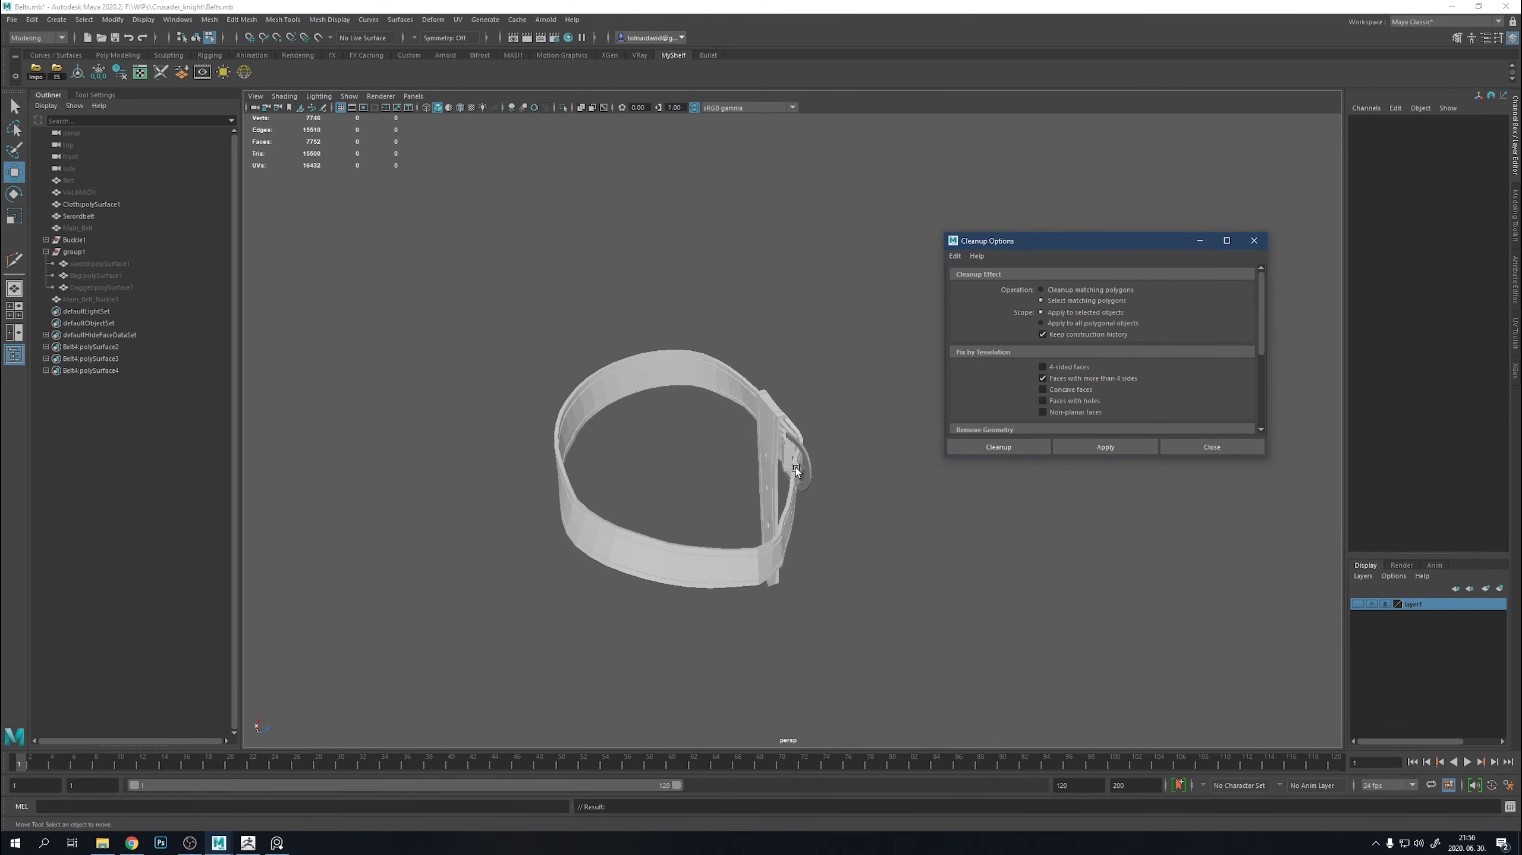
pyautogui.click(795, 467)
pyautogui.keyDown('alt'); pyautogui.moveTo(778, 503); pyautogui.dragTo(745, 514); pyautogui.keyUp('alt')
pyautogui.scroll(5, 744, 514)
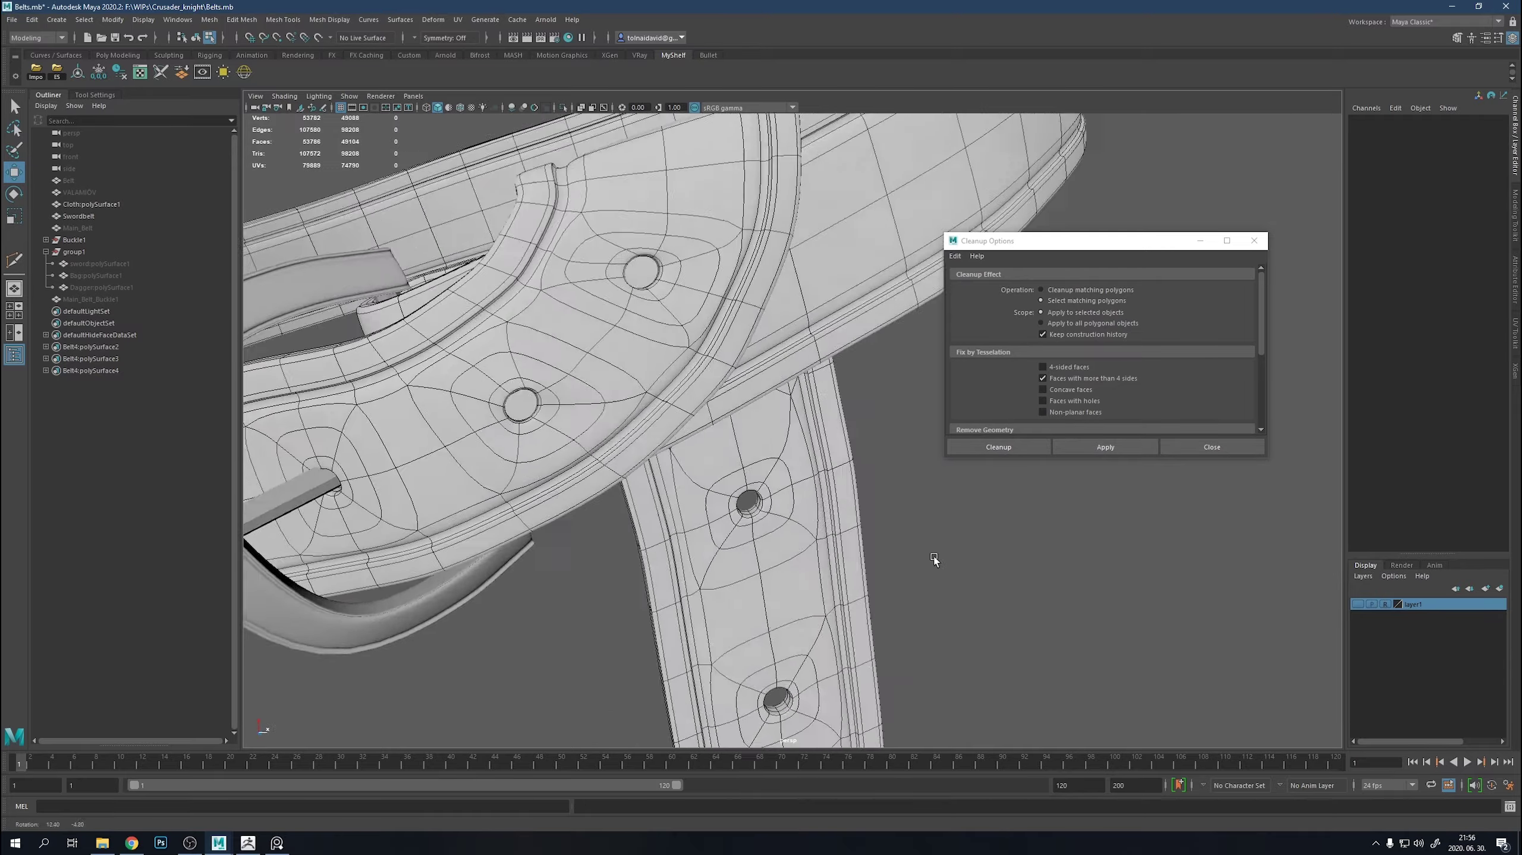
pyautogui.keyDown('alt'); pyautogui.moveTo(934, 560); pyautogui.dragTo(756, 444); pyautogui.keyUp('alt')
pyautogui.scroll(5, 735, 494)
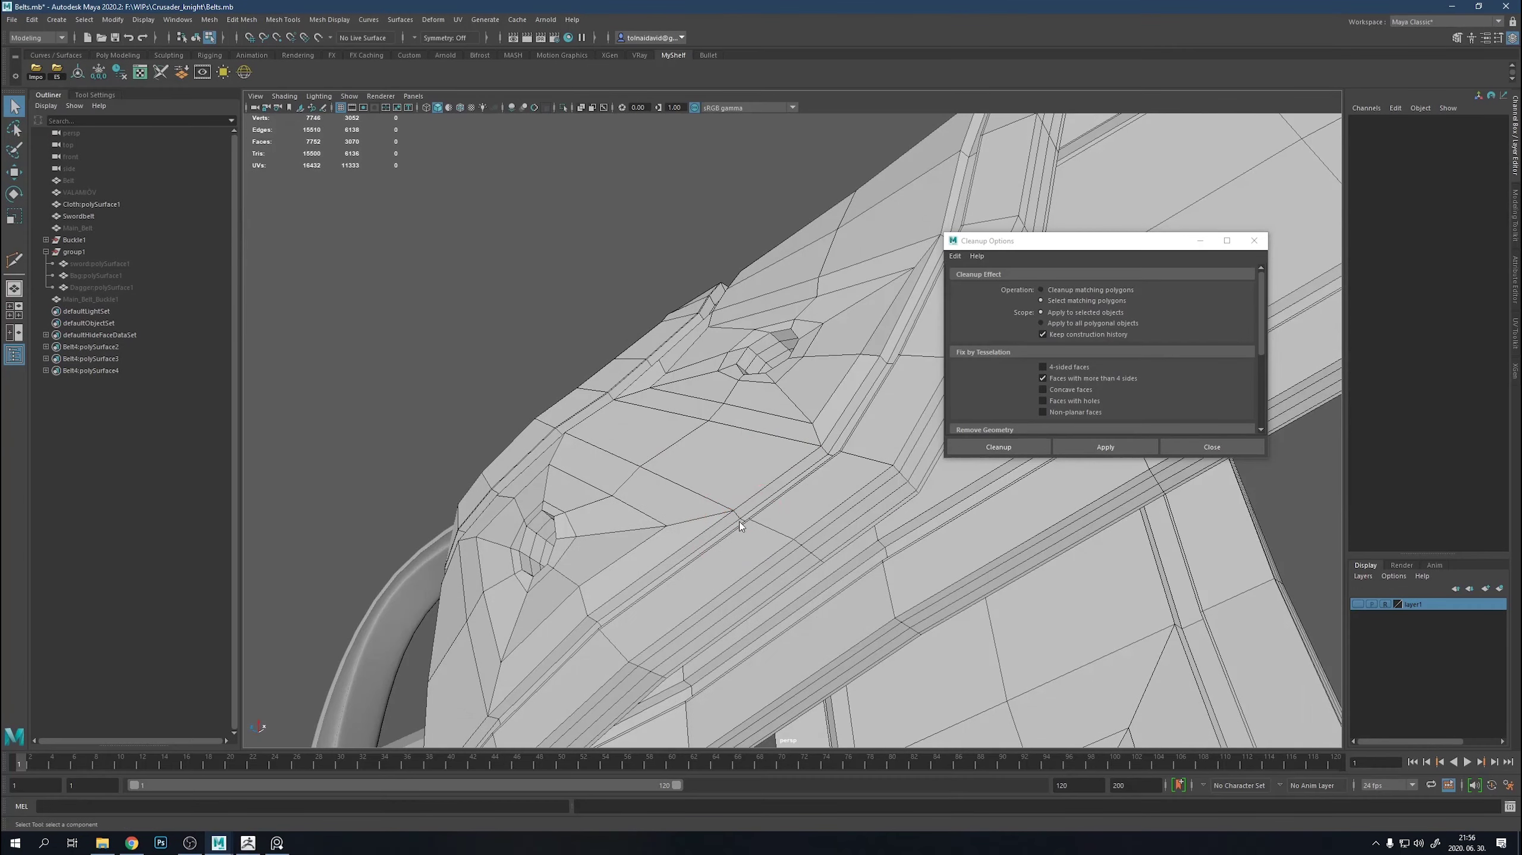
pyautogui.click(740, 524)
pyautogui.moveTo(742, 522)
pyautogui.keyDown('alt'); pyautogui.mouseDown(button='right')
pyautogui.moveTo(885, 485)
pyautogui.moveTo(845, 469)
pyautogui.mouseUp(button='right'); pyautogui.keyUp('alt')
pyautogui.moveTo(898, 581)
pyautogui.keyDown('alt'); pyautogui.mouseDown(button='right')
pyautogui.moveTo(850, 539)
pyautogui.moveTo(910, 515)
pyautogui.mouseUp(button='right'); pyautogui.keyUp('alt')
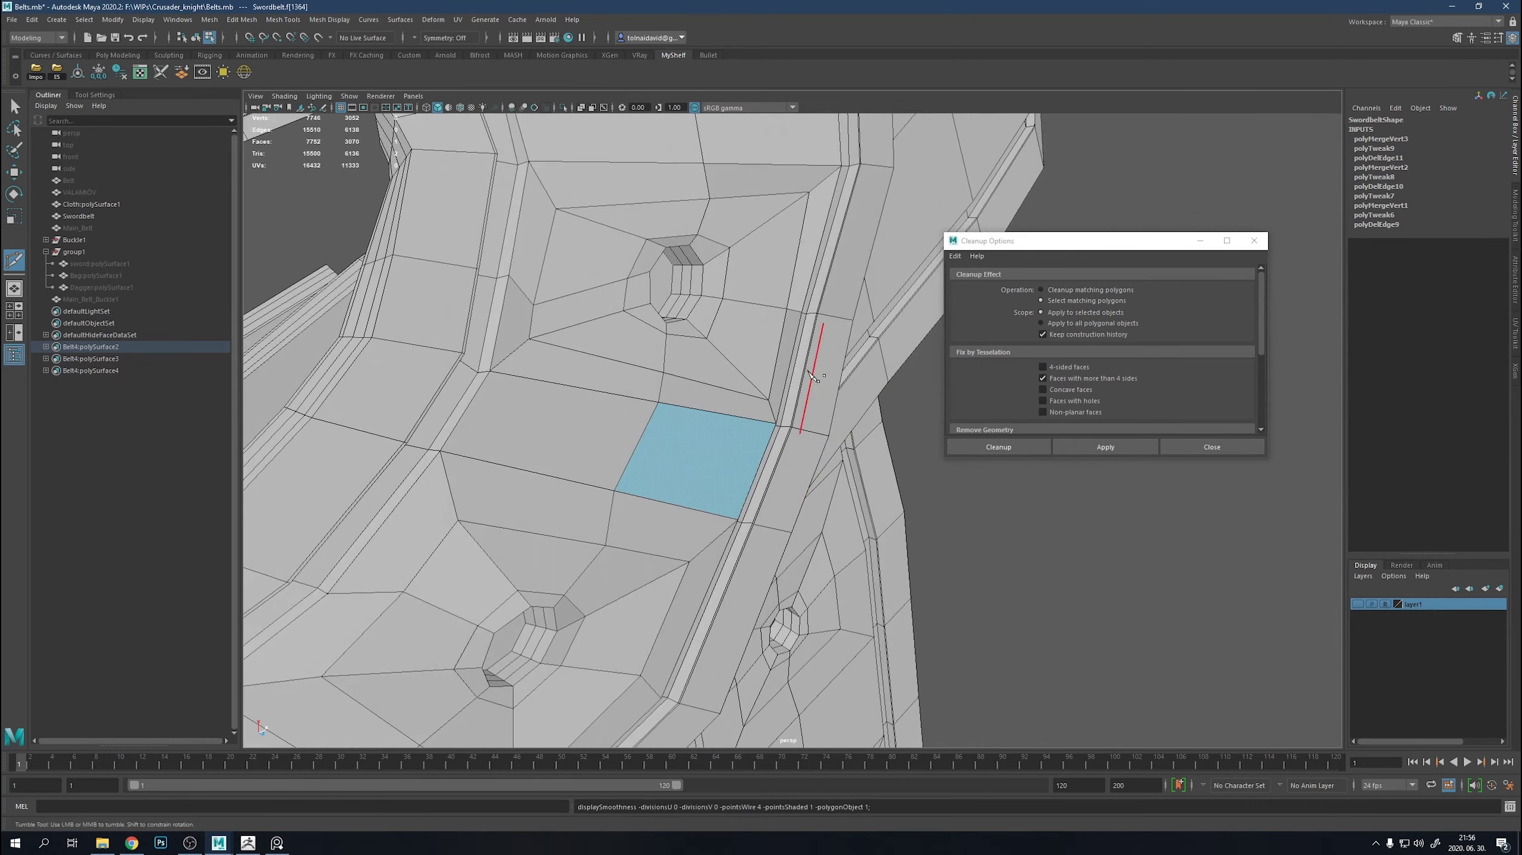
pyautogui.keyDown('alt'); pyautogui.moveTo(910, 515); pyautogui.dragTo(886, 497); pyautogui.keyUp('alt')
# Try a Multi-Cut slice across the strap, then undo it.
pyautogui.moveTo(684, 653); pyautogui.dragTo(653, 682)
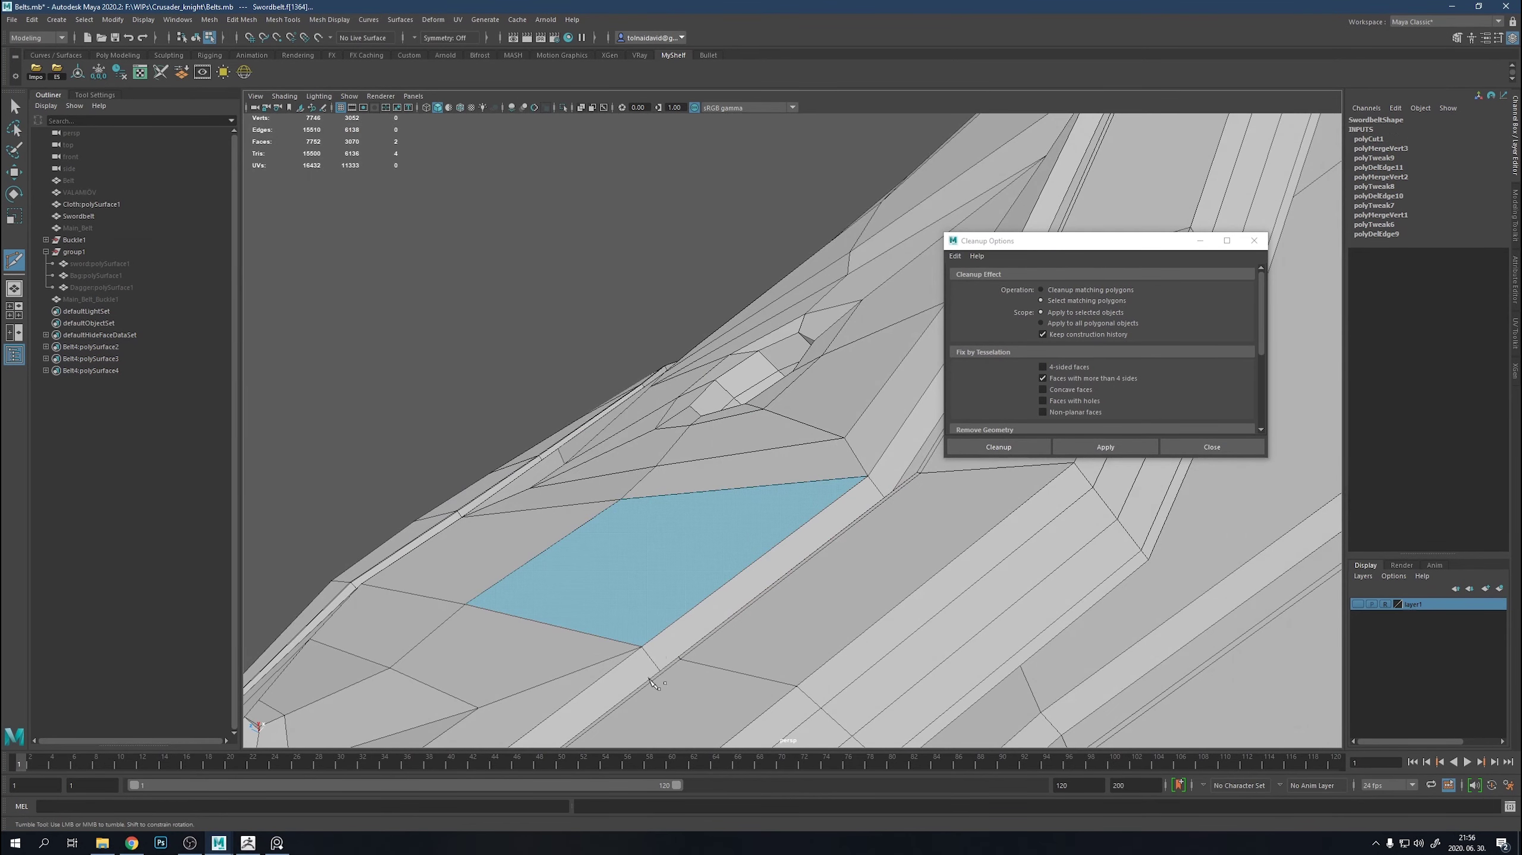
pyautogui.hotkey('ctrl', 'z')
pyautogui.press('q')
pyautogui.press('F8')
pyautogui.press('f')
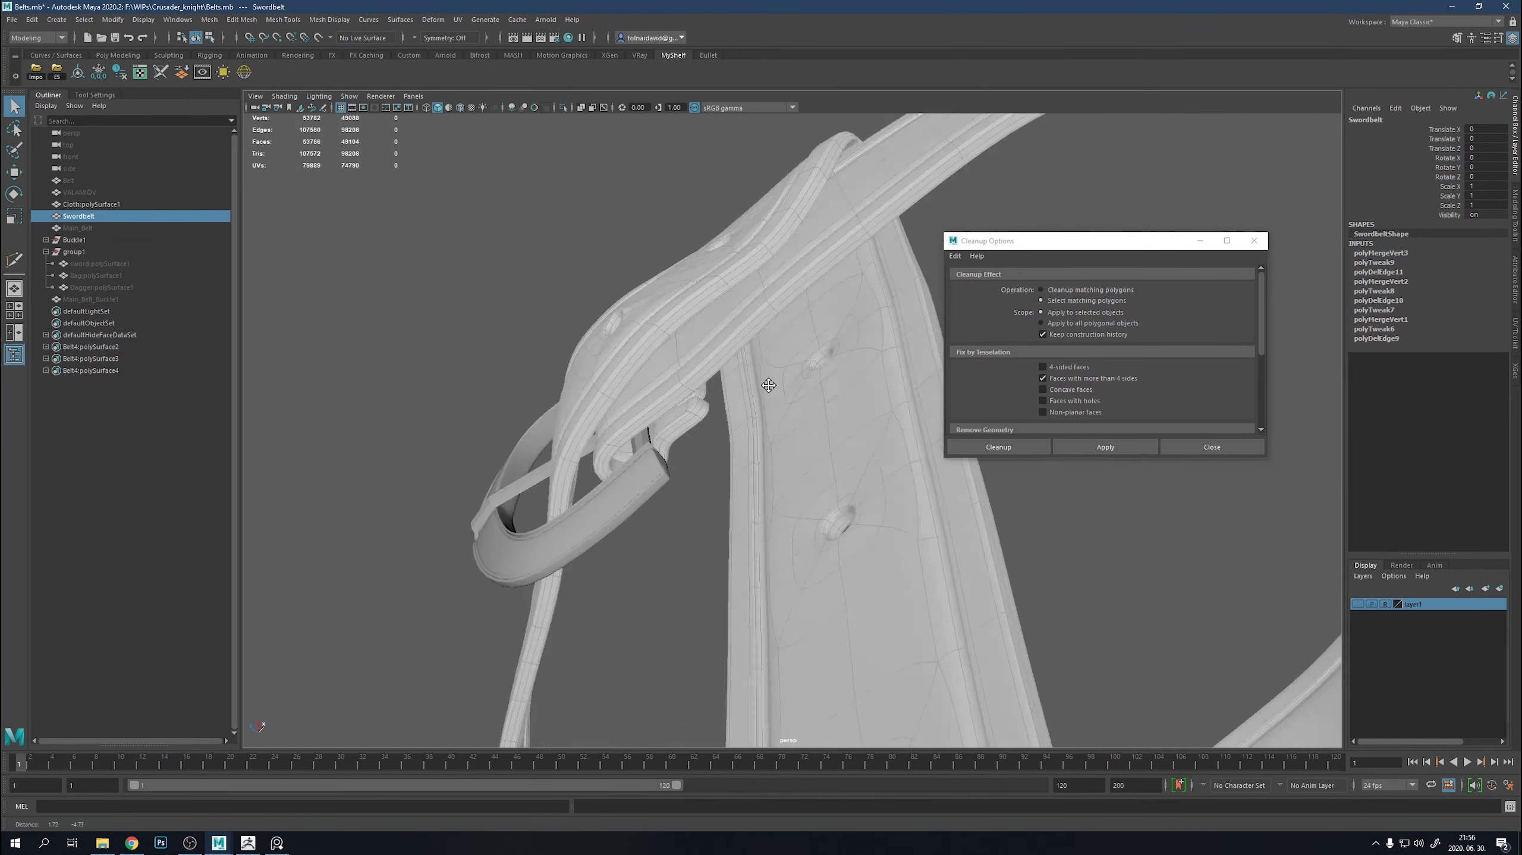
# Select Buckle1 beside the strap.
pyautogui.rightClick(895, 488)
pyautogui.click(895, 488)
pyautogui.keyDown('alt'); pyautogui.moveTo(890, 475); pyautogui.dragTo(838, 538, button='right'); pyautogui.keyUp('alt')
pyautogui.moveTo(838, 539)
pyautogui.keyDown('alt'); pyautogui.mouseDown()
pyautogui.moveTo(768, 649)
pyautogui.moveTo(736, 515)
pyautogui.mouseUp(); pyautogui.keyUp('alt')
pyautogui.scroll(-3, 749, 598)
pyautogui.click(708, 516)
# Note Buckle1's values (0.67, 0, 0.597, 0, 6.482, 0, 0.844, 0.956, 1) in a Sticky Note.
pyautogui.press('super')
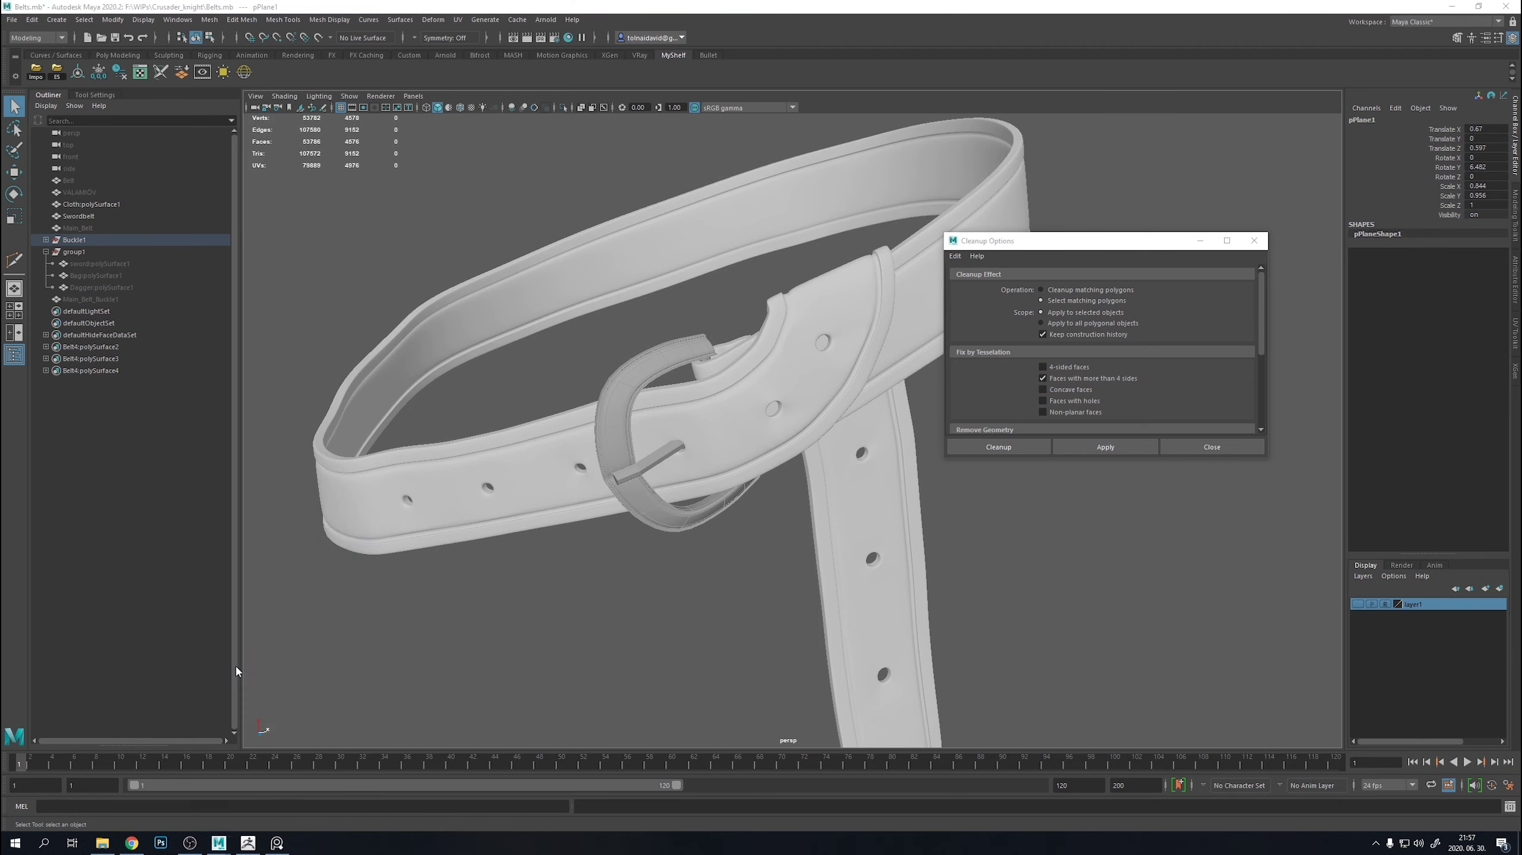
pyautogui.write('sticky')
pyautogui.press('Return')
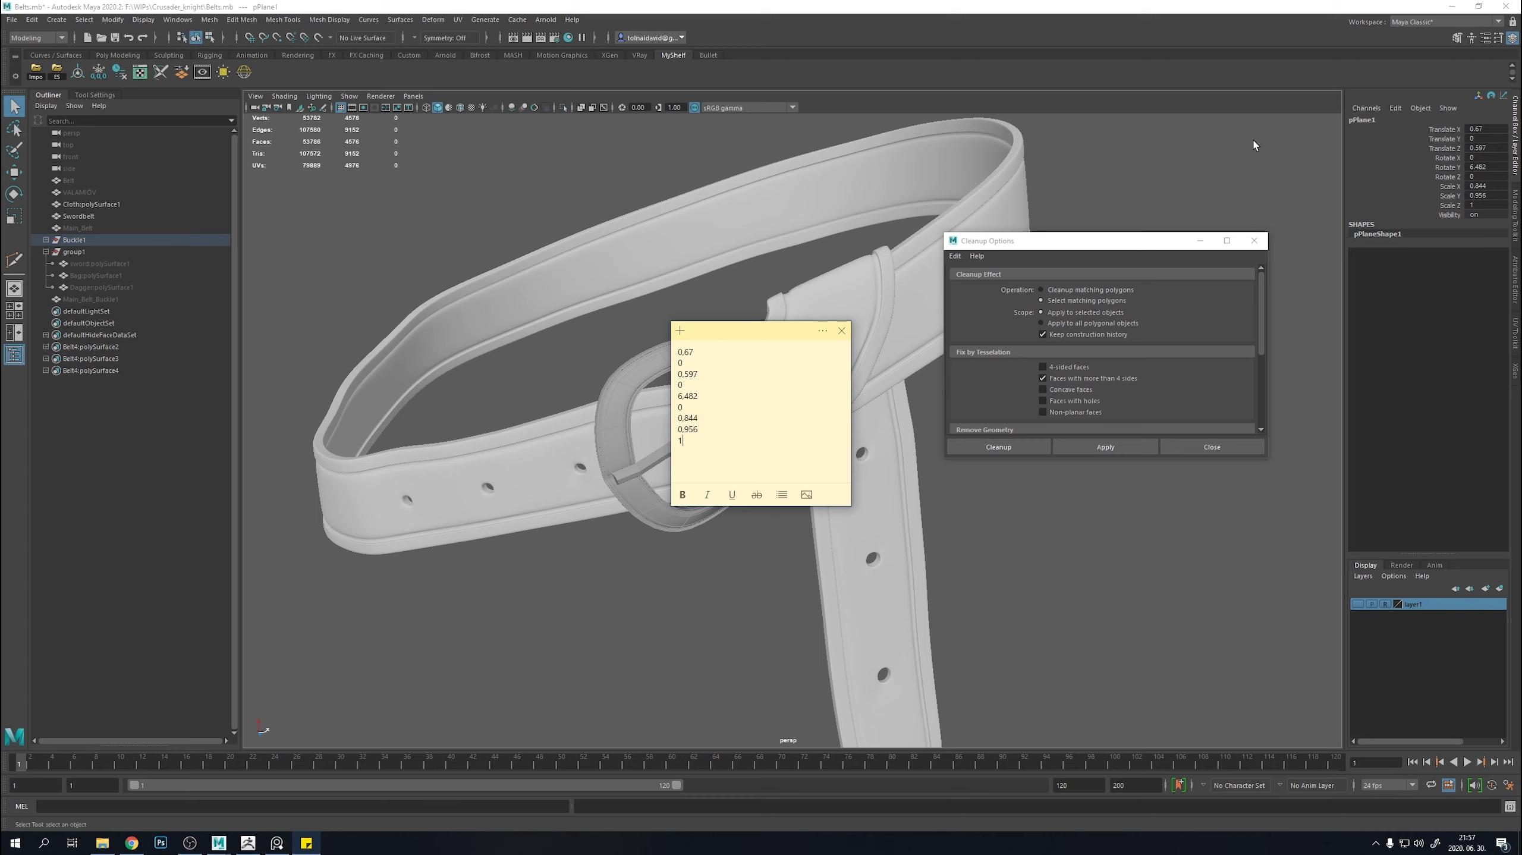
pyautogui.hotkey('alt', 'Tab')
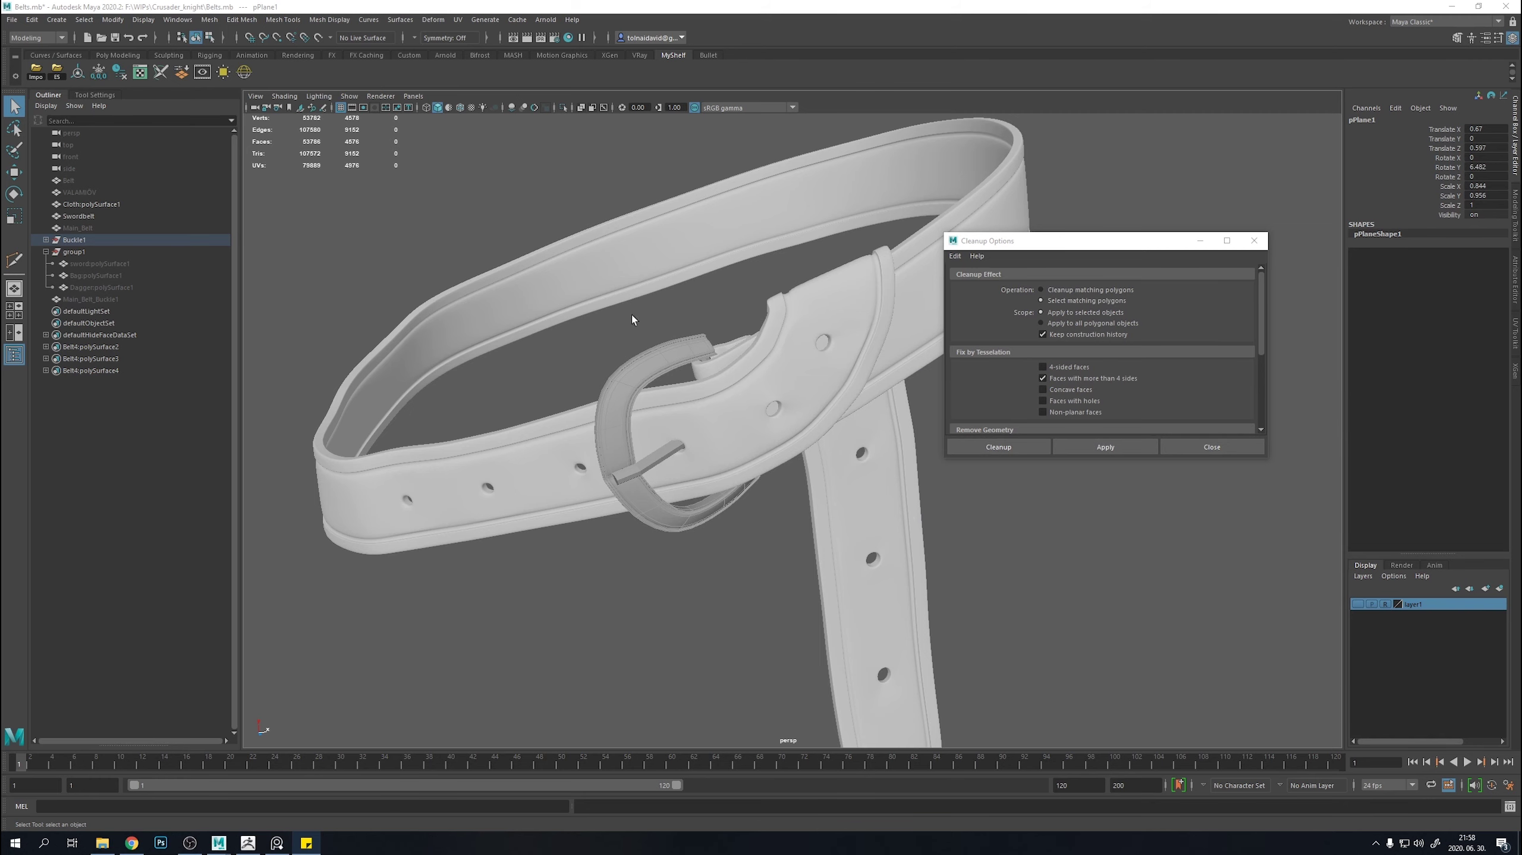
# Unhide Main_Belt and Main_Belt_Buckle1 from the Outliner.
pyautogui.click(105, 231)
pyautogui.press('h')
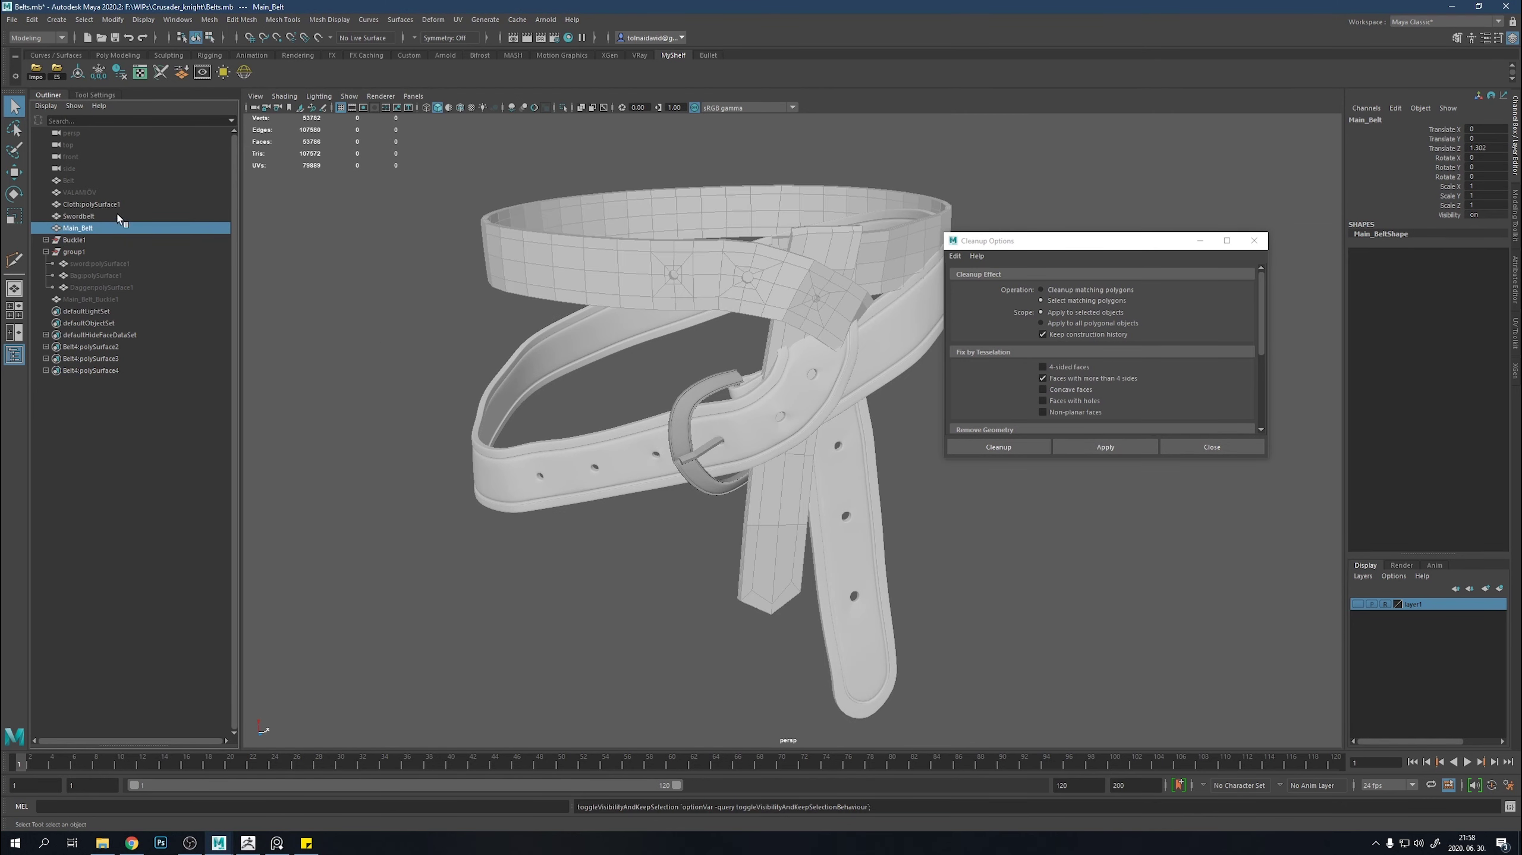
pyautogui.click(90, 298)
pyautogui.press('h')
# Duplicate the buckle as Main_Belt_Buckle2, lift it, and reset its Y position to 0.
pyautogui.hotkey('ctrl', 'd')
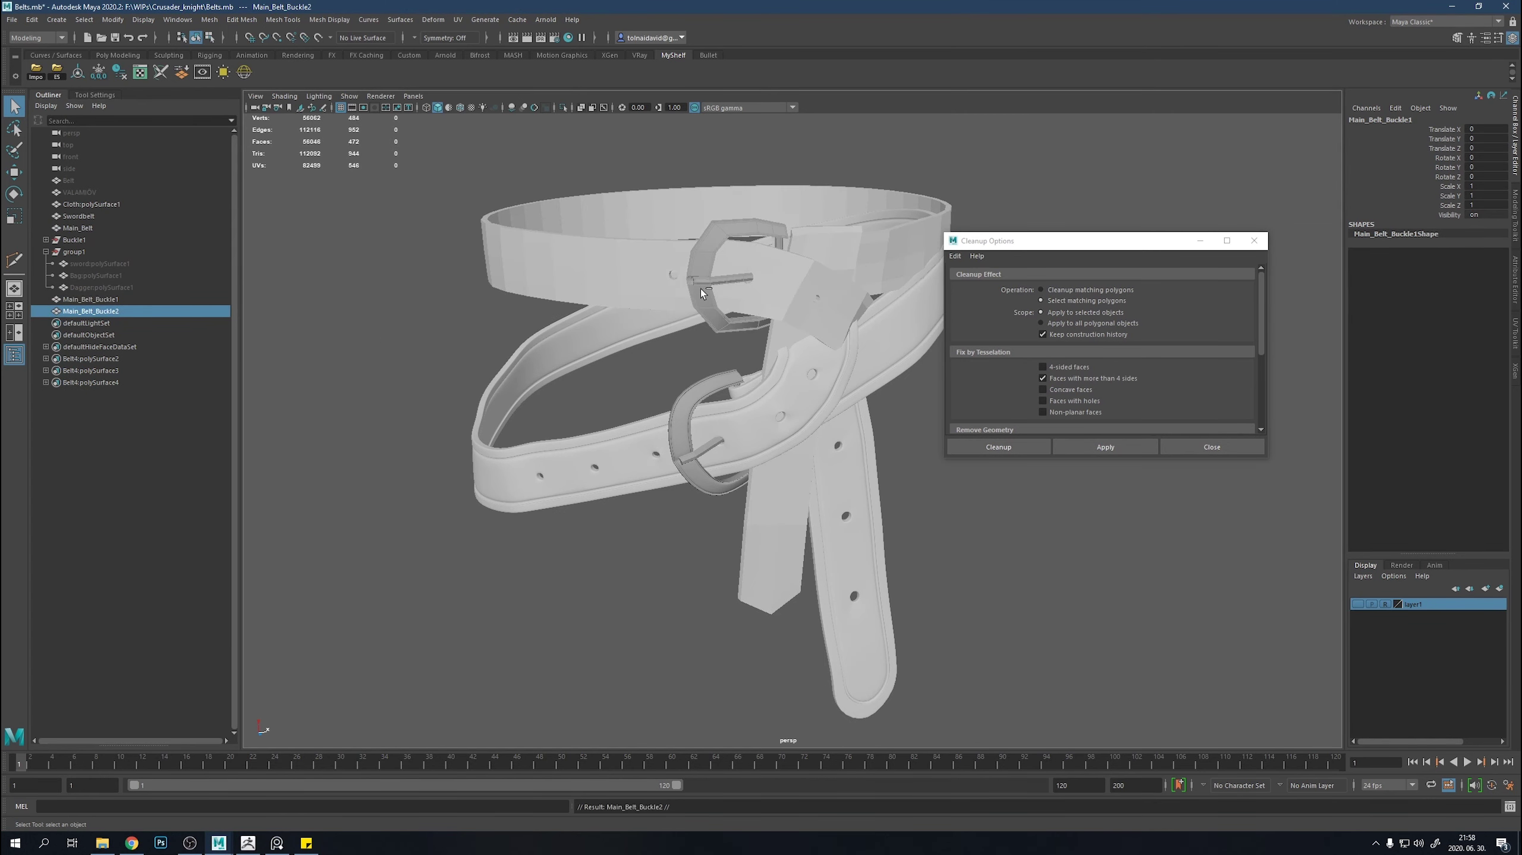
pyautogui.press('w')
pyautogui.moveTo(737, 275); pyautogui.dragTo(736, 180)
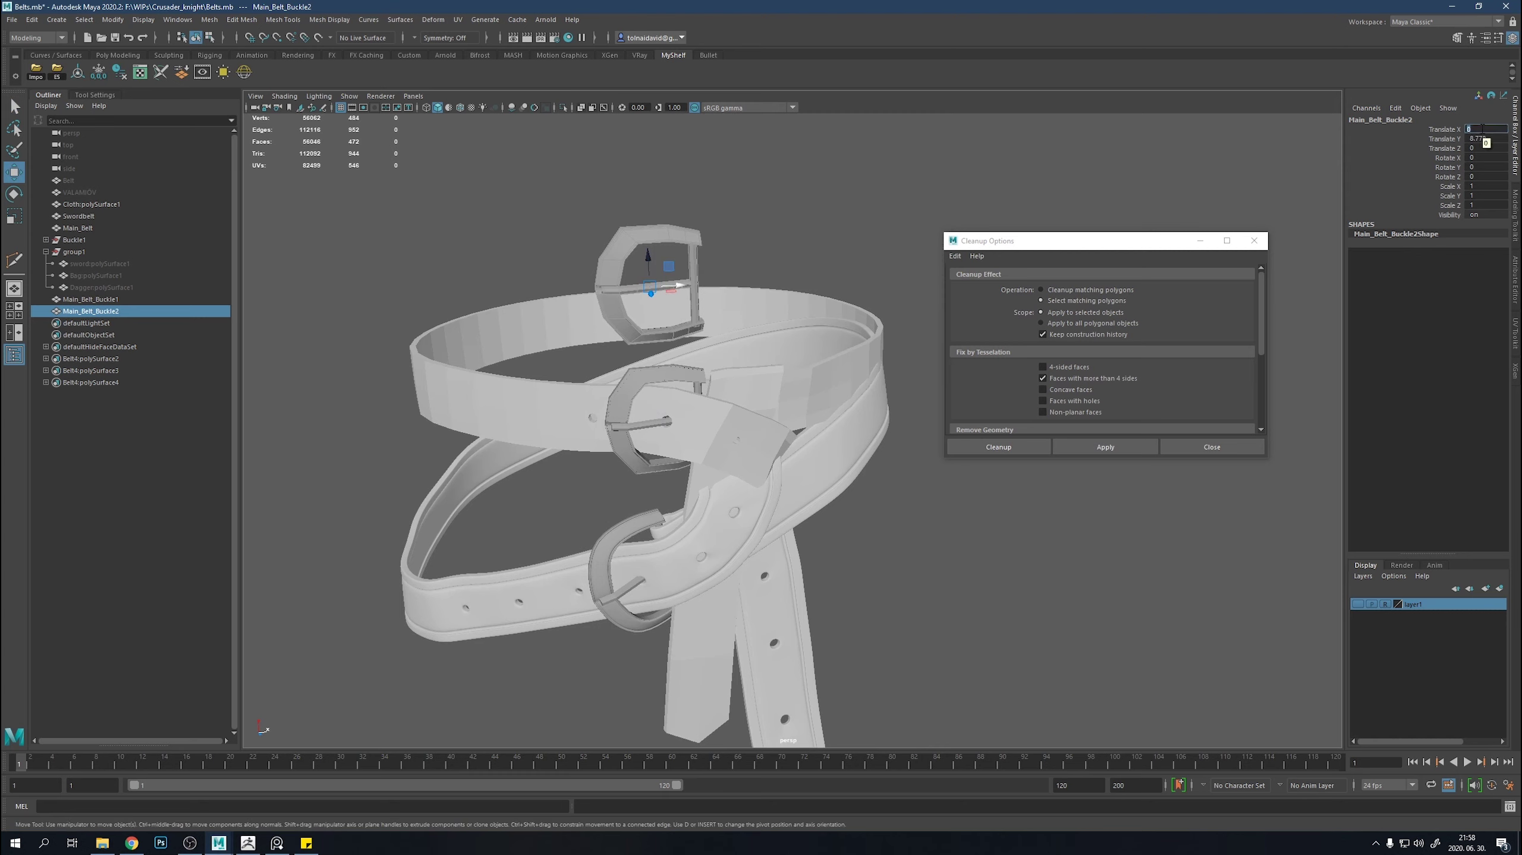
pyautogui.write('0')
pyautogui.press('Tab')
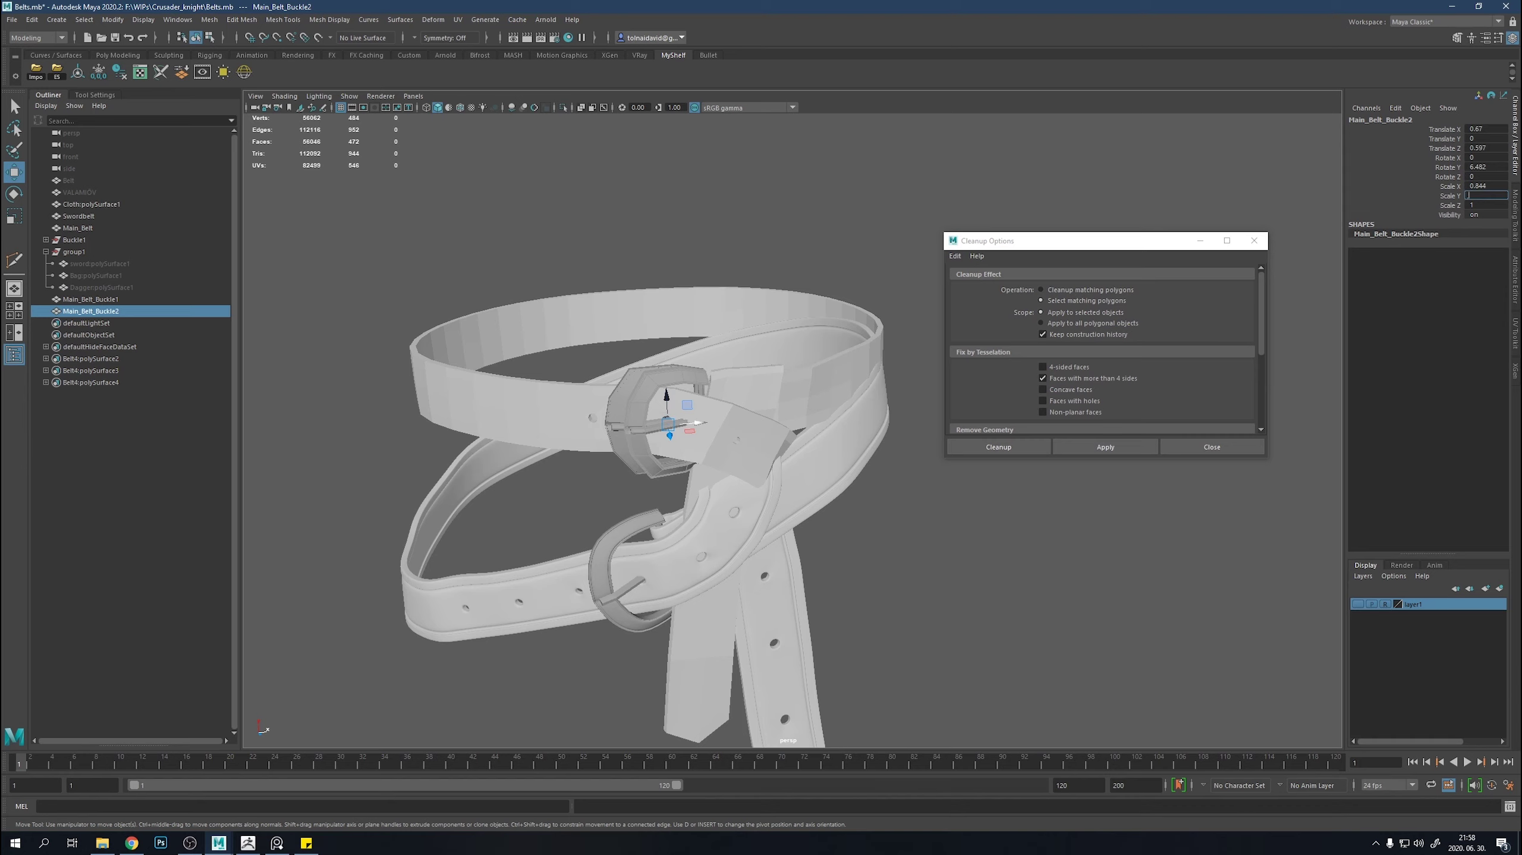
# Compare the upper and lower buckles, then select Buckle1 in the Outliner.
pyautogui.keyDown('alt'); pyautogui.moveTo(688, 539); pyautogui.dragTo(817, 561); pyautogui.keyUp('alt')
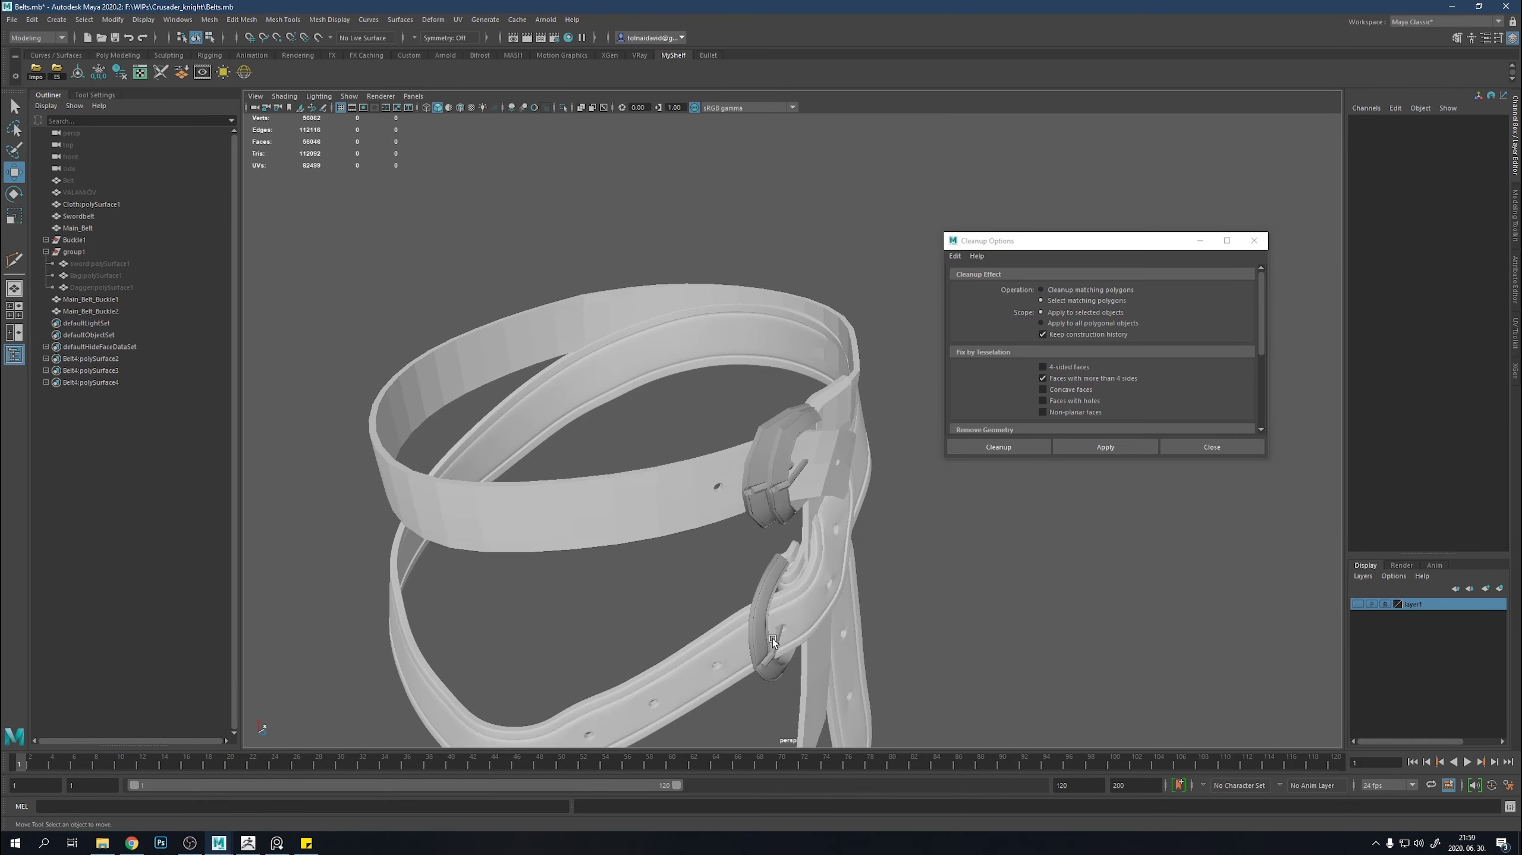
pyautogui.click(817, 562)
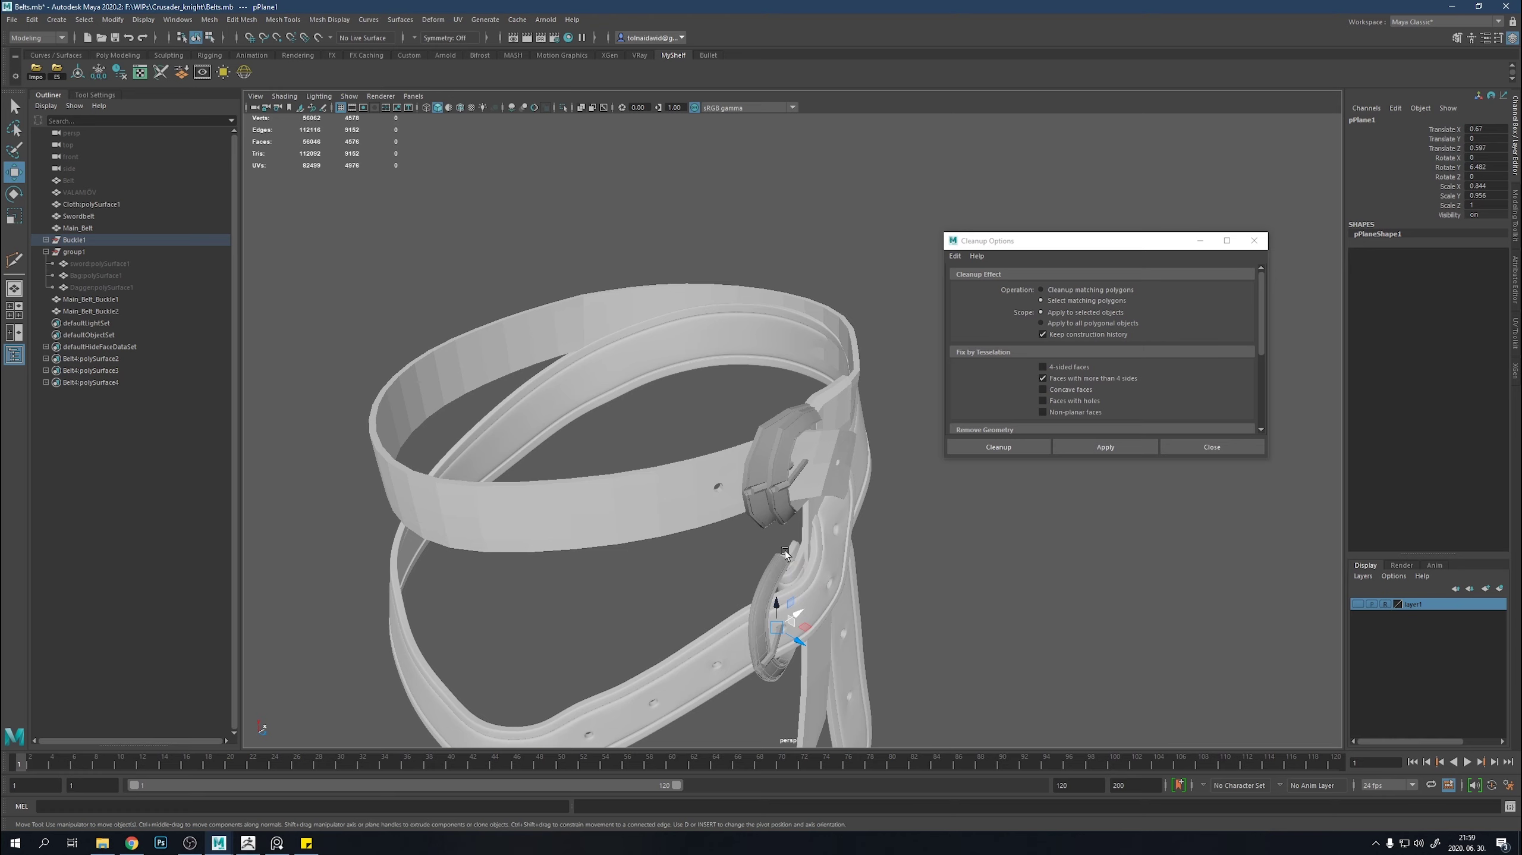
pyautogui.click(756, 483)
pyautogui.click(772, 486)
pyautogui.click(772, 486)
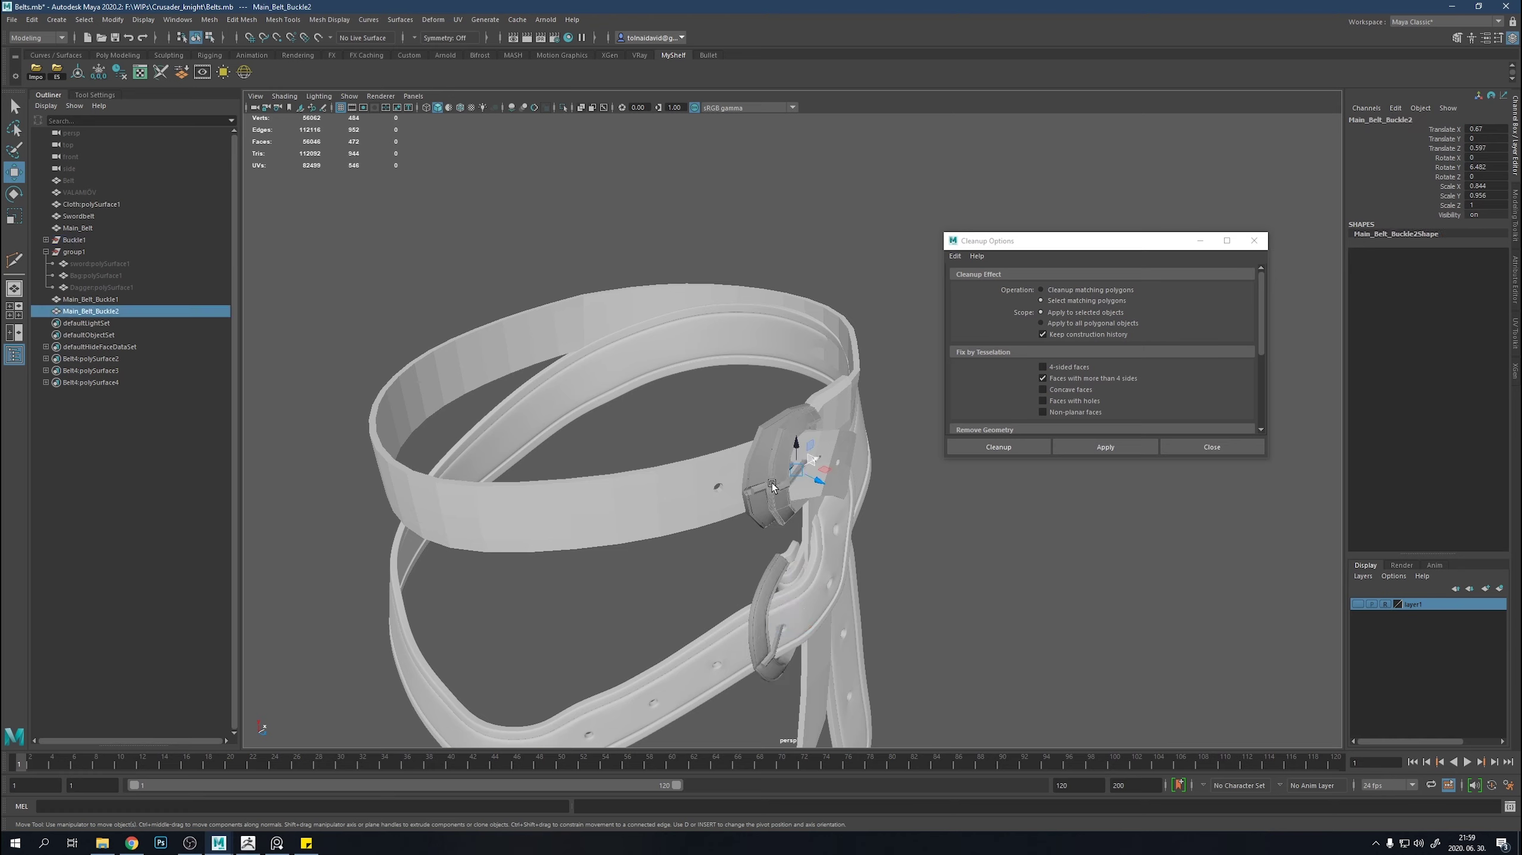
pyautogui.click(763, 616)
pyautogui.click(781, 500)
pyautogui.click(763, 616)
pyautogui.click(107, 252)
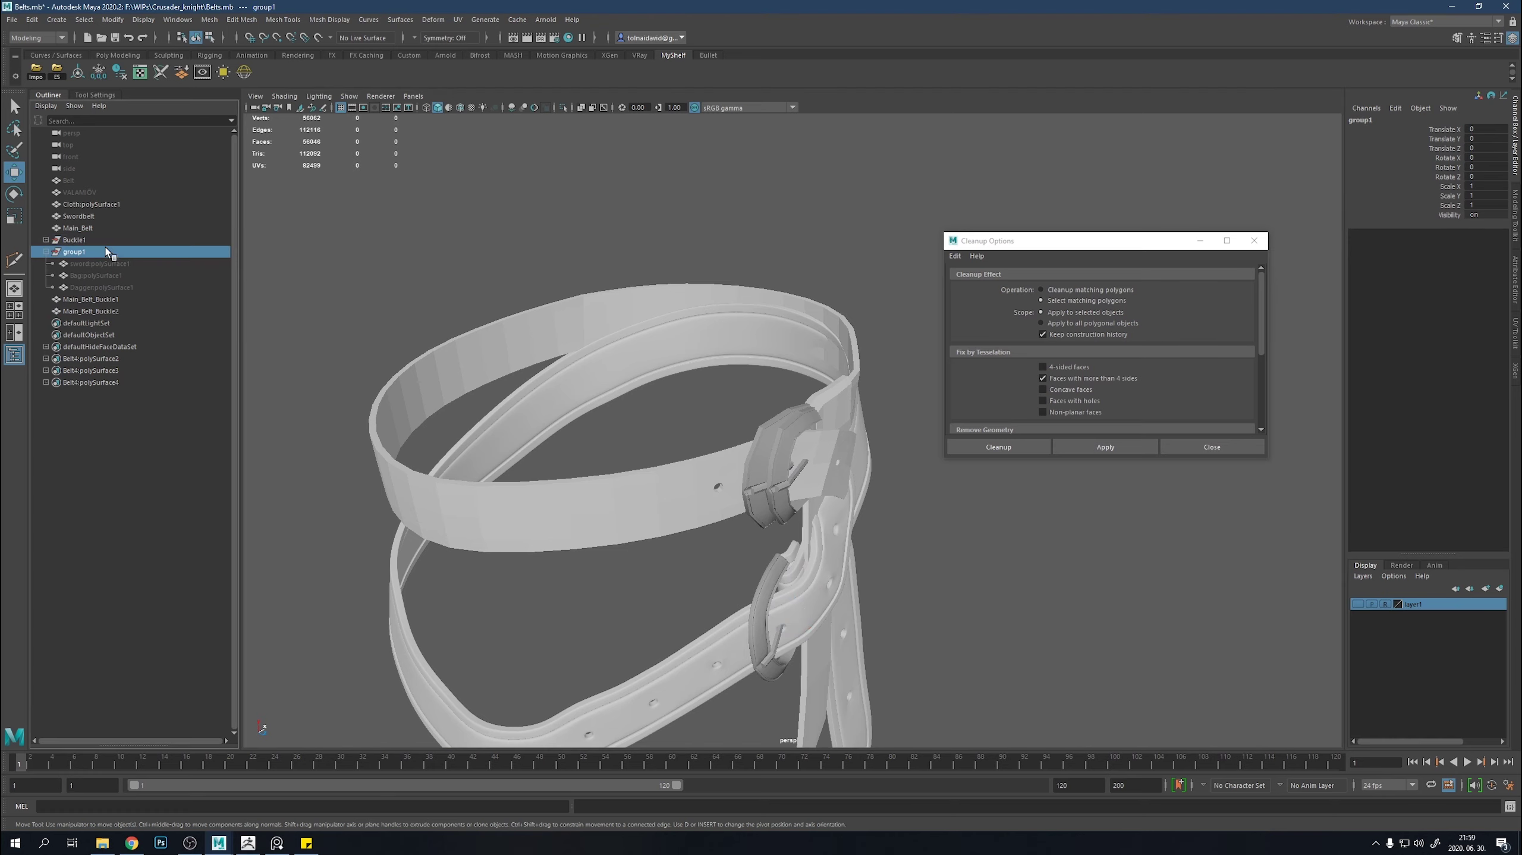
pyautogui.click(103, 240)
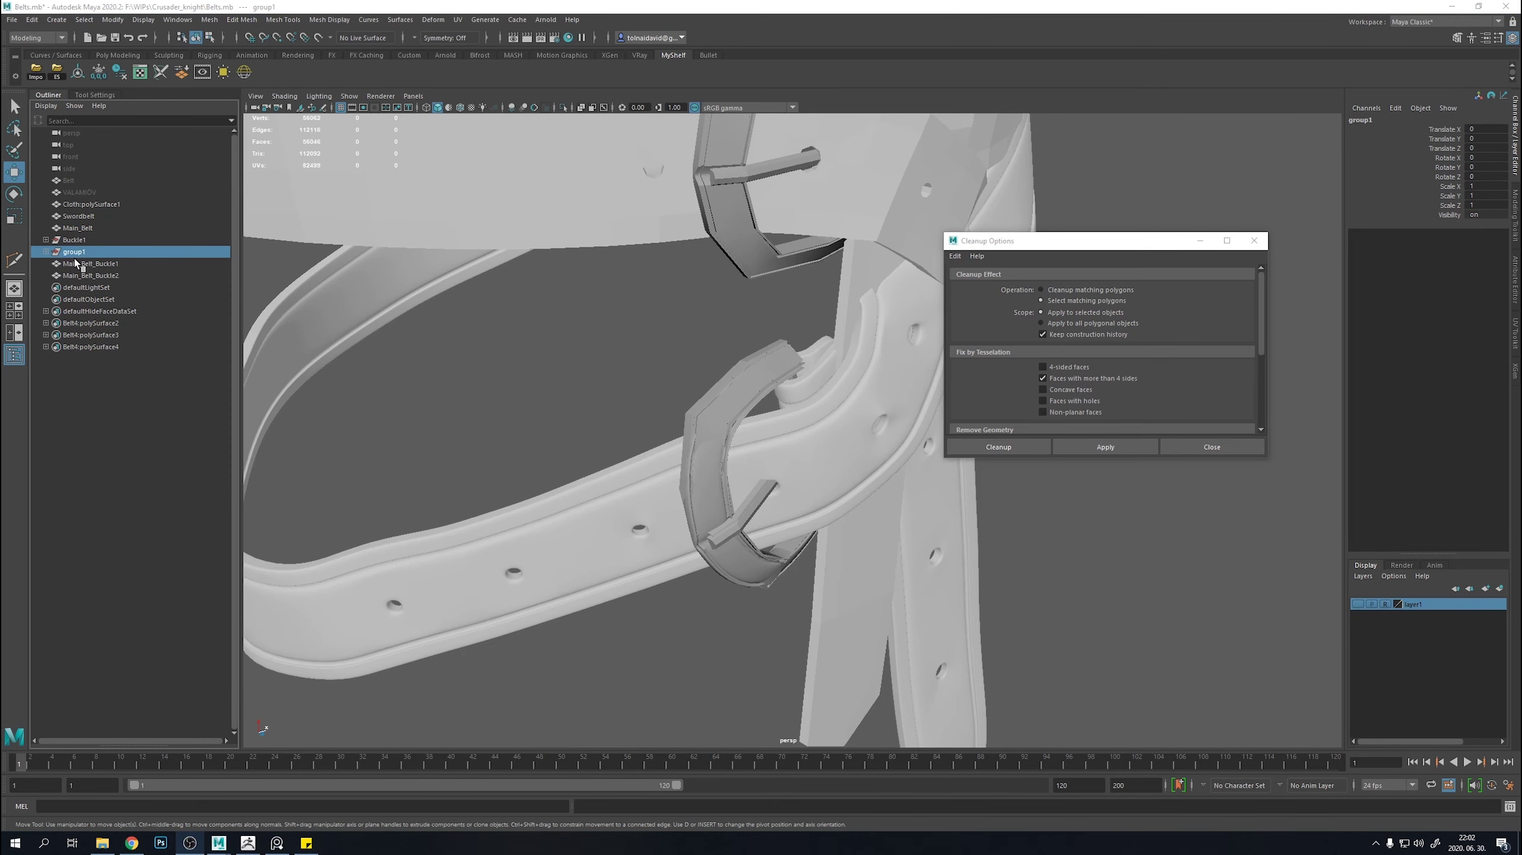
# Delete the leftover Buckle1 and select Main_Belt_Buckle2.
pyautogui.press('Delete')
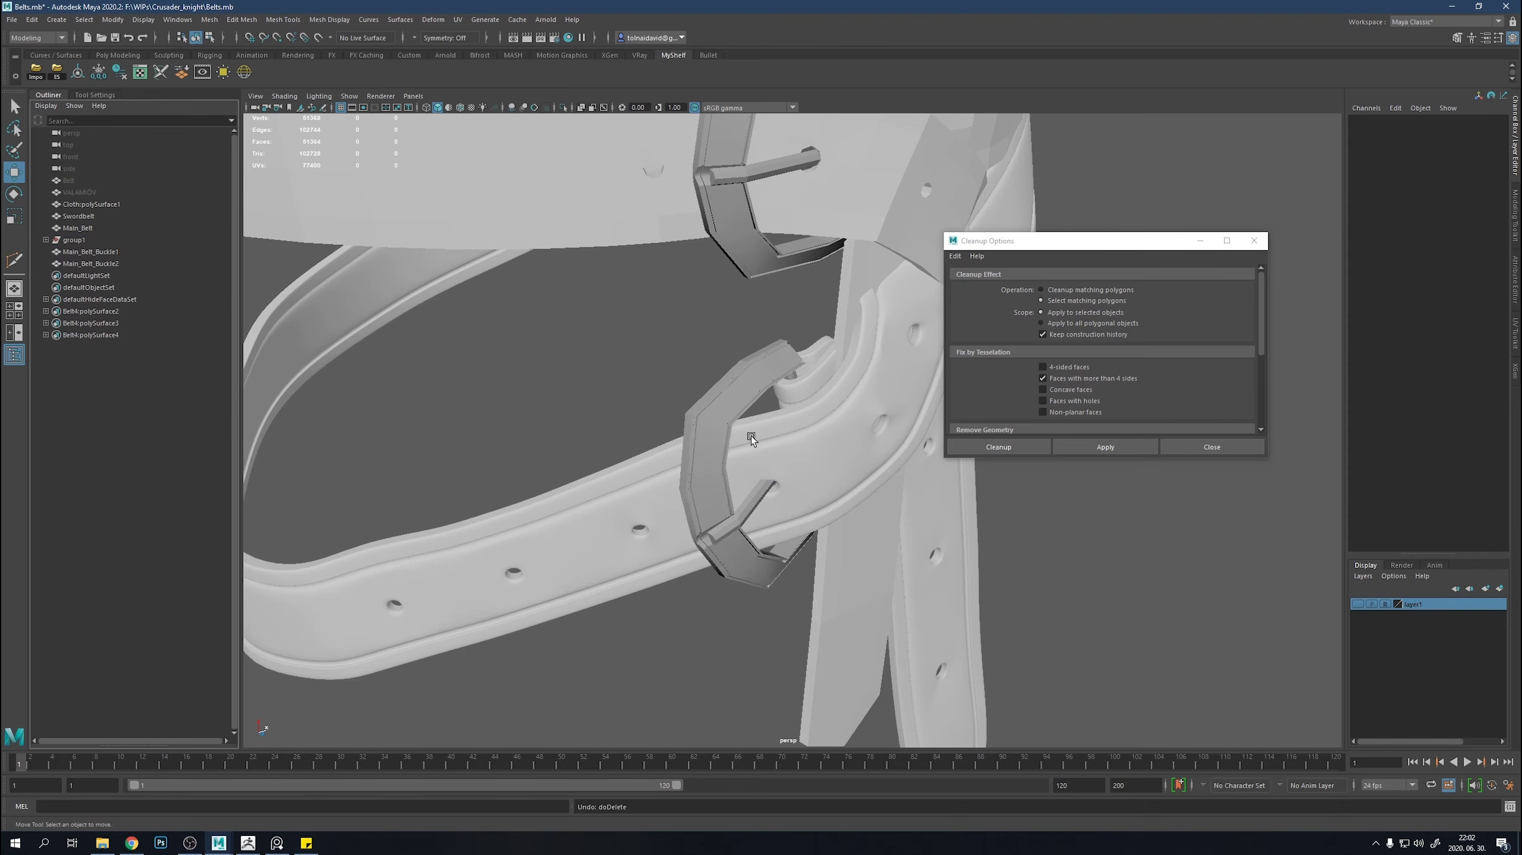
pyautogui.click(751, 435)
pyautogui.moveTo(680, 424)
pyautogui.keyDown('alt'); pyautogui.mouseDown()
pyautogui.moveTo(721, 266)
pyautogui.moveTo(764, 436)
pyautogui.mouseUp(); pyautogui.keyUp('alt')
pyautogui.scroll(5, 763, 435)
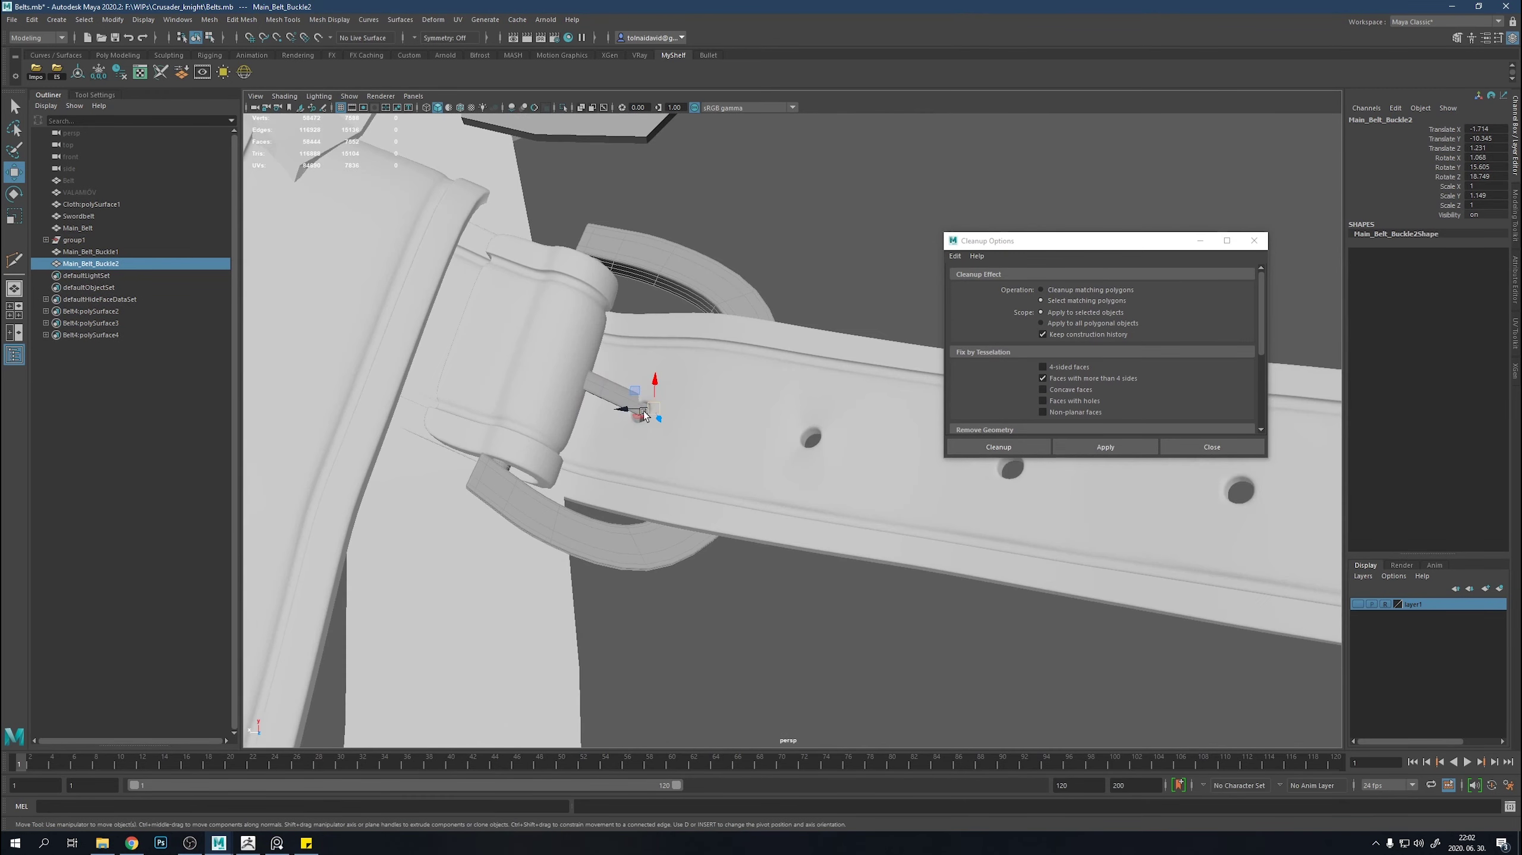
# Rotate Main_Belt_Buckle2 to match the strap and slide it into place.
pyautogui.press('e')
pyautogui.moveTo(650, 395); pyautogui.dragTo(634, 443)
pyautogui.scroll(5, 486, 496)
pyautogui.scroll(-5, 486, 496)
pyautogui.moveTo(728, 437); pyautogui.dragTo(735, 455)
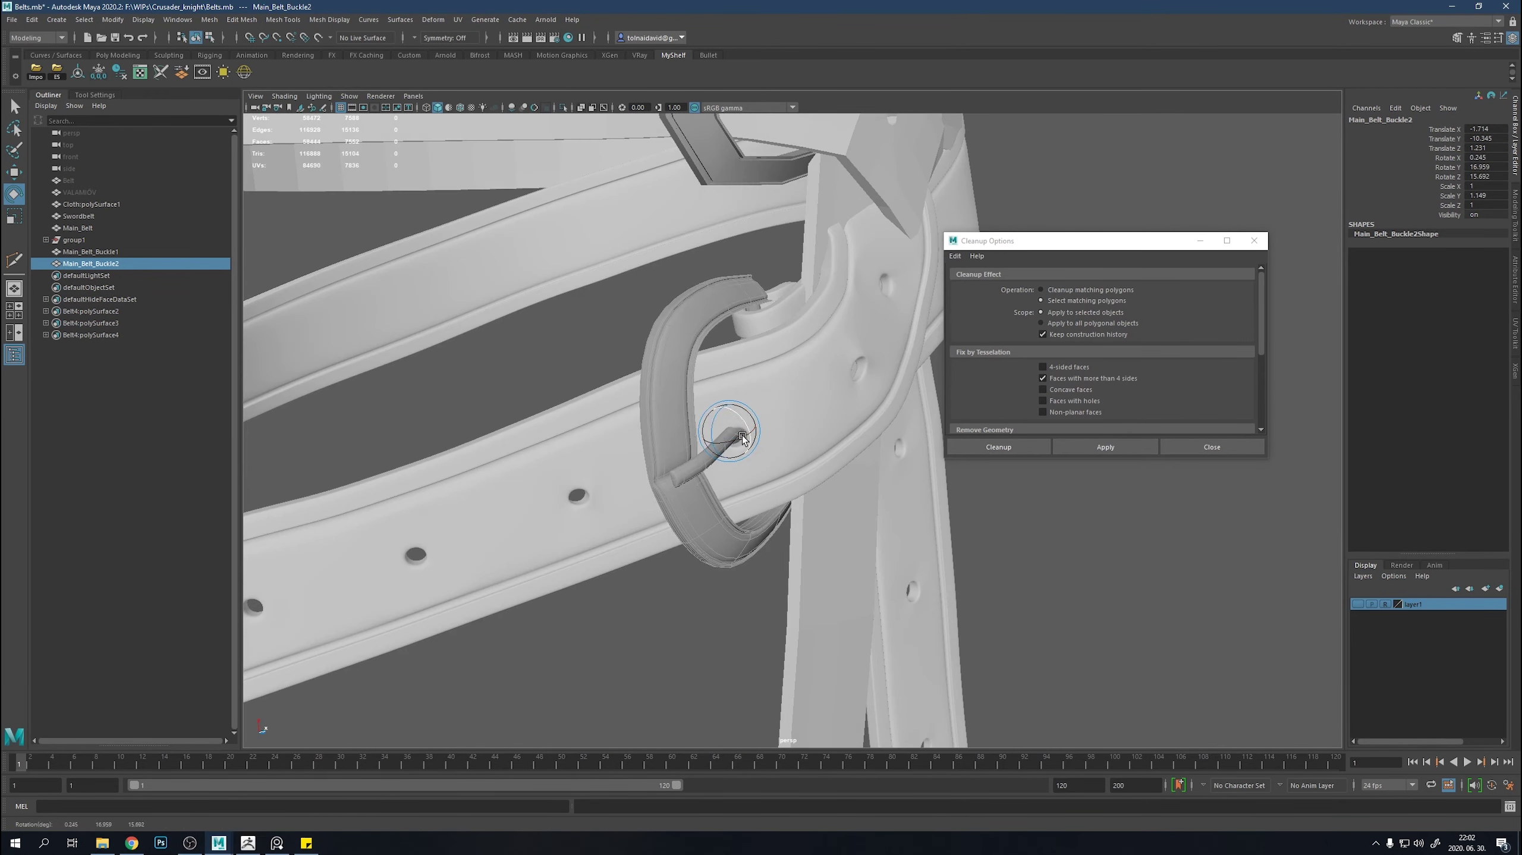
pyautogui.press('w')
pyautogui.scroll(3, 761, 473)
pyautogui.moveTo(752, 535); pyautogui.dragTo(759, 546)
pyautogui.scroll(-5, 673, 563)
pyautogui.scroll(-2, 682, 484)
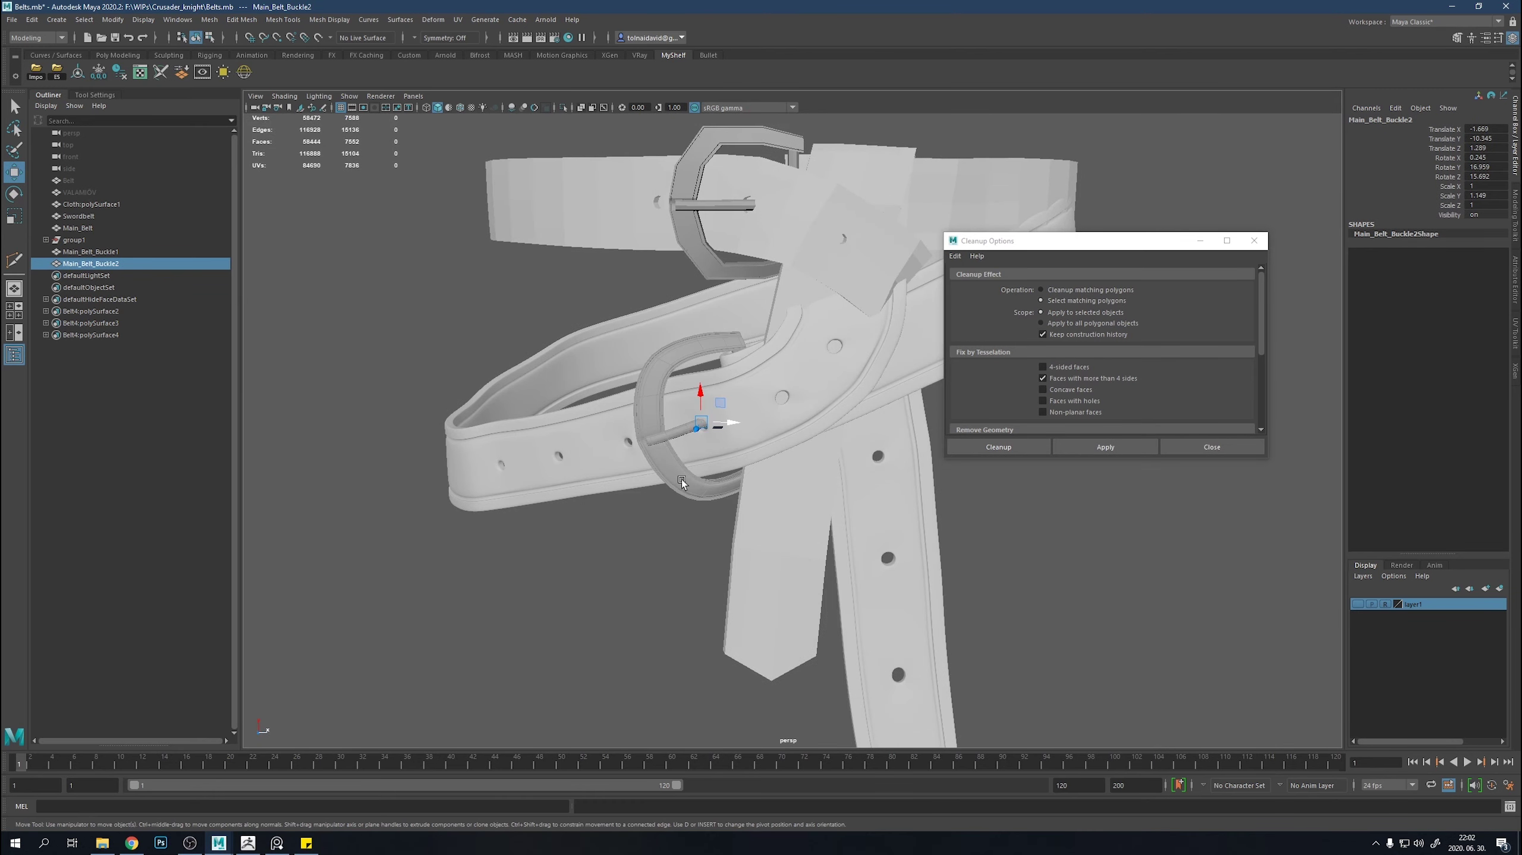
# Hide Main_Belt and Main_Belt_Buckle1 with Ctrl+H, leaving the SwordBelt visible.
pyautogui.click(686, 200)
pyautogui.press('3')
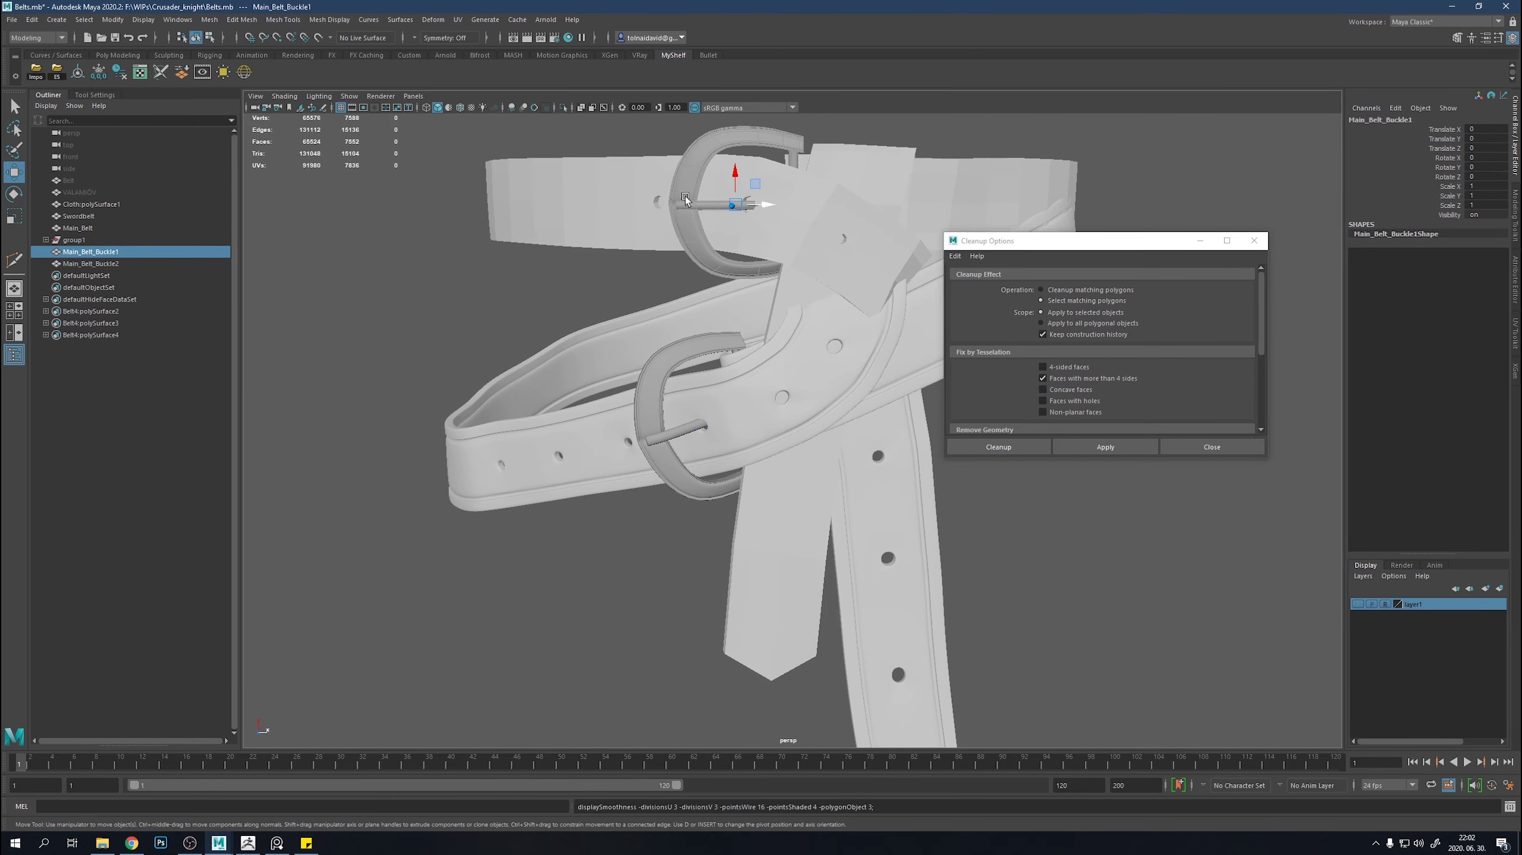
pyautogui.moveTo(820, 145); pyautogui.dragTo(820, 147)
pyautogui.keyDown('ctrl'); pyautogui.click(757, 388); pyautogui.keyUp('ctrl')
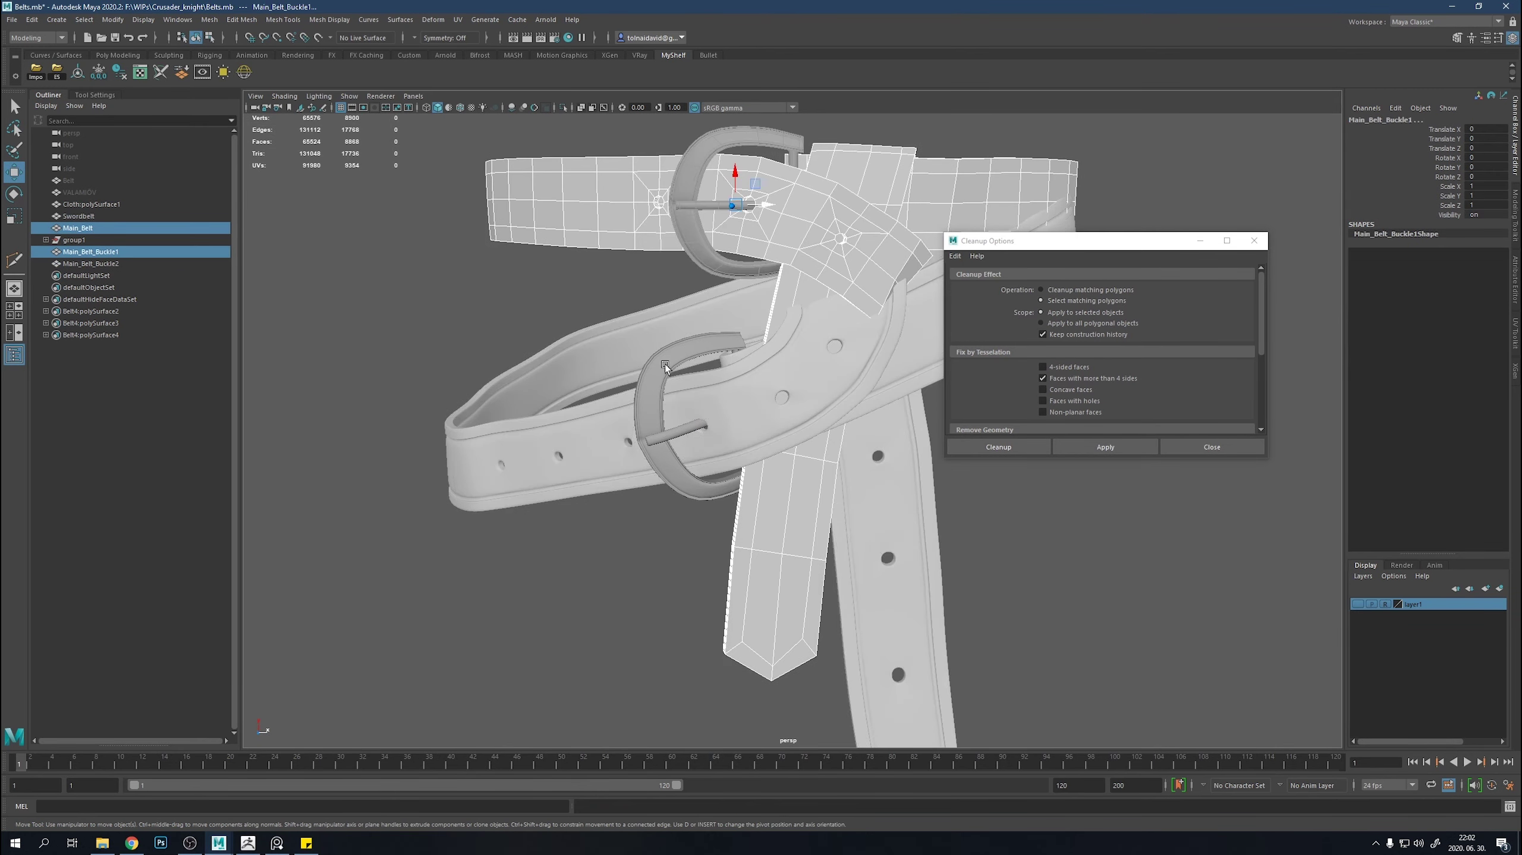
pyautogui.hotkey('ctrl', 'h')
pyautogui.moveTo(773, 378)
pyautogui.keyDown('alt'); pyautogui.mouseDown()
pyautogui.moveTo(749, 363)
pyautogui.moveTo(703, 386)
pyautogui.moveTo(668, 347)
pyautogui.moveTo(847, 416)
pyautogui.moveTo(751, 418)
pyautogui.mouseUp(); pyautogui.keyUp('alt')
# Return the sword belt to low-poly display and select the Main_Belt_Buckle2 faces.
pyautogui.press('1')
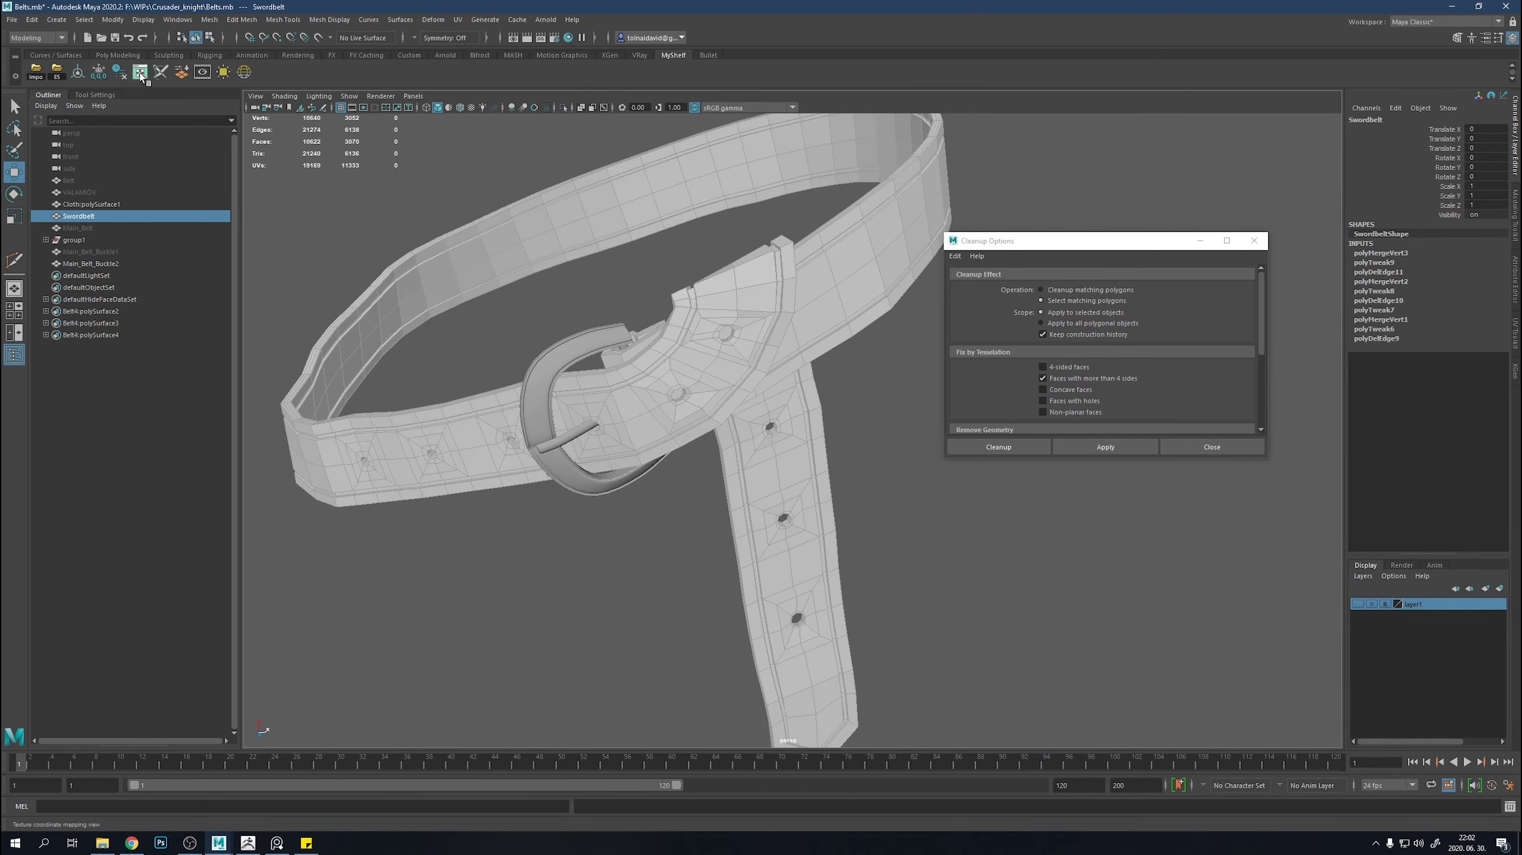
pyautogui.click(579, 358)
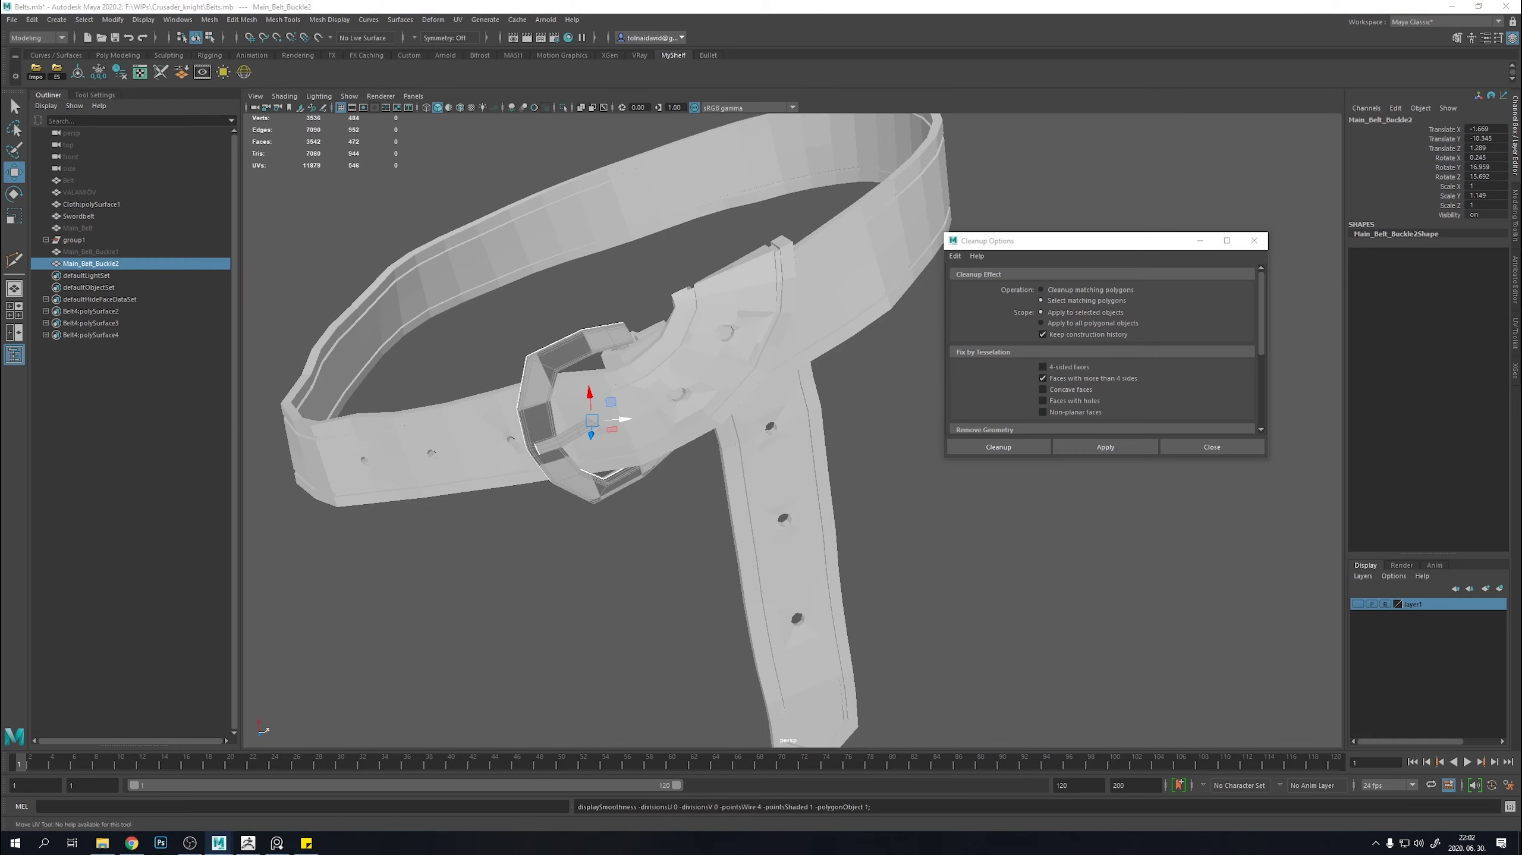
pyautogui.hotkey('ctrl', 'F11')
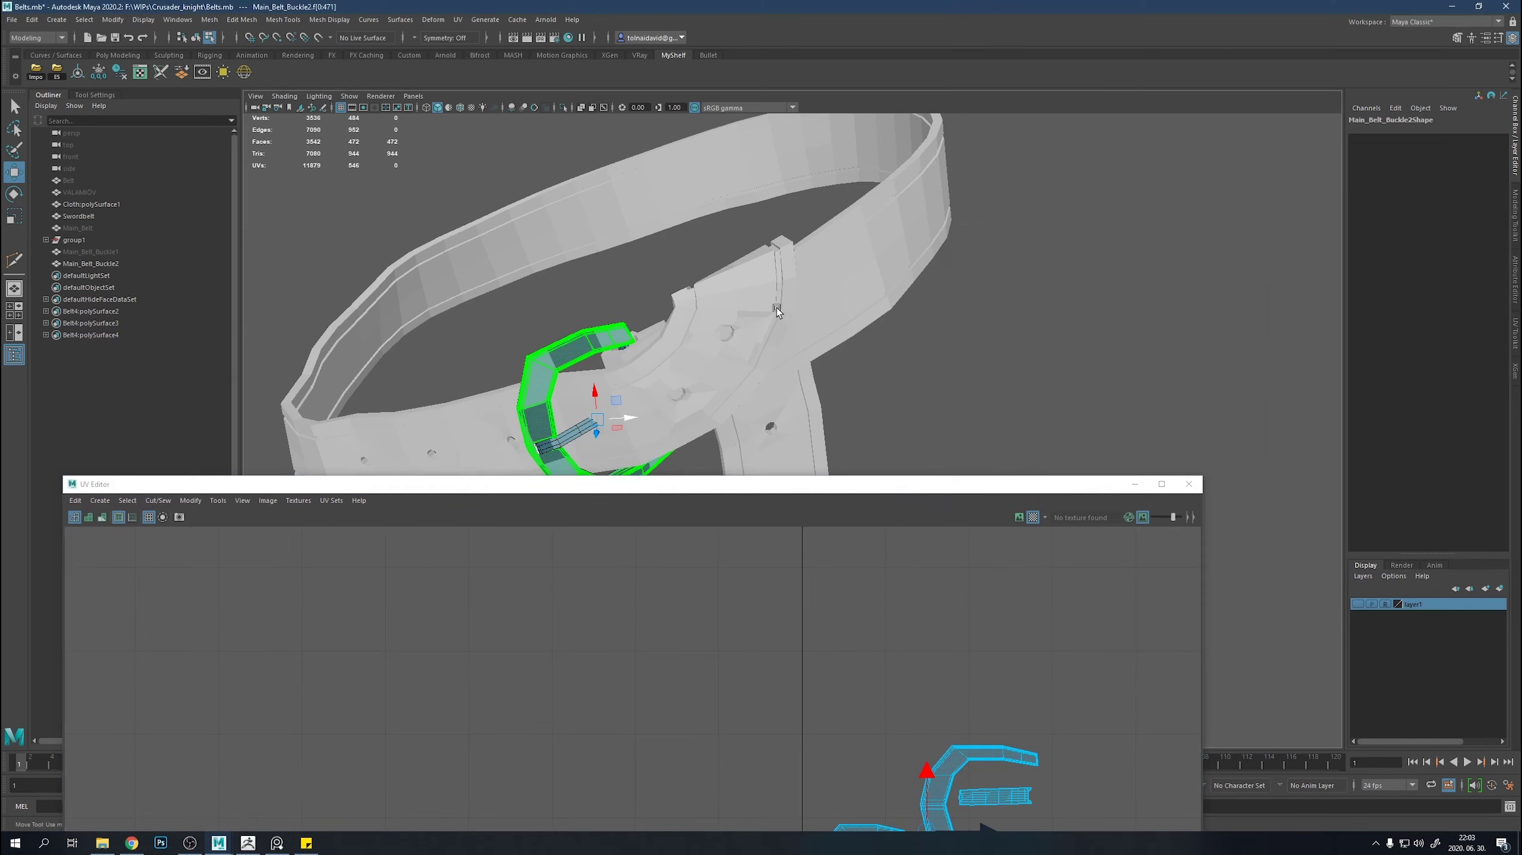
pyautogui.keyDown('alt'); pyautogui.moveTo(776, 307); pyautogui.dragTo(833, 338); pyautogui.keyUp('alt')
pyautogui.moveTo(832, 338); pyautogui.dragTo(954, 356, button='right')
pyautogui.scroll(-5, 894, 378)
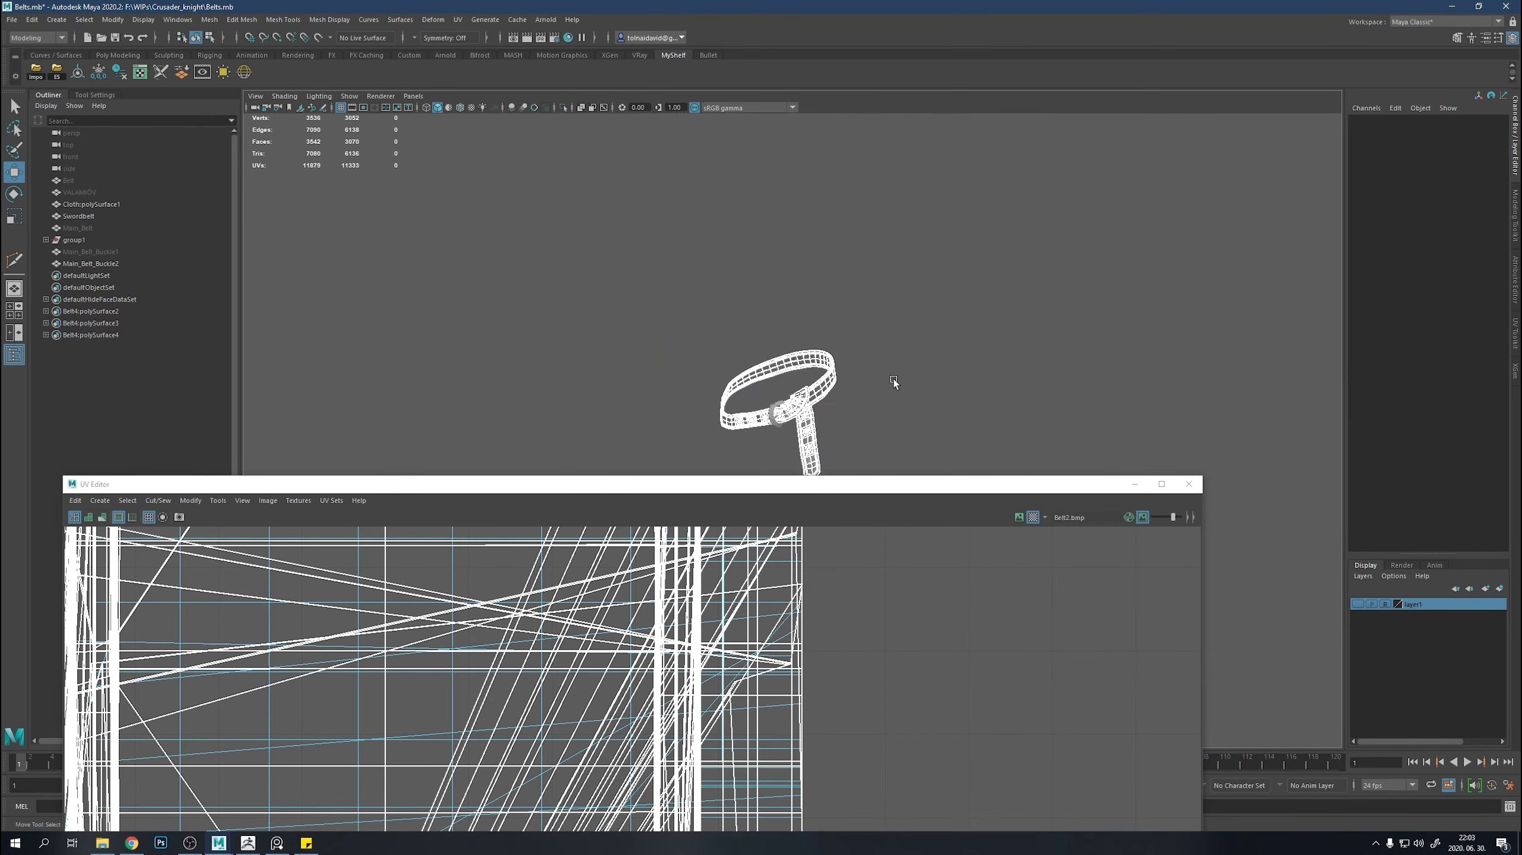
# Apply a planar UV projection to the Swordbelt and select an edge loop along the strap.
pyautogui.keyDown('shift'); pyautogui.moveTo(655, 618); pyautogui.dragTo(702, 544, button='right'); pyautogui.keyUp('shift')
pyautogui.scroll(5, 744, 300)
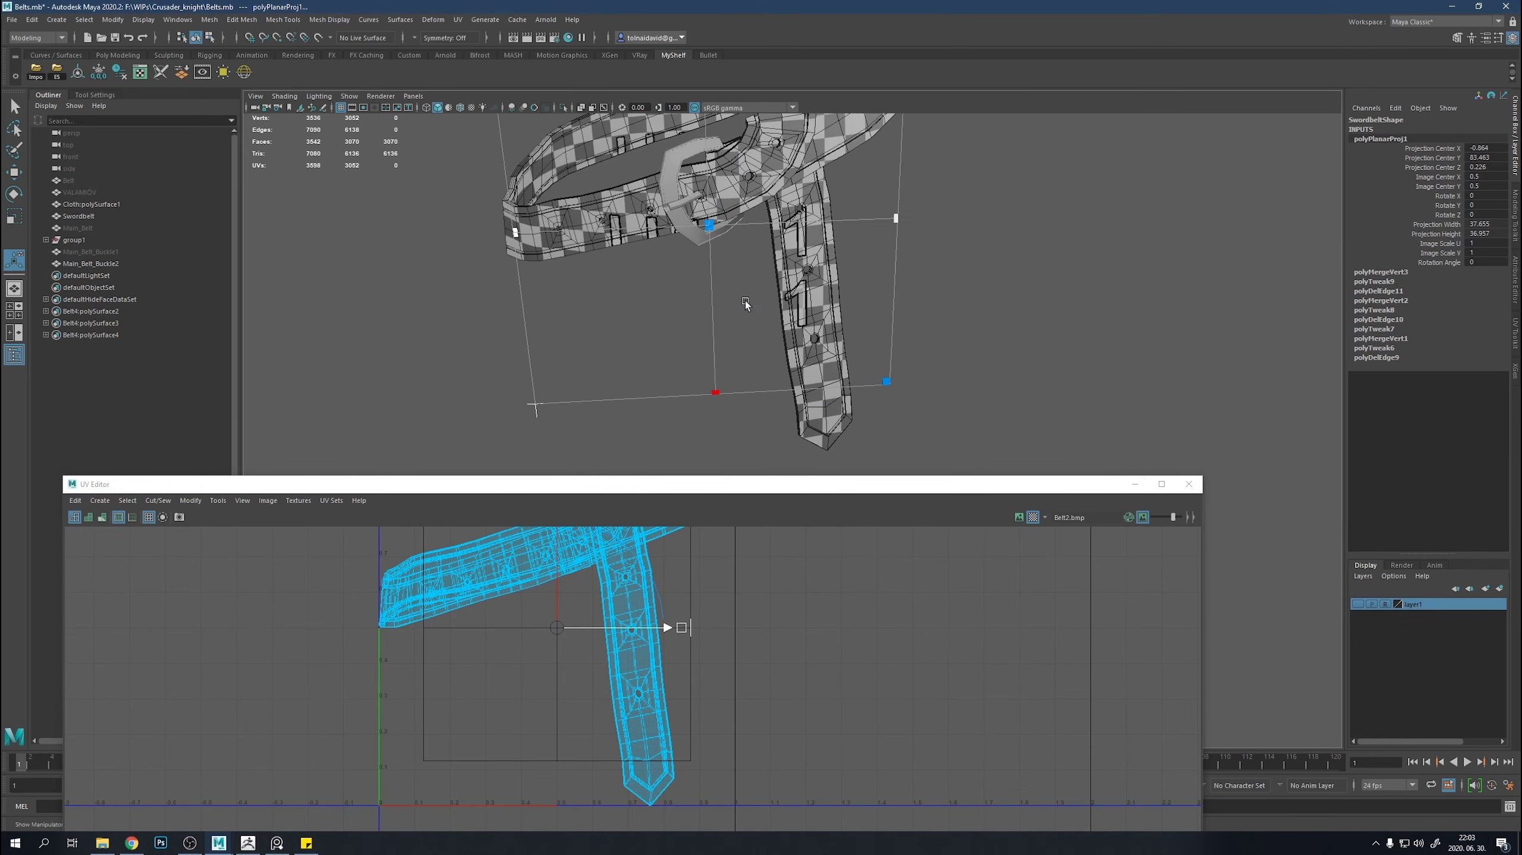
pyautogui.scroll(5, 896, 307)
pyautogui.doubleClick(782, 302)
pyautogui.moveTo(782, 305)
pyautogui.keyDown('alt'); pyautogui.mouseDown()
pyautogui.moveTo(1036, 425)
pyautogui.moveTo(975, 384)
pyautogui.moveTo(896, 232)
pyautogui.mouseUp(); pyautogui.keyUp('alt')
pyautogui.keyDown('alt'); pyautogui.moveTo(895, 232); pyautogui.dragTo(1012, 235, button='right'); pyautogui.keyUp('alt')
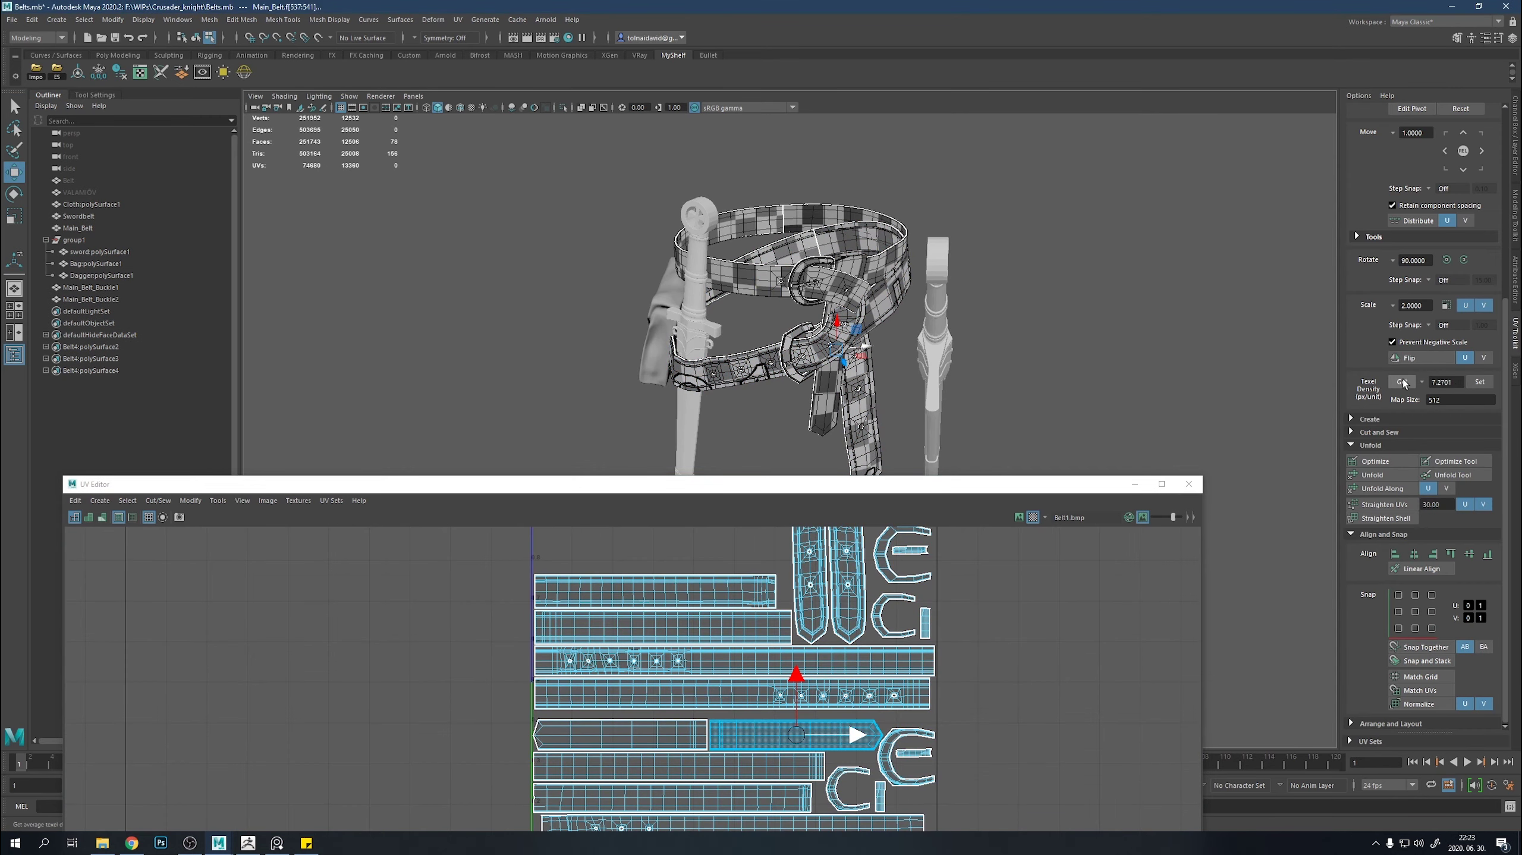
# Save the scene, hide the UV layout, and select Swordbelt with Main_Belt_Buckle2.
pyautogui.moveTo(923, 438)
pyautogui.keyDown('alt'); pyautogui.mouseDown()
pyautogui.moveTo(958, 431)
pyautogui.moveTo(925, 422)
pyautogui.mouseUp(); pyautogui.keyUp('alt')
pyautogui.hotkey('ctrl', 's')
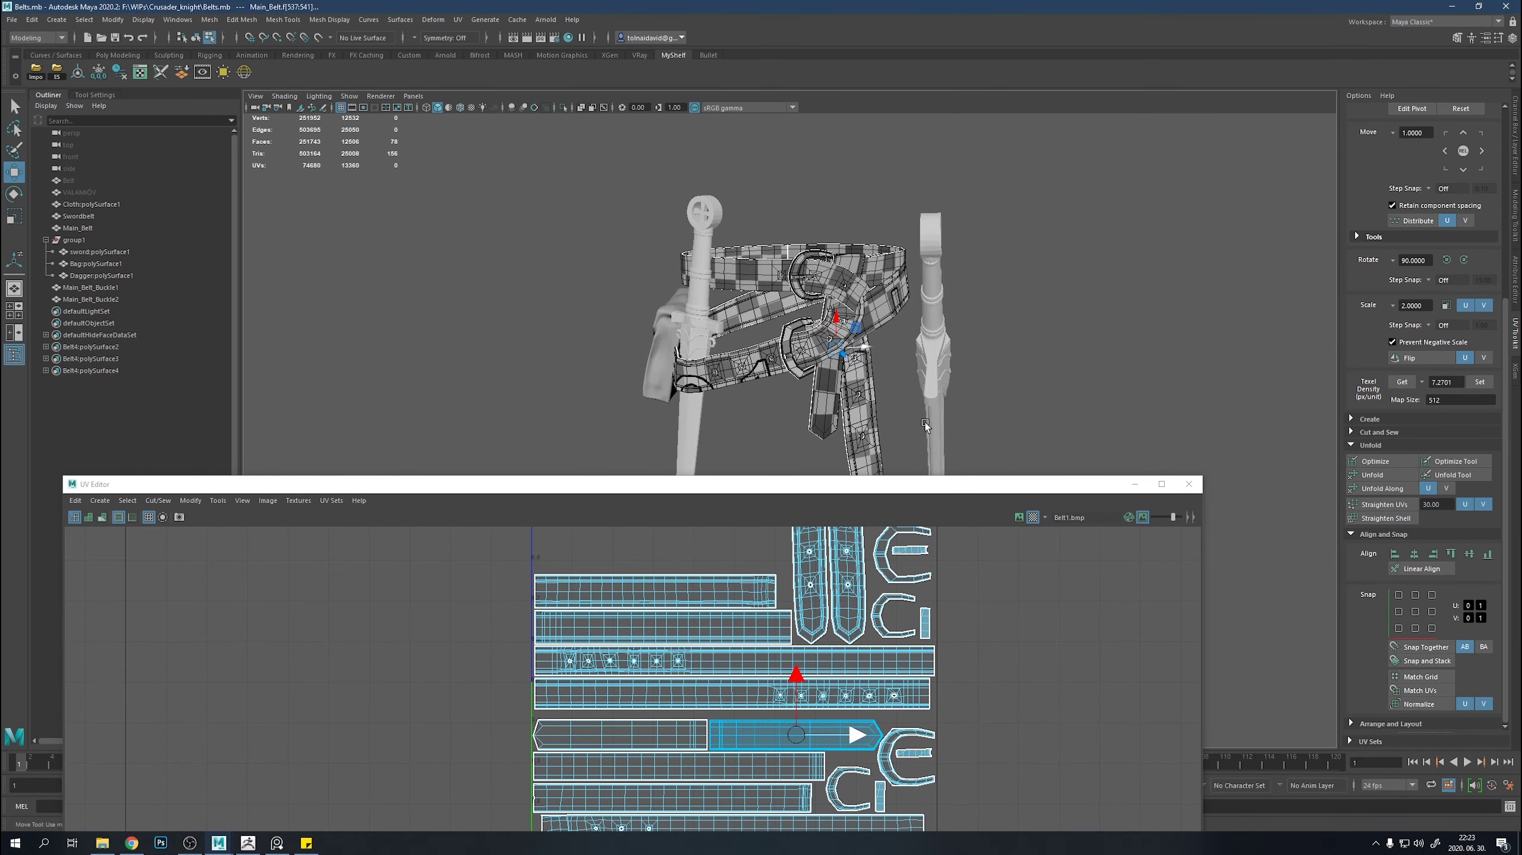
pyautogui.click(1188, 484)
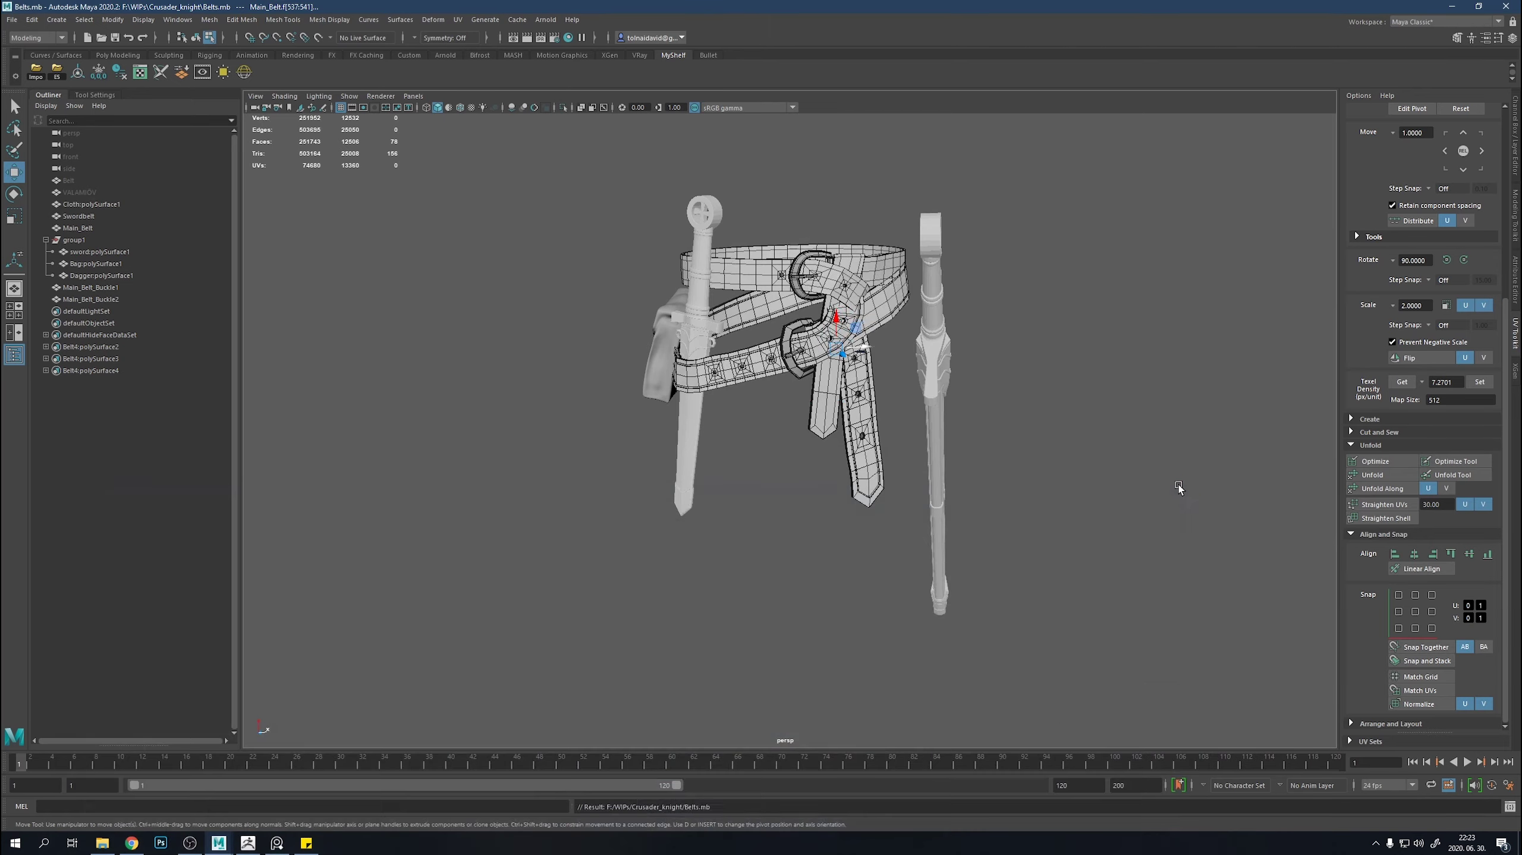
pyautogui.moveTo(1179, 482)
pyautogui.keyDown('alt'); pyautogui.mouseDown(button='right')
pyautogui.moveTo(1121, 600)
pyautogui.moveTo(1017, 539)
pyautogui.mouseUp(button='right'); pyautogui.keyUp('alt')
pyautogui.rightClick(916, 455)
pyautogui.click(958, 446)
pyautogui.keyDown('shift'); pyautogui.click(806, 434); pyautogui.keyUp('shift')
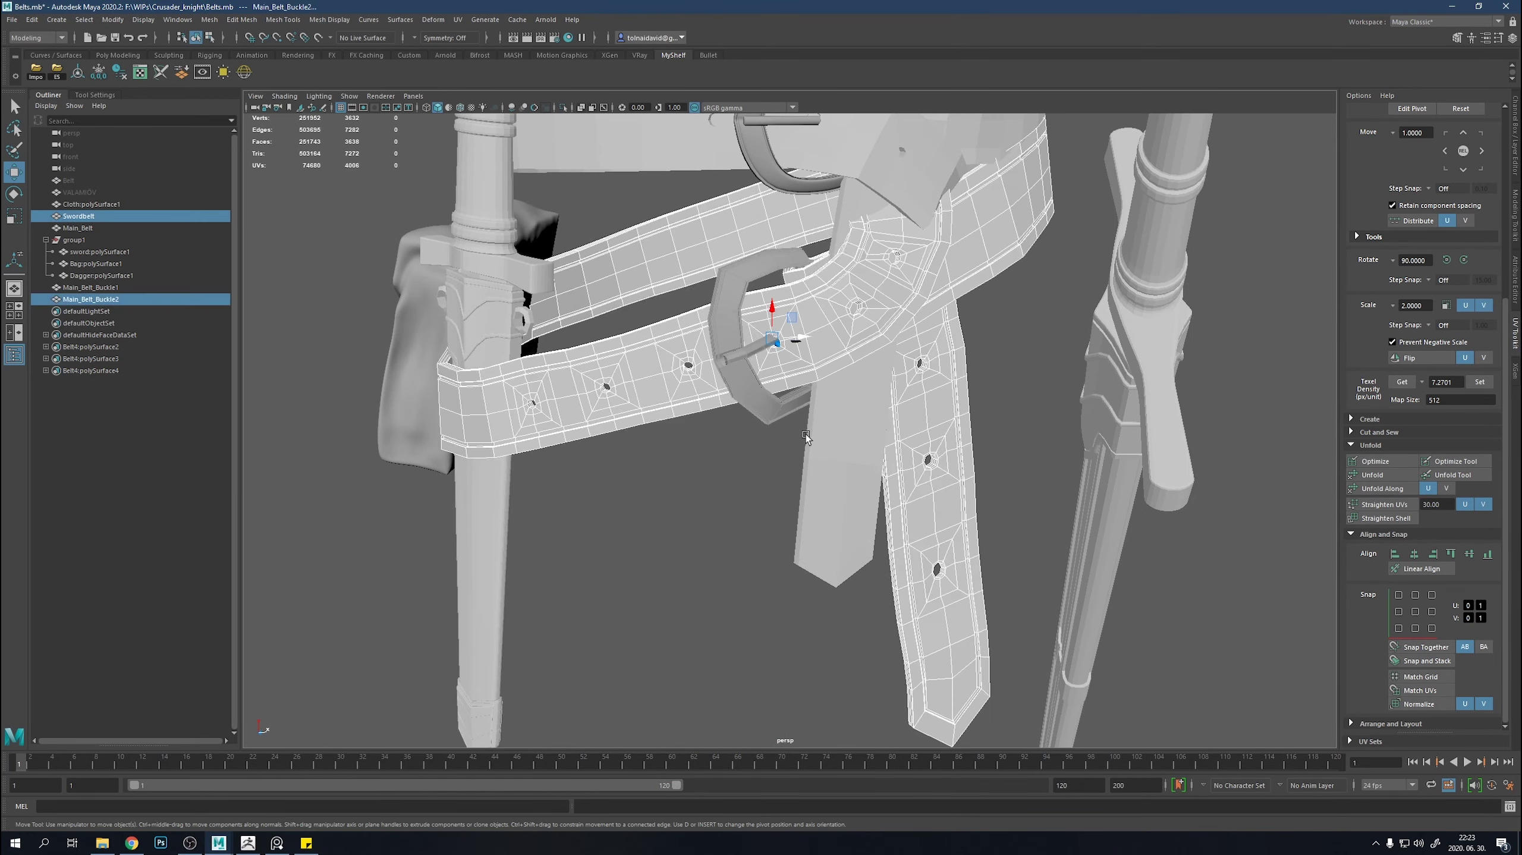
pyautogui.keyDown('alt'); pyautogui.moveTo(806, 434); pyautogui.dragTo(772, 455); pyautogui.keyUp('alt')
# Review the older belt files in the Assets folder in the file browser.
pyautogui.click(102, 842)
pyautogui.click(1164, 665)
pyautogui.click(526, 190)
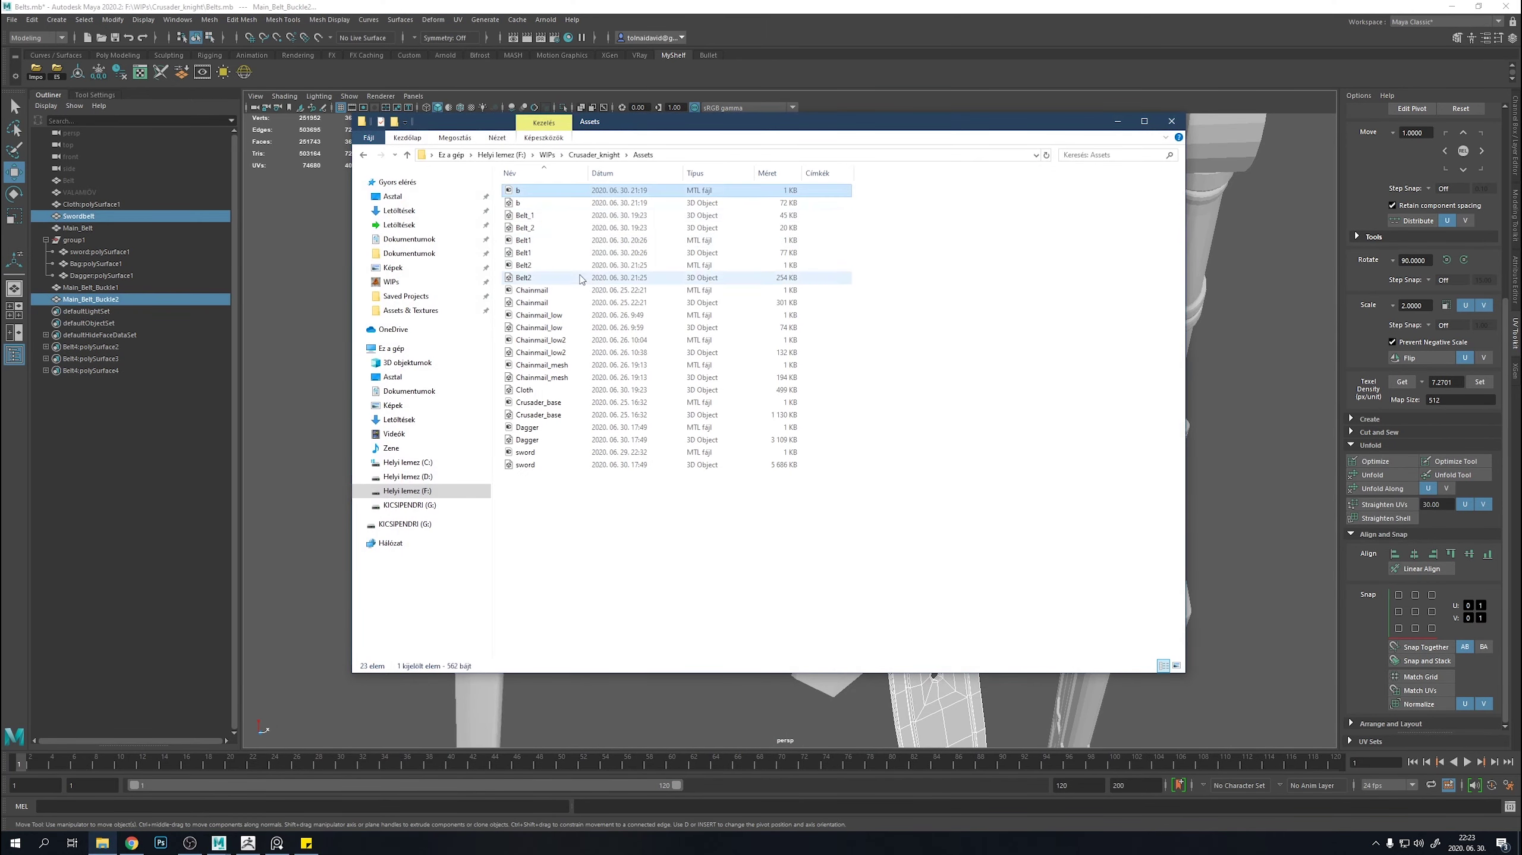
pyautogui.keyDown('shift'); pyautogui.click(527, 277); pyautogui.keyUp('shift')
pyautogui.click(997, 626)
pyautogui.click(1117, 121)
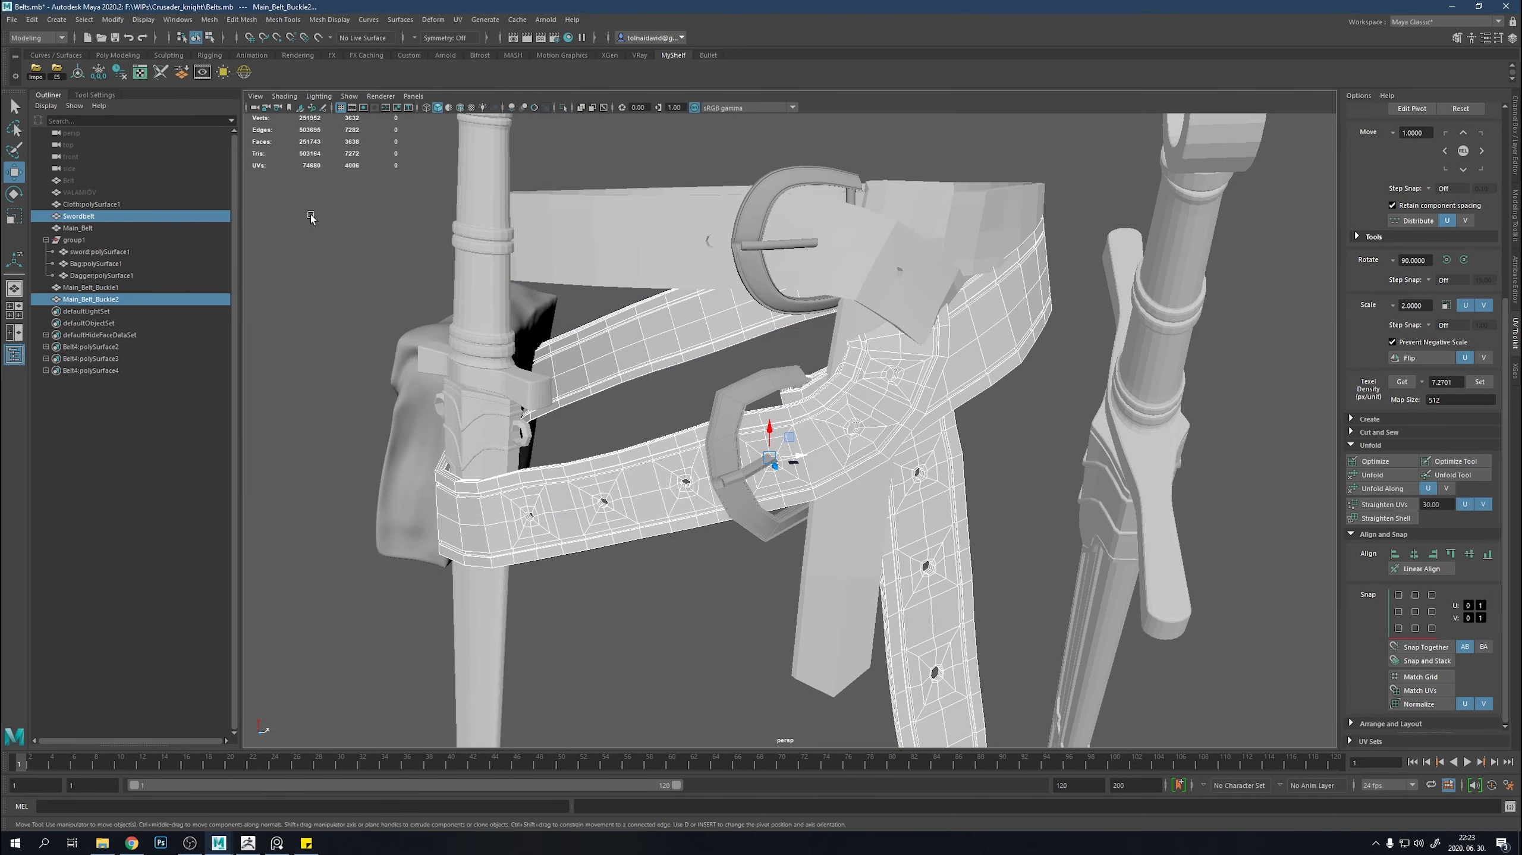
# Export the selections as Swordbelt.obj and Mainbelt.obj, then delete ZBrush's old Belt2 subtool.
pyautogui.click(57, 72)
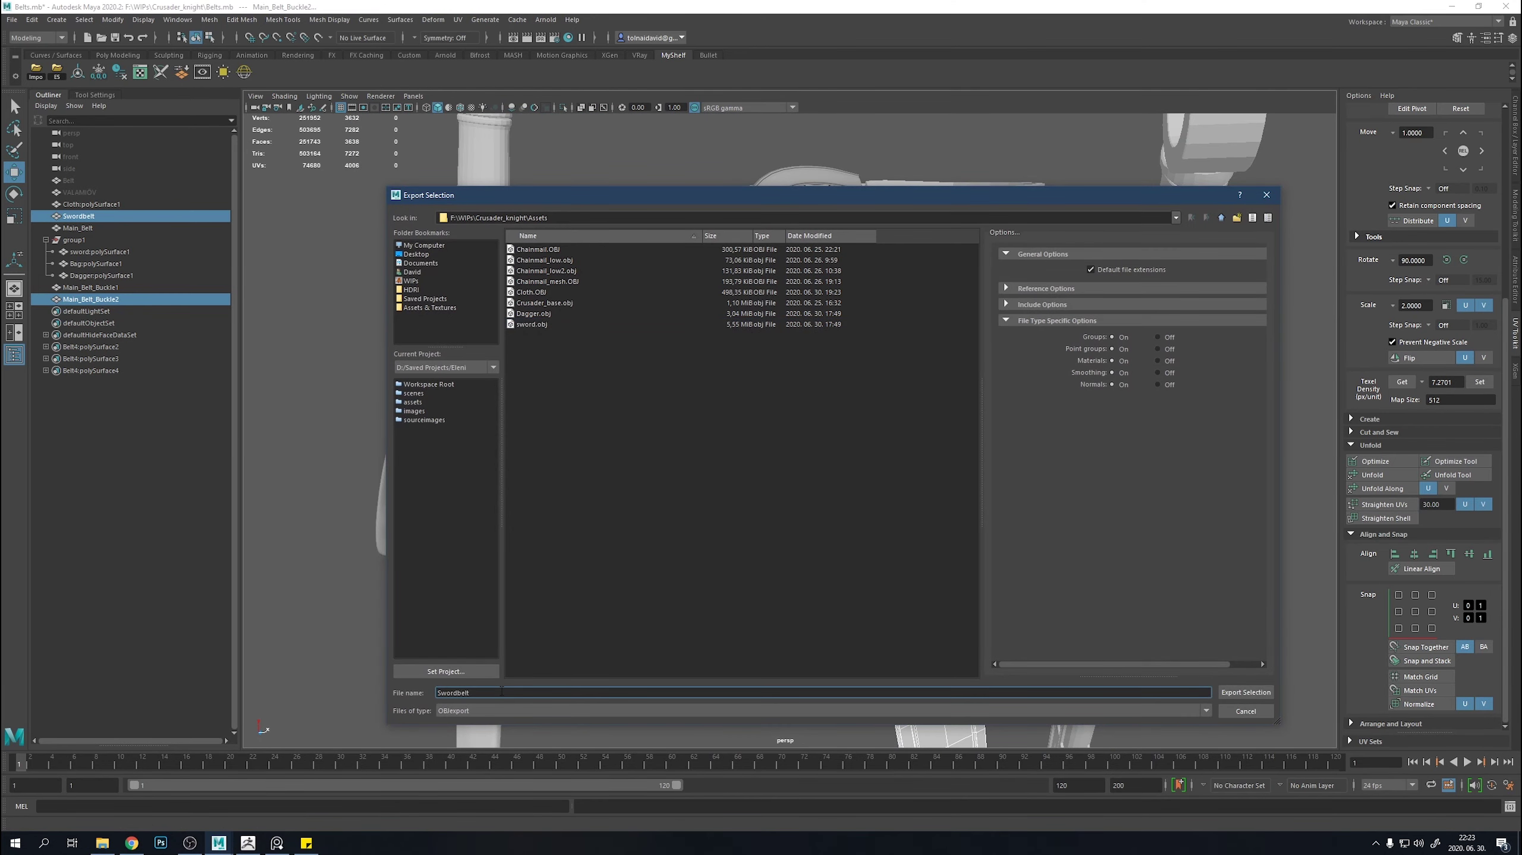
pyautogui.press('Return')
pyautogui.moveTo(779, 165); pyautogui.dragTo(784, 175)
pyautogui.click(57, 72)
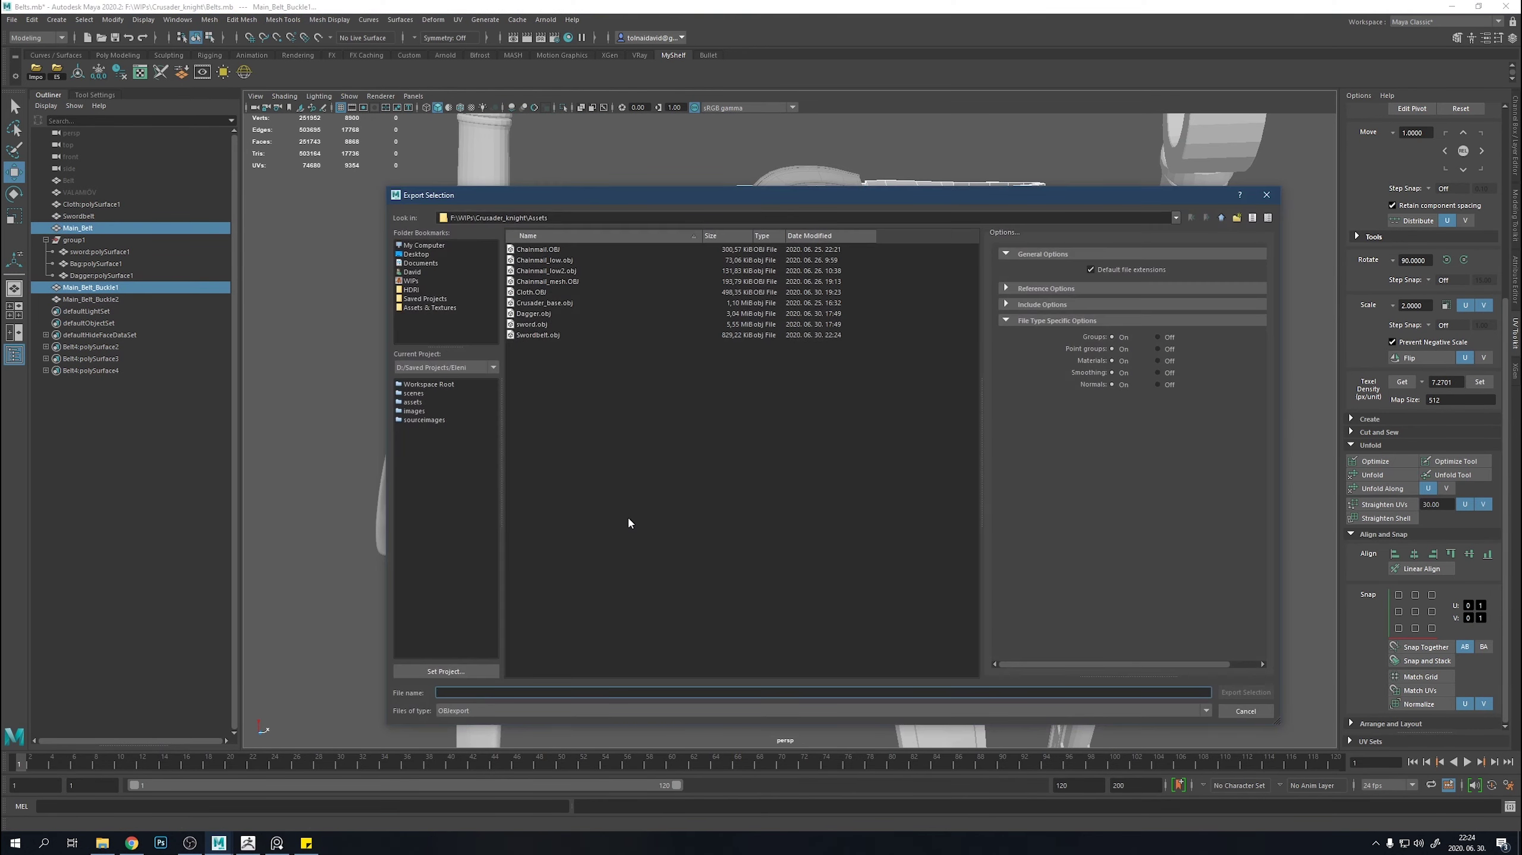
pyautogui.write('Mainbelt')
pyautogui.press('Return')
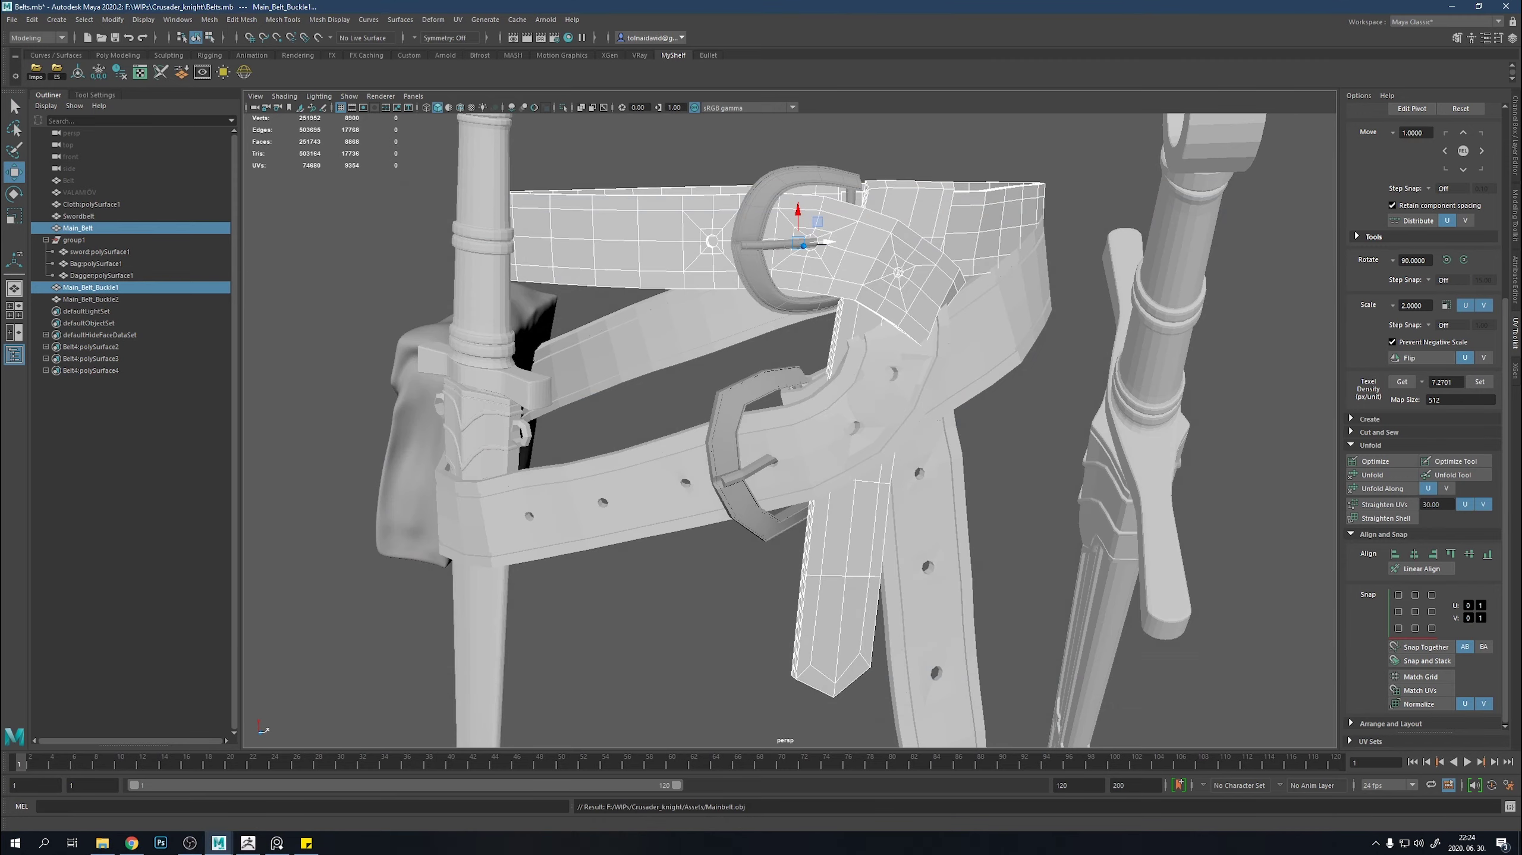
pyautogui.click(1403, 592)
# Delete the old Belt2 and buckle subtools from the knight.
pyautogui.click(1305, 618)
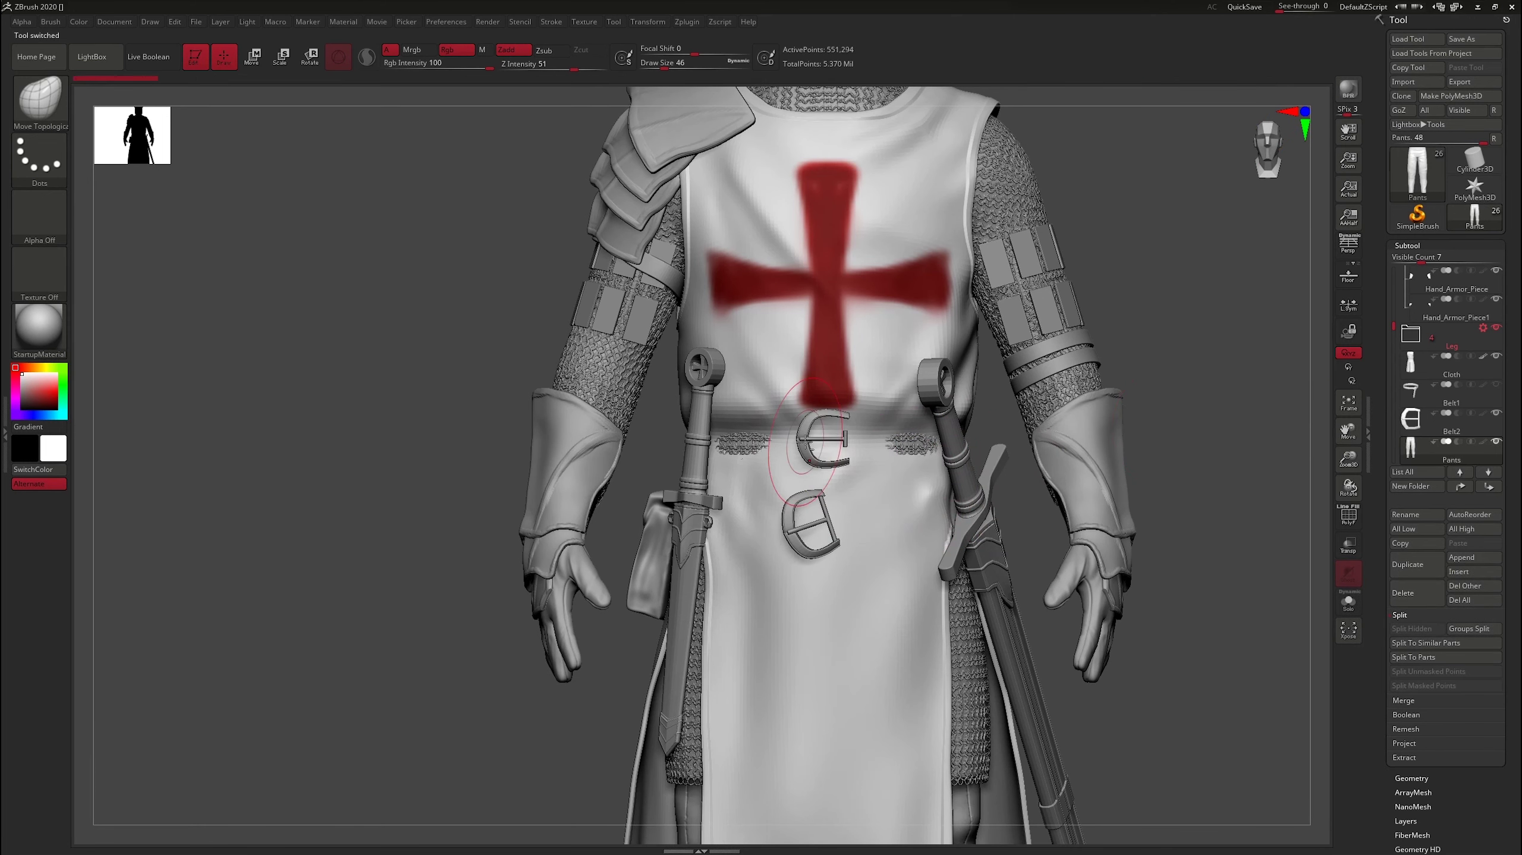
pyautogui.click(1403, 593)
pyautogui.click(1305, 618)
pyautogui.click(1419, 592)
pyautogui.click(1305, 619)
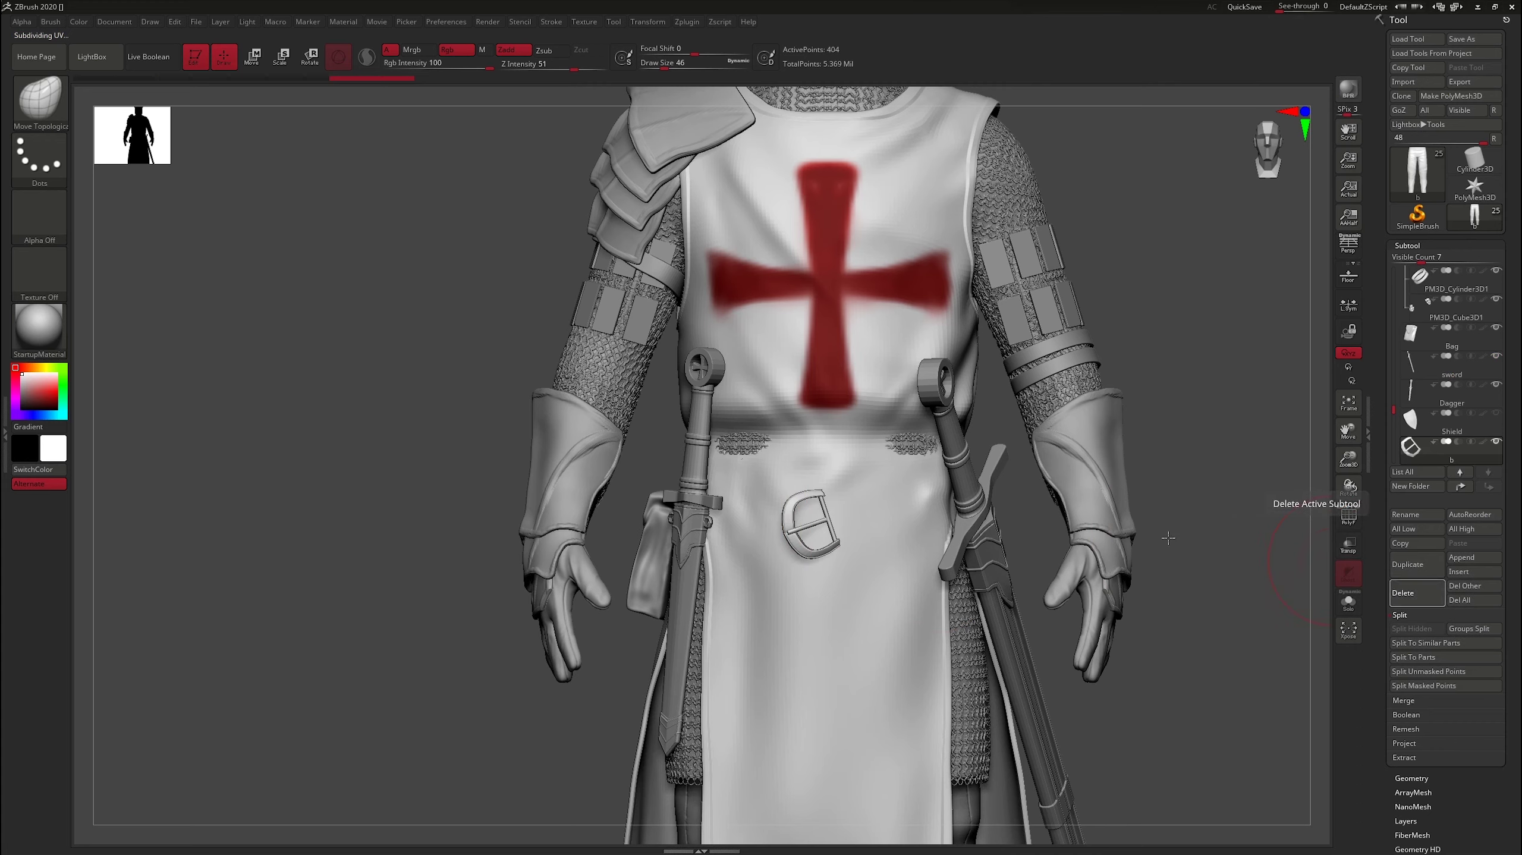
# Append two cylinder subtools and import Mainbelt.obj and Swordbelt.obj into them.
pyautogui.click(1473, 557)
pyautogui.click(1173, 601)
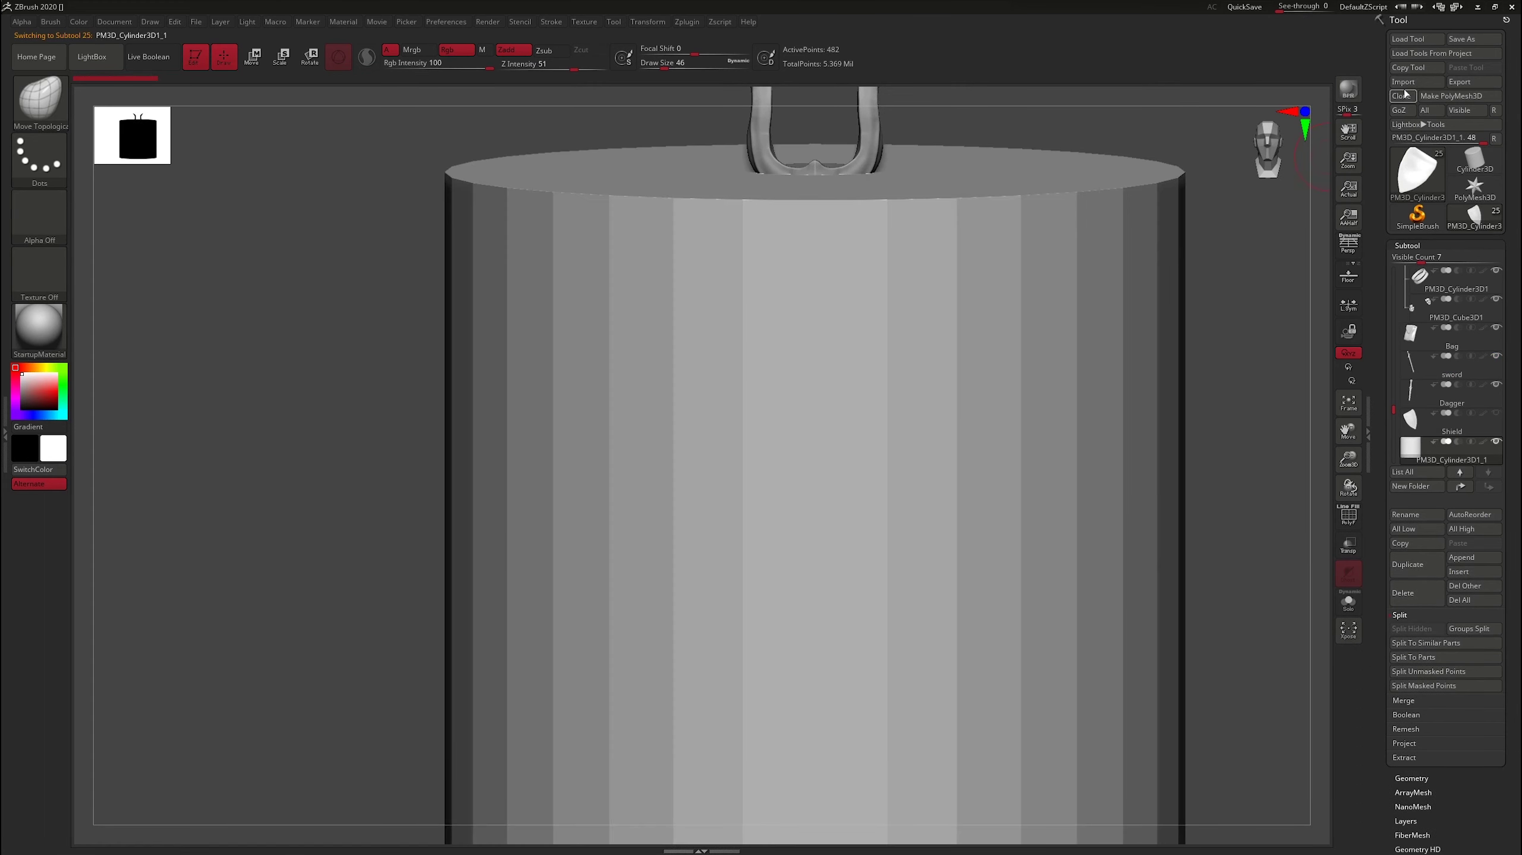
pyautogui.click(1416, 82)
pyautogui.doubleClick(1293, 340)
pyautogui.click(1474, 557)
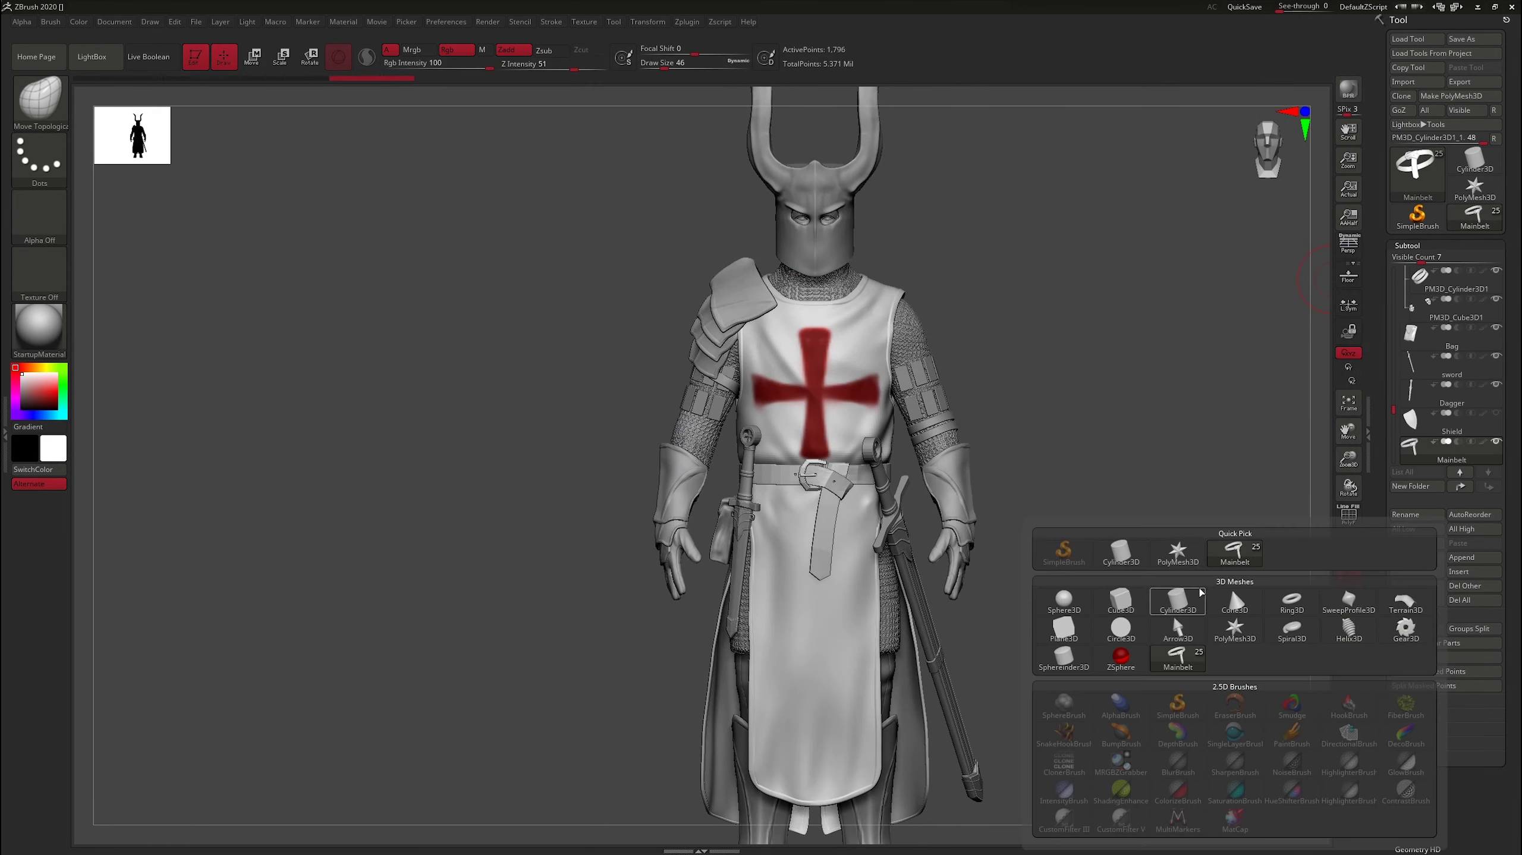
pyautogui.click(1174, 602)
pyautogui.click(1417, 82)
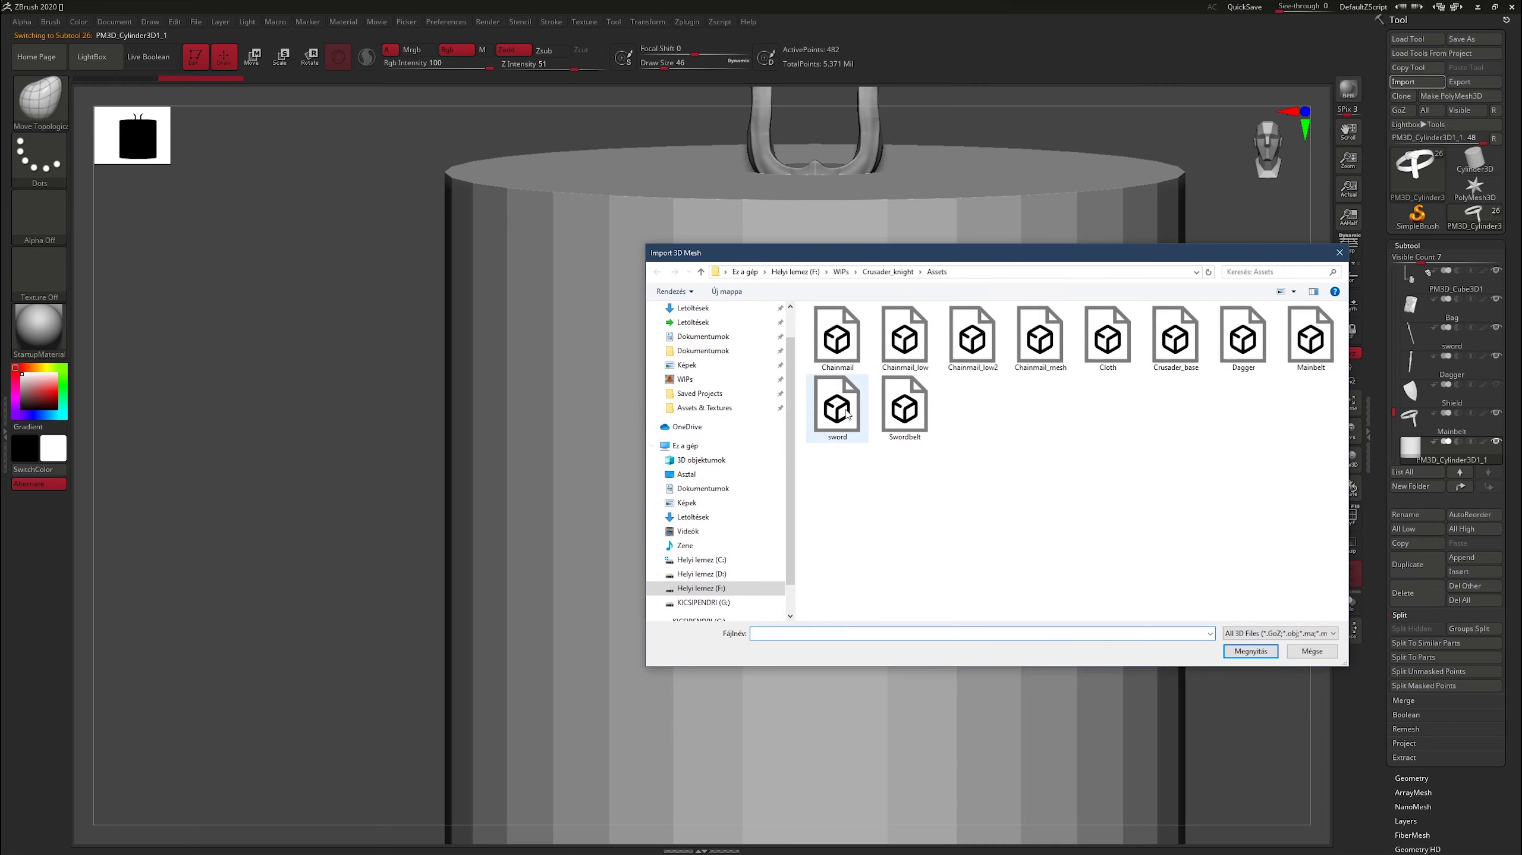
pyautogui.doubleClick(876, 415)
pyautogui.press('f')
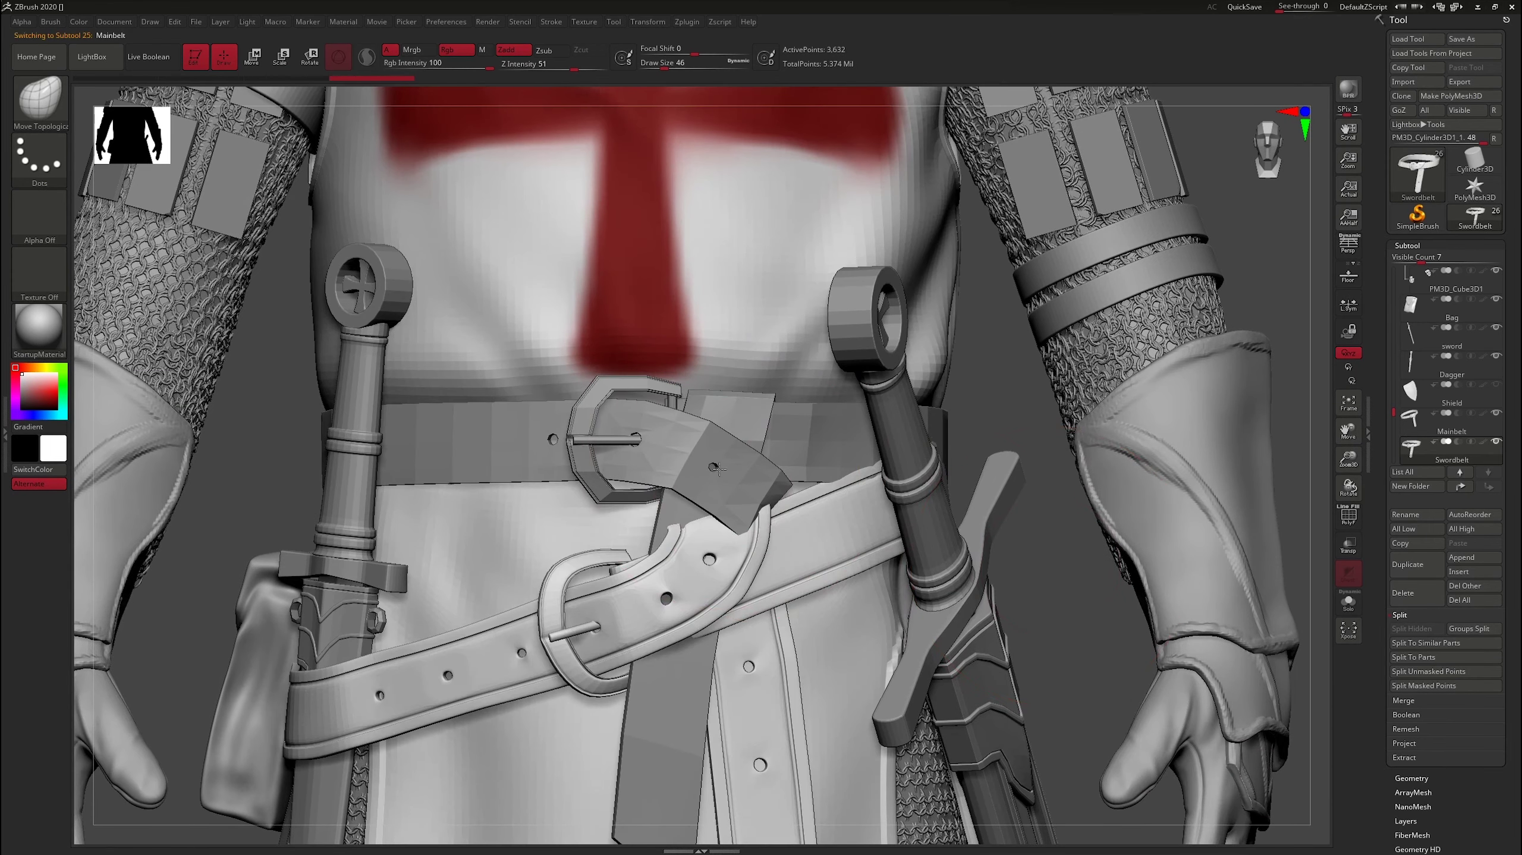
# Inspect the buckle polygroups on Swordbelt and Mainbelt with Polyframe on.
pyautogui.hotkey('shift', 'f')
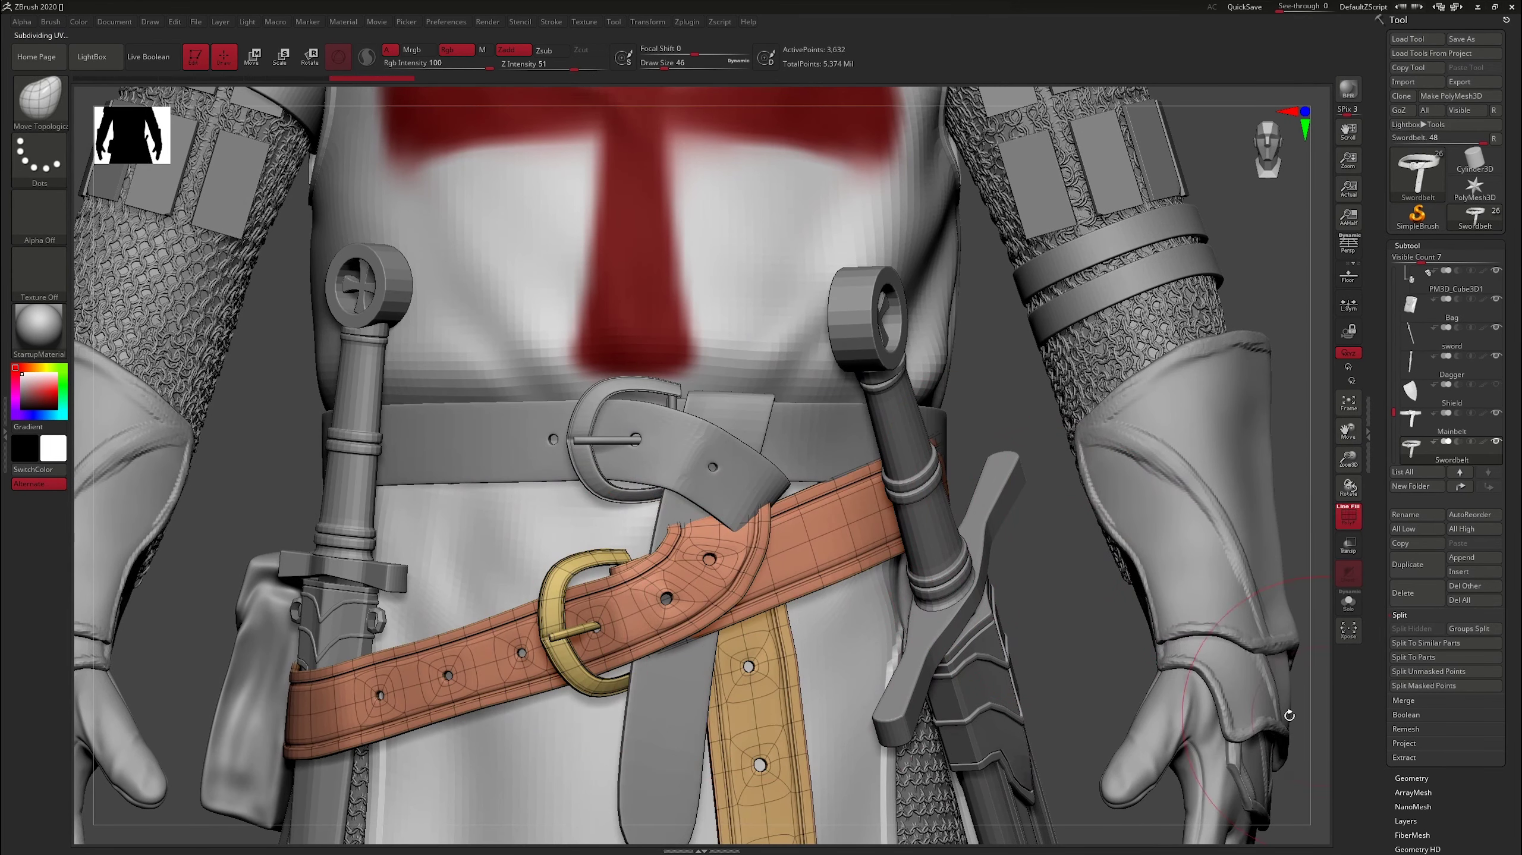
pyautogui.keyDown('ctrl'); pyautogui.keyDown('shift'); pyautogui.click(559, 593); pyautogui.keyUp('shift'); pyautogui.keyUp('ctrl')
pyautogui.moveTo(646, 617); pyautogui.dragTo(1087, 543)
pyautogui.keyDown('ctrl'); pyautogui.keyDown('shift'); pyautogui.click(1087, 542); pyautogui.keyUp('shift'); pyautogui.keyUp('ctrl')
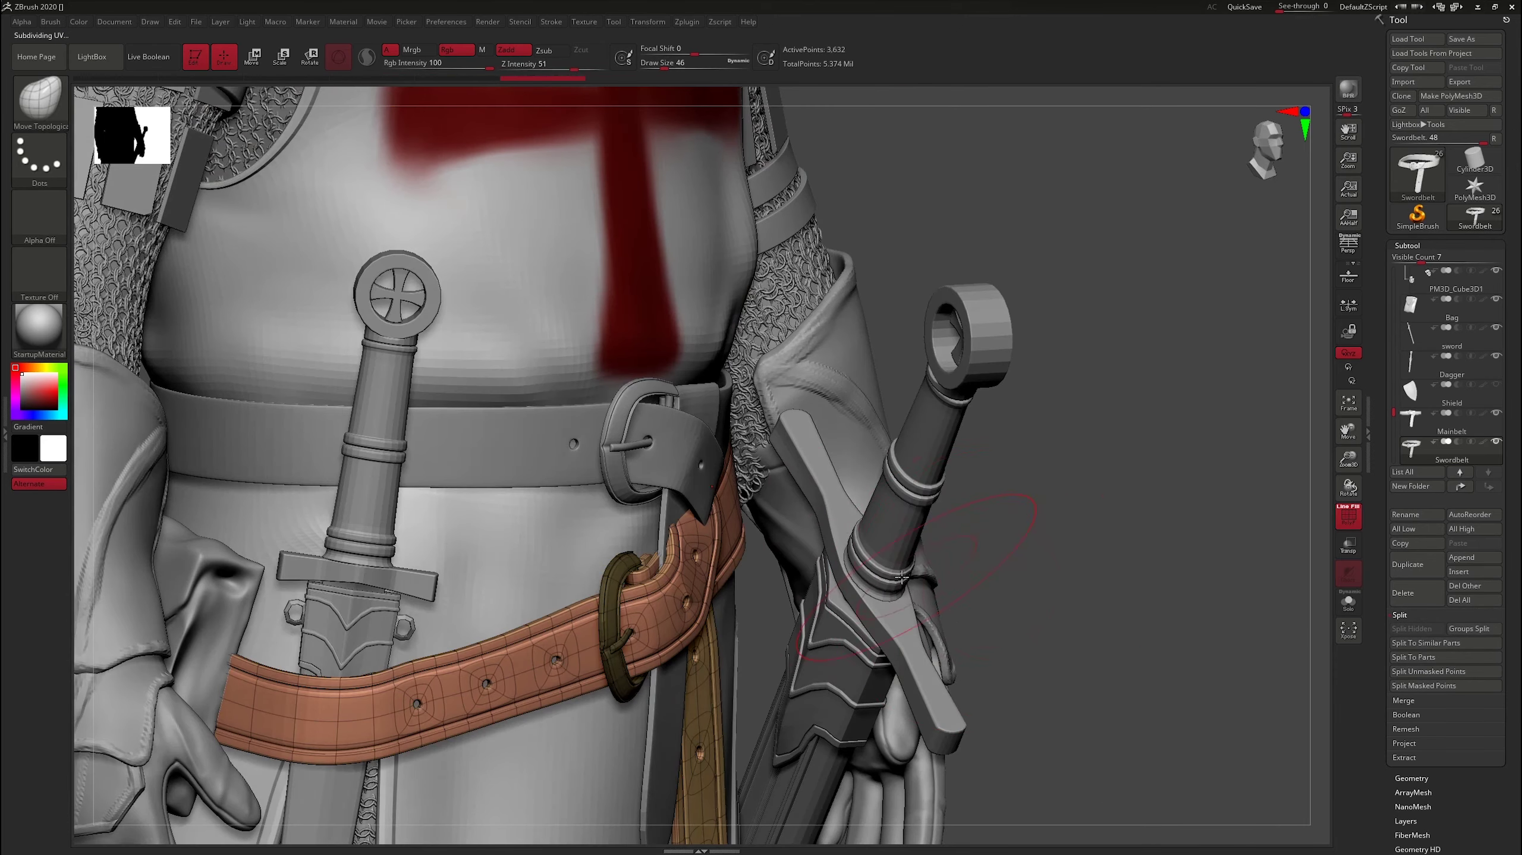
pyautogui.moveTo(1045, 592); pyautogui.dragTo(1138, 419)
pyautogui.keyDown('alt'); pyautogui.click(749, 422); pyautogui.keyUp('alt')
pyautogui.keyDown('ctrl'); pyautogui.keyDown('shift'); pyautogui.click(611, 431); pyautogui.keyUp('shift'); pyautogui.keyUp('ctrl')
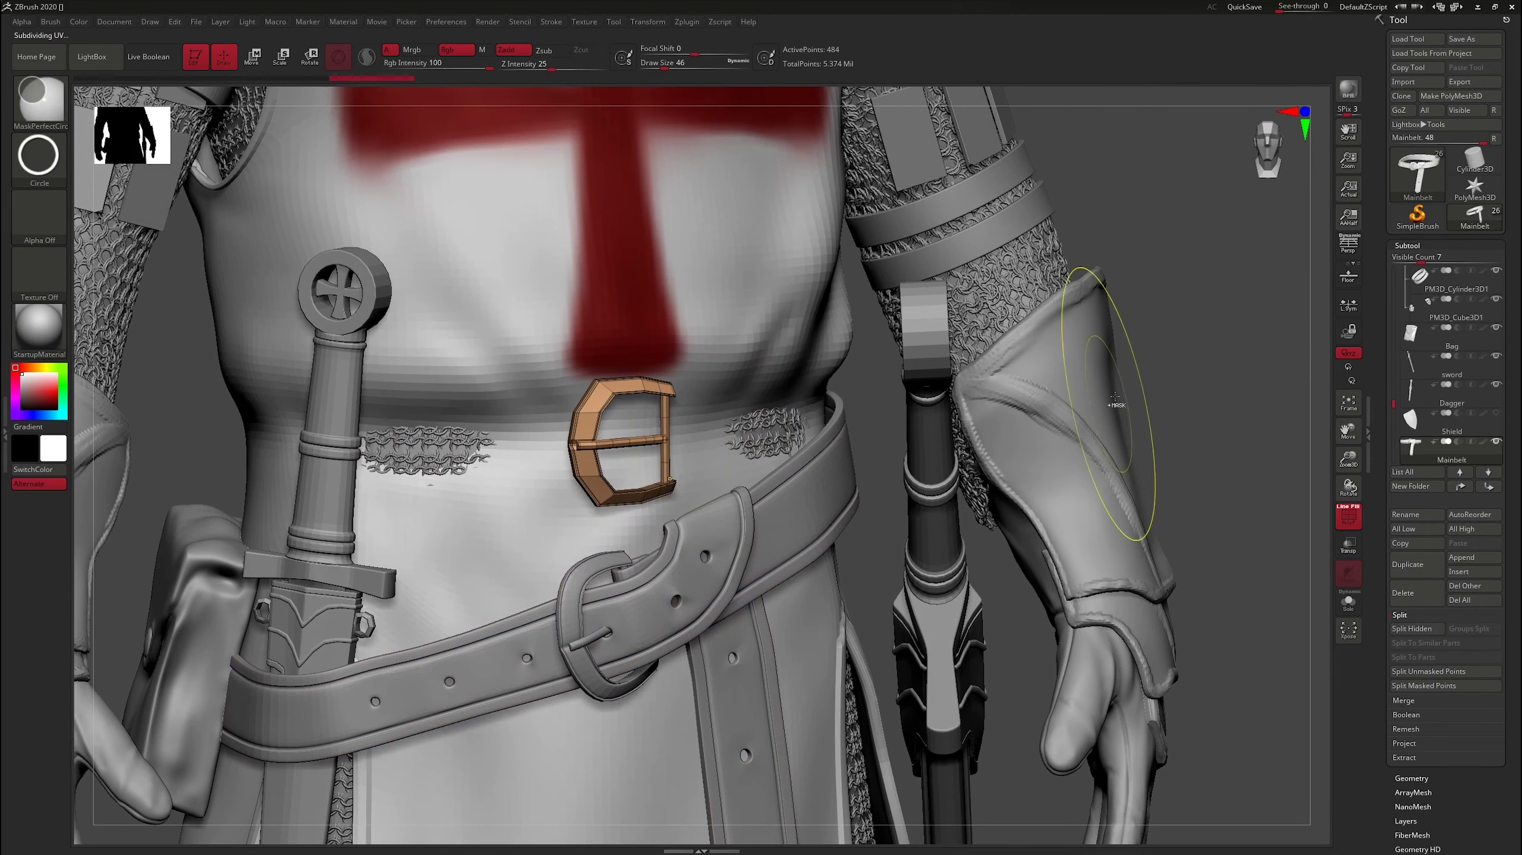
pyautogui.keyDown('ctrl'); pyautogui.keyDown('shift'); pyautogui.click(1171, 393); pyautogui.keyUp('shift'); pyautogui.keyUp('ctrl')
pyautogui.hotkey('shift', 'f')
# Choose the Move brush and select the Swordbelt subtool, viewing the belt from the side.
pyautogui.press('b')
pyautogui.press('m')
pyautogui.press('v')
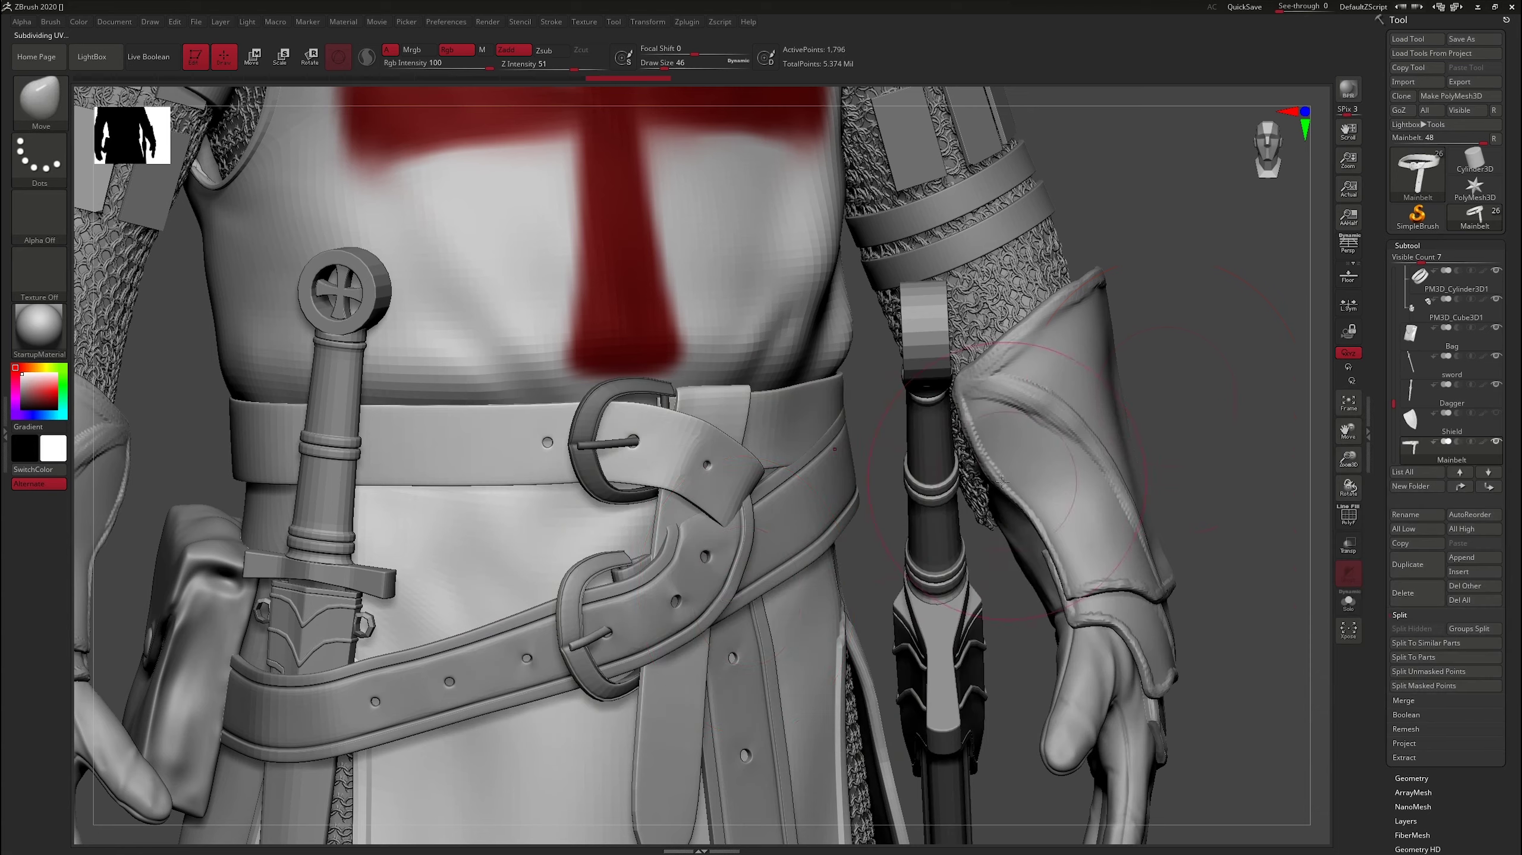
pyautogui.moveTo(1174, 455)
pyautogui.keyDown('alt'); pyautogui.mouseDown()
pyautogui.moveTo(1087, 508)
pyautogui.moveTo(737, 538)
pyautogui.moveTo(729, 508)
pyautogui.mouseUp(); pyautogui.keyUp('alt')
pyautogui.keyDown('alt'); pyautogui.click(727, 536); pyautogui.keyUp('alt')
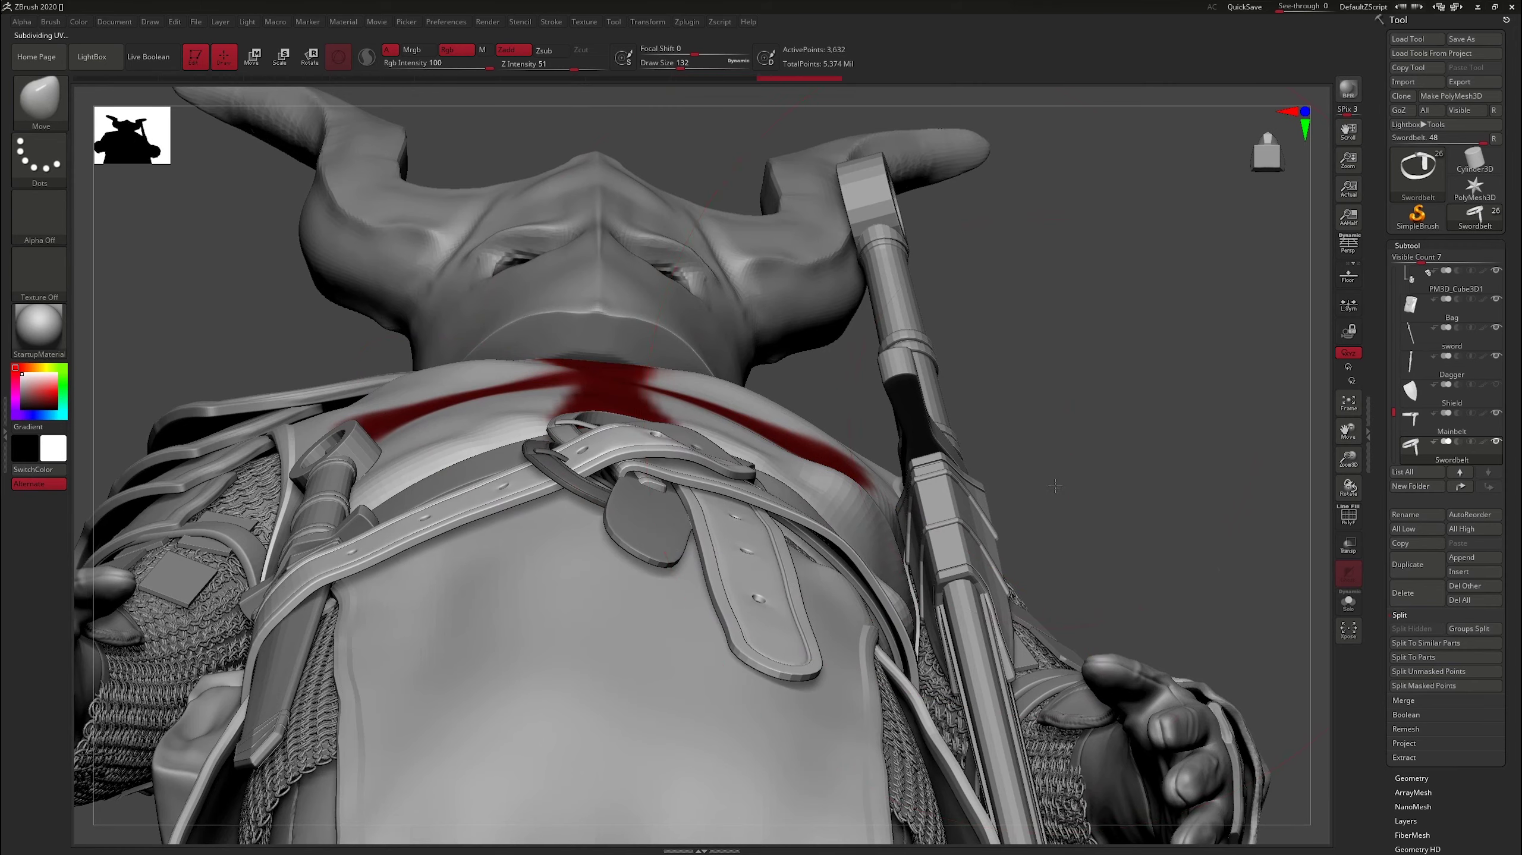
pyautogui.moveTo(1054, 485)
pyautogui.mouseDown(button='right')
pyautogui.moveTo(711, 531)
pyautogui.moveTo(722, 460)
pyautogui.moveTo(814, 477)
pyautogui.mouseUp(button='right')
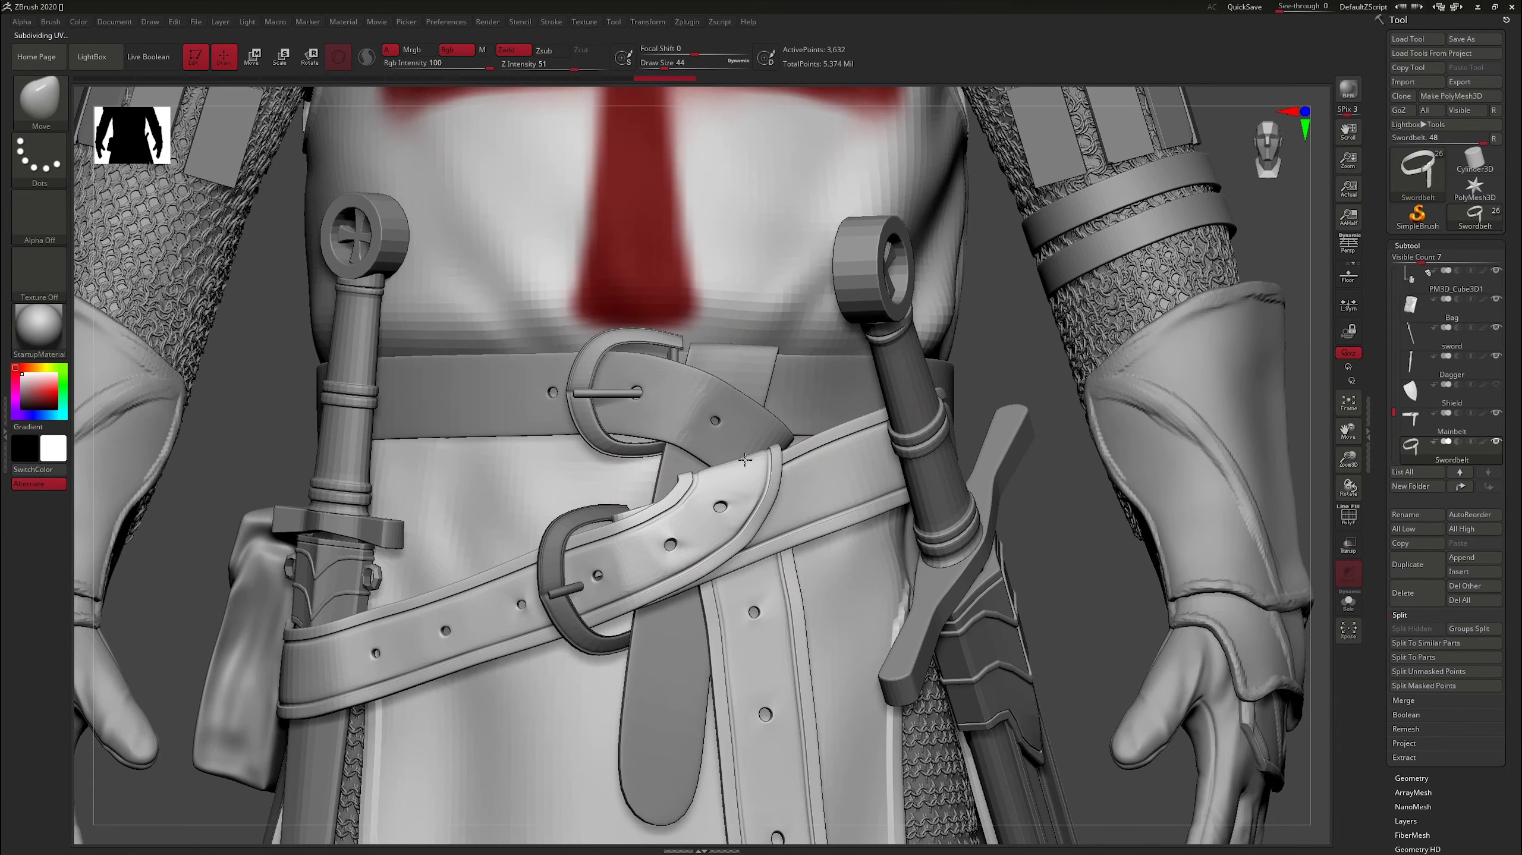
pyautogui.moveTo(1068, 459); pyautogui.dragTo(635, 464, button='right')
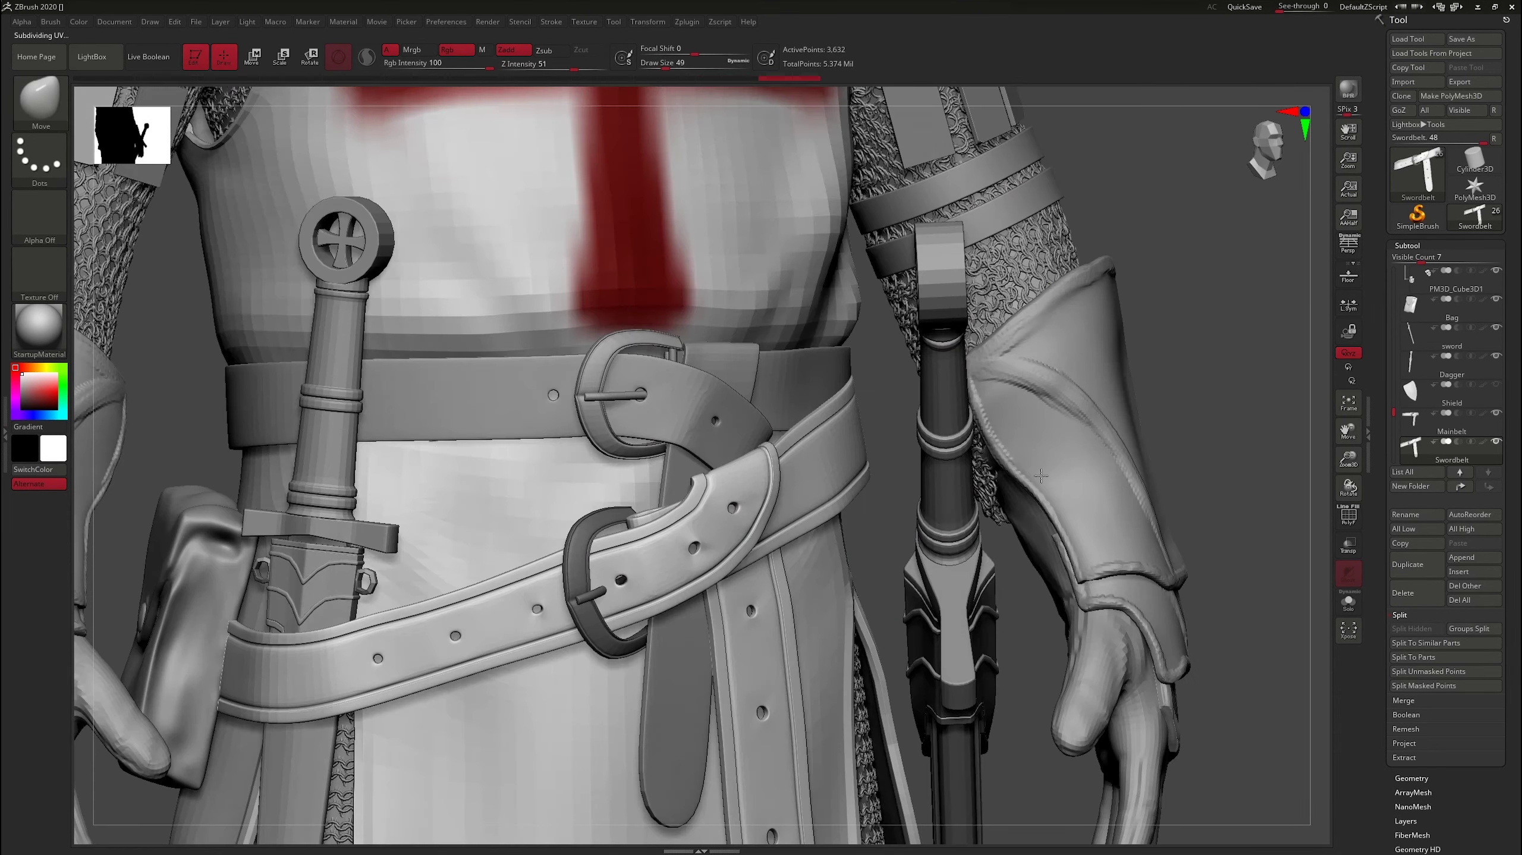
# Nudge the buckle down with the Move transpose, then undo the move.
pyautogui.press('w')
pyautogui.moveTo(629, 530)
pyautogui.keyDown('alt'); pyautogui.mouseDown(button='right')
pyautogui.moveTo(648, 552)
pyautogui.moveTo(593, 616)
pyautogui.mouseUp(button='right'); pyautogui.keyUp('alt')
pyautogui.click(586, 622)
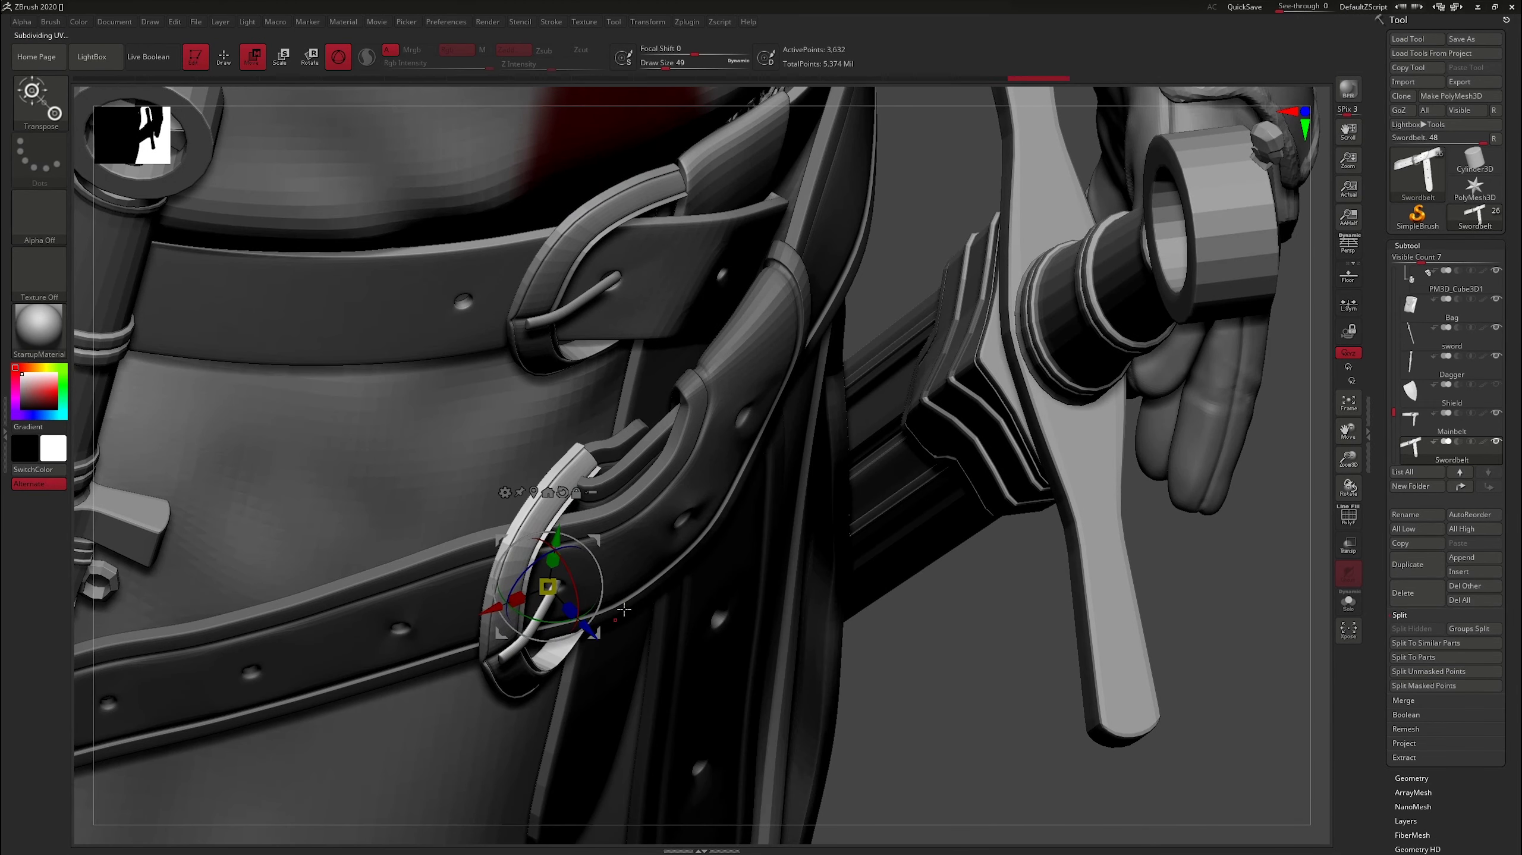
pyautogui.moveTo(607, 526); pyautogui.dragTo(746, 467, button='right')
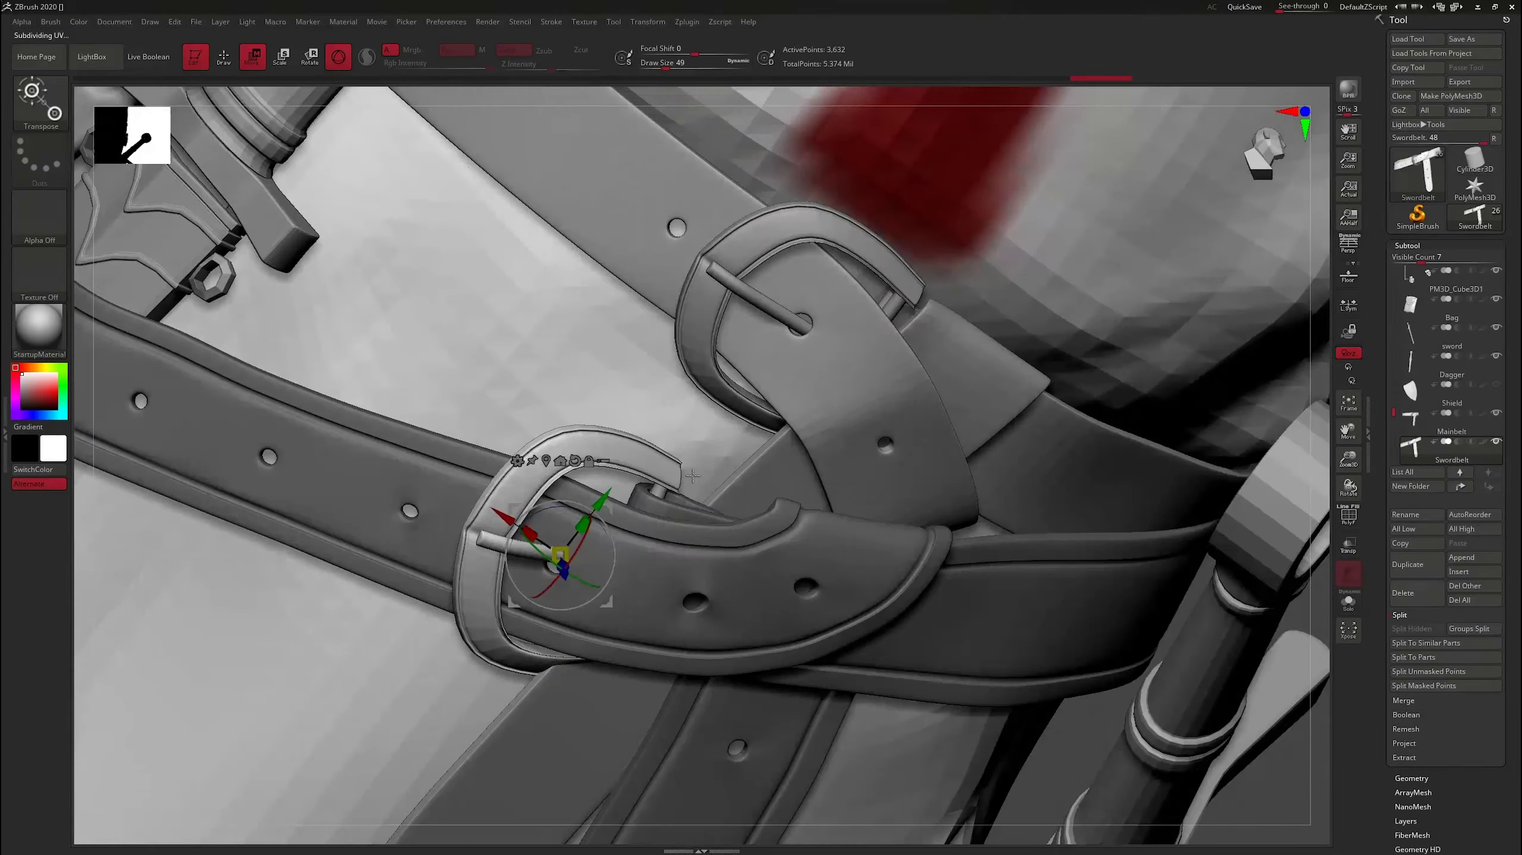
pyautogui.keyDown('shift'); pyautogui.moveTo(692, 476); pyautogui.dragTo(599, 491, button='right'); pyautogui.keyUp('shift')
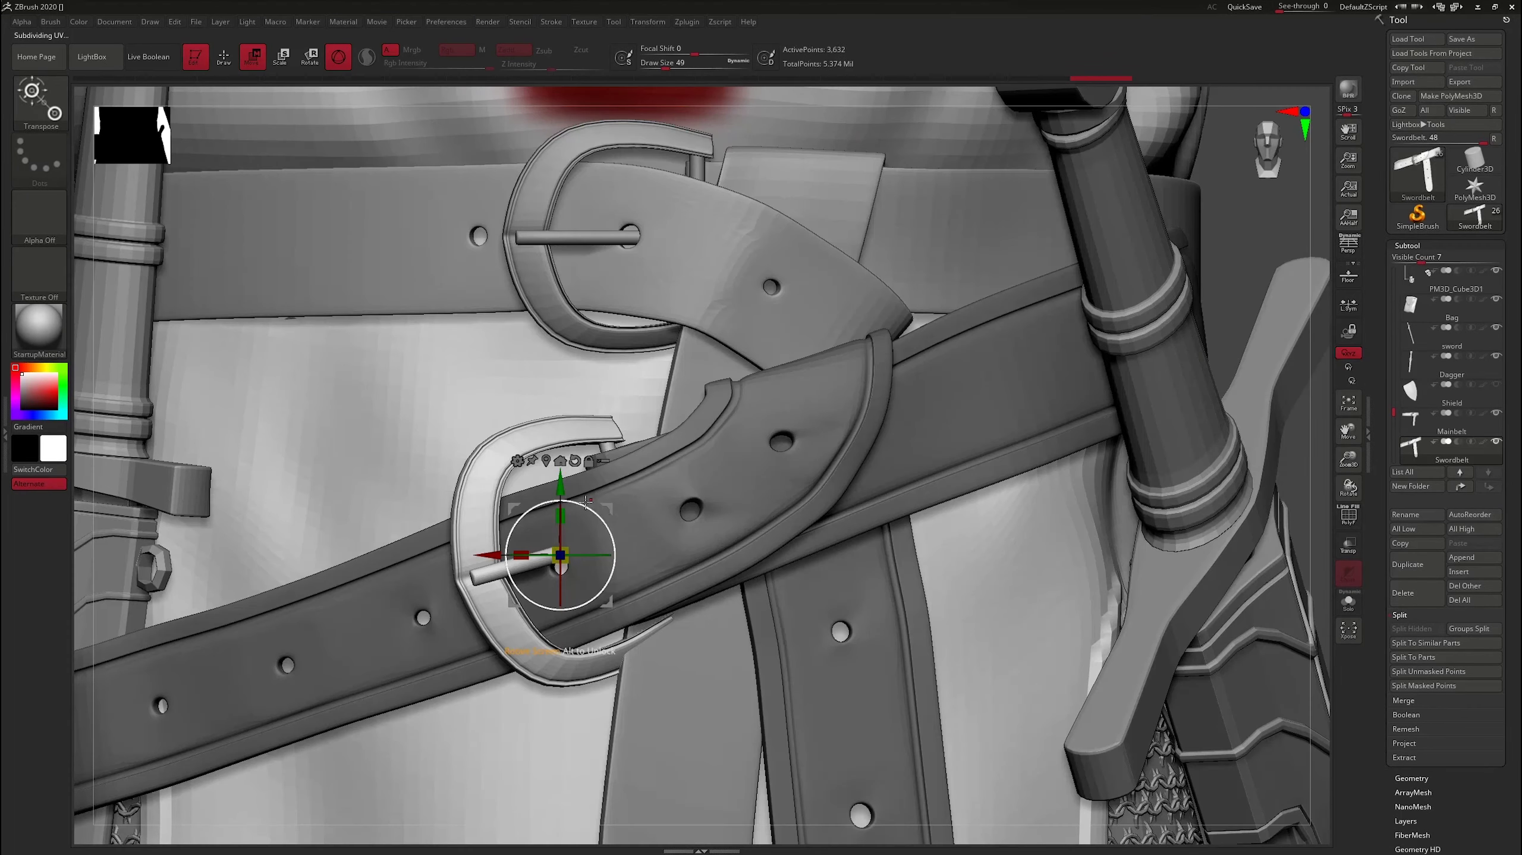
pyautogui.moveTo(562, 488); pyautogui.dragTo(564, 503)
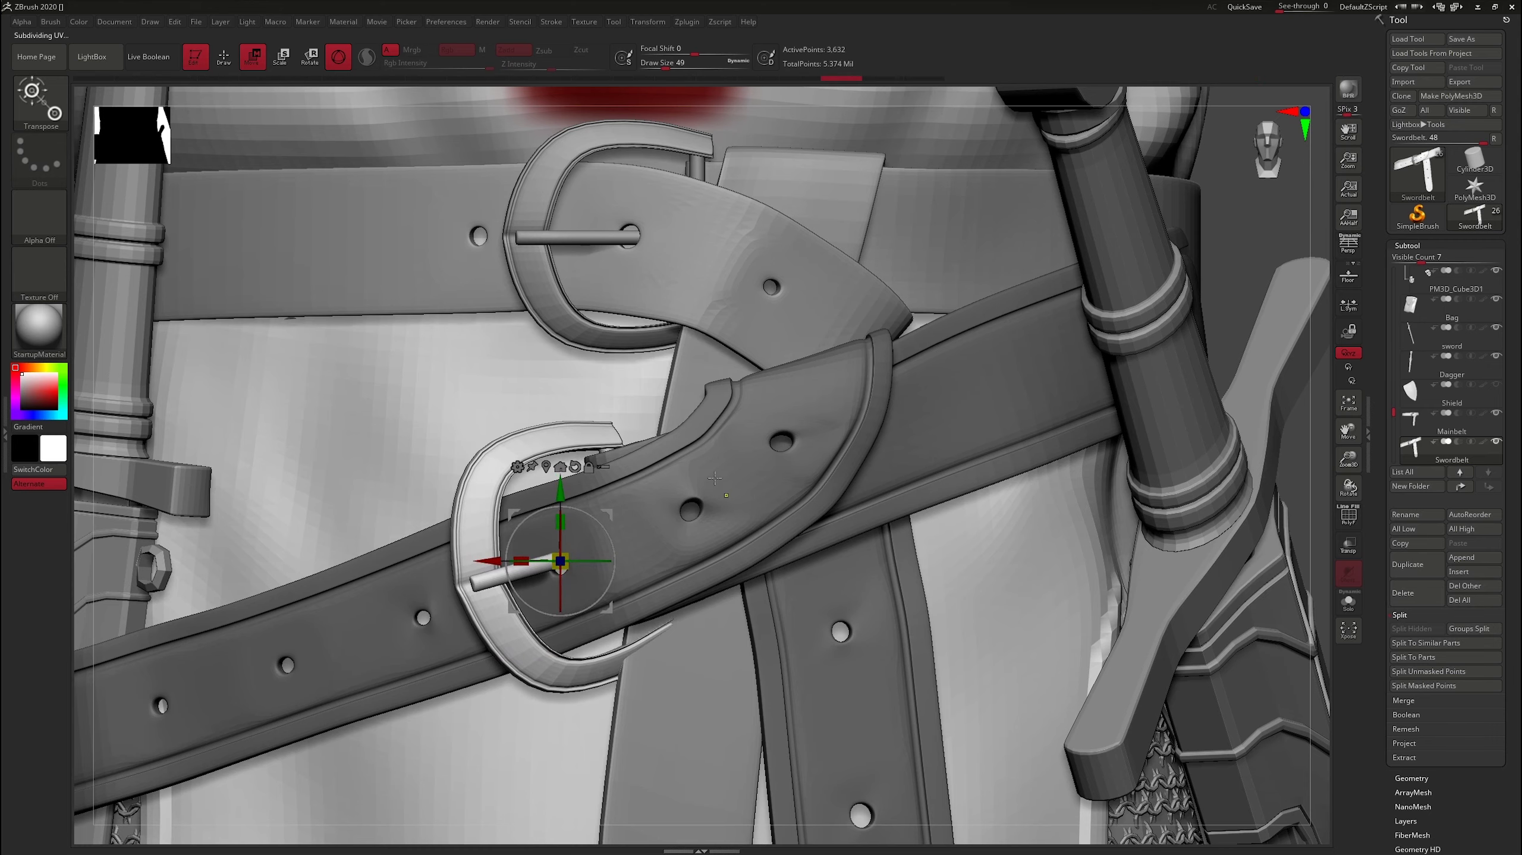
pyautogui.hotkey('ctrl', 'z')
pyautogui.hotkey('ctrl', 'z')
# Select Mainbelt with an enlarged Move brush and view the belts from several angles.
pyautogui.press('q')
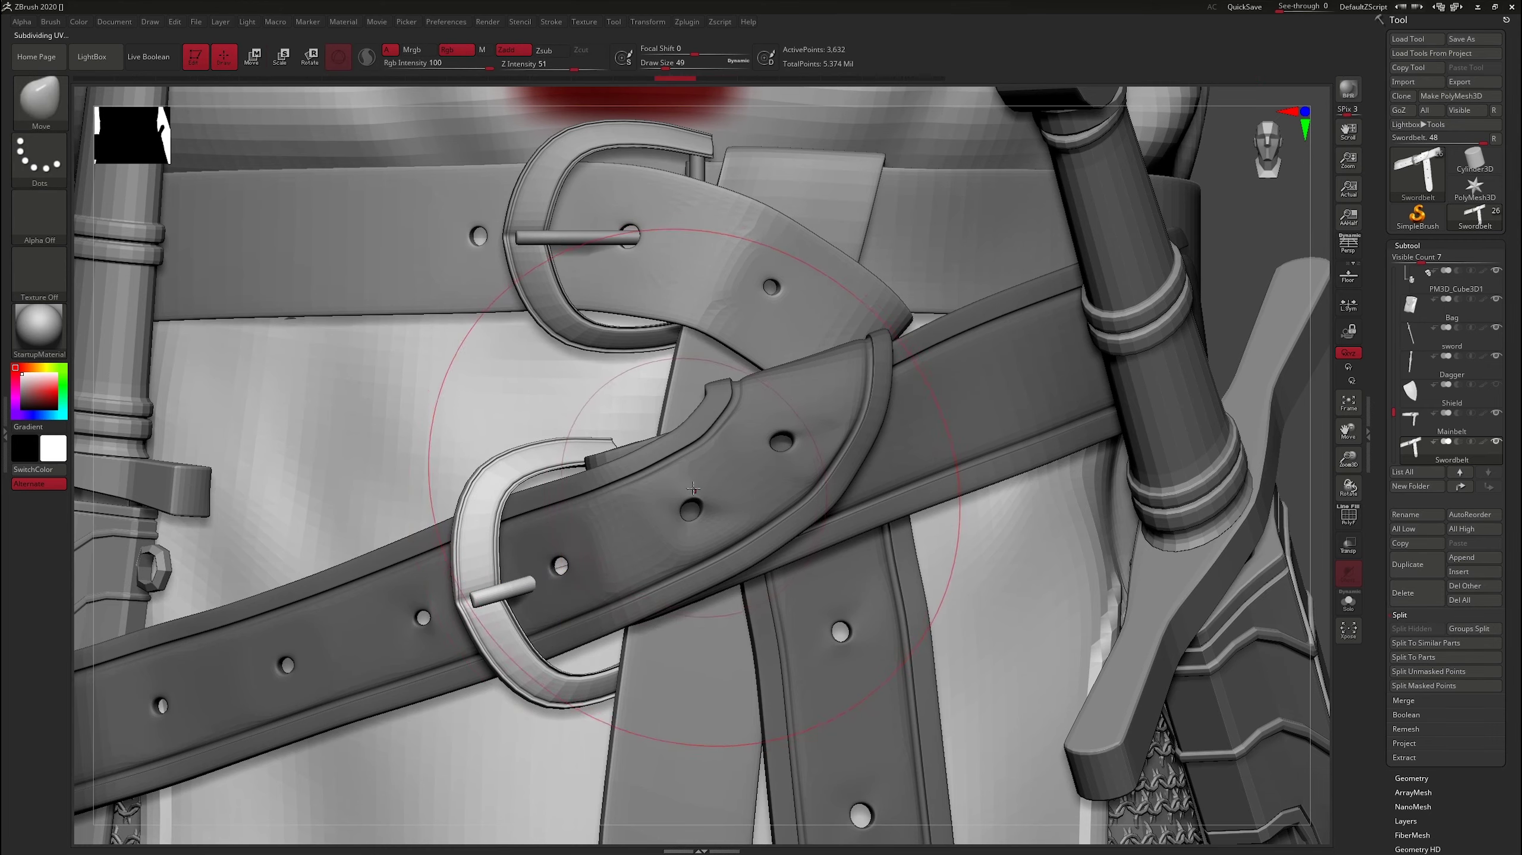
pyautogui.press('f')
pyautogui.keyDown('alt'); pyautogui.click(693, 520); pyautogui.keyUp('alt')
pyautogui.moveTo(692, 520); pyautogui.dragTo(693, 544, button='right')
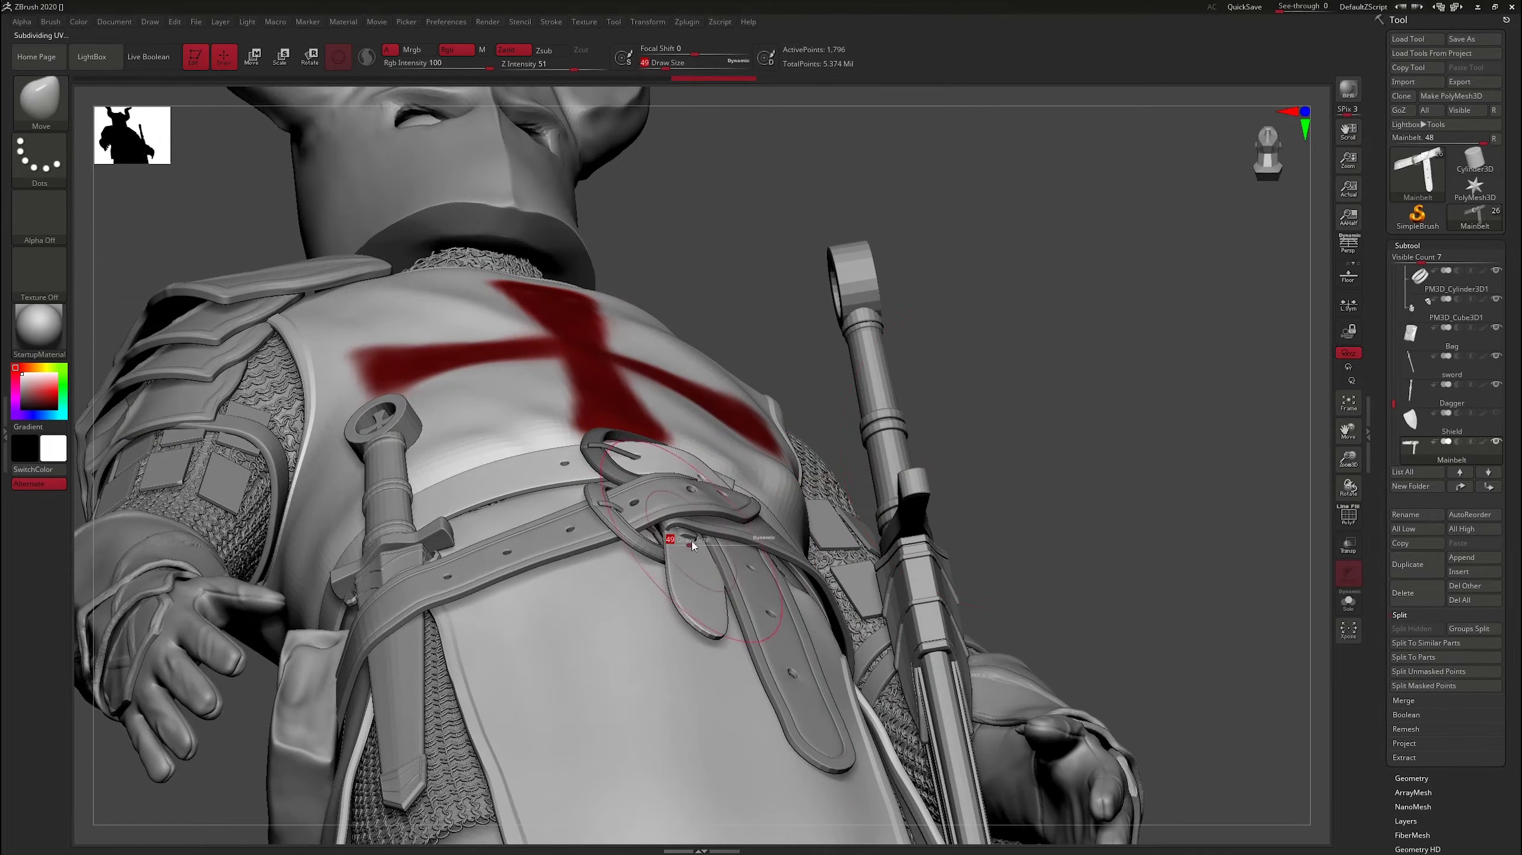
pyautogui.moveTo(693, 545); pyautogui.dragTo(707, 545)
pyautogui.moveTo(706, 545)
pyautogui.mouseDown(button='right')
pyautogui.moveTo(681, 557)
pyautogui.moveTo(744, 551)
pyautogui.moveTo(778, 526)
pyautogui.mouseUp(button='right')
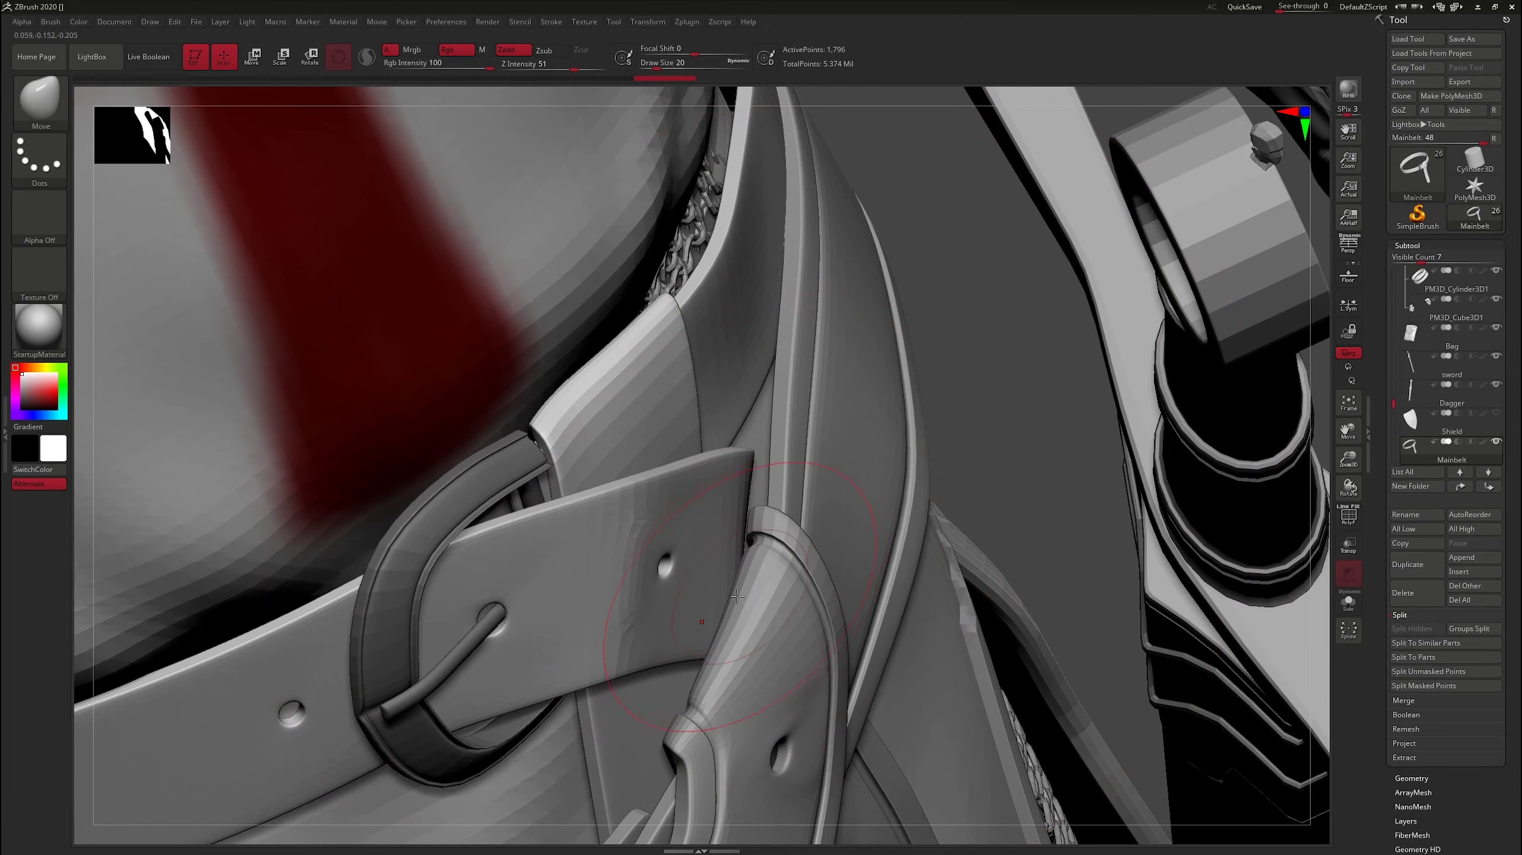
pyautogui.moveTo(968, 456); pyautogui.dragTo(747, 621, button='right')
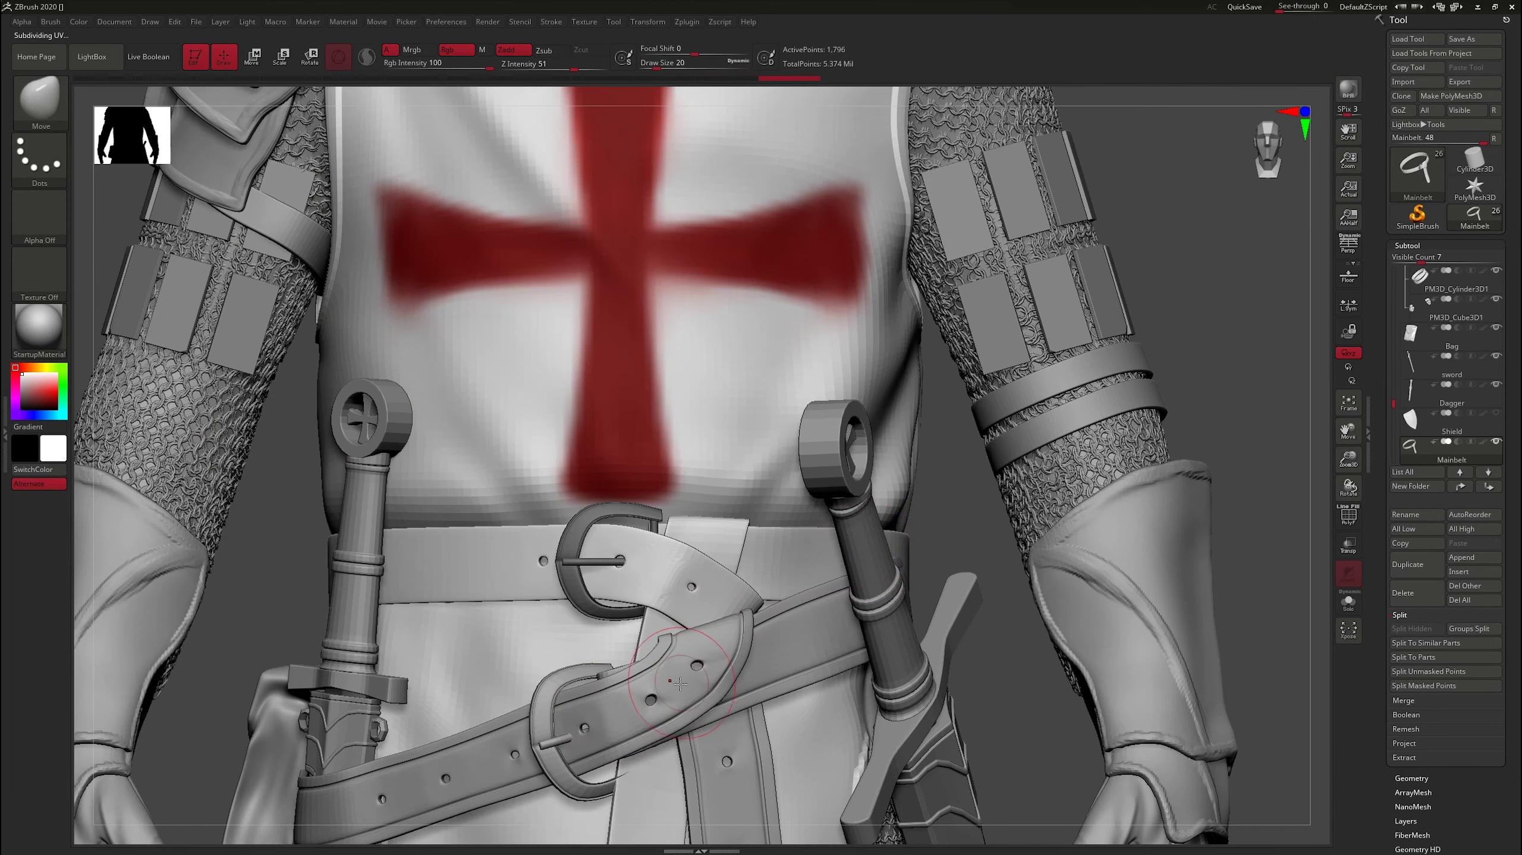
# Select Swordbelt and shape the strap end at the buckle with a smaller Move brush.
pyautogui.keyDown('alt'); pyautogui.click(679, 683); pyautogui.keyUp('alt')
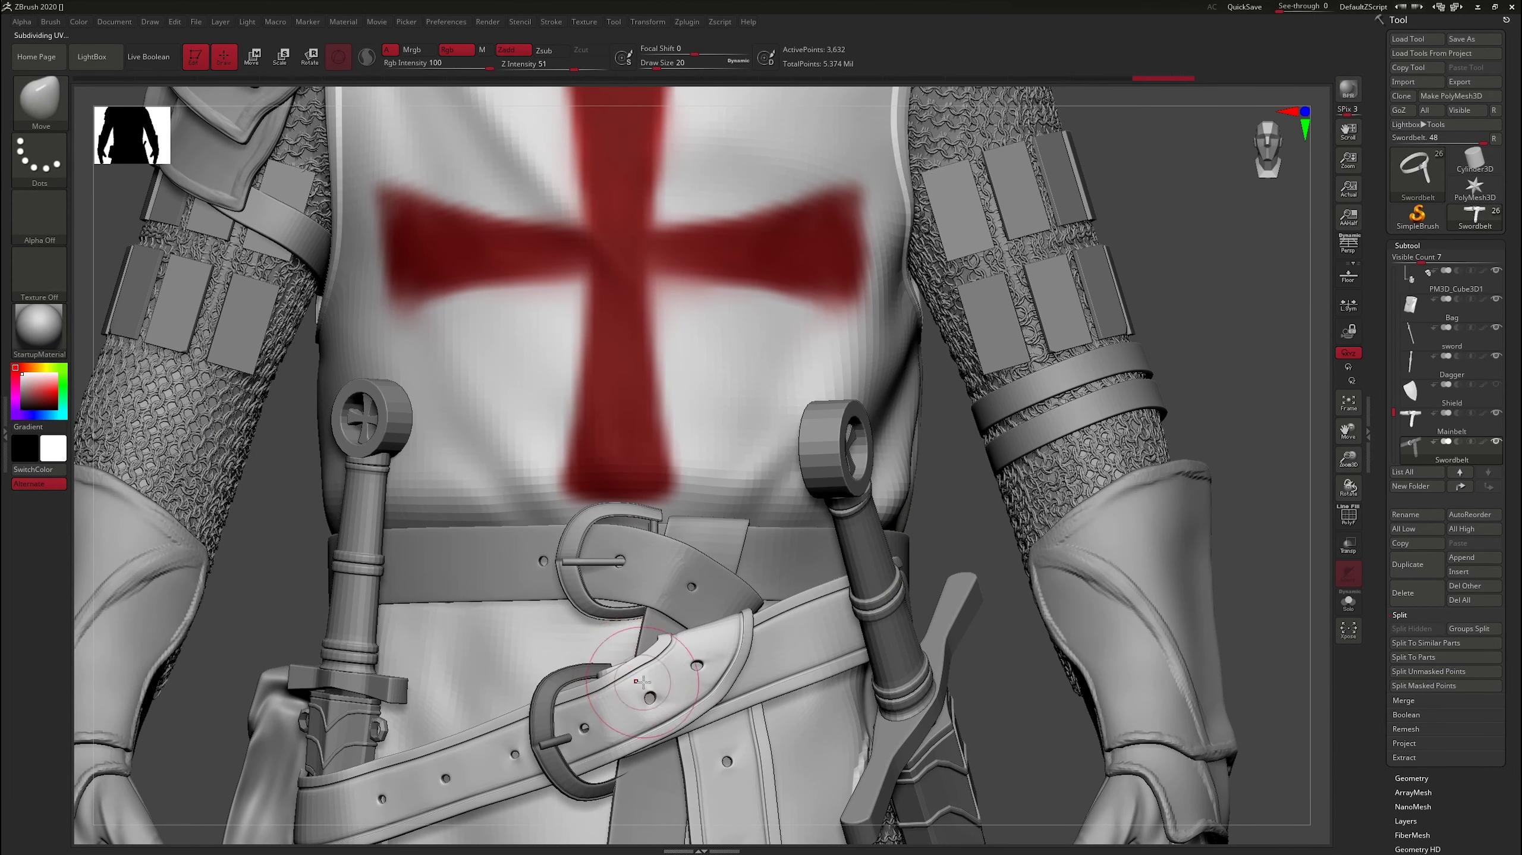
pyautogui.moveTo(642, 680); pyautogui.dragTo(846, 456, button='right')
pyautogui.press('s')
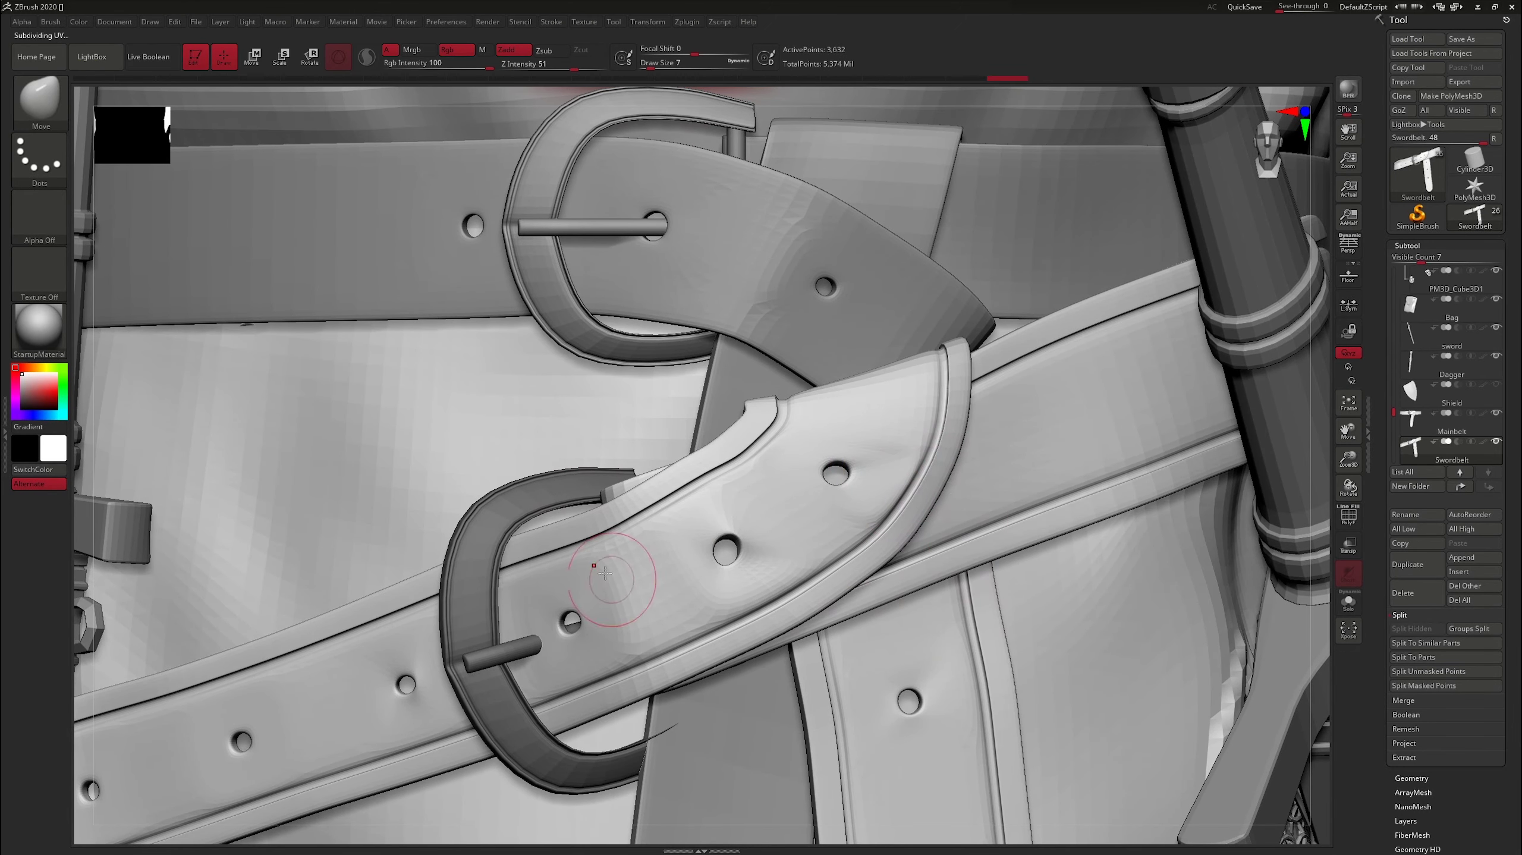
pyautogui.moveTo(626, 498); pyautogui.dragTo(639, 515, button='right')
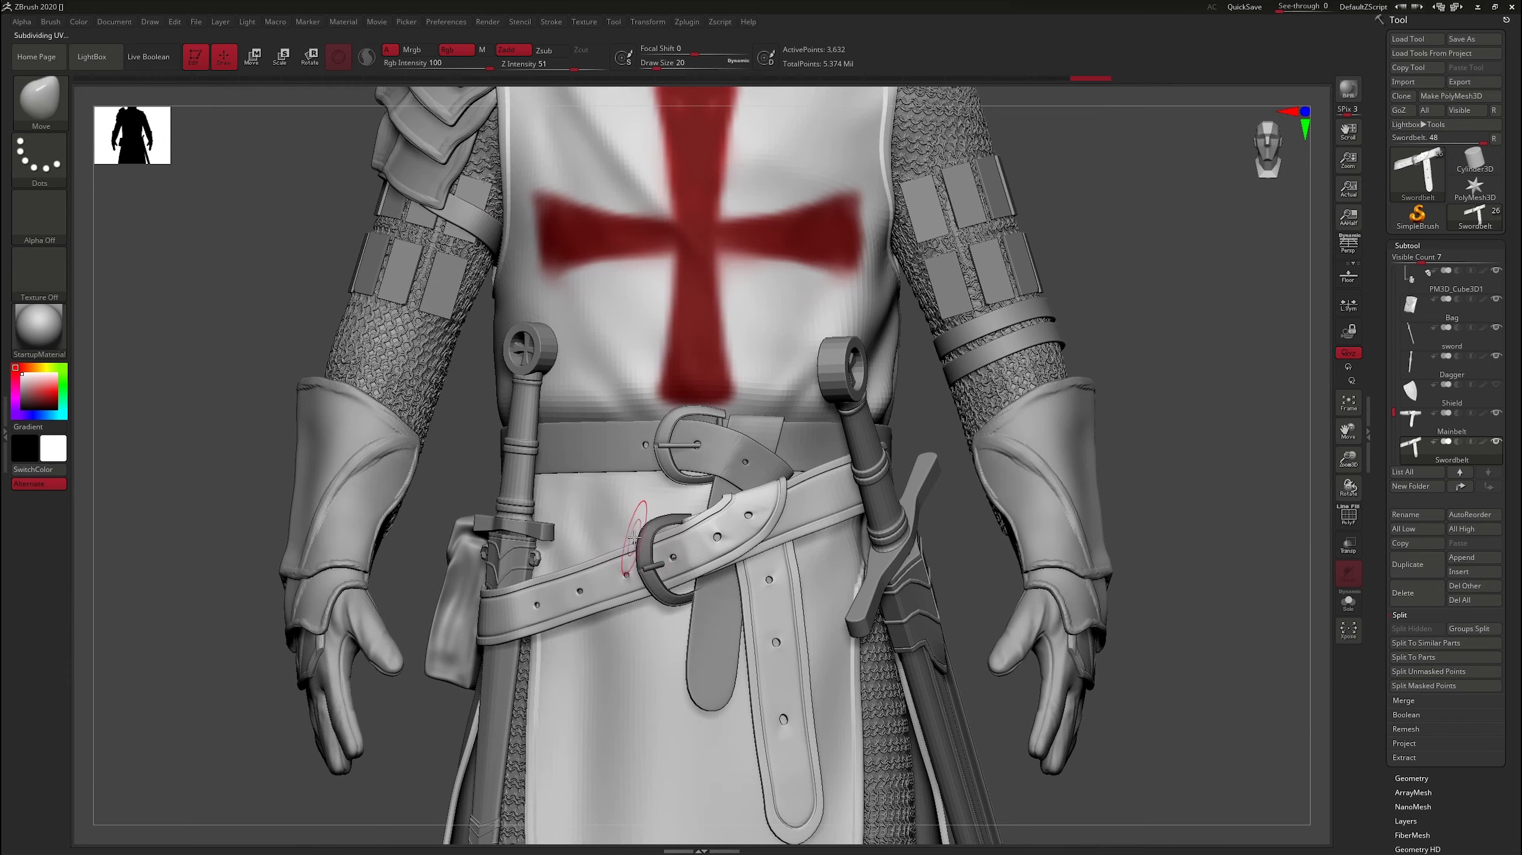
# Solo the sword belt and rotate its strap piece and buckle into place.
pyautogui.press('e')
pyautogui.click(1349, 601)
pyautogui.moveTo(778, 598)
pyautogui.mouseDown(button='right')
pyautogui.moveTo(862, 636)
pyautogui.moveTo(726, 599)
pyautogui.moveTo(716, 656)
pyautogui.moveTo(741, 539)
pyautogui.mouseUp(button='right')
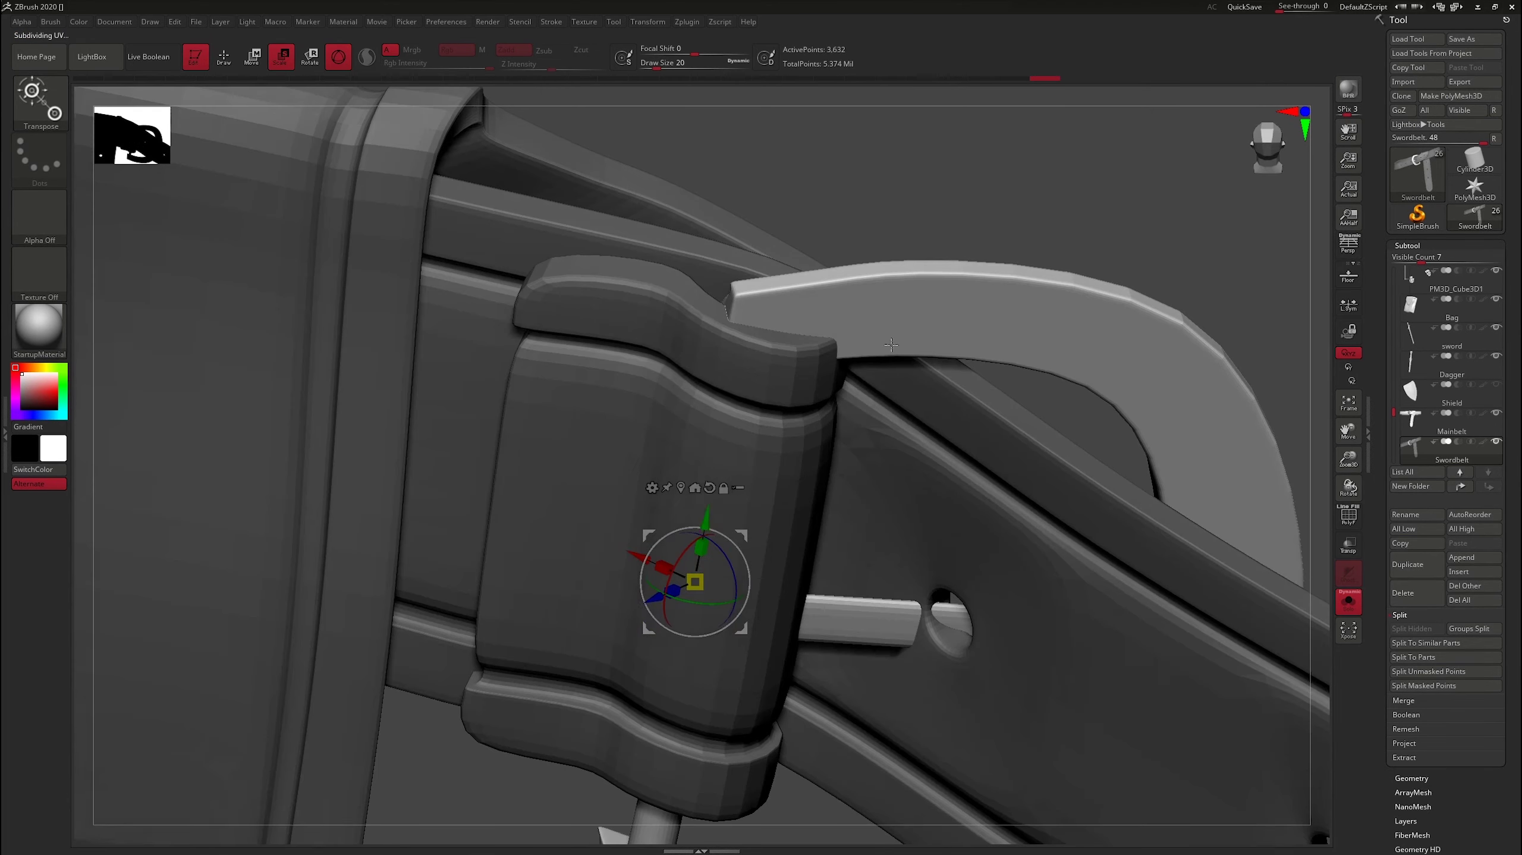
pyautogui.moveTo(737, 527); pyautogui.dragTo(720, 519)
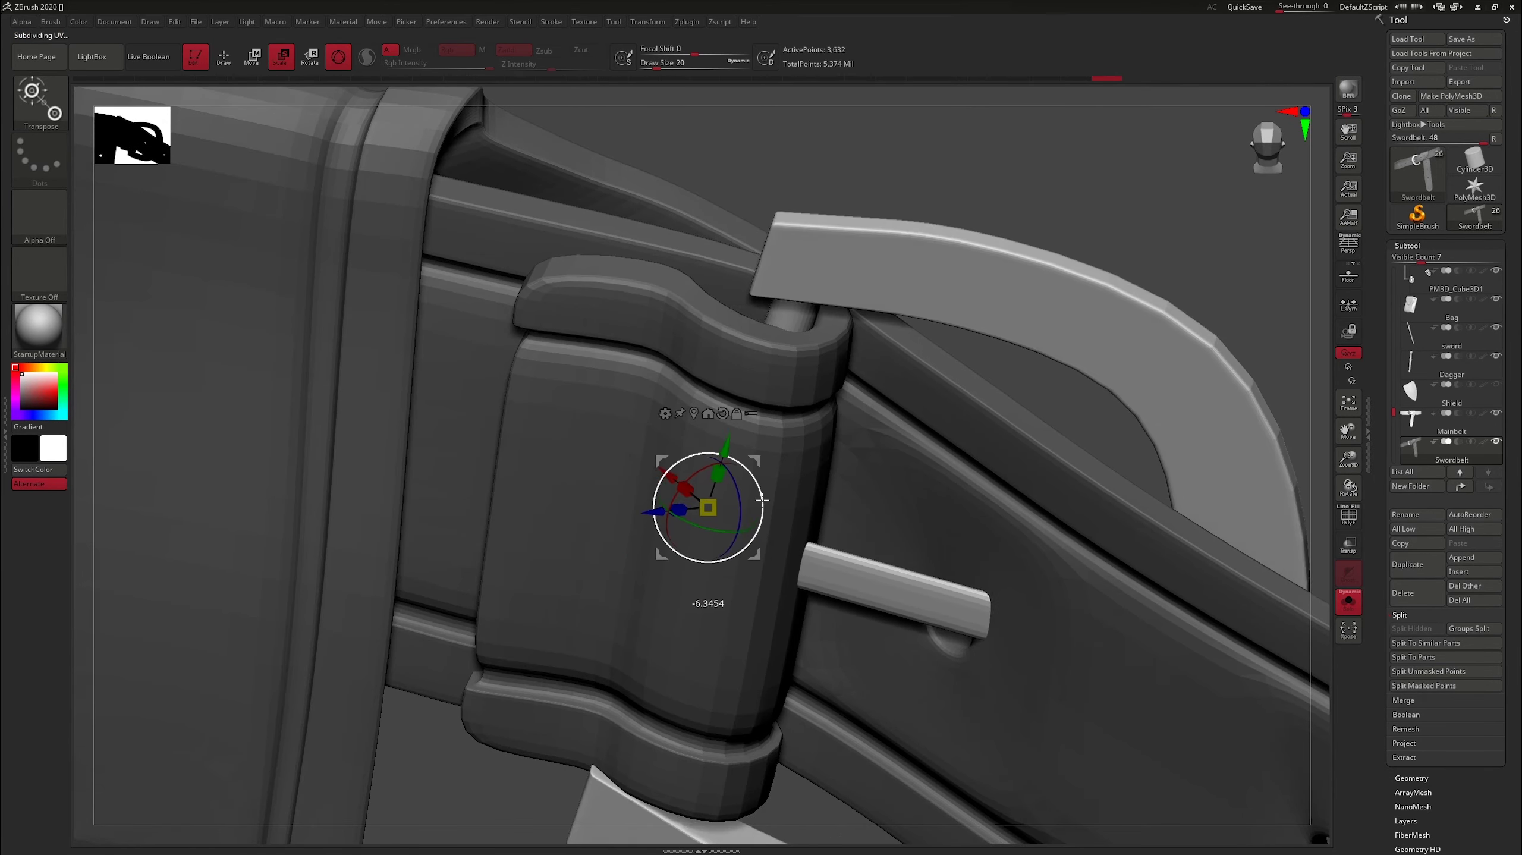
pyautogui.moveTo(712, 514)
pyautogui.mouseDown(button='right')
pyautogui.moveTo(862, 479)
pyautogui.moveTo(843, 488)
pyautogui.mouseUp(button='right')
pyautogui.moveTo(842, 488); pyautogui.dragTo(850, 496)
pyautogui.moveTo(850, 497); pyautogui.dragTo(1270, 585, button='right')
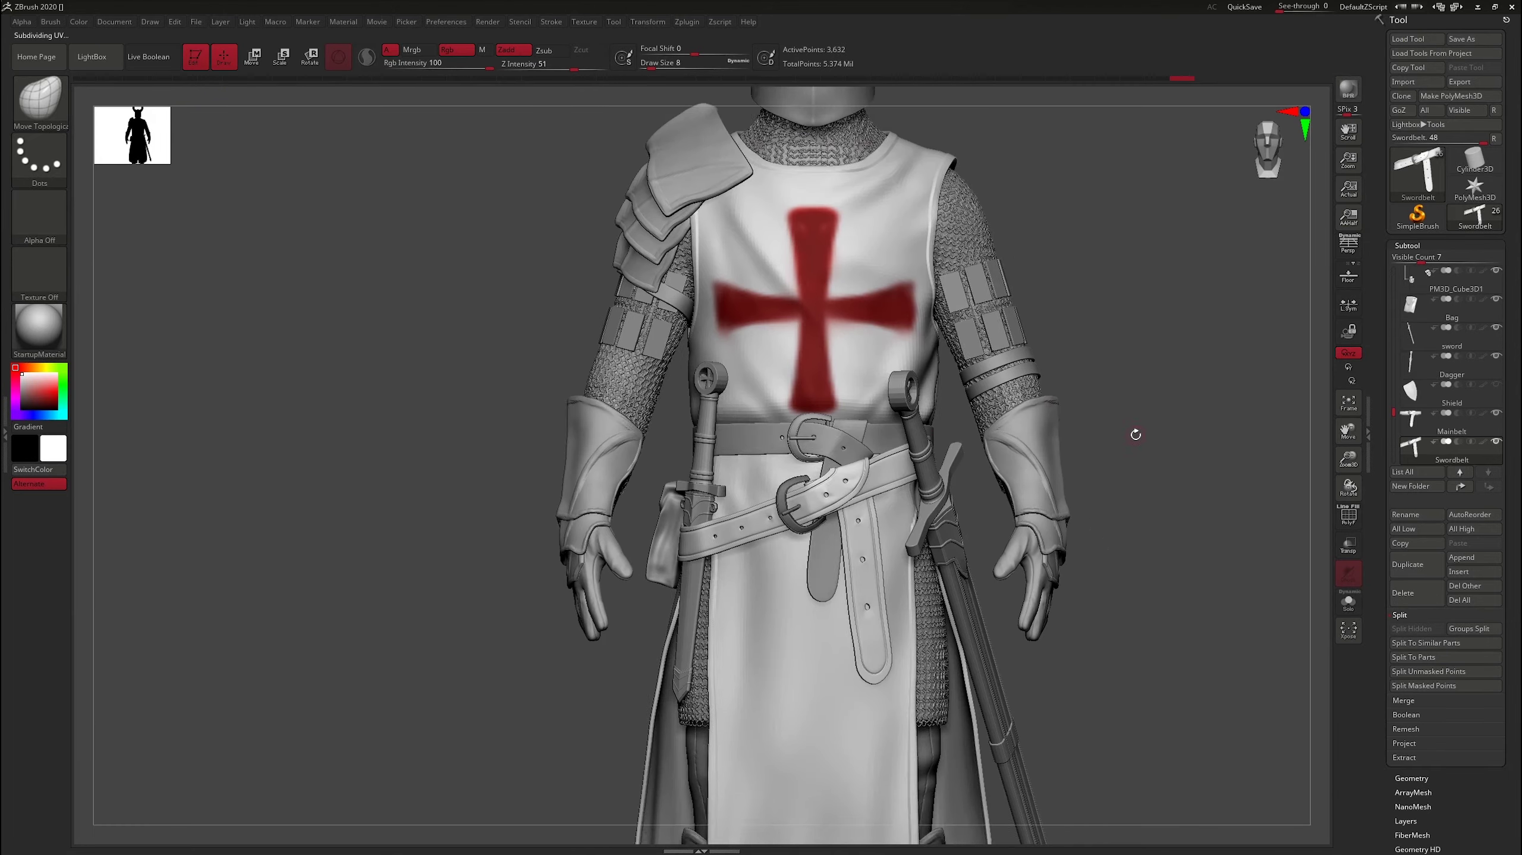
pyautogui.moveTo(1131, 431); pyautogui.dragTo(1150, 470)
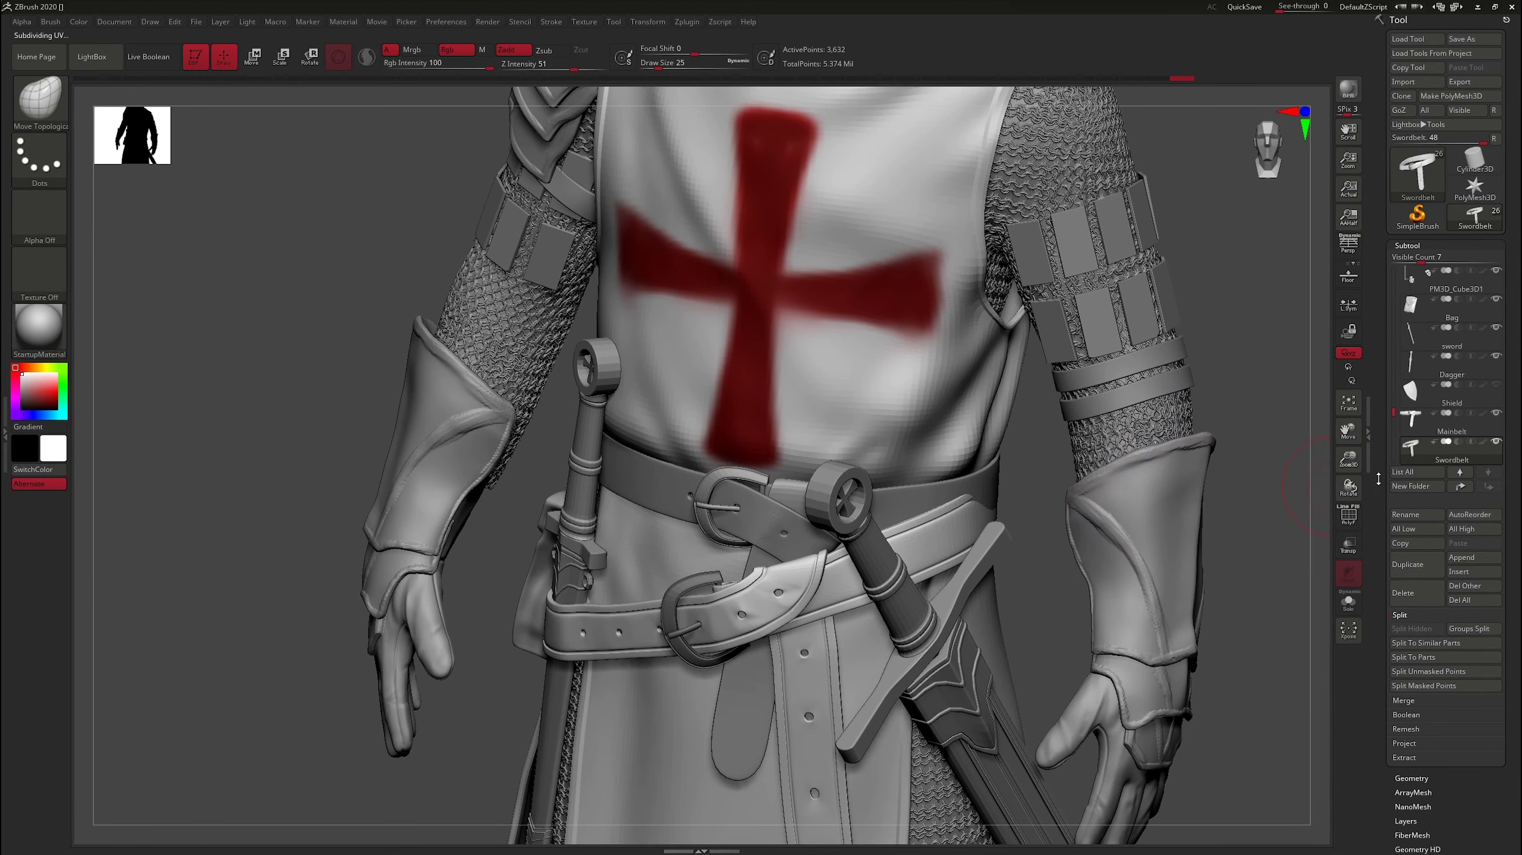
# Show only Swordbelt and Mainbelt and inspect their fit from several angles.
pyautogui.keyDown('shift'); pyautogui.click(1496, 441); pyautogui.keyUp('shift')
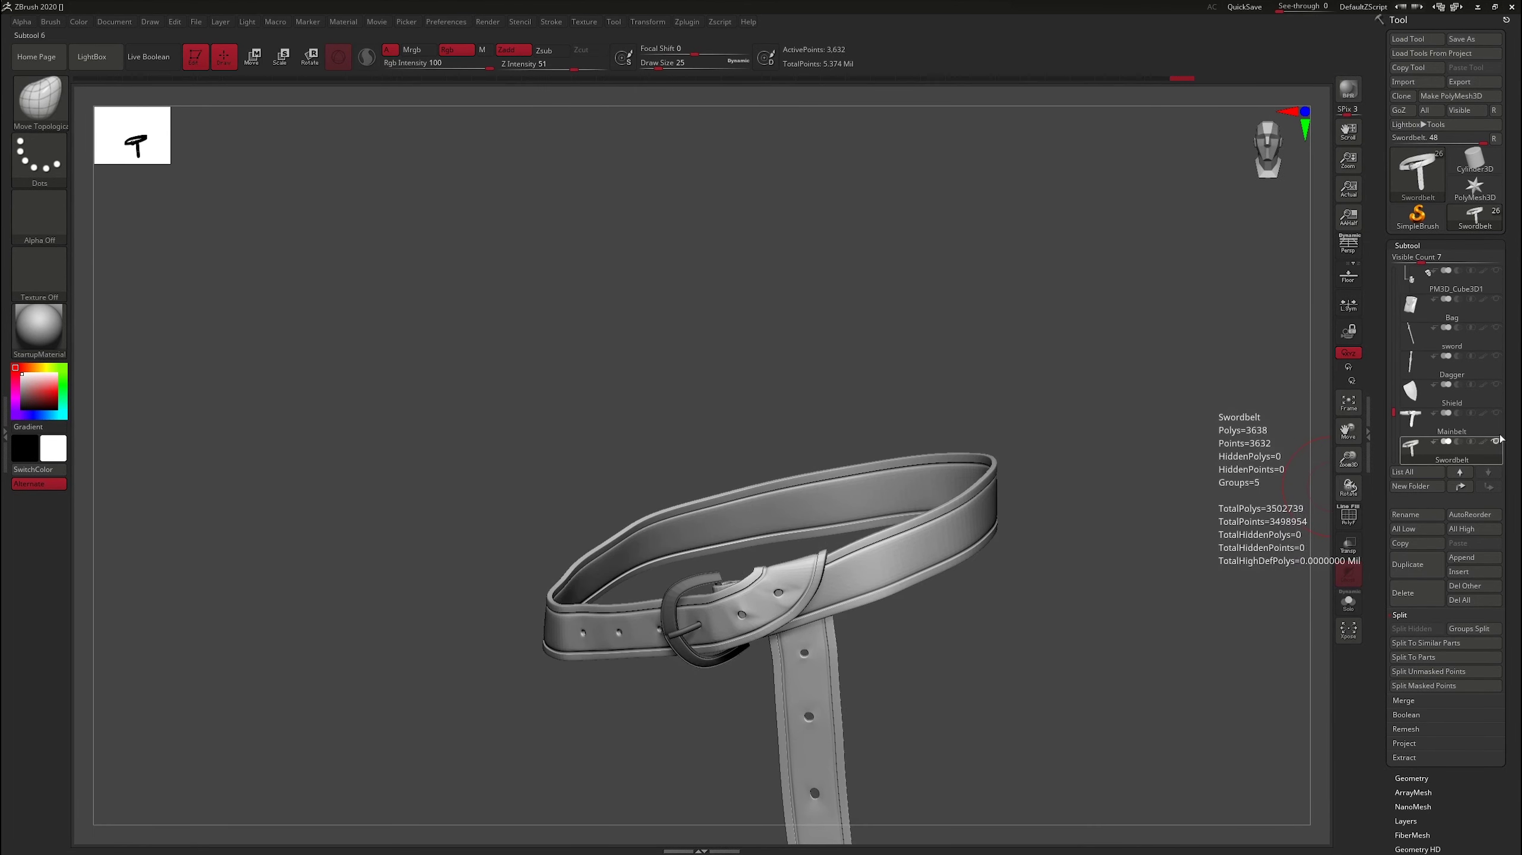
pyautogui.click(1497, 412)
pyautogui.moveTo(1100, 476)
pyautogui.mouseDown()
pyautogui.moveTo(947, 496)
pyautogui.moveTo(917, 476)
pyautogui.moveTo(1012, 533)
pyautogui.moveTo(998, 449)
pyautogui.moveTo(1060, 515)
pyautogui.moveTo(1060, 502)
pyautogui.moveTo(1093, 604)
pyautogui.moveTo(856, 603)
pyautogui.mouseUp()
pyautogui.moveTo(952, 464)
pyautogui.mouseDown()
pyautogui.moveTo(1006, 503)
pyautogui.moveTo(1039, 557)
pyautogui.moveTo(795, 533)
pyautogui.moveTo(673, 277)
pyautogui.moveTo(825, 575)
pyautogui.moveTo(926, 586)
pyautogui.mouseUp()
pyautogui.moveTo(974, 648); pyautogui.dragTo(1104, 569)
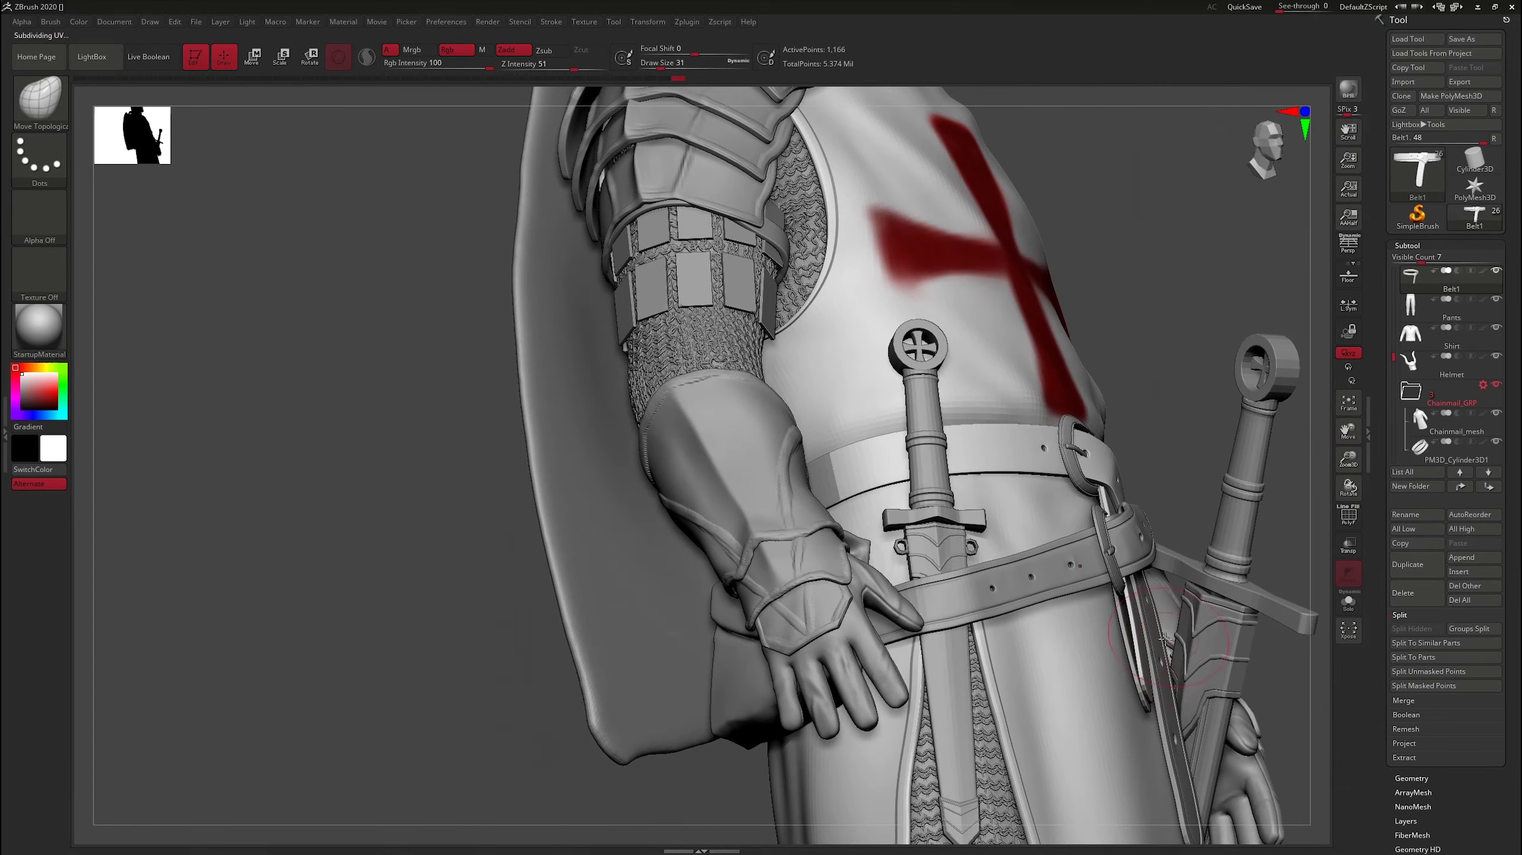
# Solo Mainbelt, then select and delete the old Belt1 subtool.
pyautogui.keyDown('alt'); pyautogui.click(1128, 656); pyautogui.keyUp('alt')
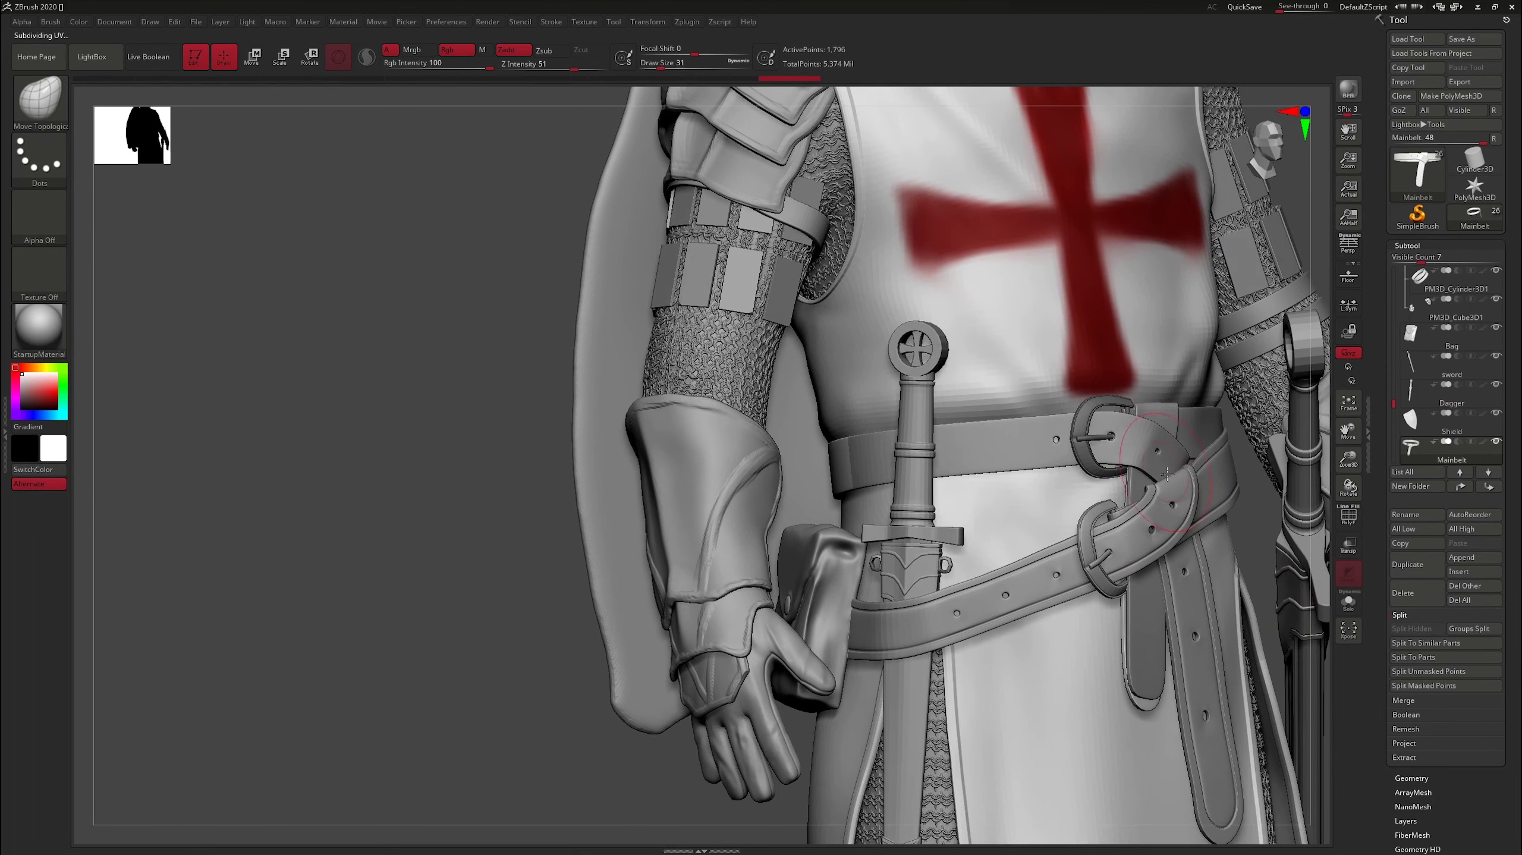
pyautogui.click(1348, 602)
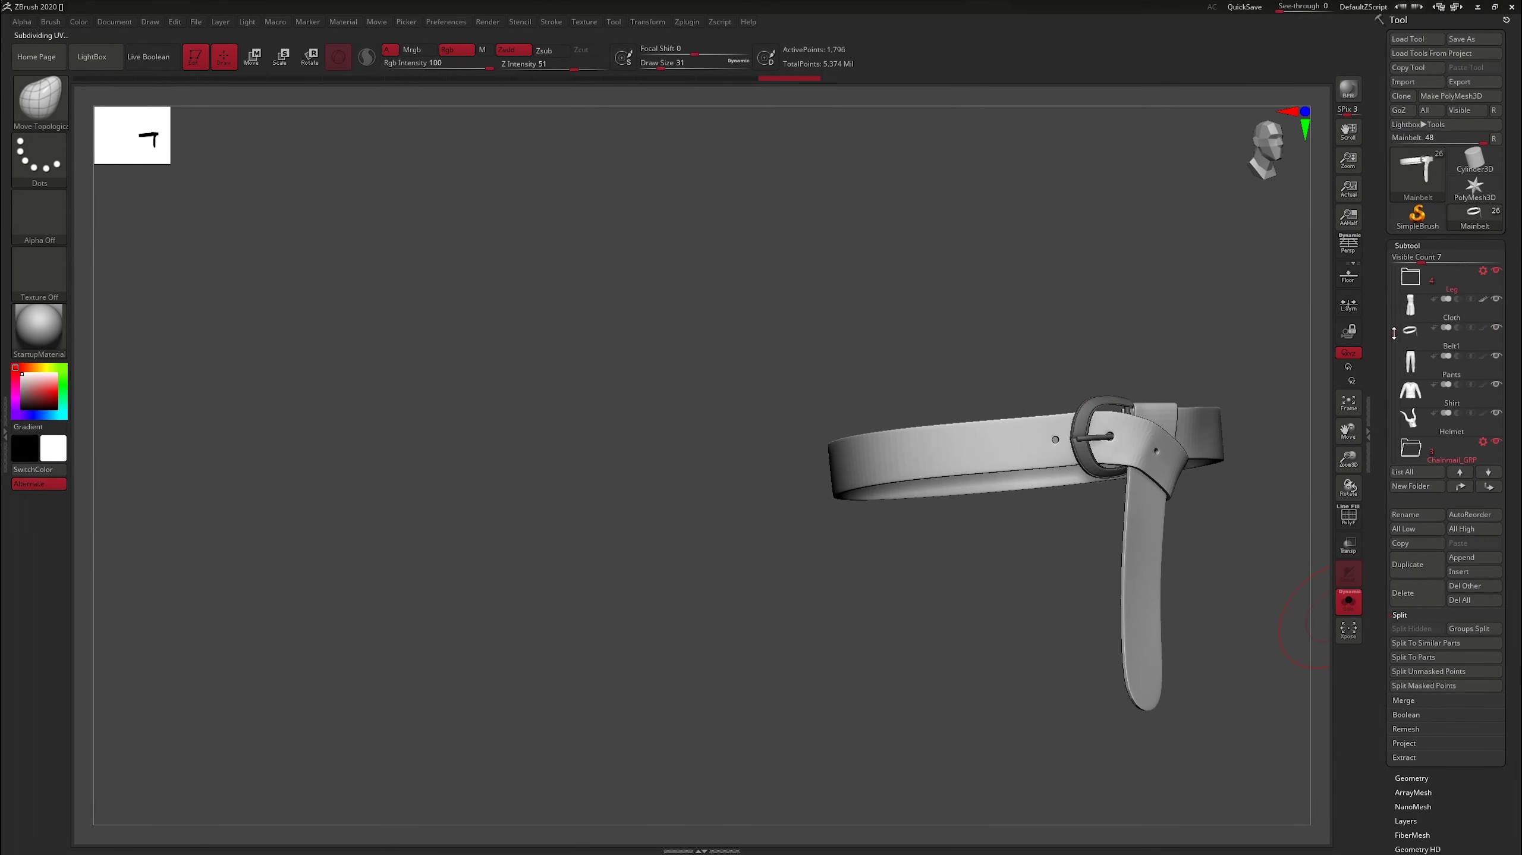
pyautogui.click(1412, 594)
pyautogui.click(1410, 604)
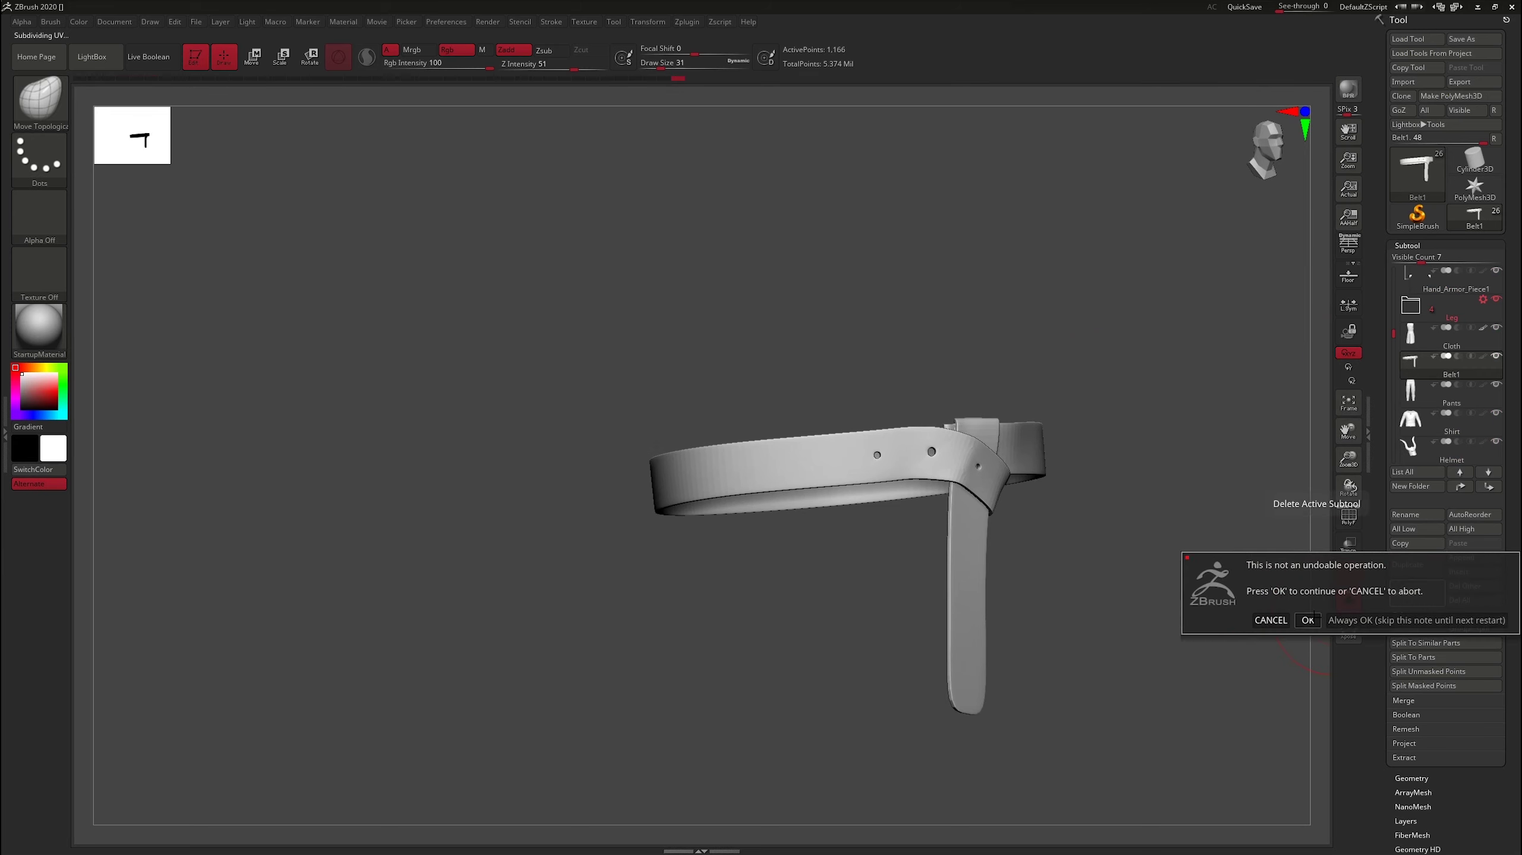
pyautogui.click(1266, 617)
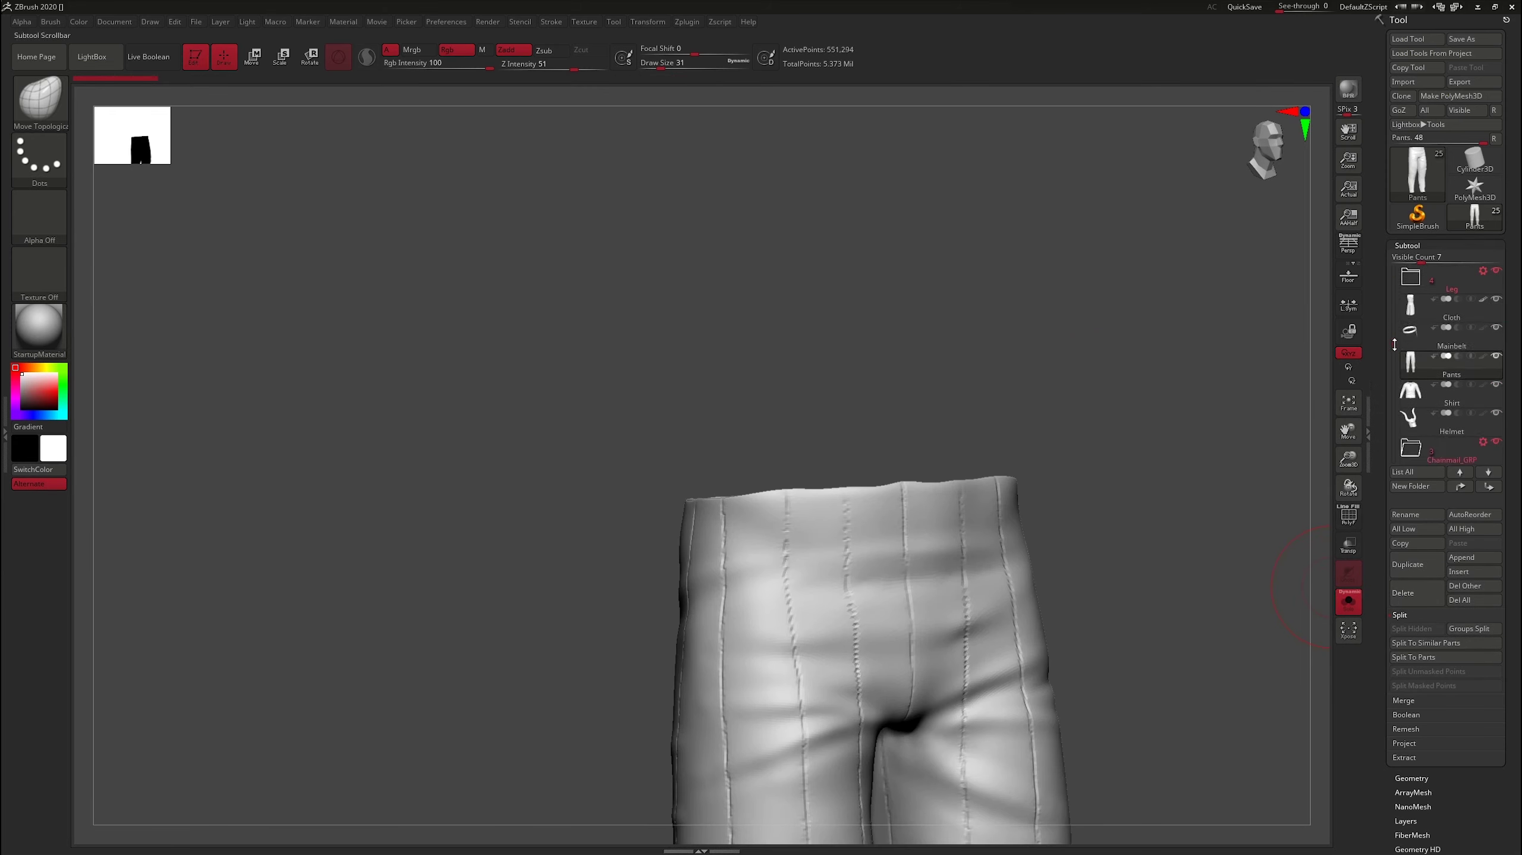
# Inspect the dagger and belt, check Task Manager, and make Swordbelt the active subtool.
pyautogui.scroll(3, 1420, 297)
pyautogui.scroll(2, 1404, 366)
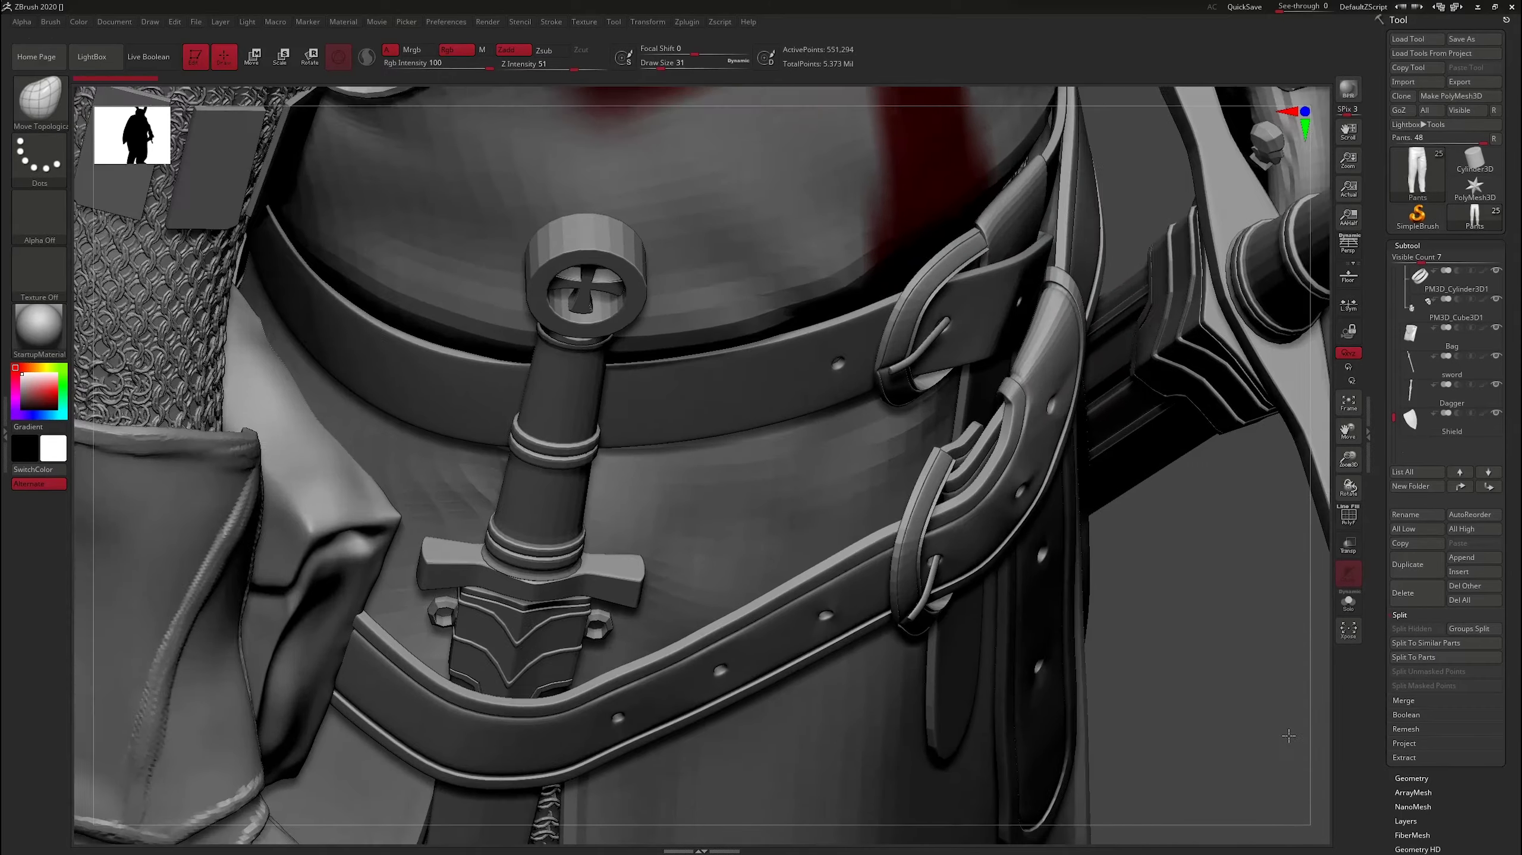
pyautogui.moveTo(1288, 736); pyautogui.dragTo(1168, 465, button='right')
pyautogui.moveTo(1215, 530); pyautogui.dragTo(1192, 519, button='right')
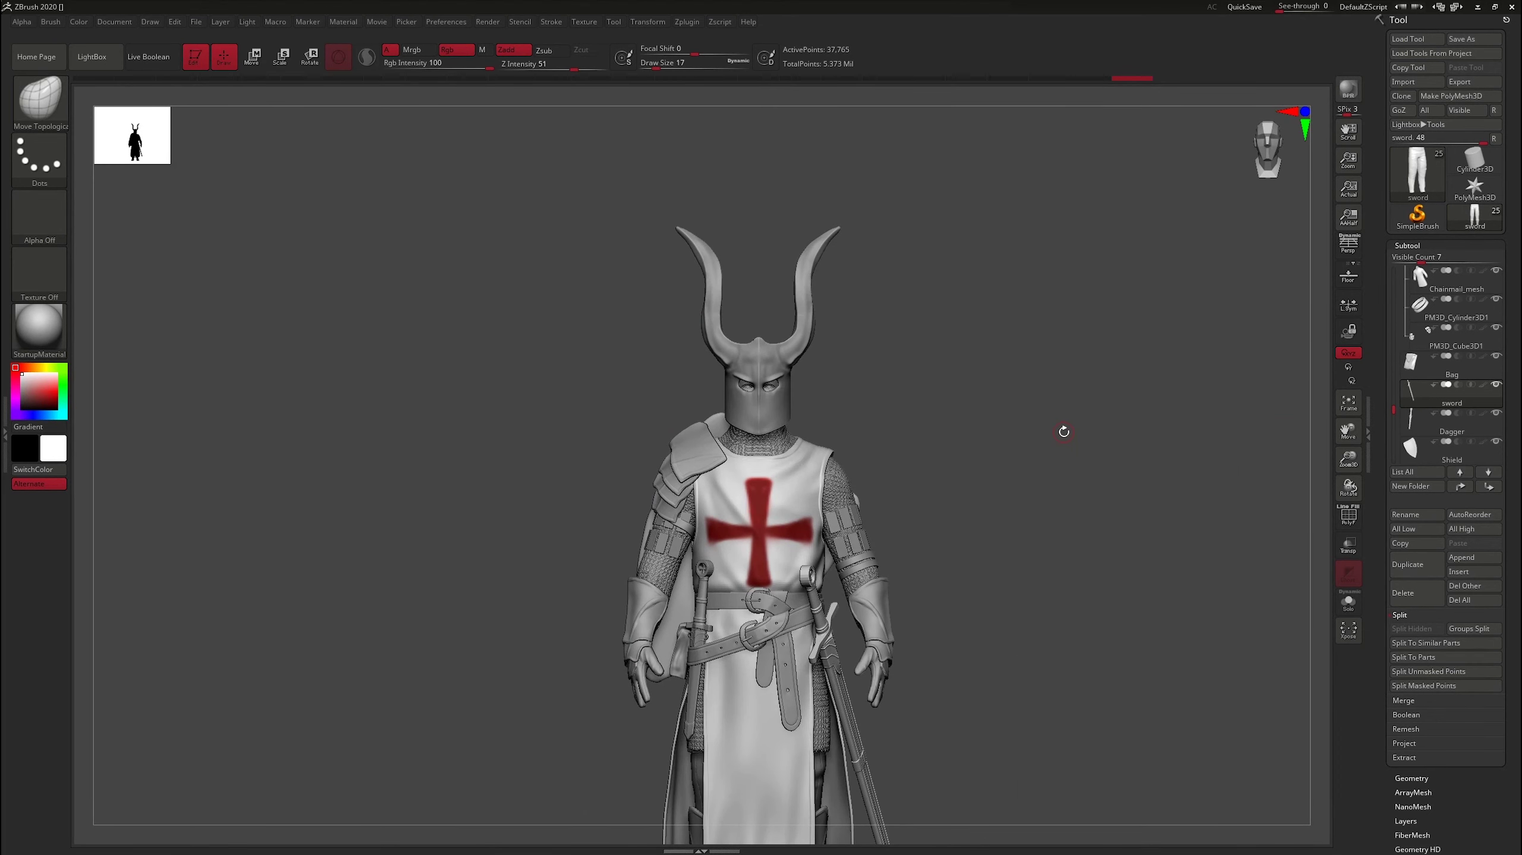
pyautogui.hotkey('ctrl', 'shift', 'Escape')
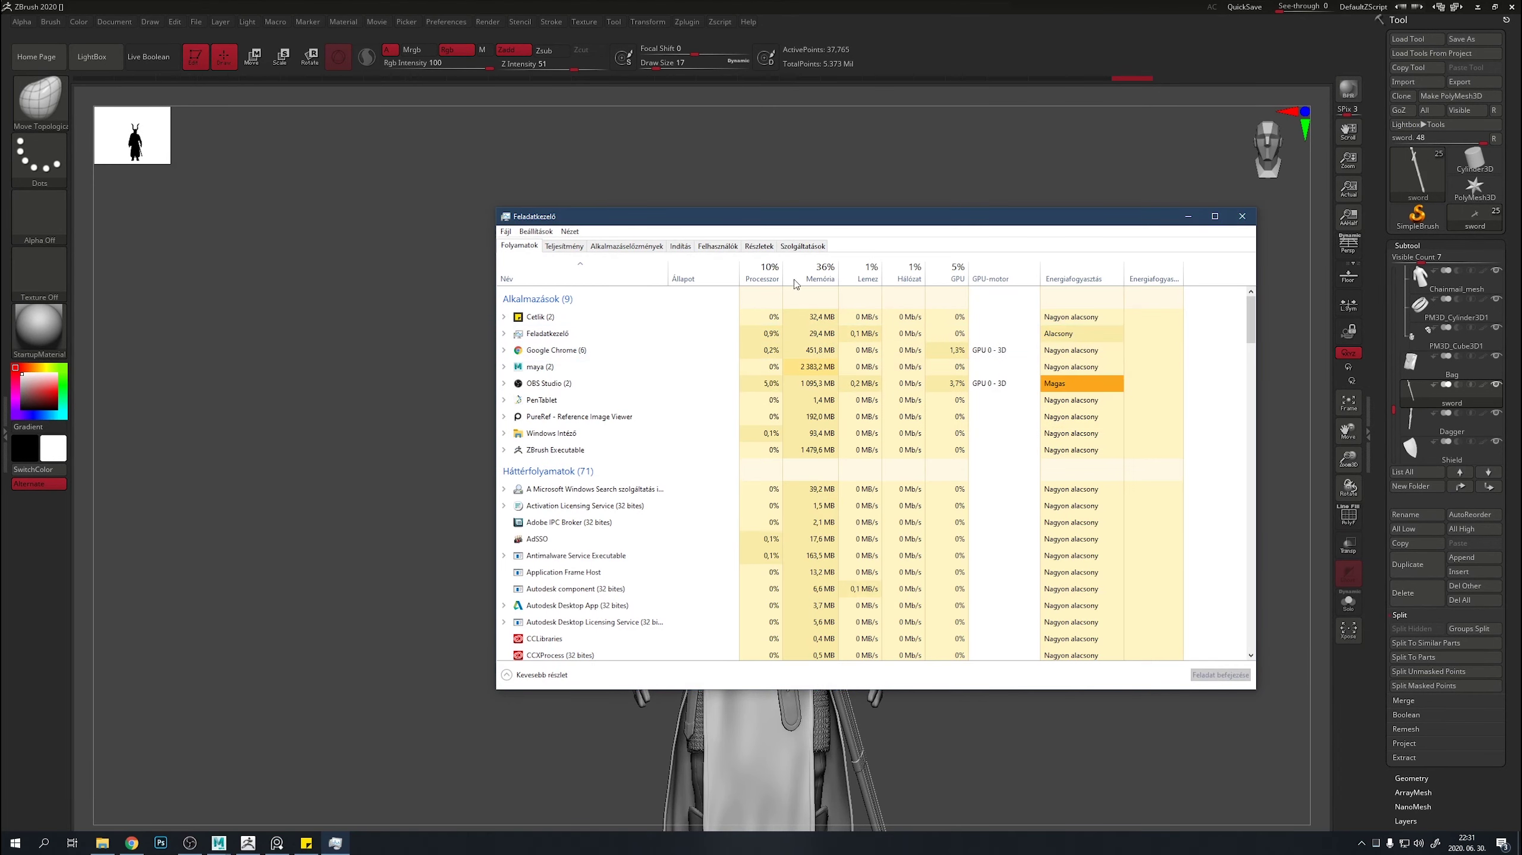
pyautogui.click(1241, 218)
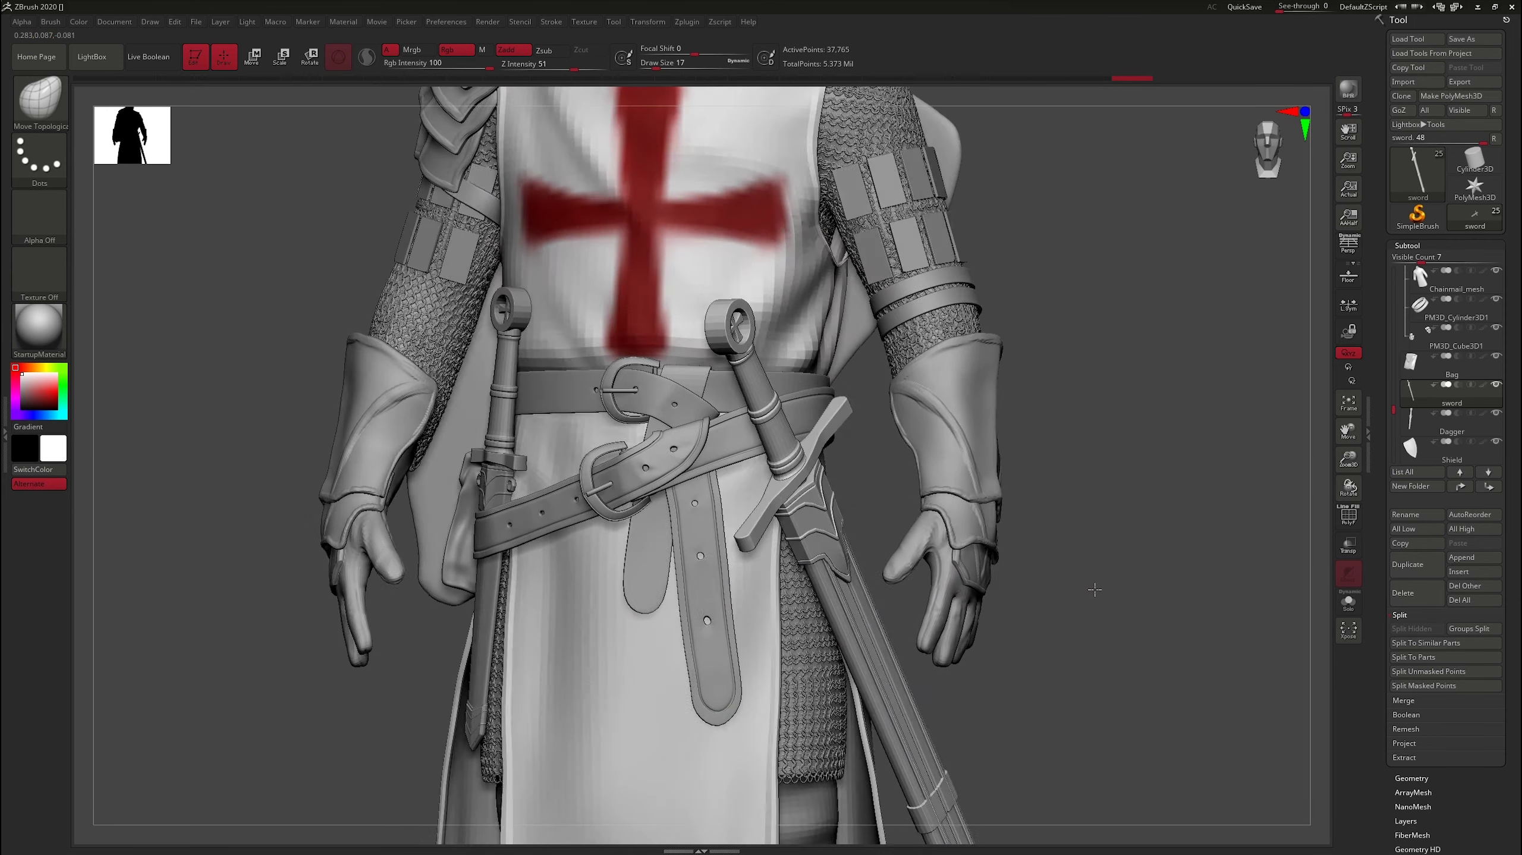
pyautogui.keyDown('alt'); pyautogui.click(704, 710); pyautogui.keyUp('alt')
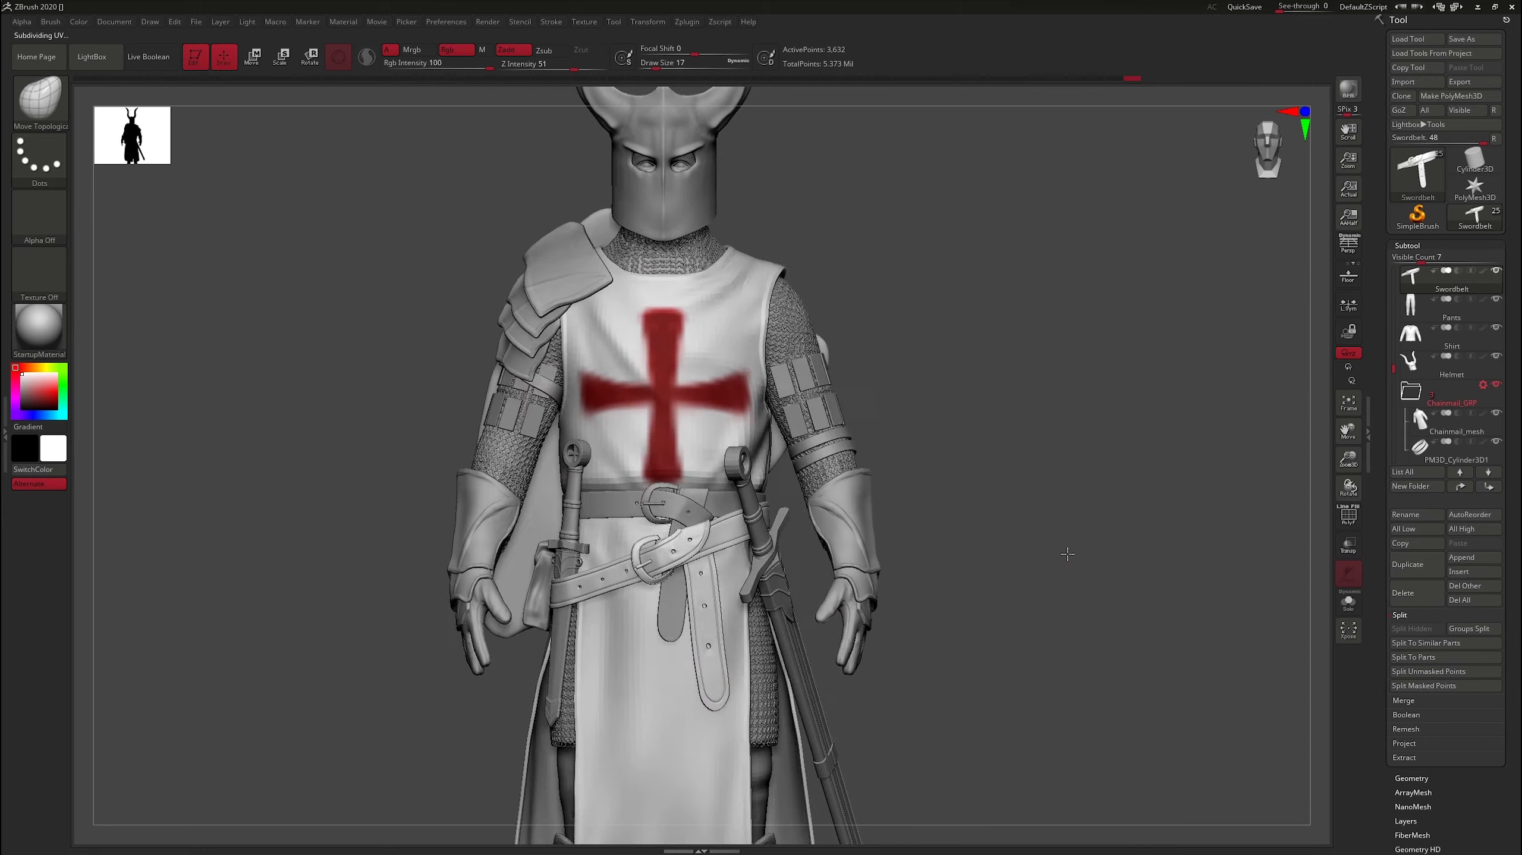
pyautogui.moveTo(1043, 597)
pyautogui.mouseDown()
pyautogui.moveTo(1109, 603)
pyautogui.moveTo(1101, 549)
pyautogui.mouseUp()
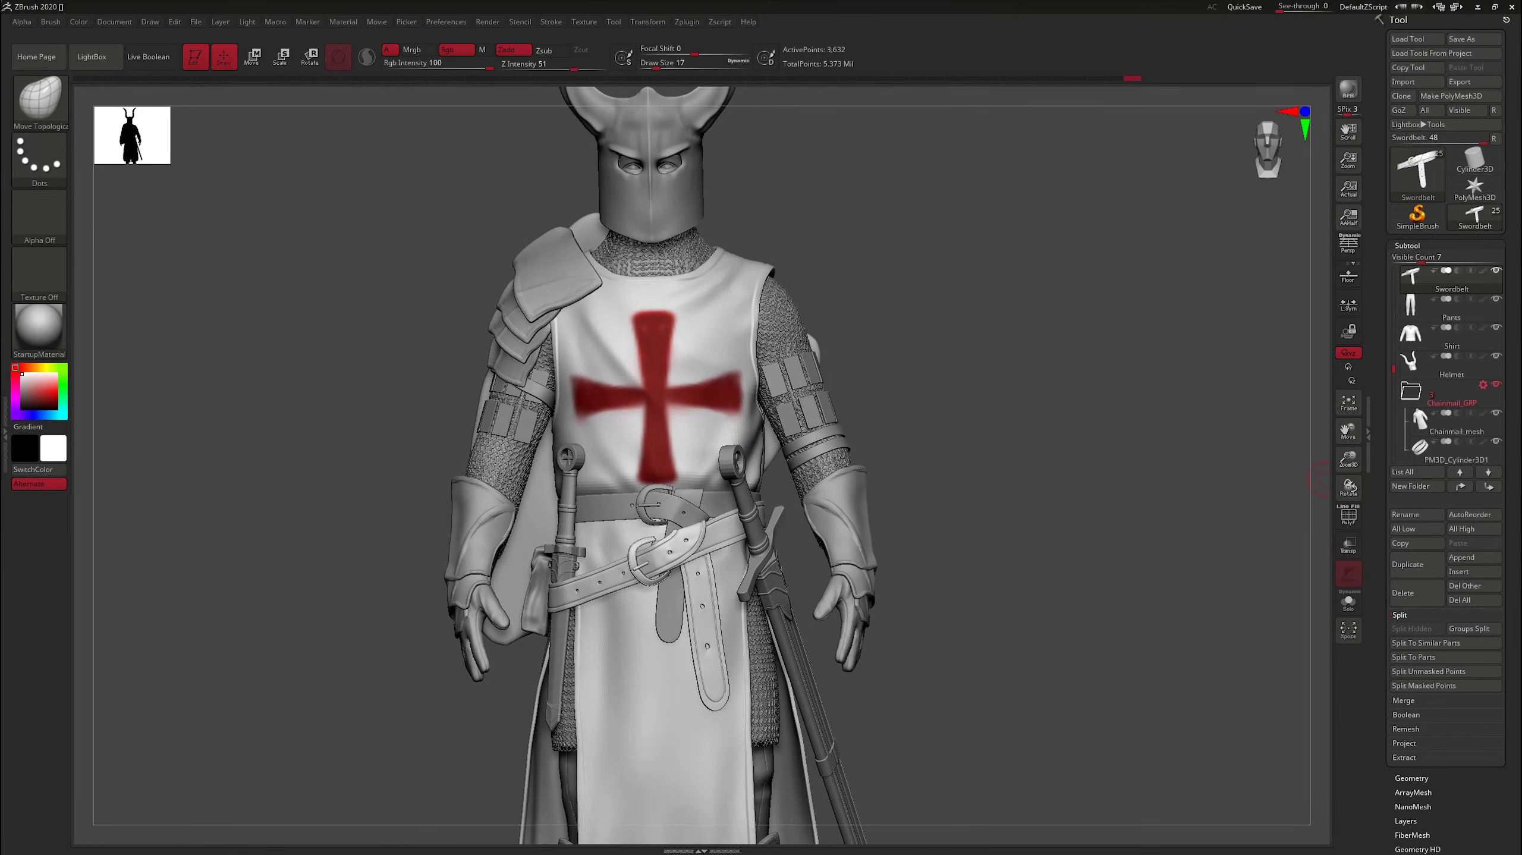
# Save the knight tool over its existing file in the assets folder.
pyautogui.click(1473, 39)
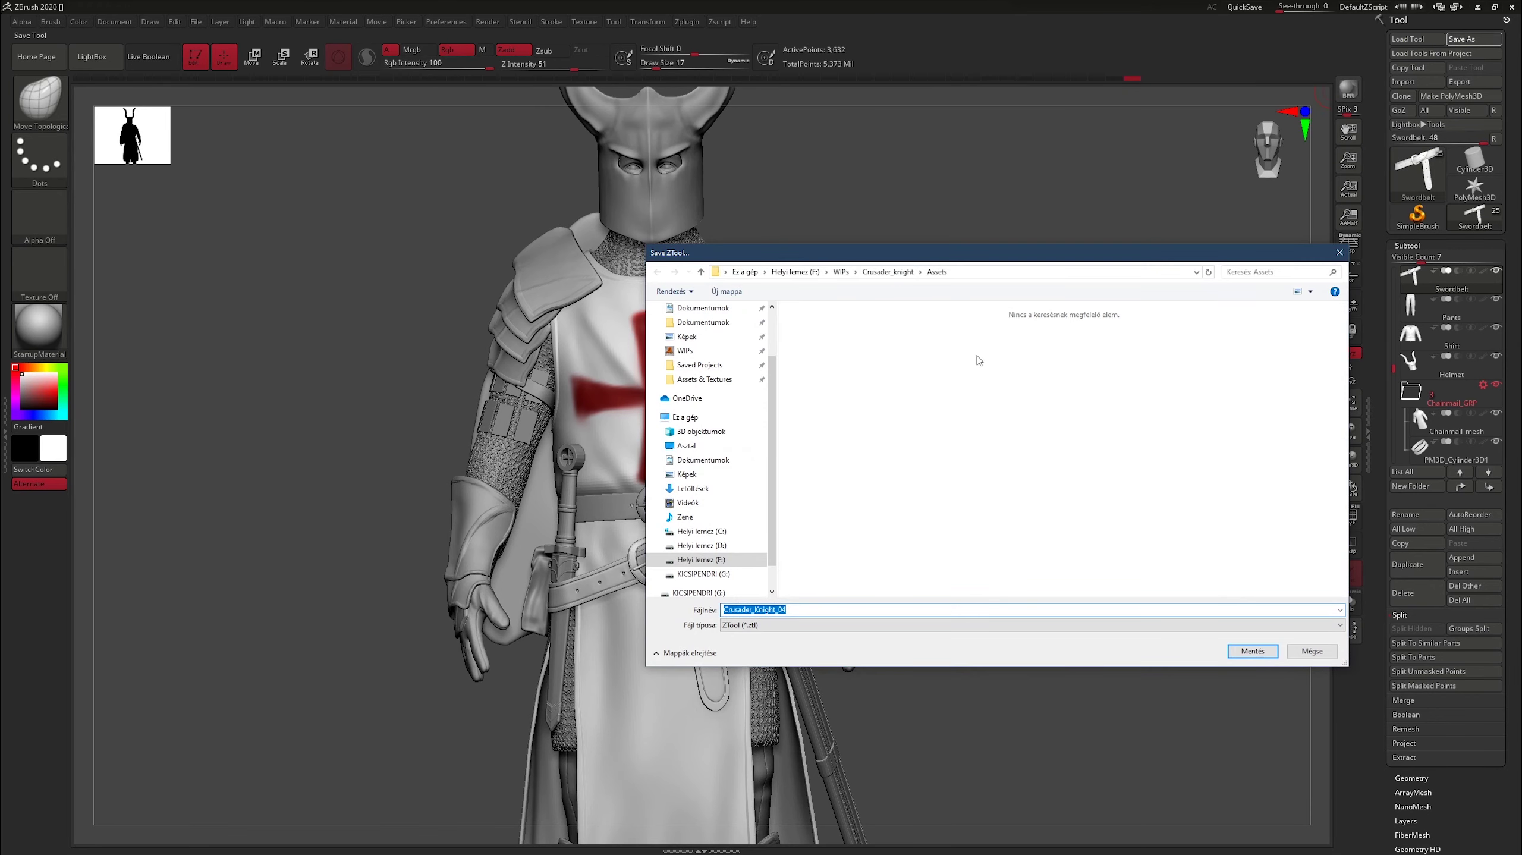
pyautogui.doubleClick(1104, 329)
pyautogui.doubleClick(838, 365)
pyautogui.click(802, 424)
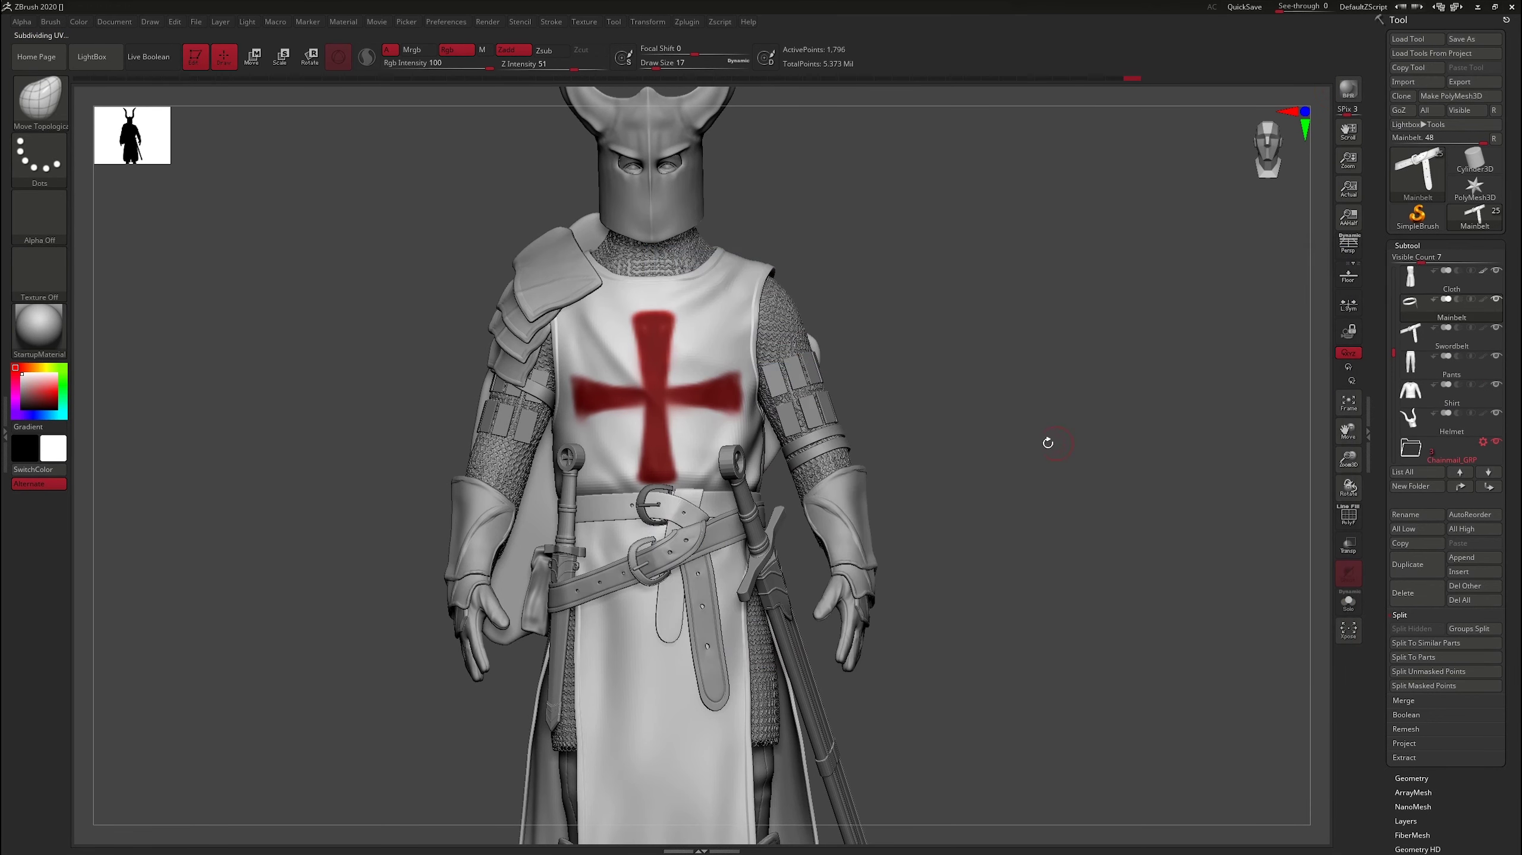
# Export the Mainbelt mesh, overwriting Mainbelt.obj in Assets.
pyautogui.click(1473, 81)
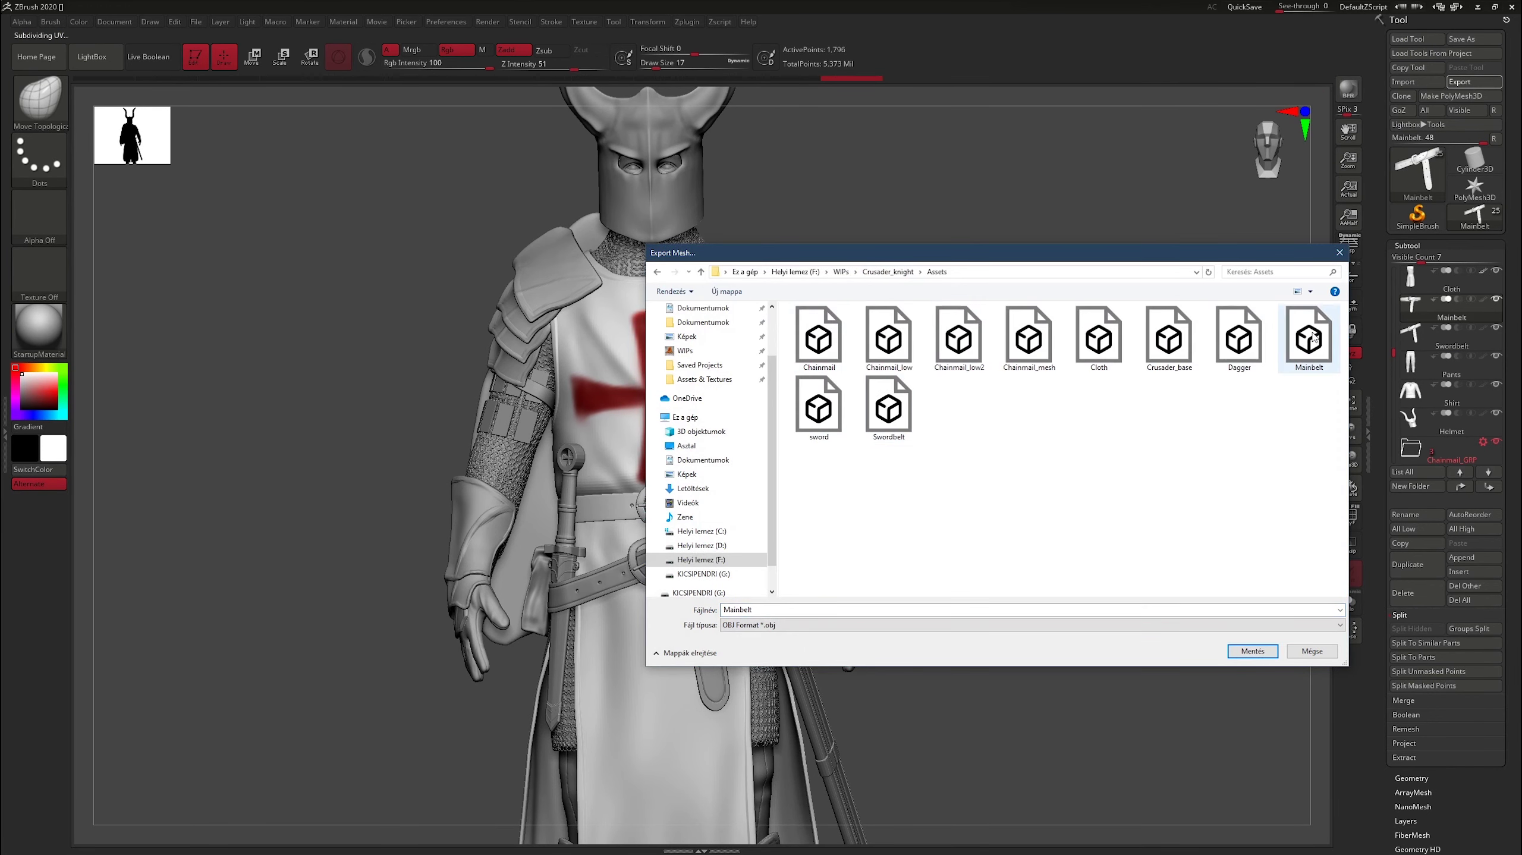
pyautogui.doubleClick(1313, 337)
pyautogui.click(802, 424)
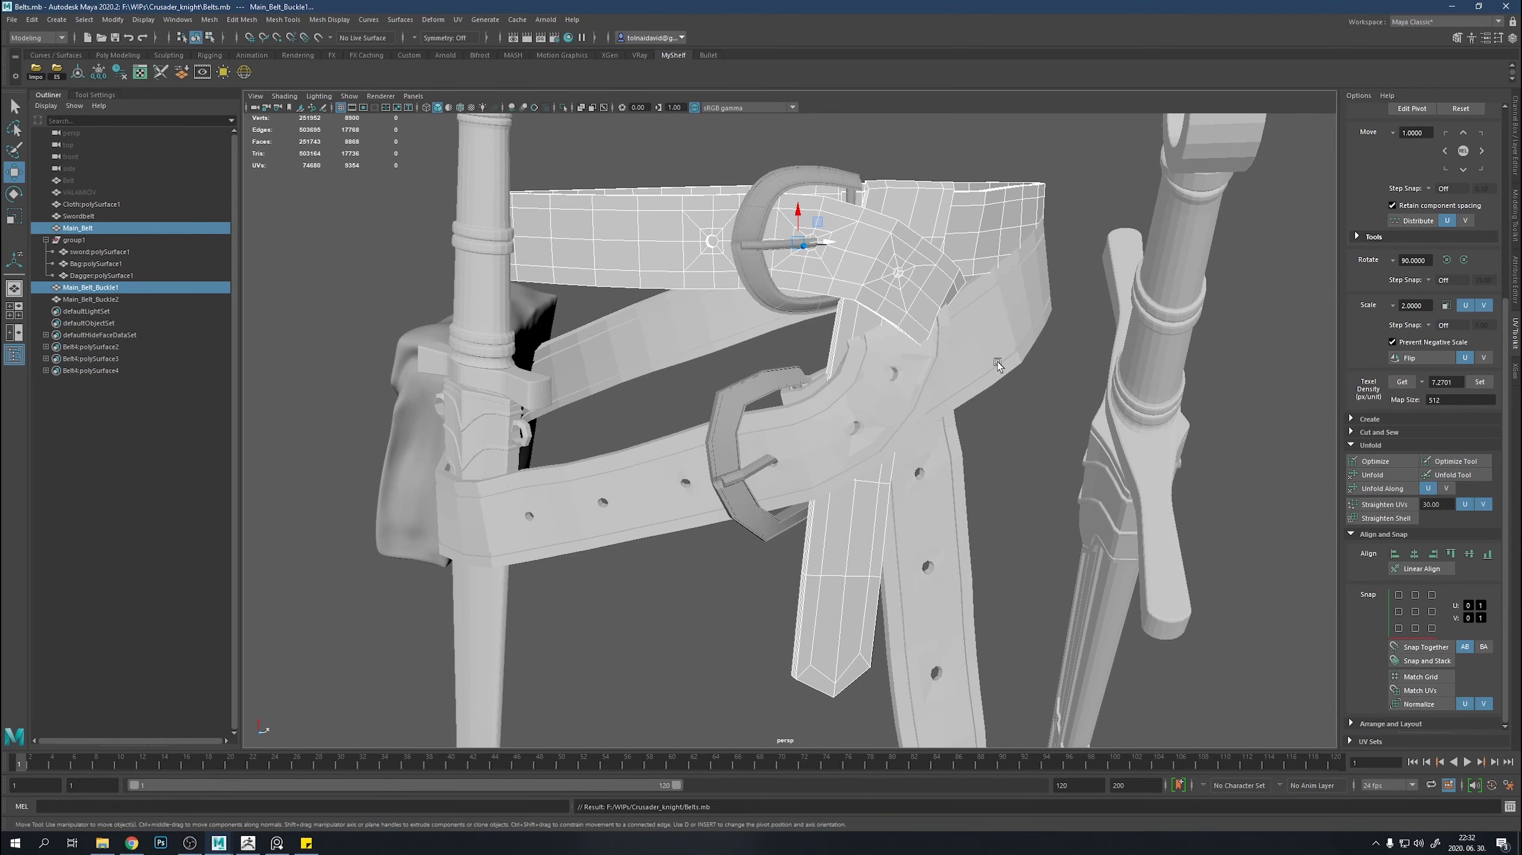
# Delete the old main belt and buckle, then import Mainbelt.obj.
pyautogui.press('Delete')
pyautogui.click(46, 73)
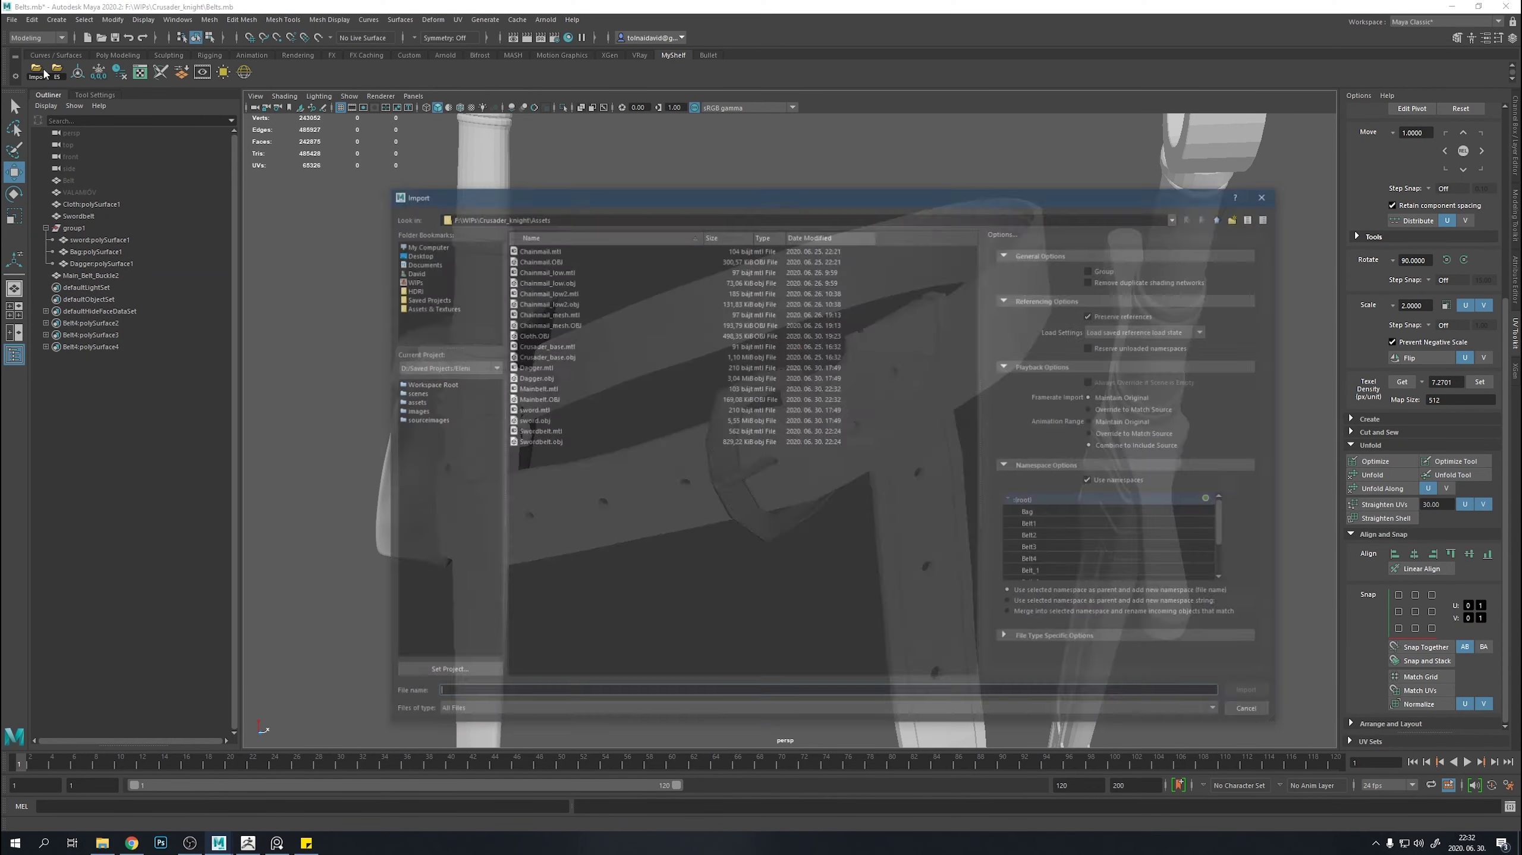
pyautogui.doubleClick(544, 397)
# Select an edge loop on the imported belt and test scaling it.
pyautogui.rightClick(808, 396)
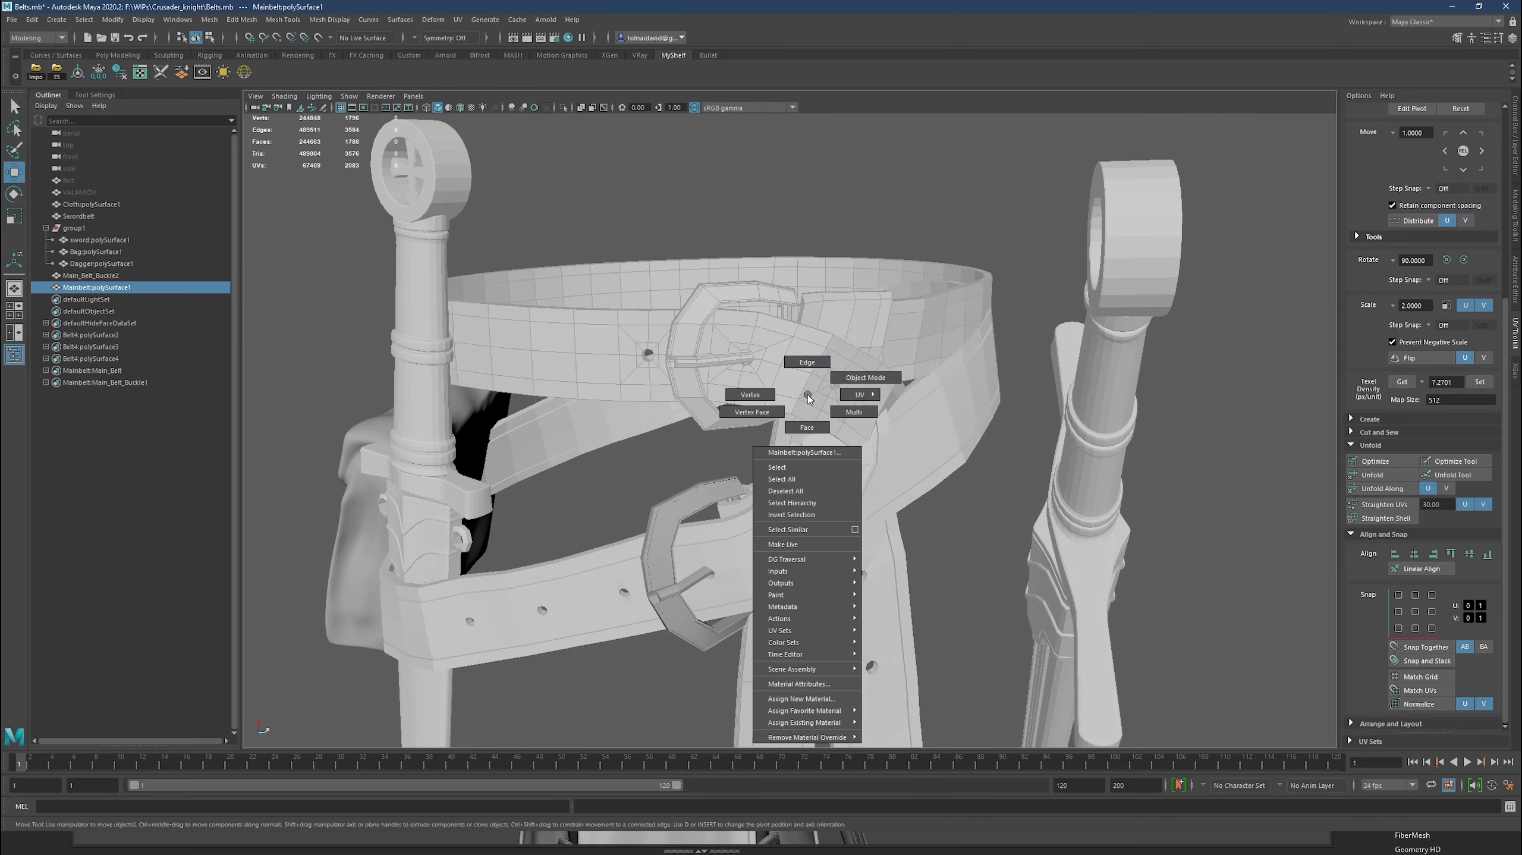
pyautogui.moveTo(808, 379); pyautogui.dragTo(807, 362, button='right')
pyautogui.scroll(4, 769, 406)
pyautogui.scroll(5, 686, 480)
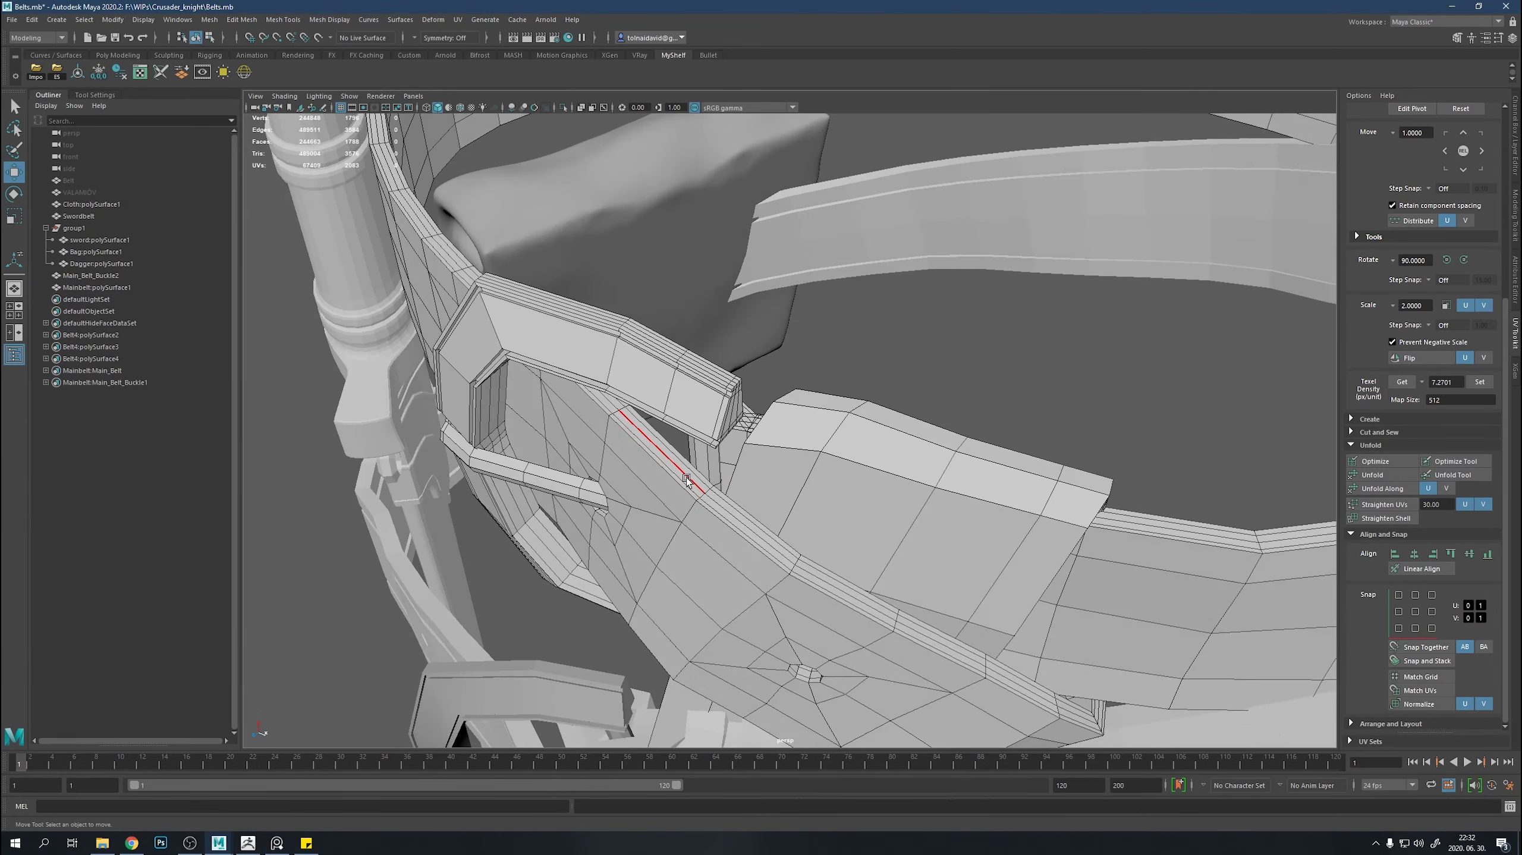
pyautogui.doubleClick(667, 469)
pyautogui.moveTo(667, 469)
pyautogui.keyDown('alt'); pyautogui.mouseDown()
pyautogui.moveTo(872, 335)
pyautogui.moveTo(865, 359)
pyautogui.mouseUp(); pyautogui.keyUp('alt')
pyautogui.press('r')
pyautogui.hotkey('ctrl', 'z')
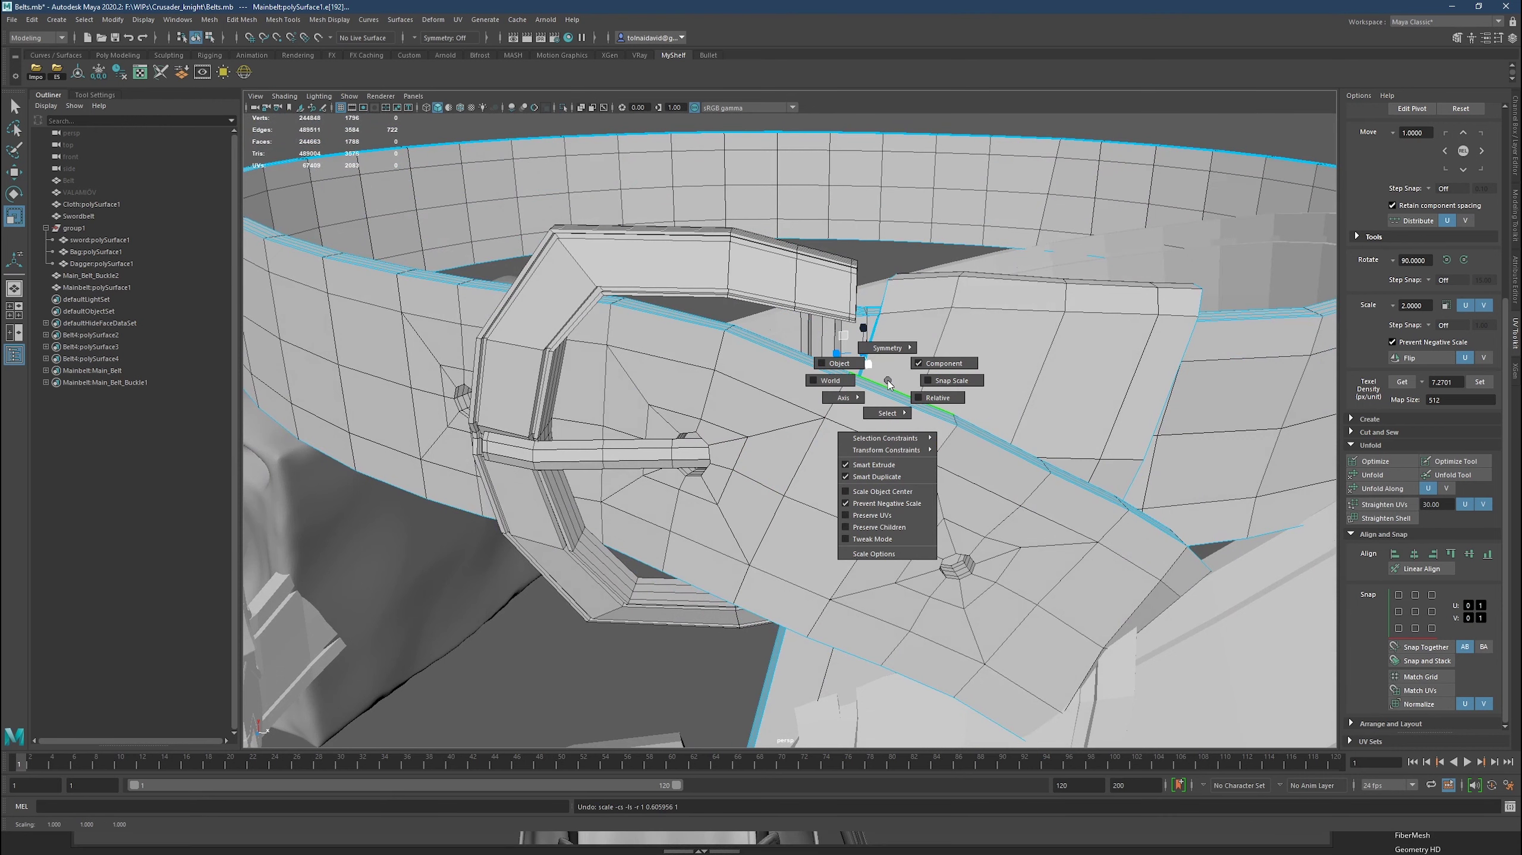
pyautogui.keyDown('shift'); pyautogui.moveTo(867, 377); pyautogui.dragTo(886, 391, button='right'); pyautogui.keyUp('shift')
# Adjust Scale tool options: relative scaling off, plus selection, pivot and axis orientation settings.
pyautogui.click(886, 386)
pyautogui.moveTo(890, 392); pyautogui.dragTo(934, 403)
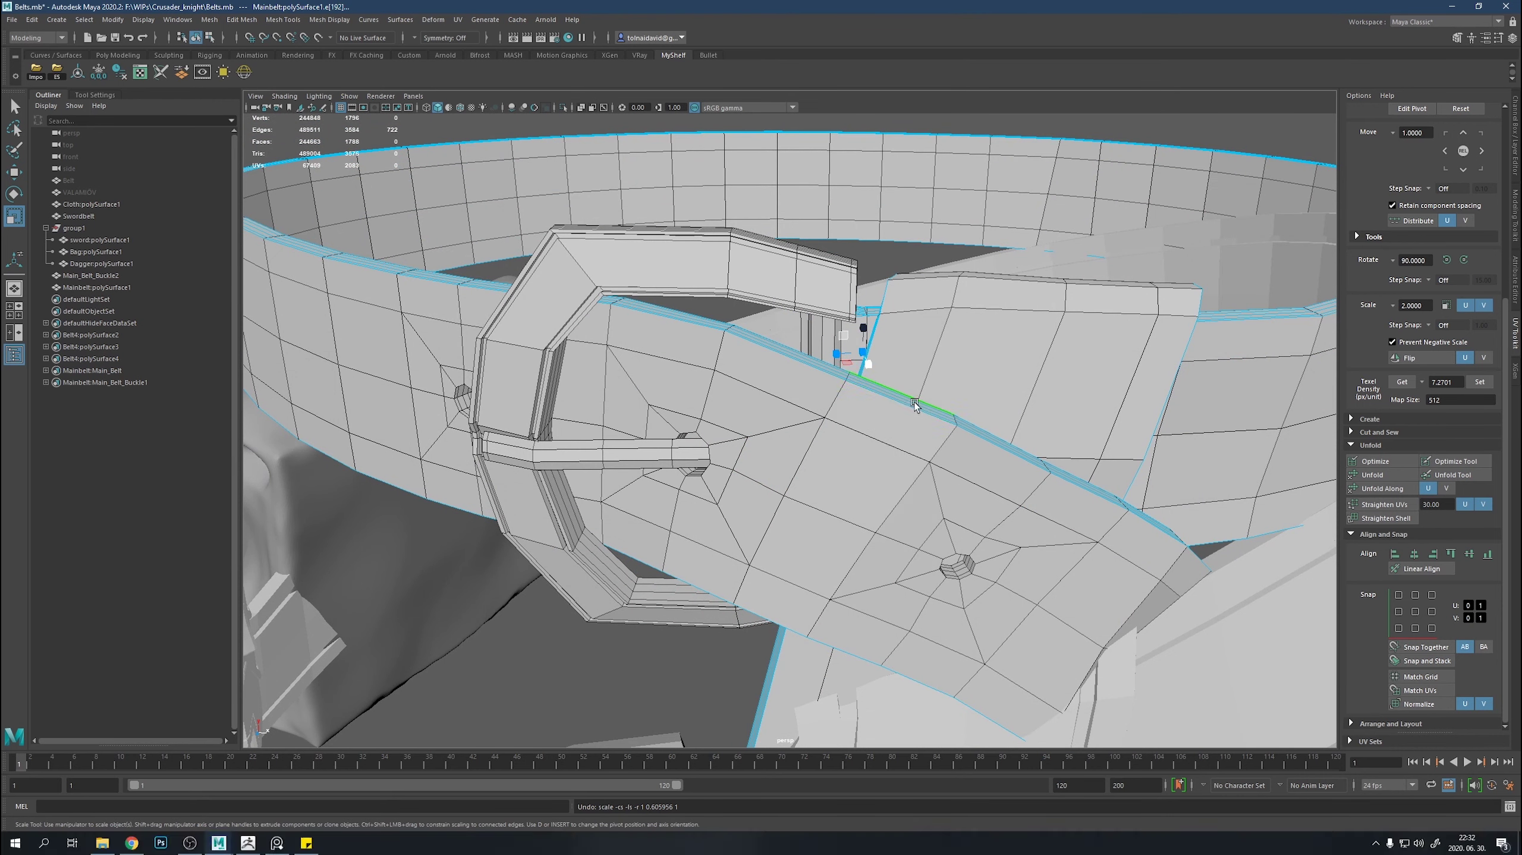
pyautogui.click(891, 401)
pyautogui.click(897, 434)
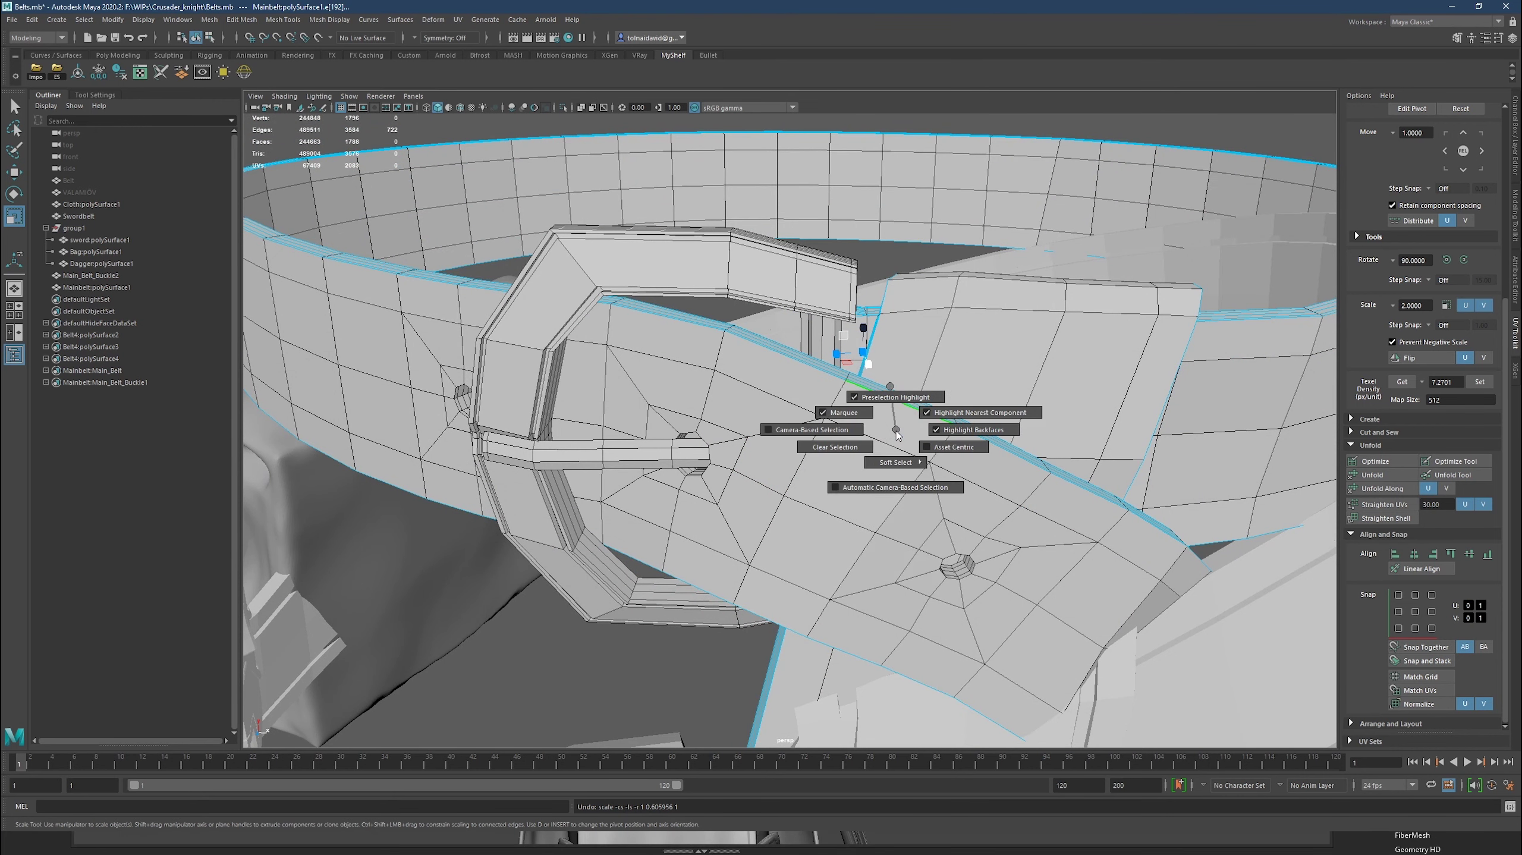
pyautogui.moveTo(902, 376); pyautogui.dragTo(812, 422)
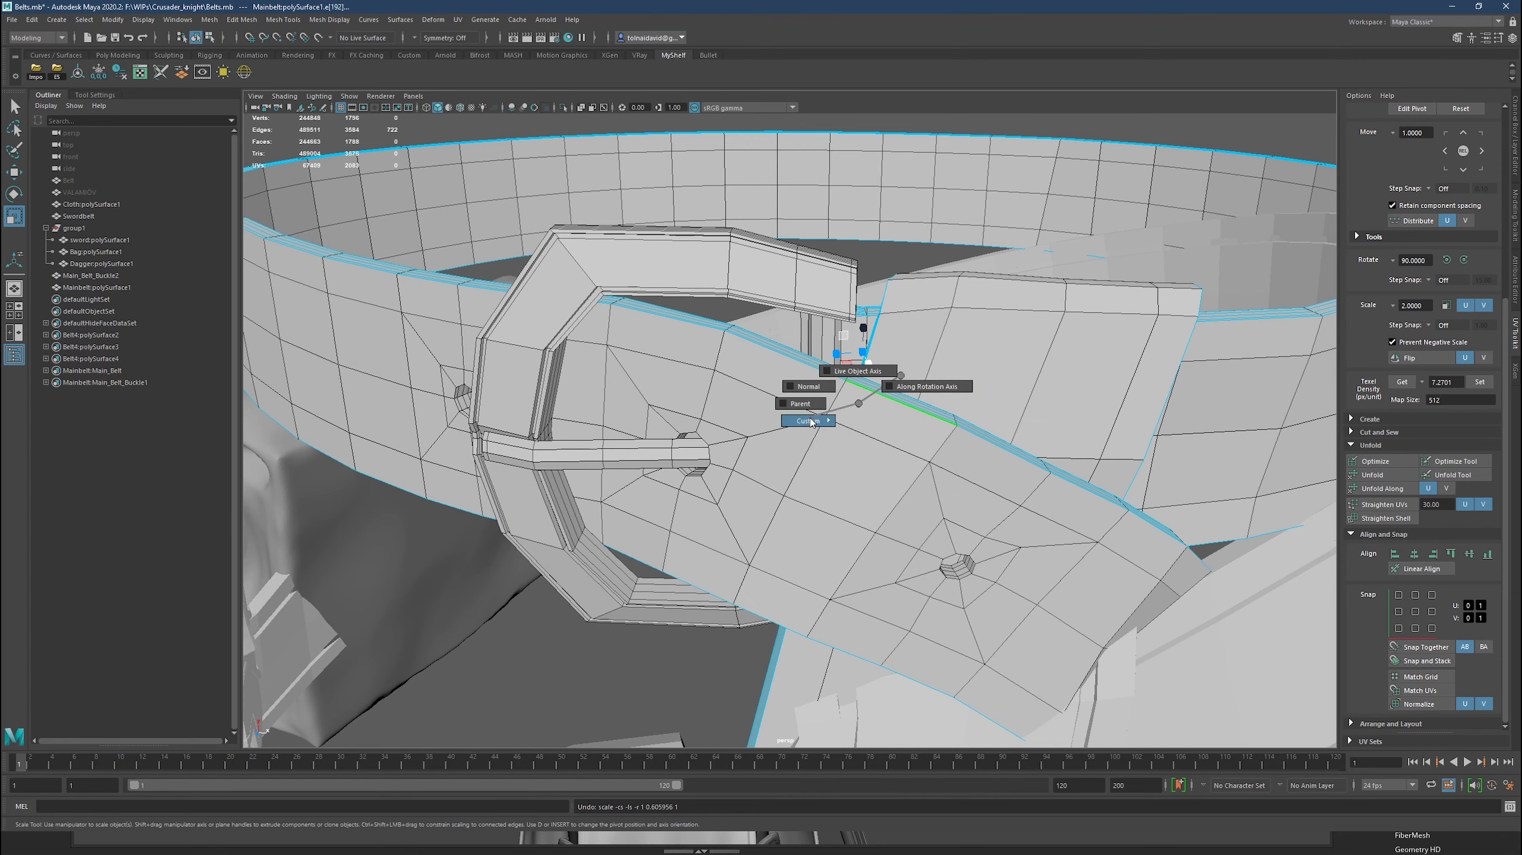
pyautogui.click(860, 403)
pyautogui.click(903, 366)
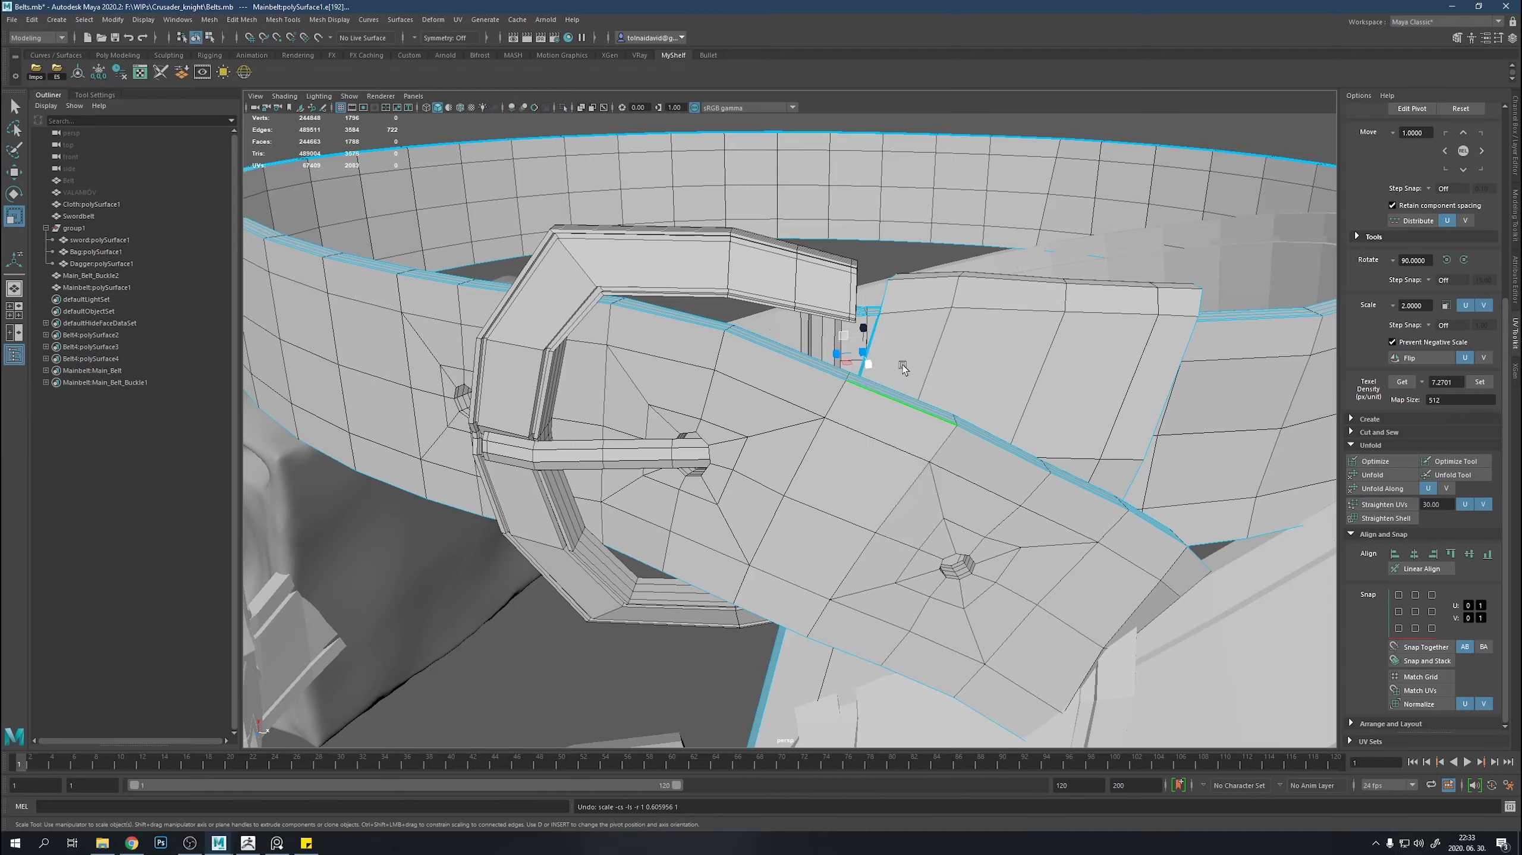
# Select and delete the Main_Belt_Buckle2 object.
pyautogui.moveTo(902, 364)
pyautogui.keyDown('alt'); pyautogui.mouseDown()
pyautogui.moveTo(982, 412)
pyautogui.moveTo(850, 323)
pyautogui.mouseUp(); pyautogui.keyUp('alt')
pyautogui.moveTo(850, 324); pyautogui.dragTo(898, 682, button='right')
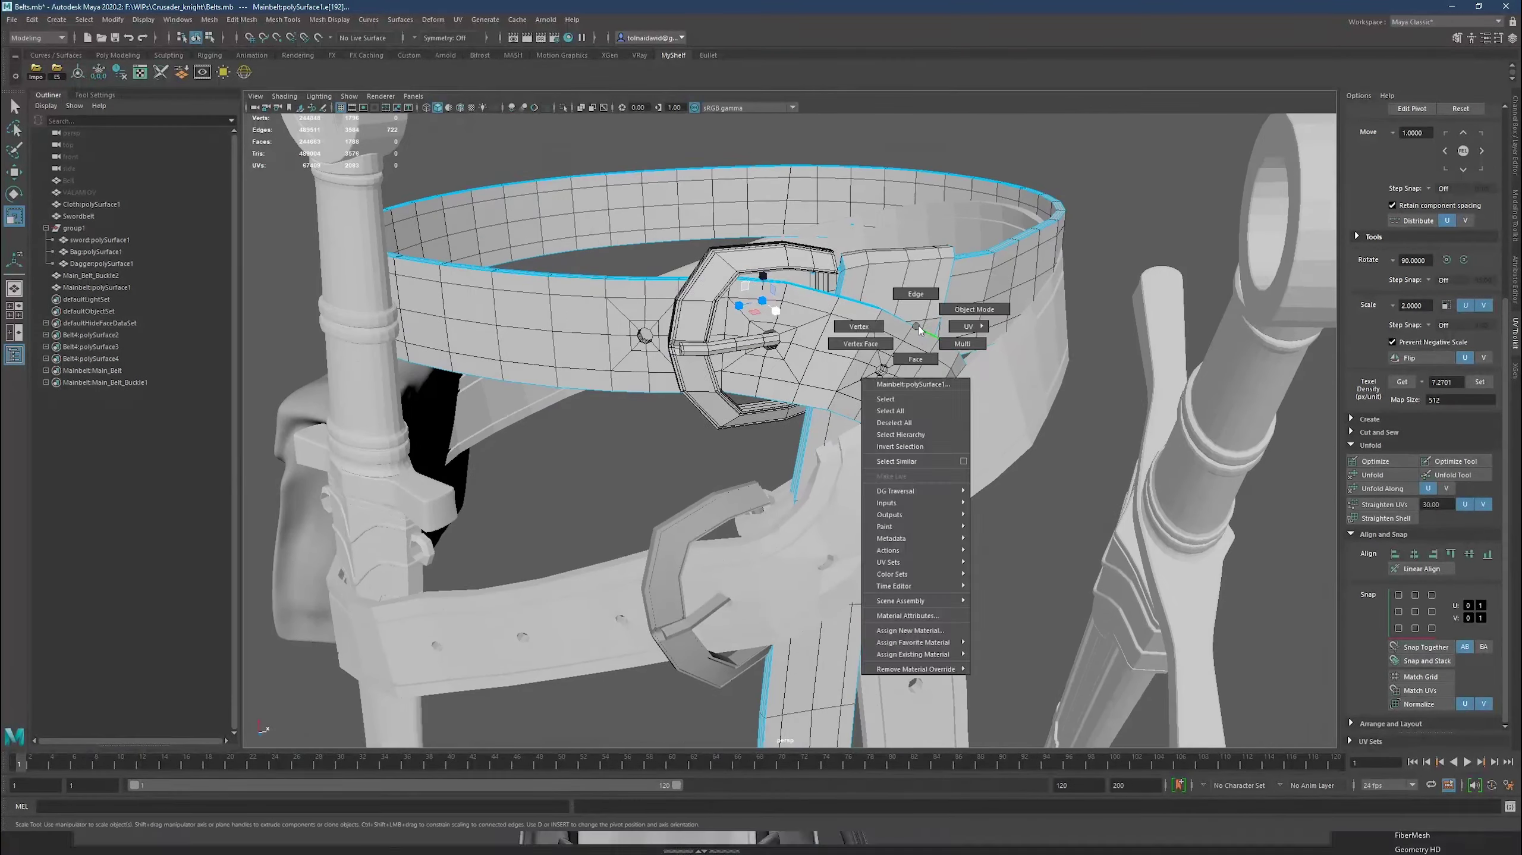
pyautogui.click(706, 530)
pyautogui.press('Delete')
# Import the Swordbelt OBJ file and review the belt, sword and pouch assembly.
pyautogui.click(36, 71)
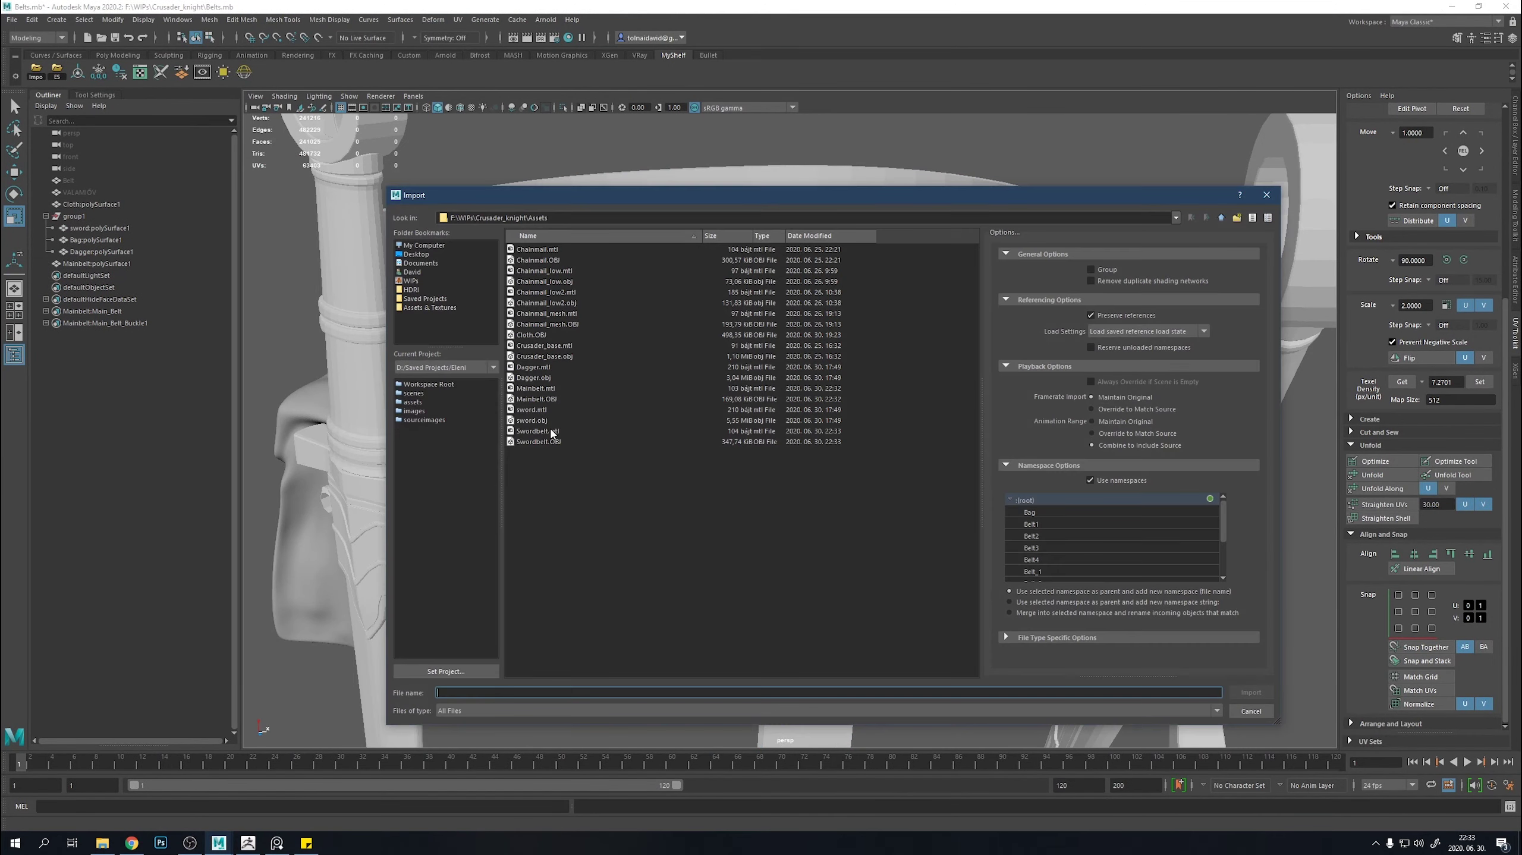
pyautogui.doubleClick(816, 473)
pyautogui.keyDown('alt'); pyautogui.moveTo(944, 482); pyautogui.dragTo(999, 484); pyautogui.keyUp('alt')
pyautogui.scroll(-5, 578, 330)
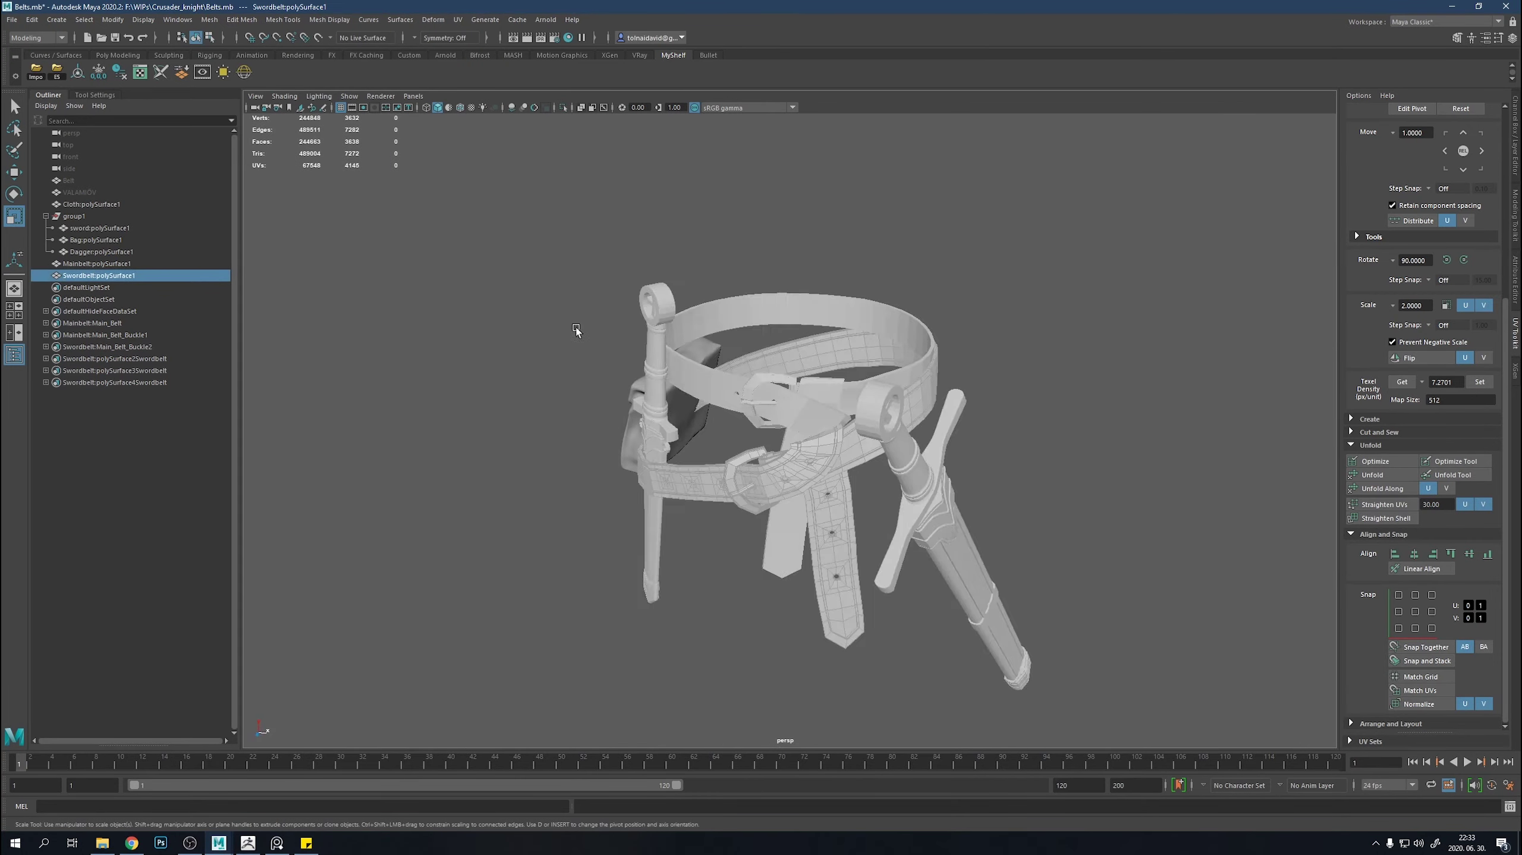
pyautogui.moveTo(578, 329)
pyautogui.keyDown('alt'); pyautogui.mouseDown()
pyautogui.moveTo(810, 406)
pyautogui.moveTo(639, 439)
pyautogui.moveTo(504, 397)
pyautogui.moveTo(629, 409)
pyautogui.moveTo(928, 540)
pyautogui.moveTo(828, 535)
pyautogui.mouseUp(); pyautogui.keyUp('alt')
pyautogui.scroll(5, 928, 540)
pyautogui.scroll(-5, 827, 535)
pyautogui.moveTo(827, 477)
pyautogui.keyDown('alt'); pyautogui.mouseDown()
pyautogui.moveTo(863, 495)
pyautogui.moveTo(722, 499)
pyautogui.moveTo(806, 467)
pyautogui.mouseUp(); pyautogui.keyUp('alt')
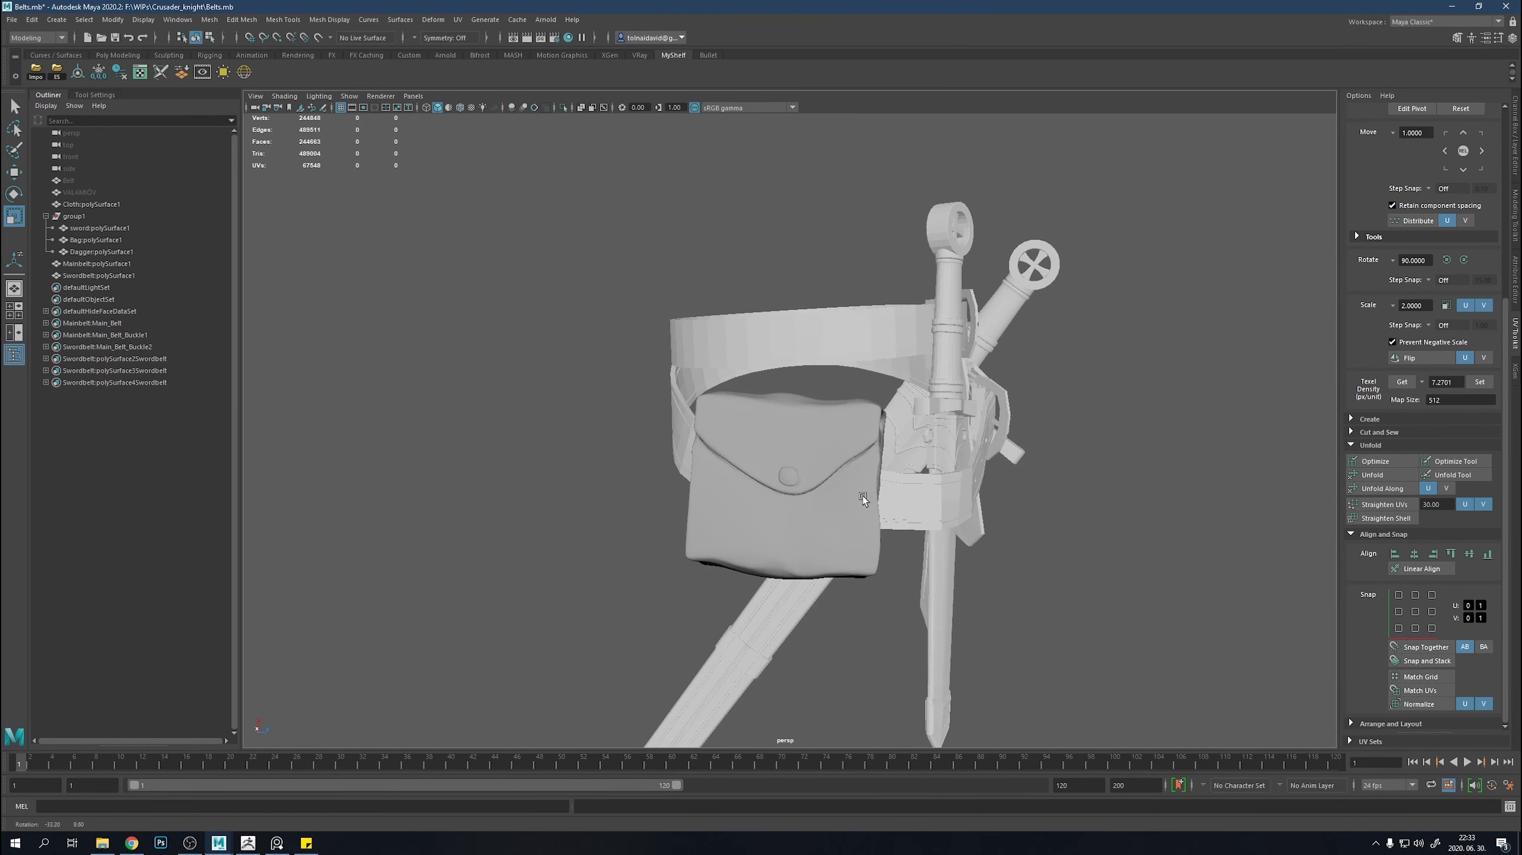
pyautogui.scroll(5, 806, 468)
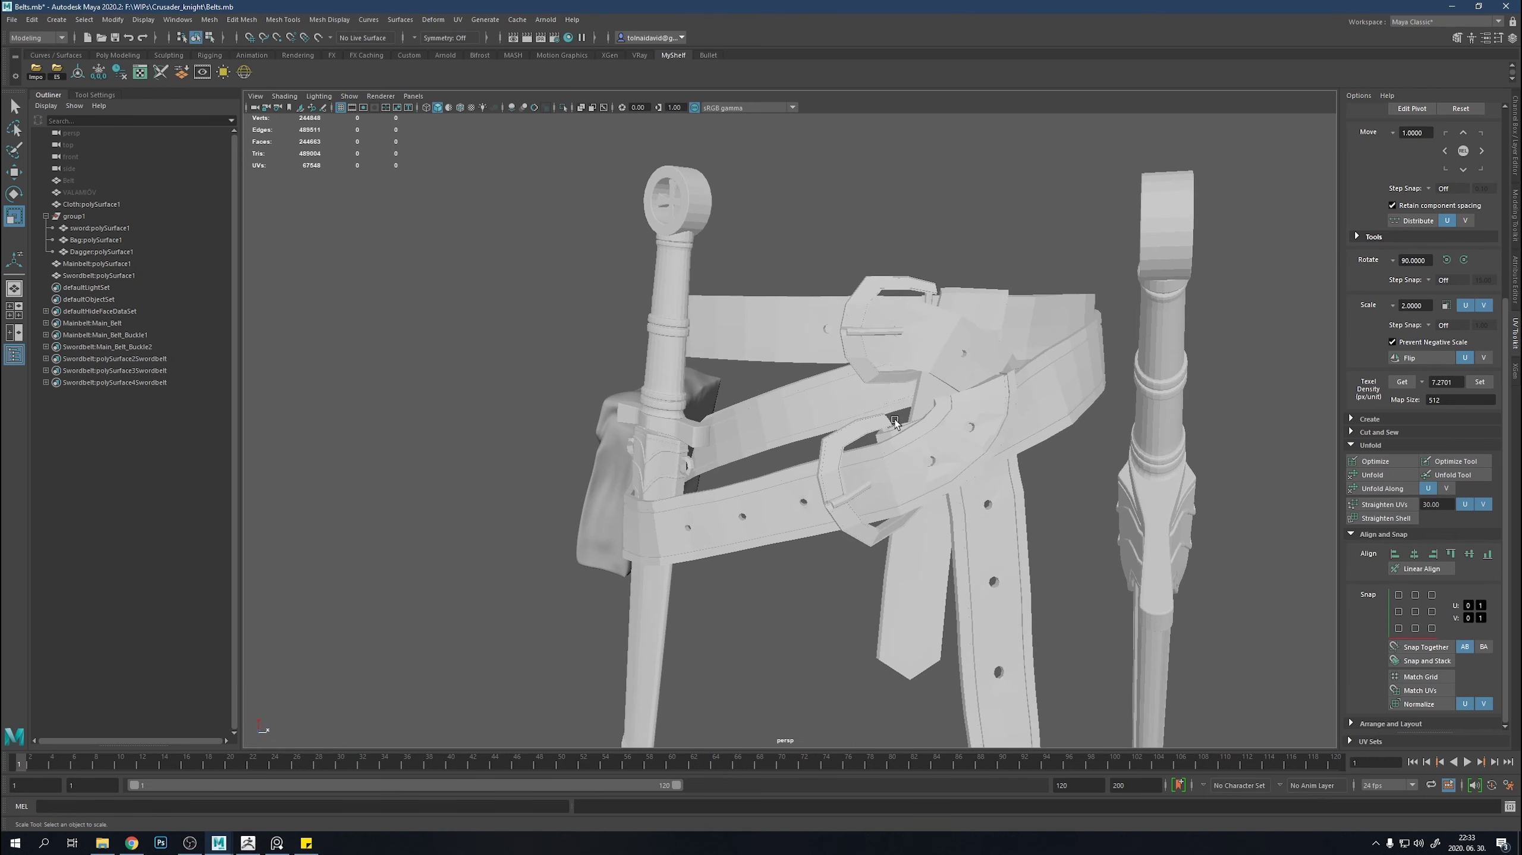
# Duplicate the Mainbelt mesh, isolate the copy, and delete most of its faces.
pyautogui.click(940, 681)
pyautogui.moveTo(939, 681)
pyautogui.keyDown('alt'); pyautogui.mouseDown()
pyautogui.moveTo(768, 588)
pyautogui.moveTo(704, 519)
pyautogui.moveTo(721, 520)
pyautogui.mouseUp(); pyautogui.keyUp('alt')
pyautogui.hotkey('ctrl', 'd')
pyautogui.hotkey('ctrl', '1')
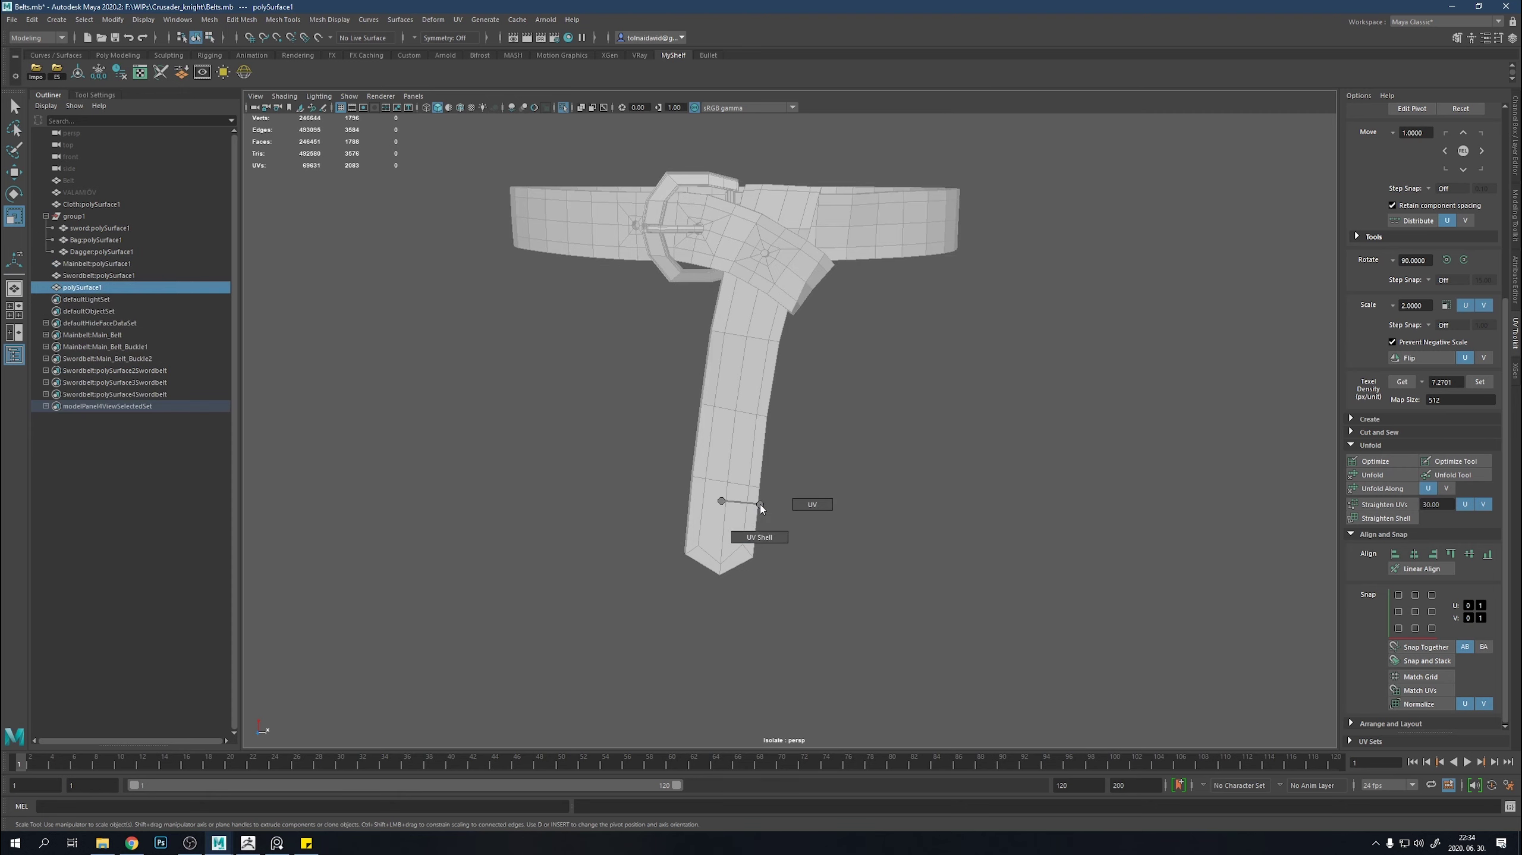
pyautogui.keyDown('shift'); pyautogui.moveTo(720, 517); pyautogui.dragTo(708, 520, button='right'); pyautogui.keyUp('shift')
pyautogui.scroll(-5, 736, 503)
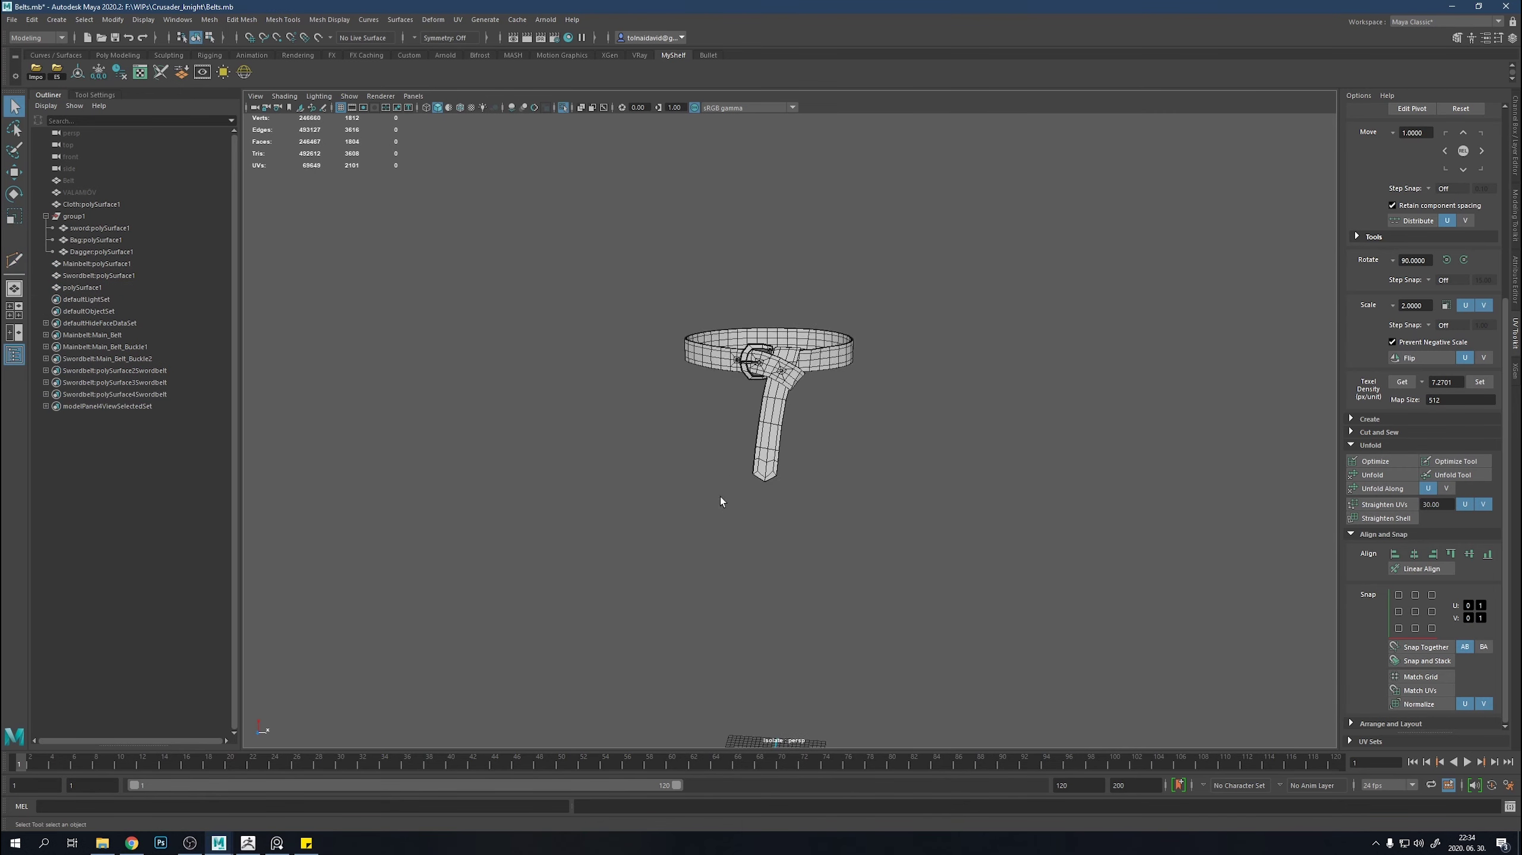
pyautogui.moveTo(570, 210); pyautogui.dragTo(934, 465)
pyautogui.press('Delete')
# Scale the top vertices of the remaining belt tail tip.
pyautogui.press('f')
pyautogui.keyDown('alt'); pyautogui.moveTo(1004, 409); pyautogui.dragTo(890, 384, button='middle'); pyautogui.keyUp('alt')
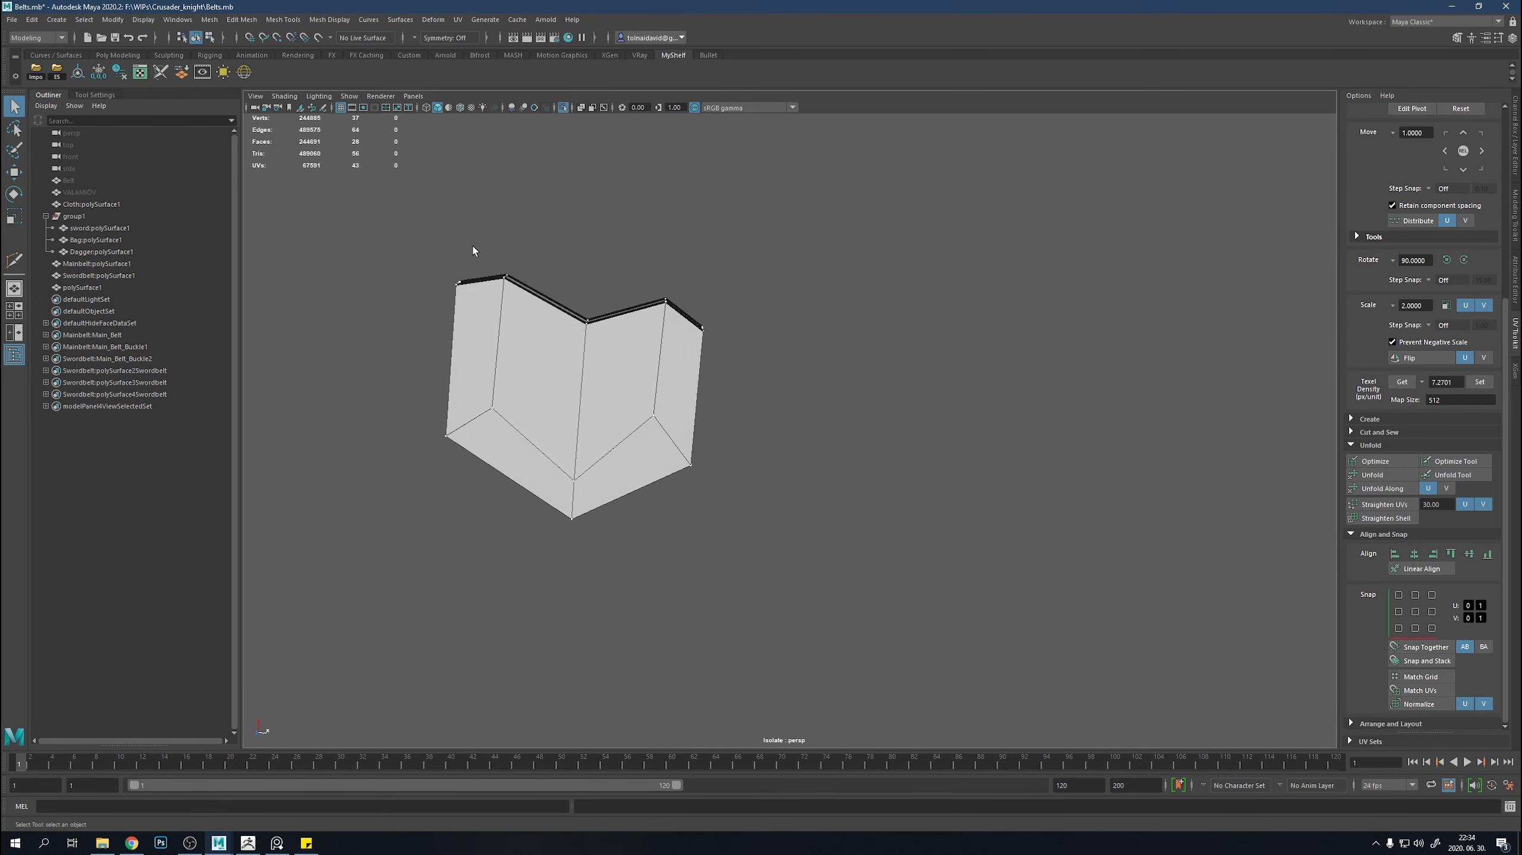
pyautogui.moveTo(385, 221); pyautogui.dragTo(801, 364)
pyautogui.press('r')
pyautogui.moveTo(605, 281)
pyautogui.keyDown('alt'); pyautogui.mouseDown()
pyautogui.moveTo(831, 288)
pyautogui.moveTo(769, 377)
pyautogui.mouseUp(); pyautogui.keyUp('alt')
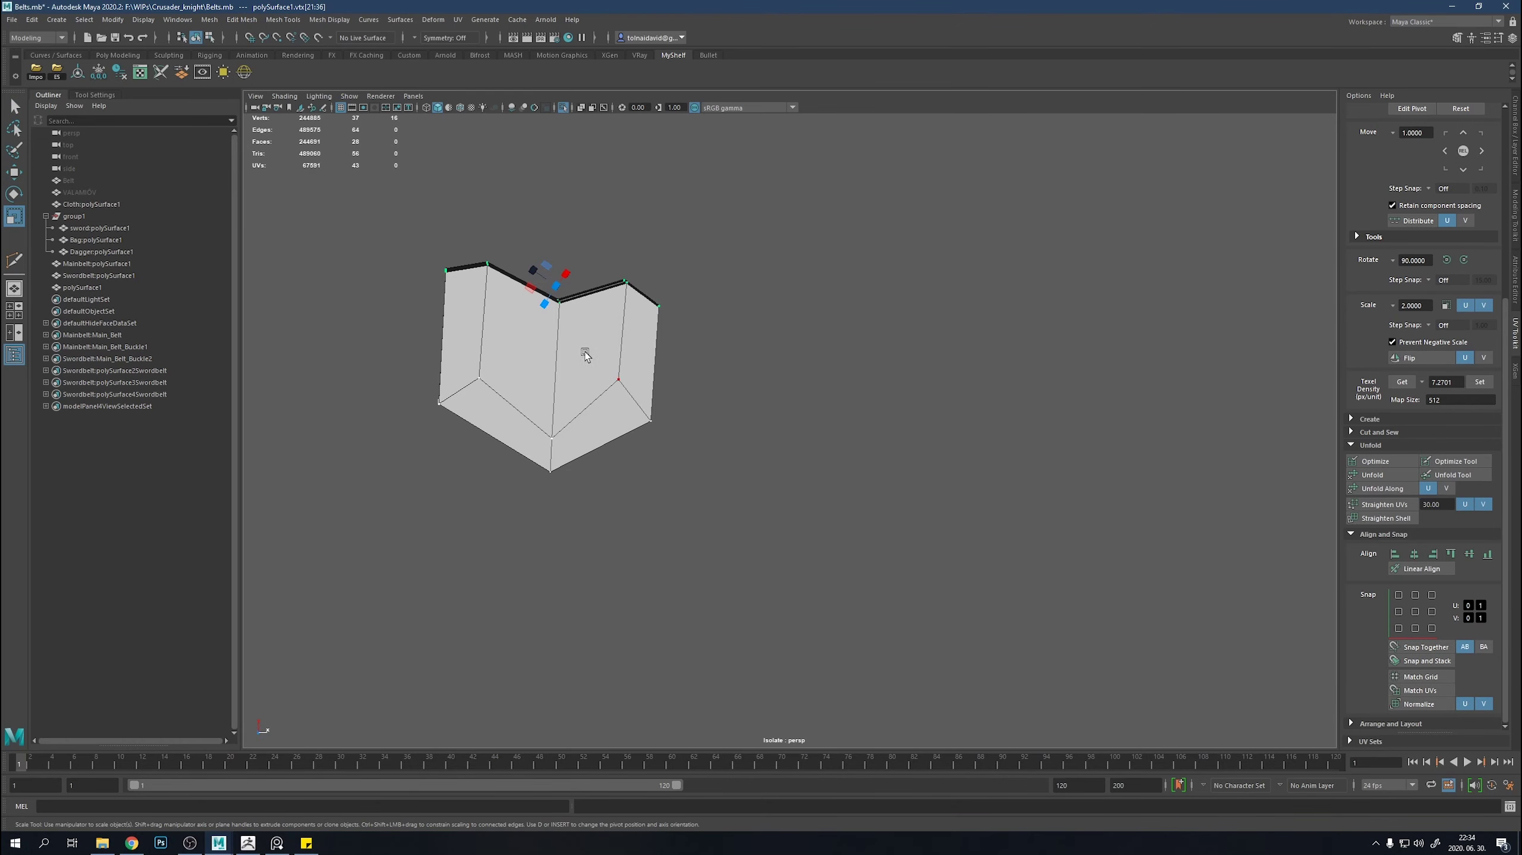
# Show all objects again, select Mainbelt and move a stray object into group1.
pyautogui.click(380, 503)
pyautogui.hotkey('ctrl', '1')
pyautogui.moveTo(900, 516)
pyautogui.keyDown('alt'); pyautogui.mouseDown()
pyautogui.moveTo(679, 427)
pyautogui.moveTo(827, 459)
pyautogui.moveTo(794, 520)
pyautogui.moveTo(828, 518)
pyautogui.mouseUp(); pyautogui.keyUp('alt')
pyautogui.click(827, 459)
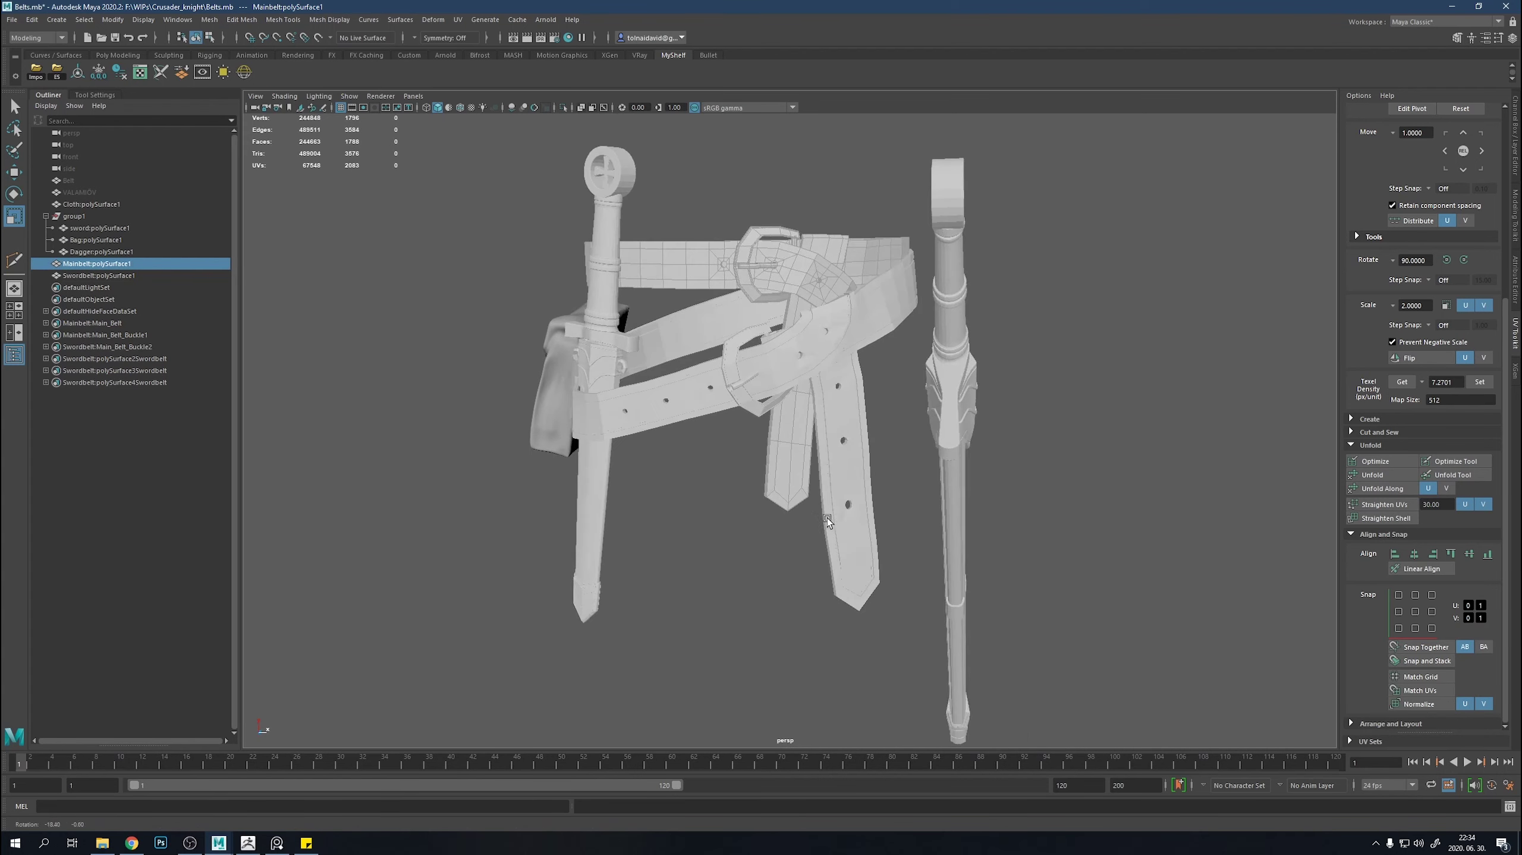
pyautogui.click(46, 216)
pyautogui.moveTo(75, 192); pyautogui.dragTo(95, 183, button='middle')
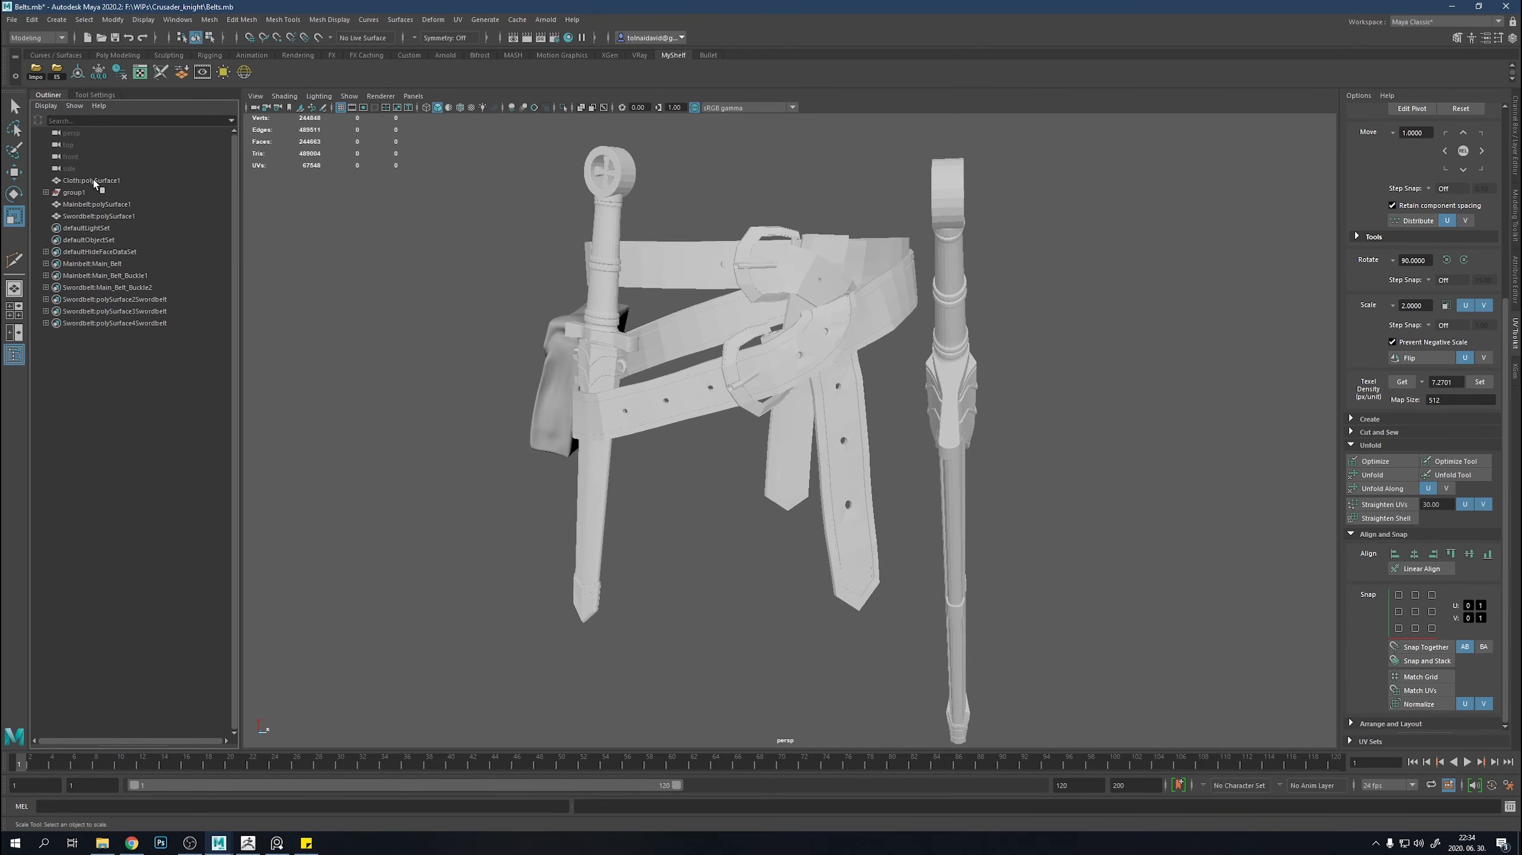
# Delete the leftover belt sets and turn layer1's cloth visibility back on.
pyautogui.moveTo(114, 252); pyautogui.dragTo(118, 363)
pyautogui.press('Delete')
pyautogui.click(696, 472)
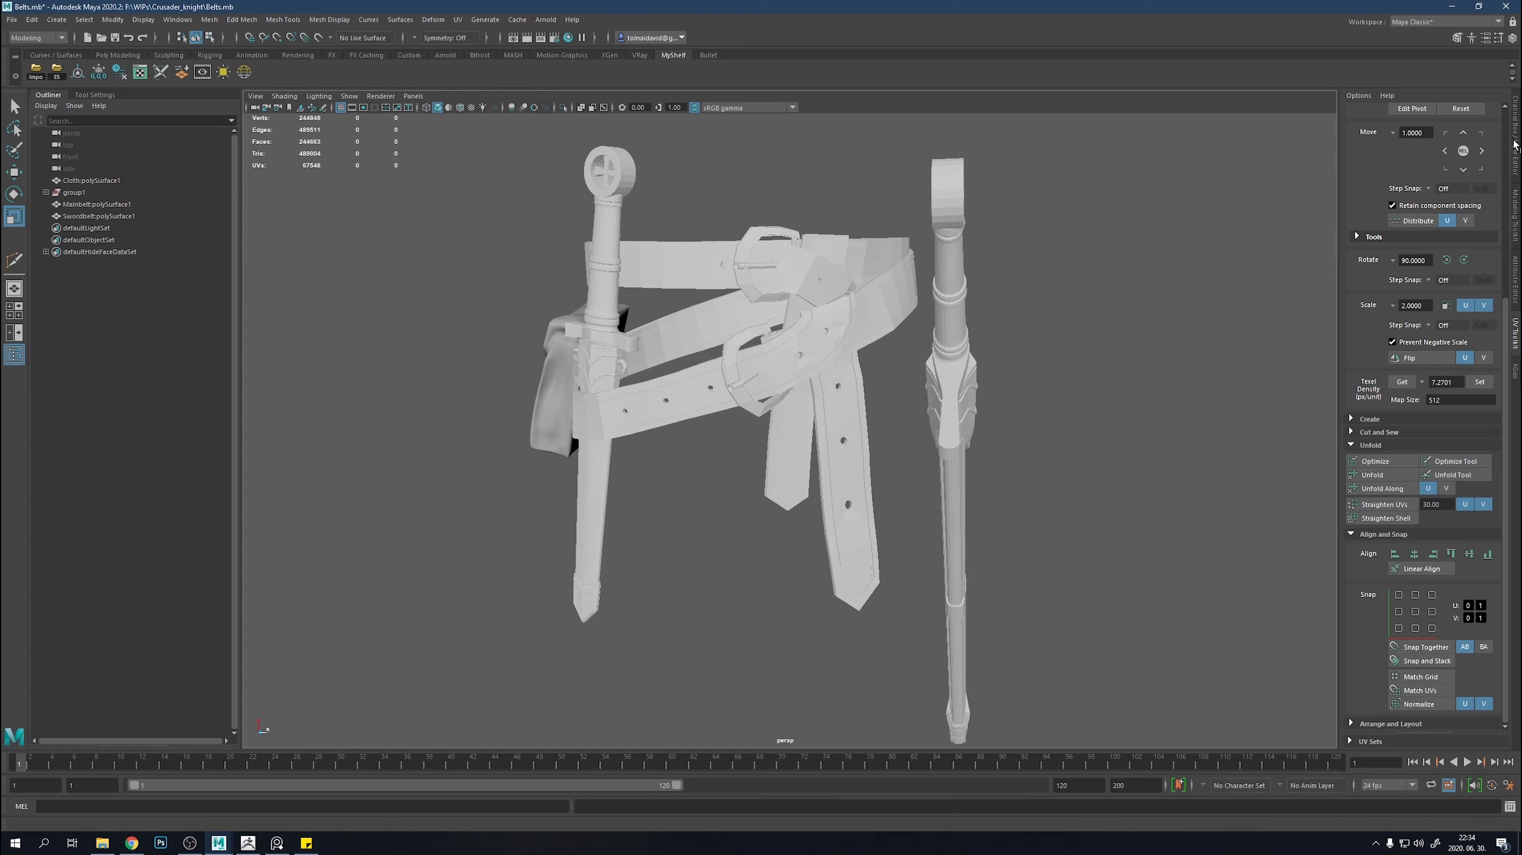
pyautogui.hotkey('ctrl', 'a')
pyautogui.click(1357, 604)
pyautogui.moveTo(1085, 435)
pyautogui.keyDown('alt'); pyautogui.mouseDown()
pyautogui.moveTo(832, 447)
pyautogui.moveTo(919, 451)
pyautogui.mouseUp(); pyautogui.keyUp('alt')
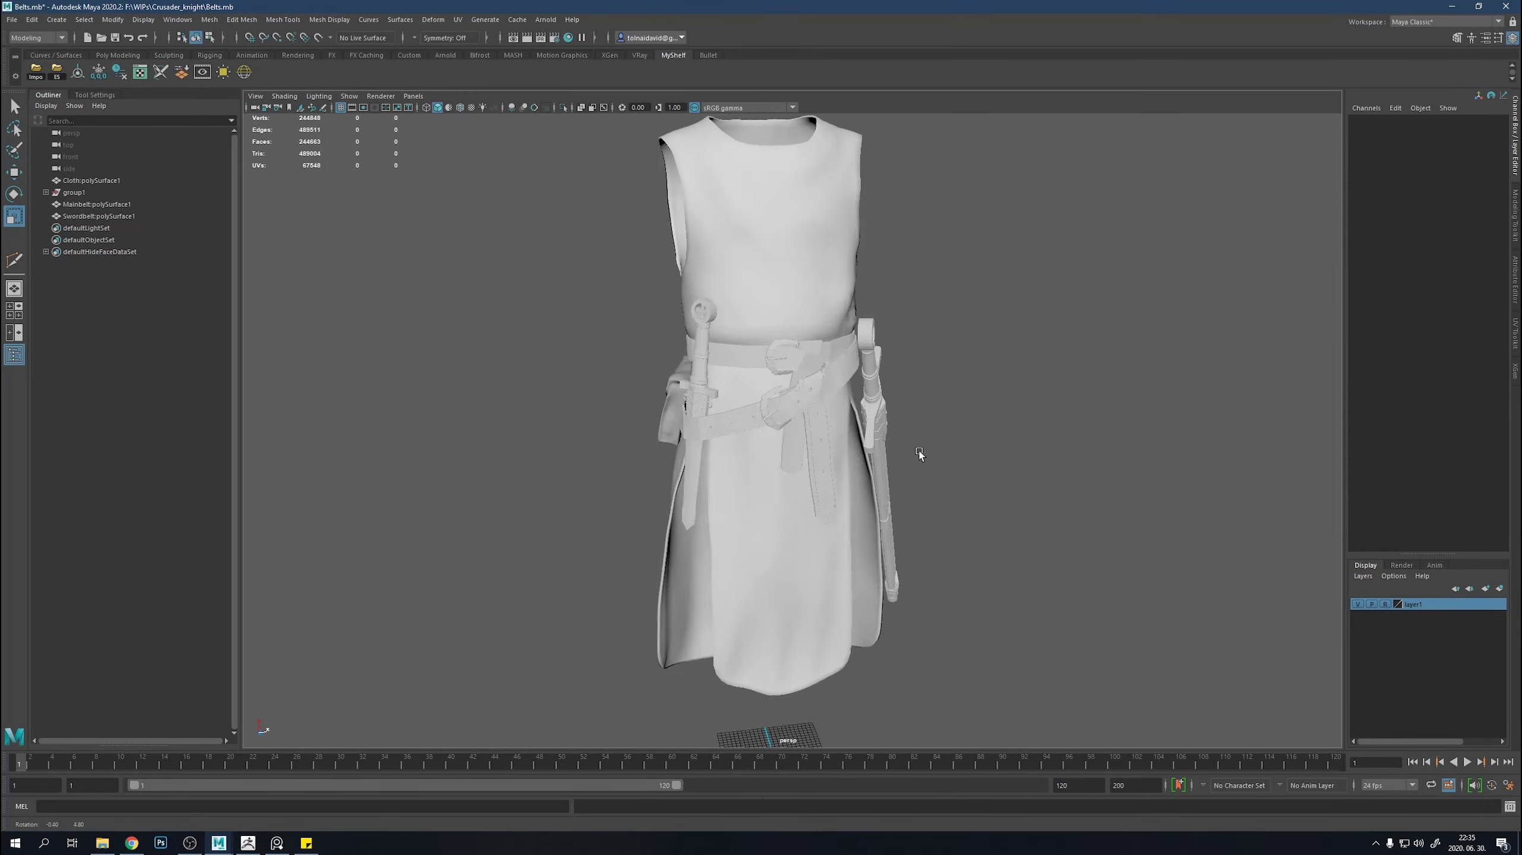
pyautogui.scroll(5, 1024, 514)
pyautogui.moveTo(1024, 513)
pyautogui.keyDown('alt'); pyautogui.mouseDown()
pyautogui.moveTo(865, 465)
pyautogui.moveTo(673, 372)
pyautogui.moveTo(962, 450)
pyautogui.mouseUp(); pyautogui.keyUp('alt')
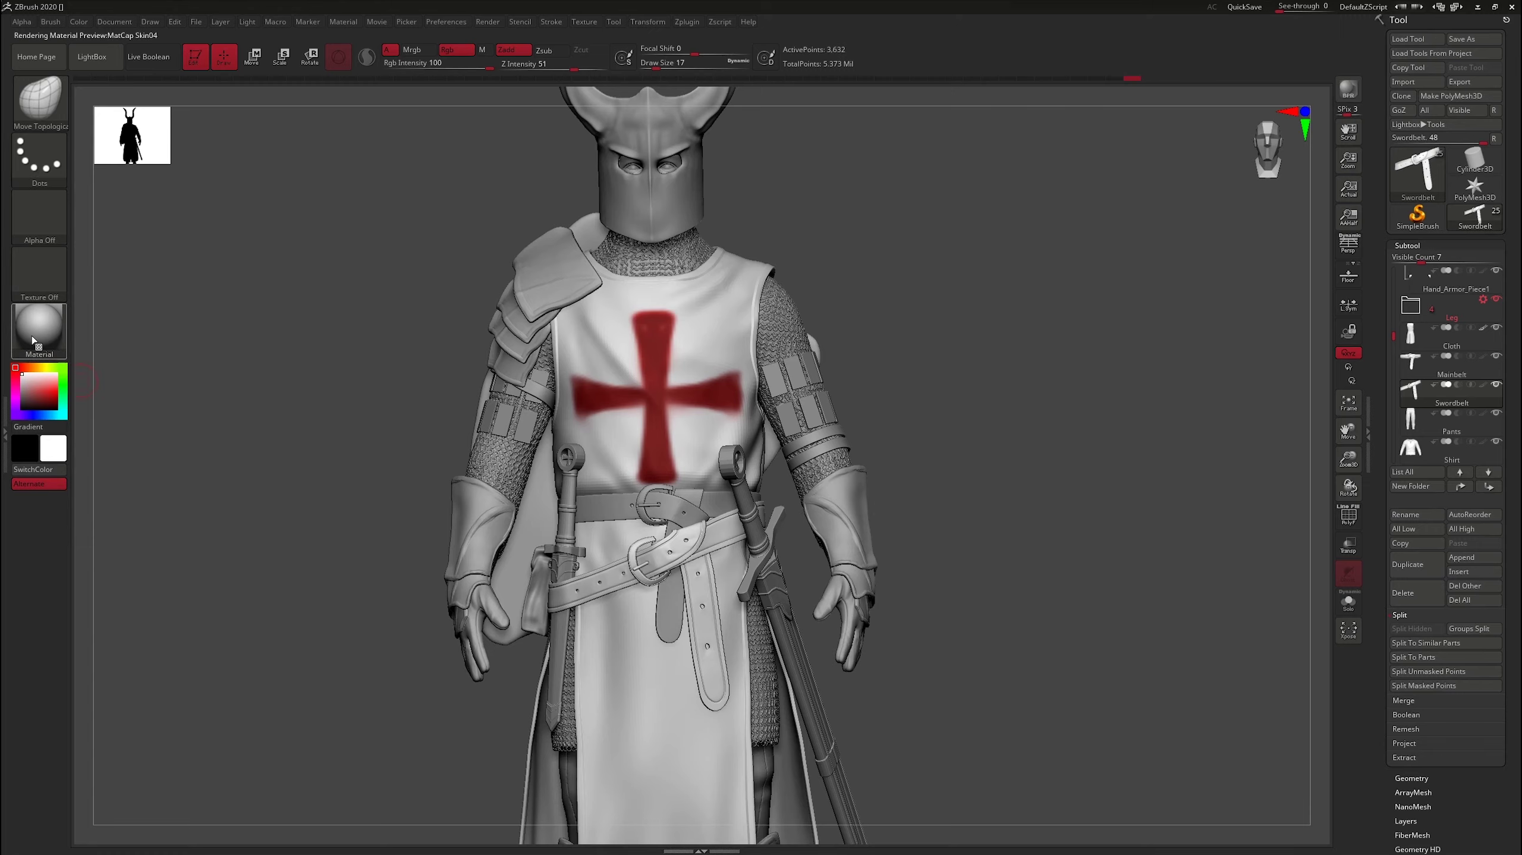
# Apply Textured Metal, frame the knight full-length in perspective, and hide the cloth layer.
pyautogui.click(33, 340)
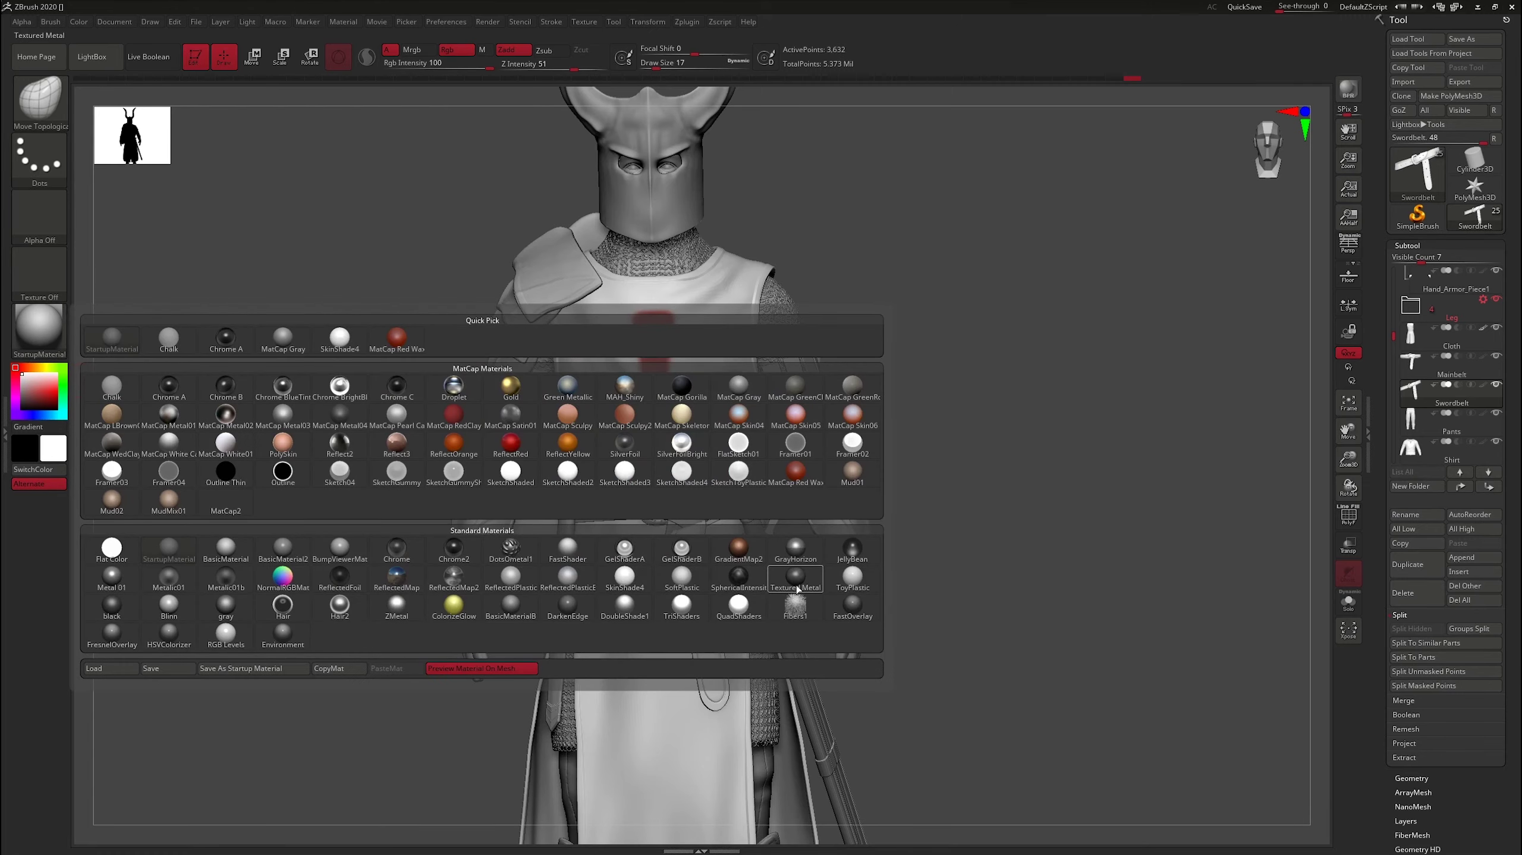
pyautogui.click(442, 442)
pyautogui.moveTo(957, 538)
pyautogui.mouseDown()
pyautogui.moveTo(985, 527)
pyautogui.moveTo(961, 628)
pyautogui.moveTo(992, 623)
pyautogui.mouseUp()
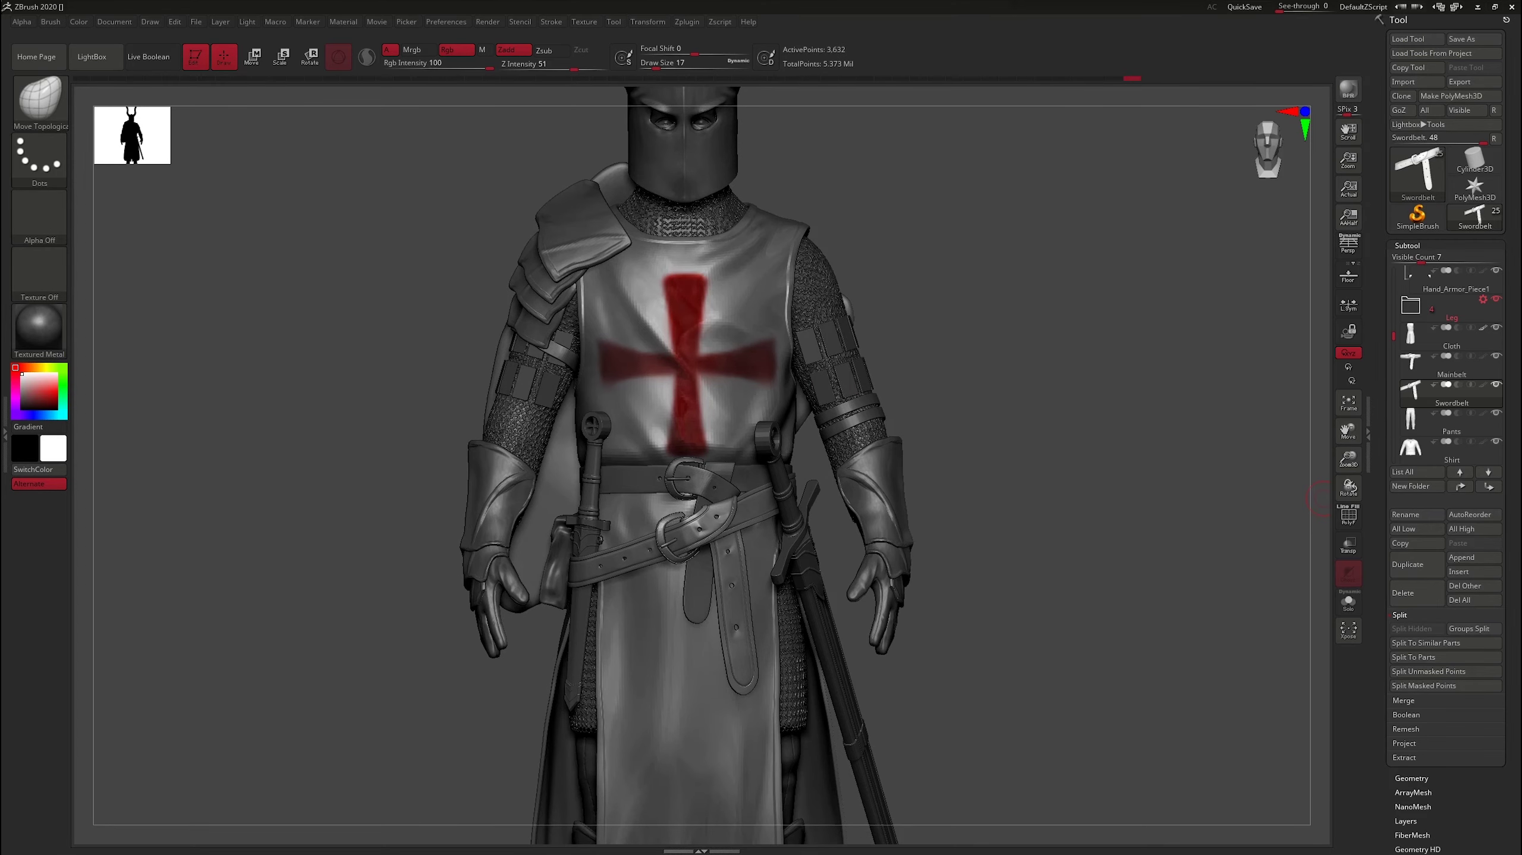
pyautogui.moveTo(1143, 519)
pyautogui.mouseDown()
pyautogui.moveTo(1073, 532)
pyautogui.moveTo(1104, 532)
pyautogui.moveTo(1097, 560)
pyautogui.moveTo(900, 570)
pyautogui.moveTo(957, 628)
pyautogui.moveTo(1115, 549)
pyautogui.moveTo(1167, 615)
pyautogui.moveTo(989, 594)
pyautogui.moveTo(1063, 457)
pyautogui.mouseUp()
pyautogui.press('p')
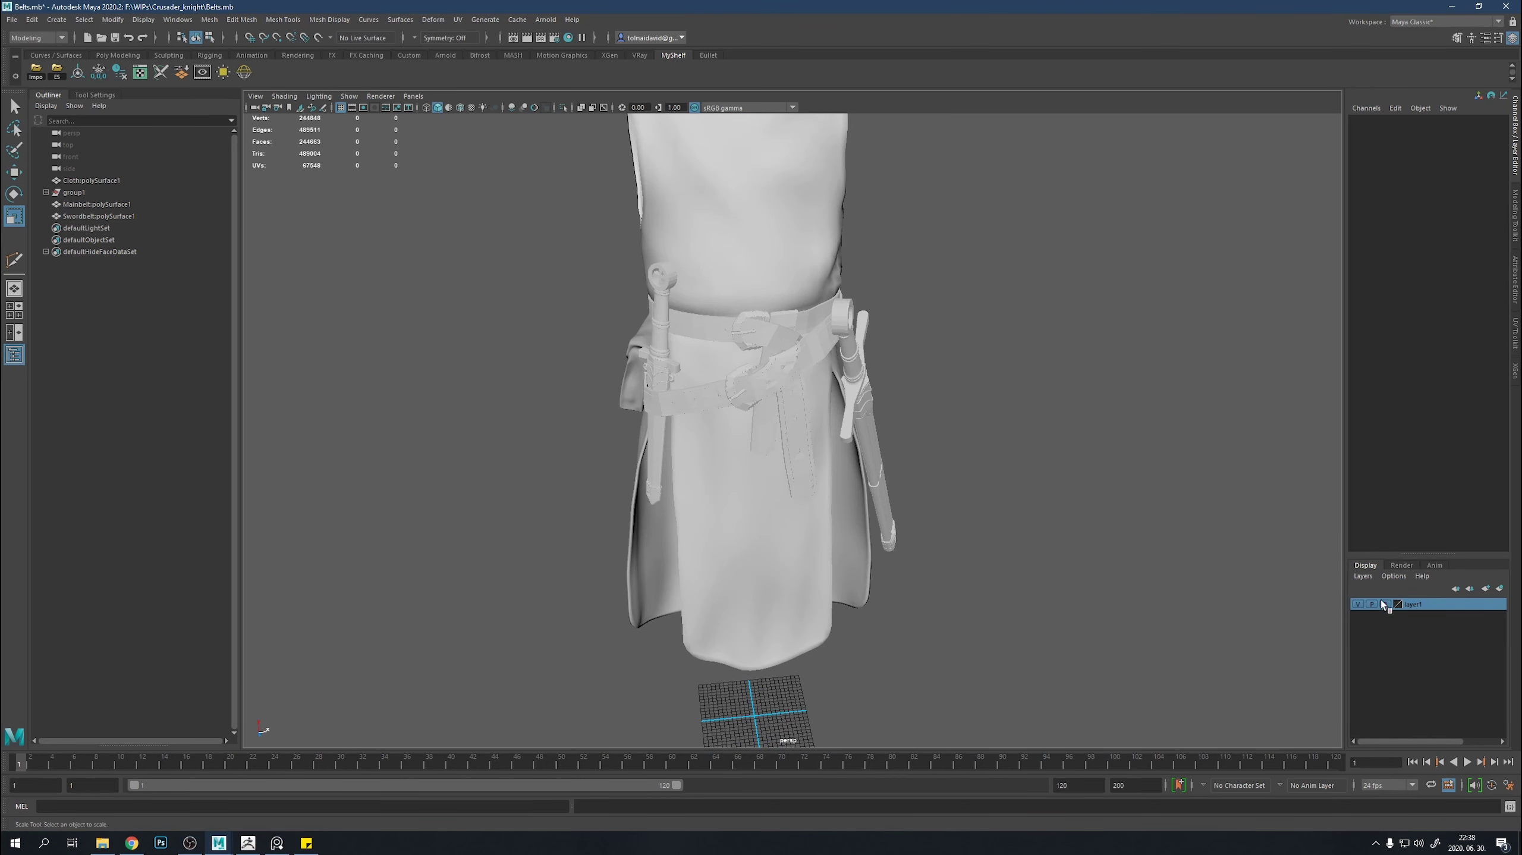
pyautogui.click(1358, 604)
# Hide the swords and dagger, leaving only the belt visible.
pyautogui.press('h')
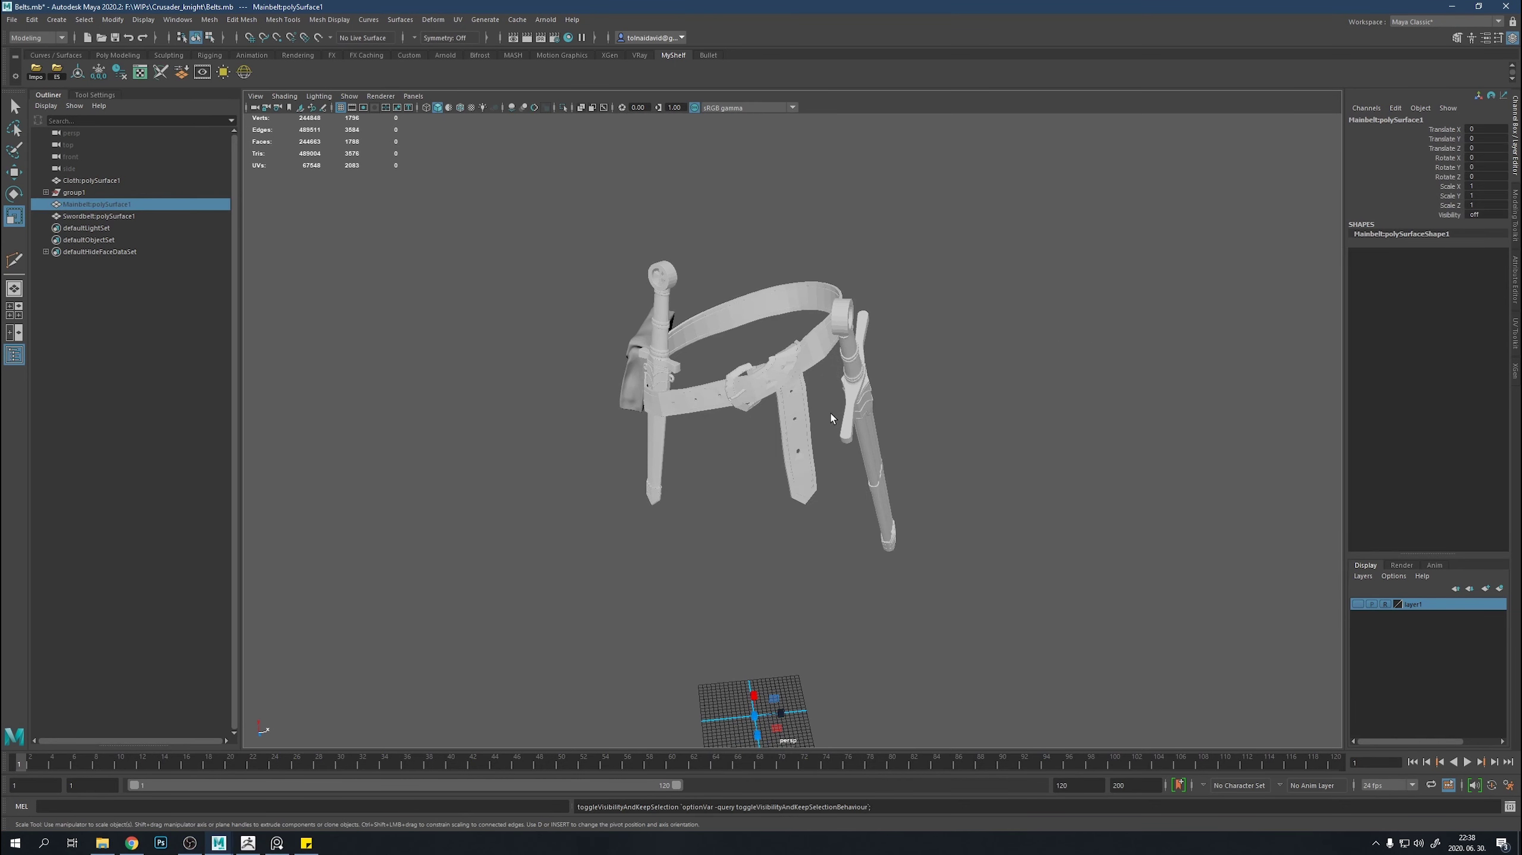
pyautogui.click(830, 413)
pyautogui.press('h')
pyautogui.click(626, 393)
pyautogui.press('h')
# Rename the original sword belt Swordbelt_old and hide it; name the copy SwordBelt_V2.
pyautogui.click(790, 419)
pyautogui.press('f')
pyautogui.keyDown('alt'); pyautogui.moveTo(924, 421); pyautogui.dragTo(899, 390); pyautogui.keyUp('alt')
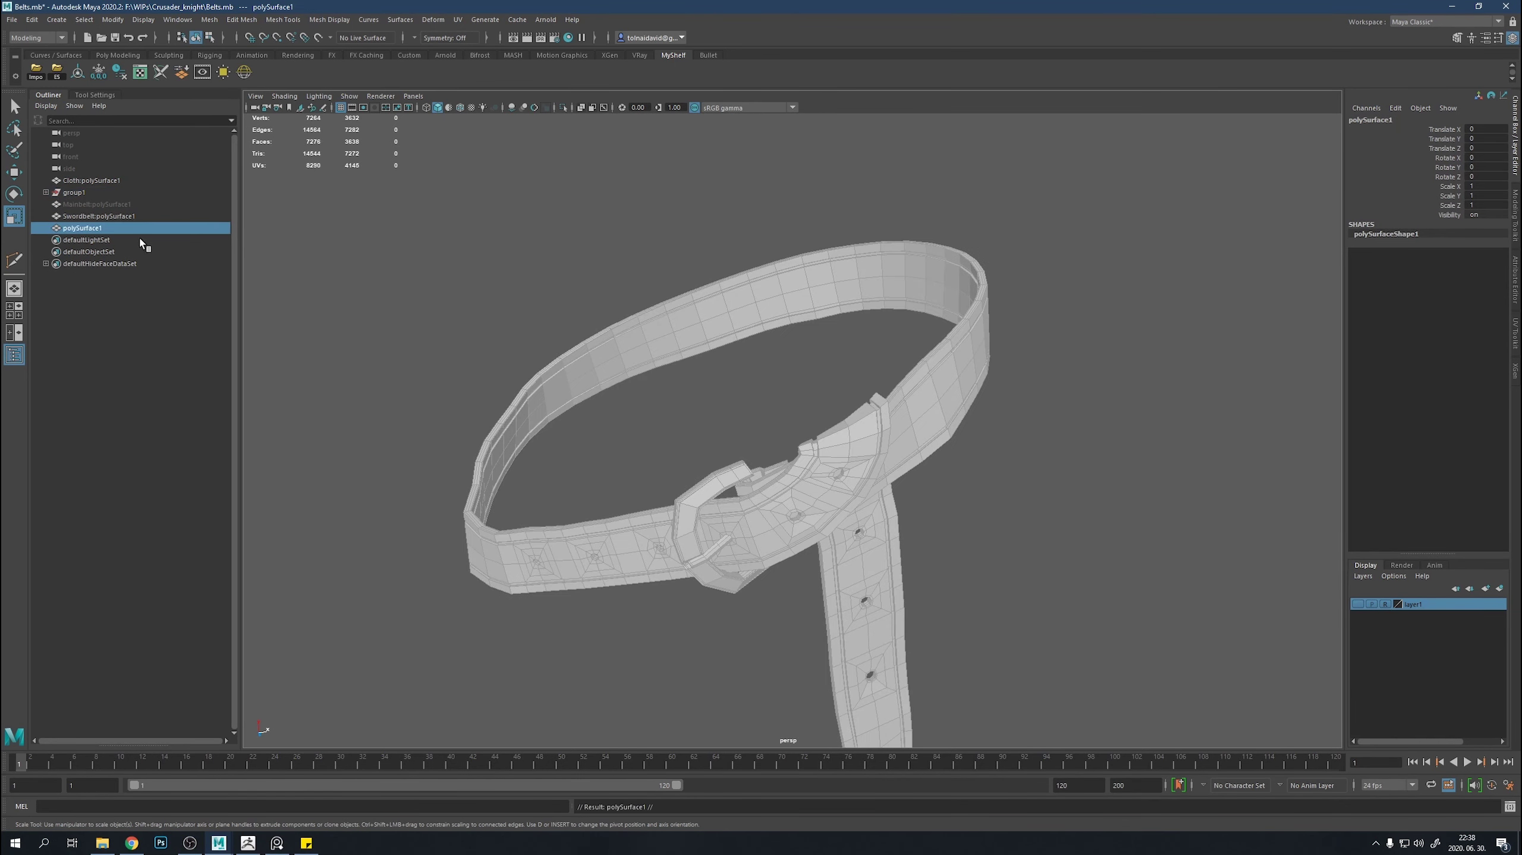
pyautogui.doubleClick(100, 216)
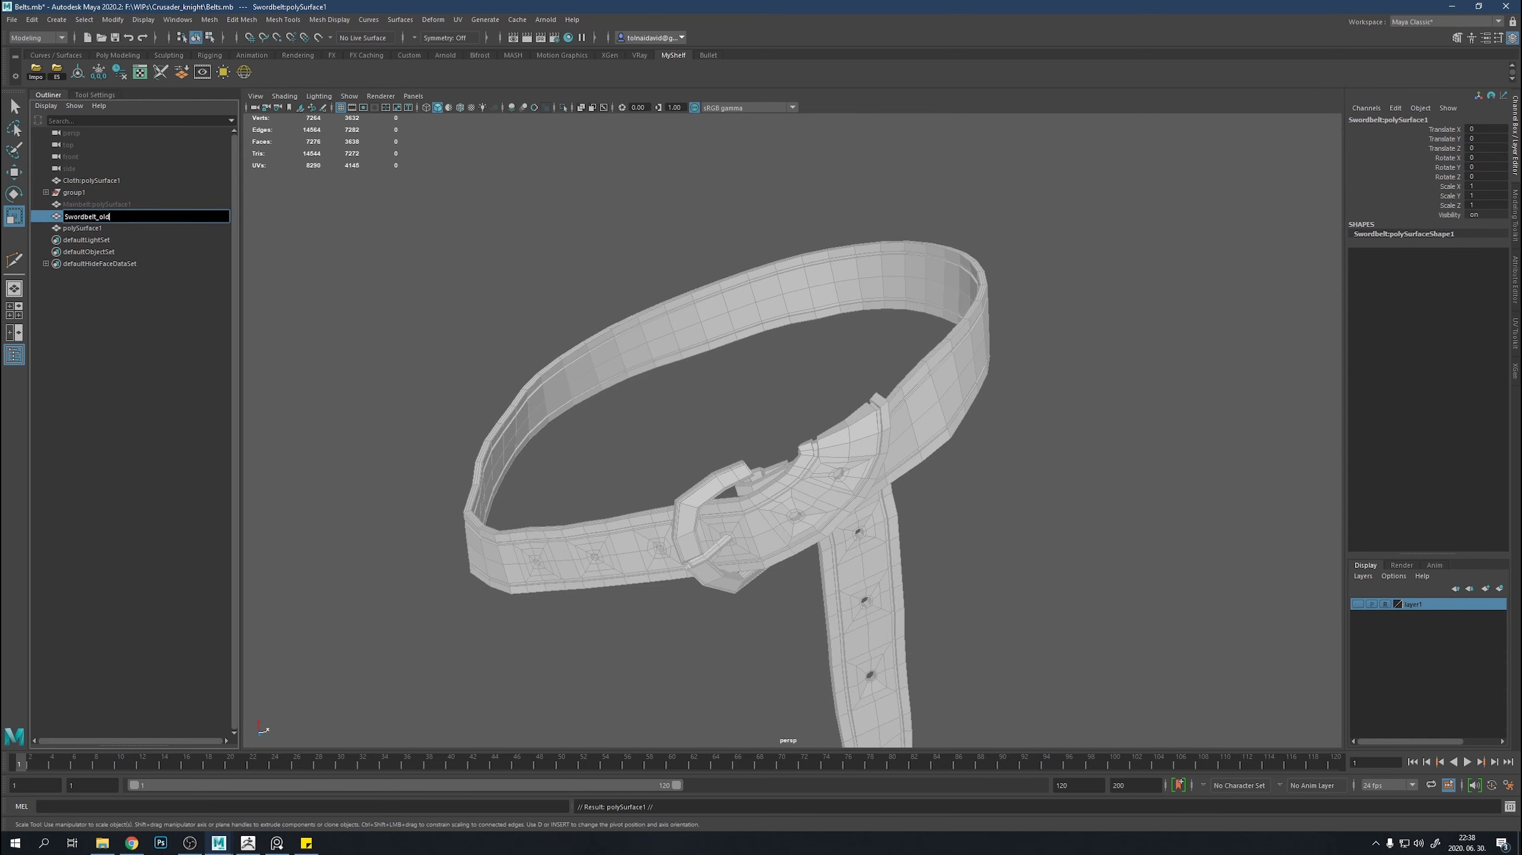
pyautogui.press('h')
pyautogui.doubleClick(132, 228)
pyautogui.write('Swordbelt_V2')
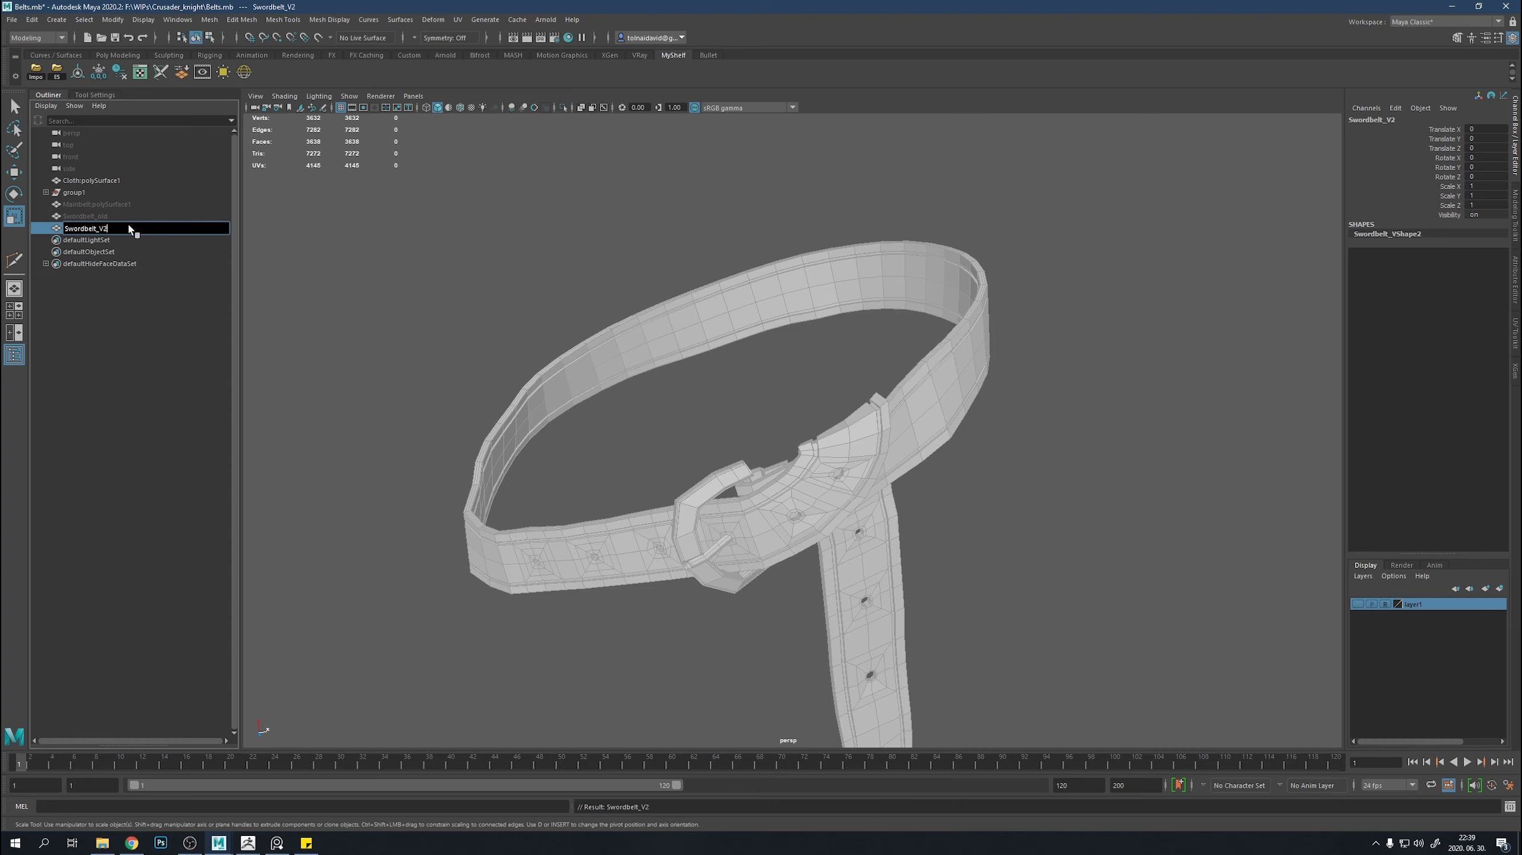
pyautogui.press('Return')
# Delete the edge loop running along the belt strap.
pyautogui.scroll(5, 631, 461)
pyautogui.keyDown('alt'); pyautogui.moveTo(631, 461); pyautogui.dragTo(814, 478, button='middle'); pyautogui.keyUp('alt')
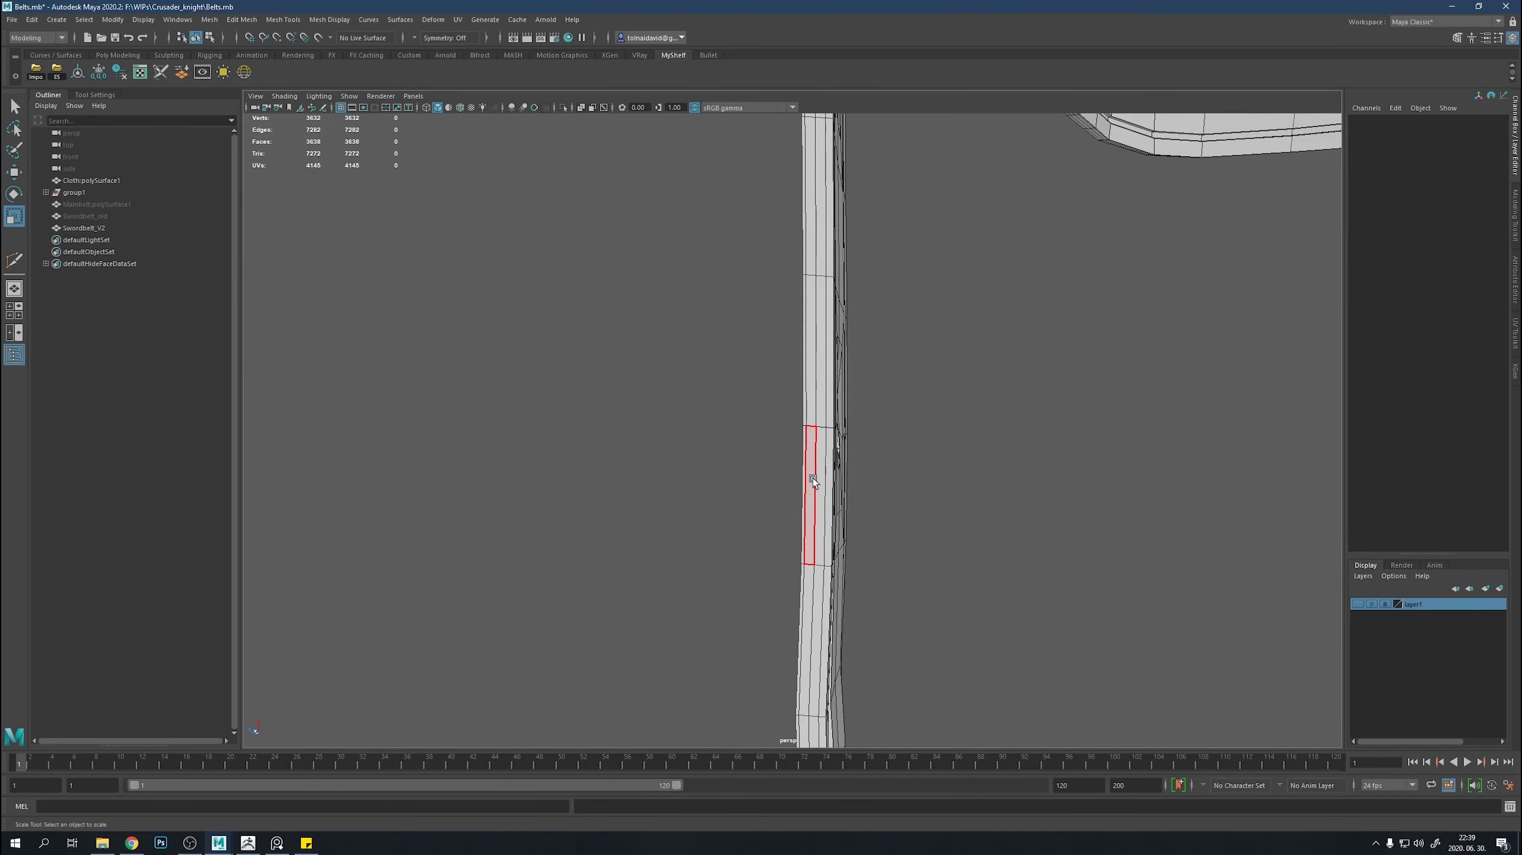
pyautogui.doubleClick(815, 407)
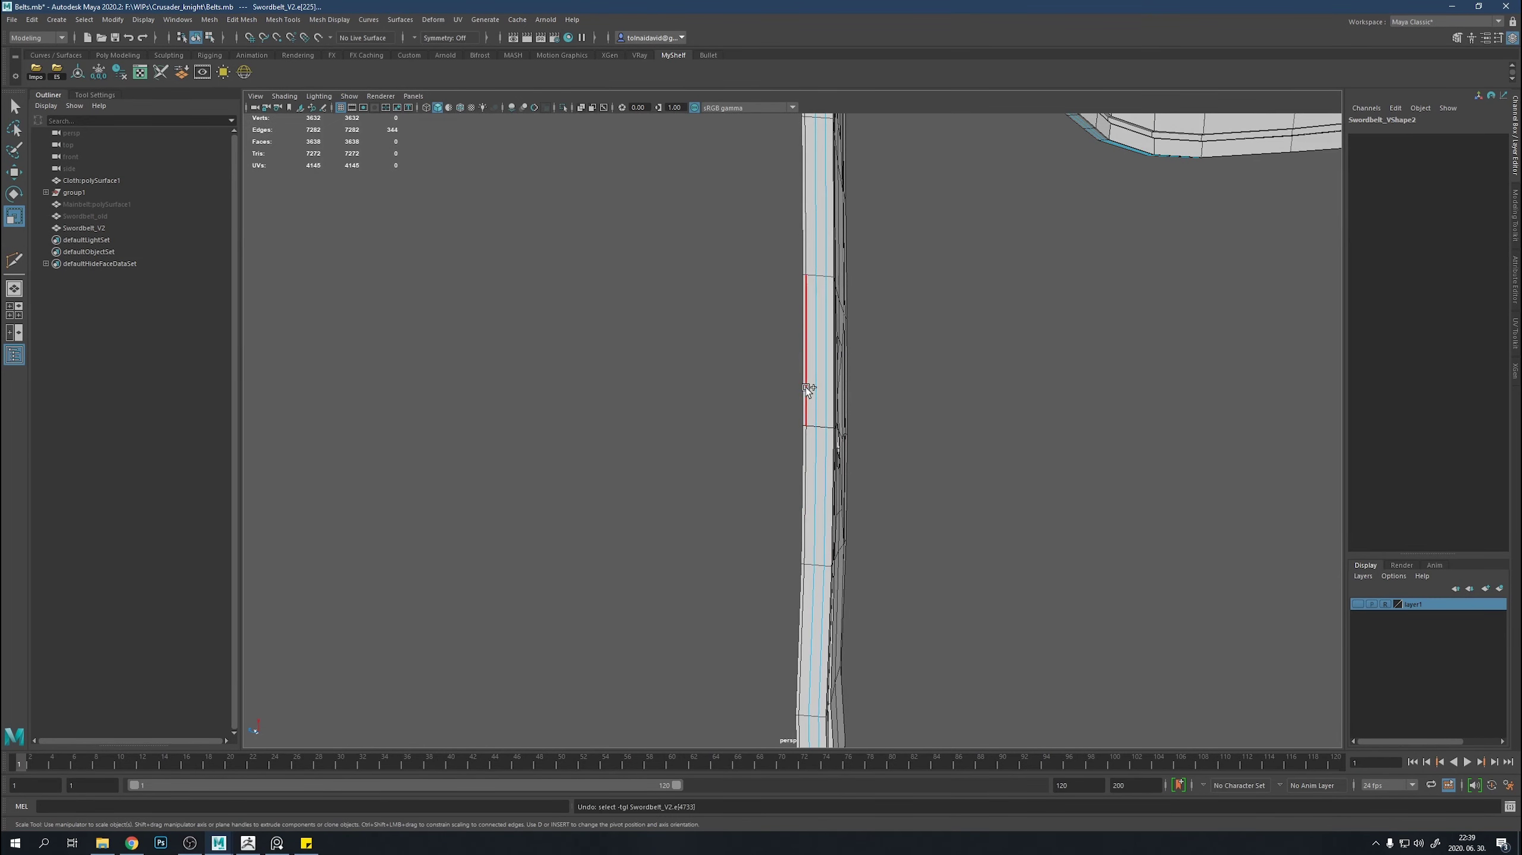
pyautogui.press('Delete')
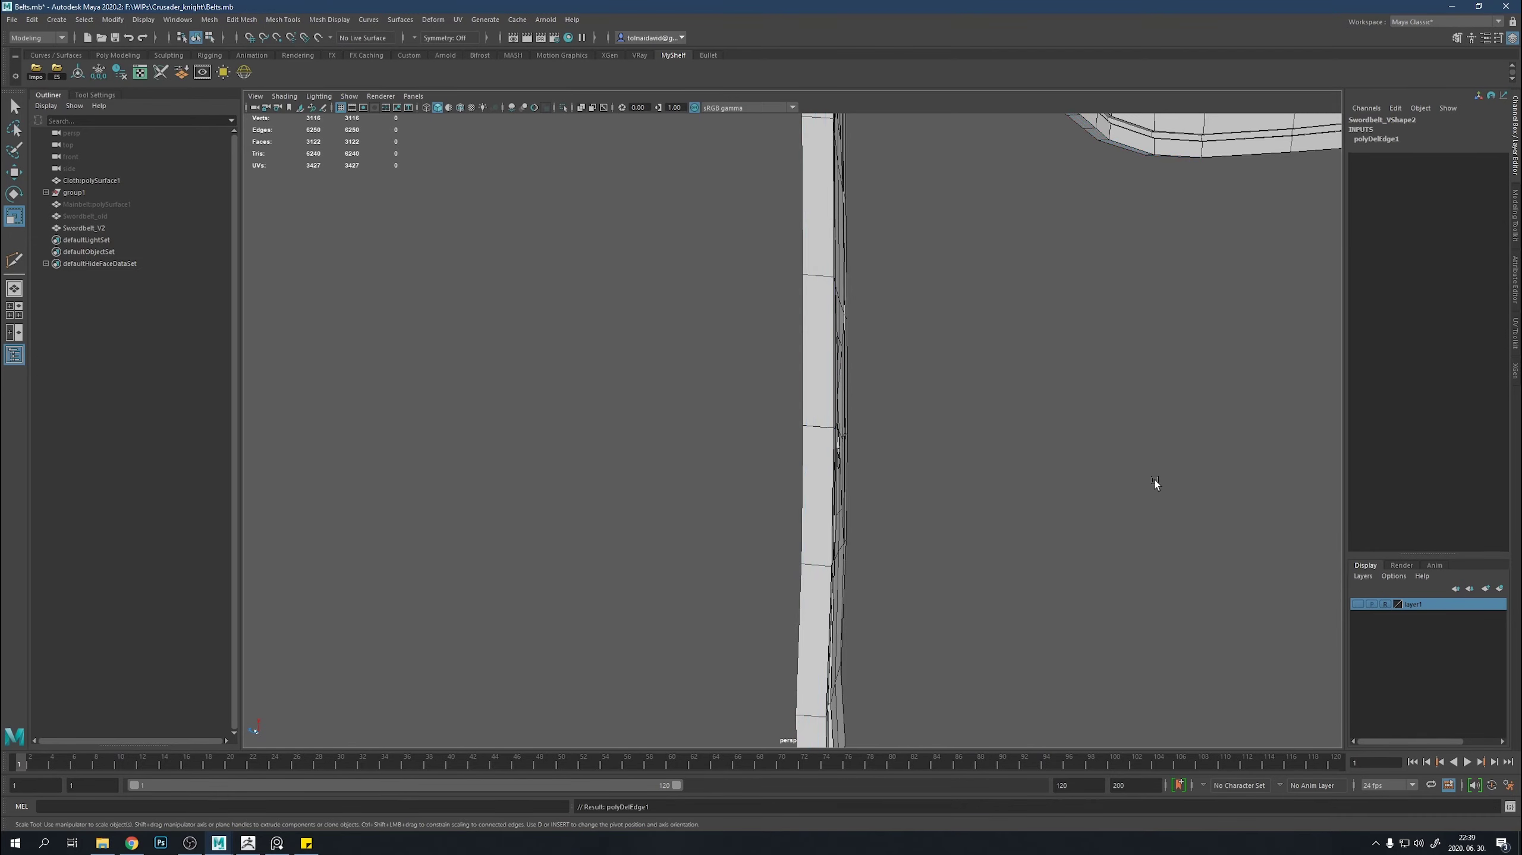
pyautogui.press('f')
pyautogui.scroll(5, 882, 520)
# Select the edge loop around the first belt hole.
pyautogui.press('q')
pyautogui.keyDown('shift'); pyautogui.doubleClick(884, 630); pyautogui.keyUp('shift')
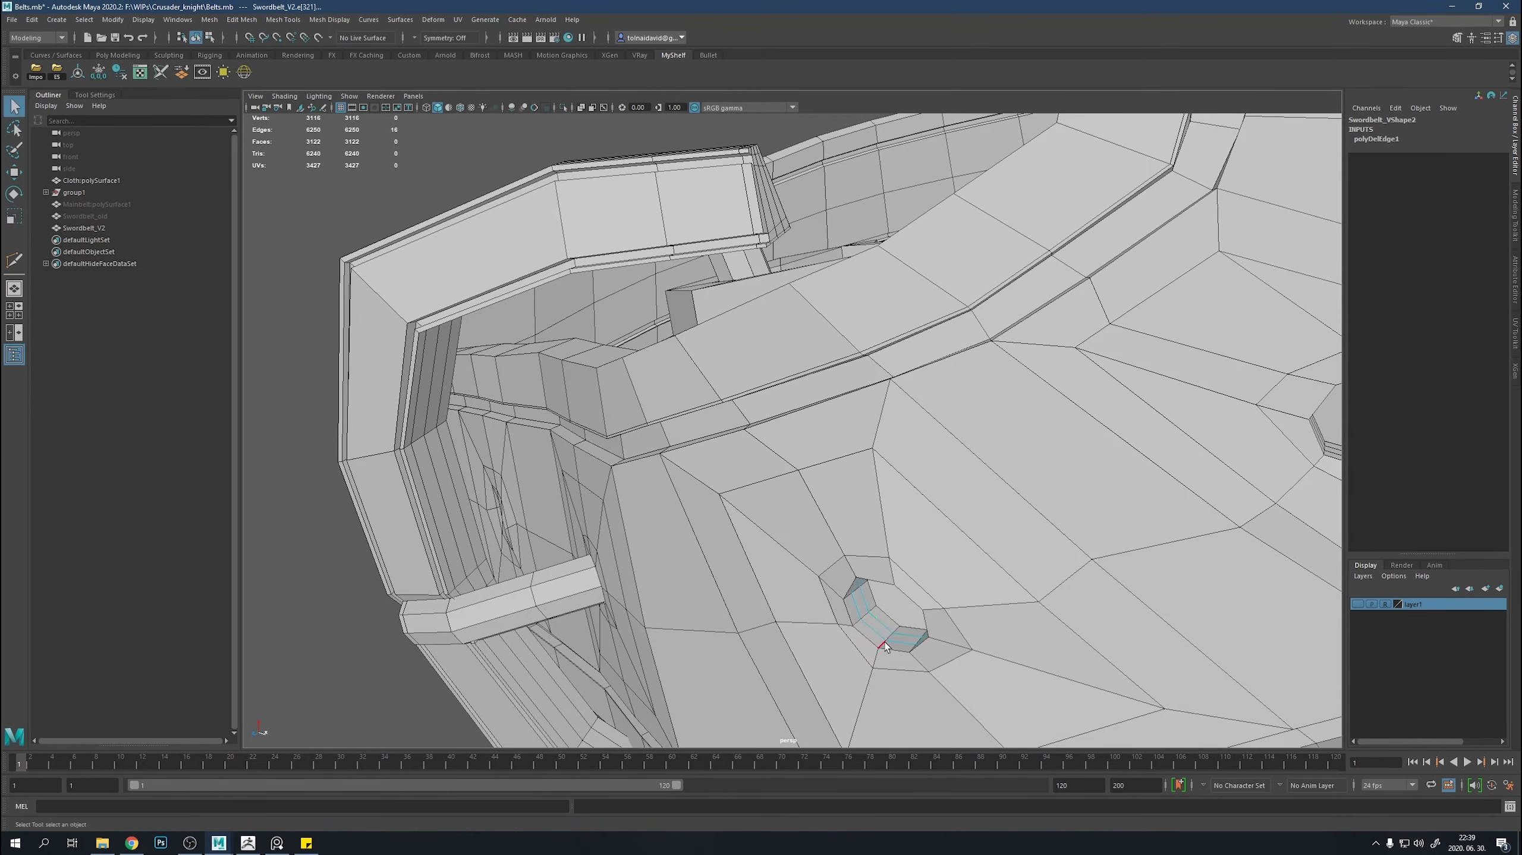
pyautogui.press('f')
pyautogui.scroll(-4, 799, 486)
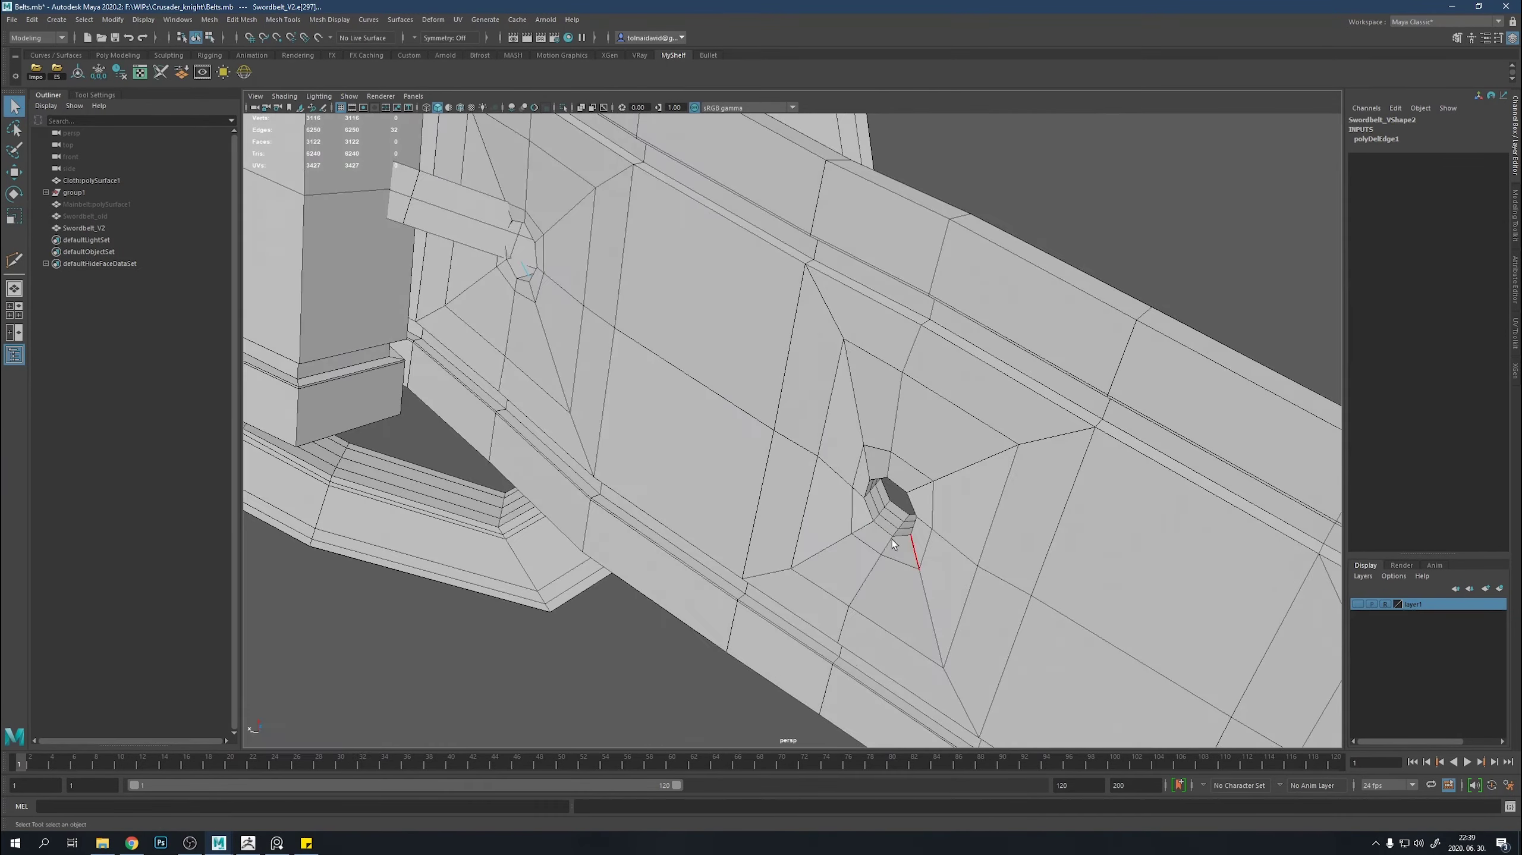
pyautogui.scroll(3, 618, 334)
pyautogui.scroll(-5, 674, 452)
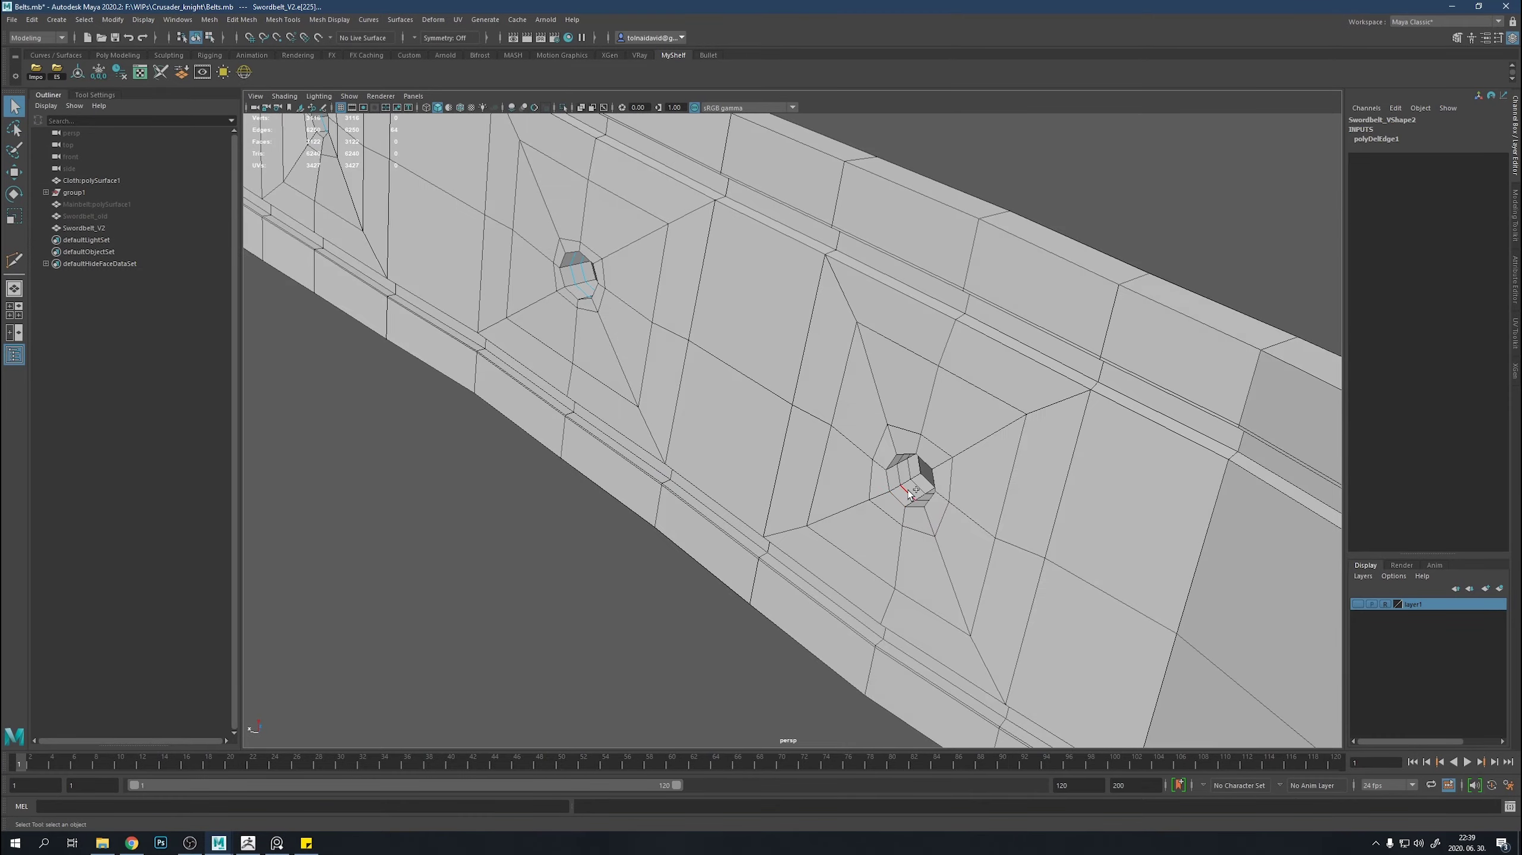
pyautogui.moveTo(908, 490)
pyautogui.keyDown('alt'); pyautogui.mouseDown()
pyautogui.moveTo(704, 433)
pyautogui.moveTo(892, 458)
pyautogui.mouseUp(); pyautogui.keyUp('alt')
pyautogui.scroll(5, 635, 486)
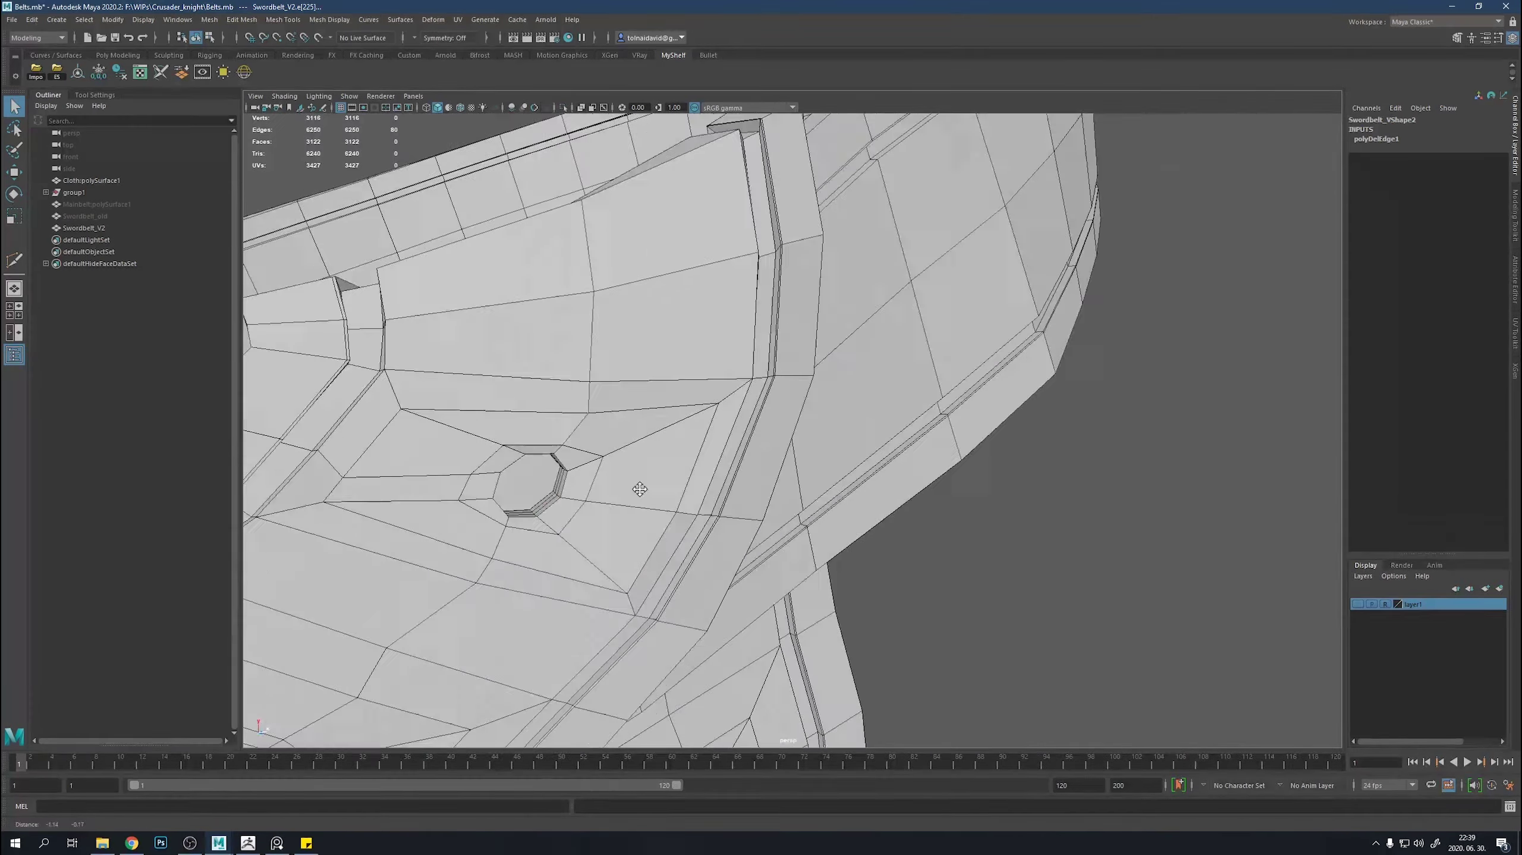
# Add three more hole edge loops to the selection and delete them.
pyautogui.keyDown('shift'); pyautogui.doubleClick(628, 484); pyautogui.keyUp('shift')
pyautogui.keyDown('shift'); pyautogui.doubleClick(629, 484); pyautogui.keyUp('shift')
pyautogui.scroll(-5, 628, 484)
pyautogui.keyDown('alt'); pyautogui.moveTo(696, 516); pyautogui.dragTo(792, 374); pyautogui.keyUp('alt')
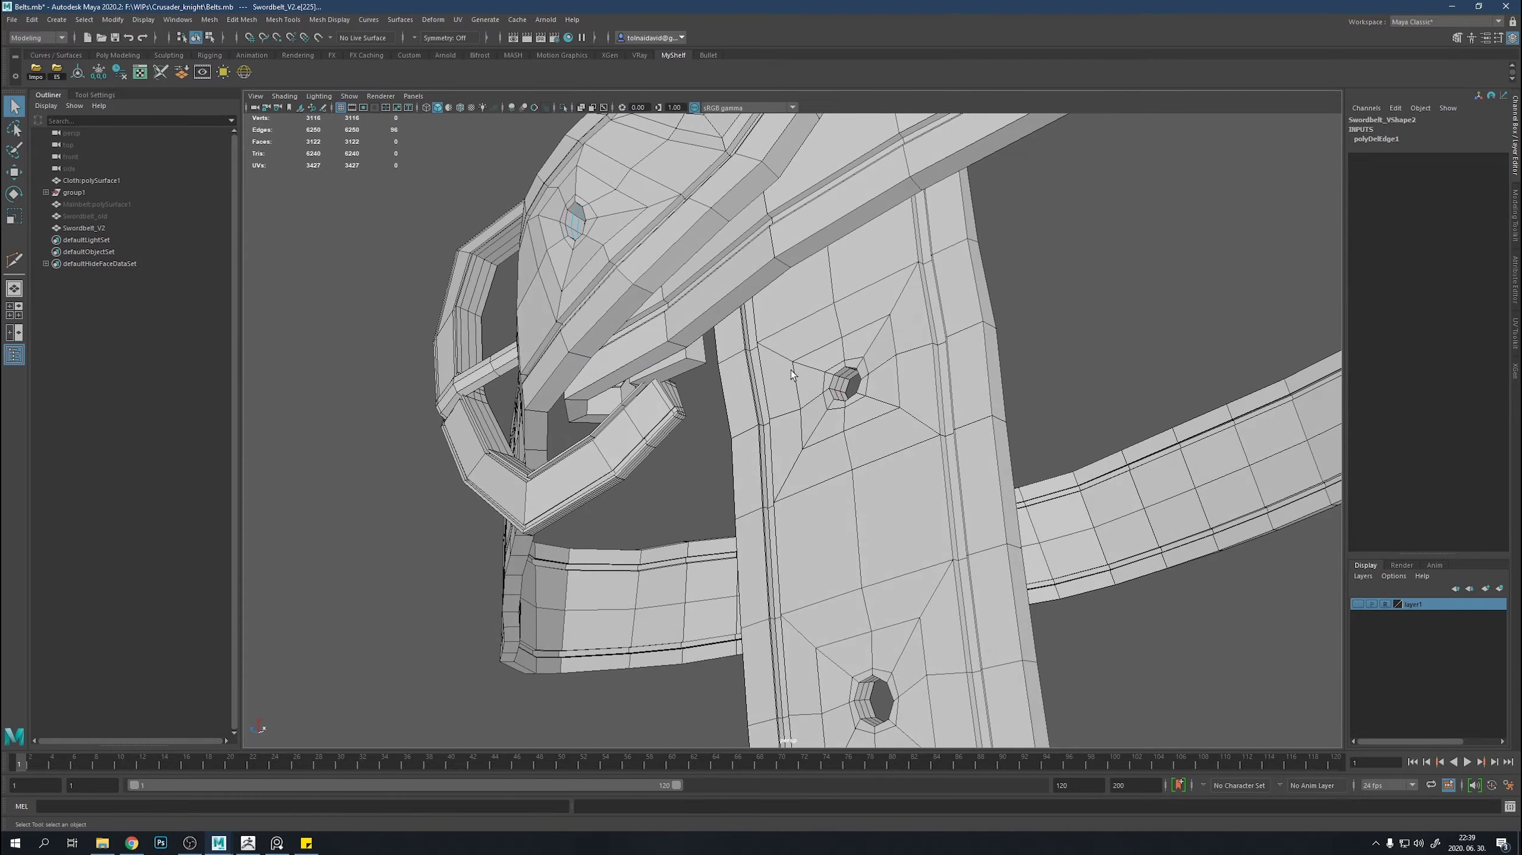
pyautogui.keyDown('shift'); pyautogui.doubleClick(867, 698); pyautogui.keyUp('shift')
pyautogui.keyDown('alt'); pyautogui.moveTo(868, 697); pyautogui.dragTo(740, 512); pyautogui.keyUp('alt')
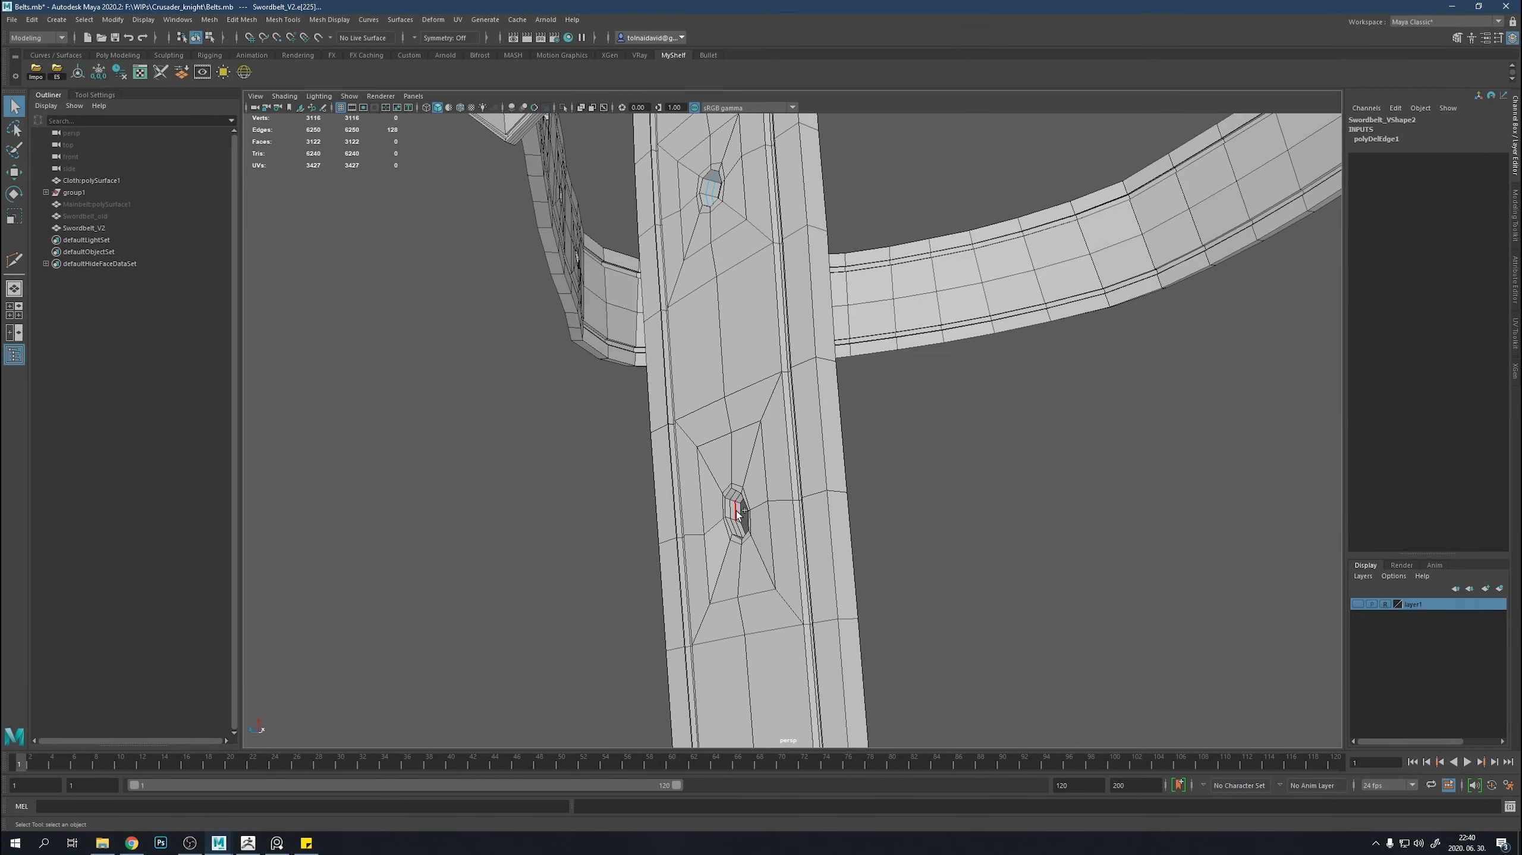
pyautogui.press('Delete')
# Delete the selected hole faces near the buckle.
pyautogui.scroll(-5, 831, 578)
pyautogui.keyDown('alt'); pyautogui.moveTo(831, 578); pyautogui.dragTo(479, 389); pyautogui.keyUp('alt')
pyautogui.scroll(5, 479, 389)
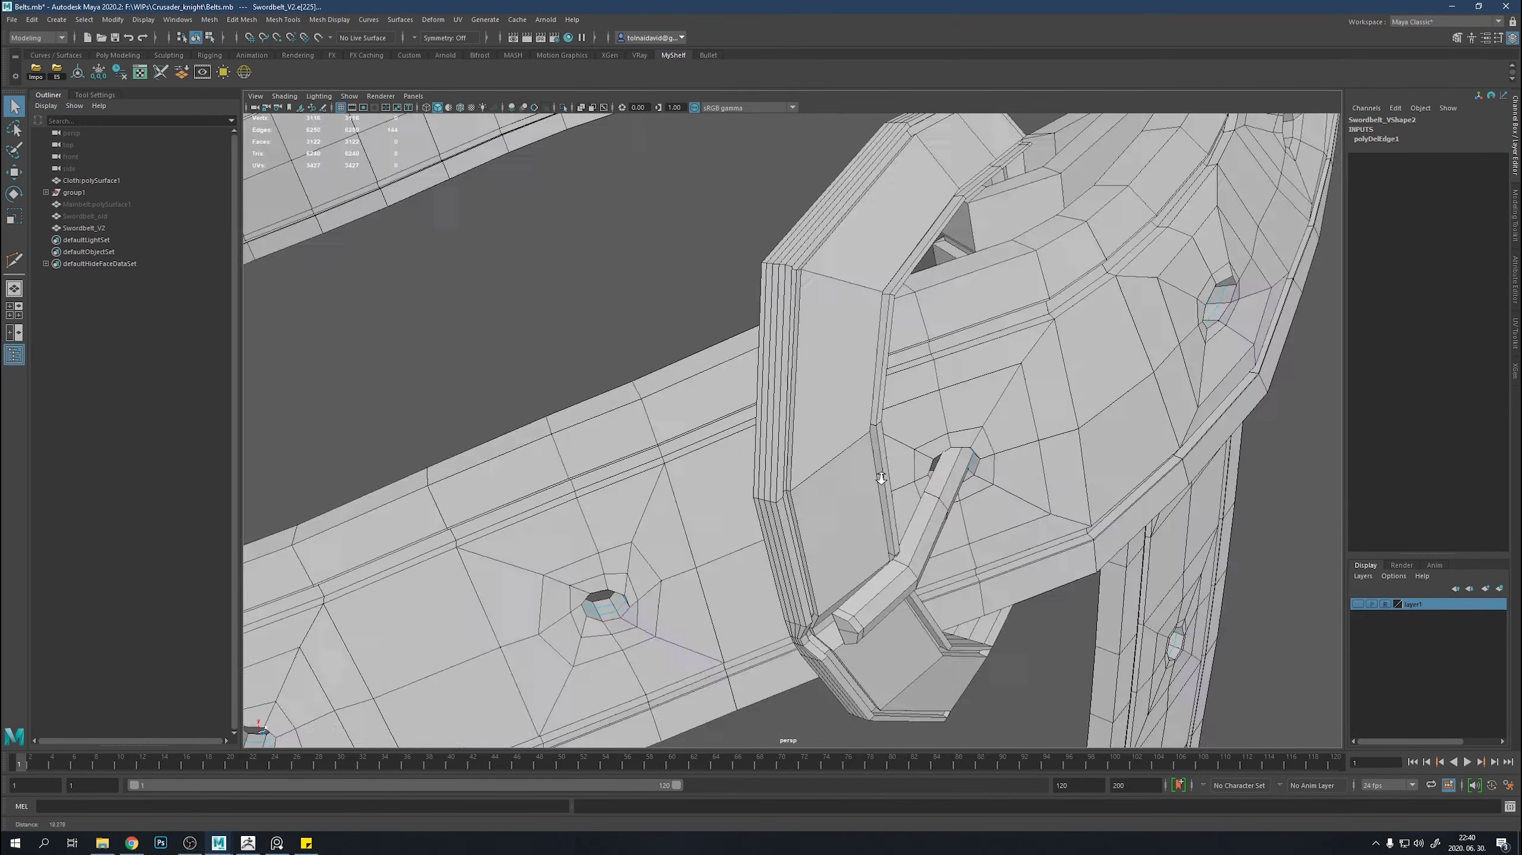
pyautogui.scroll(-4, 477, 393)
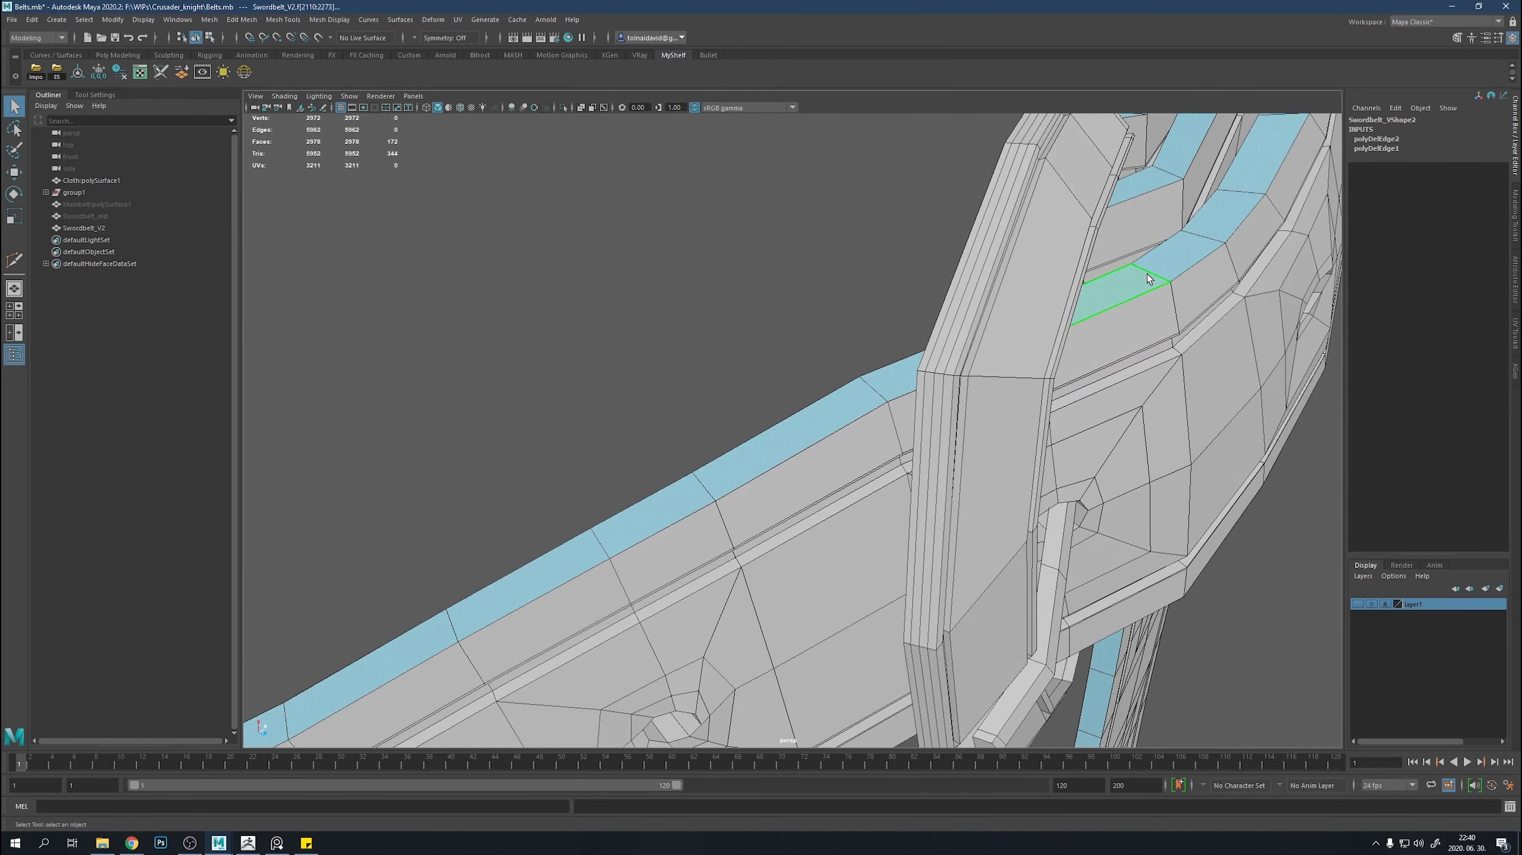
pyautogui.keyDown('alt'); pyautogui.moveTo(1004, 386); pyautogui.dragTo(1056, 362); pyautogui.keyUp('alt')
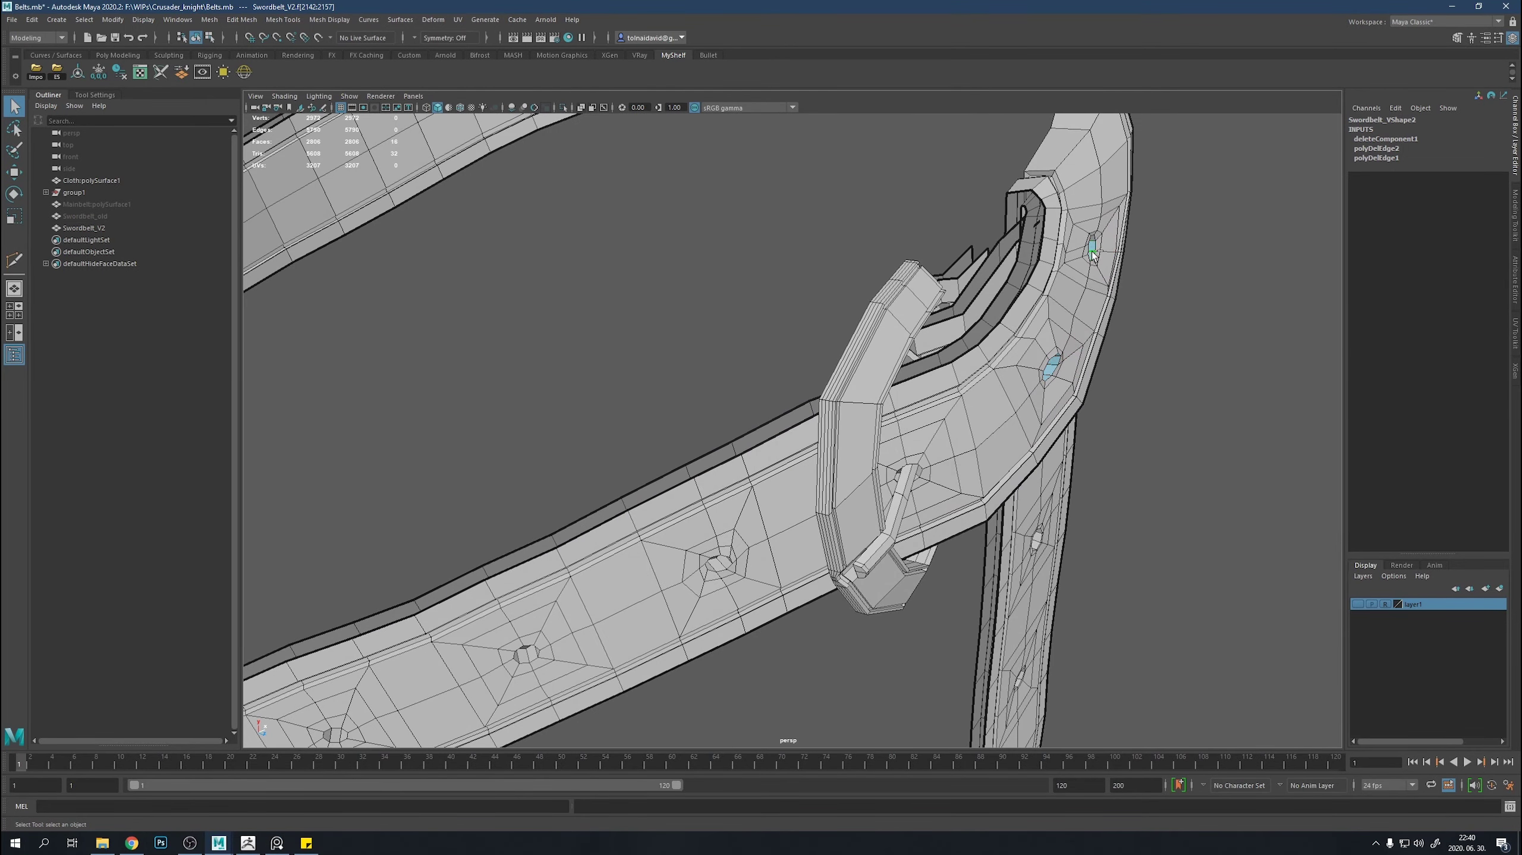
pyautogui.scroll(5, 919, 476)
pyautogui.scroll(-5, 924, 595)
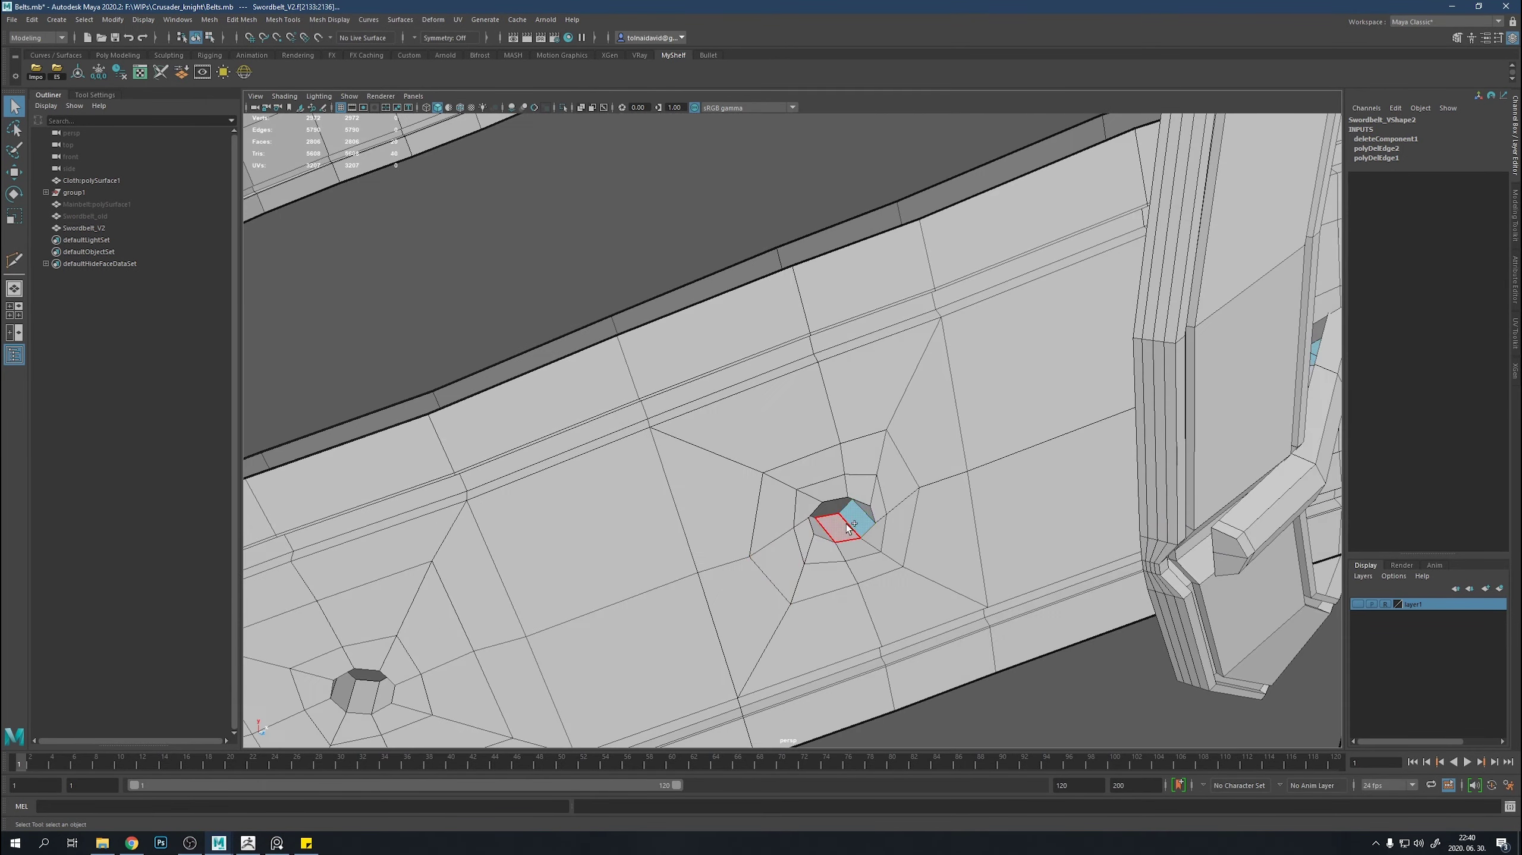
pyautogui.scroll(-2, 789, 502)
pyautogui.press('Delete')
# Delete the faces at two strap holes.
pyautogui.scroll(-3, 566, 658)
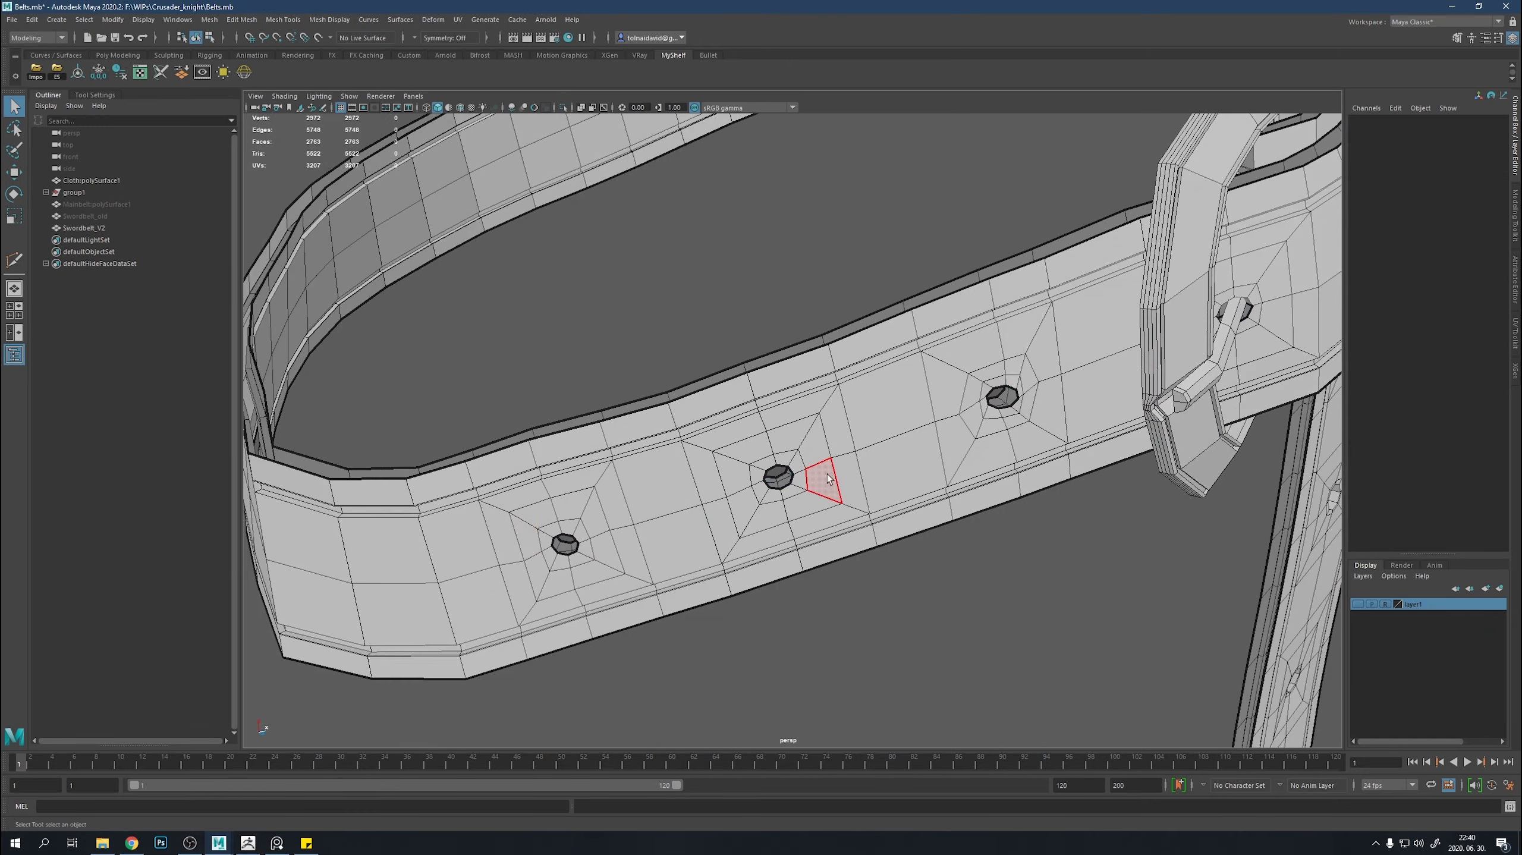
pyautogui.scroll(-3, 566, 658)
pyautogui.scroll(-2, 896, 545)
pyautogui.scroll(5, 897, 544)
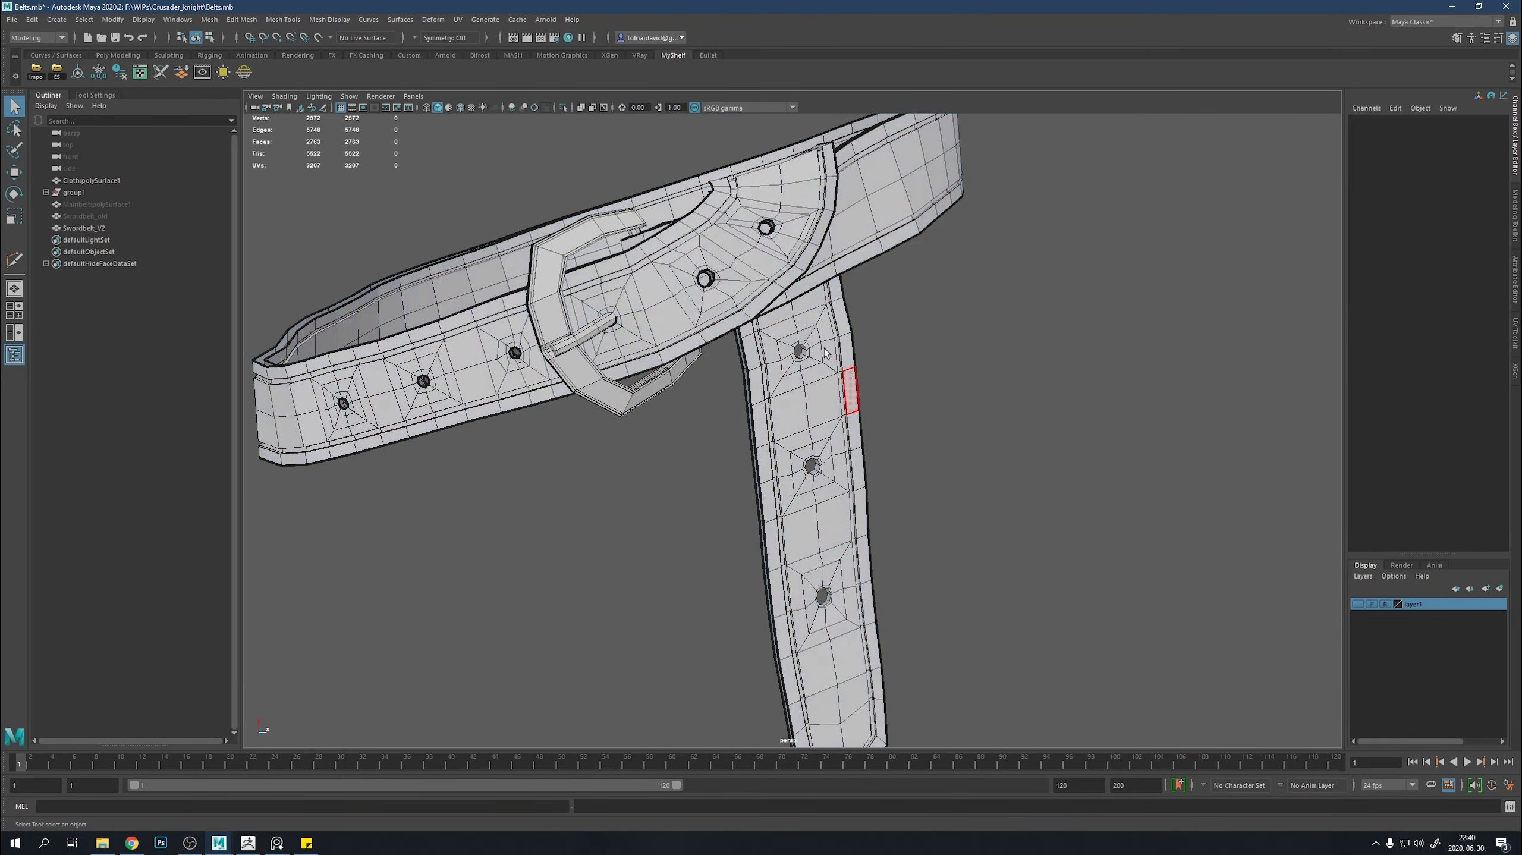
pyautogui.scroll(3, 814, 286)
pyautogui.click(813, 285)
pyautogui.keyDown('shift'); pyautogui.click(840, 499); pyautogui.keyUp('shift')
pyautogui.keyDown('alt'); pyautogui.moveTo(840, 499); pyautogui.dragTo(892, 623); pyautogui.keyUp('alt')
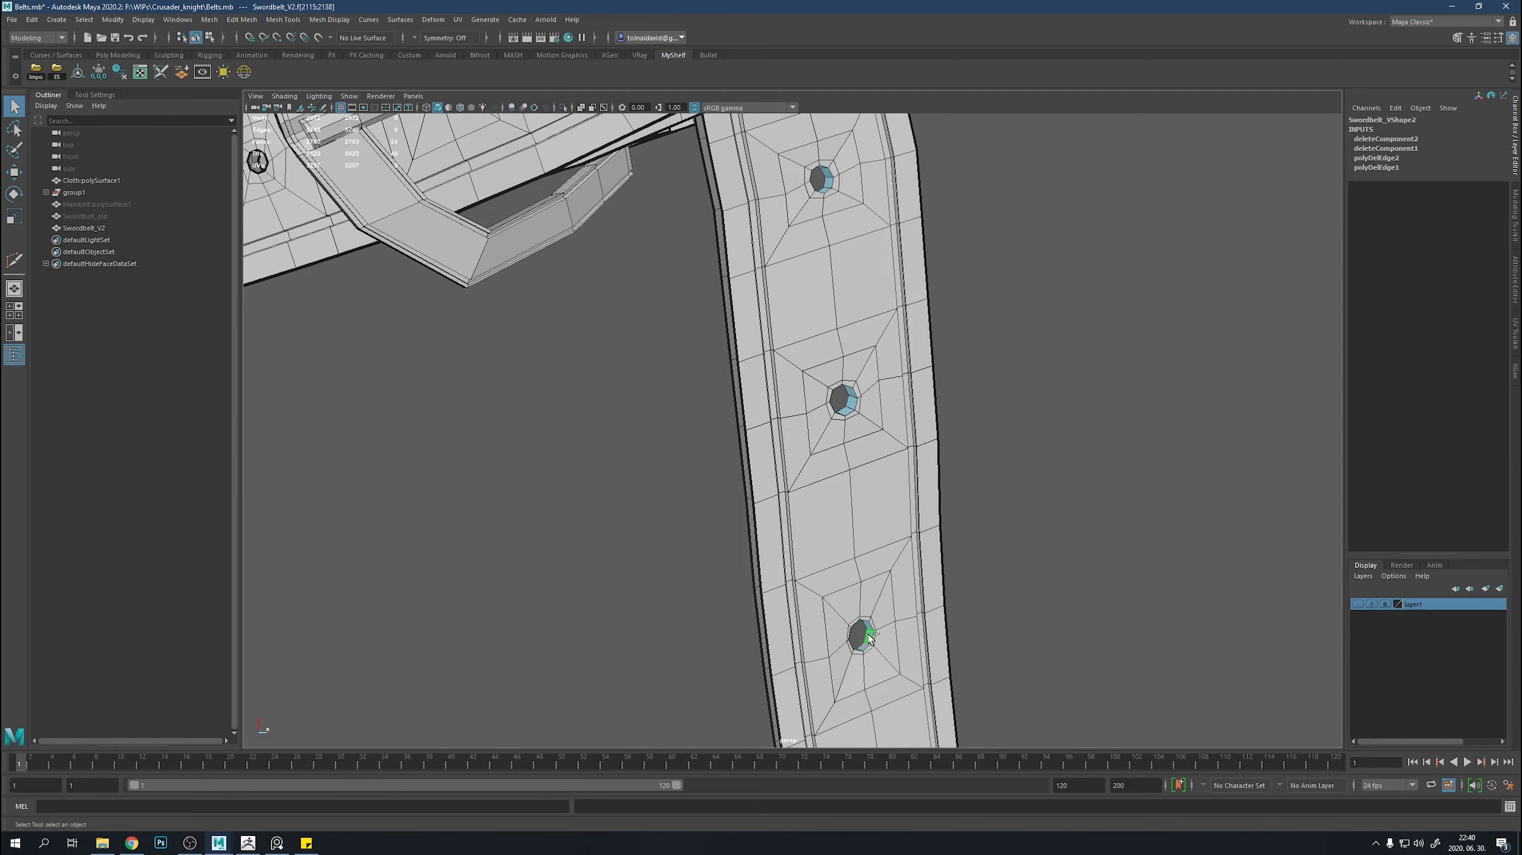
pyautogui.press('Delete')
pyautogui.scroll(-5, 869, 638)
# Remove the remaining hole faces near the buckle and a surplus strap face.
pyautogui.doubleClick(768, 516)
pyautogui.keyDown('alt'); pyautogui.moveTo(768, 516); pyautogui.dragTo(839, 539); pyautogui.keyUp('alt')
pyautogui.moveTo(838, 538)
pyautogui.keyDown('alt'); pyautogui.mouseDown(button='right')
pyautogui.moveTo(980, 682)
pyautogui.moveTo(1094, 630)
pyautogui.mouseUp(button='right'); pyautogui.keyUp('alt')
pyautogui.keyDown('alt'); pyautogui.moveTo(1248, 677); pyautogui.dragTo(957, 479); pyautogui.keyUp('alt')
pyautogui.scroll(3, 863, 465)
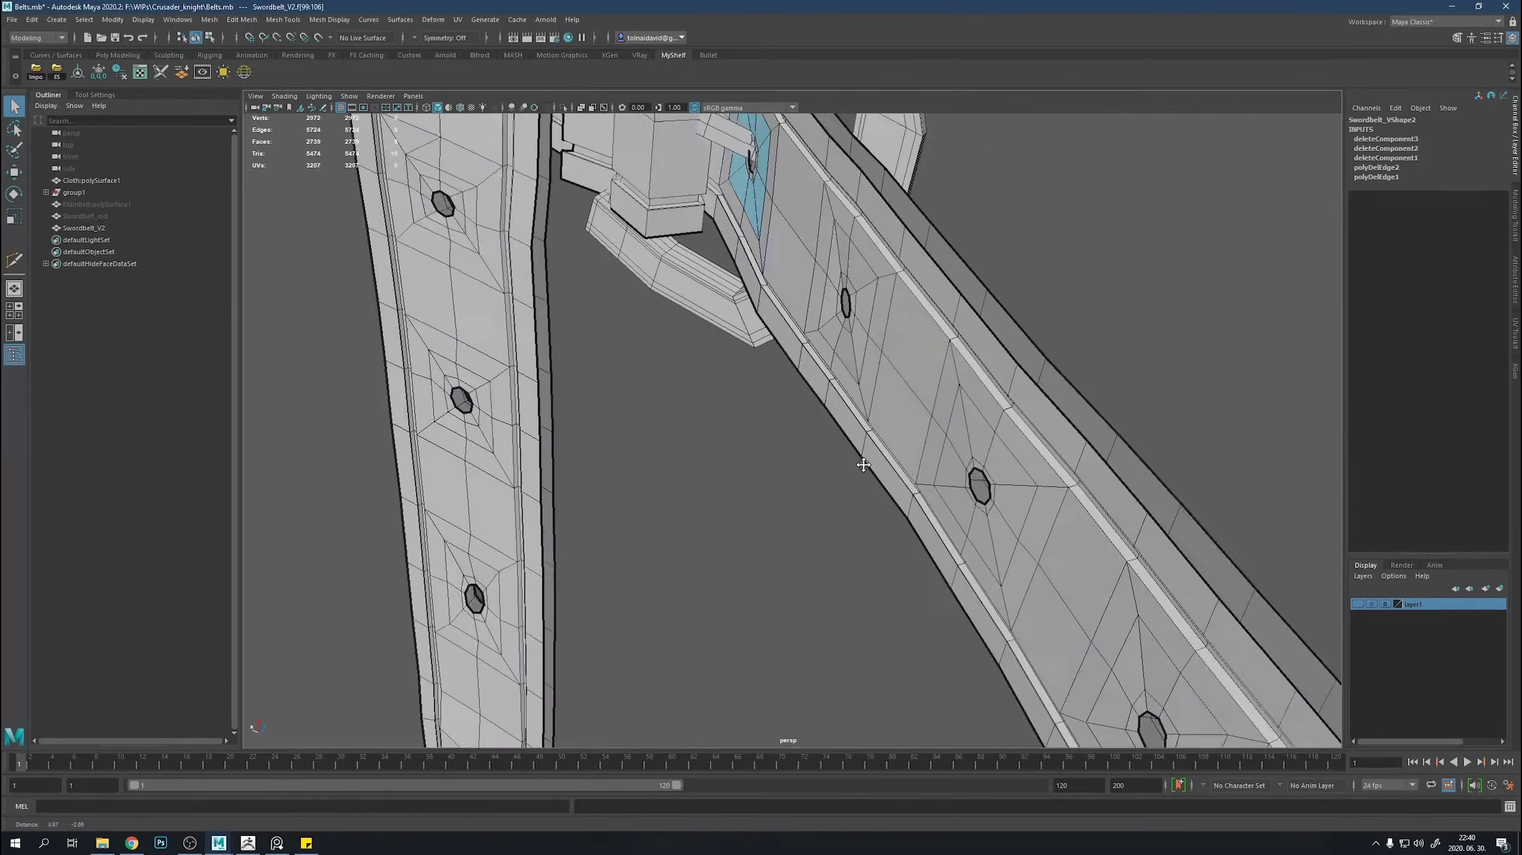
pyautogui.moveTo(863, 464)
pyautogui.keyDown('alt'); pyautogui.mouseDown()
pyautogui.moveTo(796, 479)
pyautogui.moveTo(789, 416)
pyautogui.moveTo(732, 391)
pyautogui.mouseUp(); pyautogui.keyUp('alt')
pyautogui.click(790, 319)
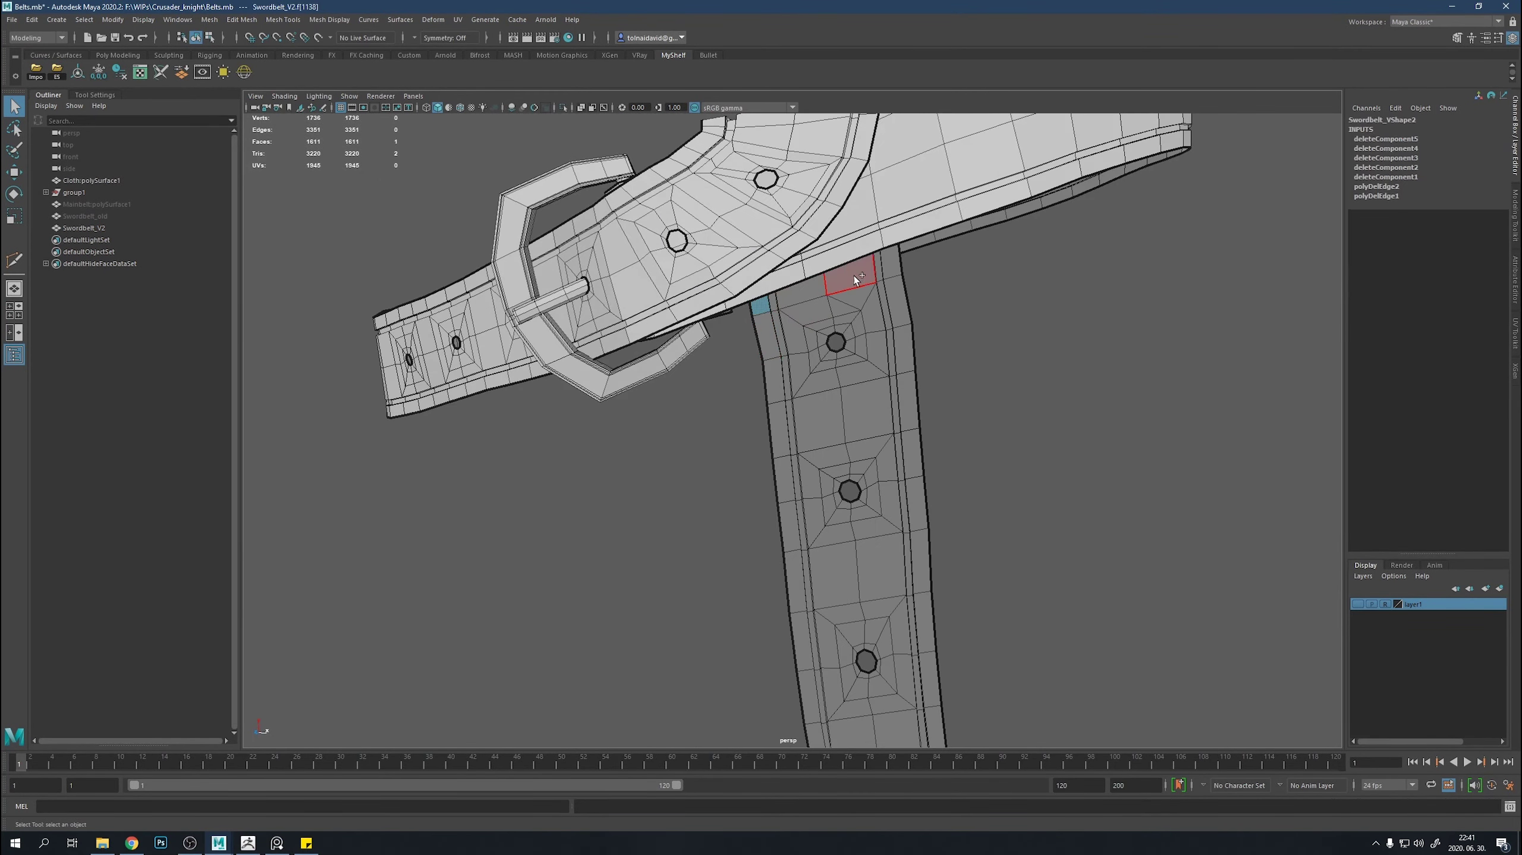
pyautogui.moveTo(886, 300)
pyautogui.keyDown('alt'); pyautogui.mouseDown()
pyautogui.moveTo(772, 434)
pyautogui.moveTo(892, 435)
pyautogui.moveTo(958, 360)
pyautogui.moveTo(1017, 324)
pyautogui.mouseUp(); pyautogui.keyUp('alt')
pyautogui.press('Delete')
# Select the face loops around the first strap holes.
pyautogui.doubleClick(1070, 302)
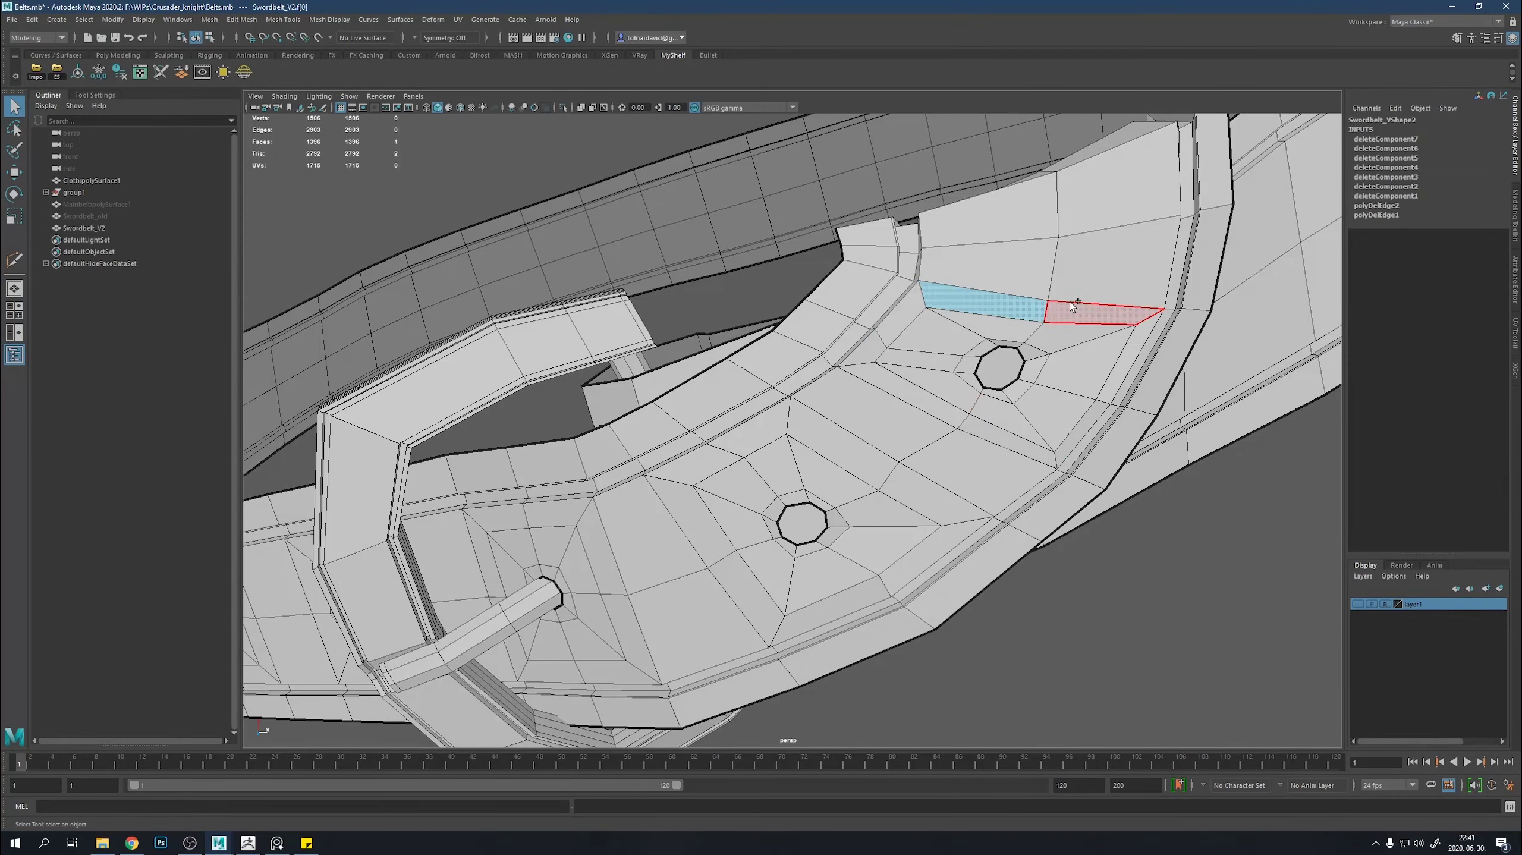
pyautogui.doubleClick(817, 430)
pyautogui.click(763, 425)
pyautogui.doubleClick(778, 494)
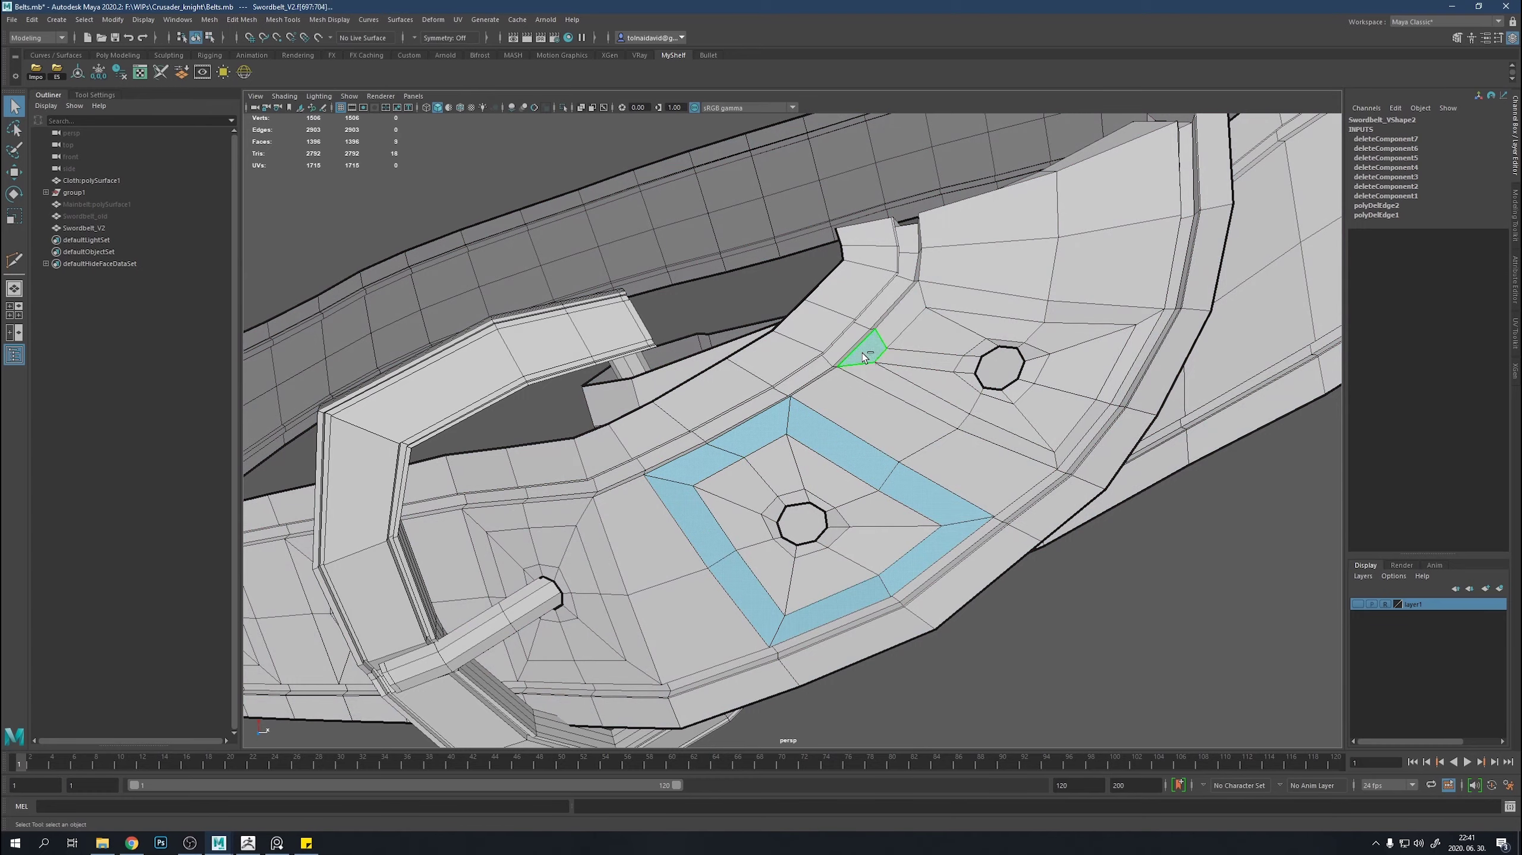
pyautogui.keyDown('alt'); pyautogui.moveTo(779, 494); pyautogui.dragTo(944, 429); pyautogui.keyUp('alt')
pyautogui.keyDown('alt'); pyautogui.moveTo(770, 579); pyautogui.dragTo(755, 535); pyautogui.keyUp('alt')
# Add three more hole face rings and delete all the selected recess faces.
pyautogui.keyDown('shift'); pyautogui.doubleClick(754, 535); pyautogui.keyUp('shift')
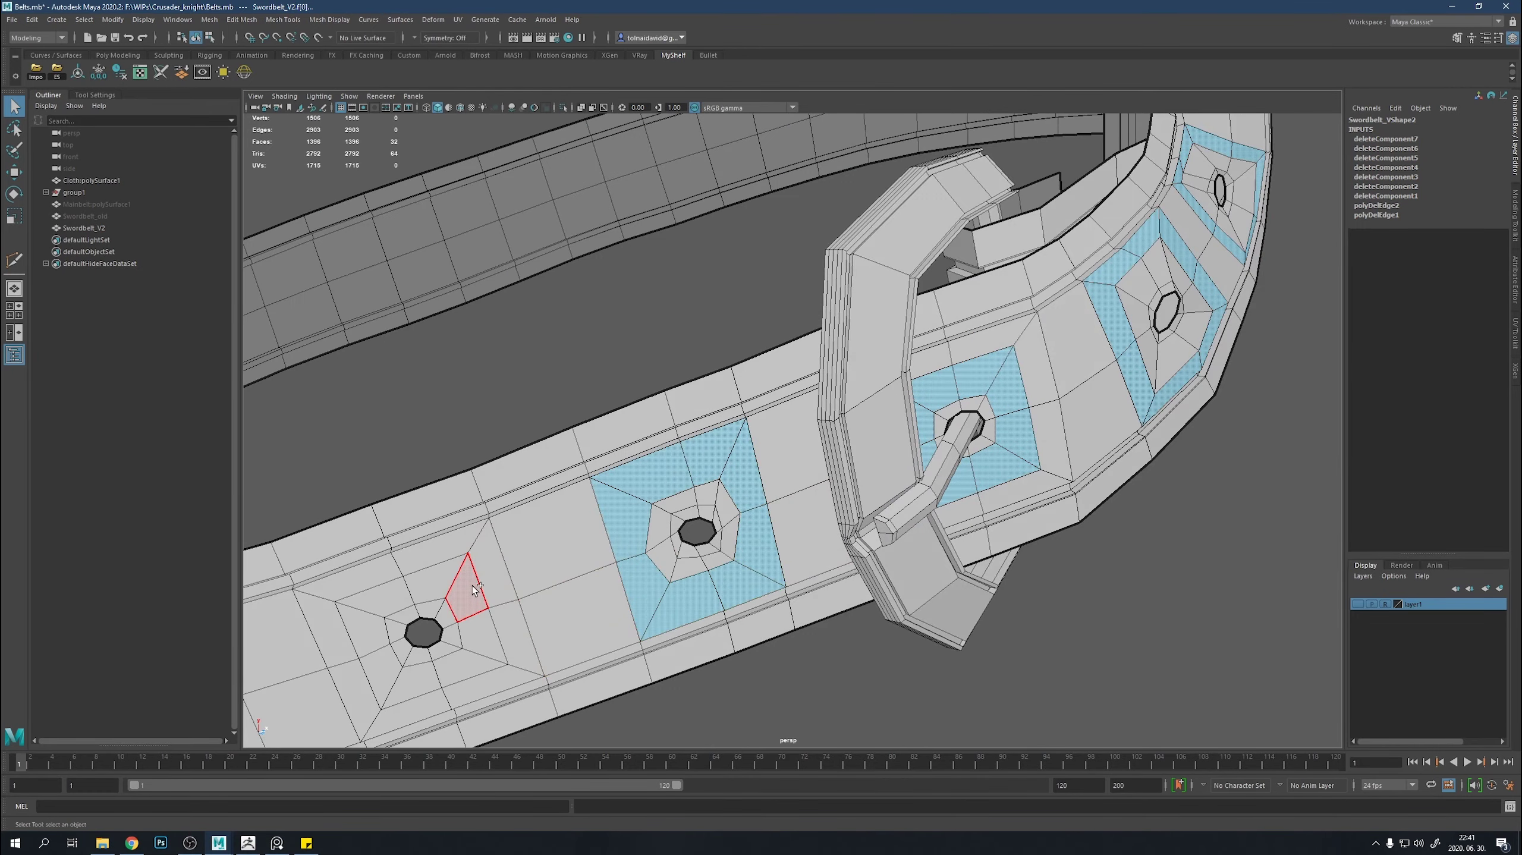
pyautogui.scroll(-5, 442, 595)
pyautogui.keyDown('shift'); pyautogui.doubleClick(522, 600); pyautogui.keyUp('shift')
pyautogui.keyDown('alt'); pyautogui.moveTo(736, 586); pyautogui.dragTo(711, 584); pyautogui.keyUp('alt')
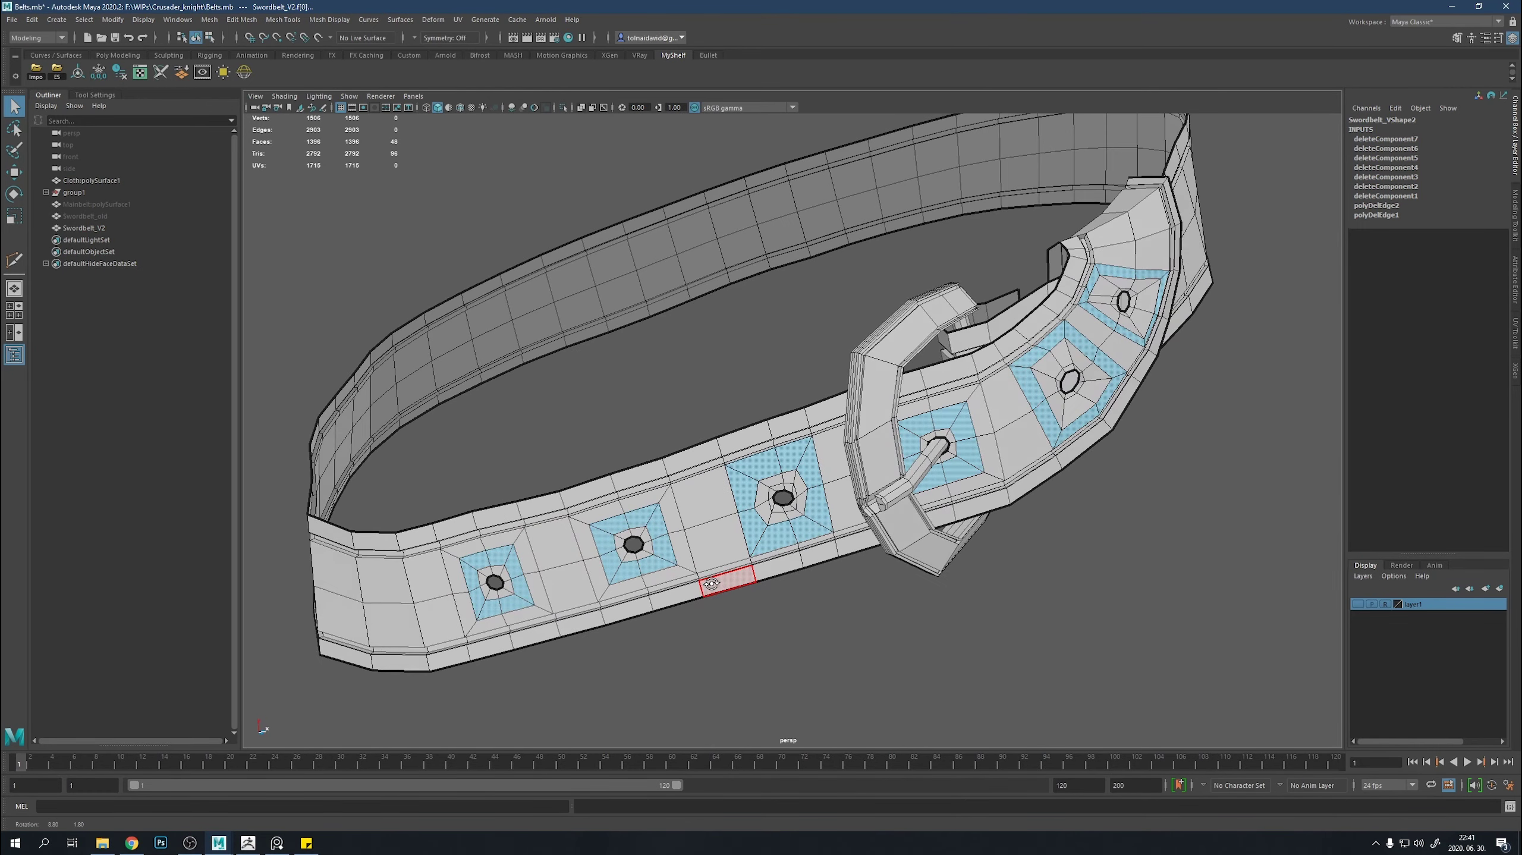
pyautogui.keyDown('shift'); pyautogui.doubleClick(709, 504); pyautogui.keyUp('shift')
pyautogui.scroll(4, 773, 548)
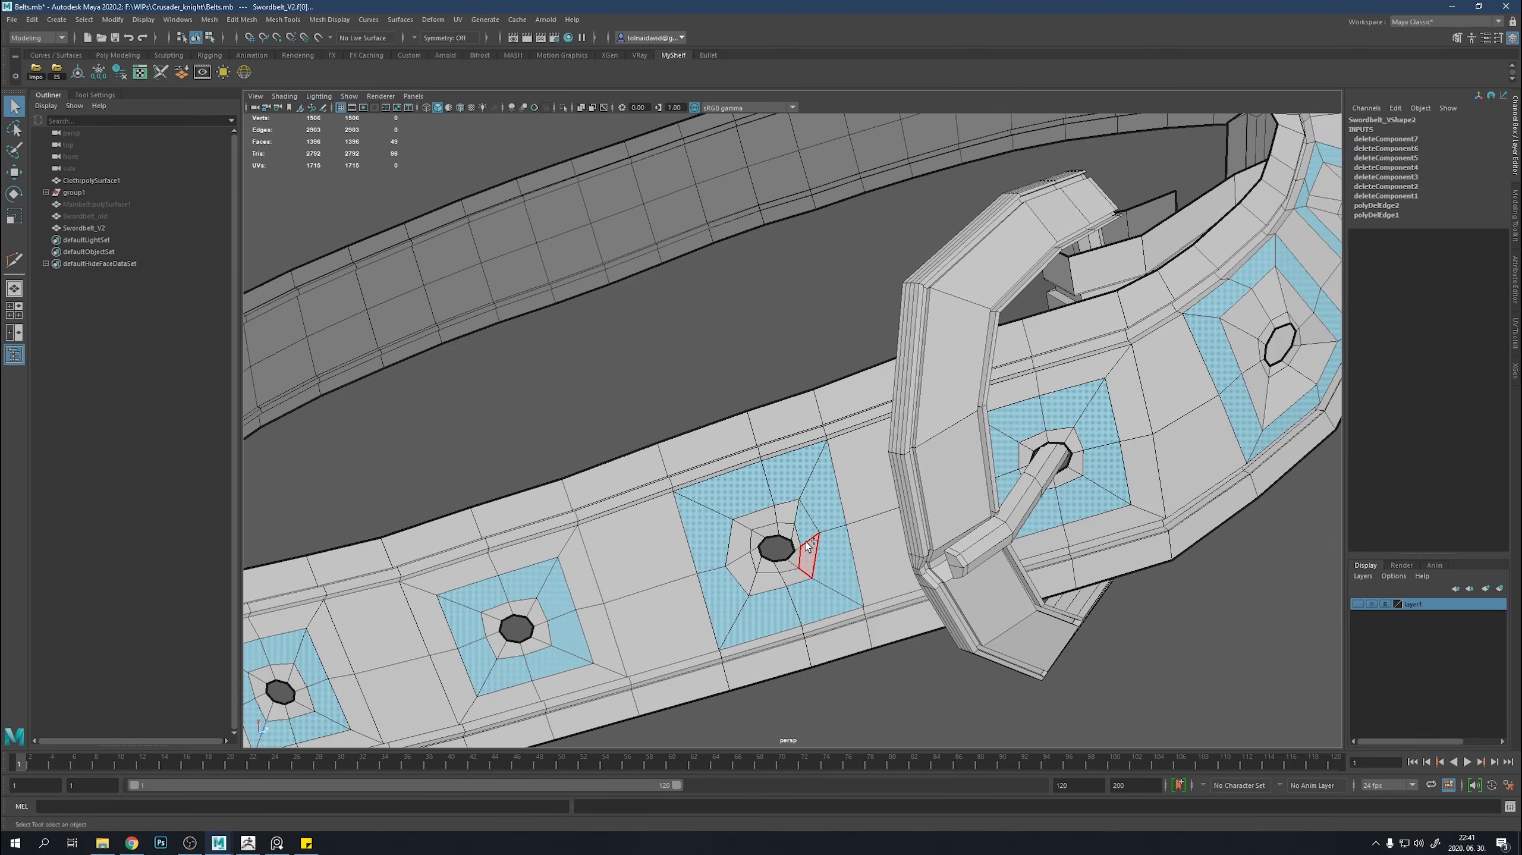
pyautogui.keyDown('alt'); pyautogui.moveTo(778, 538); pyautogui.dragTo(872, 527); pyautogui.keyUp('alt')
pyautogui.press('Delete')
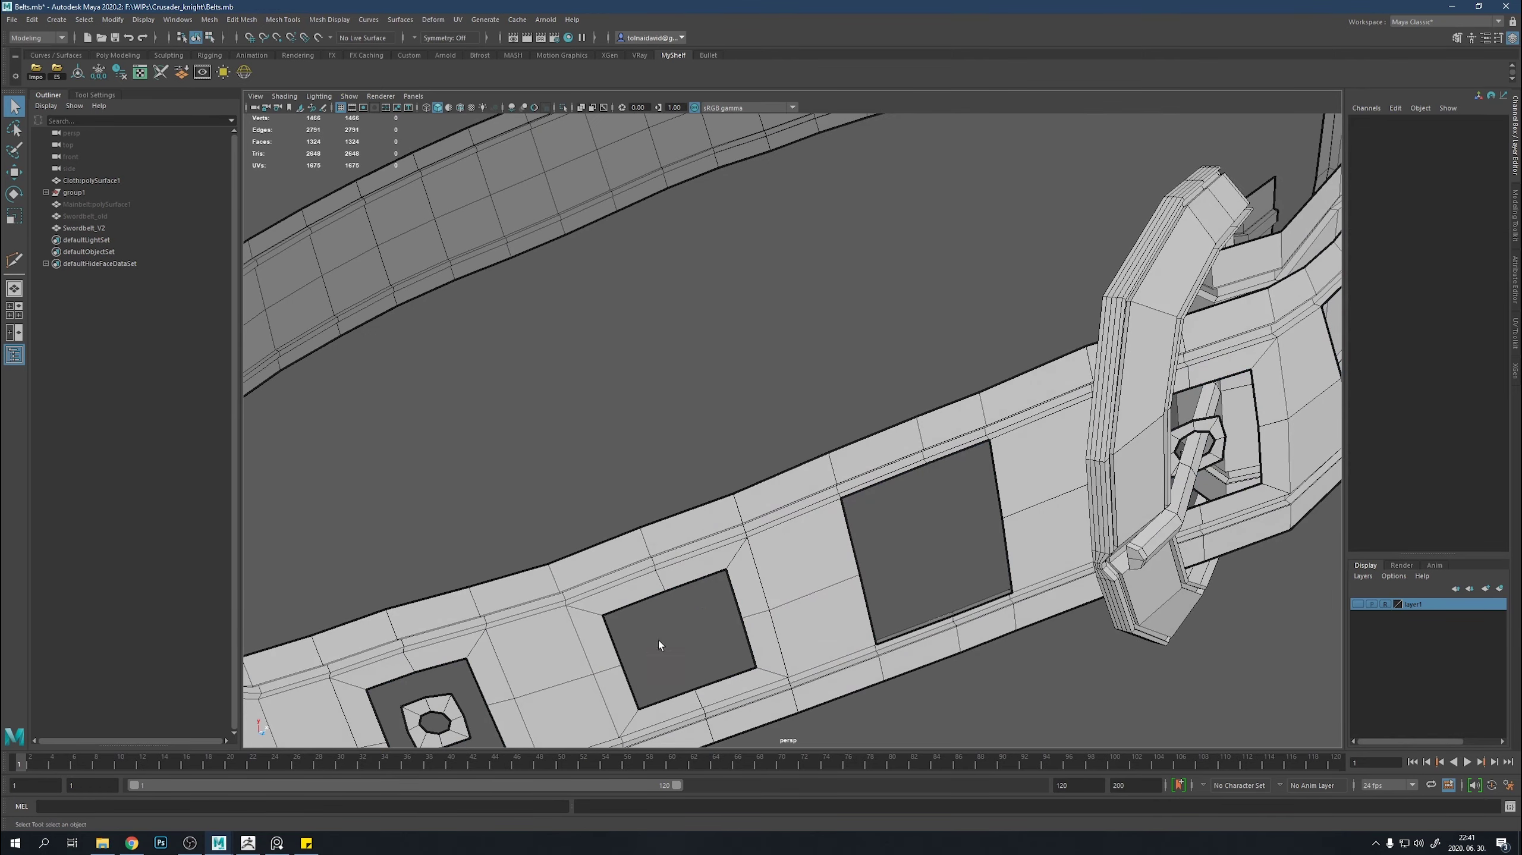
# Delete the face rings around the left hole and the buckle hole.
pyautogui.keyDown('shift'); pyautogui.doubleClick(483, 679); pyautogui.keyUp('shift')
pyautogui.keyDown('alt'); pyautogui.moveTo(987, 490); pyautogui.dragTo(772, 536); pyautogui.keyUp('alt')
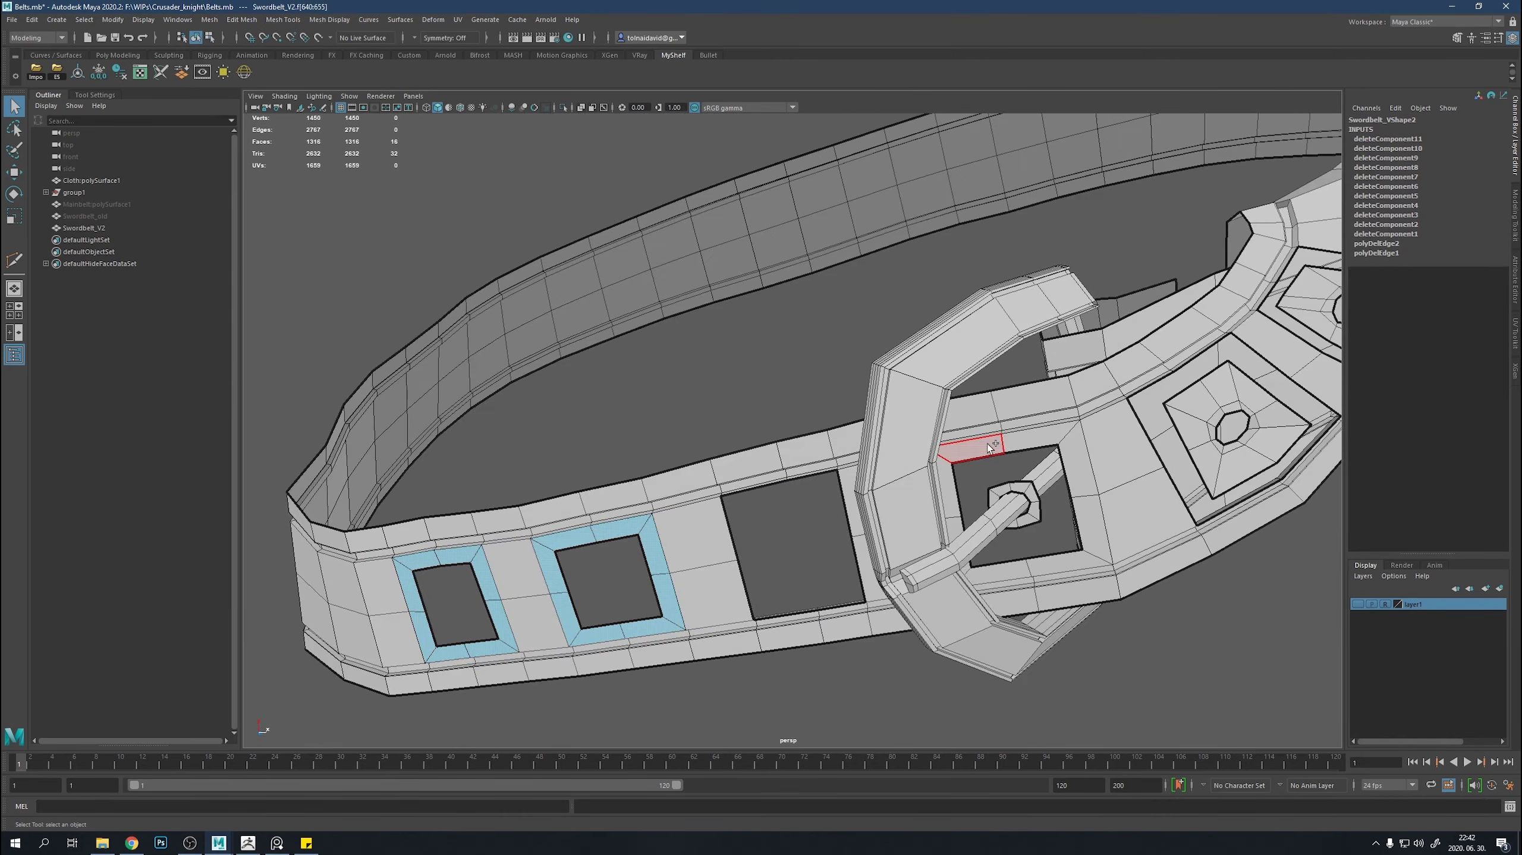
pyautogui.keyDown('shift'); pyautogui.doubleClick(773, 536); pyautogui.keyUp('shift')
pyautogui.keyDown('shift'); pyautogui.click(913, 503); pyautogui.keyUp('shift')
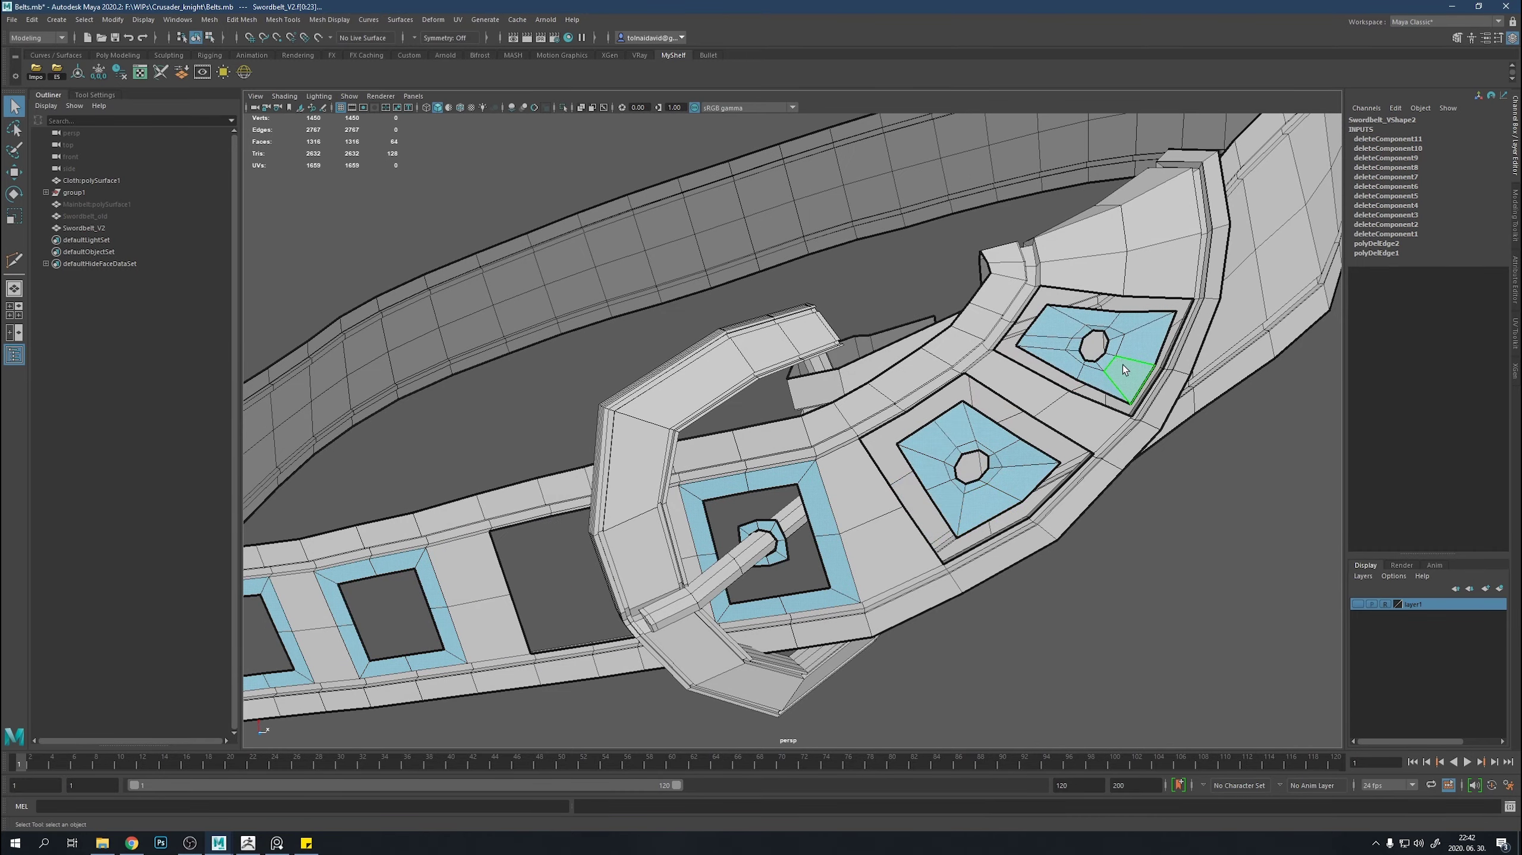
pyautogui.press('Delete')
# Delete the last recess face and a thin side face on the strap.
pyautogui.click(995, 406)
pyautogui.keyDown('alt'); pyautogui.moveTo(995, 406); pyautogui.dragTo(988, 419); pyautogui.keyUp('alt')
pyautogui.scroll(5, 988, 419)
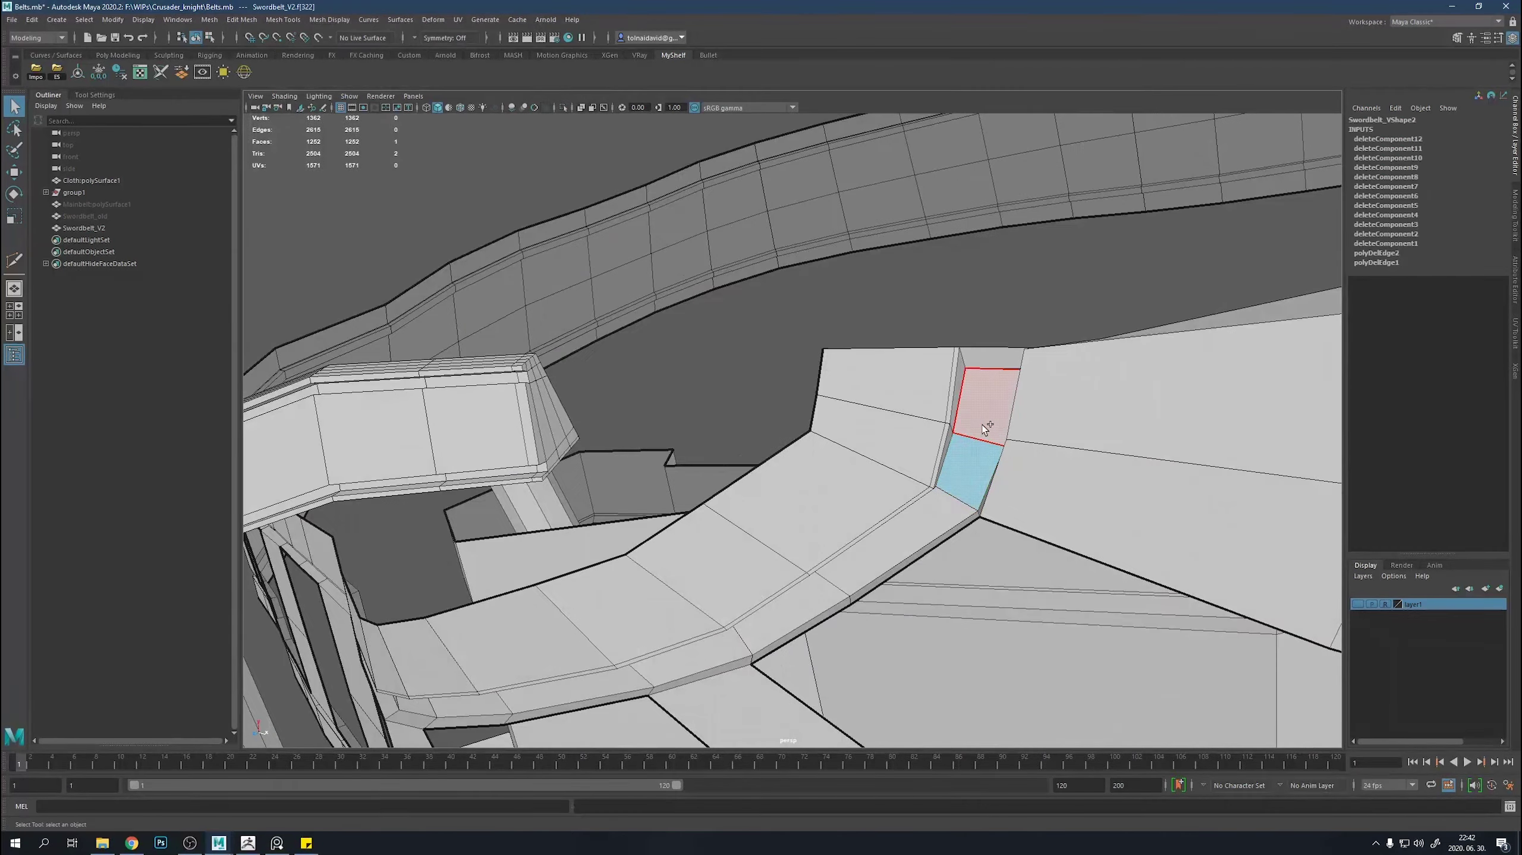
pyautogui.press('Delete')
pyautogui.click(951, 412)
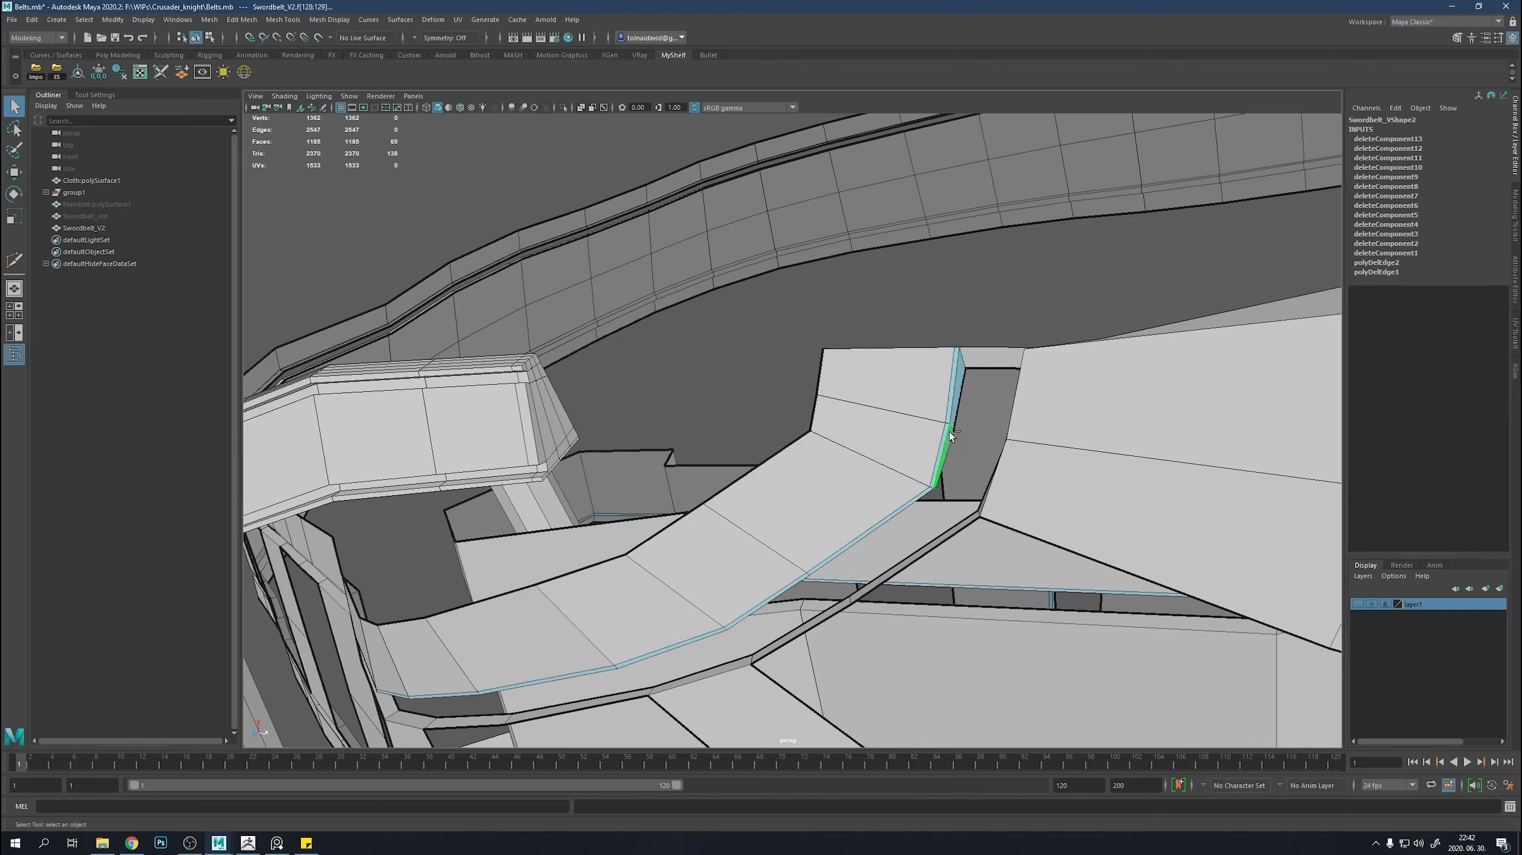
pyautogui.press('Delete')
pyautogui.moveTo(949, 432)
pyautogui.keyDown('alt'); pyautogui.mouseDown()
pyautogui.moveTo(959, 474)
pyautogui.moveTo(858, 527)
pyautogui.moveTo(866, 571)
pyautogui.mouseUp(); pyautogui.keyUp('alt')
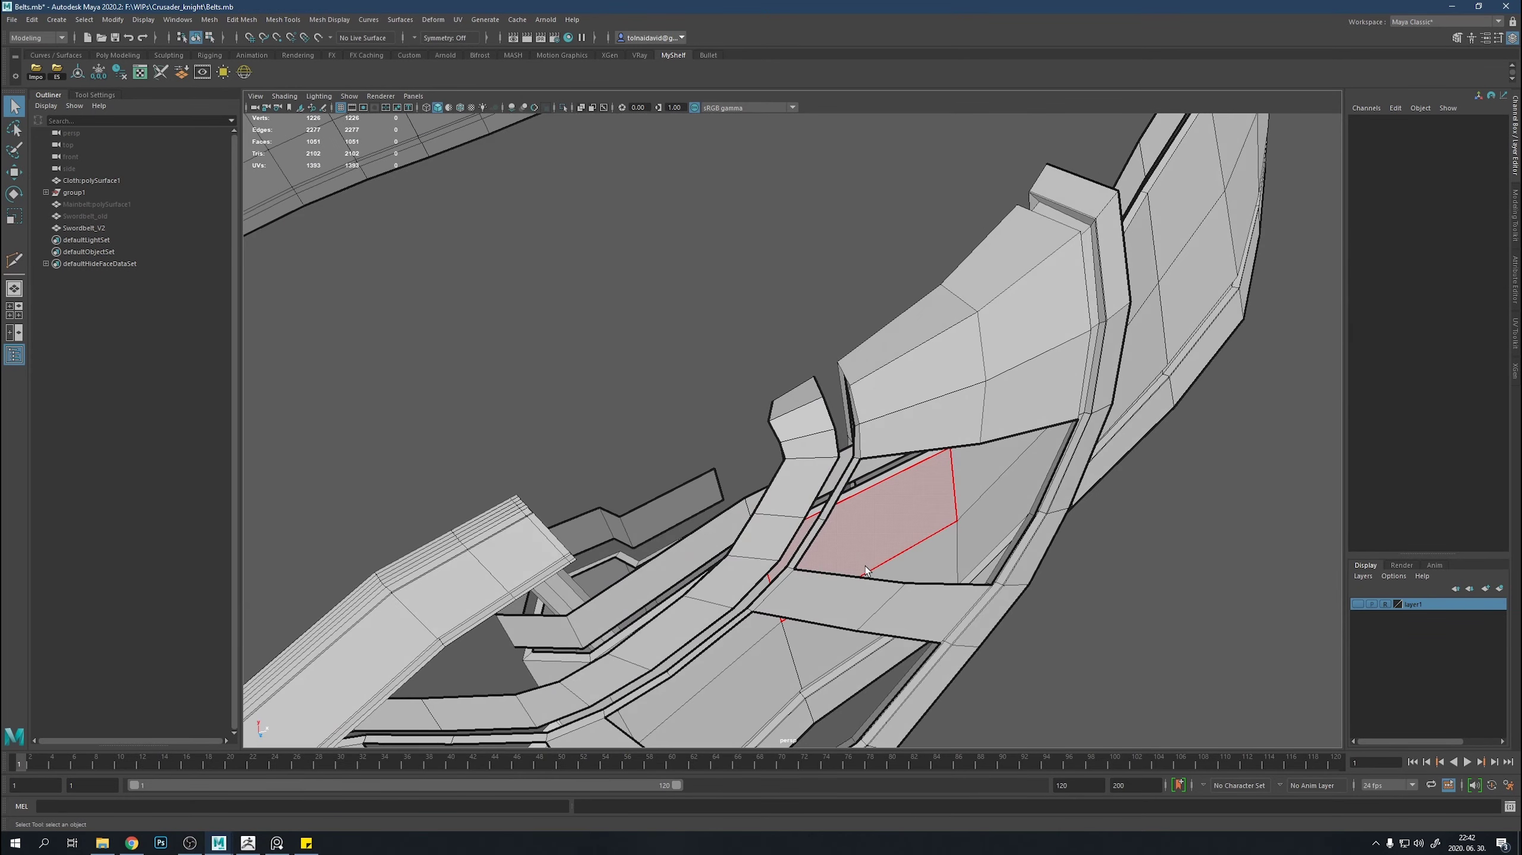
# Bridge the first open edge gap in the strap near the buckle.
pyautogui.rightClick(865, 571)
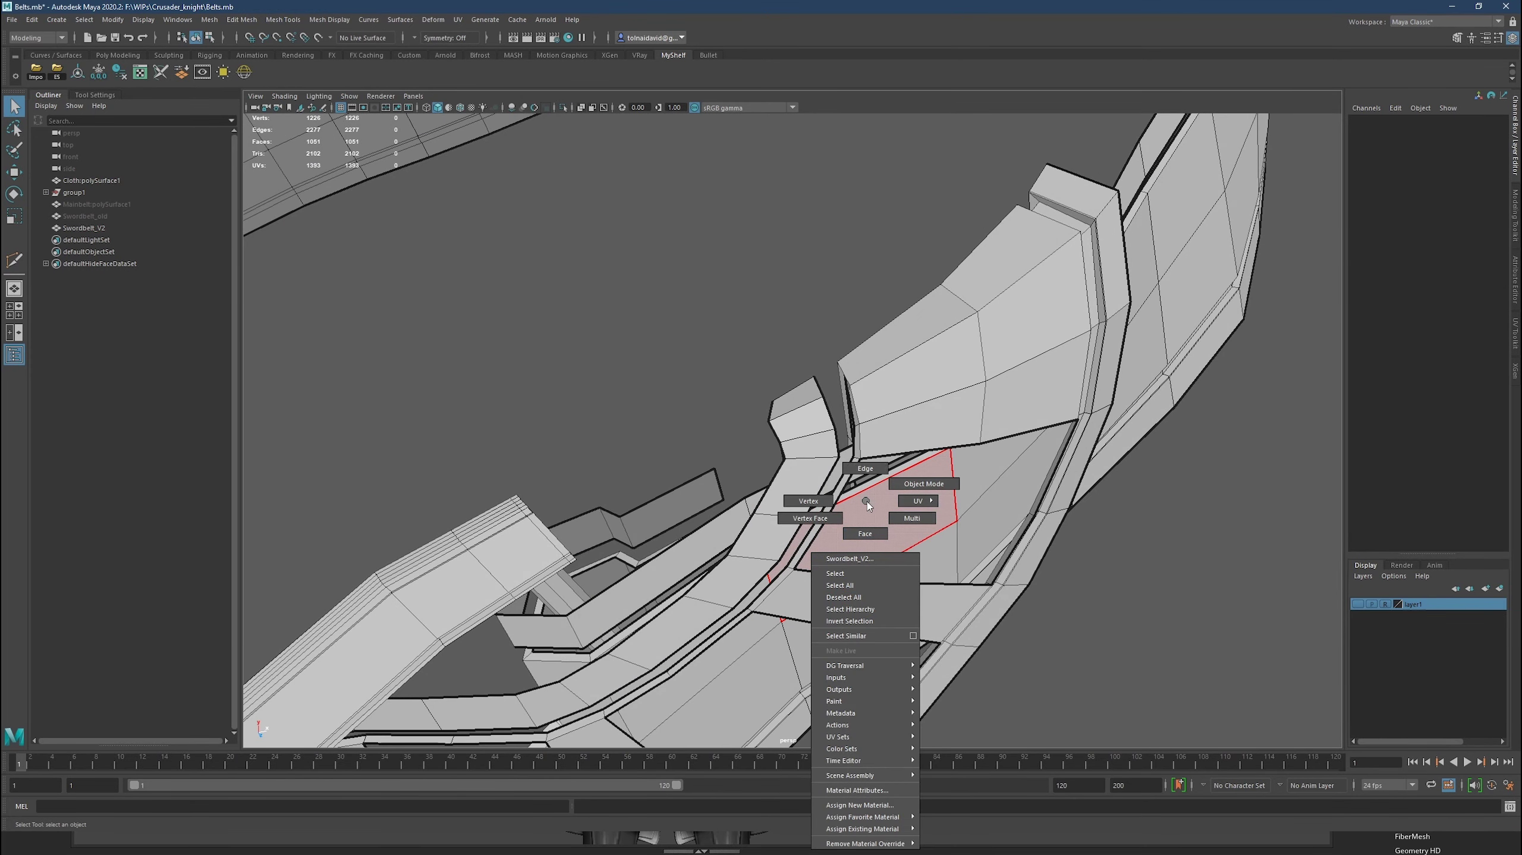
pyautogui.click(865, 467)
pyautogui.click(922, 450)
pyautogui.keyDown('shift'); pyautogui.rightClick(836, 576); pyautogui.keyUp('shift')
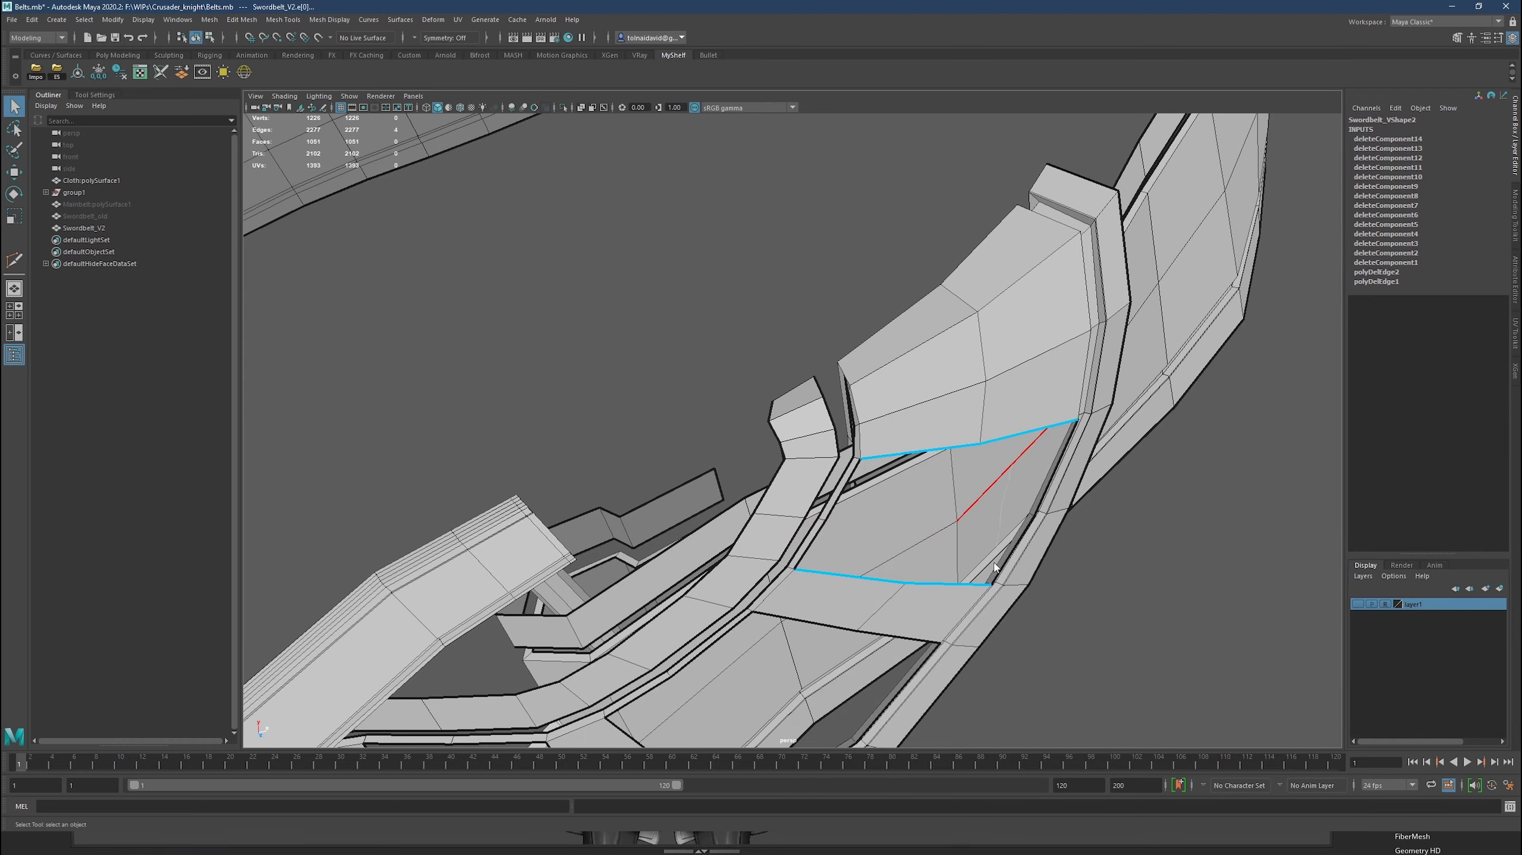
pyautogui.moveTo(1104, 451); pyautogui.dragTo(1120, 451)
# Weld a stray vertex onto its neighbour and delete the thin leftover strip.
pyautogui.rightClick(910, 486)
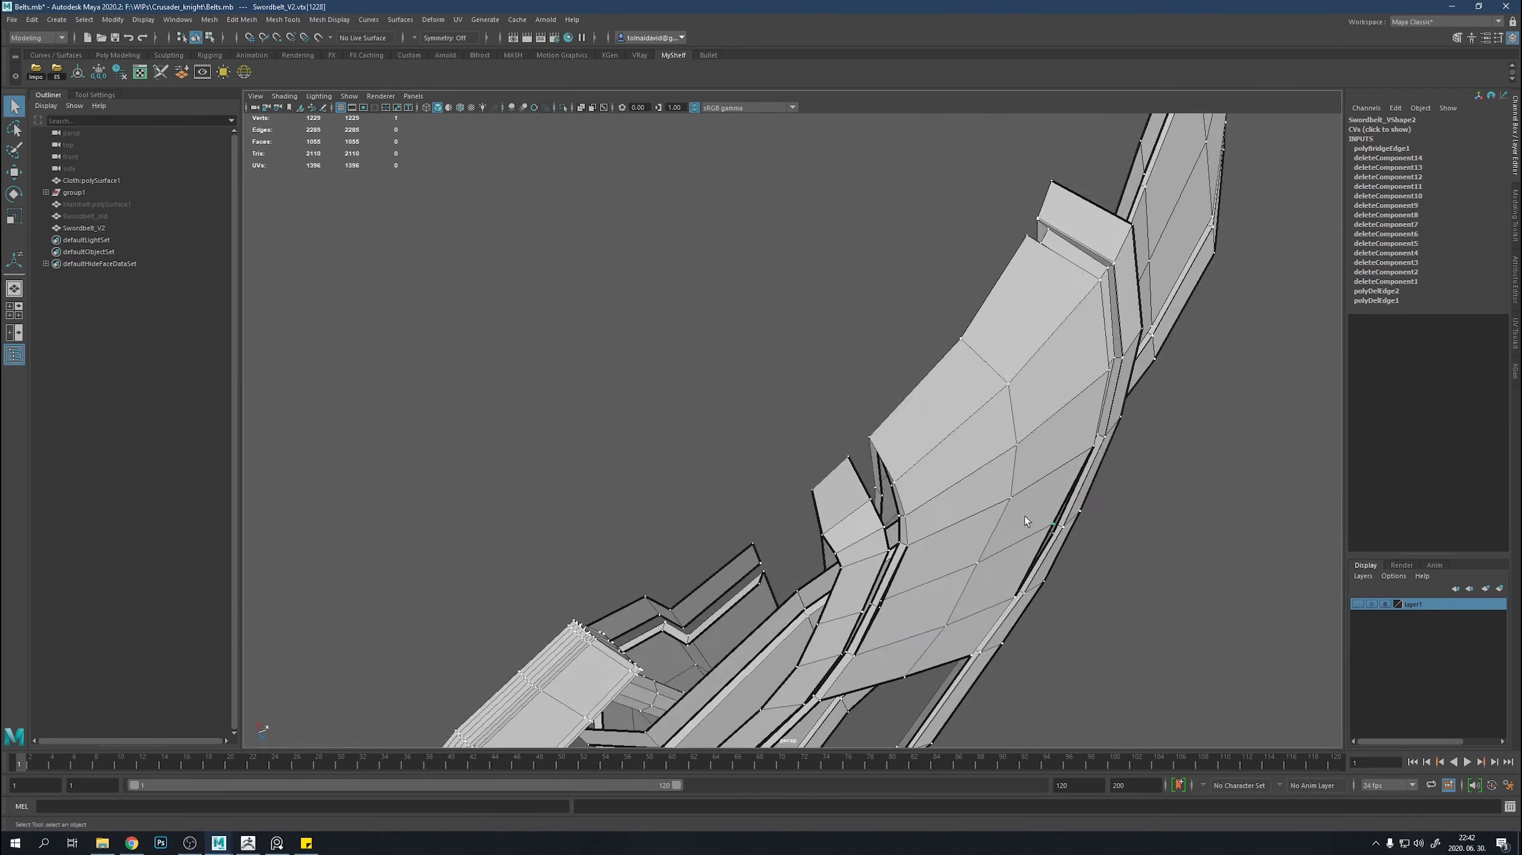
pyautogui.moveTo(910, 486)
pyautogui.keyDown('alt'); pyautogui.mouseDown()
pyautogui.moveTo(943, 486)
pyautogui.moveTo(907, 452)
pyautogui.moveTo(989, 479)
pyautogui.moveTo(924, 330)
pyautogui.mouseUp(); pyautogui.keyUp('alt')
pyautogui.keyDown('shift'); pyautogui.moveTo(923, 329); pyautogui.dragTo(919, 308, button='right'); pyautogui.keyUp('shift')
pyautogui.moveTo(922, 321)
pyautogui.mouseDown()
pyautogui.moveTo(925, 363)
pyautogui.moveTo(876, 533)
pyautogui.moveTo(802, 475)
pyautogui.moveTo(997, 576)
pyautogui.mouseUp()
pyautogui.press('w')
pyautogui.rightClick(917, 473)
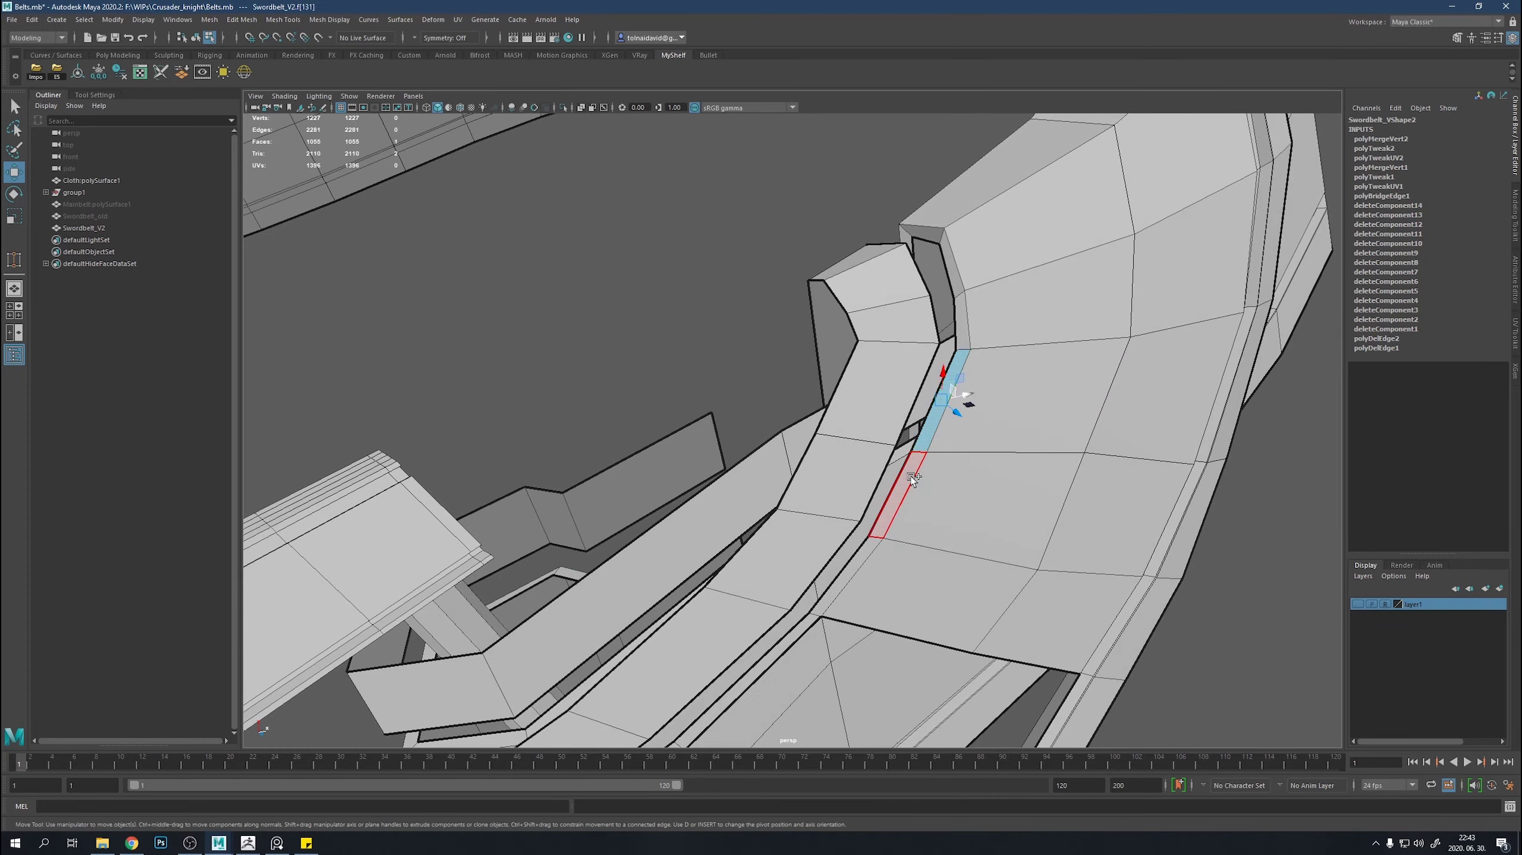
pyautogui.press('Delete')
# Delete a thin face loop running along the strap.
pyautogui.click(1173, 523)
pyautogui.scroll(-3, 1206, 467)
pyautogui.scroll(5, 1206, 485)
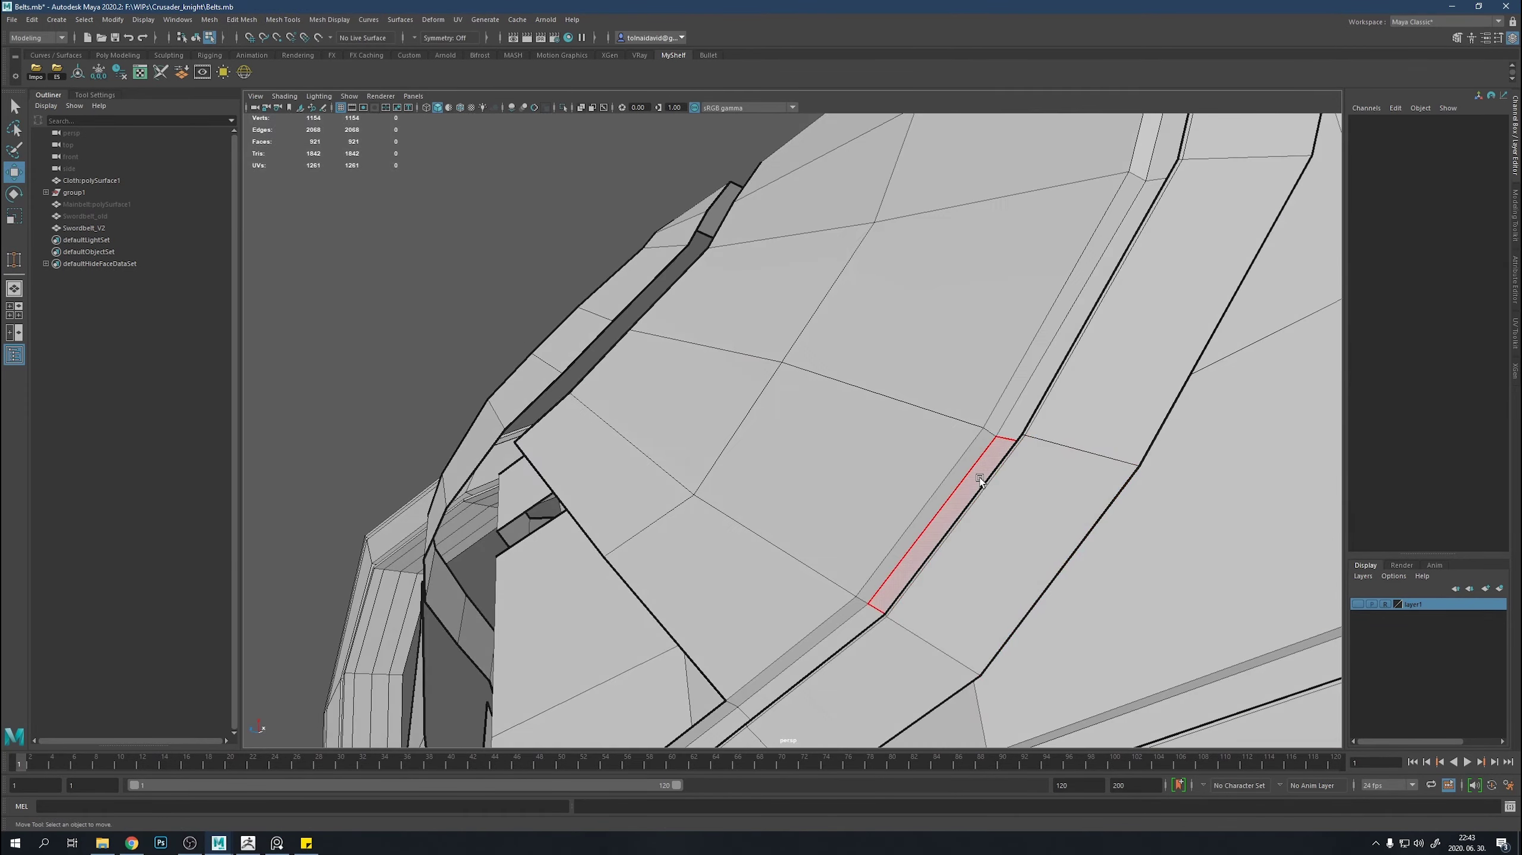
pyautogui.doubleClick(982, 445)
pyautogui.press('Delete')
# Bridge the strap's open edge loop across the gap.
pyautogui.moveTo(980, 447)
pyautogui.keyDown('alt'); pyautogui.mouseDown()
pyautogui.moveTo(1049, 493)
pyautogui.moveTo(1052, 603)
pyautogui.moveTo(723, 543)
pyautogui.mouseUp(); pyautogui.keyUp('alt')
pyautogui.click(717, 557)
pyautogui.keyDown('alt'); pyautogui.moveTo(824, 459); pyautogui.dragTo(749, 360); pyautogui.keyUp('alt')
pyautogui.doubleClick(748, 359)
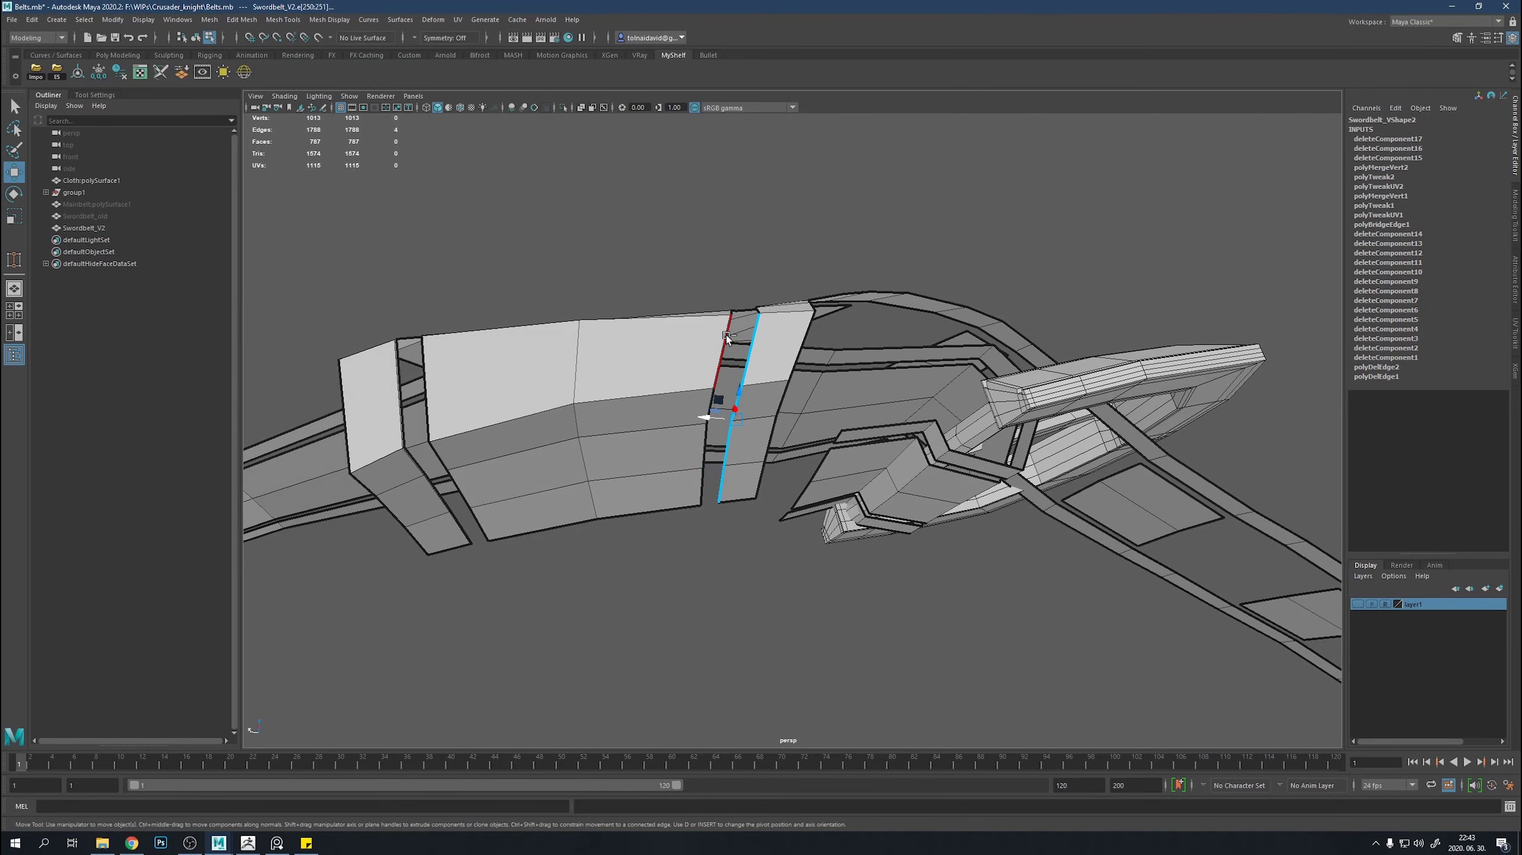
pyautogui.keyDown('shift'); pyautogui.moveTo(696, 473); pyautogui.dragTo(682, 526, button='right'); pyautogui.keyUp('shift')
pyautogui.keyDown('alt'); pyautogui.moveTo(682, 527); pyautogui.dragTo(786, 526); pyautogui.keyUp('alt')
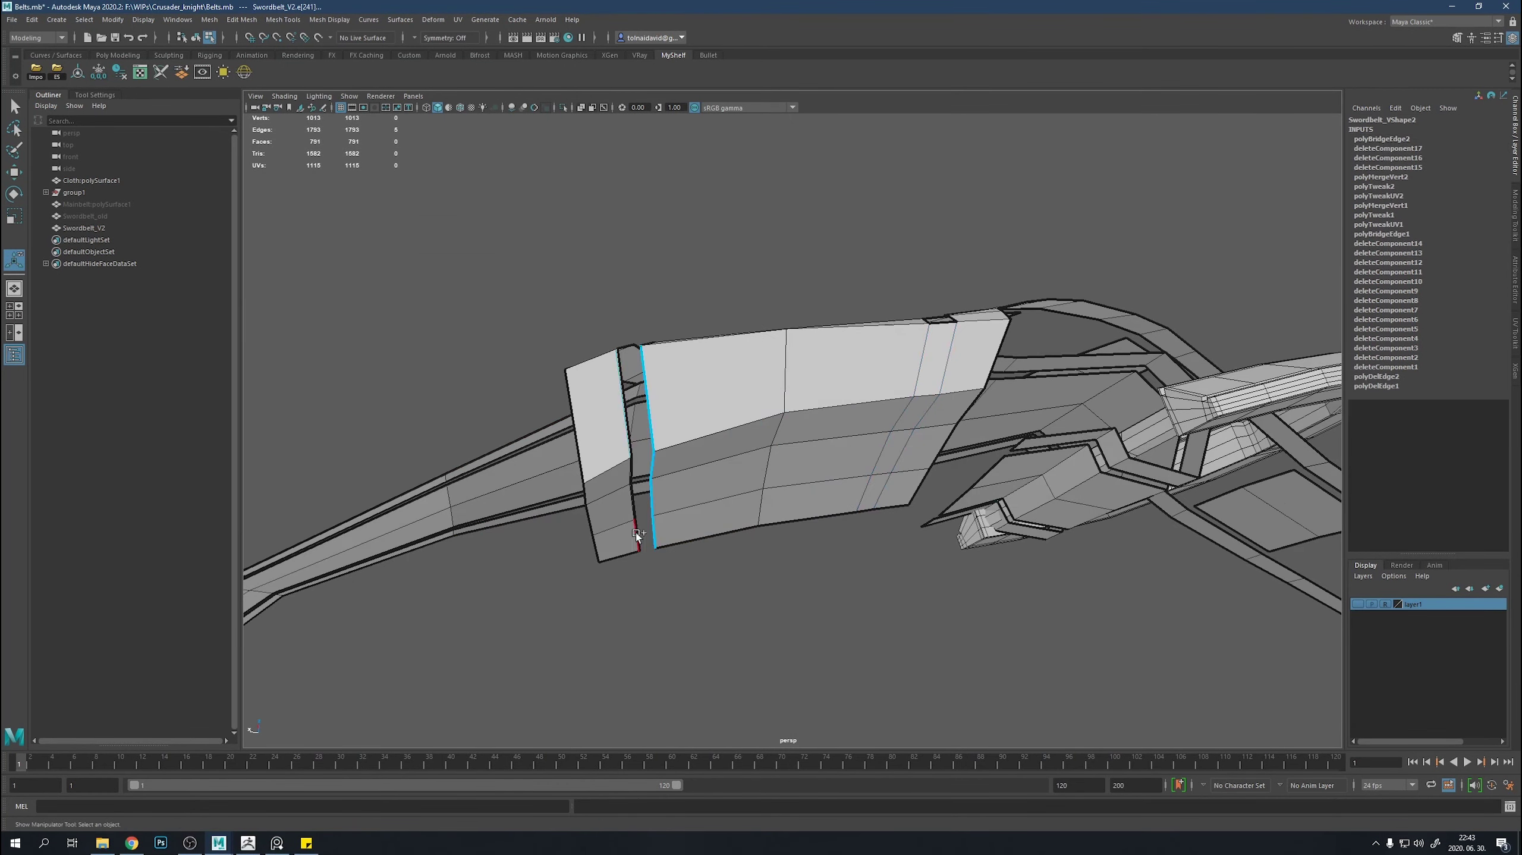
# Remove the edge loop running along the belt gap.
pyautogui.press('f')
pyautogui.keyDown('alt'); pyautogui.moveTo(927, 639); pyautogui.dragTo(720, 397); pyautogui.keyUp('alt')
pyautogui.doubleClick(720, 397)
pyautogui.hotkey('ctrl', 'Delete')
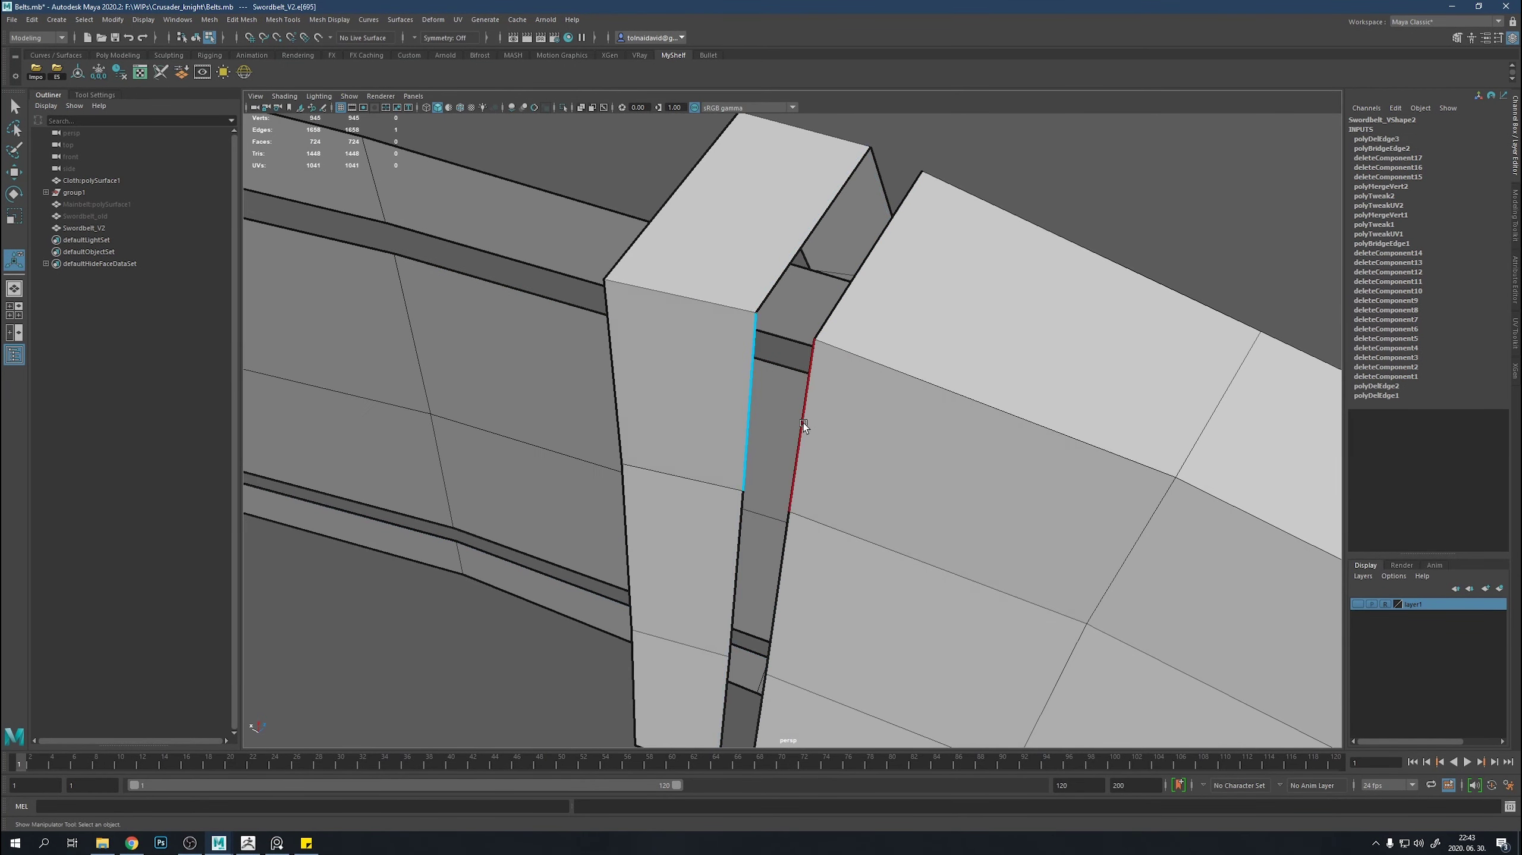
# Bridge the edge pairs across the remaining gaps along the strap.
pyautogui.click(850, 174)
pyautogui.keyDown('shift'); pyautogui.click(872, 243); pyautogui.keyUp('shift')
pyautogui.keyDown('alt'); pyautogui.moveTo(872, 243); pyautogui.dragTo(730, 646); pyautogui.keyUp('alt')
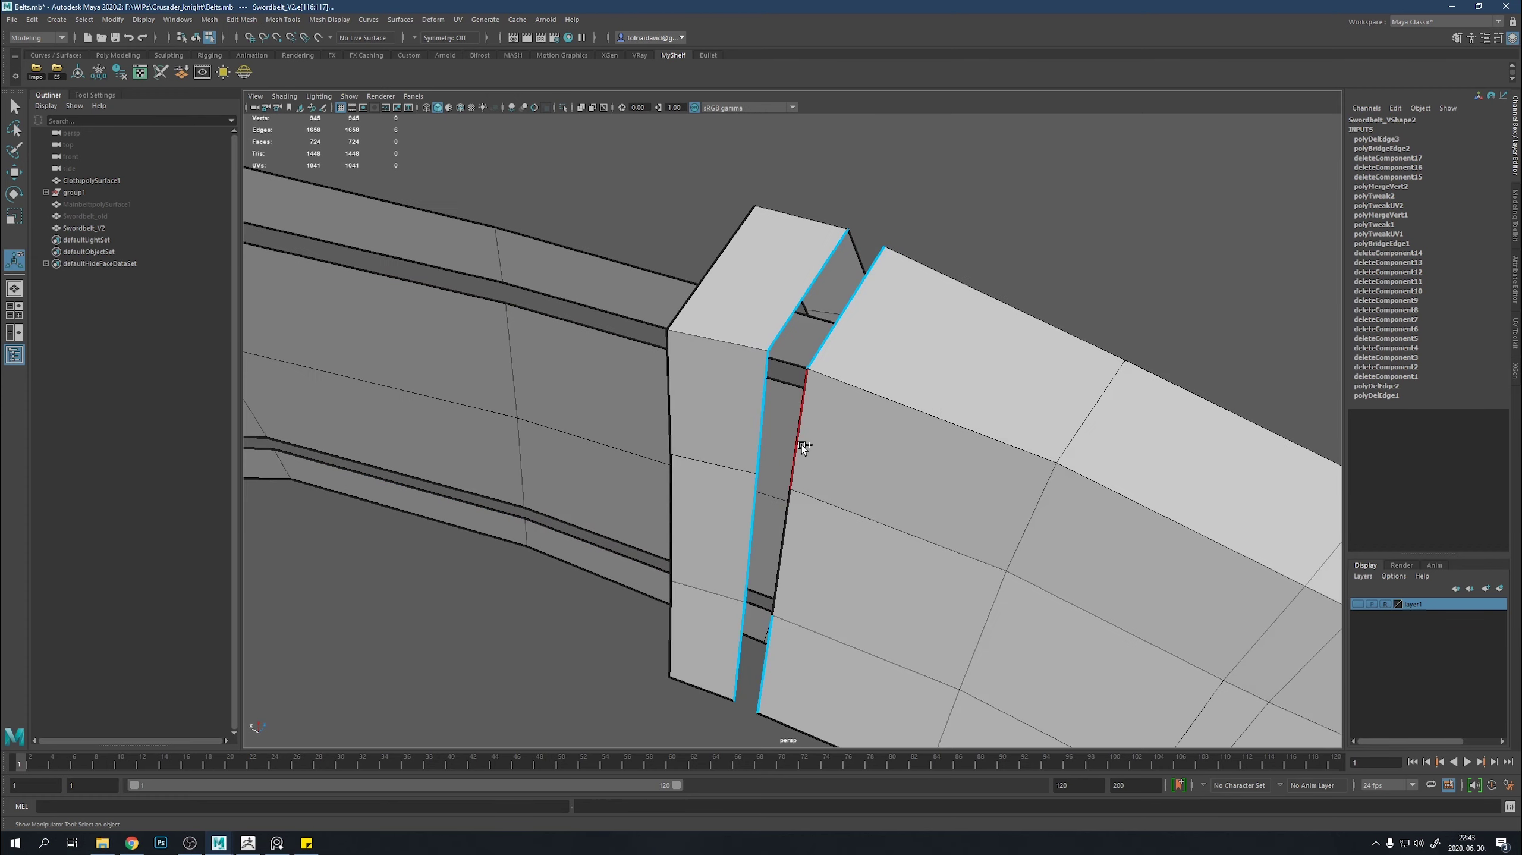
pyautogui.keyDown('shift'); pyautogui.moveTo(787, 544); pyautogui.dragTo(788, 629, button='right'); pyautogui.keyUp('shift')
pyautogui.keyDown('alt'); pyautogui.moveTo(787, 628); pyautogui.dragTo(673, 529); pyautogui.keyUp('alt')
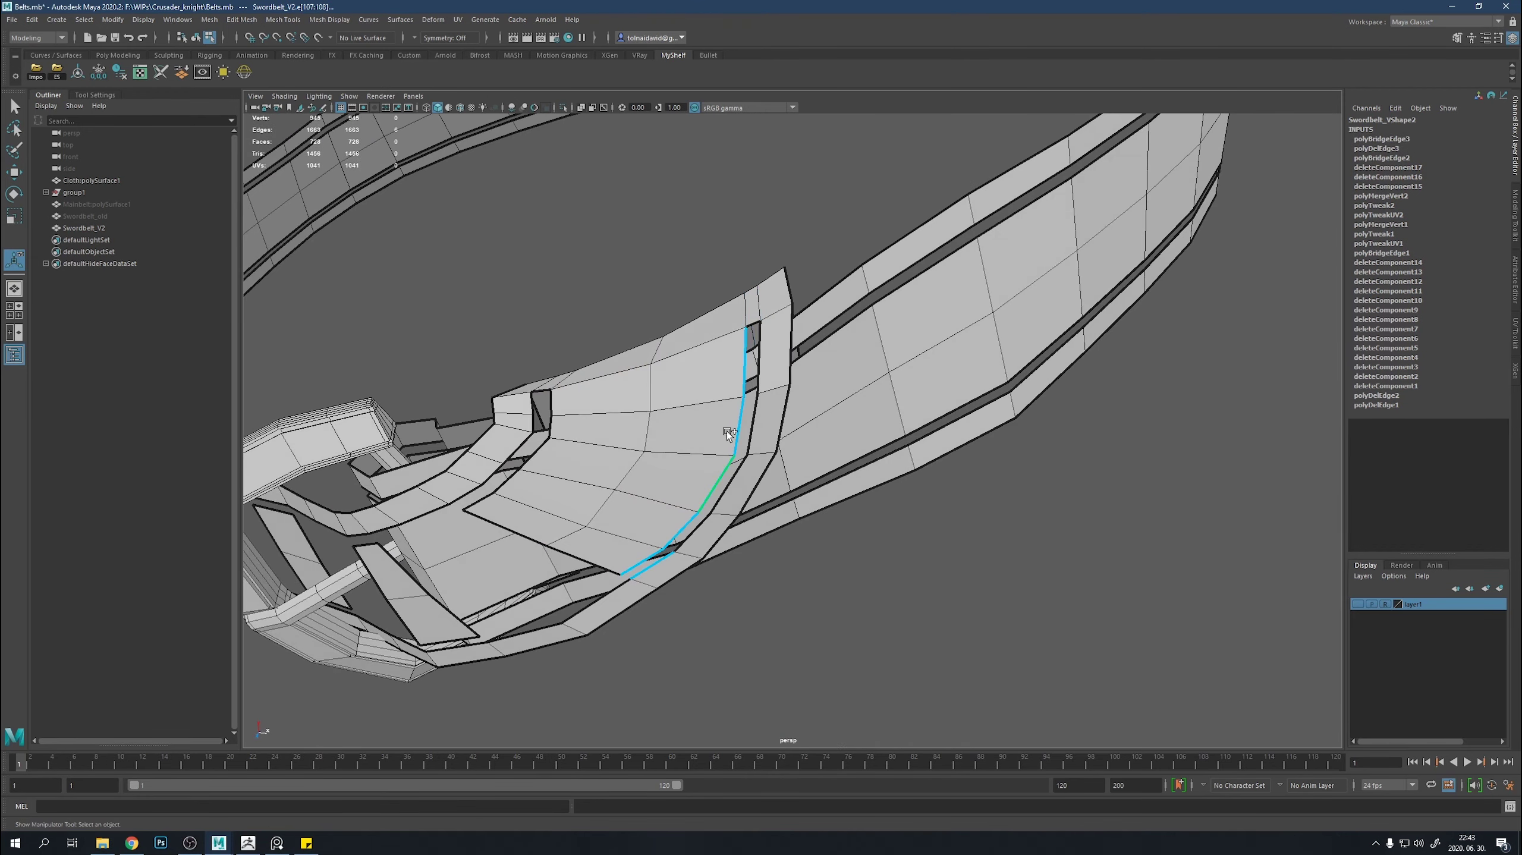
pyautogui.press('g')
pyautogui.moveTo(512, 435)
pyautogui.keyDown('alt'); pyautogui.mouseDown()
pyautogui.moveTo(625, 542)
pyautogui.moveTo(873, 504)
pyautogui.mouseUp(); pyautogui.keyUp('alt')
pyautogui.keyDown('shift'); pyautogui.moveTo(910, 493); pyautogui.dragTo(912, 513, button='right'); pyautogui.keyUp('shift')
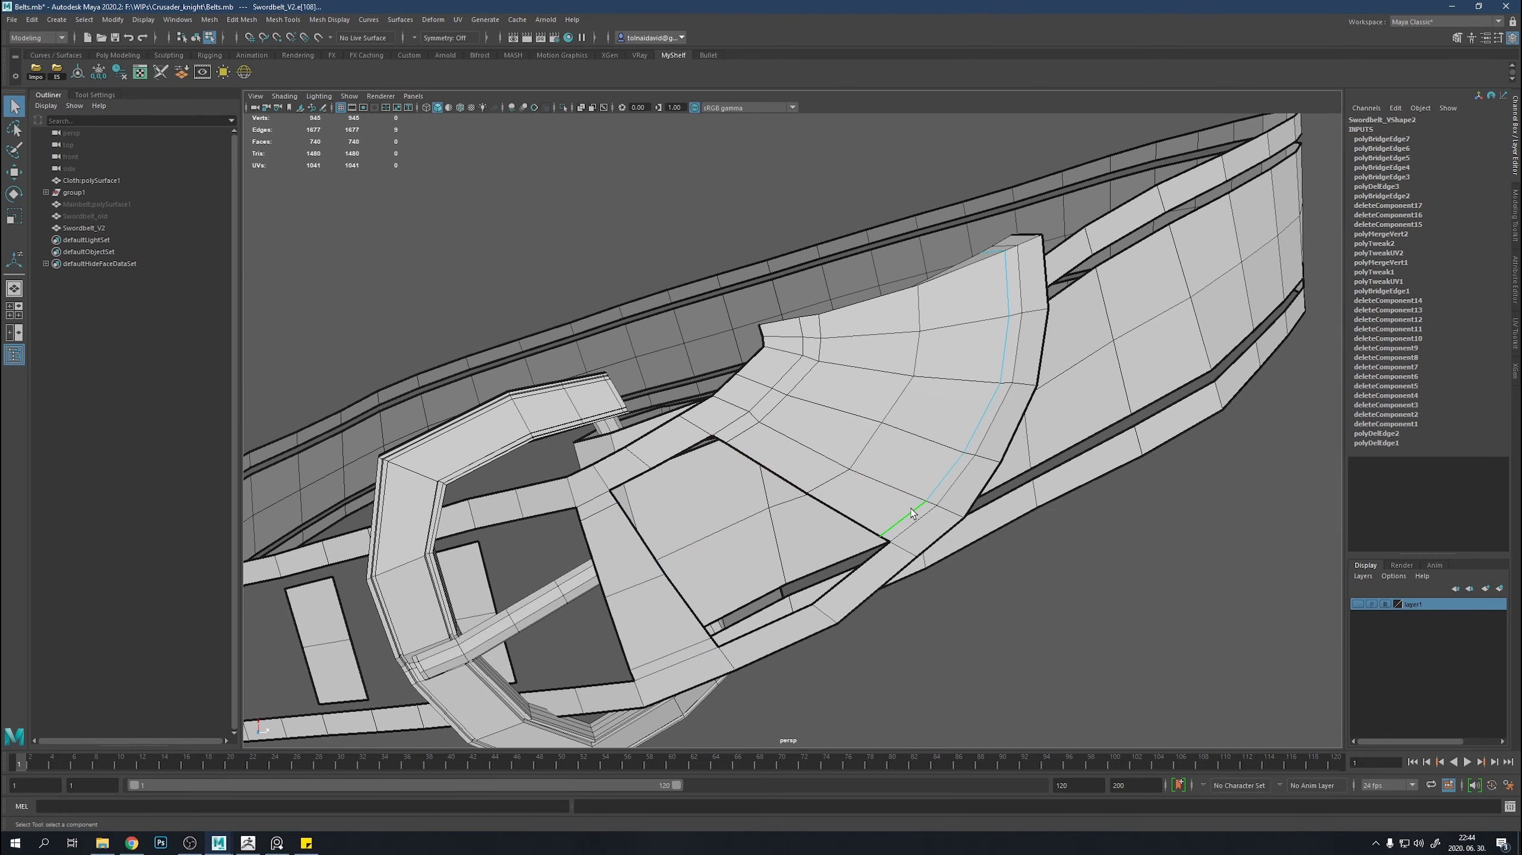
pyautogui.keyDown('alt'); pyautogui.moveTo(748, 425); pyautogui.dragTo(795, 483); pyautogui.keyUp('alt')
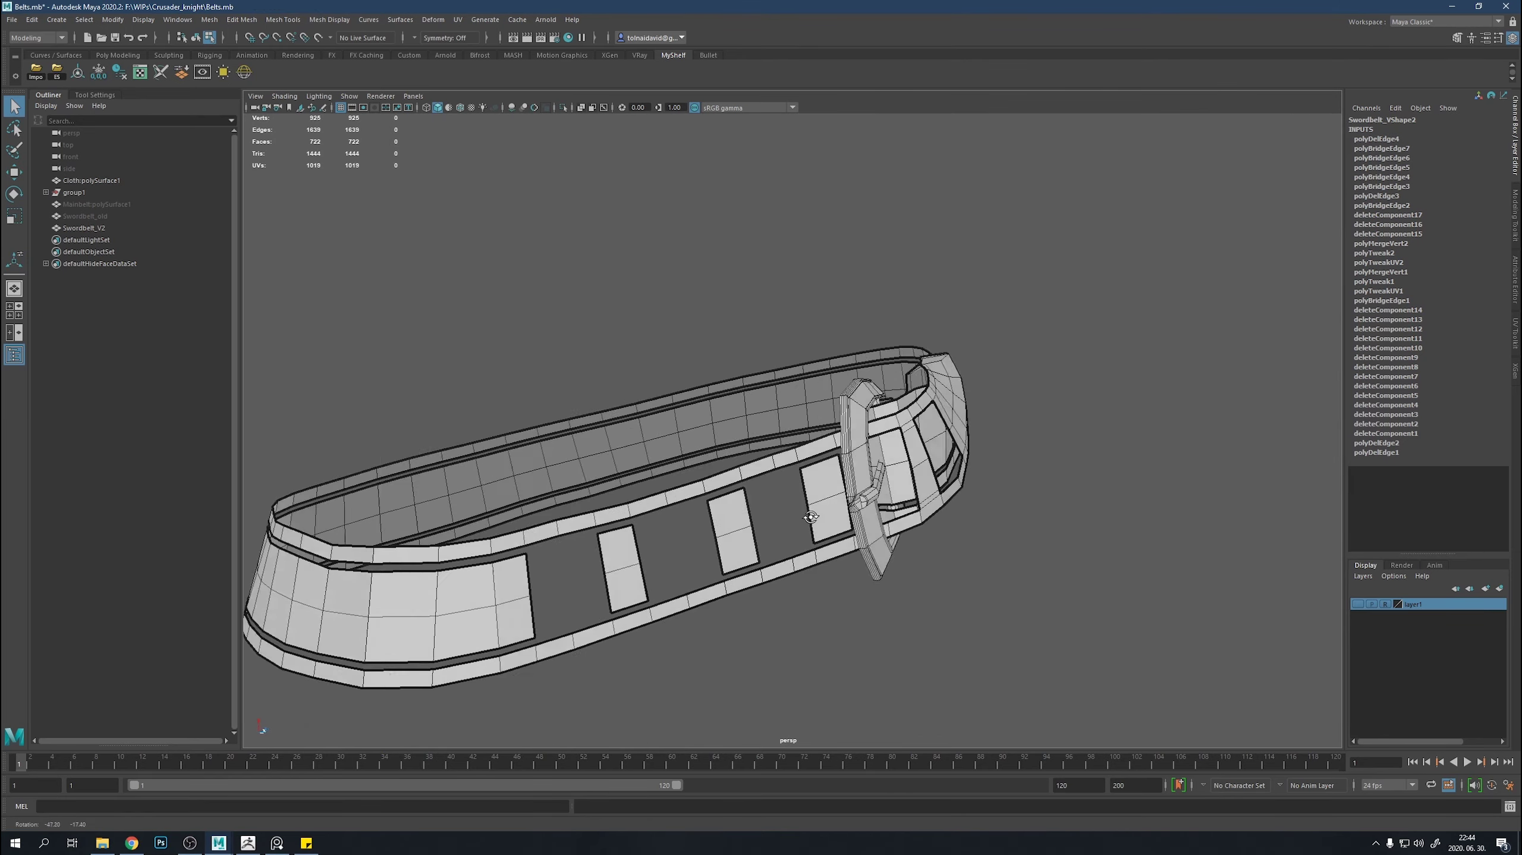
# Bridge two edges across a gap to join the strap panels.
pyautogui.moveTo(789, 505)
pyautogui.keyDown('alt'); pyautogui.mouseDown()
pyautogui.moveTo(778, 520)
pyautogui.moveTo(802, 547)
pyautogui.mouseUp(); pyautogui.keyUp('alt')
pyautogui.scroll(4, 804, 549)
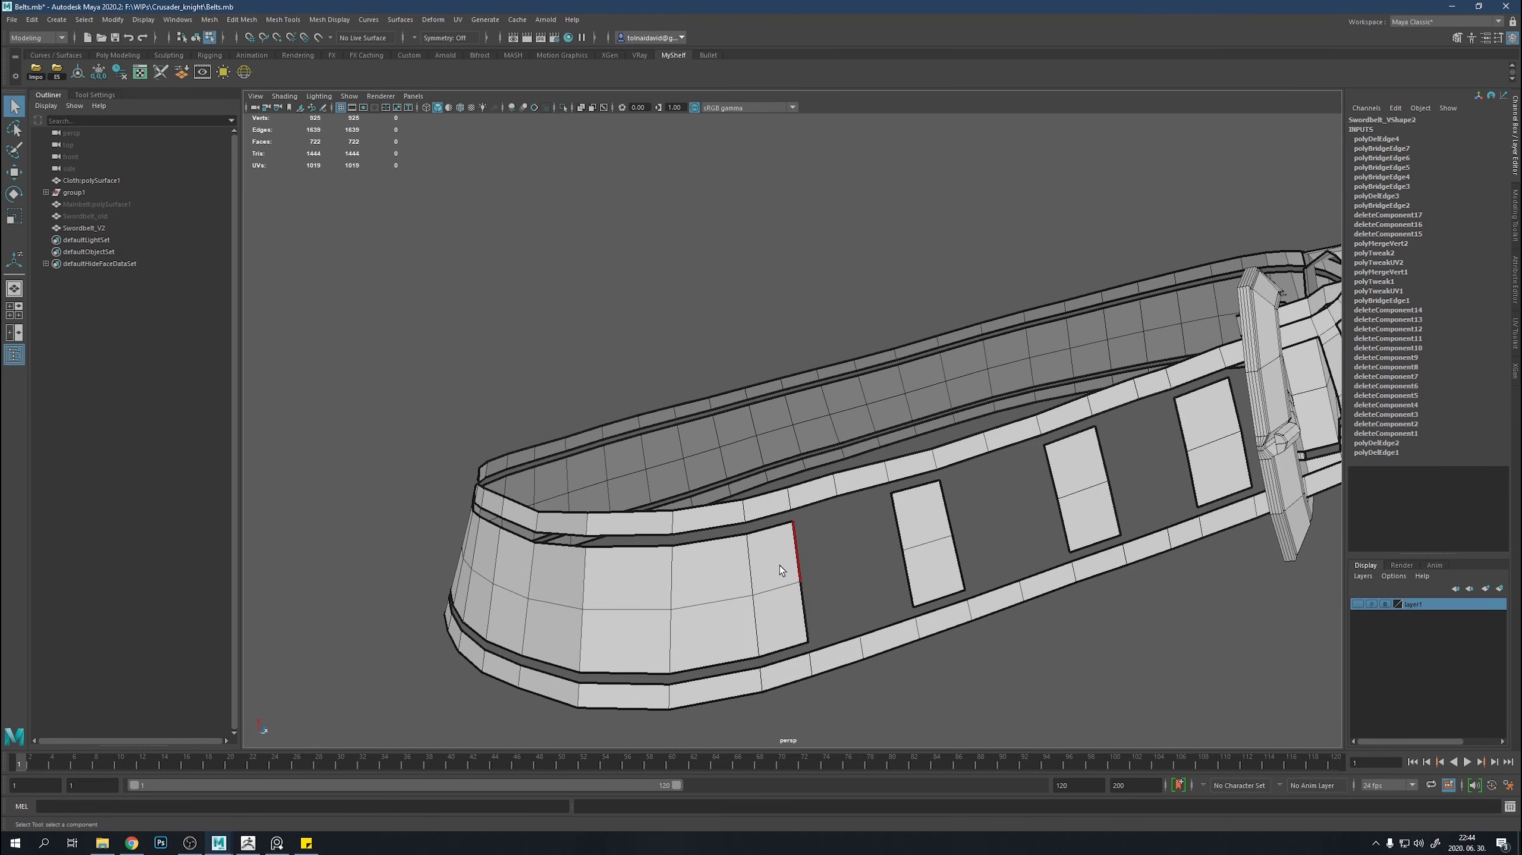
pyautogui.keyDown('shift'); pyautogui.click(901, 572); pyautogui.keyUp('shift')
pyautogui.keyDown('shift'); pyautogui.moveTo(901, 572); pyautogui.dragTo(1108, 452, button='right'); pyautogui.keyUp('shift')
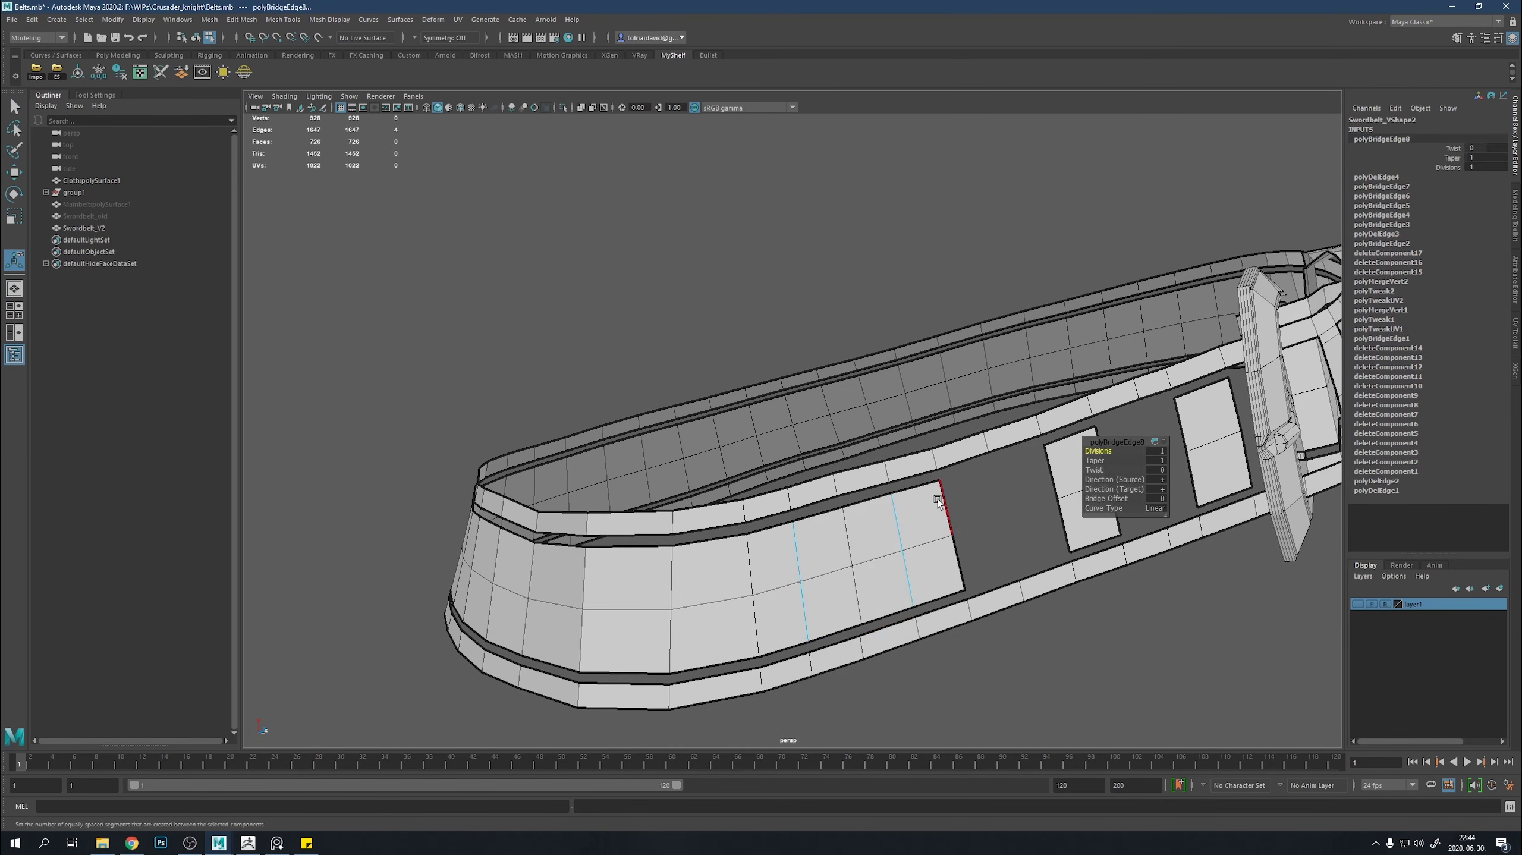
pyautogui.keyDown('alt'); pyautogui.moveTo(937, 502); pyautogui.dragTo(1041, 494); pyautogui.keyUp('alt')
pyautogui.press('g')
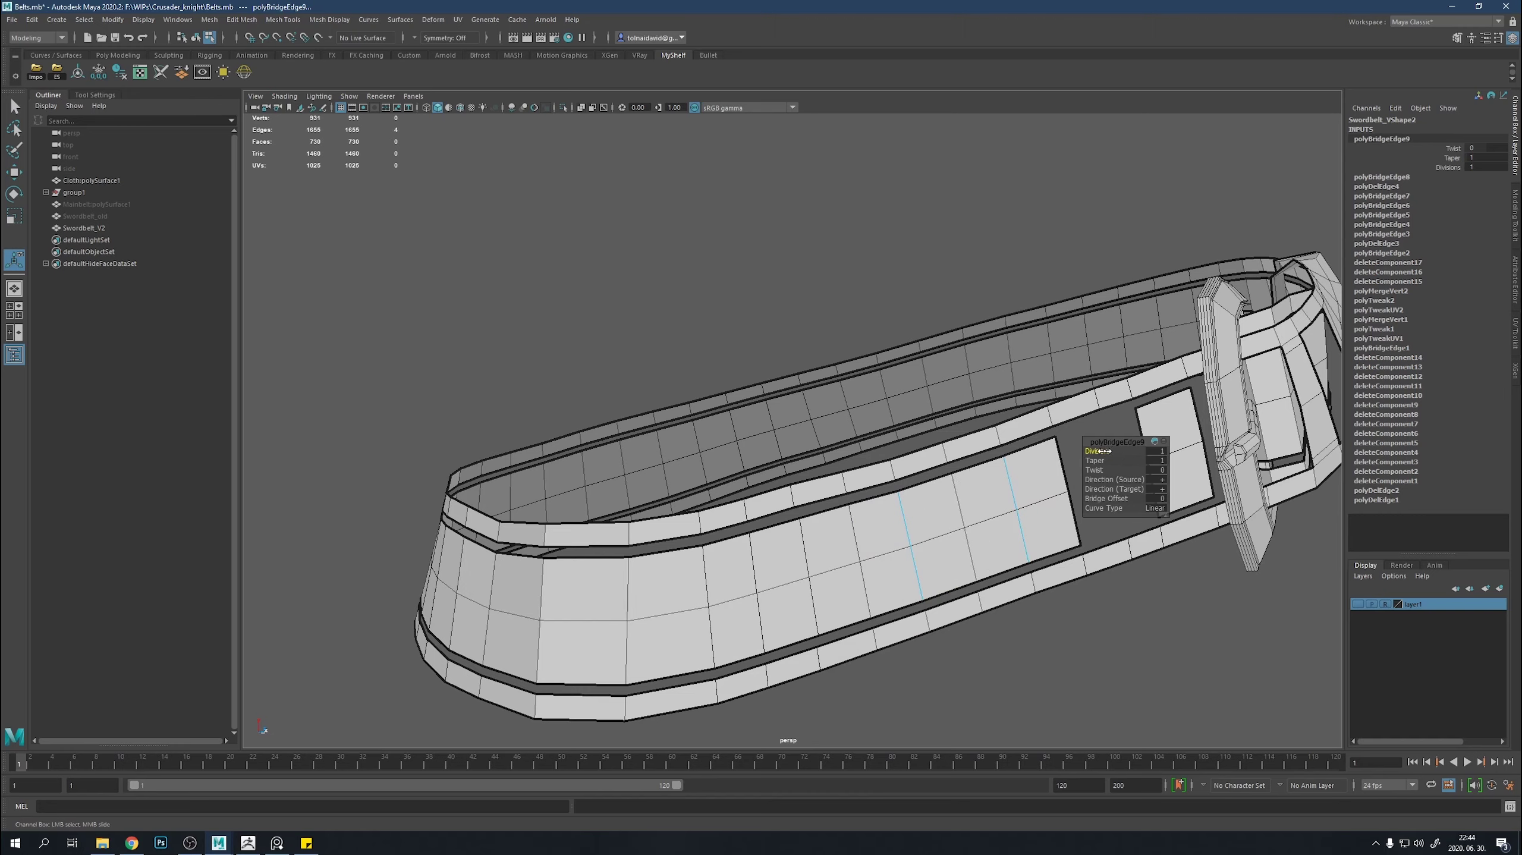
# Bridge the gap beside the buckle and close the buckle hole.
pyautogui.click(846, 518)
pyautogui.moveTo(1100, 451)
pyautogui.keyDown('alt'); pyautogui.mouseDown()
pyautogui.moveTo(844, 515)
pyautogui.moveTo(746, 596)
pyautogui.moveTo(778, 583)
pyautogui.mouseUp(); pyautogui.keyUp('alt')
pyautogui.press('g')
pyautogui.click(740, 527)
pyautogui.keyDown('shift'); pyautogui.click(845, 512); pyautogui.keyUp('shift')
pyautogui.press('g')
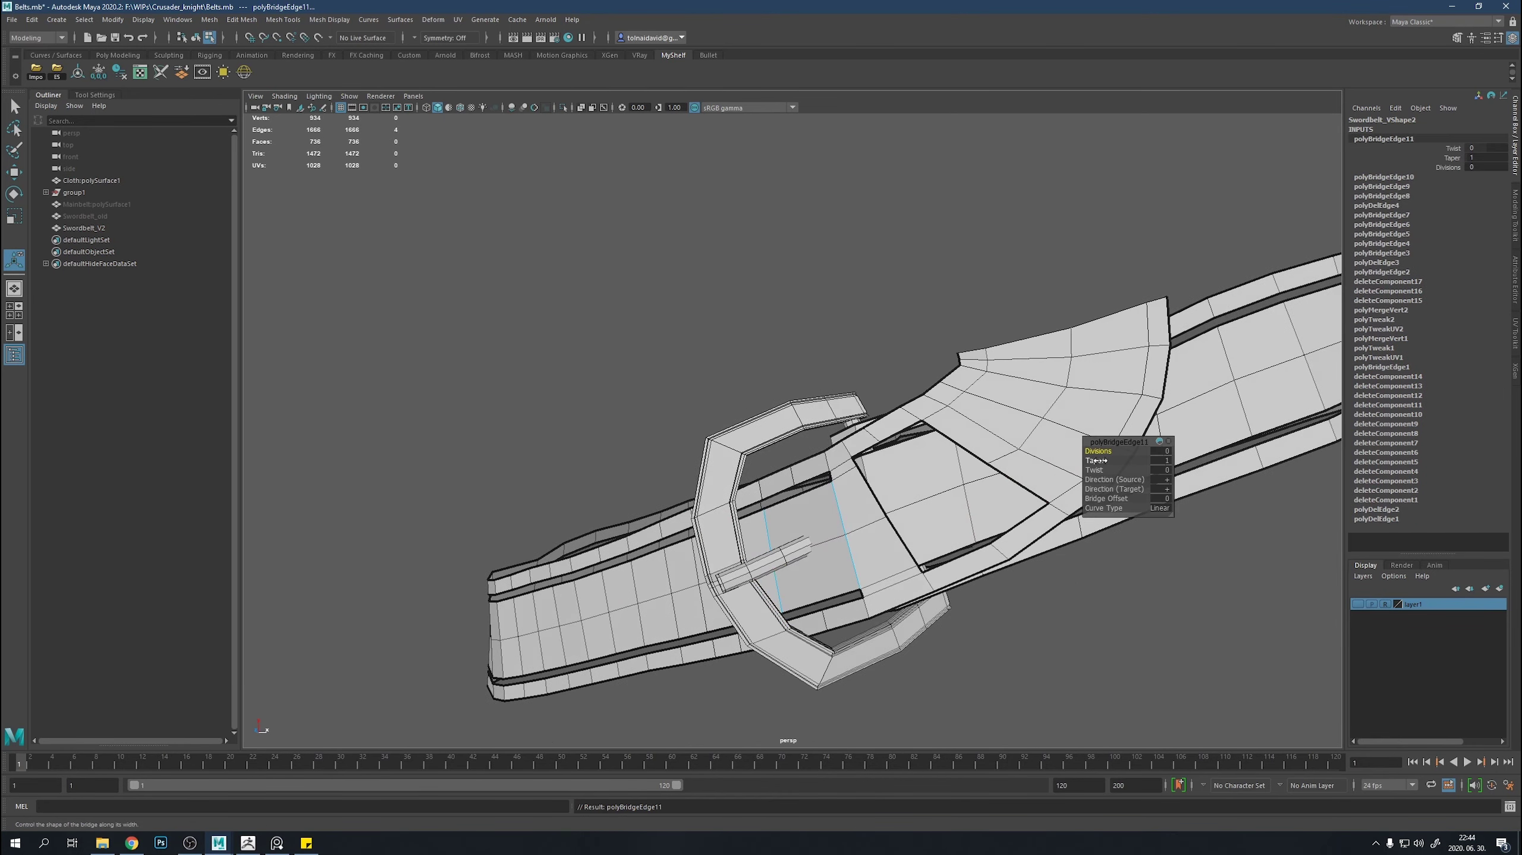
# Select the belt's border edge loops near the buckle in edge mode.
pyautogui.click(870, 488)
pyautogui.keyDown('alt'); pyautogui.moveTo(870, 488); pyautogui.dragTo(848, 458); pyautogui.keyUp('alt')
pyautogui.rightClick(848, 458)
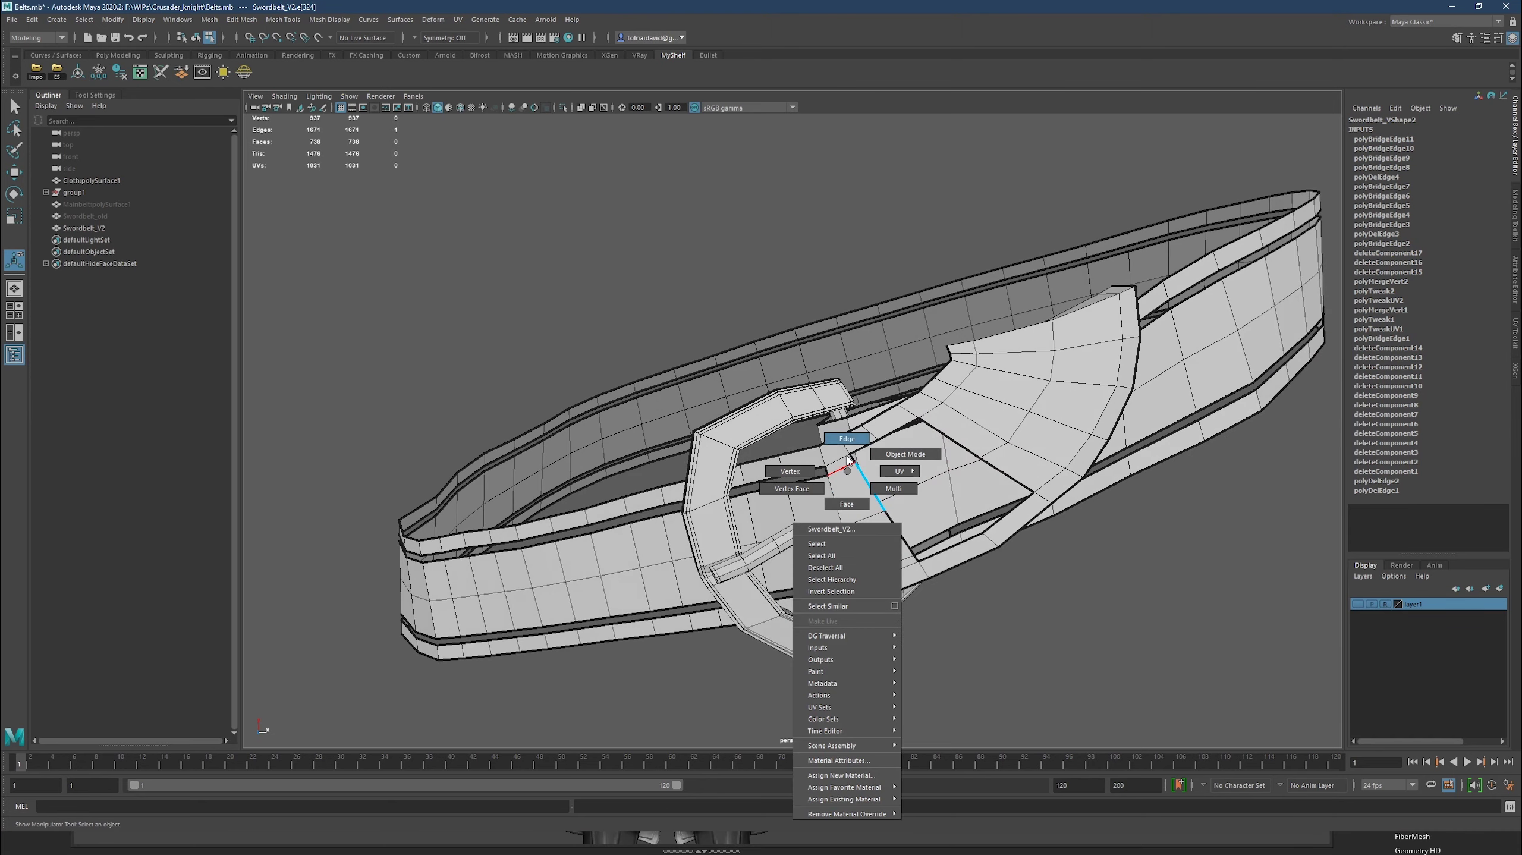
pyautogui.click(846, 440)
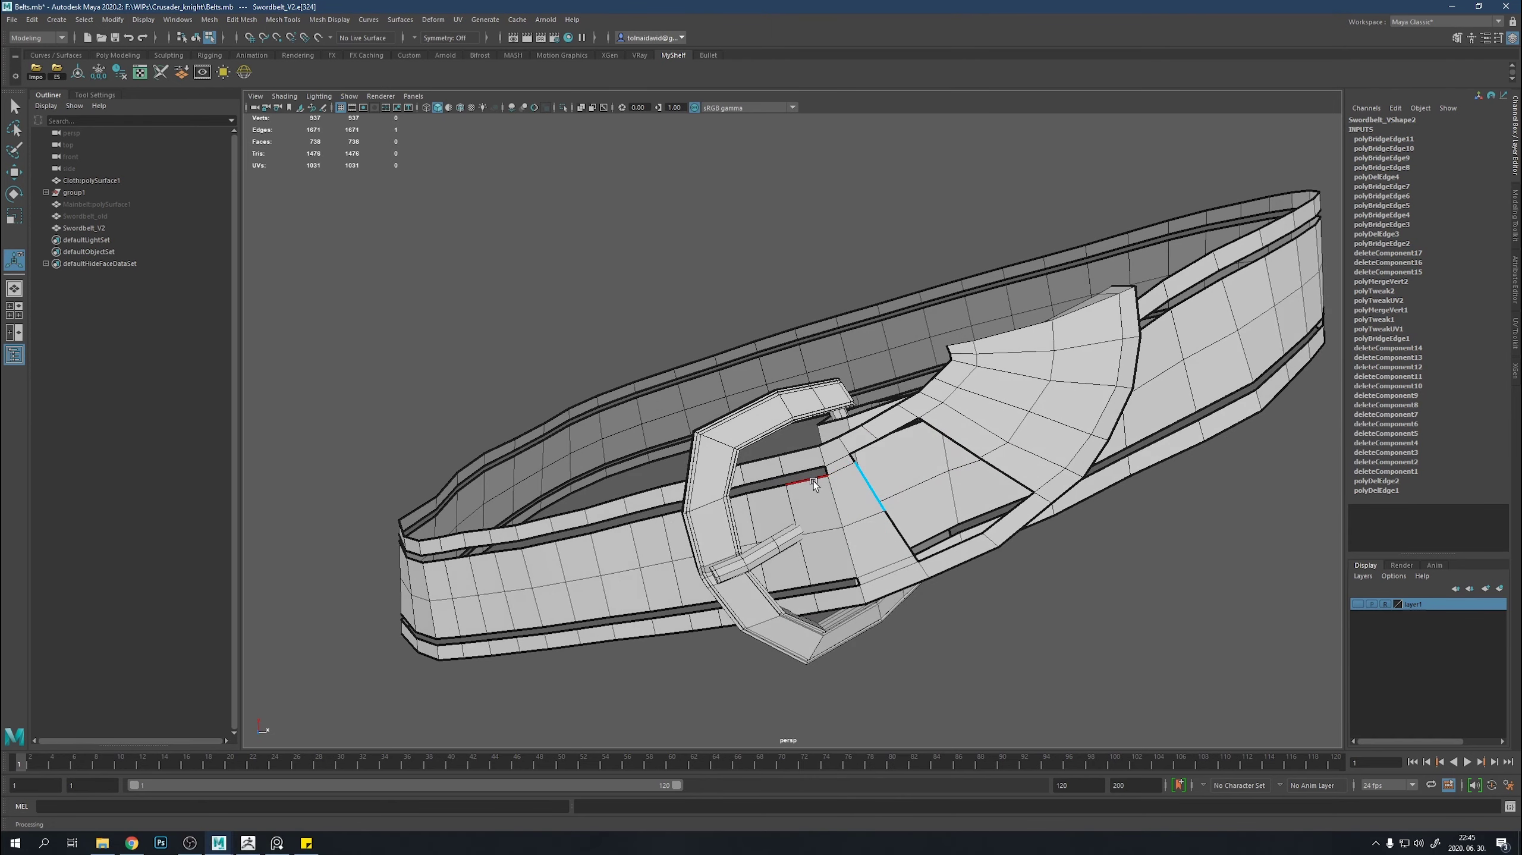
pyautogui.click(814, 480)
pyautogui.doubleClick(802, 483)
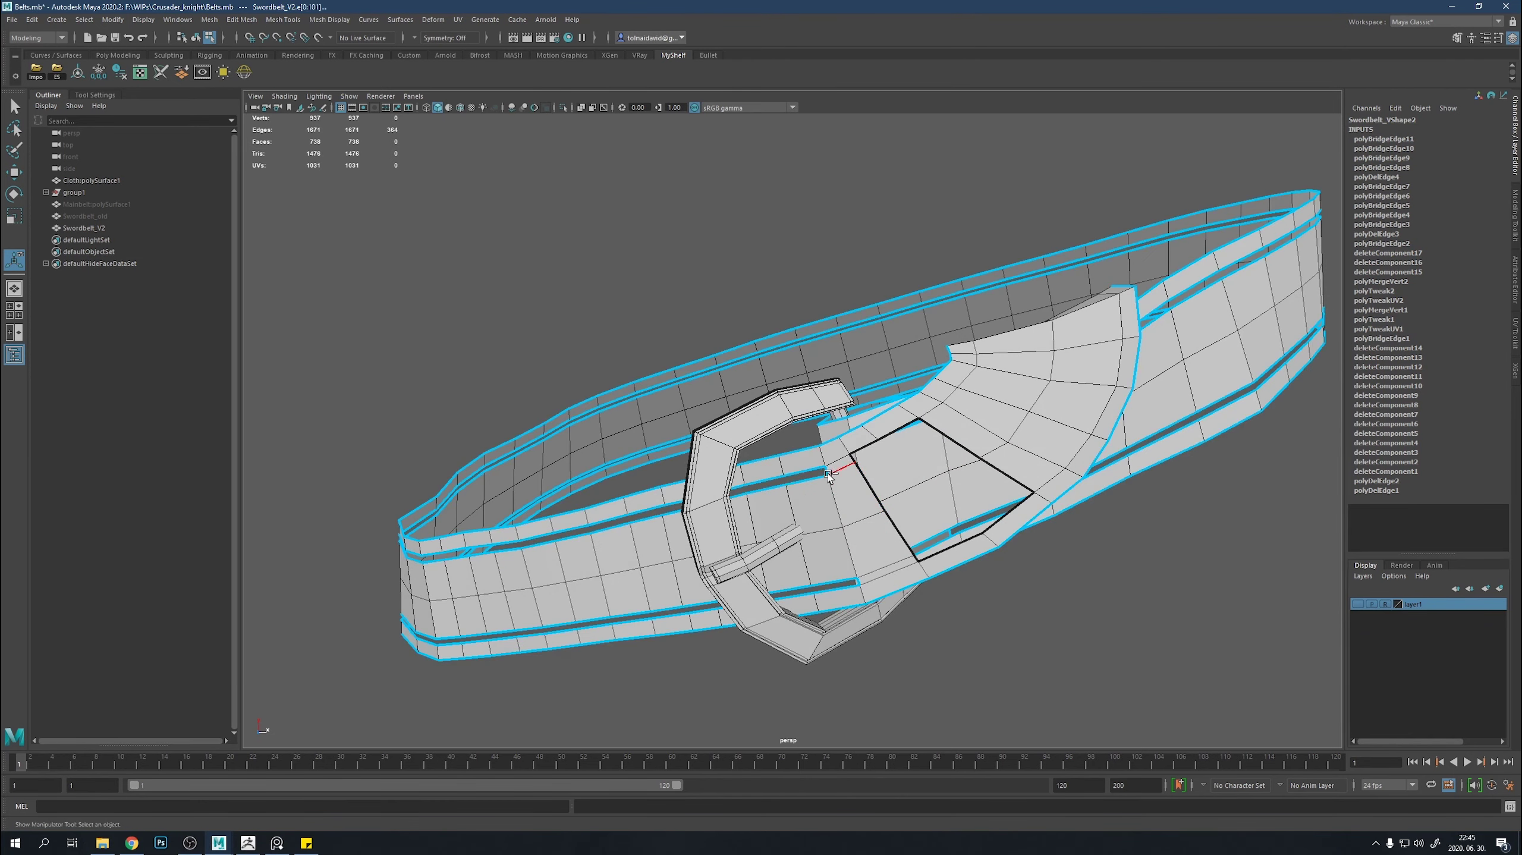
# Bridge the two border edge loops around the buckle.
pyautogui.click(858, 580)
pyautogui.moveTo(858, 580)
pyautogui.keyDown('alt'); pyautogui.mouseDown()
pyautogui.moveTo(743, 571)
pyautogui.moveTo(957, 431)
pyautogui.moveTo(886, 486)
pyautogui.mouseUp(); pyautogui.keyUp('alt')
pyautogui.doubleClick(958, 431)
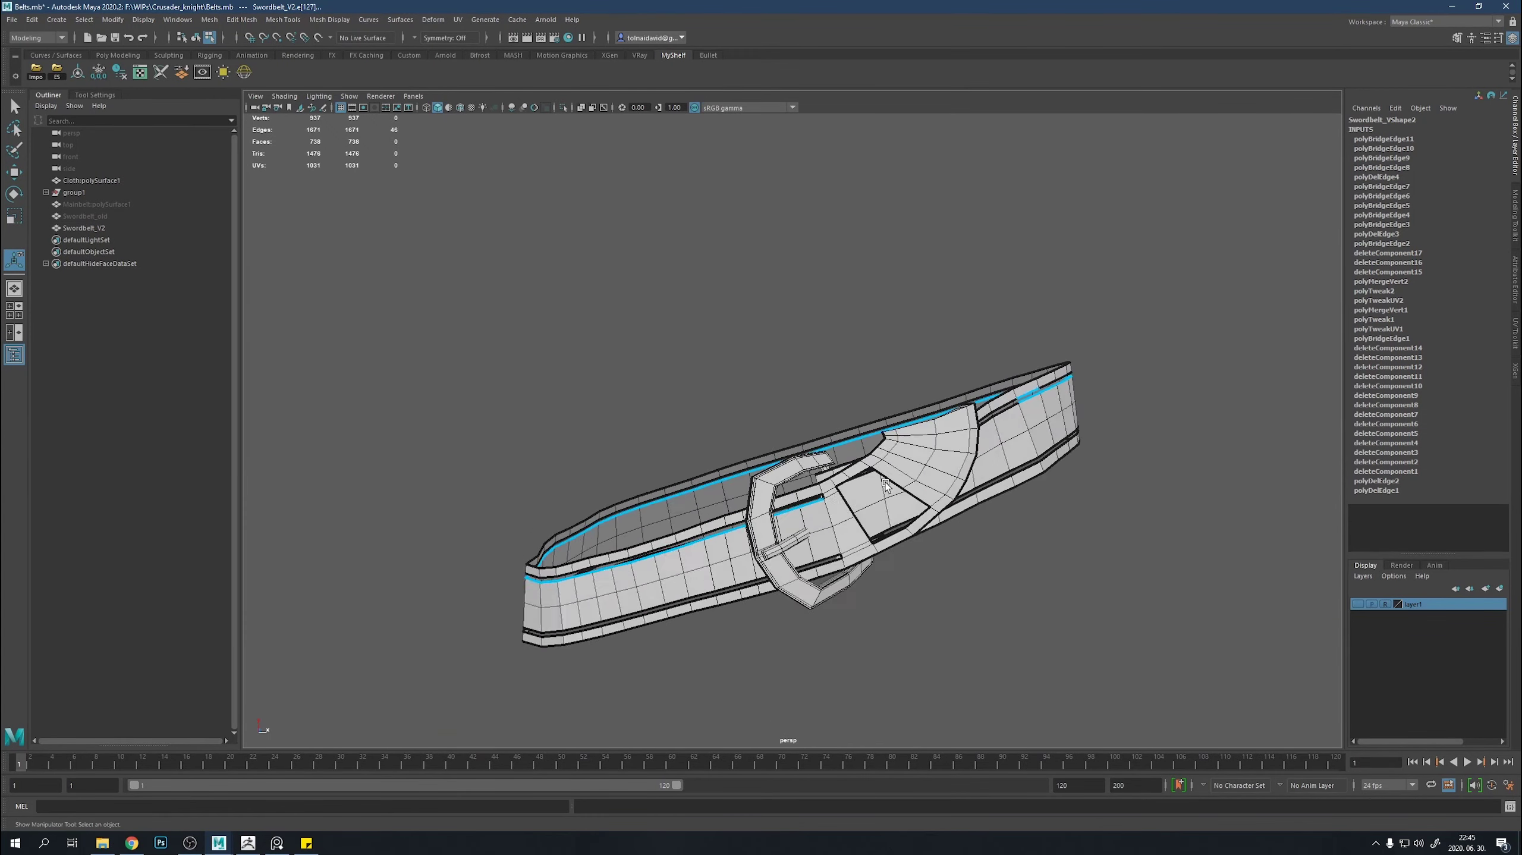
pyautogui.scroll(4, 818, 535)
pyautogui.keyDown('shift'); pyautogui.moveTo(818, 535); pyautogui.dragTo(818, 678, button='right'); pyautogui.keyUp('shift')
pyautogui.press('q')
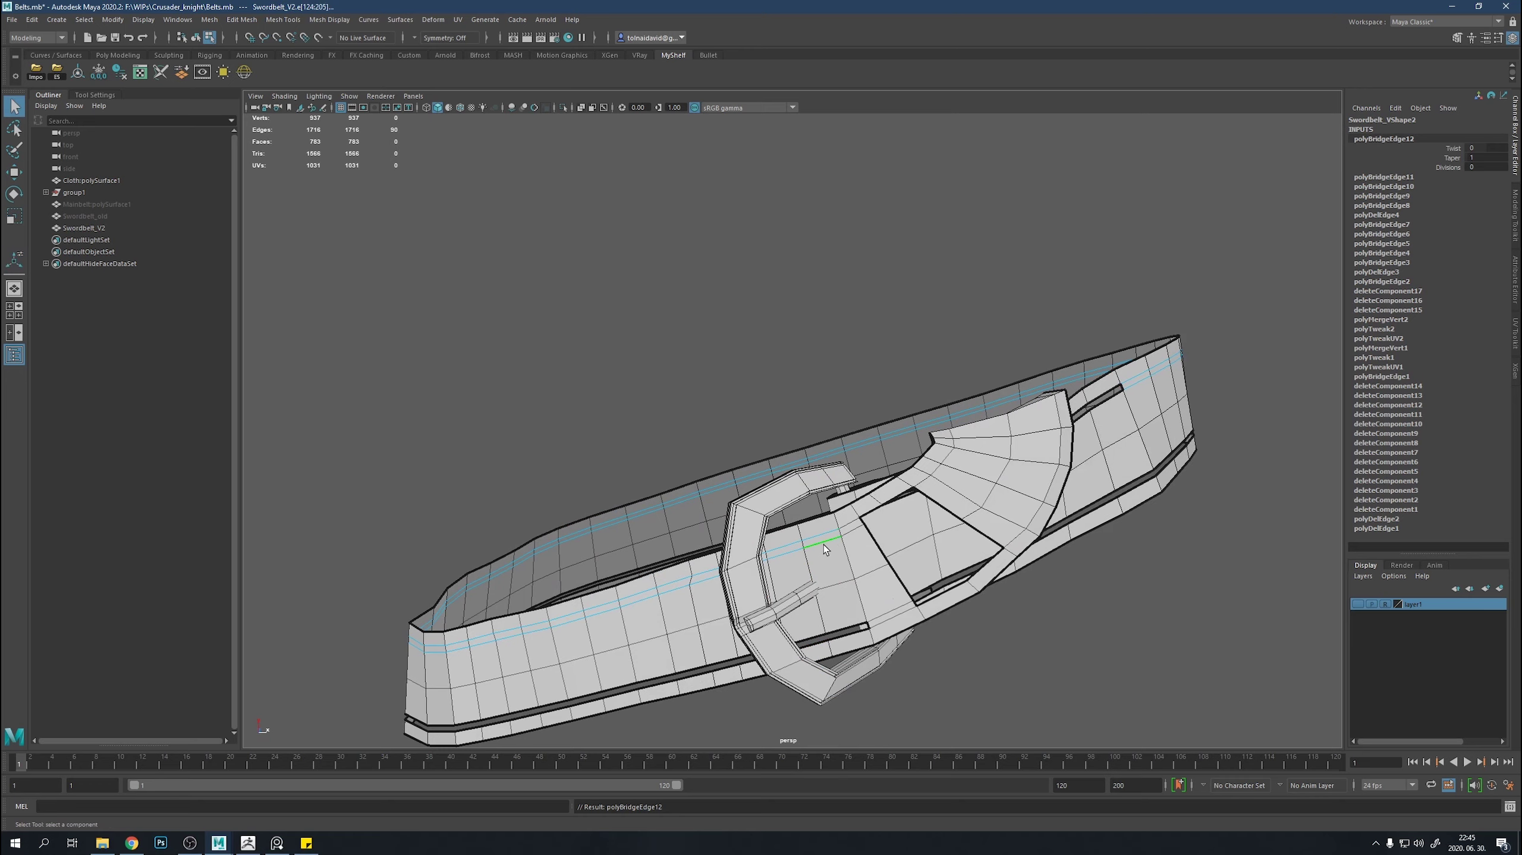
# Bridge another pair of open edge borders near the buckle.
pyautogui.click(823, 545)
pyautogui.keyDown('alt'); pyautogui.moveTo(823, 544); pyautogui.dragTo(962, 519); pyautogui.keyUp('alt')
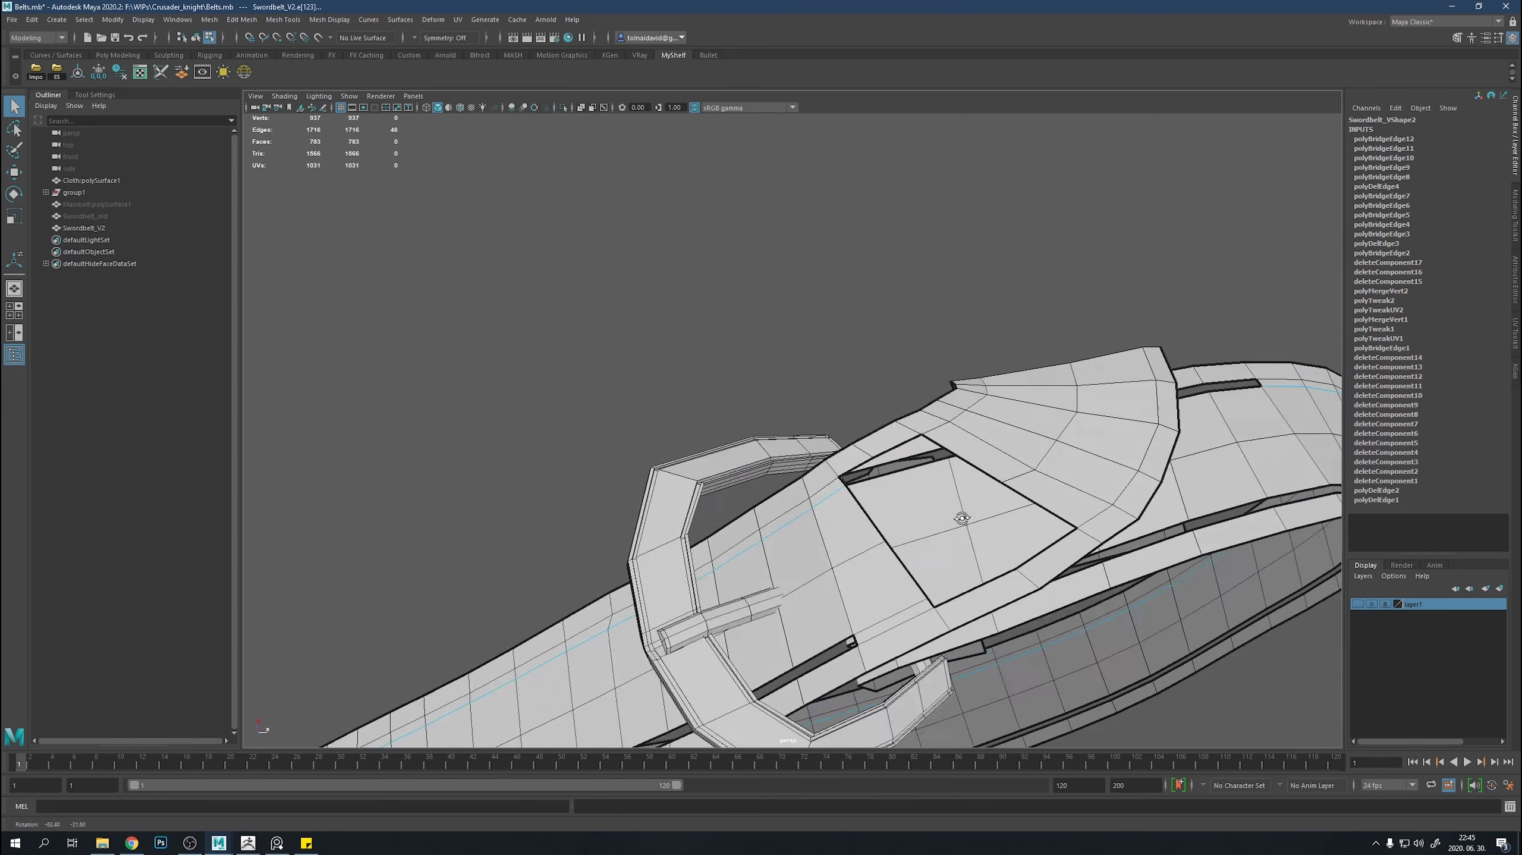
pyautogui.scroll(-3, 961, 518)
pyautogui.click(859, 539)
pyautogui.keyDown('alt'); pyautogui.moveTo(859, 538); pyautogui.dragTo(1028, 529); pyautogui.keyUp('alt')
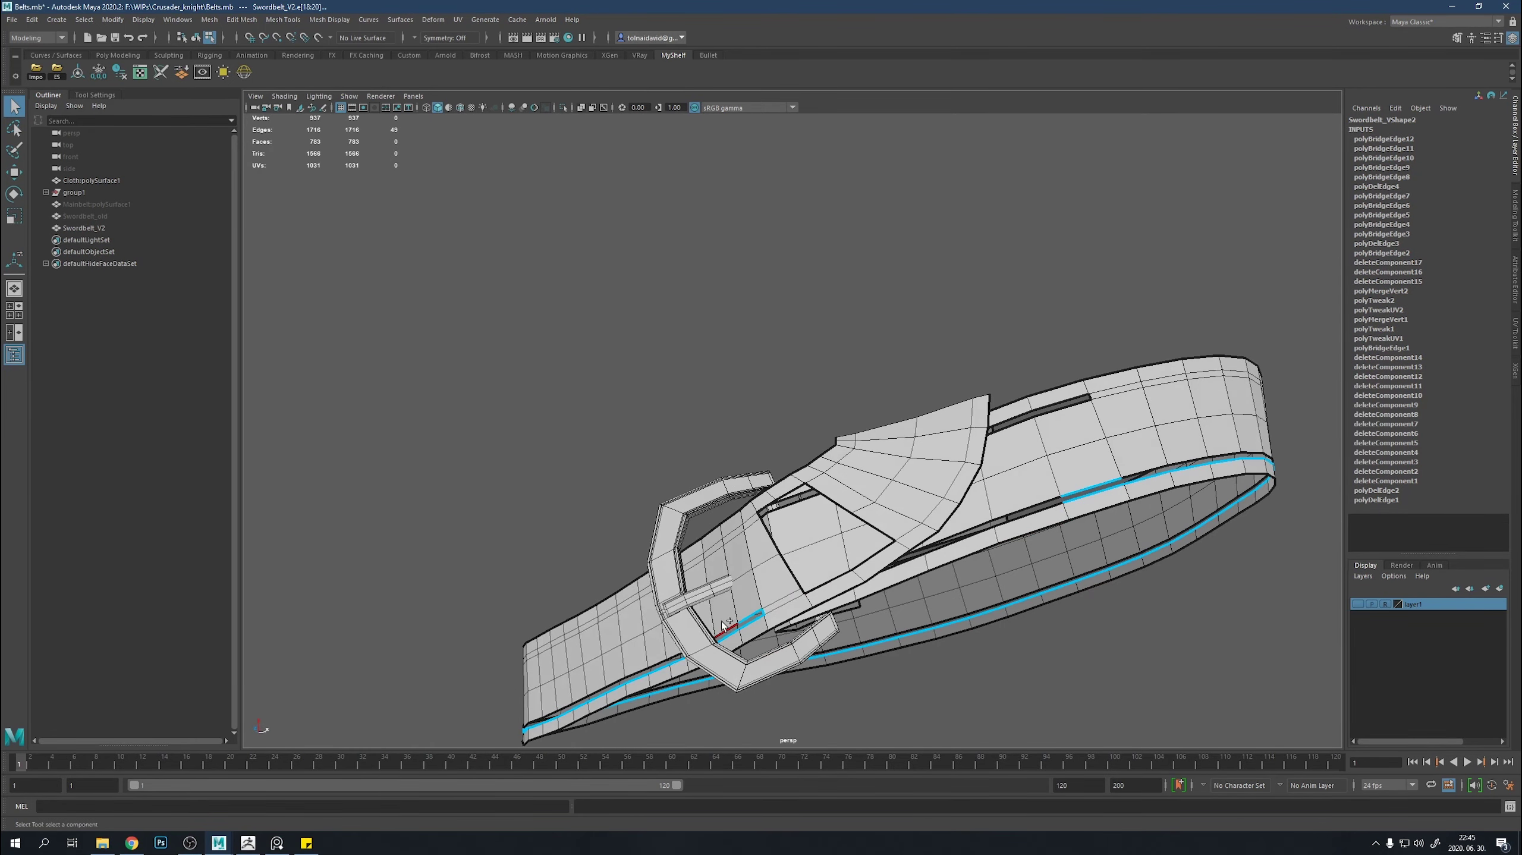
pyautogui.keyDown('shift'); pyautogui.moveTo(841, 622); pyautogui.dragTo(839, 754, button='right'); pyautogui.keyUp('shift')
pyautogui.keyDown('alt'); pyautogui.moveTo(839, 753); pyautogui.dragTo(938, 549); pyautogui.keyUp('alt')
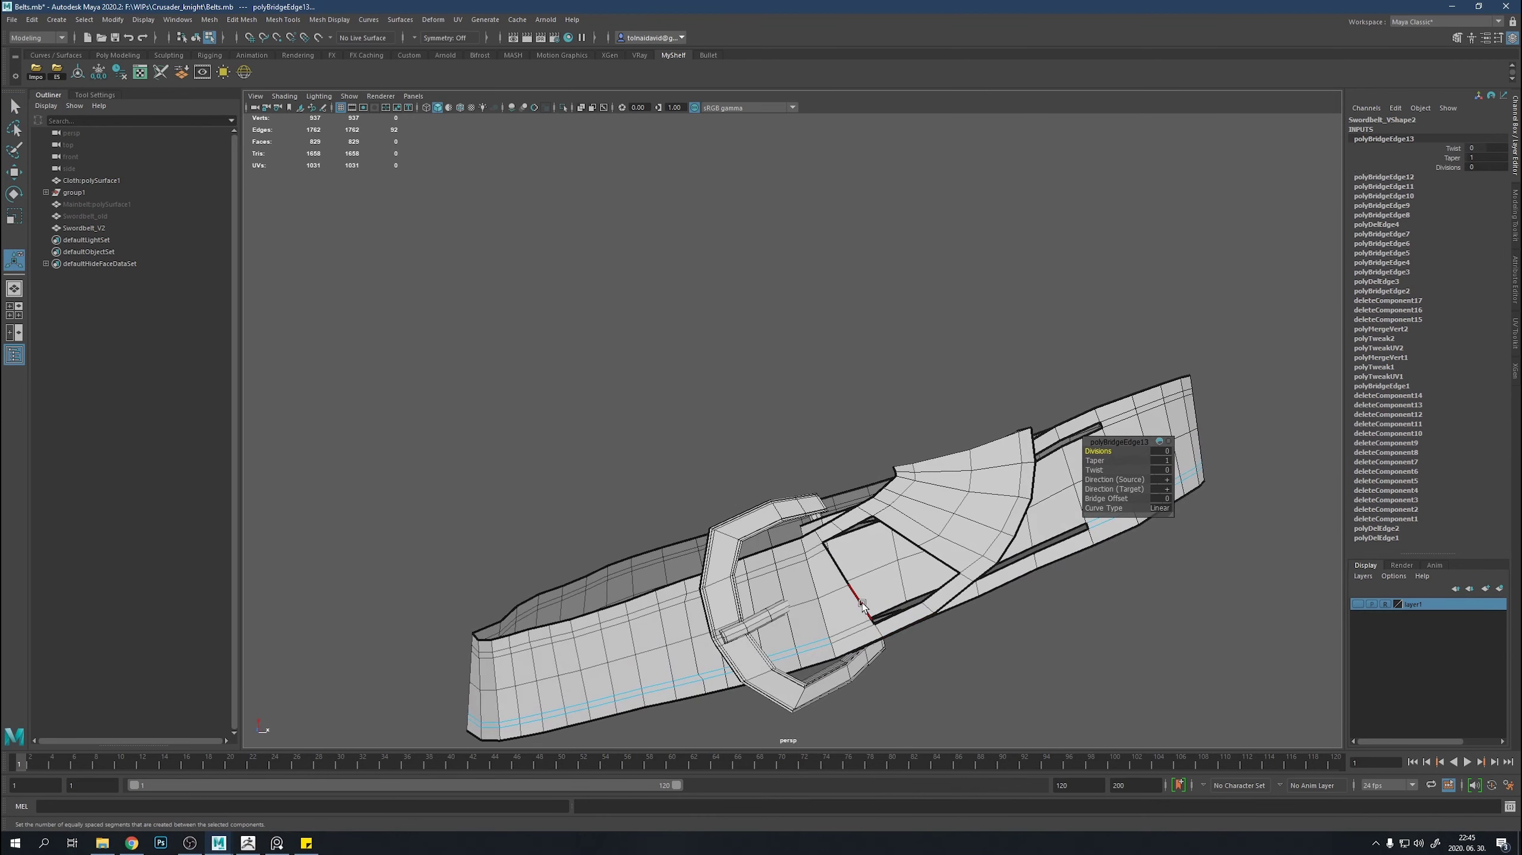
# Bridge the next open edge pair and merge the selected vertices to center.
pyautogui.click(840, 567)
pyautogui.keyDown('shift'); pyautogui.click(906, 544); pyautogui.keyUp('shift')
pyautogui.keyDown('shift'); pyautogui.moveTo(904, 530); pyautogui.dragTo(861, 504, button='right'); pyautogui.keyUp('shift')
pyautogui.moveTo(860, 504)
pyautogui.keyDown('alt'); pyautogui.mouseDown()
pyautogui.moveTo(844, 525)
pyautogui.moveTo(793, 500)
pyautogui.mouseUp(); pyautogui.keyUp('alt')
pyautogui.keyDown('shift'); pyautogui.moveTo(793, 500); pyautogui.dragTo(817, 438, button='right'); pyautogui.keyUp('shift')
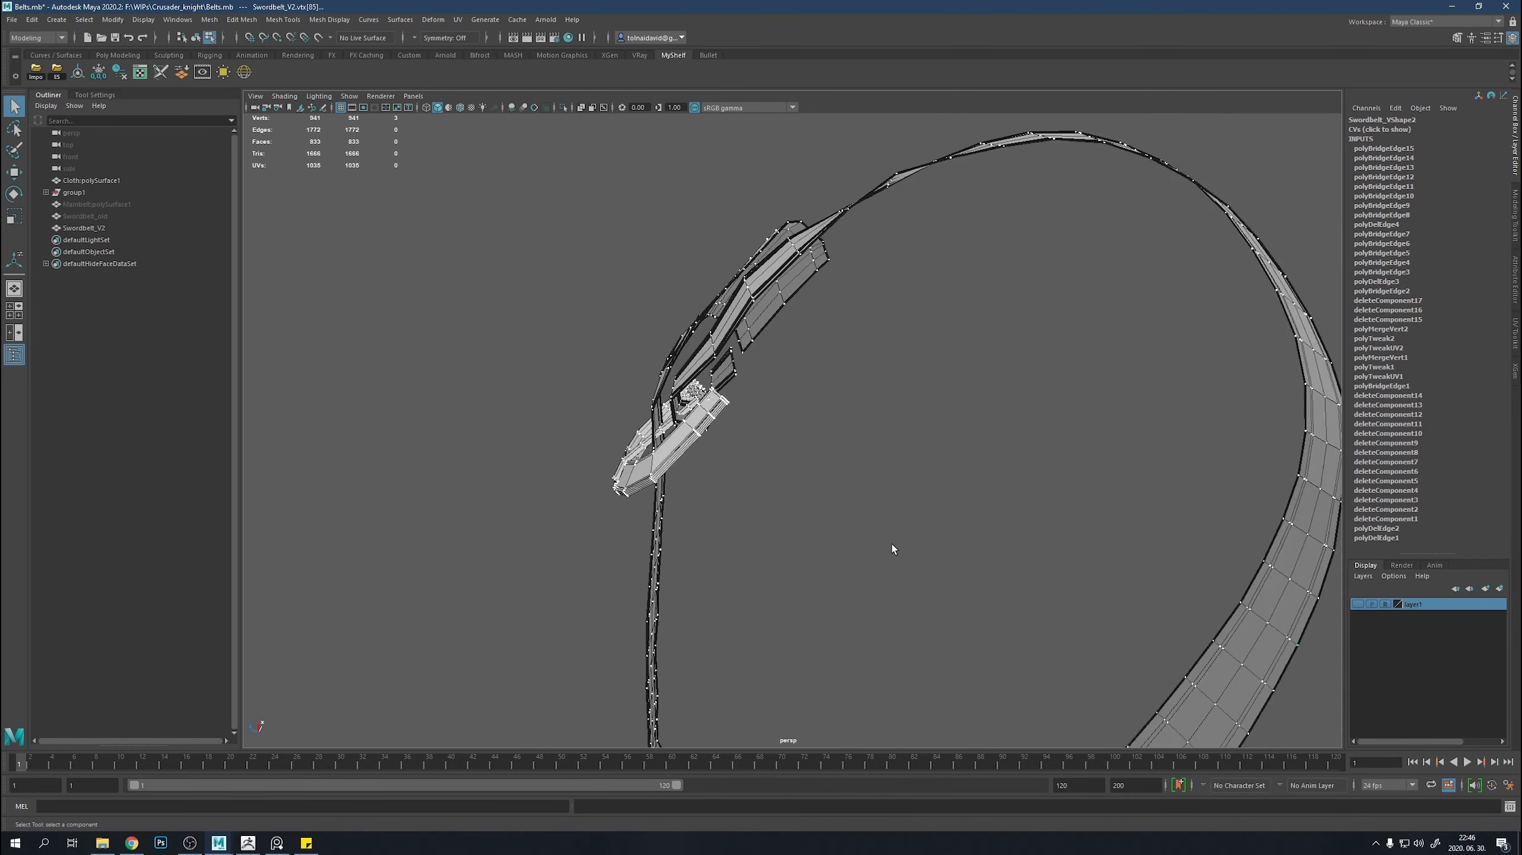
pyautogui.moveTo(894, 549)
pyautogui.keyDown('alt'); pyautogui.mouseDown()
pyautogui.moveTo(964, 499)
pyautogui.moveTo(1010, 600)
pyautogui.mouseUp(); pyautogui.keyUp('alt')
pyautogui.press('f')
# Delete an unneeded edge loop from the belt.
pyautogui.moveTo(815, 527); pyautogui.dragTo(805, 571, button='right')
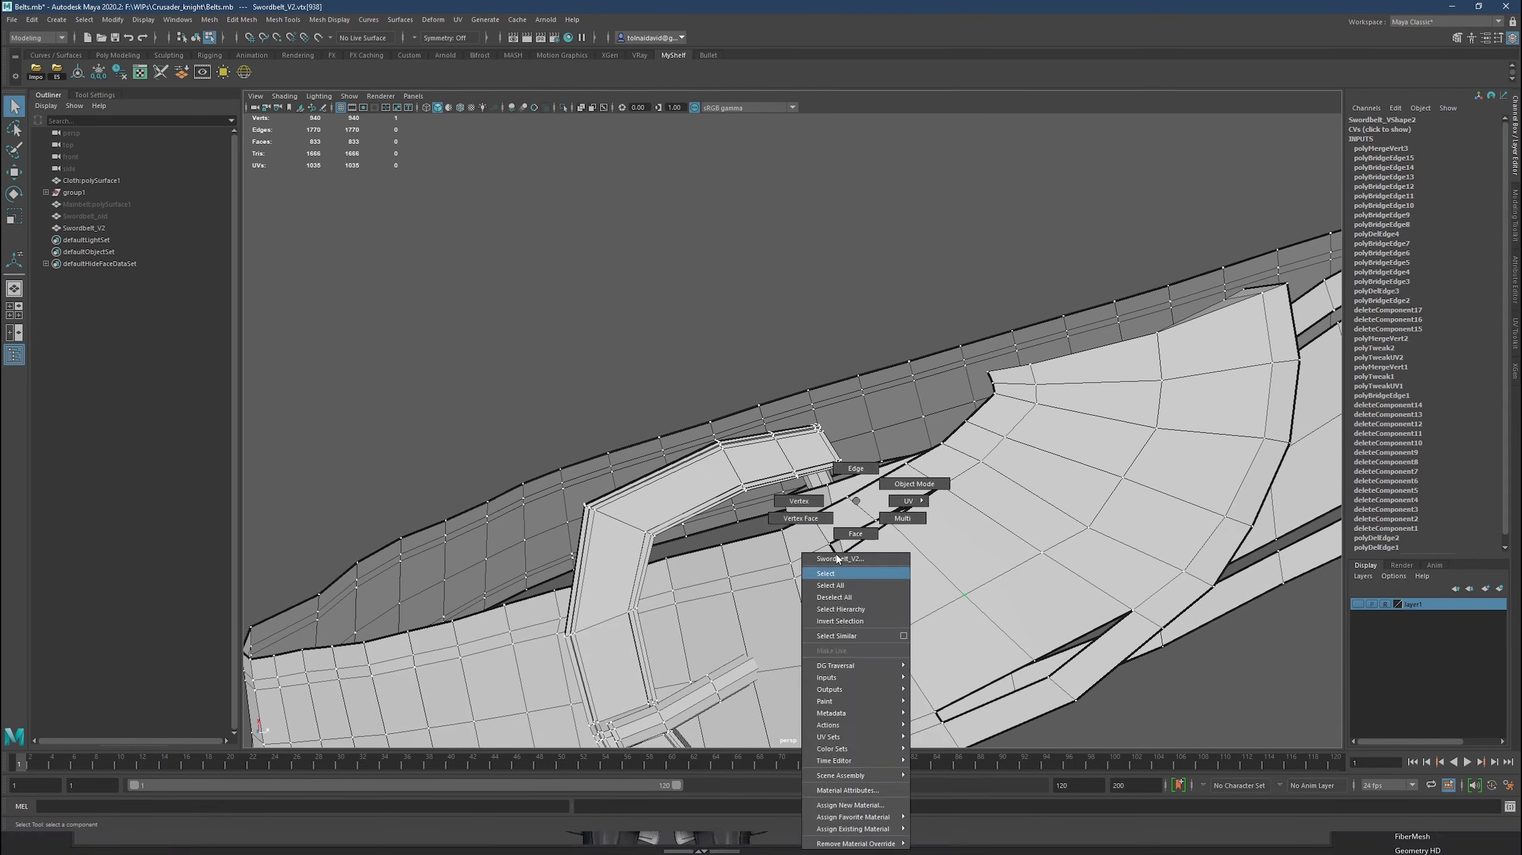
pyautogui.doubleClick(805, 571)
pyautogui.keyDown('alt'); pyautogui.moveTo(805, 571); pyautogui.dragTo(667, 572); pyautogui.keyUp('alt')
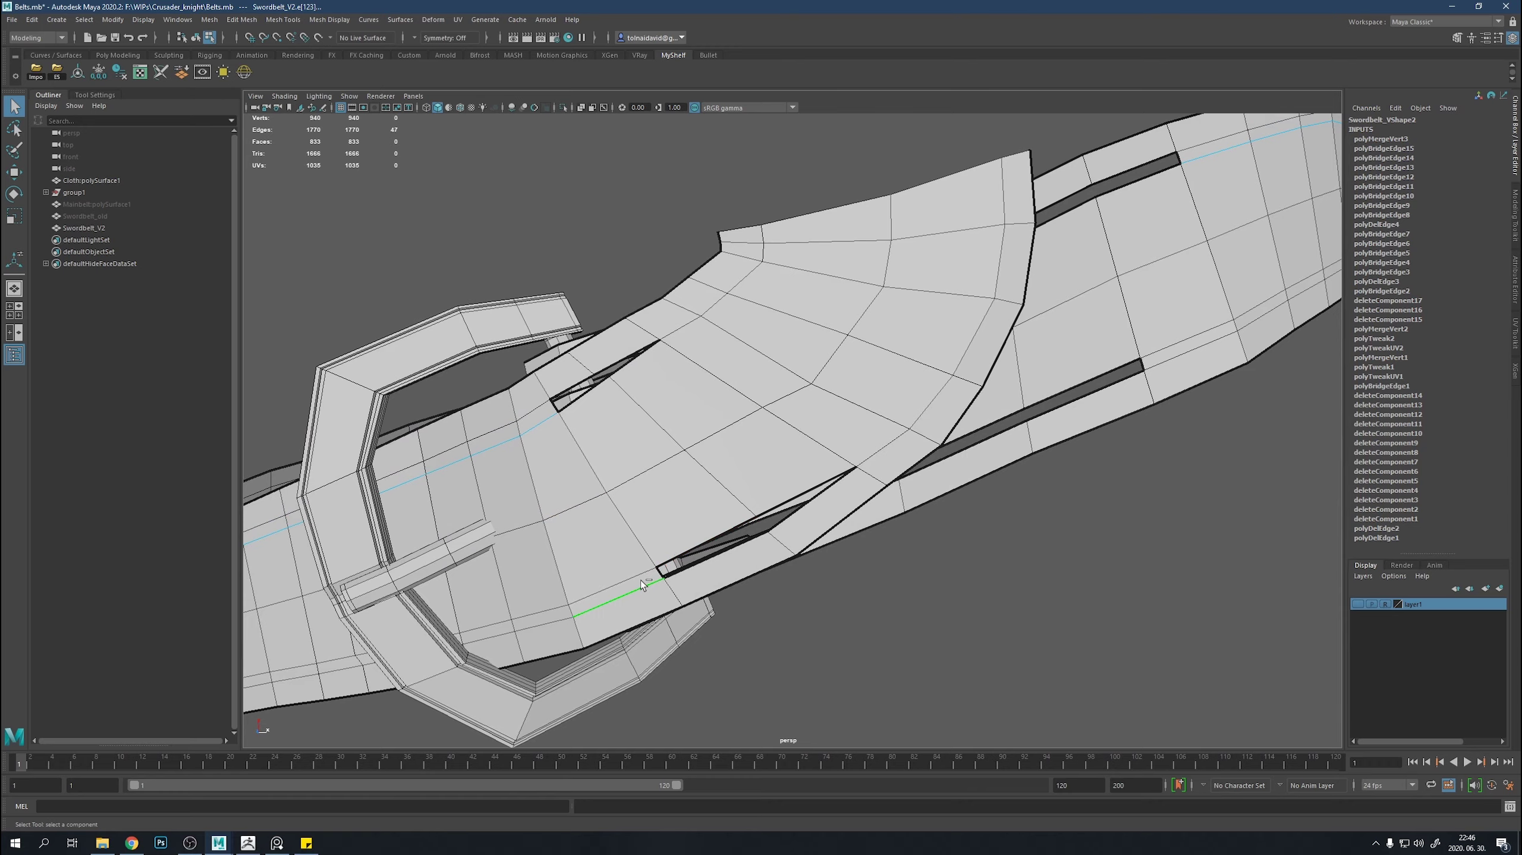
pyautogui.hotkey('ctrl', 'Delete')
pyautogui.keyDown('shift'); pyautogui.moveTo(646, 495); pyautogui.dragTo(762, 529, button='right'); pyautogui.keyUp('shift')
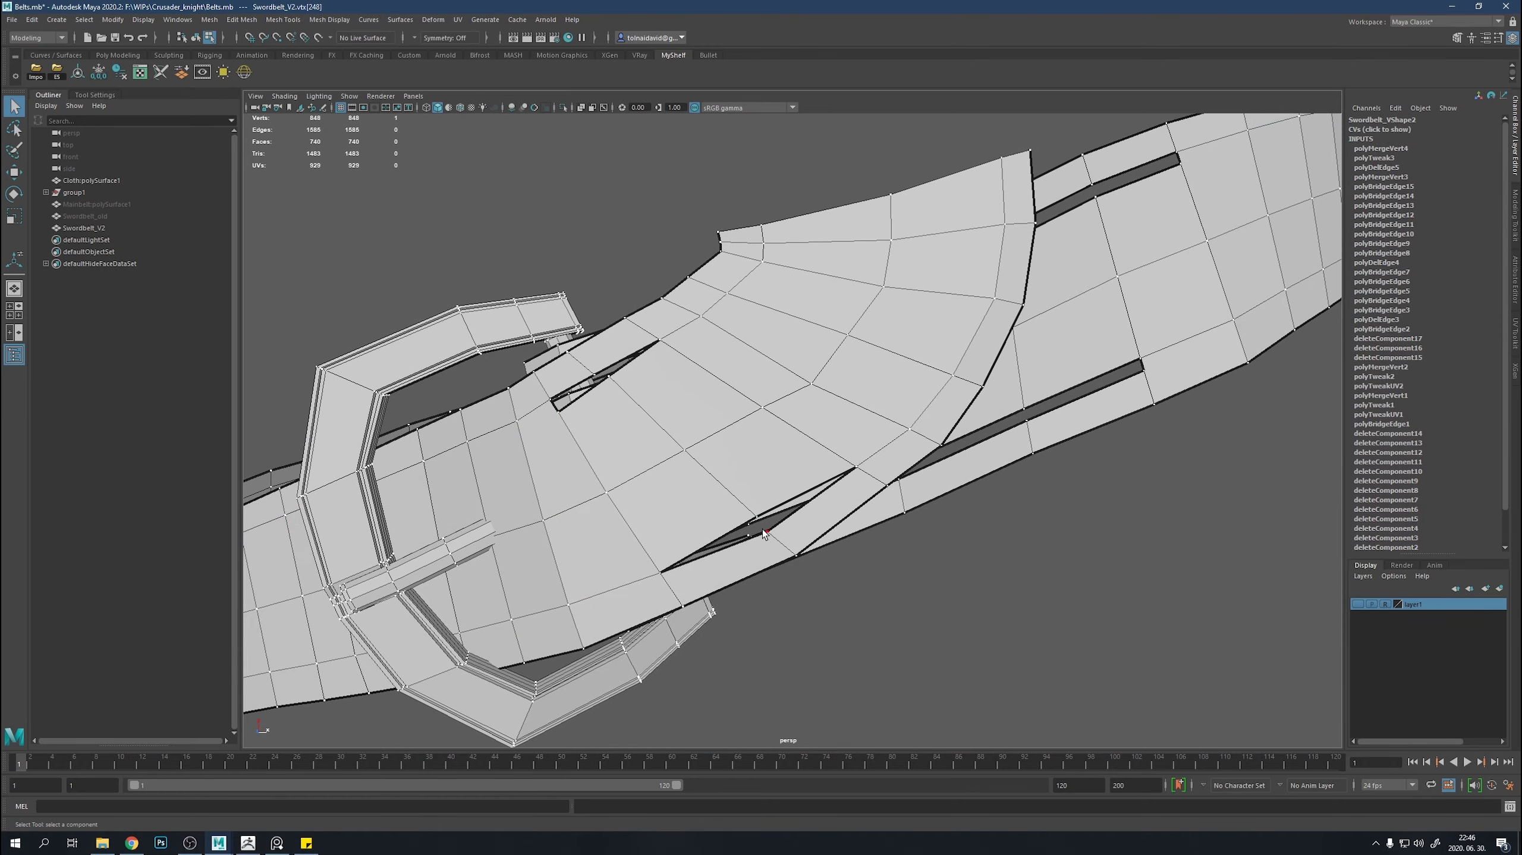
# Merge the stray vertices along the strap into their neighbours.
pyautogui.keyDown('shift'); pyautogui.moveTo(554, 390); pyautogui.dragTo(554, 390, button='right'); pyautogui.keyUp('shift')
pyautogui.moveTo(554, 390)
pyautogui.keyDown('alt'); pyautogui.mouseDown()
pyautogui.moveTo(829, 431)
pyautogui.moveTo(858, 482)
pyautogui.mouseUp(); pyautogui.keyUp('alt')
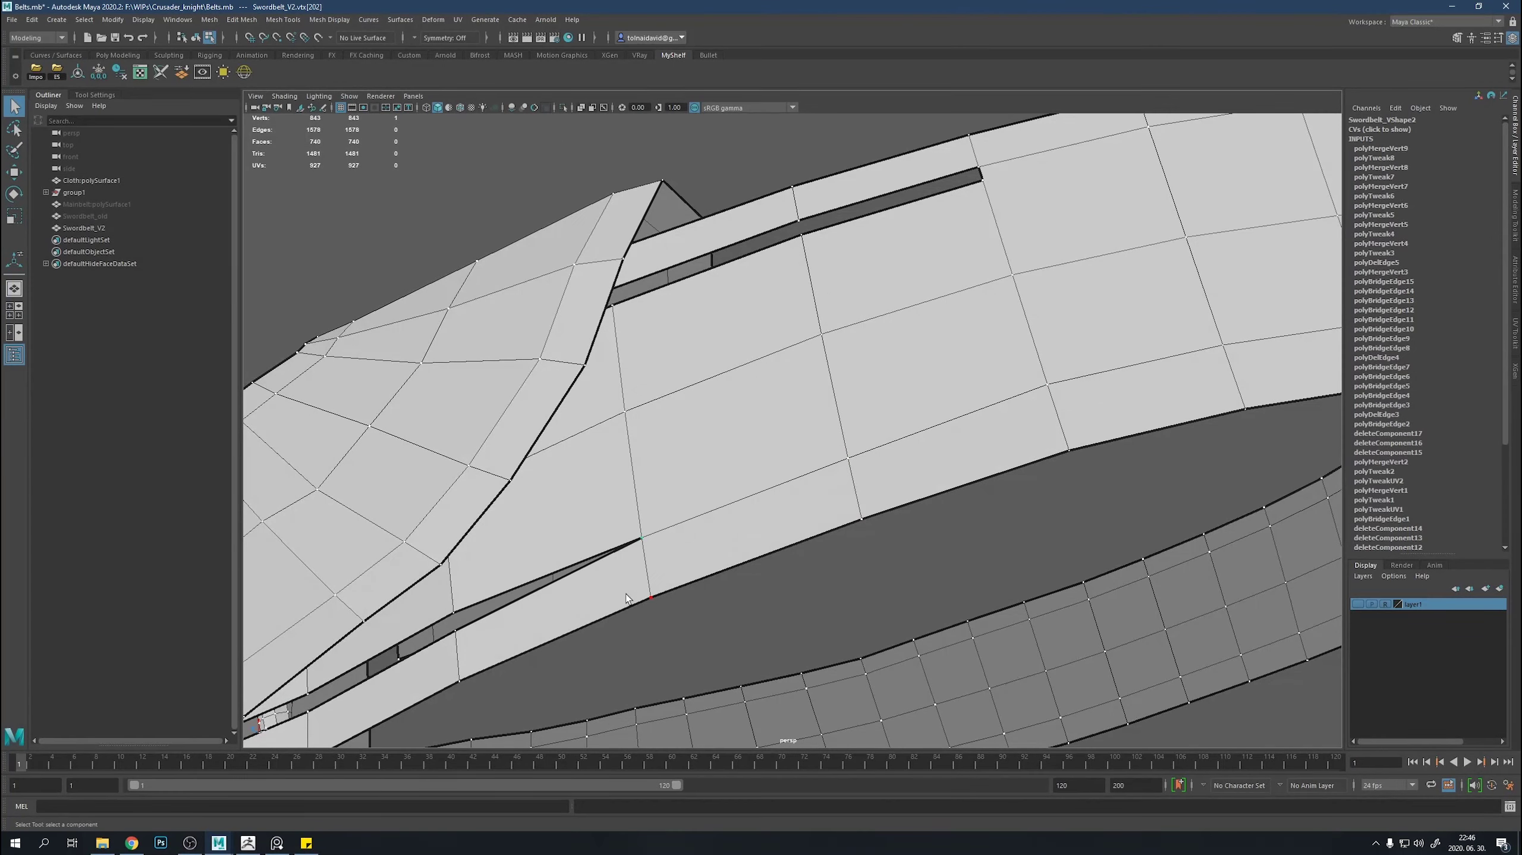
pyautogui.keyDown('shift'); pyautogui.moveTo(625, 593); pyautogui.dragTo(625, 594, button='right'); pyautogui.keyUp('shift')
pyautogui.moveTo(625, 593)
pyautogui.keyDown('alt'); pyautogui.mouseDown()
pyautogui.moveTo(732, 543)
pyautogui.moveTo(564, 525)
pyautogui.mouseUp(); pyautogui.keyUp('alt')
pyautogui.keyDown('shift'); pyautogui.moveTo(385, 605); pyautogui.dragTo(385, 606, button='right'); pyautogui.keyUp('shift')
pyautogui.keyDown('alt'); pyautogui.moveTo(386, 605); pyautogui.dragTo(782, 673); pyautogui.keyUp('alt')
pyautogui.moveTo(656, 666); pyautogui.dragTo(649, 687)
pyautogui.moveTo(650, 687)
pyautogui.keyDown('alt'); pyautogui.mouseDown()
pyautogui.moveTo(772, 616)
pyautogui.moveTo(778, 635)
pyautogui.moveTo(977, 585)
pyautogui.moveTo(736, 357)
pyautogui.moveTo(868, 333)
pyautogui.mouseUp(); pyautogui.keyUp('alt')
pyautogui.click(956, 579)
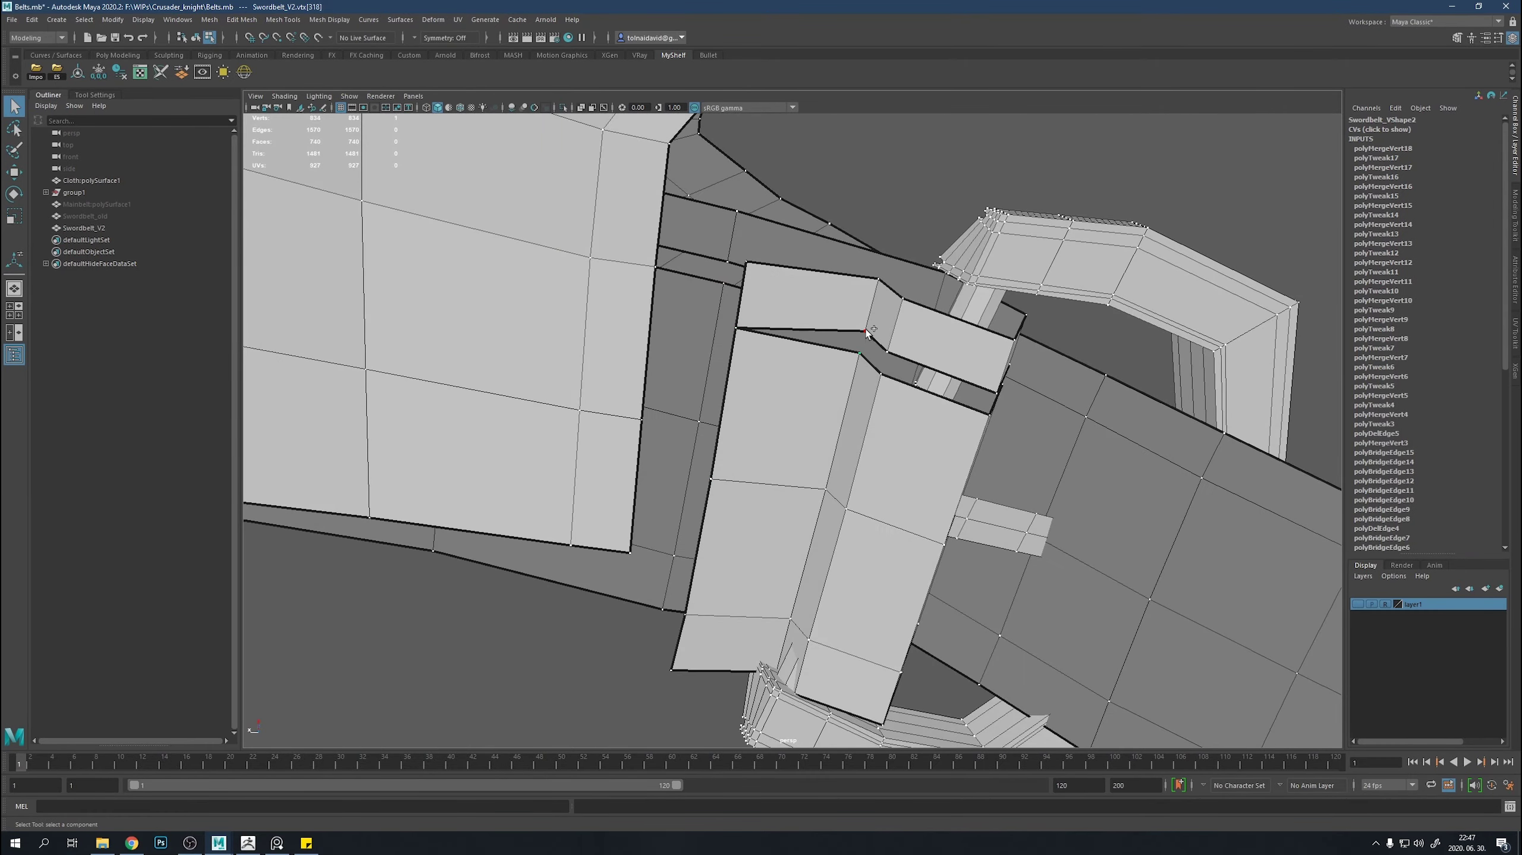
pyautogui.moveTo(972, 431)
pyautogui.keyDown('alt'); pyautogui.mouseDown()
pyautogui.moveTo(1046, 374)
pyautogui.moveTo(930, 459)
pyautogui.moveTo(963, 358)
pyautogui.moveTo(911, 322)
pyautogui.moveTo(903, 346)
pyautogui.moveTo(1050, 422)
pyautogui.mouseUp(); pyautogui.keyUp('alt')
pyautogui.moveTo(1305, 477)
pyautogui.keyDown('alt'); pyautogui.mouseDown()
pyautogui.moveTo(850, 328)
pyautogui.moveTo(1071, 616)
pyautogui.mouseUp(); pyautogui.keyUp('alt')
pyautogui.moveTo(974, 410)
pyautogui.keyDown('alt'); pyautogui.mouseDown()
pyautogui.moveTo(939, 463)
pyautogui.moveTo(972, 408)
pyautogui.mouseUp(); pyautogui.keyUp('alt')
# Delete two extra edge loops from the strap.
pyautogui.doubleClick(987, 530)
pyautogui.hotkey('ctrl', 'Delete')
pyautogui.keyDown('alt'); pyautogui.moveTo(987, 530); pyautogui.dragTo(925, 435, button='right'); pyautogui.keyUp('alt')
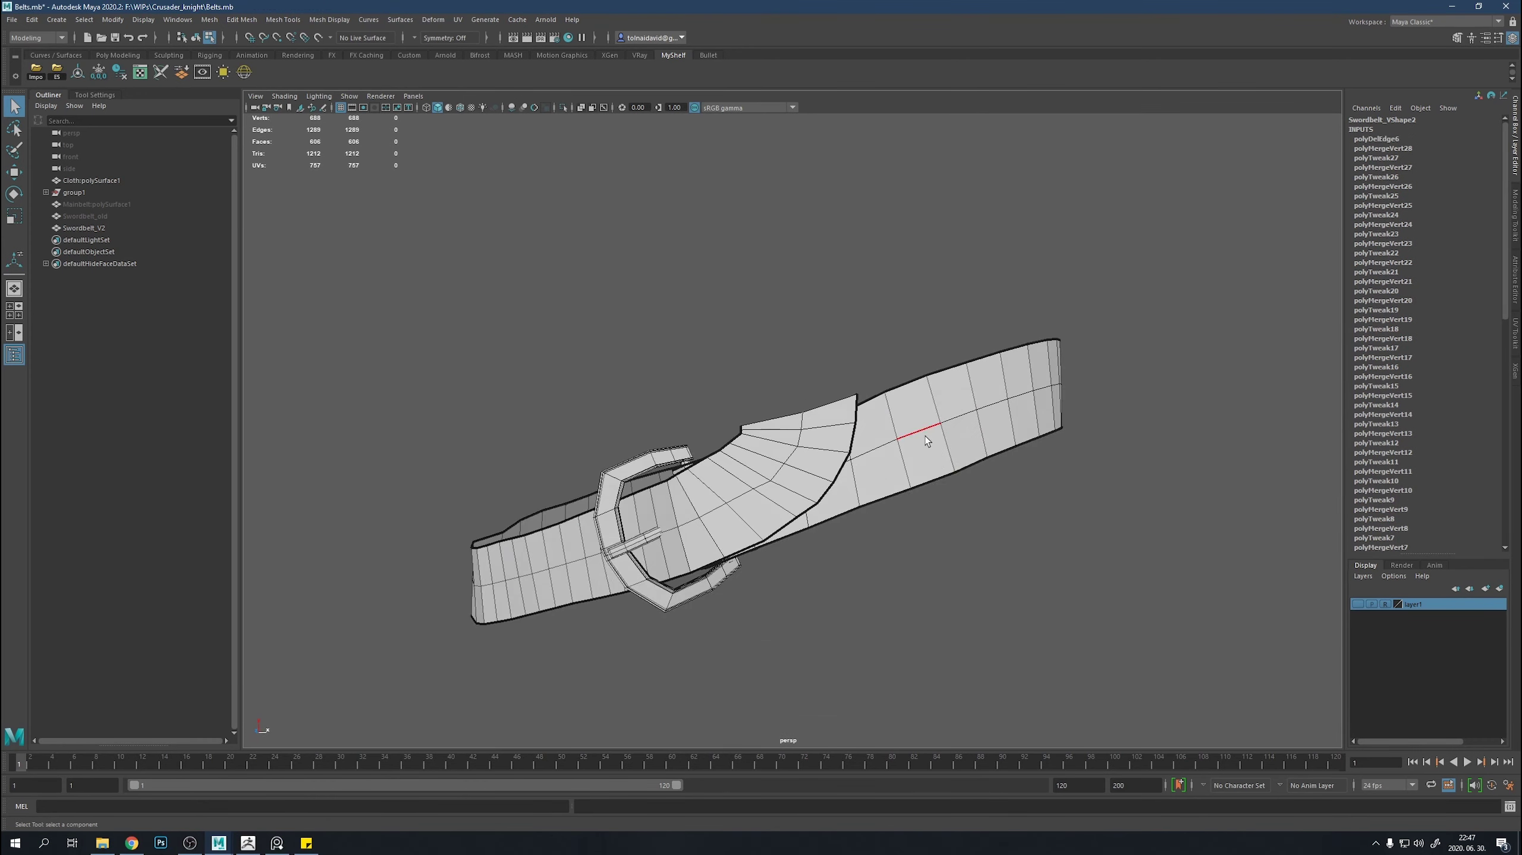
pyautogui.doubleClick(924, 435)
pyautogui.hotkey('ctrl', 'Delete')
pyautogui.moveTo(924, 435)
pyautogui.keyDown('alt'); pyautogui.mouseDown()
pyautogui.moveTo(778, 501)
pyautogui.moveTo(839, 550)
pyautogui.moveTo(731, 441)
pyautogui.mouseUp(); pyautogui.keyUp('alt')
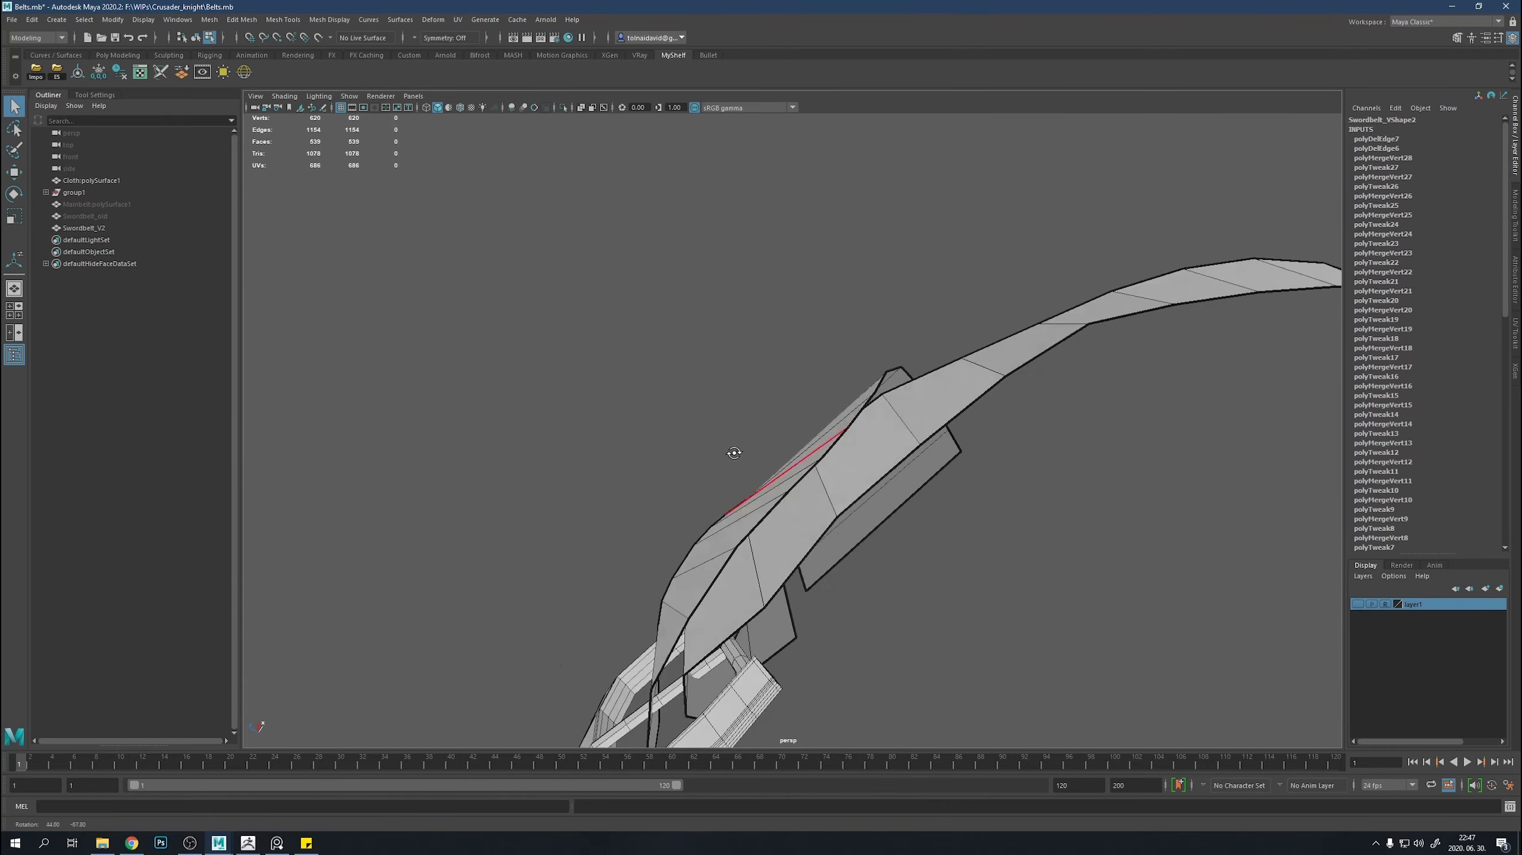
# Align the move axes to a strap edge and extrude the neighbouring edge beside the buckle.
pyautogui.click(908, 580)
pyautogui.moveTo(909, 580)
pyautogui.keyDown('alt'); pyautogui.mouseDown()
pyautogui.moveTo(802, 671)
pyautogui.moveTo(848, 577)
pyautogui.moveTo(906, 585)
pyautogui.moveTo(1008, 544)
pyautogui.moveTo(748, 583)
pyautogui.mouseUp(); pyautogui.keyUp('alt')
pyautogui.press('w')
pyautogui.keyDown('alt'); pyautogui.moveTo(747, 583); pyautogui.dragTo(986, 574, button='right'); pyautogui.keyUp('alt')
pyautogui.moveTo(986, 574)
pyautogui.keyDown('alt'); pyautogui.mouseDown()
pyautogui.moveTo(911, 578)
pyautogui.moveTo(920, 613)
pyautogui.mouseUp(); pyautogui.keyUp('alt')
pyautogui.press('d')
pyautogui.click(921, 613)
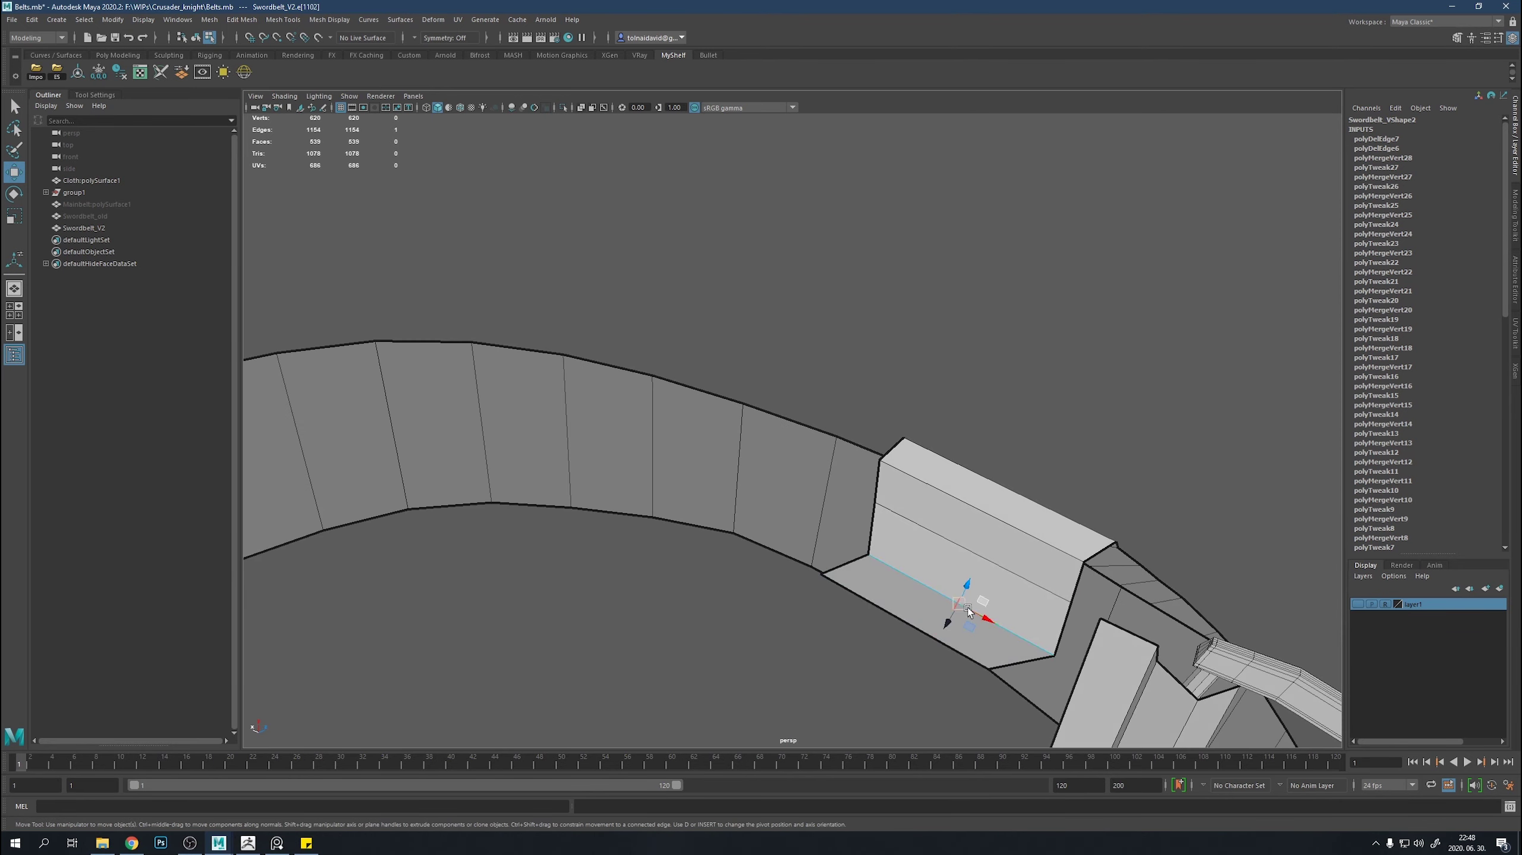
pyautogui.moveTo(979, 574)
pyautogui.keyDown('alt'); pyautogui.mouseDown()
pyautogui.moveTo(980, 516)
pyautogui.moveTo(1002, 533)
pyautogui.moveTo(963, 556)
pyautogui.moveTo(878, 510)
pyautogui.moveTo(924, 504)
pyautogui.moveTo(774, 596)
pyautogui.moveTo(927, 520)
pyautogui.moveTo(703, 353)
pyautogui.moveTo(764, 516)
pyautogui.moveTo(774, 605)
pyautogui.mouseUp(); pyautogui.keyUp('alt')
pyautogui.click(980, 516)
pyautogui.hotkey('ctrl', 'e')
pyautogui.hotkey('ctrl', 'e')
# Rotate and move the extruded section to angle it across the belt.
pyautogui.keyDown('alt'); pyautogui.moveTo(799, 555); pyautogui.dragTo(821, 526); pyautogui.keyUp('alt')
pyautogui.keyDown('alt'); pyautogui.moveTo(871, 456); pyautogui.dragTo(868, 460); pyautogui.keyUp('alt')
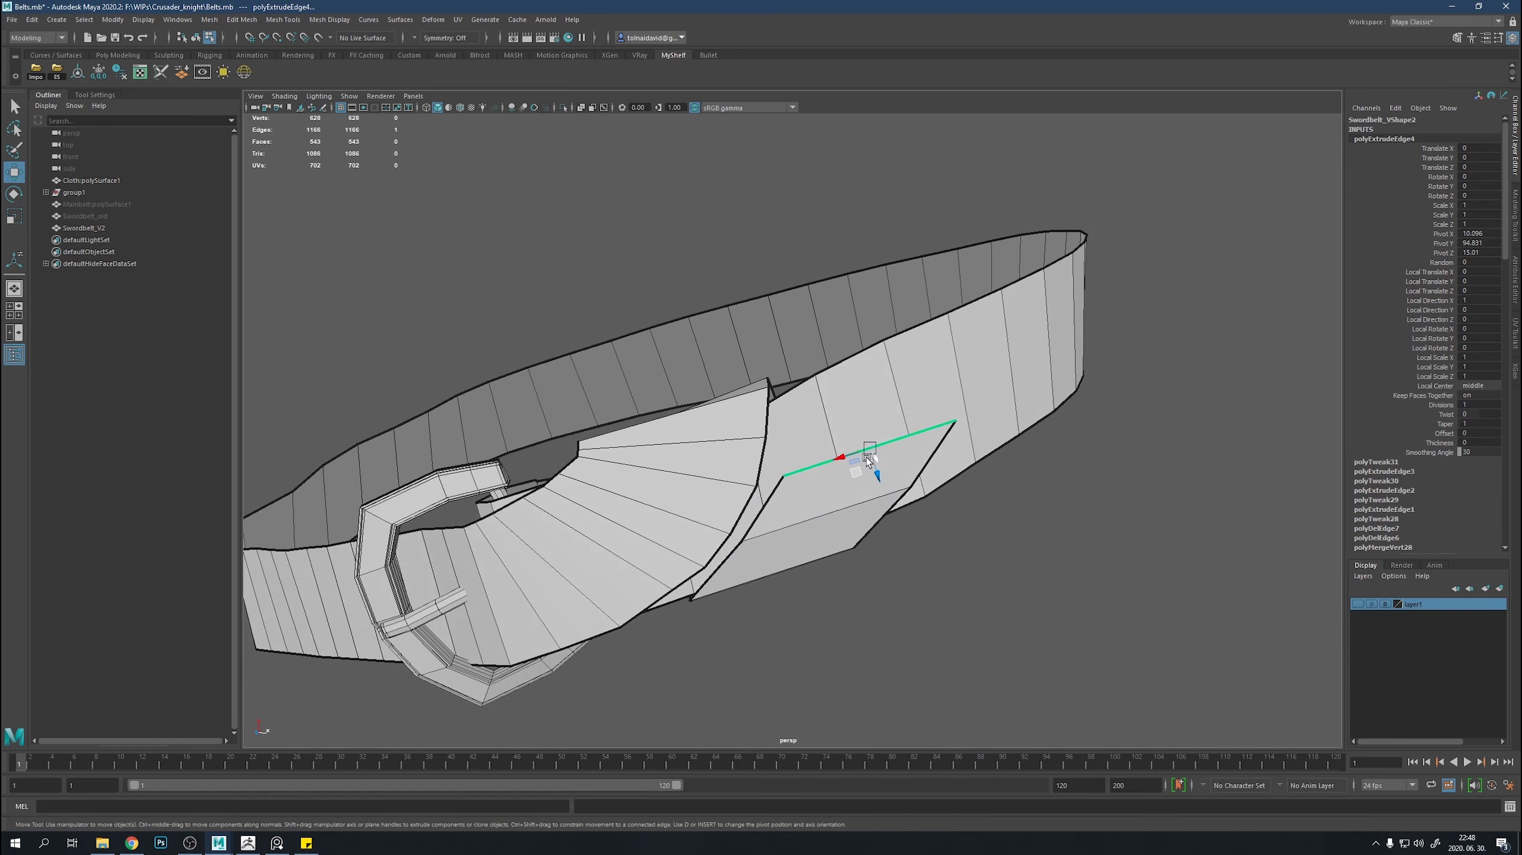
pyautogui.moveTo(886, 379)
pyautogui.keyDown('alt'); pyautogui.mouseDown()
pyautogui.moveTo(921, 432)
pyautogui.moveTo(683, 483)
pyautogui.moveTo(689, 545)
pyautogui.moveTo(687, 464)
pyautogui.moveTo(735, 533)
pyautogui.moveTo(810, 459)
pyautogui.mouseUp(); pyautogui.keyUp('alt')
pyautogui.press('e')
pyautogui.press('w')
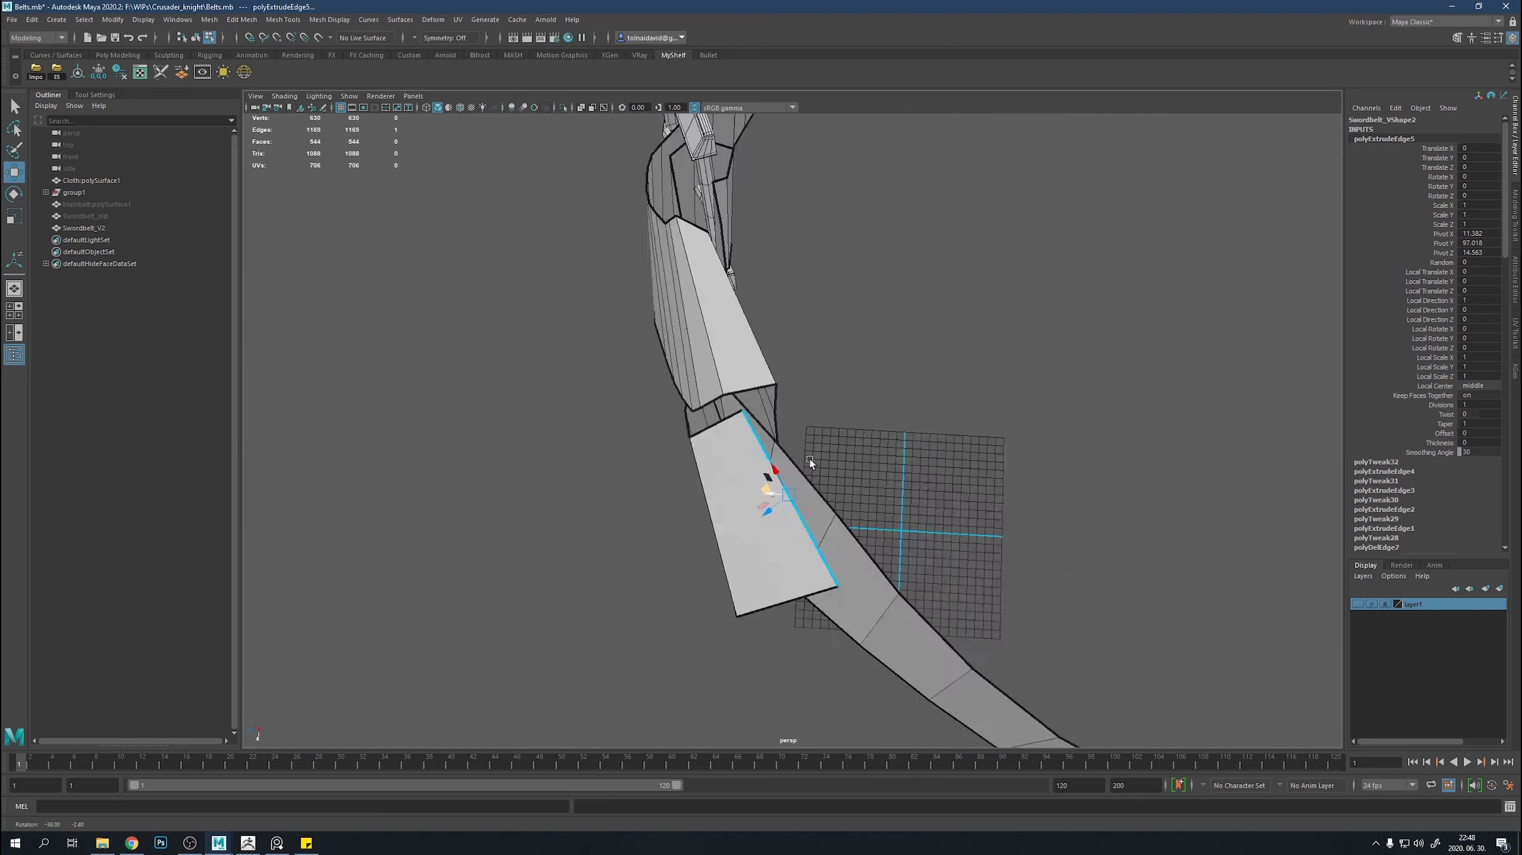
pyautogui.scroll(5, 838, 479)
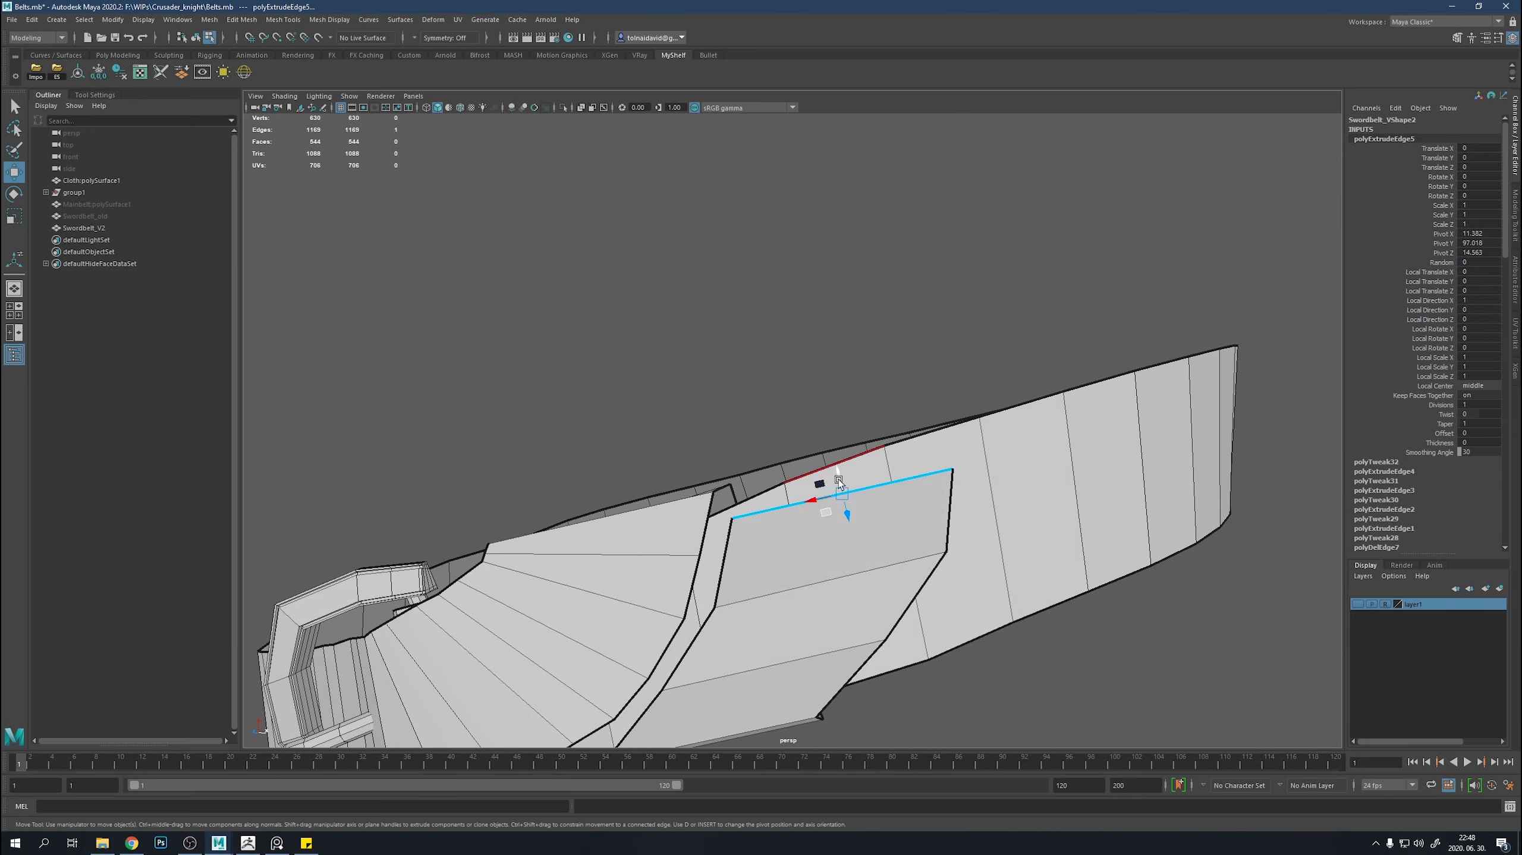
# Move and rotate another edge of the flap against the strap.
pyautogui.click(827, 542)
pyautogui.press('w')
pyautogui.moveTo(828, 543)
pyautogui.keyDown('alt'); pyautogui.mouseDown()
pyautogui.moveTo(690, 475)
pyautogui.moveTo(696, 504)
pyautogui.mouseUp(); pyautogui.keyUp('alt')
pyautogui.press('e')
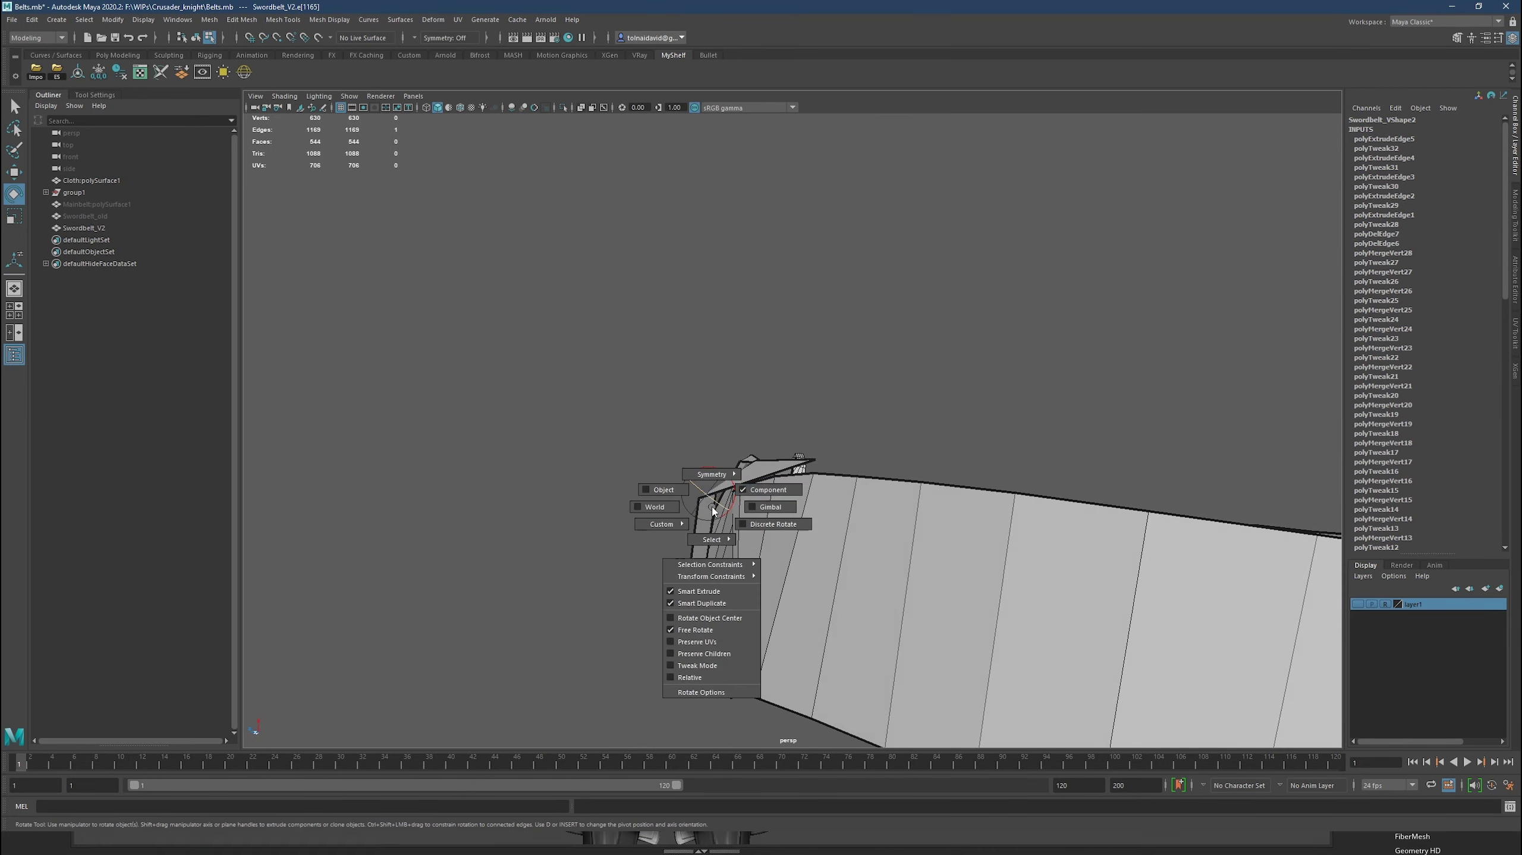
pyautogui.scroll(-5, 718, 500)
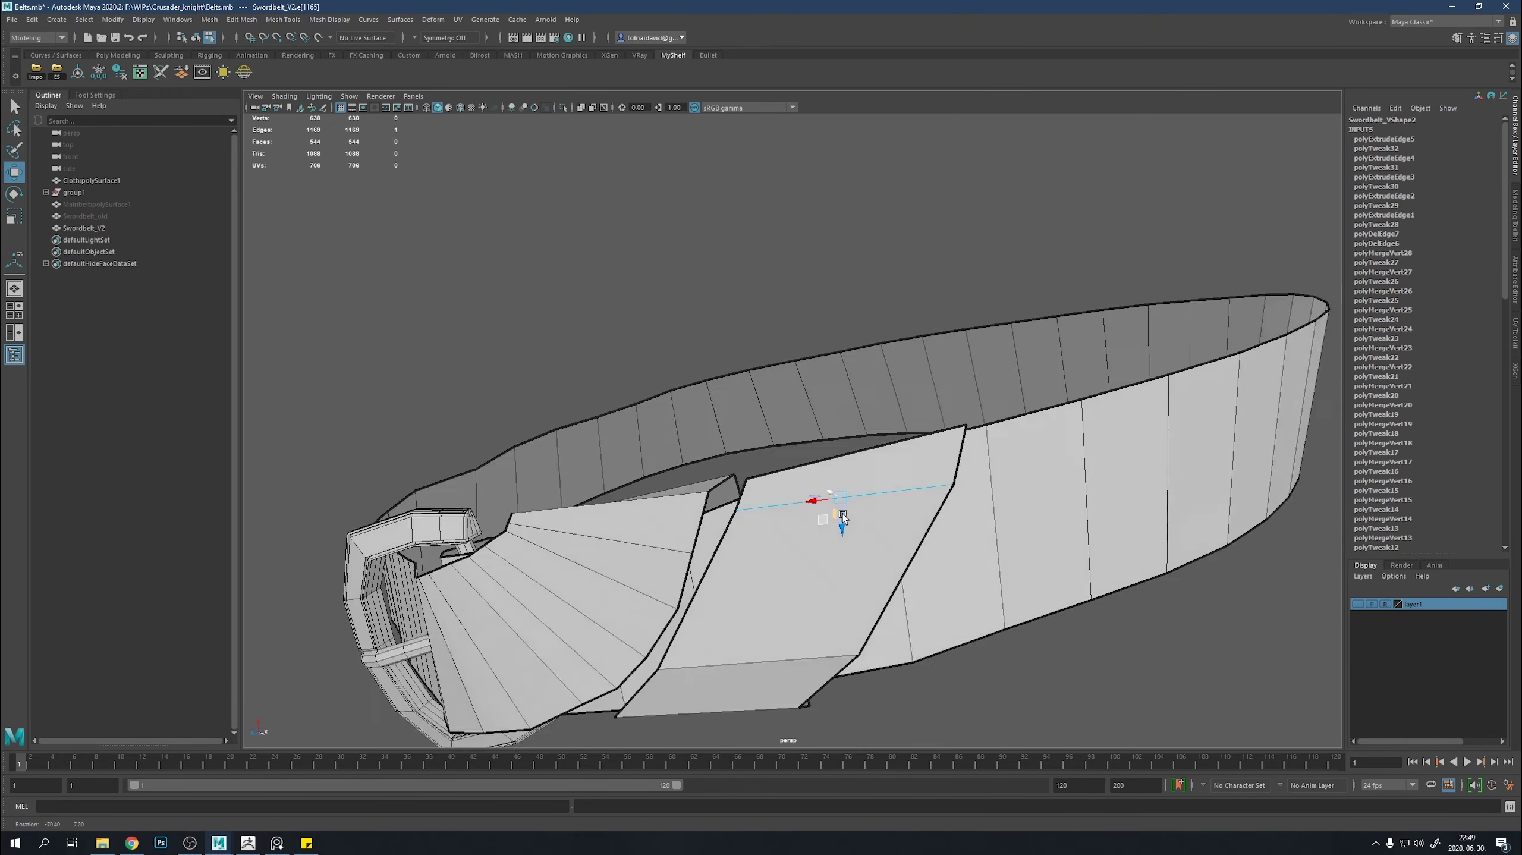
pyautogui.keyDown('alt'); pyautogui.moveTo(841, 513); pyautogui.dragTo(839, 575); pyautogui.keyUp('alt')
pyautogui.scroll(5, 839, 575)
# Select a corner vertex of the flap for reshaping.
pyautogui.press('F9')
pyautogui.click(839, 587)
pyautogui.moveTo(829, 584)
pyautogui.keyDown('alt'); pyautogui.mouseDown()
pyautogui.moveTo(916, 519)
pyautogui.moveTo(952, 518)
pyautogui.mouseUp(); pyautogui.keyUp('alt')
pyautogui.moveTo(700, 538)
pyautogui.keyDown('alt'); pyautogui.mouseDown()
pyautogui.moveTo(746, 542)
pyautogui.moveTo(671, 638)
pyautogui.moveTo(763, 526)
pyautogui.moveTo(881, 542)
pyautogui.moveTo(901, 516)
pyautogui.mouseUp(); pyautogui.keyUp('alt')
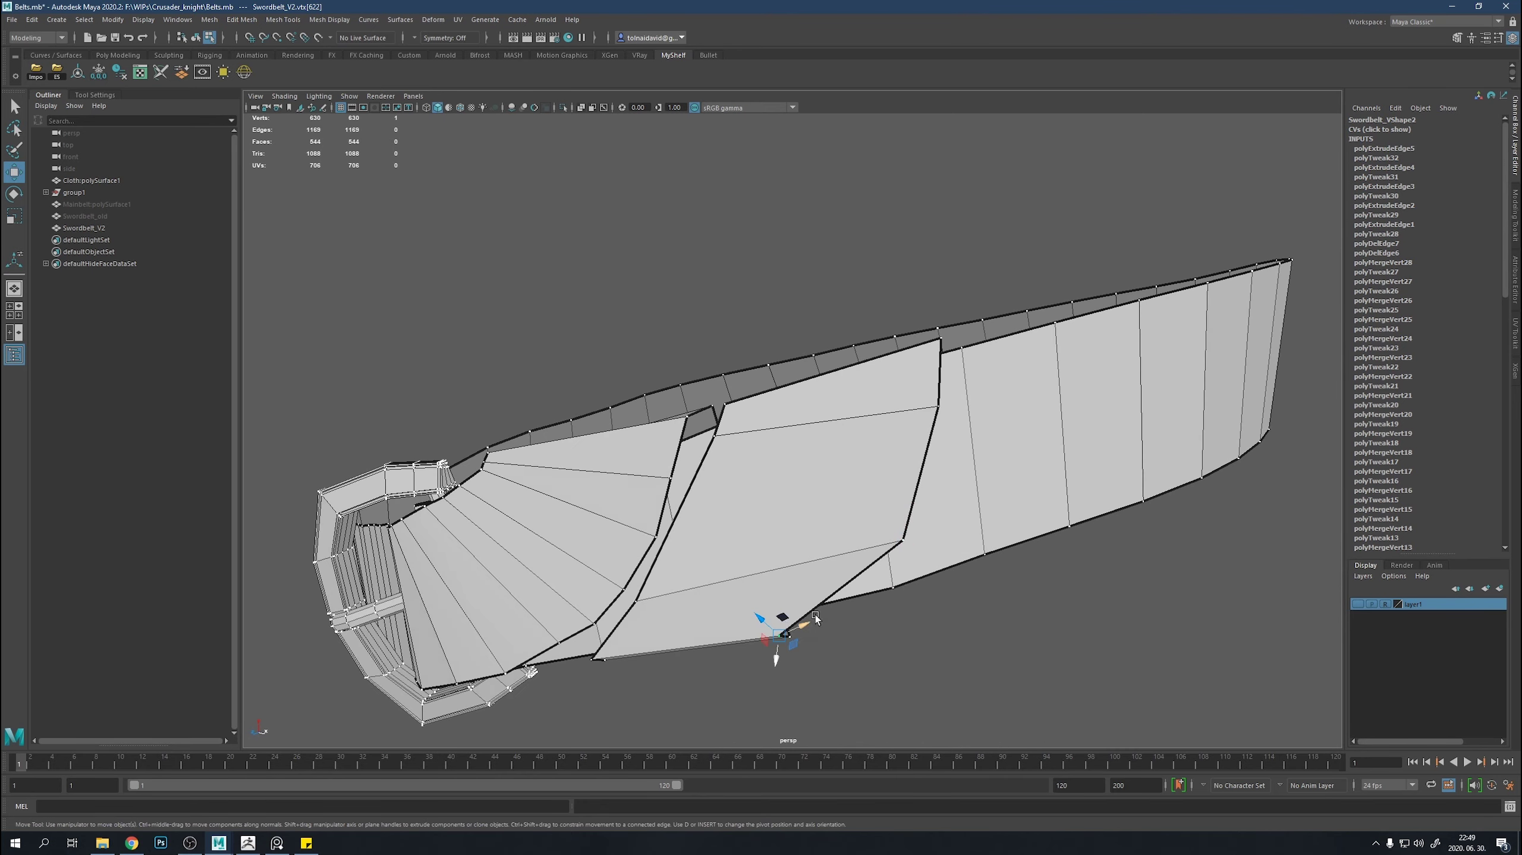
# Move the flap's corner and edge vertices so the flap sits against the strap.
pyautogui.keyDown('alt'); pyautogui.moveTo(816, 616); pyautogui.dragTo(660, 601); pyautogui.keyUp('alt')
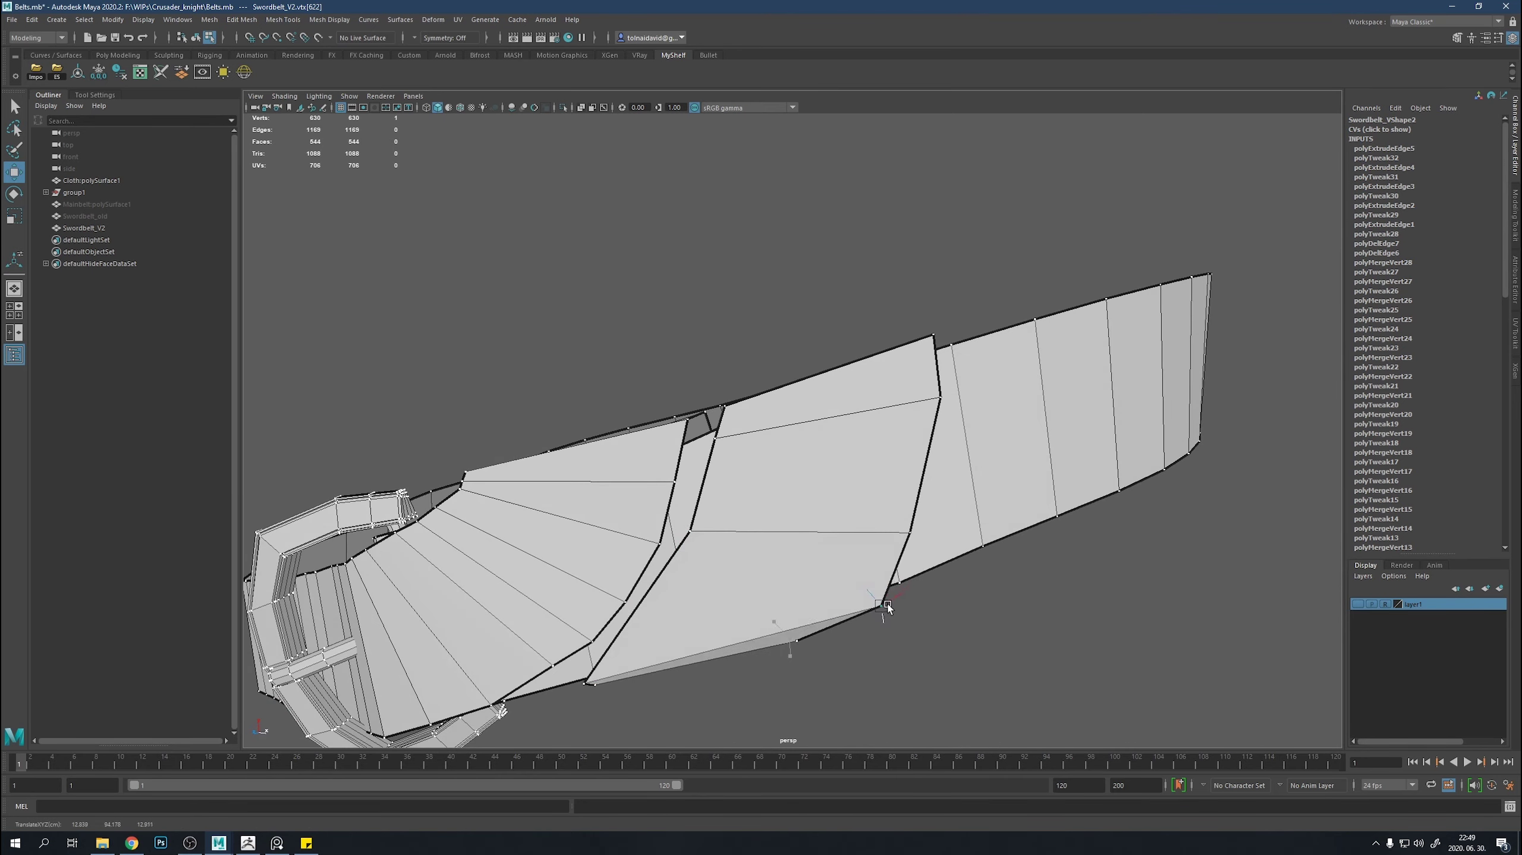
pyautogui.moveTo(586, 684)
pyautogui.keyDown('alt'); pyautogui.mouseDown()
pyautogui.moveTo(712, 543)
pyautogui.moveTo(811, 592)
pyautogui.moveTo(700, 530)
pyautogui.moveTo(834, 474)
pyautogui.moveTo(814, 402)
pyautogui.moveTo(758, 568)
pyautogui.moveTo(831, 578)
pyautogui.moveTo(806, 570)
pyautogui.moveTo(770, 617)
pyautogui.moveTo(1027, 469)
pyautogui.moveTo(1041, 493)
pyautogui.moveTo(954, 526)
pyautogui.moveTo(850, 509)
pyautogui.mouseUp(); pyautogui.keyUp('alt')
pyautogui.click(834, 473)
pyautogui.click(834, 348)
pyautogui.click(826, 491)
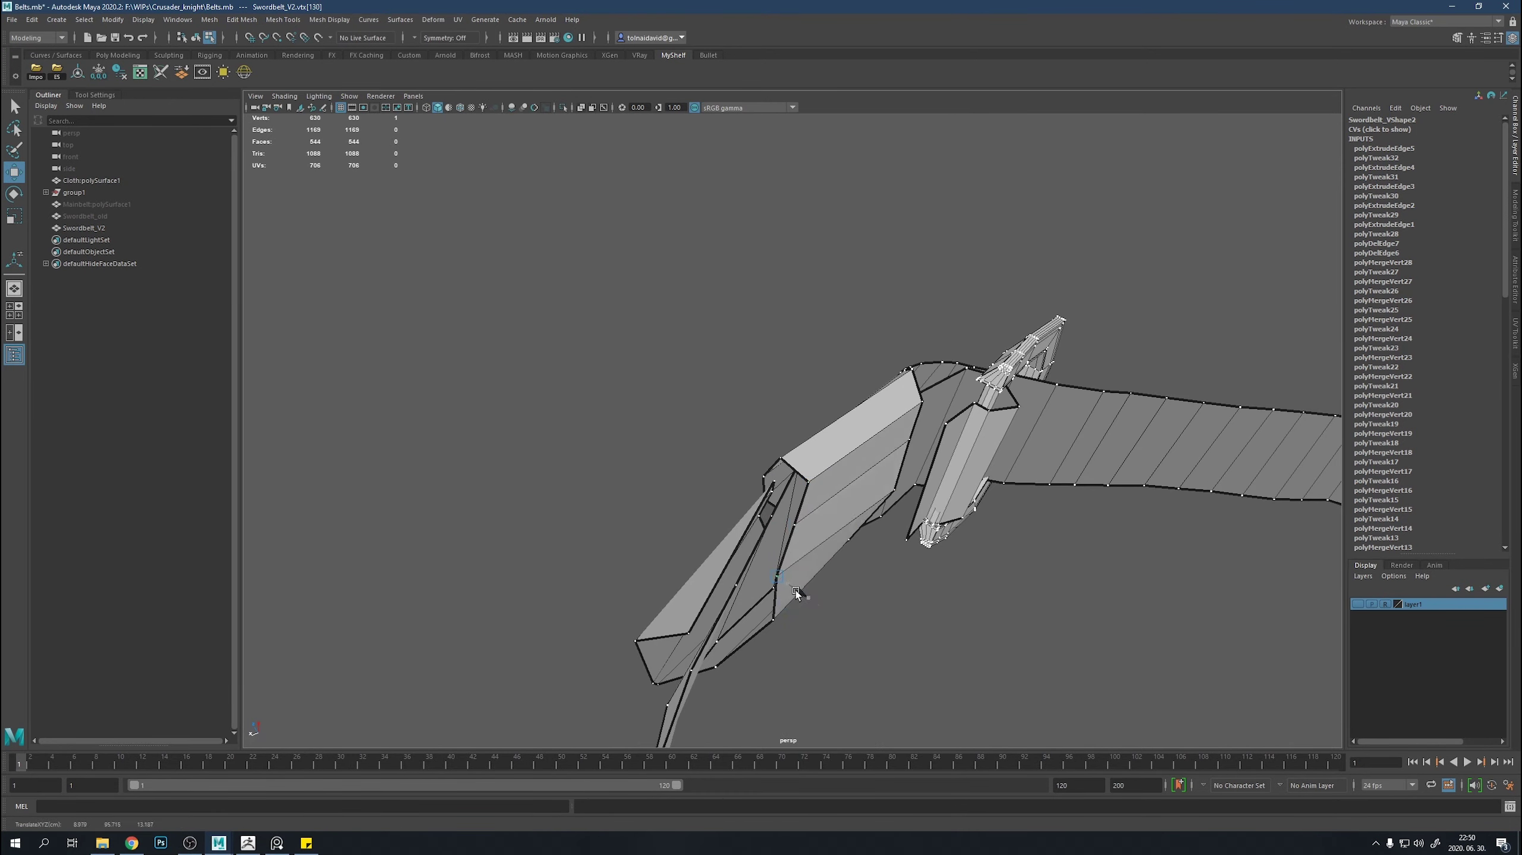
pyautogui.moveTo(795, 592)
pyautogui.keyDown('alt'); pyautogui.mouseDown()
pyautogui.moveTo(718, 544)
pyautogui.moveTo(902, 548)
pyautogui.moveTo(719, 486)
pyautogui.moveTo(724, 376)
pyautogui.moveTo(823, 499)
pyautogui.mouseUp(); pyautogui.keyUp('alt')
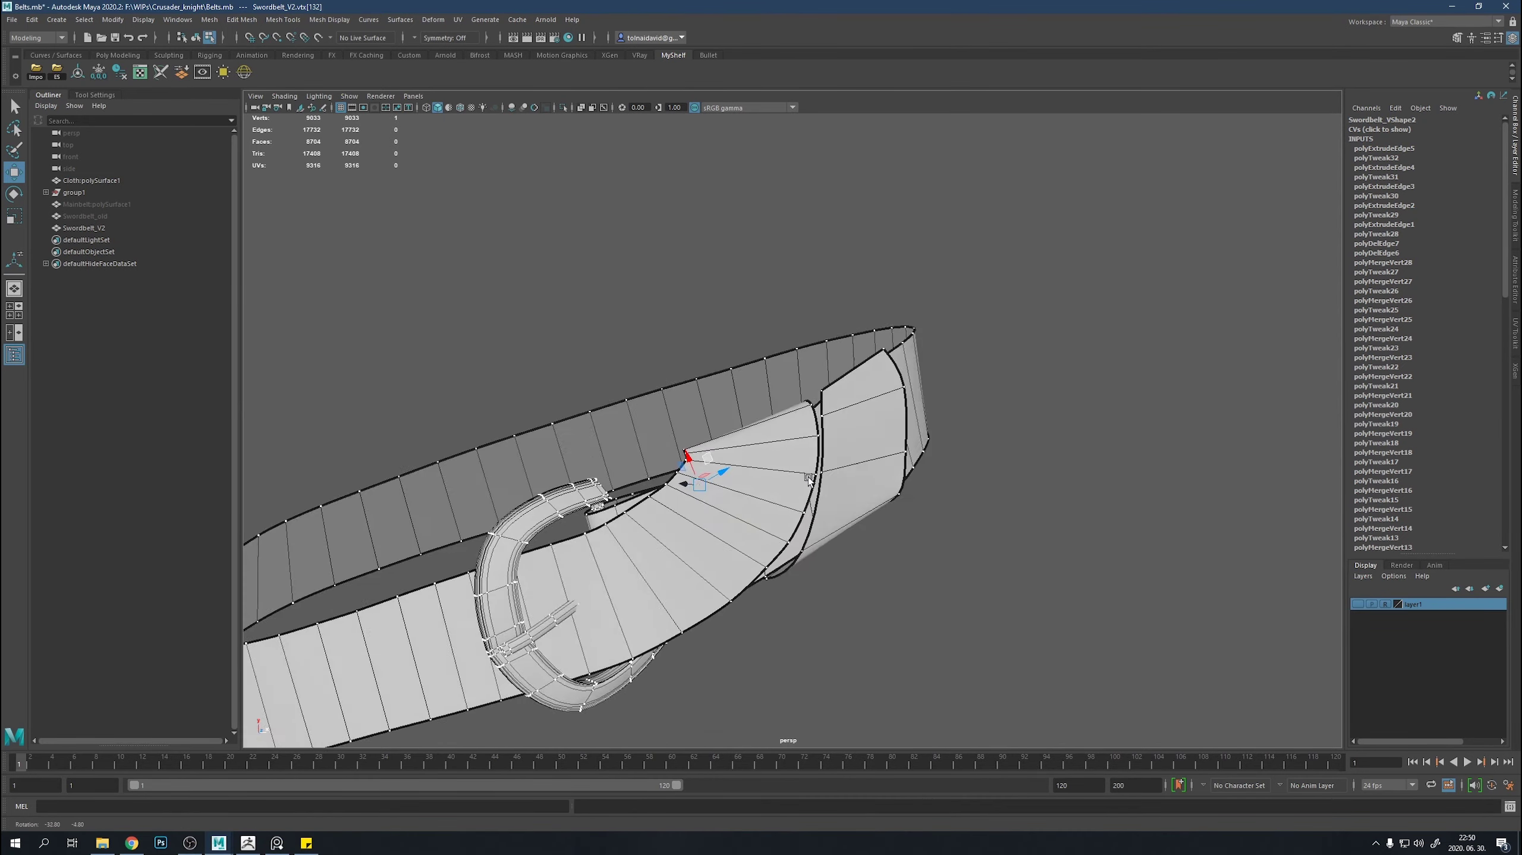
pyautogui.moveTo(897, 396)
pyautogui.keyDown('alt'); pyautogui.mouseDown()
pyautogui.moveTo(924, 479)
pyautogui.moveTo(859, 637)
pyautogui.moveTo(858, 436)
pyautogui.mouseUp(); pyautogui.keyUp('alt')
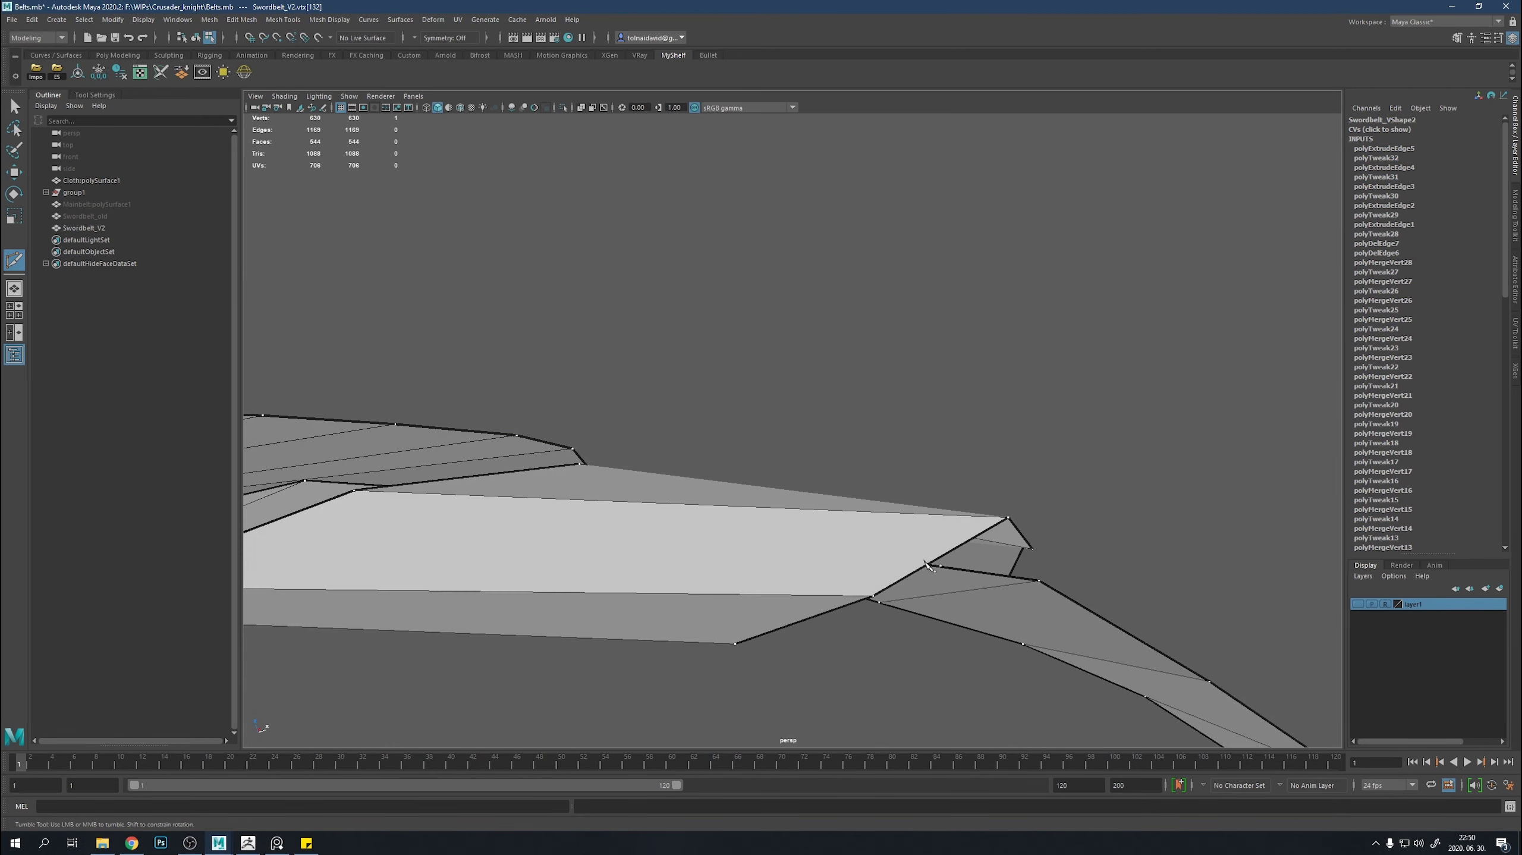
pyautogui.press('q')
pyautogui.press('f')
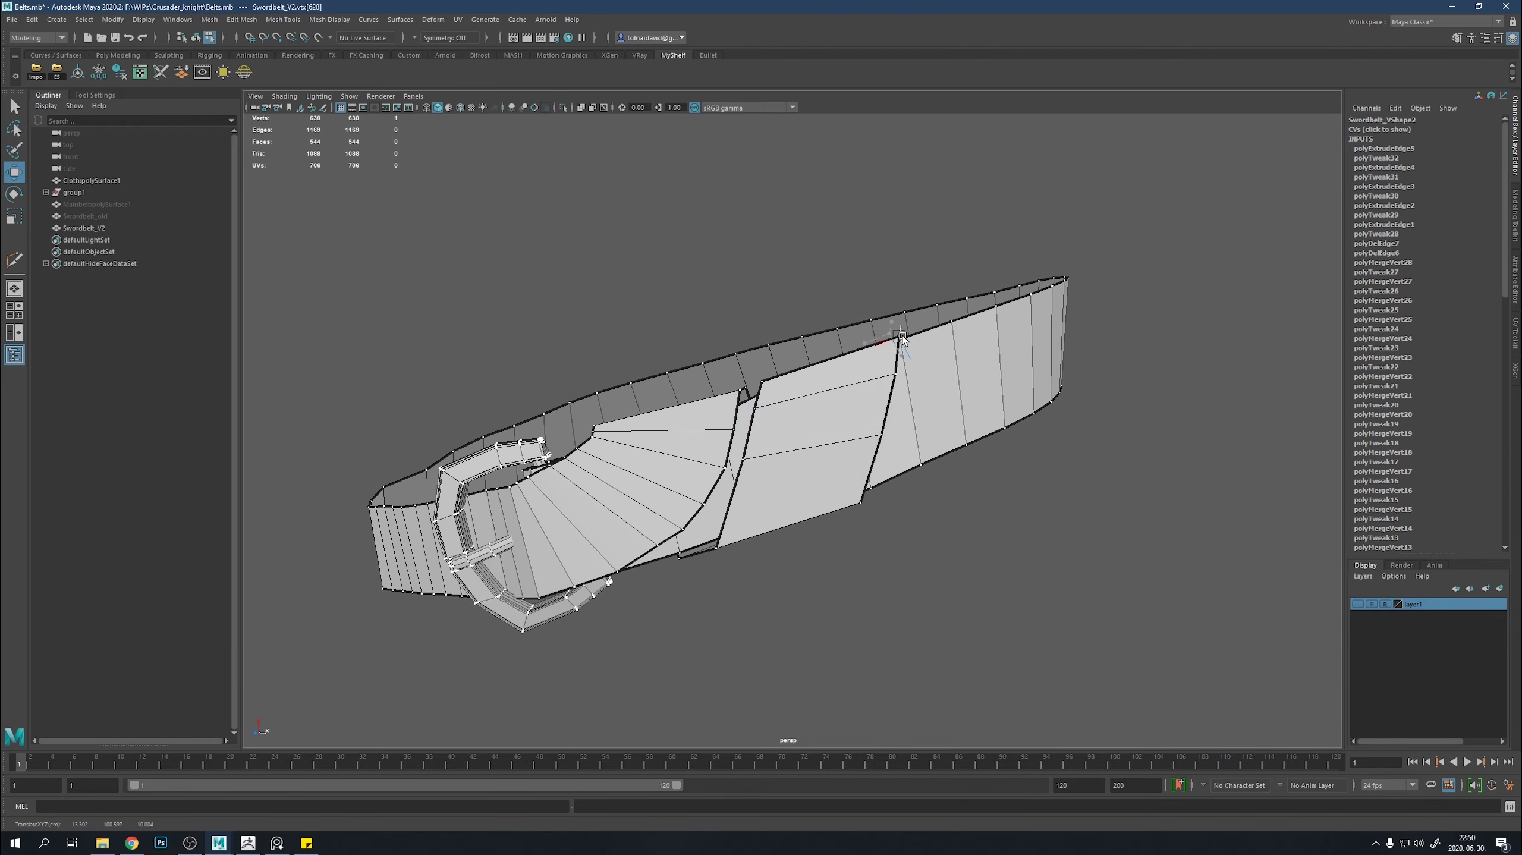
# Nudge the flap vertices near the buckle and on its left edge around the belt's curve.
pyautogui.keyDown('alt'); pyautogui.moveTo(901, 339); pyautogui.dragTo(886, 330); pyautogui.keyUp('alt')
pyautogui.scroll(5, 852, 204)
pyautogui.click(755, 367)
pyautogui.keyDown('alt'); pyautogui.moveTo(852, 204); pyautogui.dragTo(716, 513); pyautogui.keyUp('alt')
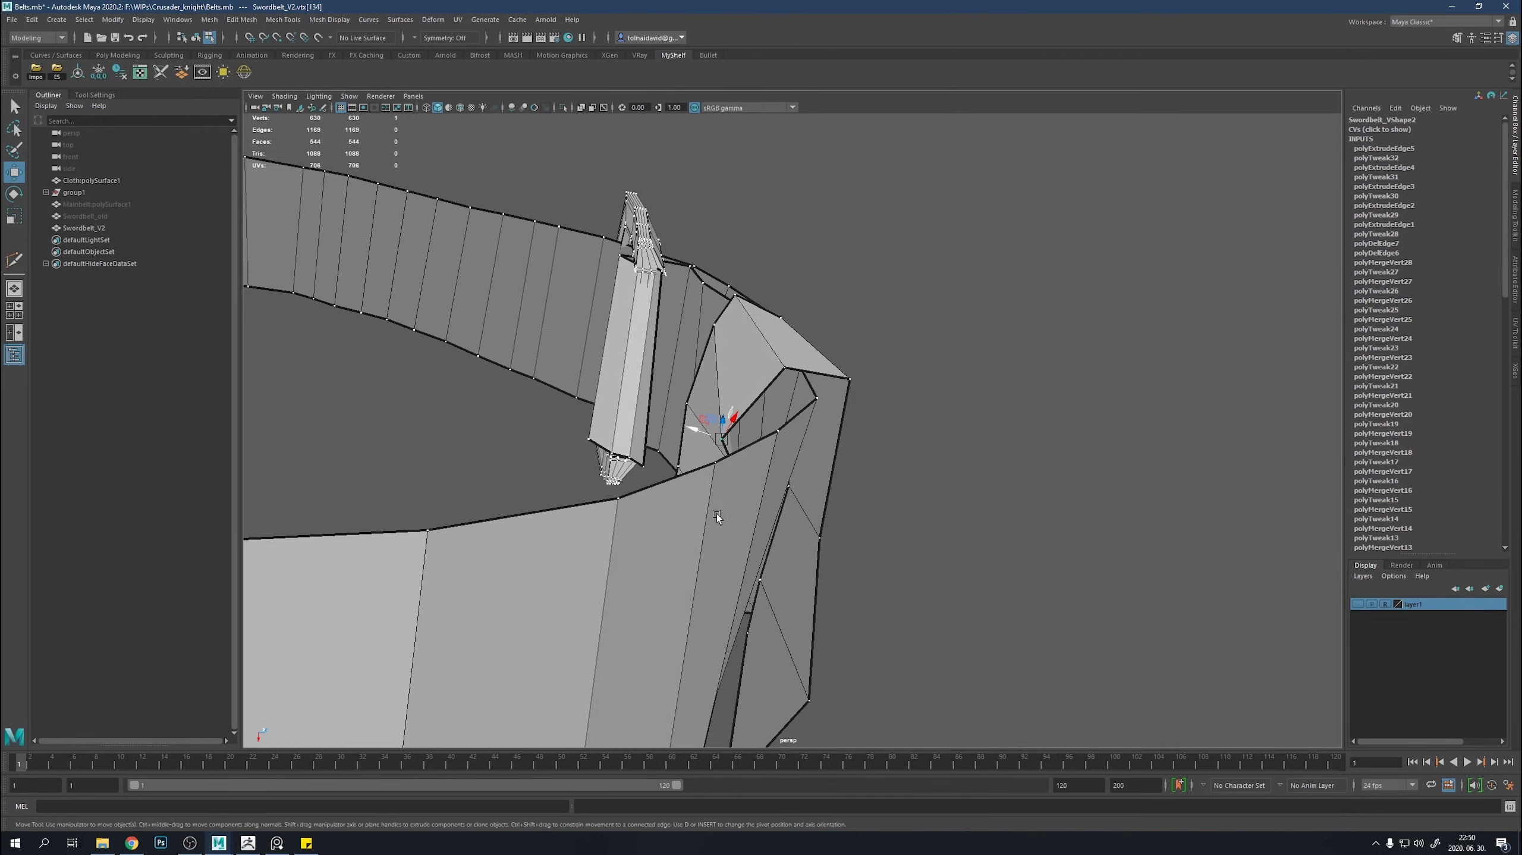
pyautogui.moveTo(754, 418)
pyautogui.keyDown('alt'); pyautogui.mouseDown()
pyautogui.moveTo(874, 413)
pyautogui.moveTo(838, 407)
pyautogui.moveTo(838, 497)
pyautogui.mouseUp(); pyautogui.keyUp('alt')
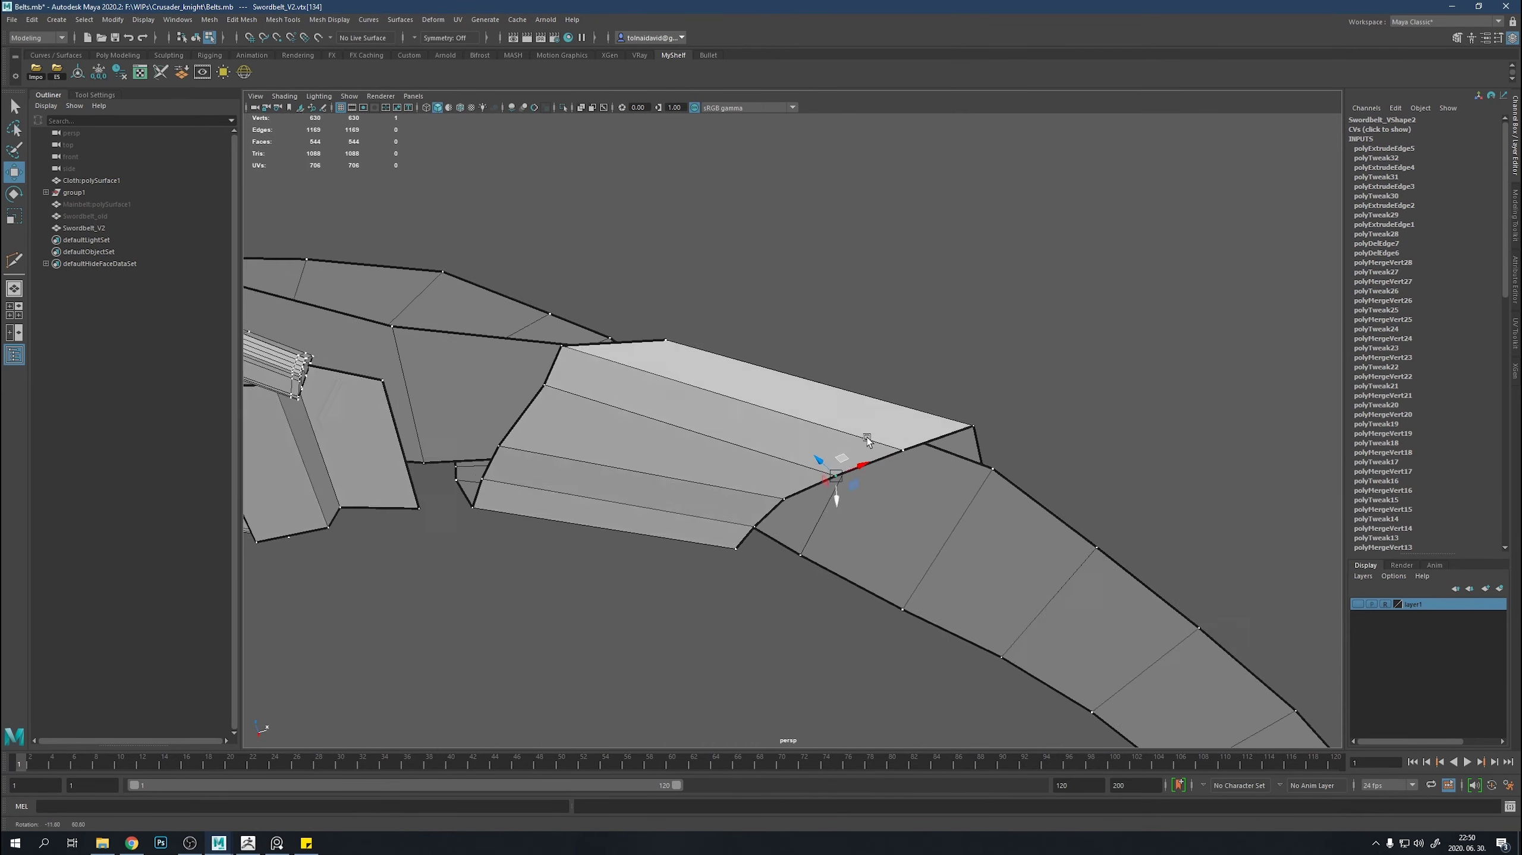
pyautogui.click(576, 363)
pyautogui.keyDown('alt'); pyautogui.moveTo(603, 383); pyautogui.dragTo(611, 362); pyautogui.keyUp('alt')
pyautogui.click(508, 419)
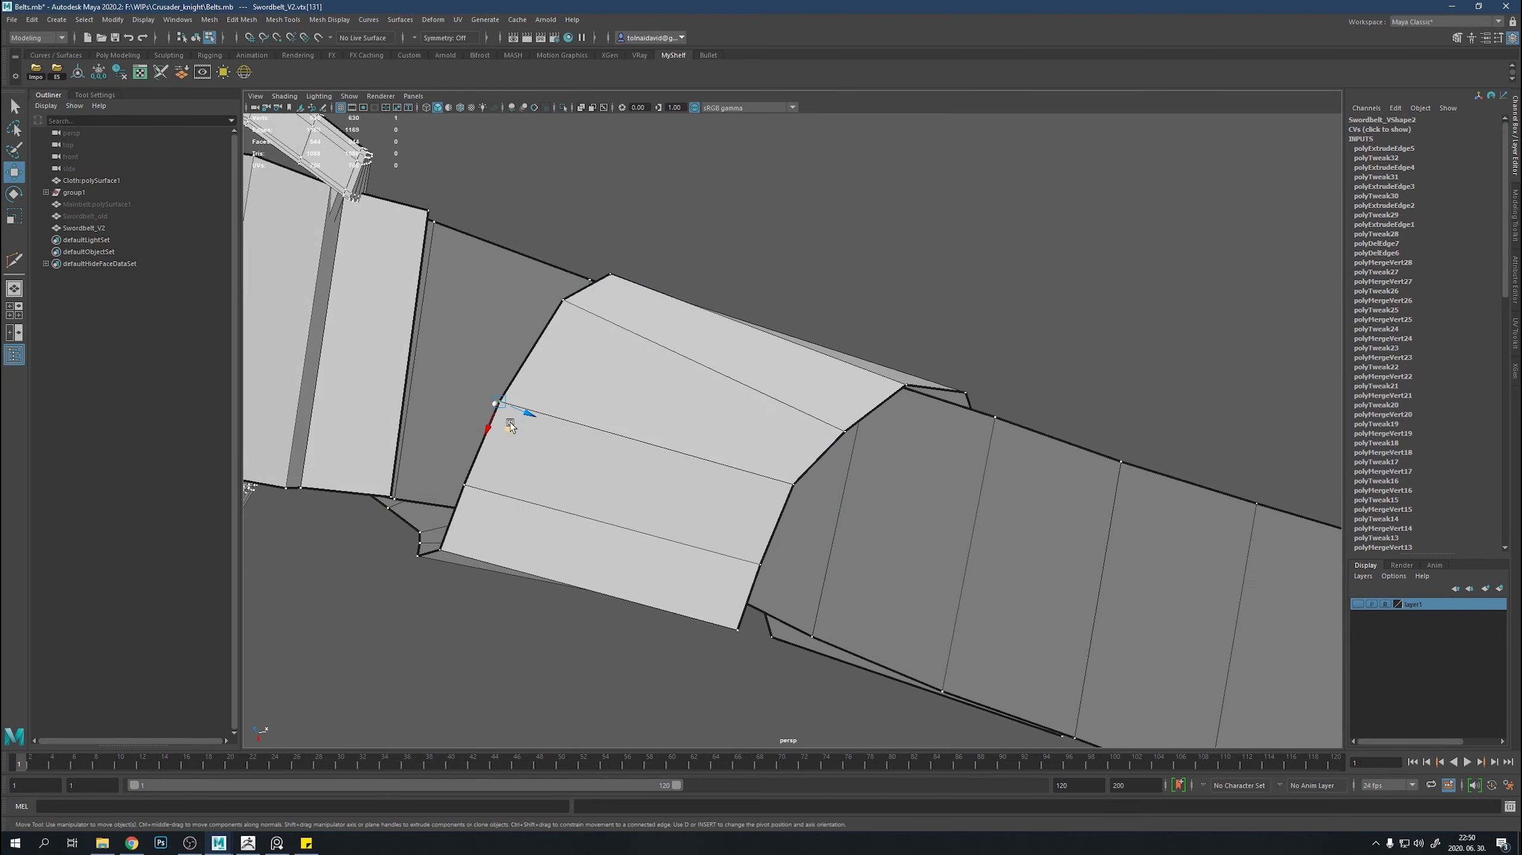
pyautogui.keyDown('alt'); pyautogui.moveTo(754, 525); pyautogui.dragTo(598, 292, button='right'); pyautogui.keyUp('alt')
pyautogui.moveTo(598, 292)
pyautogui.keyDown('alt'); pyautogui.mouseDown()
pyautogui.moveTo(698, 268)
pyautogui.moveTo(622, 164)
pyautogui.moveTo(629, 197)
pyautogui.mouseUp(); pyautogui.keyUp('alt')
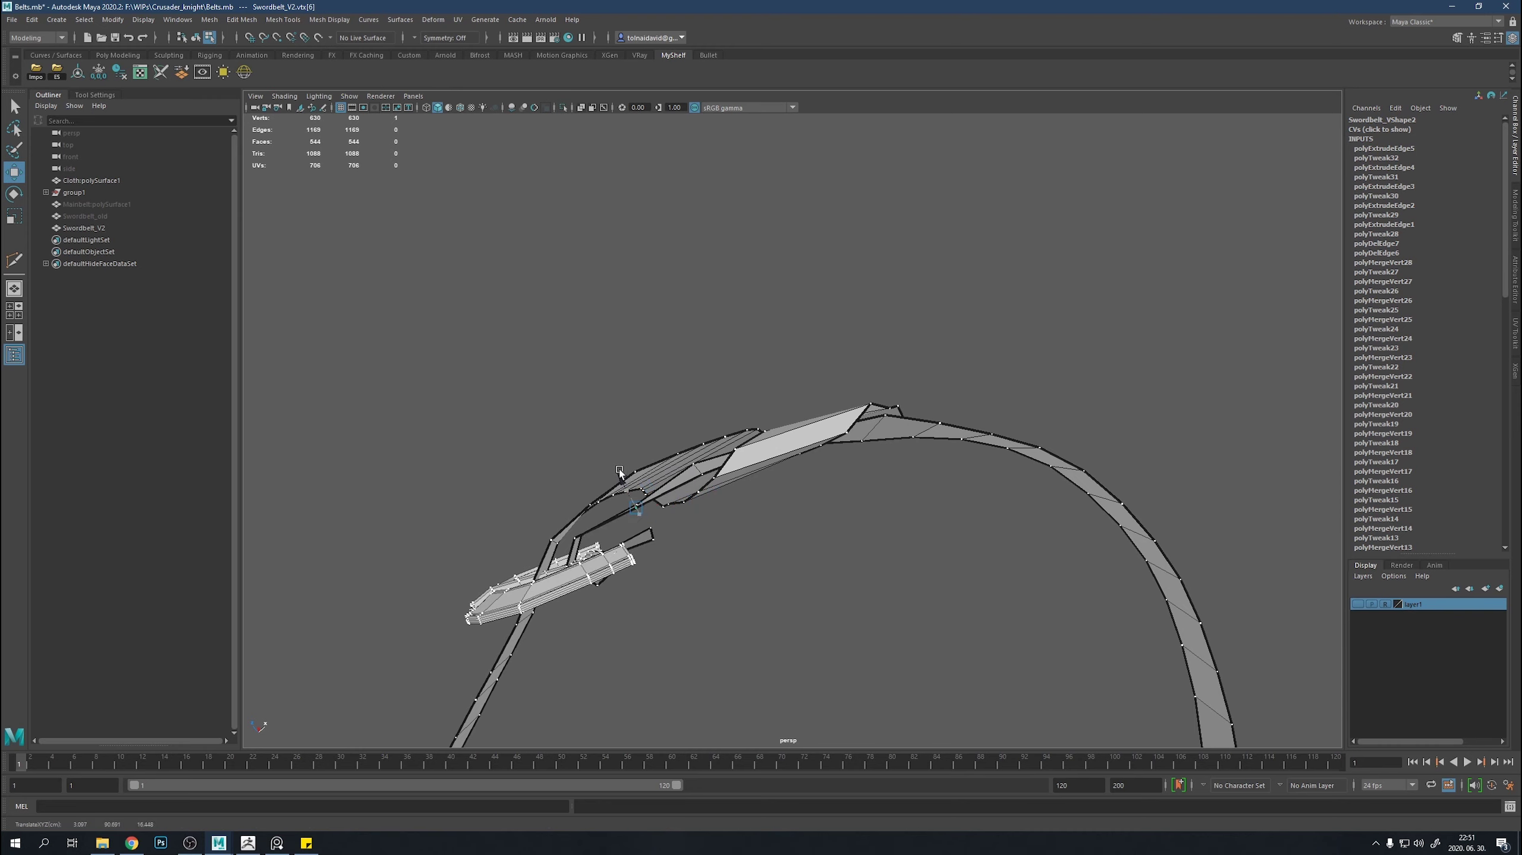
# Extrude the flap's end edge and pull the first new section outward.
pyautogui.keyDown('alt'); pyautogui.moveTo(619, 473); pyautogui.dragTo(729, 516); pyautogui.keyUp('alt')
pyautogui.keyDown('alt'); pyautogui.moveTo(729, 516); pyautogui.dragTo(787, 393, button='right'); pyautogui.keyUp('alt')
pyautogui.click(787, 393)
pyautogui.moveTo(787, 393)
pyautogui.keyDown('alt'); pyautogui.mouseDown()
pyautogui.moveTo(1128, 234)
pyautogui.moveTo(917, 515)
pyautogui.mouseUp(); pyautogui.keyUp('alt')
pyautogui.click(802, 440)
pyautogui.hotkey('ctrl', 'e')
pyautogui.keyDown('alt'); pyautogui.moveTo(811, 440); pyautogui.dragTo(871, 309); pyautogui.keyUp('alt')
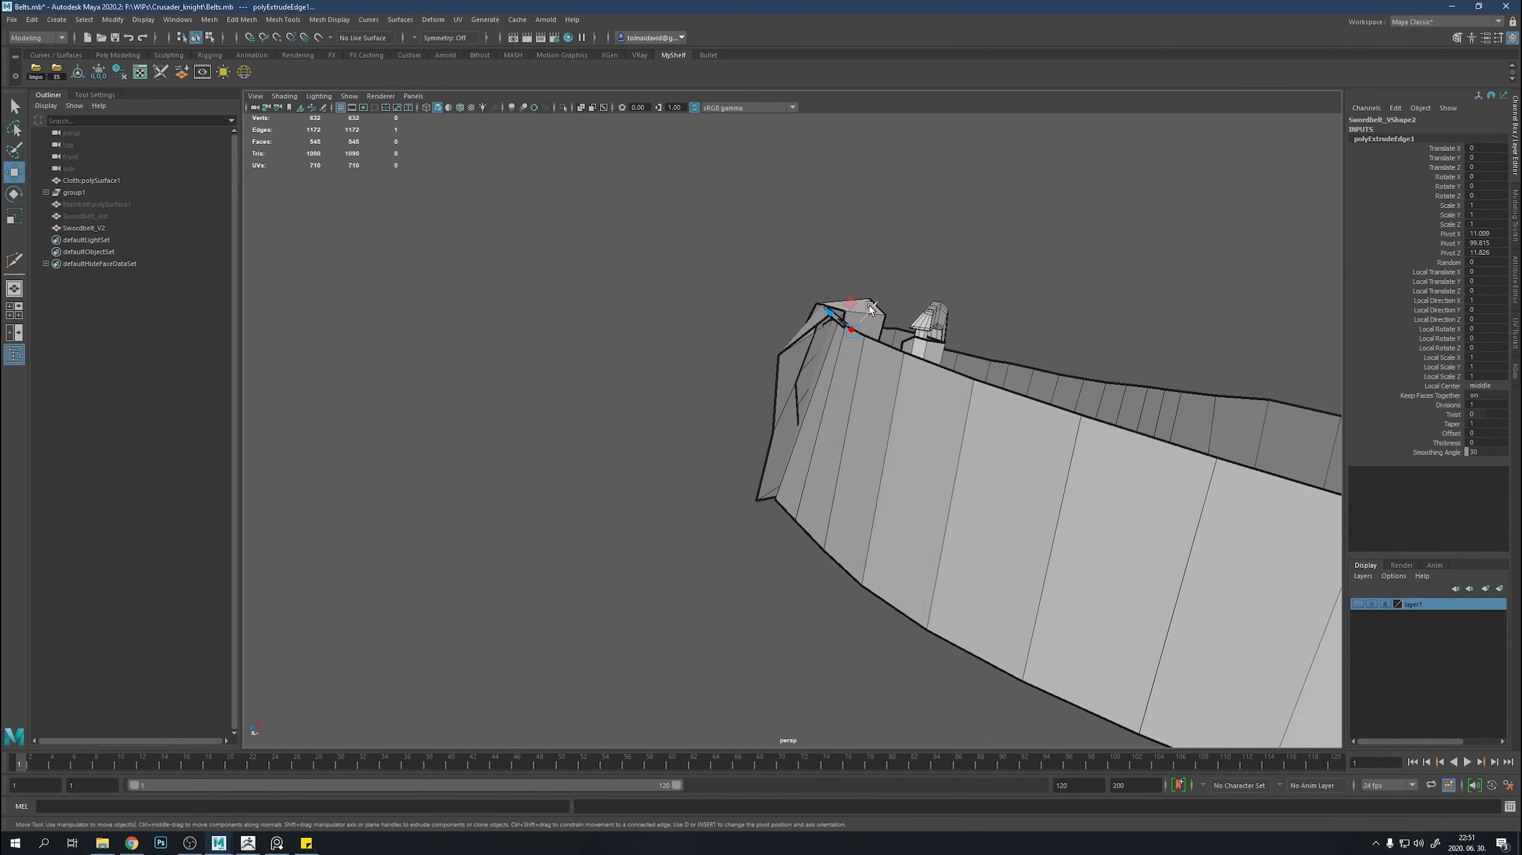
# Extrude a second section from the new end edge and pull it outward.
pyautogui.moveTo(802, 332); pyautogui.dragTo(776, 330, button='right')
pyautogui.click(779, 356)
pyautogui.moveTo(779, 356)
pyautogui.keyDown('alt'); pyautogui.mouseDown()
pyautogui.moveTo(828, 383)
pyautogui.moveTo(695, 295)
pyautogui.mouseUp(); pyautogui.keyUp('alt')
pyautogui.click(707, 402)
pyautogui.hotkey('ctrl', 'e')
pyautogui.keyDown('alt'); pyautogui.moveTo(707, 402); pyautogui.dragTo(799, 357); pyautogui.keyUp('alt')
pyautogui.moveTo(799, 357)
pyautogui.keyDown('alt'); pyautogui.mouseDown(button='right')
pyautogui.moveTo(729, 358)
pyautogui.moveTo(809, 405)
pyautogui.mouseUp(button='right'); pyautogui.keyUp('alt')
# Rotate the end edge to angle the strip, then extrude two more sections.
pyautogui.press('e')
pyautogui.moveTo(765, 427)
pyautogui.keyDown('alt'); pyautogui.mouseDown()
pyautogui.moveTo(730, 491)
pyautogui.moveTo(727, 468)
pyautogui.moveTo(908, 488)
pyautogui.moveTo(745, 424)
pyautogui.moveTo(718, 437)
pyautogui.mouseUp(); pyautogui.keyUp('alt')
pyautogui.hotkey('ctrl', 'e')
pyautogui.press('e')
pyautogui.press('w')
pyautogui.hotkey('ctrl', 'e')
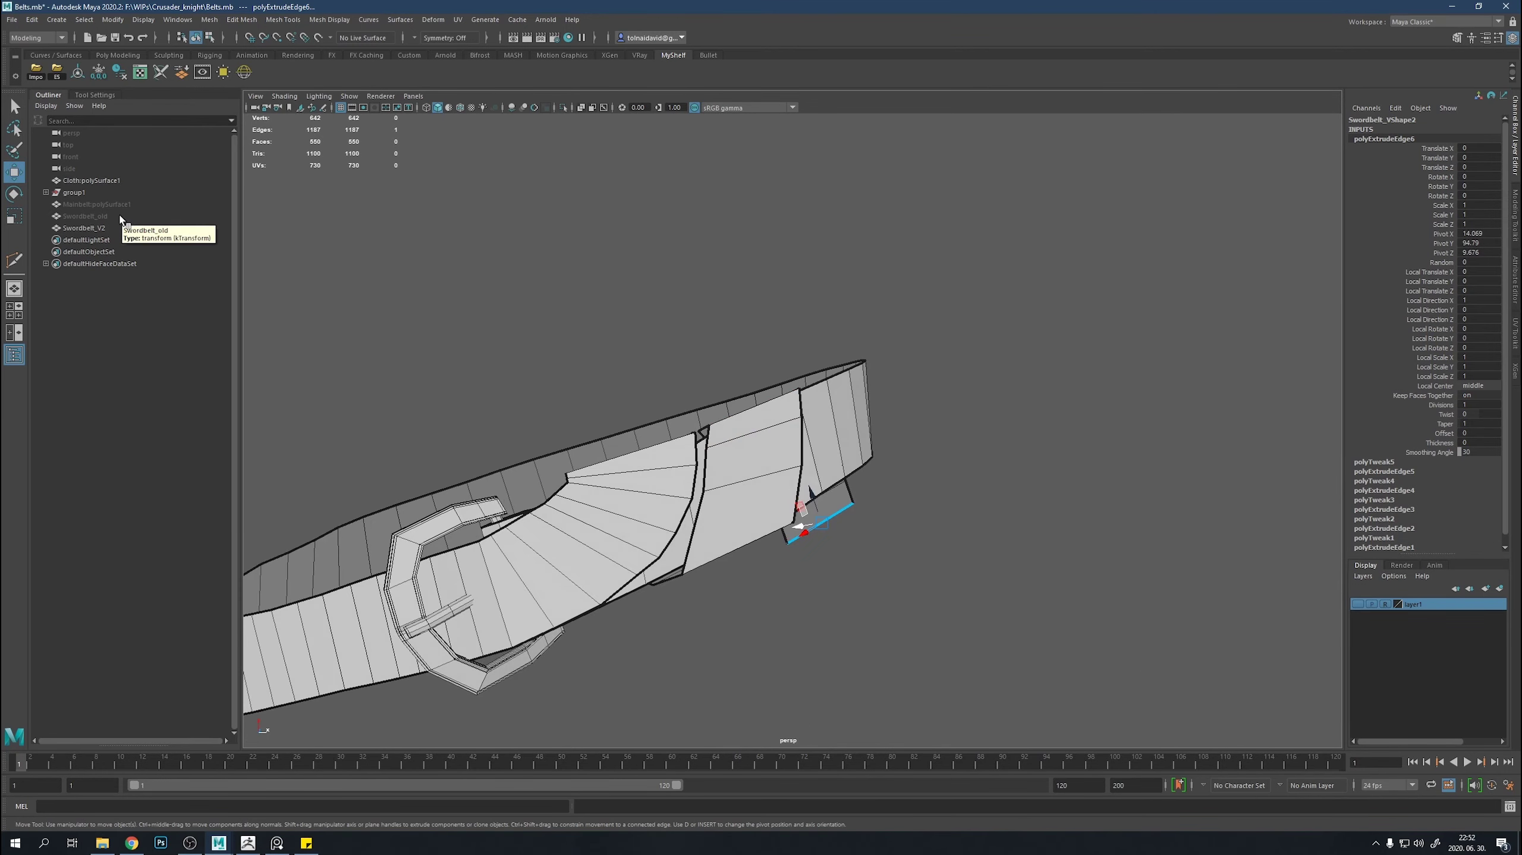
# Unhide the sword model and compare it against the old and new belts.
pyautogui.click(120, 217)
pyautogui.moveTo(424, 293)
pyautogui.keyDown('alt'); pyautogui.mouseDown()
pyautogui.moveTo(493, 401)
pyautogui.moveTo(1013, 533)
pyautogui.moveTo(690, 419)
pyautogui.mouseUp(); pyautogui.keyUp('alt')
pyautogui.click(46, 192)
pyautogui.click(112, 205)
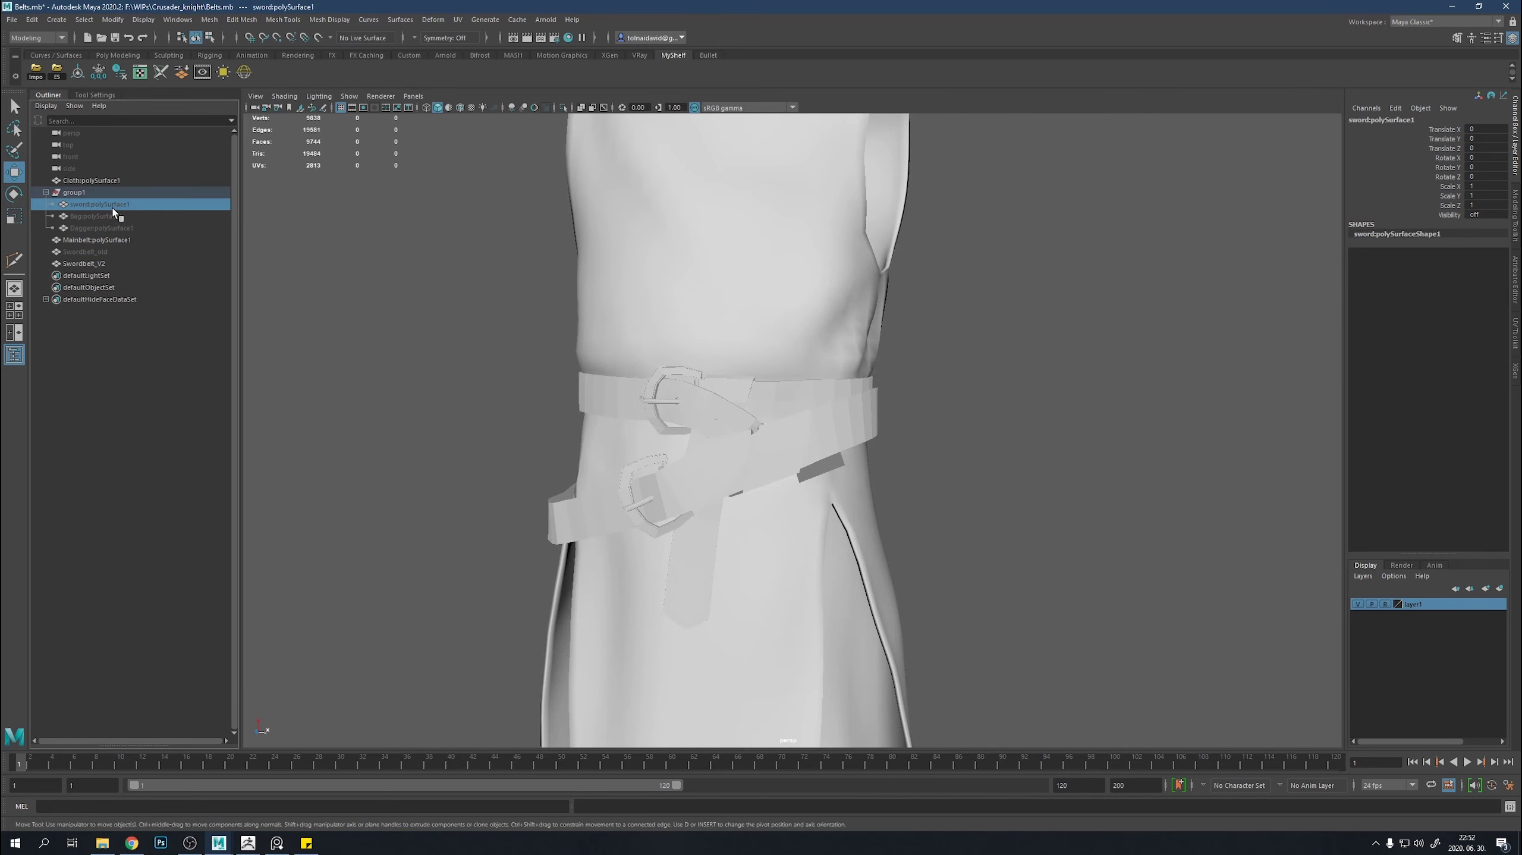
pyautogui.hotkey('shift', 'h')
pyautogui.moveTo(419, 419)
pyautogui.keyDown('alt'); pyautogui.mouseDown()
pyautogui.moveTo(513, 447)
pyautogui.moveTo(673, 433)
pyautogui.moveTo(953, 488)
pyautogui.moveTo(670, 523)
pyautogui.mouseUp(); pyautogui.keyUp('alt')
# Isolate SwordBelt_V2 and reposition edges on the overlapping strap piece.
pyautogui.click(954, 488)
pyautogui.hotkey('ctrl', '1')
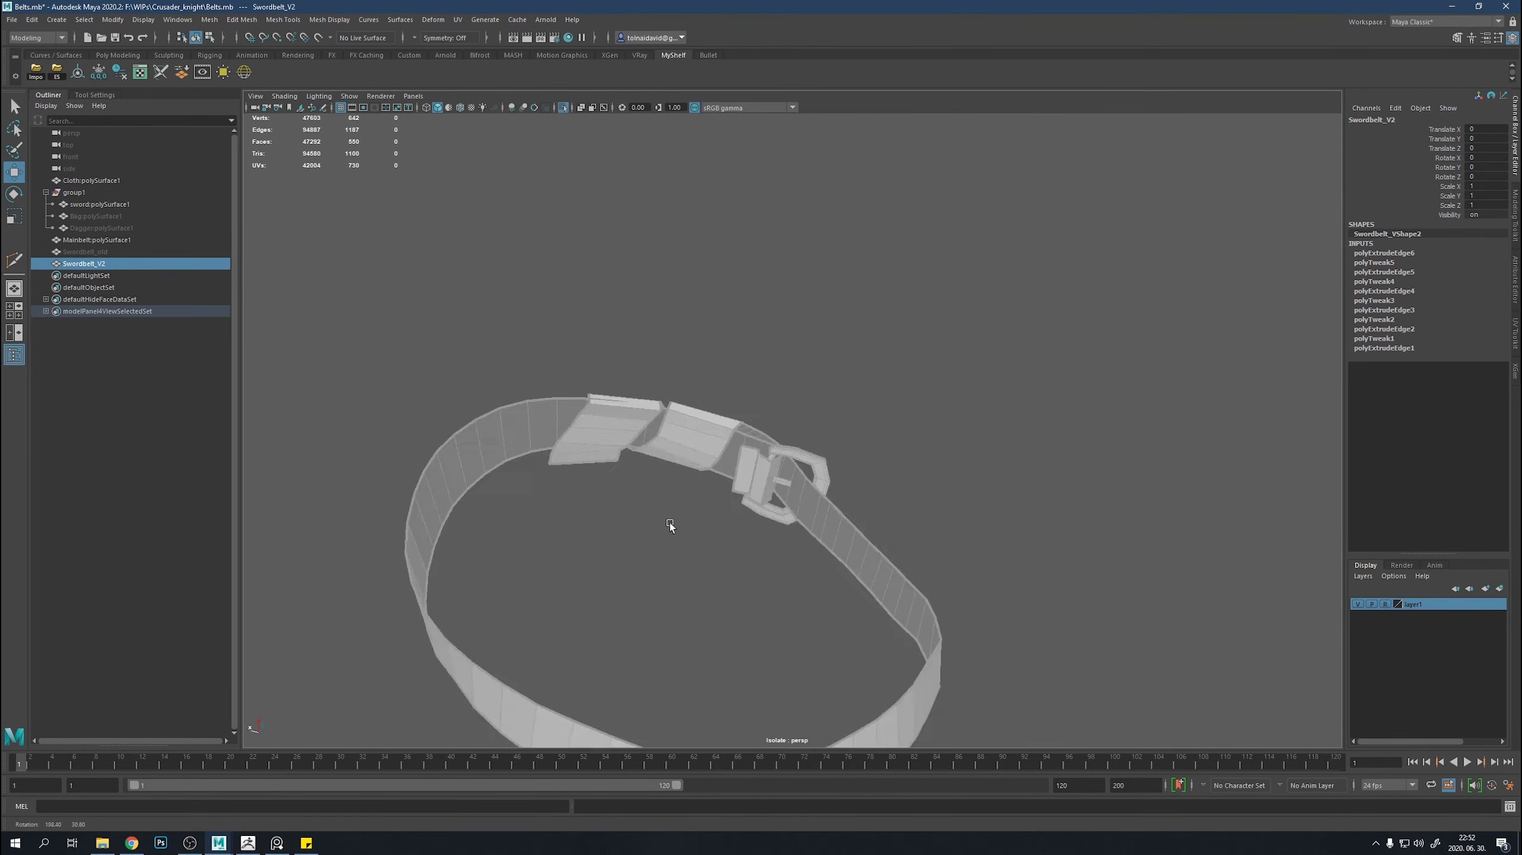
pyautogui.scroll(3, 713, 454)
pyautogui.press('F10')
pyautogui.click(778, 483)
pyautogui.scroll(5, 795, 462)
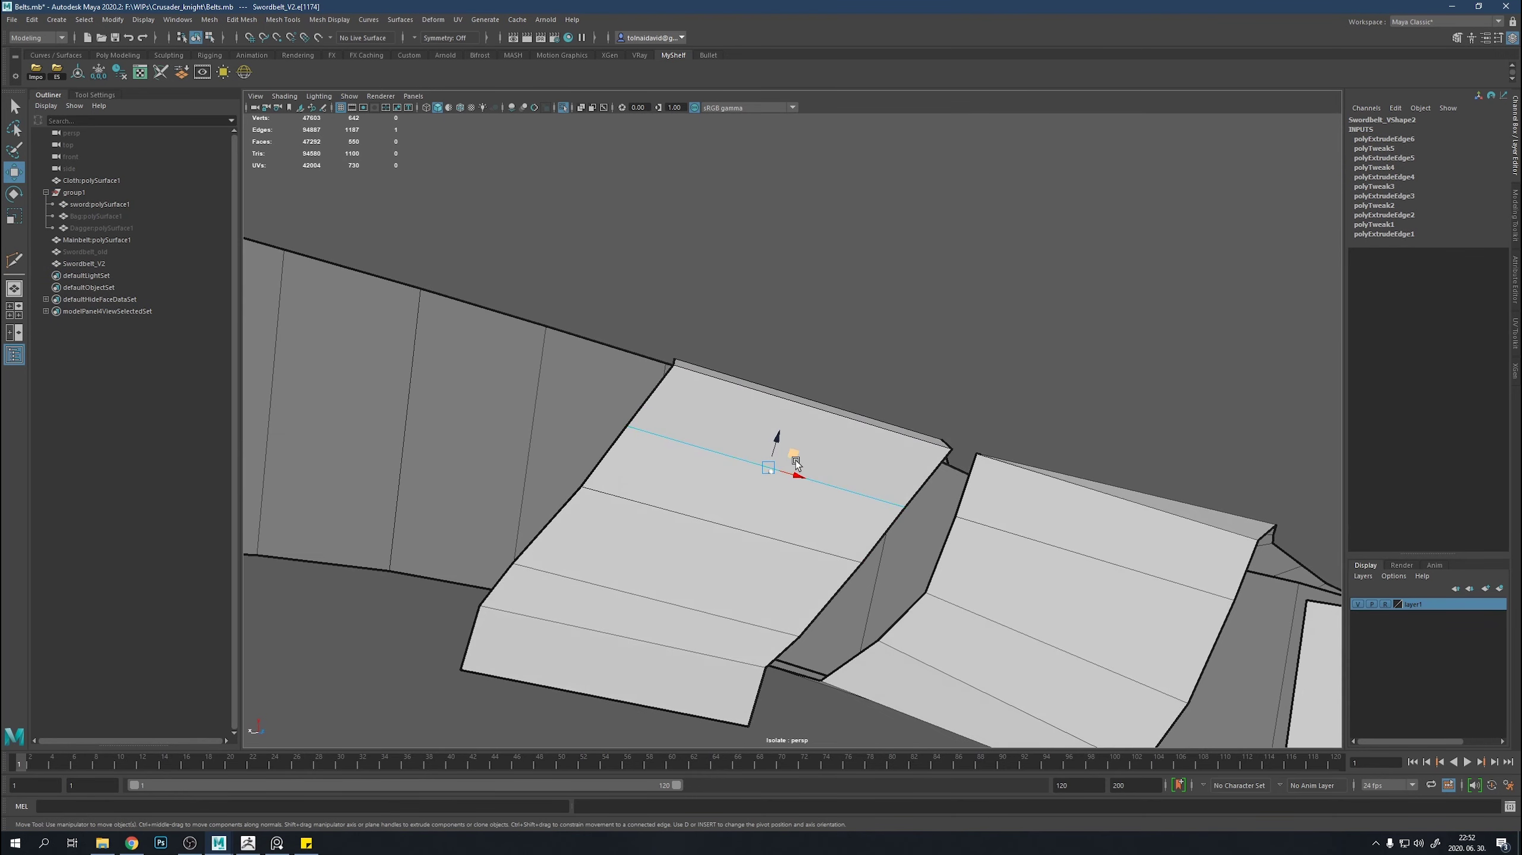
pyautogui.click(781, 540)
pyautogui.moveTo(781, 540)
pyautogui.keyDown('alt'); pyautogui.mouseDown()
pyautogui.moveTo(778, 521)
pyautogui.moveTo(799, 530)
pyautogui.moveTo(756, 289)
pyautogui.moveTo(756, 490)
pyautogui.mouseUp(); pyautogui.keyUp('alt')
pyautogui.click(835, 528)
pyautogui.moveTo(835, 528)
pyautogui.keyDown('alt'); pyautogui.mouseDown()
pyautogui.moveTo(680, 450)
pyautogui.moveTo(562, 453)
pyautogui.moveTo(668, 574)
pyautogui.mouseUp(); pyautogui.keyUp('alt')
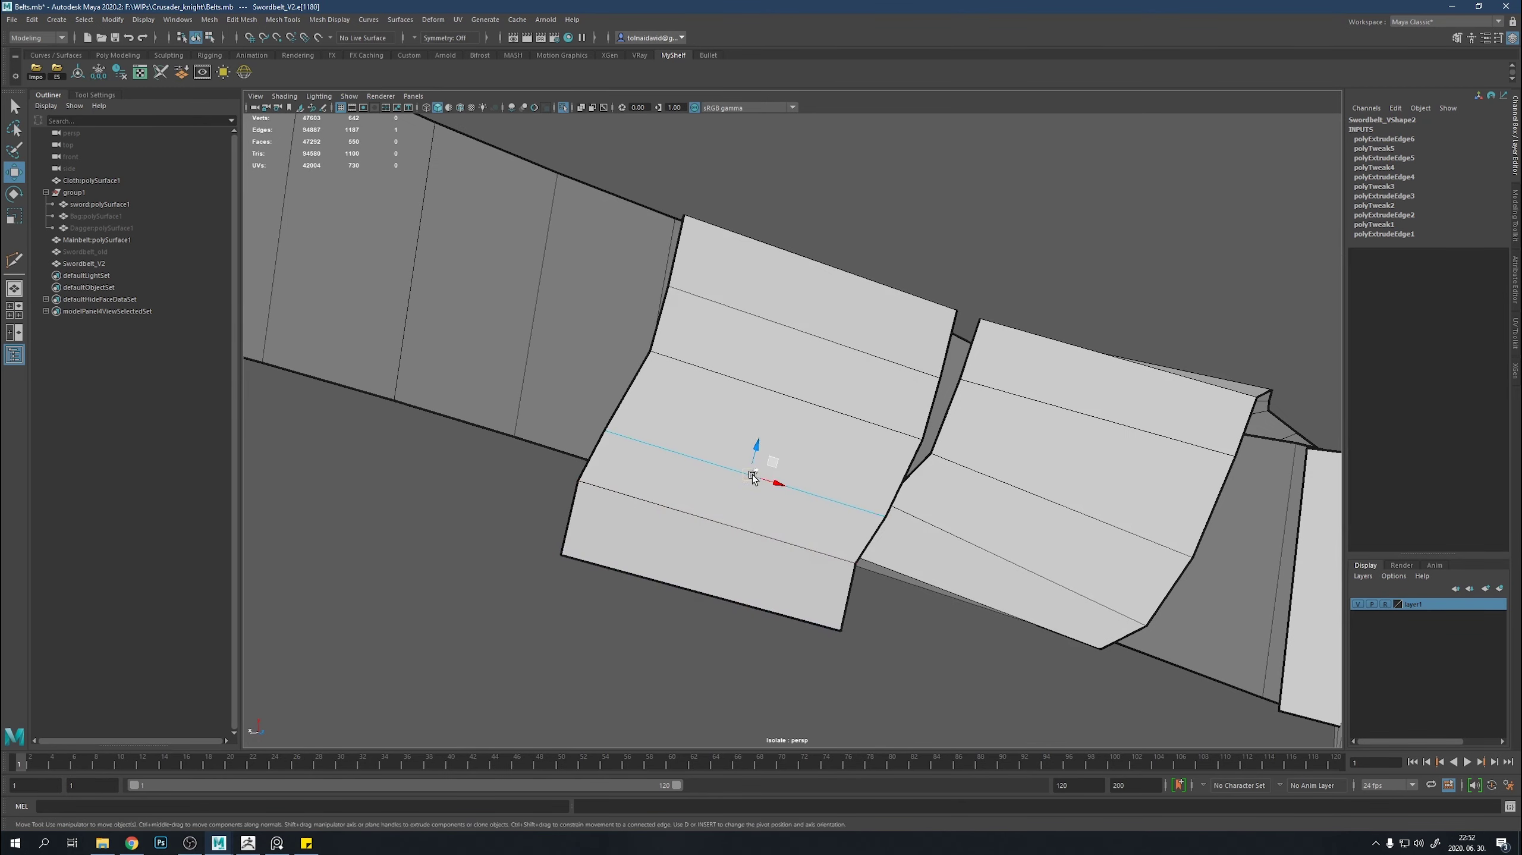
pyautogui.scroll(-5, 808, 382)
pyautogui.moveTo(838, 443)
pyautogui.keyDown('alt'); pyautogui.mouseDown()
pyautogui.moveTo(880, 468)
pyautogui.moveTo(872, 495)
pyautogui.moveTo(1359, 605)
pyautogui.mouseUp(); pyautogui.keyUp('alt')
pyautogui.click(880, 468)
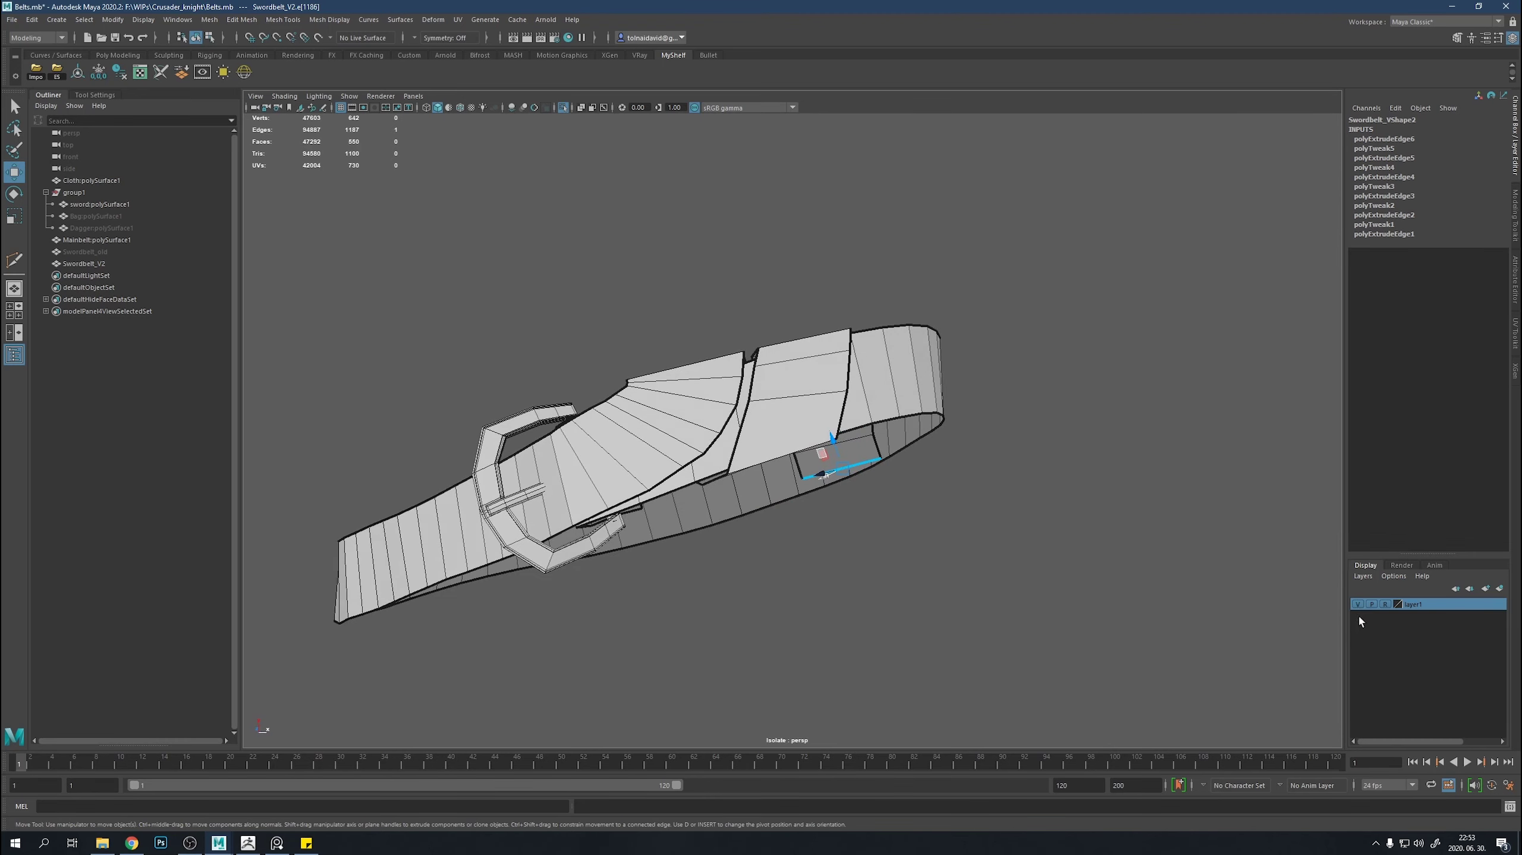
# Exit isolation and hide the sword so the belt shows on the character.
pyautogui.hotkey('ctrl', '1')
pyautogui.click(70, 204)
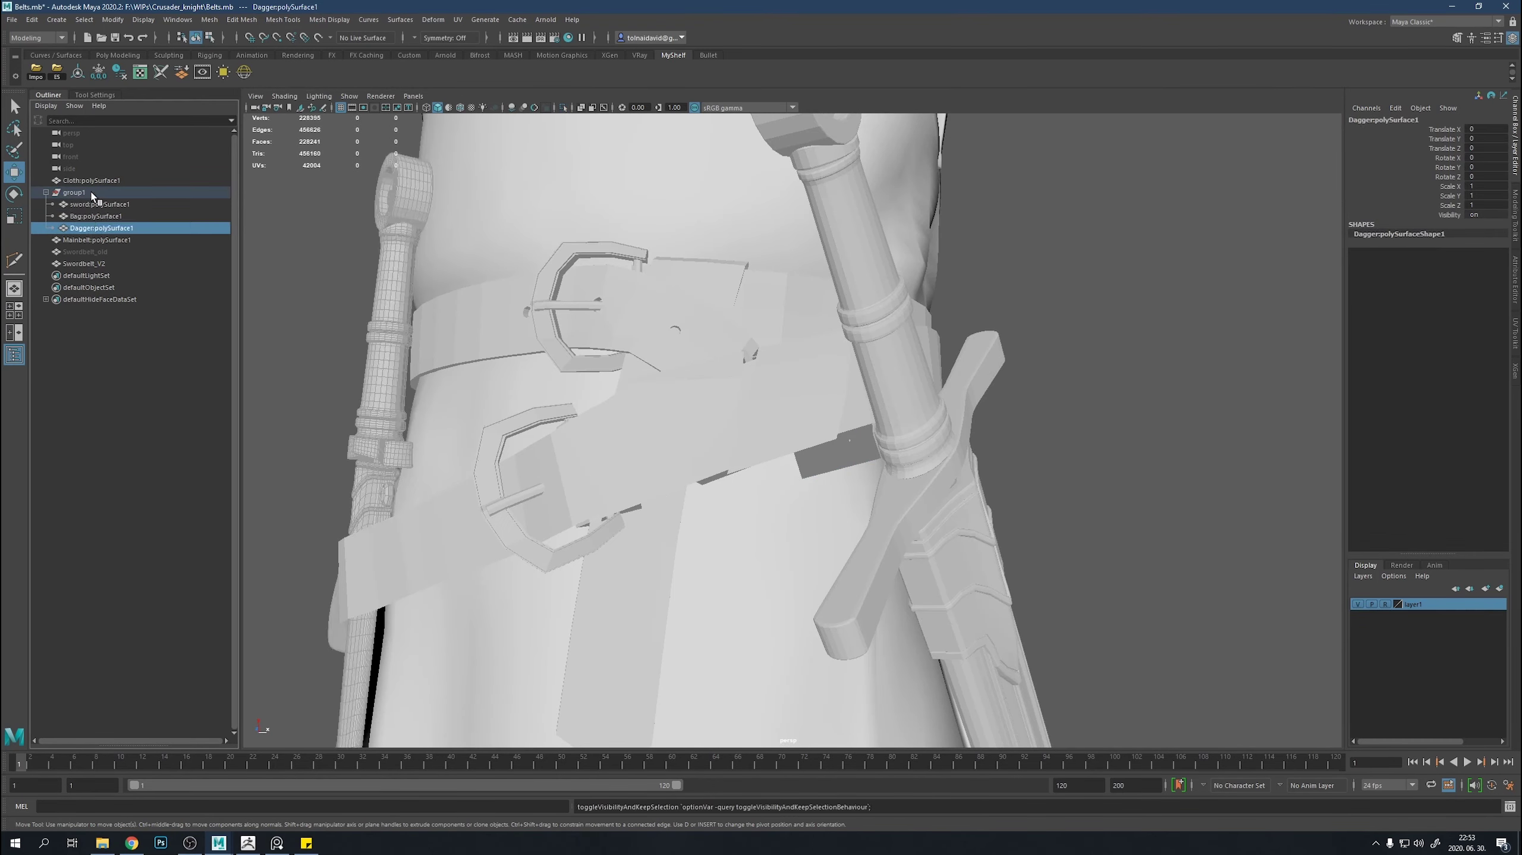
pyautogui.hotkey('ctrl', 'h')
# Select the hanging piece's bottom edge, then switch the belt to vertex mode.
pyautogui.click(829, 482)
pyautogui.press('F10')
pyautogui.moveTo(829, 483)
pyautogui.keyDown('alt'); pyautogui.mouseDown()
pyautogui.moveTo(783, 487)
pyautogui.moveTo(909, 512)
pyautogui.moveTo(833, 473)
pyautogui.moveTo(845, 542)
pyautogui.moveTo(802, 567)
pyautogui.moveTo(849, 558)
pyautogui.mouseUp(); pyautogui.keyUp('alt')
pyautogui.click(783, 488)
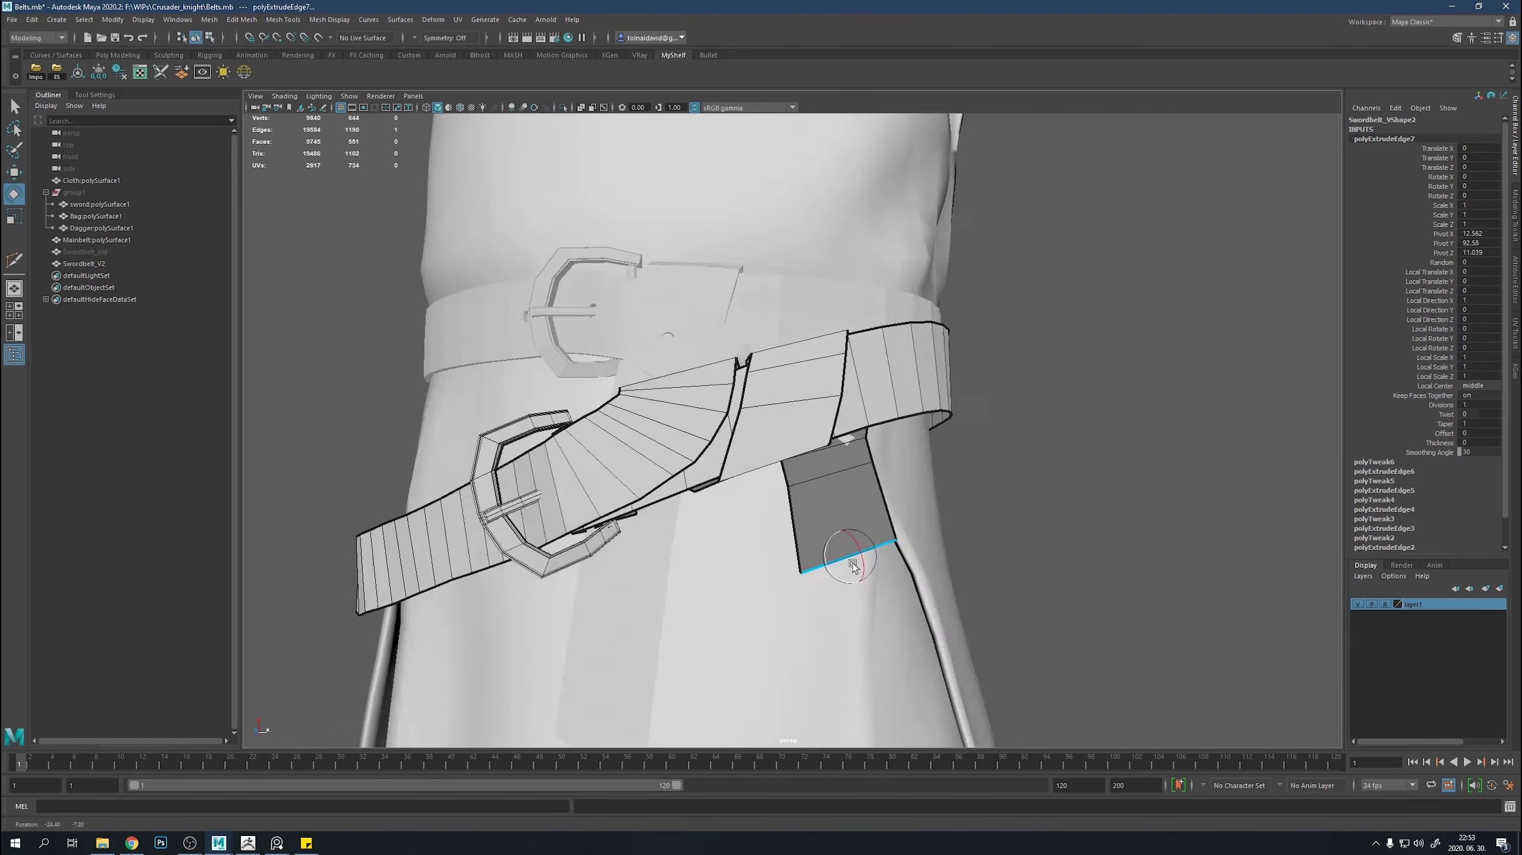
pyautogui.press('w')
pyautogui.moveTo(869, 488)
pyautogui.mouseDown(button='right')
pyautogui.moveTo(850, 473)
pyautogui.moveTo(815, 488)
pyautogui.mouseUp(button='right')
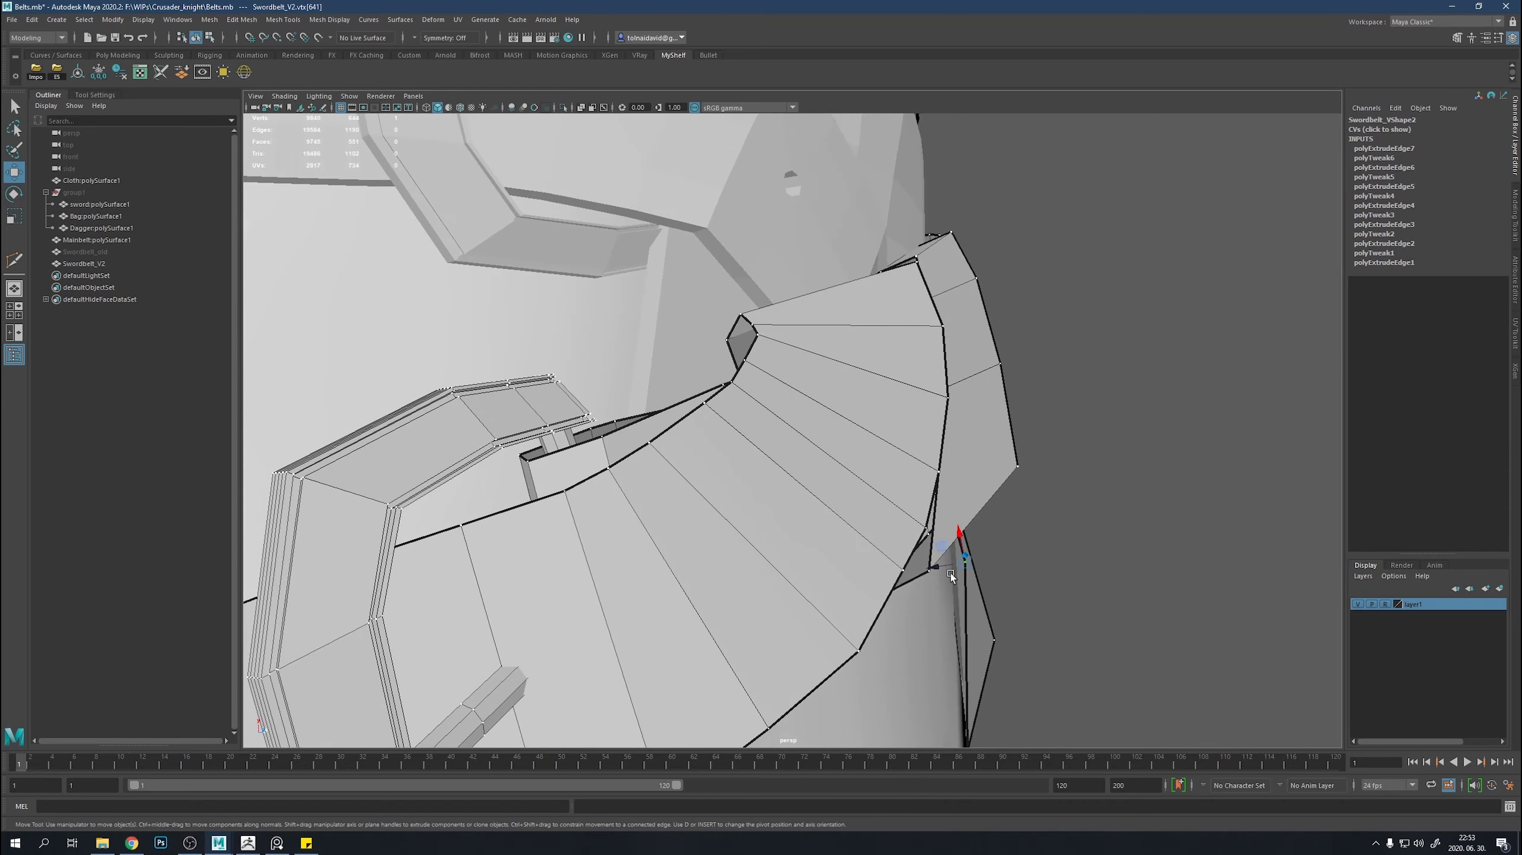
pyautogui.moveTo(815, 488)
pyautogui.keyDown('alt'); pyautogui.mouseDown()
pyautogui.moveTo(844, 609)
pyautogui.moveTo(759, 615)
pyautogui.moveTo(875, 633)
pyautogui.moveTo(851, 632)
pyautogui.moveTo(870, 414)
pyautogui.moveTo(842, 337)
pyautogui.moveTo(885, 484)
pyautogui.moveTo(710, 496)
pyautogui.moveTo(721, 440)
pyautogui.moveTo(839, 572)
pyautogui.moveTo(945, 552)
pyautogui.mouseUp(); pyautogui.keyUp('alt')
# Move the overlap and underside vertices inward so the belt hugs the body.
pyautogui.click(842, 338)
pyautogui.press('w')
pyautogui.scroll(-3, 856, 503)
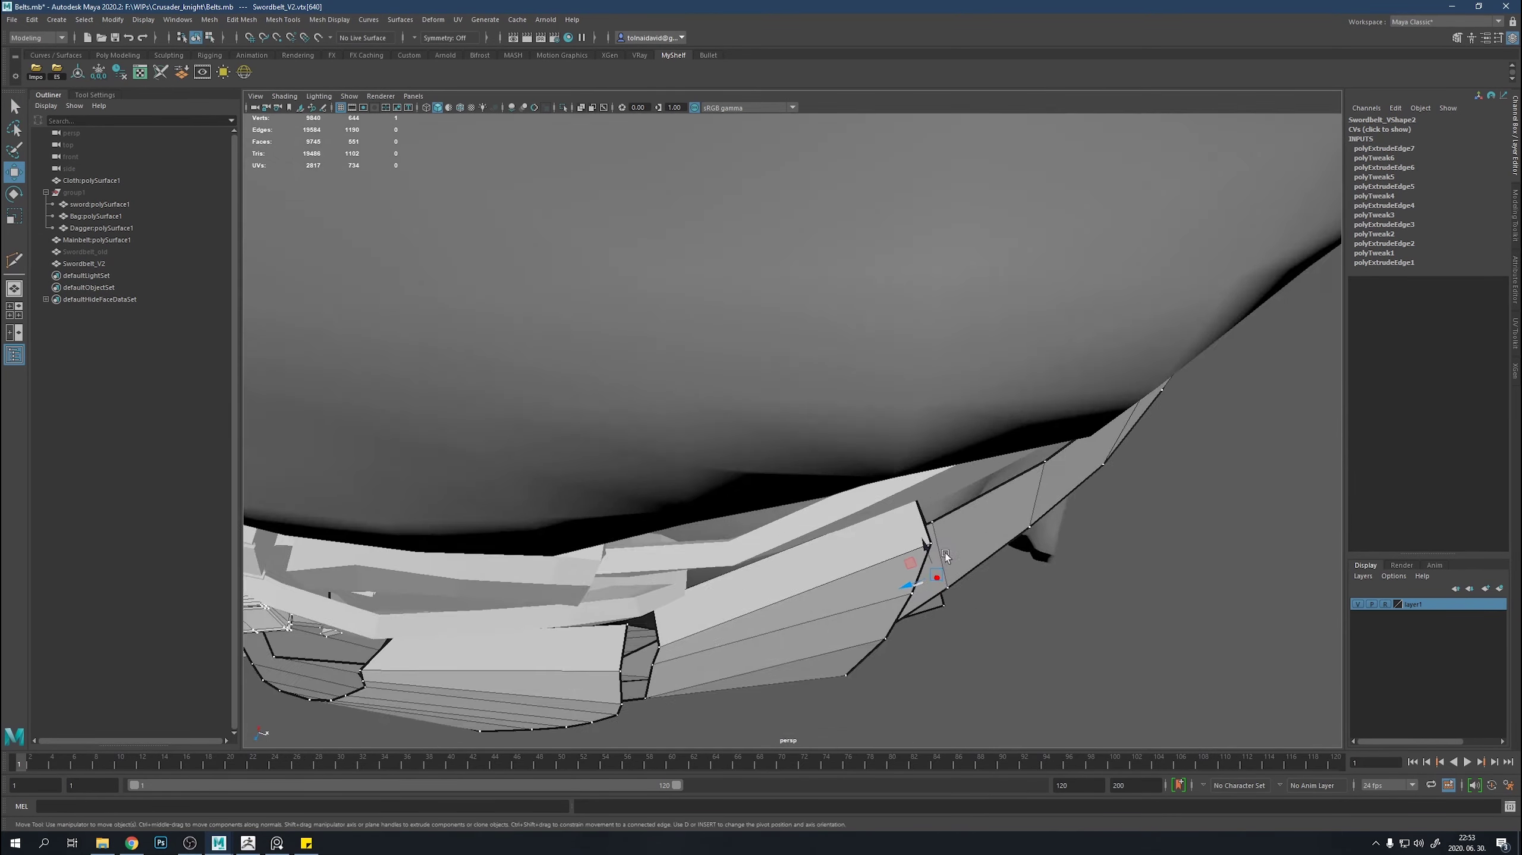
pyautogui.click(911, 459)
pyautogui.moveTo(911, 459); pyautogui.dragTo(838, 397, button='right')
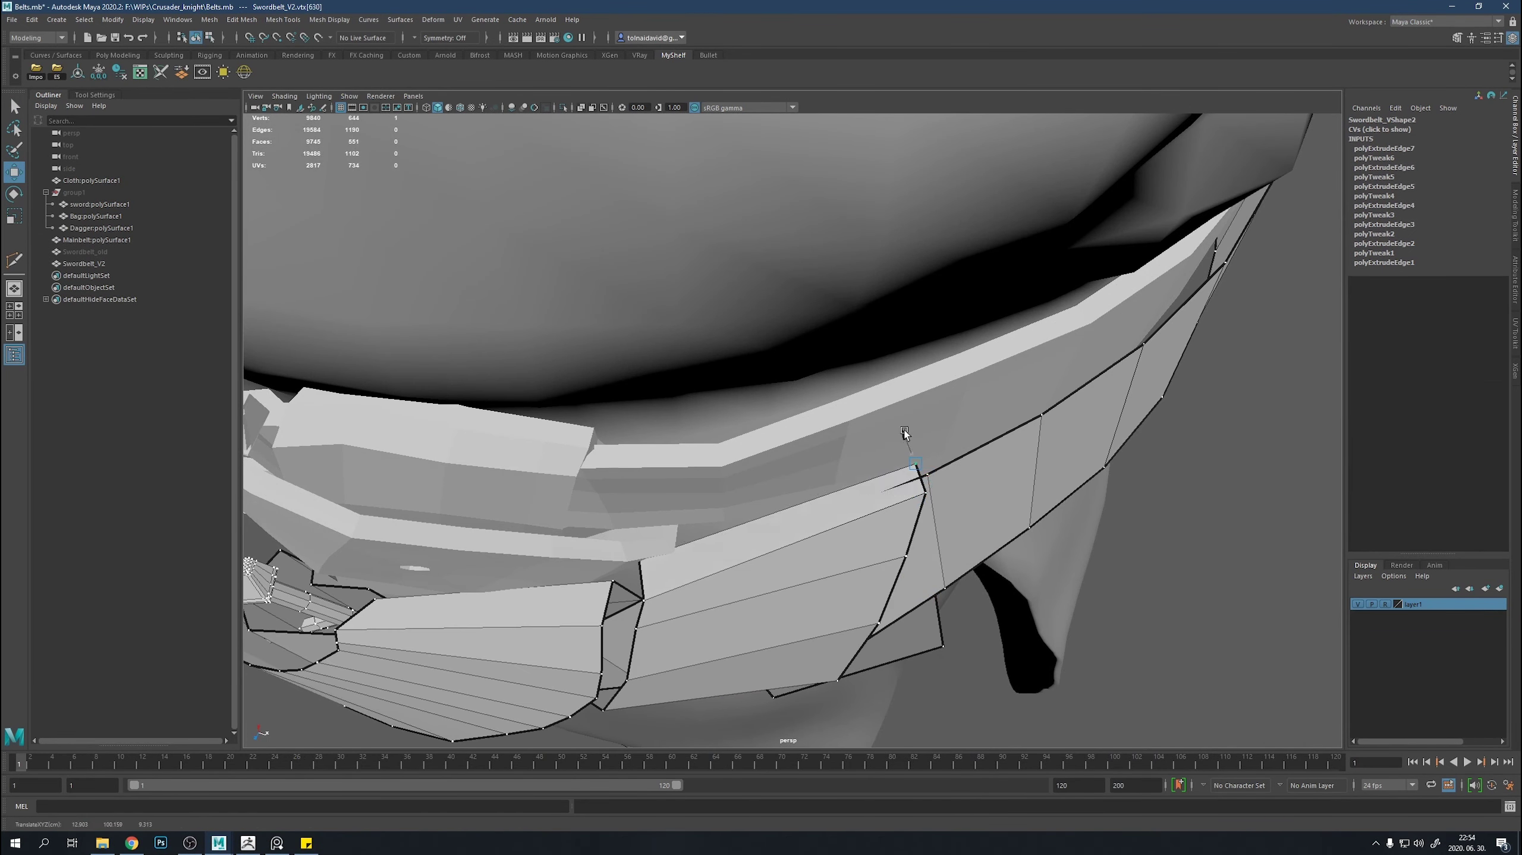
pyautogui.moveTo(904, 432)
pyautogui.keyDown('alt'); pyautogui.mouseDown()
pyautogui.moveTo(862, 281)
pyautogui.moveTo(908, 350)
pyautogui.moveTo(992, 414)
pyautogui.moveTo(799, 556)
pyautogui.moveTo(703, 468)
pyautogui.moveTo(595, 509)
pyautogui.moveTo(769, 467)
pyautogui.moveTo(747, 400)
pyautogui.mouseUp(); pyautogui.keyUp('alt')
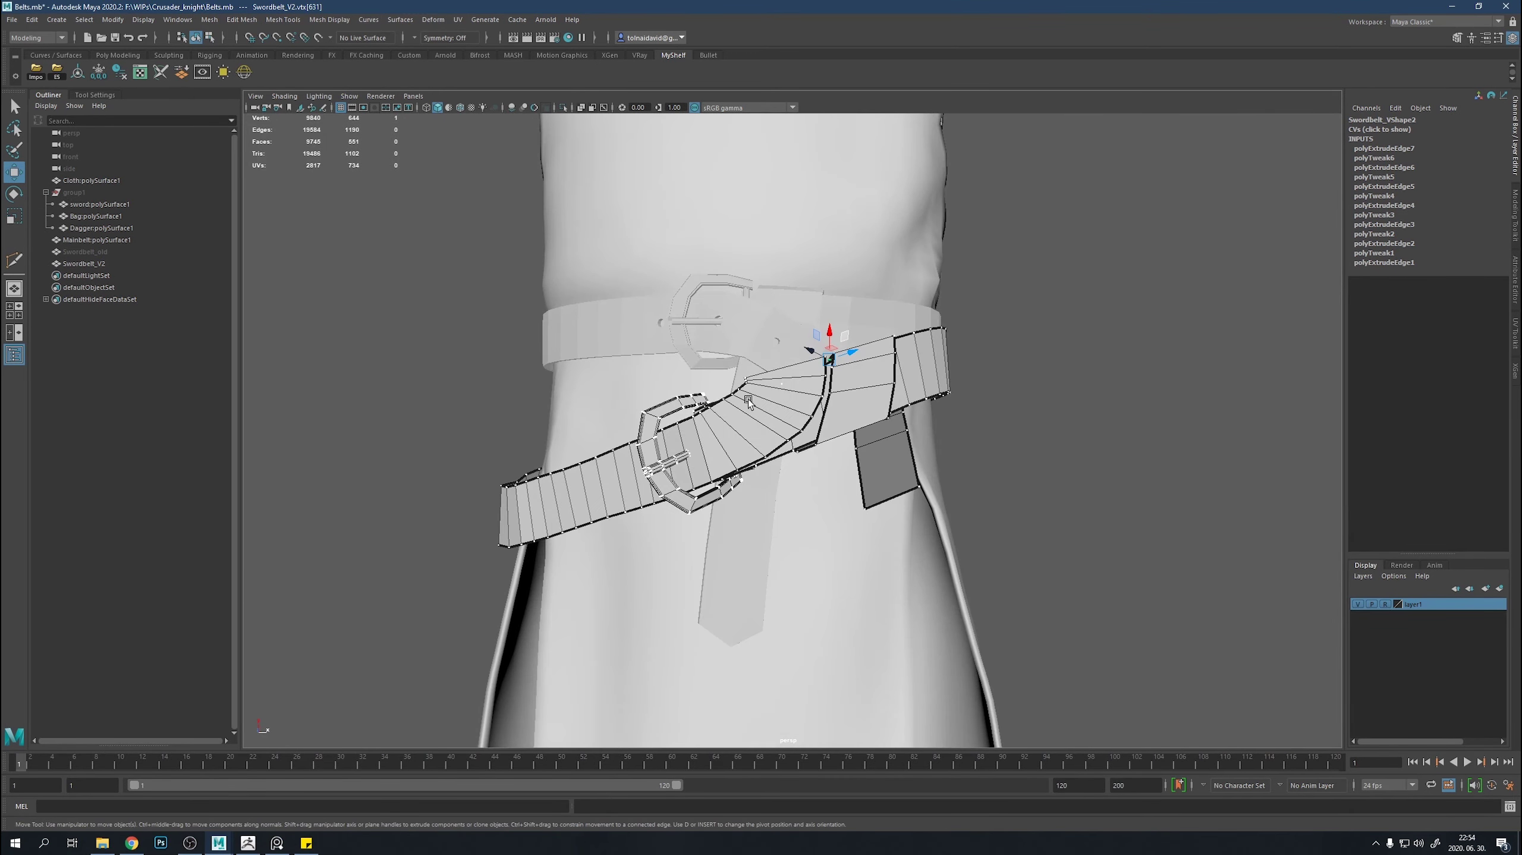
# Extend the hanging piece's bottom edge downward and isolate the belt.
pyautogui.click(904, 492)
pyautogui.moveTo(903, 492)
pyautogui.keyDown('alt'); pyautogui.mouseDown()
pyautogui.moveTo(851, 454)
pyautogui.moveTo(834, 526)
pyautogui.moveTo(958, 419)
pyautogui.mouseUp(); pyautogui.keyUp('alt')
pyautogui.hotkey('ctrl', '1')
pyautogui.press('f')
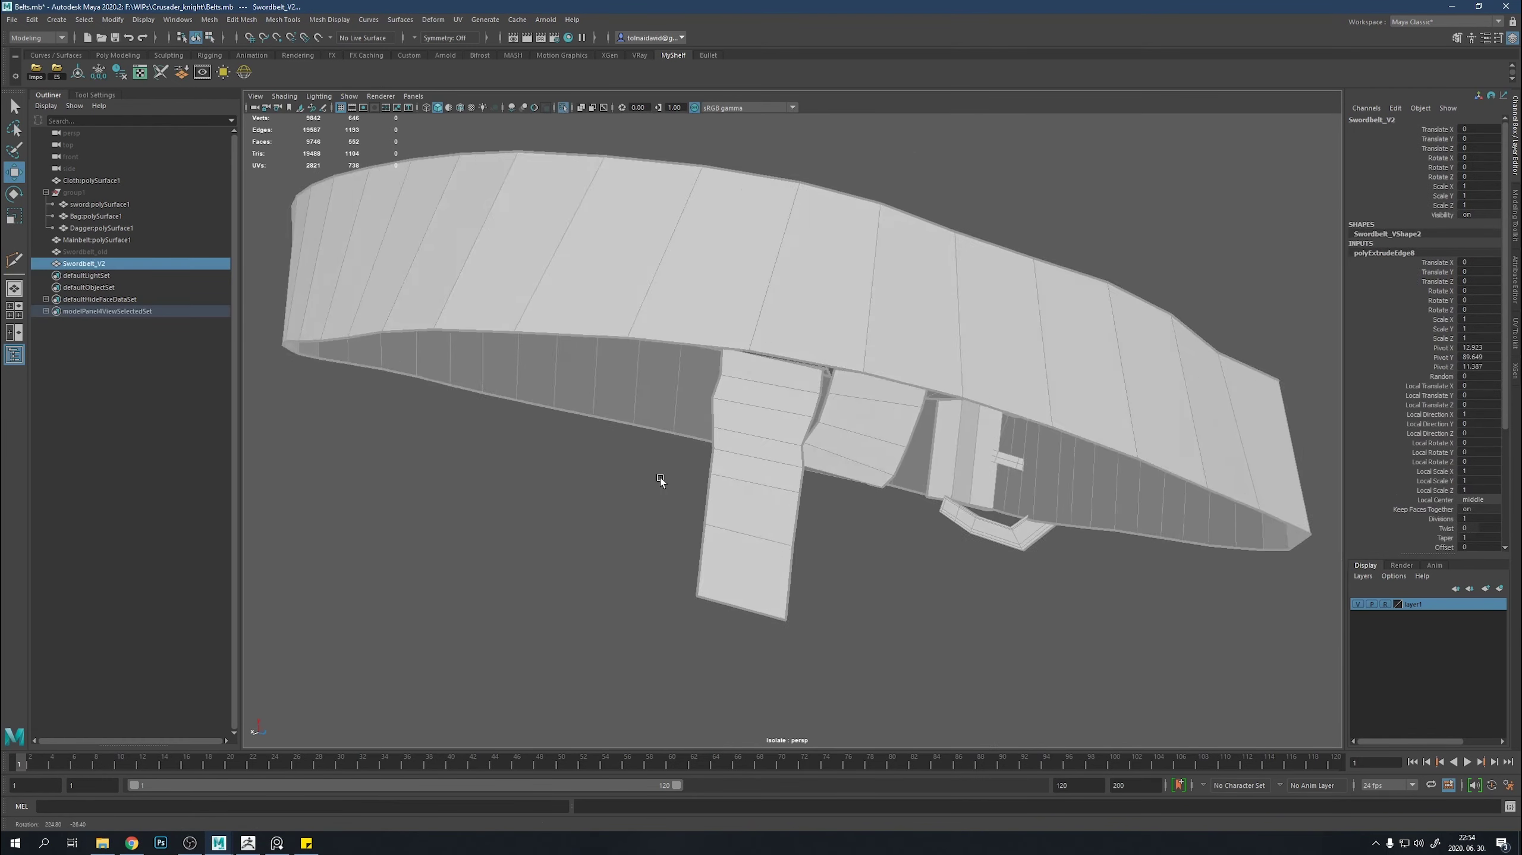
pyautogui.keyDown('alt'); pyautogui.moveTo(660, 478); pyautogui.dragTo(754, 414); pyautogui.keyUp('alt')
pyautogui.moveTo(754, 415); pyautogui.dragTo(696, 414, button='right')
# Move the strap's corner vertices to tidy its joint with the belt.
pyautogui.click(696, 397)
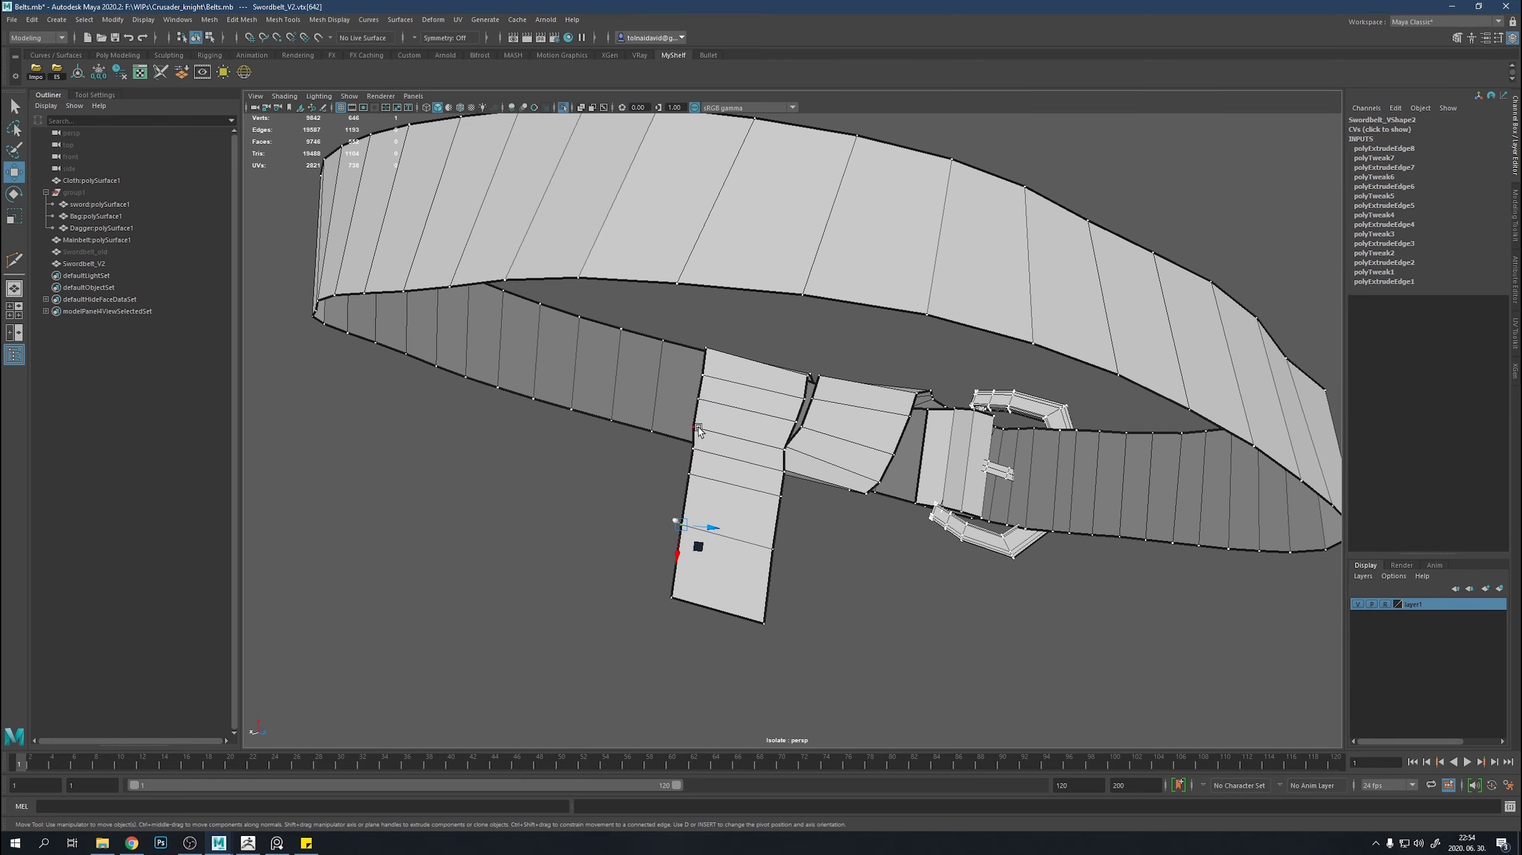
pyautogui.click(777, 453)
pyautogui.scroll(3, 778, 456)
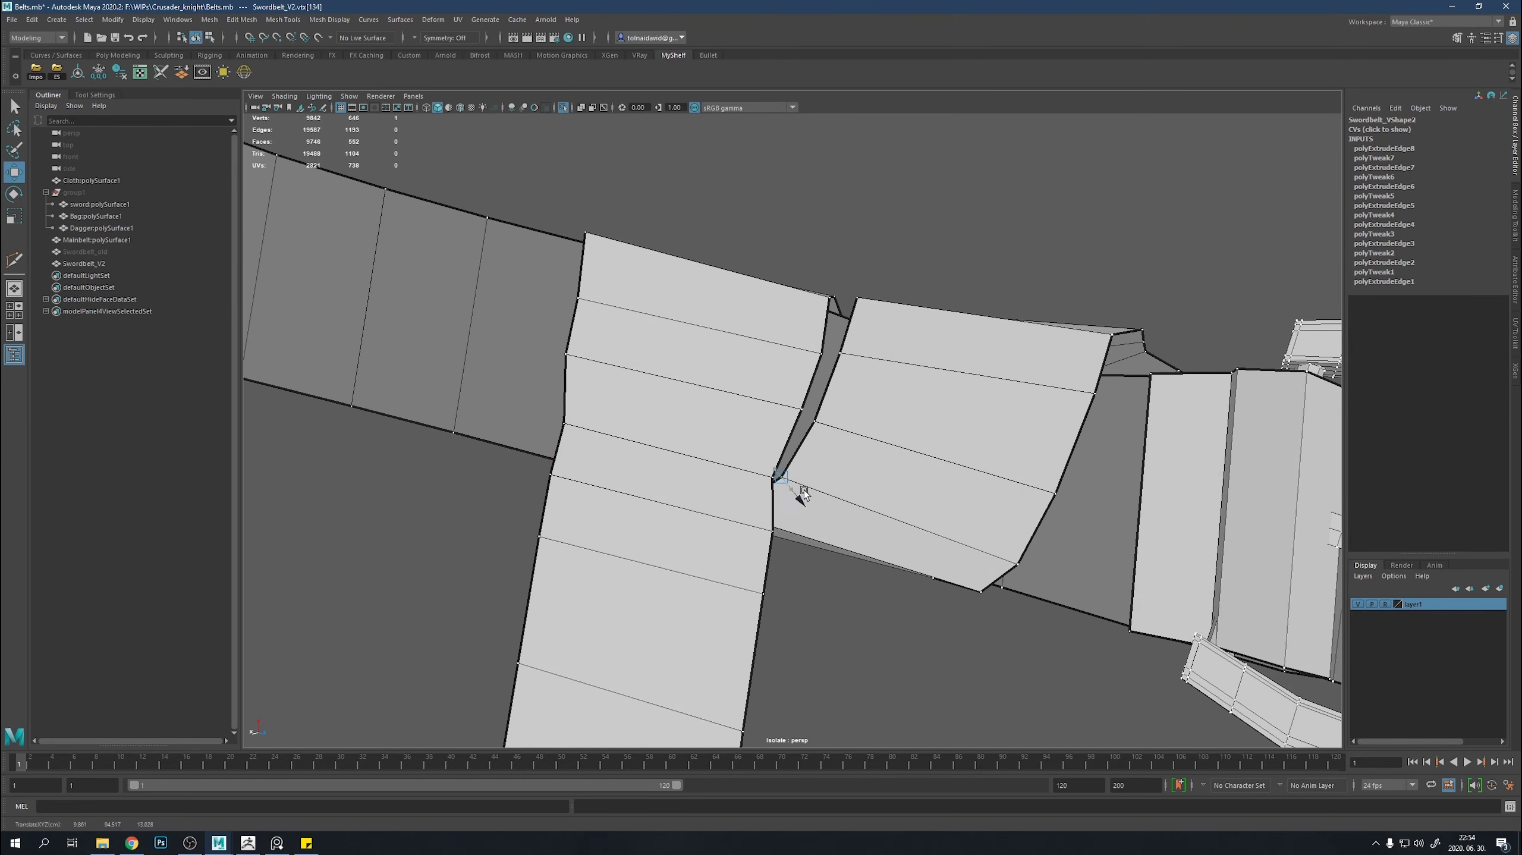
pyautogui.moveTo(804, 490)
pyautogui.keyDown('alt'); pyautogui.mouseDown()
pyautogui.moveTo(799, 367)
pyautogui.moveTo(843, 367)
pyautogui.moveTo(813, 375)
pyautogui.mouseUp(); pyautogui.keyUp('alt')
pyautogui.click(739, 409)
pyautogui.keyDown('alt'); pyautogui.moveTo(739, 409); pyautogui.dragTo(756, 414); pyautogui.keyUp('alt')
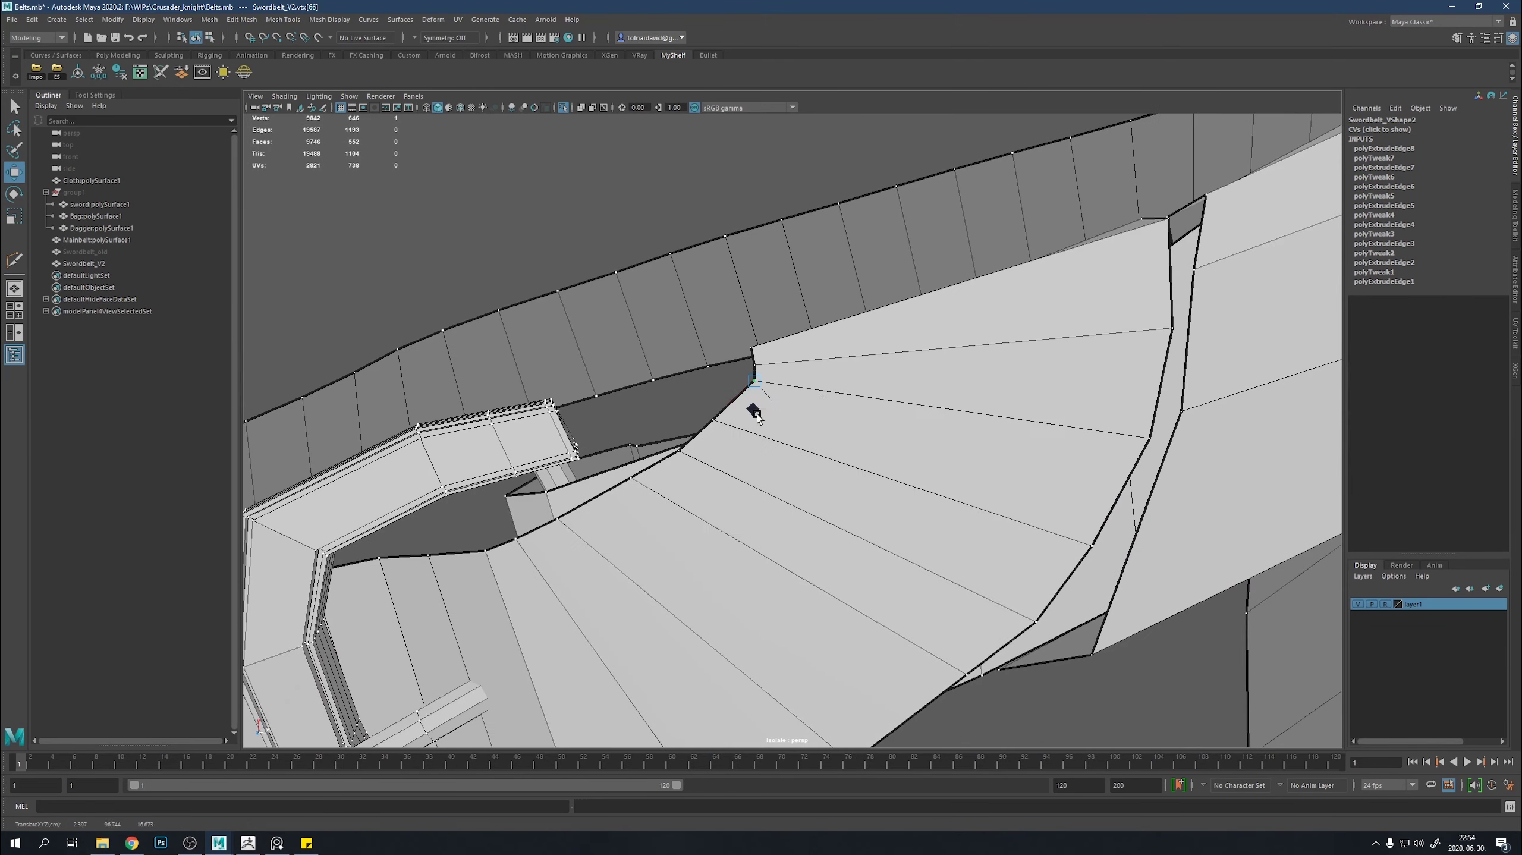
pyautogui.scroll(-5, 715, 428)
pyautogui.keyDown('alt'); pyautogui.moveTo(627, 371); pyautogui.dragTo(870, 492); pyautogui.keyUp('alt')
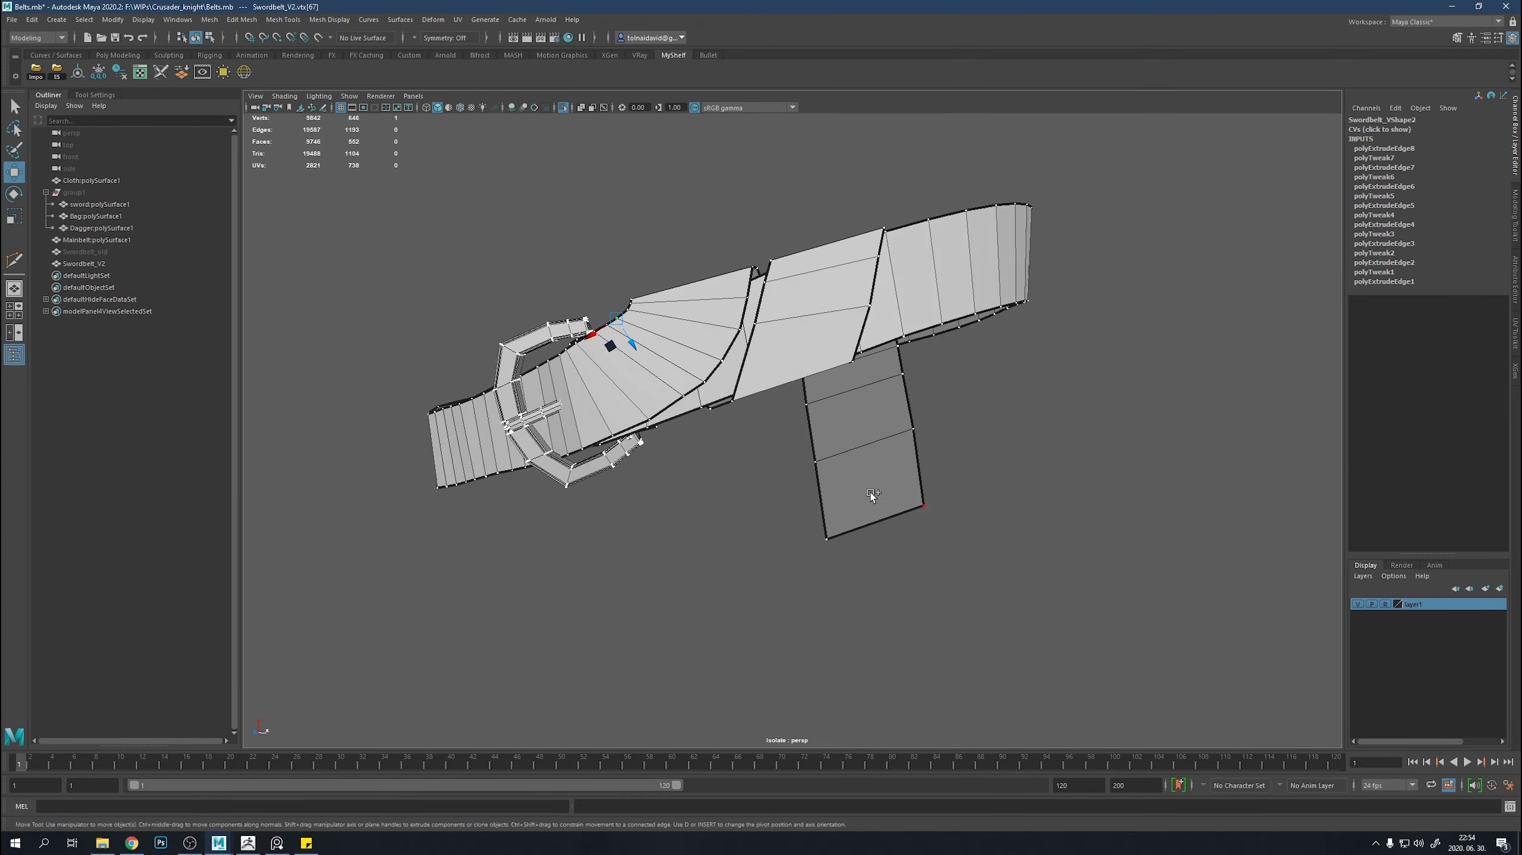
# Cut a new edge across the strap face beside the buckle.
pyautogui.click(919, 467)
pyautogui.press('Return')
pyautogui.click(909, 404)
pyautogui.keyDown('alt'); pyautogui.moveTo(909, 404); pyautogui.dragTo(800, 395); pyautogui.keyUp('alt')
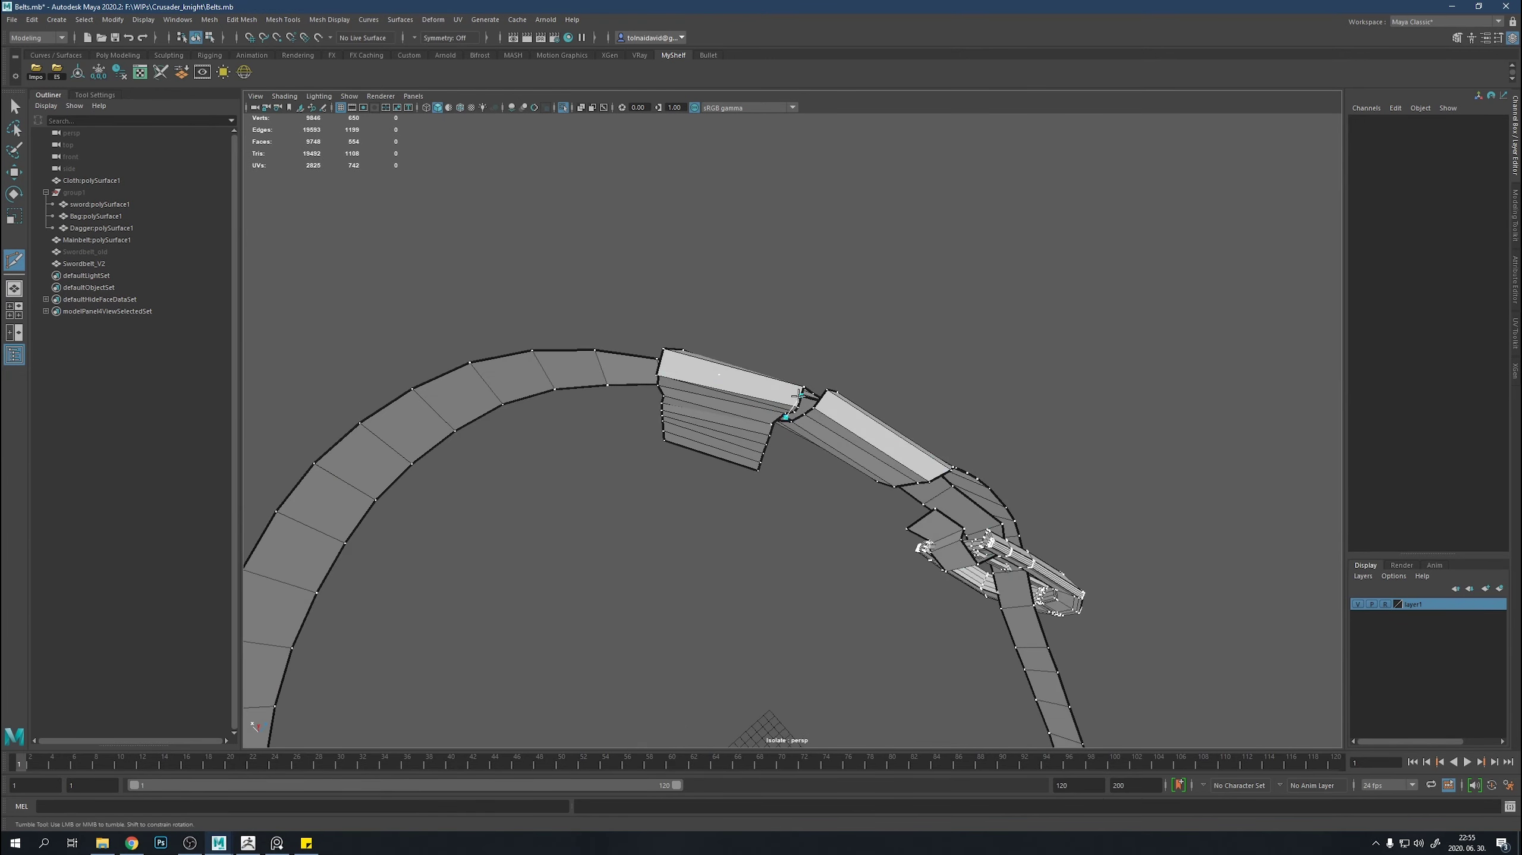
pyautogui.scroll(5, 801, 395)
pyautogui.keyDown('alt'); pyautogui.moveTo(800, 395); pyautogui.dragTo(738, 621, button='middle'); pyautogui.keyUp('alt')
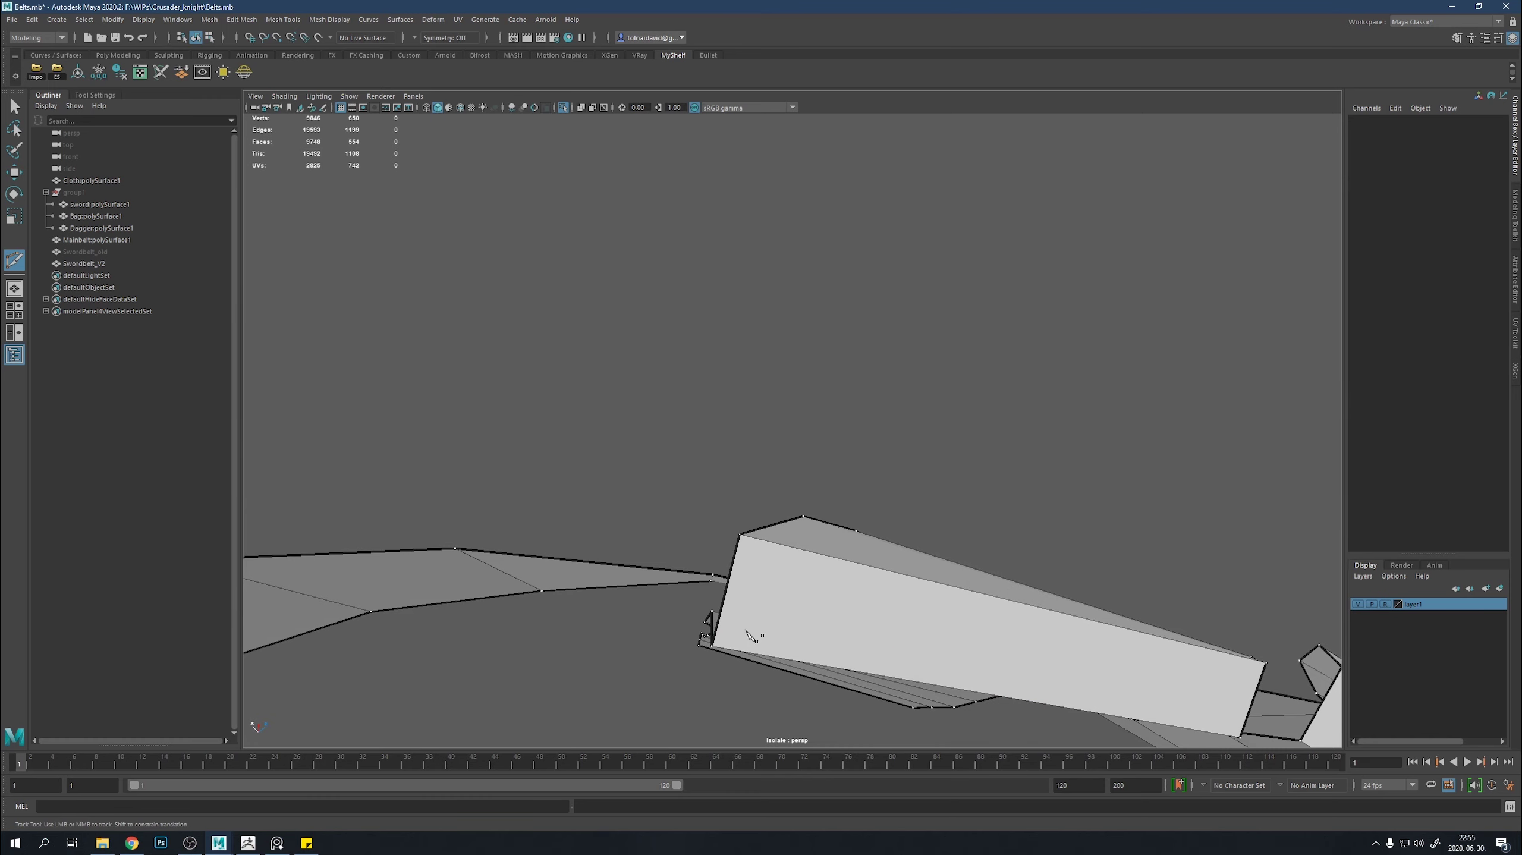
pyautogui.moveTo(748, 635)
pyautogui.keyDown('alt'); pyautogui.mouseDown()
pyautogui.moveTo(951, 458)
pyautogui.moveTo(899, 588)
pyautogui.mouseUp(); pyautogui.keyUp('alt')
# Add edges across the belt piece with Connect Components.
pyautogui.click(904, 591)
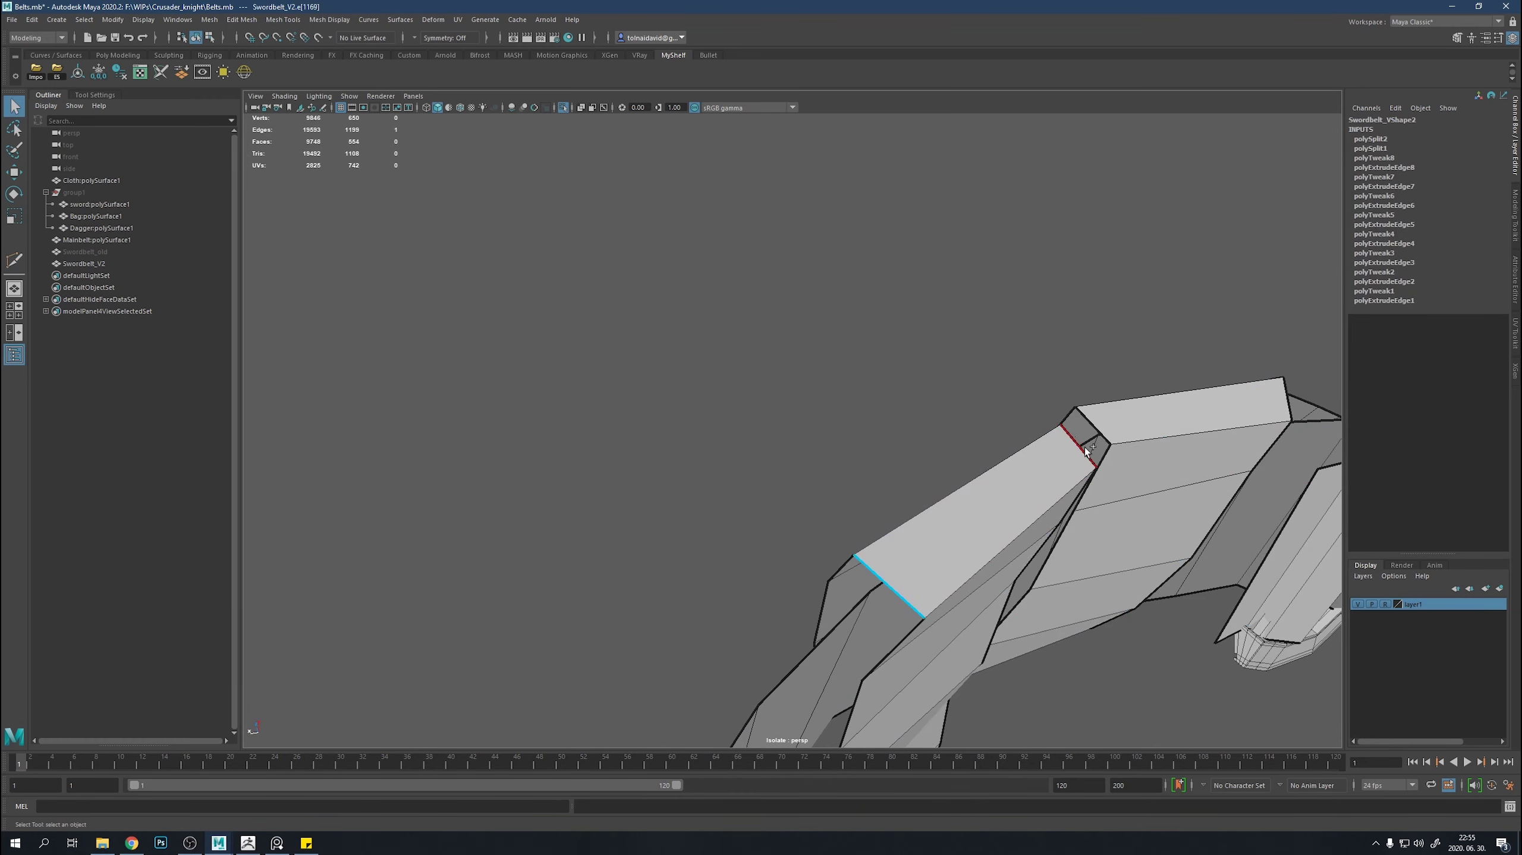
pyautogui.keyDown('shift'); pyautogui.moveTo(1084, 448); pyautogui.dragTo(1081, 510, button='right'); pyautogui.keyUp('shift')
pyautogui.keyDown('shift'); pyautogui.moveTo(1081, 623); pyautogui.dragTo(1080, 622, button='right'); pyautogui.keyUp('shift')
pyautogui.moveTo(1080, 623)
pyautogui.keyDown('alt'); pyautogui.mouseDown()
pyautogui.moveTo(1018, 479)
pyautogui.moveTo(1103, 458)
pyautogui.moveTo(1288, 604)
pyautogui.mouseUp(); pyautogui.keyUp('alt')
pyautogui.press('w')
pyautogui.keyDown('shift'); pyautogui.moveTo(1288, 604); pyautogui.dragTo(1288, 658, button='right'); pyautogui.keyUp('shift')
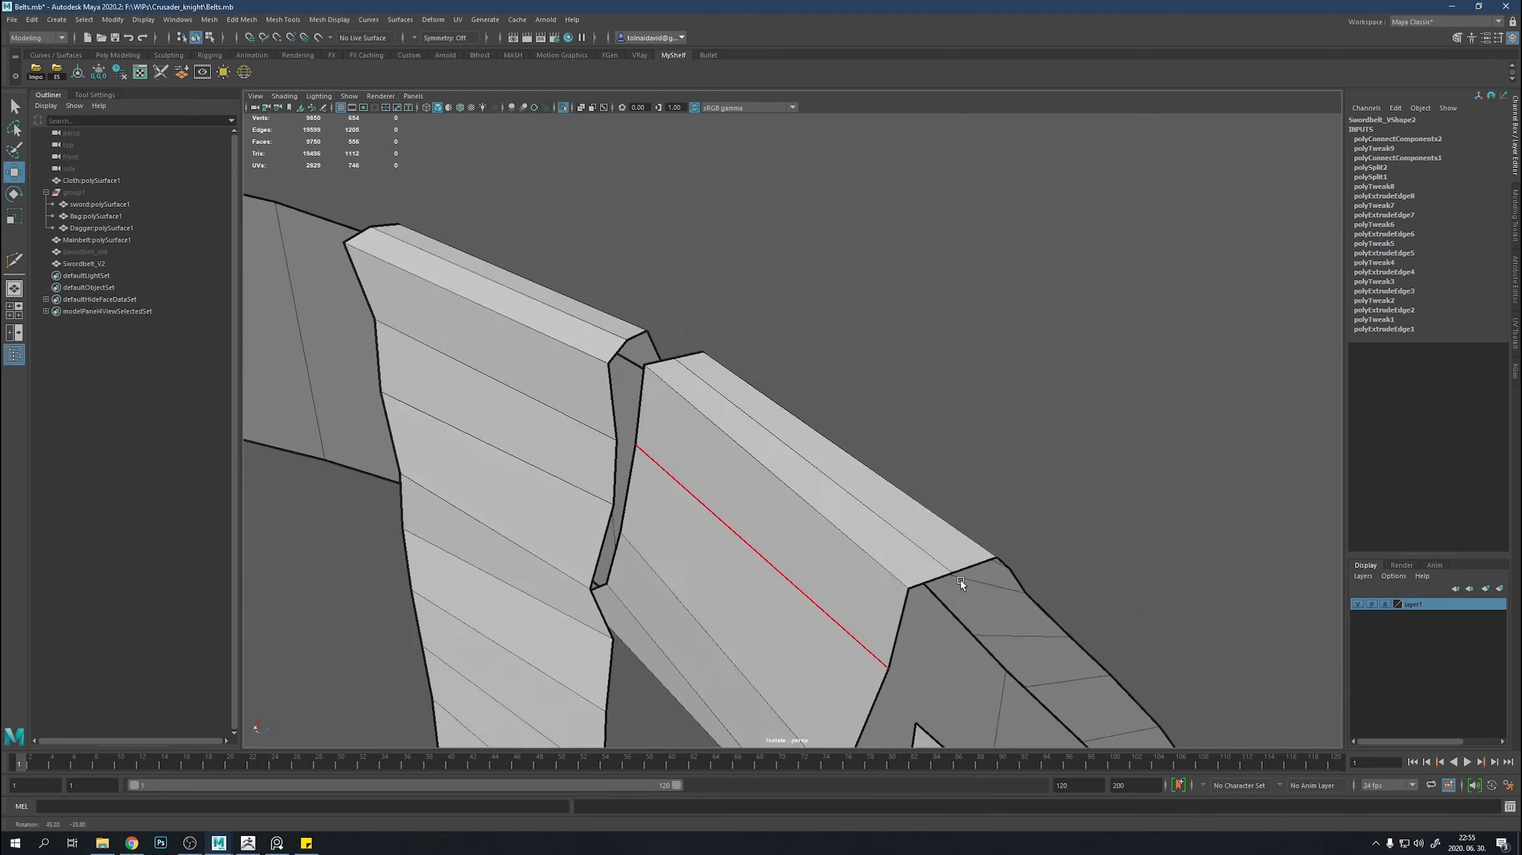
pyautogui.moveTo(1288, 658)
pyautogui.keyDown('alt'); pyautogui.mouseDown()
pyautogui.moveTo(658, 433)
pyautogui.moveTo(623, 341)
pyautogui.moveTo(604, 424)
pyautogui.moveTo(868, 433)
pyautogui.moveTo(658, 606)
pyautogui.moveTo(824, 501)
pyautogui.mouseUp(); pyautogui.keyUp('alt')
pyautogui.click(659, 597)
# Cut further edges into the belt mesh with Multi-Cut.
pyautogui.moveTo(824, 500); pyautogui.dragTo(824, 468, button='right')
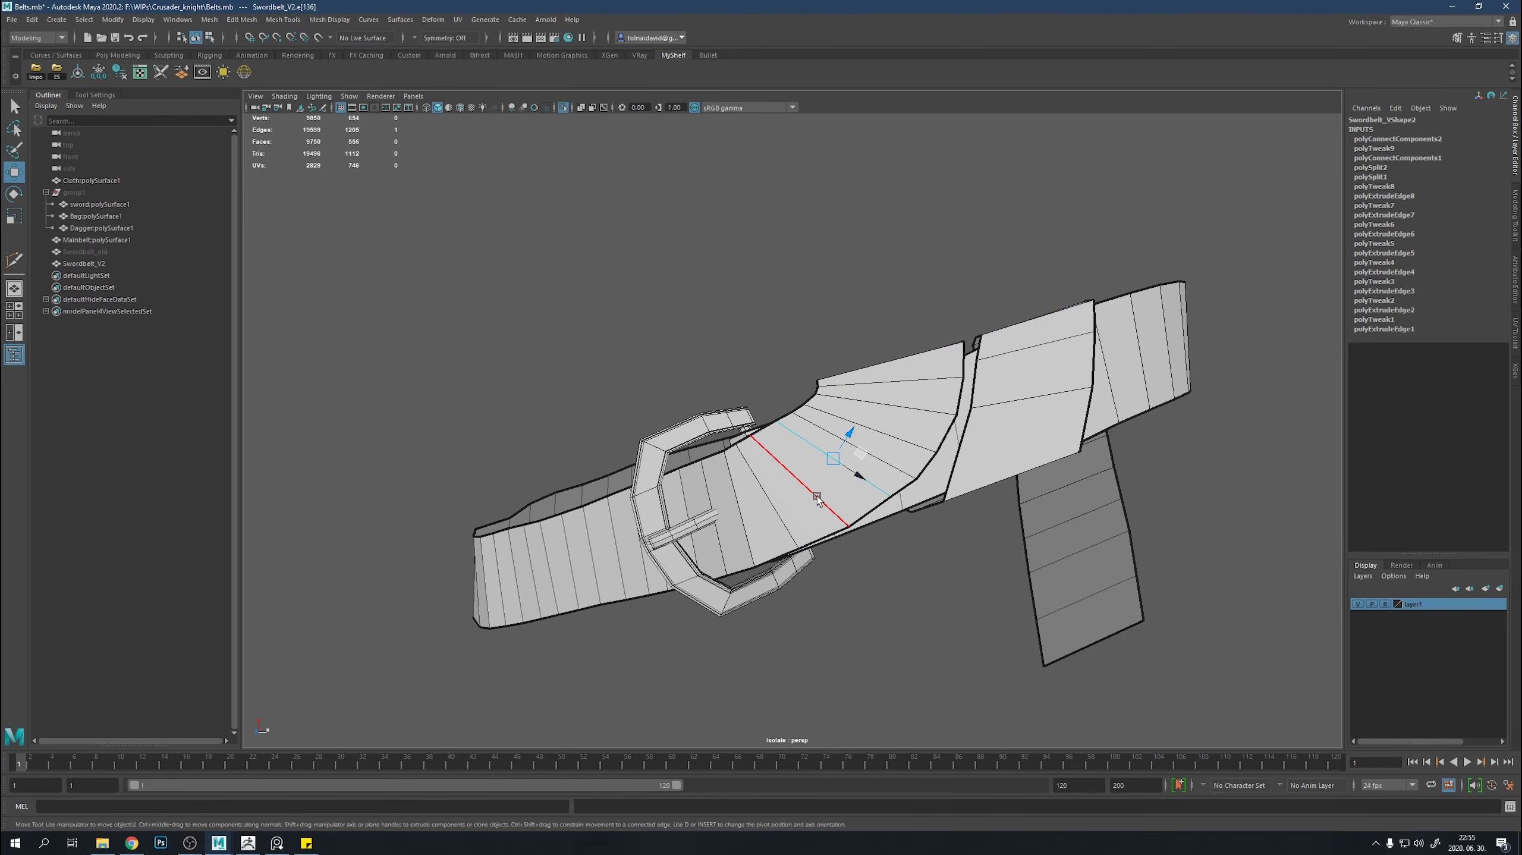
pyautogui.keyDown('shift'); pyautogui.moveTo(982, 461); pyautogui.dragTo(994, 599, button='right'); pyautogui.keyUp('shift')
pyautogui.moveTo(988, 474)
pyautogui.keyDown('alt'); pyautogui.mouseDown()
pyautogui.moveTo(1025, 425)
pyautogui.moveTo(1086, 400)
pyautogui.mouseUp(); pyautogui.keyUp('alt')
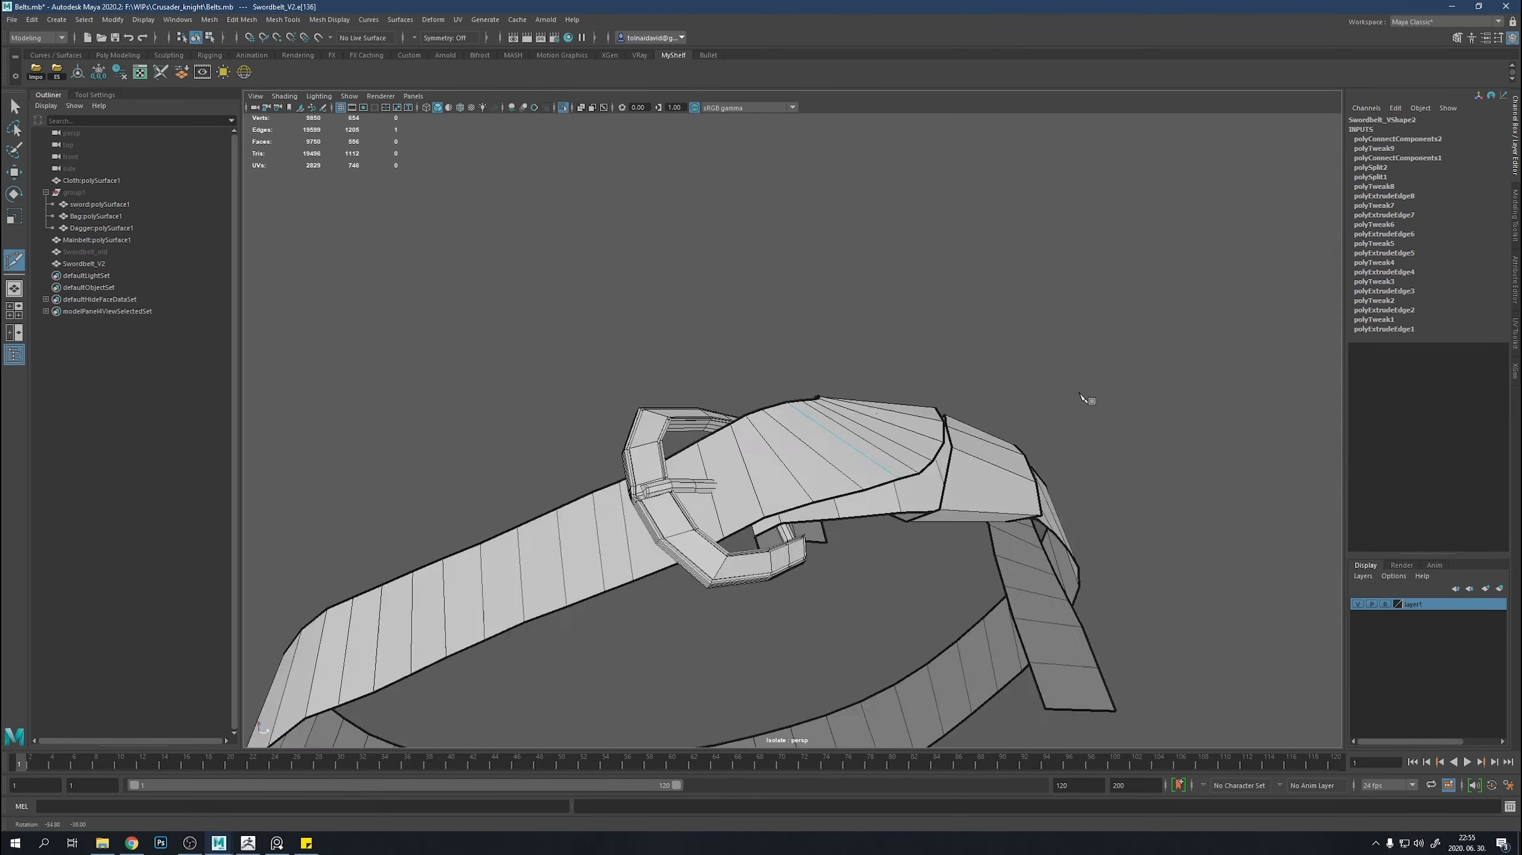
pyautogui.scroll(10, 1083, 397)
pyautogui.press('q')
# Connect three side edges of the overlapping belt piece with new edges.
pyautogui.rightClick(1054, 474)
pyautogui.click(1058, 491)
pyautogui.moveTo(1057, 491)
pyautogui.keyDown('alt'); pyautogui.mouseDown()
pyautogui.moveTo(1013, 525)
pyautogui.moveTo(930, 461)
pyautogui.mouseUp(); pyautogui.keyUp('alt')
pyautogui.keyDown('shift'); pyautogui.click(1013, 525); pyautogui.keyUp('shift')
pyautogui.keyDown('shift'); pyautogui.click(778, 623); pyautogui.keyUp('shift')
pyautogui.moveTo(930, 597)
pyautogui.keyDown('alt'); pyautogui.mouseDown()
pyautogui.moveTo(1036, 549)
pyautogui.moveTo(941, 617)
pyautogui.moveTo(925, 450)
pyautogui.mouseUp(); pyautogui.keyUp('alt')
pyautogui.keyDown('shift'); pyautogui.rightClick(925, 450); pyautogui.keyUp('shift')
pyautogui.click(910, 618)
pyautogui.keyDown('shift'); pyautogui.rightClick(910, 555); pyautogui.keyUp('shift')
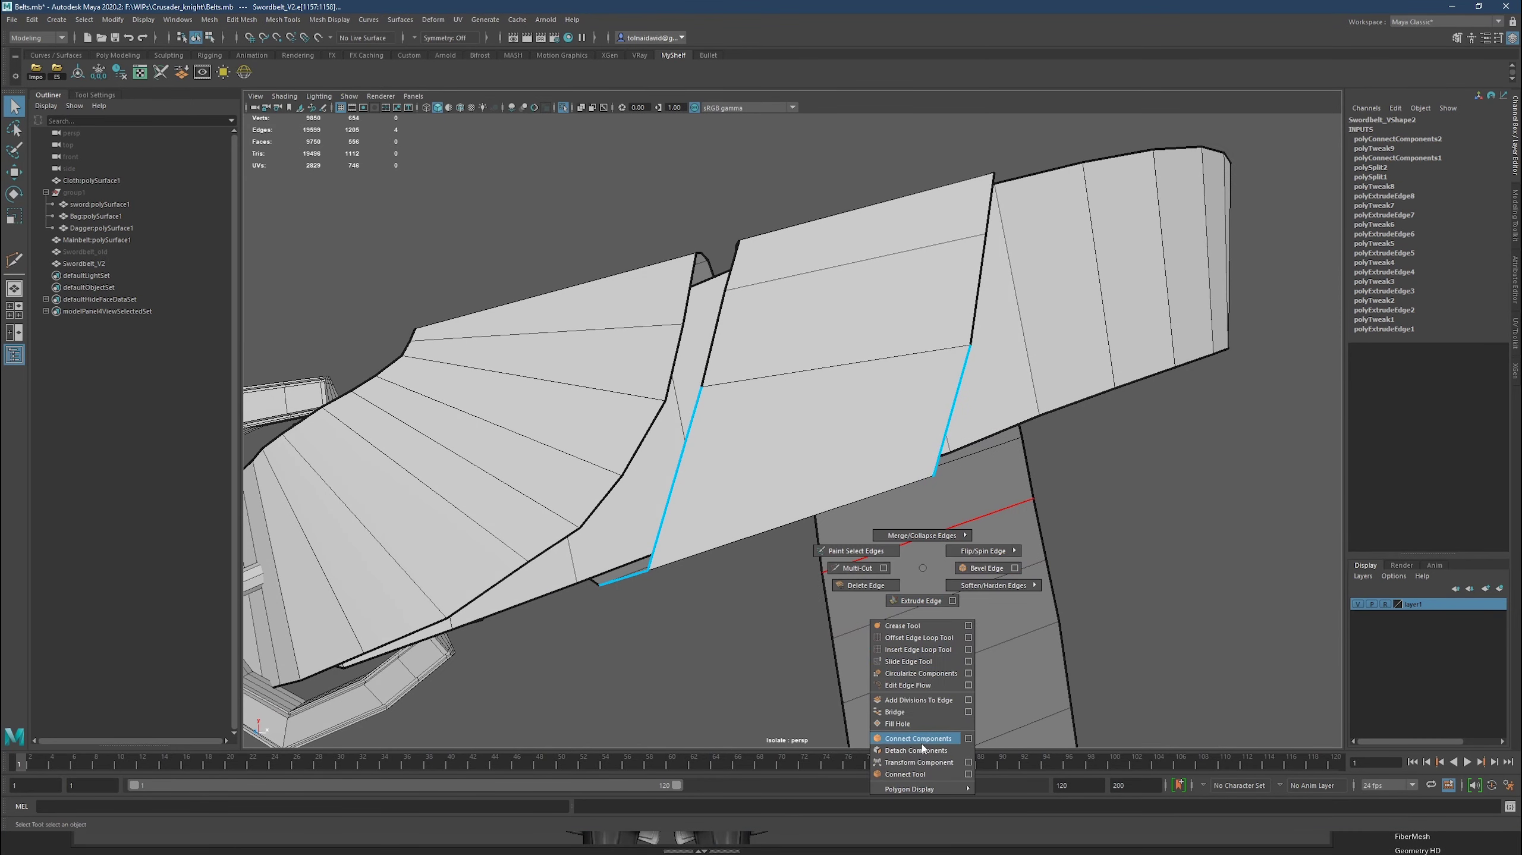
# Inspect the new edges and select the vertex at the strap junction.
pyautogui.moveTo(910, 555)
pyautogui.keyDown('alt'); pyautogui.mouseDown()
pyautogui.moveTo(833, 569)
pyautogui.moveTo(901, 561)
pyautogui.moveTo(815, 543)
pyautogui.moveTo(933, 535)
pyautogui.moveTo(1049, 486)
pyautogui.moveTo(1058, 539)
pyautogui.moveTo(1068, 362)
pyautogui.mouseUp(); pyautogui.keyUp('alt')
pyautogui.press('w')
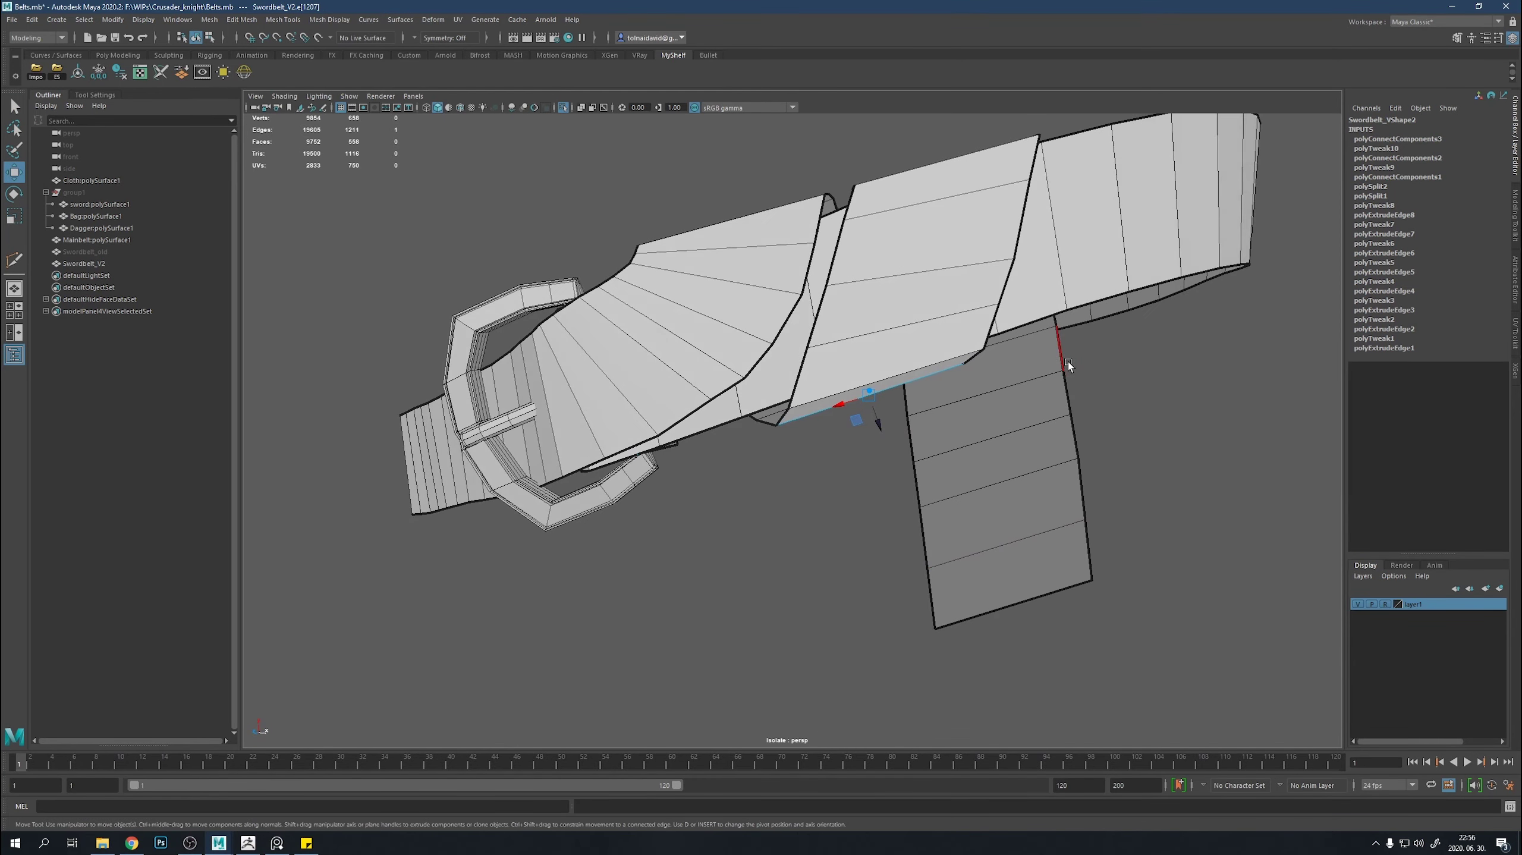
pyautogui.moveTo(1037, 450)
pyautogui.keyDown('alt'); pyautogui.mouseDown()
pyautogui.moveTo(1080, 464)
pyautogui.moveTo(689, 632)
pyautogui.moveTo(668, 346)
pyautogui.mouseUp(); pyautogui.keyUp('alt')
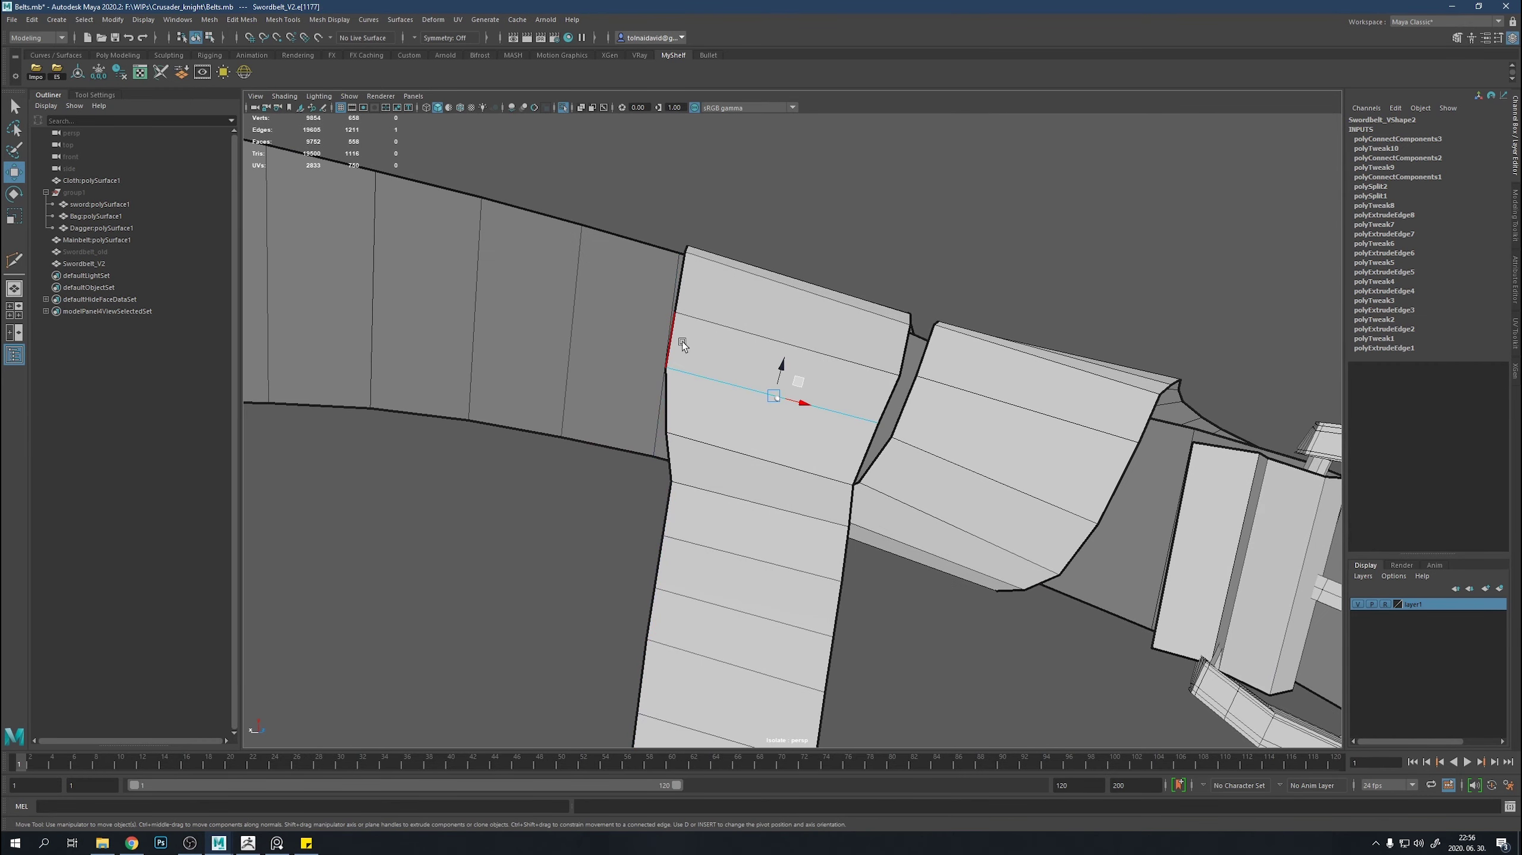
pyautogui.press('F9')
pyautogui.click(693, 438)
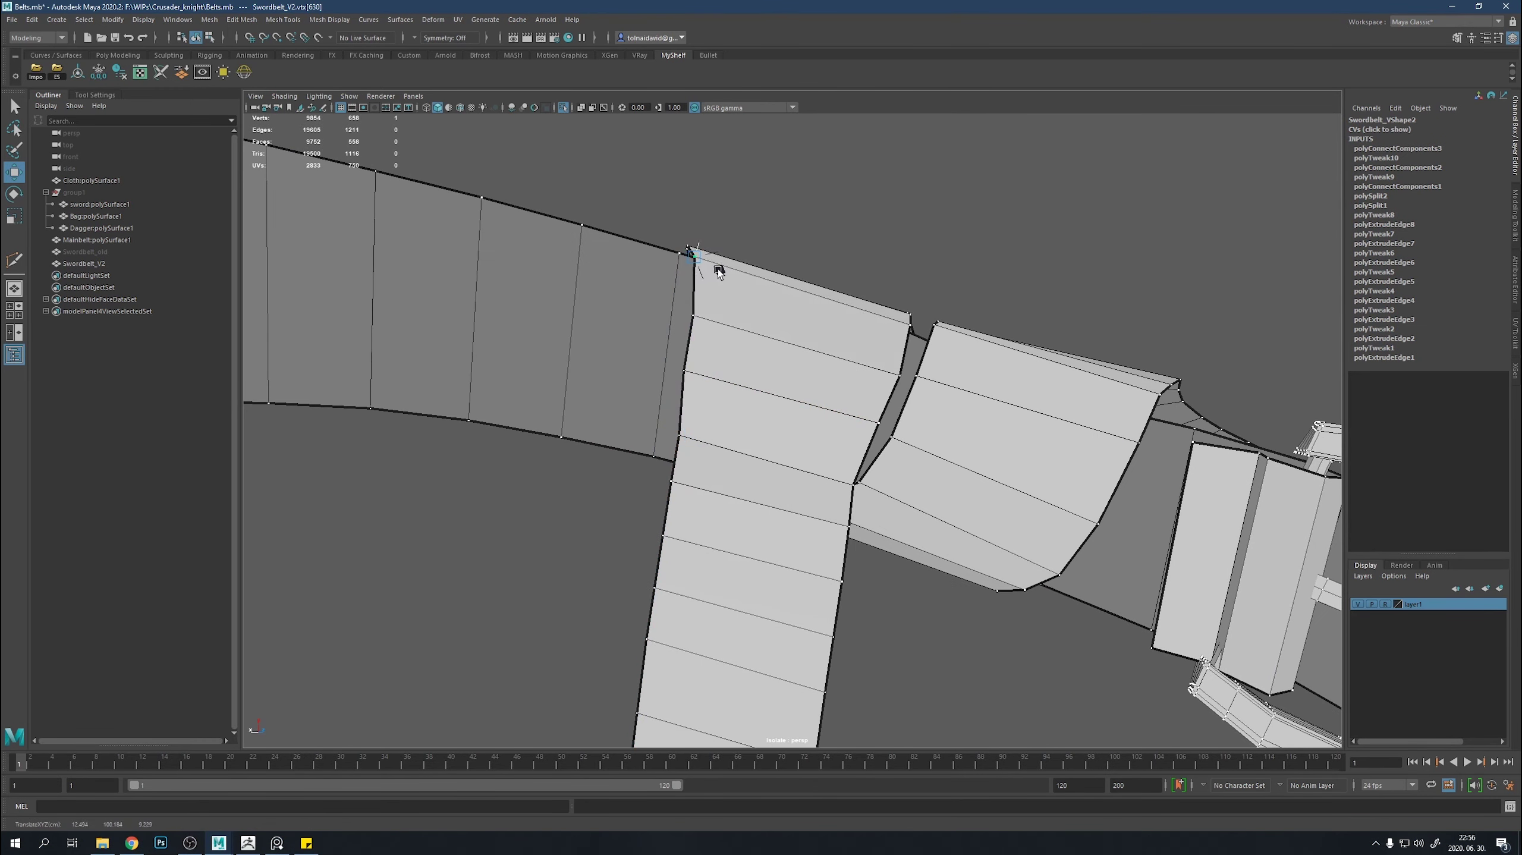
pyautogui.keyDown('alt'); pyautogui.moveTo(851, 420); pyautogui.dragTo(663, 466, button='right'); pyautogui.keyUp('alt')
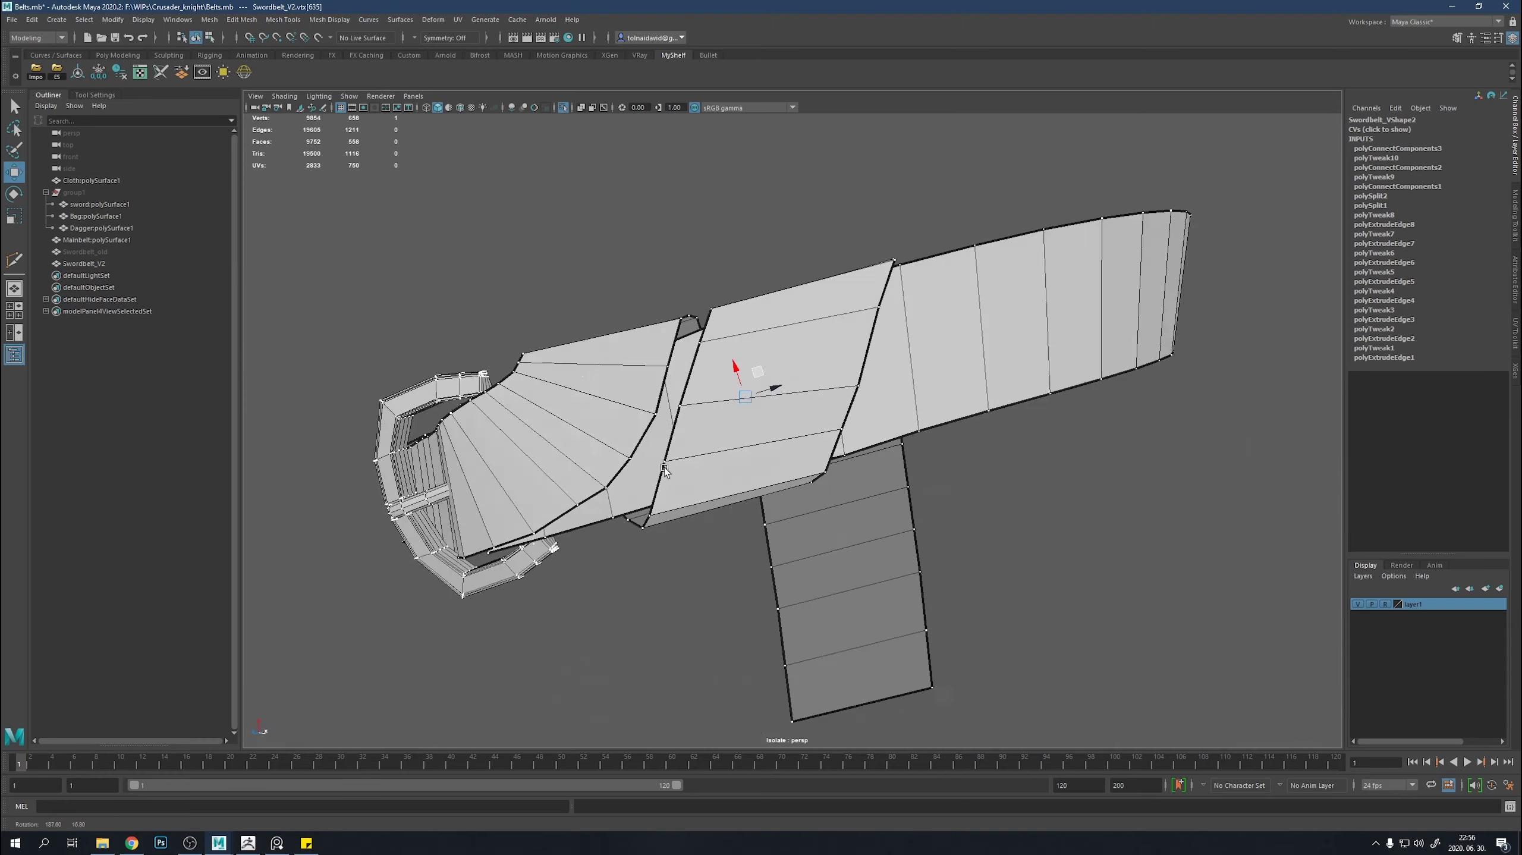
pyautogui.moveTo(663, 466)
pyautogui.keyDown('alt'); pyautogui.mouseDown()
pyautogui.moveTo(846, 549)
pyautogui.moveTo(849, 478)
pyautogui.mouseUp(); pyautogui.keyUp('alt')
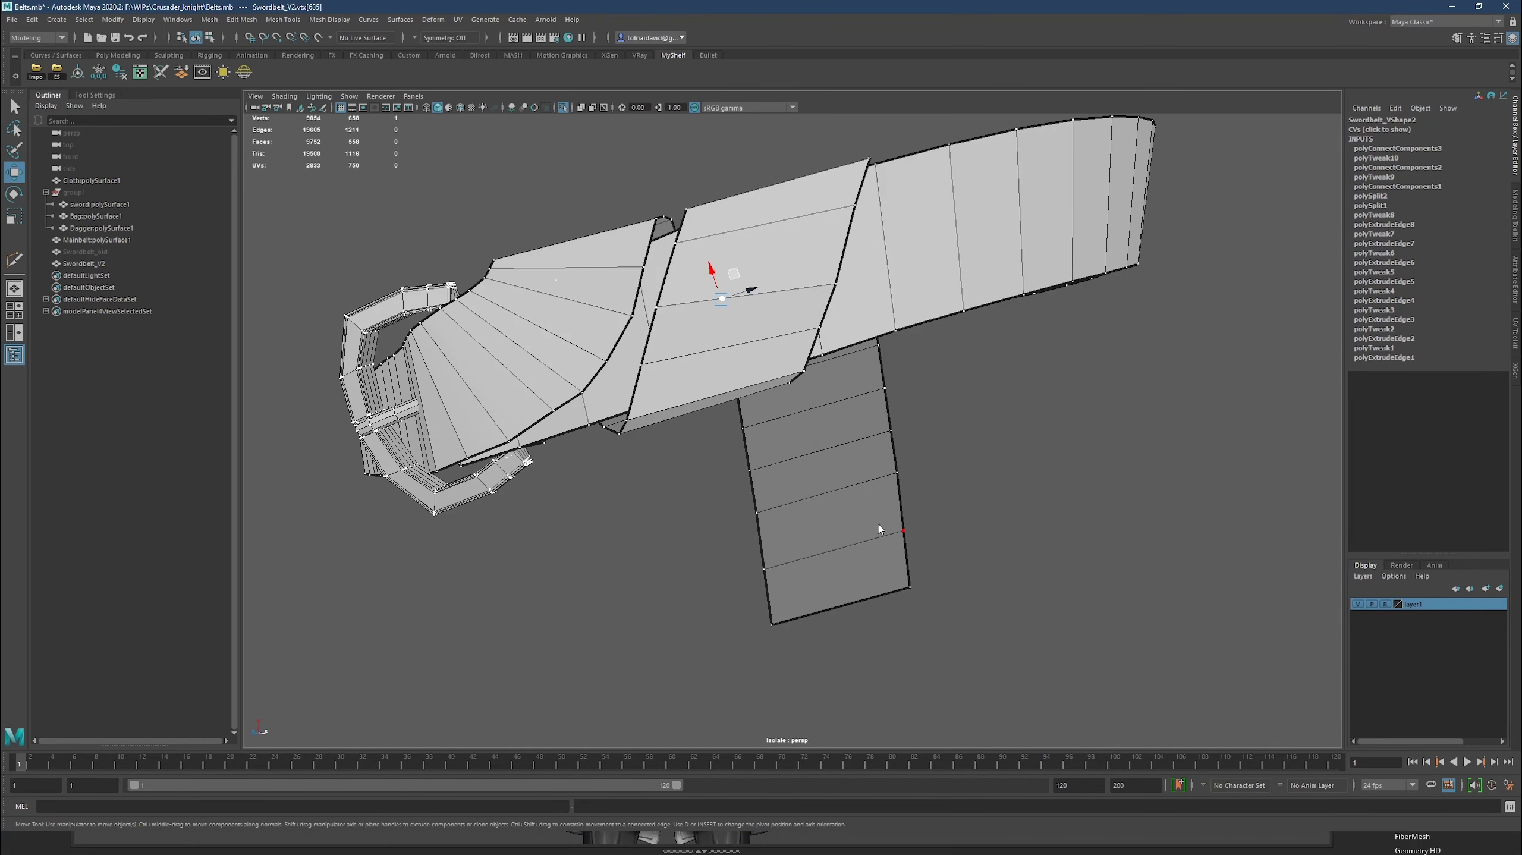
# Insert another edge loop along the belt's length.
pyautogui.press('y')
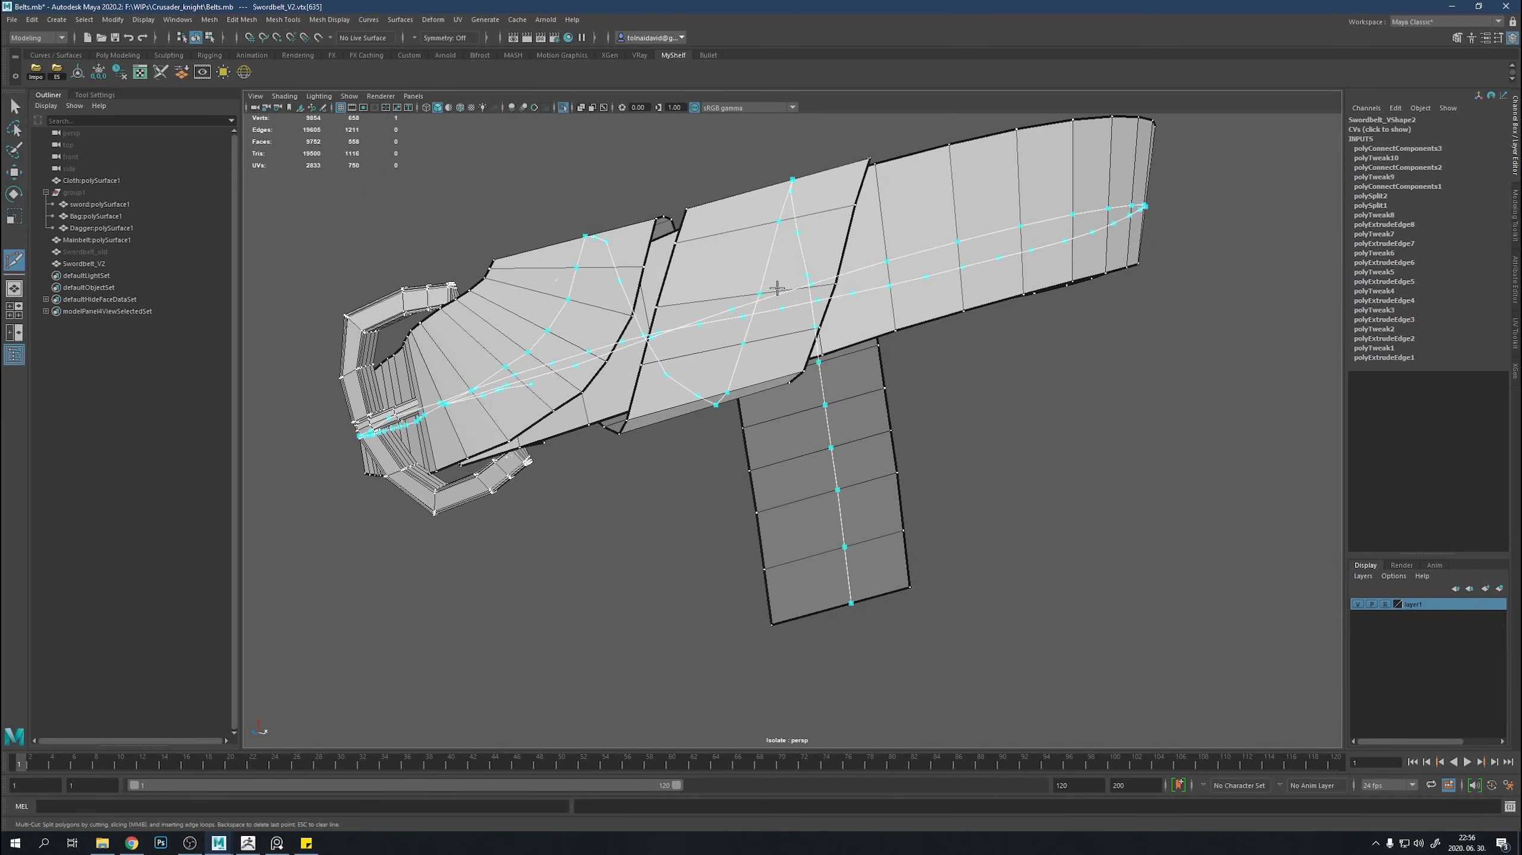
pyautogui.keyDown('ctrl'); pyautogui.click(777, 288); pyautogui.keyUp('ctrl')
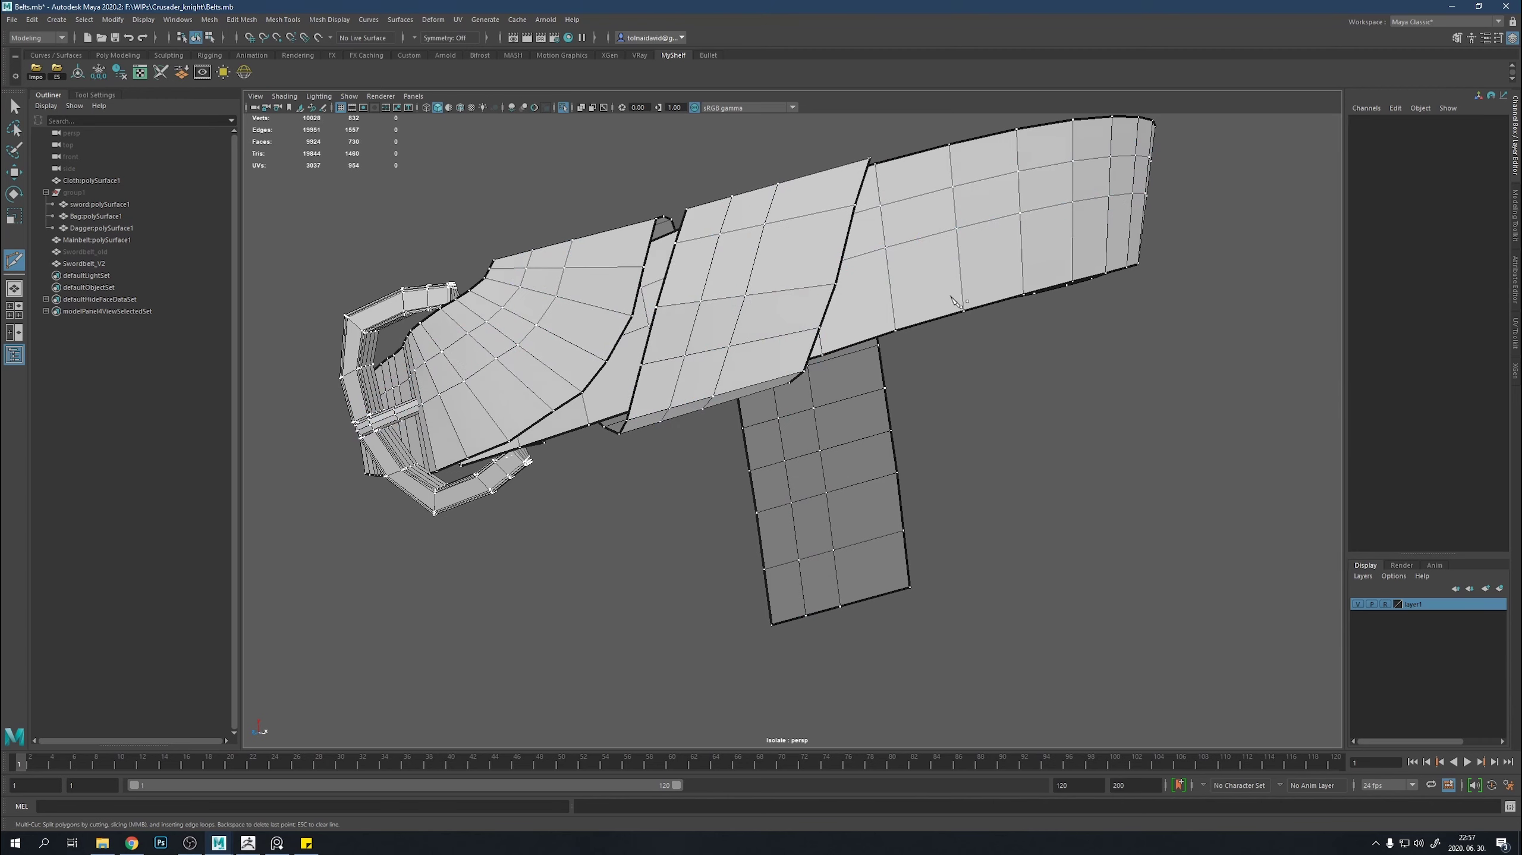
pyautogui.keyDown('alt'); pyautogui.moveTo(952, 296); pyautogui.dragTo(937, 321); pyautogui.keyUp('alt')
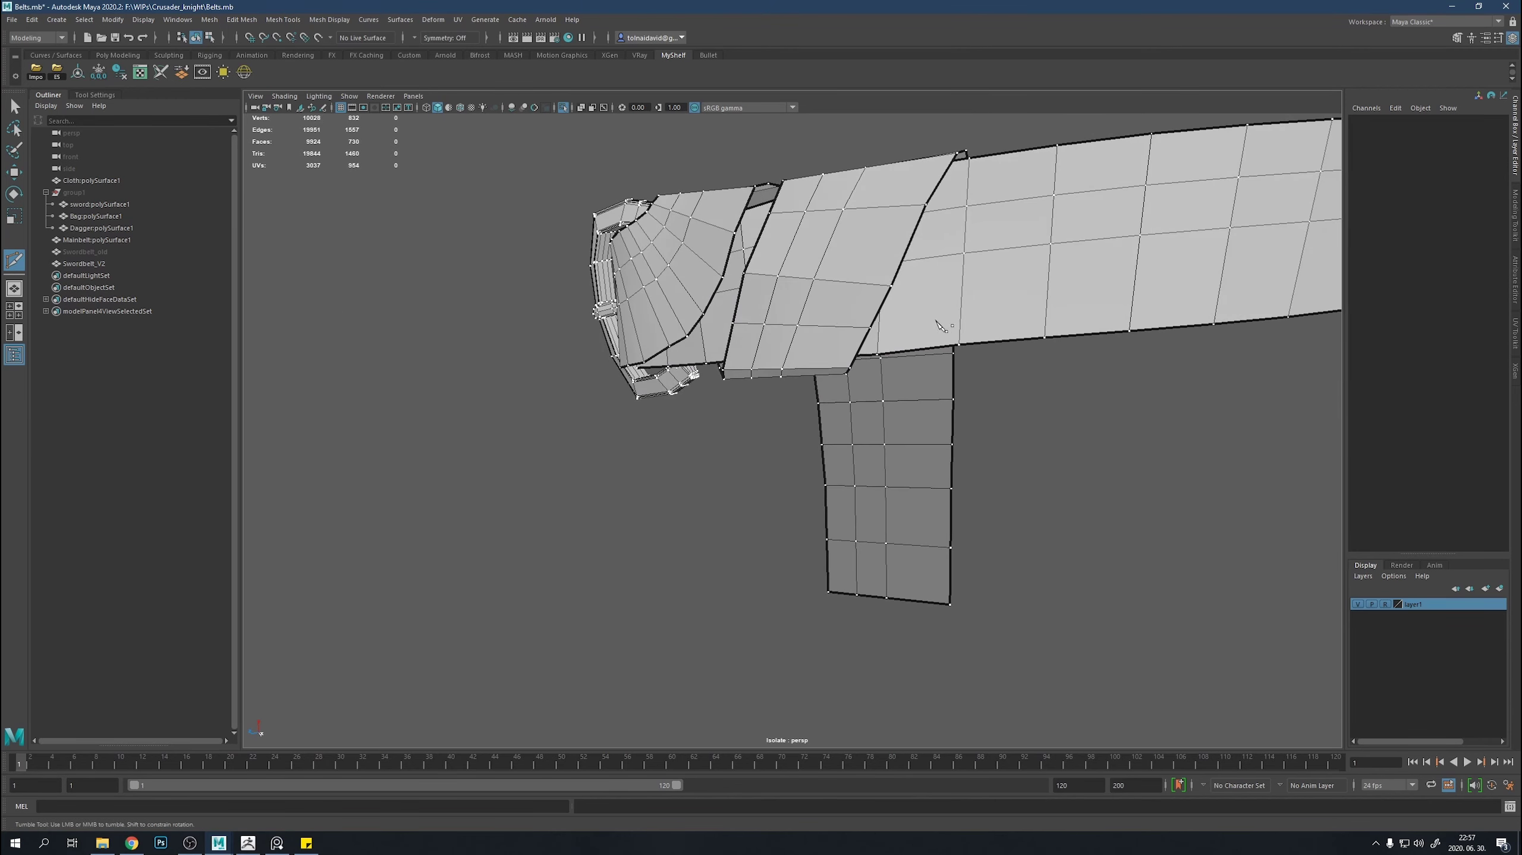
pyautogui.keyDown('ctrl'); pyautogui.click(683, 328); pyautogui.keyUp('ctrl')
pyautogui.keyDown('alt'); pyautogui.moveTo(683, 328); pyautogui.dragTo(730, 313); pyautogui.keyUp('alt')
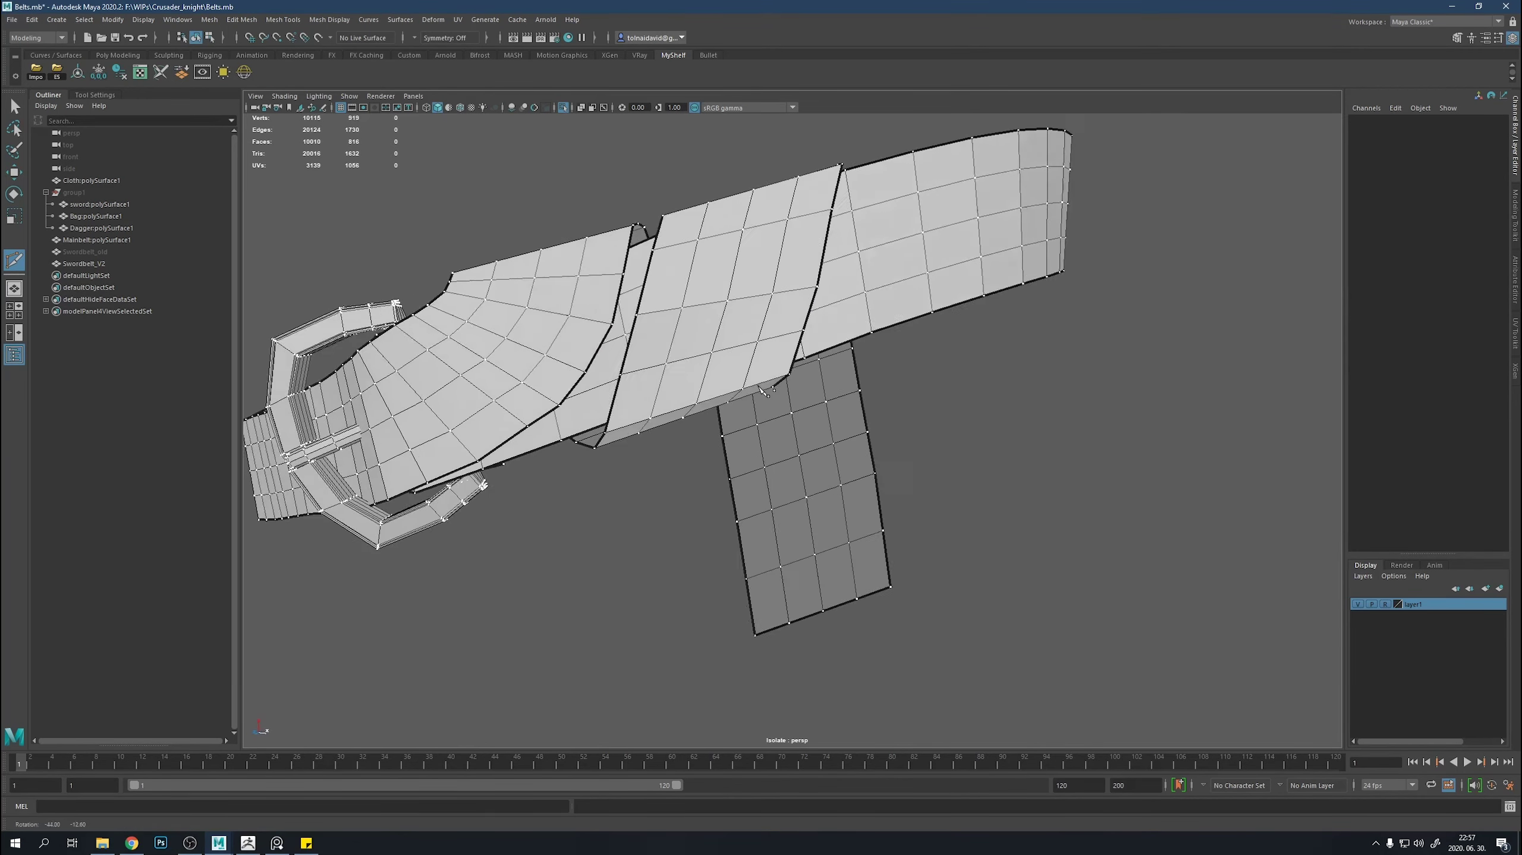
# Undo the last few edge loop cuts and select a row of strap vertices.
pyautogui.hotkey('ctrl', 'z')
pyautogui.hotkey('ctrl', 'z')
pyautogui.hotkey('ctrl', 'z')
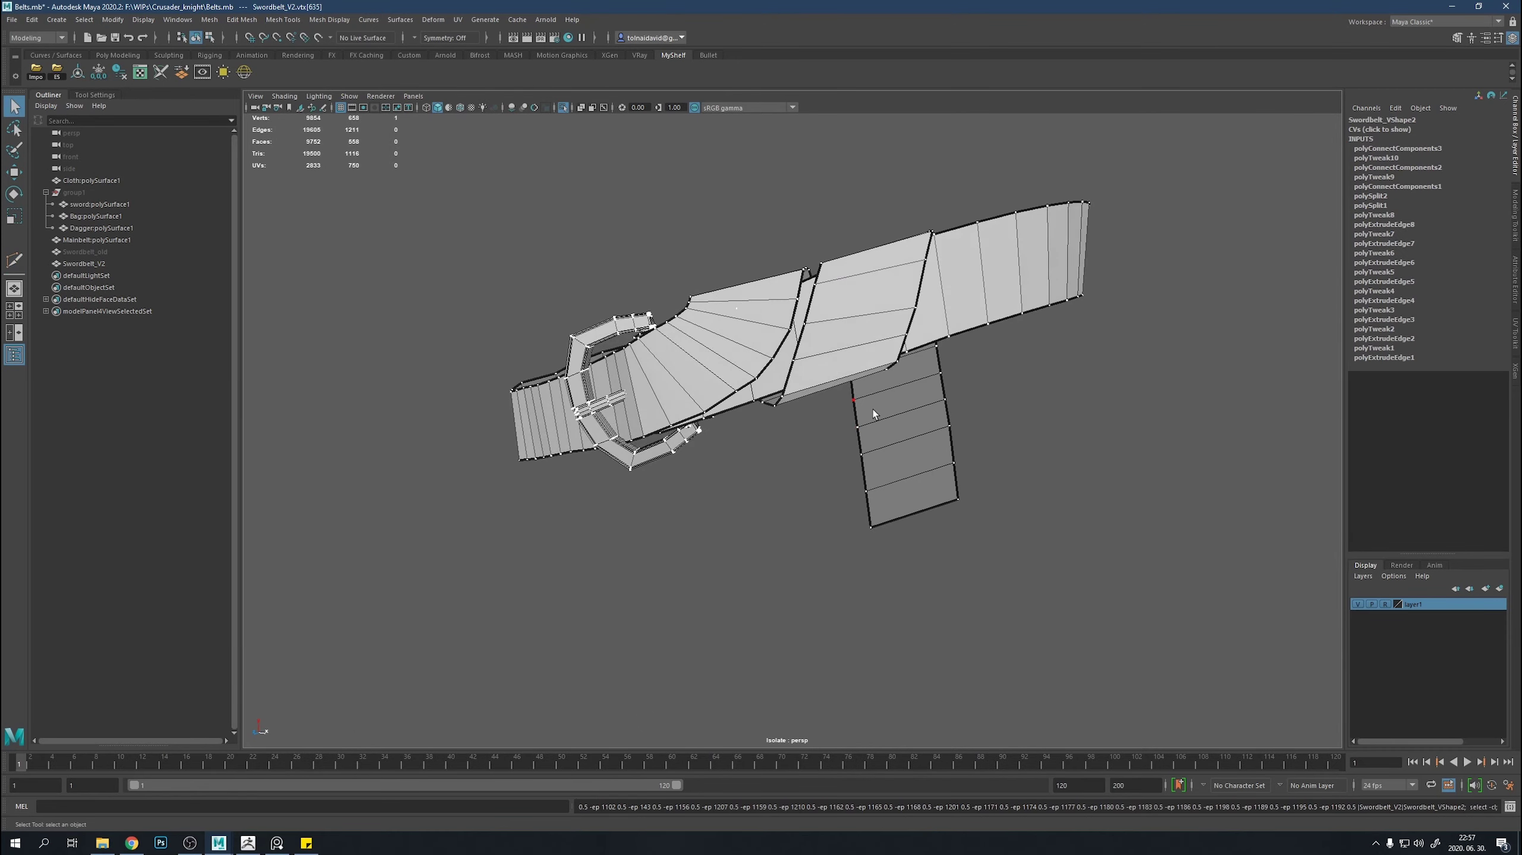
pyautogui.moveTo(873, 409)
pyautogui.keyDown('alt'); pyautogui.mouseDown()
pyautogui.moveTo(826, 454)
pyautogui.moveTo(838, 431)
pyautogui.mouseUp(); pyautogui.keyUp('alt')
pyautogui.scroll(5, 804, 537)
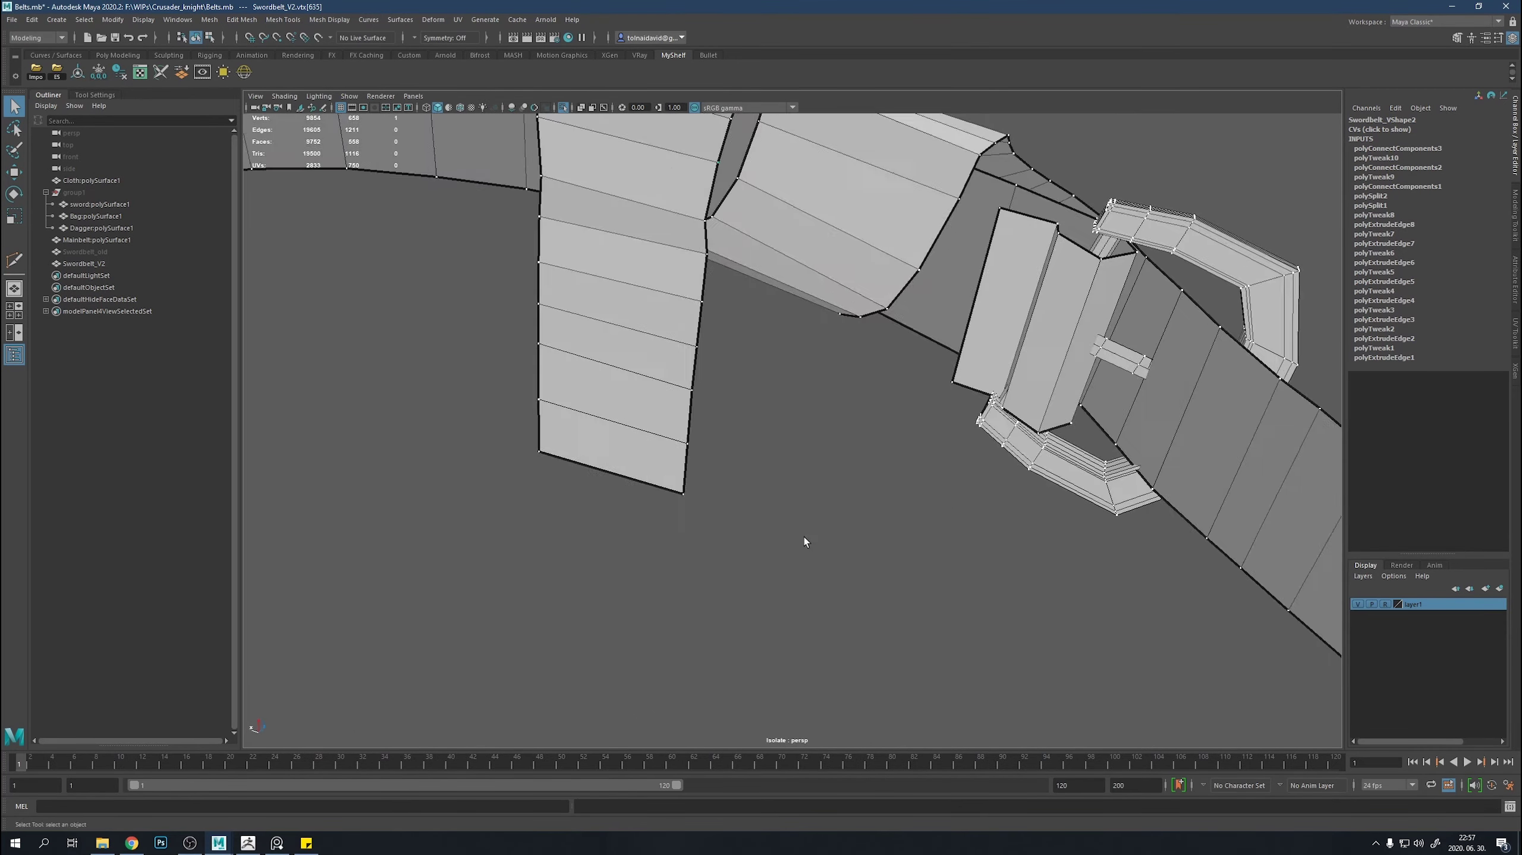
pyautogui.keyDown('alt'); pyautogui.moveTo(803, 537); pyautogui.dragTo(609, 310); pyautogui.keyUp('alt')
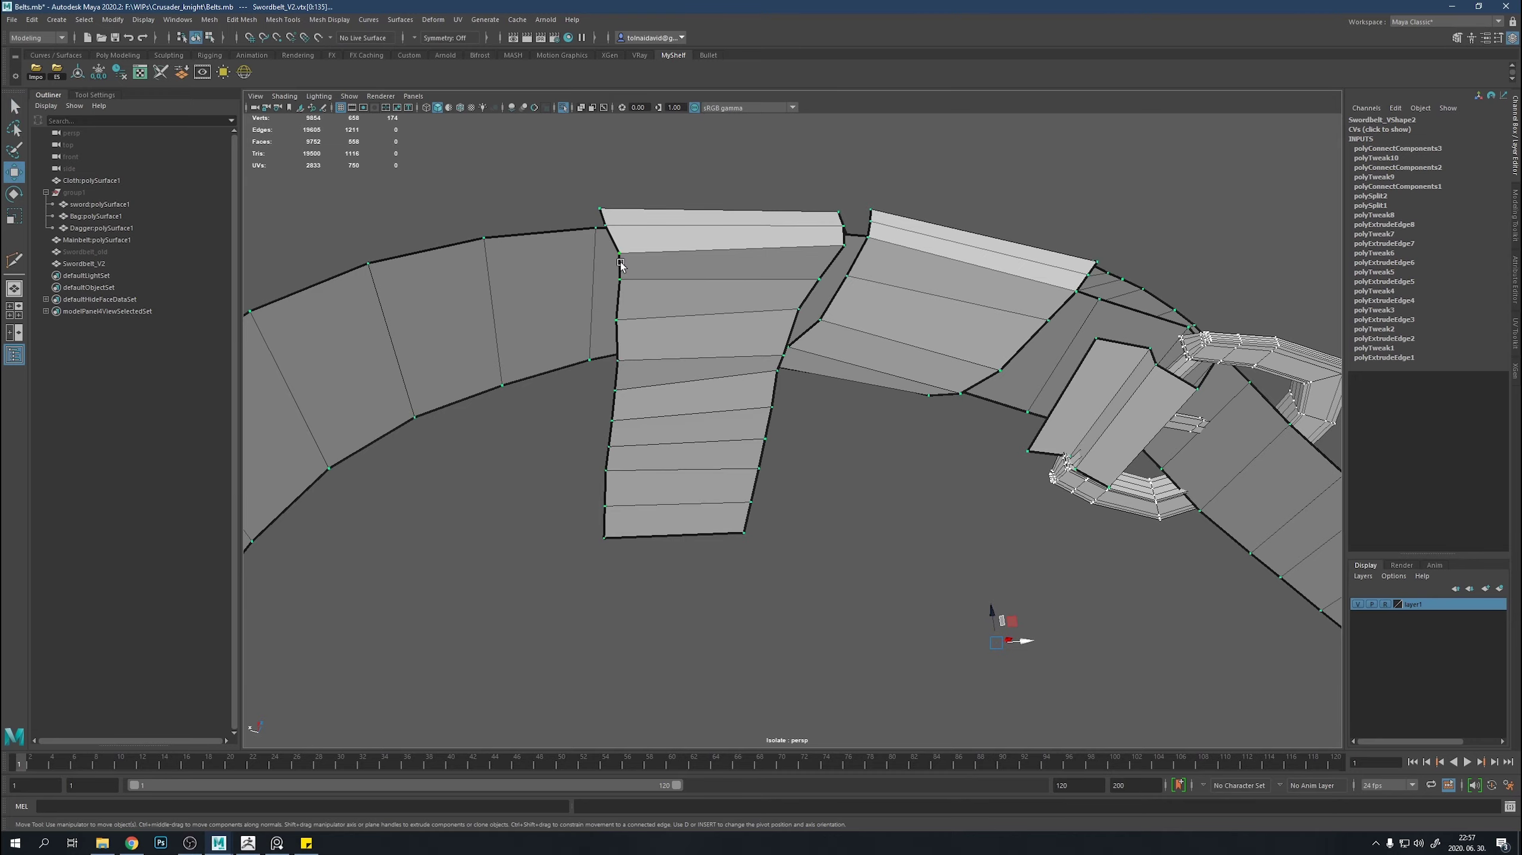
pyautogui.doubleClick(610, 504)
pyautogui.moveTo(612, 504)
pyautogui.keyDown('alt'); pyautogui.mouseDown()
pyautogui.moveTo(600, 584)
pyautogui.moveTo(790, 401)
pyautogui.moveTo(656, 377)
pyautogui.moveTo(617, 414)
pyautogui.moveTo(705, 419)
pyautogui.mouseUp(); pyautogui.keyUp('alt')
pyautogui.scroll(-3, 705, 419)
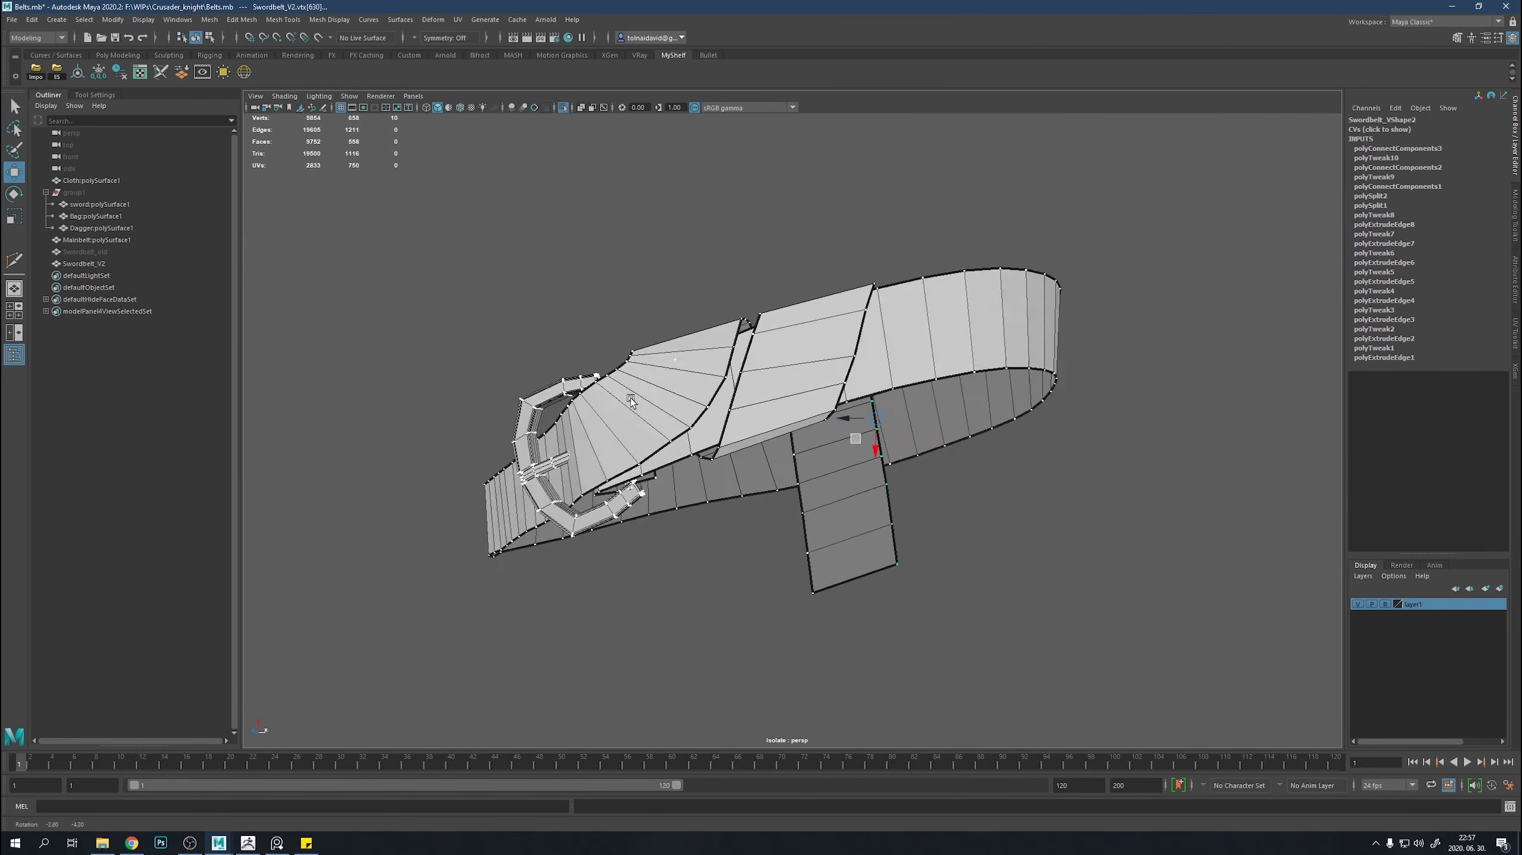
# Select vertices near the strap, then the hanging strap's bottom edge.
pyautogui.click(842, 427)
pyautogui.moveTo(842, 427)
pyautogui.keyDown('alt'); pyautogui.mouseDown()
pyautogui.moveTo(779, 458)
pyautogui.moveTo(878, 441)
pyautogui.mouseUp(); pyautogui.keyUp('alt')
pyautogui.scroll(3, 826, 441)
pyautogui.moveTo(875, 361)
pyautogui.keyDown('alt'); pyautogui.mouseDown()
pyautogui.moveTo(734, 392)
pyautogui.moveTo(734, 422)
pyautogui.moveTo(848, 290)
pyautogui.moveTo(823, 305)
pyautogui.mouseUp(); pyautogui.keyUp('alt')
pyautogui.click(859, 311)
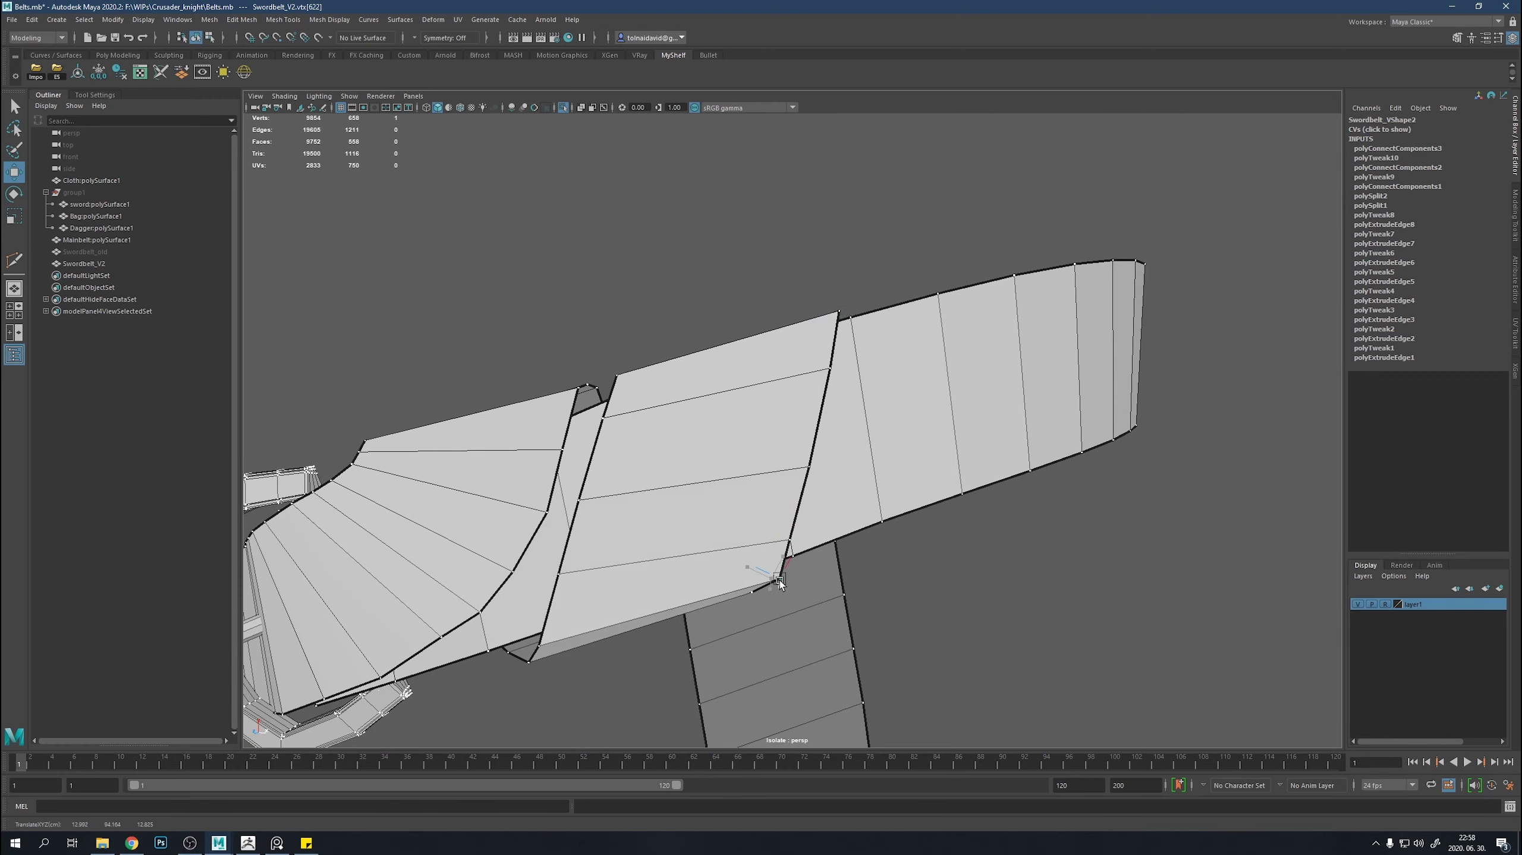
pyautogui.moveTo(779, 580)
pyautogui.keyDown('alt'); pyautogui.mouseDown()
pyautogui.moveTo(746, 514)
pyautogui.moveTo(798, 516)
pyautogui.moveTo(756, 439)
pyautogui.moveTo(853, 492)
pyautogui.moveTo(773, 575)
pyautogui.moveTo(665, 413)
pyautogui.moveTo(613, 424)
pyautogui.moveTo(802, 409)
pyautogui.mouseUp(); pyautogui.keyUp('alt')
pyautogui.scroll(-5, 774, 482)
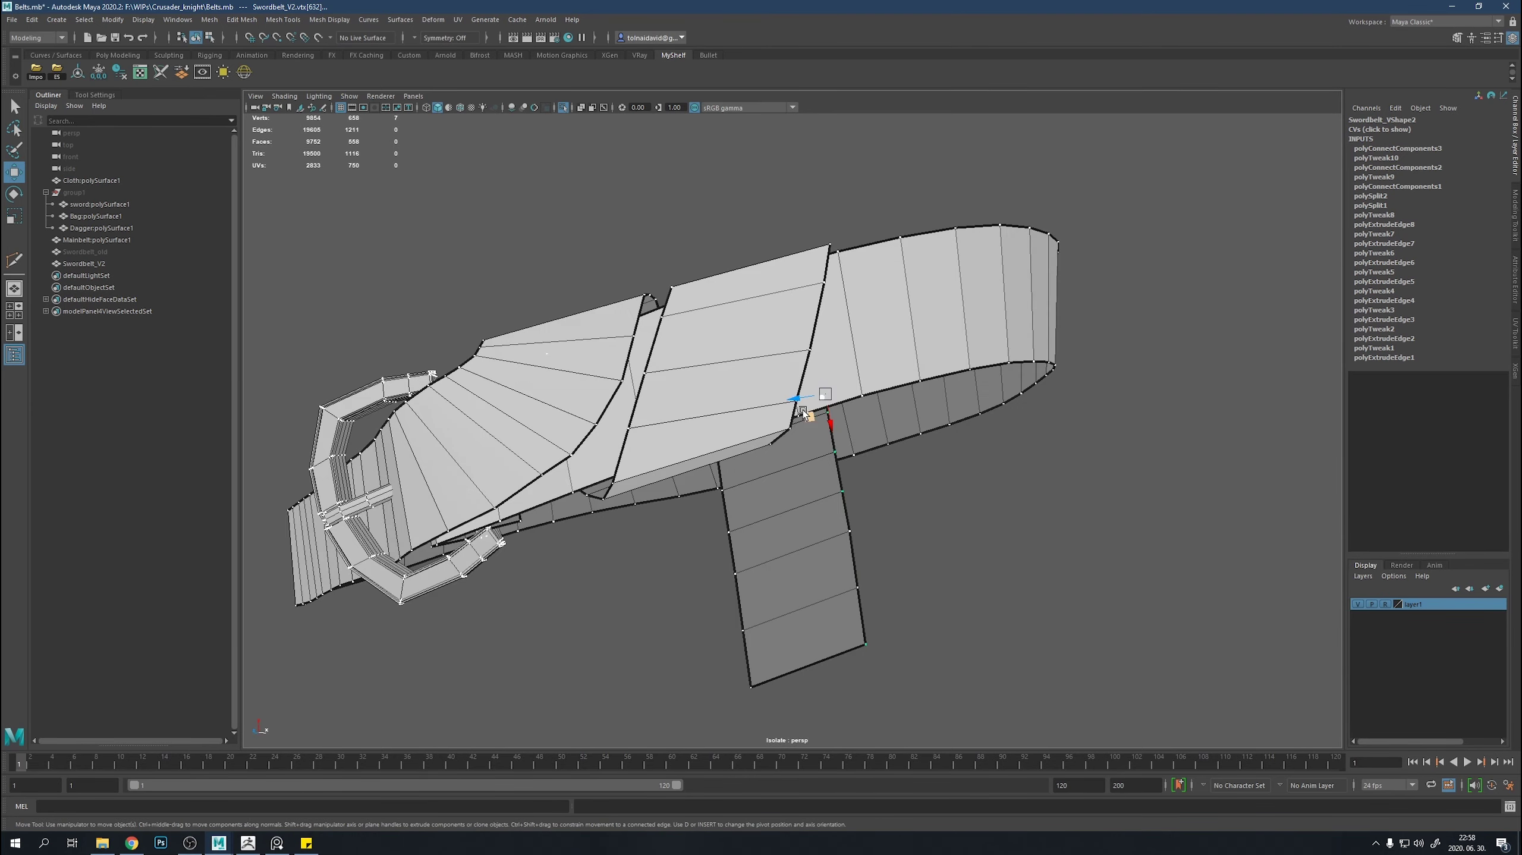
pyautogui.click(822, 472)
pyautogui.moveTo(823, 472)
pyautogui.keyDown('alt'); pyautogui.mouseDown()
pyautogui.moveTo(775, 504)
pyautogui.moveTo(816, 480)
pyautogui.moveTo(853, 565)
pyautogui.mouseUp(); pyautogui.keyUp('alt')
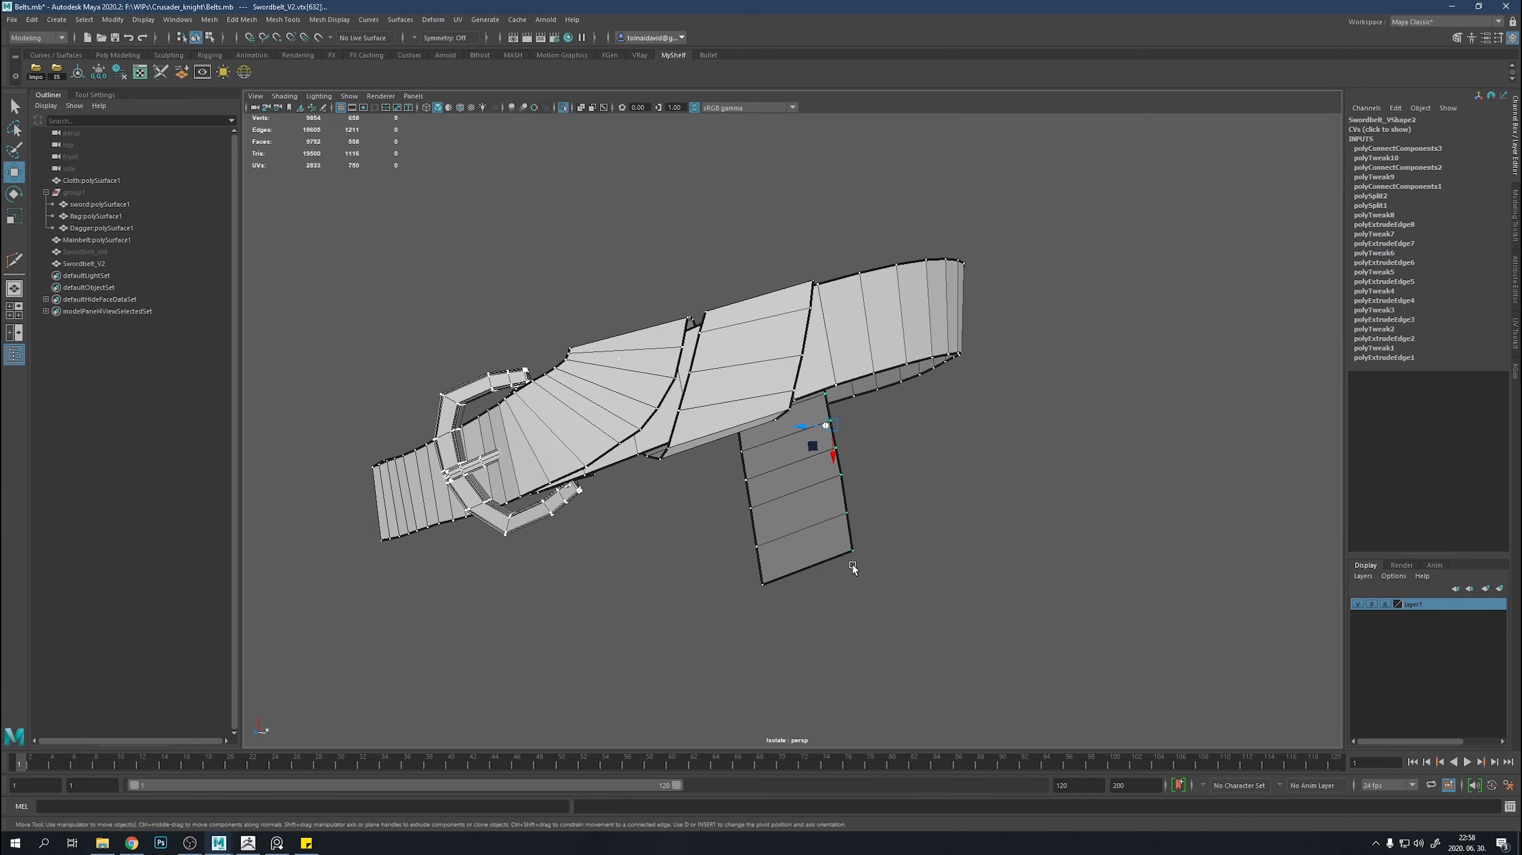
pyautogui.click(820, 563)
# Cut an edge loop around the belt through the hanging strap.
pyautogui.keyDown('shift'); pyautogui.moveTo(813, 514); pyautogui.dragTo(778, 575, button='right'); pyautogui.keyUp('shift')
pyautogui.keyDown('ctrl'); pyautogui.click(802, 520); pyautogui.keyUp('ctrl')
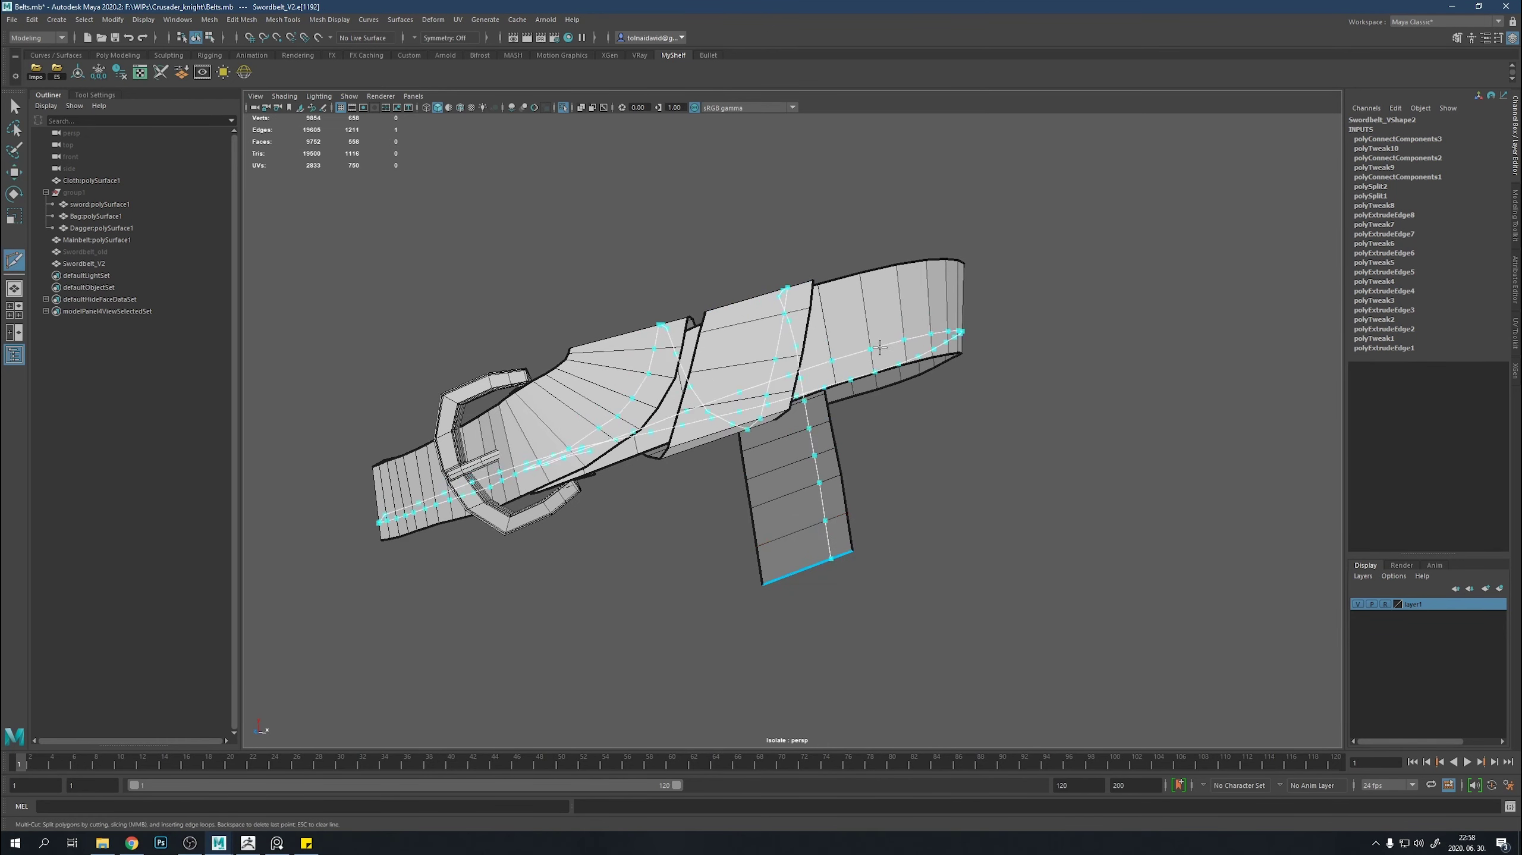
pyautogui.keyDown('alt'); pyautogui.moveTo(897, 346); pyautogui.dragTo(789, 413, button='right'); pyautogui.keyUp('alt')
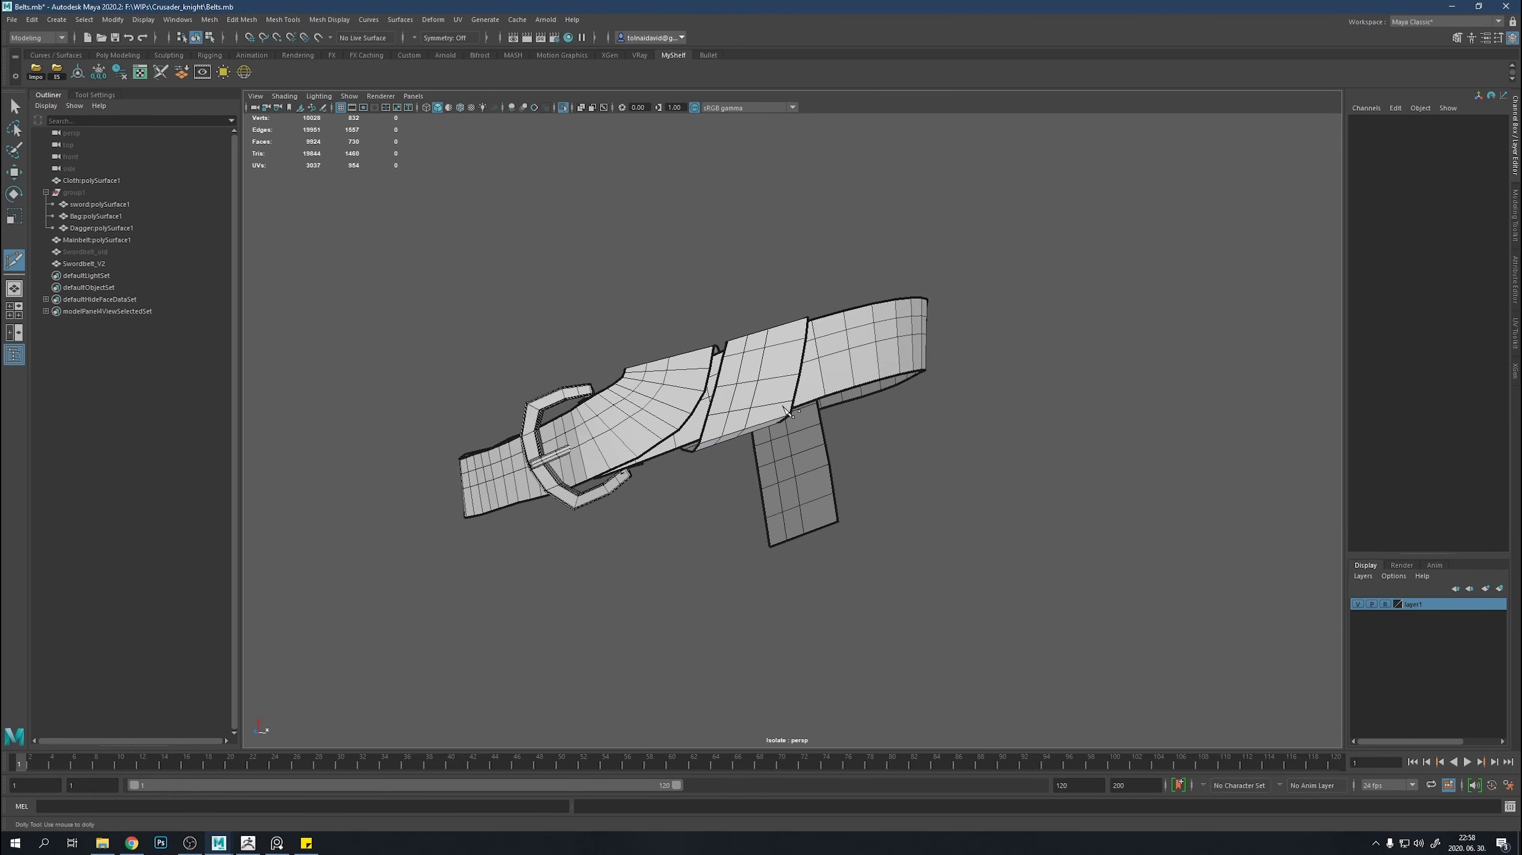
pyautogui.moveTo(629, 449)
pyautogui.keyDown('alt'); pyautogui.mouseDown()
pyautogui.moveTo(356, 551)
pyautogui.moveTo(585, 440)
pyautogui.mouseUp(); pyautogui.keyUp('alt')
pyautogui.scroll(5, 927, 638)
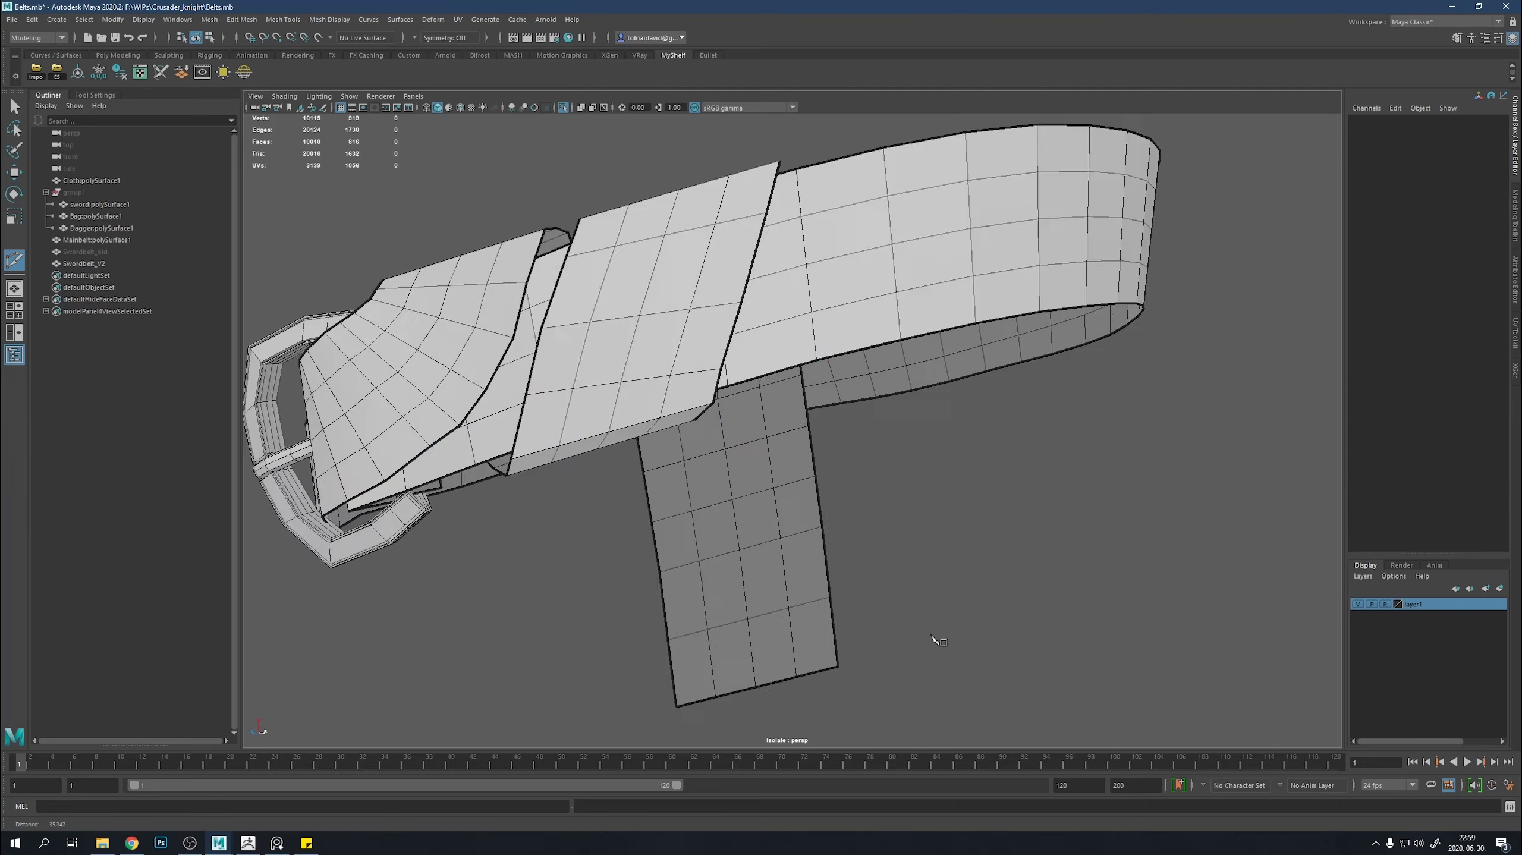
pyautogui.moveTo(927, 638)
pyautogui.mouseDown()
pyautogui.moveTo(866, 343)
pyautogui.moveTo(825, 435)
pyautogui.moveTo(687, 430)
pyautogui.moveTo(715, 591)
pyautogui.mouseUp()
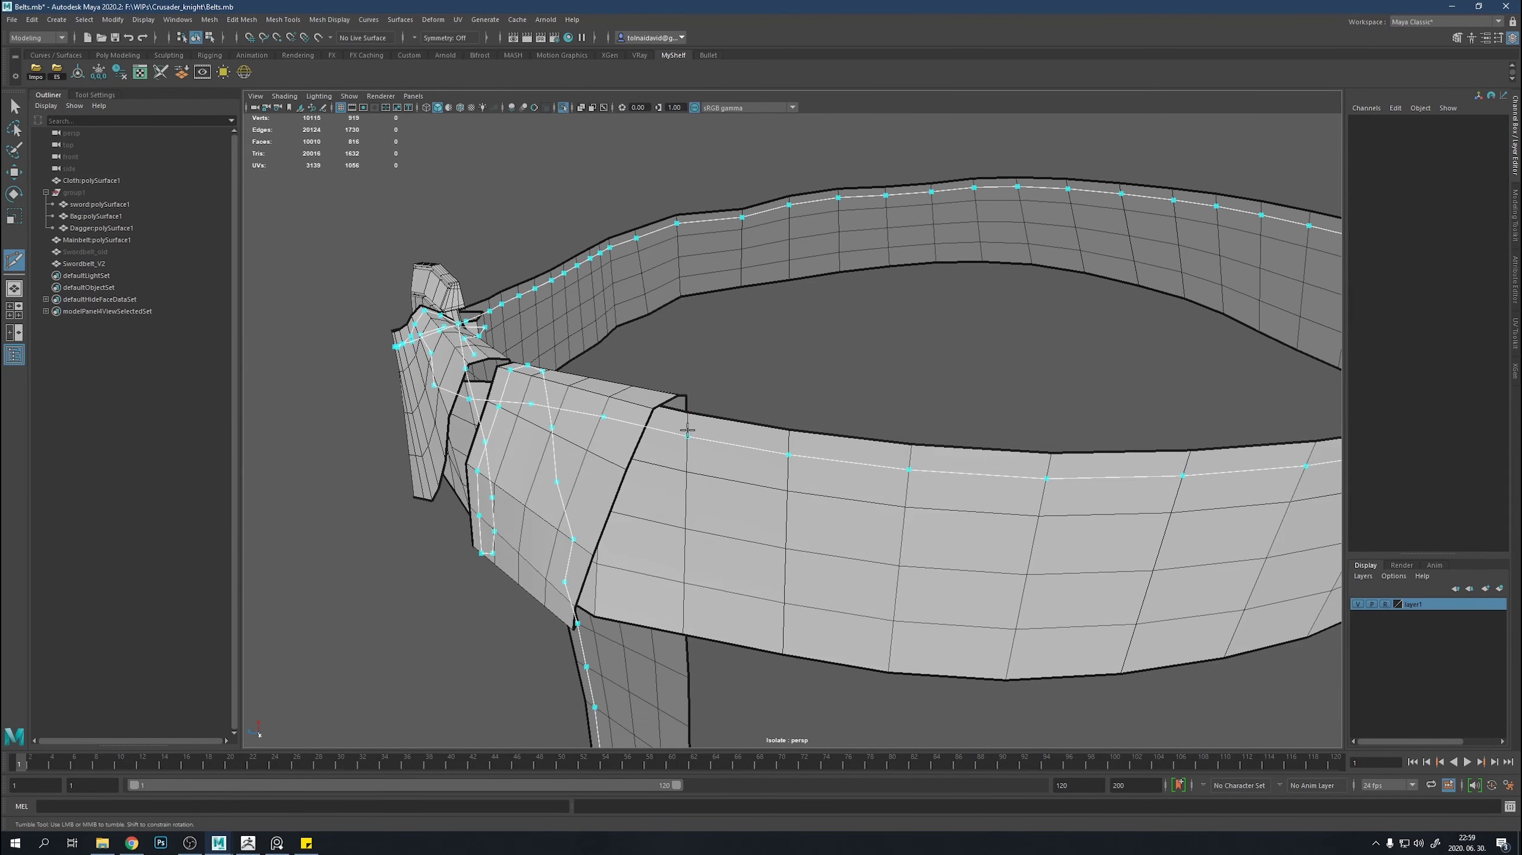
pyautogui.keyDown('ctrl'); pyautogui.click(715, 591); pyautogui.keyUp('ctrl')
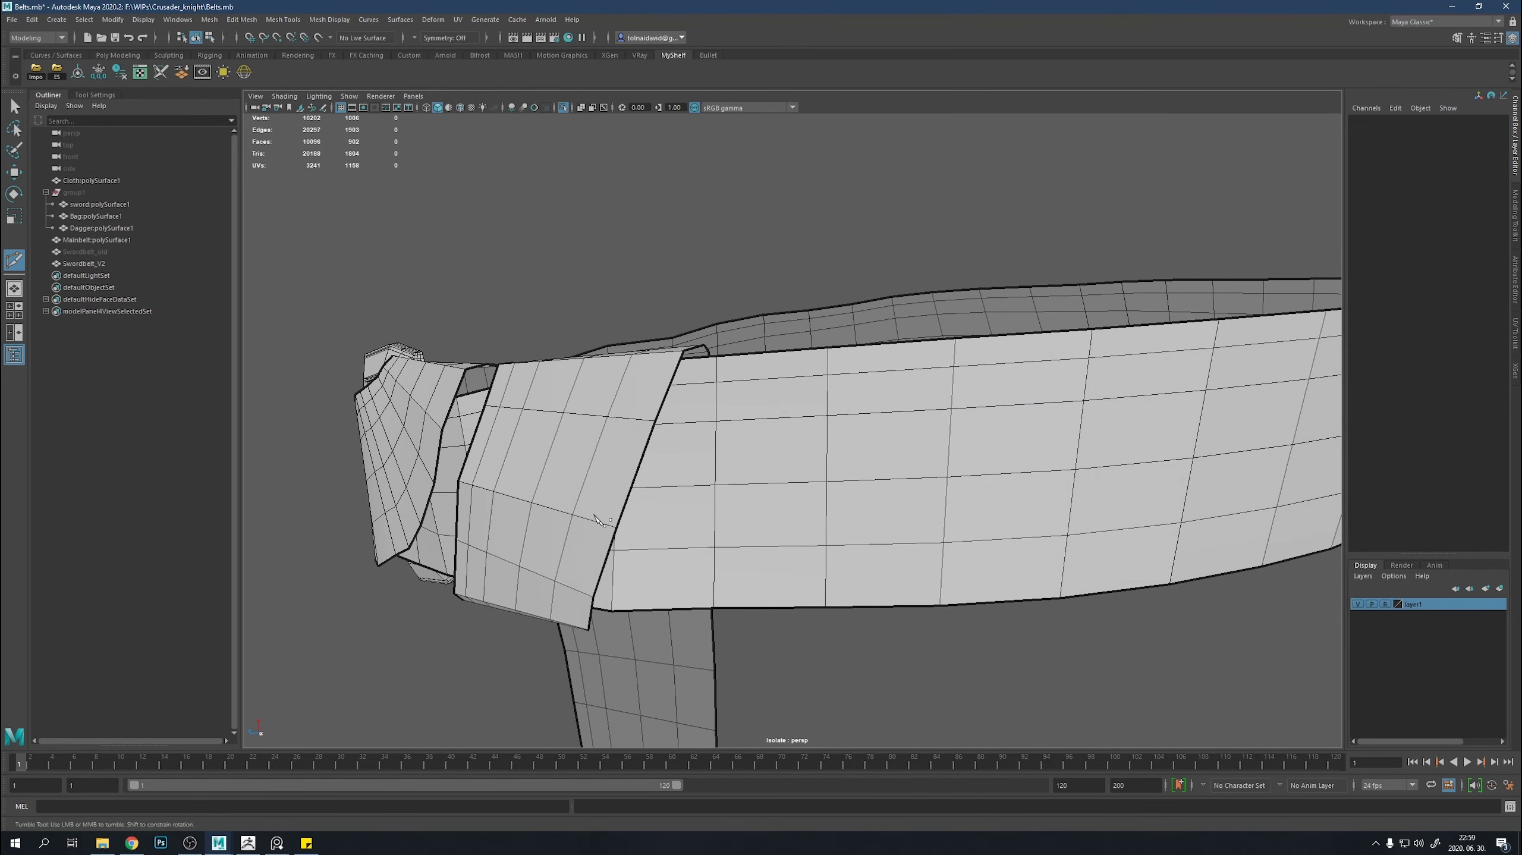
pyautogui.moveTo(595, 516)
pyautogui.keyDown('alt'); pyautogui.mouseDown()
pyautogui.moveTo(876, 434)
pyautogui.moveTo(796, 544)
pyautogui.mouseUp(); pyautogui.keyUp('alt')
# Select faces on the sword belt near the keepers and buckle.
pyautogui.moveTo(437, 635)
pyautogui.keyDown('alt'); pyautogui.mouseDown()
pyautogui.moveTo(674, 628)
pyautogui.moveTo(595, 431)
pyautogui.mouseUp(); pyautogui.keyUp('alt')
pyautogui.scroll(3, 924, 526)
pyautogui.keyDown('alt'); pyautogui.moveTo(923, 526); pyautogui.dragTo(862, 580, button='middle'); pyautogui.keyUp('alt')
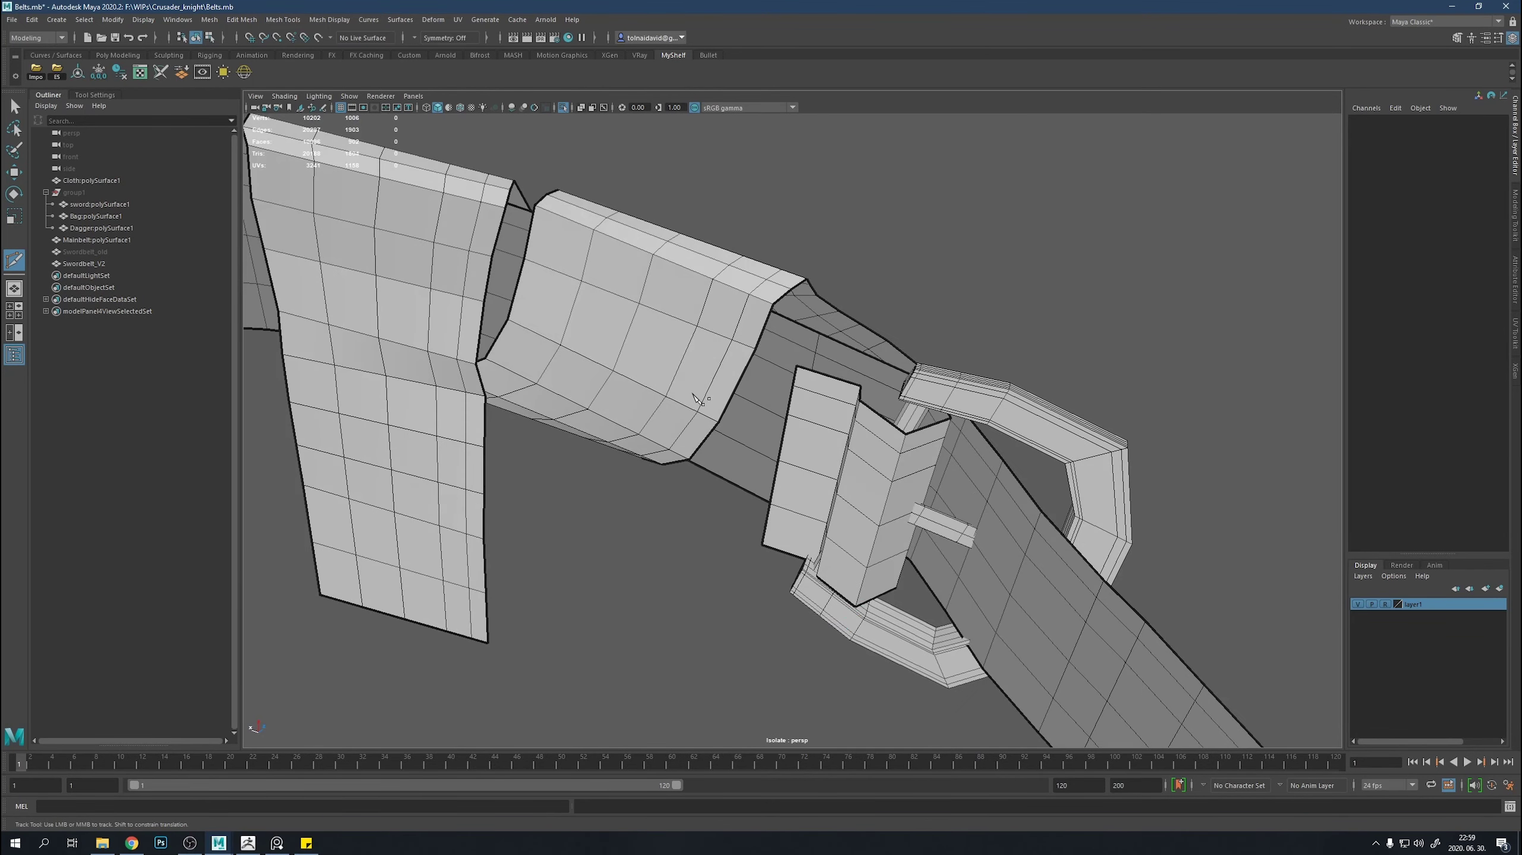
pyautogui.moveTo(628, 313)
pyautogui.keyDown('alt'); pyautogui.mouseDown()
pyautogui.moveTo(872, 466)
pyautogui.moveTo(848, 379)
pyautogui.moveTo(1051, 305)
pyautogui.mouseUp(); pyautogui.keyUp('alt')
pyautogui.click(873, 465)
# Insert a lengthwise edge loop along the belt continuing down the hanging tab.
pyautogui.keyDown('shift'); pyautogui.moveTo(876, 383); pyautogui.dragTo(826, 430, button='right'); pyautogui.keyUp('shift')
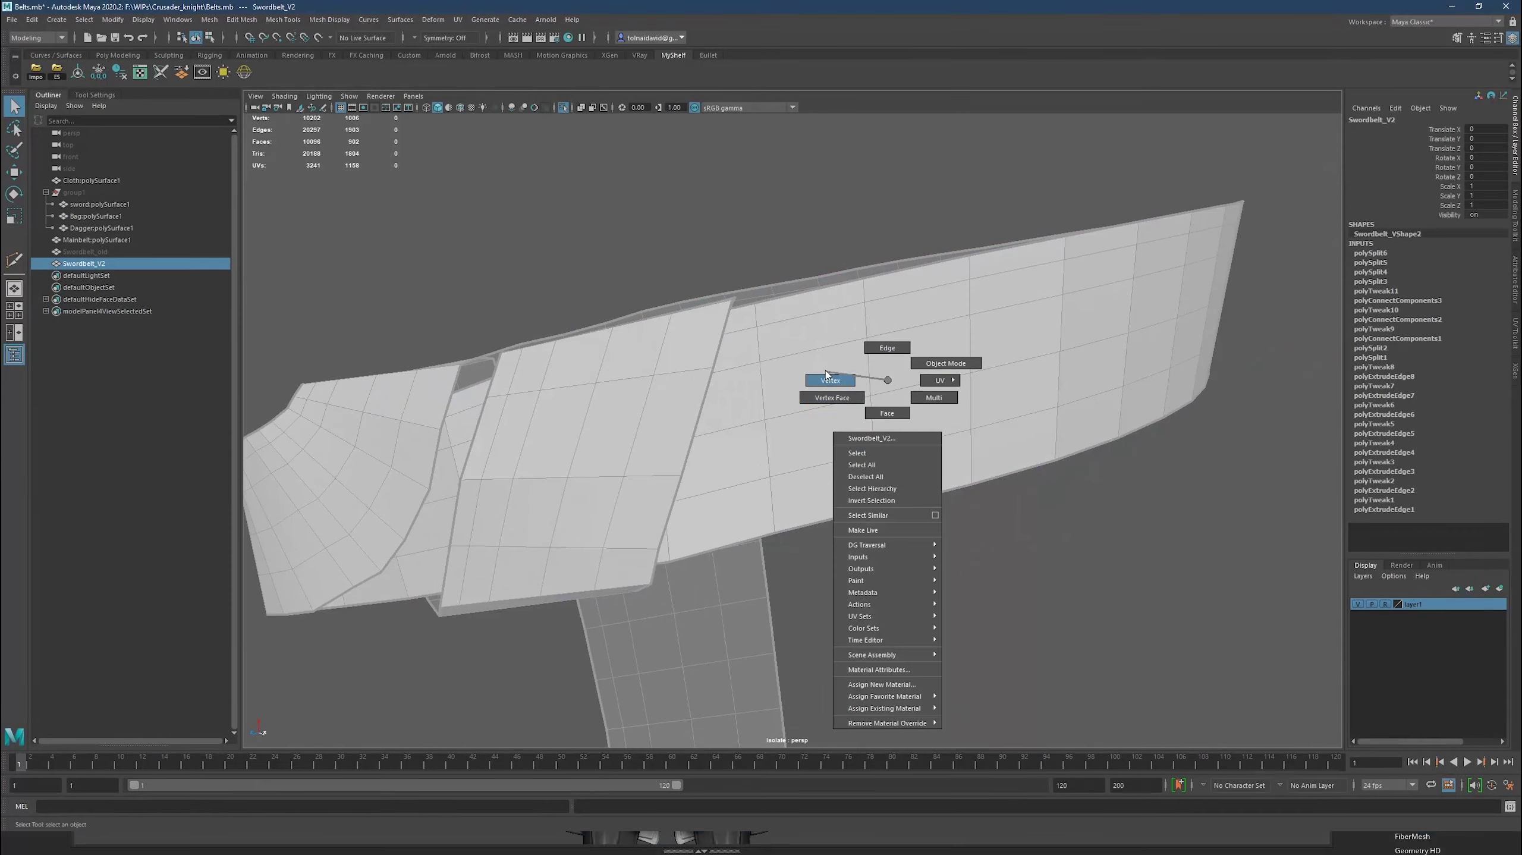
pyautogui.keyDown('alt'); pyautogui.moveTo(853, 509); pyautogui.dragTo(928, 505); pyautogui.keyUp('alt')
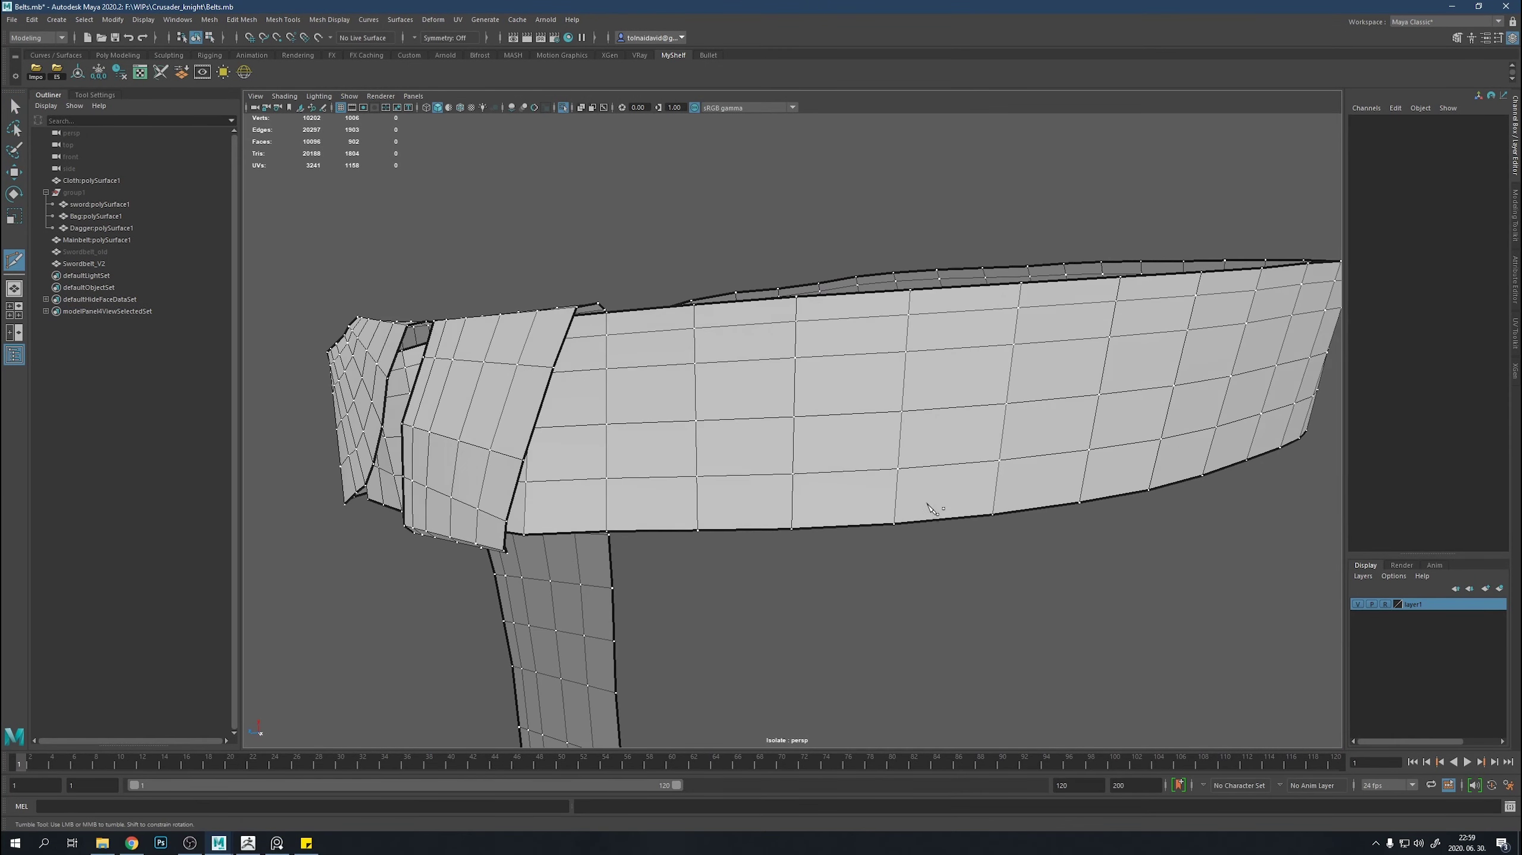
pyautogui.click(894, 491)
pyautogui.keyDown('shift'); pyautogui.moveTo(899, 493); pyautogui.dragTo(898, 497, button='right'); pyautogui.keyUp('shift')
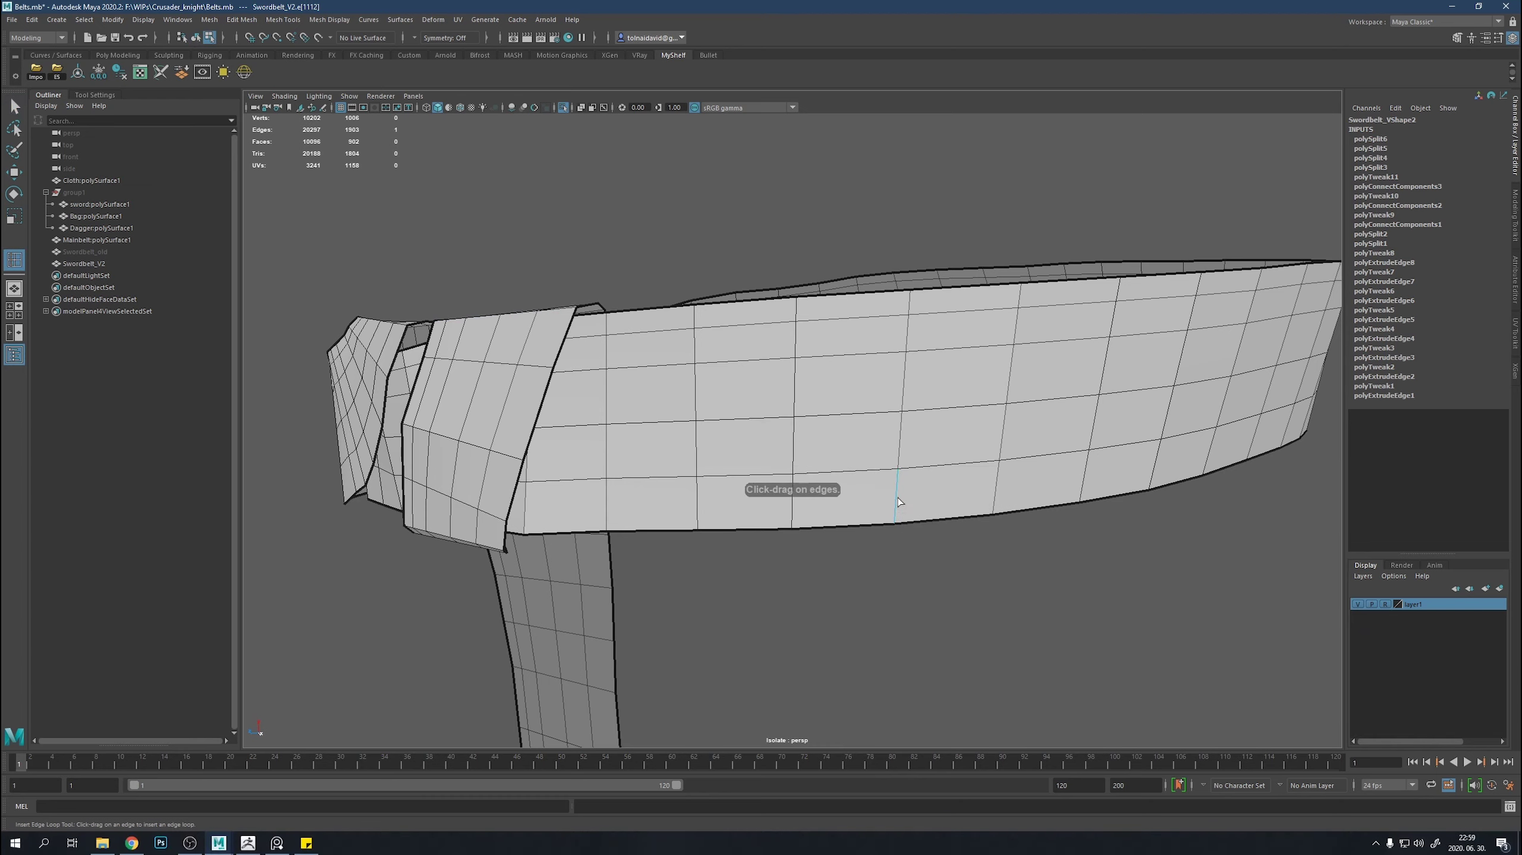
pyautogui.keyDown('alt'); pyautogui.moveTo(842, 526); pyautogui.dragTo(869, 560); pyautogui.keyUp('alt')
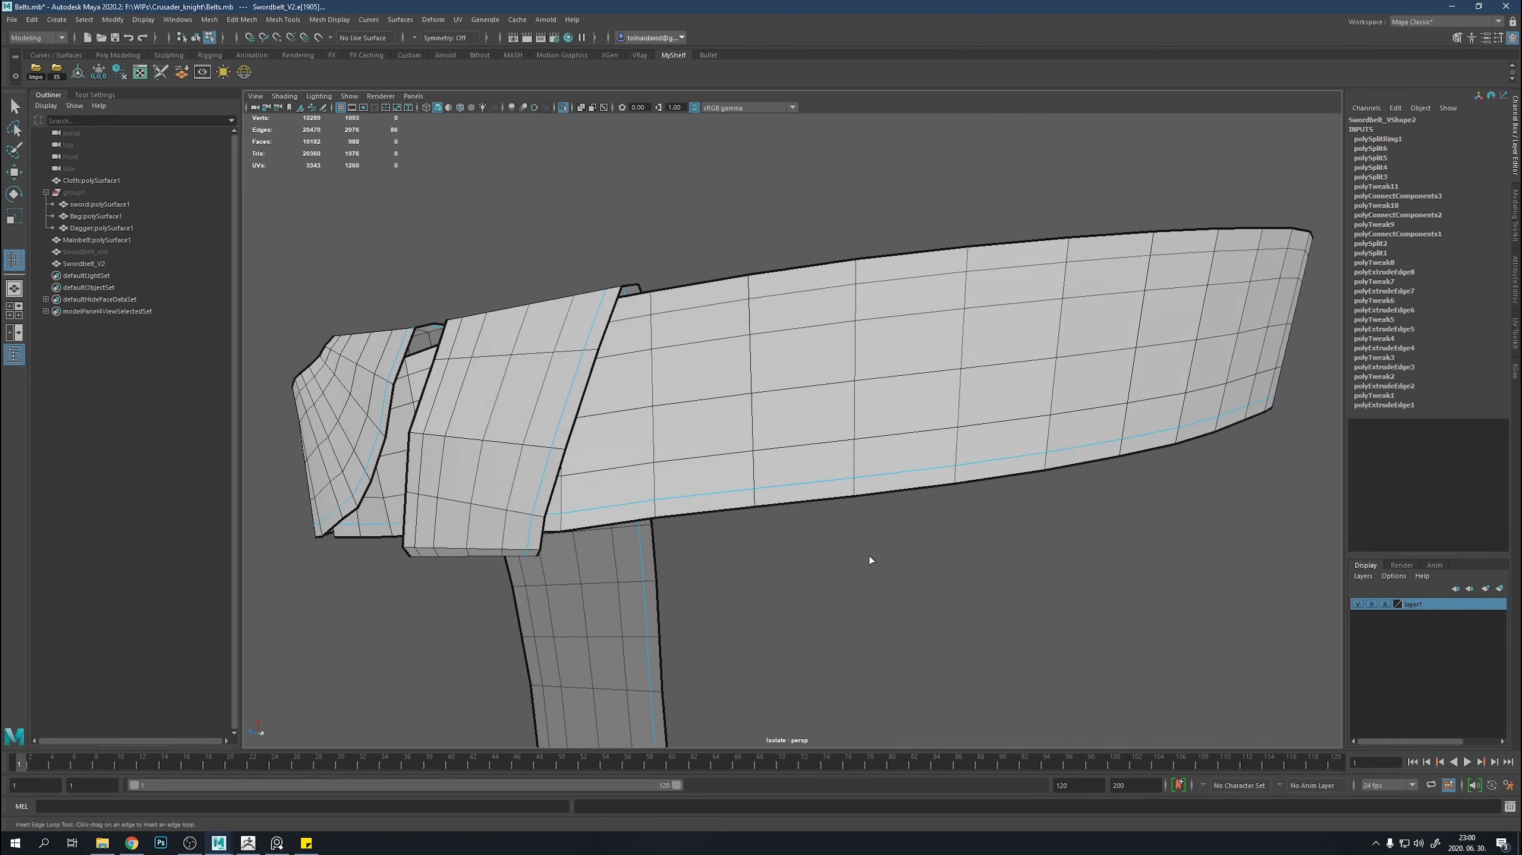
pyautogui.click(956, 466)
pyautogui.click(1028, 545)
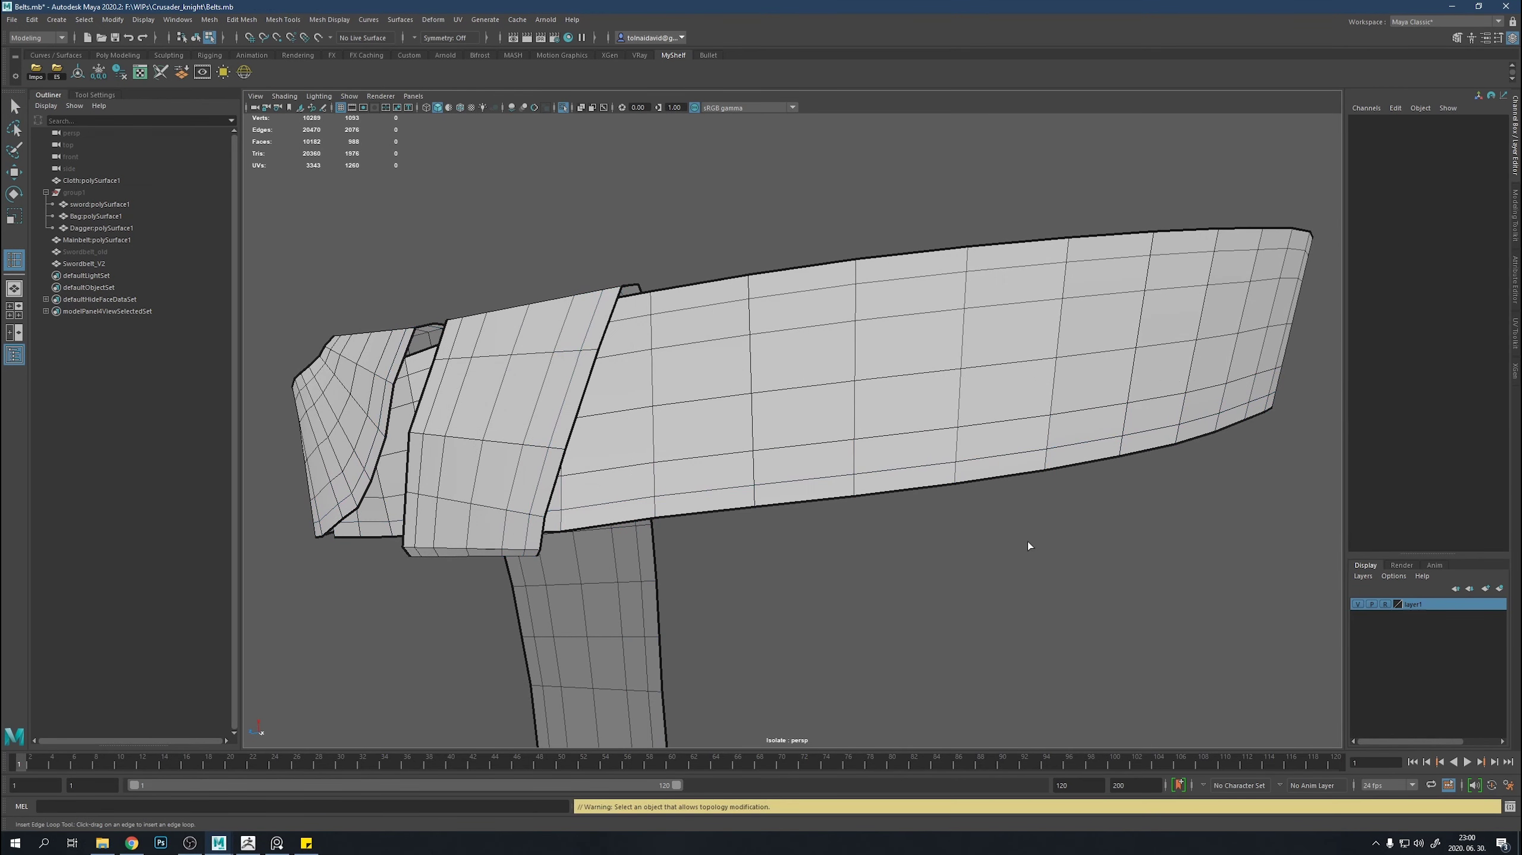
pyautogui.moveTo(1037, 539)
pyautogui.keyDown('alt'); pyautogui.mouseDown()
pyautogui.moveTo(958, 598)
pyautogui.moveTo(934, 658)
pyautogui.mouseUp(); pyautogui.keyUp('alt')
# Check the strap against the body, select an edge ring, and save the Belts scene.
pyautogui.hotkey('ctrl', '1')
pyautogui.keyDown('alt'); pyautogui.moveTo(934, 659); pyautogui.dragTo(933, 716, button='right'); pyautogui.keyUp('alt')
pyautogui.keyDown('alt'); pyautogui.moveTo(933, 716); pyautogui.dragTo(804, 476); pyautogui.keyUp('alt')
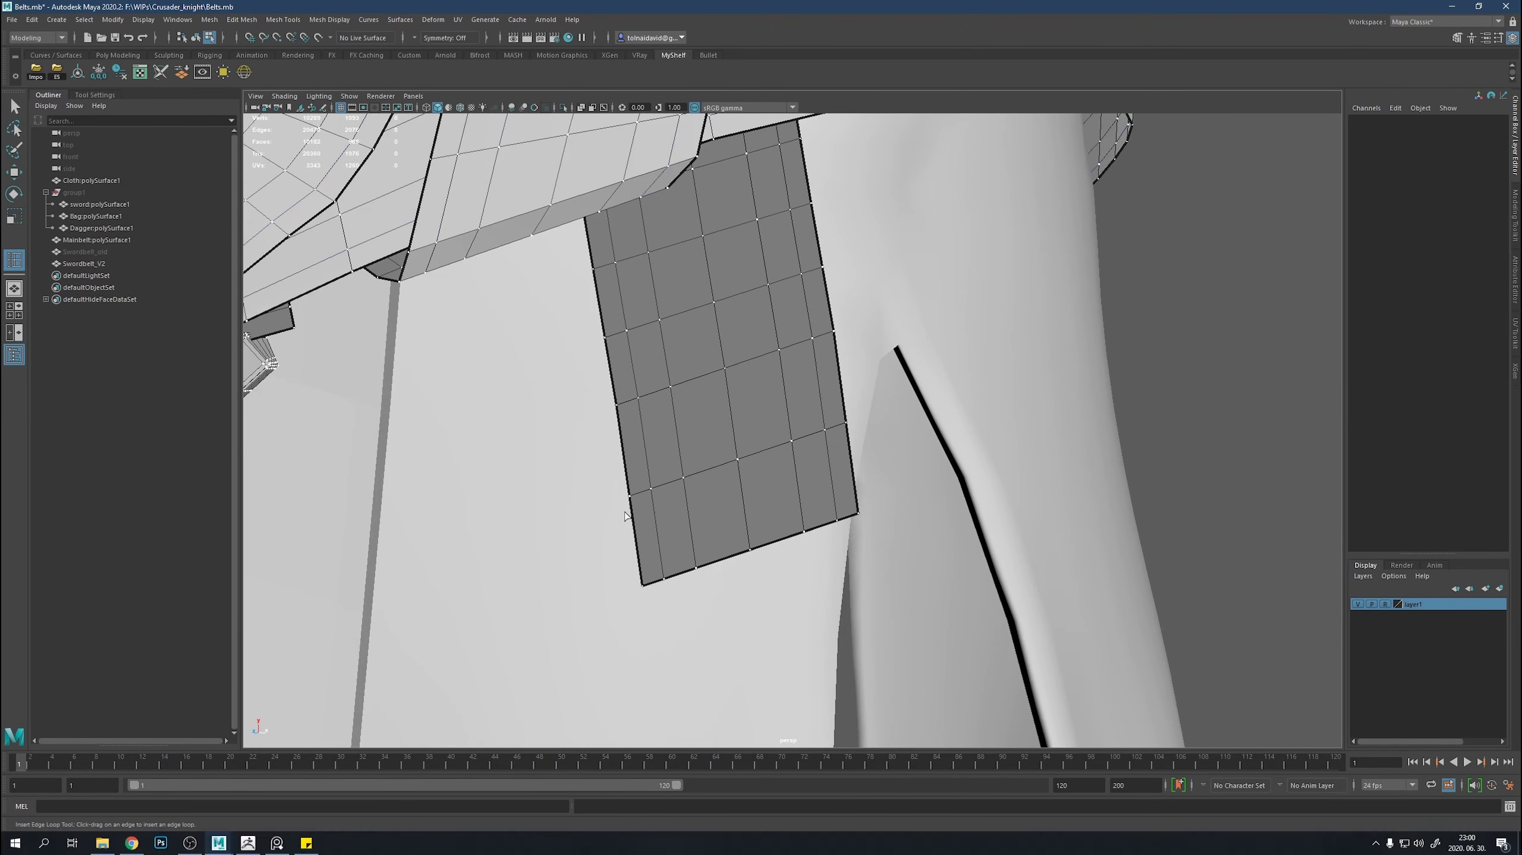
pyautogui.hotkey('ctrl', 'z')
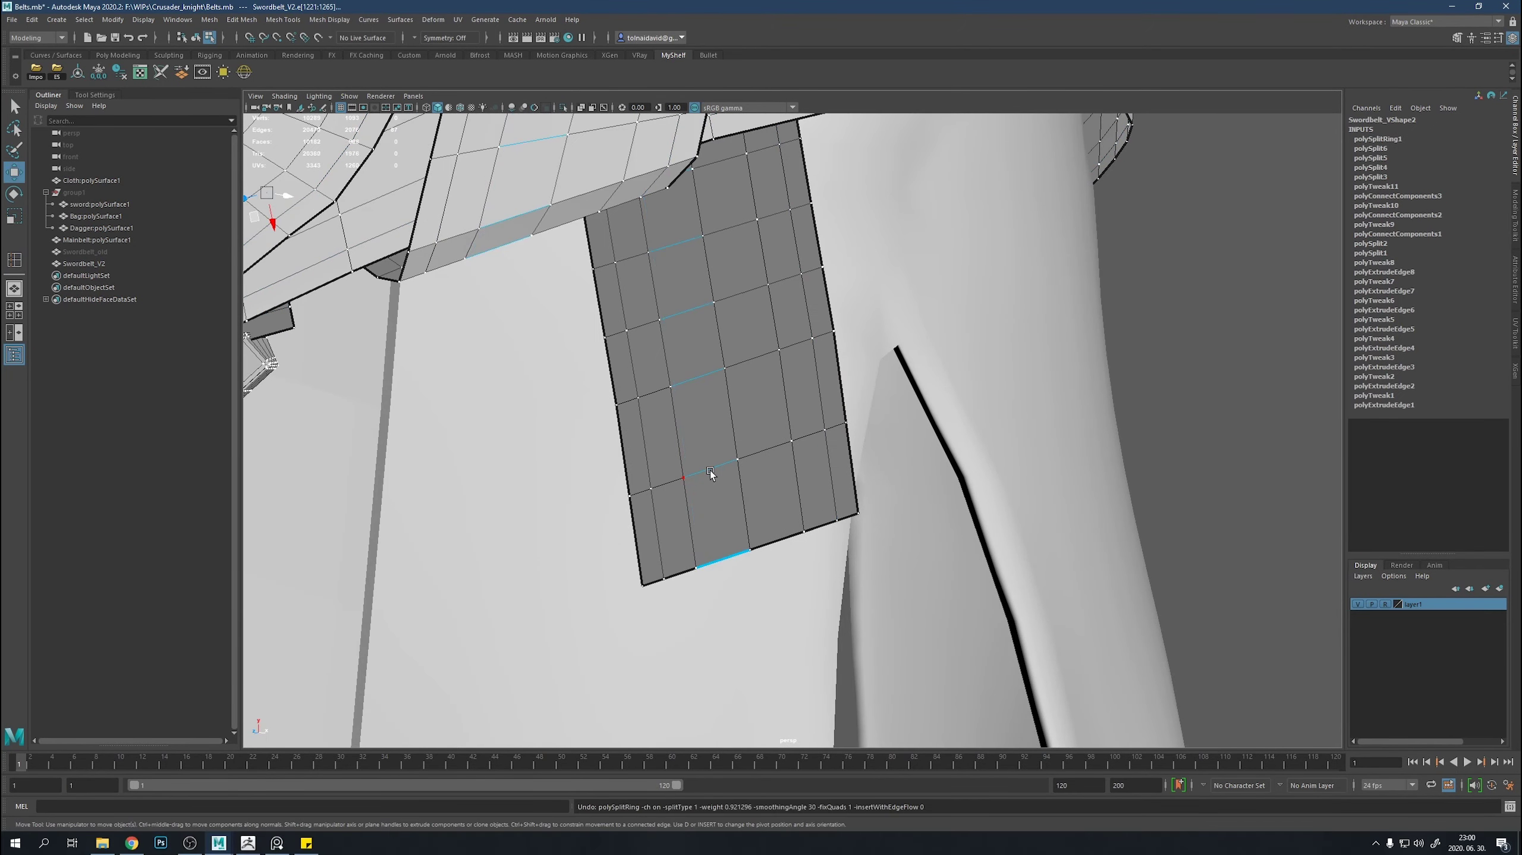
pyautogui.moveTo(710, 471); pyautogui.dragTo(960, 340, button='right')
pyautogui.press('w')
pyautogui.hotkey('ctrl', 's')
# Isolate the belt and preview a diagonal Multi-Cut across the strap corner, then cancel it.
pyautogui.keyDown('shift'); pyautogui.moveTo(723, 388); pyautogui.dragTo(655, 494, button='right'); pyautogui.keyUp('shift')
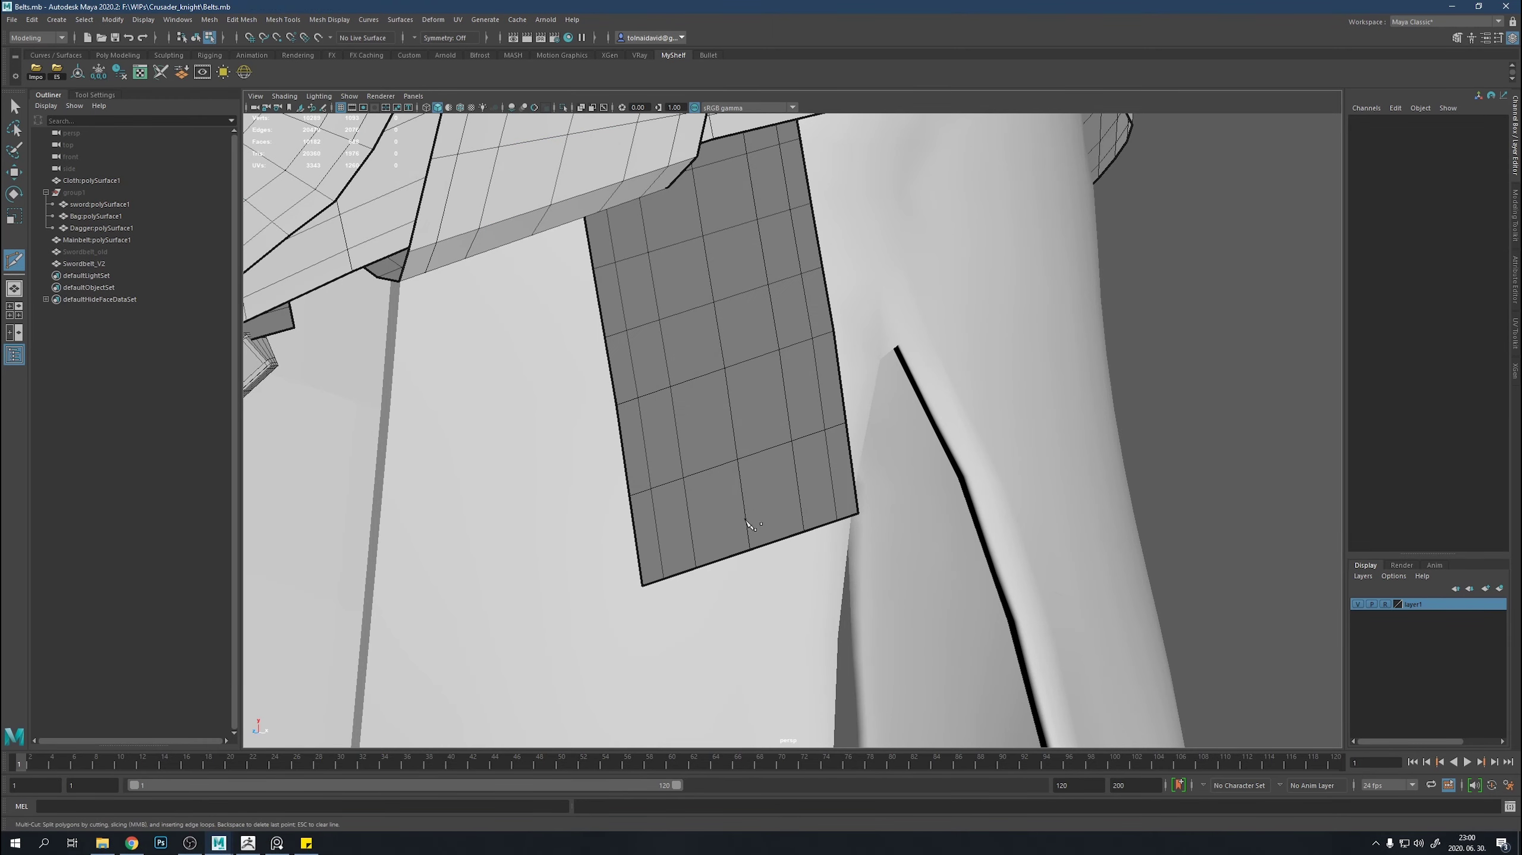
pyautogui.press('w')
pyautogui.hotkey('ctrl', '1')
pyautogui.scroll(3, 659, 473)
pyautogui.keyDown('shift'); pyautogui.moveTo(814, 359); pyautogui.dragTo(748, 366, button='right'); pyautogui.keyUp('shift')
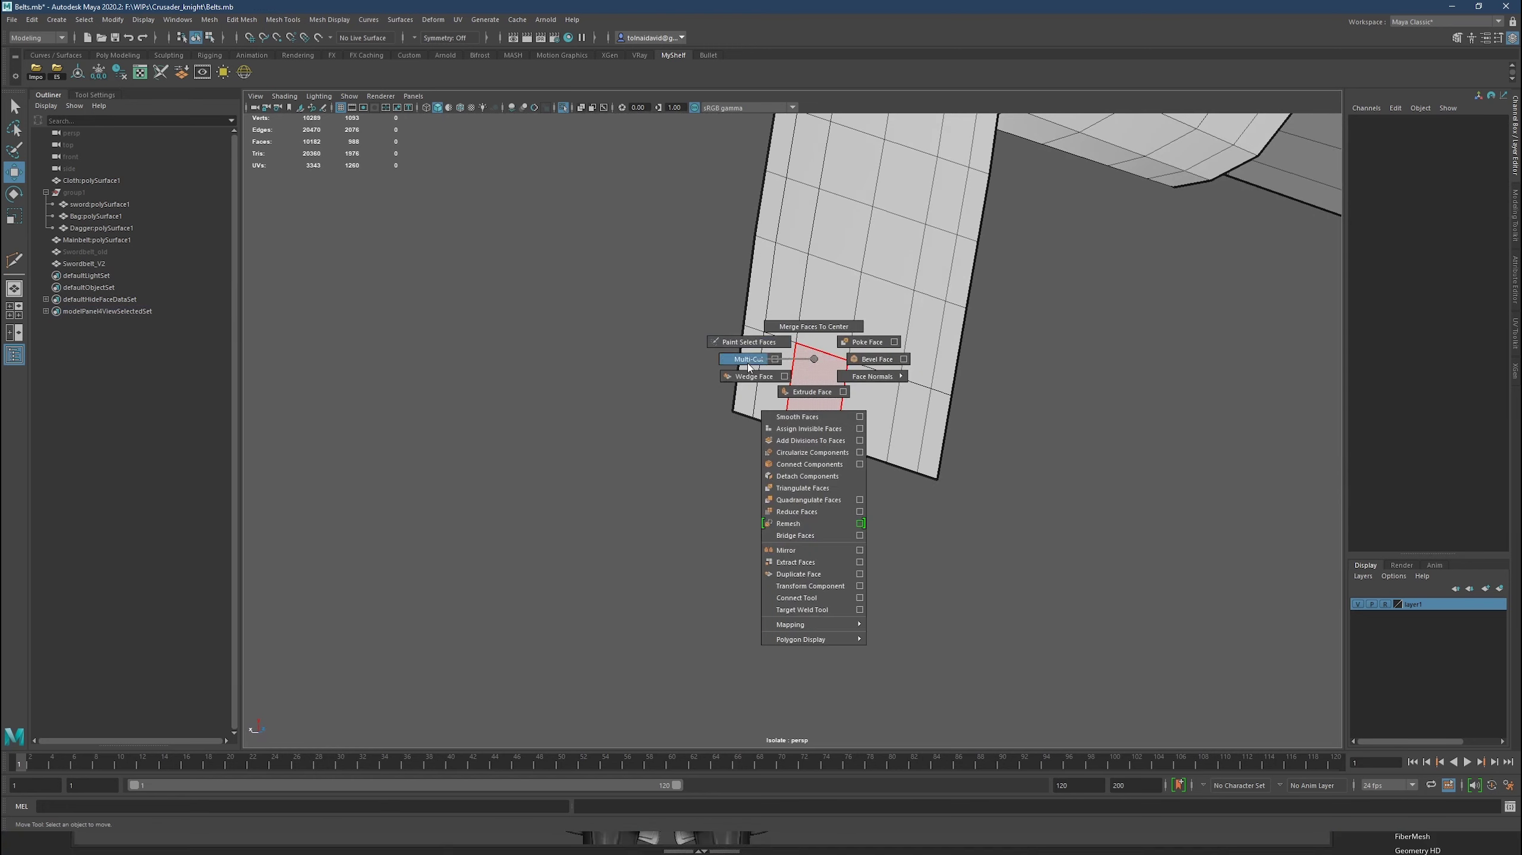
pyautogui.press('q')
pyautogui.scroll(3, 781, 485)
pyautogui.keyDown('shift'); pyautogui.moveTo(863, 414); pyautogui.dragTo(808, 419, button='right'); pyautogui.keyUp('shift')
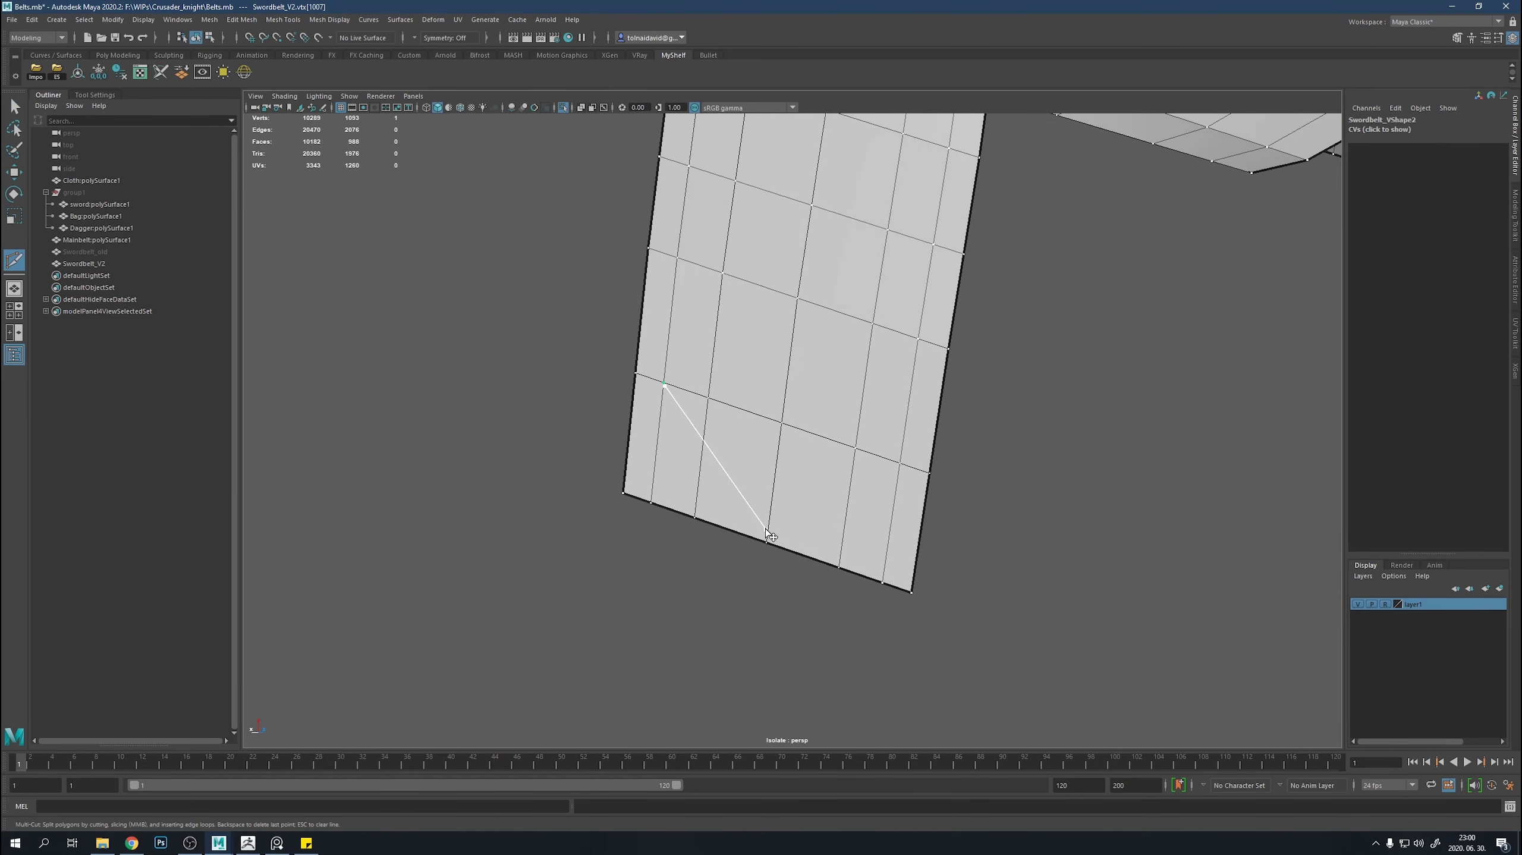
pyautogui.press('q')
# Select the whole sword belt and toggle Isolate Select to inspect the buckle.
pyautogui.press('F8')
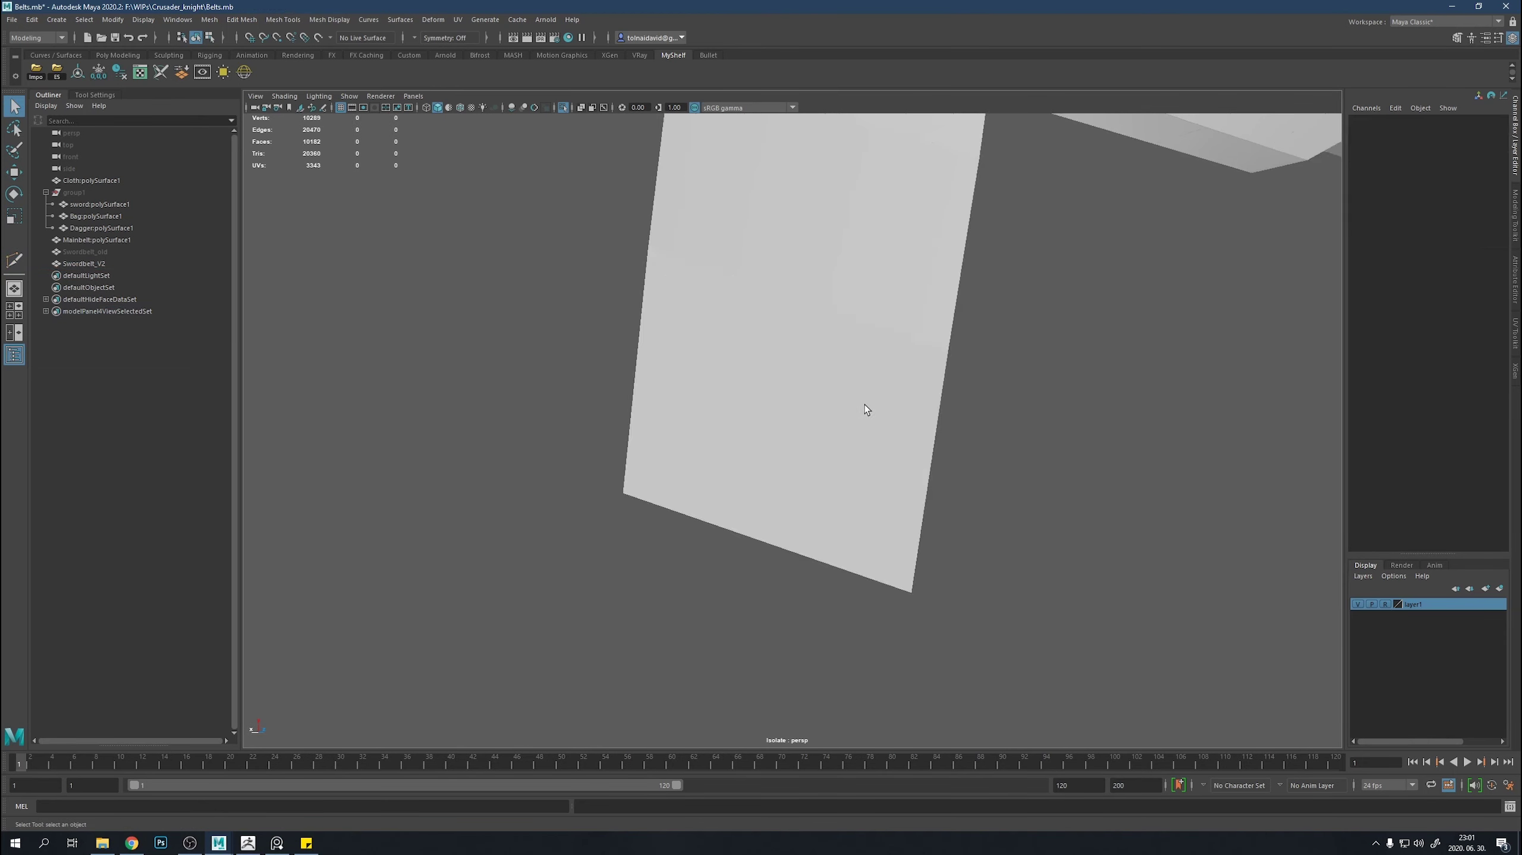
pyautogui.click(838, 402)
pyautogui.hotkey('ctrl', '1')
pyautogui.scroll(-5, 801, 311)
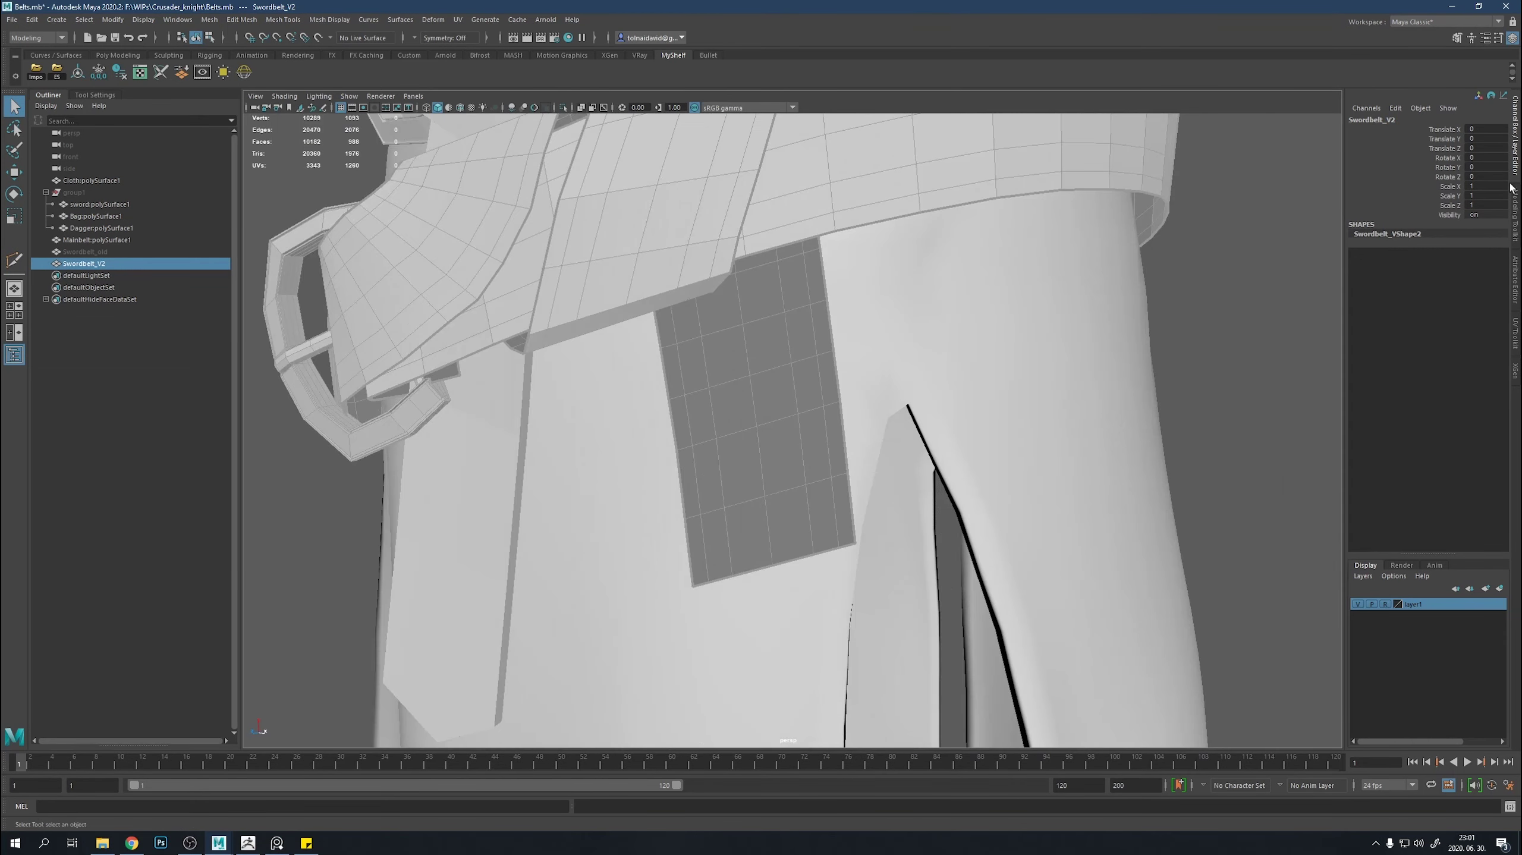
pyautogui.moveTo(930, 415)
pyautogui.keyDown('alt'); pyautogui.mouseDown()
pyautogui.moveTo(877, 443)
pyautogui.moveTo(1027, 401)
pyautogui.moveTo(921, 506)
pyautogui.moveTo(745, 419)
pyautogui.mouseUp(); pyautogui.keyUp('alt')
pyautogui.hotkey('ctrl', '1')
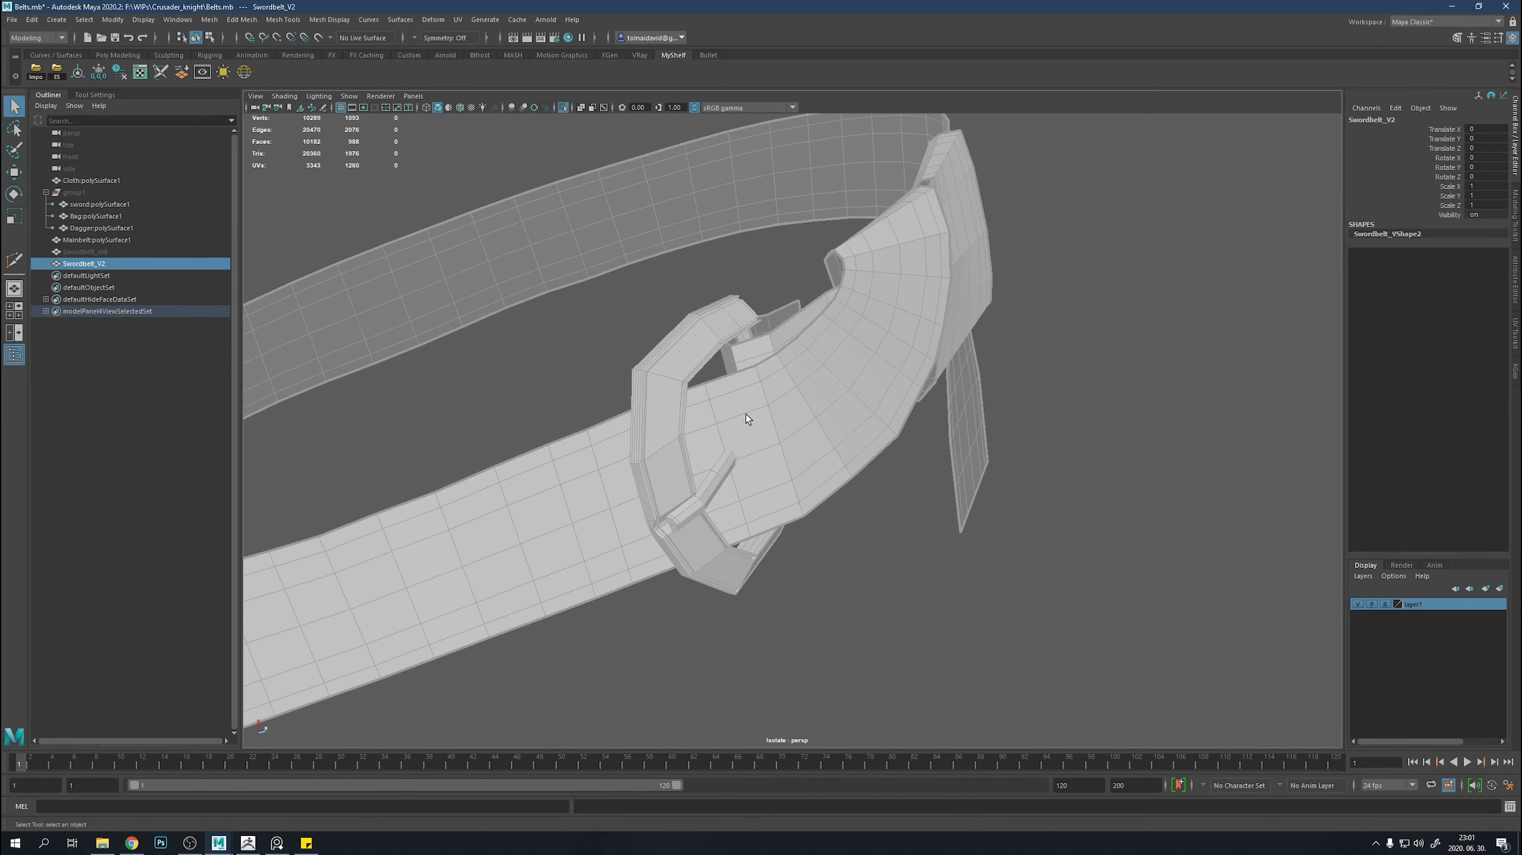
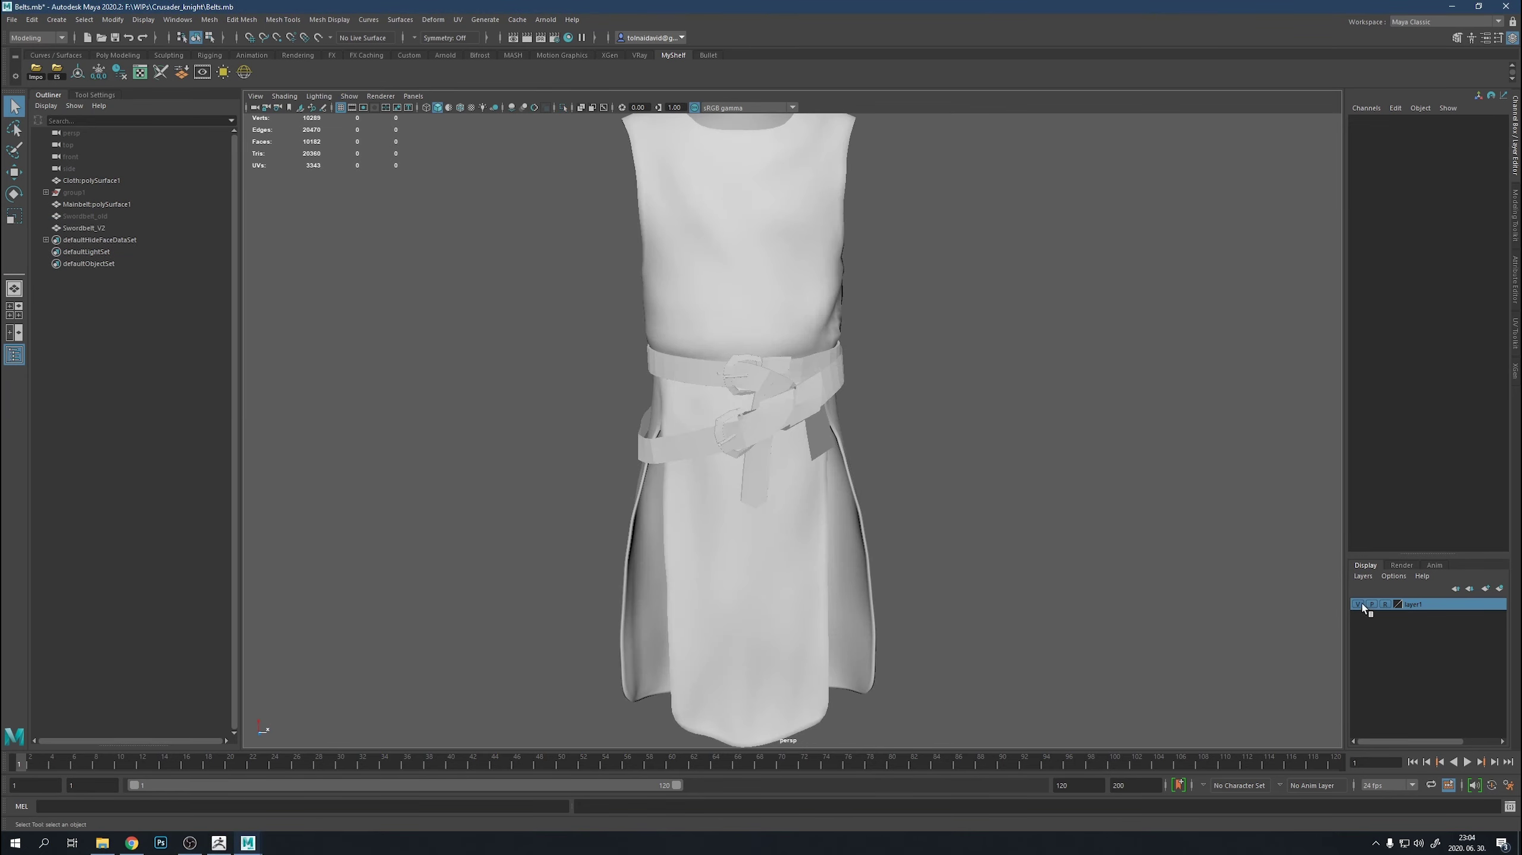
# Hide layer1, the tunic, and zoom in on the hanging strap tip.
pyautogui.click(1358, 604)
pyautogui.scroll(10, 737, 416)
pyautogui.rightClick(801, 526)
pyautogui.scroll(5, 646, 516)
pyautogui.keyDown('alt'); pyautogui.moveTo(646, 516); pyautogui.dragTo(593, 455, button='middle'); pyautogui.keyUp('alt')
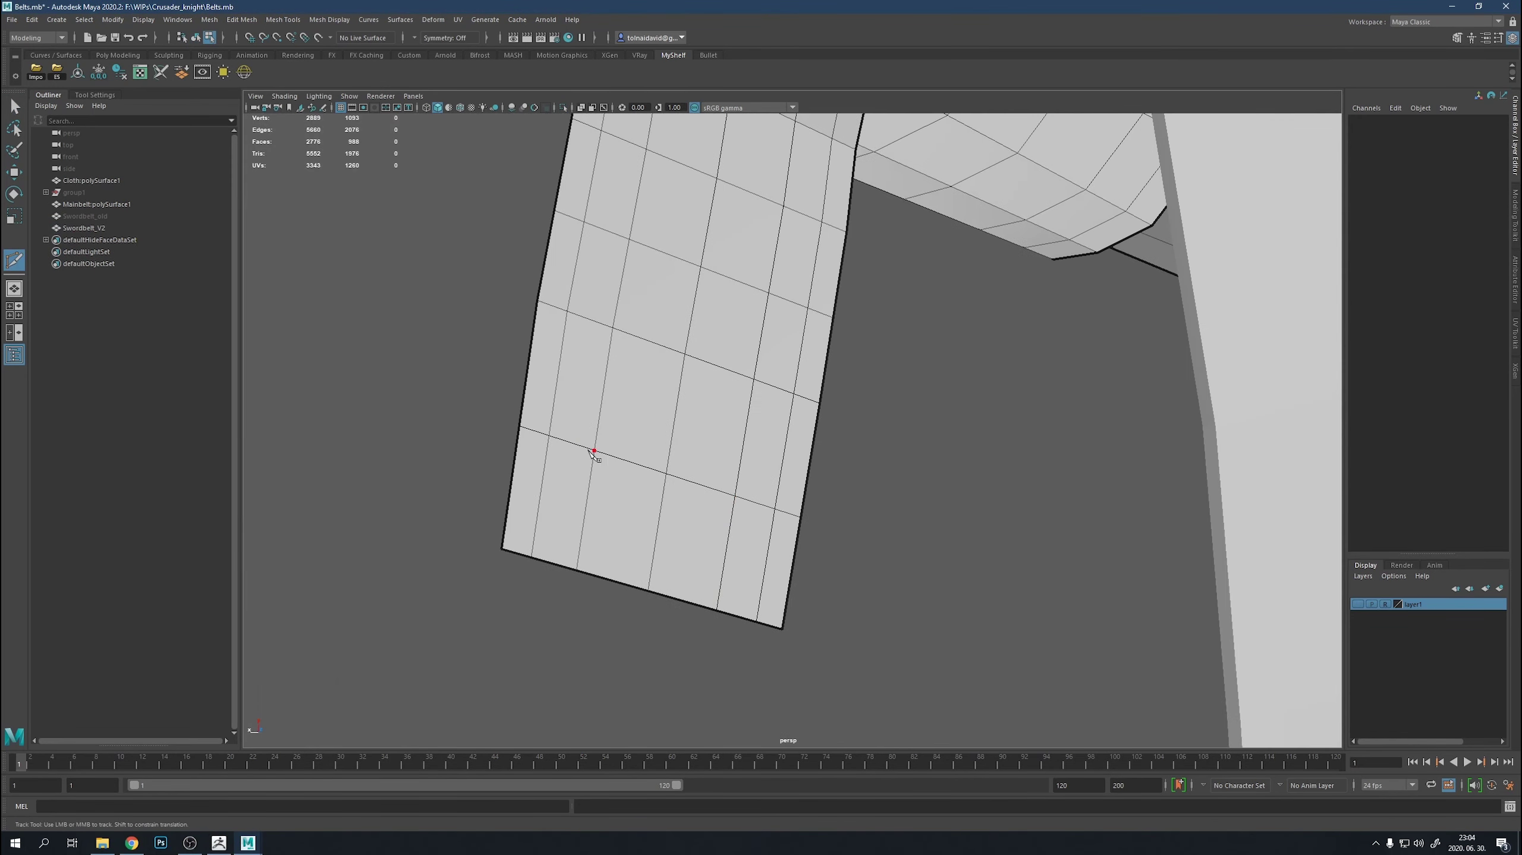
pyautogui.keyDown('alt'); pyautogui.moveTo(590, 516); pyautogui.dragTo(718, 524); pyautogui.keyUp('alt')
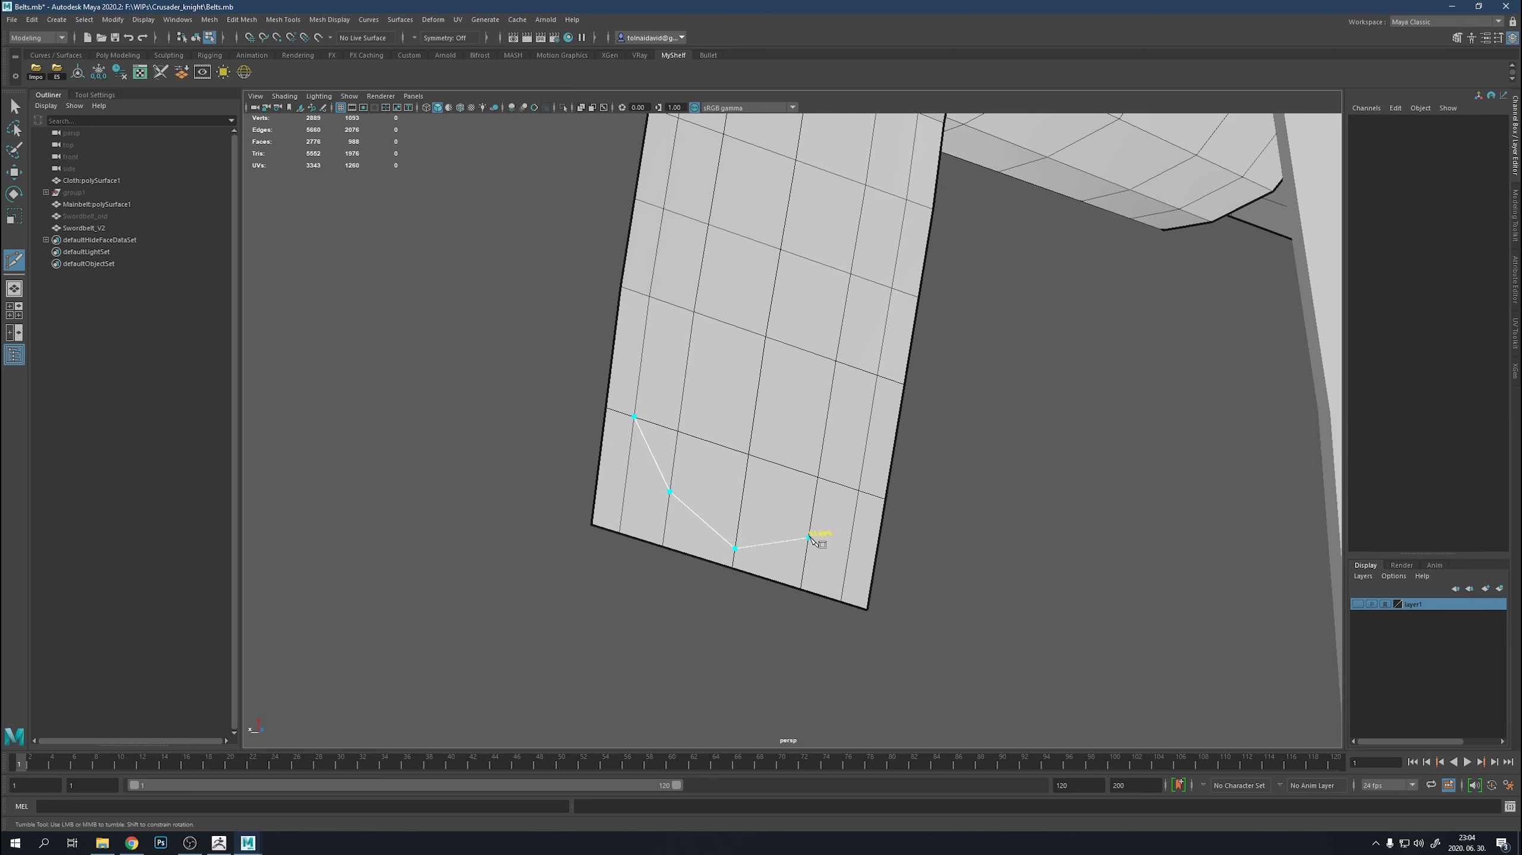
pyautogui.keyDown('alt'); pyautogui.moveTo(828, 531); pyautogui.dragTo(864, 548, button='middle'); pyautogui.keyUp('alt')
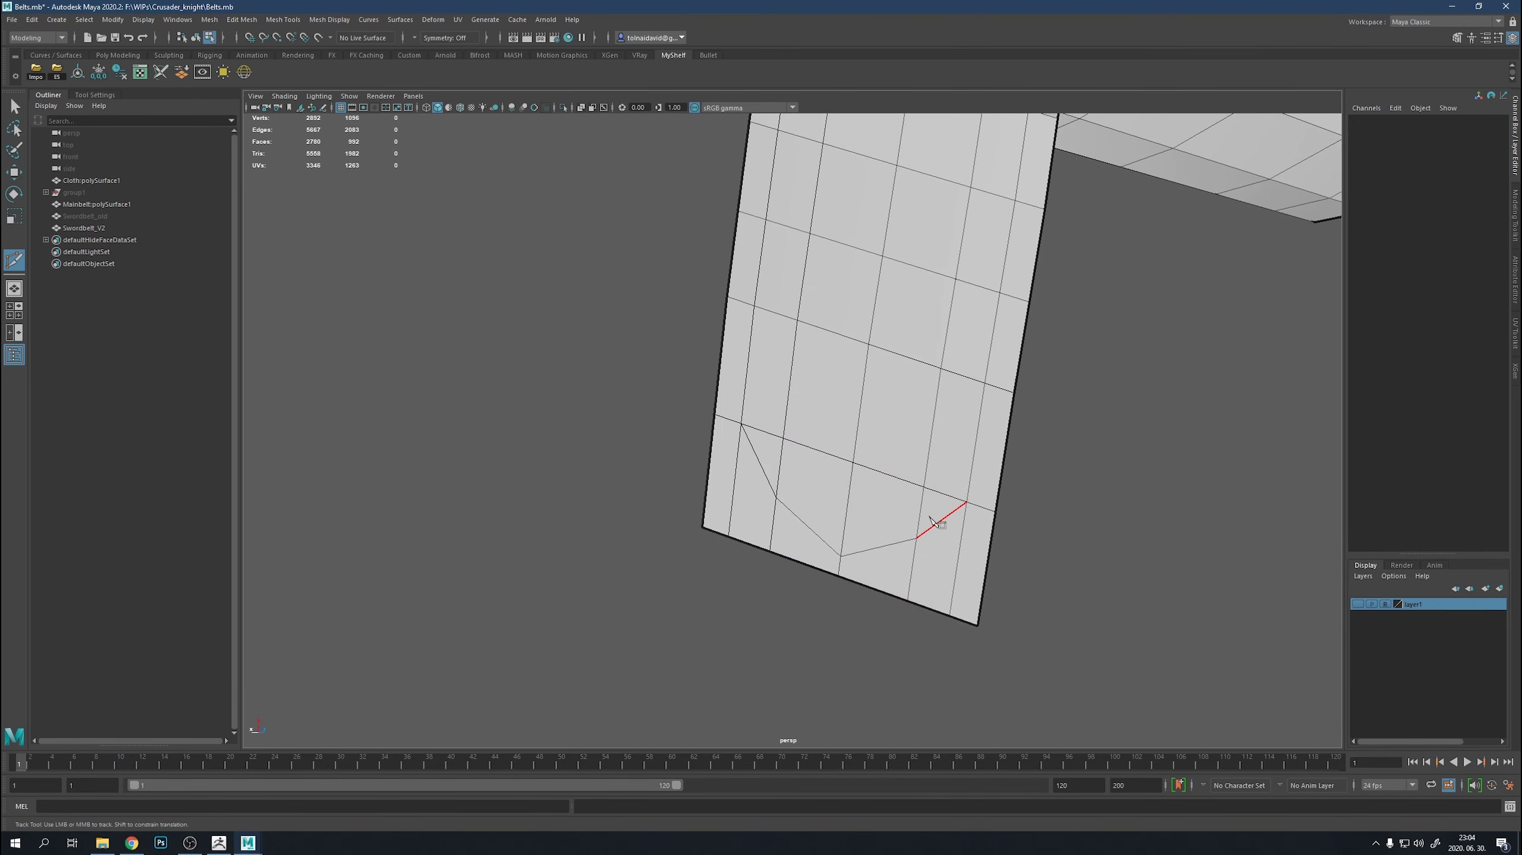
# Cut across the strap end and delete the six faces below the cut.
pyautogui.press('w')
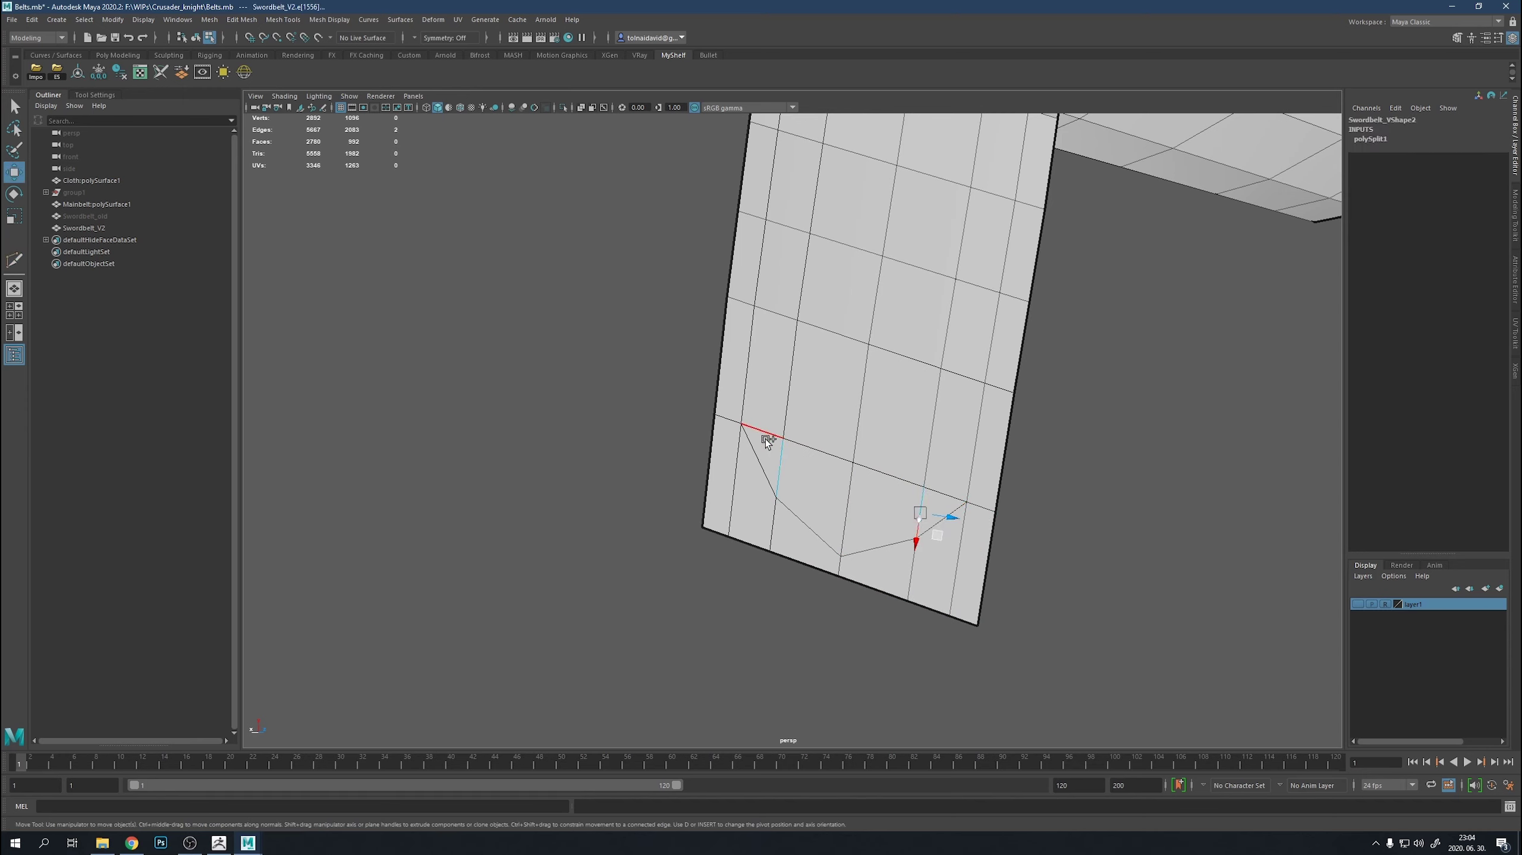
pyautogui.keyDown('shift'); pyautogui.click(765, 438); pyautogui.keyUp('shift')
pyautogui.hotkey('ctrl', 'Delete')
pyautogui.hotkey('ctrl', 'z')
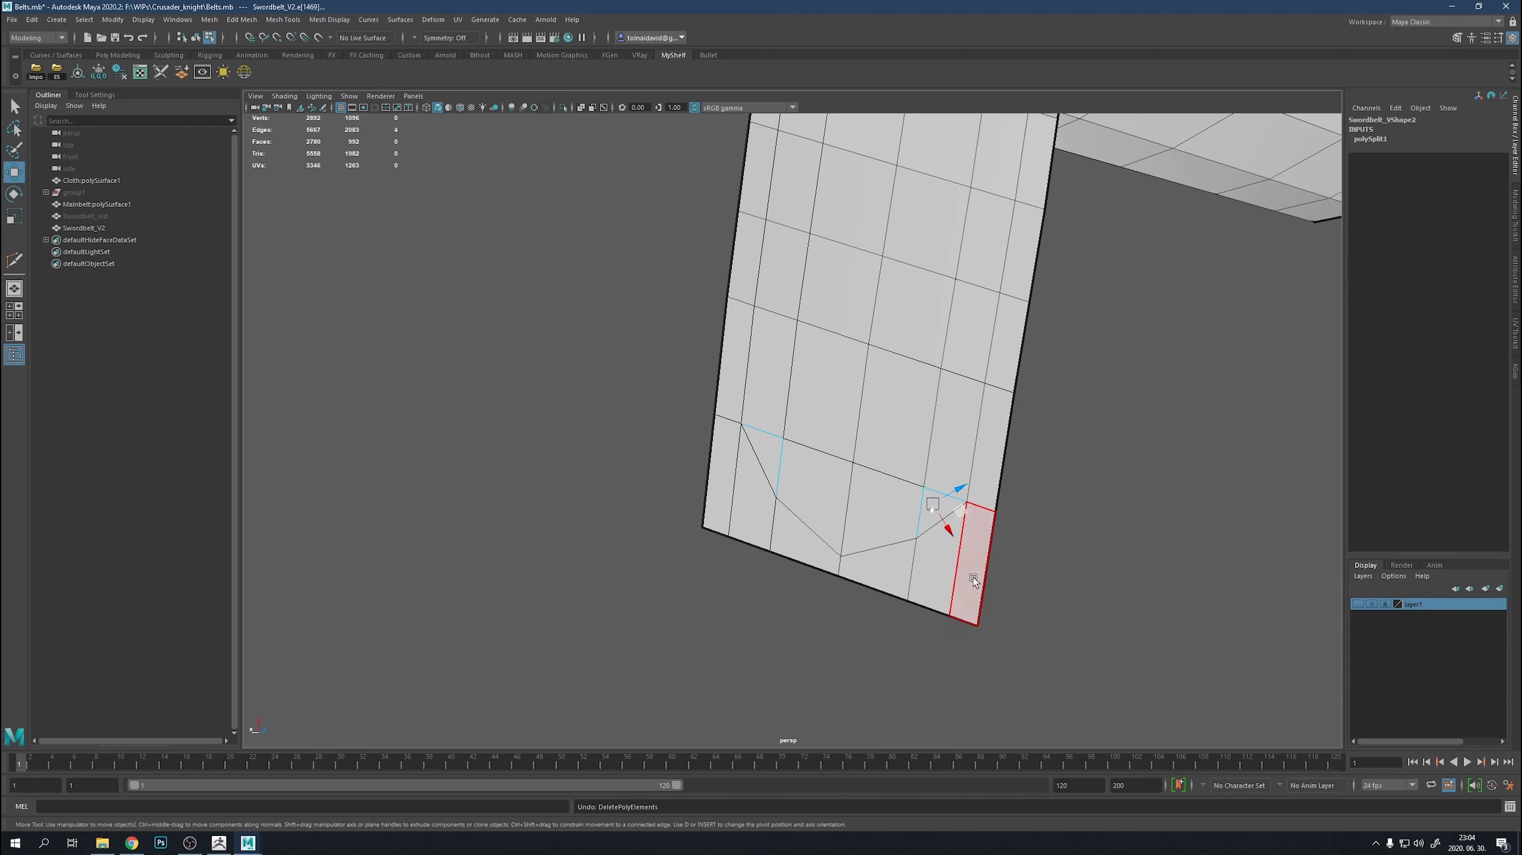
pyautogui.moveTo(972, 578); pyautogui.dragTo(721, 479)
pyautogui.press('Delete')
pyautogui.hotkey('ctrl', 'z')
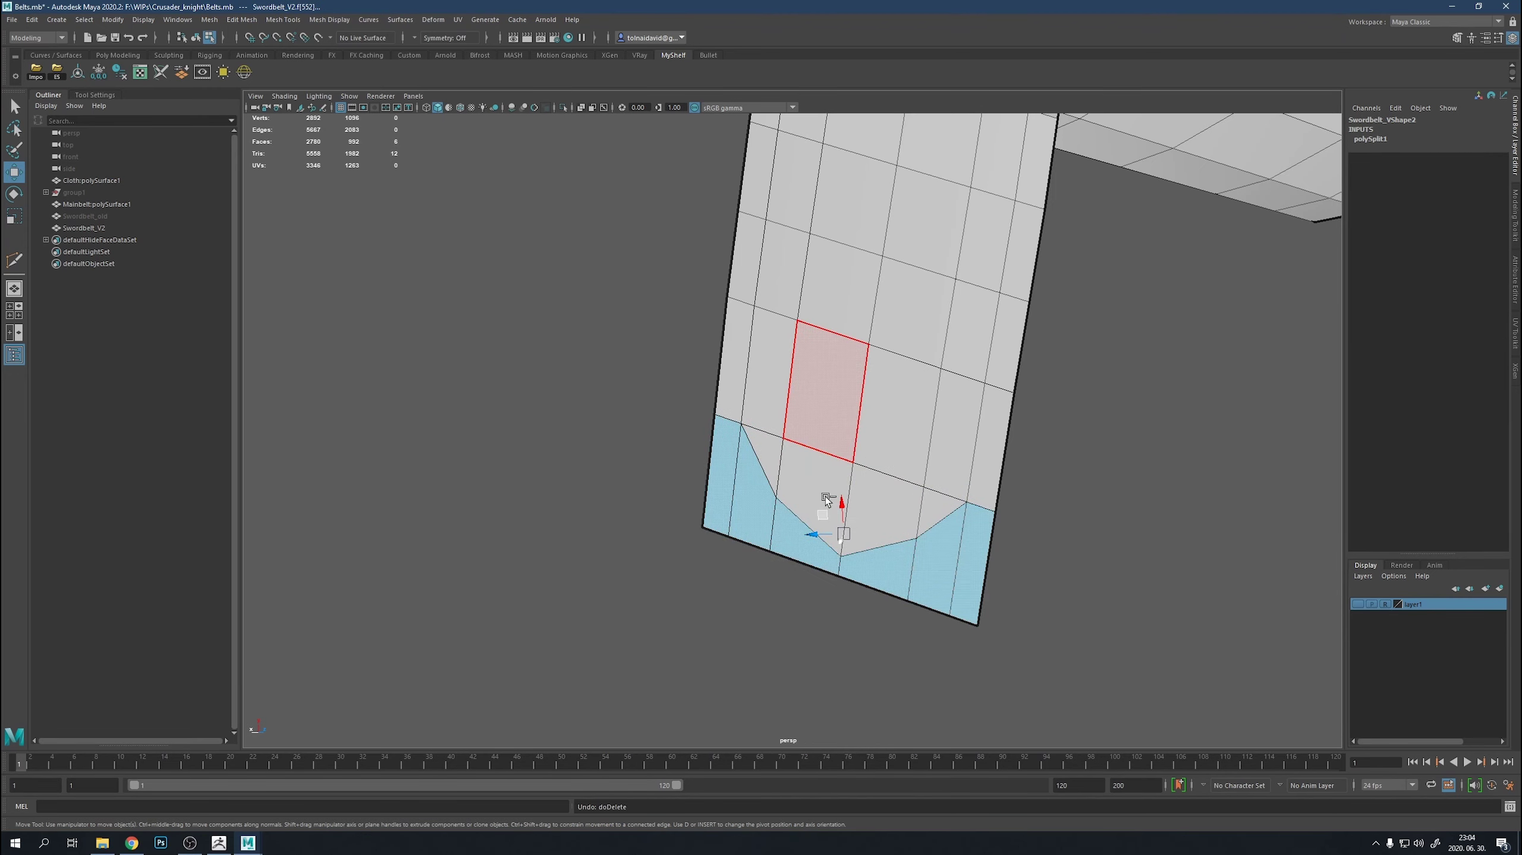
pyautogui.press('Delete')
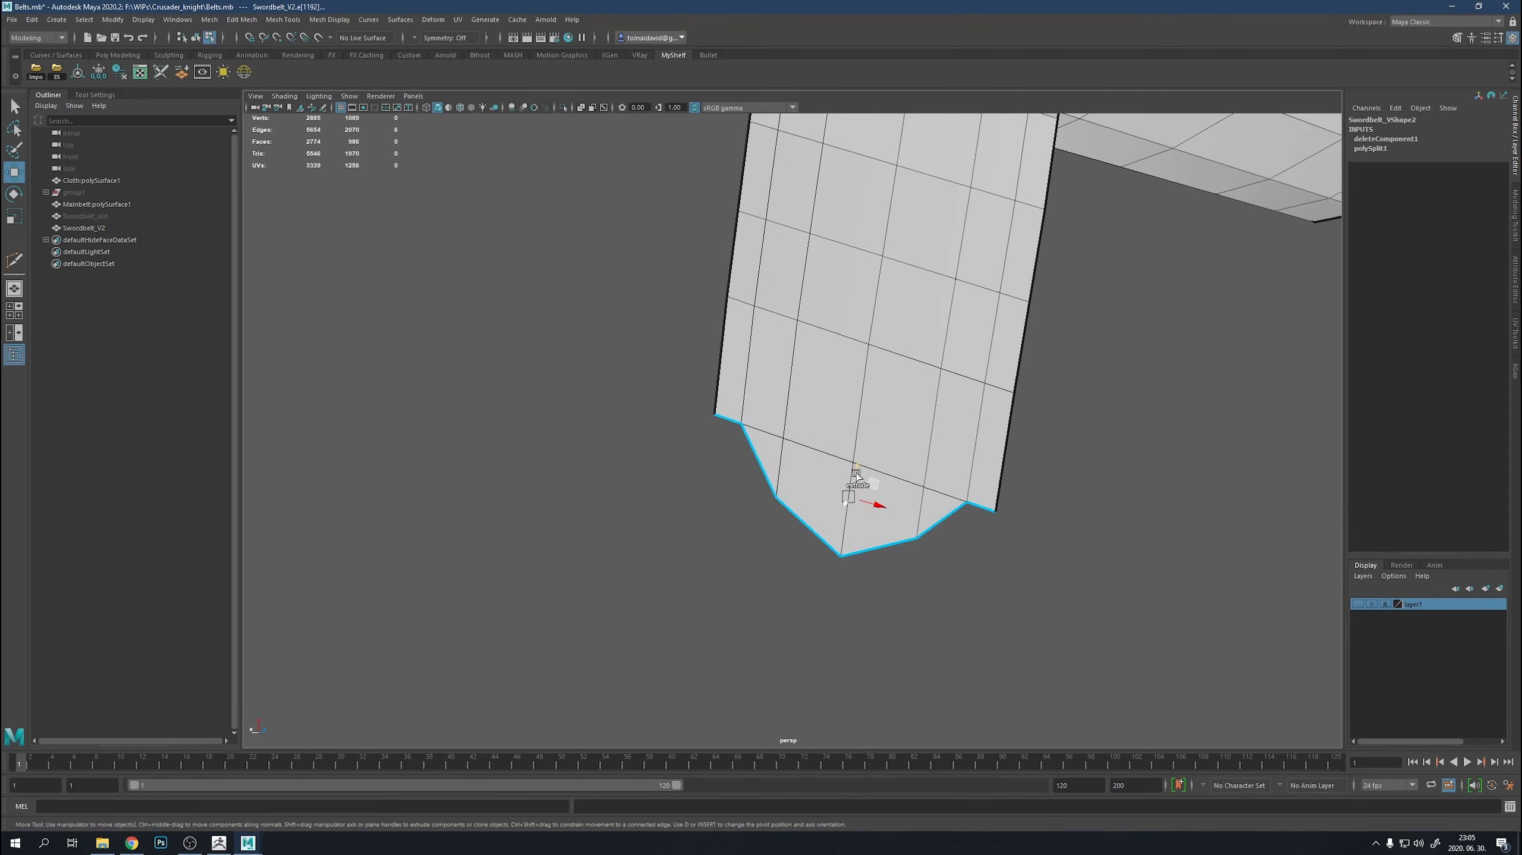
# Extrude the tip's open border edges and Target Weld the stray corner vertex onto its neighbour.
pyautogui.keyDown('shift'); pyautogui.moveTo(856, 475); pyautogui.dragTo(847, 521); pyautogui.keyUp('shift')
pyautogui.keyDown('alt'); pyautogui.moveTo(846, 521); pyautogui.dragTo(952, 598, button='middle'); pyautogui.keyUp('alt')
pyautogui.press('F9')
pyautogui.click(1085, 513)
pyautogui.keyDown('shift'); pyautogui.rightClick(1085, 513); pyautogui.keyUp('shift')
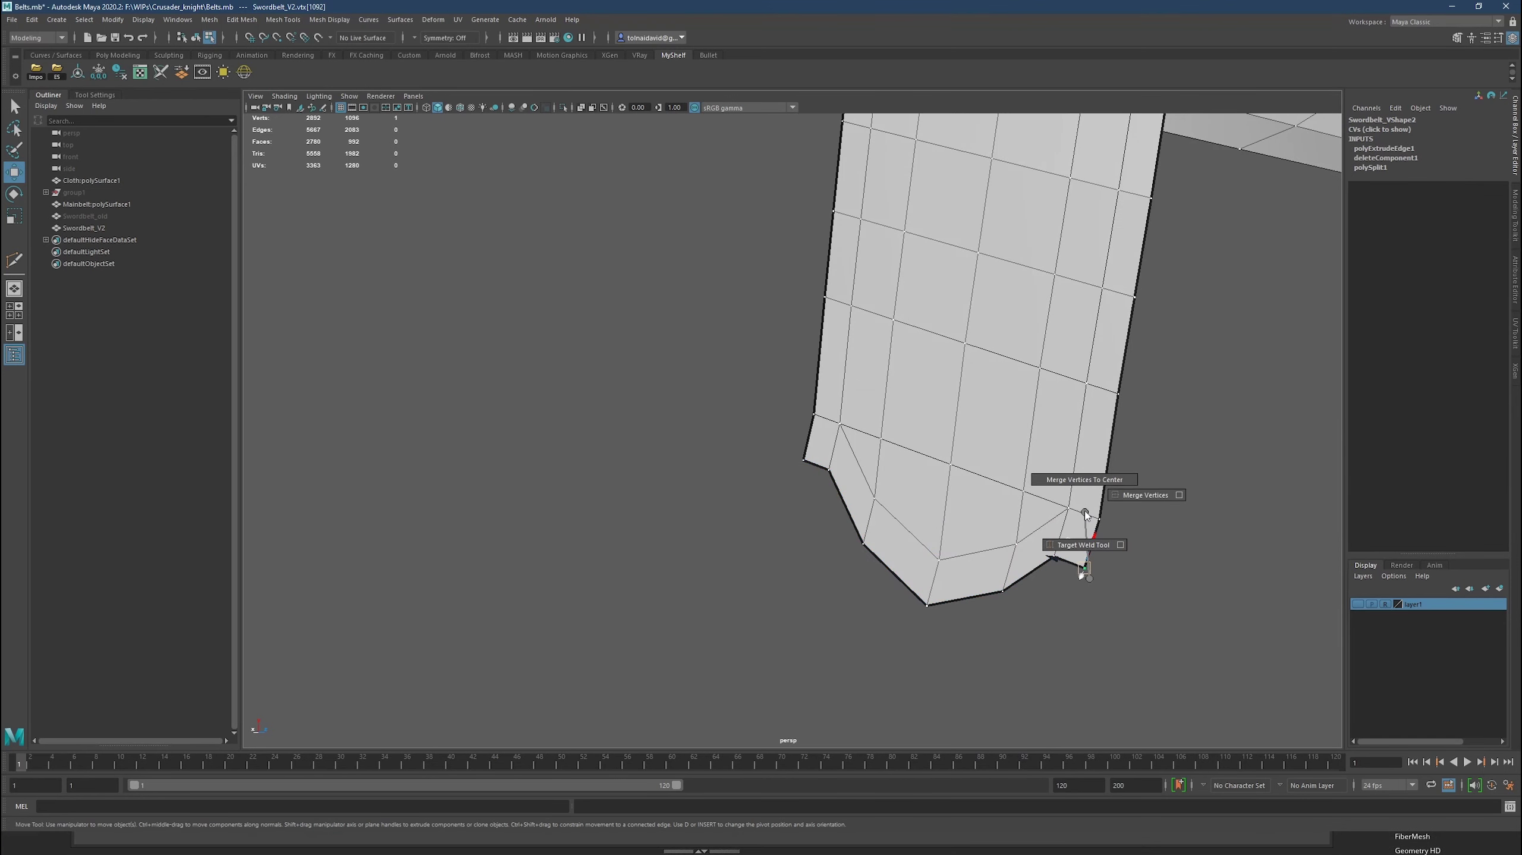
pyautogui.click(1083, 544)
pyautogui.moveTo(1087, 576); pyautogui.dragTo(1054, 556)
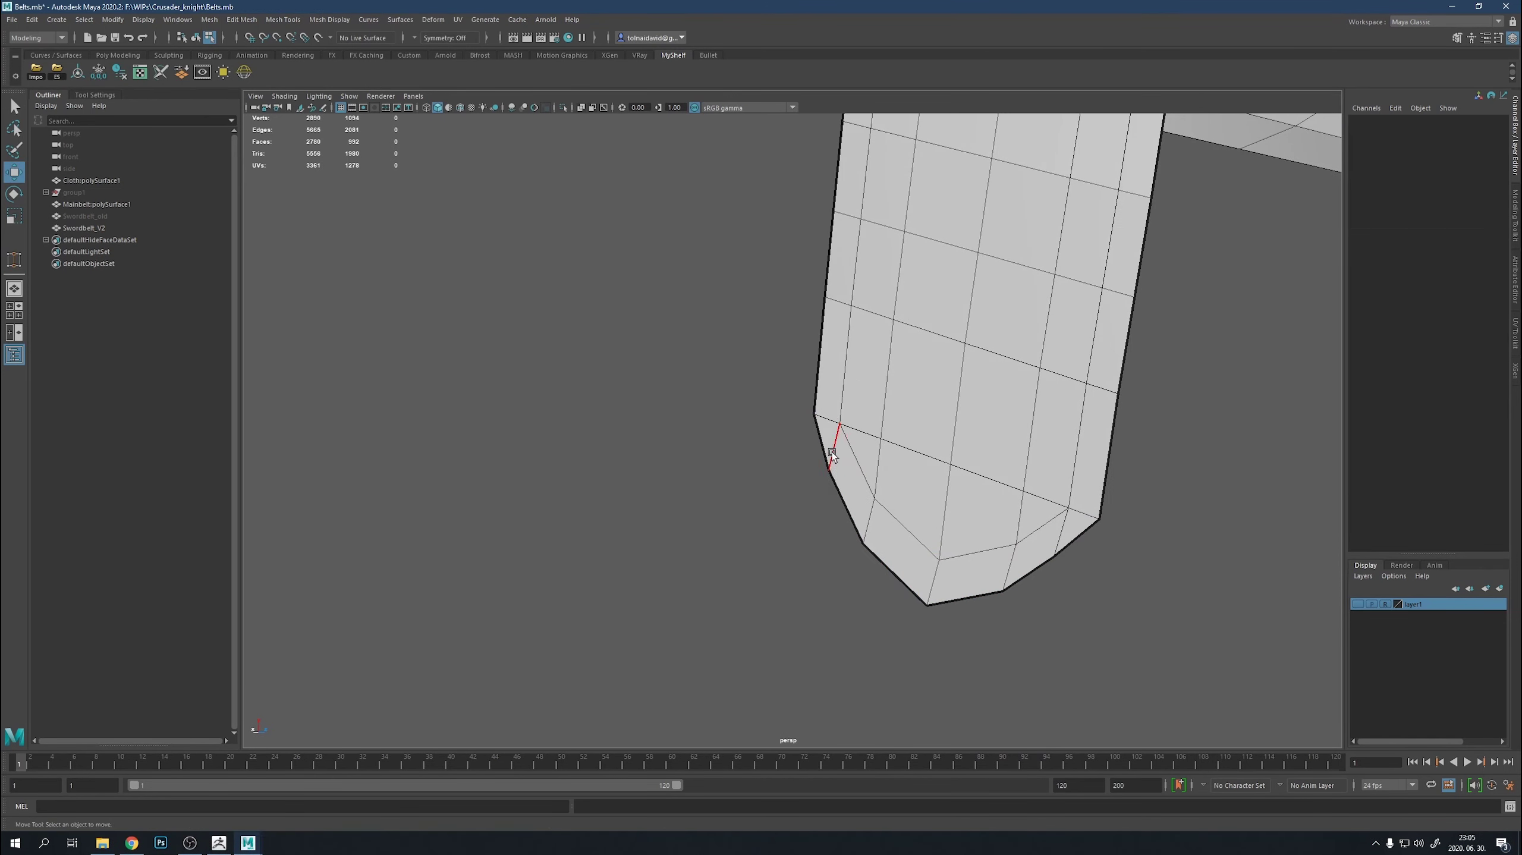
# Delete the unwanted edges and cut a short new edge across the lower-left face.
pyautogui.press('w')
pyautogui.click(1058, 538)
pyautogui.keyDown('alt'); pyautogui.moveTo(1053, 612); pyautogui.dragTo(964, 623, button='middle'); pyautogui.keyUp('alt')
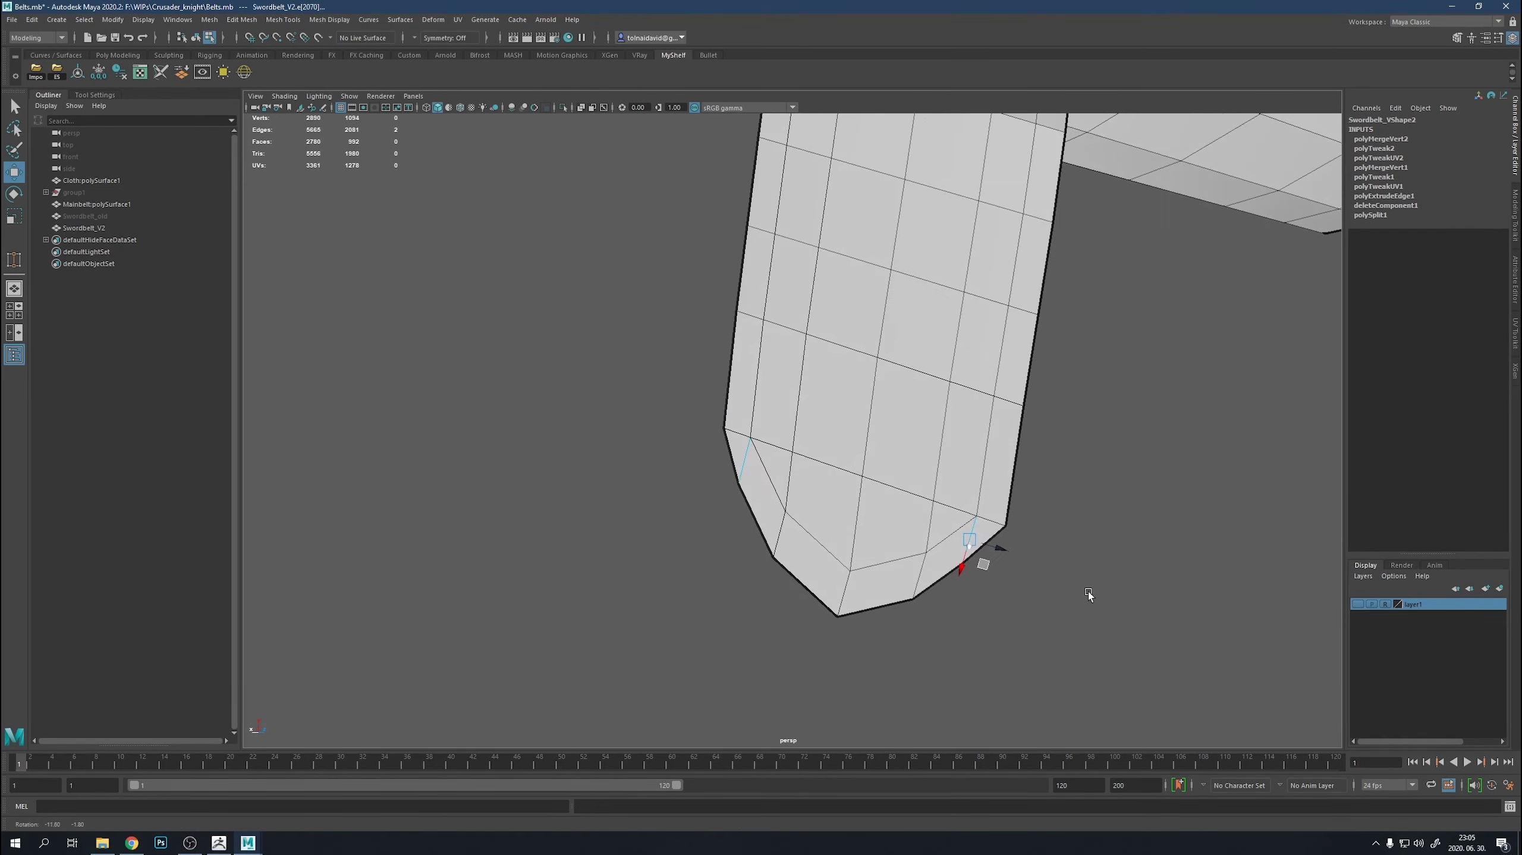
pyautogui.press('Delete')
pyautogui.keyDown('shift'); pyautogui.moveTo(781, 500); pyautogui.dragTo(769, 487, button='right'); pyautogui.keyUp('shift')
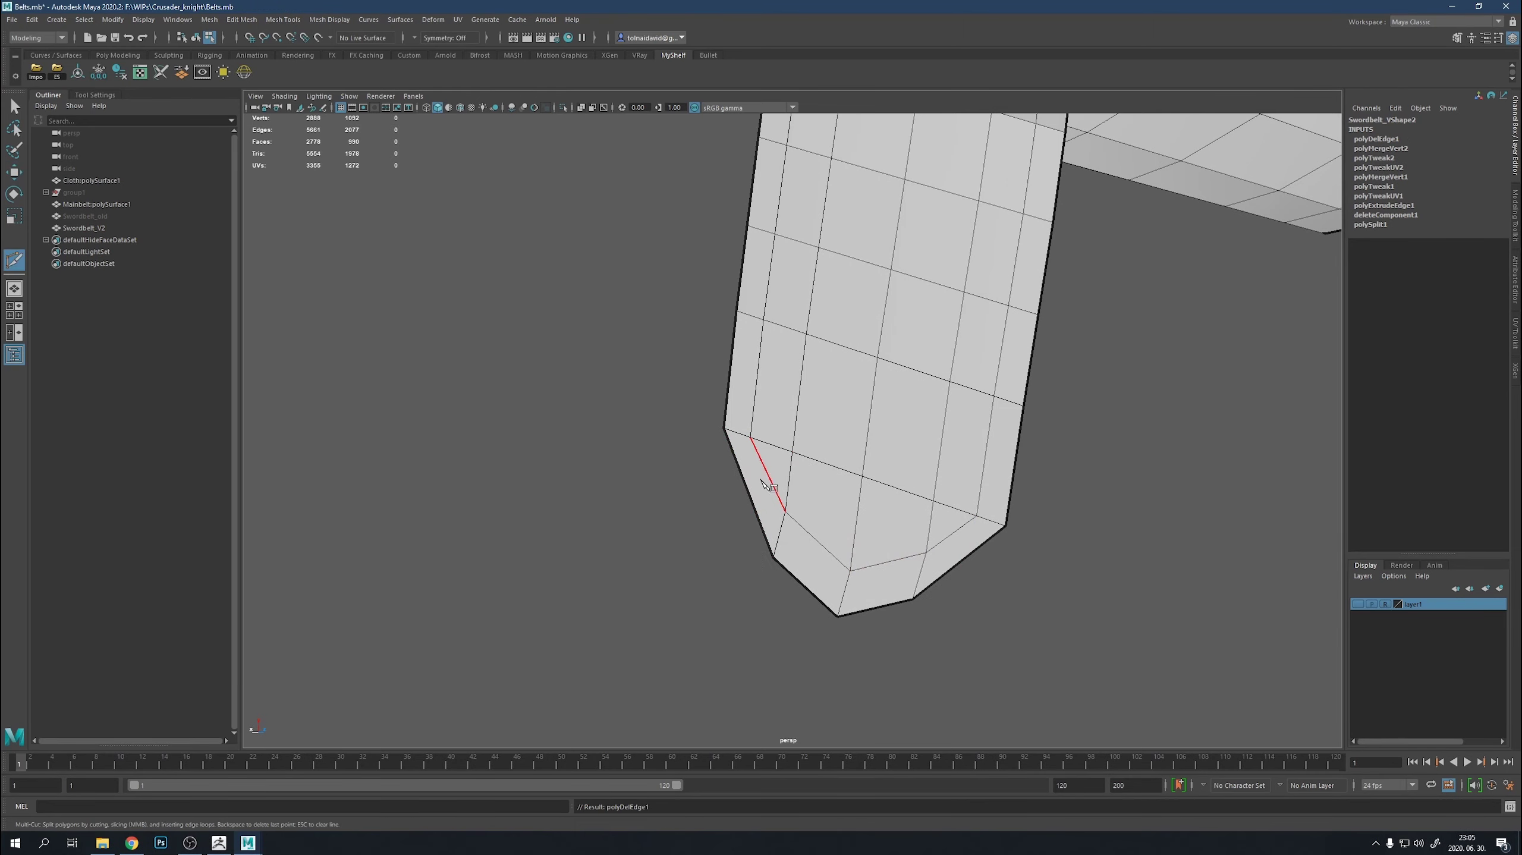
pyautogui.click(749, 488)
pyautogui.press('Return')
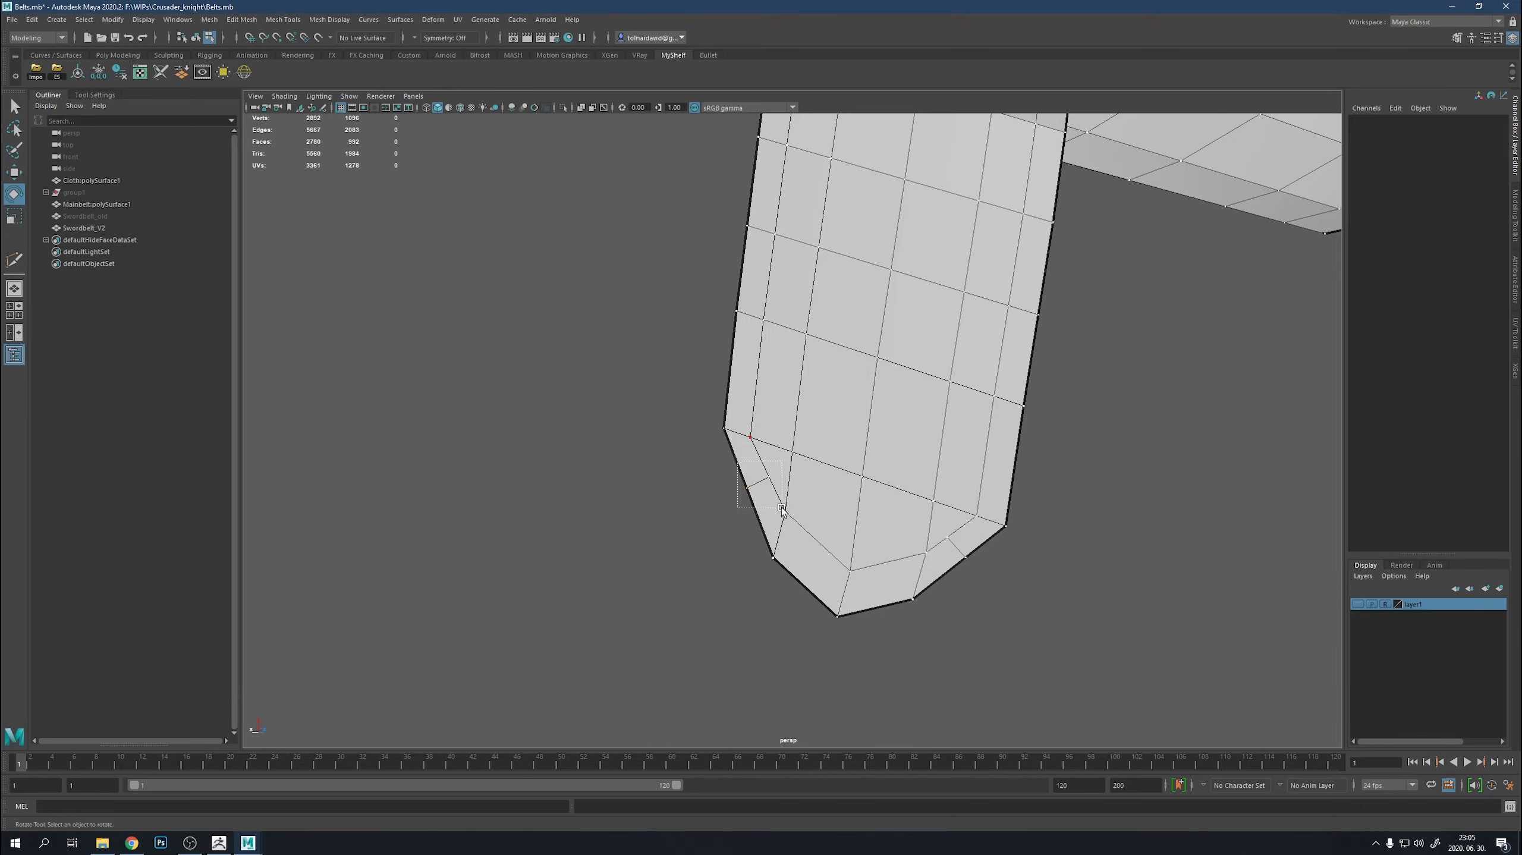
# Push the two lower-right vertices outward to round the tip's outline.
pyautogui.press('w')
pyautogui.keyDown('alt'); pyautogui.moveTo(781, 506); pyautogui.dragTo(803, 501, button='middle'); pyautogui.keyUp('alt')
pyautogui.moveTo(961, 520); pyautogui.dragTo(1008, 568)
pyautogui.moveTo(996, 522); pyautogui.dragTo(1002, 530, button='middle')
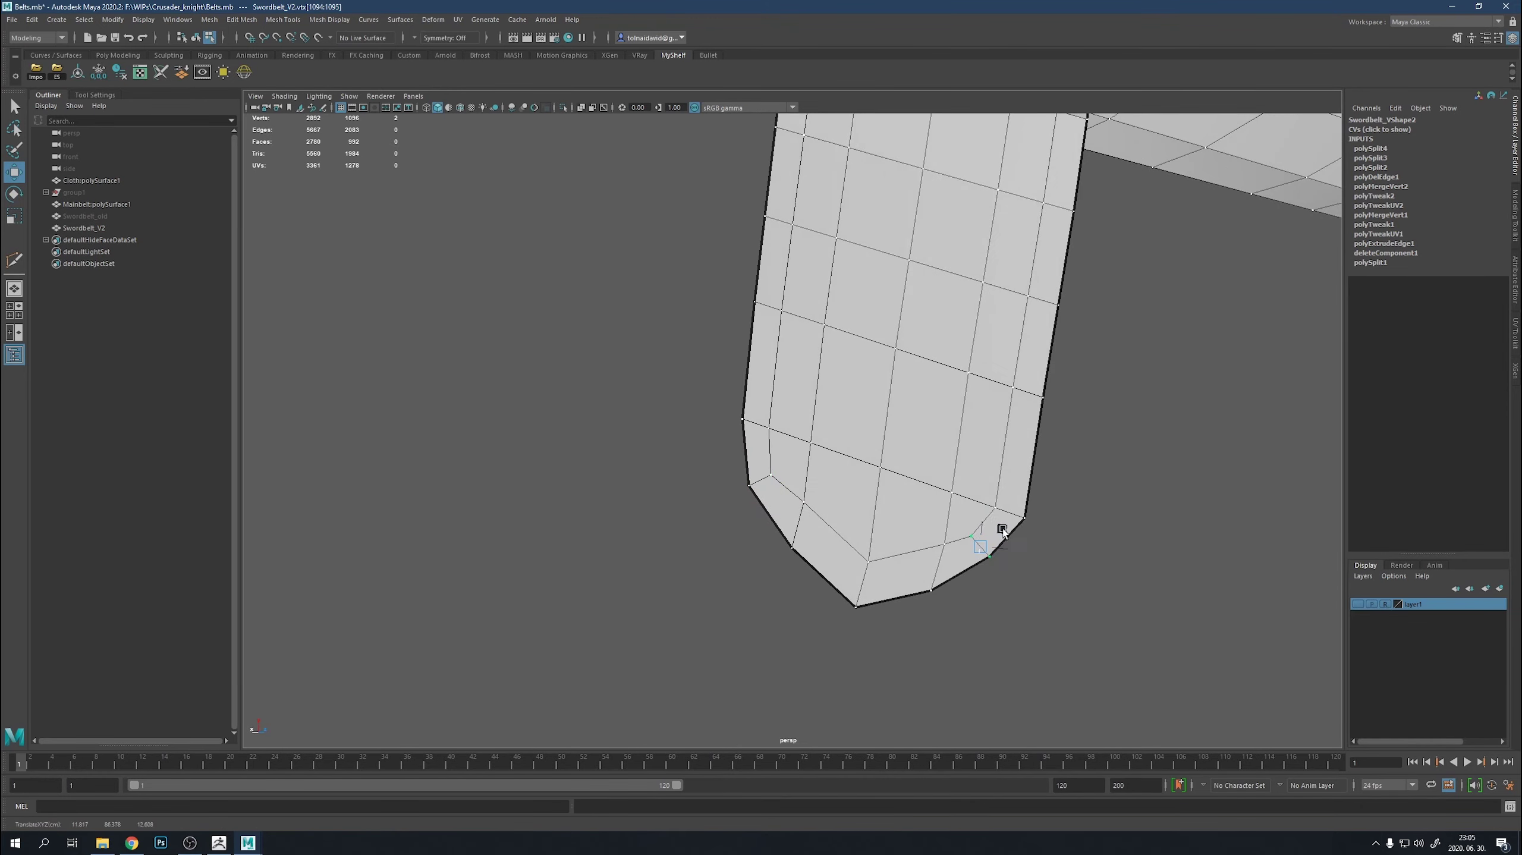
pyautogui.keyDown('alt'); pyautogui.moveTo(1003, 533); pyautogui.dragTo(832, 536, button='right'); pyautogui.keyUp('alt')
pyautogui.moveTo(833, 536)
pyautogui.keyDown('alt'); pyautogui.mouseDown()
pyautogui.moveTo(689, 495)
pyautogui.moveTo(940, 497)
pyautogui.mouseUp(); pyautogui.keyUp('alt')
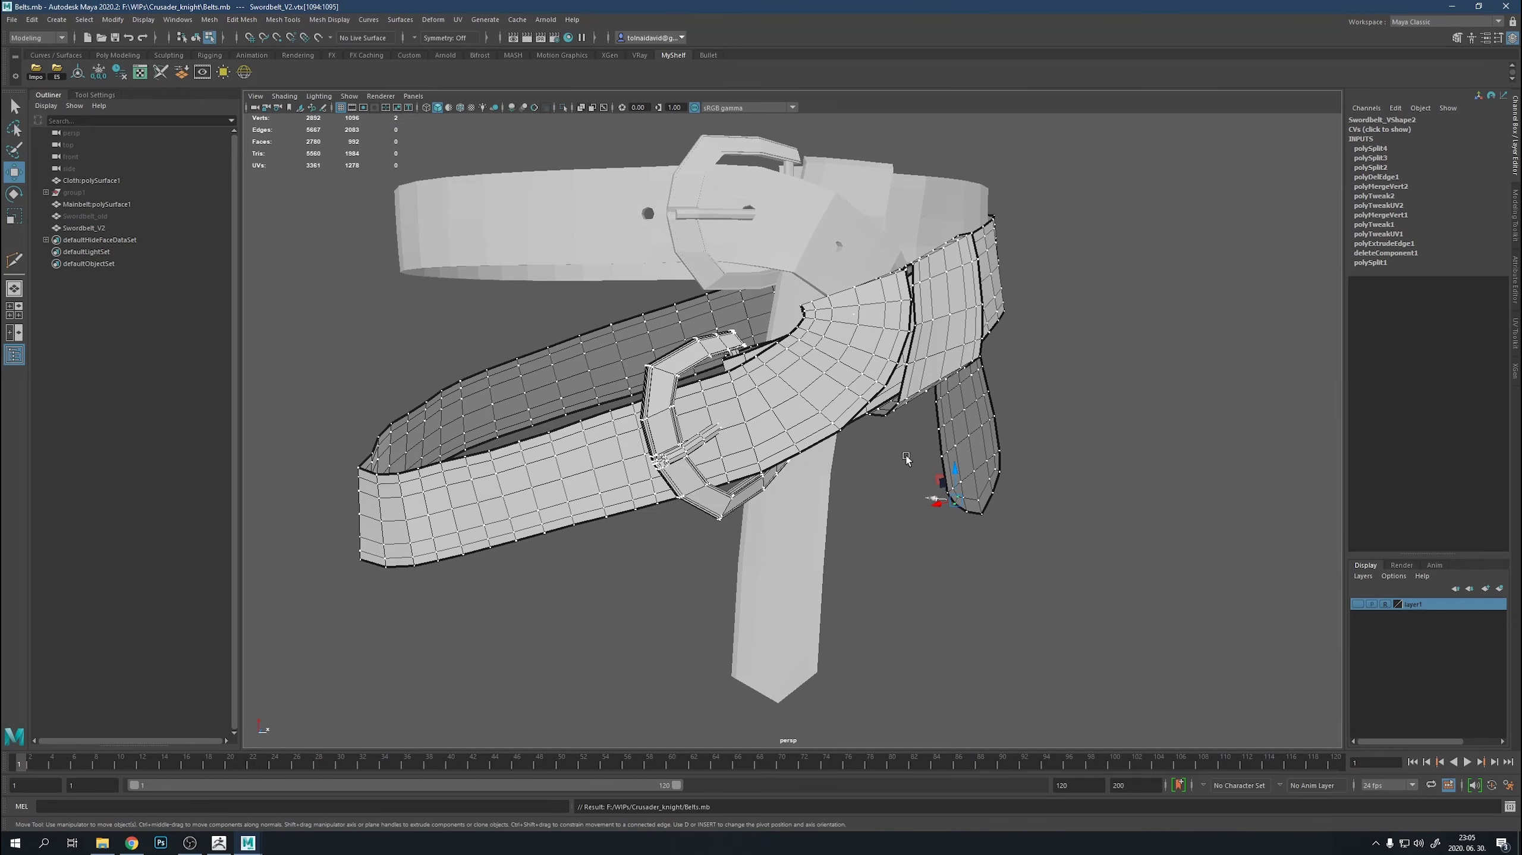
pyautogui.moveTo(864, 433); pyautogui.dragTo(864, 407, button='right')
# Slide the strap tip's vertices down along their edges toward the point.
pyautogui.doubleClick(731, 335)
pyautogui.press('f')
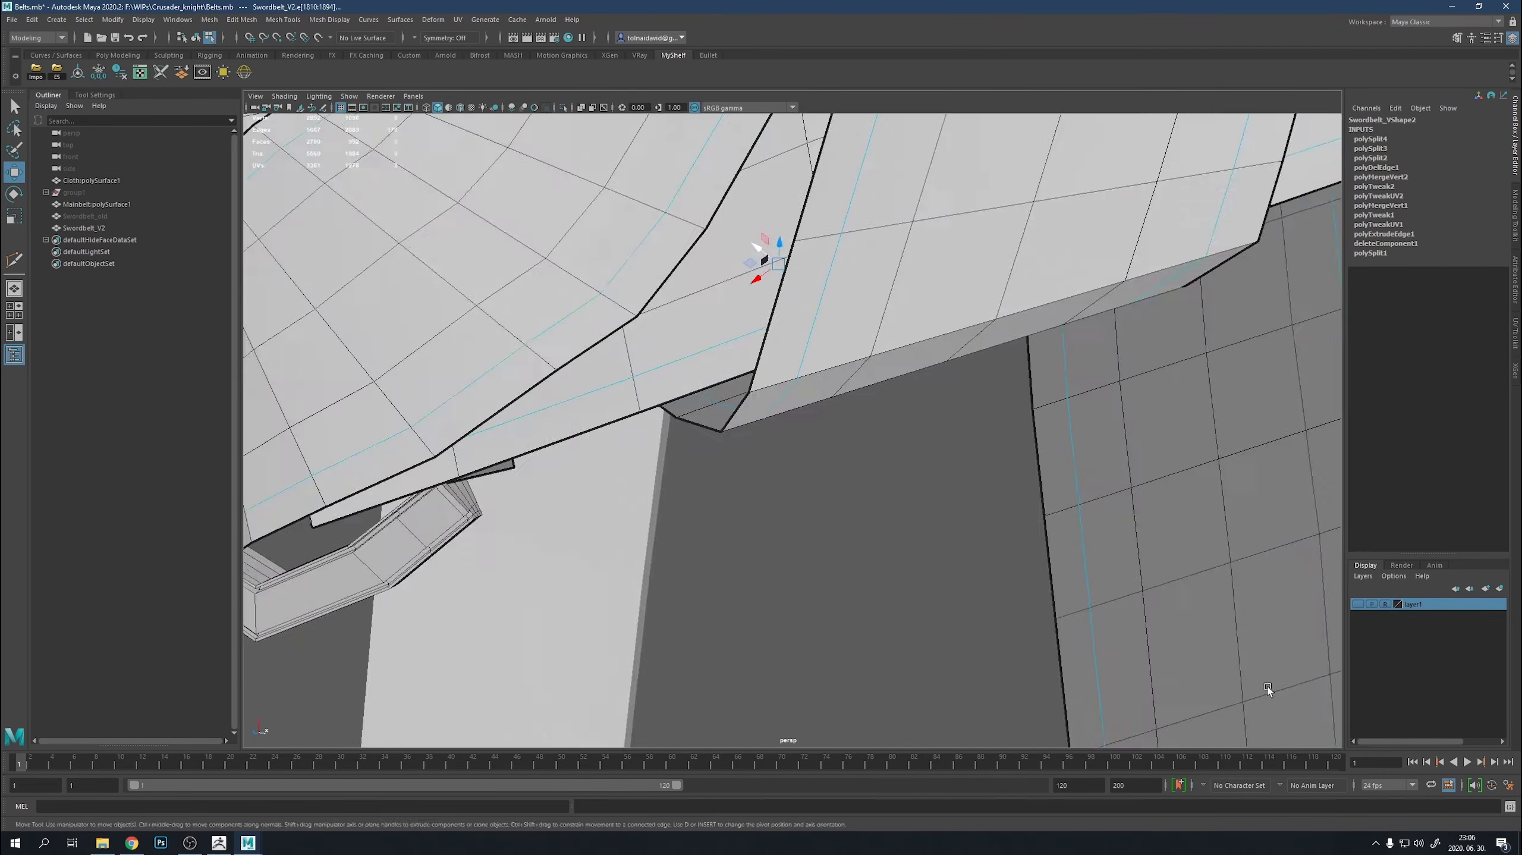
pyautogui.scroll(-5, 913, 459)
pyautogui.moveTo(890, 436); pyautogui.dragTo(845, 437, button='right')
pyautogui.click(862, 498)
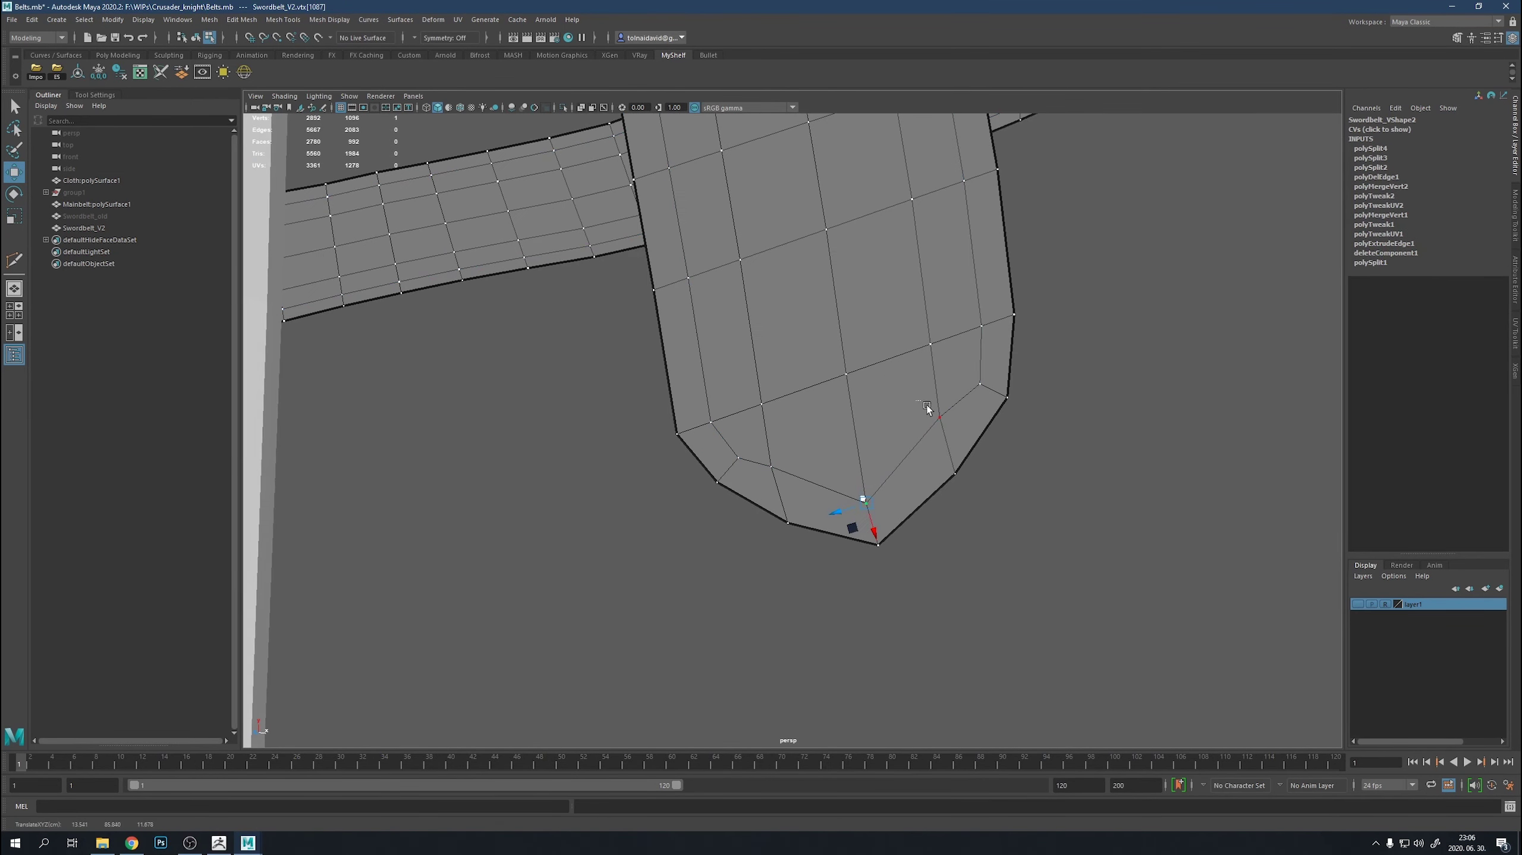
pyautogui.keyDown('ctrl'); pyautogui.keyDown('shift'); pyautogui.moveTo(927, 405); pyautogui.dragTo(975, 438); pyautogui.keyUp('shift'); pyautogui.keyUp('ctrl')
pyautogui.keyDown('ctrl'); pyautogui.keyDown('shift'); pyautogui.moveTo(797, 474); pyautogui.dragTo(761, 515); pyautogui.keyUp('shift'); pyautogui.keyUp('ctrl')
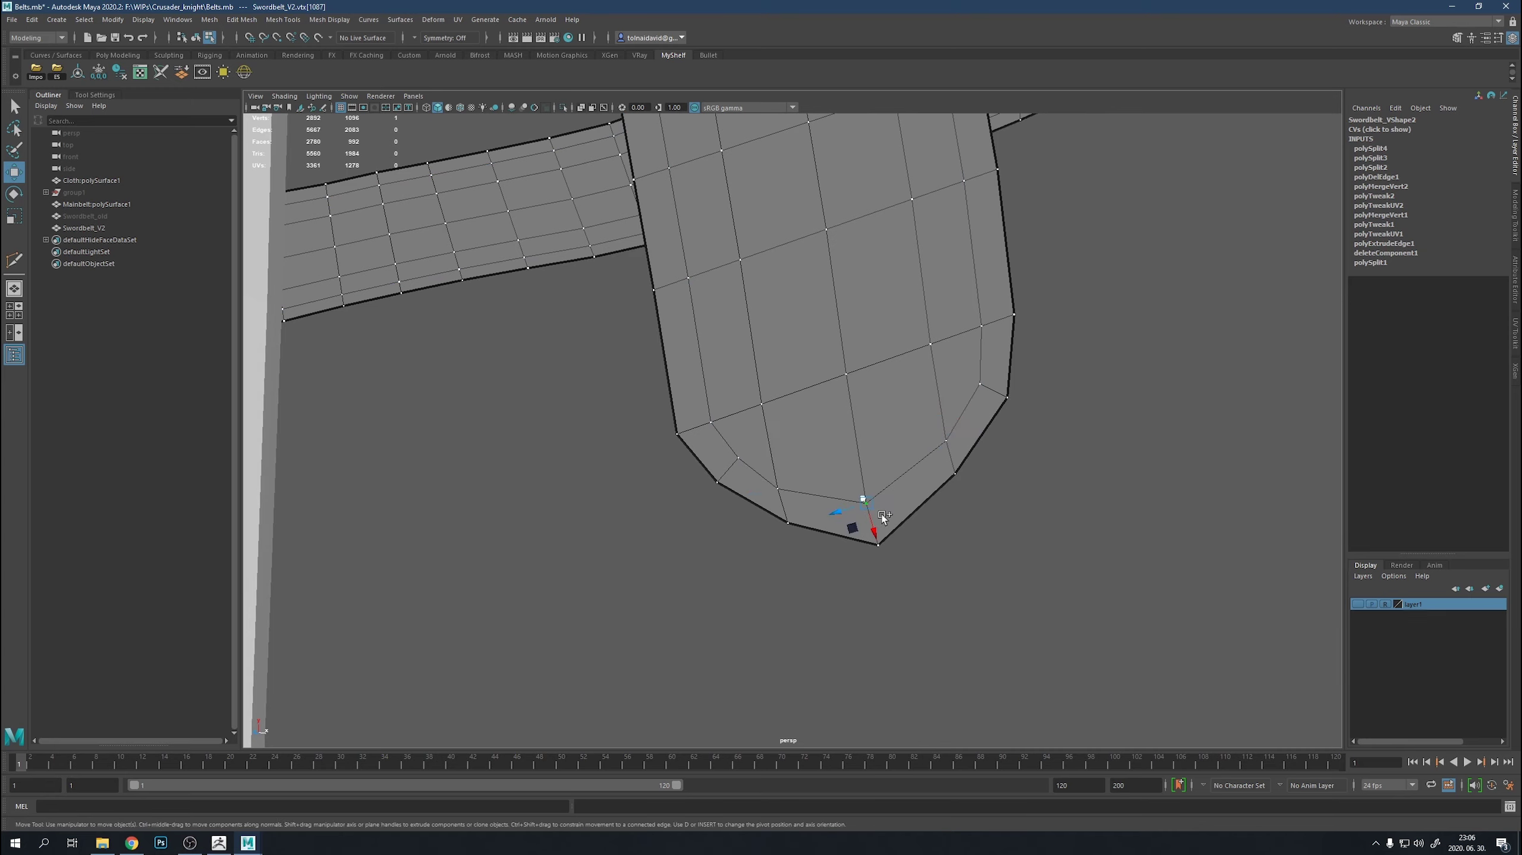
pyautogui.keyDown('ctrl'); pyautogui.keyDown('shift'); pyautogui.moveTo(855, 524); pyautogui.dragTo(861, 536); pyautogui.keyUp('shift'); pyautogui.keyUp('ctrl')
# Adjust the left and bottom corner vertices of the strap tip.
pyautogui.click(780, 485)
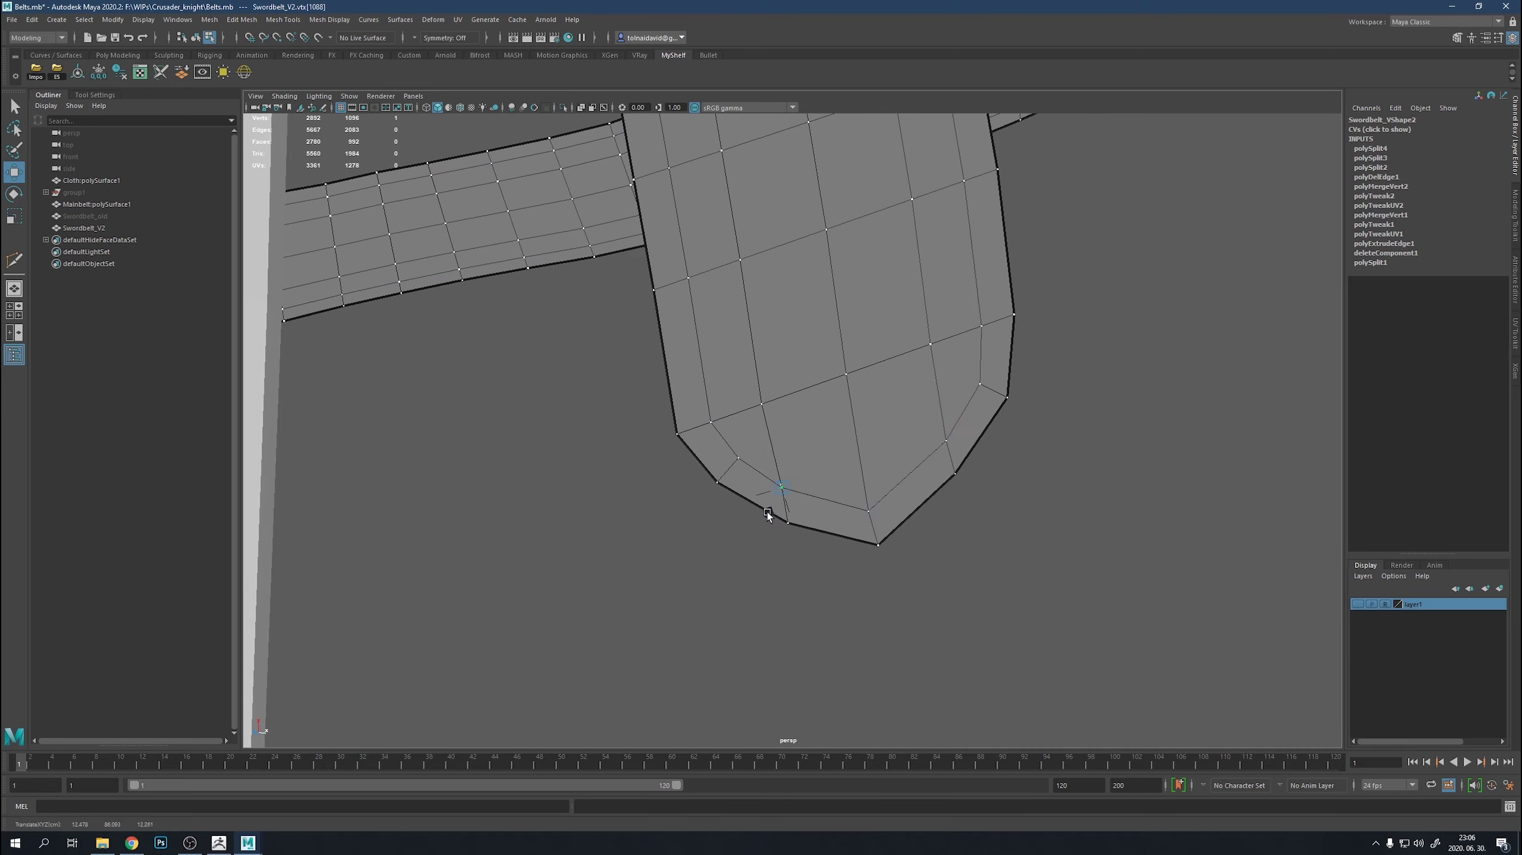
pyautogui.click(717, 481)
pyautogui.click(877, 543)
pyautogui.scroll(-5, 954, 482)
pyautogui.scroll(-3, 954, 482)
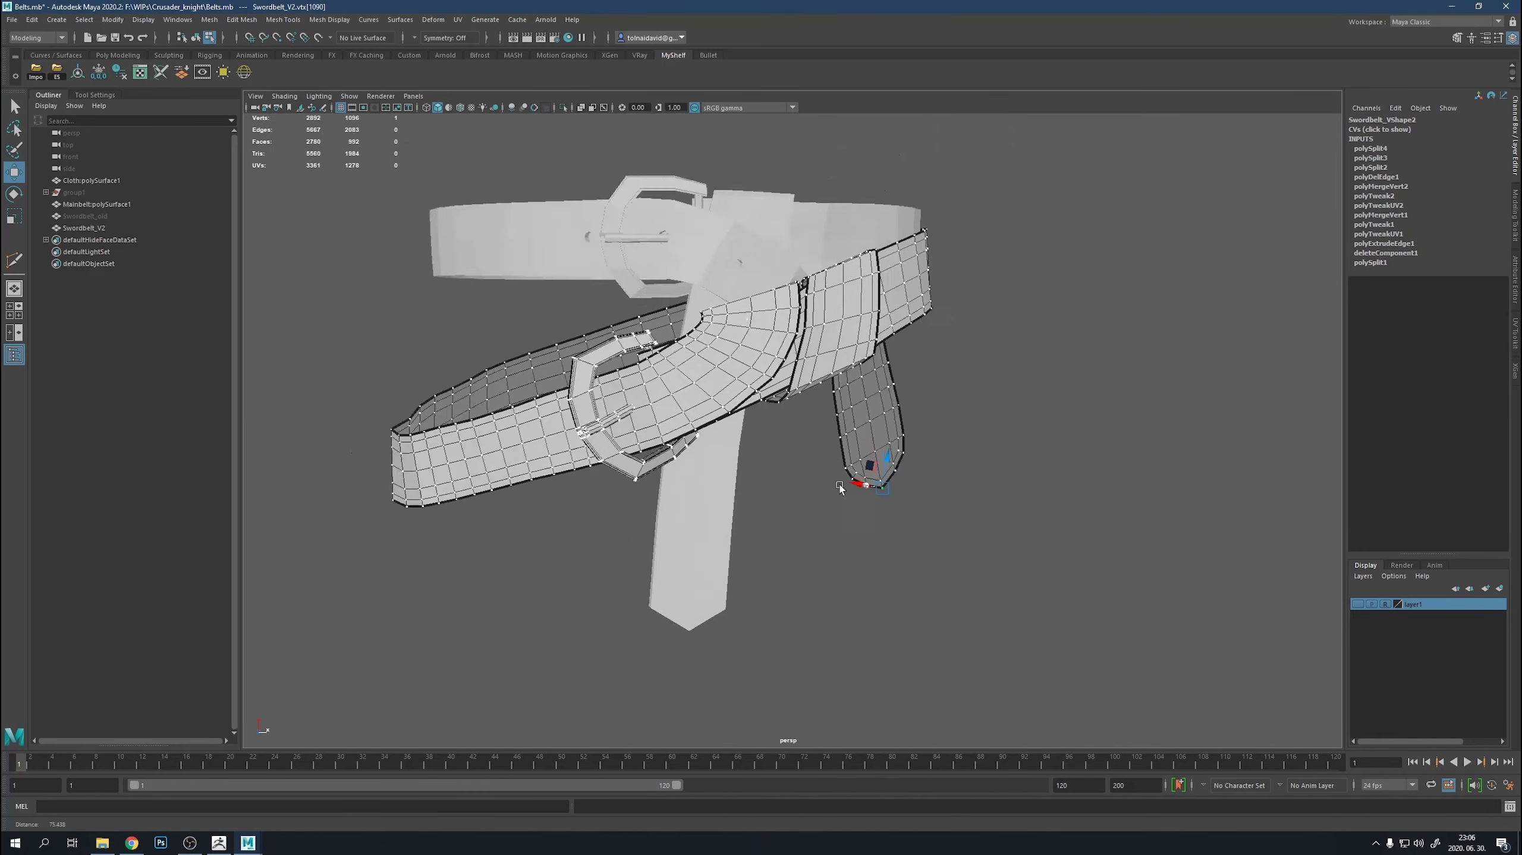
pyautogui.scroll(5, 985, 434)
# Duplicate the belt as Swordbelt_V3 and hide the original Swordbelt_V2.
pyautogui.press('F8')
pyautogui.hotkey('ctrl', 'd')
pyautogui.click(124, 228)
pyautogui.hotkey('ctrl', 'h')
pyautogui.click(634, 337)
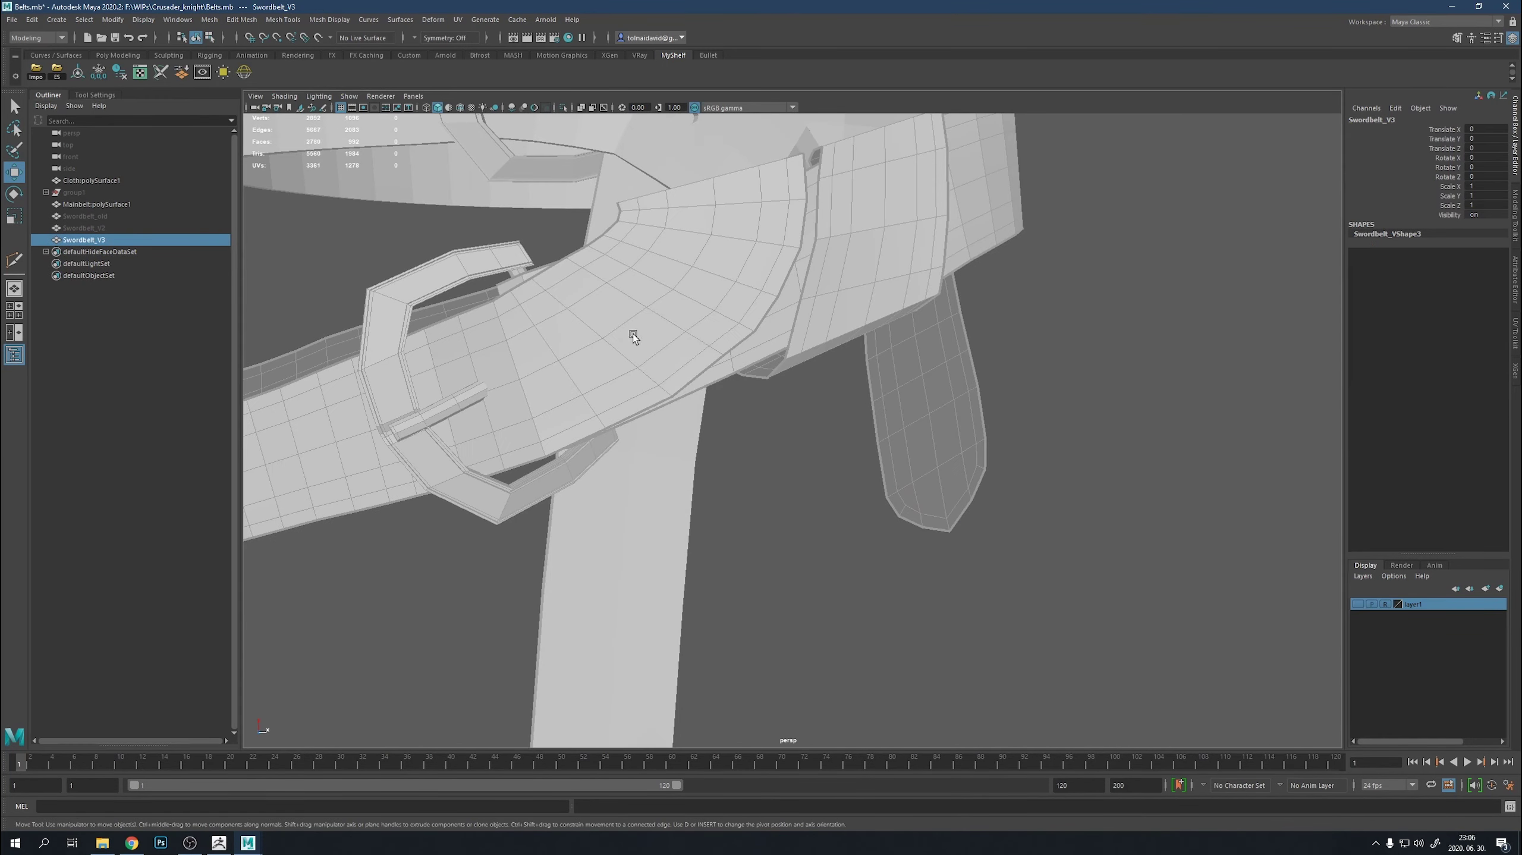
# Bevel the Swordbelt_V3 border edge loop with a 0.2 fraction.
pyautogui.press('F10')
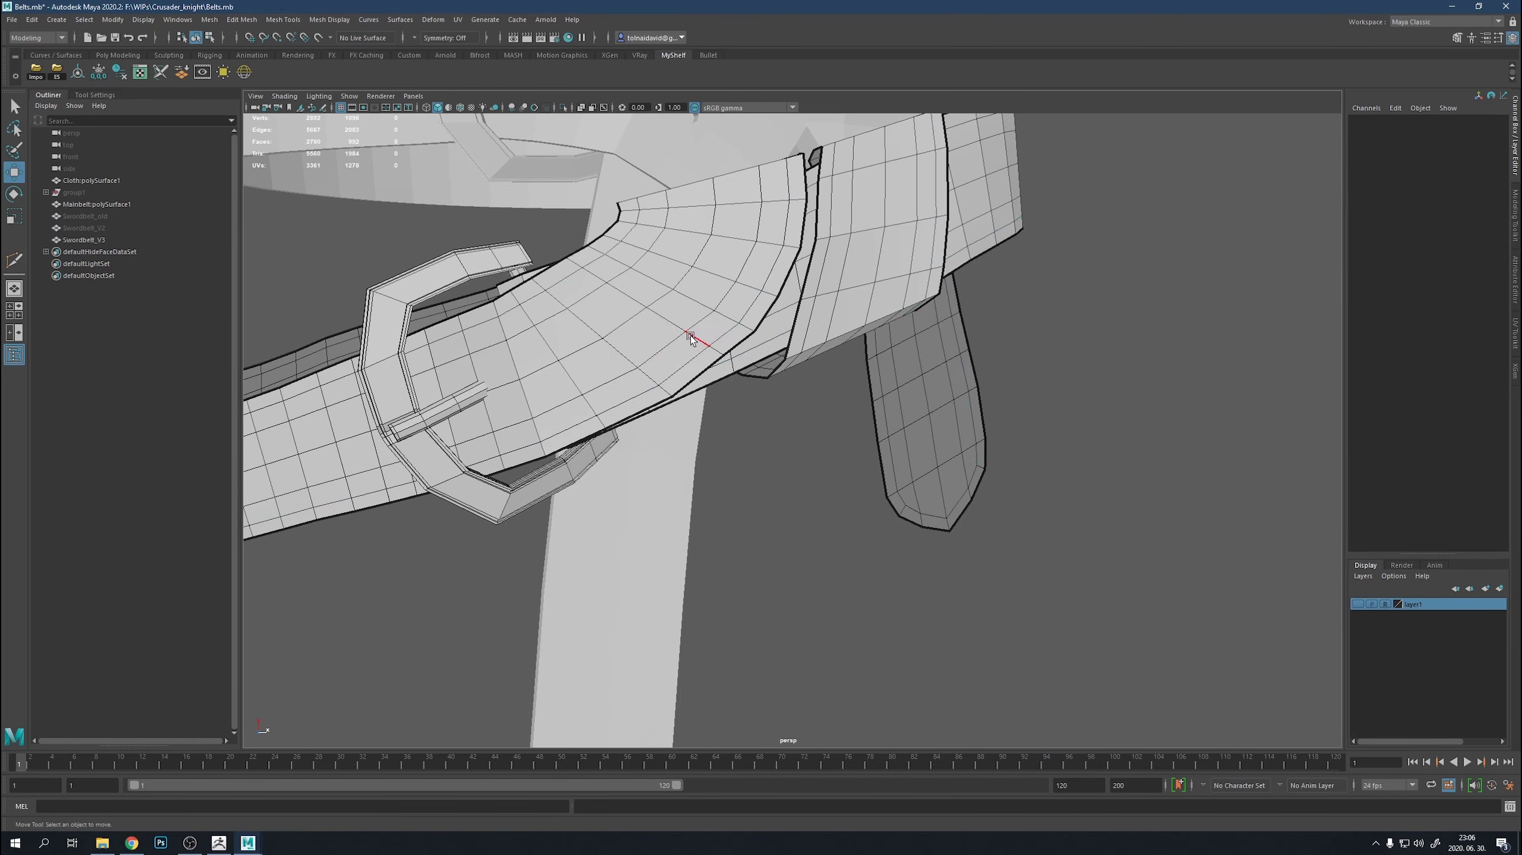
pyautogui.click(697, 356)
pyautogui.doubleClick(922, 519)
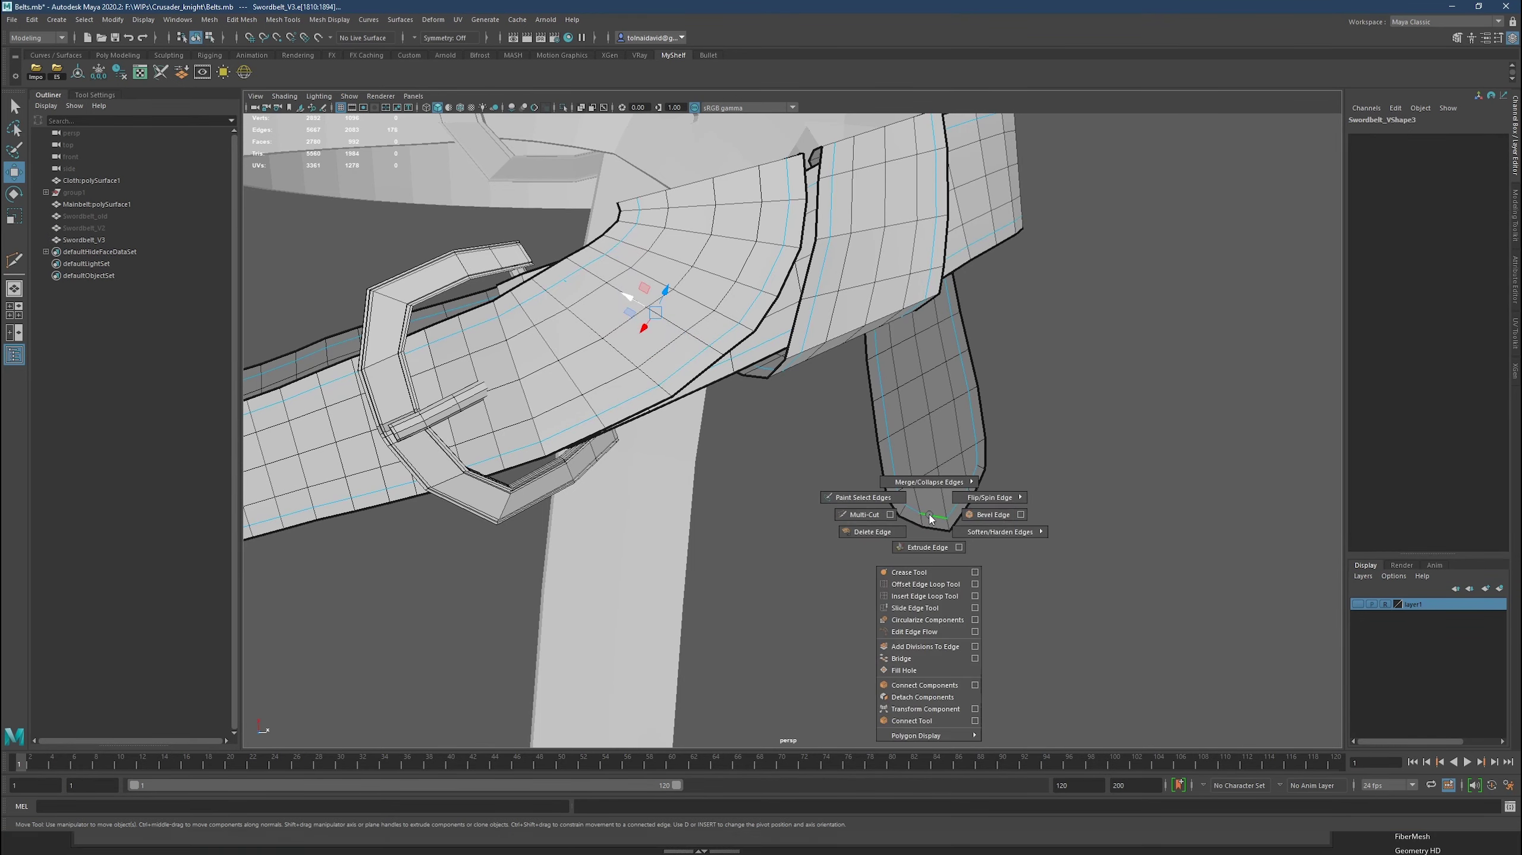
pyautogui.keyDown('shift'); pyautogui.moveTo(919, 509); pyautogui.dragTo(910, 599, button='right'); pyautogui.keyUp('shift')
pyautogui.scroll(5, 1099, 450)
pyautogui.moveTo(1099, 450); pyautogui.dragTo(1099, 454)
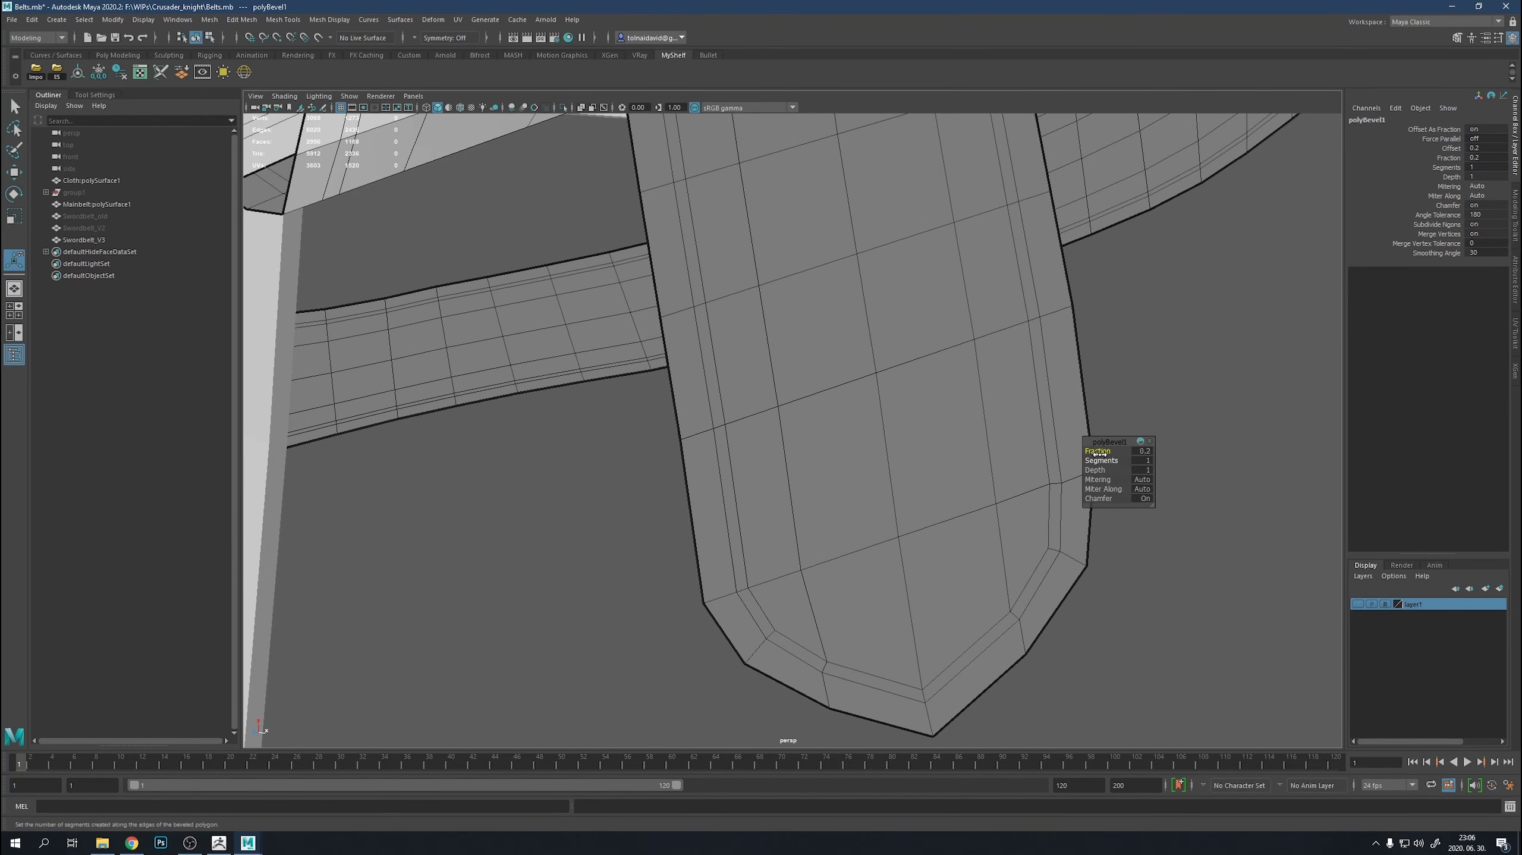
pyautogui.scroll(-5, 1094, 454)
pyautogui.scroll(5, 852, 384)
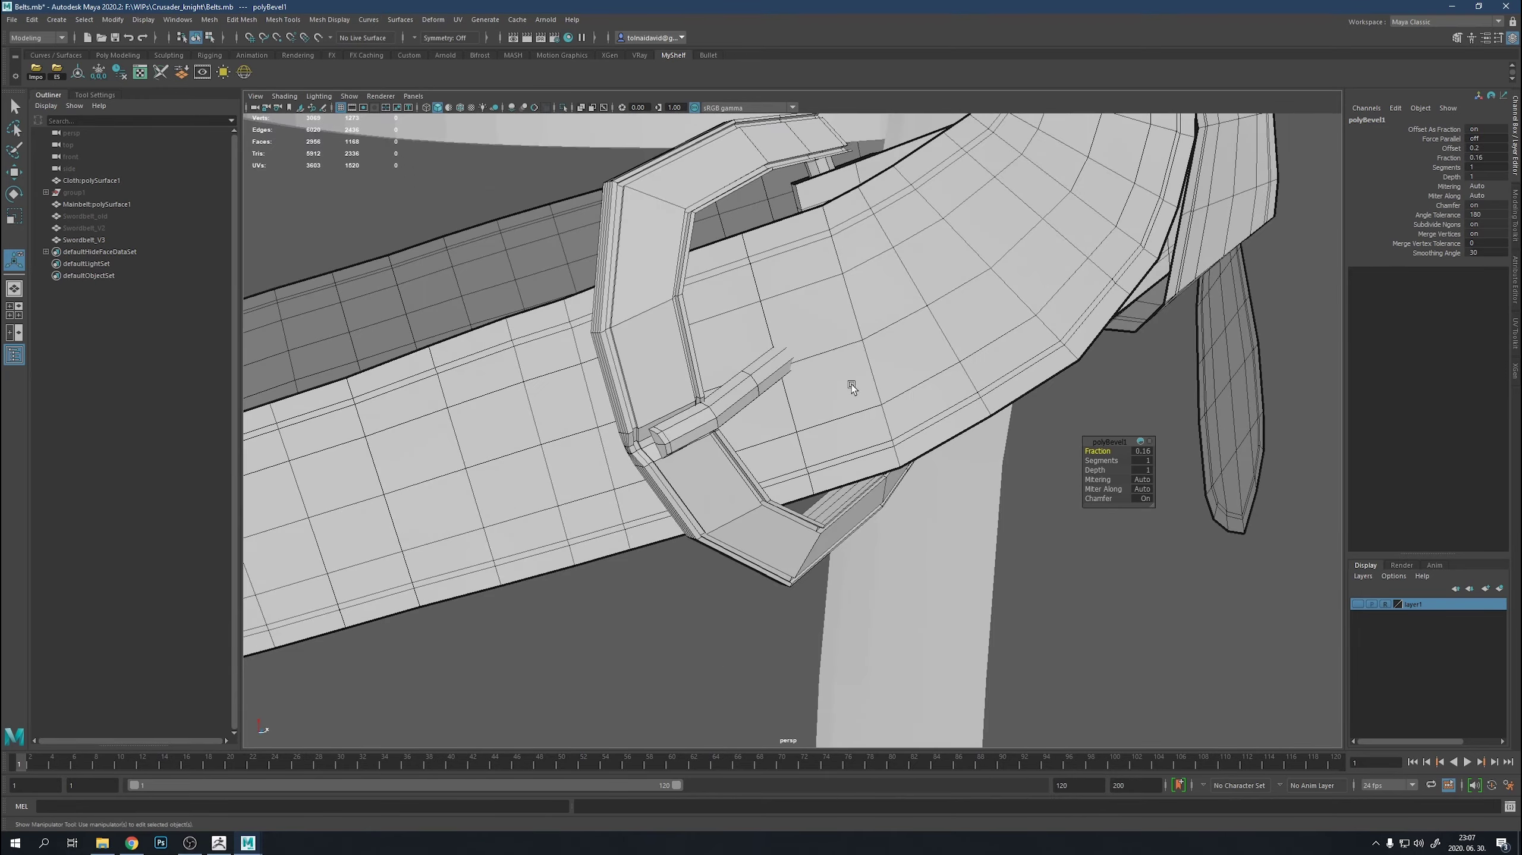
# Select the faces and an edge loop across the strap near the buckle.
pyautogui.press('F11')
pyautogui.moveTo(734, 328)
pyautogui.mouseDown()
pyautogui.moveTo(802, 398)
pyautogui.moveTo(910, 380)
pyautogui.moveTo(828, 356)
pyautogui.moveTo(703, 373)
pyautogui.moveTo(1020, 384)
pyautogui.moveTo(833, 413)
pyautogui.moveTo(866, 424)
pyautogui.moveTo(650, 477)
pyautogui.moveTo(806, 494)
pyautogui.moveTo(818, 397)
pyautogui.mouseUp()
pyautogui.keyDown('shift'); pyautogui.click(790, 407); pyautogui.keyUp('shift')
pyautogui.keyDown('shift'); pyautogui.click(894, 358); pyautogui.keyUp('shift')
pyautogui.press('F10')
pyautogui.doubleClick(841, 413)
pyautogui.press('w')
pyautogui.press('F11')
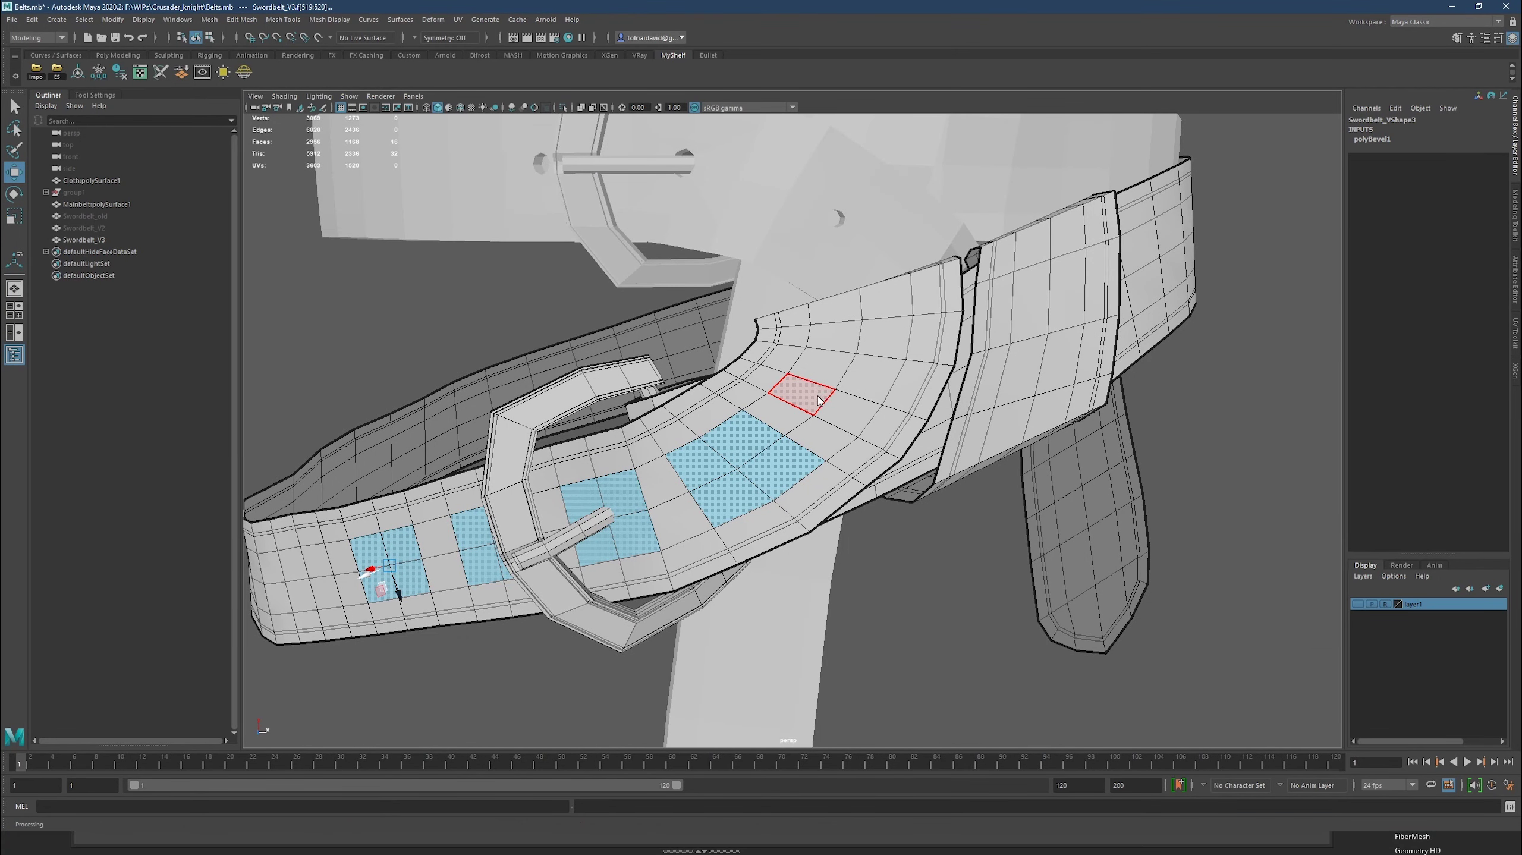
# Delete an edge loop through the selected faces and nudge the neighbouring loop along the belt.
pyautogui.hotkey('ctrl', 'Delete')
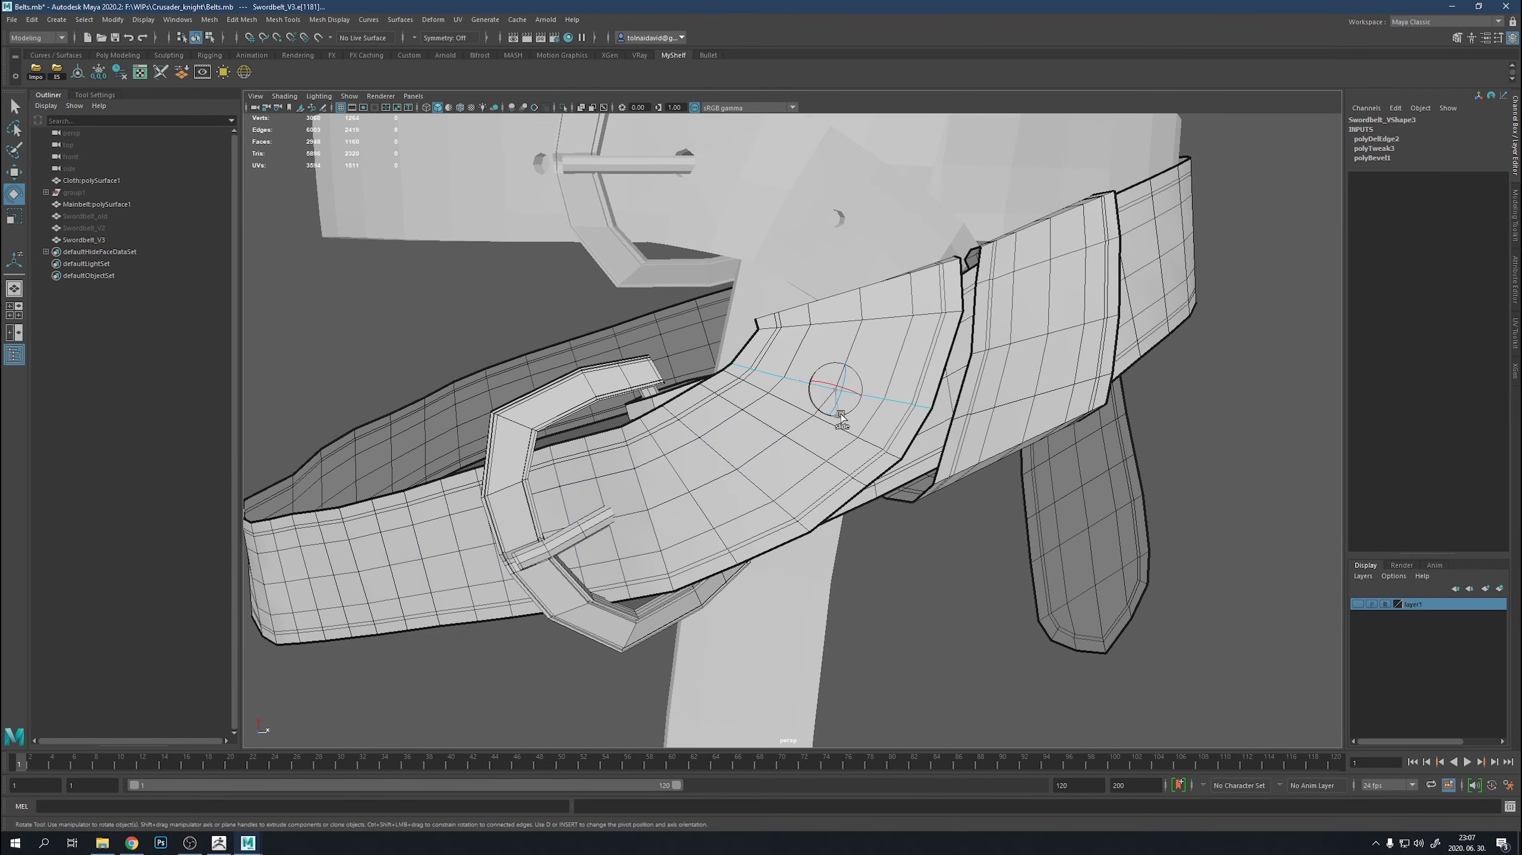
pyautogui.click(841, 426)
pyautogui.press('e')
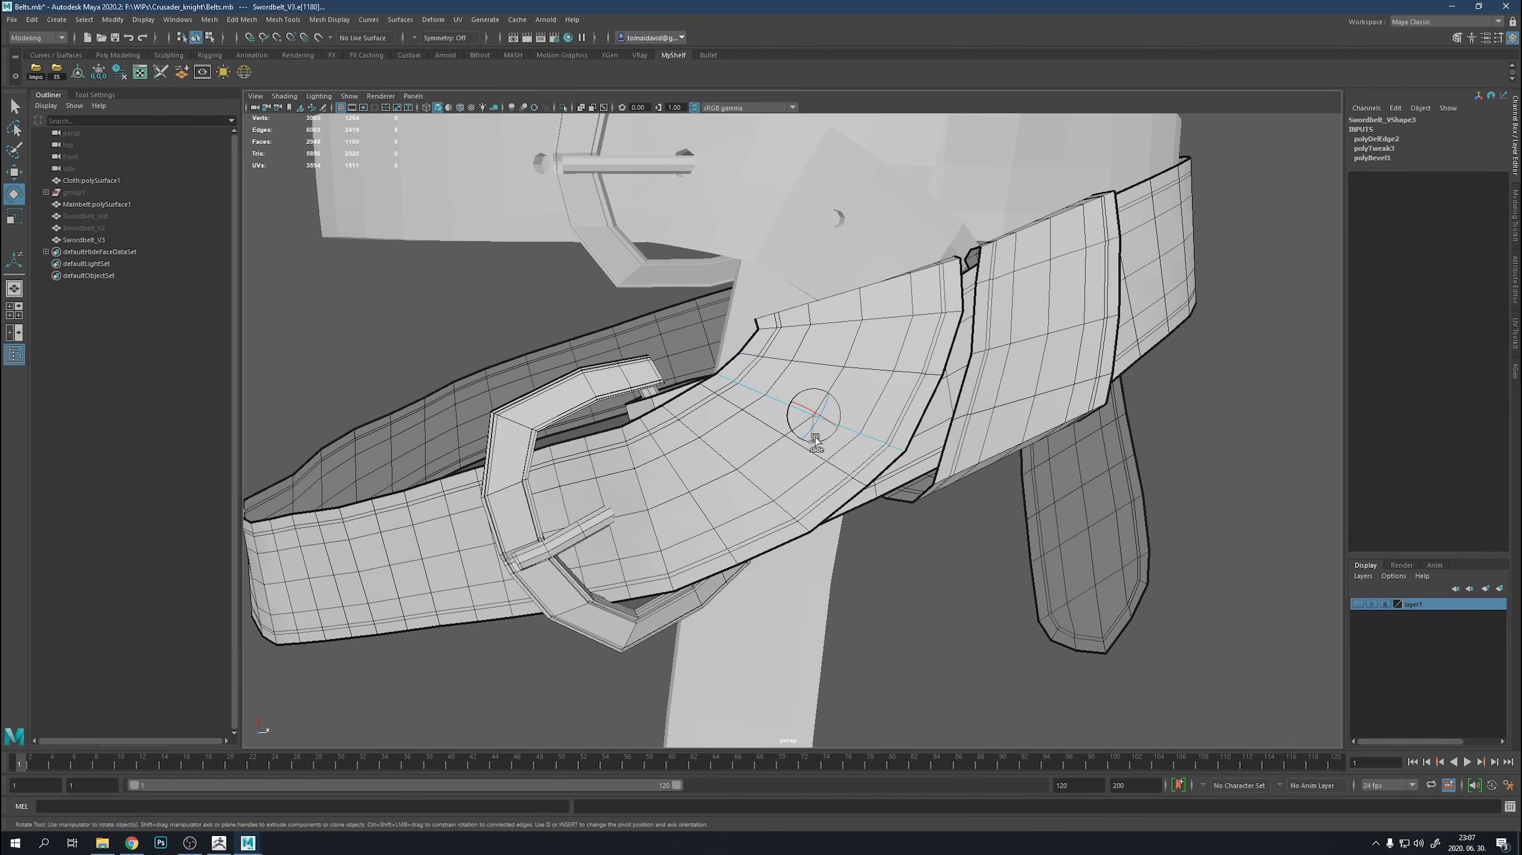
pyautogui.press('w')
pyautogui.hotkey('ctrl', 'z')
pyautogui.moveTo(851, 396); pyautogui.dragTo(890, 383)
# Select face pairs along the strap beside the buckle prong and extrude them.
pyautogui.press('F11')
pyautogui.moveTo(856, 335); pyautogui.dragTo(934, 324)
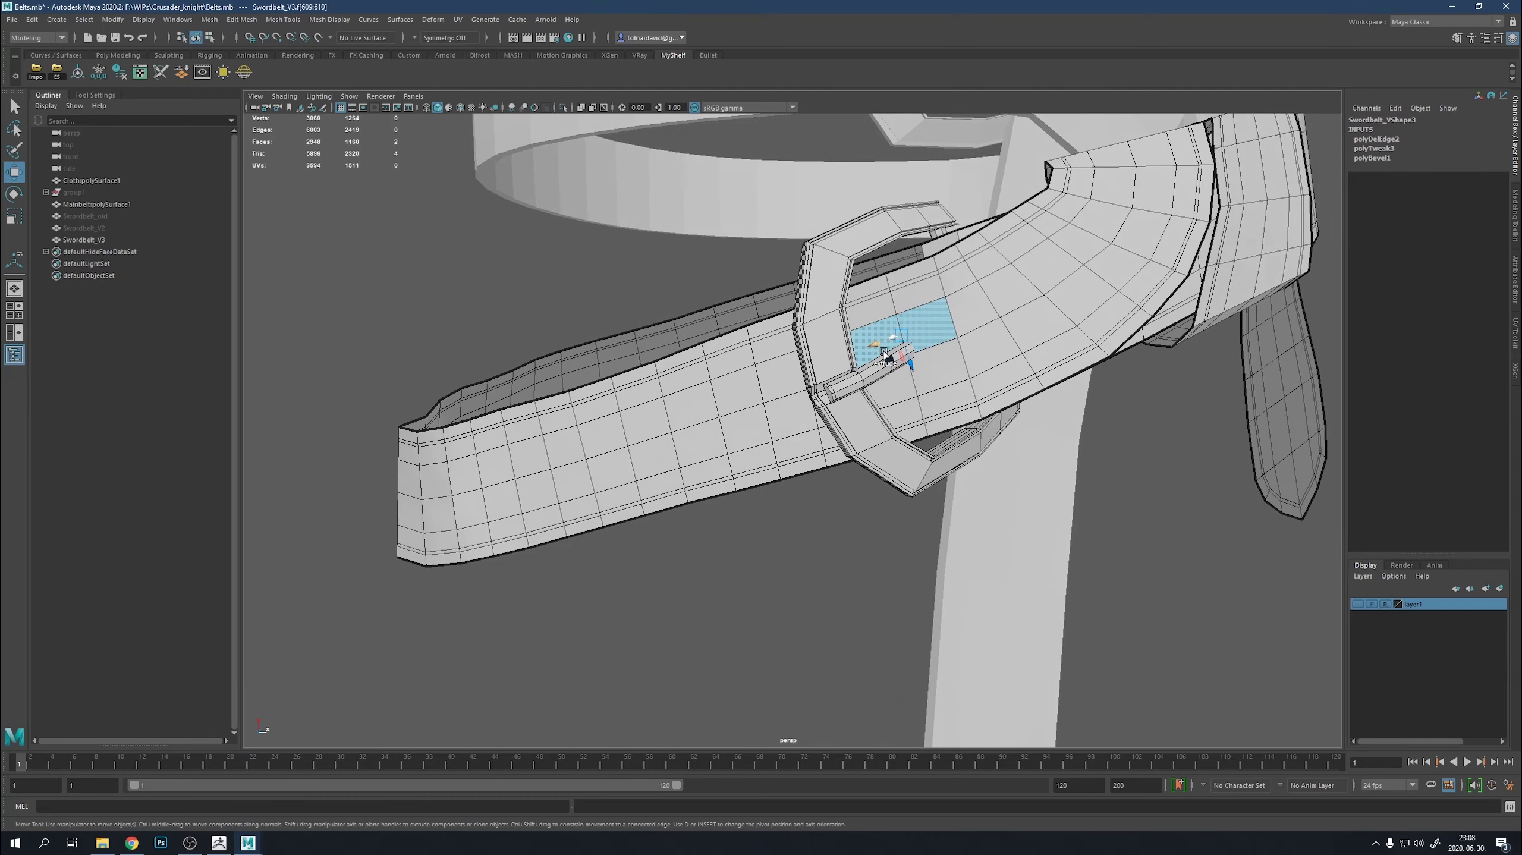
pyautogui.moveTo(821, 403)
pyautogui.keyDown('alt'); pyautogui.mouseDown()
pyautogui.moveTo(940, 330)
pyautogui.moveTo(877, 364)
pyautogui.mouseUp(); pyautogui.keyUp('alt')
pyautogui.press('q')
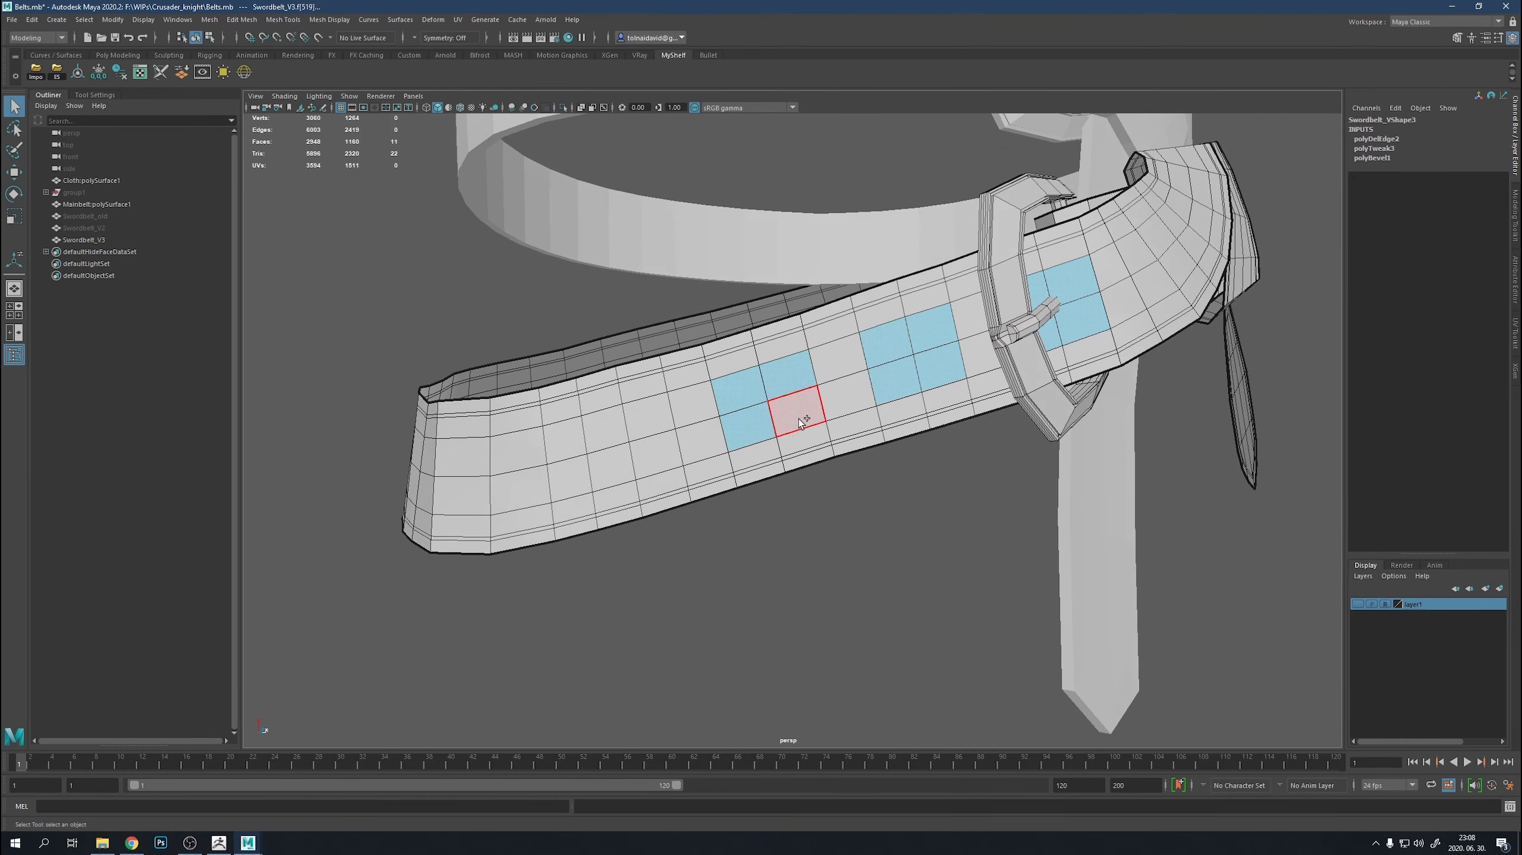
pyautogui.moveTo(801, 422)
pyautogui.keyDown('shift'); pyautogui.mouseDown()
pyautogui.moveTo(560, 435)
pyautogui.moveTo(889, 378)
pyautogui.moveTo(1053, 281)
pyautogui.moveTo(1096, 306)
pyautogui.moveTo(1149, 291)
pyautogui.moveTo(1016, 310)
pyautogui.moveTo(1037, 341)
pyautogui.mouseUp(); pyautogui.keyUp('shift')
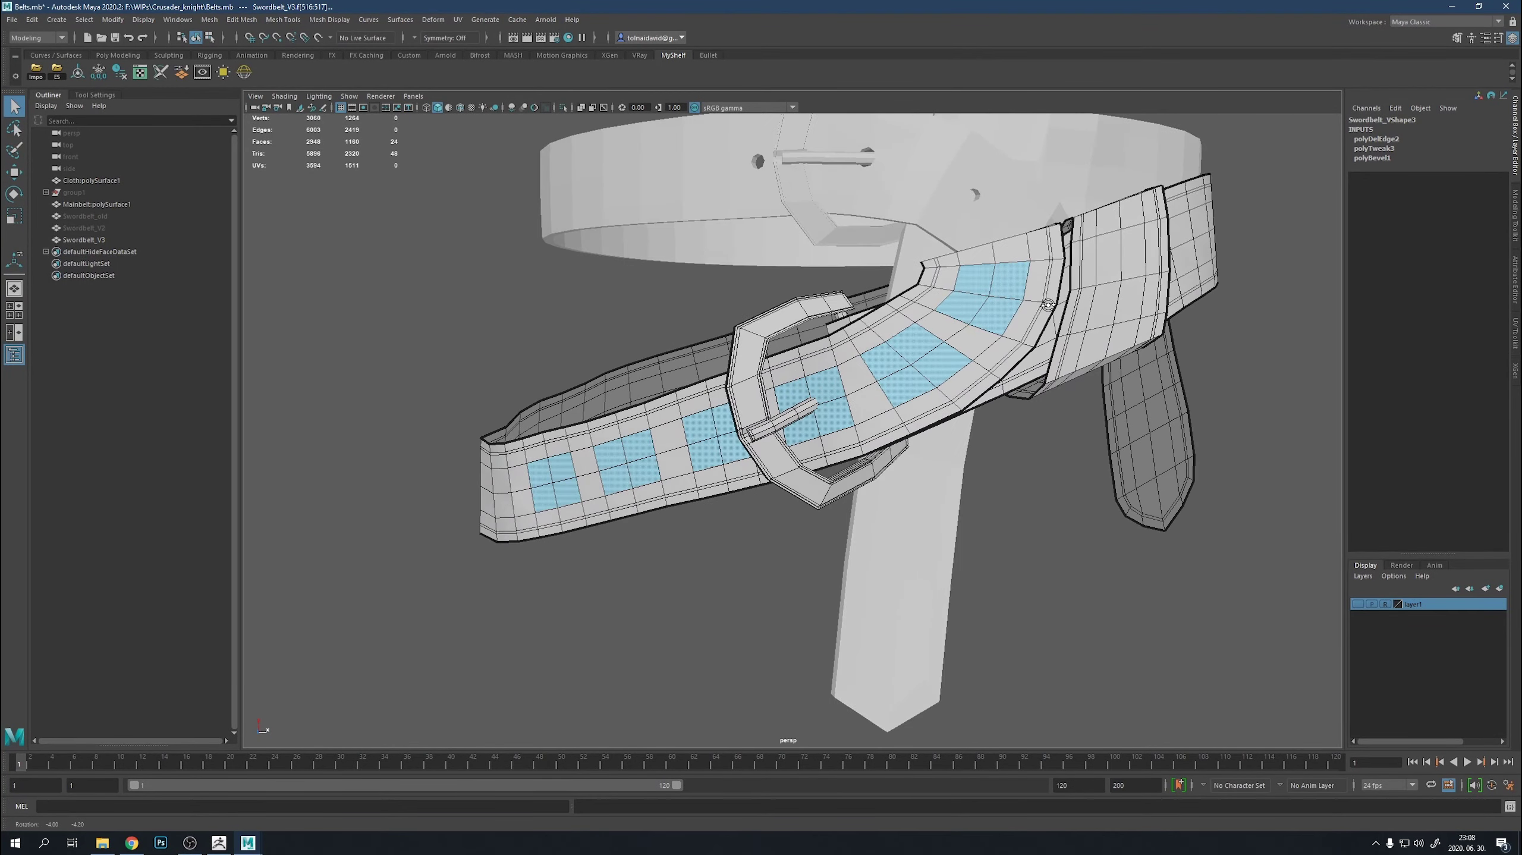
pyautogui.hotkey('ctrl', 'e')
# Adjust the extrusion offset to inset the strap faces, undoing the overly large inset.
pyautogui.click(1096, 469)
pyautogui.moveTo(1096, 470); pyautogui.dragTo(1122, 476, button='middle')
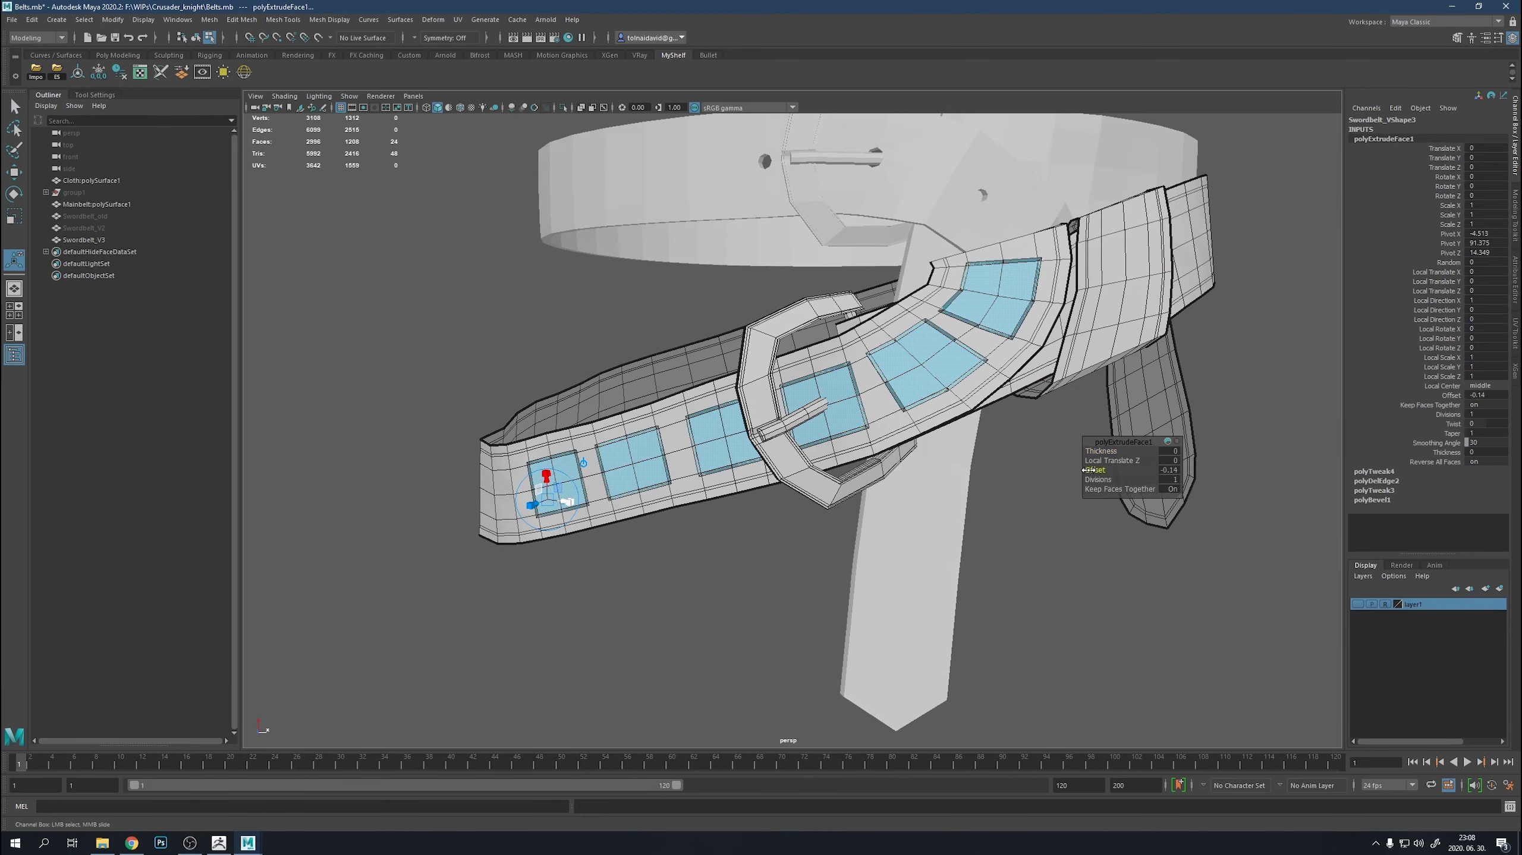
pyautogui.scroll(3, 933, 442)
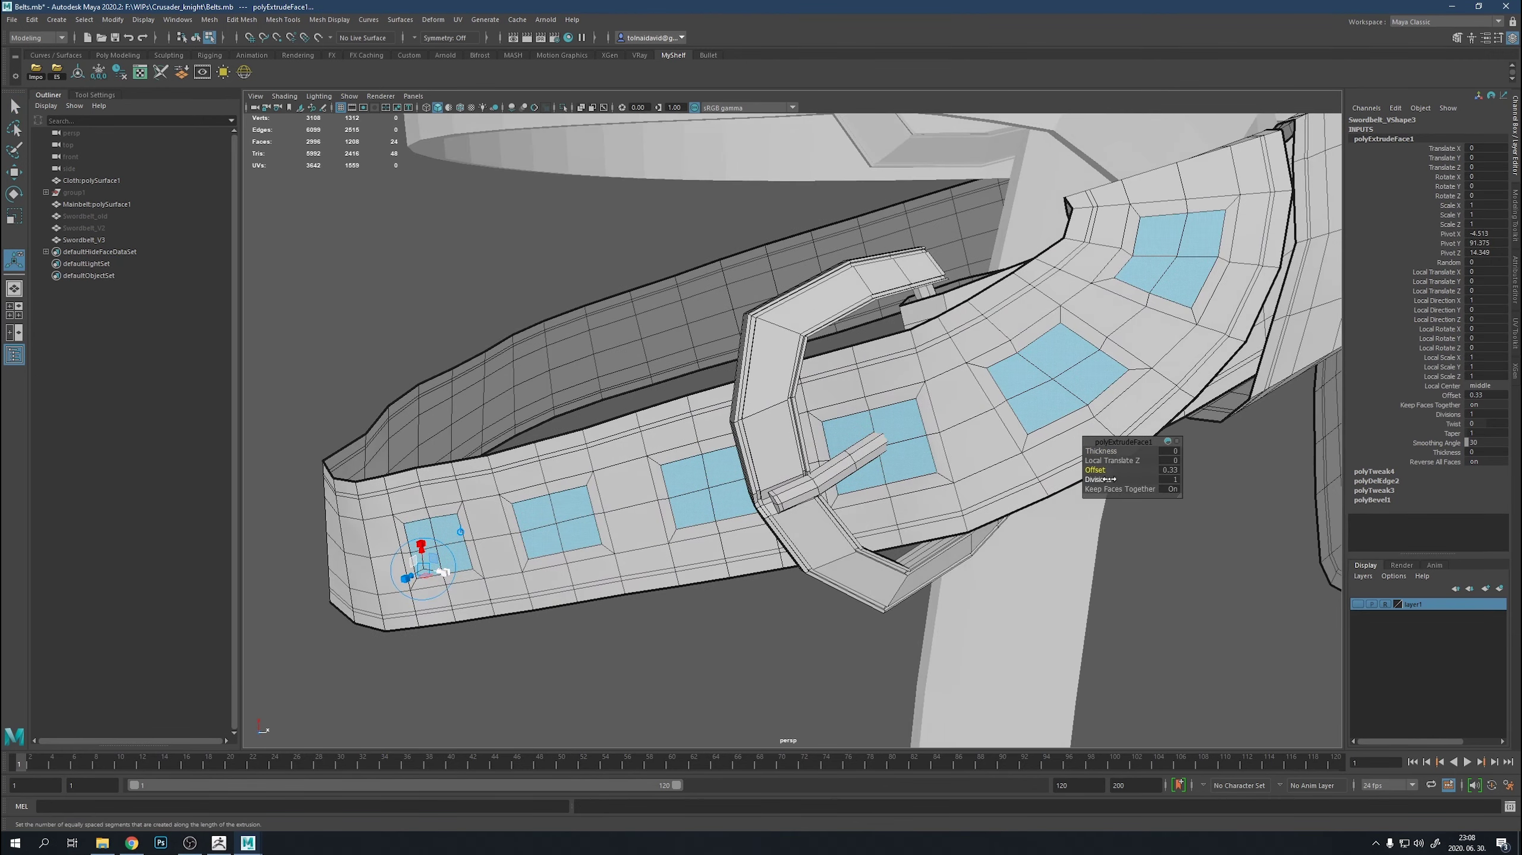
pyautogui.moveTo(1102, 474); pyautogui.dragTo(1124, 475, button='middle')
pyautogui.hotkey('ctrl', 'z')
# Extrude the inset faces again, preview holes by deleting the inner faces, then restore them.
pyautogui.hotkey('ctrl', 'e')
pyautogui.click(1095, 469)
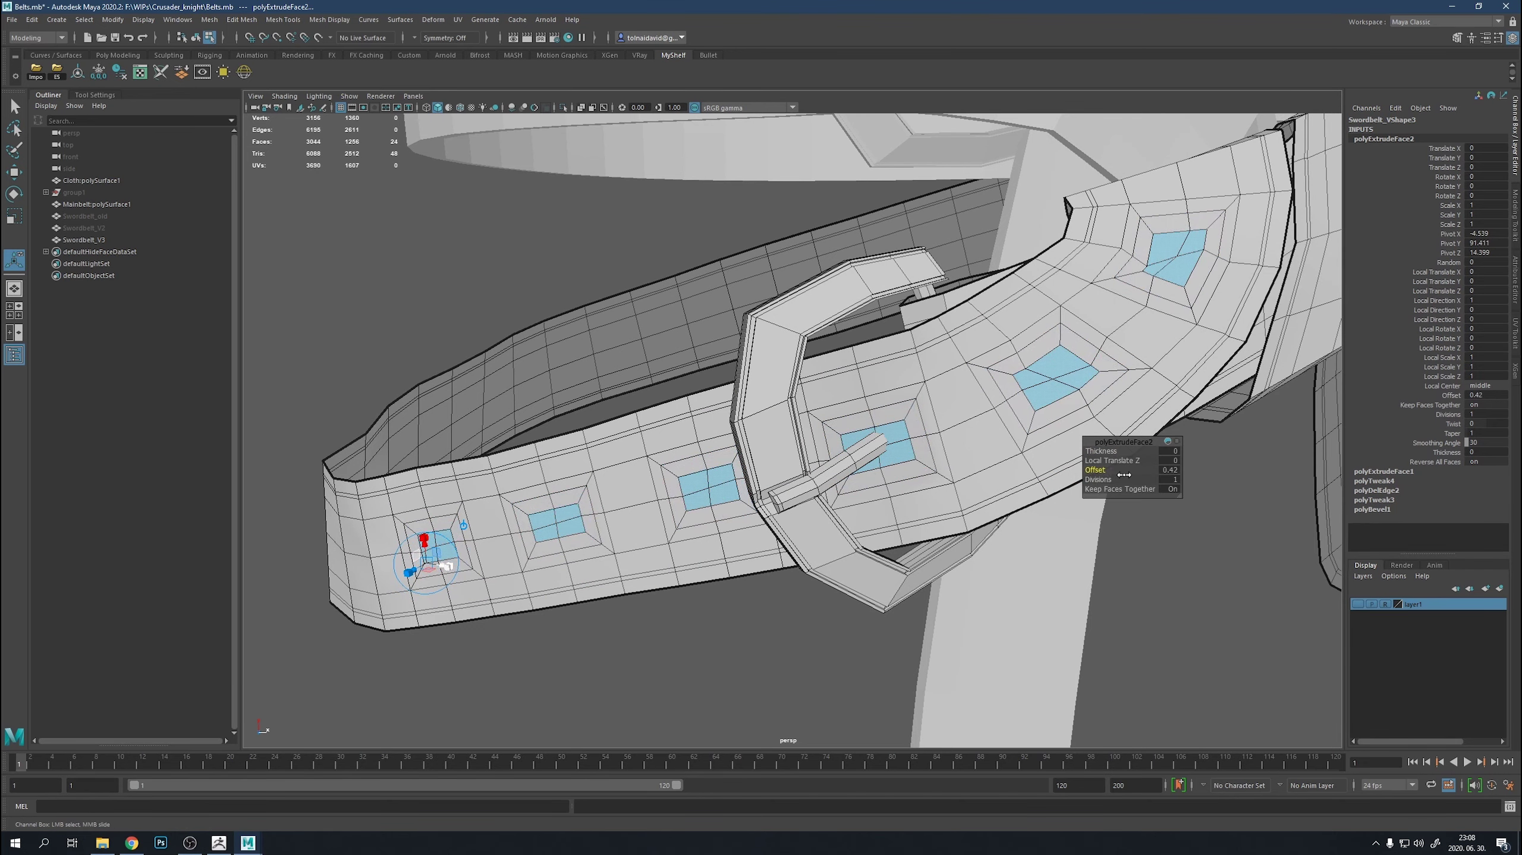
pyautogui.press('Delete')
pyautogui.keyDown('alt'); pyautogui.moveTo(1111, 468); pyautogui.dragTo(878, 425); pyautogui.keyUp('alt')
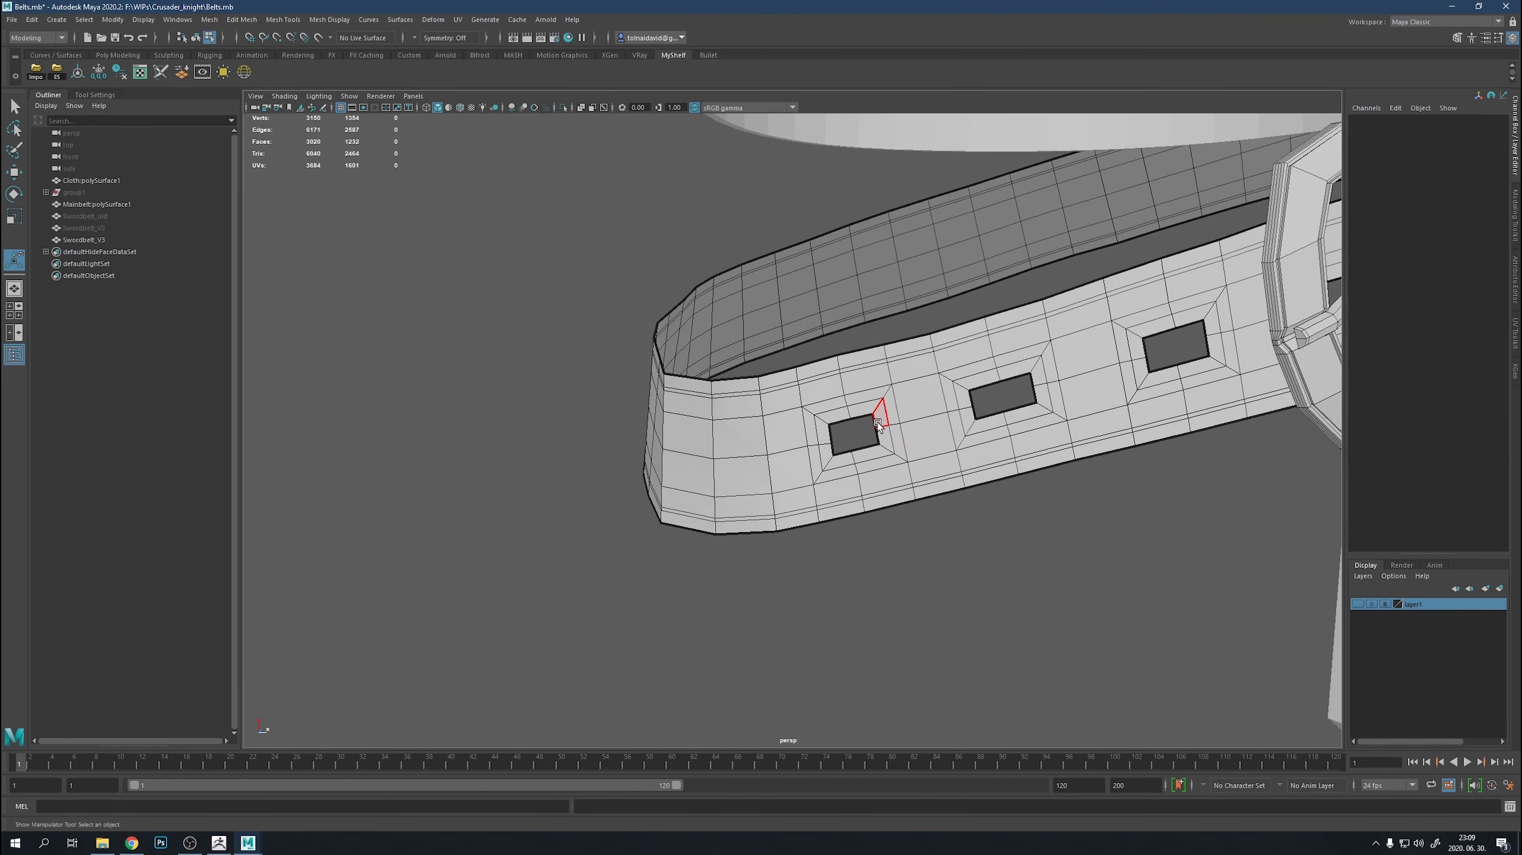
pyautogui.hotkey('ctrl', 'z')
# Select the inner faces of several insets and grow the selection across each patch.
pyautogui.press('q')
pyautogui.click(868, 439)
pyautogui.press('r')
pyautogui.press('f')
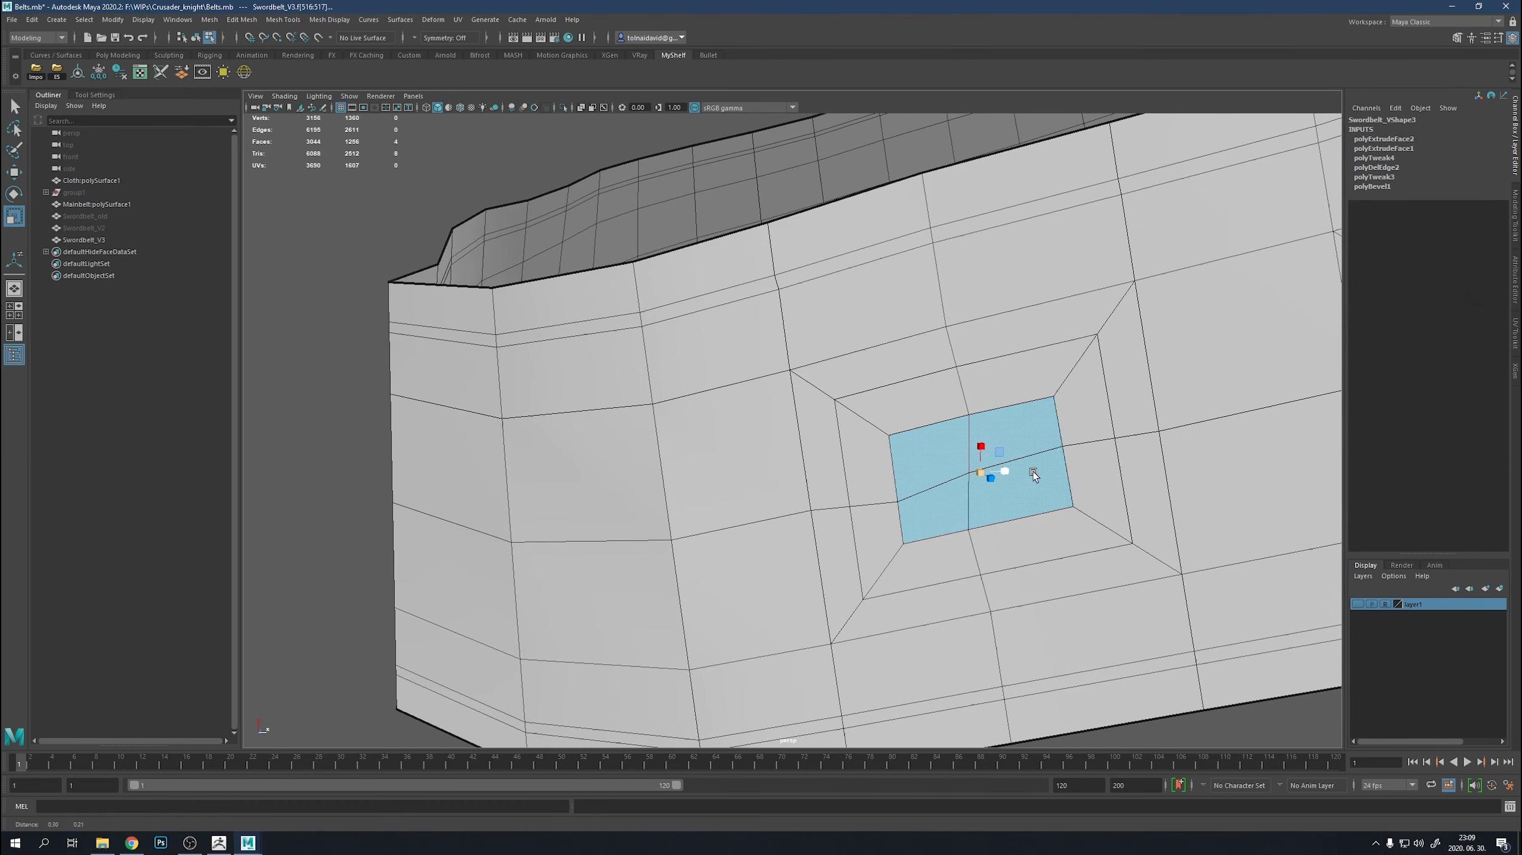
pyautogui.scroll(-2, 959, 478)
pyautogui.scroll(-4, 958, 478)
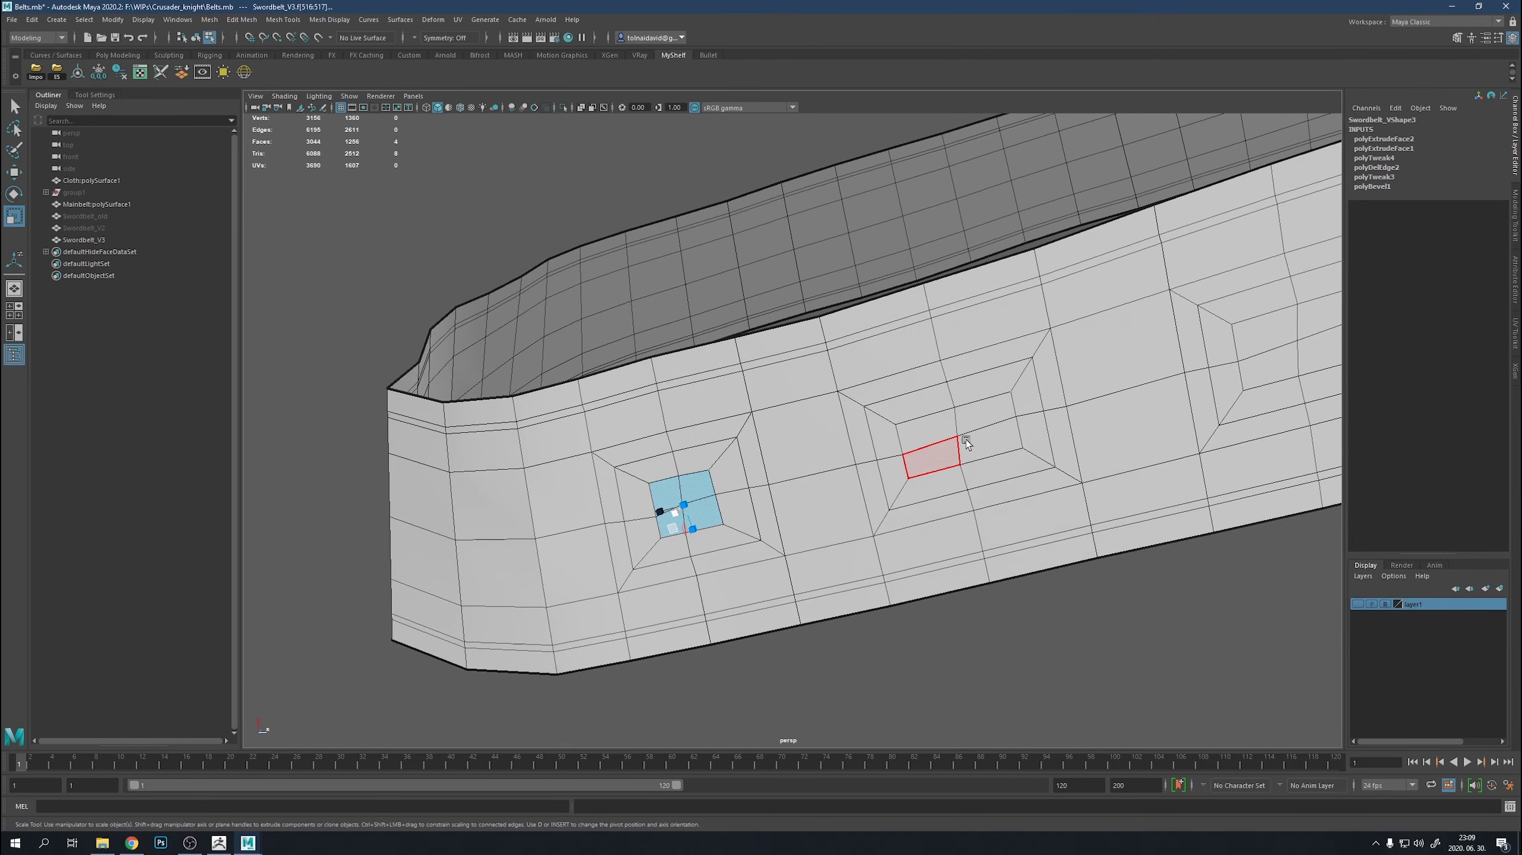
pyautogui.click(945, 462)
pyautogui.keyDown('shift'); pyautogui.click(913, 440); pyautogui.keyUp('shift')
pyautogui.hotkey('shift', '.')
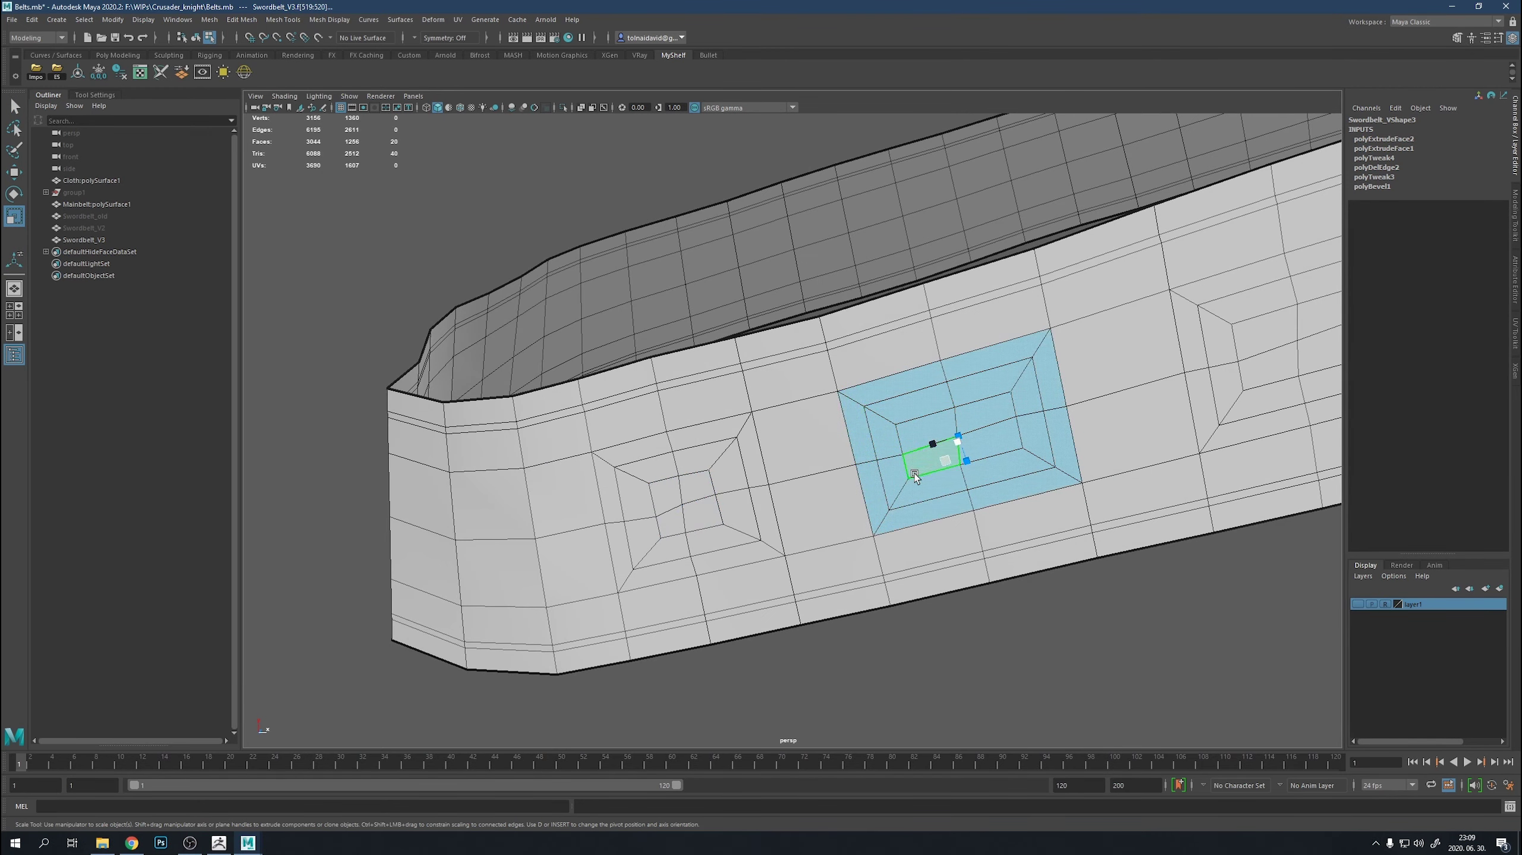
pyautogui.hotkey('shift', '.')
# Shrink the face ring of the next inset by scaling it inward.
pyautogui.keyDown('alt'); pyautogui.moveTo(935, 448); pyautogui.dragTo(658, 474, button='middle'); pyautogui.keyUp('alt')
pyautogui.click(951, 340)
pyautogui.hotkey('shift', '.')
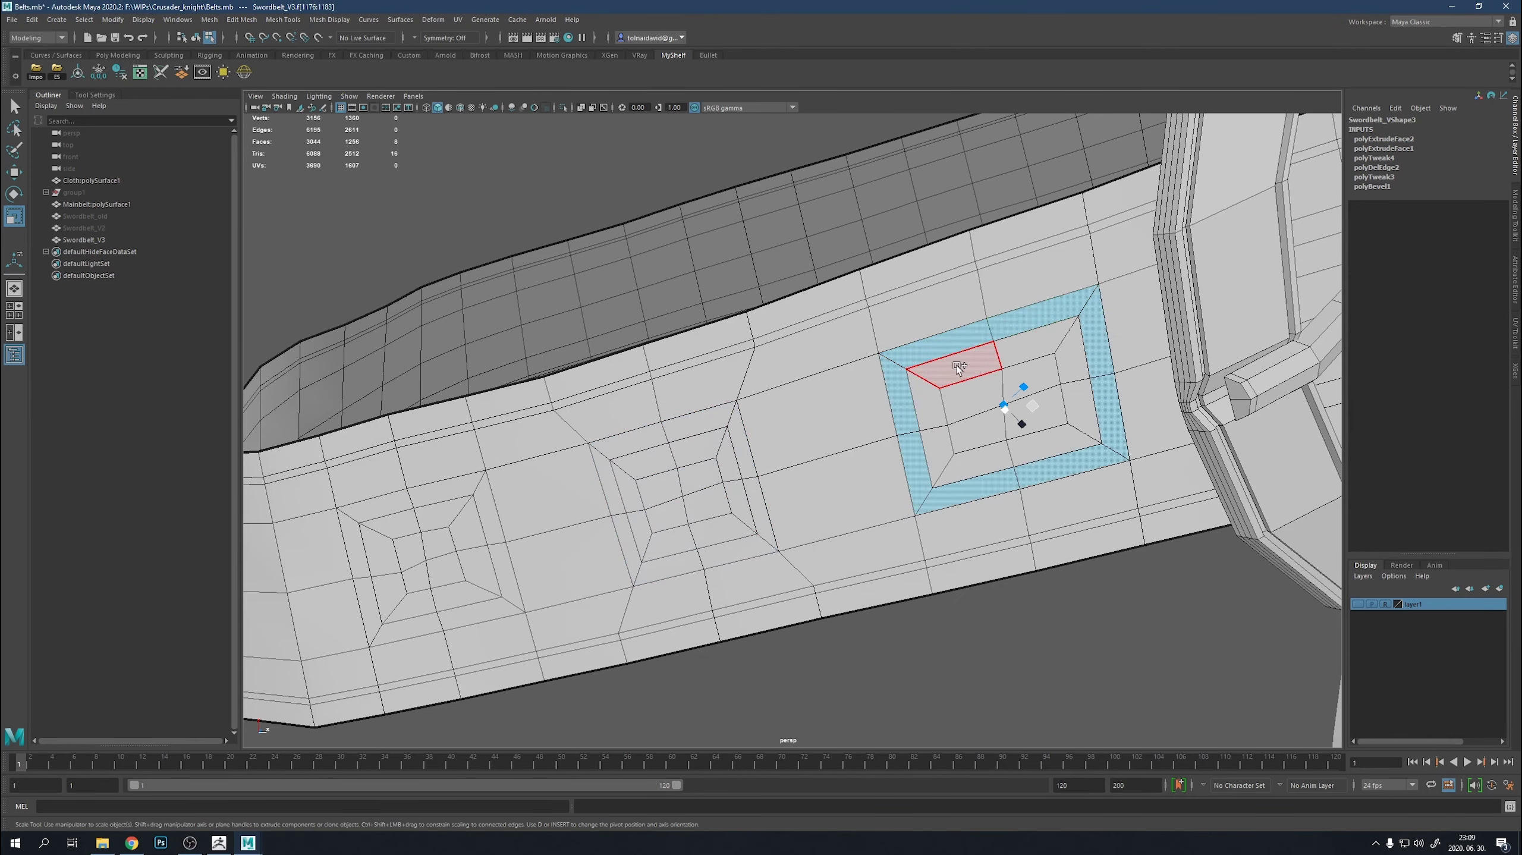
pyautogui.press('w')
pyautogui.press('r')
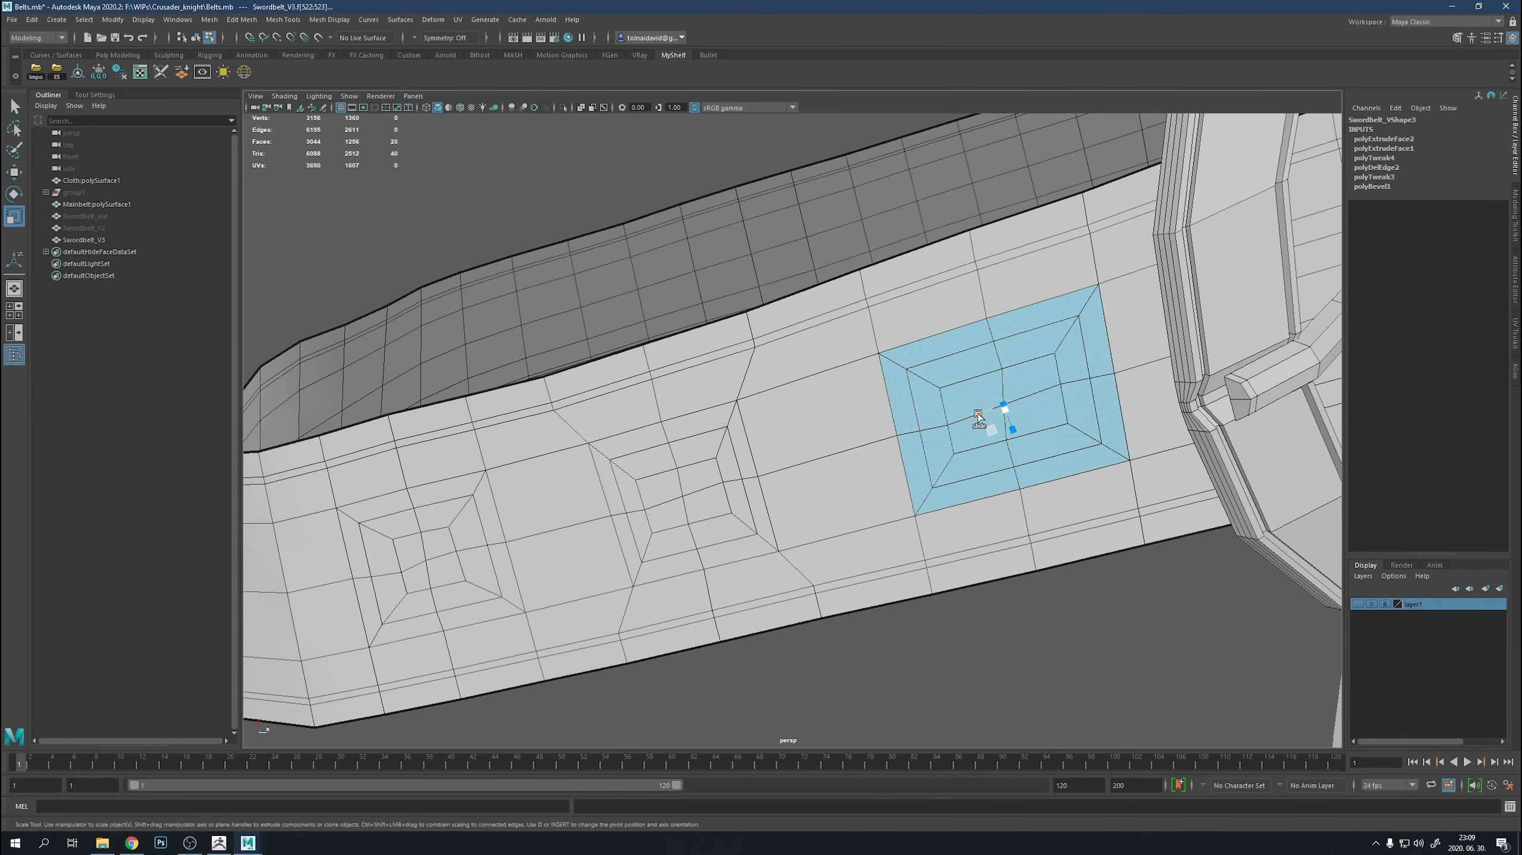
pyautogui.moveTo(1005, 412)
pyautogui.mouseDown()
pyautogui.moveTo(894, 394)
pyautogui.moveTo(921, 373)
pyautogui.moveTo(733, 345)
pyautogui.moveTo(853, 452)
pyautogui.moveTo(872, 423)
pyautogui.mouseUp()
# Select another inset's face ring and inner faces, then clear the selection.
pyautogui.doubleClick(749, 348)
pyautogui.hotkey('ctrl', 'z')
pyautogui.keyDown('shift'); pyautogui.click(815, 347); pyautogui.keyUp('shift')
pyautogui.press('F10')
# Tweak individual strap vertices around the insets from several angles.
pyautogui.moveTo(882, 419); pyautogui.dragTo(880, 443, button='right')
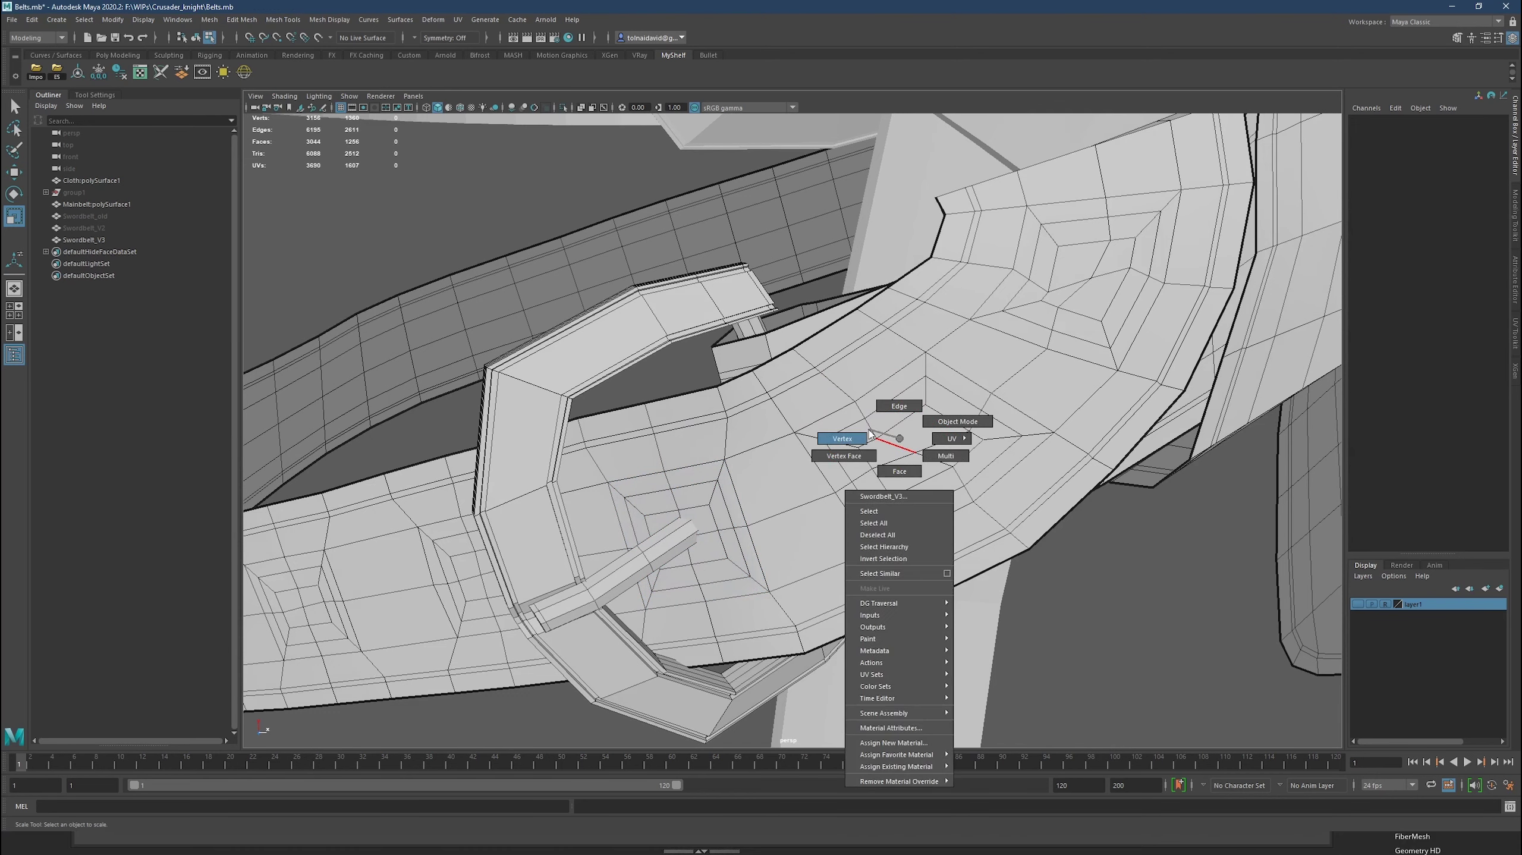
pyautogui.press('w')
pyautogui.click(879, 442)
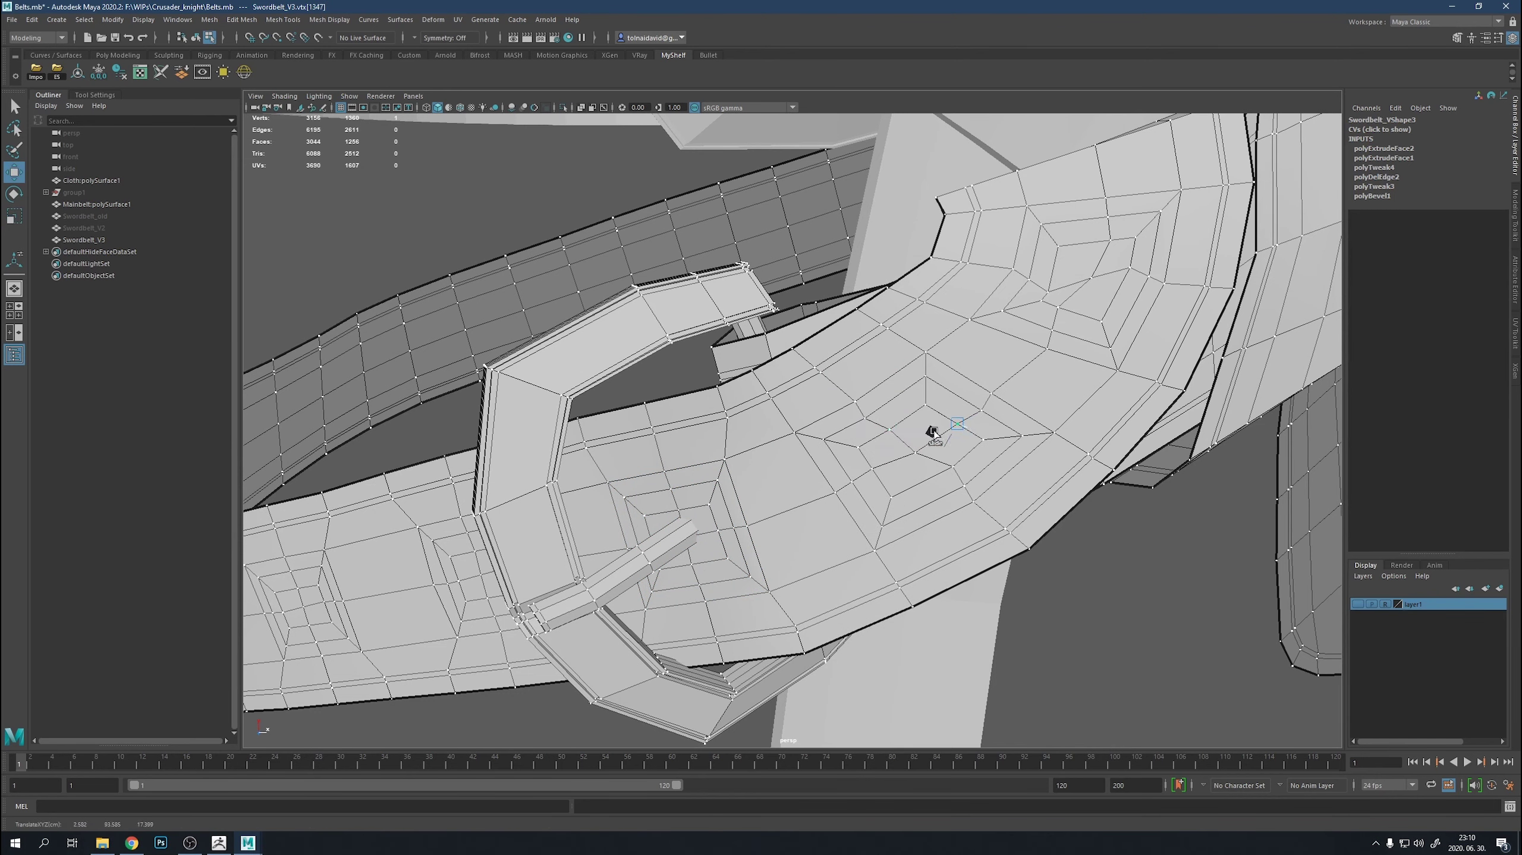
pyautogui.click(988, 423)
pyautogui.click(1029, 277)
pyautogui.keyDown('alt'); pyautogui.moveTo(1023, 254); pyautogui.dragTo(868, 315); pyautogui.keyUp('alt')
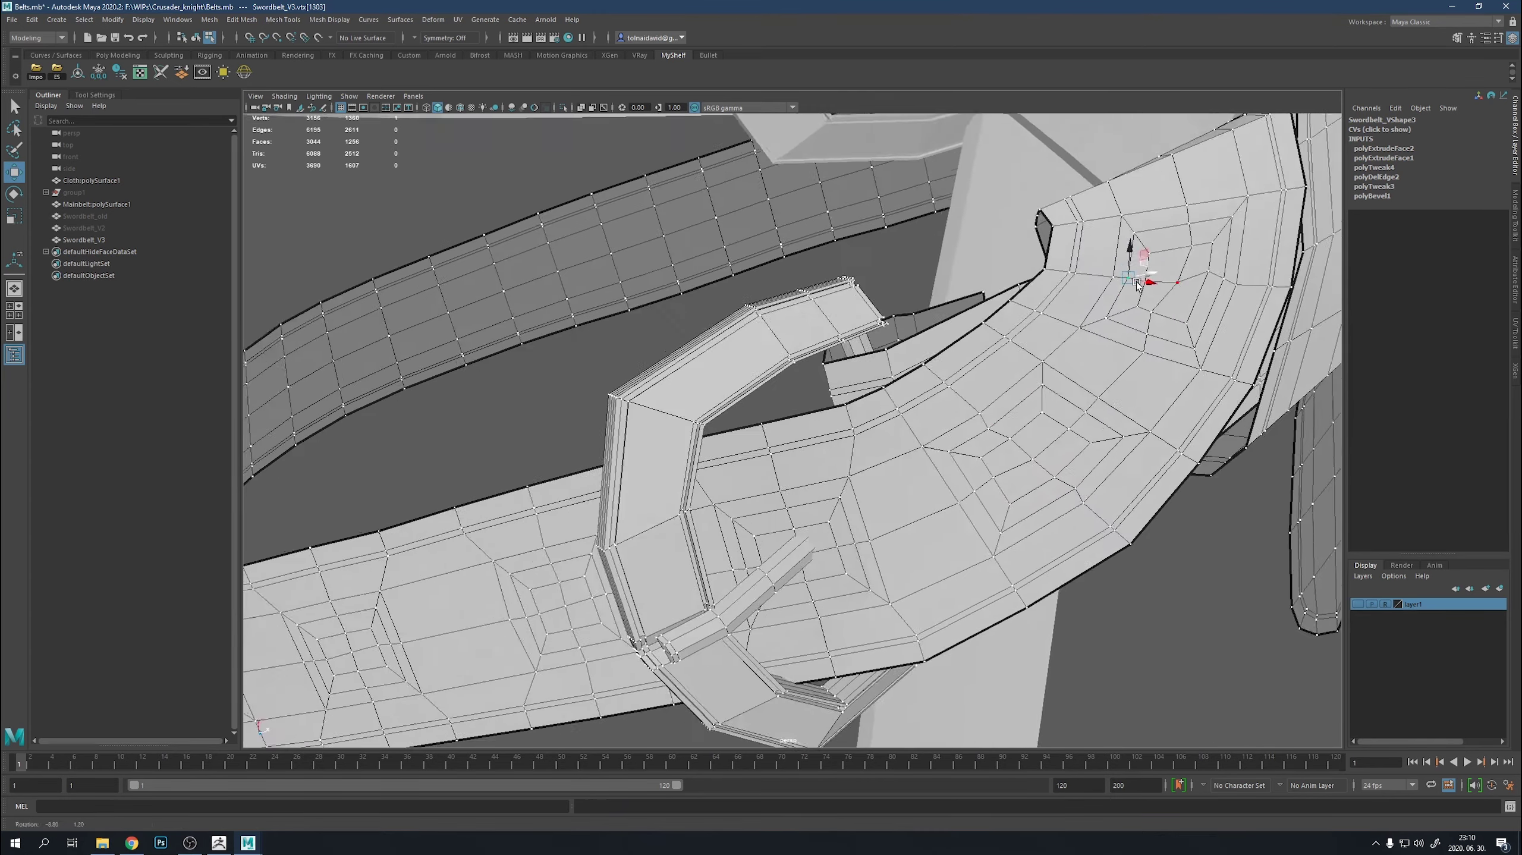
pyautogui.click(955, 262)
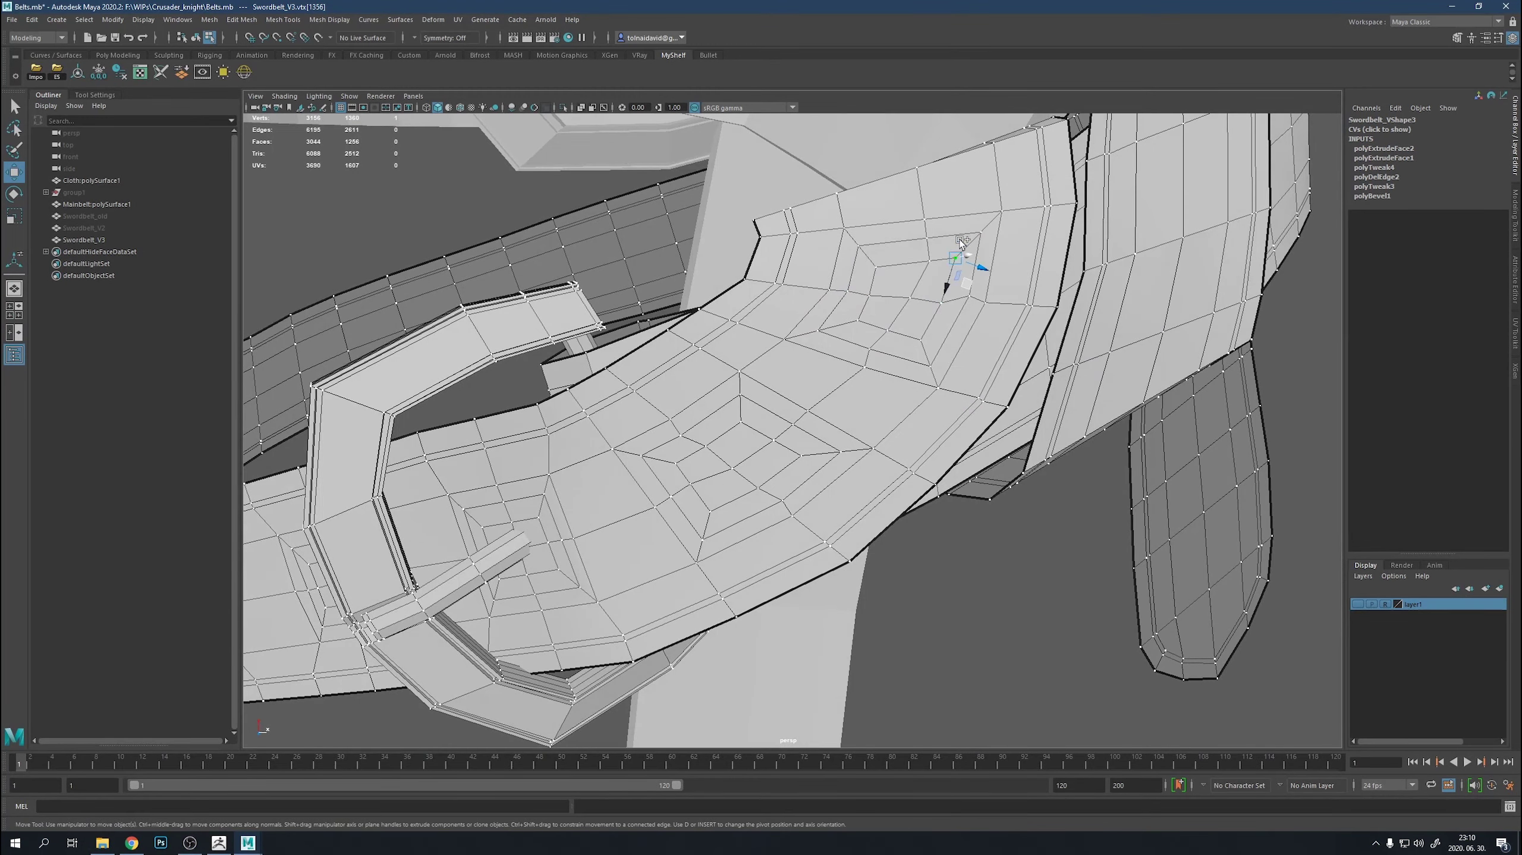
pyautogui.click(901, 263)
pyautogui.keyDown('alt'); pyautogui.moveTo(901, 263); pyautogui.dragTo(891, 355); pyautogui.keyUp('alt')
# Select the innermost faces of the insets that will become holes.
pyautogui.moveTo(893, 359)
pyautogui.mouseDown(button='right')
pyautogui.moveTo(916, 401)
pyautogui.moveTo(871, 378)
pyautogui.mouseUp(button='right')
pyautogui.click(874, 407)
pyautogui.hotkey('shift', '.')
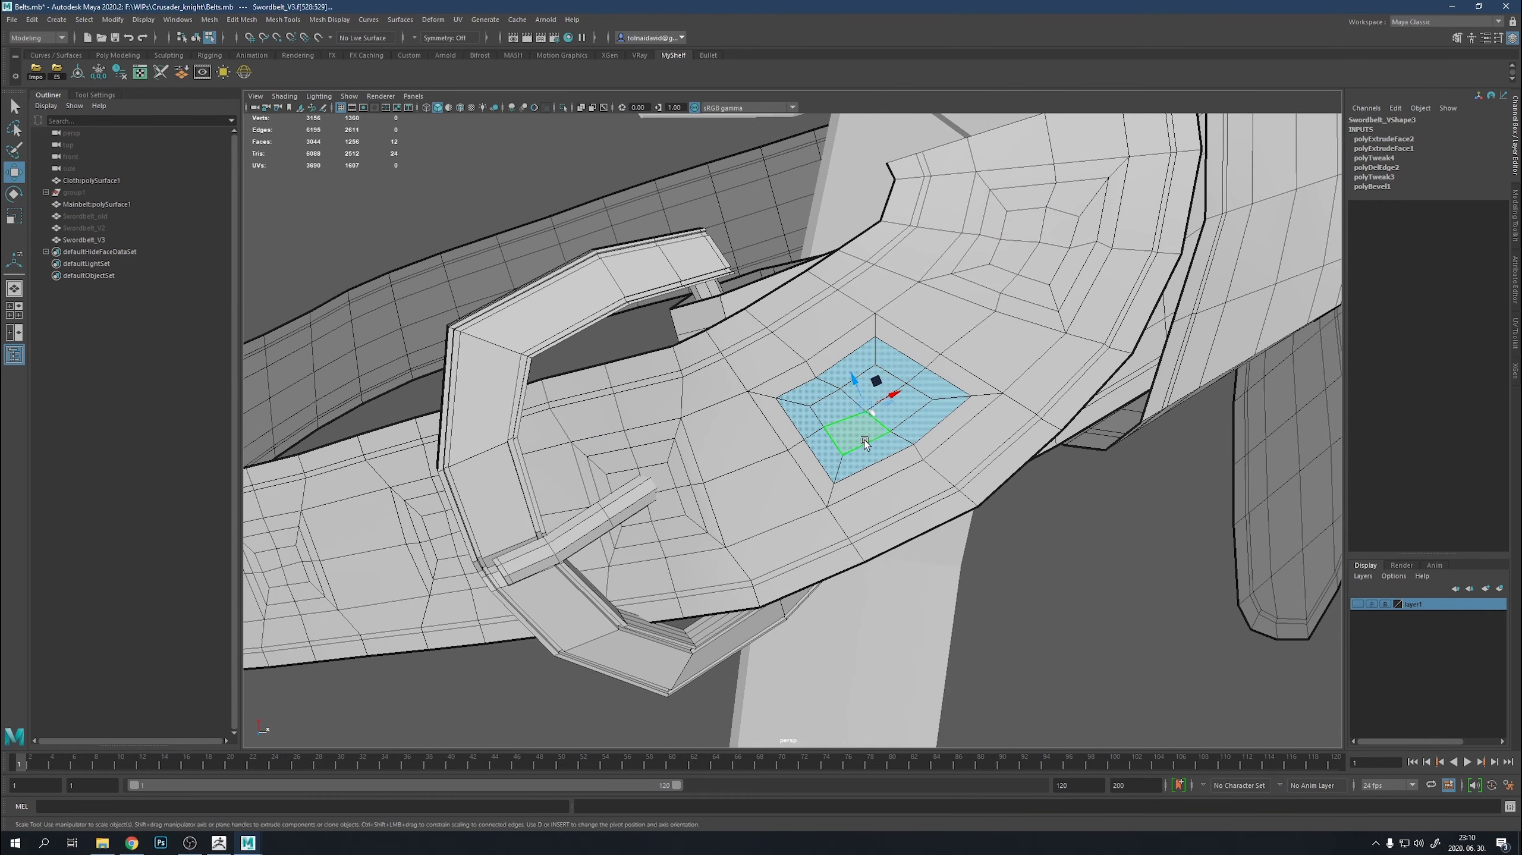
pyautogui.press('r')
pyautogui.doubleClick(985, 278)
pyautogui.press('q')
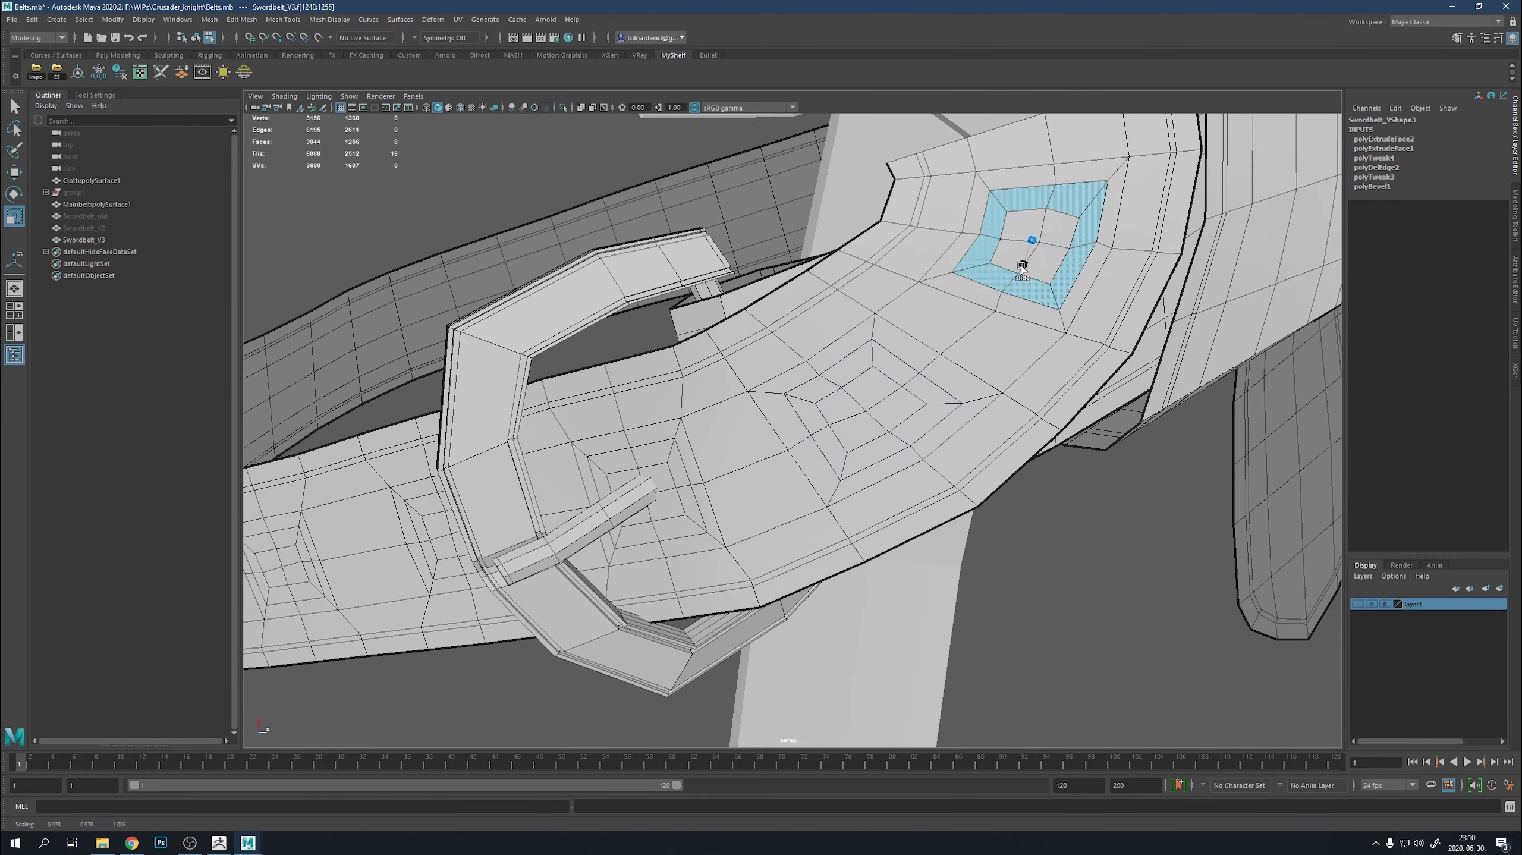
pyautogui.scroll(-5, 988, 287)
pyautogui.click(875, 378)
pyautogui.keyDown('shift'); pyautogui.click(940, 297); pyautogui.keyUp('shift')
pyautogui.scroll(5, 919, 426)
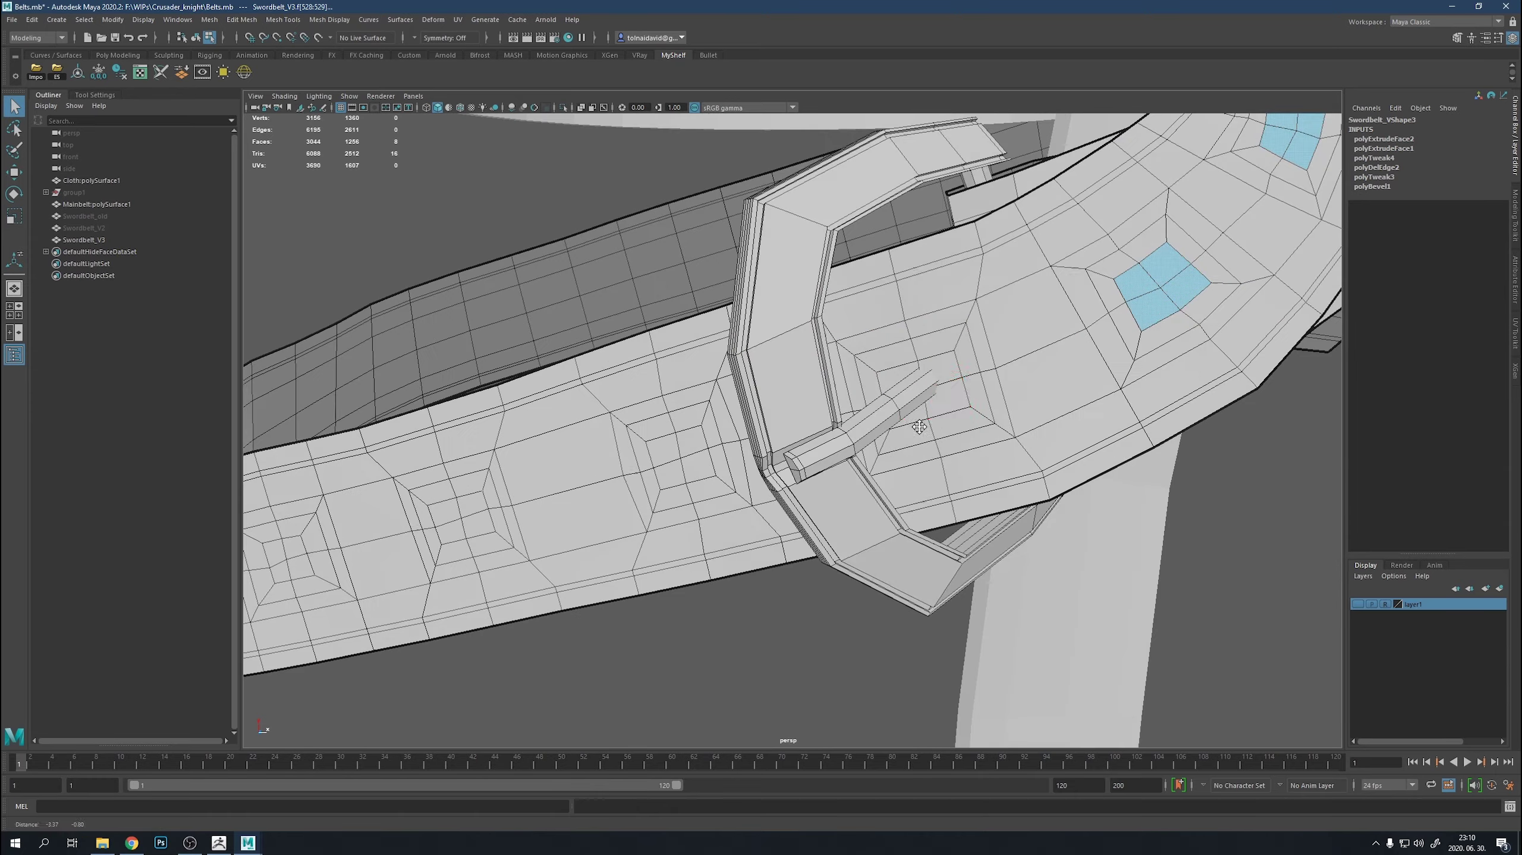
pyautogui.keyDown('alt'); pyautogui.moveTo(912, 373); pyautogui.dragTo(750, 488); pyautogui.keyUp('alt')
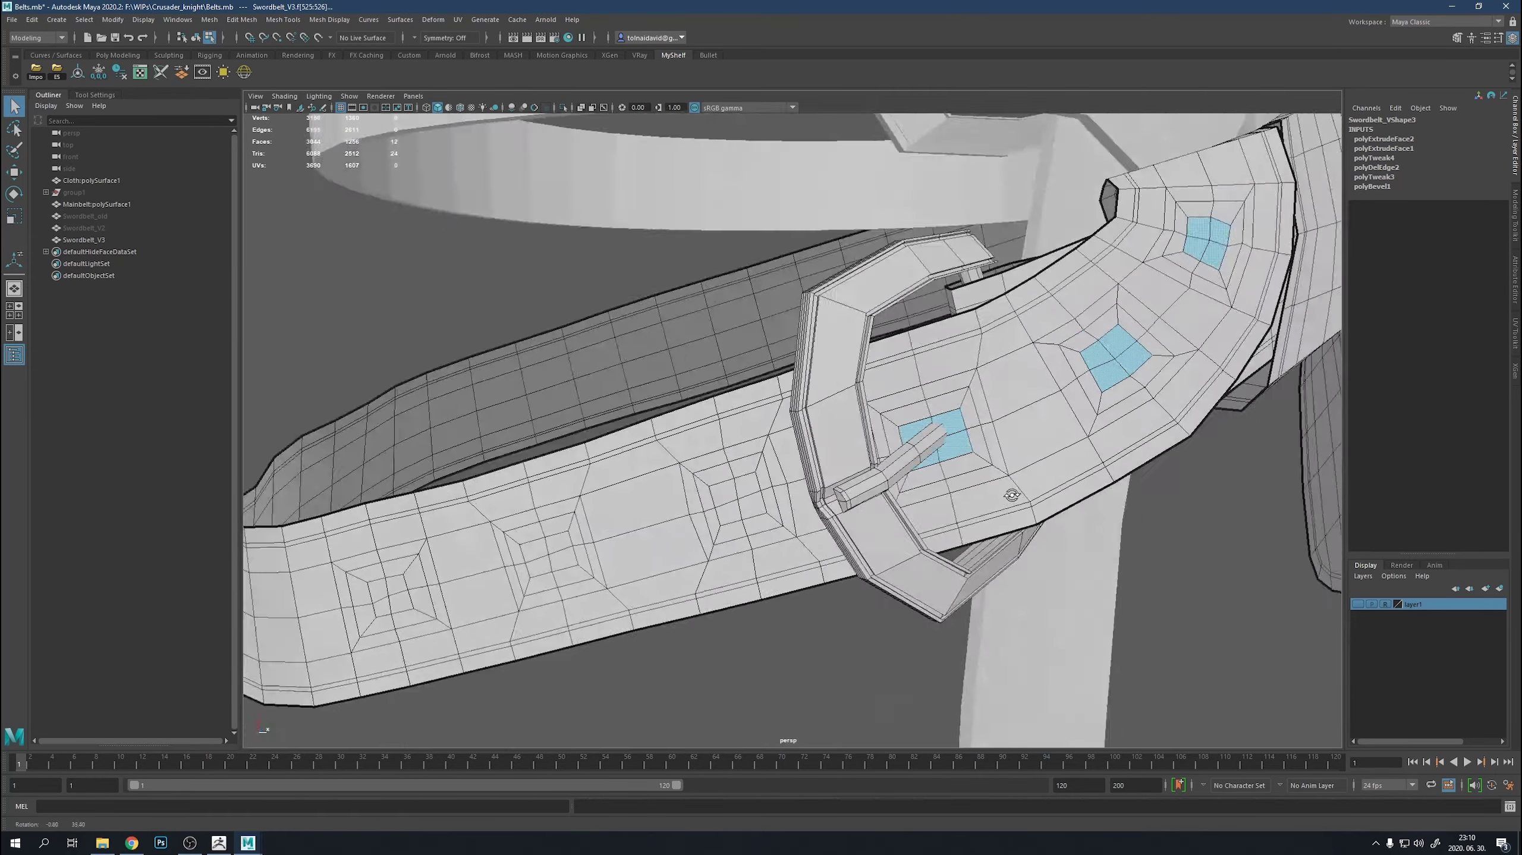
# Delete the inner faces to open the holes and slightly shrink a pin hole's border.
pyautogui.press('Delete')
pyautogui.scroll(-3, 528, 597)
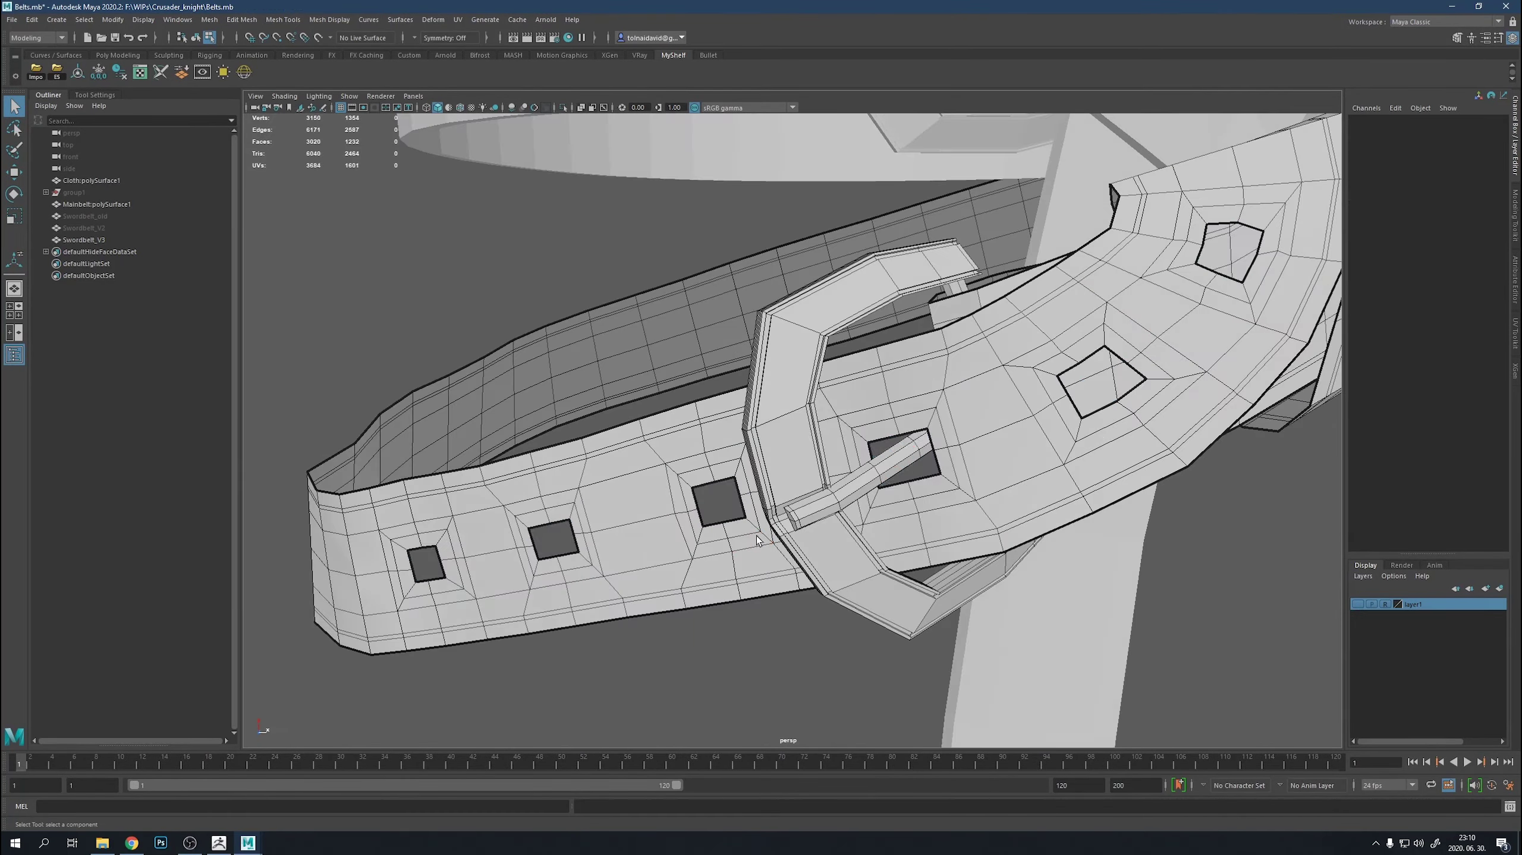
pyautogui.doubleClick(932, 440)
pyautogui.press('r')
pyautogui.doubleClick(1075, 402)
pyautogui.moveTo(1100, 381); pyautogui.dragTo(1100, 359)
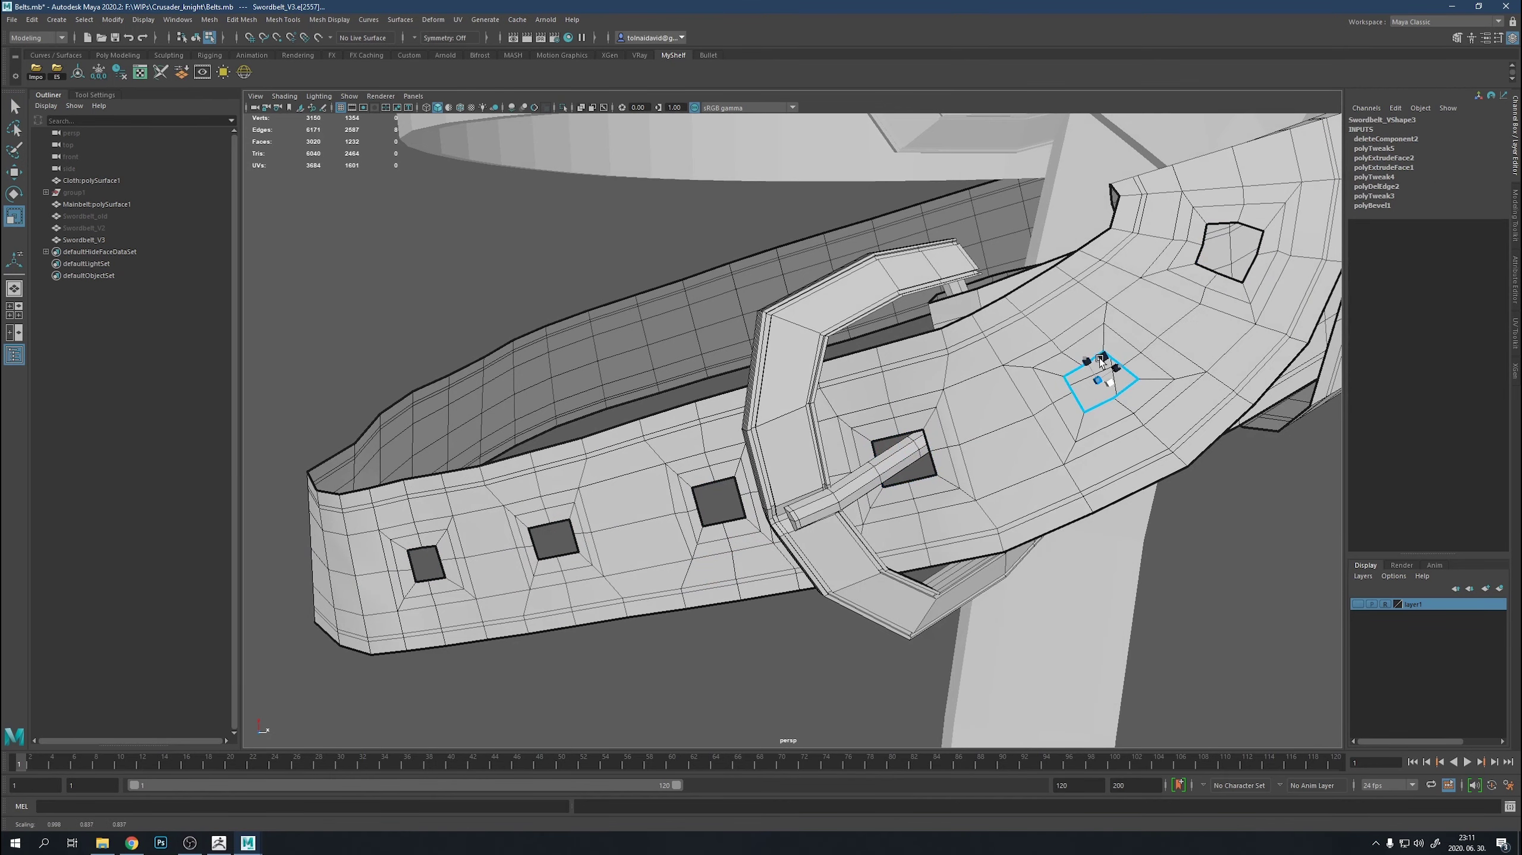
# Select the border loops of the strap holes for edge editing.
pyautogui.doubleClick(1221, 272)
pyautogui.keyDown('alt'); pyautogui.moveTo(648, 512); pyautogui.dragTo(720, 479); pyautogui.keyUp('alt')
pyautogui.doubleClick(699, 492)
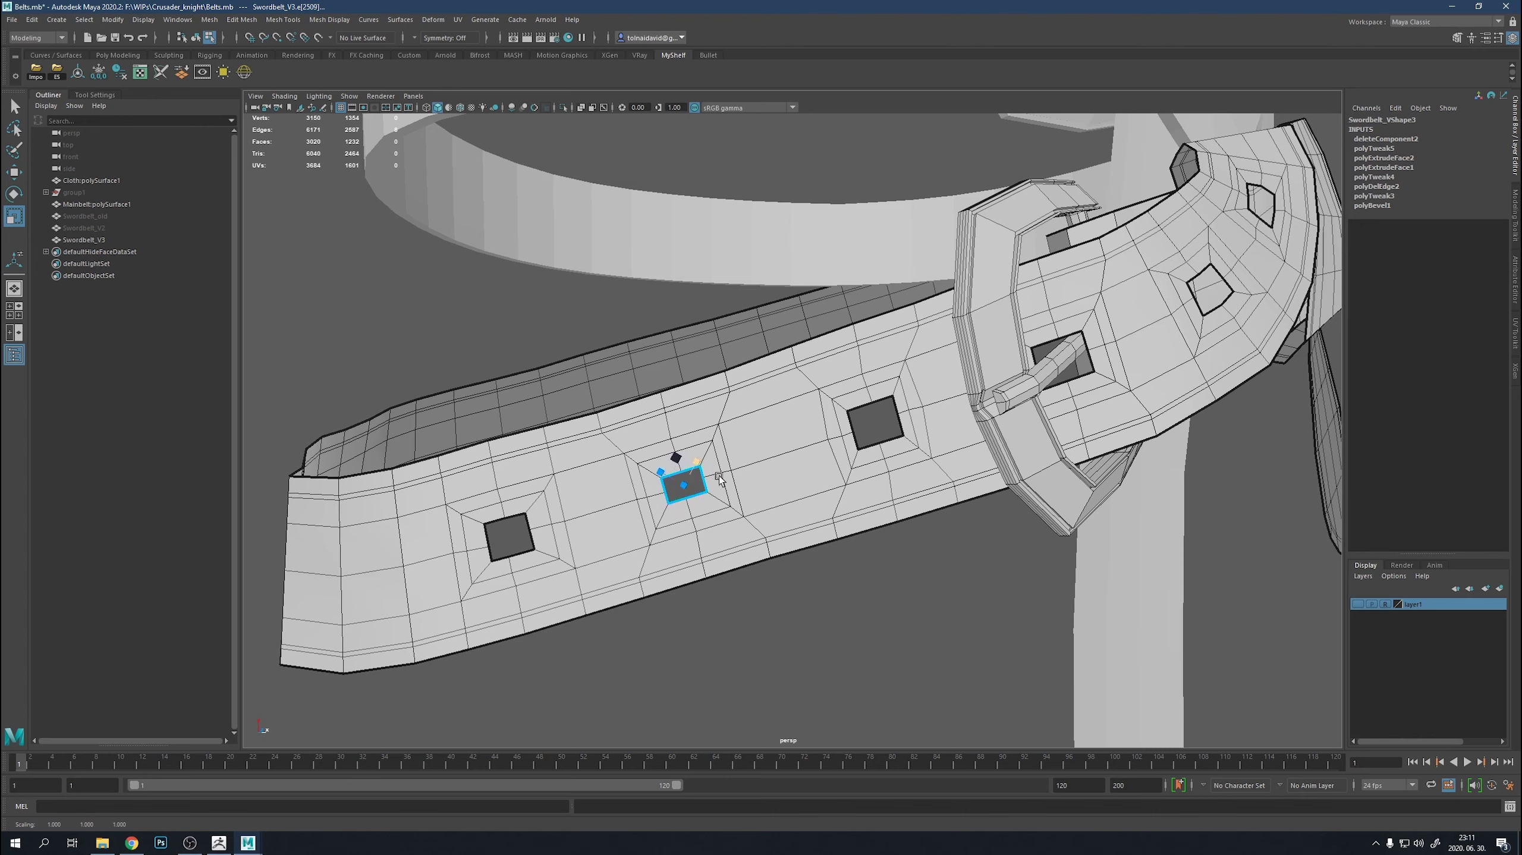
pyautogui.keyDown('shift'); pyautogui.doubleClick(526, 527); pyautogui.keyUp('shift')
pyautogui.keyDown('shift'); pyautogui.doubleClick(900, 419); pyautogui.keyUp('shift')
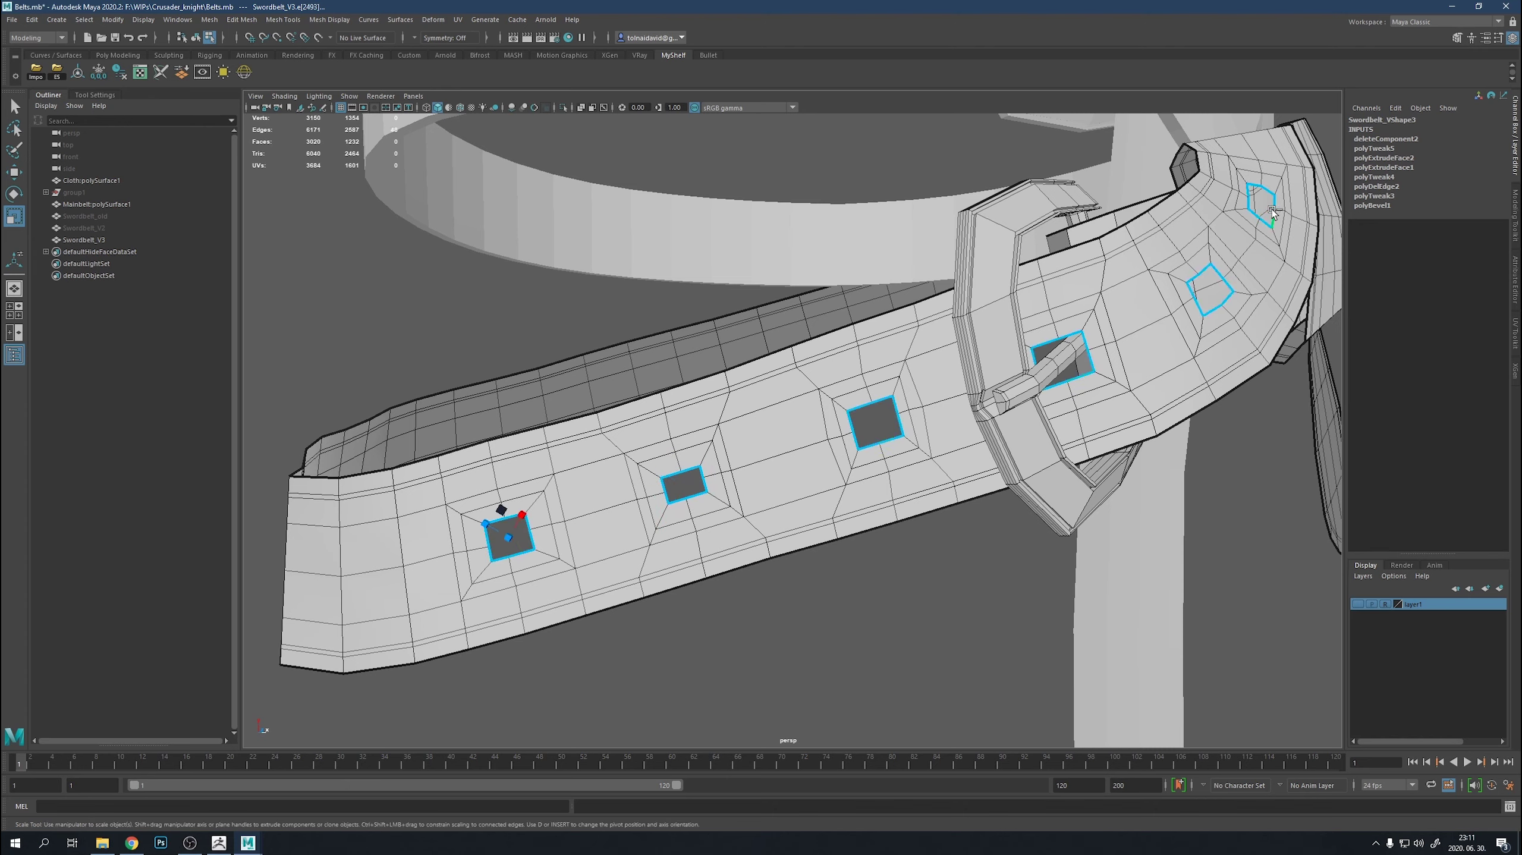
pyautogui.keyDown('shift'); pyautogui.moveTo(1272, 212); pyautogui.dragTo(1283, 265, button='right'); pyautogui.keyUp('shift')
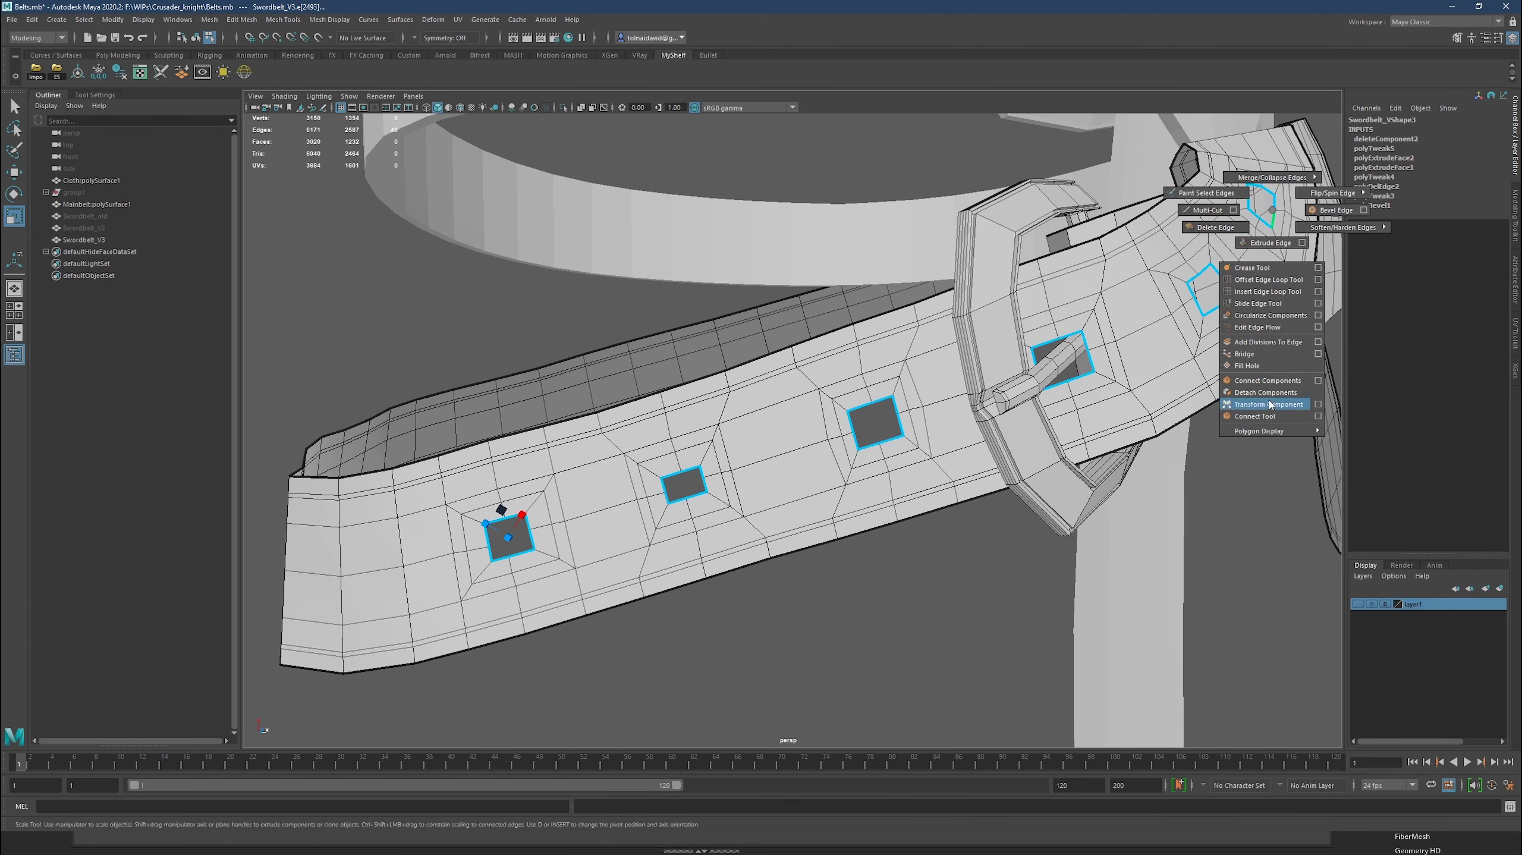
# Circularize the selected hole borders into round openings and frame the next hole.
pyautogui.click(1269, 315)
pyautogui.press('e')
pyautogui.press('f')
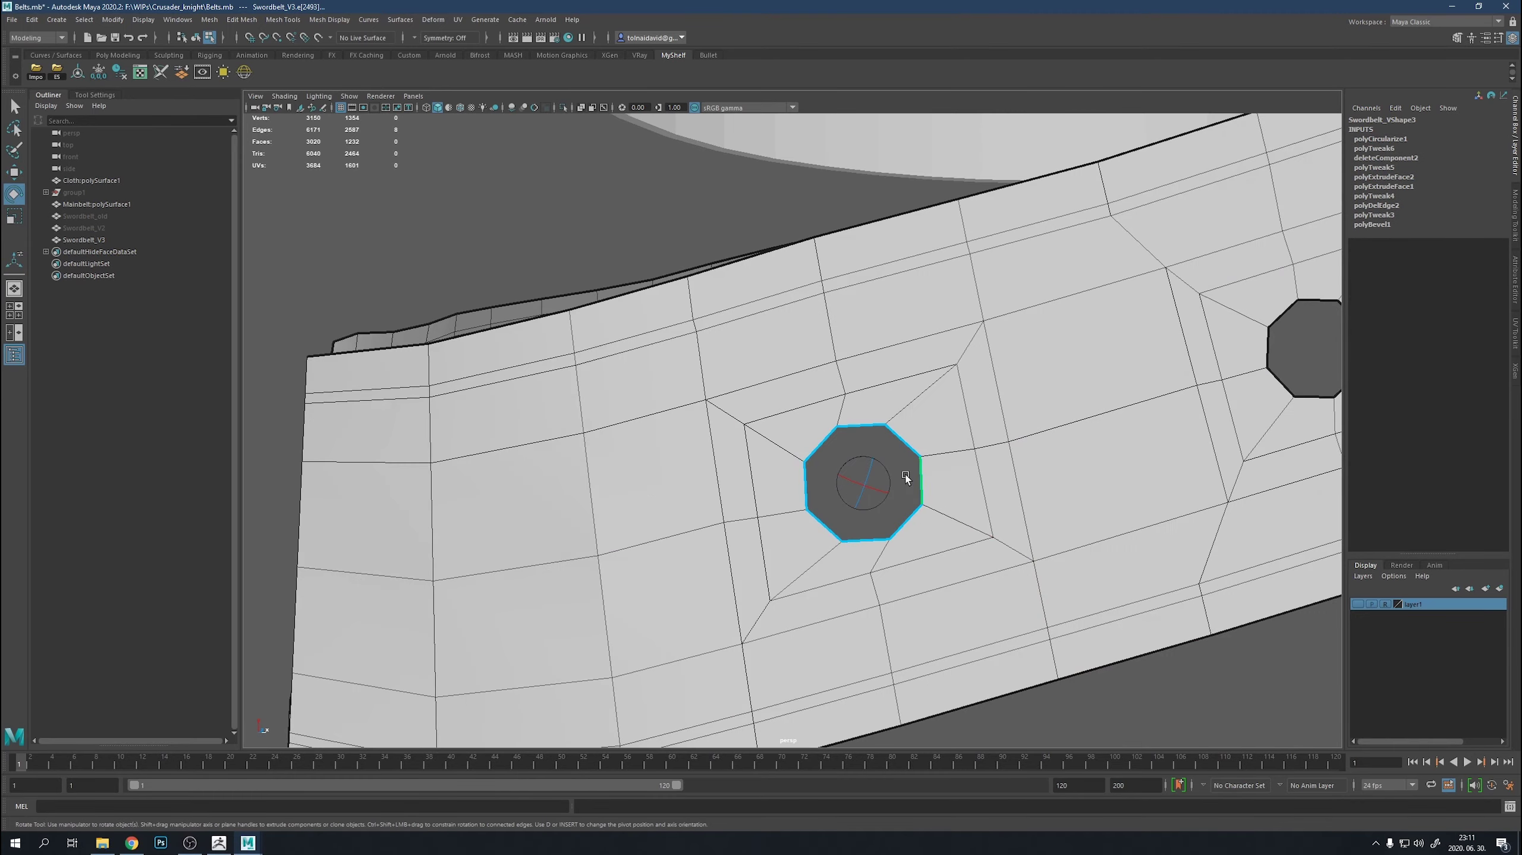
pyautogui.keyDown('alt'); pyautogui.moveTo(889, 468); pyautogui.dragTo(1004, 439, button='middle'); pyautogui.keyUp('alt')
pyautogui.scroll(-3, 991, 409)
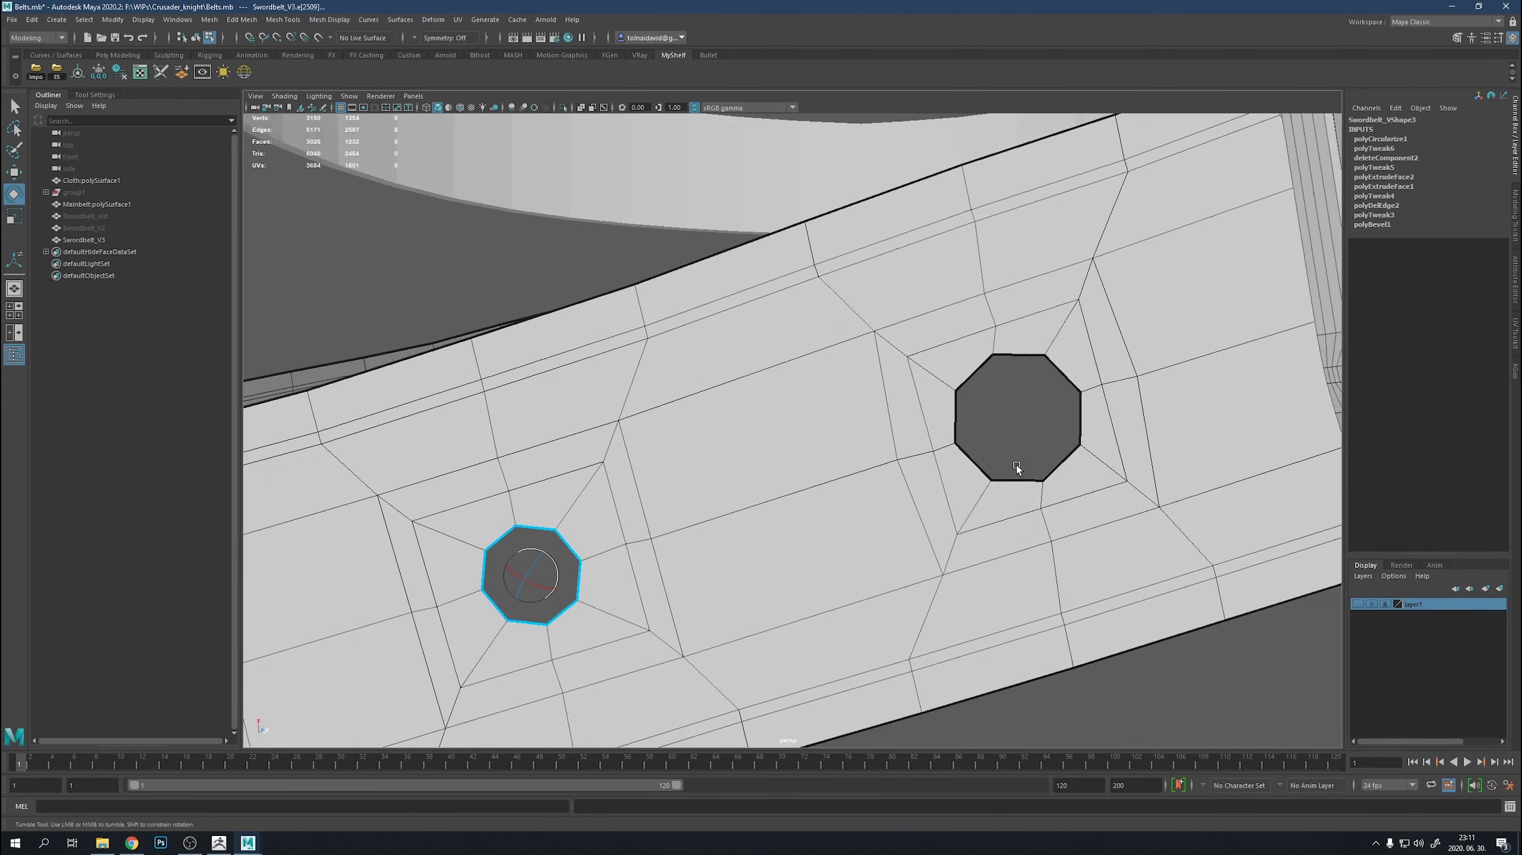
pyautogui.click(1015, 455)
pyautogui.moveTo(1016, 449)
pyautogui.keyDown('alt'); pyautogui.mouseDown()
pyautogui.moveTo(1053, 462)
pyautogui.moveTo(1119, 338)
pyautogui.moveTo(898, 422)
pyautogui.moveTo(927, 466)
pyautogui.mouseUp(); pyautogui.keyUp('alt')
# Resize the hole under the buckle pin and inspect hole edge loops on the isolated strap.
pyautogui.doubleClick(1044, 370)
pyautogui.doubleClick(894, 426)
pyautogui.scroll(-5, 914, 468)
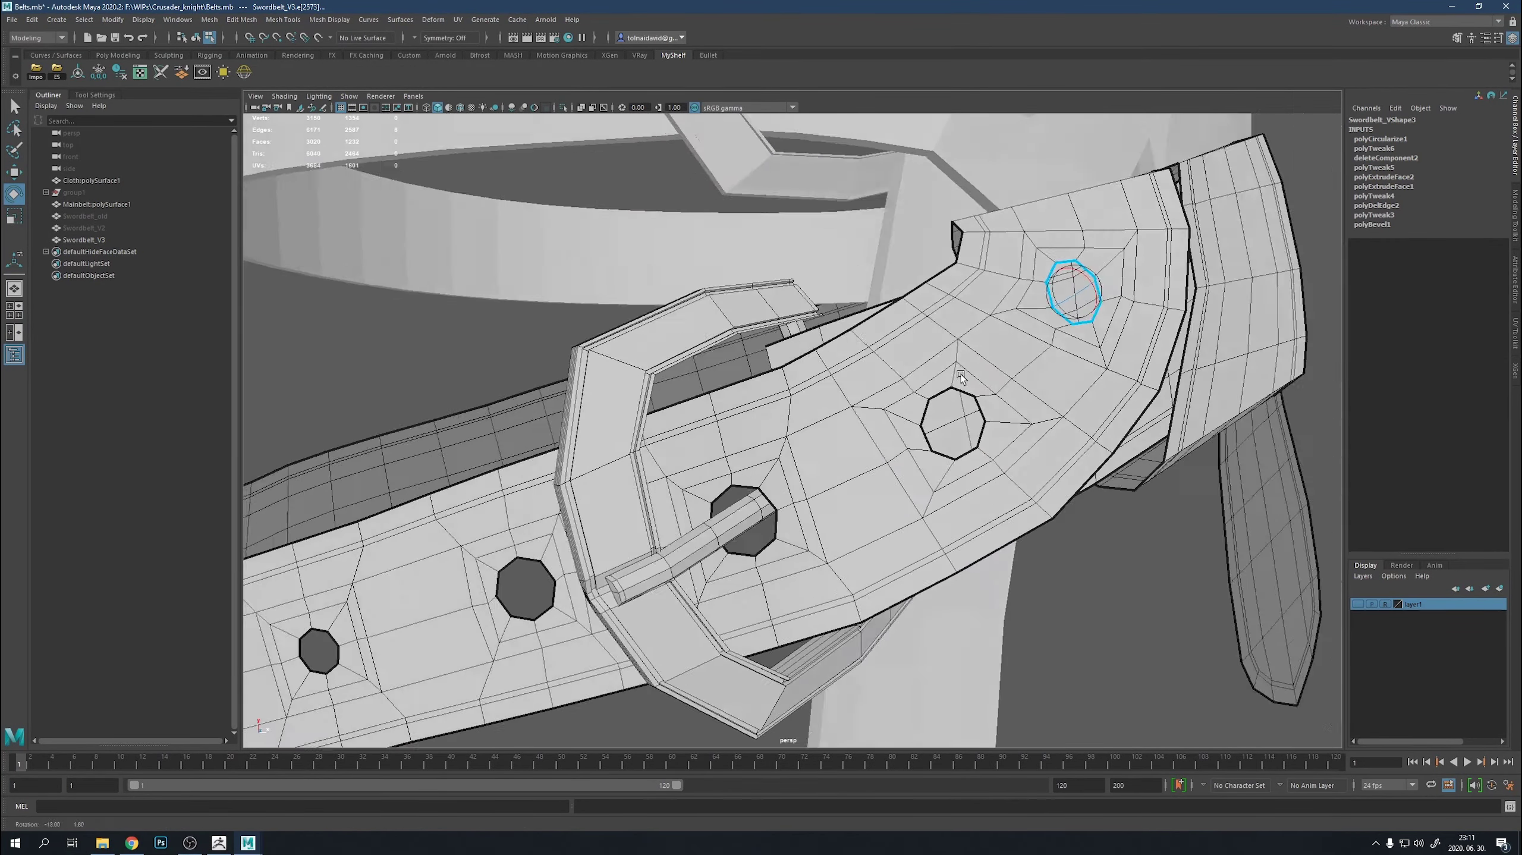
pyautogui.keyDown('alt'); pyautogui.moveTo(960, 373); pyautogui.dragTo(1075, 363); pyautogui.keyUp('alt')
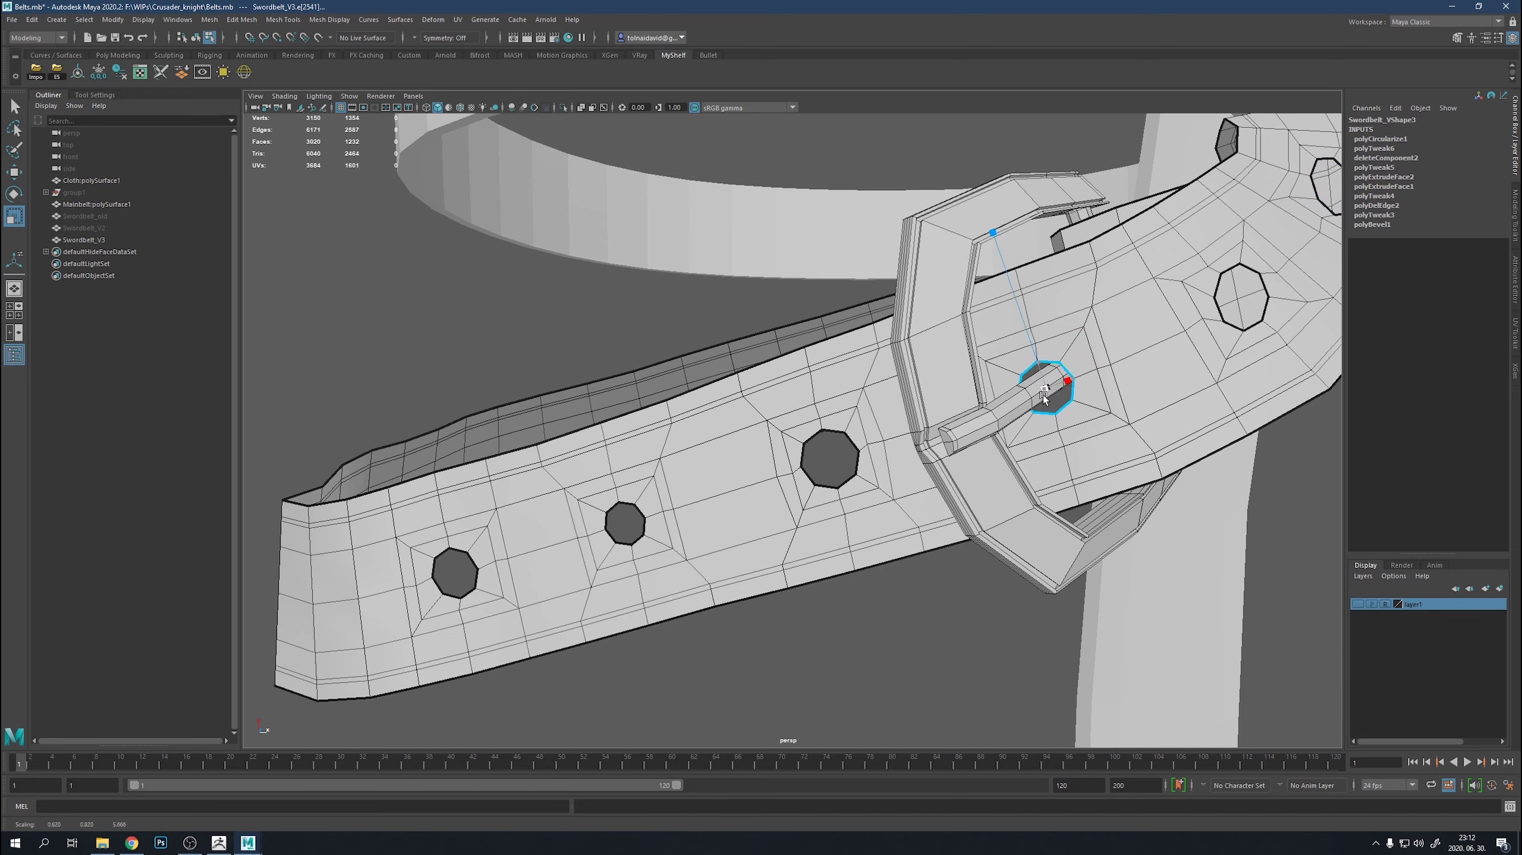
pyautogui.moveTo(1101, 359); pyautogui.dragTo(1160, 342, button='right')
pyautogui.hotkey('ctrl', '1')
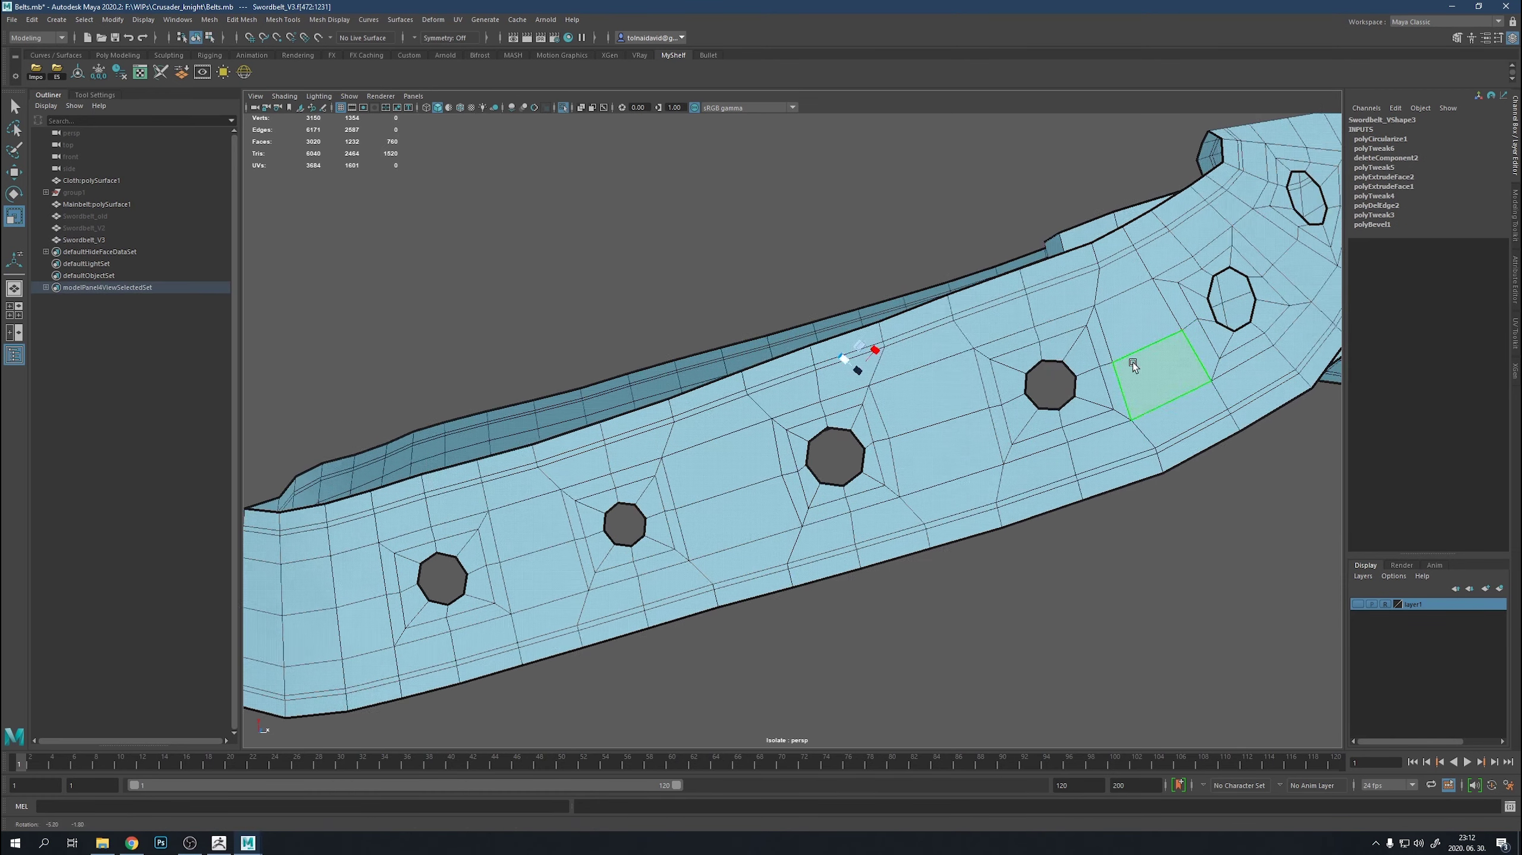
pyautogui.rightClick(1102, 500)
pyautogui.click(1094, 474)
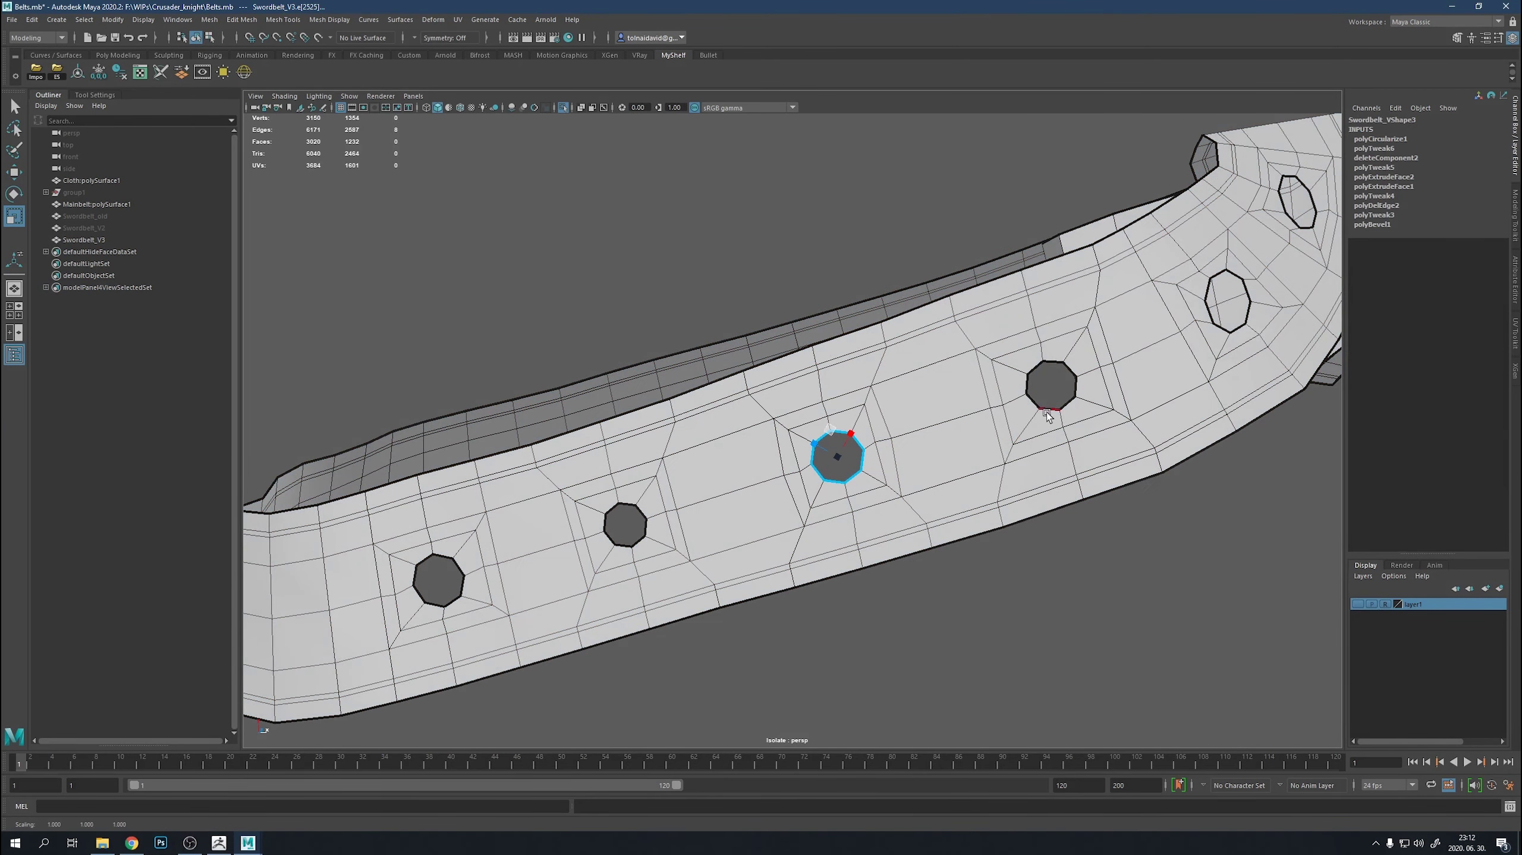
pyautogui.moveTo(711, 486)
pyautogui.keyDown('alt'); pyautogui.mouseDown()
pyautogui.moveTo(878, 475)
pyautogui.moveTo(562, 538)
pyautogui.moveTo(895, 467)
pyautogui.mouseUp(); pyautogui.keyUp('alt')
pyautogui.scroll(-3, 840, 467)
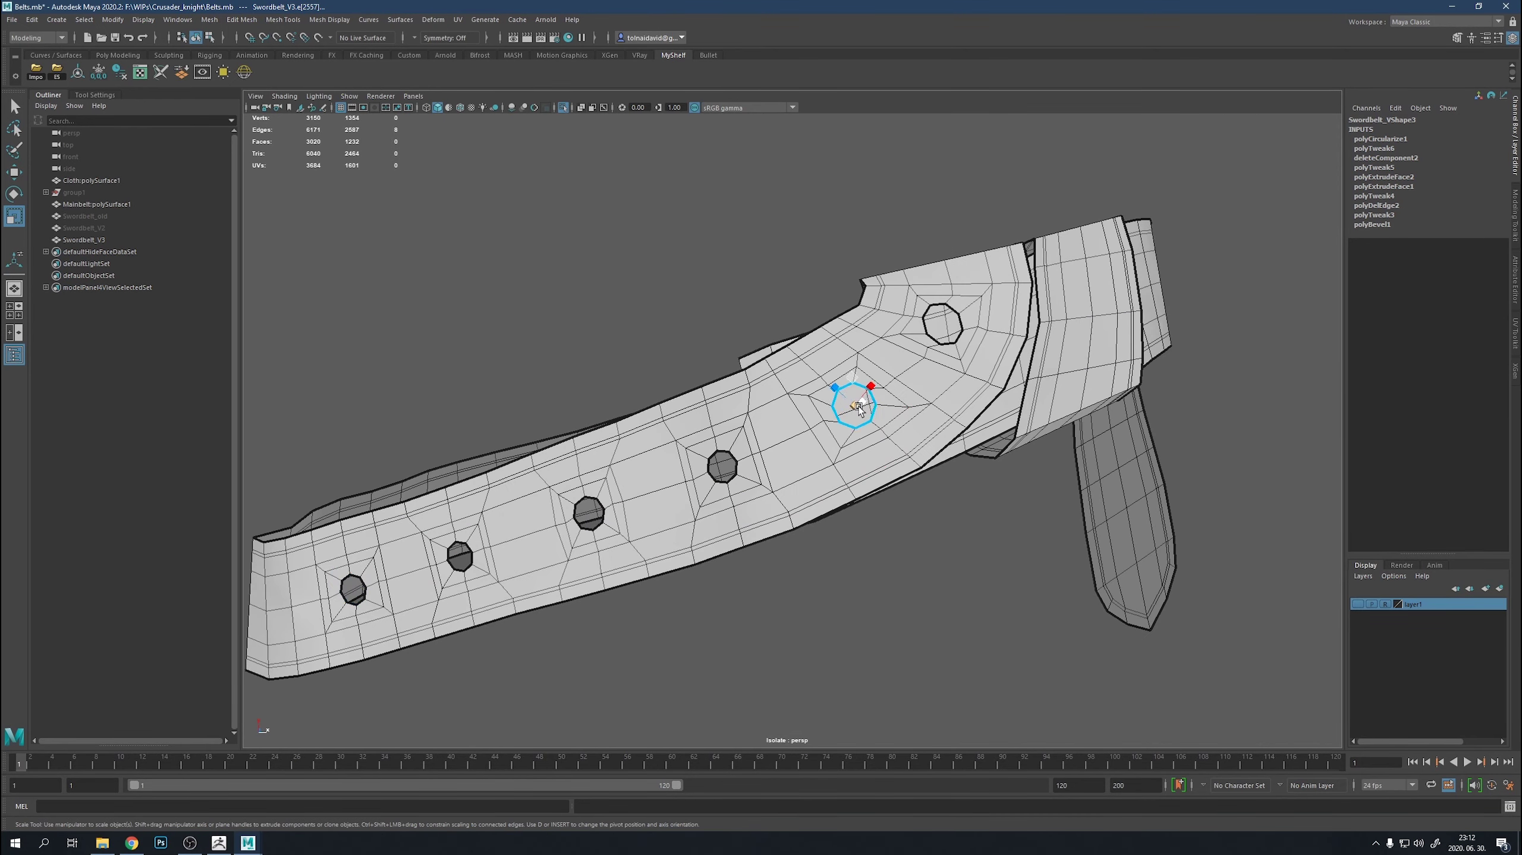
# Return to object mode and show all belts smooth shaded without wireframe.
pyautogui.press('F8')
pyautogui.scroll(-3, 683, 305)
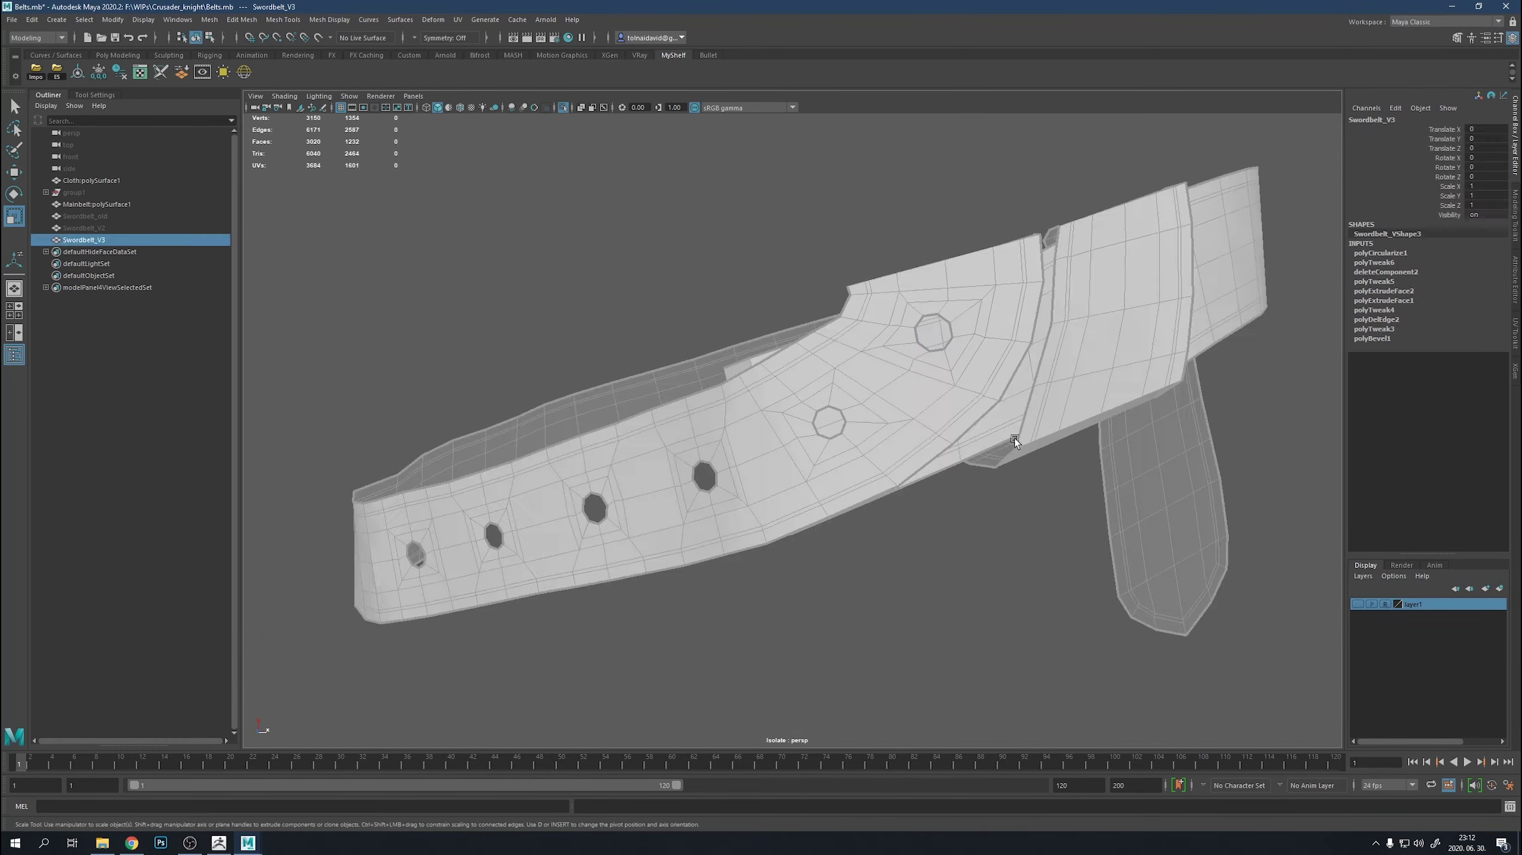
pyautogui.moveTo(682, 306)
pyautogui.keyDown('alt'); pyautogui.mouseDown()
pyautogui.moveTo(906, 456)
pyautogui.moveTo(848, 495)
pyautogui.moveTo(844, 463)
pyautogui.moveTo(1010, 461)
pyautogui.moveTo(898, 459)
pyautogui.moveTo(995, 506)
pyautogui.moveTo(923, 495)
pyautogui.moveTo(1052, 582)
pyautogui.moveTo(927, 373)
pyautogui.moveTo(977, 390)
pyautogui.moveTo(914, 480)
pyautogui.moveTo(1049, 442)
pyautogui.moveTo(936, 465)
pyautogui.moveTo(1044, 421)
pyautogui.moveTo(941, 442)
pyautogui.moveTo(1008, 460)
pyautogui.mouseUp(); pyautogui.keyUp('alt')
pyautogui.hotkey('ctrl', '1')
pyautogui.press('3')
# Export only Swordbelt_V3 as the OBJ file Swordbelt_v2.
pyautogui.click(958, 521)
pyautogui.click(927, 374)
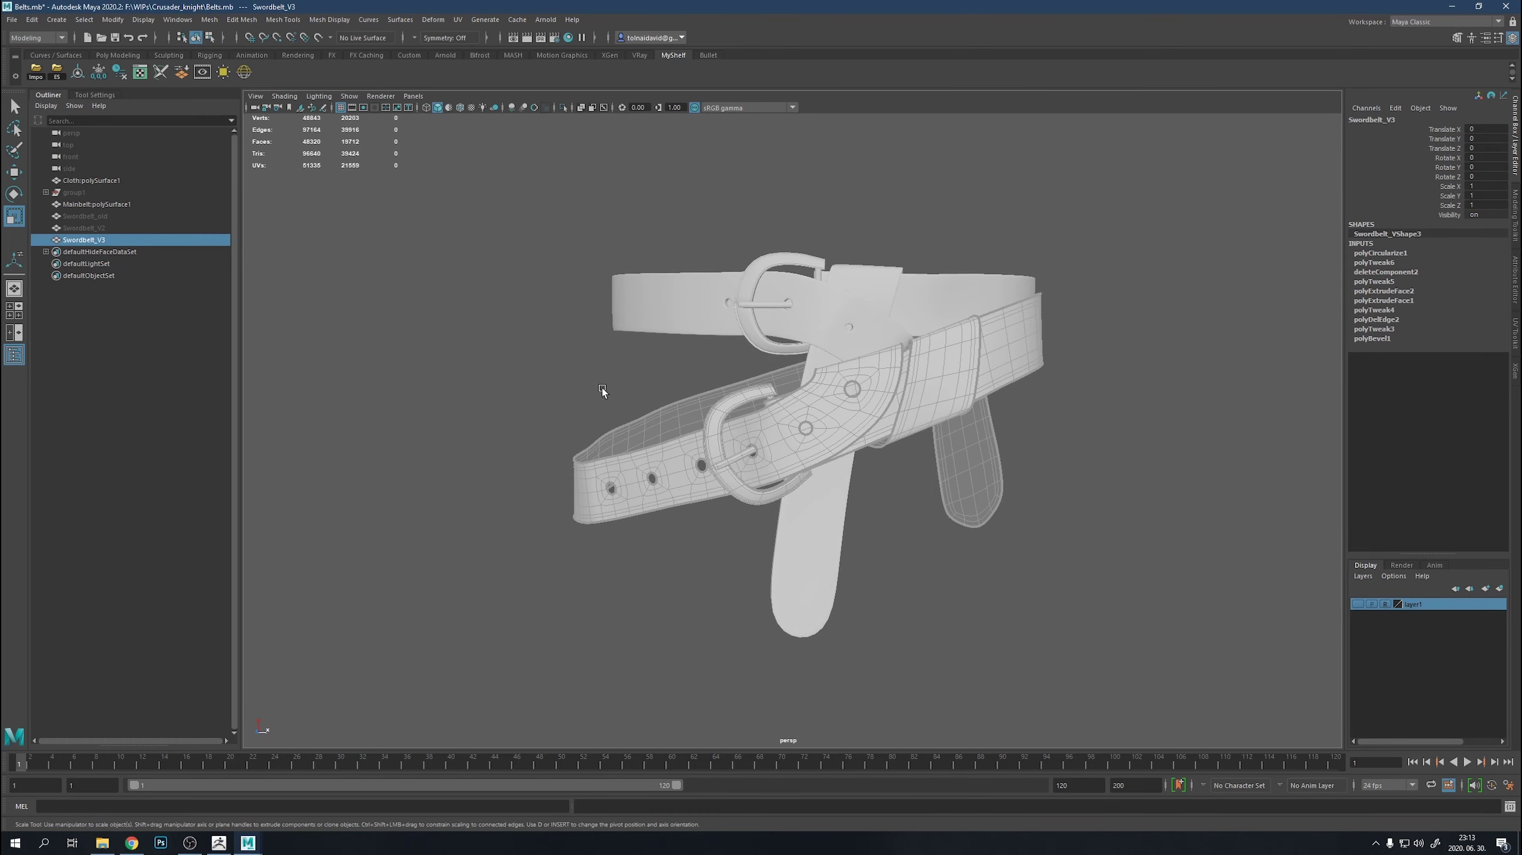
pyautogui.click(57, 76)
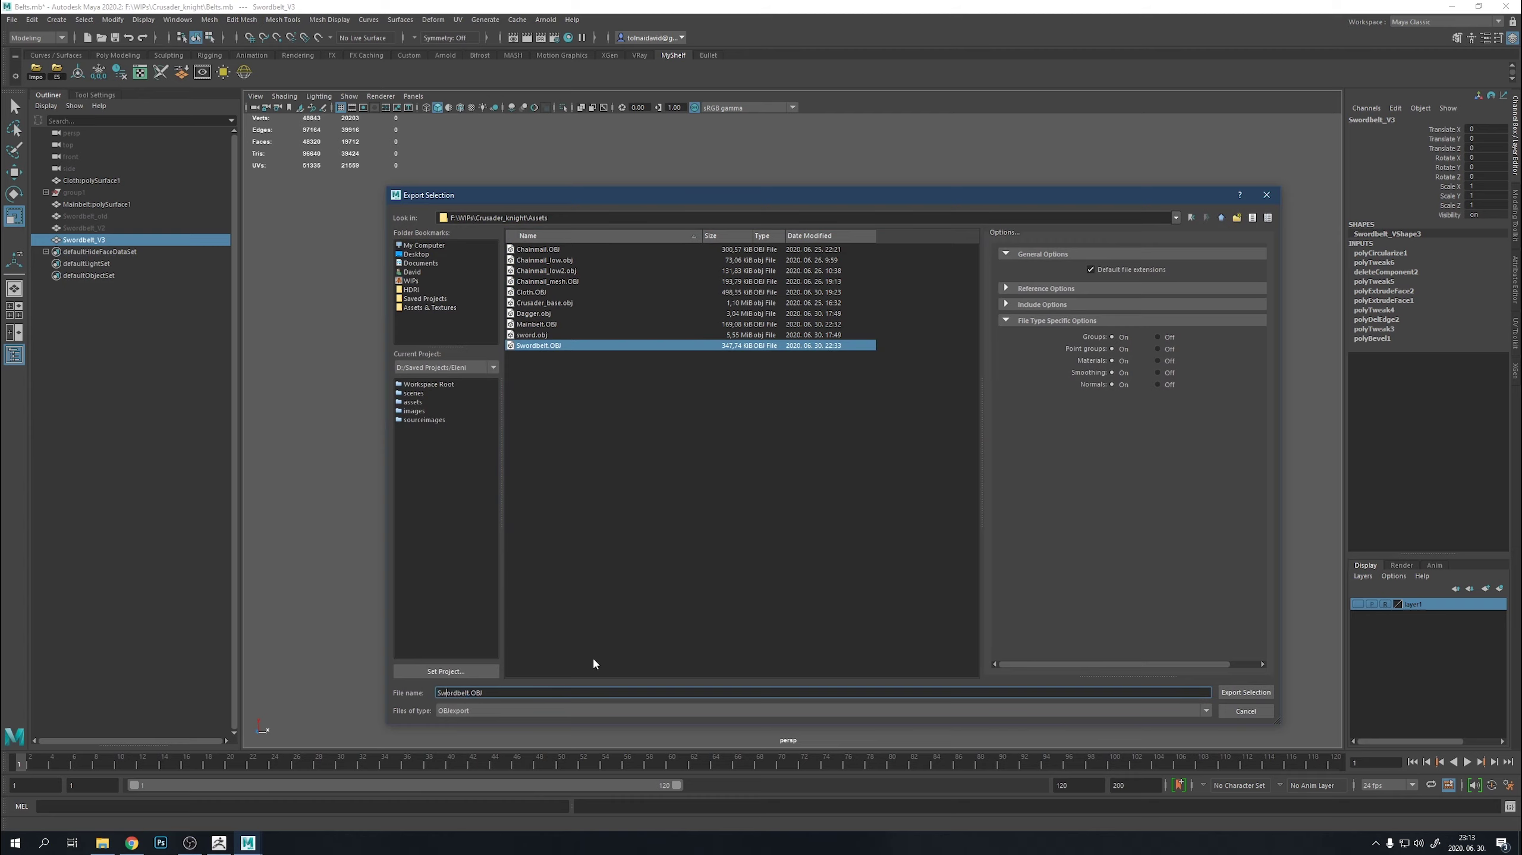
pyautogui.write('_v2')
pyautogui.press('Return')
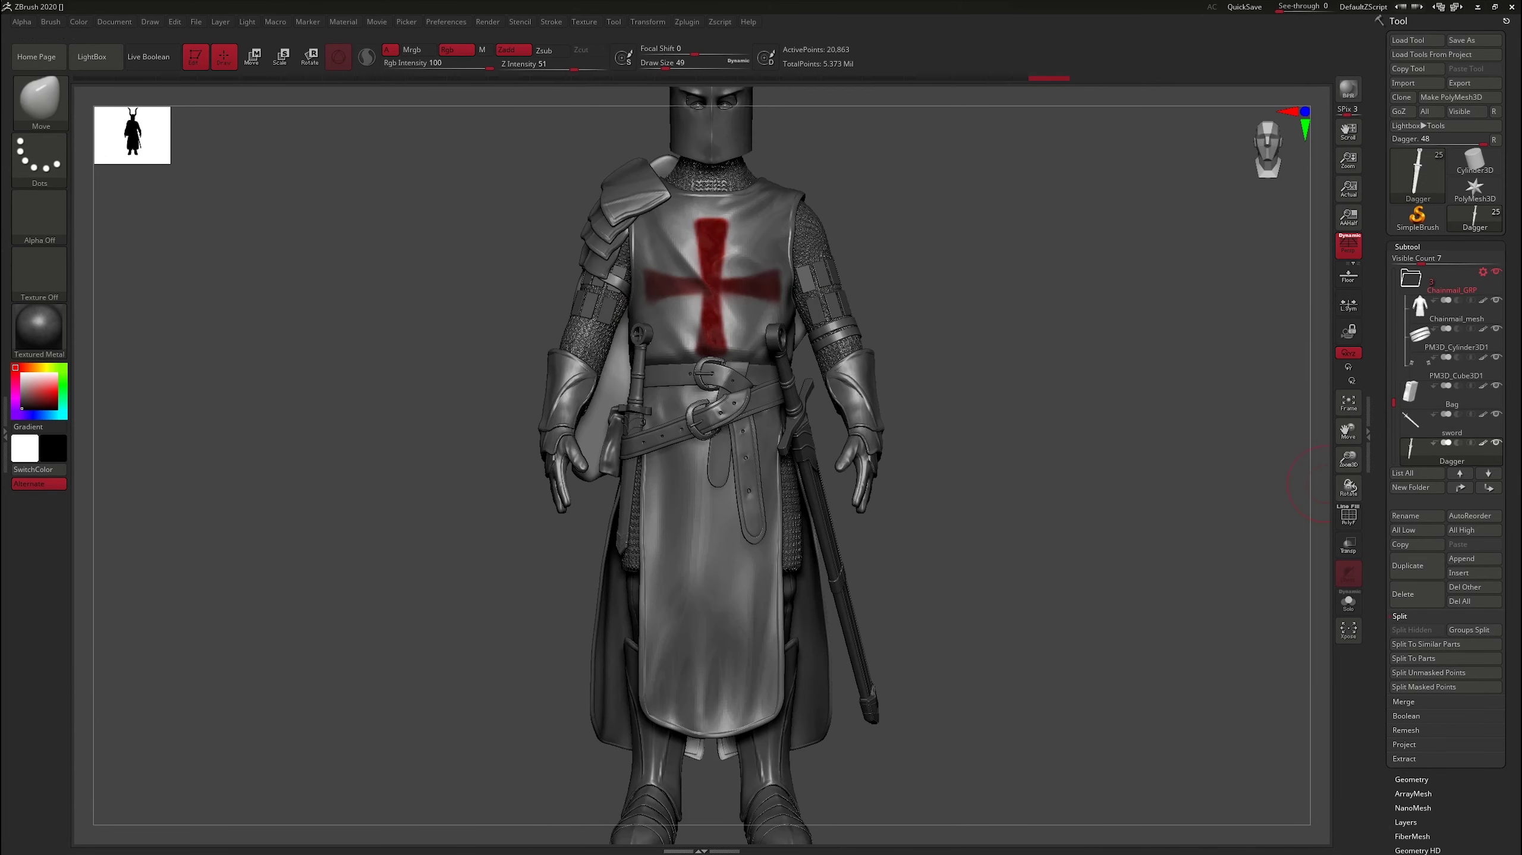
# Append a Ring3D subtool, import Swordbelt_v2.obj into it, and hide the old Swordbelt.
pyautogui.click(1472, 558)
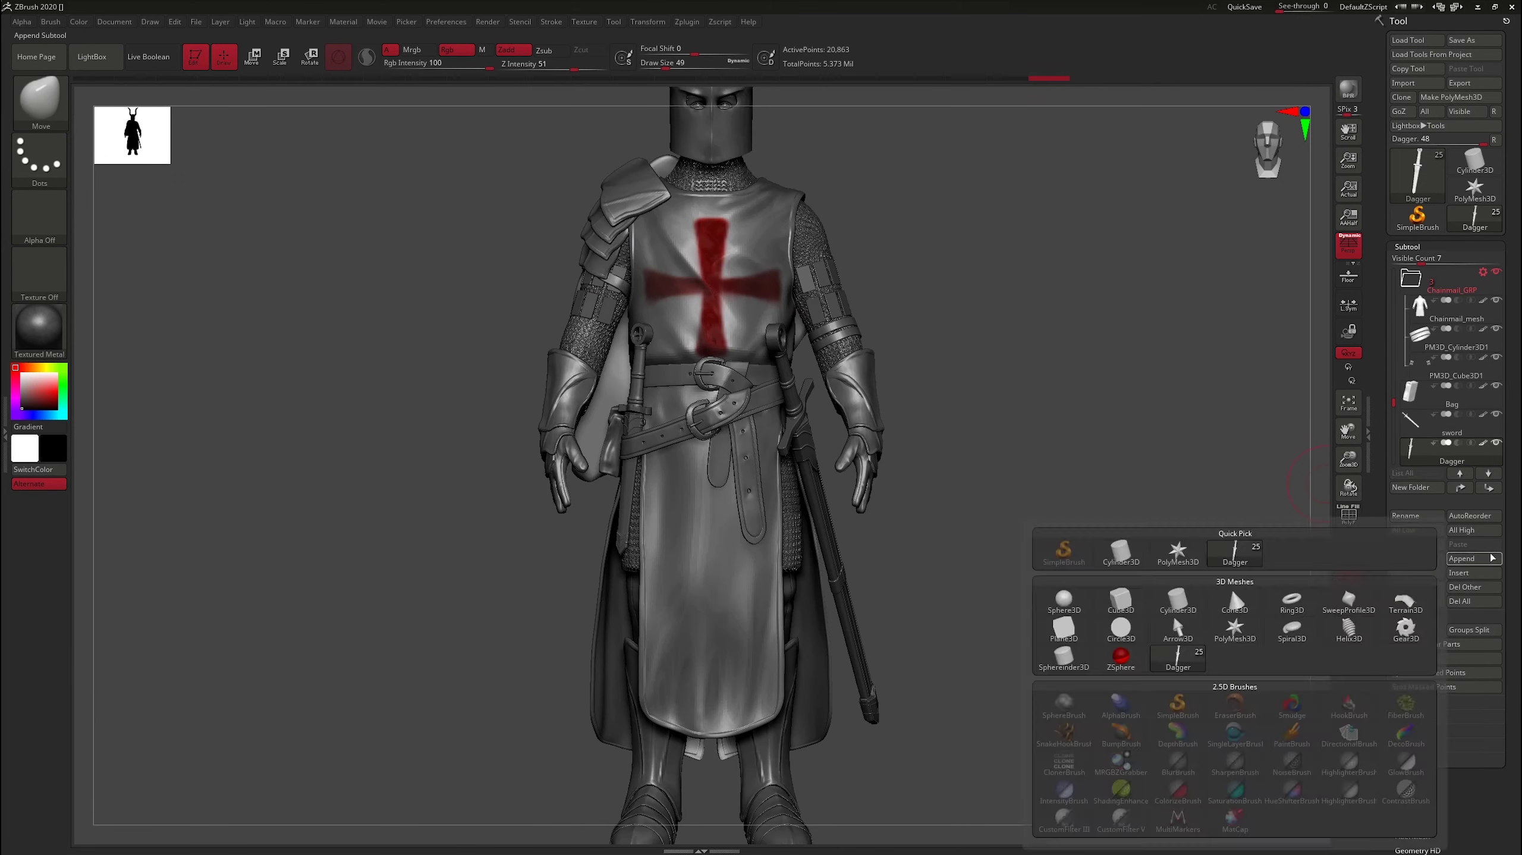
pyautogui.click(1291, 600)
pyautogui.click(1417, 83)
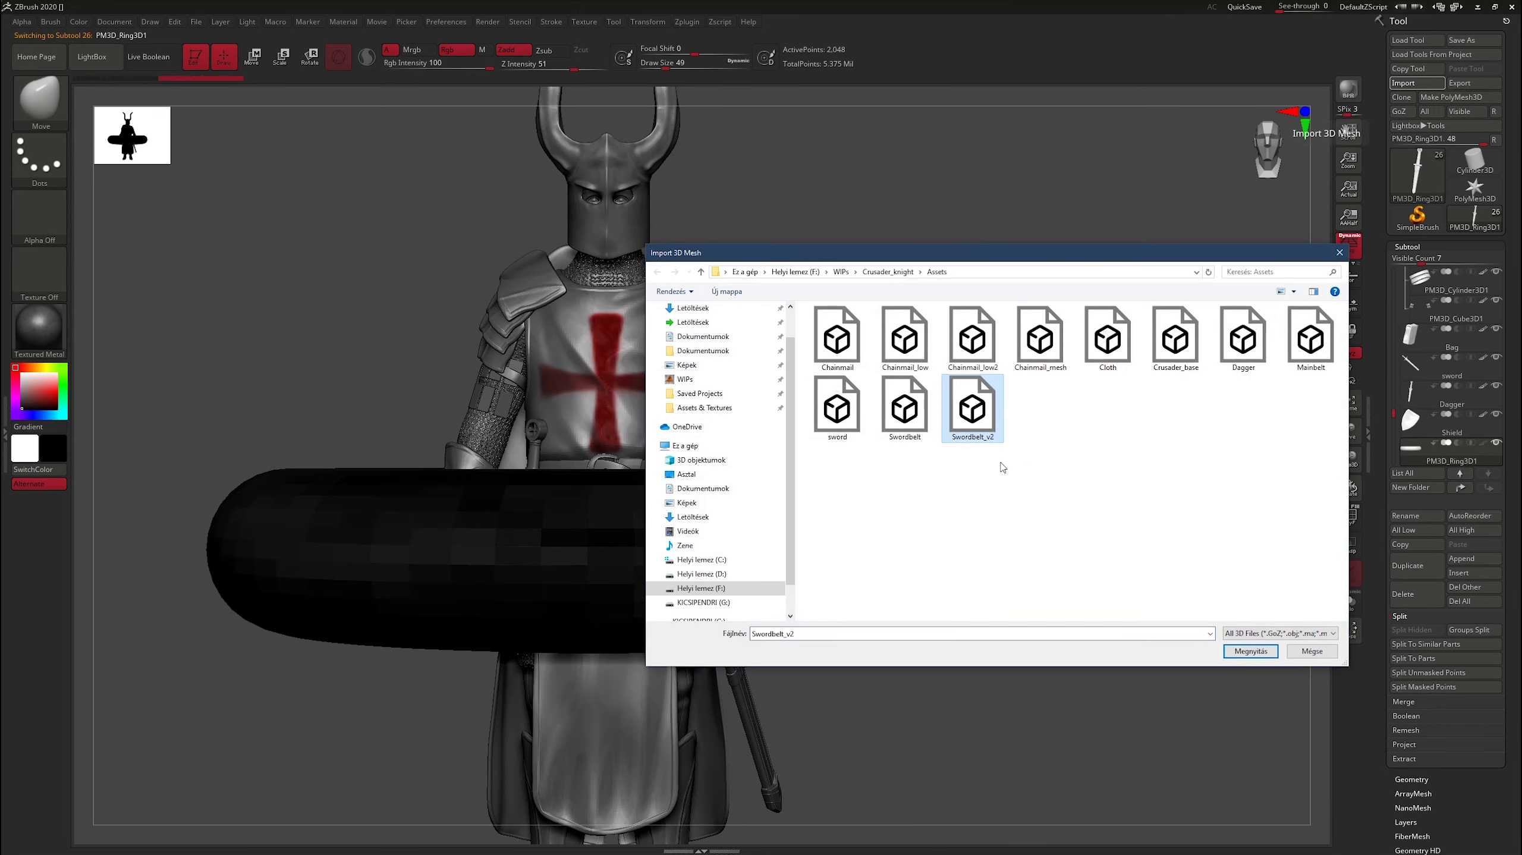
pyautogui.press('Return')
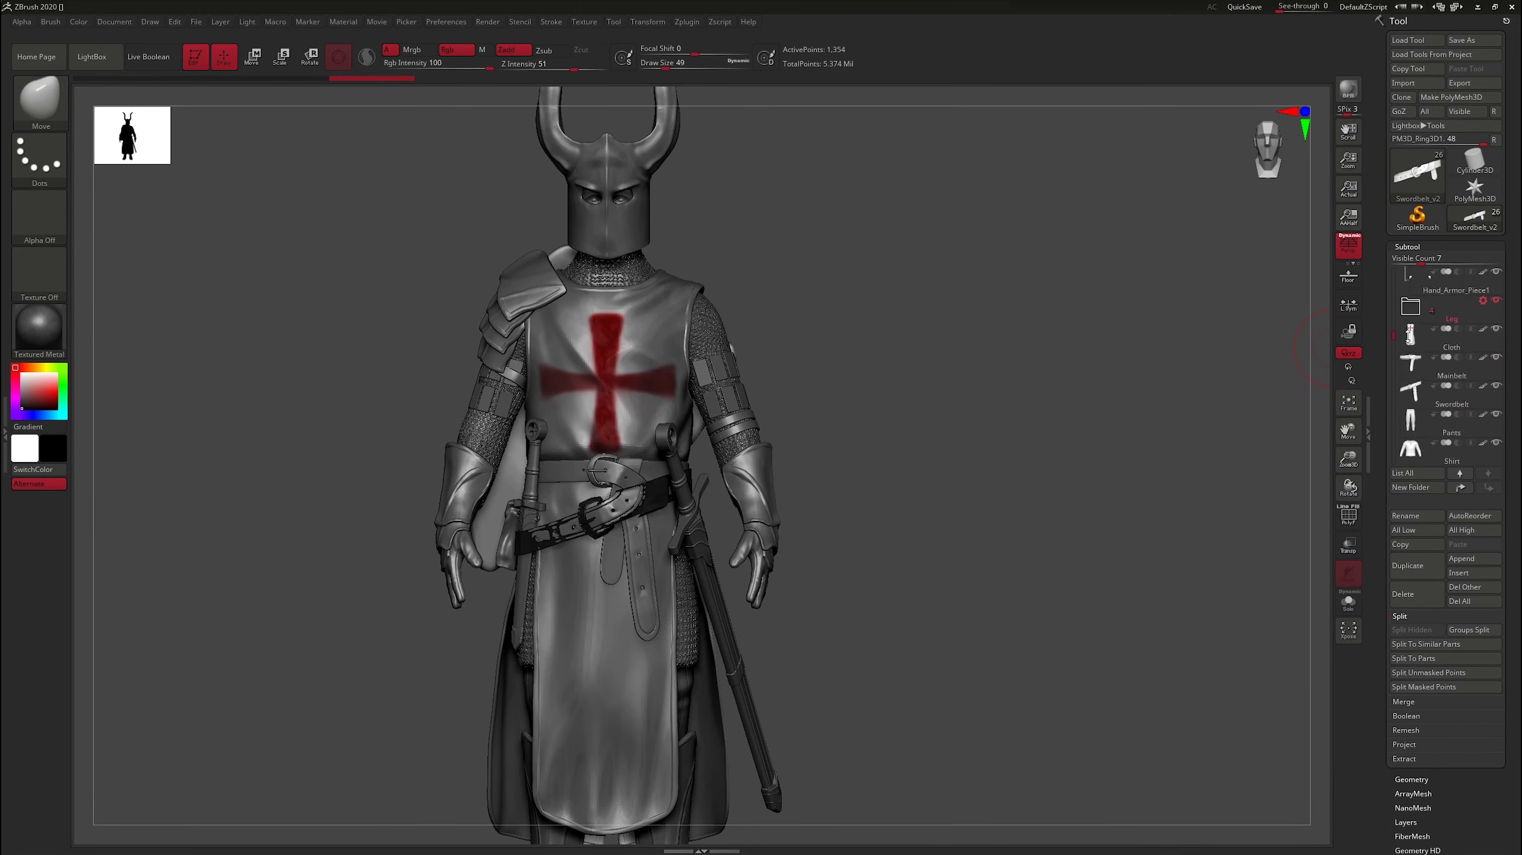
pyautogui.click(1498, 332)
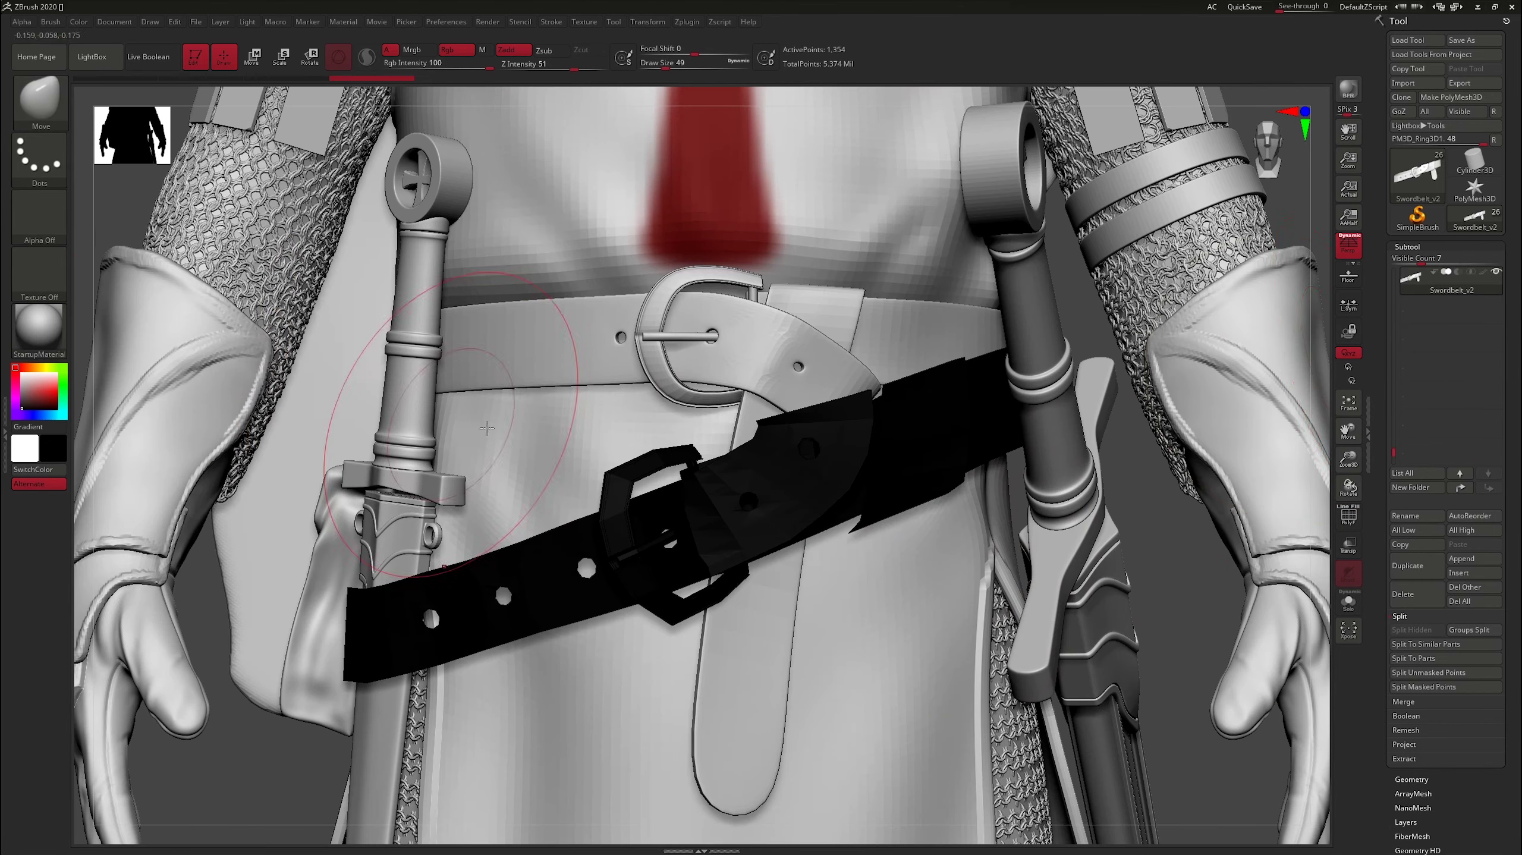
pyautogui.click(1407, 246)
# Solo the new belt, set the colour to white, and flip its inverted normals.
pyautogui.click(1424, 545)
pyautogui.click(1428, 588)
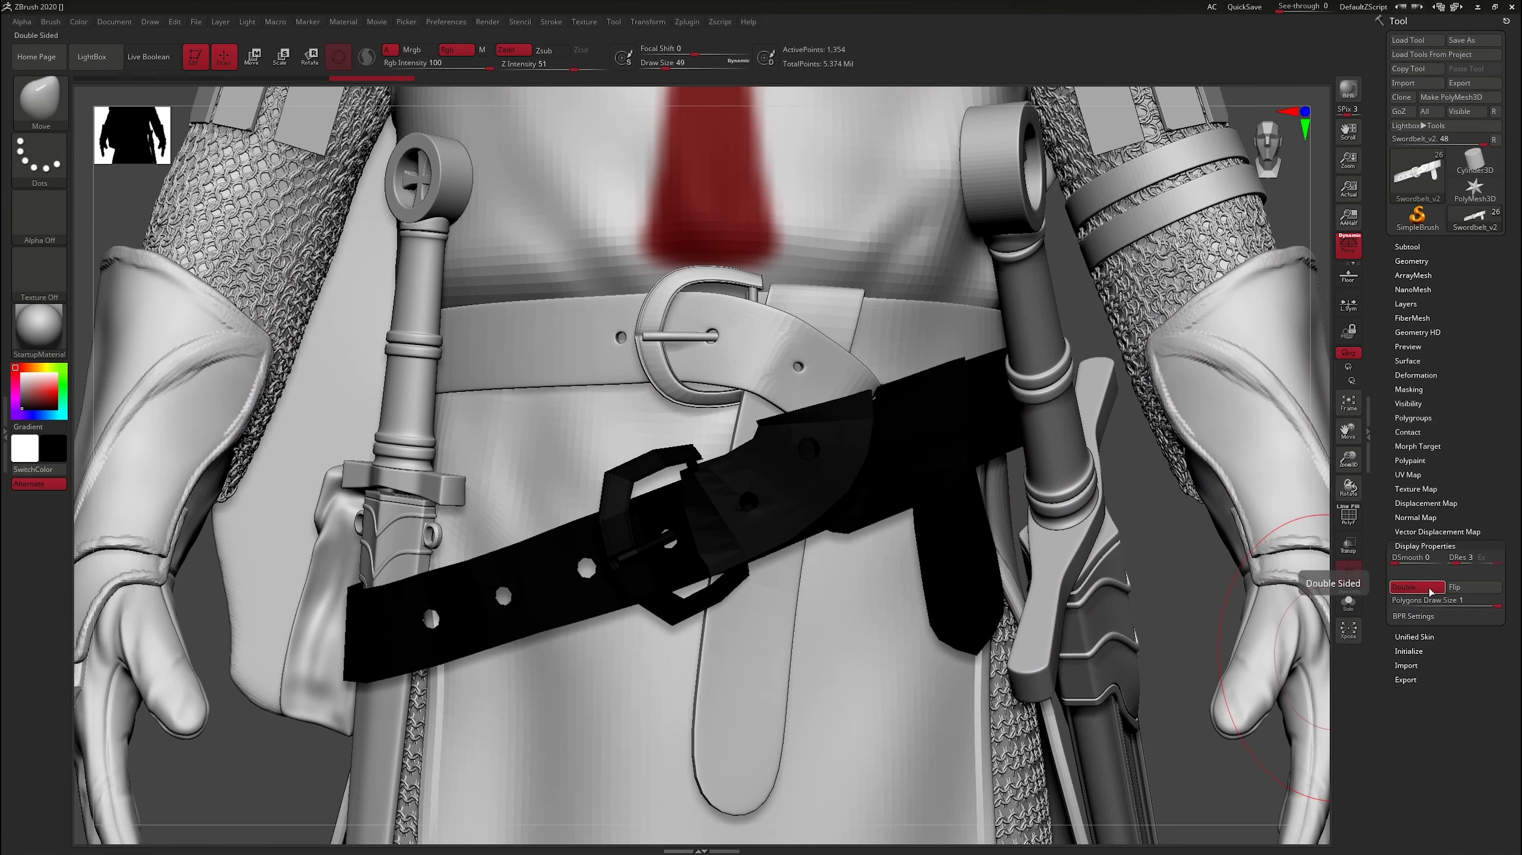
pyautogui.click(1349, 602)
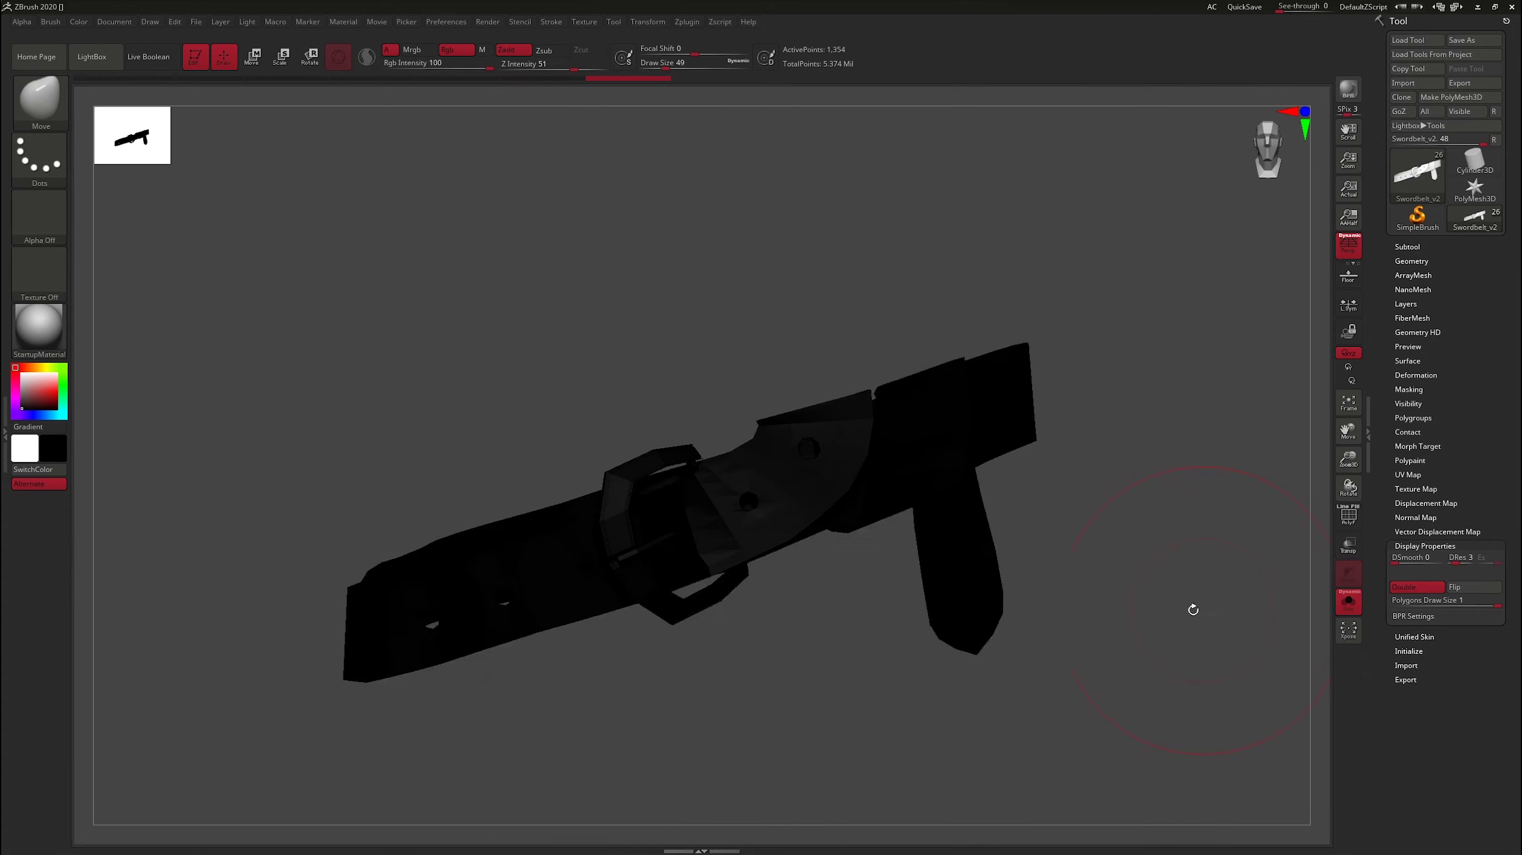
pyautogui.moveTo(1192, 612); pyautogui.dragTo(218, 433)
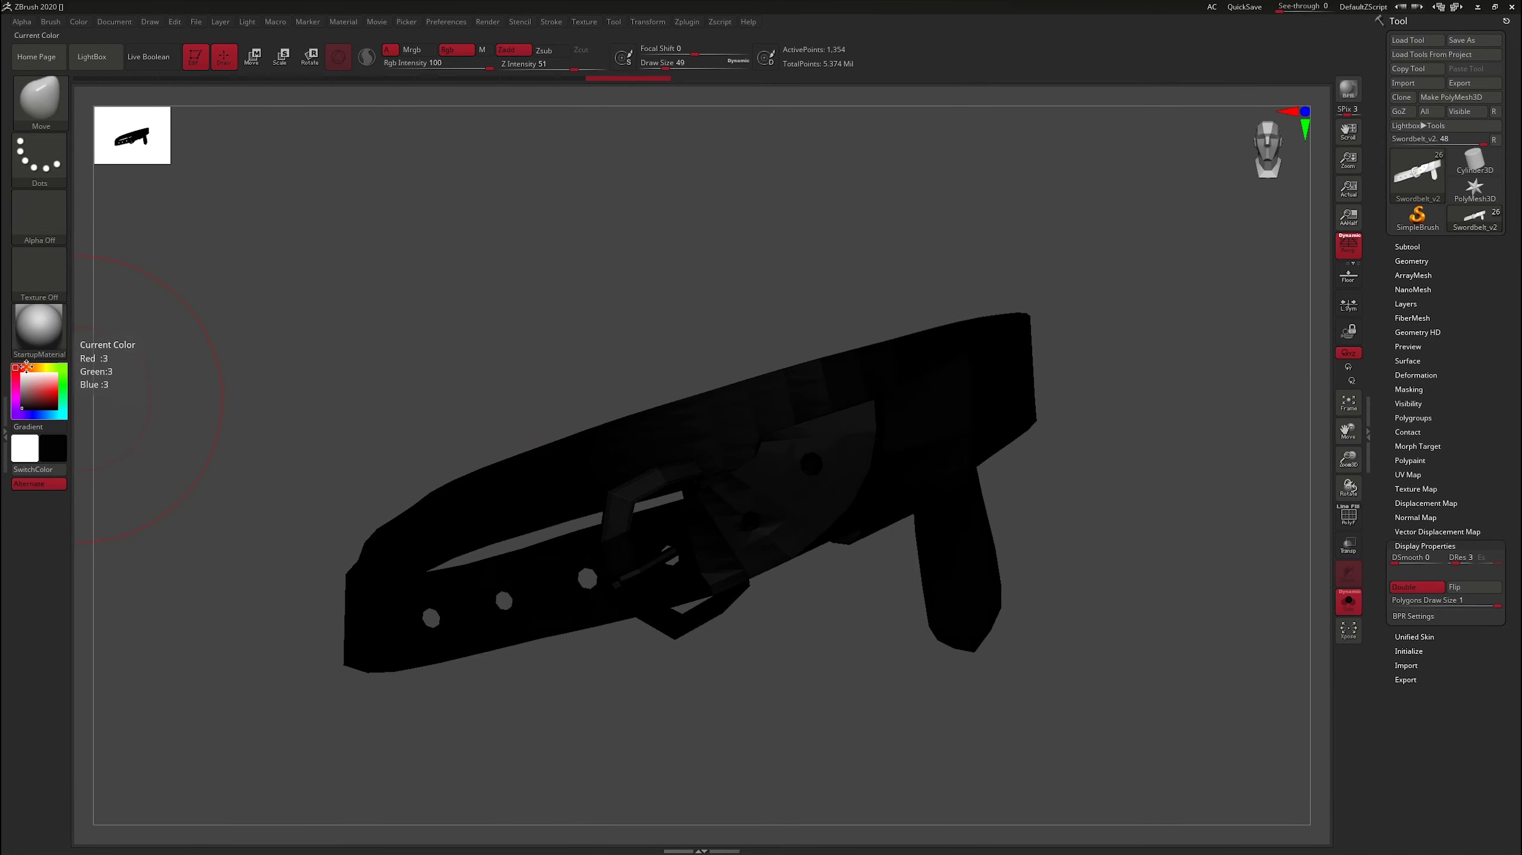
pyautogui.click(26, 367)
pyautogui.click(1473, 589)
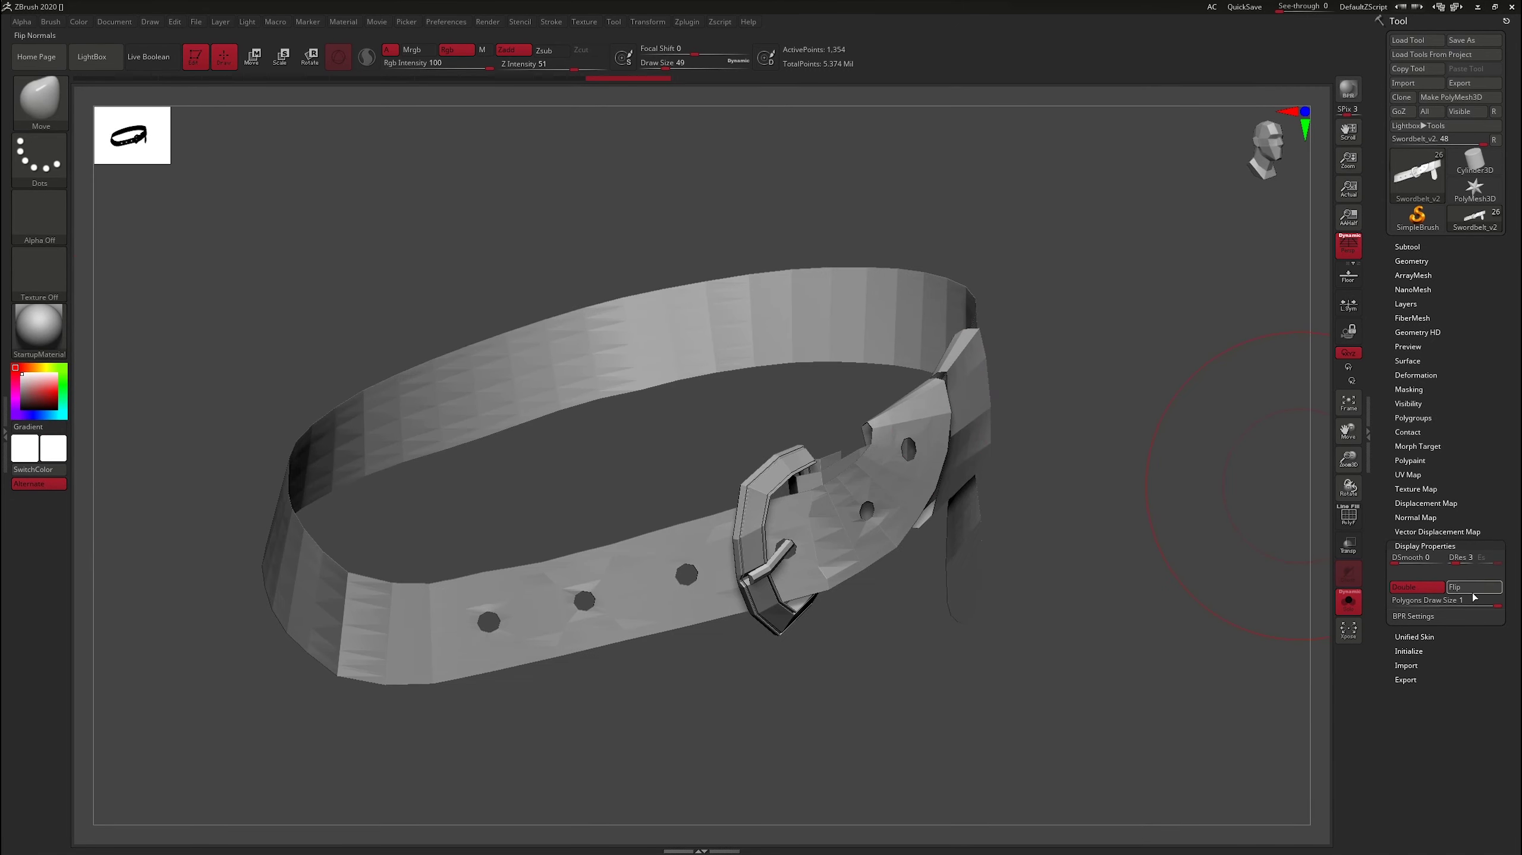
pyautogui.click(1432, 592)
pyautogui.moveTo(1269, 596); pyautogui.dragTo(1047, 557)
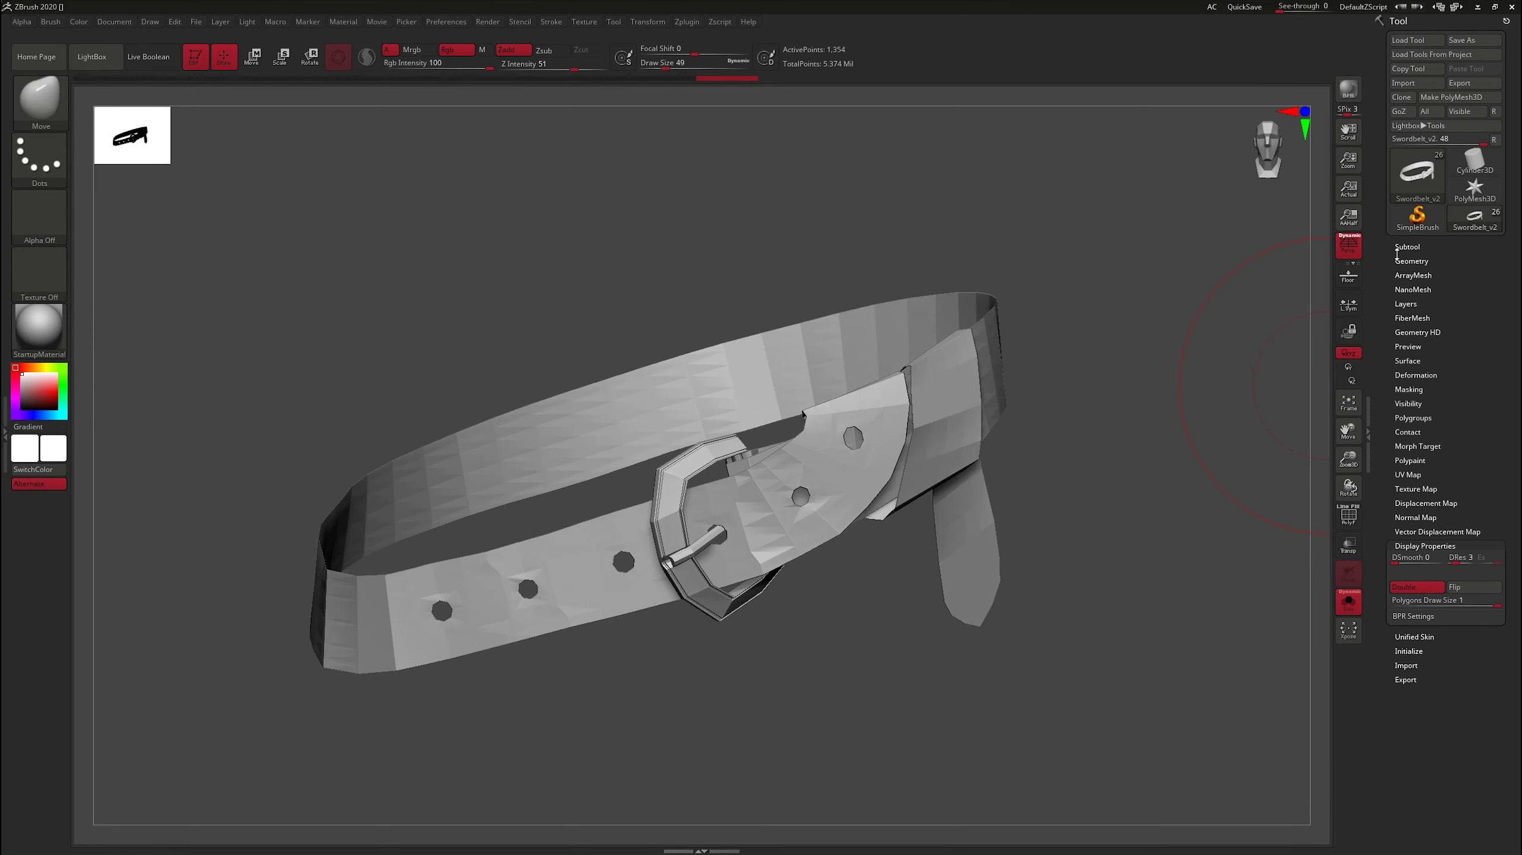
pyautogui.click(1411, 261)
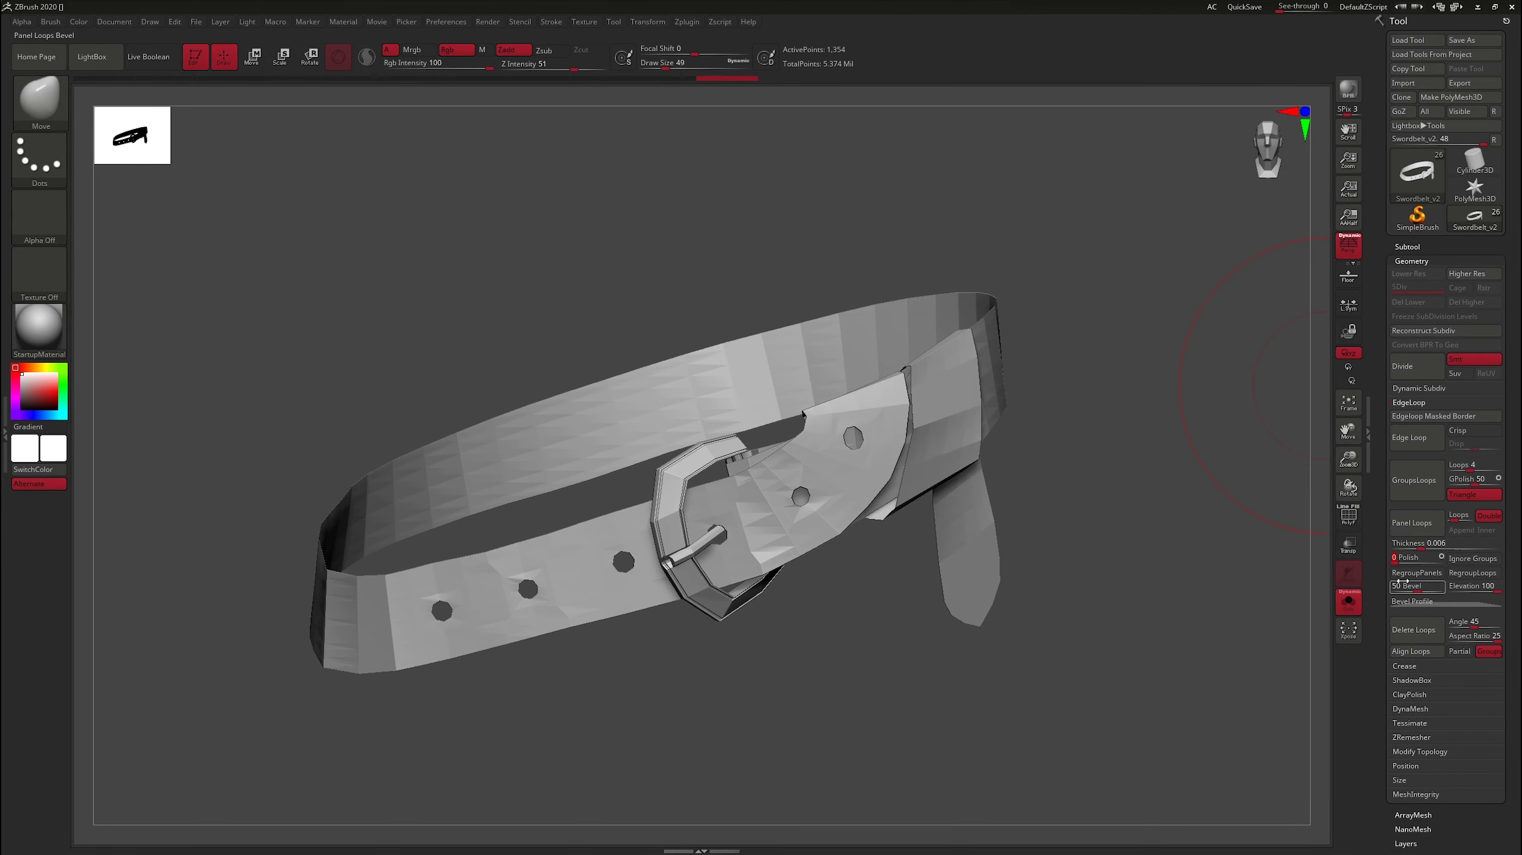
# Give the belt strap thickness with Panel Loops, redoing it after adjusting polygroup visibility.
pyautogui.click(1411, 522)
pyautogui.moveTo(1196, 486)
pyautogui.mouseDown()
pyautogui.moveTo(1182, 506)
pyautogui.moveTo(1200, 517)
pyautogui.mouseUp()
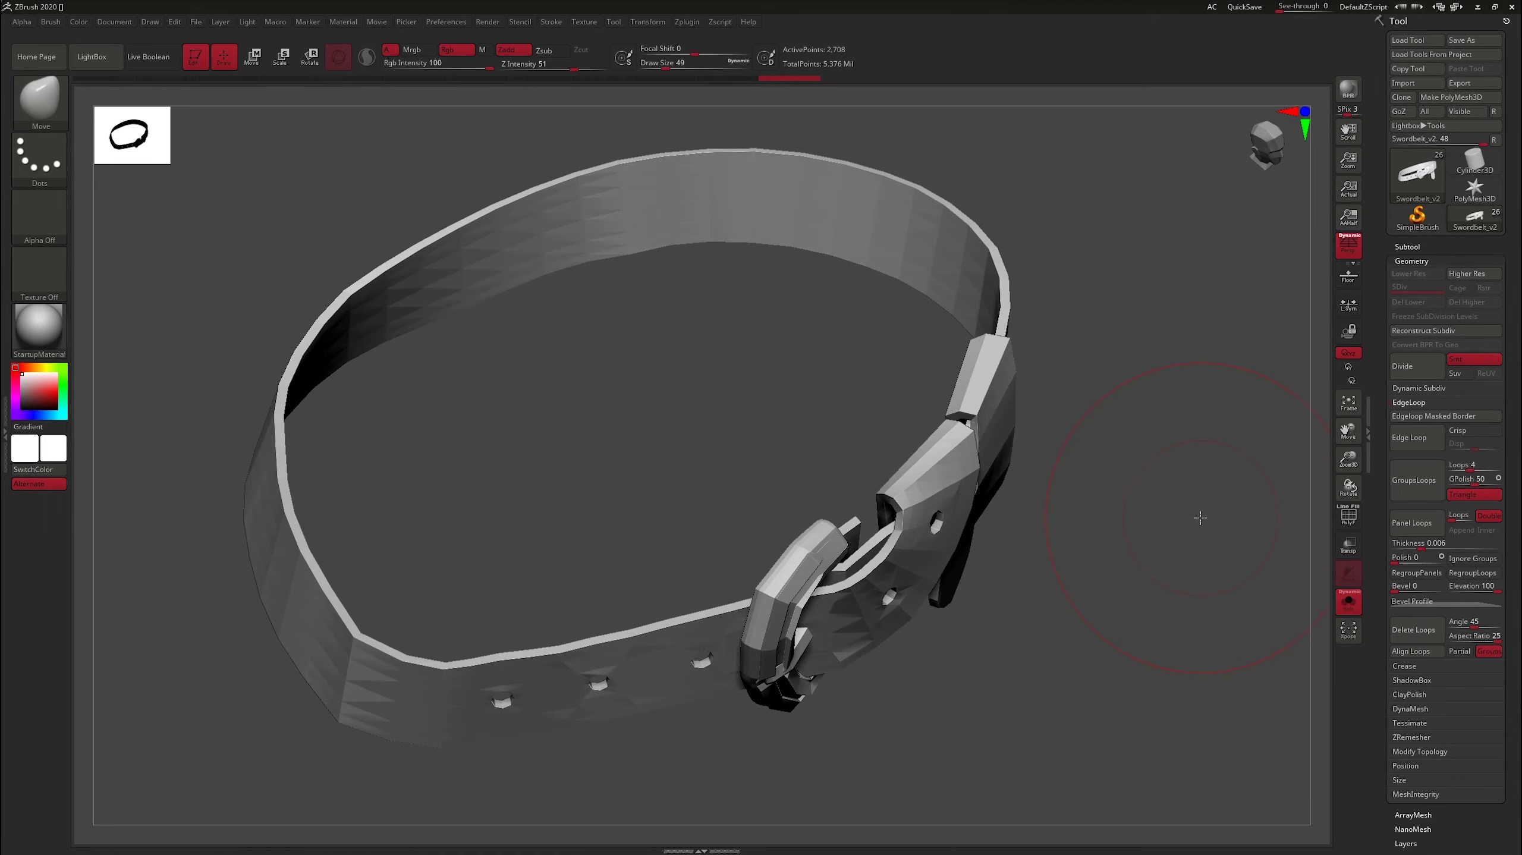
pyautogui.hotkey('ctrl', 'z')
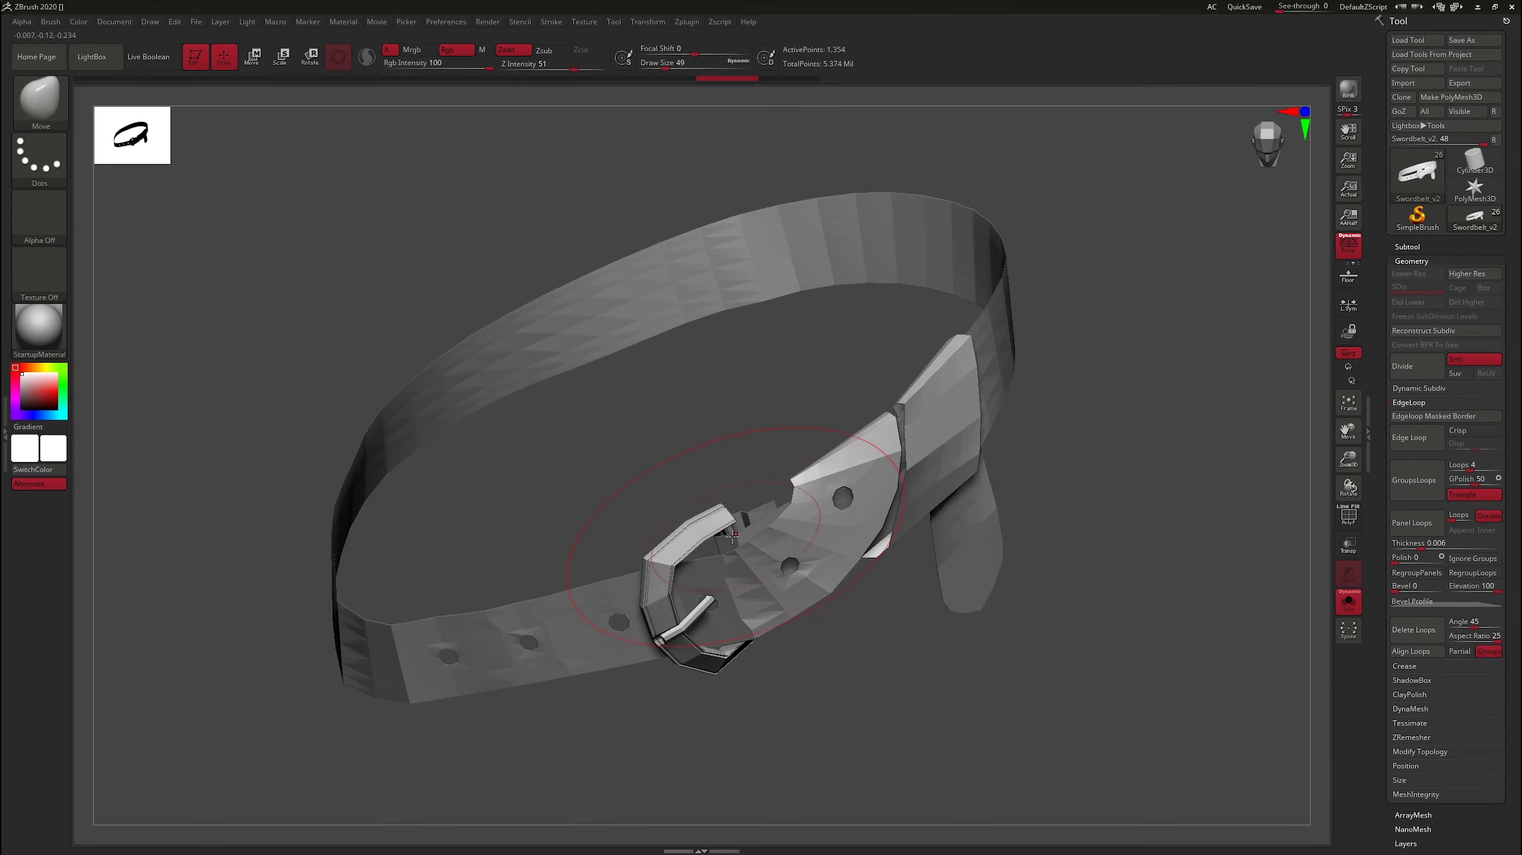
pyautogui.hotkey('shift', 'f')
pyautogui.click(1411, 261)
pyautogui.click(1413, 418)
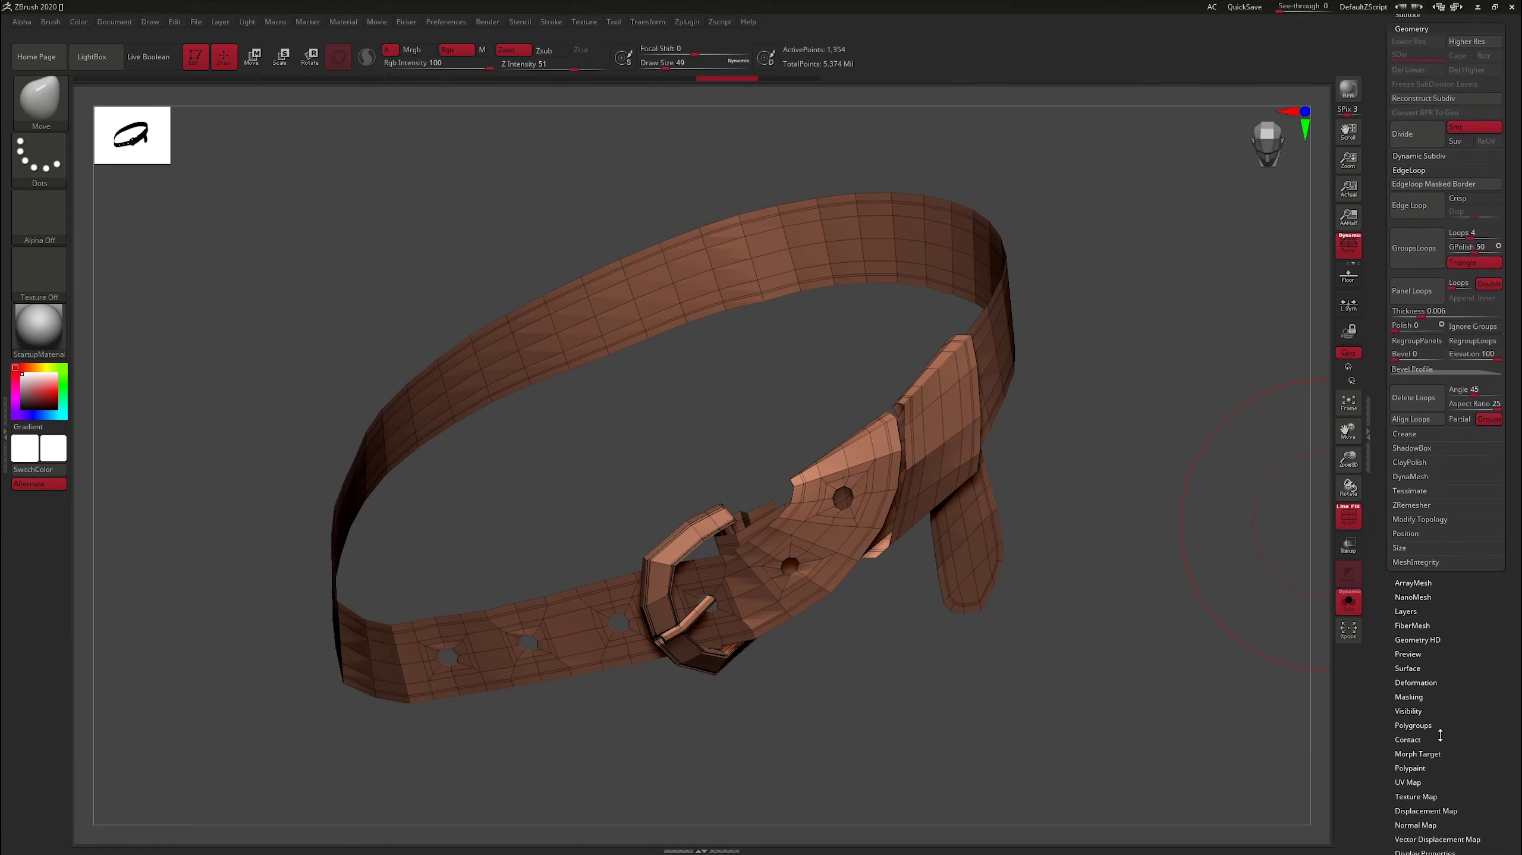
pyautogui.hotkey('ctrl', 'z')
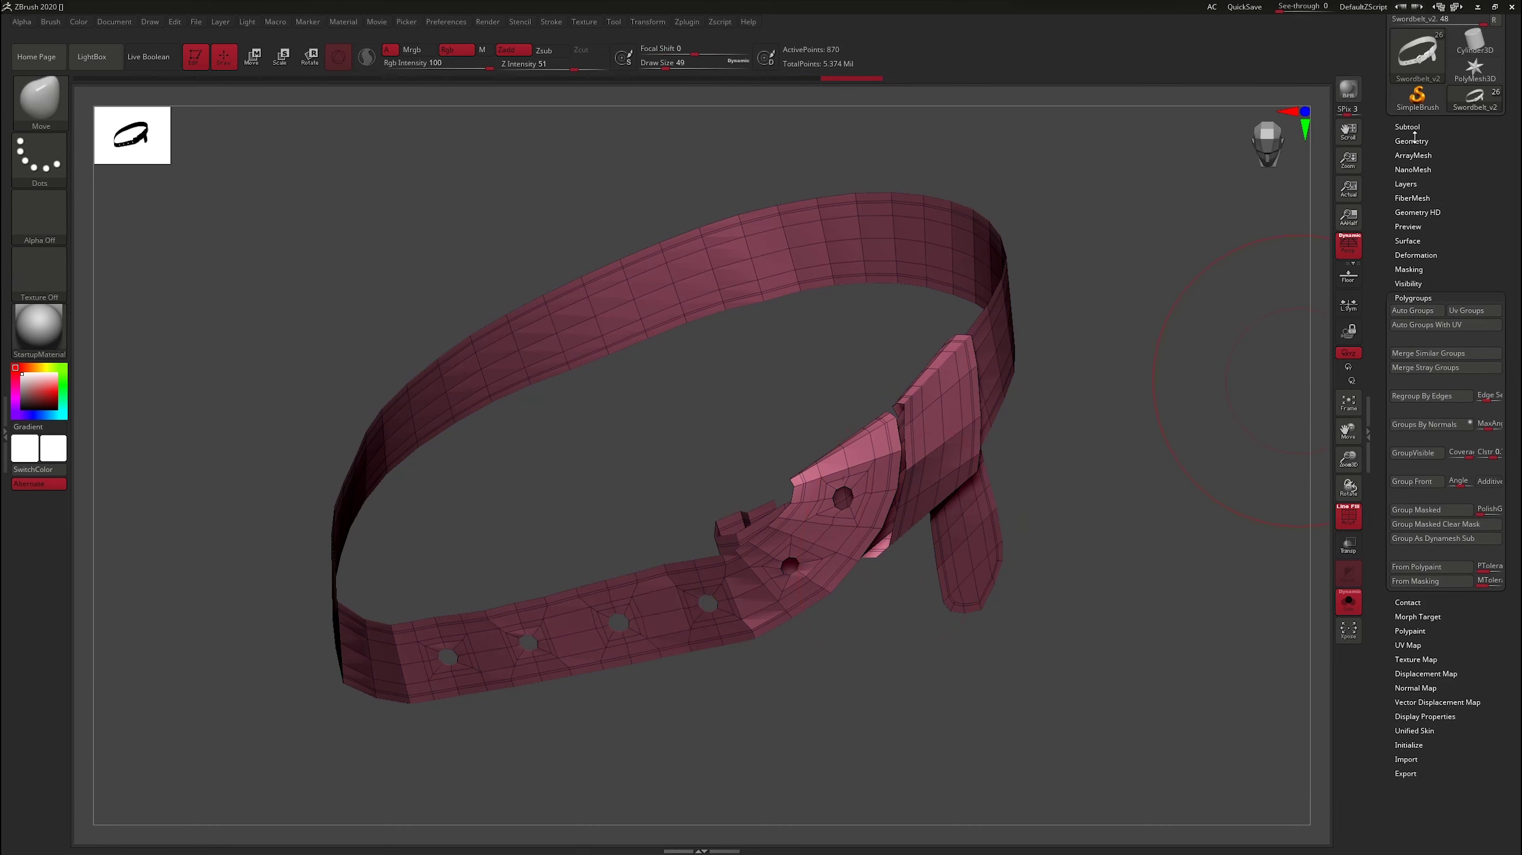
pyautogui.click(1413, 140)
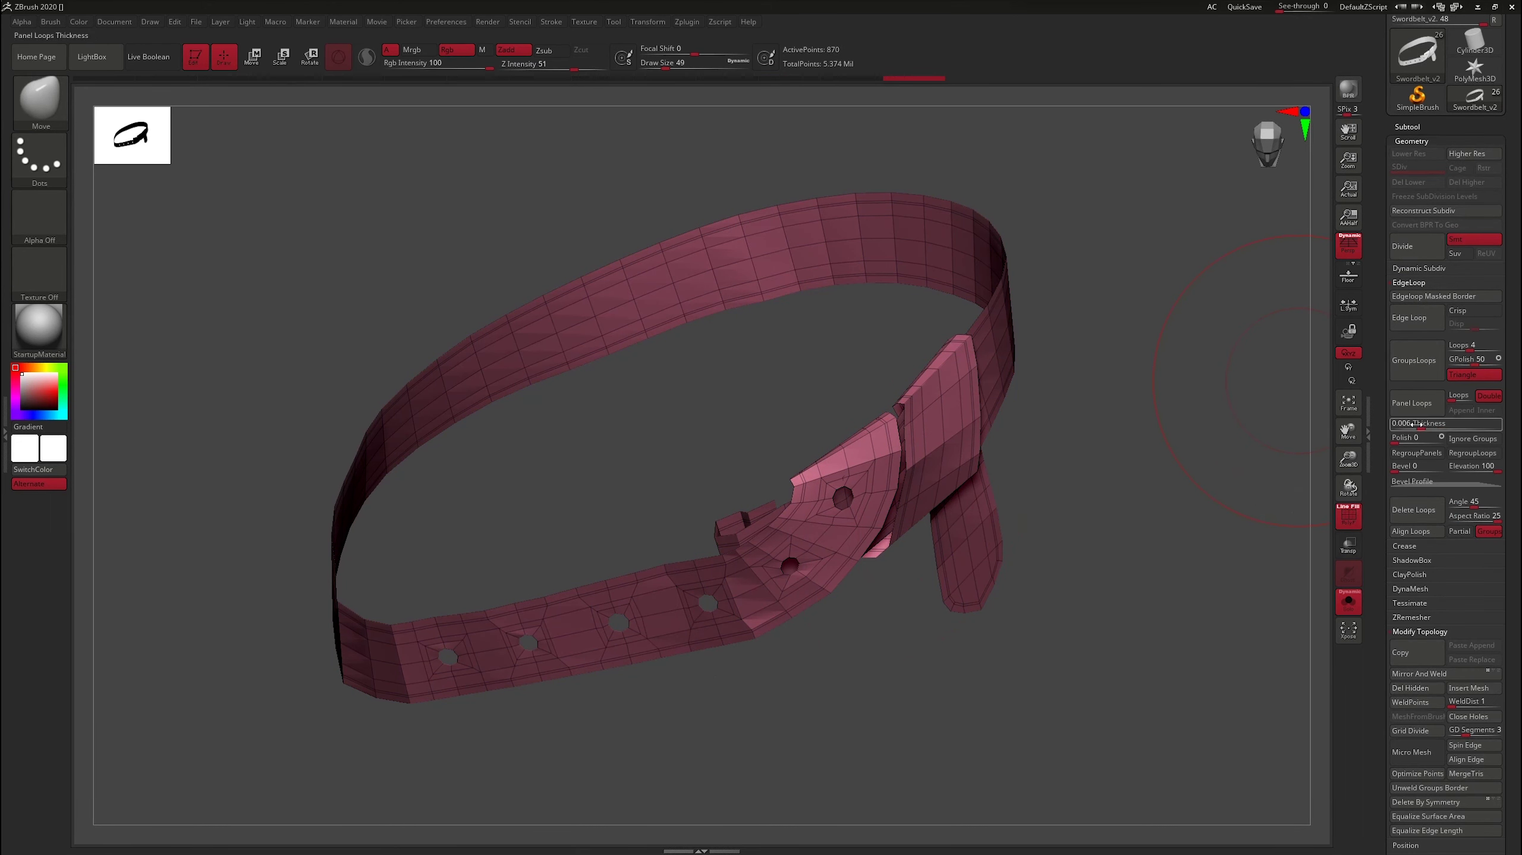
pyautogui.click(1411, 402)
pyautogui.hotkey('shift', 'f')
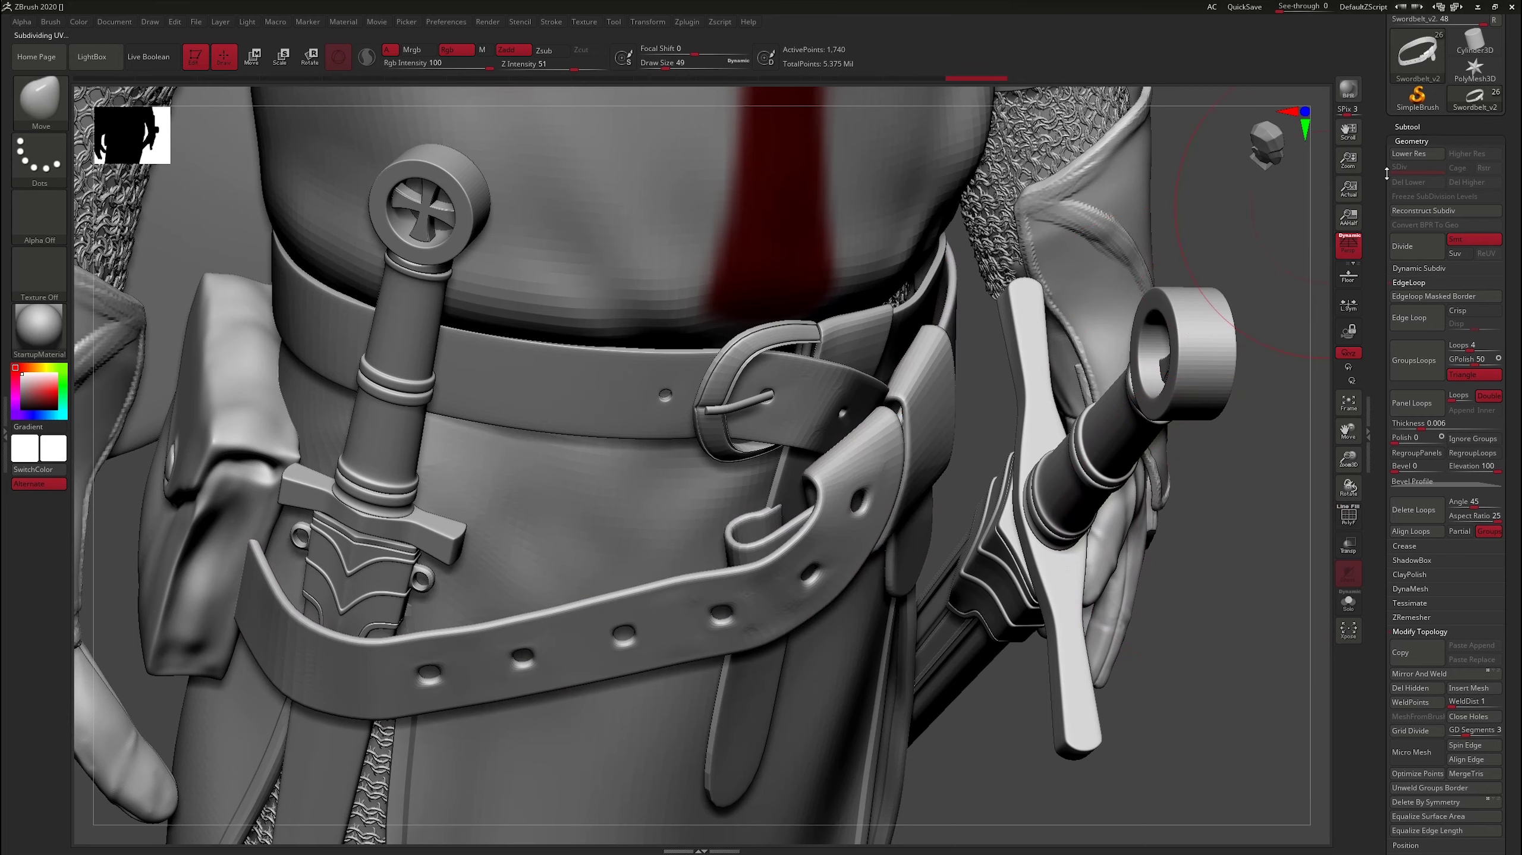
# Inspect the thickened belt loop and buckle tip at the knight's waist from several angles.
pyautogui.click(1406, 126)
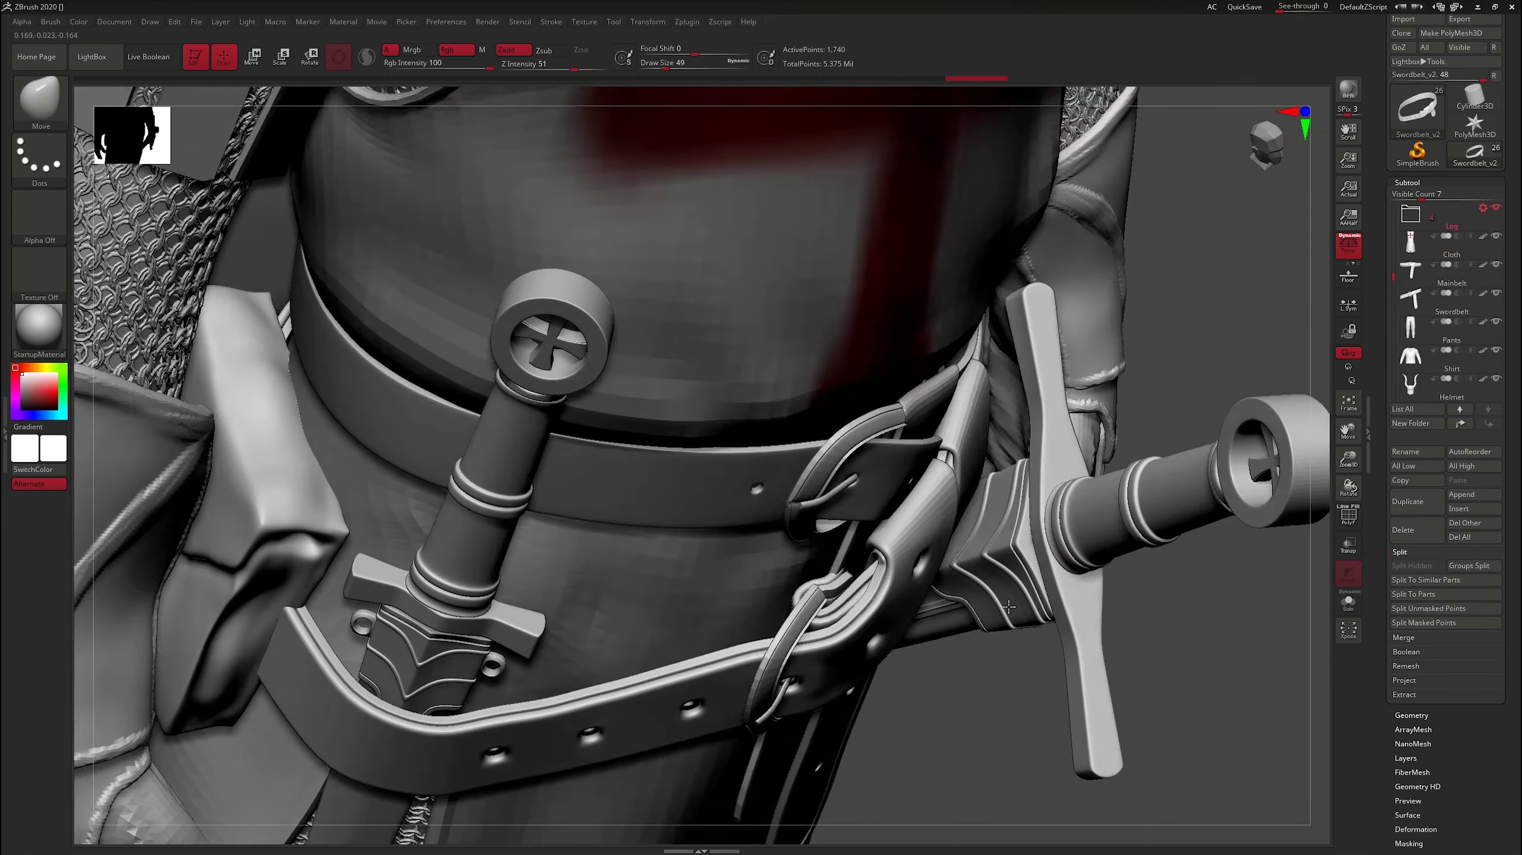
pyautogui.moveTo(1228, 599); pyautogui.dragTo(983, 598)
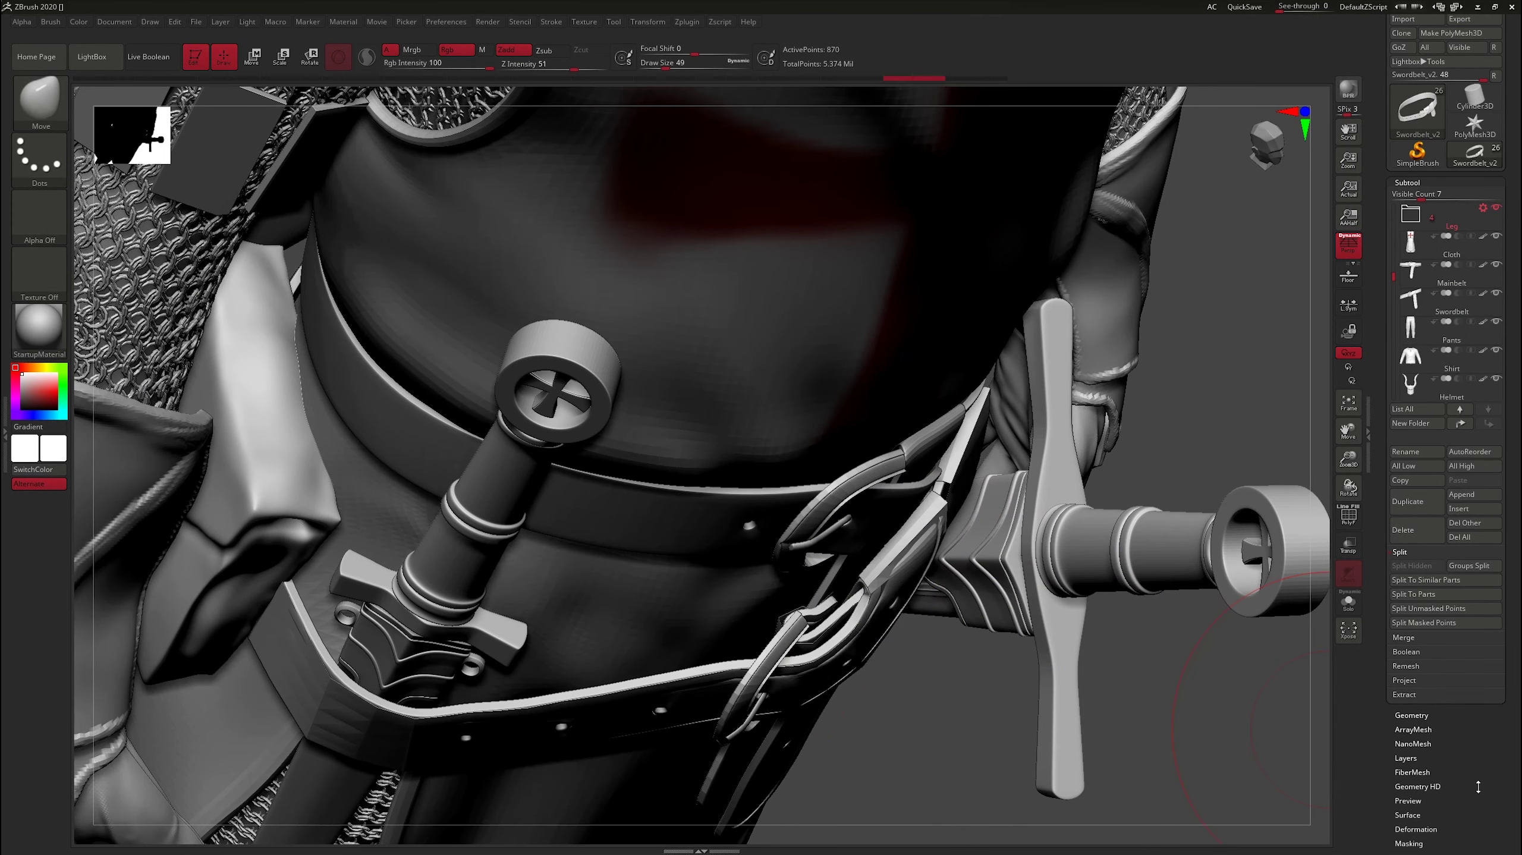
pyautogui.click(1411, 714)
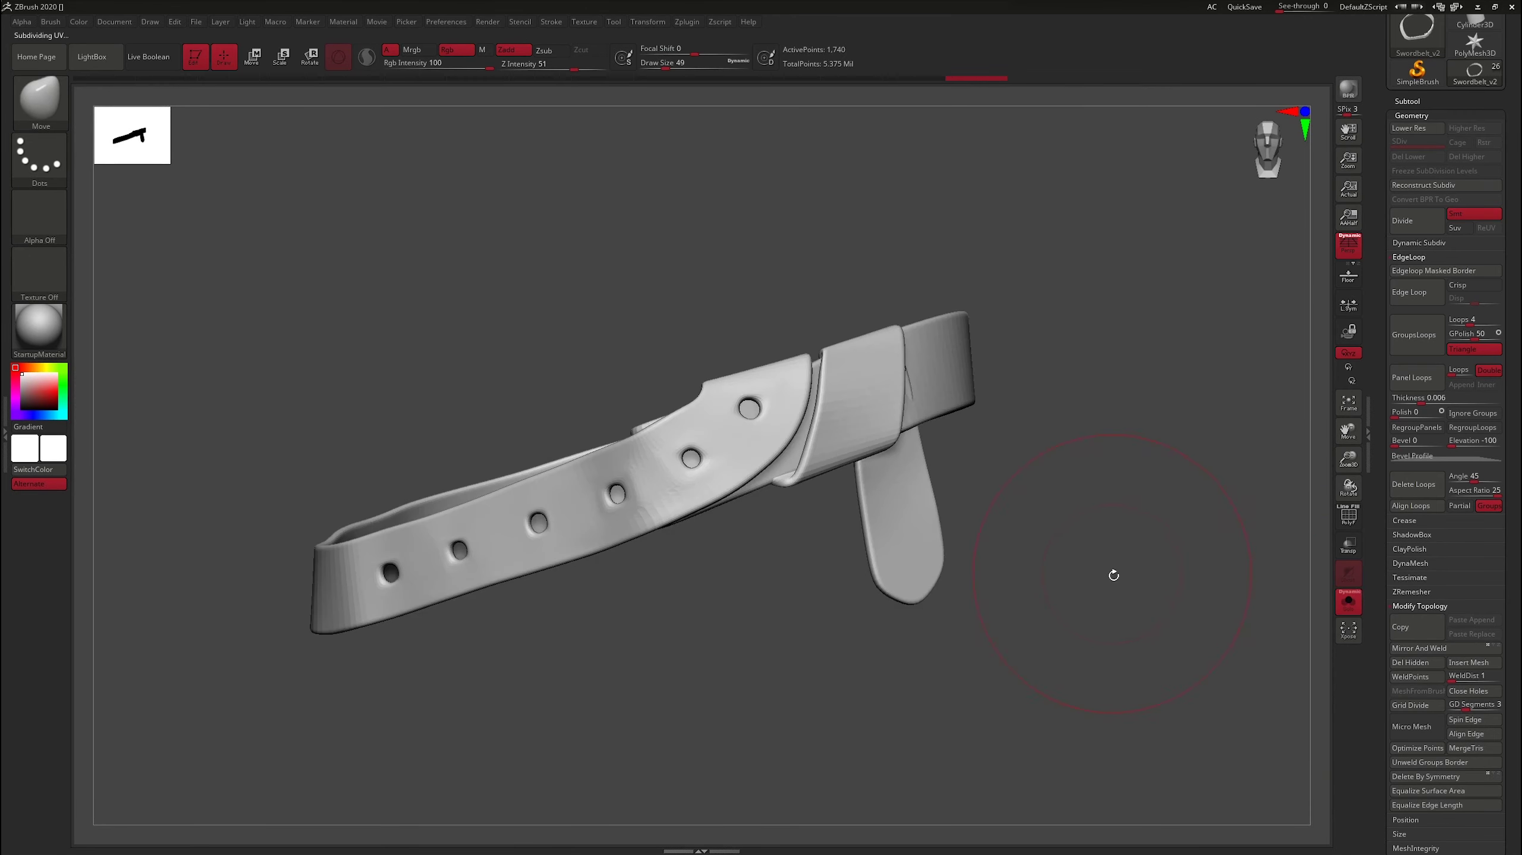
pyautogui.moveTo(1113, 575)
pyautogui.mouseDown()
pyautogui.moveTo(1019, 412)
pyautogui.moveTo(841, 379)
pyautogui.moveTo(788, 446)
pyautogui.mouseUp()
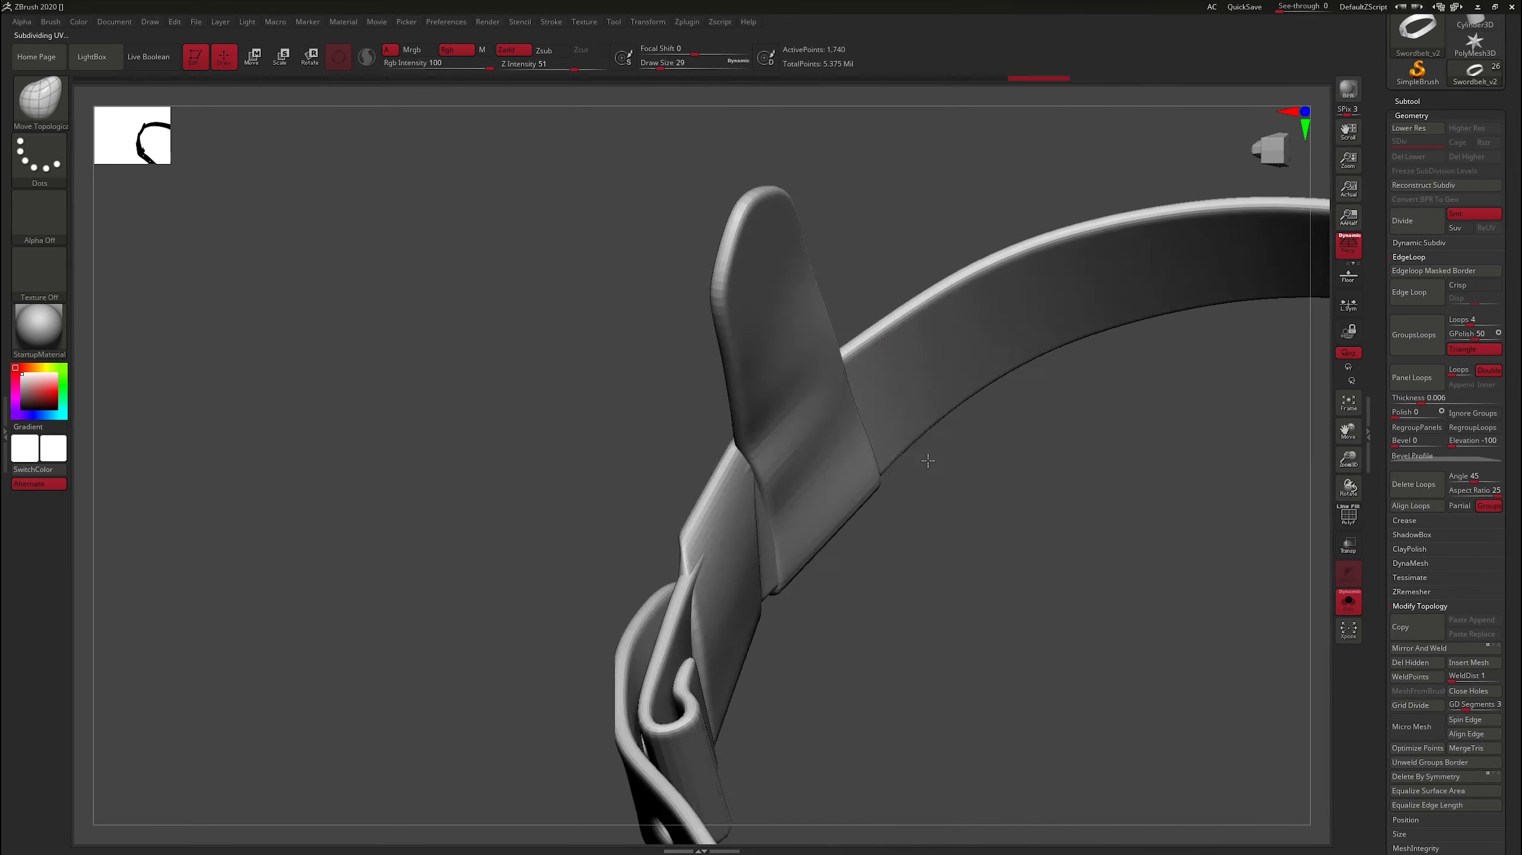
pyautogui.moveTo(805, 443)
pyautogui.mouseDown()
pyautogui.moveTo(860, 543)
pyautogui.moveTo(801, 551)
pyautogui.moveTo(934, 441)
pyautogui.moveTo(801, 483)
pyautogui.moveTo(975, 445)
pyautogui.moveTo(869, 423)
pyautogui.mouseUp()
pyautogui.moveTo(716, 474)
pyautogui.mouseDown()
pyautogui.moveTo(778, 509)
pyautogui.moveTo(749, 480)
pyautogui.moveTo(801, 565)
pyautogui.mouseUp()
pyautogui.press('s')
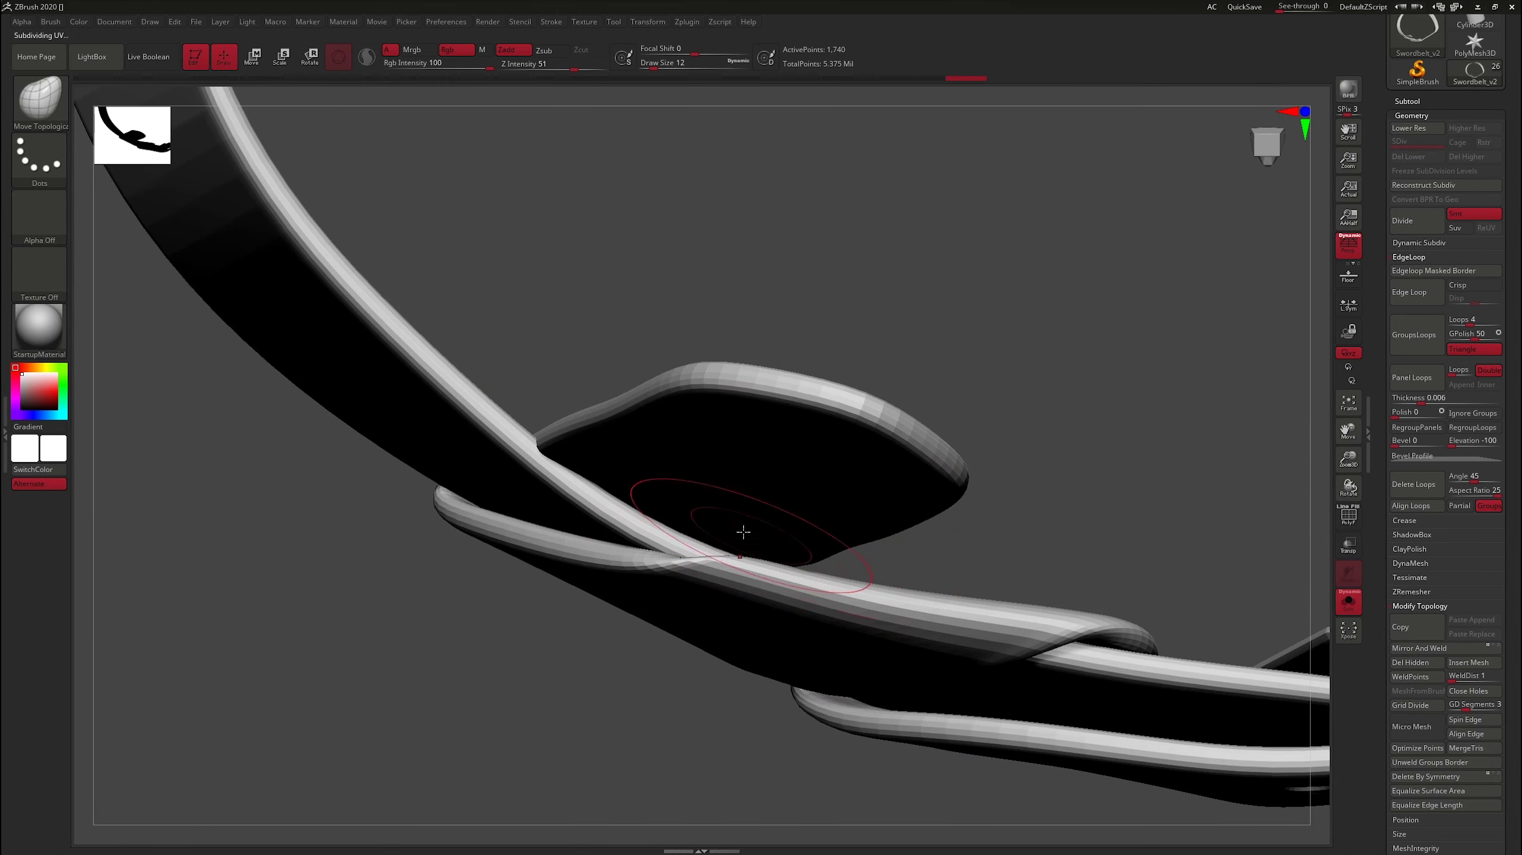
pyautogui.moveTo(557, 417)
pyautogui.mouseDown()
pyautogui.moveTo(496, 523)
pyautogui.moveTo(747, 330)
pyautogui.moveTo(738, 444)
pyautogui.moveTo(749, 413)
pyautogui.moveTo(784, 419)
pyautogui.mouseUp()
pyautogui.press('s')
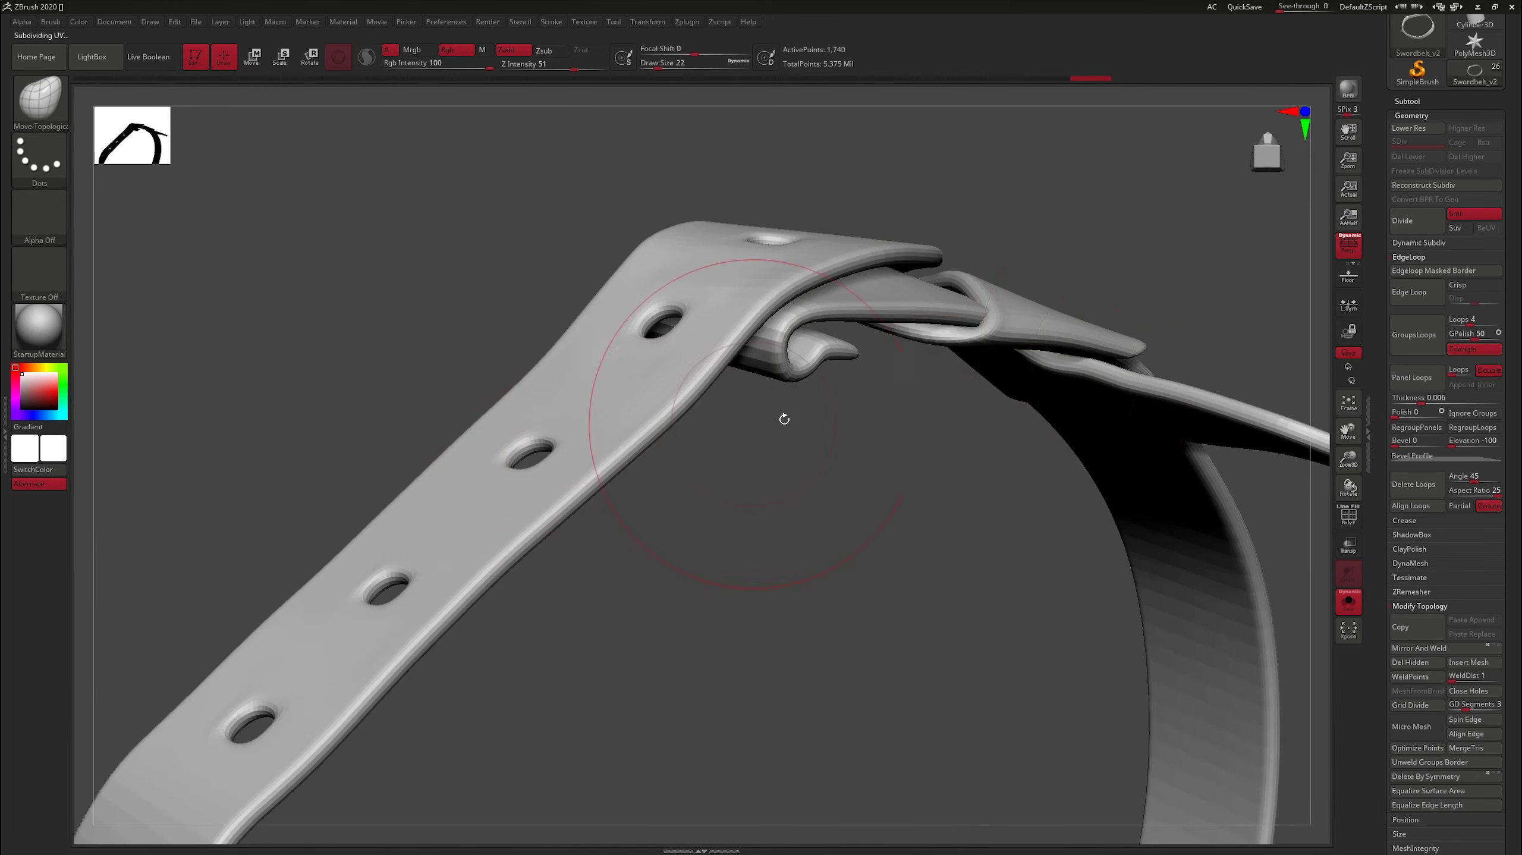
pyautogui.moveTo(1175, 304)
pyautogui.mouseDown()
pyautogui.moveTo(1138, 245)
pyautogui.moveTo(793, 336)
pyautogui.moveTo(924, 436)
pyautogui.mouseUp()
# Subdivide the belt strap with Ctrl+D and show the whole knight again.
pyautogui.hotkey('shift', 'f')
pyautogui.moveTo(1066, 293); pyautogui.dragTo(978, 417)
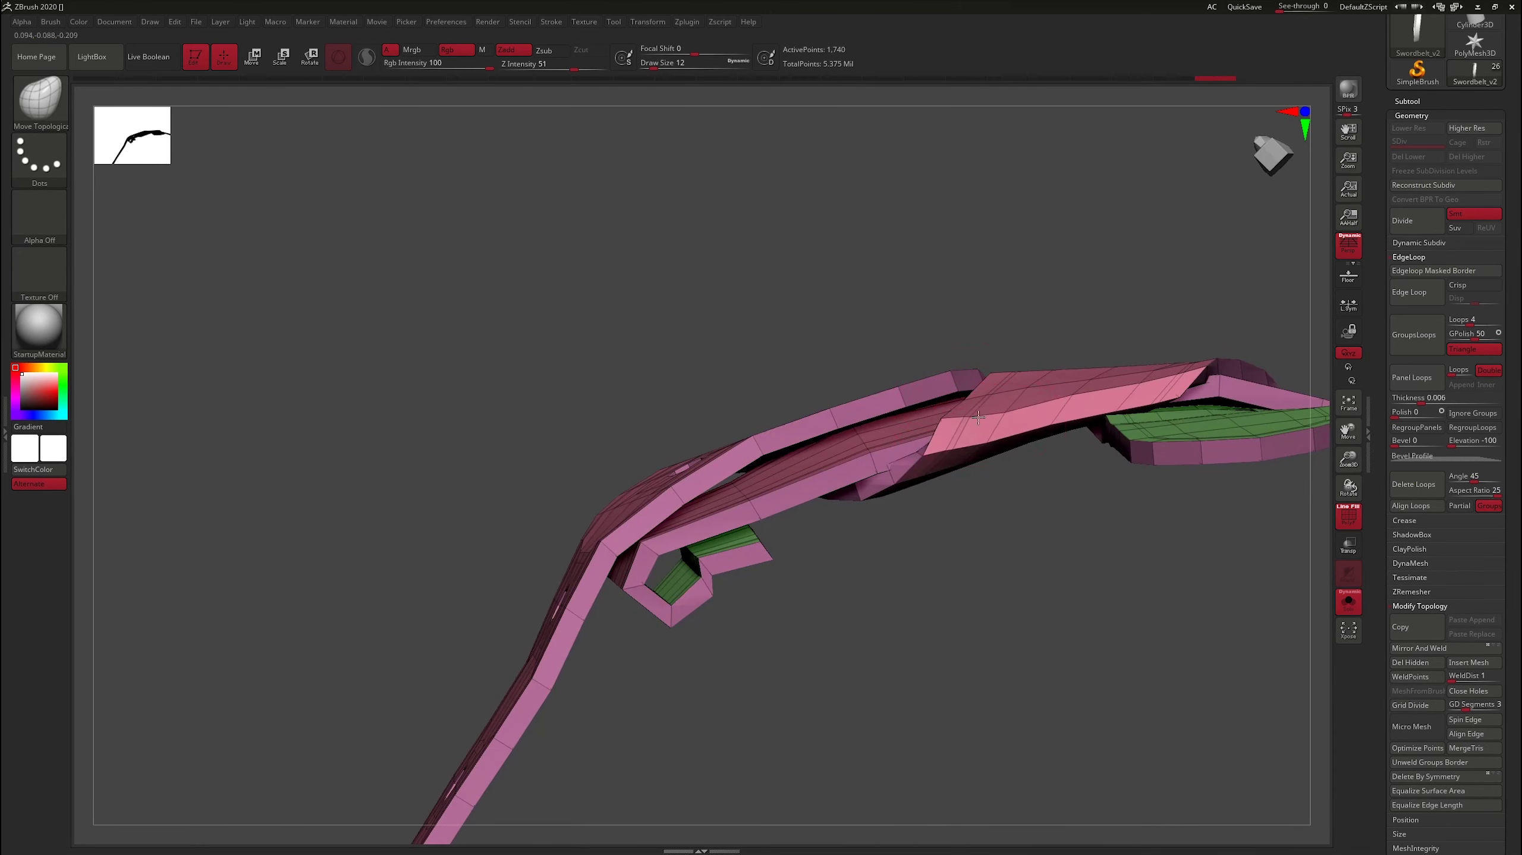
pyautogui.moveTo(1149, 283)
pyautogui.mouseDown()
pyautogui.moveTo(712, 800)
pyautogui.moveTo(1012, 800)
pyautogui.moveTo(1135, 254)
pyautogui.moveTo(1104, 373)
pyautogui.moveTo(1169, 336)
pyautogui.moveTo(1126, 353)
pyautogui.moveTo(1157, 258)
pyautogui.moveTo(1105, 222)
pyautogui.moveTo(1173, 263)
pyautogui.moveTo(1240, 340)
pyautogui.moveTo(1137, 420)
pyautogui.moveTo(866, 547)
pyautogui.moveTo(1088, 438)
pyautogui.mouseUp()
pyautogui.hotkey('shift', 'f')
pyautogui.hotkey('ctrl', 'd')
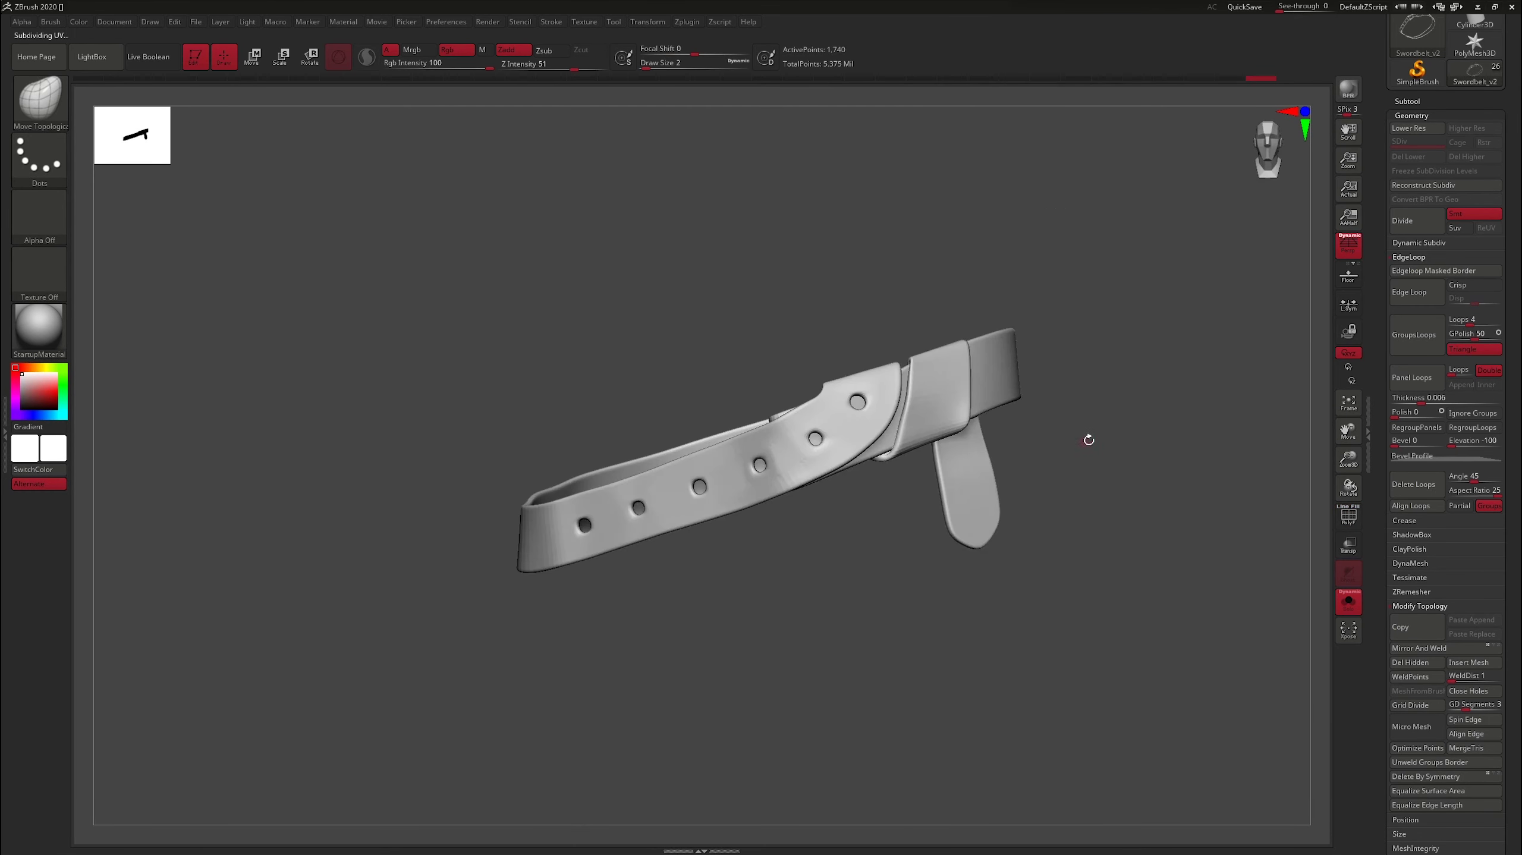
pyautogui.hotkey('alt', 's')
# Solo the belt, isolate the buckle, then restore and orbit the knight to inspect the sword hip.
pyautogui.click(1407, 100)
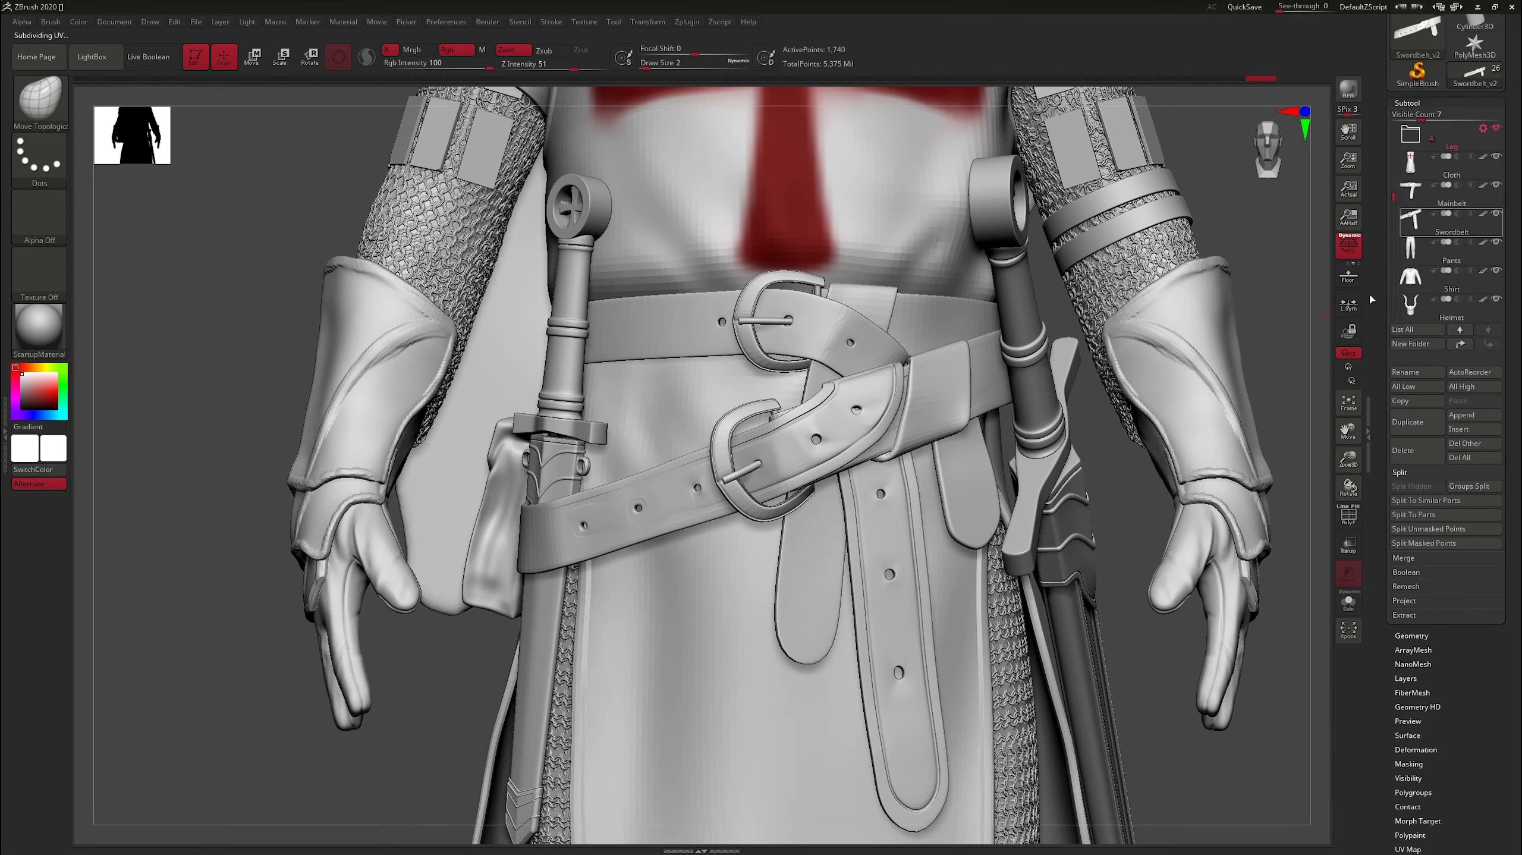
pyautogui.click(1348, 602)
pyautogui.keyDown('ctrl'); pyautogui.keyDown('shift'); pyautogui.click(820, 487); pyautogui.keyUp('shift'); pyautogui.keyUp('ctrl')
pyautogui.keyDown('ctrl'); pyautogui.keyDown('shift'); pyautogui.click(767, 437); pyautogui.keyUp('shift'); pyautogui.keyUp('ctrl')
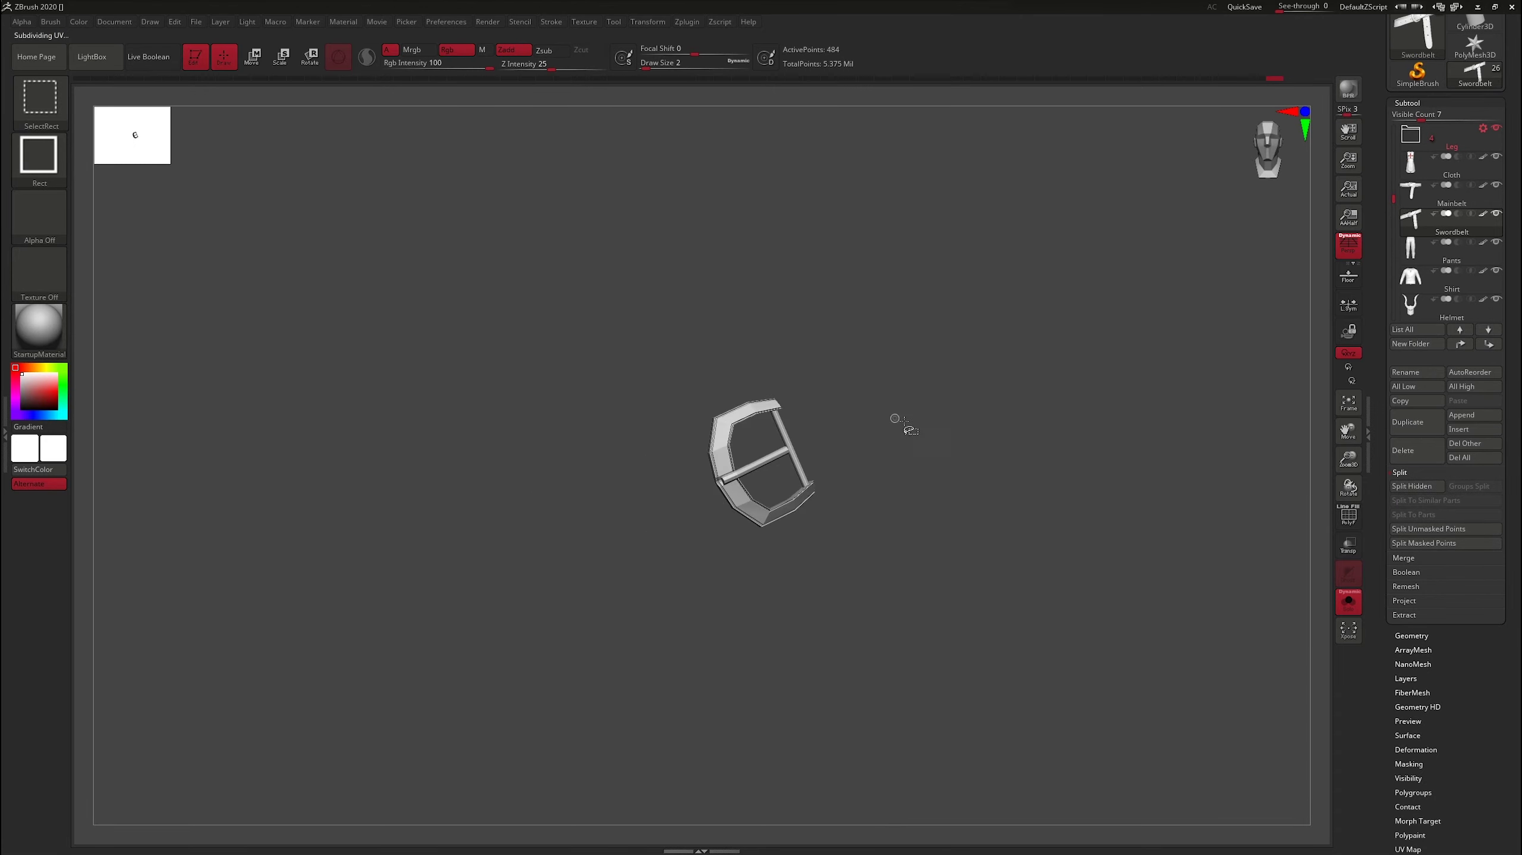
pyautogui.hotkey('alt', 's')
pyautogui.moveTo(1267, 353); pyautogui.dragTo(1204, 360)
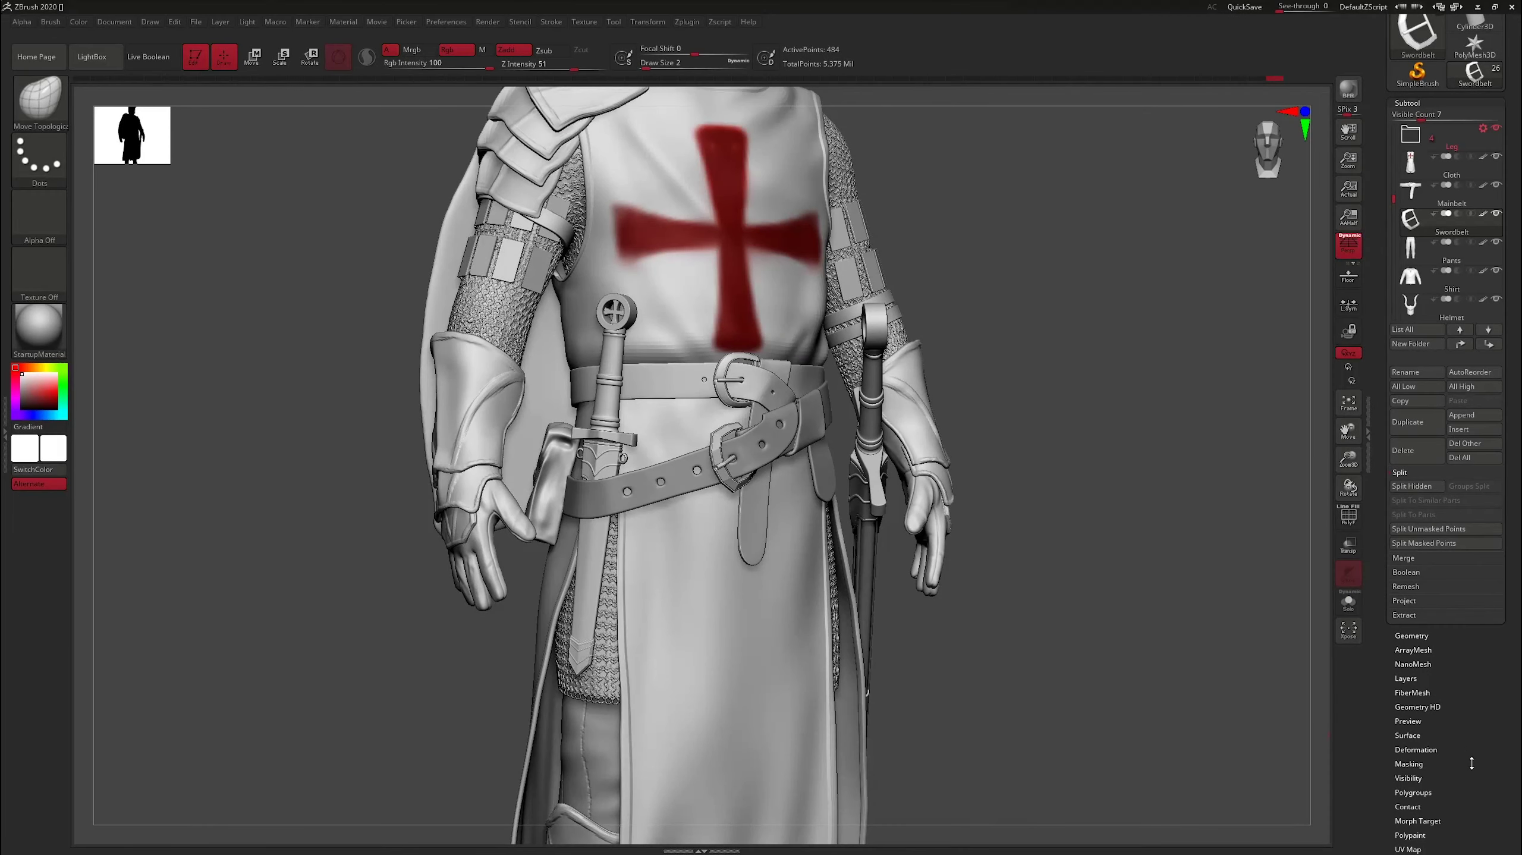
pyautogui.moveTo(998, 537); pyautogui.dragTo(940, 501)
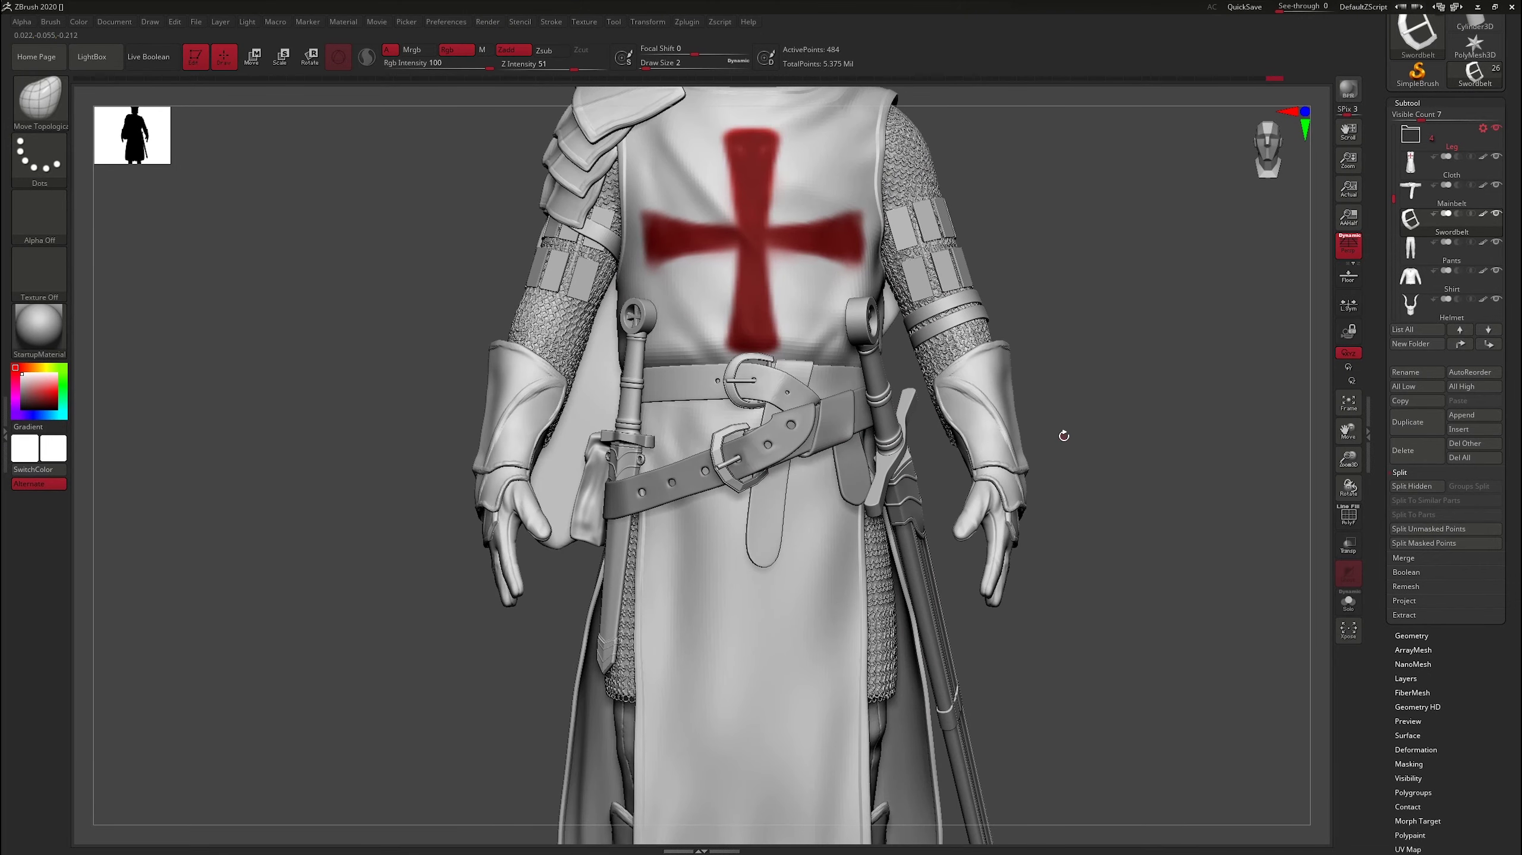
pyautogui.moveTo(1109, 427)
pyautogui.mouseDown()
pyautogui.moveTo(1212, 453)
pyautogui.moveTo(1070, 509)
pyautogui.mouseUp()
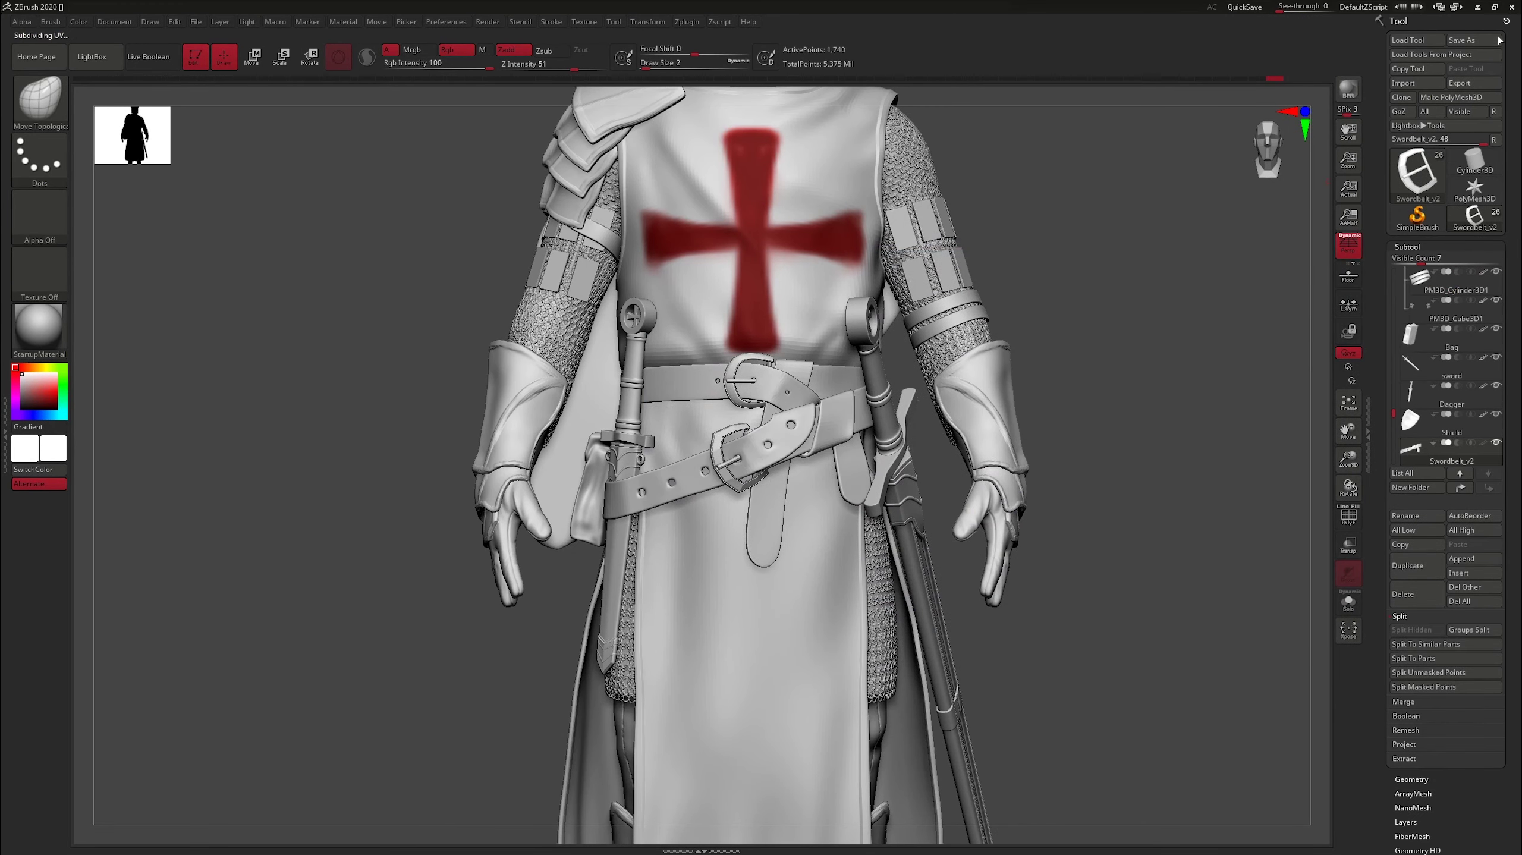
# Export the belt subtool as Swordbelt_v2.obj, overwriting the existing file.
pyautogui.click(1459, 83)
pyautogui.click(1250, 649)
pyautogui.click(836, 421)
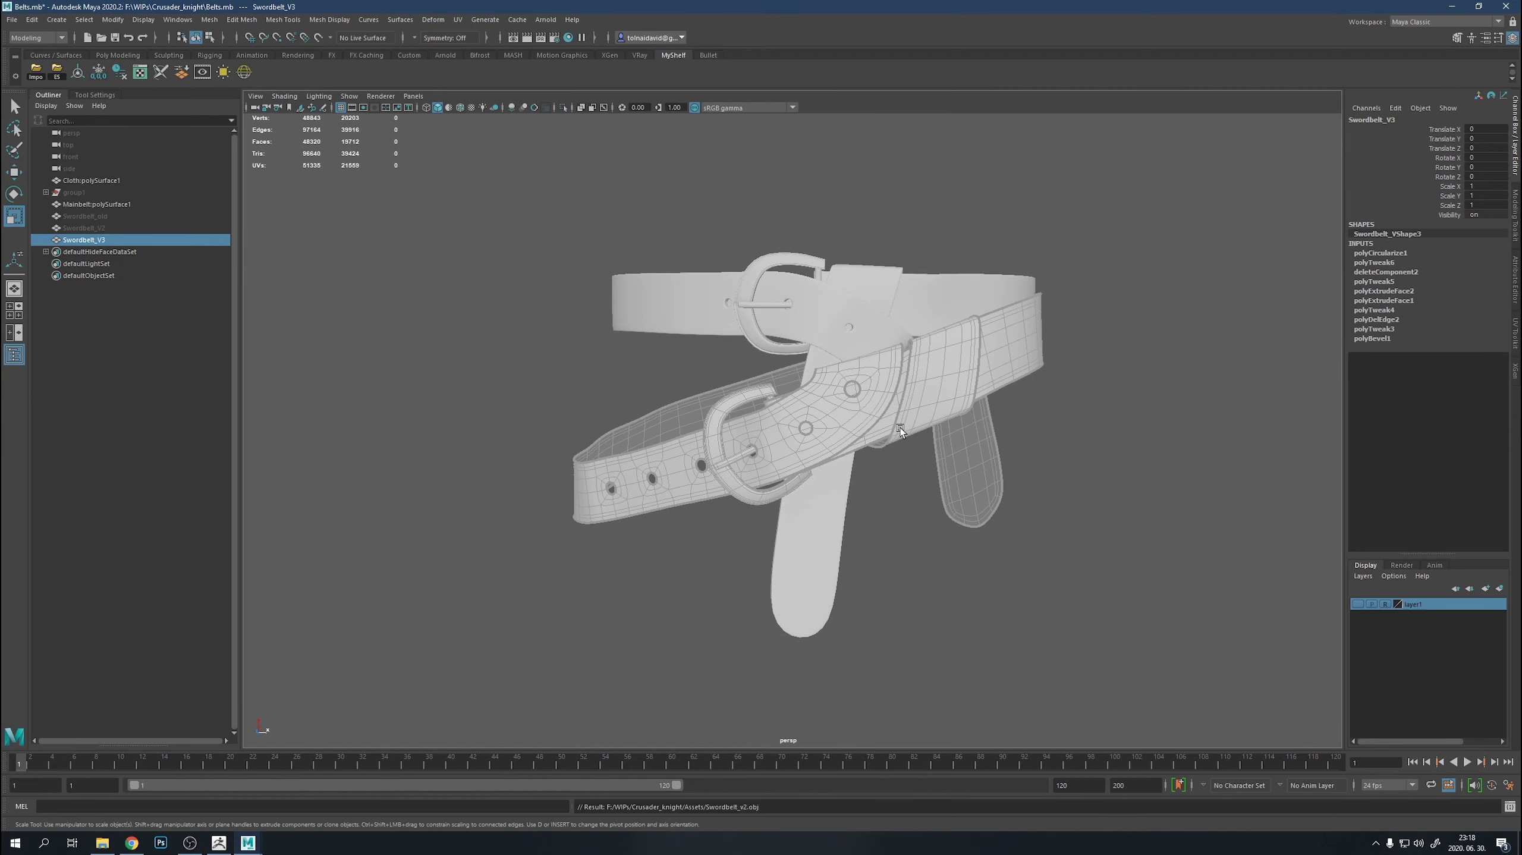
# Rename the old belt Swordbelt_V3_0Thickness and hide it.
pyautogui.doubleClick(171, 241)
pyautogui.write('_0Thicknes')
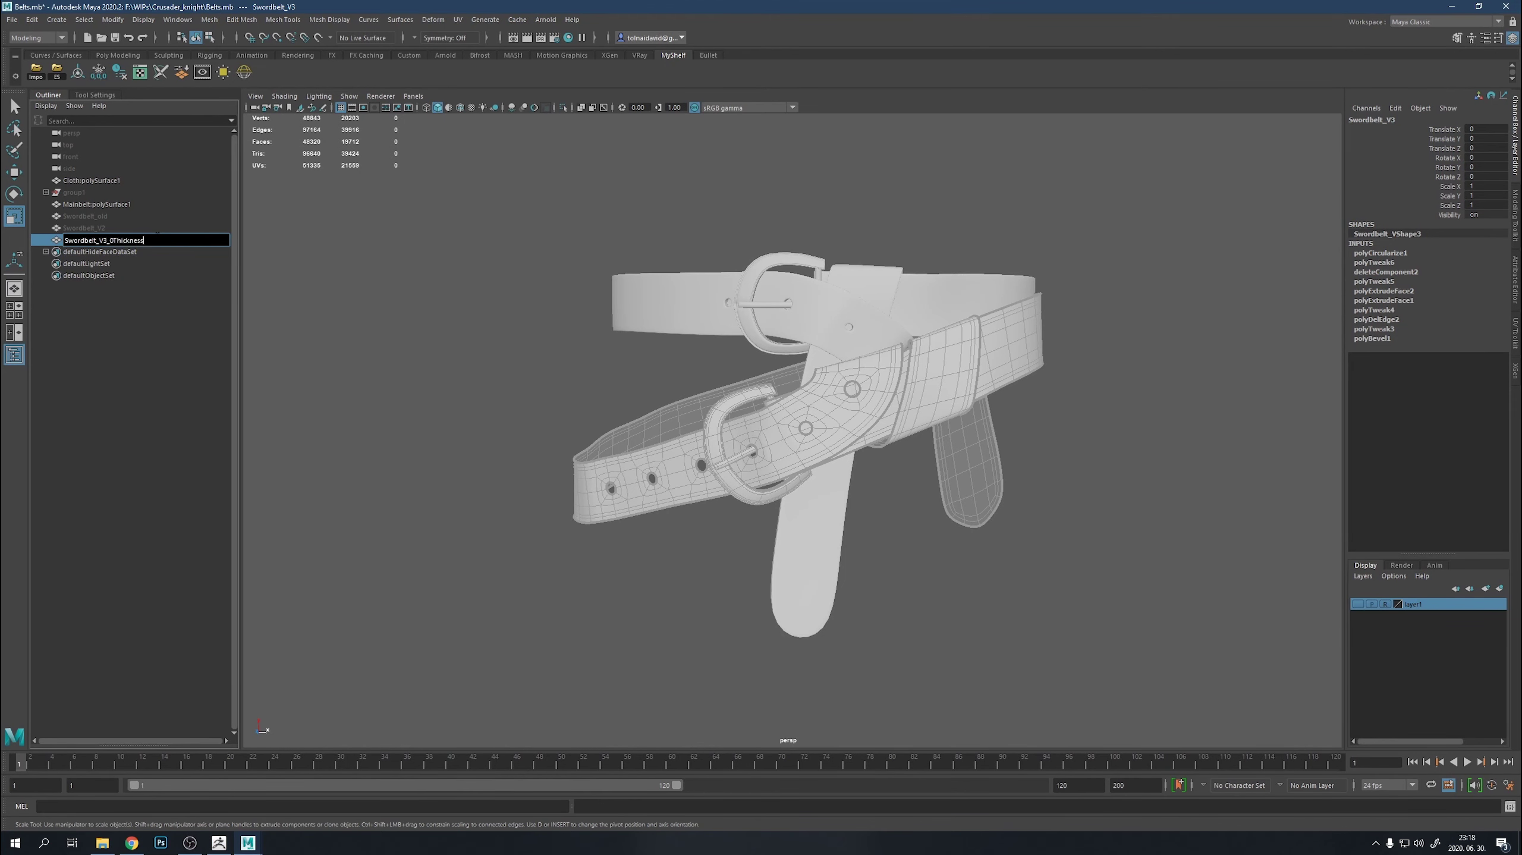
pyautogui.press('Return')
pyautogui.press('h')
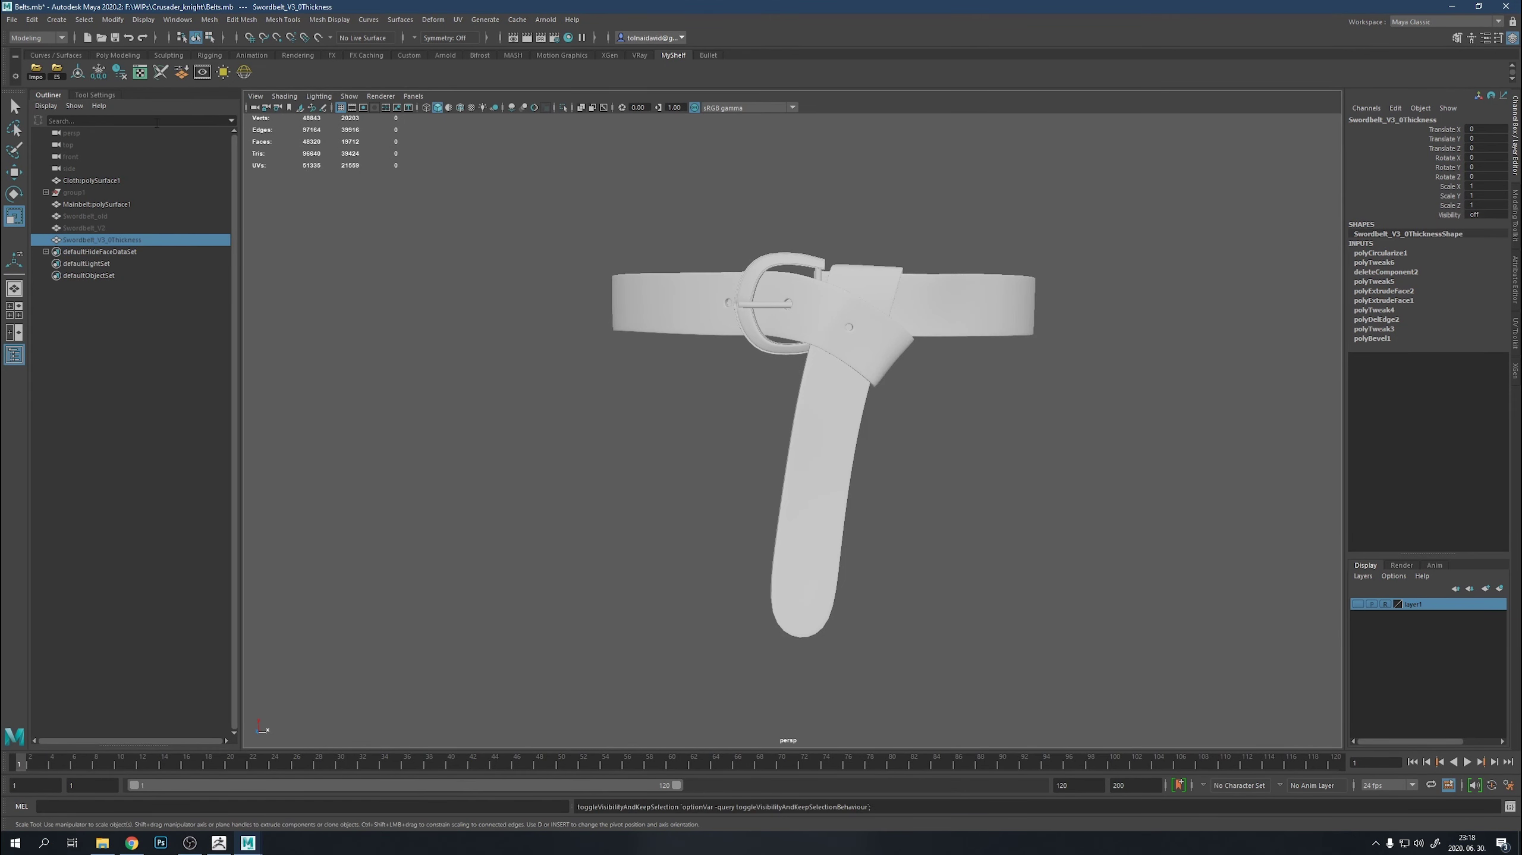
# Import Swordbelt_v2.obj from the Crusader_knight Assets folder.
pyautogui.click(36, 71)
pyautogui.doubleClick(536, 271)
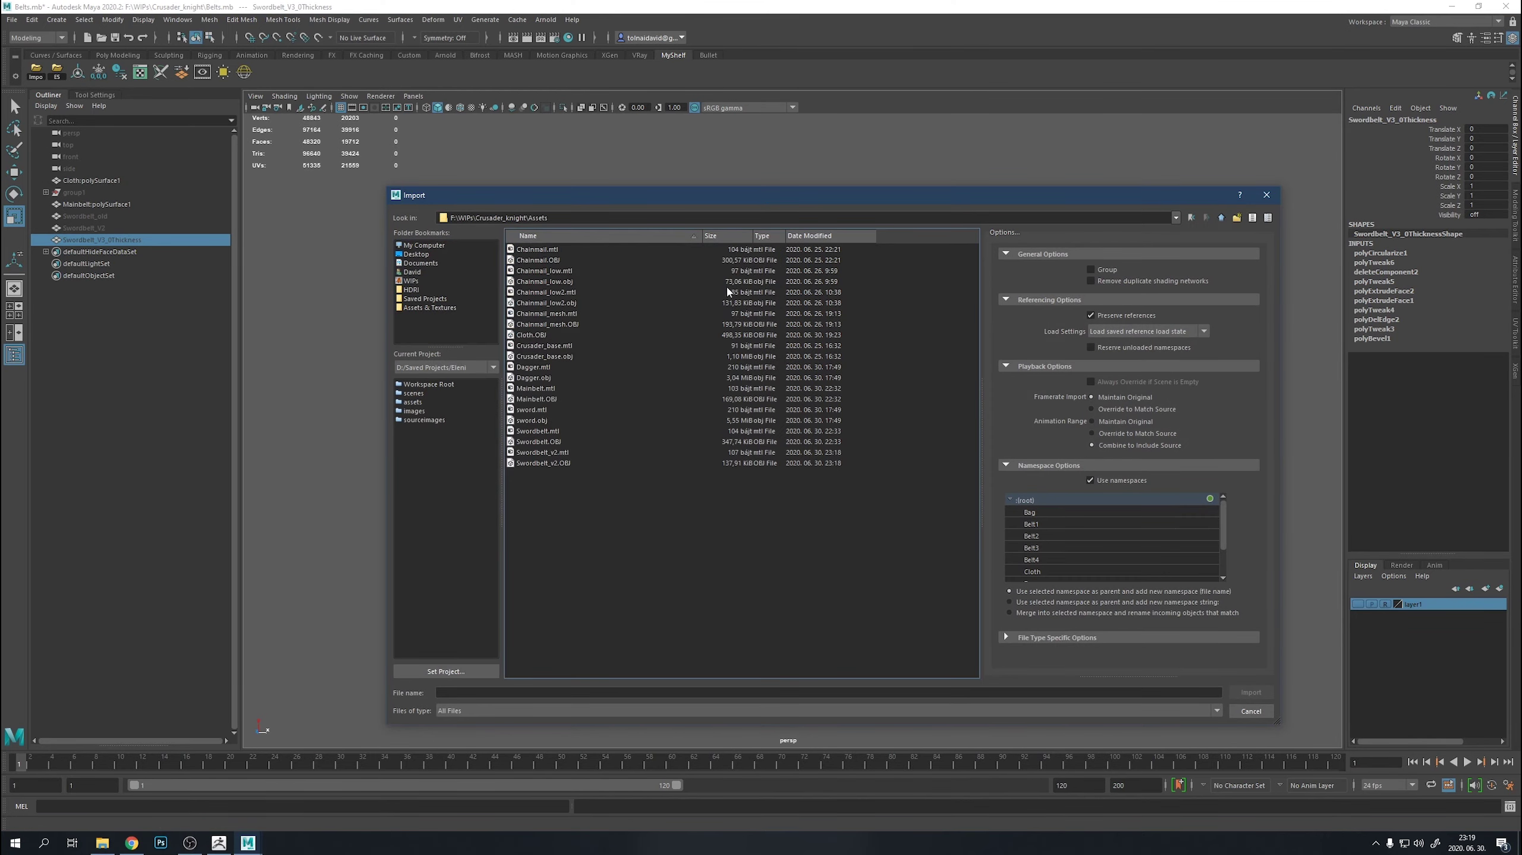
pyautogui.doubleClick(568, 461)
pyautogui.scroll(5, 838, 485)
pyautogui.scroll(2, 893, 419)
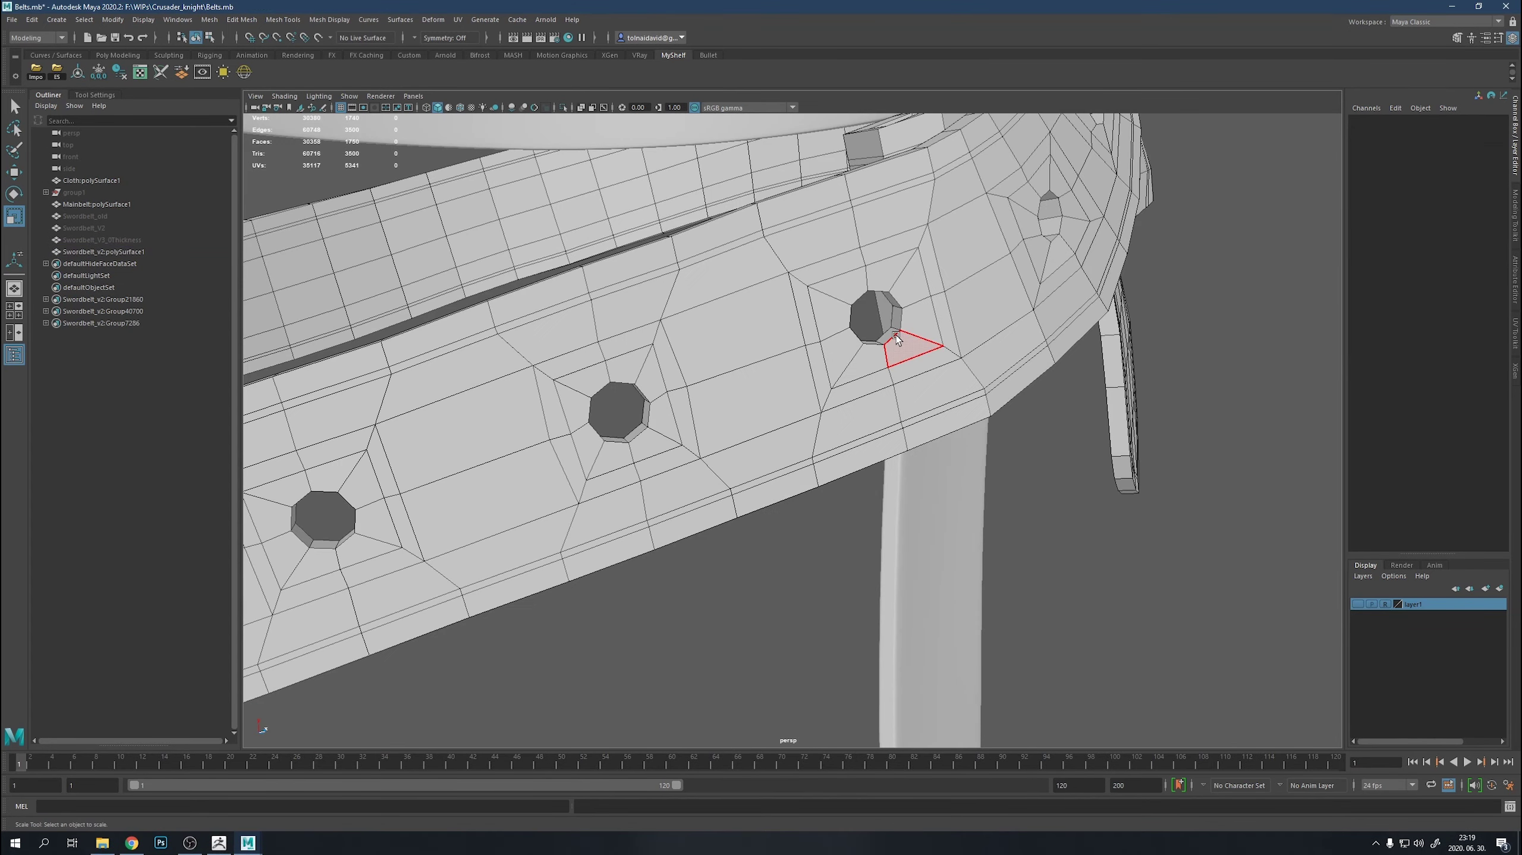
# Select a rivet's cap and side faces on the imported belt with the Scale tool active.
pyautogui.click(896, 335)
pyautogui.press('q')
pyautogui.click(869, 291)
pyautogui.press('r')
pyautogui.scroll(3, 790, 399)
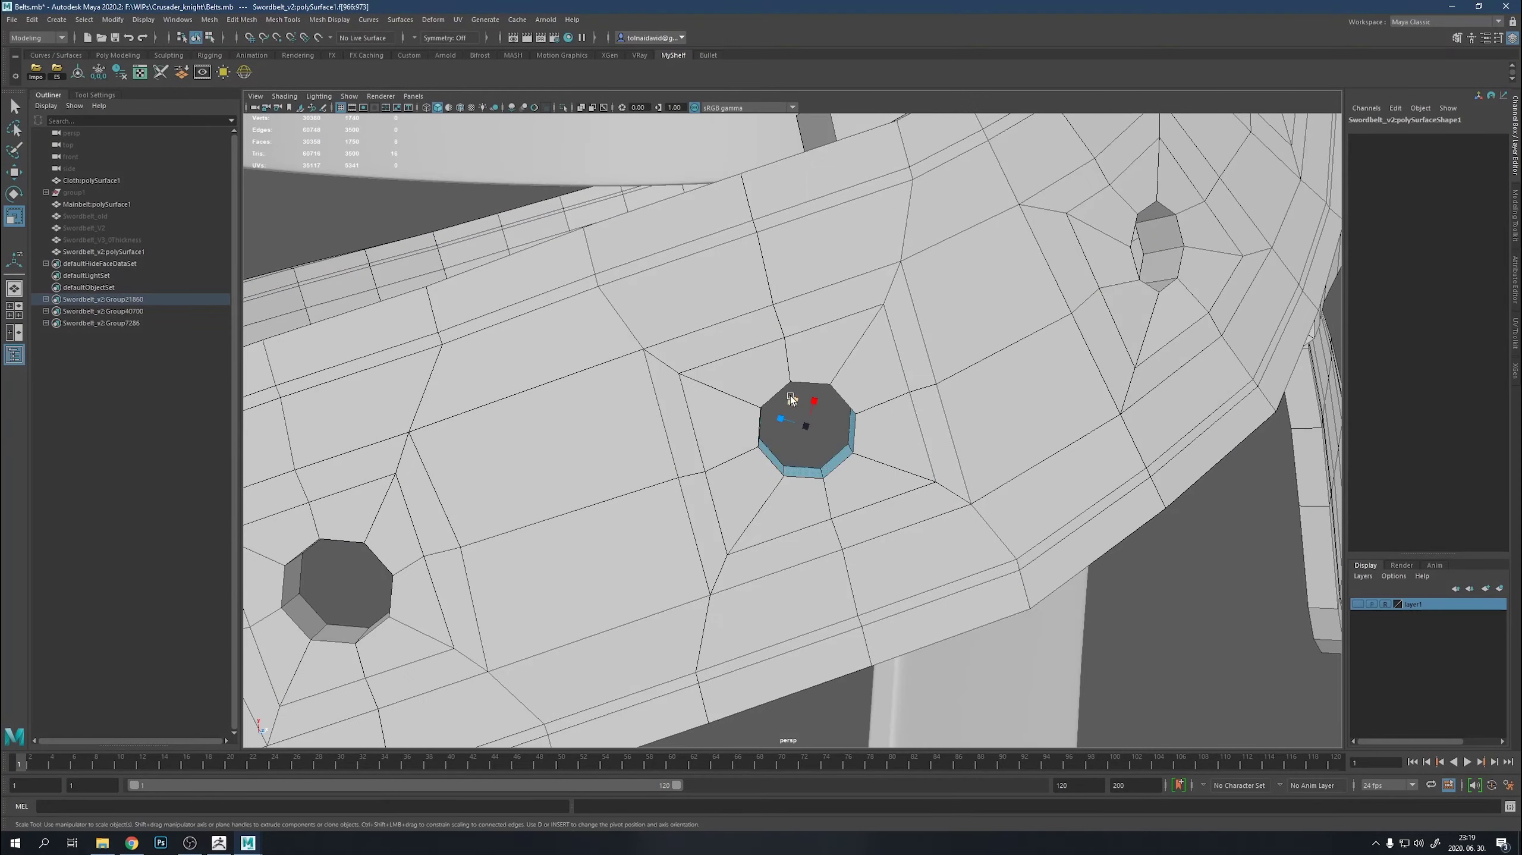
pyautogui.scroll(-3, 790, 398)
pyautogui.scroll(3, 1019, 407)
pyautogui.click(1072, 368)
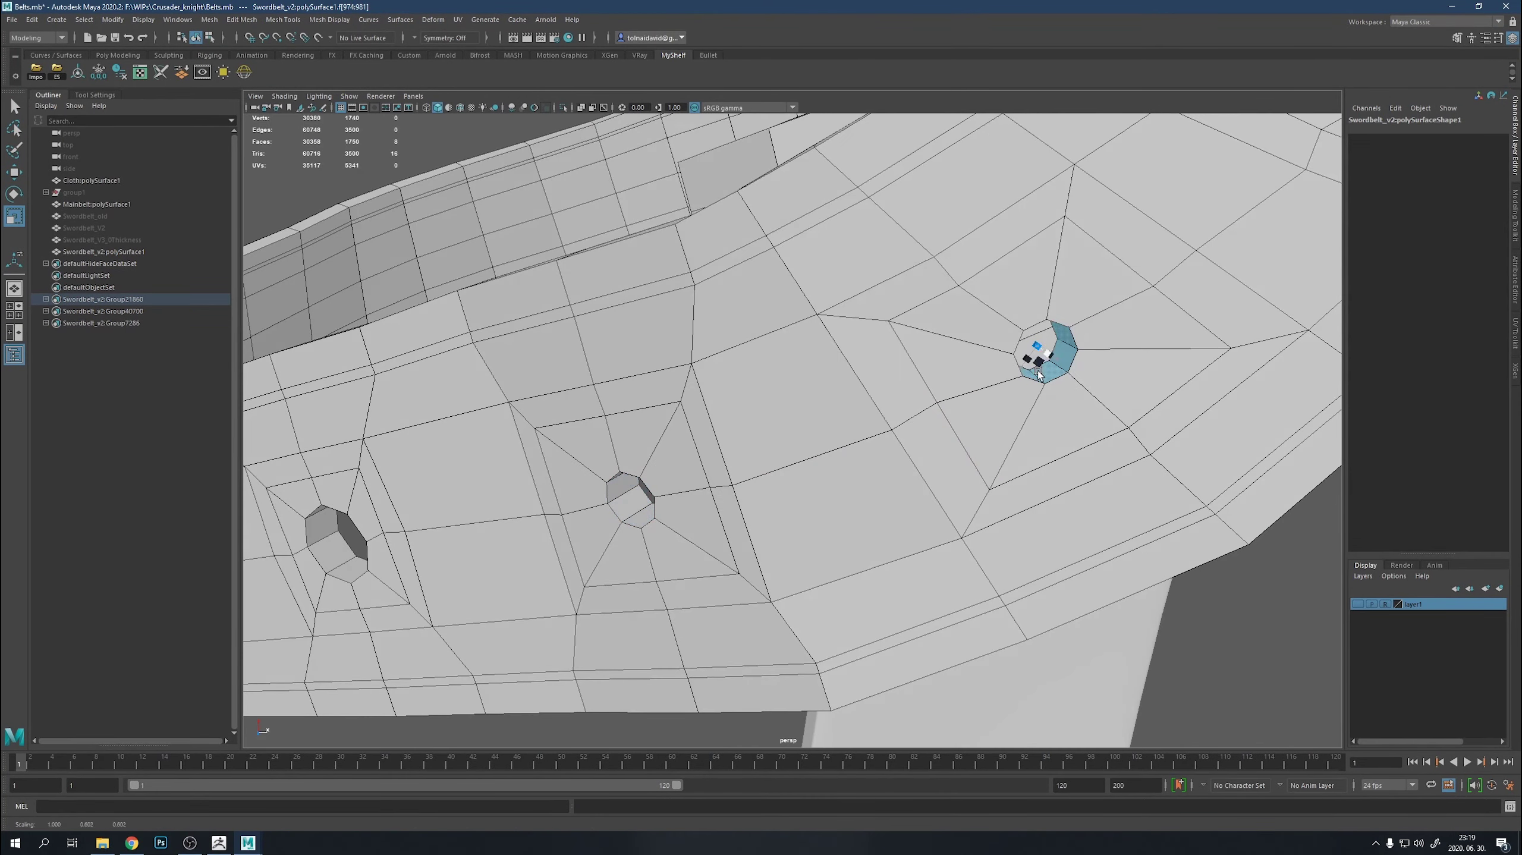
pyautogui.scroll(-3, 1040, 374)
# Select side-face rings on further rivets along the strap to scale the hole rims down.
pyautogui.keyDown('alt'); pyautogui.moveTo(977, 311); pyautogui.dragTo(934, 402); pyautogui.keyUp('alt')
pyautogui.scroll(2, 934, 401)
pyautogui.doubleClick(965, 439)
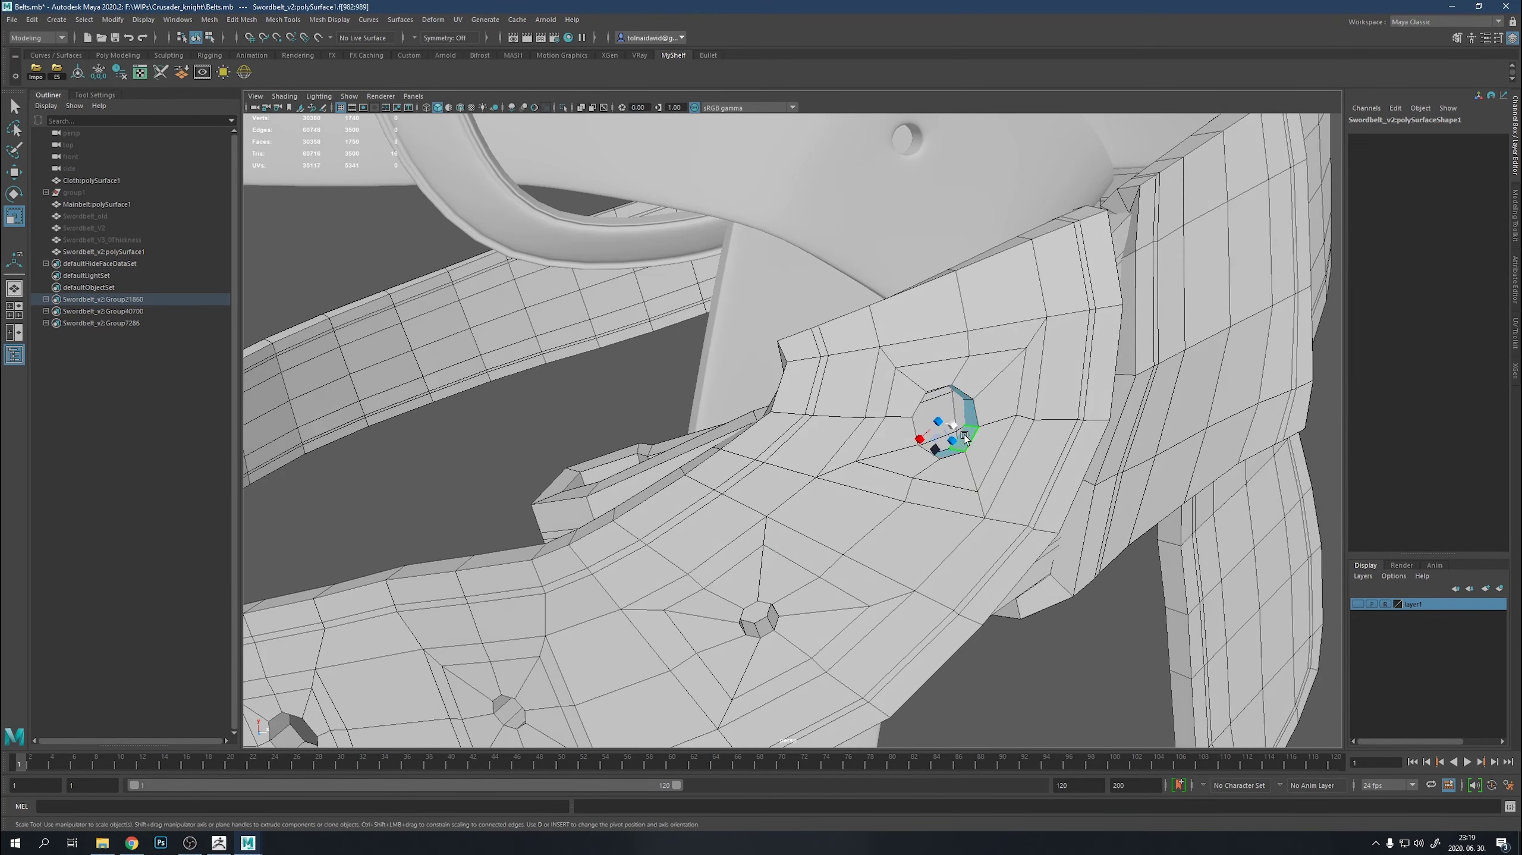
pyautogui.scroll(-4, 944, 450)
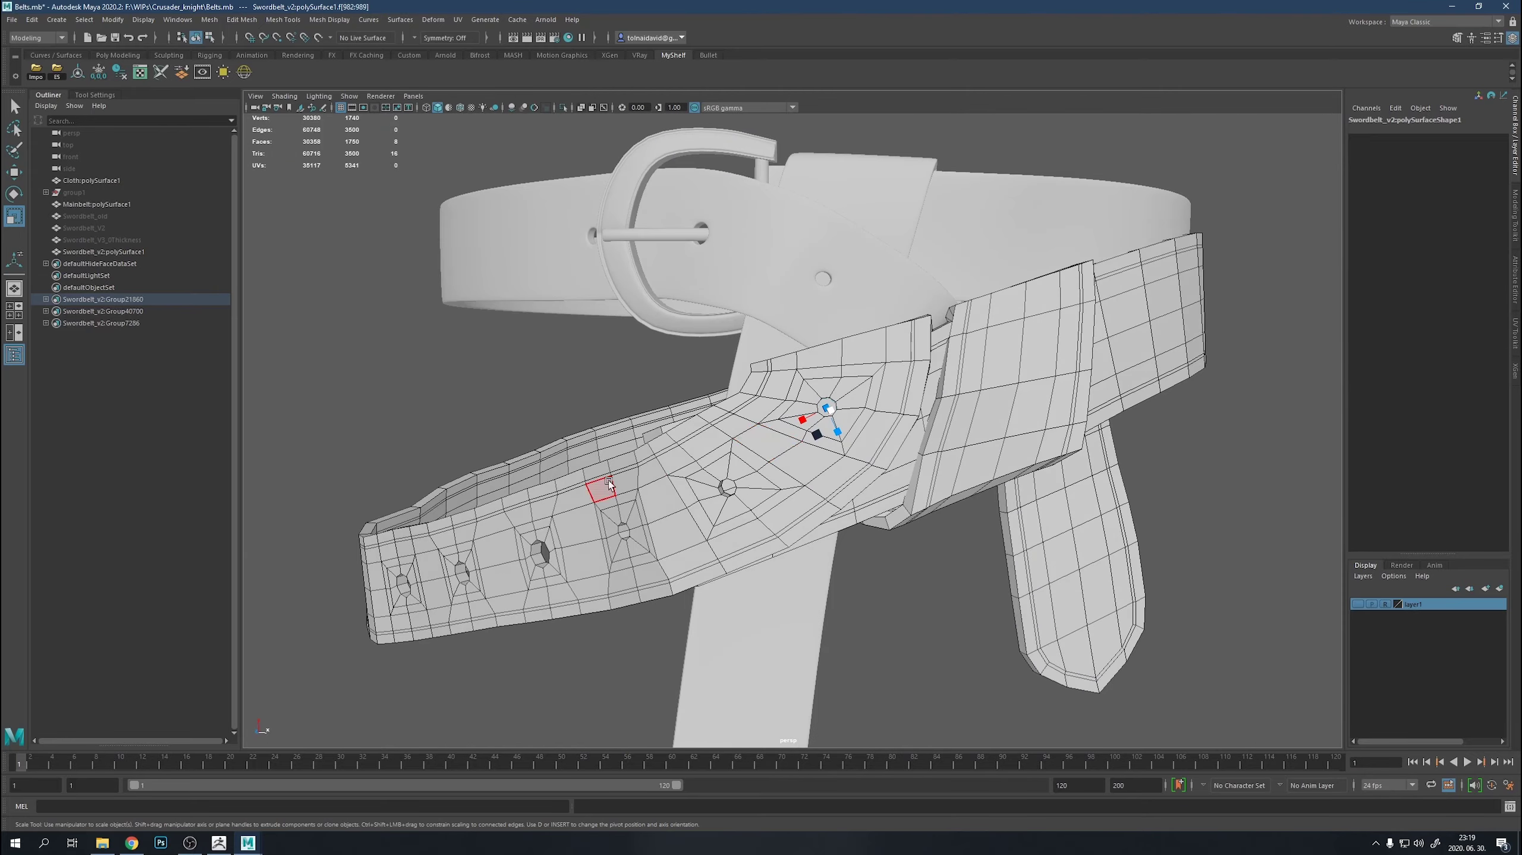
pyautogui.scroll(5, 604, 492)
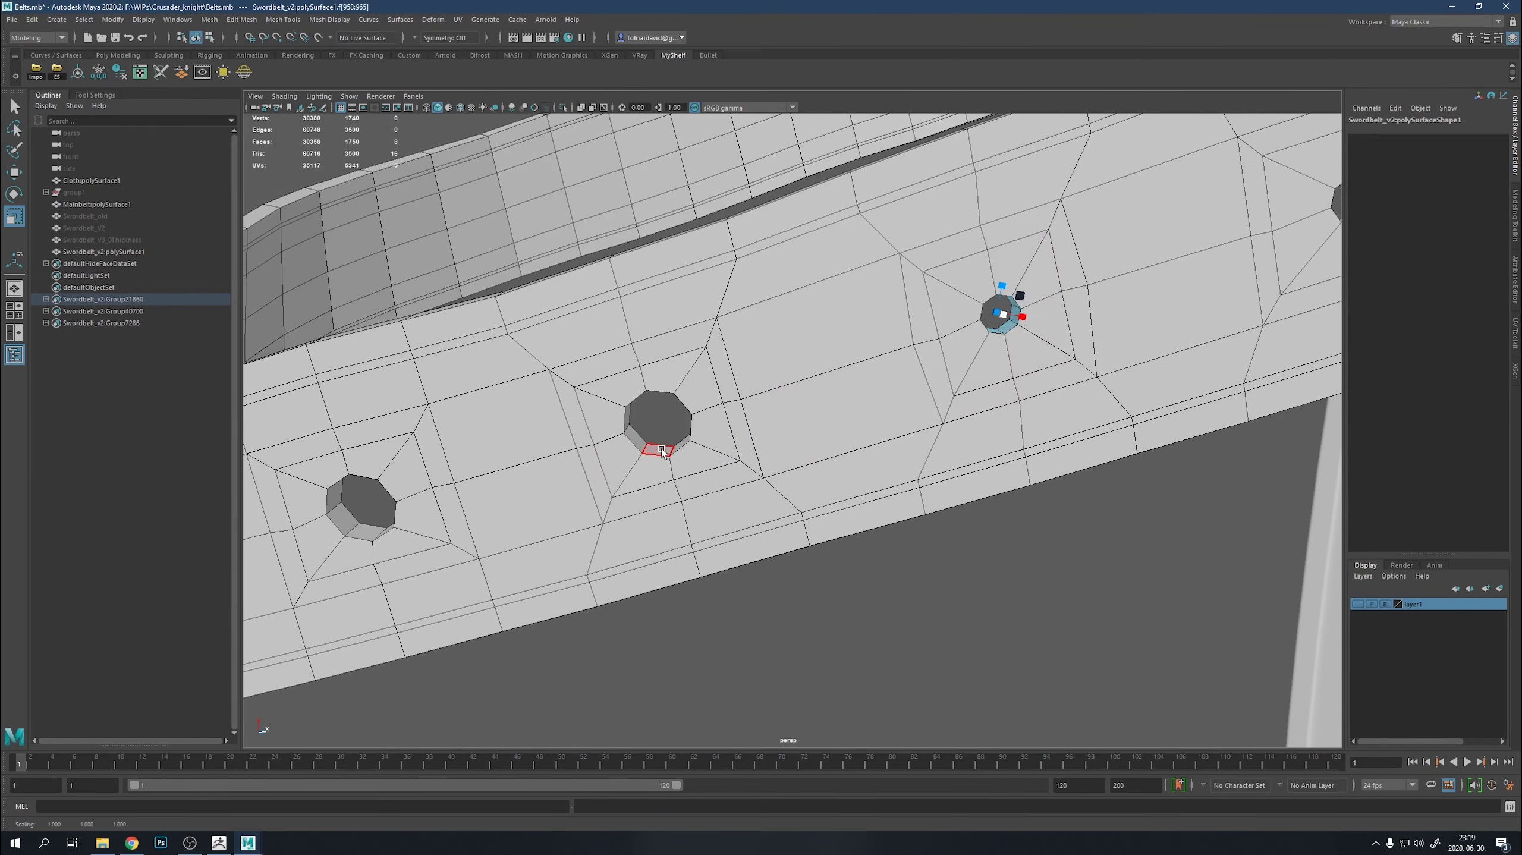
pyautogui.scroll(-2, 657, 397)
pyautogui.keyDown('alt'); pyautogui.moveTo(656, 397); pyautogui.dragTo(969, 396); pyautogui.keyUp('alt')
pyautogui.scroll(2, 970, 396)
pyautogui.click(736, 504)
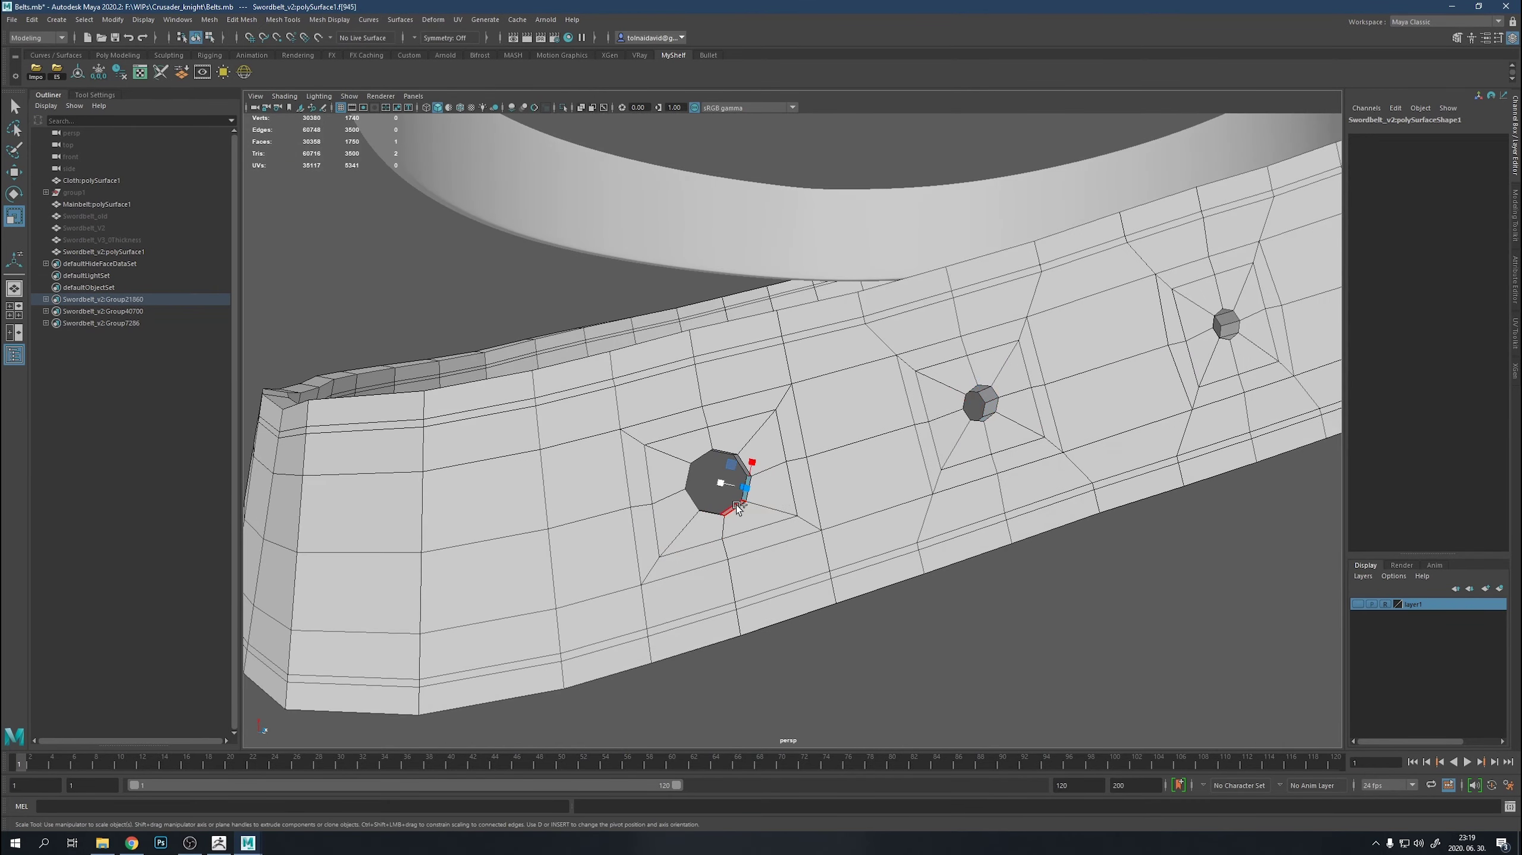
pyautogui.scroll(-3, 695, 477)
pyautogui.keyDown('alt'); pyautogui.moveTo(808, 519); pyautogui.dragTo(963, 560); pyautogui.keyUp('alt')
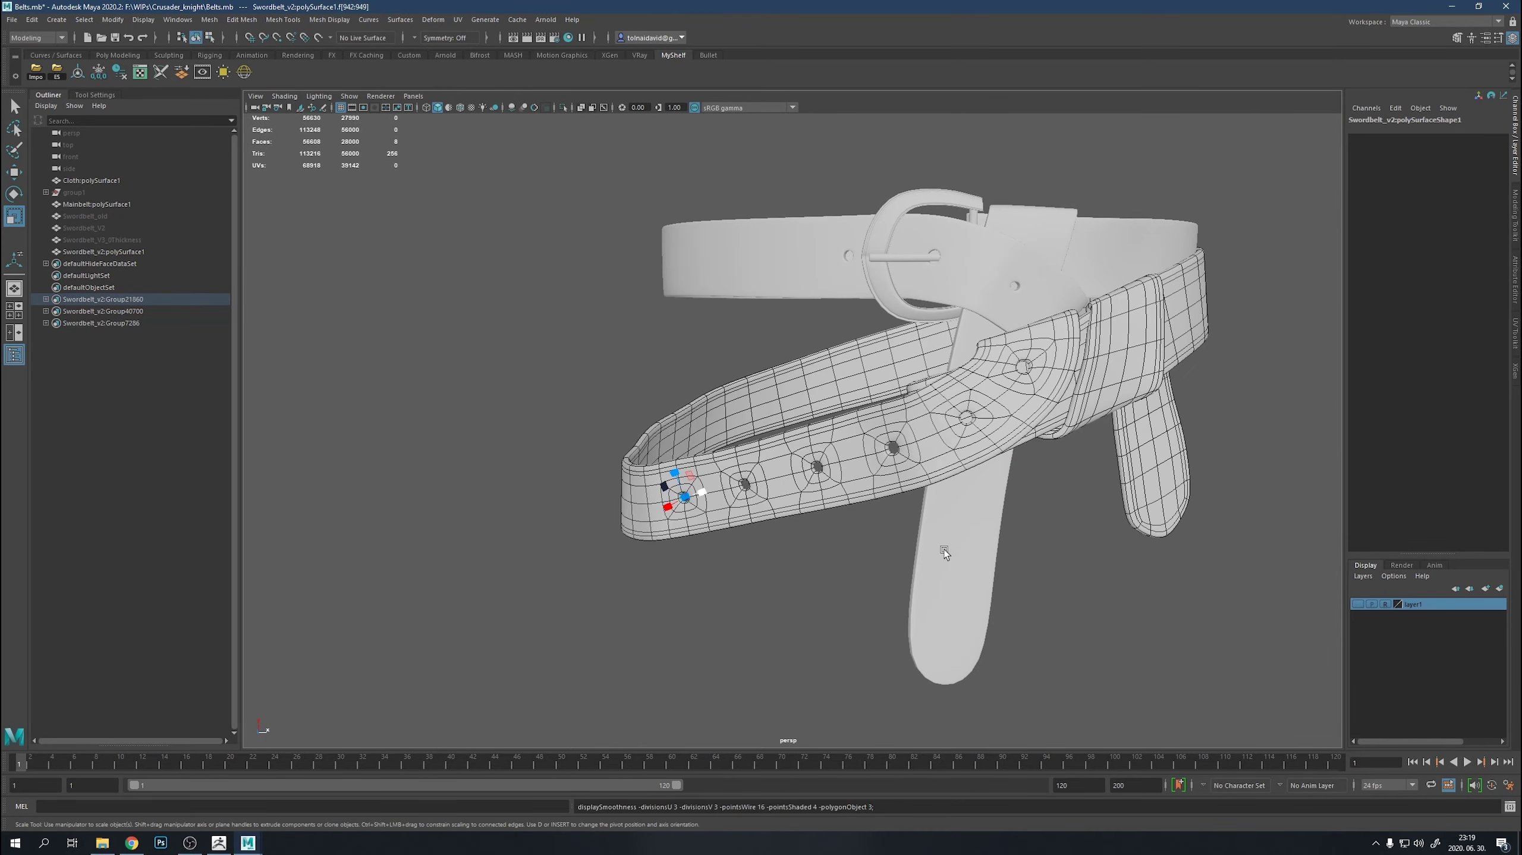
pyautogui.scroll(4, 944, 550)
pyautogui.scroll(-3, 898, 488)
# Collapse the thin bevel face loop along the strap edge.
pyautogui.doubleClick(978, 431)
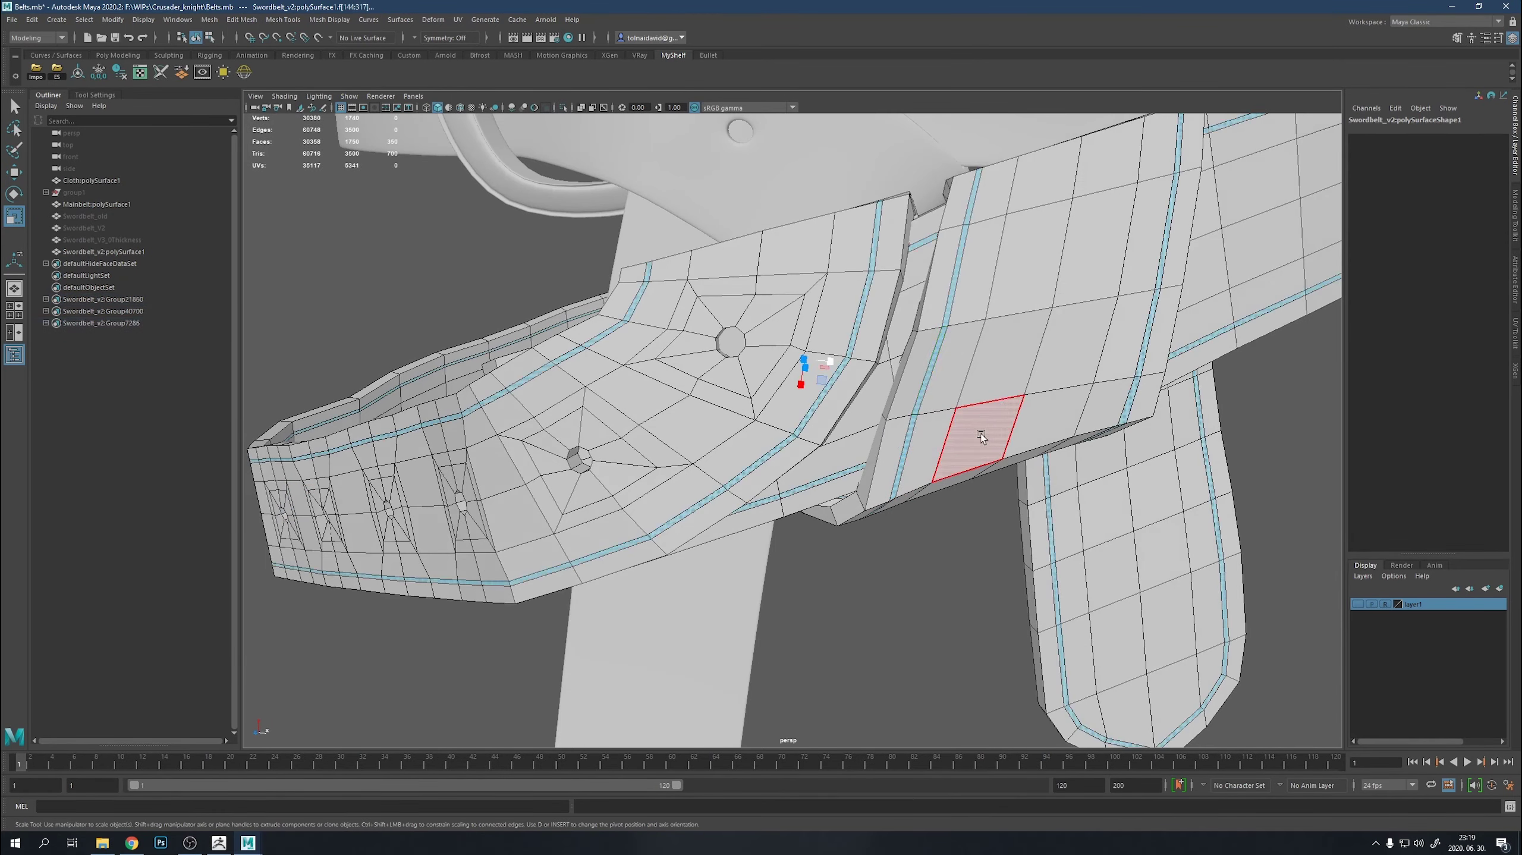
pyautogui.scroll(3, 979, 431)
pyautogui.keyDown('shift'); pyautogui.rightClick(1019, 447); pyautogui.keyUp('shift')
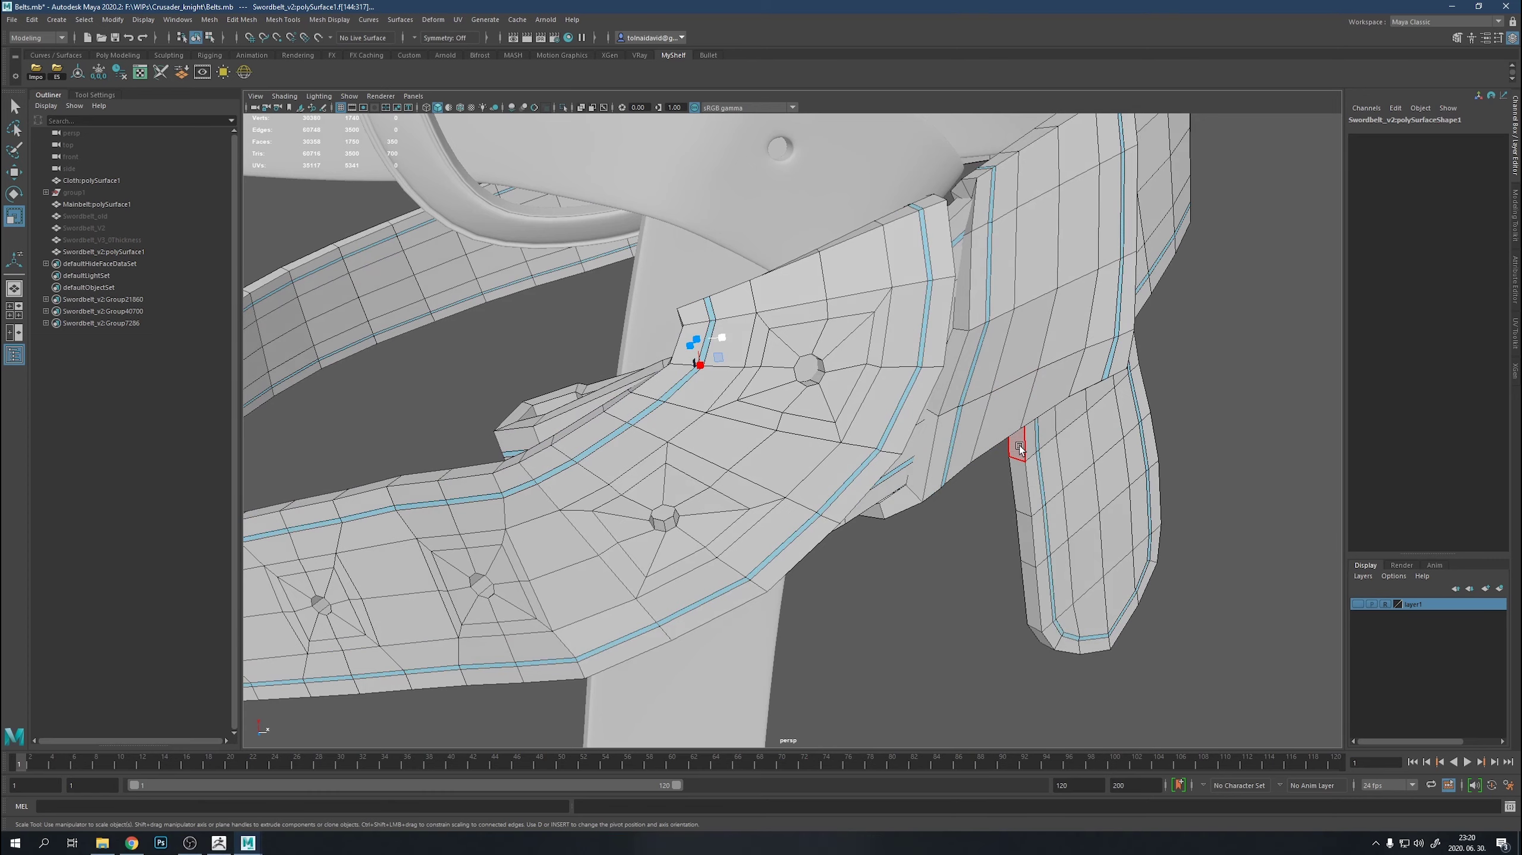
pyautogui.keyDown('shift'); pyautogui.moveTo(877, 450); pyautogui.dragTo(923, 411, button='right'); pyautogui.keyUp('shift')
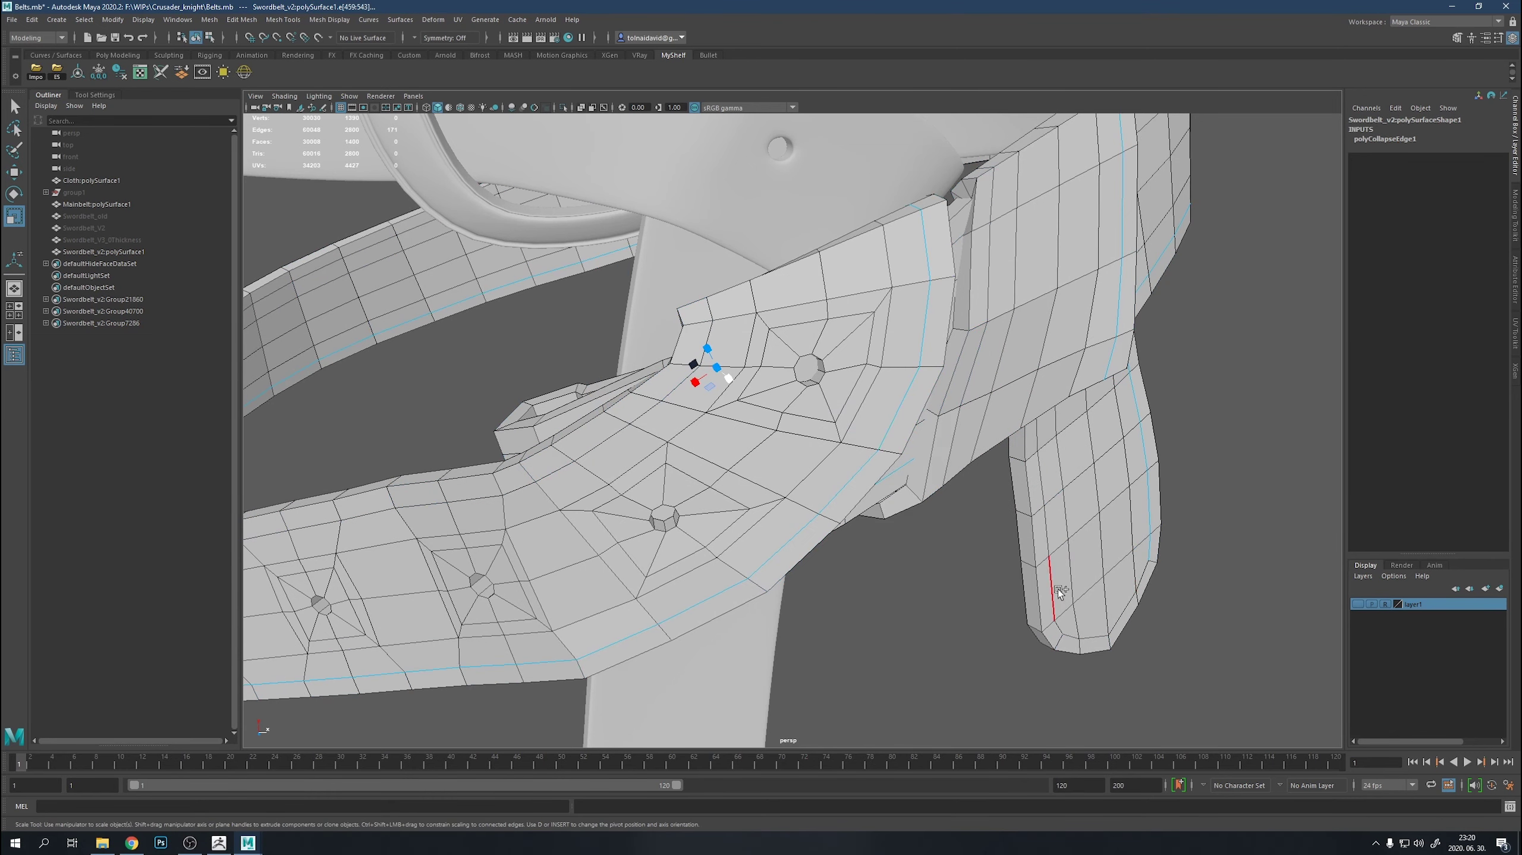
# Bevel the groove edge loops twice.
pyautogui.keyDown('shift'); pyautogui.moveTo(856, 352); pyautogui.dragTo(1097, 450, button='right'); pyautogui.keyUp('shift')
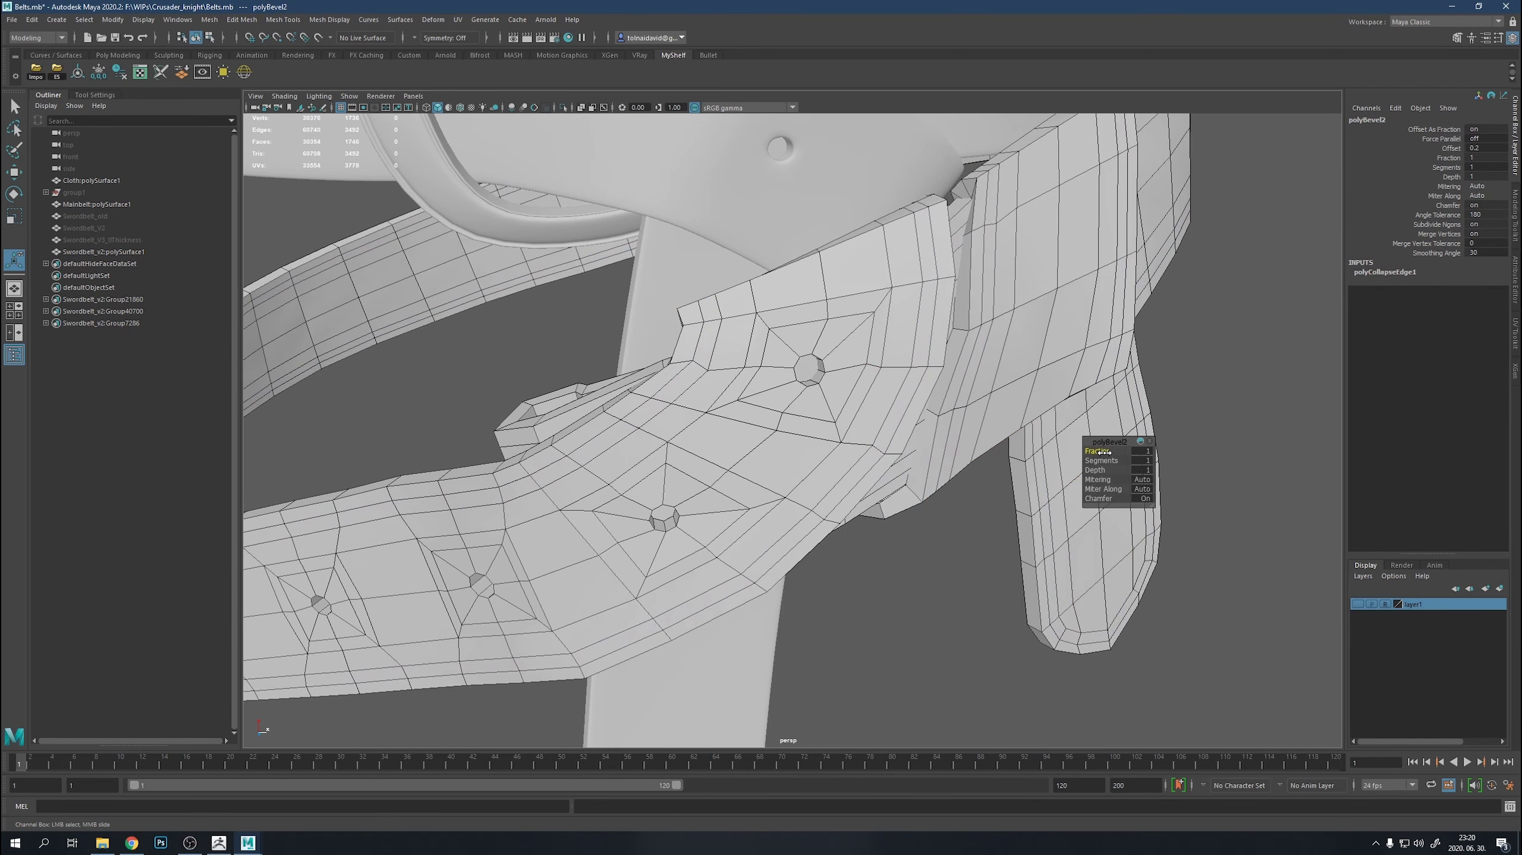
pyautogui.press('q')
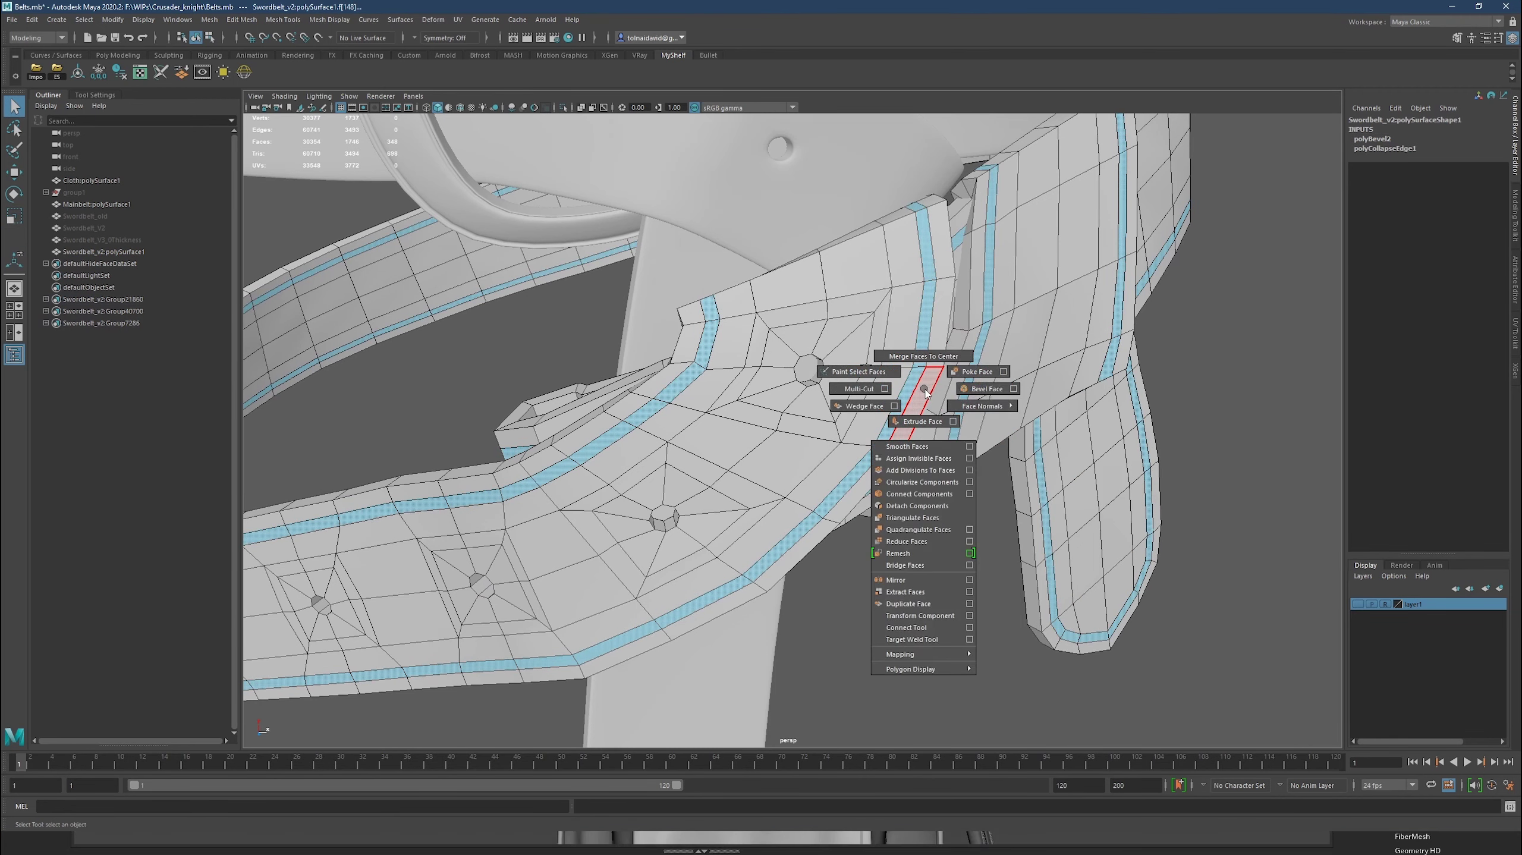
pyautogui.keyDown('shift'); pyautogui.moveTo(905, 388); pyautogui.dragTo(1118, 452, button='right'); pyautogui.keyUp('shift')
pyautogui.press('q')
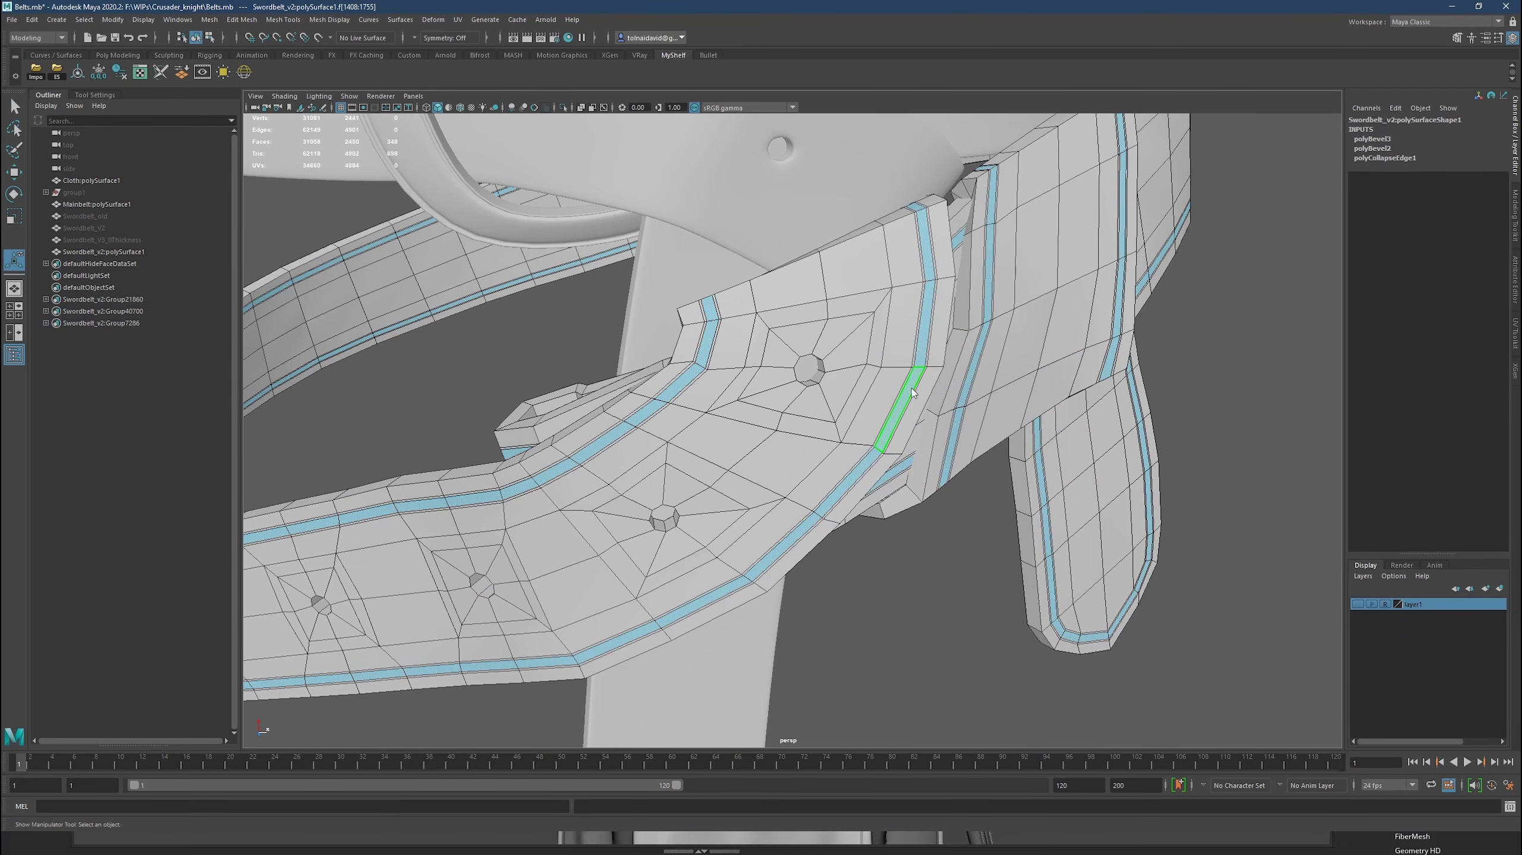
# Extrude the groove faces with thickness -0.12 and return to object mode.
pyautogui.keyDown('shift'); pyautogui.moveTo(911, 388); pyautogui.dragTo(1114, 446, button='right'); pyautogui.keyUp('shift')
pyautogui.moveTo(1114, 445); pyautogui.dragTo(1078, 445)
pyautogui.keyDown('alt'); pyautogui.moveTo(898, 419); pyautogui.dragTo(779, 359); pyautogui.keyUp('alt')
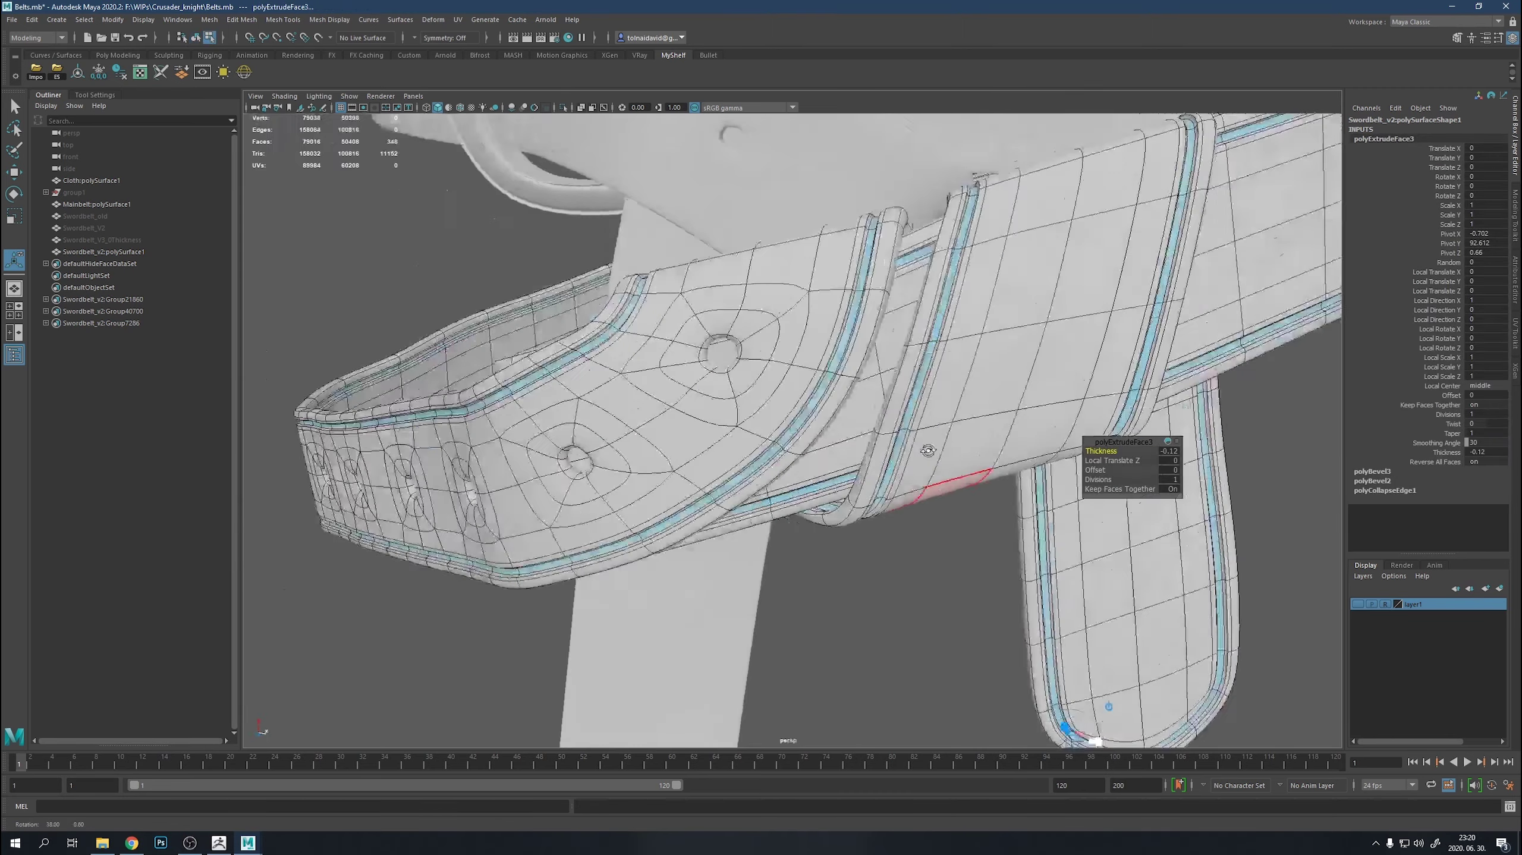
pyautogui.moveTo(918, 418)
pyautogui.mouseDown(button='right')
pyautogui.moveTo(998, 376)
pyautogui.moveTo(977, 452)
pyautogui.mouseUp(button='right')
pyautogui.click(817, 404)
pyautogui.scroll(10, 817, 404)
# Add an edge loop along the belt and check it in smooth preview.
pyautogui.keyDown('ctrl'); pyautogui.click(976, 473); pyautogui.keyUp('ctrl')
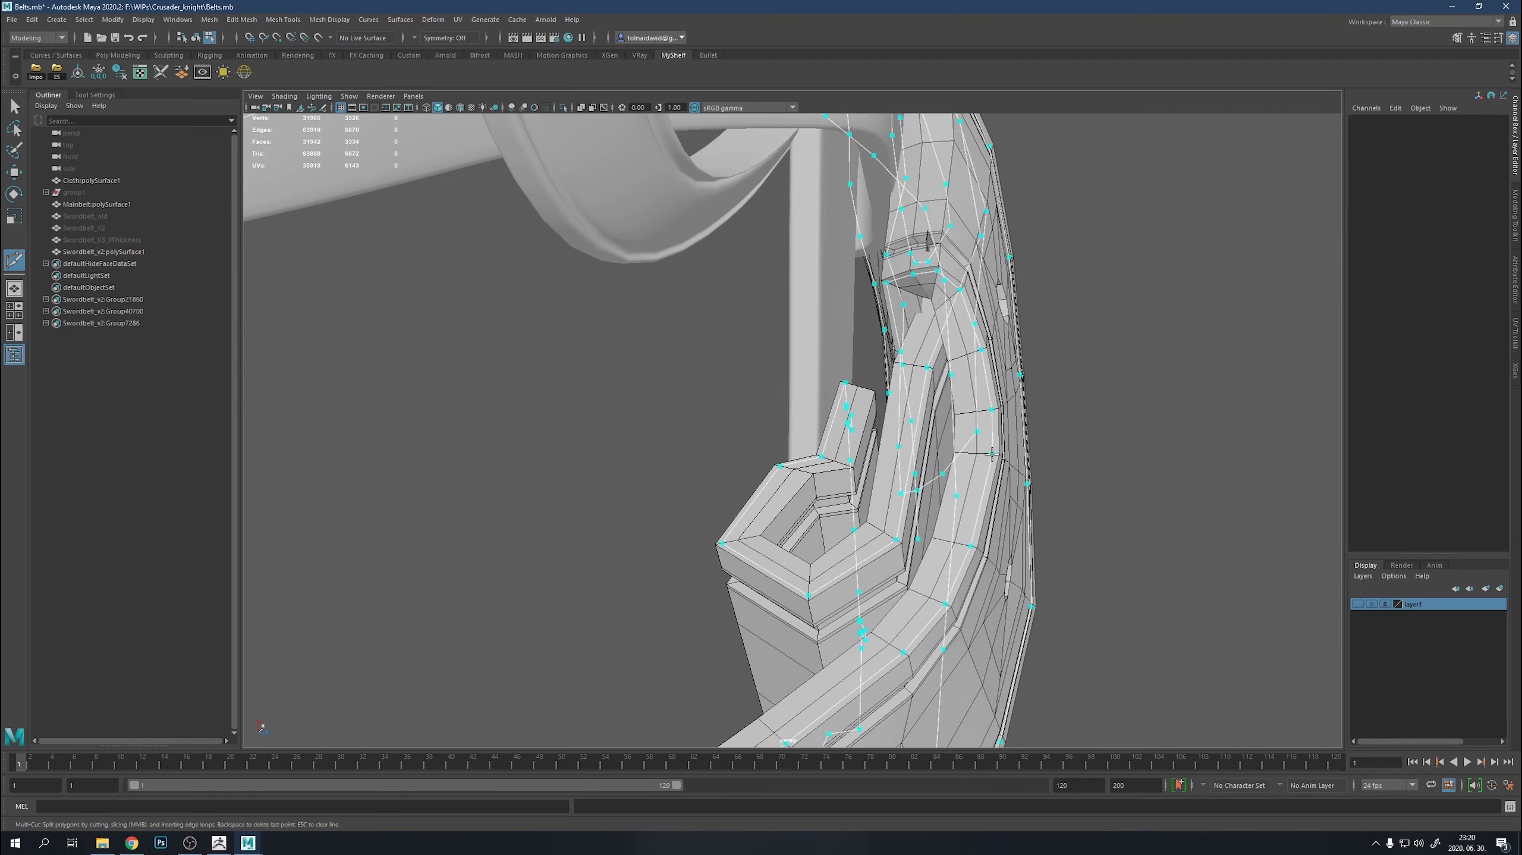
pyautogui.press('q')
pyautogui.press('3')
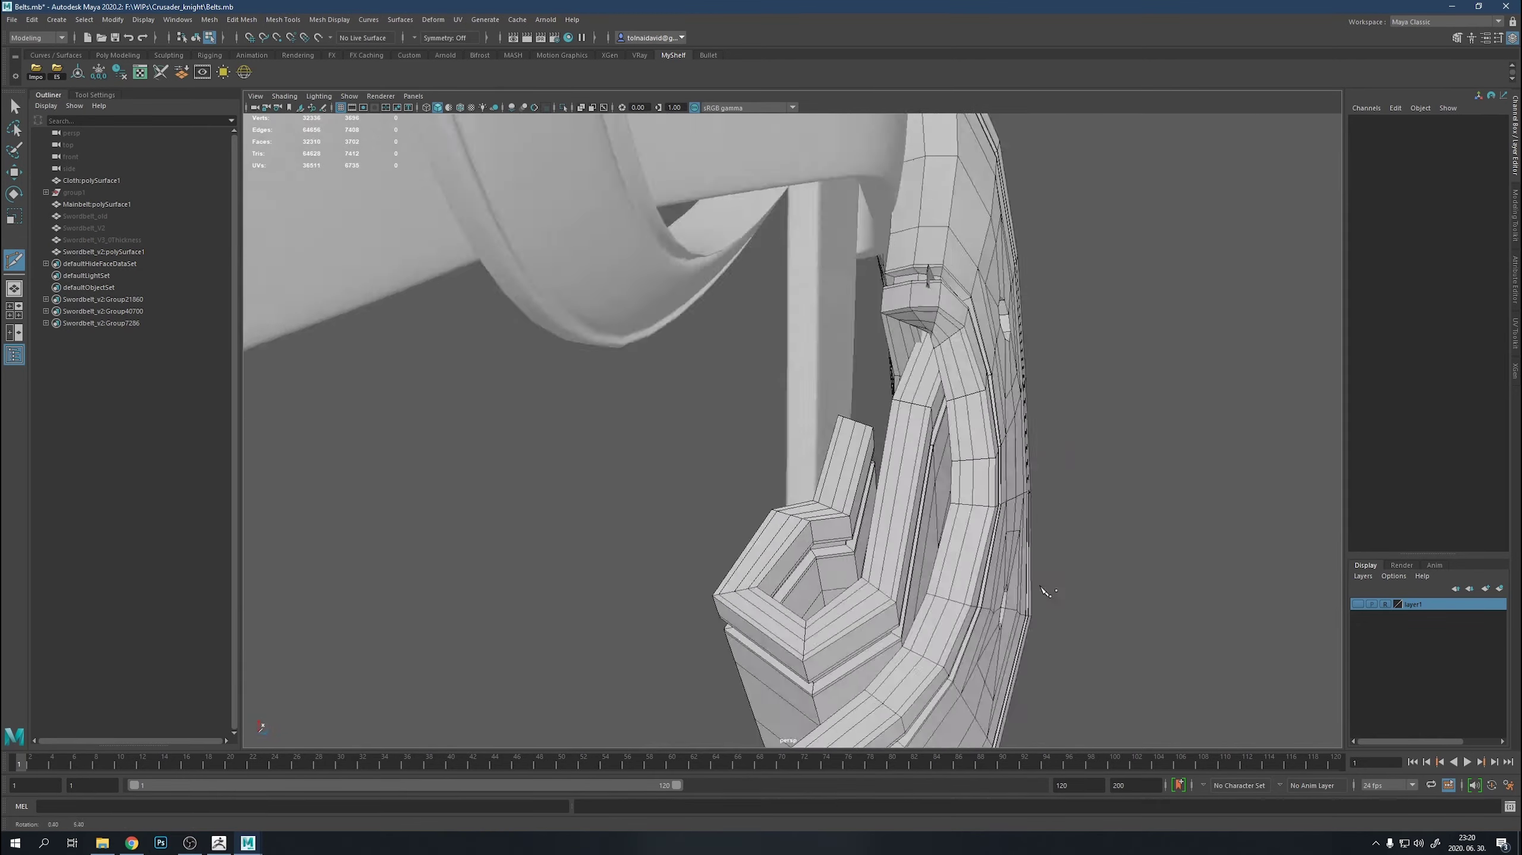
pyautogui.moveTo(985, 584)
pyautogui.keyDown('alt'); pyautogui.mouseDown()
pyautogui.moveTo(837, 495)
pyautogui.moveTo(1114, 567)
pyautogui.mouseUp(); pyautogui.keyUp('alt')
pyautogui.press('1')
pyautogui.scroll(5, 927, 479)
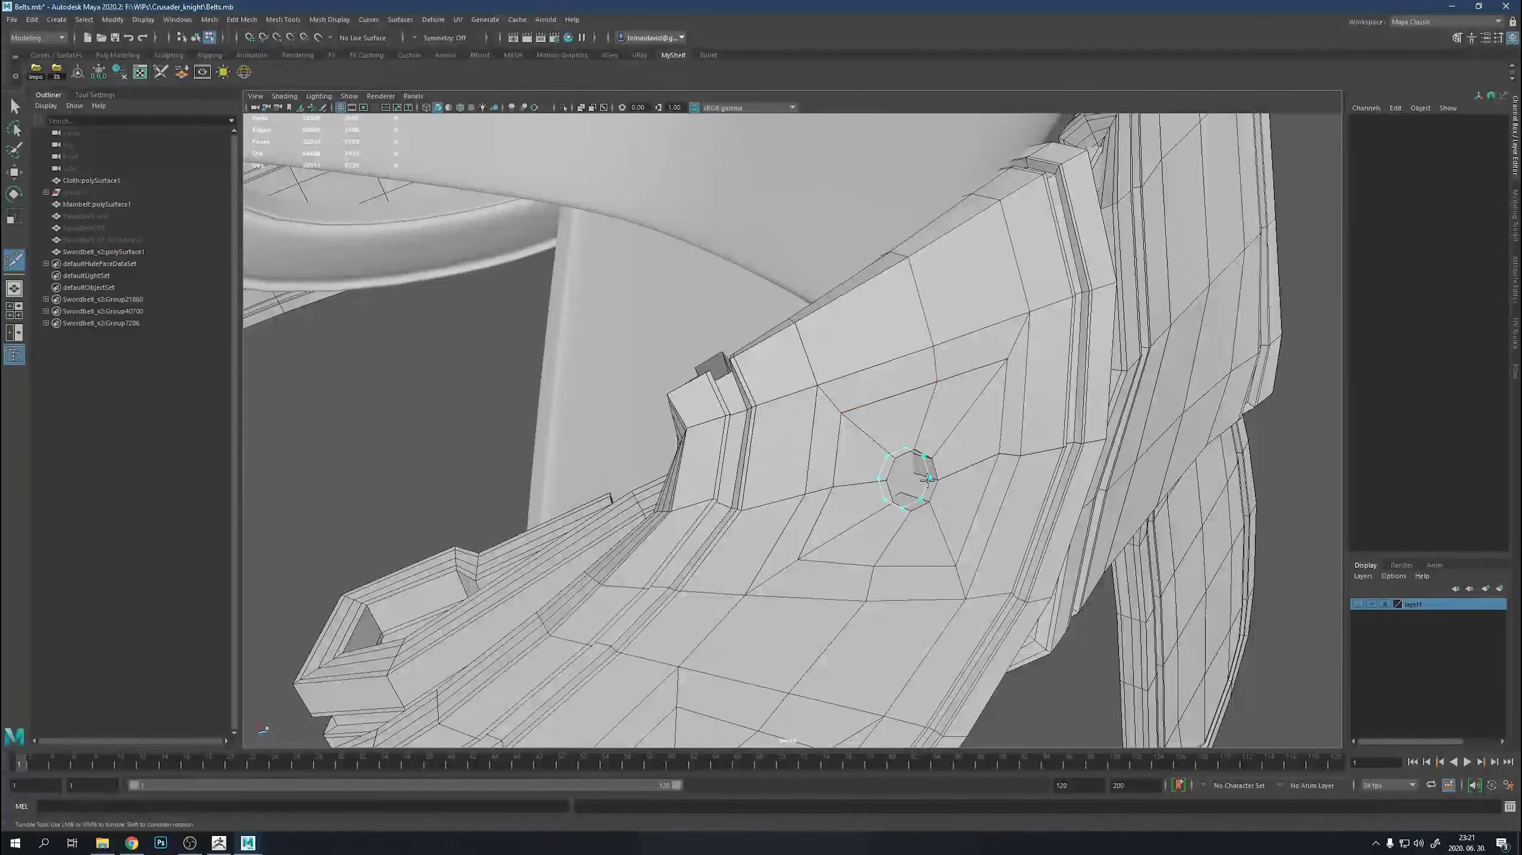
pyautogui.keyDown('alt'); pyautogui.moveTo(928, 519); pyautogui.dragTo(968, 319, button='middle'); pyautogui.keyUp('alt')
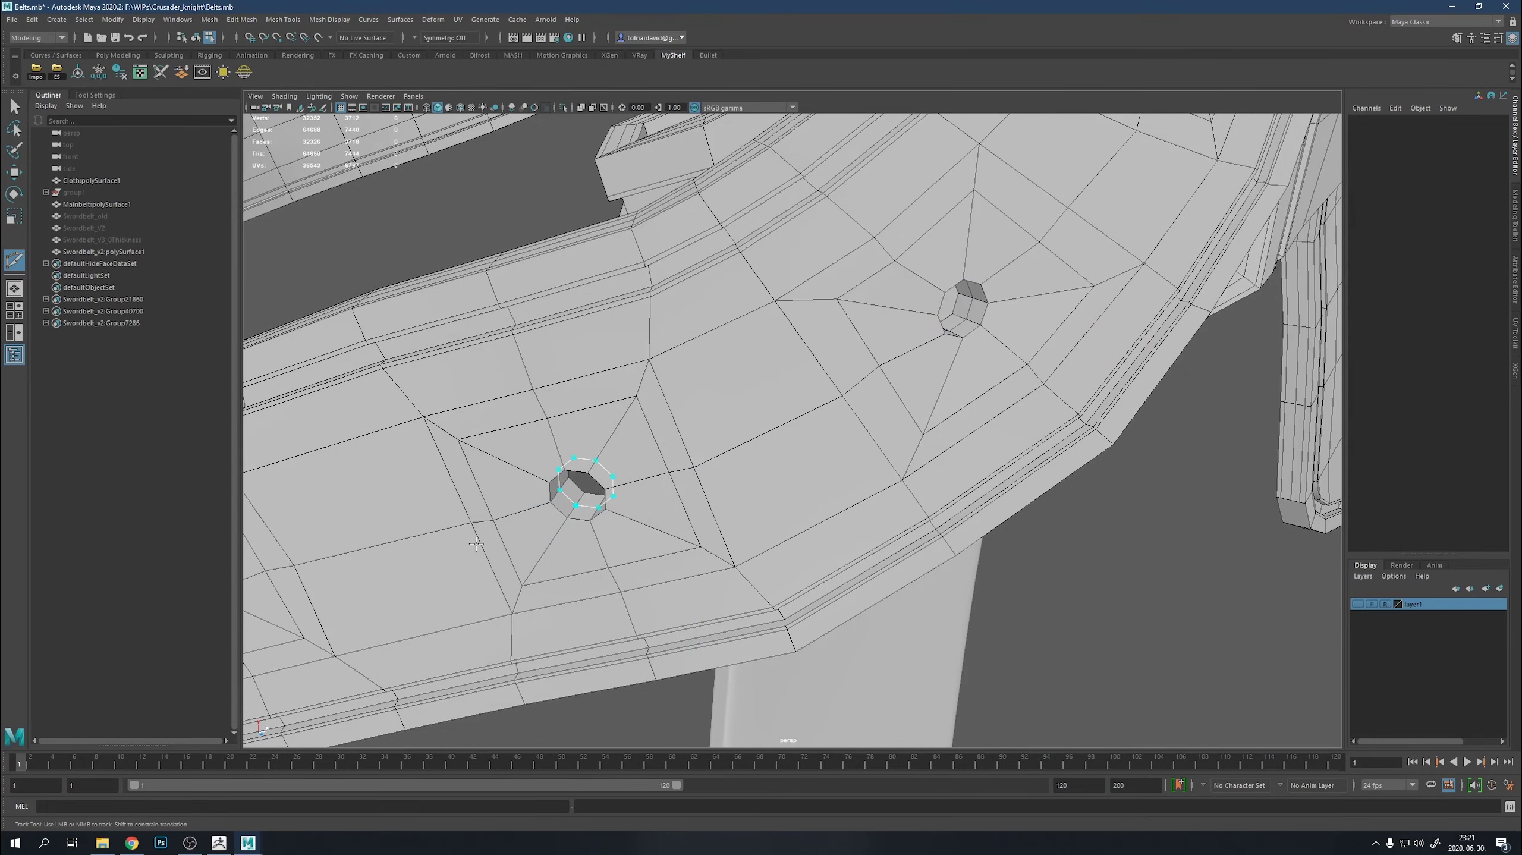
pyautogui.keyDown('alt'); pyautogui.moveTo(476, 543); pyautogui.dragTo(1033, 468); pyautogui.keyUp('alt')
# Cut edges from the octagonal holes out to the surrounding square loop corners.
pyautogui.keyDown('alt'); pyautogui.moveTo(614, 554); pyautogui.dragTo(509, 586); pyautogui.keyUp('alt')
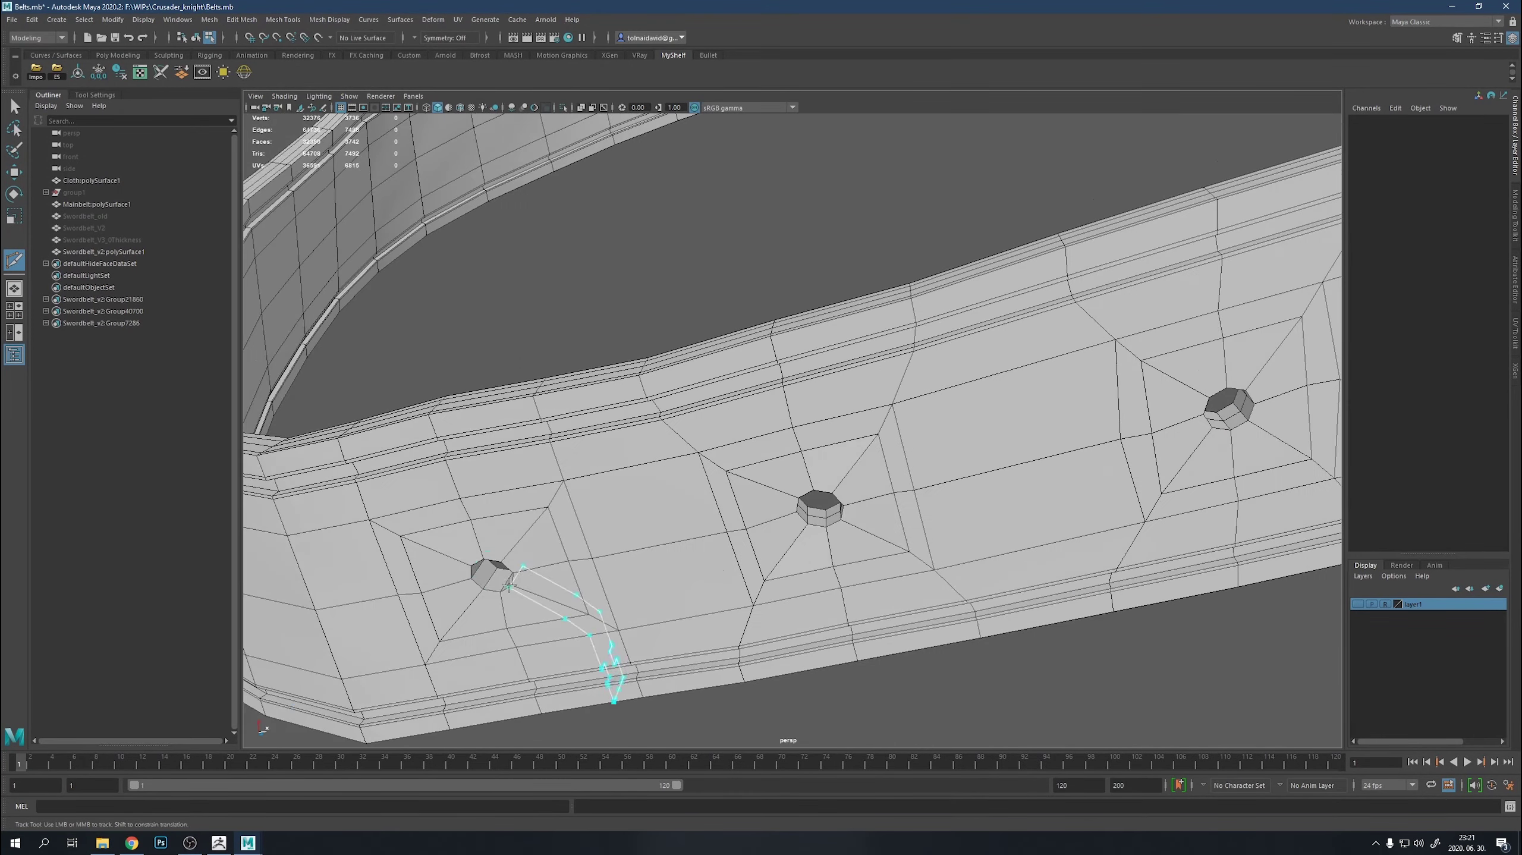
pyautogui.keyDown('alt'); pyautogui.moveTo(492, 602); pyautogui.dragTo(782, 652, button='right'); pyautogui.keyUp('alt')
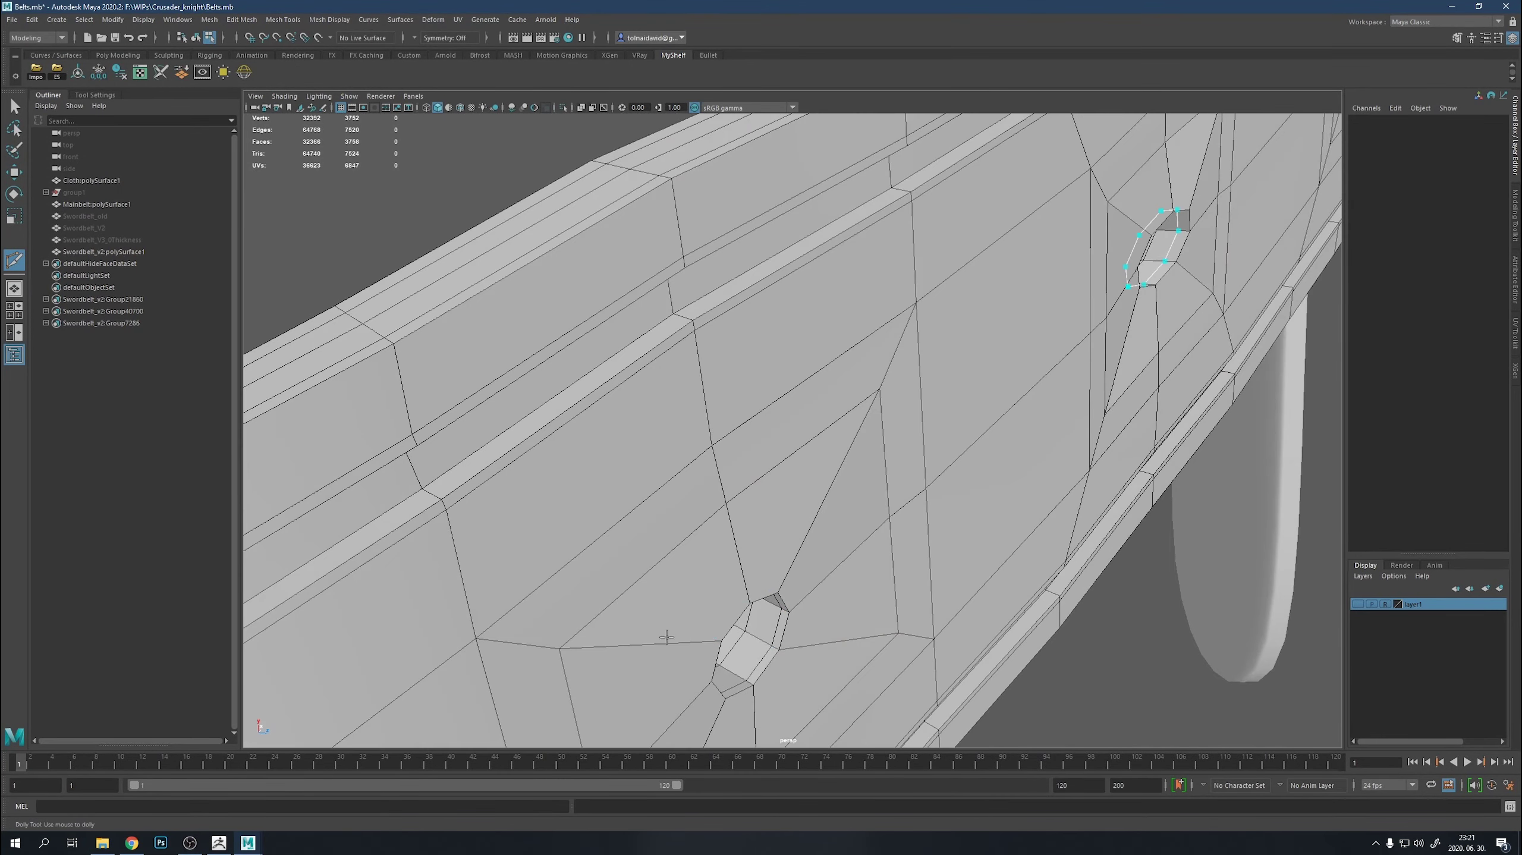
pyautogui.keyDown('alt'); pyautogui.moveTo(665, 637); pyautogui.dragTo(646, 477, button='right'); pyautogui.keyUp('alt')
pyautogui.keyDown('alt'); pyautogui.moveTo(645, 476); pyautogui.dragTo(1043, 418); pyautogui.keyUp('alt')
pyautogui.keyDown('alt'); pyautogui.moveTo(1042, 418); pyautogui.dragTo(934, 377, button='right'); pyautogui.keyUp('alt')
pyautogui.keyDown('alt'); pyautogui.moveTo(934, 377); pyautogui.dragTo(1030, 444, button='middle'); pyautogui.keyUp('alt')
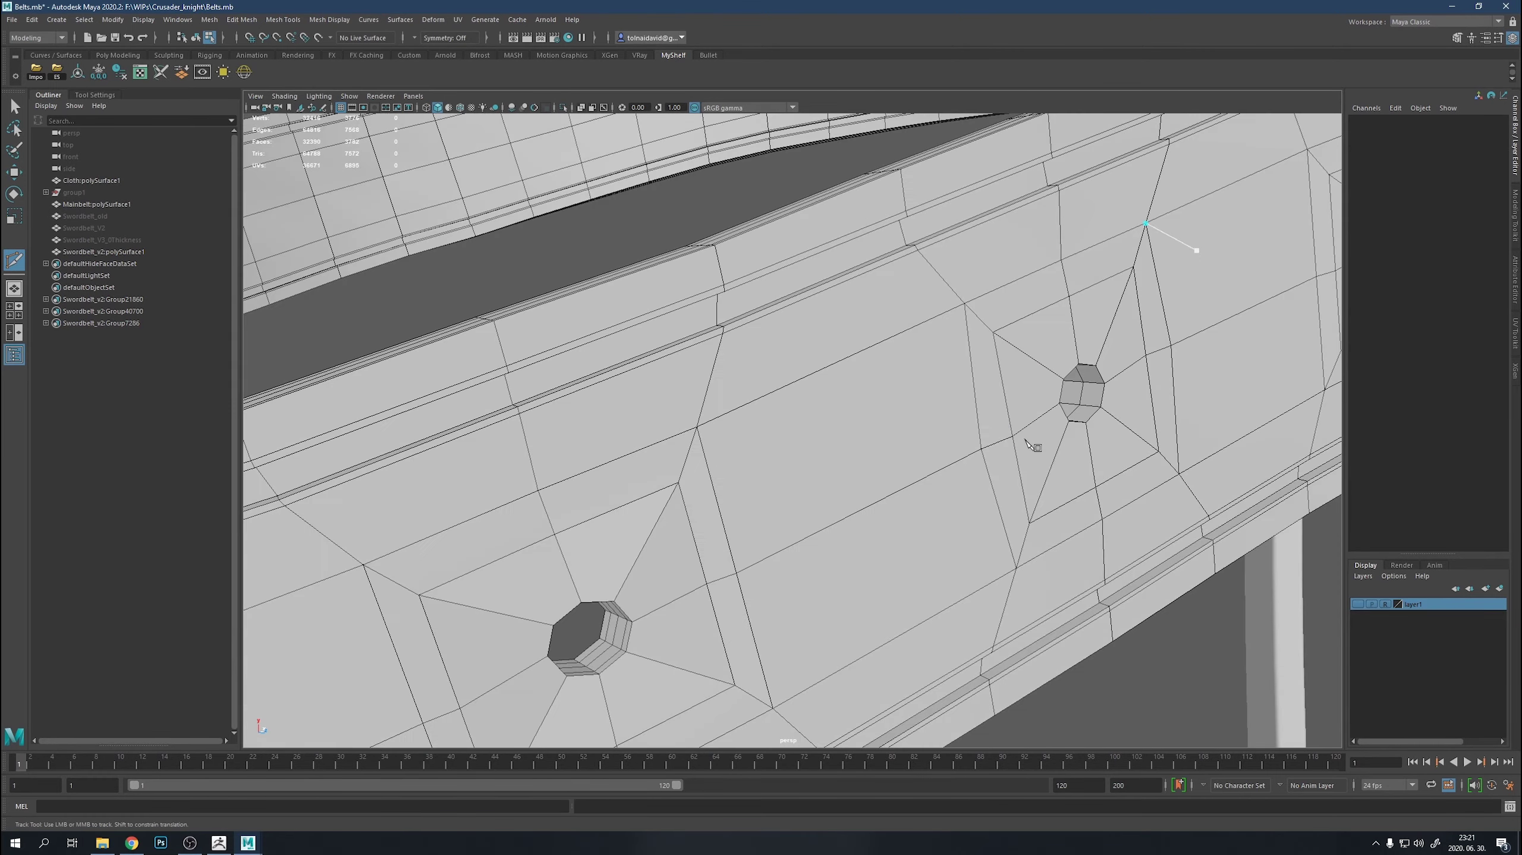
pyautogui.keyDown('alt'); pyautogui.moveTo(1138, 356); pyautogui.dragTo(1066, 495); pyautogui.keyUp('alt')
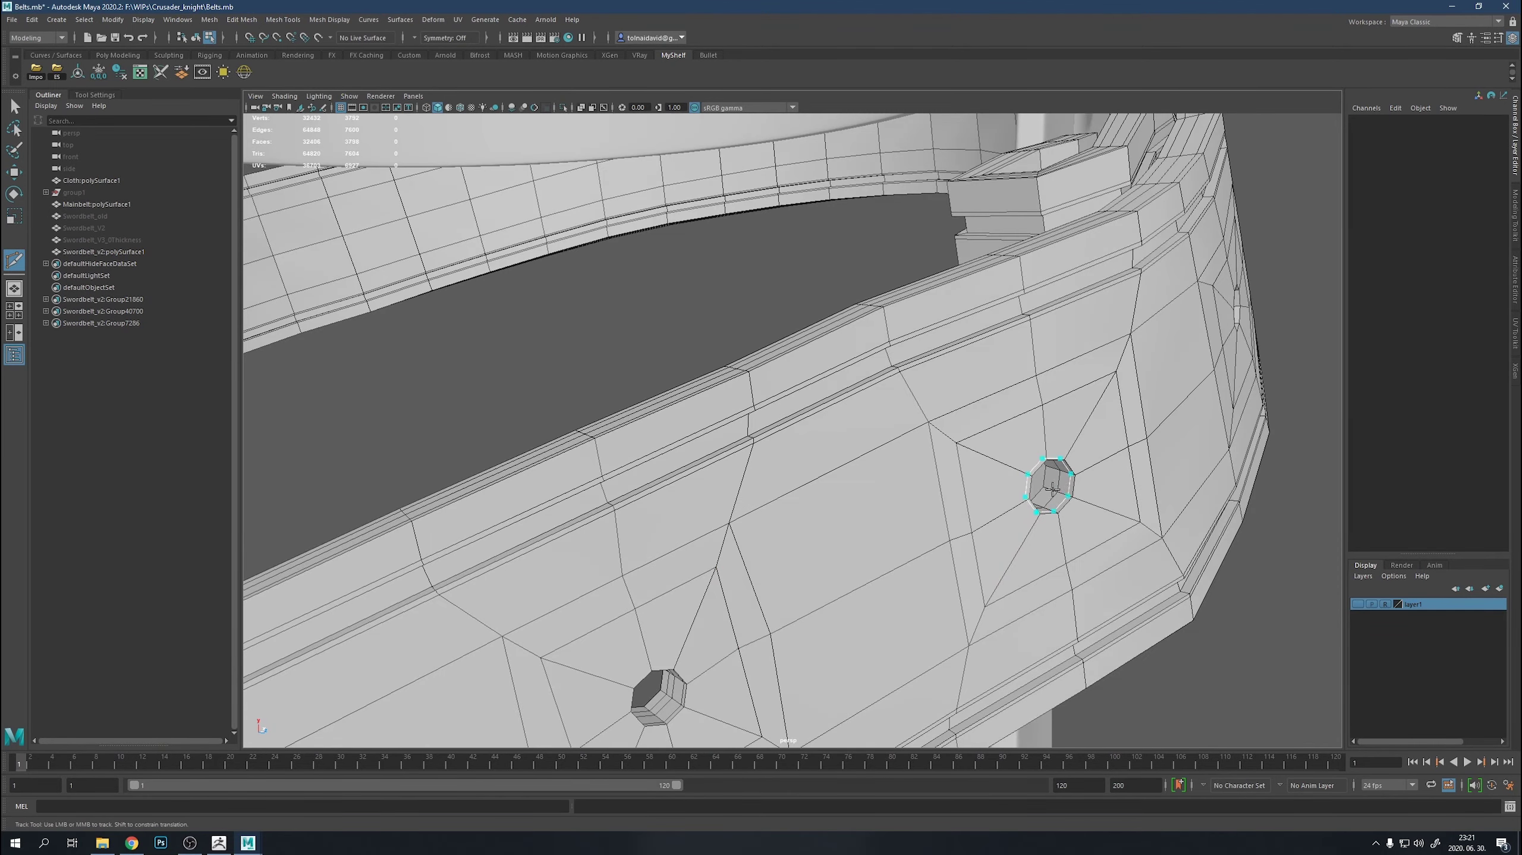
pyautogui.keyDown('alt'); pyautogui.moveTo(1052, 488); pyautogui.dragTo(1189, 472, button='middle'); pyautogui.keyUp('alt')
pyautogui.keyDown('alt'); pyautogui.moveTo(1188, 472); pyautogui.dragTo(841, 459); pyautogui.keyUp('alt')
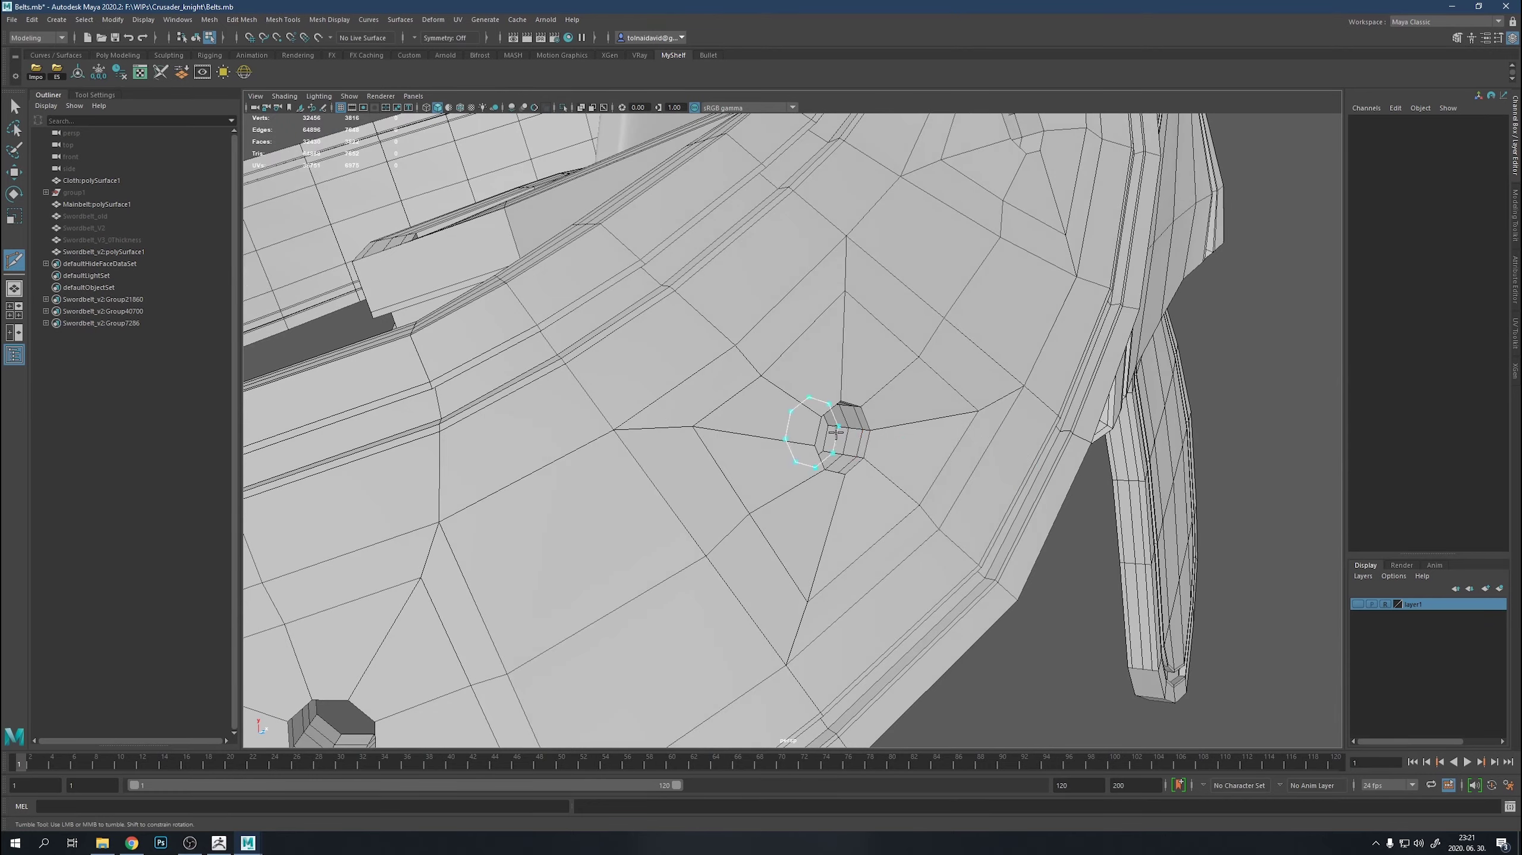
pyautogui.keyDown('alt'); pyautogui.moveTo(873, 445); pyautogui.dragTo(709, 606); pyautogui.keyUp('alt')
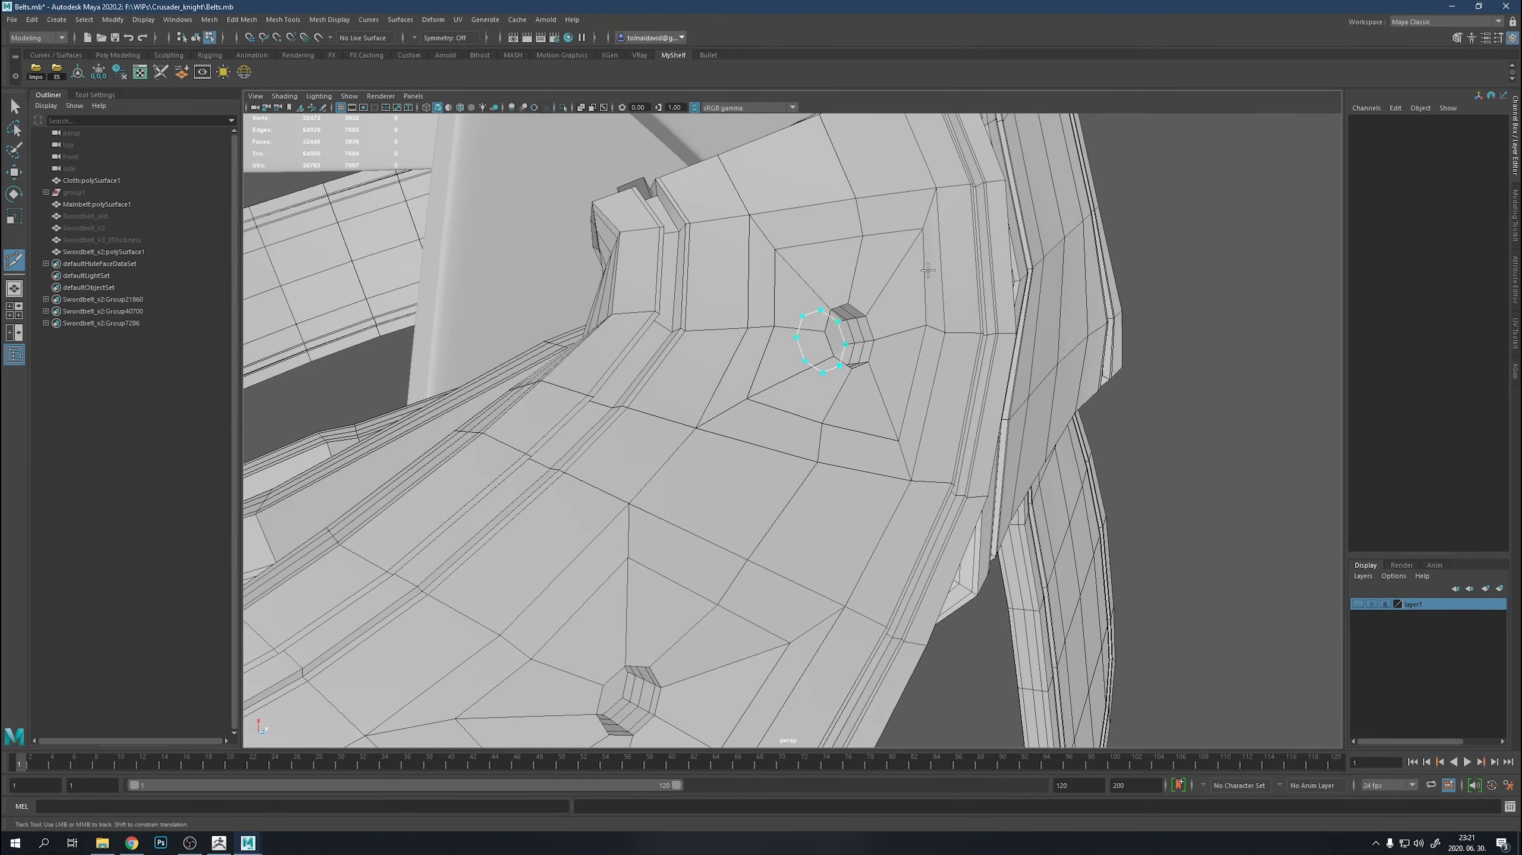
# Cut more edges at the holes near the keeper, then reselect the Swordbelt_v2 belt.
pyautogui.press('q')
pyautogui.keyDown('alt'); pyautogui.moveTo(927, 271); pyautogui.dragTo(882, 341); pyautogui.keyUp('alt')
pyautogui.press('1')
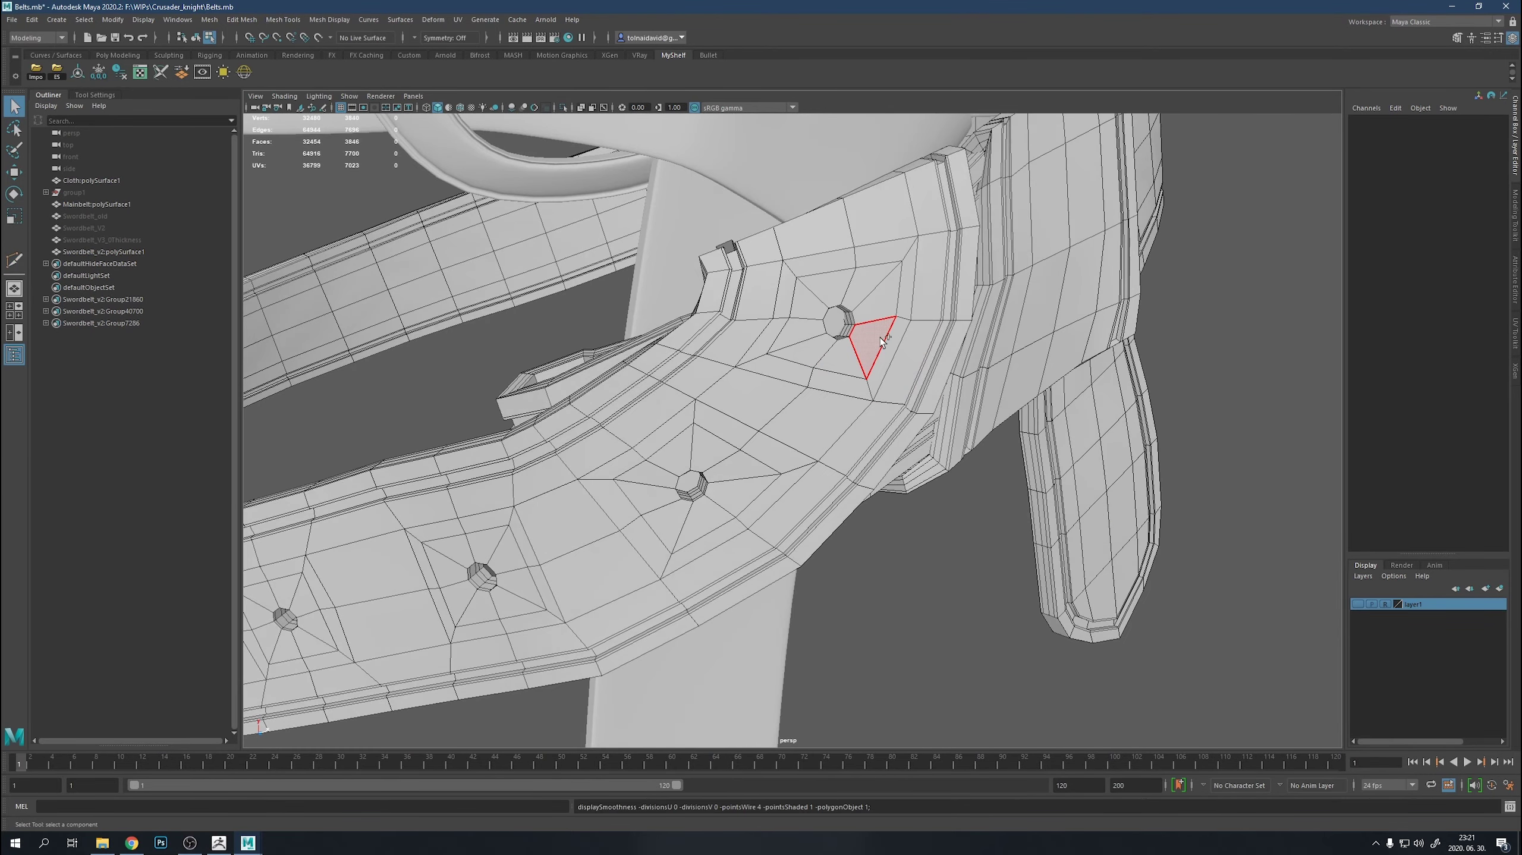
pyautogui.press('y')
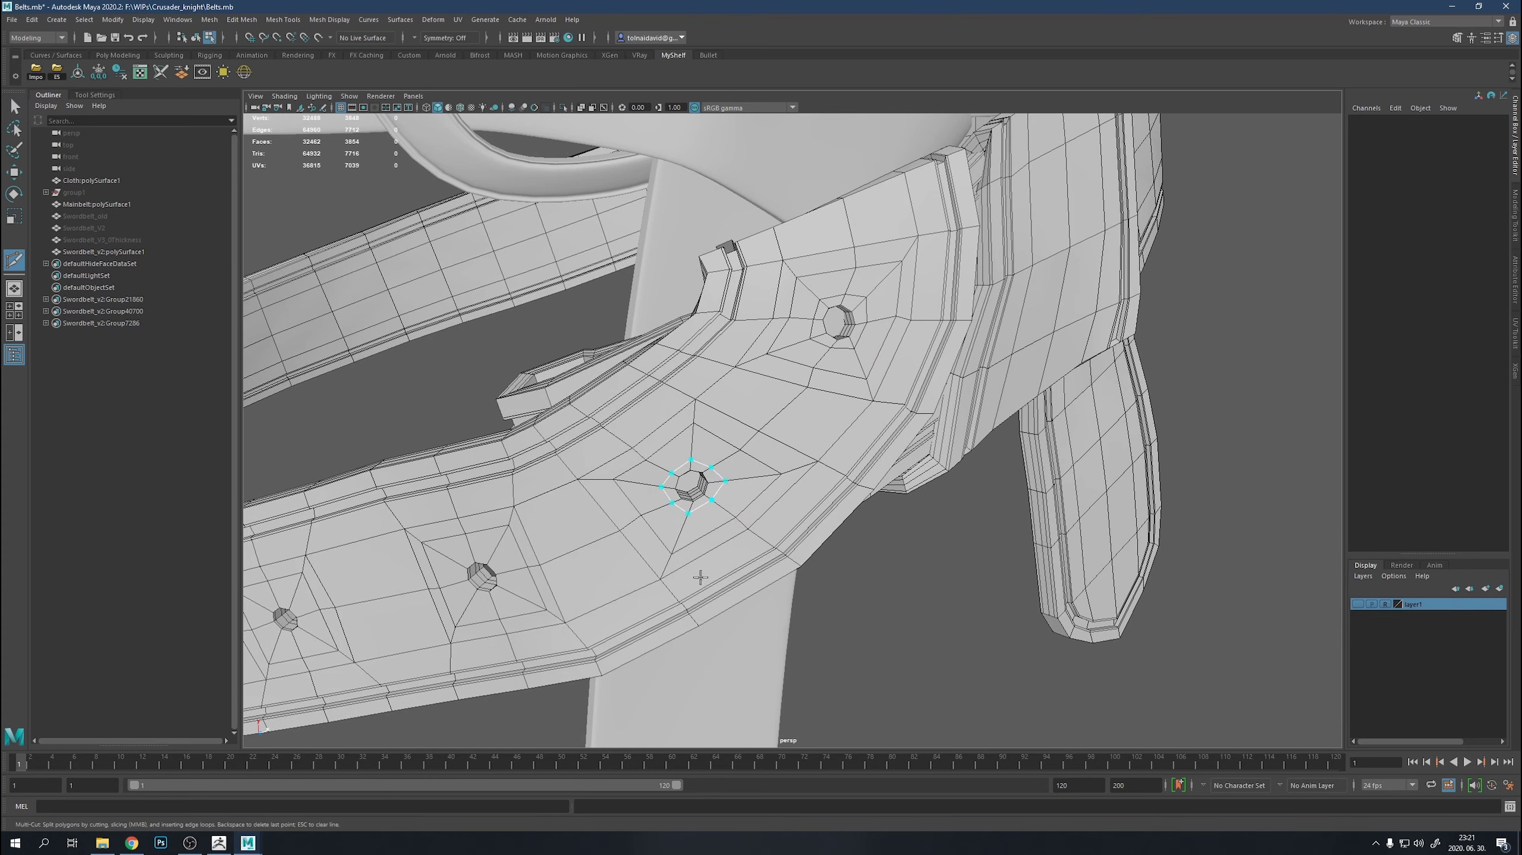
pyautogui.keyDown('alt'); pyautogui.moveTo(700, 577); pyautogui.dragTo(748, 472, button='middle'); pyautogui.keyUp('alt')
pyautogui.keyDown('alt'); pyautogui.moveTo(601, 563); pyautogui.dragTo(884, 443, button='middle'); pyautogui.keyUp('alt')
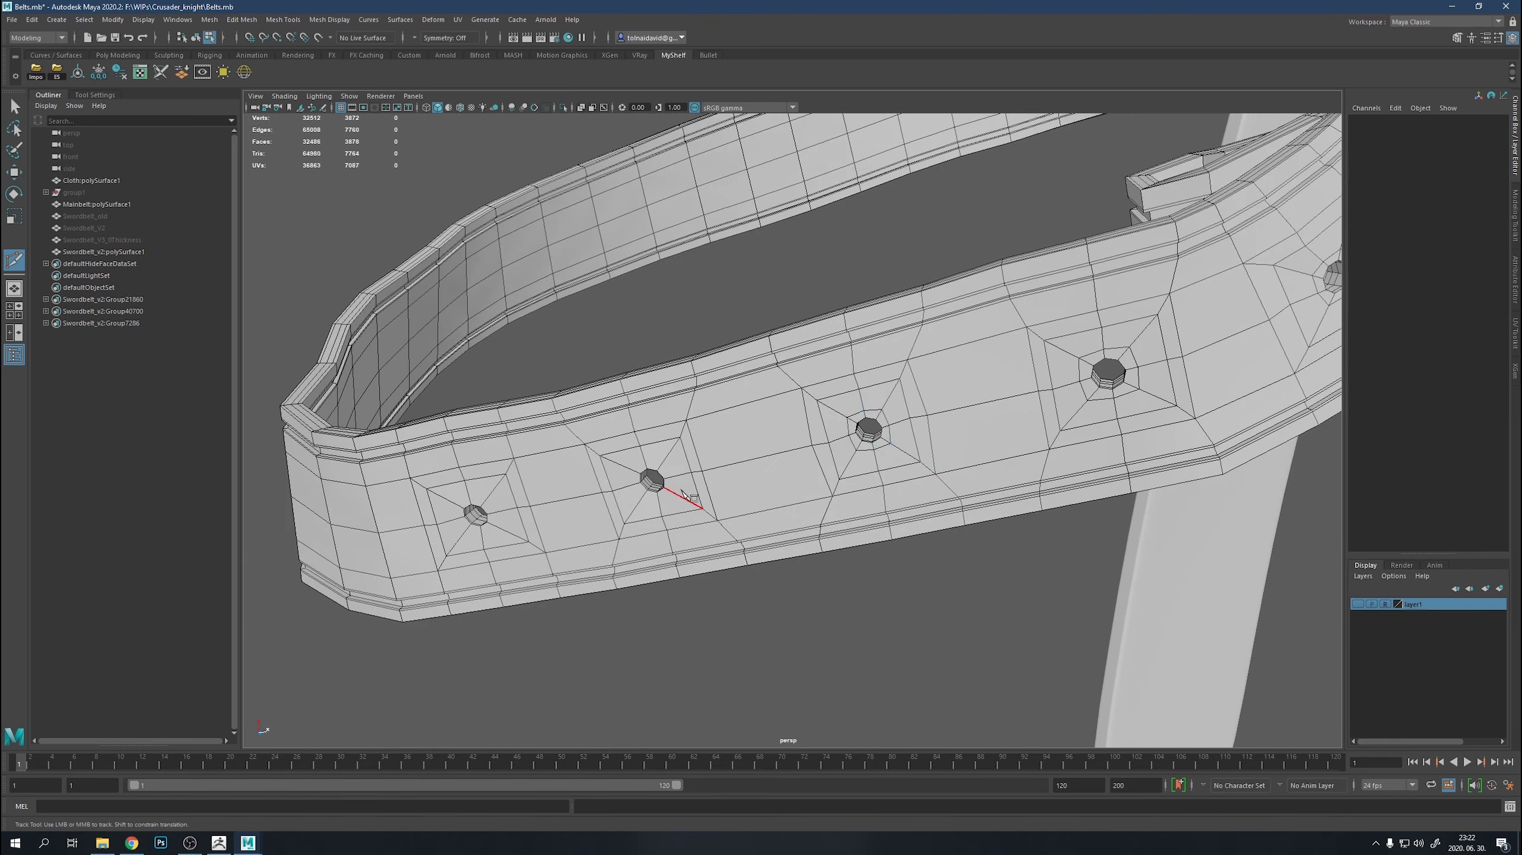
pyautogui.keyDown('alt'); pyautogui.moveTo(592, 550); pyautogui.dragTo(688, 508); pyautogui.keyUp('alt')
pyautogui.scroll(-5, 1123, 558)
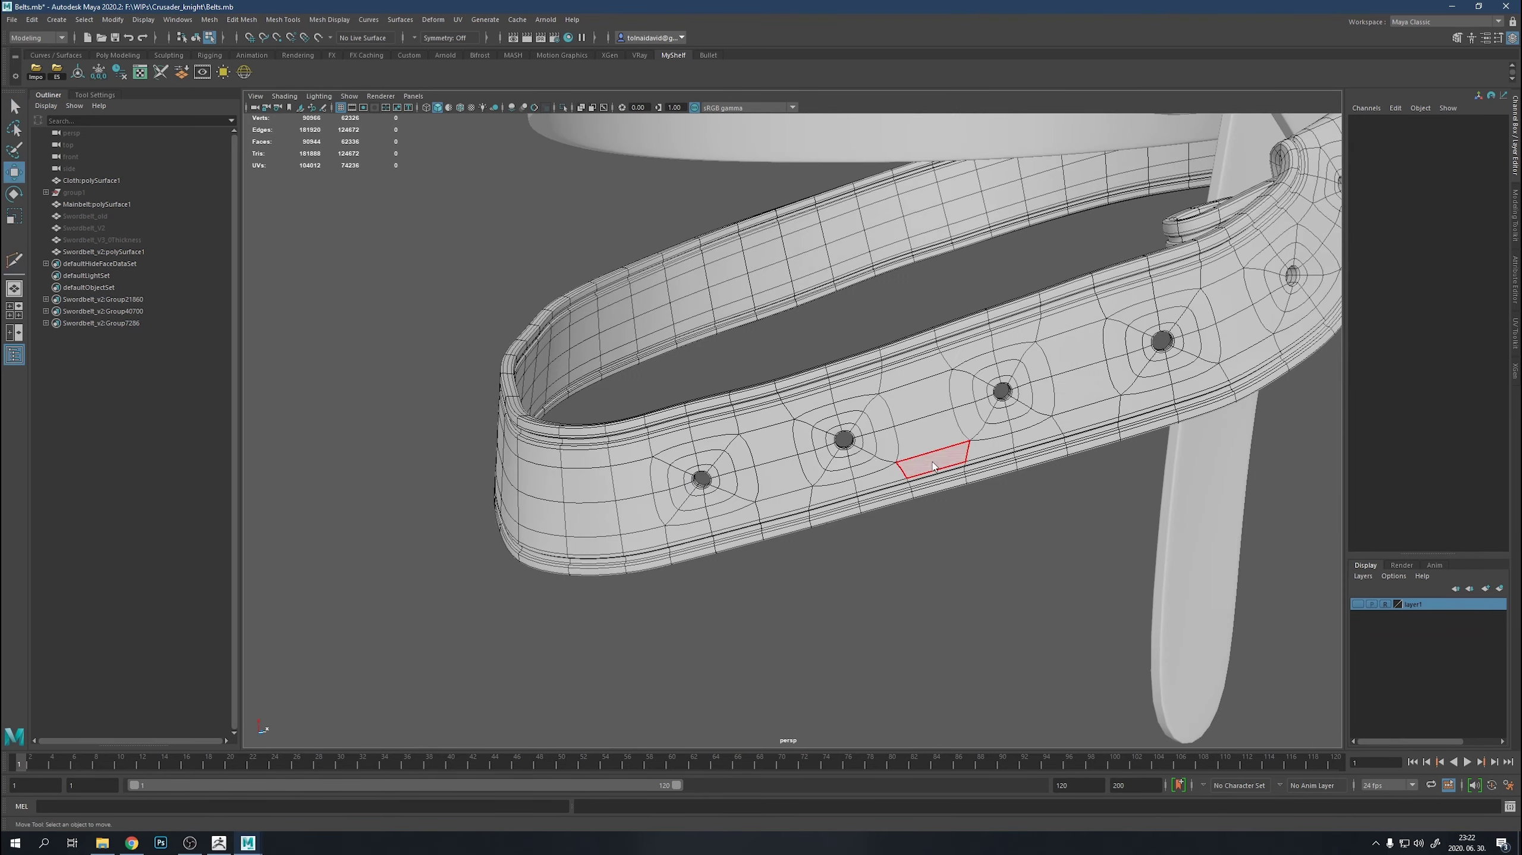
pyautogui.press('F8')
pyautogui.keyDown('alt'); pyautogui.moveTo(968, 554); pyautogui.dragTo(983, 597); pyautogui.keyUp('alt')
pyautogui.scroll(10, 944, 438)
pyautogui.click(944, 438)
pyautogui.press('w')
pyautogui.press('F11')
pyautogui.click(899, 306)
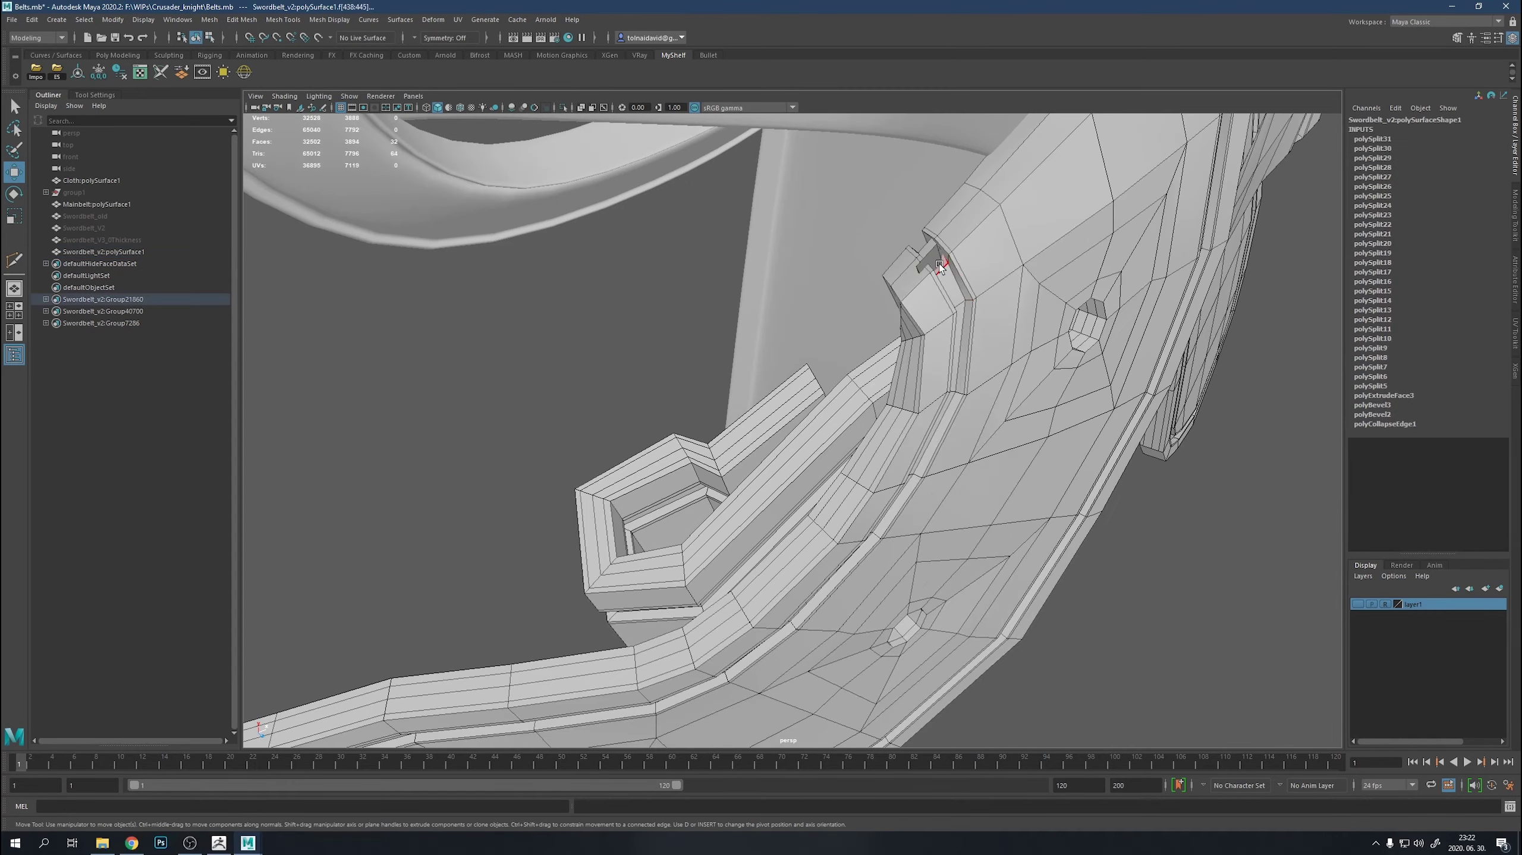
pyautogui.keyDown('alt'); pyautogui.moveTo(898, 306); pyautogui.dragTo(922, 506); pyautogui.keyUp('alt')
pyautogui.scroll(5, 1001, 541)
pyautogui.press('4')
pyautogui.scroll(-5, 1002, 541)
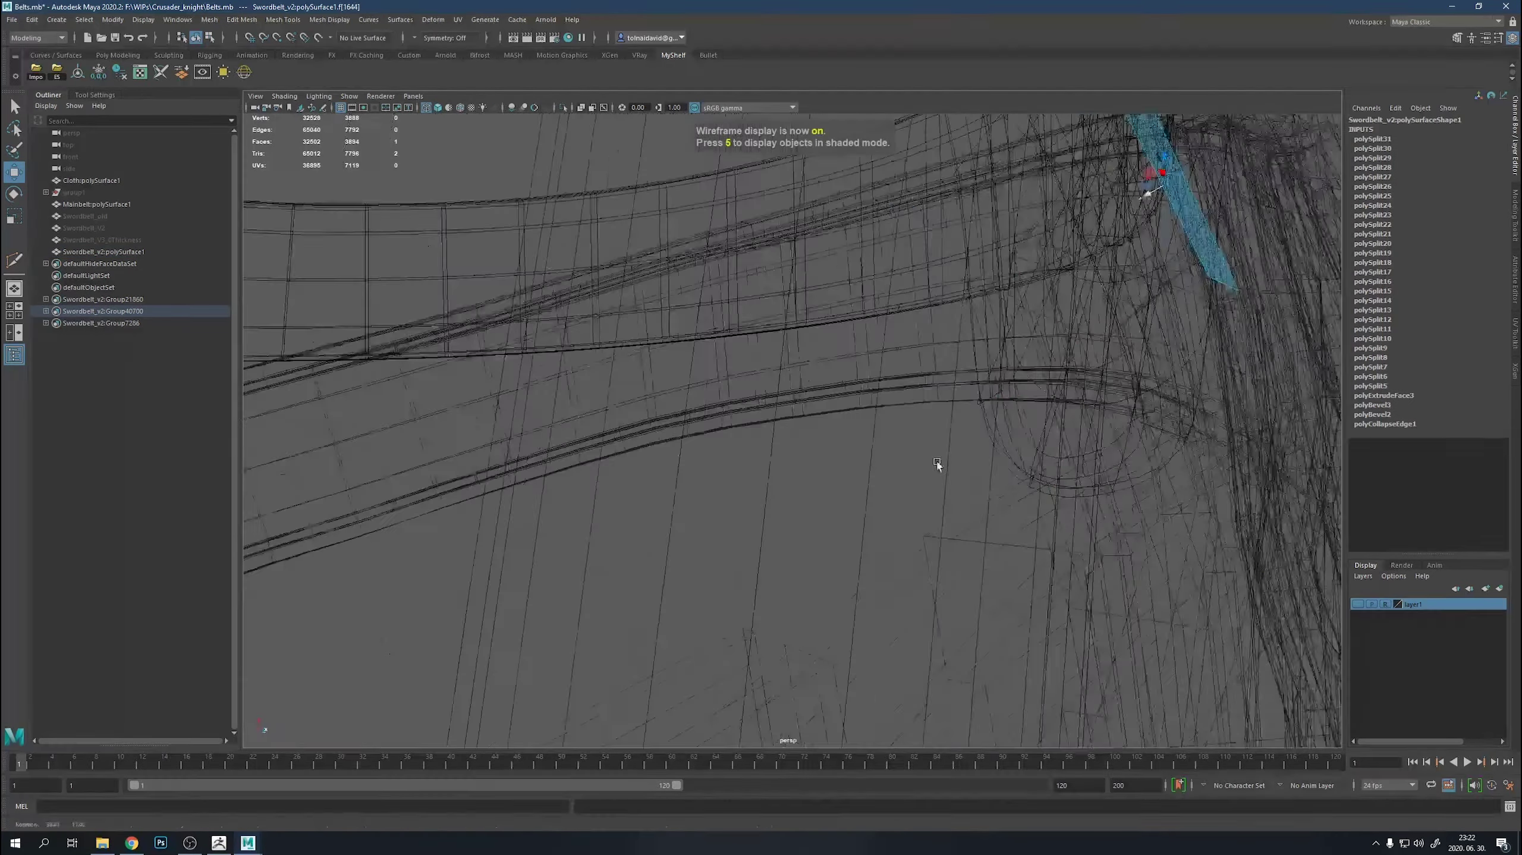
pyautogui.moveTo(1002, 541)
pyautogui.keyDown('alt'); pyautogui.mouseDown()
pyautogui.moveTo(1066, 364)
pyautogui.moveTo(982, 437)
pyautogui.mouseUp(); pyautogui.keyUp('alt')
pyautogui.scroll(3, 584, 367)
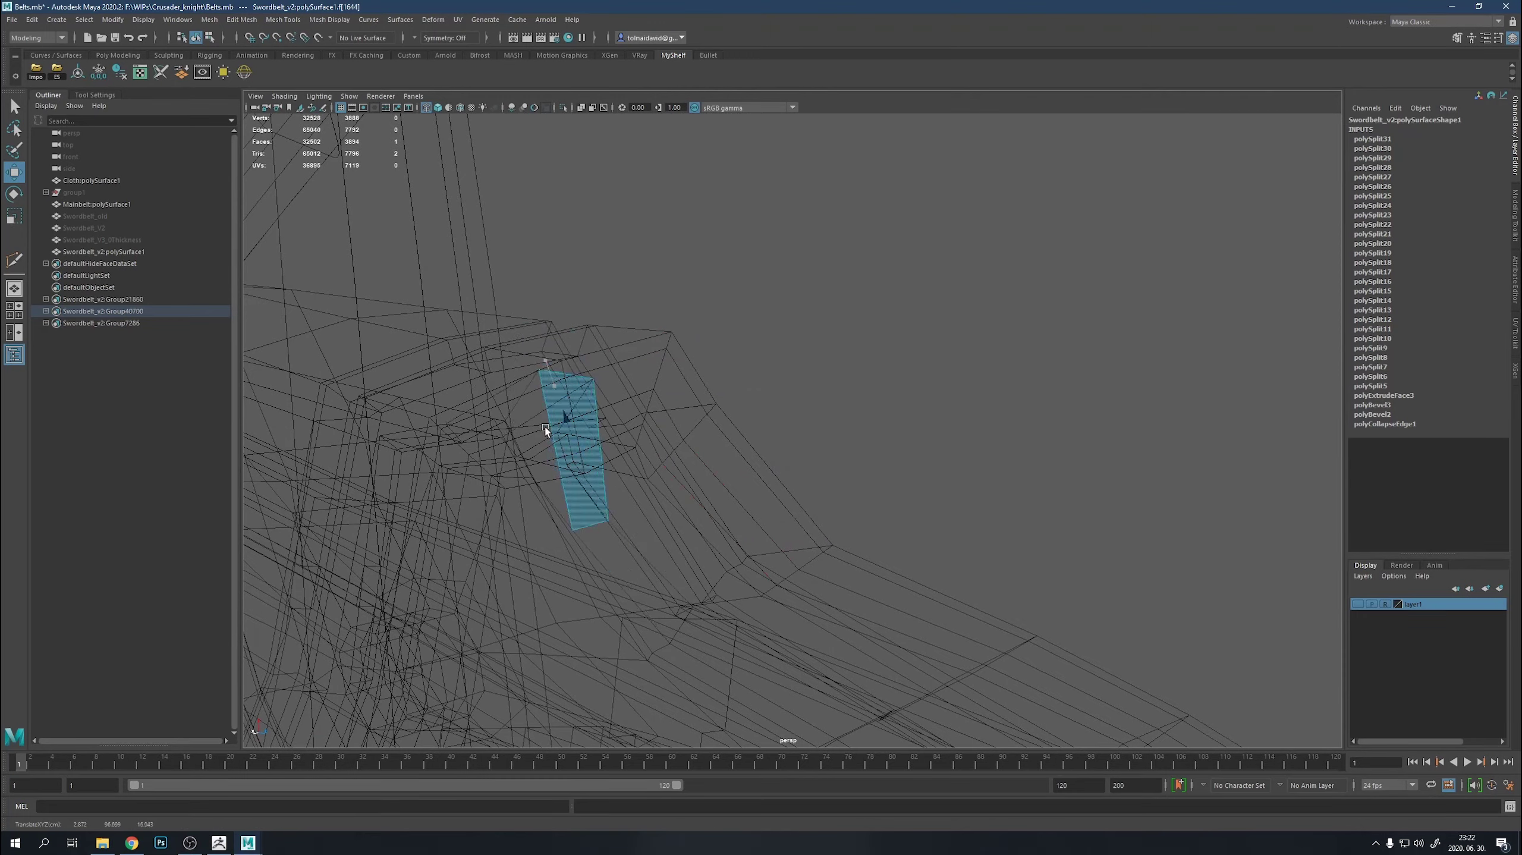
pyautogui.keyDown('alt'); pyautogui.moveTo(544, 427); pyautogui.dragTo(744, 529); pyautogui.keyUp('alt')
pyautogui.press('5')
pyautogui.scroll(3, 1089, 421)
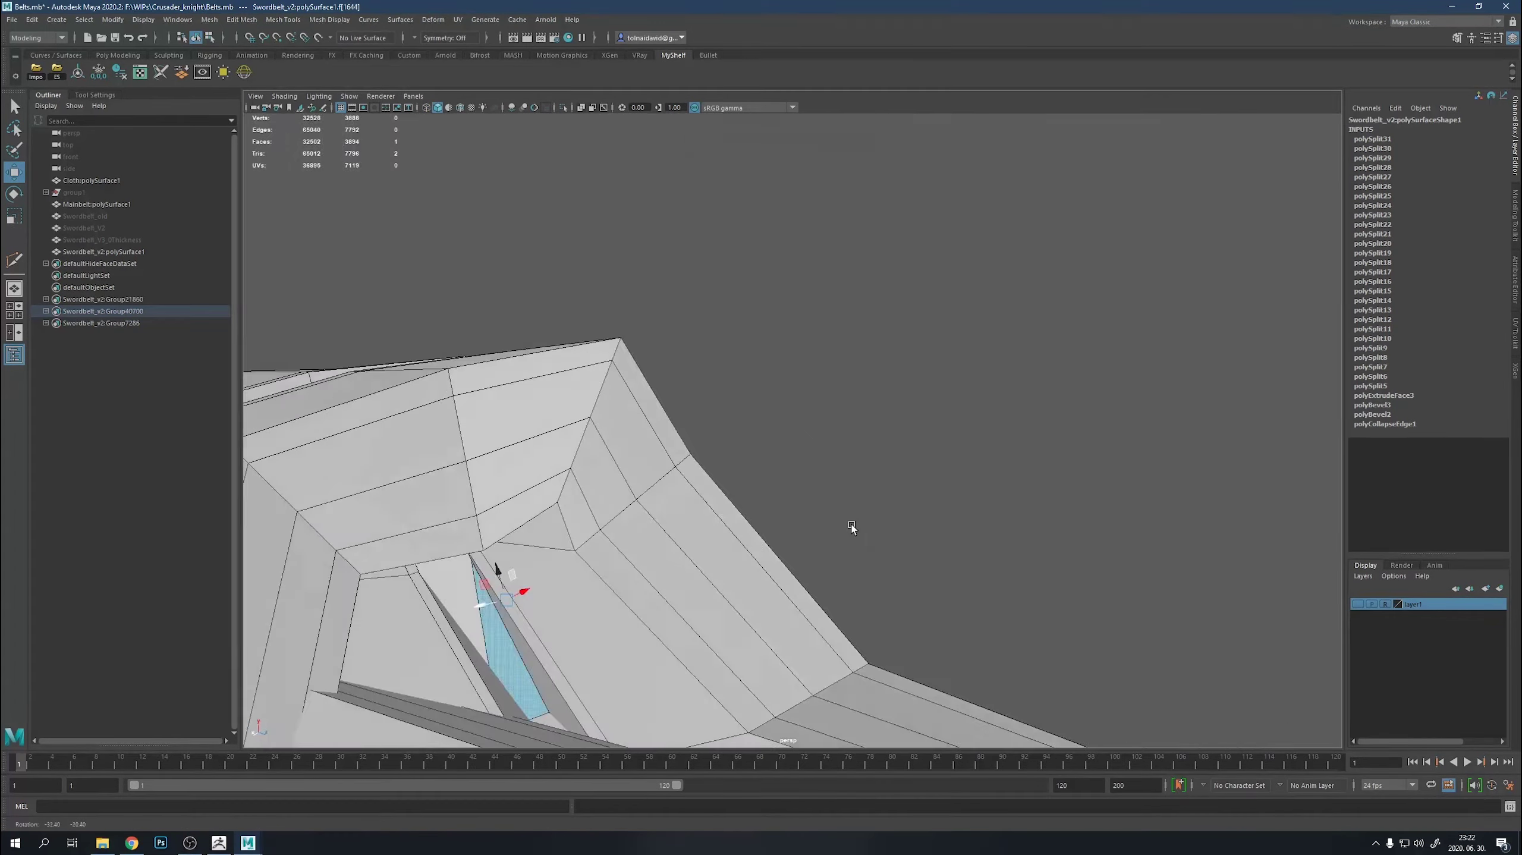
pyautogui.scroll(-2, 851, 524)
pyautogui.keyDown('alt'); pyautogui.moveTo(847, 533); pyautogui.dragTo(876, 329); pyautogui.keyUp('alt')
pyautogui.moveTo(876, 330); pyautogui.dragTo(520, 659)
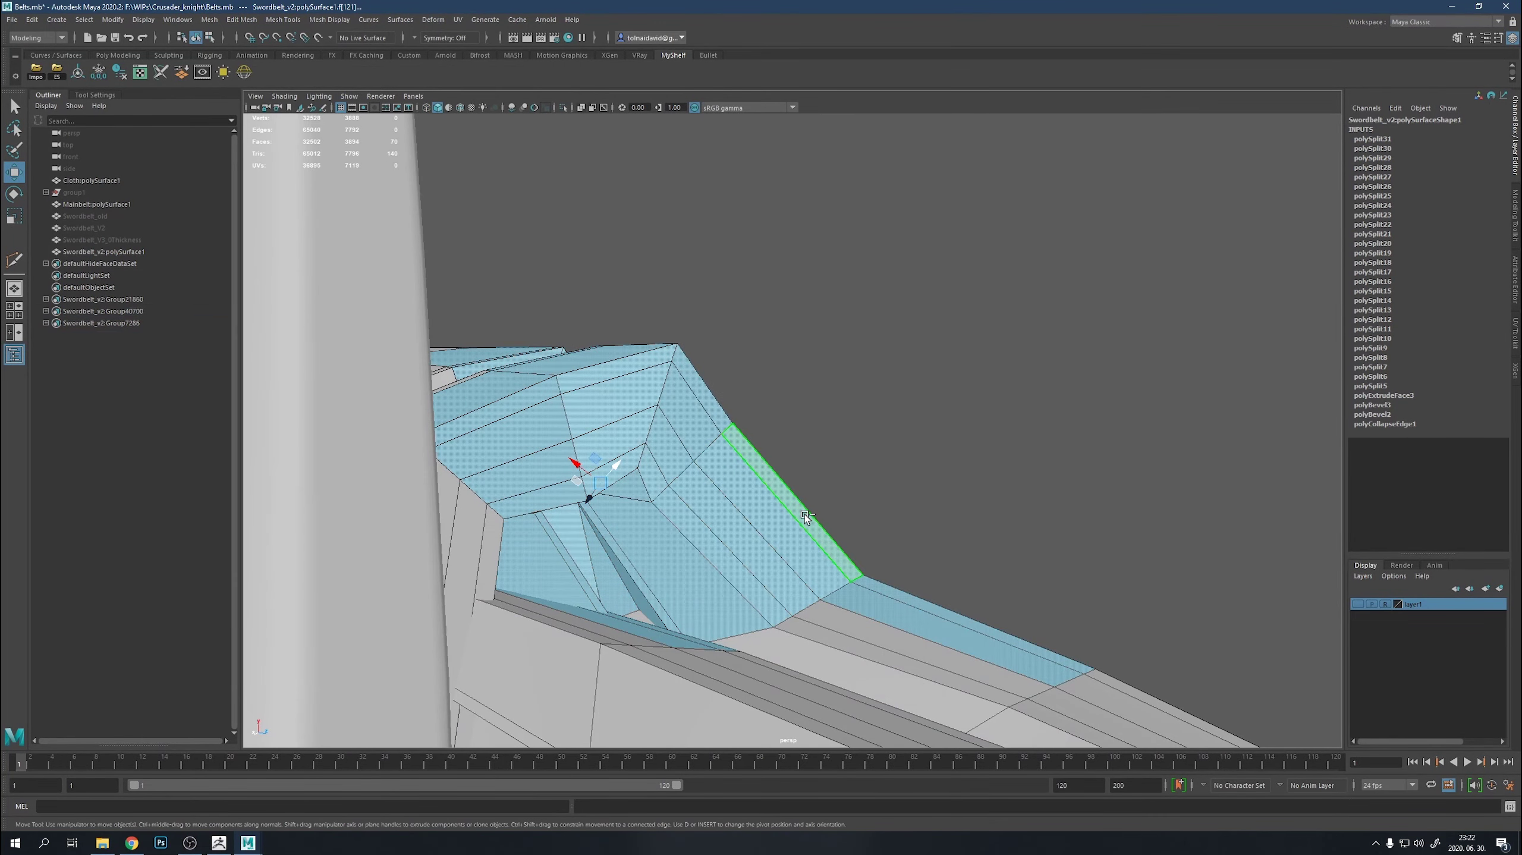
pyautogui.hotkey('ctrl', '1')
pyautogui.moveTo(804, 514)
pyautogui.keyDown('alt'); pyautogui.mouseDown()
pyautogui.moveTo(913, 612)
pyautogui.moveTo(946, 422)
pyautogui.mouseUp(); pyautogui.keyUp('alt')
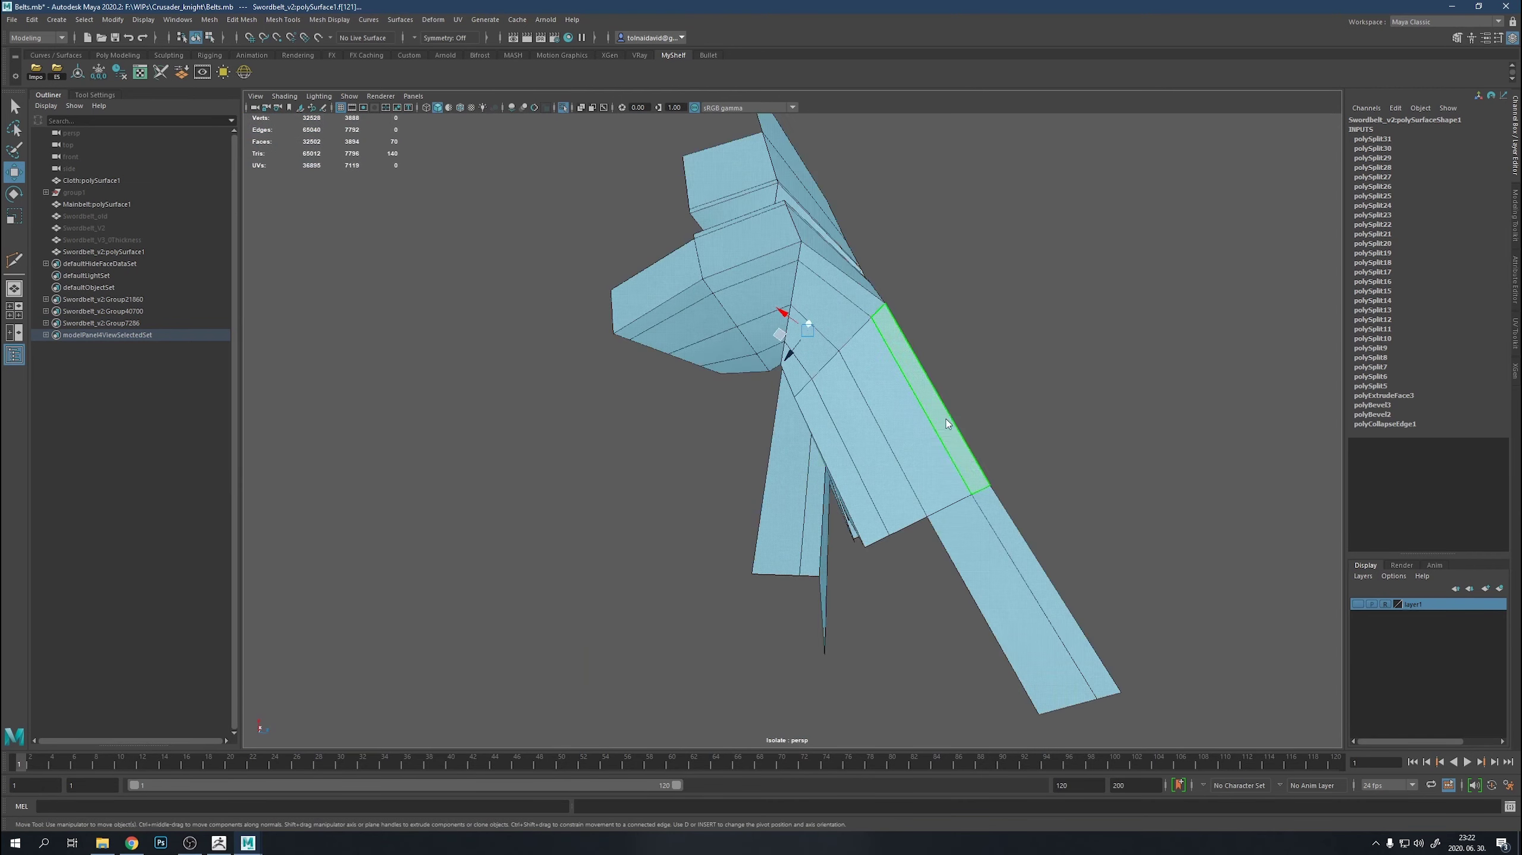
pyautogui.hotkey('ctrl', '1')
pyautogui.moveTo(971, 465); pyautogui.dragTo(1056, 425, button='right')
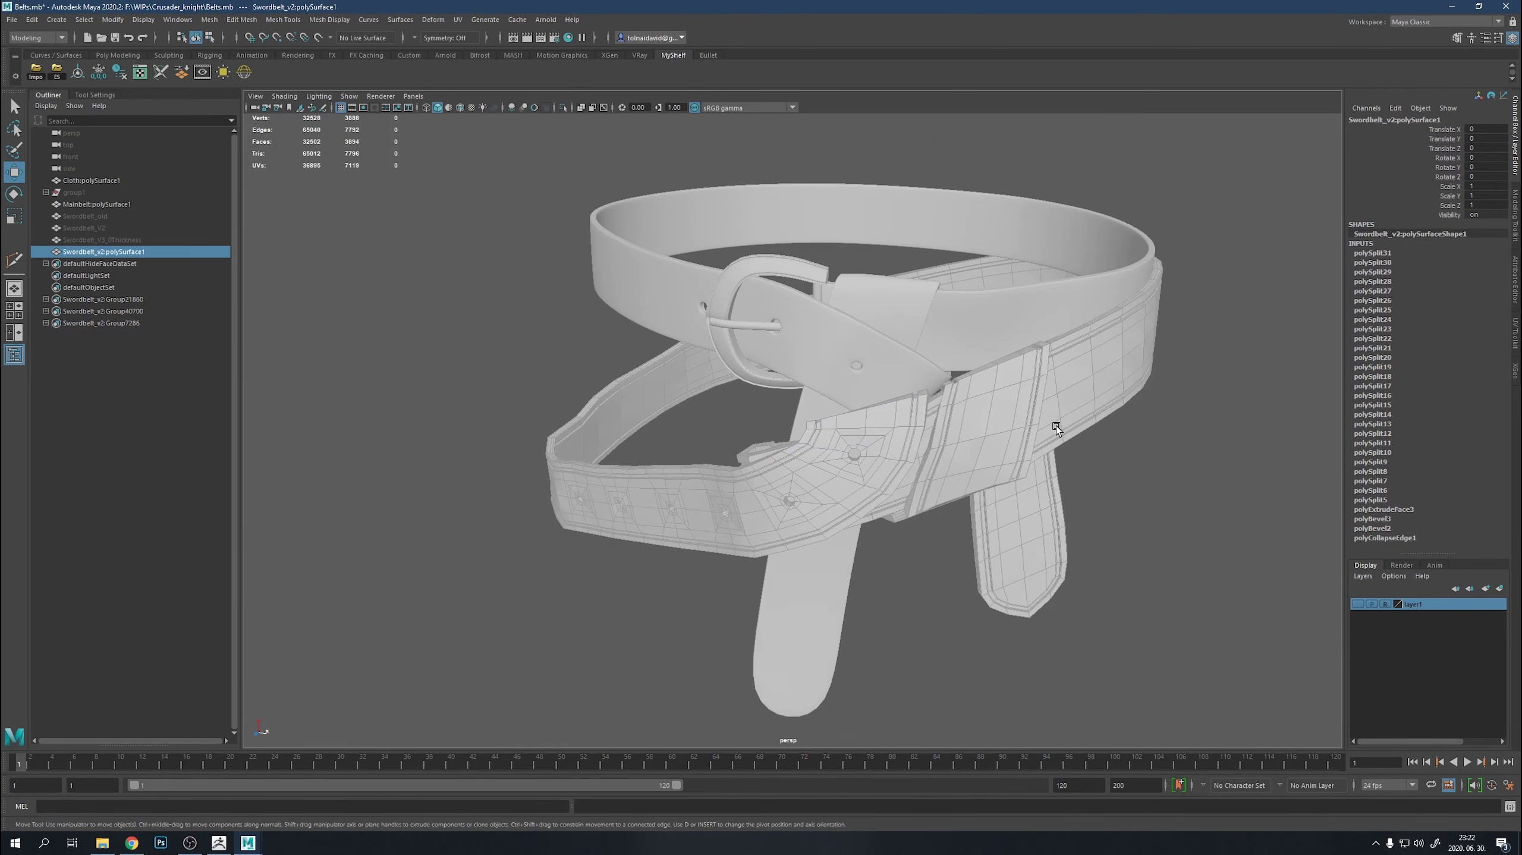
# Hide the v2 belt and select strap faces on Swordbelt_V3_0Thickness.
pyautogui.press('h')
pyautogui.click(102, 240)
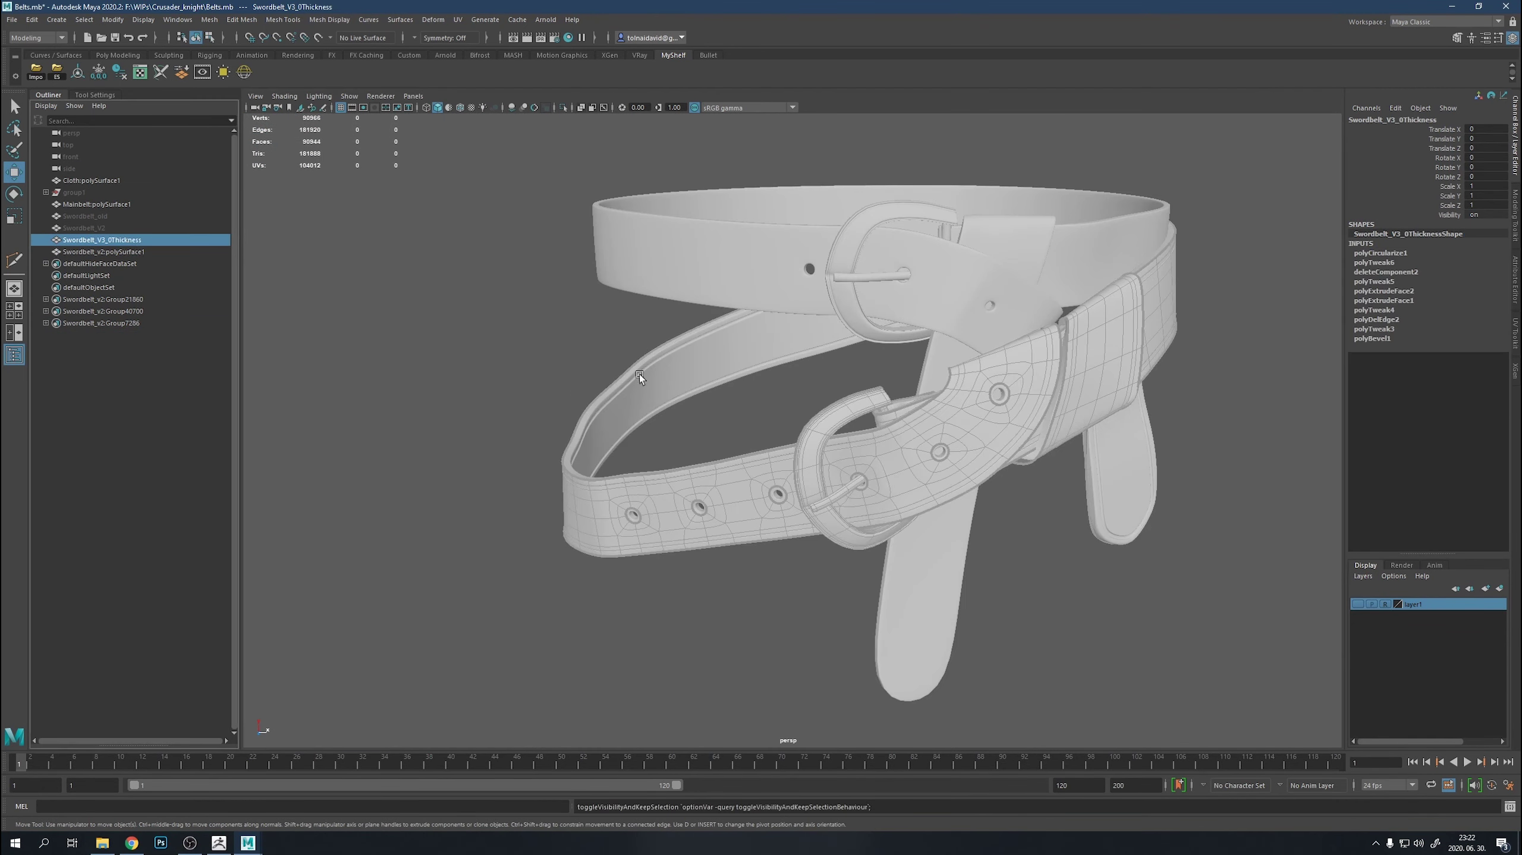
pyautogui.moveTo(859, 410); pyautogui.dragTo(886, 417, button='right')
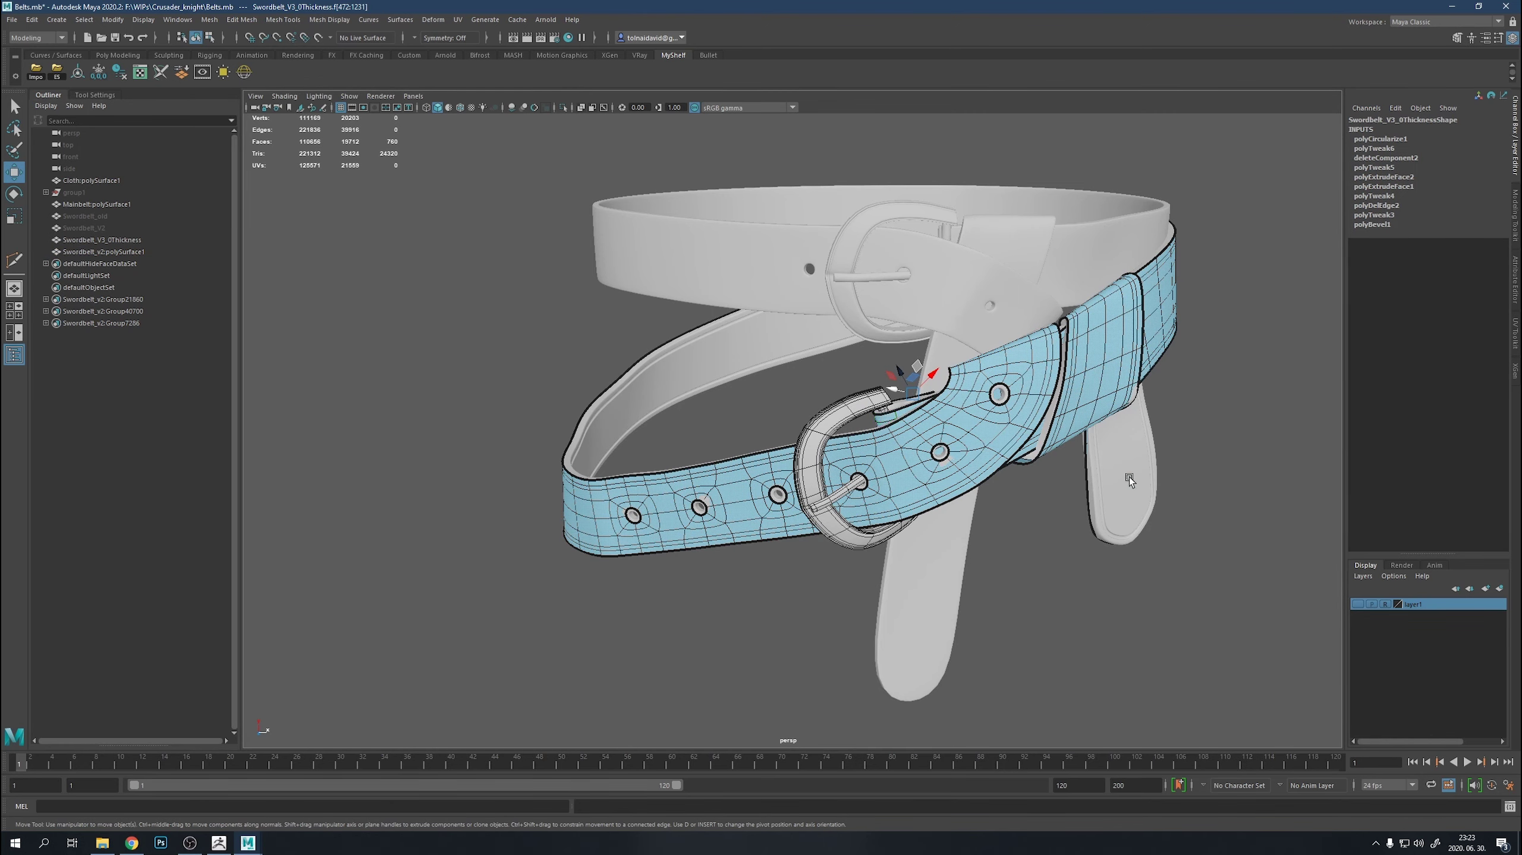
pyautogui.moveTo(1129, 477); pyautogui.dragTo(1092, 468, button='right')
pyautogui.keyDown('alt'); pyautogui.moveTo(1093, 468); pyautogui.dragTo(731, 473); pyautogui.keyUp('alt')
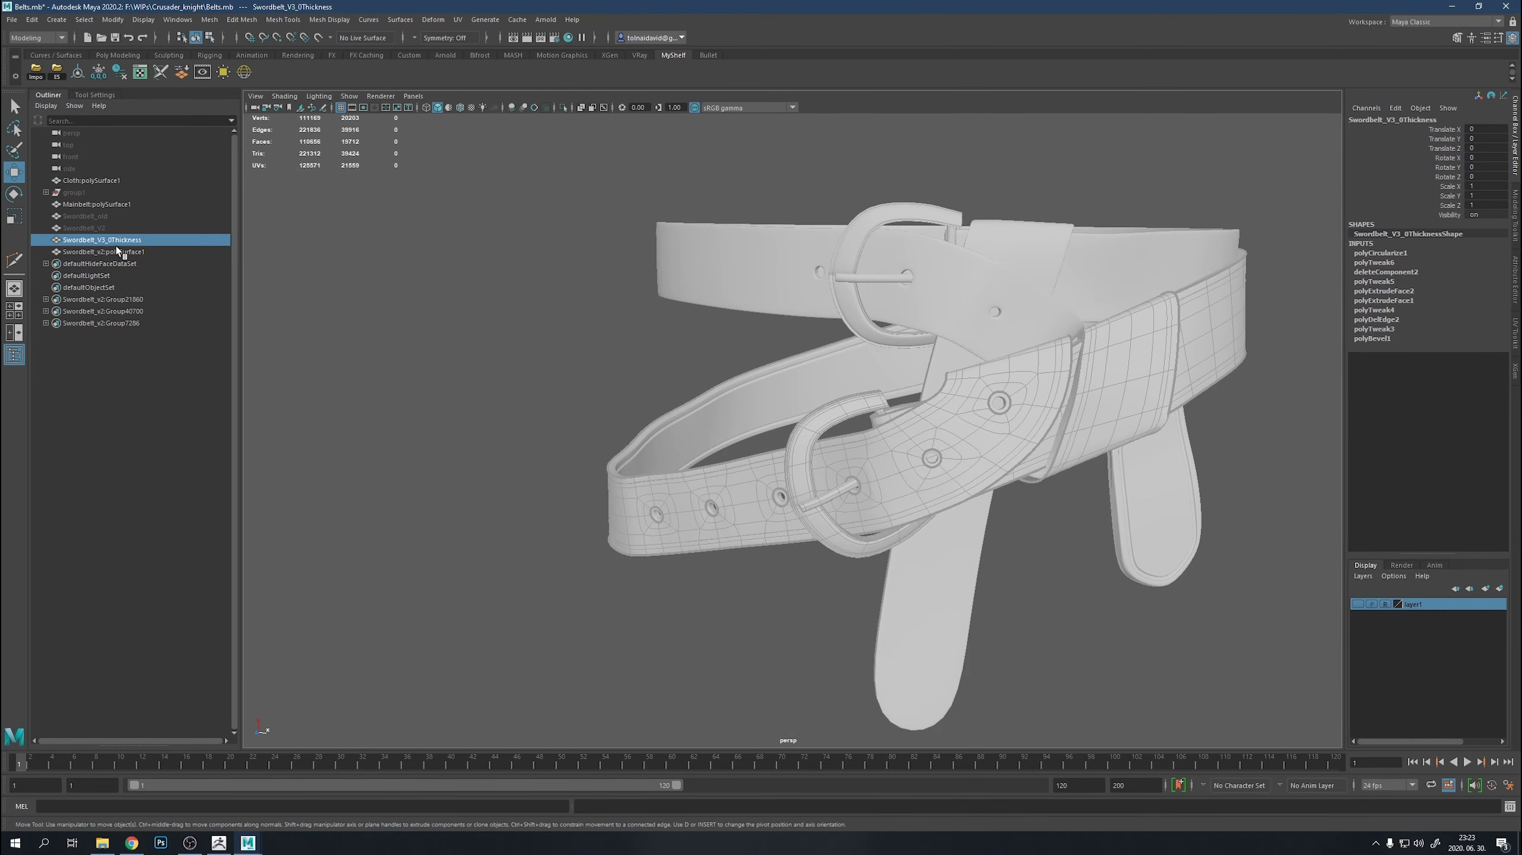
pyautogui.moveTo(748, 359)
pyautogui.keyDown('alt'); pyautogui.mouseDown()
pyautogui.moveTo(799, 371)
pyautogui.moveTo(778, 397)
pyautogui.moveTo(846, 397)
pyautogui.moveTo(1001, 514)
pyautogui.moveTo(962, 506)
pyautogui.moveTo(952, 476)
pyautogui.moveTo(801, 429)
pyautogui.moveTo(840, 446)
pyautogui.moveTo(918, 397)
pyautogui.mouseUp(); pyautogui.keyUp('alt')
pyautogui.click(815, 412)
pyautogui.scroll(5, 801, 429)
# Isolate the V3 belt and select its buckle by inverting the strap shell selection.
pyautogui.hotkey('ctrl', '1')
pyautogui.click(918, 397)
pyautogui.doubleClick(917, 398)
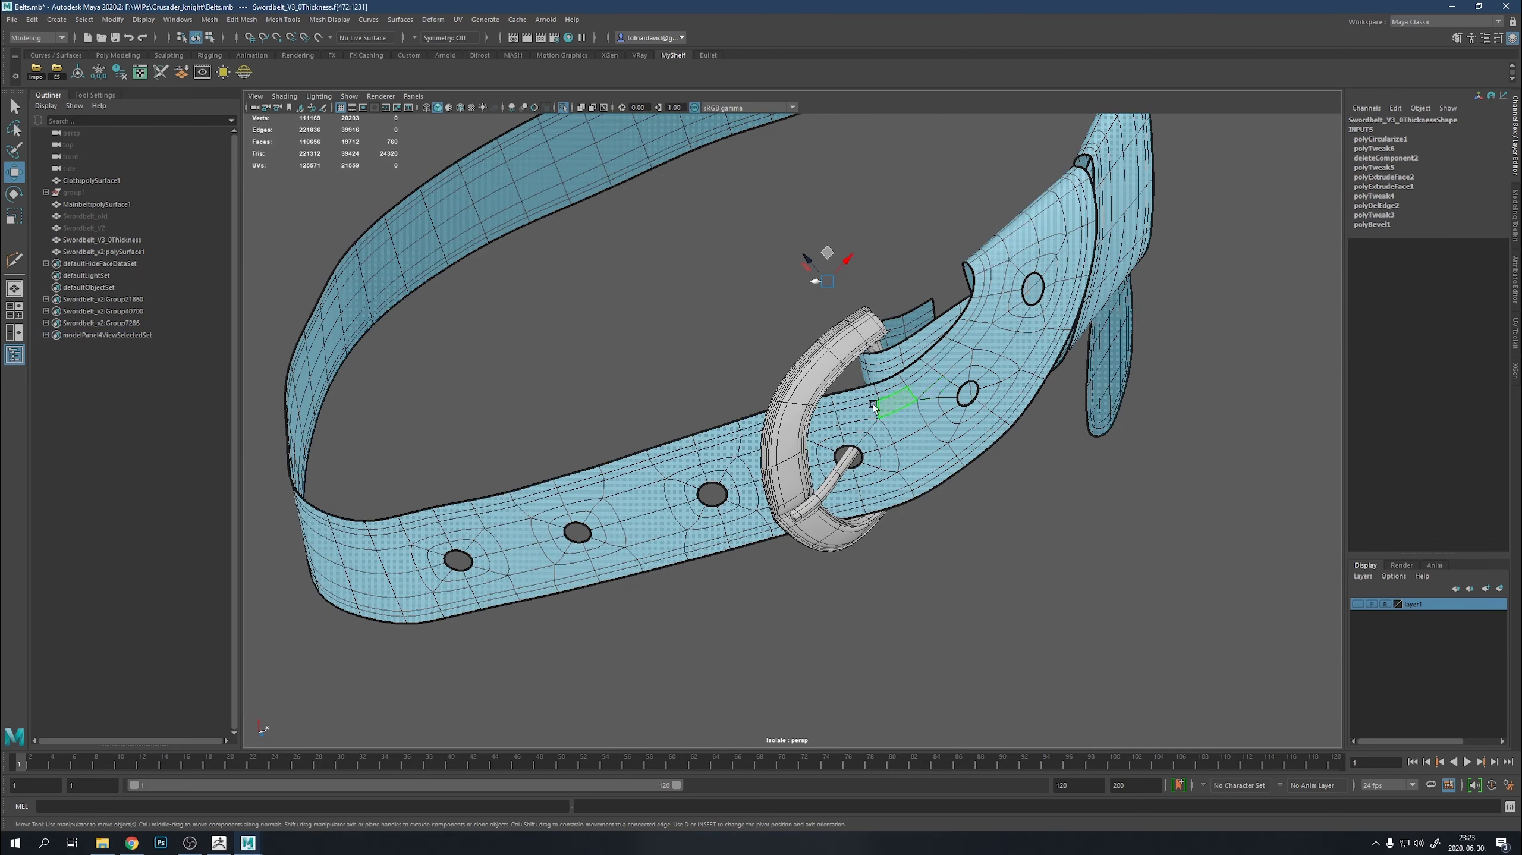
pyautogui.hotkey('ctrl', 'shift', 'i')
pyautogui.hotkey('ctrl', 'shift', 'i')
pyautogui.hotkey('ctrl', 'shift', 'i')
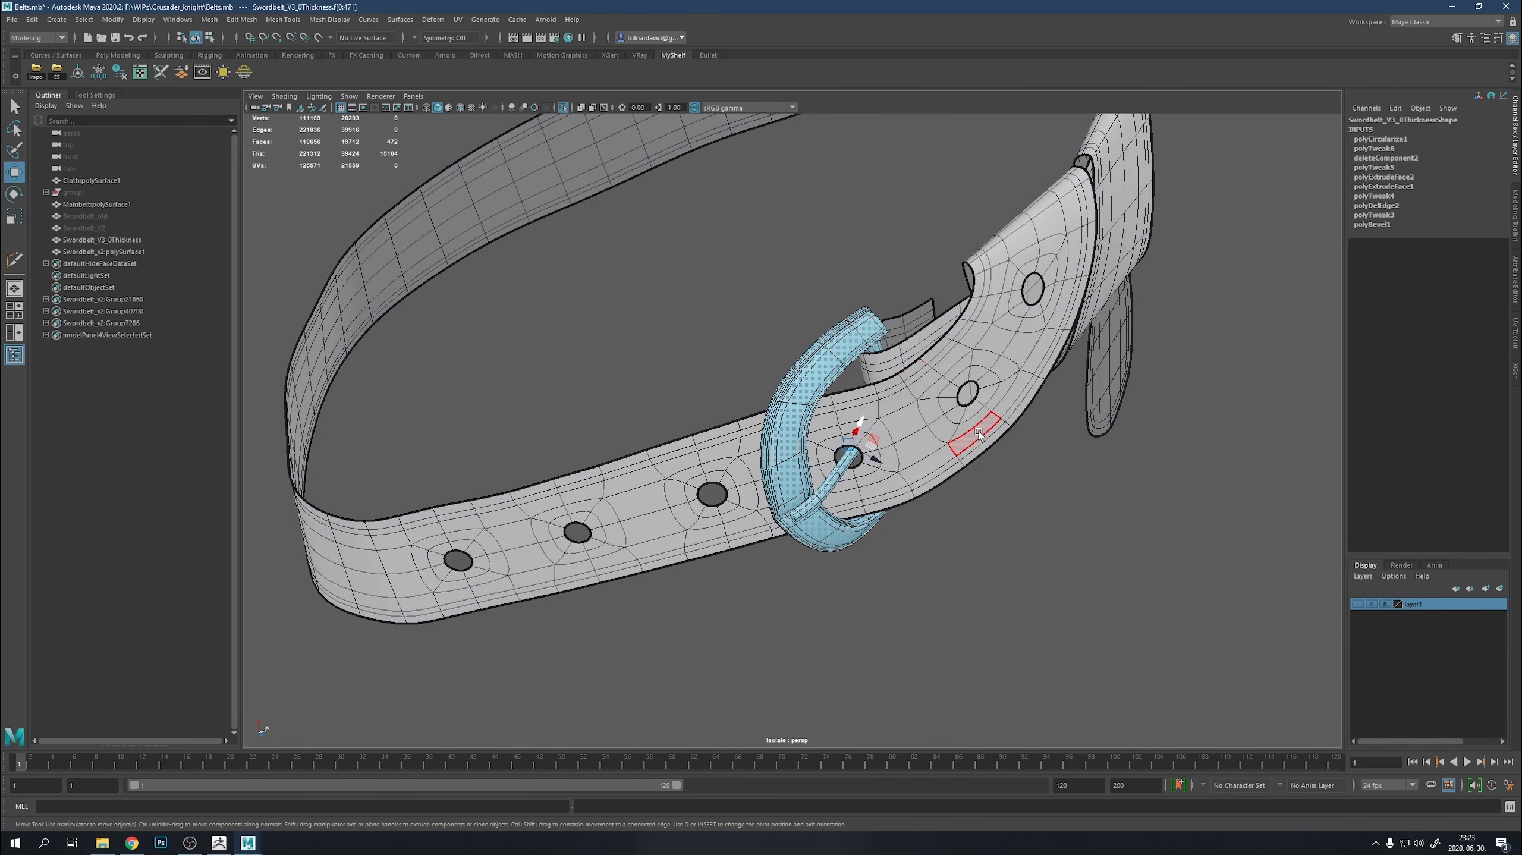
pyautogui.press('a')
pyautogui.press('F8')
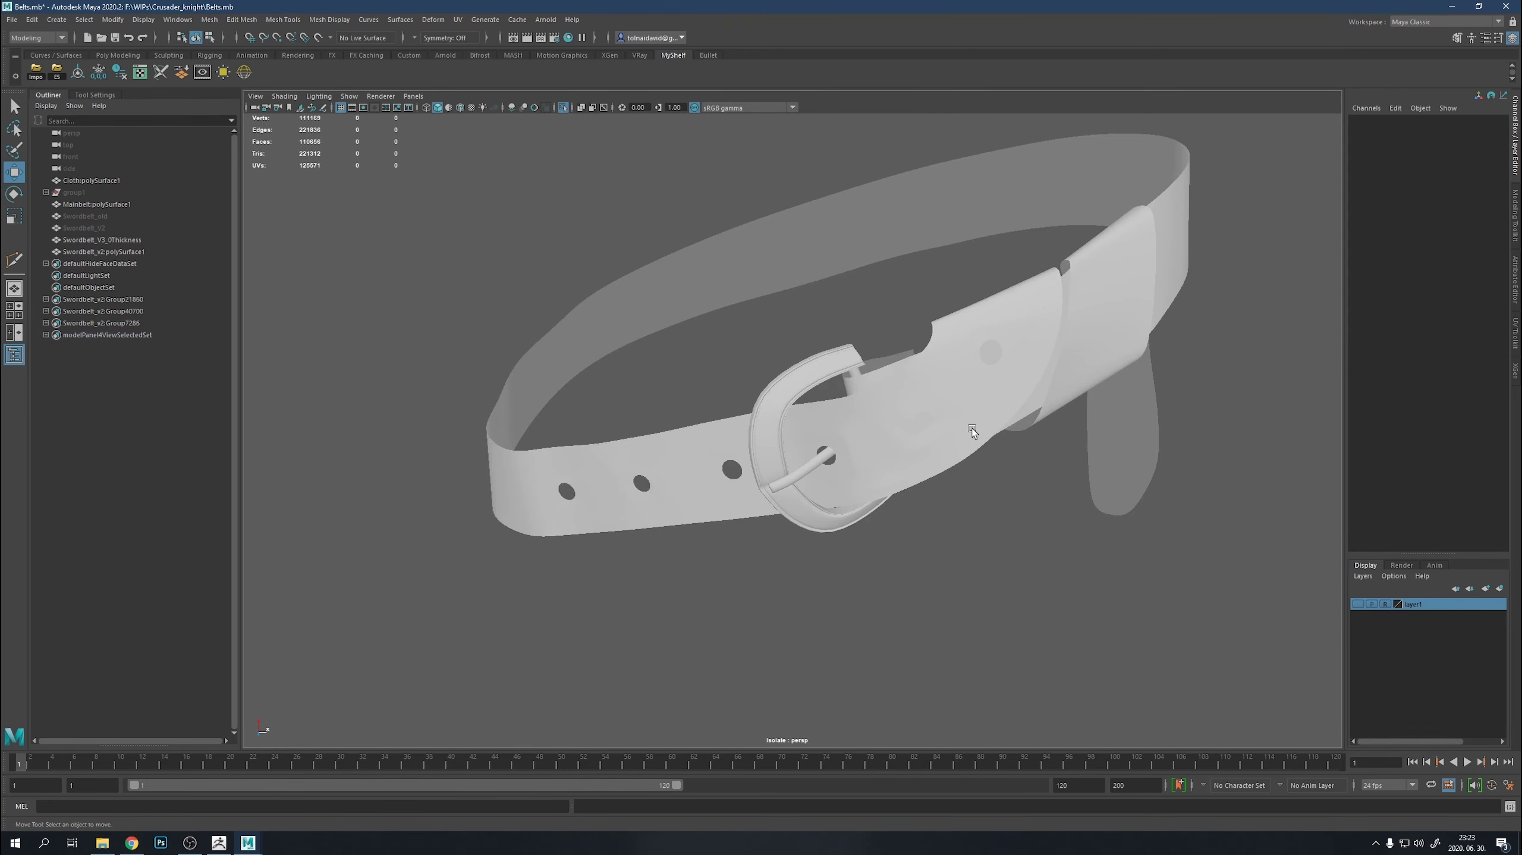
pyautogui.click(891, 423)
pyautogui.click(452, 333)
pyautogui.hotkey('ctrl', '1')
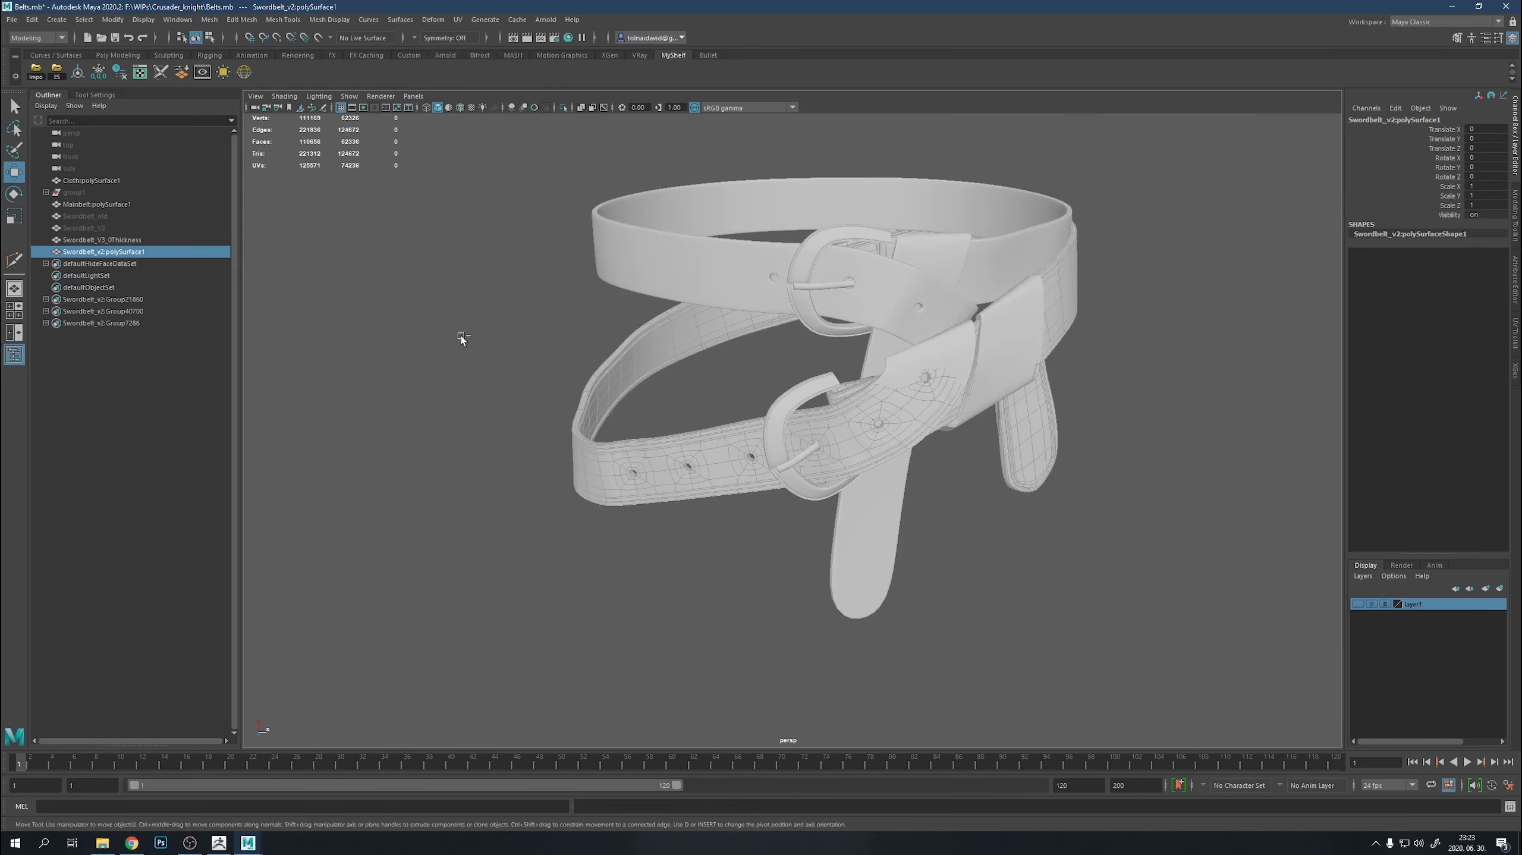
pyautogui.moveTo(461, 336)
pyautogui.keyDown('alt'); pyautogui.mouseDown()
pyautogui.moveTo(790, 371)
pyautogui.moveTo(775, 358)
pyautogui.moveTo(1045, 425)
pyautogui.moveTo(964, 412)
pyautogui.moveTo(1116, 413)
pyautogui.moveTo(1143, 441)
pyautogui.moveTo(1118, 421)
pyautogui.mouseUp(); pyautogui.keyUp('alt')
# Duplicate the buckle faces into a separate Swordbelt_V3_0Thickness1 piece and hide the original.
pyautogui.click(798, 485)
pyautogui.hotkey('ctrl', 'd')
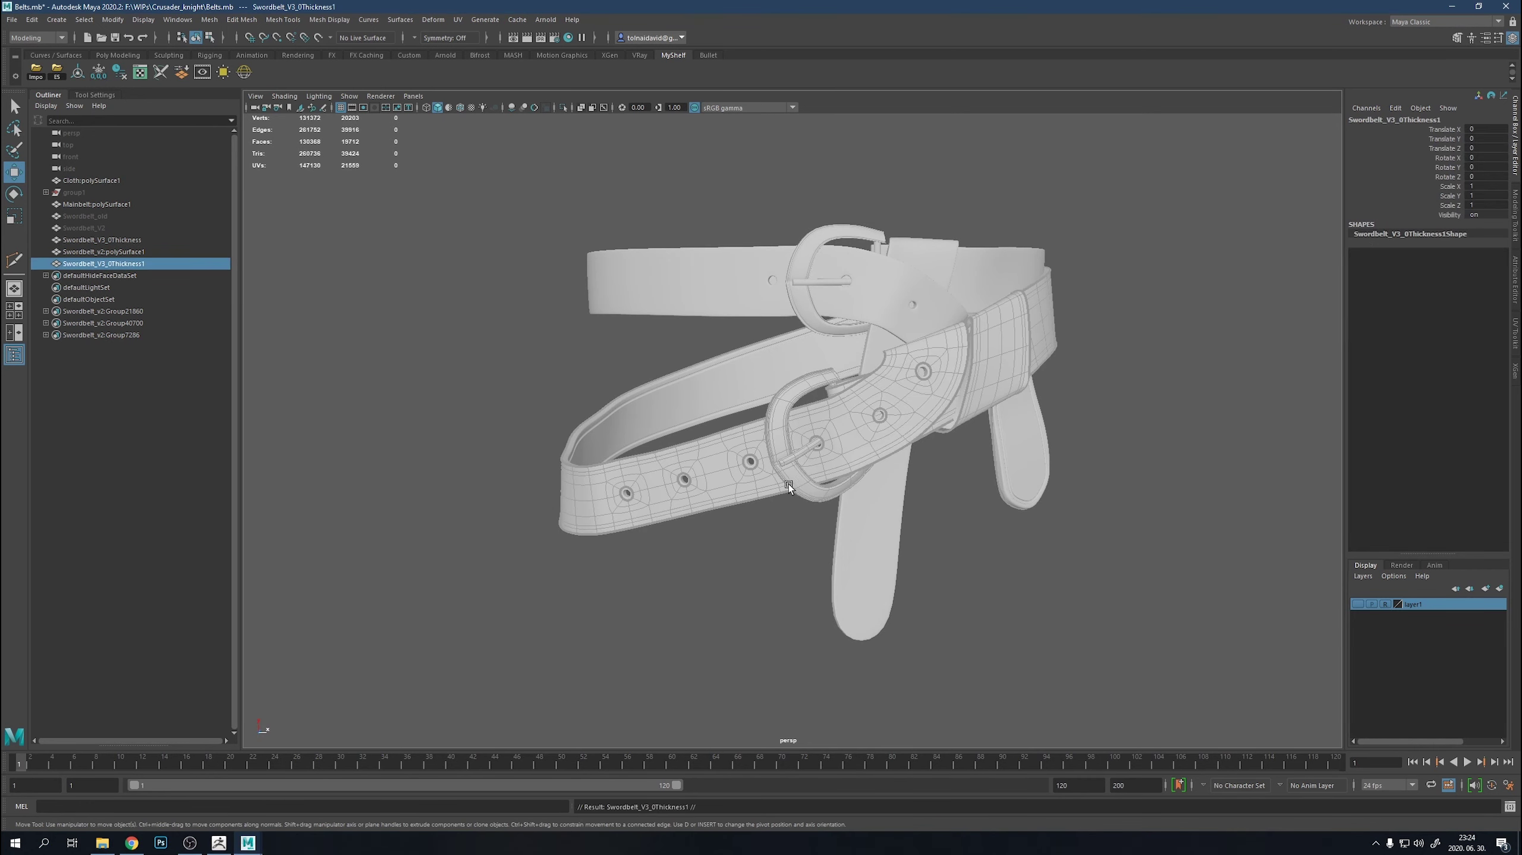
pyautogui.hotkey('ctrl', '1')
pyautogui.doubleClick(863, 419)
pyautogui.press('Delete')
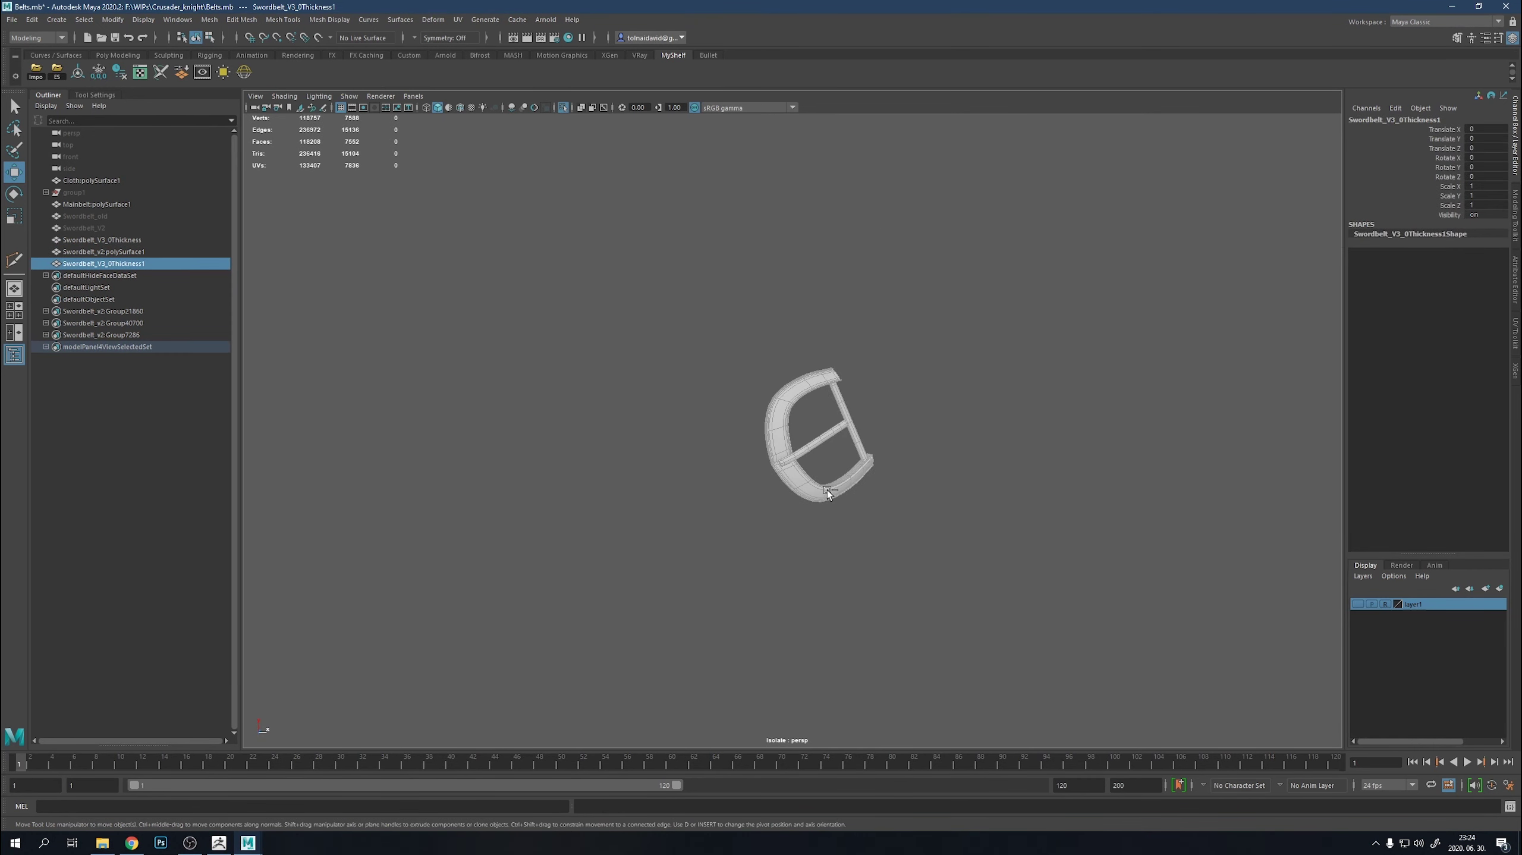
pyautogui.hotkey('ctrl', '1')
# Combine Swordbelt_v2 and the buckle copy into Swordbelt_V3_0Thickness2.
pyautogui.click(825, 422)
pyautogui.click(733, 407)
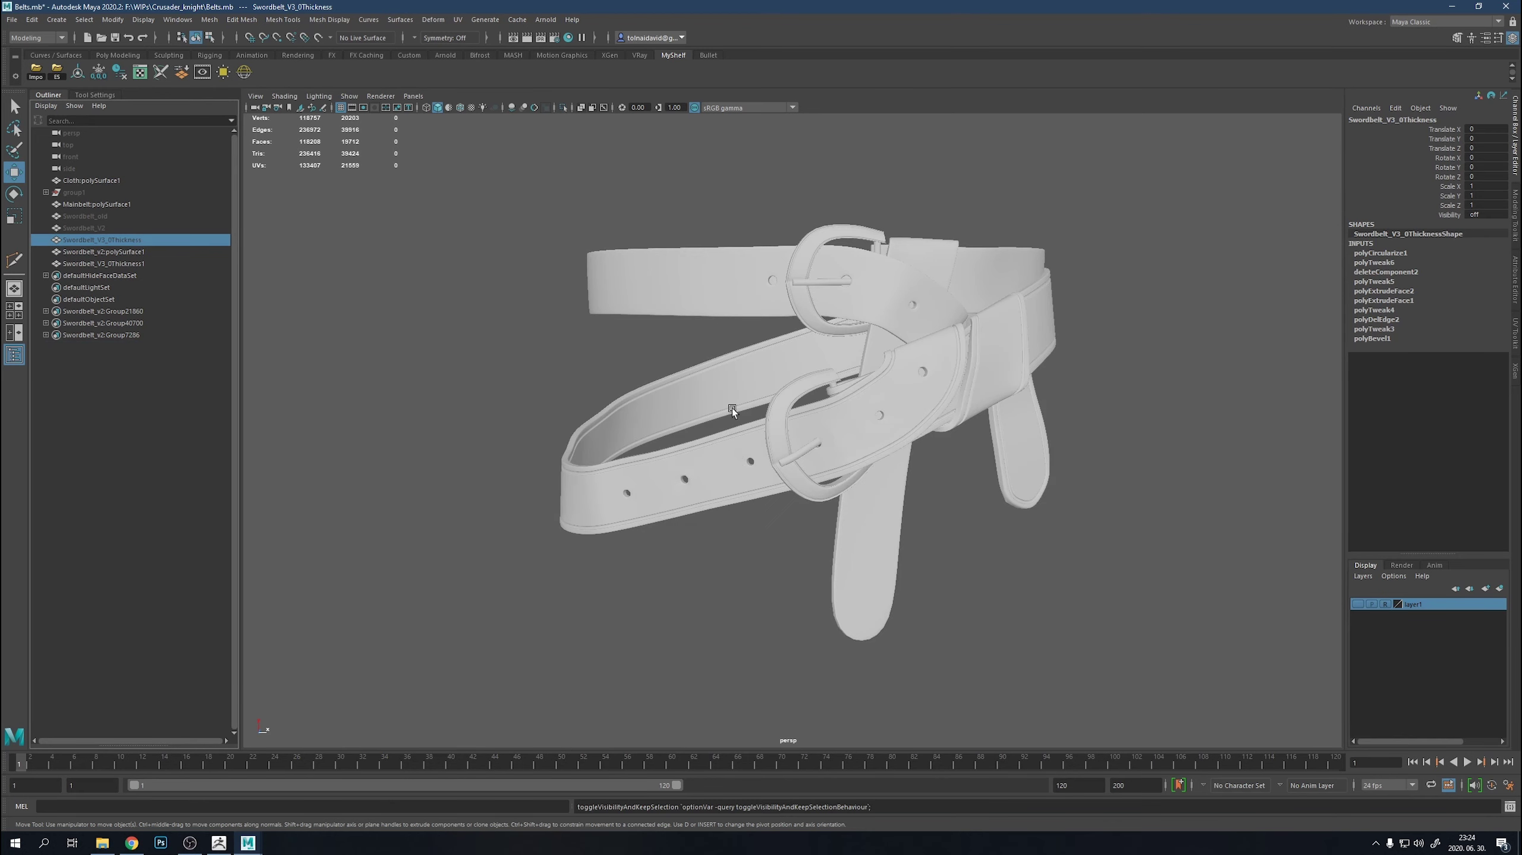
pyautogui.keyDown('shift'); pyautogui.click(733, 467); pyautogui.keyUp('shift')
pyautogui.keyDown('shift'); pyautogui.moveTo(733, 467); pyautogui.dragTo(744, 745, button='right'); pyautogui.keyUp('shift')
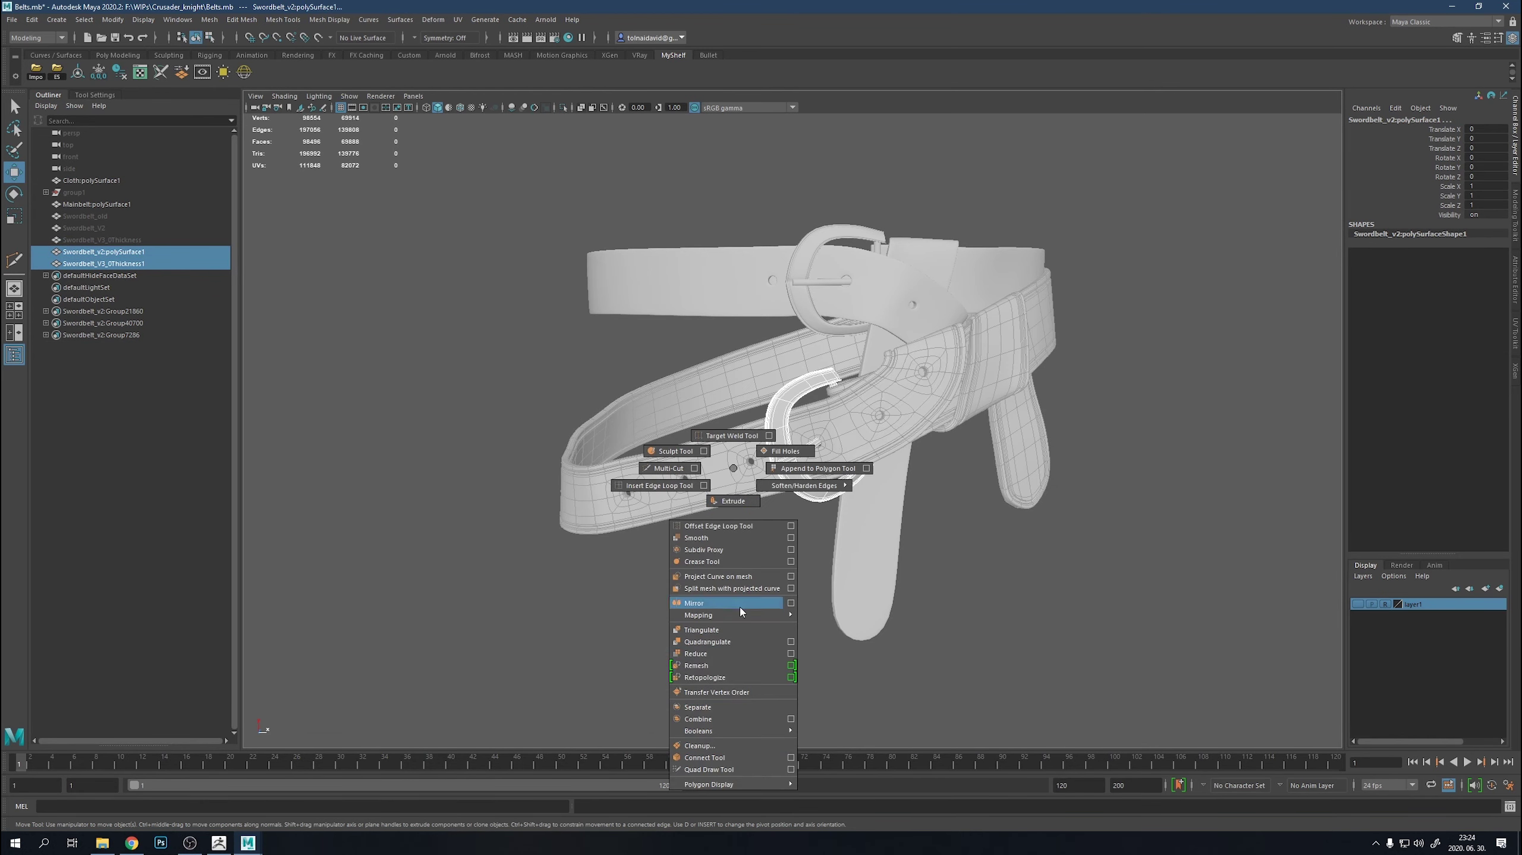
pyautogui.click(740, 719)
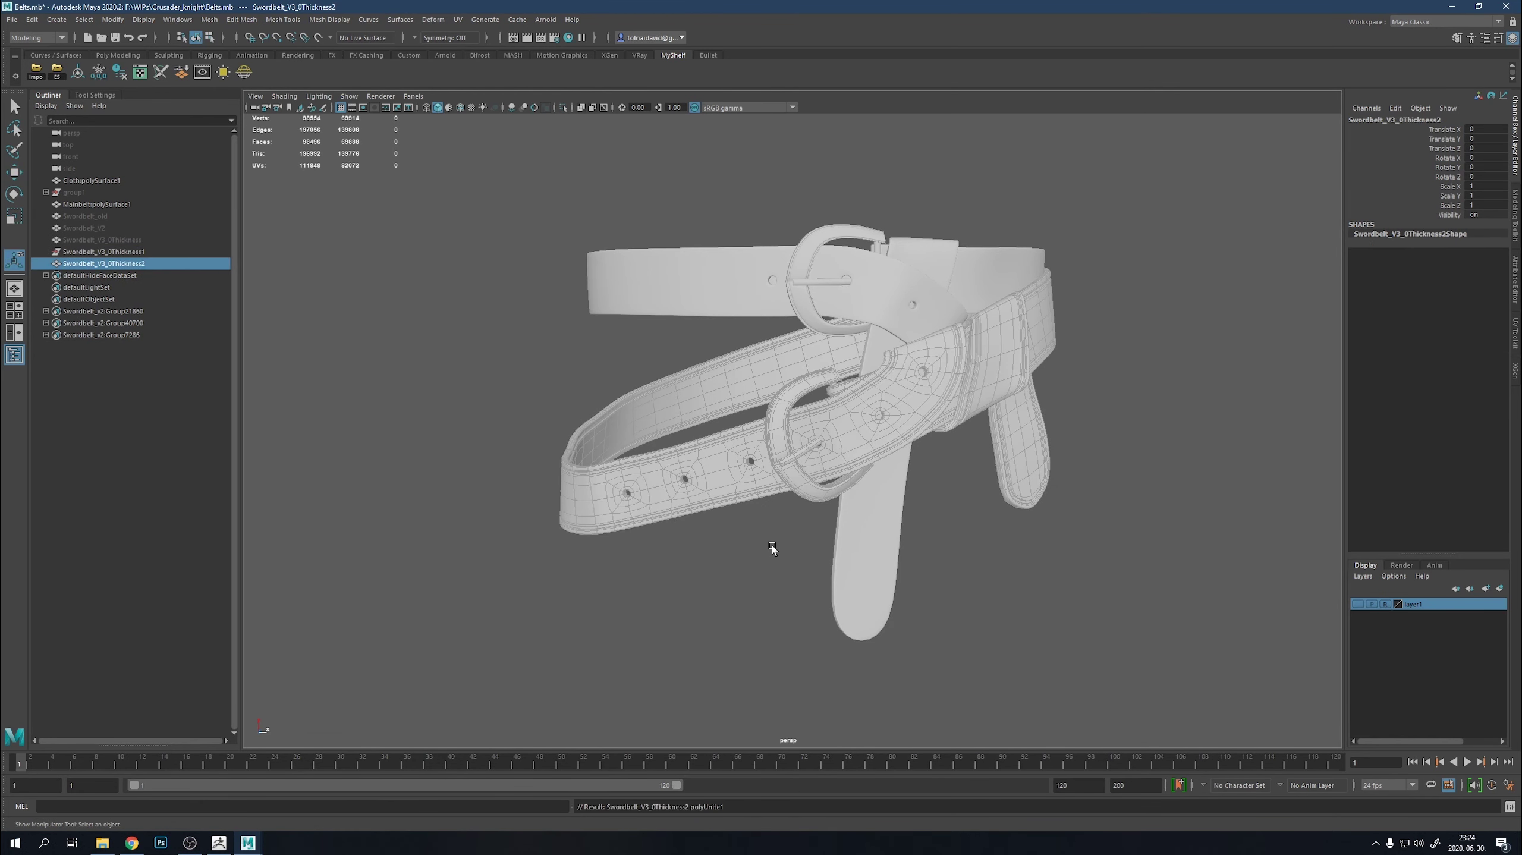
# Rename the combined mesh Swordbelt_V4 and show the knight's cloth body layer.
pyautogui.doubleClick(163, 266)
pyautogui.write('Swordbelt_V4')
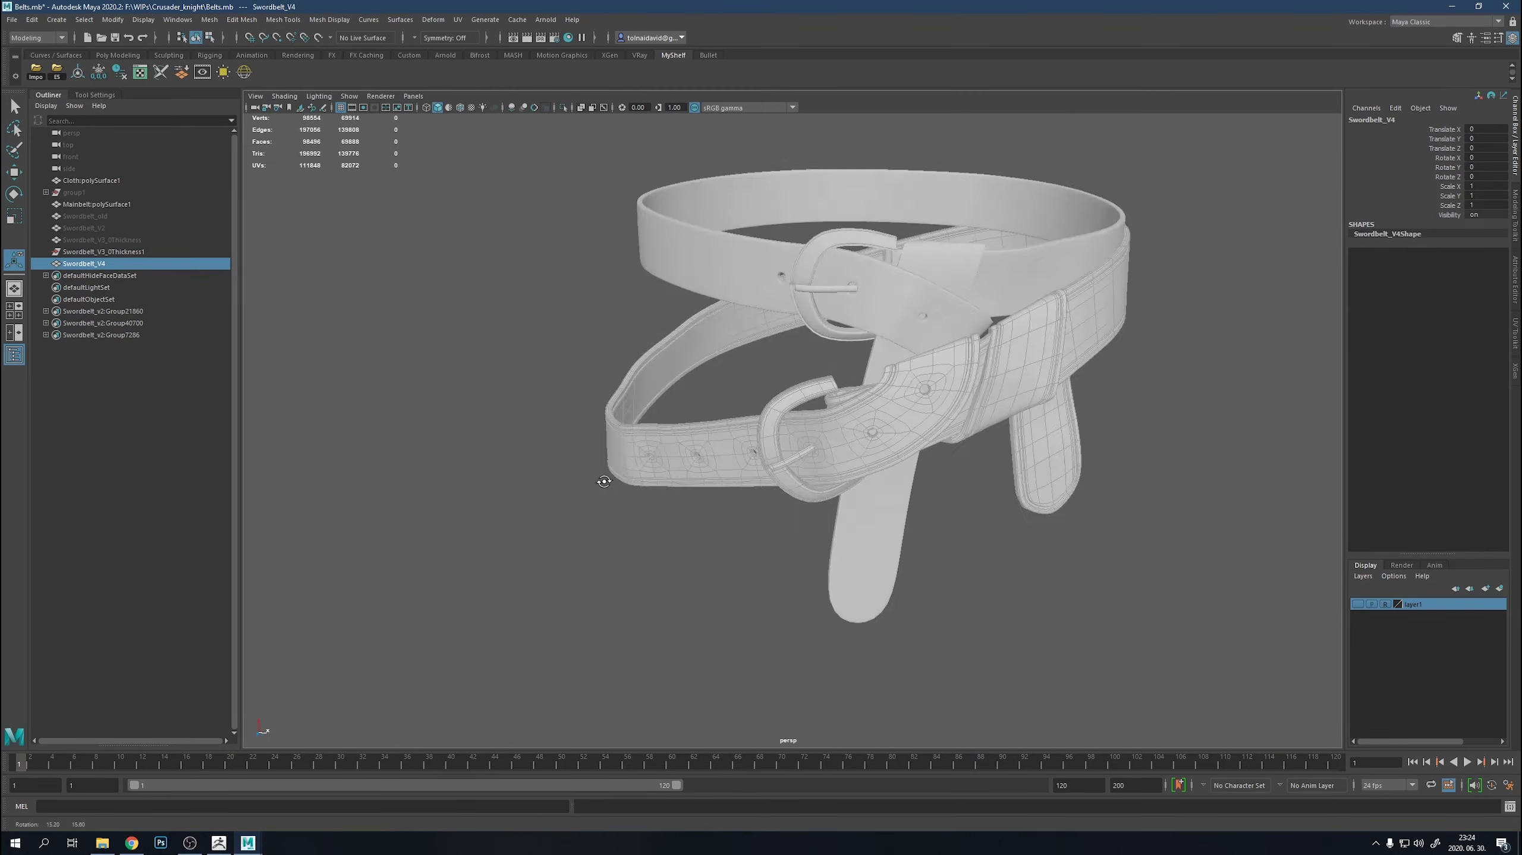
pyautogui.click(1358, 604)
pyautogui.scroll(-5, 1064, 472)
# Export the selected belt over Swordbelt_v2.OBJ, then undo the combine.
pyautogui.click(778, 425)
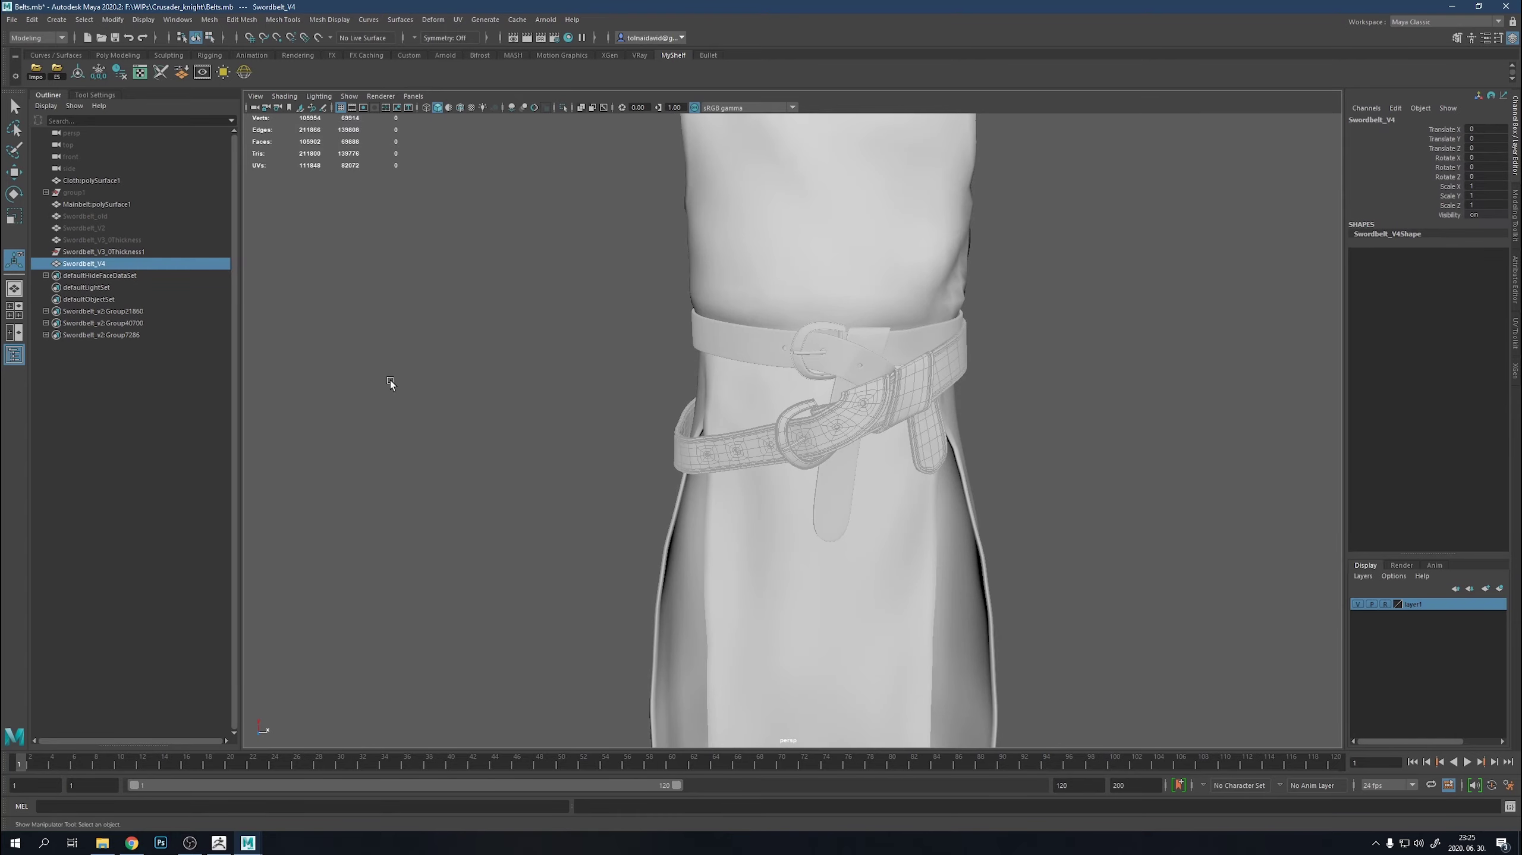
pyautogui.click(57, 71)
pyautogui.doubleClick(545, 356)
pyautogui.click(811, 483)
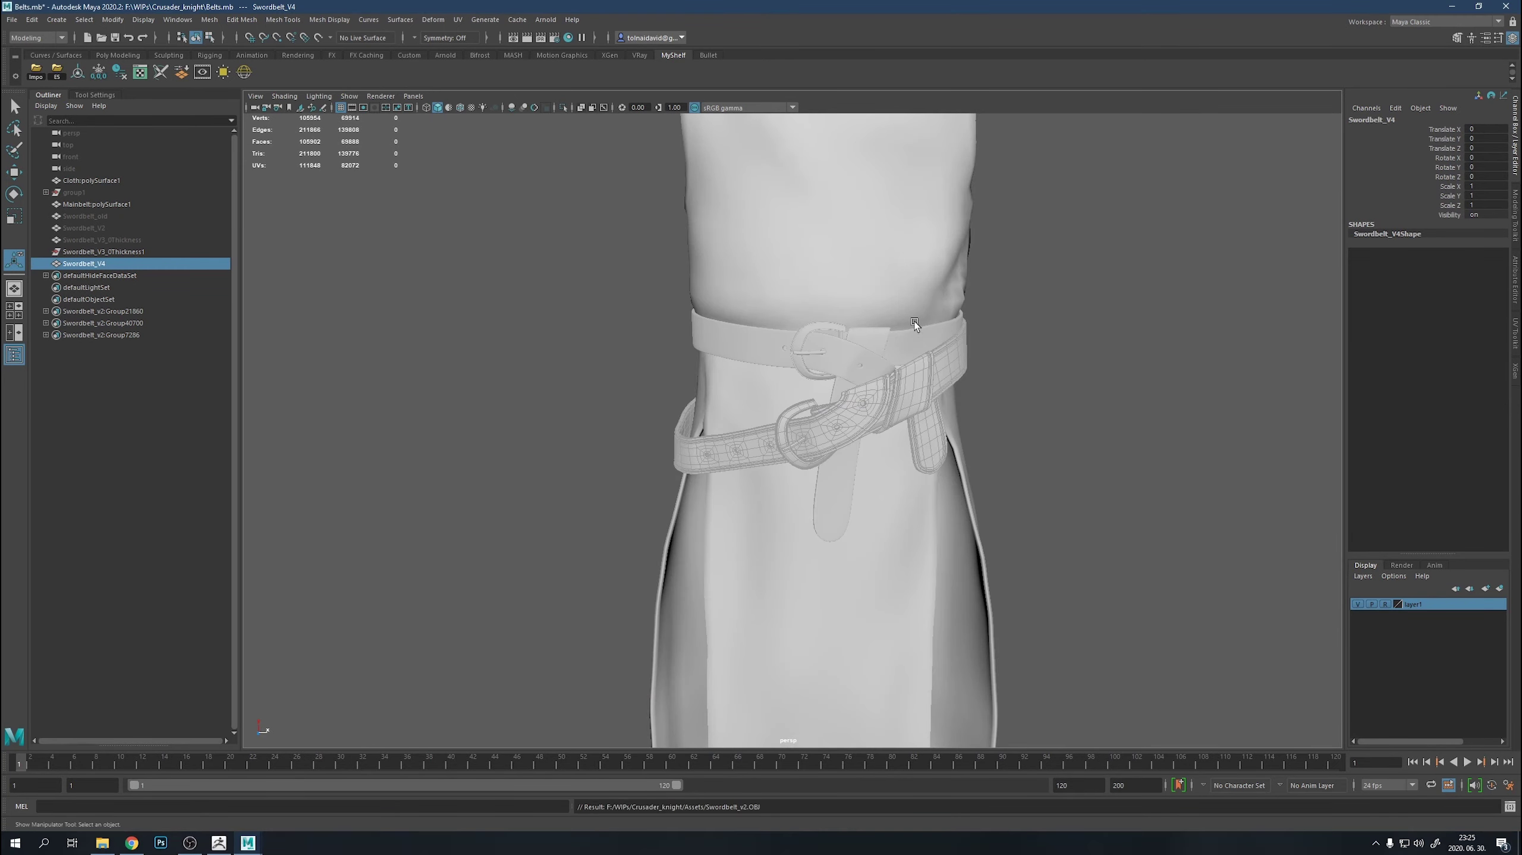
pyautogui.moveTo(811, 484)
pyautogui.keyDown('alt'); pyautogui.mouseDown()
pyautogui.moveTo(784, 382)
pyautogui.moveTo(625, 434)
pyautogui.moveTo(692, 355)
pyautogui.moveTo(666, 362)
pyautogui.moveTo(689, 363)
pyautogui.mouseUp(); pyautogui.keyUp('alt')
pyautogui.hotkey('ctrl', 'z')
# Undo the stray polySplit edges and isolation, showing the whole belt for component editing.
pyautogui.press('f')
pyautogui.hotkey('ctrl', 'z')
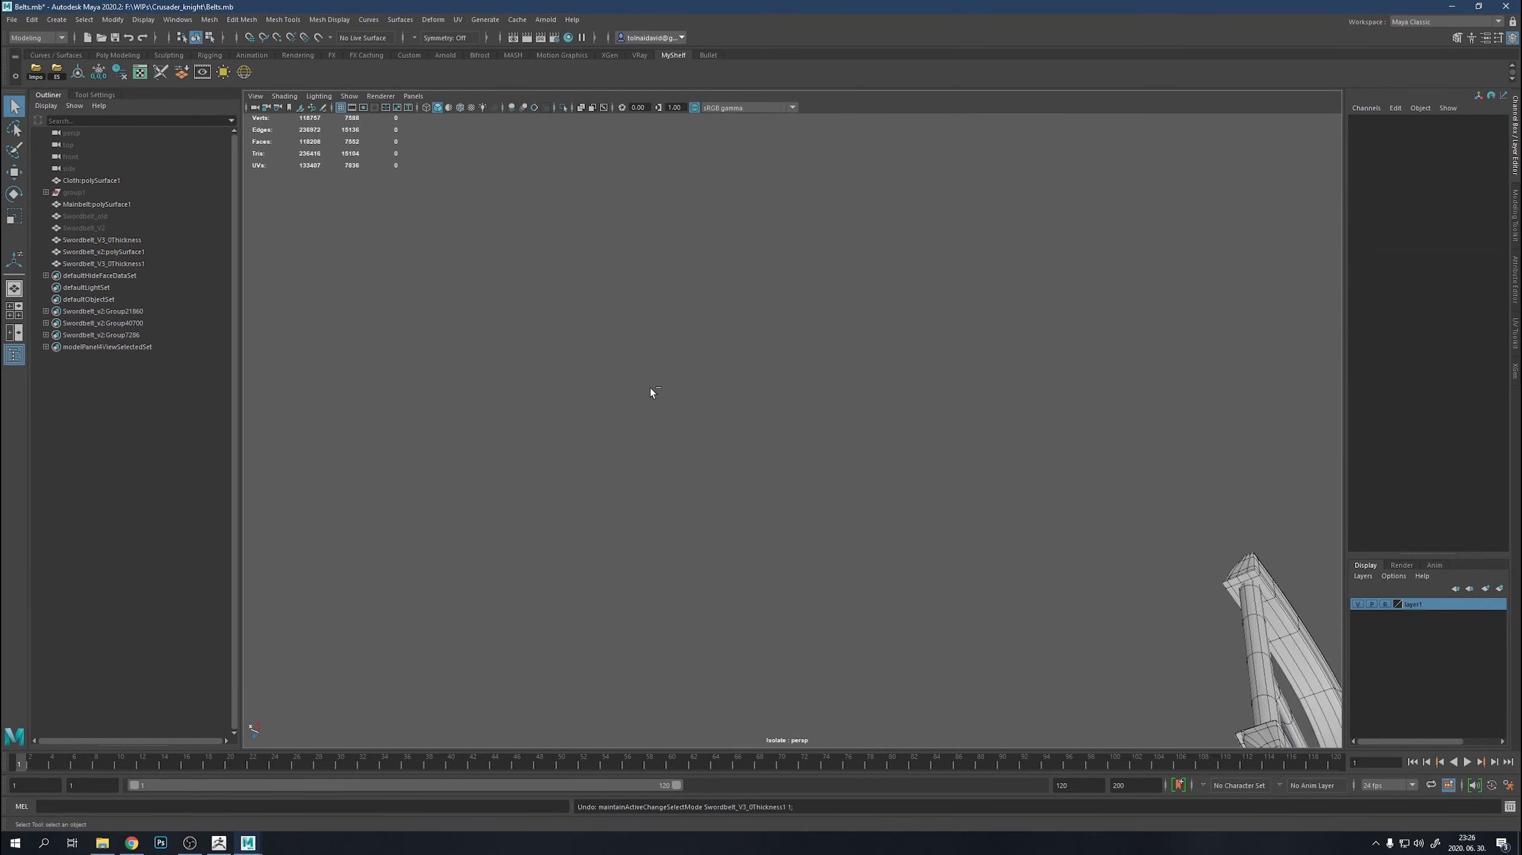
pyautogui.hotkey('ctrl', 'z')
pyautogui.hotkey('ctrl', 'z')
pyautogui.hotkey('ctrl', 'z')
pyautogui.hotkey('ctrl', 'z')
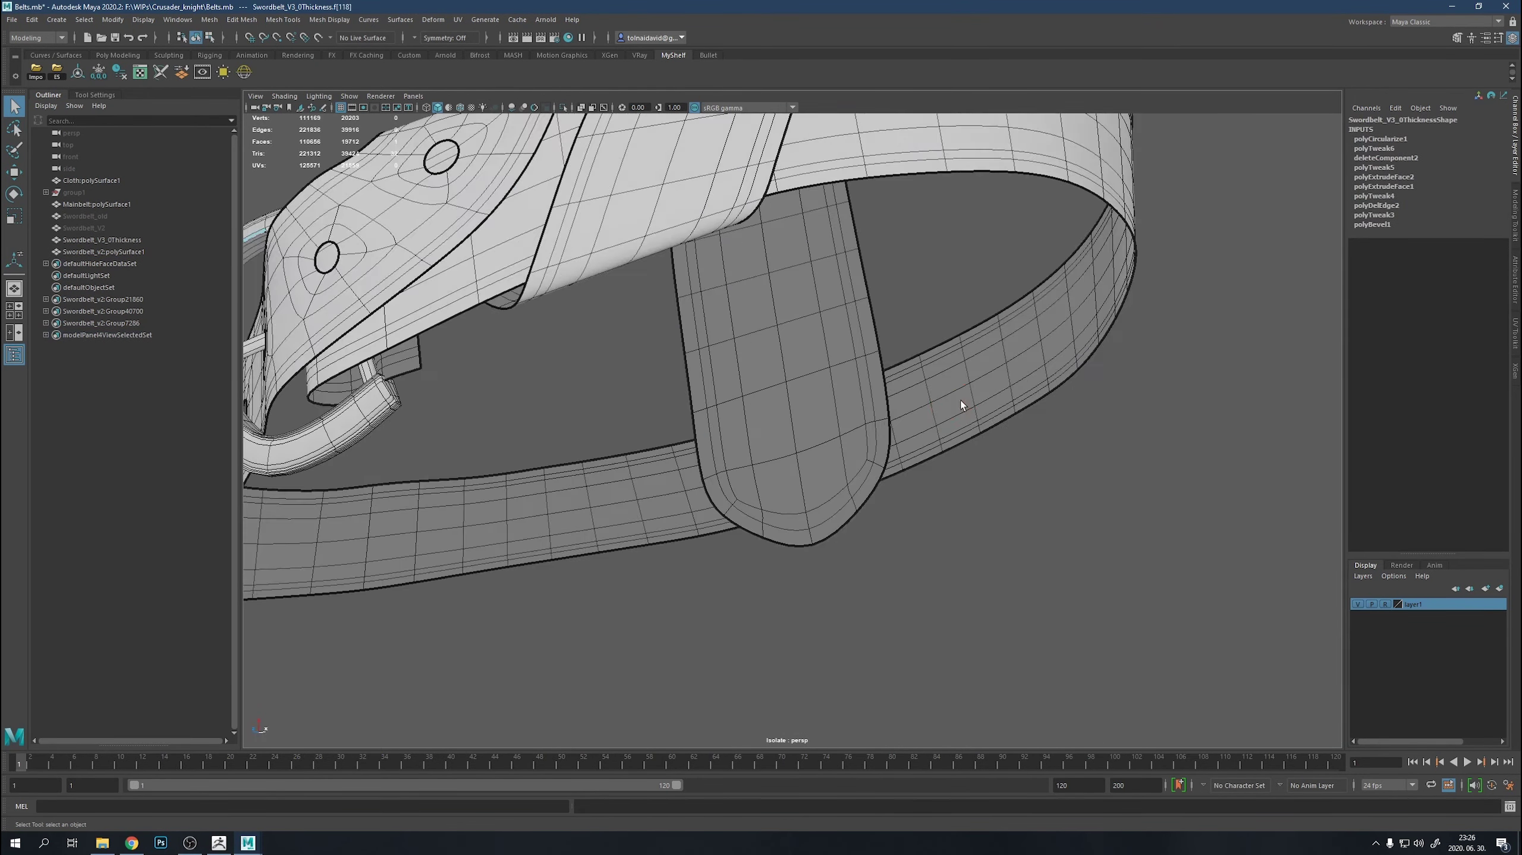
pyautogui.hotkey('ctrl', 'z')
pyautogui.hotkey('ctrl', 'z')
pyautogui.hotkey('ctrl', 'z')
pyautogui.hotkey('ctrl', 'z')
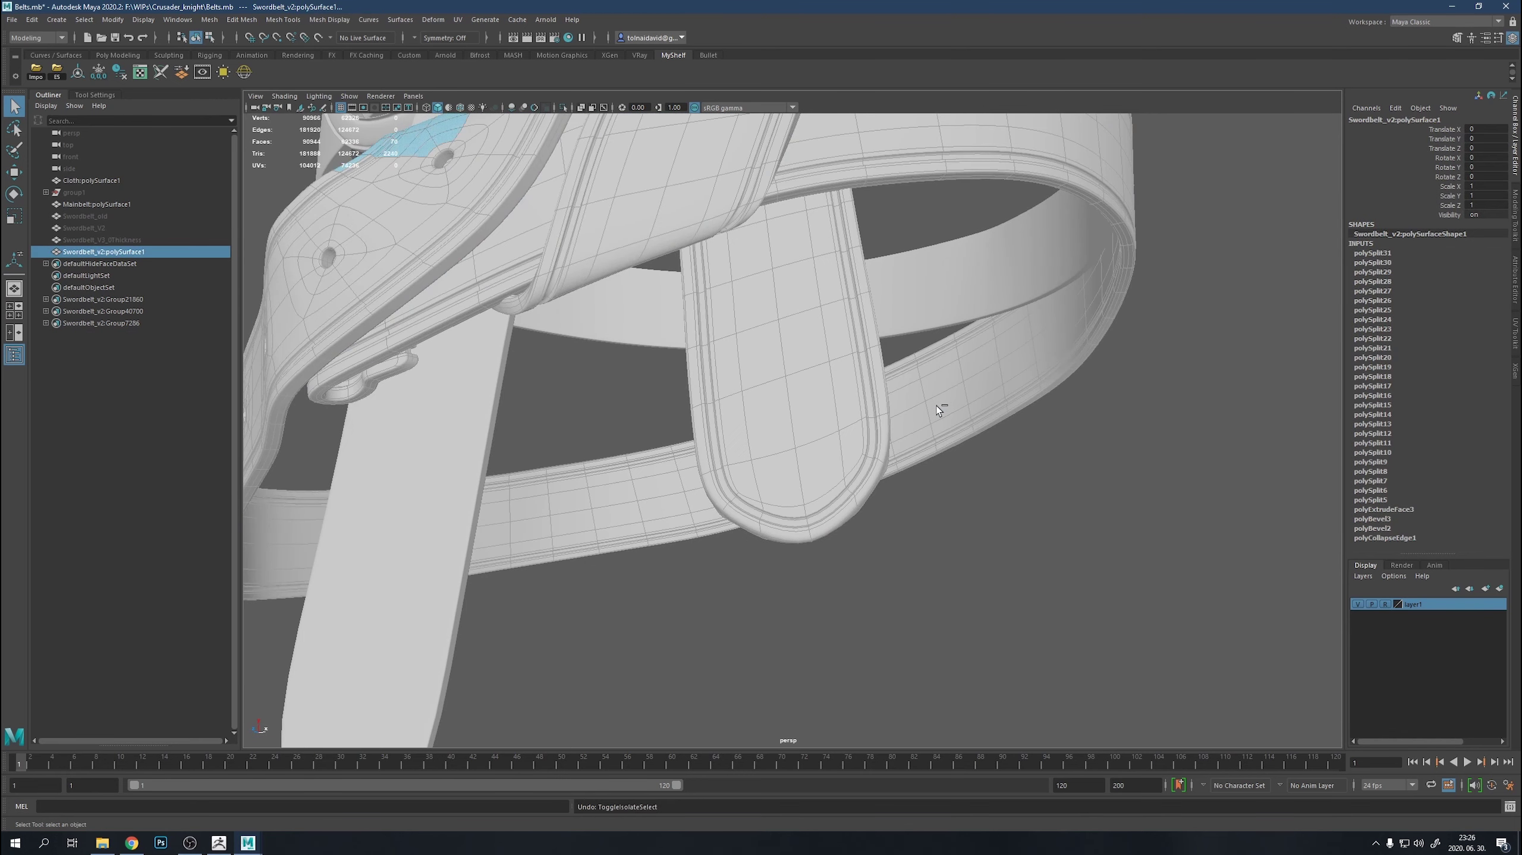
pyautogui.hotkey('ctrl', 'z')
pyautogui.hotkey('ctrl', 'z')
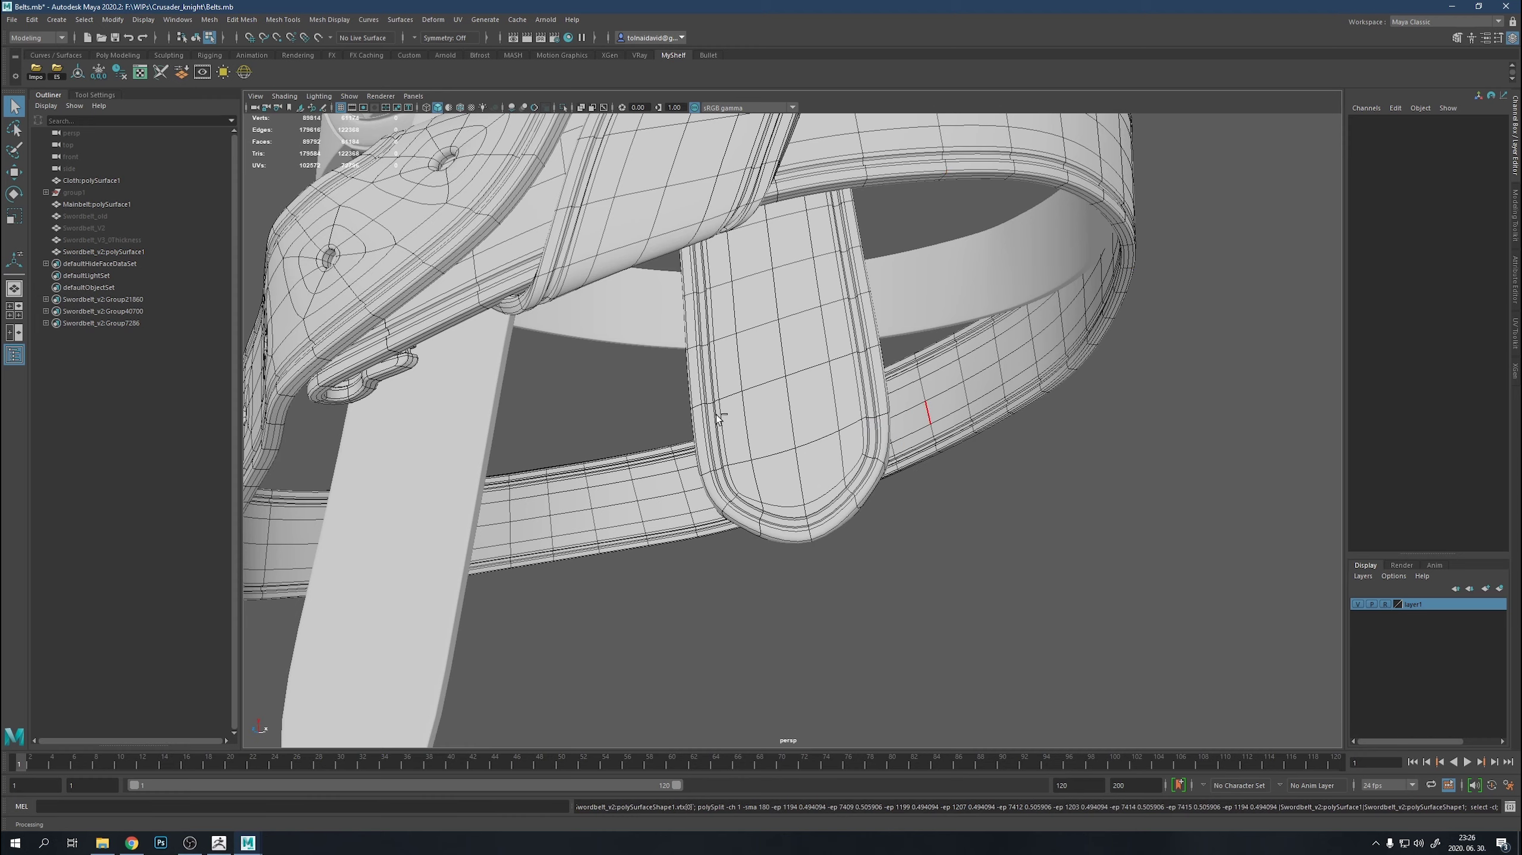
pyautogui.hotkey('ctrl', 'z')
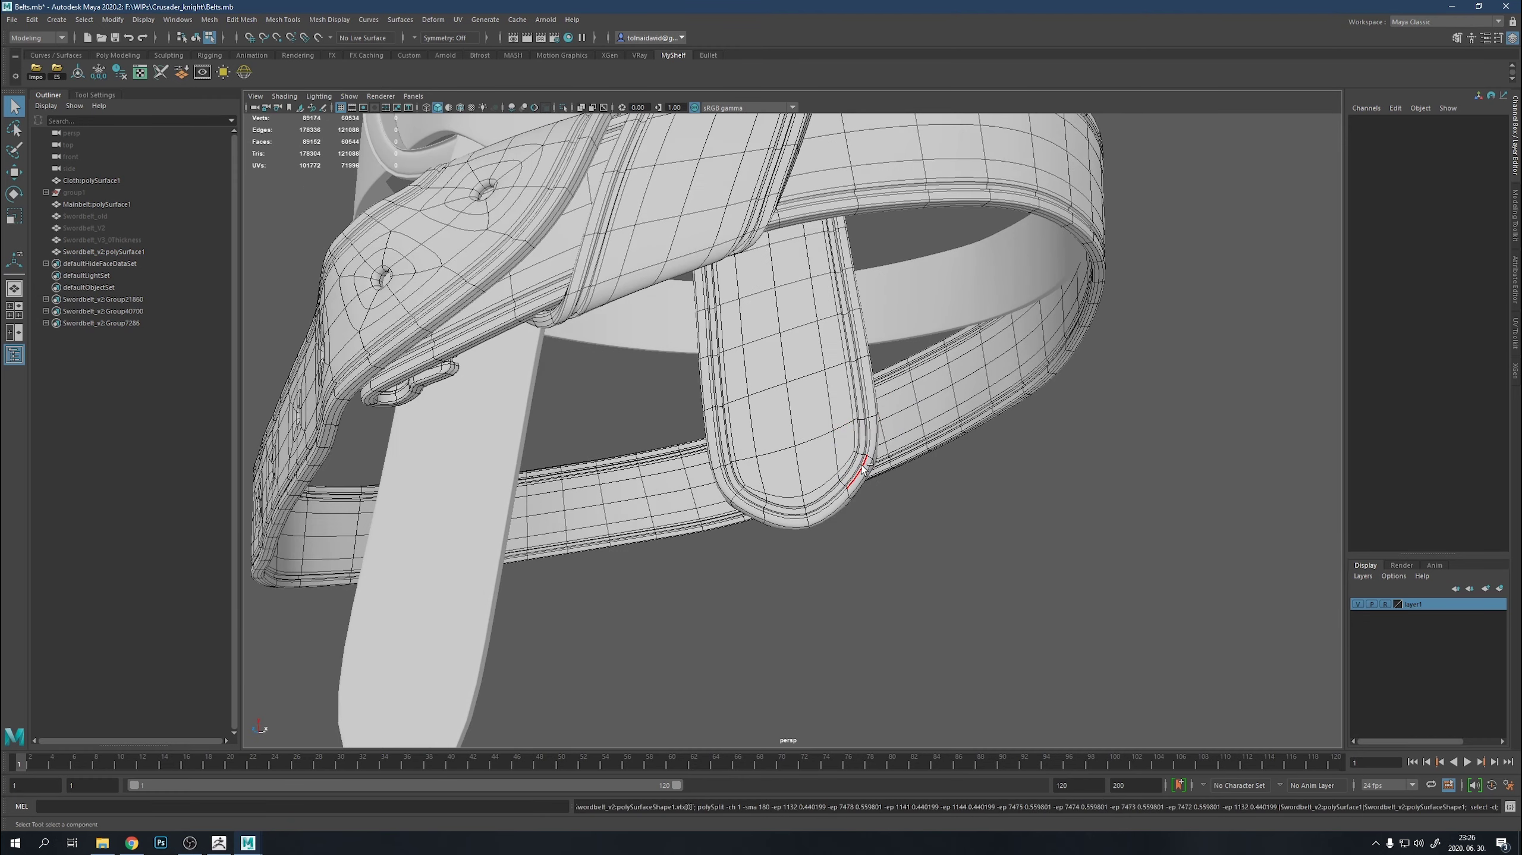
pyautogui.keyDown('alt'); pyautogui.moveTo(889, 441); pyautogui.dragTo(894, 497); pyautogui.keyUp('alt')
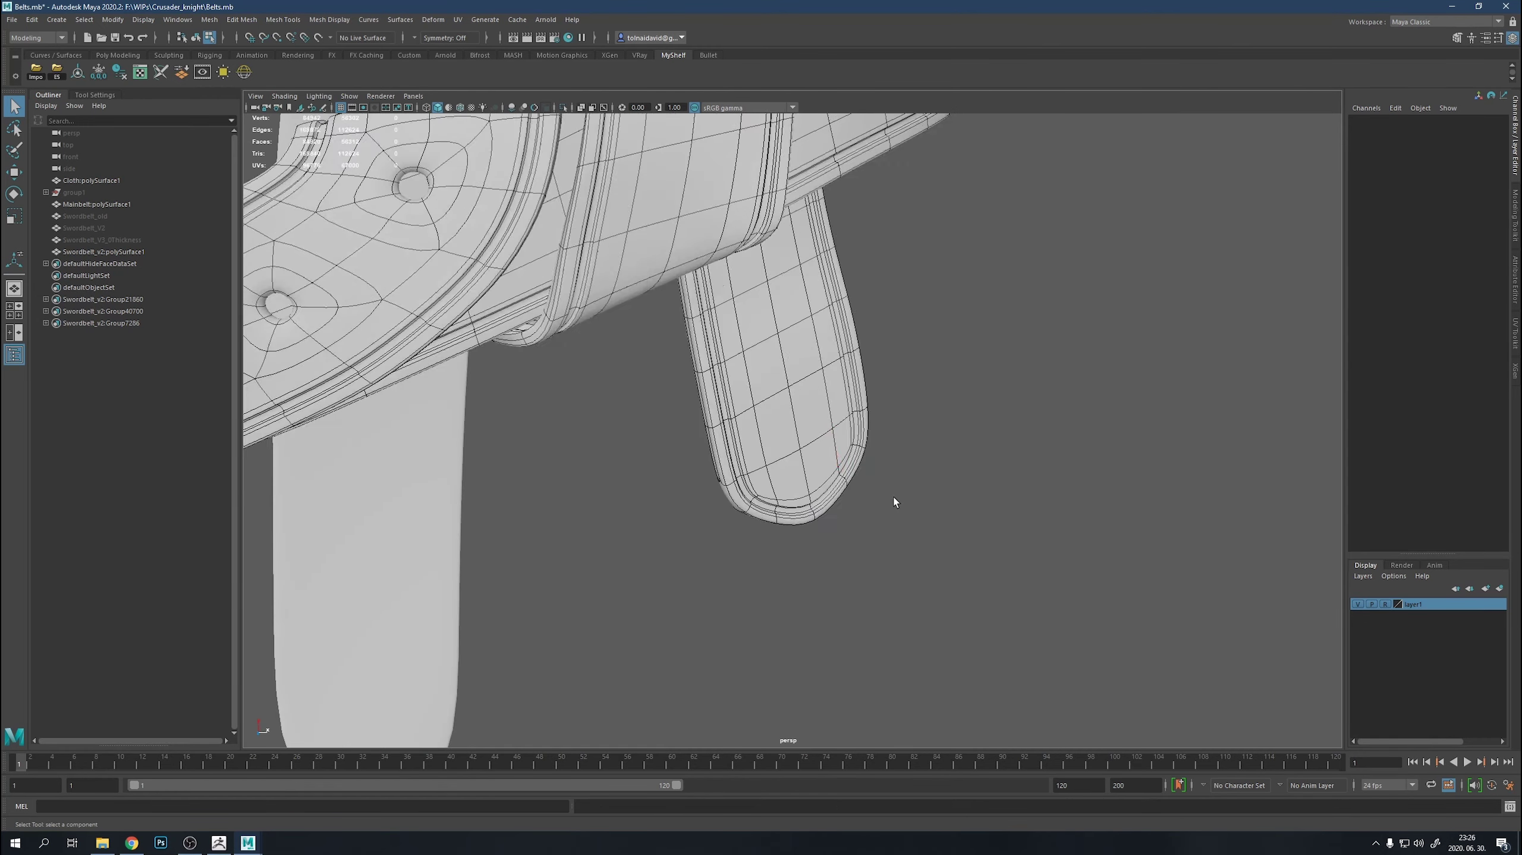
pyautogui.keyDown('alt'); pyautogui.moveTo(861, 497); pyautogui.dragTo(1034, 423, button='right'); pyautogui.keyUp('alt')
pyautogui.rightClick(844, 421)
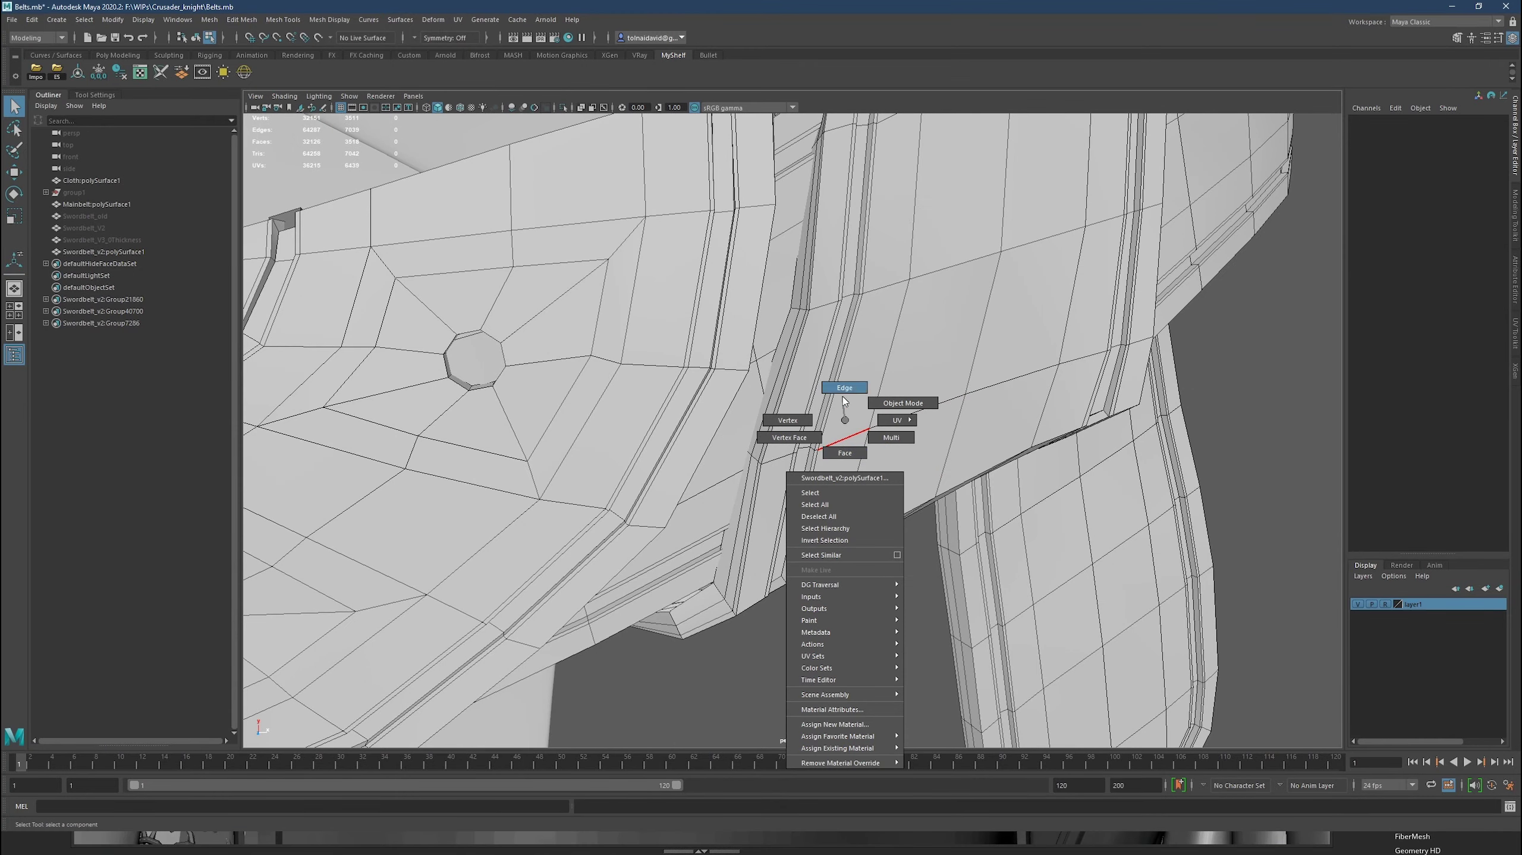
# Zoom in on the strap tip and undo the earlier groove extrude and face selection.
pyautogui.click(844, 398)
pyautogui.keyDown('alt'); pyautogui.moveTo(897, 475); pyautogui.dragTo(778, 538, button='right'); pyautogui.keyUp('alt')
pyautogui.keyDown('alt'); pyautogui.moveTo(778, 538); pyautogui.dragTo(1018, 419, button='middle'); pyautogui.keyUp('alt')
pyautogui.moveTo(1078, 539)
pyautogui.keyDown('alt'); pyautogui.mouseDown(button='right')
pyautogui.moveTo(1231, 655)
pyautogui.moveTo(1036, 533)
pyautogui.mouseUp(button='right'); pyautogui.keyUp('alt')
pyautogui.hotkey('ctrl', 'z')
pyautogui.hotkey('ctrl', 'z')
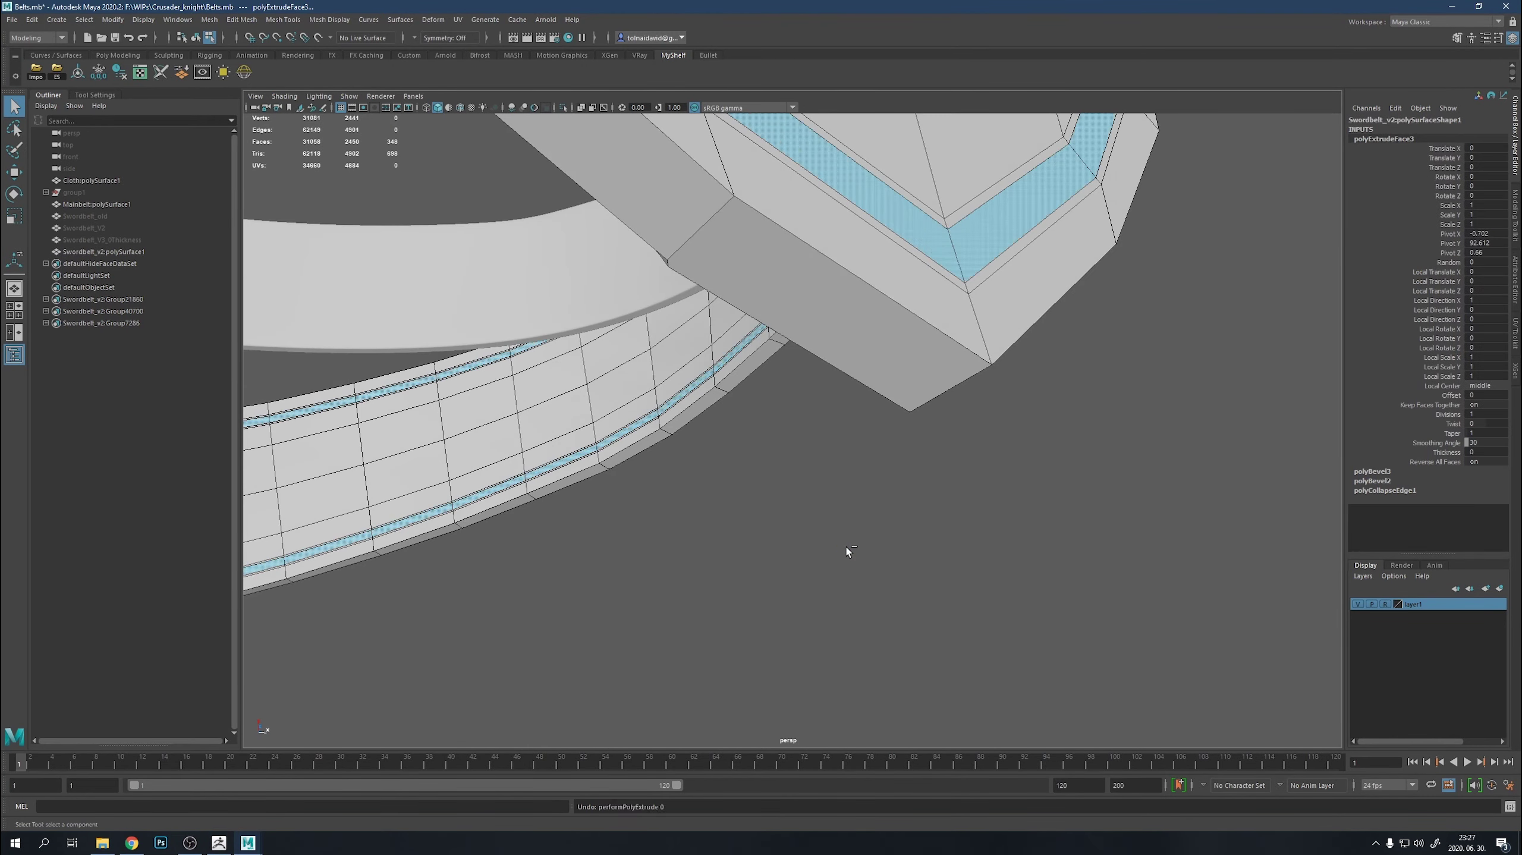
pyautogui.hotkey('ctrl', 'z')
pyautogui.hotkey('ctrl', 'z')
pyautogui.hotkey('ctrl', 'z')
pyautogui.hotkey('ctrl', 'z')
pyautogui.hotkey('ctrl', 'z')
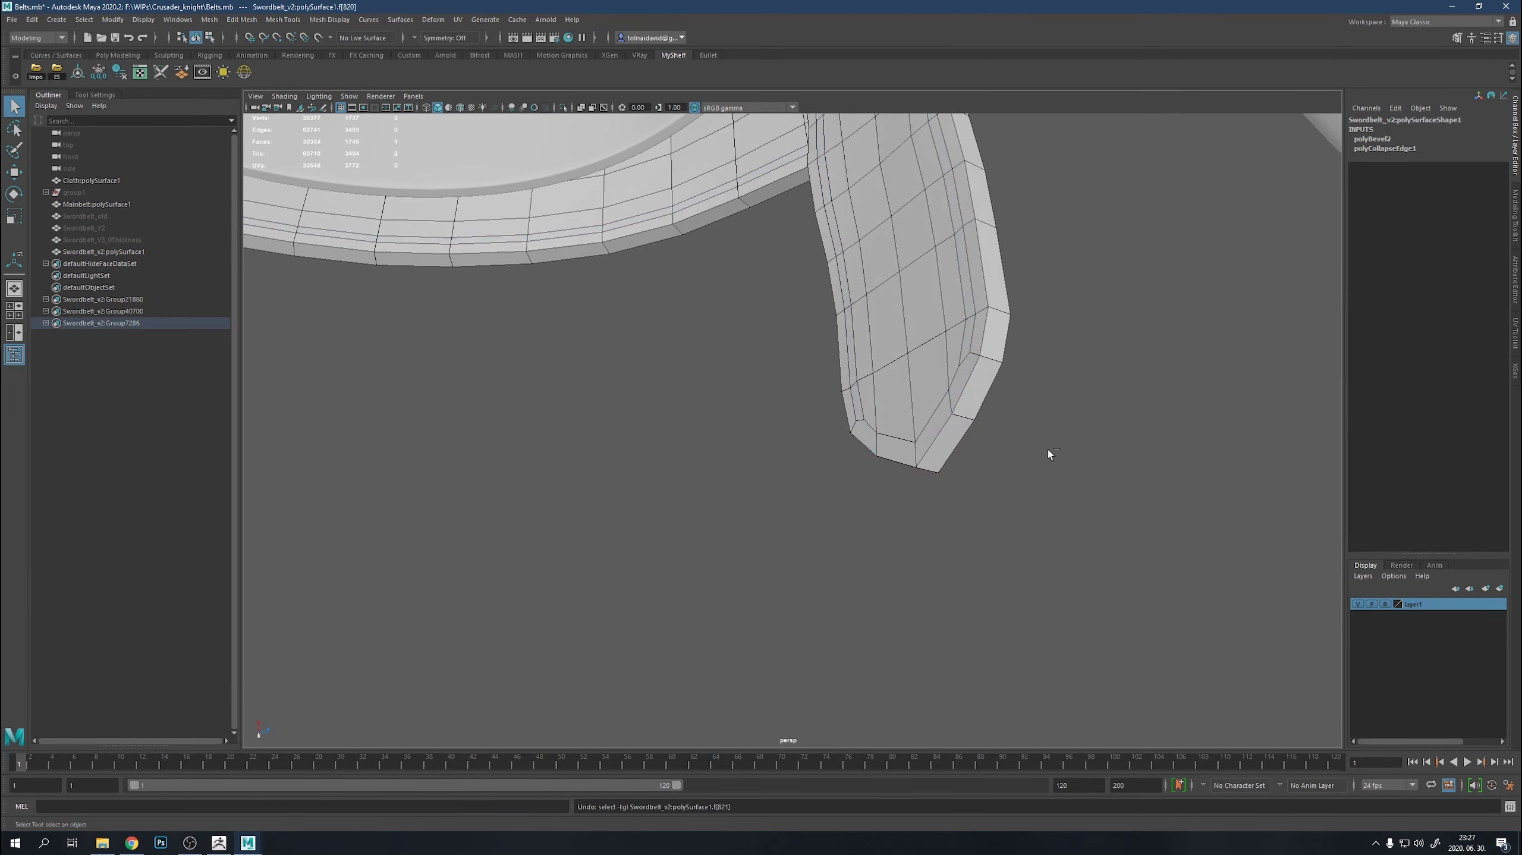
pyautogui.hotkey('ctrl', 'z')
pyautogui.hotkey('ctrl', 'z')
pyautogui.hotkey('ctrl', 'z')
pyautogui.keyDown('alt'); pyautogui.moveTo(1046, 449); pyautogui.dragTo(1024, 467); pyautogui.keyUp('alt')
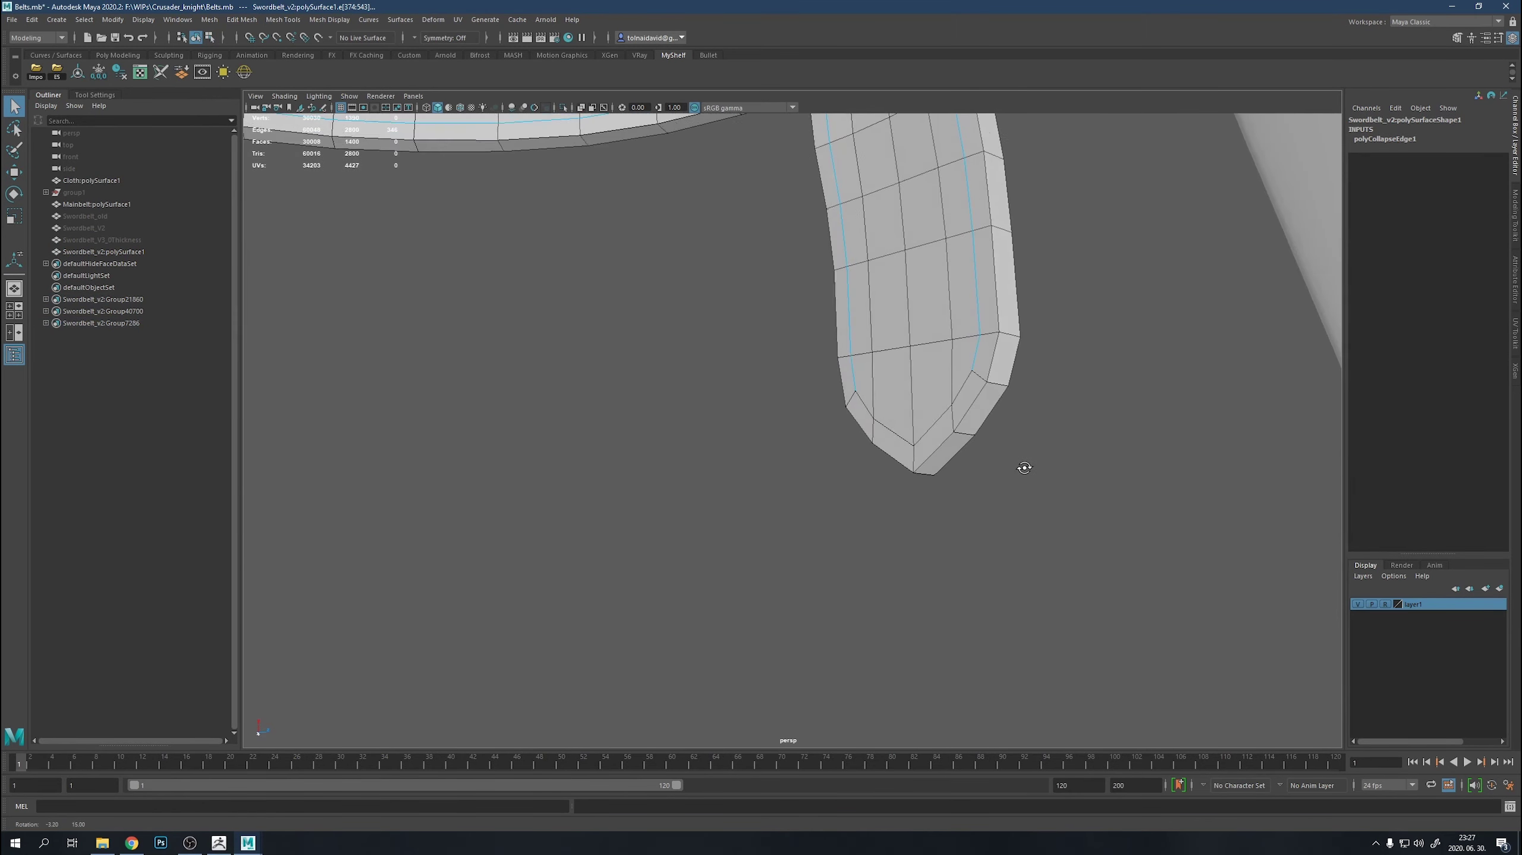
# Bevel the selected edge loops along the belt borders.
pyautogui.rightClick(961, 407)
pyautogui.moveTo(962, 415)
pyautogui.keyDown('alt'); pyautogui.mouseDown()
pyautogui.moveTo(744, 473)
pyautogui.moveTo(815, 450)
pyautogui.mouseUp(); pyautogui.keyUp('alt')
pyautogui.scroll(-3, 816, 451)
pyautogui.scroll(3, 898, 448)
pyautogui.keyDown('shift'); pyautogui.rightClick(987, 449); pyautogui.keyUp('shift')
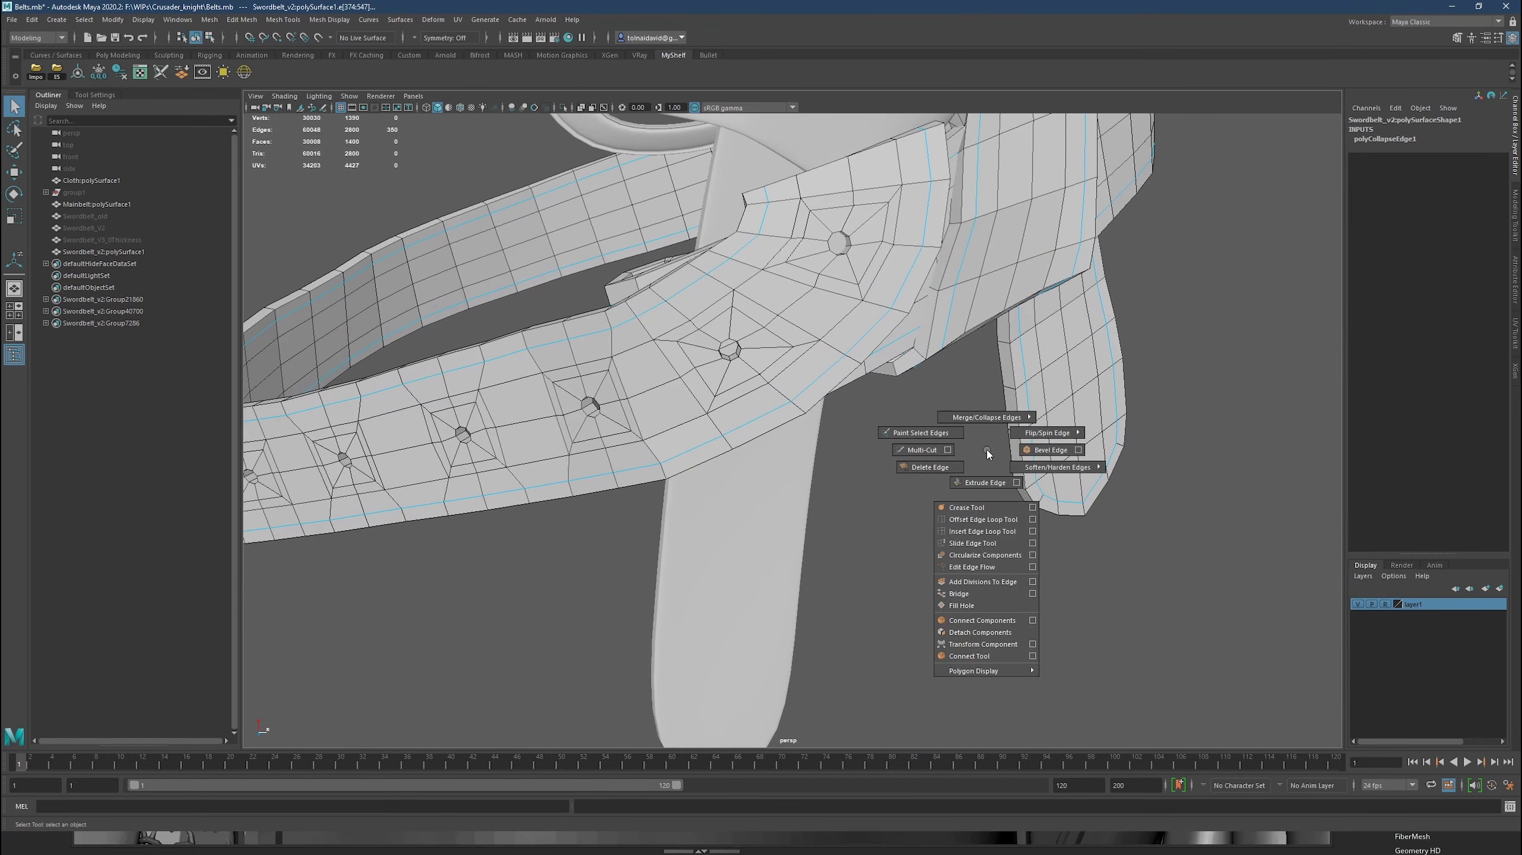
pyautogui.click(1011, 455)
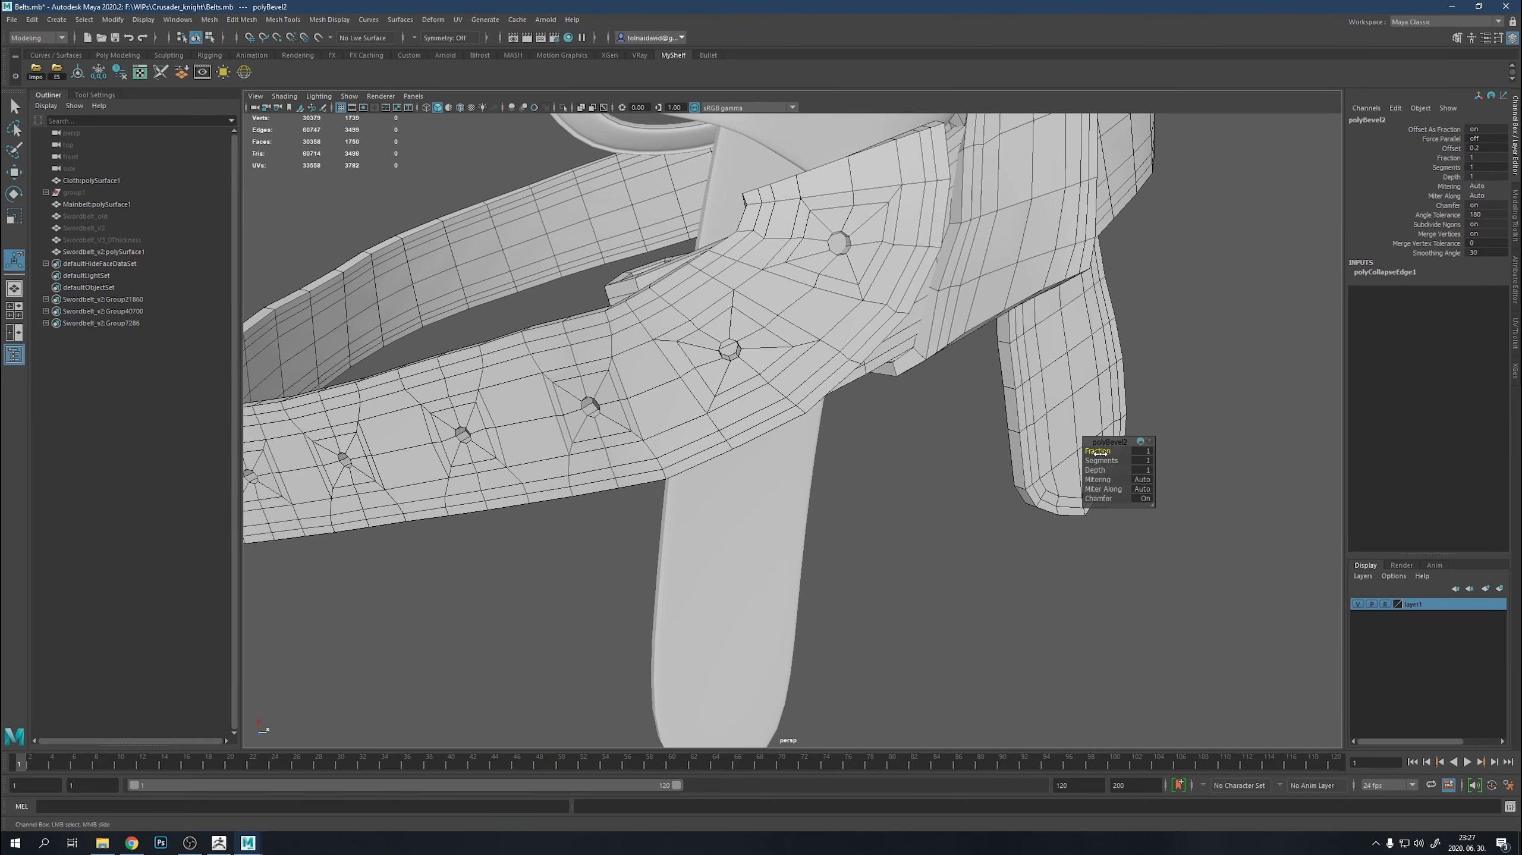
# Bevel the new strip faces and extrude them inward by -0.11 as grooves.
pyautogui.keyDown('ctrl'); pyautogui.moveTo(879, 323); pyautogui.dragTo(879, 353, button='right'); pyautogui.keyUp('ctrl')
pyautogui.keyDown('shift'); pyautogui.rightClick(878, 323); pyautogui.keyUp('shift')
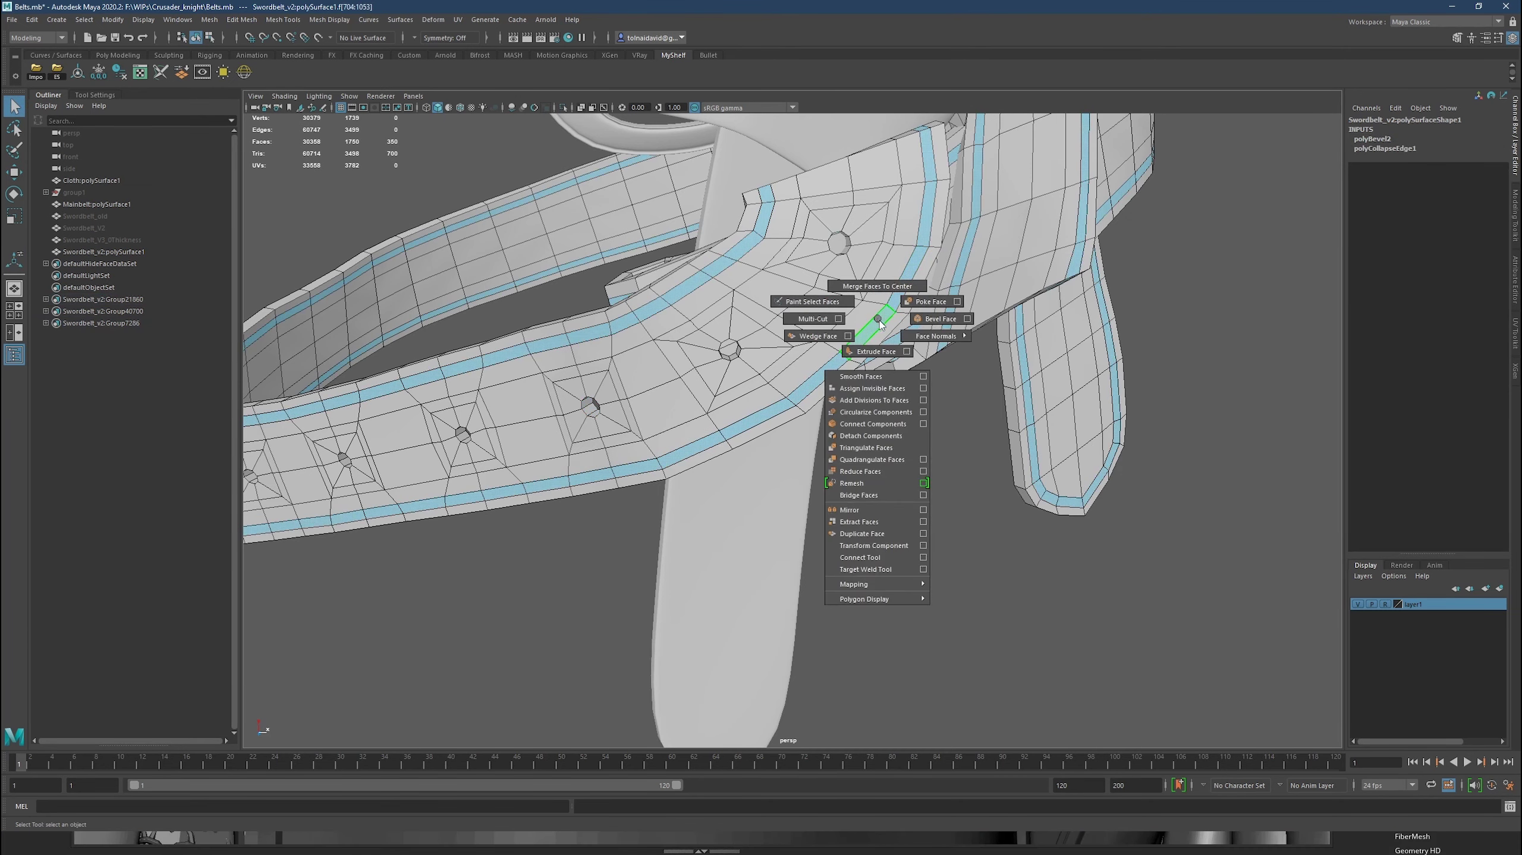
pyautogui.click(942, 319)
pyautogui.keyDown('shift'); pyautogui.rightClick(881, 322); pyautogui.keyUp('shift')
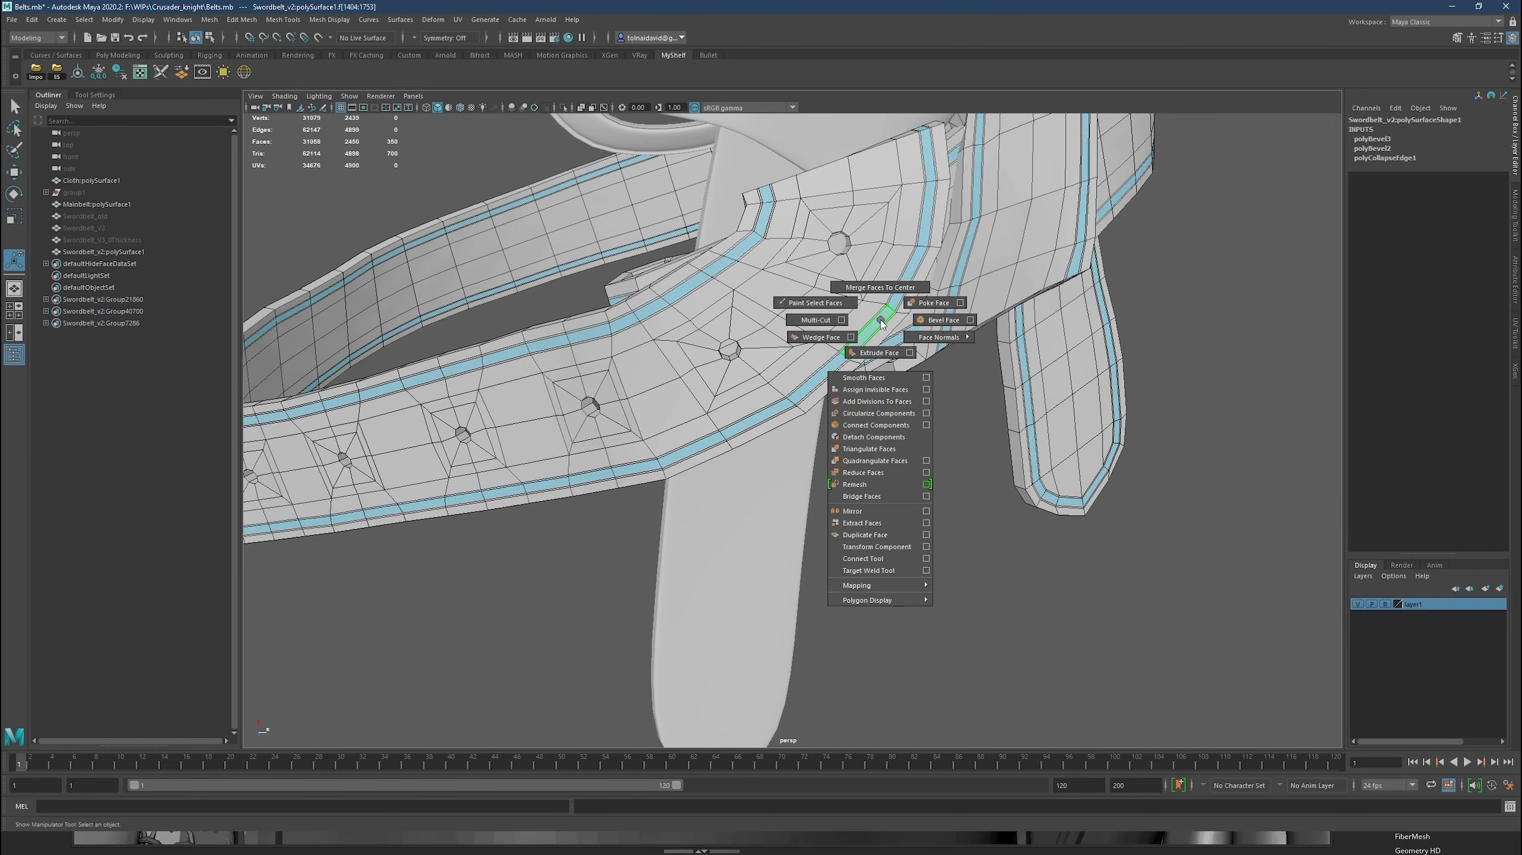
pyautogui.click(879, 354)
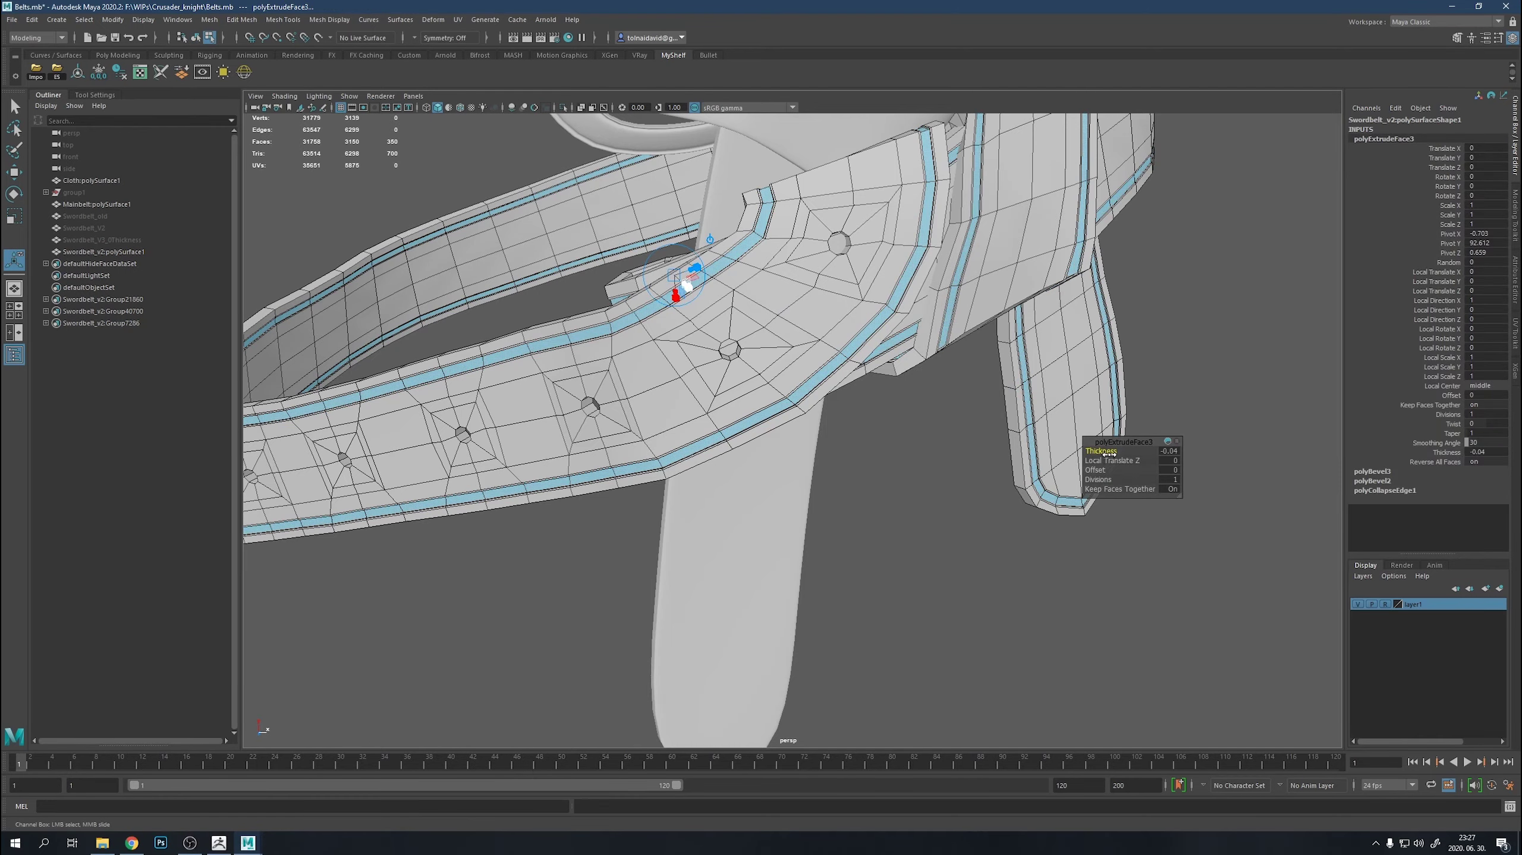
pyautogui.scroll(5, 830, 366)
pyautogui.moveTo(830, 366); pyautogui.dragTo(1106, 454, button='middle')
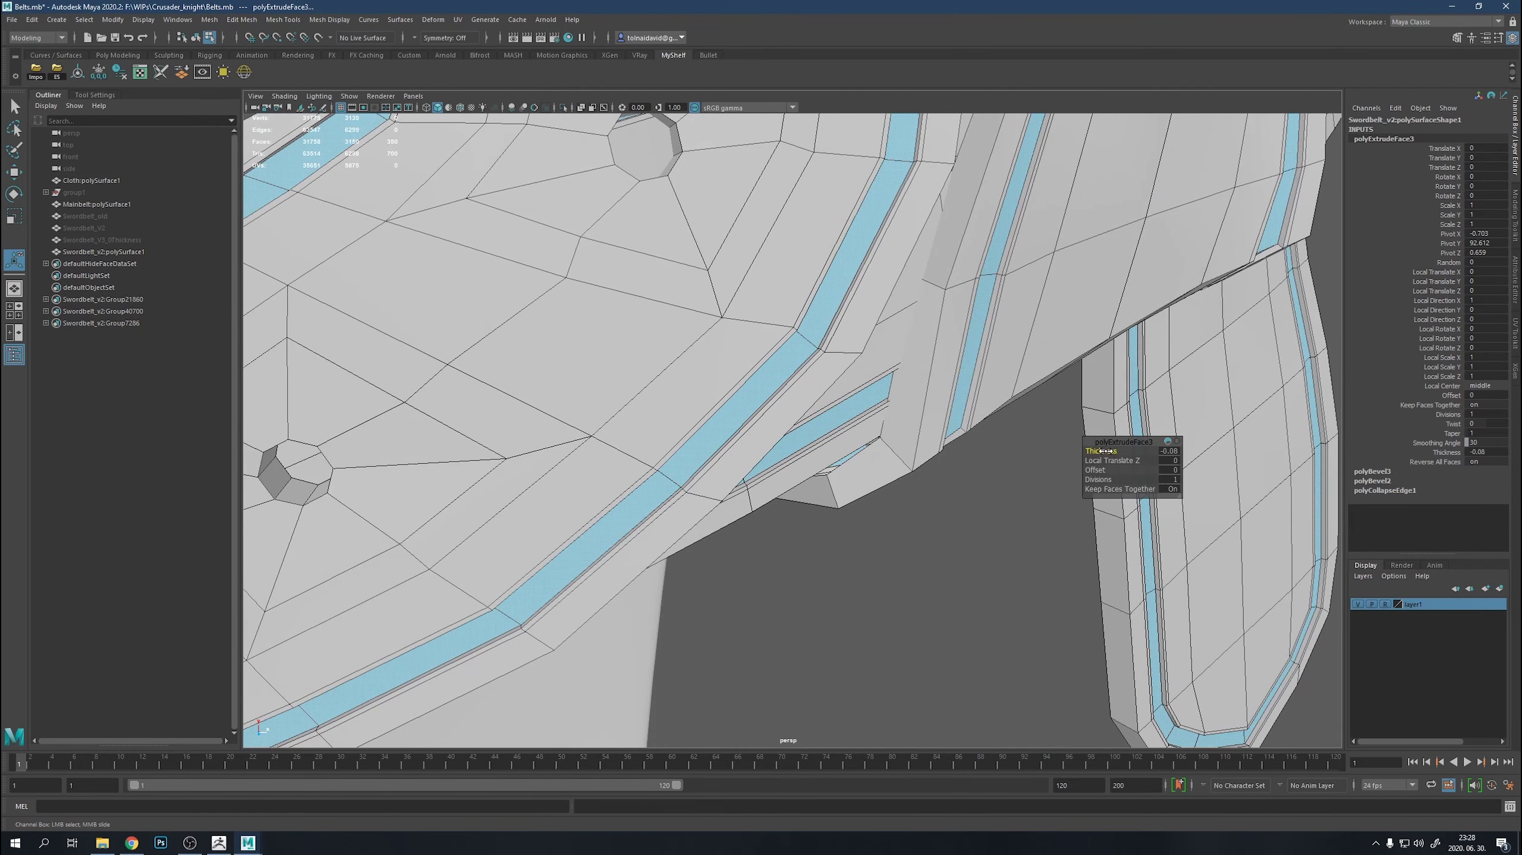
pyautogui.moveTo(1106, 455)
pyautogui.keyDown('alt'); pyautogui.mouseDown()
pyautogui.moveTo(919, 271)
pyautogui.moveTo(894, 435)
pyautogui.mouseUp(); pyautogui.keyUp('alt')
# Finish the extrude, preview the belt smoothed, then select the belt mesh for cutting.
pyautogui.press('q')
pyautogui.press('3')
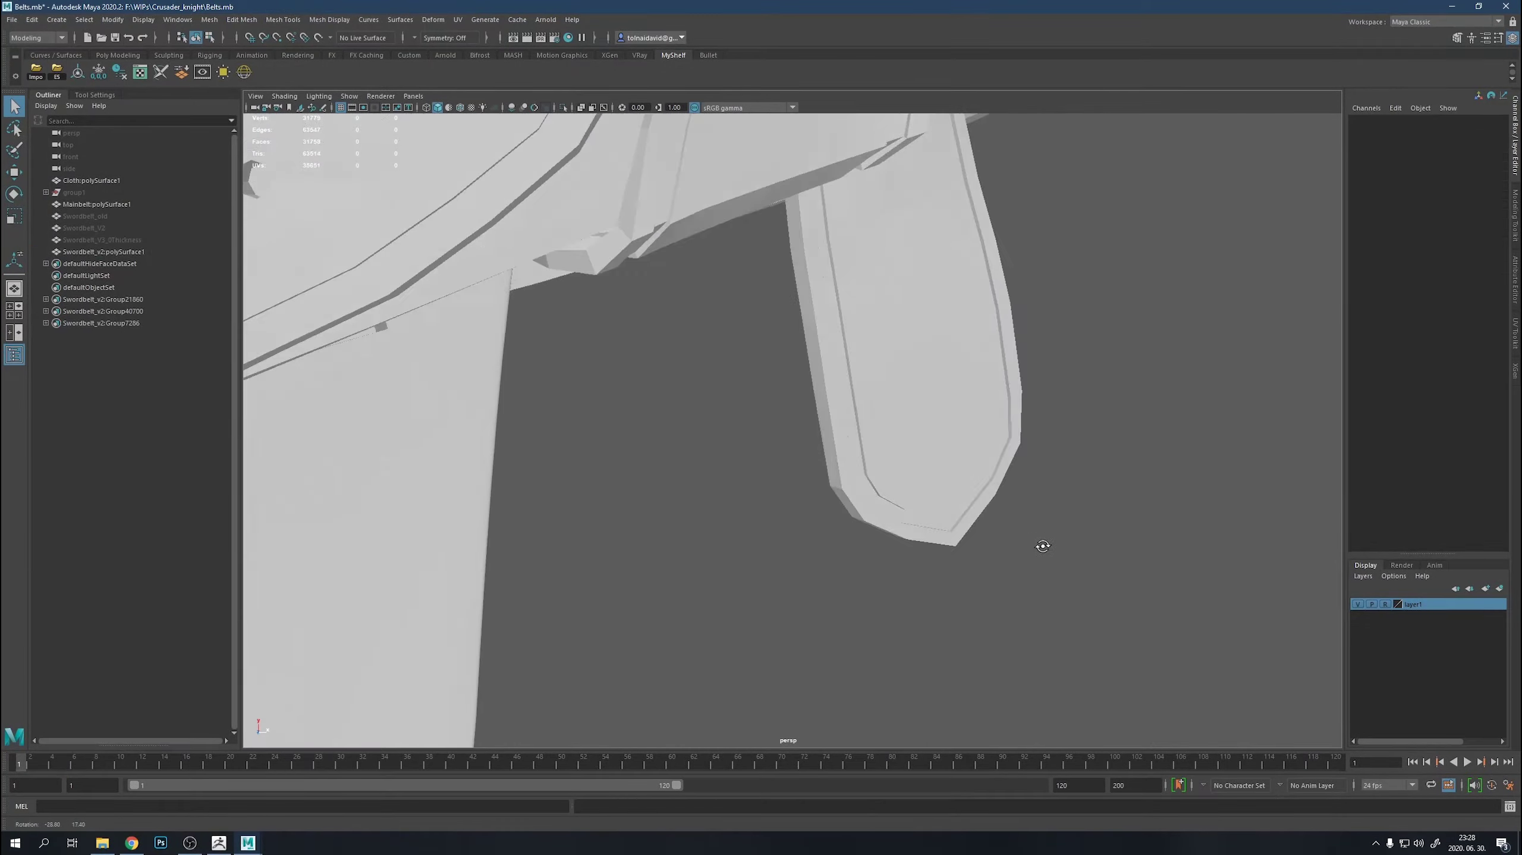
pyautogui.keyDown('alt'); pyautogui.moveTo(894, 435); pyautogui.dragTo(958, 390, button='right'); pyautogui.keyUp('alt')
pyautogui.keyDown('alt'); pyautogui.moveTo(958, 390); pyautogui.dragTo(1001, 354); pyautogui.keyUp('alt')
pyautogui.click(1001, 355)
pyautogui.press('1')
pyautogui.scroll(10, 695, 325)
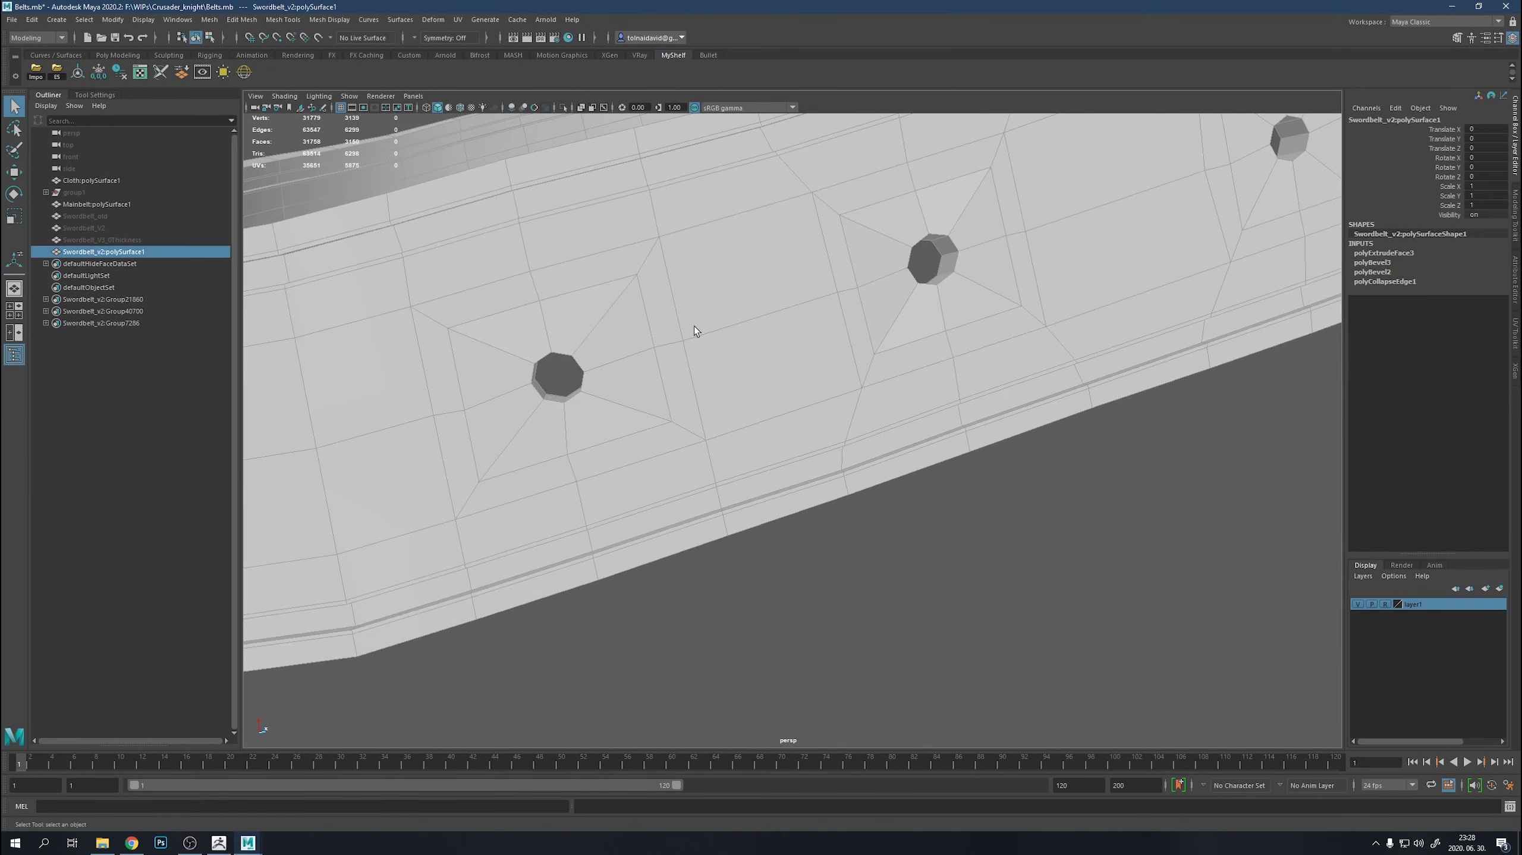
# Cut edge loops around the top-right hole and one more belt hole.
pyautogui.keyDown('ctrl'); pyautogui.click(598, 363); pyautogui.keyUp('ctrl')
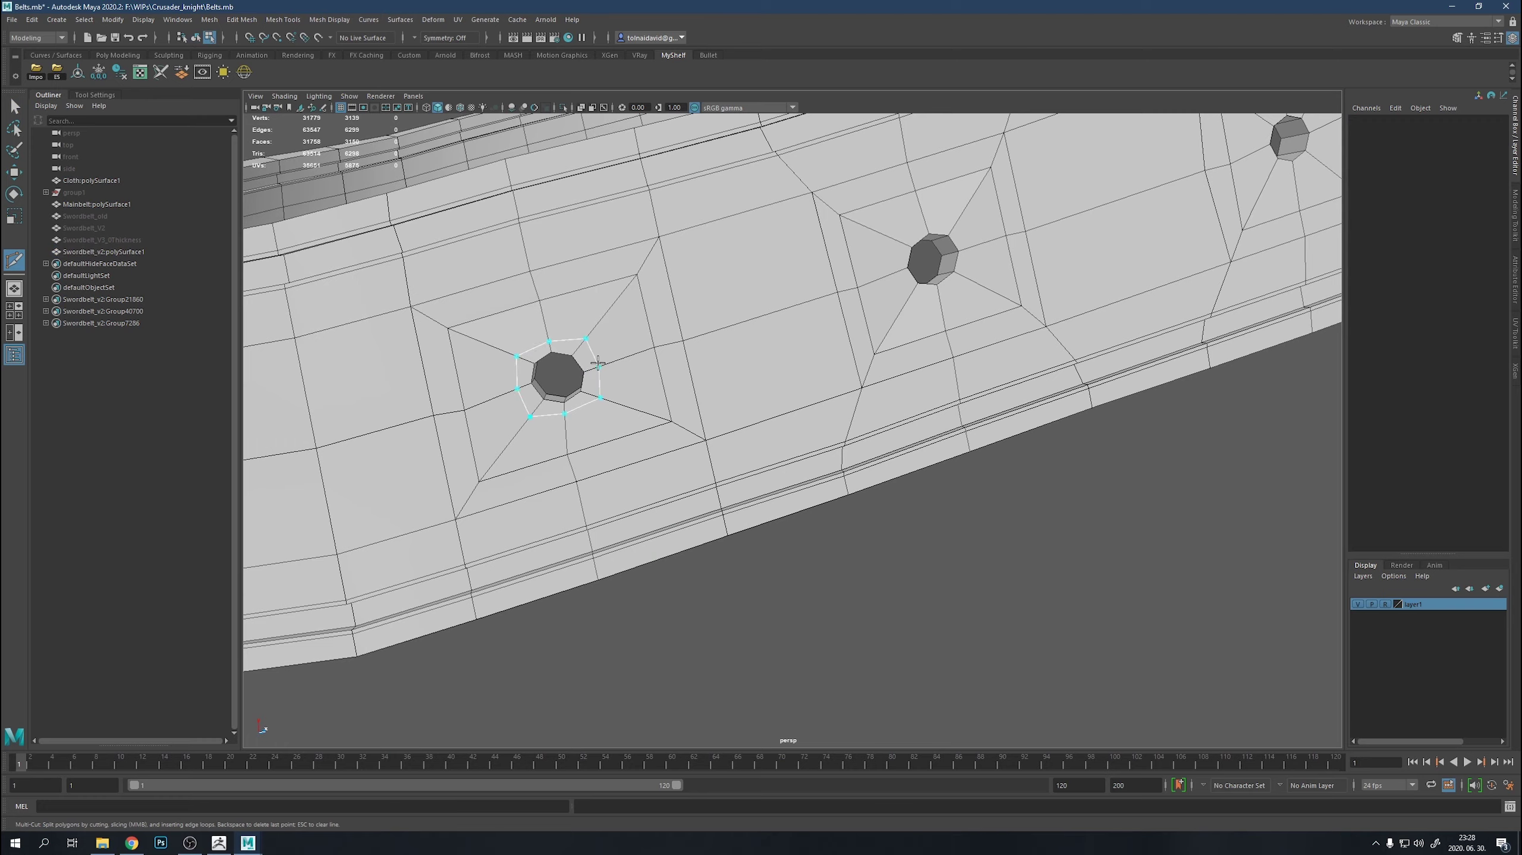
pyautogui.keyDown('ctrl'); pyautogui.click(1265, 184); pyautogui.keyUp('ctrl')
pyautogui.scroll(-5, 1238, 217)
pyautogui.keyDown('alt'); pyautogui.moveTo(1237, 218); pyautogui.dragTo(1137, 278, button='middle'); pyautogui.keyUp('alt')
pyautogui.scroll(-5, 1180, 278)
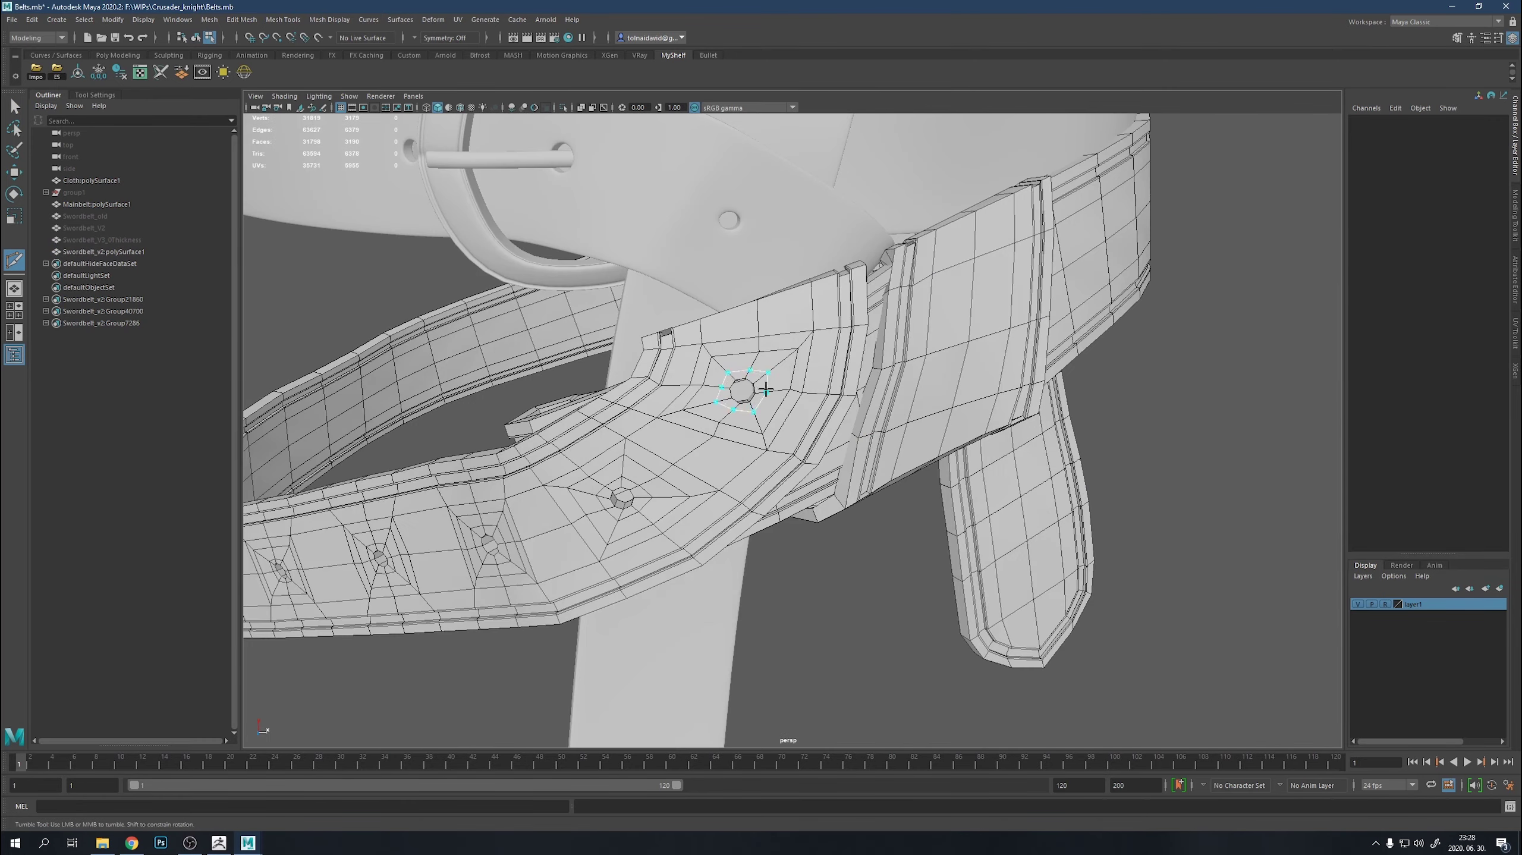
pyautogui.keyDown('ctrl'); pyautogui.click(753, 392); pyautogui.keyUp('ctrl')
pyautogui.moveTo(752, 393)
pyautogui.keyDown('alt'); pyautogui.mouseDown()
pyautogui.moveTo(850, 431)
pyautogui.moveTo(934, 503)
pyautogui.mouseUp(); pyautogui.keyUp('alt')
pyautogui.moveTo(933, 502); pyautogui.dragTo(945, 413, button='right')
# Select all belt faces, frame them and run Mesh Cleanup on the belt.
pyautogui.hotkey('ctrl', 'shift', 'a')
pyautogui.press('f')
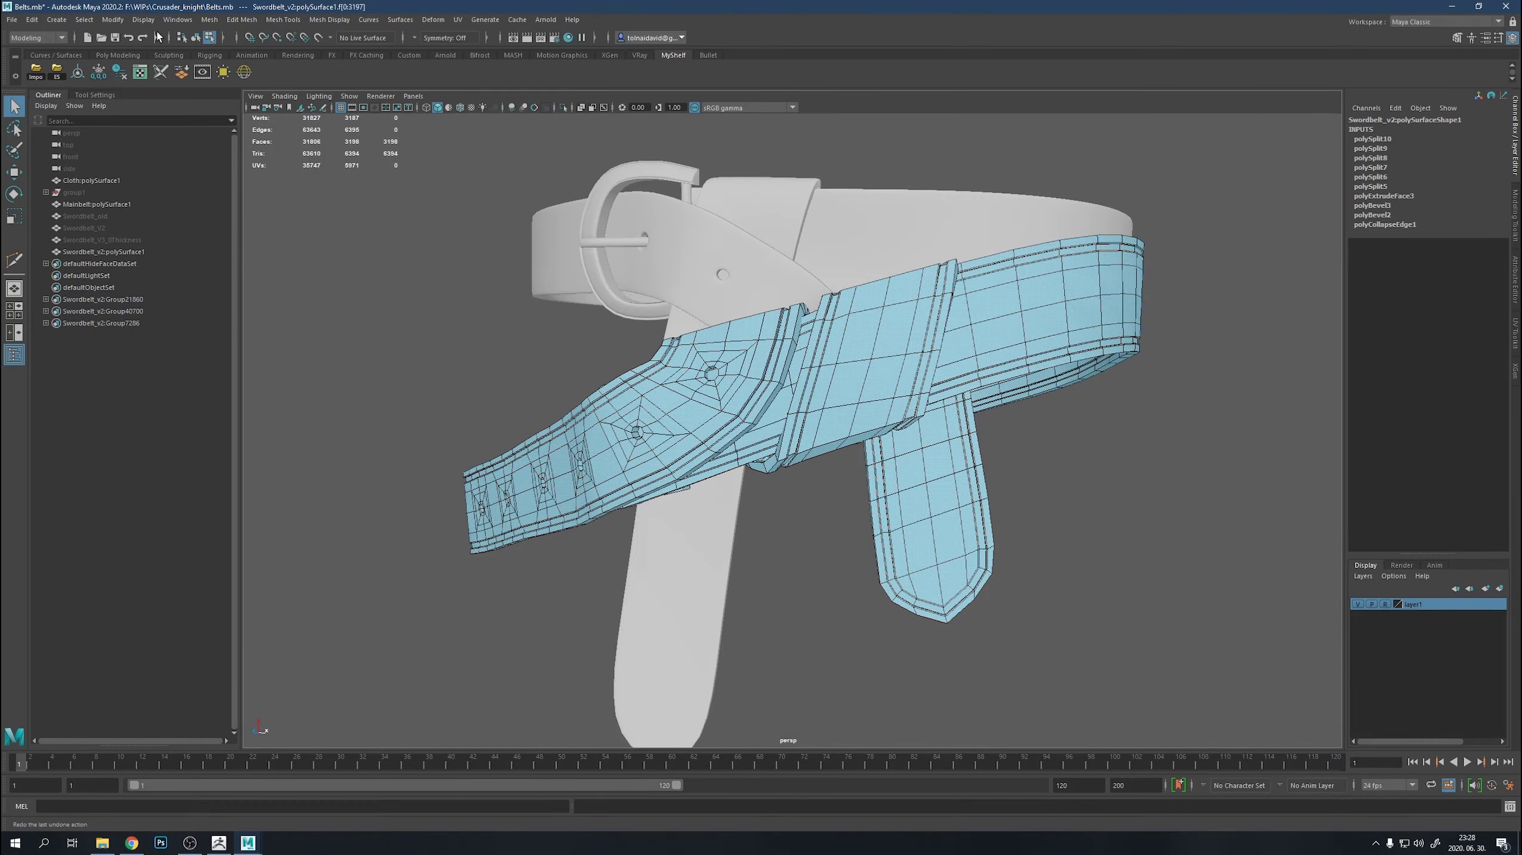
pyautogui.click(177, 19)
pyautogui.click(319, 277)
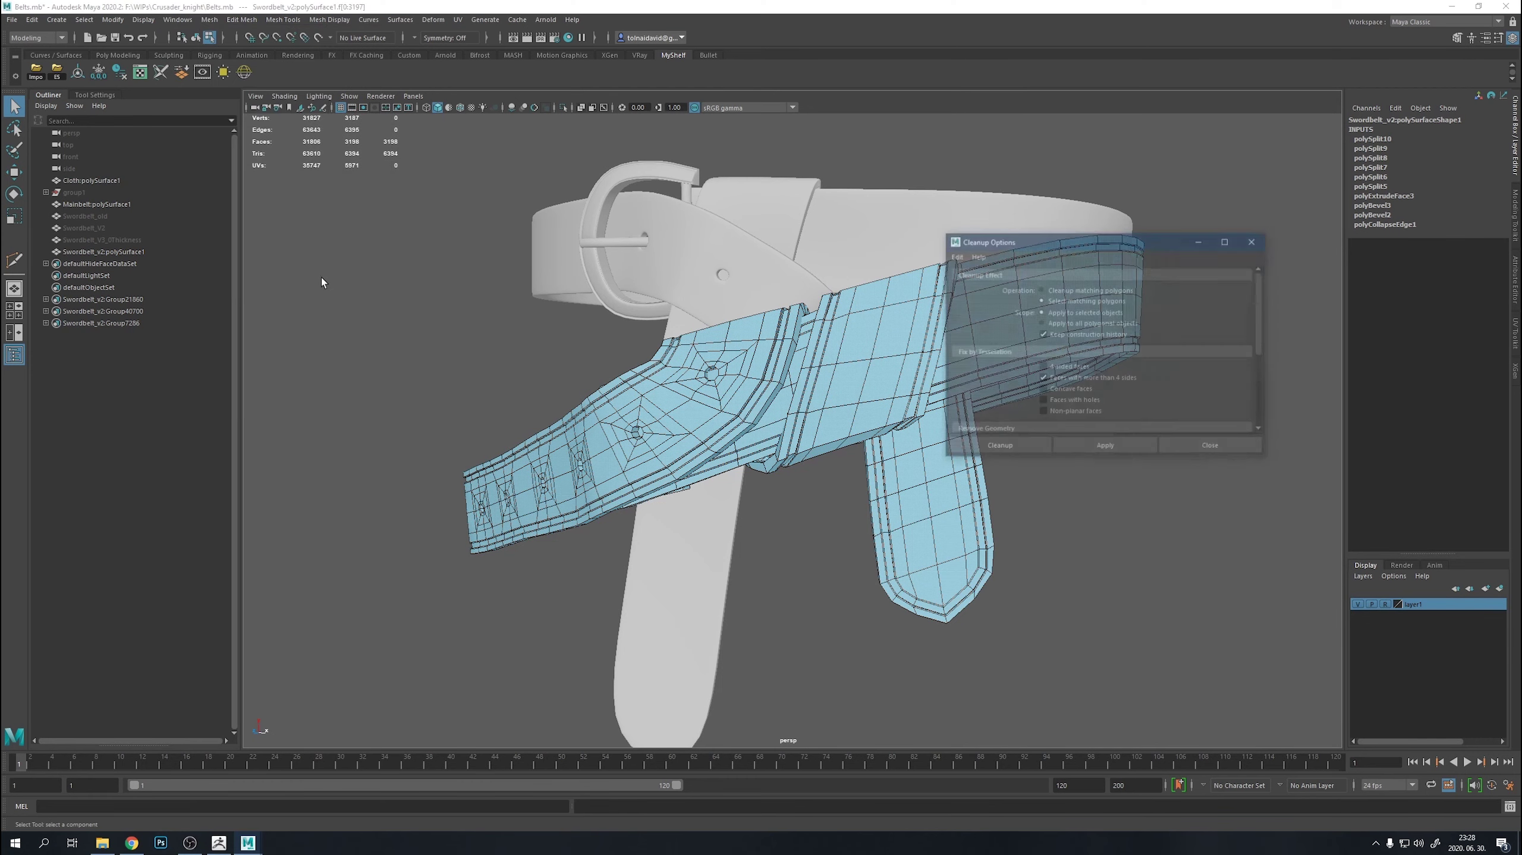
pyautogui.click(1025, 447)
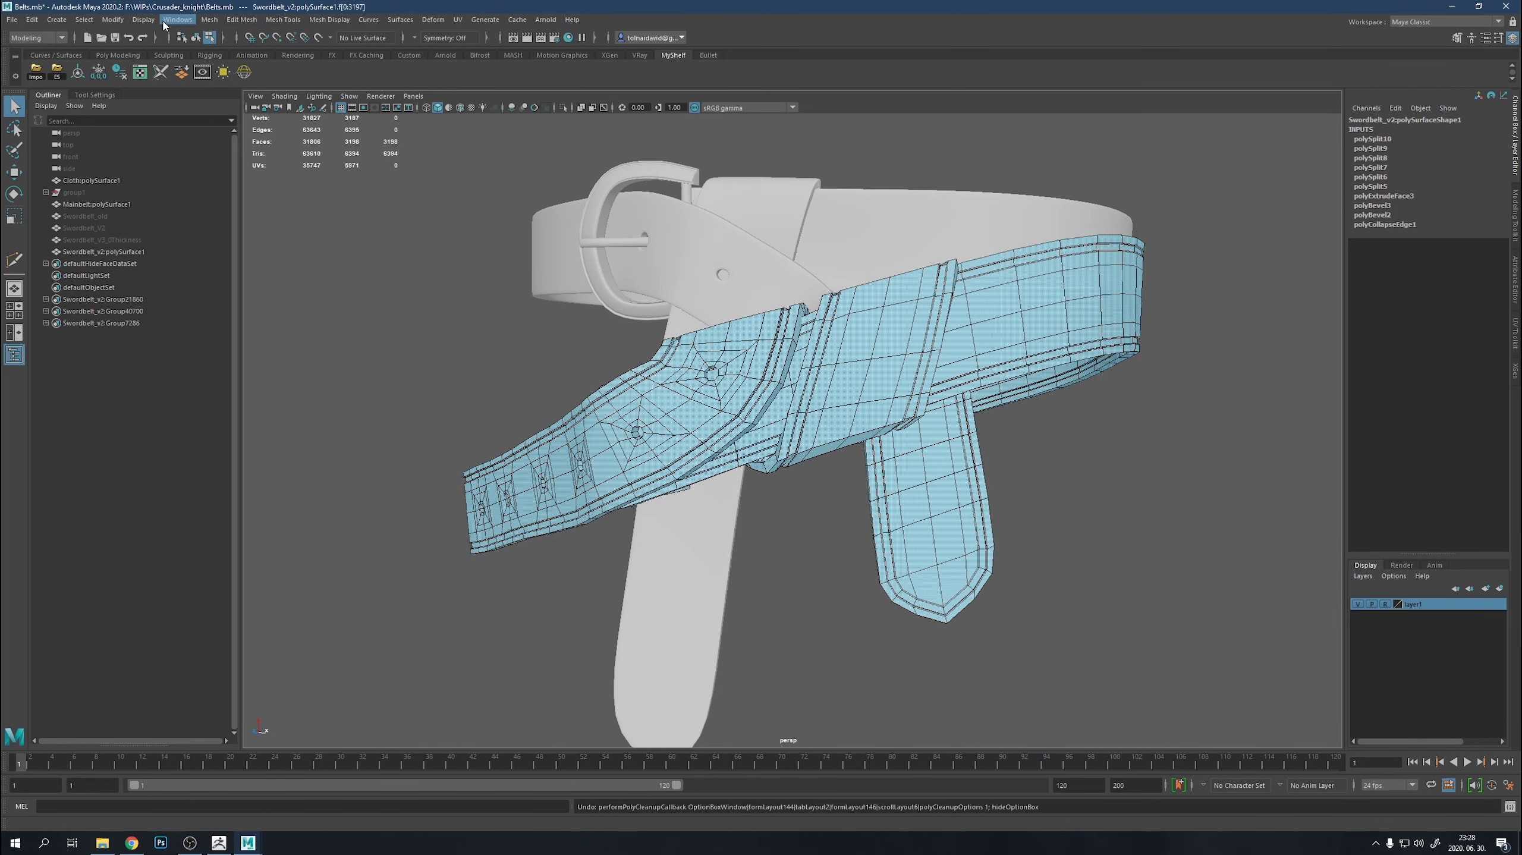
pyautogui.click(209, 19)
pyautogui.click(321, 281)
pyautogui.click(1257, 242)
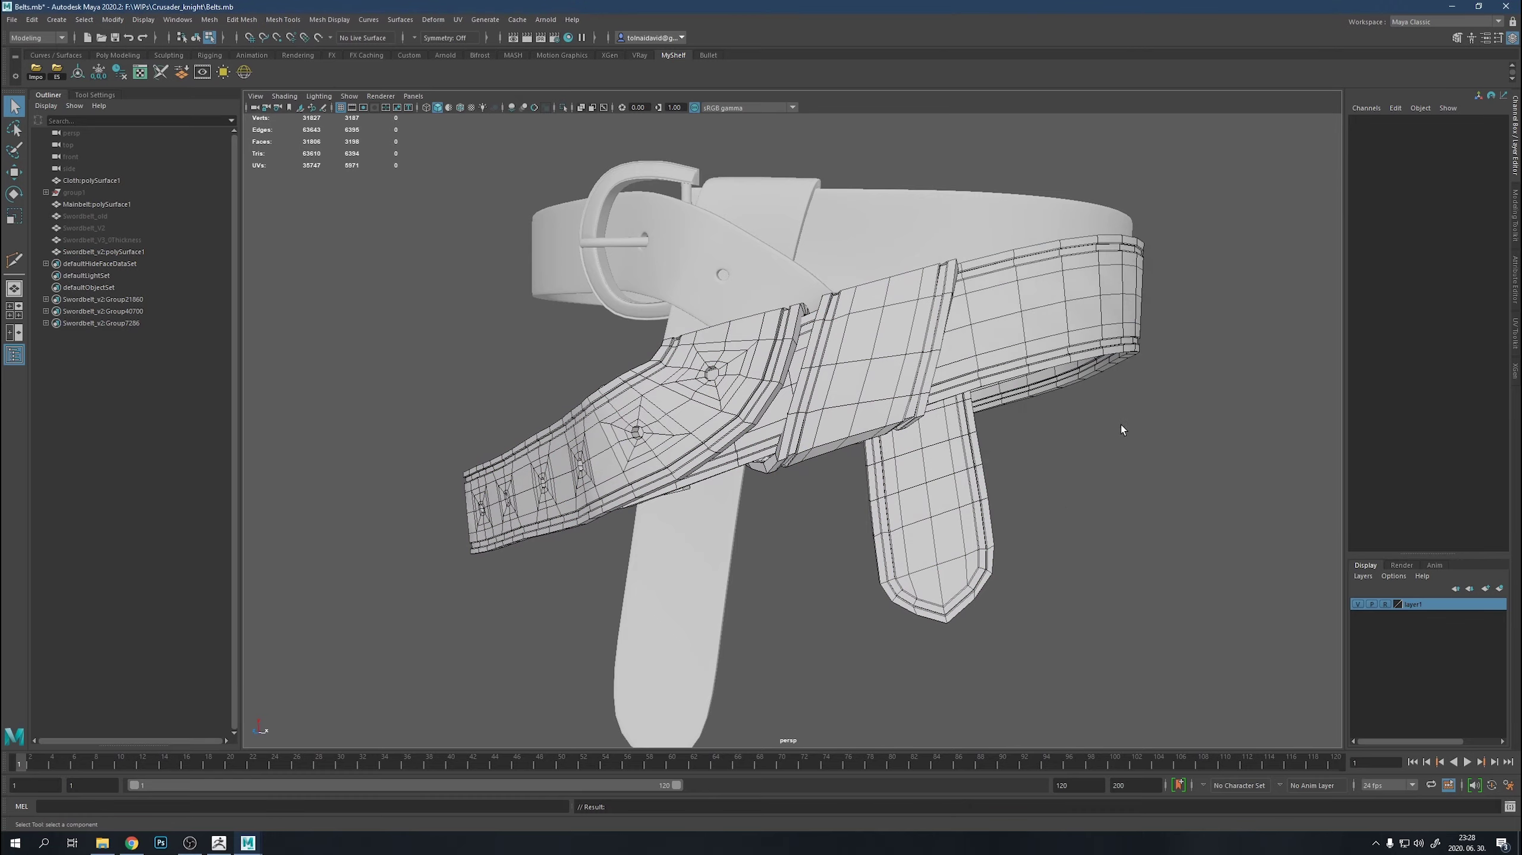
# Resume Multi-Cut and close the edge loop around the first hole in the row.
pyautogui.press('w')
pyautogui.scroll(-5, 1122, 429)
pyautogui.keyDown('alt'); pyautogui.moveTo(663, 411); pyautogui.dragTo(839, 470); pyautogui.keyUp('alt')
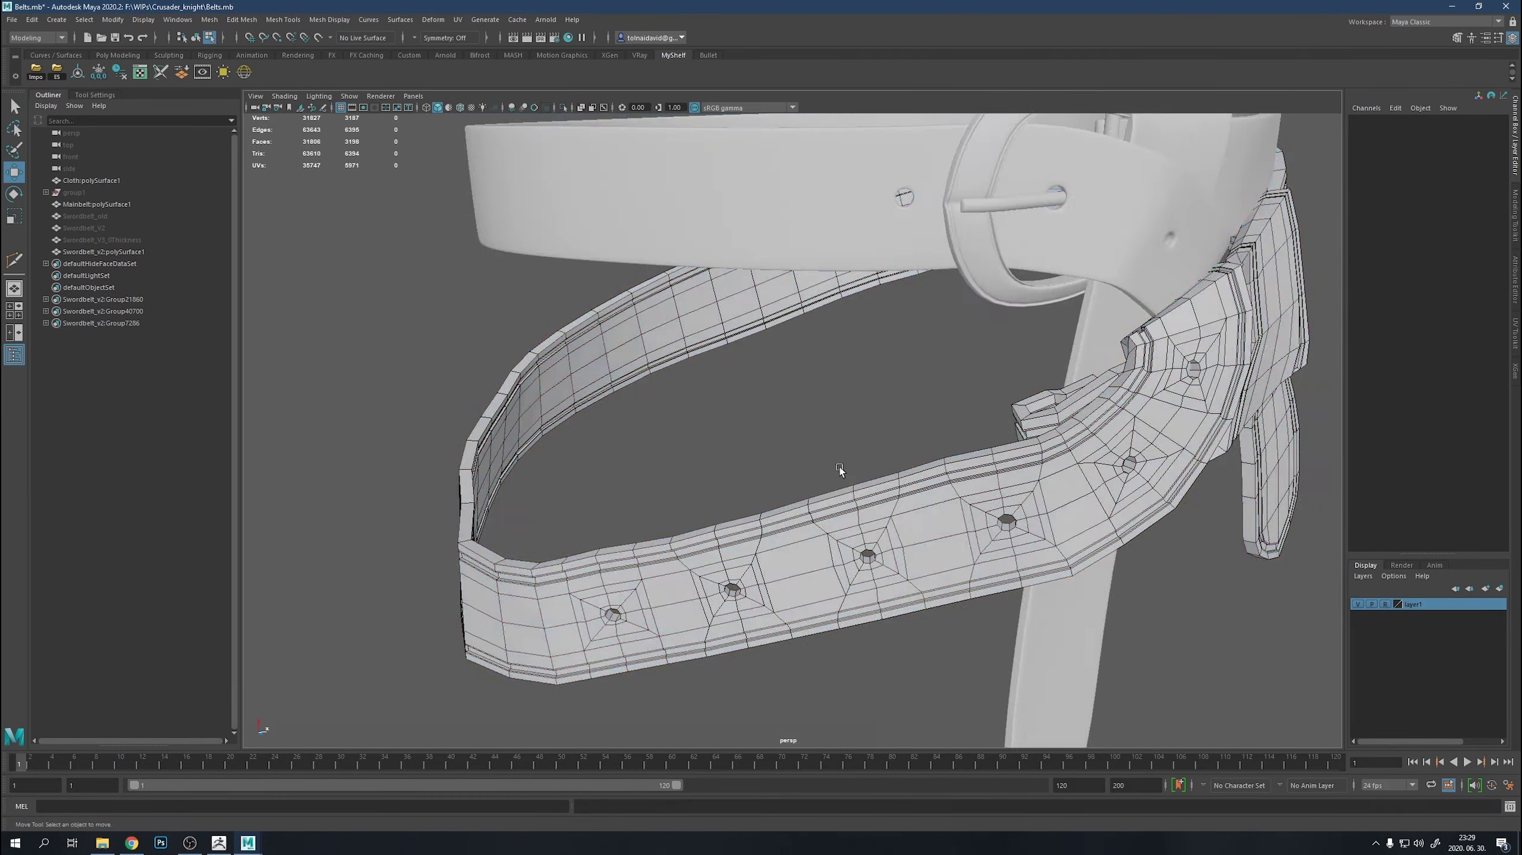
pyautogui.moveTo(839, 466)
pyautogui.keyDown('alt'); pyautogui.mouseDown(button='right')
pyautogui.moveTo(913, 464)
pyautogui.moveTo(985, 406)
pyautogui.mouseUp(button='right'); pyautogui.keyUp('alt')
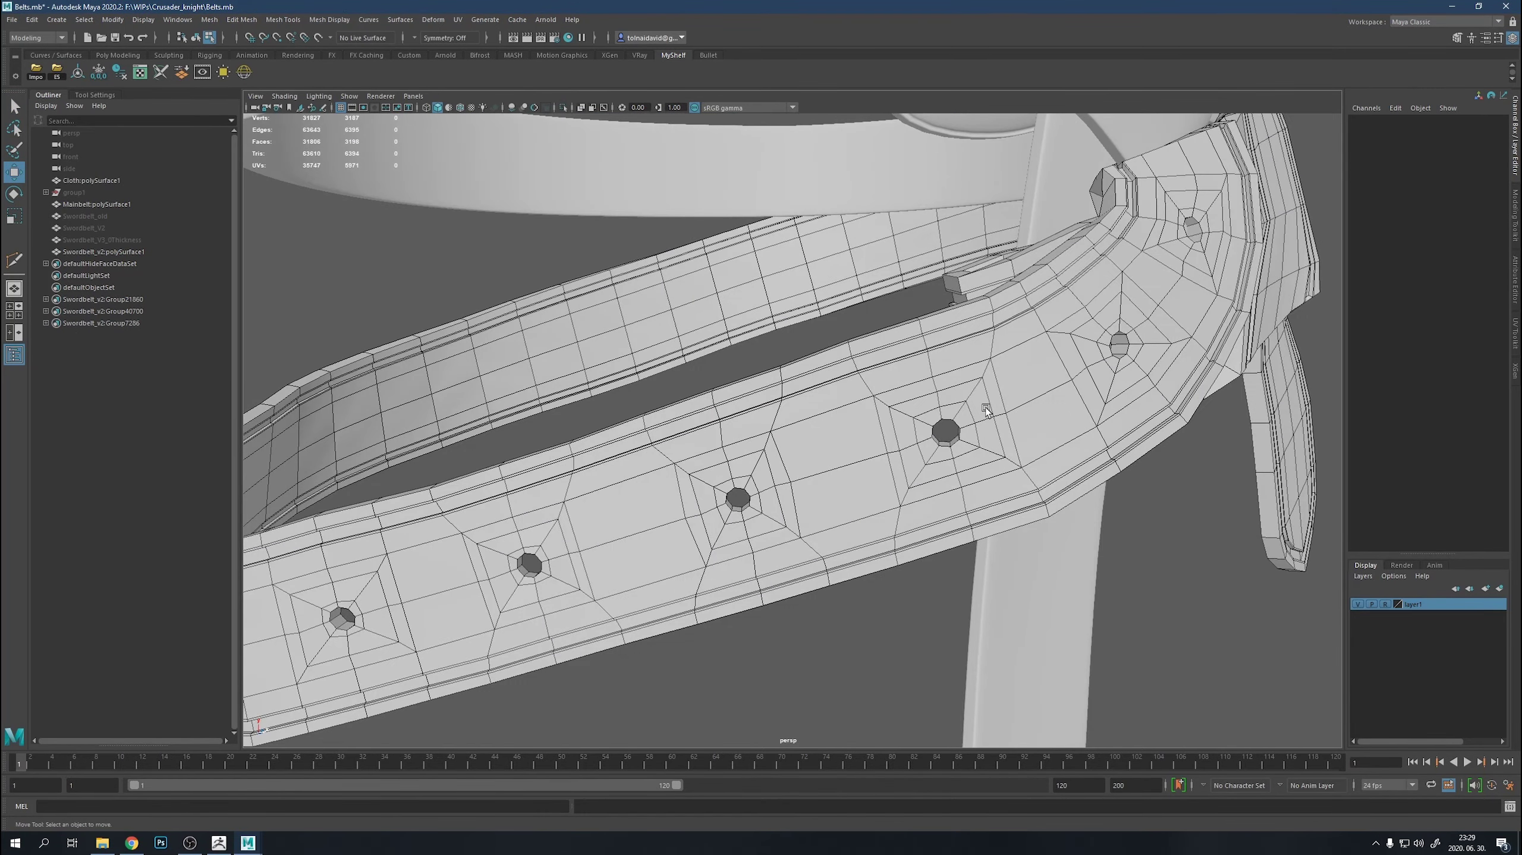
pyautogui.moveTo(986, 406)
pyautogui.keyDown('alt'); pyautogui.mouseDown()
pyautogui.moveTo(906, 406)
pyautogui.moveTo(906, 432)
pyautogui.moveTo(1207, 418)
pyautogui.mouseUp(); pyautogui.keyUp('alt')
pyautogui.press('y')
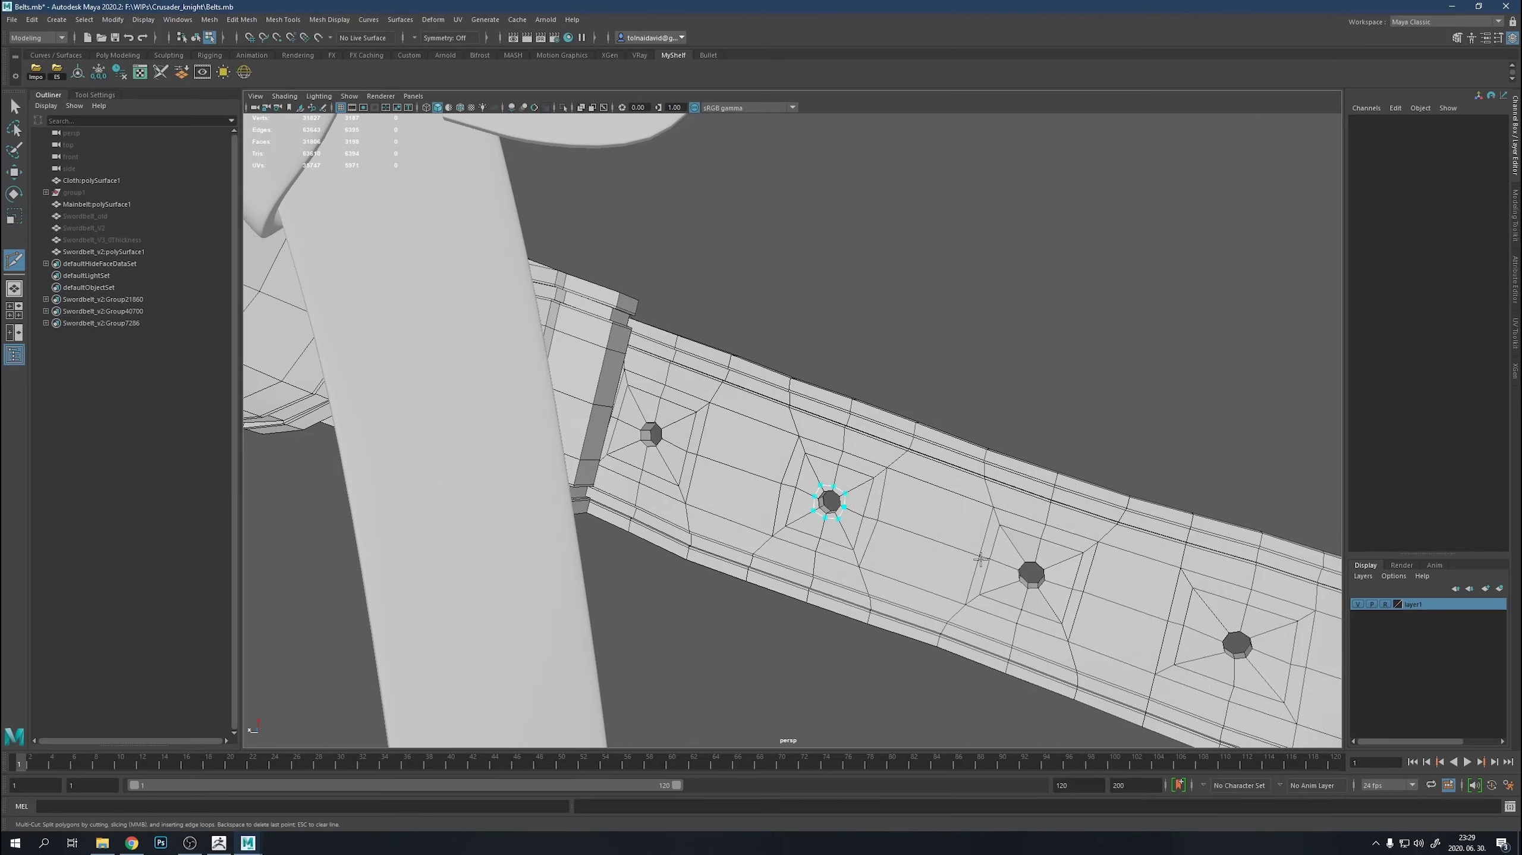
pyautogui.keyDown('ctrl'); pyautogui.click(1215, 623); pyautogui.keyUp('ctrl')
pyautogui.keyDown('alt'); pyautogui.moveTo(1216, 622); pyautogui.dragTo(946, 432); pyautogui.keyUp('alt')
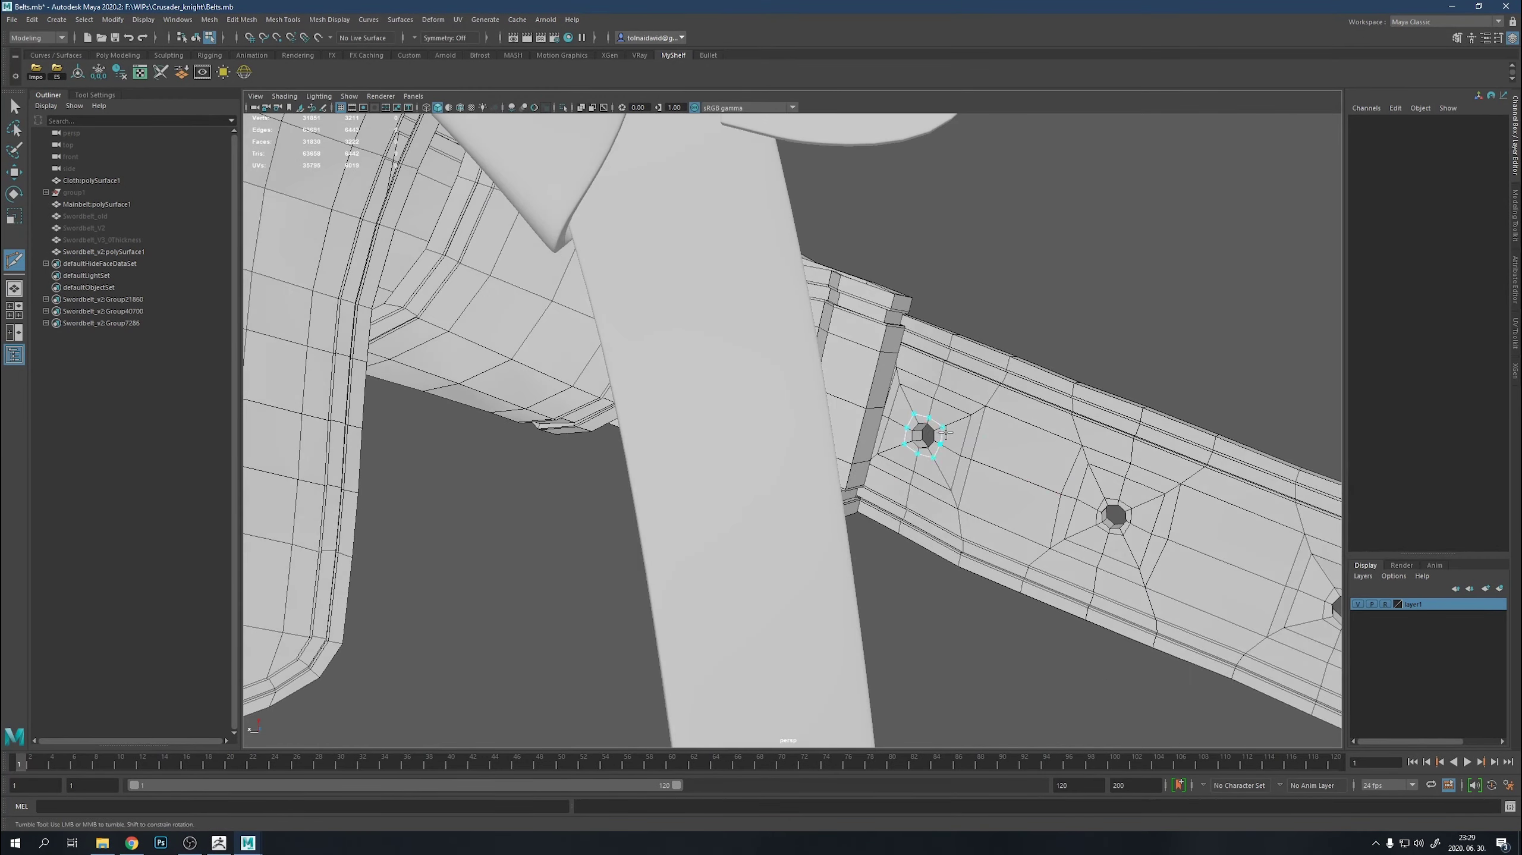
pyautogui.keyDown('alt'); pyautogui.moveTo(900, 385); pyautogui.dragTo(870, 652); pyautogui.keyUp('alt')
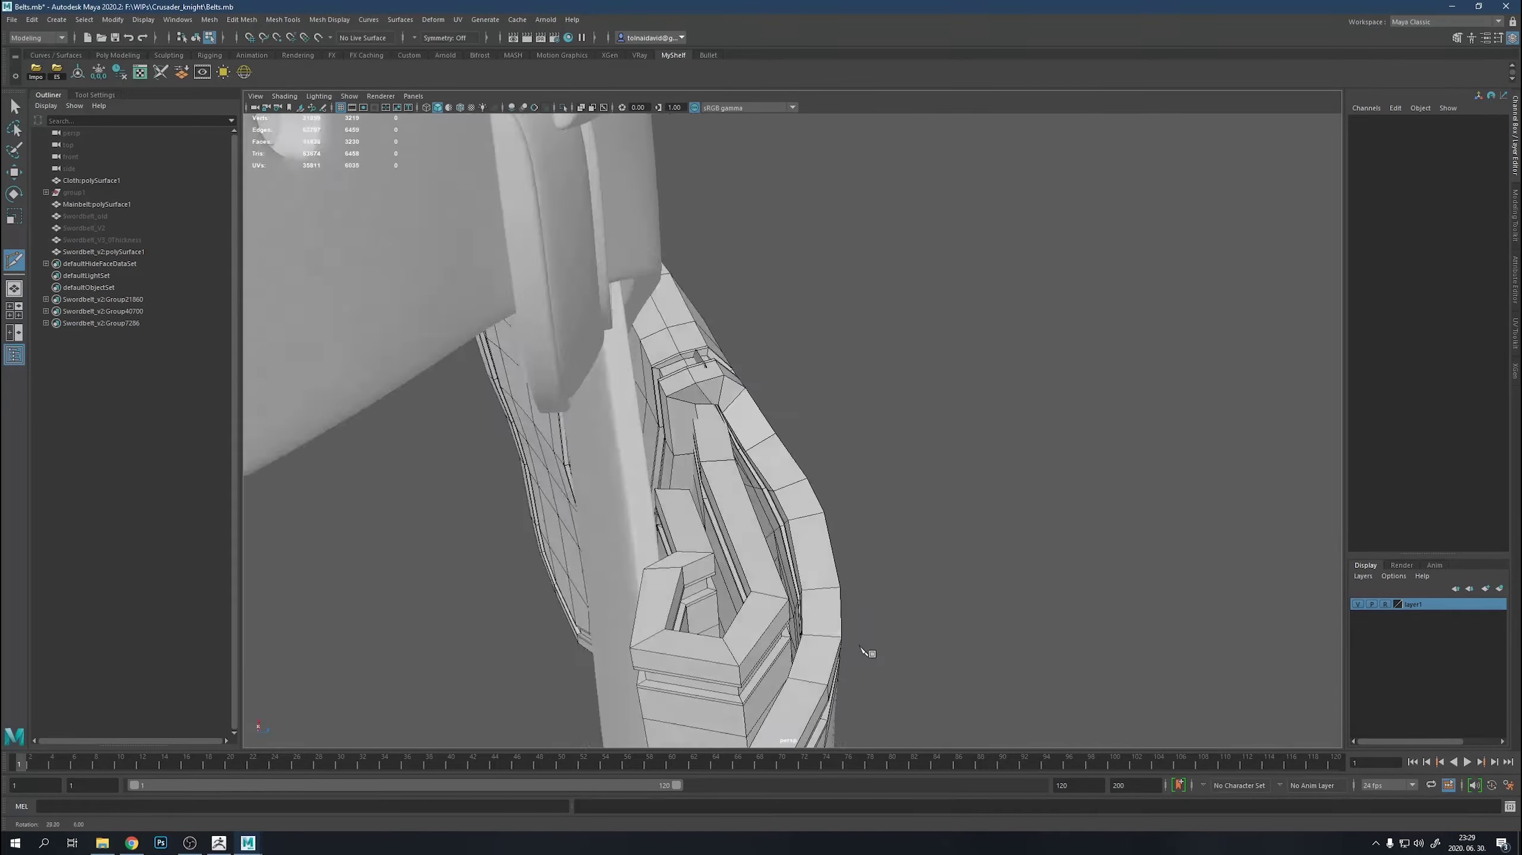
pyautogui.keyDown('alt'); pyautogui.moveTo(869, 652); pyautogui.dragTo(896, 524, button='middle'); pyautogui.keyUp('alt')
pyautogui.keyDown('alt'); pyautogui.moveTo(896, 524); pyautogui.dragTo(903, 624); pyautogui.keyUp('alt')
pyautogui.moveTo(856, 422)
pyautogui.keyDown('alt'); pyautogui.mouseDown()
pyautogui.moveTo(679, 533)
pyautogui.moveTo(901, 509)
pyautogui.moveTo(802, 306)
pyautogui.moveTo(1126, 325)
pyautogui.mouseUp(); pyautogui.keyUp('alt')
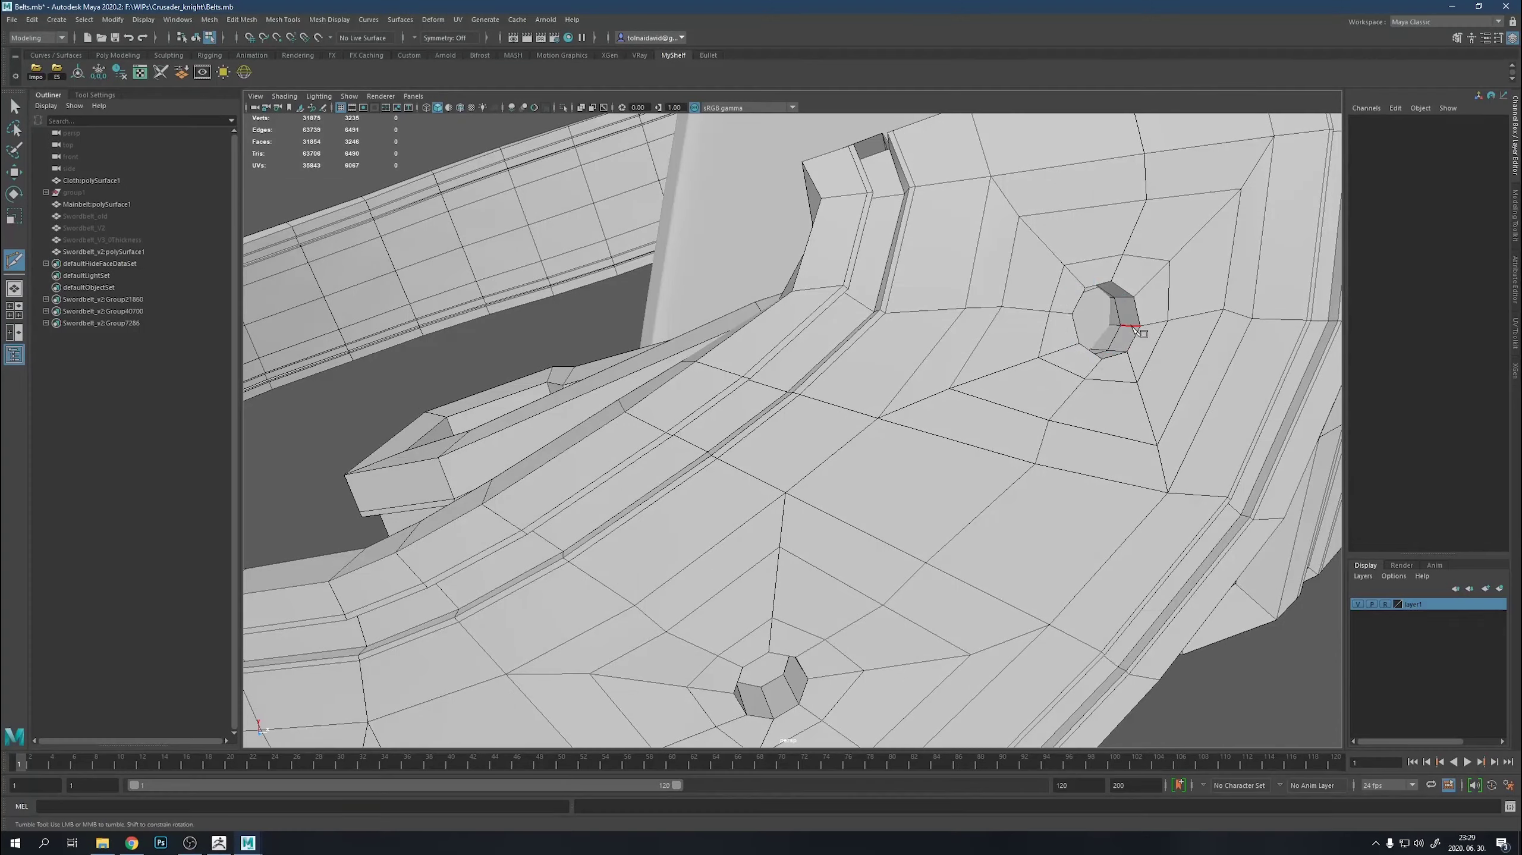
# Insert supporting edge loops around the next several belt holes.
pyautogui.keyDown('ctrl'); pyautogui.click(1091, 437); pyautogui.keyUp('ctrl')
pyautogui.keyDown('alt'); pyautogui.moveTo(1091, 437); pyautogui.dragTo(1096, 293, button='middle'); pyautogui.keyUp('alt')
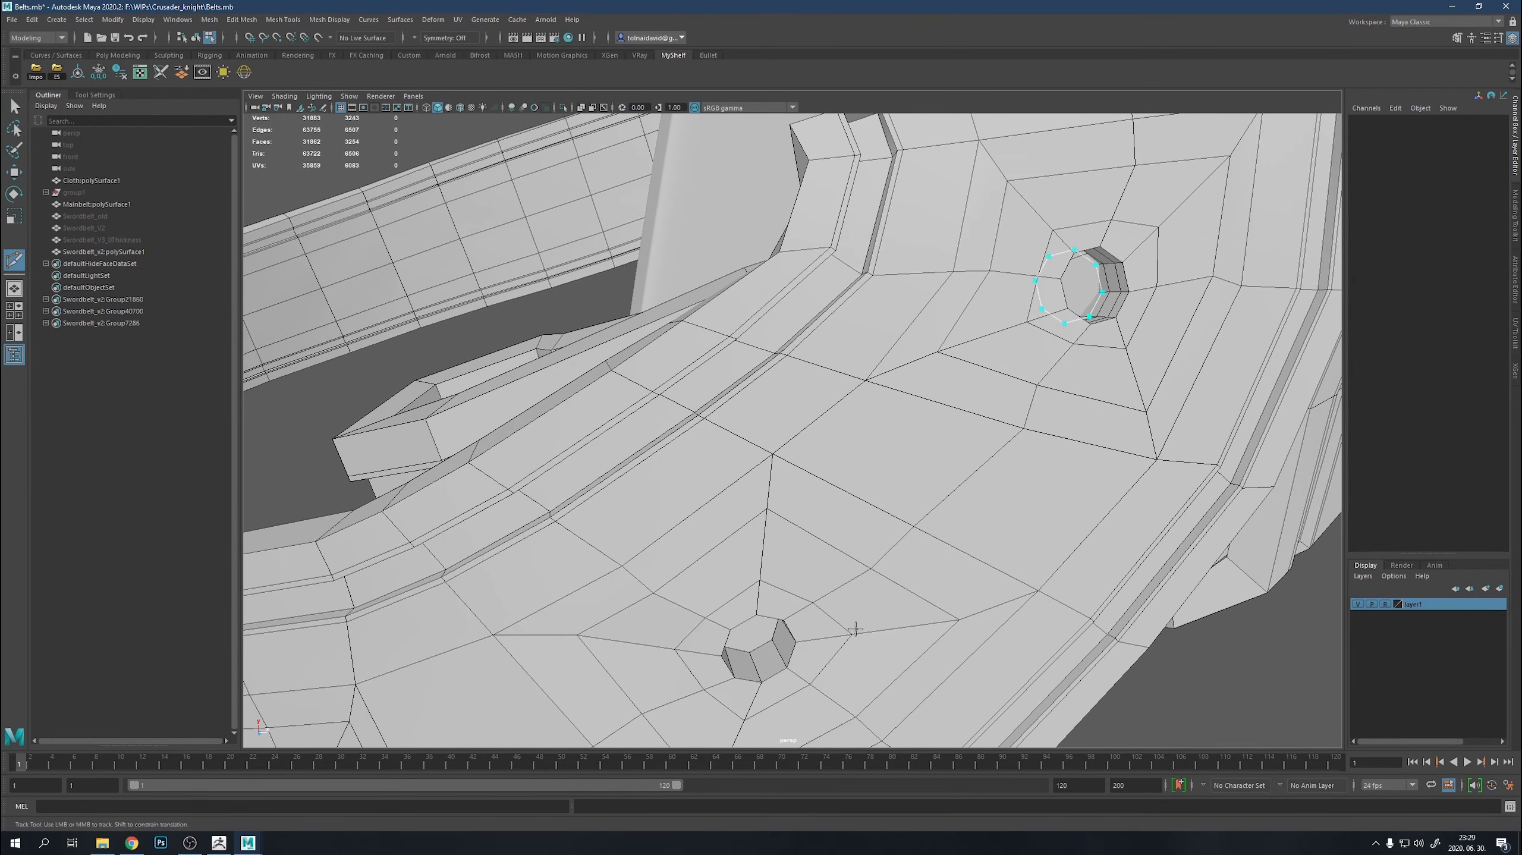
pyautogui.keyDown('ctrl'); pyautogui.click(795, 657); pyautogui.keyUp('ctrl')
pyautogui.keyDown('alt'); pyautogui.moveTo(795, 657); pyautogui.dragTo(876, 562, button='middle'); pyautogui.keyUp('alt')
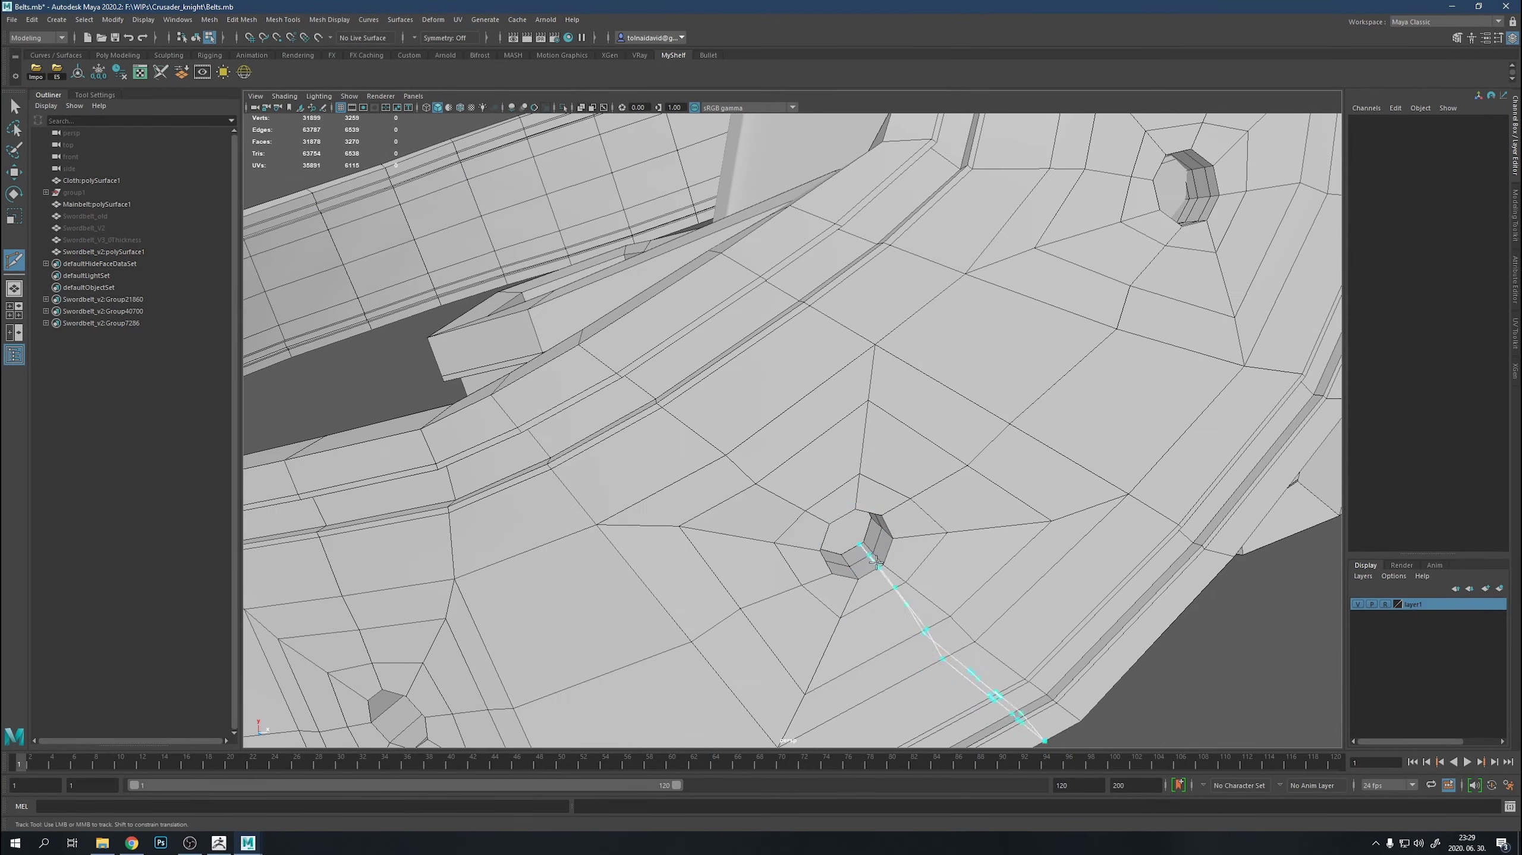
pyautogui.keyDown('ctrl'); pyautogui.click(724, 584); pyautogui.keyUp('ctrl')
pyautogui.keyDown('alt'); pyautogui.moveTo(723, 584); pyautogui.dragTo(946, 437); pyautogui.keyUp('alt')
pyautogui.keyDown('ctrl'); pyautogui.click(779, 459); pyautogui.keyUp('ctrl')
pyautogui.moveTo(779, 459)
pyautogui.keyDown('alt'); pyautogui.mouseDown()
pyautogui.moveTo(740, 458)
pyautogui.moveTo(774, 553)
pyautogui.moveTo(690, 522)
pyautogui.mouseUp(); pyautogui.keyUp('alt')
pyautogui.keyDown('ctrl'); pyautogui.click(715, 447); pyautogui.keyUp('ctrl')
pyautogui.keyDown('ctrl'); pyautogui.click(774, 503); pyautogui.keyUp('ctrl')
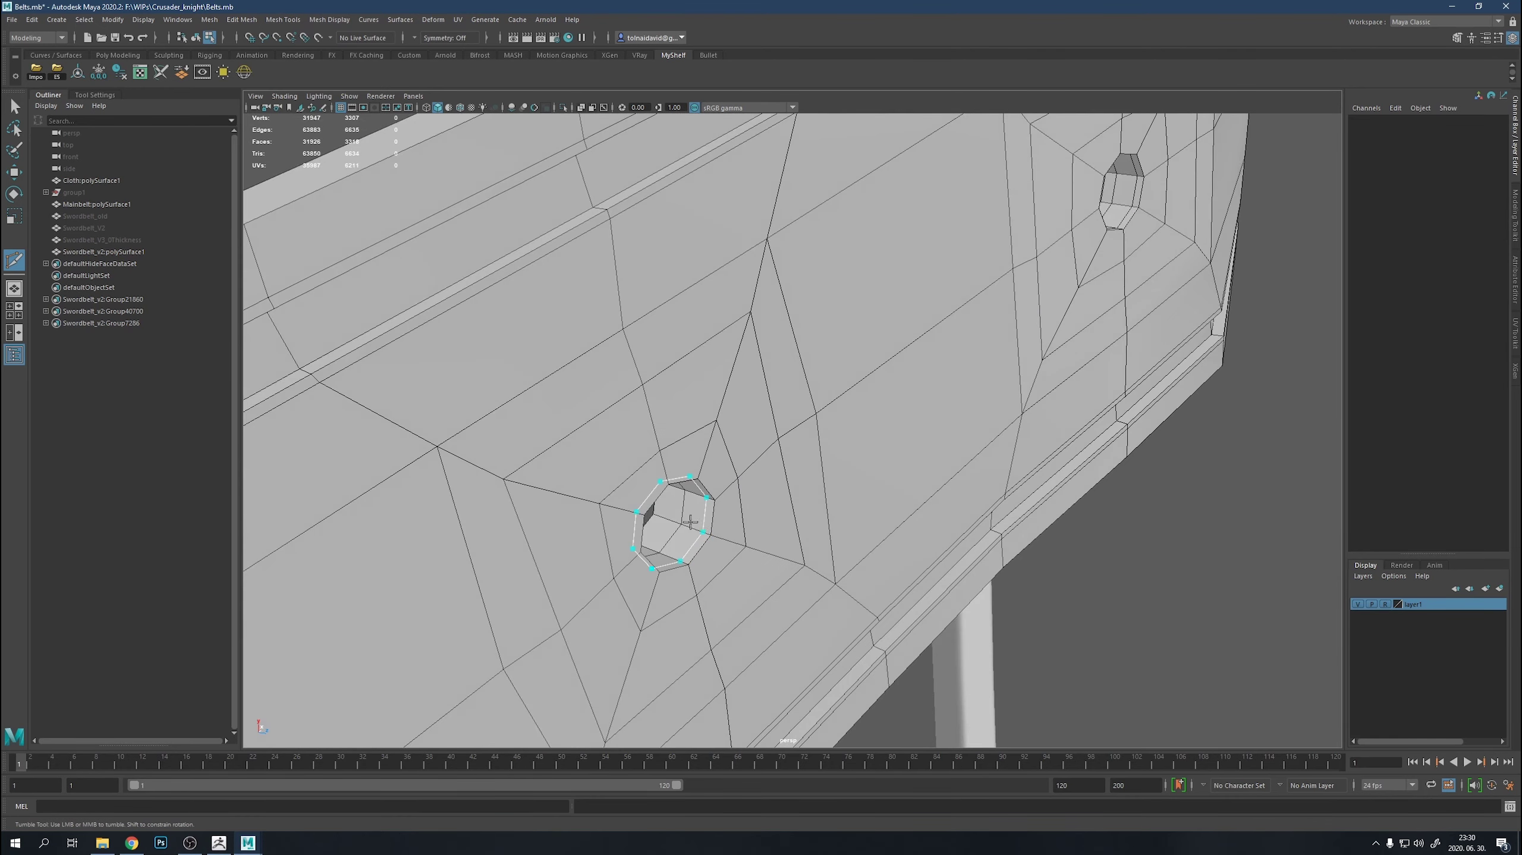
# Add loops around the remaining holes through the last one, then return to Select.
pyautogui.keyDown('ctrl'); pyautogui.click(847, 548); pyautogui.keyUp('ctrl')
pyautogui.keyDown('alt'); pyautogui.moveTo(847, 548); pyautogui.dragTo(776, 435, button='middle'); pyautogui.keyUp('alt')
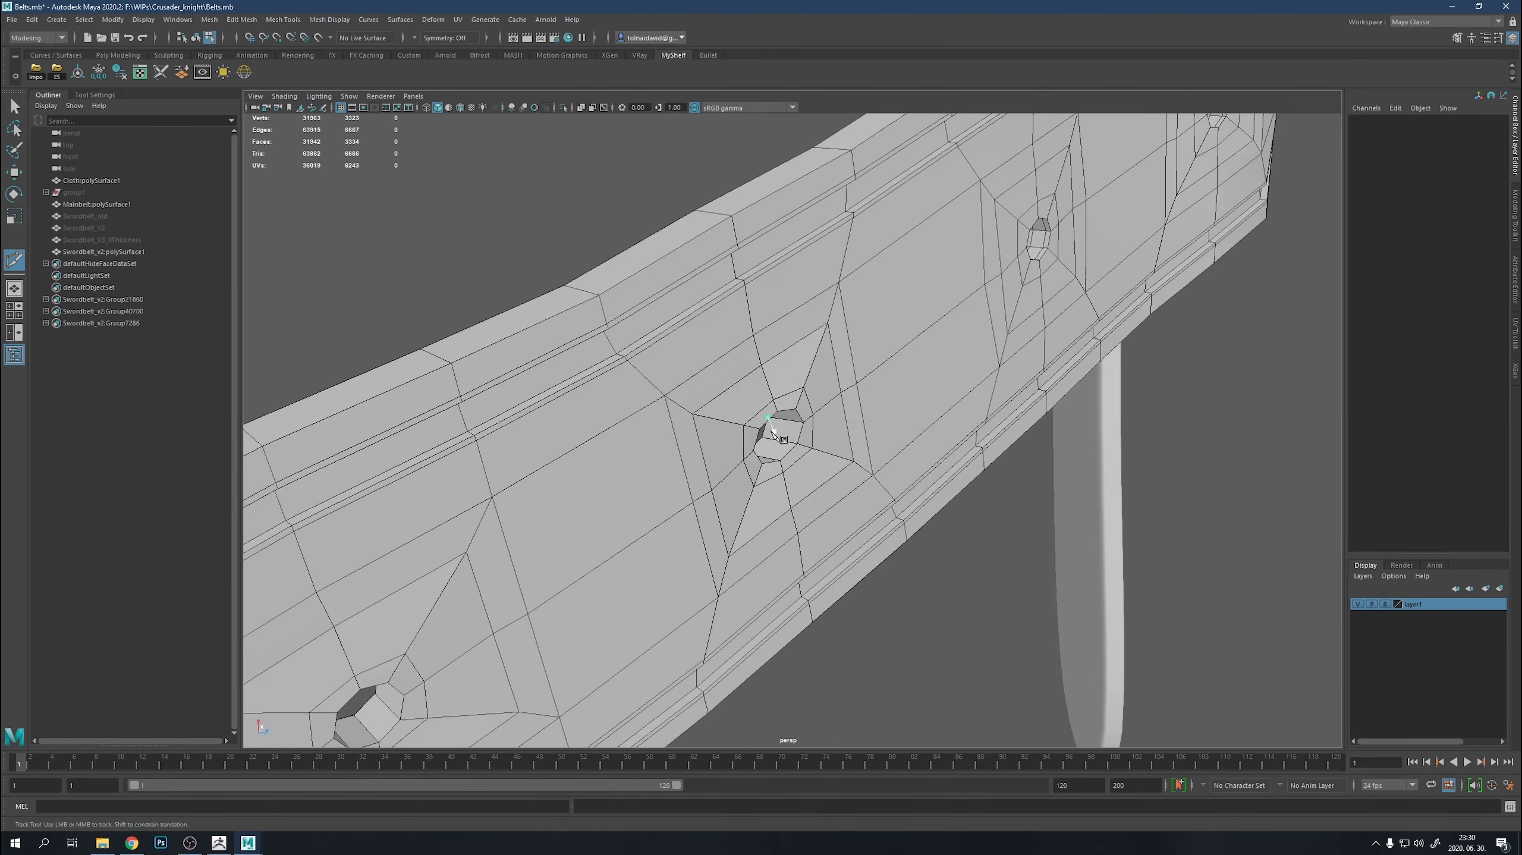
pyautogui.keyDown('ctrl'); pyautogui.click(818, 488); pyautogui.keyUp('ctrl')
pyautogui.keyDown('alt'); pyautogui.moveTo(818, 489); pyautogui.dragTo(728, 438); pyautogui.keyUp('alt')
pyautogui.keyDown('ctrl'); pyautogui.click(593, 547); pyautogui.keyUp('ctrl')
pyautogui.keyDown('alt'); pyautogui.moveTo(593, 547); pyautogui.dragTo(911, 358, button='middle'); pyautogui.keyUp('alt')
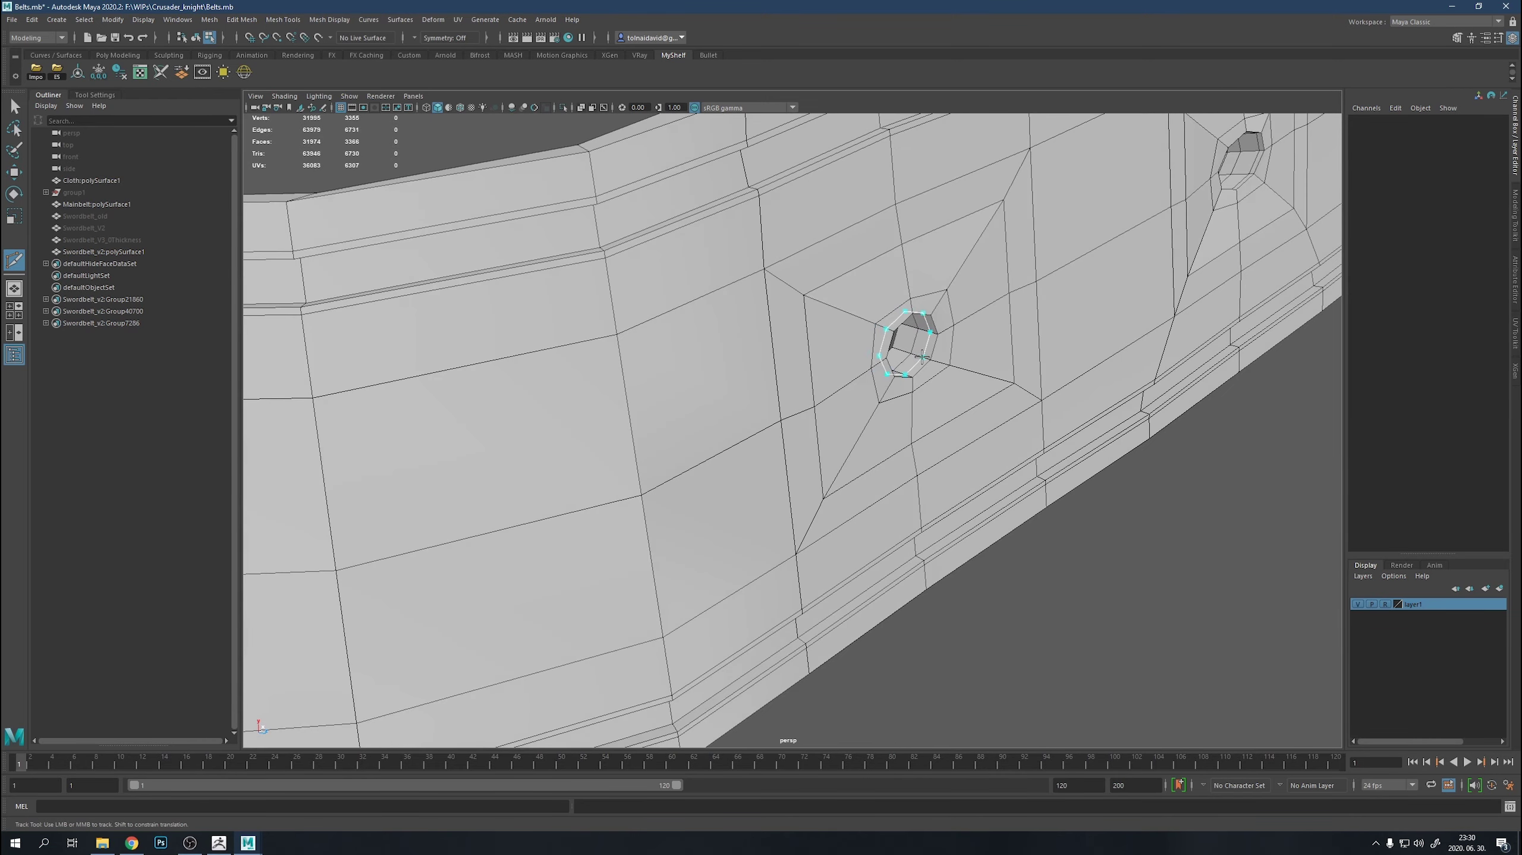
pyautogui.keyDown('ctrl'); pyautogui.click(922, 357); pyautogui.keyUp('ctrl')
pyautogui.keyDown('alt'); pyautogui.moveTo(922, 358); pyautogui.dragTo(889, 361); pyautogui.keyUp('alt')
pyautogui.keyDown('ctrl'); pyautogui.click(918, 359); pyautogui.keyUp('ctrl')
pyautogui.keyDown('shift'); pyautogui.moveTo(900, 340); pyautogui.dragTo(968, 339, button='right'); pyautogui.keyUp('shift')
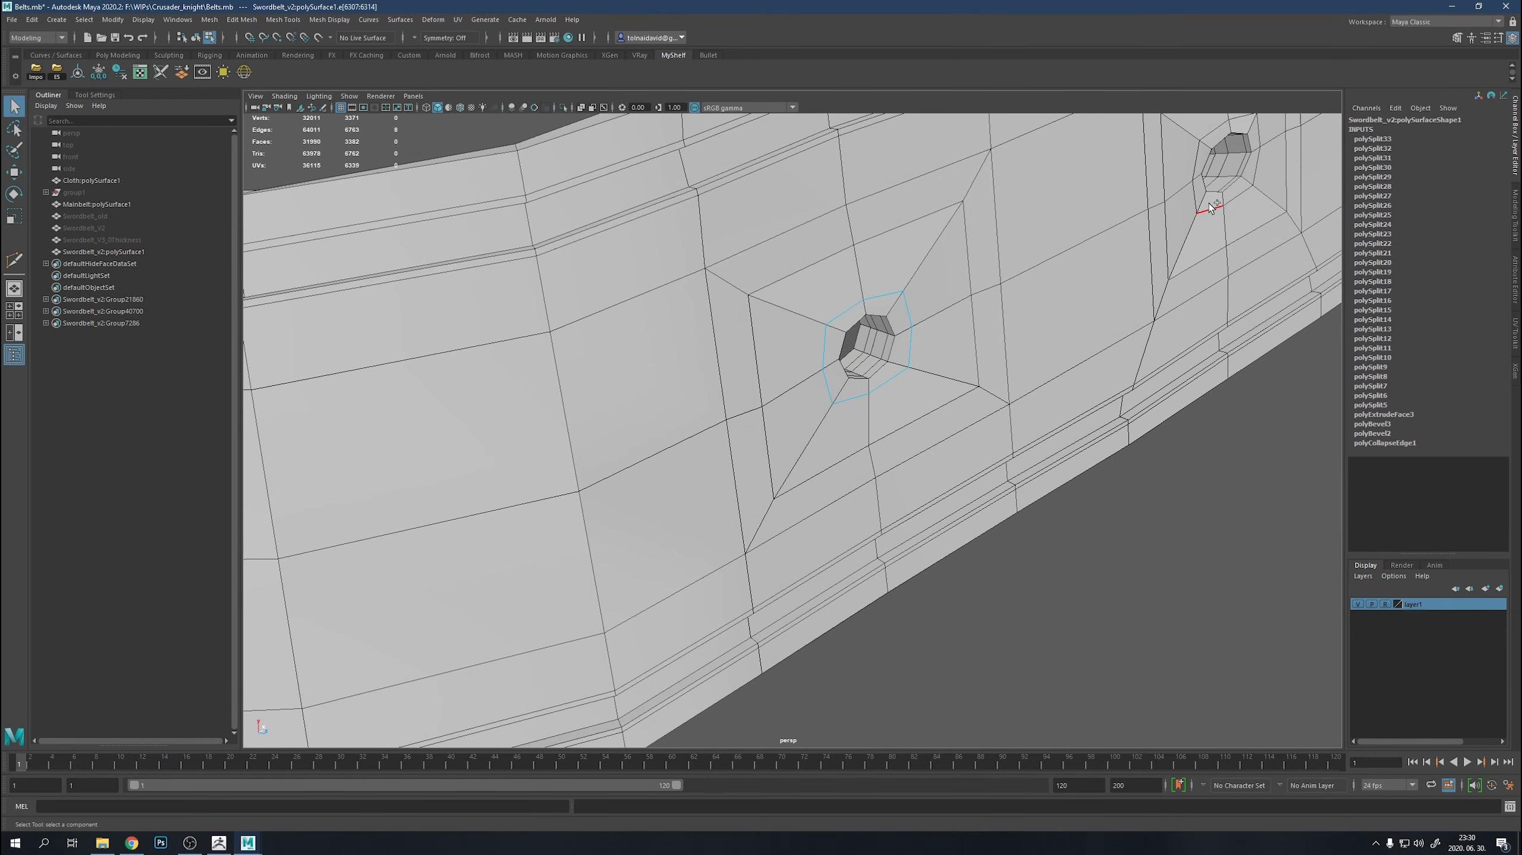
pyautogui.keyDown('alt'); pyautogui.moveTo(1208, 202); pyautogui.dragTo(961, 331); pyautogui.keyUp('alt')
pyautogui.keyDown('alt'); pyautogui.moveTo(1103, 238); pyautogui.dragTo(985, 349); pyautogui.keyUp('alt')
# Select a hole's edge loop and Circularize it.
pyautogui.keyDown('shift'); pyautogui.doubleClick(988, 349); pyautogui.keyUp('shift')
pyautogui.keyDown('shift'); pyautogui.rightClick(991, 352); pyautogui.keyUp('shift')
pyautogui.click(996, 447)
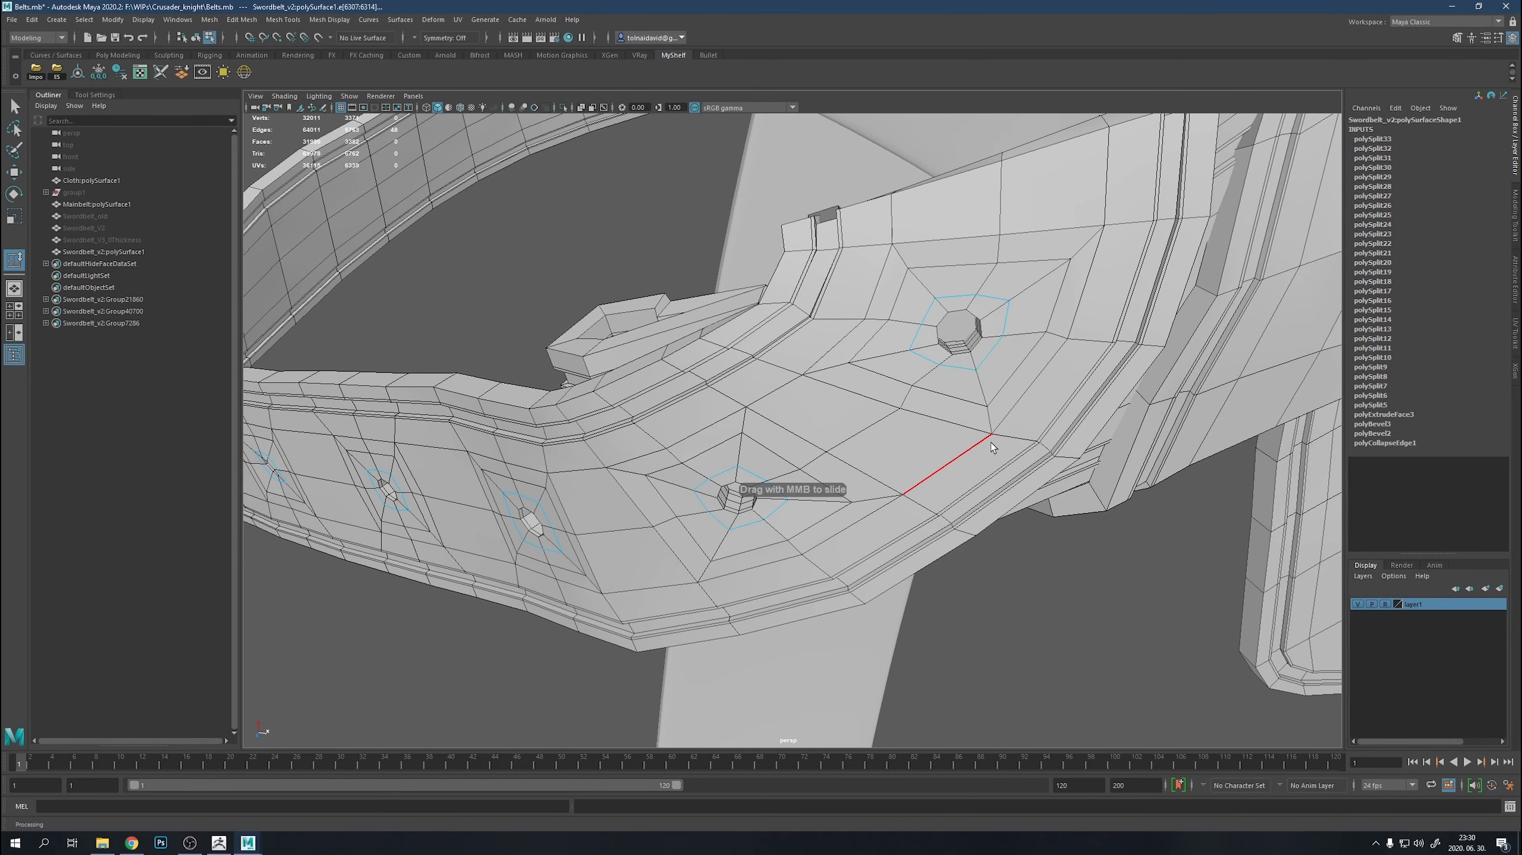
pyautogui.keyDown('shift'); pyautogui.rightClick(990, 413); pyautogui.keyUp('shift')
pyautogui.click(982, 506)
pyautogui.keyDown('shift'); pyautogui.rightClick(1005, 424); pyautogui.keyUp('shift')
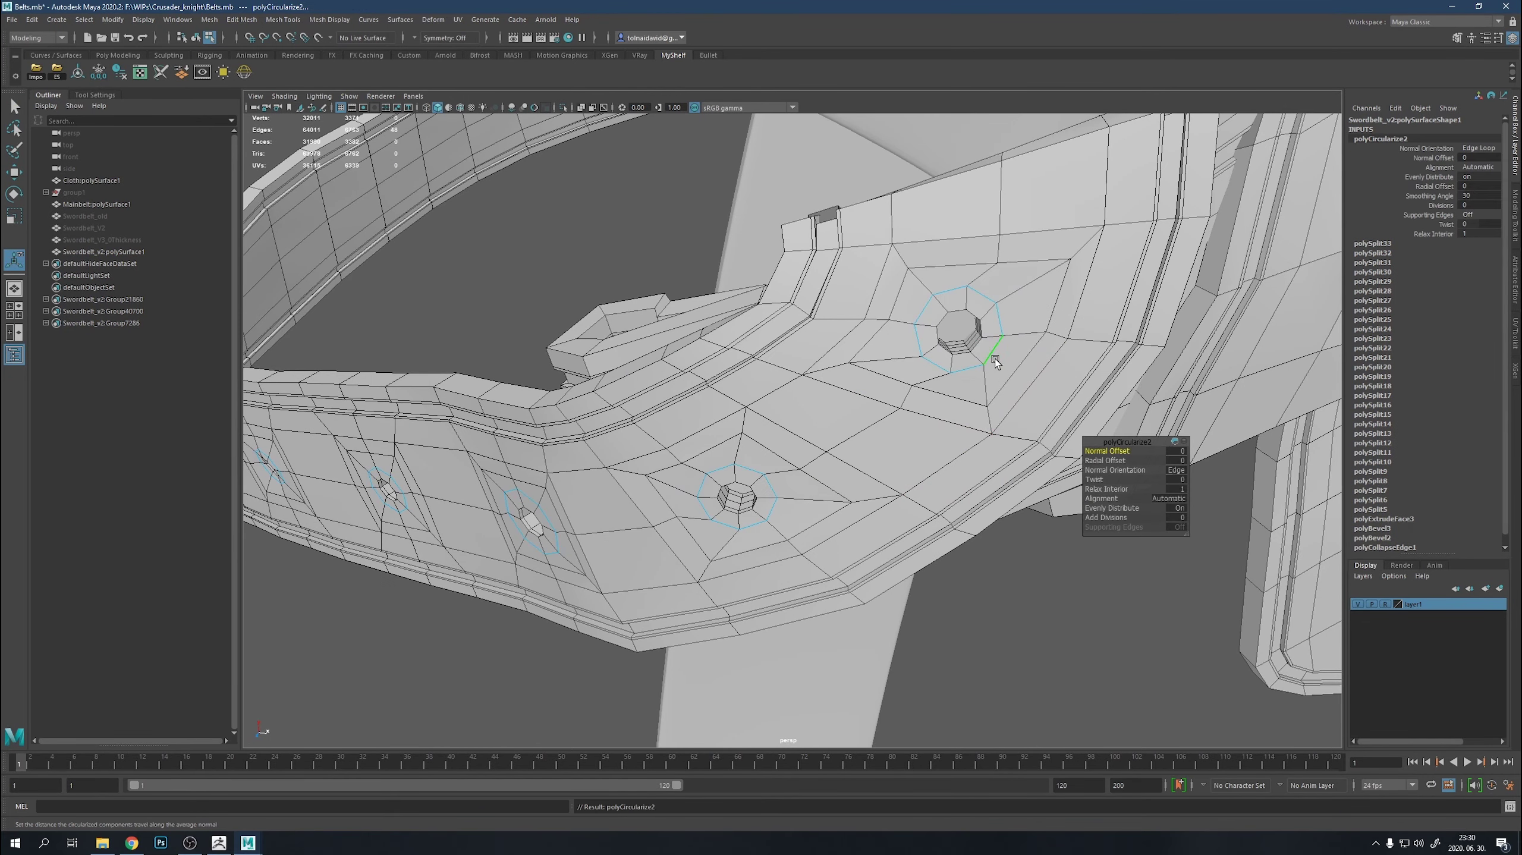
pyautogui.click(1102, 446)
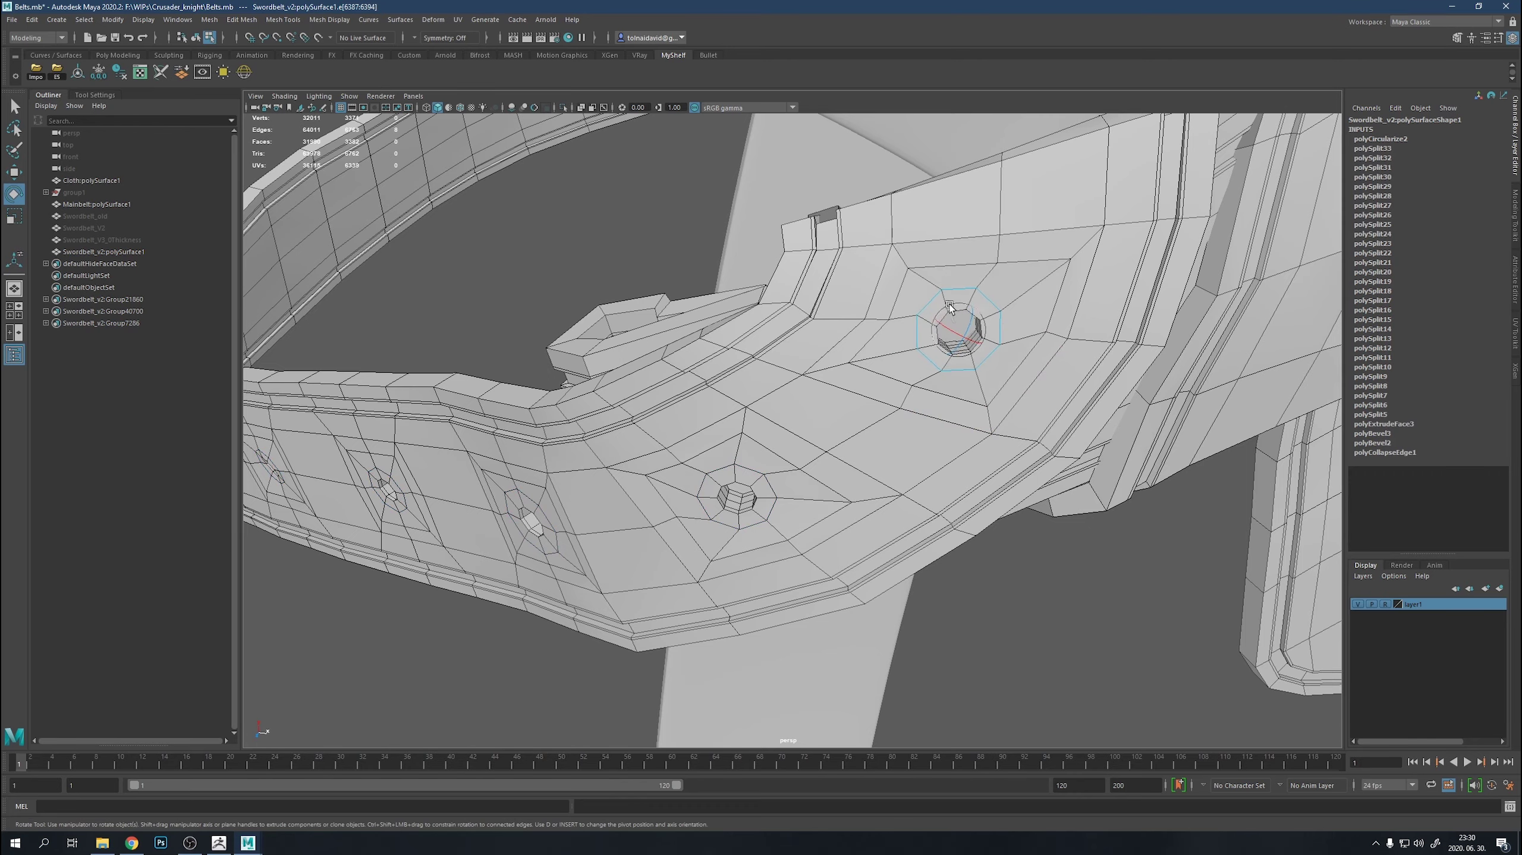
# Select and round the loops of other holes, including the left hole, then deselect.
pyautogui.moveTo(949, 304)
pyautogui.keyDown('alt'); pyautogui.mouseDown()
pyautogui.moveTo(957, 361)
pyautogui.moveTo(907, 407)
pyautogui.moveTo(1196, 302)
pyautogui.moveTo(1154, 347)
pyautogui.mouseUp(); pyautogui.keyUp('alt')
pyautogui.moveTo(1155, 347)
pyautogui.keyDown('alt'); pyautogui.mouseDown(button='right')
pyautogui.moveTo(1159, 567)
pyautogui.moveTo(1090, 307)
pyautogui.mouseUp(button='right'); pyautogui.keyUp('alt')
pyautogui.doubleClick(1091, 307)
pyautogui.keyDown('alt'); pyautogui.moveTo(1090, 307); pyautogui.dragTo(918, 441); pyautogui.keyUp('alt')
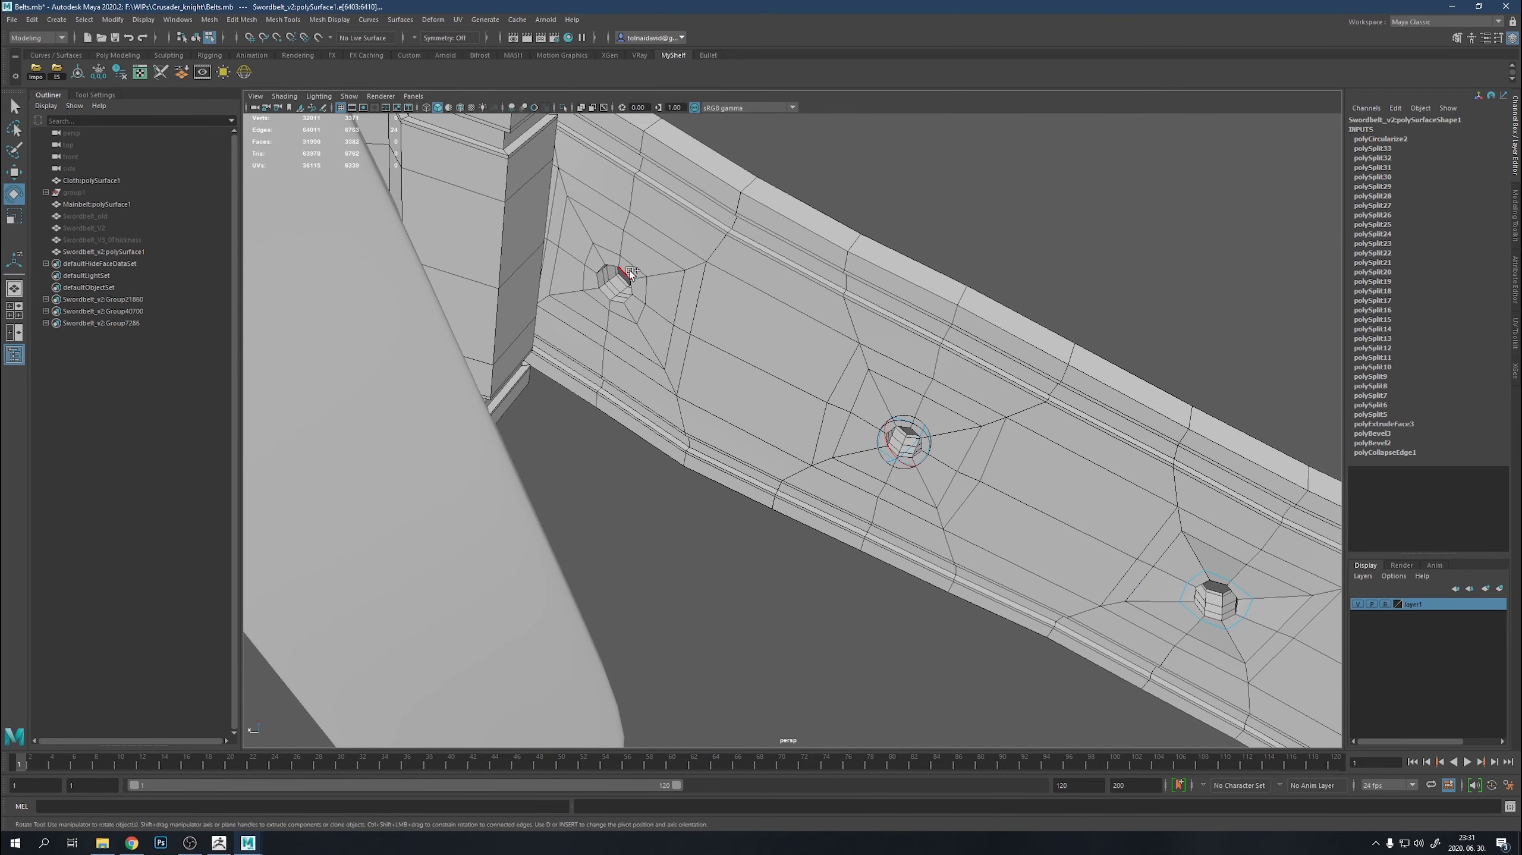
pyautogui.doubleClick(631, 263)
pyautogui.keyDown('shift'); pyautogui.moveTo(633, 261); pyautogui.dragTo(641, 353, button='right'); pyautogui.keyUp('shift')
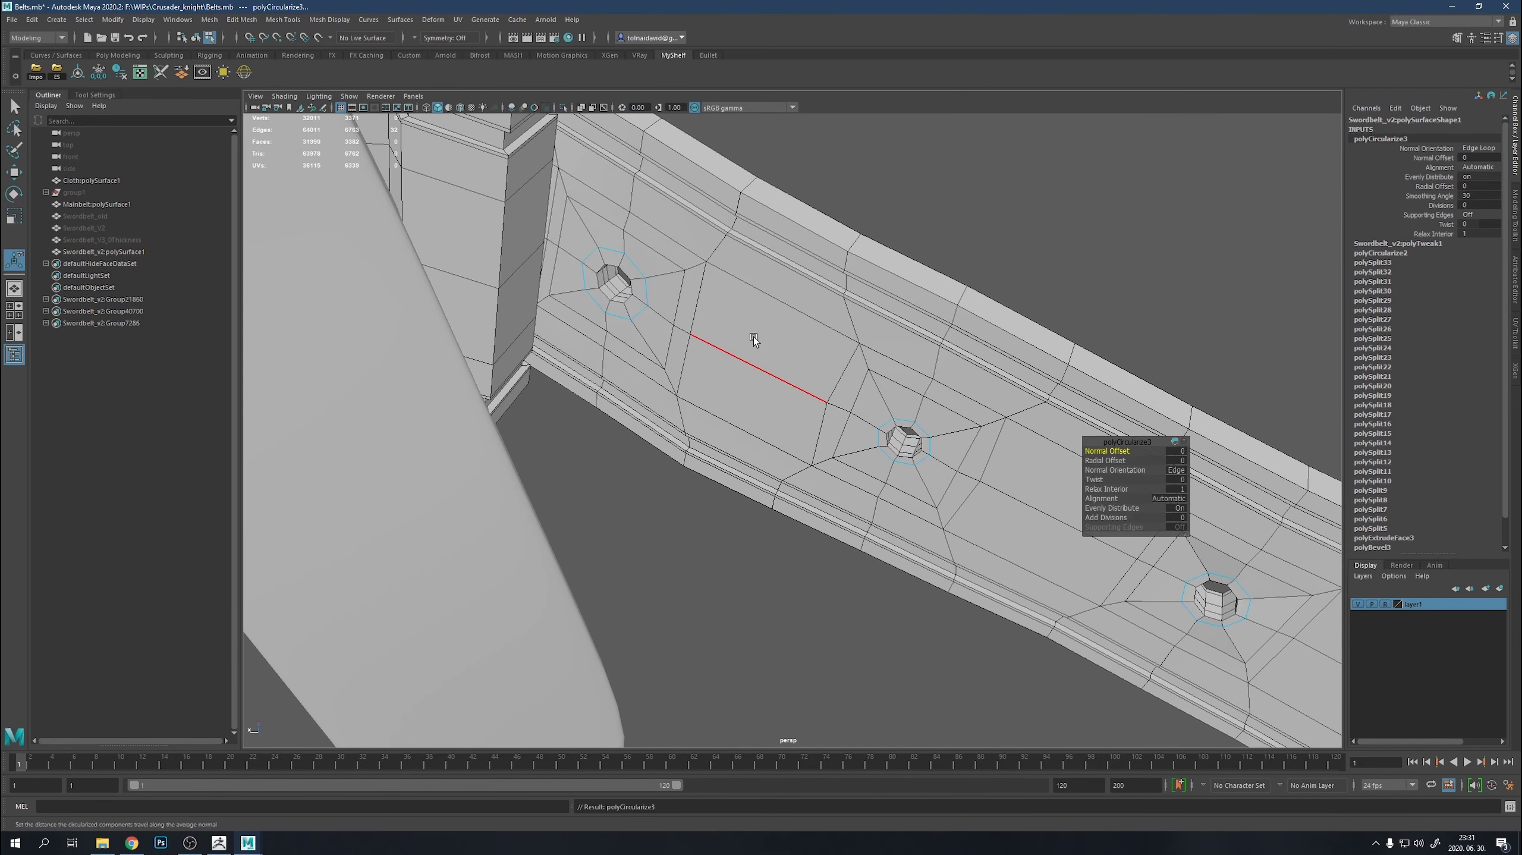
pyautogui.doubleClick(647, 292)
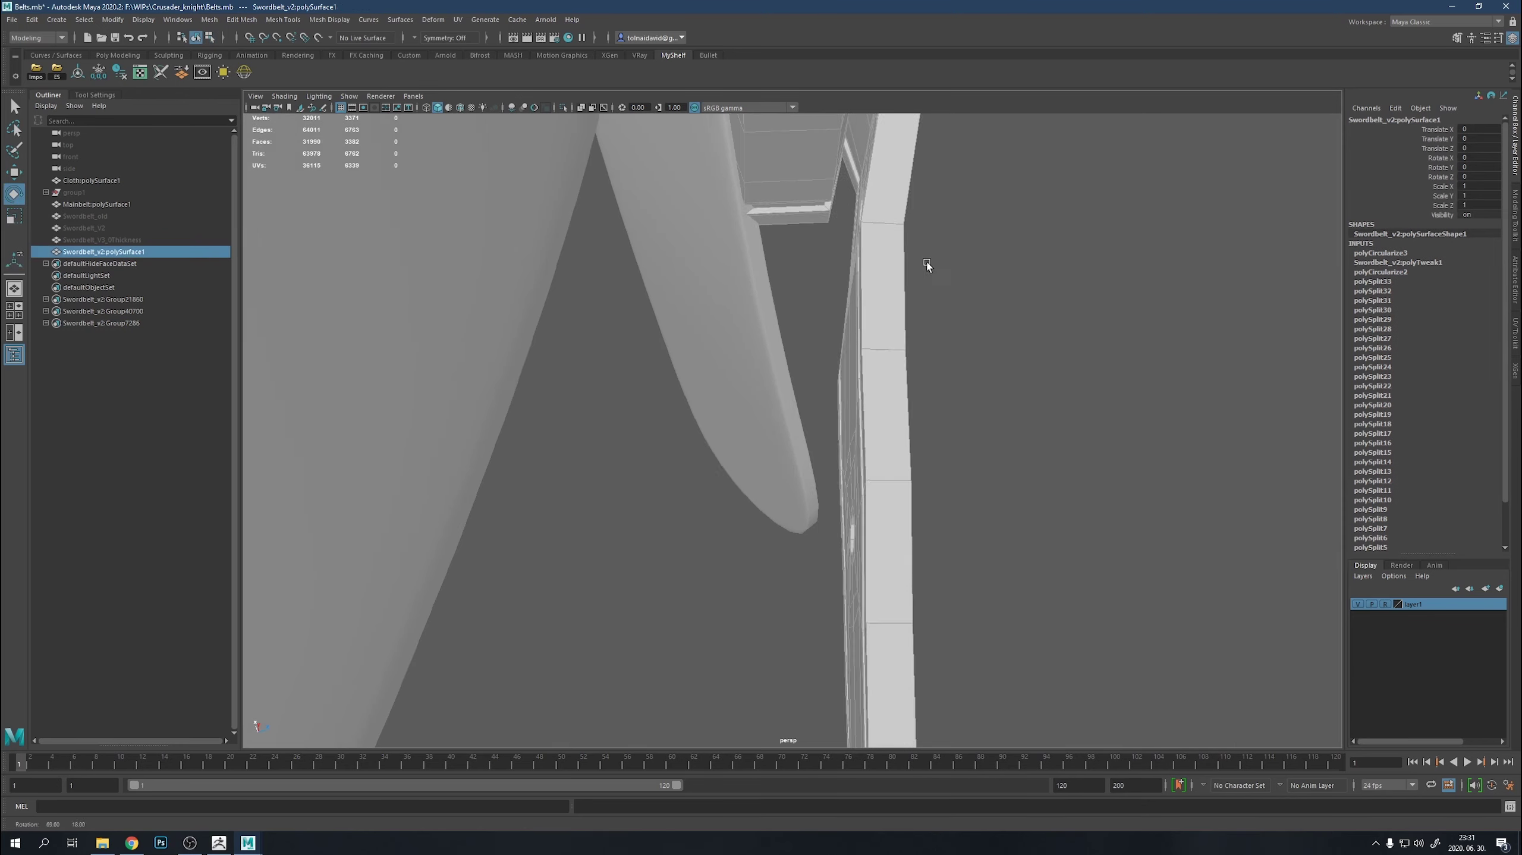
pyautogui.click(927, 264)
# Multi-Cut a new edge loop running along the length of the strap.
pyautogui.keyDown('shift'); pyautogui.rightClick(934, 246); pyautogui.keyUp('shift')
pyautogui.click(885, 240)
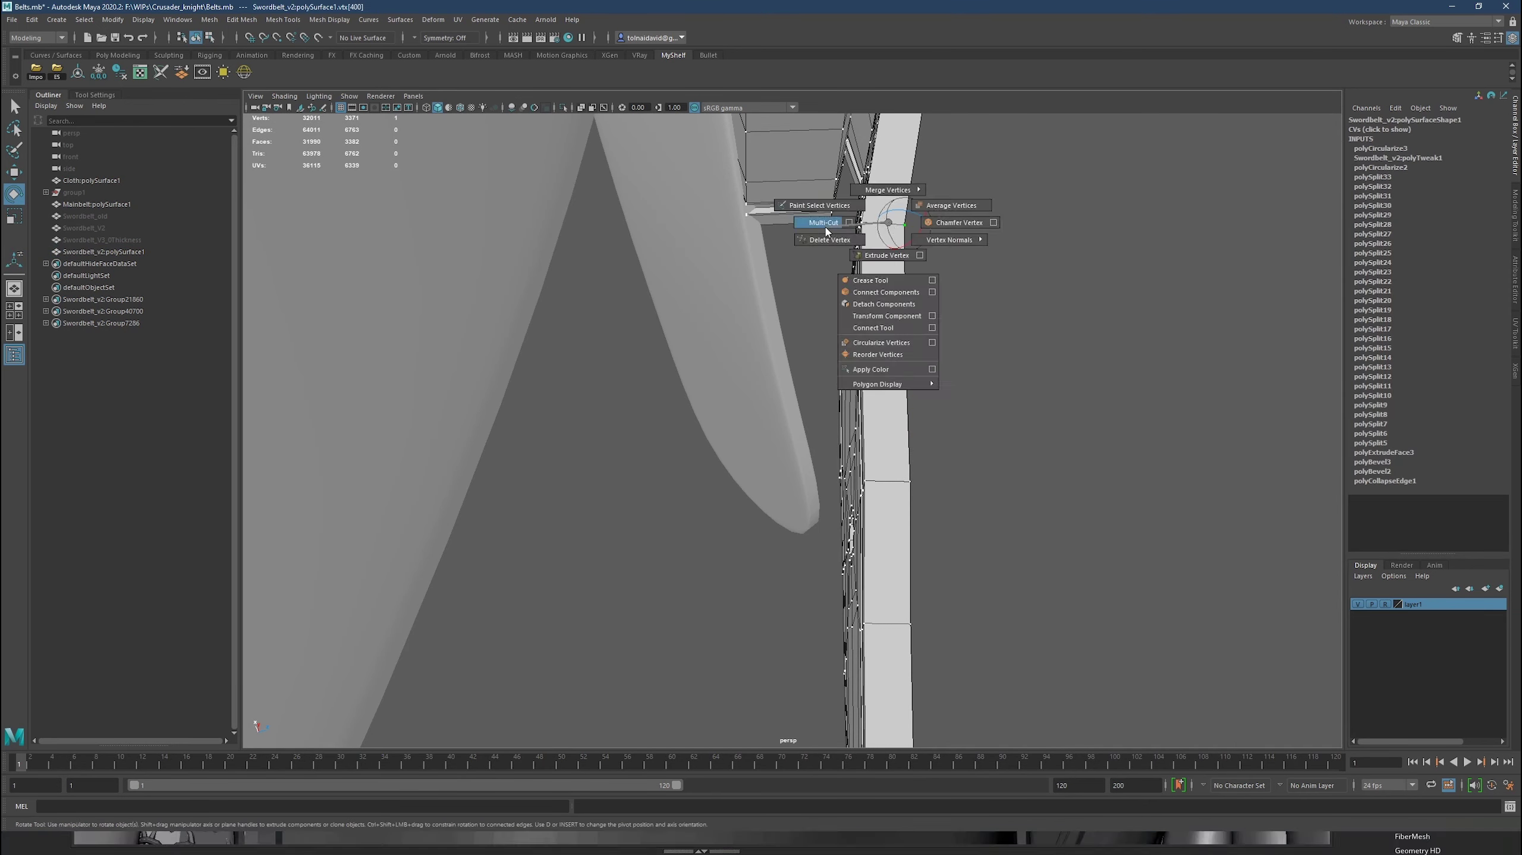
pyautogui.keyDown('shift'); pyautogui.moveTo(880, 222); pyautogui.dragTo(826, 227, button='right'); pyautogui.keyUp('shift')
pyautogui.keyDown('ctrl'); pyautogui.click(900, 223); pyautogui.keyUp('ctrl')
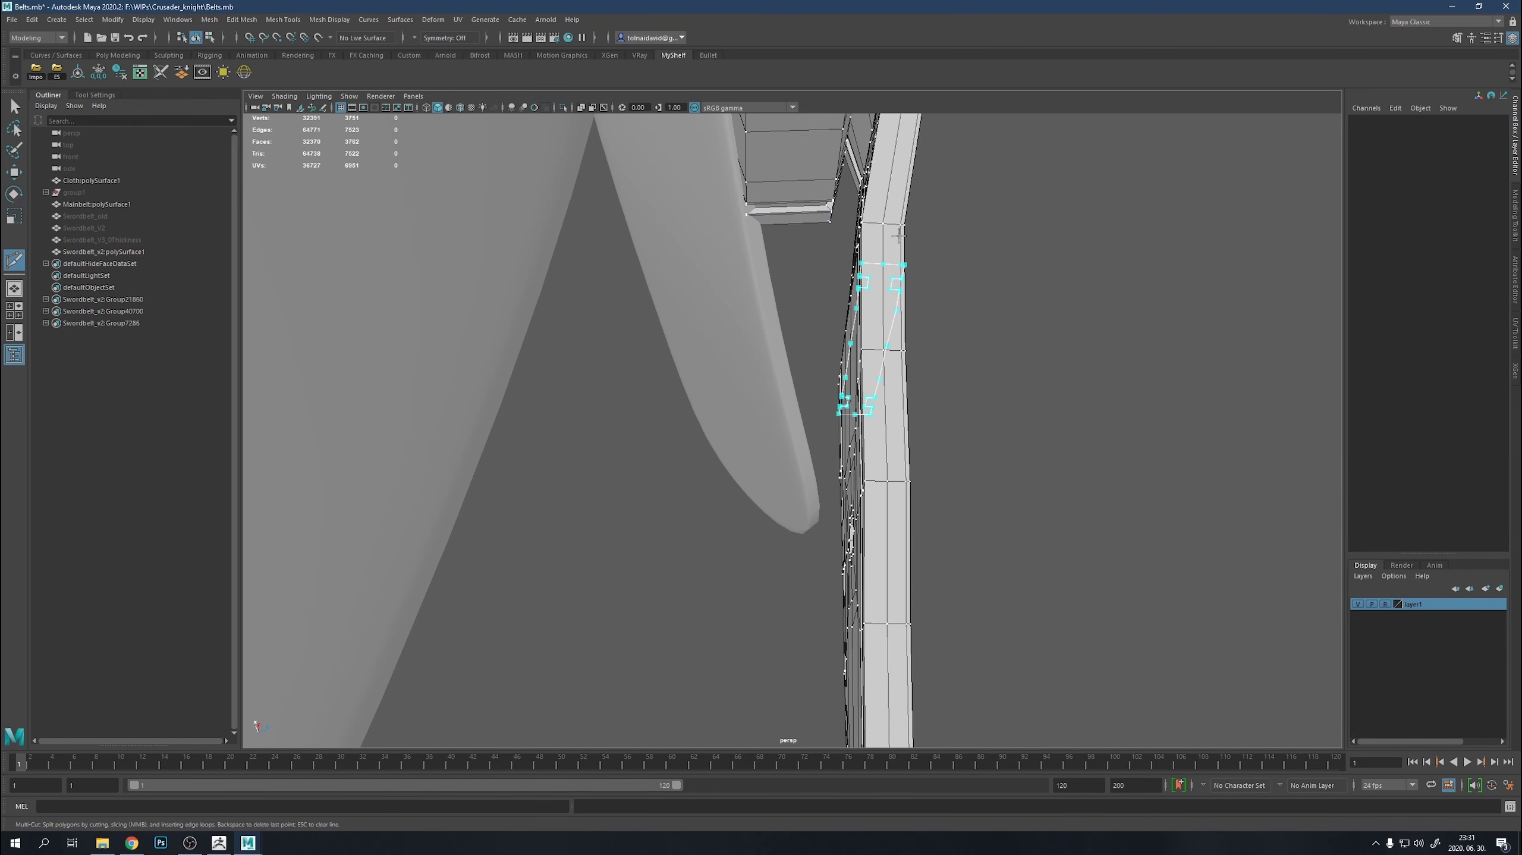
pyautogui.keyDown('ctrl'); pyautogui.click(895, 223); pyautogui.keyUp('ctrl')
pyautogui.press('w')
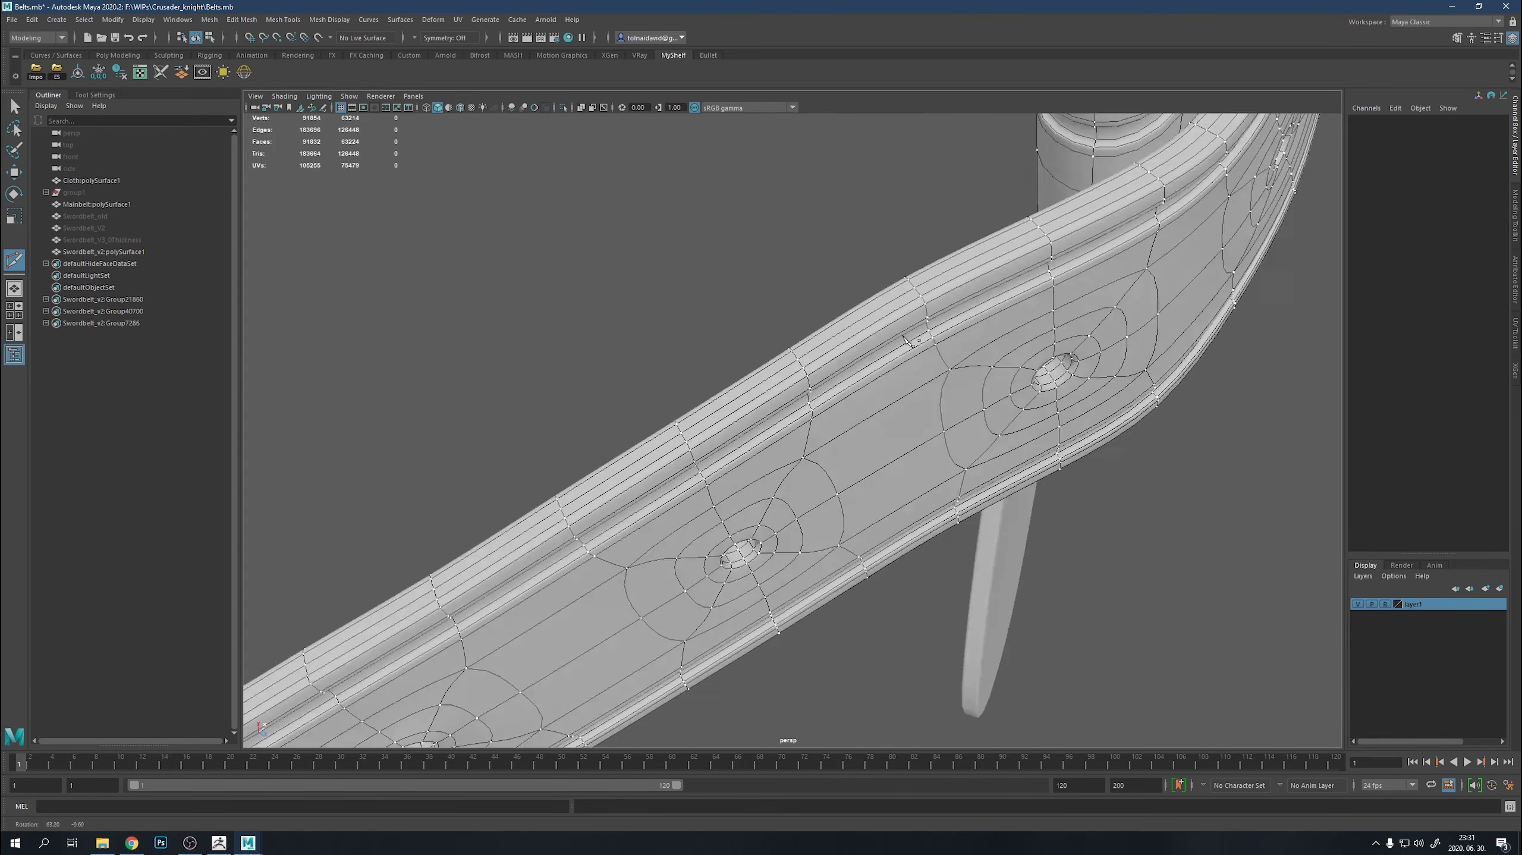
pyautogui.click(770, 263)
# Select the belt mesh and isolate it in the view with Ctrl+1.
pyautogui.moveTo(771, 263)
pyautogui.keyDown('alt'); pyautogui.mouseDown()
pyautogui.moveTo(802, 299)
pyautogui.moveTo(776, 346)
pyautogui.mouseUp(); pyautogui.keyUp('alt')
pyautogui.moveTo(777, 346)
pyautogui.keyDown('alt'); pyautogui.mouseDown(button='right')
pyautogui.moveTo(756, 330)
pyautogui.moveTo(925, 397)
pyautogui.mouseUp(button='right'); pyautogui.keyUp('alt')
pyautogui.click(756, 331)
pyautogui.moveTo(925, 397)
pyautogui.keyDown('alt'); pyautogui.mouseDown()
pyautogui.moveTo(947, 369)
pyautogui.moveTo(896, 366)
pyautogui.moveTo(924, 197)
pyautogui.moveTo(930, 247)
pyautogui.moveTo(802, 329)
pyautogui.mouseUp(); pyautogui.keyUp('alt')
pyautogui.hotkey('ctrl', '1')
# In edge mode, select and inspect several edge loops along the strap.
pyautogui.rightClick(920, 381)
pyautogui.click(891, 383)
pyautogui.doubleClick(791, 351)
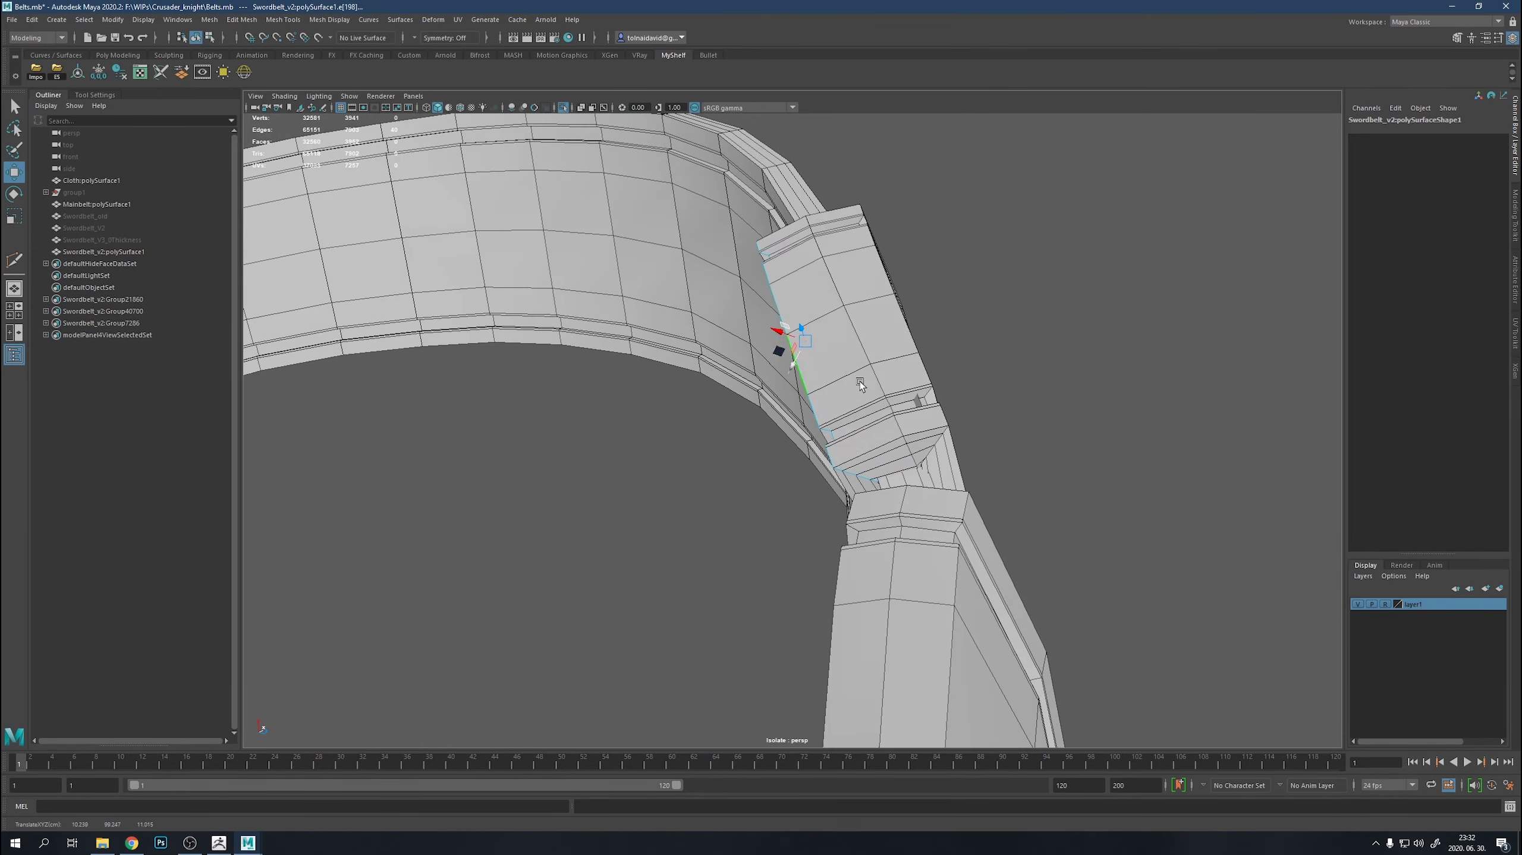
pyautogui.moveTo(859, 380)
pyautogui.keyDown('alt'); pyautogui.mouseDown()
pyautogui.moveTo(899, 333)
pyautogui.moveTo(842, 337)
pyautogui.moveTo(840, 384)
pyautogui.moveTo(904, 399)
pyautogui.moveTo(824, 439)
pyautogui.mouseUp(); pyautogui.keyUp('alt')
pyautogui.doubleClick(901, 348)
pyautogui.doubleClick(851, 427)
pyautogui.doubleClick(862, 361)
pyautogui.moveTo(892, 312)
pyautogui.keyDown('alt'); pyautogui.mouseDown()
pyautogui.moveTo(805, 246)
pyautogui.moveTo(830, 460)
pyautogui.mouseUp(); pyautogui.keyUp('alt')
pyautogui.click(844, 392)
pyautogui.keyDown('alt'); pyautogui.moveTo(844, 393); pyautogui.dragTo(724, 480); pyautogui.keyUp('alt')
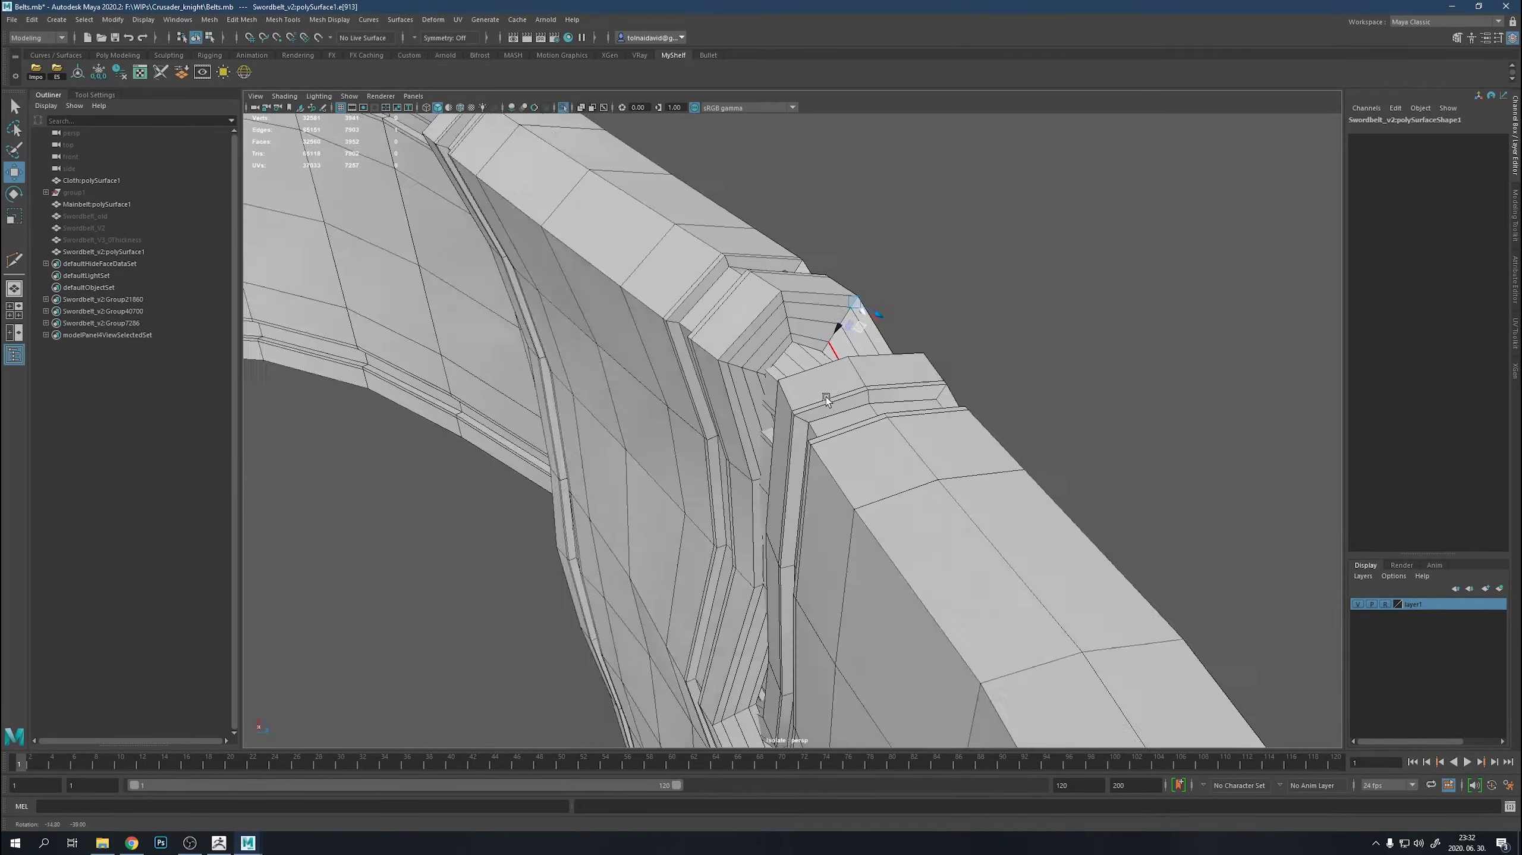
pyautogui.moveTo(507, 388)
pyautogui.keyDown('alt'); pyautogui.mouseDown()
pyautogui.moveTo(736, 479)
pyautogui.moveTo(783, 443)
pyautogui.moveTo(617, 402)
pyautogui.moveTo(768, 414)
pyautogui.moveTo(792, 435)
pyautogui.moveTo(618, 445)
pyautogui.moveTo(578, 407)
pyautogui.moveTo(686, 446)
pyautogui.moveTo(832, 424)
pyautogui.moveTo(947, 451)
pyautogui.moveTo(873, 440)
pyautogui.moveTo(872, 391)
pyautogui.mouseUp(); pyautogui.keyUp('alt')
# Preview the isolated belt smoothed with 3 and pick a strap edge for rotating.
pyautogui.press('w')
pyautogui.press('3')
pyautogui.moveTo(867, 300)
pyautogui.keyDown('alt'); pyautogui.mouseDown()
pyautogui.moveTo(839, 332)
pyautogui.moveTo(706, 302)
pyautogui.moveTo(903, 321)
pyautogui.moveTo(557, 329)
pyautogui.mouseUp(); pyautogui.keyUp('alt')
pyautogui.click(706, 299)
pyautogui.press('e')
# Unhide the Swordbelt_V3_0Thickness belt part and isolate it in the viewport.
pyautogui.press('F8')
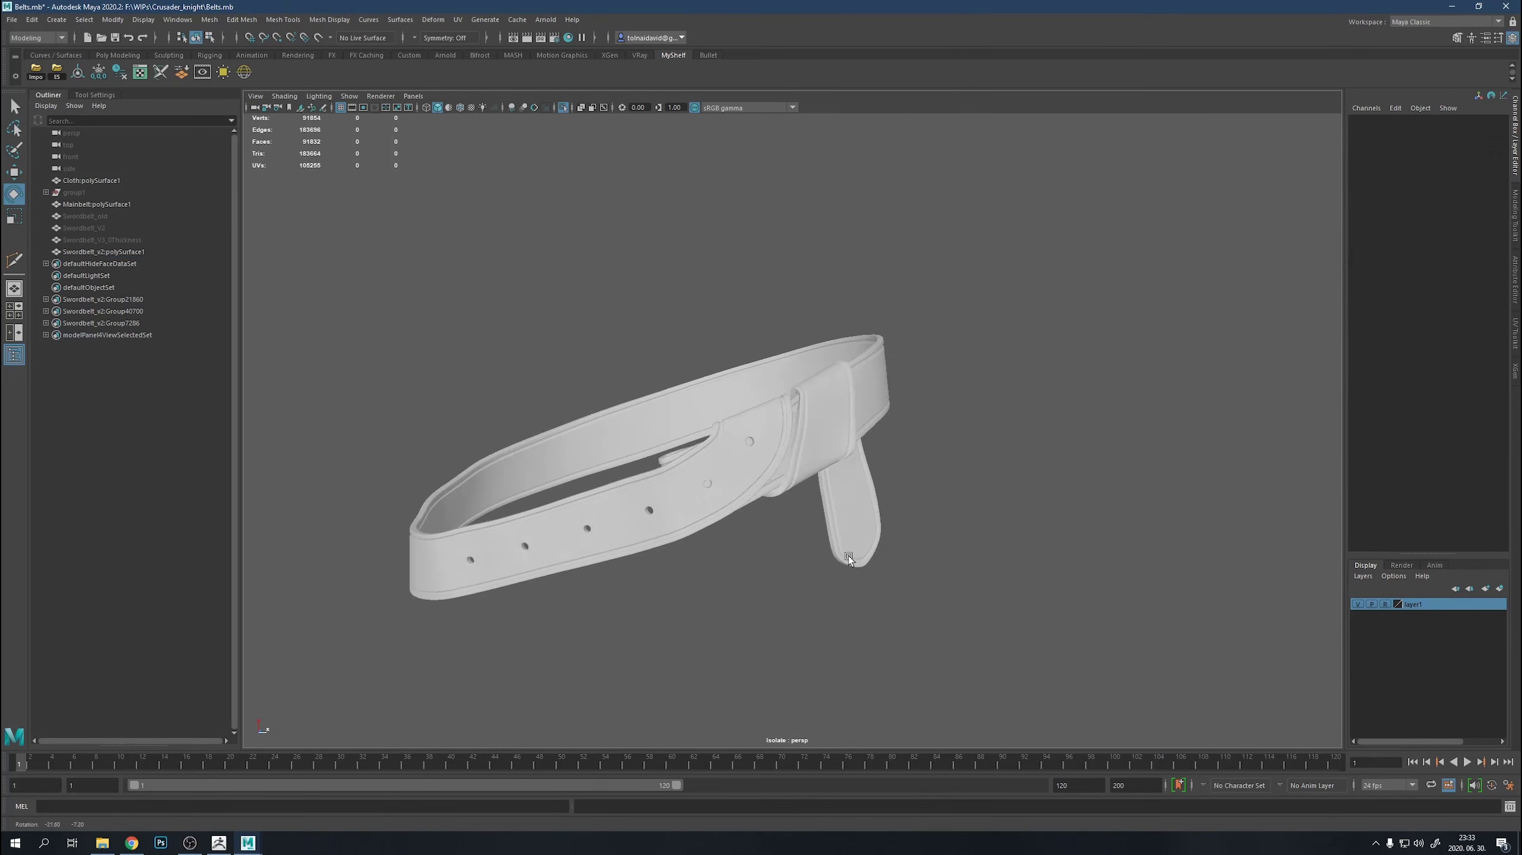
pyautogui.scroll(5, 848, 556)
pyautogui.scroll(3, 875, 511)
pyautogui.scroll(-5, 851, 404)
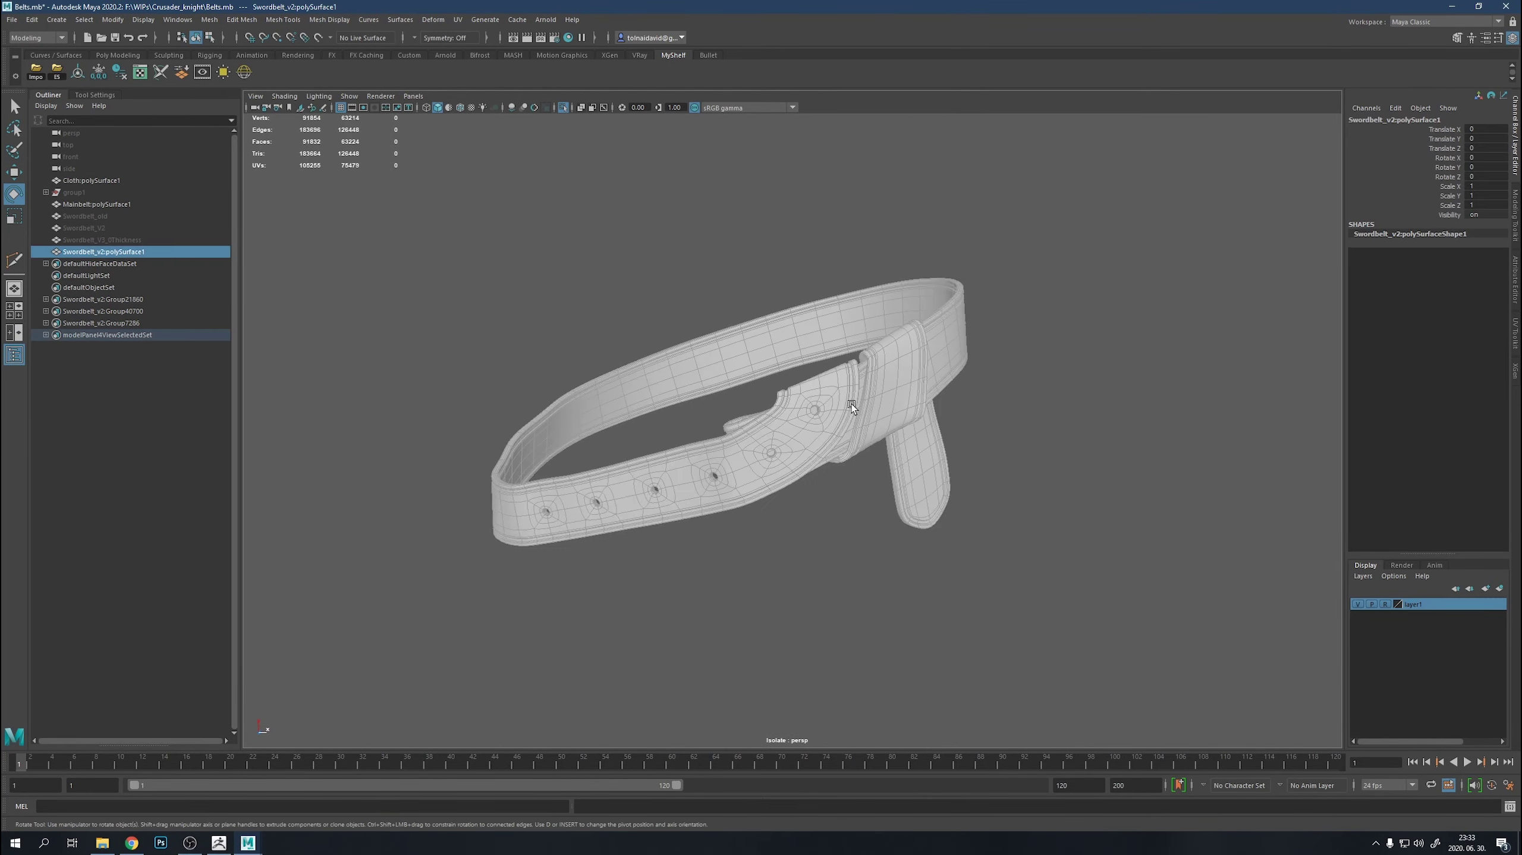
pyautogui.hotkey('ctrl', '1')
pyautogui.keyDown('alt'); pyautogui.moveTo(817, 415); pyautogui.dragTo(673, 483); pyautogui.keyUp('alt')
pyautogui.click(101, 240)
pyautogui.press('h')
pyautogui.hotkey('ctrl', '1')
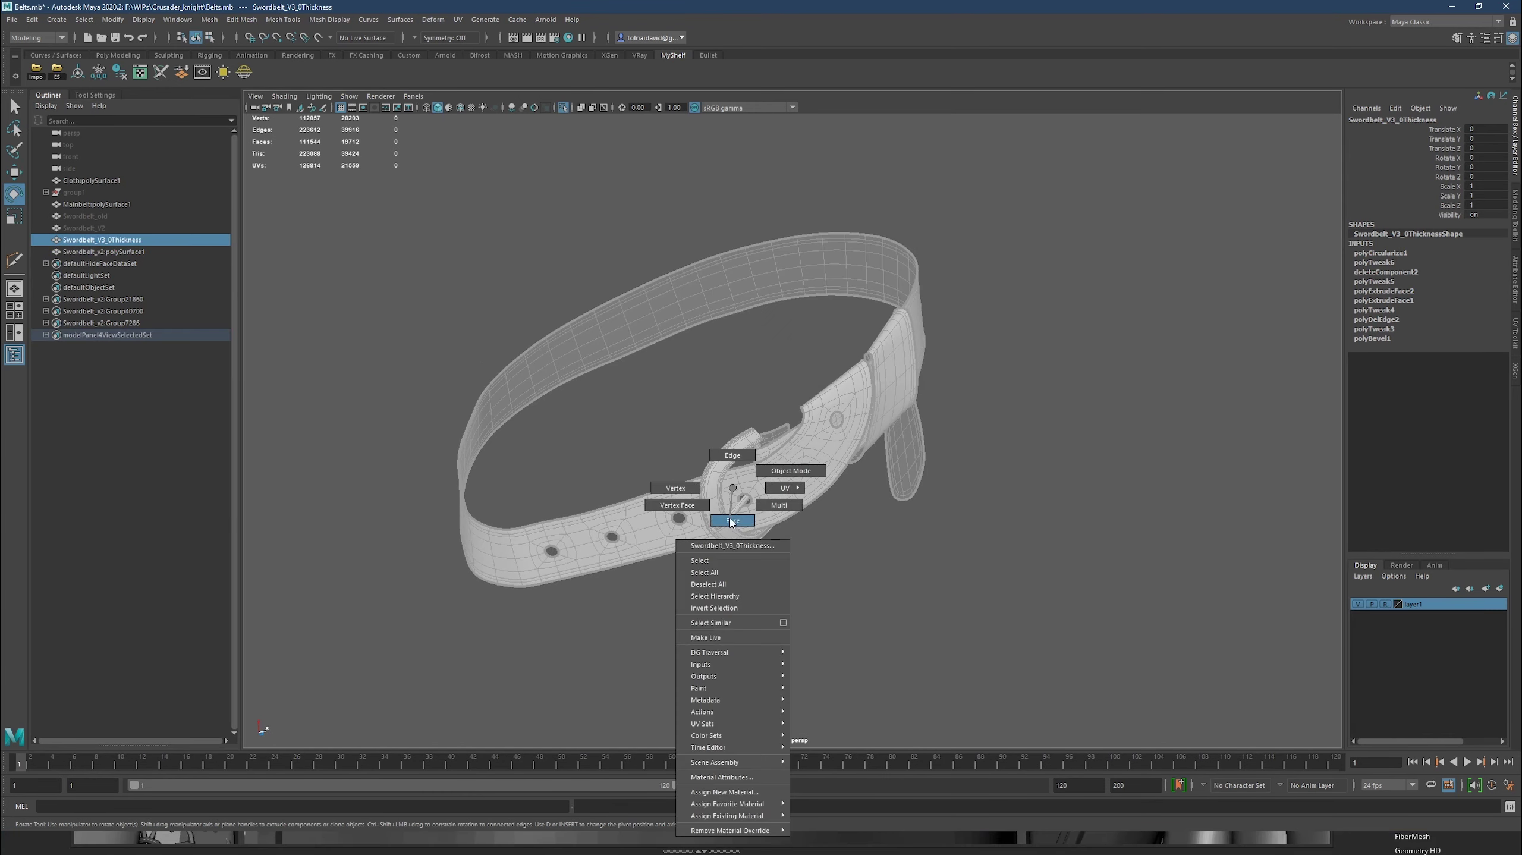
pyautogui.moveTo(673, 483); pyautogui.dragTo(662, 426, button='right')
# Duplicate the buckle piece and combine it with the belt strap into a single mesh.
pyautogui.hotkey('ctrl', 'd')
pyautogui.moveTo(849, 435); pyautogui.dragTo(846, 422, button='right')
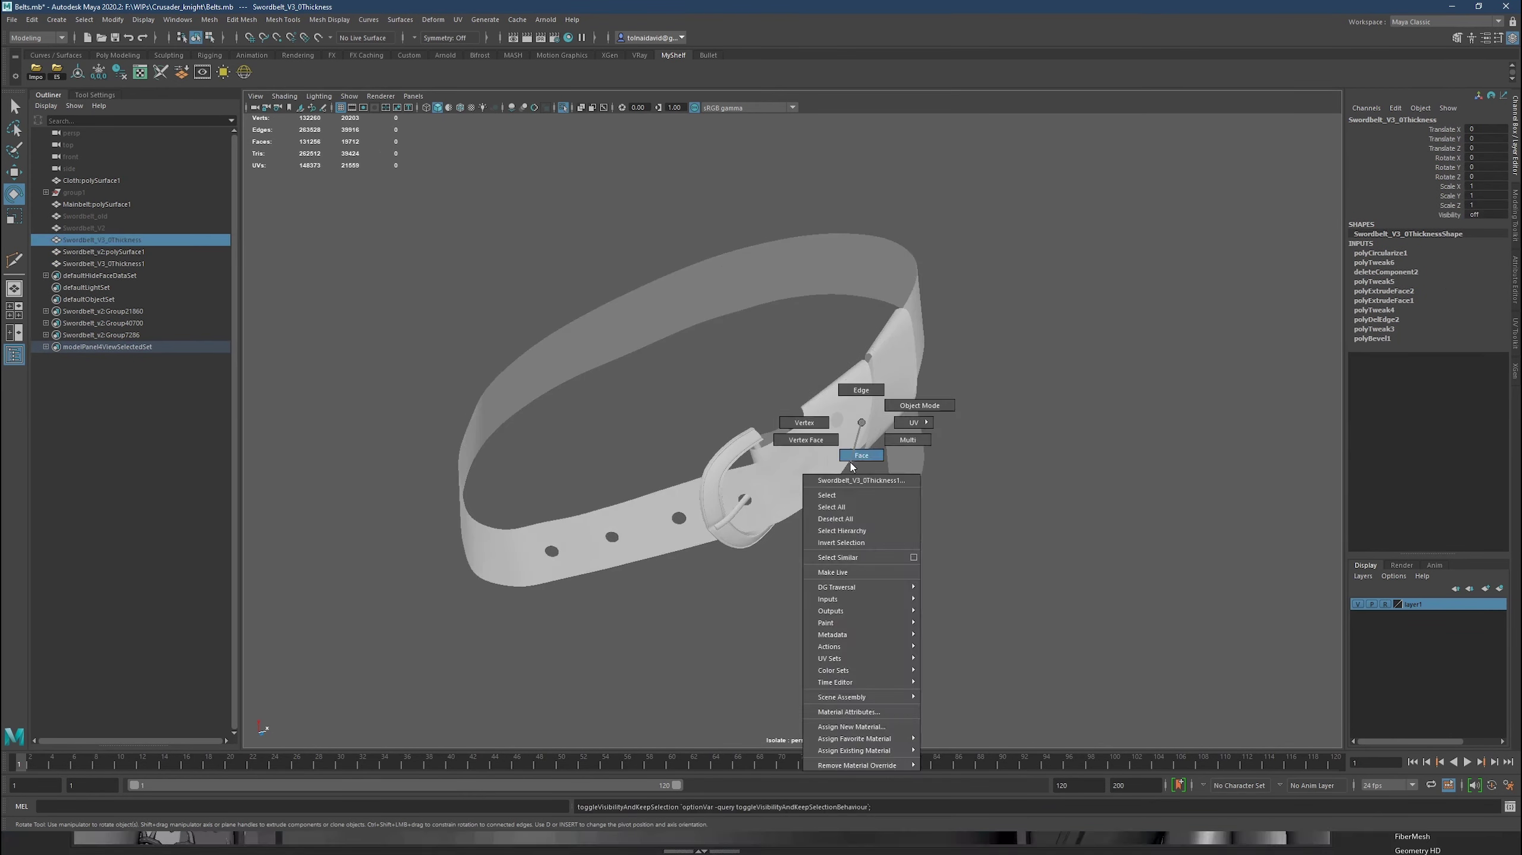
pyautogui.hotkey('ctrl', '1')
pyautogui.keyDown('ctrl'); pyautogui.click(103, 252); pyautogui.keyUp('ctrl')
pyautogui.hotkey('ctrl', '1')
pyautogui.scroll(5, 373, 353)
pyautogui.keyDown('alt'); pyautogui.moveTo(564, 399); pyautogui.dragTo(650, 405); pyautogui.keyUp('alt')
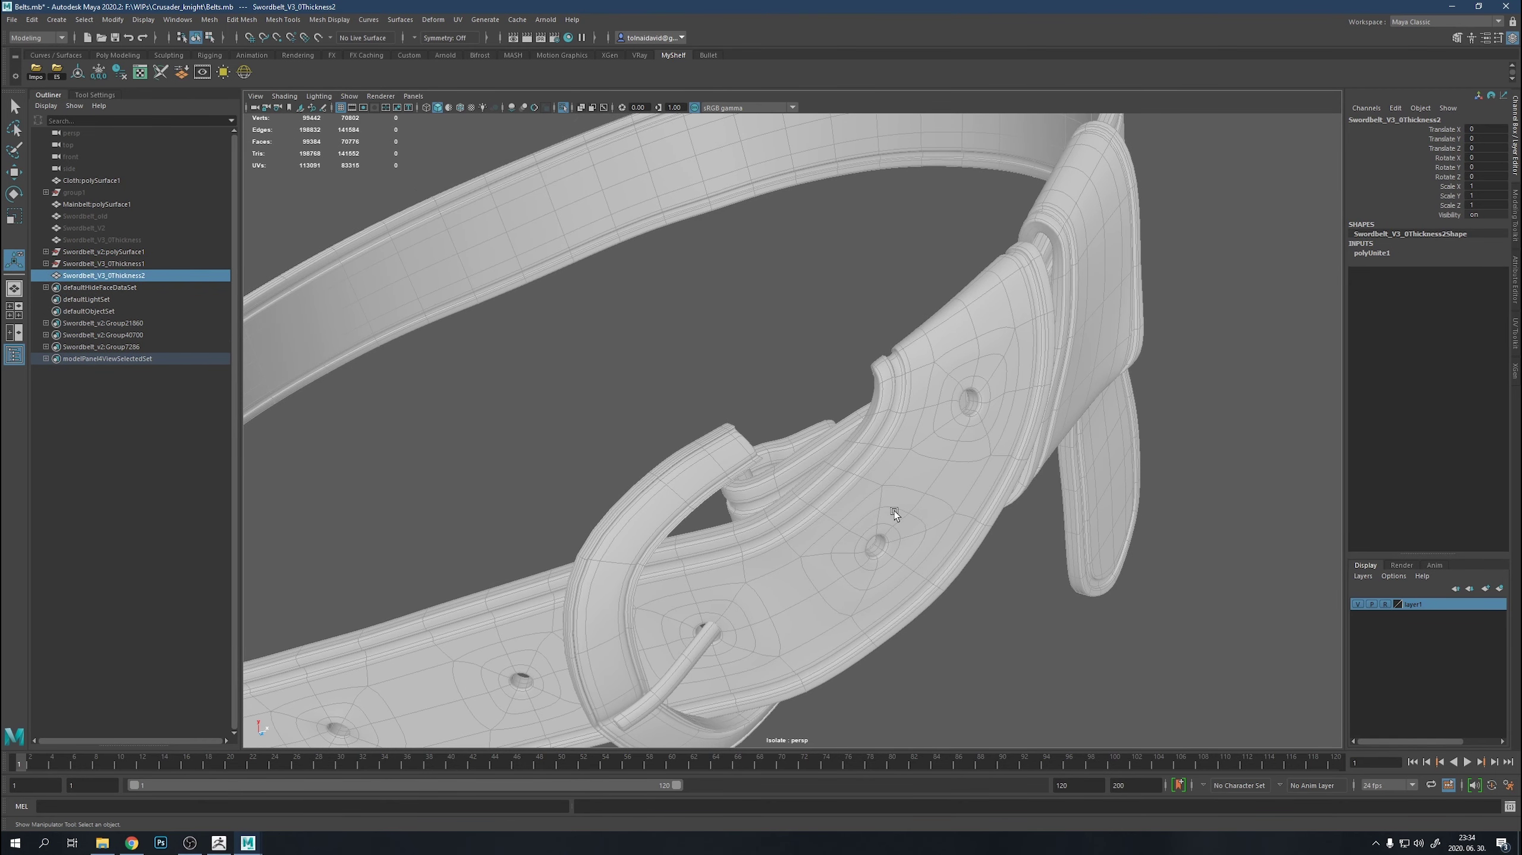
pyautogui.press('f')
# Send the combined belt to ZBrush via GoZ, overwriting Swordbelt_v2.OBJ, and view it on the knight.
pyautogui.click(59, 72)
pyautogui.click(808, 478)
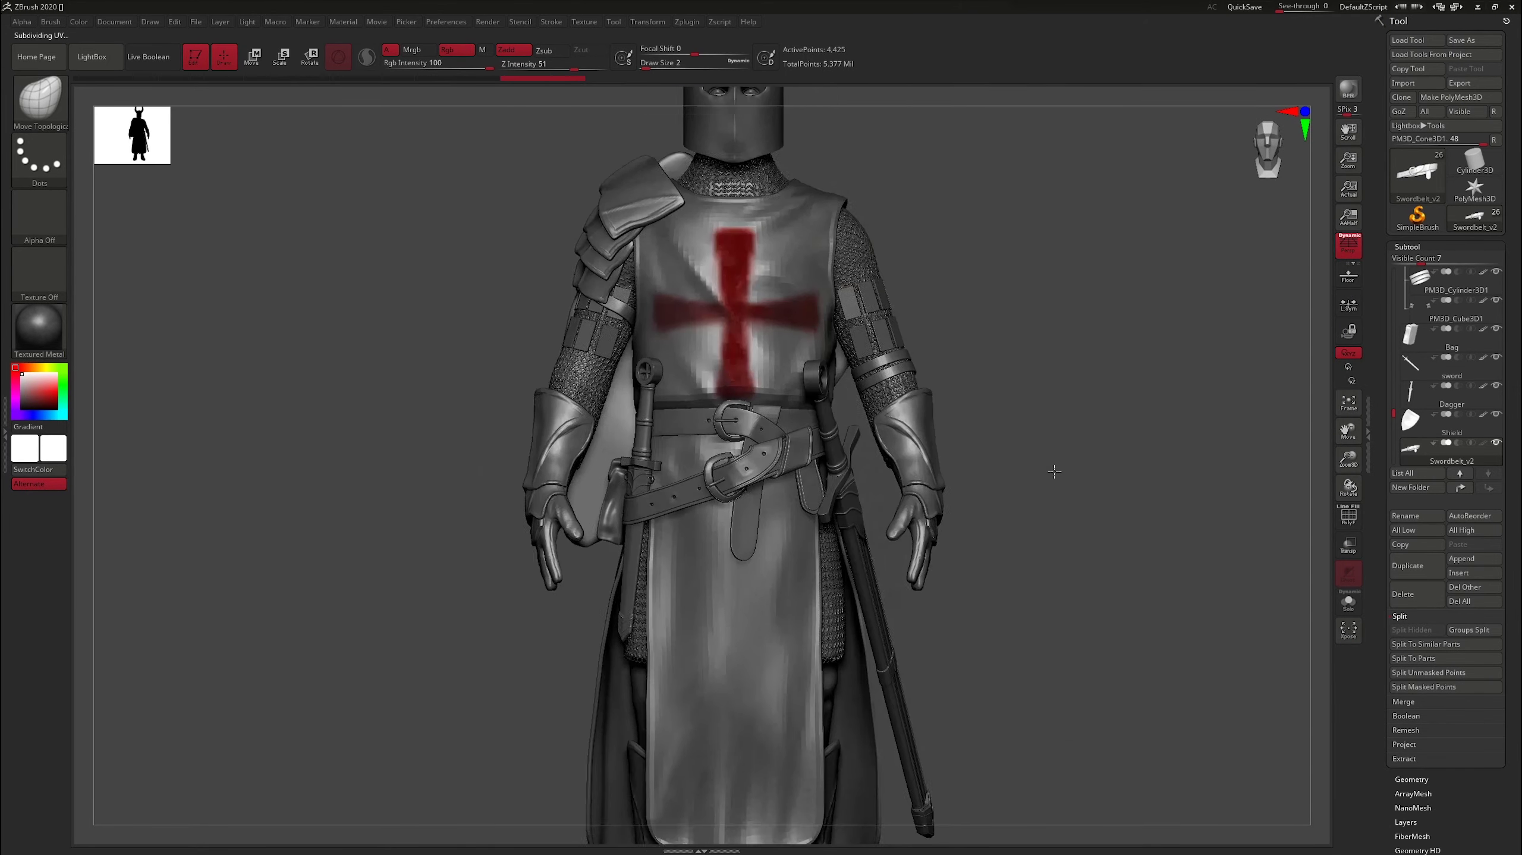
pyautogui.moveTo(992, 472); pyautogui.dragTo(1006, 479)
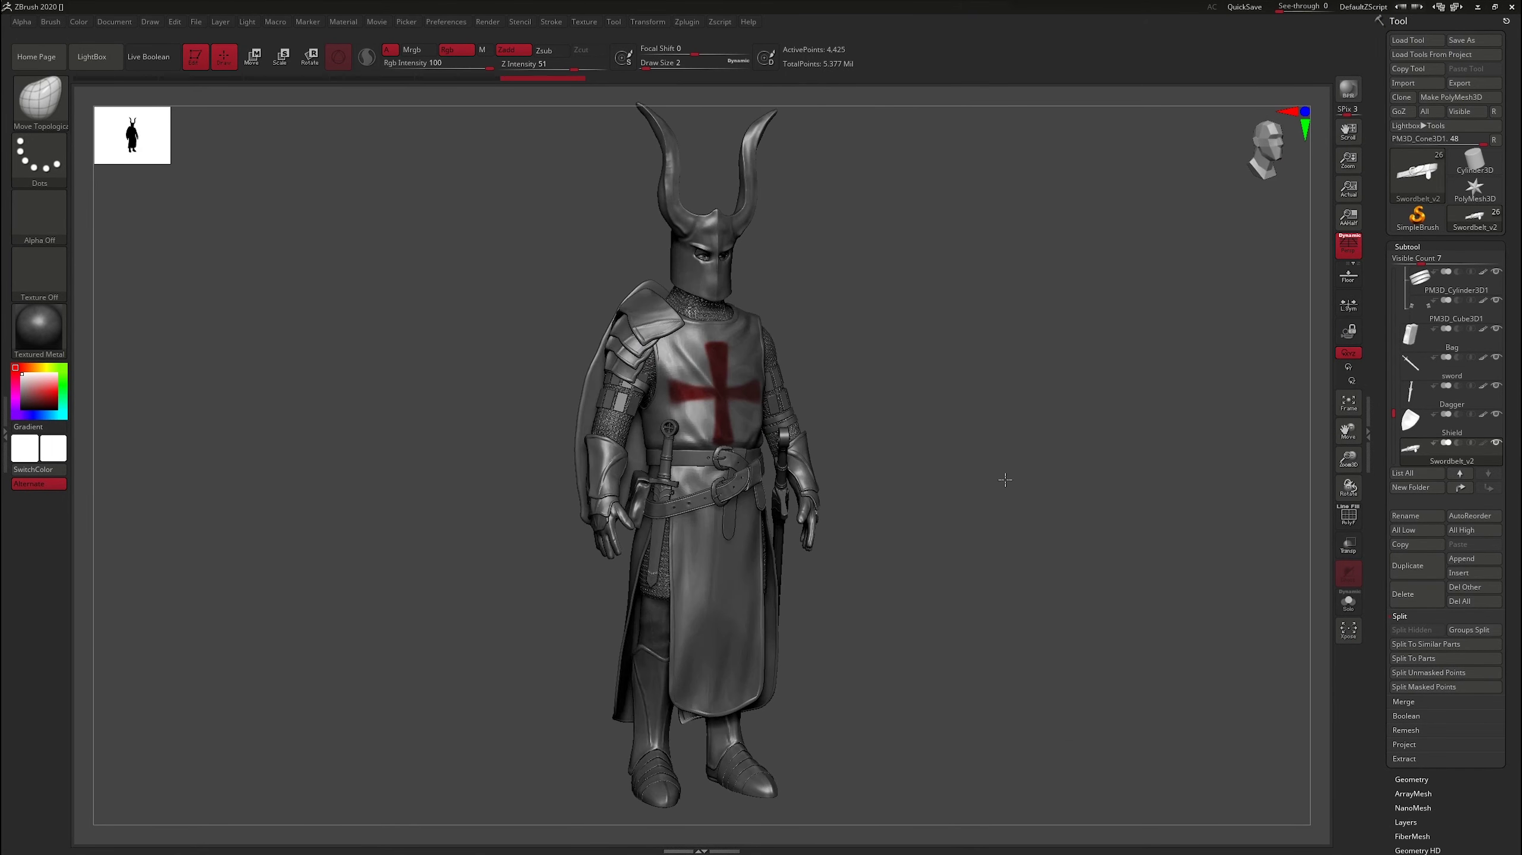
pyautogui.scroll(3, 1012, 508)
pyautogui.scroll(3, 1019, 585)
pyautogui.scroll(3, 1087, 532)
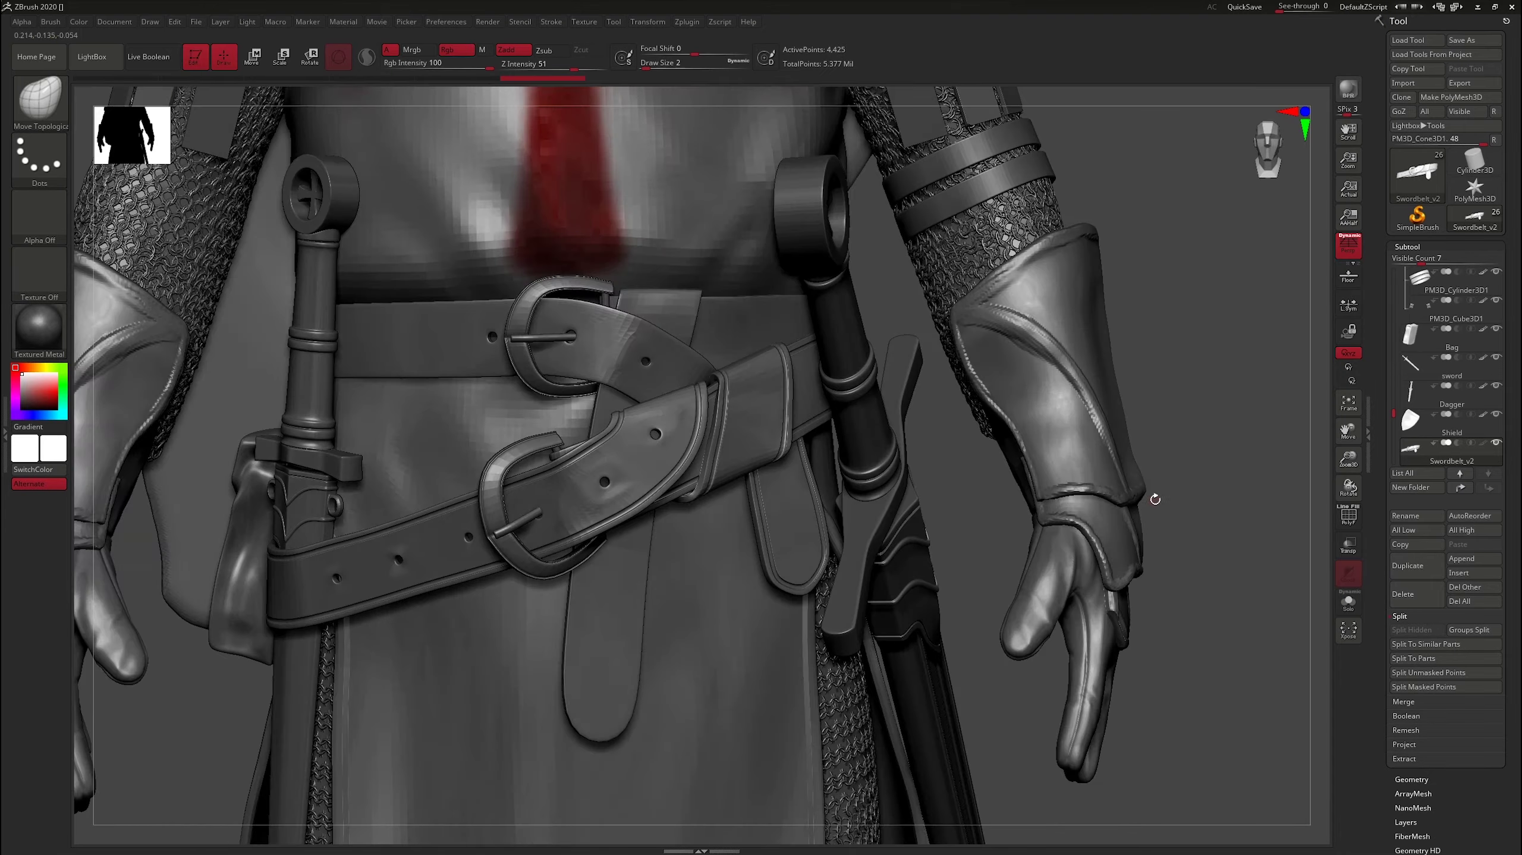